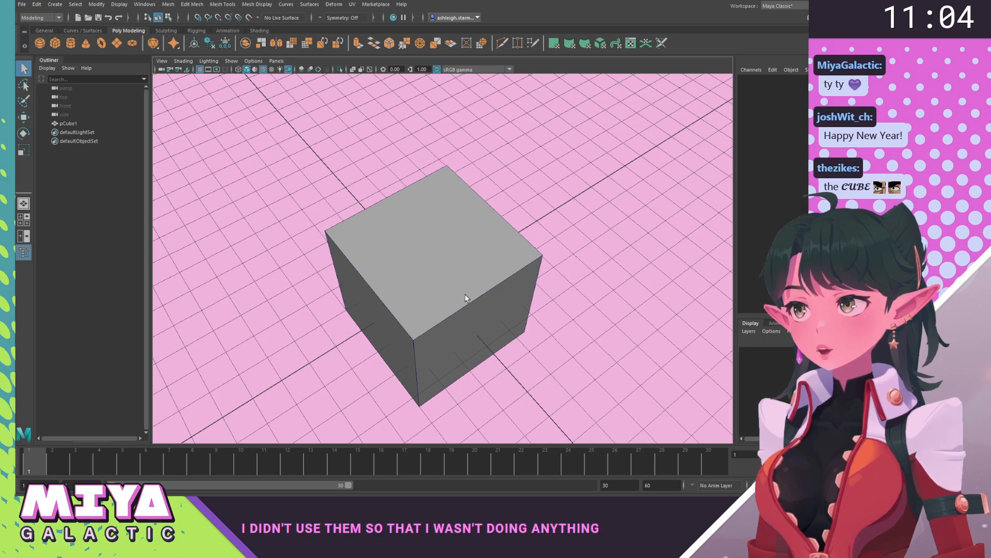
{"action": "left_click_drag", "start_coordinate": [506, 266], "coordinate": [410, 210], "text": "alt"}
{"action": "right_click", "coordinate": [415, 194]}
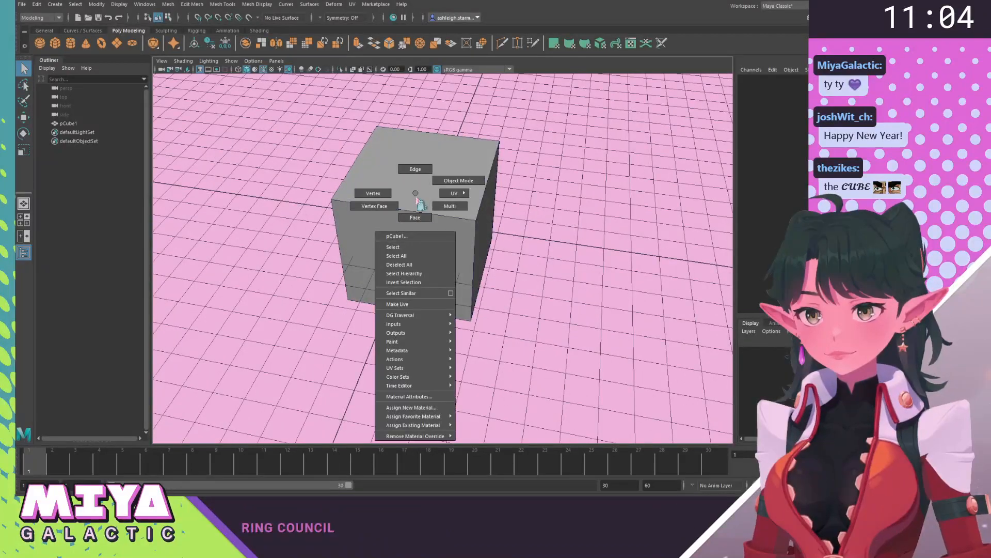
{"action": "left_click", "coordinate": [416, 218]}
{"action": "left_click", "coordinate": [401, 259]}
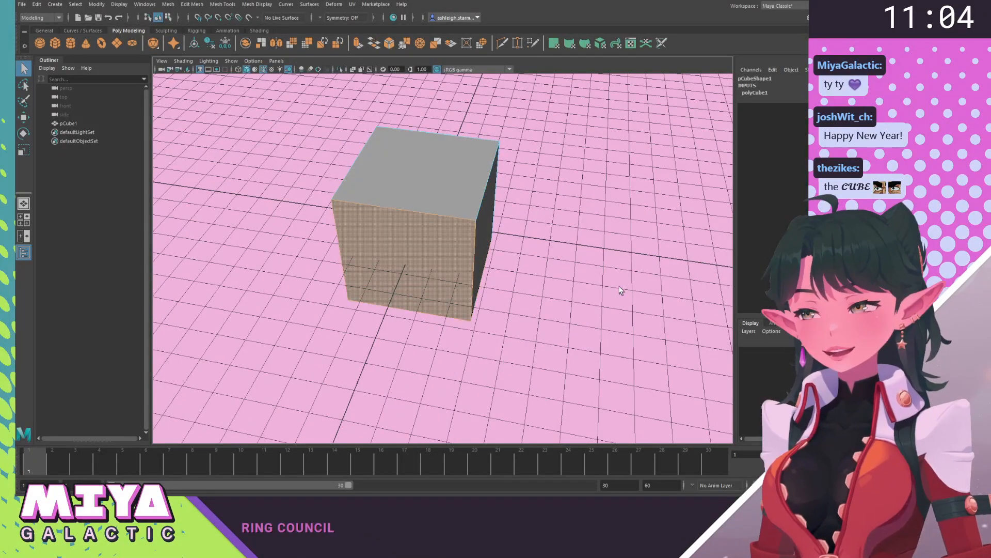
{"action": "left_click", "coordinate": [621, 290]}
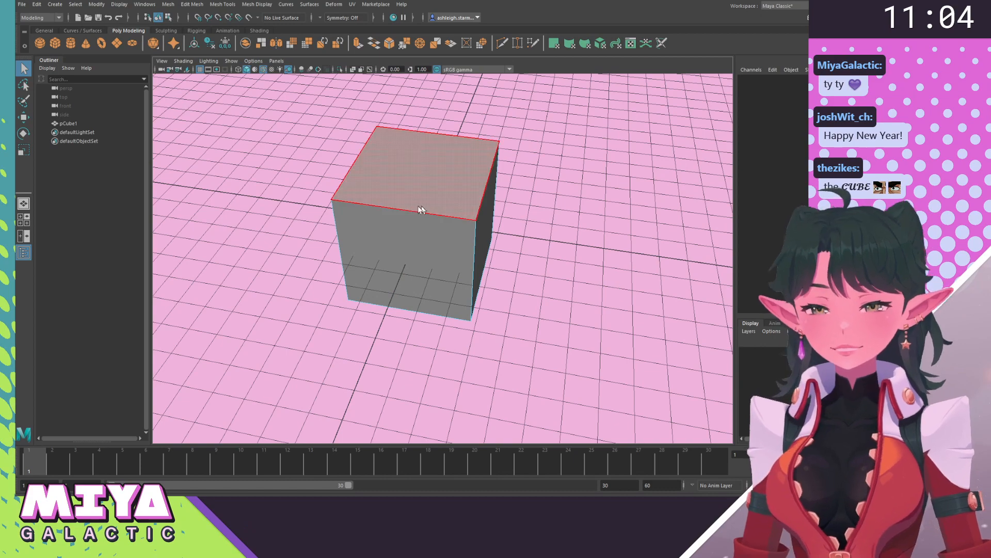
{"action": "right_click_drag", "start_coordinate": [417, 208], "coordinate": [487, 188]}
{"action": "left_click", "coordinate": [553, 280]}
{"action": "left_click_drag", "start_coordinate": [553, 281], "coordinate": [506, 276], "text": "alt"}
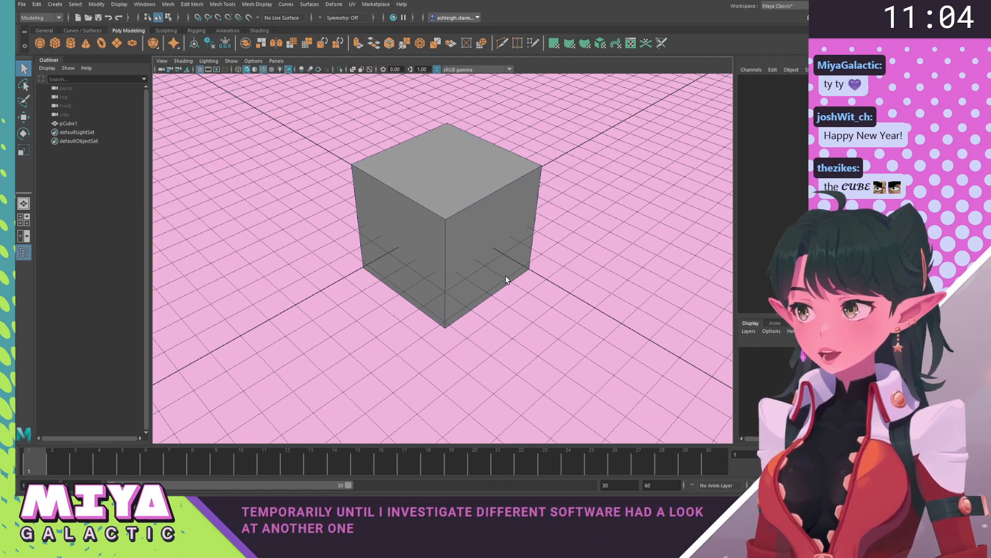
Select the cube as a whole object and delete it from the scene.
{"action": "key", "text": "F9"}
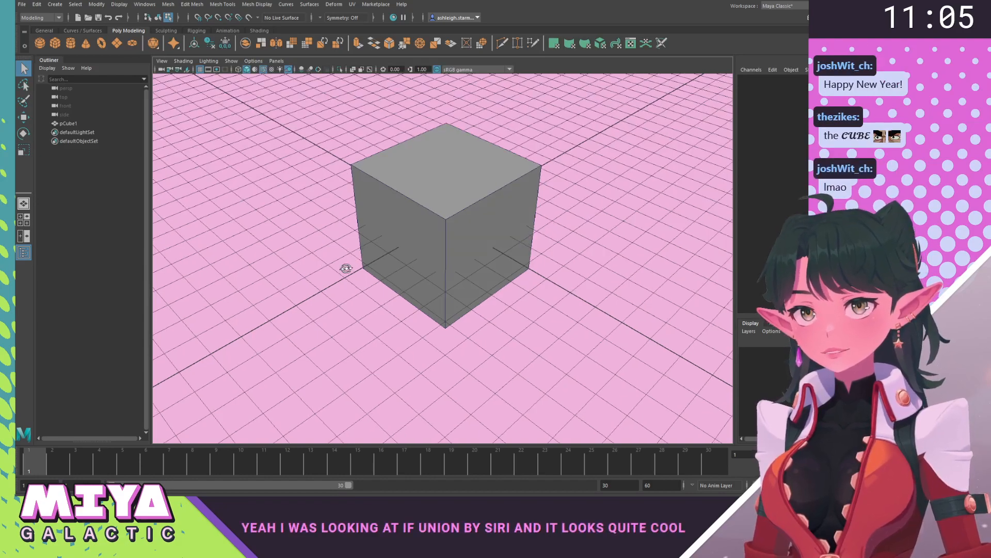
{"action": "left_click_drag", "start_coordinate": [343, 270], "coordinate": [421, 275], "text": "alt"}
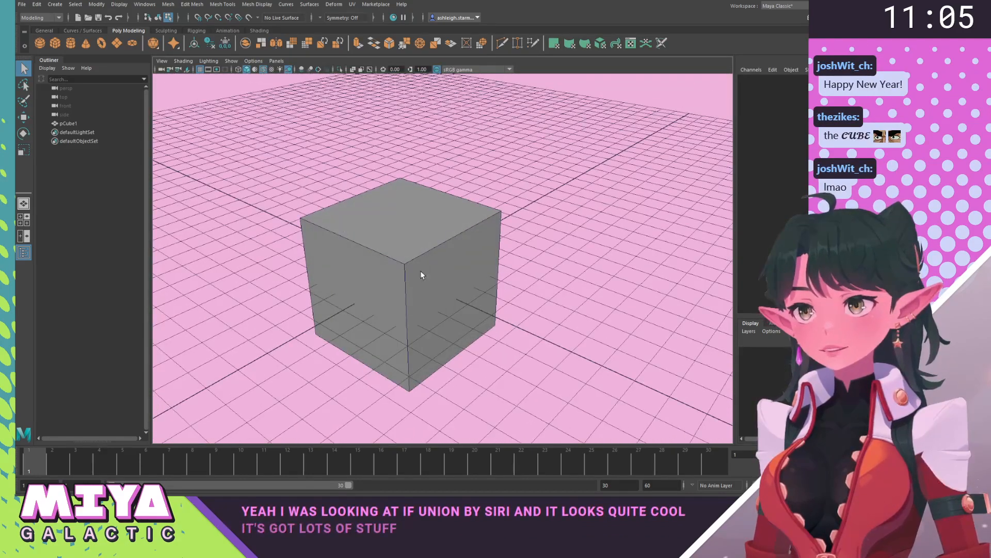
{"action": "left_click", "coordinate": [391, 238]}
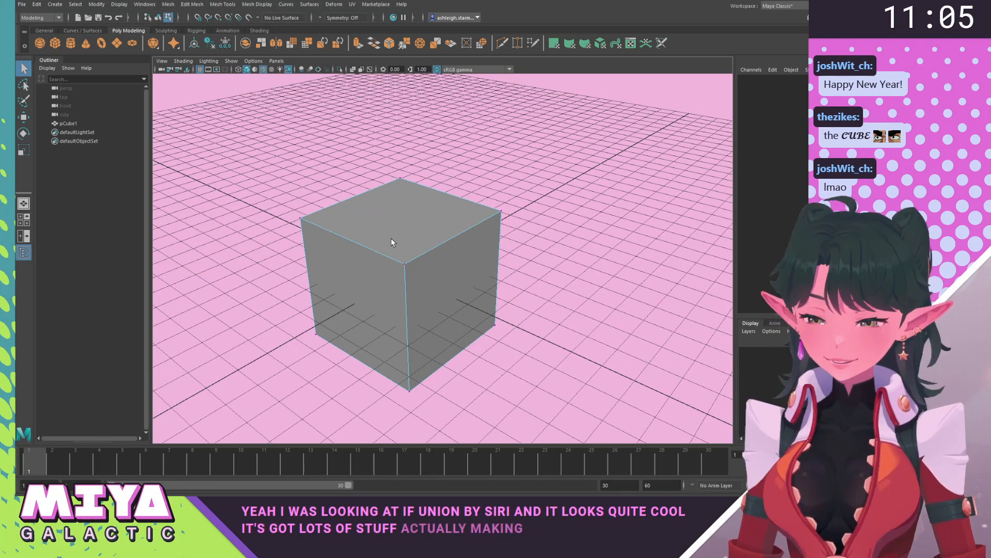
{"action": "right_click_drag", "start_coordinate": [391, 238], "coordinate": [432, 212]}
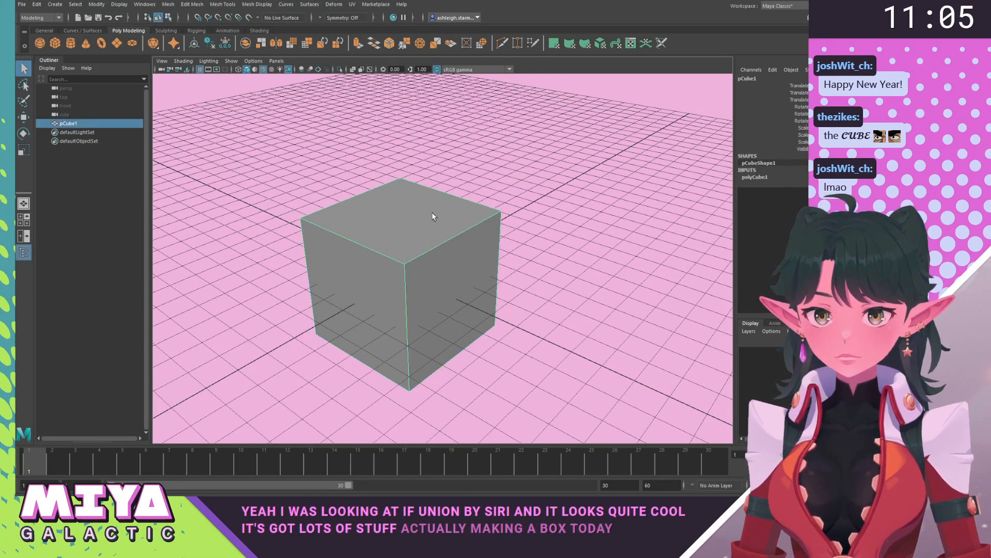
{"action": "key", "text": "Delete"}
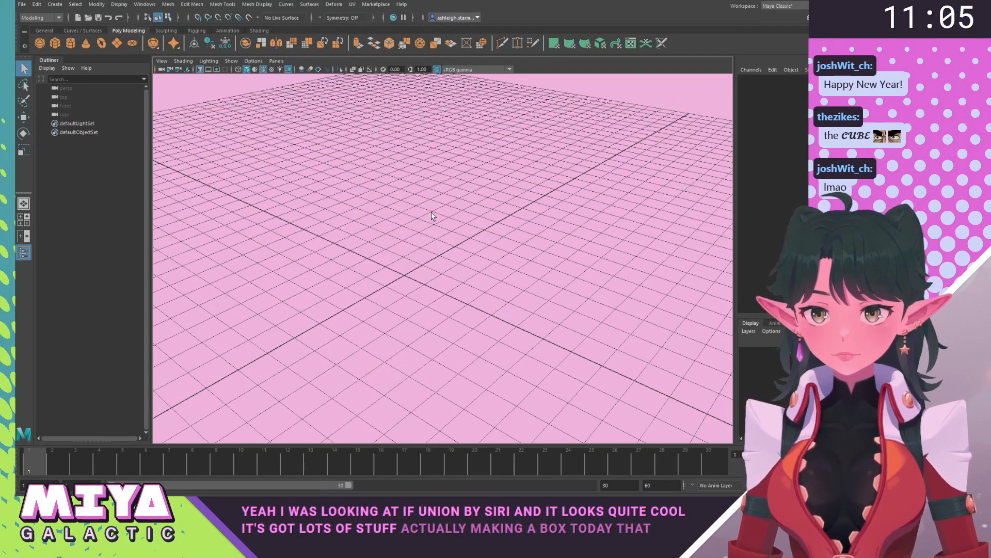
{"action": "left_click", "coordinate": [49, 4]}
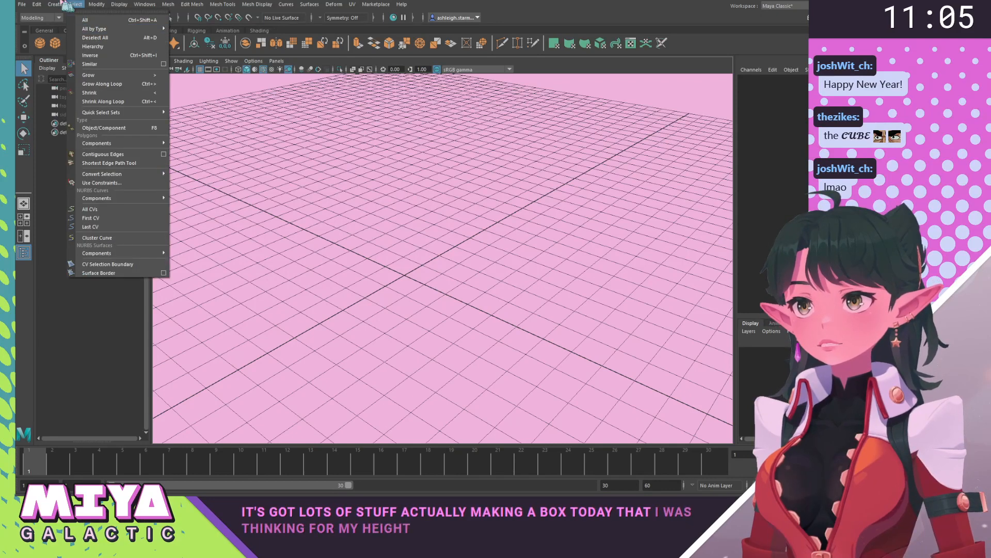
{"action": "mouse_move", "coordinate": [54, 4]}
{"action": "mouse_move", "coordinate": [82, 35]}
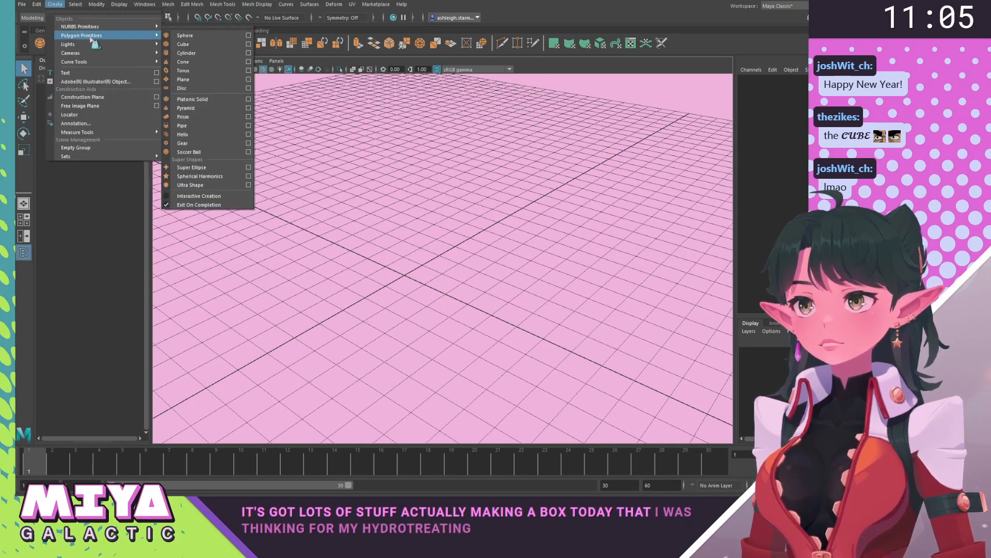
{"action": "left_click", "coordinate": [248, 53]}
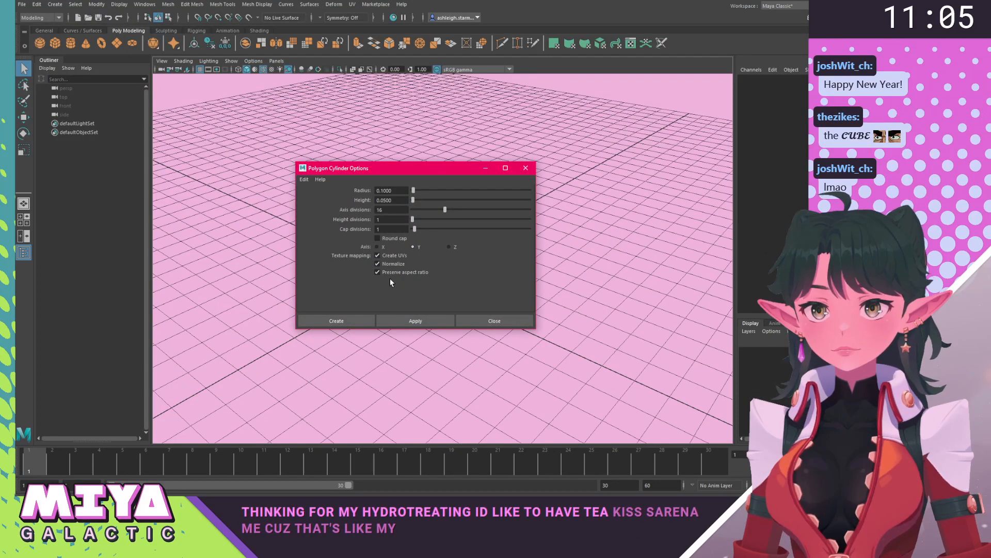
{"action": "left_click_drag", "start_coordinate": [416, 172], "coordinate": [420, 180]}
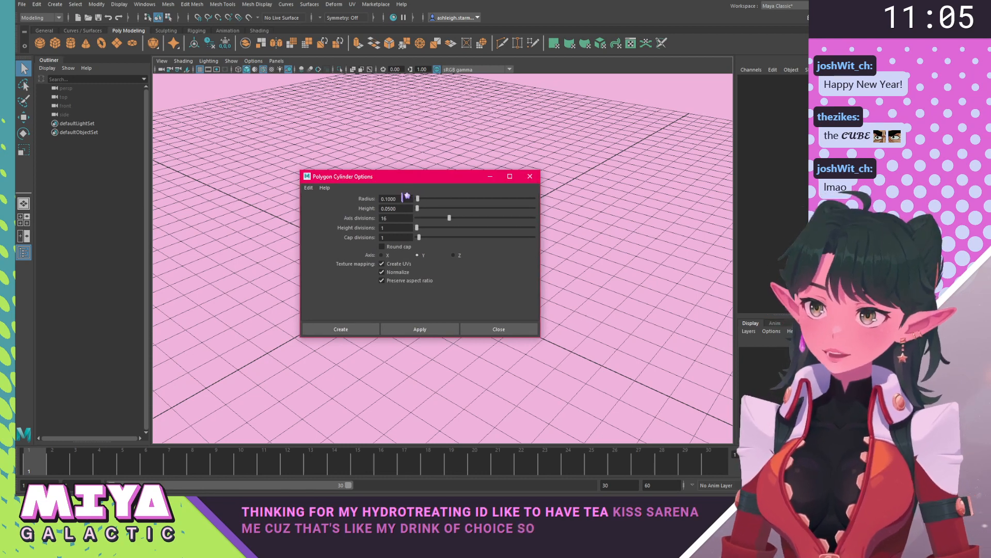
{"action": "left_click", "coordinate": [390, 208]}
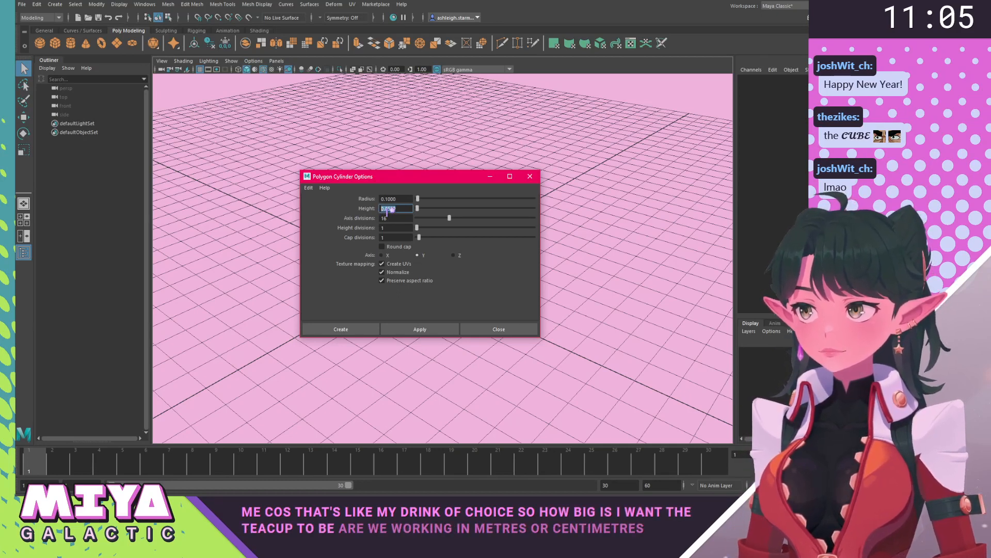
{"action": "left_click", "coordinate": [524, 328]}
Check the linear working unit in the general settings preferences and close the preferences without changing it.
{"action": "left_click", "coordinate": [97, 4]}
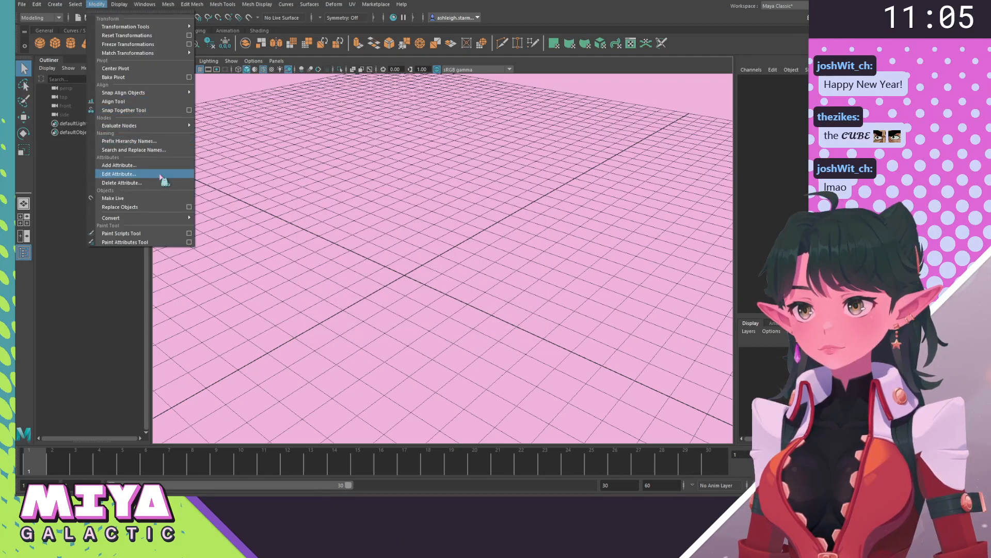
{"action": "left_click", "coordinate": [145, 4]}
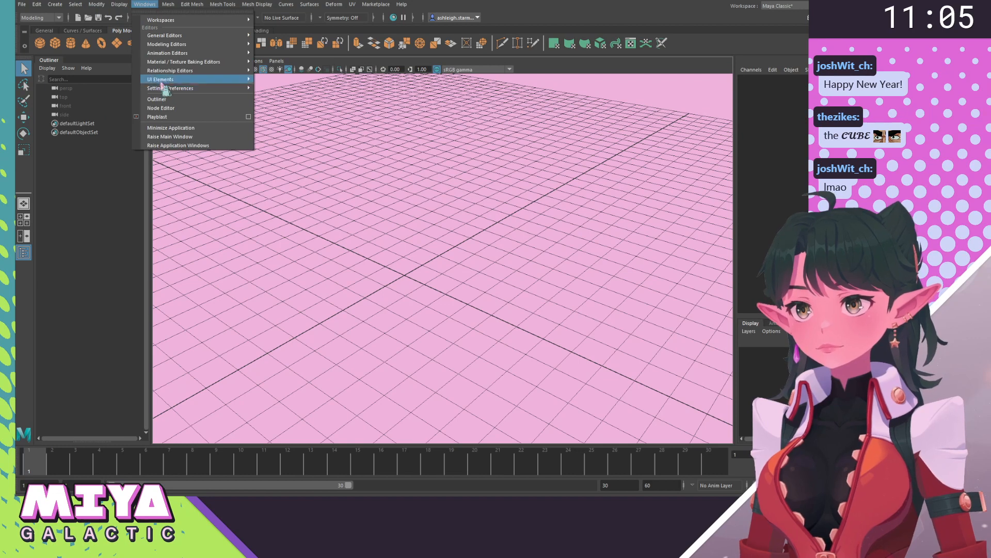
{"action": "mouse_move", "coordinate": [169, 80]}
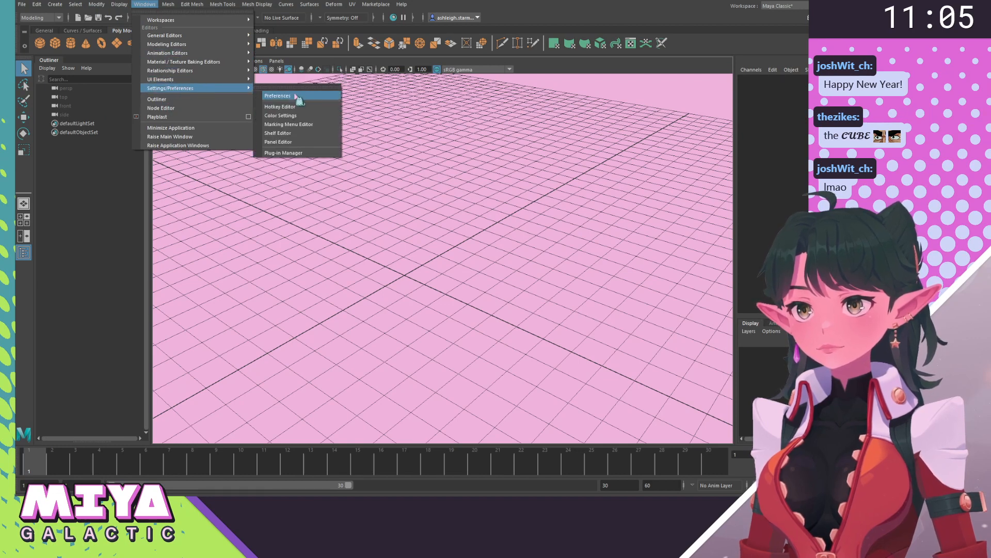
{"action": "left_click", "coordinate": [296, 95]}
{"action": "left_click", "coordinate": [198, 137]}
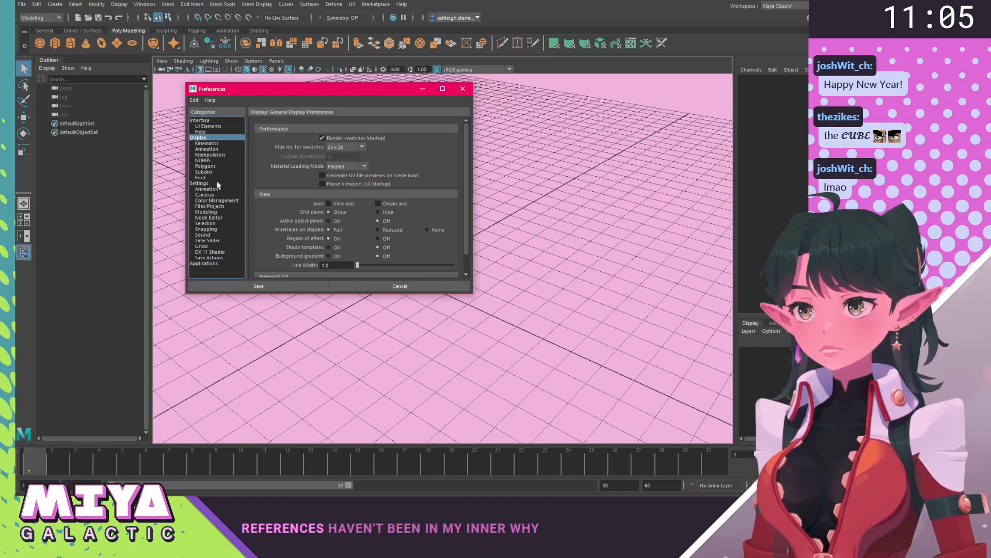
{"action": "left_click", "coordinate": [198, 184]}
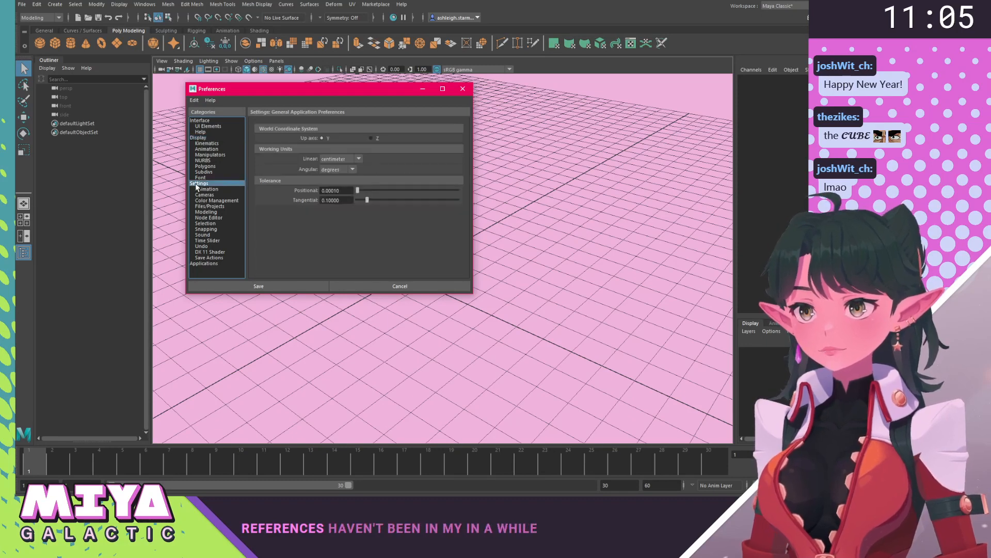
{"action": "left_click", "coordinate": [358, 159]}
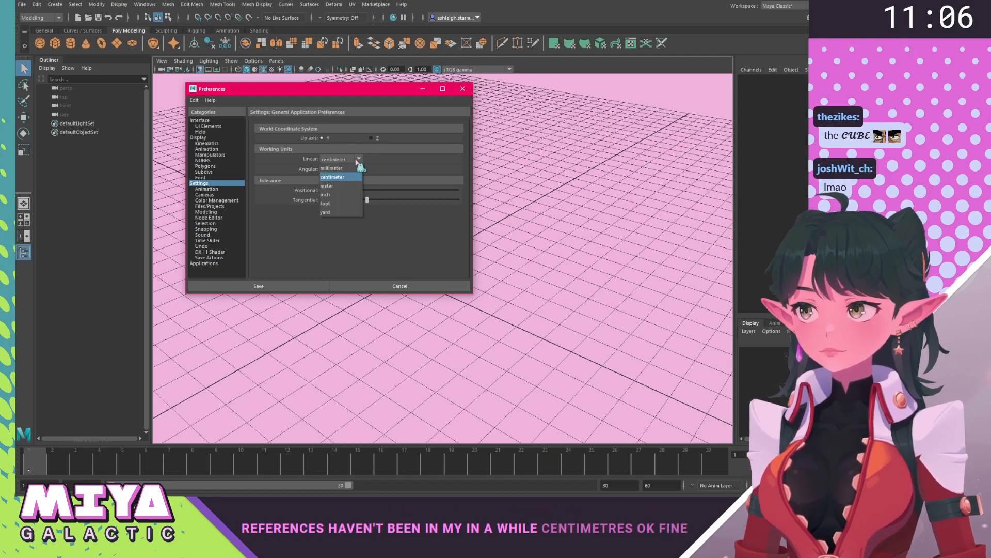
{"action": "left_click", "coordinate": [356, 162]}
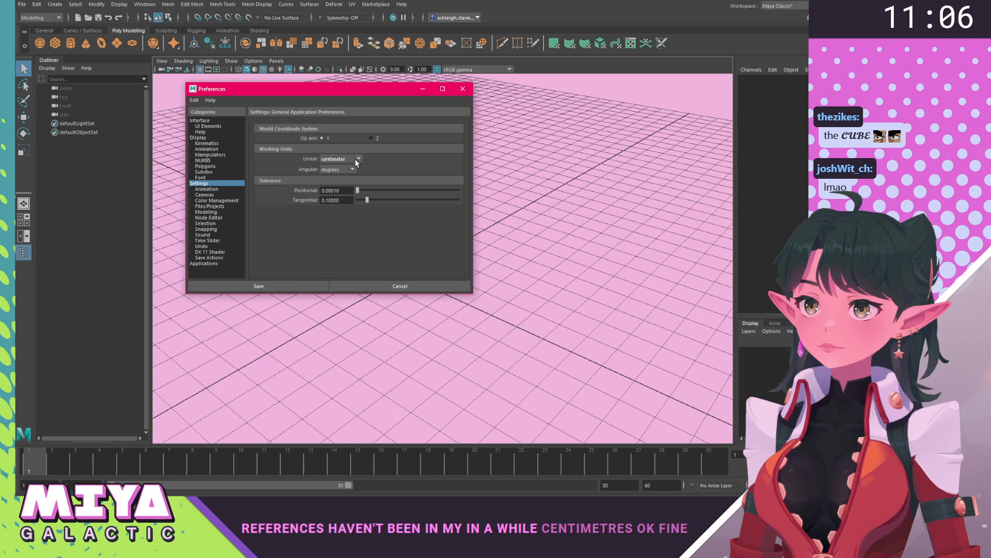
{"action": "left_click", "coordinate": [465, 91]}
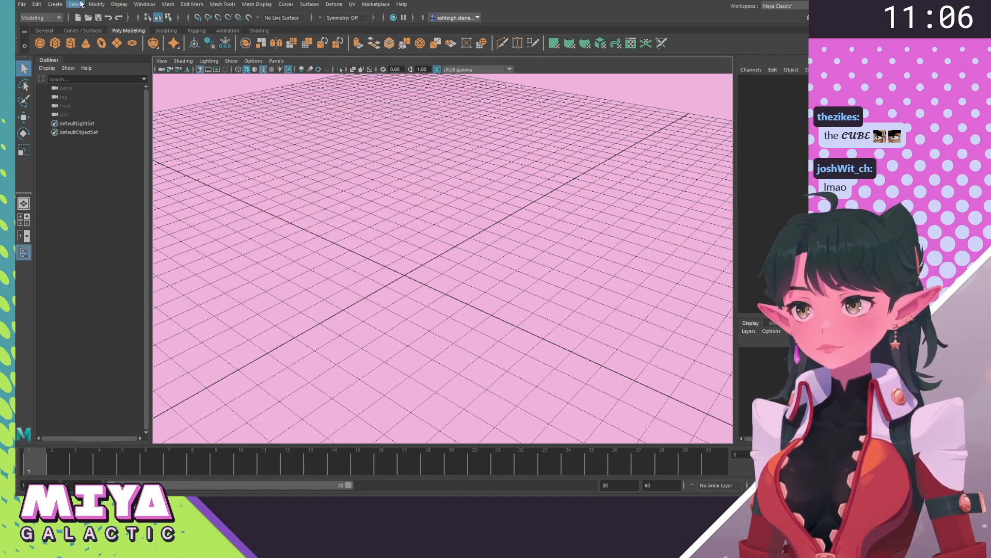
Create a polygon cylinder with its height set to 15.
{"action": "left_click", "coordinate": [55, 4]}
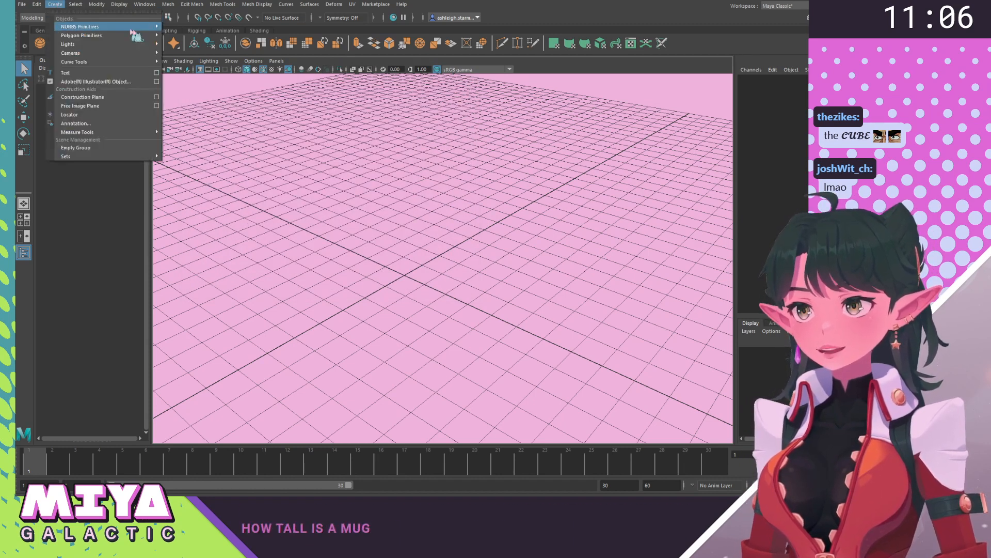
{"action": "mouse_move", "coordinate": [82, 35]}
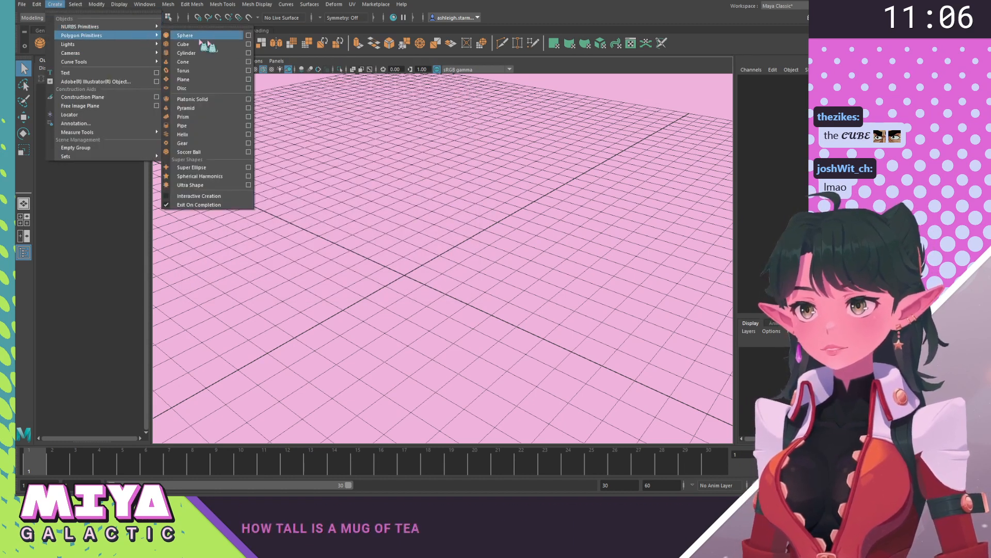
{"action": "left_click", "coordinate": [248, 52]}
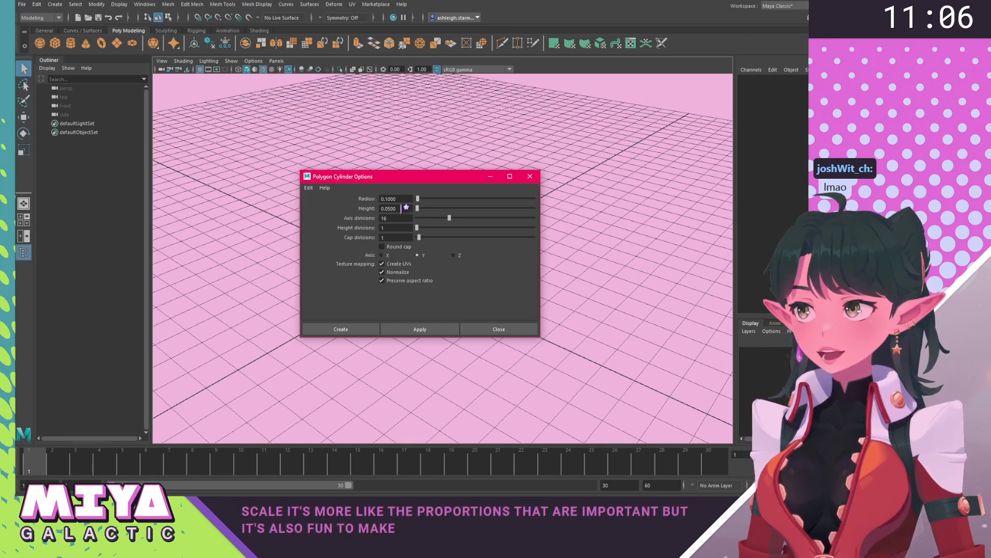
{"action": "mouse_move", "coordinate": [403, 180]}
{"action": "left_mouse_down"}
{"action": "mouse_move", "coordinate": [394, 183]}
{"action": "mouse_move", "coordinate": [397, 170]}
{"action": "left_mouse_up"}
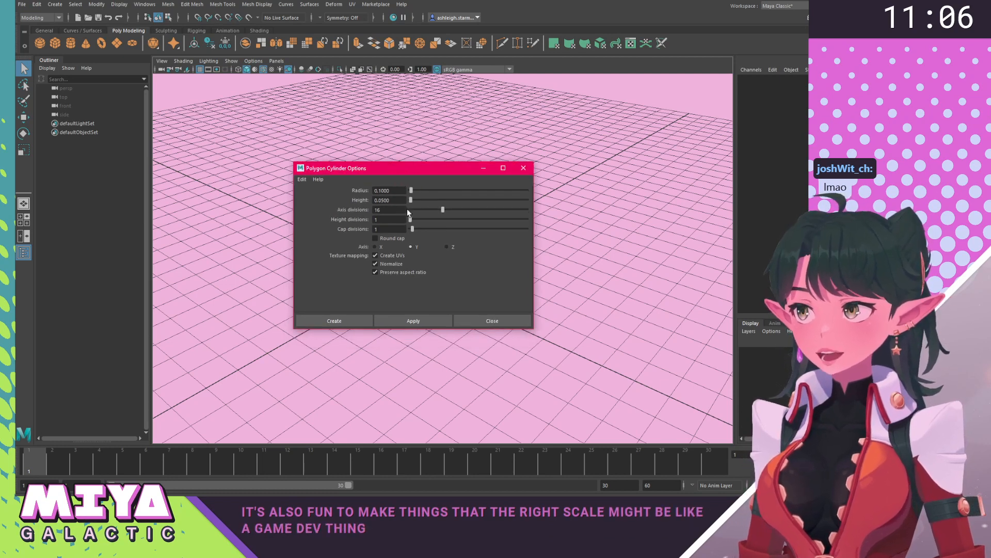
{"action": "double_click", "coordinate": [382, 200]}
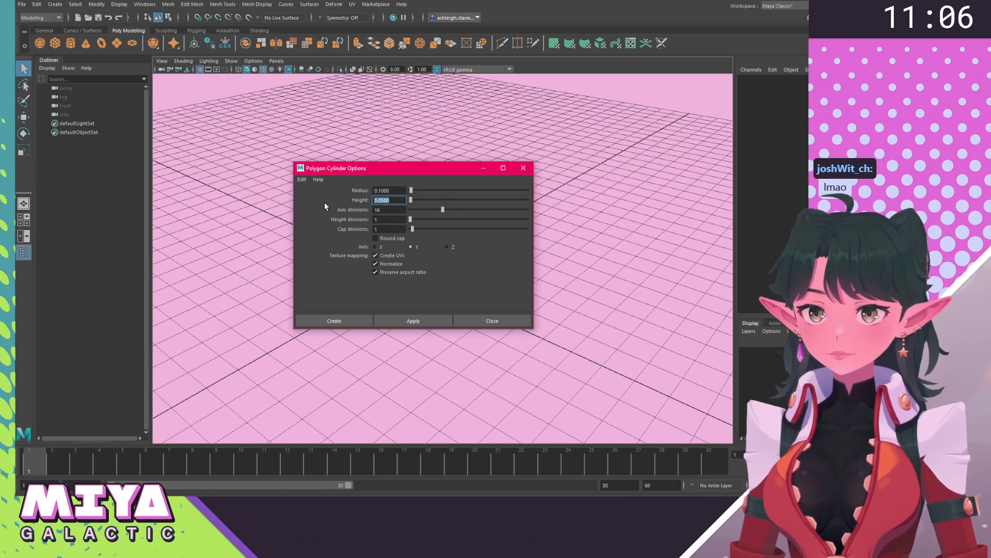
{"action": "left_click_drag", "start_coordinate": [380, 167], "coordinate": [402, 147]}
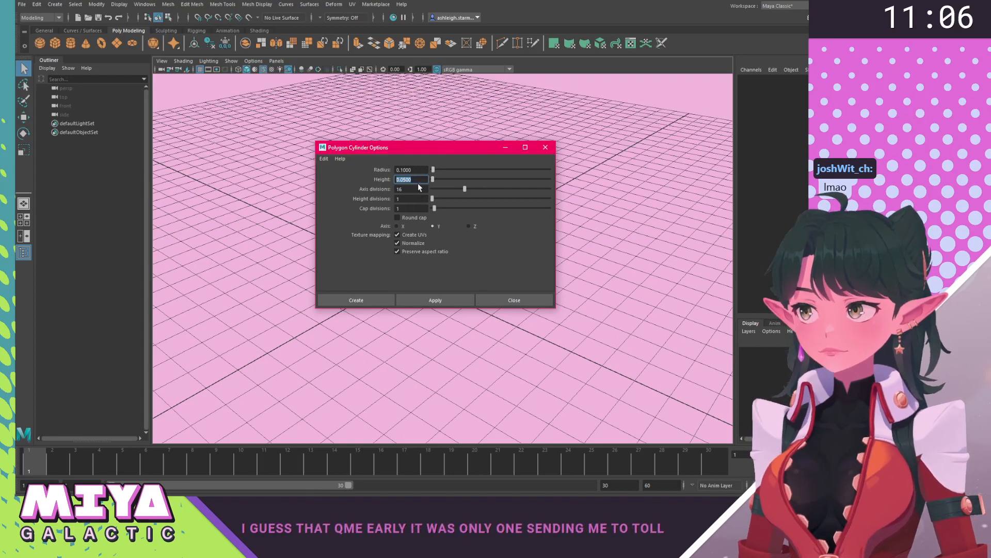
{"action": "left_click_drag", "start_coordinate": [422, 151], "coordinate": [391, 163]}
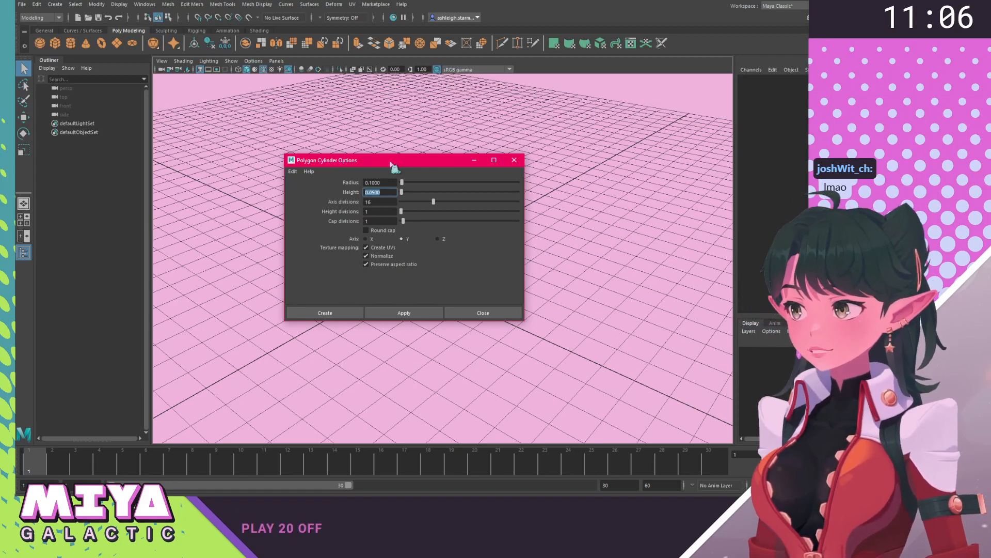
{"action": "type", "text": "15"}
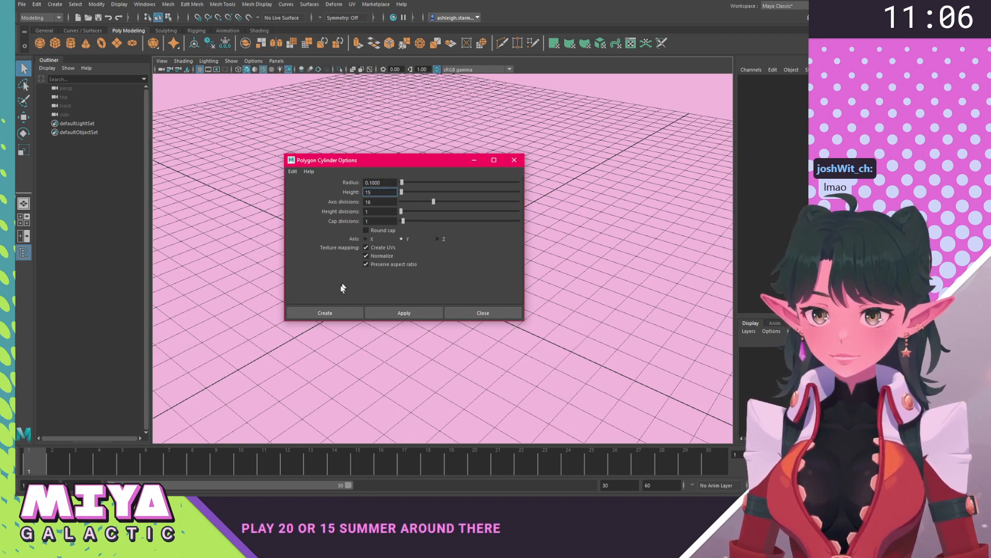
{"action": "left_click", "coordinate": [339, 311]}
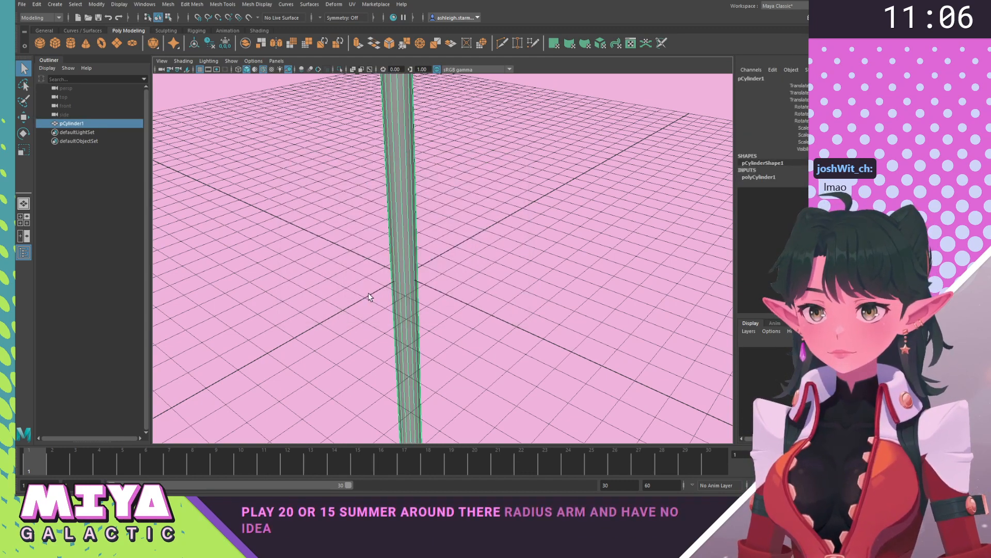
Try to shorten the cylinder by scaling it along its vertical axis, undo the scaling and delete the cylinder.
{"action": "right_click_drag", "start_coordinate": [543, 323], "coordinate": [352, 283], "text": "alt"}
{"action": "left_click_drag", "start_coordinate": [352, 283], "coordinate": [392, 250], "text": "alt"}
{"action": "right_click_drag", "start_coordinate": [393, 252], "coordinate": [560, 372], "text": "alt"}
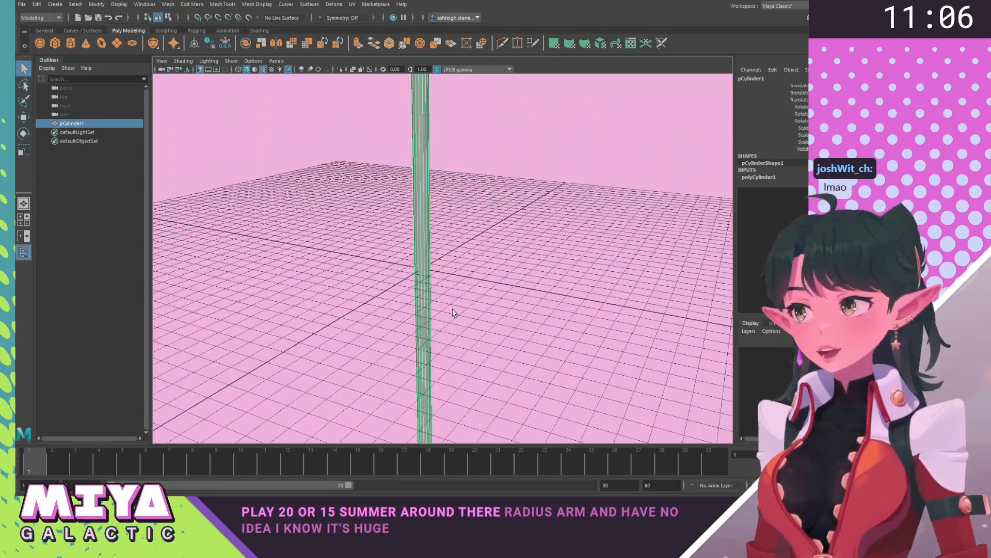
{"action": "key", "text": "r"}
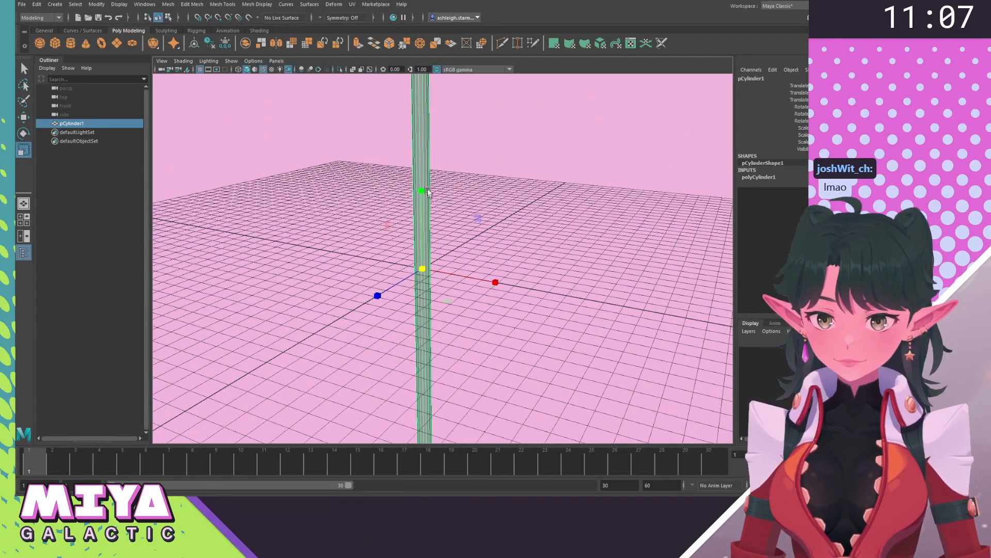
{"action": "left_click_drag", "start_coordinate": [420, 195], "coordinate": [422, 269]}
{"action": "key", "text": "ctrl+z"}
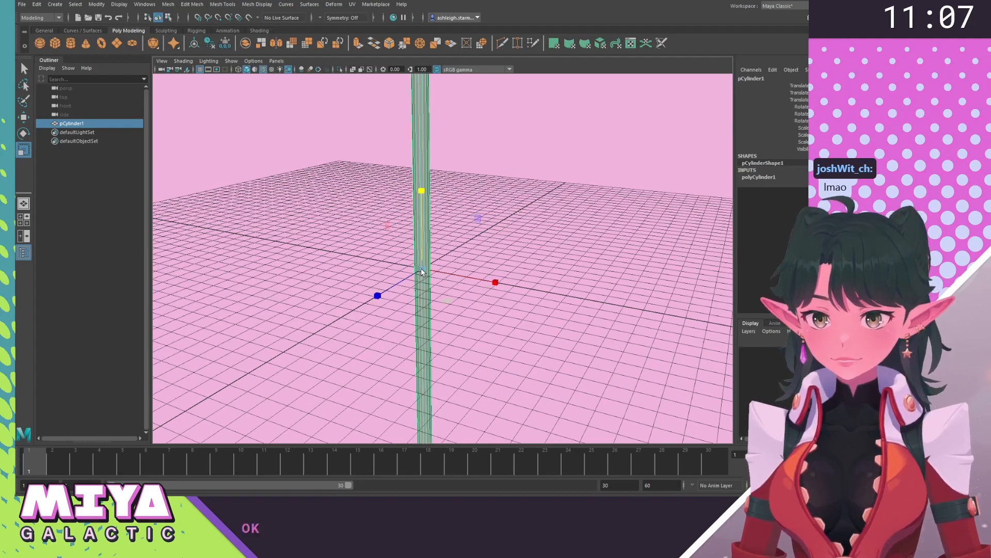
{"action": "key", "text": "Delete"}
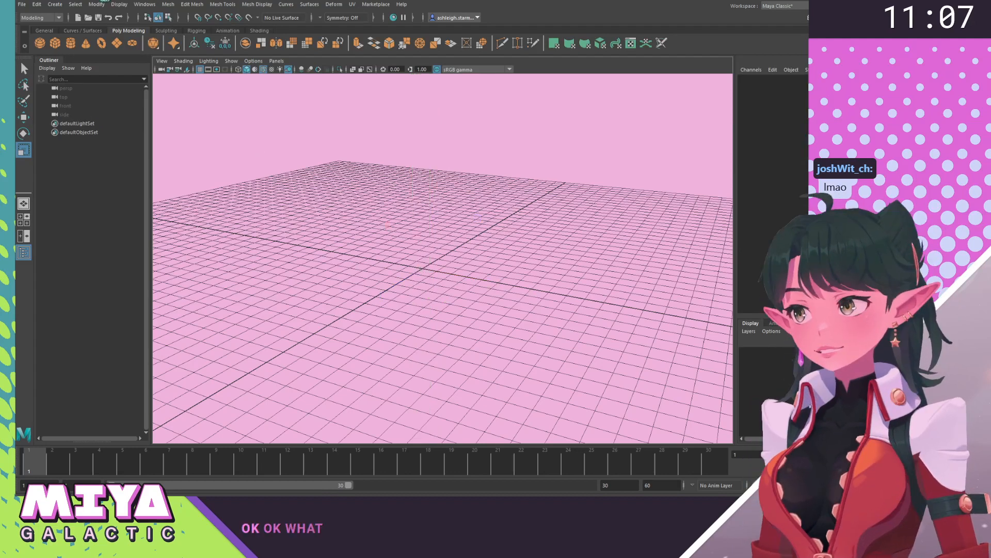
Change the linear working unit to meter in the general settings preferences and save them.
{"action": "left_click", "coordinate": [119, 6]}
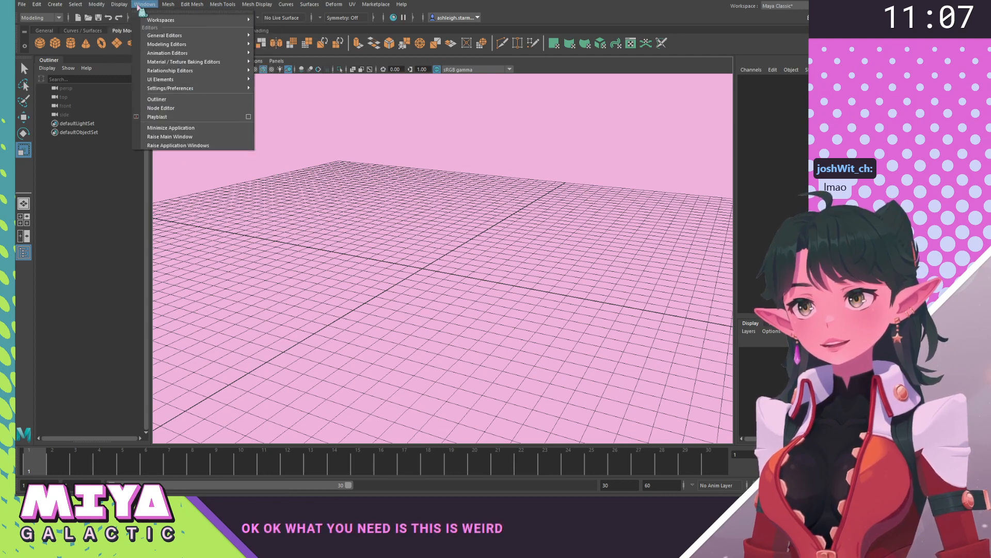
{"action": "mouse_move", "coordinate": [145, 8]}
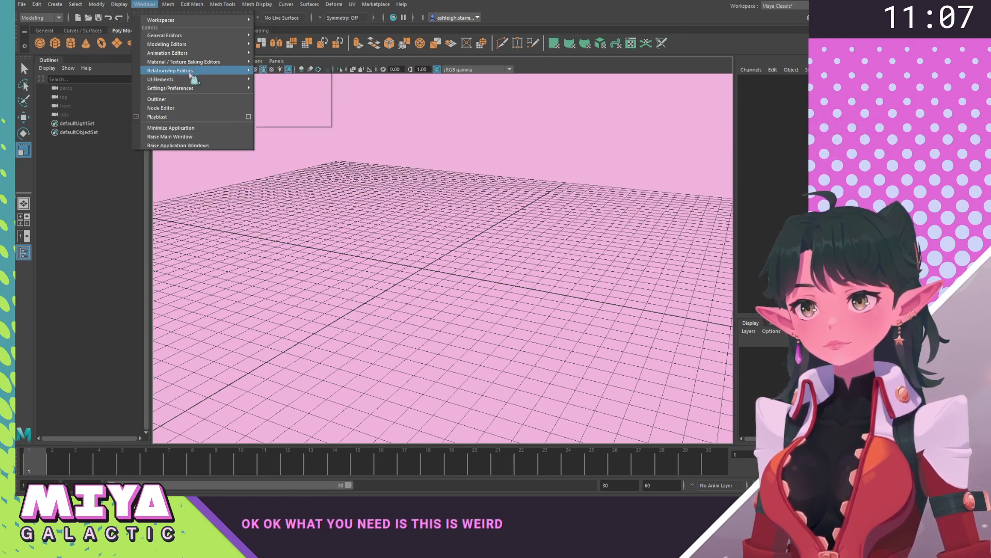
{"action": "mouse_move", "coordinate": [207, 89]}
{"action": "left_click", "coordinate": [301, 92]}
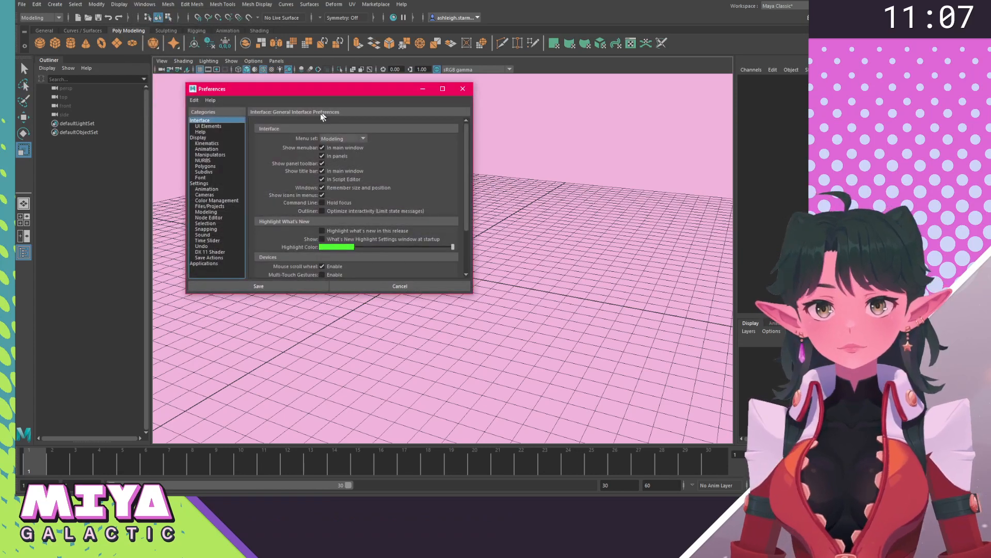
{"action": "left_click", "coordinate": [199, 184]}
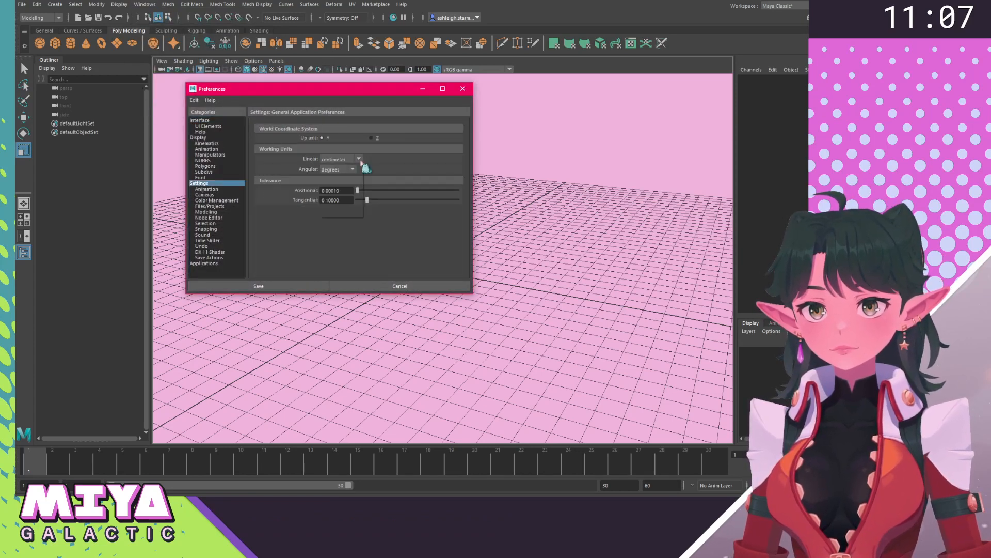
{"action": "left_click", "coordinate": [340, 158]}
{"action": "left_click", "coordinate": [328, 187]}
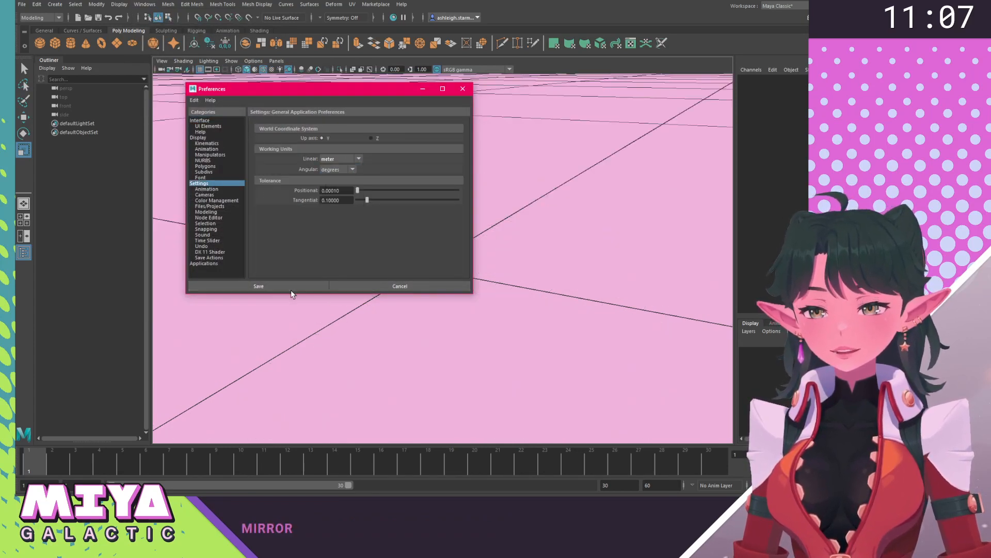
{"action": "left_click", "coordinate": [310, 286]}
Create a polygon cylinder with a radius of 0.1 and a height of 0.15.
{"action": "left_click_drag", "start_coordinate": [325, 290], "coordinate": [374, 240], "text": "alt"}
{"action": "left_click", "coordinate": [55, 4]}
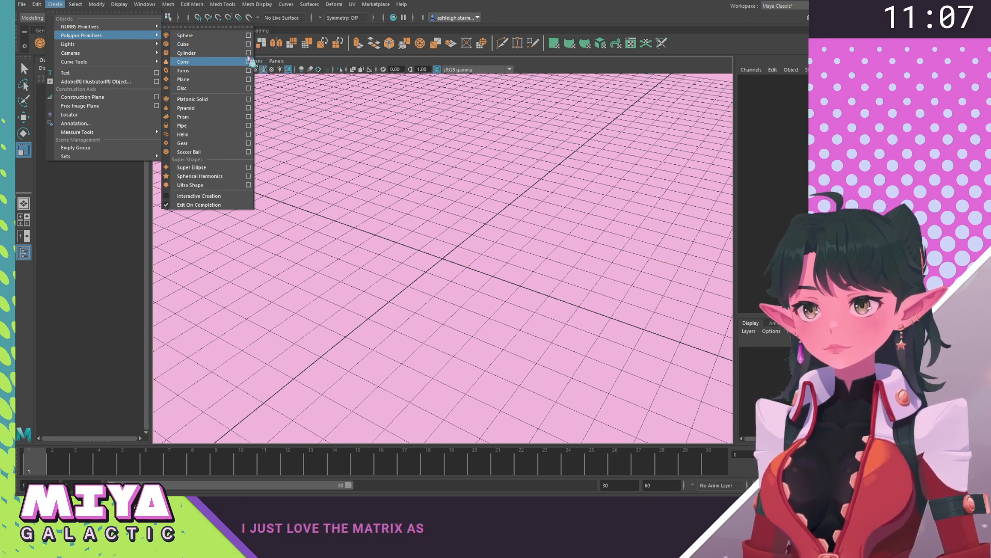
{"action": "left_click", "coordinate": [249, 53]}
{"action": "mouse_move", "coordinate": [373, 167]}
{"action": "left_mouse_down"}
{"action": "mouse_move", "coordinate": [363, 167]}
{"action": "mouse_move", "coordinate": [372, 171]}
{"action": "left_mouse_up"}
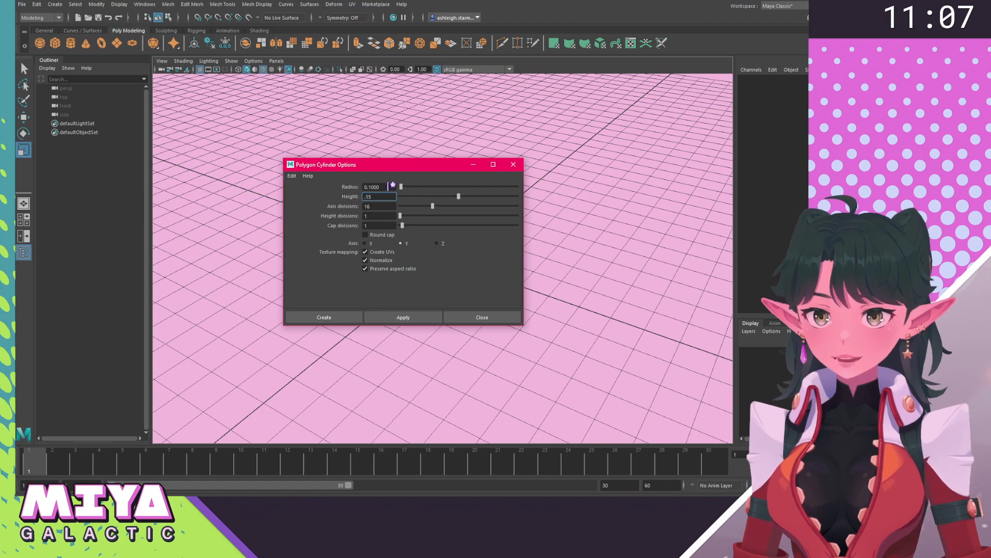
{"action": "left_click", "coordinate": [332, 319]}
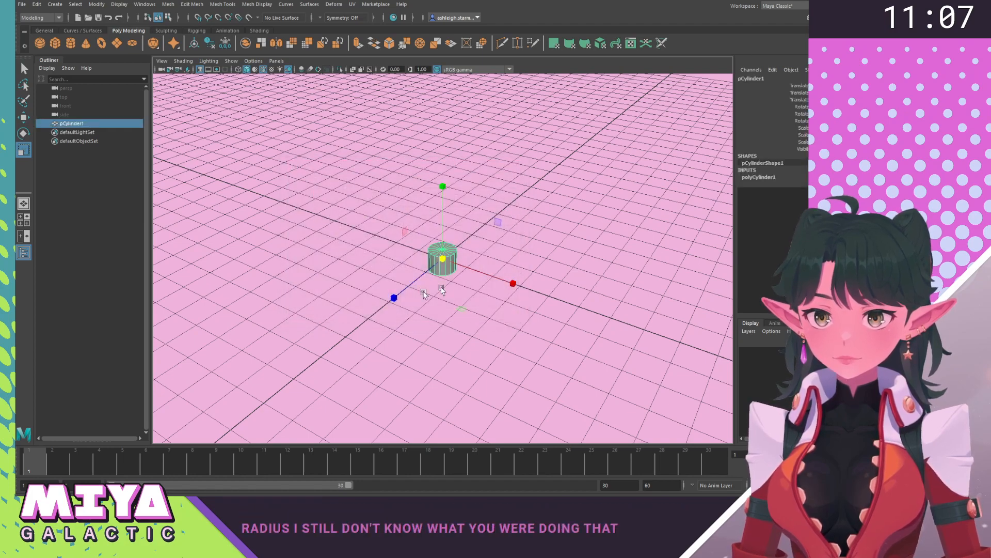
{"action": "right_click_drag", "start_coordinate": [380, 259], "coordinate": [598, 342], "text": "alt"}
{"action": "left_click_drag", "start_coordinate": [598, 343], "coordinate": [476, 339], "text": "alt"}
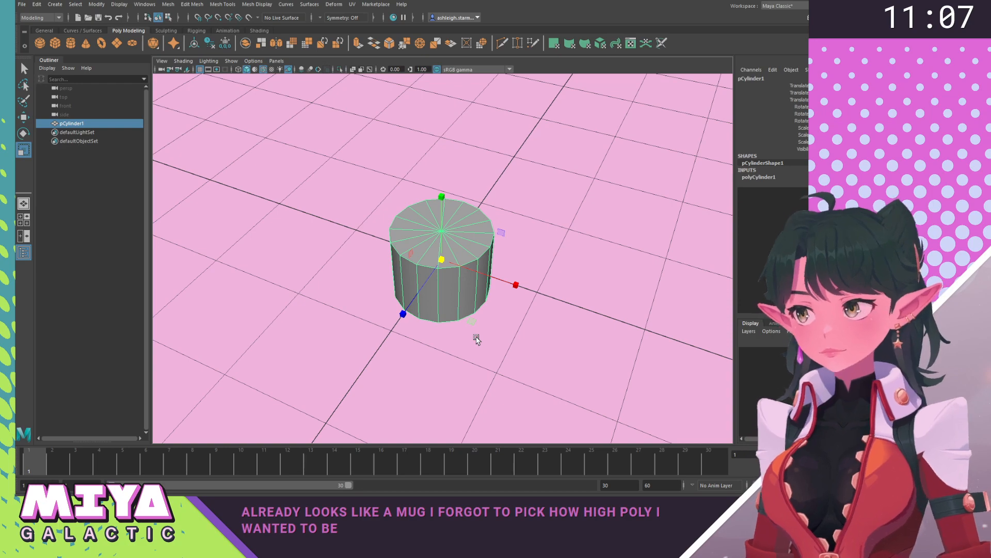
{"action": "left_click_drag", "start_coordinate": [358, 292], "coordinate": [352, 273], "text": "alt"}
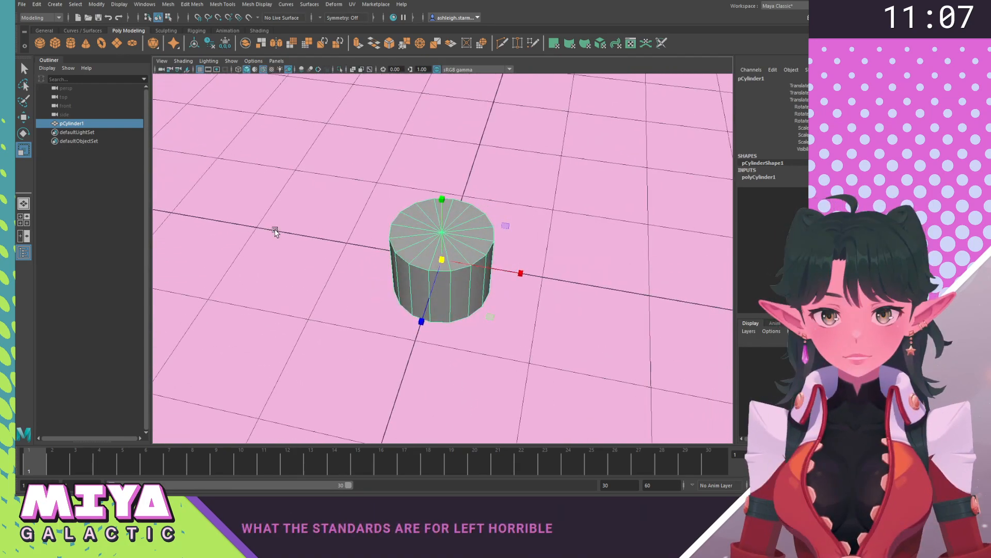
{"action": "left_click_drag", "start_coordinate": [275, 232], "coordinate": [305, 244], "text": "alt"}
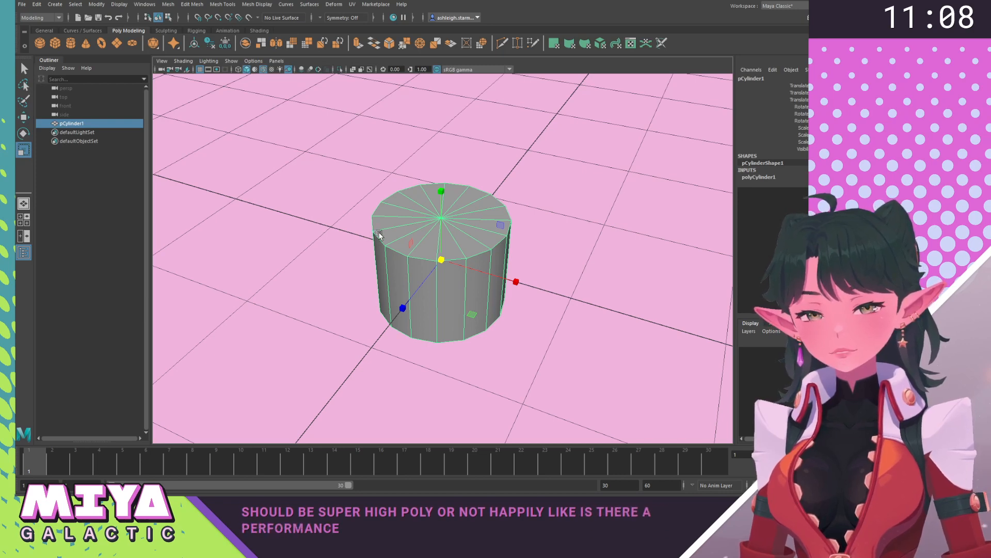
{"action": "left_click_drag", "start_coordinate": [346, 229], "coordinate": [358, 227], "text": "alt"}
{"action": "right_click_drag", "start_coordinate": [359, 228], "coordinate": [370, 241], "text": "alt"}
{"action": "left_click_drag", "start_coordinate": [369, 241], "coordinate": [396, 237], "text": "alt"}
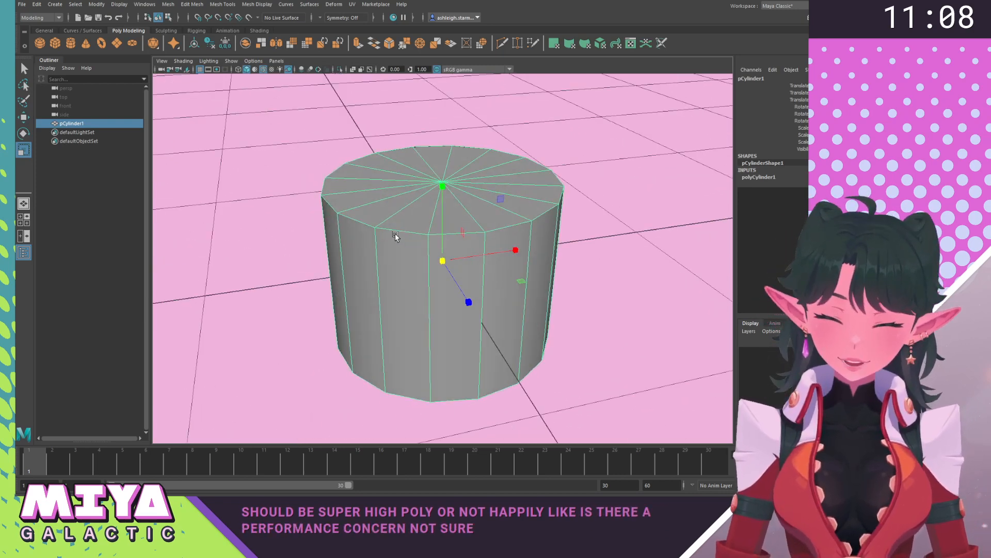
Delete the cylinder and create a new one of the same size with 24 axis divisions.
{"action": "key", "text": "Delete"}
{"action": "left_click", "coordinate": [97, 4]}
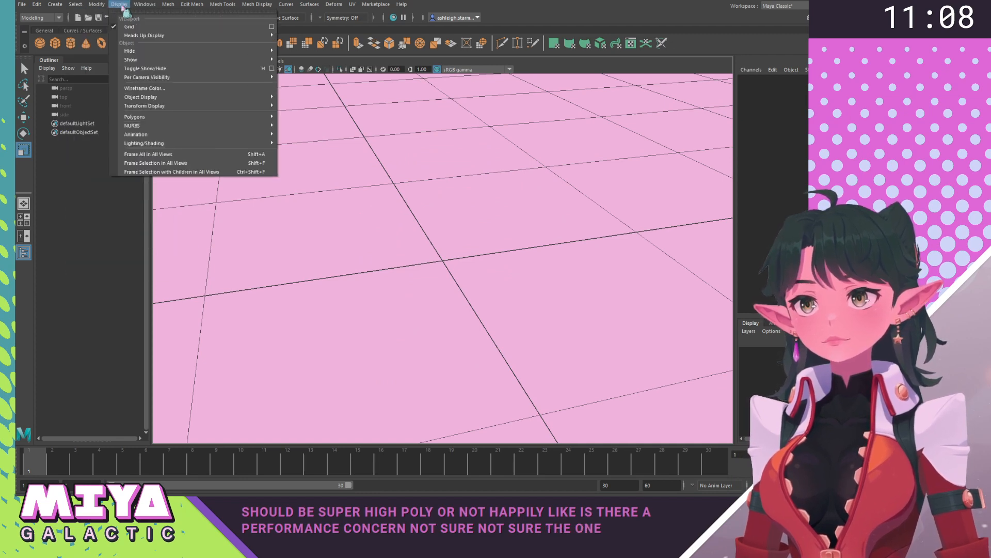
{"action": "mouse_move", "coordinate": [110, 29]}
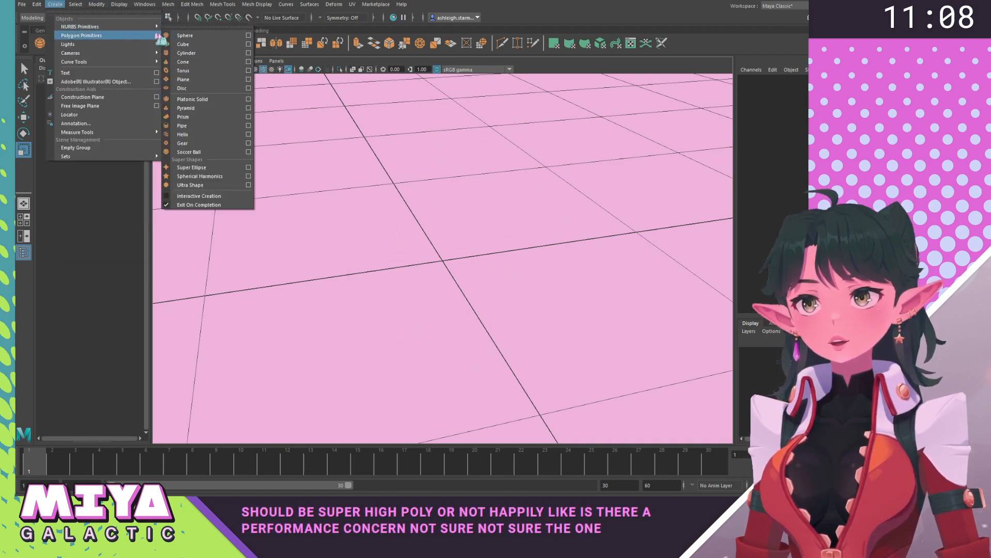
{"action": "left_click", "coordinate": [252, 53]}
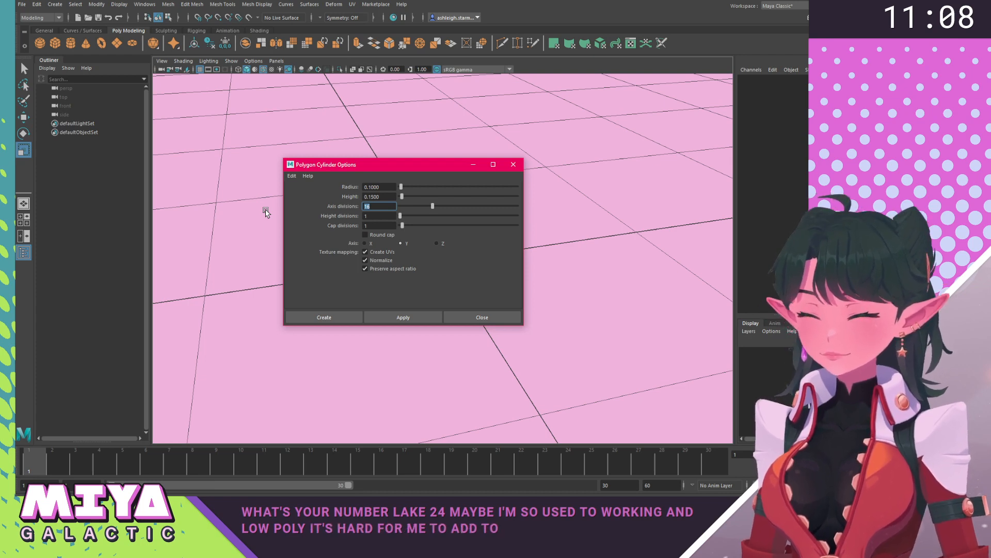
{"action": "left_click", "coordinate": [347, 321]}
{"action": "left_click_drag", "start_coordinate": [382, 275], "coordinate": [479, 347], "text": "alt"}
{"action": "right_click_drag", "start_coordinate": [479, 347], "coordinate": [456, 315], "text": "alt"}
{"action": "middle_click_drag", "start_coordinate": [455, 315], "coordinate": [405, 358], "text": "alt"}
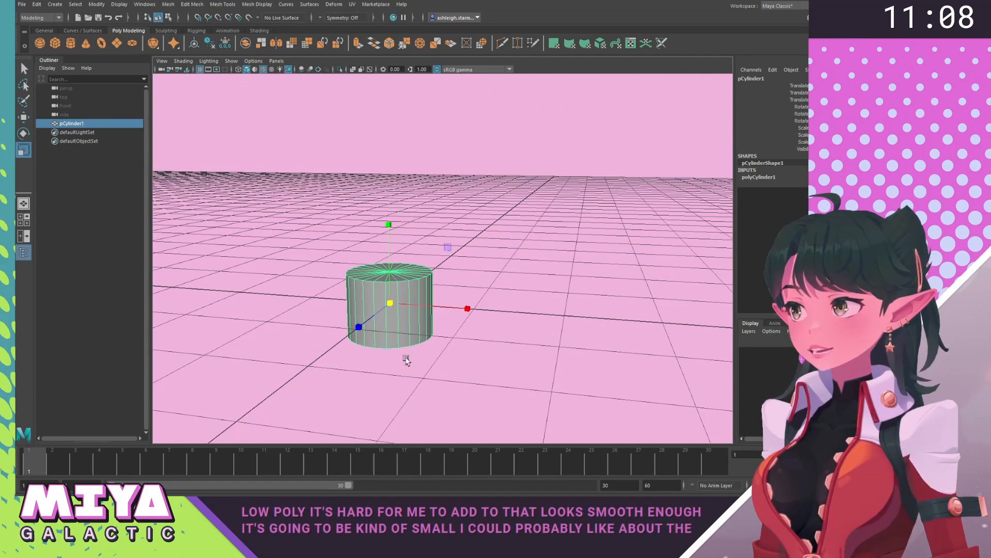
Examine the roundness of the cylinder's silhouette from a distance, from the side and from directly above.
{"action": "right_click_drag", "start_coordinate": [406, 358], "coordinate": [393, 346], "text": "alt"}
{"action": "left_click", "coordinate": [496, 308]}
{"action": "middle_click_drag", "start_coordinate": [412, 321], "coordinate": [480, 327], "text": "alt"}
{"action": "right_click_drag", "start_coordinate": [485, 332], "coordinate": [465, 312], "text": "alt"}
{"action": "middle_click_drag", "start_coordinate": [455, 327], "coordinate": [441, 341], "text": "alt"}
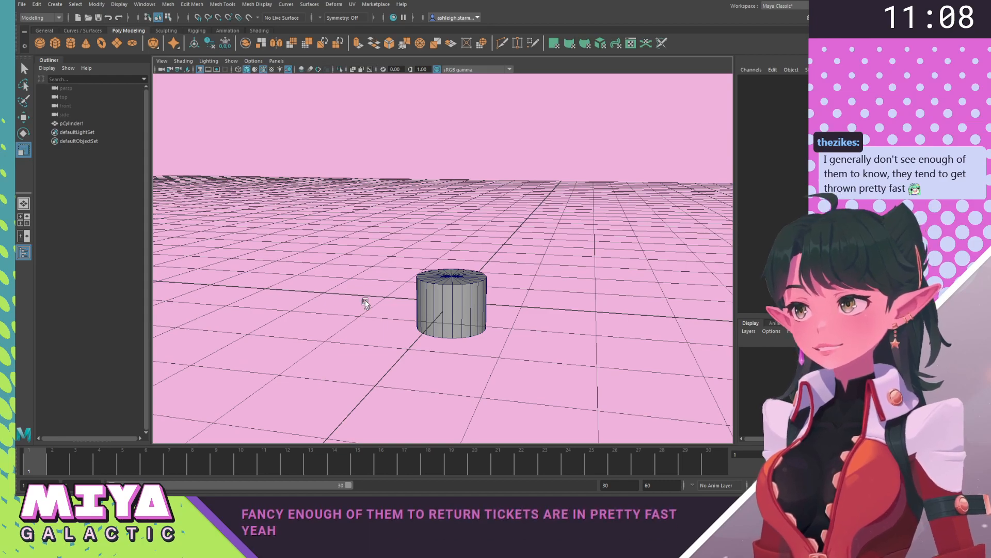
{"action": "left_click_drag", "start_coordinate": [365, 303], "coordinate": [539, 309], "text": "alt"}
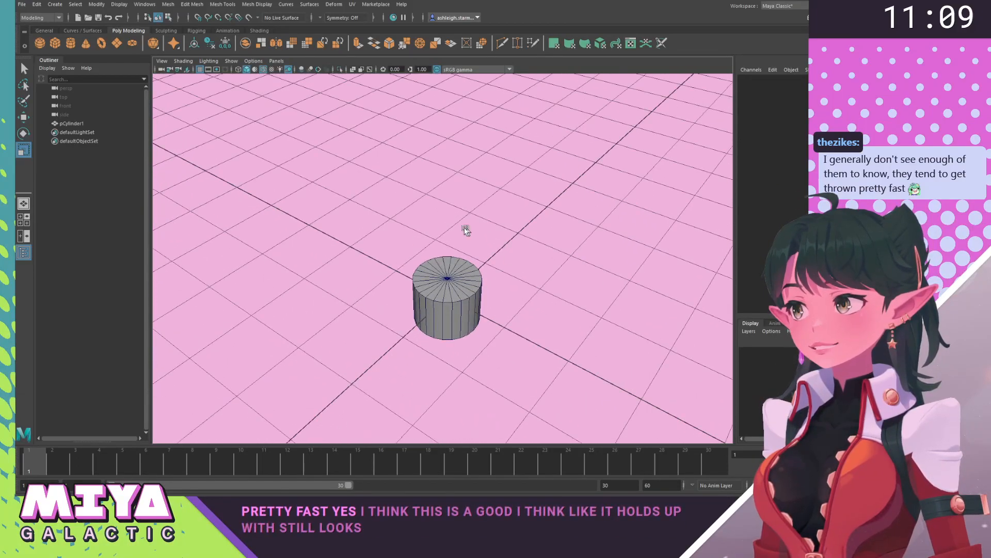
{"action": "left_click_drag", "start_coordinate": [498, 347], "coordinate": [451, 327], "text": "alt"}
{"action": "right_click_drag", "start_coordinate": [451, 327], "coordinate": [618, 325], "text": "alt"}
{"action": "left_click_drag", "start_coordinate": [618, 325], "coordinate": [573, 364], "text": "alt"}
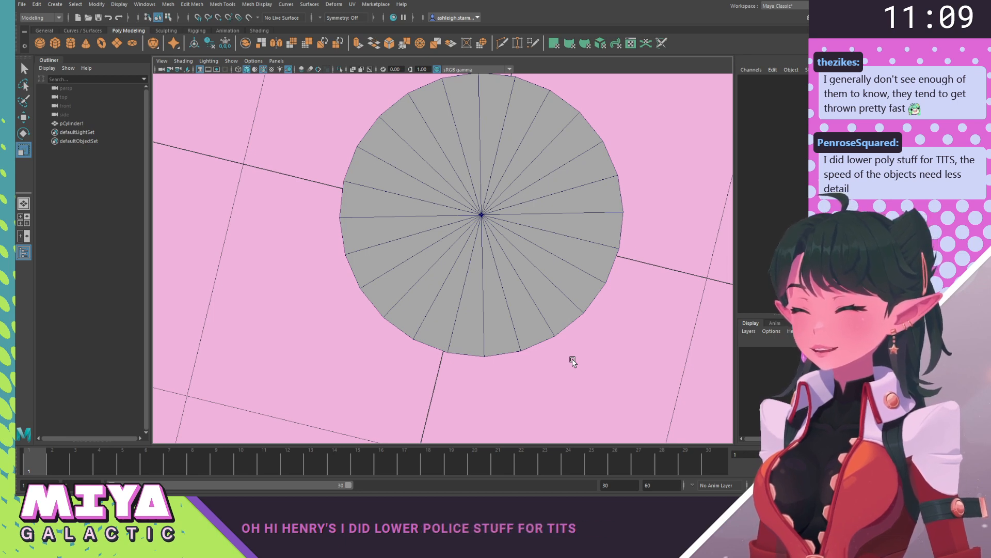
{"action": "left_click_drag", "start_coordinate": [572, 358], "coordinate": [447, 253], "text": "alt"}
Reduce the cylinder's axis subdivisions to 20 in its construction inputs.
{"action": "left_click", "coordinate": [449, 263]}
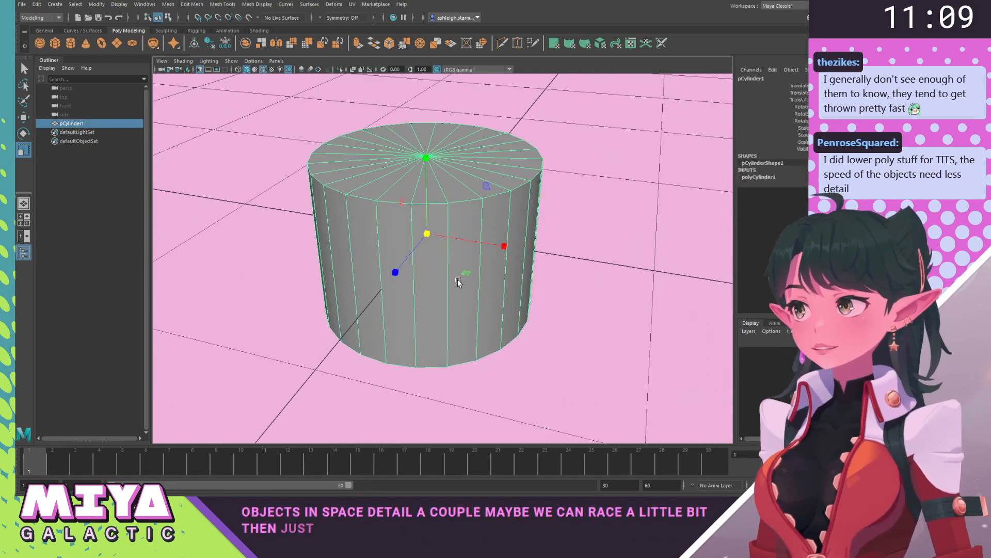
{"action": "left_click_drag", "start_coordinate": [461, 287], "coordinate": [417, 284], "text": "alt"}
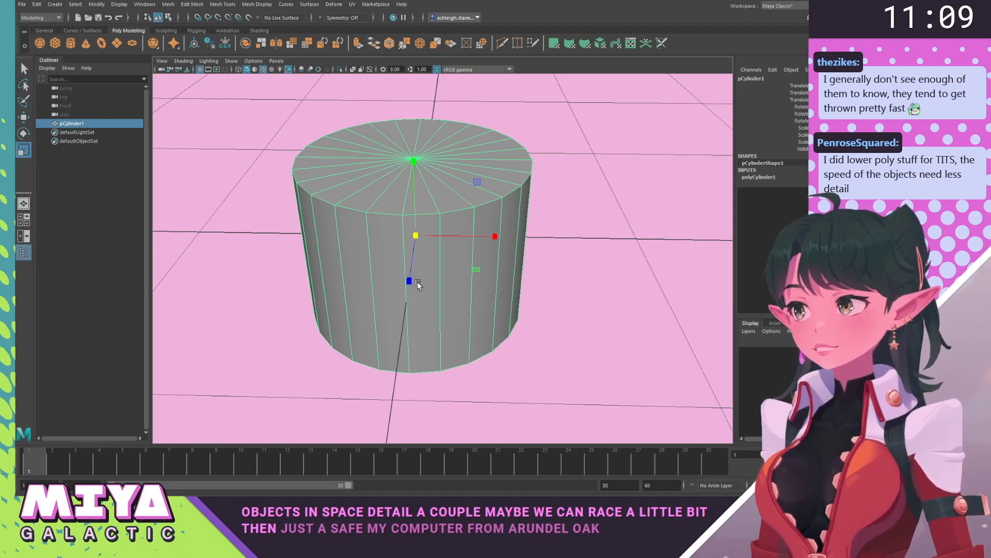
{"action": "left_click_drag", "start_coordinate": [417, 283], "coordinate": [285, 267], "text": "alt"}
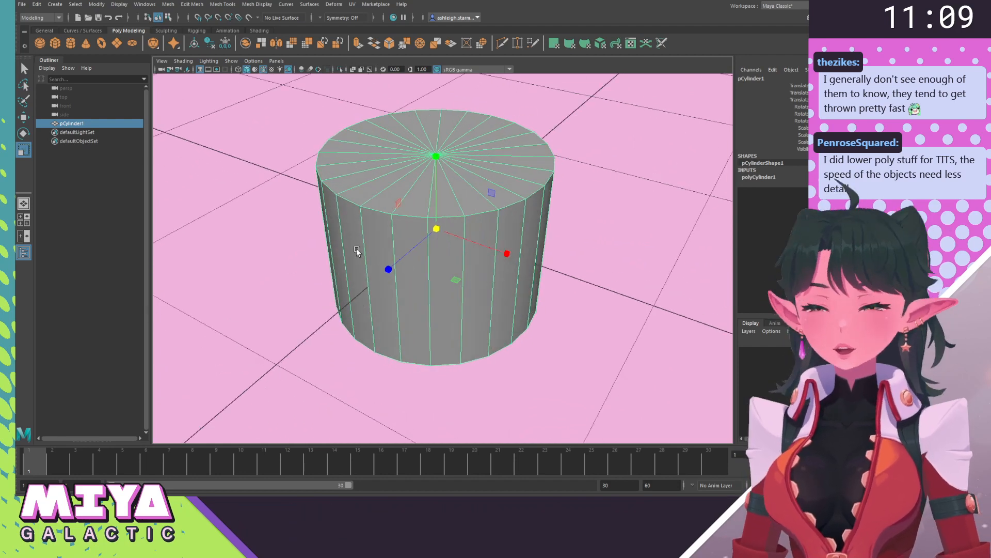
{"action": "left_click", "coordinate": [763, 177]}
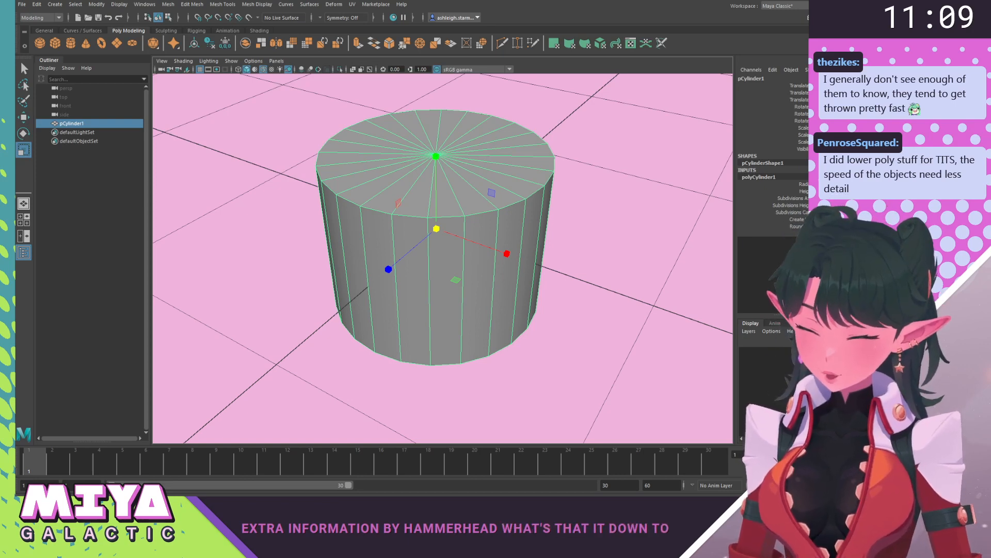
{"action": "key", "text": "Return"}
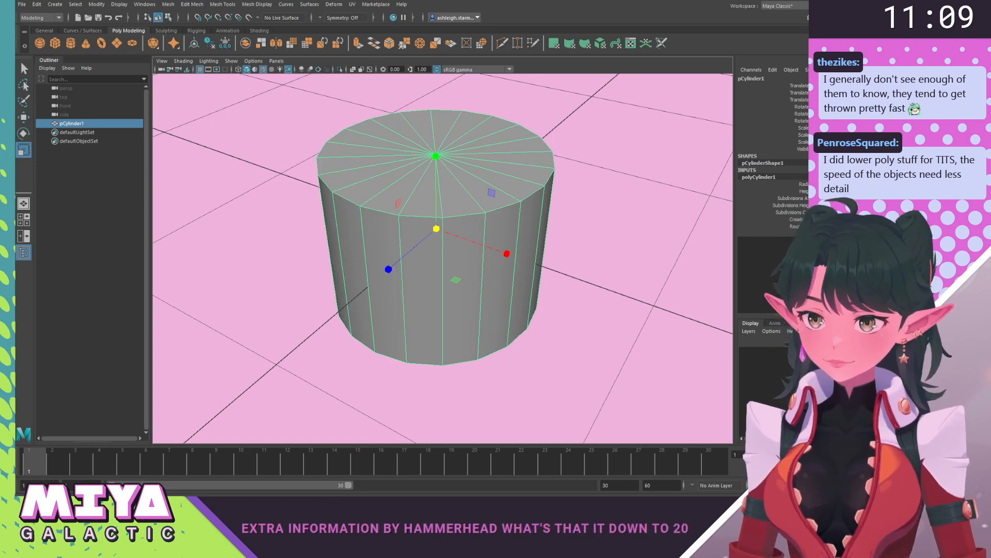
Duplicate the cylinder and scale the copy uniformly to slightly larger than the original.
{"action": "left_click_drag", "start_coordinate": [637, 234], "coordinate": [551, 330], "text": "alt"}
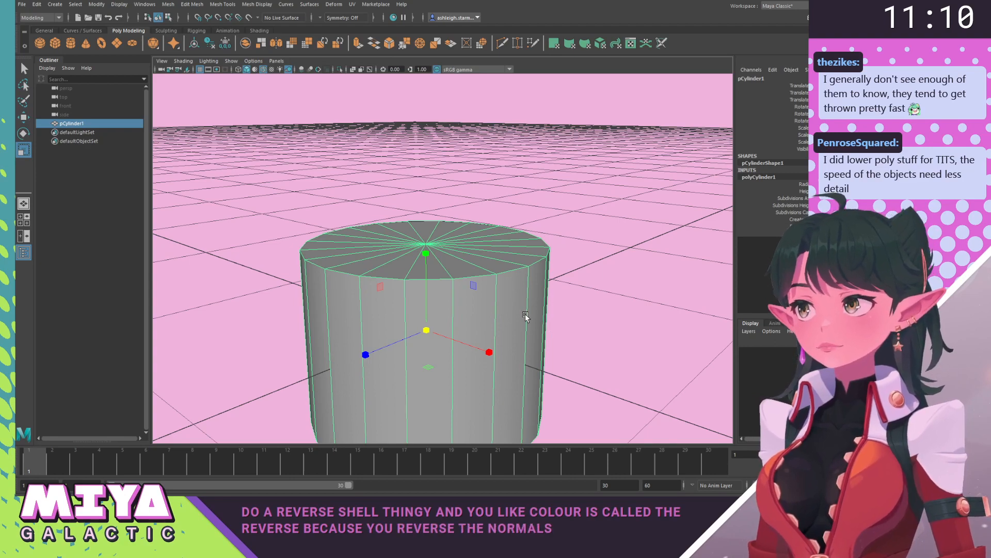
{"action": "left_click_drag", "start_coordinate": [500, 324], "coordinate": [478, 280], "text": "alt"}
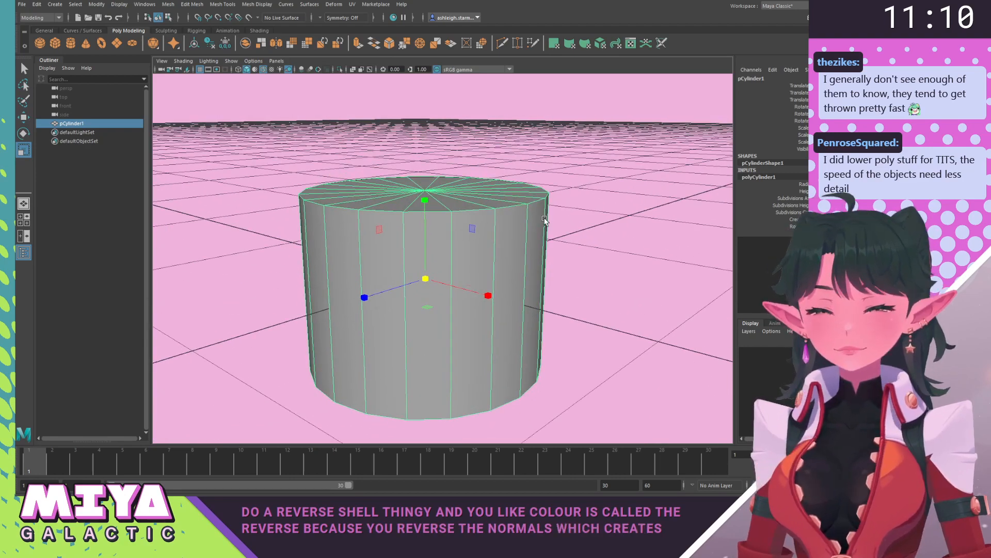
{"action": "left_click_drag", "start_coordinate": [526, 227], "coordinate": [511, 266], "text": "alt"}
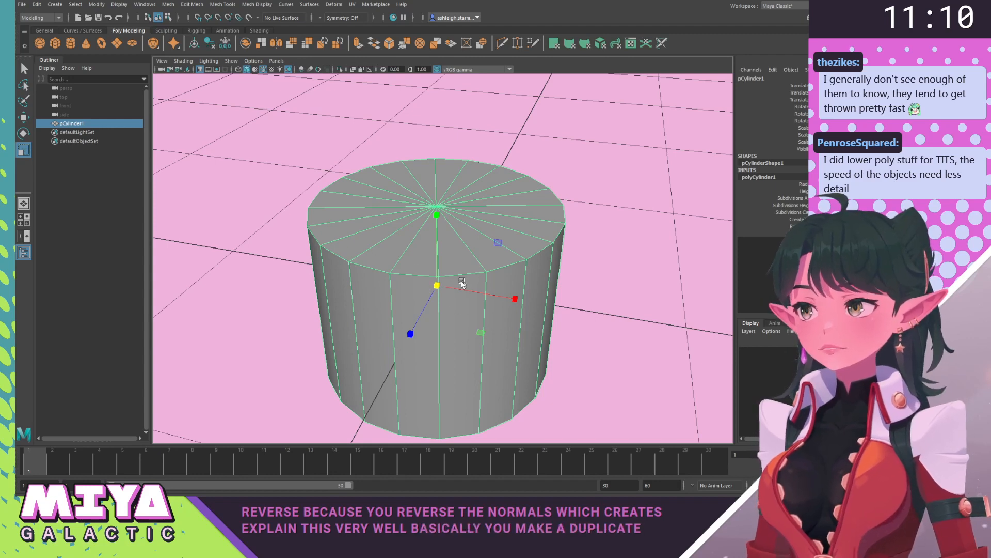
{"action": "key", "text": "ctrl+d"}
{"action": "left_click_drag", "start_coordinate": [441, 286], "coordinate": [457, 288]}
Assign a new Phong material to the enlarged duplicate and set the material's color to black.
{"action": "right_click", "coordinate": [364, 231]}
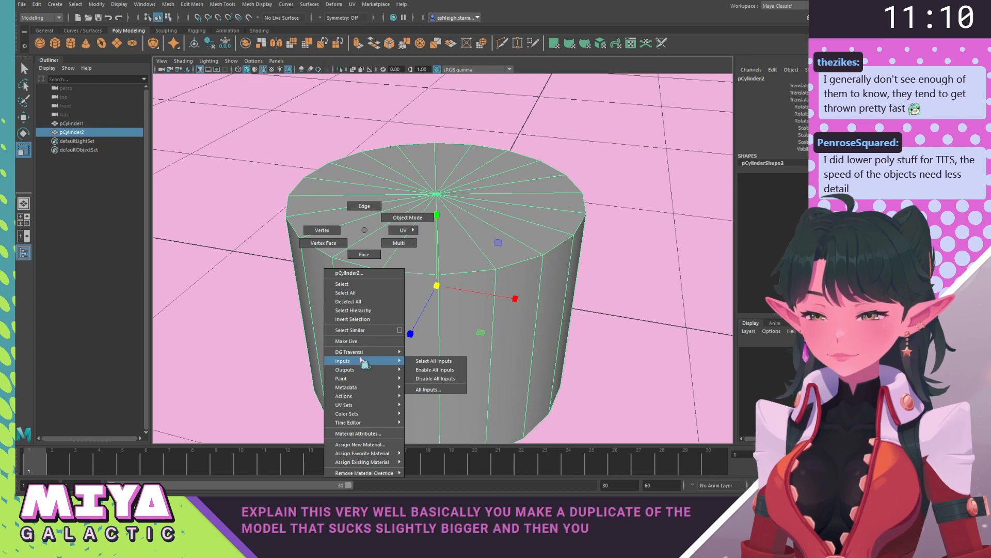
{"action": "left_click", "coordinate": [355, 444]}
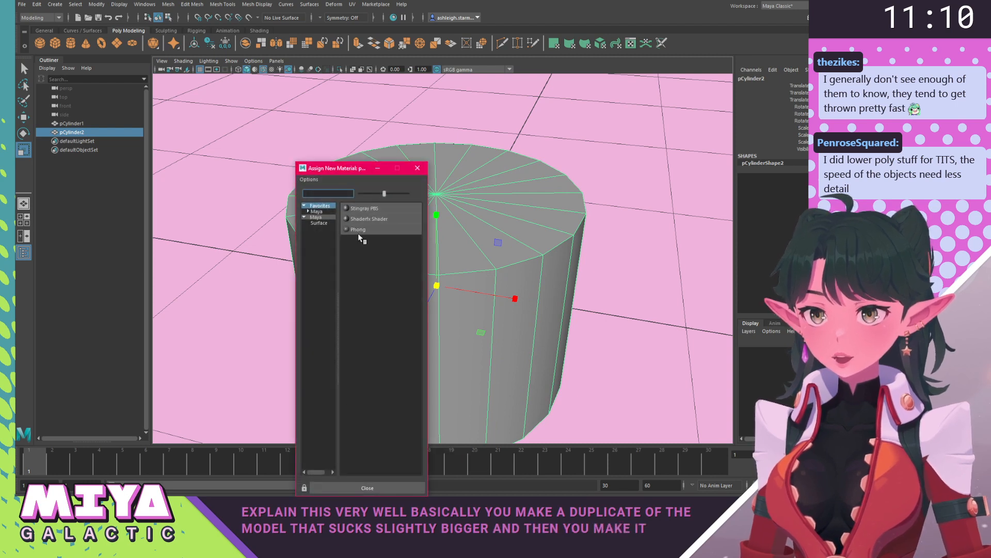
{"action": "left_click", "coordinate": [359, 231]}
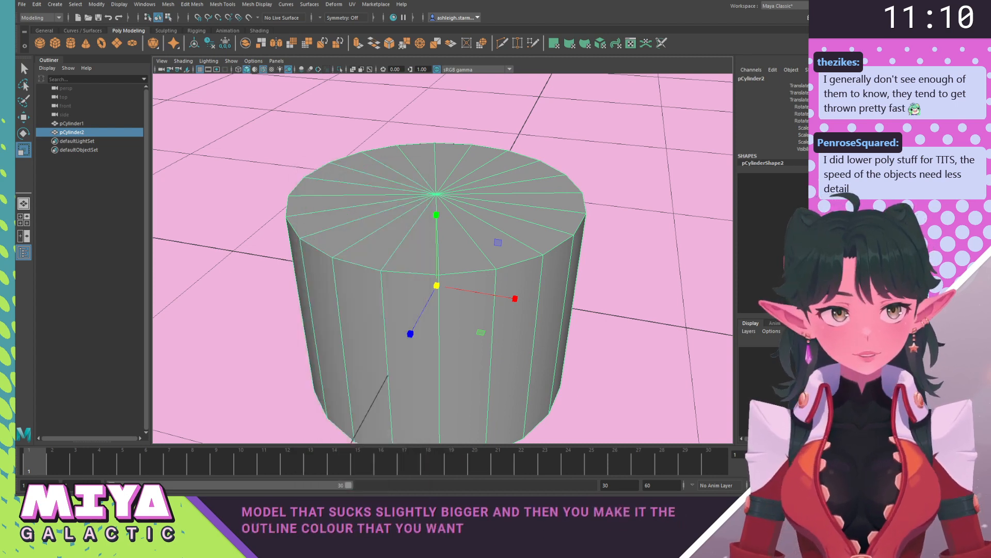
{"action": "left_click", "coordinate": [753, 79]}
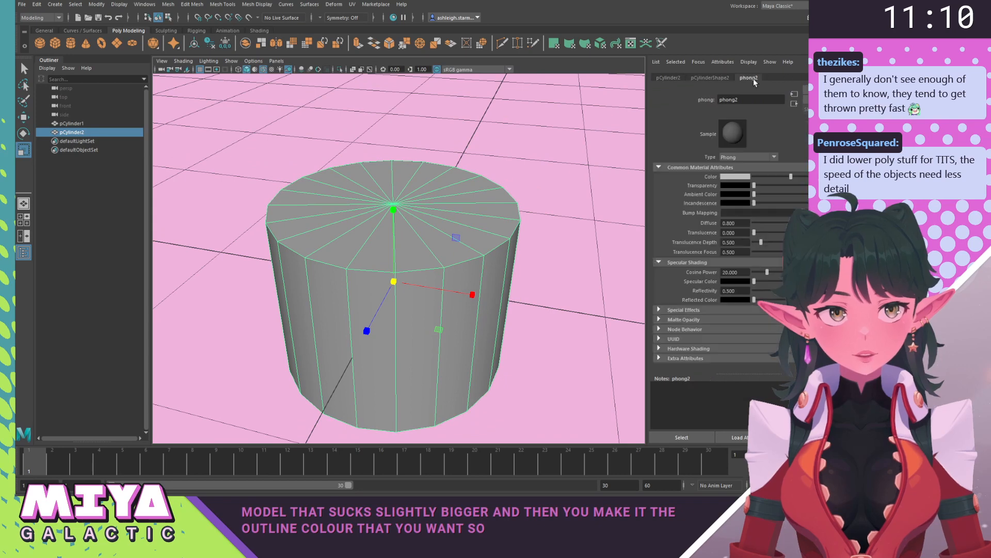
{"action": "left_click", "coordinate": [737, 185]}
{"action": "left_click_drag", "start_coordinate": [743, 221], "coordinate": [680, 222]}
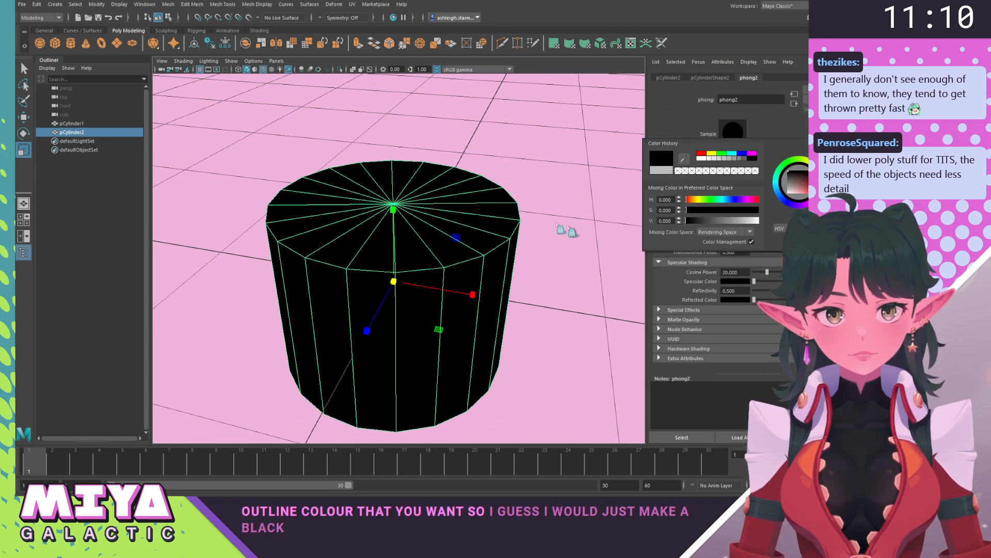
{"action": "left_click", "coordinate": [556, 224]}
{"action": "left_click", "coordinate": [471, 234]}
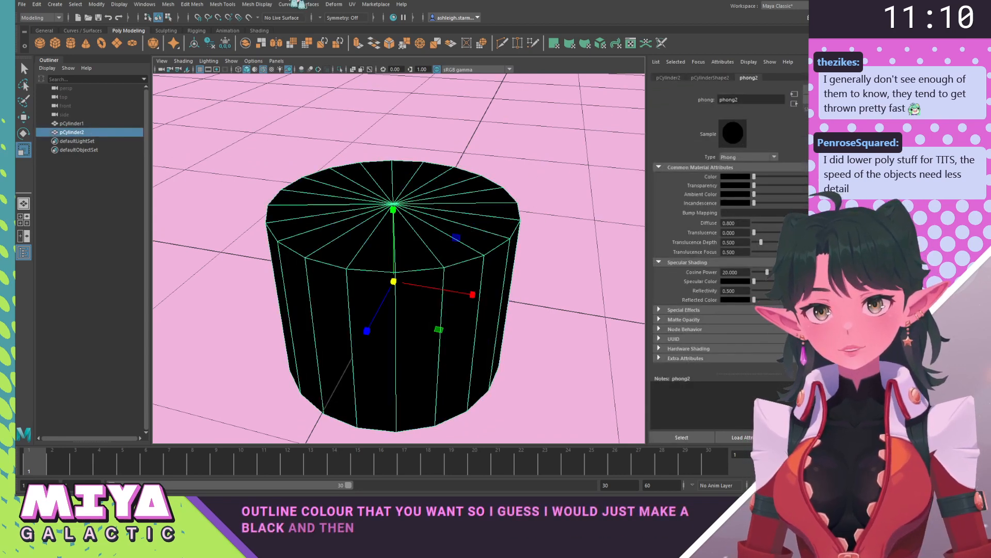
Reverse the normals of the black duplicate and deselect it.
{"action": "left_click", "coordinate": [257, 4]}
{"action": "left_click", "coordinate": [276, 36]}
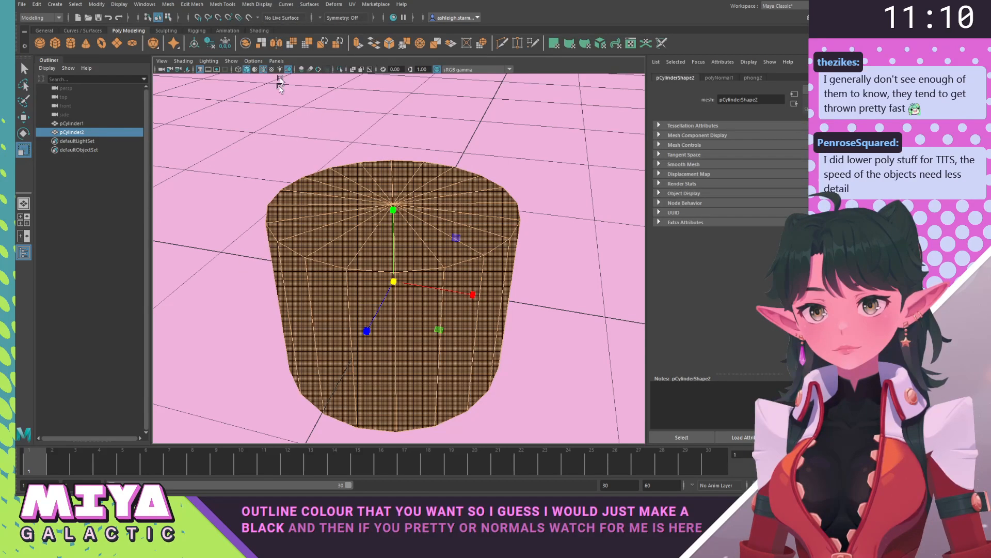
{"action": "left_click", "coordinate": [266, 150]}
{"action": "left_click_drag", "start_coordinate": [267, 149], "coordinate": [375, 189], "text": "alt"}
{"action": "left_click_drag", "start_coordinate": [351, 193], "coordinate": [372, 193], "text": "alt"}
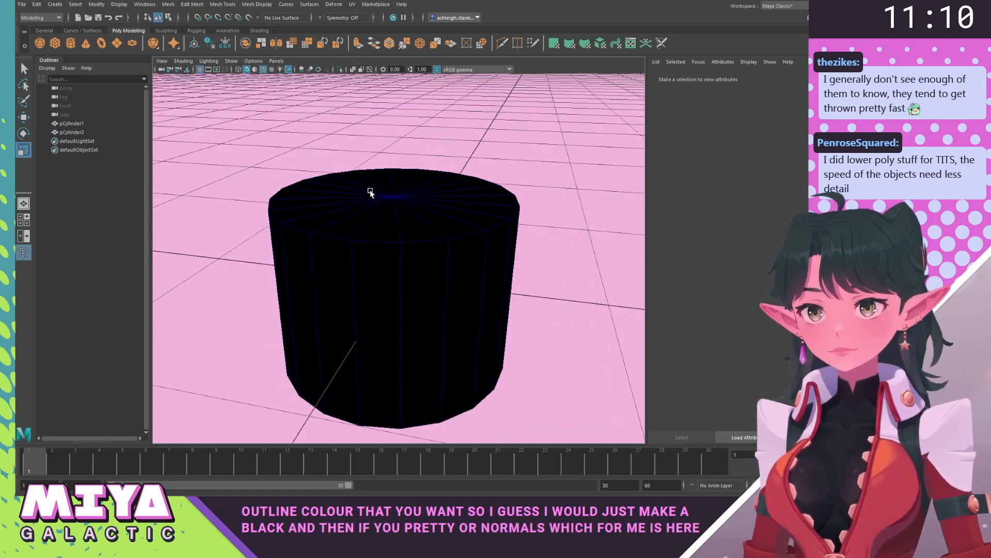
Offset the black duplicate backward along its Z axis to expose the original cylinder inside.
{"action": "left_click", "coordinate": [373, 200]}
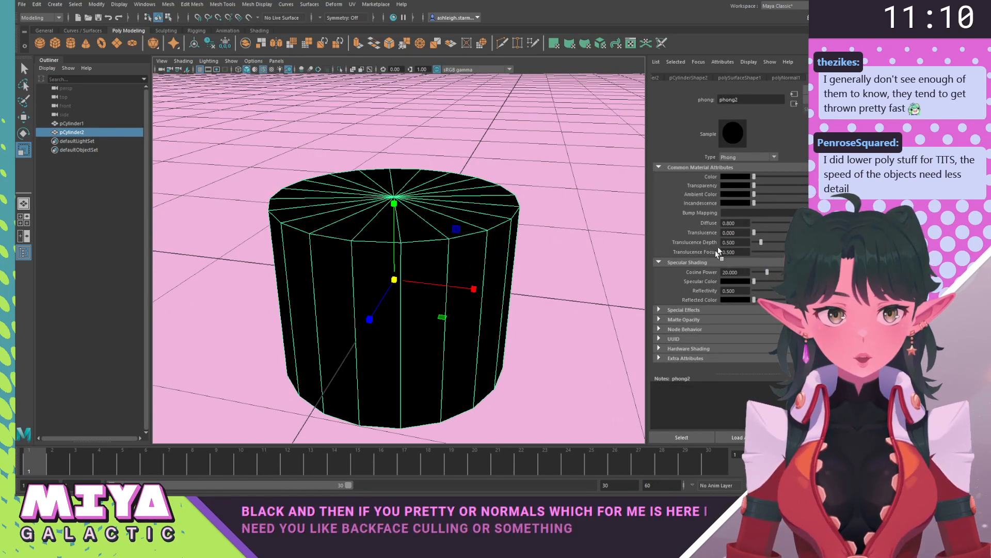
{"action": "key", "text": "ctrl+a"}
{"action": "key", "text": "ctrl+shift+t"}
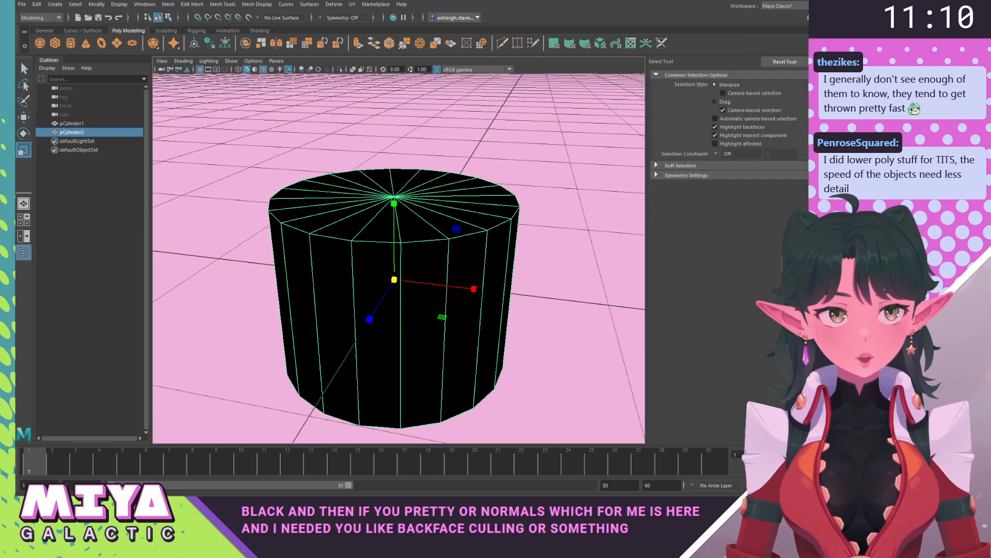
{"action": "key", "text": "ctrl+a"}
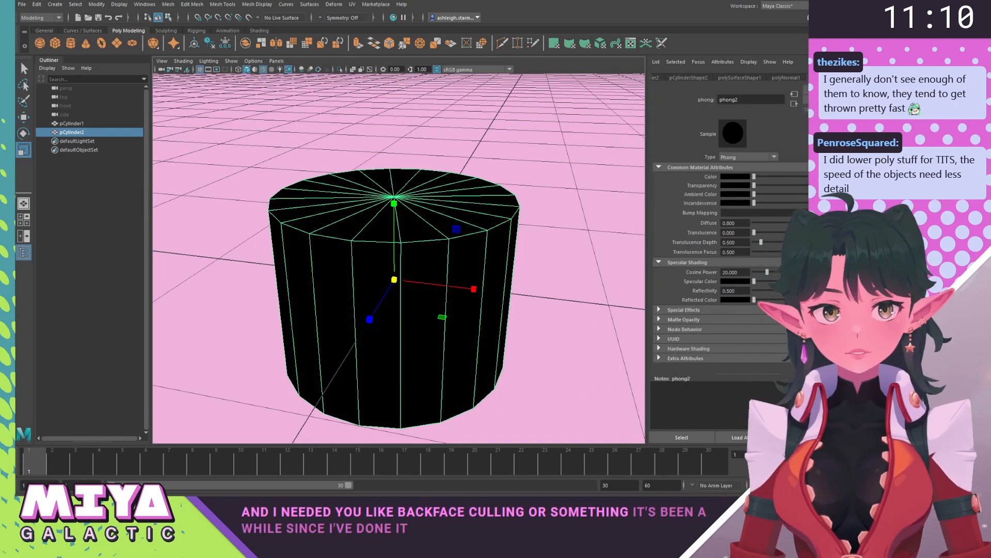
{"action": "key", "text": "w"}
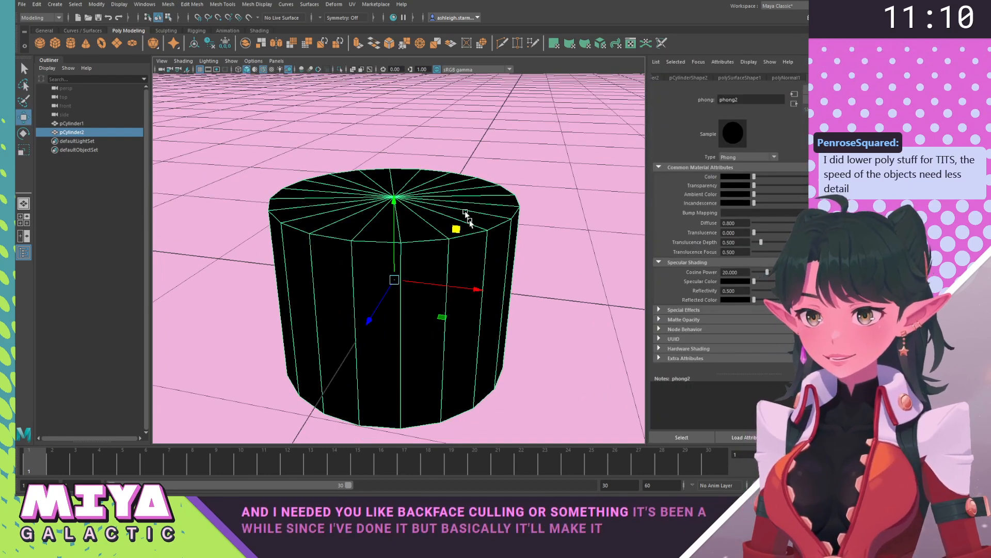
{"action": "left_click_drag", "start_coordinate": [368, 323], "coordinate": [376, 303]}
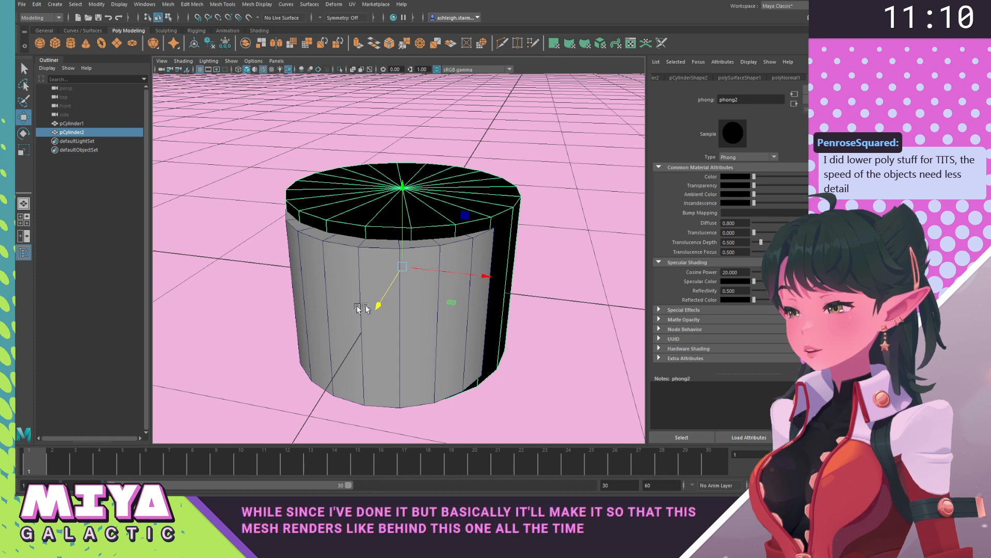
Delete the black outline duplicate, keeping only the original grey cylinder.
{"action": "left_click", "coordinate": [293, 283]}
{"action": "left_click_drag", "start_coordinate": [294, 283], "coordinate": [422, 200], "text": "alt"}
{"action": "left_click", "coordinate": [422, 200]}
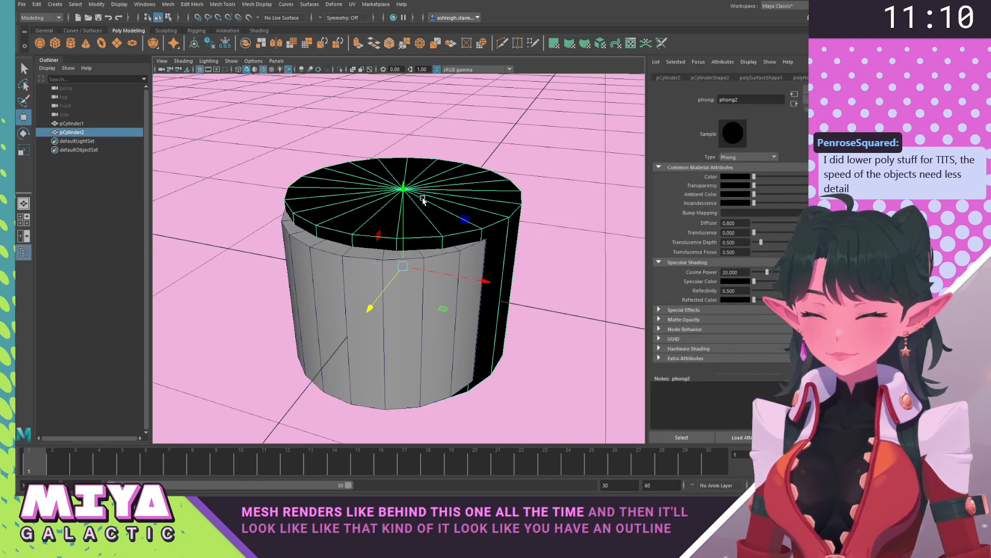
{"action": "key", "text": "Delete"}
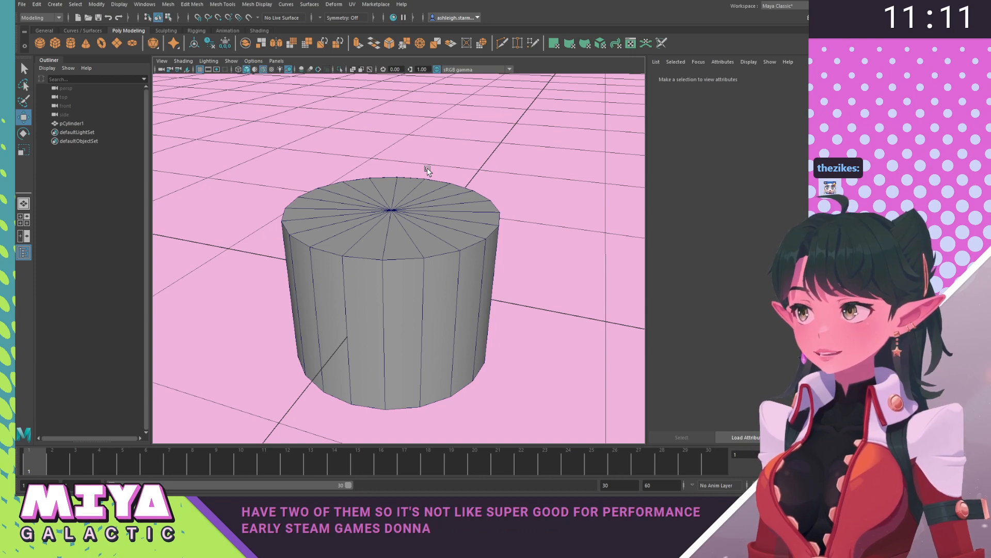
Scale the remaining cylinder narrower evenly in X and Z, keeping its height.
{"action": "left_click_drag", "start_coordinate": [468, 162], "coordinate": [384, 170], "text": "alt"}
{"action": "left_click", "coordinate": [421, 203]}
{"action": "key", "text": "r"}
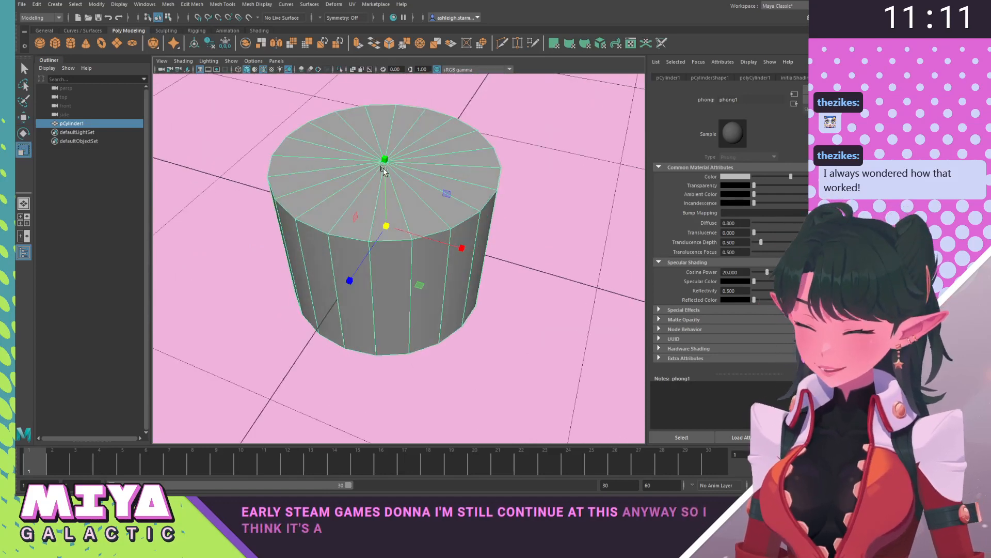
{"action": "left_click_drag", "start_coordinate": [431, 298], "coordinate": [387, 258]}
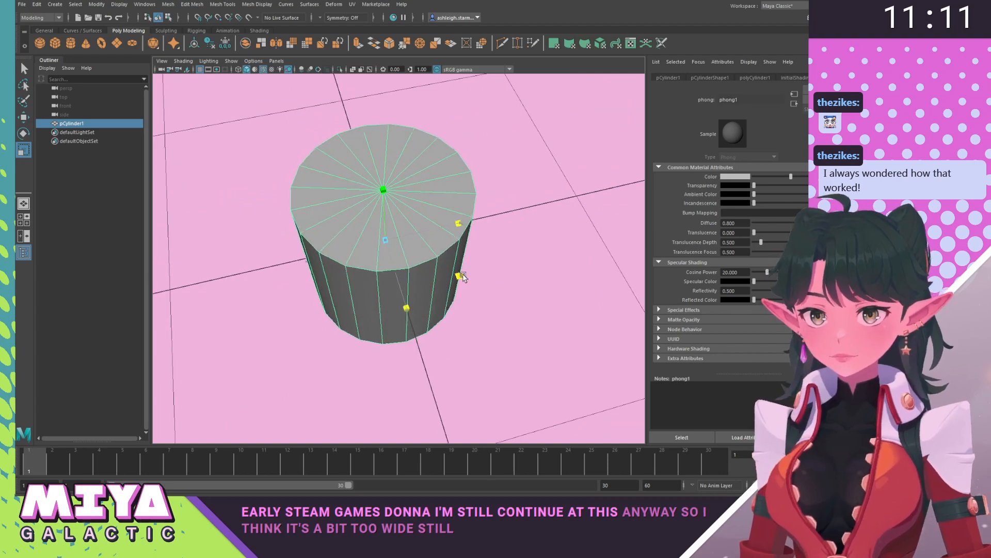
{"action": "left_click_drag", "start_coordinate": [501, 292], "coordinate": [433, 298], "text": "alt"}
{"action": "mouse_move", "coordinate": [516, 316]}
{"action": "left_mouse_down", "text": "alt"}
{"action": "mouse_move", "coordinate": [485, 321]}
{"action": "mouse_move", "coordinate": [460, 308]}
{"action": "mouse_move", "coordinate": [511, 321]}
{"action": "left_mouse_up", "text": "alt"}
Raise the cylinder along the Y axis so its base rests on the ground grid.
{"action": "key", "text": "w"}
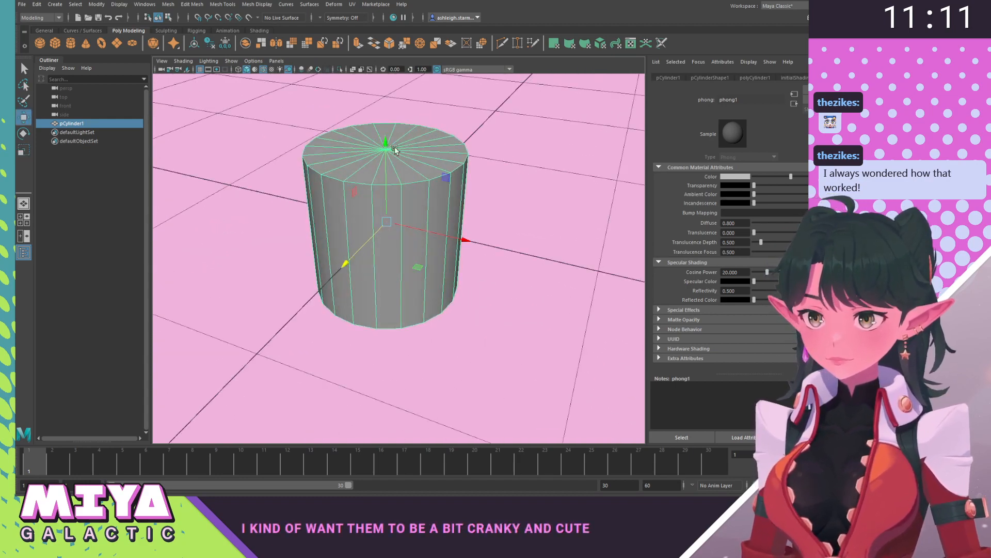
{"action": "left_click_drag", "start_coordinate": [382, 145], "coordinate": [408, 63]}
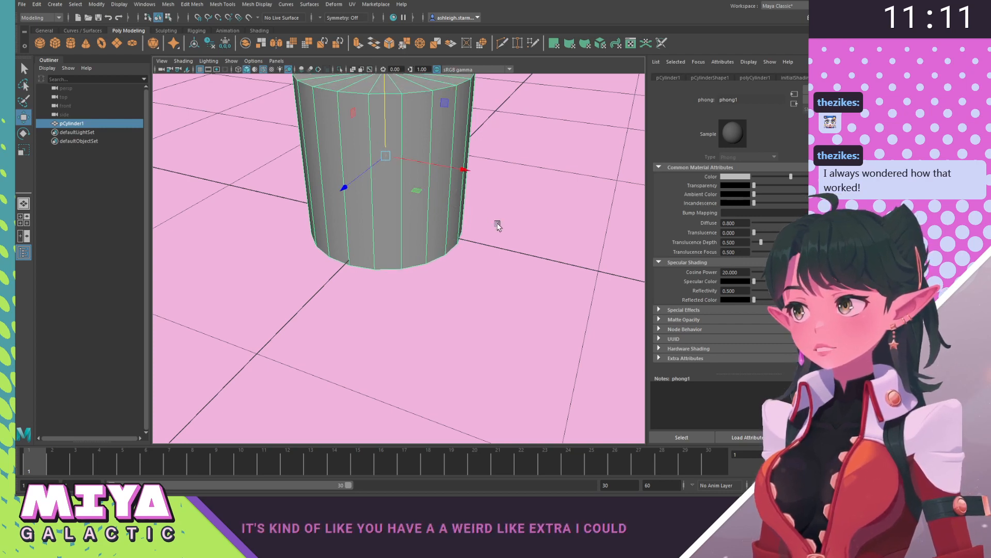
{"action": "left_click_drag", "start_coordinate": [479, 170], "coordinate": [422, 264], "text": "alt"}
{"action": "scroll", "coordinate": [422, 265], "scroll_direction": "up", "scroll_amount": 4}
{"action": "left_click_drag", "start_coordinate": [433, 176], "coordinate": [425, 151]}
Switch the cylinder to face component mode with its top cap in view.
{"action": "left_click_drag", "start_coordinate": [421, 201], "coordinate": [485, 346], "text": "alt"}
{"action": "scroll", "coordinate": [361, 241], "scroll_direction": "down", "scroll_amount": 10}
{"action": "scroll", "coordinate": [402, 258], "scroll_direction": "up", "scroll_amount": 8}
{"action": "right_click", "coordinate": [403, 247]}
{"action": "right_click_drag", "start_coordinate": [407, 254], "coordinate": [408, 268]}
{"action": "left_click_drag", "start_coordinate": [411, 258], "coordinate": [414, 274], "text": "alt"}
Try selecting the triangular faces of the cylinder's top cap one at a time.
{"action": "left_click", "coordinate": [404, 253]}
{"action": "left_click", "coordinate": [394, 241], "text": "shift"}
{"action": "left_click", "coordinate": [375, 246], "text": "shift"}
{"action": "left_click", "coordinate": [364, 252], "text": "shift"}
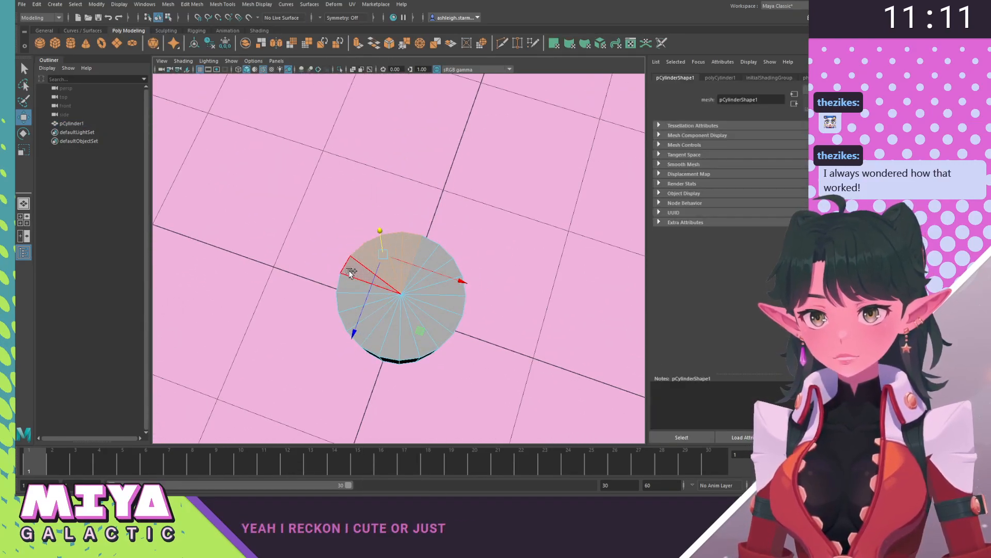
{"action": "left_click", "coordinate": [348, 284], "text": "shift"}
{"action": "left_click", "coordinate": [349, 302], "text": "shift"}
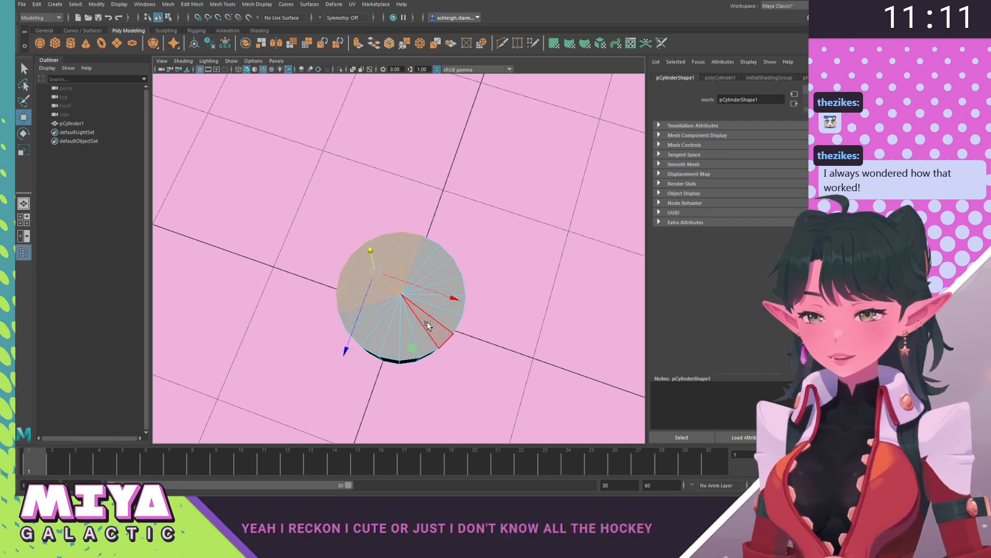
{"action": "left_click_drag", "start_coordinate": [427, 328], "coordinate": [430, 317], "text": "alt"}
{"action": "left_click", "coordinate": [429, 237], "text": "shift"}
{"action": "left_click", "coordinate": [443, 251], "text": "shift"}
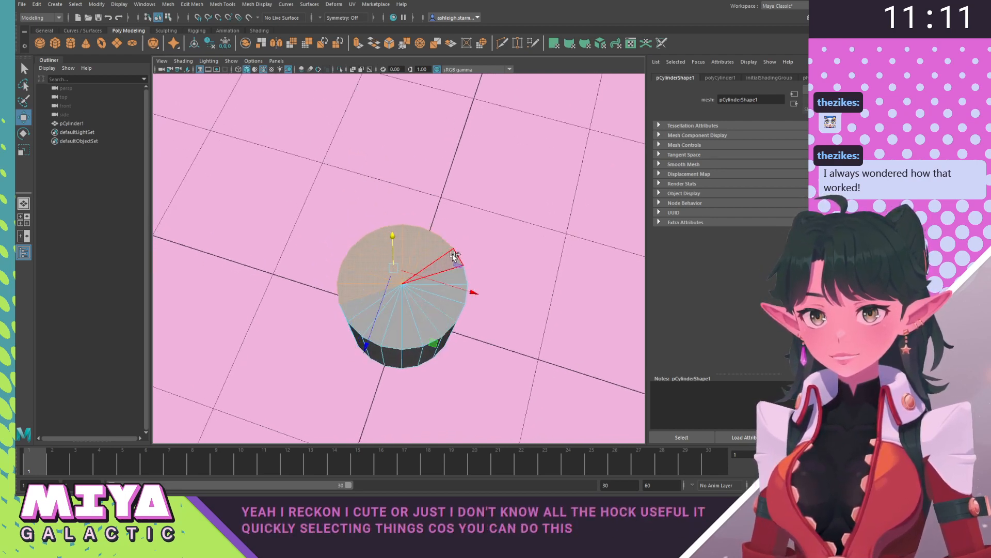
{"action": "left_click", "coordinate": [455, 263], "text": "shift"}
{"action": "left_click", "coordinate": [456, 276], "text": "shift"}
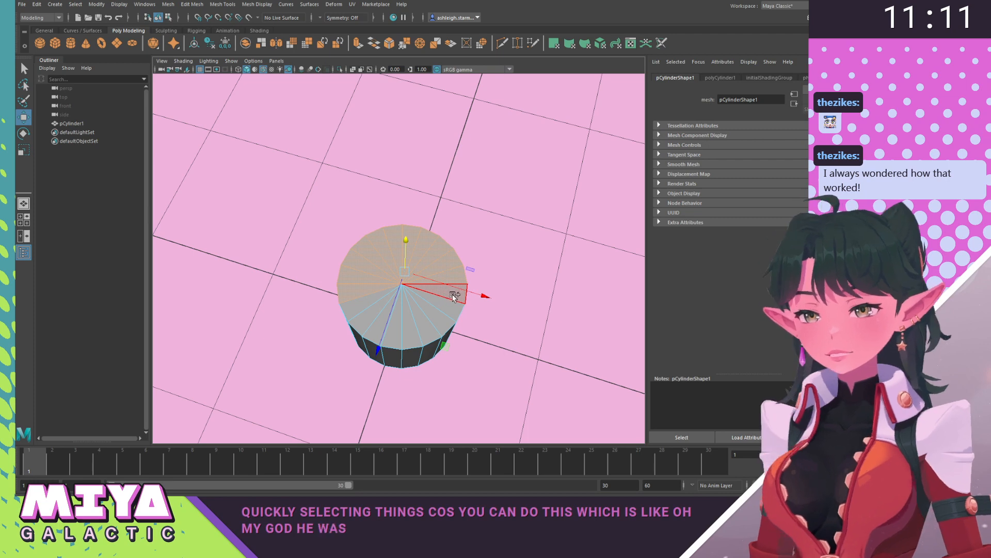
{"action": "left_click", "coordinate": [454, 296], "text": "shift"}
{"action": "left_click", "coordinate": [434, 319], "text": "shift"}
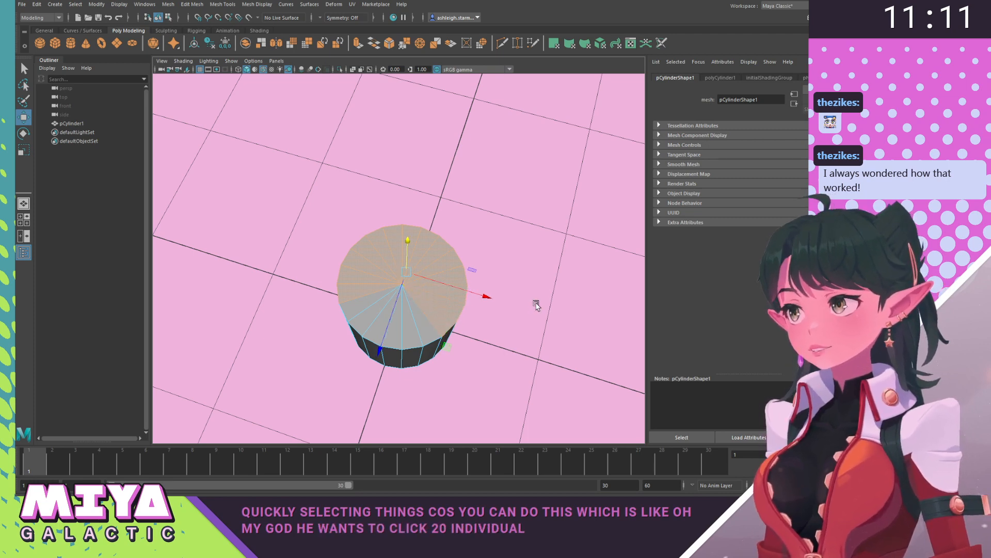
Clear the face selection and box-select the entire top cap, excluding the cylinder's side faces.
{"action": "left_click_drag", "start_coordinate": [541, 289], "coordinate": [535, 230], "text": "alt"}
{"action": "left_click", "coordinate": [530, 268]}
{"action": "left_click_drag", "start_coordinate": [283, 141], "coordinate": [520, 202]}
{"action": "left_click_drag", "start_coordinate": [344, 226], "coordinate": [508, 276], "text": "ctrl"}
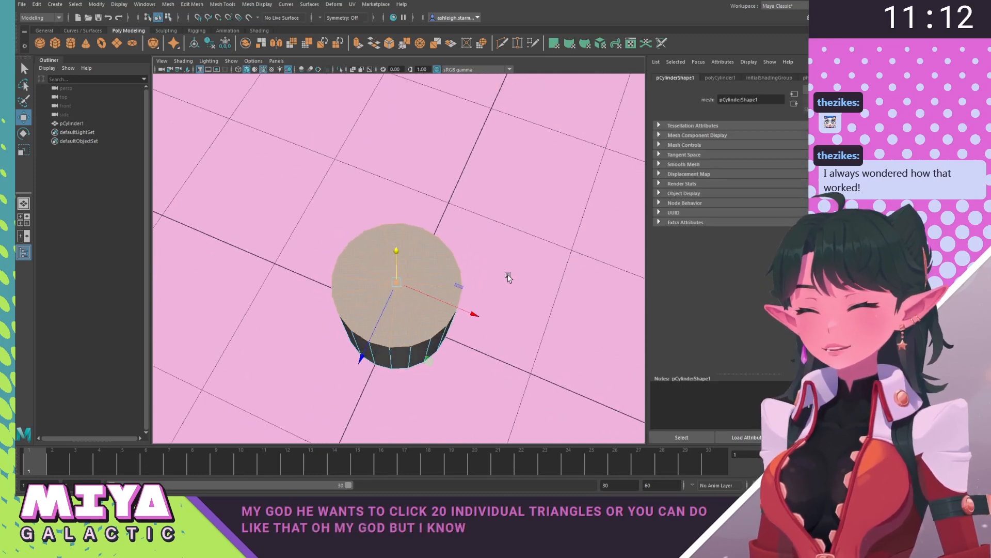
Extrude the top cap faces and scale them slightly inward in X and Z to form a thin rim.
{"action": "scroll", "coordinate": [281, 216], "scroll_direction": "up", "scroll_amount": 5}
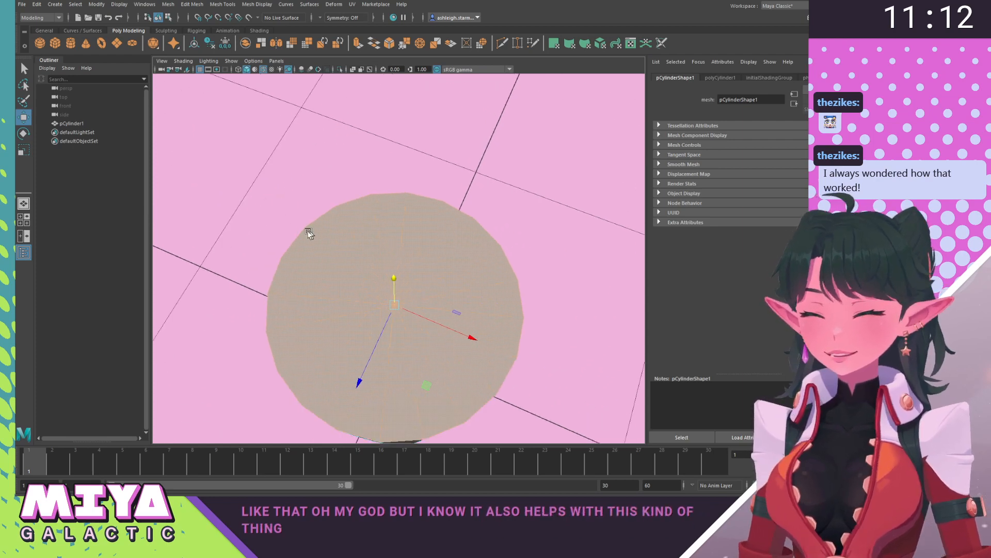
{"action": "left_click_drag", "start_coordinate": [310, 231], "coordinate": [312, 202], "text": "alt"}
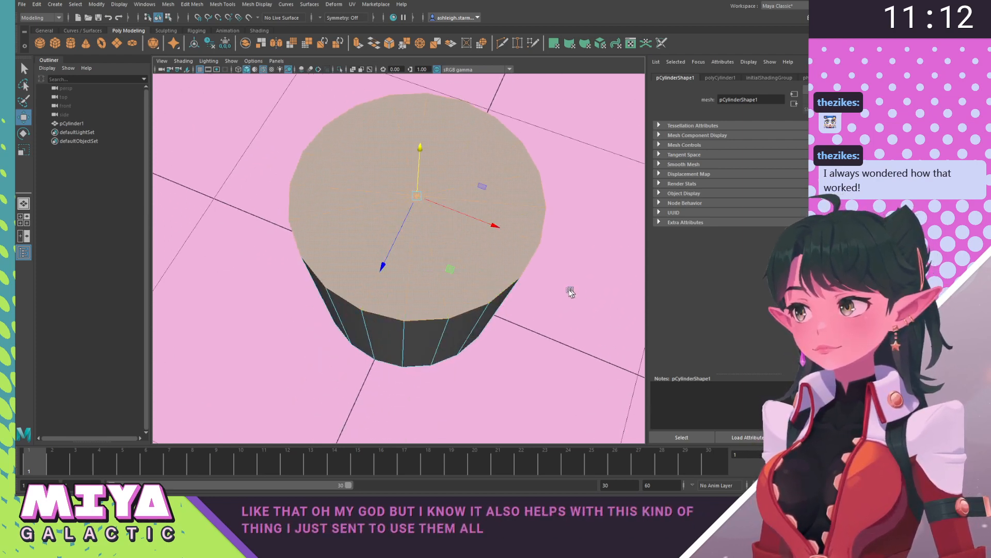
{"action": "left_click_drag", "start_coordinate": [547, 298], "coordinate": [407, 239], "text": "alt"}
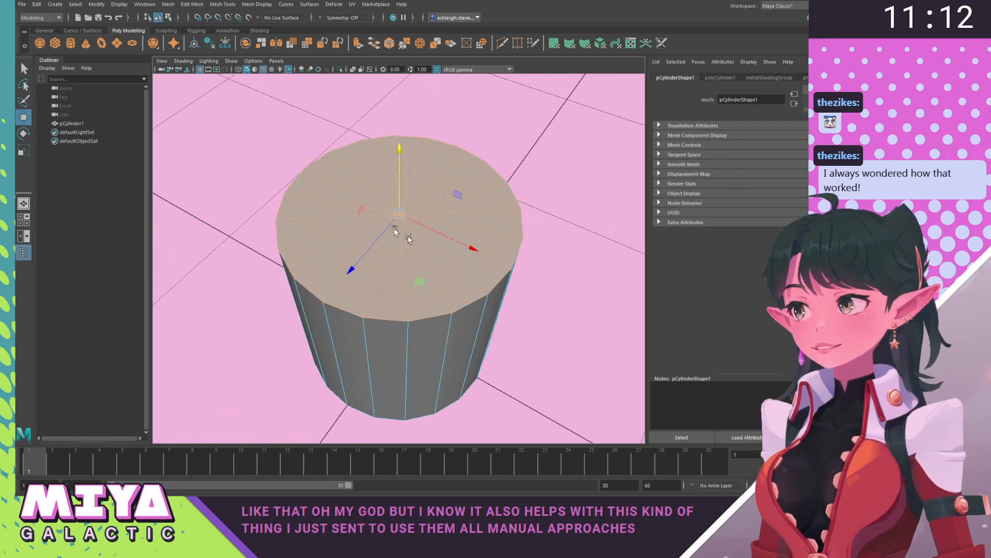
{"action": "right_click", "coordinate": [353, 207], "text": "shift"}
{"action": "left_click", "coordinate": [352, 226]}
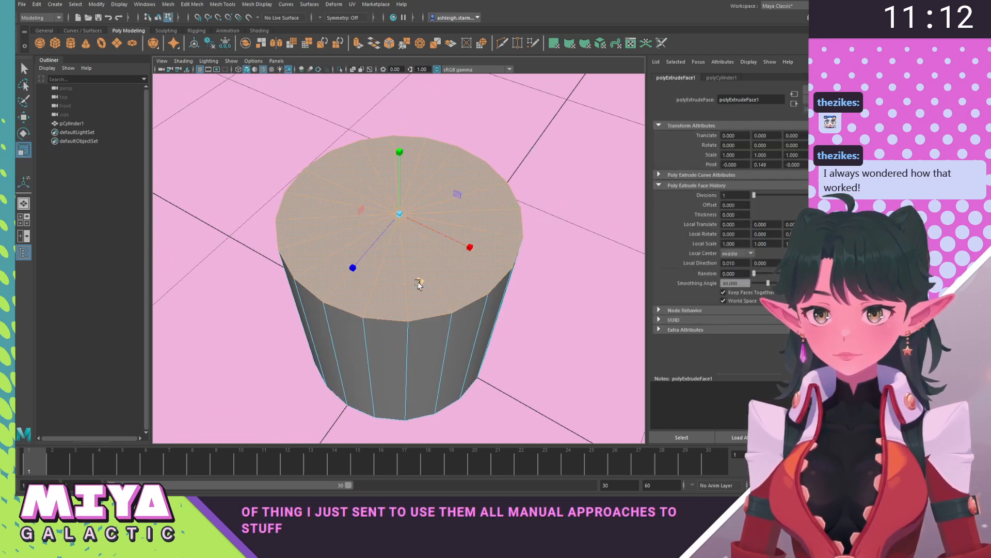
{"action": "left_click_drag", "start_coordinate": [418, 283], "coordinate": [413, 281]}
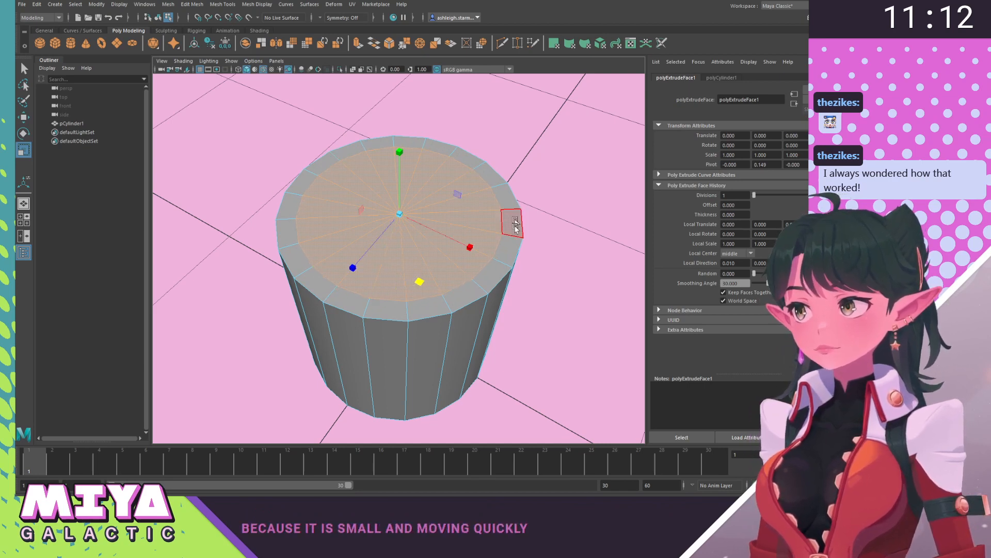
{"action": "mouse_move", "coordinate": [288, 204]}
{"action": "left_mouse_down", "text": "alt"}
{"action": "mouse_move", "coordinate": [266, 157]}
{"action": "mouse_move", "coordinate": [295, 216]}
{"action": "mouse_move", "coordinate": [281, 189]}
{"action": "left_mouse_up", "text": "alt"}
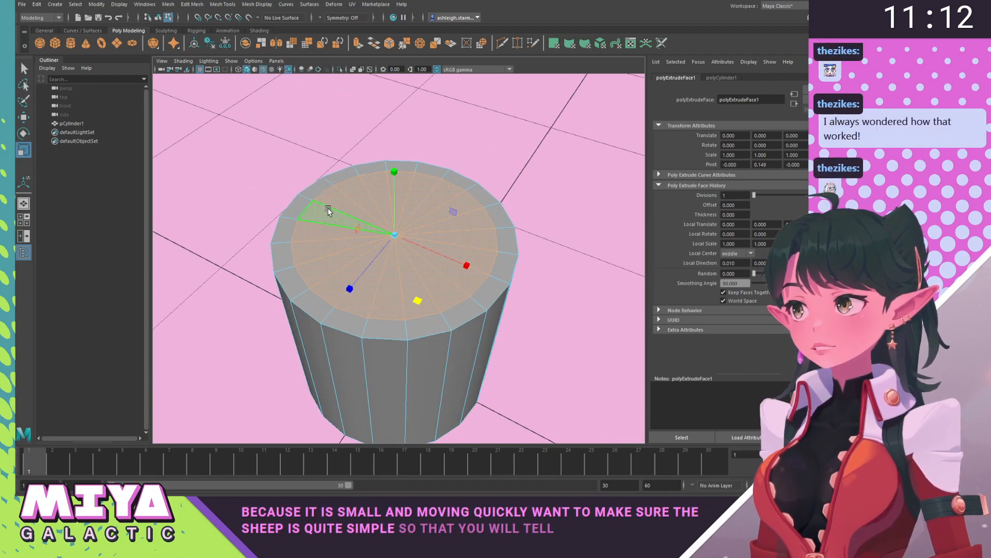
Extrude the inset cap faces again and push them straight down into the cylinder to hollow it.
{"action": "left_click_drag", "start_coordinate": [328, 211], "coordinate": [382, 276], "text": "alt"}
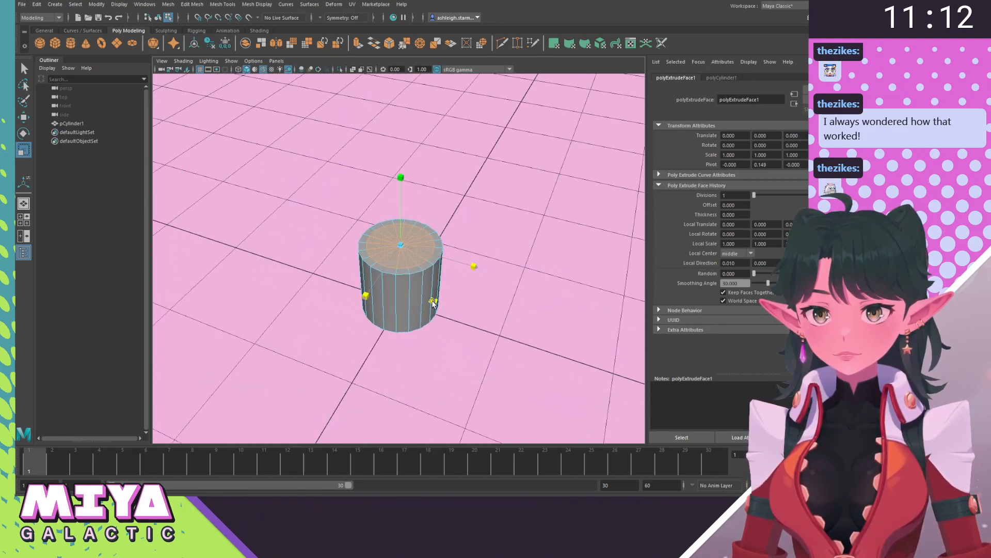
{"action": "right_click_drag", "start_coordinate": [391, 280], "coordinate": [451, 325], "text": "alt"}
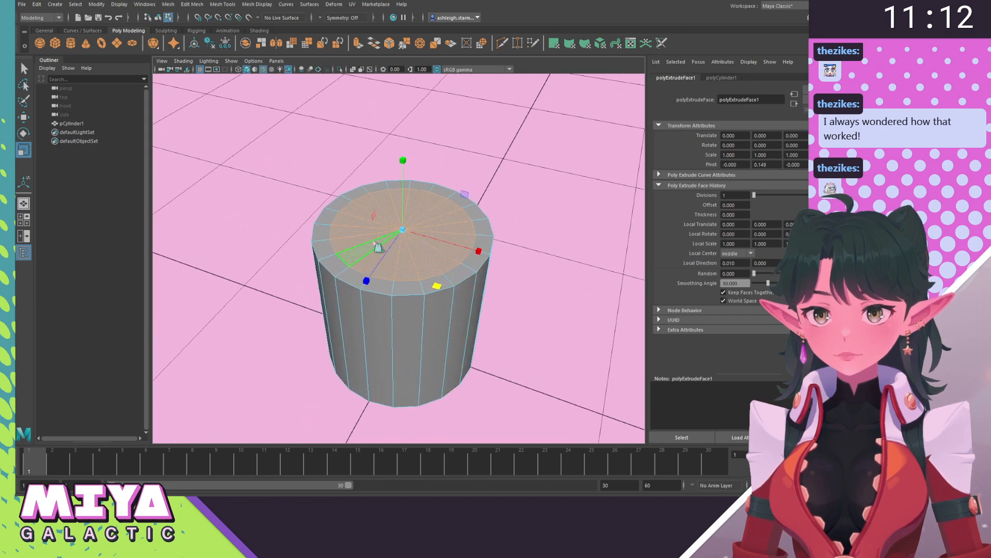
{"action": "right_click_drag", "start_coordinate": [375, 245], "coordinate": [374, 266], "text": "shift"}
{"action": "key", "text": "w"}
{"action": "left_click_drag", "start_coordinate": [402, 158], "coordinate": [405, 242]}
In an X-ray front view, adjust the recessed faces' height to a liquid level slightly below the rim.
{"action": "left_click_drag", "start_coordinate": [300, 207], "coordinate": [346, 132], "text": "alt"}
{"action": "left_click", "coordinate": [352, 69]}
{"action": "key", "text": "space"}
{"action": "left_click_drag", "start_coordinate": [343, 138], "coordinate": [339, 166]}
{"action": "middle_click_drag", "start_coordinate": [401, 156], "coordinate": [402, 285], "text": "alt"}
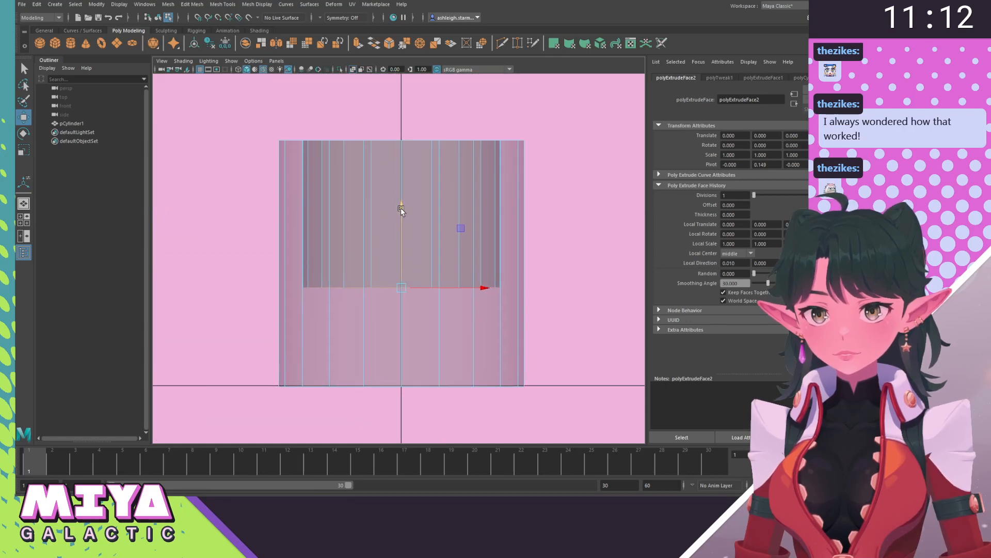
{"action": "left_click_drag", "start_coordinate": [401, 208], "coordinate": [432, 274]}
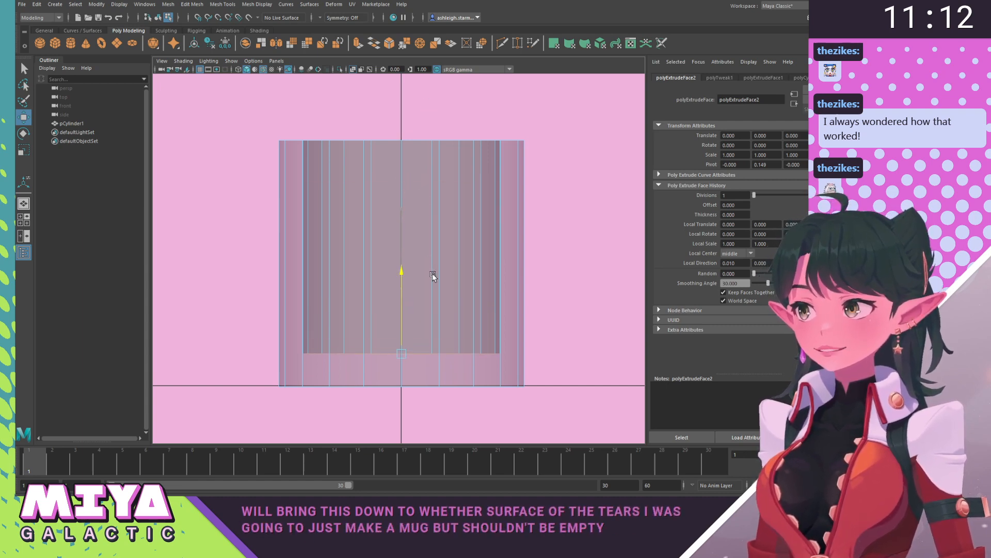
{"action": "left_click_drag", "start_coordinate": [432, 274], "coordinate": [432, 95]}
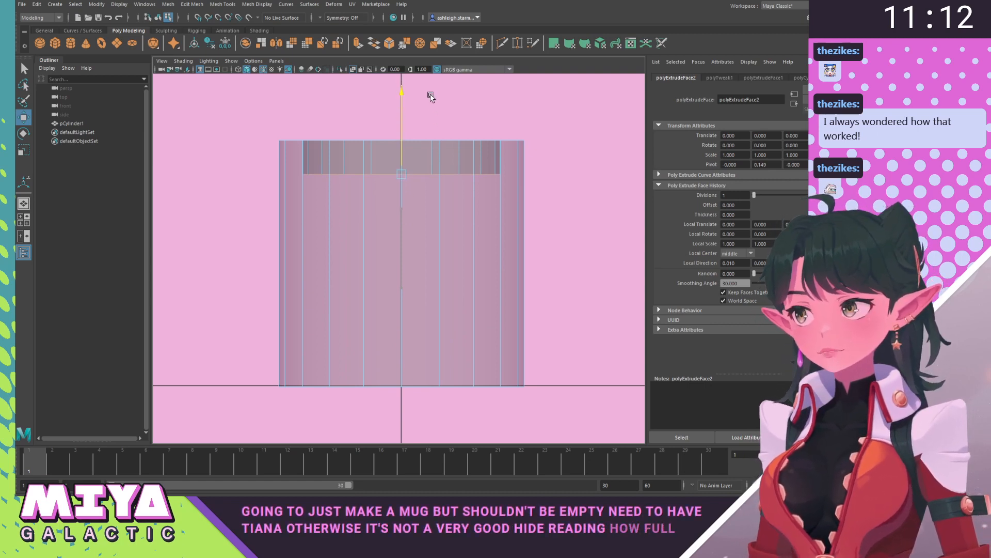
Return to the perspective view of the cup and turn X-ray shading off.
{"action": "left_click_drag", "start_coordinate": [584, 184], "coordinate": [444, 160], "text": "alt"}
{"action": "key", "text": "space"}
{"action": "left_click_drag", "start_coordinate": [350, 181], "coordinate": [363, 135]}
{"action": "left_click_drag", "start_coordinate": [433, 147], "coordinate": [493, 191], "text": "alt"}
{"action": "left_click", "coordinate": [353, 70]}
{"action": "left_click_drag", "start_coordinate": [356, 134], "coordinate": [383, 155], "text": "alt"}
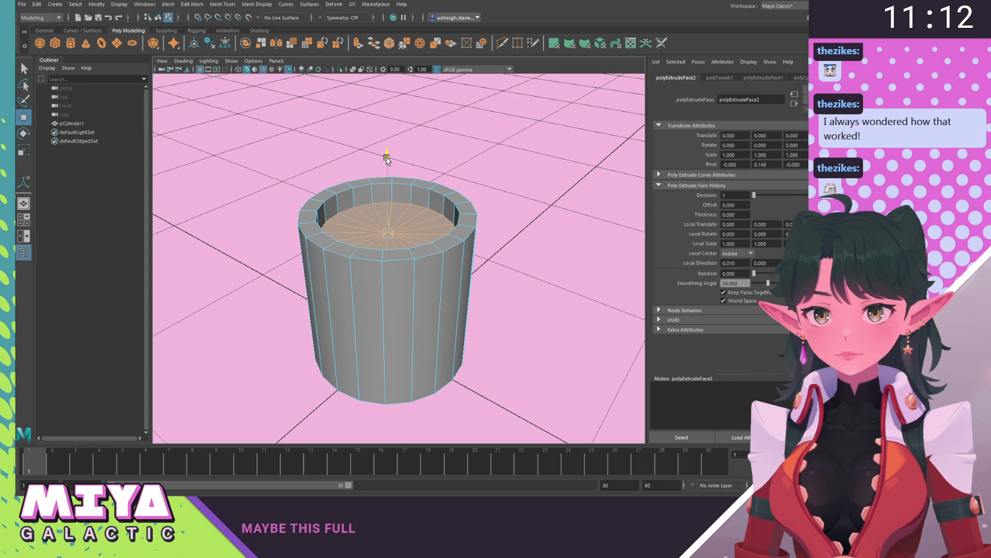
Return the cup to object mode with nothing selected and show the Channel Box instead of the Attribute Editor.
{"action": "left_click_drag", "start_coordinate": [387, 159], "coordinate": [390, 182], "text": "alt"}
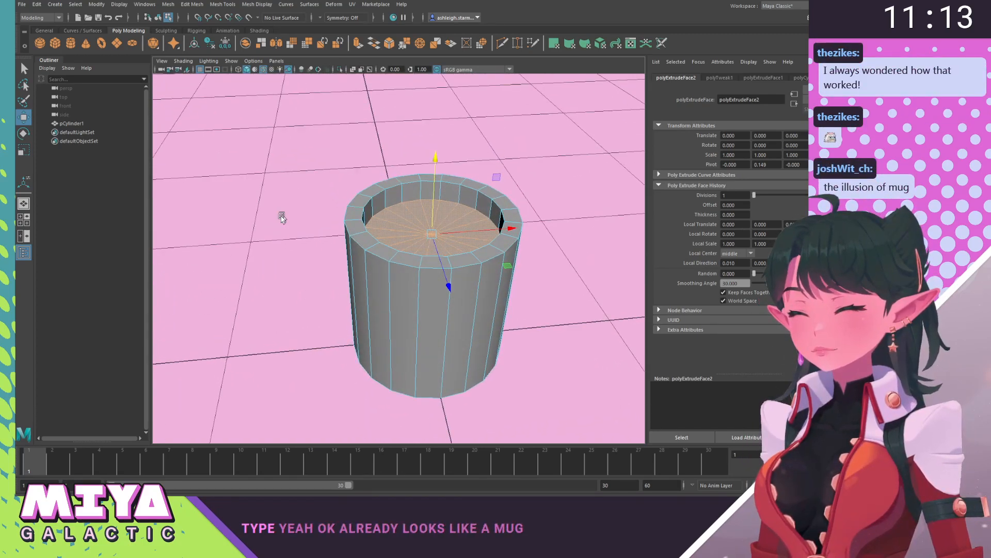
{"action": "left_click_drag", "start_coordinate": [312, 240], "coordinate": [296, 290], "text": "alt"}
{"action": "right_click_drag", "start_coordinate": [403, 227], "coordinate": [451, 210]}
{"action": "left_click_drag", "start_coordinate": [522, 259], "coordinate": [476, 244], "text": "alt"}
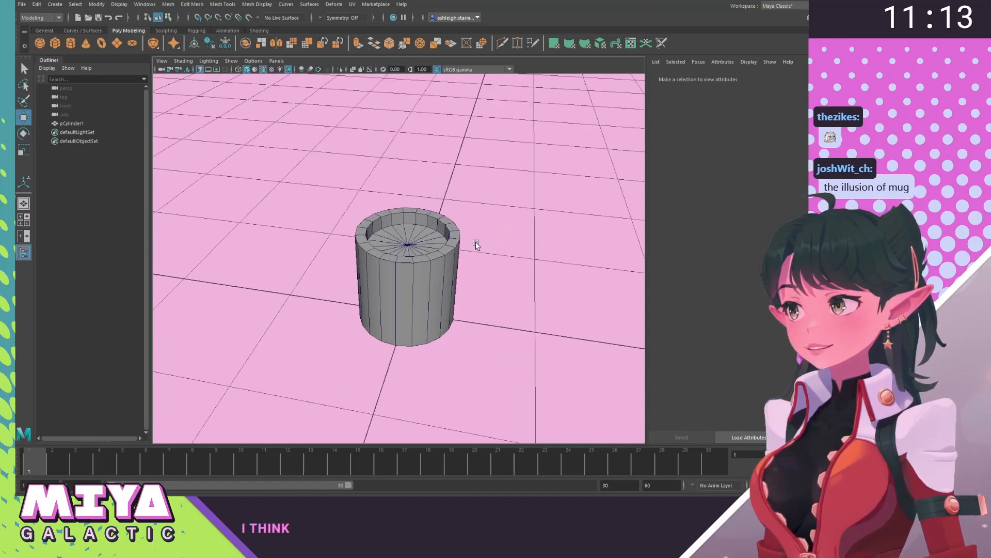
{"action": "key", "text": "ctrl+a"}
{"action": "middle_click_drag", "start_coordinate": [482, 233], "coordinate": [476, 201], "text": "alt"}
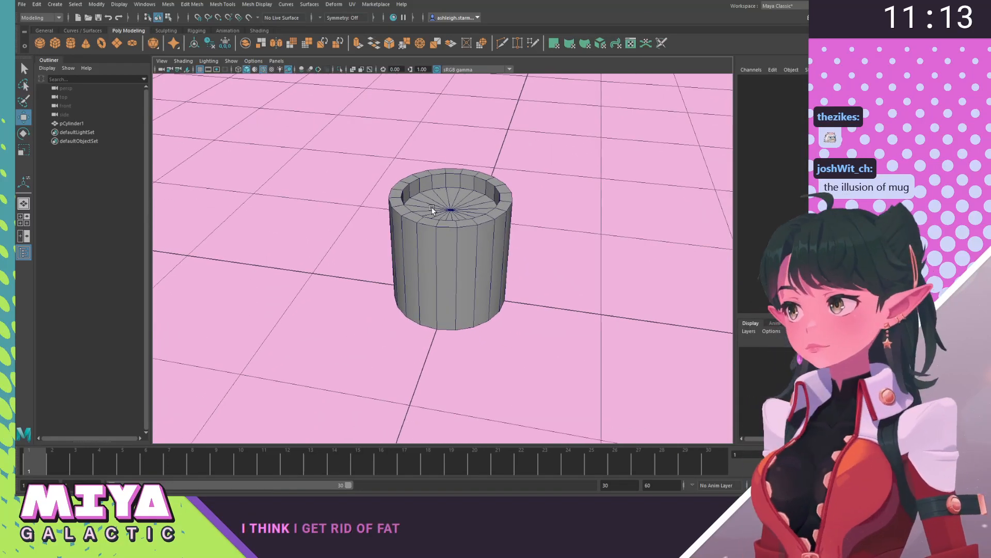
{"action": "left_click_drag", "start_coordinate": [432, 209], "coordinate": [473, 263], "text": "alt"}
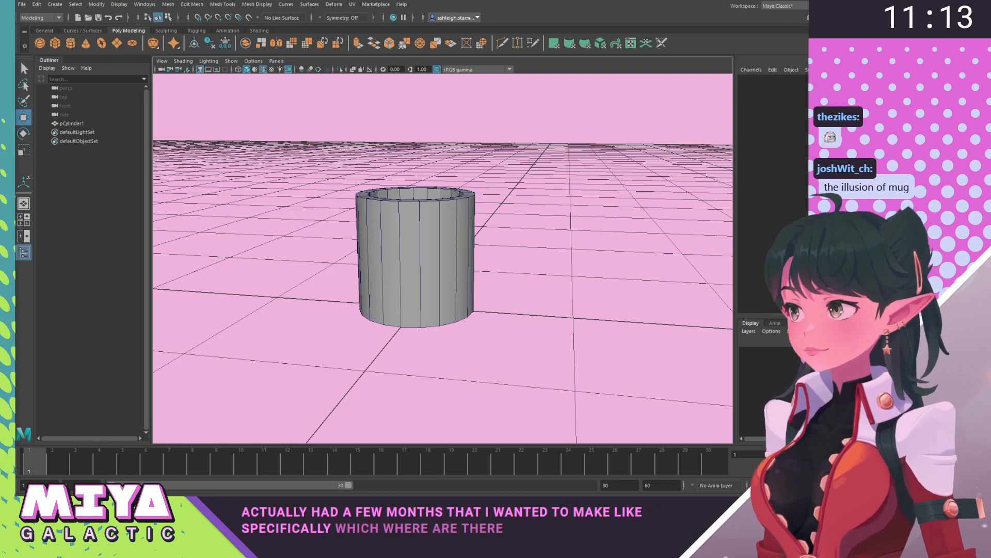
Bring the browser window with the kiki01.jpg mug reference over the viewport and zoom the picture to 125%.
{"action": "left_click_drag", "start_coordinate": [1, 106], "coordinate": [296, 185]}
{"action": "left_click_drag", "start_coordinate": [295, 194], "coordinate": [276, 73]}
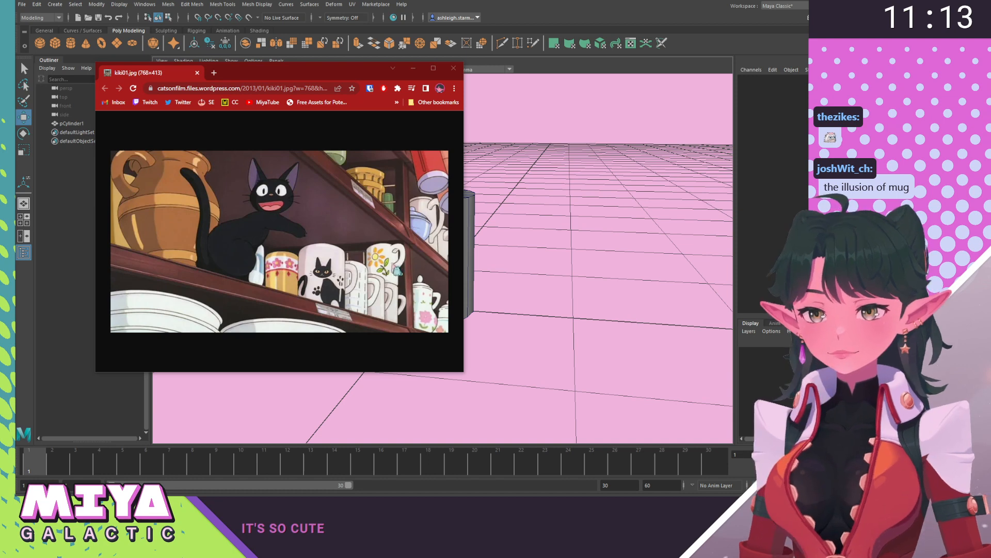
{"action": "scroll", "coordinate": [398, 271], "scroll_direction": "up", "scroll_amount": 2, "text": "ctrl"}
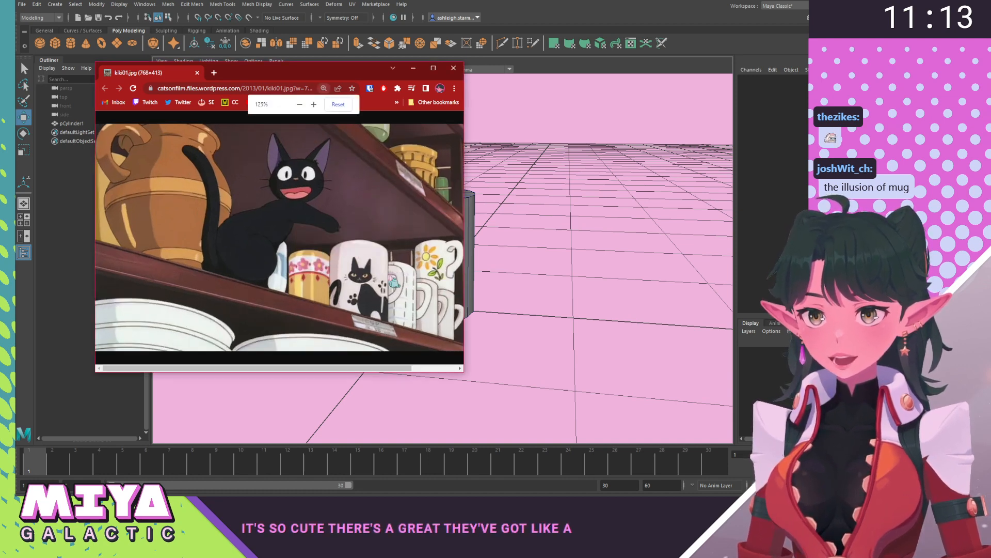
Scroll the kiki01.jpg reference sideways to show the mugs and move the browser window off the Maya viewport.
{"action": "left_click_drag", "start_coordinate": [398, 367], "coordinate": [443, 378]}
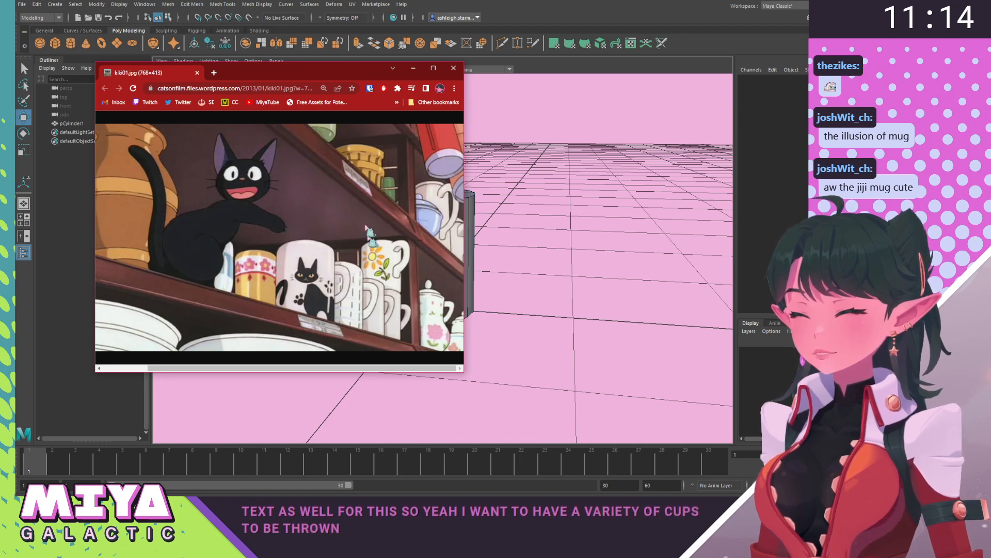
{"action": "left_click_drag", "start_coordinate": [361, 73], "coordinate": [0, 65]}
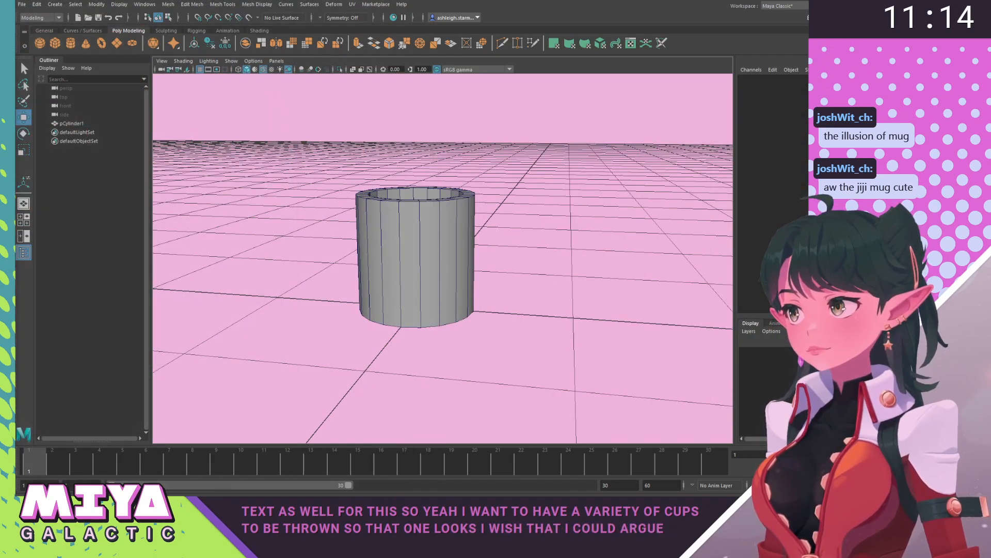
Raise the cup's top vertices, including the rim and recessed surface, to make the cup slightly taller.
{"action": "left_click_drag", "start_coordinate": [555, 289], "coordinate": [392, 255], "text": "alt"}
{"action": "left_click", "coordinate": [393, 255]}
{"action": "mouse_move", "coordinate": [445, 237]}
{"action": "left_mouse_down", "text": "alt"}
{"action": "mouse_move", "coordinate": [440, 258]}
{"action": "mouse_move", "coordinate": [450, 237]}
{"action": "left_mouse_up", "text": "alt"}
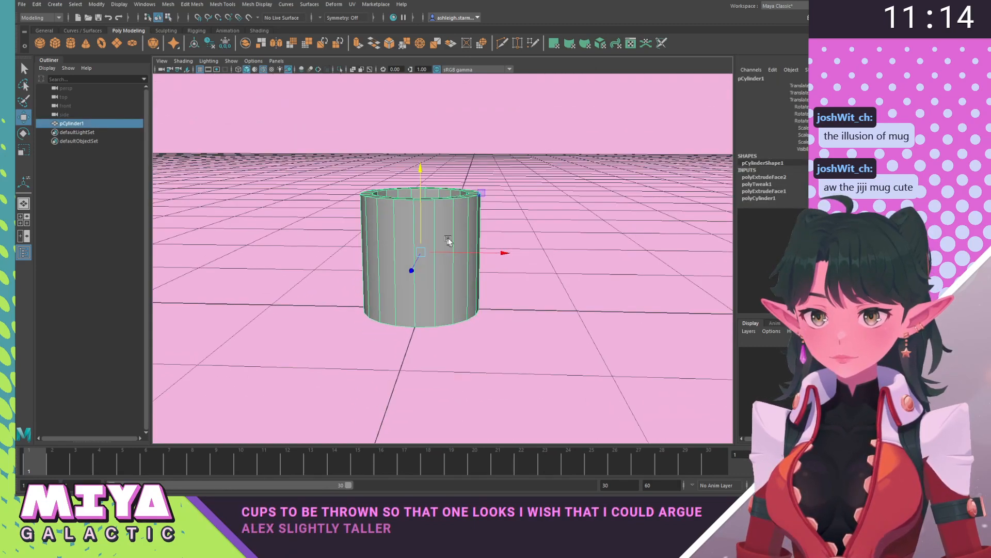
{"action": "right_click", "coordinate": [459, 237]}
{"action": "right_click_drag", "start_coordinate": [459, 237], "coordinate": [417, 235]}
{"action": "left_click_drag", "start_coordinate": [328, 173], "coordinate": [533, 215]}
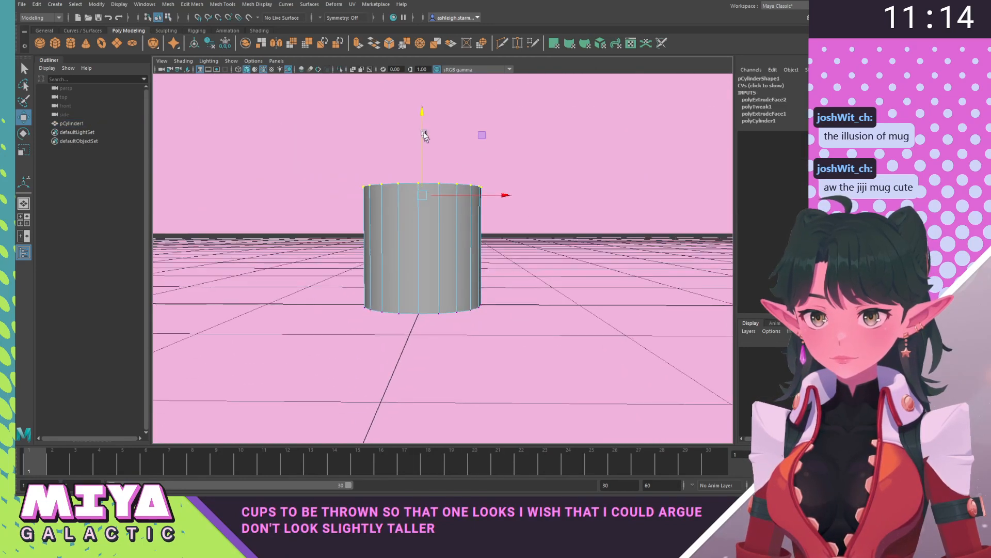
{"action": "left_click_drag", "start_coordinate": [422, 111], "coordinate": [357, 207]}
{"action": "left_click", "coordinate": [349, 209]}
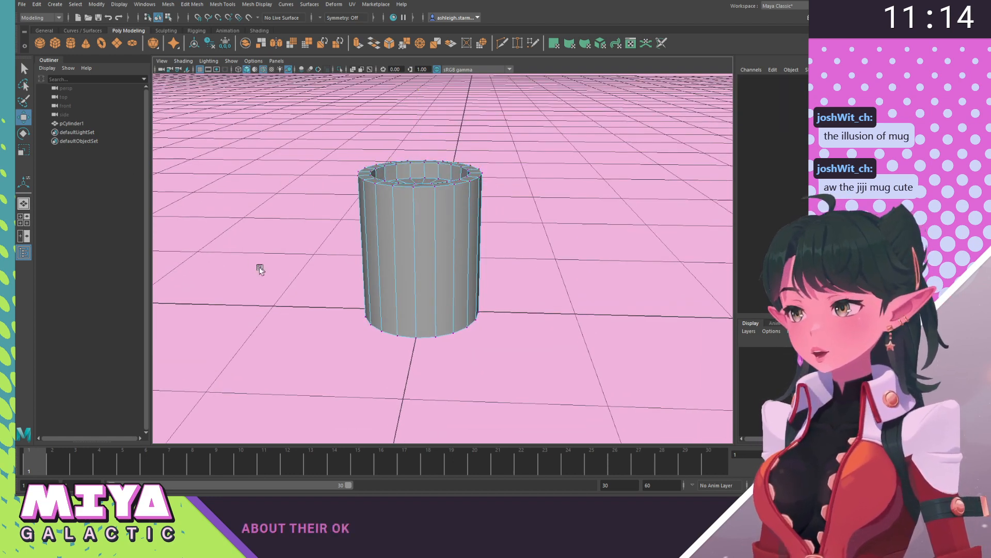
Bevel the cup's bottom edge loop with a fraction of 0.267 and 3 segments.
{"action": "left_click_drag", "start_coordinate": [273, 287], "coordinate": [267, 272], "text": "alt"}
{"action": "right_click_drag", "start_coordinate": [267, 272], "coordinate": [332, 215], "text": "alt"}
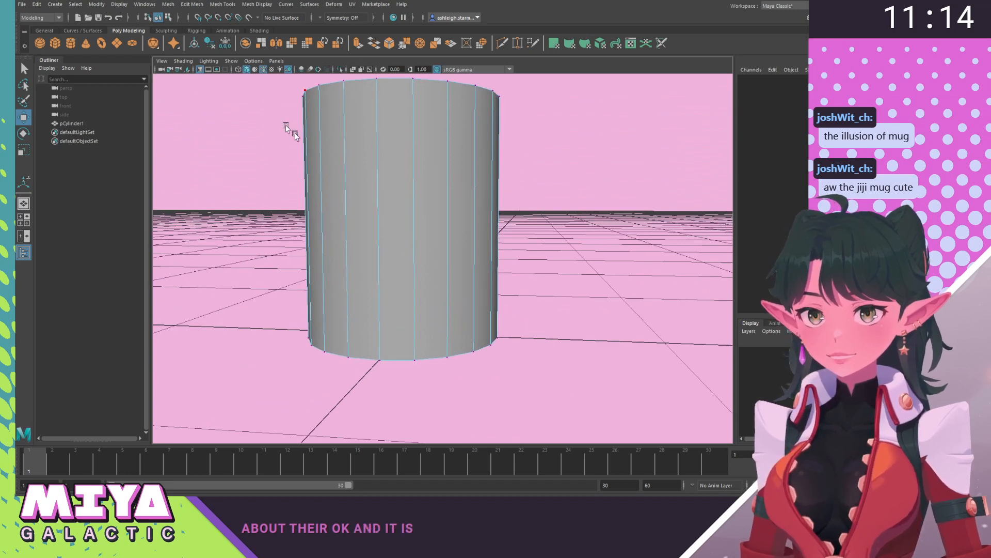
{"action": "left_click_drag", "start_coordinate": [414, 330], "coordinate": [379, 292], "text": "alt"}
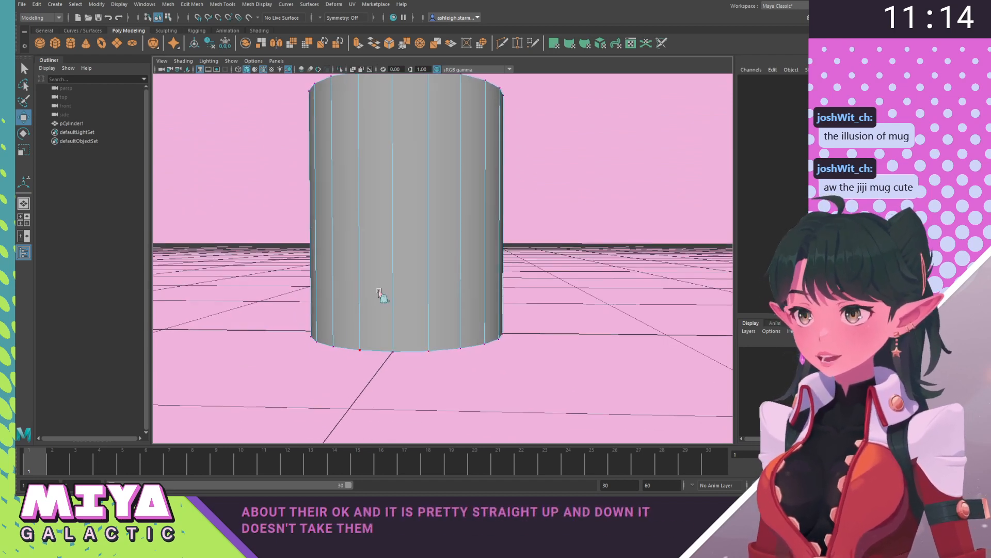
{"action": "right_click_drag", "start_coordinate": [379, 292], "coordinate": [379, 268]}
{"action": "double_click", "coordinate": [376, 352]}
{"action": "mouse_move", "coordinate": [393, 345]}
{"action": "left_mouse_down", "text": "alt"}
{"action": "mouse_move", "coordinate": [386, 300]}
{"action": "mouse_move", "coordinate": [388, 336]}
{"action": "left_mouse_up", "text": "alt"}
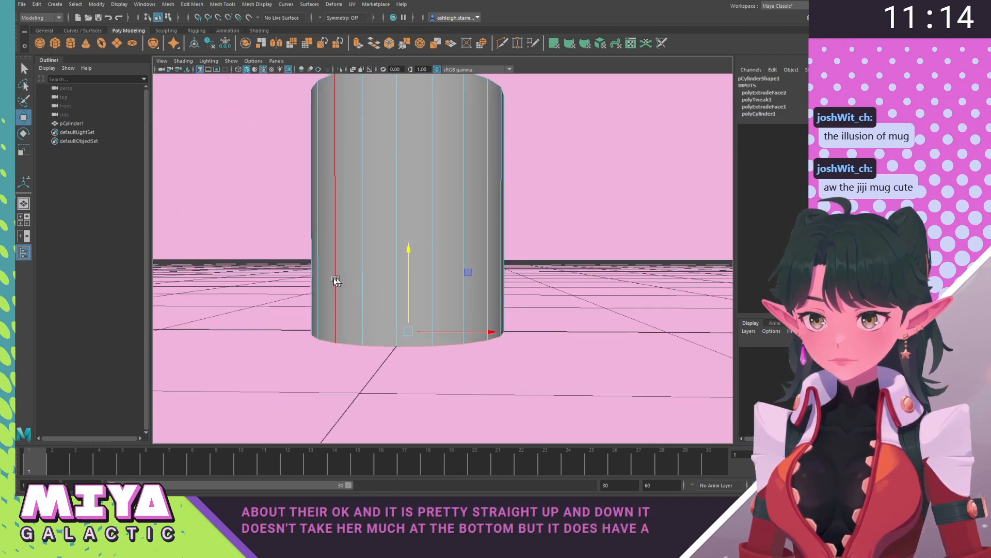
{"action": "right_click_drag", "start_coordinate": [336, 281], "coordinate": [382, 276], "text": "shift"}
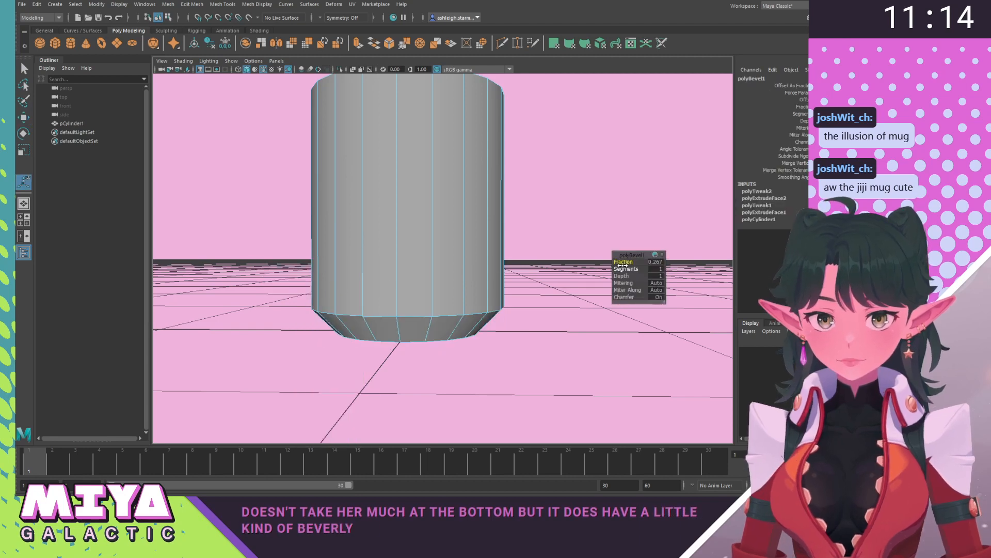
{"action": "left_click_drag", "start_coordinate": [625, 264], "coordinate": [626, 265]}
{"action": "right_click_drag", "start_coordinate": [623, 265], "coordinate": [622, 402], "text": "alt"}
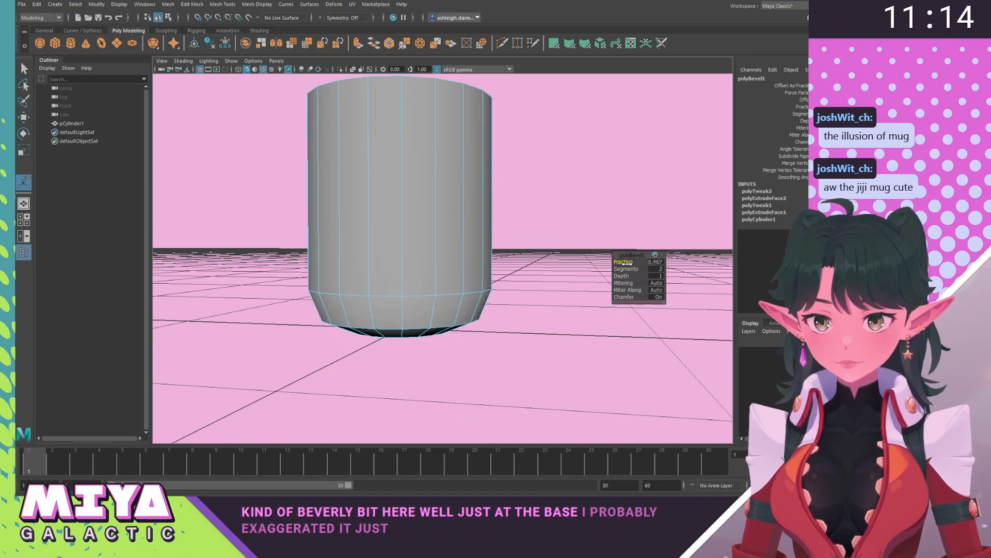
{"action": "left_click_drag", "start_coordinate": [626, 269], "coordinate": [633, 269]}
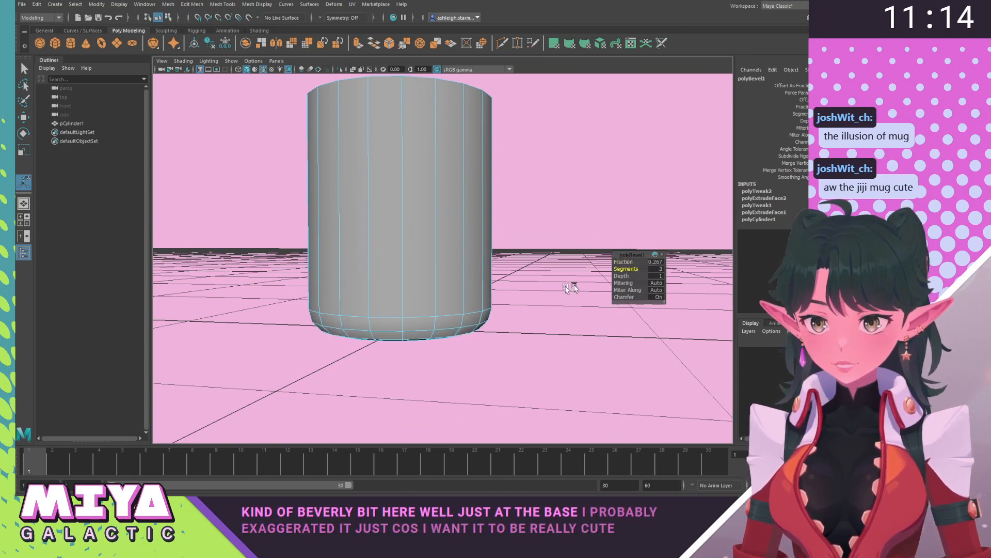
{"action": "left_click_drag", "start_coordinate": [572, 286], "coordinate": [462, 265], "text": "alt"}
{"action": "right_click_drag", "start_coordinate": [461, 265], "coordinate": [377, 278], "text": "alt"}
{"action": "left_click_drag", "start_coordinate": [377, 278], "coordinate": [321, 302], "text": "alt"}
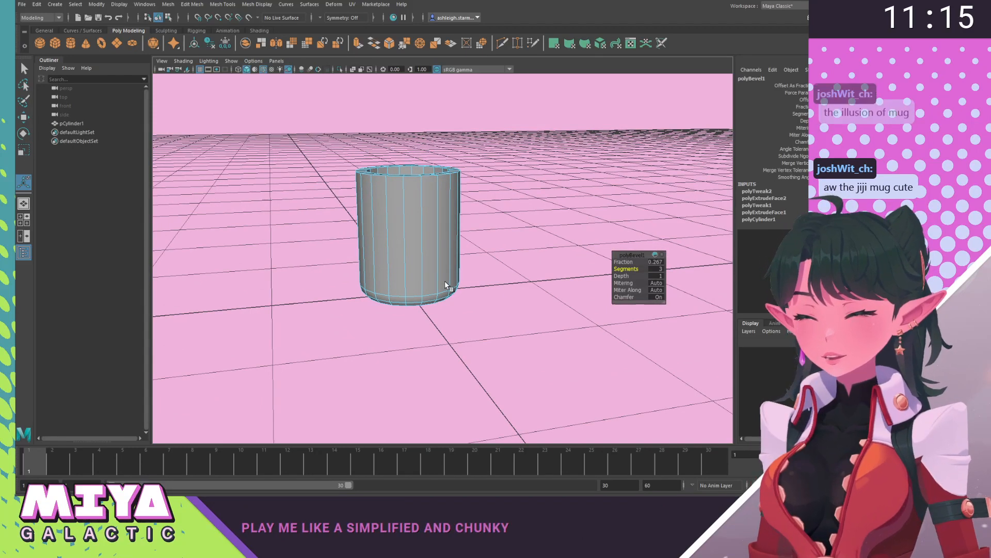
{"action": "left_click_drag", "start_coordinate": [447, 284], "coordinate": [503, 279], "text": "alt"}
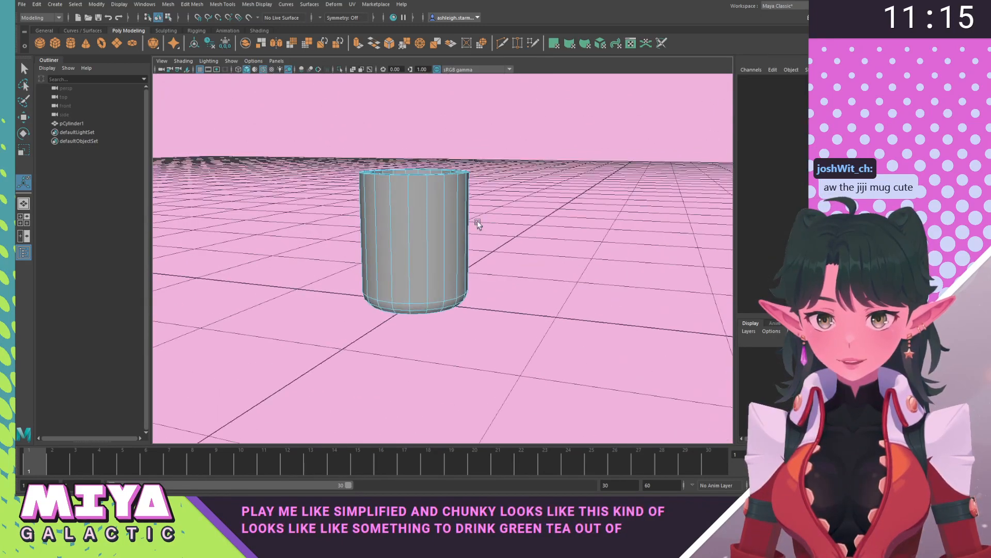
Select the whole cup in object mode and soften all its edges.
{"action": "left_click_drag", "start_coordinate": [475, 221], "coordinate": [514, 261], "text": "alt"}
{"action": "scroll", "coordinate": [475, 283], "scroll_direction": "up", "scroll_amount": 6}
{"action": "scroll", "coordinate": [466, 278], "scroll_direction": "down", "scroll_amount": 3}
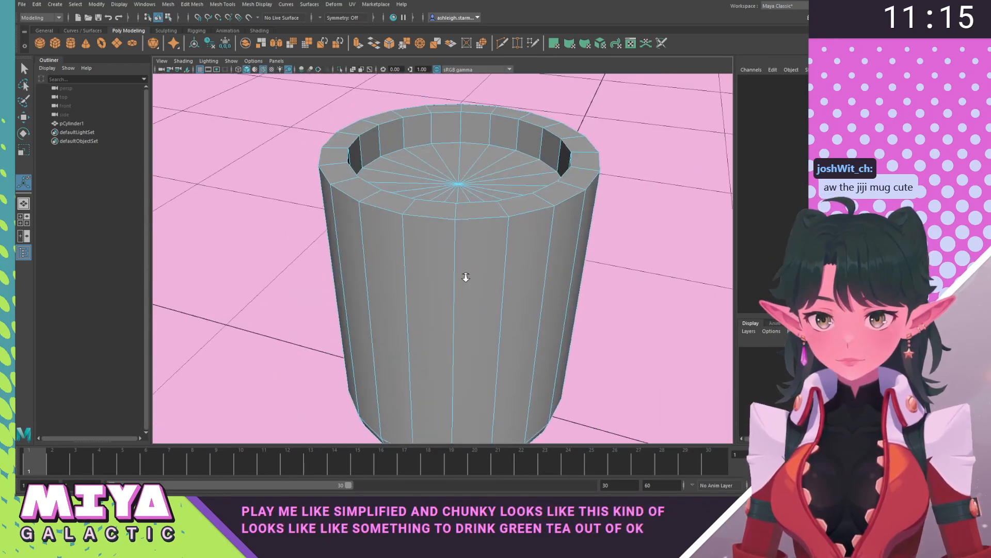
{"action": "left_click_drag", "start_coordinate": [451, 249], "coordinate": [440, 276], "text": "alt"}
{"action": "right_click_drag", "start_coordinate": [401, 186], "coordinate": [449, 166]}
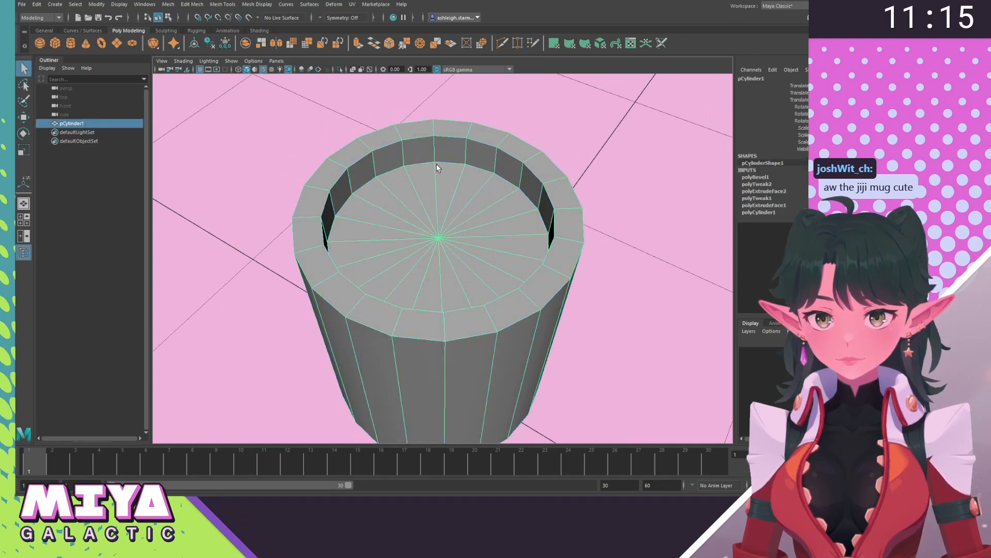
{"action": "left_click", "coordinate": [256, 4]}
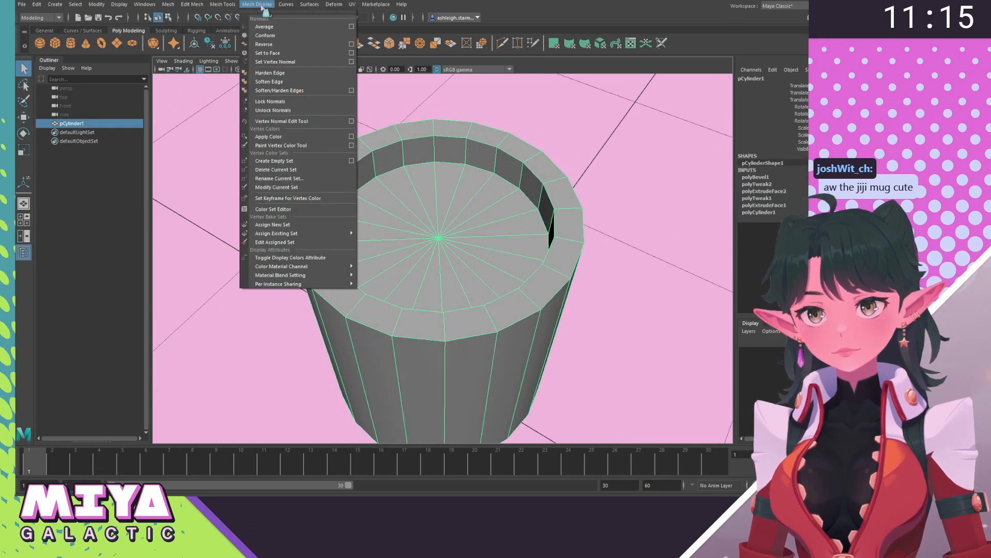
{"action": "left_click", "coordinate": [277, 82]}
Harden the inner rim edge loop and the liquid surface's border, and return the cup to object mode with nothing selected.
{"action": "right_click_drag", "start_coordinate": [394, 199], "coordinate": [388, 163]}
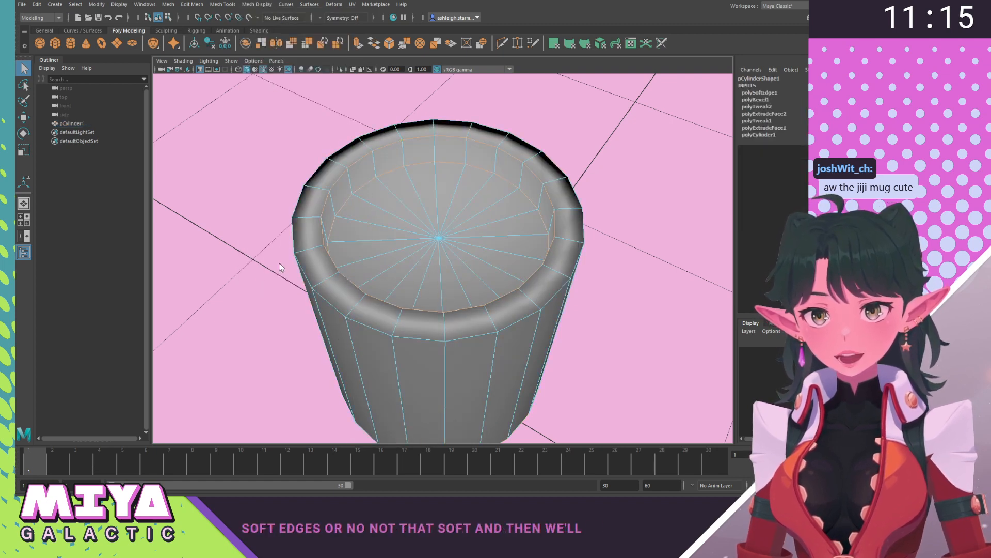
{"action": "right_click", "coordinate": [308, 217], "text": "shift"}
{"action": "right_click_drag", "start_coordinate": [304, 213], "coordinate": [403, 251], "text": "shift"}
{"action": "left_click", "coordinate": [254, 206]}
{"action": "left_click_drag", "start_coordinate": [293, 240], "coordinate": [392, 246], "text": "alt"}
{"action": "left_click", "coordinate": [392, 246]}
{"action": "left_click", "coordinate": [521, 204]}
{"action": "left_click_drag", "start_coordinate": [521, 204], "coordinate": [375, 184], "text": "alt"}
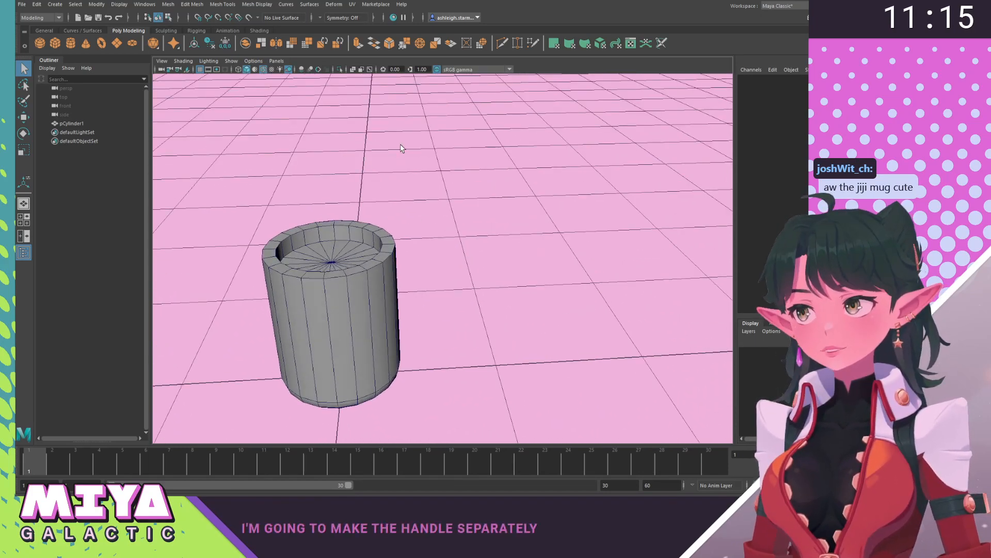
Switch to the front view with free space beside the cup, and consult the kiki01.jpg picture for the mug handle.
{"action": "key", "text": "space"}
{"action": "left_click_drag", "start_coordinate": [387, 137], "coordinate": [390, 158]}
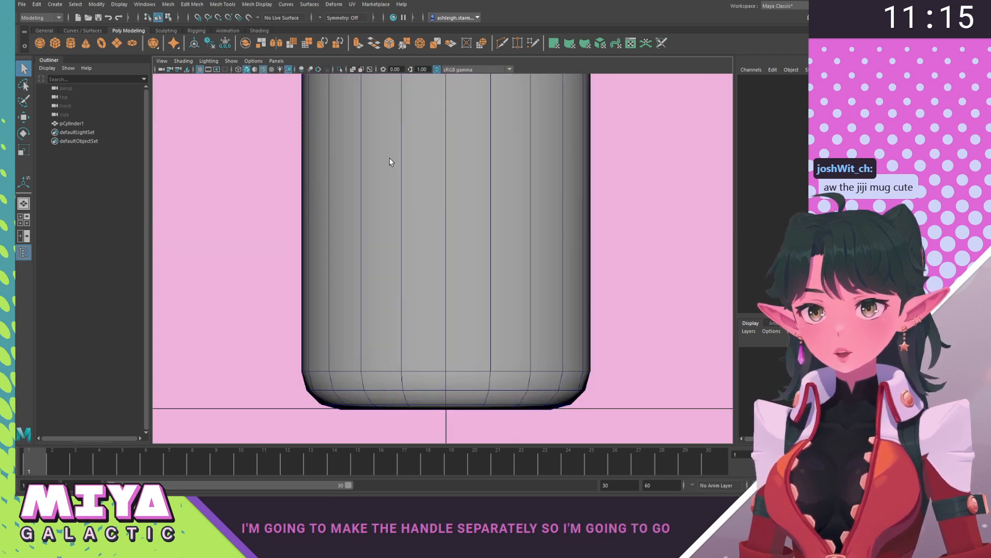
{"action": "middle_click_drag", "start_coordinate": [464, 153], "coordinate": [381, 245], "text": "alt"}
{"action": "scroll", "coordinate": [362, 217], "scroll_direction": "down", "scroll_amount": 2}
{"action": "middle_click_drag", "start_coordinate": [345, 194], "coordinate": [297, 146], "text": "alt"}
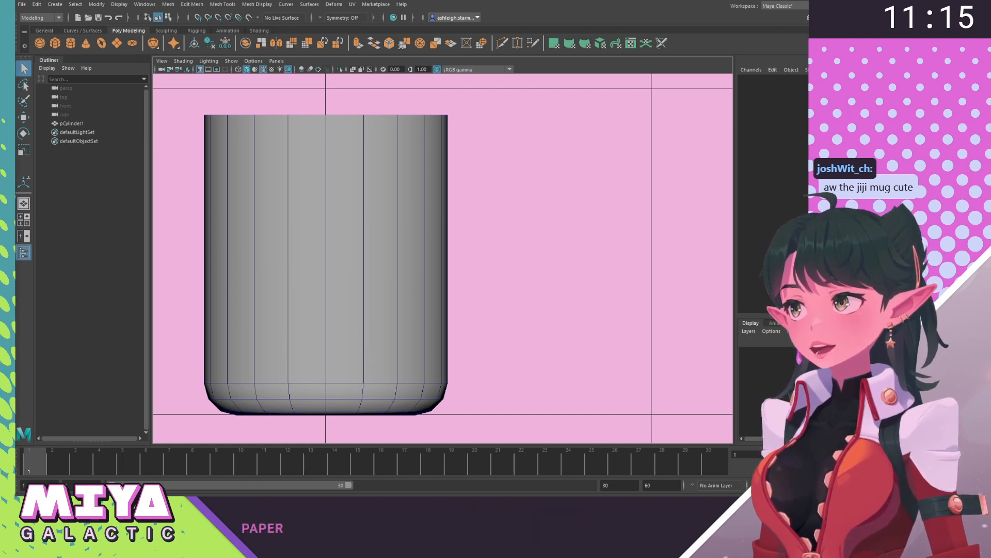
{"action": "left_click_drag", "start_coordinate": [16, 113], "coordinate": [269, 15]}
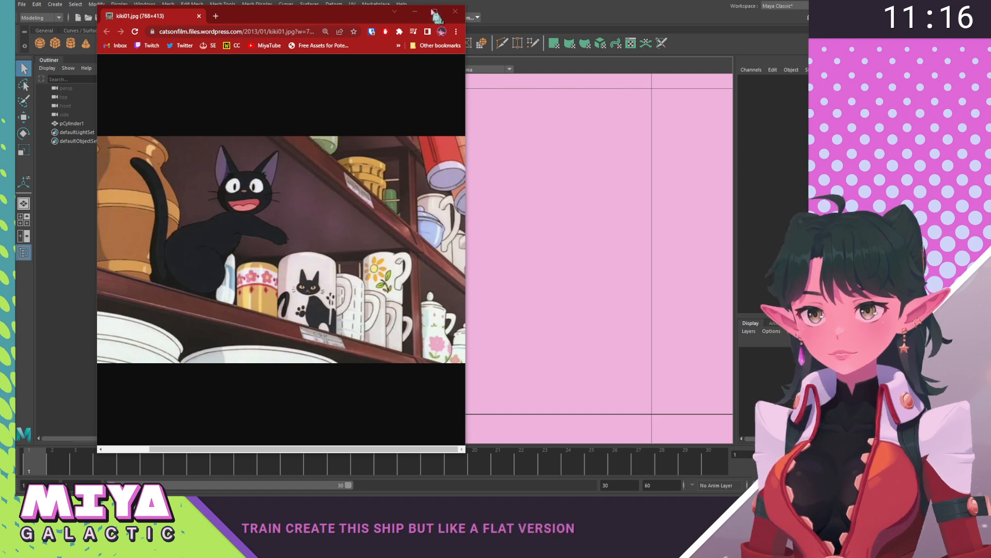
{"action": "left_click_drag", "start_coordinate": [282, 18], "coordinate": [0, 21]}
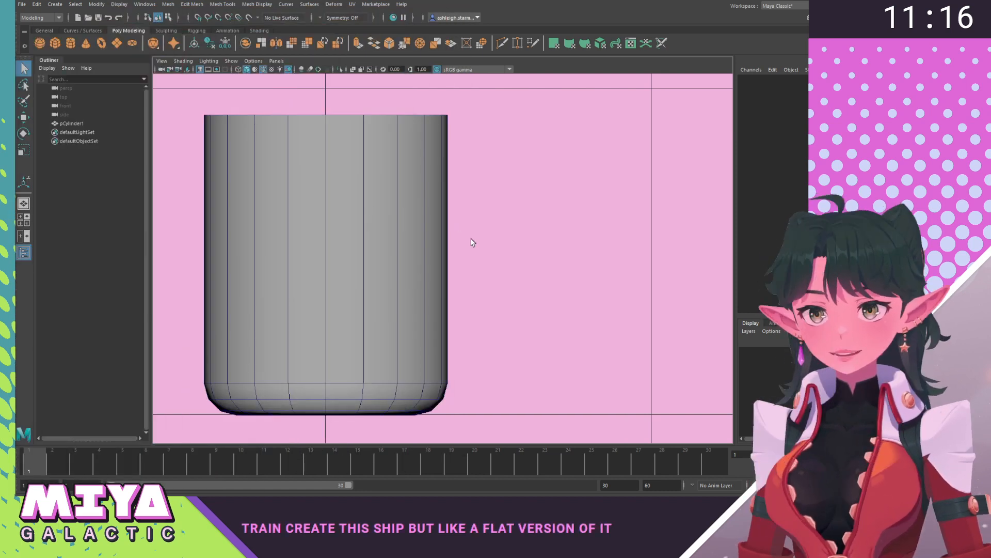
Create a 1 by 1 polygon plane with one width and one height division, and rotate it upright to face the front view.
{"action": "left_click", "coordinate": [57, 4]}
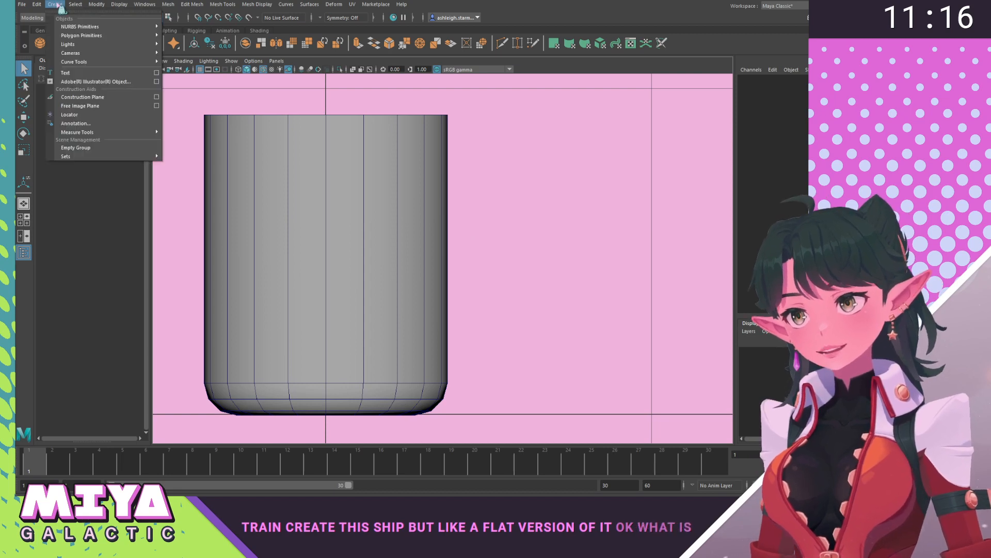
{"action": "mouse_move", "coordinate": [129, 35]}
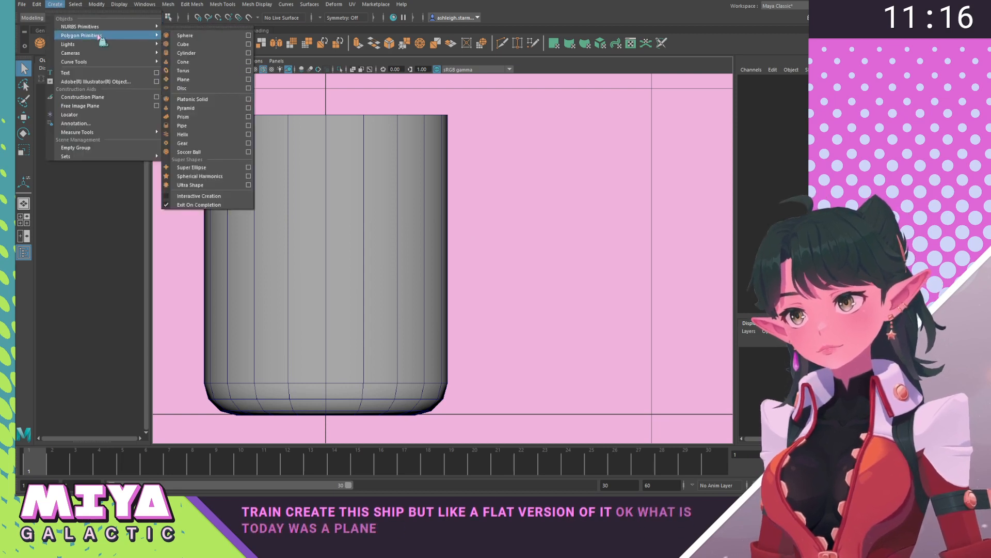
{"action": "left_click", "coordinate": [249, 80]}
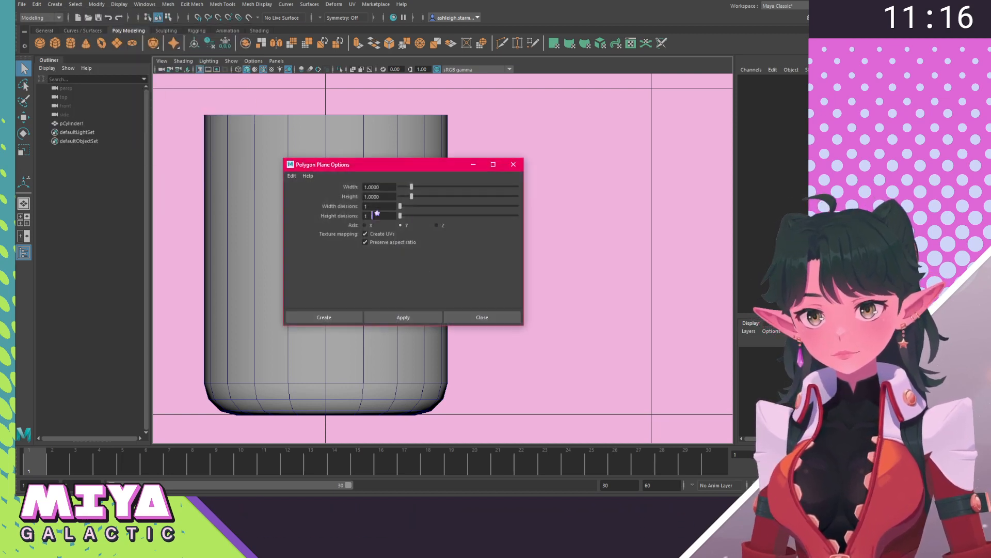
{"action": "left_click", "coordinate": [344, 317]}
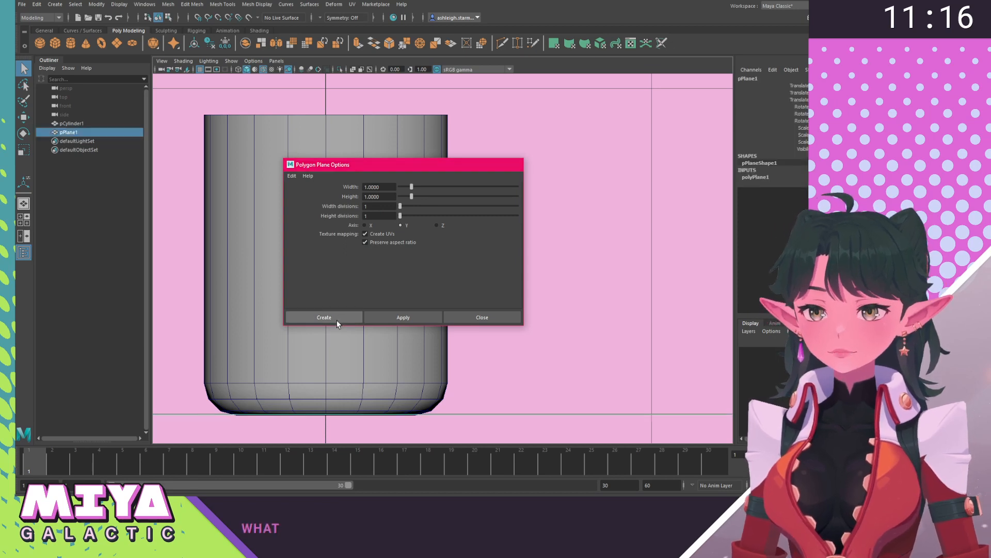
{"action": "scroll", "coordinate": [336, 217], "scroll_direction": "down", "scroll_amount": 3}
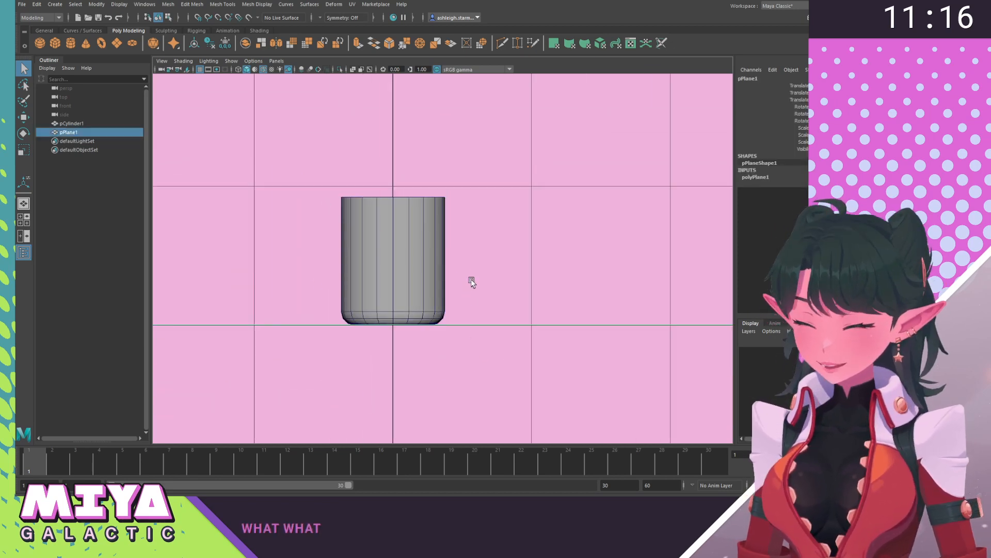
{"action": "key", "text": "e"}
{"action": "left_click_drag", "start_coordinate": [401, 299], "coordinate": [401, 341]}
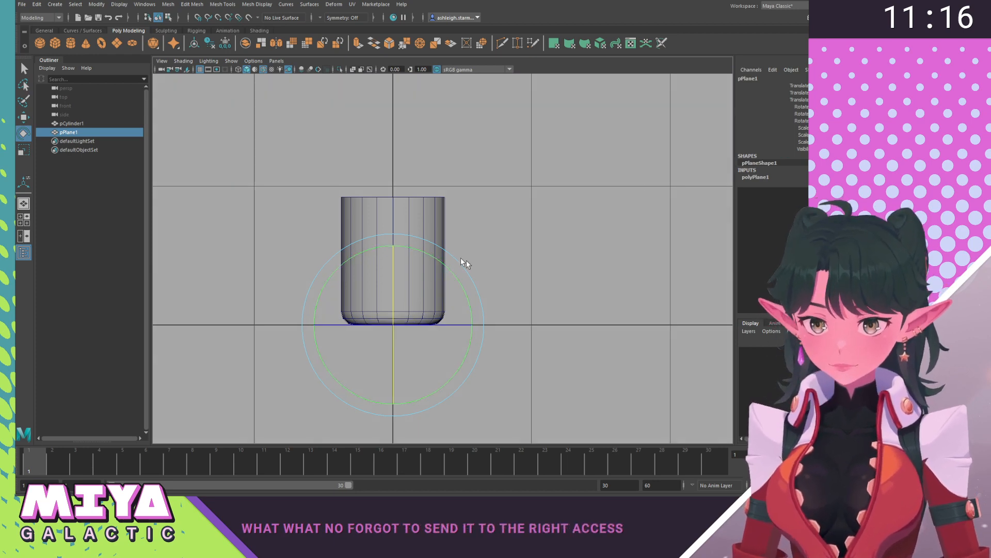
Scale the plane down to about half the cup's height and place it beside the cup where the handle goes.
{"action": "key", "text": "w"}
{"action": "key", "text": "r"}
{"action": "left_click_drag", "start_coordinate": [394, 325], "coordinate": [239, 344]}
{"action": "key", "text": "w"}
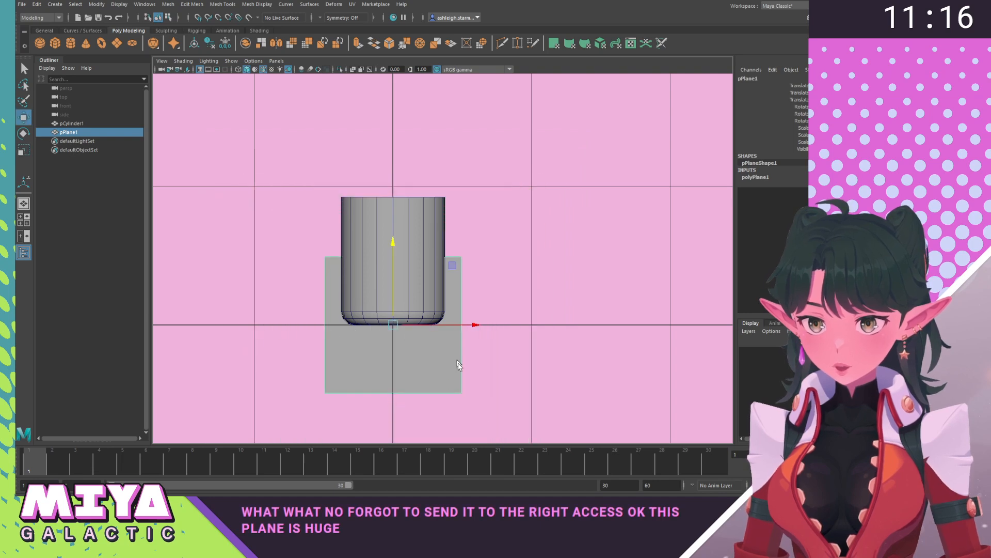
{"action": "left_click_drag", "start_coordinate": [453, 266], "coordinate": [559, 195]}
{"action": "key", "text": "r"}
{"action": "left_click_drag", "start_coordinate": [501, 256], "coordinate": [447, 258]}
{"action": "key", "text": "w"}
{"action": "left_click_drag", "start_coordinate": [556, 206], "coordinate": [551, 181]}
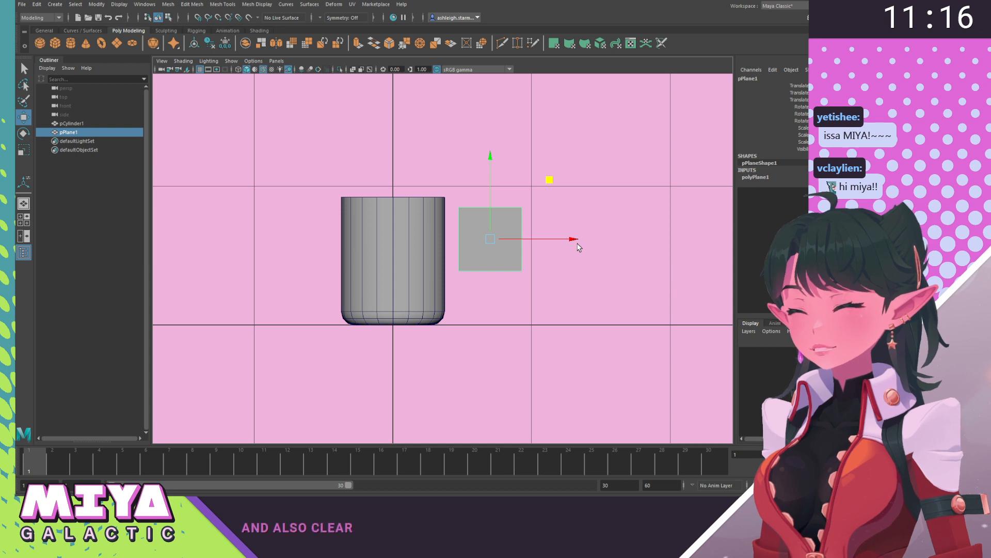
Nudge the plane slightly higher beside the upper half of the cup.
{"action": "right_click_drag", "start_coordinate": [429, 233], "coordinate": [580, 295], "text": "alt"}
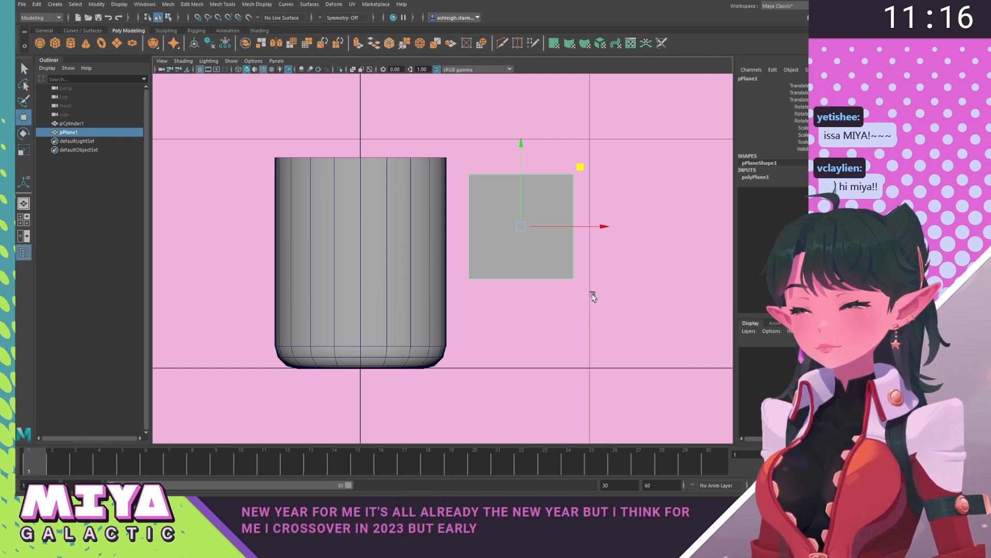
{"action": "middle_click_drag", "start_coordinate": [500, 215], "coordinate": [459, 226], "text": "alt"}
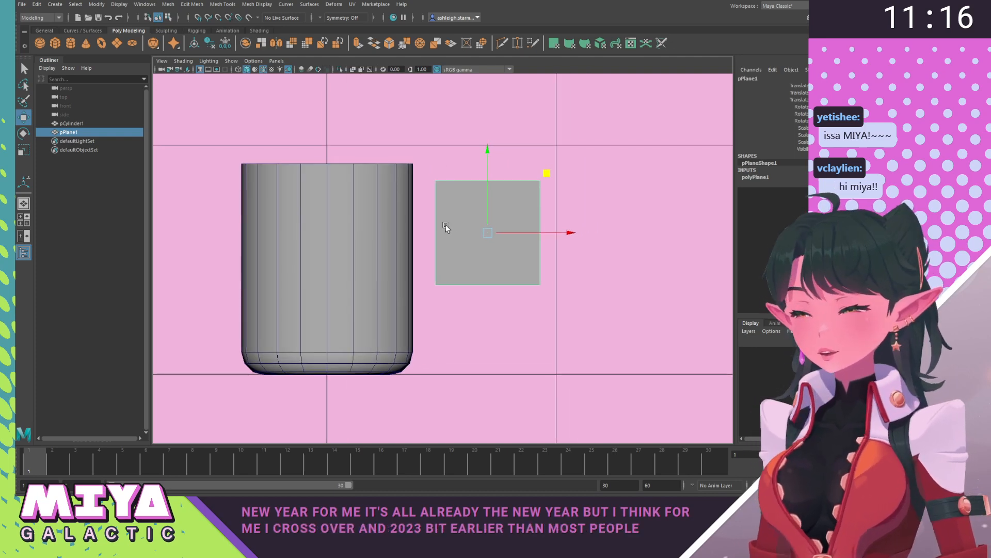
{"action": "right_click_drag", "start_coordinate": [446, 227], "coordinate": [512, 290], "text": "alt"}
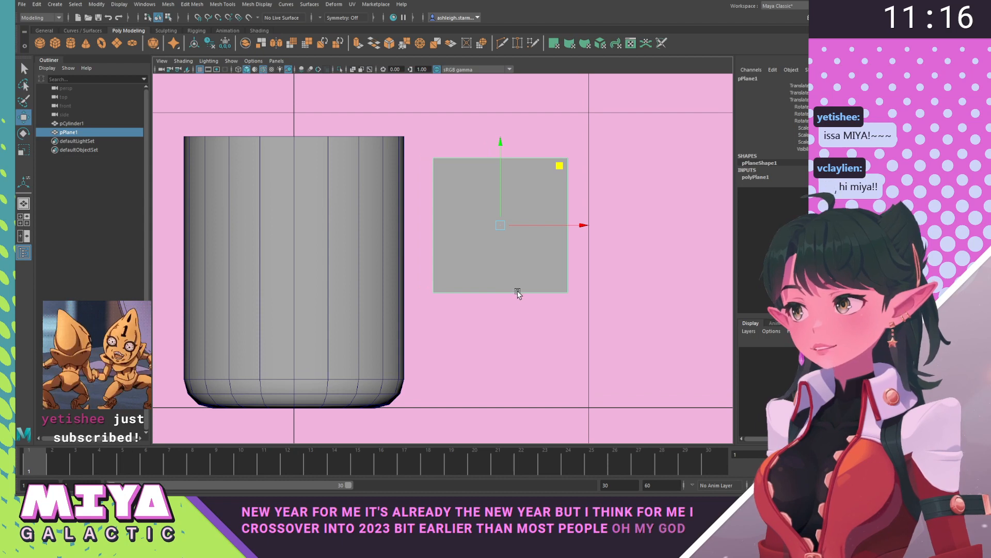
{"action": "left_click_drag", "start_coordinate": [500, 225], "coordinate": [500, 221]}
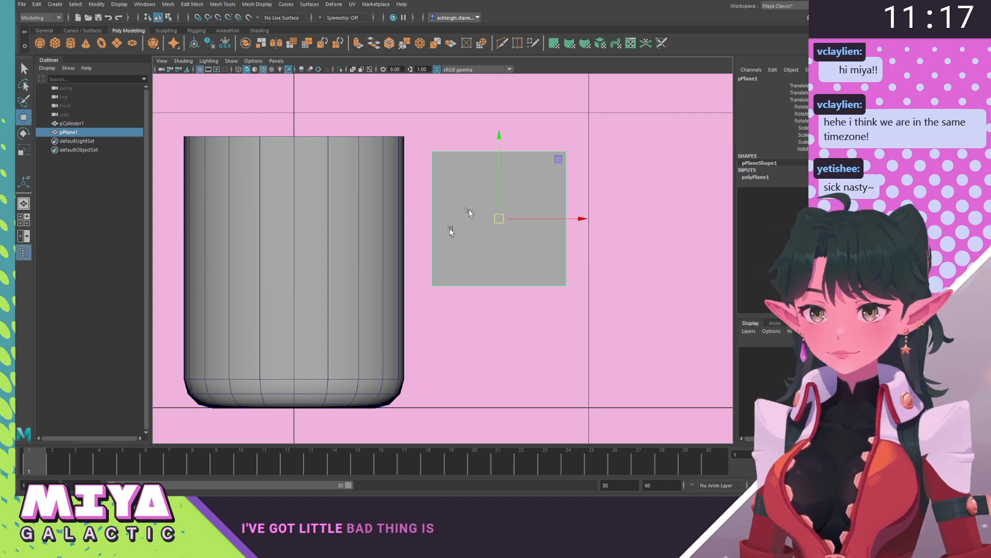
{"action": "middle_click_drag", "start_coordinate": [469, 212], "coordinate": [411, 180], "text": "alt"}
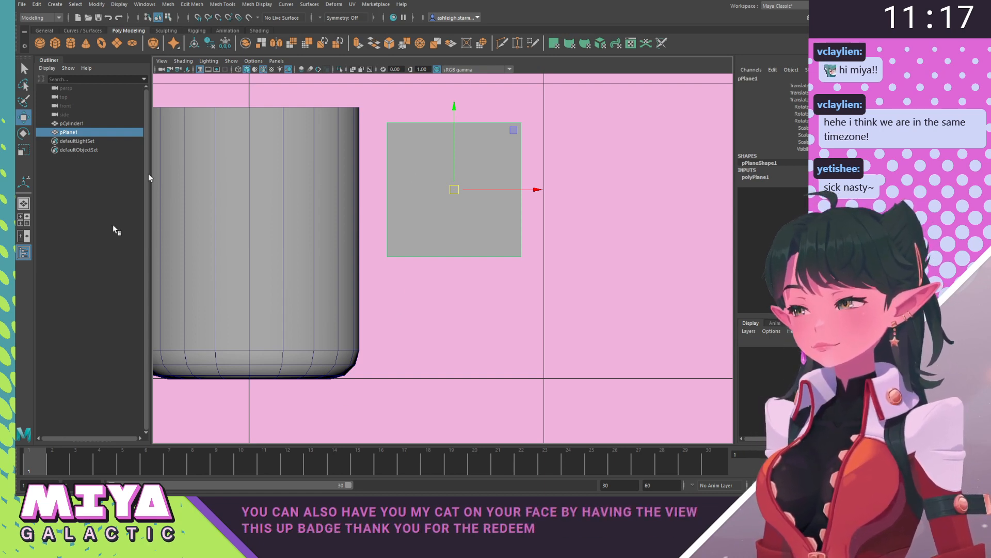
Examine the plane's placement beside the cup in the perspective and front views.
{"action": "middle_click_drag", "start_coordinate": [460, 206], "coordinate": [401, 208], "text": "alt"}
{"action": "key", "text": "space"}
{"action": "mouse_move", "coordinate": [401, 208]}
{"action": "left_mouse_down"}
{"action": "mouse_move", "coordinate": [424, 196]}
{"action": "mouse_move", "coordinate": [404, 209]}
{"action": "mouse_move", "coordinate": [404, 226]}
{"action": "left_mouse_up"}
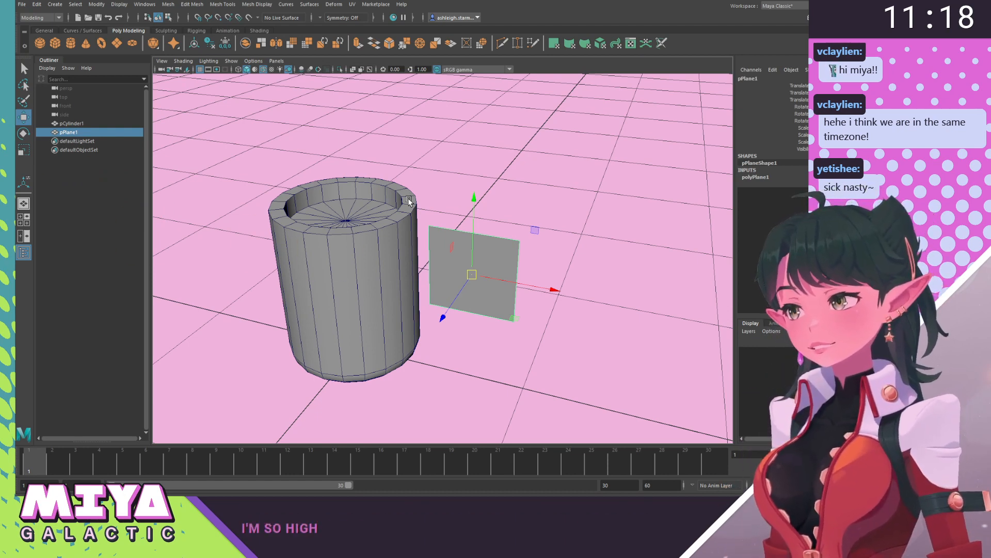
{"action": "left_click_drag", "start_coordinate": [440, 271], "coordinate": [390, 292], "text": "alt"}
{"action": "right_click_drag", "start_coordinate": [390, 289], "coordinate": [426, 294], "text": "alt"}
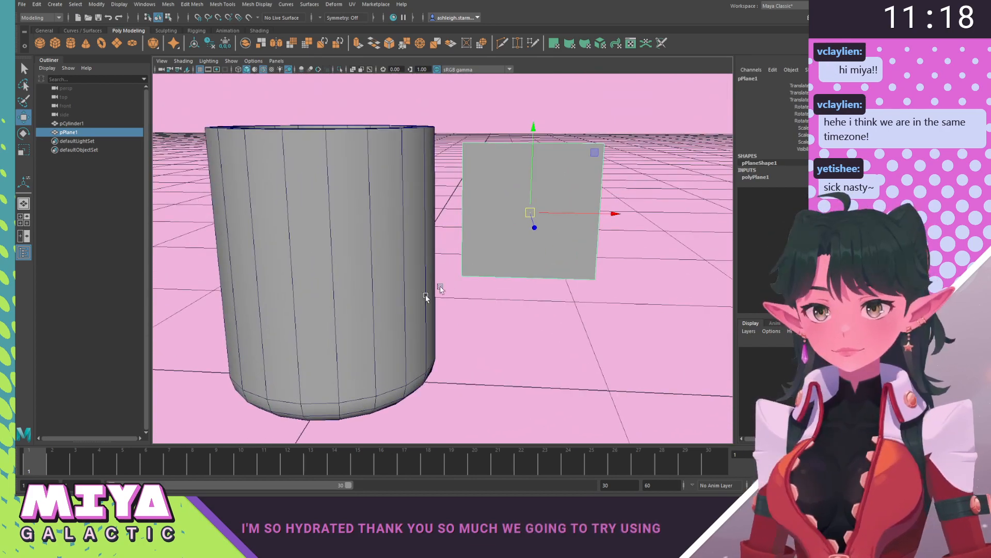
{"action": "middle_click_drag", "start_coordinate": [425, 295], "coordinate": [378, 250], "text": "alt"}
{"action": "key", "text": "space"}
{"action": "left_click_drag", "start_coordinate": [435, 160], "coordinate": [440, 191]}
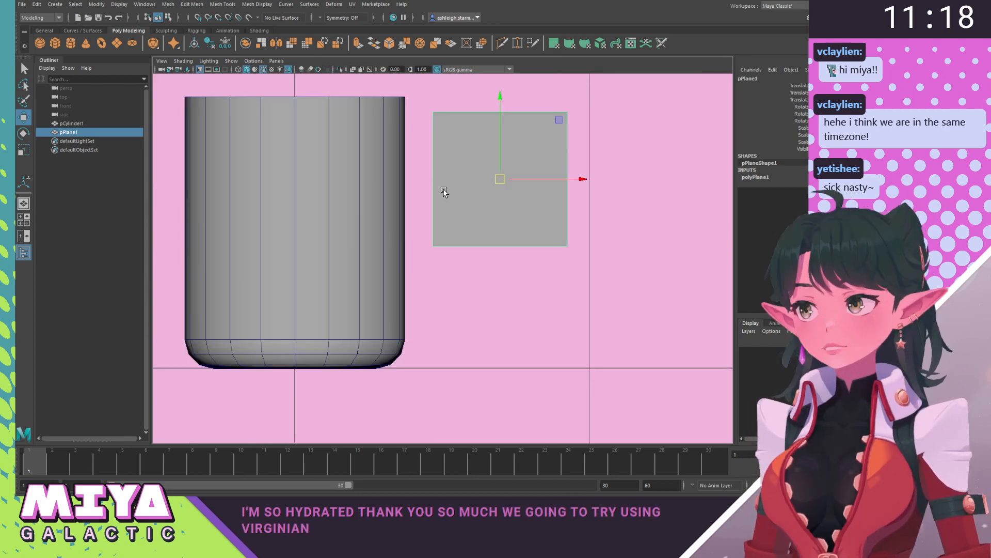
{"action": "middle_click_drag", "start_coordinate": [444, 191], "coordinate": [460, 234], "text": "alt"}
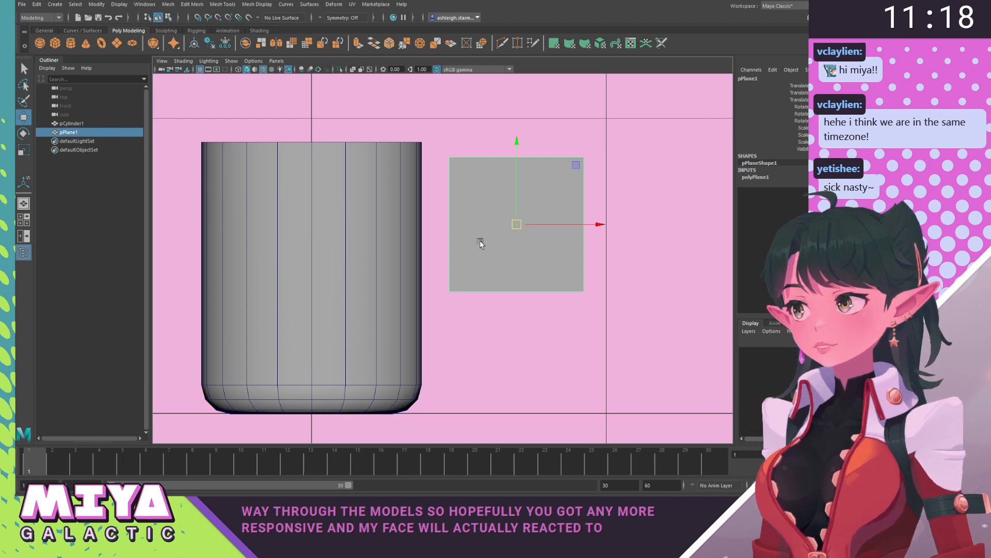
{"action": "middle_click_drag", "start_coordinate": [466, 216], "coordinate": [456, 213], "text": "alt"}
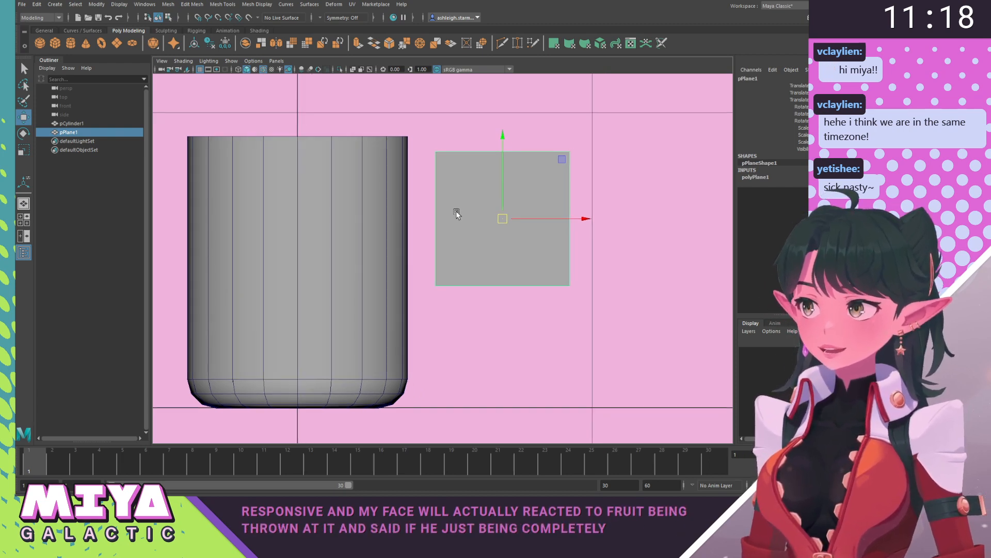
{"action": "middle_click_drag", "start_coordinate": [447, 206], "coordinate": [424, 194], "text": "alt"}
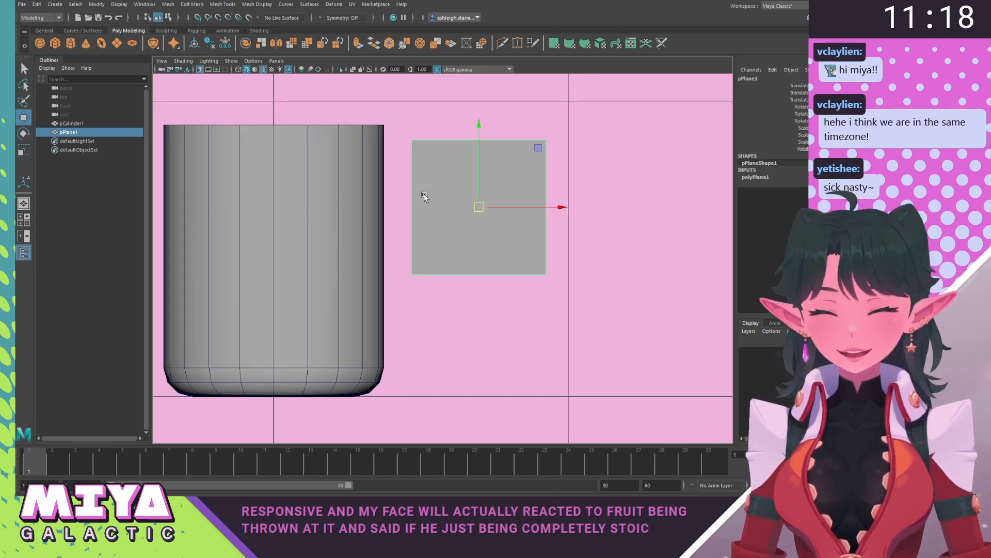
Move the plane's bottom edge down so the handle blank spans most of the cup's height.
{"action": "right_click_drag", "start_coordinate": [442, 200], "coordinate": [439, 162]}
{"action": "left_click", "coordinate": [451, 271]}
{"action": "left_click_drag", "start_coordinate": [478, 195], "coordinate": [477, 268]}
Cut the handle's inner opening into the plane with Multi-Cut, starting and ending on the edge facing the cup.
{"action": "right_click_drag", "start_coordinate": [433, 198], "coordinate": [370, 201], "text": "shift"}
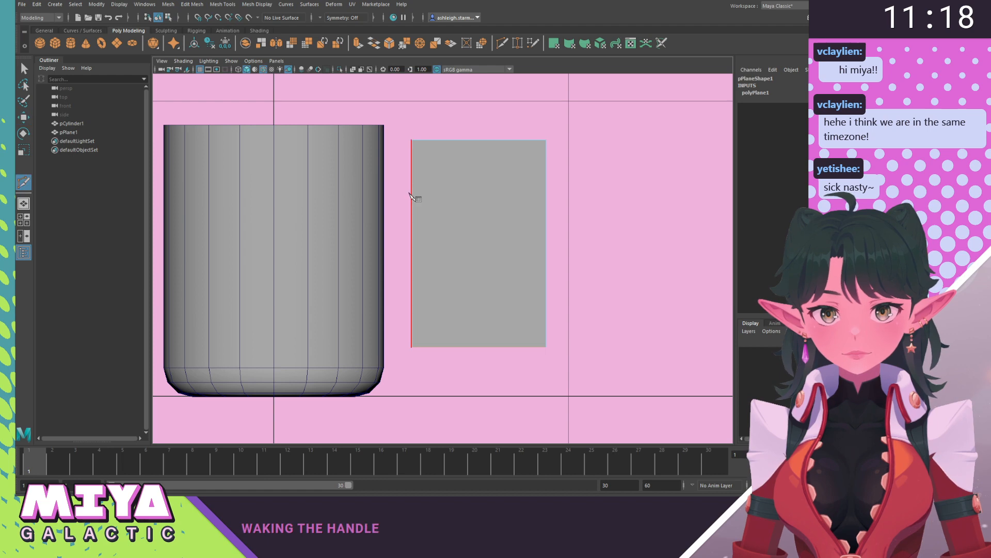
{"action": "left_click", "coordinate": [471, 199]}
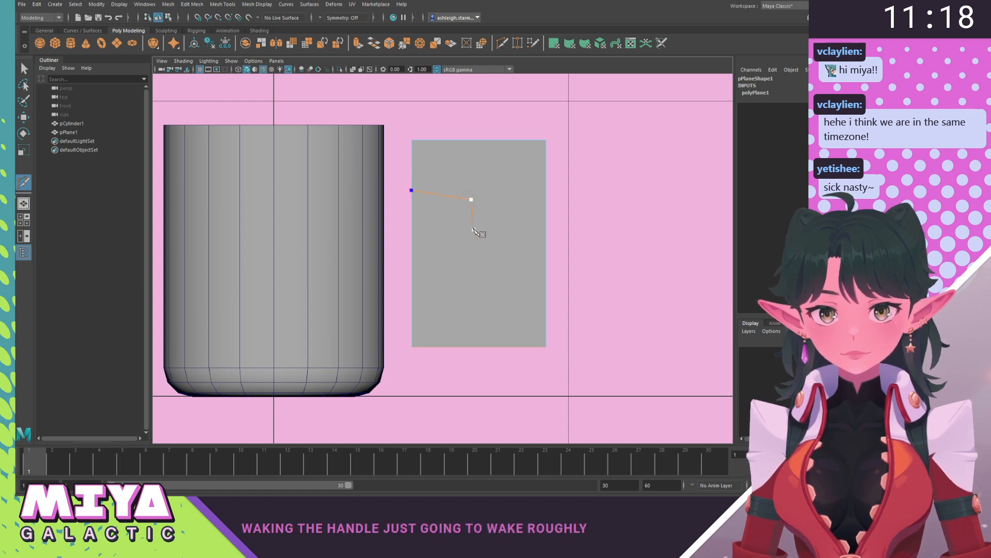
{"action": "left_click", "coordinate": [474, 229]}
{"action": "left_click", "coordinate": [468, 276]}
{"action": "left_click", "coordinate": [413, 290]}
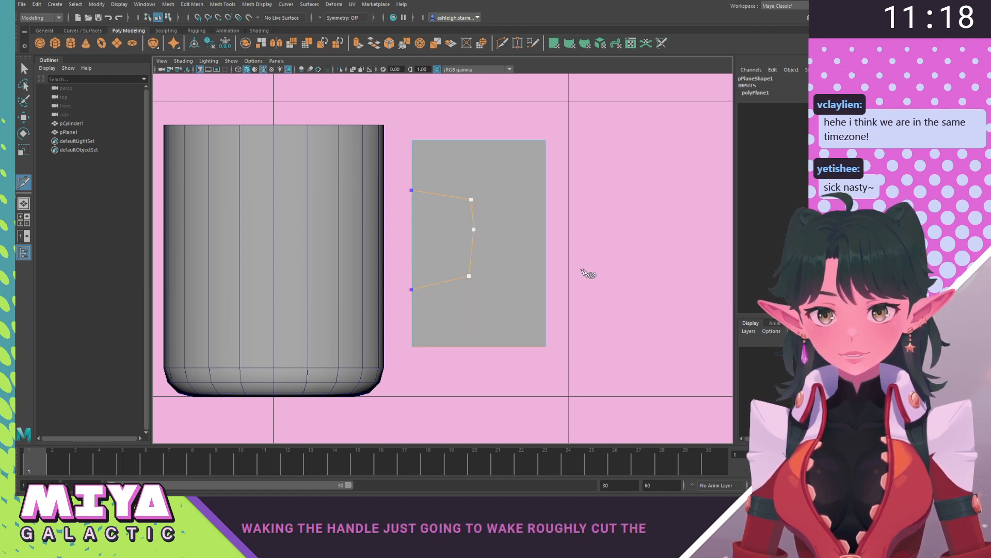
{"action": "key", "text": "Return"}
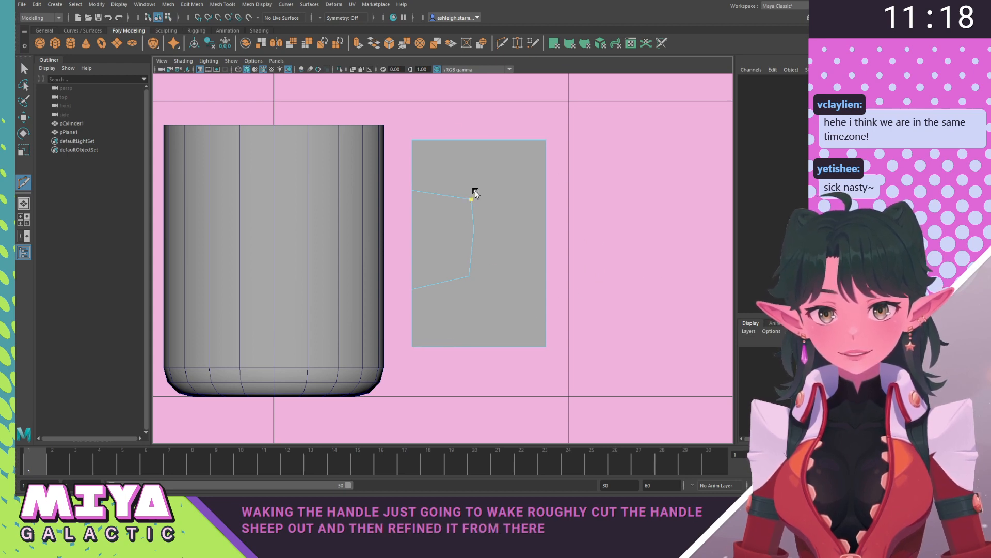
Delete the face enclosed by the cut to leave a rough C-shaped handle.
{"action": "key", "text": "w"}
{"action": "right_click_drag", "start_coordinate": [487, 172], "coordinate": [489, 200]}
{"action": "left_click", "coordinate": [444, 236]}
{"action": "key", "text": "Delete"}
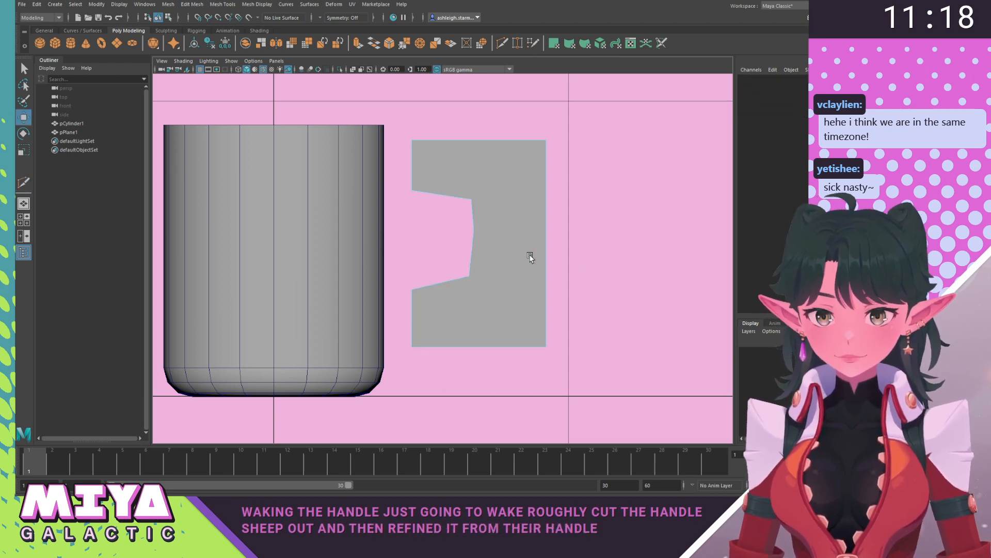
Move the handle's lower outer corner vertex inward, below the inner opening.
{"action": "right_click_drag", "start_coordinate": [531, 224], "coordinate": [477, 231]}
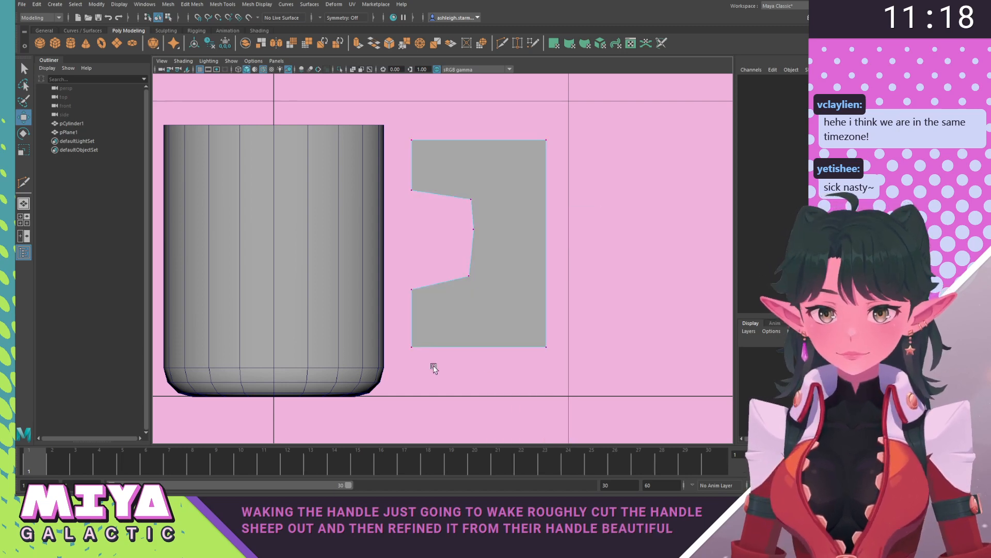
{"action": "left_click", "coordinate": [543, 345]}
{"action": "middle_click_drag", "start_coordinate": [604, 288], "coordinate": [496, 261]}
Use Multi-Cut to add one vertex on the handle's slanted outer edge and one midway along its top edge.
{"action": "right_click_drag", "start_coordinate": [495, 259], "coordinate": [476, 263], "text": "shift"}
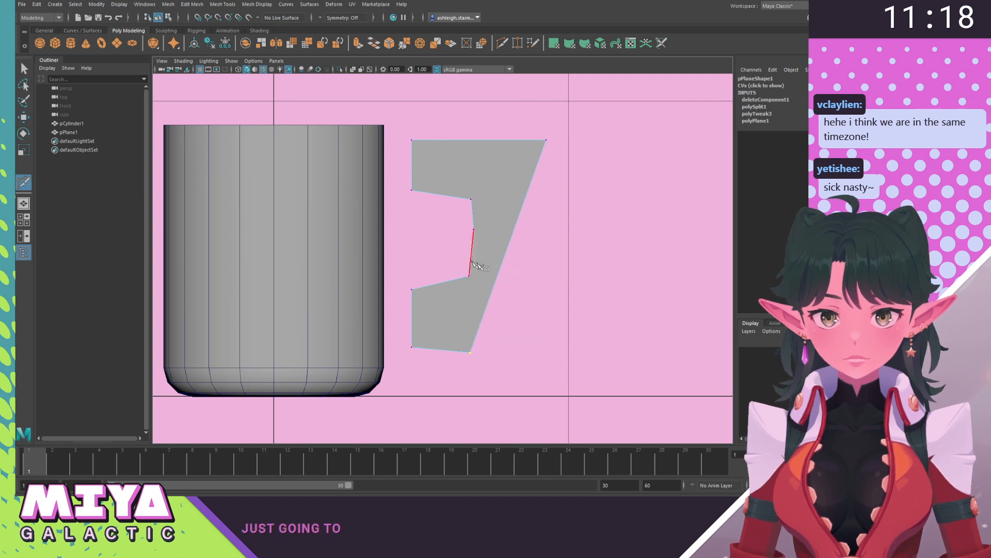
{"action": "left_click", "coordinate": [489, 297]}
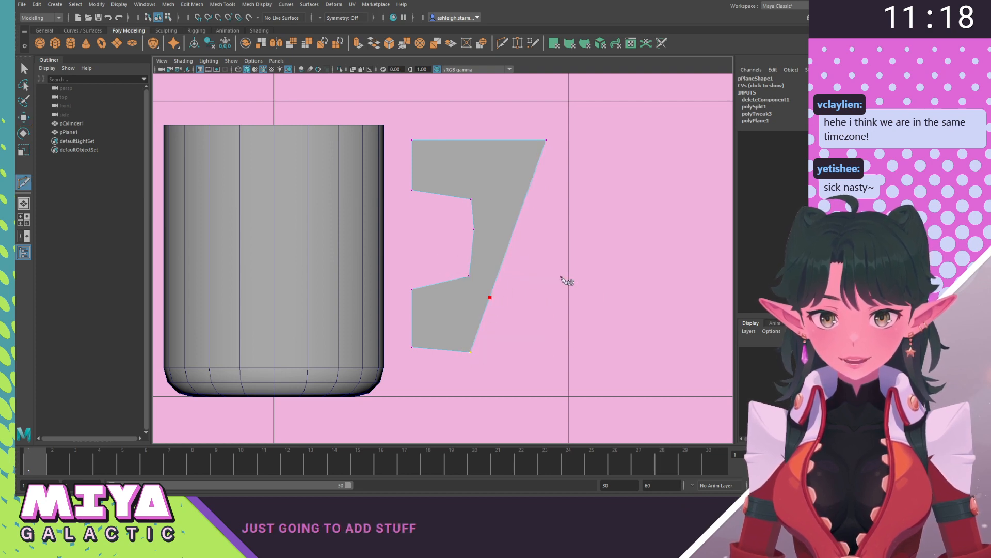
{"action": "key", "text": "Return"}
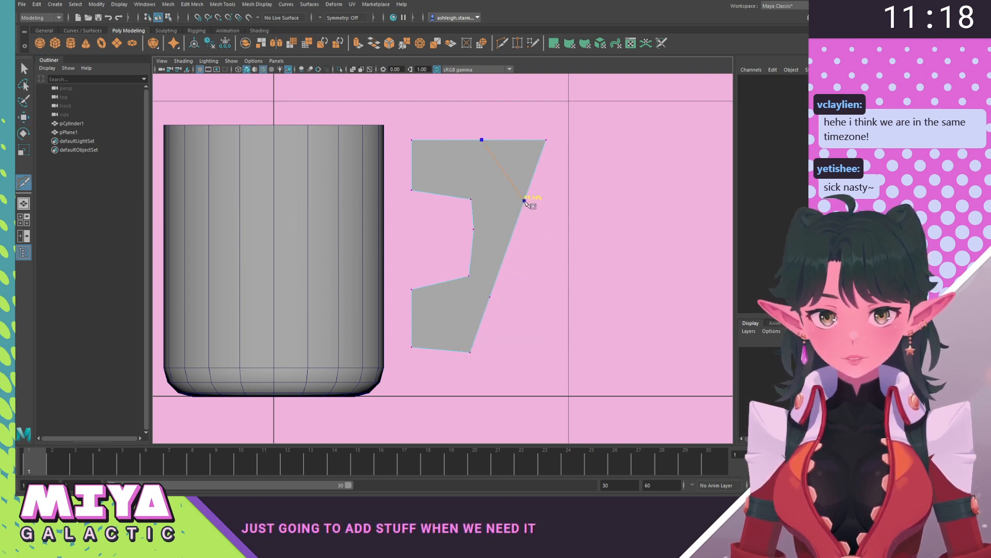
{"action": "key", "text": "ctrl+z"}
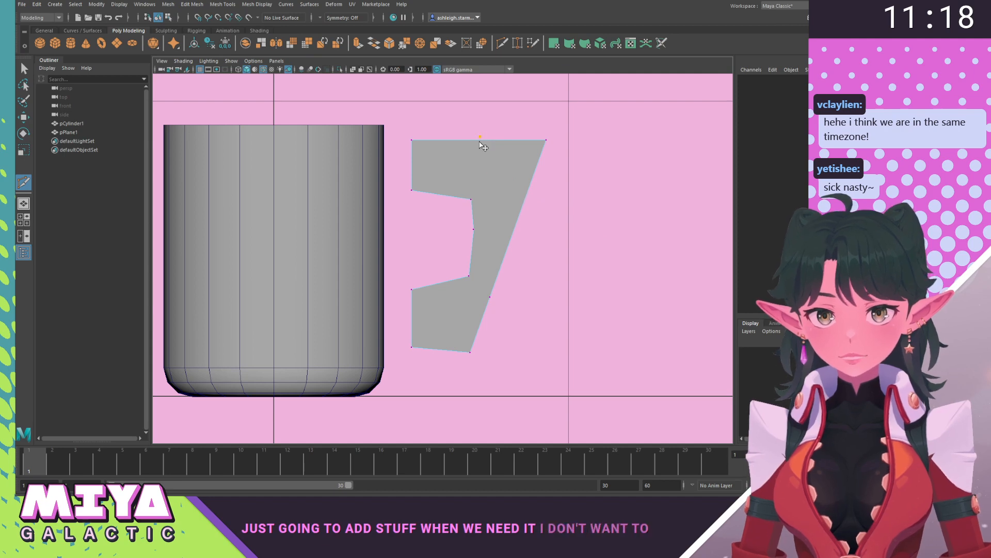
{"action": "left_click", "coordinate": [483, 140]}
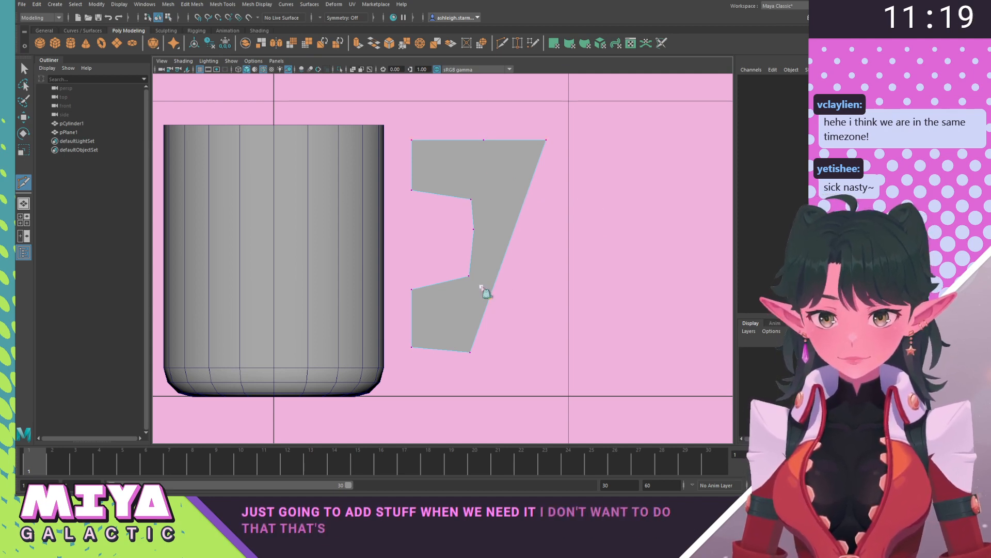
Reposition the handle's outer, top and bottom vertices to form an angular outline curving around the opening.
{"action": "right_click_drag", "start_coordinate": [481, 265], "coordinate": [439, 269]}
{"action": "key", "text": "w"}
{"action": "left_click", "coordinate": [470, 350]}
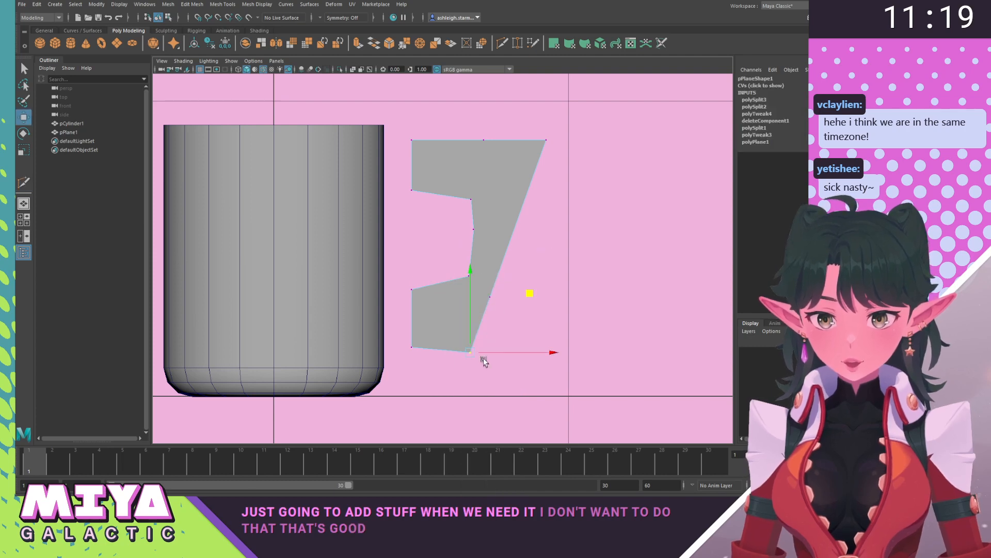
{"action": "left_click_drag", "start_coordinate": [532, 293], "coordinate": [507, 275]}
{"action": "left_click", "coordinate": [490, 297]}
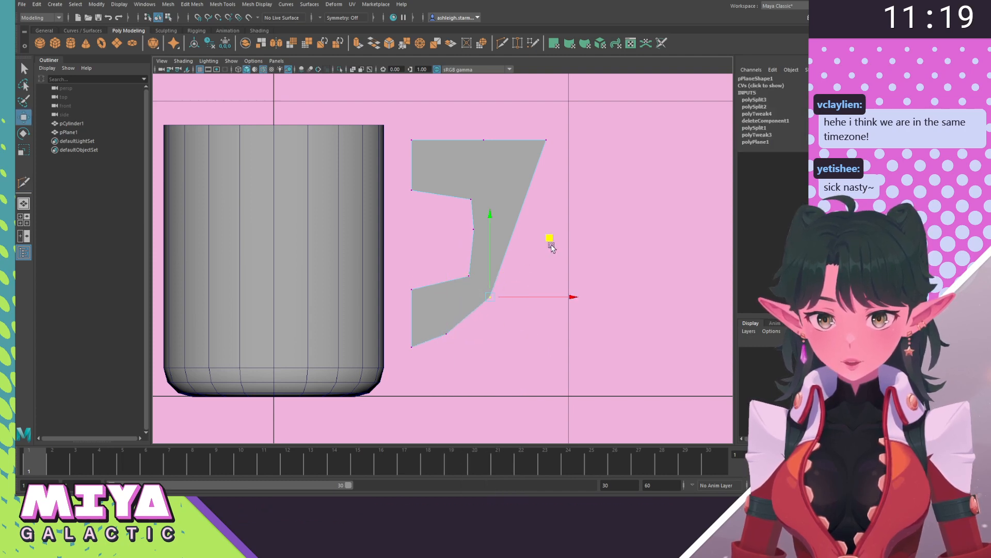
{"action": "middle_click_drag", "start_coordinate": [552, 247], "coordinate": [575, 263]}
{"action": "left_click_drag", "start_coordinate": [523, 120], "coordinate": [562, 164]}
{"action": "middle_click_drag", "start_coordinate": [598, 84], "coordinate": [580, 124]}
{"action": "left_click", "coordinate": [483, 134]}
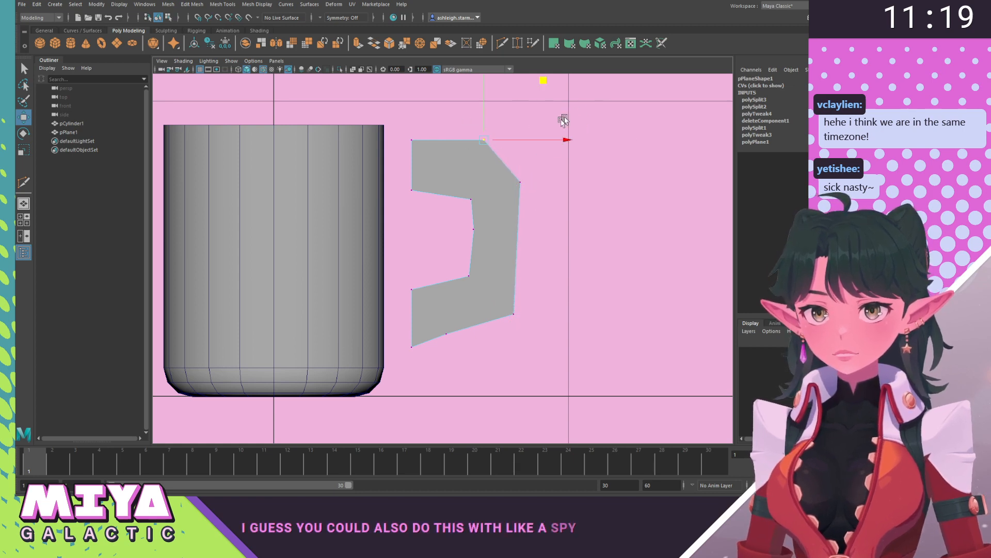
{"action": "middle_click_drag", "start_coordinate": [542, 82], "coordinate": [519, 90]}
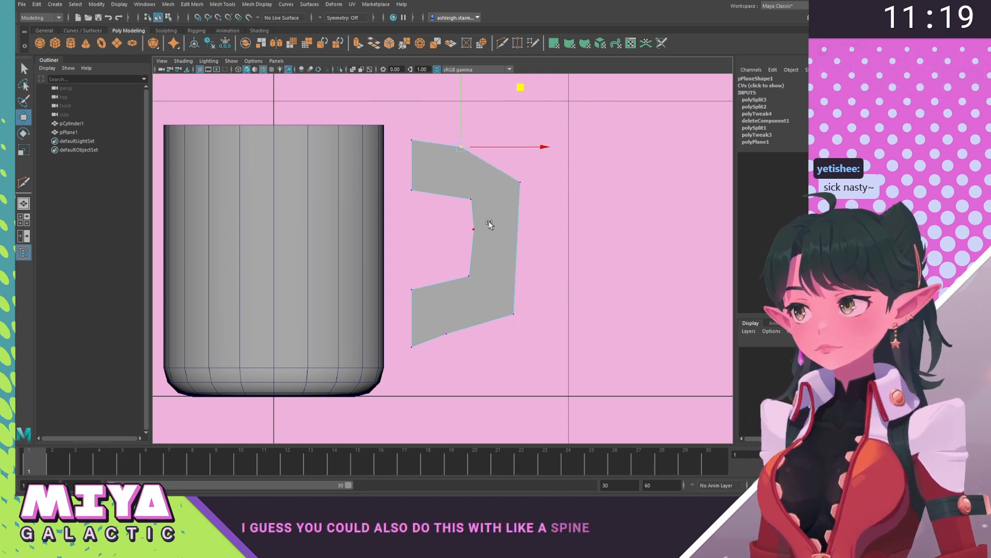
Shift the opening's inner vertices toward the cup to thicken the handle's upright part.
{"action": "middle_click_drag", "start_coordinate": [490, 224], "coordinate": [464, 241], "text": "alt"}
{"action": "middle_click_drag", "start_coordinate": [487, 281], "coordinate": [469, 216], "text": "alt"}
{"action": "left_click_drag", "start_coordinate": [436, 160], "coordinate": [469, 261]}
{"action": "left_click_drag", "start_coordinate": [515, 152], "coordinate": [494, 151]}
{"action": "left_click", "coordinate": [570, 292]}
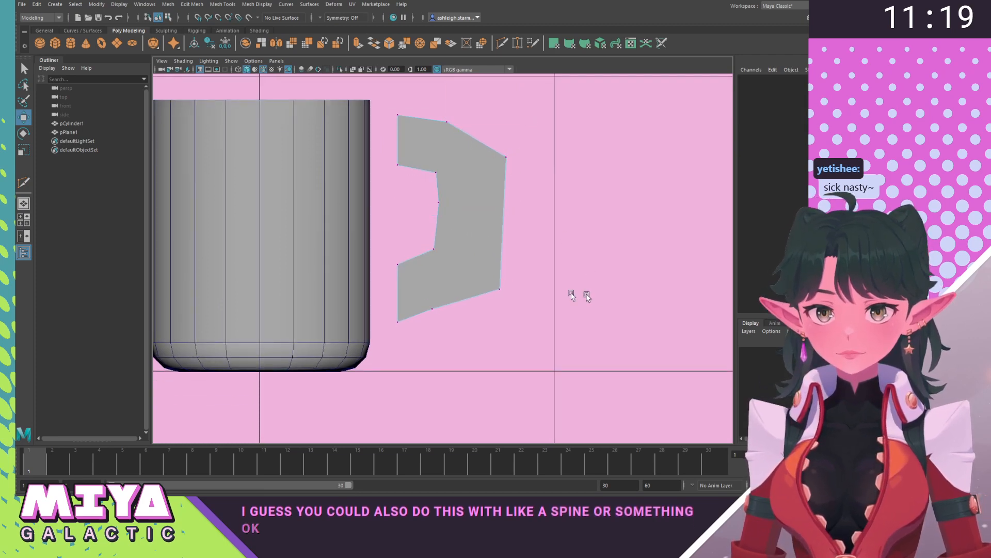
Flatten the vertex pairs of the handle's lower arm vertically so its upper and lower edges are level.
{"action": "left_click_drag", "start_coordinate": [527, 361], "coordinate": [527, 361]}
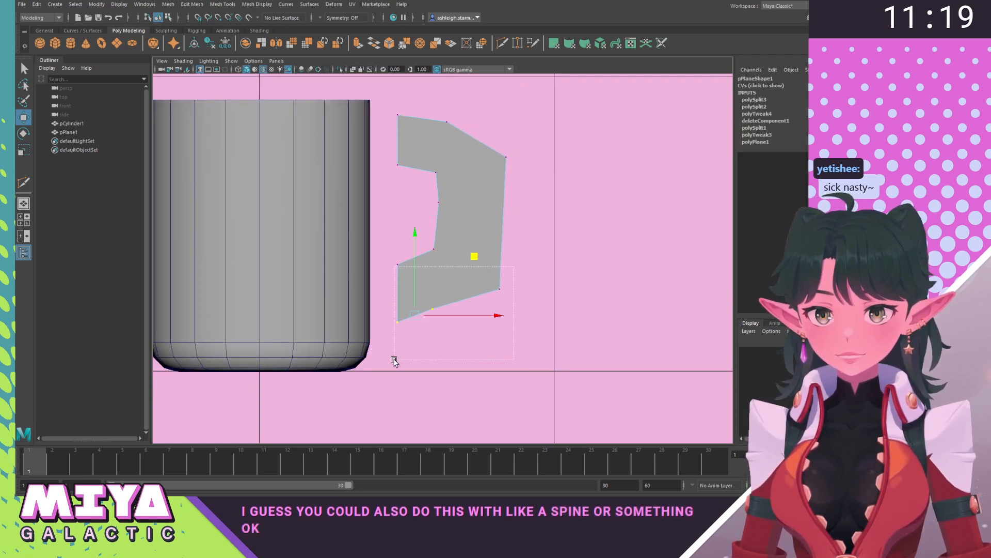
{"action": "key", "text": "r"}
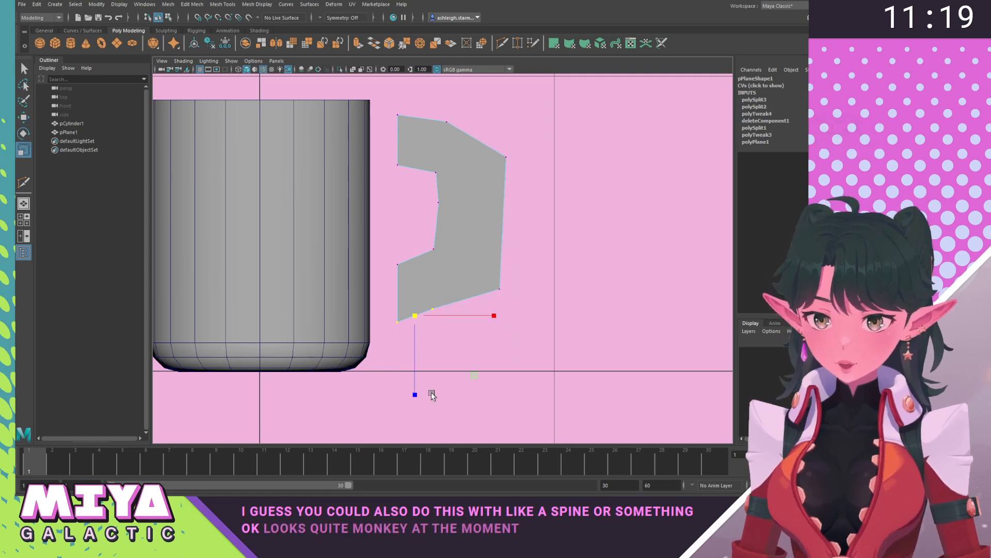
{"action": "left_click", "coordinate": [426, 387]}
{"action": "key", "text": "ctrl+z"}
{"action": "left_click_drag", "start_coordinate": [415, 394], "coordinate": [450, 158]}
Flatten the vertex pairs of the handle's upper arm vertically so its upper and lower edges are level.
{"action": "left_click_drag", "start_coordinate": [399, 104], "coordinate": [461, 132]}
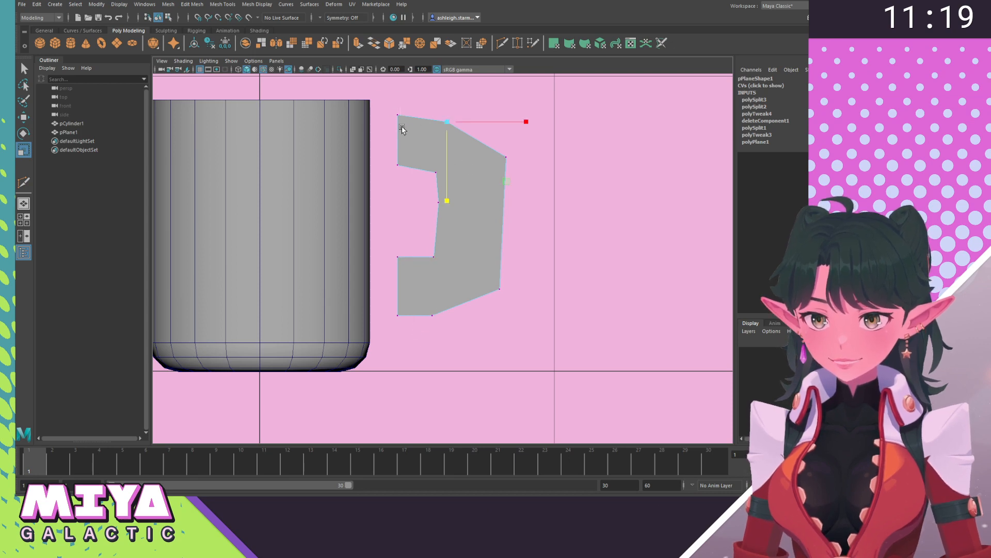
{"action": "middle_click_drag", "start_coordinate": [403, 129], "coordinate": [416, 166], "text": "alt"}
{"action": "left_click_drag", "start_coordinate": [400, 138], "coordinate": [477, 169]}
{"action": "left_click_drag", "start_coordinate": [437, 235], "coordinate": [447, 93]}
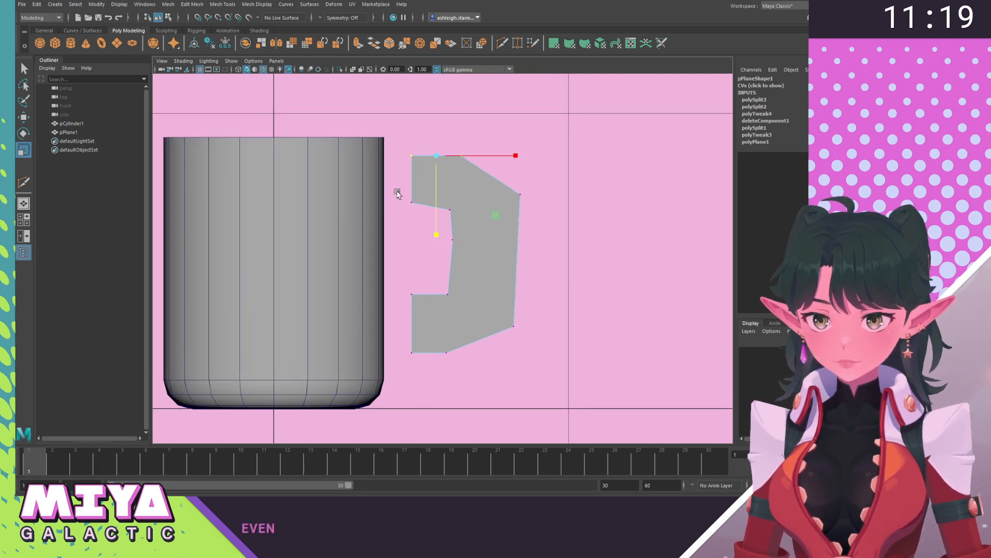
{"action": "left_click_drag", "start_coordinate": [468, 216], "coordinate": [469, 216]}
Align the inner vertex pairs of both handle arms vertically, shifting the upper pair slightly toward the cup.
{"action": "left_click_drag", "start_coordinate": [431, 286], "coordinate": [477, 217]}
{"action": "left_click_drag", "start_coordinate": [534, 180], "coordinate": [387, 185]}
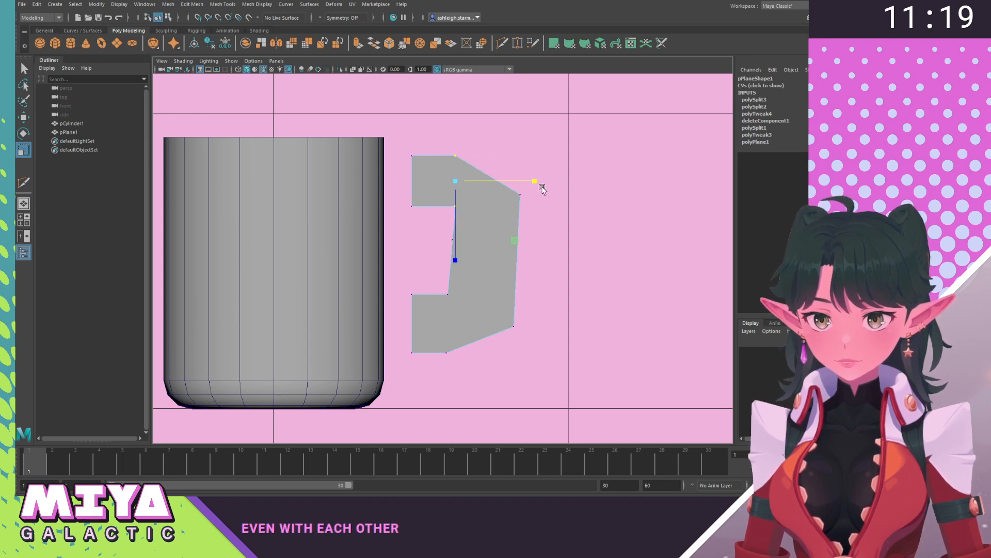
{"action": "key", "text": "w"}
{"action": "left_click_drag", "start_coordinate": [534, 181], "coordinate": [527, 182]}
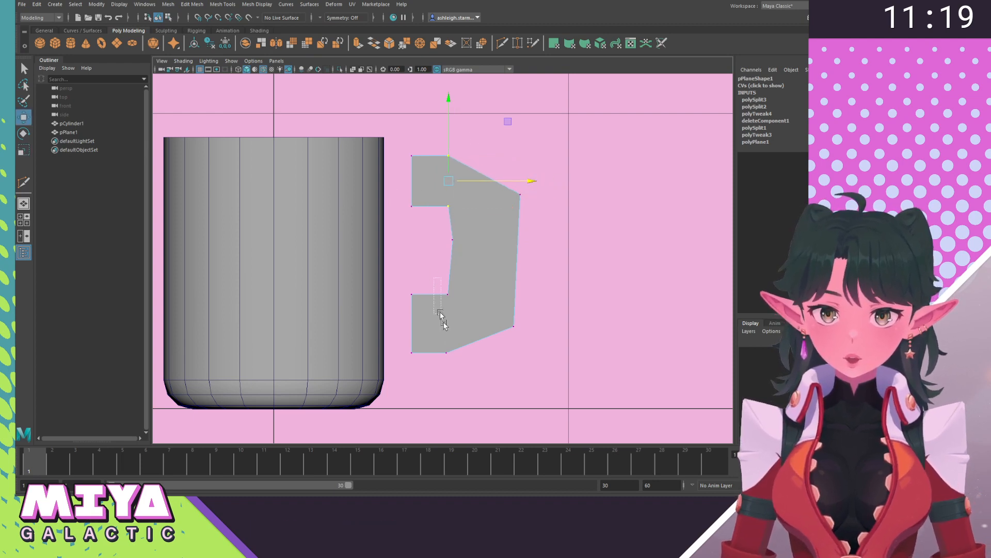
{"action": "left_click_drag", "start_coordinate": [441, 314], "coordinate": [454, 359]}
{"action": "key", "text": "r"}
{"action": "left_click_drag", "start_coordinate": [527, 325], "coordinate": [278, 311]}
Delete the extra middle vertex on the opening's inner upright edge.
{"action": "key", "text": "w"}
{"action": "left_click", "coordinate": [562, 291]}
{"action": "left_click_drag", "start_coordinate": [432, 217], "coordinate": [465, 256]}
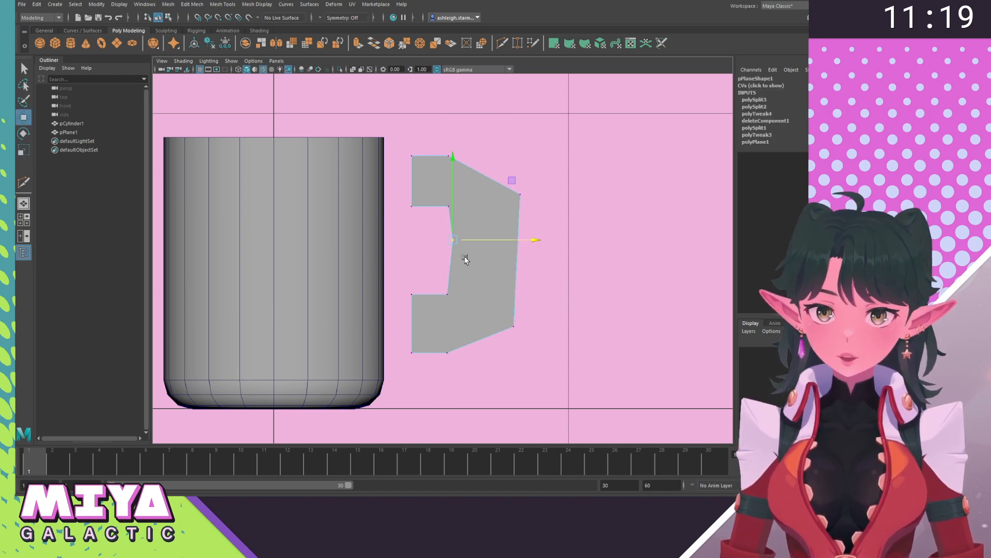
{"action": "right_click_drag", "start_coordinate": [475, 262], "coordinate": [422, 275], "text": "shift"}
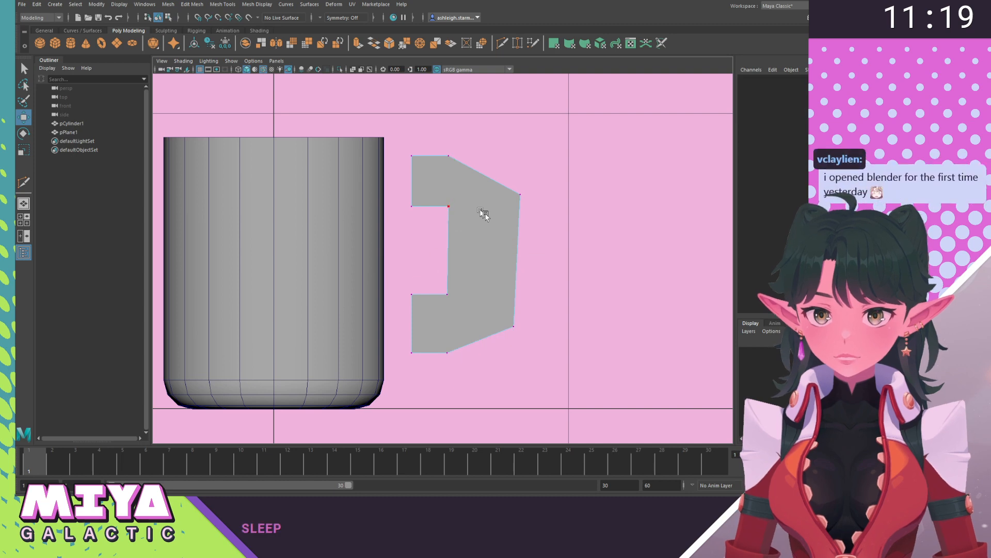
Shift the two outermost handle vertices slightly inward and flatten them horizontally into a straight vertical edge.
{"action": "left_click_drag", "start_coordinate": [502, 183], "coordinate": [542, 212]}
{"action": "left_click_drag", "start_coordinate": [500, 263], "coordinate": [534, 331], "text": "shift"}
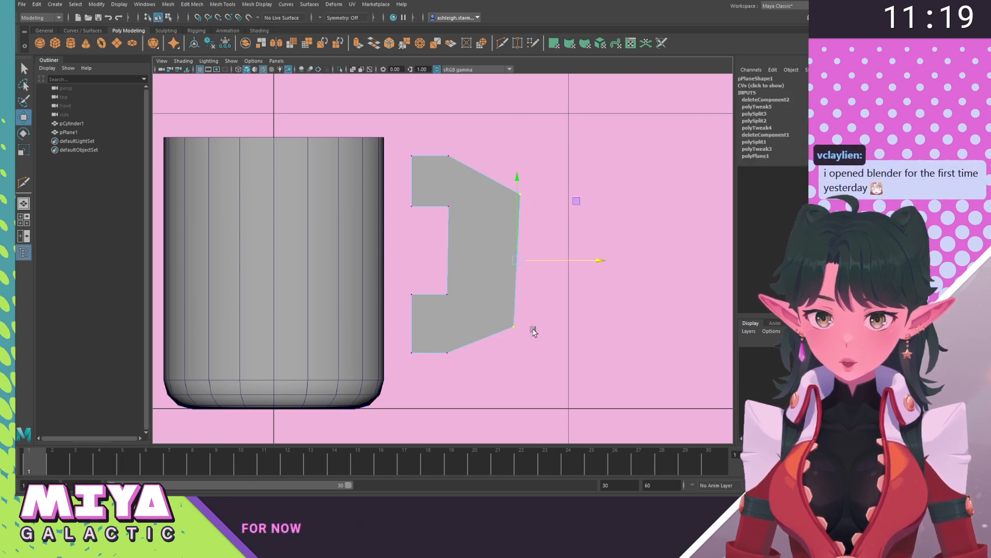
{"action": "mouse_move", "coordinate": [576, 201]}
{"action": "left_mouse_down"}
{"action": "mouse_move", "coordinate": [553, 188]}
{"action": "mouse_move", "coordinate": [587, 213]}
{"action": "mouse_move", "coordinate": [571, 204]}
{"action": "left_mouse_up"}
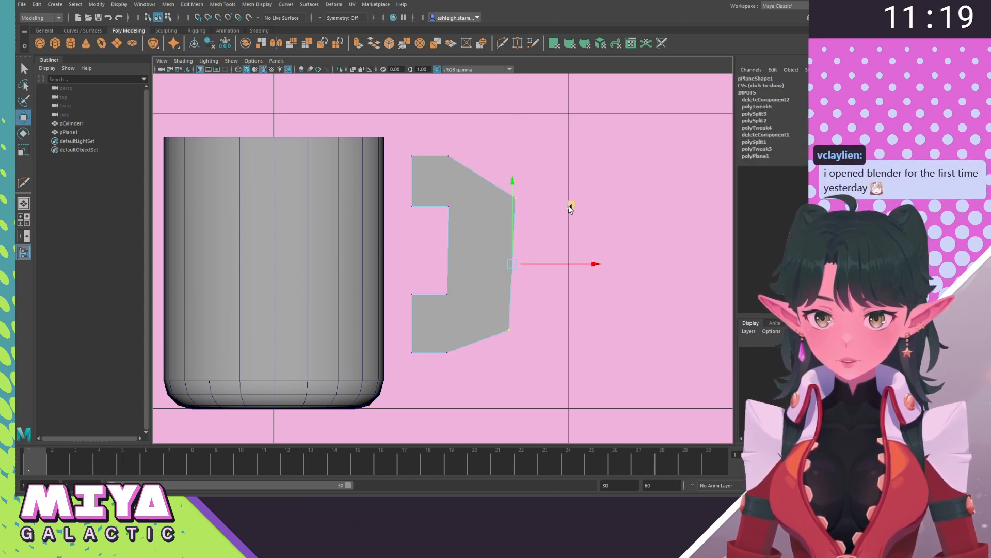
{"action": "key", "text": "r"}
{"action": "left_click_drag", "start_coordinate": [592, 263], "coordinate": [305, 255]}
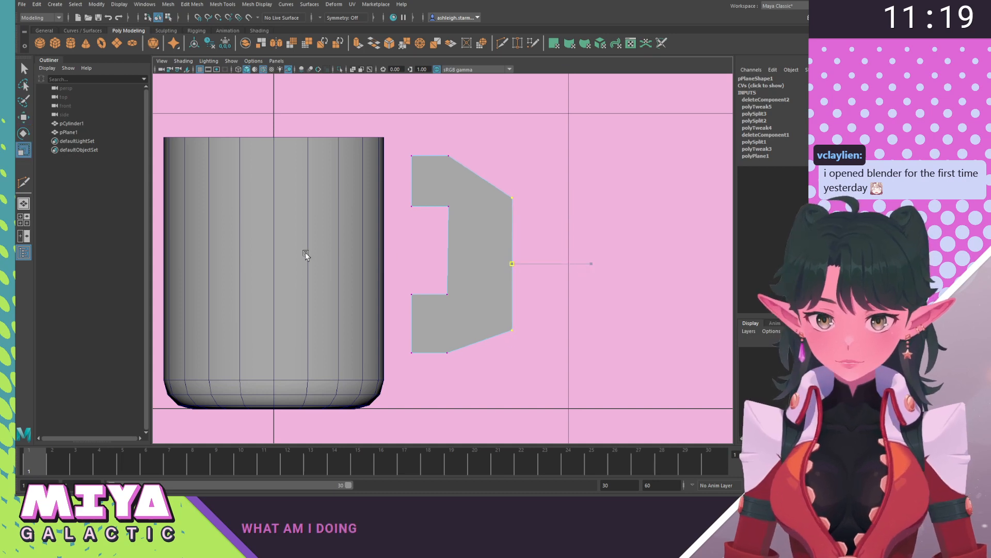
Spread the two outer vertices farther apart vertically and move them inward to narrow the handle's upright part.
{"action": "left_click_drag", "start_coordinate": [523, 338], "coordinate": [509, 372]}
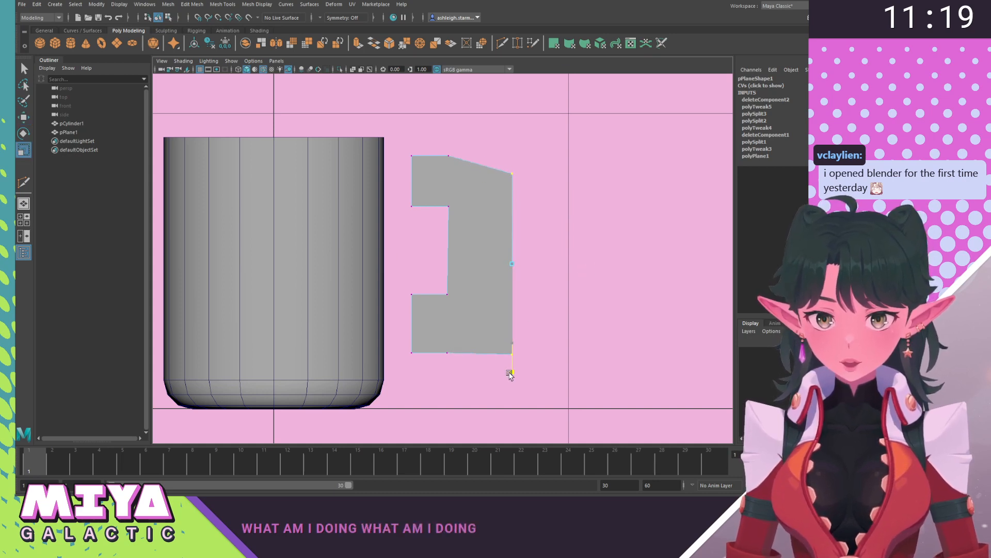
{"action": "key", "text": "w"}
{"action": "left_click_drag", "start_coordinate": [564, 270], "coordinate": [548, 258]}
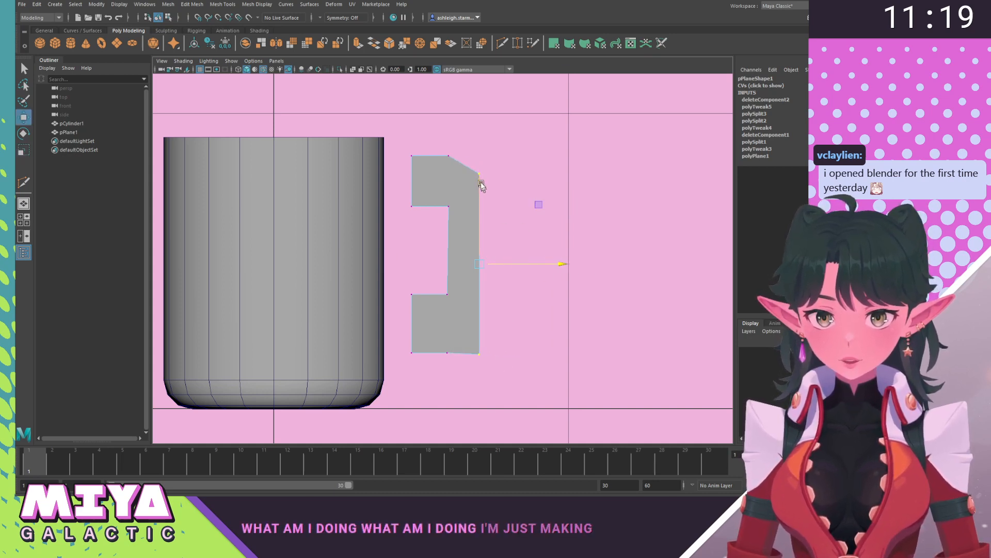
Move the handle's two outer vertices slightly up and away from the cup, and return to object mode.
{"action": "left_click_drag", "start_coordinate": [480, 181], "coordinate": [480, 170]}
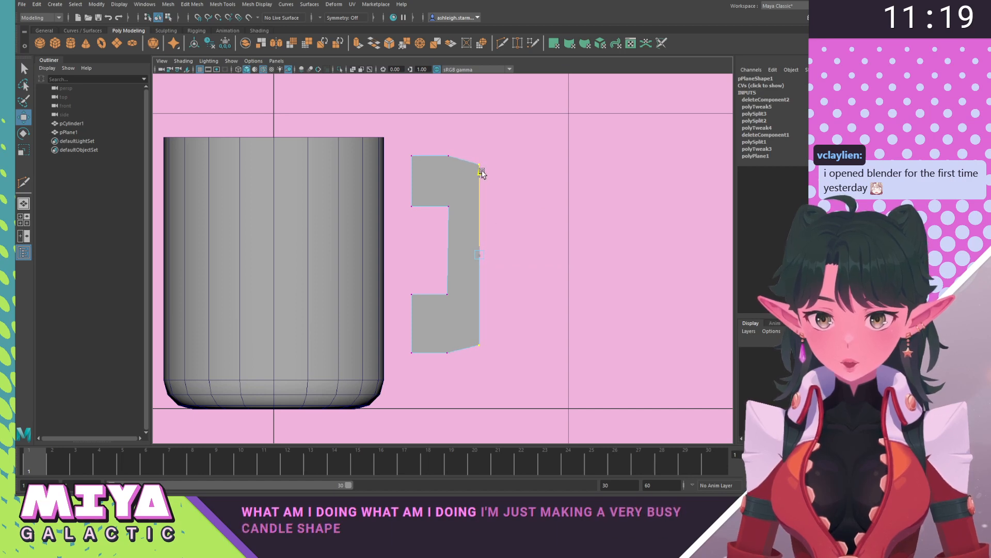
{"action": "left_click_drag", "start_coordinate": [557, 254], "coordinate": [565, 254]}
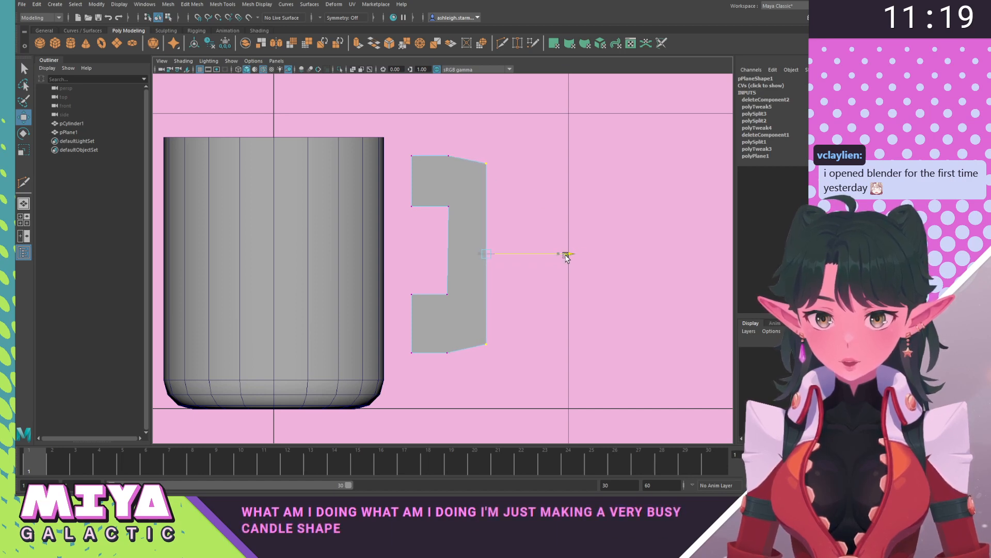
{"action": "left_click", "coordinate": [549, 305]}
{"action": "right_click_drag", "start_coordinate": [461, 201], "coordinate": [509, 184]}
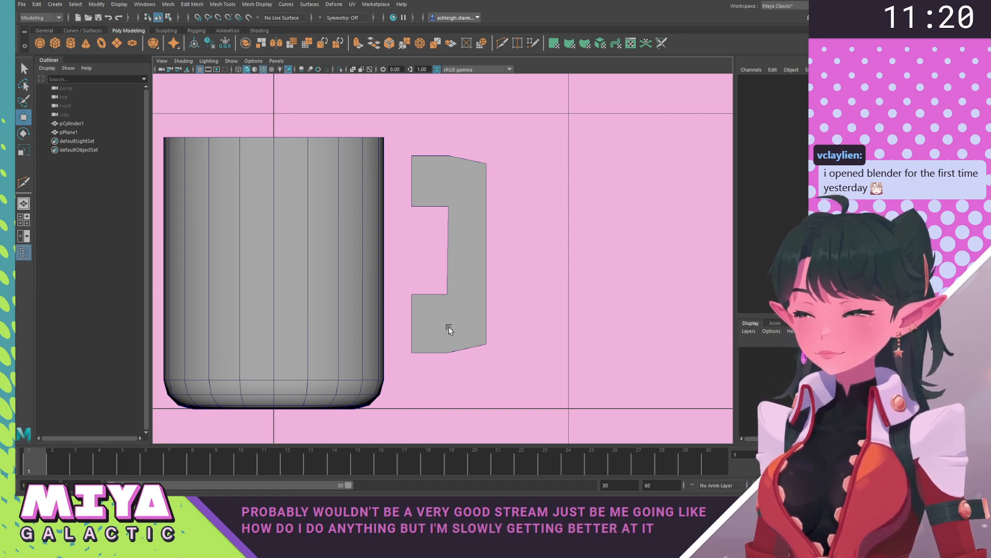
{"action": "left_click", "coordinate": [466, 238]}
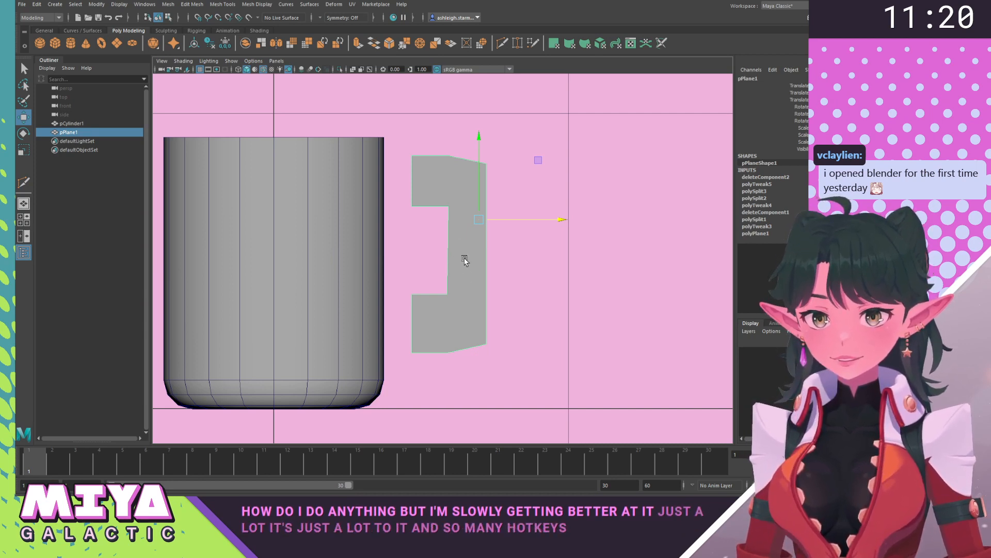
{"action": "right_click", "coordinate": [458, 254]}
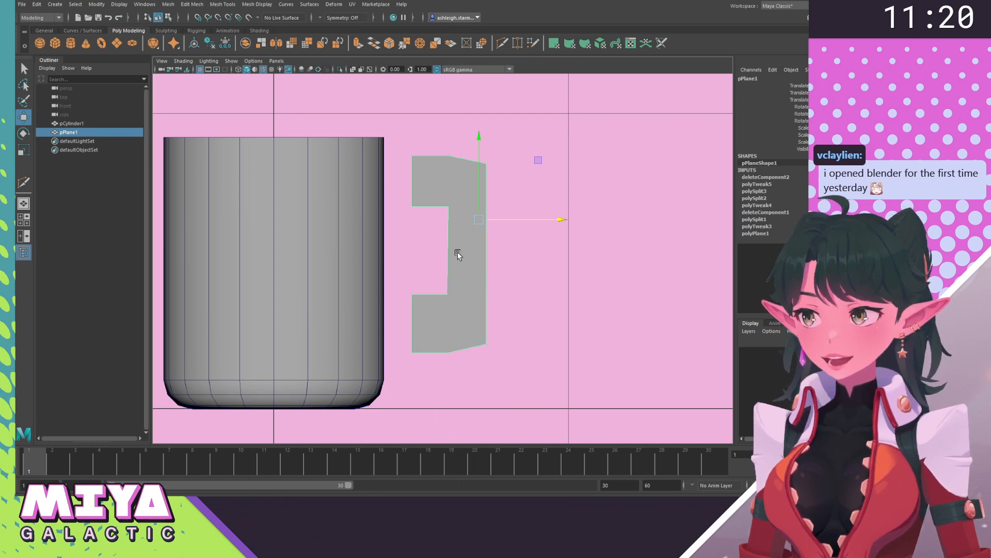
{"action": "right_click", "coordinate": [456, 256]}
{"action": "right_click_drag", "start_coordinate": [437, 177], "coordinate": [435, 156]}
{"action": "left_click", "coordinate": [438, 156]}
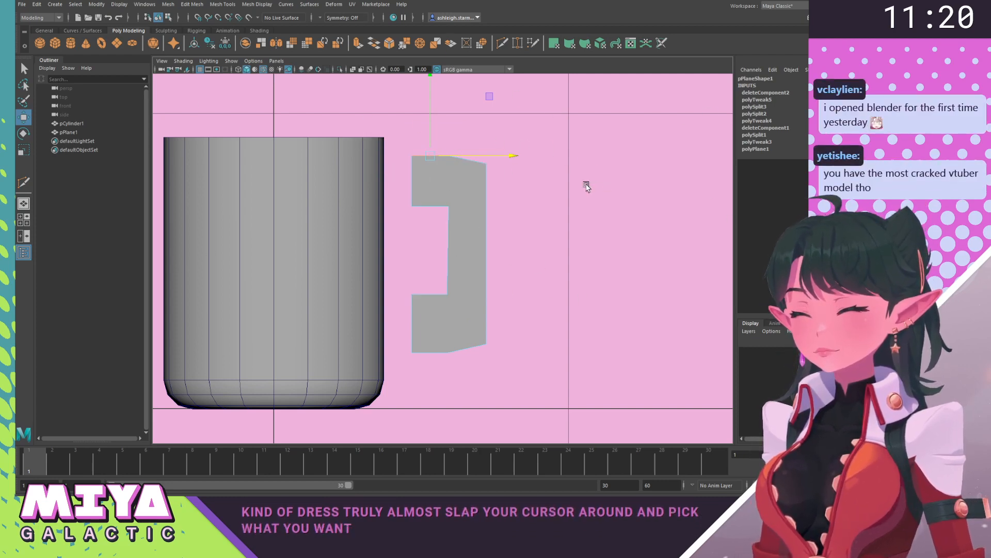
{"action": "left_click", "coordinate": [557, 203]}
{"action": "right_click_drag", "start_coordinate": [432, 172], "coordinate": [478, 167]}
{"action": "left_click", "coordinate": [570, 322]}
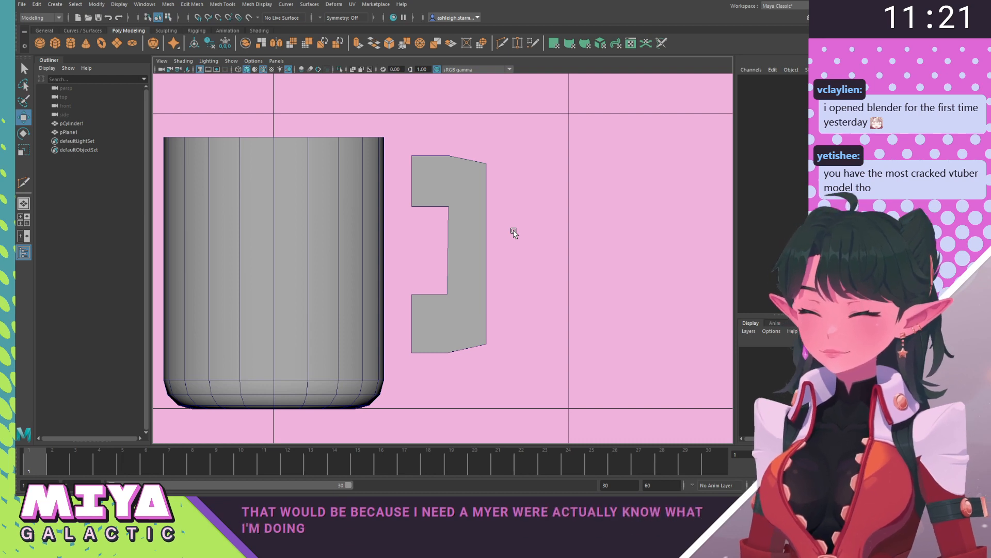
{"action": "left_click", "coordinate": [478, 215]}
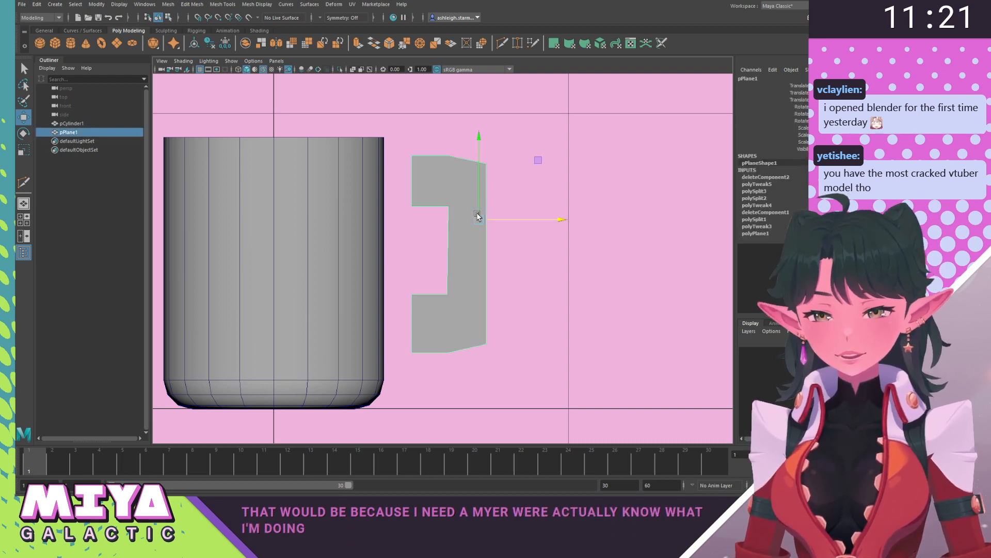
{"action": "right_click_drag", "start_coordinate": [453, 179], "coordinate": [435, 181]}
{"action": "left_click", "coordinate": [485, 162]}
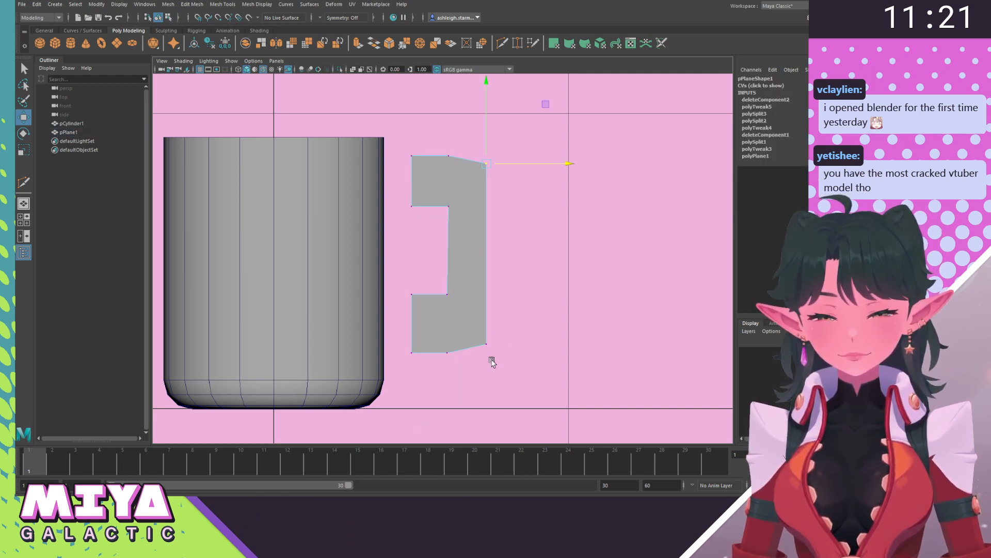
{"action": "left_click", "coordinate": [481, 344], "text": "shift"}
{"action": "right_click", "coordinate": [472, 295], "text": "shift"}
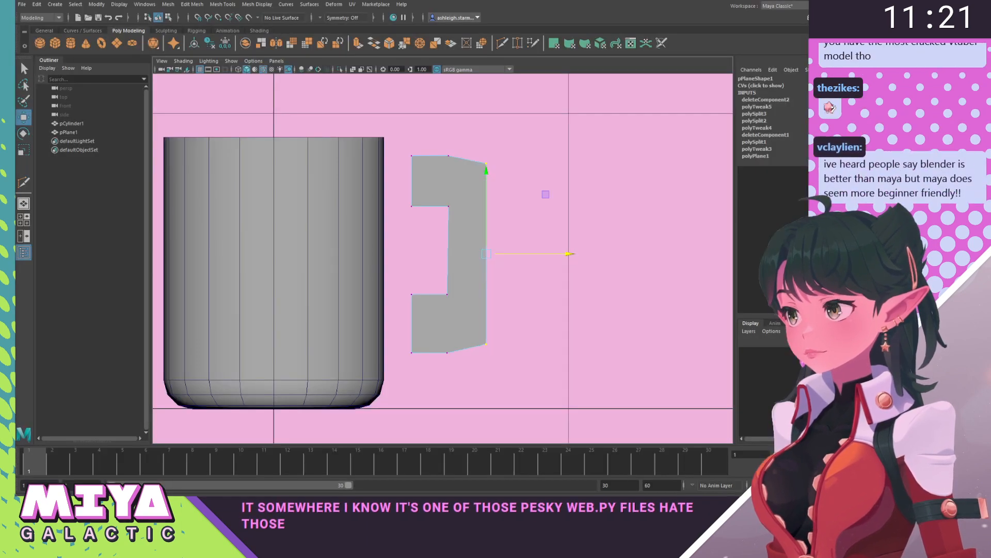
{"action": "left_click_drag", "start_coordinate": [17, 88], "coordinate": [0, 101]}
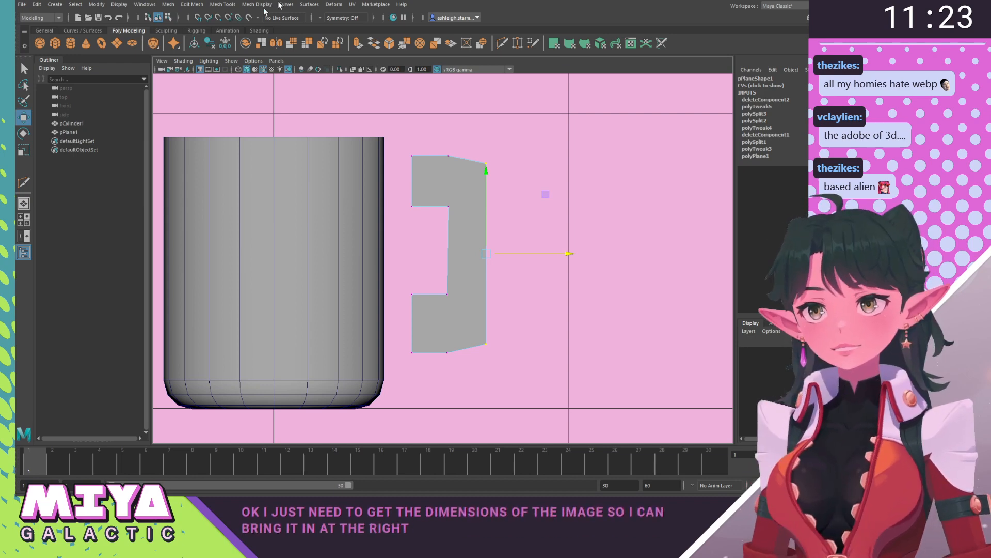
Create a new polygon plane for the reference image, setting its width to 0.587 and adjusting its height.
{"action": "left_click", "coordinate": [55, 4]}
{"action": "mouse_move", "coordinate": [132, 36]}
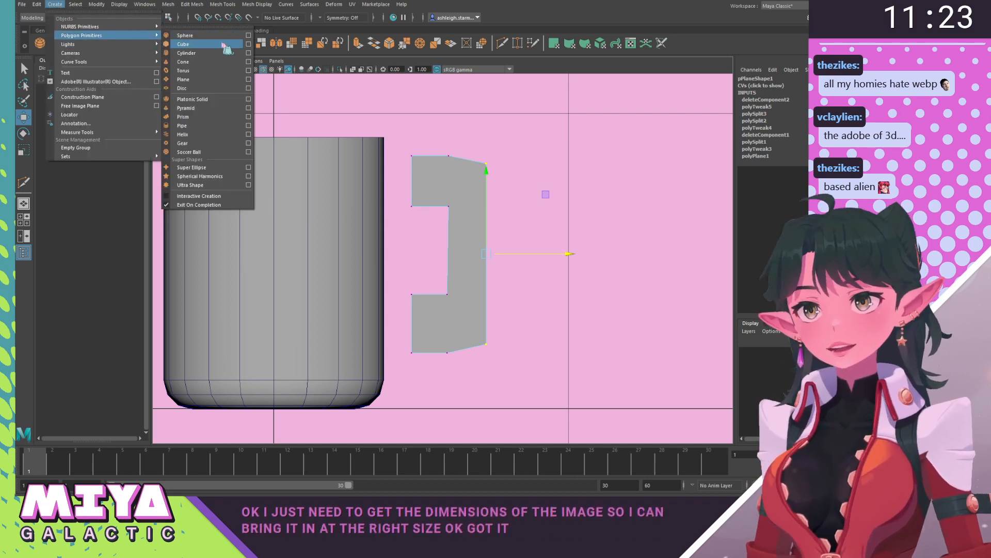
{"action": "left_click", "coordinate": [248, 80]}
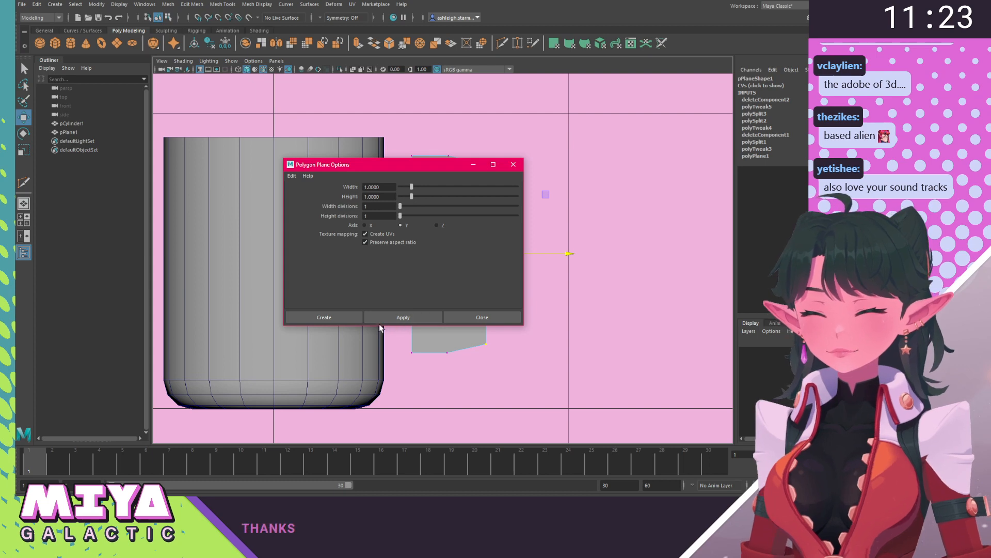
{"action": "mouse_move", "coordinate": [382, 325]}
{"action": "left_mouse_down"}
{"action": "mouse_move", "coordinate": [378, 357]}
{"action": "mouse_move", "coordinate": [378, 323]}
{"action": "left_mouse_up"}
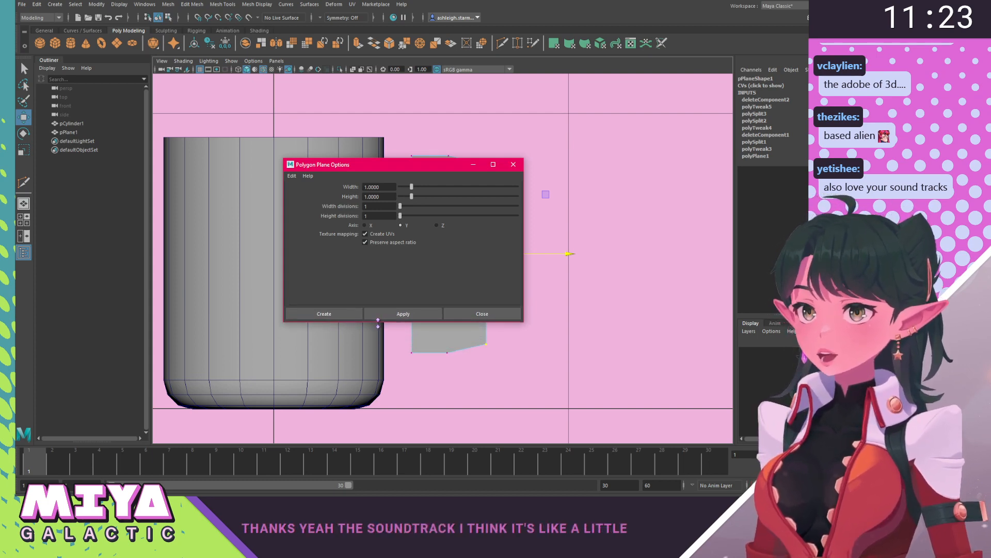
{"action": "double_click", "coordinate": [372, 186]}
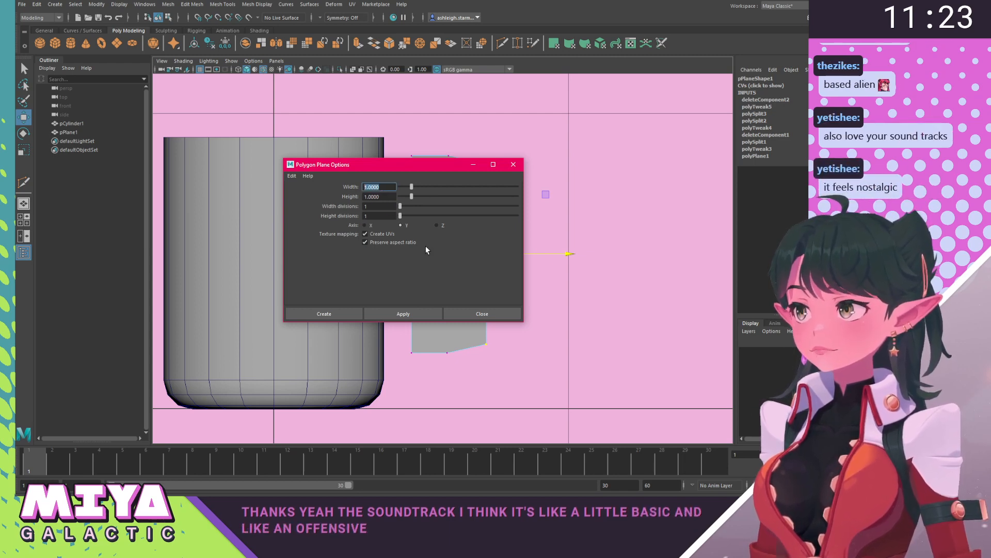
{"action": "type", "text": ".587"}
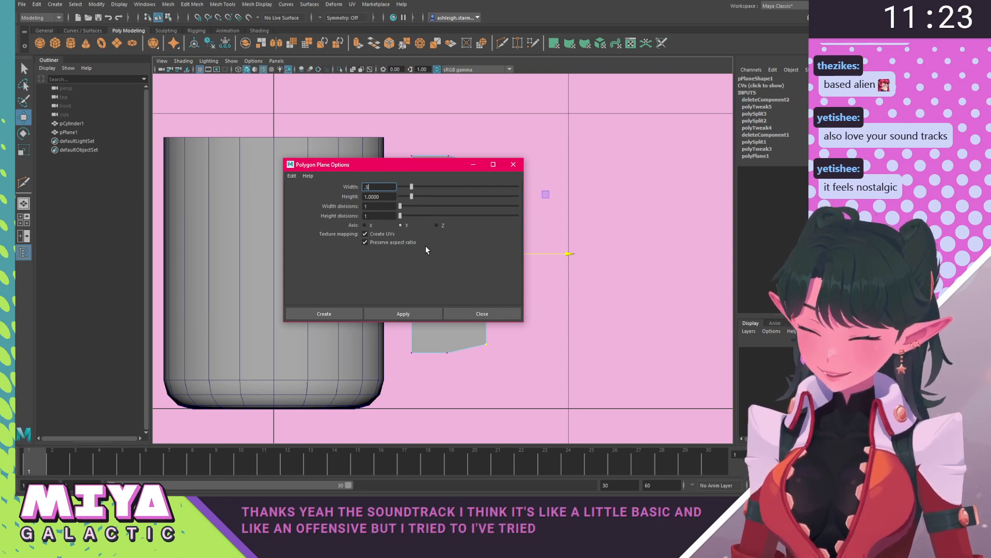
{"action": "double_click", "coordinate": [369, 196]}
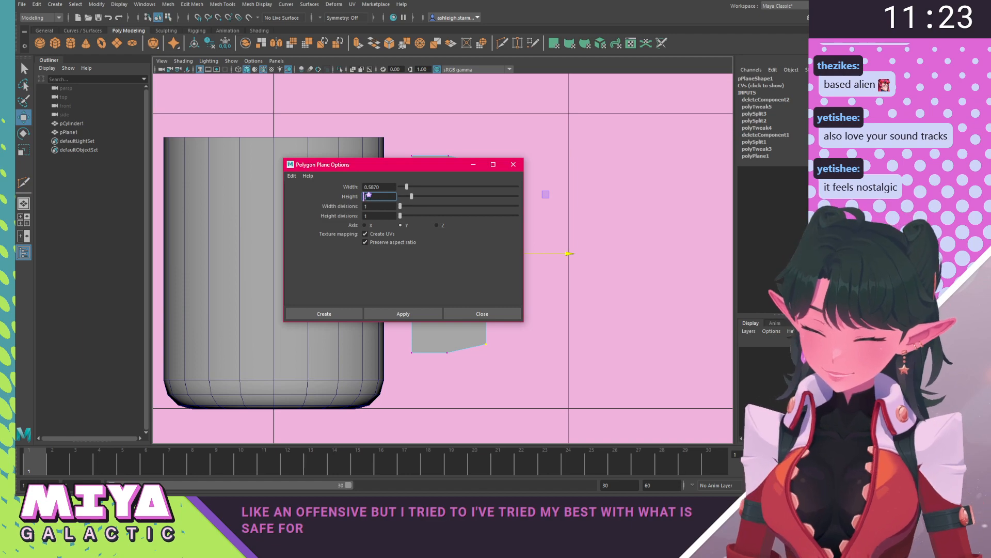
{"action": "left_click", "coordinate": [314, 314]}
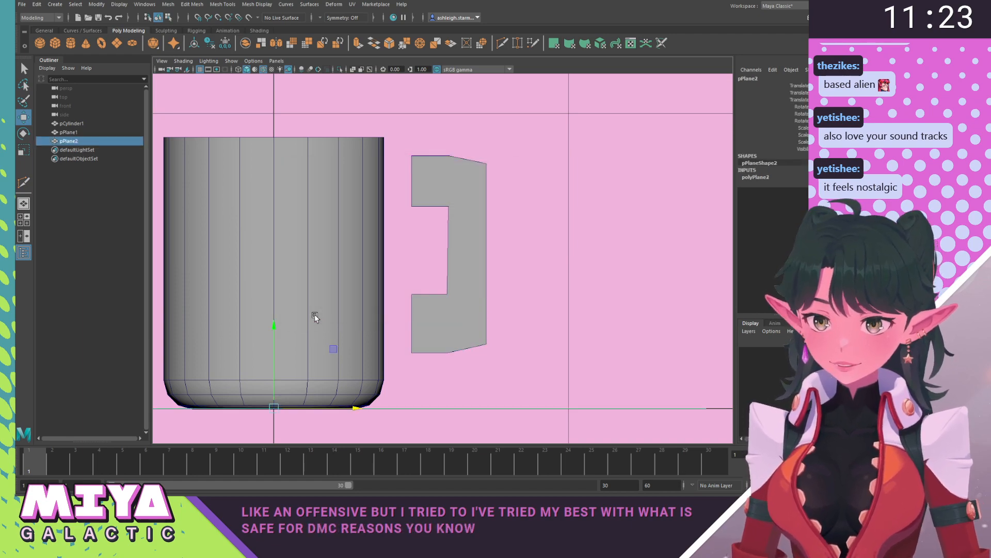
Rotate the new reference plane upright so that it stands vertically, facing the same direction as the flat handle.
{"action": "right_click_drag", "start_coordinate": [558, 327], "coordinate": [354, 258], "text": "alt"}
{"action": "key", "text": "space"}
{"action": "left_click_drag", "start_coordinate": [354, 258], "coordinate": [357, 235]}
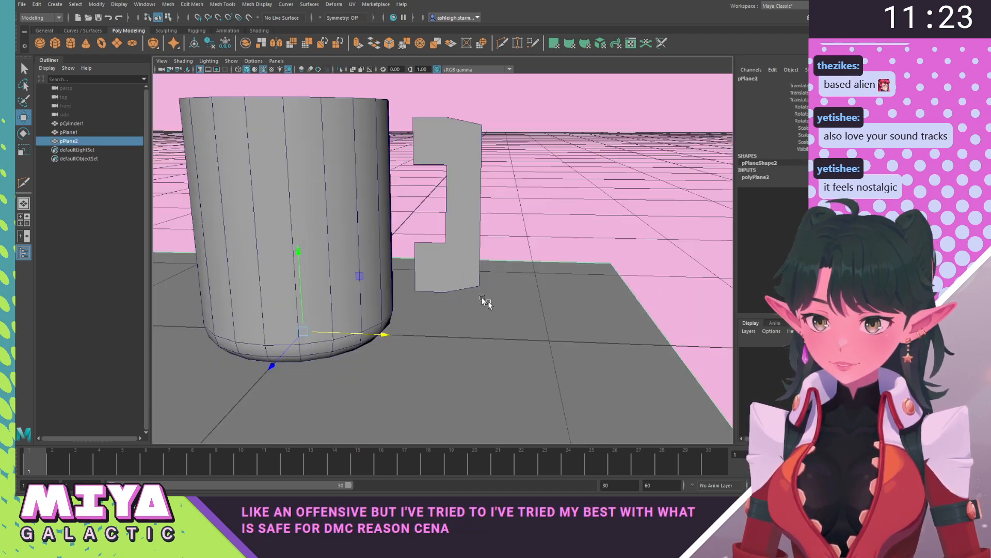
{"action": "right_click_drag", "start_coordinate": [483, 300], "coordinate": [452, 248], "text": "alt"}
{"action": "left_click_drag", "start_coordinate": [452, 247], "coordinate": [449, 297], "text": "alt"}
{"action": "key", "text": "e"}
{"action": "left_click_drag", "start_coordinate": [390, 277], "coordinate": [381, 342]}
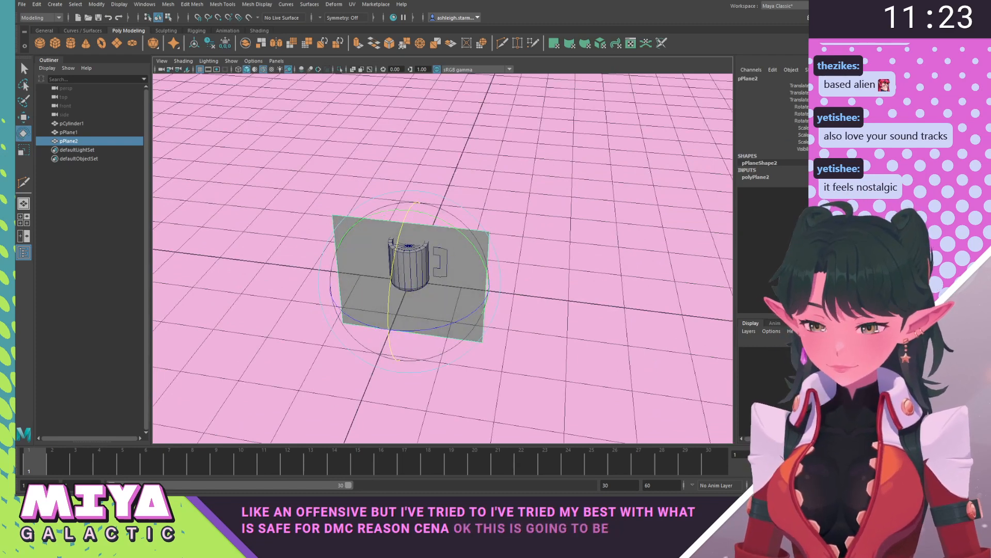
Raise the upright reference plane until it sits clear above the mug.
{"action": "key", "text": "w"}
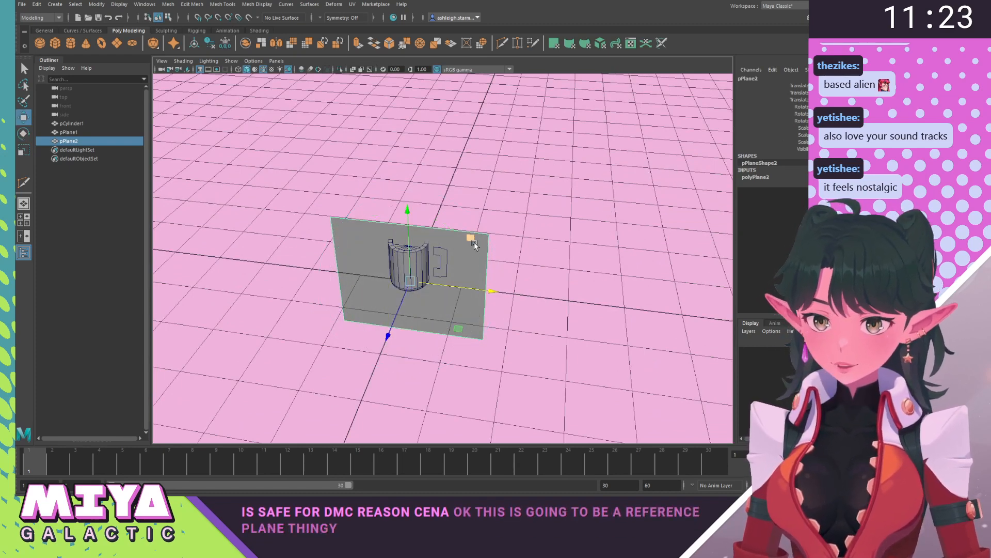
{"action": "left_click_drag", "start_coordinate": [474, 242], "coordinate": [474, 92]}
{"action": "left_click_drag", "start_coordinate": [467, 343], "coordinate": [441, 312], "text": "alt"}
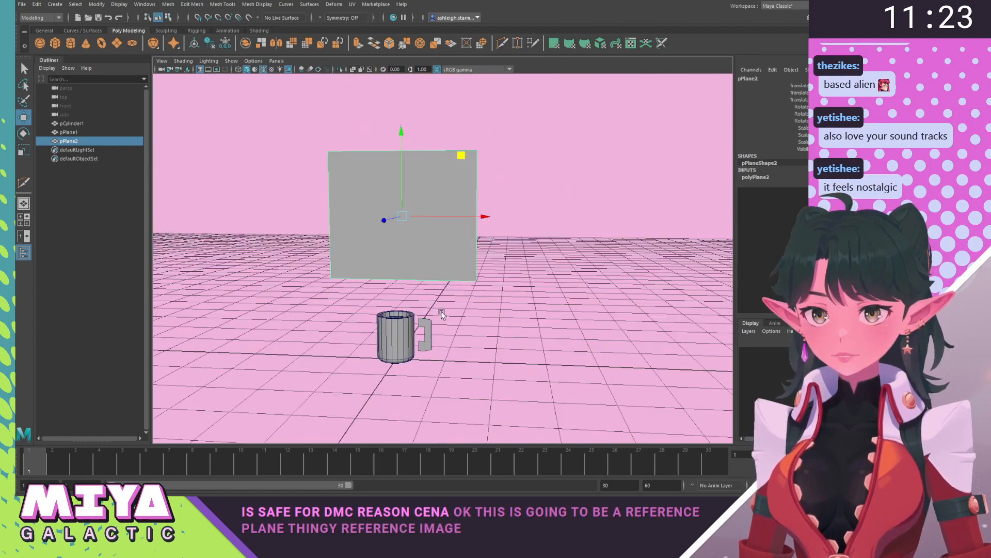
Assign a new Phong material to the reference plane.
{"action": "right_click", "coordinate": [386, 193]}
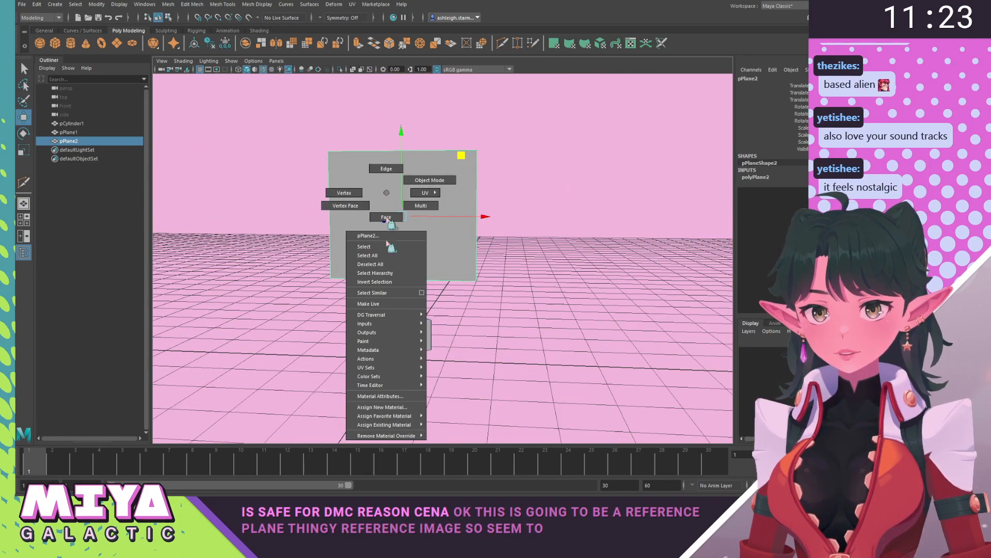
{"action": "left_click", "coordinate": [387, 407]}
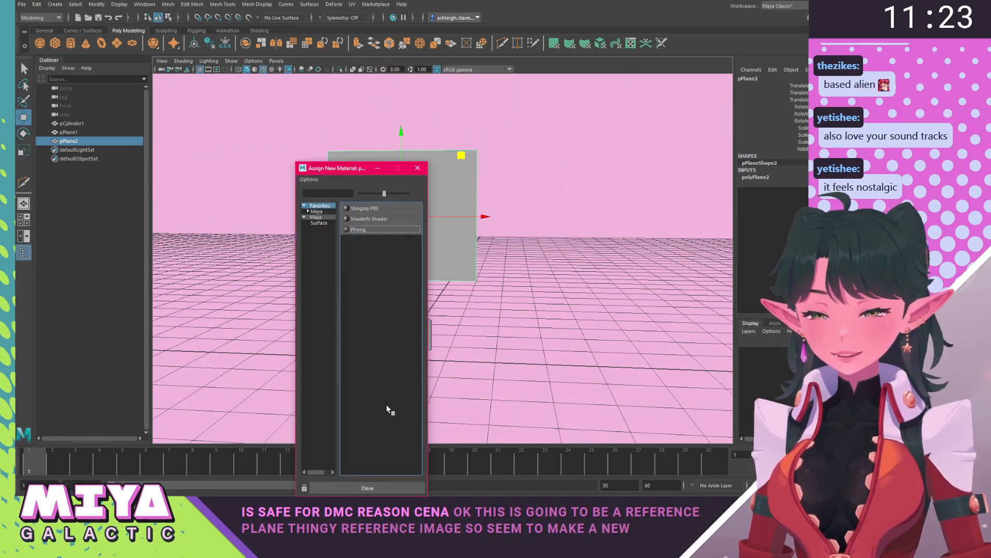
{"action": "left_click", "coordinate": [357, 230]}
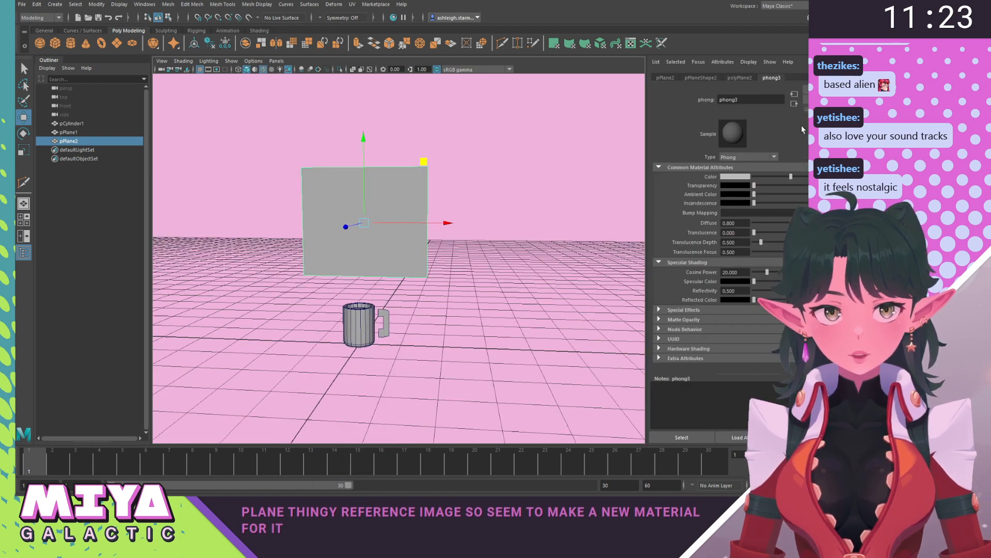
Connect a File texture to the Phong material's color and load the image jijimug.PNG from the desktop.
{"action": "left_click", "coordinate": [836, 176]}
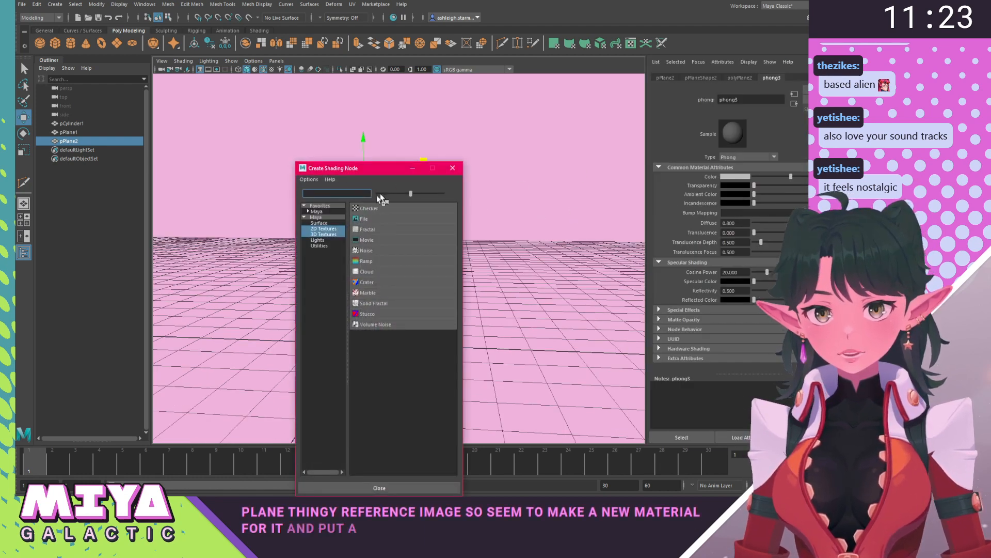
{"action": "left_click", "coordinate": [370, 221]}
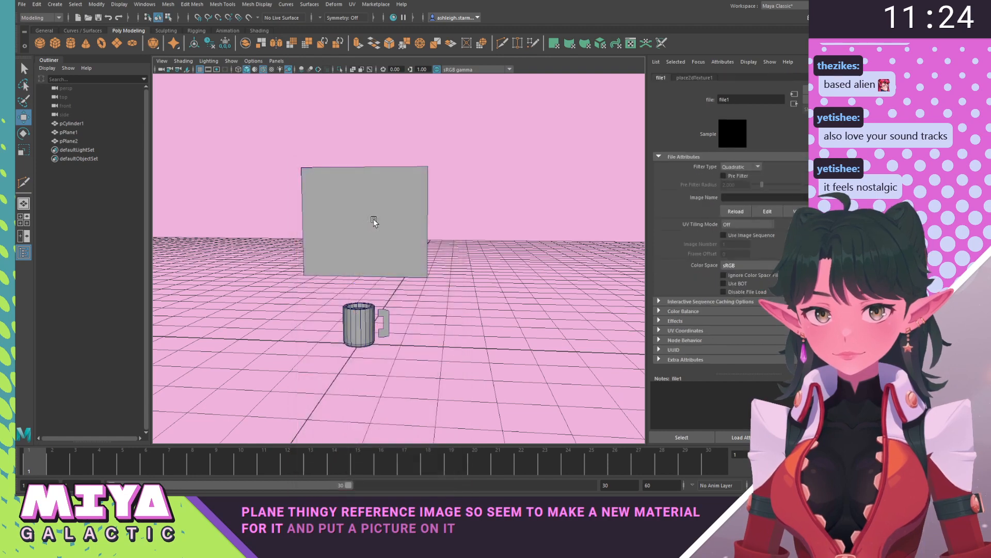
{"action": "left_click", "coordinate": [794, 94]}
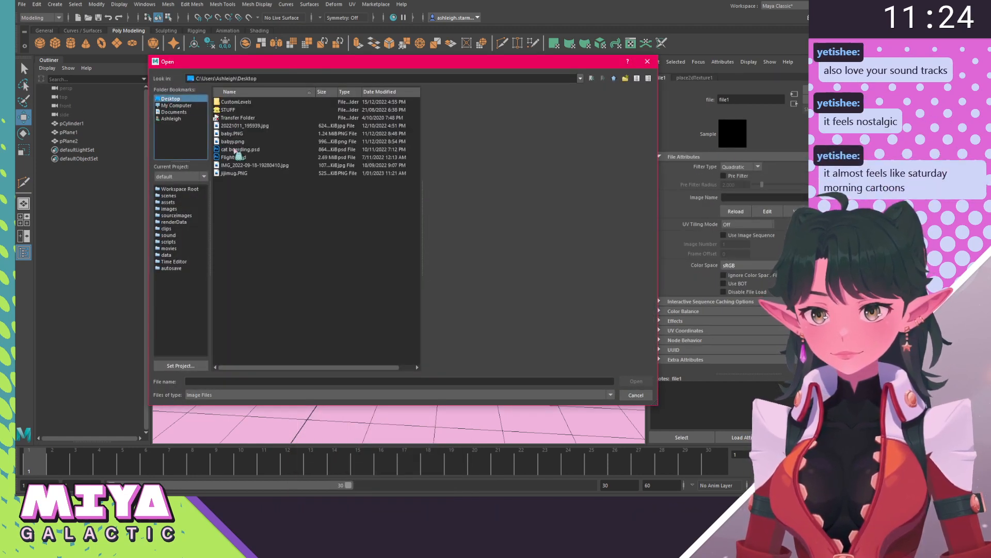
{"action": "left_click", "coordinate": [234, 173]}
{"action": "left_click", "coordinate": [637, 382]}
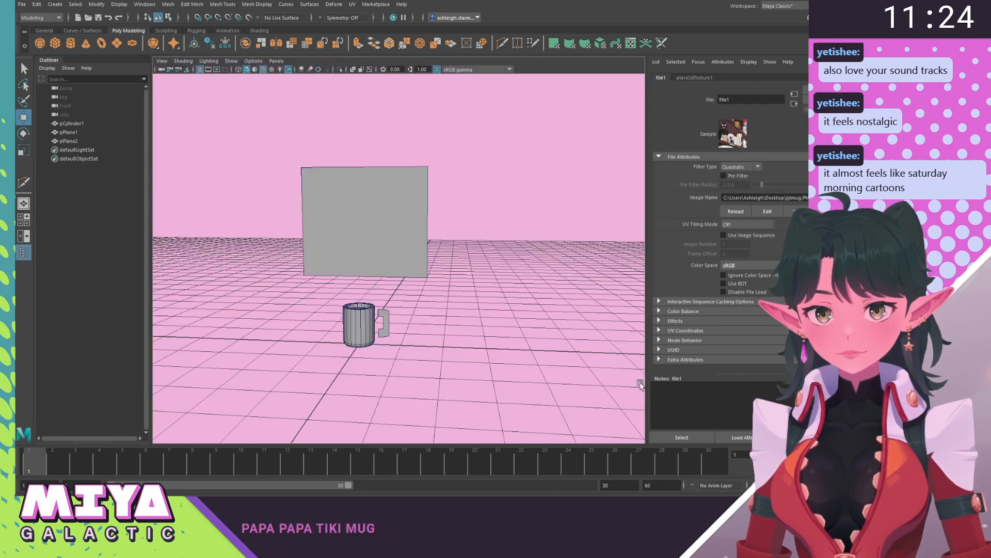
Turn on textured display in the viewport and select the reference plane.
{"action": "left_click", "coordinate": [271, 70]}
{"action": "left_click_drag", "start_coordinate": [321, 202], "coordinate": [368, 214], "text": "alt"}
{"action": "left_click", "coordinate": [369, 214]}
{"action": "scroll", "coordinate": [313, 209], "scroll_direction": "up", "scroll_amount": 2}
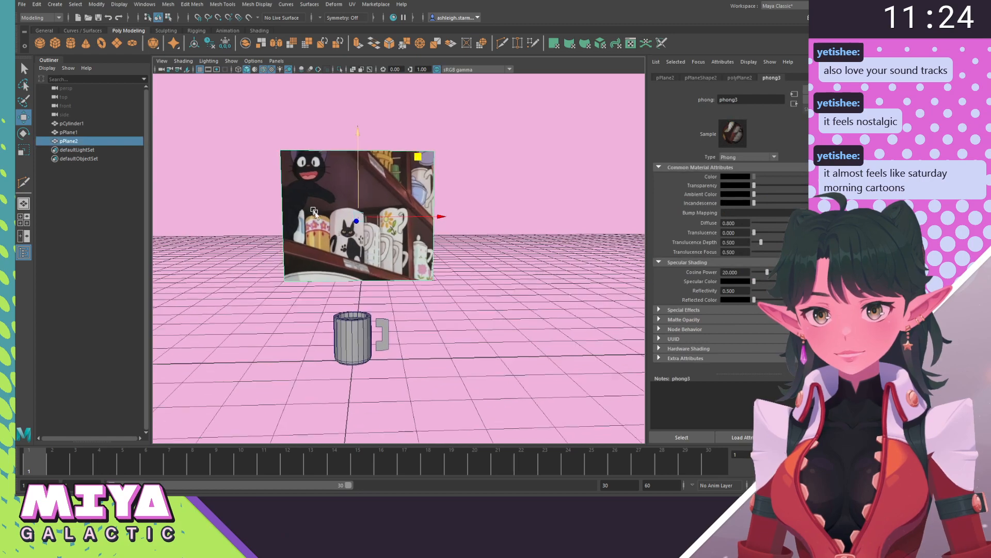
{"action": "scroll", "coordinate": [313, 210], "scroll_direction": "up", "scroll_amount": 1}
Open the reference plane's layout in the UV Editor and set it up for edge selection.
{"action": "left_click", "coordinate": [353, 4]}
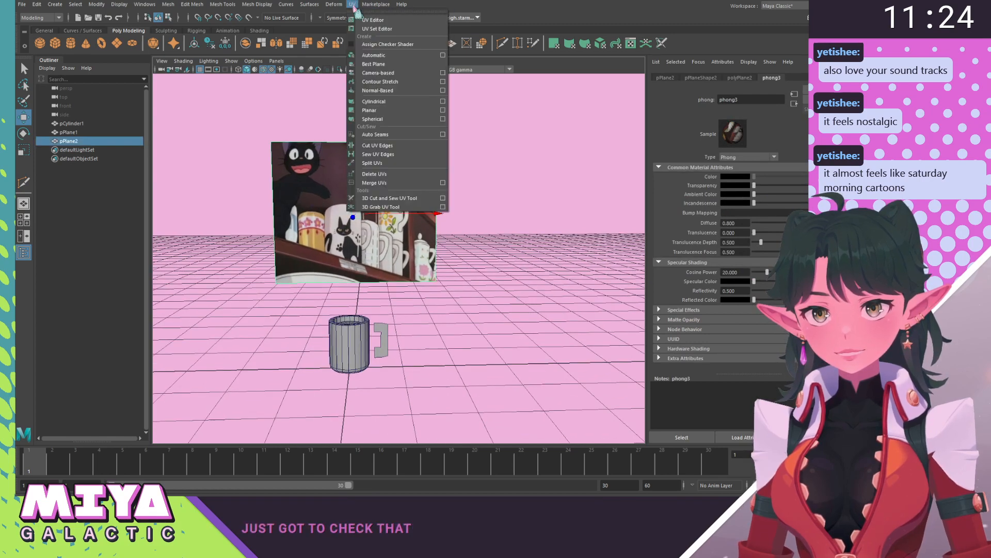
{"action": "left_click", "coordinate": [373, 17]}
{"action": "scroll", "coordinate": [439, 289], "scroll_direction": "down", "scroll_amount": 4}
{"action": "middle_click_drag", "start_coordinate": [438, 295], "coordinate": [406, 217], "text": "alt"}
{"action": "right_click_drag", "start_coordinate": [330, 229], "coordinate": [365, 230]}
{"action": "middle_click_drag", "start_coordinate": [358, 211], "coordinate": [360, 278], "text": "alt"}
Pull the right edge of the reference plane's UVs just inside the first UV tile, close the UV Editor and return to object selection.
{"action": "left_click", "coordinate": [315, 226]}
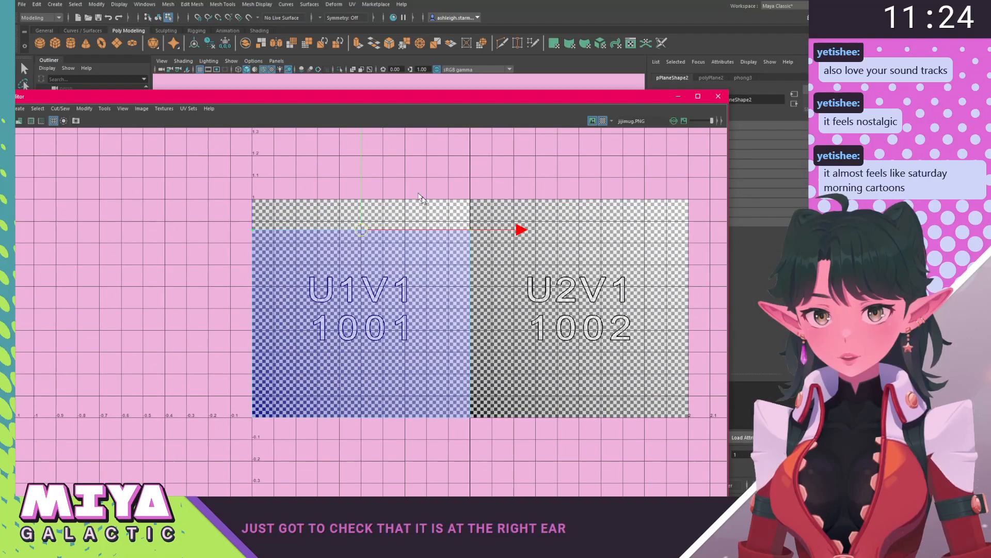
{"action": "left_click", "coordinate": [469, 247]}
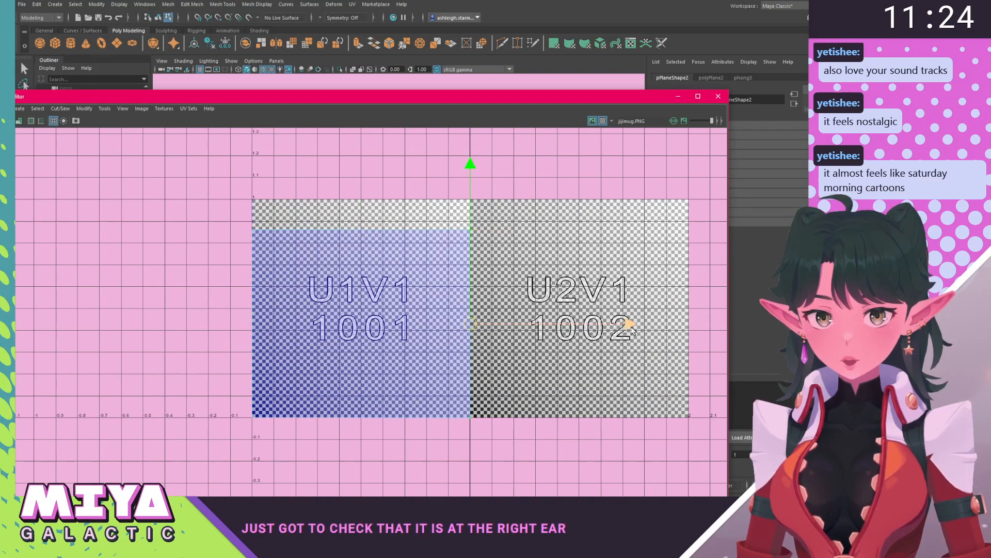
{"action": "left_click", "coordinate": [424, 229]}
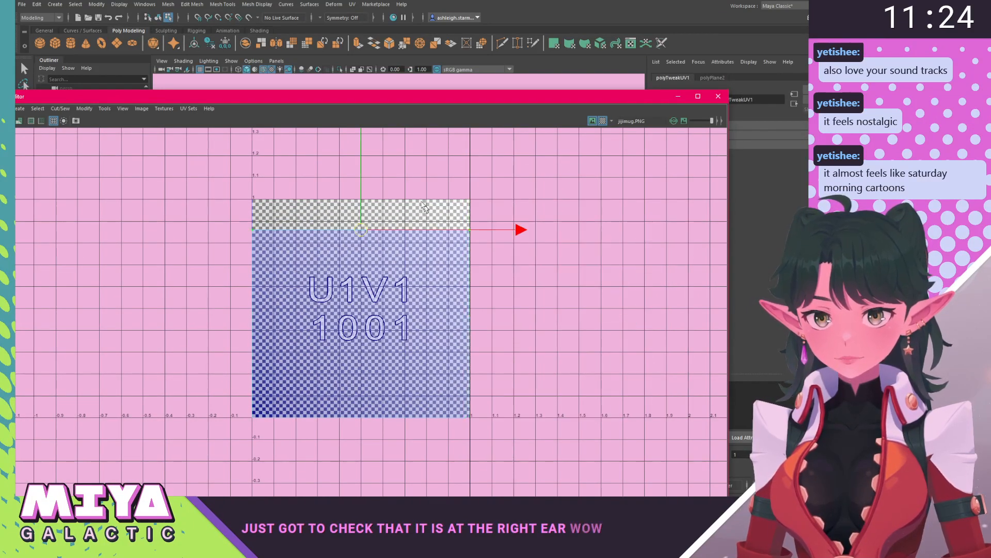
{"action": "left_click_drag", "start_coordinate": [356, 169], "coordinate": [362, 139]}
{"action": "left_click_drag", "start_coordinate": [362, 103], "coordinate": [435, 101]}
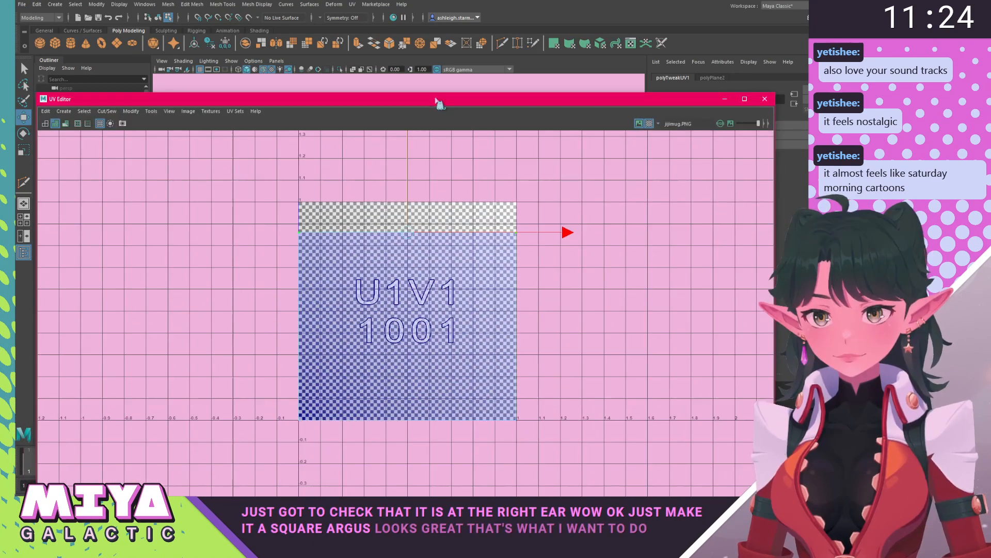
{"action": "left_click", "coordinate": [763, 98]}
{"action": "right_click_drag", "start_coordinate": [362, 240], "coordinate": [521, 209]}
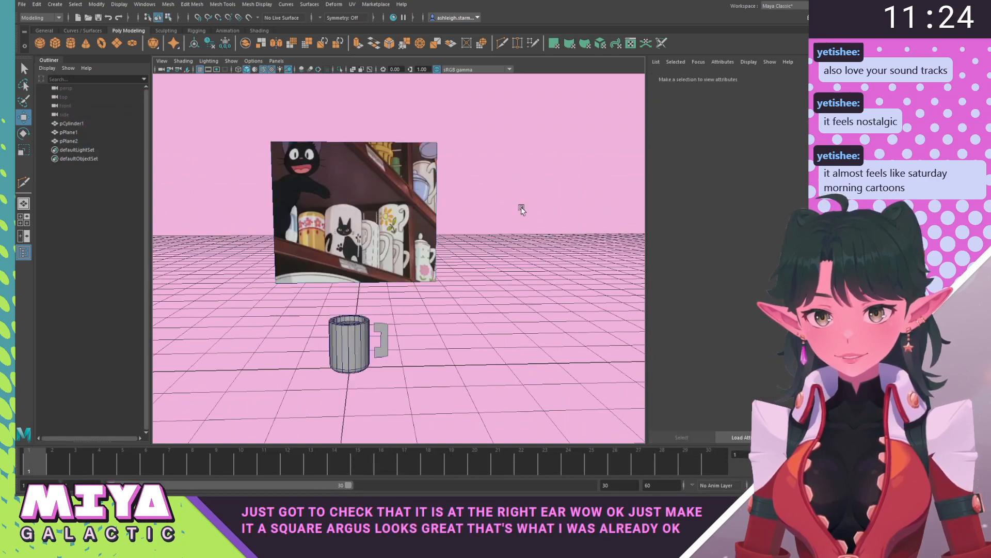
Select the textured reference plane and move it back along its depth axis, behind the mug.
{"action": "left_click_drag", "start_coordinate": [521, 209], "coordinate": [519, 232], "text": "alt"}
{"action": "left_click", "coordinate": [403, 237]}
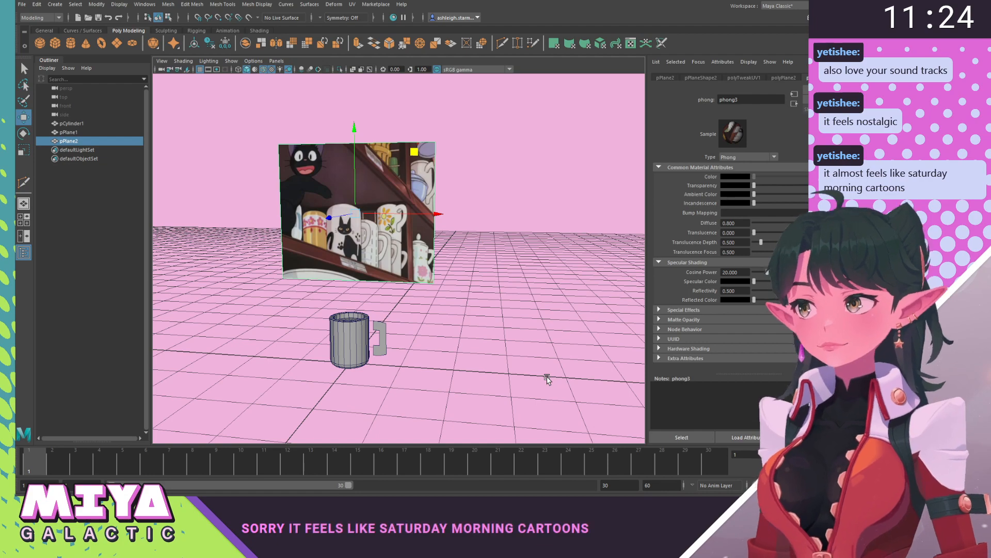
{"action": "left_click_drag", "start_coordinate": [443, 322], "coordinate": [431, 228], "text": "alt"}
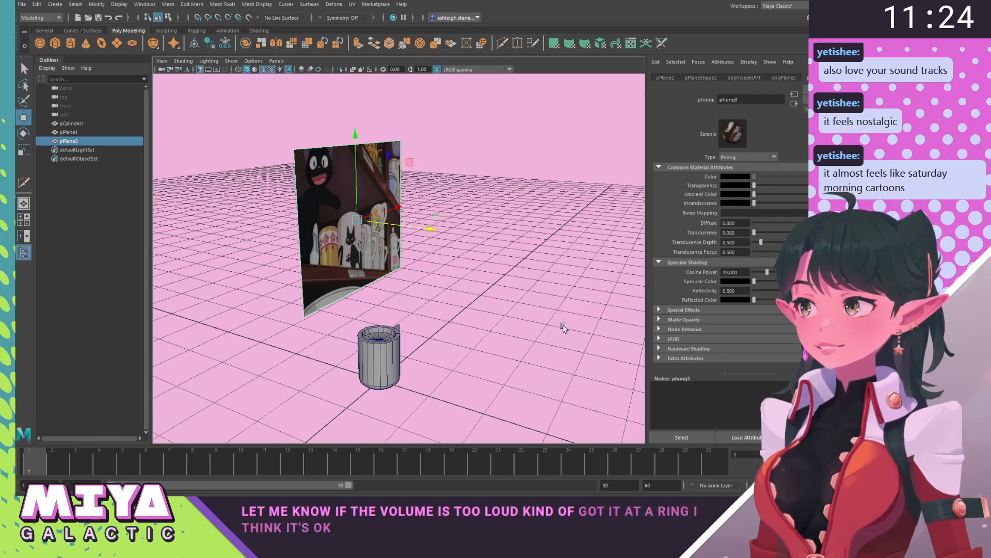
{"action": "left_click_drag", "start_coordinate": [515, 295], "coordinate": [486, 294], "text": "alt"}
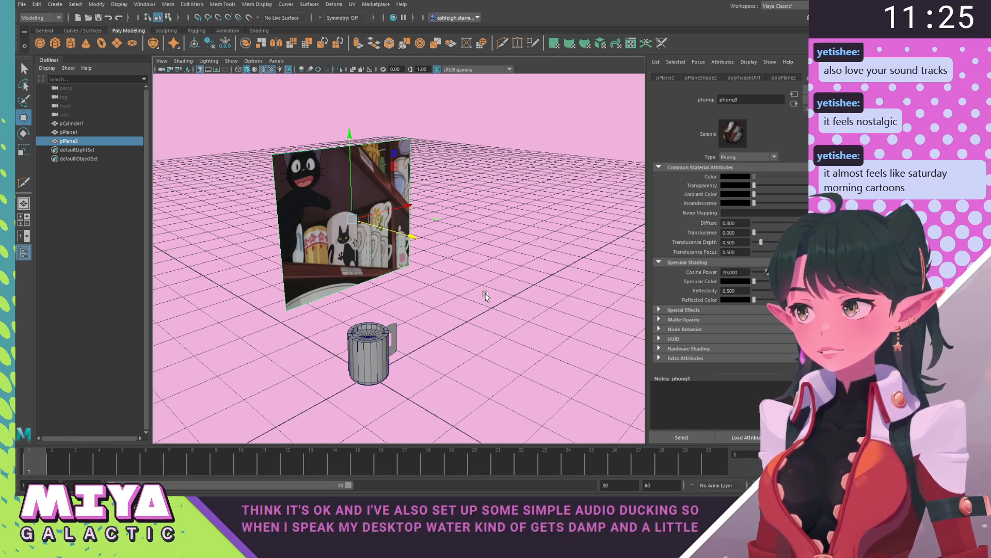
{"action": "left_click_drag", "start_coordinate": [486, 294], "coordinate": [436, 296], "text": "alt"}
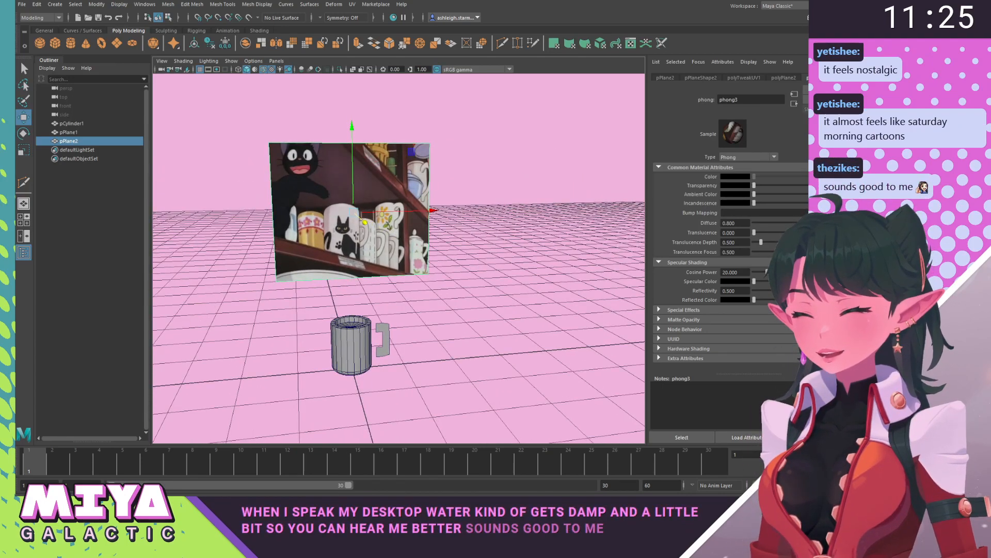
{"action": "left_click_drag", "start_coordinate": [386, 290], "coordinate": [438, 299], "text": "alt"}
{"action": "left_click_drag", "start_coordinate": [424, 236], "coordinate": [398, 233]}
{"action": "left_click_drag", "start_coordinate": [447, 286], "coordinate": [393, 274], "text": "alt"}
{"action": "scroll", "coordinate": [378, 289], "scroll_direction": "up", "scroll_amount": 3}
{"action": "left_click_drag", "start_coordinate": [503, 322], "coordinate": [467, 322], "text": "alt"}
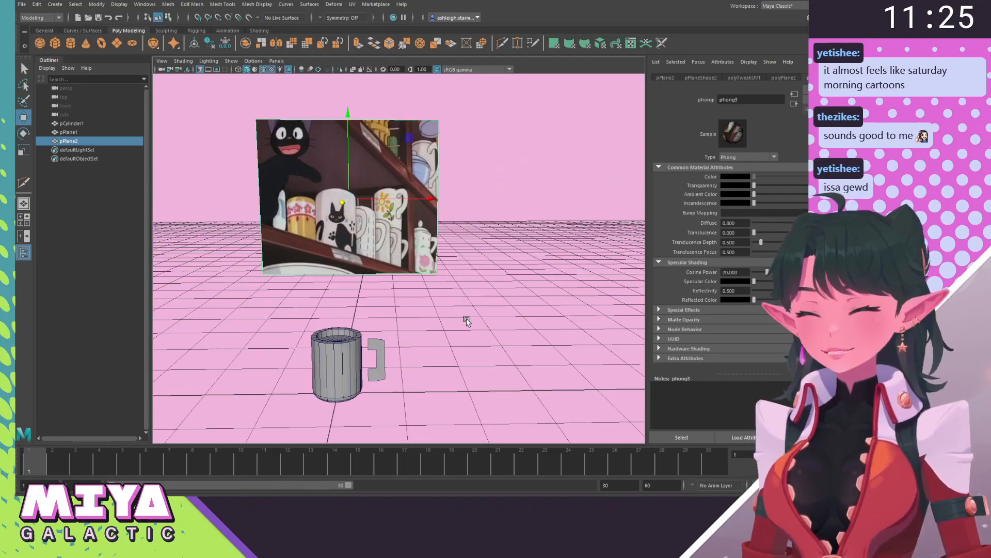
Lower the reference plane toward the mug's height and shift it sideways along the X axis.
{"action": "scroll", "coordinate": [381, 299], "scroll_direction": "up", "scroll_amount": 2}
{"action": "middle_click_drag", "start_coordinate": [388, 281], "coordinate": [372, 255], "text": "alt"}
{"action": "scroll", "coordinate": [375, 169], "scroll_direction": "up", "scroll_amount": 2}
{"action": "middle_click_drag", "start_coordinate": [393, 204], "coordinate": [396, 230], "text": "alt"}
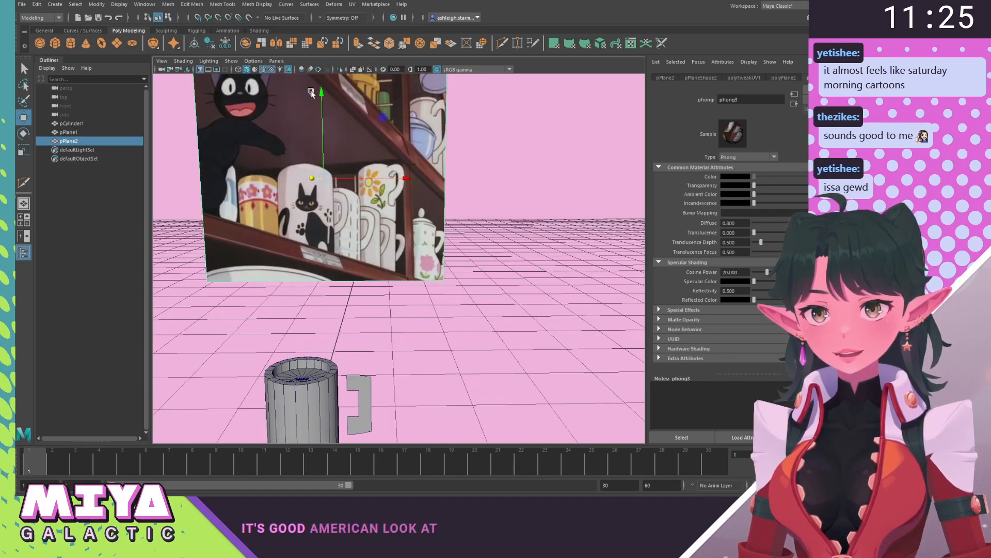
{"action": "left_click_drag", "start_coordinate": [323, 93], "coordinate": [328, 195]}
{"action": "middle_click_drag", "start_coordinate": [400, 264], "coordinate": [391, 175], "text": "alt"}
{"action": "left_click_drag", "start_coordinate": [395, 196], "coordinate": [469, 197]}
In the front view, lower the reference plane further so the pictured cups sit at the modeled mug's height.
{"action": "key", "text": "space"}
{"action": "left_click_drag", "start_coordinate": [364, 151], "coordinate": [362, 167]}
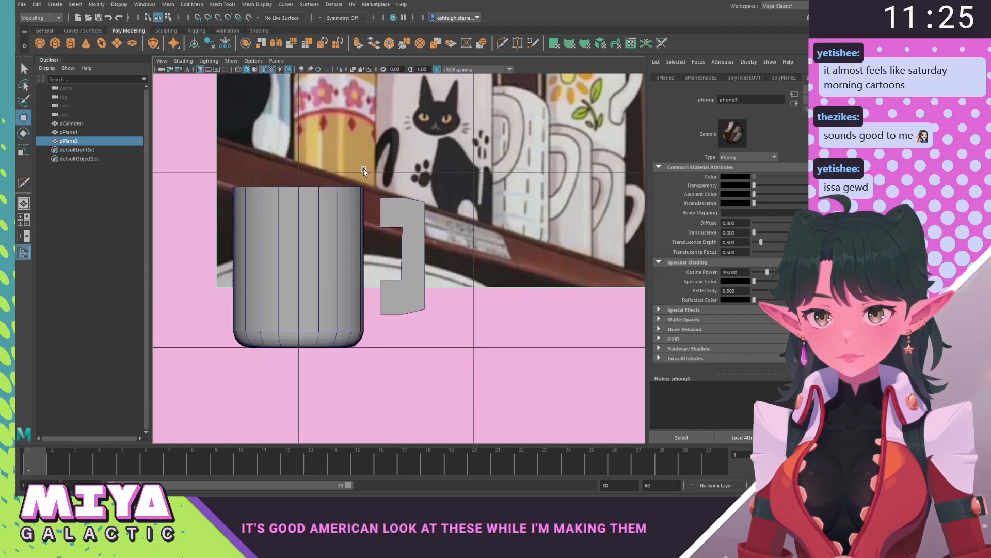
{"action": "middle_click_drag", "start_coordinate": [486, 188], "coordinate": [387, 309], "text": "alt"}
{"action": "scroll", "coordinate": [395, 290], "scroll_direction": "down", "scroll_amount": 1}
{"action": "middle_click_drag", "start_coordinate": [407, 218], "coordinate": [429, 175], "text": "alt"}
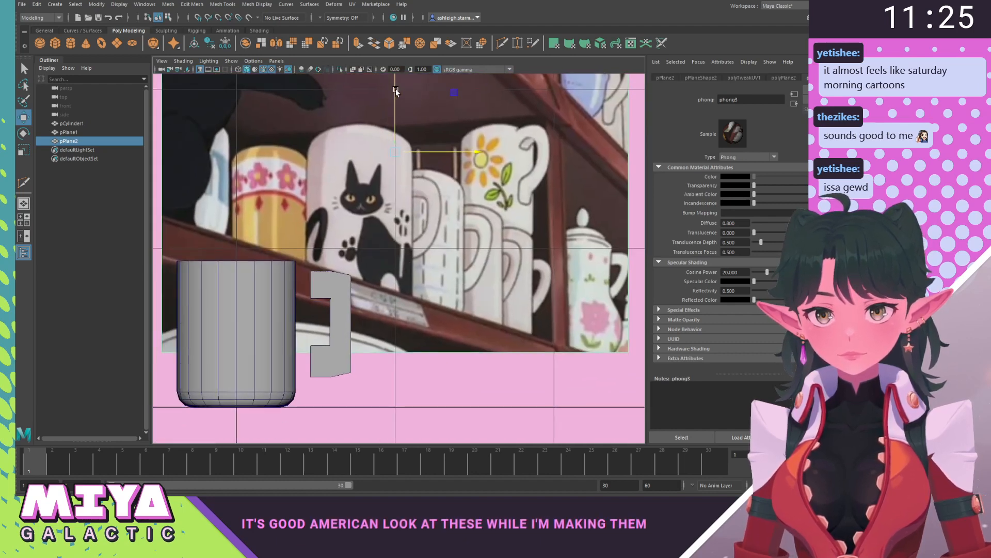
{"action": "left_click_drag", "start_coordinate": [399, 105], "coordinate": [418, 177]}
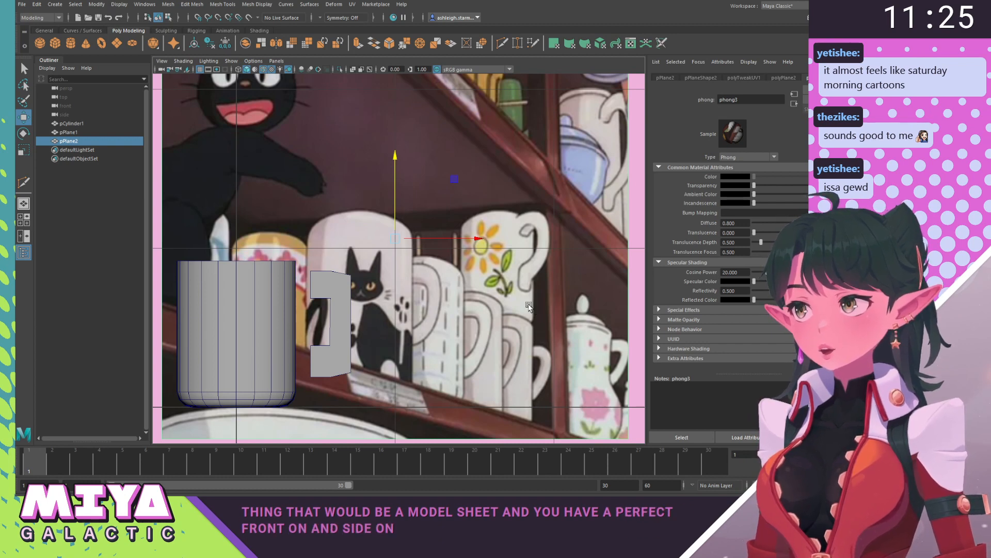
{"action": "scroll", "coordinate": [524, 293], "scroll_direction": "down", "scroll_amount": 2}
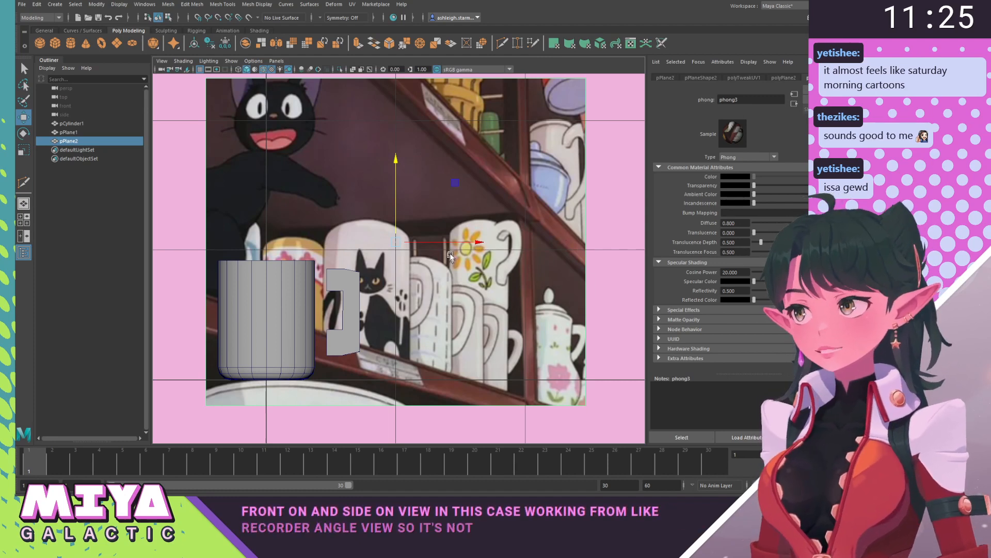
{"action": "scroll", "coordinate": [450, 256], "scroll_direction": "up", "scroll_amount": 3}
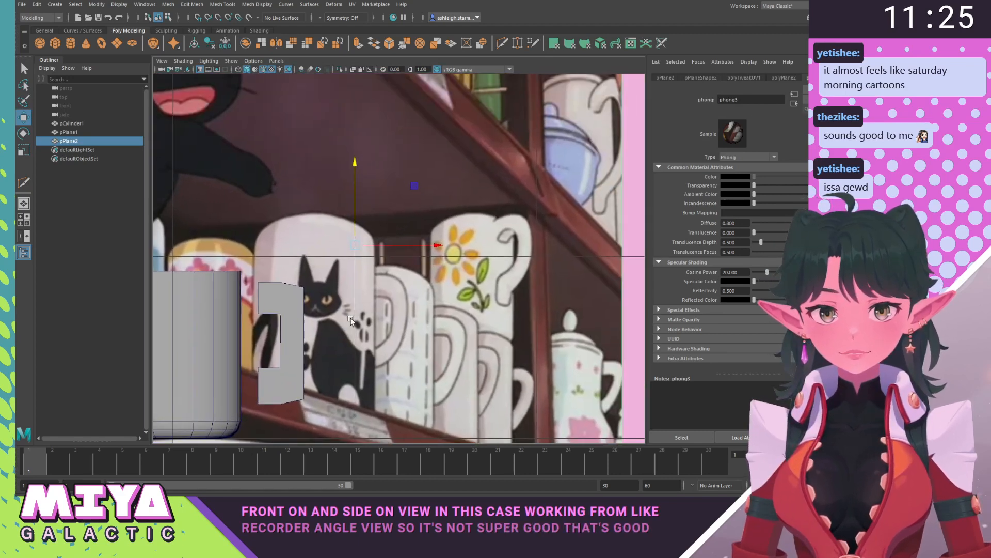
{"action": "middle_click_drag", "start_coordinate": [350, 319], "coordinate": [379, 274], "text": "alt"}
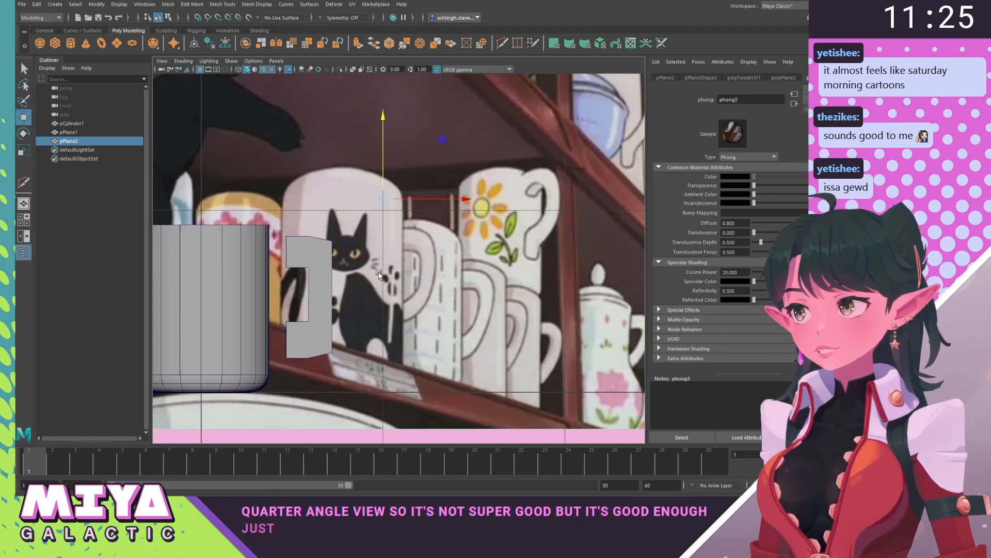
Scale the handle plane's top and bottom rows of vertices flat to square off its outline.
{"action": "right_click_drag", "start_coordinate": [331, 339], "coordinate": [332, 237]}
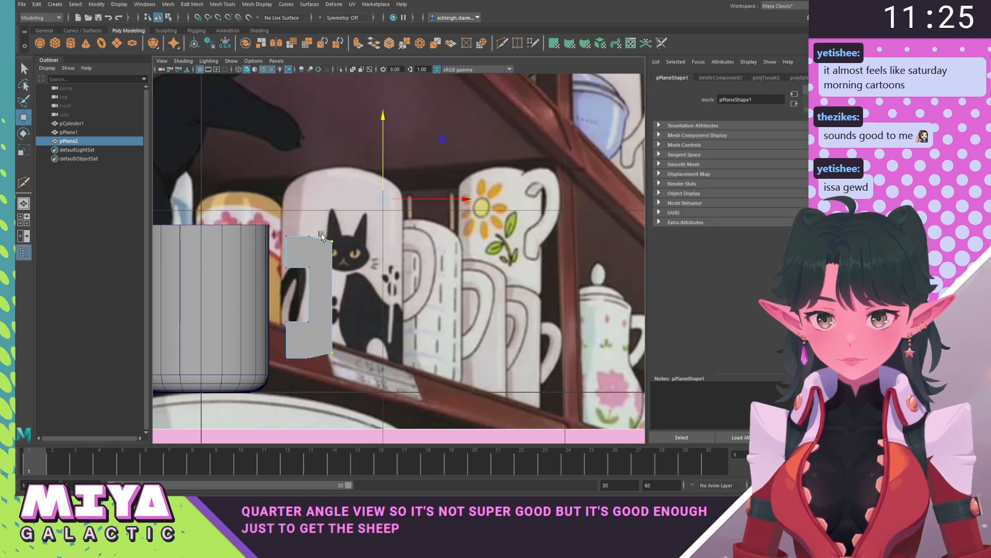
{"action": "left_click_drag", "start_coordinate": [322, 236], "coordinate": [352, 367]}
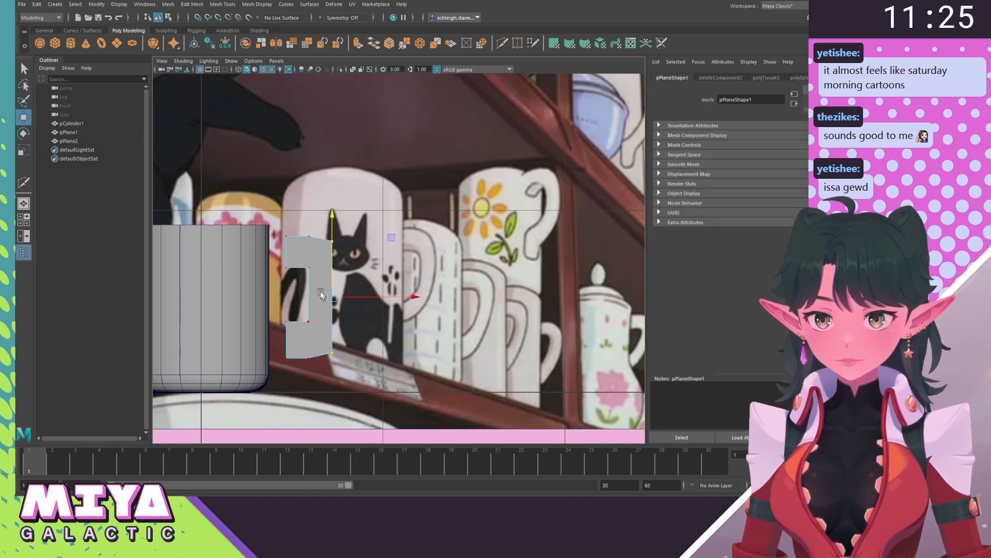
{"action": "left_click_drag", "start_coordinate": [346, 248], "coordinate": [316, 237]}
{"action": "key", "text": "r"}
{"action": "left_click_drag", "start_coordinate": [276, 348], "coordinate": [389, 401]}
{"action": "left_click_drag", "start_coordinate": [311, 433], "coordinate": [315, 364]}
{"action": "key", "text": "w"}
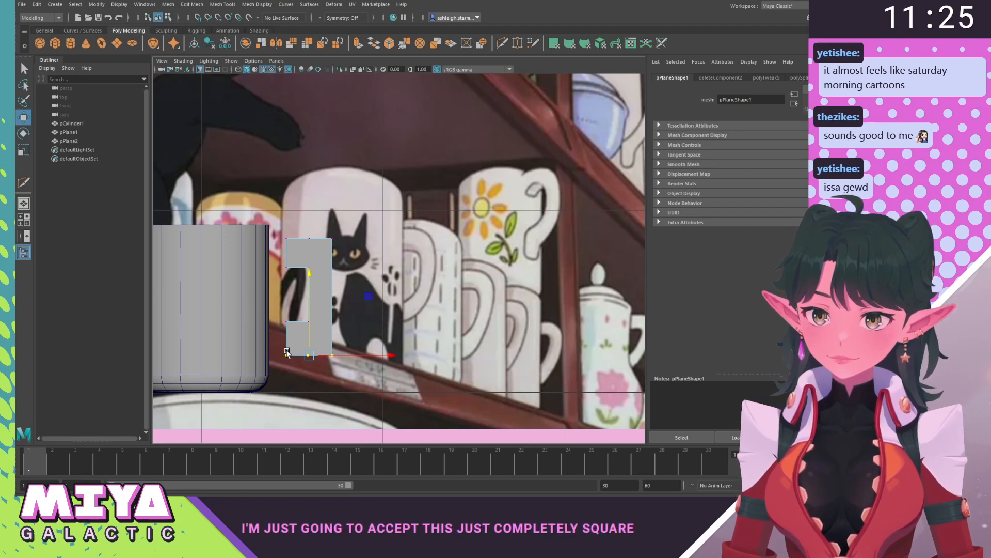
{"action": "scroll", "coordinate": [362, 335], "scroll_direction": "up", "scroll_amount": 3}
{"action": "middle_click_drag", "start_coordinate": [361, 335], "coordinate": [314, 318], "text": "alt"}
{"action": "right_click_drag", "start_coordinate": [313, 319], "coordinate": [290, 357], "text": "shift"}
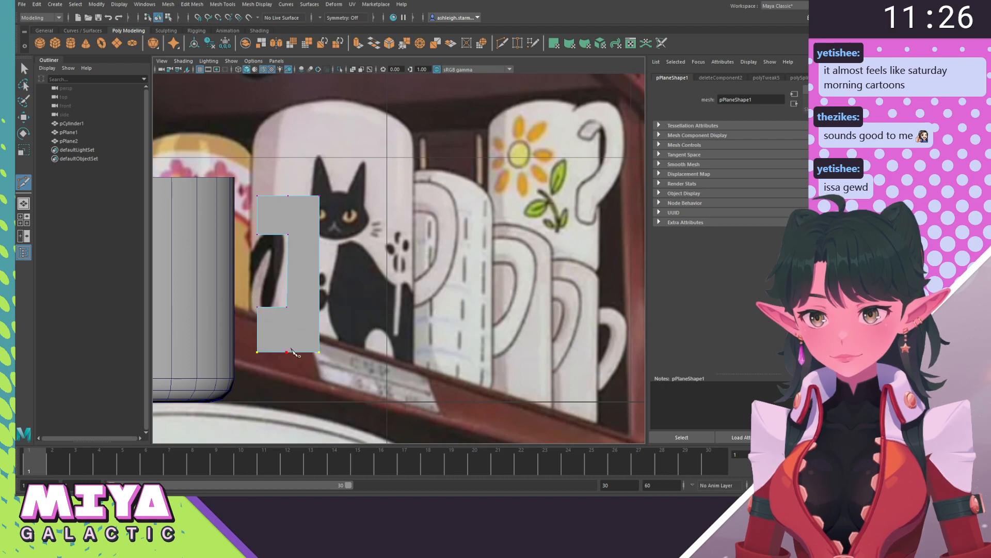
{"action": "key", "text": "w"}
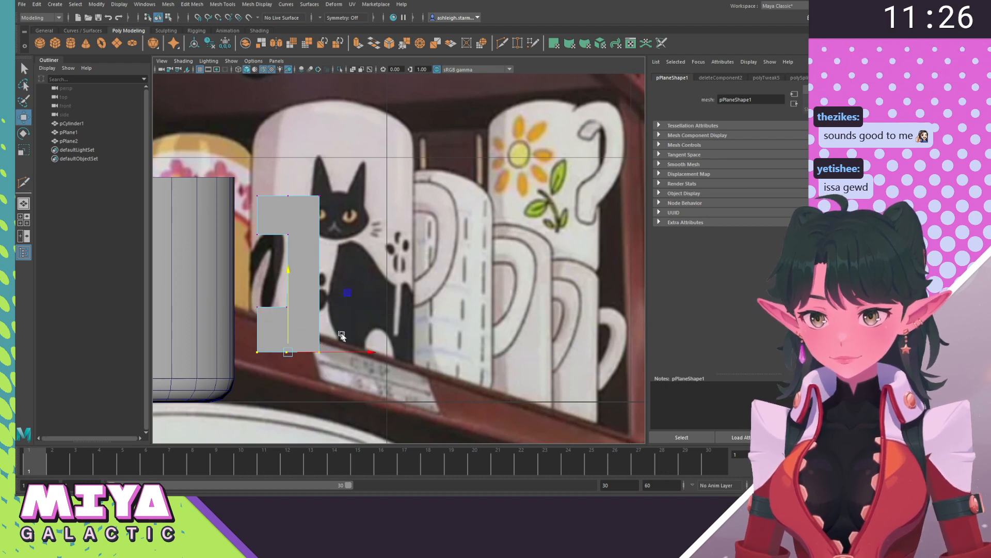
Apply Smooth to the reference plane.
{"action": "left_click", "coordinate": [339, 332]}
{"action": "right_click_drag", "start_coordinate": [314, 335], "coordinate": [305, 172], "text": "shift"}
{"action": "key", "text": "q"}
{"action": "left_click", "coordinate": [303, 326]}
Put the selected reference plane on a new display layer and set that layer to Reference display.
{"action": "left_click", "coordinate": [341, 315]}
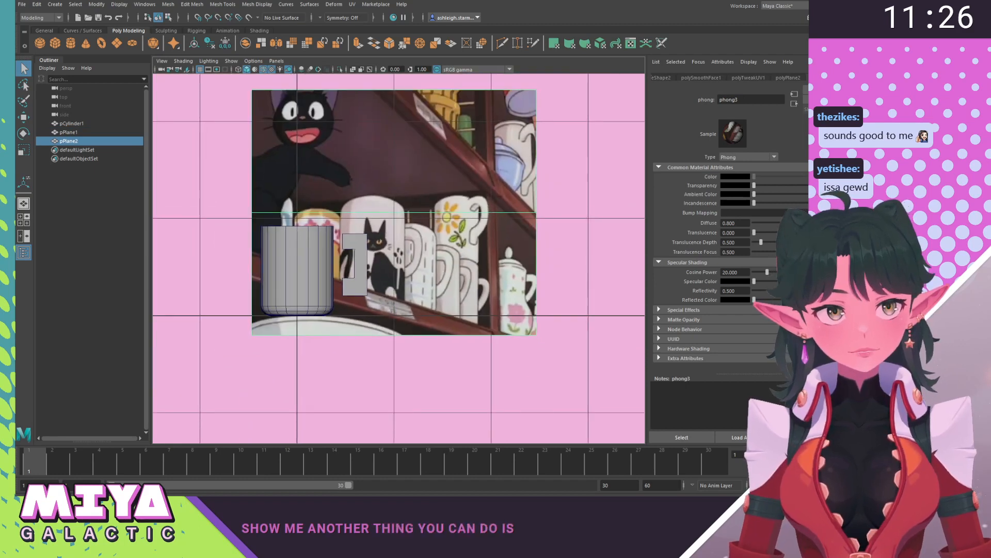
{"action": "key", "text": "ctrl+a"}
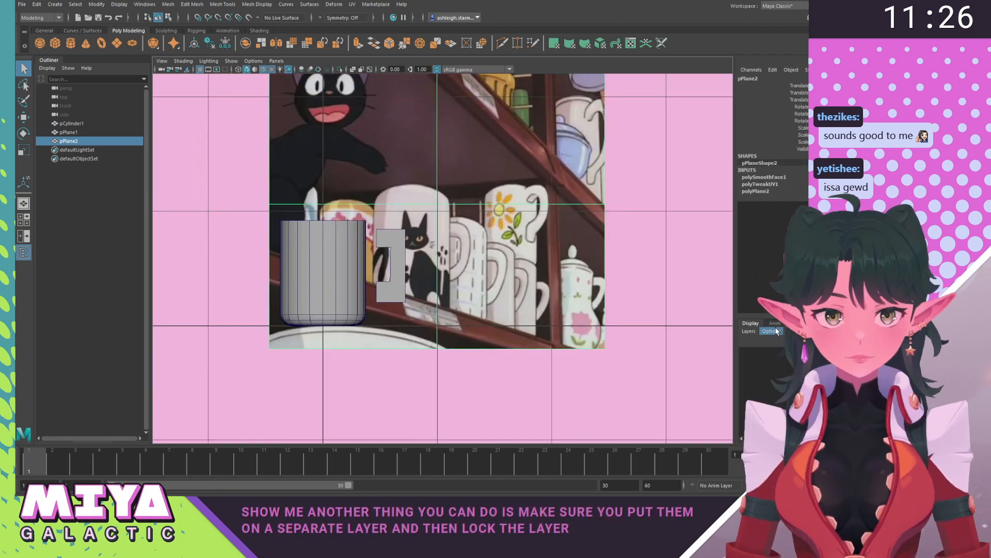
{"action": "left_click", "coordinate": [839, 339]}
{"action": "left_click", "coordinate": [745, 353]}
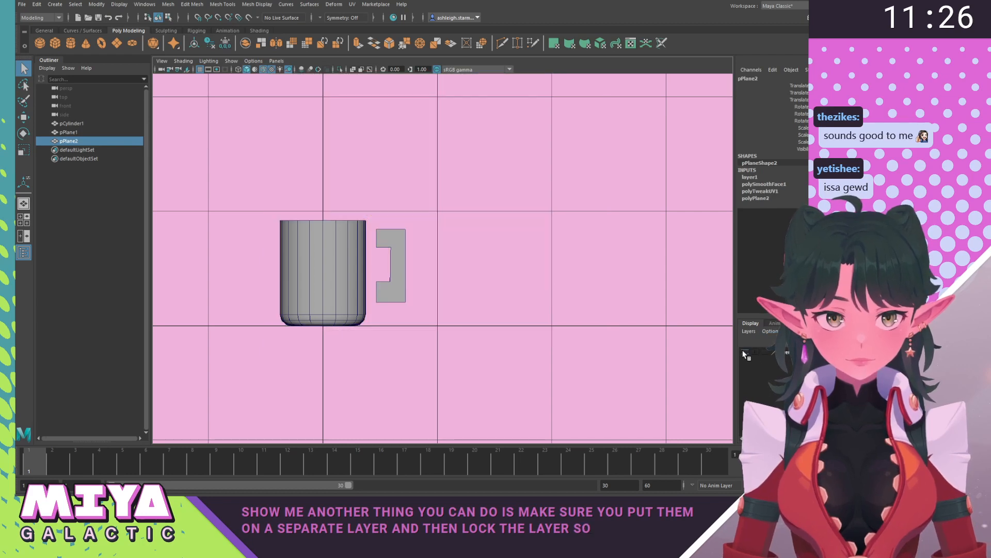
{"action": "left_click", "coordinate": [745, 353]}
{"action": "left_click", "coordinate": [764, 353]}
{"action": "left_click", "coordinate": [765, 352]}
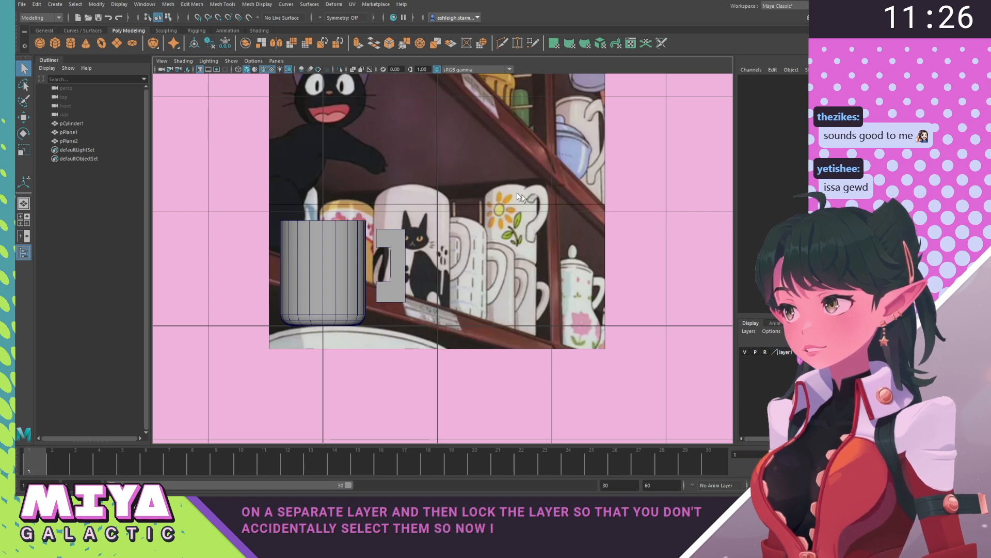
Test selecting the models over the reference image to check that the image stays locked.
{"action": "left_click_drag", "start_coordinate": [301, 189], "coordinate": [457, 325]}
{"action": "left_click", "coordinate": [417, 370]}
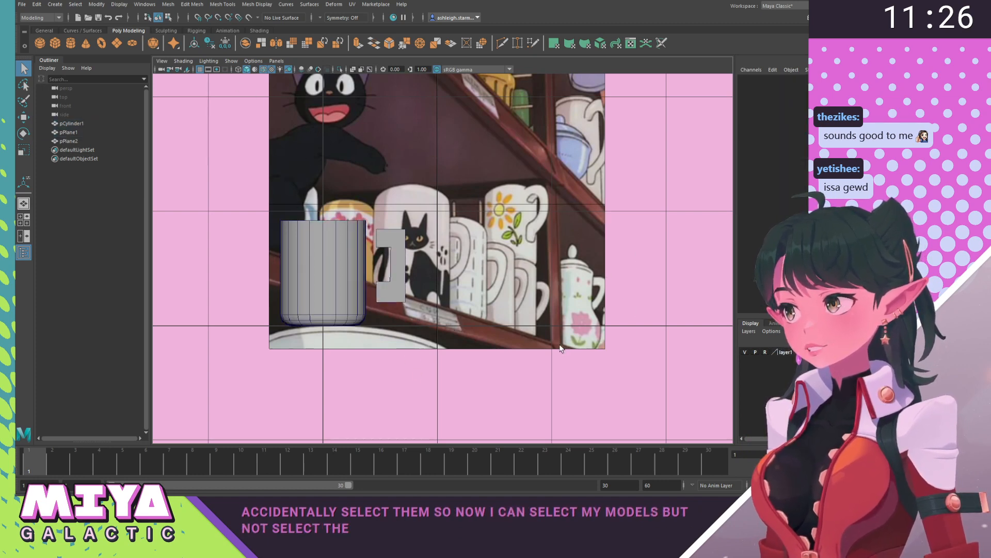
{"action": "right_click_drag", "start_coordinate": [561, 348], "coordinate": [482, 239], "text": "alt"}
{"action": "middle_click_drag", "start_coordinate": [483, 240], "coordinate": [517, 294], "text": "alt"}
{"action": "right_click_drag", "start_coordinate": [518, 295], "coordinate": [532, 321], "text": "alt"}
{"action": "middle_click_drag", "start_coordinate": [532, 321], "coordinate": [562, 358], "text": "alt"}
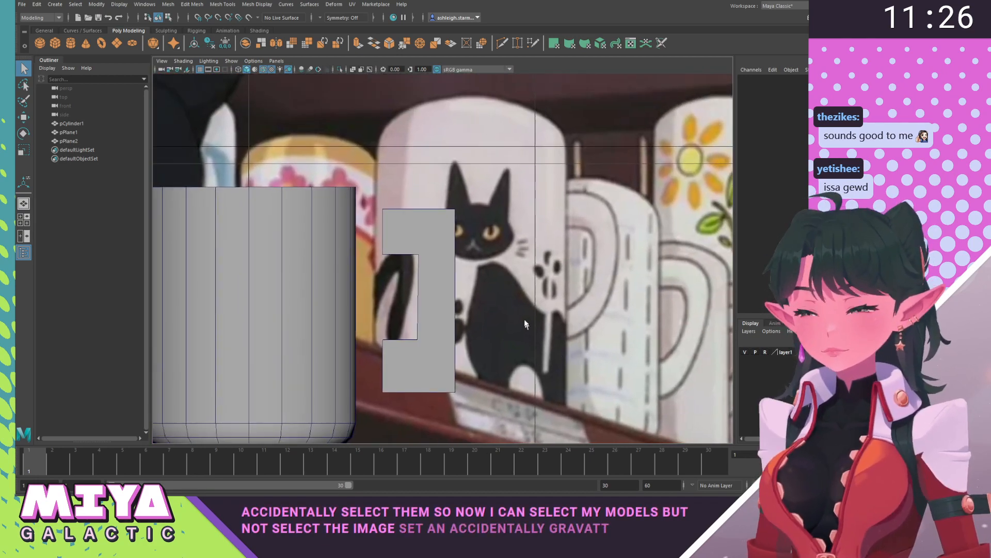
Switch the handle plane to vertex editing and select its middle column of vertices.
{"action": "left_click", "coordinate": [428, 236]}
{"action": "right_click_drag", "start_coordinate": [428, 236], "coordinate": [335, 292], "text": "alt"}
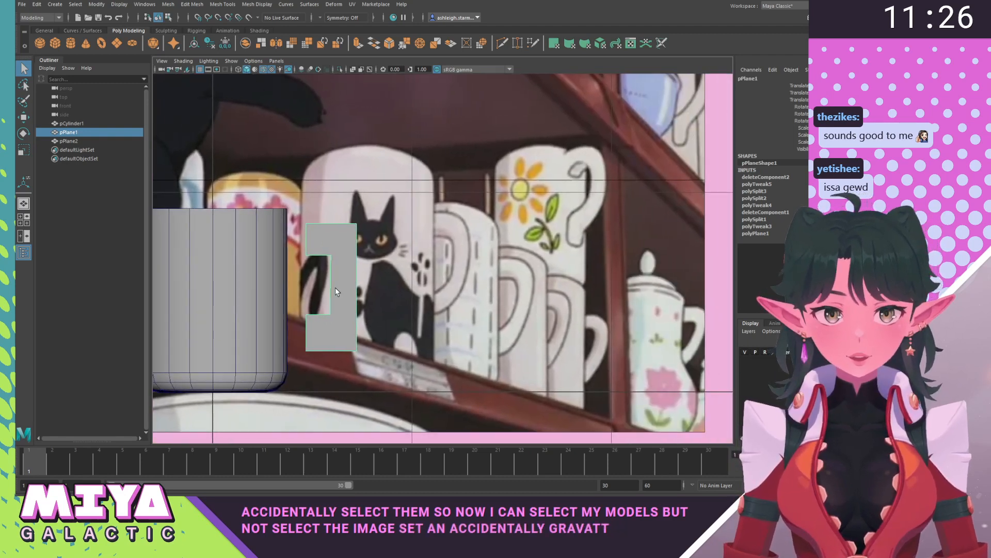
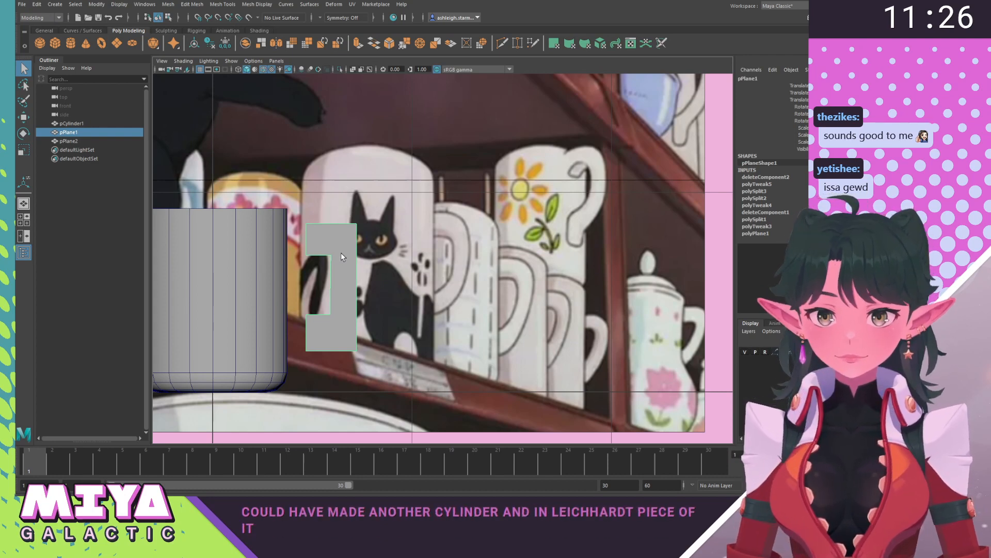
{"action": "middle_click_drag", "start_coordinate": [344, 277], "coordinate": [380, 236], "text": "alt"}
{"action": "right_click_drag", "start_coordinate": [381, 236], "coordinate": [341, 243]}
{"action": "left_click_drag", "start_coordinate": [365, 201], "coordinate": [378, 274]}
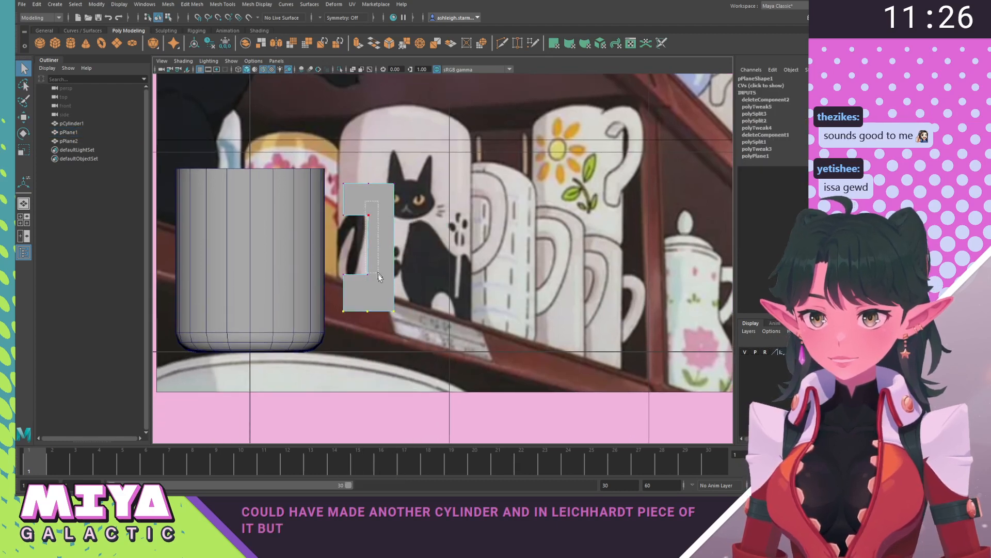
{"action": "left_click_drag", "start_coordinate": [364, 158], "coordinate": [391, 315]}
{"action": "key", "text": "r"}
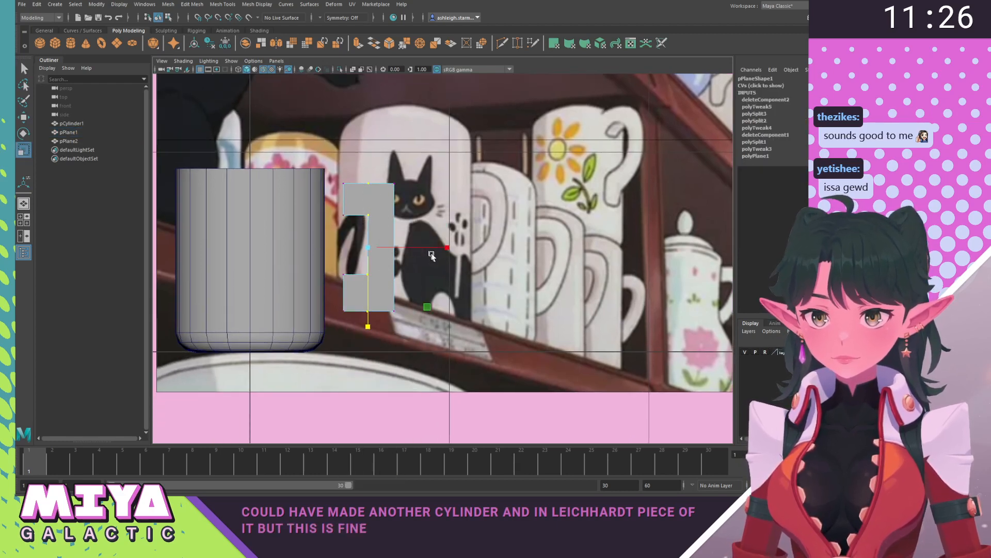
{"action": "key", "text": "w"}
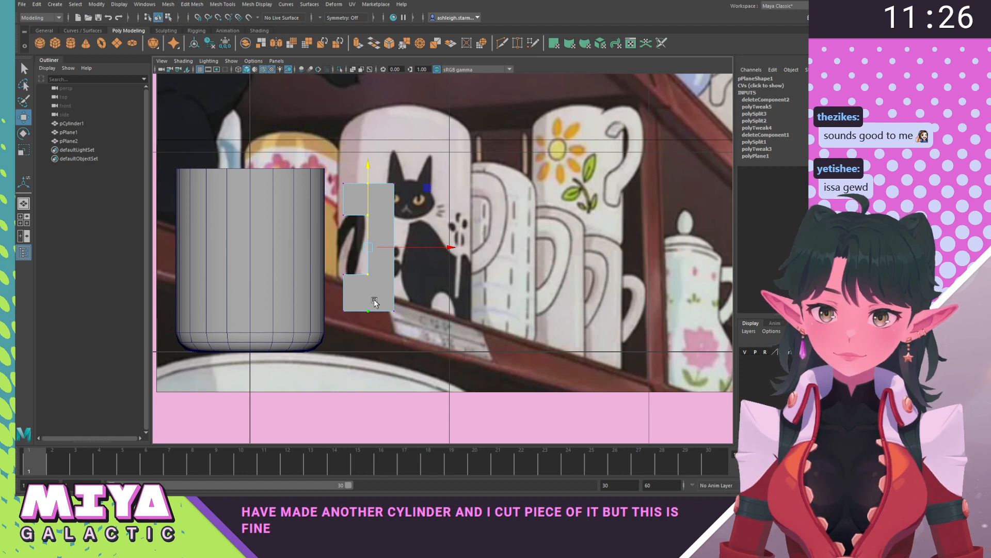
{"action": "middle_click_drag", "start_coordinate": [375, 303], "coordinate": [344, 308], "text": "alt"}
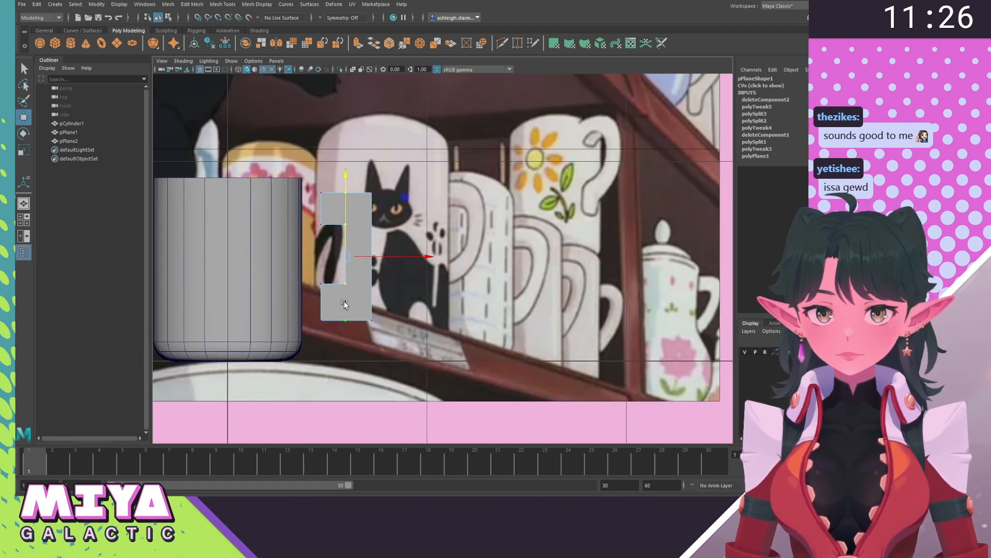
{"action": "right_click_drag", "start_coordinate": [344, 305], "coordinate": [356, 329], "text": "alt"}
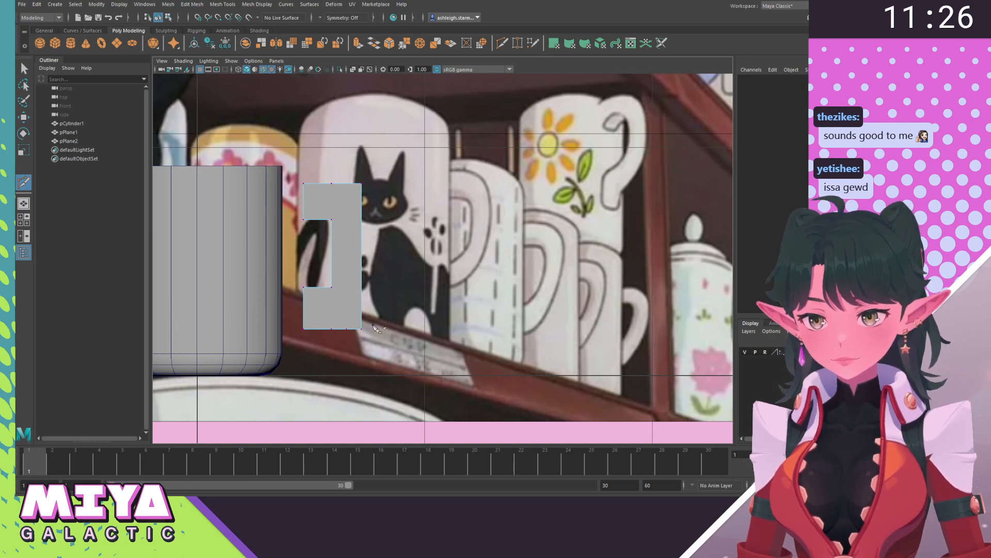
Raise the handle plane's two lower outer vertices and slide the inner one across to the middle column to taper the corner.
{"action": "key", "text": "w"}
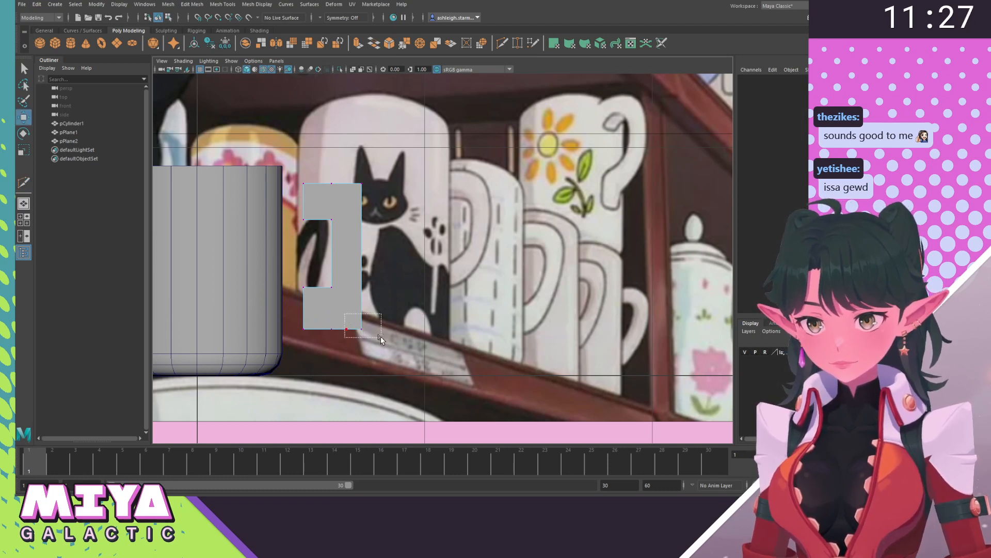
{"action": "left_click_drag", "start_coordinate": [380, 338], "coordinate": [381, 338]}
{"action": "mouse_move", "coordinate": [355, 243]}
{"action": "left_mouse_down"}
{"action": "mouse_move", "coordinate": [355, 219]}
{"action": "mouse_move", "coordinate": [356, 233]}
{"action": "left_mouse_up"}
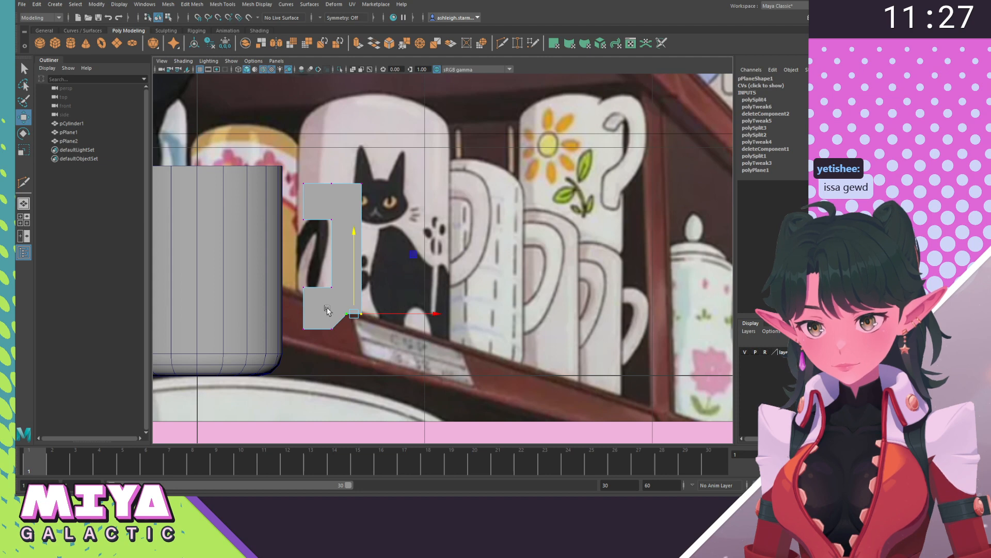
{"action": "left_click_drag", "start_coordinate": [352, 323], "coordinate": [353, 323]}
{"action": "middle_click_drag", "start_coordinate": [406, 256], "coordinate": [390, 259]}
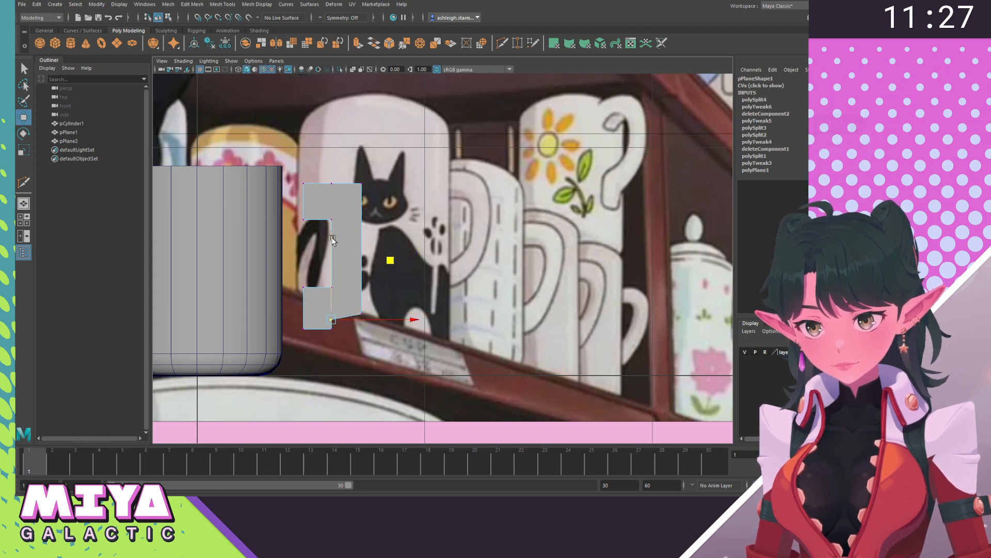
{"action": "middle_click_drag", "start_coordinate": [390, 260], "coordinate": [389, 260]}
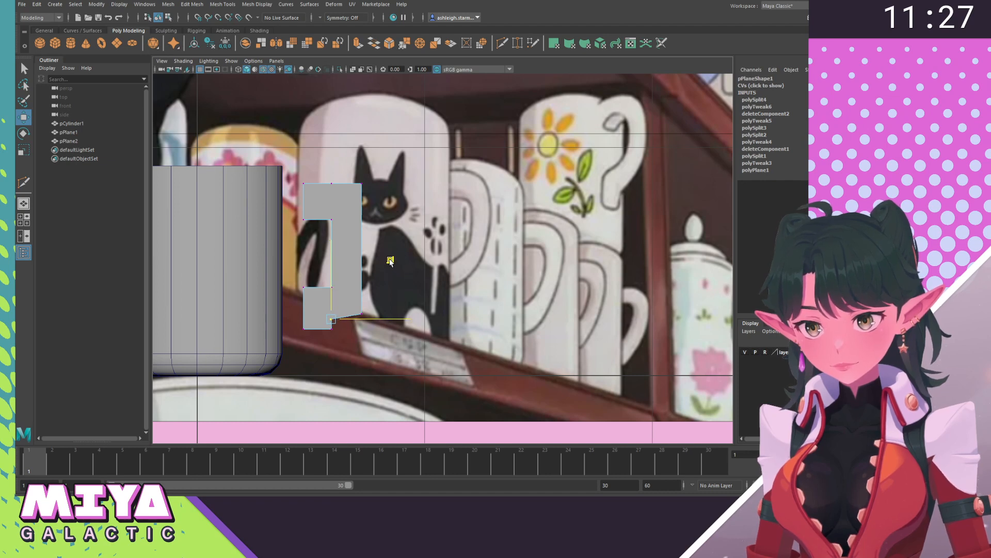
Move the lower and upper edges of the handle's opening slightly up, along with the outline's lower outer corner vertex.
{"action": "left_click", "coordinate": [316, 286]}
{"action": "left_click_drag", "start_coordinate": [319, 209], "coordinate": [320, 204]}
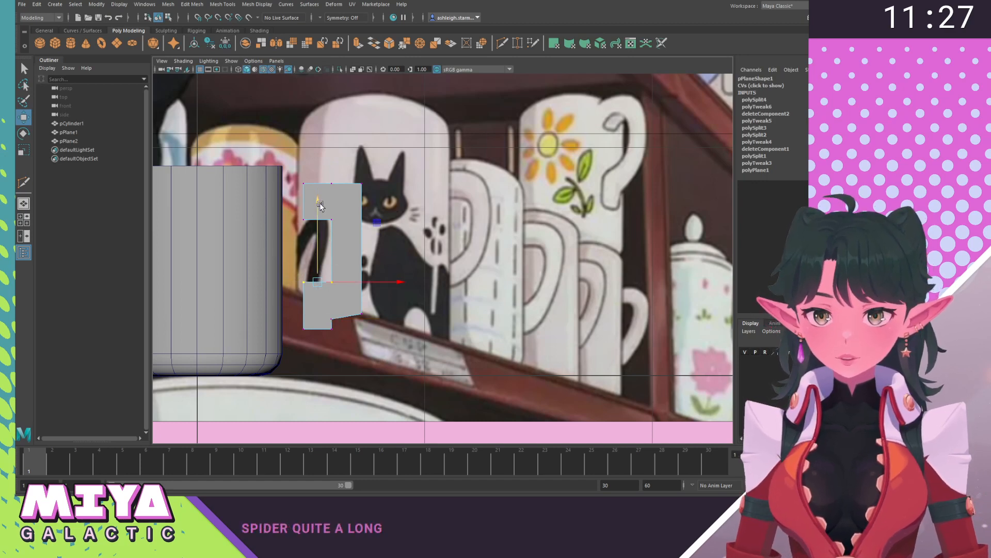
{"action": "right_click_drag", "start_coordinate": [320, 205], "coordinate": [345, 214]}
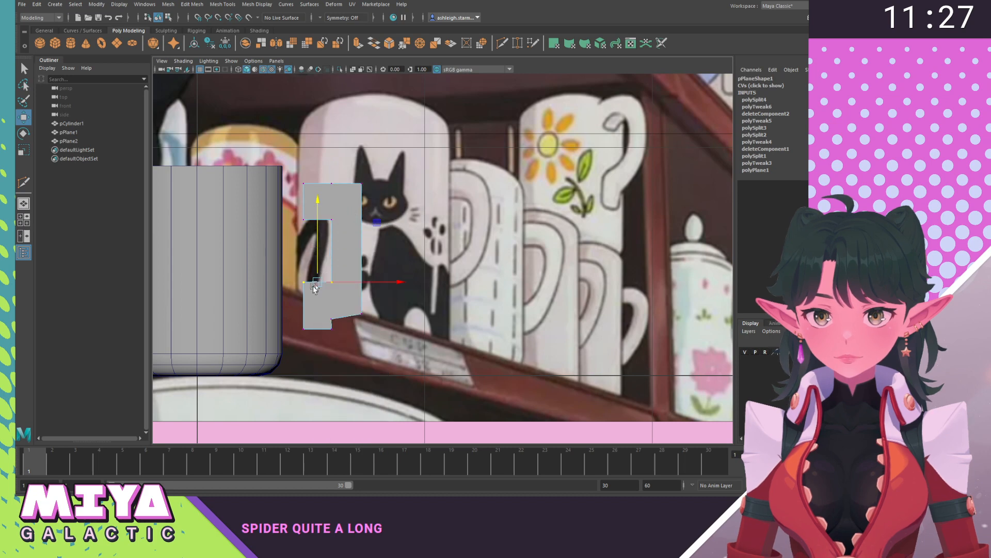
{"action": "left_click", "coordinate": [318, 219]}
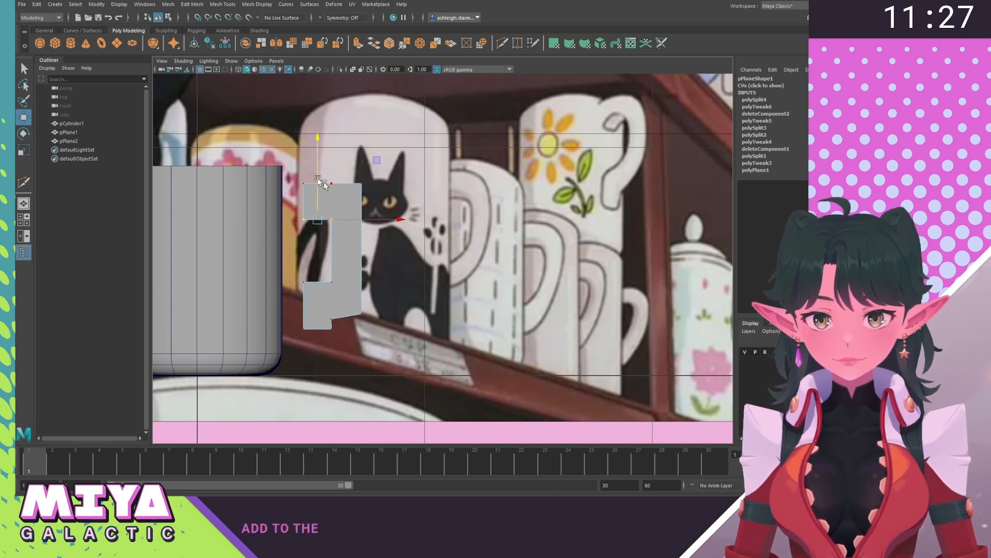
{"action": "left_click_drag", "start_coordinate": [315, 133], "coordinate": [321, 128]}
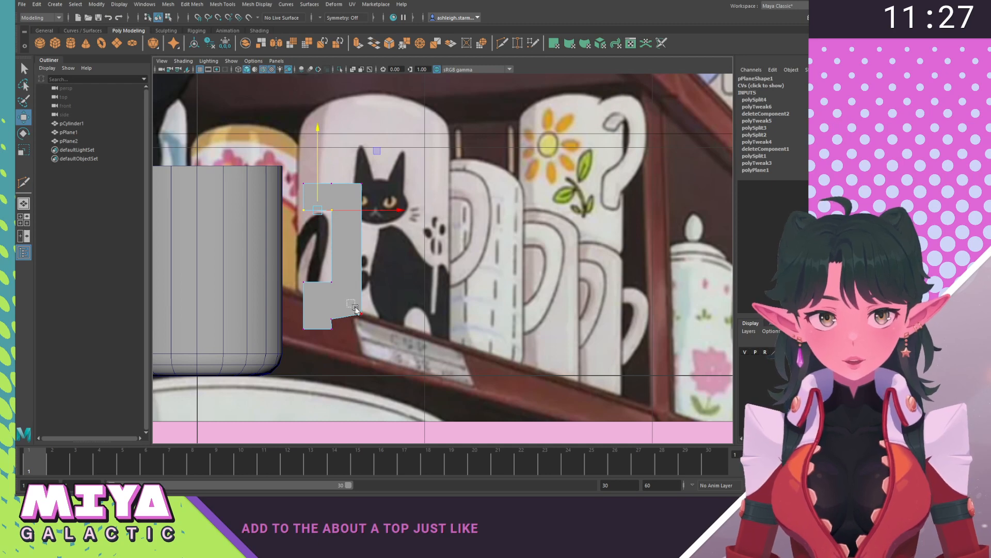
{"action": "left_click_drag", "start_coordinate": [355, 309], "coordinate": [356, 310]}
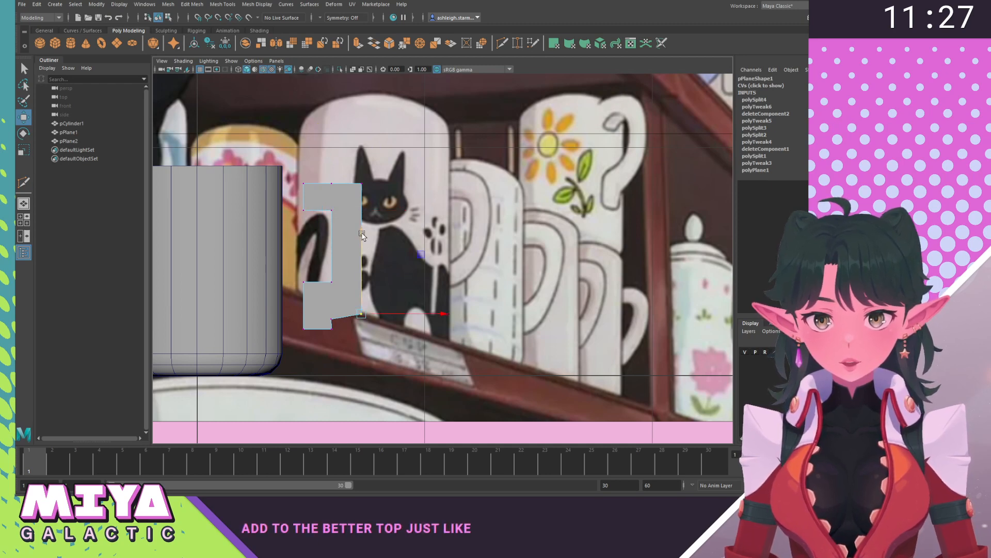
{"action": "left_click_drag", "start_coordinate": [361, 234], "coordinate": [357, 229]}
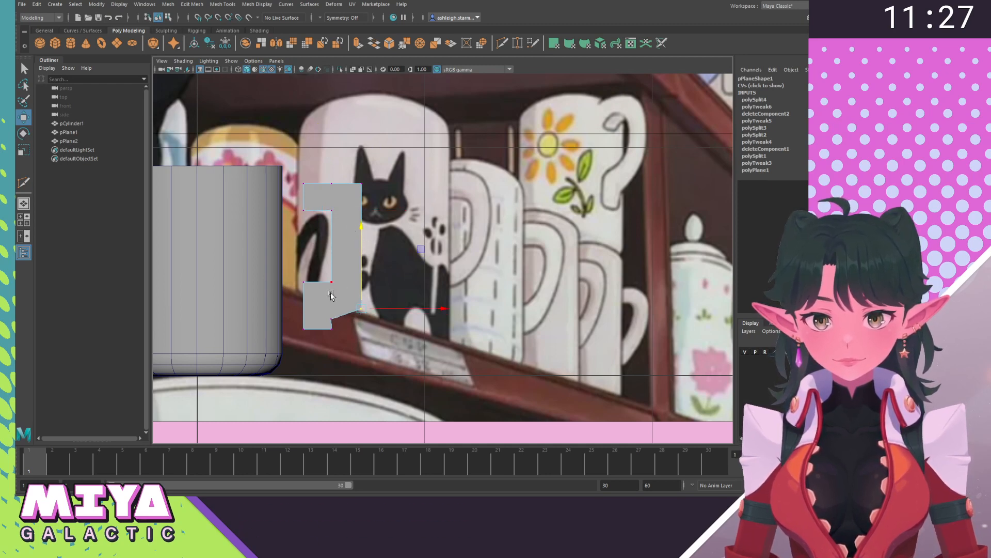
Multi-Cut five edges across the handle's vertical section, joining the opening's lower and upper corners to the outer corners.
{"action": "right_click_drag", "start_coordinate": [331, 294], "coordinate": [336, 336], "text": "shift"}
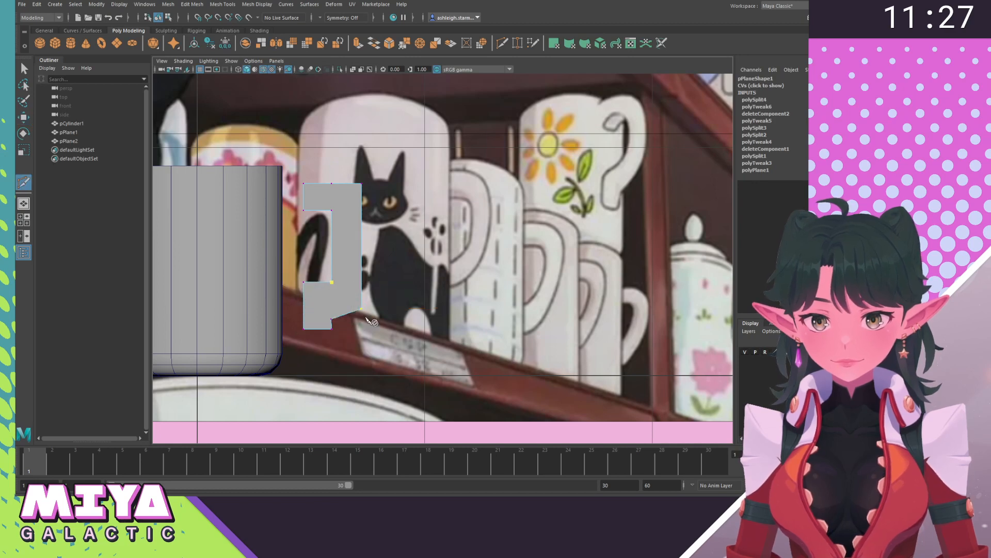
{"action": "key", "text": "Return"}
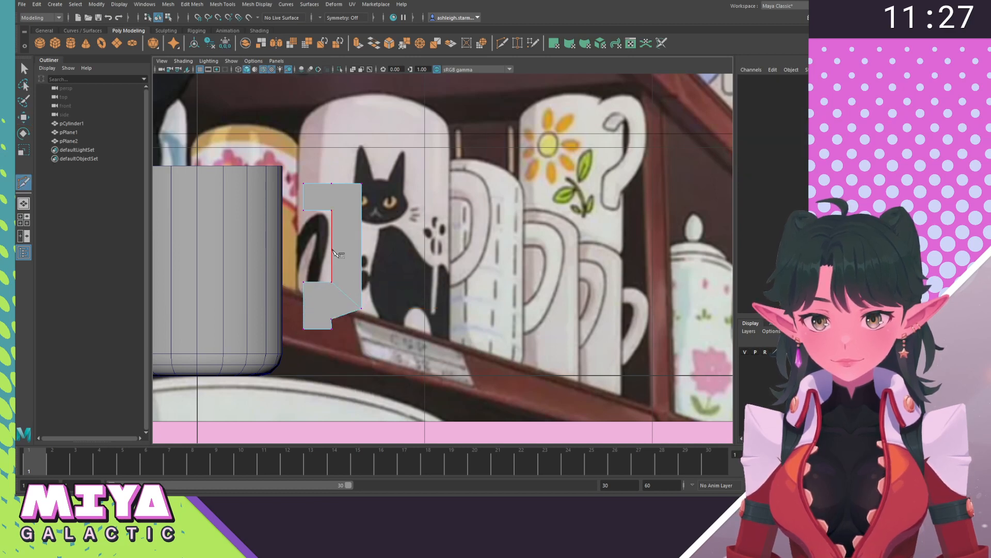
{"action": "left_click", "coordinate": [332, 248]}
{"action": "left_click", "coordinate": [361, 247]}
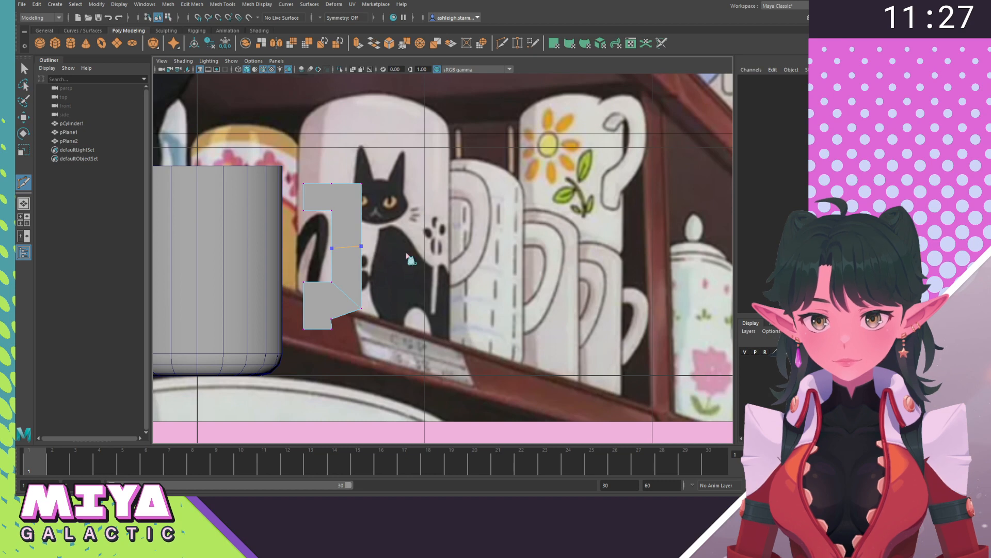
{"action": "left_click", "coordinate": [332, 265]}
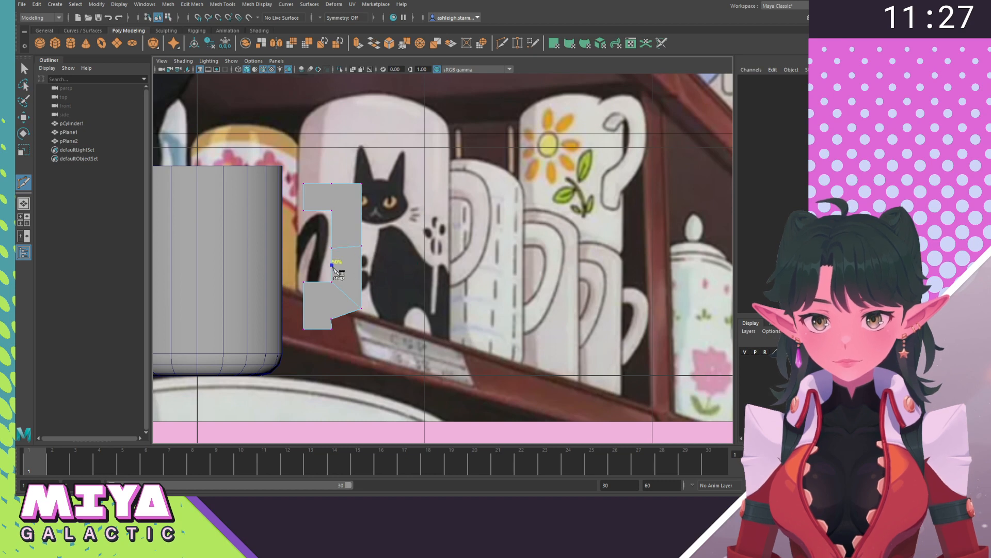
{"action": "left_click", "coordinate": [361, 277]}
{"action": "right_click", "coordinate": [408, 250]}
{"action": "left_click", "coordinate": [332, 229]}
{"action": "left_click", "coordinate": [361, 215]}
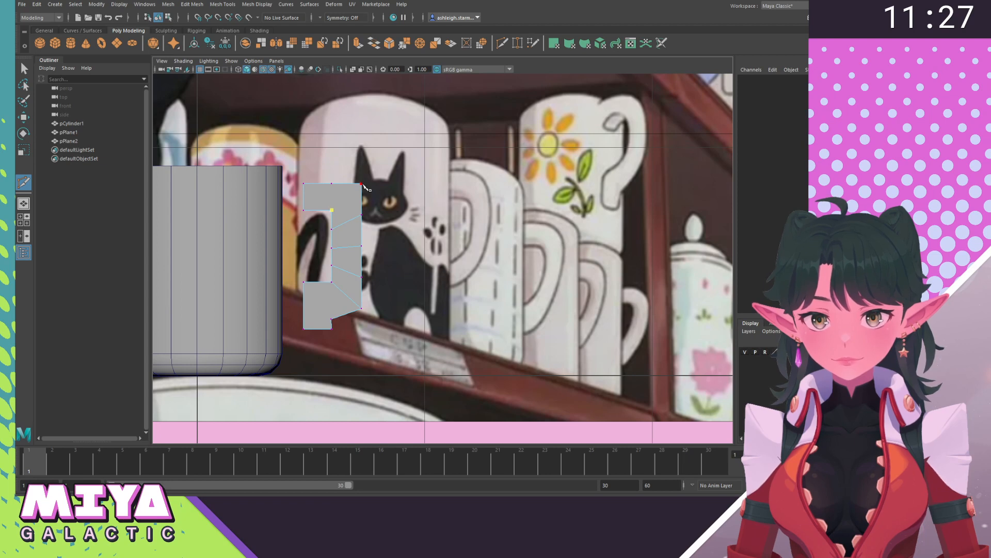
{"action": "key", "text": "w"}
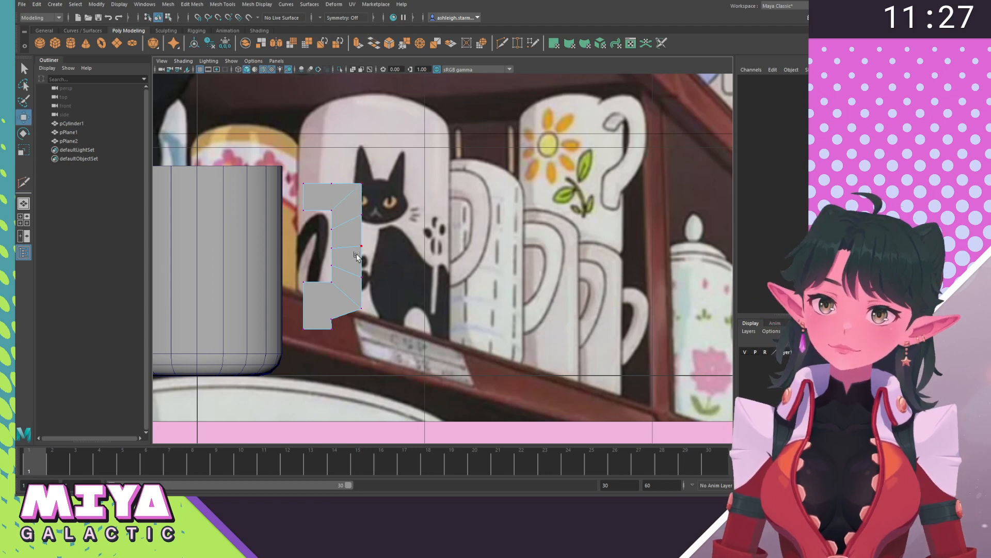
Try to move the middle pair of handle vertices outward, and undo the move.
{"action": "right_click_drag", "start_coordinate": [355, 255], "coordinate": [316, 257]}
{"action": "left_click_drag", "start_coordinate": [315, 239], "coordinate": [380, 250]}
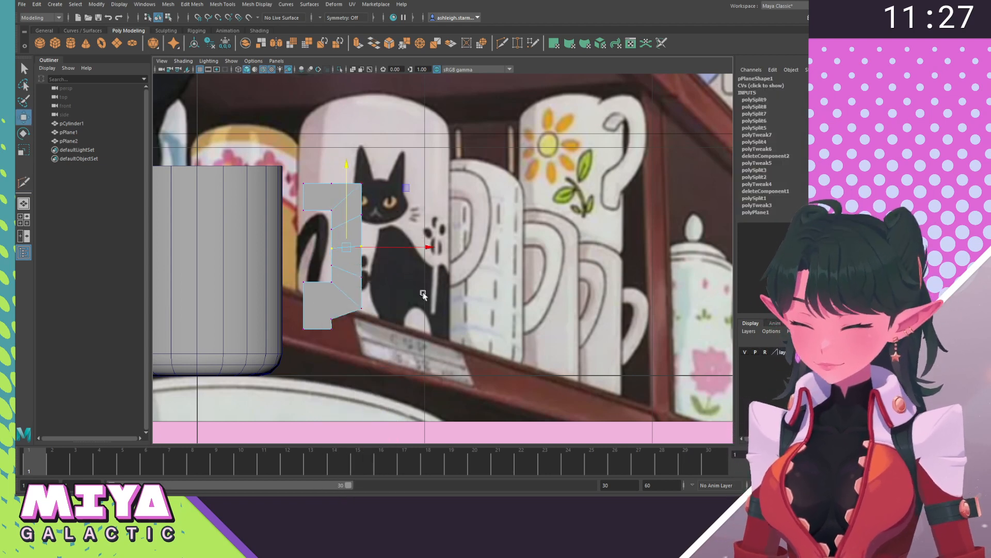
{"action": "key", "text": "b"}
{"action": "left_click_drag", "start_coordinate": [440, 314], "coordinate": [430, 283]}
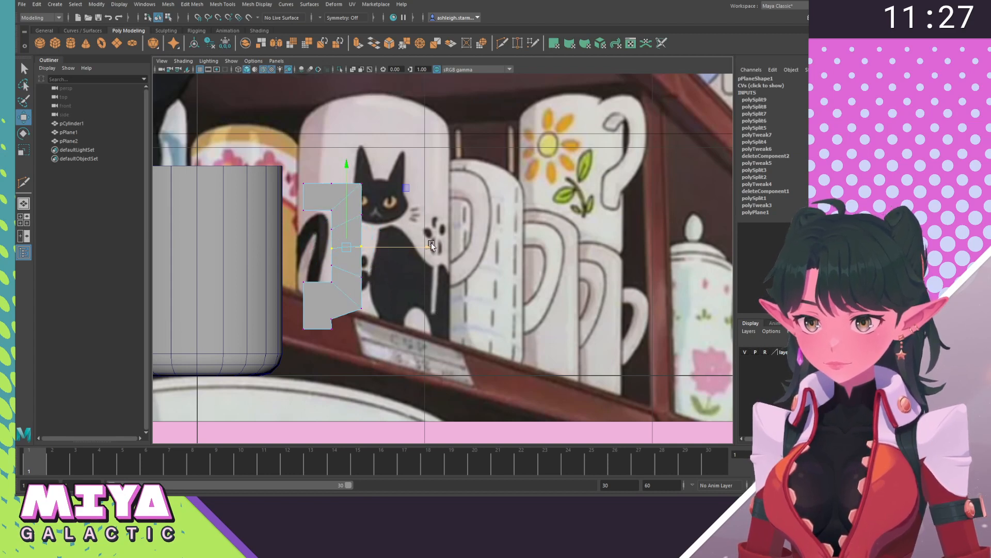
{"action": "left_click_drag", "start_coordinate": [431, 247], "coordinate": [450, 252]}
{"action": "key", "text": "ctrl+z"}
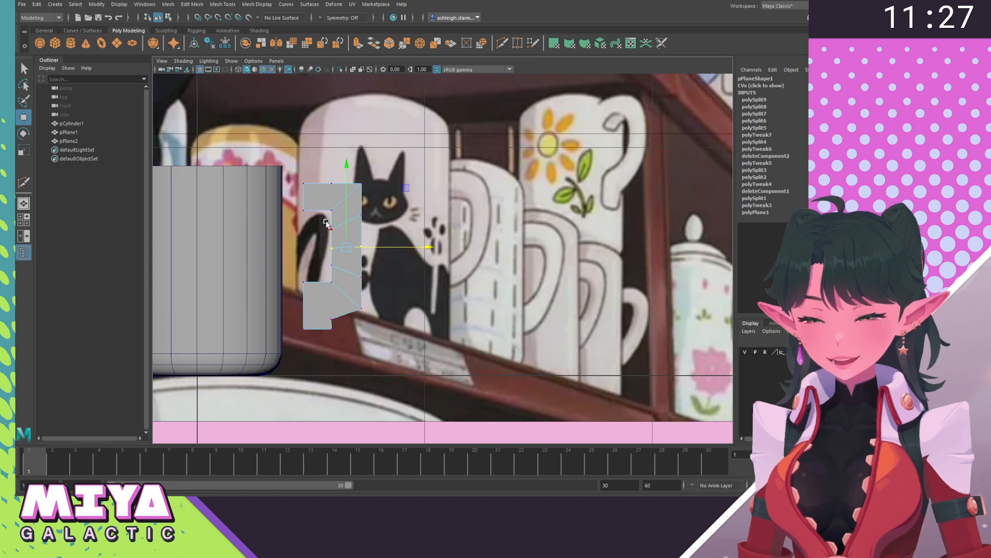
Move the three middle pairs of handle vertices outward together to give the handle a rounded curve.
{"action": "left_click_drag", "start_coordinate": [326, 214], "coordinate": [376, 279]}
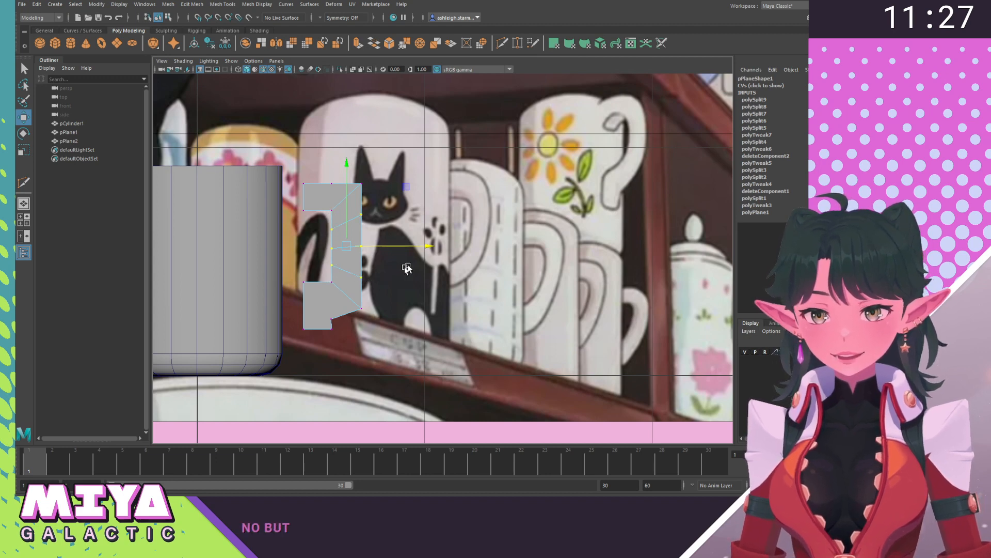
{"action": "left_click_drag", "start_coordinate": [424, 250], "coordinate": [442, 254]}
{"action": "middle_click_drag", "start_coordinate": [474, 288], "coordinate": [531, 303], "text": "alt"}
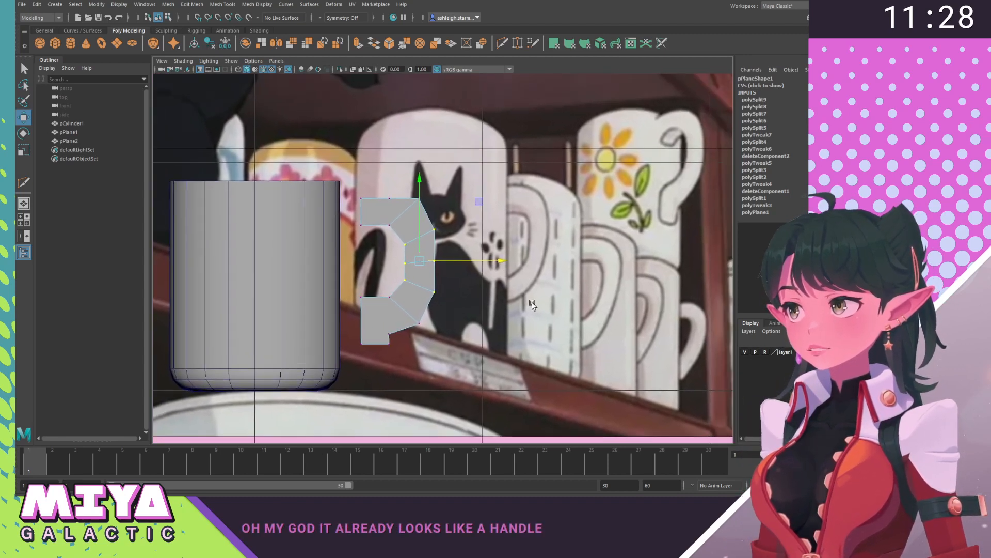
Turn on X-Ray shading in the viewport and examine the mug's interior and the handle against the faded reference image.
{"action": "left_click", "coordinate": [353, 70]}
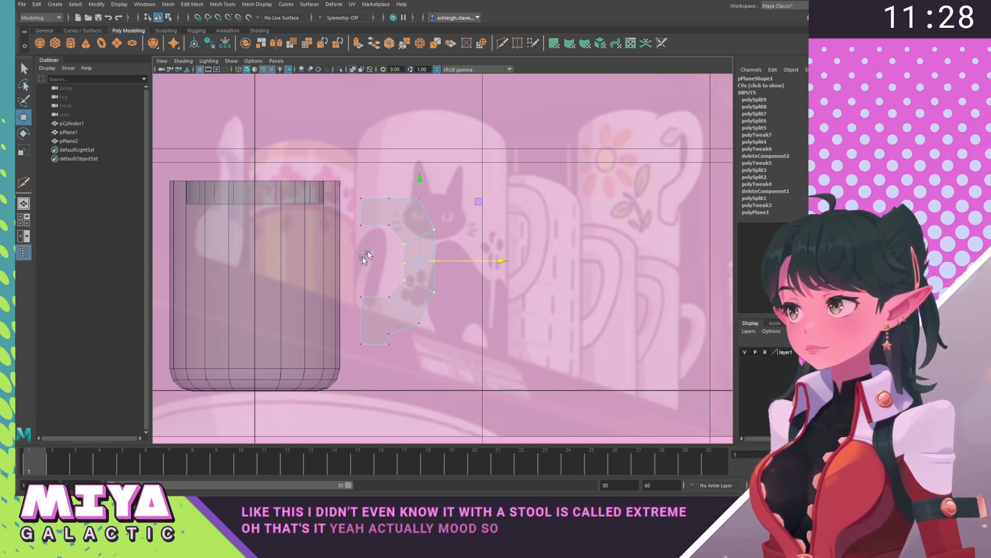
{"action": "middle_click_drag", "start_coordinate": [411, 207], "coordinate": [432, 219], "text": "alt"}
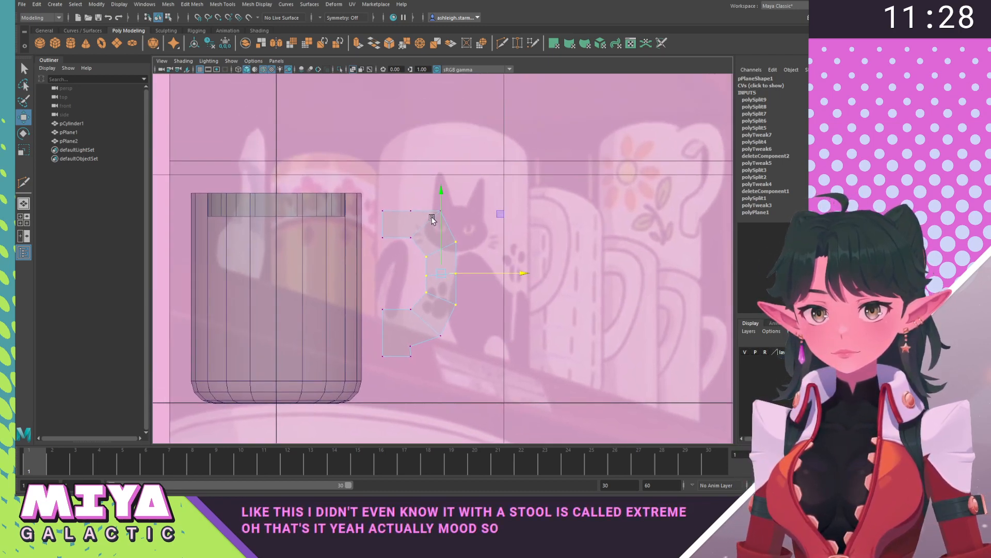
{"action": "left_click", "coordinate": [353, 70]}
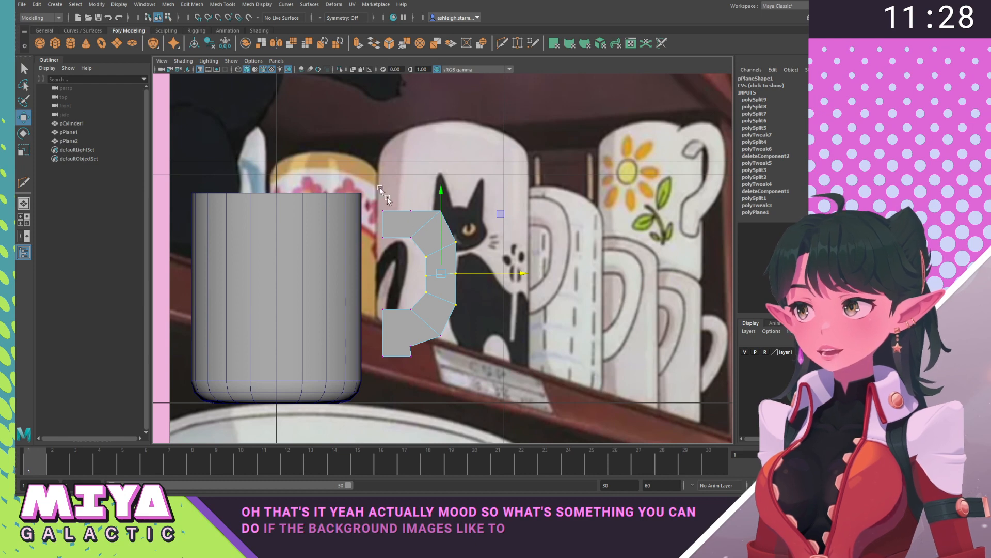
{"action": "left_click", "coordinate": [353, 70]}
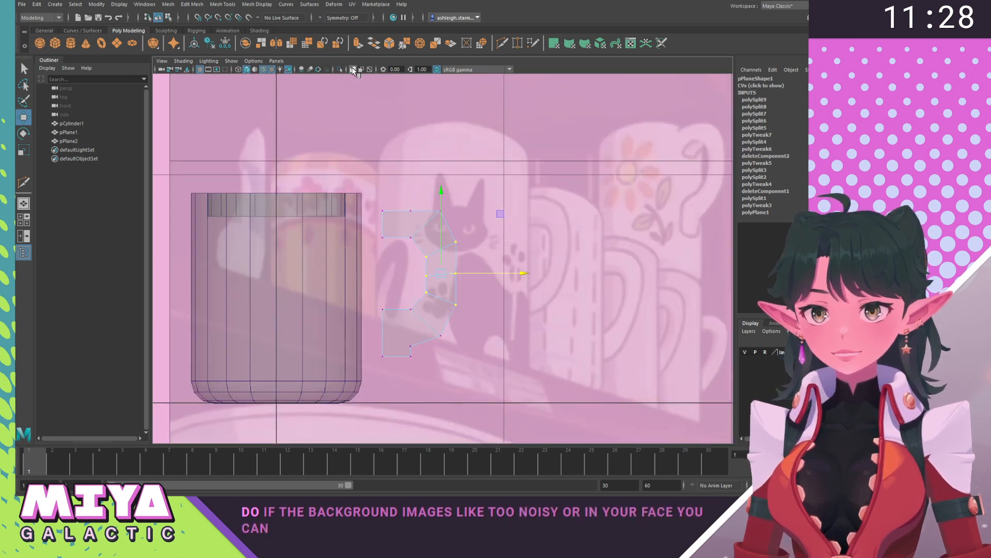
{"action": "middle_click_drag", "start_coordinate": [417, 280], "coordinate": [532, 239], "text": "alt"}
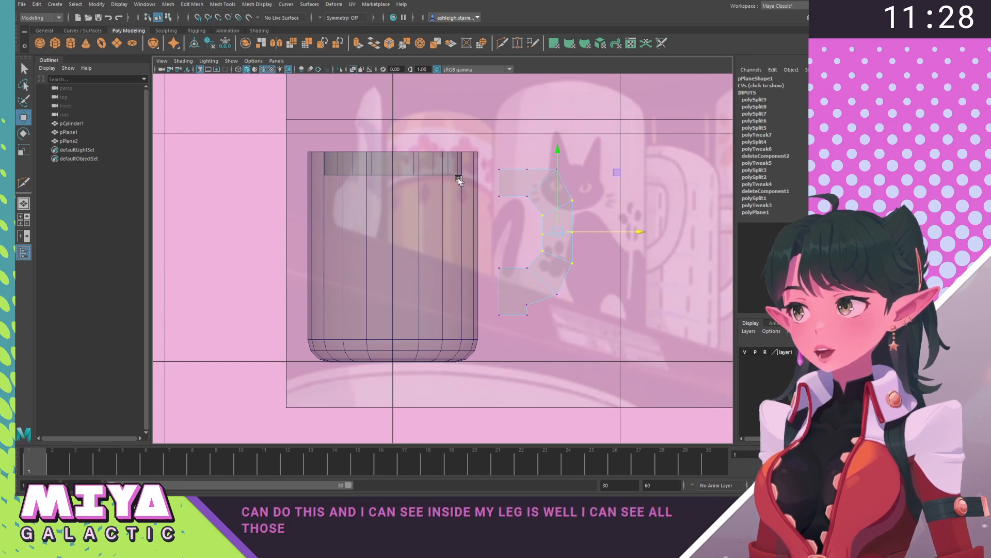
{"action": "middle_click_drag", "start_coordinate": [496, 202], "coordinate": [294, 222], "text": "alt"}
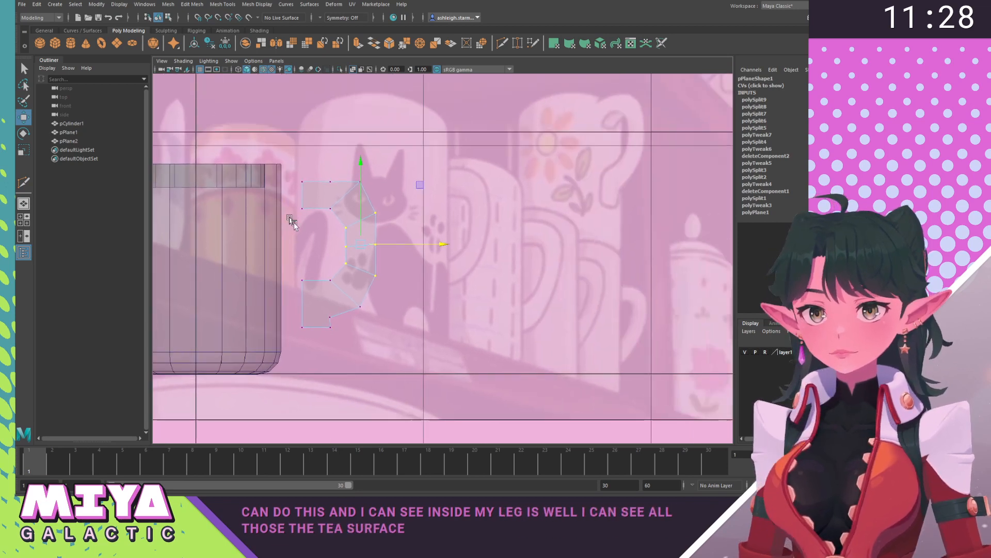
{"action": "right_click_drag", "start_coordinate": [293, 222], "coordinate": [503, 274], "text": "alt"}
{"action": "middle_click_drag", "start_coordinate": [503, 273], "coordinate": [508, 273], "text": "alt"}
{"action": "right_click_drag", "start_coordinate": [448, 324], "coordinate": [273, 295], "text": "alt"}
{"action": "middle_click_drag", "start_coordinate": [501, 315], "coordinate": [484, 347], "text": "alt"}
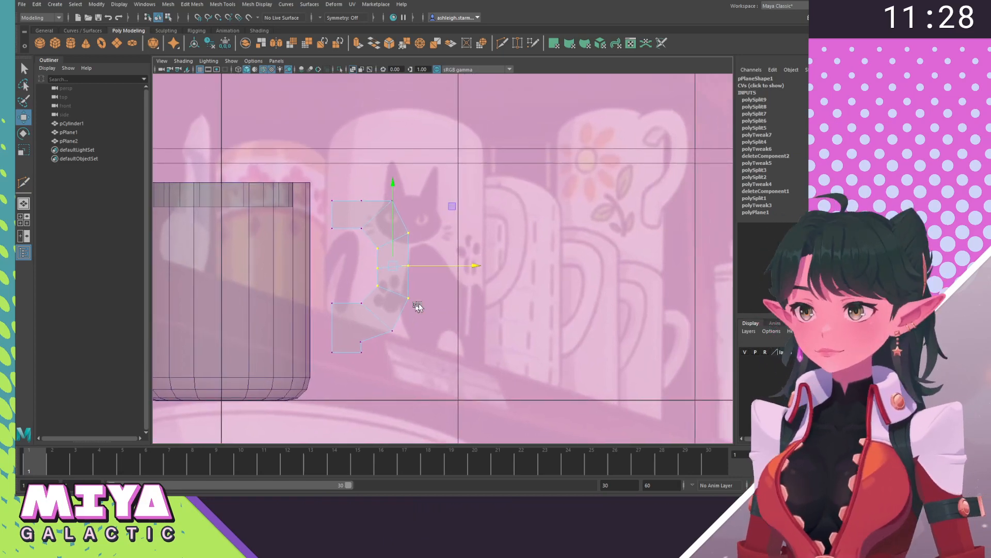
Move the handle's top and bottom outer corner vertices inward together to tighten the outer curve.
{"action": "middle_click_drag", "start_coordinate": [449, 306], "coordinate": [423, 302], "text": "alt"}
{"action": "left_click", "coordinate": [366, 200]}
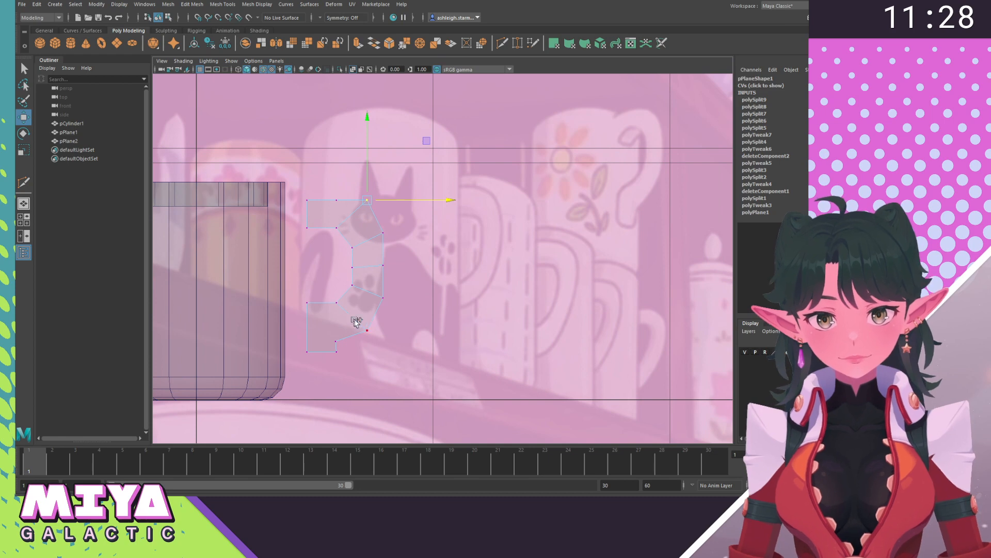
{"action": "left_click", "coordinate": [366, 329], "text": "shift"}
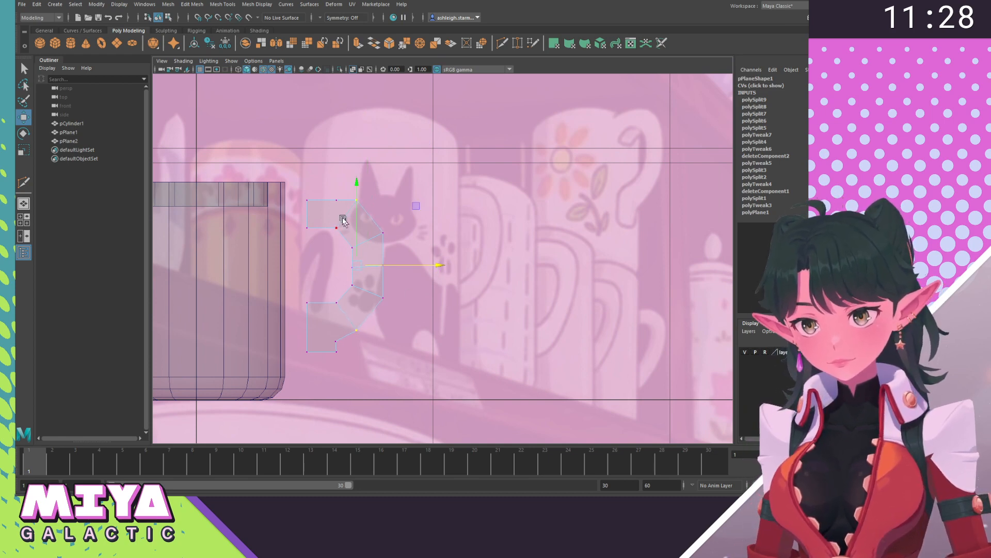
Shift the middle top-edge vertex of the handle's upper arm toward the mug and Multi-Cut an edge from it to the arm's underside.
{"action": "left_click_drag", "start_coordinate": [339, 203], "coordinate": [340, 203]}
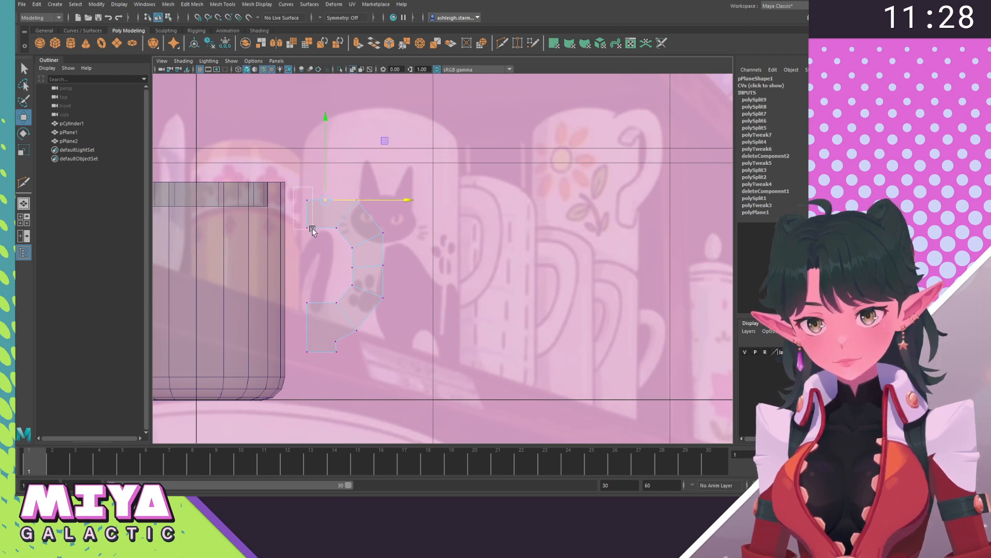
{"action": "left_click_drag", "start_coordinate": [312, 229], "coordinate": [313, 230]}
{"action": "left_click", "coordinate": [418, 170]}
{"action": "right_click_drag", "start_coordinate": [340, 216], "coordinate": [309, 219], "text": "shift"}
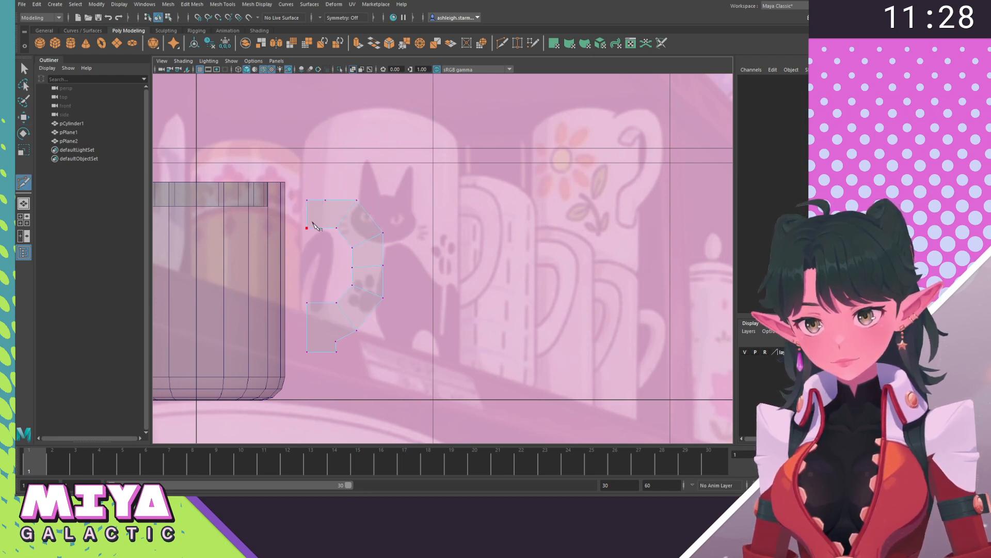
{"action": "left_click", "coordinate": [321, 227]}
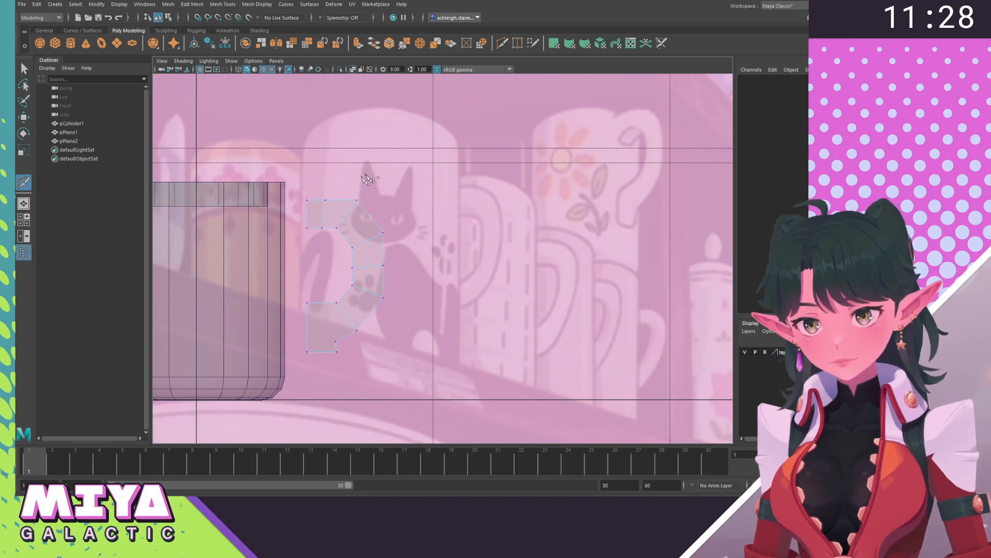
Select the pair of vertices at the mug-side end of the handle's upper arm and move them down slightly.
{"action": "key", "text": "w"}
{"action": "right_click_drag", "start_coordinate": [316, 210], "coordinate": [265, 212]}
{"action": "left_click_drag", "start_coordinate": [298, 190], "coordinate": [312, 235]}
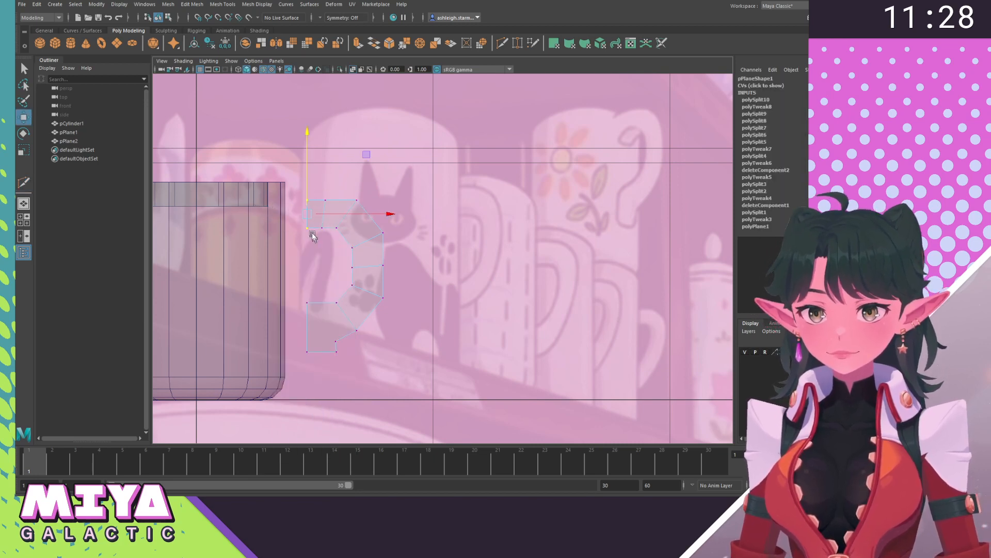
{"action": "left_click_drag", "start_coordinate": [309, 147], "coordinate": [312, 153]}
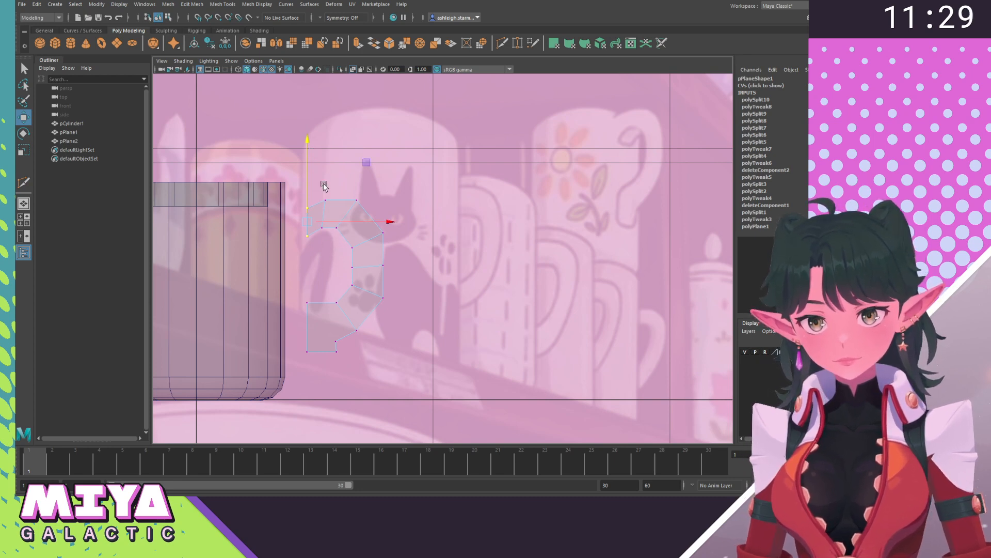
Move the opening's upper inner corner vertex outward, and push the middle pair of handle vertices slightly outward.
{"action": "left_click", "coordinate": [334, 228]}
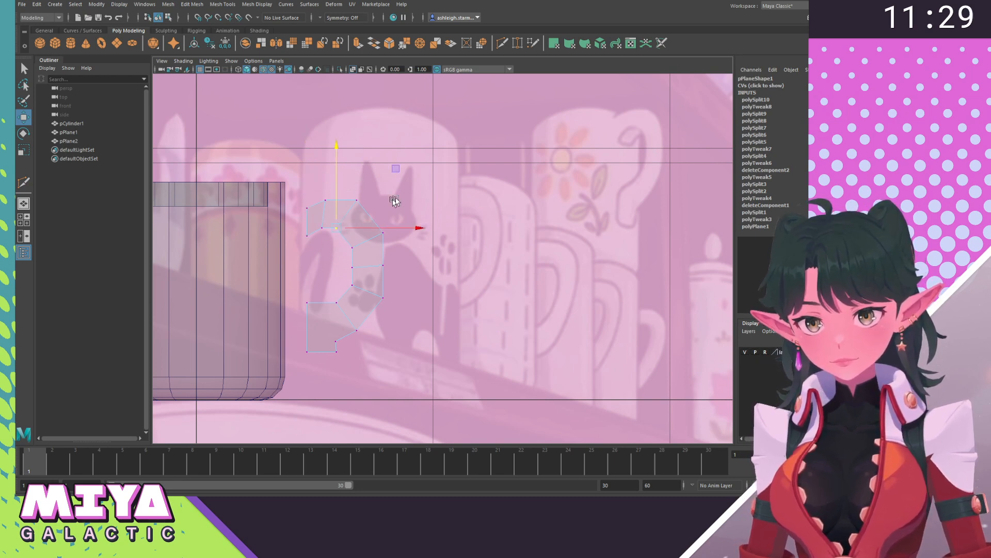
{"action": "left_click_drag", "start_coordinate": [397, 169], "coordinate": [403, 171]}
{"action": "left_click", "coordinate": [352, 283]}
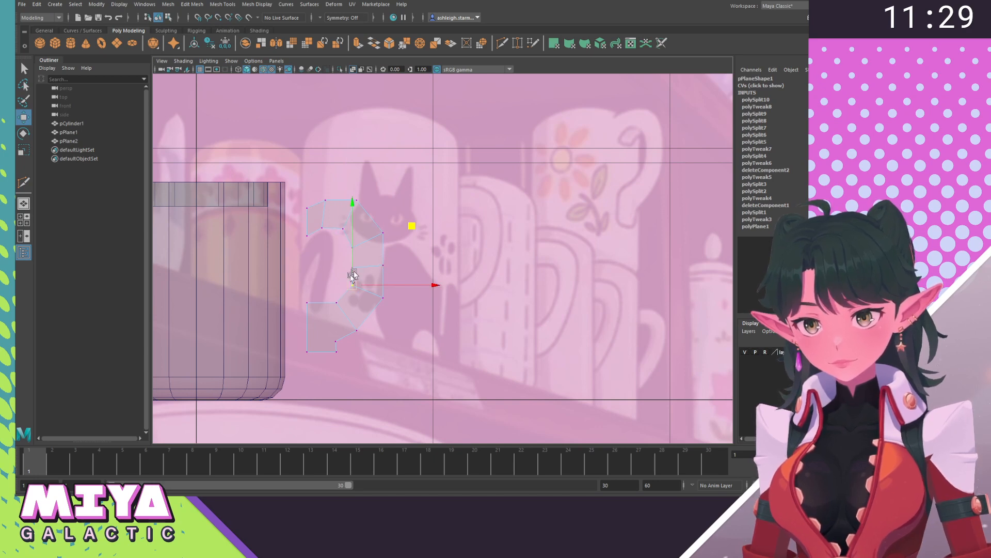
{"action": "left_click_drag", "start_coordinate": [346, 260], "coordinate": [453, 267]}
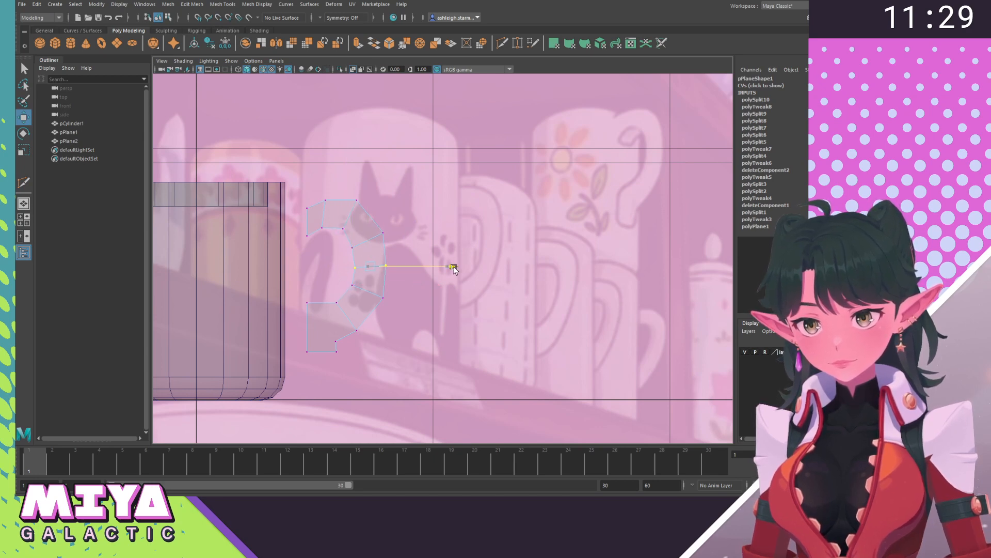
Move the handle's upper outer corner vertex outward and down, and nudge the outer side and lower outer corner vertices to even the curve.
{"action": "left_click", "coordinate": [425, 329]}
{"action": "left_click_drag", "start_coordinate": [344, 182], "coordinate": [365, 206]}
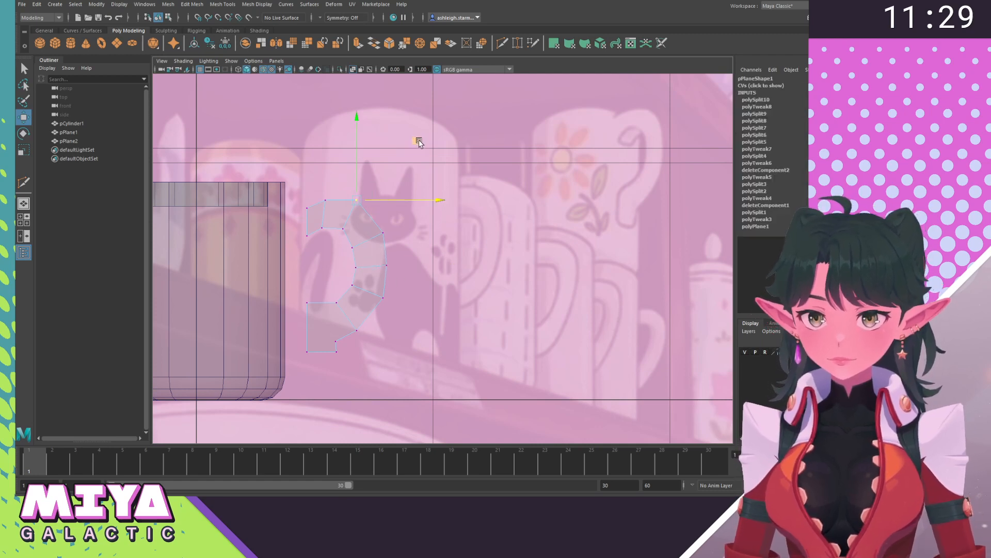
{"action": "left_click_drag", "start_coordinate": [415, 140], "coordinate": [442, 176]}
{"action": "left_click", "coordinate": [385, 233]}
{"action": "left_click", "coordinate": [381, 298]}
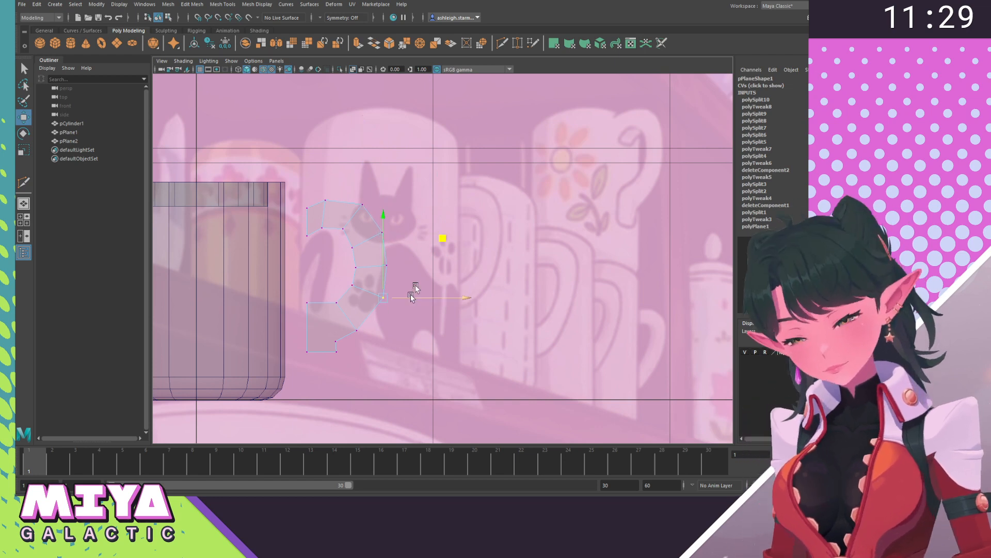
{"action": "left_click", "coordinate": [439, 240]}
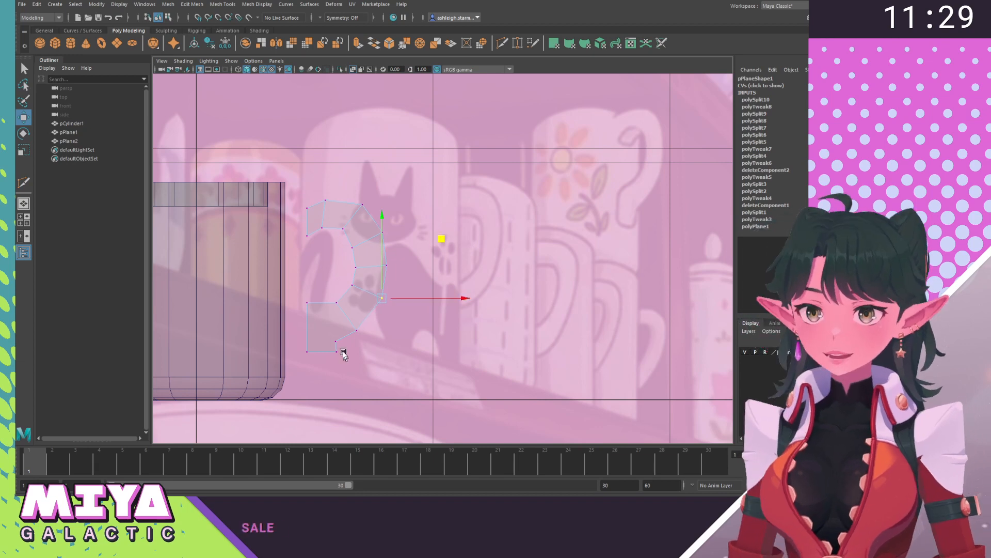
{"action": "left_click_drag", "start_coordinate": [349, 324], "coordinate": [364, 338]}
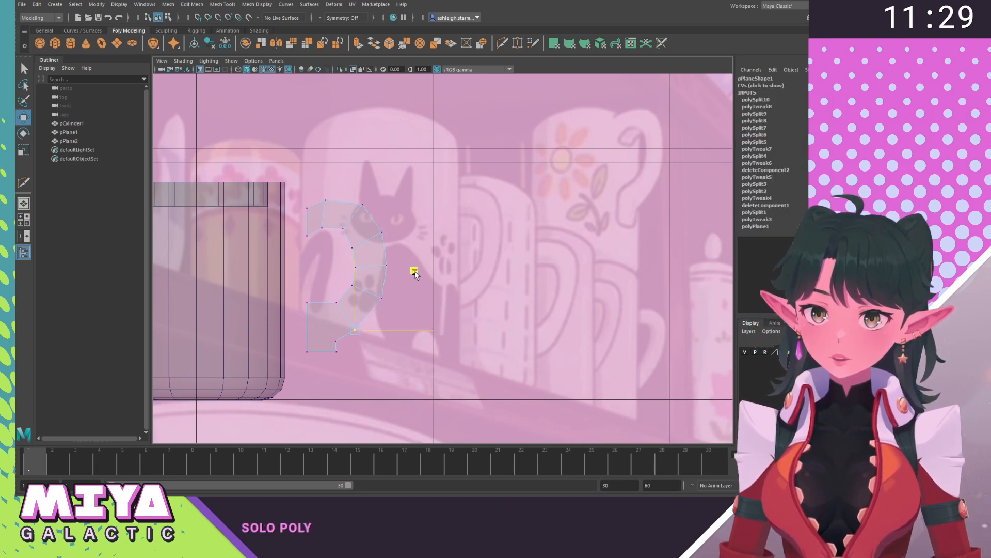
{"action": "left_click_drag", "start_coordinate": [414, 269], "coordinate": [417, 270]}
Return the handle to object mode and compare its smooth mesh preview with the unsmoothed shape.
{"action": "right_click_drag", "start_coordinate": [372, 261], "coordinate": [443, 234]}
{"action": "left_click", "coordinate": [441, 307]}
{"action": "left_click", "coordinate": [343, 311]}
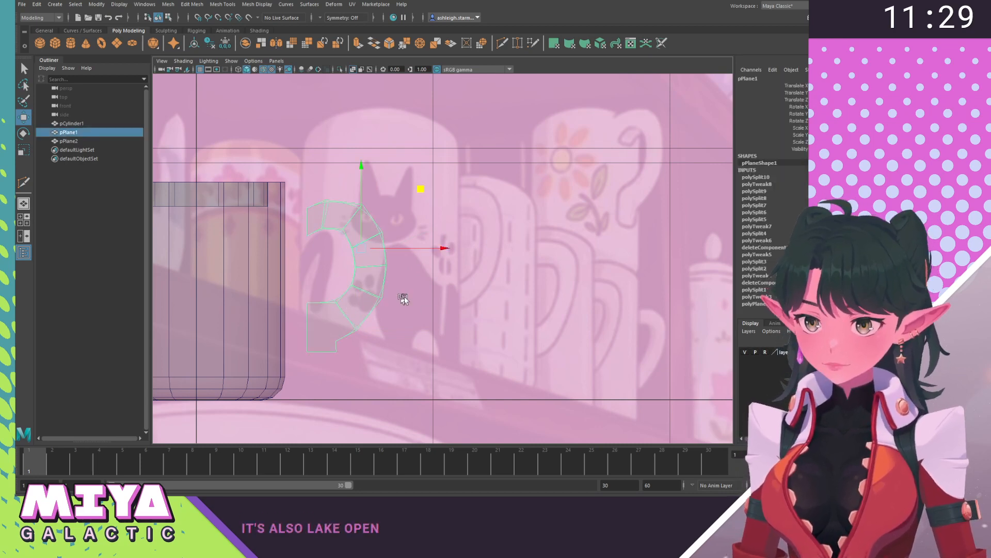
{"action": "left_click", "coordinate": [400, 334]}
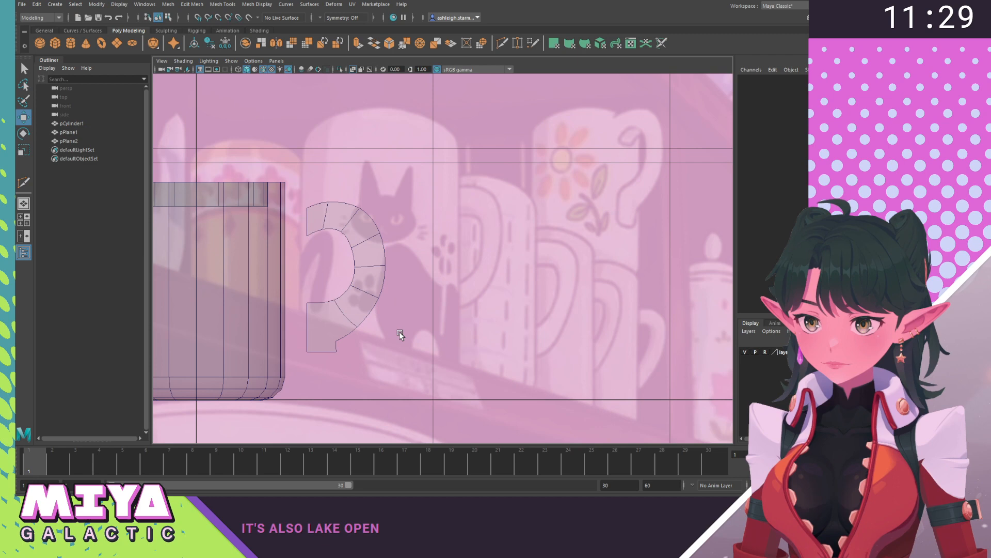
{"action": "left_click", "coordinate": [348, 313]}
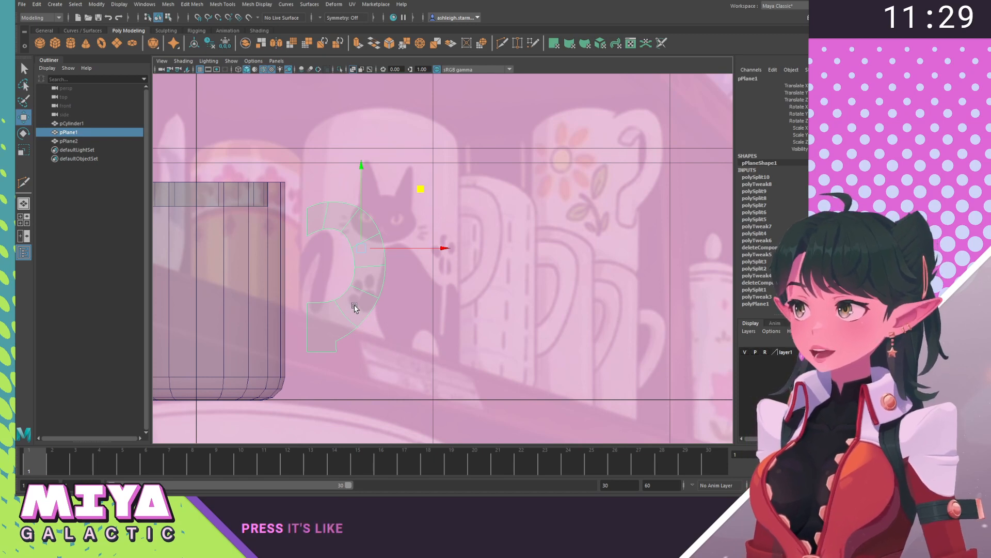
{"action": "key", "text": "1"}
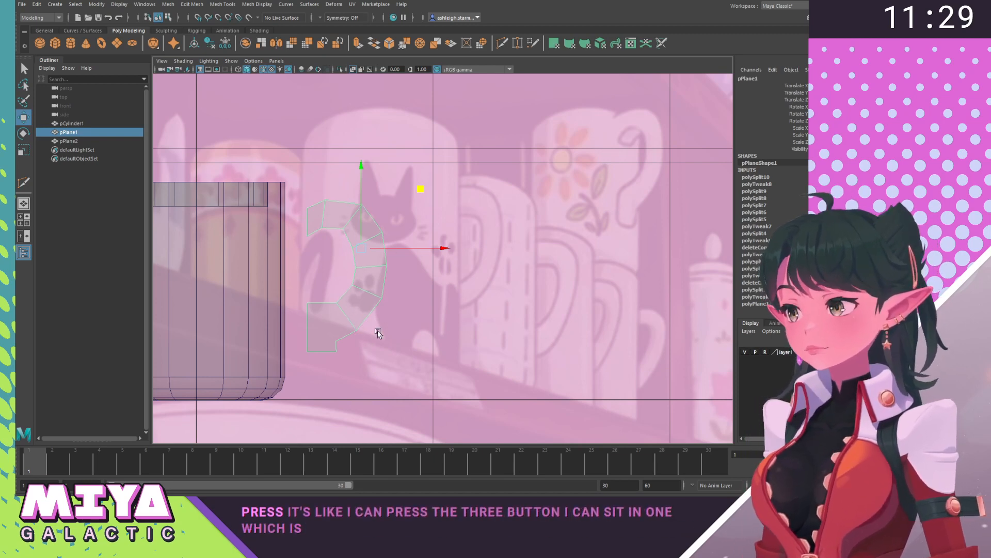
{"action": "left_click", "coordinate": [367, 126]}
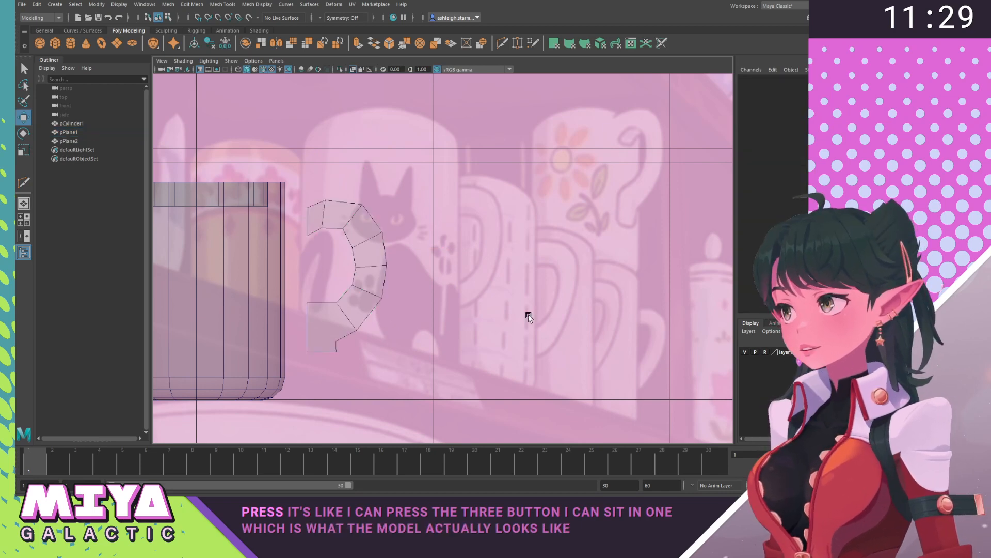
Turn the handle's smooth mesh preview back on and examine its rounded shape beside the mug and the reference image.
{"action": "left_click", "coordinate": [350, 308]}
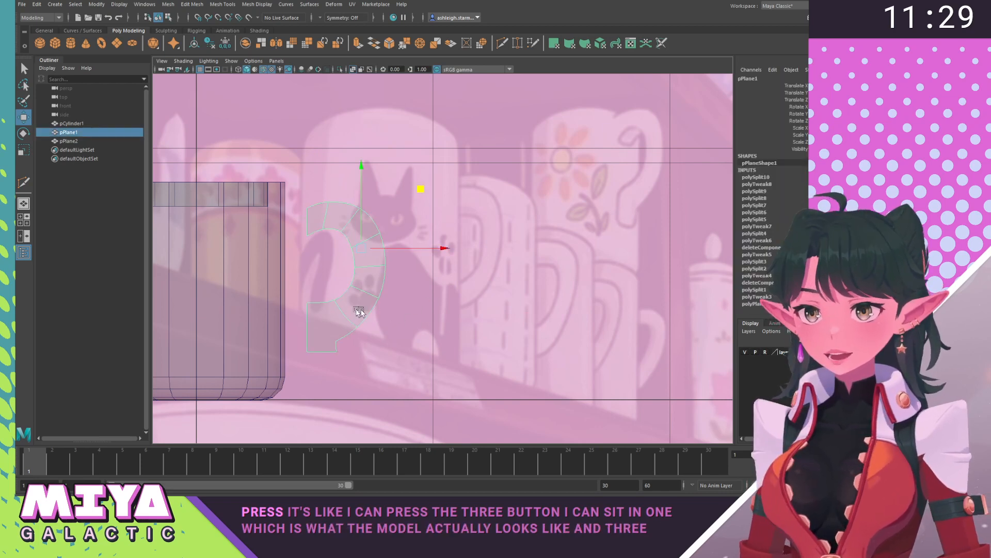
{"action": "key", "text": "3"}
{"action": "left_click", "coordinate": [457, 319]}
{"action": "middle_click_drag", "start_coordinate": [457, 310], "coordinate": [563, 301], "text": "alt"}
{"action": "scroll", "coordinate": [512, 291], "scroll_direction": "up", "scroll_amount": 3}
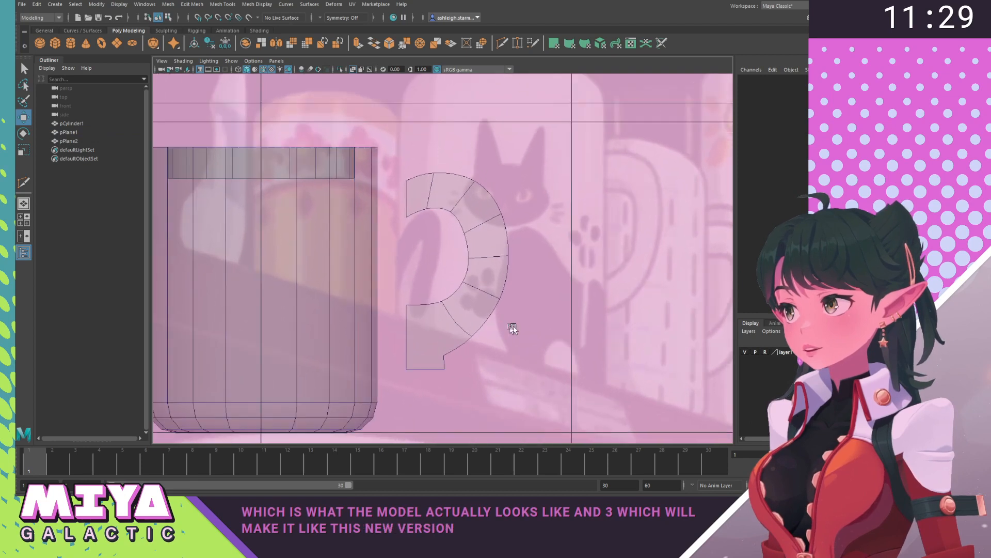
{"action": "middle_click_drag", "start_coordinate": [513, 330], "coordinate": [613, 290], "text": "alt"}
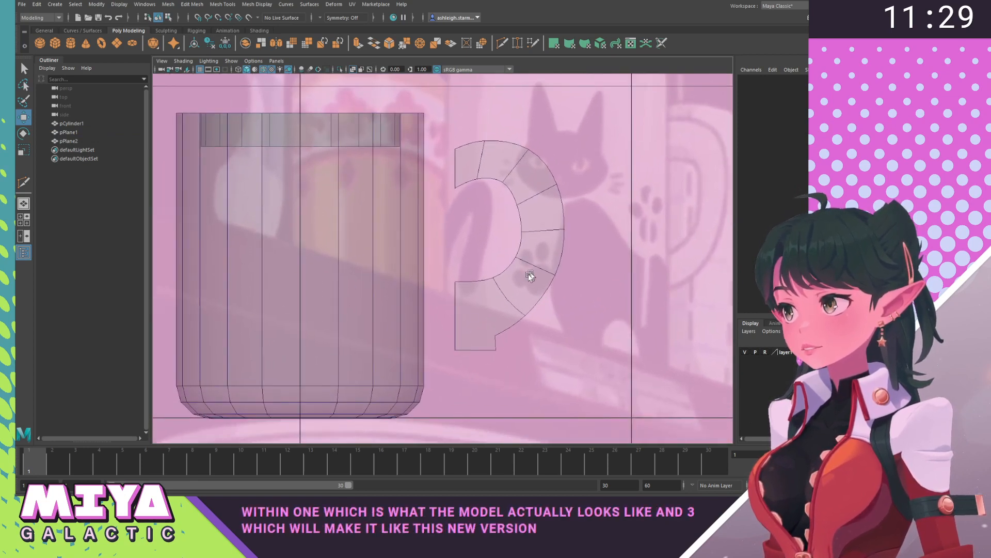
{"action": "left_click", "coordinate": [465, 312]}
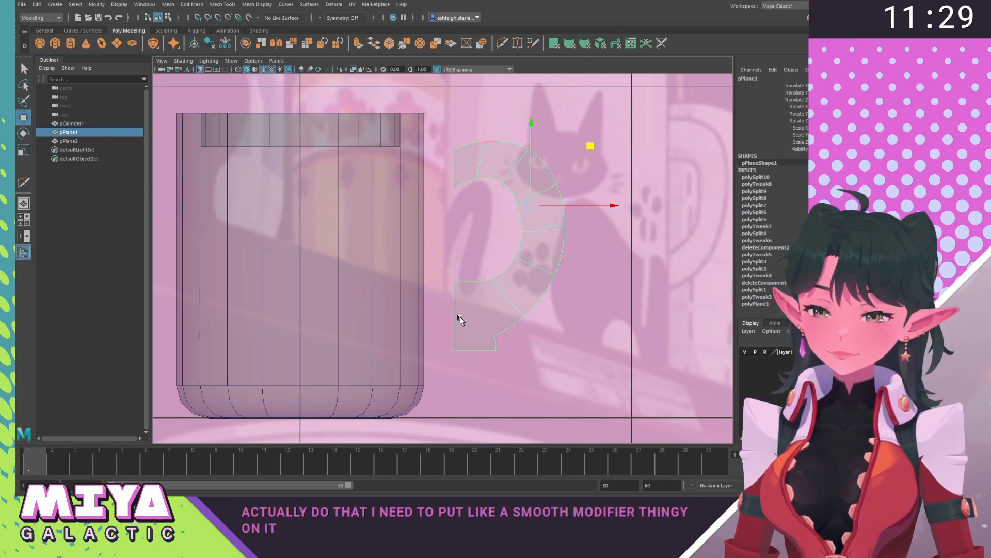
{"action": "middle_click_drag", "start_coordinate": [526, 274], "coordinate": [443, 272], "text": "alt"}
{"action": "right_click_drag", "start_coordinate": [479, 342], "coordinate": [270, 215], "text": "alt"}
{"action": "right_click_drag", "start_coordinate": [390, 234], "coordinate": [484, 315], "text": "alt"}
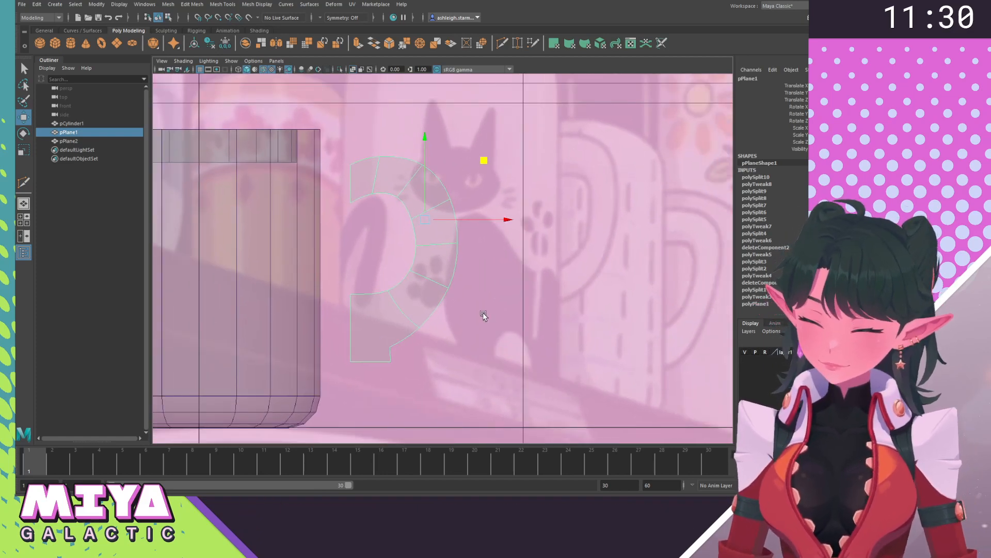
Turn off the handle's smooth mesh preview and nudge the opening's upper inner corner vertex down in vertex mode.
{"action": "key", "text": "1"}
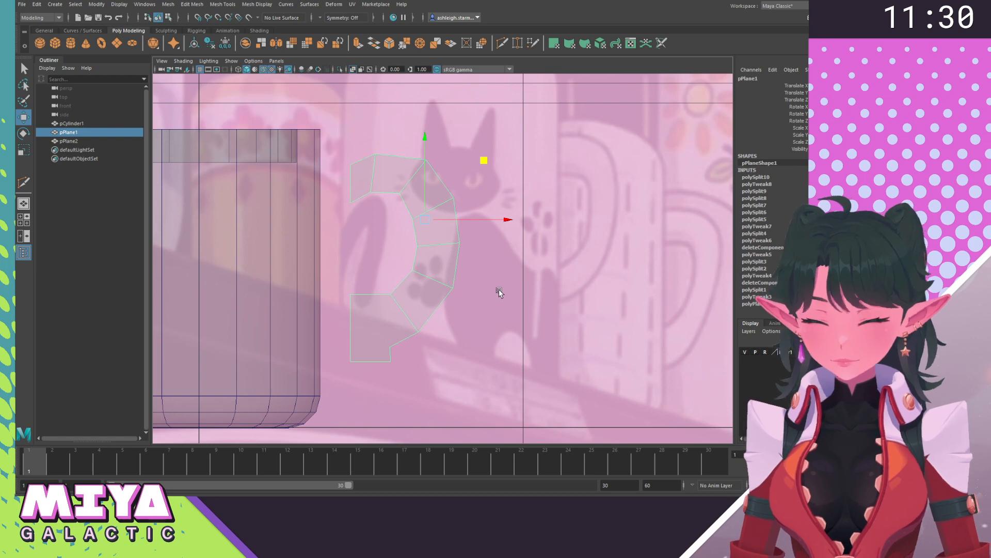
{"action": "middle_click_drag", "start_coordinate": [568, 309], "coordinate": [443, 309], "text": "alt"}
{"action": "right_click_drag", "start_coordinate": [442, 310], "coordinate": [332, 241], "text": "alt"}
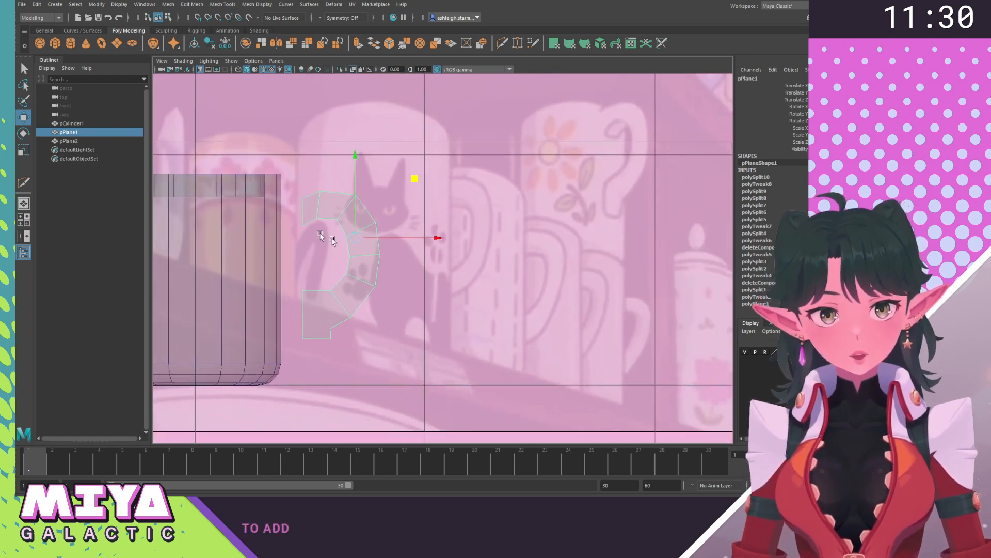
{"action": "left_click", "coordinate": [471, 300]}
{"action": "middle_click_drag", "start_coordinate": [394, 265], "coordinate": [431, 284], "text": "alt"}
{"action": "right_click", "coordinate": [391, 231]}
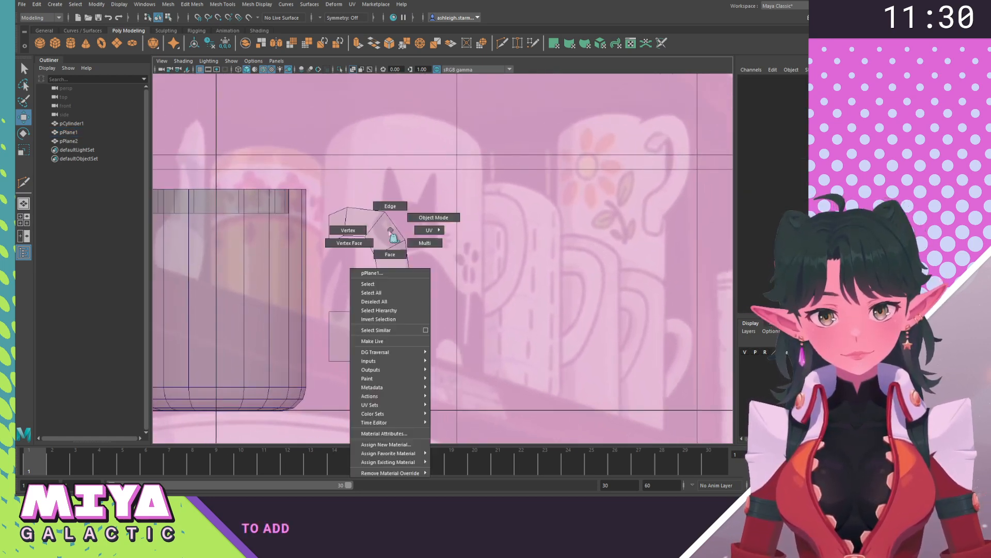
{"action": "left_click", "coordinate": [364, 230]}
{"action": "left_click", "coordinate": [365, 236]}
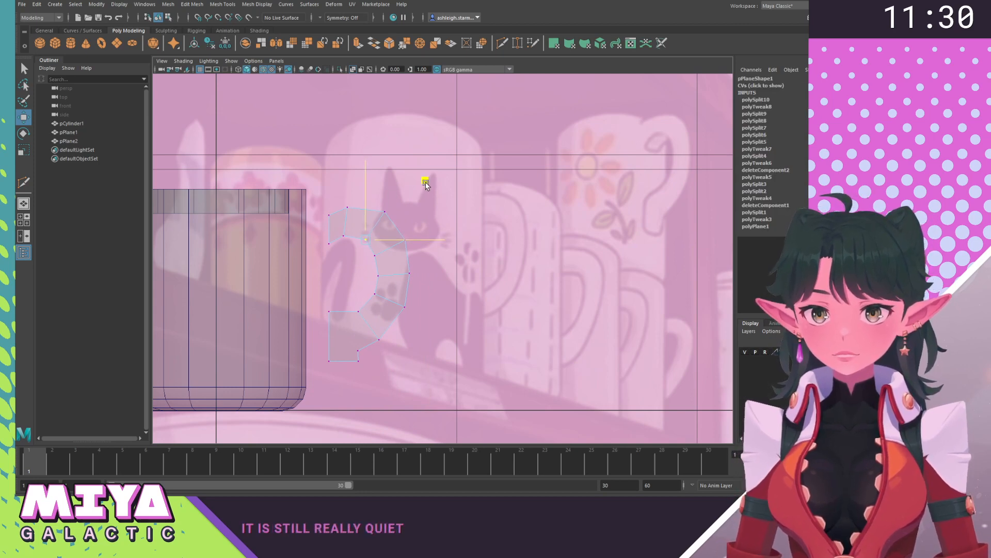
Multi-Cut an edge across the handle's lower arm, from the outer notch corner to the middle of the opening's lower edge.
{"action": "left_click", "coordinate": [357, 310]}
{"action": "middle_click_drag", "start_coordinate": [342, 302], "coordinate": [383, 244], "text": "alt"}
{"action": "right_click_drag", "start_coordinate": [382, 244], "coordinate": [421, 336], "text": "alt"}
{"action": "right_click_drag", "start_coordinate": [395, 278], "coordinate": [345, 275], "text": "shift"}
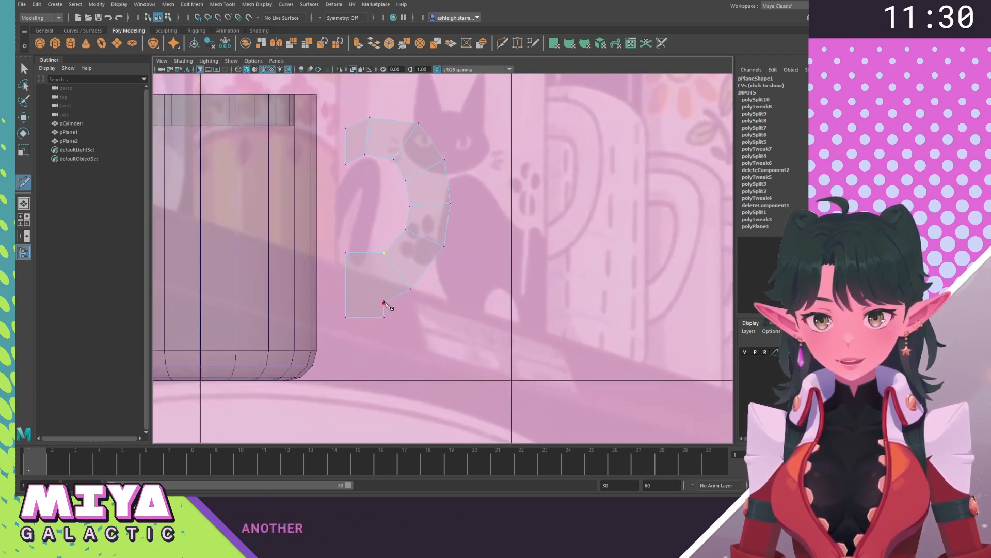
{"action": "left_click", "coordinate": [384, 303]}
{"action": "left_click", "coordinate": [365, 253]}
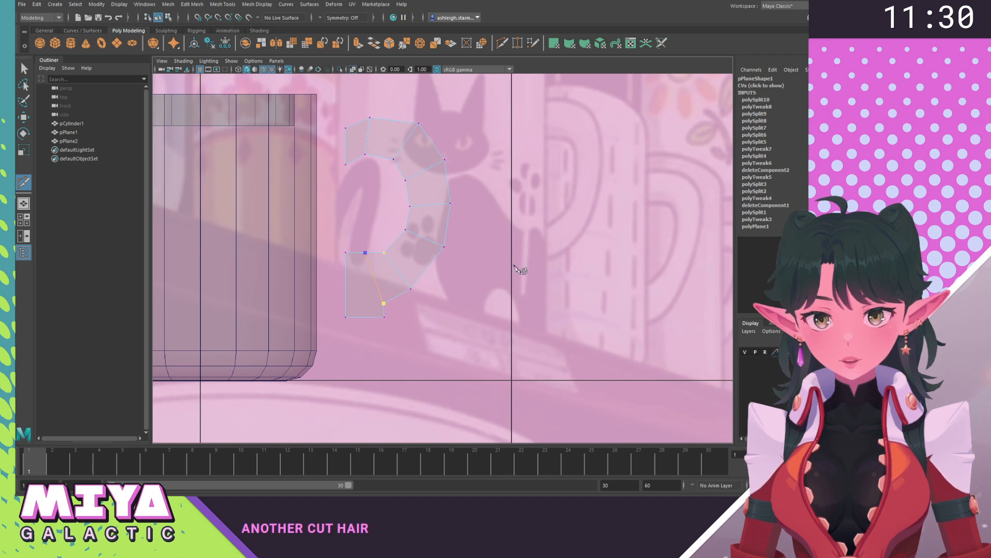
Move the opening's lower inner corner vertex up and outward, and lower the upper mug-side vertex of the lower arm.
{"action": "key", "text": "w"}
{"action": "left_click", "coordinate": [384, 253]}
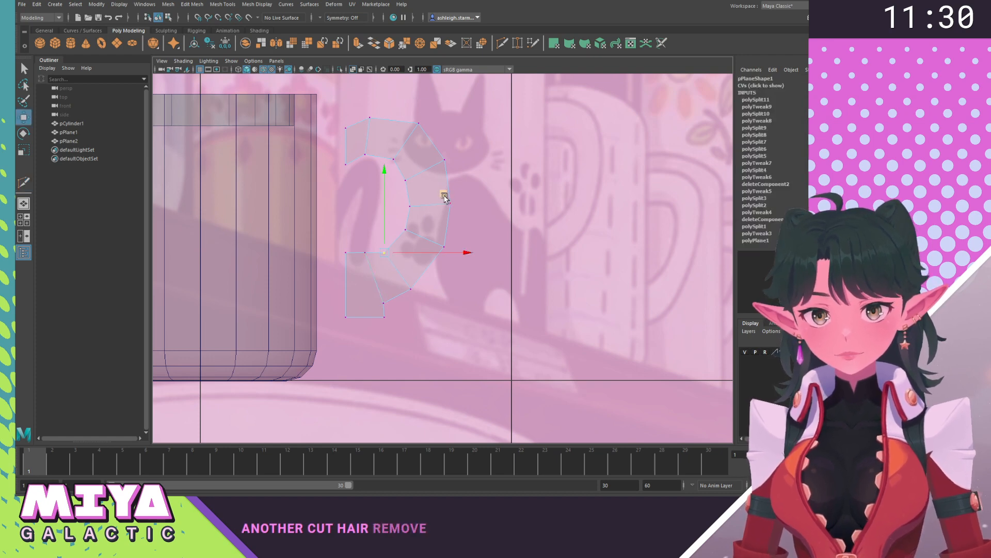
{"action": "middle_click_drag", "start_coordinate": [442, 199], "coordinate": [360, 268]}
{"action": "scroll", "coordinate": [429, 246], "scroll_direction": "down", "scroll_amount": 4}
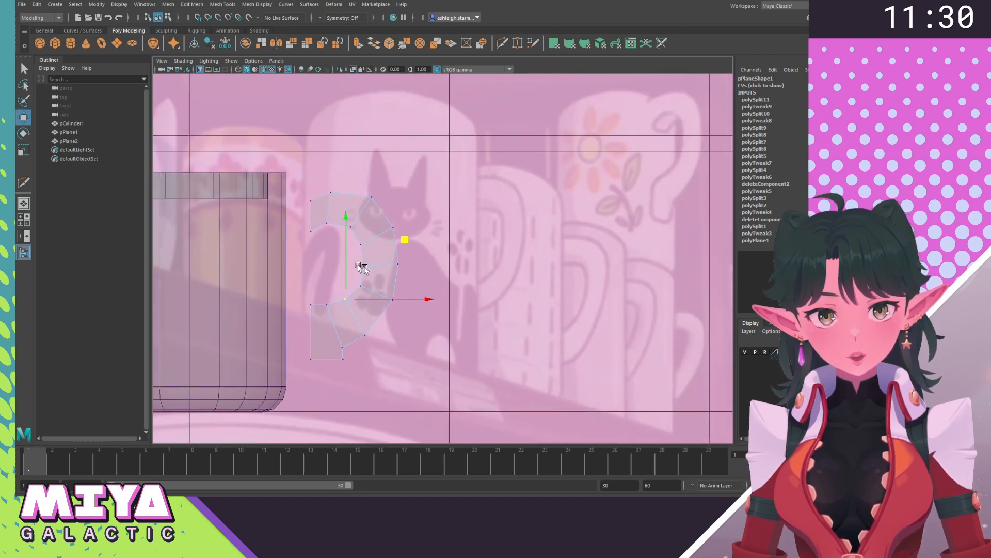
{"action": "scroll", "coordinate": [361, 268], "scroll_direction": "down", "scroll_amount": 1}
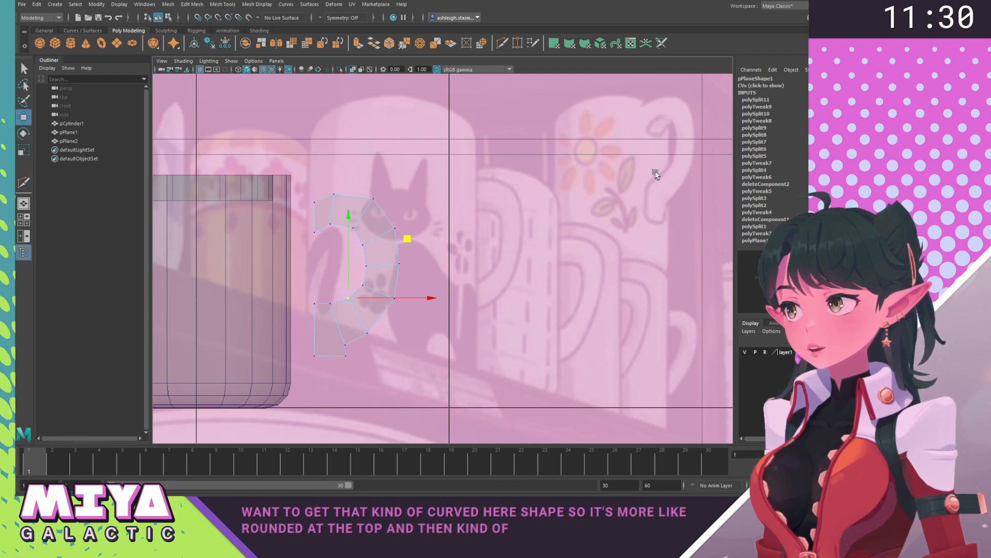
{"action": "left_click", "coordinate": [315, 302]}
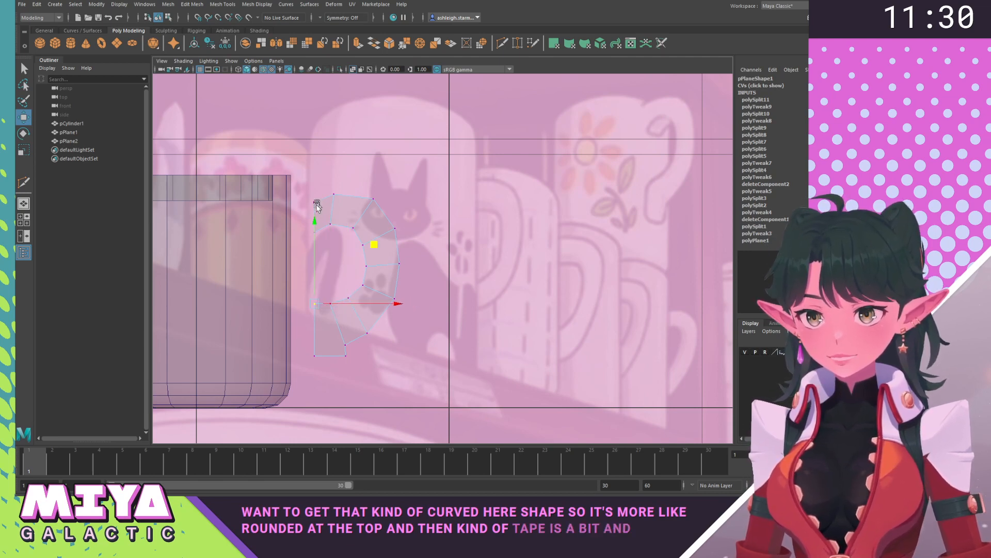
{"action": "left_click_drag", "start_coordinate": [314, 219], "coordinate": [316, 230]}
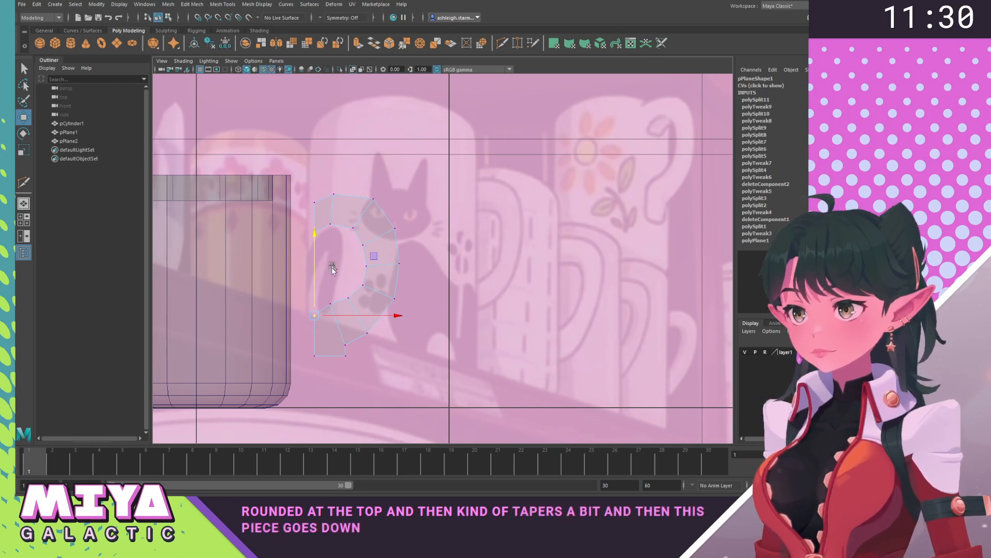
Raise the lower arm's upper mug-side vertex slightly and move the arm's two lower outer vertices toward the mug.
{"action": "left_click_drag", "start_coordinate": [315, 231], "coordinate": [316, 232]}
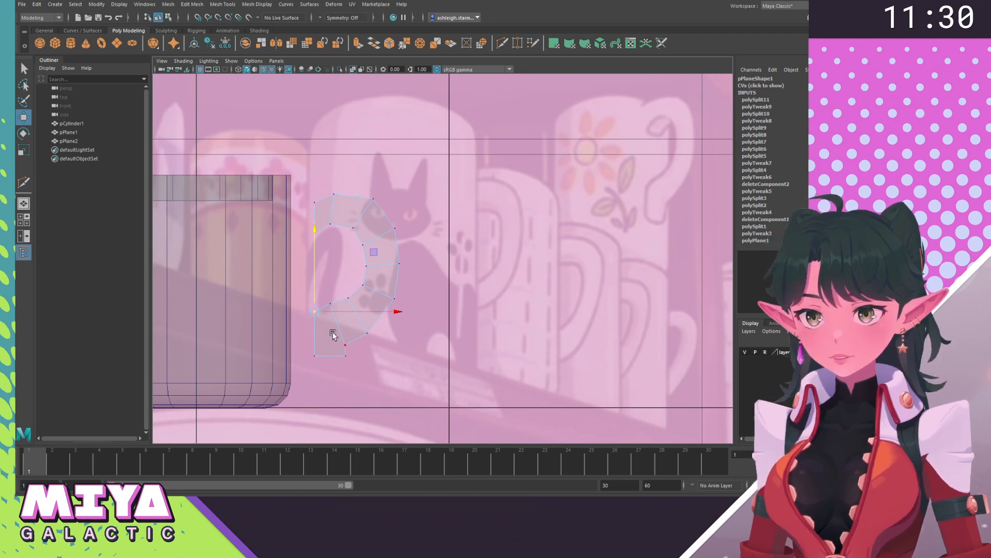
{"action": "left_click", "coordinate": [345, 344]}
{"action": "left_click_drag", "start_coordinate": [427, 353], "coordinate": [417, 355]}
{"action": "left_click", "coordinate": [421, 355]}
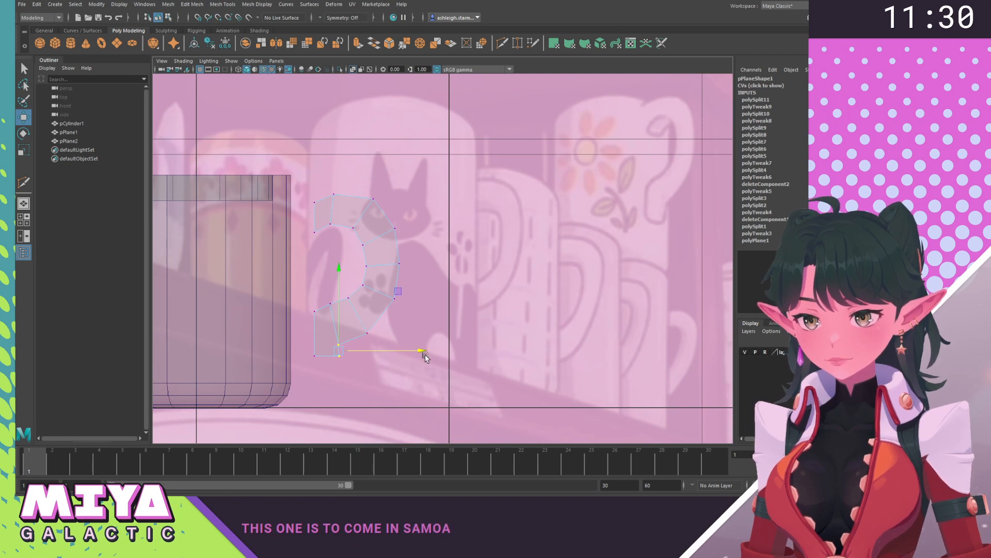
{"action": "key", "text": "ctrl+z"}
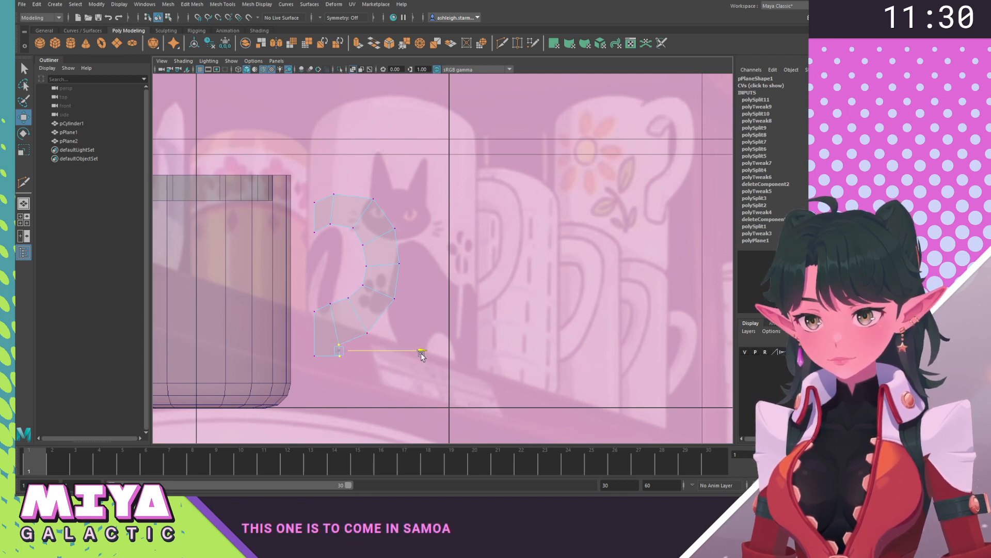
{"action": "left_click", "coordinate": [328, 333]}
{"action": "left_click", "coordinate": [339, 350]}
{"action": "key", "text": "r"}
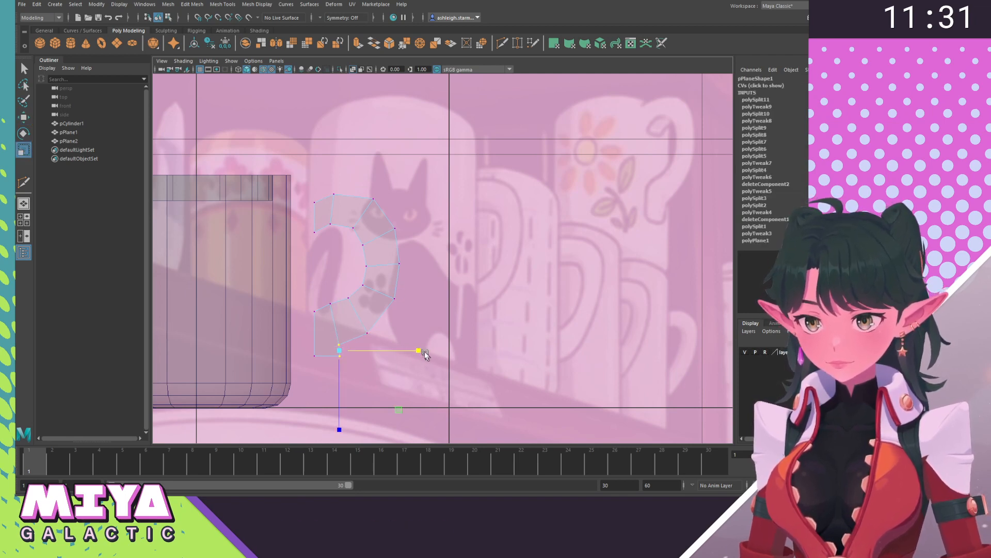
{"action": "key", "text": "w"}
{"action": "left_click", "coordinate": [439, 391]}
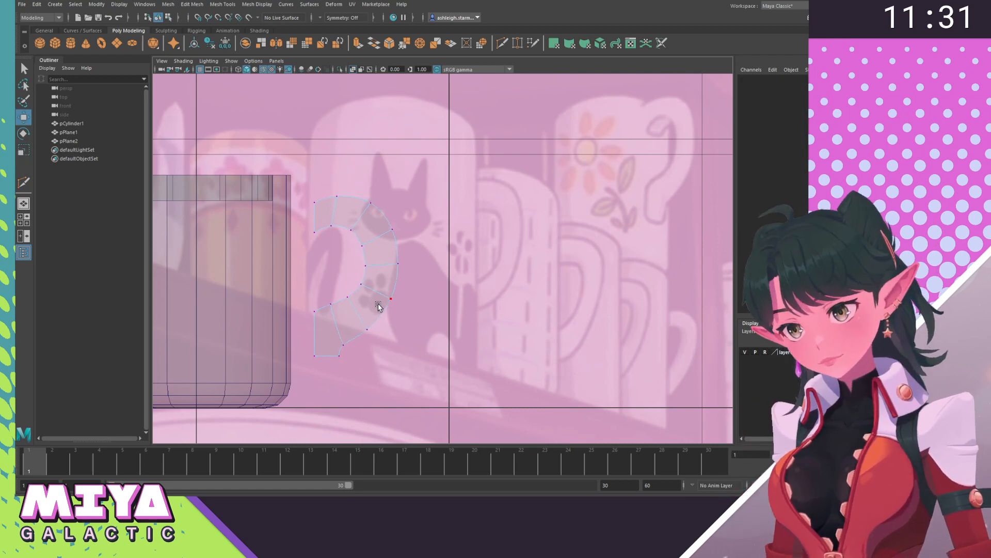
Compare the handle's unsmoothed mesh with its smooth mesh preview beside the mug and the reference image.
{"action": "scroll", "coordinate": [380, 307], "scroll_direction": "up", "scroll_amount": 1}
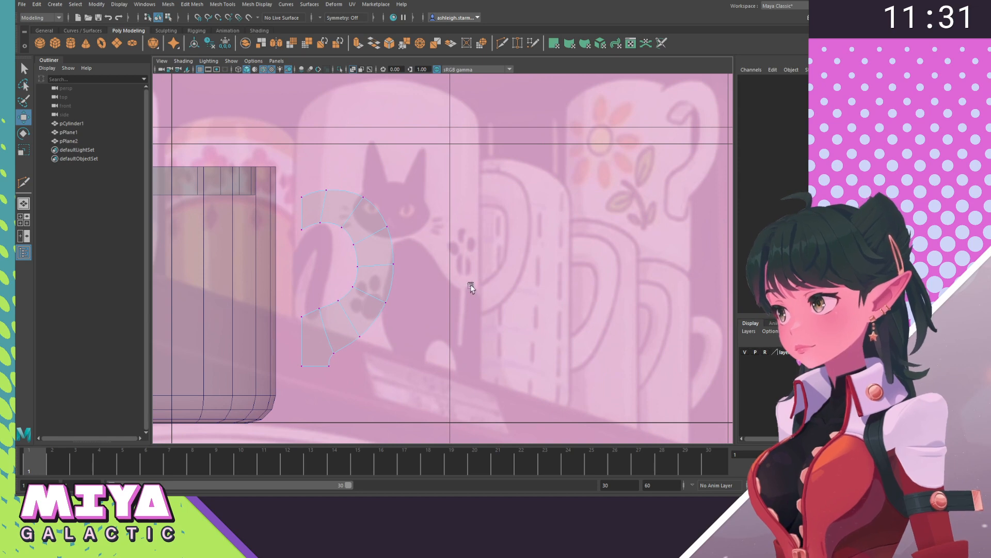
{"action": "middle_click_drag", "start_coordinate": [471, 287], "coordinate": [552, 249], "text": "alt"}
{"action": "scroll", "coordinate": [548, 259], "scroll_direction": "up", "scroll_amount": 1}
{"action": "key", "text": "1"}
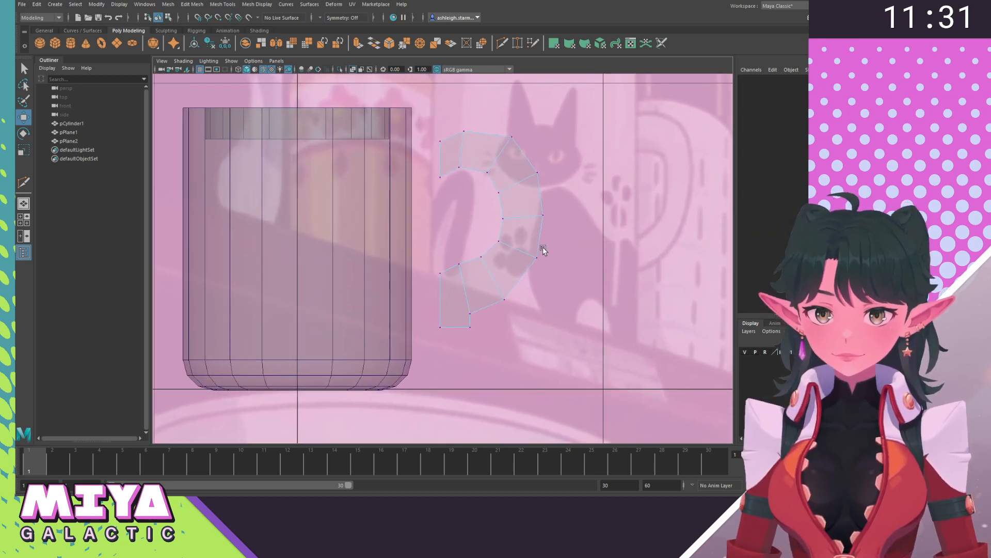
{"action": "key", "text": "3"}
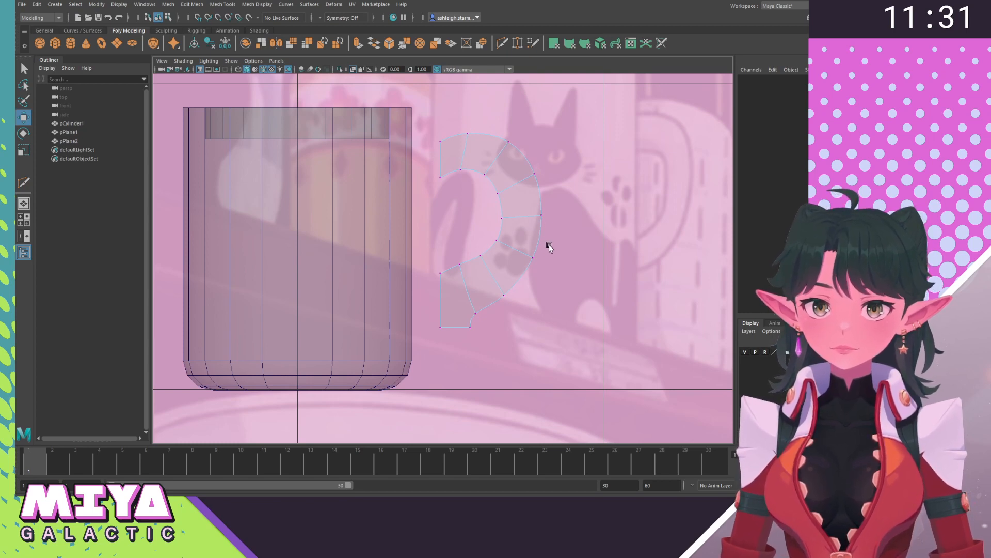
{"action": "middle_click_drag", "start_coordinate": [528, 249], "coordinate": [470, 244], "text": "alt"}
{"action": "right_click_drag", "start_coordinate": [451, 248], "coordinate": [305, 228], "text": "alt"}
{"action": "middle_click_drag", "start_coordinate": [448, 260], "coordinate": [364, 286], "text": "alt"}
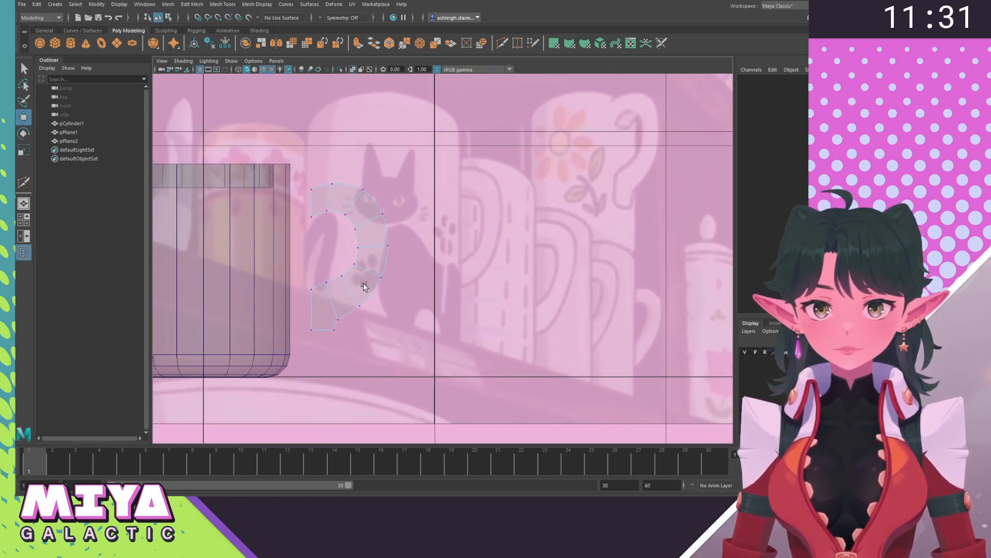
Move the two vertices along the opening's lower edge up and raise the two outer vertices of the lower bend.
{"action": "left_click", "coordinate": [350, 289]}
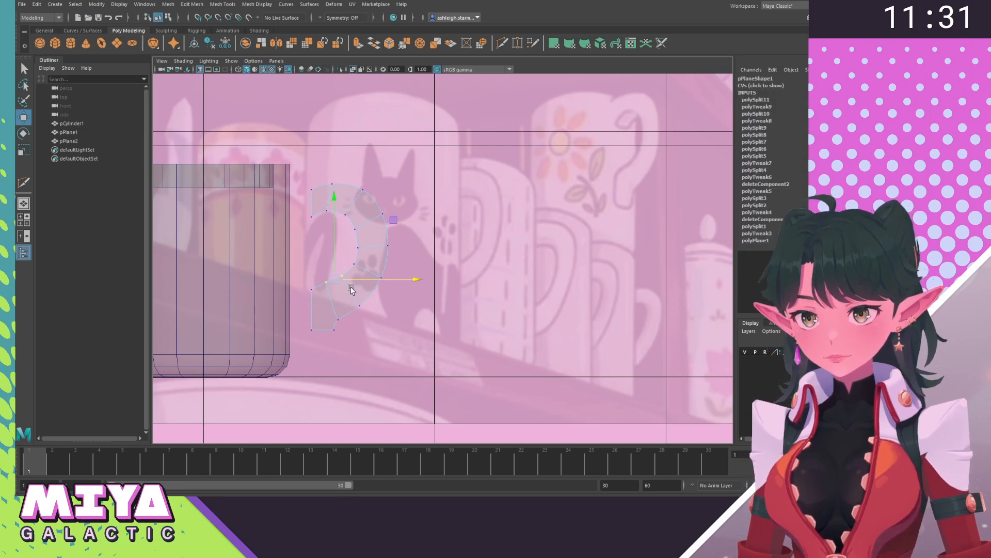
{"action": "key", "text": "1"}
{"action": "left_click_drag", "start_coordinate": [334, 200], "coordinate": [334, 200]}
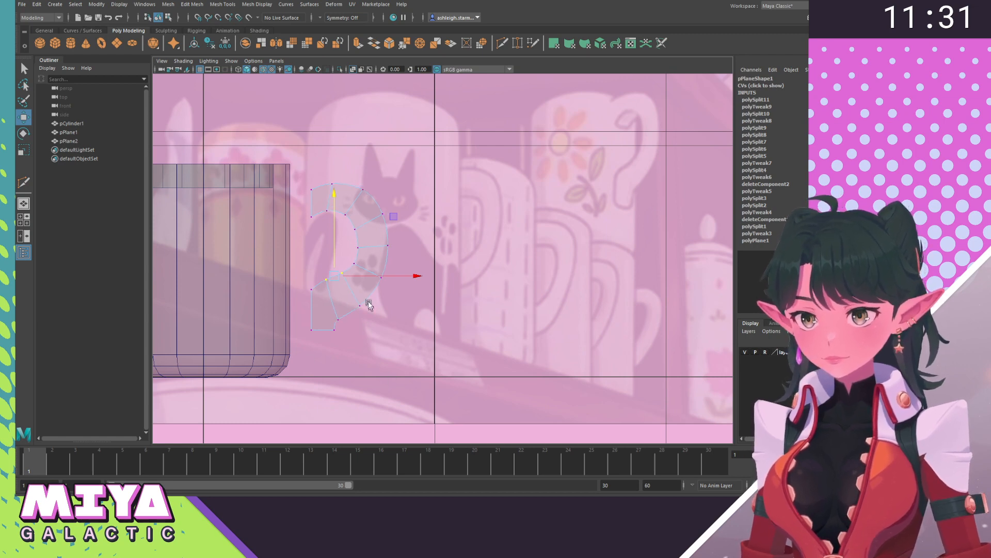
{"action": "left_click", "coordinate": [339, 319]}
{"action": "left_click_drag", "start_coordinate": [348, 250], "coordinate": [344, 224]}
{"action": "key", "text": "3"}
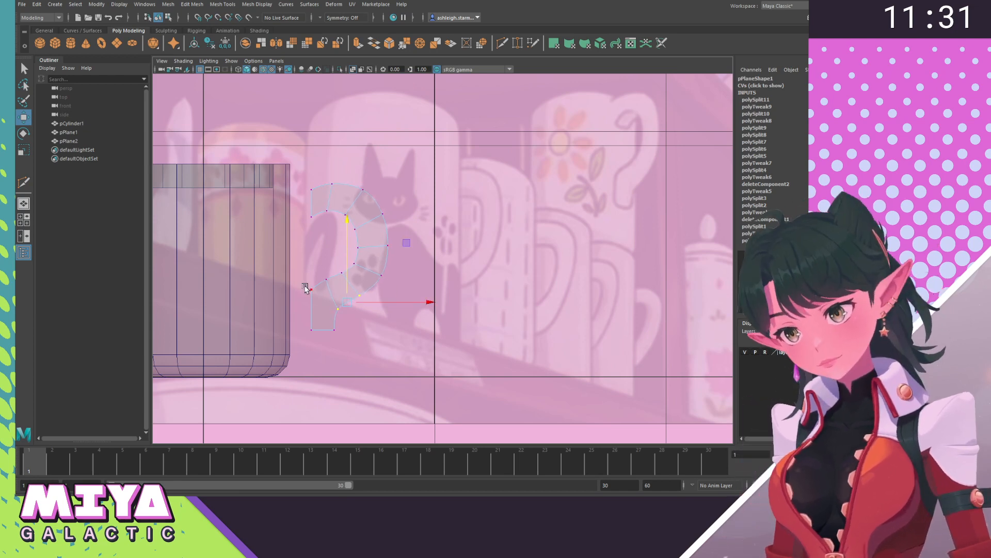
Lower the lower arm's upper mug-side vertex slightly and nudge the neighbouring inner vertex toward the mug.
{"action": "left_click_drag", "start_coordinate": [301, 281], "coordinate": [320, 302]}
{"action": "left_click_drag", "start_coordinate": [312, 208], "coordinate": [314, 210]}
{"action": "left_click", "coordinate": [326, 279]}
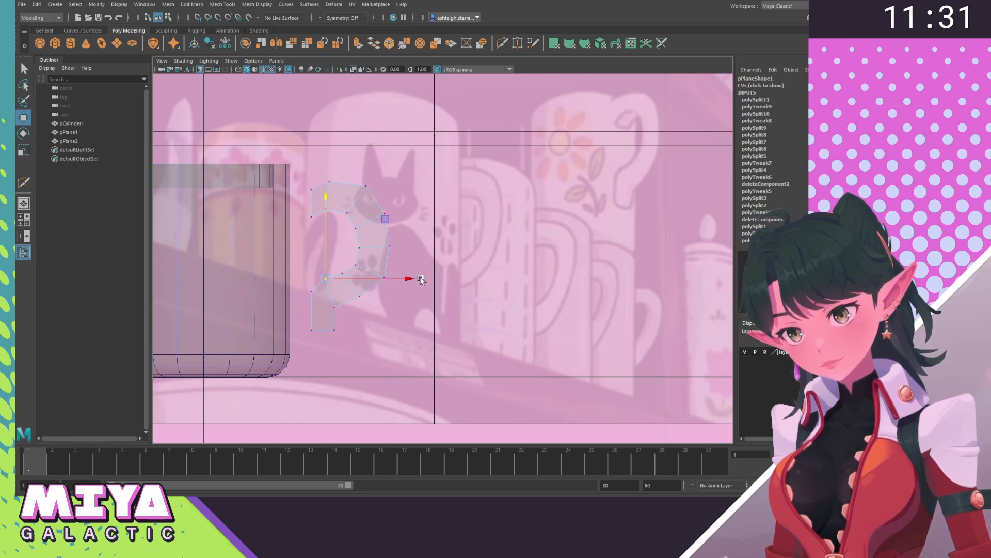
{"action": "left_click_drag", "start_coordinate": [413, 282], "coordinate": [413, 283]}
{"action": "left_click_drag", "start_coordinate": [327, 199], "coordinate": [327, 201]}
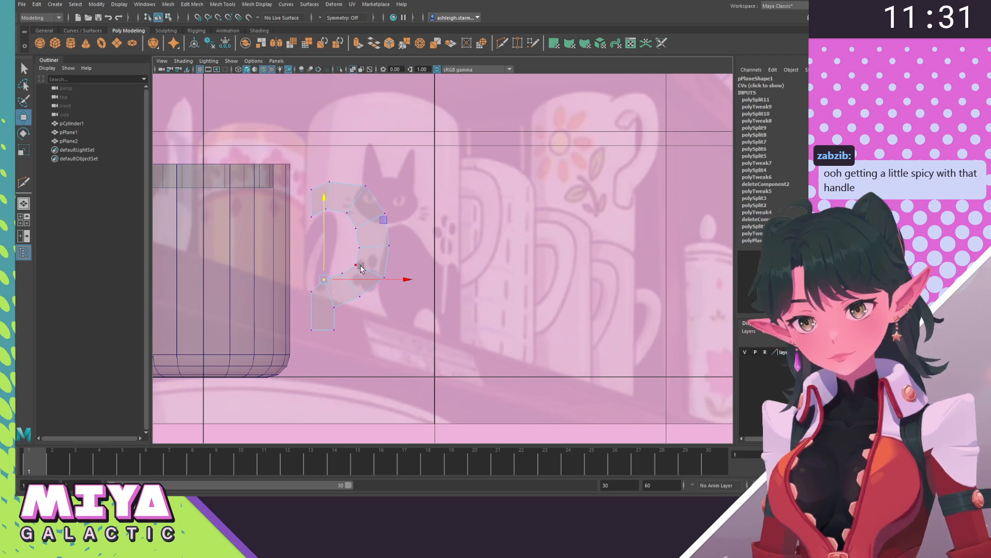
Raise the vertices along the opening's curved inner edge and shift its upper inner corner vertex up and toward the mug.
{"action": "left_click_drag", "start_coordinate": [369, 273], "coordinate": [349, 214]}
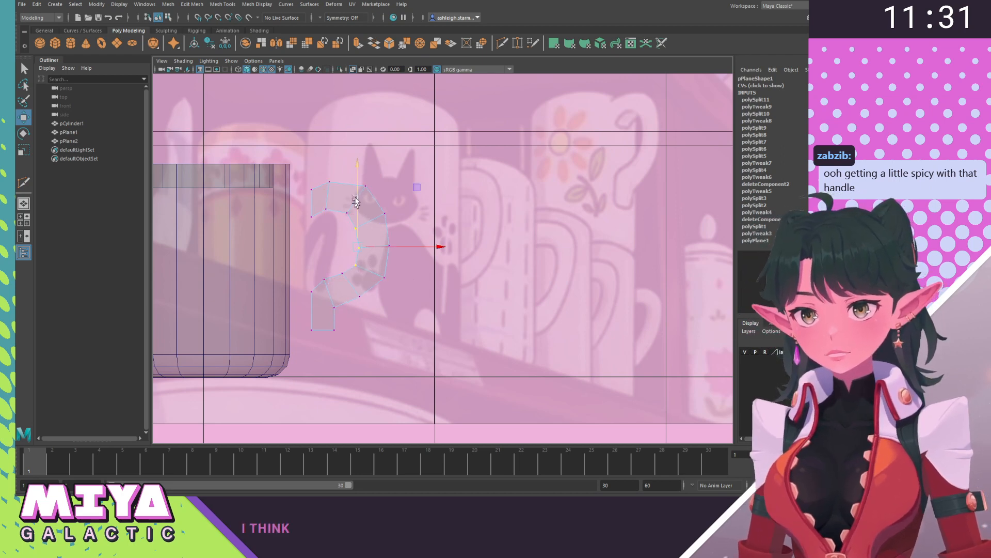
{"action": "left_click_drag", "start_coordinate": [357, 167], "coordinate": [359, 164]}
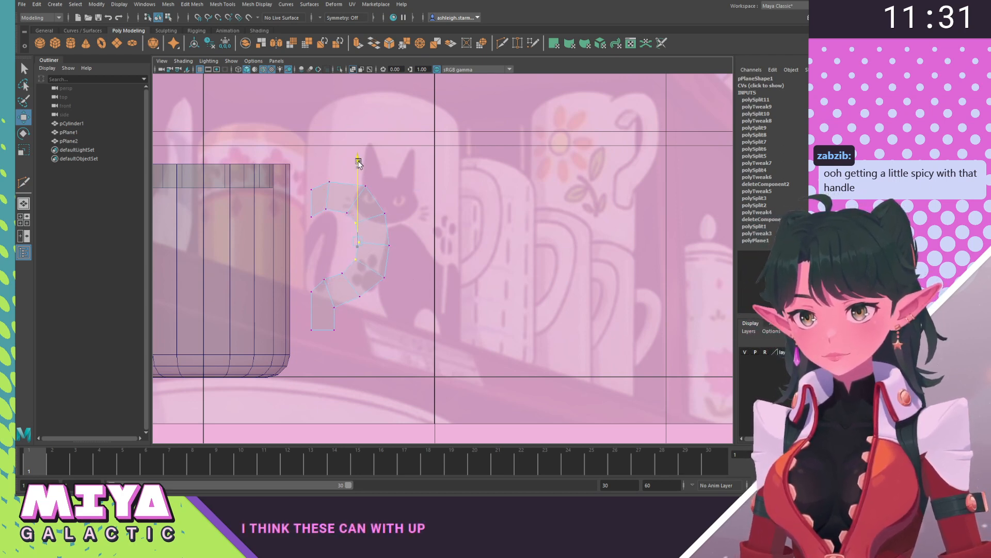
{"action": "left_click", "coordinate": [345, 209]}
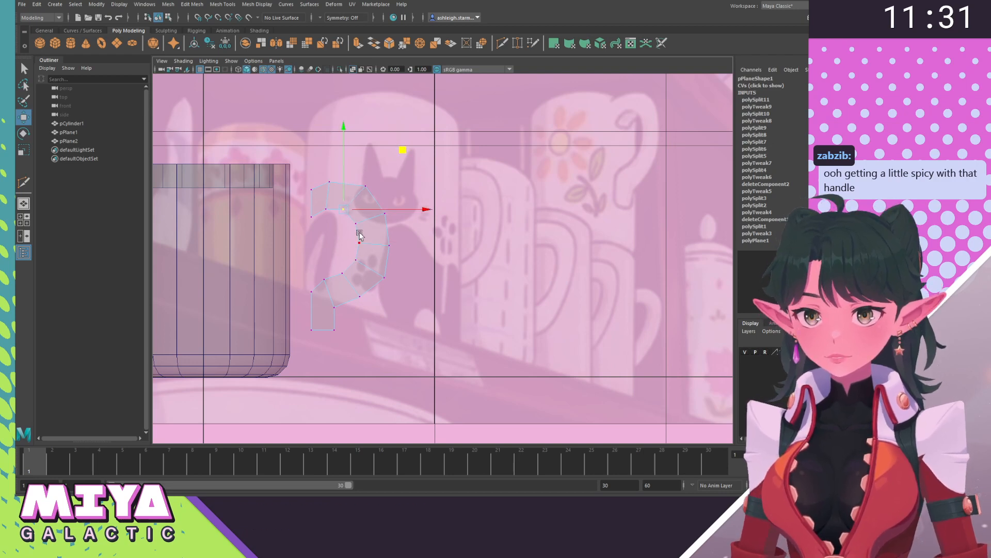
{"action": "left_click_drag", "start_coordinate": [356, 250], "coordinate": [349, 218]}
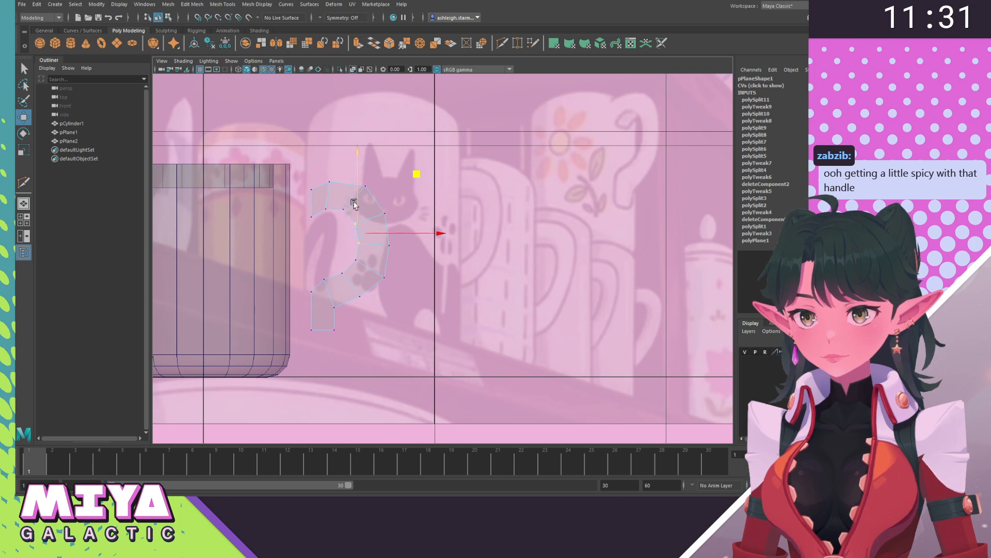
{"action": "left_click", "coordinate": [323, 257]}
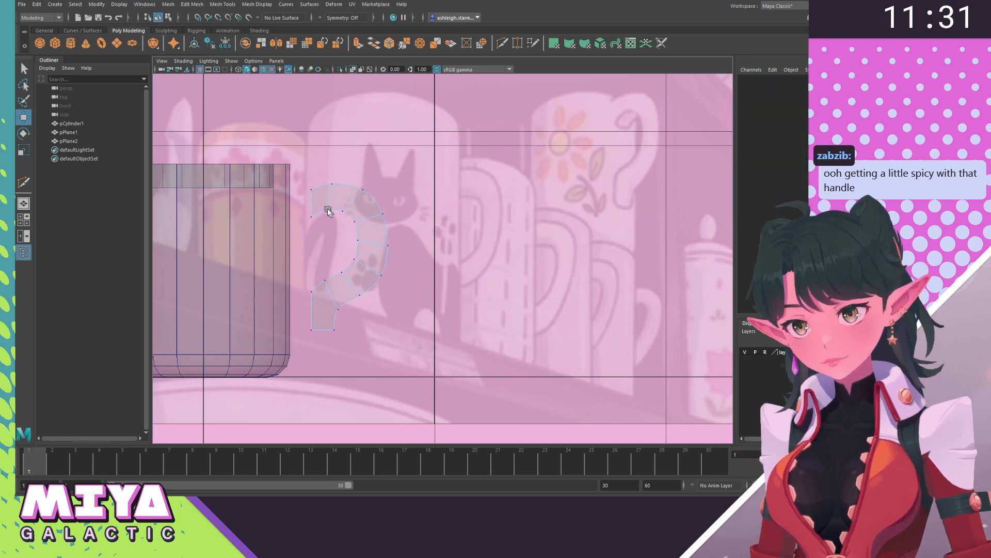
Raise the two vertices on the opening's upper edge and move the three outermost handle vertices inward to slim the curve.
{"action": "left_click_drag", "start_coordinate": [320, 202], "coordinate": [334, 182]}
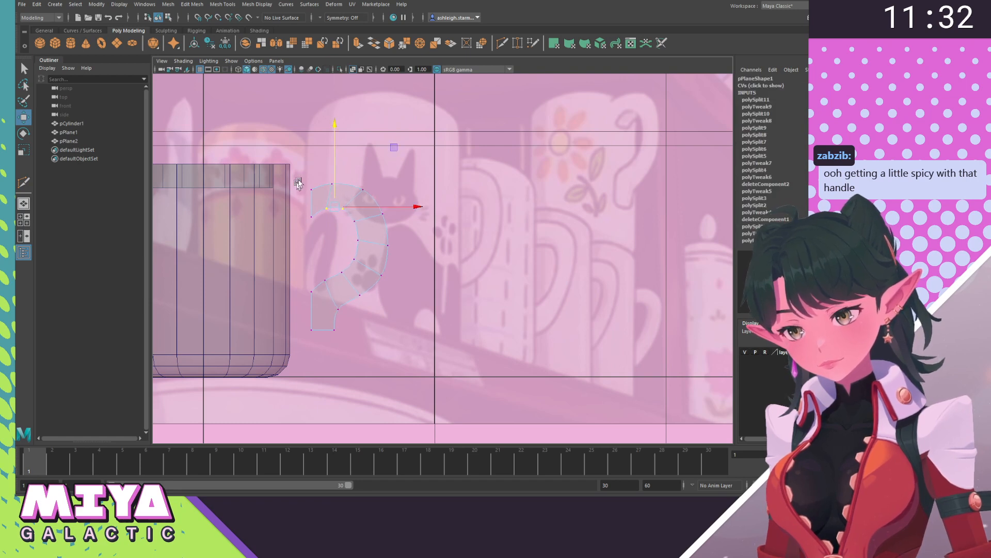
{"action": "left_click_drag", "start_coordinate": [336, 187], "coordinate": [331, 151]}
{"action": "left_click_drag", "start_coordinate": [411, 205], "coordinate": [379, 298]}
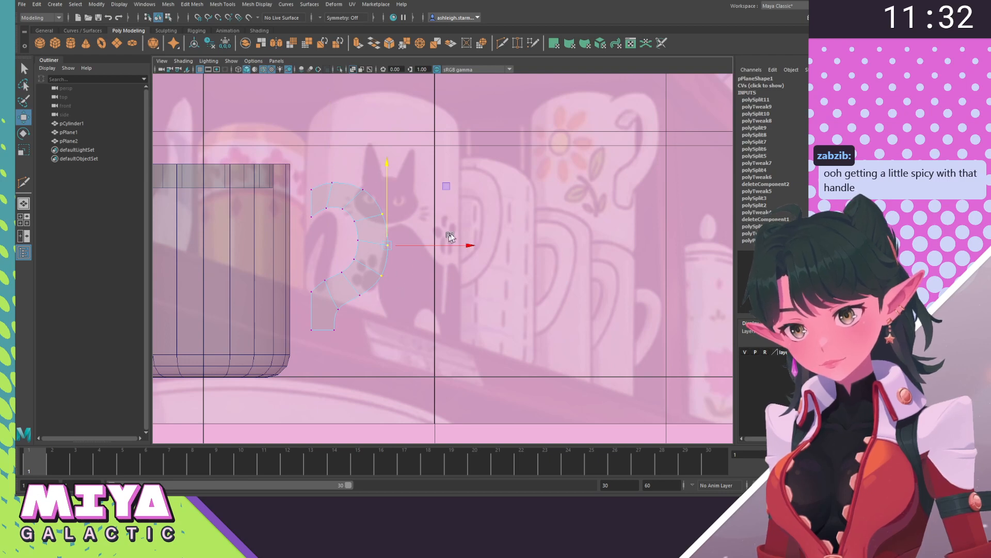
{"action": "left_click_drag", "start_coordinate": [465, 246], "coordinate": [464, 247]}
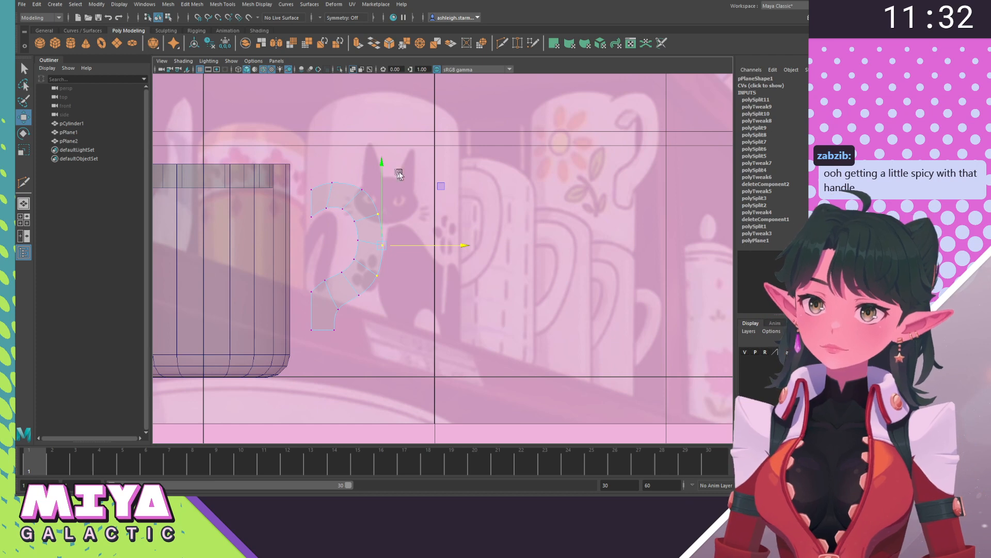
Nudge the lower bend's outer vertices upward and adjust the outer vertex just above them to smooth the curve.
{"action": "left_click_drag", "start_coordinate": [377, 320], "coordinate": [331, 290]}
{"action": "left_click_drag", "start_coordinate": [346, 253], "coordinate": [346, 251]}
{"action": "left_click_drag", "start_coordinate": [394, 285], "coordinate": [374, 265]}
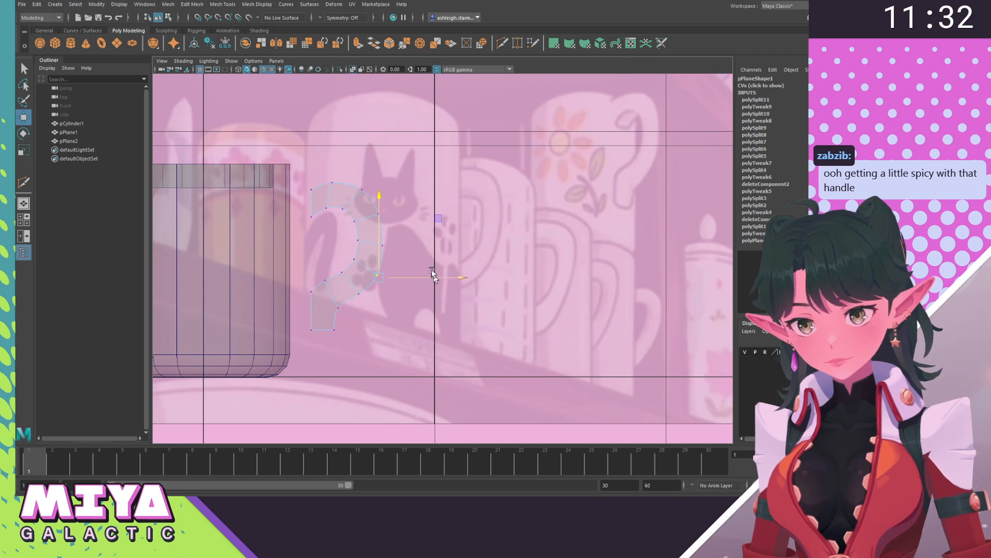
{"action": "left_click_drag", "start_coordinate": [438, 219], "coordinate": [437, 219]}
{"action": "left_click_drag", "start_coordinate": [380, 276], "coordinate": [379, 272]}
Move the vertex pair at the handle's middle and the pair at its upper bend slightly outward, away from the mug.
{"action": "left_click_drag", "start_coordinate": [396, 166], "coordinate": [351, 200]}
{"action": "left_click", "coordinate": [433, 215]}
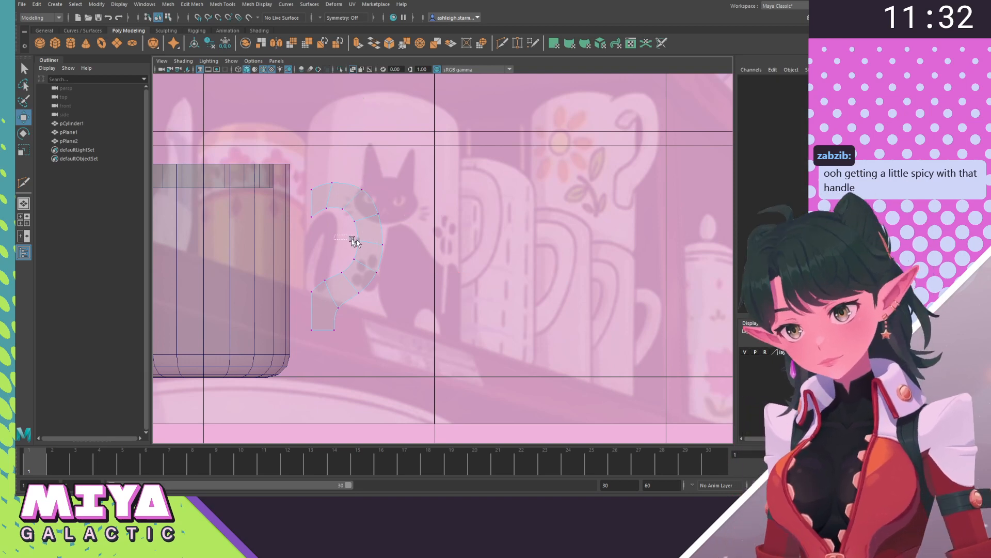
{"action": "left_click_drag", "start_coordinate": [349, 236], "coordinate": [448, 242]}
{"action": "left_click_drag", "start_coordinate": [411, 202], "coordinate": [351, 227]}
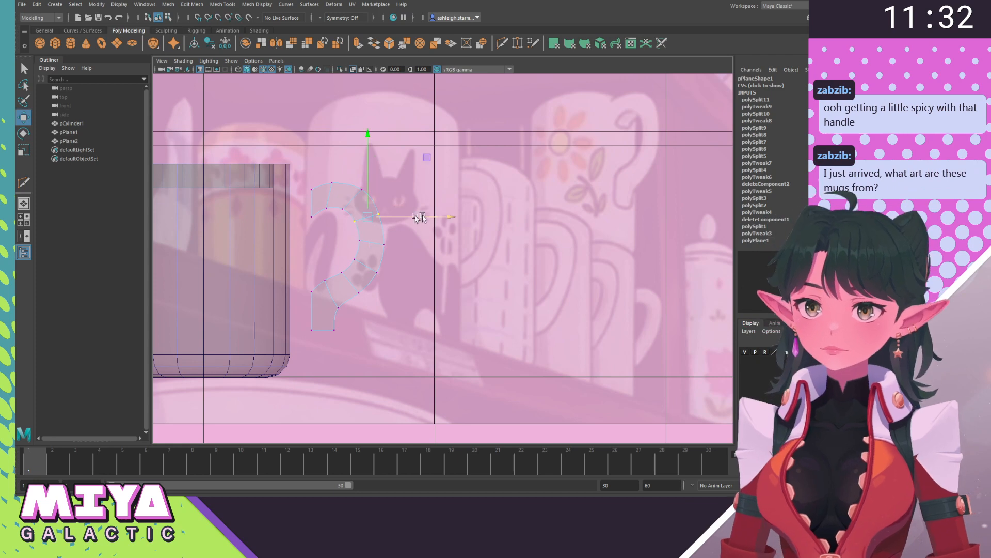
{"action": "left_click_drag", "start_coordinate": [448, 218], "coordinate": [453, 220]}
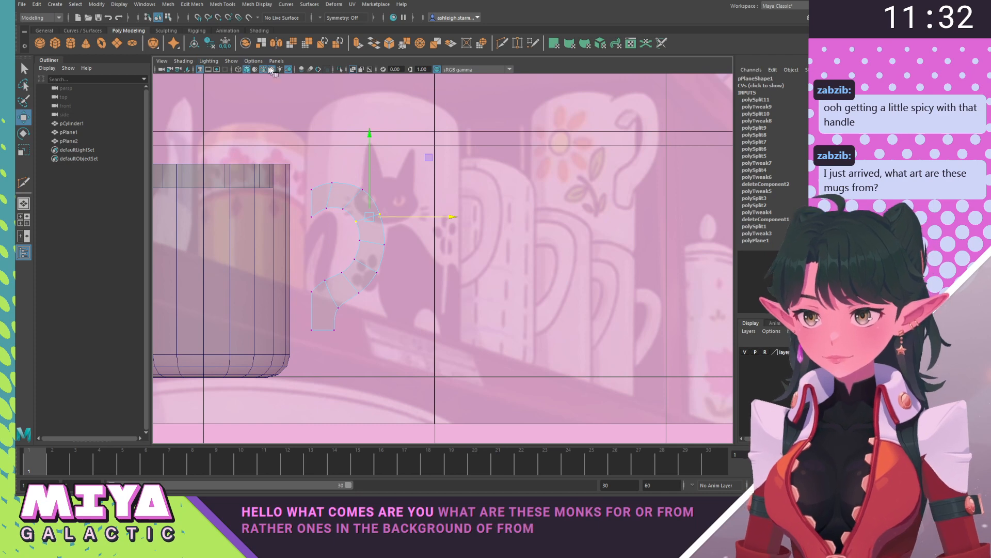
Turn off the viewport's X-ray display and examine the mug and handle against the full reference image.
{"action": "left_click", "coordinate": [354, 70]}
{"action": "middle_click_drag", "start_coordinate": [528, 224], "coordinate": [496, 272], "text": "alt"}
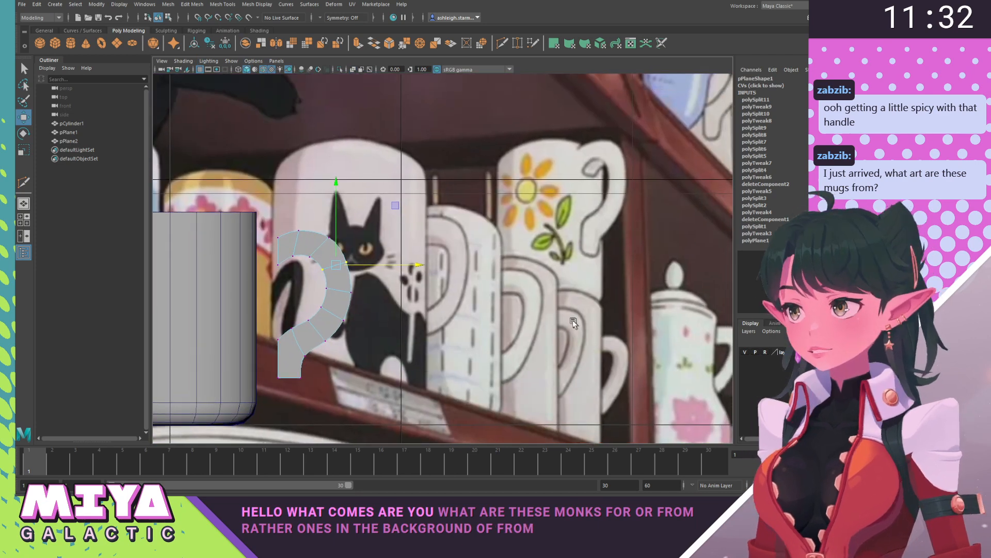
{"action": "right_click_drag", "start_coordinate": [571, 318], "coordinate": [431, 213], "text": "alt"}
{"action": "middle_click_drag", "start_coordinate": [433, 215], "coordinate": [453, 346], "text": "alt"}
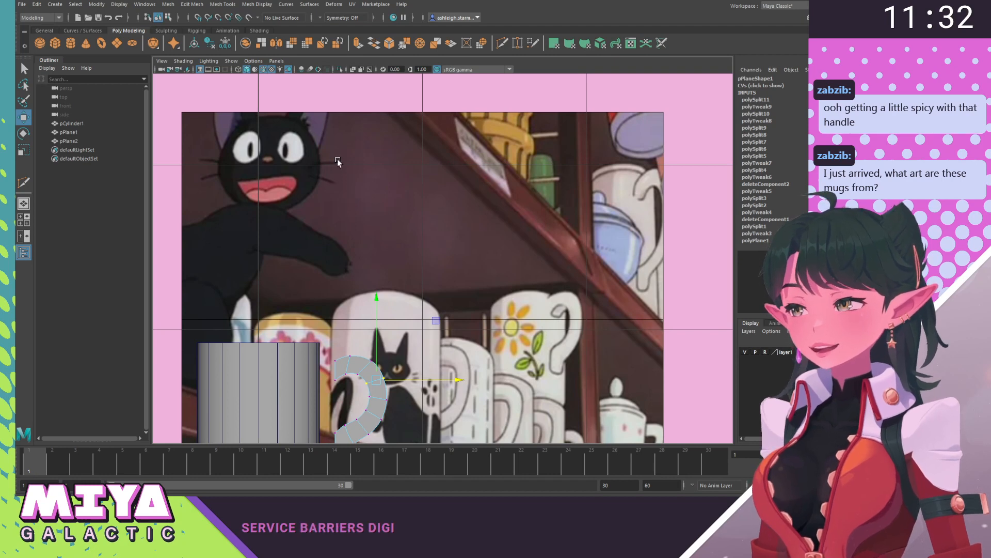
{"action": "middle_click_drag", "start_coordinate": [393, 277], "coordinate": [422, 143], "text": "alt"}
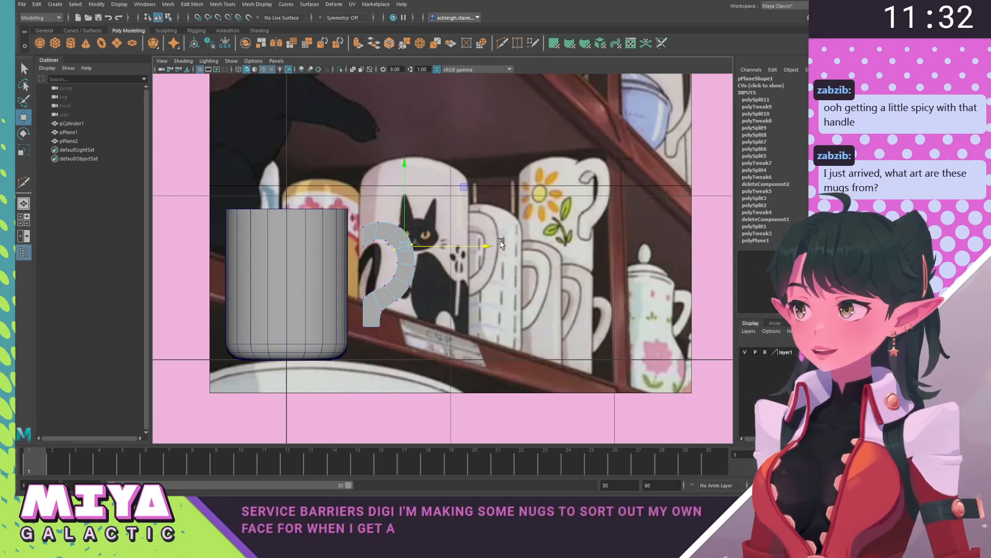
{"action": "middle_click_drag", "start_coordinate": [280, 270], "coordinate": [311, 266], "text": "alt"}
{"action": "scroll", "coordinate": [311, 266], "scroll_direction": "up", "scroll_amount": 1}
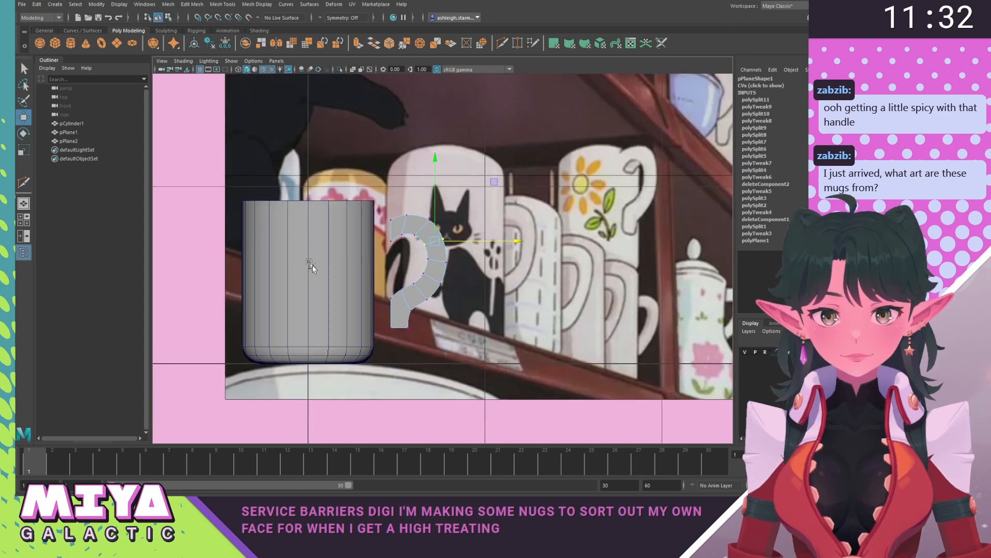
{"action": "scroll", "coordinate": [375, 273], "scroll_direction": "up", "scroll_amount": 3}
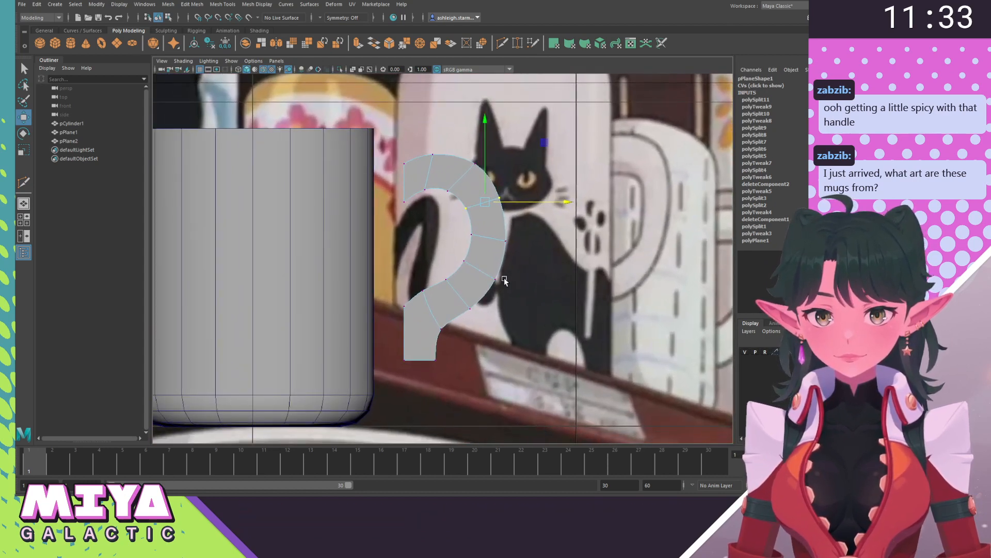
Move the lower bend's two outer vertices slightly toward the mug and lower the two vertices on the handle's top edge.
{"action": "left_click_drag", "start_coordinate": [421, 299], "coordinate": [486, 344]}
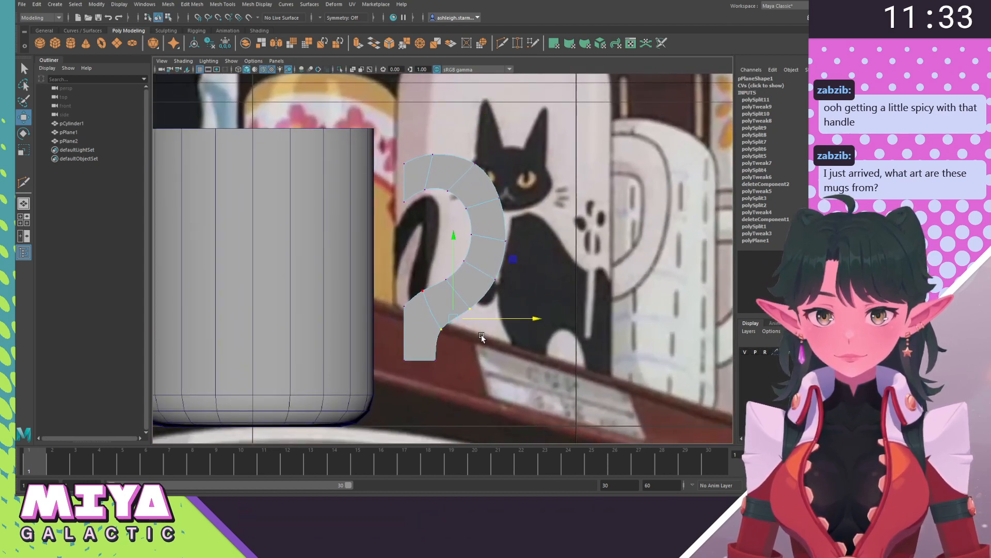
{"action": "left_click_drag", "start_coordinate": [524, 316], "coordinate": [521, 317]}
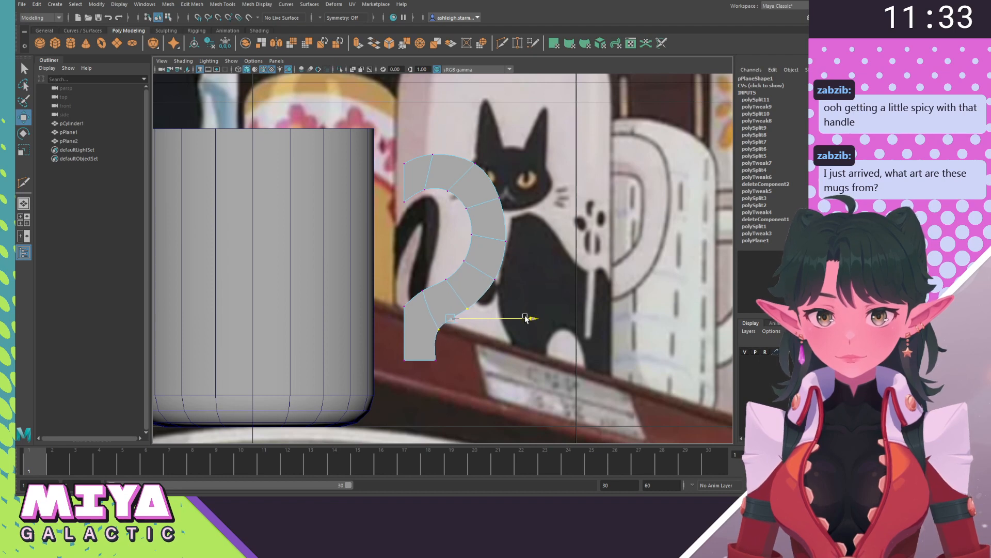
{"action": "left_click_drag", "start_coordinate": [411, 127], "coordinate": [490, 169]}
{"action": "left_click_drag", "start_coordinate": [454, 94], "coordinate": [455, 101]}
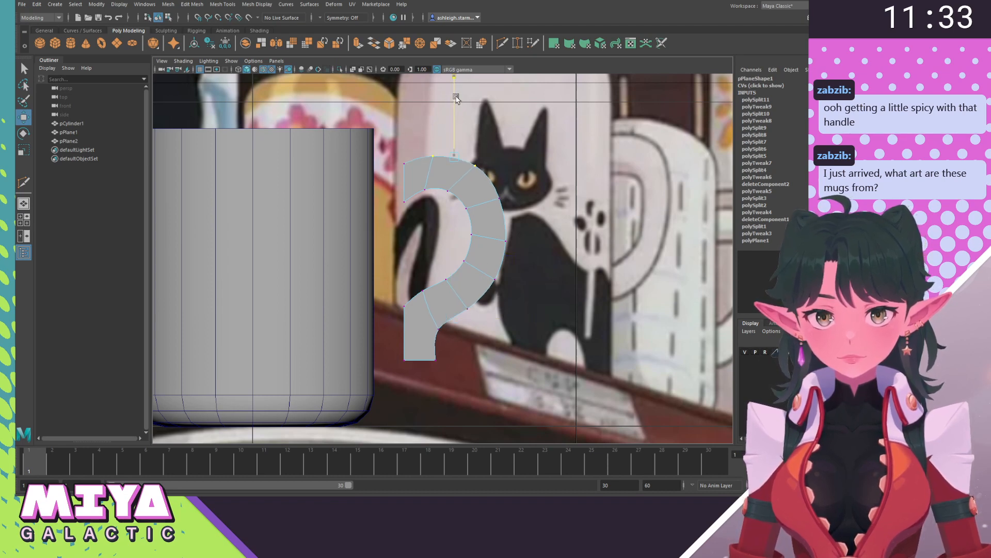
{"action": "left_click", "coordinate": [529, 182]}
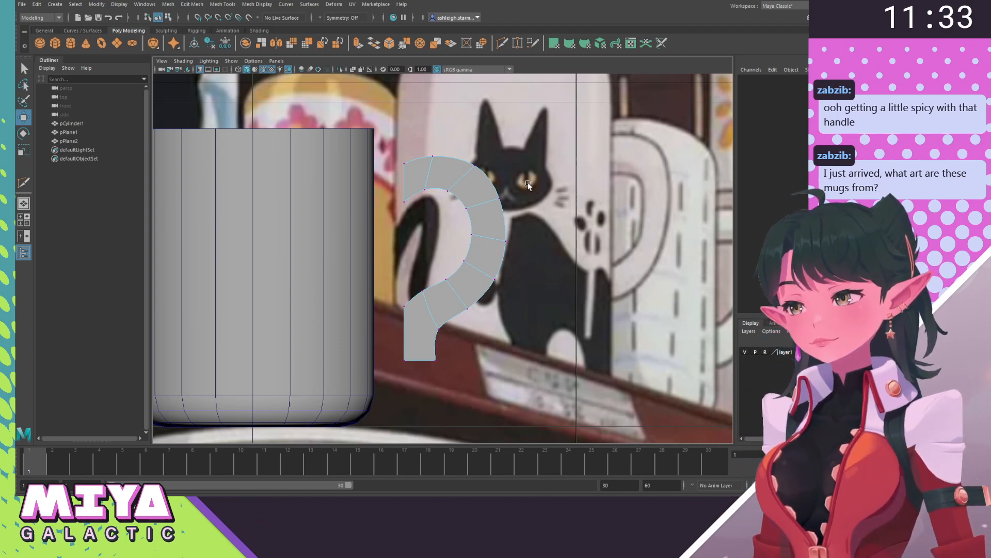
Lower the outer corner vertex at the handle's top end slightly and adjust the neighbouring vertex on its upper edge.
{"action": "left_click", "coordinate": [406, 165]}
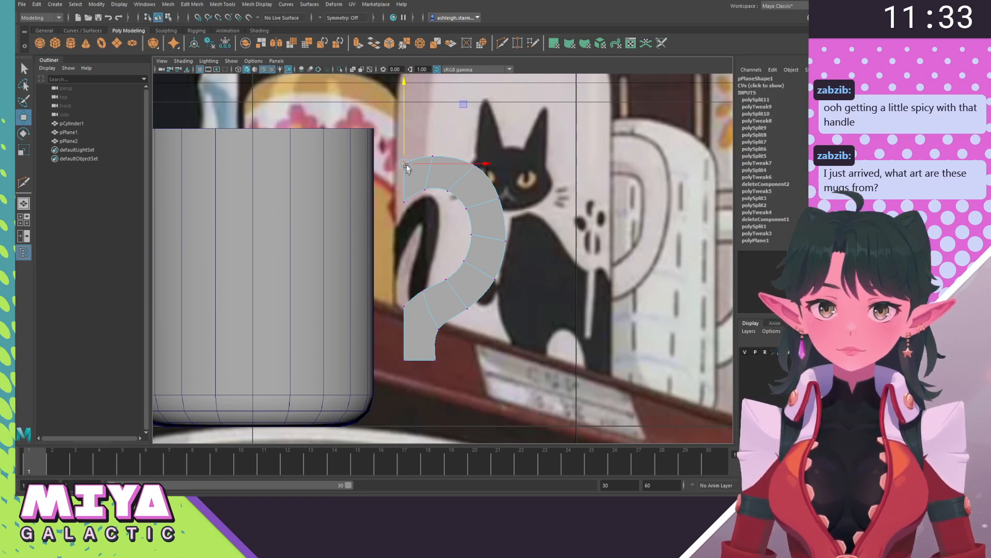
{"action": "left_click_drag", "start_coordinate": [406, 85], "coordinate": [406, 87]}
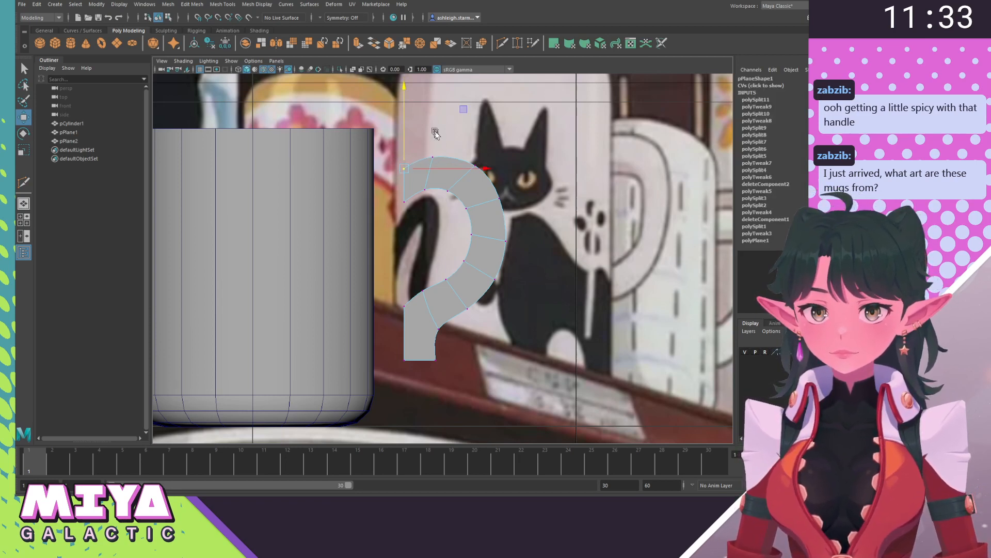
{"action": "left_click", "coordinate": [440, 166]}
{"action": "left_click_drag", "start_coordinate": [417, 144], "coordinate": [446, 160]}
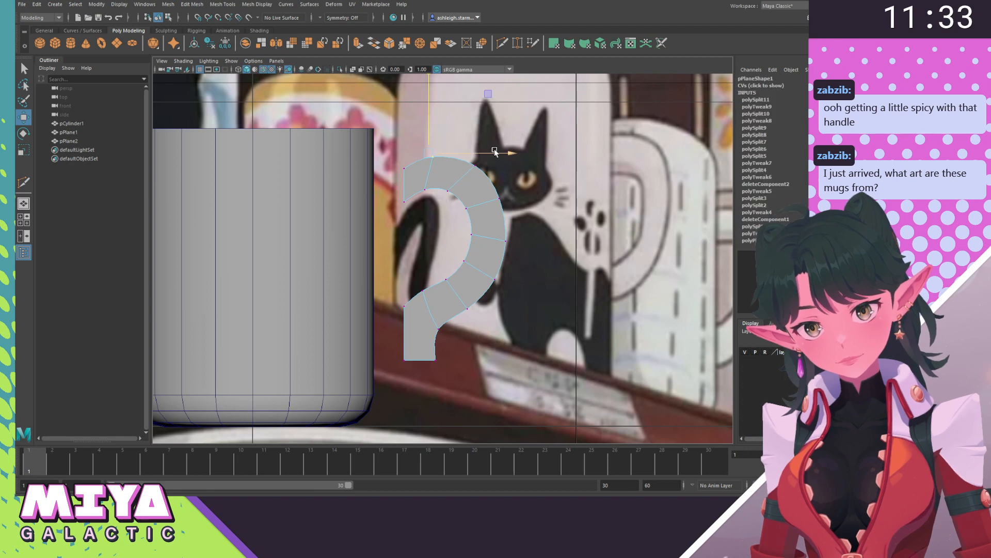
Raise the vertex pair at the open end of the handle's top slightly to flatten the arch.
{"action": "right_click_drag", "start_coordinate": [535, 185], "coordinate": [495, 147], "text": "alt"}
{"action": "middle_click_drag", "start_coordinate": [495, 147], "coordinate": [476, 158], "text": "alt"}
{"action": "right_click_drag", "start_coordinate": [502, 153], "coordinate": [527, 167], "text": "alt"}
{"action": "middle_click_drag", "start_coordinate": [527, 167], "coordinate": [417, 170], "text": "alt"}
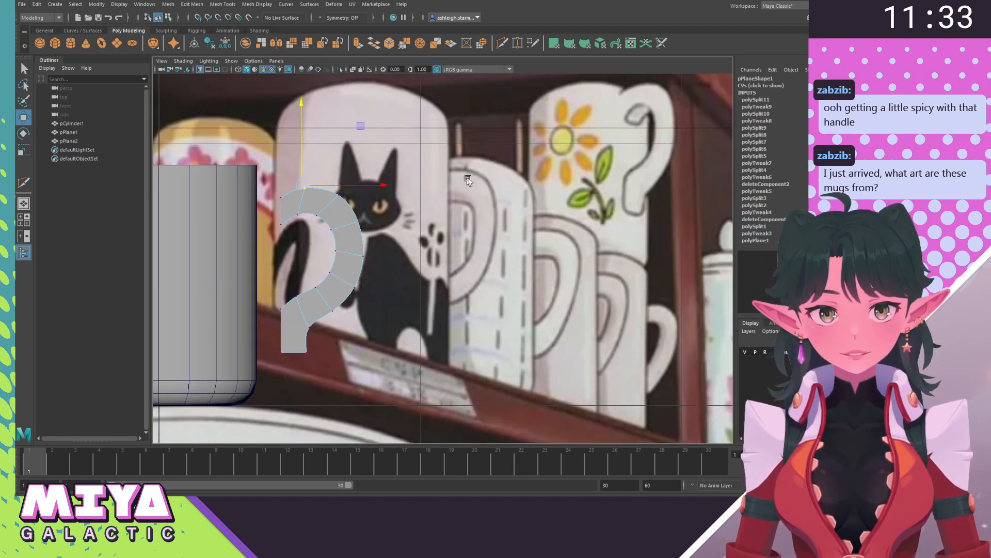
{"action": "left_click_drag", "start_coordinate": [262, 182], "coordinate": [284, 231]}
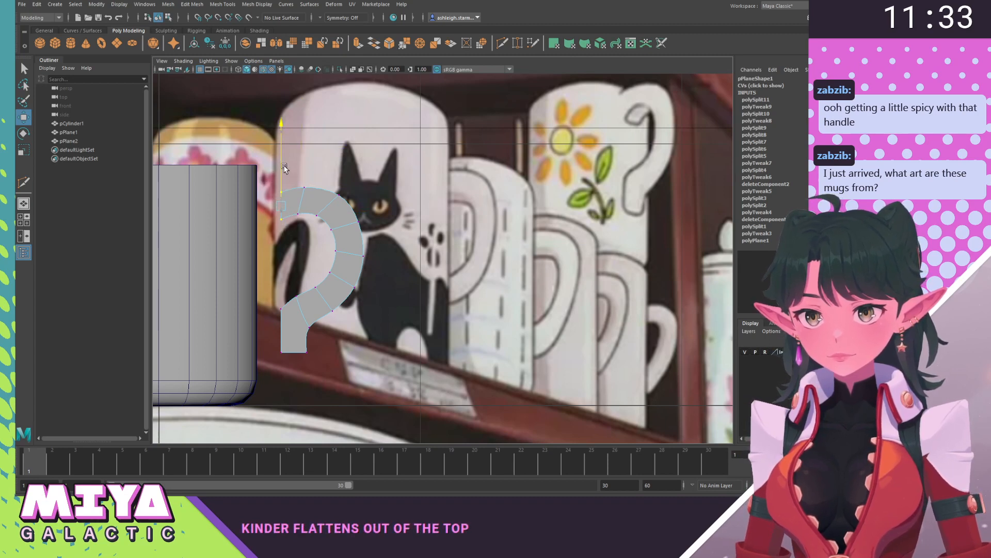
{"action": "left_click_drag", "start_coordinate": [284, 165], "coordinate": [283, 165]}
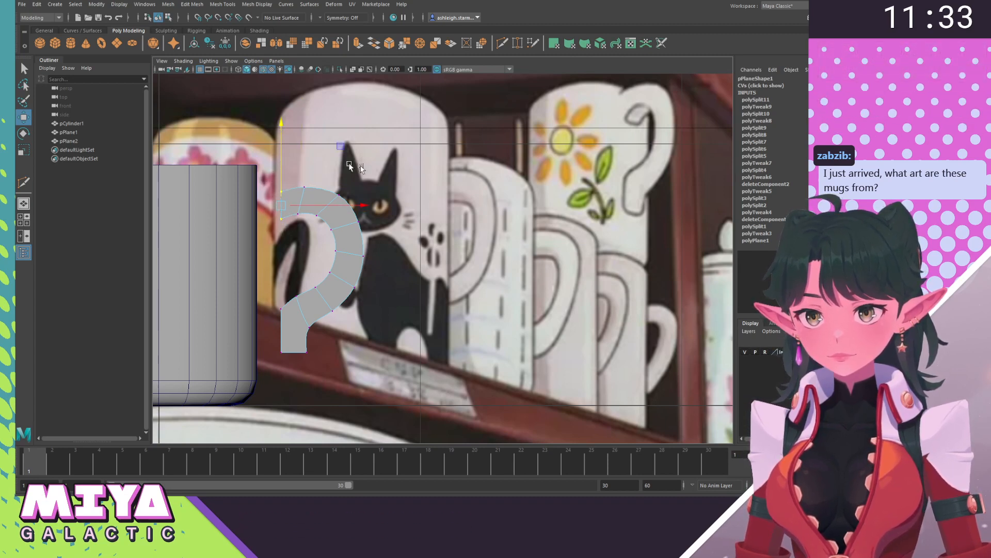
{"action": "left_click", "coordinate": [382, 174]}
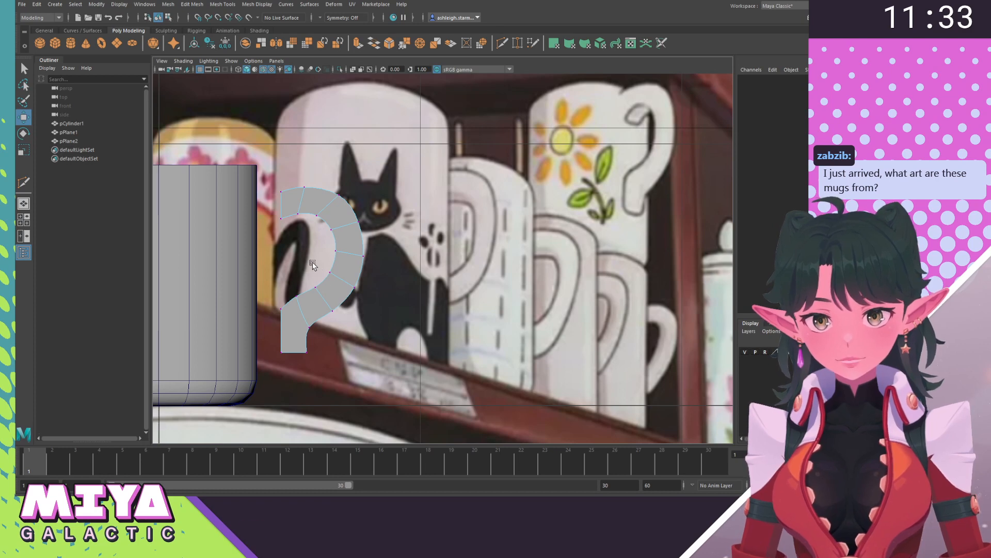
Move the vertices around the handle's lower bend slightly toward the mug.
{"action": "left_click_drag", "start_coordinate": [313, 265], "coordinate": [370, 318]}
{"action": "left_click_drag", "start_coordinate": [408, 296], "coordinate": [410, 297]}
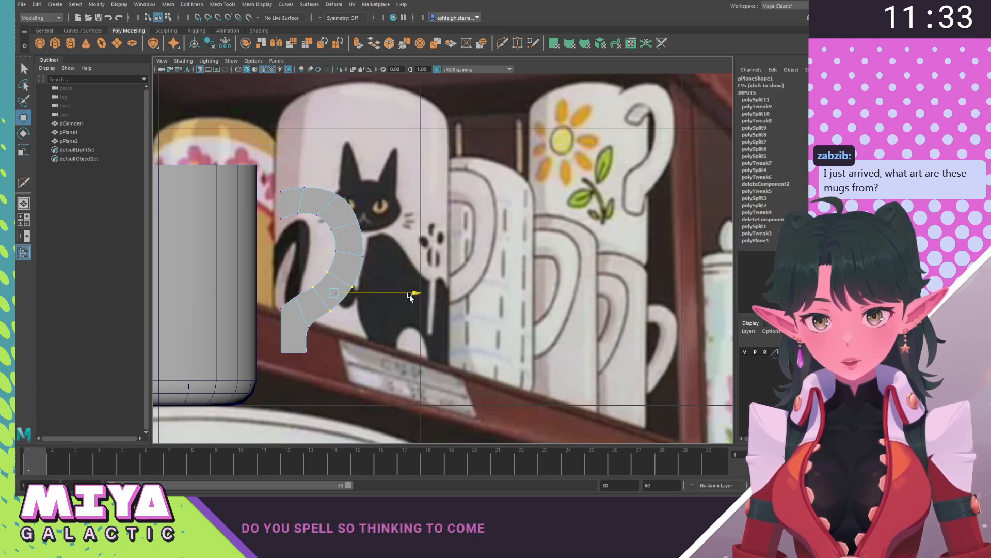
{"action": "left_click", "coordinate": [398, 187]}
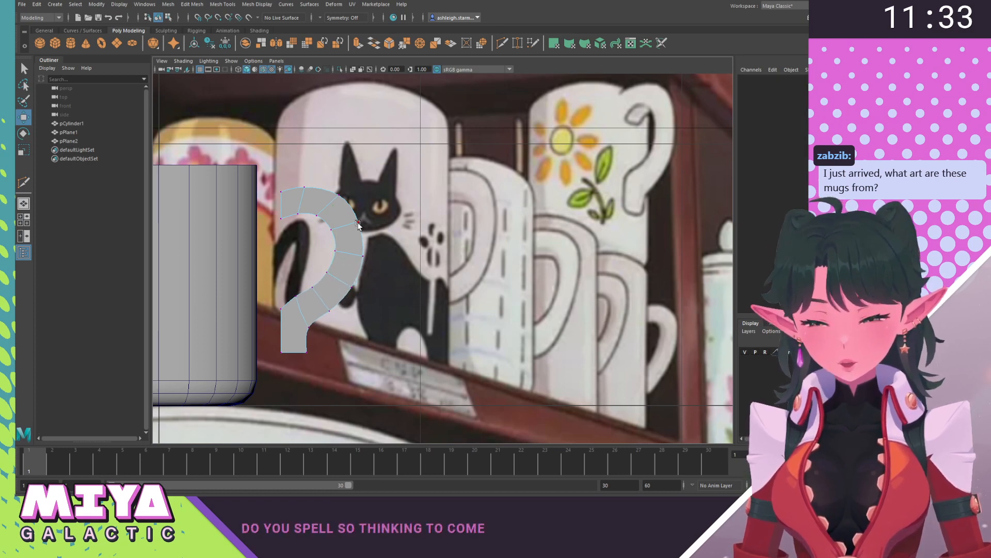
Compare the handle's unsmoothed mesh with its smooth mesh preview.
{"action": "key", "text": "1"}
{"action": "key", "text": "3"}
{"action": "key", "text": "1"}
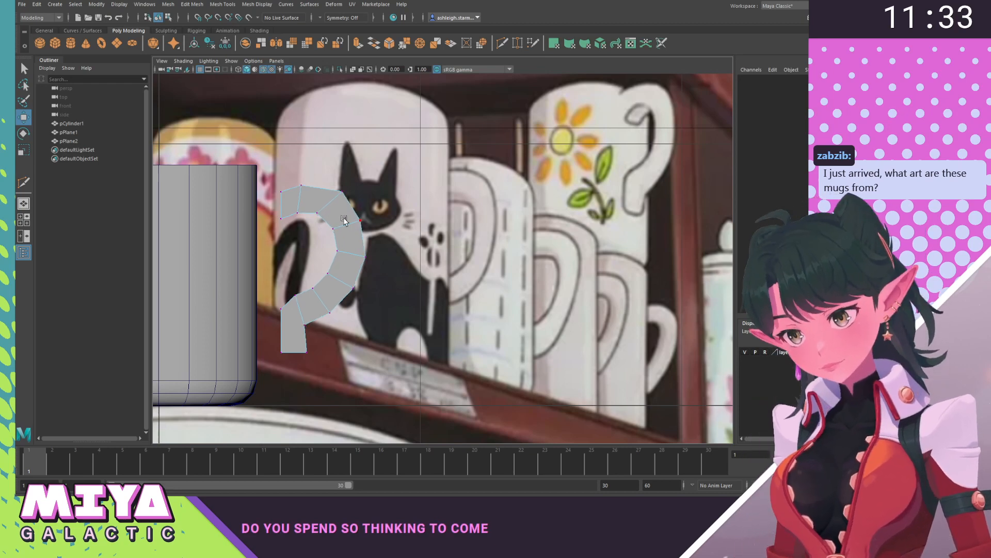
Fine-tune the inner vertex at the handle's upper bend and the vertex pair at its middle horizontally.
{"action": "left_click", "coordinate": [331, 229]}
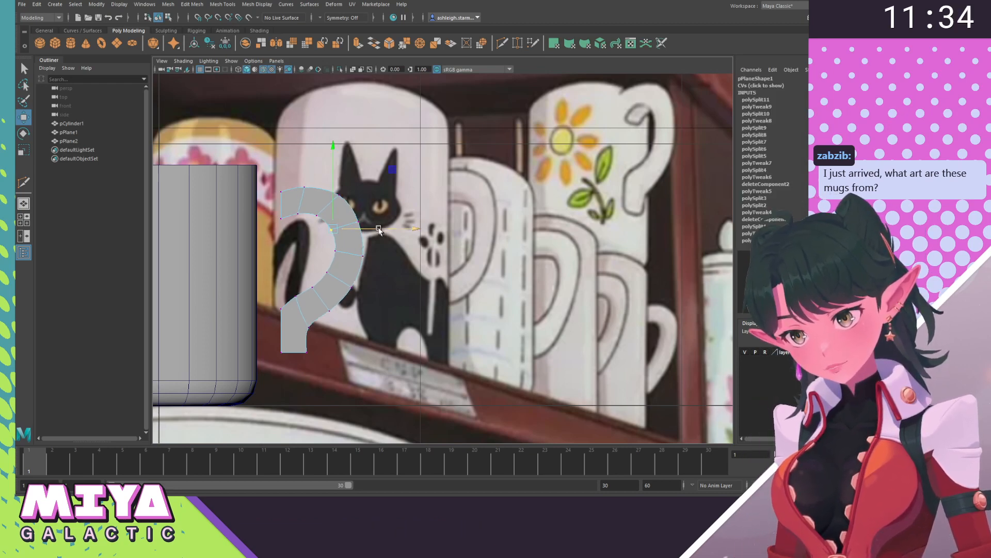
{"action": "left_click_drag", "start_coordinate": [351, 232], "coordinate": [350, 233]}
{"action": "left_click_drag", "start_coordinate": [323, 245], "coordinate": [428, 256]}
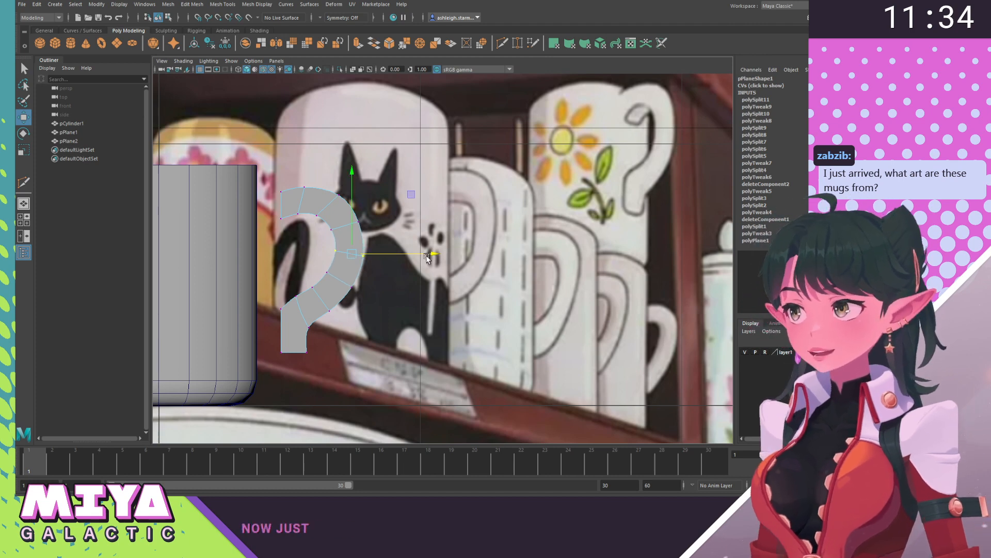
Adjust the handle's lower bend vertices and shift the outer vertex beneath the bend slightly toward the mug.
{"action": "left_click_drag", "start_coordinate": [320, 267], "coordinate": [411, 314]}
{"action": "left_click", "coordinate": [339, 314]}
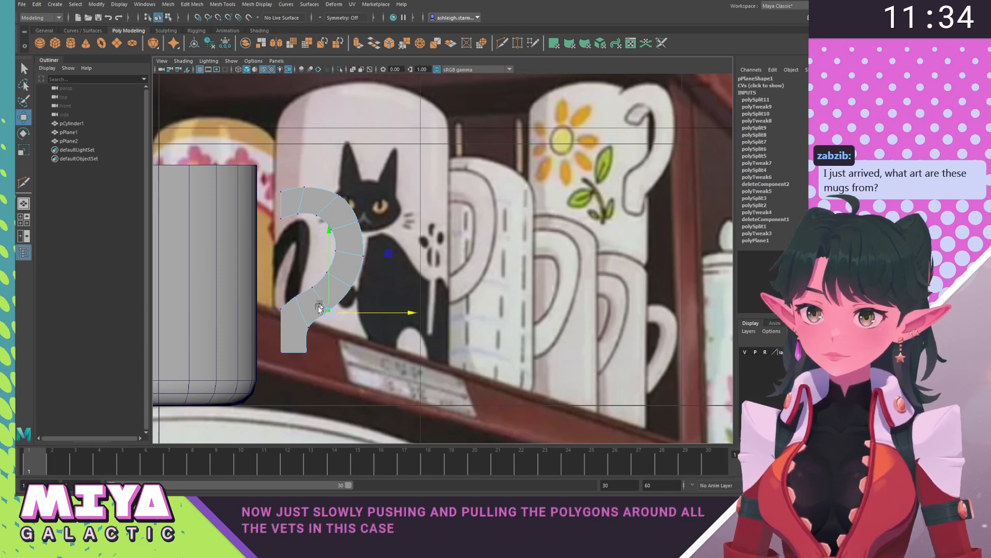
{"action": "left_click", "coordinate": [310, 330]}
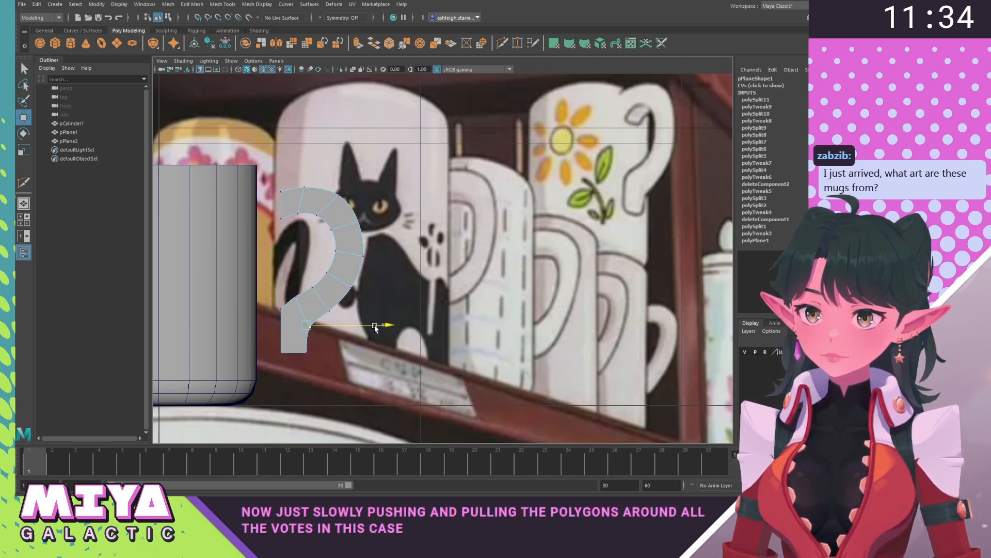
{"action": "left_click_drag", "start_coordinate": [376, 328], "coordinate": [372, 327]}
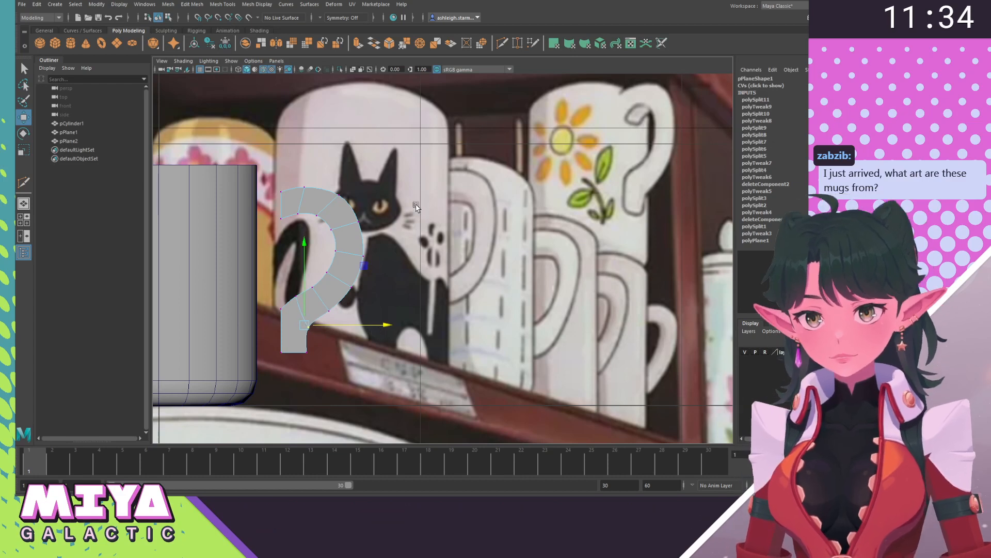
Fine-tune the two inner vertices along the underside of the handle's top arch.
{"action": "left_click", "coordinate": [307, 214]}
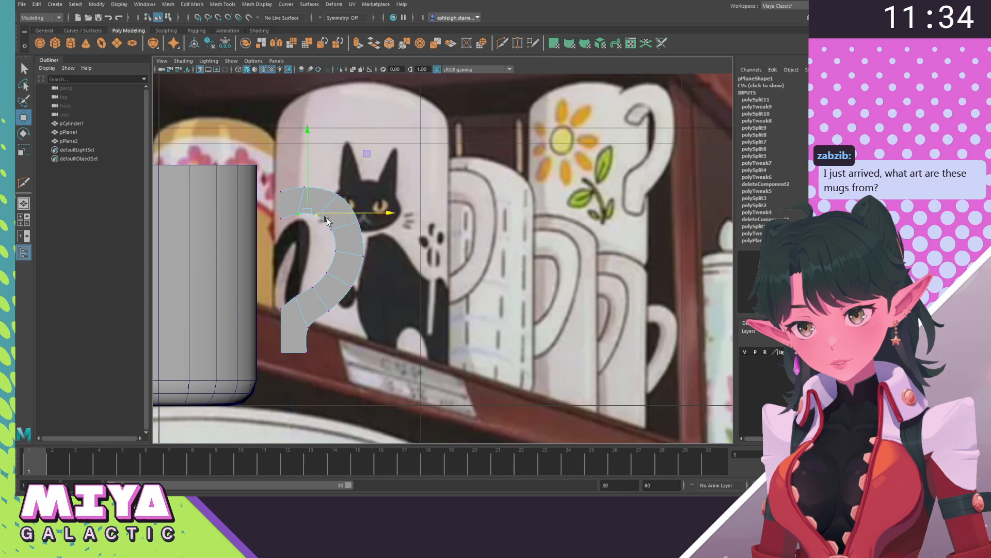
{"action": "left_click", "coordinate": [293, 210]}
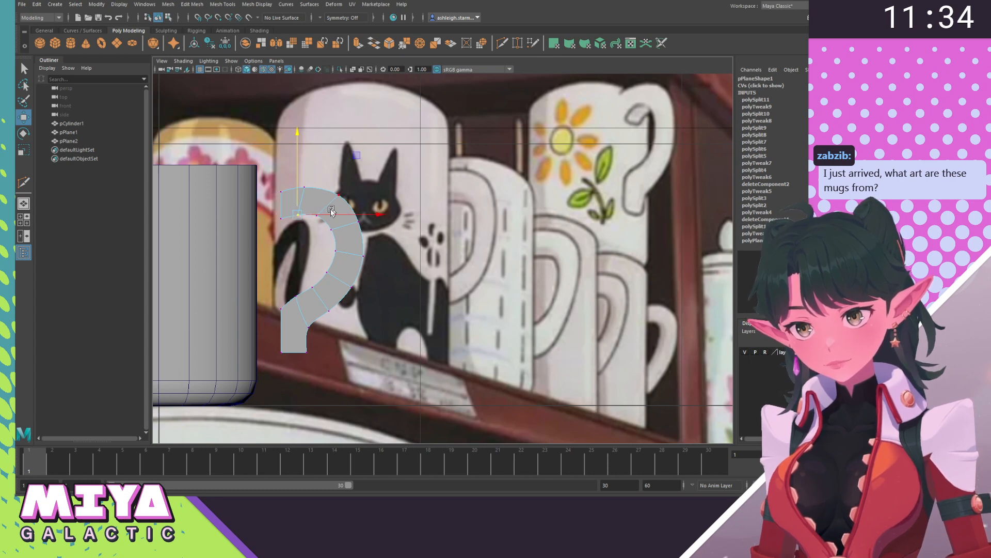
{"action": "left_click", "coordinate": [313, 218]}
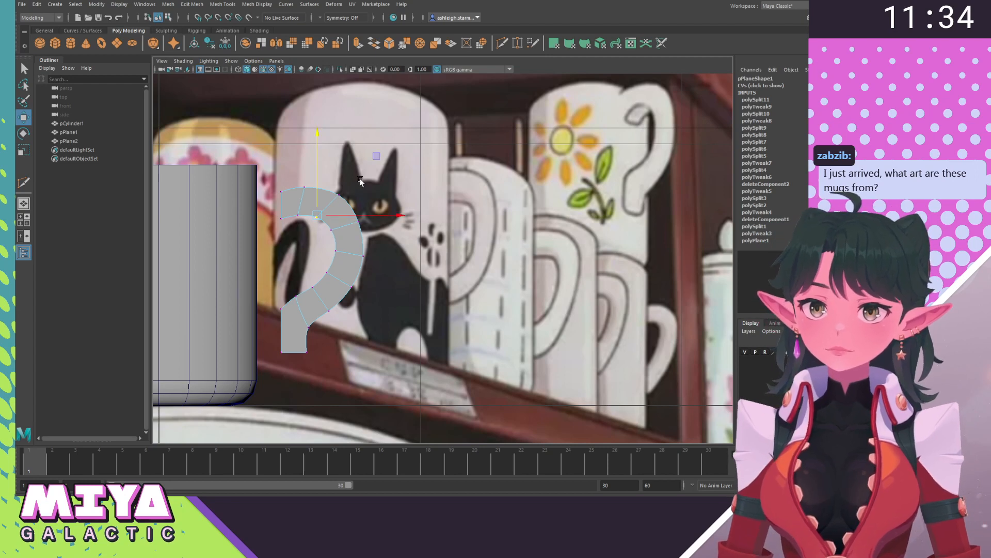
Adjust the vertex at the handle curve's upper outer bend and nudge the lower end's outer corner vertex slightly outward.
{"action": "left_click", "coordinate": [343, 190]}
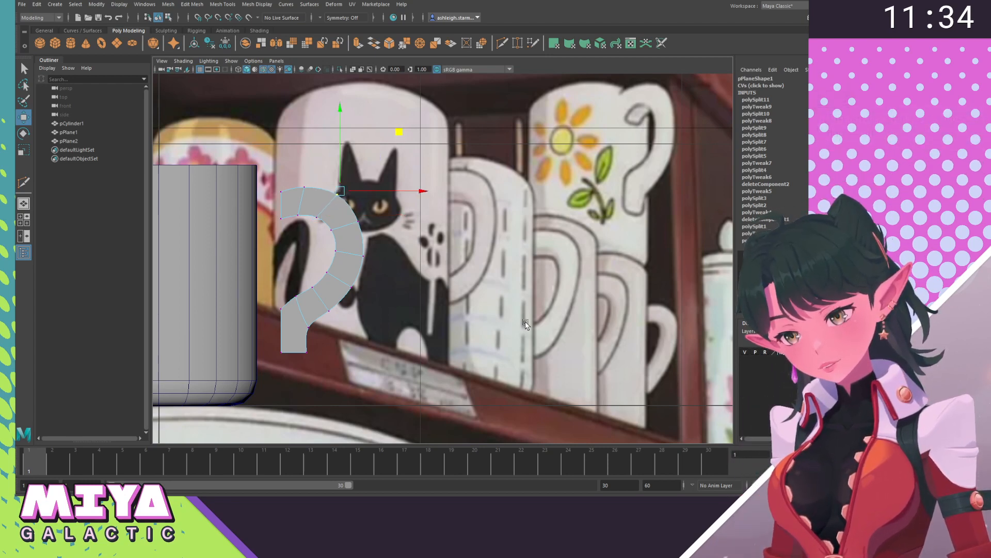
{"action": "left_click", "coordinate": [324, 395]}
{"action": "key", "text": "1"}
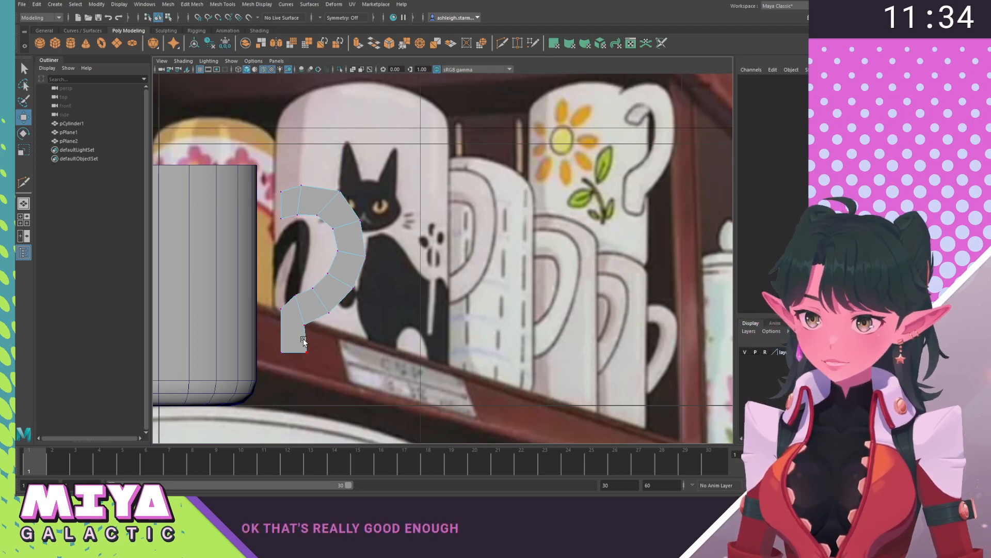
{"action": "left_click", "coordinate": [304, 351]}
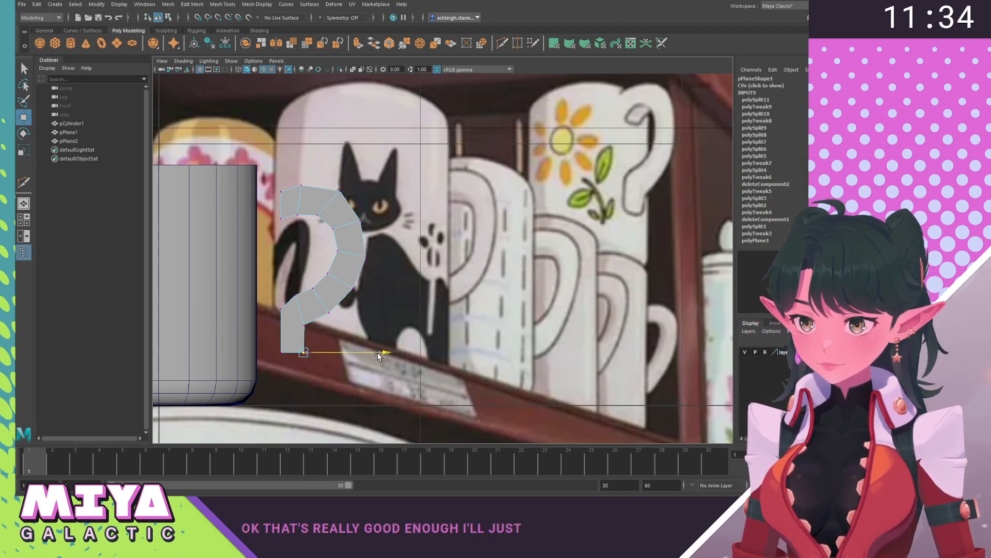
{"action": "left_click_drag", "start_coordinate": [377, 354], "coordinate": [389, 355]}
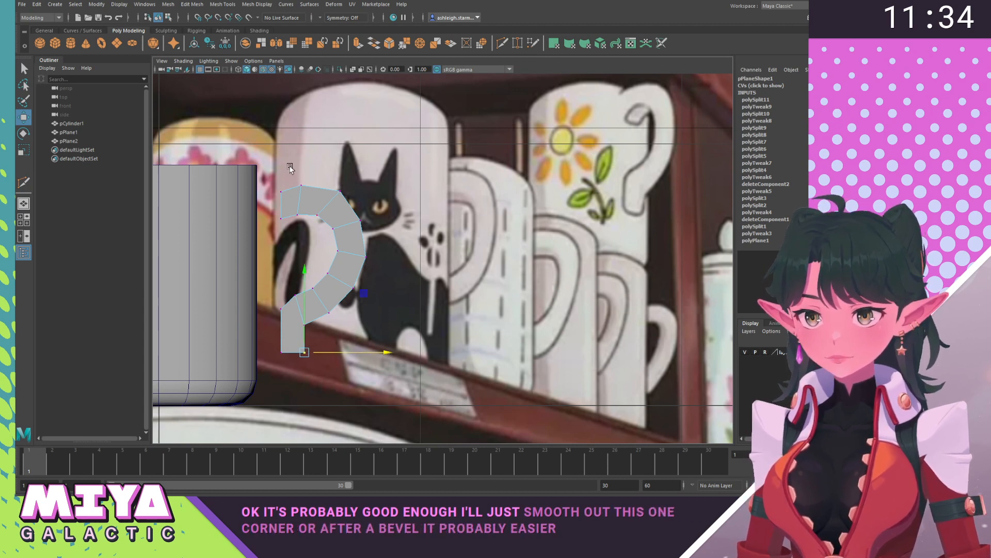
Return the handle plane to object mode and smooth its mesh with 1 division.
{"action": "right_click_drag", "start_coordinate": [340, 219], "coordinate": [365, 200]}
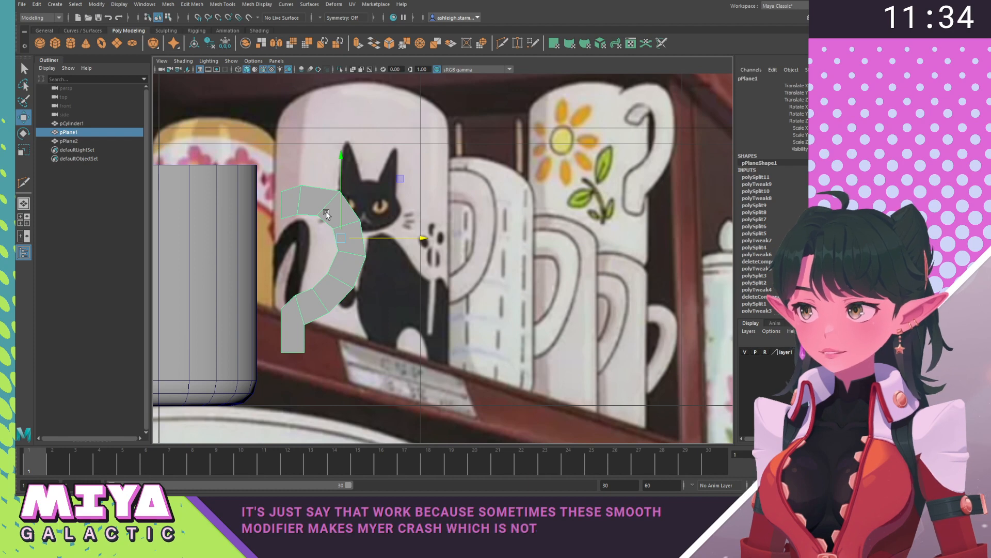
{"action": "left_click", "coordinate": [153, 6]}
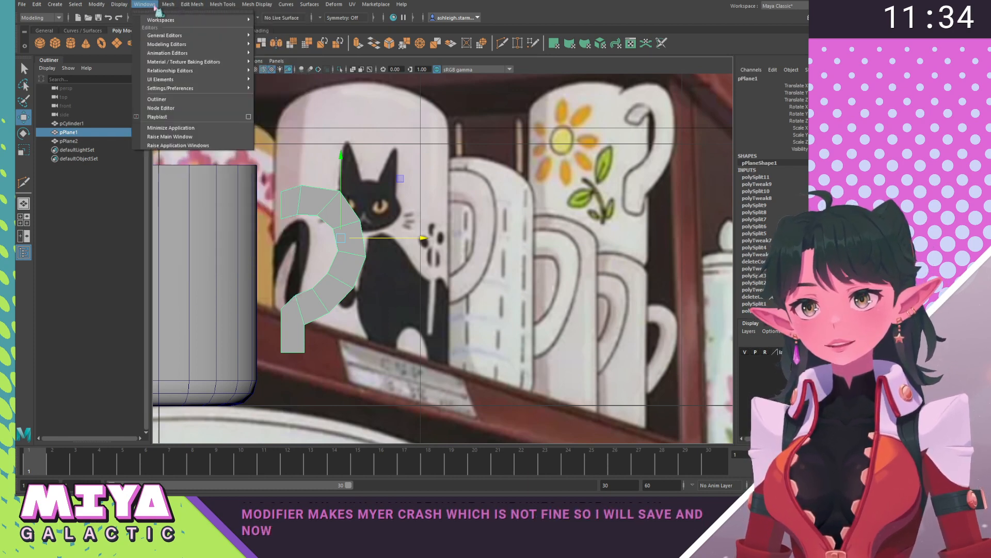
{"action": "left_click", "coordinate": [184, 104]}
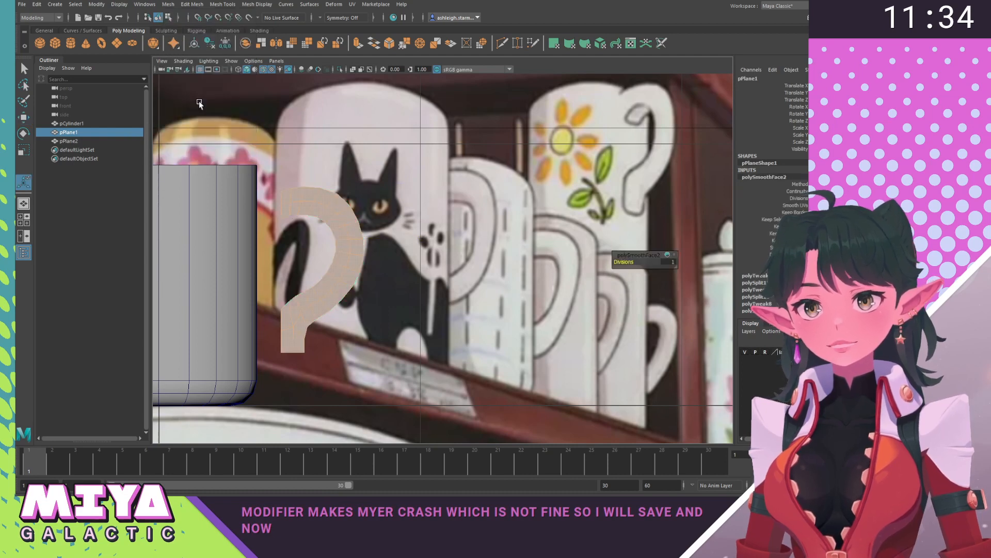
{"action": "left_click", "coordinate": [366, 309]}
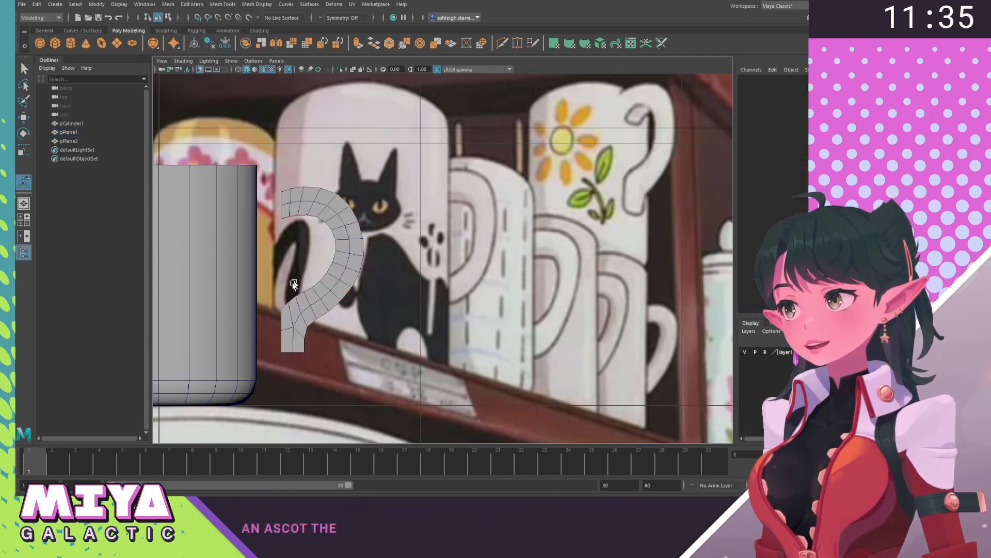
Switch to the perspective view and delete the edge loop running lengthwise through the middle of the handle.
{"action": "left_click", "coordinate": [315, 200]}
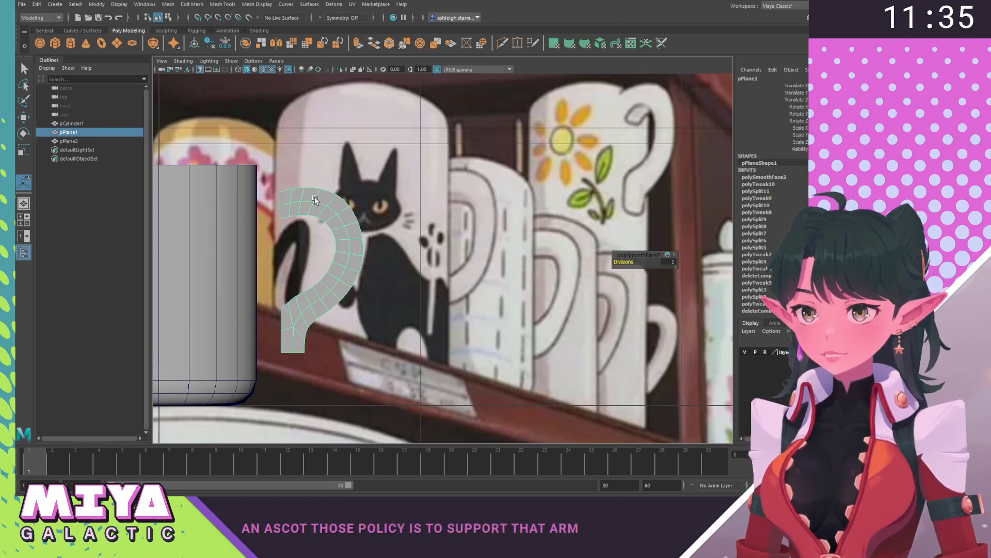
{"action": "left_click", "coordinate": [384, 271]}
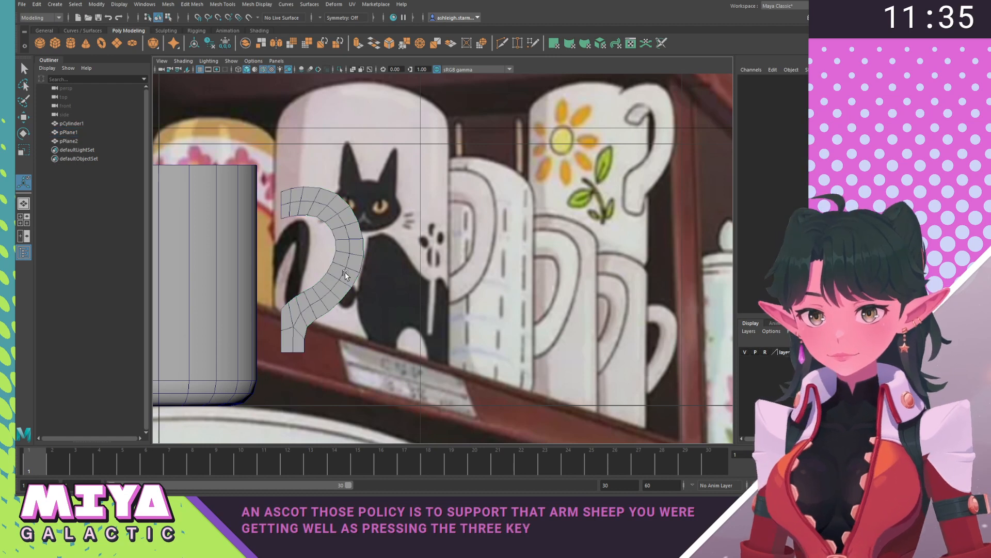
{"action": "left_click", "coordinate": [345, 275]}
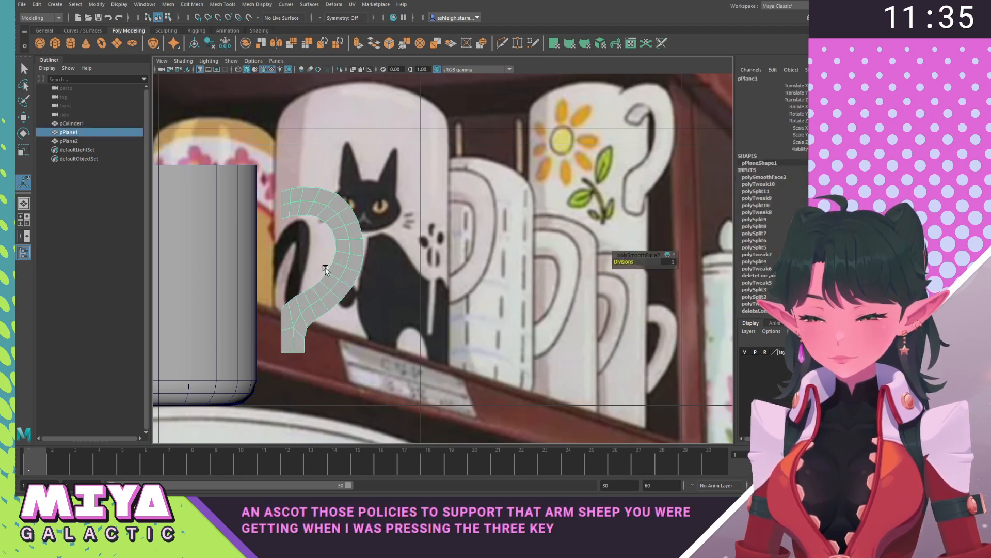
{"action": "key", "text": "q"}
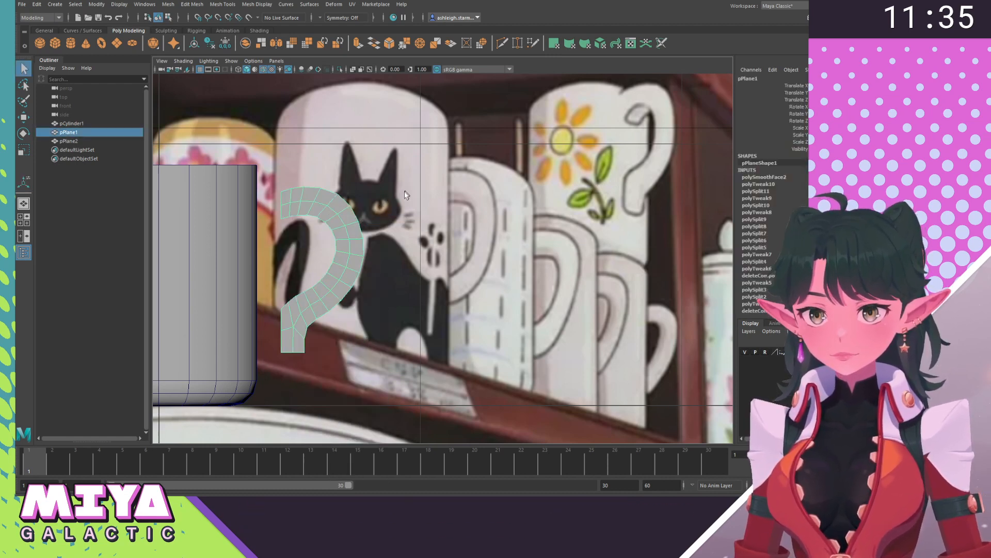
{"action": "key", "text": "space"}
{"action": "left_click_drag", "start_coordinate": [333, 273], "coordinate": [334, 243]}
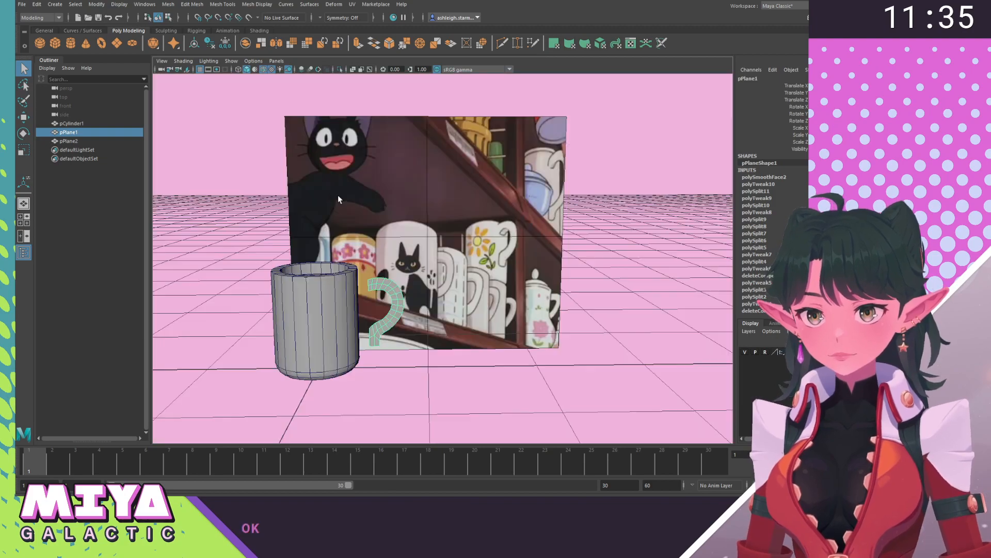
{"action": "left_click_drag", "start_coordinate": [489, 223], "coordinate": [464, 255], "text": "alt"}
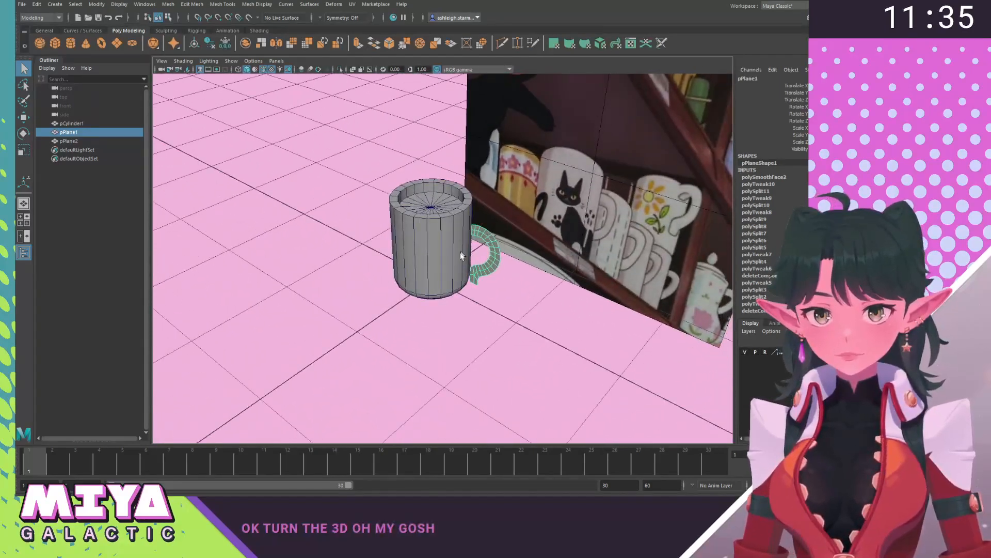
{"action": "right_click_drag", "start_coordinate": [463, 255], "coordinate": [669, 328], "text": "alt"}
{"action": "left_click_drag", "start_coordinate": [669, 328], "coordinate": [488, 274], "text": "alt"}
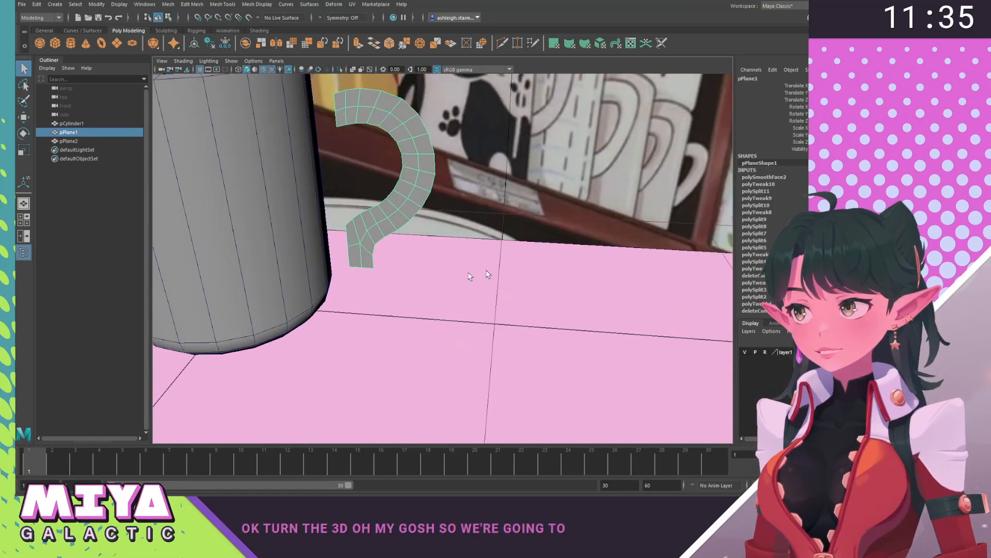
{"action": "right_click_drag", "start_coordinate": [408, 155], "coordinate": [351, 146]}
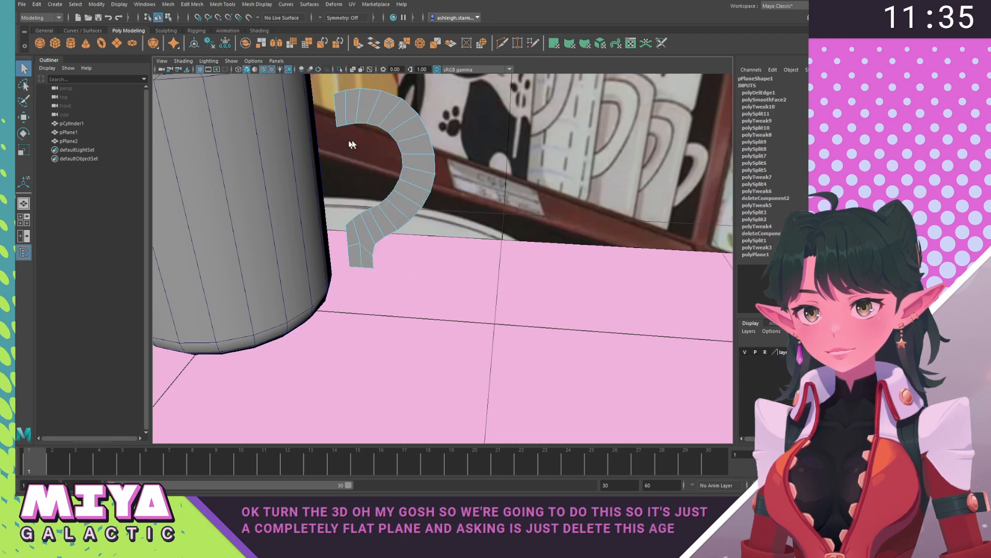
Switch the handle to vertex editing and select the leftover middle vertex at its lower bend.
{"action": "left_click_drag", "start_coordinate": [403, 277], "coordinate": [417, 273], "text": "alt"}
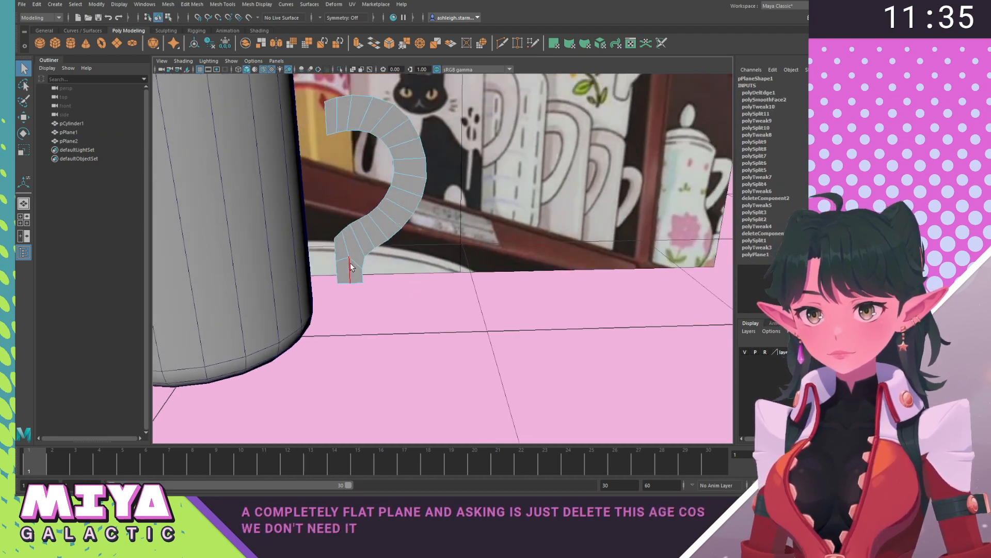
{"action": "right_click_drag", "start_coordinate": [350, 267], "coordinate": [351, 258]}
{"action": "scroll", "coordinate": [414, 222], "scroll_direction": "up", "scroll_amount": 5}
{"action": "scroll", "coordinate": [407, 254], "scroll_direction": "down", "scroll_amount": 3}
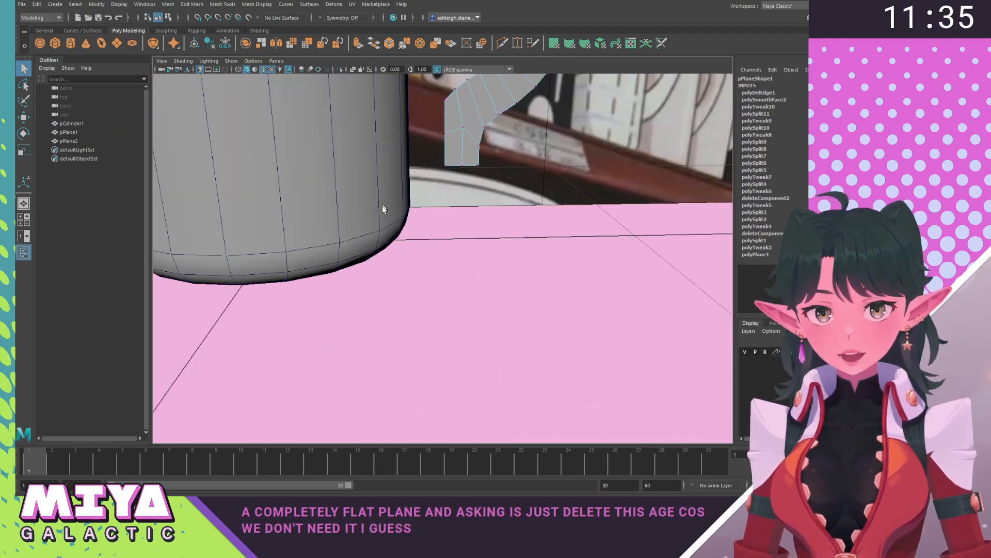
{"action": "left_click_drag", "start_coordinate": [383, 209], "coordinate": [380, 249], "text": "alt"}
{"action": "left_click", "coordinate": [497, 218]}
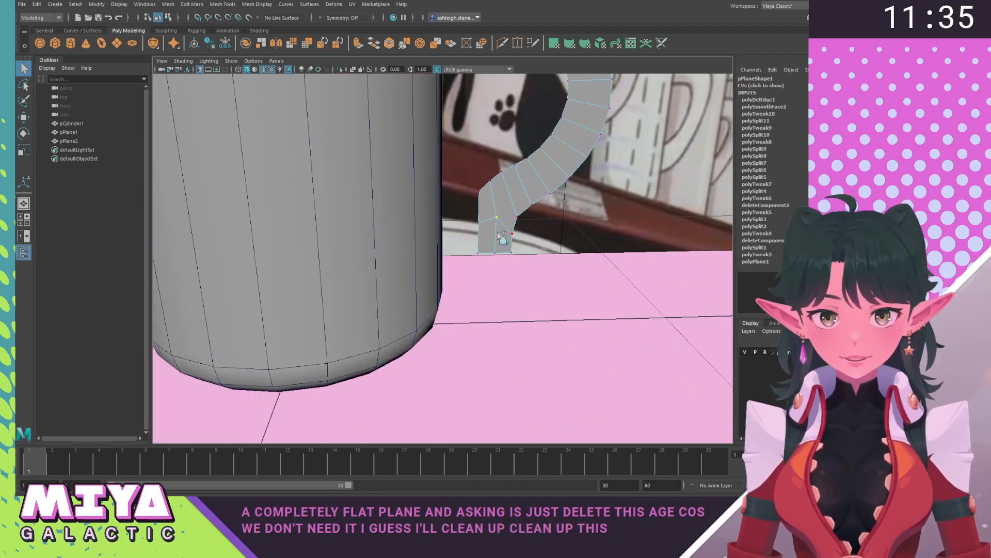
{"action": "right_click_drag", "start_coordinate": [501, 232], "coordinate": [494, 219], "text": "shift"}
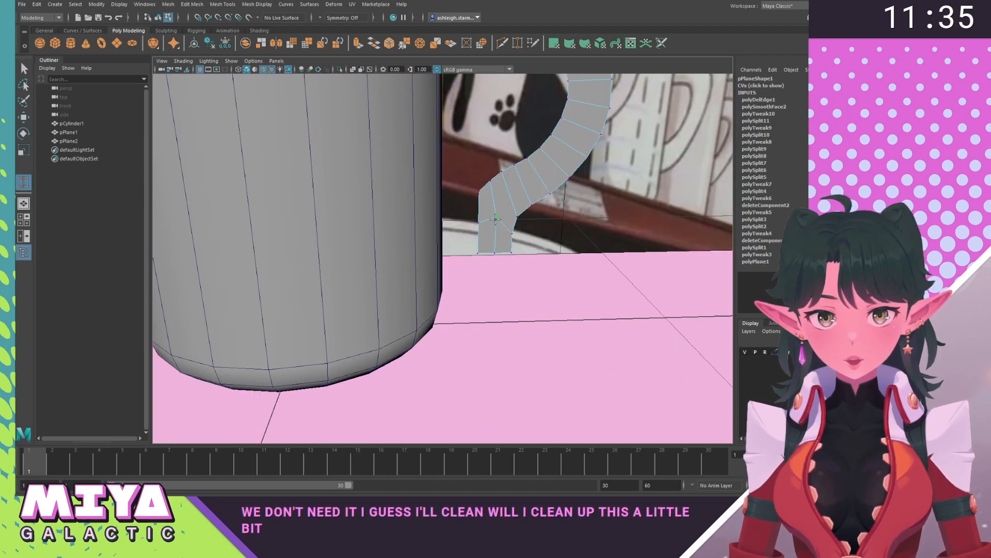
{"action": "left_click", "coordinate": [496, 217]}
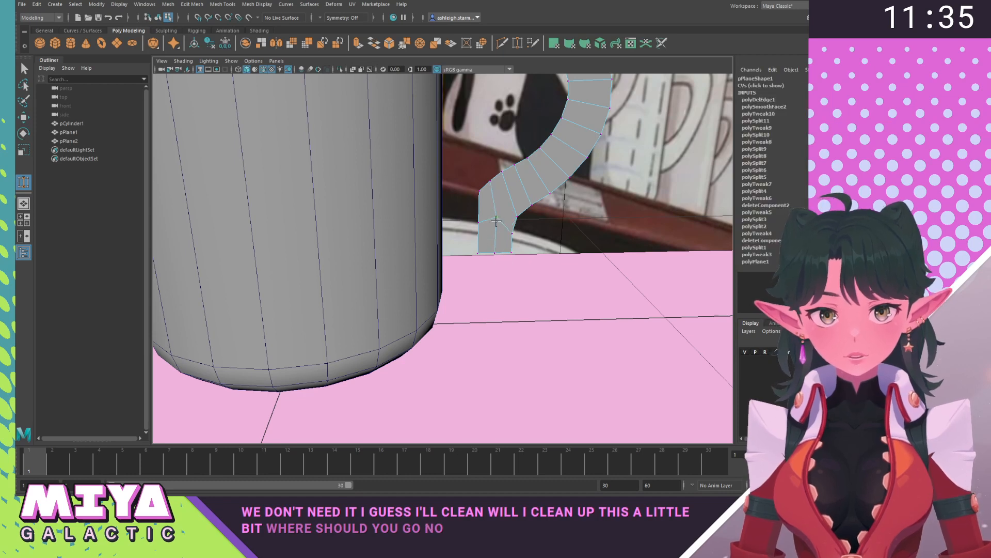
{"action": "key", "text": "w"}
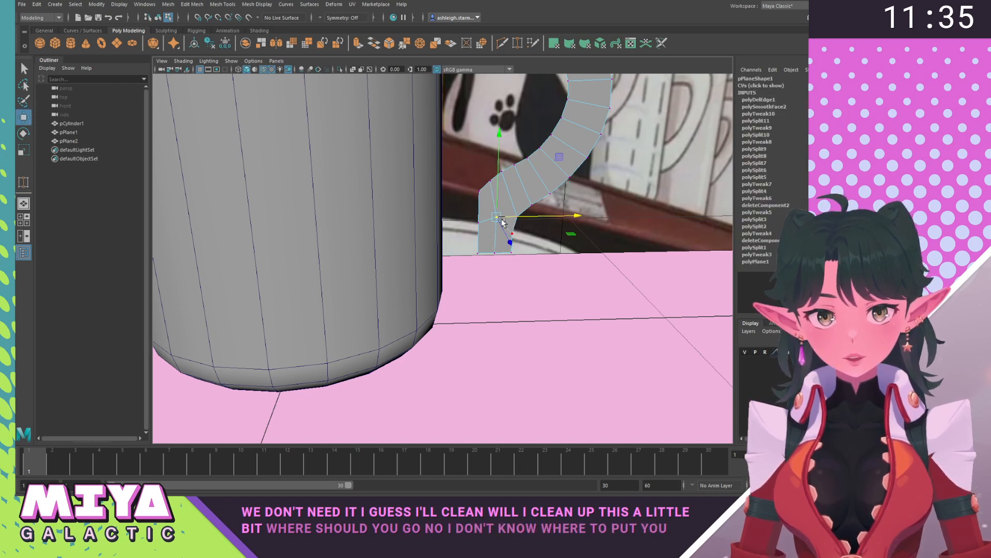
Merge the two leftover middle vertices at the handle's lower end into the neighbouring vertices on the side facing the mug.
{"action": "scroll", "coordinate": [501, 220], "scroll_direction": "up", "scroll_amount": 4}
{"action": "middle_click_drag", "start_coordinate": [501, 220], "coordinate": [481, 248], "text": "alt"}
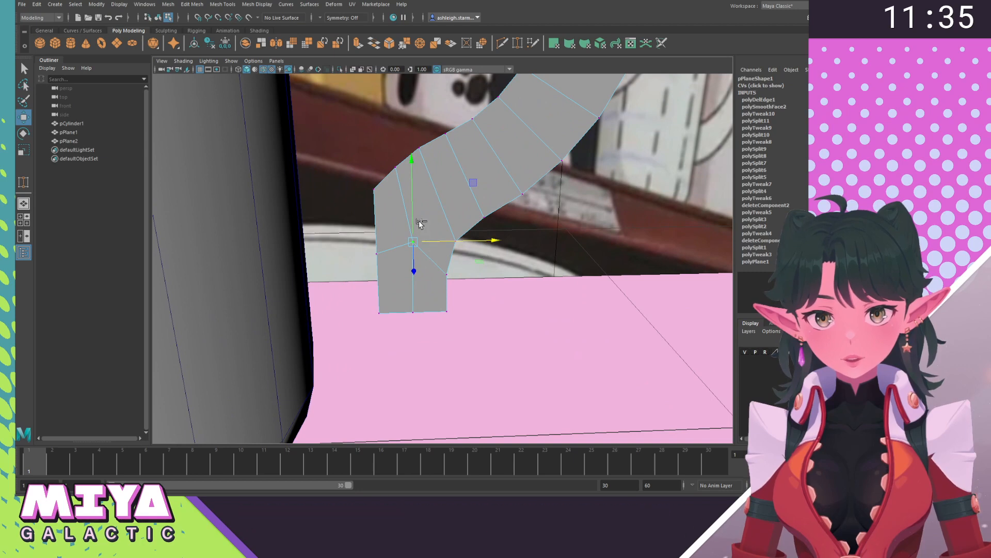
{"action": "mouse_move", "coordinate": [419, 223]}
{"action": "right_mouse_down", "text": "shift"}
{"action": "mouse_move", "coordinate": [426, 190]}
{"action": "mouse_move", "coordinate": [421, 214]}
{"action": "right_mouse_up", "text": "shift"}
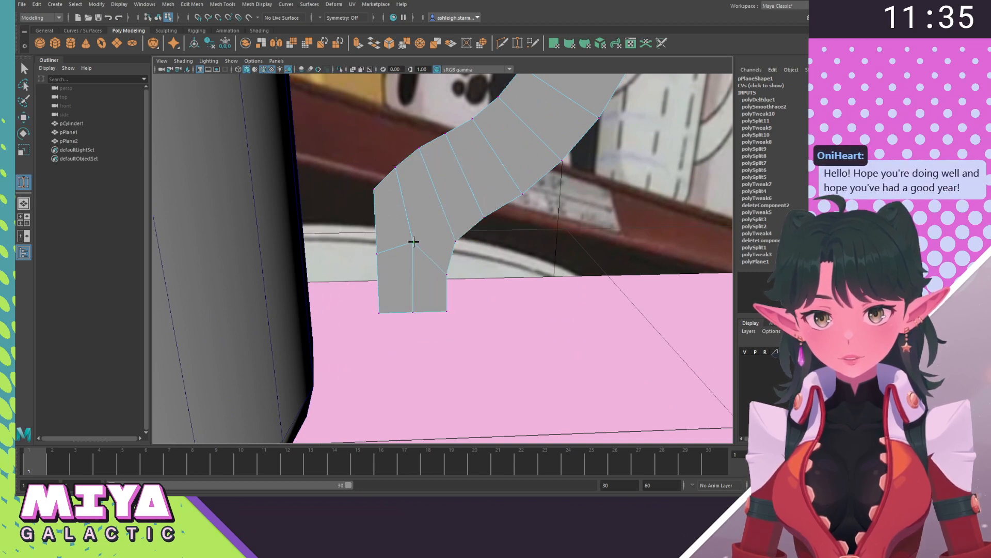
{"action": "left_click_drag", "start_coordinate": [414, 242], "coordinate": [378, 253]}
{"action": "left_click_drag", "start_coordinate": [414, 313], "coordinate": [379, 317]}
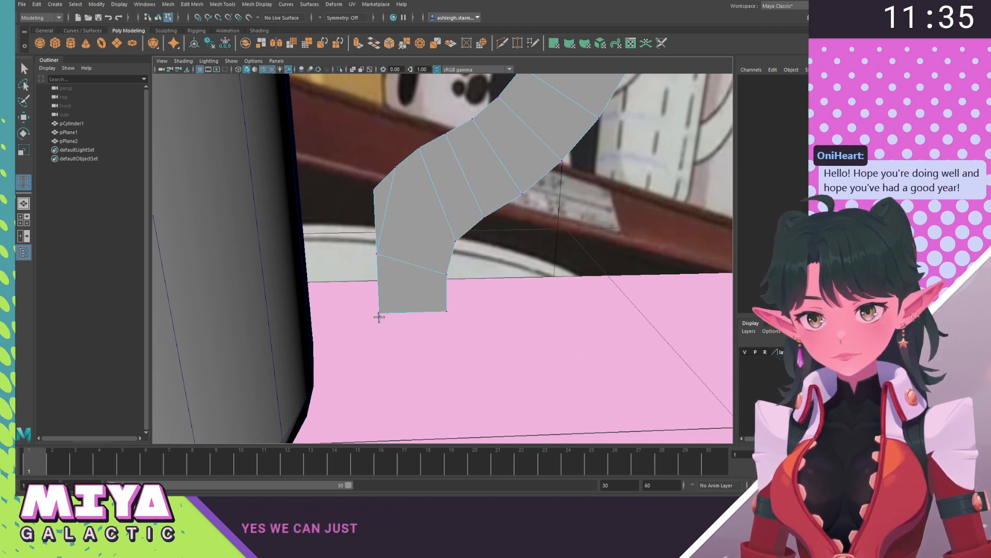
{"action": "key", "text": "w"}
Spin the slanted edge at the handle's lower bend, return to object mode and deselect the handle.
{"action": "right_click_drag", "start_coordinate": [400, 225], "coordinate": [522, 178]}
{"action": "left_click", "coordinate": [389, 203]}
{"action": "left_click", "coordinate": [548, 332]}
{"action": "scroll", "coordinate": [557, 341], "scroll_direction": "down", "scroll_amount": 5}
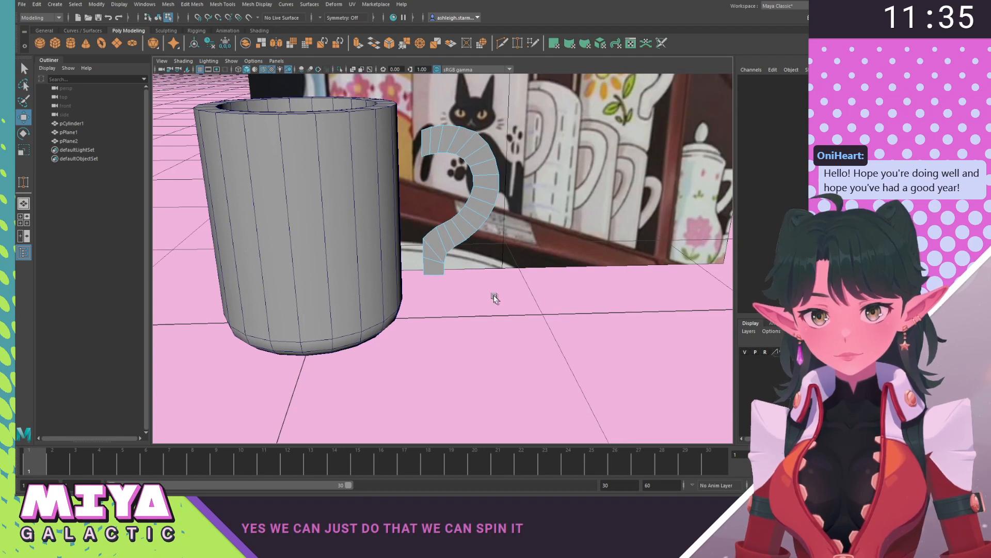
{"action": "scroll", "coordinate": [486, 296], "scroll_direction": "up", "scroll_amount": 3}
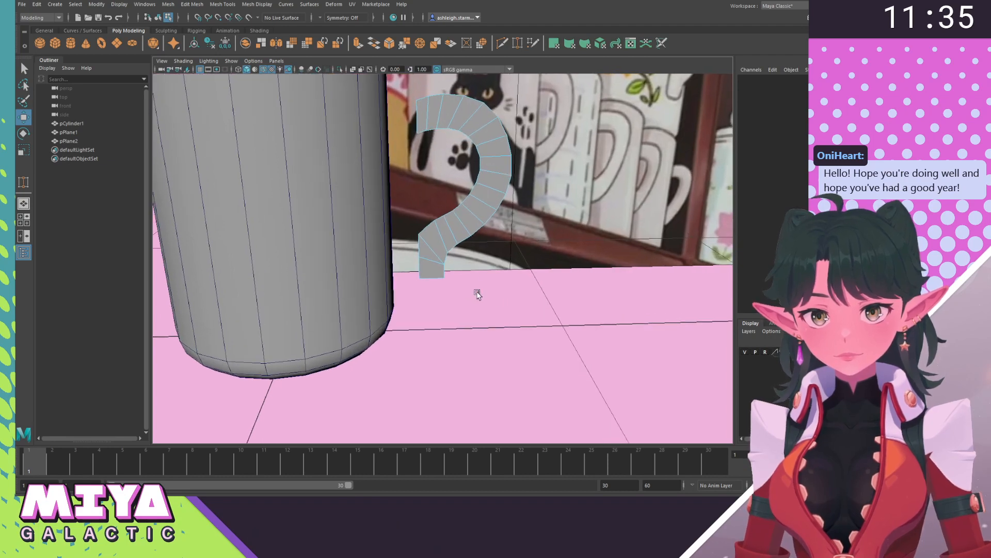
{"action": "middle_click_drag", "start_coordinate": [476, 290], "coordinate": [456, 274], "text": "alt"}
{"action": "right_click_drag", "start_coordinate": [439, 209], "coordinate": [480, 201]}
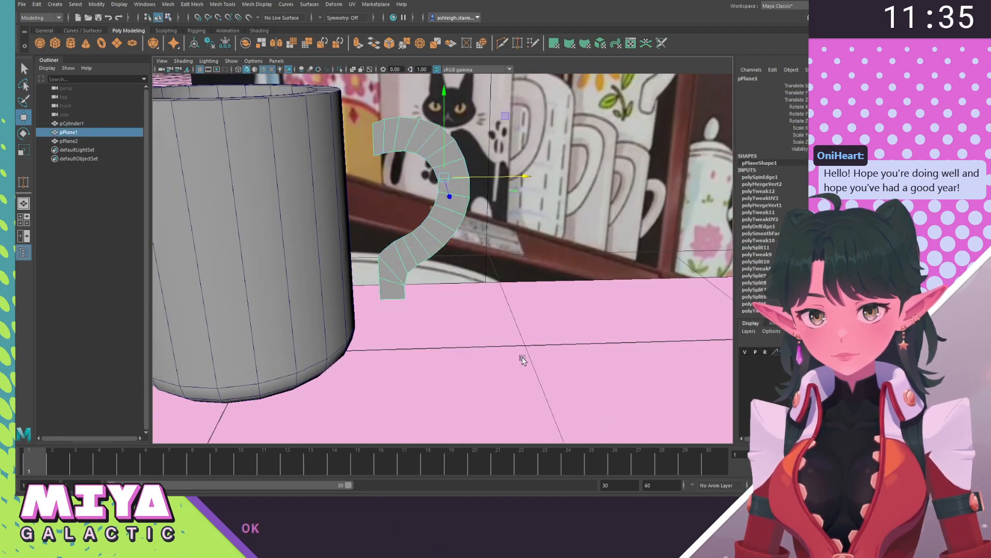
{"action": "left_click", "coordinate": [522, 358]}
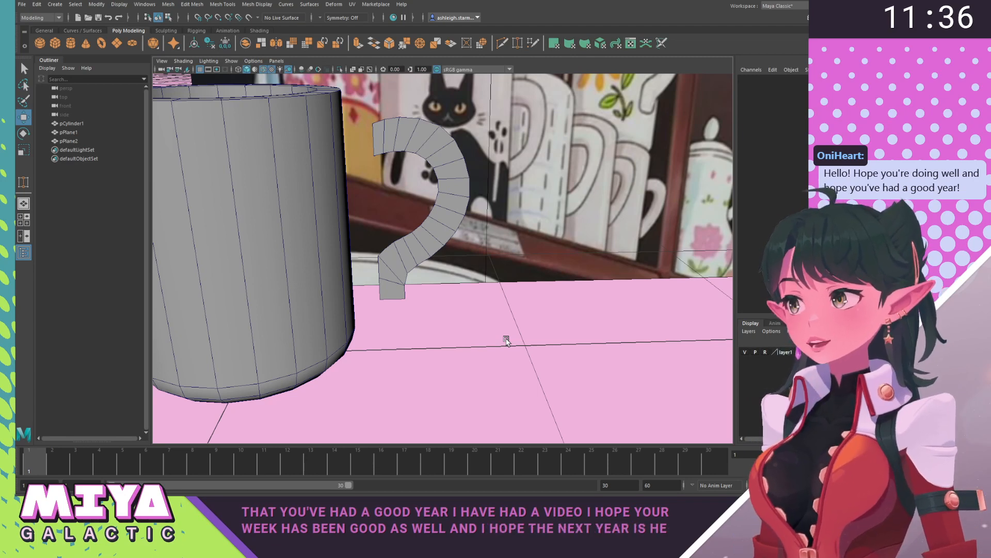
Select all faces of the flat handle and extrude them sideways to give the handle thickness.
{"action": "left_click_drag", "start_coordinate": [395, 253], "coordinate": [399, 260], "text": "alt"}
{"action": "left_click", "coordinate": [406, 254]}
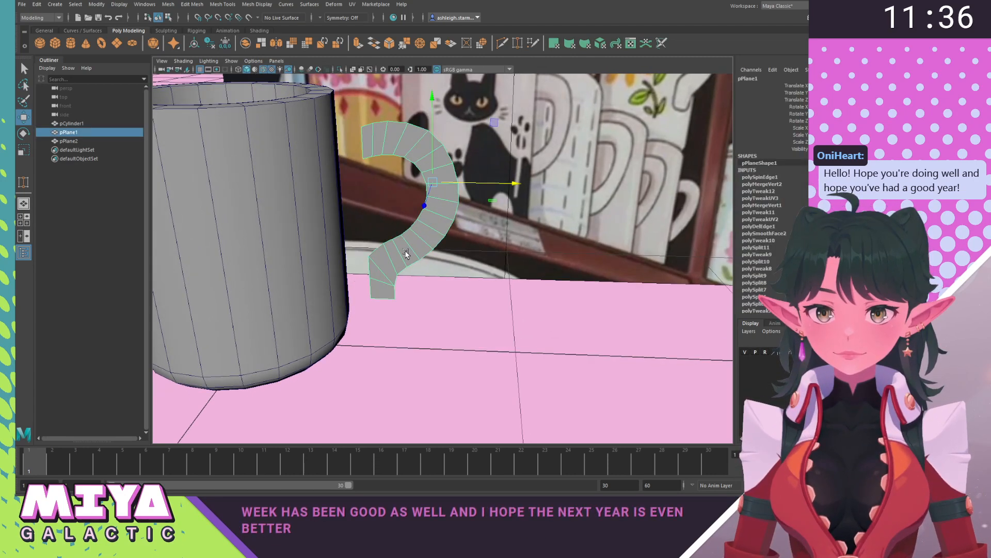
{"action": "middle_click_drag", "start_coordinate": [395, 255], "coordinate": [398, 303], "text": "alt"}
{"action": "left_click_drag", "start_coordinate": [399, 303], "coordinate": [403, 301], "text": "alt"}
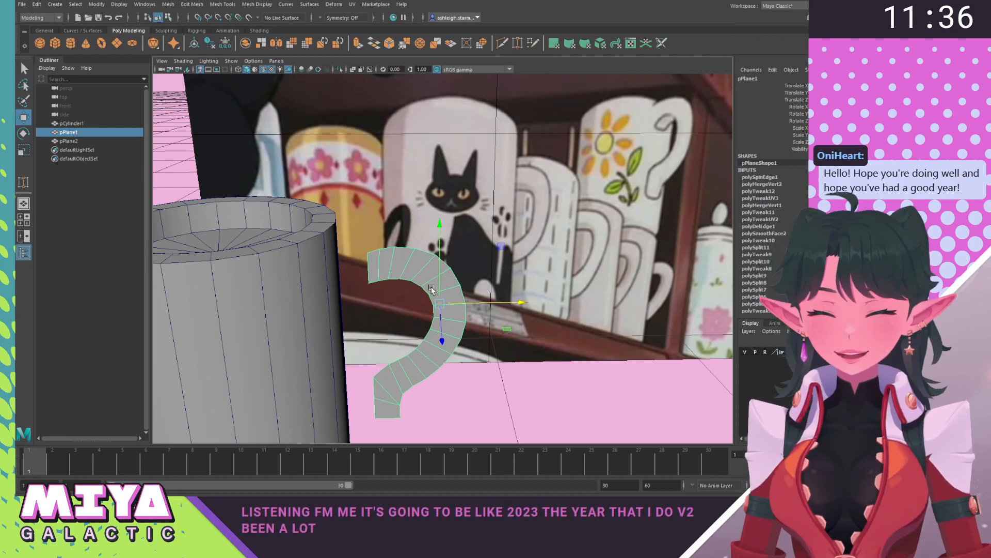
{"action": "left_click_drag", "start_coordinate": [403, 303], "coordinate": [380, 217], "text": "alt"}
{"action": "right_click_drag", "start_coordinate": [376, 189], "coordinate": [374, 211]}
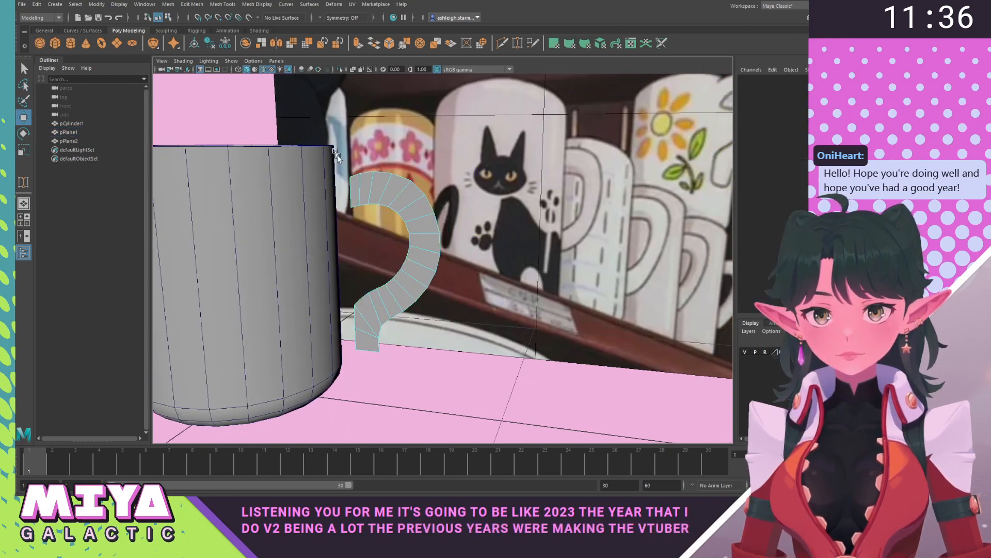
{"action": "left_click_drag", "start_coordinate": [333, 149], "coordinate": [463, 378]}
{"action": "right_click_drag", "start_coordinate": [401, 299], "coordinate": [403, 326], "text": "shift"}
{"action": "key", "text": "w"}
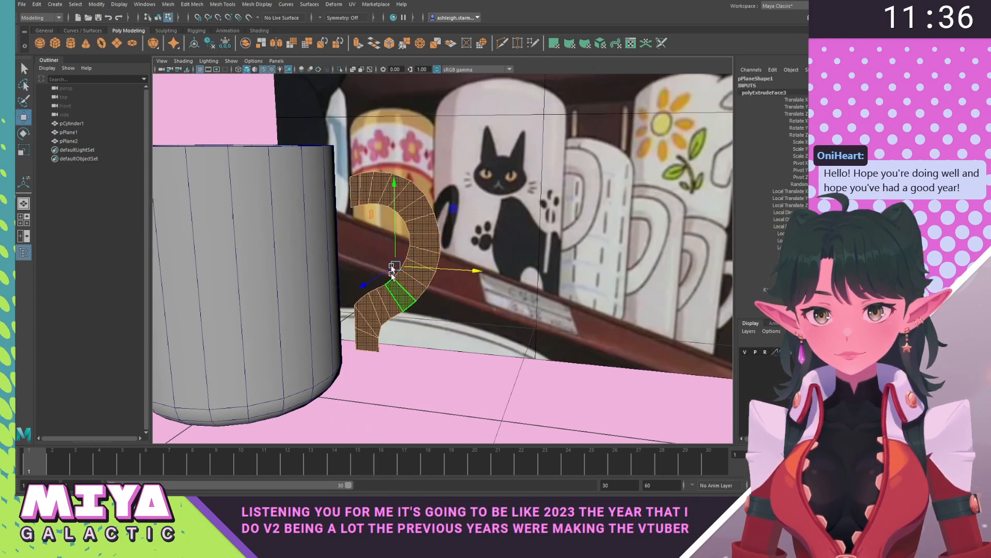
{"action": "left_click_drag", "start_coordinate": [392, 270], "coordinate": [266, 308], "text": "alt"}
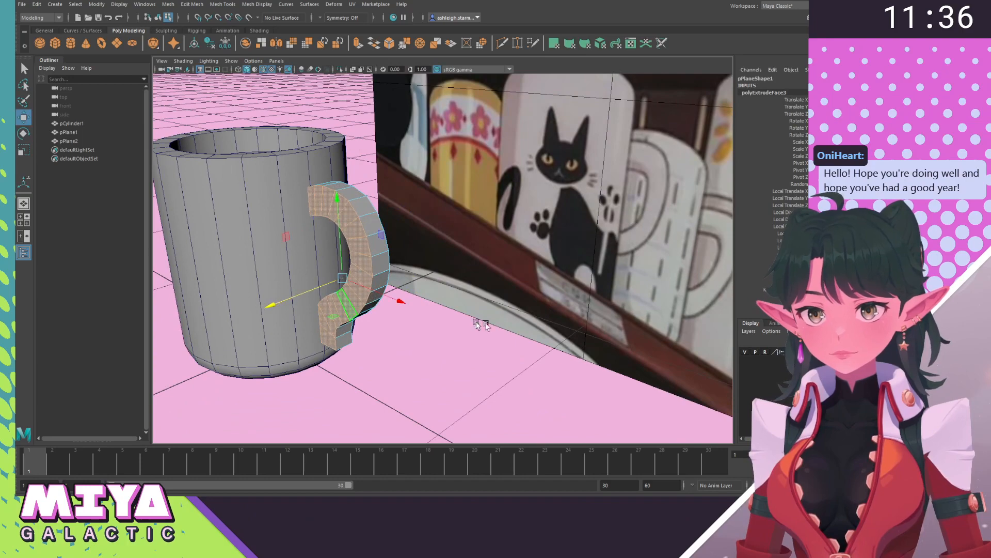
Deselect the extruded faces and return the handle to object mode.
{"action": "right_click_drag", "start_coordinate": [482, 325], "coordinate": [441, 244], "text": "alt"}
{"action": "left_click_drag", "start_coordinate": [441, 243], "coordinate": [488, 339], "text": "alt"}
{"action": "left_click", "coordinate": [487, 339]}
{"action": "right_click_drag", "start_coordinate": [398, 327], "coordinate": [467, 305], "text": "alt"}
{"action": "right_click_drag", "start_coordinate": [402, 249], "coordinate": [431, 230]}
{"action": "left_click_drag", "start_coordinate": [414, 353], "coordinate": [395, 316], "text": "alt"}
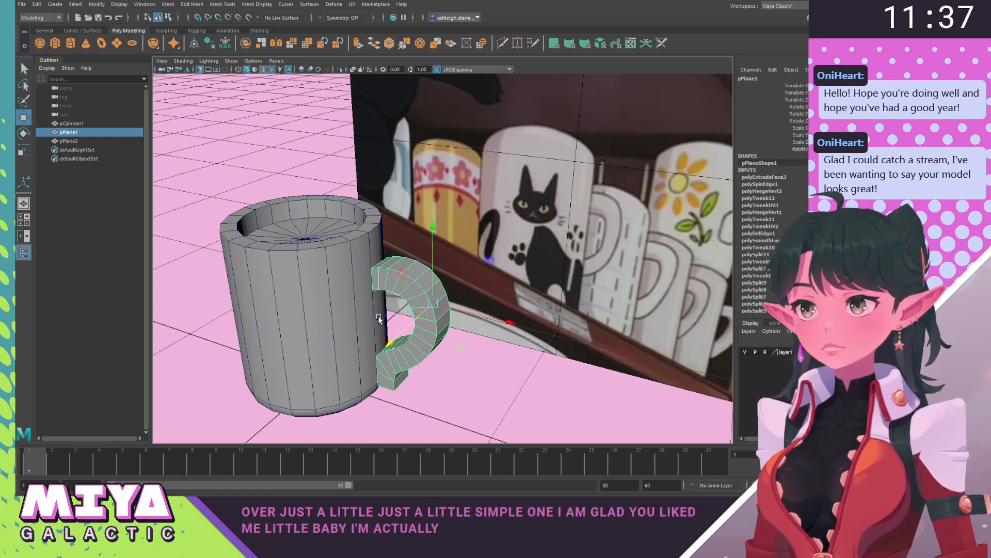
Move the handle along its length towards the mug until its ends meet the mug wall.
{"action": "left_click_drag", "start_coordinate": [378, 319], "coordinate": [342, 347], "text": "alt"}
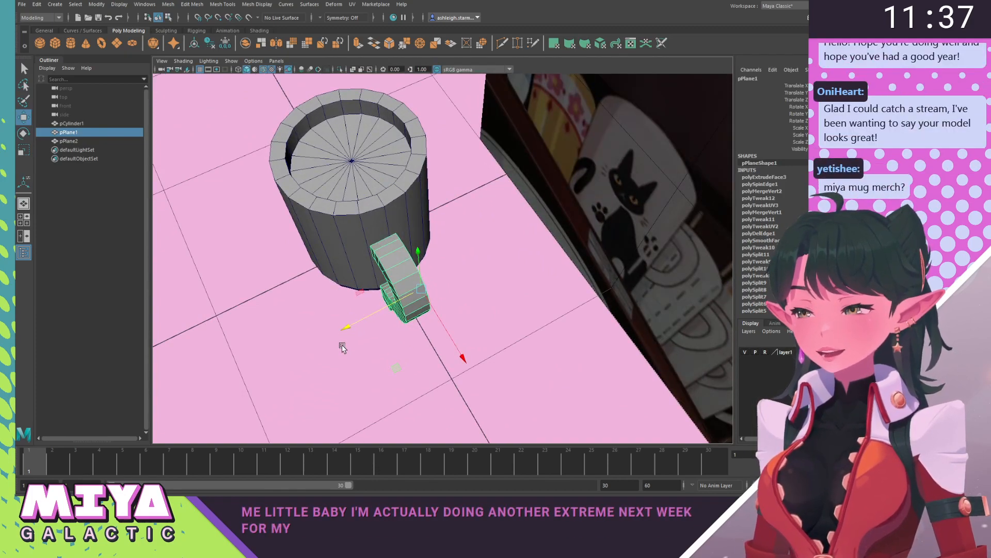
{"action": "left_click_drag", "start_coordinate": [311, 337], "coordinate": [438, 309], "text": "alt"}
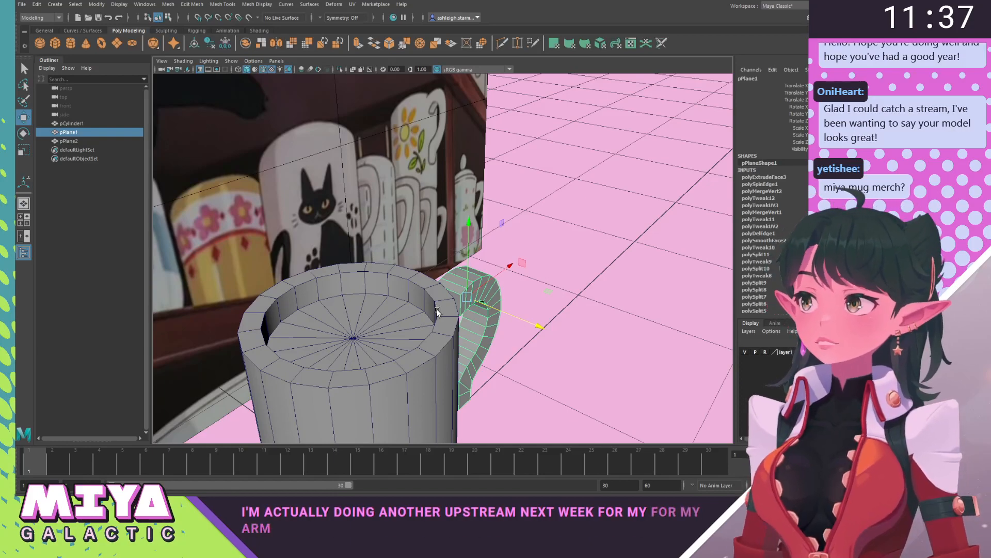
{"action": "left_click_drag", "start_coordinate": [437, 312], "coordinate": [399, 339], "text": "alt"}
{"action": "left_click_drag", "start_coordinate": [411, 351], "coordinate": [434, 369], "text": "alt"}
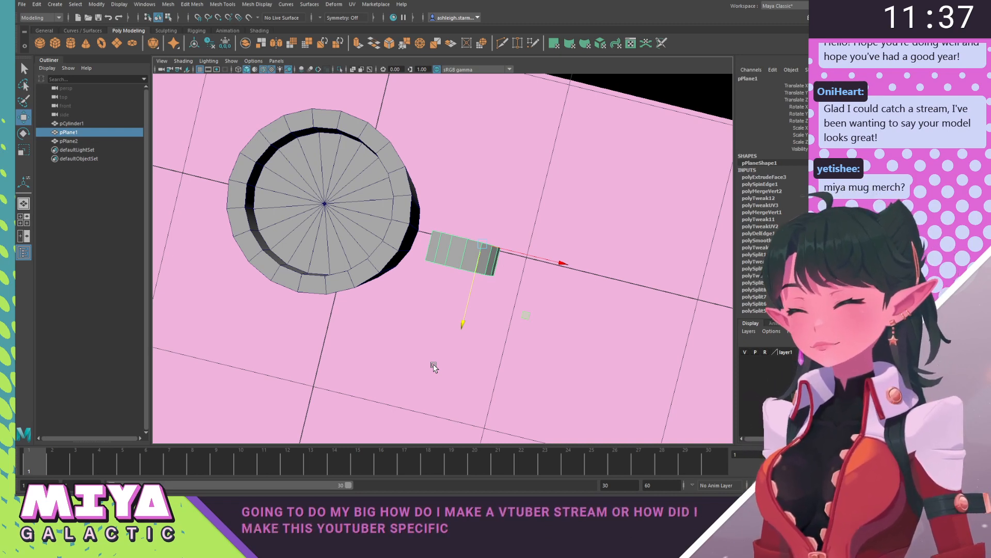
{"action": "left_click_drag", "start_coordinate": [424, 374], "coordinate": [549, 353], "text": "alt"}
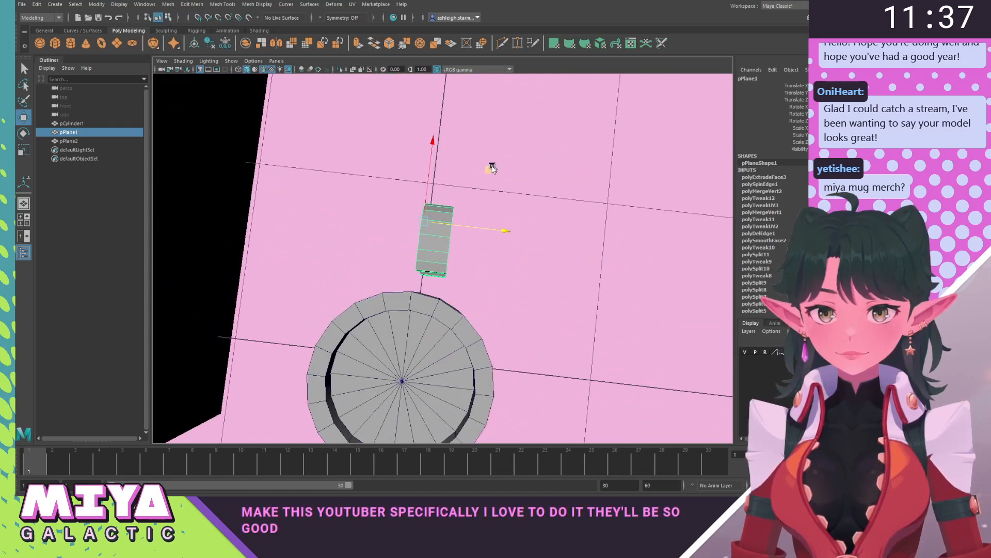
{"action": "left_click_drag", "start_coordinate": [480, 170], "coordinate": [505, 209], "text": "alt"}
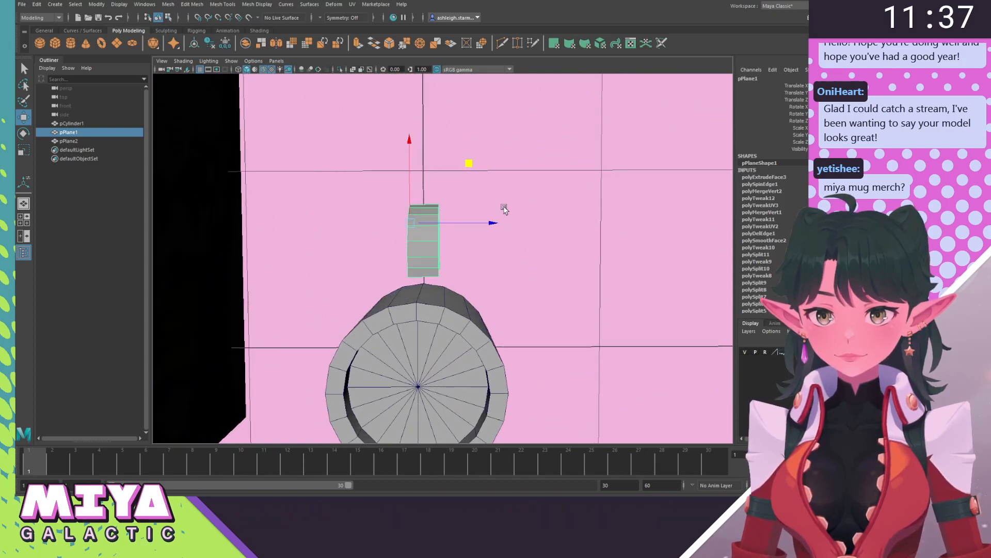
{"action": "left_click_drag", "start_coordinate": [409, 141], "coordinate": [413, 309]}
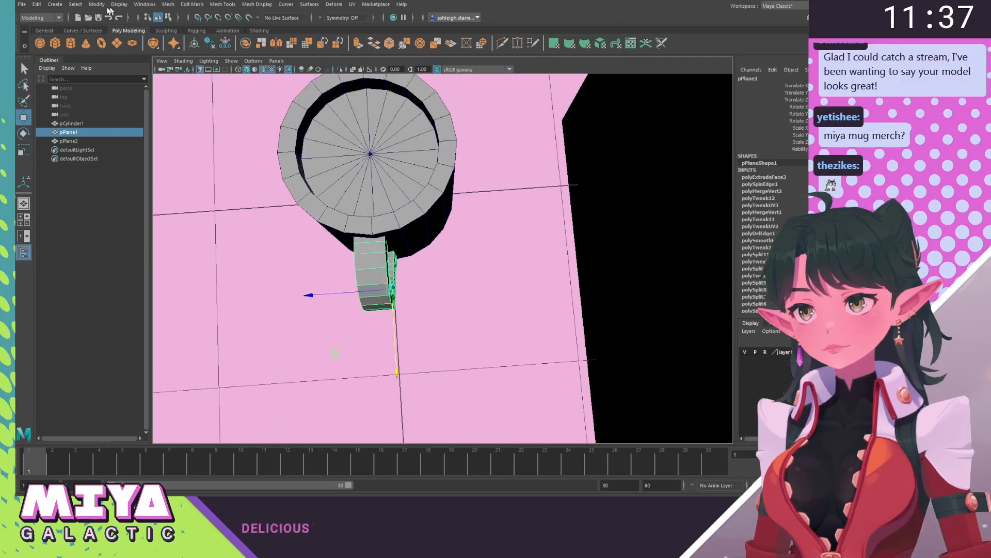
Center the handle's pivot, move the handle sideways onto the mug's center line on the grid, and deselect it.
{"action": "left_click", "coordinate": [96, 4]}
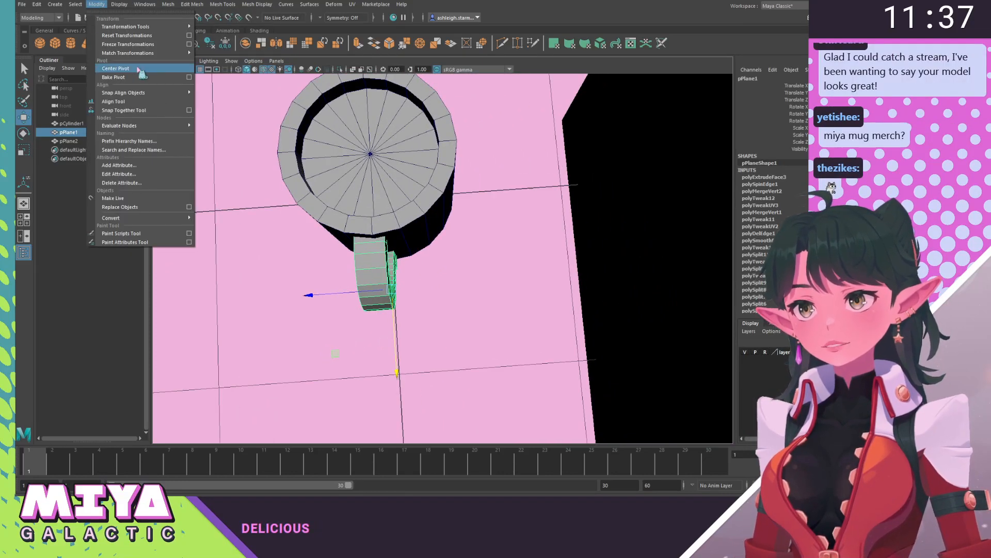
{"action": "left_click", "coordinate": [138, 69]}
{"action": "left_click_drag", "start_coordinate": [386, 261], "coordinate": [384, 206], "text": "alt"}
{"action": "left_click_drag", "start_coordinate": [295, 315], "coordinate": [359, 301]}
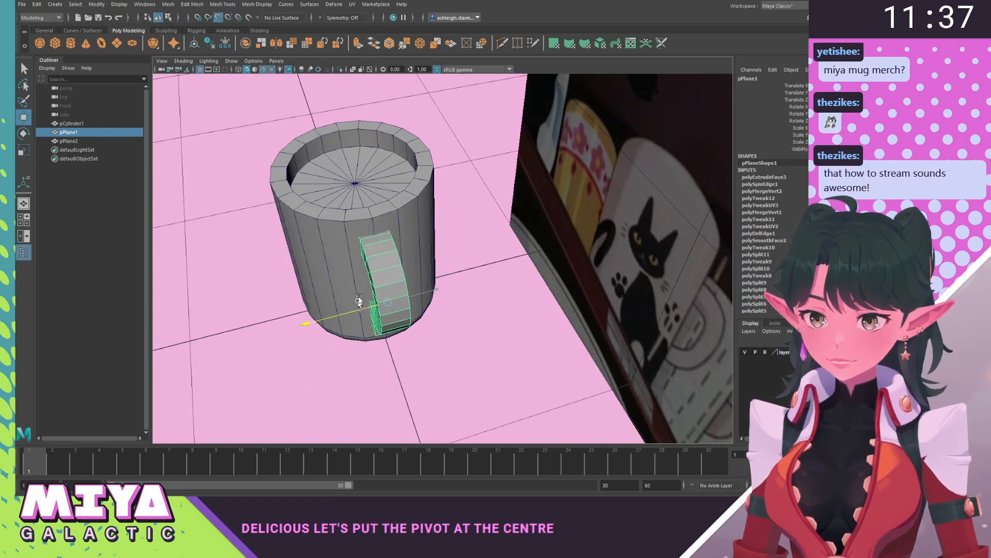
{"action": "left_click_drag", "start_coordinate": [373, 220], "coordinate": [477, 282], "text": "alt"}
{"action": "left_click", "coordinate": [482, 285]}
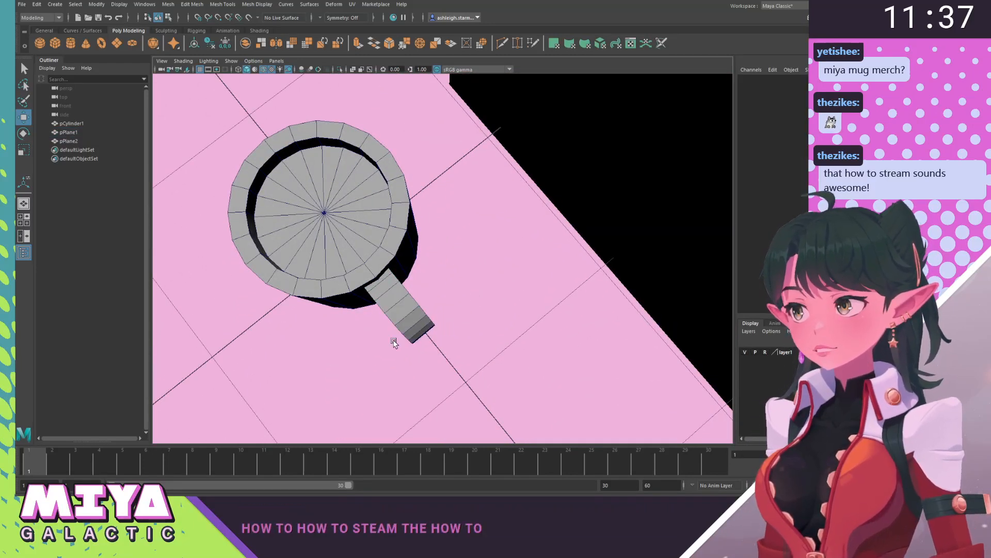
Select the handle and soften all of its edges.
{"action": "left_click_drag", "start_coordinate": [394, 339], "coordinate": [407, 325], "text": "alt"}
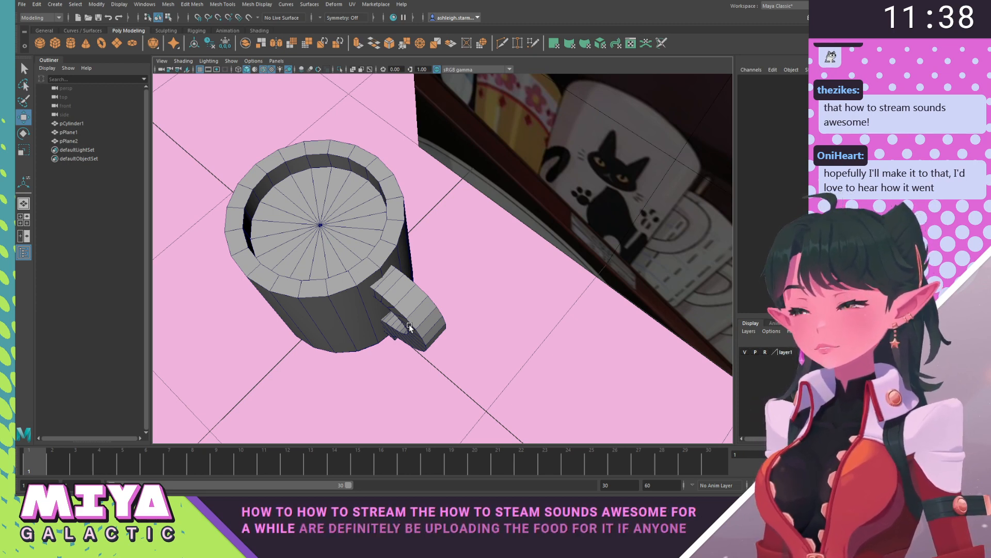
{"action": "left_click_drag", "start_coordinate": [344, 354], "coordinate": [398, 367], "text": "alt"}
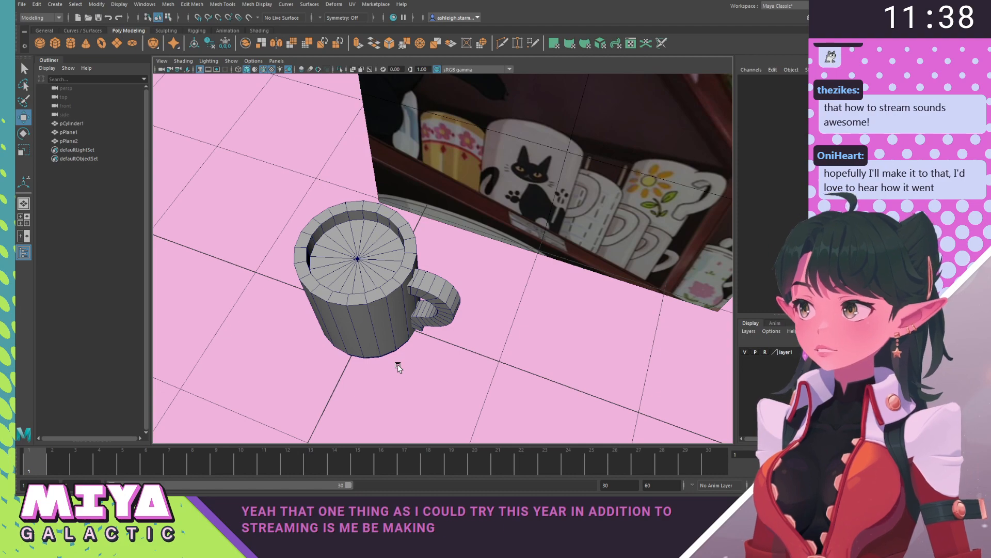
{"action": "left_click_drag", "start_coordinate": [535, 293], "coordinate": [440, 297], "text": "alt"}
{"action": "scroll", "coordinate": [385, 310], "scroll_direction": "up", "scroll_amount": 5}
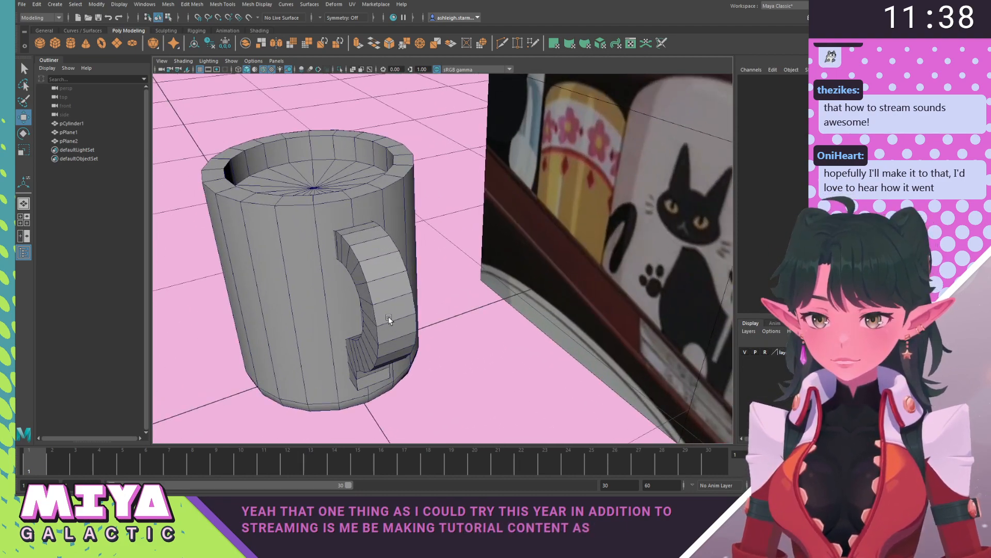
{"action": "left_click", "coordinate": [388, 319]}
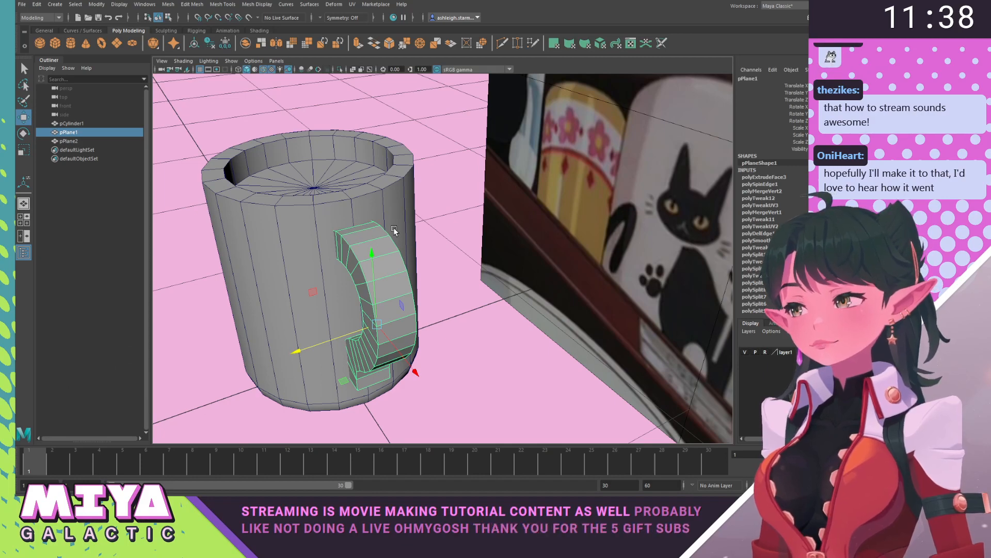
{"action": "left_click_drag", "start_coordinate": [392, 230], "coordinate": [362, 180], "text": "alt"}
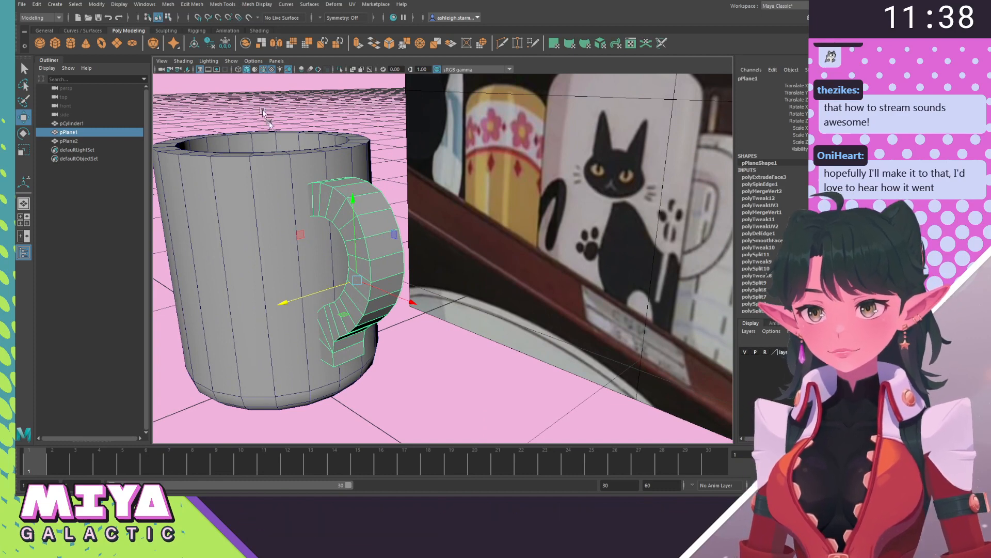
{"action": "right_click", "coordinate": [334, 205], "text": "shift"}
{"action": "left_click", "coordinate": [449, 198]}
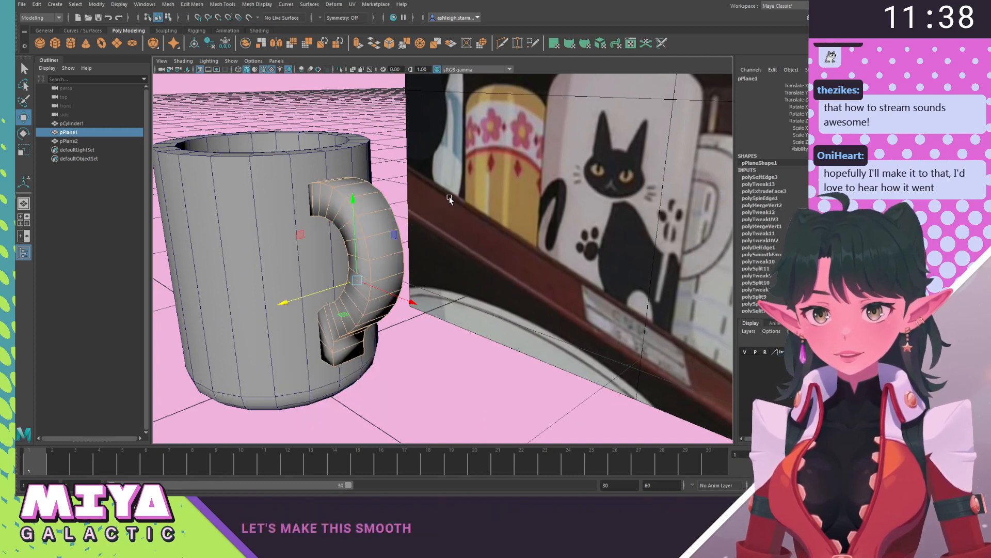
Select the edge loops outlining the handle's sides and try hardening them.
{"action": "right_click_drag", "start_coordinate": [381, 240], "coordinate": [385, 203]}
{"action": "double_click", "coordinate": [362, 228]}
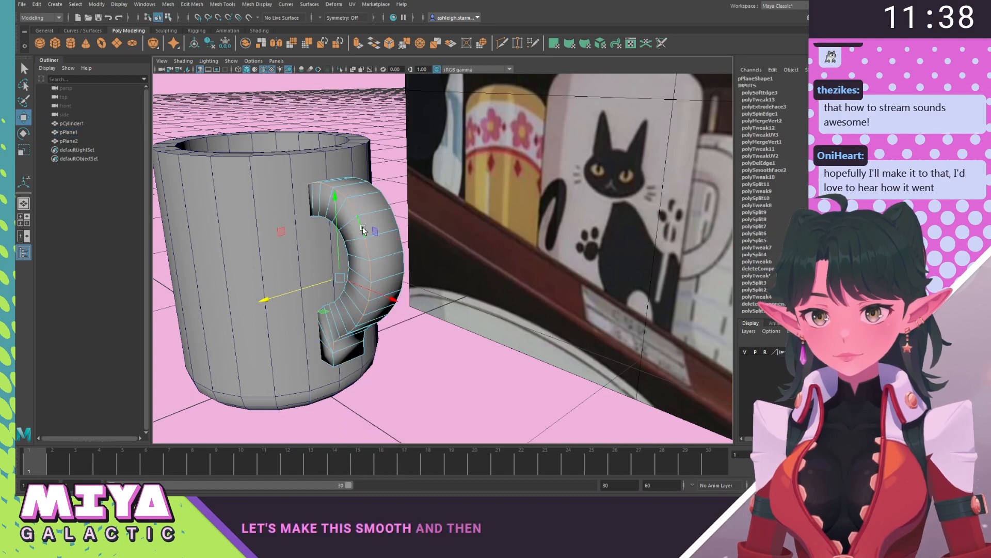
{"action": "left_click_drag", "start_coordinate": [345, 241], "coordinate": [362, 210], "text": "alt"}
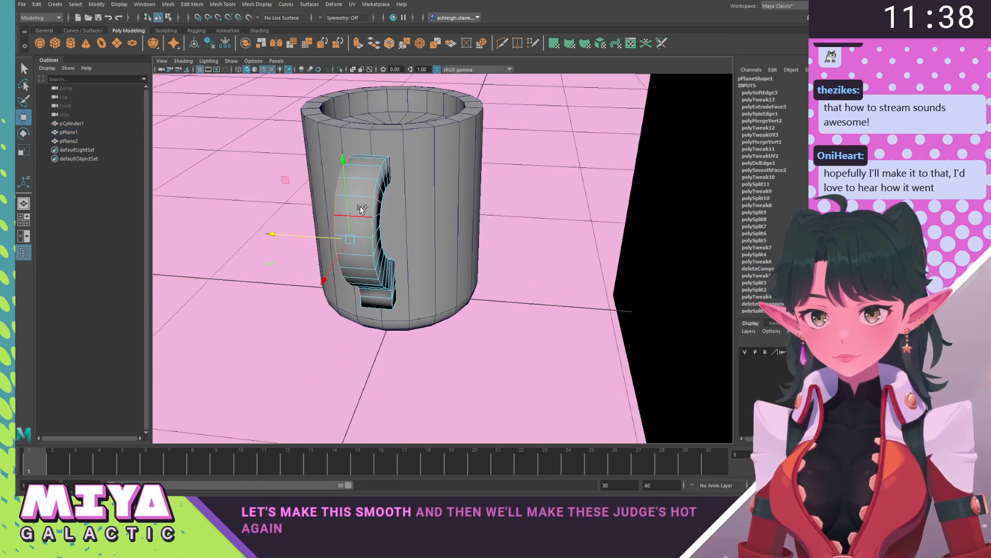
{"action": "right_click_drag", "start_coordinate": [383, 186], "coordinate": [461, 218], "text": "shift"}
{"action": "left_click", "coordinate": [473, 339]}
{"action": "left_click_drag", "start_coordinate": [408, 349], "coordinate": [465, 303], "text": "alt"}
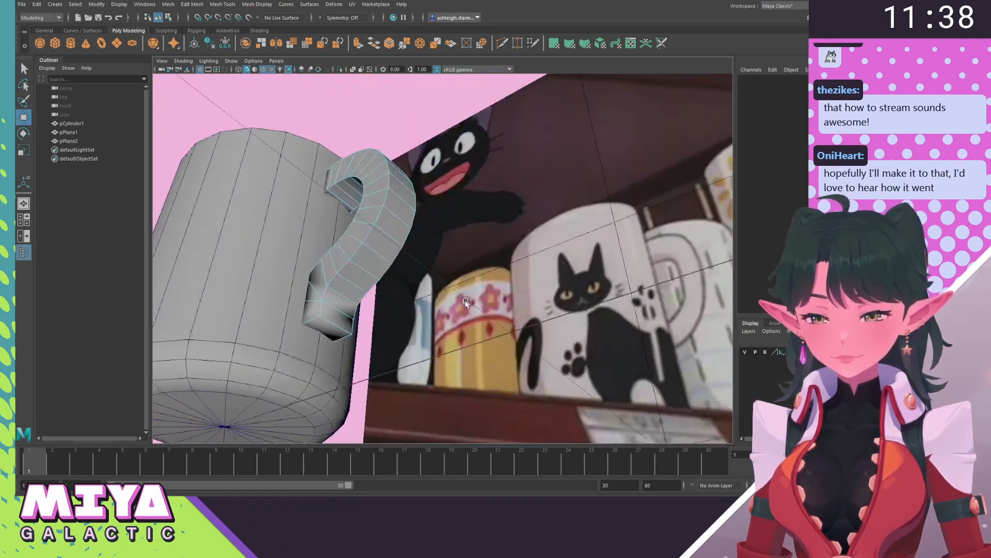
Undo the hardening of the handle's outline edges.
{"action": "left_click", "coordinate": [336, 327]}
{"action": "left_click_drag", "start_coordinate": [361, 335], "coordinate": [409, 311], "text": "alt"}
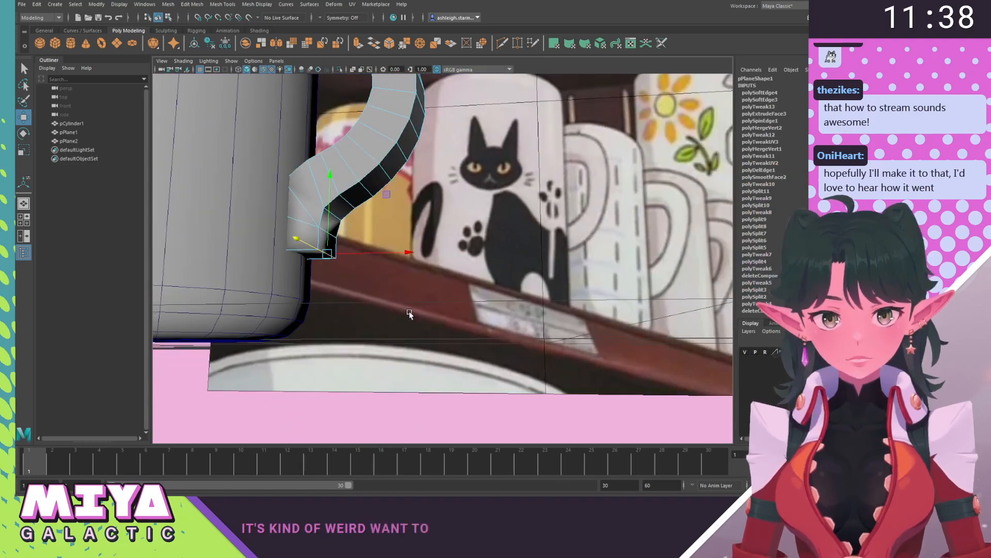
{"action": "right_click_drag", "start_coordinate": [409, 311], "coordinate": [443, 329], "text": "alt"}
{"action": "left_click_drag", "start_coordinate": [443, 329], "coordinate": [450, 330], "text": "alt"}
{"action": "left_click", "coordinate": [450, 330]}
{"action": "key", "text": "ctrl+z"}
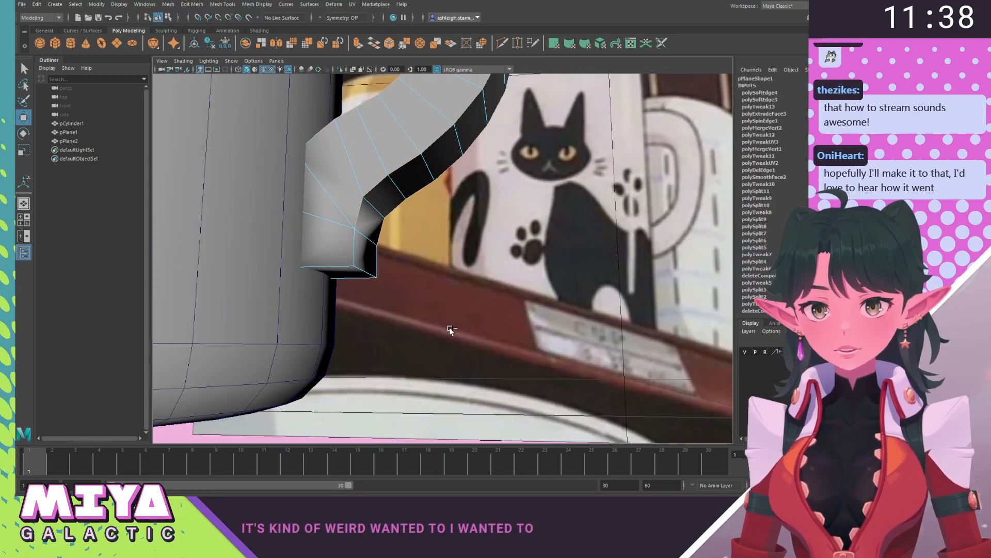
{"action": "key", "text": "ctrl+z"}
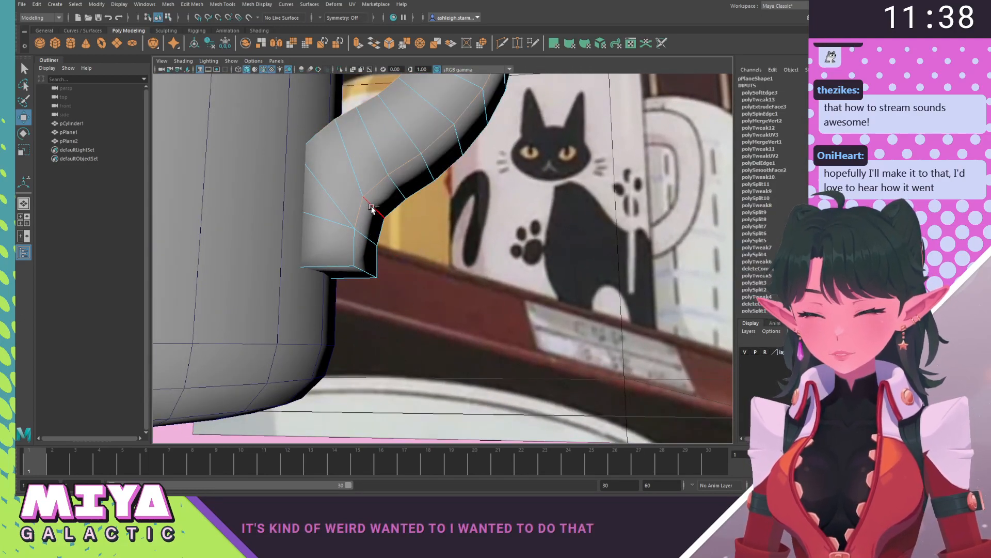
Return the handle to object mode, harden all of its edges and deselect it.
{"action": "key", "text": "f"}
{"action": "right_click_drag", "start_coordinate": [422, 266], "coordinate": [504, 264]}
{"action": "right_click", "coordinate": [447, 239], "text": "shift"}
{"action": "right_click", "coordinate": [448, 239], "text": "shift"}
{"action": "left_click", "coordinate": [408, 427]}
{"action": "left_click_drag", "start_coordinate": [407, 428], "coordinate": [366, 403], "text": "alt"}
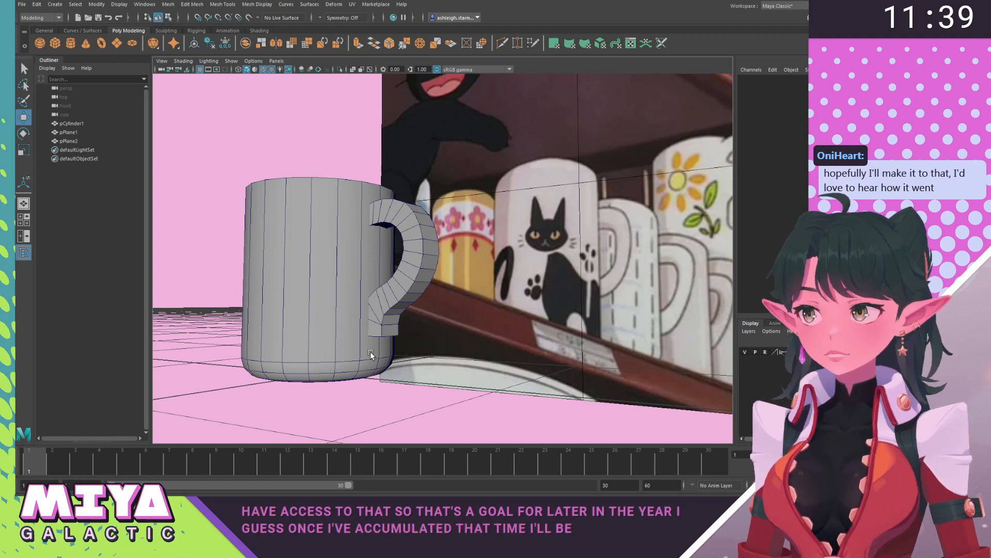
Bevel the outer bottom edge of the handle's lower end with a fraction of 0.567 and one segment.
{"action": "scroll", "coordinate": [432, 304], "scroll_direction": "up", "scroll_amount": 10}
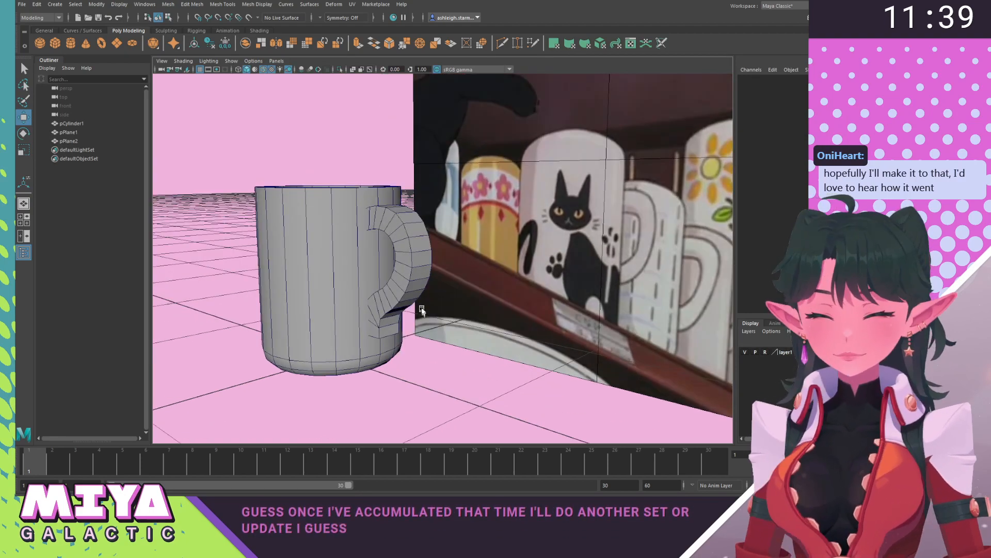
{"action": "left_click_drag", "start_coordinate": [414, 277], "coordinate": [425, 185], "text": "alt"}
{"action": "right_click_drag", "start_coordinate": [482, 167], "coordinate": [481, 146]}
{"action": "left_click", "coordinate": [459, 184]}
{"action": "left_click_drag", "start_coordinate": [457, 186], "coordinate": [416, 203], "text": "alt"}
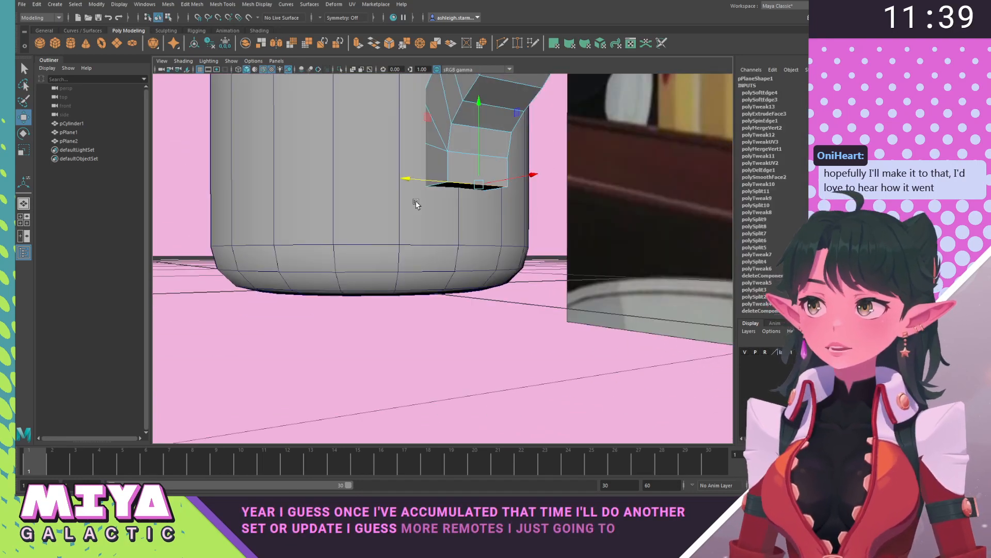
{"action": "middle_click_drag", "start_coordinate": [522, 89], "coordinate": [450, 203], "text": "alt"}
{"action": "left_click_drag", "start_coordinate": [449, 203], "coordinate": [443, 183], "text": "alt"}
{"action": "middle_click_drag", "start_coordinate": [370, 315], "coordinate": [384, 223], "text": "alt"}
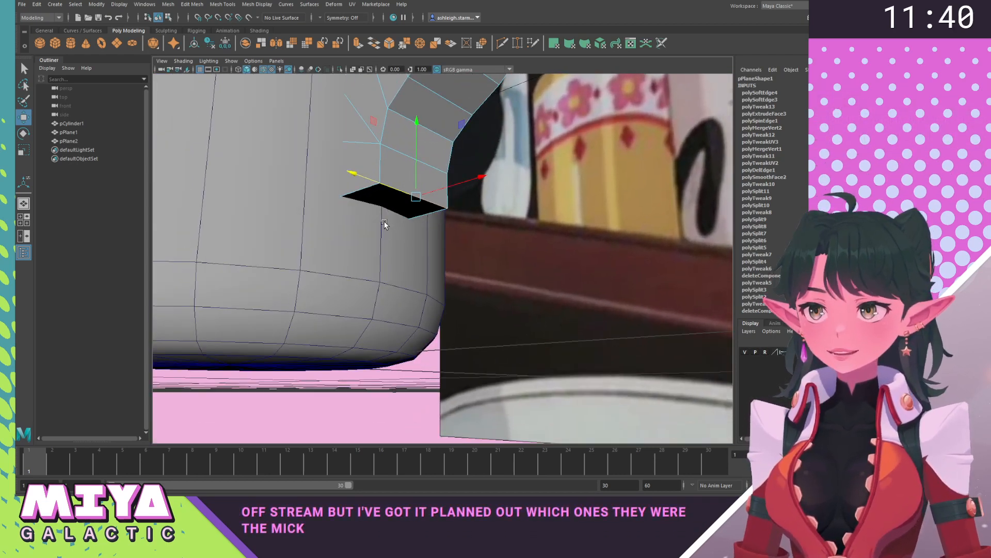
{"action": "right_click_drag", "start_coordinate": [395, 198], "coordinate": [440, 182], "text": "shift"}
{"action": "left_click_drag", "start_coordinate": [366, 201], "coordinate": [431, 218], "text": "alt"}
{"action": "left_click_drag", "start_coordinate": [625, 260], "coordinate": [629, 261]}
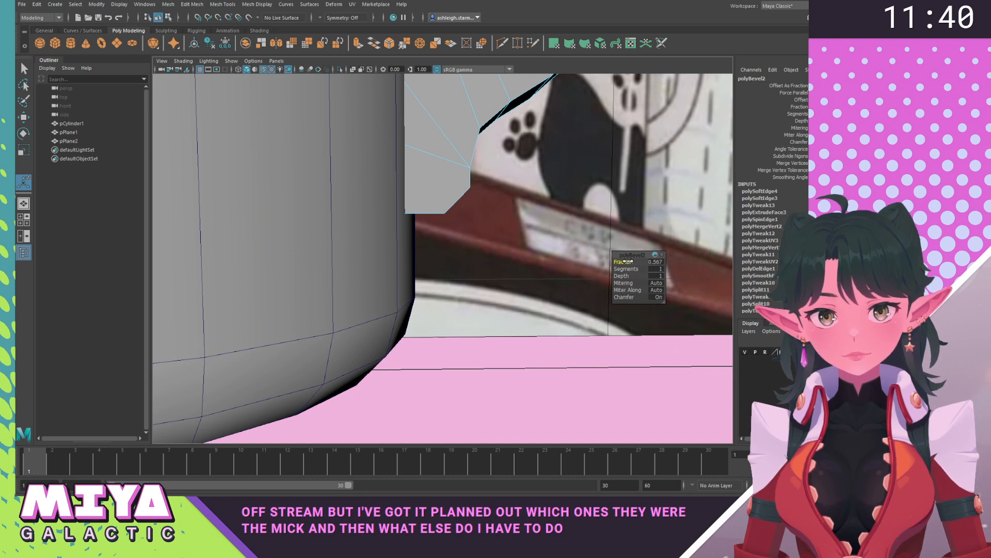
{"action": "left_click", "coordinate": [511, 404]}
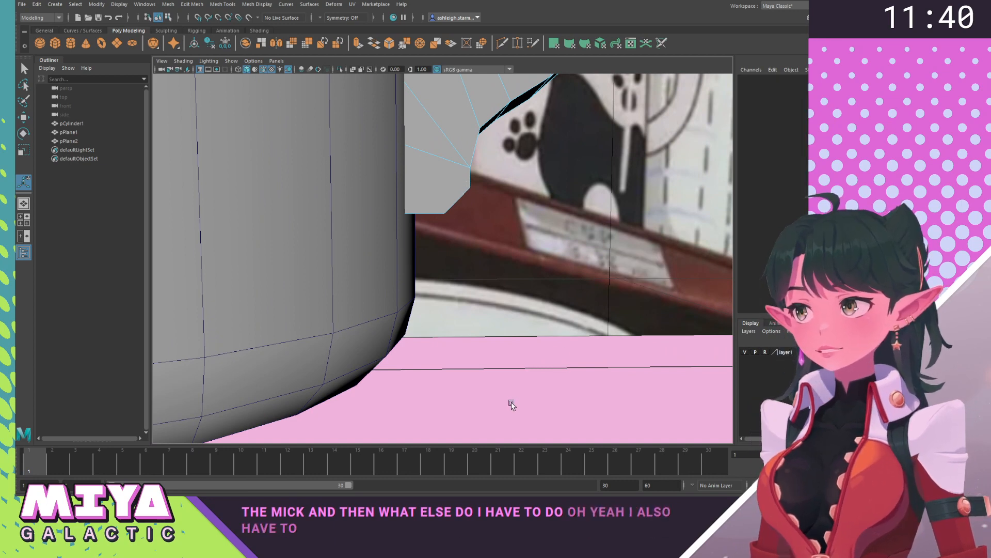
Return the beveled handle to object mode and deselect it.
{"action": "scroll", "coordinate": [511, 404], "scroll_direction": "down", "scroll_amount": 5}
{"action": "left_click_drag", "start_coordinate": [555, 319], "coordinate": [507, 367], "text": "alt"}
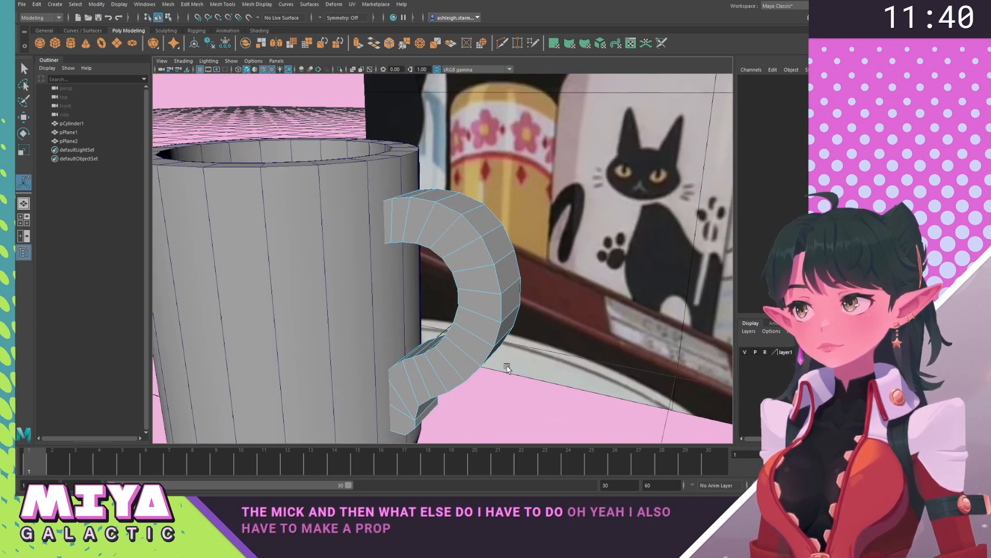
{"action": "right_click_drag", "start_coordinate": [456, 249], "coordinate": [516, 236]}
{"action": "left_click", "coordinate": [503, 394]}
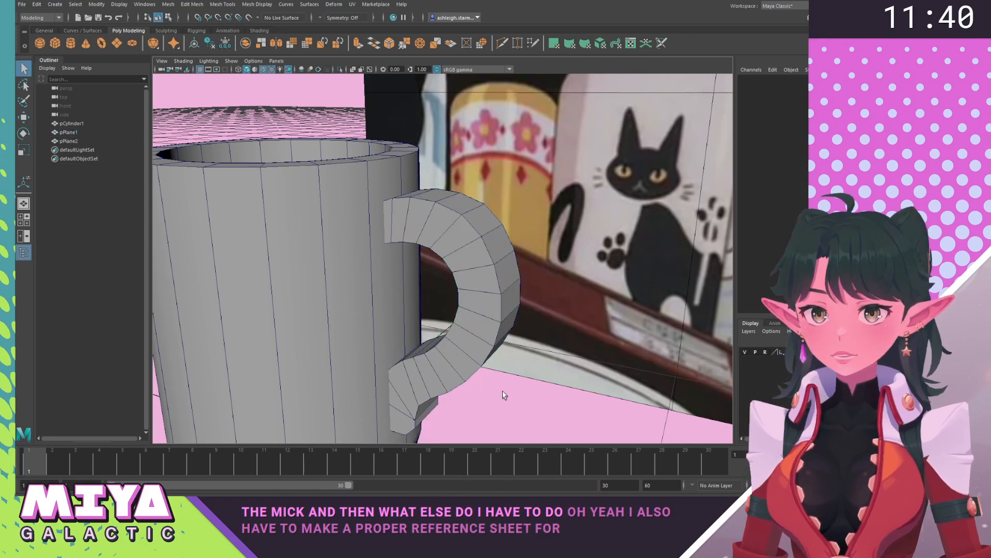
Move the upper edge of the bevel at the handle's lower end slightly towards the mug, and return to object mode.
{"action": "scroll", "coordinate": [480, 375], "scroll_direction": "down", "scroll_amount": 3}
{"action": "left_click_drag", "start_coordinate": [462, 370], "coordinate": [500, 226], "text": "alt"}
{"action": "middle_click_drag", "start_coordinate": [447, 356], "coordinate": [466, 239], "text": "alt"}
{"action": "left_click_drag", "start_coordinate": [466, 239], "coordinate": [421, 271], "text": "alt"}
{"action": "scroll", "coordinate": [421, 271], "scroll_direction": "up", "scroll_amount": 4}
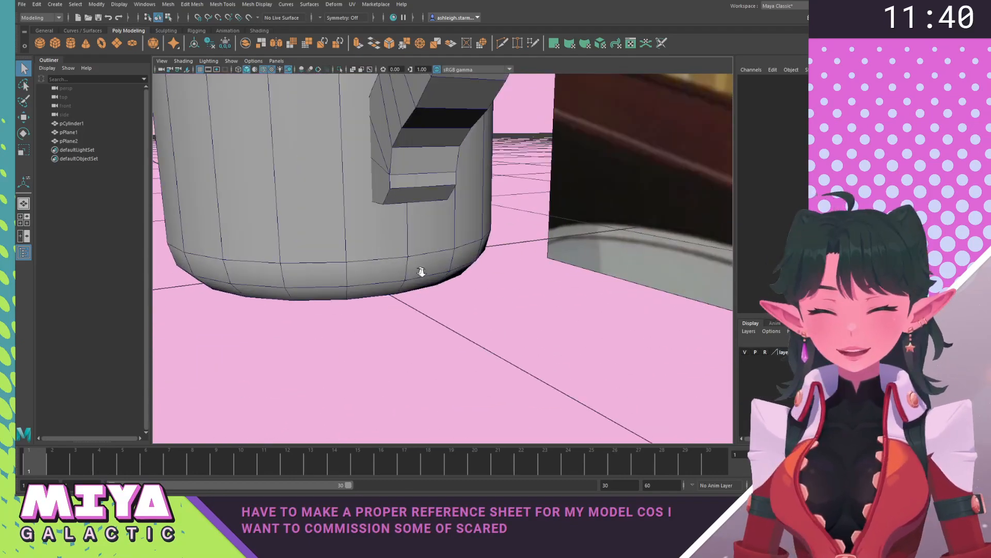
{"action": "right_click_drag", "start_coordinate": [391, 160], "coordinate": [394, 129]}
{"action": "left_click_drag", "start_coordinate": [394, 144], "coordinate": [461, 177], "text": "alt"}
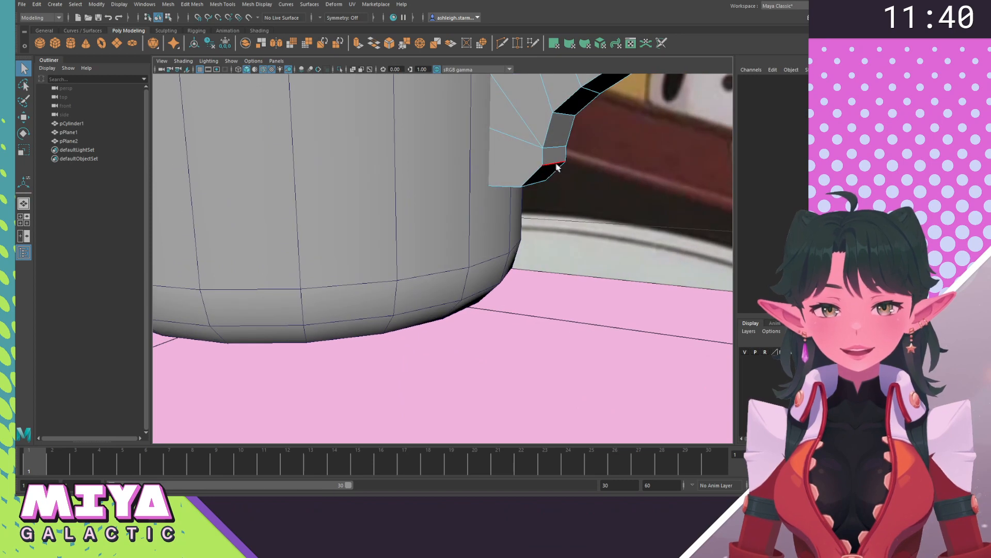
{"action": "left_click", "coordinate": [558, 167]}
{"action": "key", "text": "w"}
{"action": "left_click_drag", "start_coordinate": [634, 165], "coordinate": [631, 164]}
{"action": "mouse_move", "coordinate": [610, 198]}
{"action": "left_mouse_down", "text": "alt"}
{"action": "mouse_move", "coordinate": [632, 199]}
{"action": "mouse_move", "coordinate": [621, 200]}
{"action": "left_mouse_up", "text": "alt"}
{"action": "right_click_drag", "start_coordinate": [621, 200], "coordinate": [493, 256], "text": "alt"}
{"action": "left_click", "coordinate": [480, 284]}
{"action": "right_click_drag", "start_coordinate": [488, 211], "coordinate": [527, 199]}
{"action": "left_click", "coordinate": [522, 301]}
Select the handle in a side-on view with the reference mugs and switch it to edge selection.
{"action": "right_click_drag", "start_coordinate": [522, 301], "coordinate": [421, 279], "text": "alt"}
{"action": "left_click_drag", "start_coordinate": [421, 279], "coordinate": [464, 283], "text": "alt"}
{"action": "mouse_move", "coordinate": [427, 285]}
{"action": "left_mouse_down", "text": "alt"}
{"action": "mouse_move", "coordinate": [449, 281]}
{"action": "mouse_move", "coordinate": [347, 305]}
{"action": "mouse_move", "coordinate": [430, 293]}
{"action": "mouse_move", "coordinate": [444, 280]}
{"action": "left_mouse_up", "text": "alt"}
{"action": "right_click_drag", "start_coordinate": [444, 281], "coordinate": [617, 259], "text": "alt"}
{"action": "middle_click_drag", "start_coordinate": [568, 175], "coordinate": [412, 296], "text": "alt"}
{"action": "right_click_drag", "start_coordinate": [408, 297], "coordinate": [419, 294], "text": "alt"}
{"action": "left_click", "coordinate": [394, 292]}
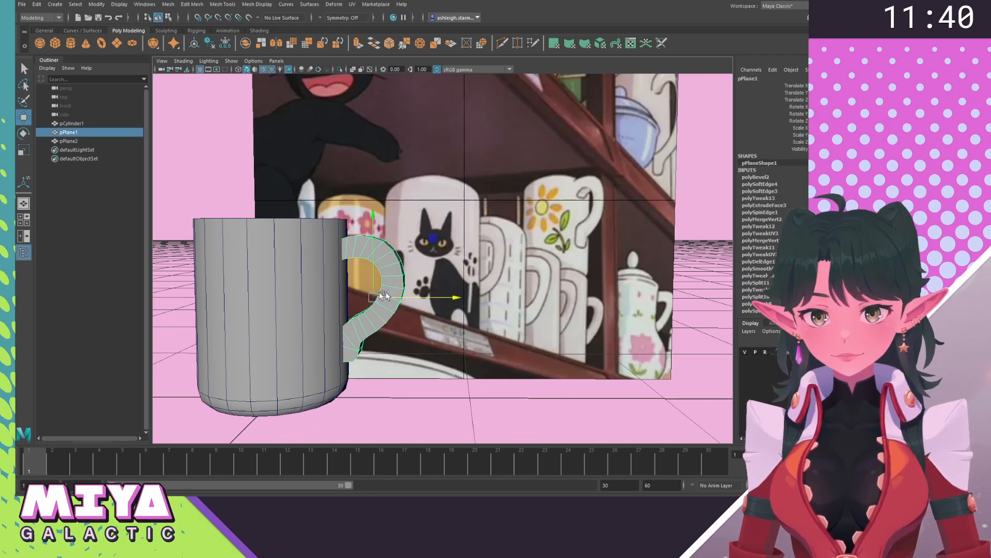
{"action": "left_click_drag", "start_coordinate": [391, 293], "coordinate": [394, 281], "text": "alt"}
{"action": "right_click_drag", "start_coordinate": [402, 266], "coordinate": [360, 268]}
{"action": "left_click_drag", "start_coordinate": [362, 274], "coordinate": [372, 268], "text": "alt"}
{"action": "right_click_drag", "start_coordinate": [399, 266], "coordinate": [399, 241]}
Turn on soft selection and shift the cross edges at the handle's widest bend slightly towards the mug.
{"action": "left_click", "coordinate": [392, 278]}
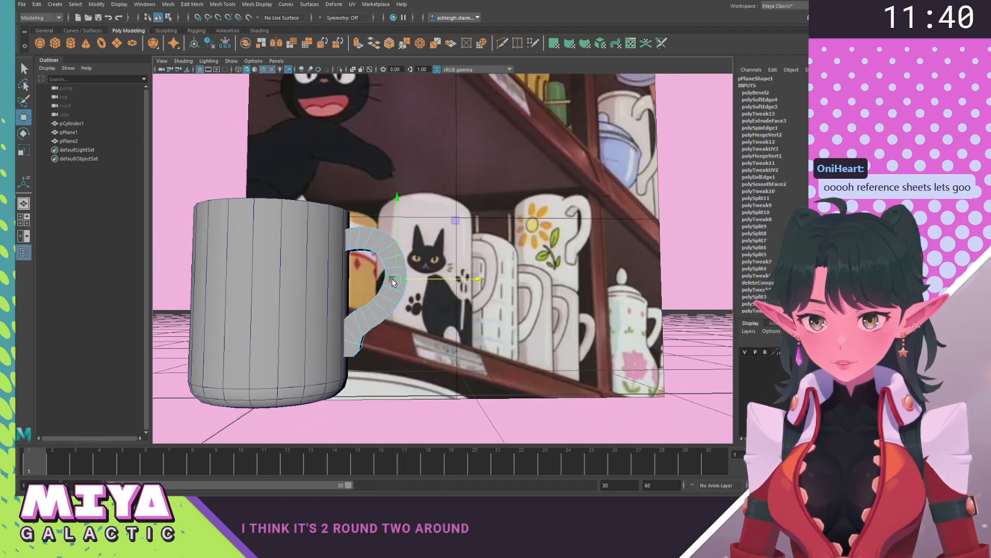
{"action": "key", "text": "b"}
{"action": "left_click_drag", "start_coordinate": [386, 293], "coordinate": [475, 283]}
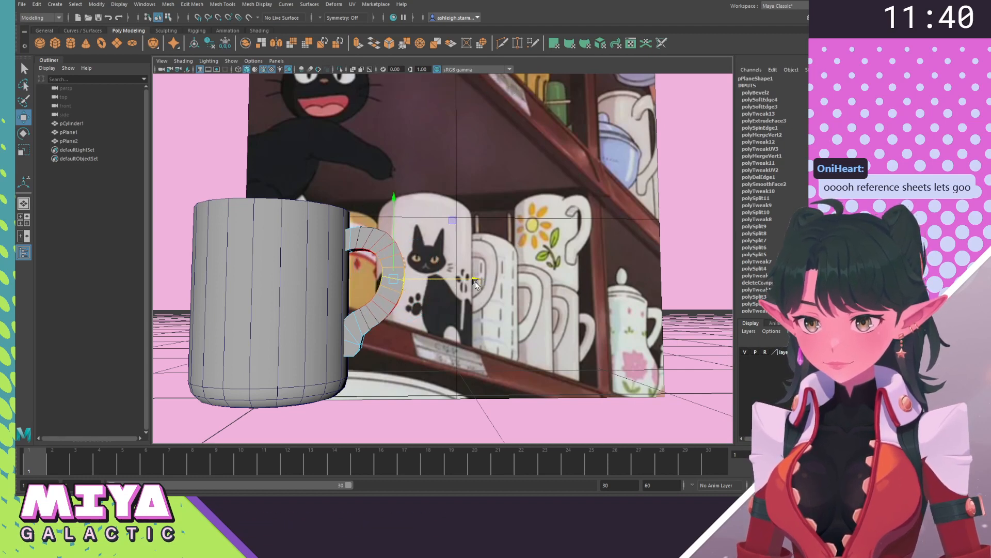
{"action": "left_click", "coordinate": [389, 303]}
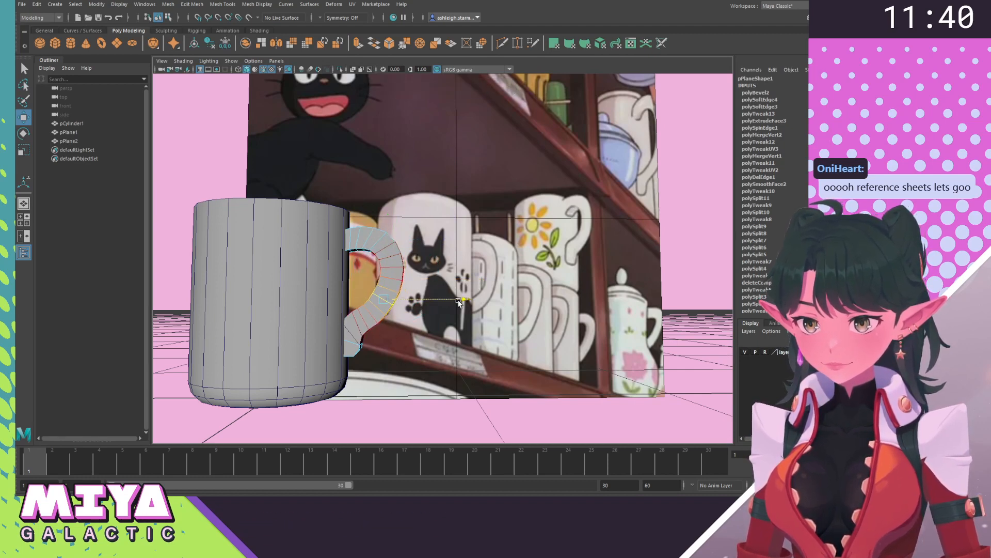
{"action": "left_click", "coordinate": [404, 358]}
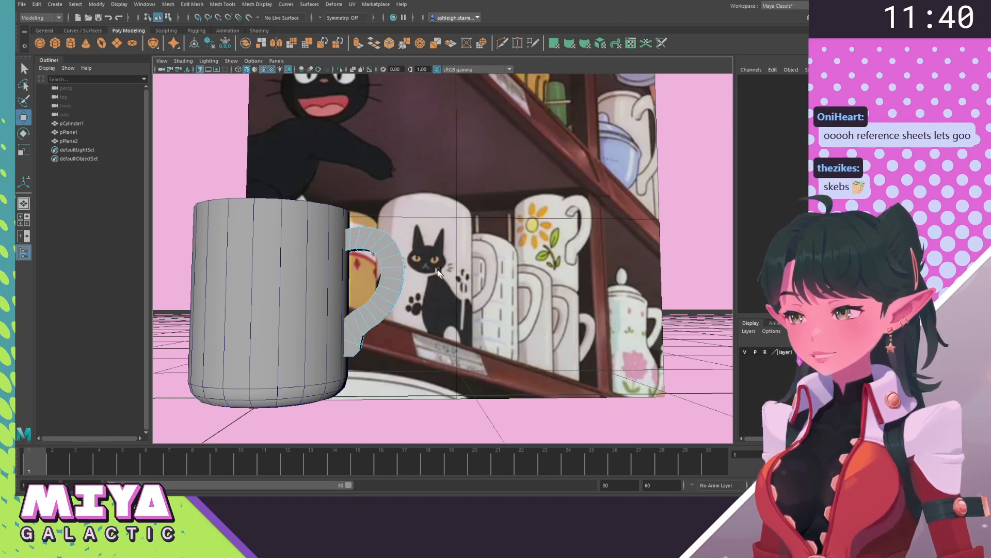
Return the handle to object mode, scale it slightly wider across its thickness, and deselect it.
{"action": "left_click_drag", "start_coordinate": [432, 264], "coordinate": [359, 262], "text": "alt"}
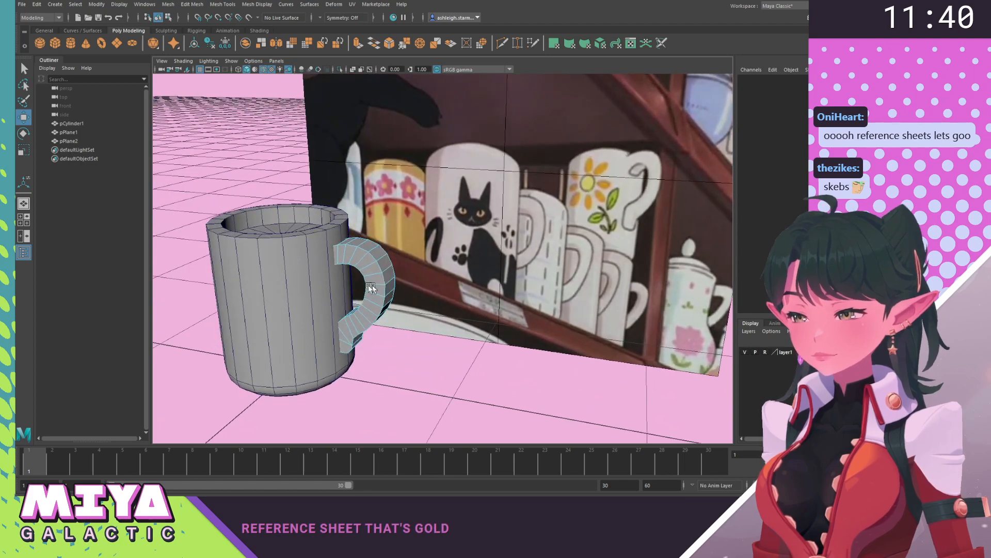
{"action": "scroll", "coordinate": [359, 262], "scroll_direction": "up", "scroll_amount": 2}
{"action": "middle_click_drag", "start_coordinate": [359, 262], "coordinate": [386, 259], "text": "alt"}
{"action": "right_click_drag", "start_coordinate": [321, 258], "coordinate": [434, 283], "text": "alt"}
{"action": "left_click_drag", "start_coordinate": [434, 284], "coordinate": [403, 287], "text": "alt"}
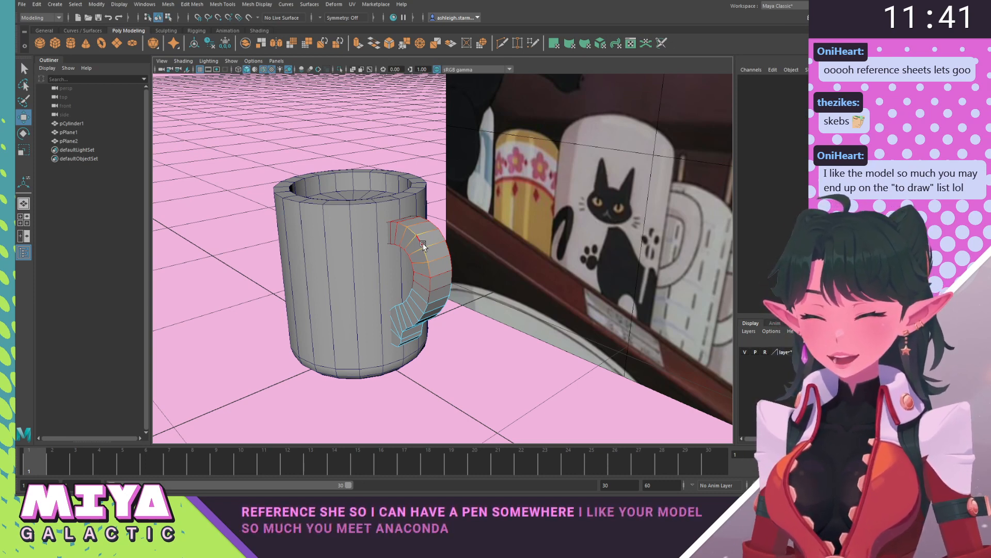
{"action": "left_click_drag", "start_coordinate": [423, 246], "coordinate": [364, 254], "text": "alt"}
{"action": "right_click_drag", "start_coordinate": [420, 245], "coordinate": [457, 231]}
{"action": "left_click", "coordinate": [470, 306]}
{"action": "left_click_drag", "start_coordinate": [470, 305], "coordinate": [430, 271], "text": "alt"}
{"action": "left_click", "coordinate": [430, 271]}
{"action": "key", "text": "r"}
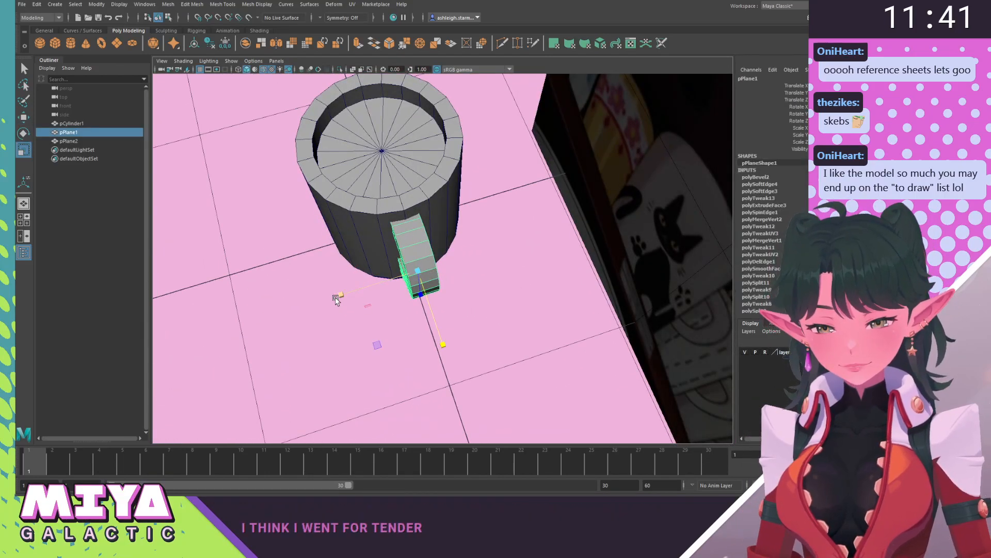
{"action": "left_click_drag", "start_coordinate": [333, 300], "coordinate": [318, 301]}
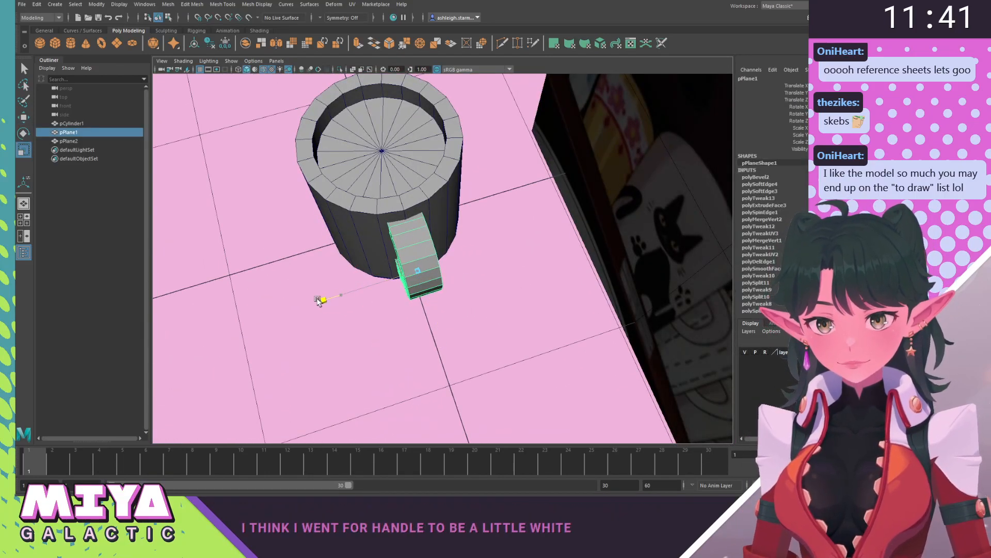
{"action": "left_click", "coordinate": [328, 343]}
Examine the mug and its widened handle from near, far and several angles against the reference image.
{"action": "left_click_drag", "start_coordinate": [328, 343], "coordinate": [459, 312], "text": "alt"}
{"action": "scroll", "coordinate": [471, 313], "scroll_direction": "down", "scroll_amount": 7}
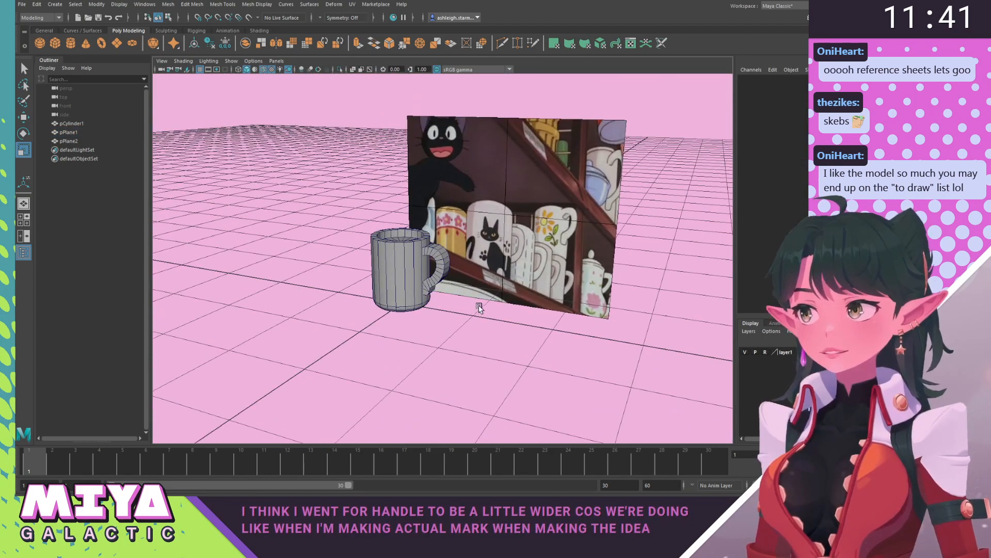
{"action": "middle_click_drag", "start_coordinate": [480, 308], "coordinate": [526, 360], "text": "alt"}
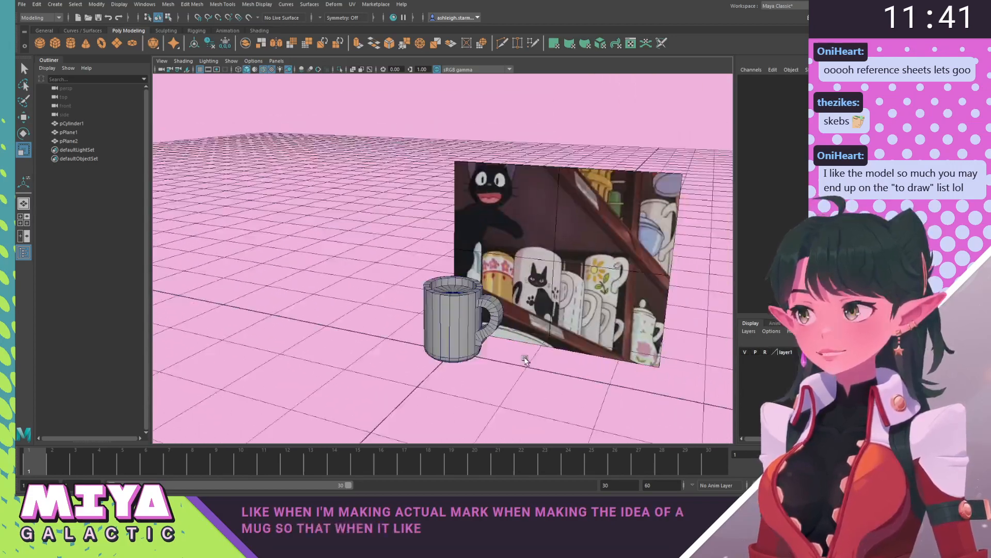
{"action": "left_click_drag", "start_coordinate": [525, 360], "coordinate": [434, 353], "text": "alt"}
{"action": "middle_click_drag", "start_coordinate": [434, 353], "coordinate": [494, 306], "text": "alt"}
{"action": "right_click_drag", "start_coordinate": [494, 307], "coordinate": [525, 359], "text": "alt"}
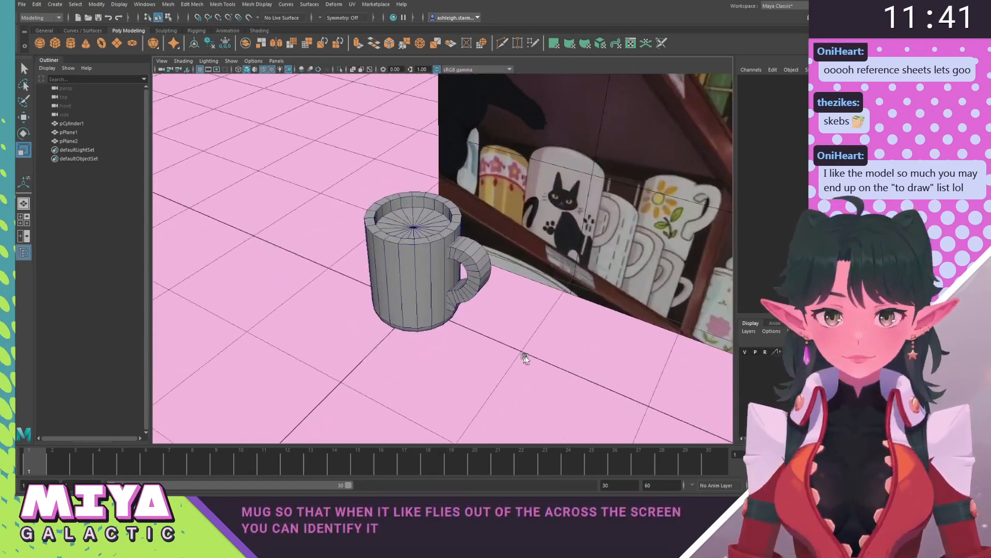
{"action": "left_click_drag", "start_coordinate": [525, 359], "coordinate": [611, 348], "text": "alt"}
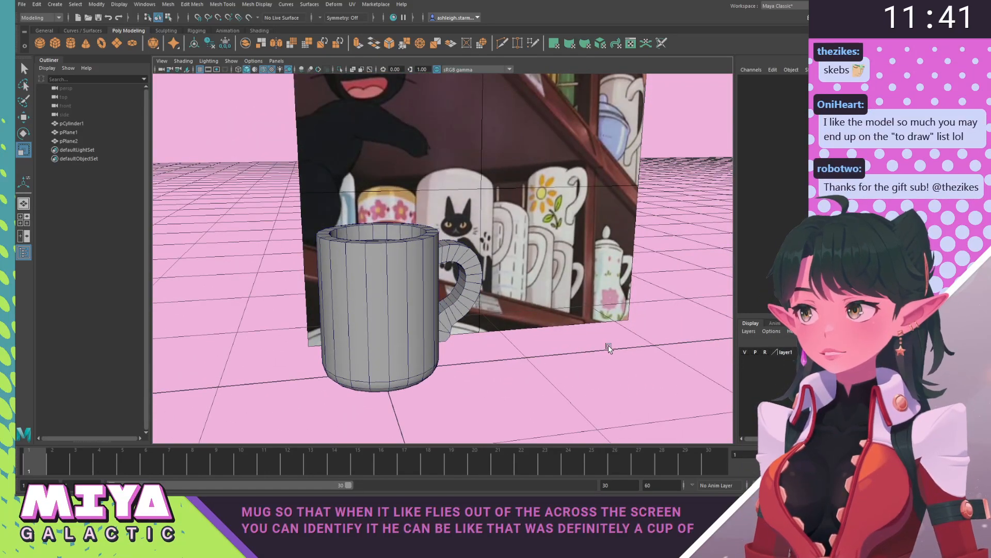
{"action": "left_click_drag", "start_coordinate": [491, 303], "coordinate": [522, 294], "text": "alt"}
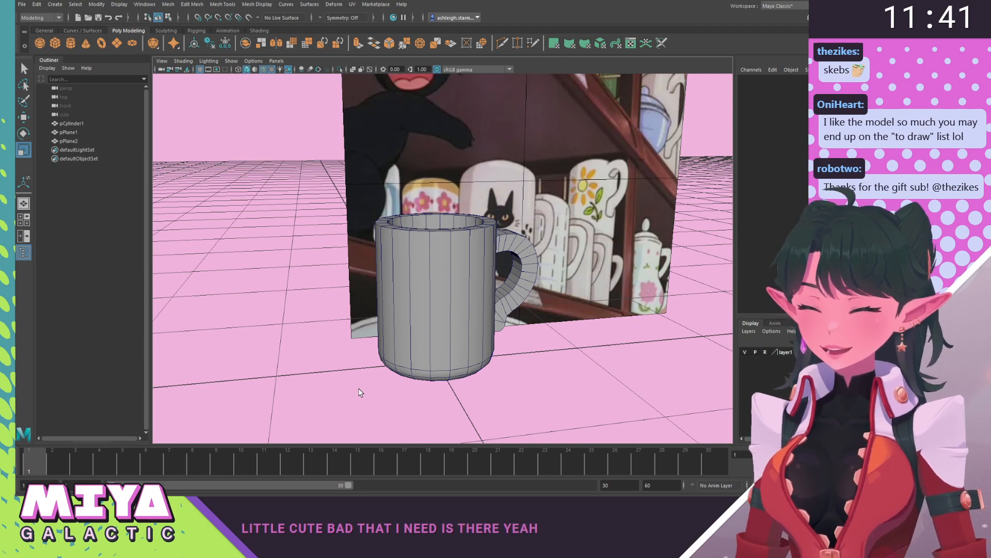
{"action": "left_click_drag", "start_coordinate": [374, 382], "coordinate": [406, 357], "text": "alt"}
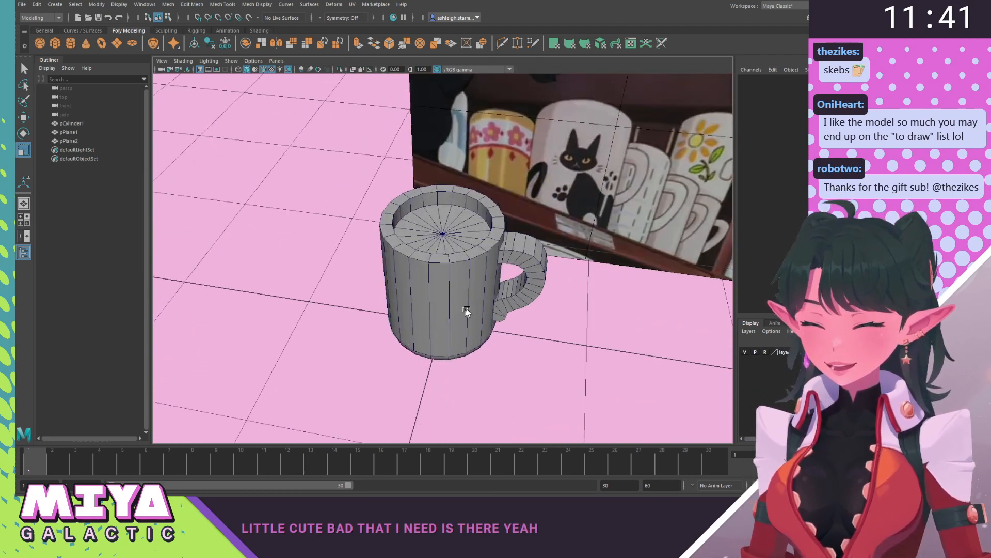
{"action": "left_click_drag", "start_coordinate": [467, 310], "coordinate": [426, 320], "text": "alt"}
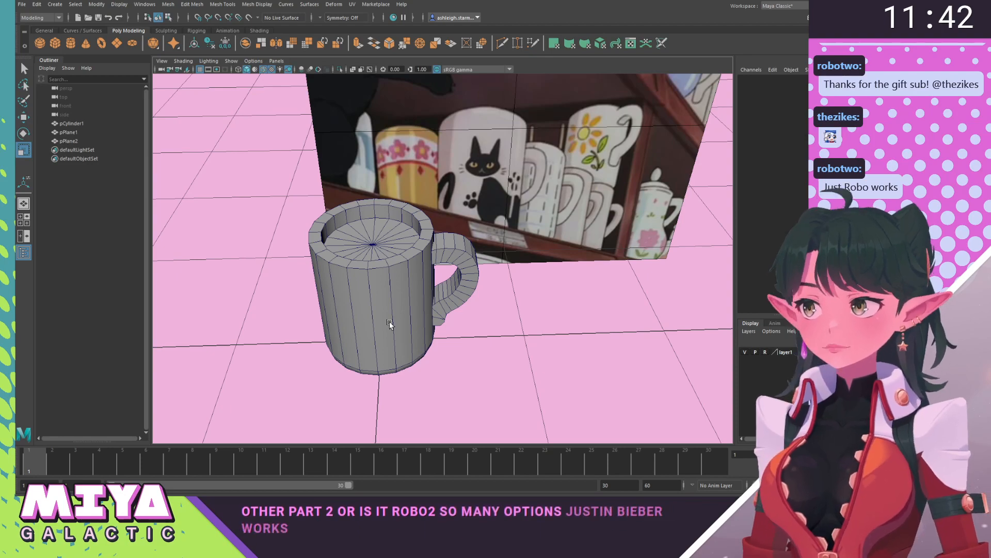
Soften the cross edges along the outer face of the handle.
{"action": "left_click_drag", "start_coordinate": [401, 314], "coordinate": [410, 243], "text": "alt"}
{"action": "scroll", "coordinate": [409, 243], "scroll_direction": "up", "scroll_amount": 5}
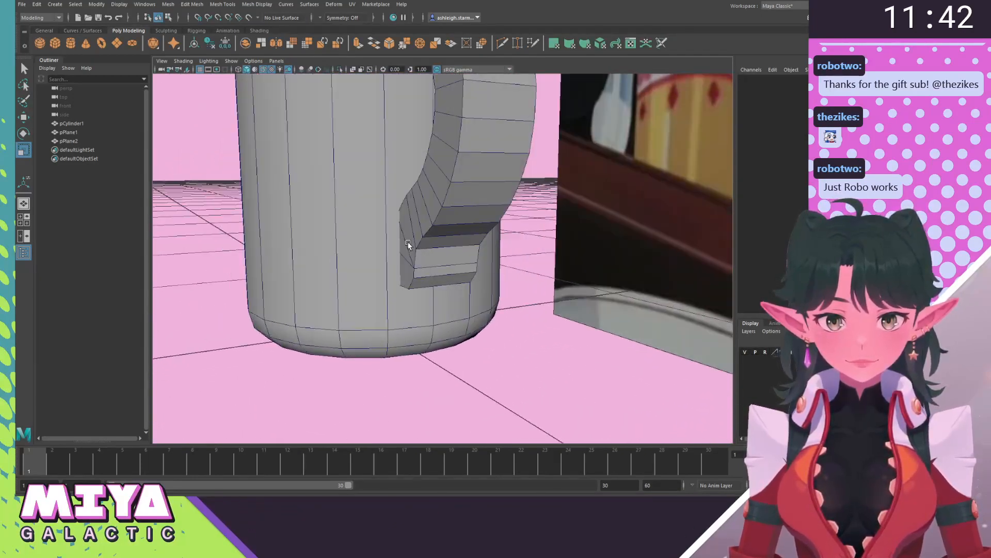
{"action": "right_click_drag", "start_coordinate": [469, 196], "coordinate": [467, 173]}
{"action": "left_click", "coordinate": [466, 177]}
{"action": "double_click", "coordinate": [472, 202], "text": "shift"}
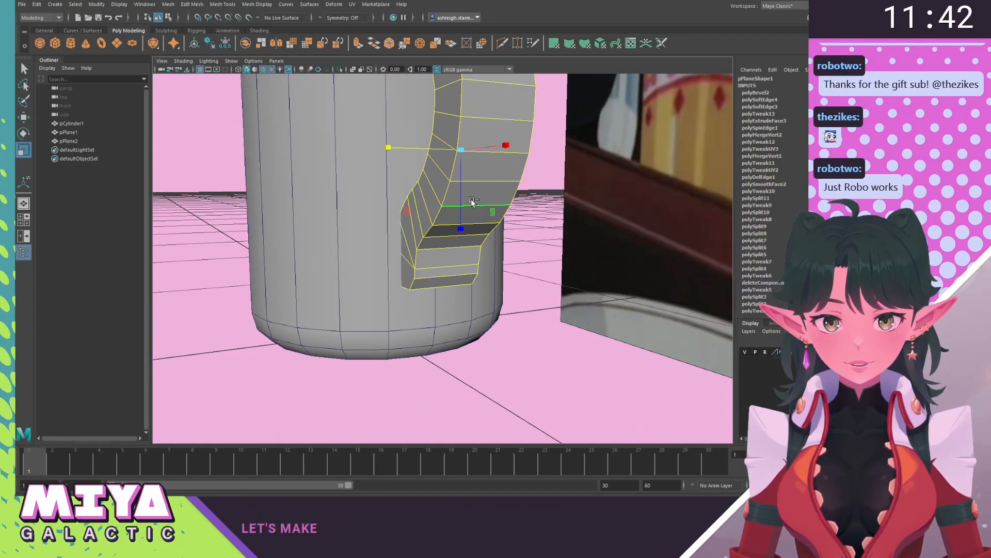
{"action": "left_click_drag", "start_coordinate": [471, 202], "coordinate": [358, 236], "text": "alt"}
{"action": "right_click_drag", "start_coordinate": [357, 236], "coordinate": [451, 243], "text": "shift"}
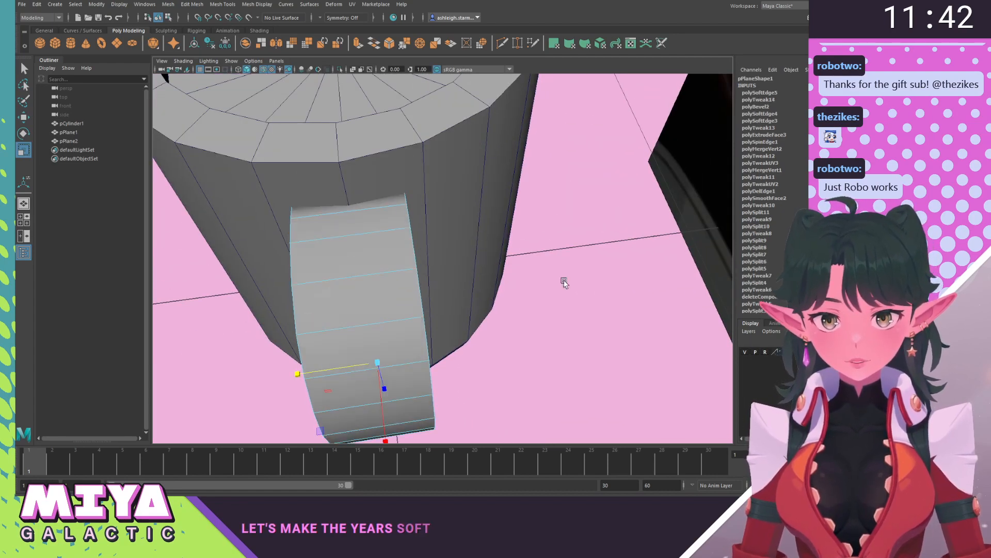
{"action": "left_click", "coordinate": [560, 282]}
Soften the cross edges along the inner face of the handle's loop and clear the selection.
{"action": "left_click_drag", "start_coordinate": [517, 289], "coordinate": [610, 274], "text": "alt"}
{"action": "left_click", "coordinate": [572, 281]}
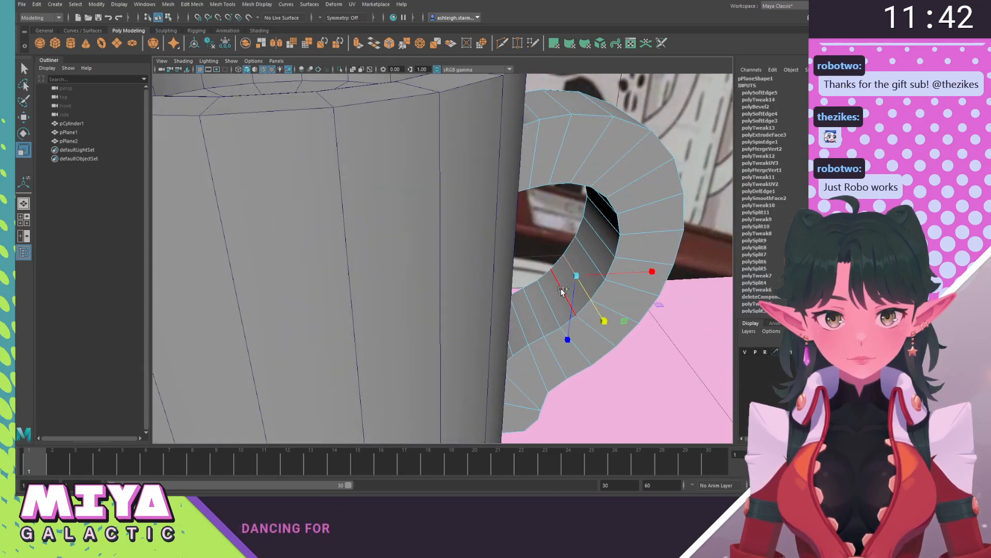
{"action": "double_click", "coordinate": [562, 291], "text": "shift"}
{"action": "right_click_drag", "start_coordinate": [611, 233], "coordinate": [685, 247], "text": "shift"}
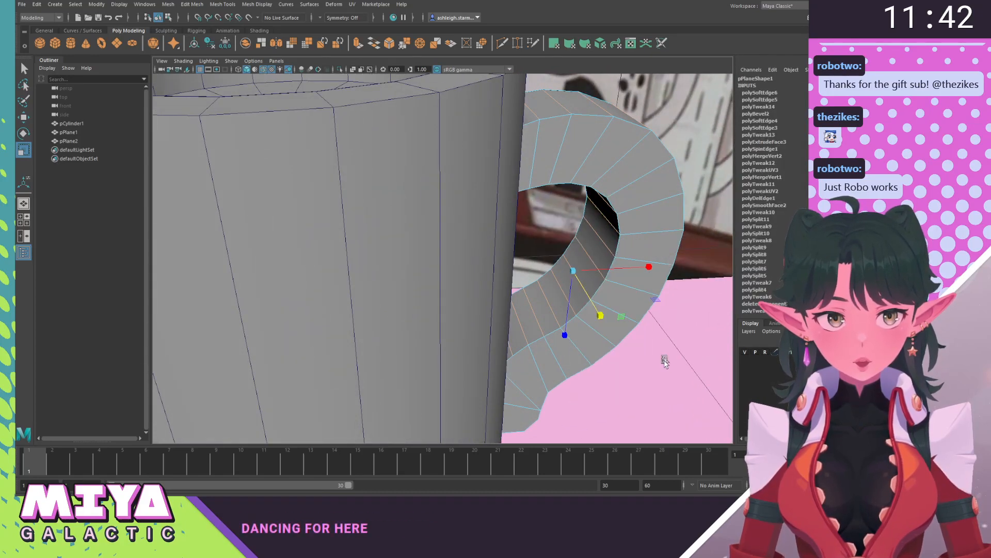
{"action": "left_click", "coordinate": [664, 379]}
Merge closely spaced neighbouring vertices along the inner edge of the handle's lower curve.
{"action": "left_click_drag", "start_coordinate": [664, 379], "coordinate": [602, 306], "text": "alt"}
{"action": "right_click_drag", "start_coordinate": [602, 305], "coordinate": [499, 275], "text": "alt"}
{"action": "left_click_drag", "start_coordinate": [498, 275], "coordinate": [555, 319], "text": "alt"}
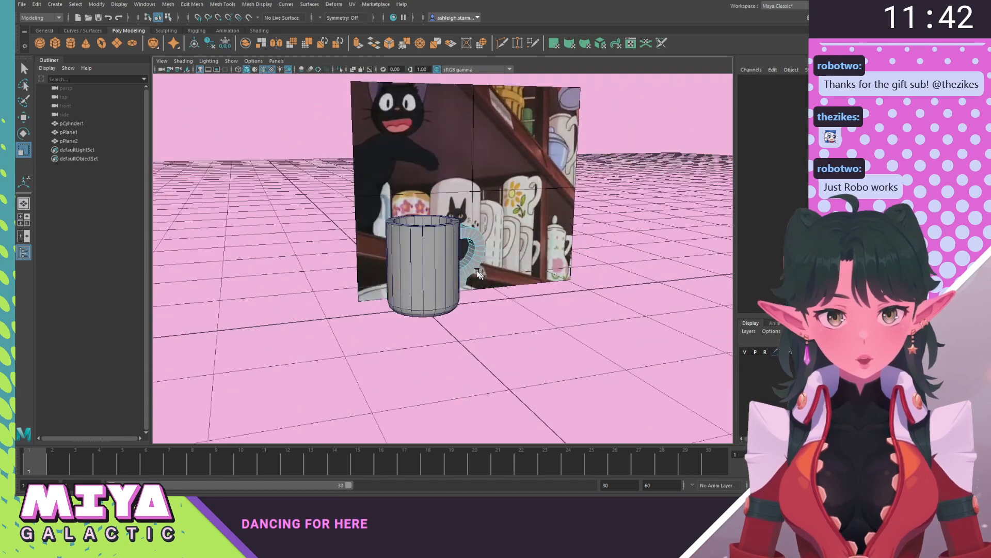
{"action": "middle_click_drag", "start_coordinate": [555, 319], "coordinate": [517, 306], "text": "alt"}
{"action": "right_click_drag", "start_coordinate": [517, 306], "coordinate": [622, 332], "text": "alt"}
{"action": "left_click_drag", "start_coordinate": [622, 332], "coordinate": [581, 328], "text": "alt"}
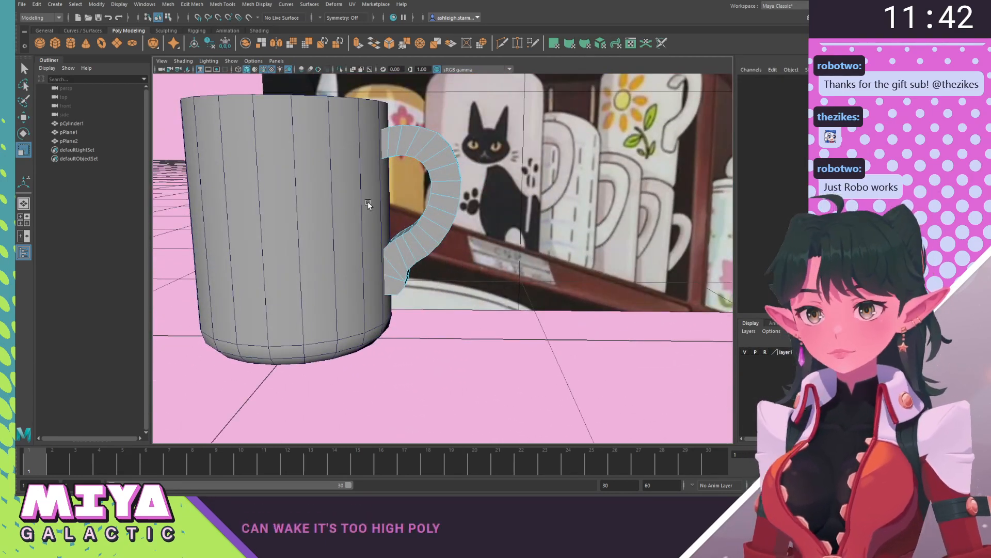
{"action": "right_click_drag", "start_coordinate": [368, 201], "coordinate": [383, 209], "text": "alt"}
{"action": "left_click_drag", "start_coordinate": [384, 209], "coordinate": [408, 216], "text": "alt"}
{"action": "right_click_drag", "start_coordinate": [408, 215], "coordinate": [409, 149], "text": "alt"}
{"action": "left_click", "coordinate": [416, 215]}
{"action": "left_click", "coordinate": [405, 227], "text": "shift"}
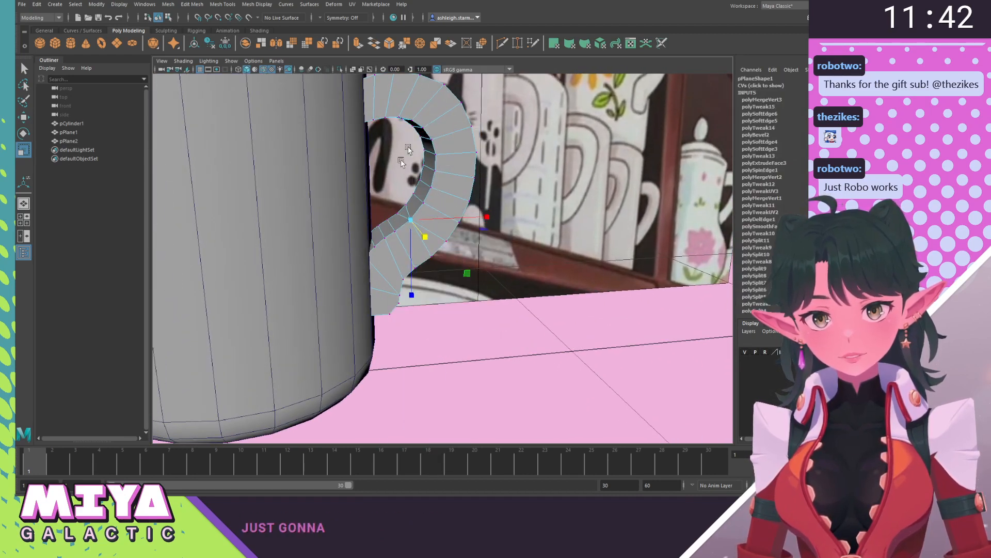
{"action": "left_click", "coordinate": [406, 207]}
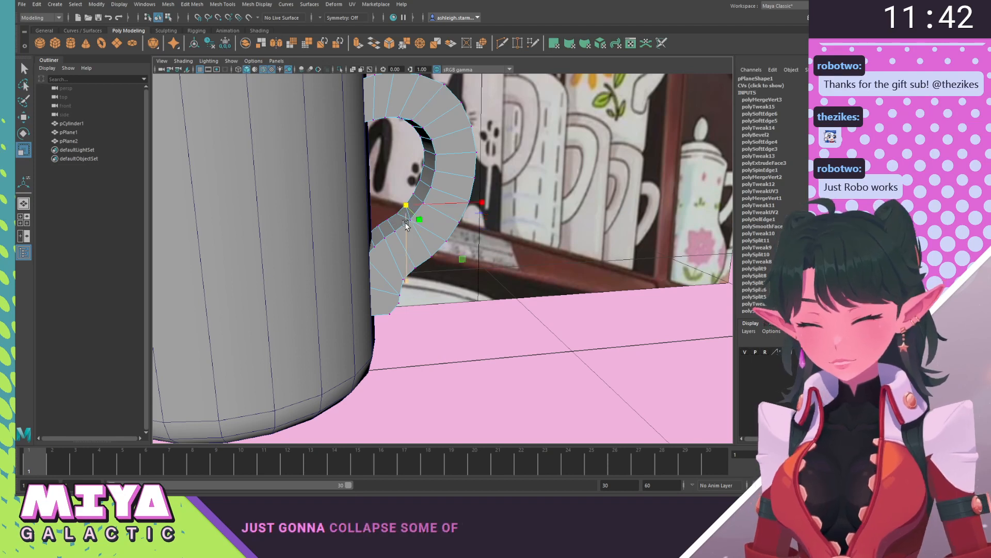
{"action": "key", "text": "q"}
{"action": "right_click_drag", "start_coordinate": [417, 231], "coordinate": [418, 175], "text": "shift"}
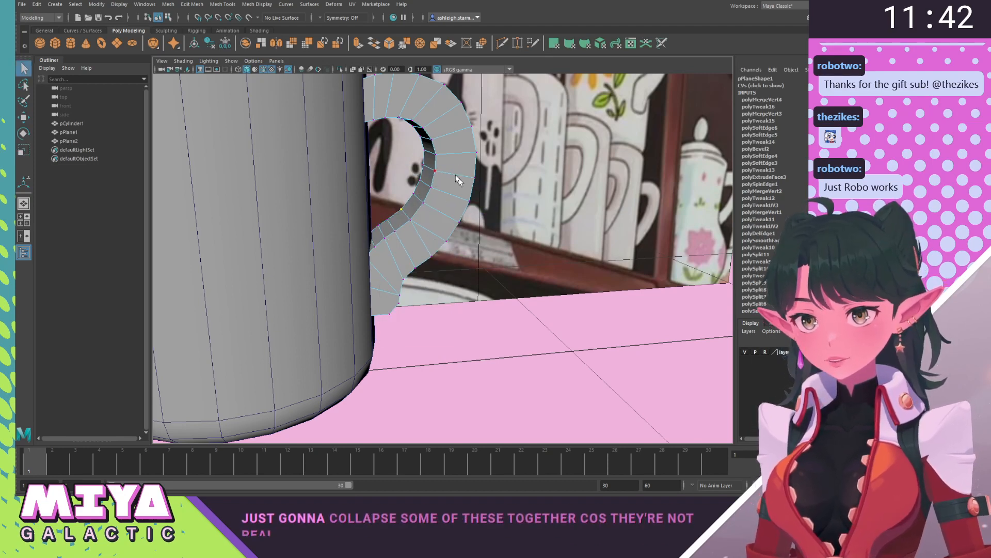
Merge closely spaced neighbouring vertices along the inner edge of the handle's upper curve.
{"action": "left_click_drag", "start_coordinate": [455, 207], "coordinate": [436, 204], "text": "alt"}
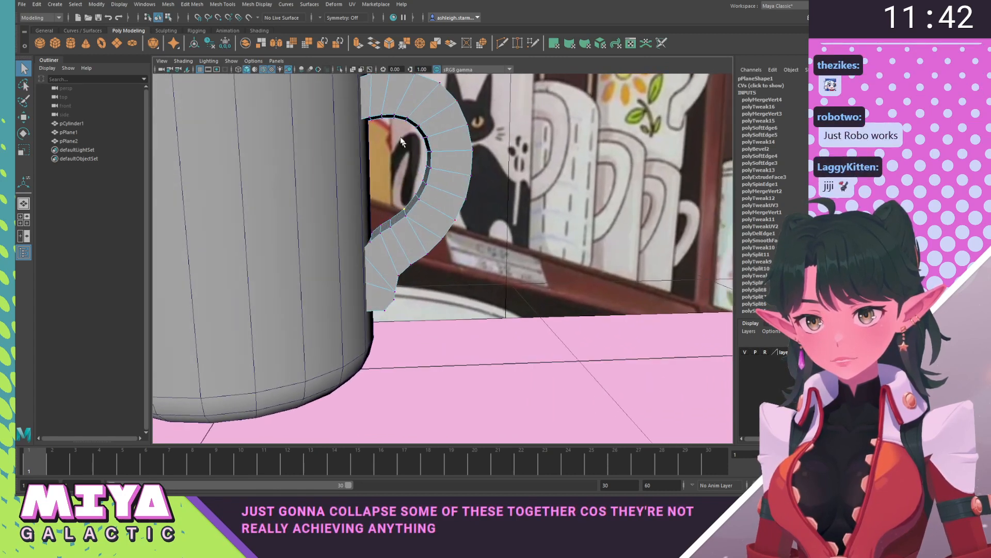
{"action": "left_click_drag", "start_coordinate": [403, 140], "coordinate": [395, 121], "text": "alt"}
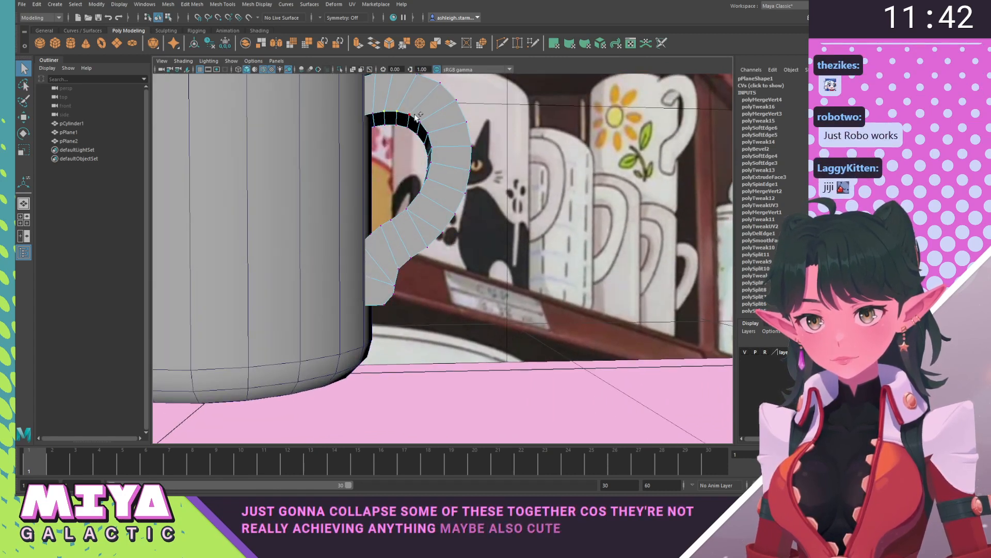
{"action": "right_click_drag", "start_coordinate": [416, 118], "coordinate": [409, 37], "text": "shift"}
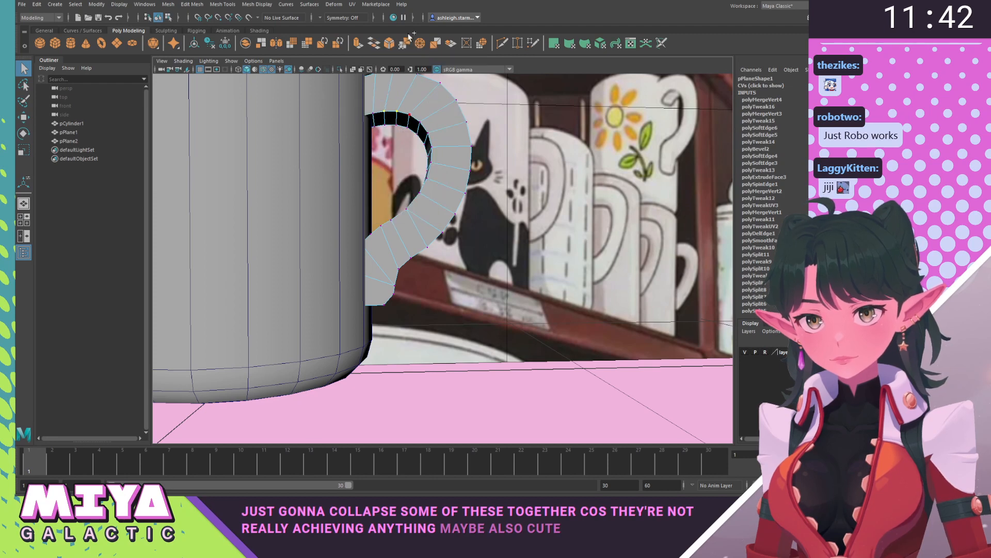
{"action": "right_click_drag", "start_coordinate": [434, 133], "coordinate": [436, 42], "text": "shift"}
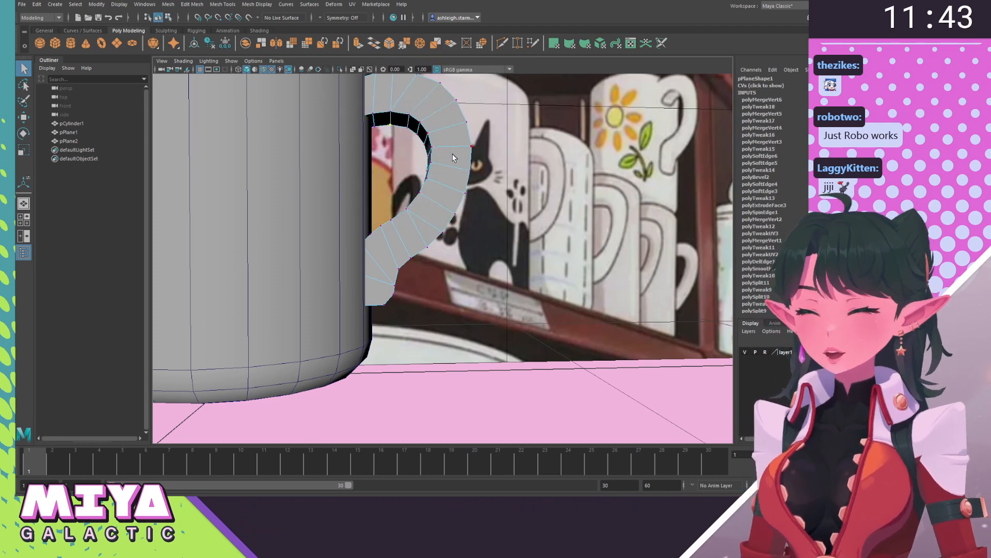
Examine the handle's silhouette and the vertex spacing along its inner curve from several angles against the reference mugs.
{"action": "mouse_move", "coordinate": [453, 157]}
{"action": "left_mouse_down", "text": "alt"}
{"action": "mouse_move", "coordinate": [434, 183]}
{"action": "mouse_move", "coordinate": [458, 165]}
{"action": "left_mouse_up", "text": "alt"}
{"action": "right_click_drag", "start_coordinate": [557, 228], "coordinate": [481, 188], "text": "alt"}
{"action": "middle_click_drag", "start_coordinate": [481, 188], "coordinate": [474, 260], "text": "alt"}
{"action": "middle_click_drag", "start_coordinate": [369, 297], "coordinate": [396, 238], "text": "alt"}
{"action": "right_click_drag", "start_coordinate": [396, 237], "coordinate": [544, 299], "text": "alt"}
{"action": "left_click_drag", "start_coordinate": [544, 299], "coordinate": [542, 279], "text": "alt"}
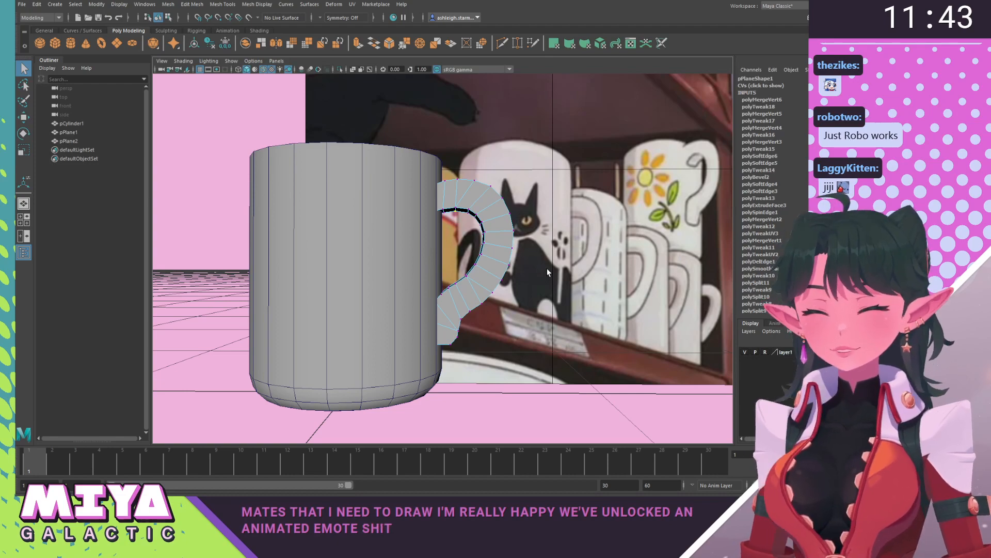
{"action": "left_click_drag", "start_coordinate": [502, 257], "coordinate": [518, 289], "text": "alt"}
{"action": "middle_click_drag", "start_coordinate": [518, 289], "coordinate": [445, 256], "text": "alt"}
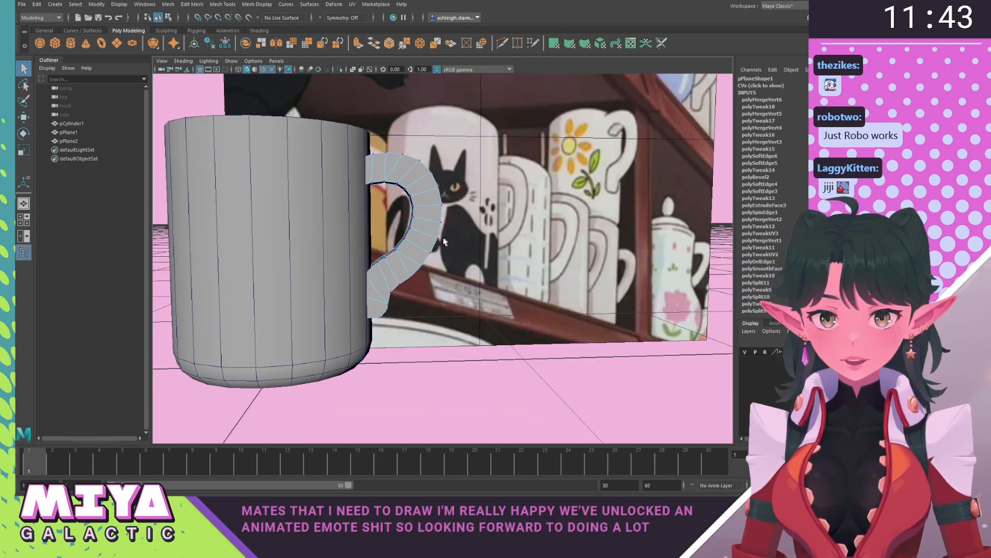
{"action": "scroll", "coordinate": [445, 256], "scroll_direction": "up", "scroll_amount": 5}
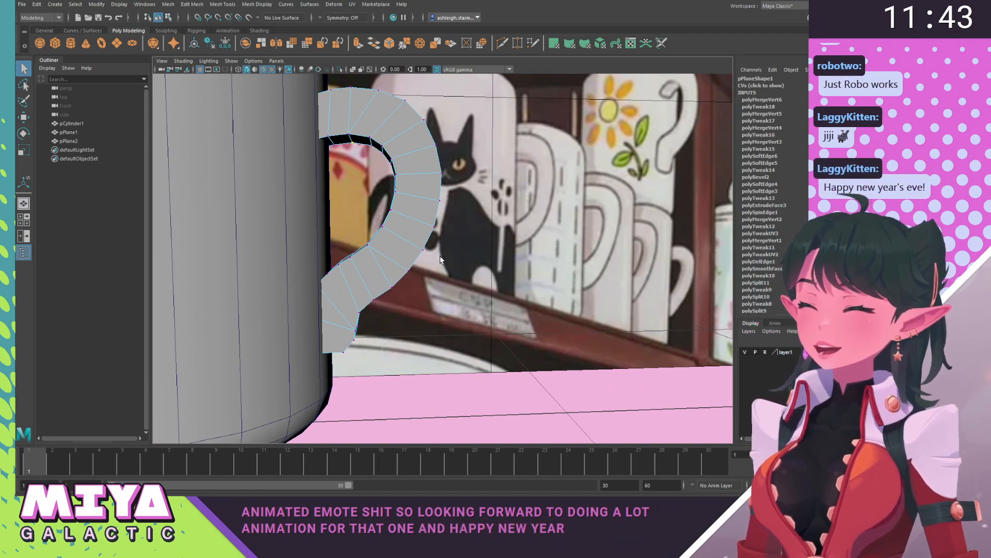
{"action": "left_click_drag", "start_coordinate": [423, 242], "coordinate": [437, 236], "text": "alt"}
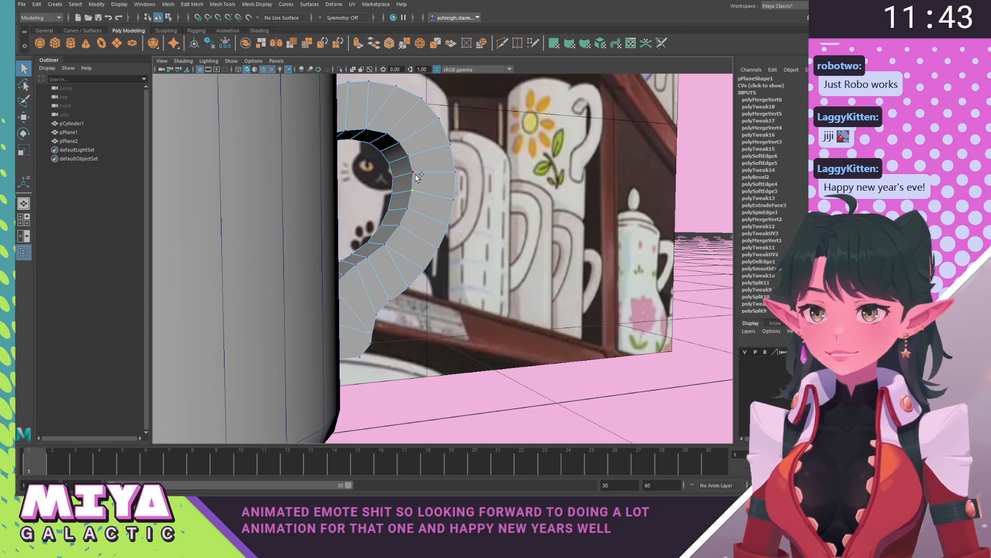
{"action": "left_click_drag", "start_coordinate": [419, 177], "coordinate": [405, 204], "text": "alt"}
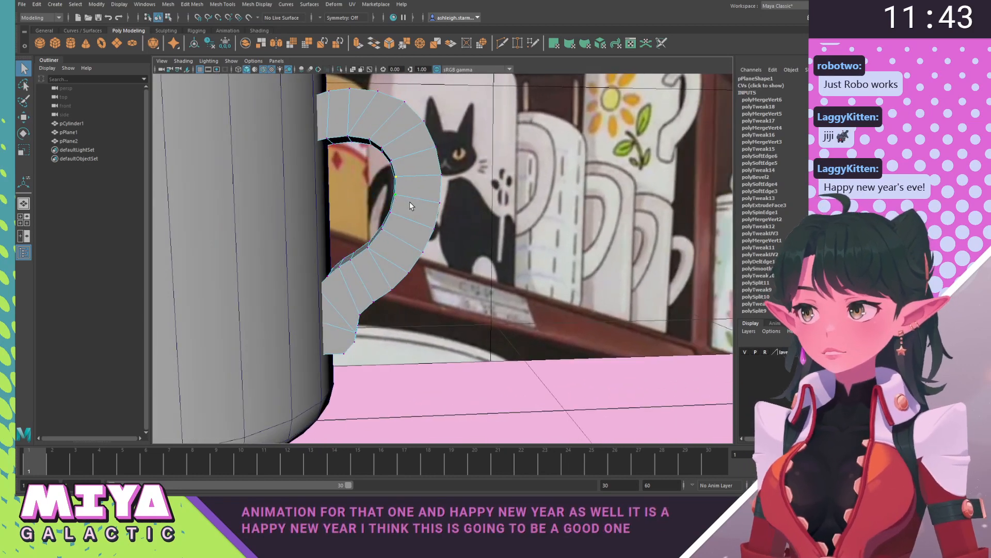
{"action": "left_click_drag", "start_coordinate": [411, 209], "coordinate": [420, 214], "text": "alt"}
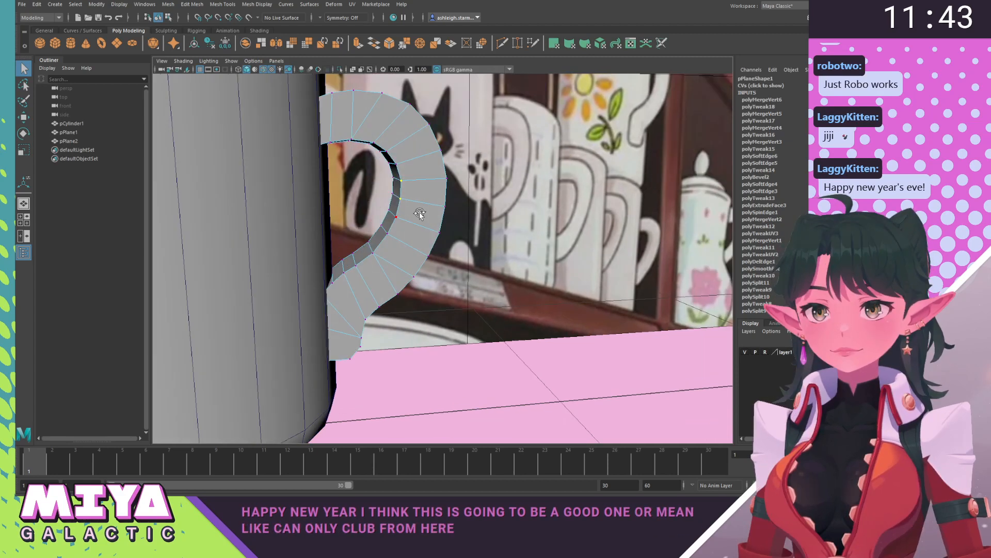
Merge the closely spaced vertex pairs on the inner edge of the handle's loop, along the stretch farthest from the mug.
{"action": "right_click_drag", "start_coordinate": [423, 206], "coordinate": [425, 136], "text": "shift"}
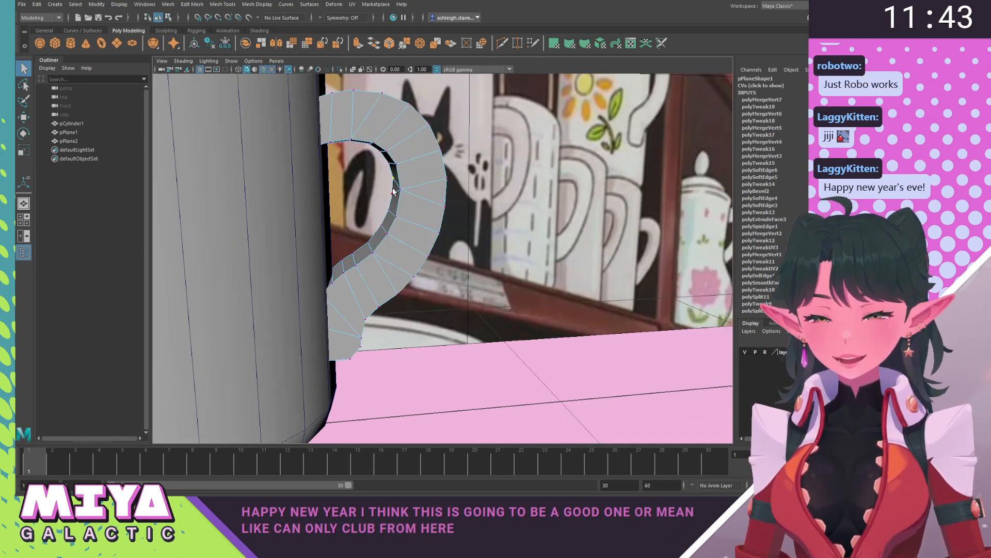
{"action": "right_click_drag", "start_coordinate": [428, 202], "coordinate": [431, 114], "text": "shift"}
{"action": "left_click_drag", "start_coordinate": [452, 194], "coordinate": [444, 181], "text": "alt"}
{"action": "right_click_drag", "start_coordinate": [444, 181], "coordinate": [400, 158], "text": "alt"}
{"action": "mouse_move", "coordinate": [400, 158]}
{"action": "left_mouse_down", "text": "alt"}
{"action": "mouse_move", "coordinate": [416, 159]}
{"action": "mouse_move", "coordinate": [400, 148]}
{"action": "mouse_move", "coordinate": [412, 159]}
{"action": "mouse_move", "coordinate": [398, 173]}
{"action": "left_mouse_up", "text": "alt"}
{"action": "right_click_drag", "start_coordinate": [397, 173], "coordinate": [418, 204], "text": "alt"}
{"action": "middle_click_drag", "start_coordinate": [418, 203], "coordinate": [433, 232], "text": "alt"}
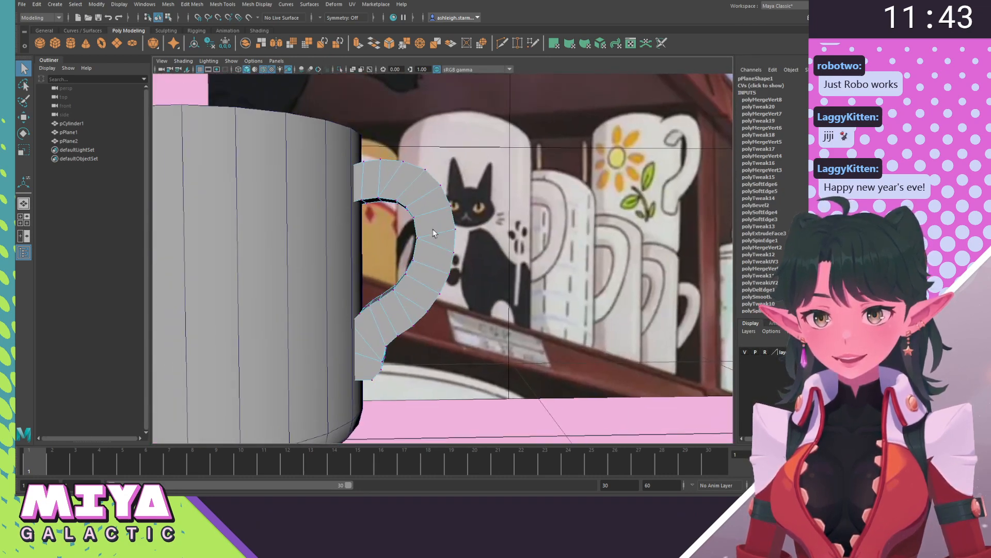
Merge the remaining closely spaced vertices at the upper bend of the handle's inner edge and check the loop's shape.
{"action": "mouse_move", "coordinate": [434, 232]}
{"action": "left_mouse_down", "text": "alt"}
{"action": "mouse_move", "coordinate": [455, 230]}
{"action": "mouse_move", "coordinate": [435, 223]}
{"action": "left_mouse_up", "text": "alt"}
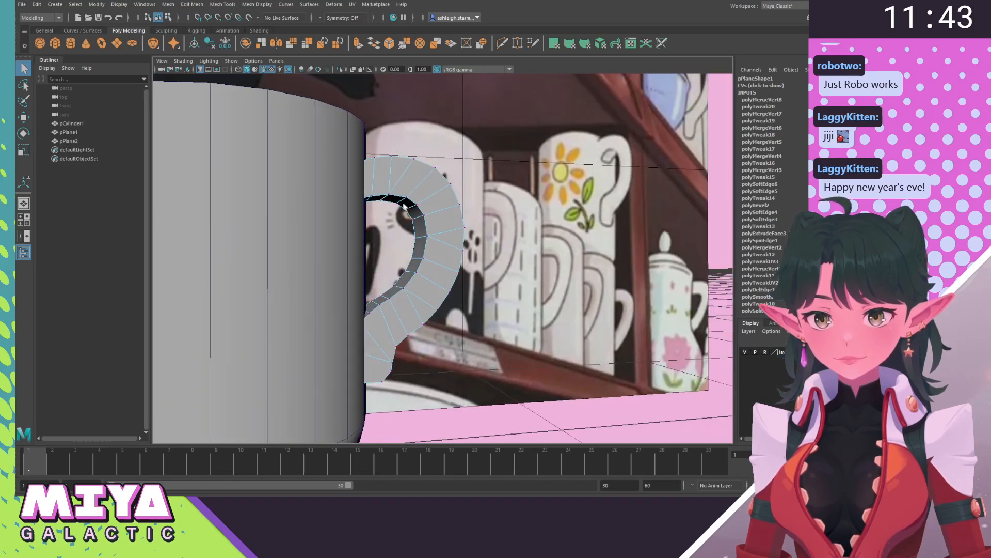
{"action": "right_click_drag", "start_coordinate": [428, 212], "coordinate": [429, 147], "text": "shift"}
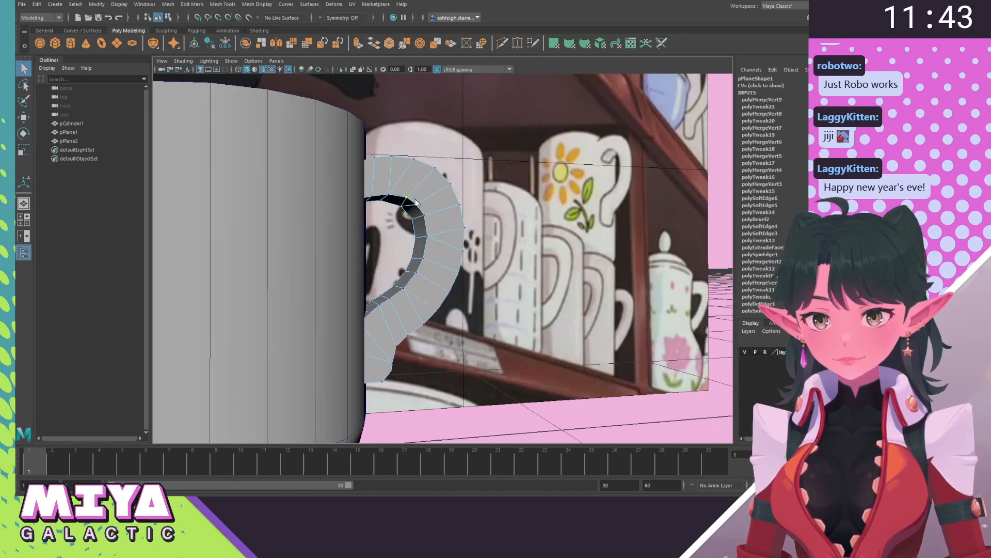
{"action": "right_click_drag", "start_coordinate": [452, 217], "coordinate": [454, 150], "text": "shift"}
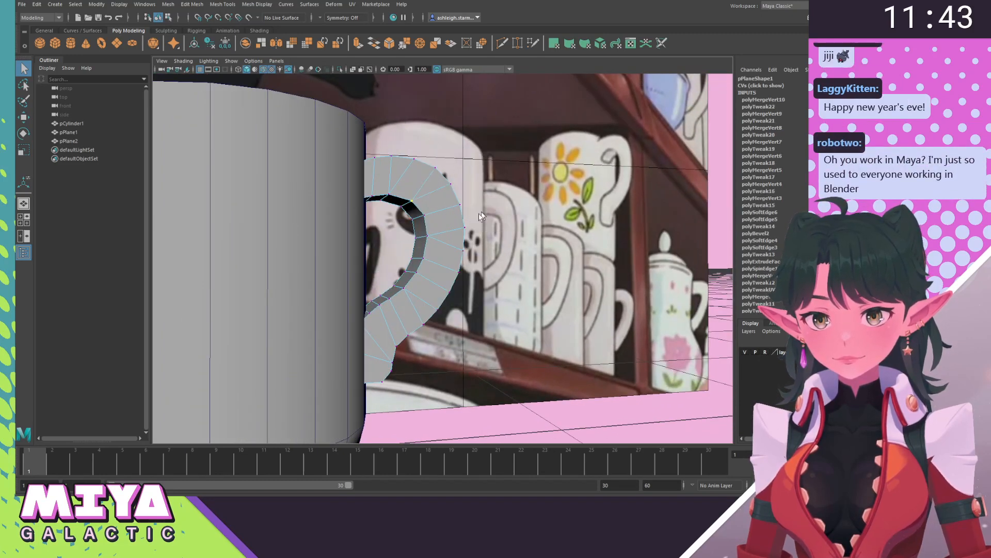
{"action": "mouse_move", "coordinate": [449, 209]}
{"action": "left_mouse_down", "text": "alt"}
{"action": "mouse_move", "coordinate": [462, 214]}
{"action": "mouse_move", "coordinate": [449, 217]}
{"action": "left_mouse_up", "text": "alt"}
{"action": "right_click_drag", "start_coordinate": [450, 216], "coordinate": [328, 207], "text": "alt"}
{"action": "mouse_move", "coordinate": [328, 207]}
{"action": "left_mouse_down", "text": "alt"}
{"action": "mouse_move", "coordinate": [338, 199]}
{"action": "mouse_move", "coordinate": [327, 201]}
{"action": "left_mouse_up", "text": "alt"}
{"action": "right_click_drag", "start_coordinate": [327, 202], "coordinate": [581, 352], "text": "alt"}
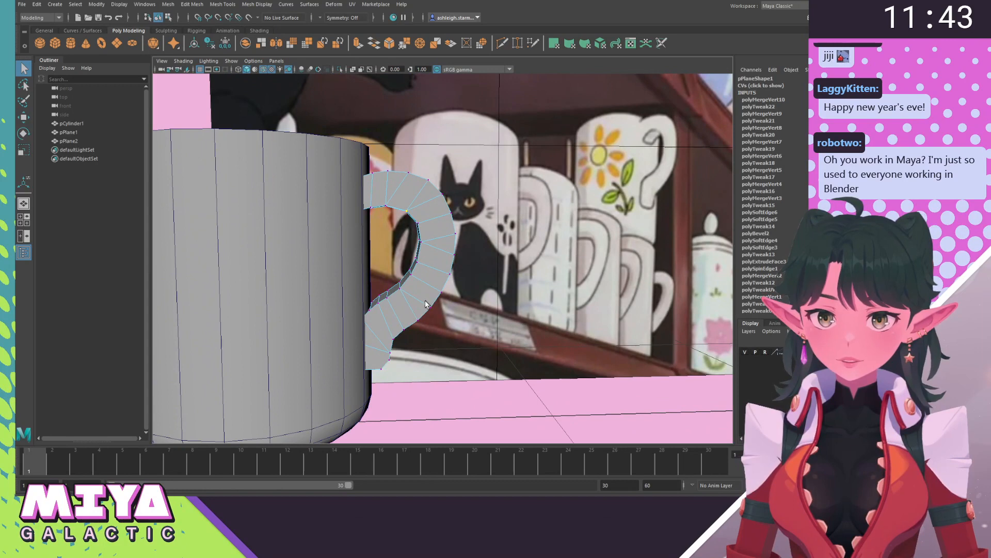
{"action": "left_click_drag", "start_coordinate": [408, 290], "coordinate": [427, 290], "text": "alt"}
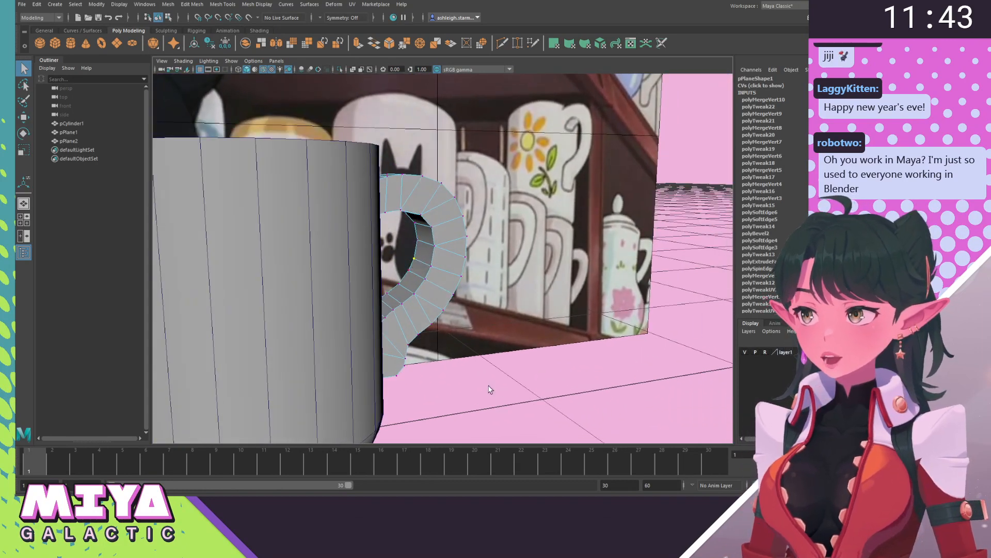
{"action": "left_click_drag", "start_coordinate": [485, 387], "coordinate": [431, 349], "text": "alt"}
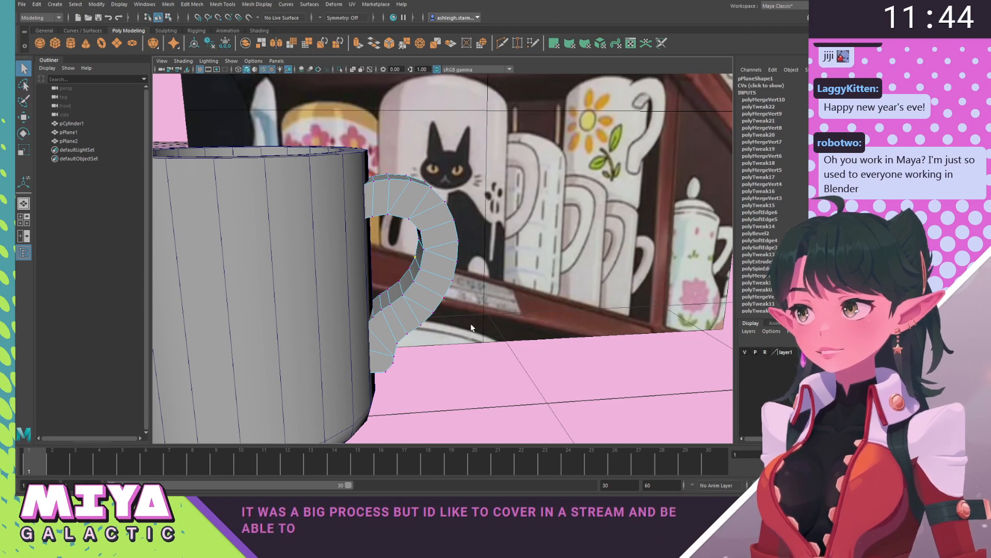
{"action": "left_click_drag", "start_coordinate": [434, 336], "coordinate": [419, 288], "text": "alt"}
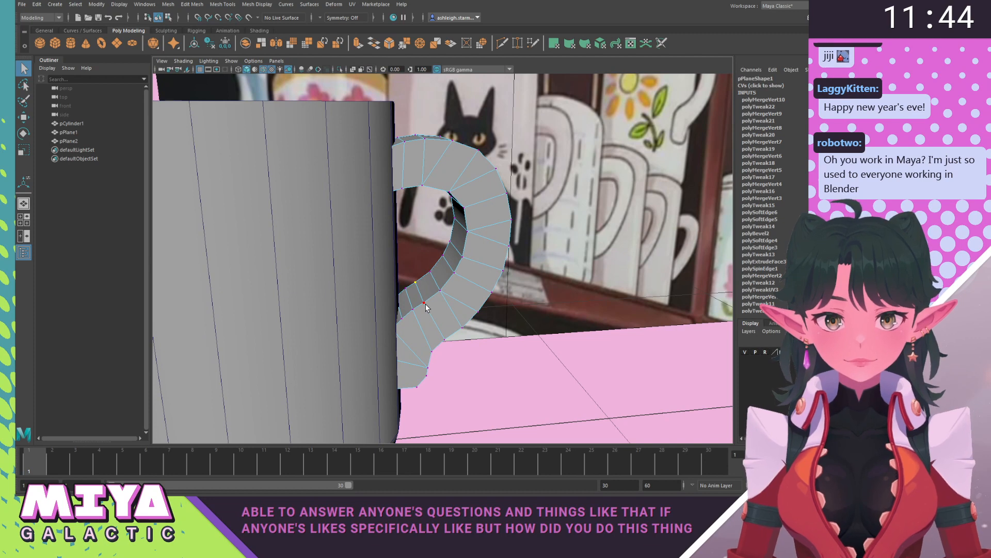
In the front view, nudge individual vertices on the handle's lower inner curve to smooth its transition into the mug wall.
{"action": "left_click", "coordinate": [424, 303], "text": "shift"}
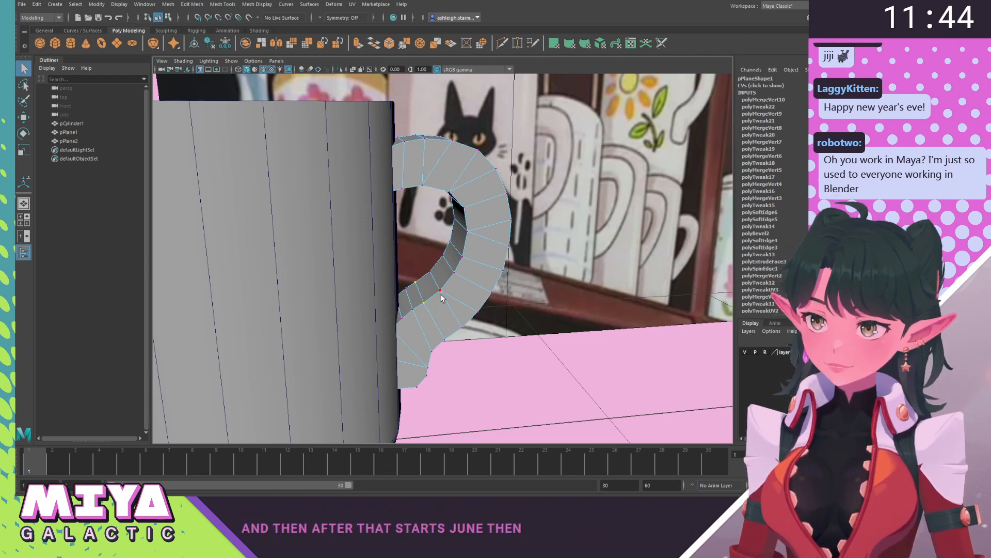
{"action": "left_click_drag", "start_coordinate": [442, 298], "coordinate": [367, 269], "text": "alt"}
{"action": "key", "text": "w"}
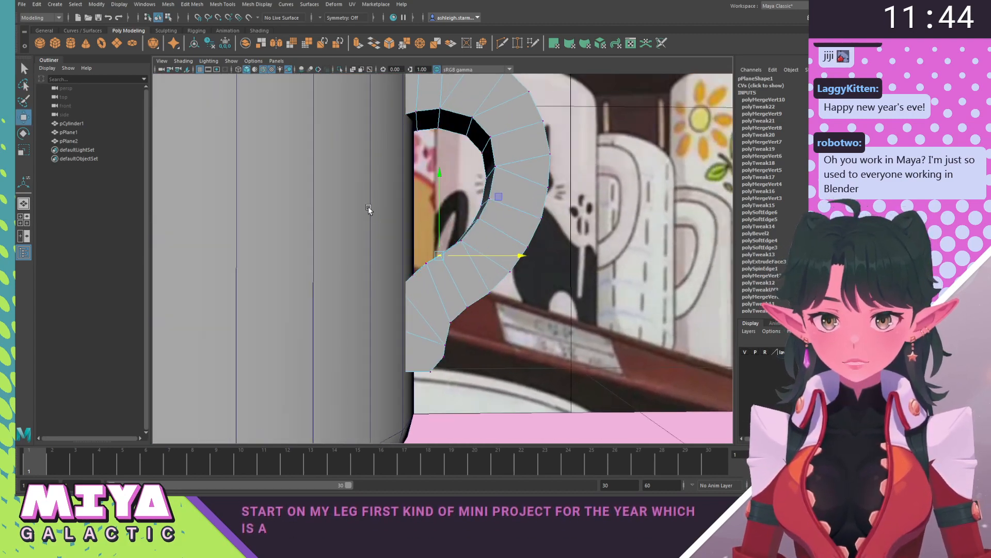
{"action": "key", "text": "space"}
{"action": "left_click_drag", "start_coordinate": [369, 207], "coordinate": [367, 225]}
{"action": "middle_click_drag", "start_coordinate": [309, 294], "coordinate": [350, 282], "text": "alt"}
{"action": "right_click_drag", "start_coordinate": [350, 283], "coordinate": [604, 361], "text": "alt"}
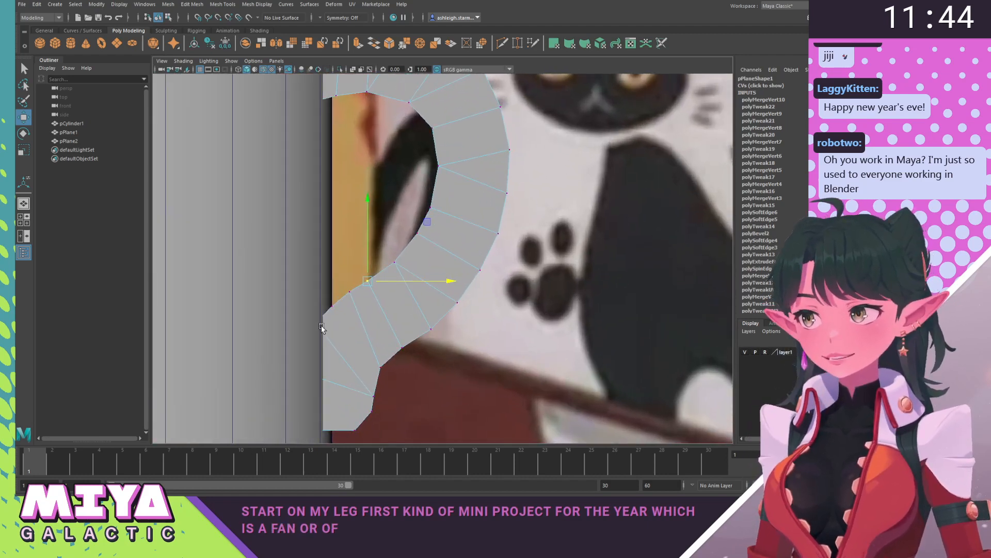
{"action": "left_click", "coordinate": [354, 305]}
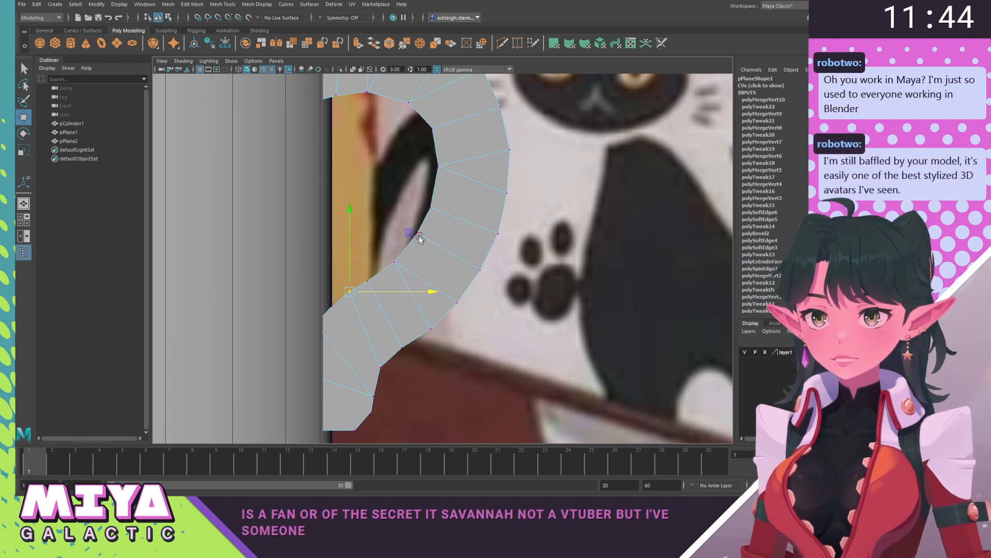
{"action": "left_click_drag", "start_coordinate": [410, 234], "coordinate": [388, 248]}
{"action": "left_click", "coordinate": [333, 308]}
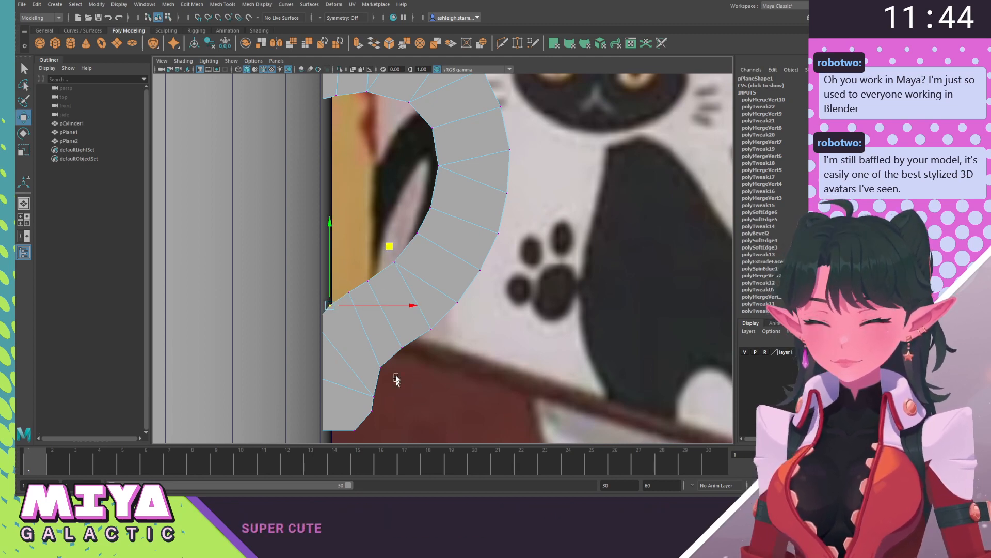
{"action": "left_click", "coordinate": [368, 280]}
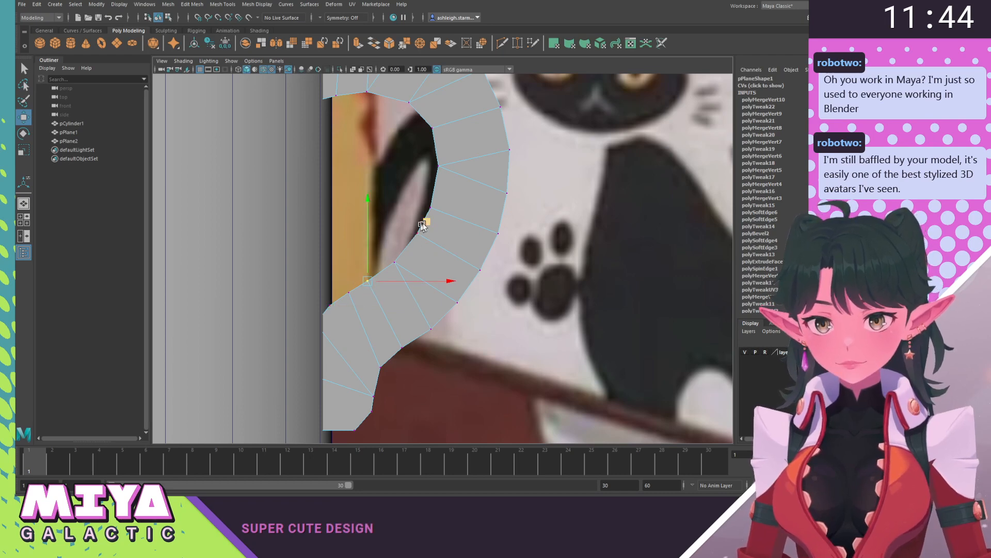
{"action": "left_click_drag", "start_coordinate": [429, 221], "coordinate": [434, 221]}
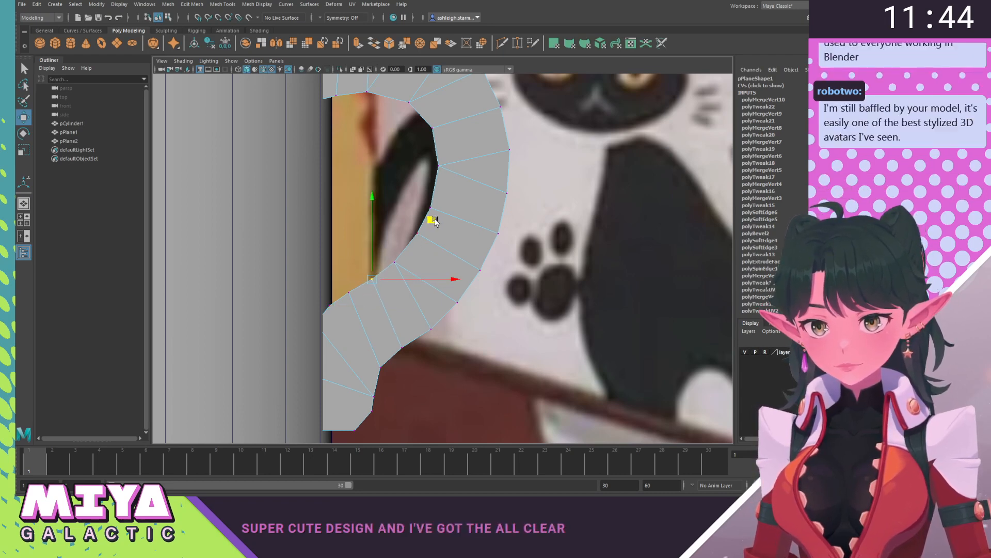
Leave vertex editing, clear the selection and examine the handle's silhouette against the mug body and the cat mug reference.
{"action": "right_click_drag", "start_coordinate": [479, 369], "coordinate": [461, 351], "text": "alt"}
{"action": "middle_click_drag", "start_coordinate": [403, 249], "coordinate": [385, 297], "text": "alt"}
{"action": "right_click_drag", "start_coordinate": [385, 299], "coordinate": [336, 216], "text": "alt"}
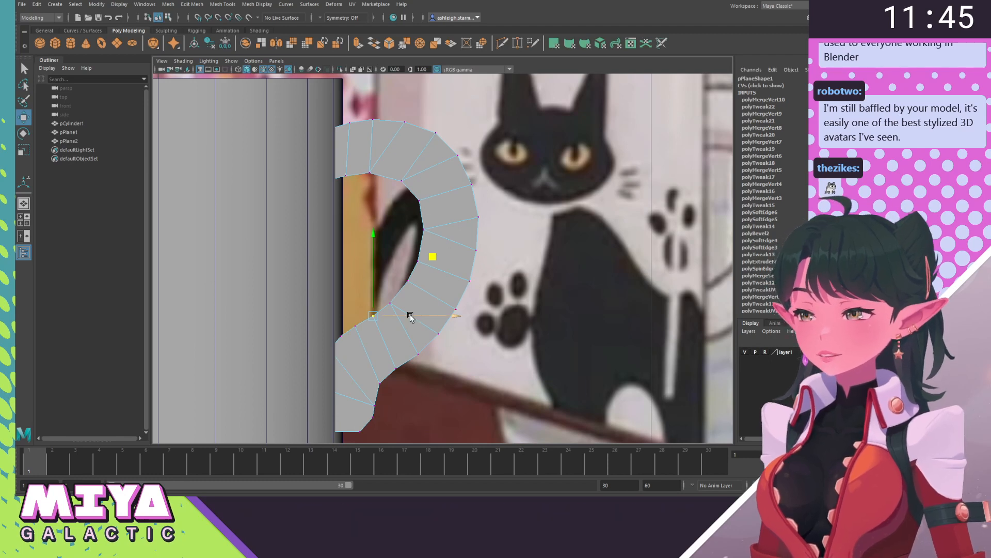
{"action": "right_click_drag", "start_coordinate": [501, 338], "coordinate": [283, 260], "text": "alt"}
{"action": "left_click_drag", "start_coordinate": [283, 260], "coordinate": [356, 279], "text": "alt"}
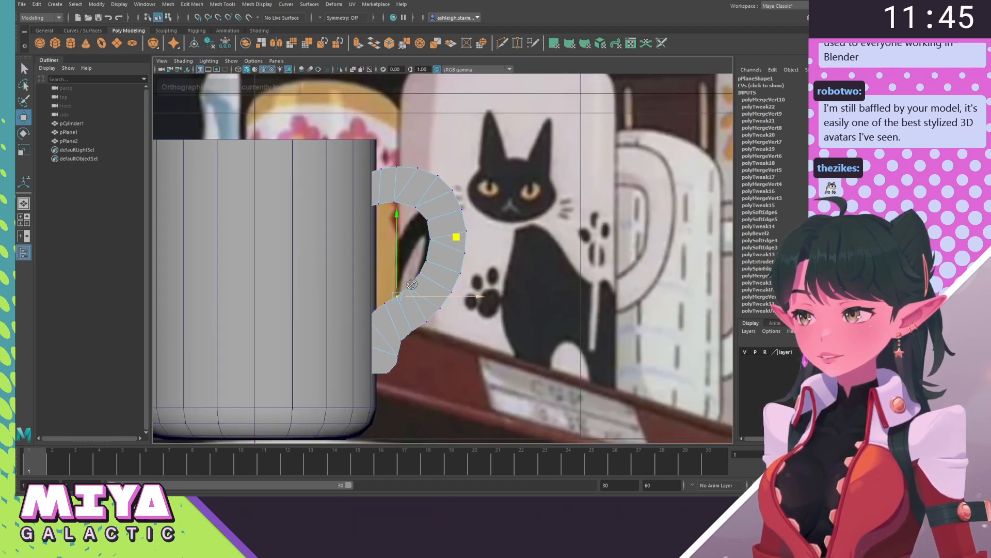
{"action": "right_click_drag", "start_coordinate": [434, 178], "coordinate": [471, 165]}
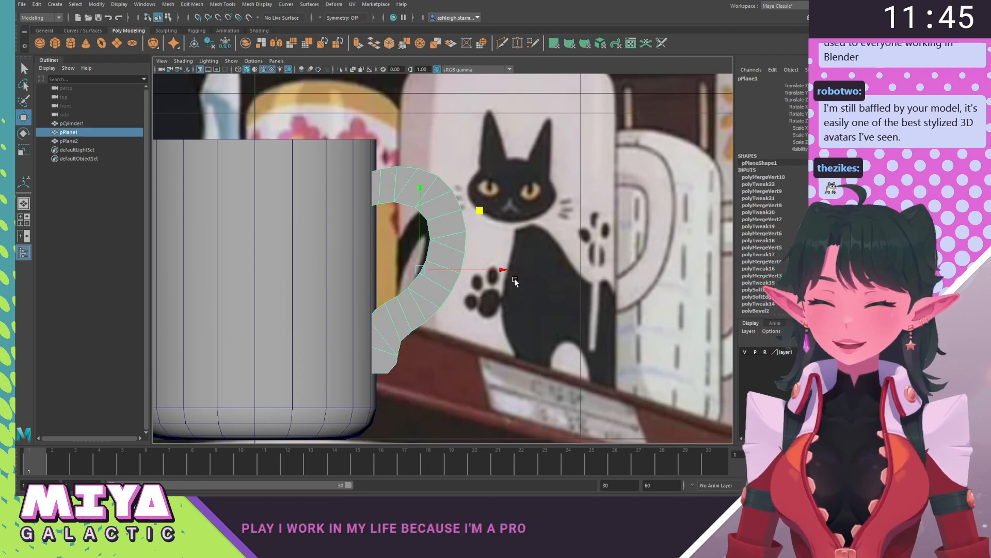
{"action": "left_click", "coordinate": [384, 249]}
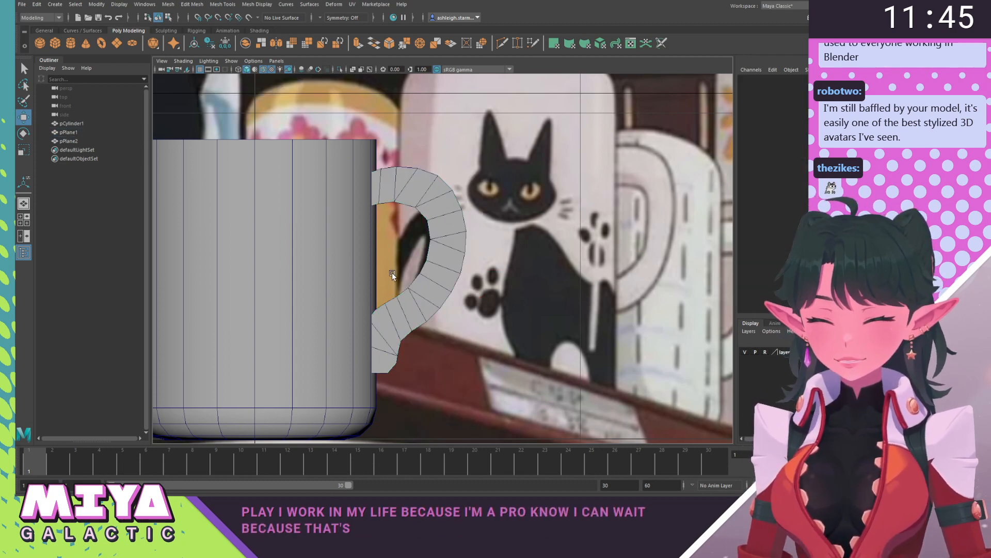
{"action": "right_click_drag", "start_coordinate": [389, 271], "coordinate": [370, 289], "text": "alt"}
{"action": "scroll", "coordinate": [370, 289], "scroll_direction": "down", "scroll_amount": 1}
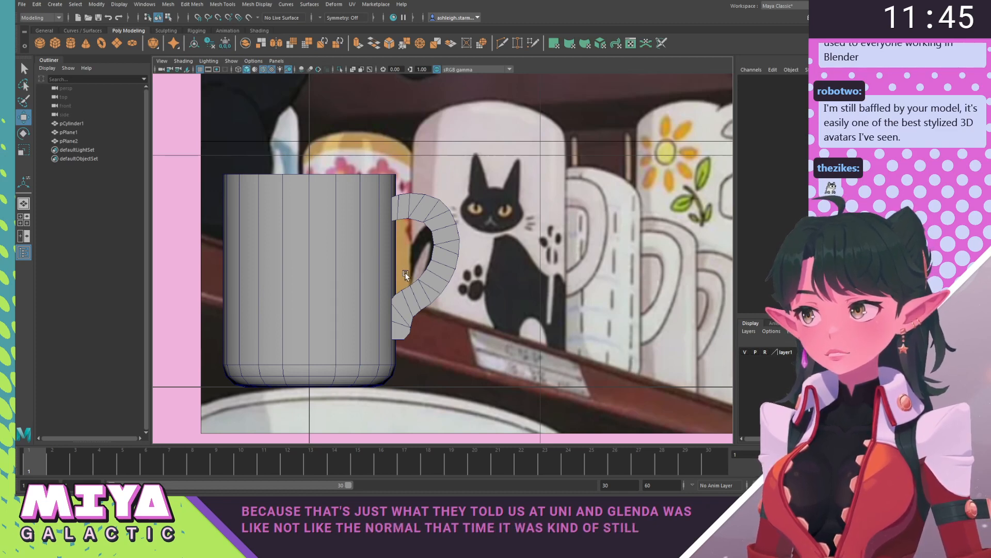
{"action": "middle_click_drag", "start_coordinate": [409, 274], "coordinate": [428, 250], "text": "alt"}
{"action": "right_click_drag", "start_coordinate": [364, 289], "coordinate": [553, 369], "text": "alt"}
{"action": "middle_click_drag", "start_coordinate": [487, 347], "coordinate": [493, 329], "text": "alt"}
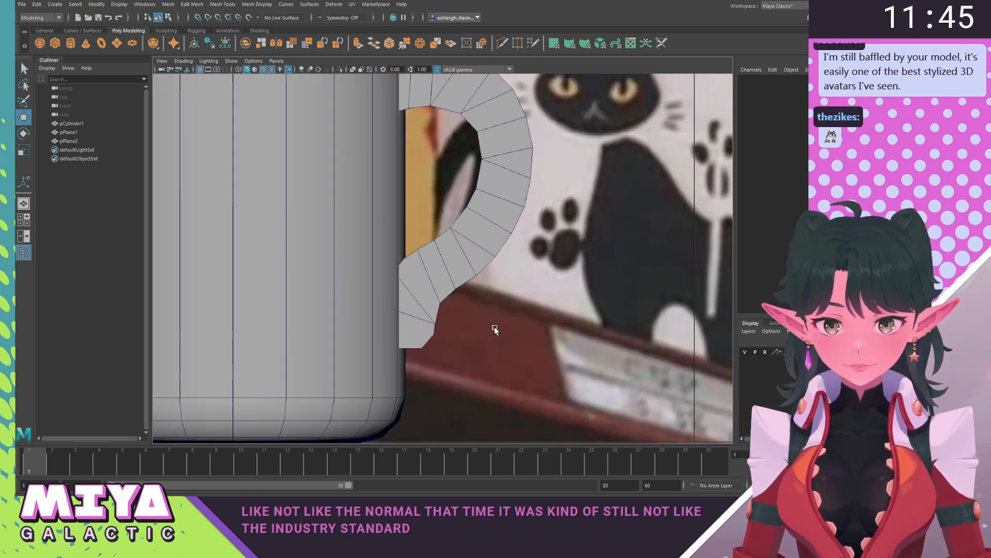
With X-ray on, scale up the handle's inner-curve vertices slightly, excluding the lowest at the mug wall, and shift them outward.
{"action": "left_click", "coordinate": [460, 266]}
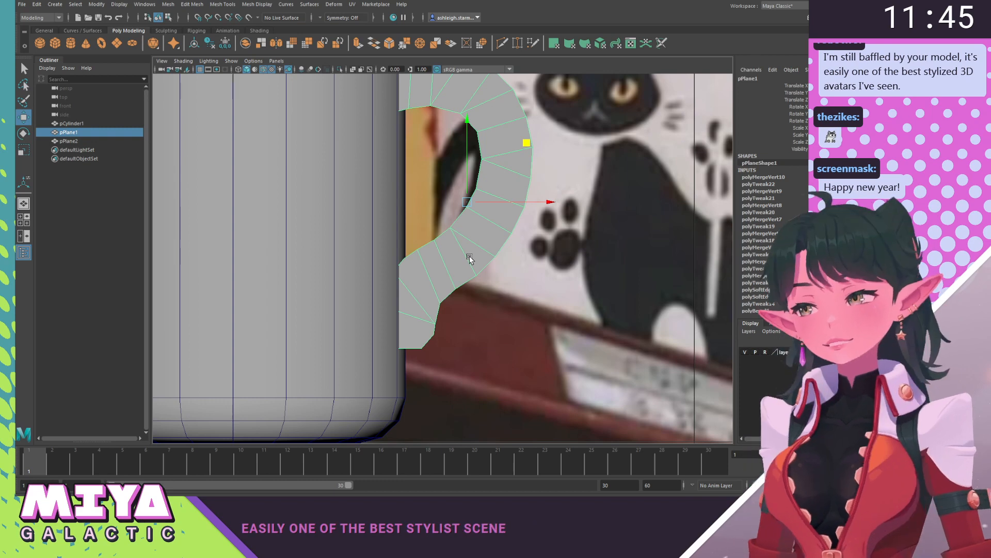
{"action": "middle_click_drag", "start_coordinate": [454, 217], "coordinate": [449, 283], "text": "alt"}
{"action": "right_click_drag", "start_coordinate": [472, 175], "coordinate": [427, 172]}
{"action": "left_click_drag", "start_coordinate": [321, 148], "coordinate": [486, 310]}
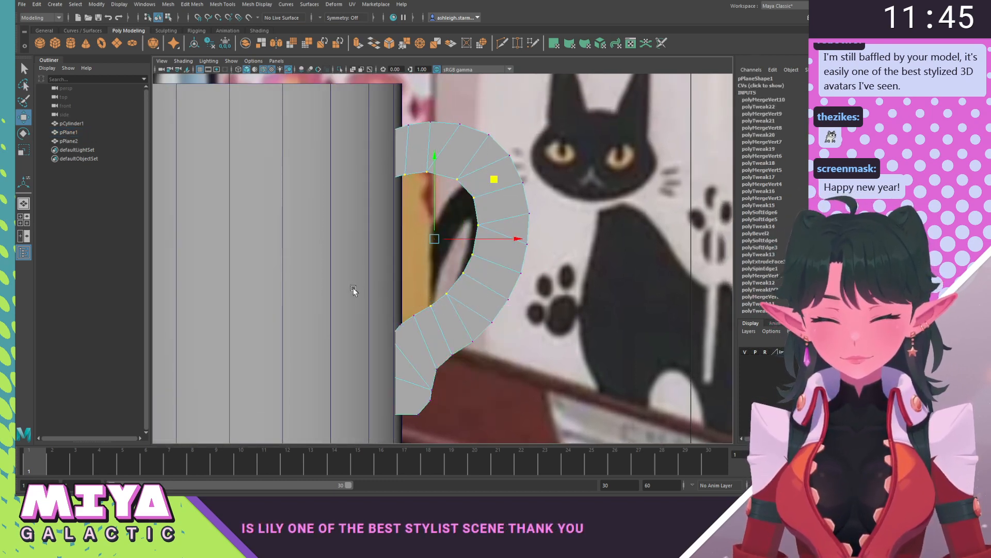
{"action": "left_click_drag", "start_coordinate": [355, 290], "coordinate": [415, 361], "text": "shift"}
{"action": "key", "text": "alt+x"}
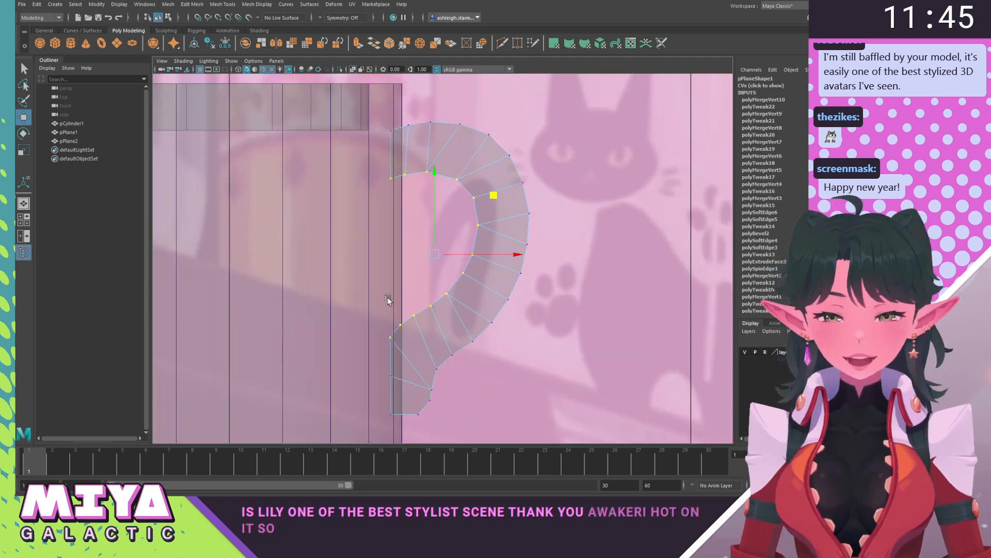
{"action": "left_click_drag", "start_coordinate": [377, 324], "coordinate": [391, 353]}
{"action": "key", "text": "r"}
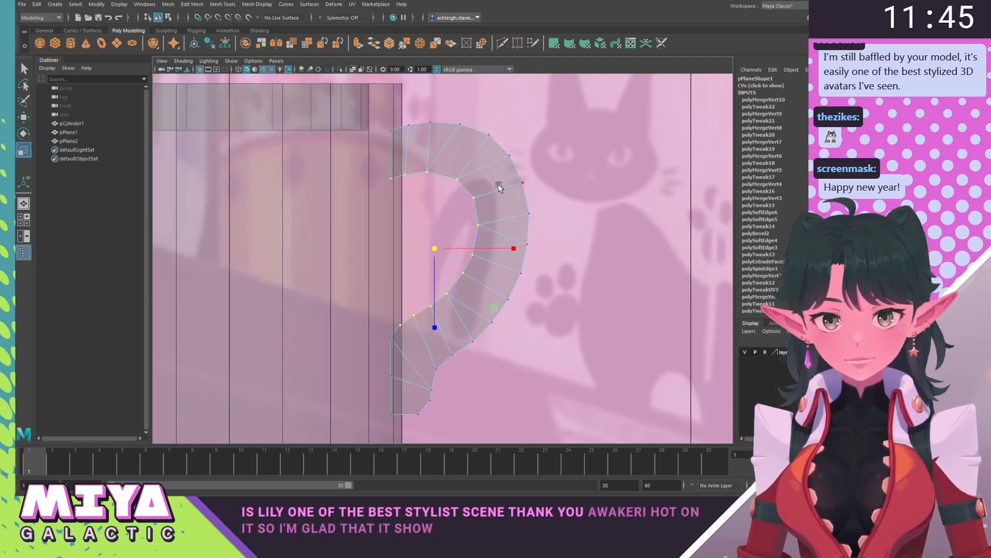
{"action": "left_click_drag", "start_coordinate": [500, 309], "coordinate": [494, 291]}
{"action": "key", "text": "w"}
{"action": "left_click_drag", "start_coordinate": [516, 250], "coordinate": [519, 249]}
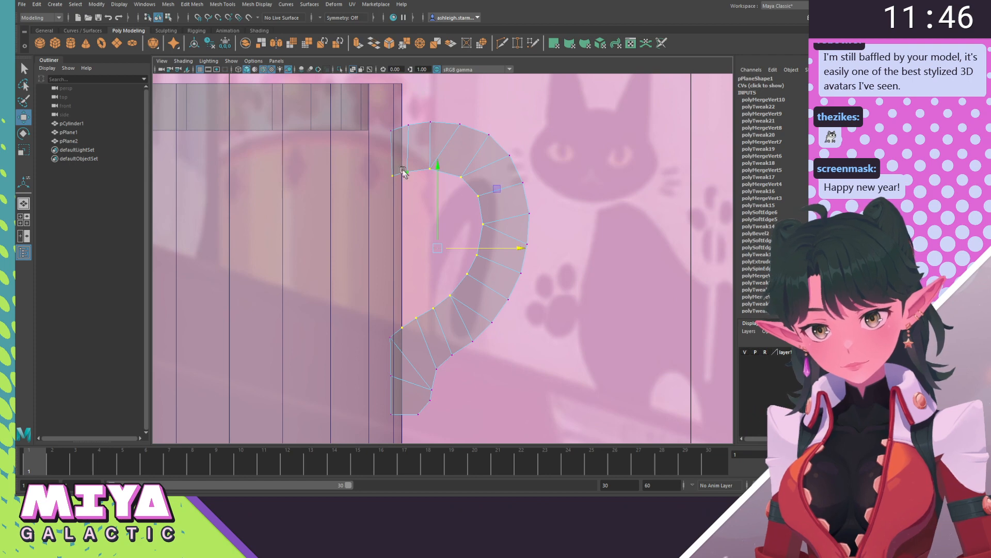
Return to object mode with nothing selected, turn off X-ray display and switch back to the perspective view.
{"action": "right_click_drag", "start_coordinate": [479, 147], "coordinate": [511, 123]}
{"action": "left_click", "coordinate": [578, 207]}
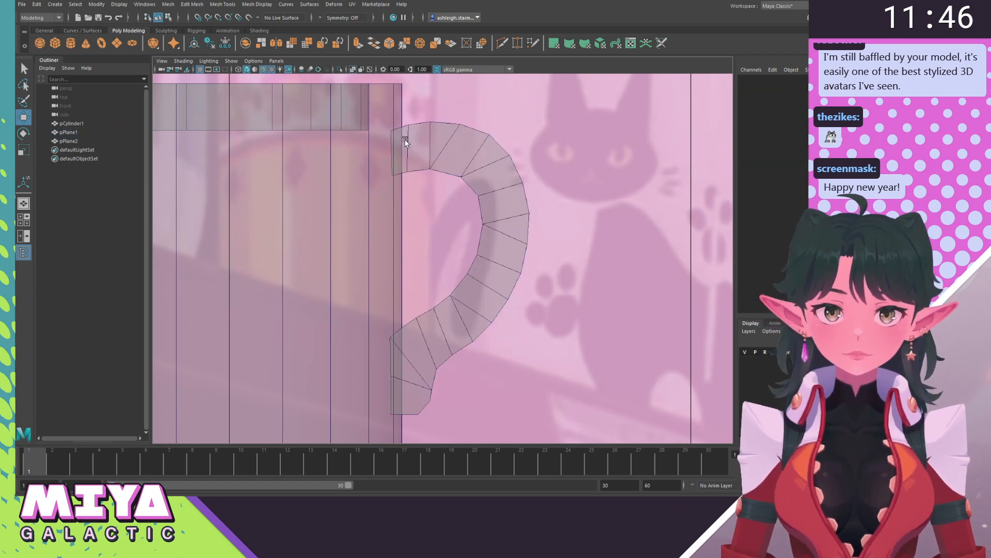
{"action": "left_click", "coordinate": [330, 70]}
{"action": "left_click", "coordinate": [330, 70]}
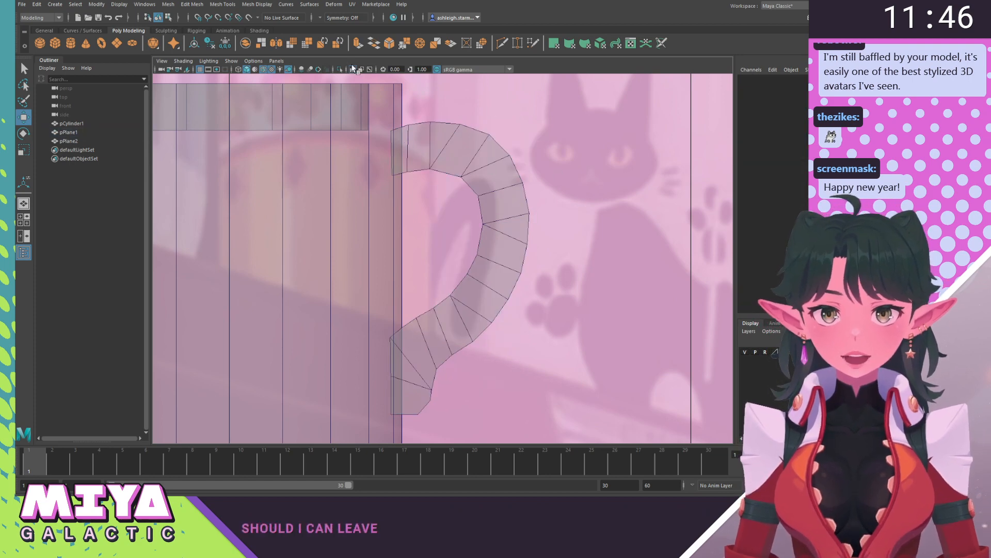
{"action": "left_click", "coordinate": [353, 70]}
{"action": "key", "text": "space"}
{"action": "left_click_drag", "start_coordinate": [379, 168], "coordinate": [377, 122]}
Raise the vertices of the mug's upper rim to make the body slightly taller, and return to object mode.
{"action": "left_click_drag", "start_coordinate": [464, 223], "coordinate": [459, 281], "text": "alt"}
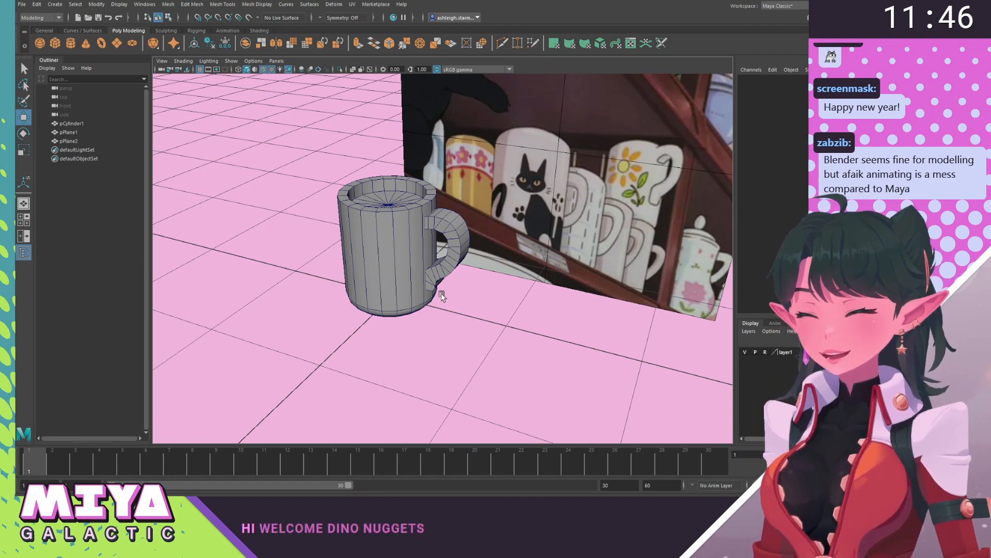
{"action": "scroll", "coordinate": [430, 294], "scroll_direction": "up", "scroll_amount": 5}
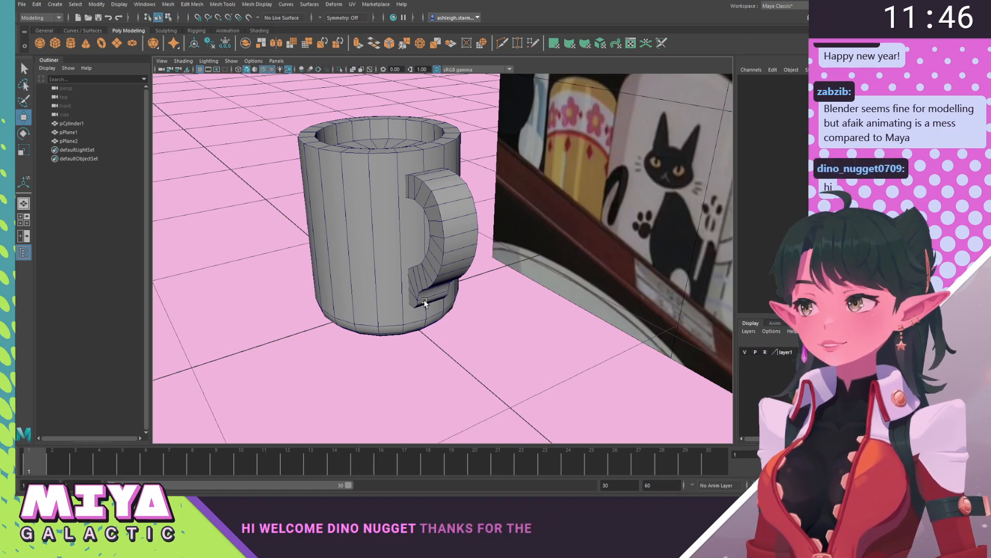
{"action": "left_click_drag", "start_coordinate": [433, 243], "coordinate": [369, 237], "text": "alt"}
{"action": "right_click_drag", "start_coordinate": [368, 236], "coordinate": [401, 263], "text": "alt"}
{"action": "left_click_drag", "start_coordinate": [398, 284], "coordinate": [370, 272], "text": "alt"}
{"action": "right_click_drag", "start_coordinate": [370, 273], "coordinate": [349, 270], "text": "alt"}
{"action": "left_click_drag", "start_coordinate": [304, 206], "coordinate": [430, 242]}
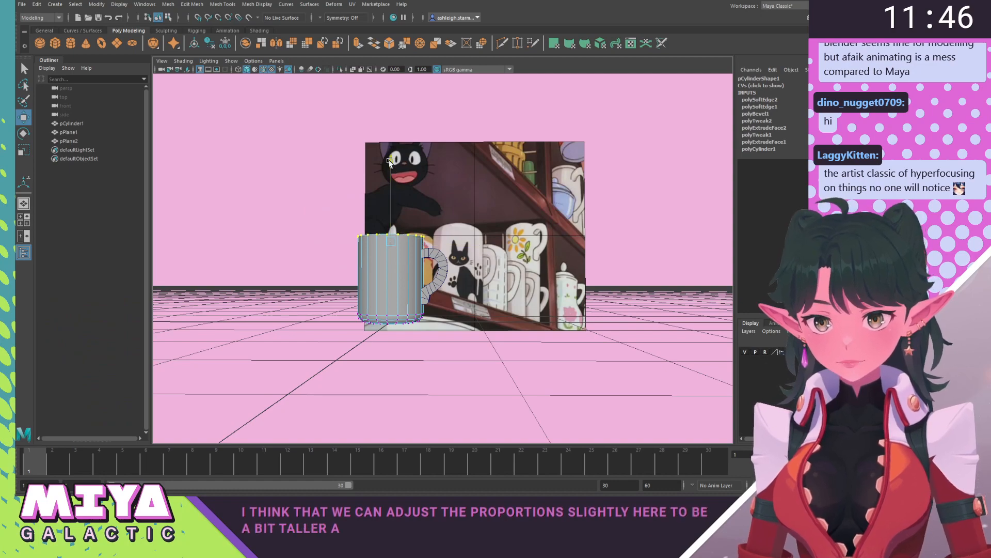
{"action": "mouse_move", "coordinate": [391, 164]}
{"action": "left_mouse_down", "text": "alt"}
{"action": "mouse_move", "coordinate": [389, 208]}
{"action": "mouse_move", "coordinate": [401, 203]}
{"action": "mouse_move", "coordinate": [389, 175]}
{"action": "left_mouse_up", "text": "alt"}
{"action": "right_click_drag", "start_coordinate": [414, 298], "coordinate": [447, 269]}
{"action": "left_click", "coordinate": [451, 267]}
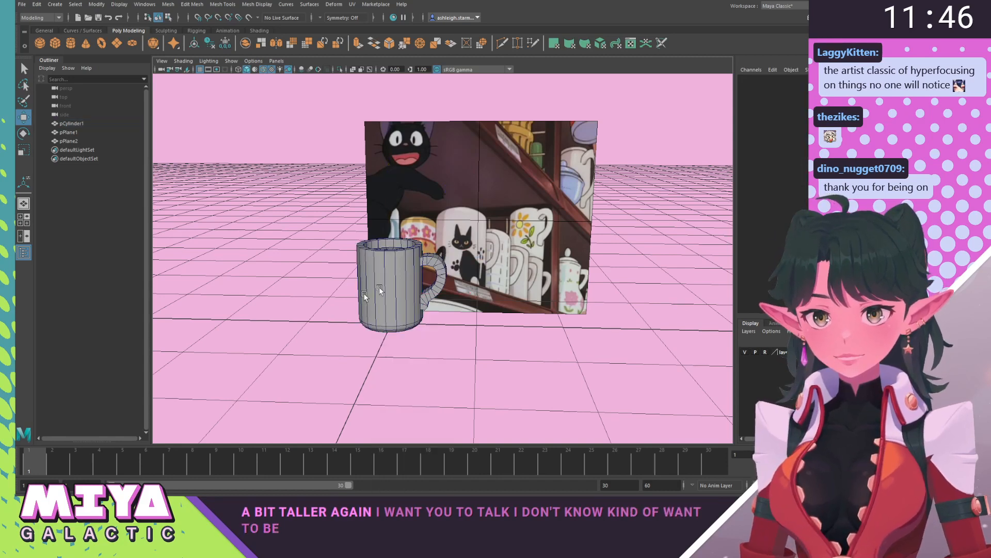
Move the whole handle slightly upward to suit the taller mug body.
{"action": "left_click", "coordinate": [439, 268]}
{"action": "left_click_drag", "start_coordinate": [381, 281], "coordinate": [385, 263], "text": "alt"}
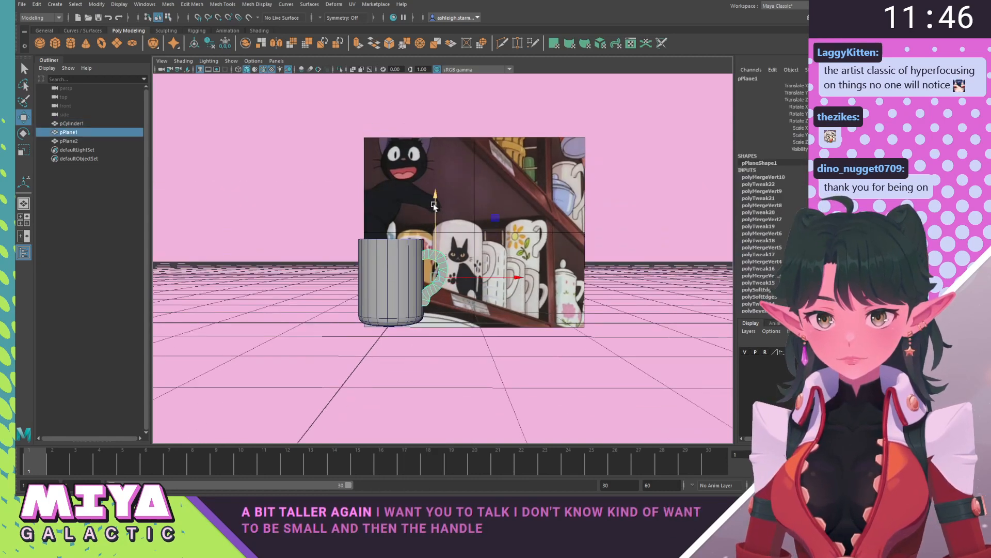
{"action": "left_click_drag", "start_coordinate": [435, 206], "coordinate": [434, 202]}
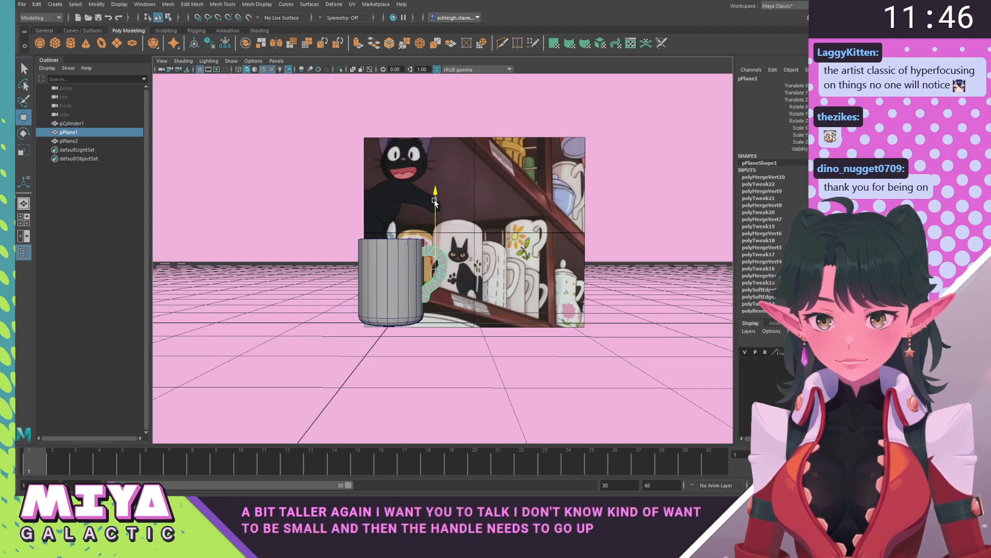
Turn off the wireframe overlay and examine the smooth-shaded mug and handle beside the reference image from several angles.
{"action": "left_click", "coordinate": [321, 228]}
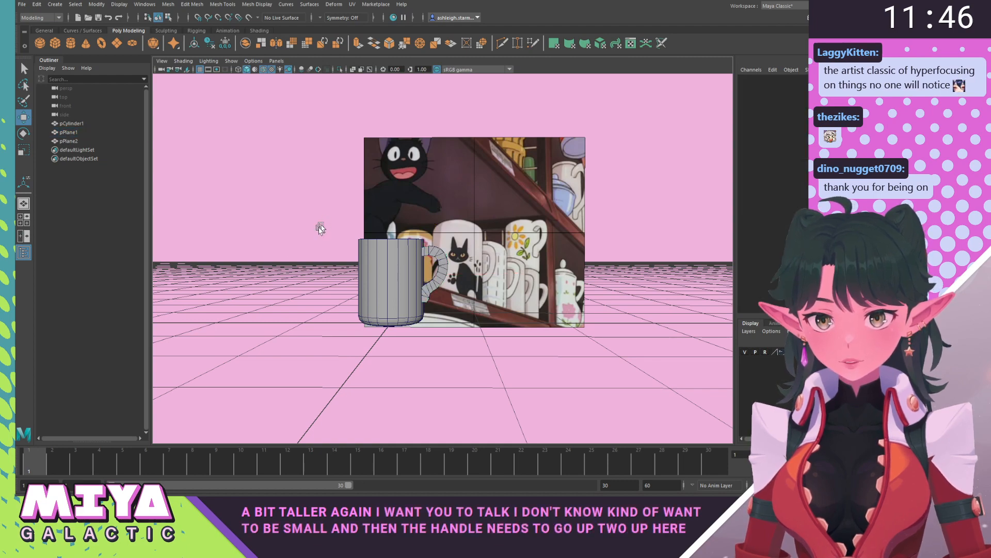
{"action": "left_click_drag", "start_coordinate": [321, 228], "coordinate": [299, 255], "text": "alt"}
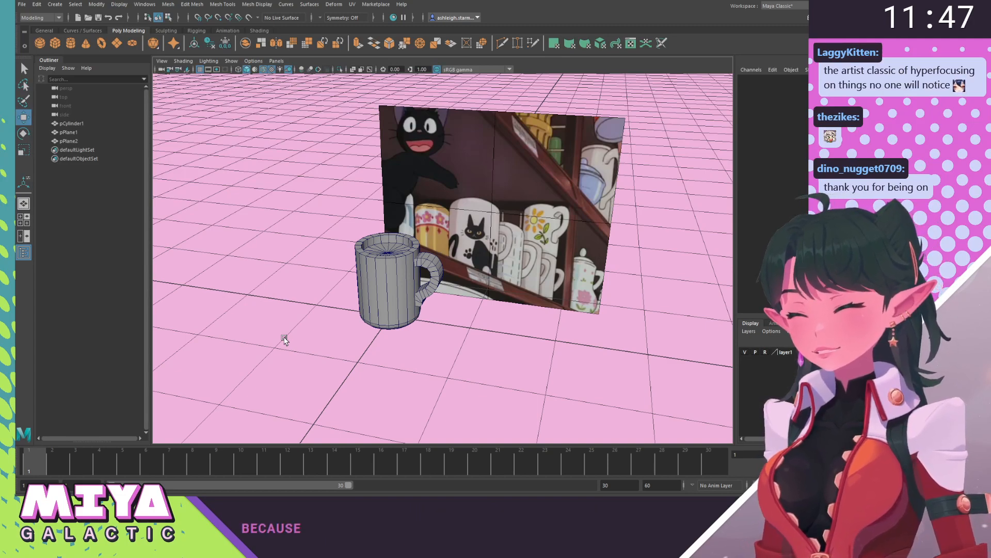
{"action": "left_click_drag", "start_coordinate": [286, 339], "coordinate": [379, 331], "text": "alt"}
{"action": "left_click", "coordinate": [264, 69]}
{"action": "mouse_move", "coordinate": [351, 234]}
{"action": "left_mouse_down", "text": "alt"}
{"action": "mouse_move", "coordinate": [305, 239]}
{"action": "mouse_move", "coordinate": [380, 230]}
{"action": "mouse_move", "coordinate": [307, 246]}
{"action": "mouse_move", "coordinate": [327, 254]}
{"action": "left_mouse_up", "text": "alt"}
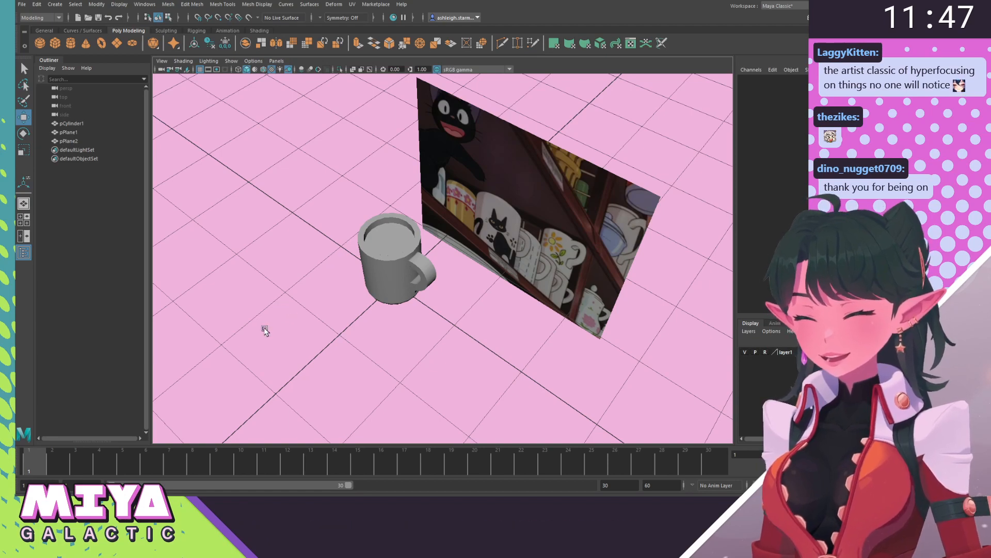
{"action": "left_click_drag", "start_coordinate": [345, 324], "coordinate": [355, 303], "text": "alt"}
{"action": "right_click_drag", "start_coordinate": [356, 303], "coordinate": [471, 358], "text": "alt"}
{"action": "left_click_drag", "start_coordinate": [472, 358], "coordinate": [364, 341], "text": "alt"}
{"action": "middle_click_drag", "start_coordinate": [363, 341], "coordinate": [382, 283], "text": "alt"}
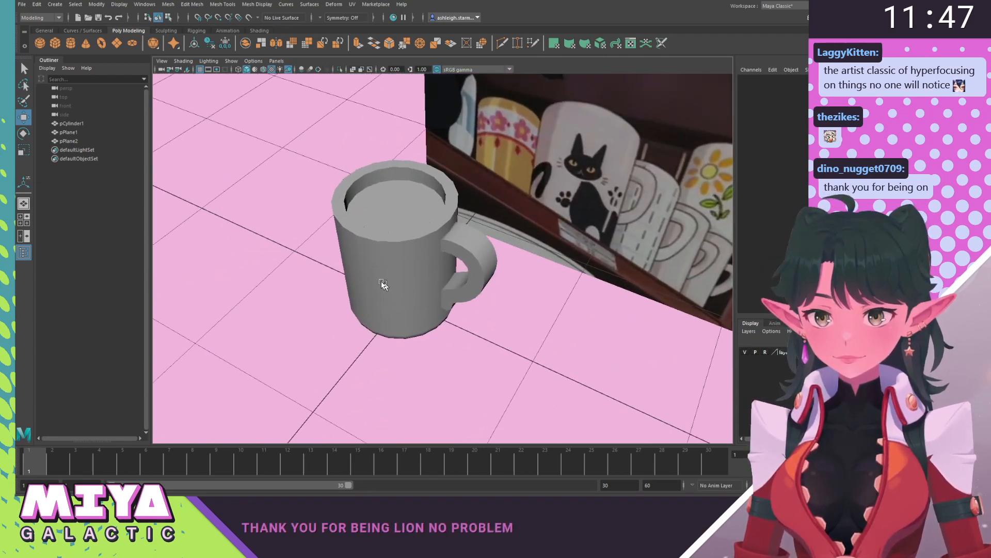
{"action": "left_click_drag", "start_coordinate": [382, 283], "coordinate": [347, 234], "text": "alt"}
Check the mug body and the handle separately, restore the wireframe overlay and leave nothing selected.
{"action": "left_click", "coordinate": [365, 262]}
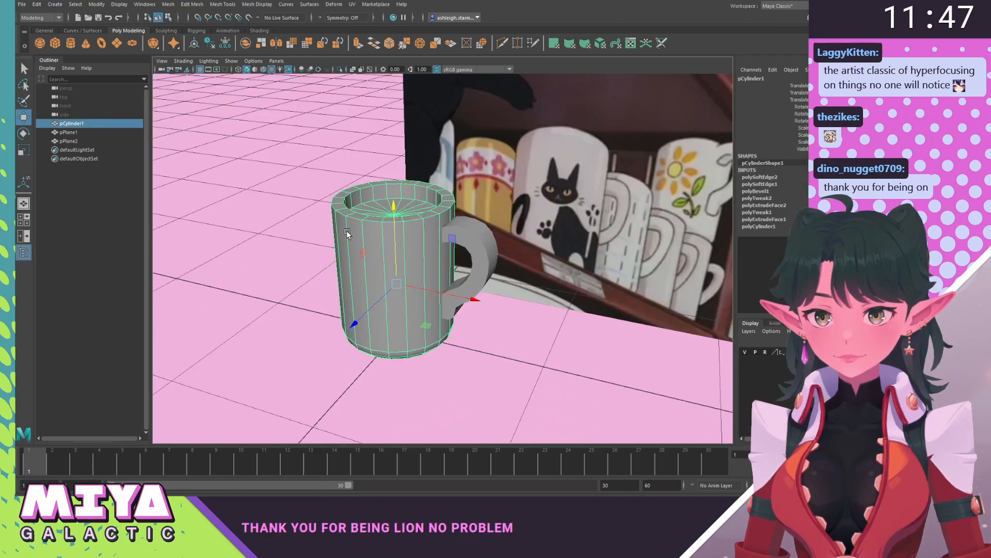
{"action": "left_click", "coordinate": [312, 297]}
{"action": "left_click", "coordinate": [484, 258]}
{"action": "left_click_drag", "start_coordinate": [484, 258], "coordinate": [309, 235], "text": "alt"}
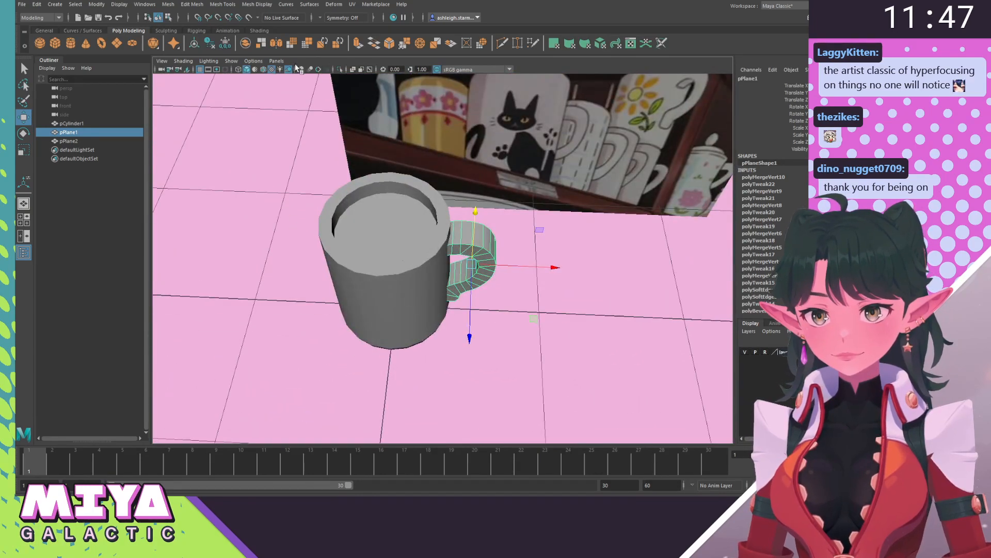
{"action": "left_click", "coordinate": [263, 70]}
{"action": "left_click", "coordinate": [294, 258]}
{"action": "left_click_drag", "start_coordinate": [295, 259], "coordinate": [233, 302], "text": "alt"}
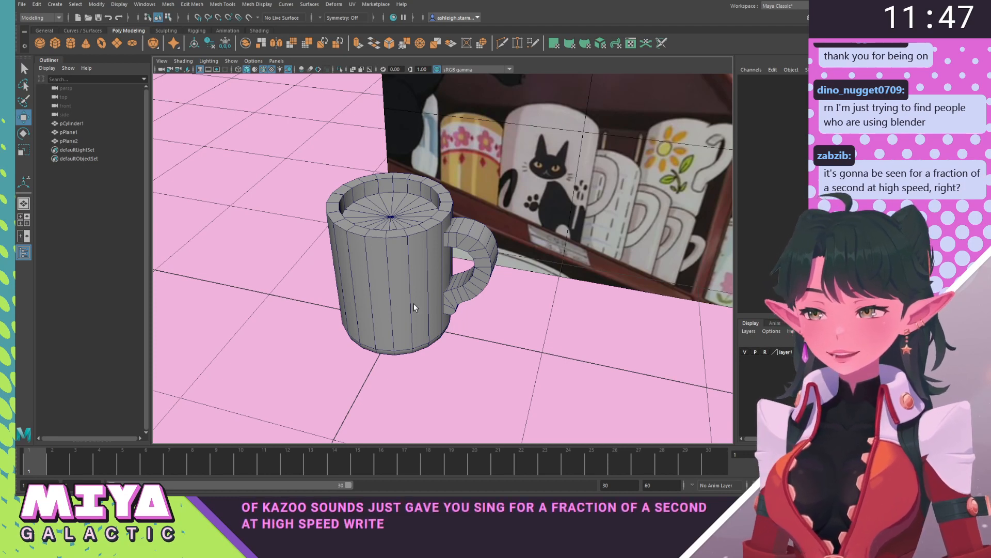
Compare the mug's proportions and handle shape with the reference image's cat mug from several angles and distances.
{"action": "left_click_drag", "start_coordinate": [414, 302], "coordinate": [425, 287], "text": "alt"}
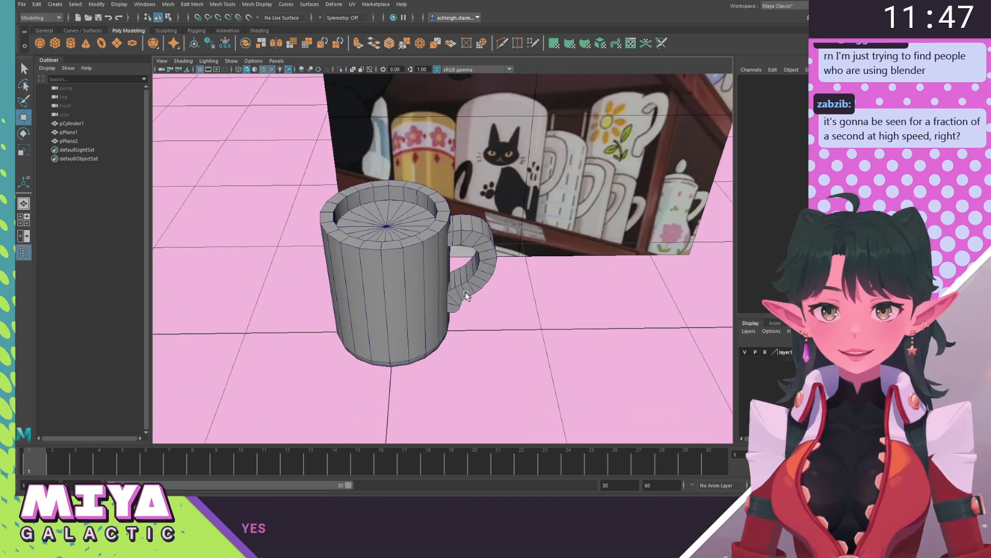
{"action": "scroll", "coordinate": [429, 284], "scroll_direction": "down", "scroll_amount": 4}
{"action": "scroll", "coordinate": [422, 282], "scroll_direction": "up", "scroll_amount": 3}
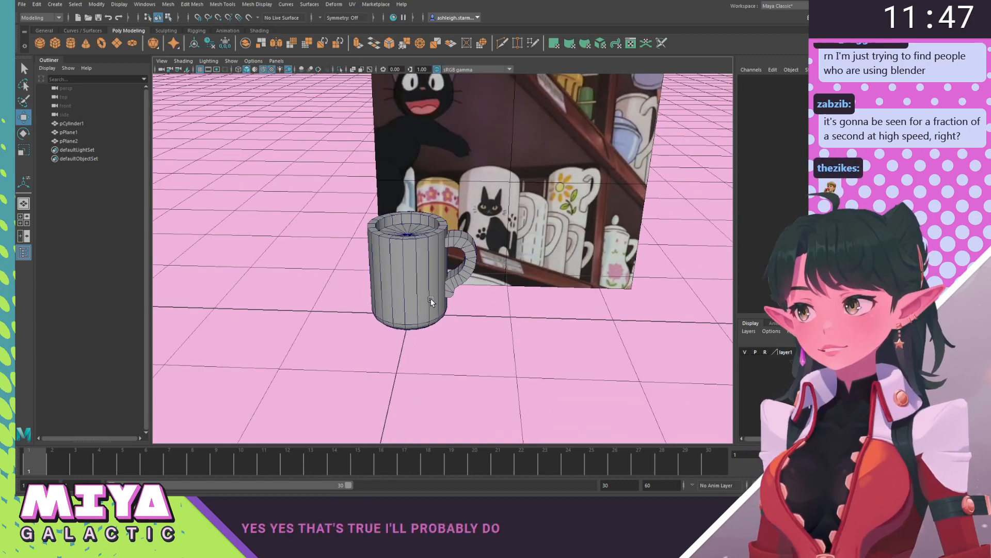
{"action": "left_click_drag", "start_coordinate": [428, 295], "coordinate": [453, 321], "text": "alt"}
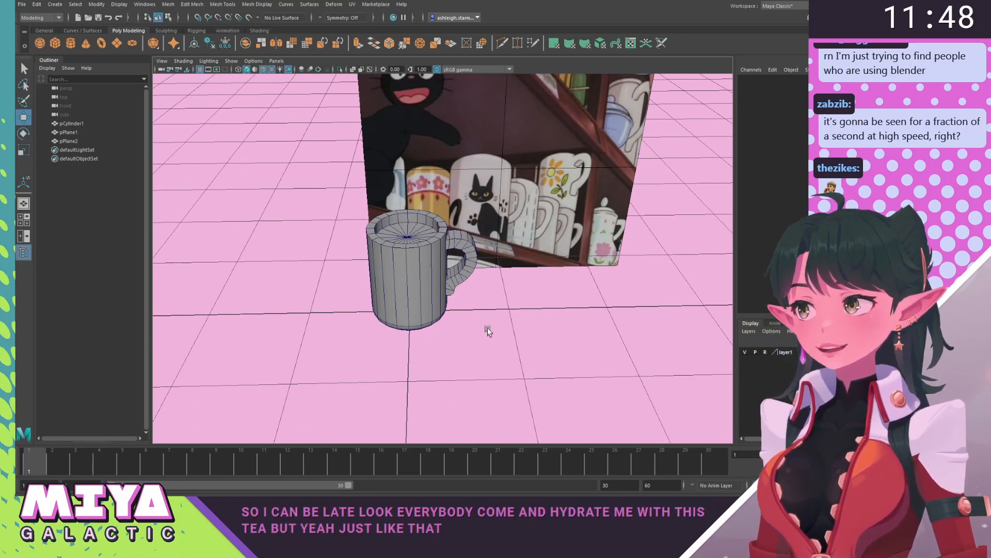
{"action": "left_click_drag", "start_coordinate": [484, 328], "coordinate": [461, 337], "text": "alt"}
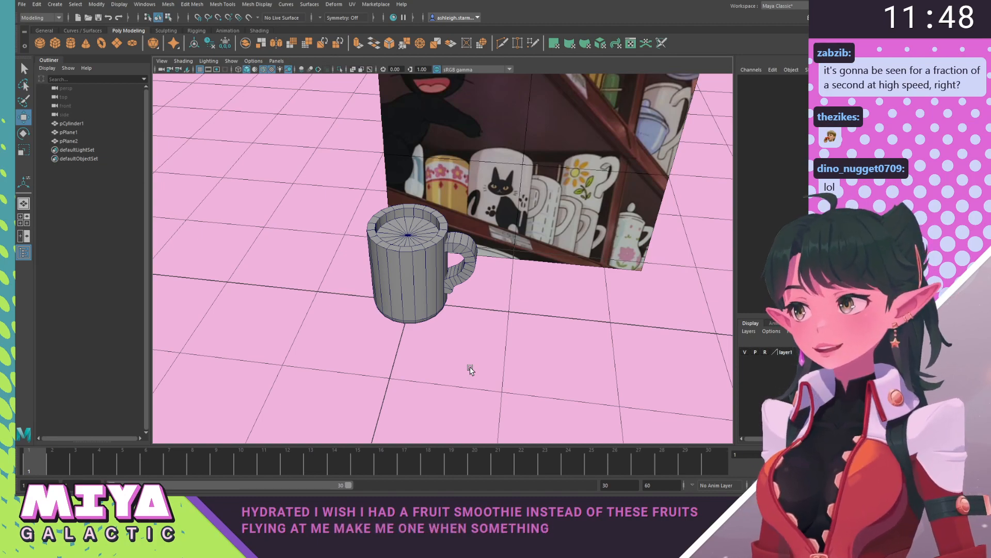
{"action": "left_click_drag", "start_coordinate": [489, 329], "coordinate": [438, 334], "text": "alt"}
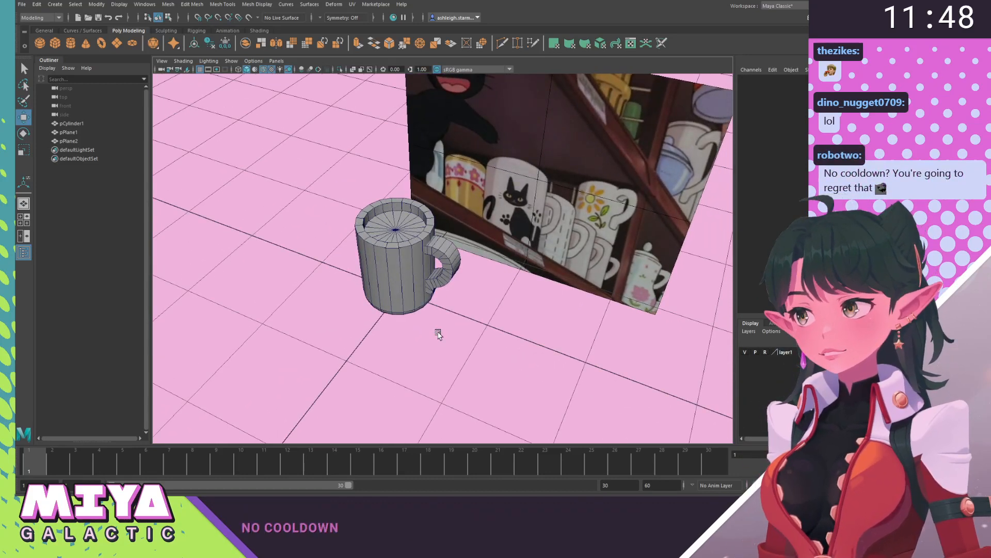
{"action": "scroll", "coordinate": [437, 334], "scroll_direction": "up", "scroll_amount": 5}
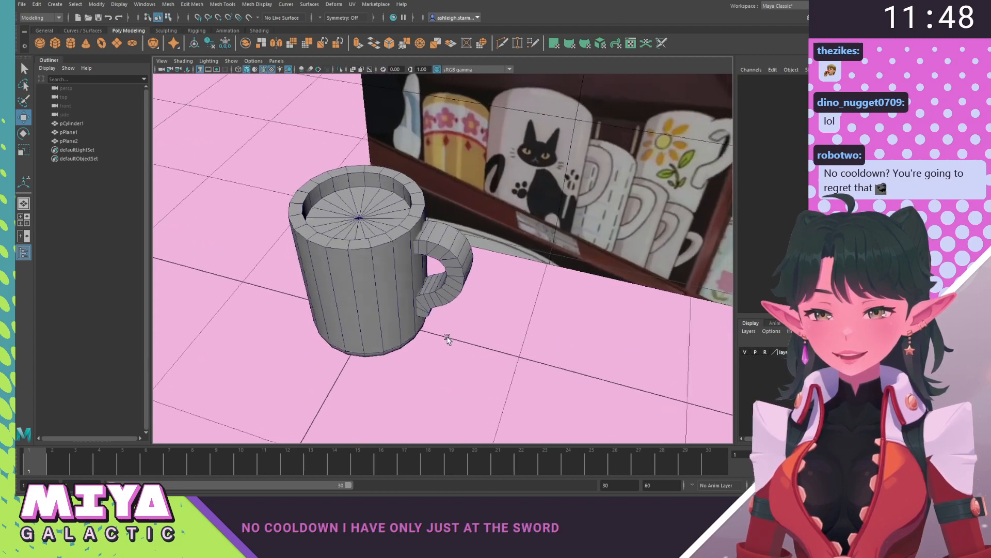
{"action": "left_click_drag", "start_coordinate": [447, 338], "coordinate": [438, 342], "text": "alt"}
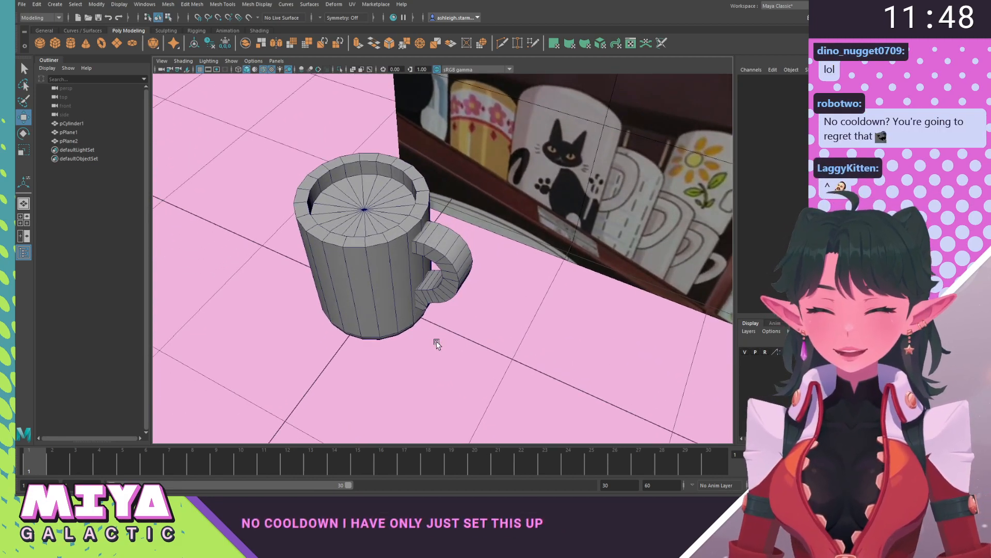
{"action": "left_click_drag", "start_coordinate": [386, 333], "coordinate": [428, 313], "text": "alt"}
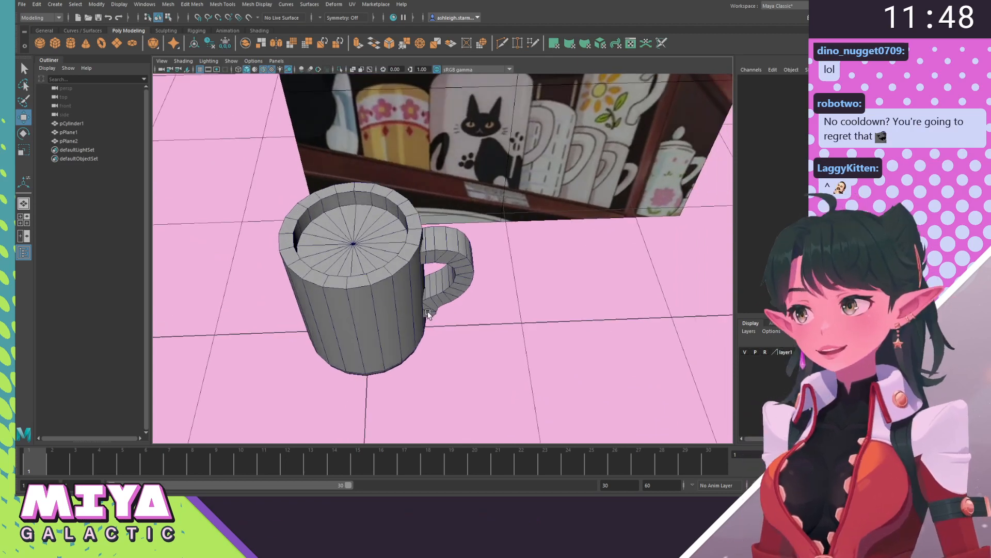
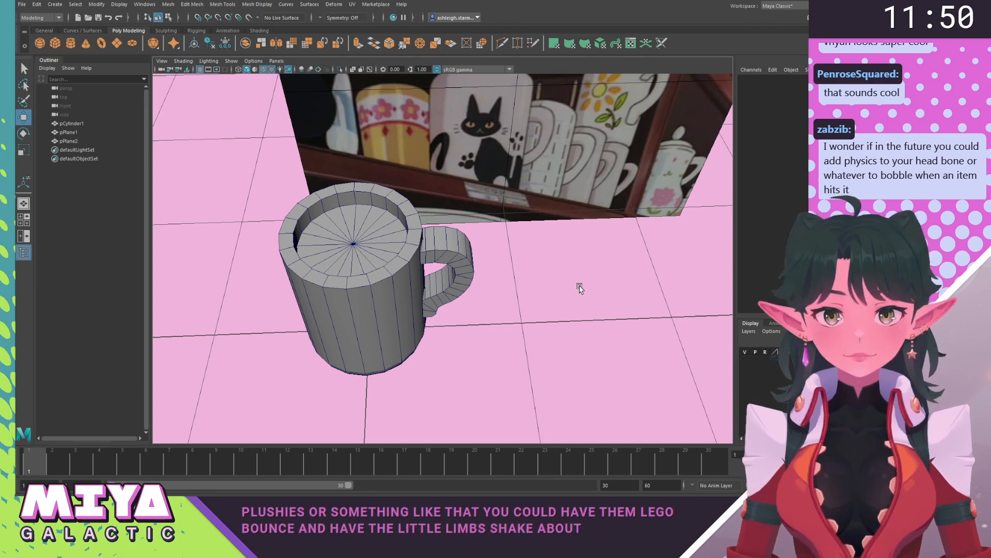
{"action": "left_click_drag", "start_coordinate": [580, 285], "coordinate": [559, 265], "text": "alt"}
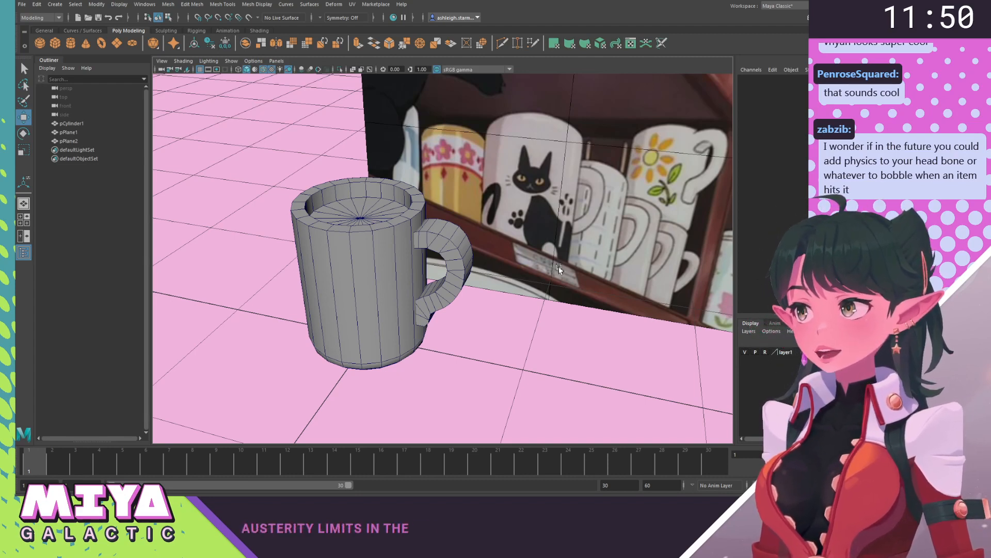
{"action": "left_click_drag", "start_coordinate": [559, 268], "coordinate": [510, 337], "text": "alt"}
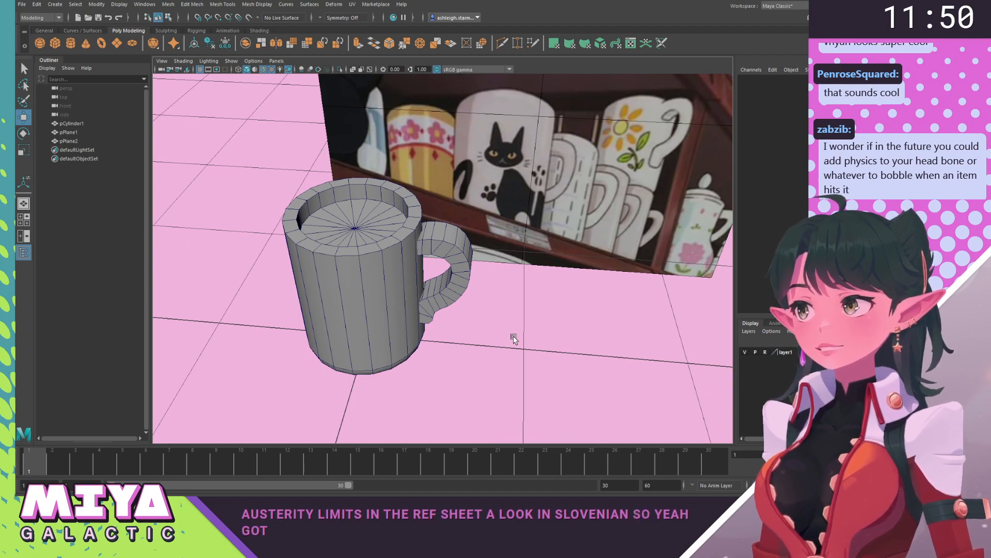
{"action": "left_click_drag", "start_coordinate": [529, 338], "coordinate": [357, 250], "text": "alt"}
{"action": "scroll", "coordinate": [378, 252], "scroll_direction": "down", "scroll_amount": 5}
{"action": "scroll", "coordinate": [357, 249], "scroll_direction": "up", "scroll_amount": 2}
{"action": "right_click_drag", "start_coordinate": [357, 250], "coordinate": [518, 326], "text": "alt"}
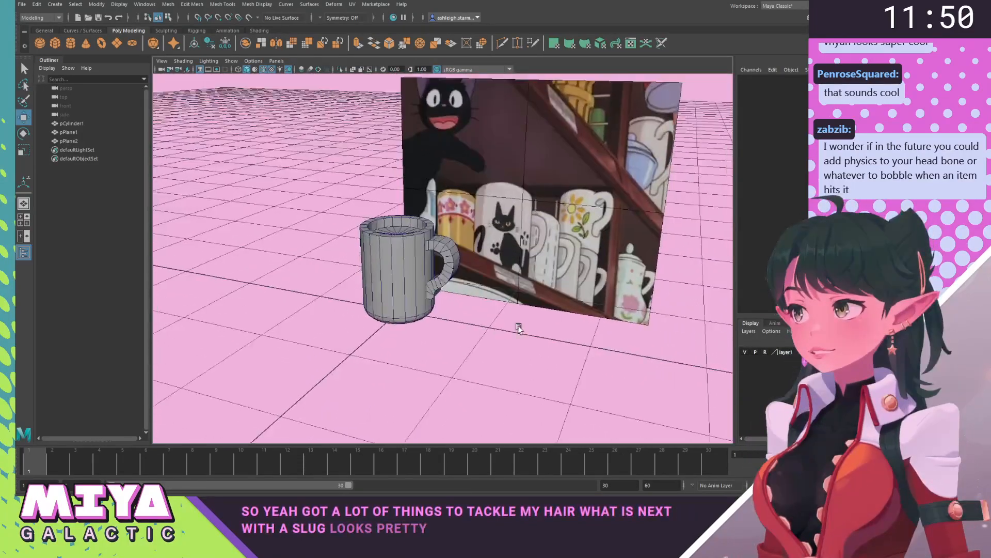
{"action": "mouse_move", "coordinate": [517, 326]}
{"action": "left_mouse_down", "text": "alt"}
{"action": "mouse_move", "coordinate": [593, 259]}
{"action": "mouse_move", "coordinate": [532, 336]}
{"action": "left_mouse_up", "text": "alt"}
Clear the viewport by hiding the reference image layer and the grid, and turn off the wireframe overlay.
{"action": "left_click", "coordinate": [745, 352]}
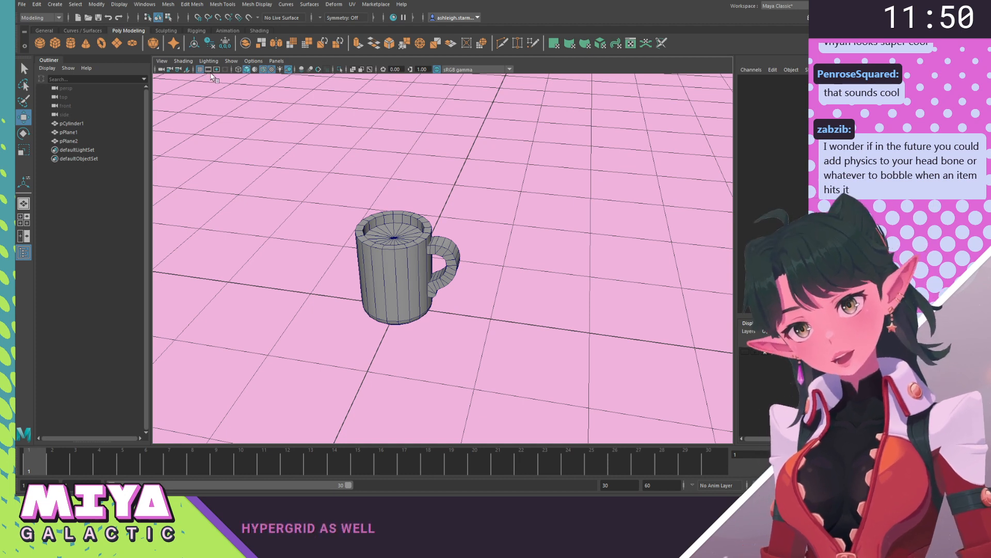
{"action": "left_click", "coordinate": [157, 4]}
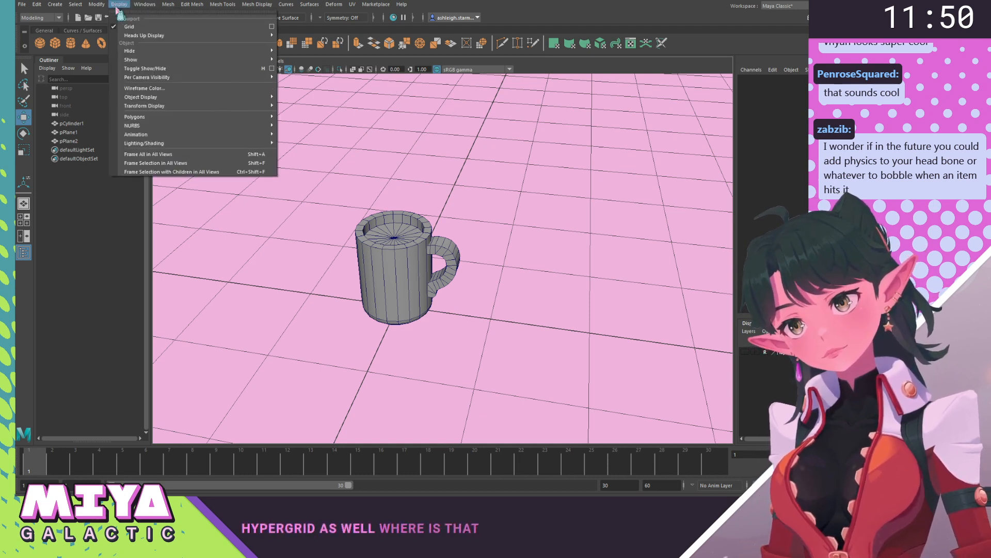
{"action": "left_click", "coordinate": [122, 23]}
{"action": "left_click_drag", "start_coordinate": [610, 318], "coordinate": [562, 295], "text": "alt"}
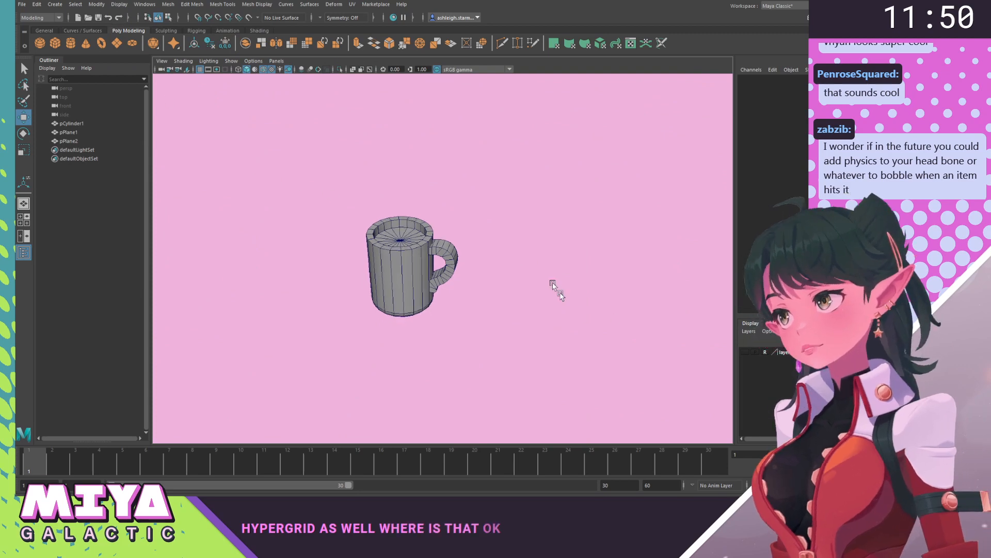
{"action": "left_click", "coordinate": [264, 70]}
{"action": "mouse_move", "coordinate": [420, 186]}
{"action": "left_mouse_down", "text": "alt"}
{"action": "mouse_move", "coordinate": [436, 168]}
{"action": "mouse_move", "coordinate": [448, 184]}
{"action": "mouse_move", "coordinate": [544, 226]}
{"action": "mouse_move", "coordinate": [527, 233]}
{"action": "mouse_move", "coordinate": [557, 263]}
{"action": "mouse_move", "coordinate": [498, 212]}
{"action": "mouse_move", "coordinate": [491, 245]}
{"action": "mouse_move", "coordinate": [467, 218]}
{"action": "mouse_move", "coordinate": [458, 245]}
{"action": "mouse_move", "coordinate": [494, 248]}
{"action": "mouse_move", "coordinate": [482, 232]}
{"action": "mouse_move", "coordinate": [475, 281]}
{"action": "mouse_move", "coordinate": [449, 252]}
{"action": "mouse_move", "coordinate": [464, 258]}
{"action": "left_mouse_up", "text": "alt"}
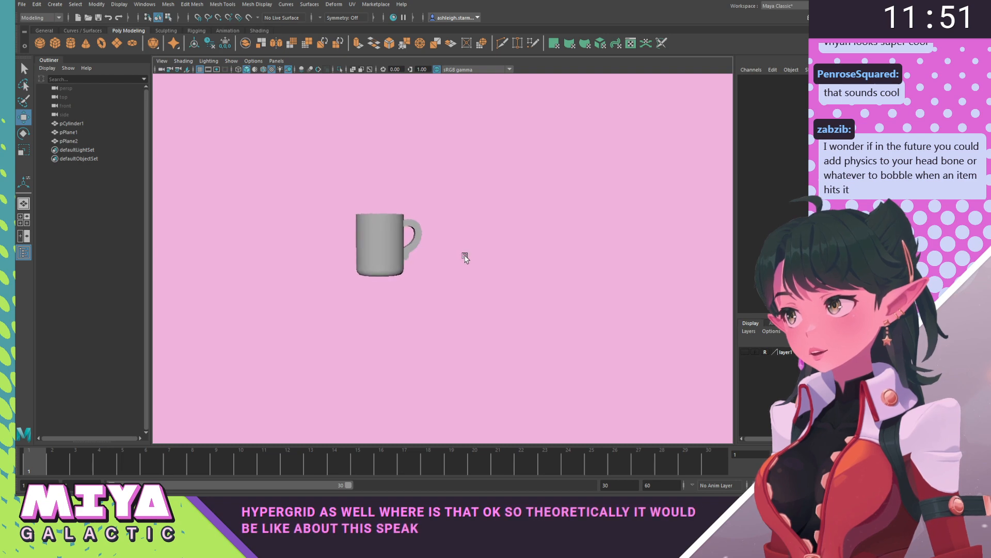
Scale the handle slightly narrower across its width, along the mug's front-to-back direction.
{"action": "middle_click_drag", "start_coordinate": [387, 315], "coordinate": [402, 338], "text": "alt"}
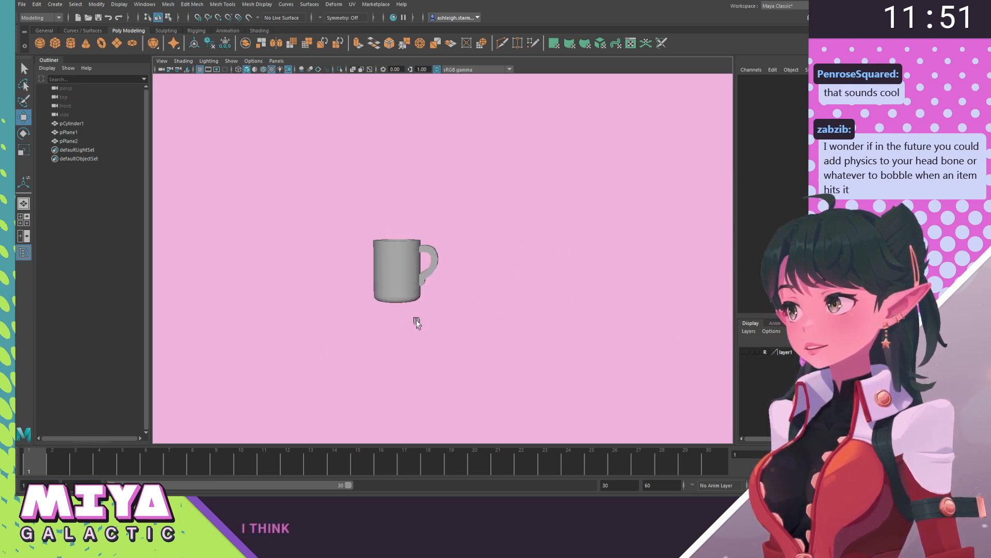
{"action": "left_click_drag", "start_coordinate": [413, 320], "coordinate": [371, 334], "text": "alt"}
{"action": "scroll", "coordinate": [505, 361], "scroll_direction": "up", "scroll_amount": 6}
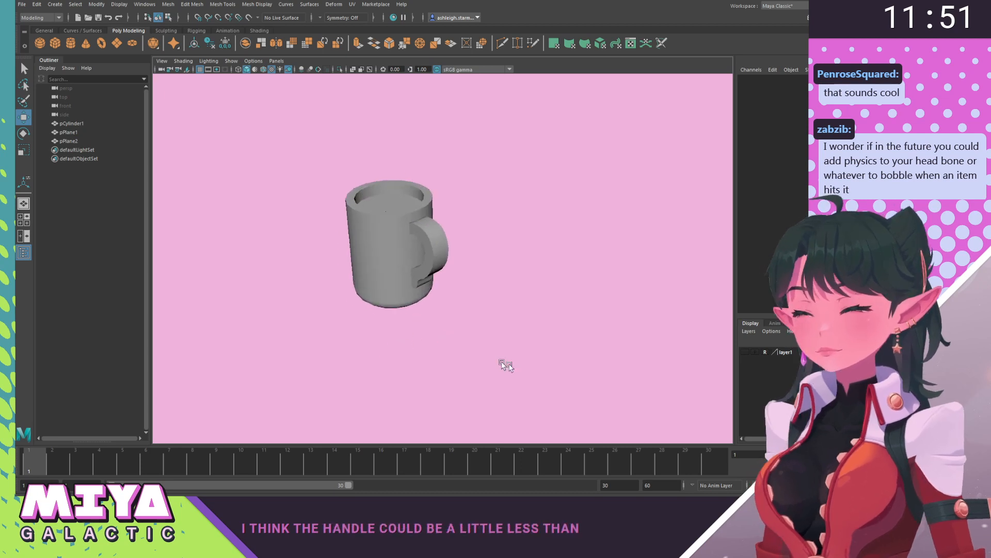
{"action": "left_click", "coordinate": [443, 228]}
{"action": "key", "text": "r"}
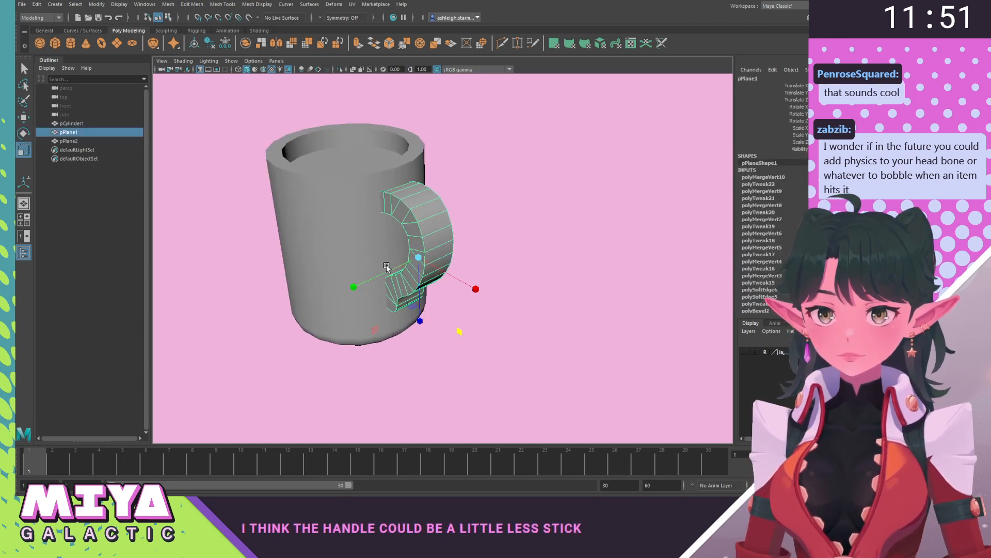
{"action": "left_click_drag", "start_coordinate": [364, 286], "coordinate": [368, 284]}
{"action": "left_click_drag", "start_coordinate": [368, 284], "coordinate": [394, 222], "text": "alt"}
{"action": "right_click_drag", "start_coordinate": [385, 219], "coordinate": [388, 248]}
{"action": "left_click_drag", "start_coordinate": [397, 271], "coordinate": [398, 274], "text": "alt"}
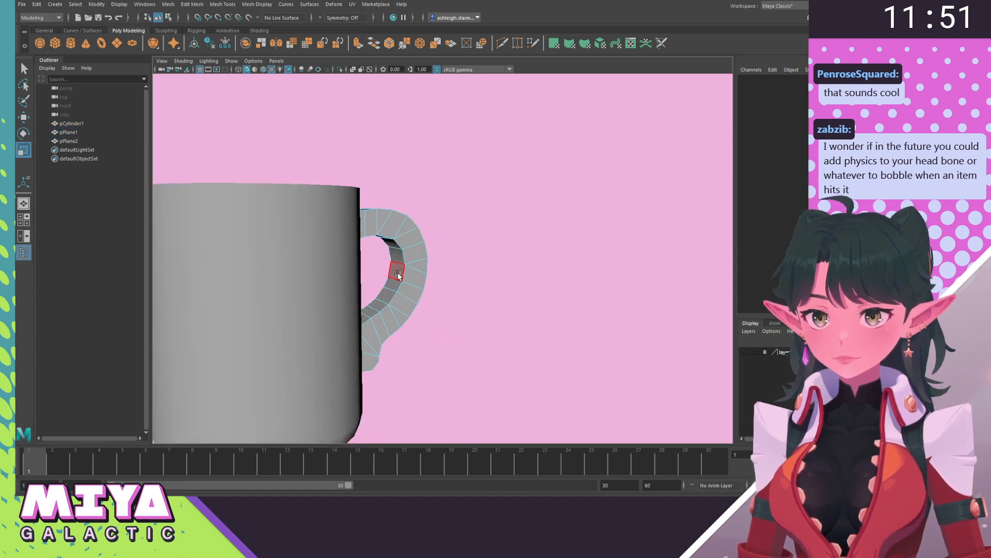
{"action": "left_click", "coordinate": [397, 271]}
{"action": "left_click_drag", "start_coordinate": [438, 308], "coordinate": [453, 339], "text": "alt"}
{"action": "key", "text": "ctrl+z"}
Scale up the handle's inner-curve vertices slightly and nudge them upward to thin the handle, and return to object mode with nothing selected.
{"action": "left_click_drag", "start_coordinate": [416, 230], "coordinate": [401, 234], "text": "alt"}
{"action": "right_click_drag", "start_coordinate": [401, 234], "coordinate": [316, 219]}
{"action": "left_click_drag", "start_coordinate": [416, 274], "coordinate": [409, 310], "text": "alt"}
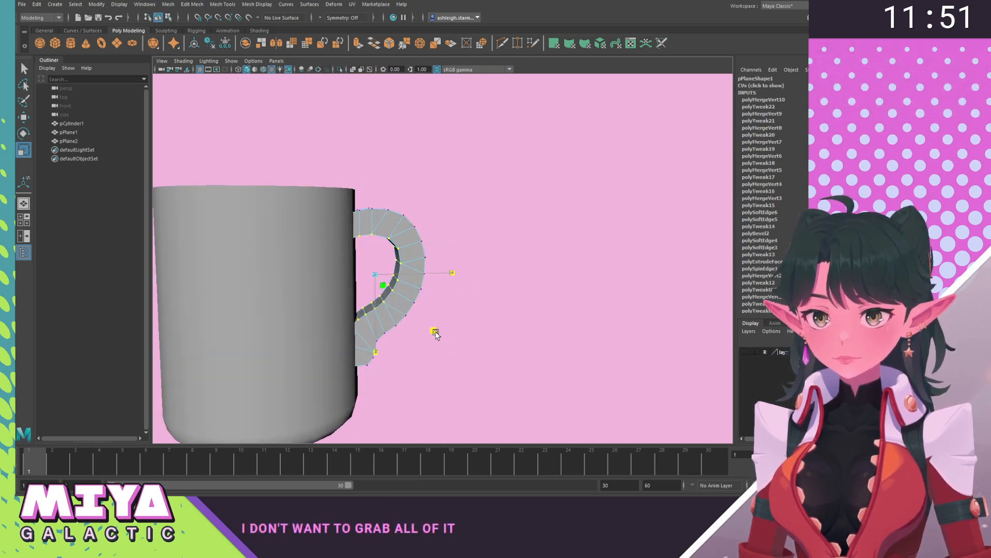
{"action": "key", "text": "w"}
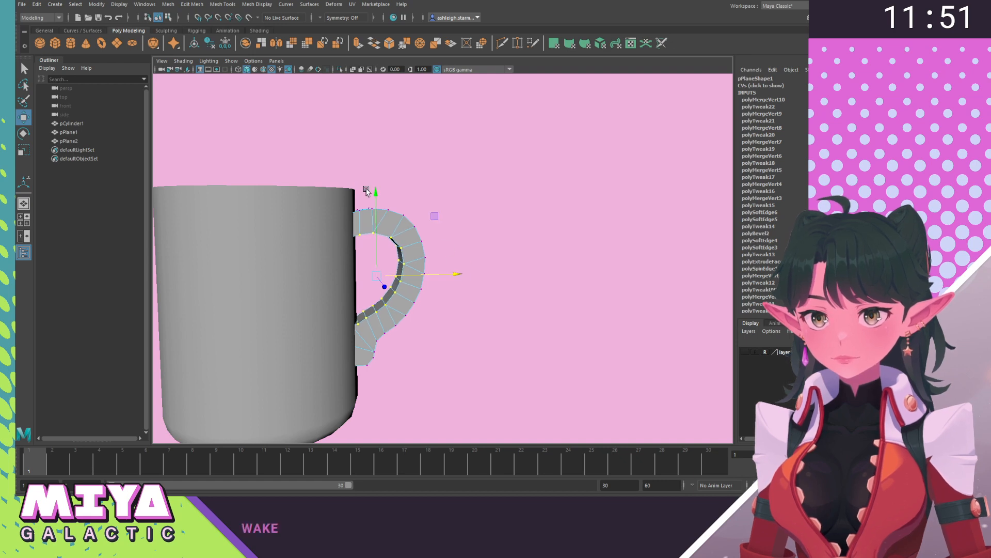
{"action": "left_click_drag", "start_coordinate": [375, 194], "coordinate": [376, 192]}
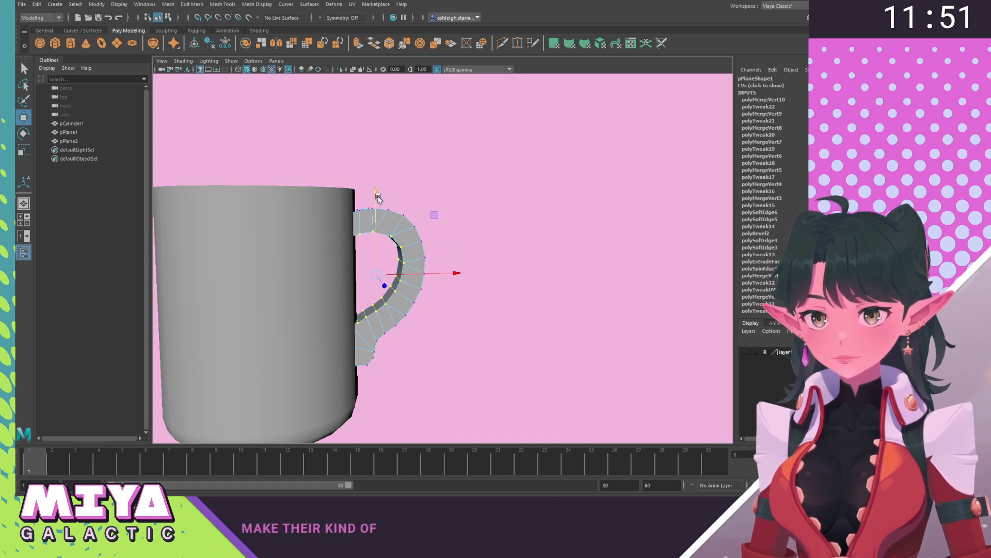
{"action": "key", "text": "r"}
{"action": "key", "text": "w"}
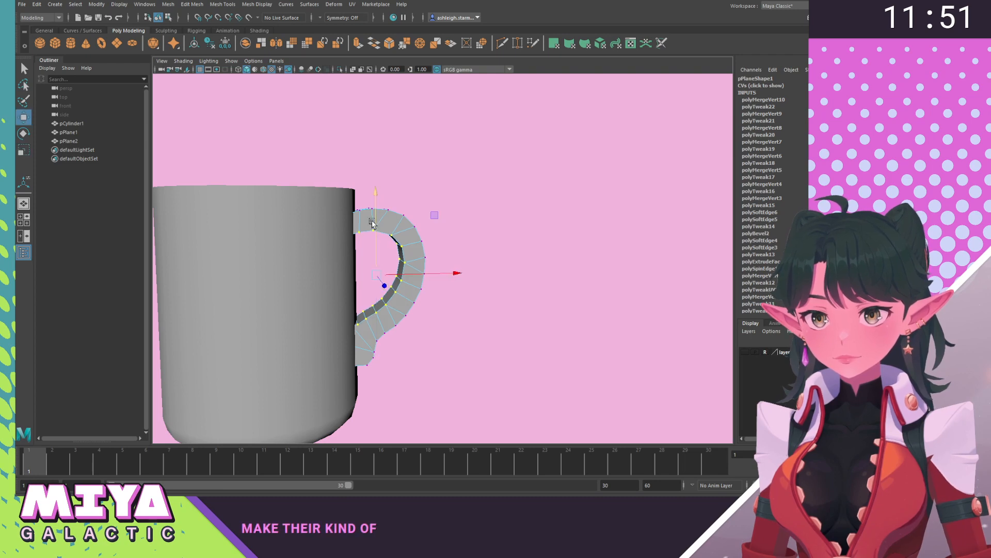
{"action": "left_click_drag", "start_coordinate": [379, 276], "coordinate": [377, 202]}
{"action": "right_click_drag", "start_coordinate": [407, 231], "coordinate": [487, 206]}
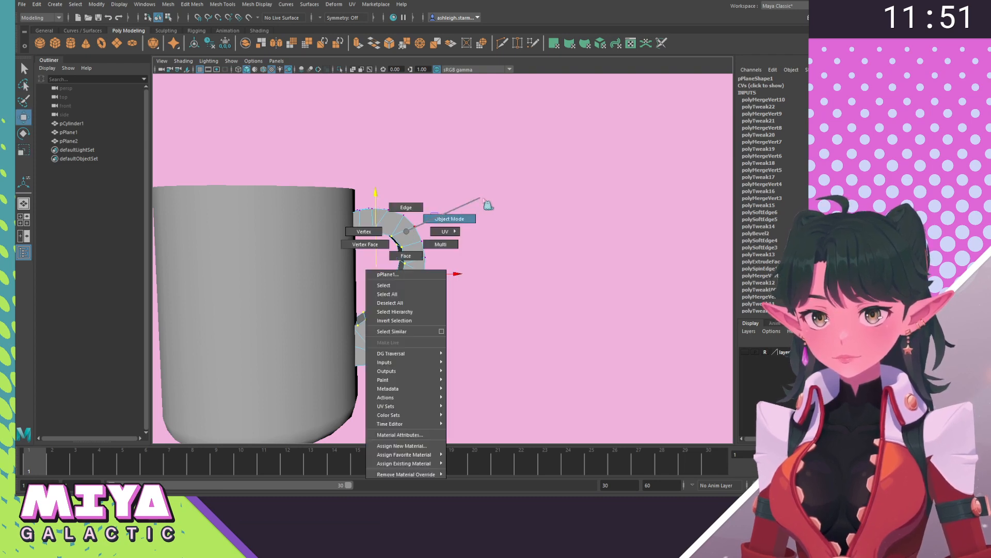
{"action": "left_click", "coordinate": [515, 236]}
Examine the smooth-shaded mug with its thinner handle from far away and close up, checking the overall proportions.
{"action": "left_click_drag", "start_coordinate": [516, 236], "coordinate": [459, 262], "text": "alt"}
{"action": "scroll", "coordinate": [484, 281], "scroll_direction": "down", "scroll_amount": 10}
{"action": "right_click_drag", "start_coordinate": [459, 261], "coordinate": [591, 326], "text": "alt"}
{"action": "left_click_drag", "start_coordinate": [590, 326], "coordinate": [563, 338], "text": "alt"}
{"action": "middle_click_drag", "start_coordinate": [563, 338], "coordinate": [562, 361], "text": "alt"}
{"action": "left_click_drag", "start_coordinate": [562, 361], "coordinate": [532, 360], "text": "alt"}
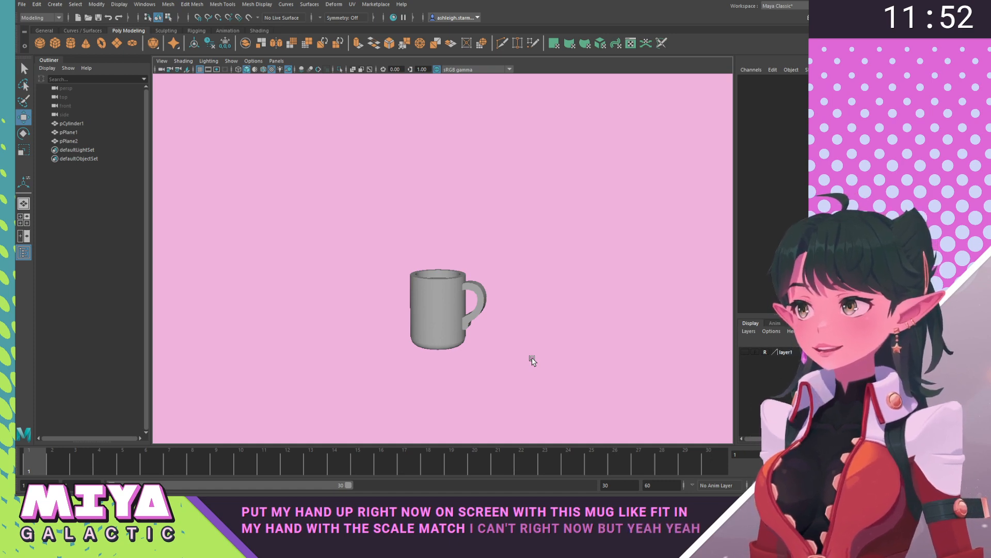
{"action": "left_click_drag", "start_coordinate": [500, 350], "coordinate": [408, 309], "text": "alt"}
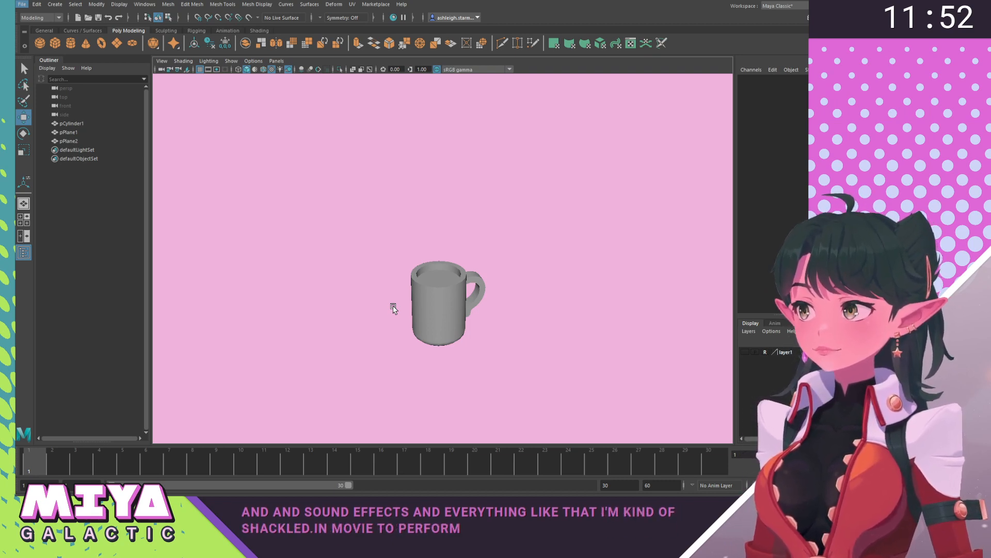
{"action": "middle_click_drag", "start_coordinate": [481, 328], "coordinate": [469, 302], "text": "alt"}
{"action": "right_click_drag", "start_coordinate": [357, 307], "coordinate": [586, 330], "text": "alt"}
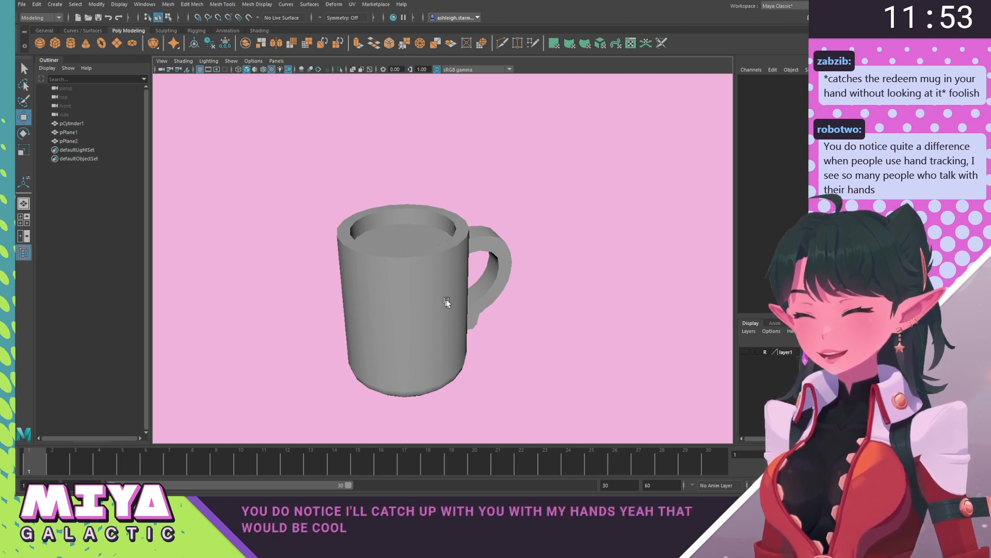
Examine the mug's silhouette and handle shape from the front, side and above at several distances.
{"action": "mouse_move", "coordinate": [446, 302]}
{"action": "left_mouse_down", "text": "alt"}
{"action": "mouse_move", "coordinate": [469, 267]}
{"action": "mouse_move", "coordinate": [482, 302]}
{"action": "mouse_move", "coordinate": [433, 320]}
{"action": "mouse_move", "coordinate": [445, 306]}
{"action": "left_mouse_up", "text": "alt"}
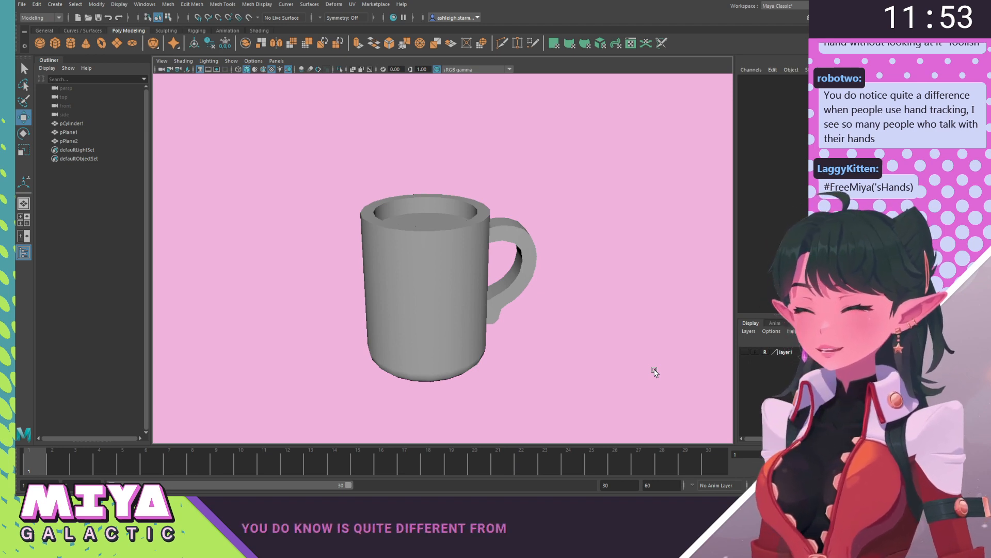
{"action": "left_click_drag", "start_coordinate": [459, 323], "coordinate": [501, 306], "text": "alt"}
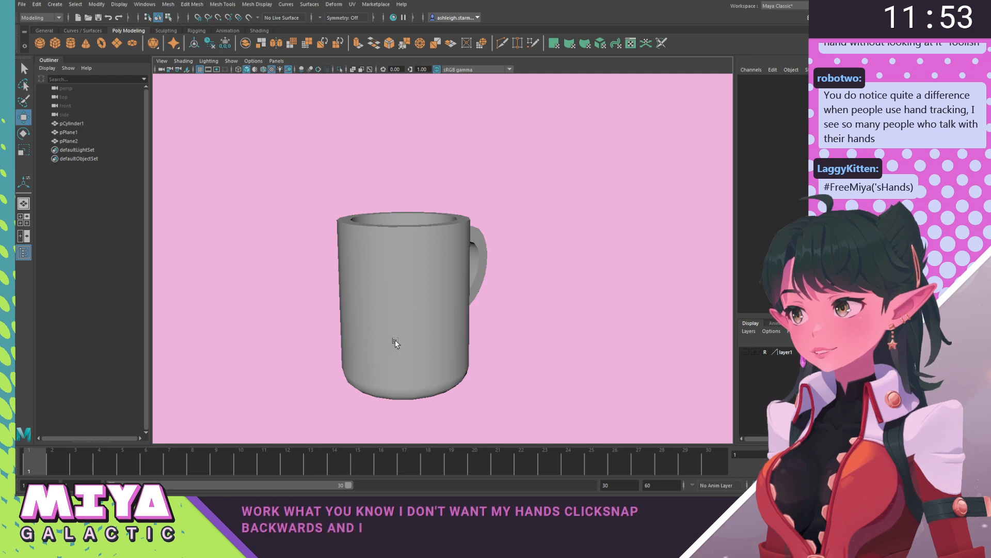
{"action": "left_click_drag", "start_coordinate": [395, 341], "coordinate": [509, 357], "text": "alt"}
{"action": "right_click_drag", "start_coordinate": [509, 357], "coordinate": [410, 327], "text": "alt"}
{"action": "left_click_drag", "start_coordinate": [410, 328], "coordinate": [237, 315], "text": "alt"}
{"action": "left_click_drag", "start_coordinate": [178, 310], "coordinate": [274, 313], "text": "alt"}
{"action": "scroll", "coordinate": [241, 323], "scroll_direction": "down", "scroll_amount": 5}
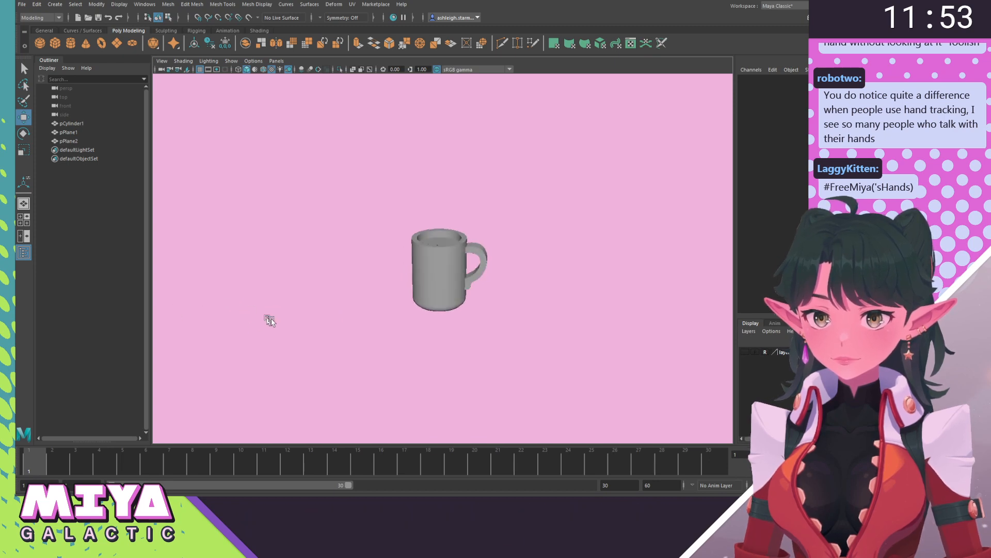
{"action": "middle_click_drag", "start_coordinate": [426, 315], "coordinate": [356, 306], "text": "alt"}
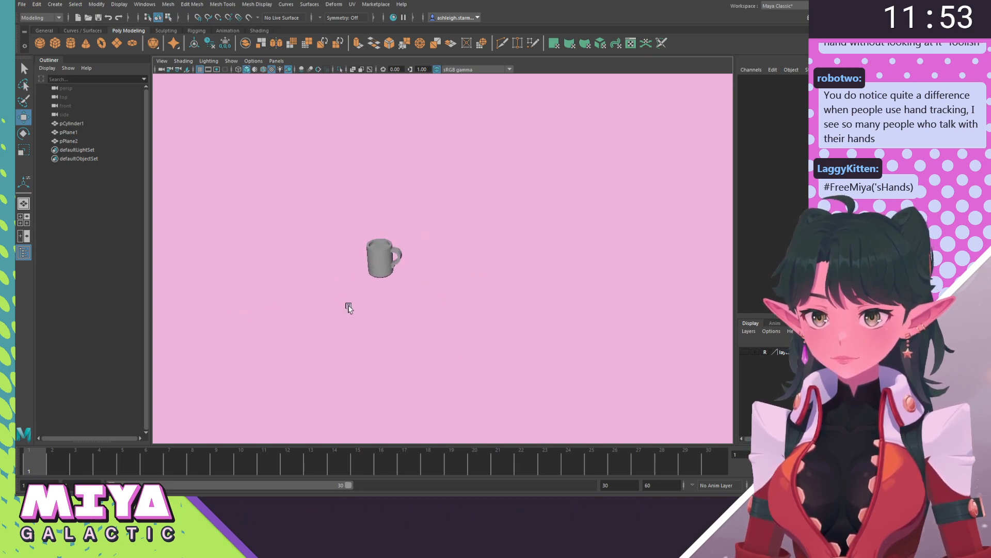
{"action": "scroll", "coordinate": [460, 350], "scroll_direction": "up", "scroll_amount": 5}
{"action": "middle_click_drag", "start_coordinate": [476, 372], "coordinate": [555, 374], "text": "alt"}
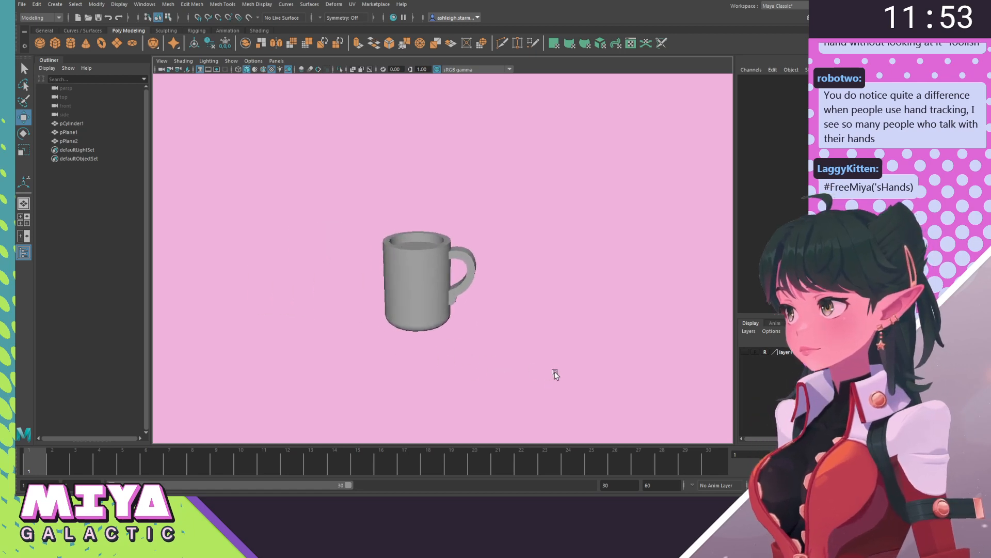
{"action": "left_click_drag", "start_coordinate": [555, 374], "coordinate": [531, 354], "text": "alt"}
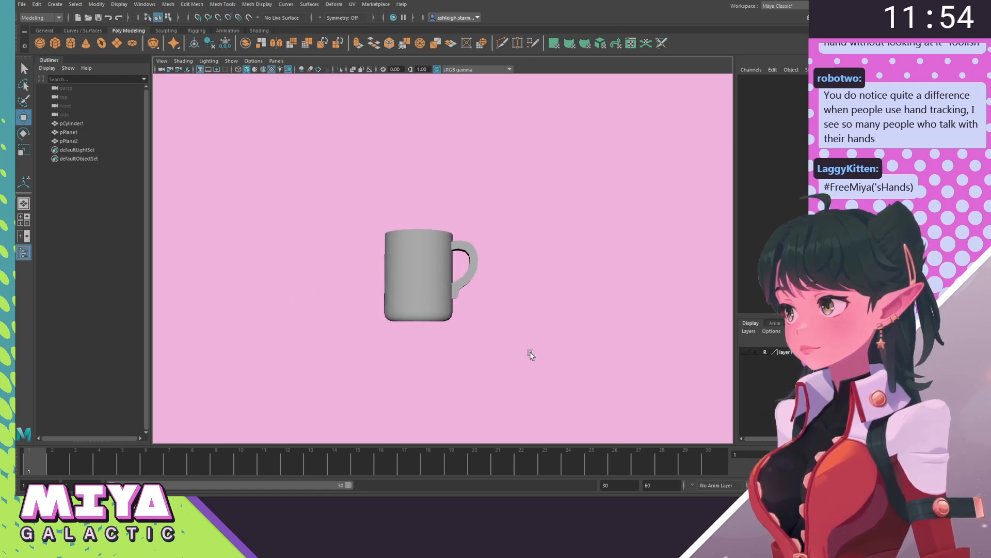
Compare the mug and its handle with the temporarily shown reference image layer, then clear the selection and hide the layer again.
{"action": "left_click", "coordinate": [745, 352]}
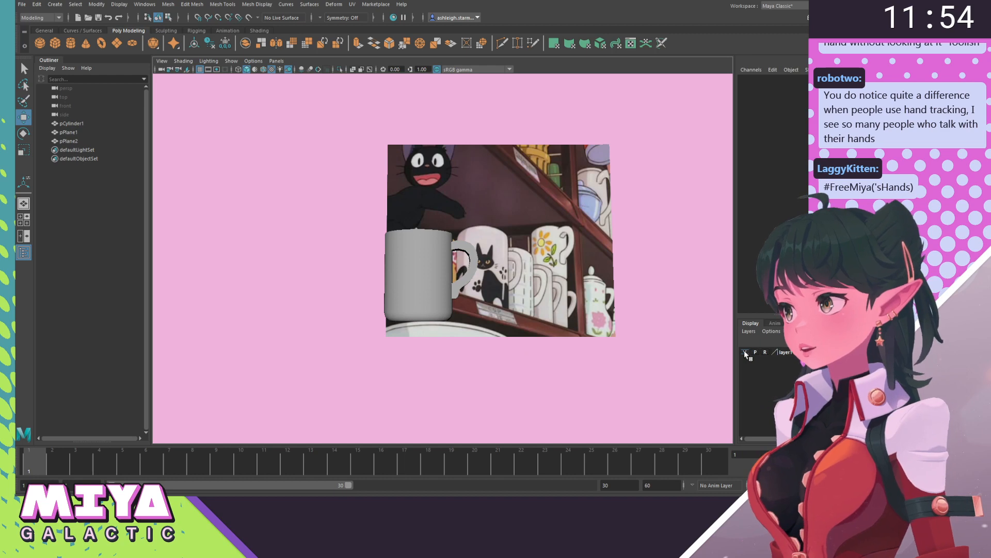
{"action": "left_click_drag", "start_coordinate": [578, 351], "coordinate": [487, 365], "text": "alt"}
{"action": "scroll", "coordinate": [504, 394], "scroll_direction": "up", "scroll_amount": 10}
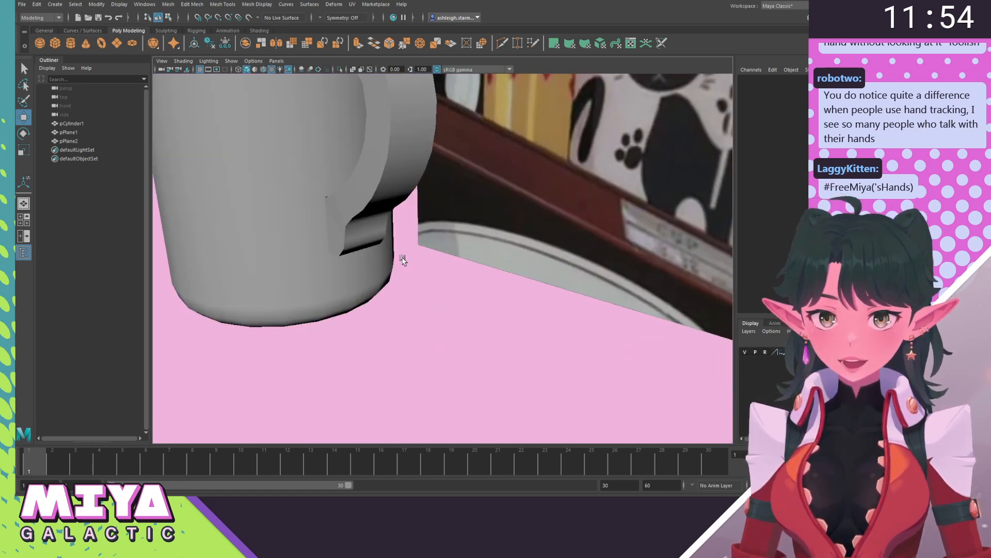
{"action": "left_click", "coordinate": [379, 235]}
{"action": "scroll", "coordinate": [428, 217], "scroll_direction": "down", "scroll_amount": 5}
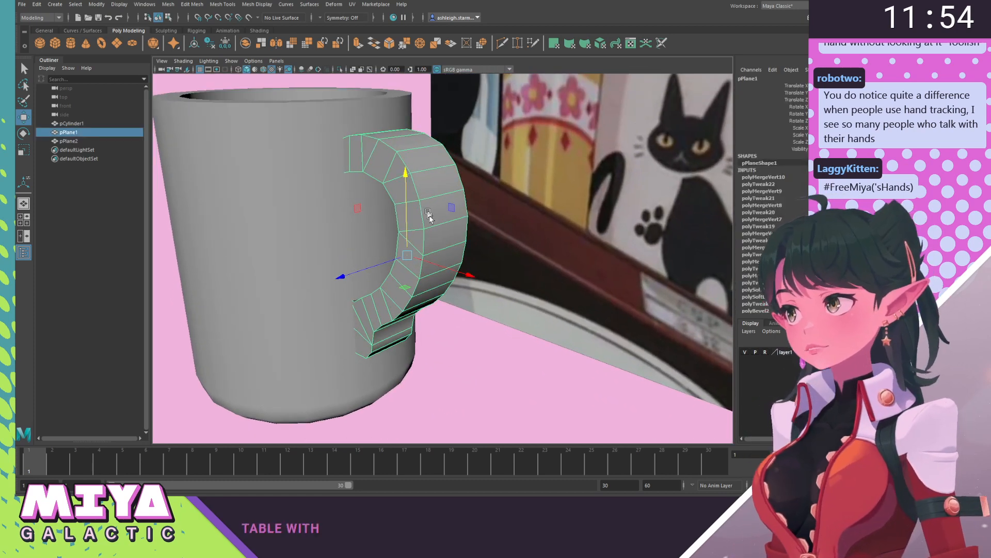
{"action": "left_click", "coordinate": [483, 376]}
{"action": "key", "text": "a"}
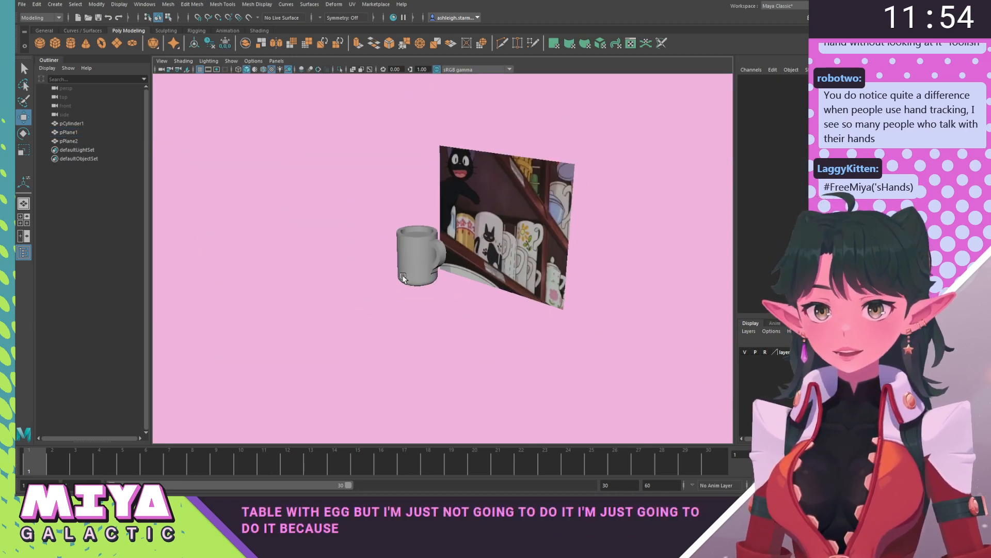
{"action": "scroll", "coordinate": [738, 370], "scroll_direction": "up", "scroll_amount": 8}
{"action": "left_click", "coordinate": [744, 352]}
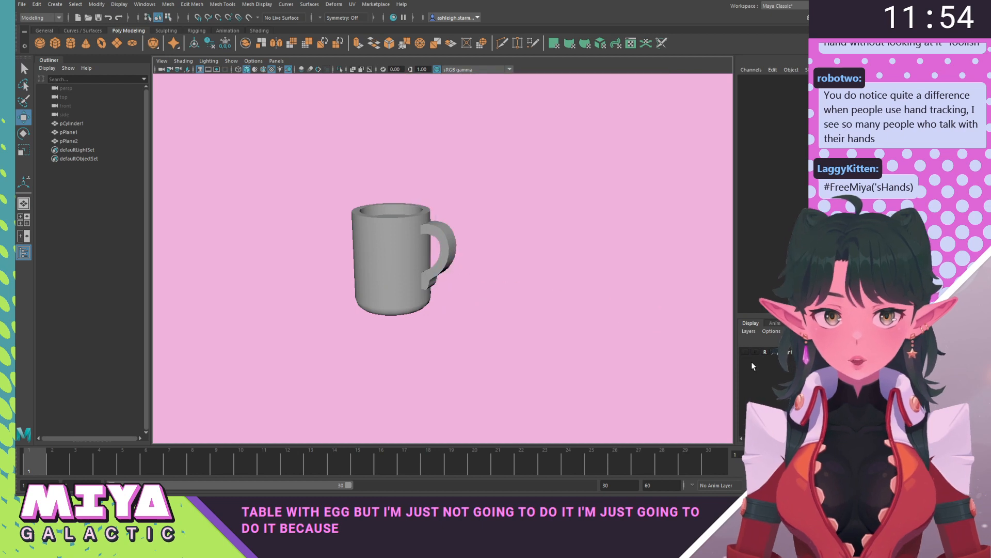
Set the viewport to flat lighting and inspect the mug's unlit shape from the side and from above.
{"action": "left_click", "coordinate": [210, 61]}
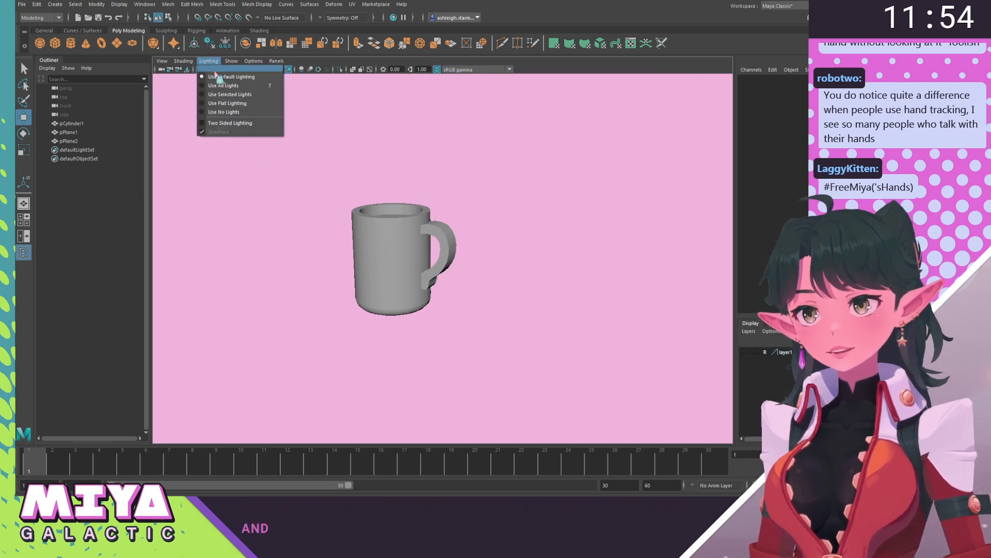
{"action": "left_click", "coordinate": [225, 102]}
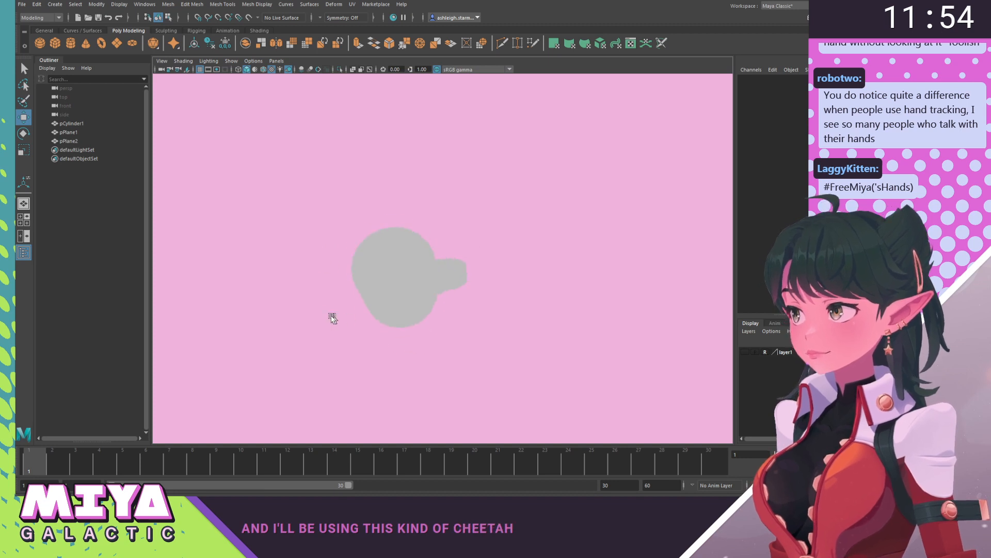
{"action": "left_click_drag", "start_coordinate": [332, 317], "coordinate": [320, 252], "text": "alt"}
{"action": "right_click_drag", "start_coordinate": [320, 252], "coordinate": [474, 316], "text": "alt"}
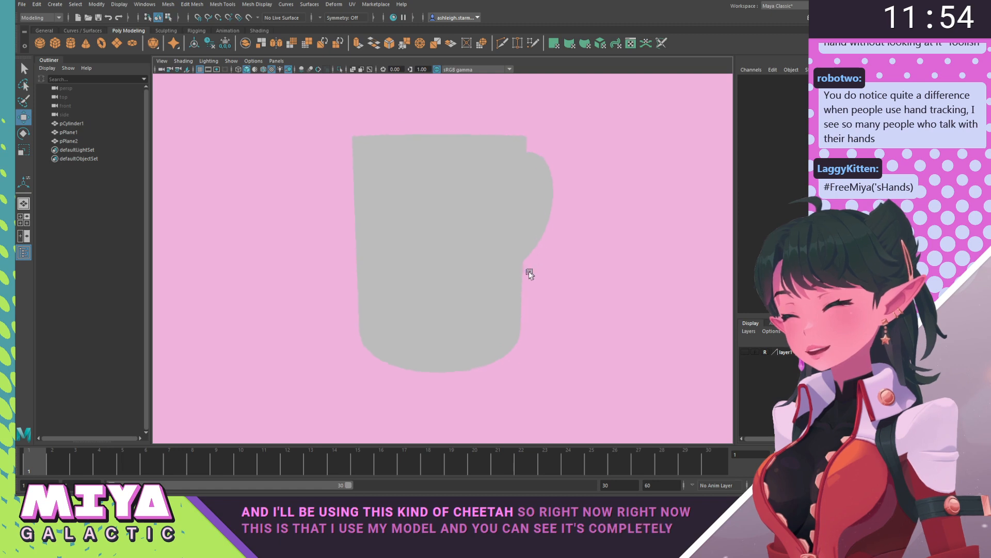
{"action": "left_click_drag", "start_coordinate": [529, 274], "coordinate": [462, 279], "text": "alt"}
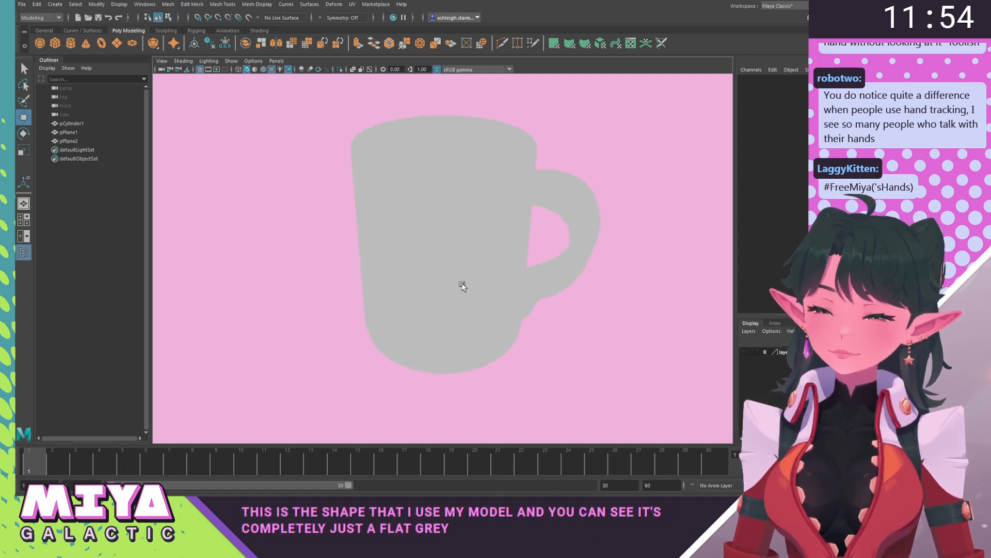
{"action": "left_click_drag", "start_coordinate": [445, 238], "coordinate": [372, 276], "text": "alt"}
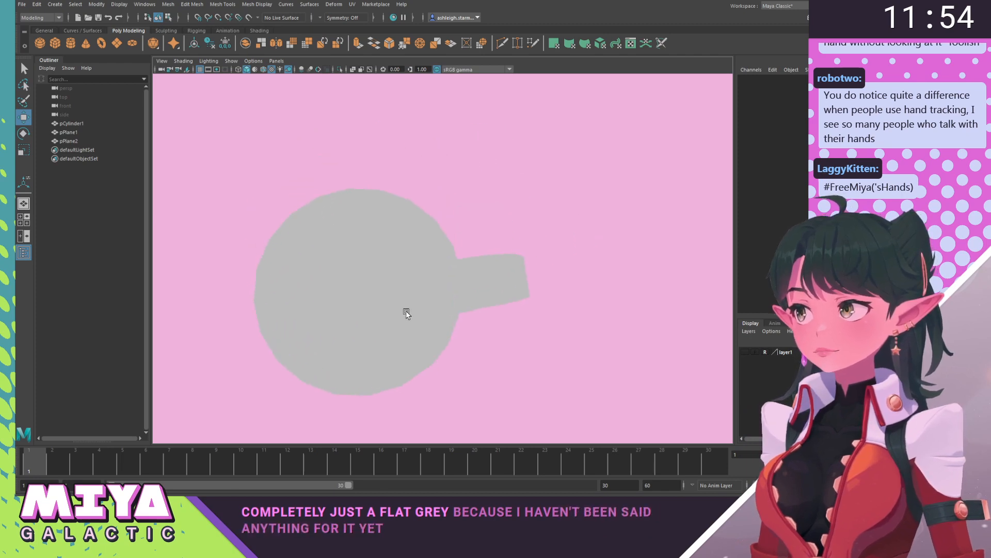
Open the UV Editor for the mug body with the checker texture displayed, and place its window beside the model.
{"action": "left_click", "coordinate": [392, 253]}
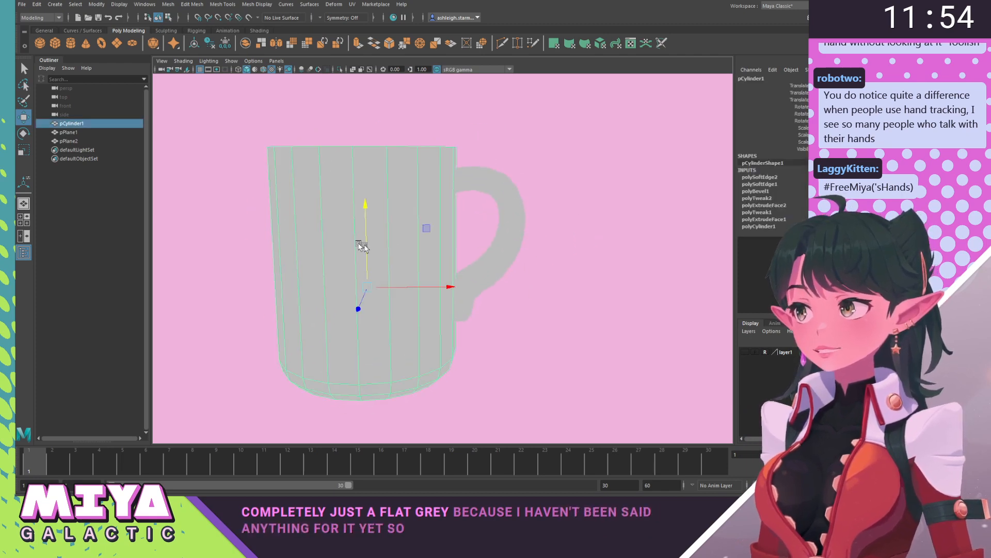
{"action": "left_click", "coordinate": [353, 5]}
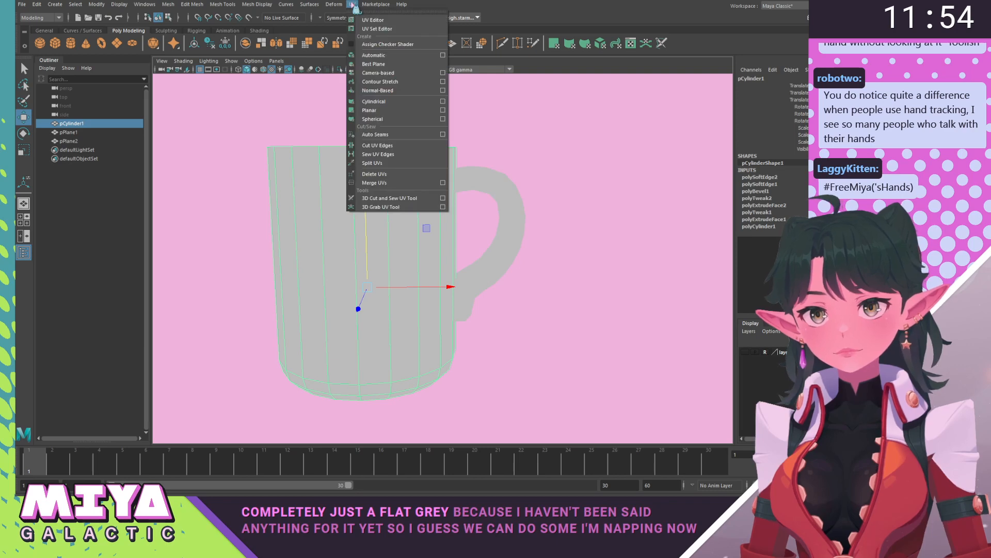
{"action": "left_click", "coordinate": [374, 20]}
{"action": "left_click_drag", "start_coordinate": [372, 100], "coordinate": [577, 86]}
{"action": "left_click_drag", "start_coordinate": [323, 200], "coordinate": [307, 245], "text": "alt"}
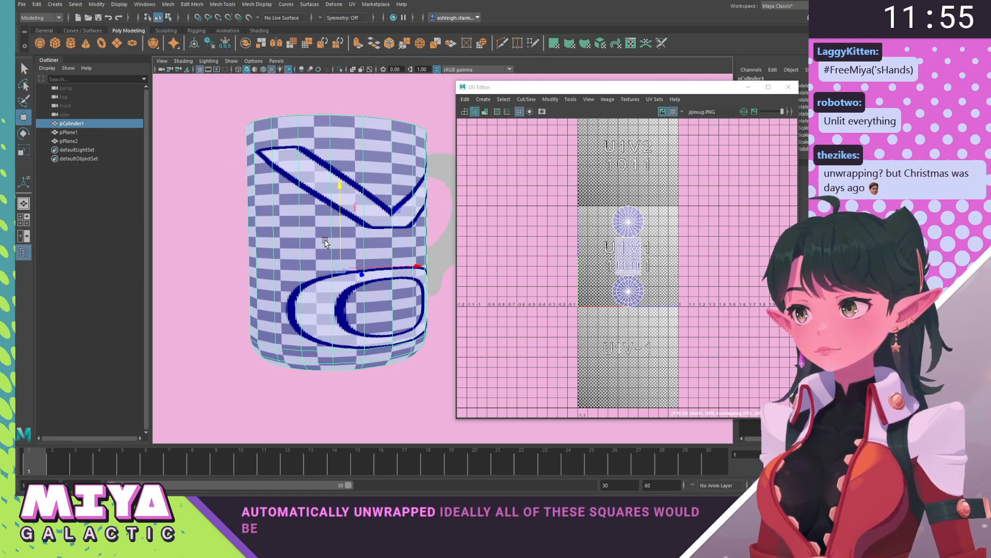
Examine the mug body's UV shells and the checker pattern on the wall, rim and inside for stretching.
{"action": "mouse_move", "coordinate": [331, 230]}
{"action": "left_mouse_down", "text": "alt"}
{"action": "mouse_move", "coordinate": [323, 253]}
{"action": "mouse_move", "coordinate": [319, 234]}
{"action": "left_mouse_up", "text": "alt"}
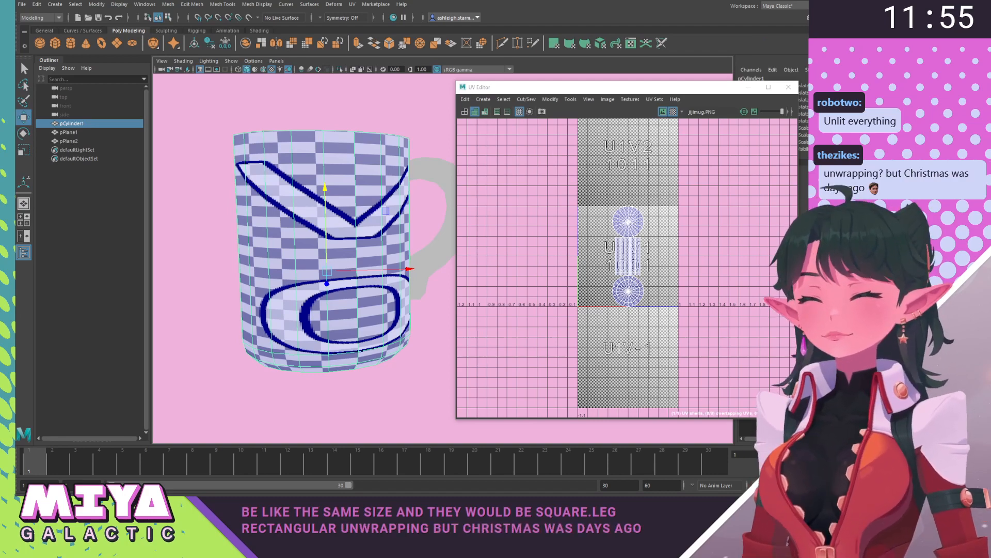
{"action": "middle_click_drag", "start_coordinate": [573, 233], "coordinate": [504, 215], "text": "alt"}
{"action": "right_click_drag", "start_coordinate": [501, 201], "coordinate": [620, 298], "text": "alt"}
{"action": "middle_click_drag", "start_coordinate": [619, 298], "coordinate": [591, 268], "text": "alt"}
{"action": "right_click_drag", "start_coordinate": [591, 268], "coordinate": [607, 321], "text": "alt"}
{"action": "middle_click_drag", "start_coordinate": [606, 322], "coordinate": [611, 295], "text": "alt"}
{"action": "left_click_drag", "start_coordinate": [305, 227], "coordinate": [239, 244], "text": "alt"}
{"action": "left_click_drag", "start_coordinate": [315, 260], "coordinate": [294, 299], "text": "alt"}
{"action": "middle_click_drag", "start_coordinate": [677, 279], "coordinate": [724, 311], "text": "alt"}
{"action": "left_click_drag", "start_coordinate": [288, 237], "coordinate": [272, 239], "text": "alt"}
{"action": "right_click_drag", "start_coordinate": [272, 239], "coordinate": [300, 237], "text": "alt"}
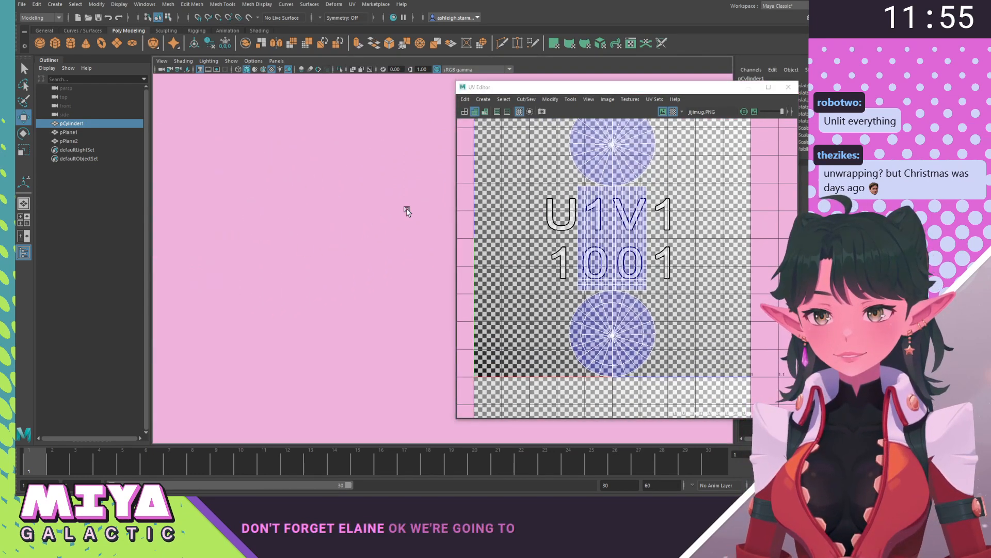
{"action": "key", "text": "f"}
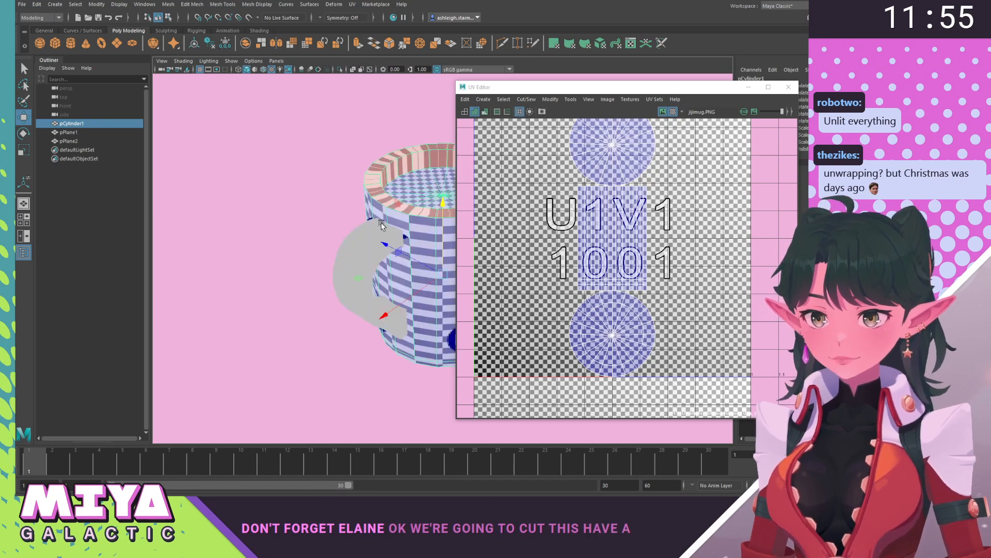
Close the UV Editor and show the reference image layer again.
{"action": "middle_click_drag", "start_coordinate": [441, 223], "coordinate": [316, 218], "text": "alt"}
{"action": "left_click", "coordinate": [788, 87]}
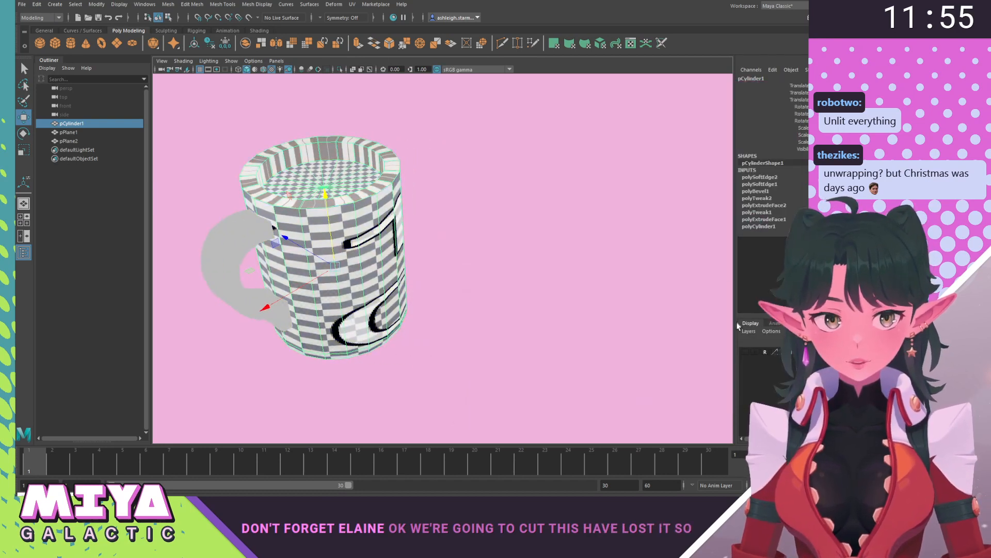
{"action": "left_click", "coordinate": [746, 353]}
Examine the cat mug in the reference image beside the model to judge where a UV seam avoids the artwork.
{"action": "right_click_drag", "start_coordinate": [540, 304], "coordinate": [464, 276], "text": "alt"}
{"action": "left_click_drag", "start_coordinate": [464, 275], "coordinate": [442, 256], "text": "alt"}
{"action": "right_click_drag", "start_coordinate": [442, 256], "coordinate": [379, 235], "text": "alt"}
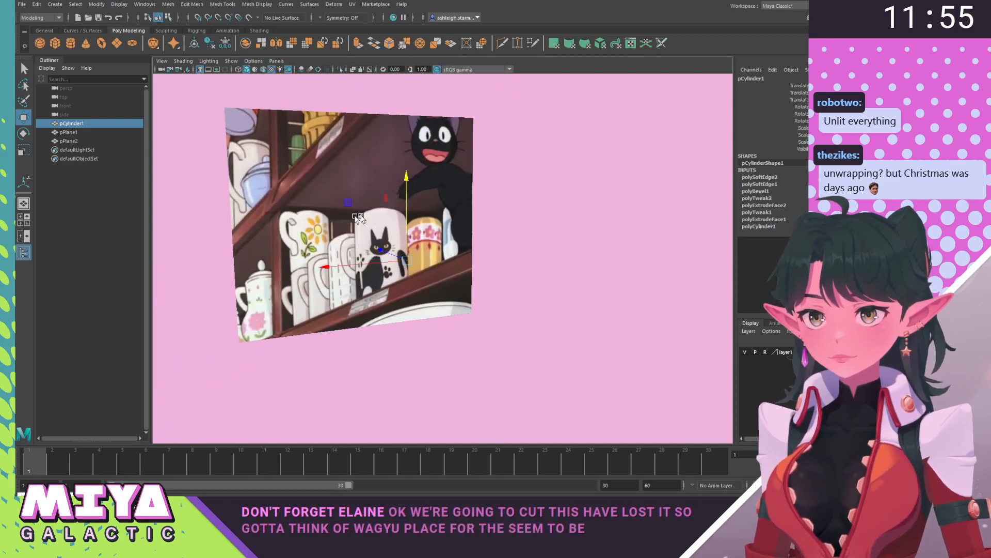
{"action": "left_click_drag", "start_coordinate": [379, 235], "coordinate": [520, 231], "text": "alt"}
{"action": "middle_click_drag", "start_coordinate": [520, 230], "coordinate": [475, 227], "text": "alt"}
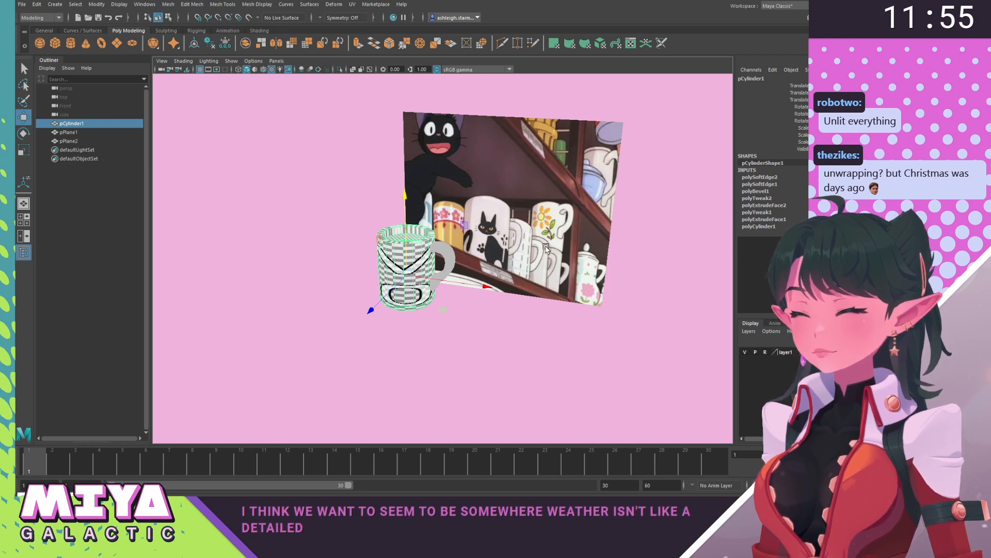
{"action": "left_click_drag", "start_coordinate": [517, 229], "coordinate": [485, 294], "text": "alt"}
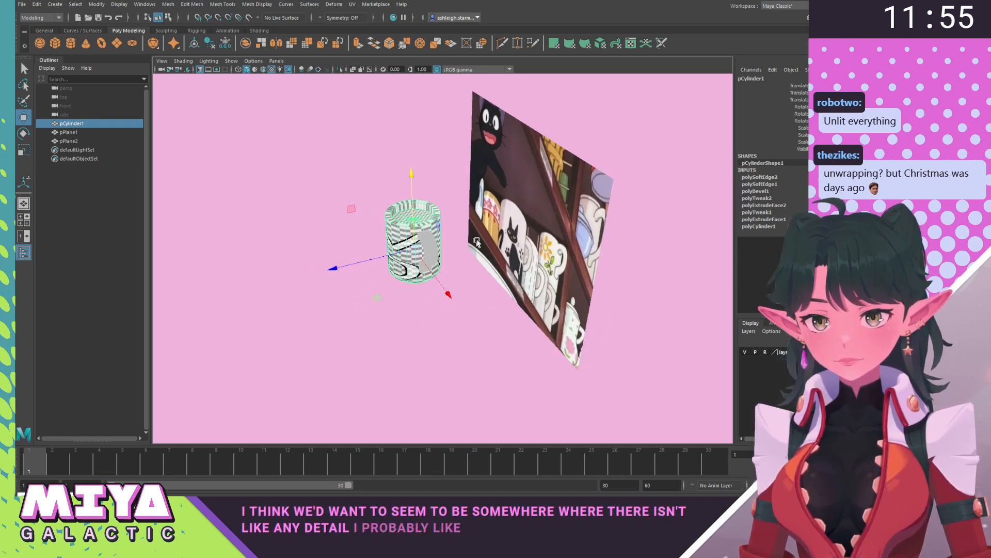
{"action": "right_click_drag", "start_coordinate": [485, 295], "coordinate": [576, 359], "text": "alt"}
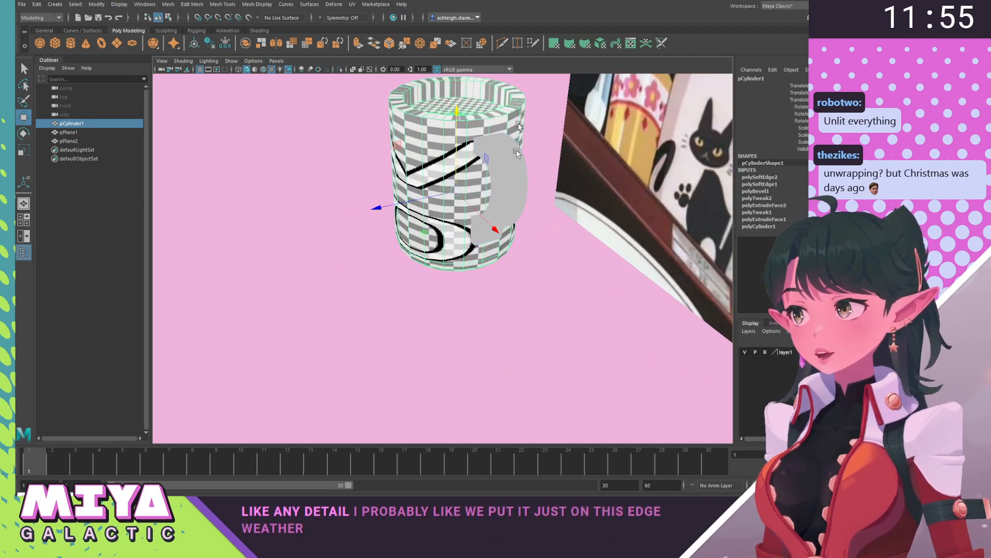
{"action": "left_click_drag", "start_coordinate": [497, 256], "coordinate": [544, 204], "text": "alt"}
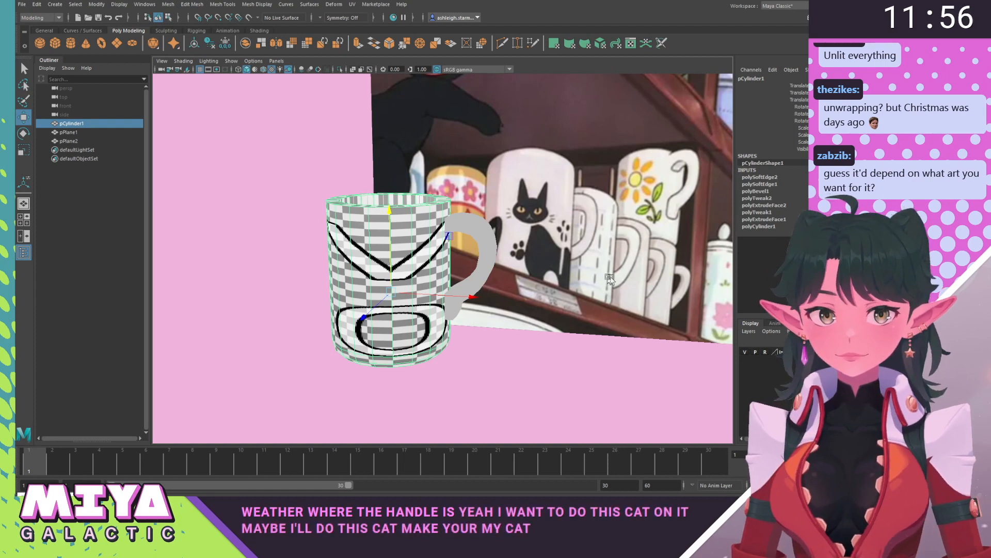
{"action": "right_click_drag", "start_coordinate": [609, 278], "coordinate": [573, 255], "text": "alt"}
{"action": "middle_click_drag", "start_coordinate": [573, 256], "coordinate": [531, 309], "text": "alt"}
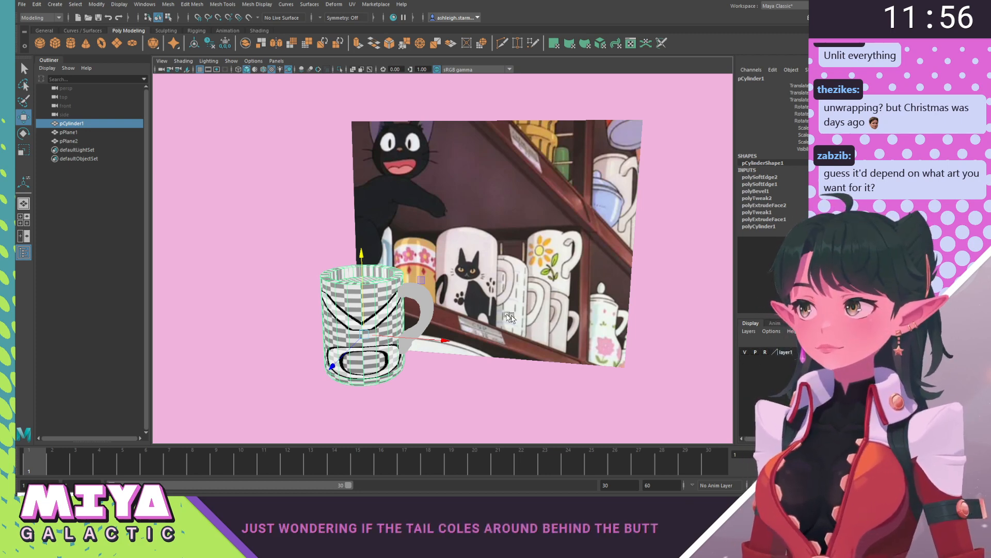
{"action": "left_click_drag", "start_coordinate": [509, 317], "coordinate": [423, 260], "text": "alt"}
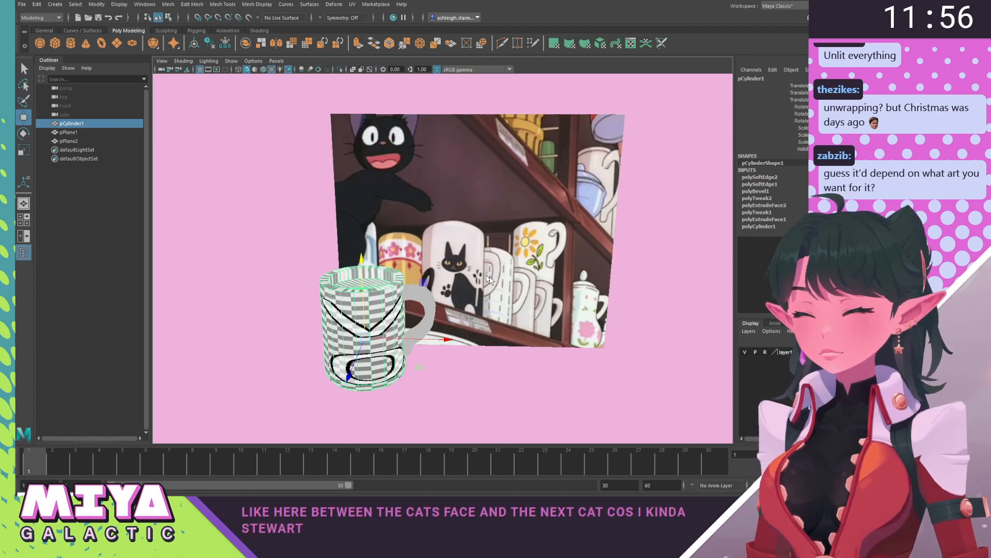
{"action": "scroll", "coordinate": [457, 269], "scroll_direction": "up", "scroll_amount": 5}
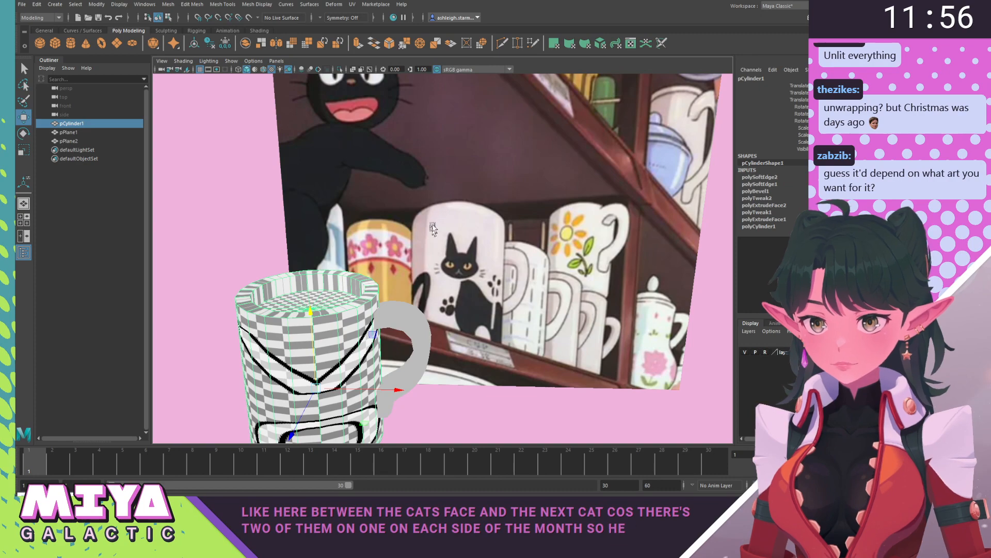
{"action": "left_click_drag", "start_coordinate": [458, 309], "coordinate": [394, 303], "text": "alt"}
Select a vertical edge on the mug wall as a seam candidate, examine the mug's interior, and bring the UV Editor back.
{"action": "right_click_drag", "start_coordinate": [384, 305], "coordinate": [384, 249]}
{"action": "left_click", "coordinate": [381, 312]}
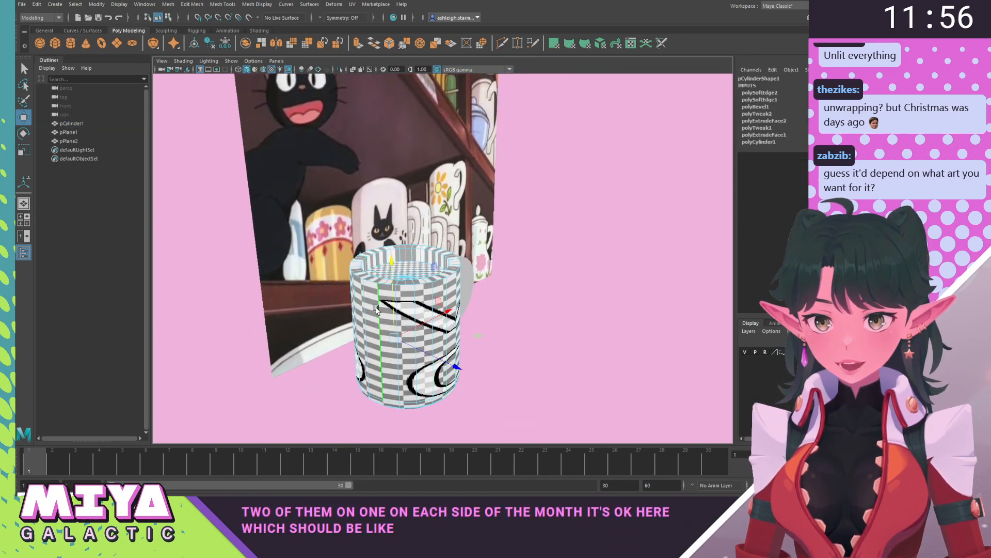
{"action": "left_click_drag", "start_coordinate": [551, 300], "coordinate": [511, 319], "text": "alt"}
{"action": "middle_click_drag", "start_coordinate": [511, 318], "coordinate": [570, 266], "text": "alt"}
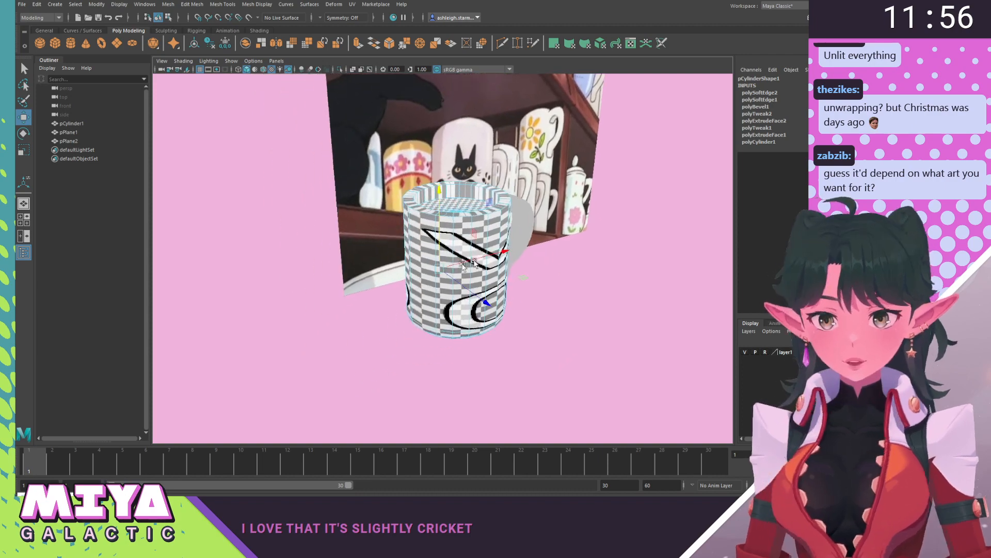
{"action": "scroll", "coordinate": [457, 289], "scroll_direction": "up", "scroll_amount": 5}
{"action": "left_click_drag", "start_coordinate": [411, 227], "coordinate": [365, 231], "text": "alt"}
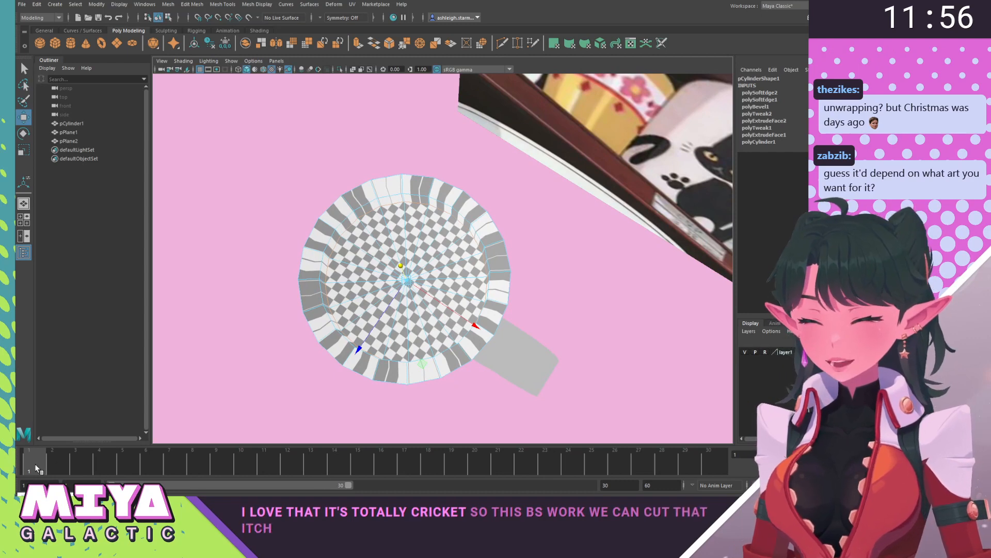
{"action": "left_click_drag", "start_coordinate": [427, 289], "coordinate": [427, 330], "text": "alt"}
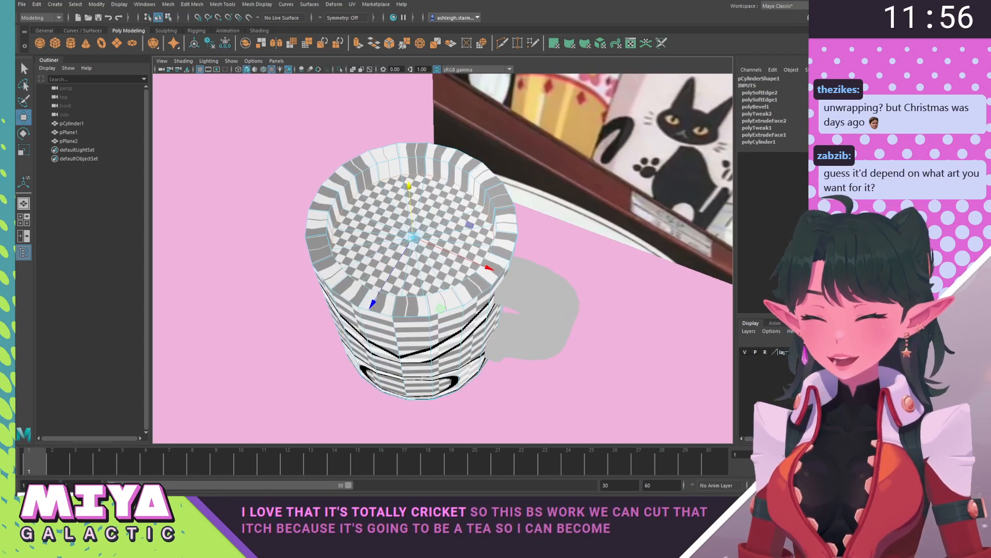
{"action": "key", "text": "alt+Tab"}
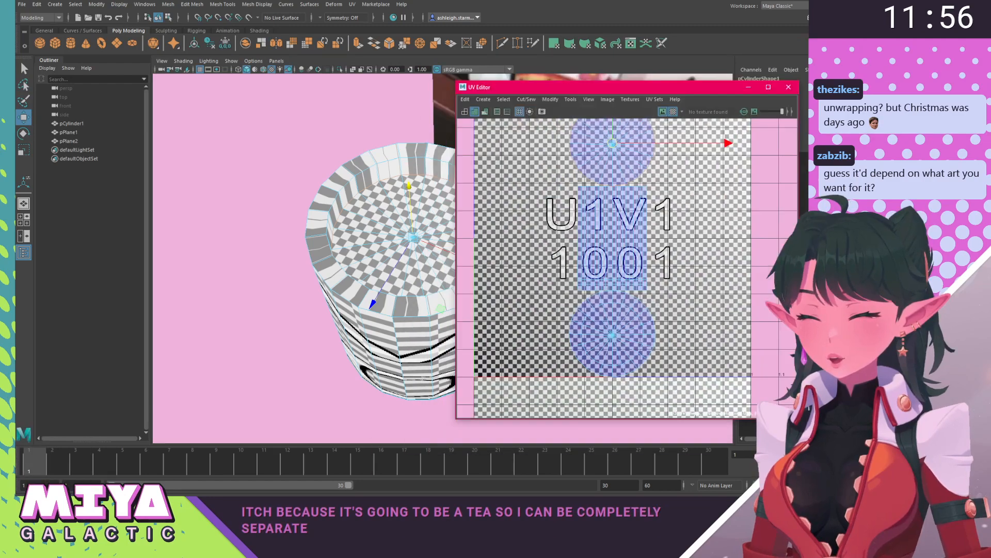
Test whether the tea surface is already a separate UV shell by moving the rim UVs, and undo the moves.
{"action": "middle_click_drag", "start_coordinate": [551, 175], "coordinate": [518, 227], "text": "alt"}
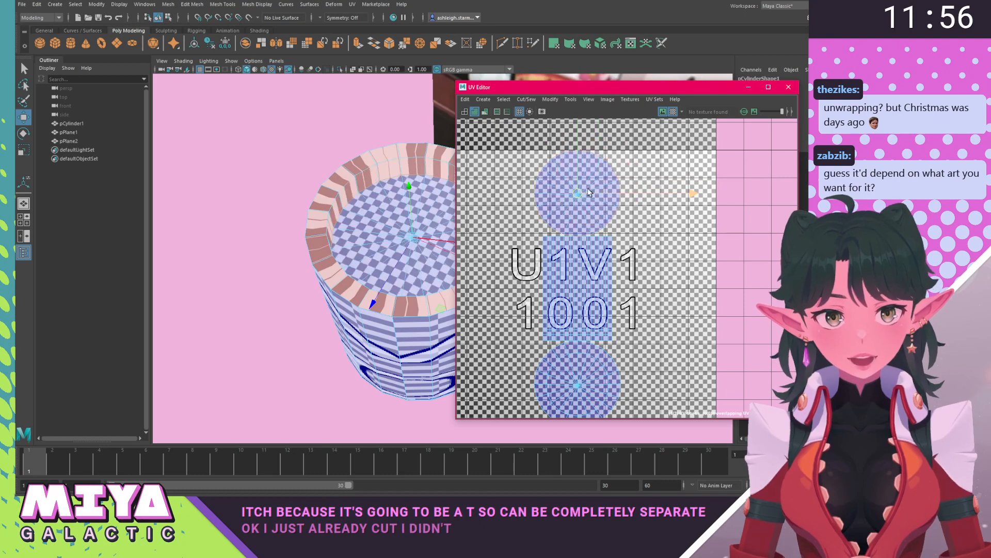
{"action": "left_click_drag", "start_coordinate": [590, 192], "coordinate": [611, 168]}
{"action": "left_click_drag", "start_coordinate": [385, 166], "coordinate": [339, 164], "text": "alt"}
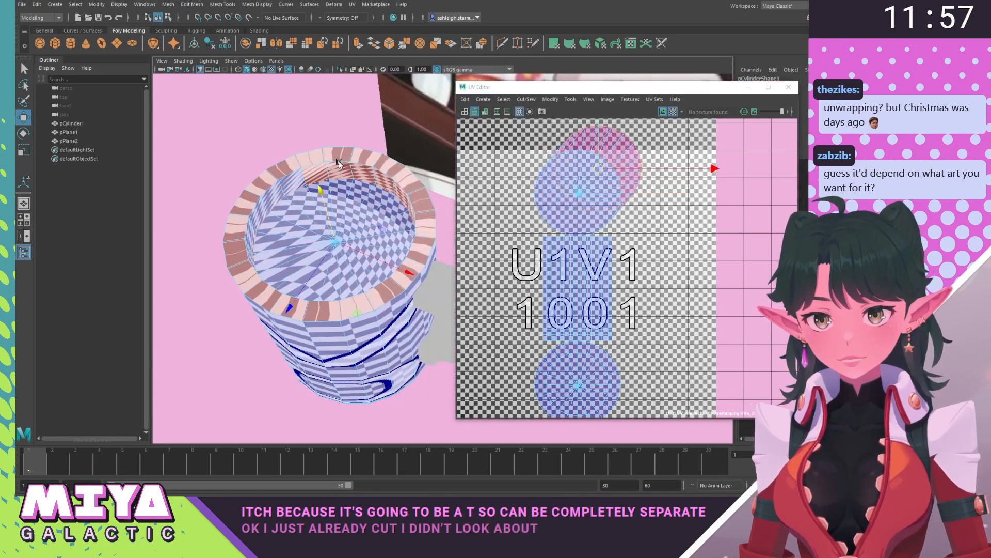
{"action": "scroll", "coordinate": [339, 164], "scroll_direction": "up", "scroll_amount": 2}
{"action": "left_click_drag", "start_coordinate": [595, 172], "coordinate": [553, 203]}
{"action": "key", "text": "ctrl+z"}
{"action": "key", "text": "ctrl+z"}
Cut the tea surface into its own UV shell, scale it down, and place it in the corner of the UV tile.
{"action": "right_click", "coordinate": [515, 166], "text": "shift"}
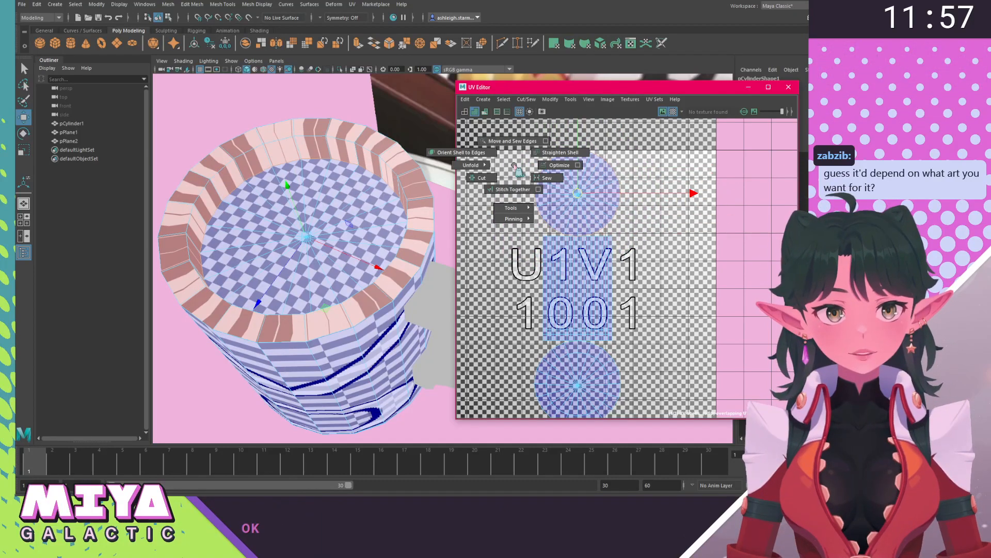
{"action": "left_click", "coordinate": [481, 178]}
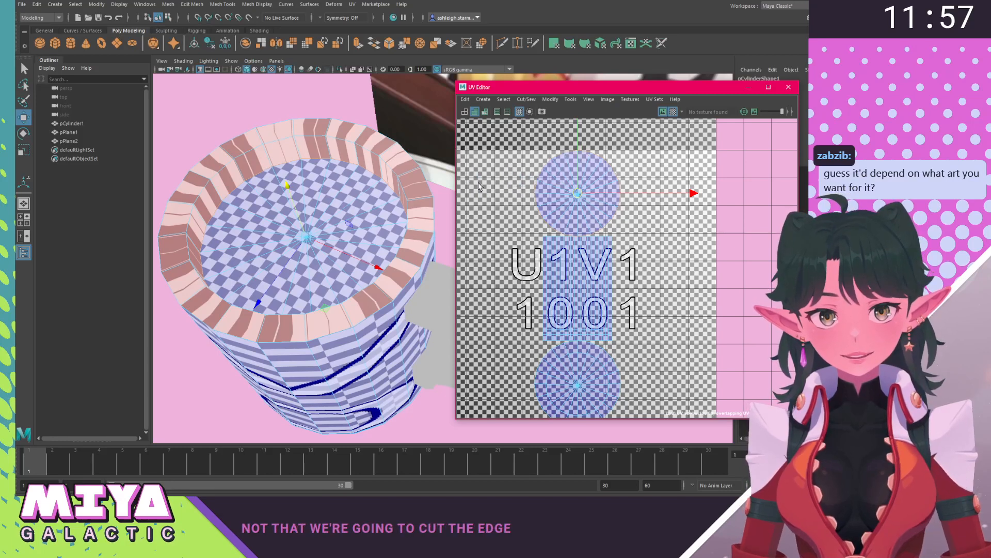
{"action": "right_click_drag", "start_coordinate": [339, 208], "coordinate": [378, 236]}
{"action": "scroll", "coordinate": [644, 257], "scroll_direction": "down", "scroll_amount": 2}
{"action": "left_click_drag", "start_coordinate": [596, 215], "coordinate": [454, 285]}
{"action": "key", "text": "r"}
{"action": "key", "text": "w"}
{"action": "left_click_drag", "start_coordinate": [518, 265], "coordinate": [509, 198]}
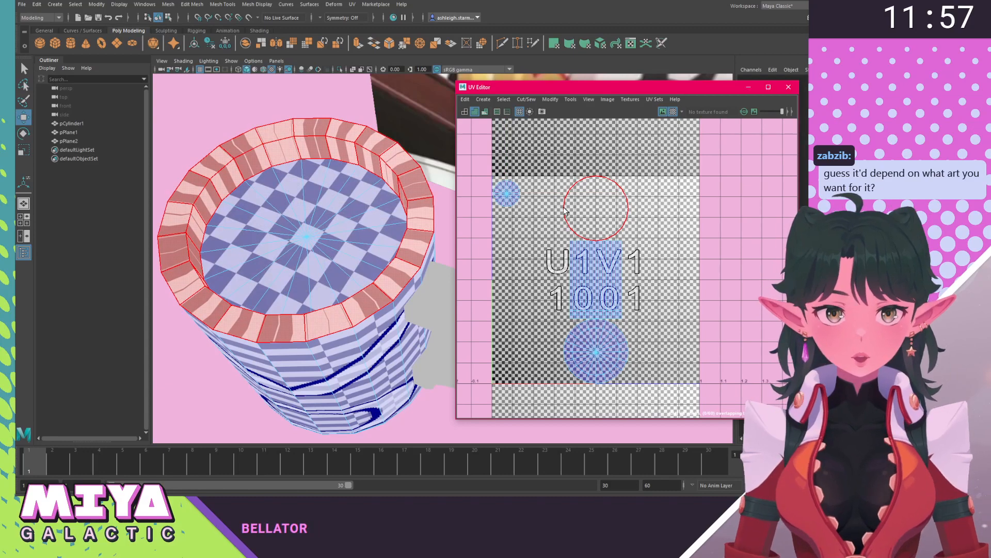
Select the vertical edges running down the mug wall, leave out those on the base disc, and cut them as a UV seam.
{"action": "left_click", "coordinate": [583, 208]}
{"action": "left_click_drag", "start_coordinate": [361, 248], "coordinate": [365, 234], "text": "alt"}
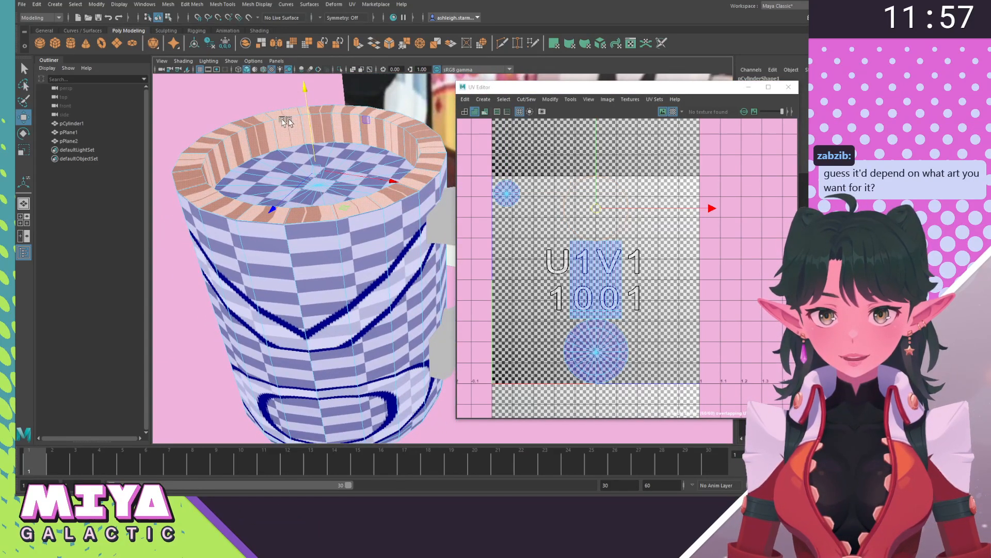
{"action": "left_click_drag", "start_coordinate": [395, 209], "coordinate": [310, 208], "text": "alt"}
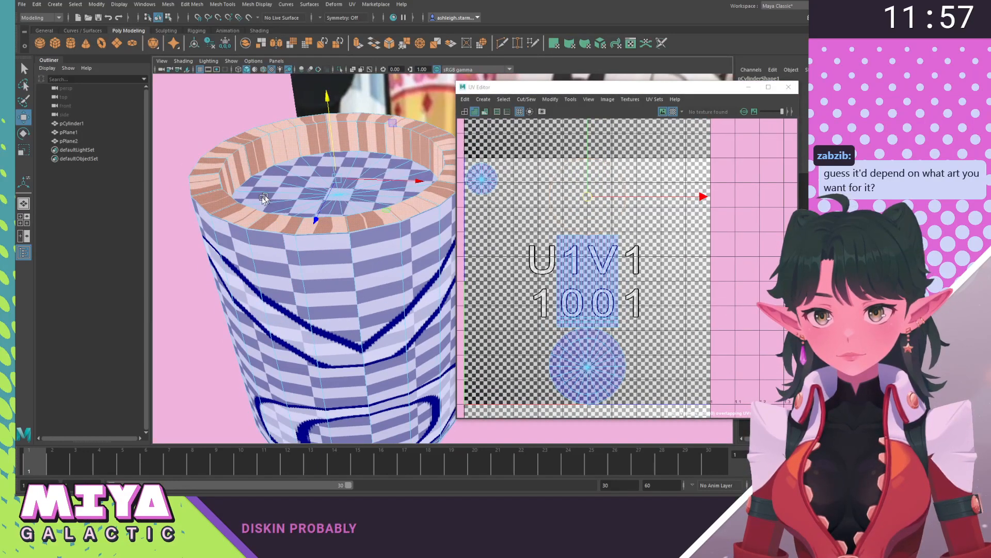
{"action": "right_click", "coordinate": [254, 206]}
{"action": "right_click_drag", "start_coordinate": [254, 207], "coordinate": [294, 189]}
{"action": "left_click_drag", "start_coordinate": [294, 188], "coordinate": [380, 238], "text": "alt"}
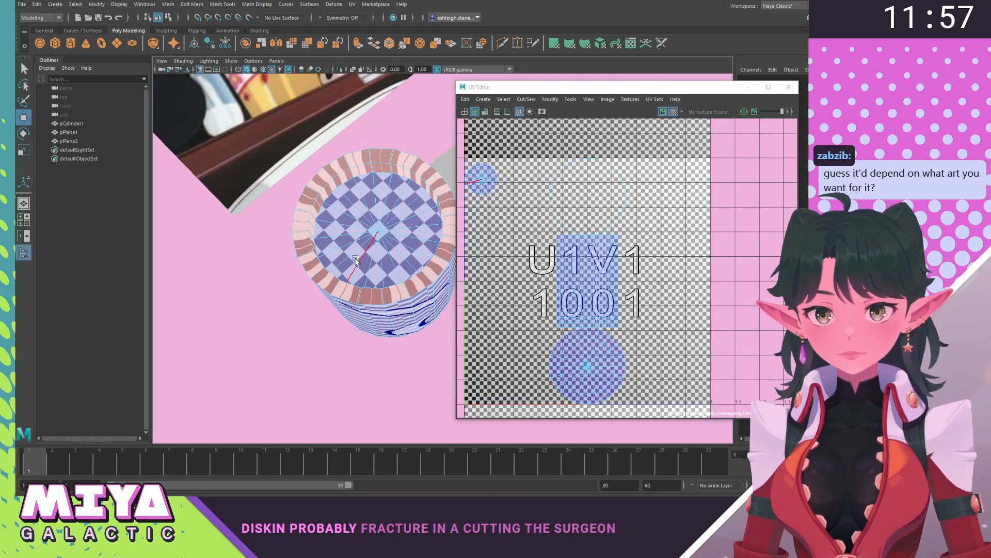
{"action": "left_click", "coordinate": [355, 261]}
{"action": "left_click_drag", "start_coordinate": [355, 270], "coordinate": [372, 289], "text": "alt"}
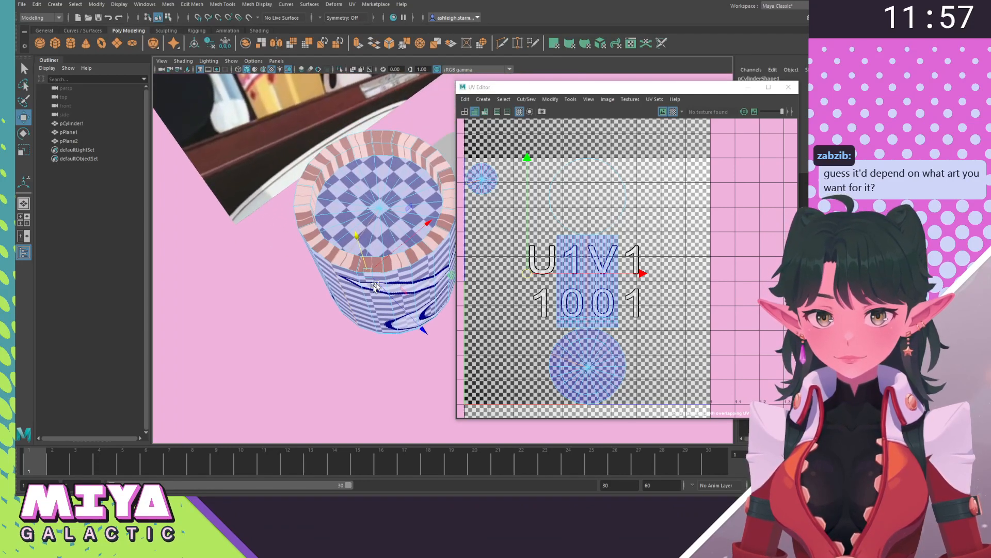
{"action": "left_click", "coordinate": [460, 198]}
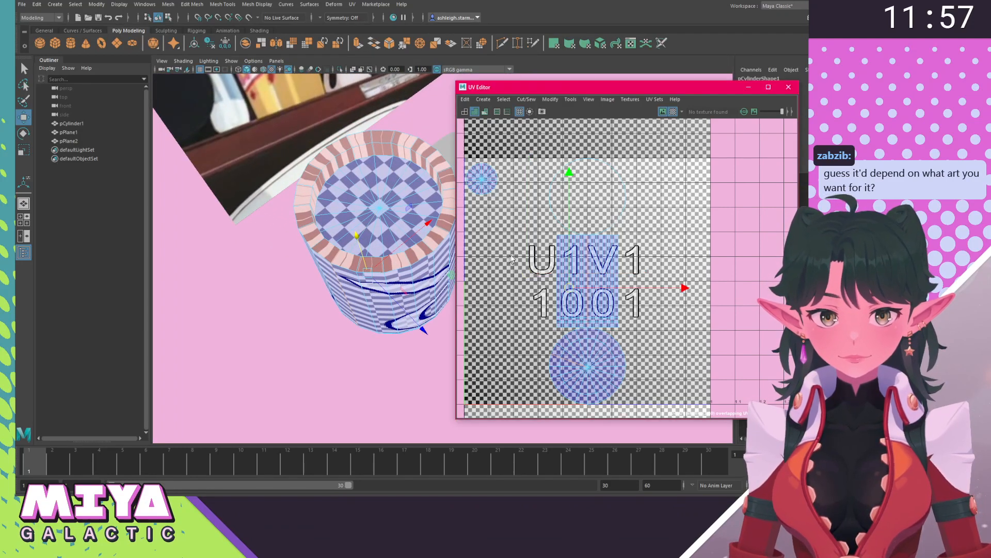
{"action": "middle_click_drag", "start_coordinate": [516, 249], "coordinate": [493, 203], "text": "alt"}
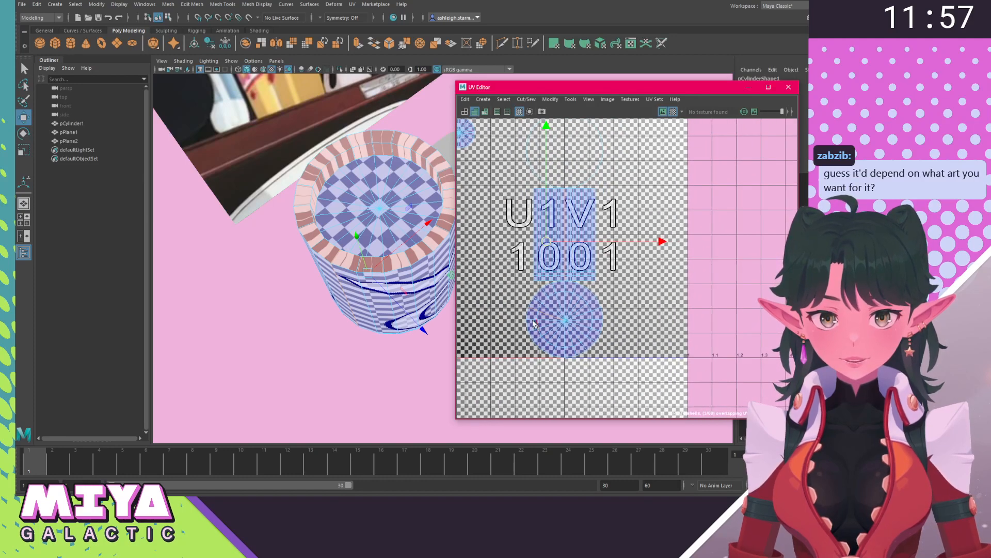
{"action": "left_click_drag", "start_coordinate": [513, 304], "coordinate": [605, 347], "text": "ctrl"}
{"action": "right_click_drag", "start_coordinate": [628, 160], "coordinate": [575, 171], "text": "shift"}
Move and sew the mug's outer rim edge loop to attach the wall UVs to the rim ring.
{"action": "left_click_drag", "start_coordinate": [392, 233], "coordinate": [361, 171], "text": "alt"}
{"action": "left_click", "coordinate": [356, 161]}
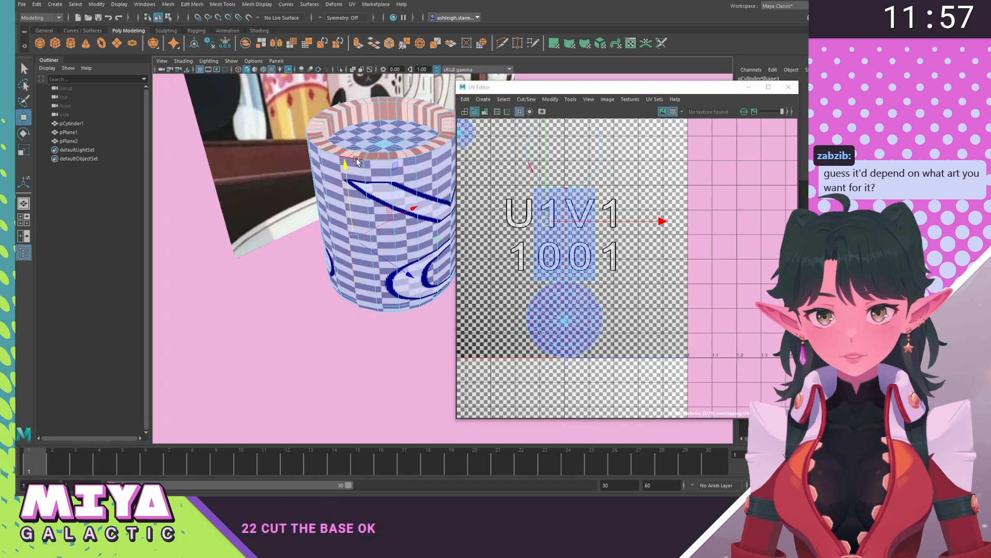
{"action": "double_click", "coordinate": [357, 160]}
{"action": "right_click_drag", "start_coordinate": [626, 240], "coordinate": [643, 216], "text": "shift"}
{"action": "left_click_drag", "start_coordinate": [393, 217], "coordinate": [332, 215], "text": "alt"}
{"action": "middle_click_drag", "start_coordinate": [608, 201], "coordinate": [613, 268], "text": "alt"}
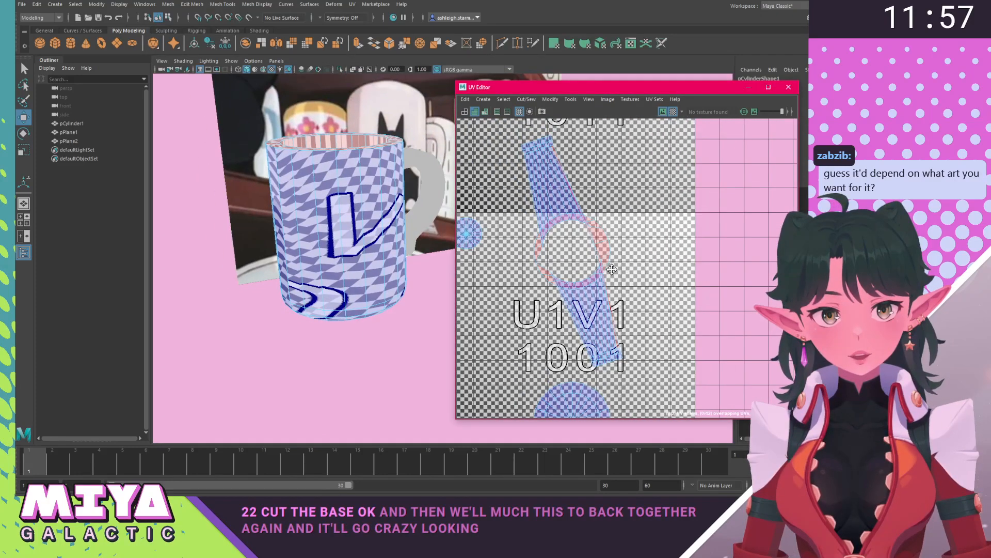
Select the combined wall and rim UV shell and scale it down uniformly, with the UV Editor placed clear of the mug.
{"action": "right_click_drag", "start_coordinate": [559, 197], "coordinate": [531, 186]}
{"action": "left_click", "coordinate": [557, 190]}
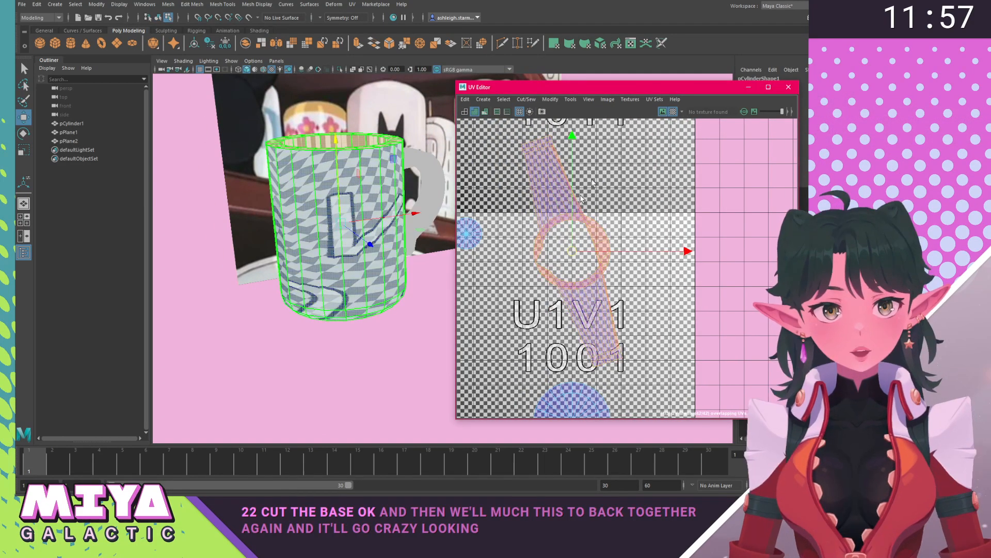
{"action": "left_click_drag", "start_coordinate": [588, 84], "coordinate": [512, 49]}
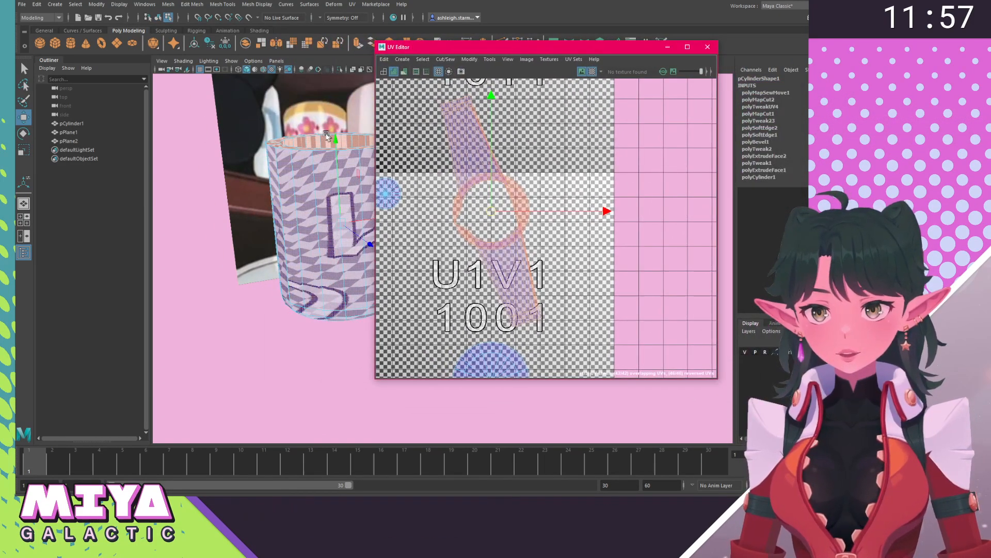
{"action": "middle_click_drag", "start_coordinate": [311, 150], "coordinate": [216, 165], "text": "alt"}
{"action": "key", "text": "r"}
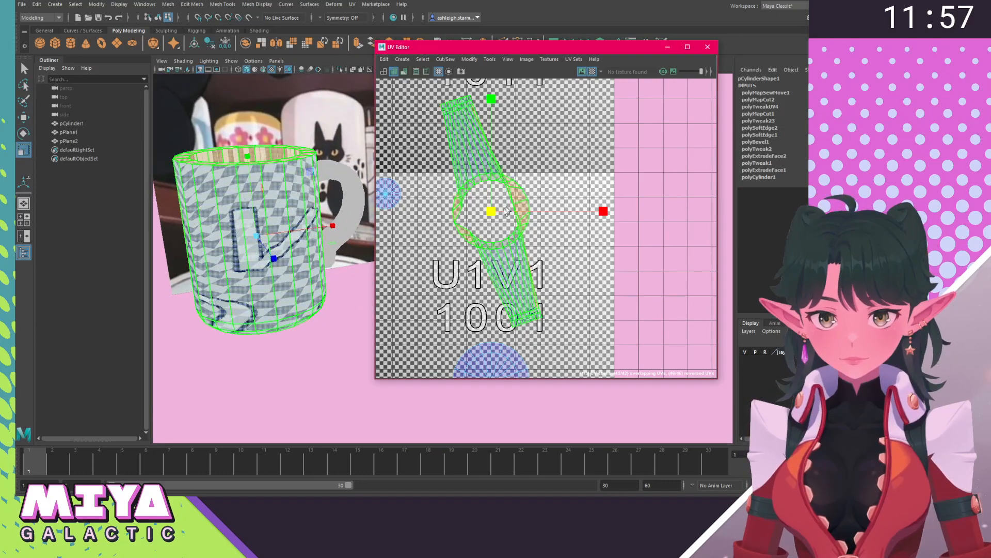
{"action": "left_click_drag", "start_coordinate": [490, 211], "coordinate": [489, 250]}
{"action": "key", "text": "w"}
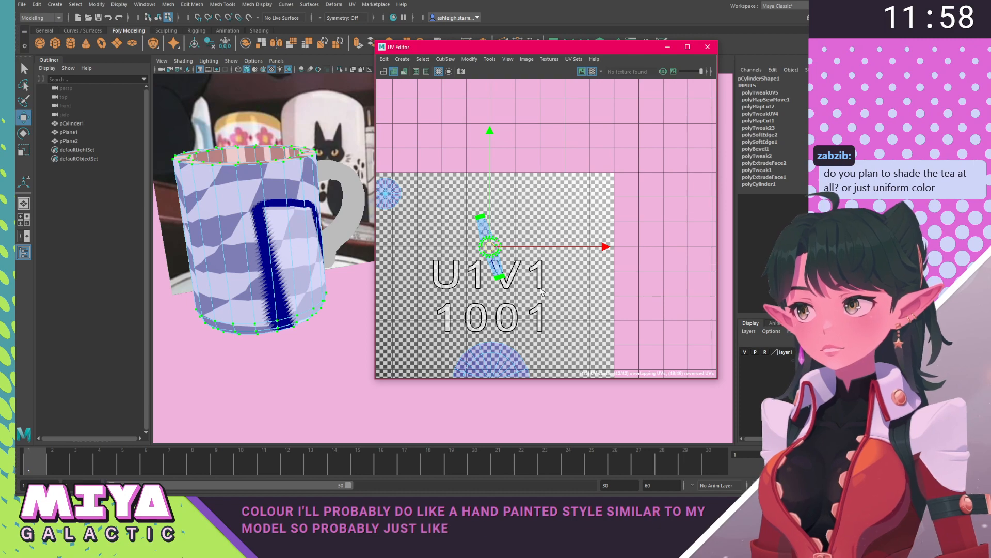
Apply the Smooth tool to the UVs of the combined wall and rim shell.
{"action": "scroll", "coordinate": [488, 271], "scroll_direction": "up", "scroll_amount": 4}
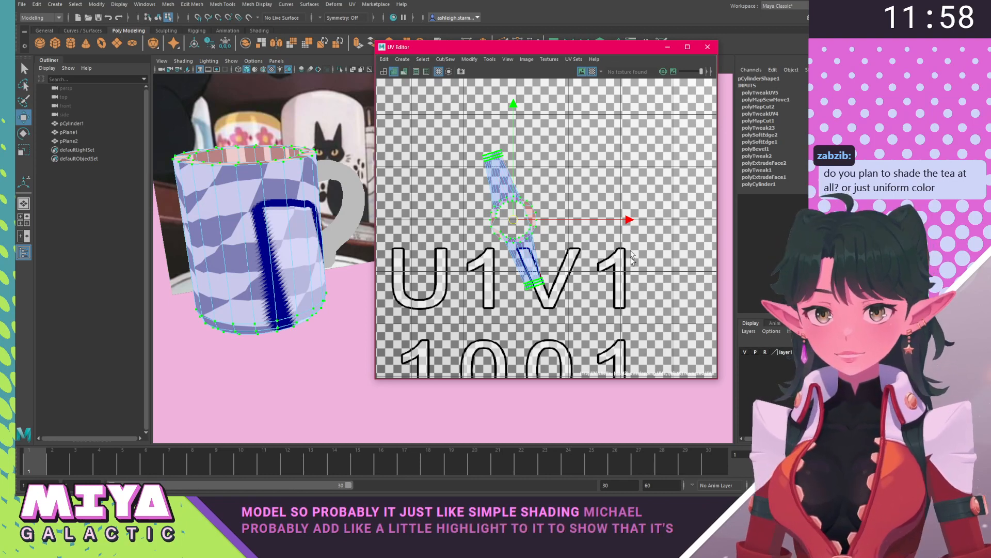
{"action": "middle_click_drag", "start_coordinate": [526, 179], "coordinate": [503, 181], "text": "alt"}
{"action": "left_click", "coordinate": [445, 59]}
{"action": "mouse_move", "coordinate": [422, 59]}
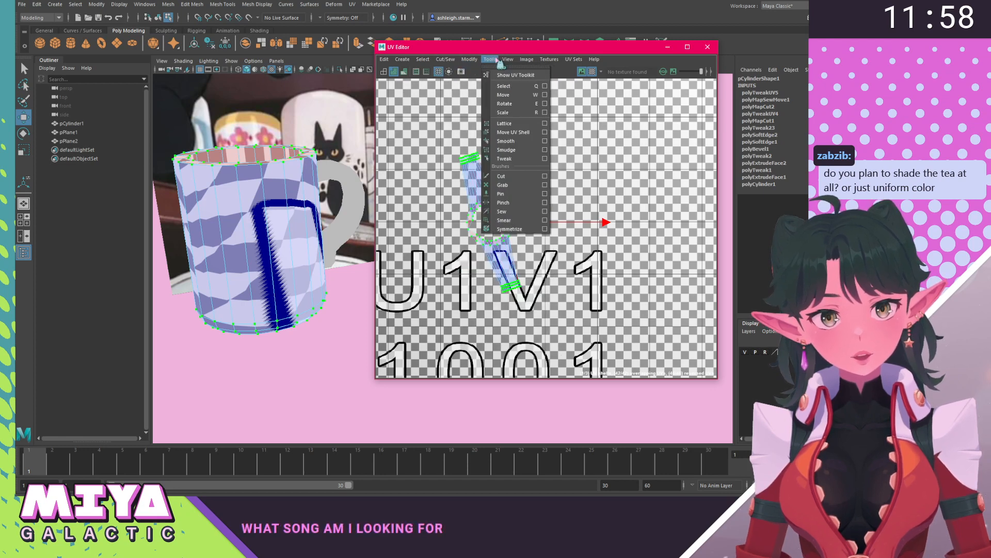
{"action": "left_click", "coordinate": [514, 141]}
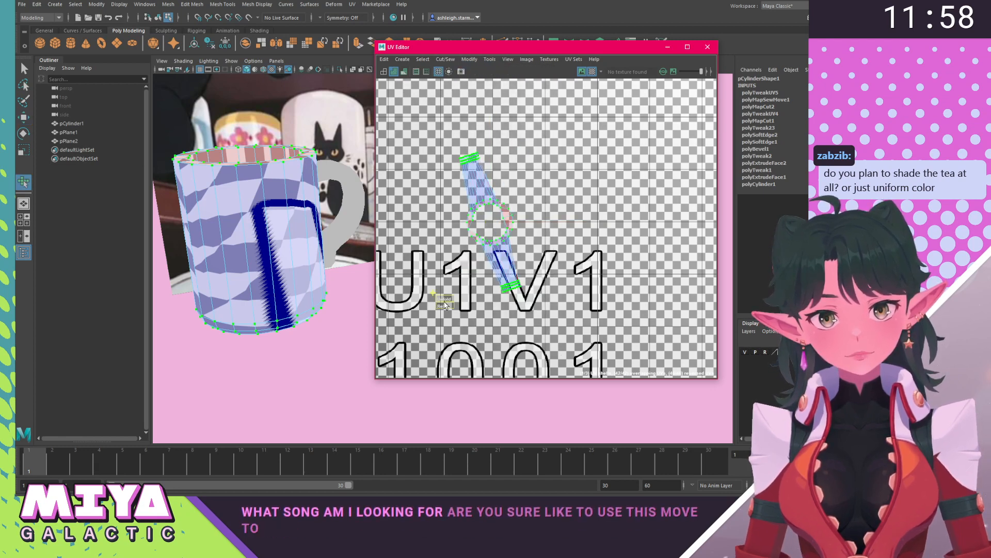
{"action": "left_click_drag", "start_coordinate": [448, 308], "coordinate": [465, 297]}
{"action": "right_click_drag", "start_coordinate": [465, 297], "coordinate": [644, 304], "text": "alt"}
{"action": "middle_click_drag", "start_coordinate": [644, 304], "coordinate": [663, 267], "text": "alt"}
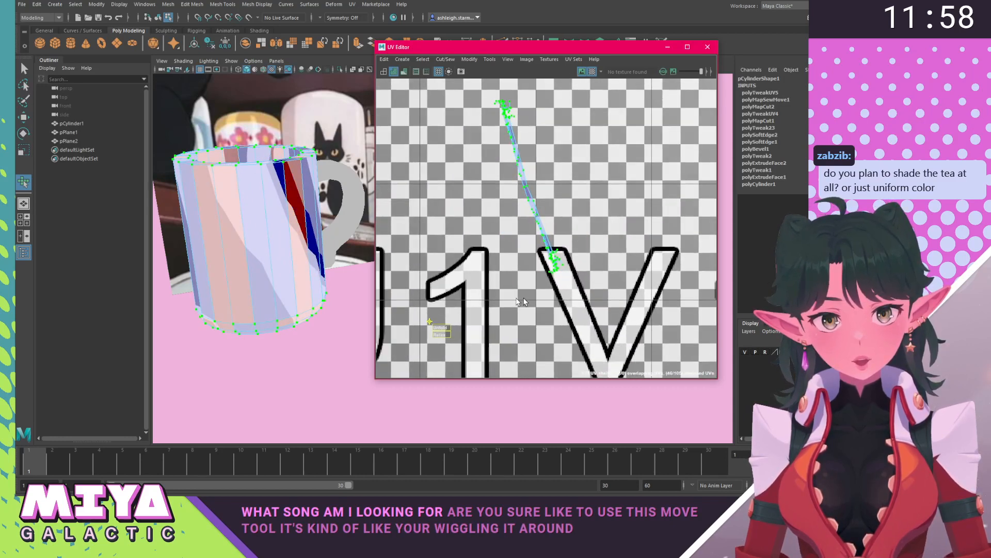
Continue smoothing the wall and rim shell until both wall halves spread out into flat rectangles.
{"action": "left_click_drag", "start_coordinate": [440, 328], "coordinate": [542, 349]}
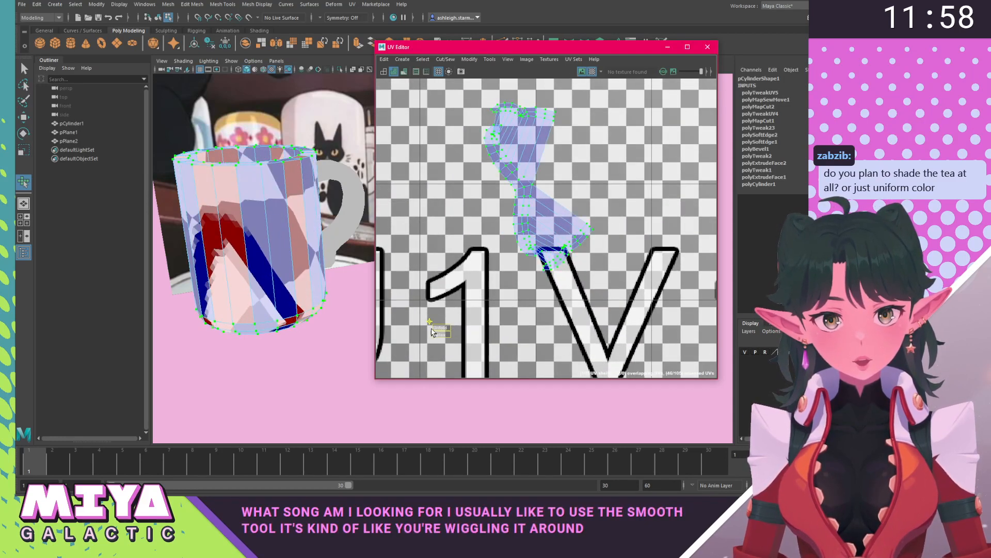
{"action": "right_click_drag", "start_coordinate": [439, 282], "coordinate": [463, 276], "text": "alt"}
{"action": "middle_click_drag", "start_coordinate": [462, 276], "coordinate": [454, 308], "text": "alt"}
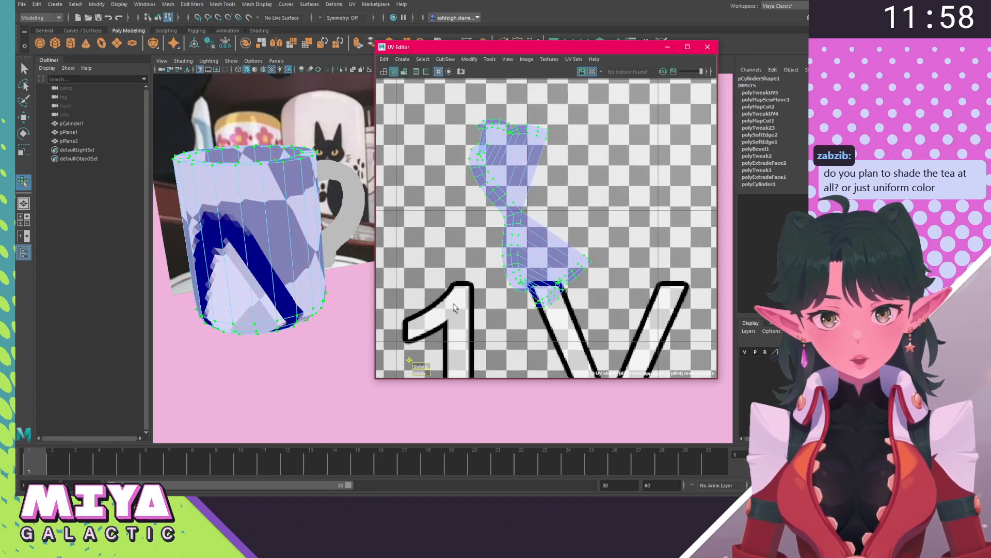
{"action": "right_click_drag", "start_coordinate": [455, 308], "coordinate": [420, 334], "text": "alt"}
{"action": "left_click_drag", "start_coordinate": [428, 360], "coordinate": [493, 348]}
{"action": "key", "text": "w"}
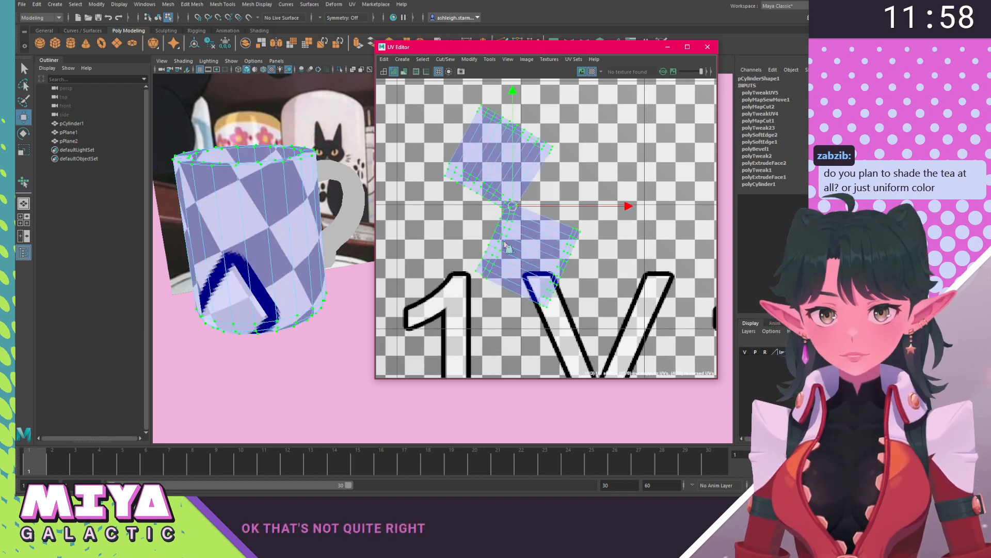
Locate the open wall seam beside the handle, and move and sew its edges to join the two wall halves.
{"action": "right_click_drag", "start_coordinate": [505, 242], "coordinate": [507, 215]}
{"action": "scroll", "coordinate": [508, 207], "scroll_direction": "up", "scroll_amount": 2}
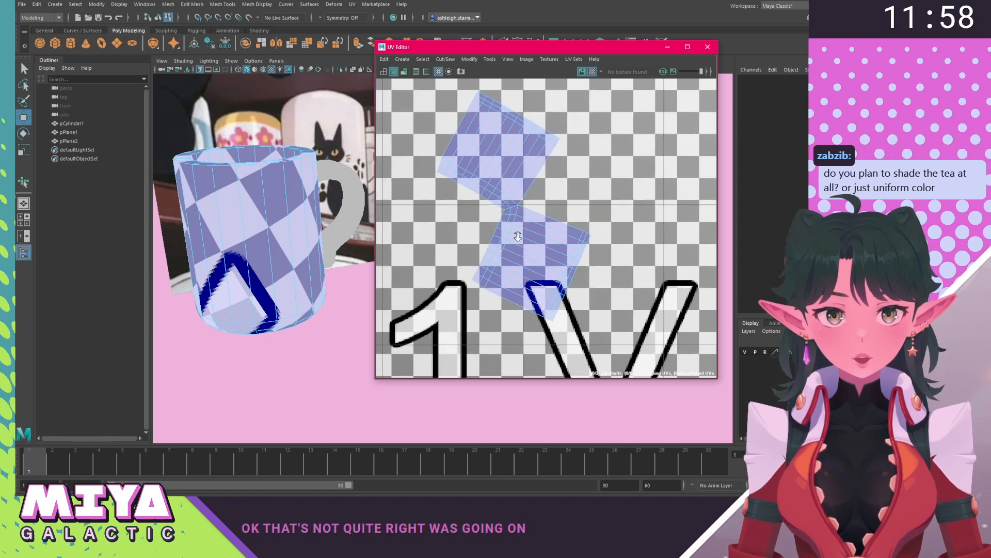
{"action": "left_click", "coordinate": [514, 208]}
{"action": "left_click_drag", "start_coordinate": [274, 171], "coordinate": [210, 240], "text": "alt"}
{"action": "middle_click_drag", "start_coordinate": [259, 188], "coordinate": [298, 253], "text": "alt"}
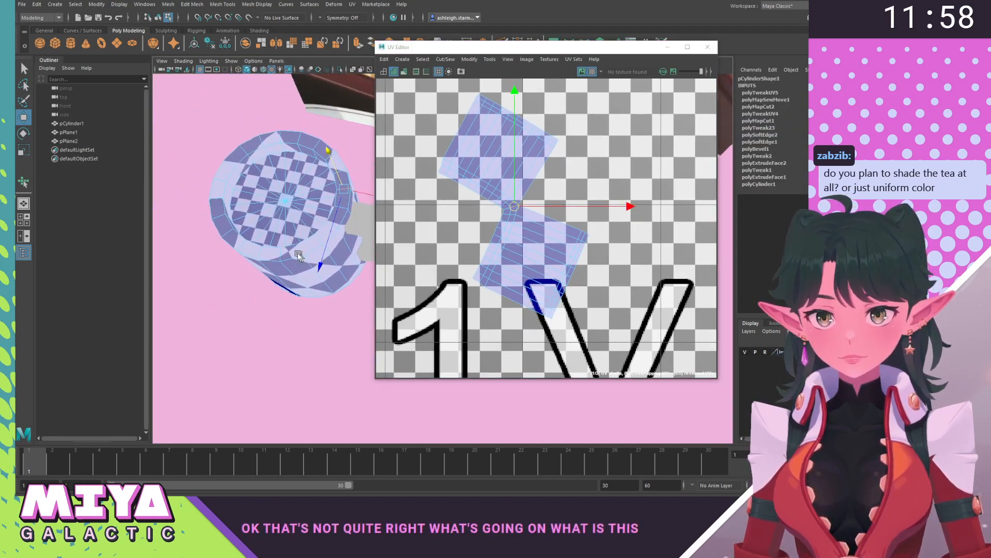
{"action": "left_click_drag", "start_coordinate": [299, 255], "coordinate": [261, 254], "text": "alt"}
{"action": "left_click", "coordinate": [544, 168]}
{"action": "scroll", "coordinate": [568, 186], "scroll_direction": "up", "scroll_amount": 5}
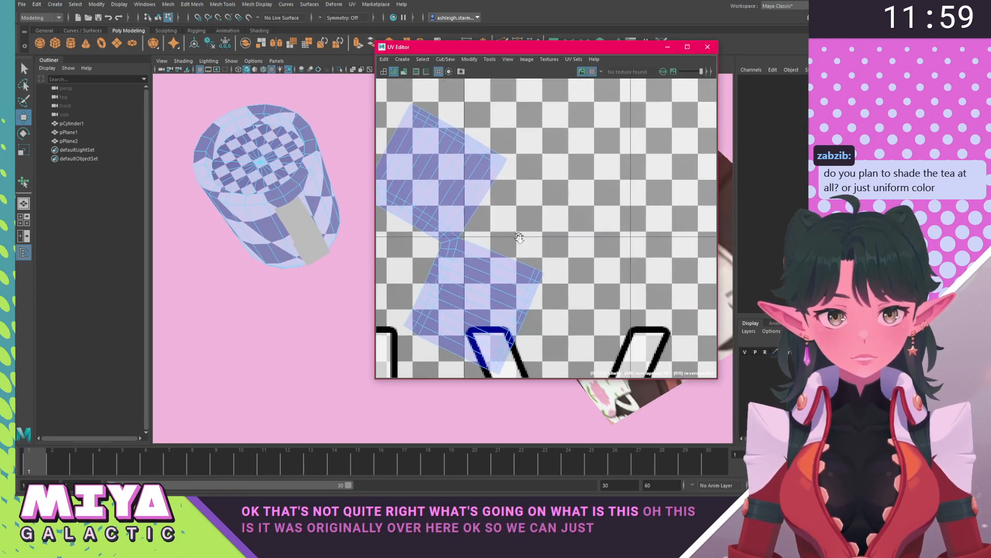
{"action": "left_click", "coordinate": [485, 167]}
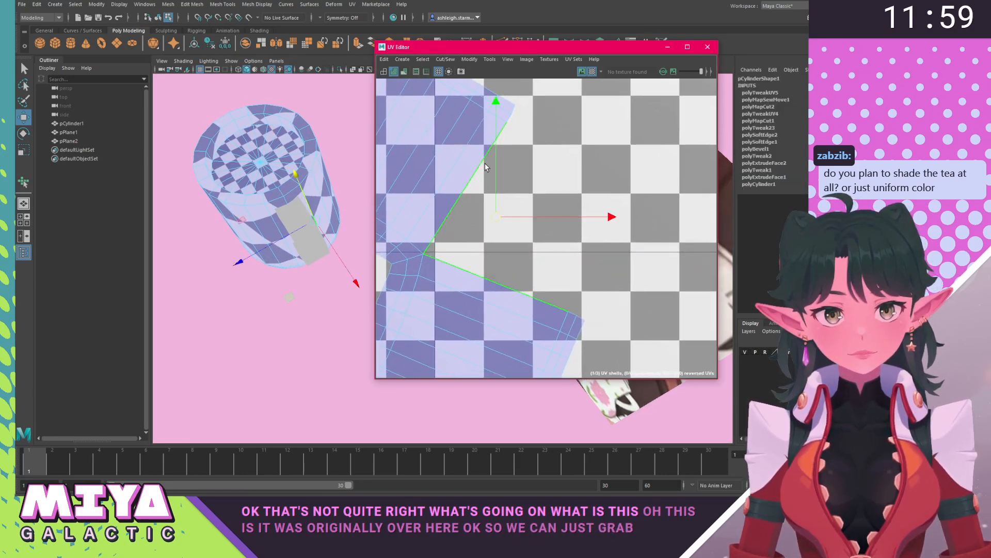
{"action": "right_click_drag", "start_coordinate": [545, 170], "coordinate": [536, 128], "text": "shift"}
{"action": "scroll", "coordinate": [603, 232], "scroll_direction": "down", "scroll_amount": 5}
{"action": "middle_click_drag", "start_coordinate": [603, 231], "coordinate": [581, 206], "text": "alt"}
Select all UVs of the joined wall shell and relax them with repeated Smooth tool passes until the bend opens into a straighter strip.
{"action": "right_click_drag", "start_coordinate": [504, 193], "coordinate": [459, 175]}
{"action": "double_click", "coordinate": [469, 151]}
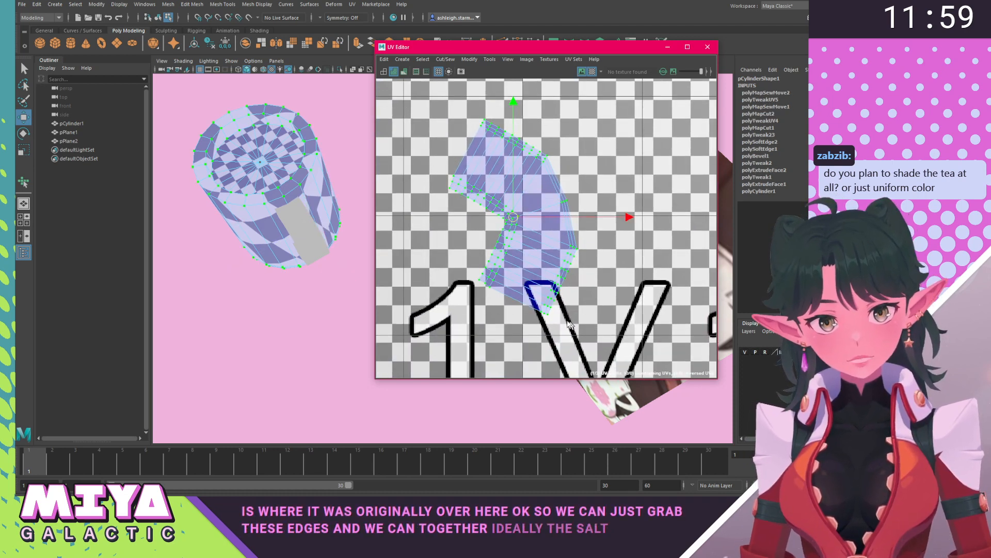
{"action": "left_click", "coordinate": [446, 59]}
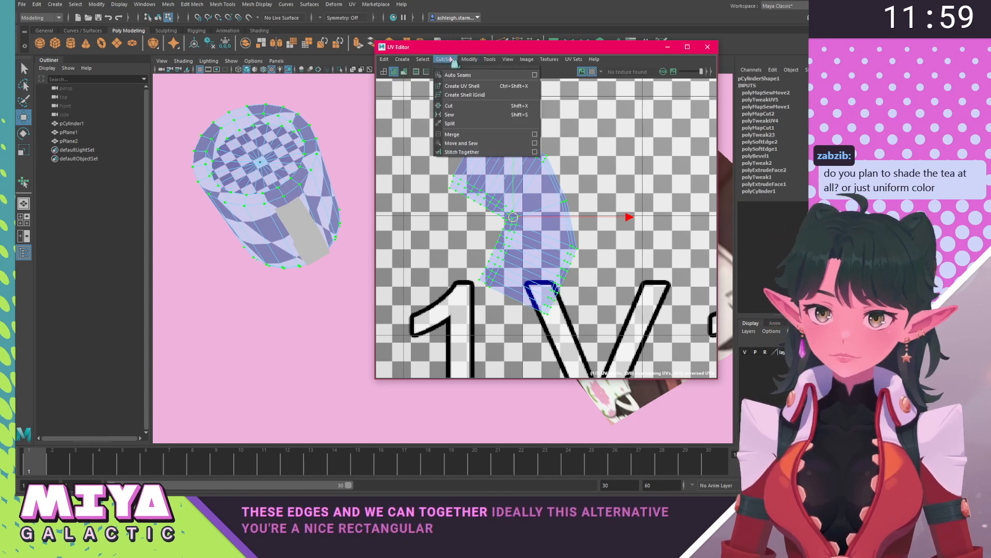
{"action": "mouse_move", "coordinate": [490, 60]}
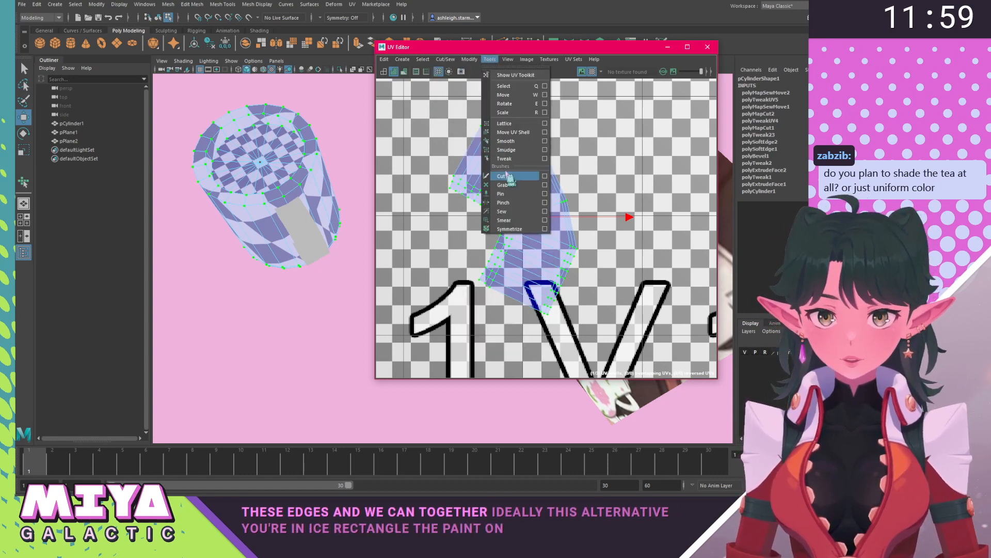
{"action": "left_click", "coordinate": [506, 141]}
{"action": "left_click_drag", "start_coordinate": [449, 329], "coordinate": [630, 342]}
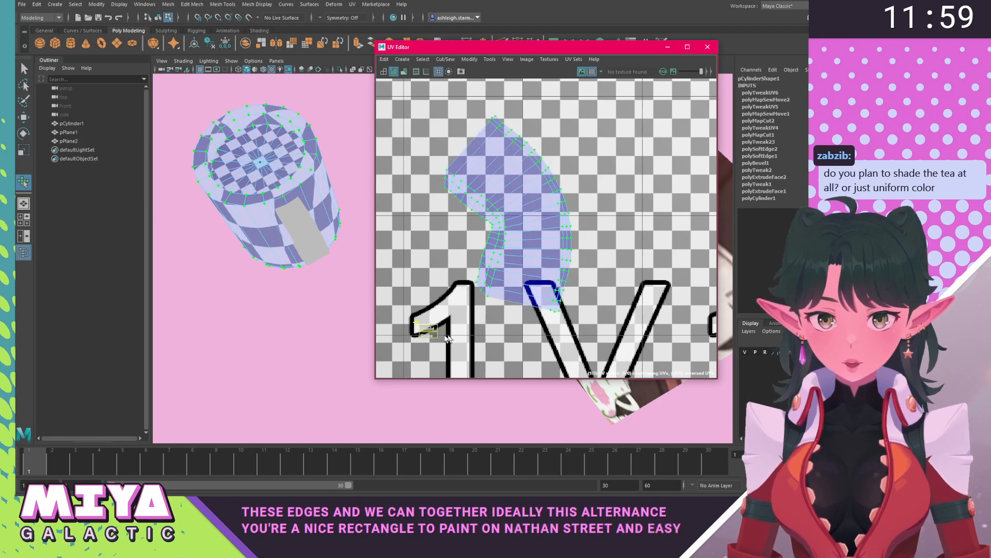
{"action": "left_click_drag", "start_coordinate": [424, 336], "coordinate": [511, 326]}
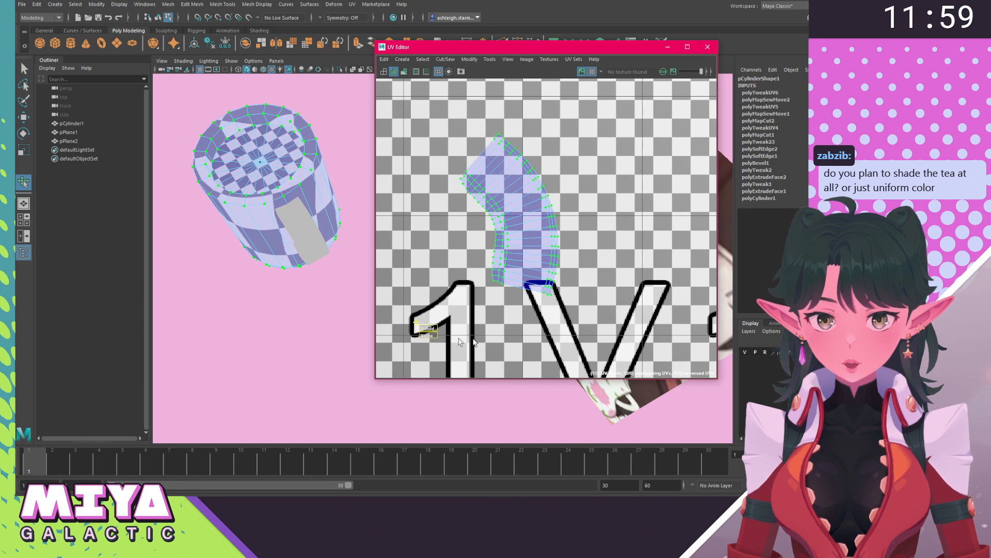
{"action": "left_click_drag", "start_coordinate": [432, 329], "coordinate": [655, 338]}
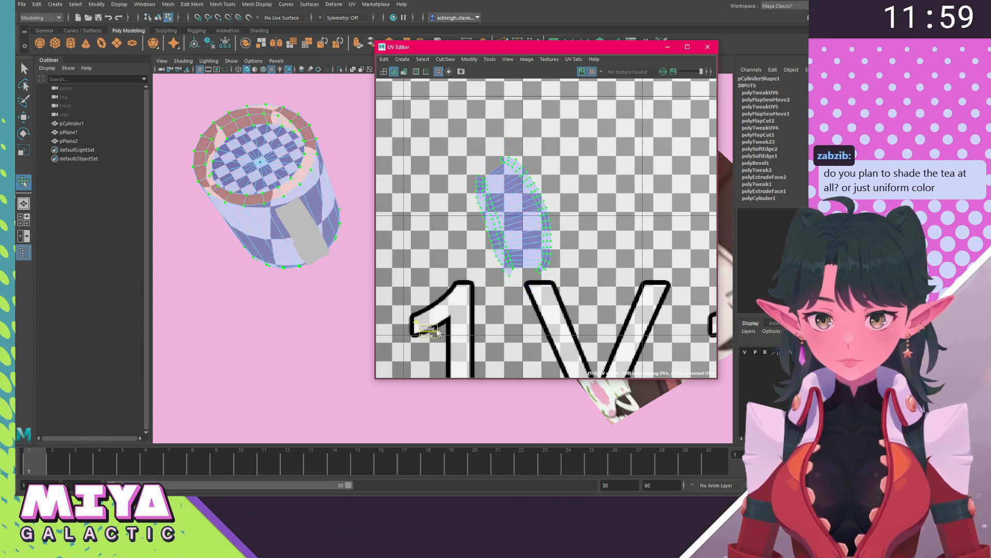
{"action": "left_click_drag", "start_coordinate": [438, 333], "coordinate": [609, 335]}
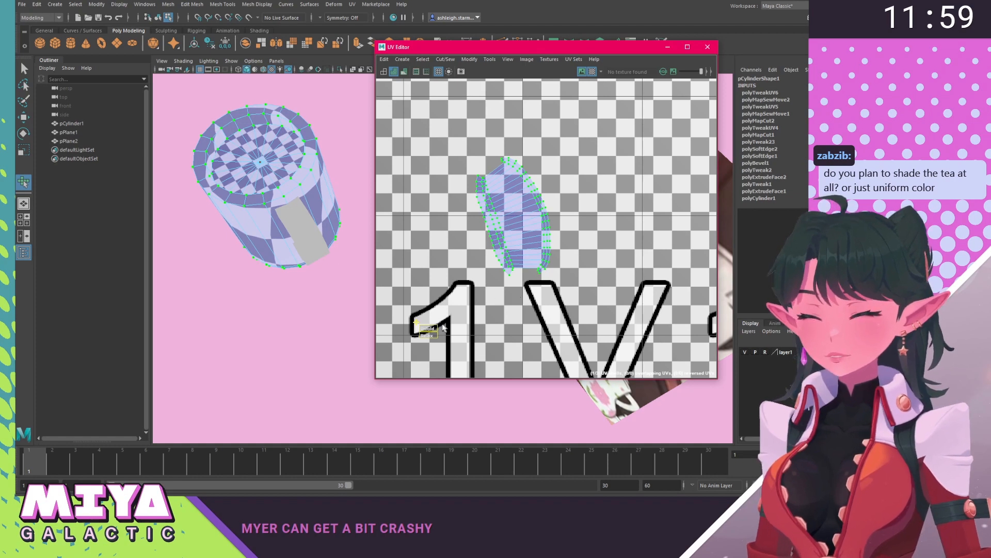
{"action": "left_click_drag", "start_coordinate": [428, 331], "coordinate": [522, 326]}
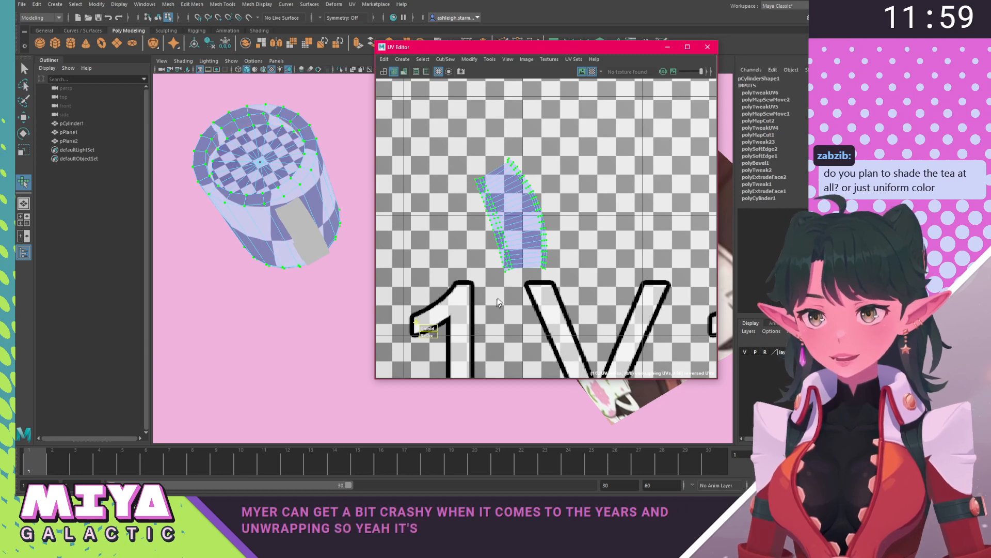
Scale the smoothed wall shell up uniformly and apply Straighten UVs to it.
{"action": "key", "text": "w"}
{"action": "key", "text": "r"}
{"action": "left_click_drag", "start_coordinate": [515, 217], "coordinate": [639, 155]}
{"action": "key", "text": "w"}
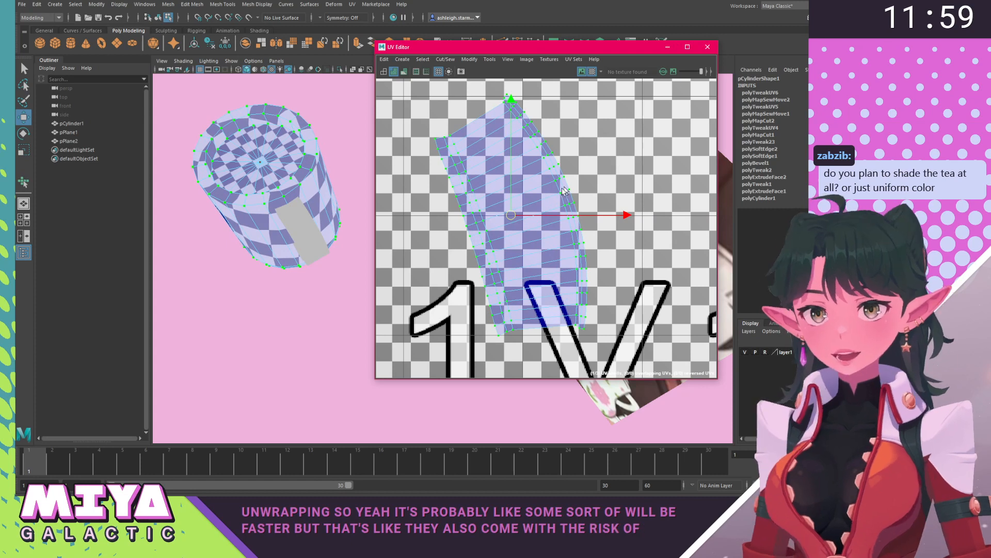
{"action": "middle_click_drag", "start_coordinate": [493, 173], "coordinate": [470, 193], "text": "alt"}
{"action": "right_click", "coordinate": [470, 192], "text": "shift"}
{"action": "right_click_drag", "start_coordinate": [474, 197], "coordinate": [551, 232], "text": "shift"}
{"action": "right_click_drag", "start_coordinate": [481, 195], "coordinate": [507, 154], "text": "shift"}
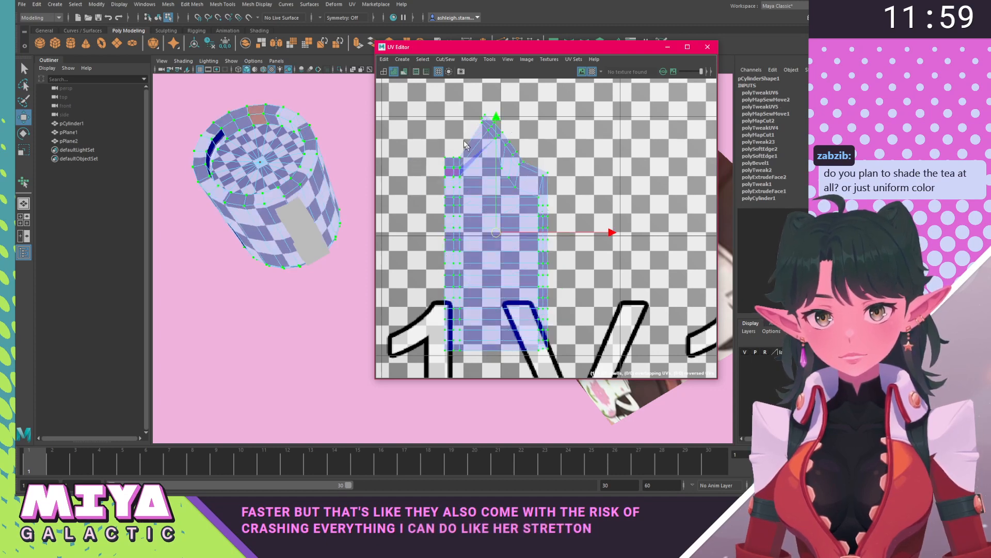
{"action": "right_click_drag", "start_coordinate": [456, 224], "coordinate": [455, 226], "text": "shift"}
Smooth the wall shell again until it forms a near-rectangular strip, and undo the last pass that collapses it.
{"action": "left_click", "coordinate": [489, 60]}
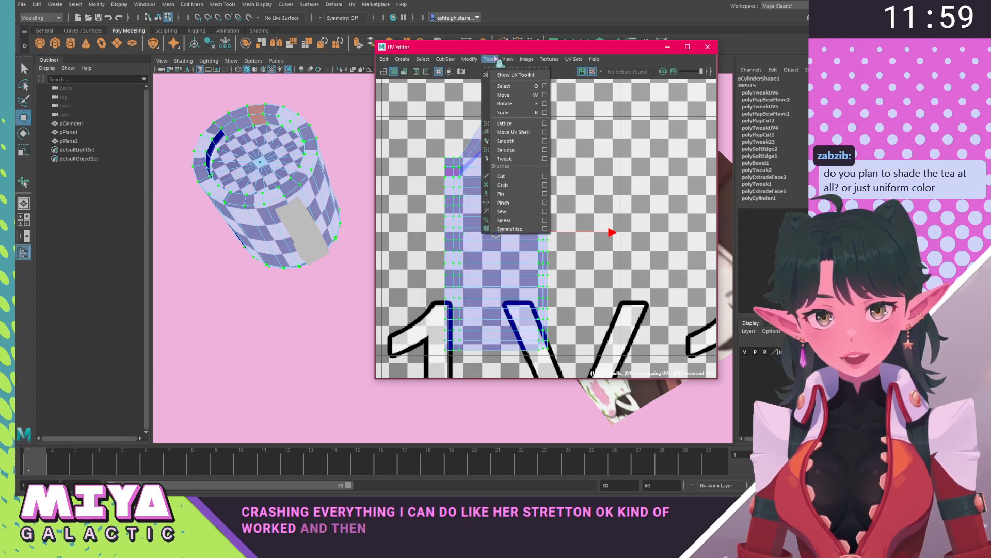
{"action": "left_click", "coordinate": [507, 142]}
{"action": "left_click_drag", "start_coordinate": [426, 364], "coordinate": [522, 363]}
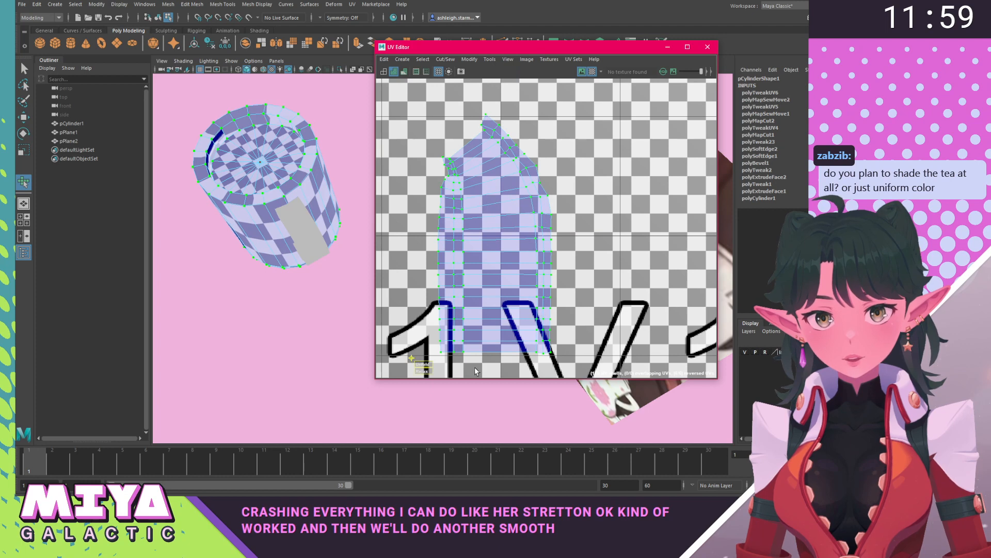
{"action": "middle_click_drag", "start_coordinate": [485, 321], "coordinate": [490, 300], "text": "alt"}
{"action": "left_click_drag", "start_coordinate": [430, 352], "coordinate": [605, 347]}
{"action": "left_click_drag", "start_coordinate": [431, 345], "coordinate": [479, 339]}
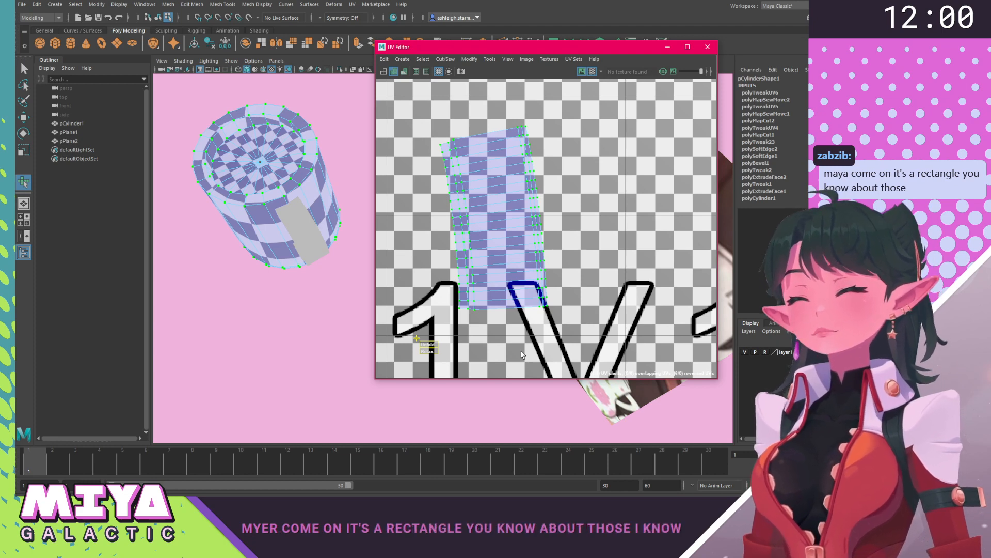
{"action": "left_click_drag", "start_coordinate": [432, 351], "coordinate": [567, 354]}
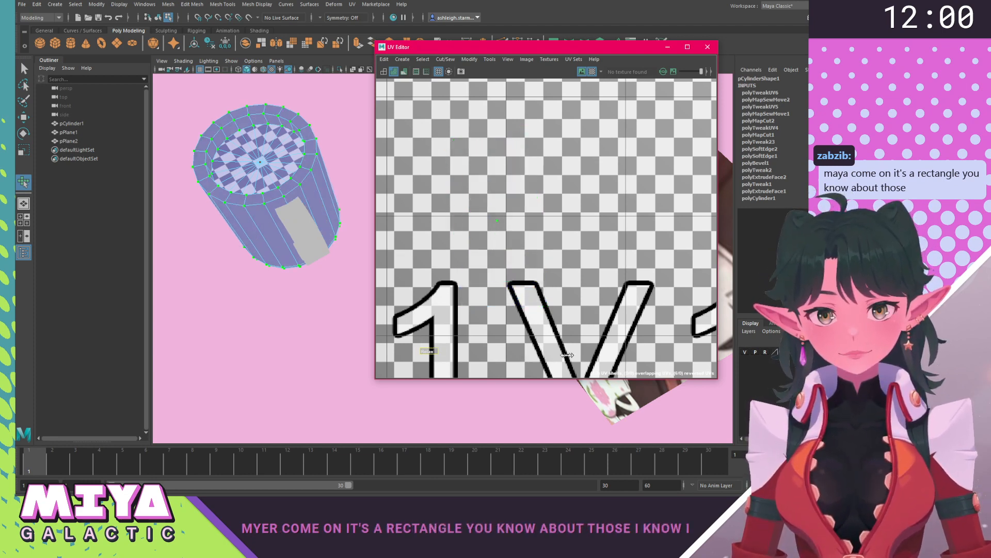
{"action": "key", "text": "ctrl+z"}
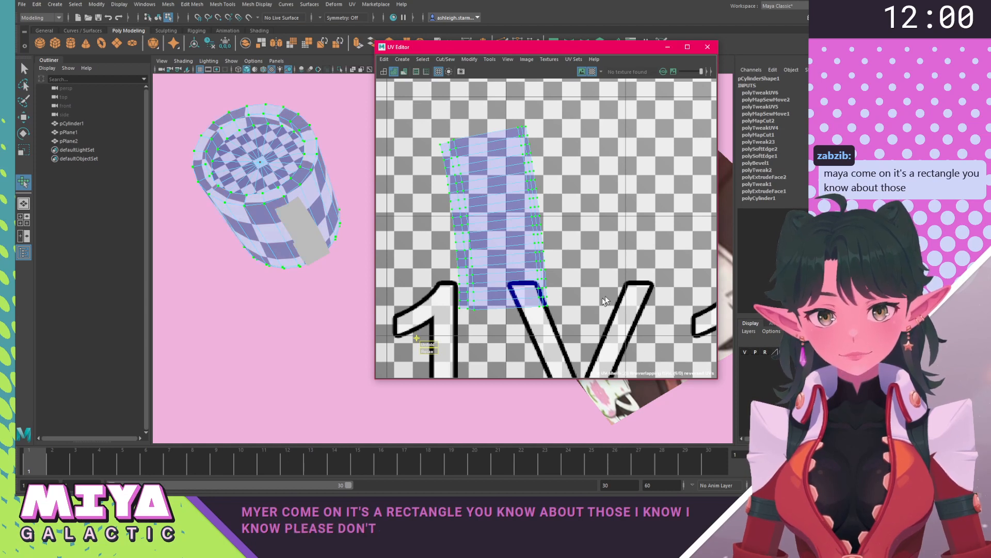
Straighten the wall shell's UVs into a clean rectangle and scale it slightly along its length to even out the checkers on the mug.
{"action": "middle_click_drag", "start_coordinate": [533, 226], "coordinate": [533, 235], "text": "alt"}
{"action": "key", "text": "w"}
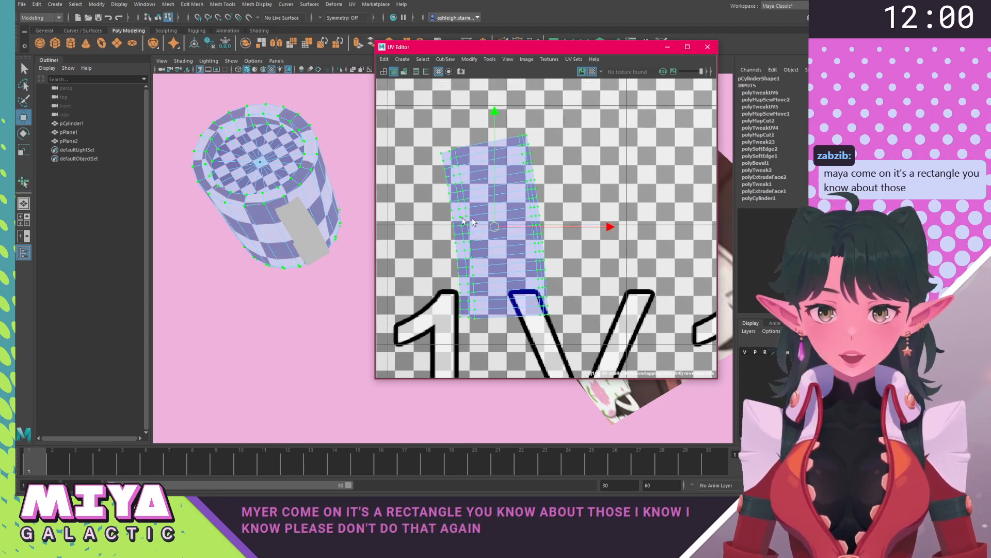
{"action": "right_click", "coordinate": [463, 220], "text": "shift"}
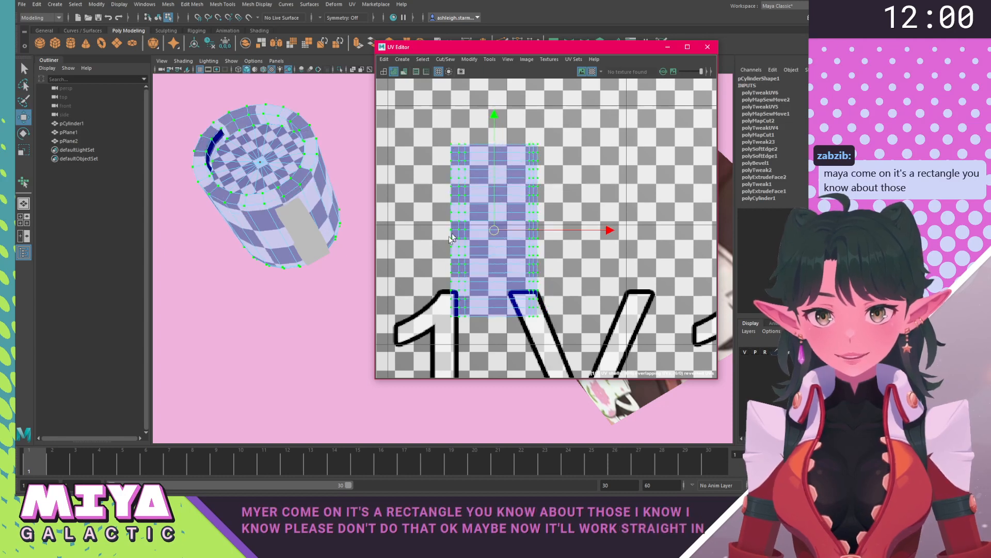
{"action": "mouse_move", "coordinate": [278, 268]}
{"action": "left_mouse_down", "text": "alt"}
{"action": "mouse_move", "coordinate": [311, 210]}
{"action": "mouse_move", "coordinate": [290, 221]}
{"action": "mouse_move", "coordinate": [337, 213]}
{"action": "mouse_move", "coordinate": [342, 237]}
{"action": "mouse_move", "coordinate": [276, 274]}
{"action": "left_mouse_up", "text": "alt"}
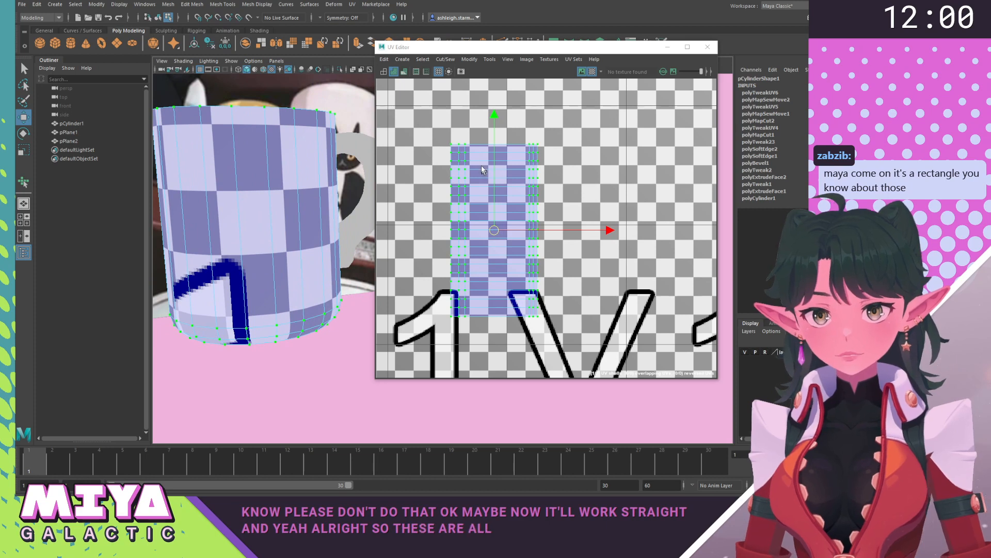
{"action": "key", "text": "r"}
{"action": "mouse_move", "coordinate": [497, 126]}
{"action": "left_mouse_down"}
{"action": "mouse_move", "coordinate": [498, 160]}
{"action": "mouse_move", "coordinate": [503, 128]}
{"action": "left_mouse_up"}
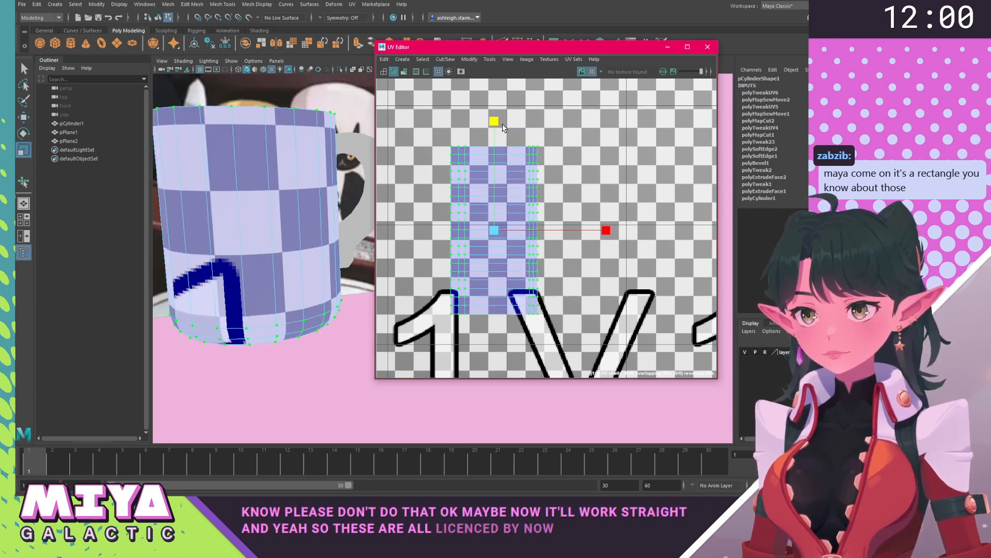
{"action": "left_click_drag", "start_coordinate": [290, 261], "coordinate": [251, 268], "text": "alt"}
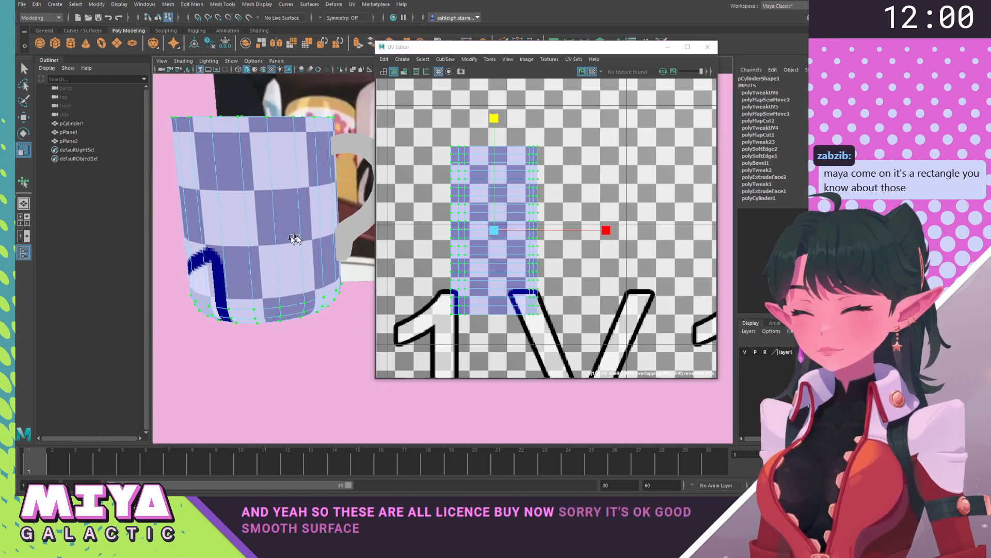
{"action": "mouse_move", "coordinate": [295, 239]}
{"action": "left_mouse_down", "text": "alt"}
{"action": "mouse_move", "coordinate": [283, 241]}
{"action": "mouse_move", "coordinate": [292, 238]}
{"action": "left_mouse_up", "text": "alt"}
{"action": "middle_click_drag", "start_coordinate": [439, 222], "coordinate": [444, 224], "text": "alt"}
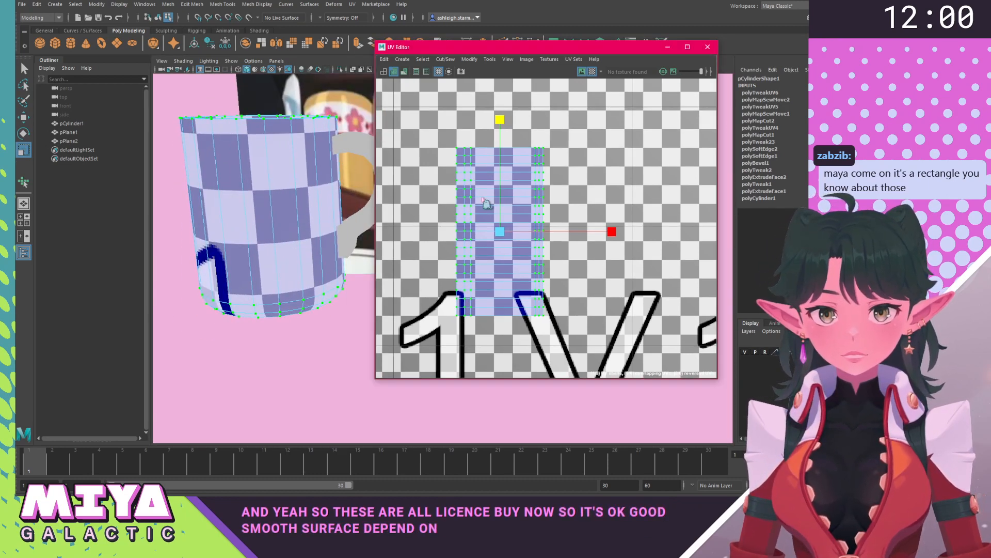
Select faces and face columns of the wall shell to check which side of the rectangle belongs to the mug's rim.
{"action": "right_click_drag", "start_coordinate": [486, 202], "coordinate": [509, 190]}
{"action": "left_click", "coordinate": [515, 199]}
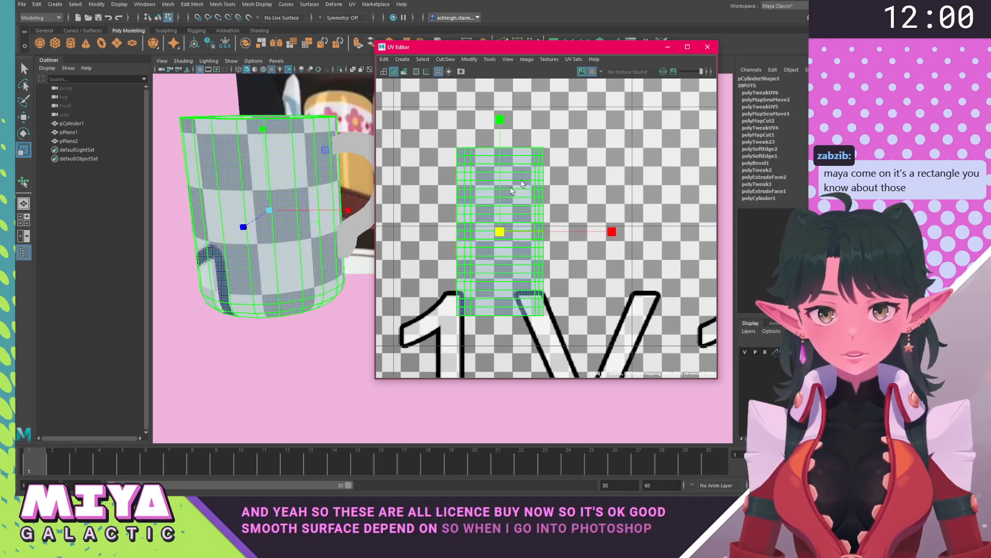
{"action": "left_click_drag", "start_coordinate": [202, 131], "coordinate": [234, 169], "text": "alt"}
{"action": "right_click_drag", "start_coordinate": [235, 170], "coordinate": [236, 196]}
{"action": "left_click", "coordinate": [219, 145]}
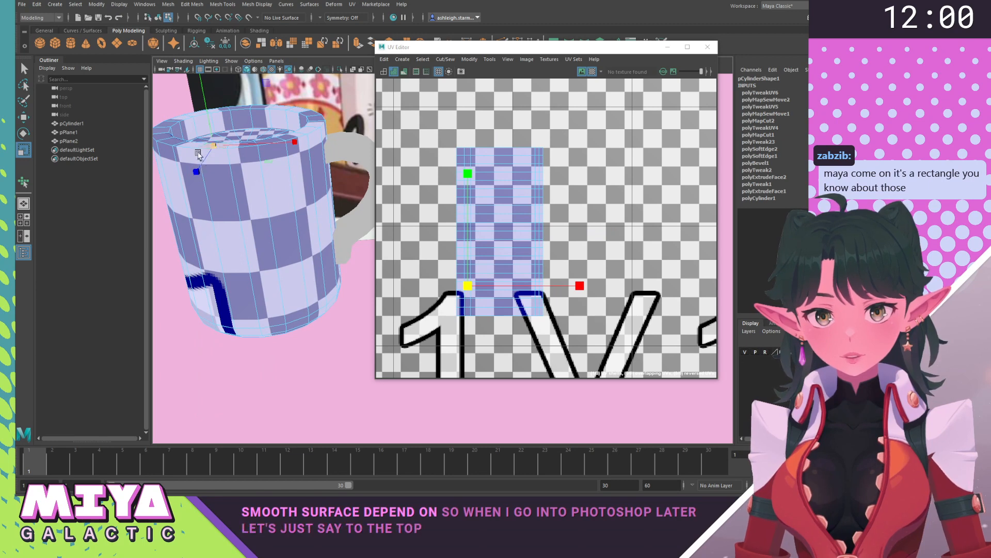
{"action": "left_click", "coordinate": [500, 288]}
{"action": "left_click", "coordinate": [484, 289]}
{"action": "left_click_drag", "start_coordinate": [436, 151], "coordinate": [479, 380]}
{"action": "scroll", "coordinate": [488, 247], "scroll_direction": "up", "scroll_amount": 1}
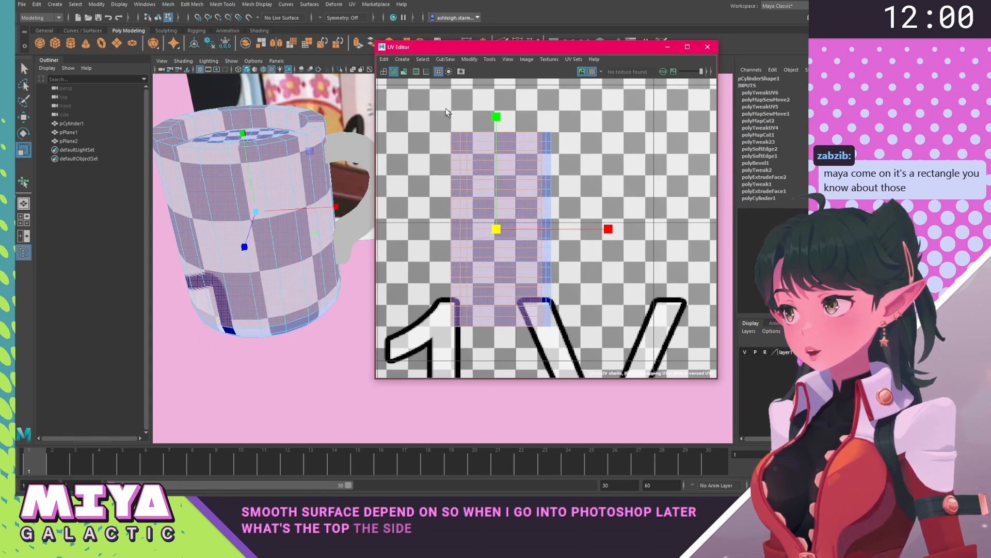
{"action": "left_click_drag", "start_coordinate": [449, 341], "coordinate": [454, 342]}
{"action": "left_click_drag", "start_coordinate": [320, 258], "coordinate": [326, 292], "text": "alt"}
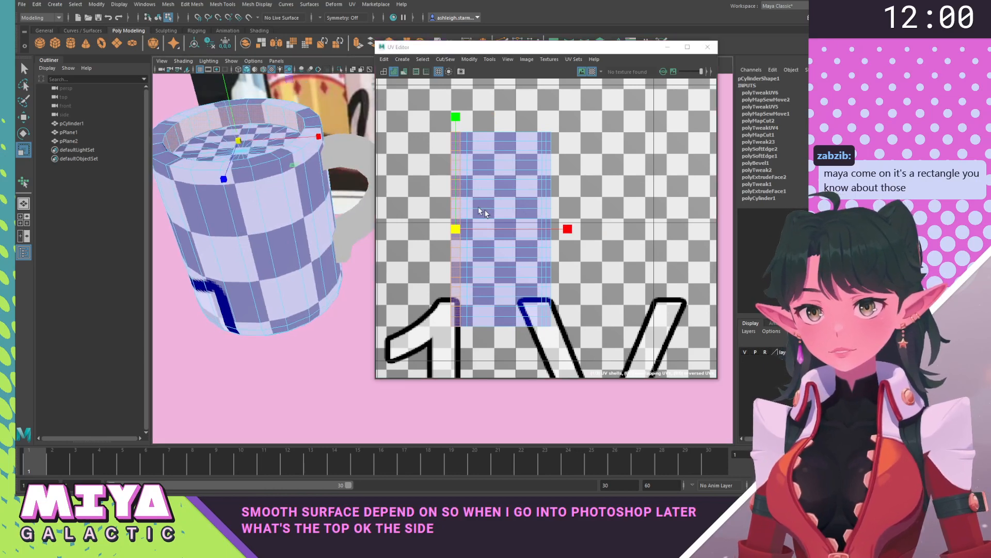
Rotate the wall shell to lie horizontally, and check its upper and lower UV rows against the mug's rim and base.
{"action": "right_click_drag", "start_coordinate": [491, 221], "coordinate": [427, 108]}
{"action": "key", "text": "e"}
{"action": "key", "text": "w"}
{"action": "right_click_drag", "start_coordinate": [493, 257], "coordinate": [535, 283], "text": "shift"}
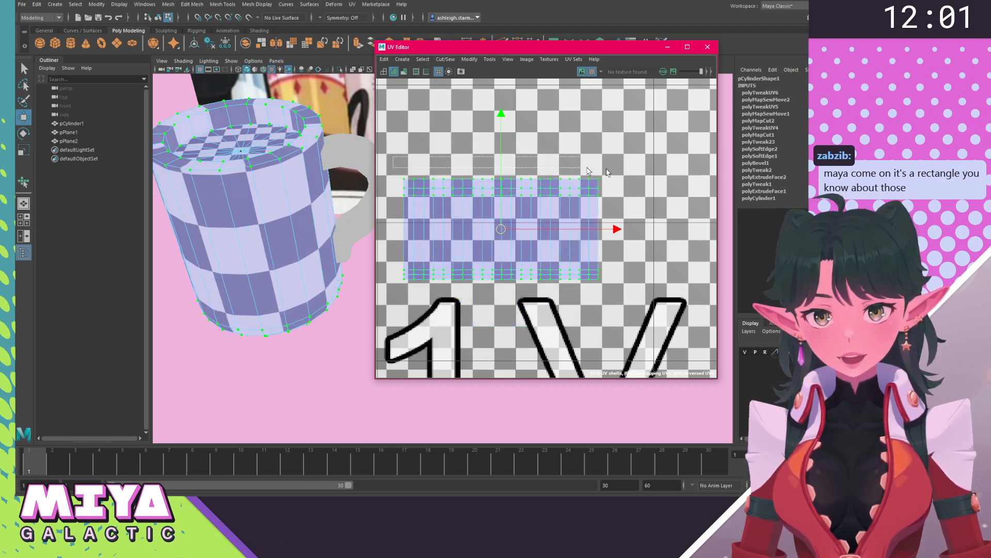
{"action": "left_click_drag", "start_coordinate": [589, 171], "coordinate": [619, 202]}
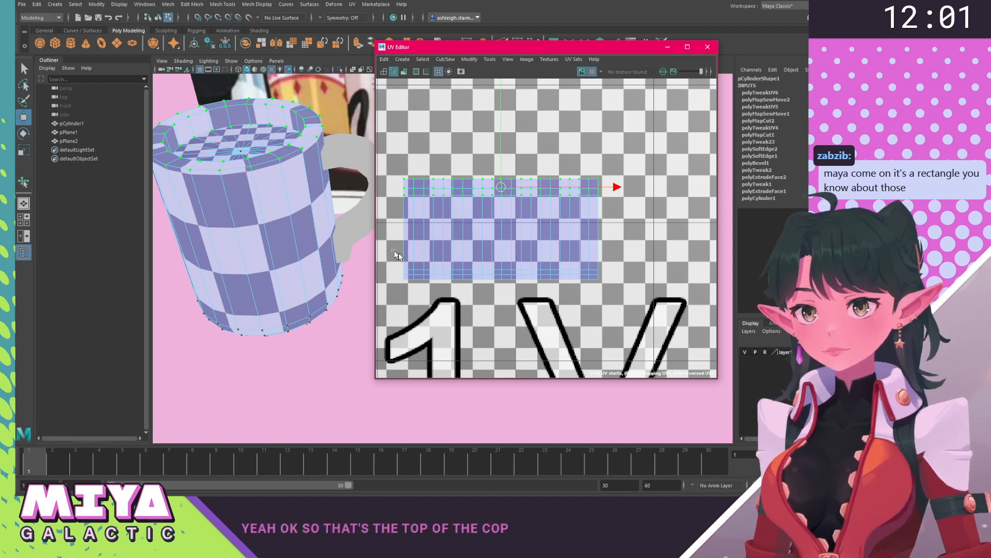
{"action": "left_click_drag", "start_coordinate": [396, 255], "coordinate": [607, 287]}
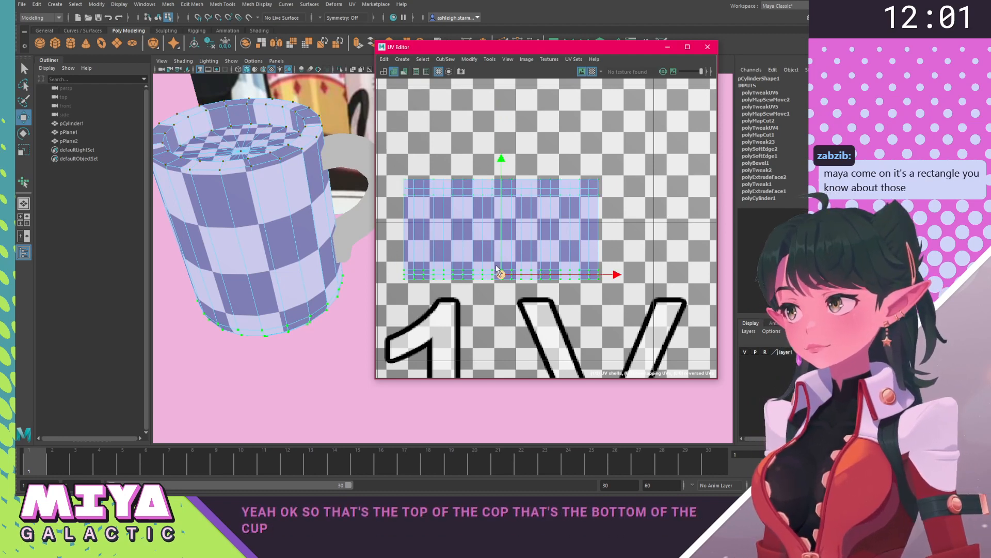
Select the whole wall shell, scale it up uniformly and move it down over the U1V1 label of the UV tile.
{"action": "middle_click_drag", "start_coordinate": [497, 269], "coordinate": [510, 253], "text": "alt"}
{"action": "right_click_drag", "start_coordinate": [509, 254], "coordinate": [443, 200], "text": "alt"}
{"action": "left_click", "coordinate": [537, 267]}
{"action": "right_click_drag", "start_coordinate": [613, 317], "coordinate": [430, 207], "text": "alt"}
{"action": "middle_click_drag", "start_coordinate": [530, 274], "coordinate": [530, 216], "text": "alt"}
{"action": "key", "text": "r"}
{"action": "left_click_drag", "start_coordinate": [568, 237], "coordinate": [638, 202]}
{"action": "key", "text": "w"}
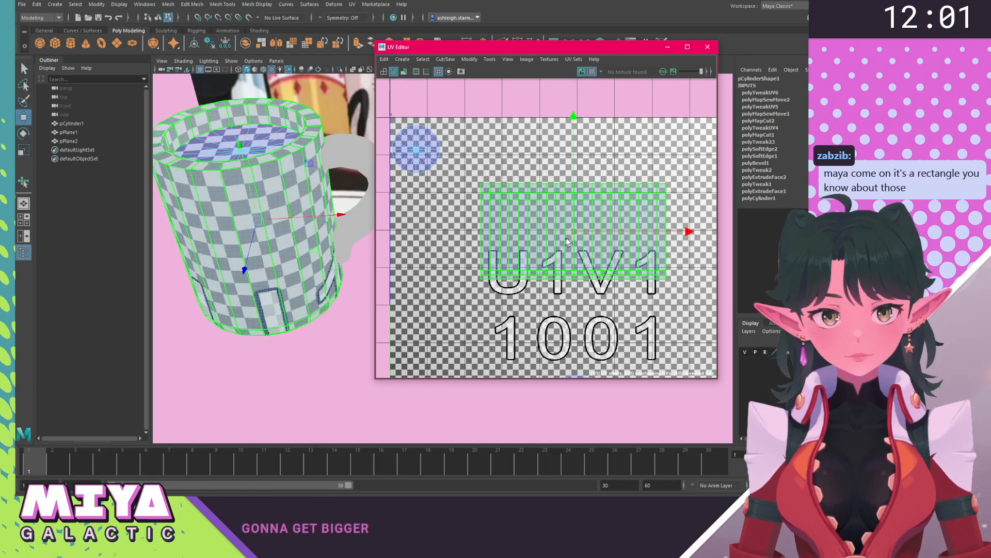
{"action": "left_click_drag", "start_coordinate": [577, 234], "coordinate": [579, 267]}
Examine the checker pattern on the mug's wall and along its lower edge, from the side round to the underside.
{"action": "left_click_drag", "start_coordinate": [298, 251], "coordinate": [319, 252], "text": "alt"}
{"action": "left_click", "coordinate": [291, 351]}
{"action": "scroll", "coordinate": [318, 253], "scroll_direction": "up", "scroll_amount": 3}
{"action": "left_click", "coordinate": [259, 219]}
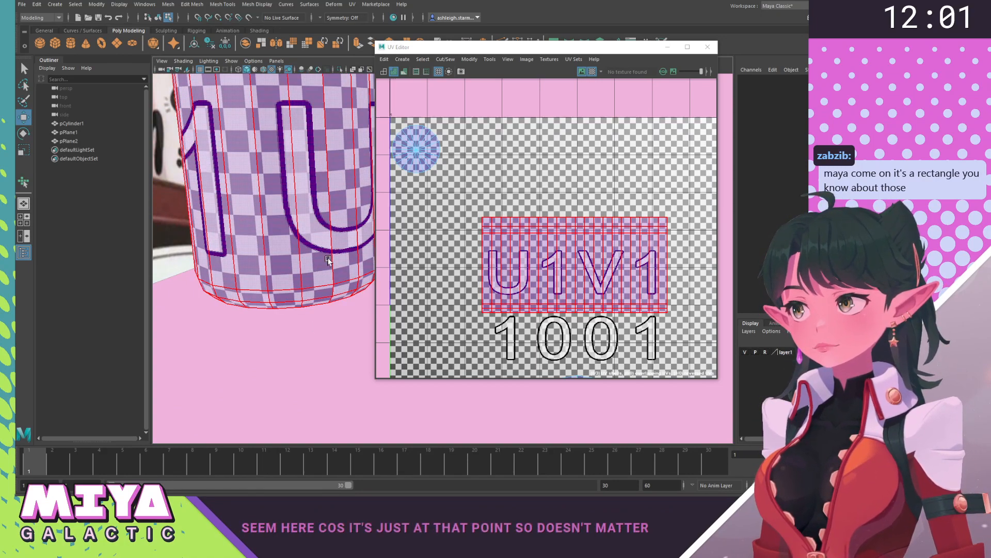
{"action": "scroll", "coordinate": [328, 260], "scroll_direction": "down", "scroll_amount": 3}
{"action": "left_click_drag", "start_coordinate": [328, 260], "coordinate": [309, 264], "text": "alt"}
{"action": "middle_click_drag", "start_coordinate": [309, 264], "coordinate": [314, 333], "text": "alt"}
{"action": "left_click_drag", "start_coordinate": [314, 333], "coordinate": [289, 199], "text": "alt"}
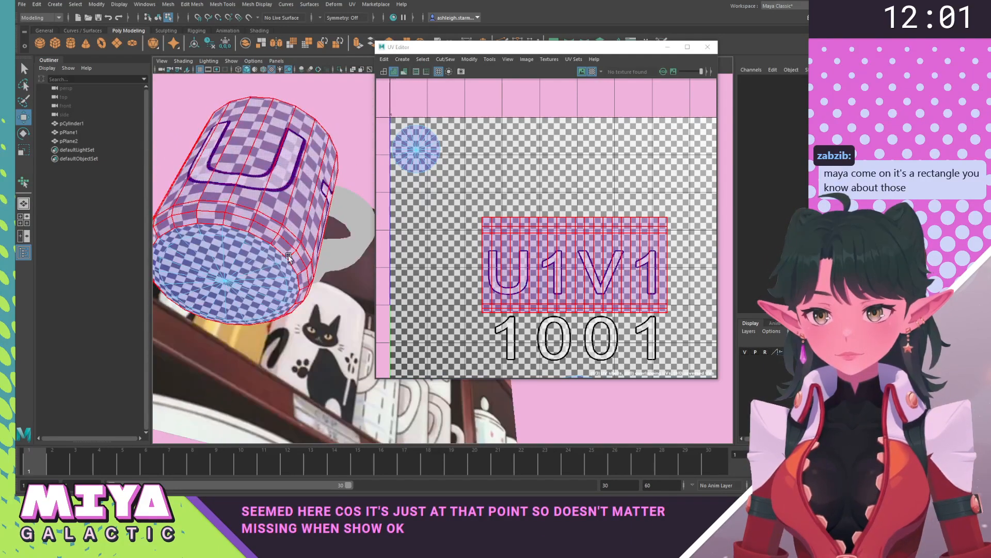
Select the mug's circular base shell, scale it down to about the tea disc's size and place it directly beneath that disc.
{"action": "left_click", "coordinate": [232, 271]}
{"action": "scroll", "coordinate": [557, 325], "scroll_direction": "down", "scroll_amount": 1}
{"action": "middle_click_drag", "start_coordinate": [557, 325], "coordinate": [561, 284], "text": "alt"}
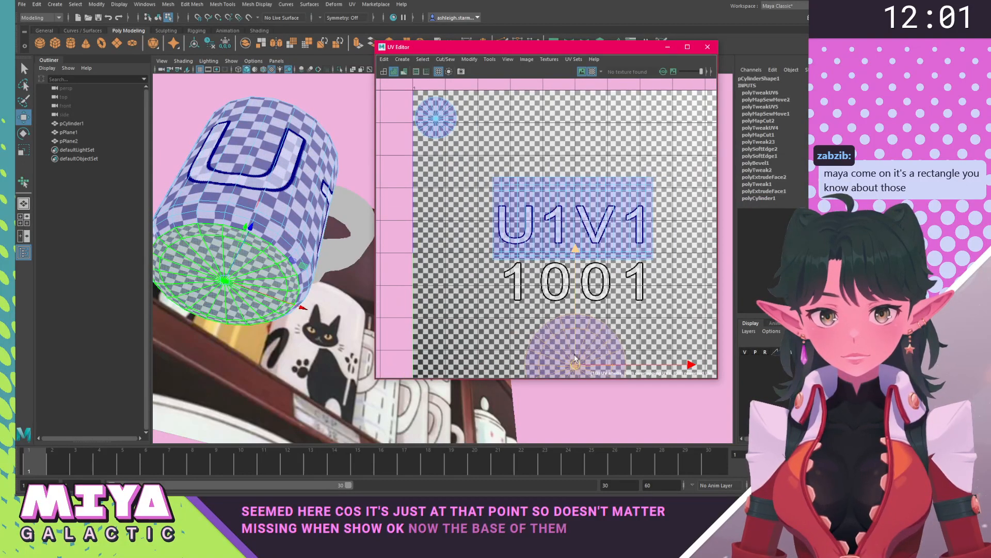
{"action": "left_click_drag", "start_coordinate": [575, 362], "coordinate": [445, 353]}
{"action": "key", "text": "r"}
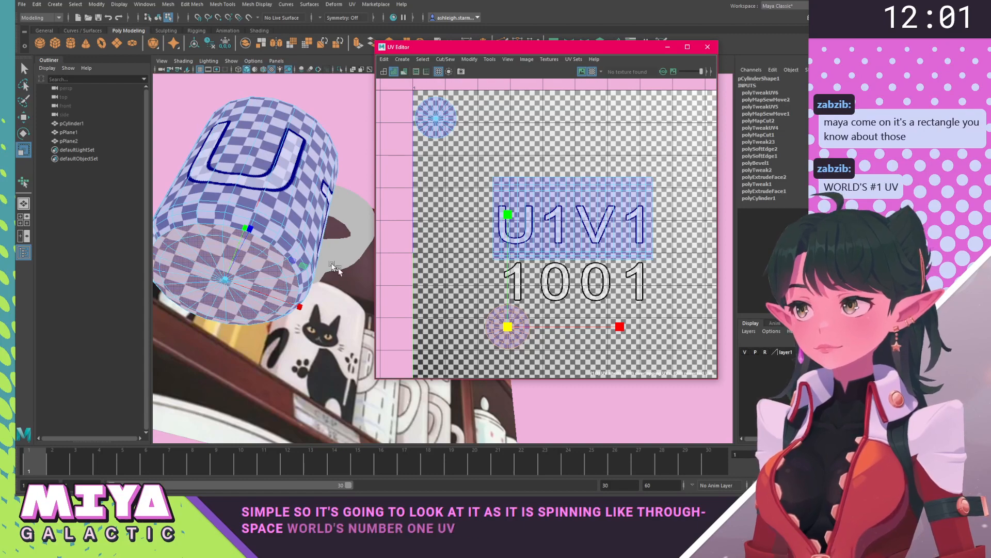
{"action": "left_click_drag", "start_coordinate": [297, 172], "coordinate": [287, 236], "text": "alt"}
{"action": "key", "text": "w"}
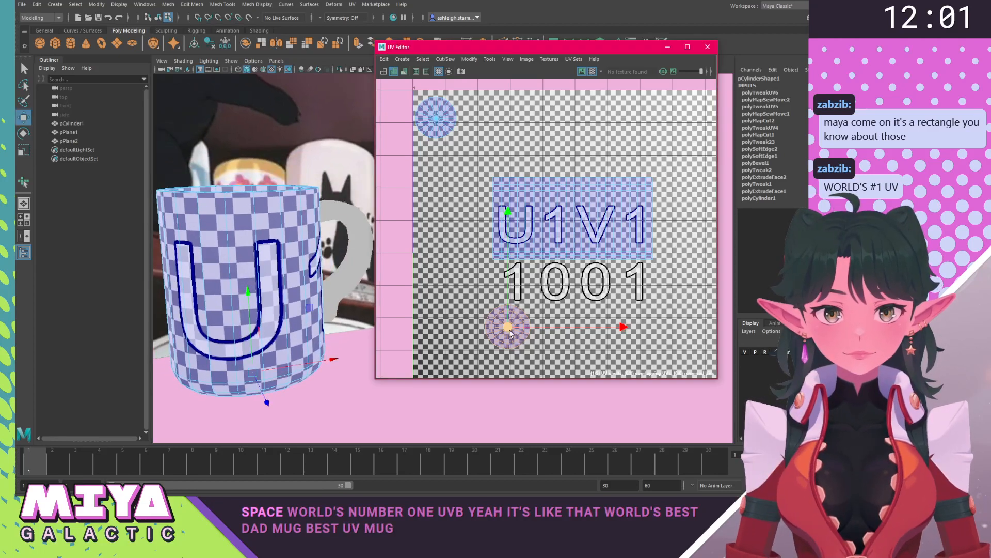
{"action": "left_click_drag", "start_coordinate": [508, 328], "coordinate": [442, 177]}
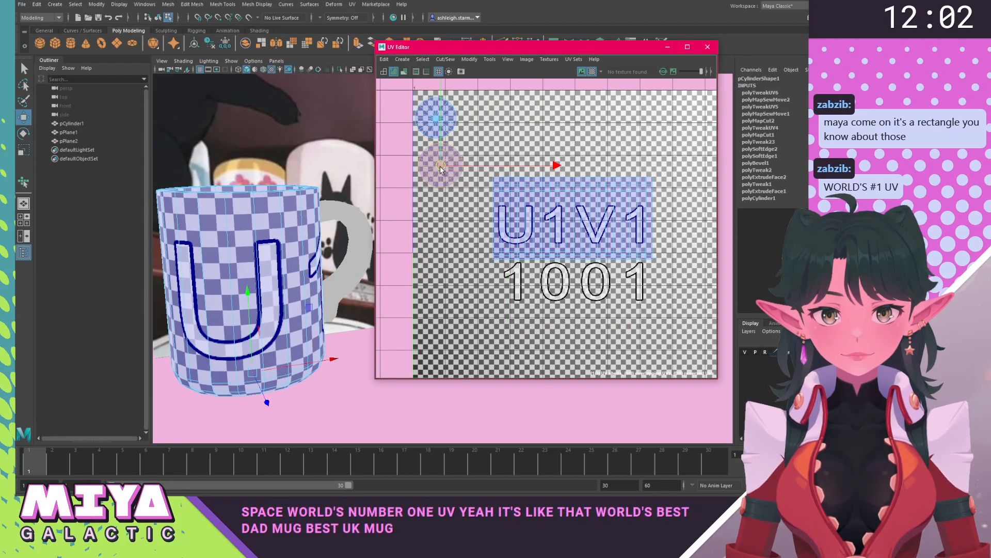
Examine the mug's checker pattern from the base round to the rim, and compare the wall and disc shells' placement in the UV tile.
{"action": "key", "text": "r"}
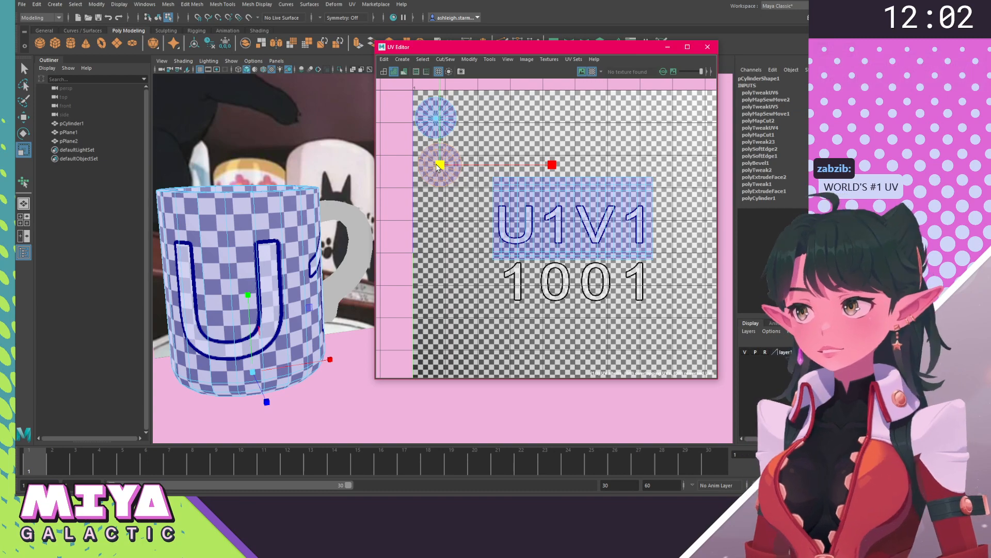
{"action": "key", "text": "w"}
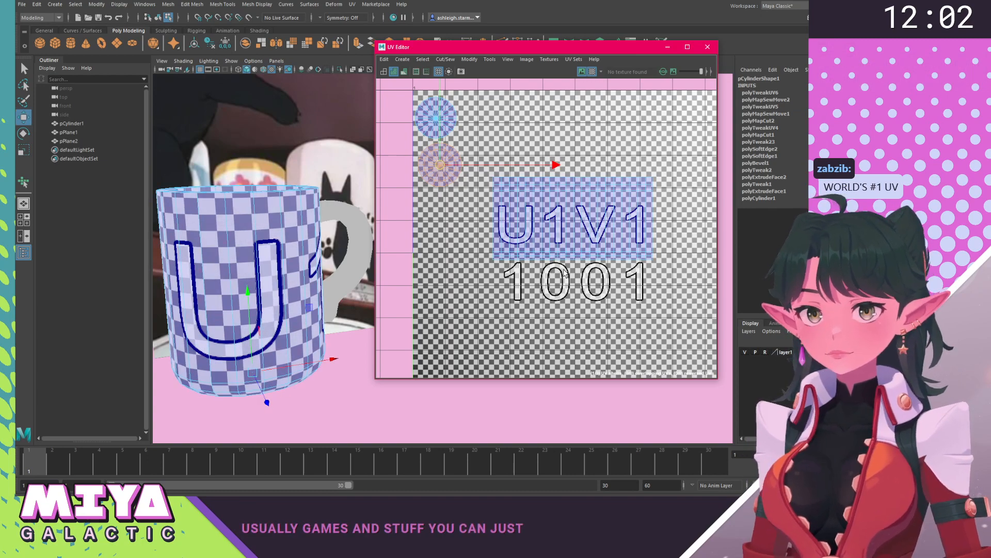
{"action": "left_click_drag", "start_coordinate": [216, 278], "coordinate": [304, 247], "text": "alt"}
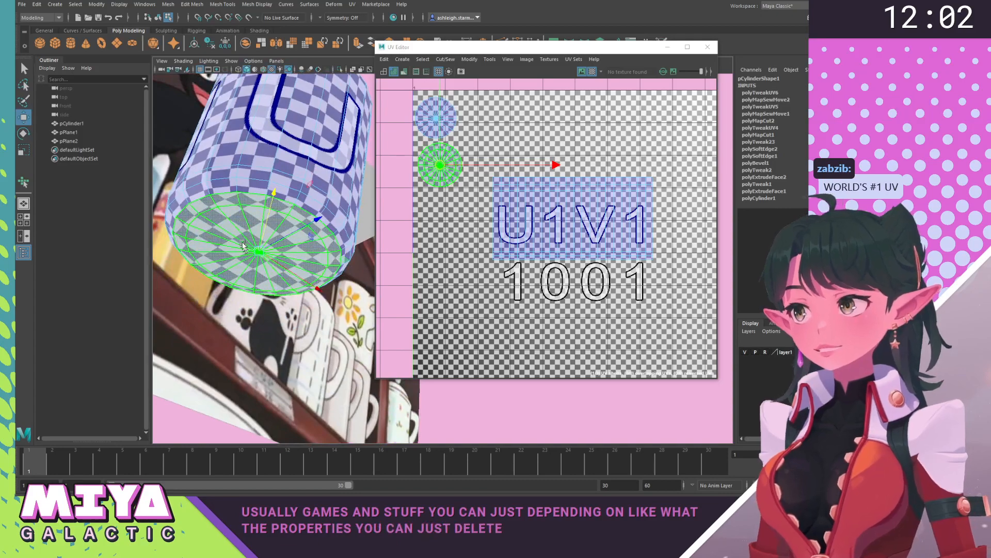
{"action": "left_click", "coordinate": [326, 164]}
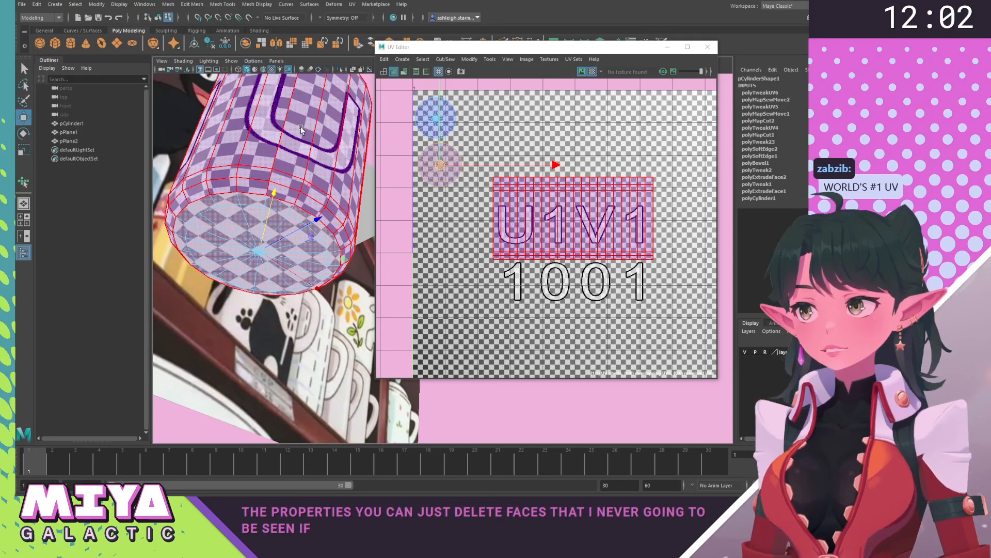
{"action": "left_click_drag", "start_coordinate": [301, 129], "coordinate": [250, 339], "text": "alt"}
{"action": "middle_click_drag", "start_coordinate": [440, 209], "coordinate": [440, 262], "text": "alt"}
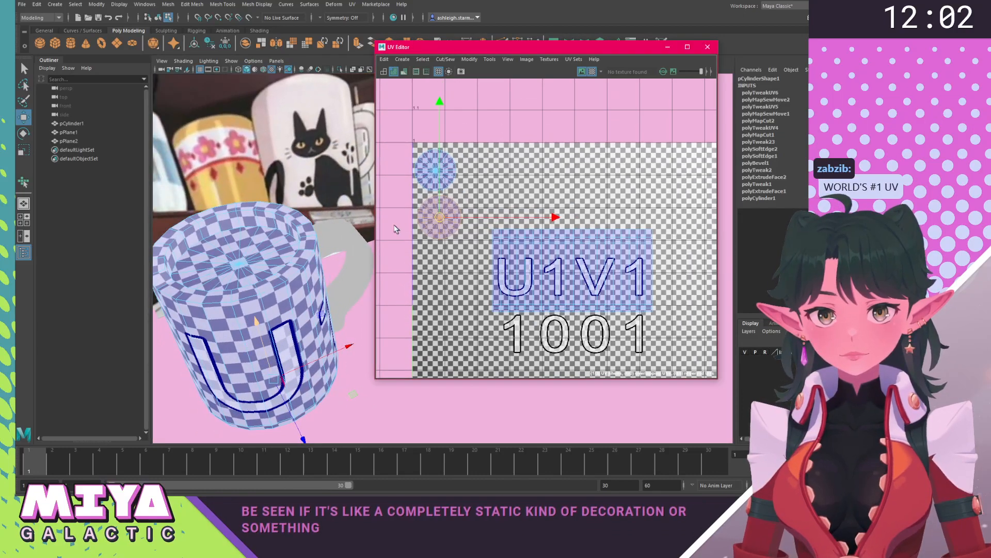
{"action": "right_click_drag", "start_coordinate": [393, 226], "coordinate": [497, 283], "text": "alt"}
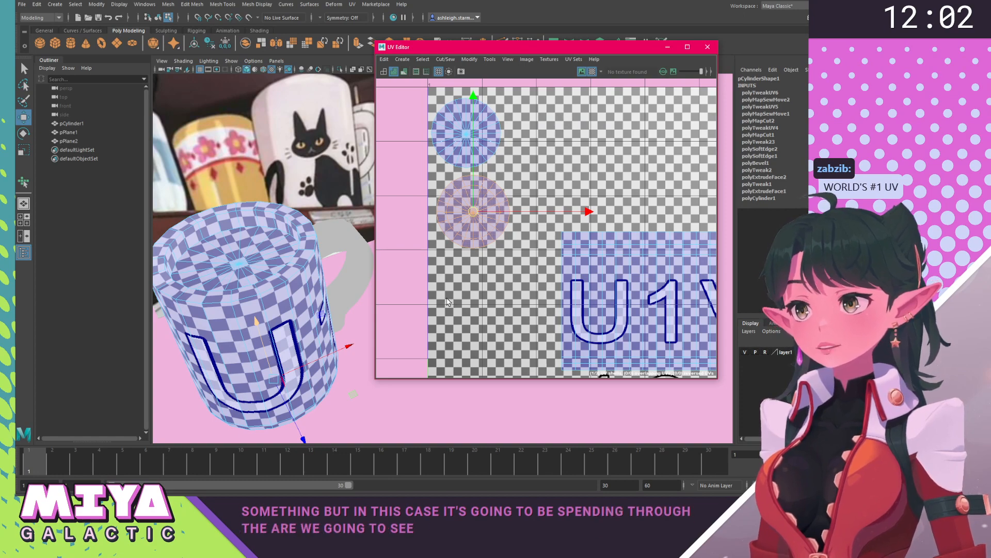
{"action": "middle_click_drag", "start_coordinate": [518, 271], "coordinate": [468, 252], "text": "alt"}
{"action": "right_click_drag", "start_coordinate": [468, 252], "coordinate": [435, 233], "text": "alt"}
{"action": "middle_click_drag", "start_coordinate": [435, 233], "coordinate": [417, 212], "text": "alt"}
{"action": "left_click_drag", "start_coordinate": [272, 294], "coordinate": [308, 278], "text": "alt"}
{"action": "scroll", "coordinate": [239, 299], "scroll_direction": "up", "scroll_amount": 5}
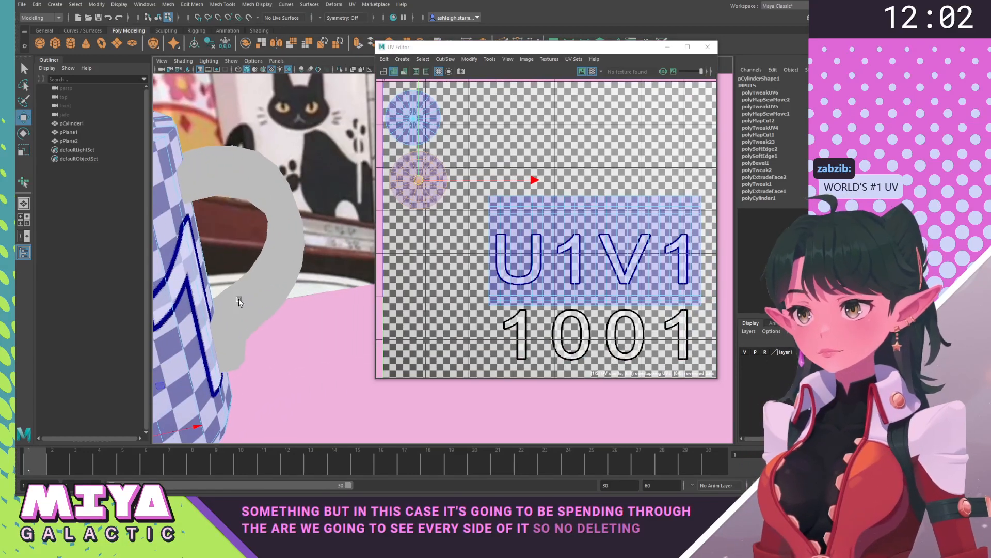
Select the mug's handle as an object and isolate it in the viewport.
{"action": "left_click_drag", "start_coordinate": [239, 297], "coordinate": [268, 254], "text": "alt"}
{"action": "middle_click_drag", "start_coordinate": [267, 255], "coordinate": [299, 283], "text": "alt"}
{"action": "right_click_drag", "start_coordinate": [290, 183], "coordinate": [337, 173]}
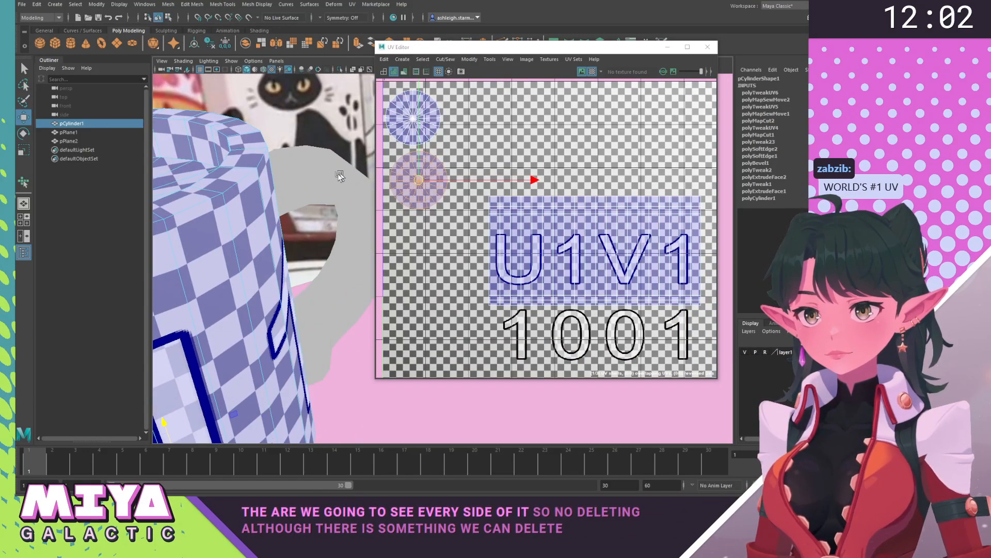
{"action": "left_click", "coordinate": [315, 182]}
{"action": "key", "text": "ctrl+1"}
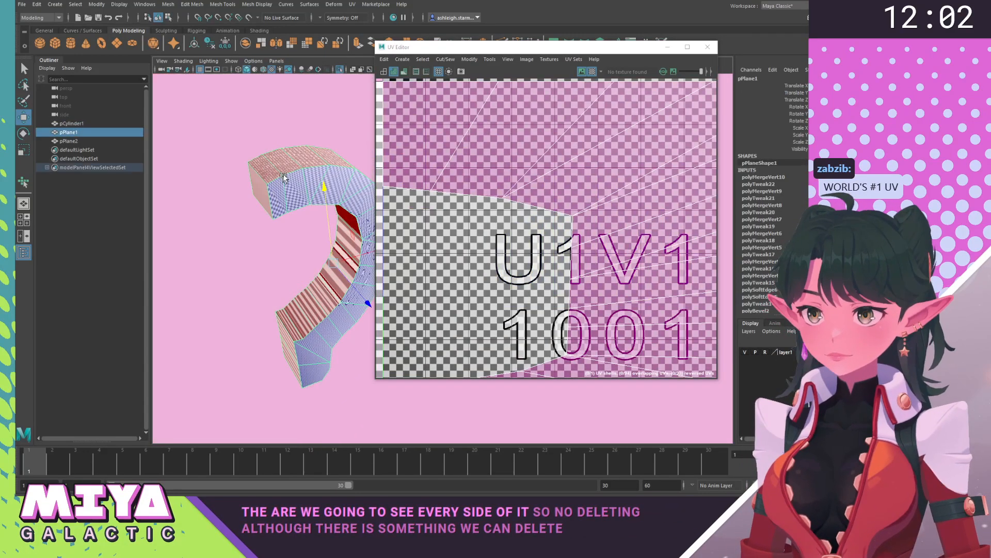
Delete the three hidden end faces of the handle where its upper and lower ends meet the mug.
{"action": "left_click_drag", "start_coordinate": [283, 177], "coordinate": [296, 157], "text": "alt"}
{"action": "right_click_drag", "start_coordinate": [296, 157], "coordinate": [297, 178]}
{"action": "left_click", "coordinate": [296, 169]}
{"action": "middle_click_drag", "start_coordinate": [311, 257], "coordinate": [243, 194], "text": "alt"}
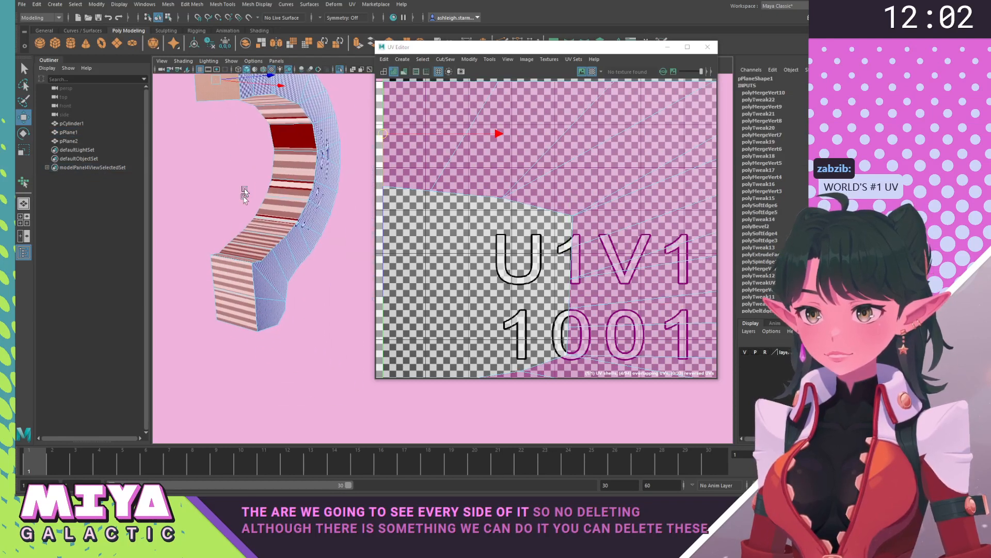
{"action": "left_click", "coordinate": [234, 278], "text": "shift"}
{"action": "left_click", "coordinate": [238, 311], "text": "shift"}
{"action": "key", "text": "Delete"}
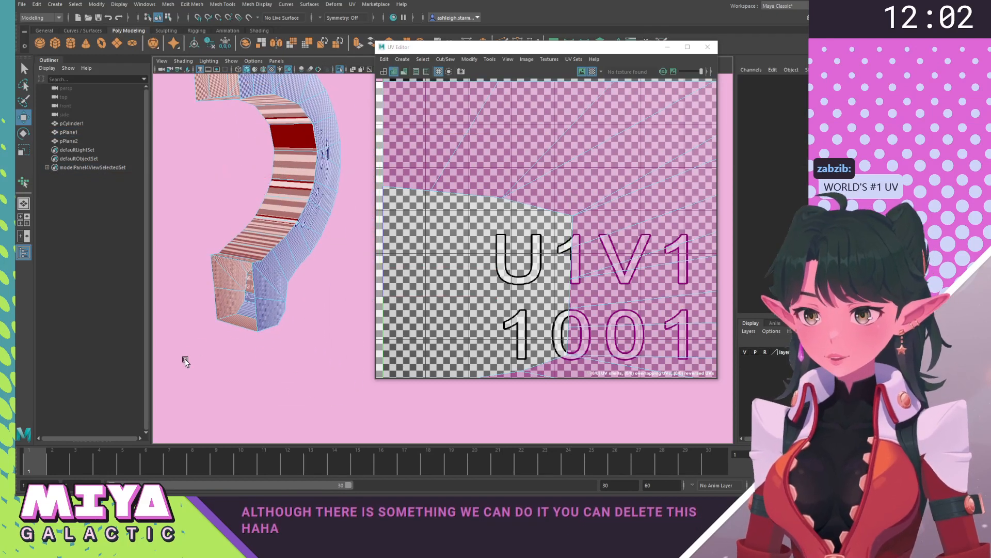
Select the whole handle, move the UV Editor window aside and examine the checker pattern along the handle's curve.
{"action": "middle_click_drag", "start_coordinate": [305, 151], "coordinate": [331, 254], "text": "alt"}
{"action": "right_click_drag", "start_coordinate": [288, 190], "coordinate": [344, 165]}
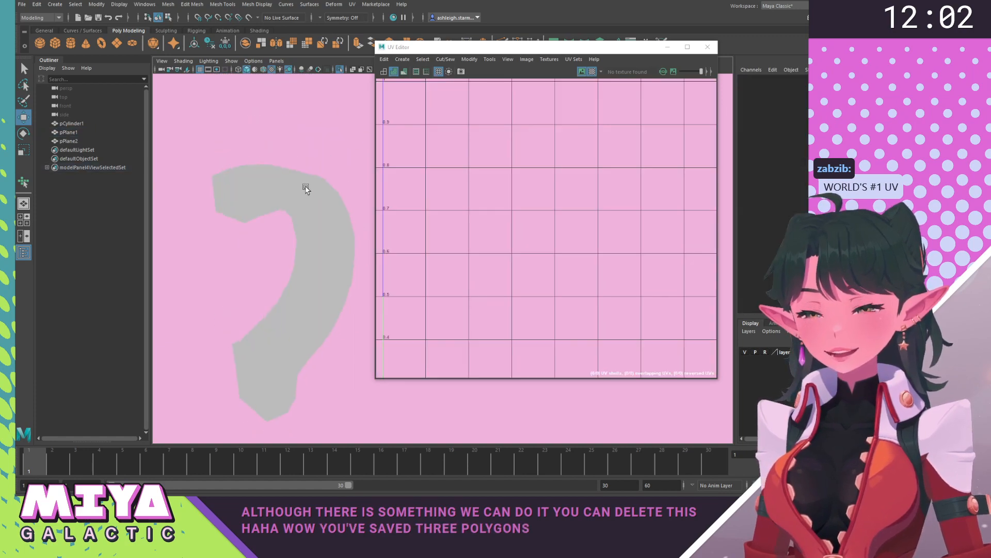
{"action": "left_click_drag", "start_coordinate": [305, 188], "coordinate": [300, 272], "text": "alt"}
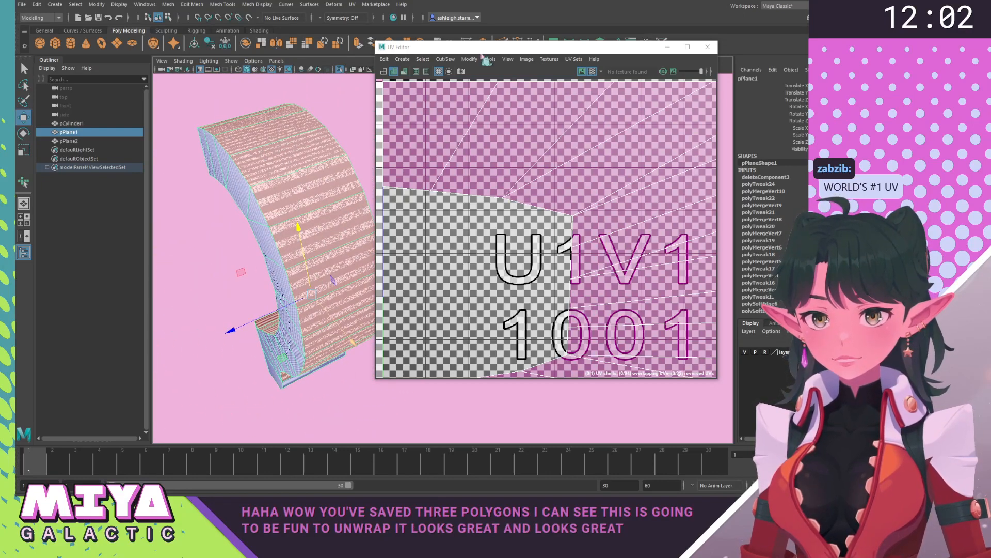
{"action": "left_click_drag", "start_coordinate": [495, 50], "coordinate": [595, 45]}
{"action": "left_click_drag", "start_coordinate": [340, 166], "coordinate": [296, 291], "text": "alt"}
{"action": "right_click_drag", "start_coordinate": [296, 292], "coordinate": [309, 362], "text": "alt"}
{"action": "middle_click_drag", "start_coordinate": [310, 362], "coordinate": [334, 279], "text": "alt"}
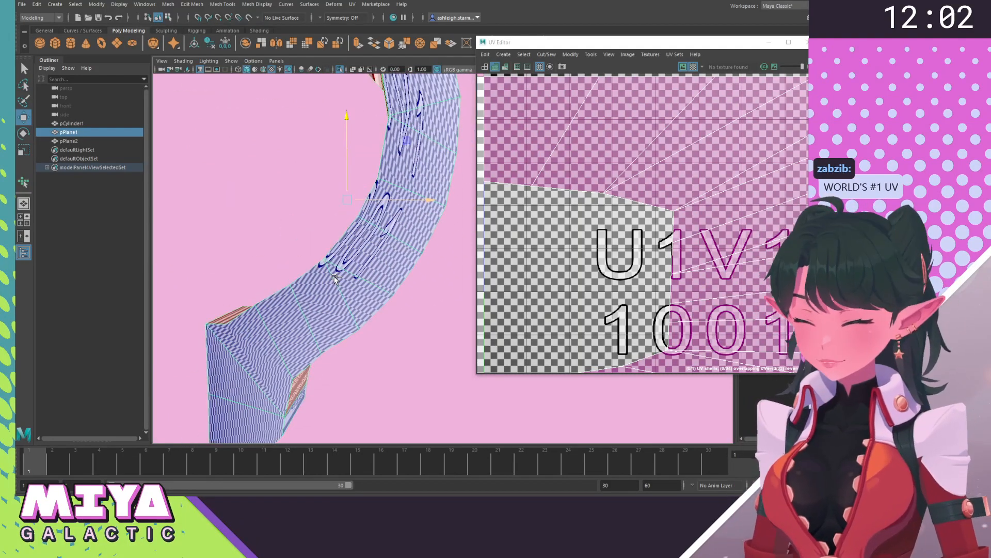
Turn off the handle's isolation and select the mug body.
{"action": "key", "text": "ctrl+1"}
{"action": "right_click_drag", "start_coordinate": [397, 312], "coordinate": [334, 273], "text": "alt"}
{"action": "left_click_drag", "start_coordinate": [334, 273], "coordinate": [298, 298], "text": "alt"}
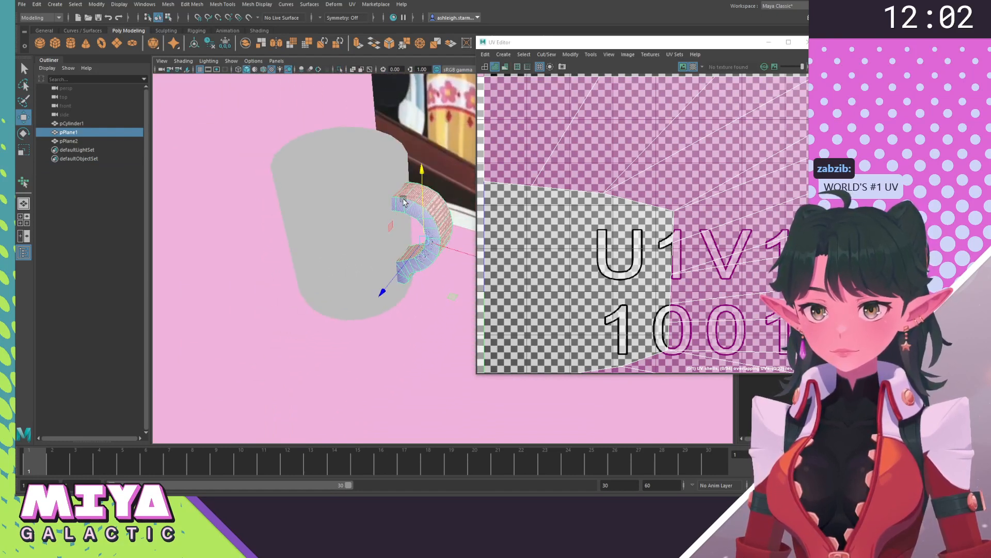
{"action": "right_click_drag", "start_coordinate": [404, 200], "coordinate": [440, 180]}
{"action": "left_click", "coordinate": [252, 245]}
{"action": "left_click", "coordinate": [329, 213]}
{"action": "left_click_drag", "start_coordinate": [329, 216], "coordinate": [361, 220], "text": "alt"}
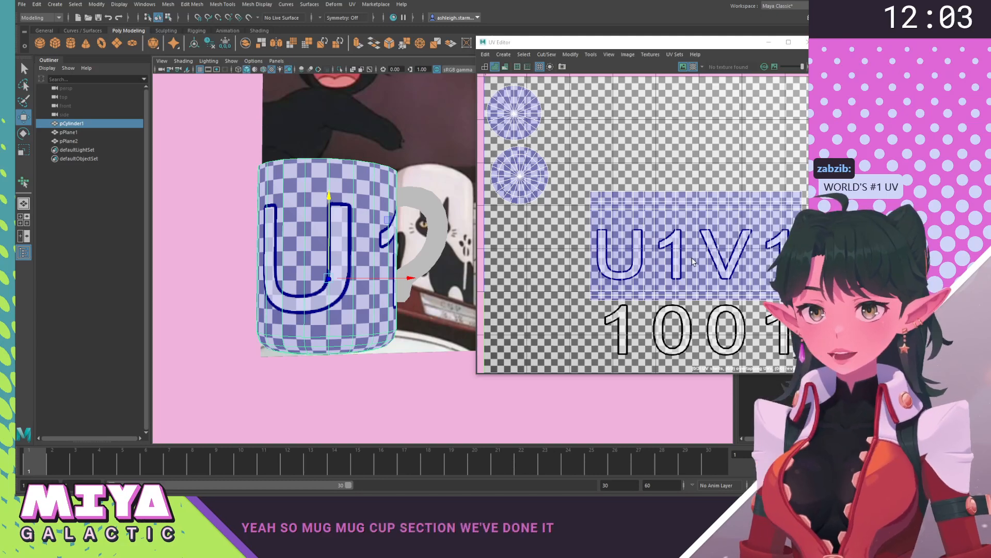
Select the rectangular wall shell and move it up beside the two disc shells, above the U1V1 label.
{"action": "right_click_drag", "start_coordinate": [693, 262], "coordinate": [609, 243], "text": "alt"}
{"action": "middle_click_drag", "start_coordinate": [609, 243], "coordinate": [543, 199], "text": "alt"}
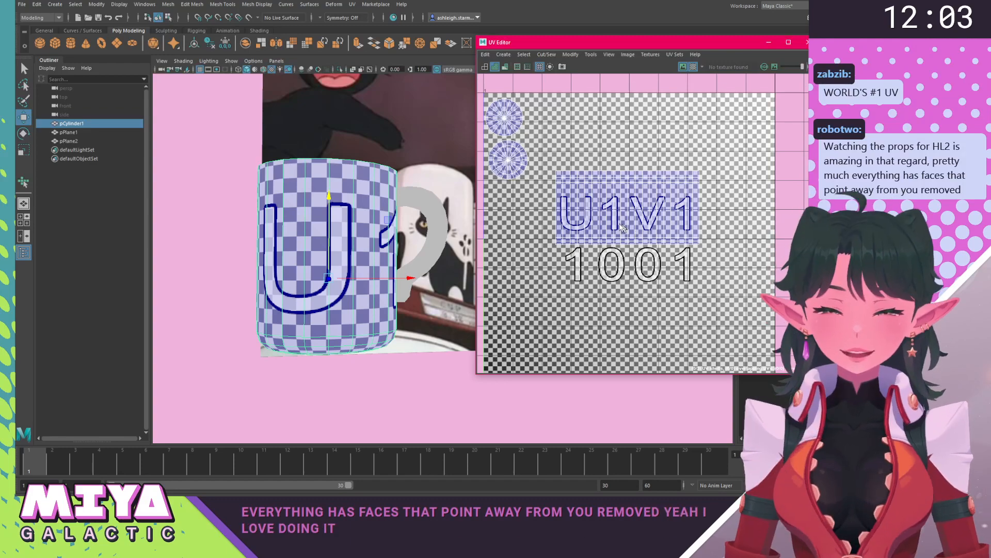
{"action": "left_click_drag", "start_coordinate": [419, 246], "coordinate": [440, 286], "text": "alt"}
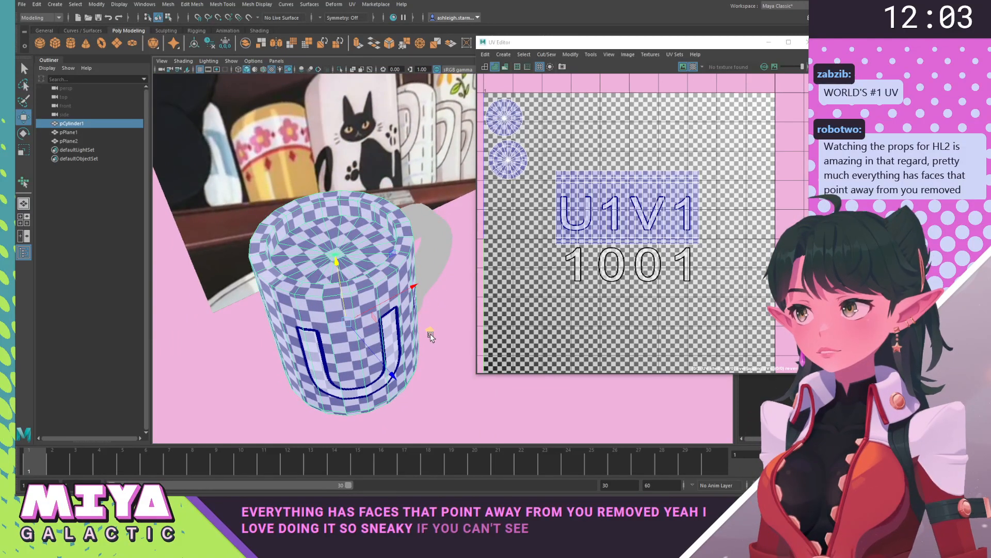
{"action": "left_click_drag", "start_coordinate": [432, 337], "coordinate": [416, 338], "text": "alt"}
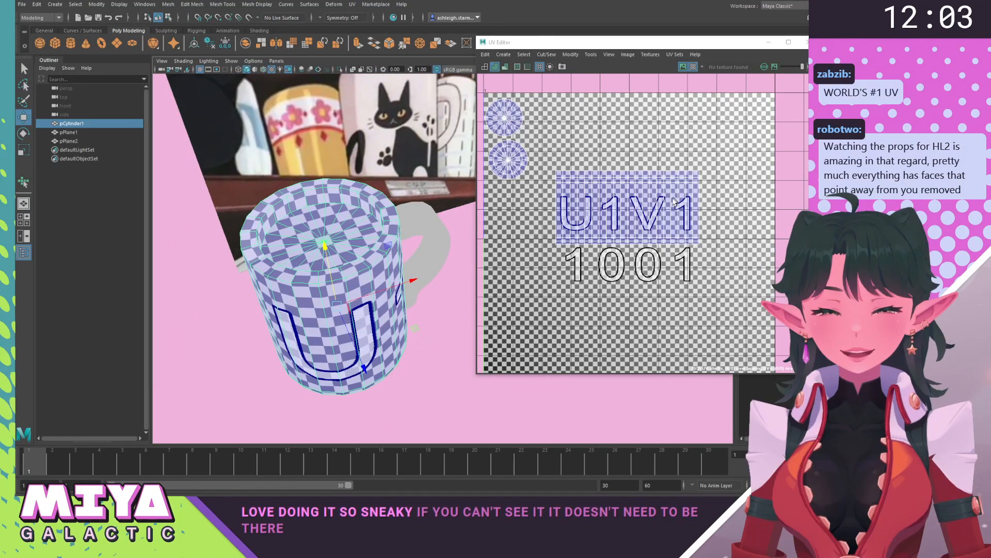
{"action": "middle_click_drag", "start_coordinate": [600, 132], "coordinate": [603, 117], "text": "alt"}
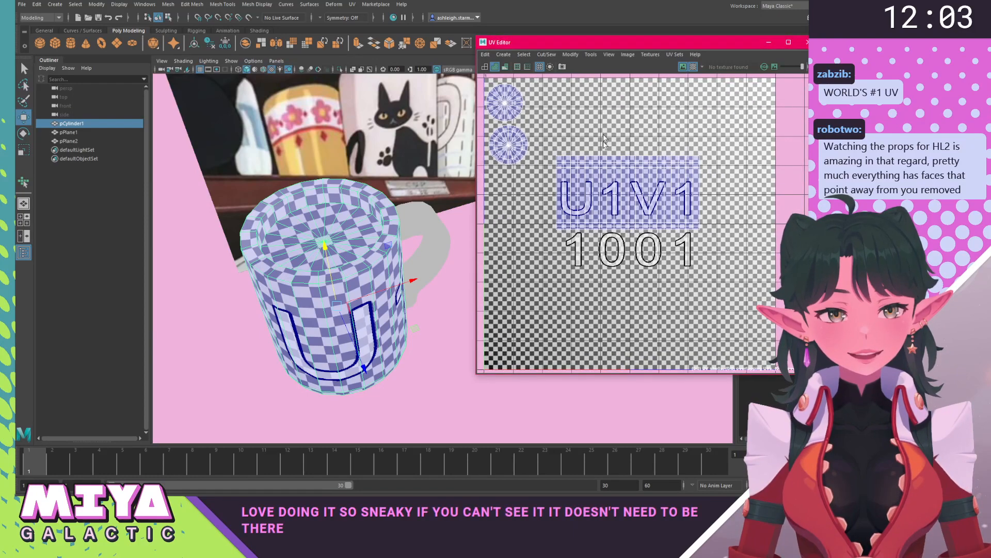
{"action": "scroll", "coordinate": [631, 212], "scroll_direction": "down", "scroll_amount": 1}
{"action": "right_click_drag", "start_coordinate": [638, 202], "coordinate": [608, 193]}
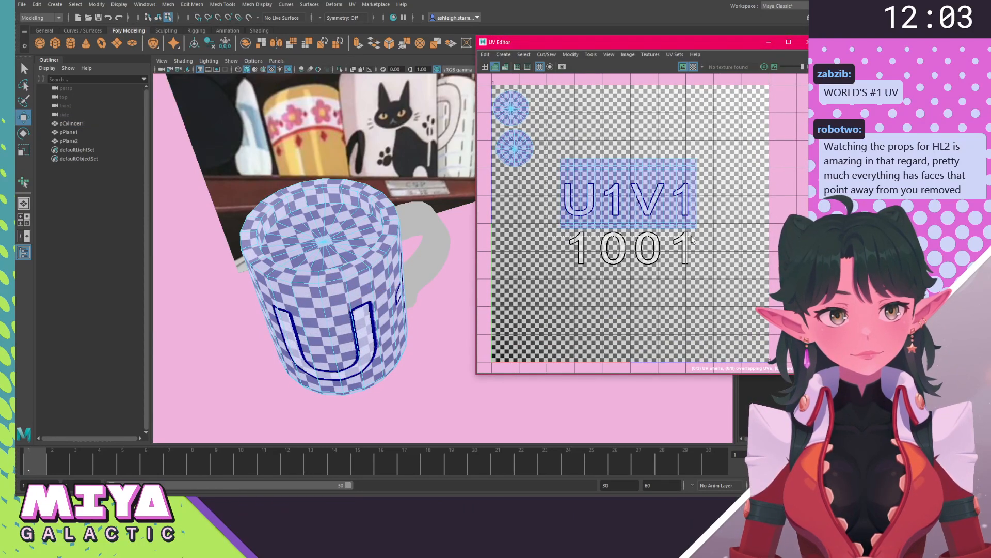
{"action": "left_click", "coordinate": [647, 204]}
{"action": "left_click_drag", "start_coordinate": [648, 208], "coordinate": [635, 146]}
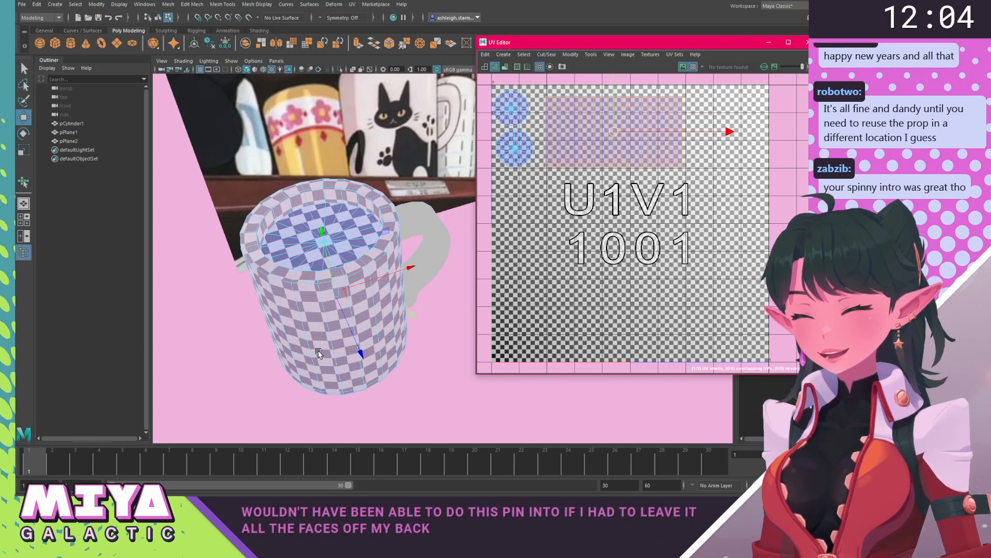
Select the handle as an object and examine its UV layout across the U1V1 tile.
{"action": "left_click", "coordinate": [450, 361]}
{"action": "right_click_drag", "start_coordinate": [388, 262], "coordinate": [431, 249]}
{"action": "left_click", "coordinate": [436, 254]}
{"action": "left_click_drag", "start_coordinate": [427, 283], "coordinate": [372, 280], "text": "alt"}
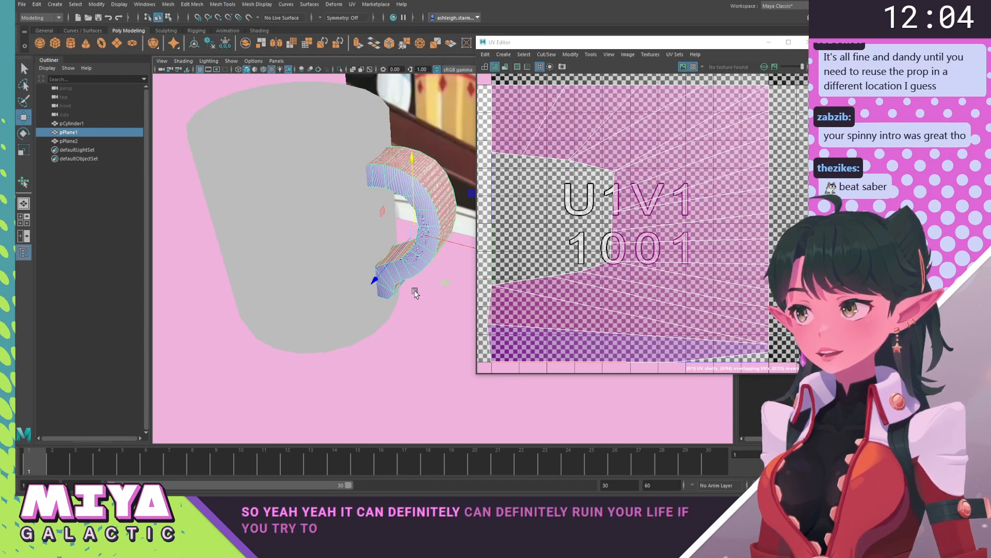
{"action": "left_click_drag", "start_coordinate": [414, 289], "coordinate": [401, 290], "text": "alt"}
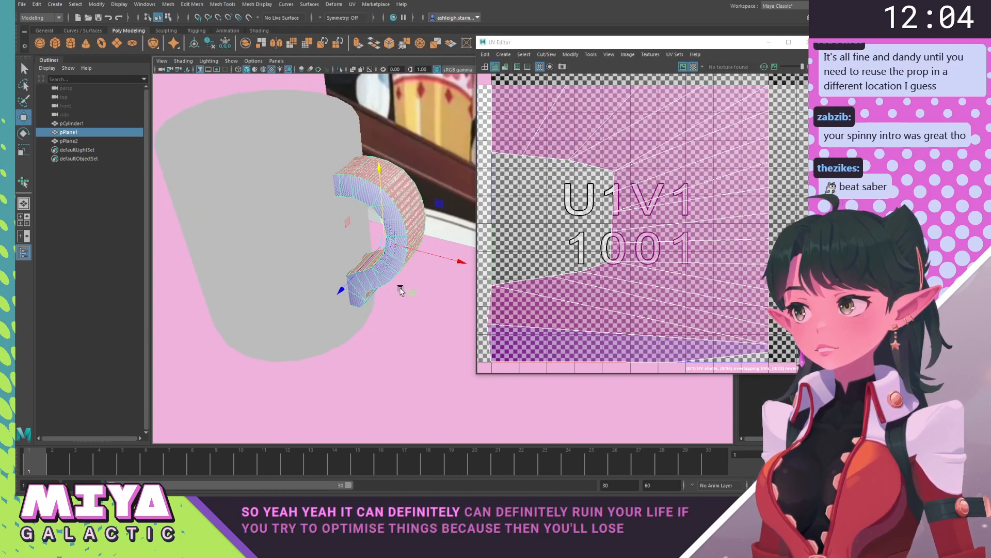
{"action": "middle_click_drag", "start_coordinate": [581, 258], "coordinate": [566, 279], "text": "alt"}
{"action": "scroll", "coordinate": [566, 279], "scroll_direction": "down", "scroll_amount": 2}
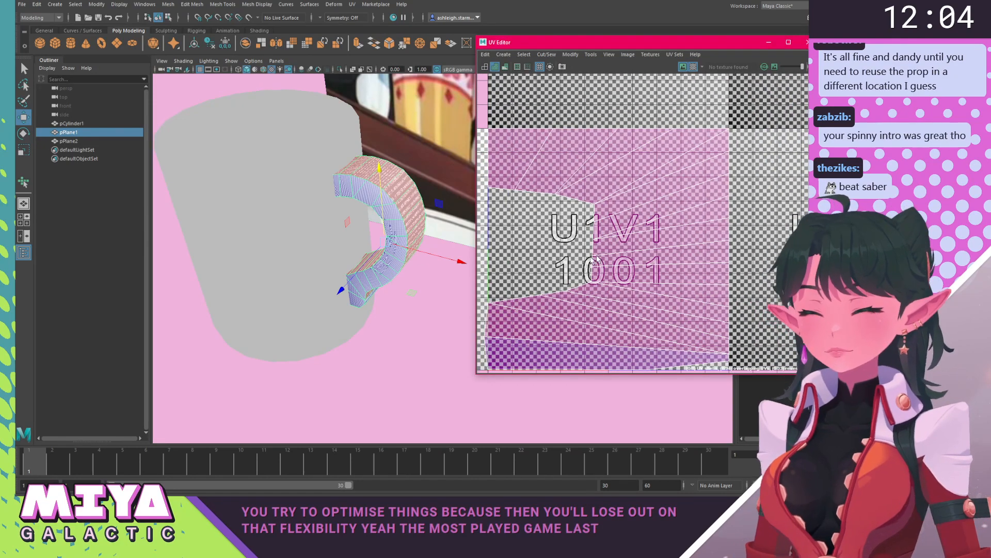
{"action": "scroll", "coordinate": [552, 239], "scroll_direction": "down", "scroll_amount": 3}
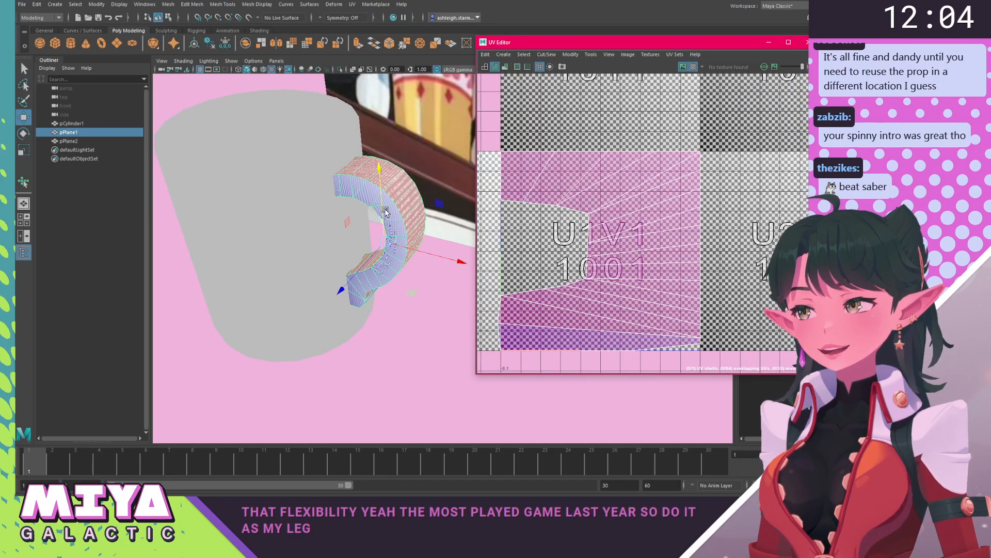
Select the strip of faces along the handle's outer curve and turn it into a separate UV shell.
{"action": "left_click_drag", "start_coordinate": [369, 207], "coordinate": [370, 186], "text": "alt"}
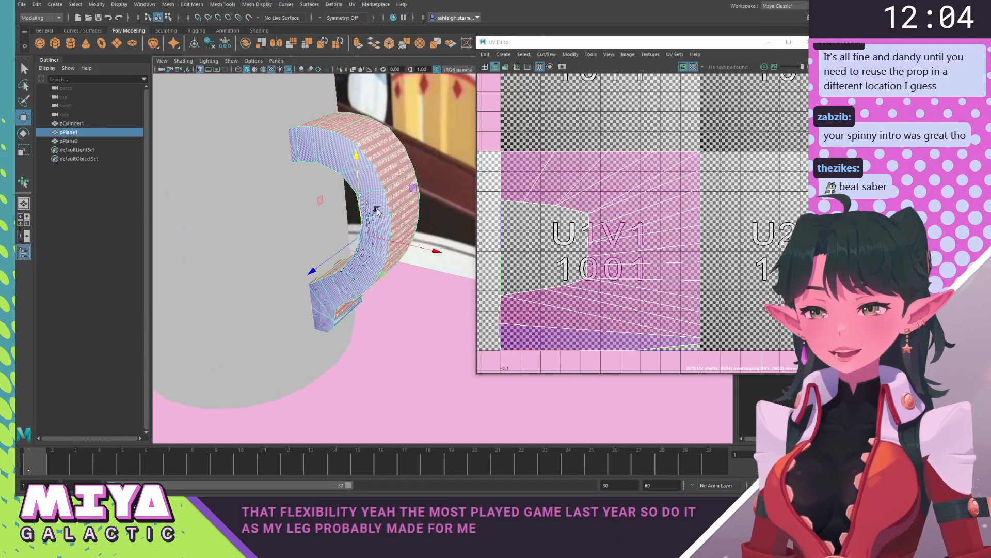
{"action": "left_click", "coordinate": [377, 155]}
{"action": "double_click", "coordinate": [390, 177]}
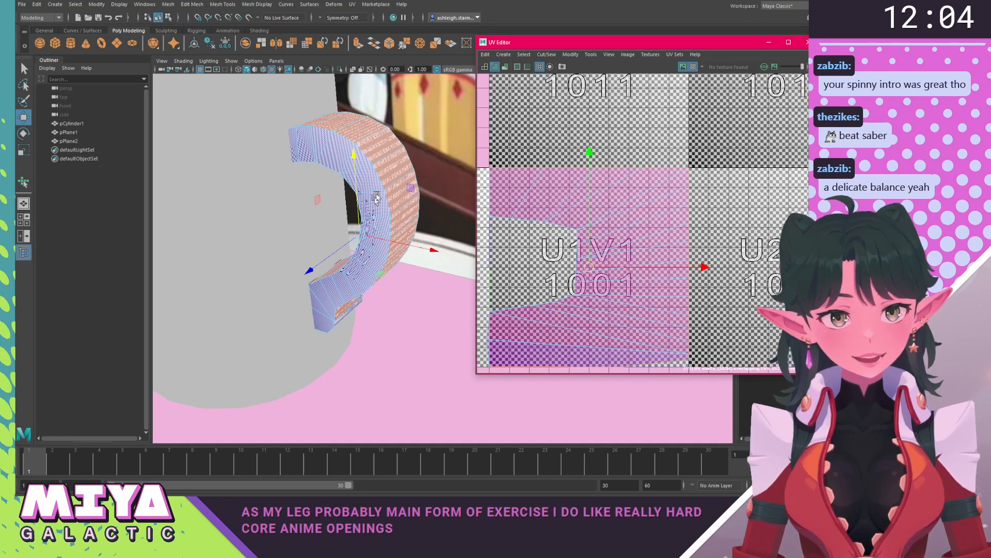
{"action": "right_click", "coordinate": [399, 181], "text": "shift"}
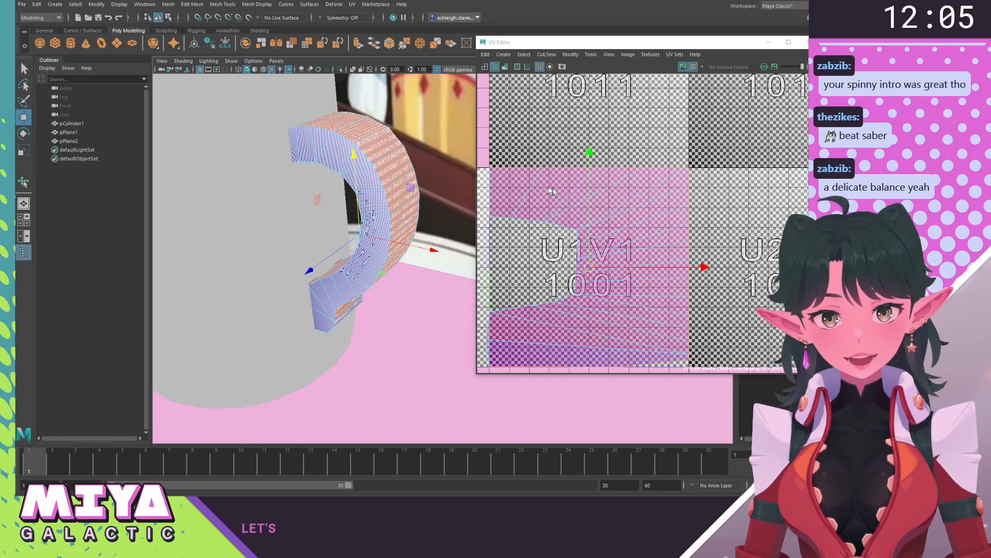
{"action": "right_click_drag", "start_coordinate": [555, 189], "coordinate": [584, 202], "text": "shift"}
{"action": "scroll", "coordinate": [584, 201], "scroll_direction": "down", "scroll_amount": 2}
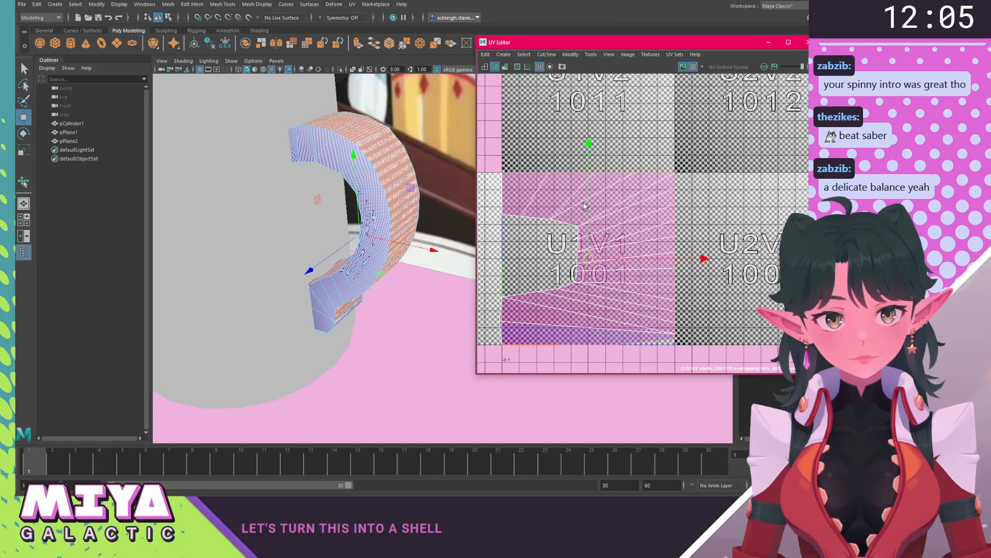
Move the handle's outer strip shell up into the U1V2 tile and scale it down.
{"action": "left_click_drag", "start_coordinate": [584, 251], "coordinate": [621, 130]}
{"action": "key", "text": "r"}
{"action": "key", "text": "w"}
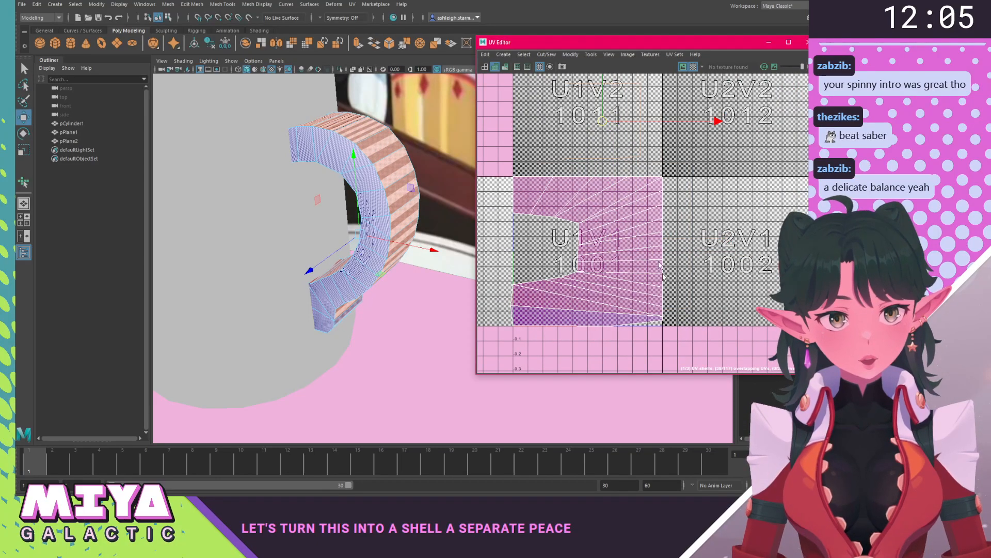
Scale the outer strip shell down further within the U1V2 tile and shift it slightly towards the U1V1 tile.
{"action": "scroll", "coordinate": [594, 228], "scroll_direction": "down", "scroll_amount": 6}
{"action": "middle_click_drag", "start_coordinate": [580, 237], "coordinate": [558, 222], "text": "alt"}
{"action": "right_click_drag", "start_coordinate": [558, 222], "coordinate": [664, 315], "text": "alt"}
{"action": "middle_click_drag", "start_coordinate": [664, 314], "coordinate": [565, 237], "text": "alt"}
{"action": "right_click_drag", "start_coordinate": [566, 237], "coordinate": [708, 215], "text": "alt"}
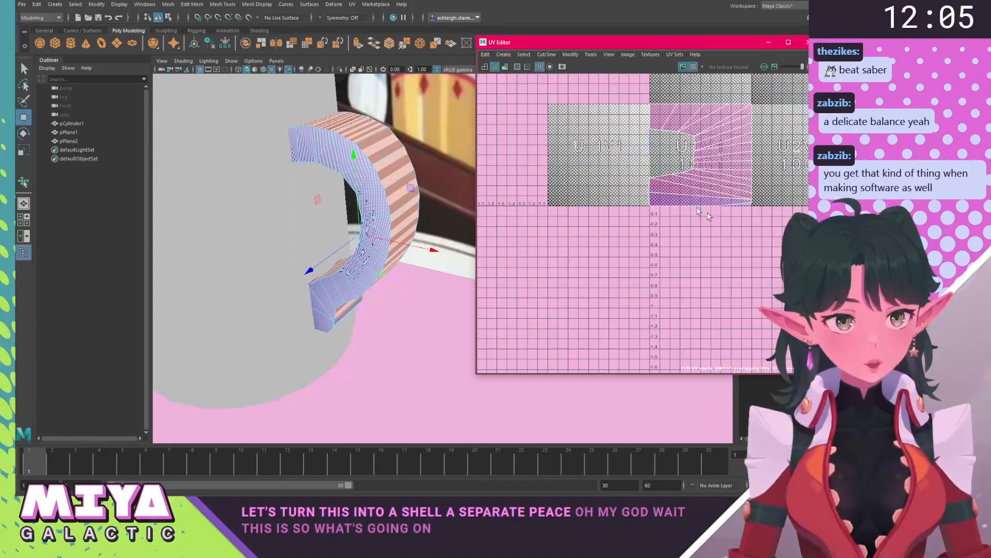
{"action": "middle_click_drag", "start_coordinate": [708, 214], "coordinate": [562, 281], "text": "alt"}
{"action": "right_click_drag", "start_coordinate": [563, 281], "coordinate": [619, 288], "text": "alt"}
{"action": "middle_click_drag", "start_coordinate": [618, 288], "coordinate": [556, 293], "text": "alt"}
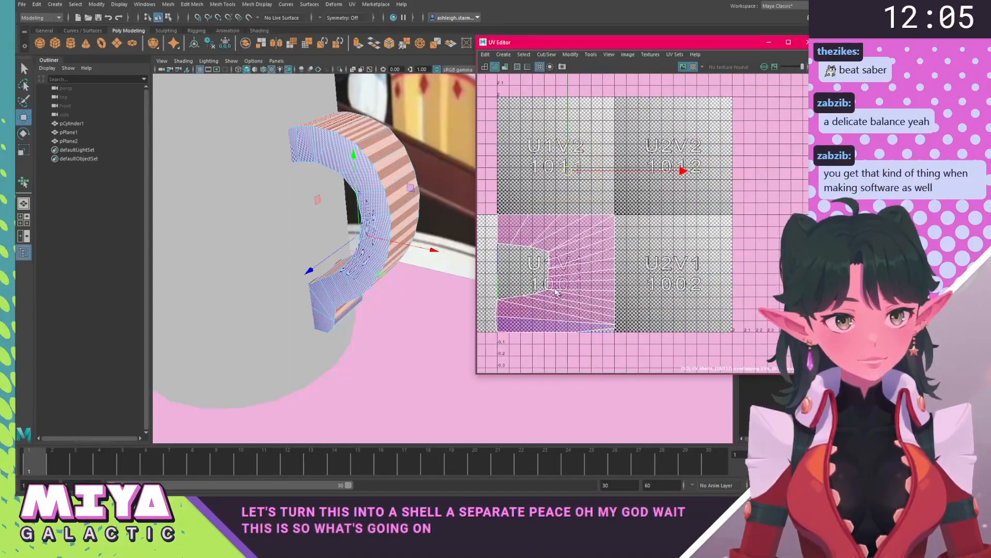
{"action": "middle_click_drag", "start_coordinate": [560, 190], "coordinate": [625, 133], "text": "alt"}
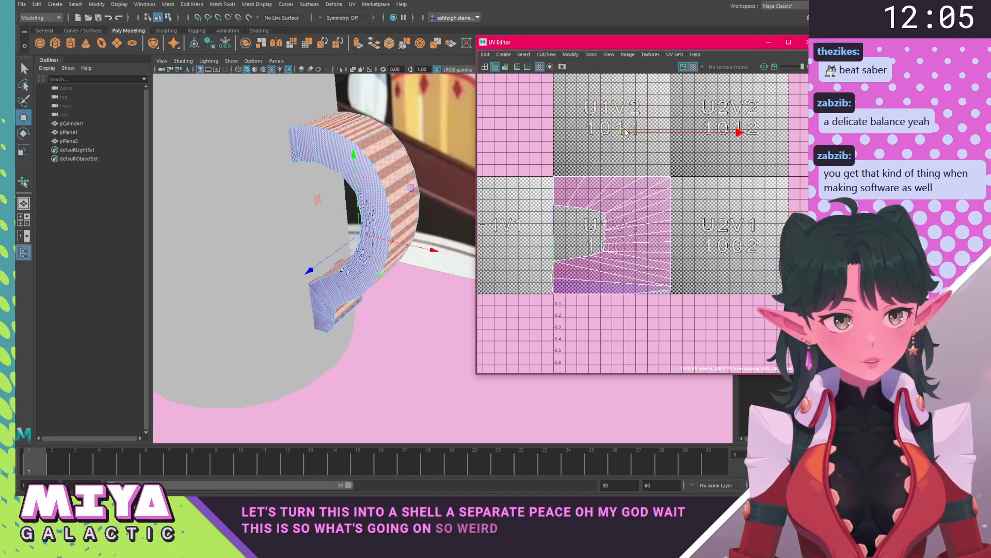
{"action": "key", "text": "r"}
{"action": "left_click_drag", "start_coordinate": [625, 133], "coordinate": [572, 133]}
{"action": "key", "text": "w"}
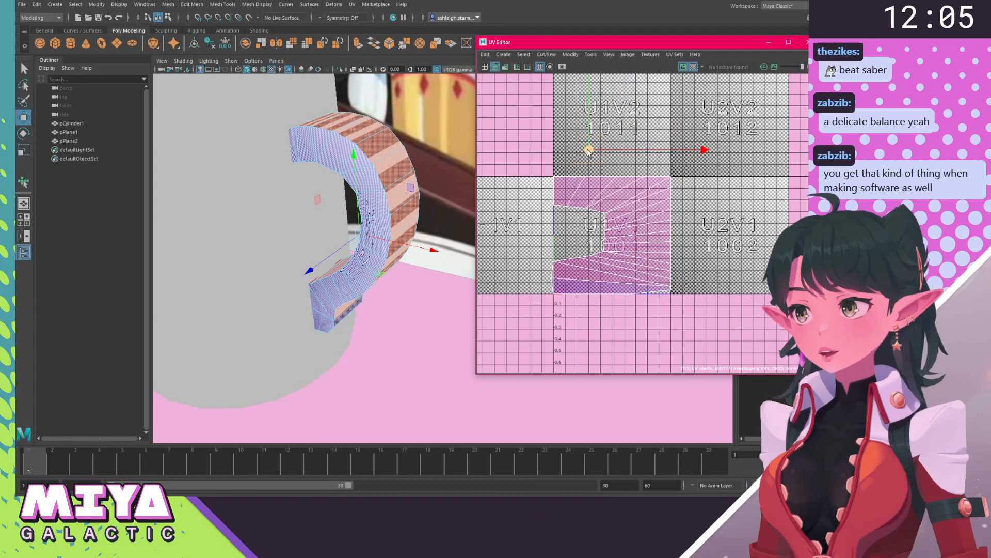
Switch to UV selection and select all UVs of the handle's outer strip shell in the U1V2 tile.
{"action": "middle_click_drag", "start_coordinate": [589, 151], "coordinate": [567, 244], "text": "alt"}
{"action": "scroll", "coordinate": [566, 245], "scroll_direction": "up", "scroll_amount": 4}
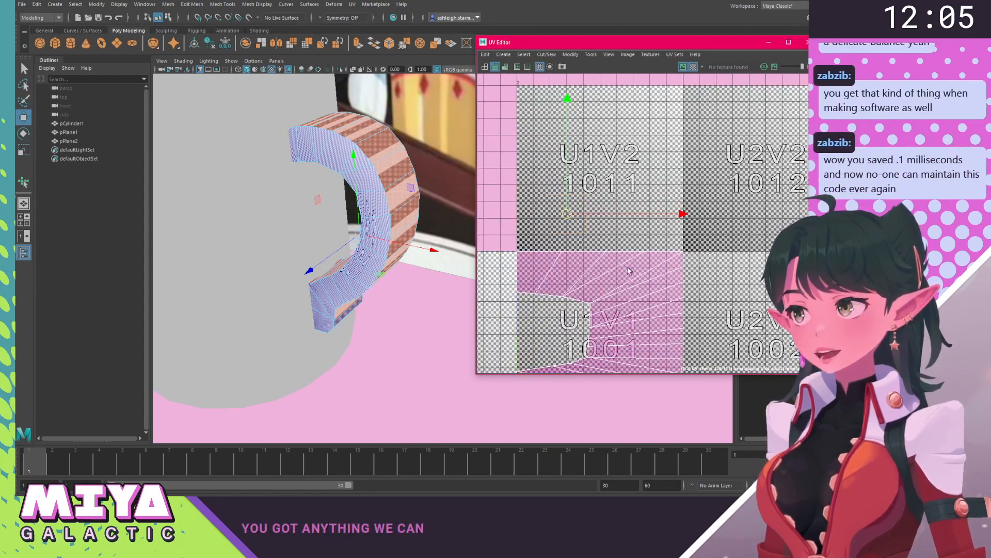
{"action": "scroll", "coordinate": [563, 258], "scroll_direction": "up", "scroll_amount": 4}
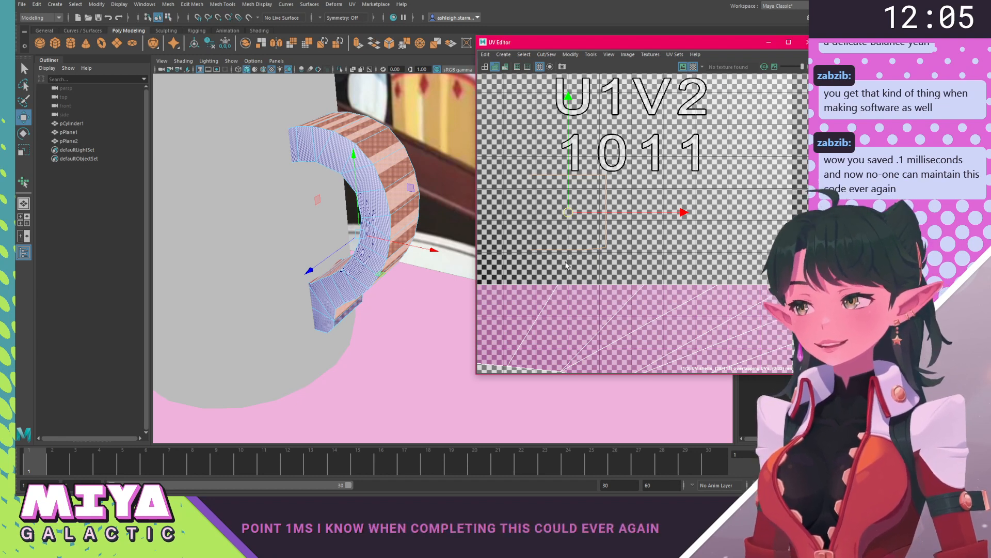
{"action": "right_click_drag", "start_coordinate": [540, 179], "coordinate": [550, 183]}
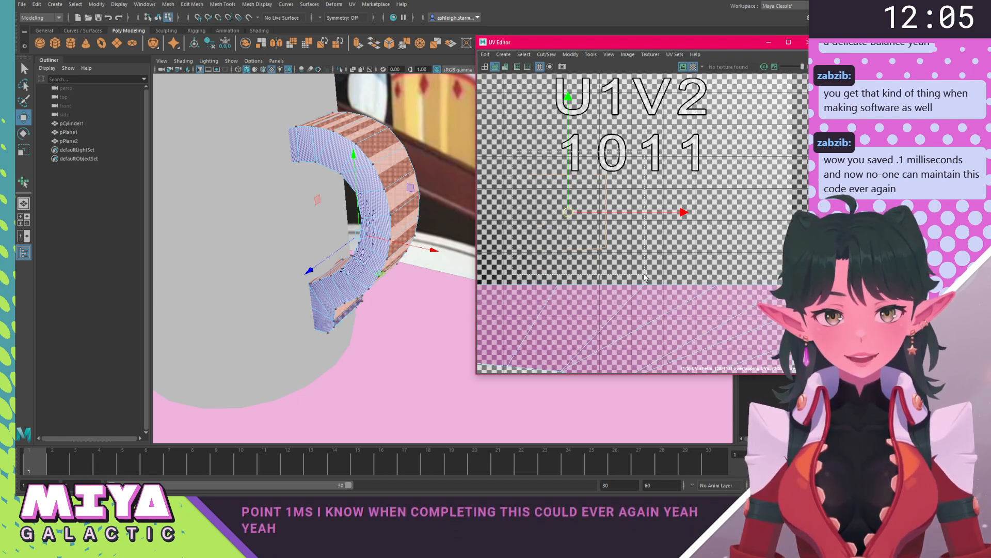
{"action": "left_click_drag", "start_coordinate": [644, 274], "coordinate": [638, 263]}
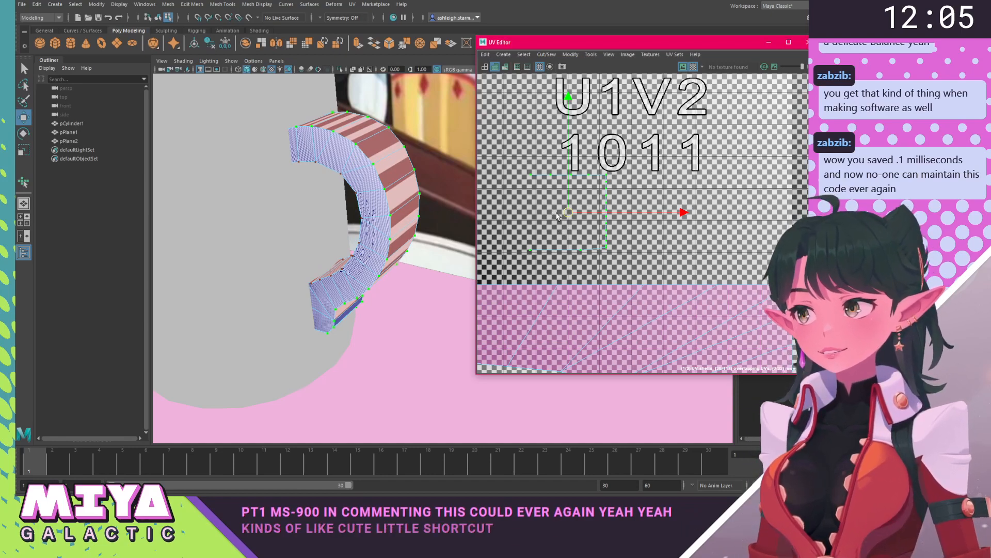
{"action": "middle_click_drag", "start_coordinate": [557, 216], "coordinate": [556, 227], "text": "alt"}
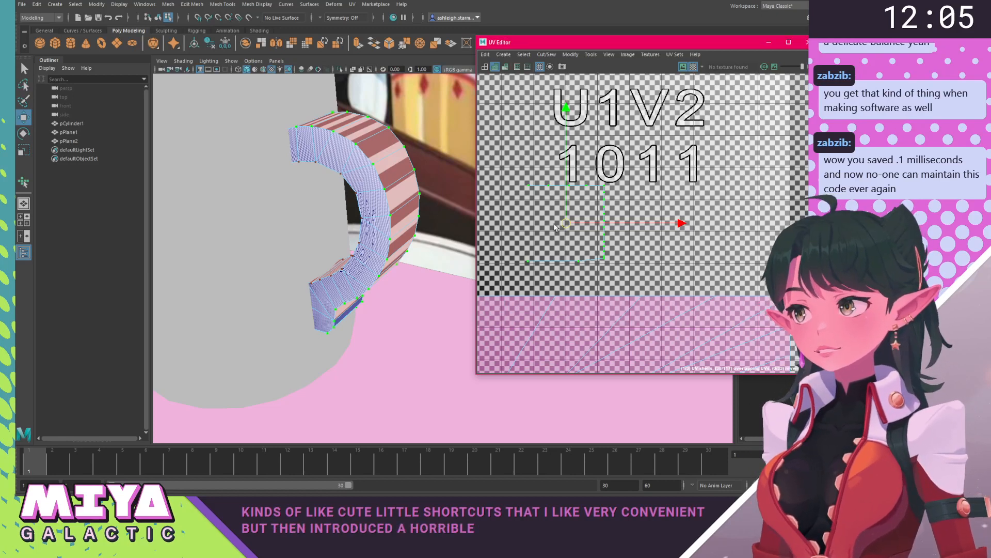
{"action": "middle_click_drag", "start_coordinate": [555, 227], "coordinate": [541, 225], "text": "alt"}
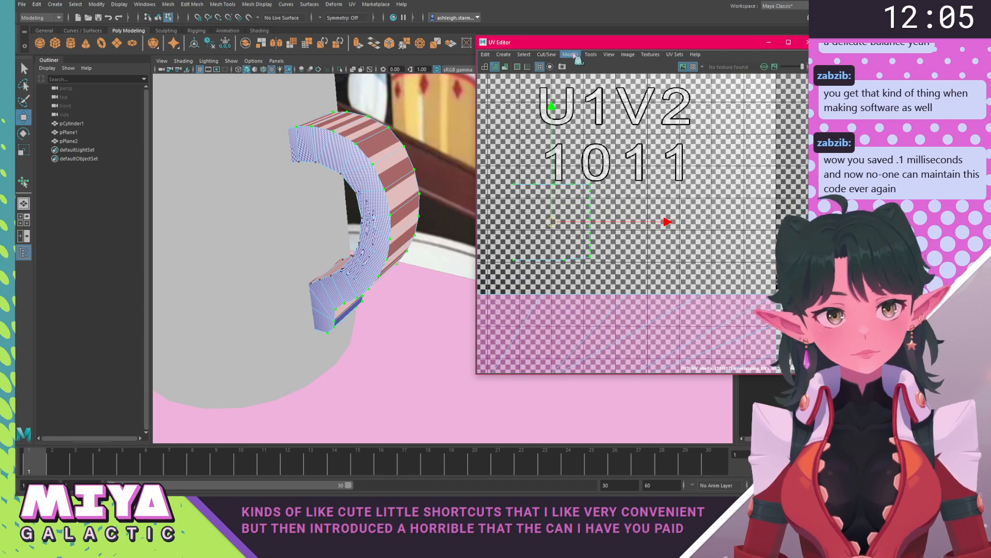
Move the UV Editor aside, activate the Smooth UV tool, and unfold the outer strip shell into a curved band.
{"action": "left_click_drag", "start_coordinate": [589, 42], "coordinate": [436, 52]}
{"action": "left_click", "coordinate": [439, 64]}
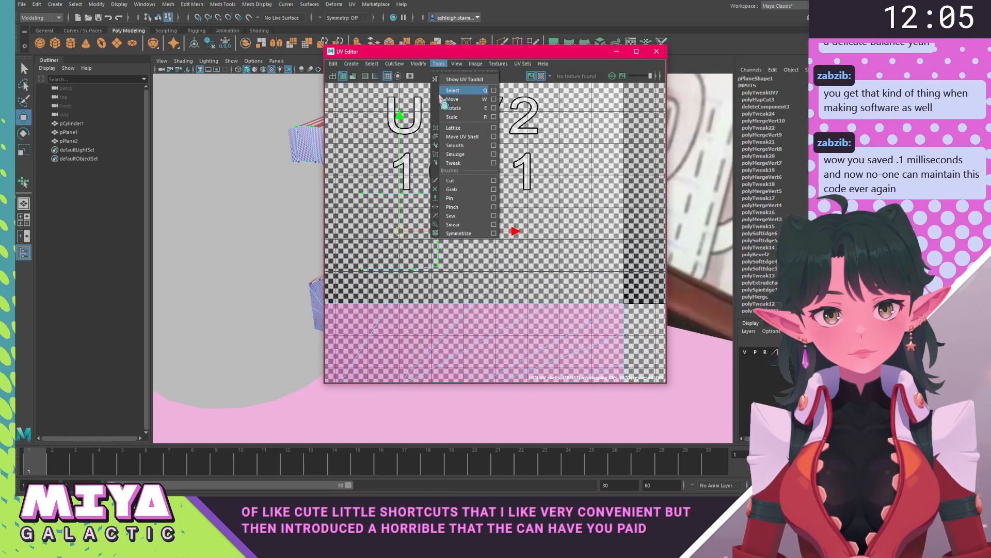
{"action": "left_click", "coordinate": [455, 145]}
{"action": "left_click_drag", "start_coordinate": [347, 275], "coordinate": [451, 271]}
{"action": "left_click_drag", "start_coordinate": [354, 282], "coordinate": [577, 268]}
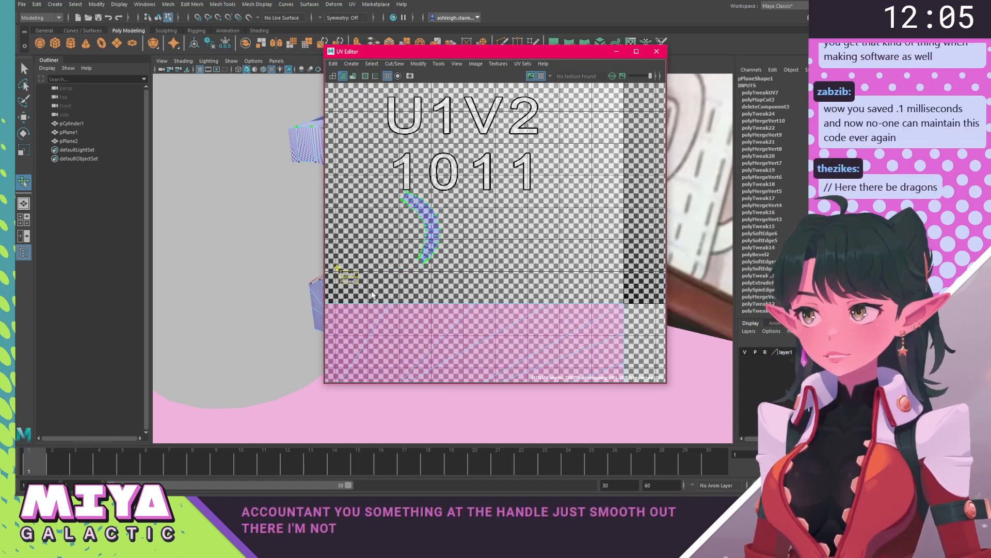
{"action": "left_click", "coordinate": [351, 274]}
{"action": "left_click_drag", "start_coordinate": [350, 277], "coordinate": [640, 276]}
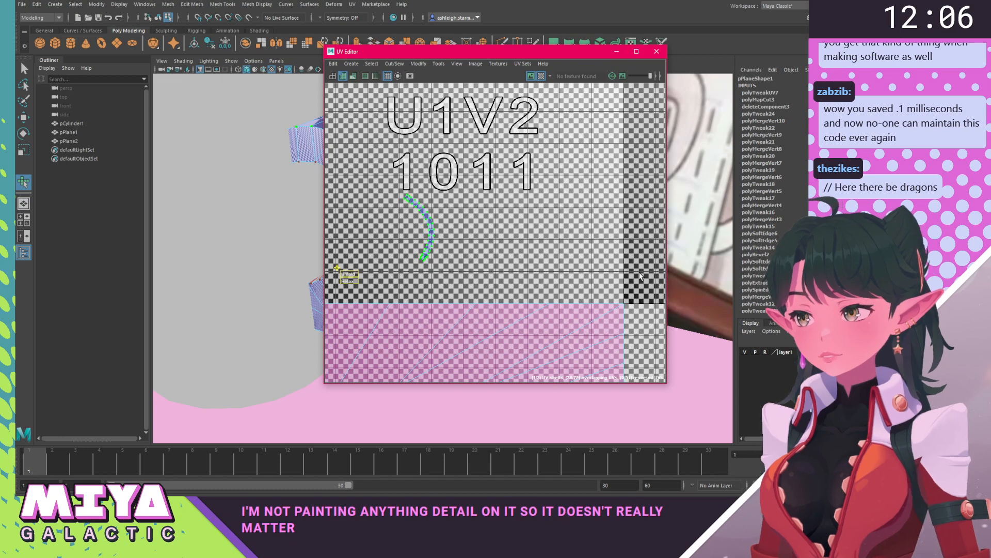
Relax and unfold the curved outer strip shell further with the Smooth tool to even out its width and spacing.
{"action": "scroll", "coordinate": [439, 240], "scroll_direction": "up", "scroll_amount": 3}
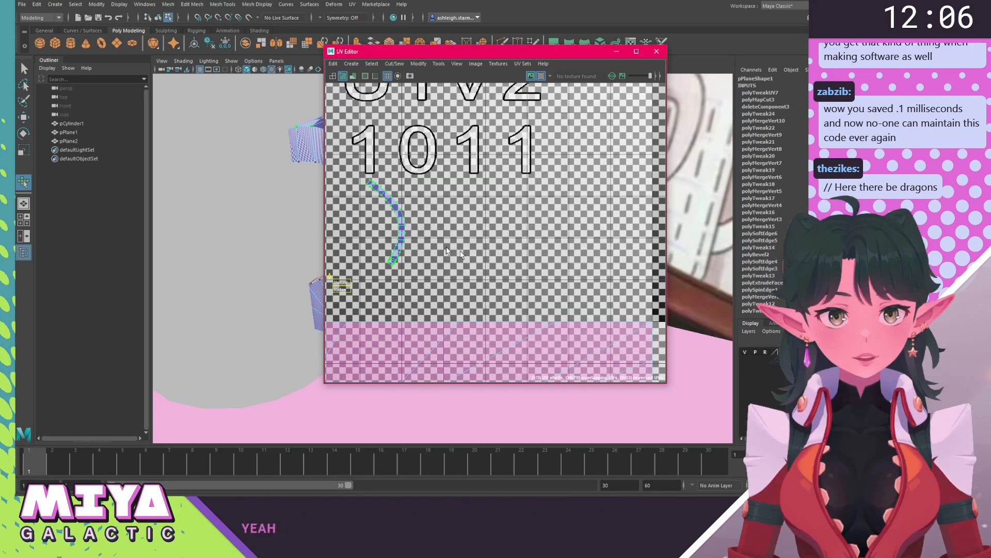
{"action": "middle_click_drag", "start_coordinate": [421, 239], "coordinate": [484, 229], "text": "alt"}
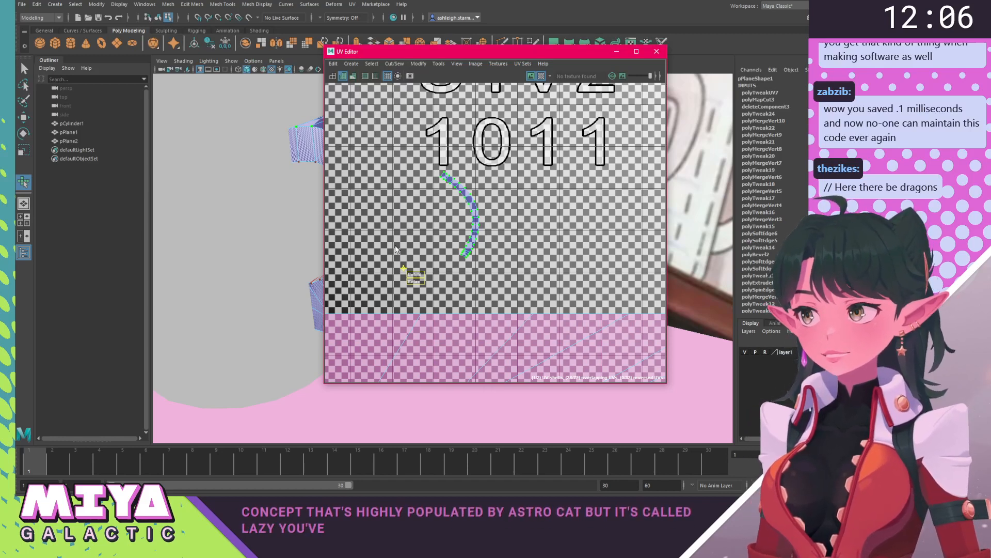
{"action": "left_click_drag", "start_coordinate": [421, 284], "coordinate": [646, 297]}
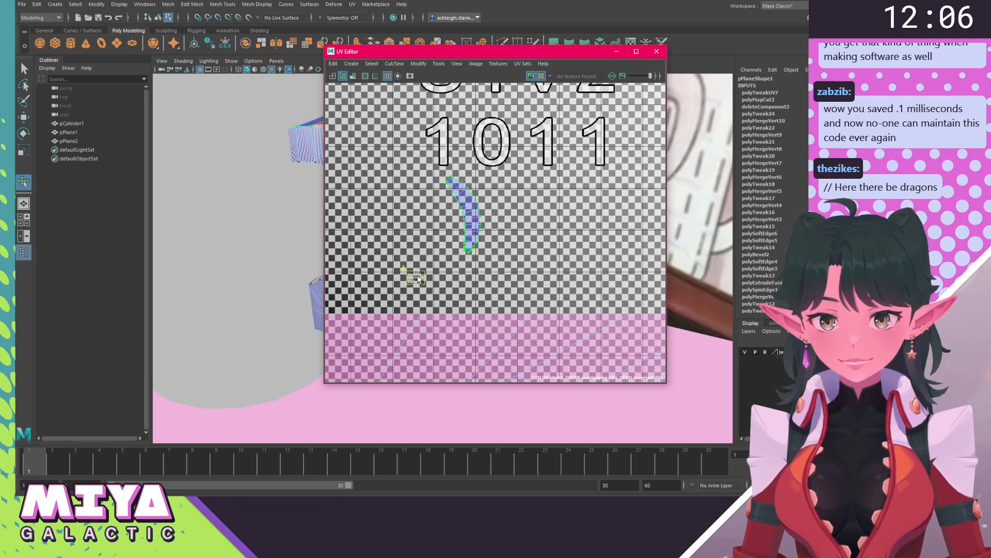
{"action": "left_click_drag", "start_coordinate": [418, 275], "coordinate": [479, 276]}
{"action": "left_click_drag", "start_coordinate": [417, 275], "coordinate": [555, 293]}
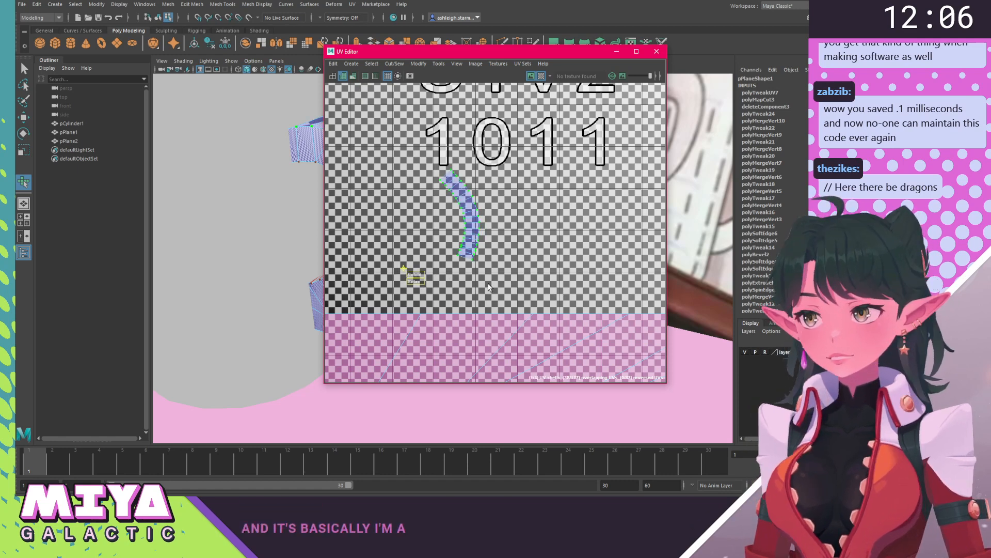
{"action": "left_click_drag", "start_coordinate": [421, 275], "coordinate": [477, 284]}
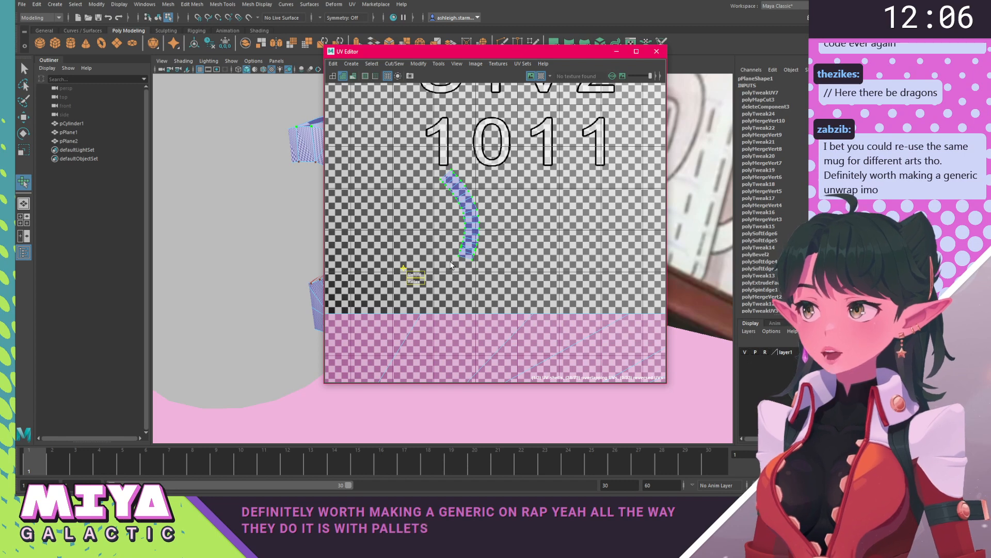
{"action": "scroll", "coordinate": [451, 264], "scroll_direction": "up", "scroll_amount": 2}
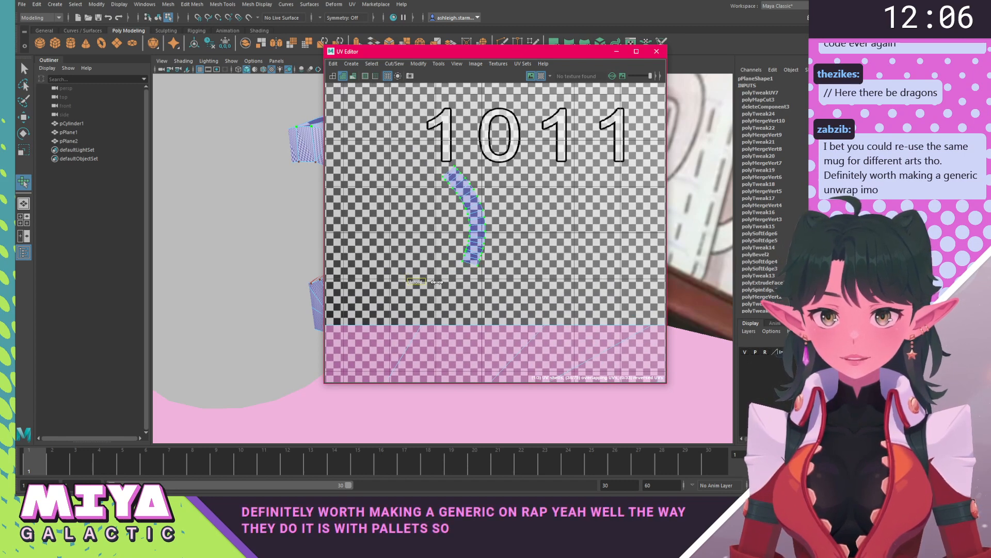
{"action": "left_click_drag", "start_coordinate": [414, 289], "coordinate": [585, 291]}
Straighten the UVs of the outer strip shell, and try straightening the bent upper end separately.
{"action": "key", "text": "w"}
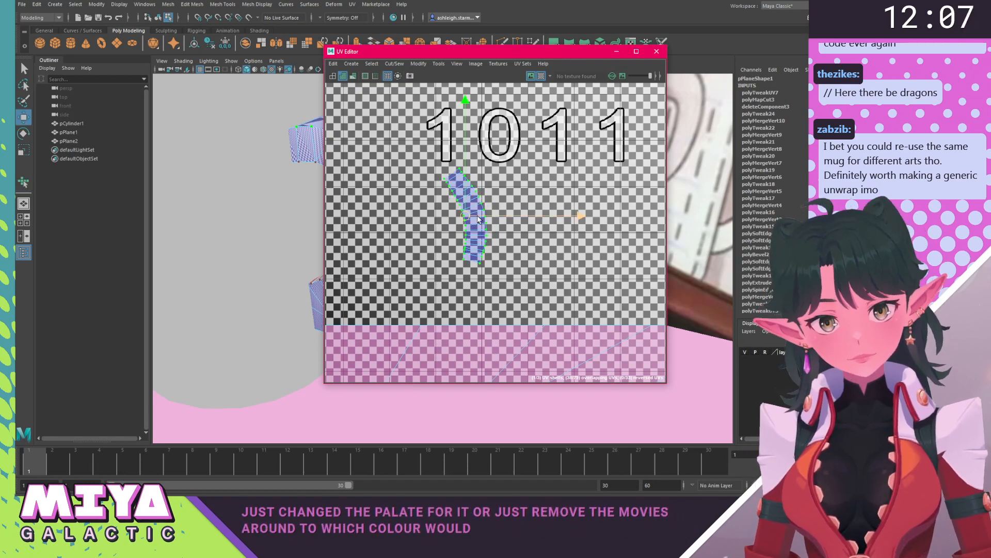
{"action": "right_click", "coordinate": [466, 216], "text": "shift"}
{"action": "left_click", "coordinate": [517, 203]}
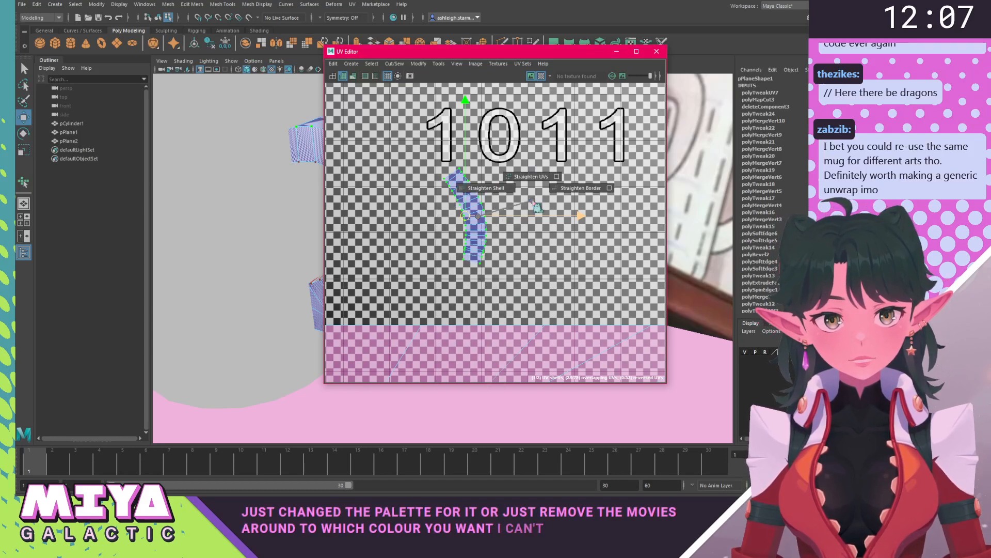
{"action": "middle_click_drag", "start_coordinate": [488, 165], "coordinate": [475, 190], "text": "alt"}
{"action": "left_click_drag", "start_coordinate": [390, 171], "coordinate": [463, 218]}
{"action": "right_click", "coordinate": [415, 182], "text": "shift"}
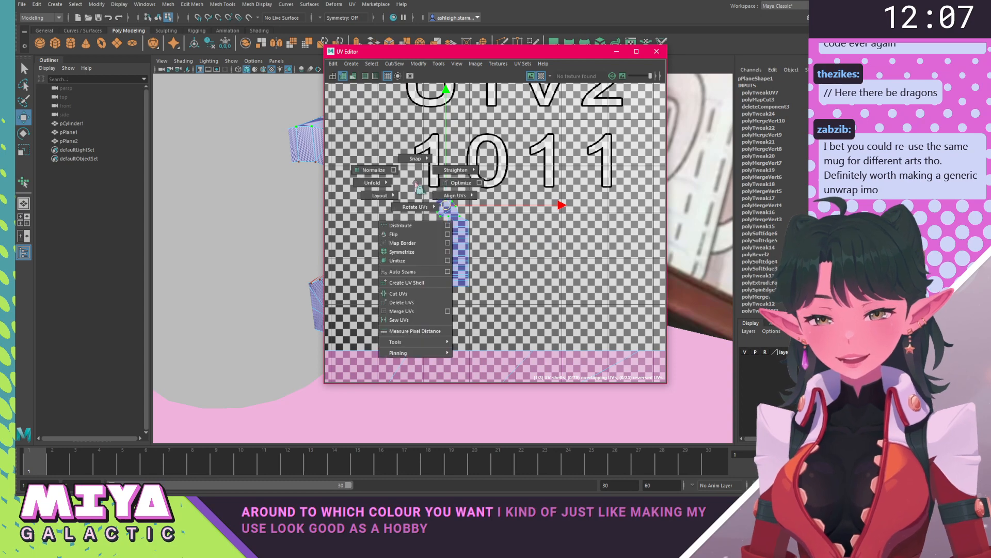
{"action": "left_click", "coordinate": [474, 159]}
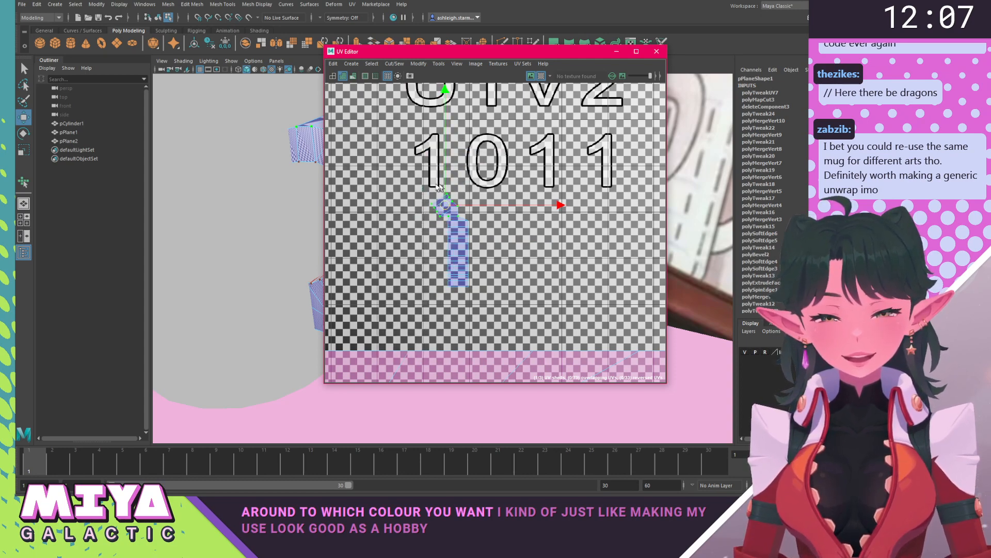
Select the whole outer strip shell and smooth out its bent upper end by unfolding and relaxing the UVs.
{"action": "scroll", "coordinate": [438, 187], "scroll_direction": "up", "scroll_amount": 3}
{"action": "left_click_drag", "start_coordinate": [527, 355], "coordinate": [526, 354]}
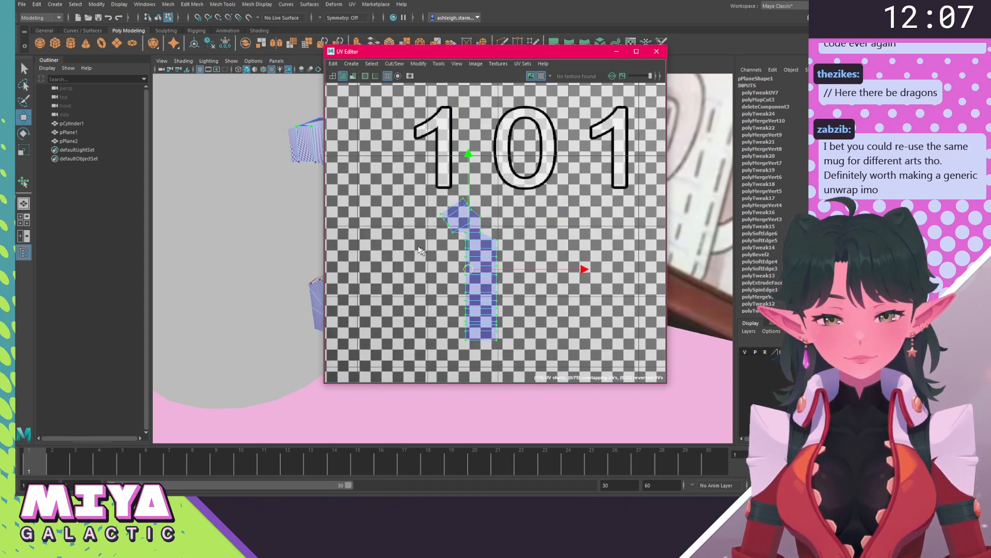
{"action": "middle_click_drag", "start_coordinate": [404, 239], "coordinate": [378, 216], "text": "alt"}
{"action": "right_click", "coordinate": [377, 233], "text": "shift"}
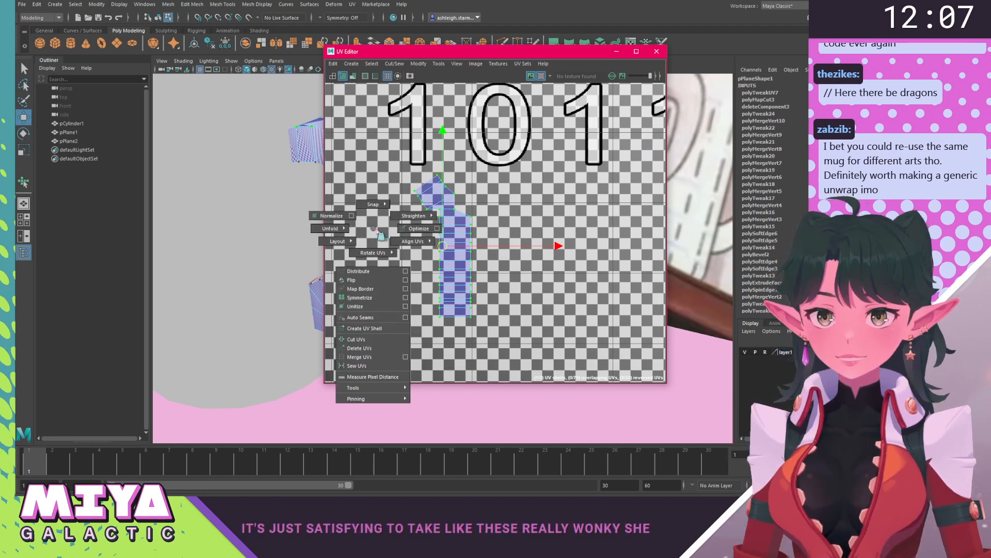
{"action": "left_click", "coordinate": [377, 230]}
{"action": "left_click", "coordinate": [438, 63]}
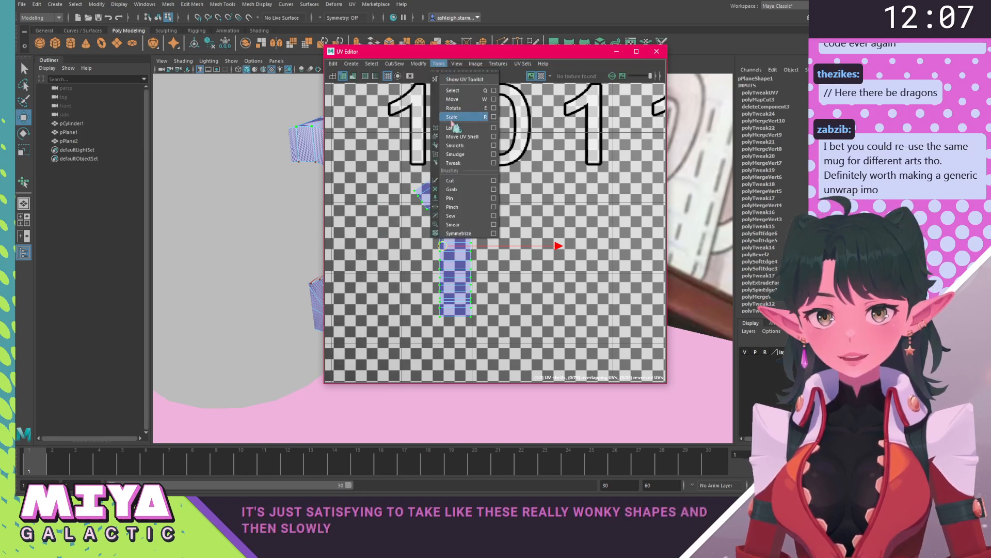
{"action": "left_click", "coordinate": [459, 146]}
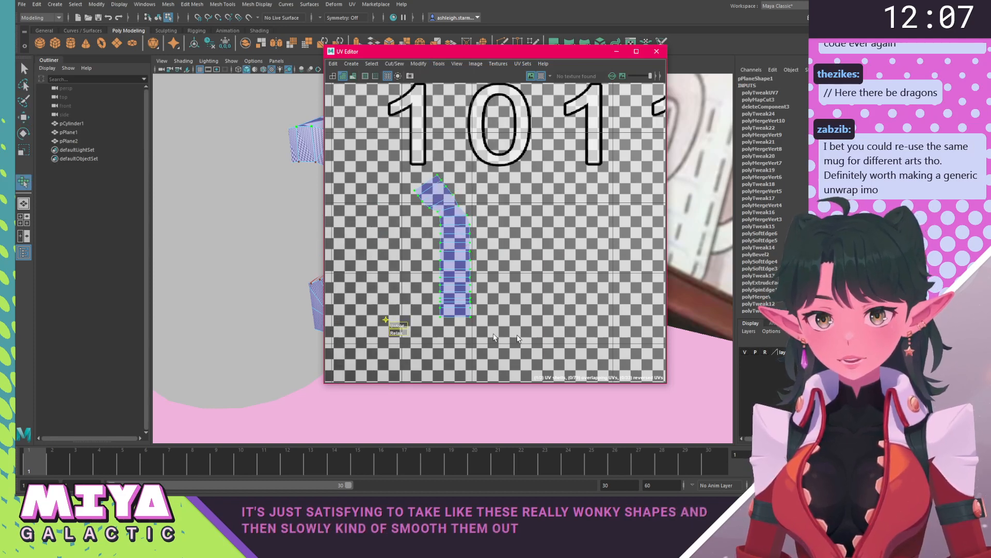
{"action": "left_click_drag", "start_coordinate": [401, 336], "coordinate": [557, 328]}
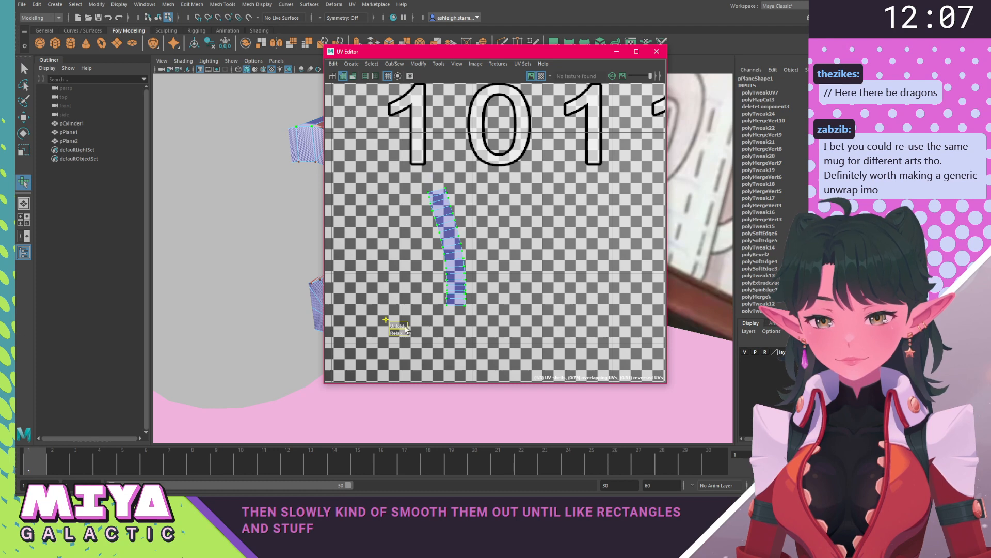
{"action": "left_click_drag", "start_coordinate": [405, 326], "coordinate": [538, 339]}
{"action": "left_click_drag", "start_coordinate": [399, 333], "coordinate": [654, 333]}
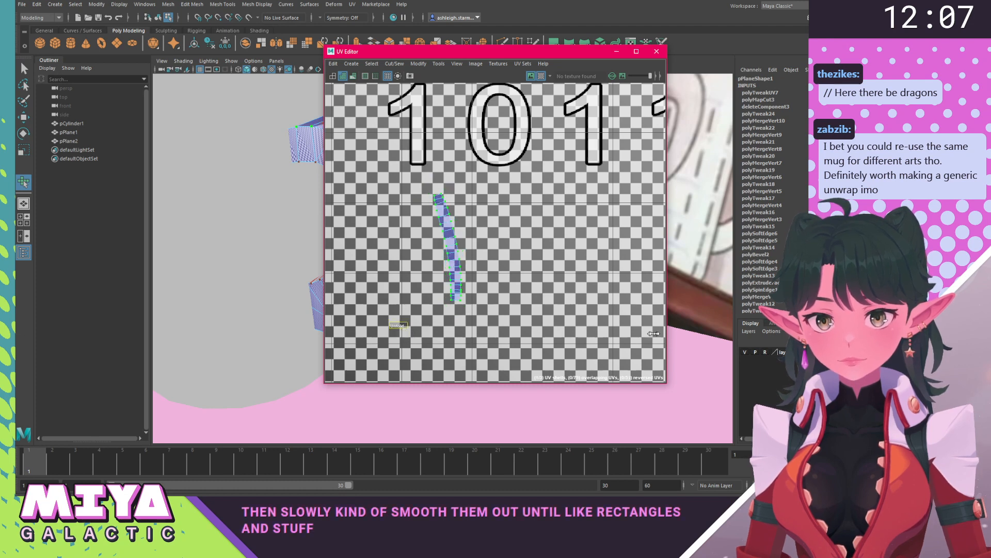
Straighten the smoothed outer strip shell into a narrow vertical rectangle.
{"action": "scroll", "coordinate": [516, 233], "scroll_direction": "up", "scroll_amount": 2}
{"action": "key", "text": "w"}
{"action": "right_click", "coordinate": [428, 178], "text": "shift"}
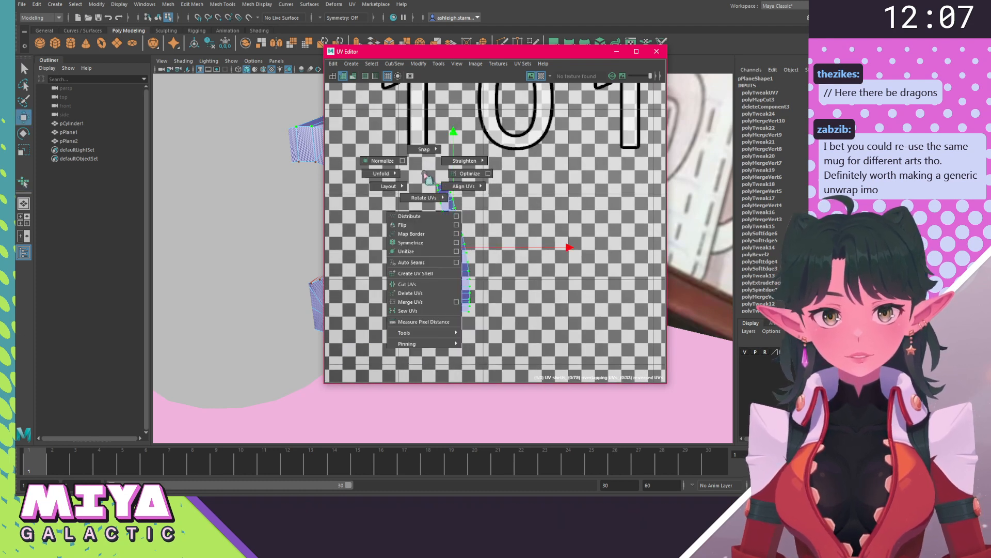
{"action": "left_click", "coordinate": [480, 161]}
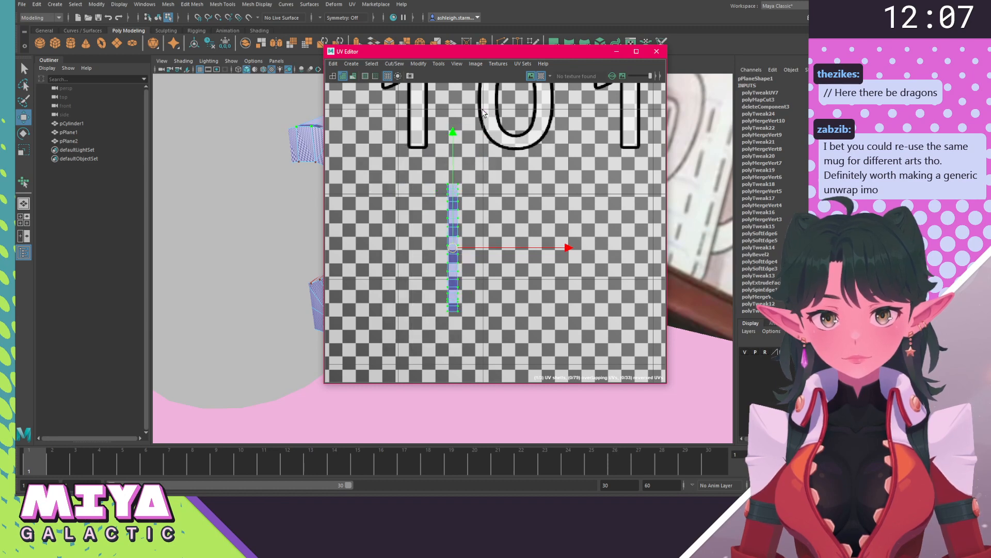
Frame the handle's outer strip on the model and scale up its UV shell to bring out the checker pattern.
{"action": "key", "text": "f"}
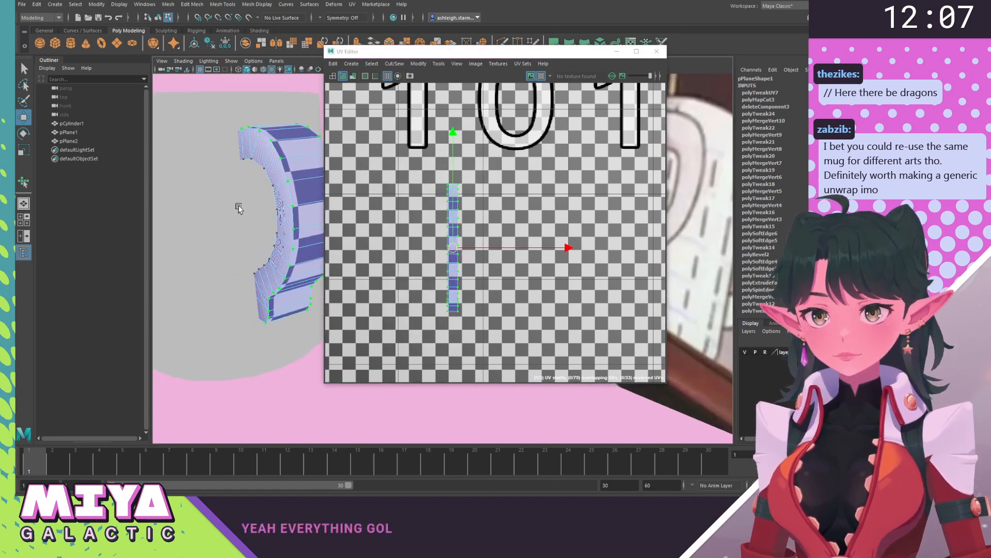
{"action": "key", "text": "r"}
{"action": "left_click_drag", "start_coordinate": [481, 254], "coordinate": [408, 251]}
{"action": "left_click_drag", "start_coordinate": [289, 243], "coordinate": [255, 251], "text": "alt"}
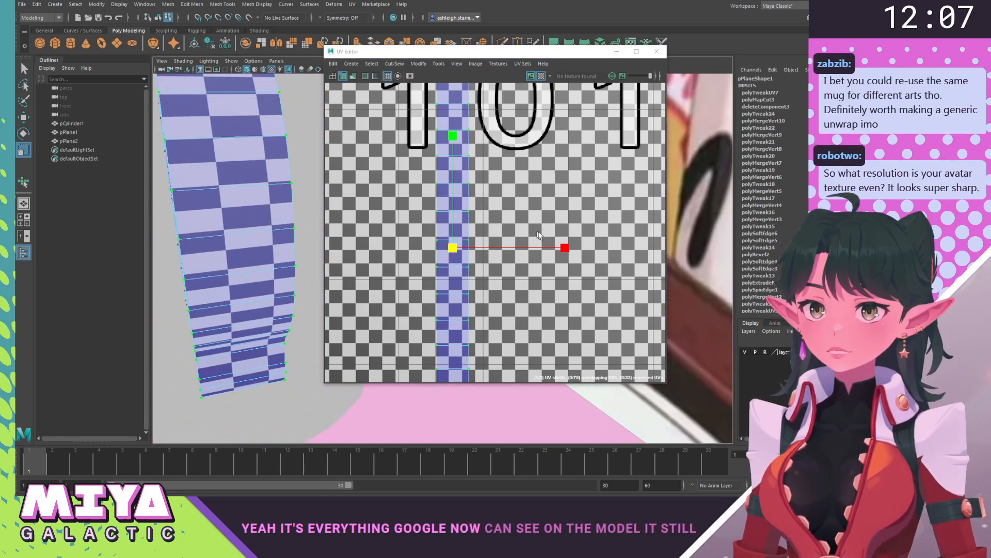
Widen the outer strip shell horizontally until its checkers look square on the model, and inspect the handle from several angles.
{"action": "left_click_drag", "start_coordinate": [566, 251], "coordinate": [693, 271]}
{"action": "mouse_move", "coordinate": [448, 257]}
{"action": "left_mouse_down"}
{"action": "mouse_move", "coordinate": [438, 261]}
{"action": "mouse_move", "coordinate": [454, 265]}
{"action": "left_mouse_up"}
{"action": "scroll", "coordinate": [550, 291], "scroll_direction": "down", "scroll_amount": 3}
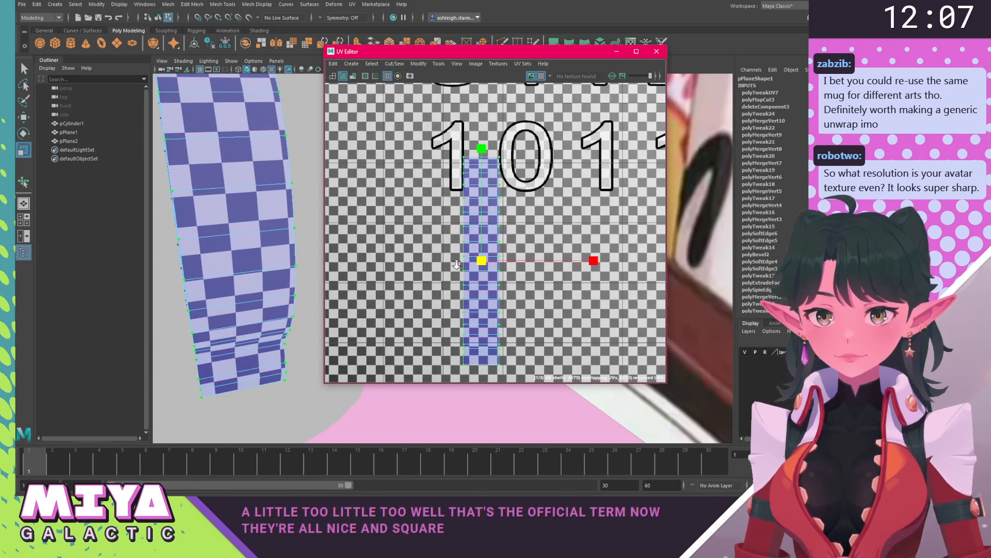
{"action": "mouse_move", "coordinate": [244, 209]}
{"action": "left_mouse_down", "text": "alt"}
{"action": "mouse_move", "coordinate": [234, 231]}
{"action": "mouse_move", "coordinate": [253, 225]}
{"action": "mouse_move", "coordinate": [239, 211]}
{"action": "left_mouse_up", "text": "alt"}
{"action": "scroll", "coordinate": [269, 240], "scroll_direction": "up", "scroll_amount": 3}
{"action": "scroll", "coordinate": [268, 241], "scroll_direction": "down", "scroll_amount": 3}
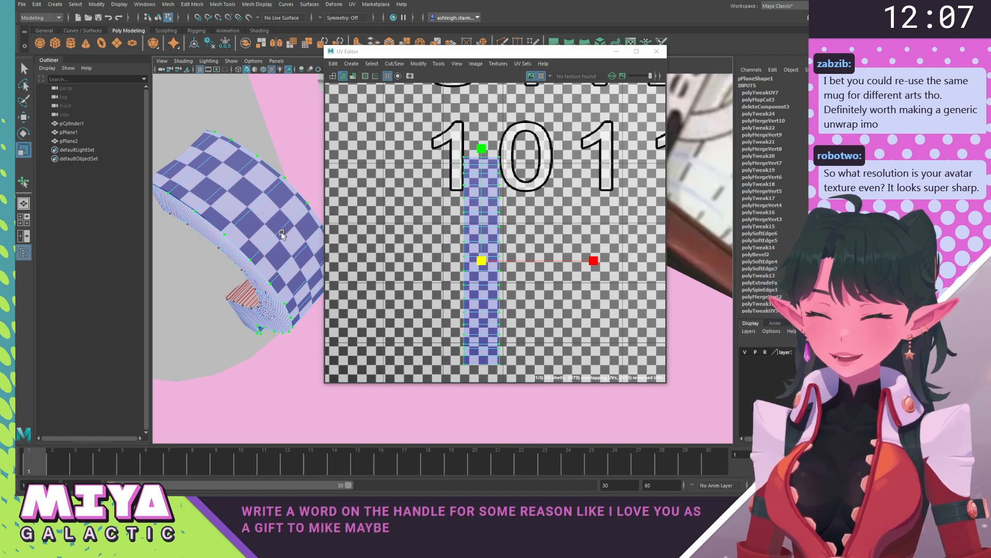
{"action": "left_click_drag", "start_coordinate": [282, 234], "coordinate": [237, 225], "text": "alt"}
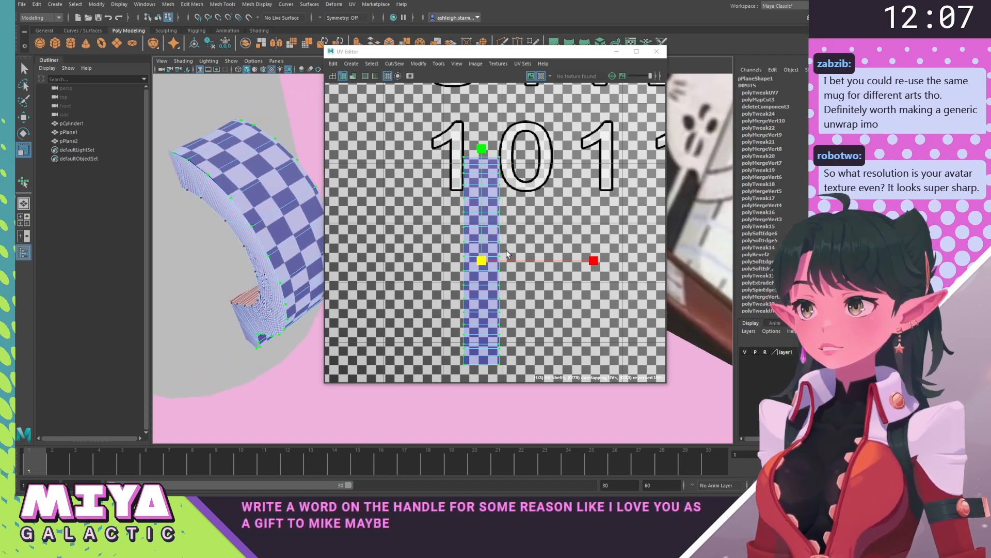
{"action": "scroll", "coordinate": [522, 275], "scroll_direction": "down", "scroll_amount": 2}
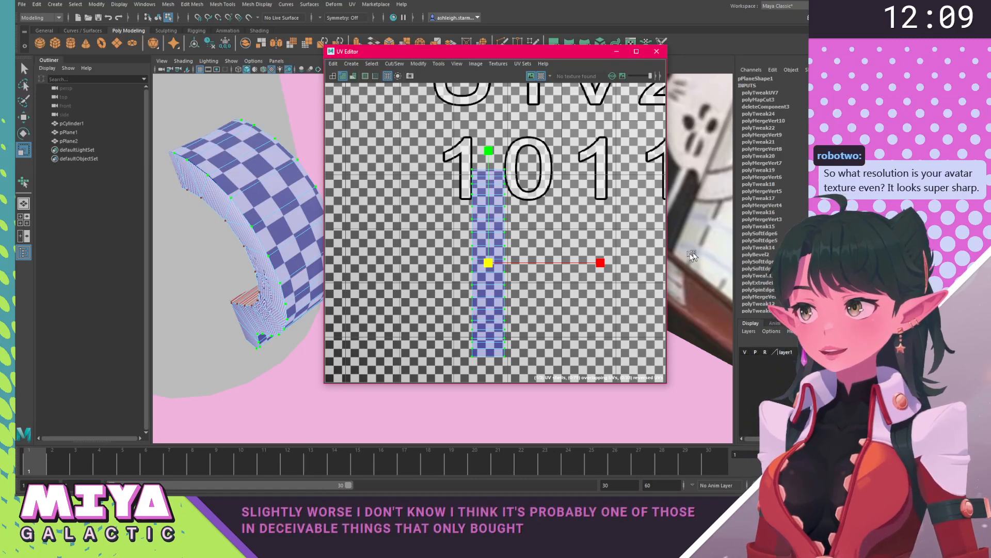
Move the outer strip shell down into the U1V1 tile and place it in the gap inside the other handle shell.
{"action": "scroll", "coordinate": [440, 227], "scroll_direction": "down", "scroll_amount": 5}
{"action": "scroll", "coordinate": [440, 227], "scroll_direction": "down", "scroll_amount": 3}
{"action": "middle_click_drag", "start_coordinate": [461, 253], "coordinate": [444, 155], "text": "alt"}
{"action": "key", "text": "w"}
{"action": "left_click_drag", "start_coordinate": [453, 181], "coordinate": [434, 248]}
{"action": "middle_click_drag", "start_coordinate": [458, 265], "coordinate": [478, 184], "text": "alt"}
{"action": "scroll", "coordinate": [478, 185], "scroll_direction": "down", "scroll_amount": 1}
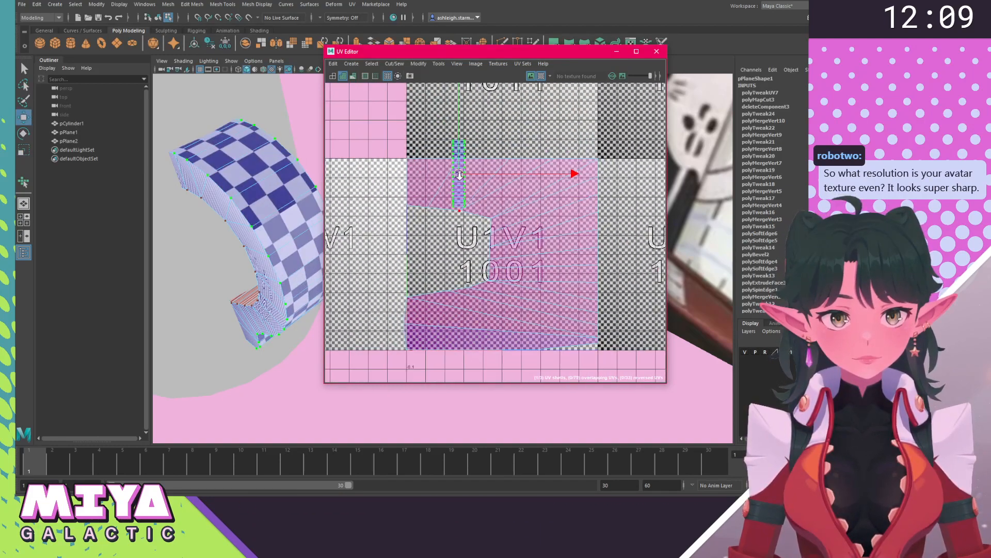
{"action": "left_click_drag", "start_coordinate": [457, 175], "coordinate": [418, 252]}
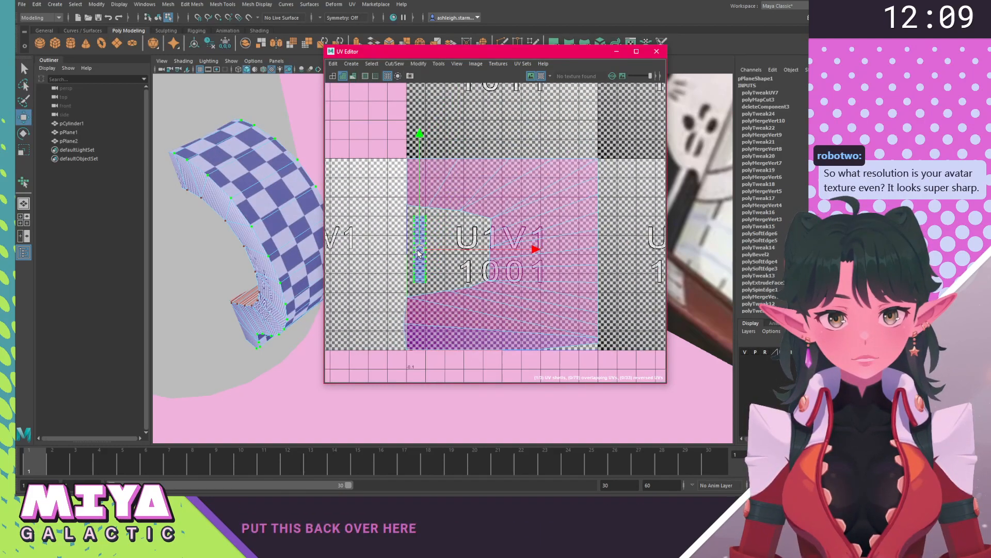
Return the handle to object mode, select it as a whole, and isolate it from the mug and reference.
{"action": "left_click_drag", "start_coordinate": [260, 225], "coordinate": [258, 141], "text": "alt"}
{"action": "right_click", "coordinate": [258, 141]}
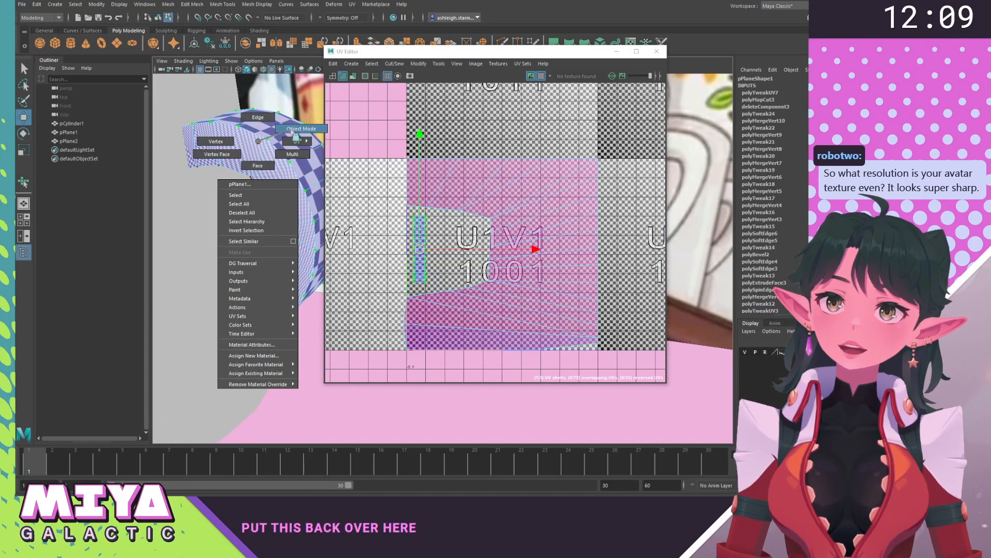
{"action": "right_click_drag", "start_coordinate": [298, 142], "coordinate": [299, 166]}
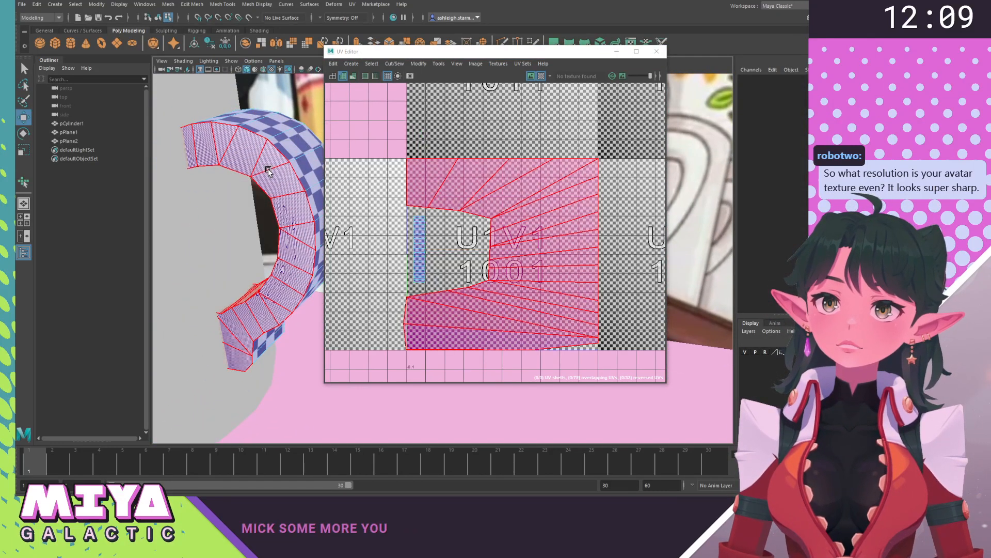
{"action": "left_click", "coordinate": [267, 166]}
{"action": "left_click_drag", "start_coordinate": [267, 166], "coordinate": [222, 194], "text": "alt"}
{"action": "right_click", "coordinate": [277, 197]}
{"action": "left_click", "coordinate": [320, 185]}
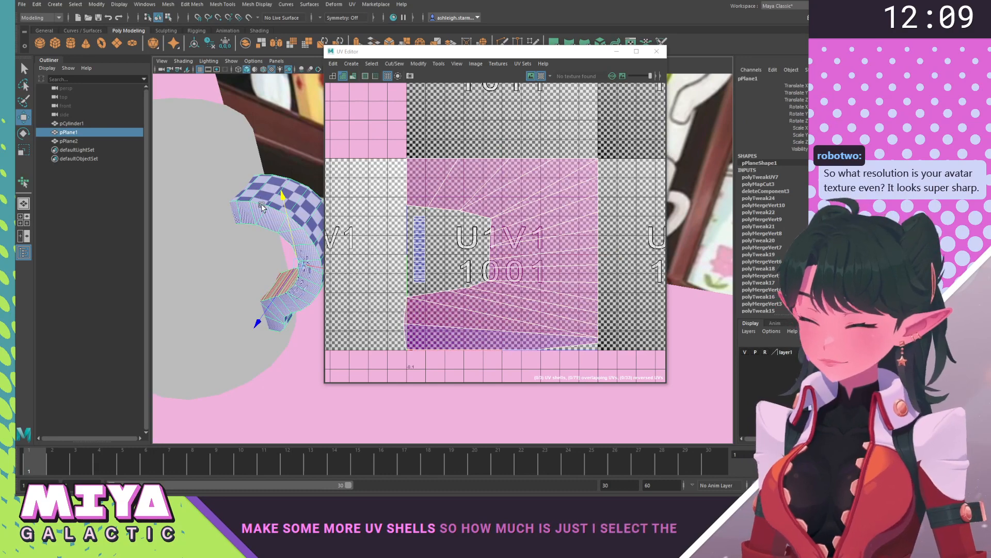
{"action": "key", "text": "ctrl+1"}
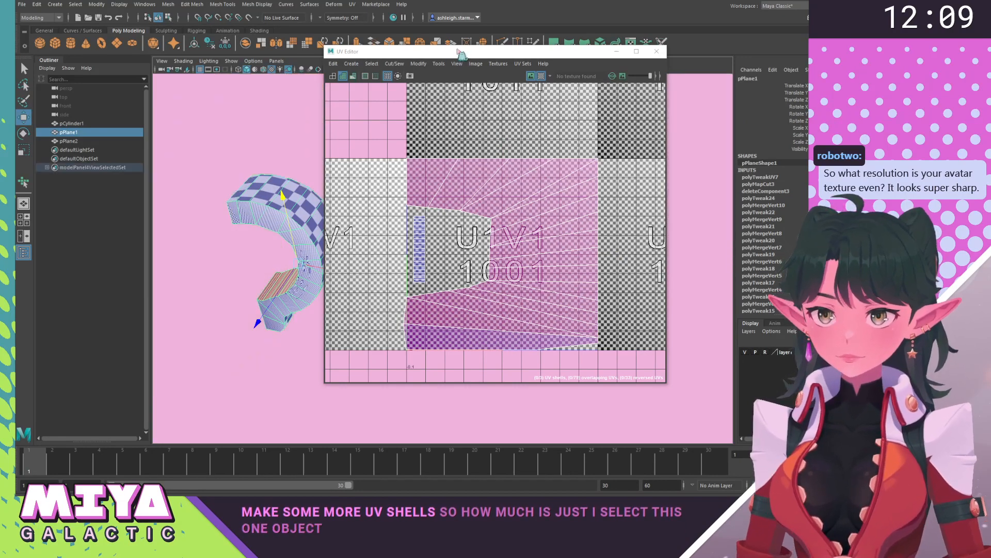
Move the UV Editor window clear of the handle and select the strip of faces along the handle's inner curve.
{"action": "left_click_drag", "start_coordinate": [461, 53], "coordinate": [569, 40]}
{"action": "left_click_drag", "start_coordinate": [353, 140], "coordinate": [436, 152], "text": "alt"}
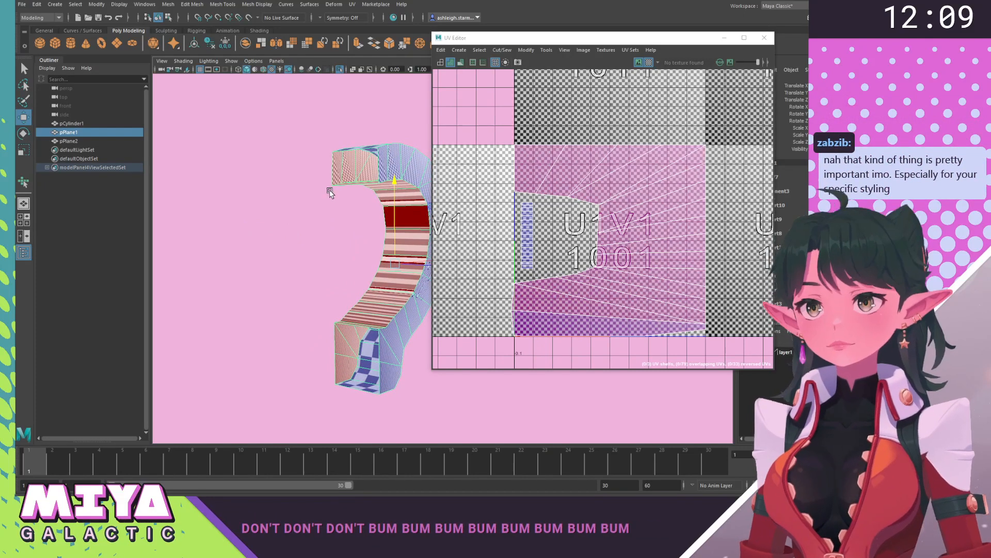
{"action": "left_click_drag", "start_coordinate": [351, 176], "coordinate": [315, 188], "text": "alt"}
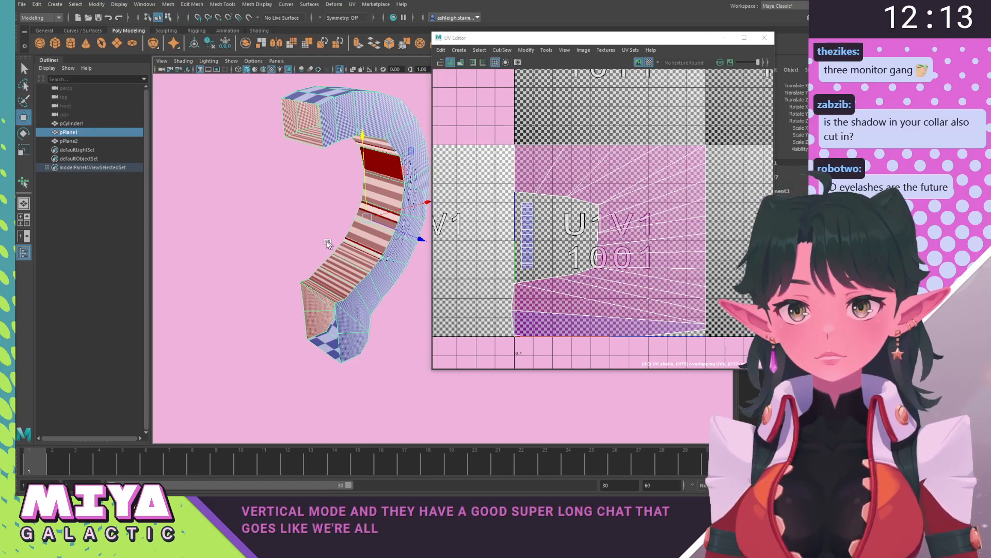
{"action": "left_click_drag", "start_coordinate": [325, 240], "coordinate": [303, 226], "text": "alt"}
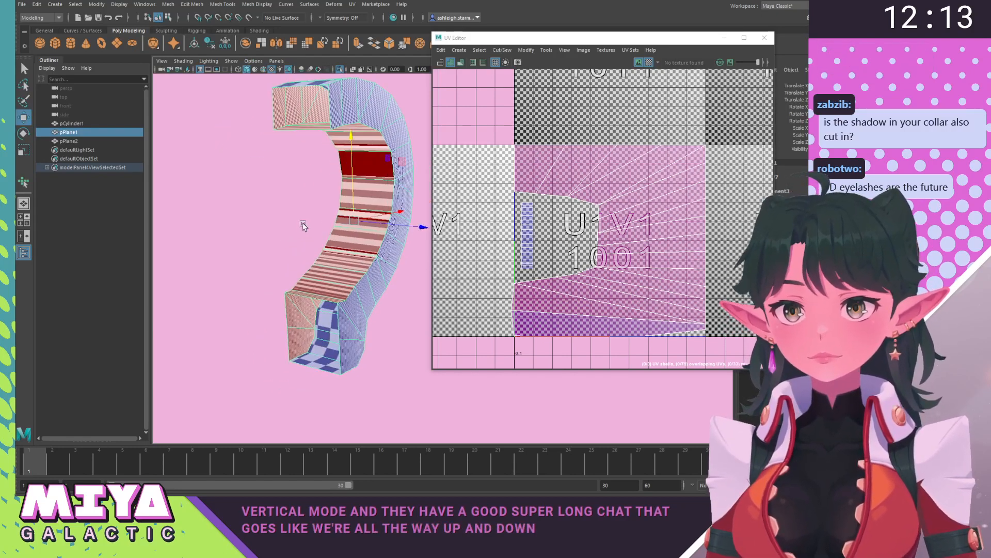
{"action": "right_click", "coordinate": [364, 138]}
{"action": "left_click", "coordinate": [364, 139]}
{"action": "double_click", "coordinate": [364, 139]}
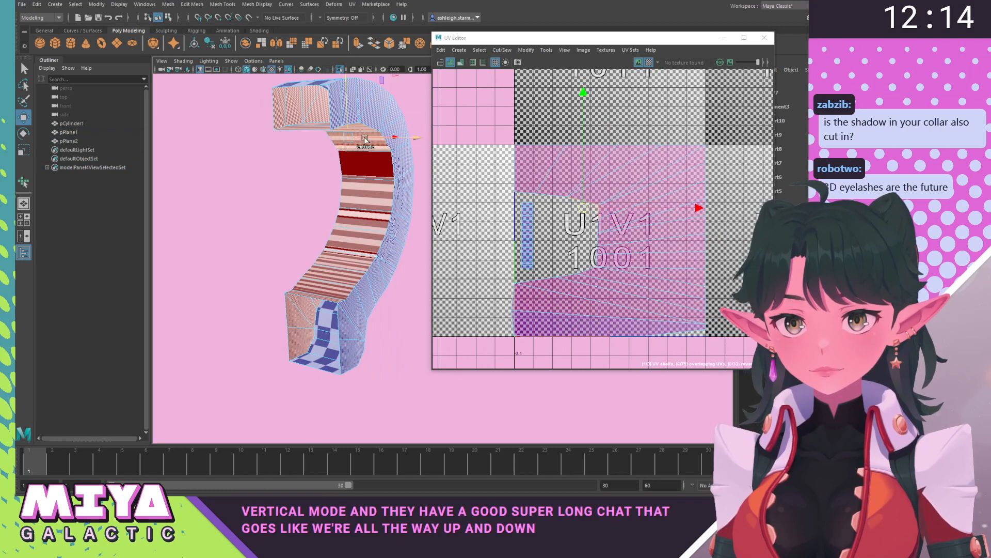
{"action": "left_click_drag", "start_coordinate": [364, 138], "coordinate": [273, 225], "text": "alt"}
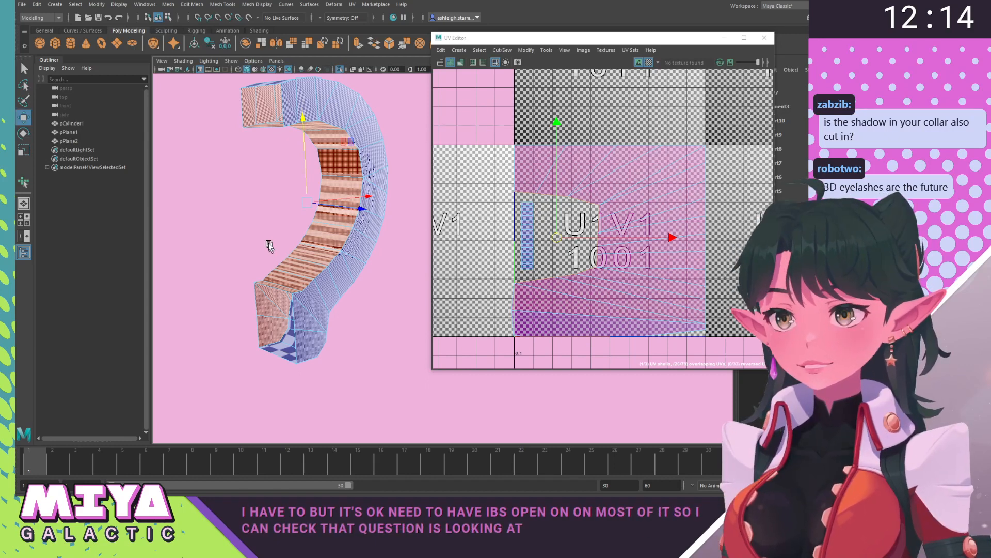
{"action": "left_click_drag", "start_coordinate": [272, 255], "coordinate": [254, 268], "text": "alt"}
Create a separate UV shell from the selected inner strip faces and move it into the U1V2 tile.
{"action": "right_click", "coordinate": [497, 228], "text": "shift"}
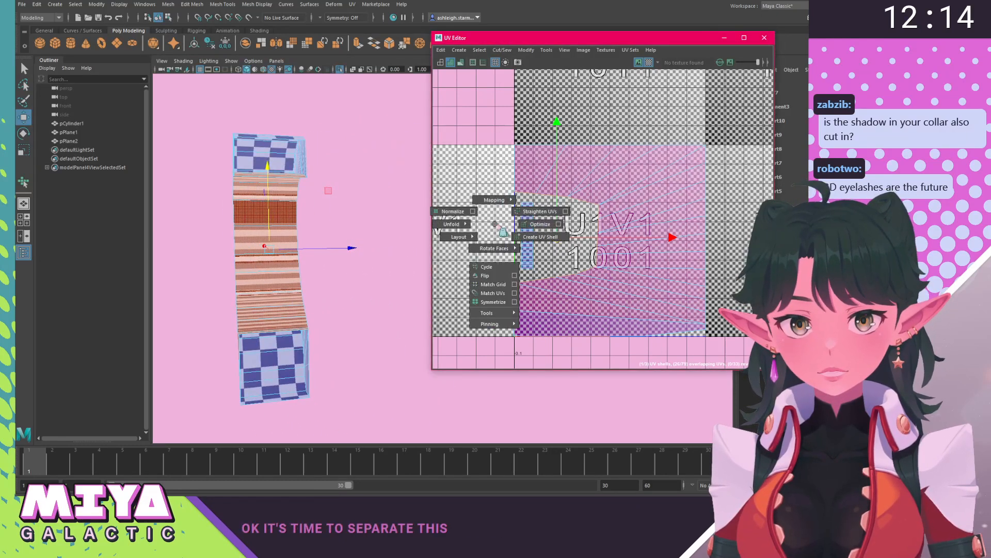
{"action": "left_click", "coordinate": [541, 237]}
{"action": "scroll", "coordinate": [533, 241], "scroll_direction": "down", "scroll_amount": 2}
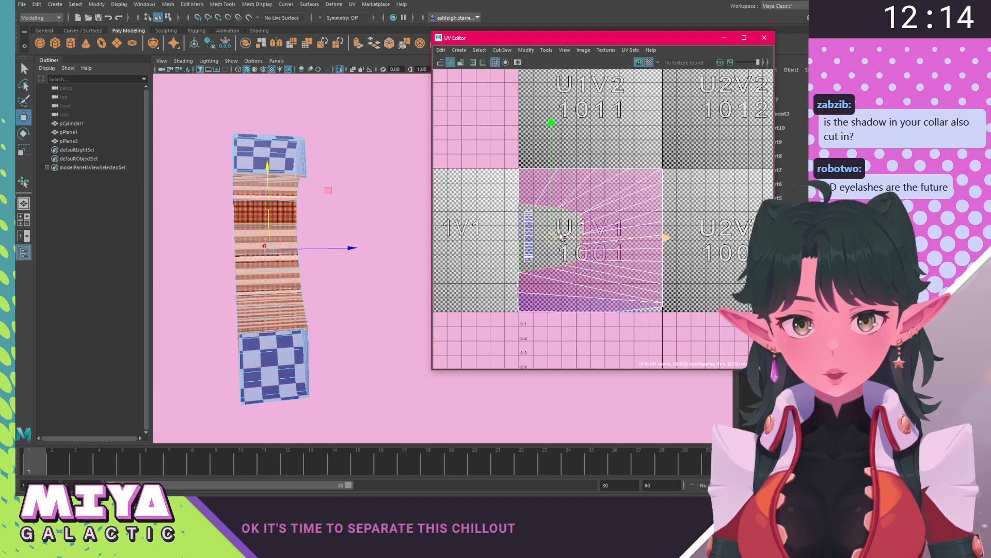
{"action": "left_click_drag", "start_coordinate": [551, 238], "coordinate": [477, 240]}
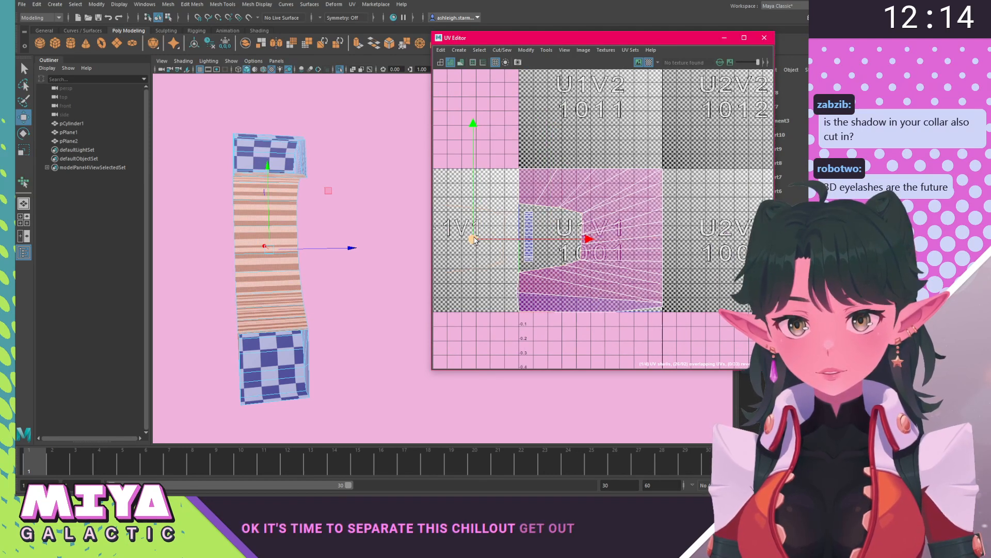
{"action": "key", "text": "r"}
{"action": "key", "text": "w"}
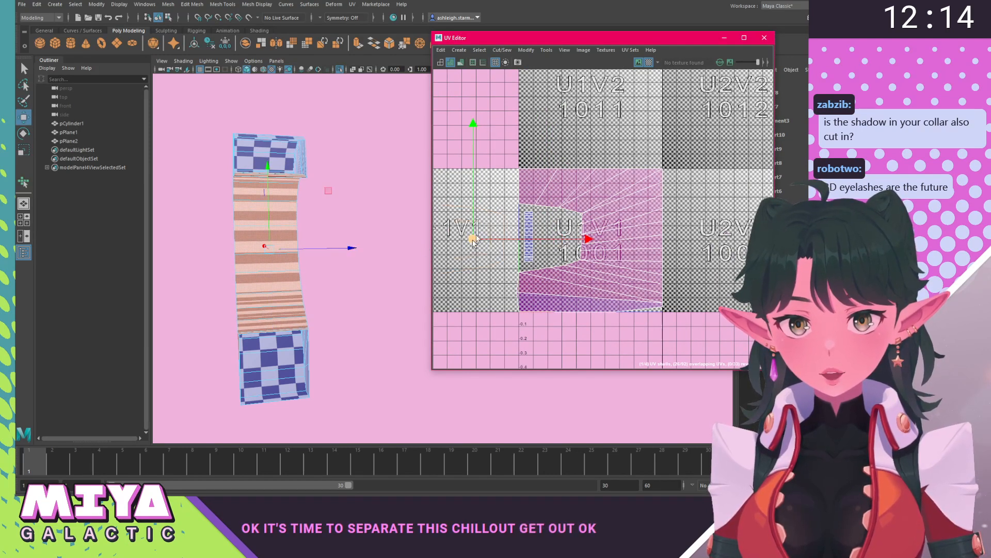
{"action": "left_click_drag", "start_coordinate": [473, 238], "coordinate": [545, 236]}
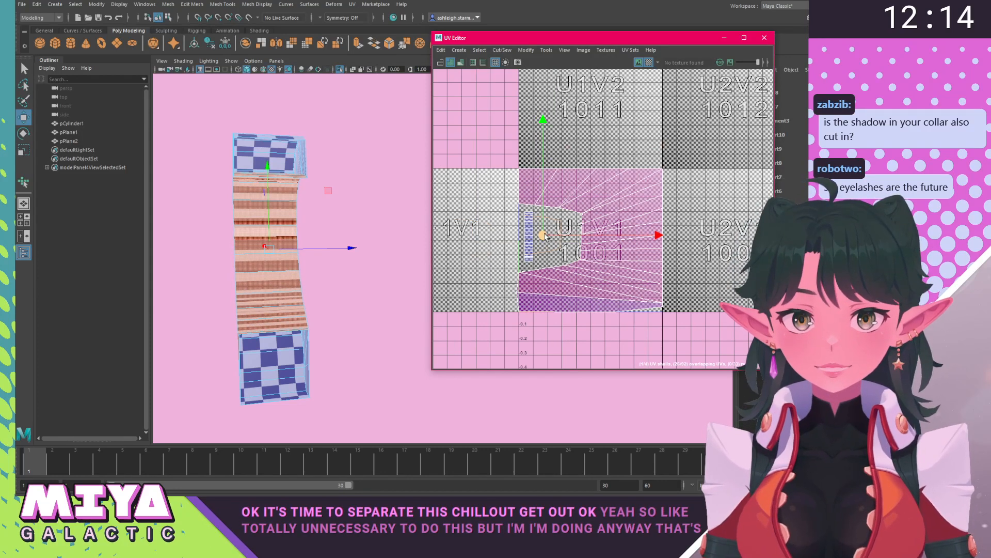
{"action": "left_click_drag", "start_coordinate": [546, 236], "coordinate": [555, 236]}
Switch to UV component selection on the separated inner strip shell in the U1V2 tile.
{"action": "scroll", "coordinate": [556, 228], "scroll_direction": "up", "scroll_amount": 5}
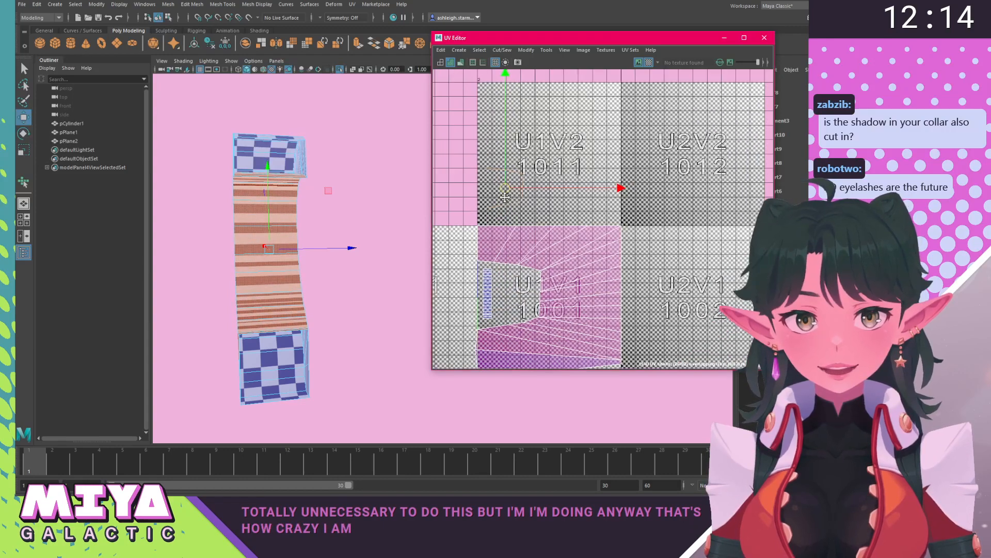
{"action": "right_click_drag", "start_coordinate": [460, 194], "coordinate": [502, 195]}
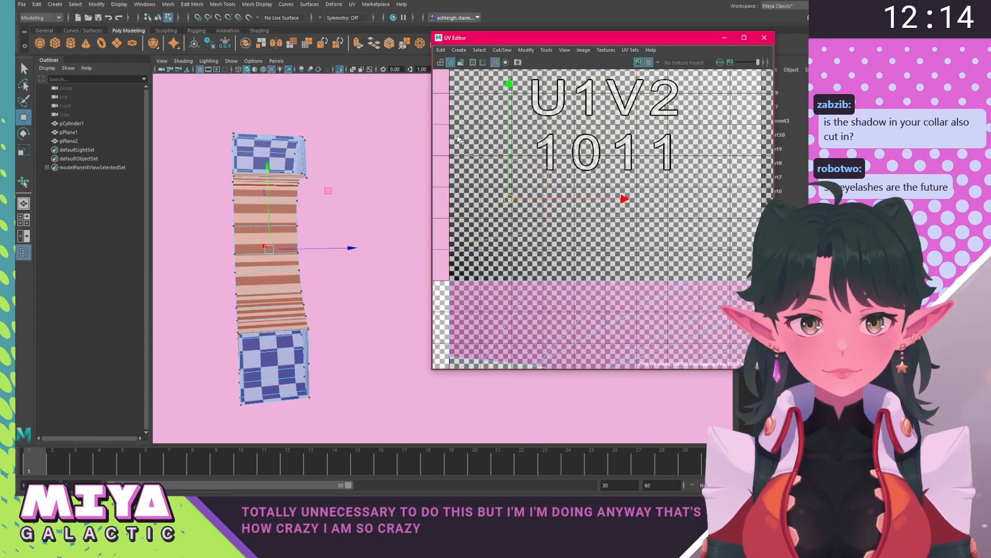
{"action": "middle_click_drag", "start_coordinate": [576, 260], "coordinate": [595, 281], "text": "alt"}
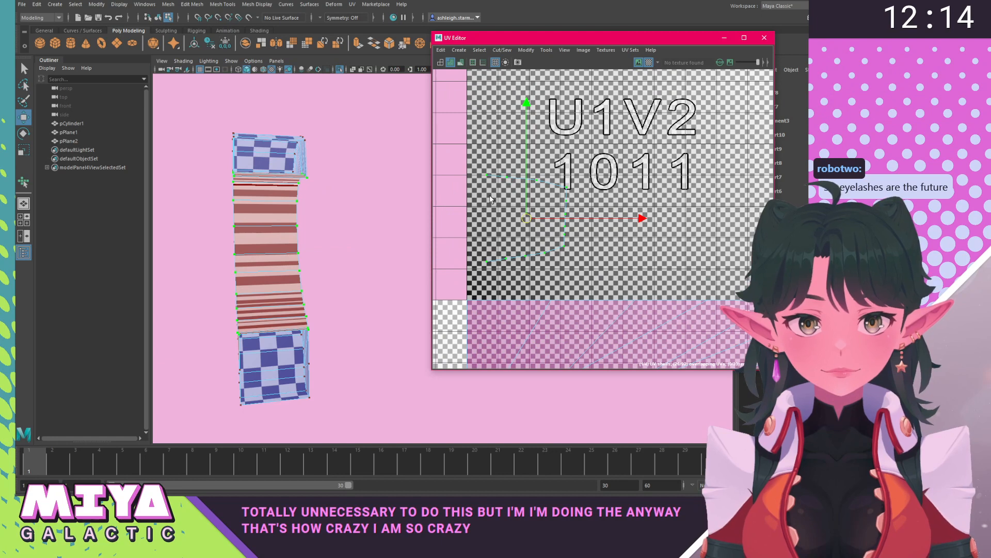
{"action": "left_click", "coordinate": [502, 50]}
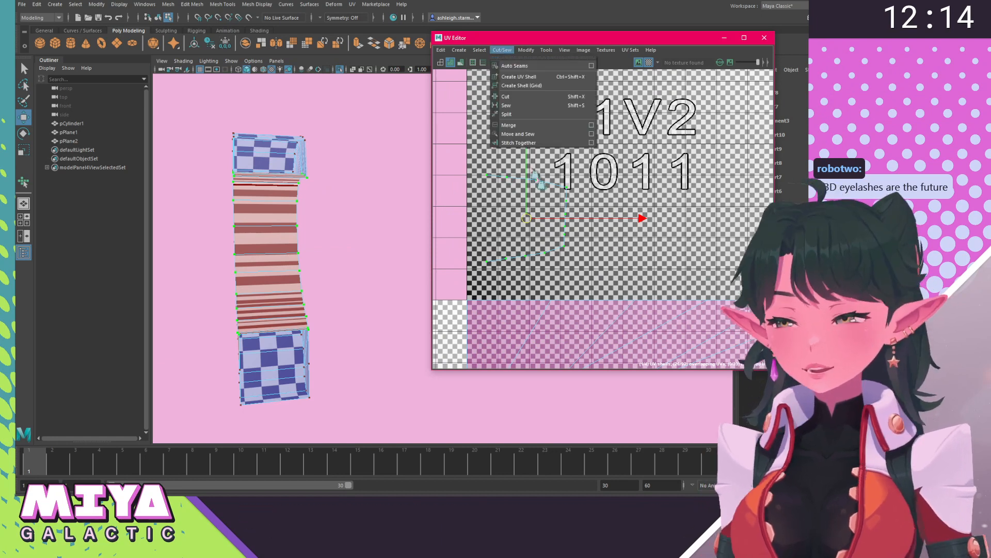
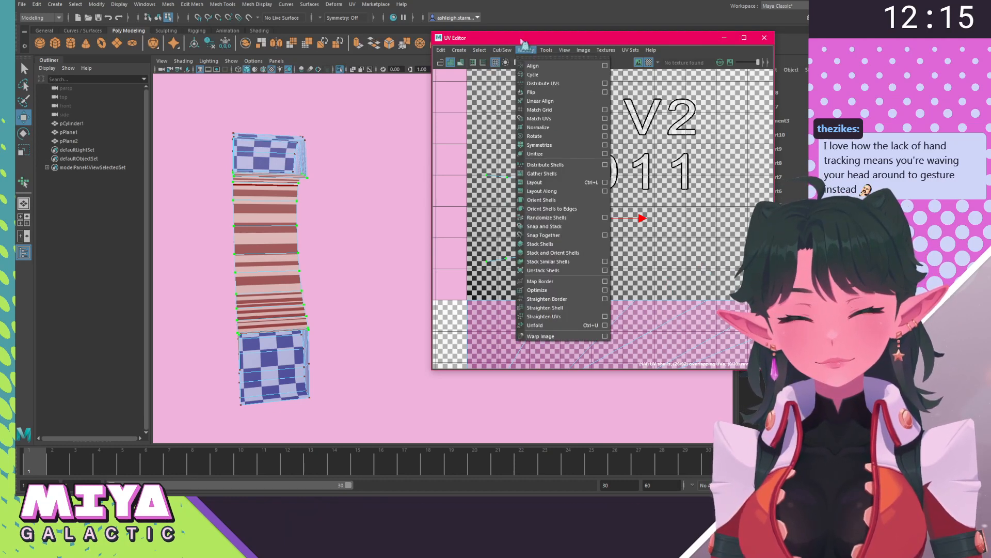
{"action": "left_click", "coordinate": [524, 44]}
{"action": "left_click_drag", "start_coordinate": [488, 38], "coordinate": [420, 41]}
{"action": "left_click", "coordinate": [459, 53]}
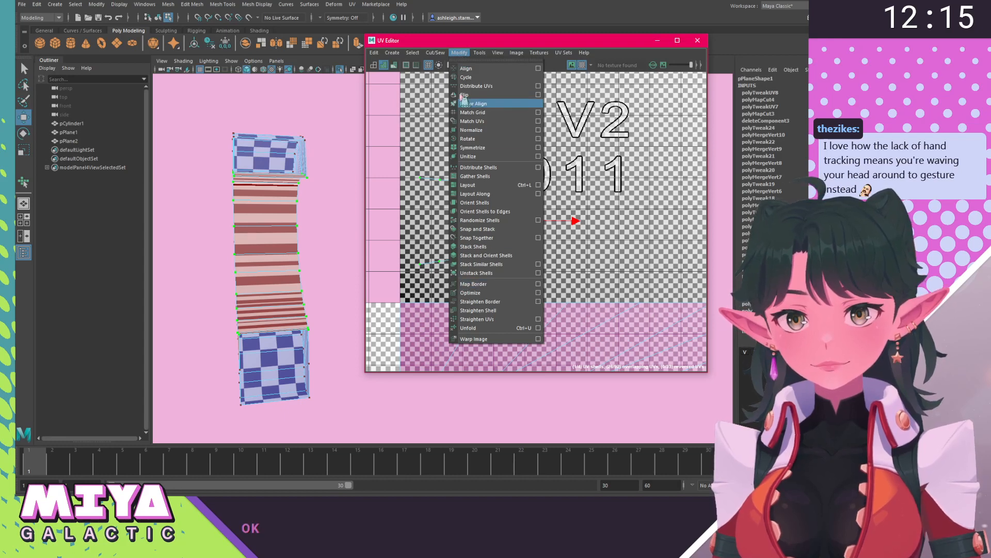
{"action": "left_click", "coordinate": [459, 54]}
{"action": "left_click", "coordinate": [445, 53]}
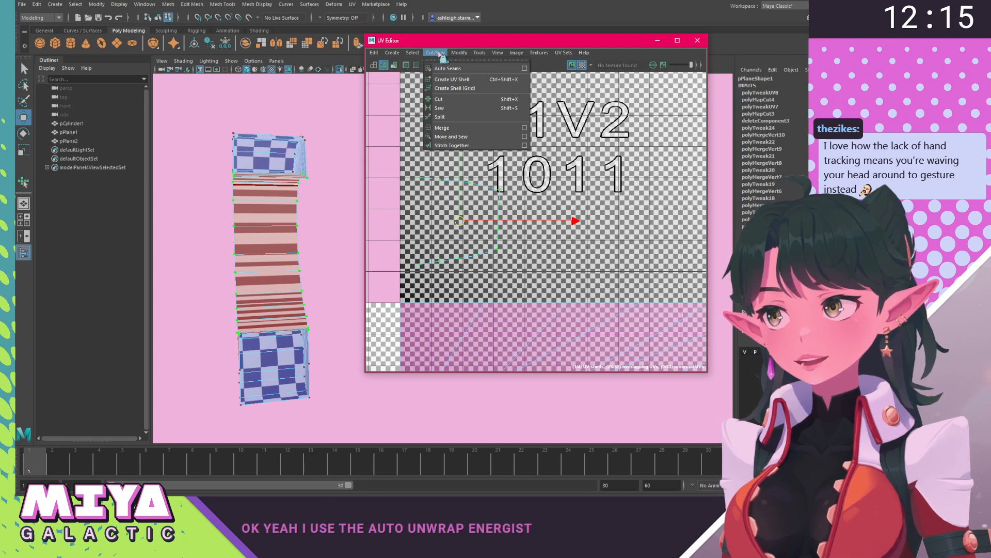
{"action": "left_click", "coordinate": [460, 187]}
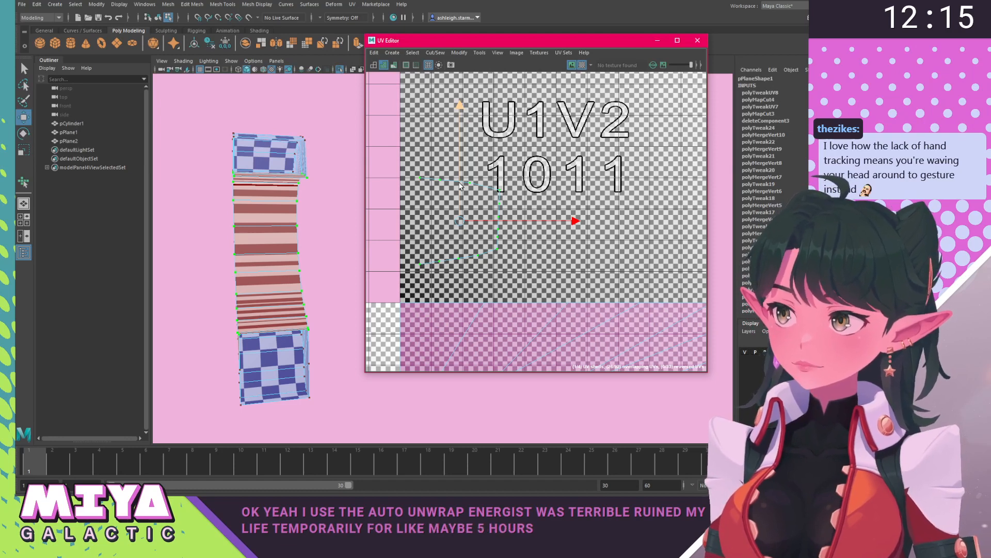
{"action": "right_click", "coordinate": [442, 203], "text": "shift"}
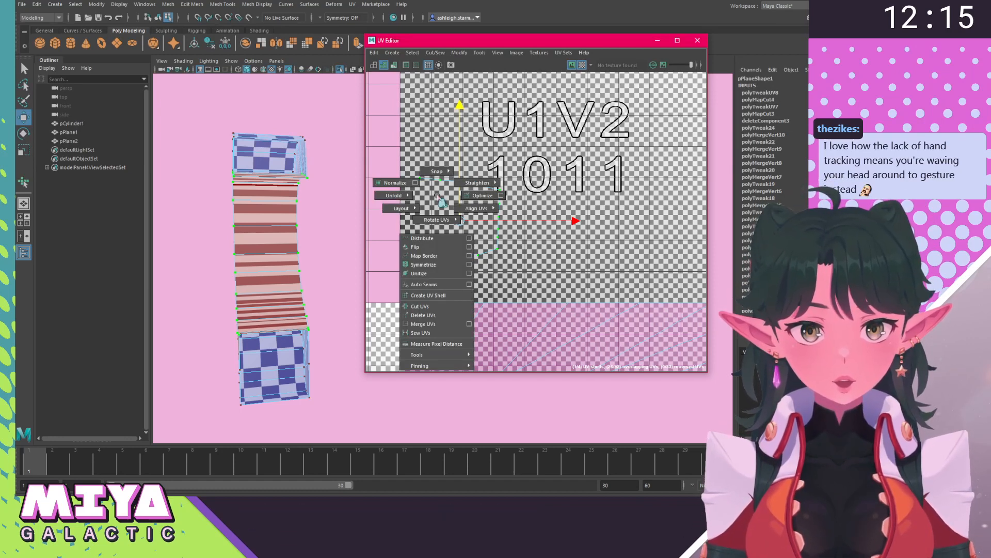
Unfold the selected strip's UVs with the Smooth tool, undoing along the way and applying the tool again.
{"action": "left_click", "coordinate": [479, 52]}
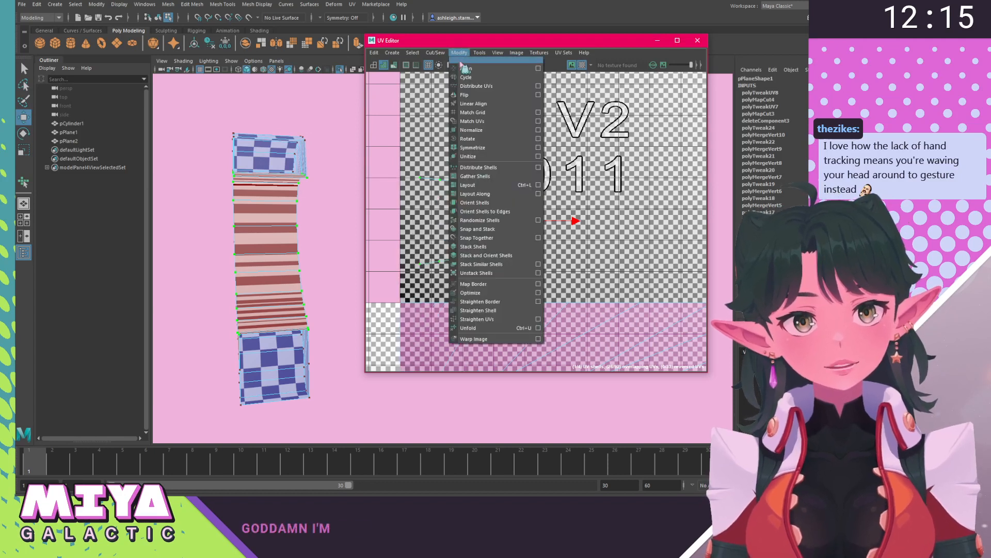
{"action": "left_click", "coordinate": [496, 134]}
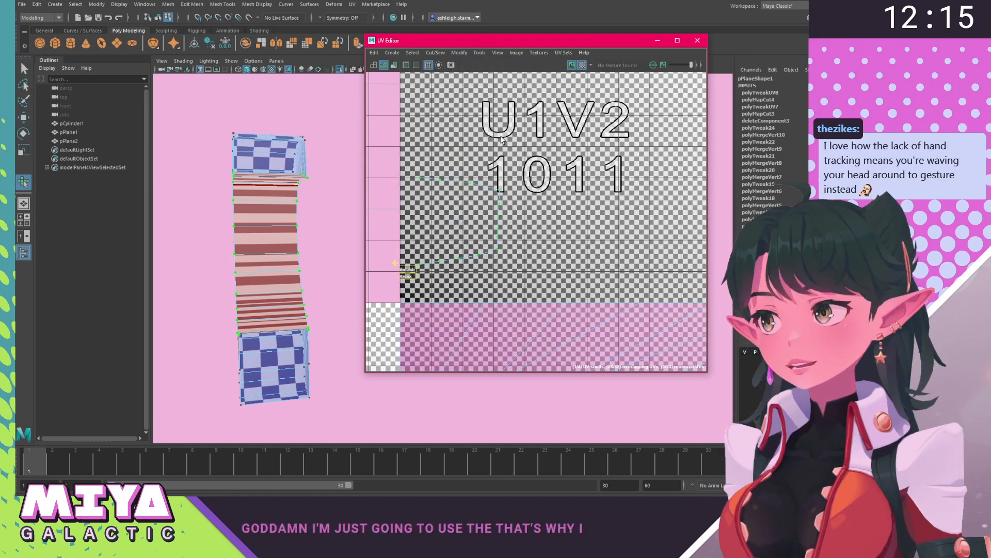
{"action": "left_click_drag", "start_coordinate": [408, 269], "coordinate": [459, 269]}
{"action": "key", "text": "ctrl+z"}
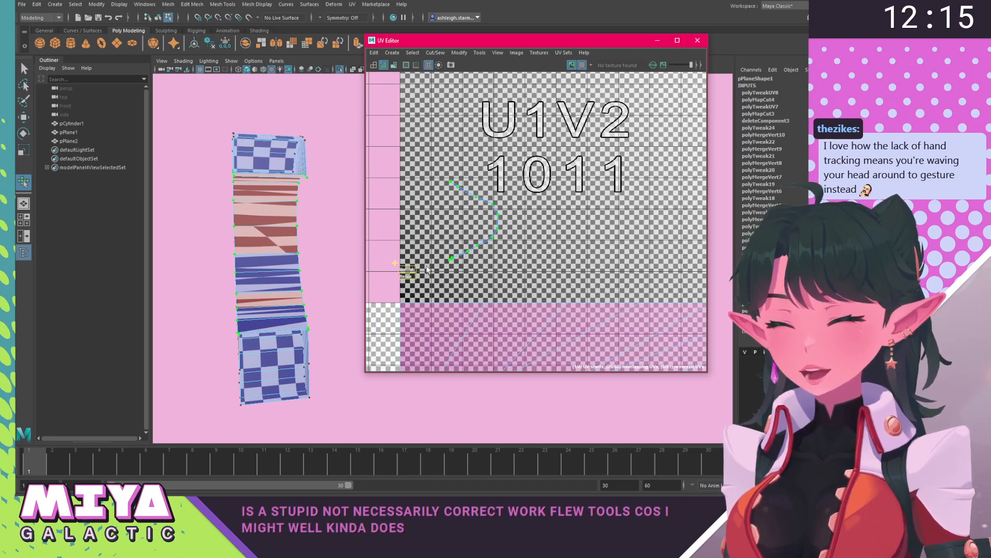
{"action": "left_click", "coordinate": [409, 269]}
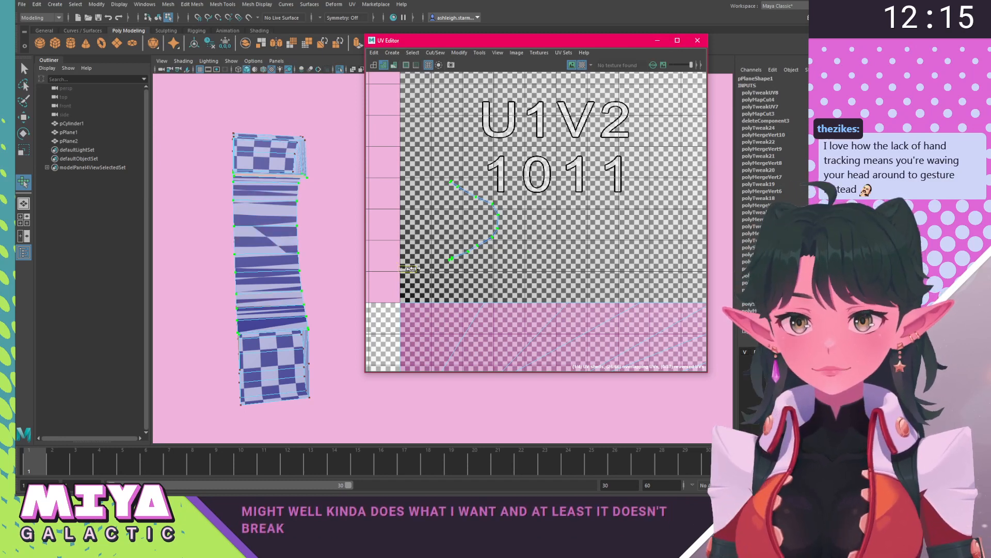
{"action": "left_click", "coordinate": [407, 277]}
{"action": "left_click_drag", "start_coordinate": [409, 270], "coordinate": [571, 279]}
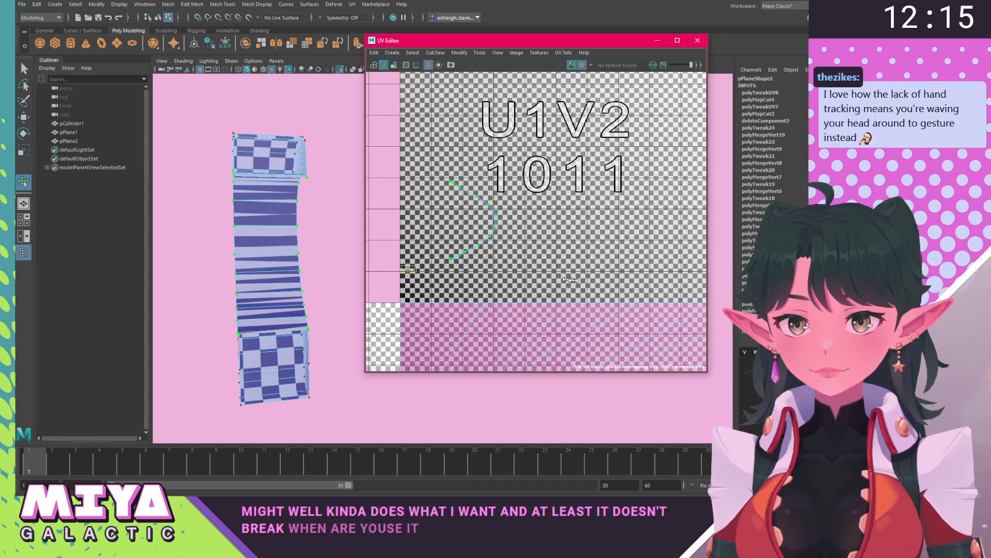
{"action": "key", "text": "w"}
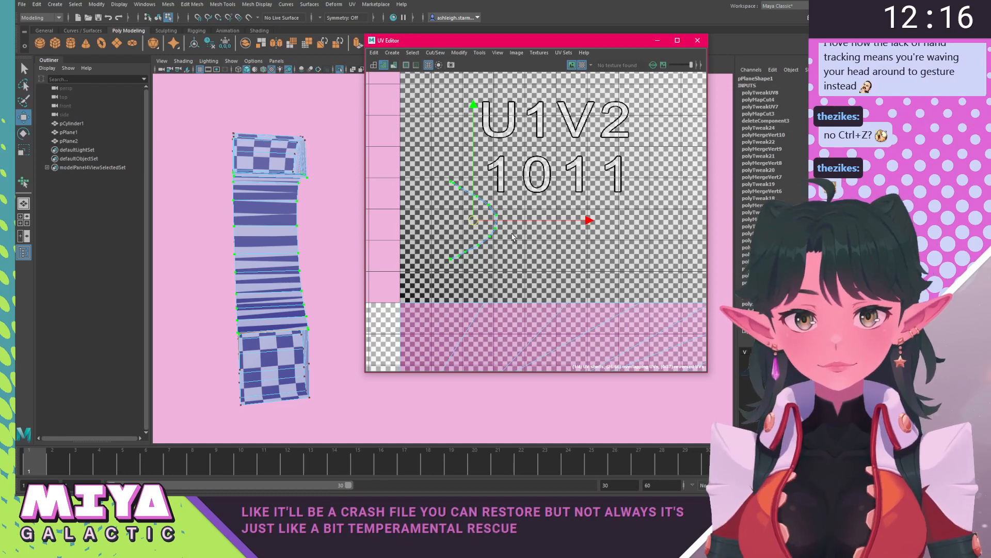
Straighten the UVs of the curved narrow strip with the Straighten command.
{"action": "scroll", "coordinate": [449, 210], "scroll_direction": "up", "scroll_amount": 3}
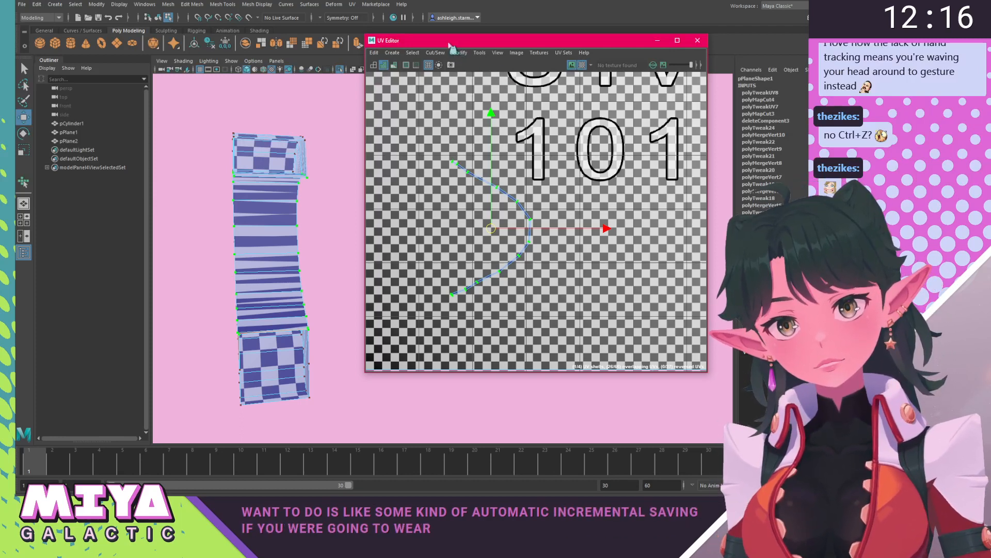
{"action": "left_click_drag", "start_coordinate": [451, 43], "coordinate": [445, 44]}
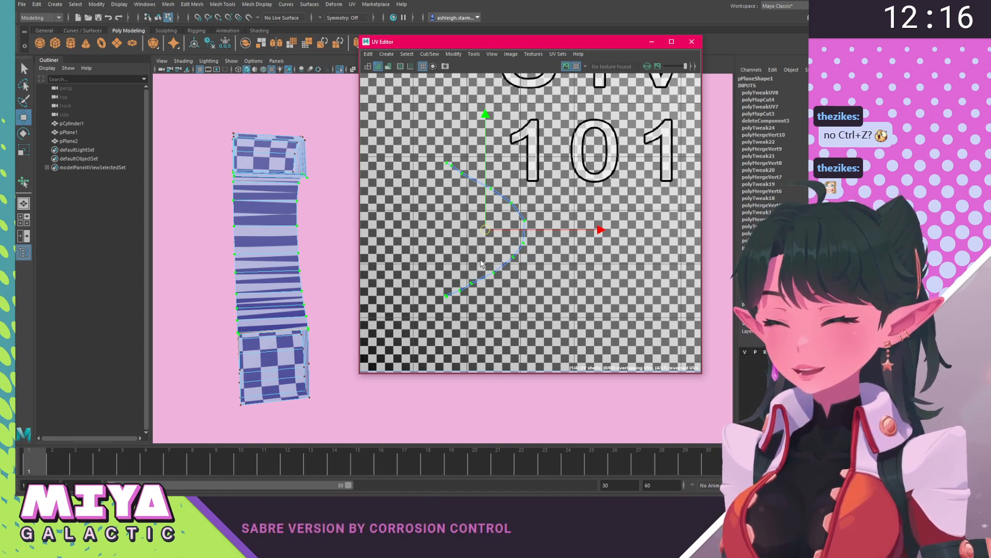
{"action": "scroll", "coordinate": [474, 219], "scroll_direction": "up", "scroll_amount": 4}
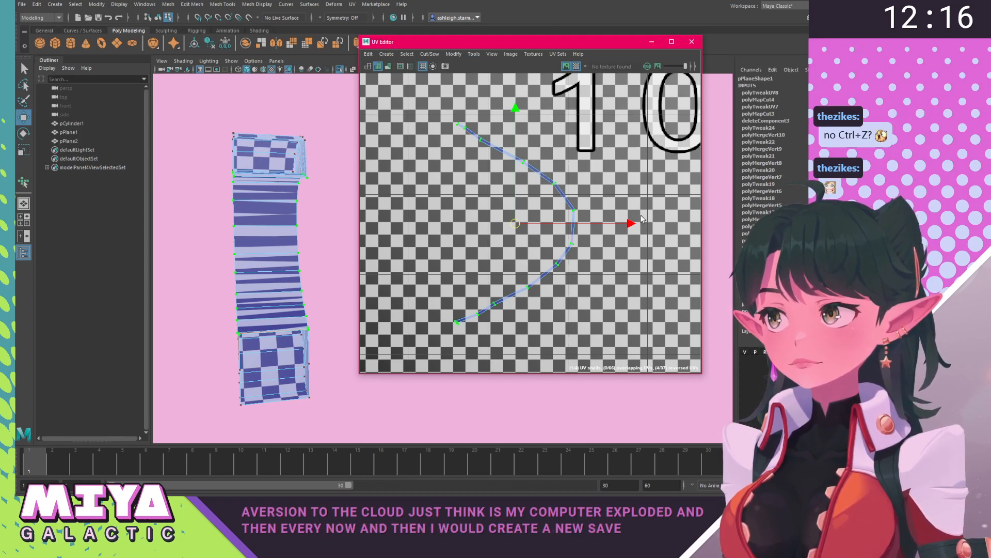
{"action": "middle_click_drag", "start_coordinate": [455, 203], "coordinate": [447, 205], "text": "alt"}
{"action": "left_click", "coordinate": [455, 55]}
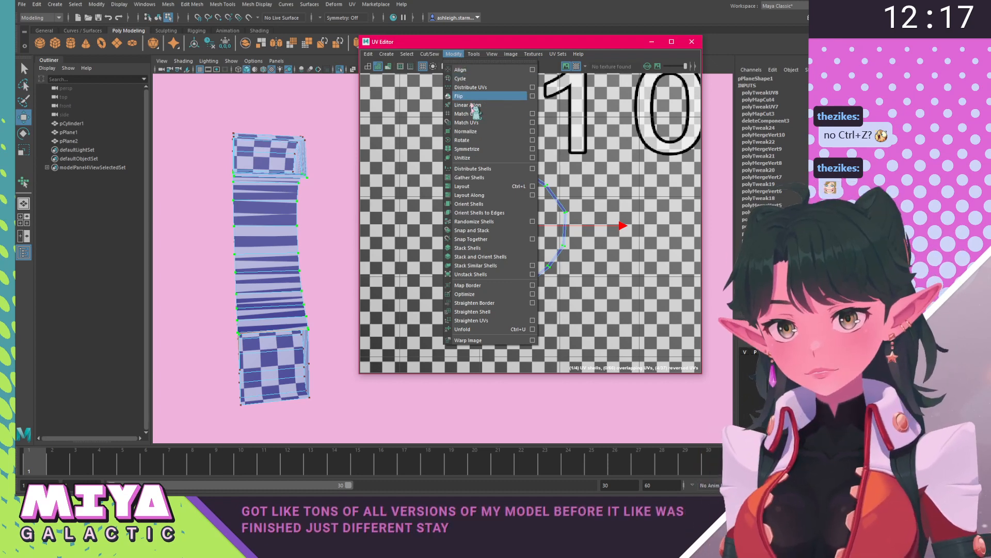
{"action": "left_click", "coordinate": [408, 172]}
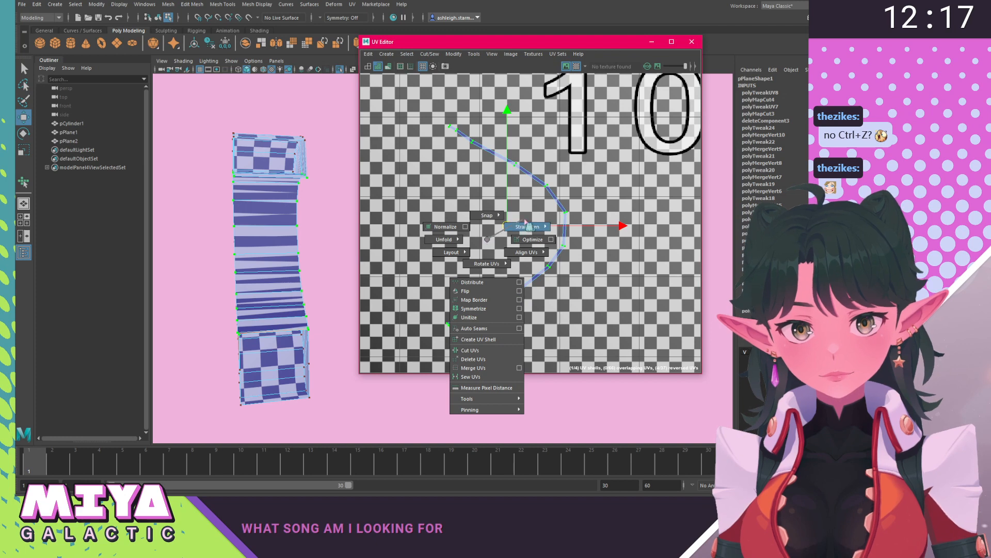
{"action": "right_click_drag", "start_coordinate": [527, 223], "coordinate": [527, 226]}
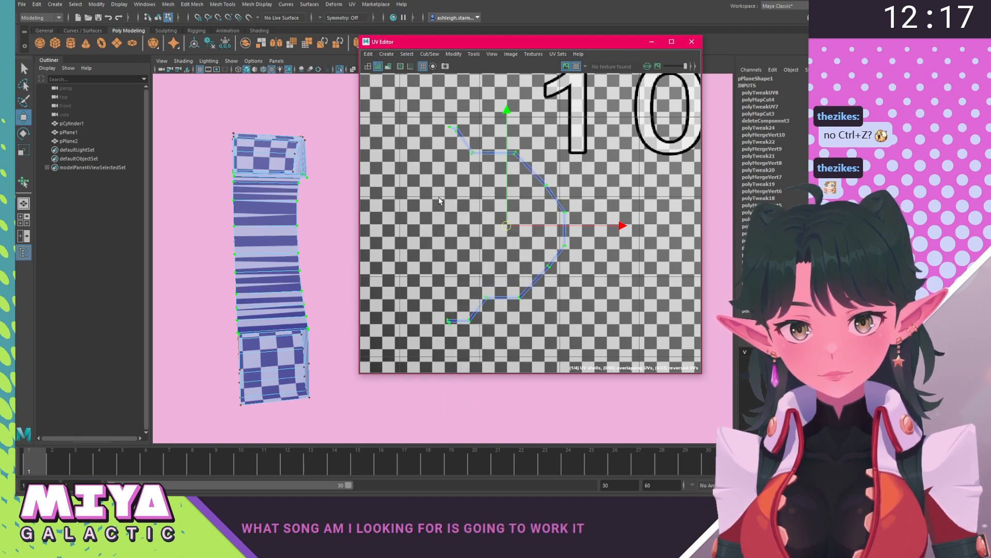
{"action": "right_click_drag", "start_coordinate": [439, 201], "coordinate": [442, 196], "text": "shift"}
Use the Smooth tool to unfold the strip into an even shell, and straighten it into an upright rectangle.
{"action": "left_click", "coordinate": [474, 54]}
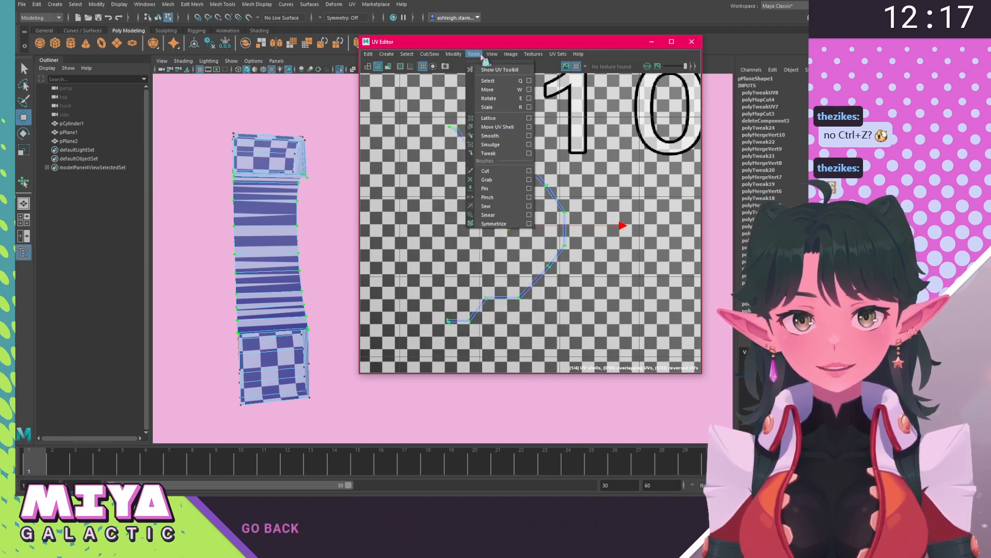
{"action": "left_click", "coordinate": [489, 136]}
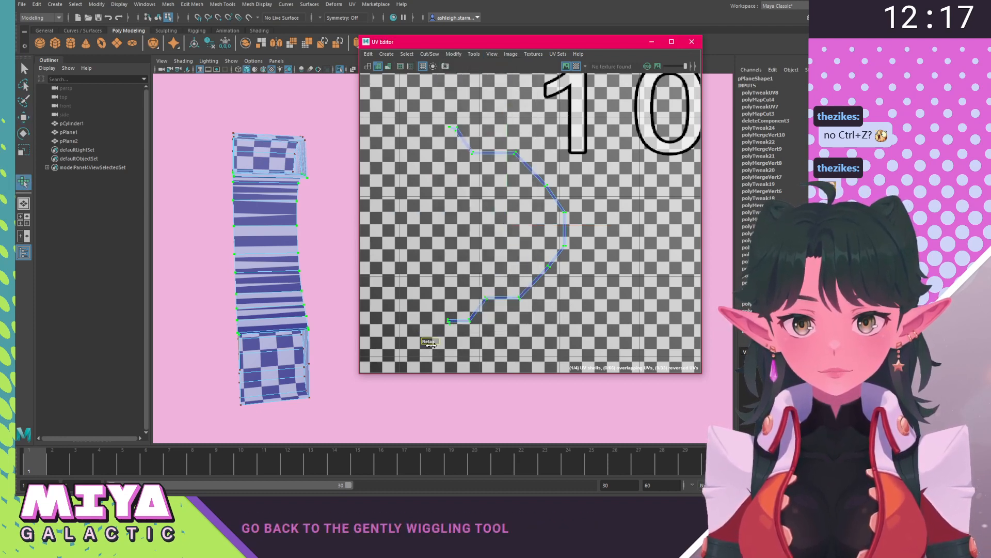
{"action": "left_click_drag", "start_coordinate": [431, 345], "coordinate": [455, 343]}
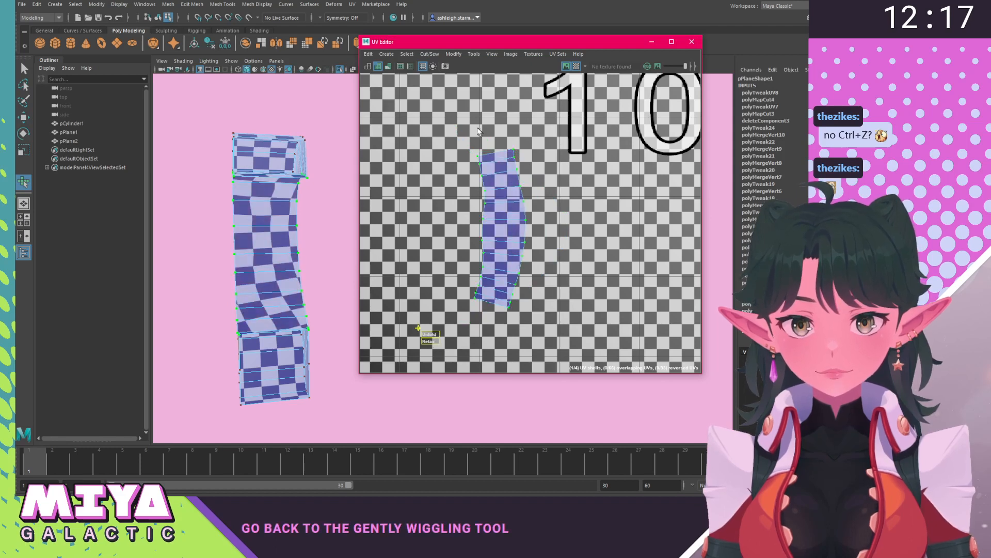
{"action": "right_click", "coordinate": [474, 245], "text": "shift"}
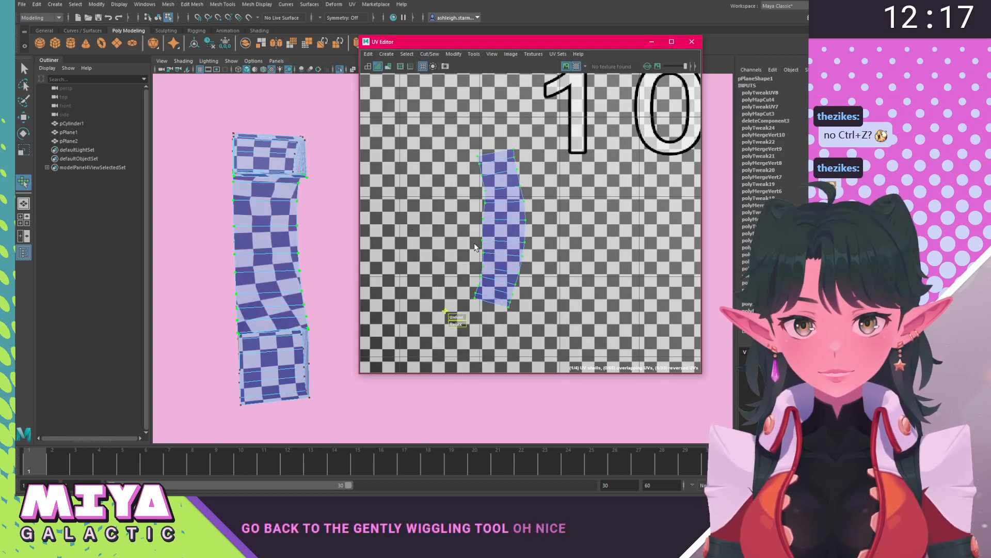
{"action": "right_click_drag", "start_coordinate": [454, 241], "coordinate": [501, 204], "text": "shift"}
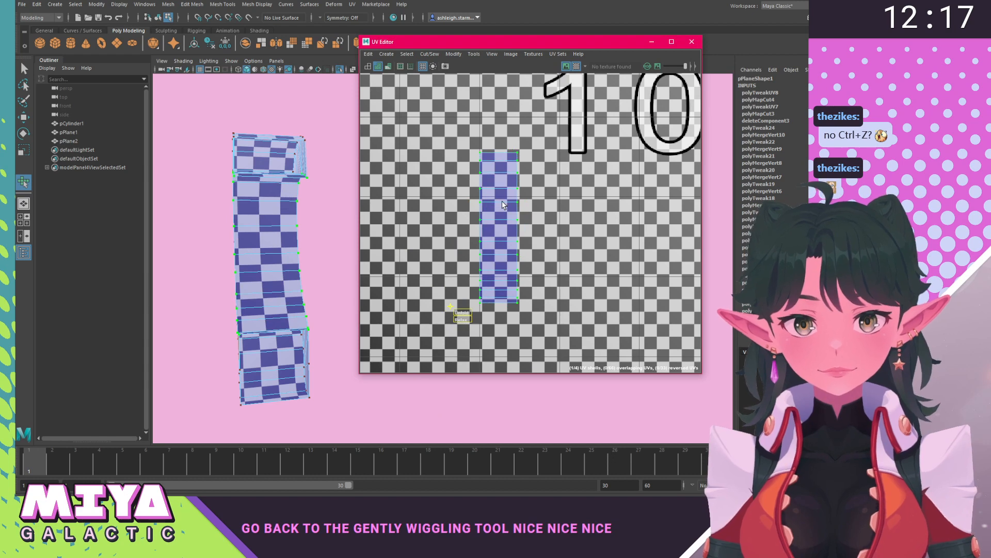
Scale the rectangular strip shell slightly wider in U and check the checker squares' proportions around the curved model.
{"action": "key", "text": "w"}
{"action": "left_click_drag", "start_coordinate": [326, 250], "coordinate": [312, 265], "text": "alt"}
{"action": "key", "text": "r"}
{"action": "left_click_drag", "start_coordinate": [603, 231], "coordinate": [635, 244]}
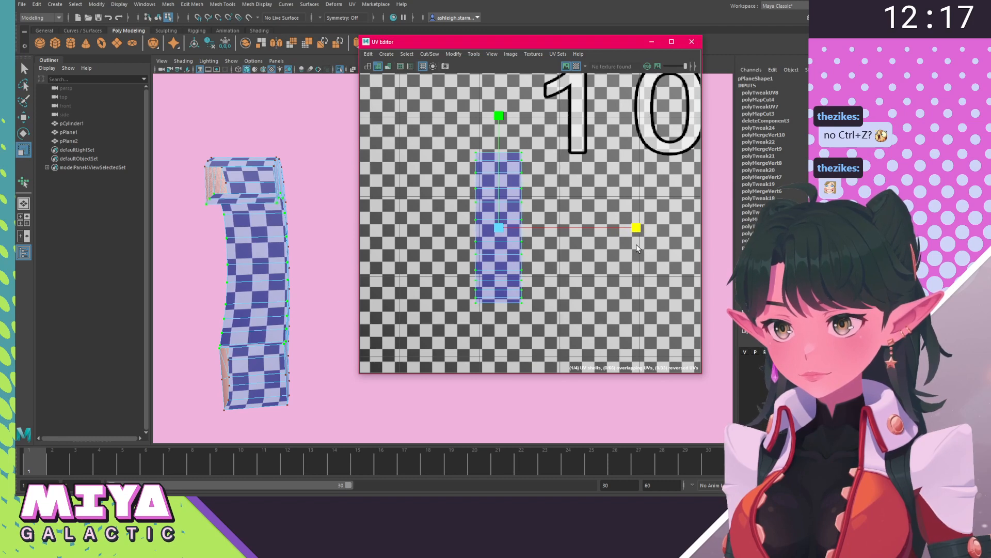
{"action": "key", "text": "w"}
{"action": "left_click_drag", "start_coordinate": [300, 243], "coordinate": [284, 288], "text": "alt"}
{"action": "scroll", "coordinate": [297, 310], "scroll_direction": "up", "scroll_amount": 5}
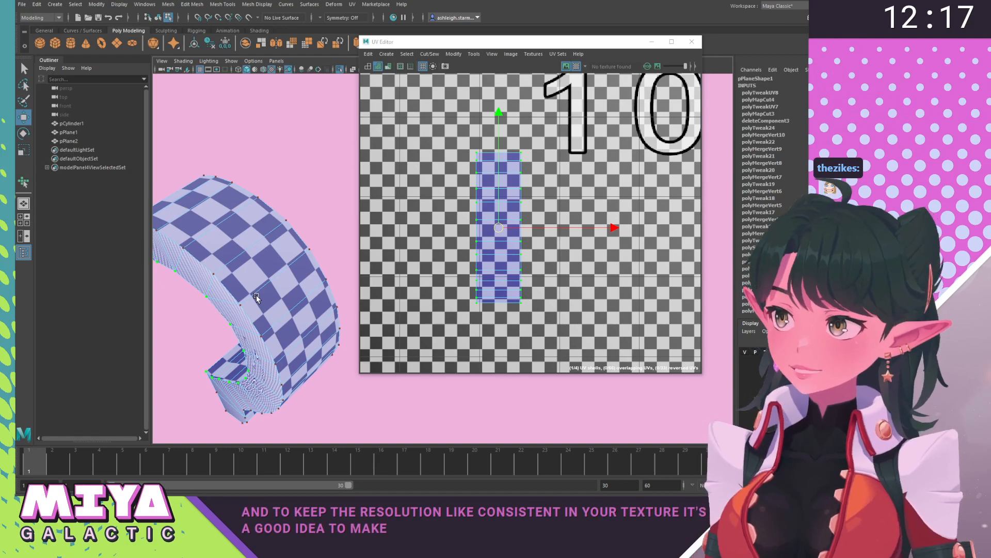
{"action": "mouse_move", "coordinate": [314, 257]}
{"action": "left_mouse_down", "text": "alt"}
{"action": "mouse_move", "coordinate": [328, 239]}
{"action": "mouse_move", "coordinate": [279, 285]}
{"action": "mouse_move", "coordinate": [309, 263]}
{"action": "left_mouse_up", "text": "alt"}
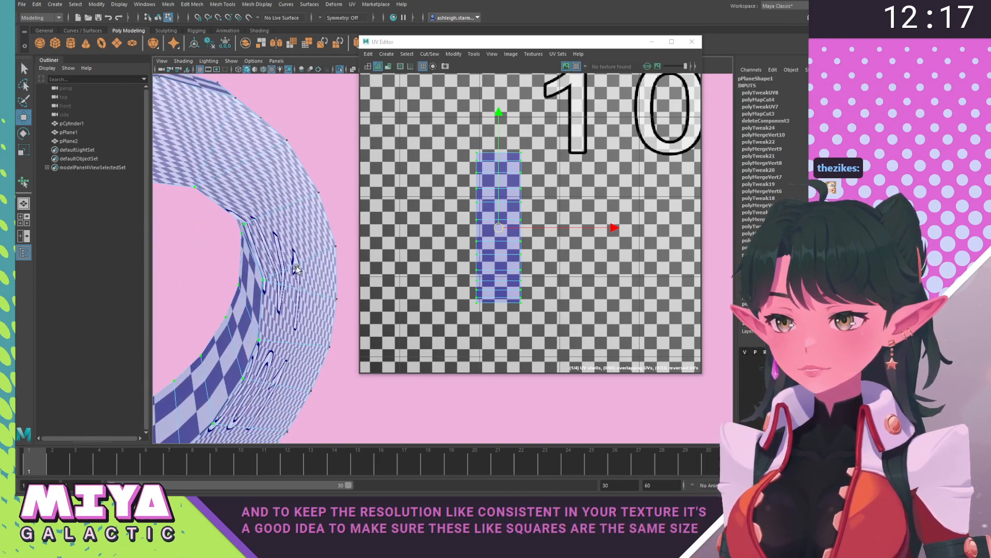
{"action": "scroll", "coordinate": [336, 260], "scroll_direction": "up", "scroll_amount": 5}
{"action": "scroll", "coordinate": [341, 259], "scroll_direction": "up", "scroll_amount": 3}
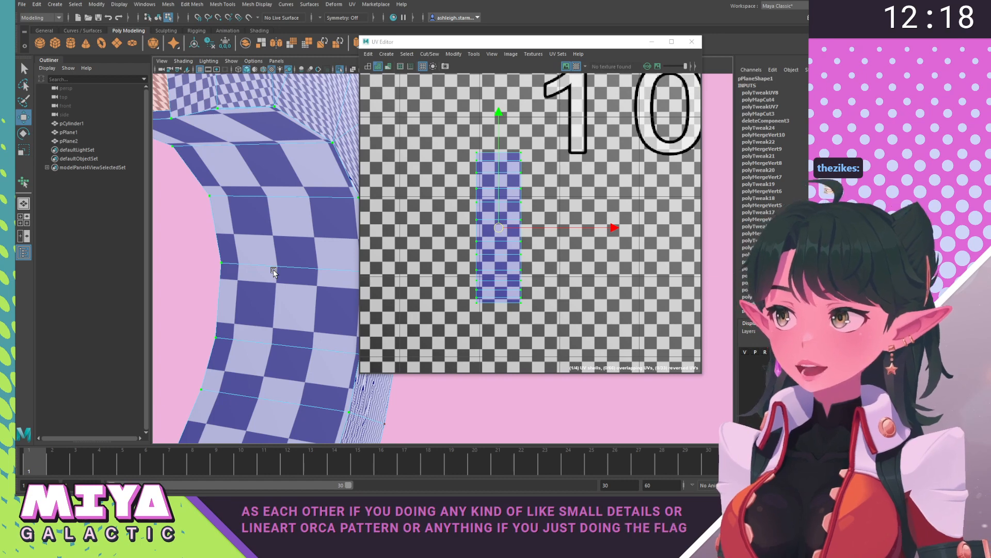
{"action": "mouse_move", "coordinate": [280, 271]}
{"action": "left_mouse_down", "text": "alt"}
{"action": "mouse_move", "coordinate": [328, 261]}
{"action": "mouse_move", "coordinate": [294, 270]}
{"action": "mouse_move", "coordinate": [289, 251]}
{"action": "mouse_move", "coordinate": [290, 262]}
{"action": "left_mouse_up", "text": "alt"}
Move the rectangular strip shell down into the U1V1 tile, beside the other strip shell.
{"action": "right_click_drag", "start_coordinate": [572, 238], "coordinate": [458, 178], "text": "alt"}
{"action": "middle_click_drag", "start_coordinate": [553, 261], "coordinate": [499, 171], "text": "alt"}
{"action": "left_click_drag", "start_coordinate": [493, 171], "coordinate": [492, 336]}
{"action": "middle_click_drag", "start_coordinate": [474, 298], "coordinate": [491, 231], "text": "alt"}
{"action": "left_click_drag", "start_coordinate": [508, 258], "coordinate": [492, 293]}
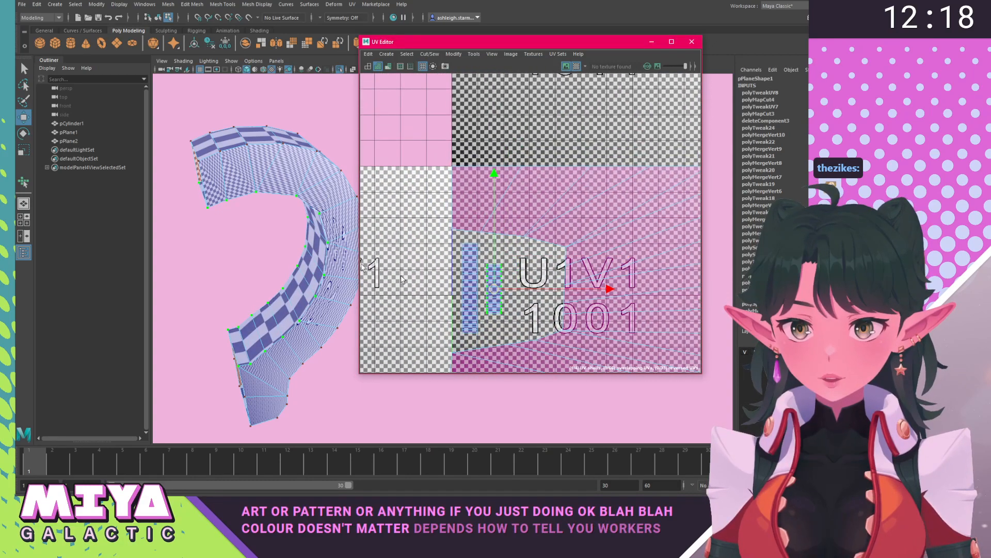
Select the large side-face UV shell on the model and move it out into the U-1V1 tile.
{"action": "mouse_move", "coordinate": [233, 222]}
{"action": "left_mouse_down", "text": "alt"}
{"action": "mouse_move", "coordinate": [251, 231]}
{"action": "mouse_move", "coordinate": [241, 227]}
{"action": "left_mouse_up", "text": "alt"}
{"action": "right_click_drag", "start_coordinate": [662, 279], "coordinate": [645, 274], "text": "alt"}
{"action": "left_click_drag", "start_coordinate": [226, 182], "coordinate": [224, 181], "text": "alt"}
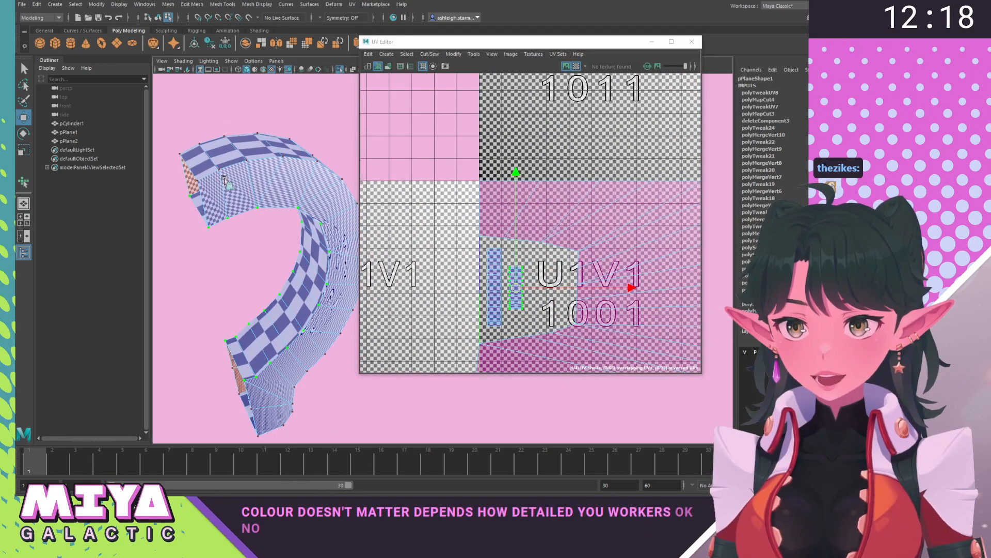
{"action": "right_click_drag", "start_coordinate": [225, 180], "coordinate": [287, 198]}
{"action": "left_click", "coordinate": [283, 189]}
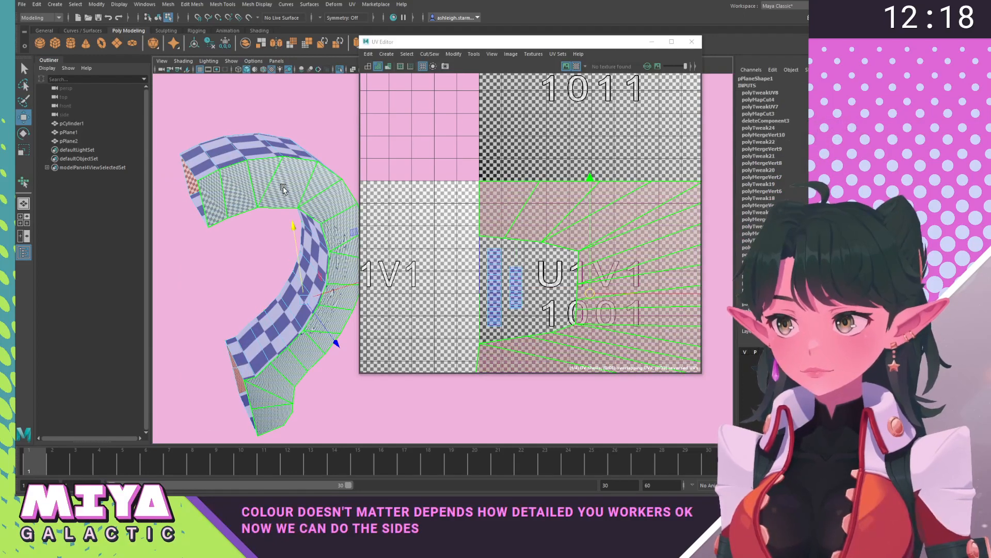
{"action": "right_click_drag", "start_coordinate": [628, 243], "coordinate": [593, 257], "text": "alt"}
{"action": "left_click_drag", "start_coordinate": [233, 189], "coordinate": [248, 155], "text": "alt"}
{"action": "left_click_drag", "start_coordinate": [598, 281], "coordinate": [457, 278]}
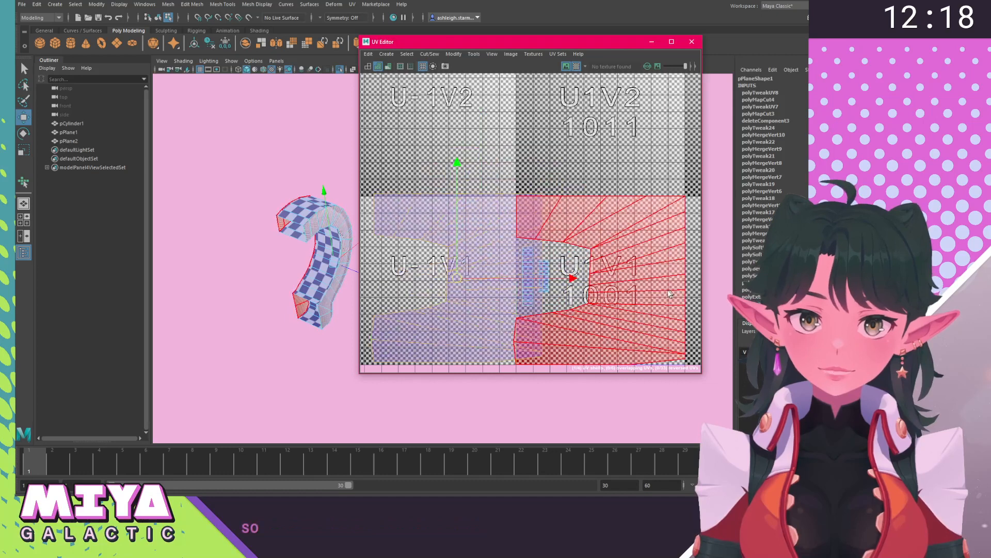
Shift the other side shell slightly up and left in U1V1, and scale down the side shell in U-1V1.
{"action": "left_click", "coordinate": [628, 291]}
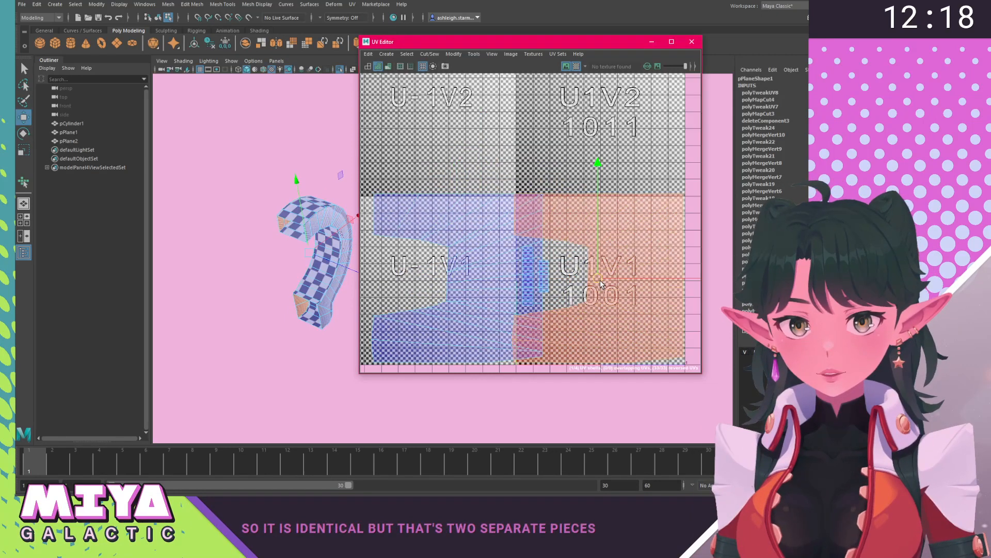
{"action": "left_click_drag", "start_coordinate": [613, 291], "coordinate": [587, 275]}
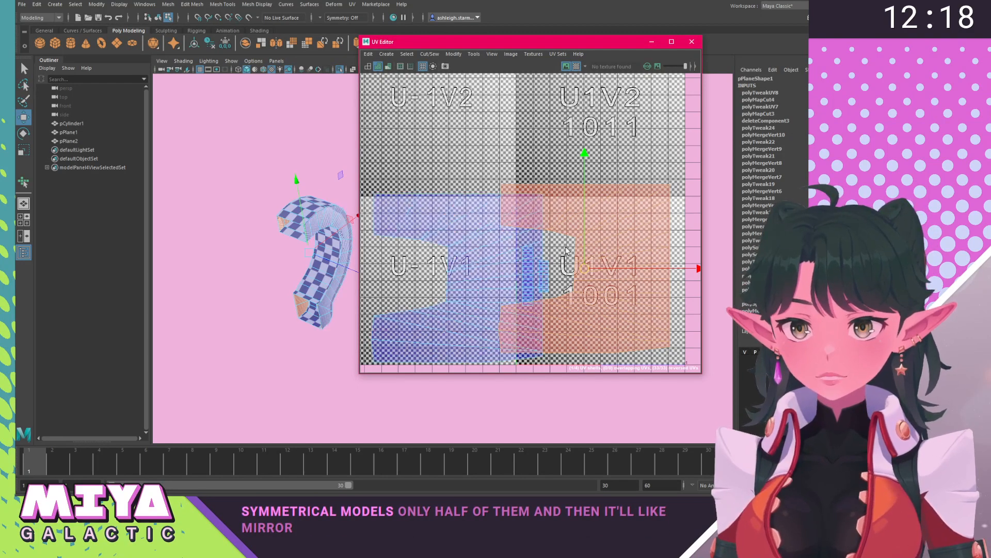
{"action": "left_click", "coordinate": [484, 243]}
{"action": "mouse_move", "coordinate": [458, 278]}
{"action": "left_mouse_down"}
{"action": "mouse_move", "coordinate": [465, 270]}
{"action": "mouse_move", "coordinate": [451, 287]}
{"action": "mouse_move", "coordinate": [598, 274]}
{"action": "mouse_move", "coordinate": [444, 274]}
{"action": "left_mouse_up"}
{"action": "key", "text": "r"}
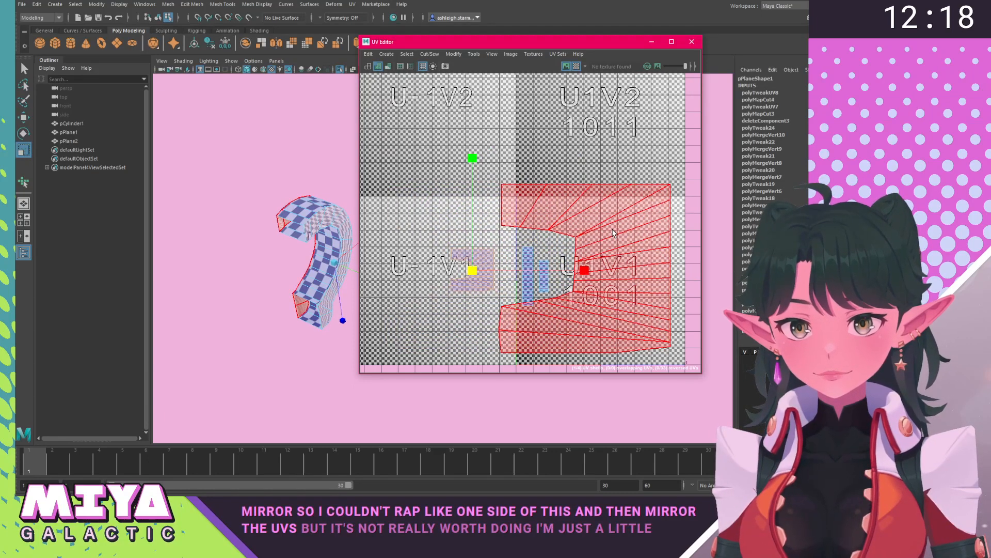
Scale down the large side shell in U1V1, keeping it clear of the strip shells.
{"action": "left_click", "coordinate": [580, 268]}
{"action": "left_click_drag", "start_coordinate": [580, 268], "coordinate": [630, 269]}
{"action": "key", "text": "w"}
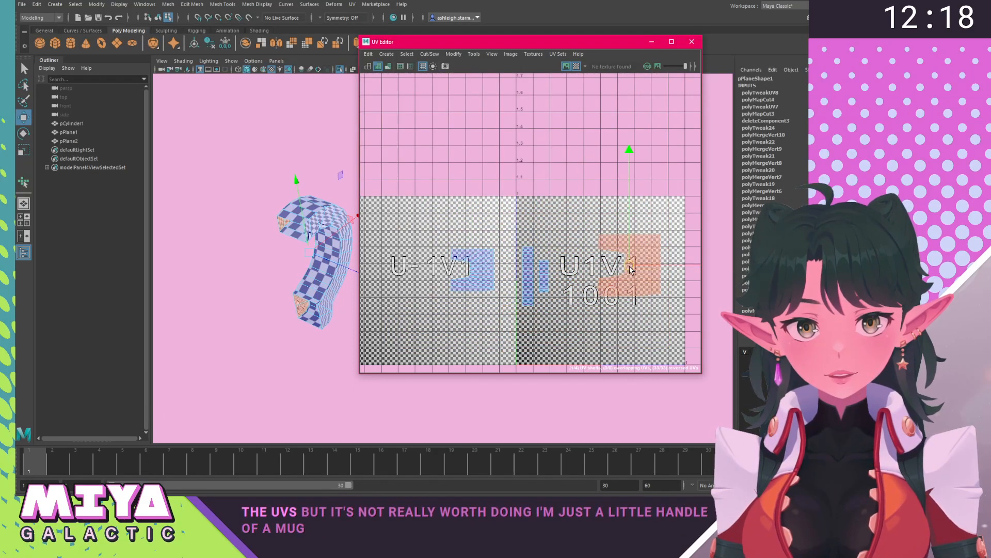
{"action": "right_click", "coordinate": [634, 290], "text": "shift"}
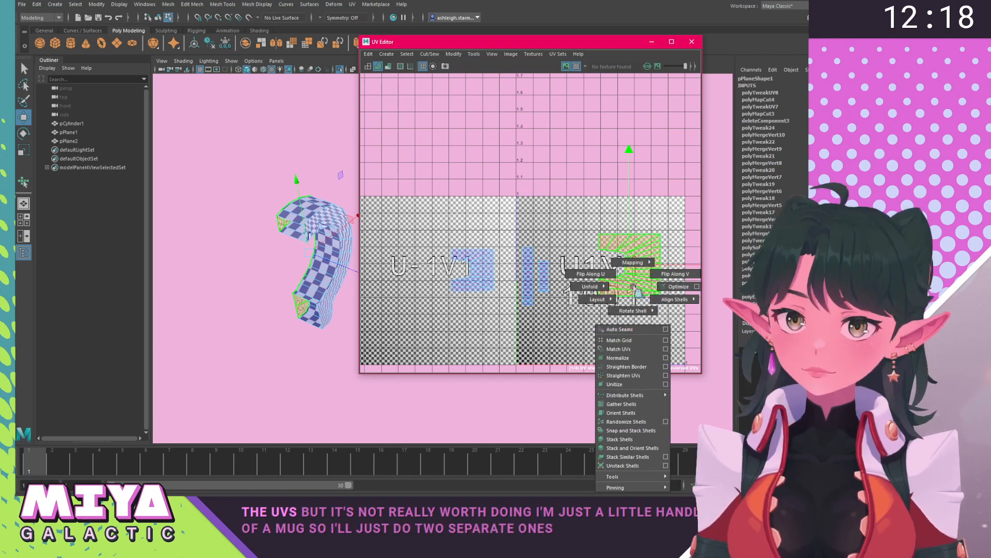
{"action": "left_click", "coordinate": [623, 279]}
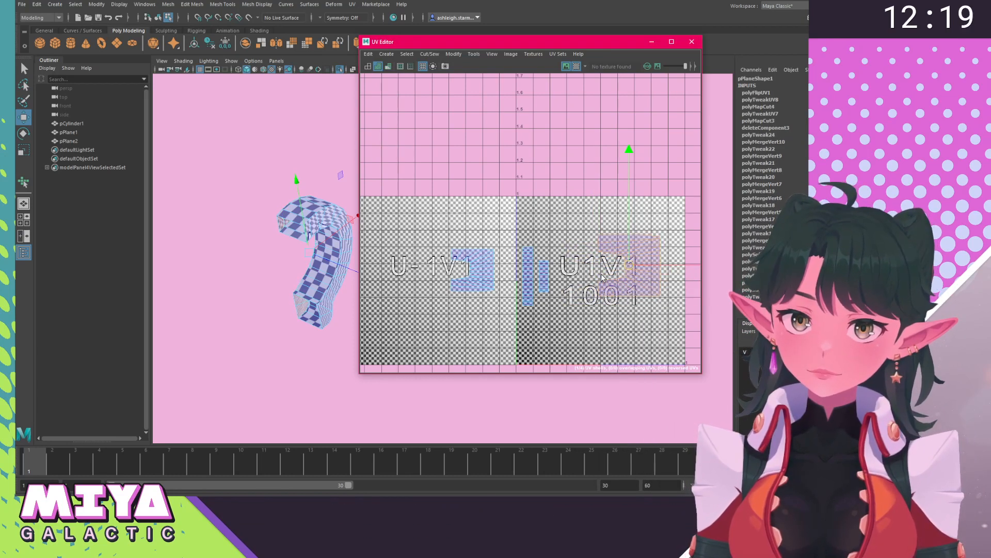
{"action": "key", "text": "ctrl+z"}
Flip the selected side shell in U1V1 along U.
{"action": "middle_click_drag", "start_coordinate": [535, 229], "coordinate": [493, 222], "text": "alt"}
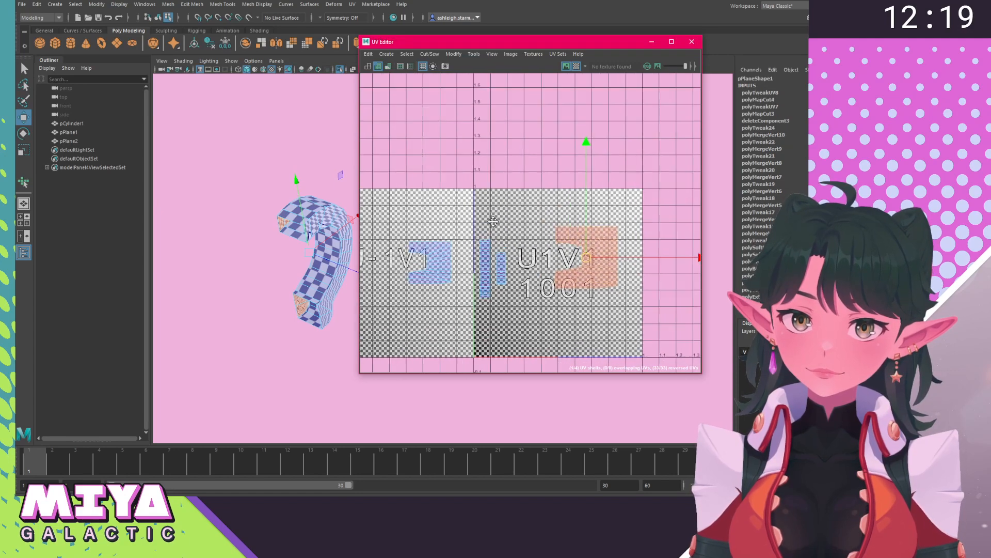
{"action": "right_click_drag", "start_coordinate": [494, 222], "coordinate": [553, 276], "text": "alt"}
{"action": "middle_click_drag", "start_coordinate": [553, 276], "coordinate": [459, 250], "text": "alt"}
{"action": "right_click", "coordinate": [459, 249], "text": "shift"}
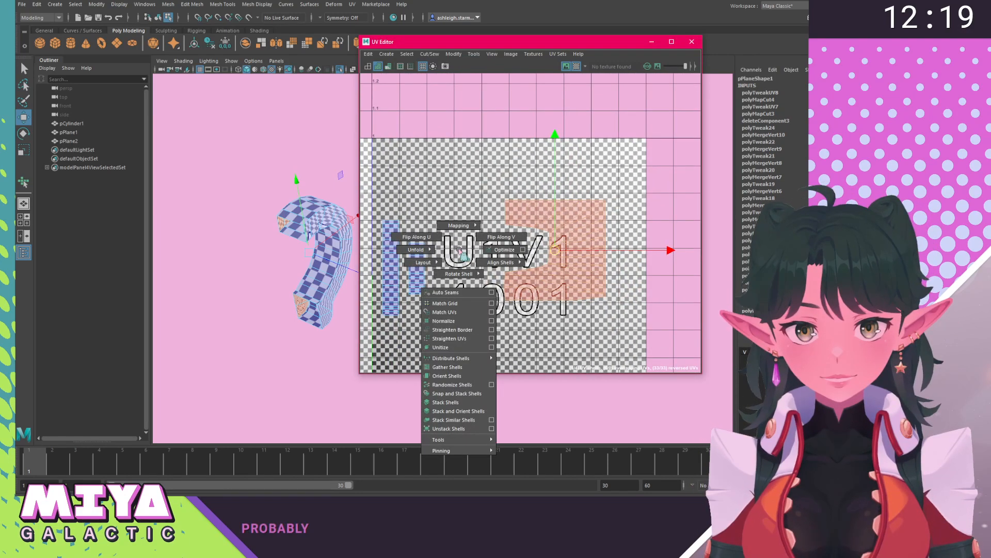
{"action": "left_click", "coordinate": [411, 238]}
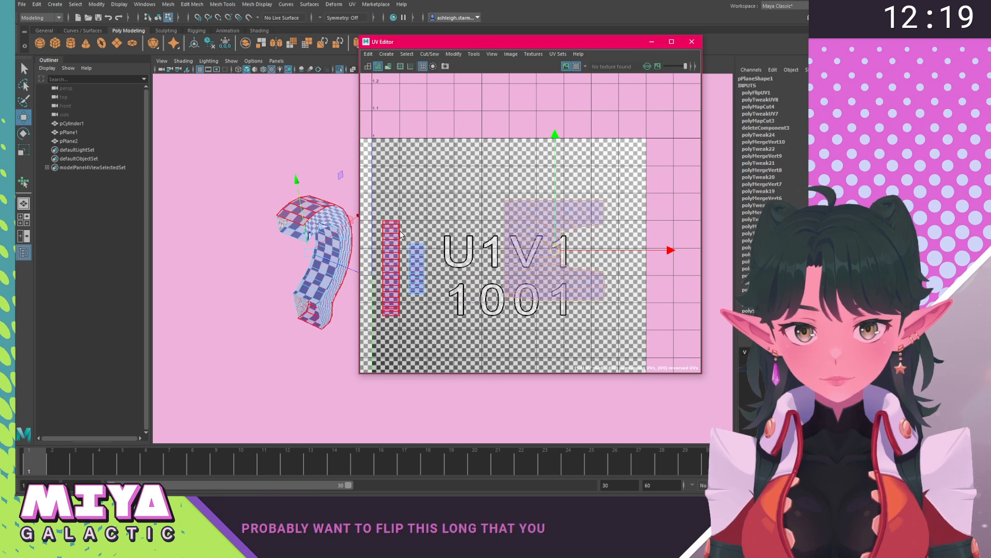
Move the flipped side shell closer to the strip shells, and move the U-1V1 side shell into U1V1 below it.
{"action": "middle_click_drag", "start_coordinate": [551, 248], "coordinate": [618, 228], "text": "alt"}
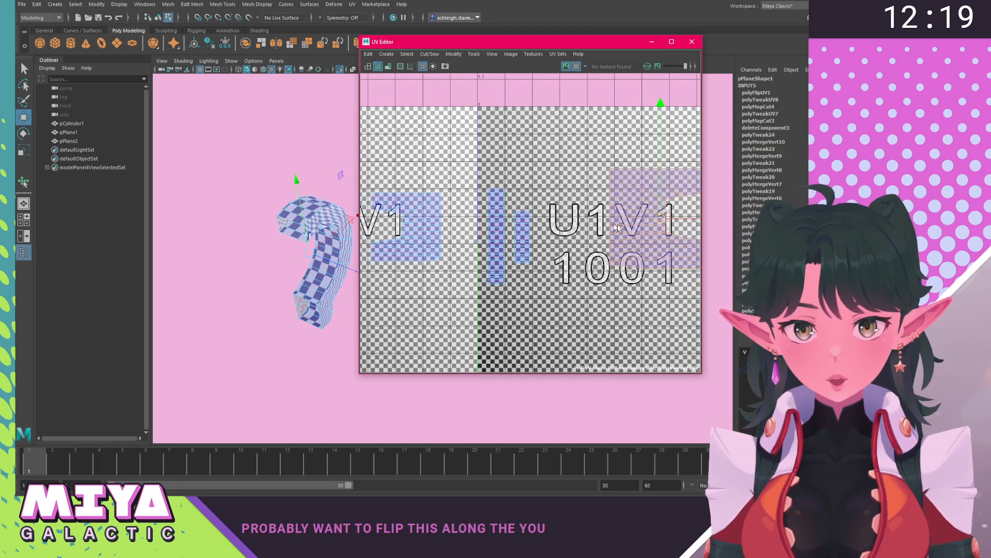
{"action": "left_click_drag", "start_coordinate": [660, 219], "coordinate": [548, 228]}
{"action": "key", "text": "r"}
{"action": "left_click", "coordinate": [418, 233]}
{"action": "key", "text": "w"}
{"action": "left_click_drag", "start_coordinate": [408, 228], "coordinate": [591, 298]}
Examine the checker pattern on the model's curved side face up close.
{"action": "middle_click_drag", "start_coordinate": [591, 298], "coordinate": [539, 257], "text": "alt"}
{"action": "right_click_drag", "start_coordinate": [539, 257], "coordinate": [564, 306], "text": "alt"}
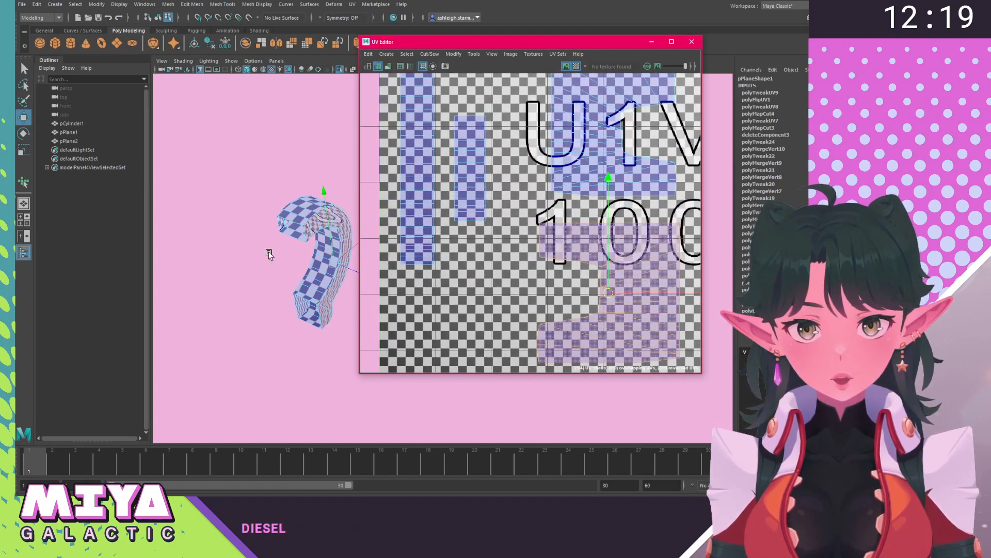
{"action": "middle_click_drag", "start_coordinate": [269, 253], "coordinate": [224, 233], "text": "alt"}
{"action": "right_click_drag", "start_coordinate": [224, 232], "coordinate": [254, 261], "text": "alt"}
{"action": "middle_click_drag", "start_coordinate": [255, 261], "coordinate": [318, 297], "text": "alt"}
{"action": "left_click_drag", "start_coordinate": [317, 295], "coordinate": [251, 282], "text": "alt"}
{"action": "right_click_drag", "start_coordinate": [251, 282], "coordinate": [262, 300], "text": "alt"}
{"action": "middle_click_drag", "start_coordinate": [206, 295], "coordinate": [275, 302], "text": "alt"}
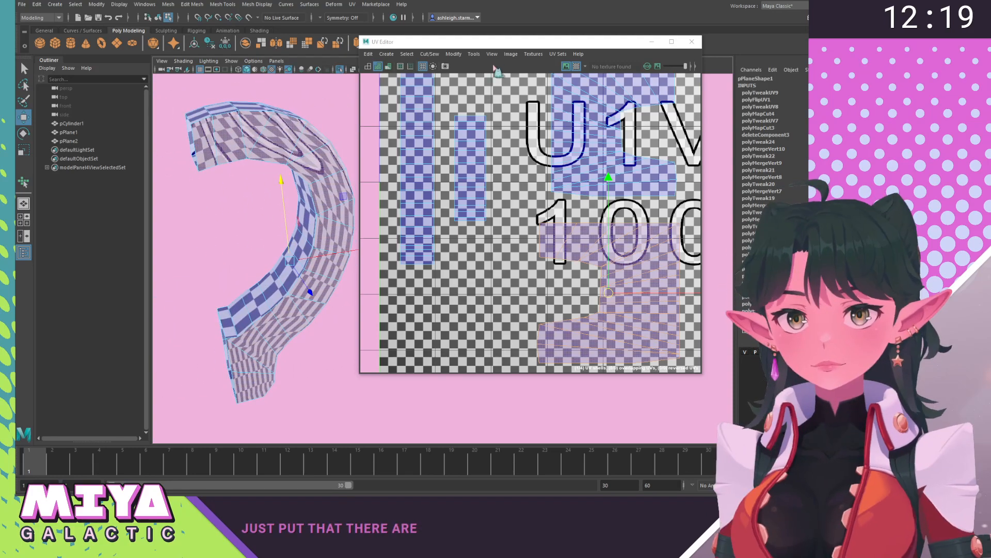
Select all UVs of the lower side shell and unfold them with the Smooth tool into the face's curved shape.
{"action": "left_click_drag", "start_coordinate": [495, 42], "coordinate": [502, 45]}
{"action": "middle_click_drag", "start_coordinate": [542, 253], "coordinate": [495, 200], "text": "alt"}
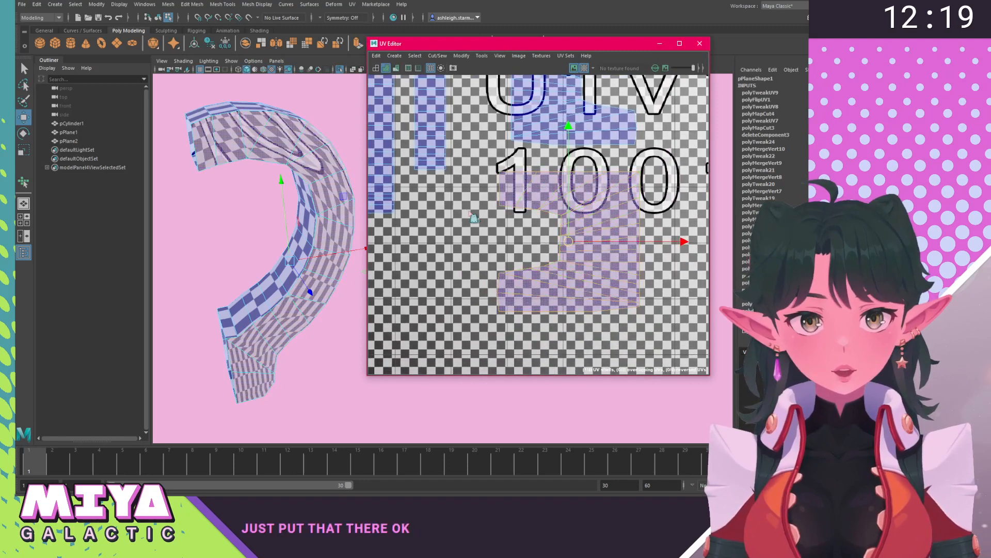
{"action": "right_click_drag", "start_coordinate": [474, 219], "coordinate": [519, 207]}
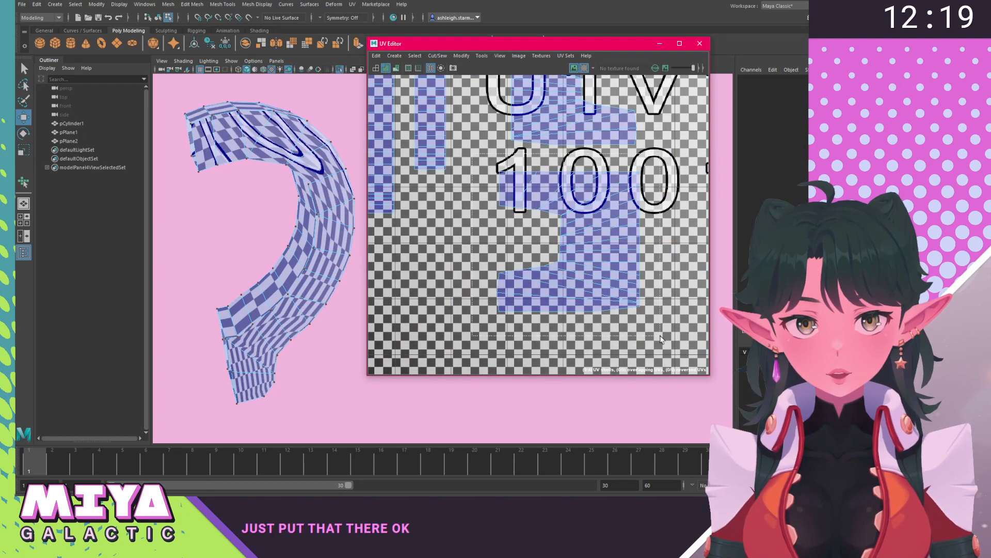
{"action": "left_click_drag", "start_coordinate": [661, 338], "coordinate": [662, 338]}
{"action": "left_click", "coordinate": [481, 55]}
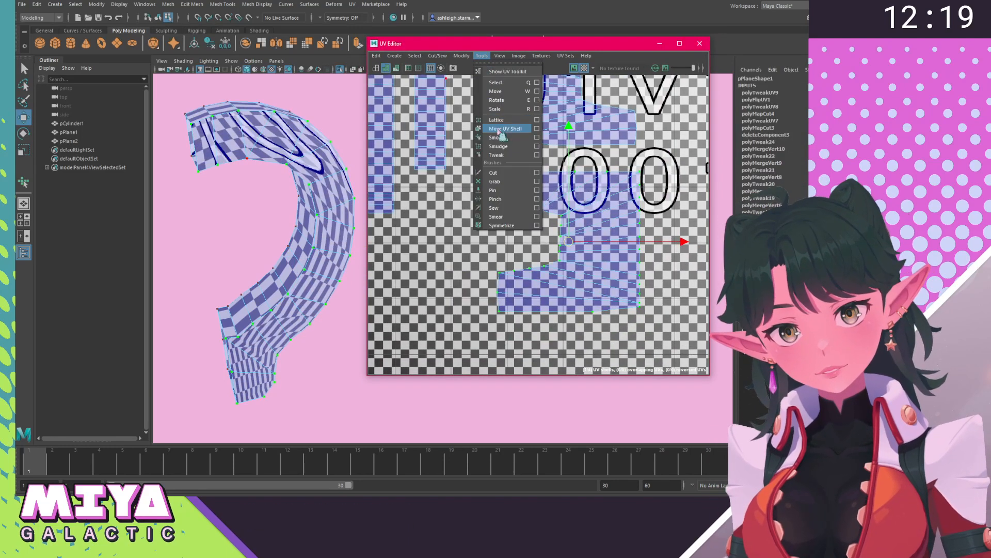
{"action": "left_click", "coordinate": [501, 150]}
{"action": "left_click_drag", "start_coordinate": [490, 321], "coordinate": [704, 325]}
{"action": "left_click_drag", "start_coordinate": [478, 326], "coordinate": [600, 323]}
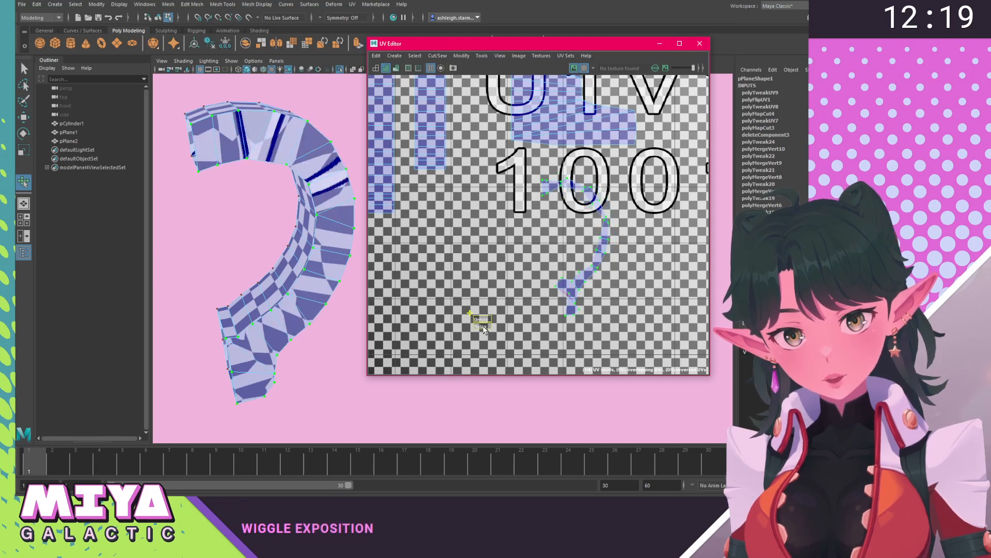
{"action": "left_click_drag", "start_coordinate": [477, 321], "coordinate": [554, 317]}
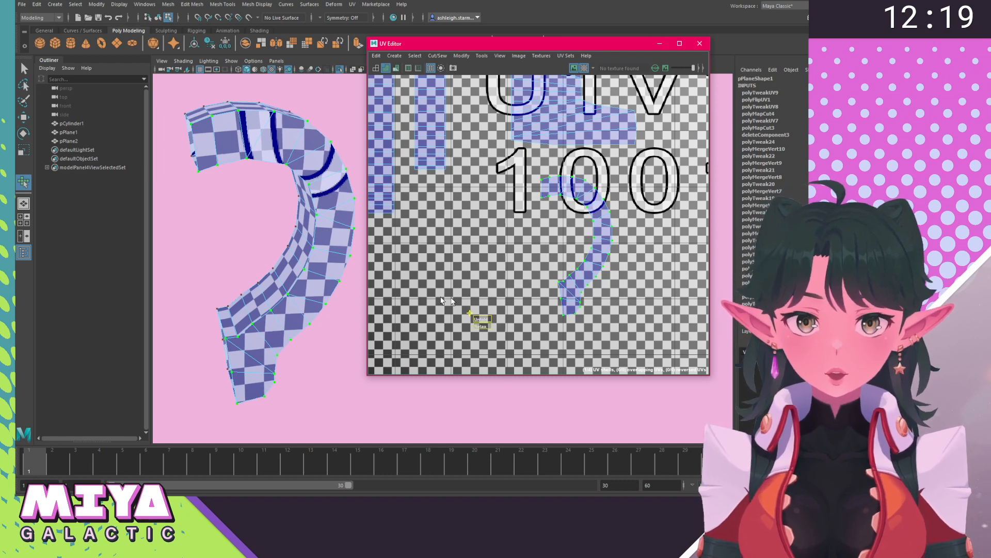
Select the unfolded side shell on the model and apply a Camera-based UV projection to it from the orthographic side view.
{"action": "mouse_move", "coordinate": [255, 201]}
{"action": "middle_mouse_down", "text": "alt"}
{"action": "mouse_move", "coordinate": [272, 214]}
{"action": "mouse_move", "coordinate": [274, 202]}
{"action": "middle_mouse_up", "text": "alt"}
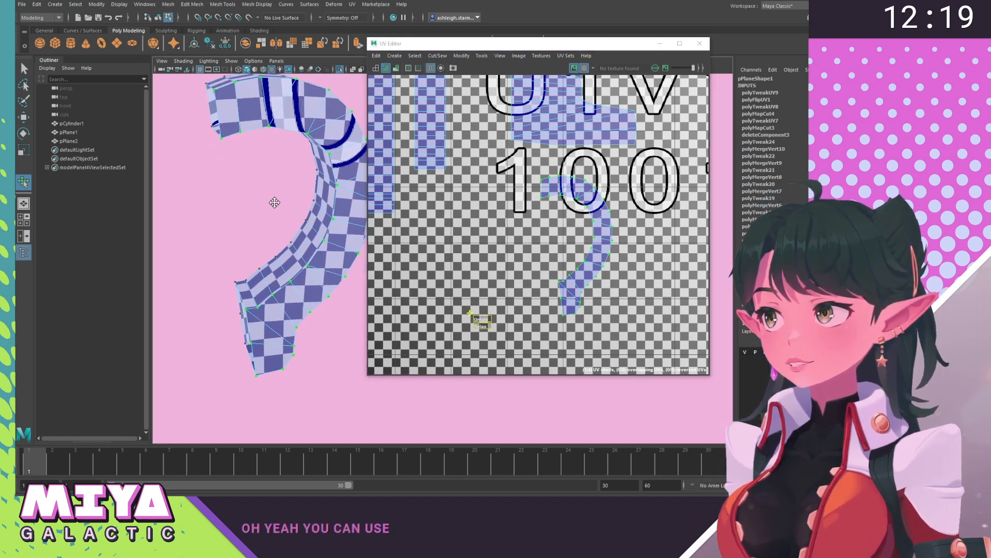
{"action": "right_click_drag", "start_coordinate": [256, 111], "coordinate": [298, 128]}
{"action": "left_click", "coordinate": [298, 123]}
{"action": "left_click_drag", "start_coordinate": [321, 217], "coordinate": [248, 227], "text": "alt"}
{"action": "key", "text": "space"}
{"action": "middle_click_drag", "start_coordinate": [315, 248], "coordinate": [149, 266], "text": "alt"}
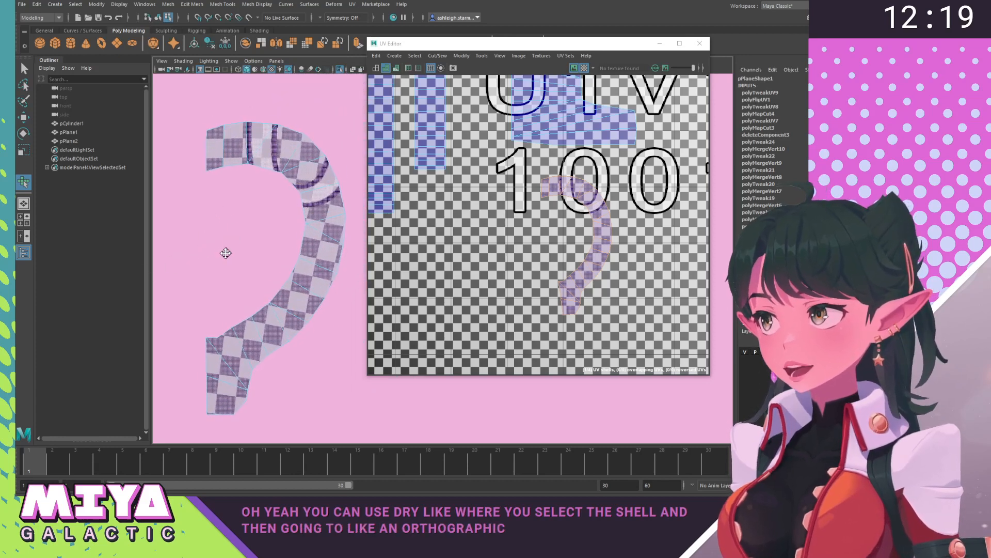
{"action": "middle_click_drag", "start_coordinate": [226, 252], "coordinate": [222, 253], "text": "alt"}
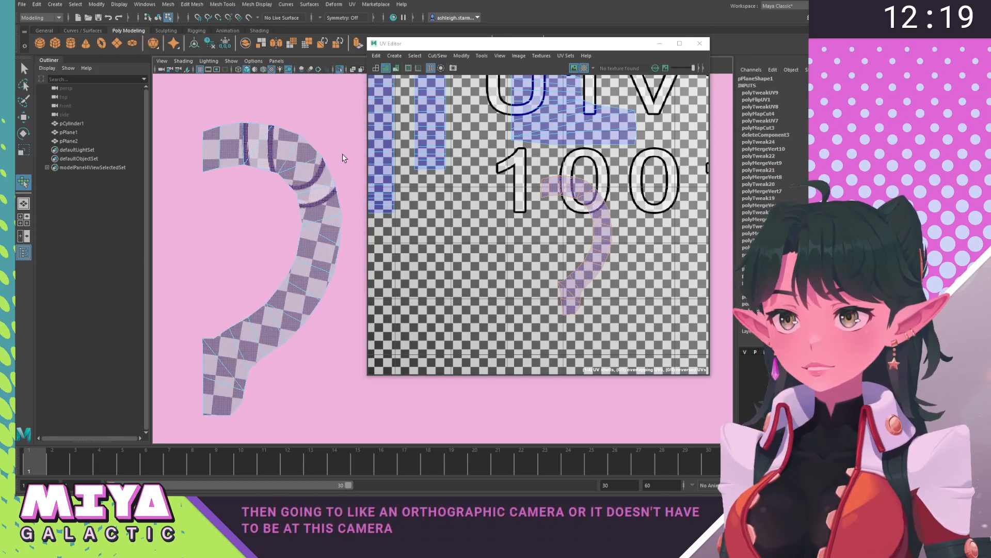
{"action": "left_click", "coordinate": [354, 5]}
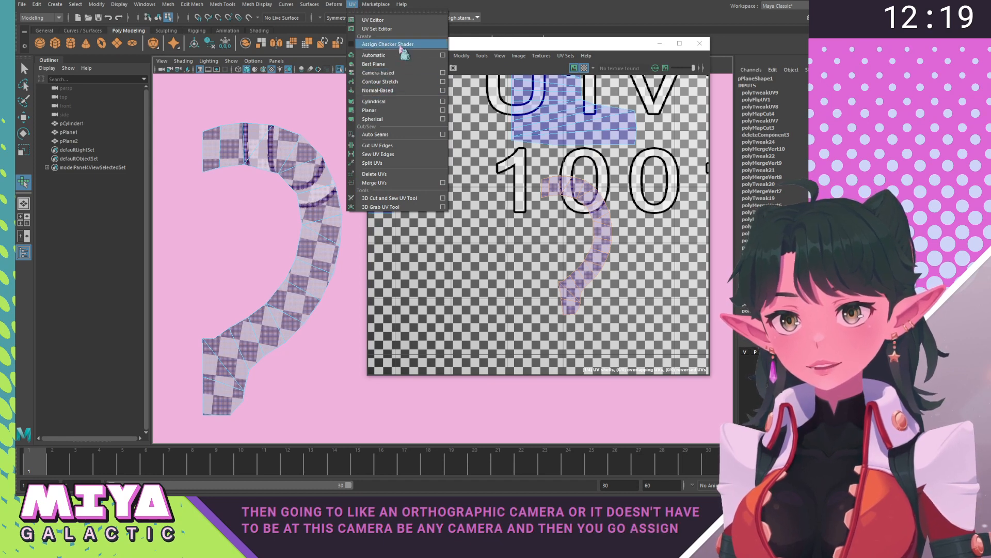
{"action": "left_click", "coordinate": [392, 73]}
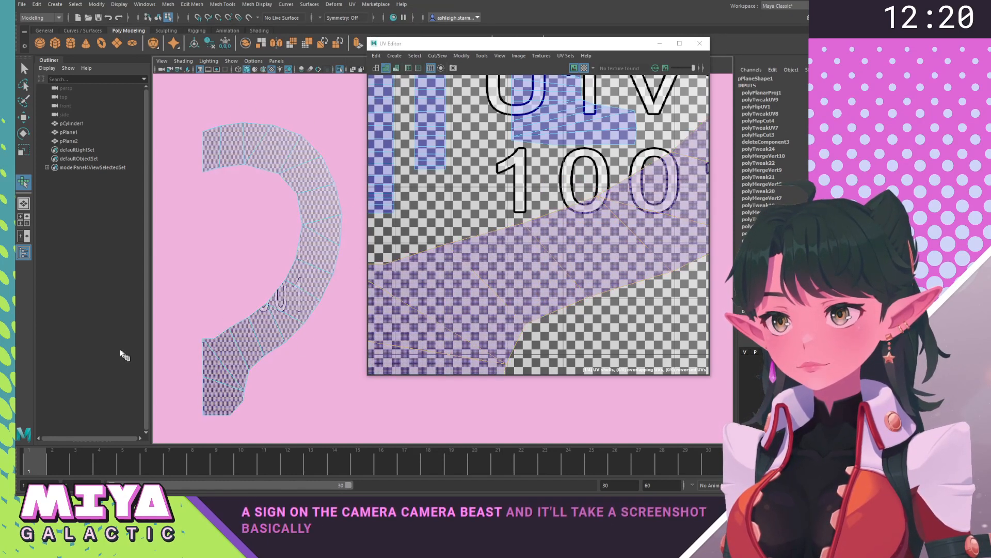
Scale down the camera-projected shell and move it to the upper-left area of U1V1, above the strip shells.
{"action": "left_click_drag", "start_coordinate": [228, 348], "coordinate": [250, 316], "text": "alt"}
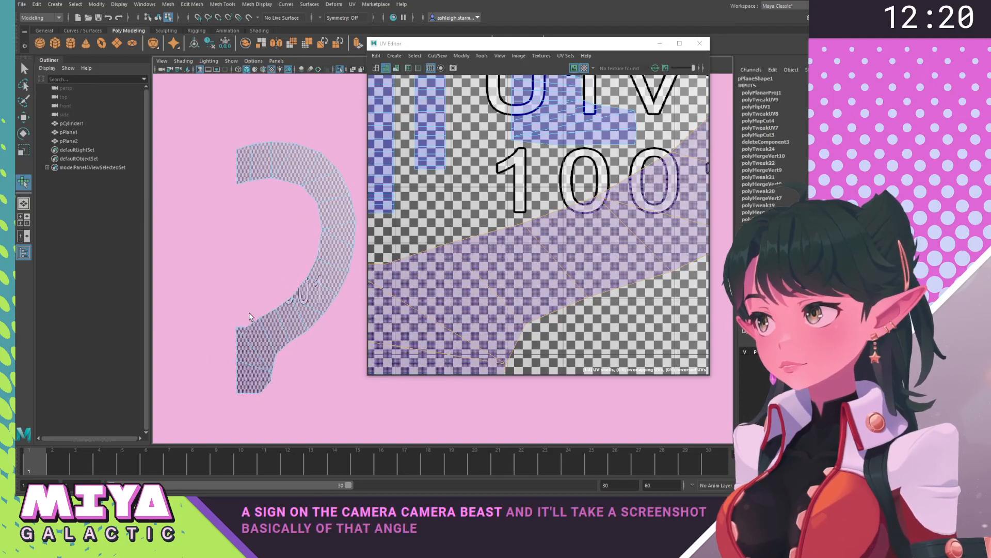
{"action": "right_click_drag", "start_coordinate": [681, 260], "coordinate": [567, 188], "text": "alt"}
{"action": "middle_click_drag", "start_coordinate": [568, 188], "coordinate": [480, 202], "text": "alt"}
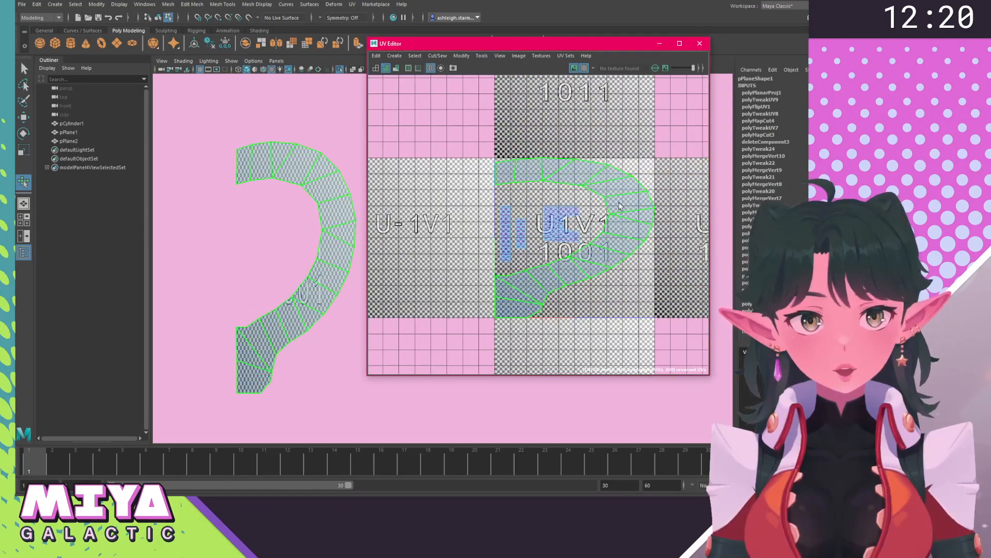
{"action": "left_click", "coordinate": [628, 213]}
{"action": "left_click", "coordinate": [620, 223]}
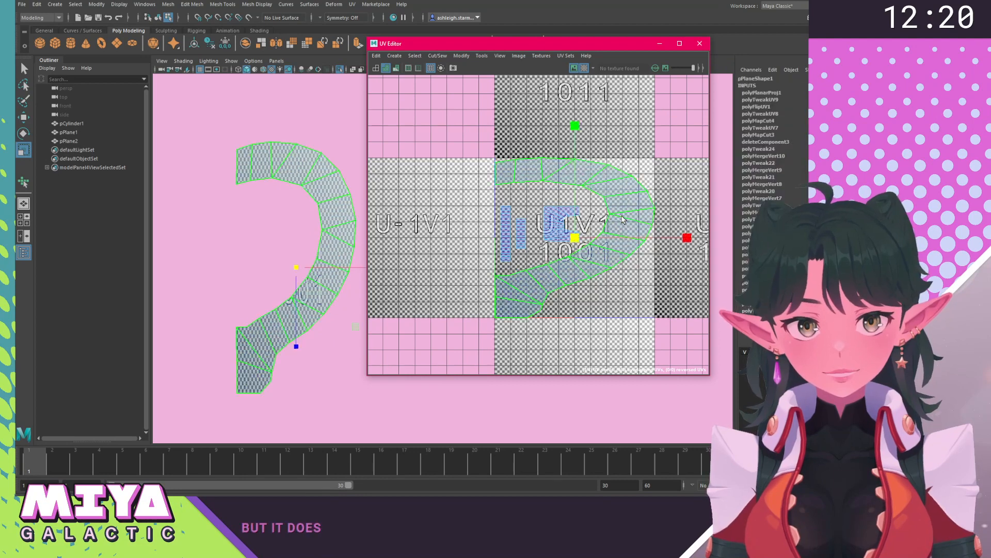
{"action": "left_click_drag", "start_coordinate": [686, 239], "coordinate": [527, 192]}
{"action": "key", "text": "w"}
{"action": "key", "text": "r"}
{"action": "key", "text": "w"}
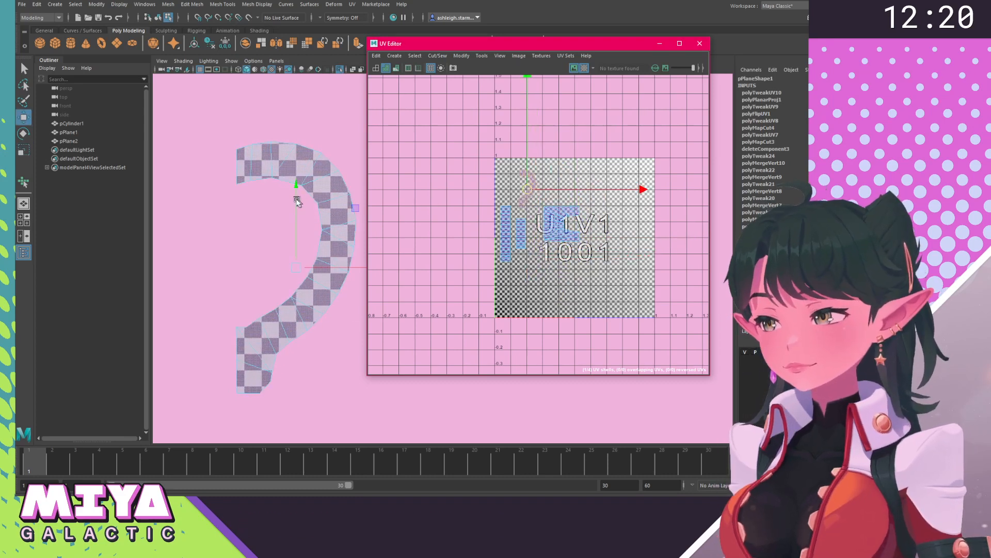
Return to the perspective view and select the UV shell of the opposite curved side on the model.
{"action": "left_click_drag", "start_coordinate": [242, 190], "coordinate": [255, 173], "text": "alt"}
{"action": "key", "text": "space"}
{"action": "left_click_drag", "start_coordinate": [309, 217], "coordinate": [252, 270], "text": "alt"}
{"action": "scroll", "coordinate": [233, 237], "scroll_direction": "up", "scroll_amount": 4}
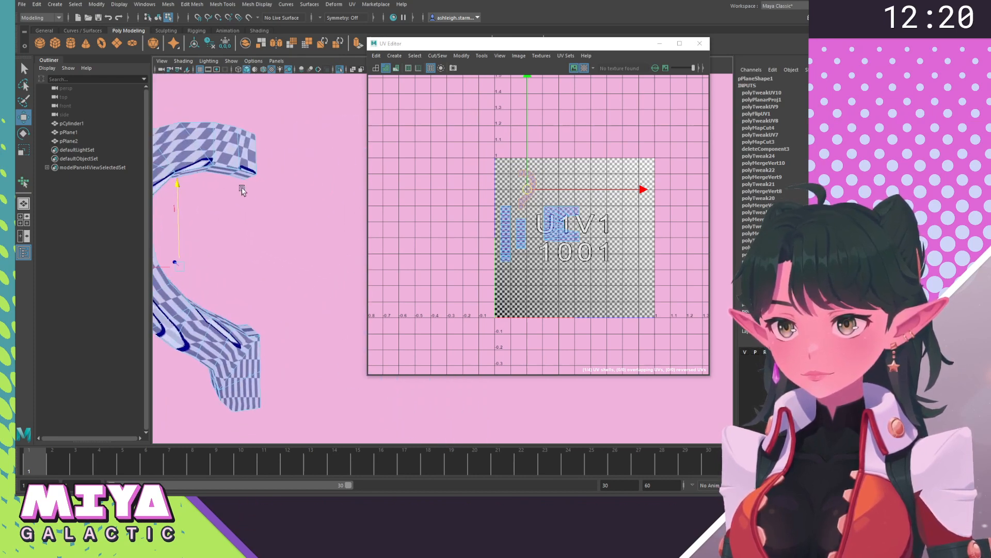
{"action": "right_click", "coordinate": [230, 160]}
{"action": "right_click_drag", "start_coordinate": [273, 160], "coordinate": [281, 184]}
{"action": "middle_click_drag", "start_coordinate": [253, 191], "coordinate": [318, 212], "text": "alt"}
{"action": "left_click", "coordinate": [309, 178]}
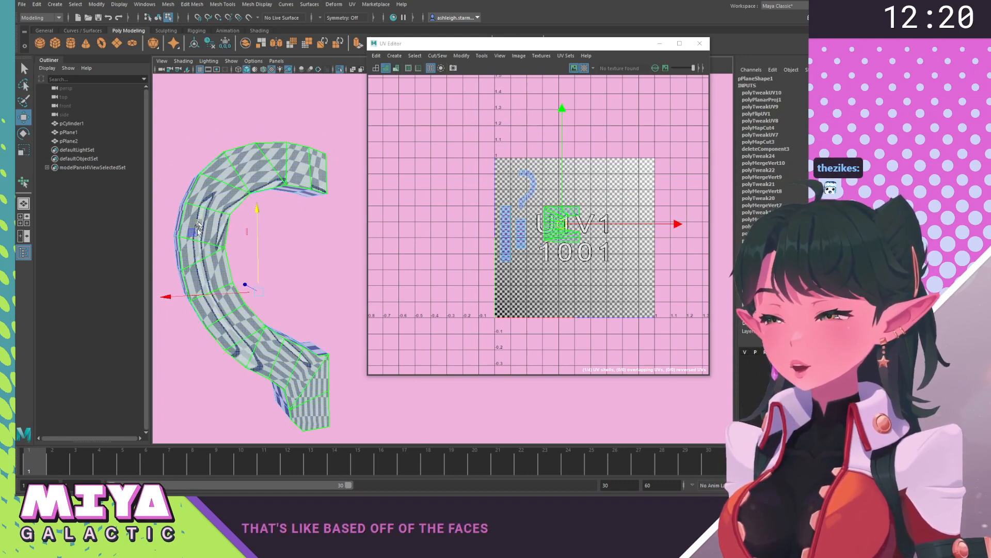
Project the selected shell with Best Plane, defining the plane with faces near the upper end, middle and lower end of the curve.
{"action": "left_click", "coordinate": [353, 5]}
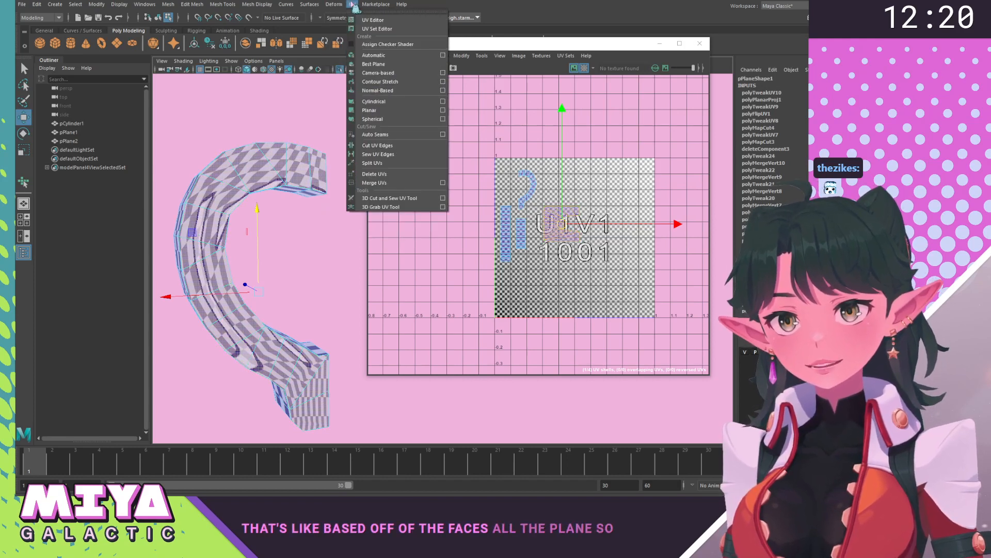
{"action": "left_click", "coordinate": [372, 64]}
{"action": "left_click", "coordinate": [252, 167]}
{"action": "left_click", "coordinate": [267, 92]}
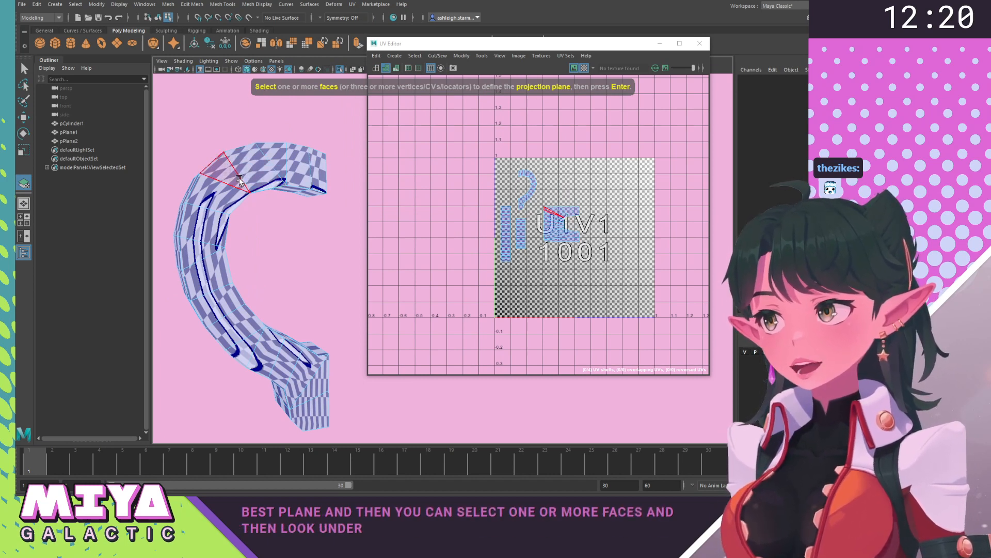
{"action": "left_click", "coordinate": [212, 282]}
{"action": "left_click", "coordinate": [211, 281], "text": "shift"}
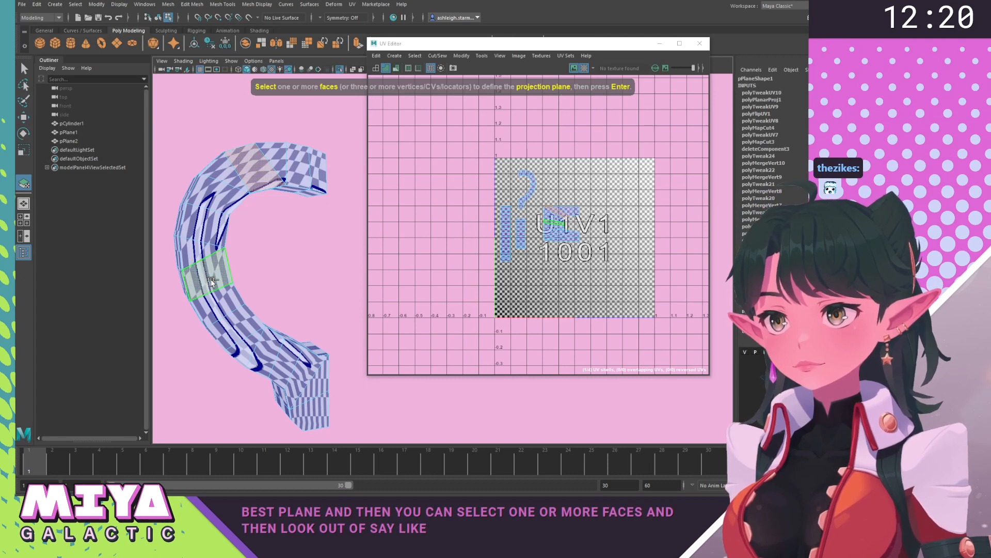
{"action": "left_click", "coordinate": [311, 374], "text": "shift"}
{"action": "key", "text": "Return"}
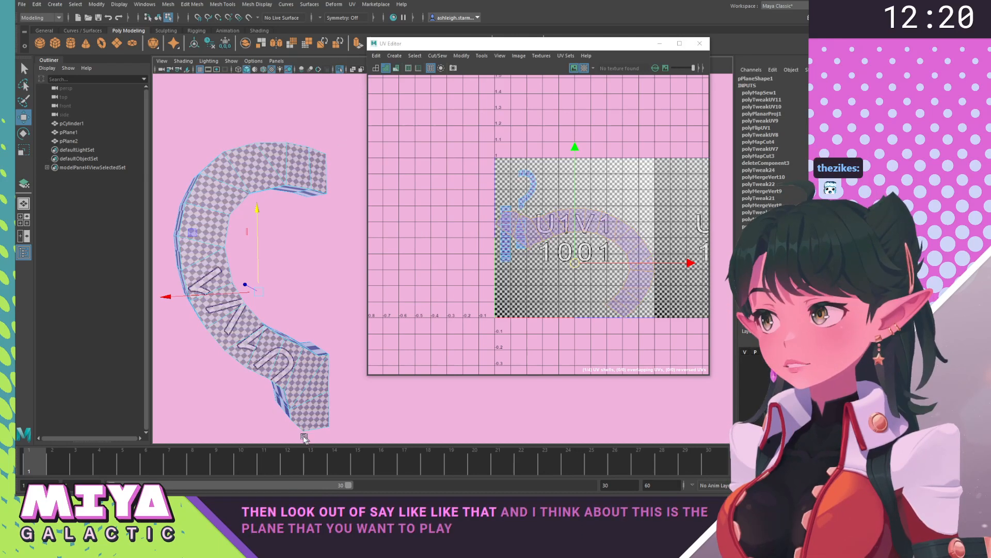
Shift the Best Plane shell toward the strip shells and rotate it upright, mirroring the other curved side shell.
{"action": "left_click", "coordinate": [487, 223]}
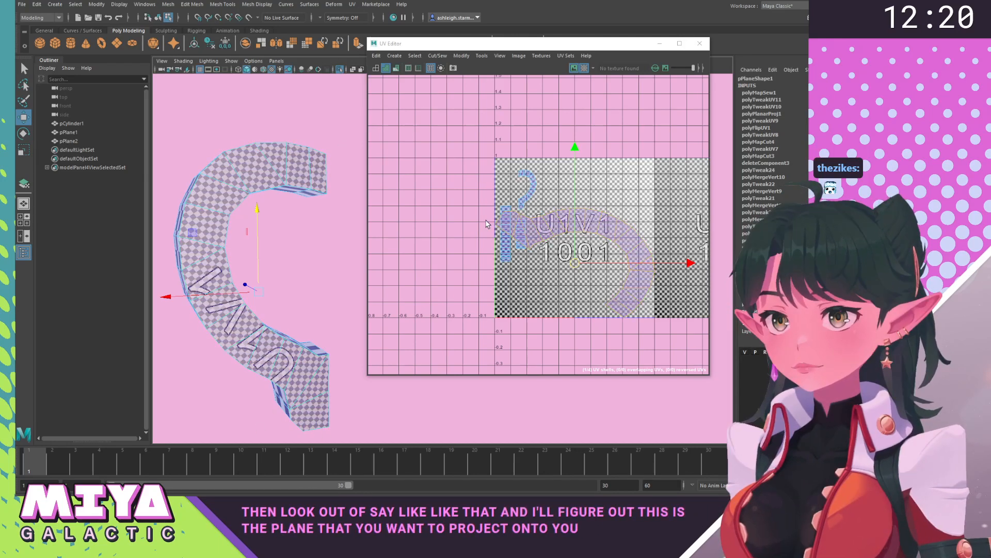
{"action": "left_click_drag", "start_coordinate": [574, 263], "coordinate": [544, 268]}
{"action": "key", "text": "e"}
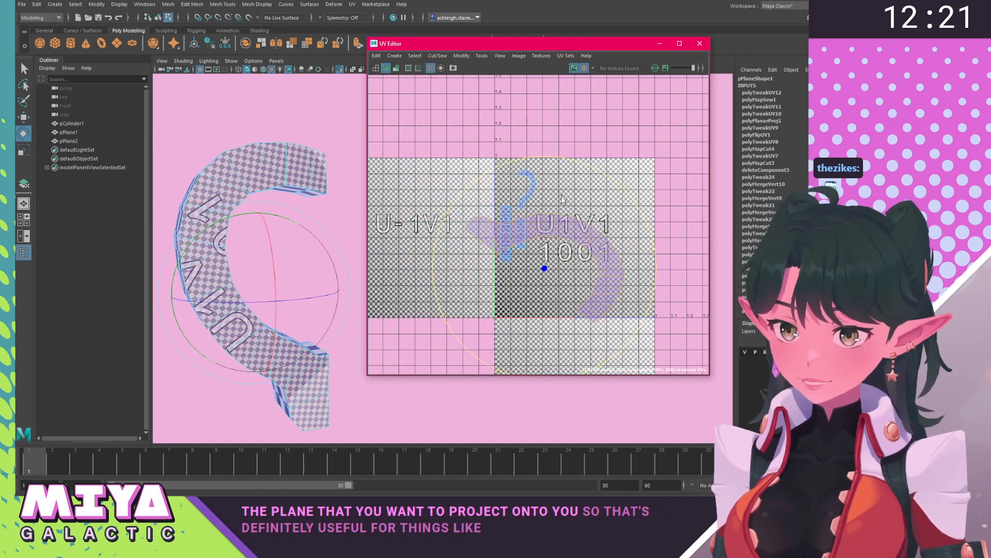
{"action": "left_click_drag", "start_coordinate": [582, 168], "coordinate": [408, 312]}
Scale down the rotated shell and place it beside the other curved side shell, above the strip shells.
{"action": "key", "text": "w"}
{"action": "left_click_drag", "start_coordinate": [544, 268], "coordinate": [512, 191]}
{"action": "key", "text": "r"}
{"action": "key", "text": "w"}
{"action": "key", "text": "r"}
{"action": "key", "text": "w"}
Align the curved shell closely with its mirrored counterpart so the two form a heart shape, and clear the selection.
{"action": "scroll", "coordinate": [513, 193], "scroll_direction": "up", "scroll_amount": 10}
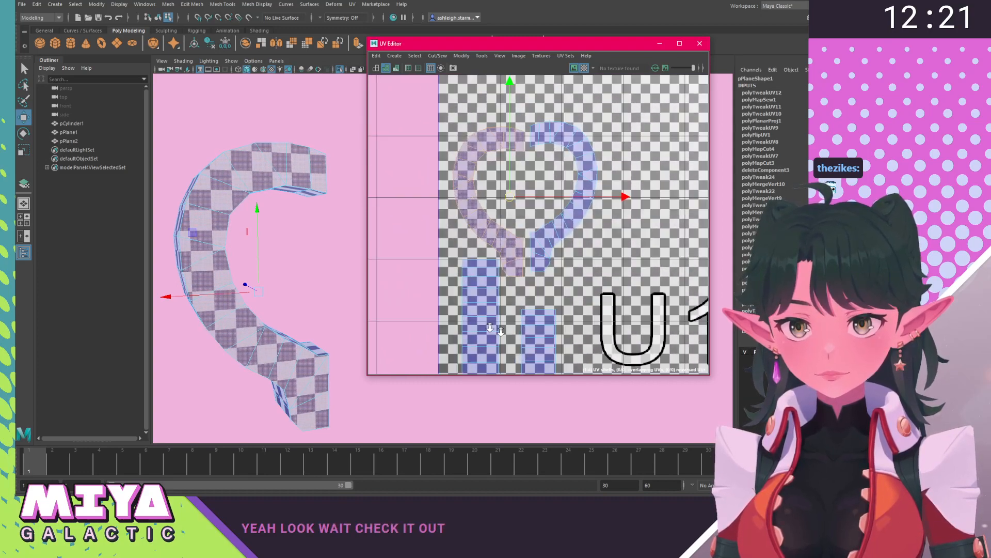
{"action": "middle_click_drag", "start_coordinate": [538, 250], "coordinate": [437, 327], "text": "alt"}
{"action": "middle_click_drag", "start_coordinate": [493, 250], "coordinate": [487, 260], "text": "alt"}
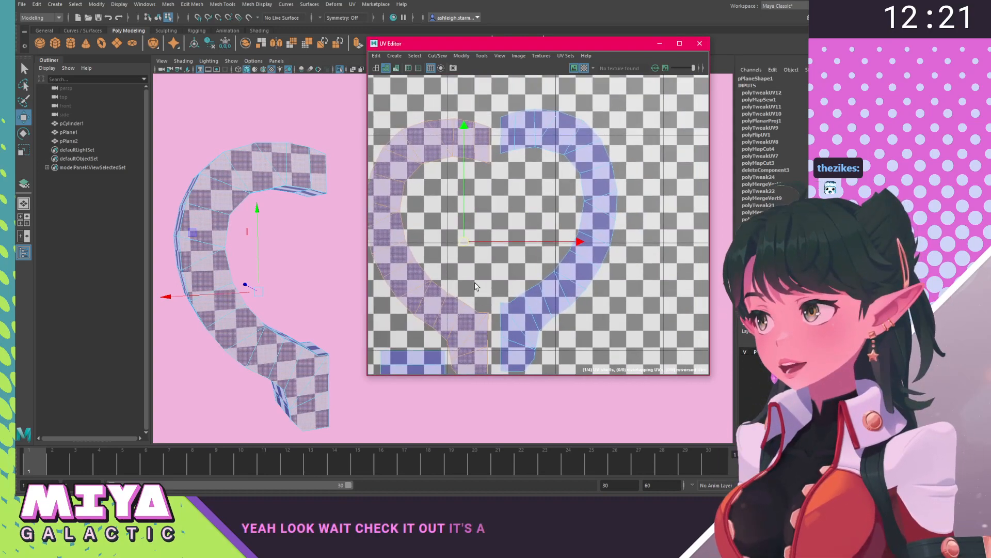
{"action": "mouse_move", "coordinate": [464, 241]}
{"action": "left_mouse_down"}
{"action": "mouse_move", "coordinate": [462, 226]}
{"action": "mouse_move", "coordinate": [471, 234]}
{"action": "left_mouse_up"}
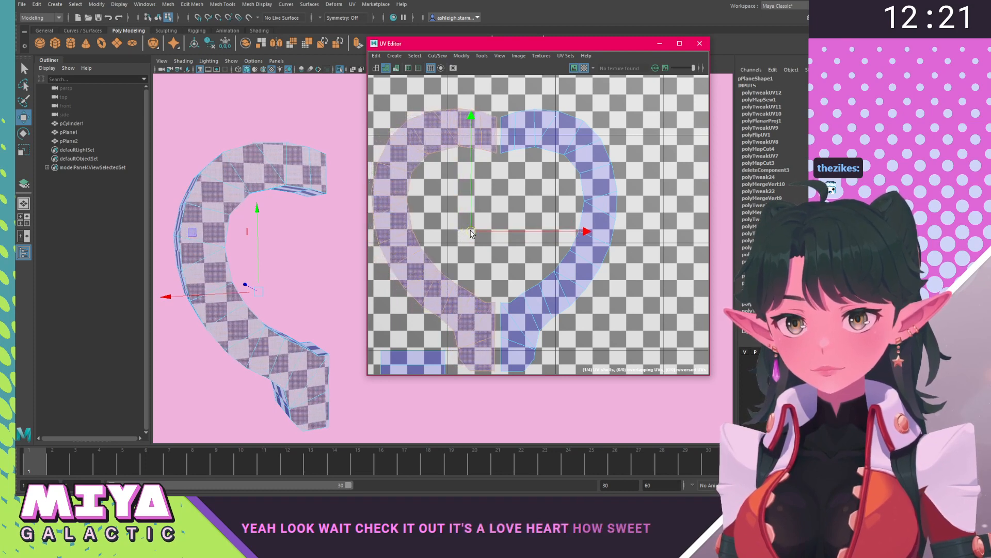
{"action": "left_click", "coordinate": [506, 269]}
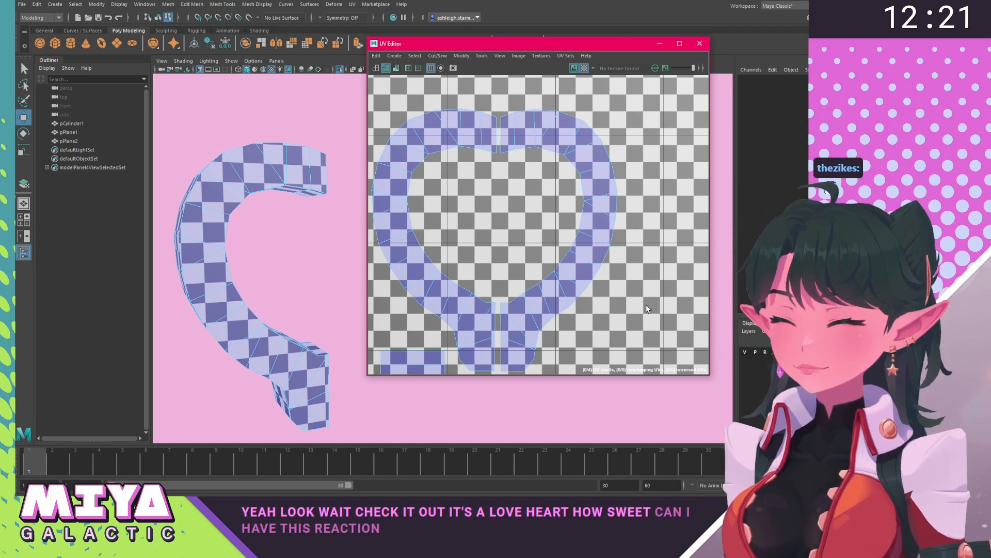
Move the short strip shell up and closer to the long strip shell, beneath the heart-shaped pair, and clear the selection.
{"action": "left_click", "coordinate": [543, 126]}
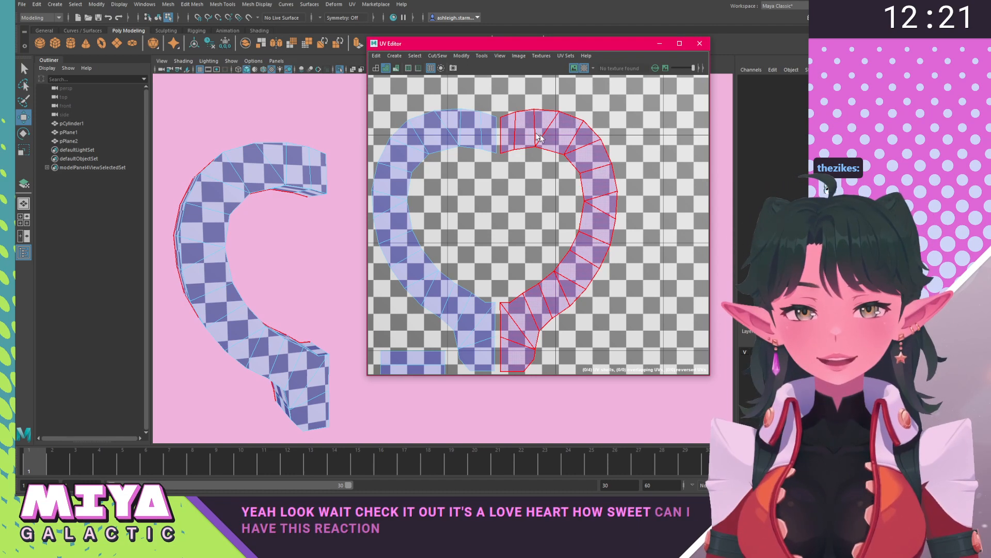
{"action": "right_click_drag", "start_coordinate": [623, 262], "coordinate": [582, 257], "text": "alt"}
{"action": "right_click_drag", "start_coordinate": [582, 306], "coordinate": [557, 304], "text": "alt"}
{"action": "middle_click_drag", "start_coordinate": [558, 304], "coordinate": [491, 277], "text": "alt"}
{"action": "right_click_drag", "start_coordinate": [555, 290], "coordinate": [500, 293], "text": "alt"}
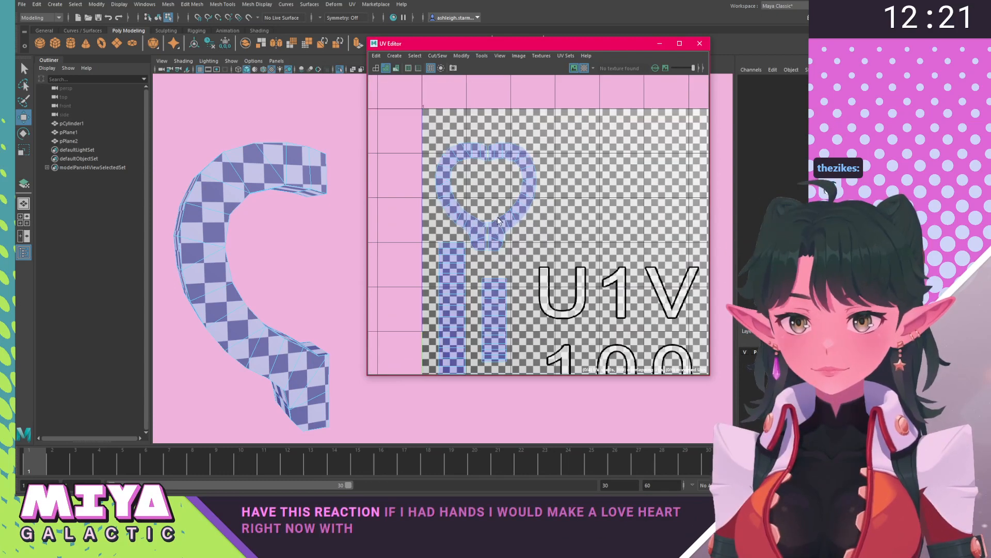
{"action": "middle_click_drag", "start_coordinate": [500, 294], "coordinate": [486, 247], "text": "alt"}
{"action": "left_click", "coordinate": [487, 277]}
{"action": "mouse_move", "coordinate": [487, 275]}
{"action": "left_mouse_down"}
{"action": "mouse_move", "coordinate": [472, 268]}
{"action": "mouse_move", "coordinate": [477, 259]}
{"action": "left_mouse_up"}
{"action": "left_click", "coordinate": [558, 221]}
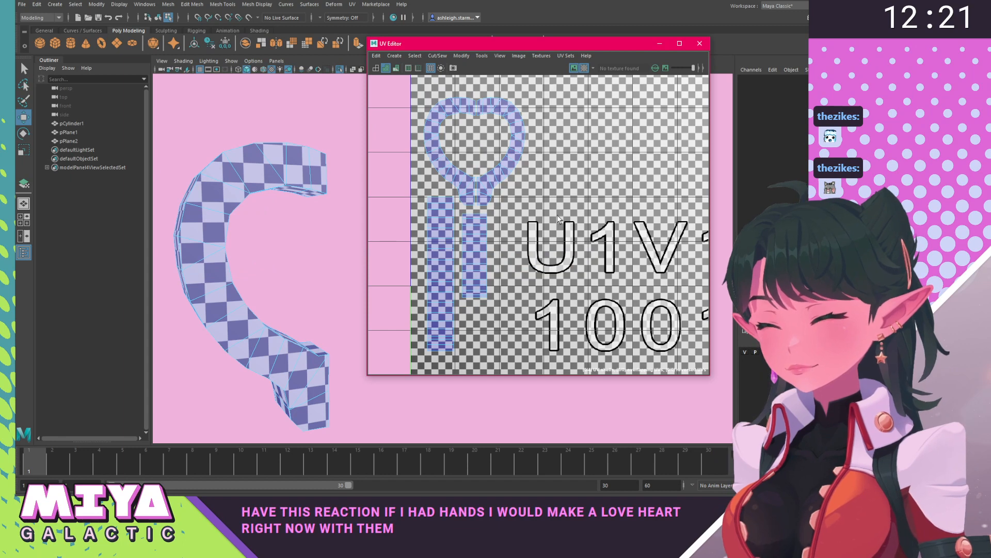
Return the handle to object mode, end its isolation so the whole scene shows, and close the UV Editor.
{"action": "right_click_drag", "start_coordinate": [255, 156], "coordinate": [290, 230], "text": "alt"}
{"action": "middle_click_drag", "start_coordinate": [309, 248], "coordinate": [266, 248], "text": "alt"}
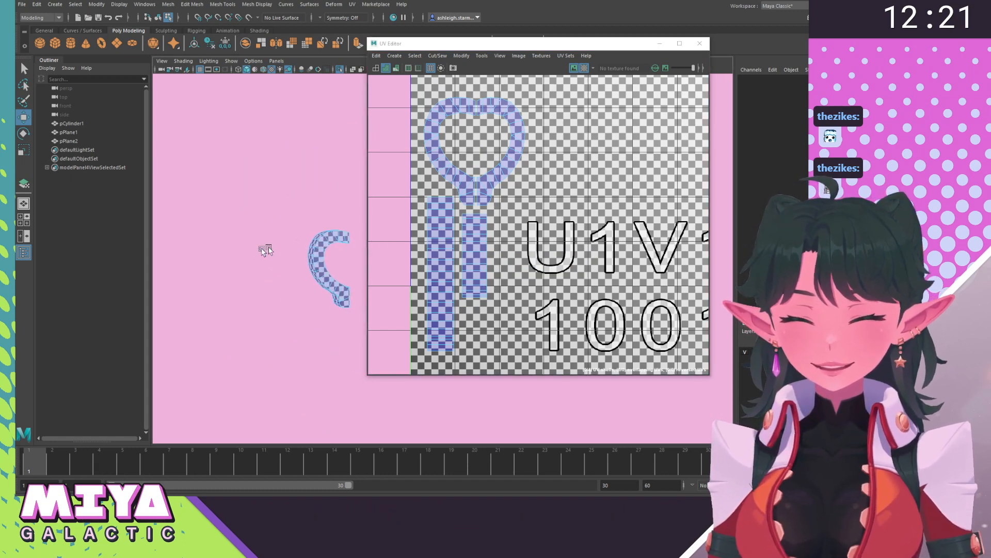
{"action": "right_click_drag", "start_coordinate": [317, 243], "coordinate": [289, 237]}
{"action": "left_click", "coordinate": [273, 229]}
{"action": "key", "text": "ctrl+1"}
{"action": "left_click", "coordinate": [700, 43]}
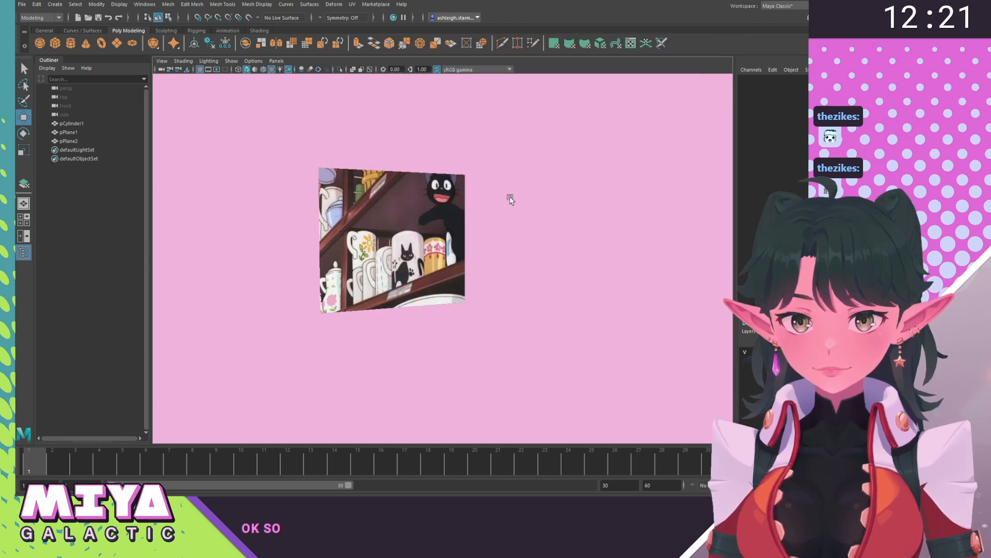
Combine the mug body pCylinder1 and the handle pPlane1 into a single mesh.
{"action": "left_click_drag", "start_coordinate": [509, 194], "coordinate": [240, 221], "text": "alt"}
{"action": "left_click", "coordinate": [444, 284]}
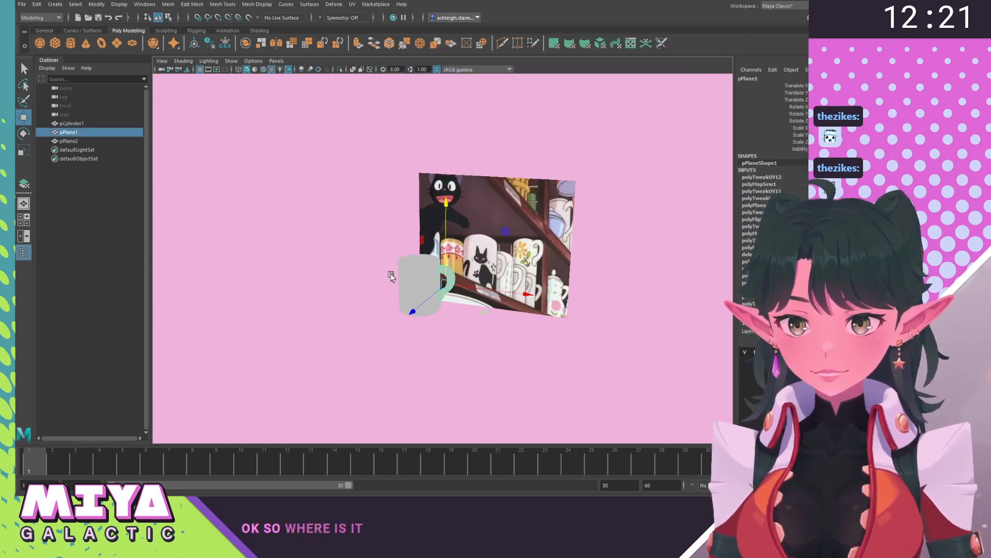
{"action": "left_click", "coordinate": [392, 274]}
{"action": "left_click_drag", "start_coordinate": [395, 271], "coordinate": [385, 216], "text": "alt"}
{"action": "right_click_drag", "start_coordinate": [385, 216], "coordinate": [454, 316], "text": "alt"}
{"action": "left_click", "coordinate": [451, 282]}
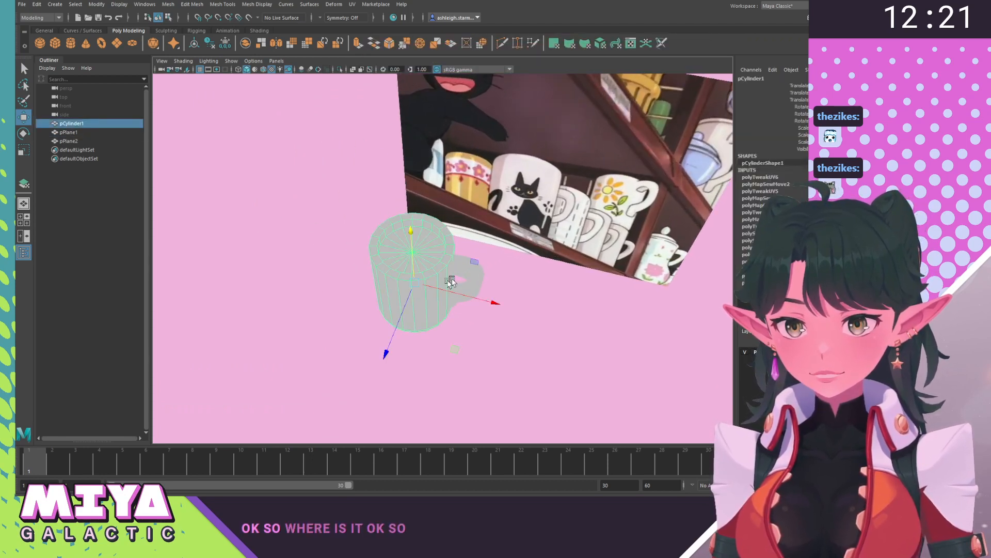
{"action": "left_click", "coordinate": [476, 277], "text": "shift"}
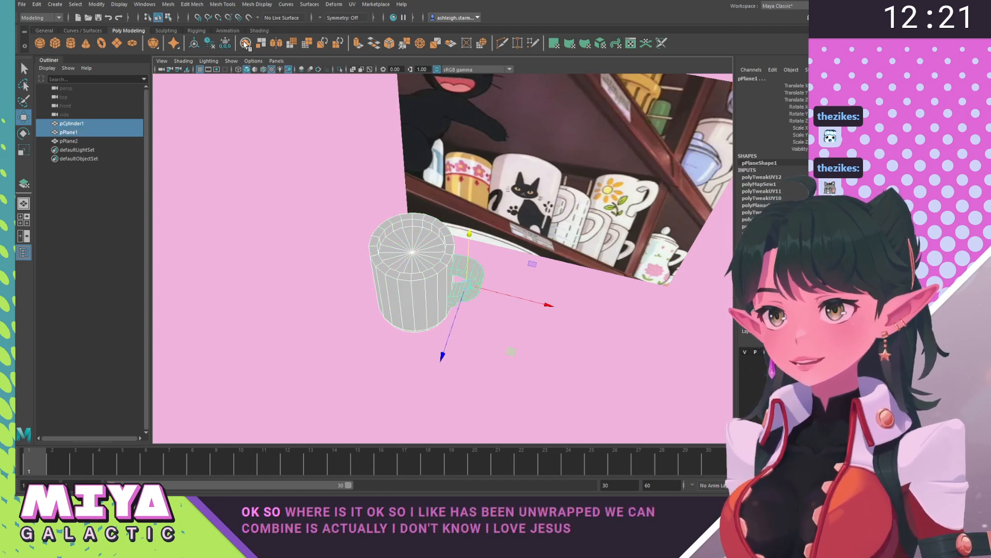
{"action": "left_click", "coordinate": [245, 43]}
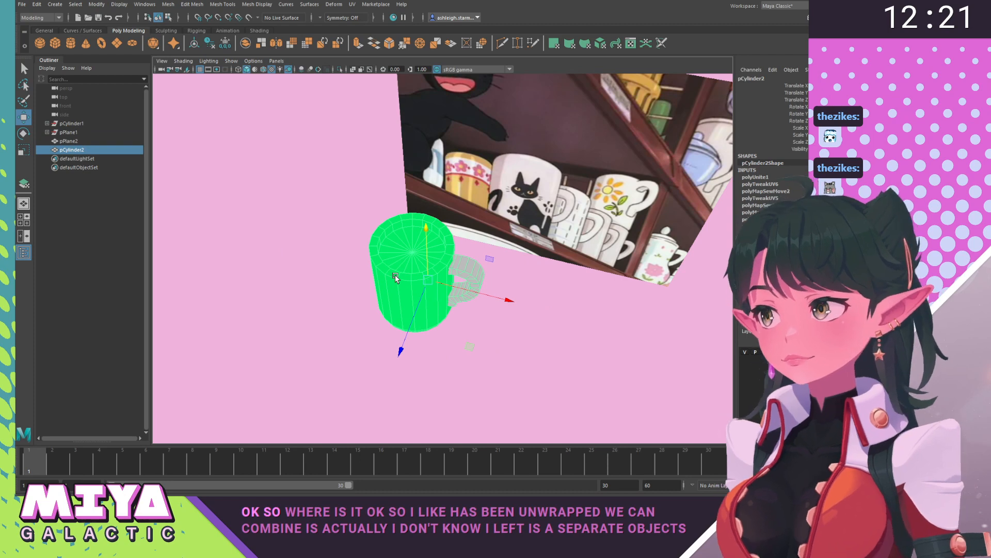
Assign the existing material phong1 to the combined mug and clear the selection.
{"action": "left_click_drag", "start_coordinate": [285, 272], "coordinate": [289, 238], "text": "alt"}
{"action": "left_click", "coordinate": [282, 260]}
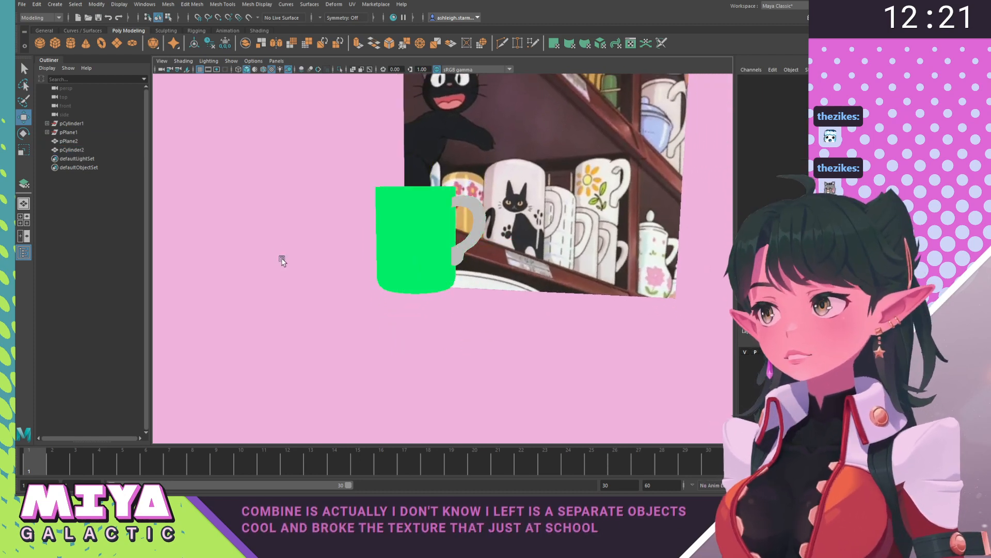
{"action": "right_click_drag", "start_coordinate": [309, 222], "coordinate": [383, 284], "text": "alt"}
{"action": "mouse_move", "coordinate": [383, 284]}
{"action": "left_mouse_down", "text": "alt"}
{"action": "mouse_move", "coordinate": [373, 299]}
{"action": "mouse_move", "coordinate": [384, 299]}
{"action": "left_mouse_up", "text": "alt"}
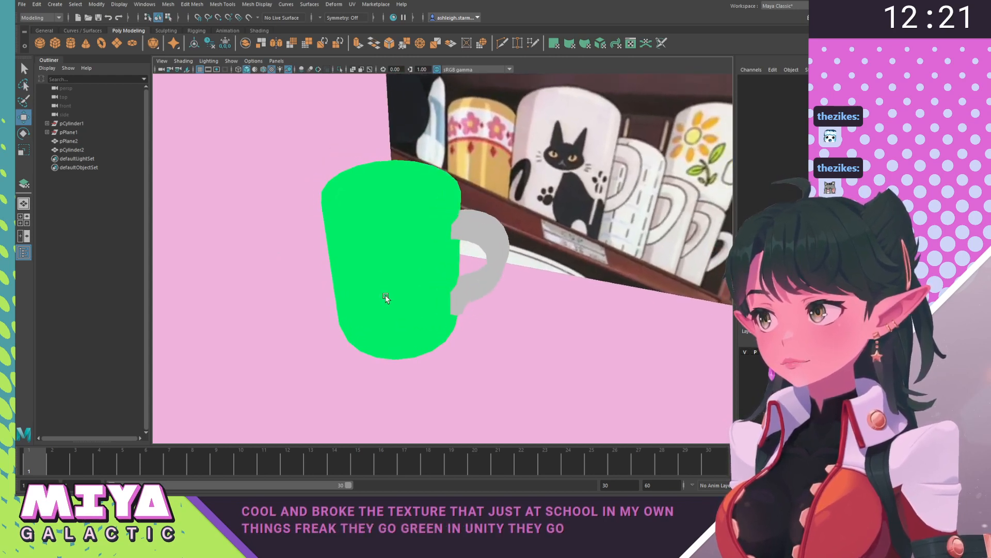
{"action": "left_click", "coordinate": [378, 259]}
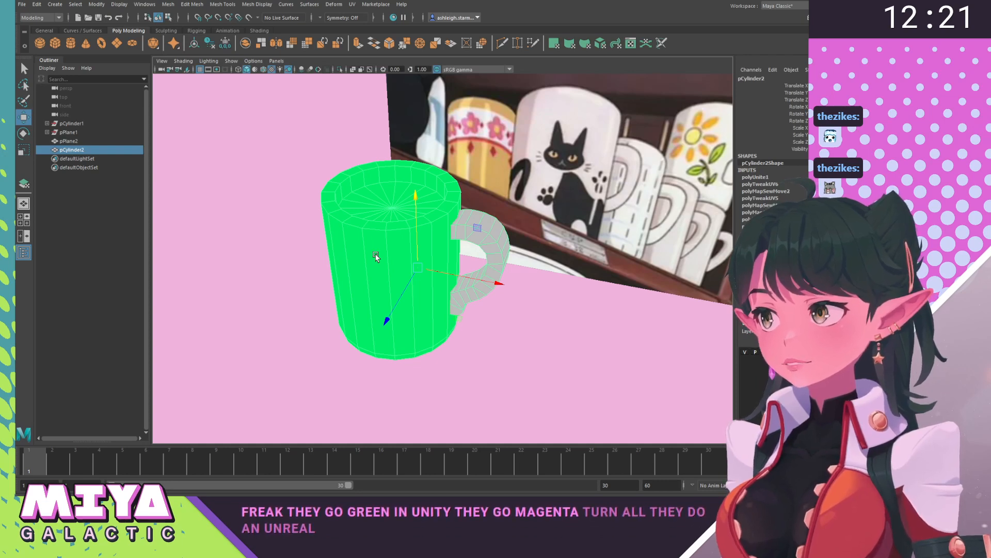
{"action": "left_click_drag", "start_coordinate": [371, 260], "coordinate": [332, 243], "text": "alt"}
{"action": "right_click", "coordinate": [345, 199]}
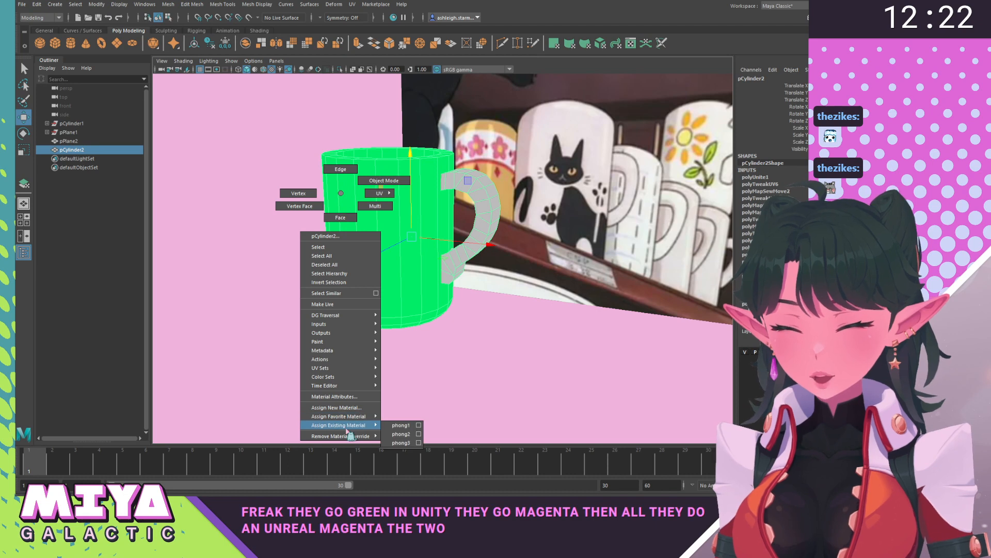
{"action": "left_click", "coordinate": [400, 427]}
{"action": "left_click", "coordinate": [306, 236]}
{"action": "left_click_drag", "start_coordinate": [305, 232], "coordinate": [298, 260], "text": "alt"}
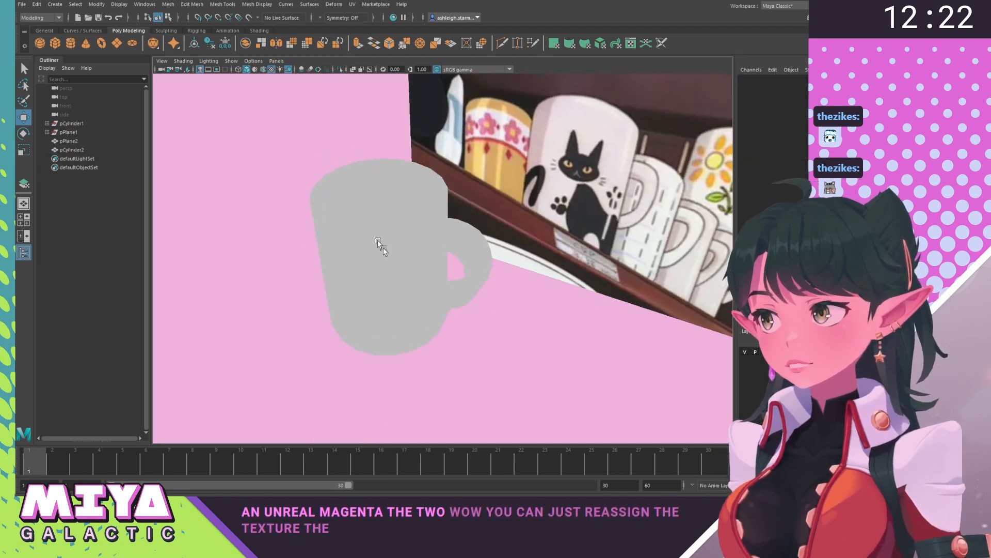
Open the UV Editor for the combined mug, place its window beside the model, and switch to UV shell selection.
{"action": "left_click_drag", "start_coordinate": [484, 249], "coordinate": [374, 219], "text": "alt"}
{"action": "left_click", "coordinate": [388, 266]}
{"action": "left_click", "coordinate": [352, 4]}
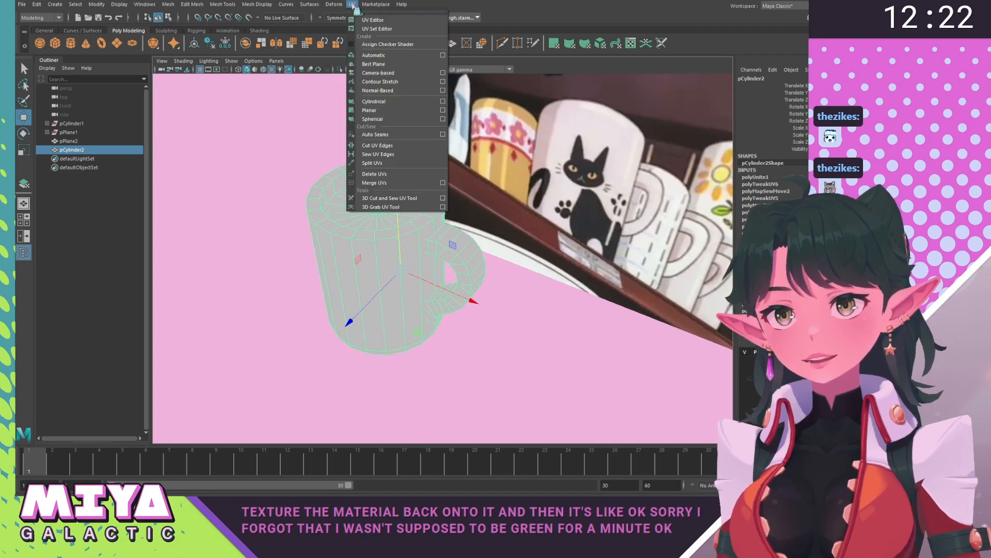
{"action": "left_click", "coordinate": [371, 19]}
{"action": "left_click_drag", "start_coordinate": [493, 49], "coordinate": [657, 73]}
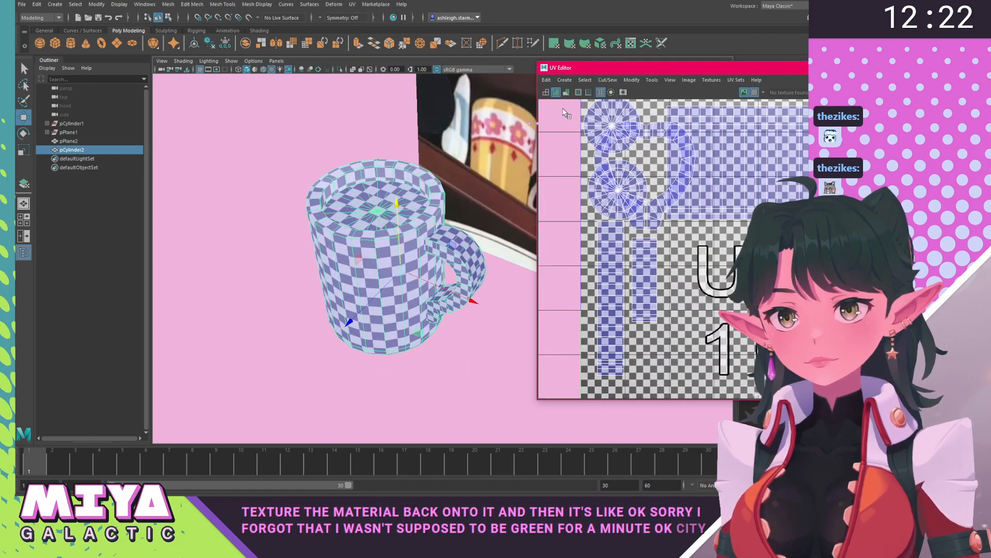
{"action": "left_click_drag", "start_coordinate": [408, 217], "coordinate": [352, 185], "text": "alt"}
{"action": "middle_click_drag", "start_coordinate": [682, 204], "coordinate": [627, 248], "text": "alt"}
{"action": "right_click_drag", "start_coordinate": [664, 190], "coordinate": [627, 180]}
{"action": "scroll", "coordinate": [689, 261], "scroll_direction": "down", "scroll_amount": 4}
{"action": "middle_click_drag", "start_coordinate": [689, 263], "coordinate": [632, 207], "text": "alt"}
Shift the rectangular mug body shell clear of the curved handle shells and move the heart-shaped pair into the empty space below.
{"action": "left_click", "coordinate": [635, 163]}
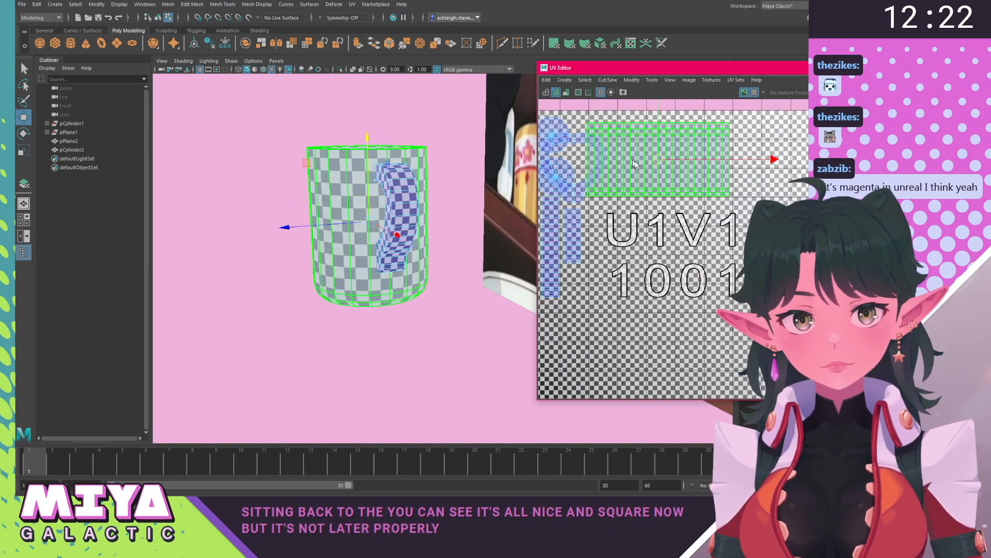
{"action": "left_click_drag", "start_coordinate": [662, 161], "coordinate": [687, 153]}
{"action": "middle_click_drag", "start_coordinate": [688, 155], "coordinate": [721, 167], "text": "alt"}
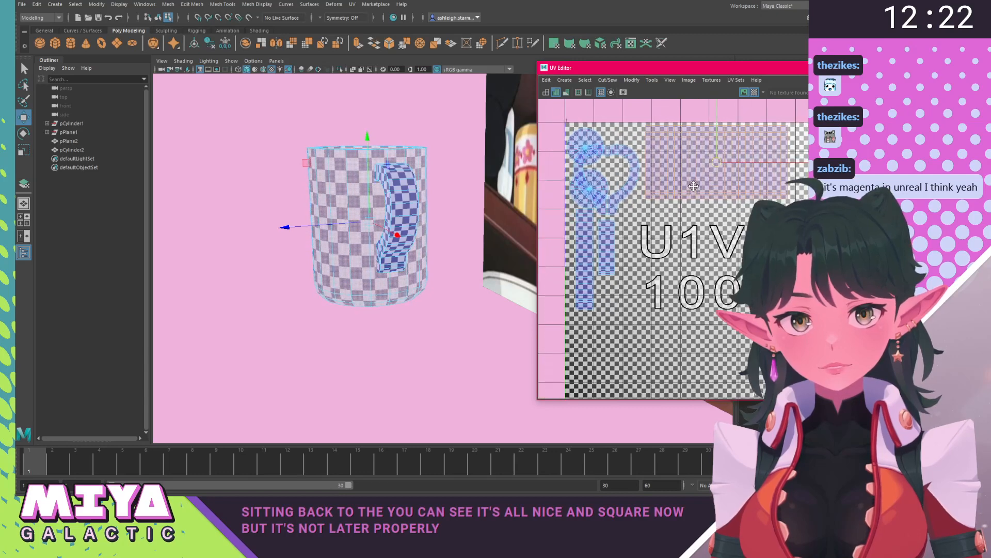
{"action": "left_click", "coordinate": [576, 168]}
{"action": "left_click_drag", "start_coordinate": [577, 168], "coordinate": [722, 299]}
Place the body shell close beside the circular shells at the tile's upper edge and set the long strip beneath the circles.
{"action": "left_click", "coordinate": [721, 168]}
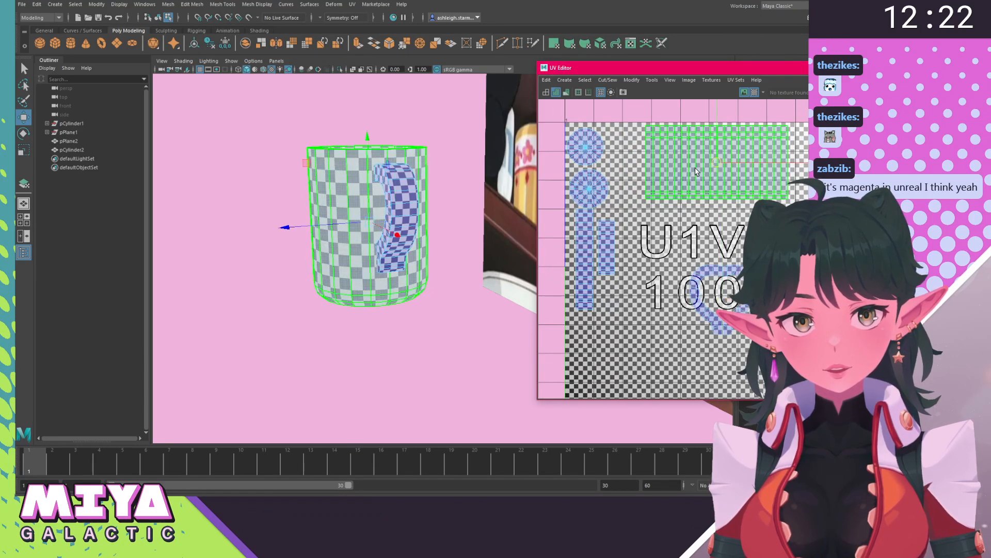
{"action": "left_click_drag", "start_coordinate": [717, 166], "coordinate": [709, 167]}
{"action": "left_click_drag", "start_coordinate": [643, 71], "coordinate": [460, 81]}
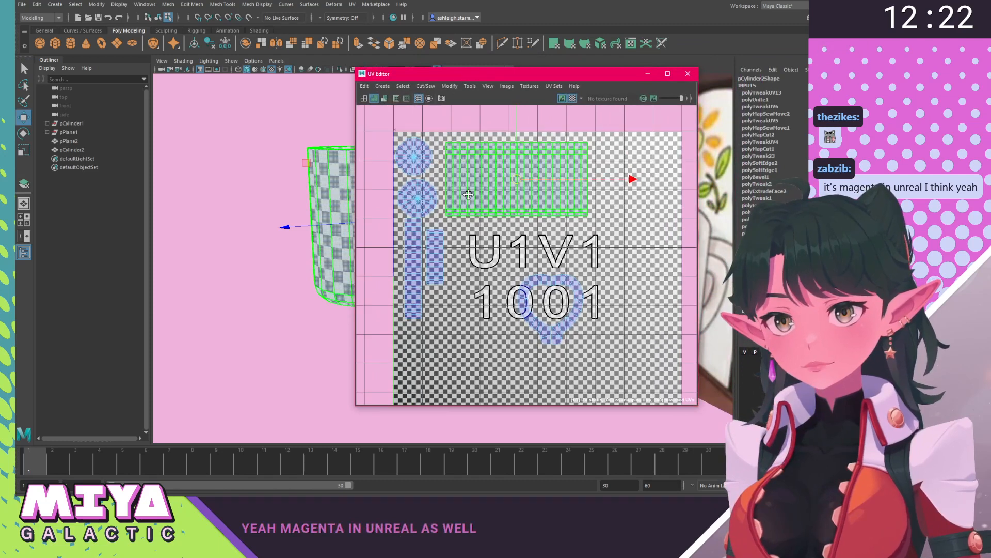
{"action": "left_click", "coordinate": [413, 245]}
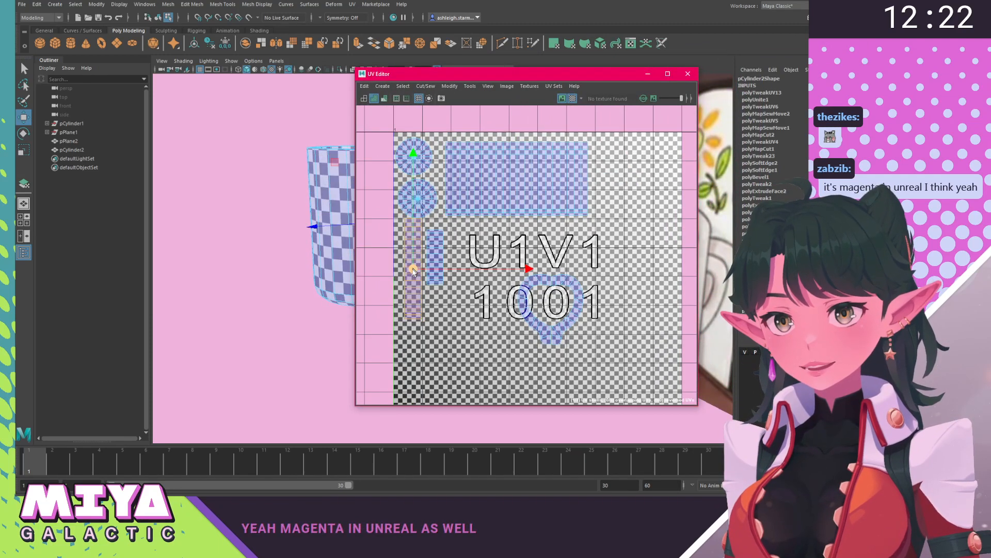
{"action": "left_click", "coordinate": [501, 251]}
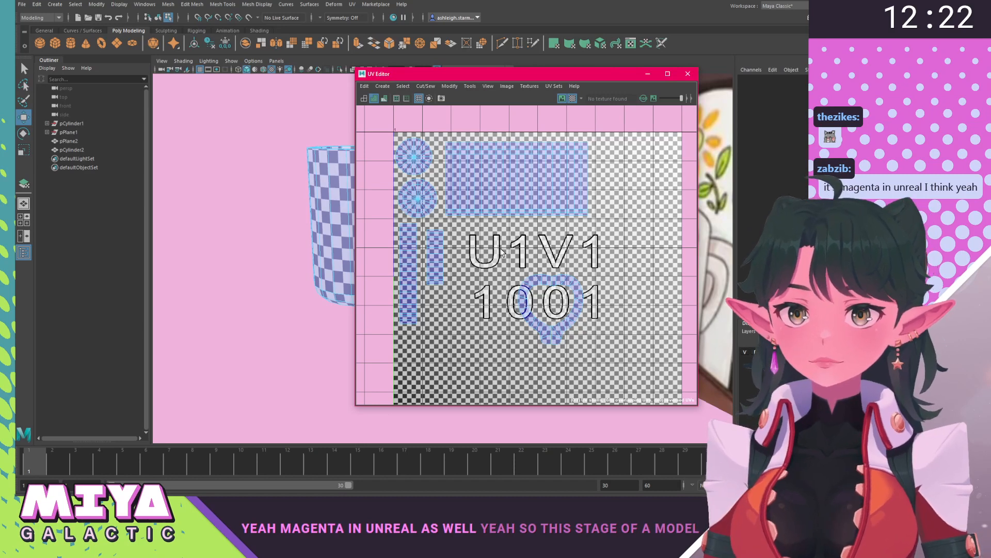
{"action": "left_click", "coordinate": [504, 168]}
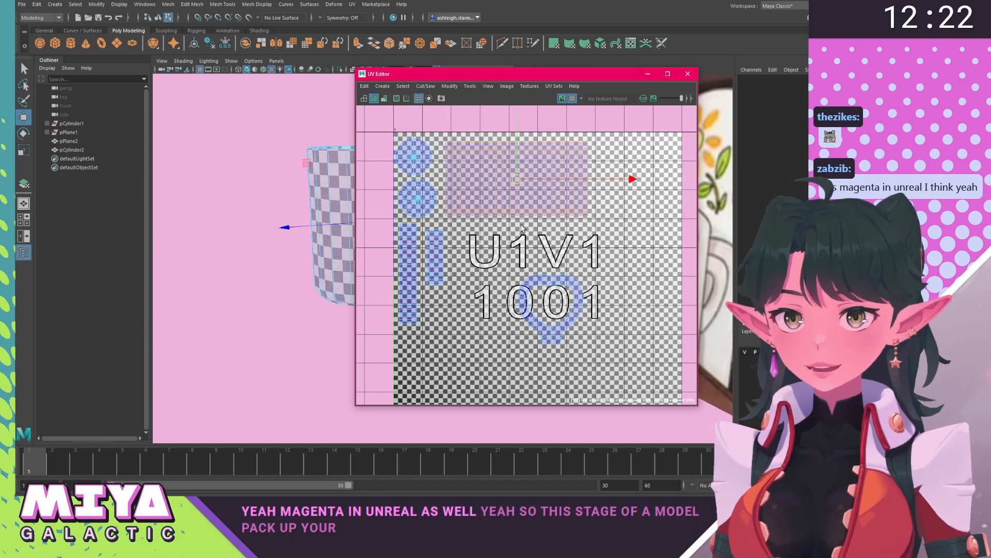
{"action": "left_click_drag", "start_coordinate": [516, 178], "coordinate": [510, 171]}
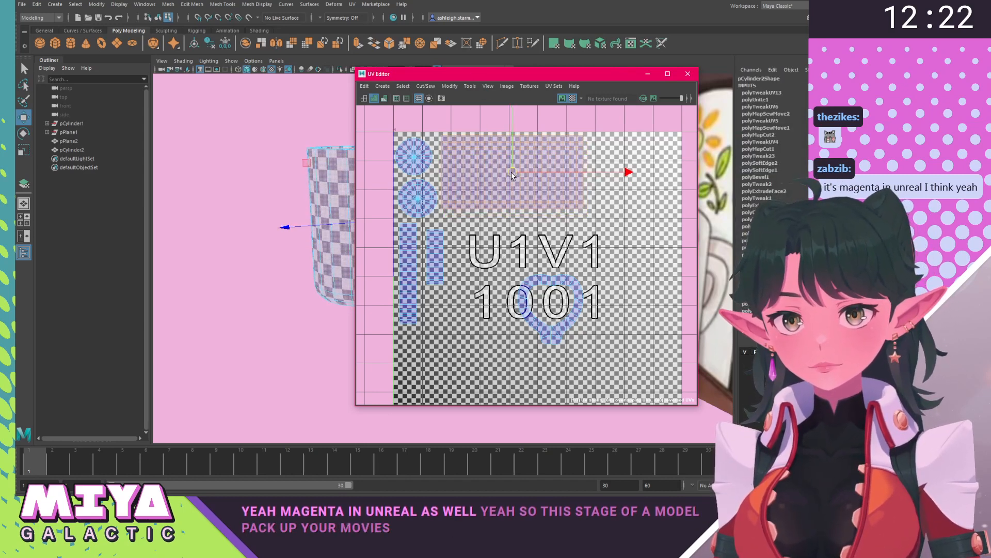
Examine the margins between the two circular shells, the body shell and the tile border for overlap.
{"action": "left_click_drag", "start_coordinate": [386, 138], "coordinate": [417, 206]}
{"action": "middle_click_drag", "start_coordinate": [510, 243], "coordinate": [484, 206], "text": "alt"}
{"action": "scroll", "coordinate": [485, 207], "scroll_direction": "down", "scroll_amount": 2}
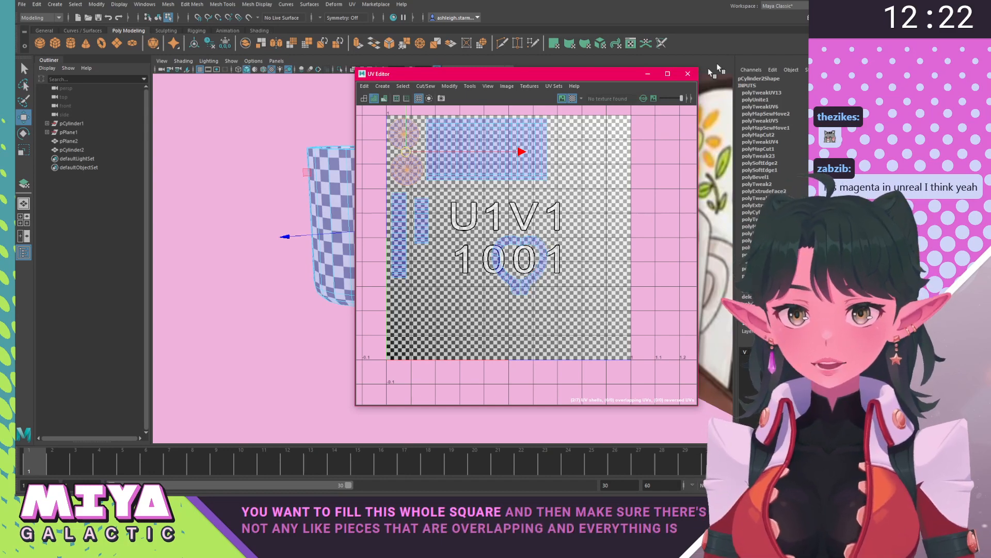
{"action": "left_click", "coordinate": [496, 150]}
{"action": "scroll", "coordinate": [517, 171], "scroll_direction": "up", "scroll_amount": 3}
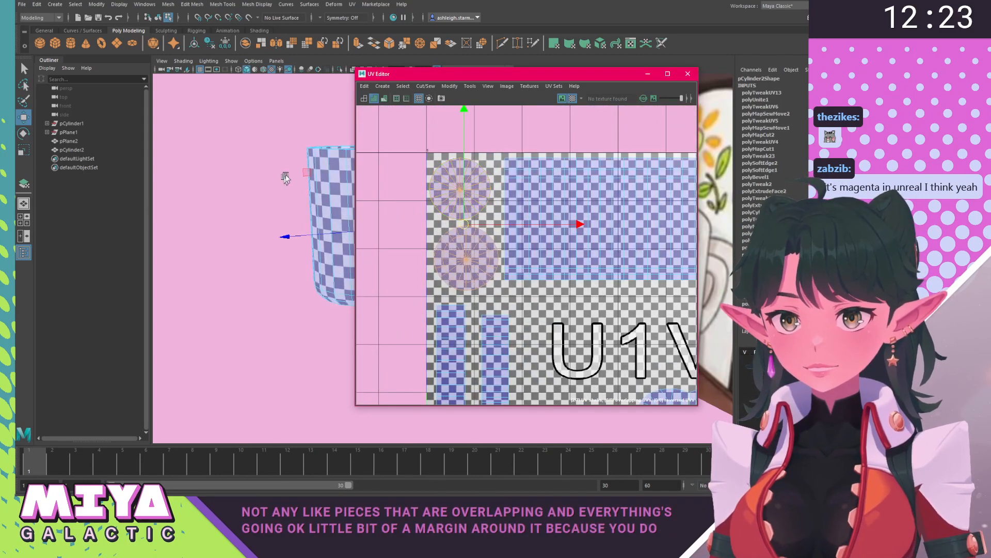
{"action": "left_click", "coordinate": [219, 183]}
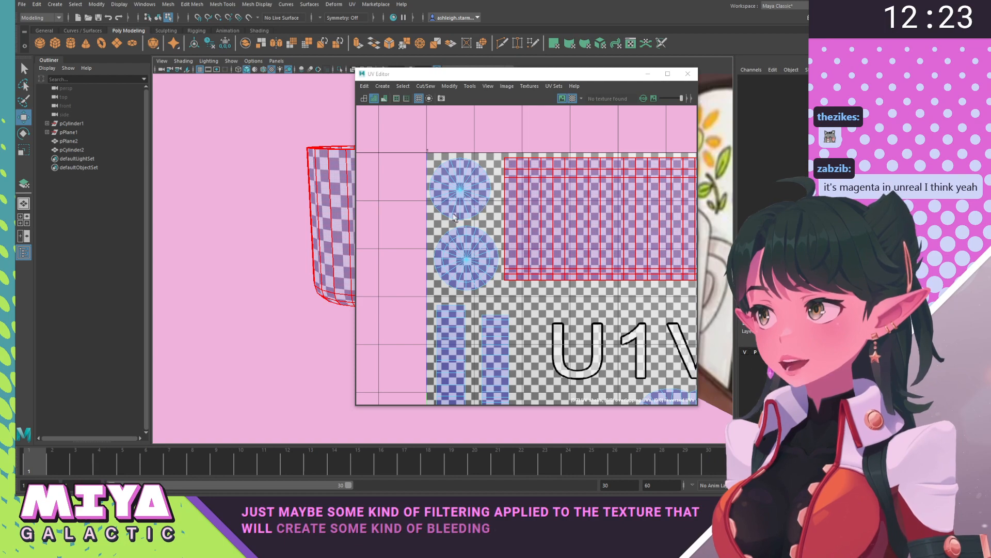
{"action": "left_click", "coordinate": [518, 255]}
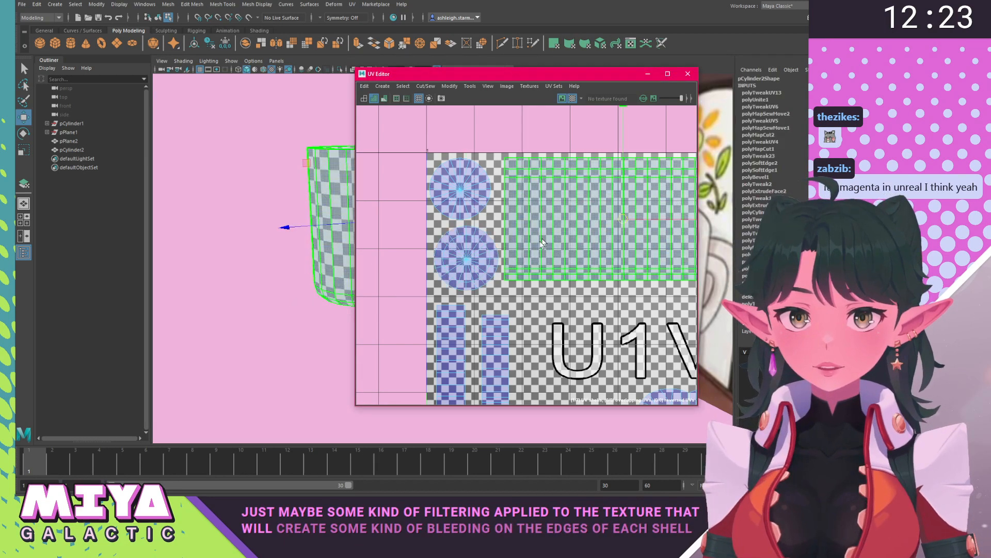
{"action": "left_click", "coordinate": [619, 322]}
Move the heart-shaped pair beside the short strip under the body shell, and shift its right half outward to leave a gap.
{"action": "middle_click_drag", "start_coordinate": [599, 342], "coordinate": [522, 257], "text": "alt"}
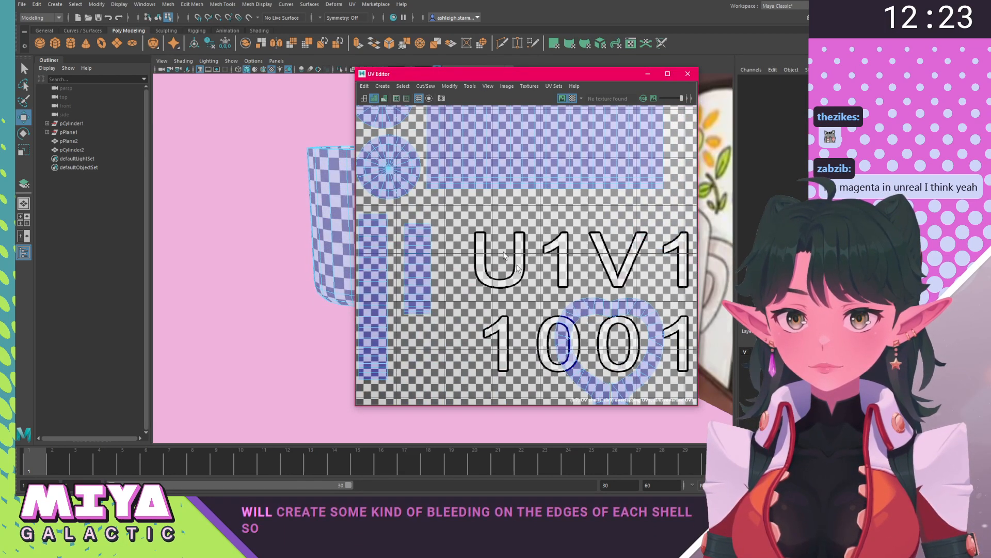
{"action": "scroll", "coordinate": [521, 256], "scroll_direction": "down", "scroll_amount": 1}
{"action": "mouse_move", "coordinate": [504, 257]}
{"action": "left_mouse_down"}
{"action": "mouse_move", "coordinate": [627, 350]}
{"action": "mouse_move", "coordinate": [520, 264]}
{"action": "mouse_move", "coordinate": [502, 264]}
{"action": "left_mouse_up"}
{"action": "left_click", "coordinate": [571, 240]}
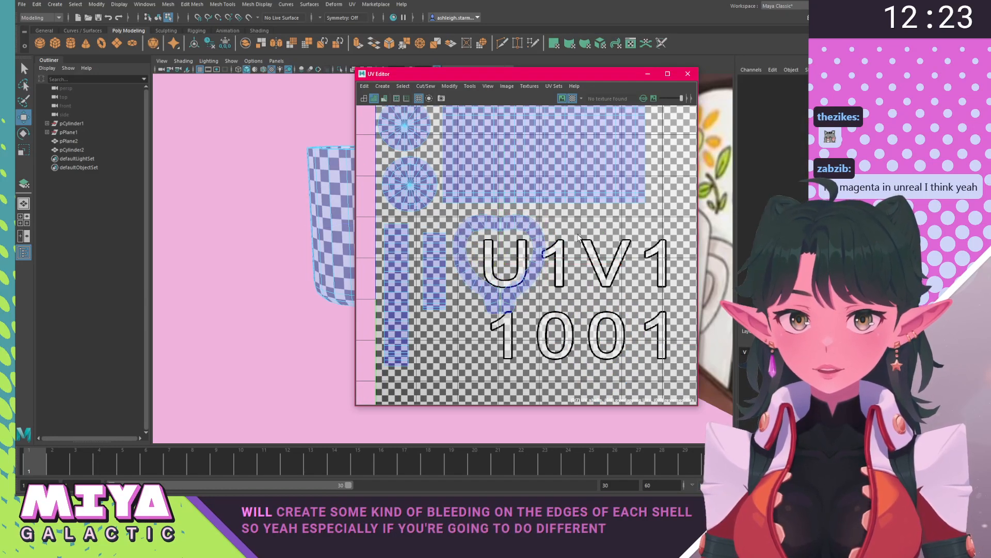
{"action": "left_click", "coordinate": [543, 245]}
{"action": "left_click_drag", "start_coordinate": [641, 266], "coordinate": [646, 265]}
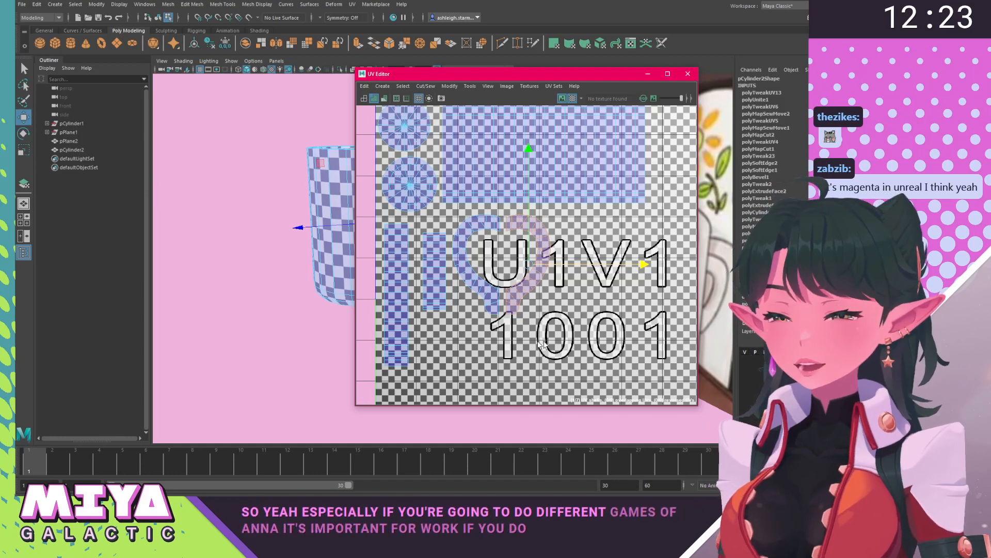
{"action": "left_click", "coordinate": [479, 334]}
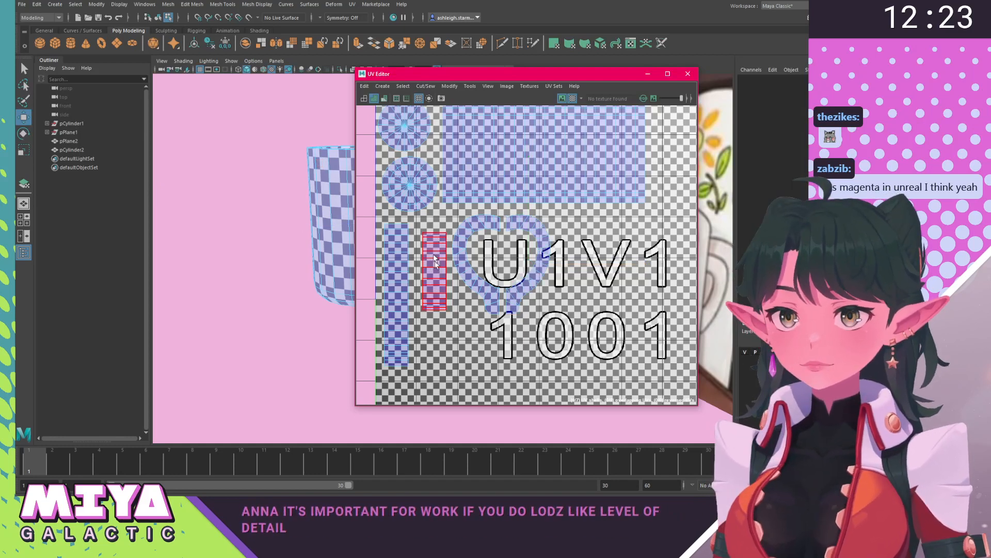
Nudge both curved handle shells up toward the body shell together and clear the selection.
{"action": "left_click", "coordinate": [470, 228]}
{"action": "left_click", "coordinate": [523, 288], "text": "shift"}
{"action": "left_click_drag", "start_coordinate": [506, 155], "coordinate": [503, 148]}
{"action": "left_click", "coordinate": [547, 353]}
{"action": "middle_click_drag", "start_coordinate": [520, 257], "coordinate": [510, 234], "text": "alt"}
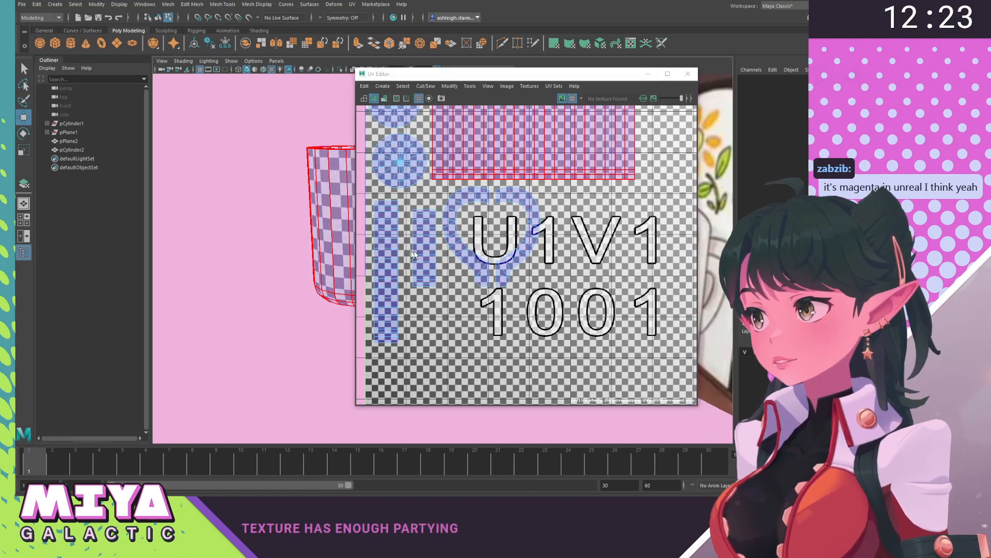
Frame the whole UV layout, close the UV Editor and return the mug to object mode.
{"action": "key", "text": "f"}
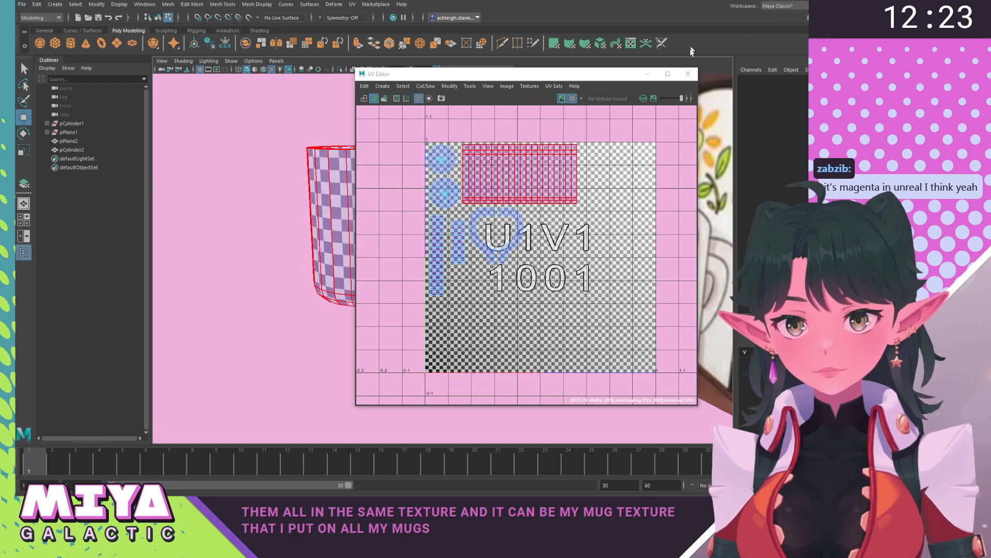
{"action": "left_click", "coordinate": [687, 76]}
{"action": "right_click_drag", "start_coordinate": [345, 182], "coordinate": [385, 169]}
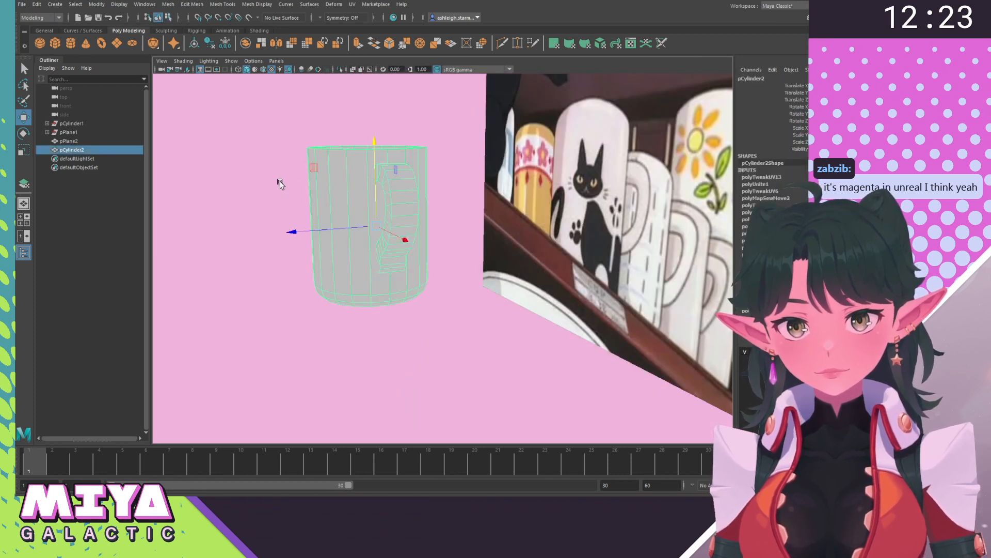
Deselect the mug and switch the viewport to default lighting.
{"action": "left_click", "coordinate": [279, 183]}
{"action": "left_click_drag", "start_coordinate": [279, 184], "coordinate": [293, 205], "text": "alt"}
{"action": "left_click", "coordinate": [388, 252]}
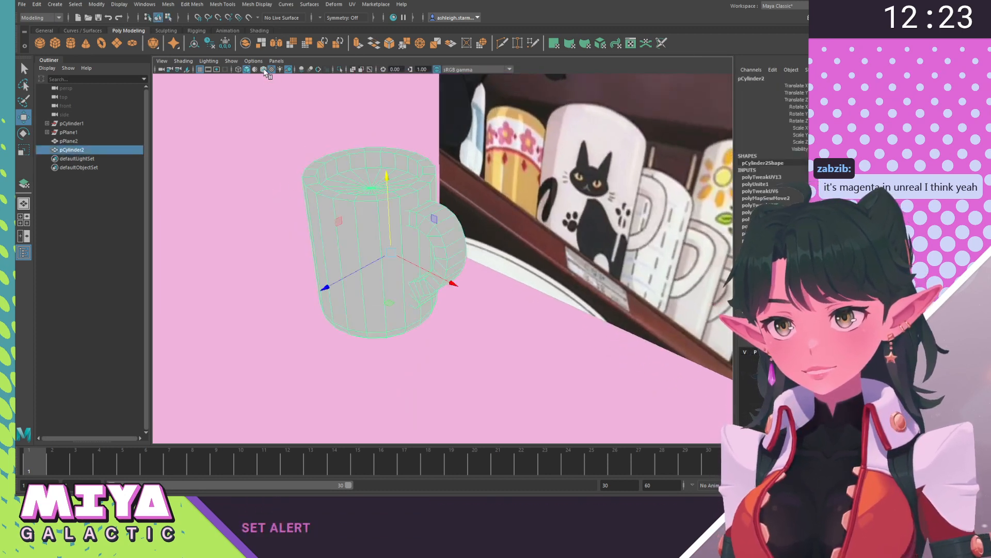
{"action": "left_click", "coordinate": [224, 219]}
{"action": "left_click_drag", "start_coordinate": [224, 220], "coordinate": [398, 339], "text": "alt"}
{"action": "scroll", "coordinate": [397, 339], "scroll_direction": "up", "scroll_amount": 5}
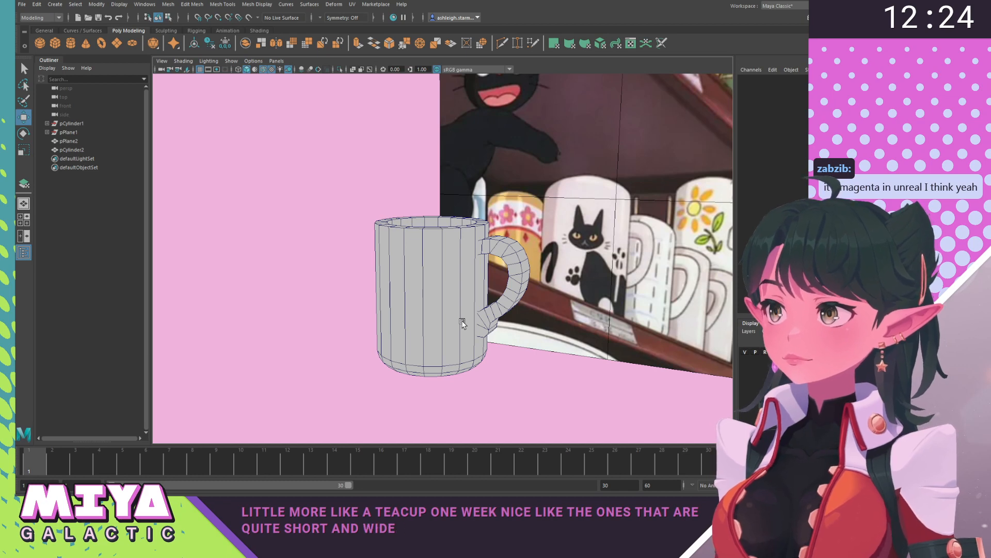
{"action": "left_click_drag", "start_coordinate": [462, 322], "coordinate": [275, 89], "text": "alt"}
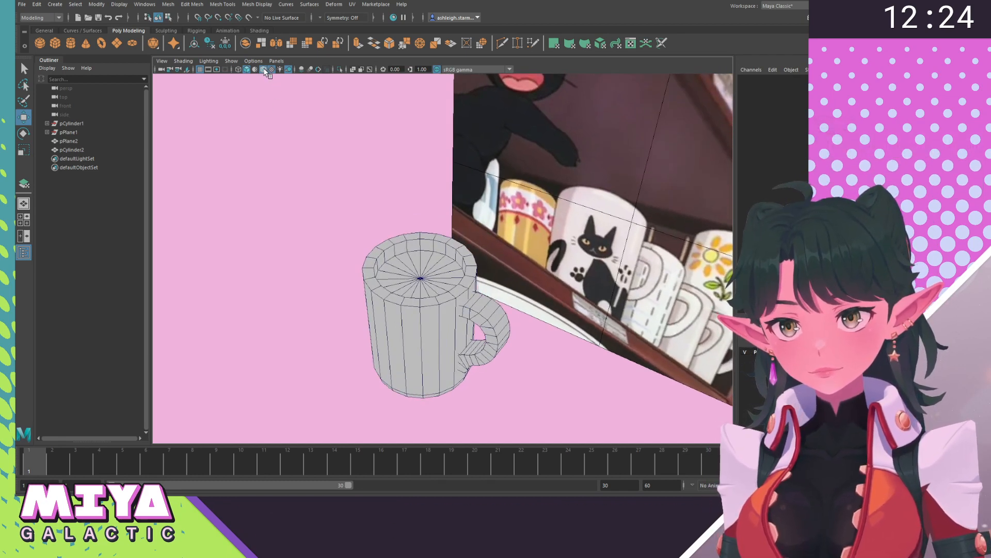
{"action": "left_click", "coordinate": [209, 61]}
{"action": "left_click", "coordinate": [218, 76]}
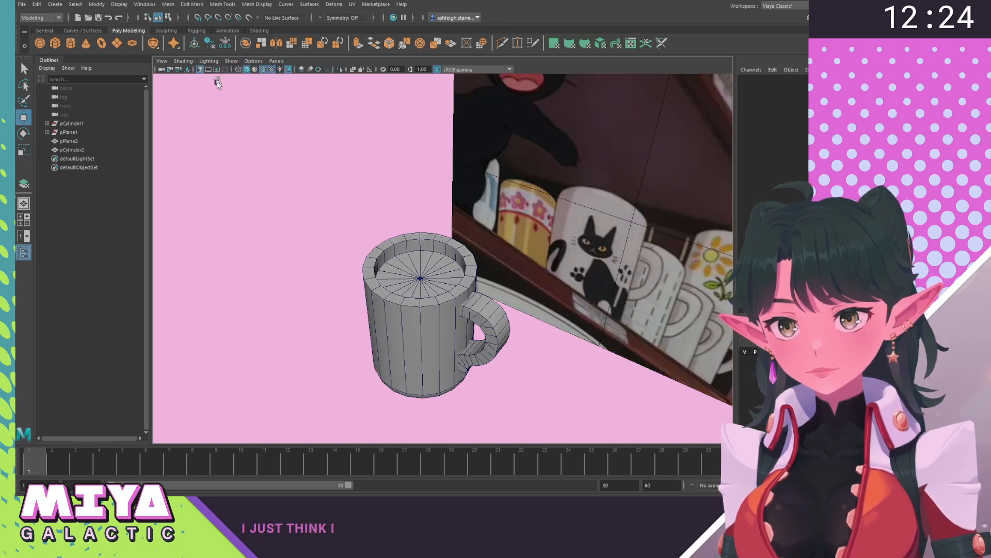
Examine the finished mug and its handle from several angles against the reference image.
{"action": "mouse_move", "coordinate": [310, 165]}
{"action": "left_mouse_down", "text": "alt"}
{"action": "mouse_move", "coordinate": [390, 253]}
{"action": "mouse_move", "coordinate": [444, 241]}
{"action": "mouse_move", "coordinate": [486, 267]}
{"action": "mouse_move", "coordinate": [381, 241]}
{"action": "mouse_move", "coordinate": [436, 230]}
{"action": "mouse_move", "coordinate": [443, 265]}
{"action": "mouse_move", "coordinate": [486, 254]}
{"action": "left_mouse_up", "text": "alt"}
{"action": "right_click_drag", "start_coordinate": [486, 254], "coordinate": [432, 278], "text": "alt"}
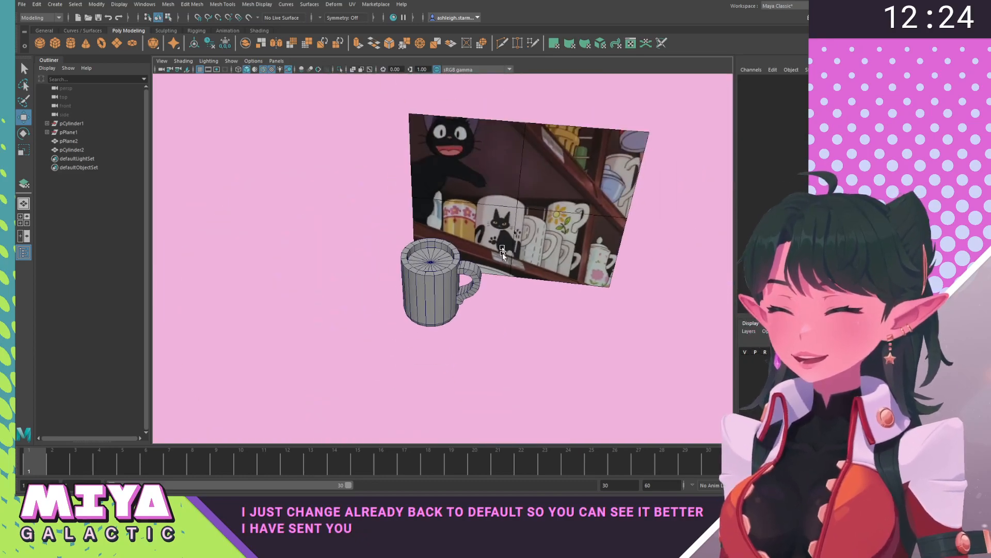
{"action": "left_click_drag", "start_coordinate": [432, 279], "coordinate": [447, 265], "text": "alt"}
{"action": "right_click_drag", "start_coordinate": [447, 265], "coordinate": [518, 311], "text": "alt"}
{"action": "left_click_drag", "start_coordinate": [518, 311], "coordinate": [425, 301], "text": "alt"}
{"action": "right_click_drag", "start_coordinate": [424, 301], "coordinate": [495, 363], "text": "alt"}
{"action": "left_click_drag", "start_coordinate": [495, 363], "coordinate": [513, 339], "text": "alt"}
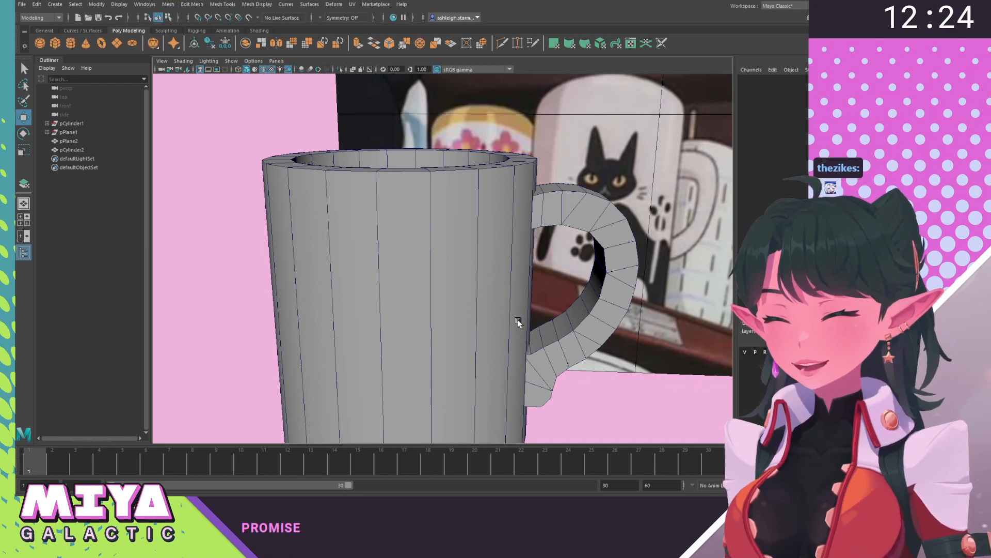
{"action": "right_click_drag", "start_coordinate": [519, 322], "coordinate": [431, 282], "text": "alt"}
{"action": "middle_click_drag", "start_coordinate": [432, 282], "coordinate": [392, 321], "text": "alt"}
{"action": "left_click_drag", "start_coordinate": [392, 321], "coordinate": [331, 263], "text": "alt"}
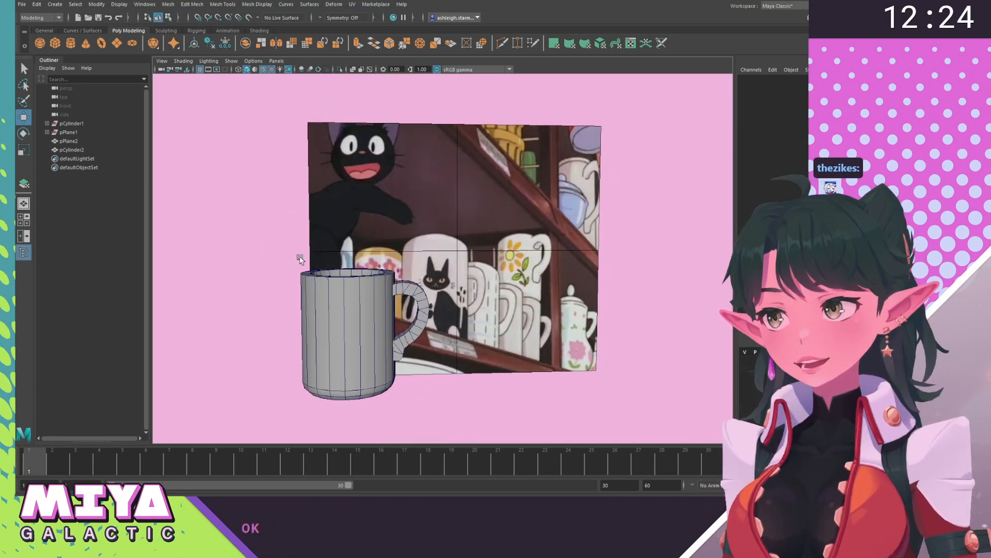
{"action": "left_click_drag", "start_coordinate": [233, 237], "coordinate": [228, 256], "text": "alt"}
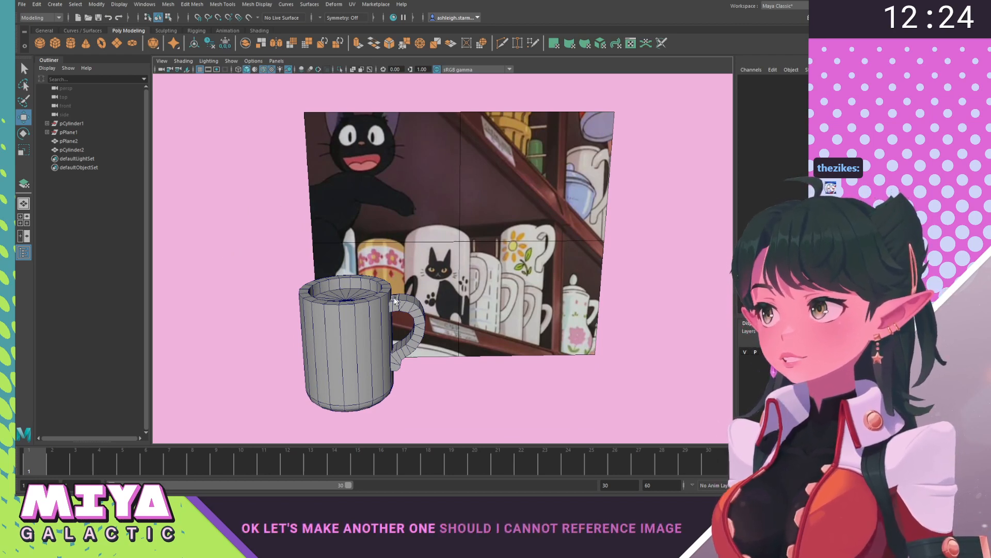
Create a polygon cylinder with radius 0.1, height 0.15, 24 axis divisions, 1 height division and 1 cap division.
{"action": "left_click", "coordinate": [54, 5]}
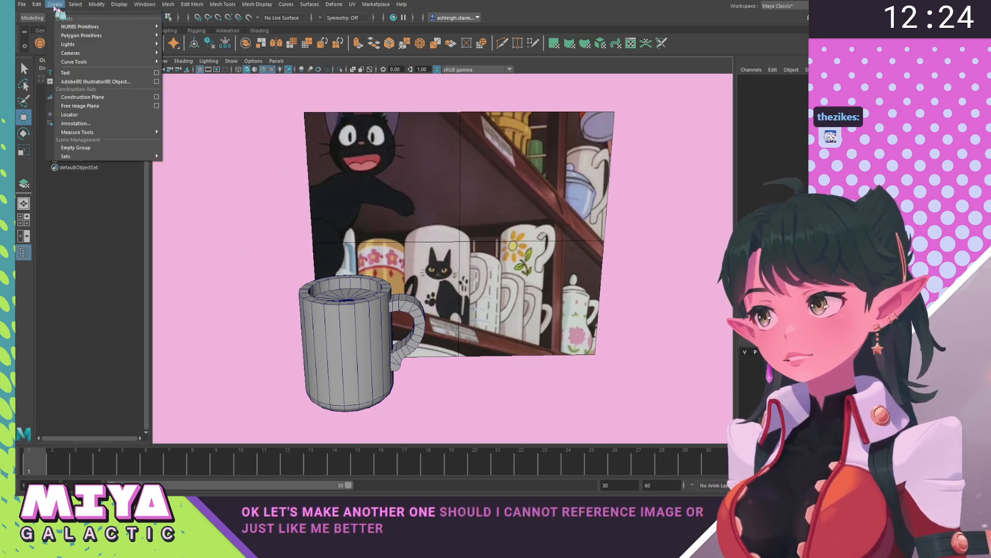
{"action": "mouse_move", "coordinate": [100, 37]}
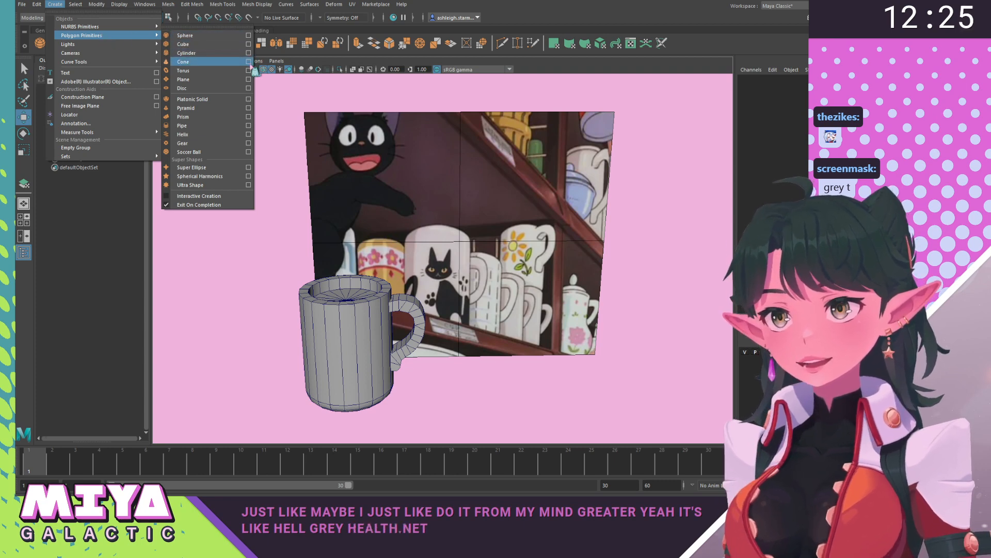
{"action": "left_click", "coordinate": [249, 53]}
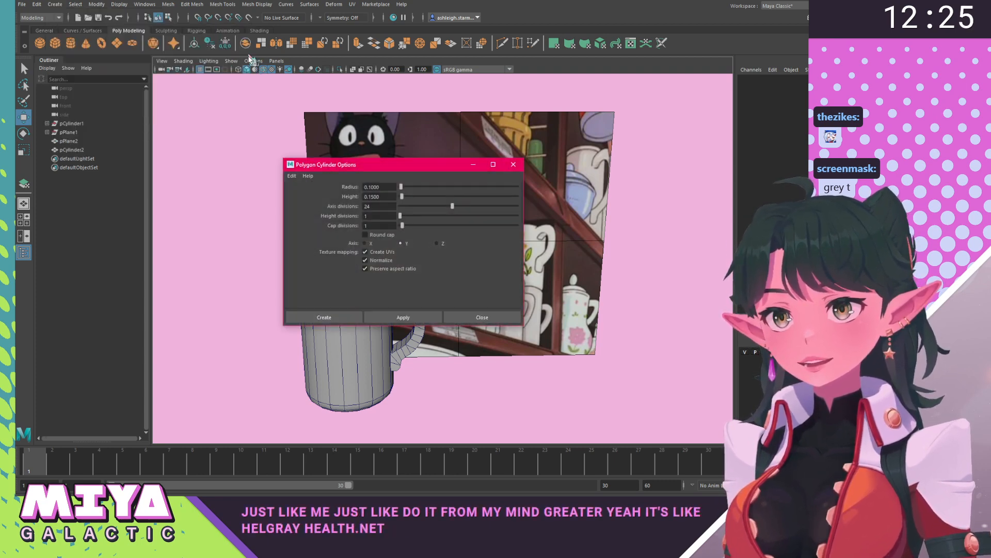
{"action": "left_click_drag", "start_coordinate": [371, 165], "coordinate": [392, 170]}
{"action": "left_click", "coordinate": [367, 320]}
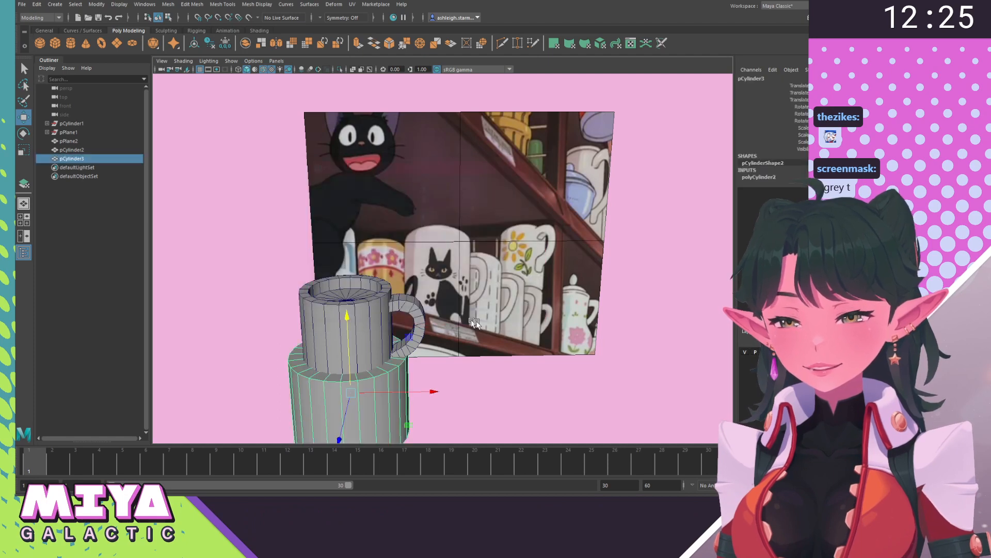
Move the new cylinder out from under the mug to stand beside it on the handle side.
{"action": "scroll", "coordinate": [391, 376], "scroll_direction": "down", "scroll_amount": 2}
{"action": "middle_click_drag", "start_coordinate": [390, 378], "coordinate": [527, 366], "text": "alt"}
{"action": "mouse_move", "coordinate": [527, 366]}
{"action": "left_mouse_down", "text": "alt"}
{"action": "mouse_move", "coordinate": [513, 351]}
{"action": "mouse_move", "coordinate": [511, 381]}
{"action": "mouse_move", "coordinate": [514, 363]}
{"action": "left_mouse_up", "text": "alt"}
{"action": "middle_click_drag", "start_coordinate": [480, 339], "coordinate": [502, 314], "text": "alt"}
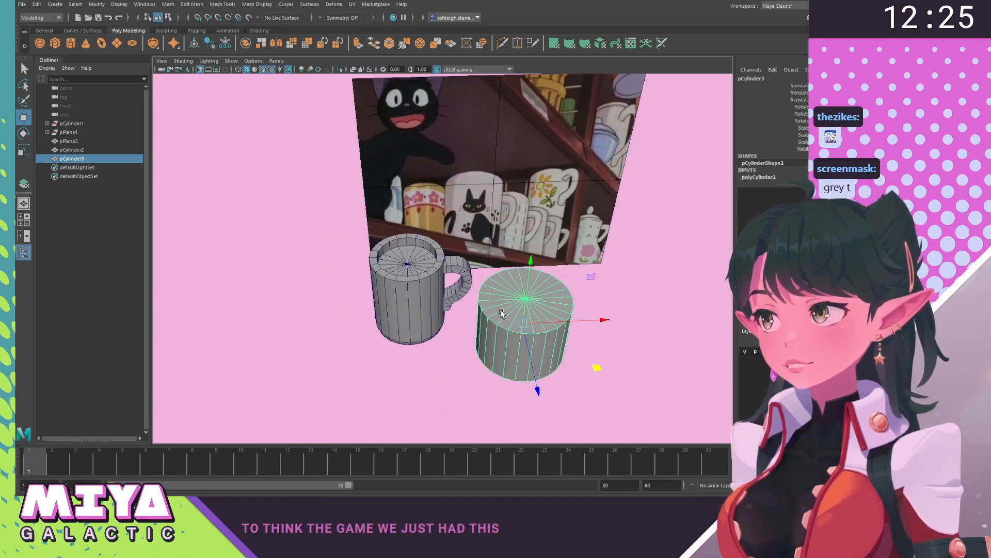
{"action": "right_click_drag", "start_coordinate": [457, 362], "coordinate": [507, 317], "text": "alt"}
{"action": "left_click_drag", "start_coordinate": [507, 317], "coordinate": [453, 292], "text": "alt"}
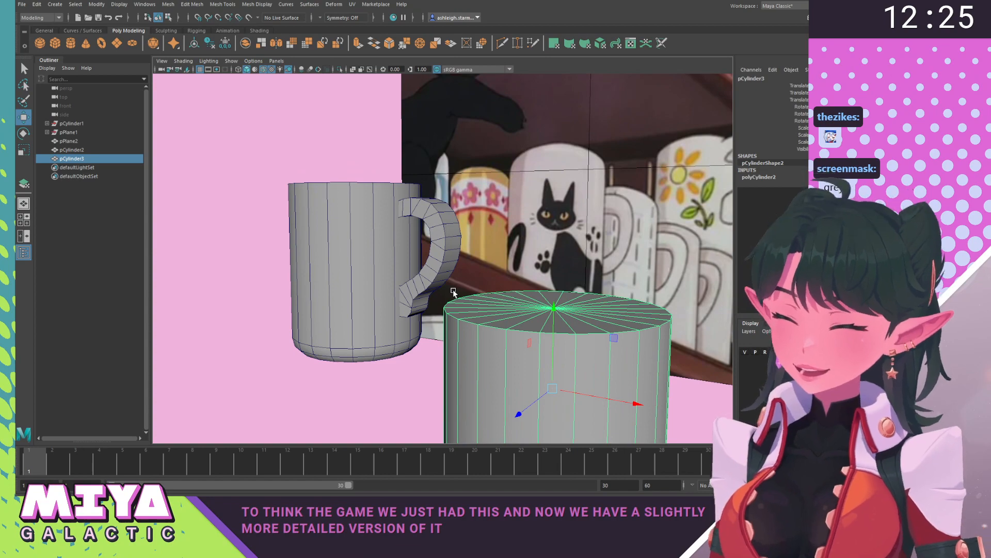
{"action": "left_click_drag", "start_coordinate": [557, 308], "coordinate": [430, 239], "text": "alt"}
Select the mug and center its pivot.
{"action": "left_click", "coordinate": [404, 292]}
{"action": "left_click_drag", "start_coordinate": [404, 292], "coordinate": [453, 288], "text": "alt"}
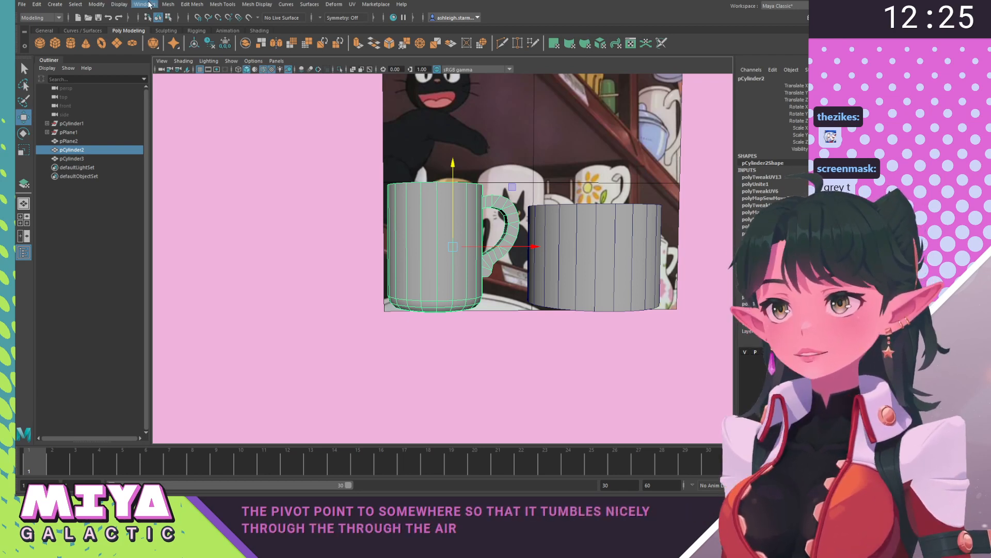
{"action": "left_click", "coordinate": [120, 4]}
{"action": "mouse_move", "coordinate": [99, 5]}
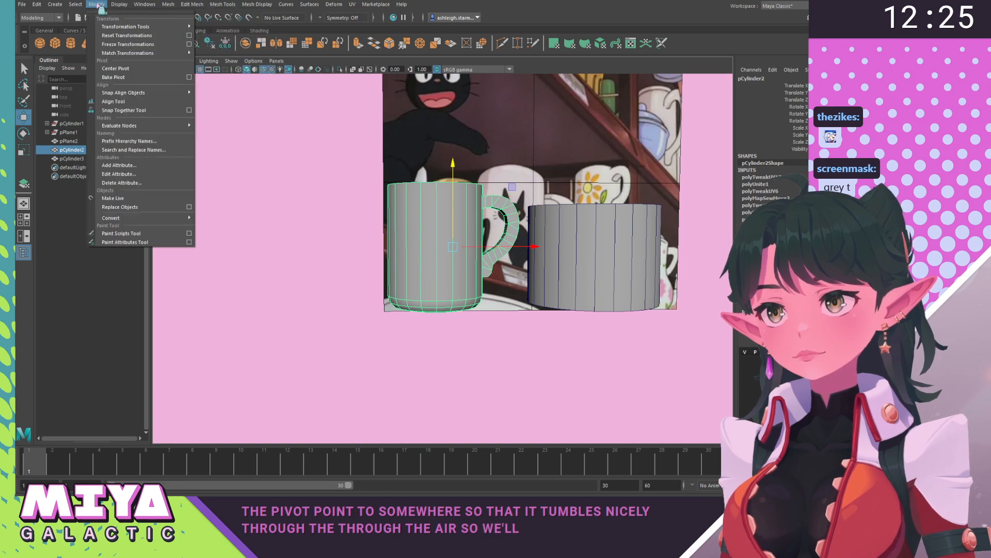
{"action": "left_click", "coordinate": [138, 70]}
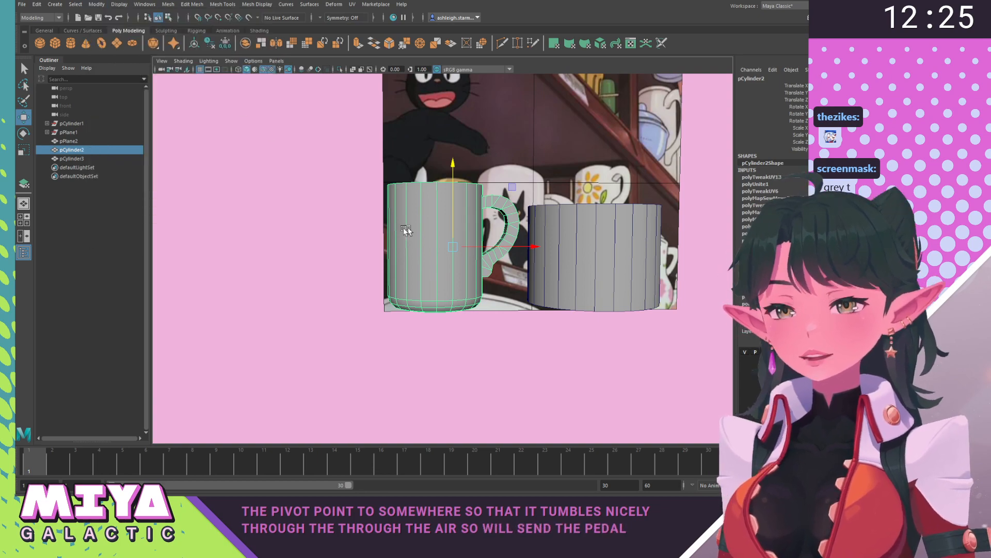
Shift the mug's pivot away from the handle onto the centre axis of the round body.
{"action": "left_click_drag", "start_coordinate": [406, 230], "coordinate": [376, 243], "text": "alt"}
{"action": "right_click_drag", "start_coordinate": [375, 242], "coordinate": [416, 281], "text": "alt"}
{"action": "left_click_drag", "start_coordinate": [416, 281], "coordinate": [410, 284], "text": "alt"}
{"action": "right_click_drag", "start_coordinate": [409, 283], "coordinate": [377, 275], "text": "alt"}
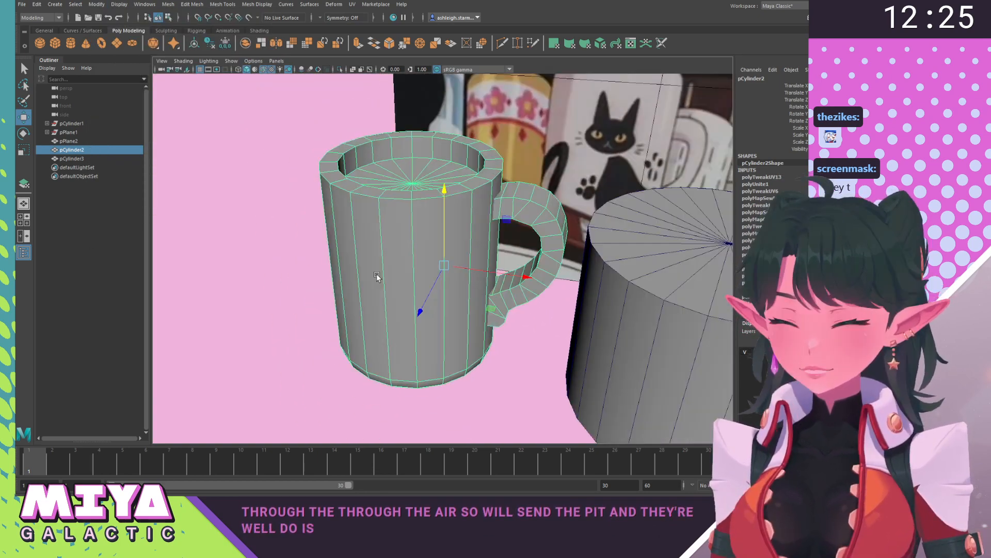
{"action": "left_click_drag", "start_coordinate": [376, 276], "coordinate": [377, 278], "text": "alt"}
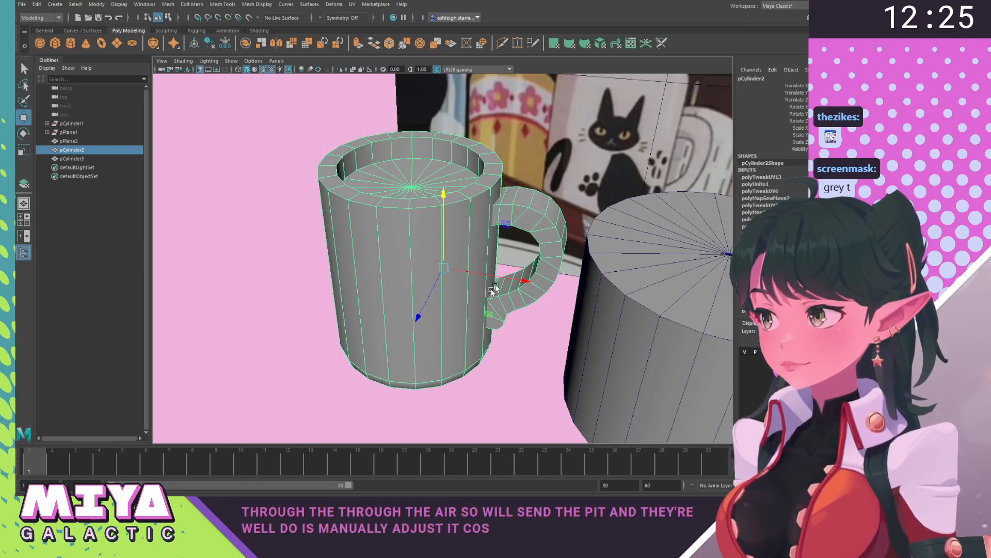
{"action": "left_click_drag", "start_coordinate": [459, 272], "coordinate": [464, 306], "text": "alt"}
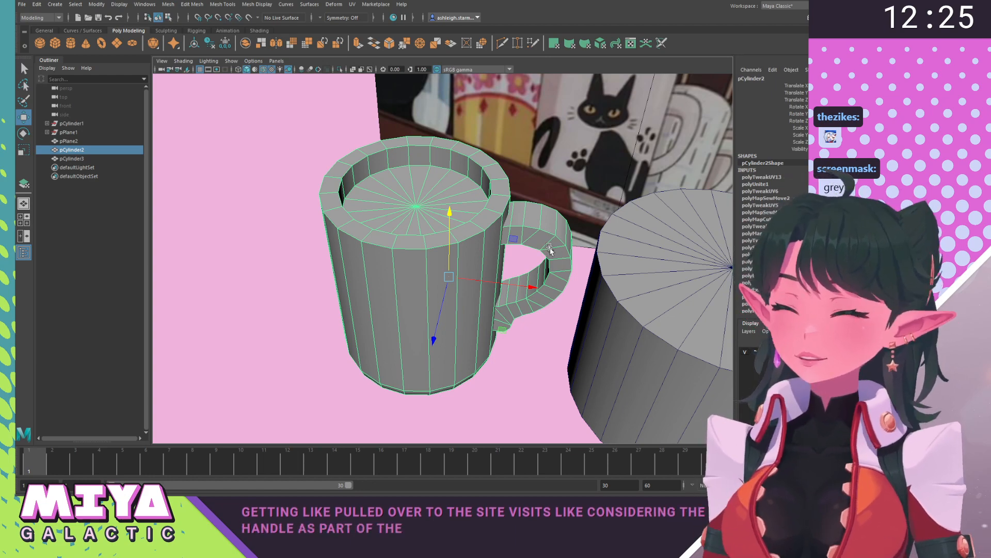
{"action": "left_click_drag", "start_coordinate": [423, 249], "coordinate": [422, 275], "text": "alt"}
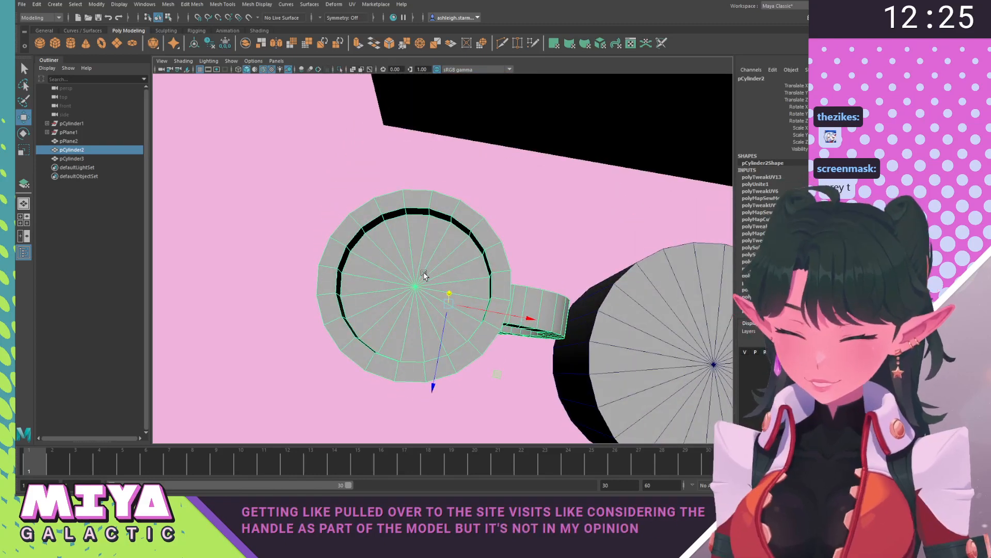
{"action": "key", "text": "d"}
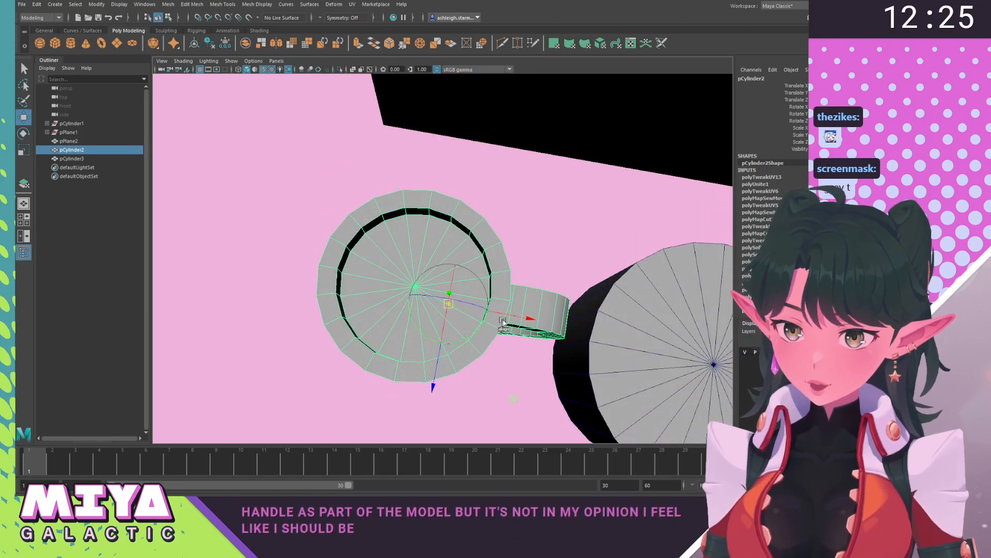
{"action": "left_click", "coordinate": [521, 319]}
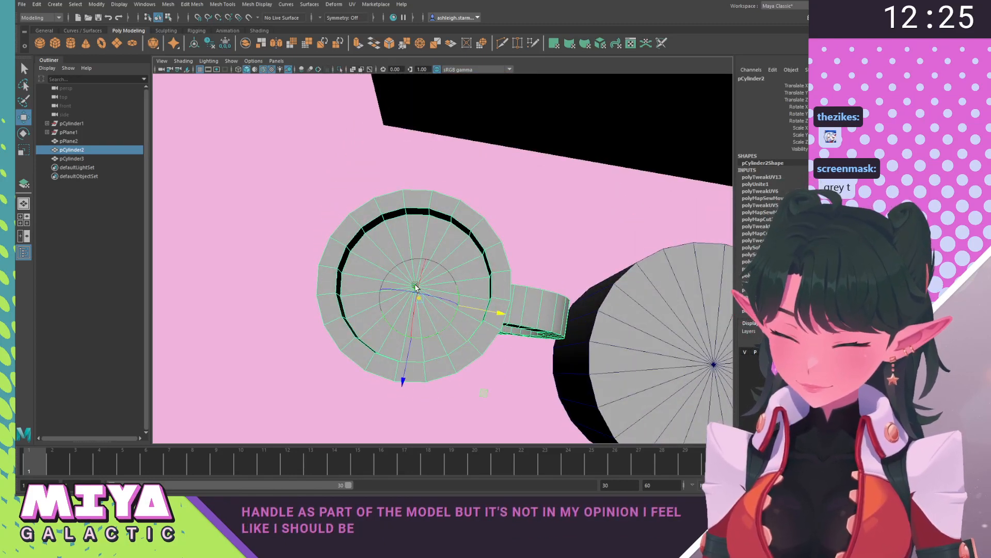
Test-rotate the mug around its adjusted pivot, undo the rotation and clear the selection.
{"action": "left_click_drag", "start_coordinate": [416, 287], "coordinate": [454, 259], "text": "alt"}
{"action": "key", "text": "e"}
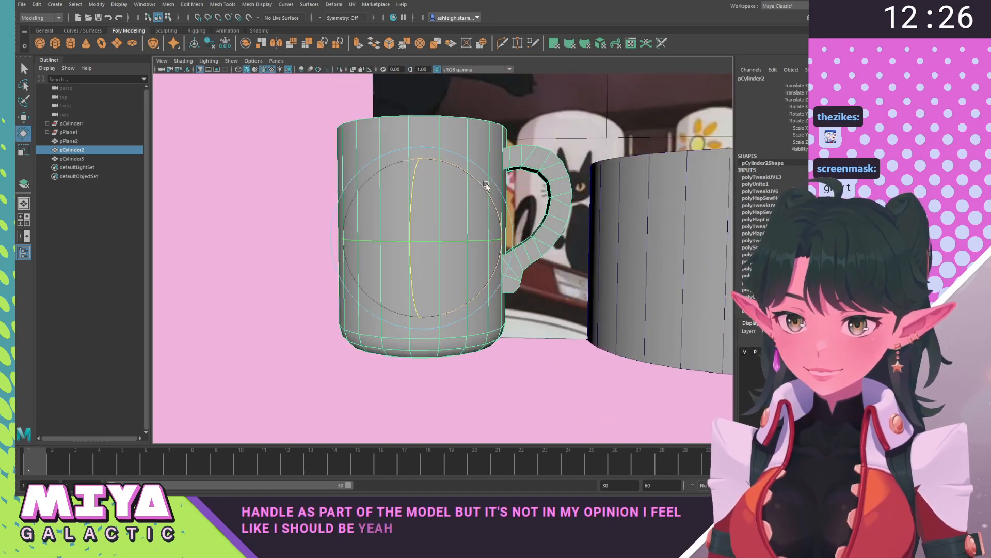
{"action": "left_click_drag", "start_coordinate": [388, 230], "coordinate": [509, 199]}
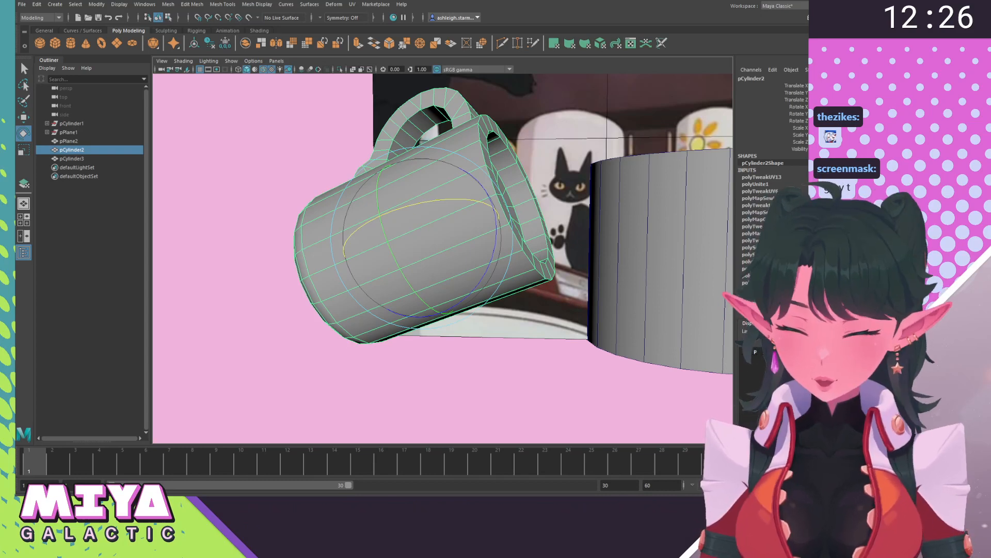
{"action": "key", "text": "ctrl+z"}
{"action": "key", "text": "ctrl+z"}
{"action": "left_click", "coordinate": [289, 209]}
In the front view, lower the new cylinder until its base lines up with the mug's base, keeping it beside the mug.
{"action": "left_click_drag", "start_coordinate": [296, 193], "coordinate": [267, 226], "text": "alt"}
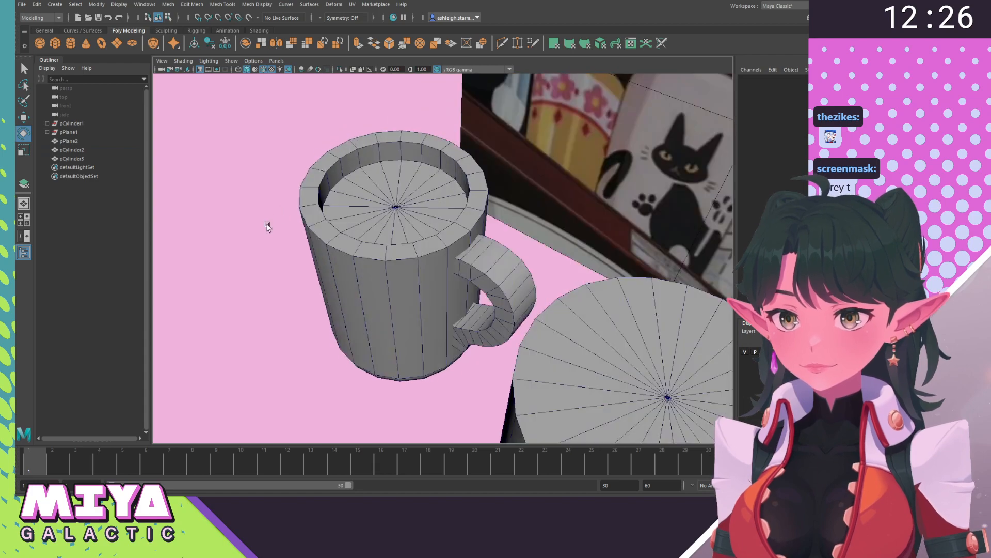
{"action": "left_click_drag", "start_coordinate": [398, 266], "coordinate": [489, 224], "text": "alt"}
{"action": "key", "text": "space"}
{"action": "left_click_drag", "start_coordinate": [405, 160], "coordinate": [406, 176]}
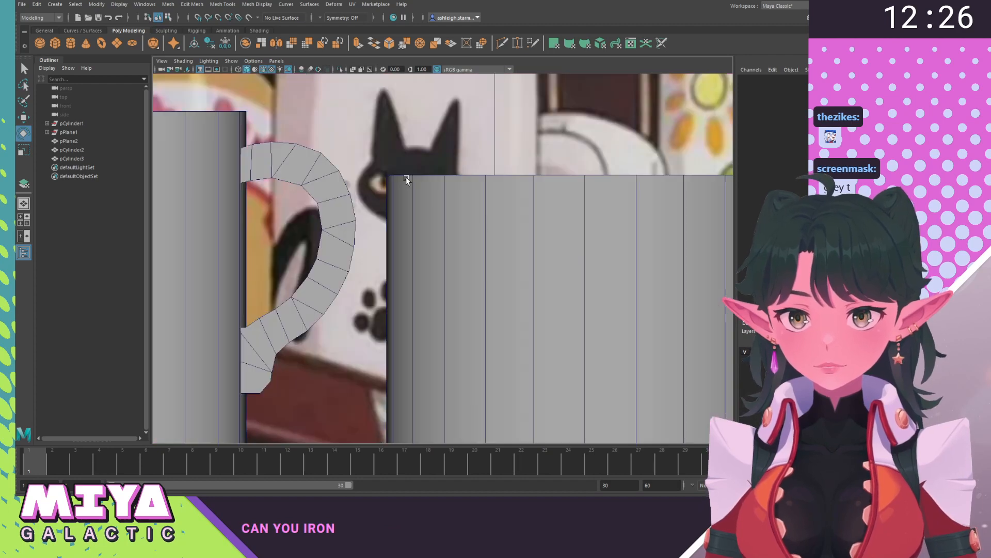
{"action": "scroll", "coordinate": [459, 265], "scroll_direction": "down", "scroll_amount": 5}
{"action": "left_click", "coordinate": [516, 276]}
{"action": "key", "text": "w"}
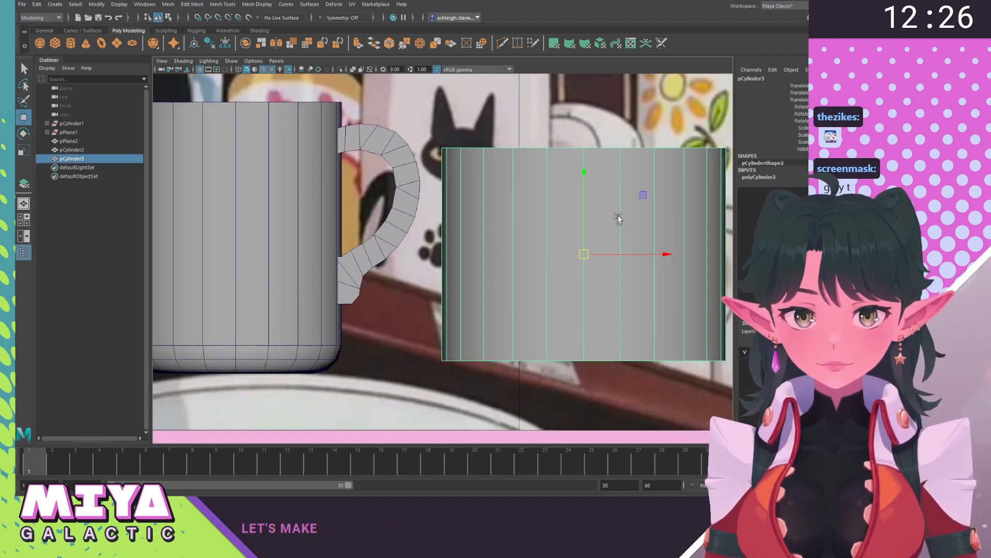
{"action": "left_click_drag", "start_coordinate": [642, 195], "coordinate": [394, 212]}
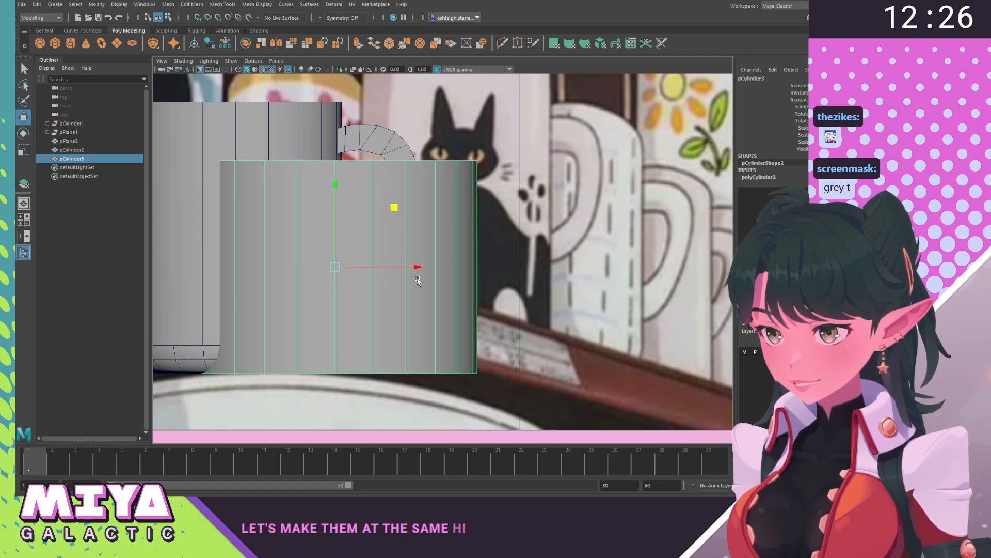
{"action": "left_click_drag", "start_coordinate": [419, 281], "coordinate": [659, 280]}
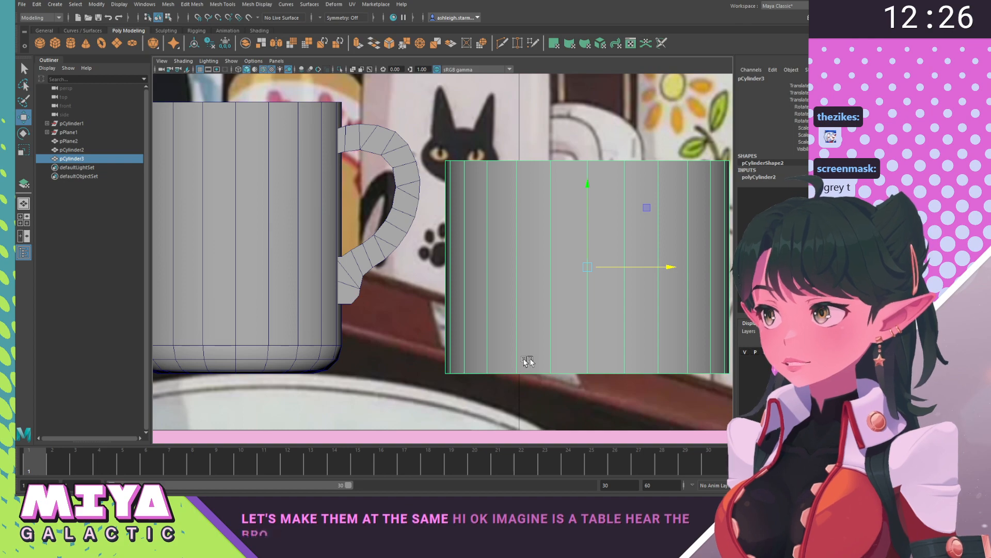
{"action": "scroll", "coordinate": [547, 288], "scroll_direction": "down", "scroll_amount": 5}
{"action": "left_click_drag", "start_coordinate": [577, 262], "coordinate": [585, 268]}
In the perspective view, lower the cylinder's top vertices to make it slightly shorter and return it to object mode.
{"action": "key", "text": "space"}
{"action": "mouse_move", "coordinate": [464, 269]}
{"action": "left_mouse_down"}
{"action": "mouse_move", "coordinate": [467, 238]}
{"action": "mouse_move", "coordinate": [495, 260]}
{"action": "mouse_move", "coordinate": [489, 293]}
{"action": "mouse_move", "coordinate": [478, 283]}
{"action": "left_mouse_up"}
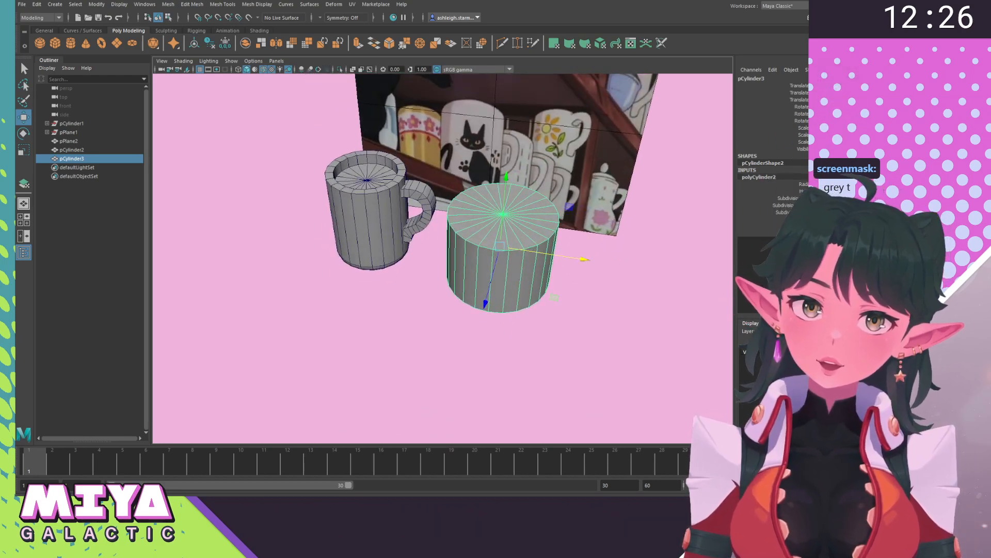
{"action": "left_click_drag", "start_coordinate": [478, 283], "coordinate": [491, 252], "text": "alt"}
{"action": "right_click_drag", "start_coordinate": [543, 216], "coordinate": [498, 213]}
{"action": "left_click_drag", "start_coordinate": [409, 188], "coordinate": [415, 159], "text": "alt"}
{"action": "left_click_drag", "start_coordinate": [623, 226], "coordinate": [624, 227]}
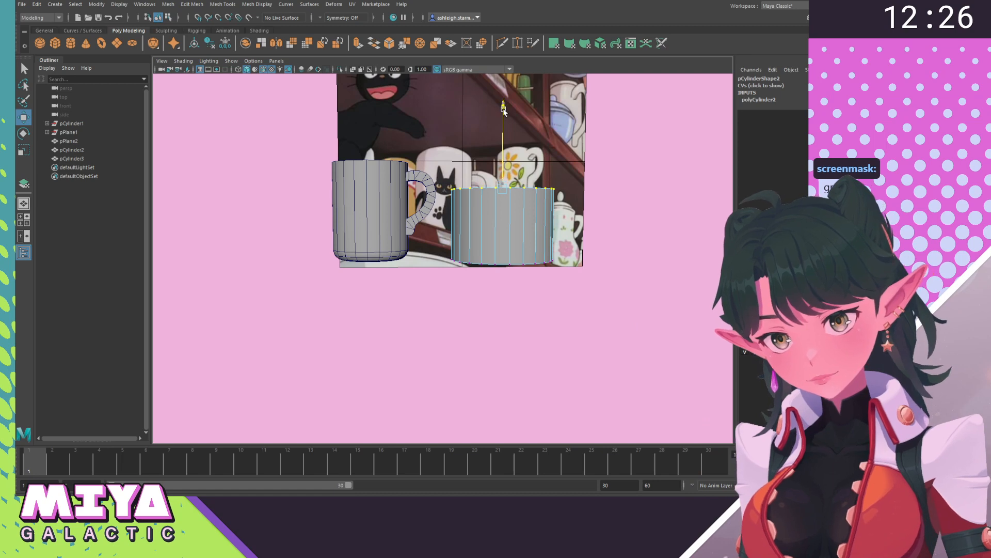
{"action": "left_click_drag", "start_coordinate": [504, 110], "coordinate": [462, 150]}
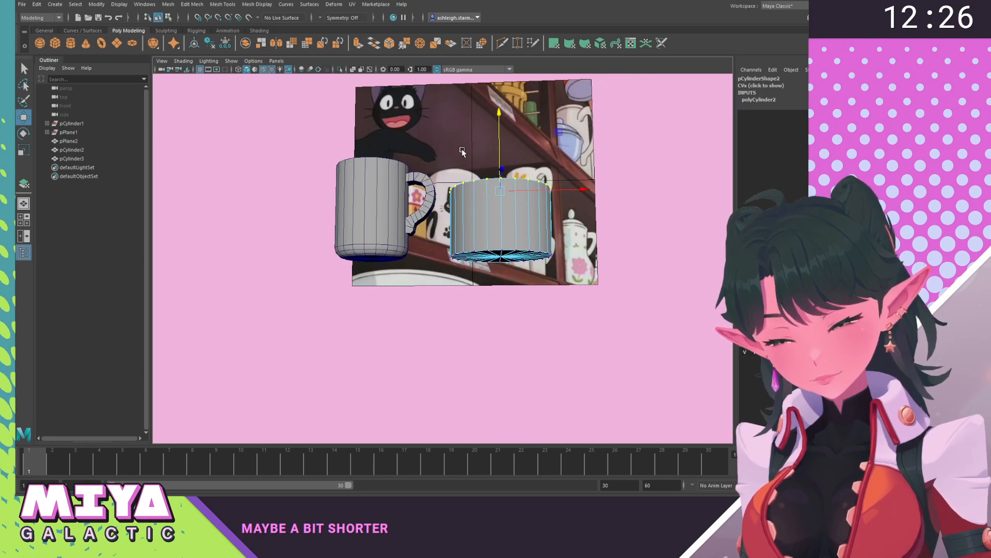
{"action": "left_click_drag", "start_coordinate": [462, 150], "coordinate": [493, 209], "text": "alt"}
{"action": "right_click", "coordinate": [498, 217]}
{"action": "right_click_drag", "start_coordinate": [500, 221], "coordinate": [541, 205]}
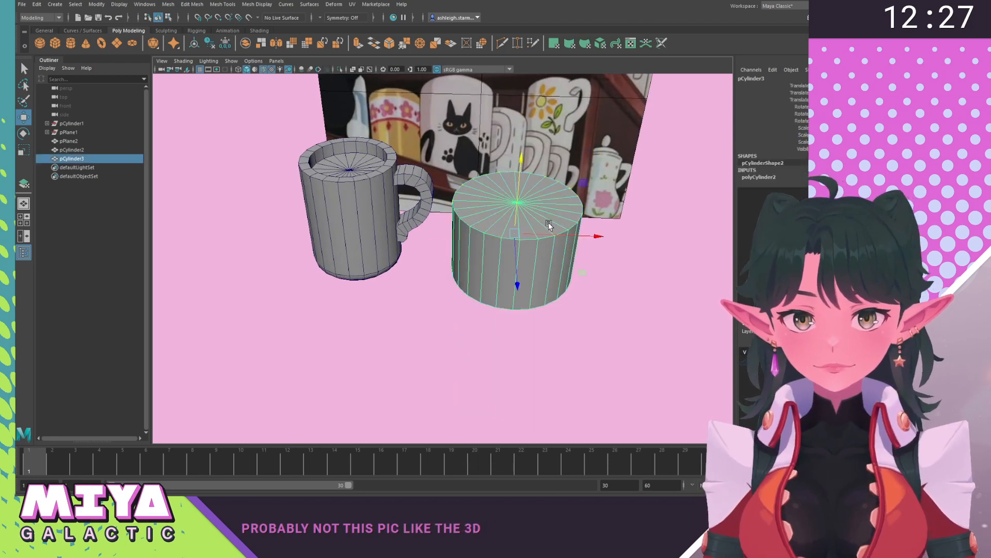
{"action": "left_click_drag", "start_coordinate": [541, 204], "coordinate": [529, 233], "text": "alt"}
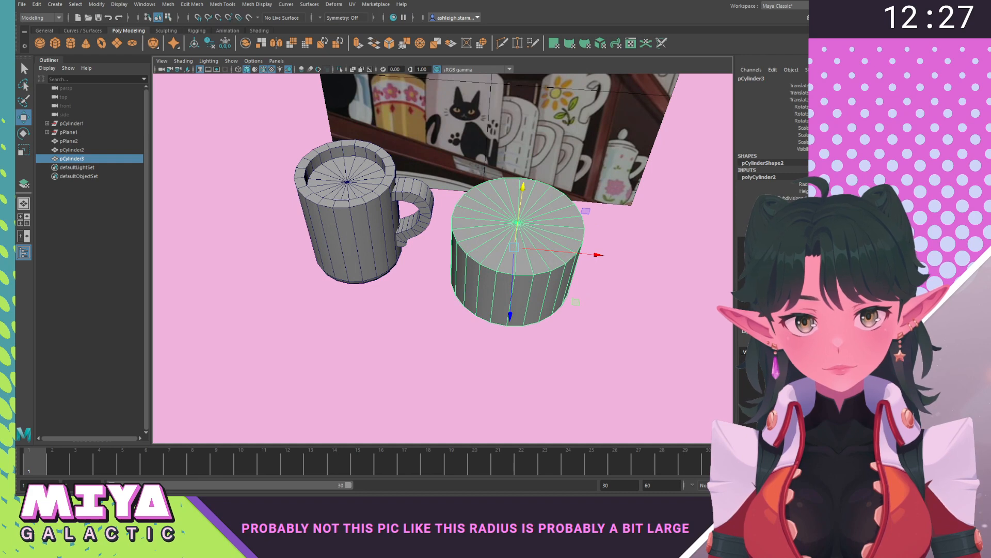
Try a much smaller radius for the new cylinder and undo the change.
{"action": "key", "text": "Return"}
{"action": "scroll", "coordinate": [625, 276], "scroll_direction": "up", "scroll_amount": 6}
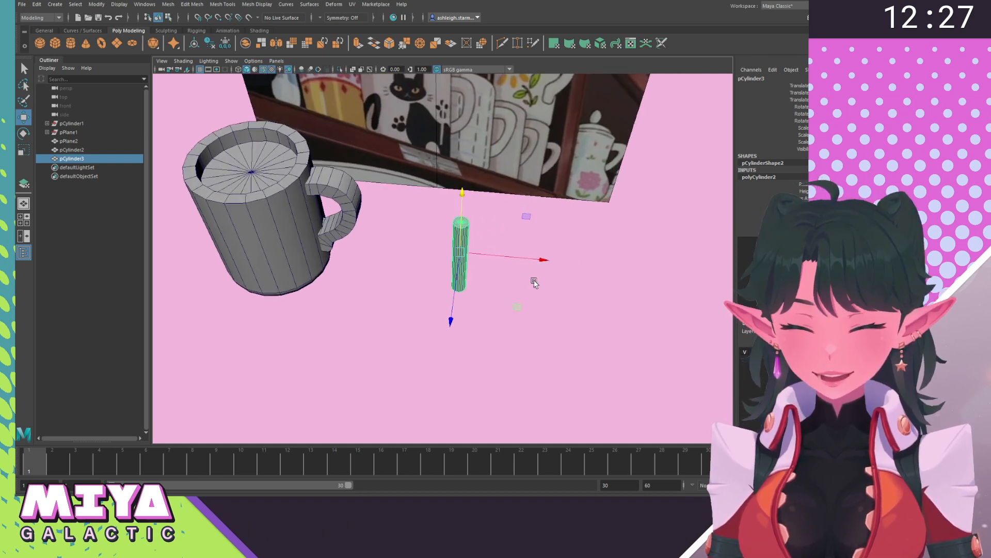
{"action": "key", "text": "ctrl+z"}
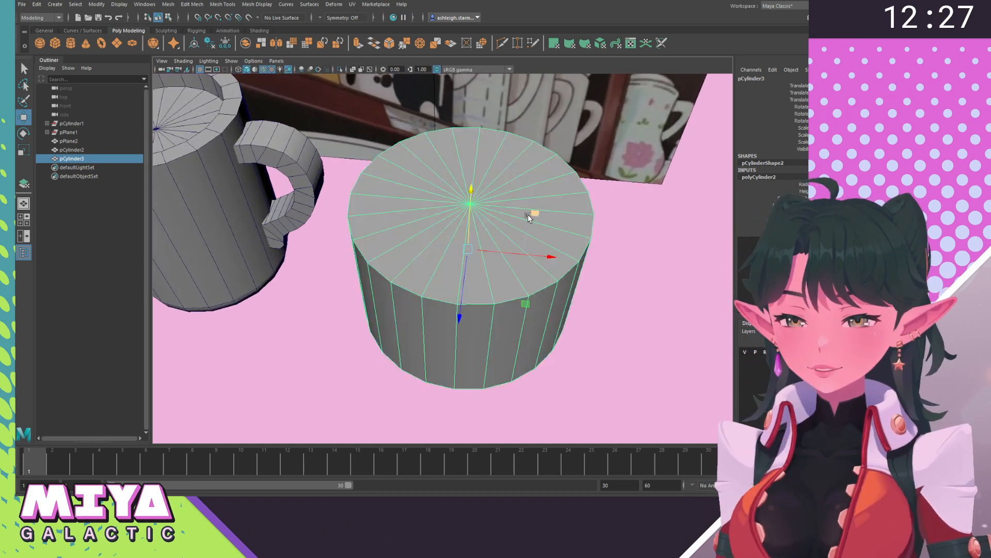
Scale the cylinder down horizontally so it is only slightly wider than the mug, keeping its height.
{"action": "left_click_drag", "start_coordinate": [517, 300], "coordinate": [522, 303]}
{"action": "right_click_drag", "start_coordinate": [467, 273], "coordinate": [391, 224], "text": "alt"}
{"action": "left_click_drag", "start_coordinate": [391, 225], "coordinate": [412, 285], "text": "alt"}
{"action": "left_click_drag", "start_coordinate": [454, 330], "coordinate": [450, 321], "text": "alt"}
{"action": "left_click_drag", "start_coordinate": [526, 326], "coordinate": [522, 324]}
{"action": "left_click_drag", "start_coordinate": [522, 323], "coordinate": [420, 263], "text": "alt"}
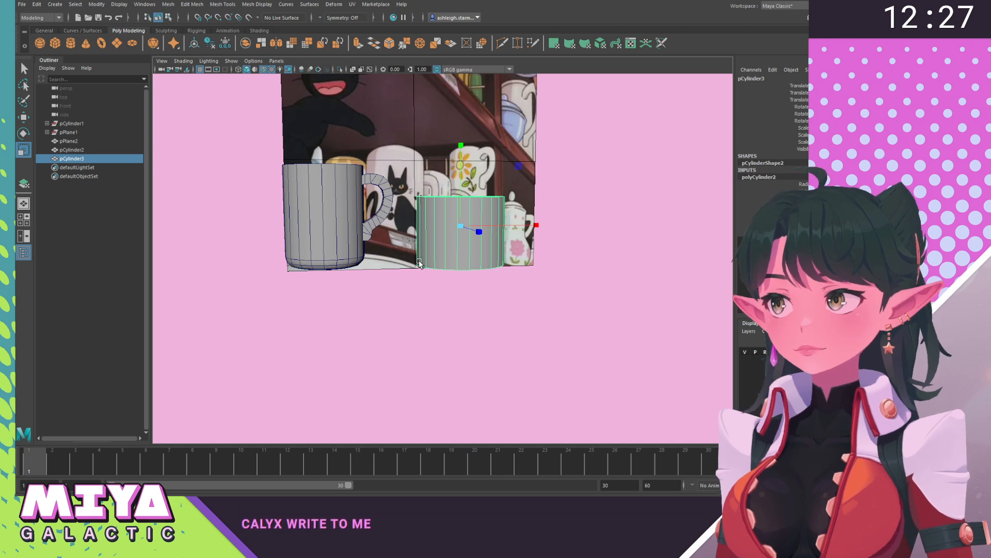
{"action": "right_click_drag", "start_coordinate": [419, 263], "coordinate": [491, 261], "text": "alt"}
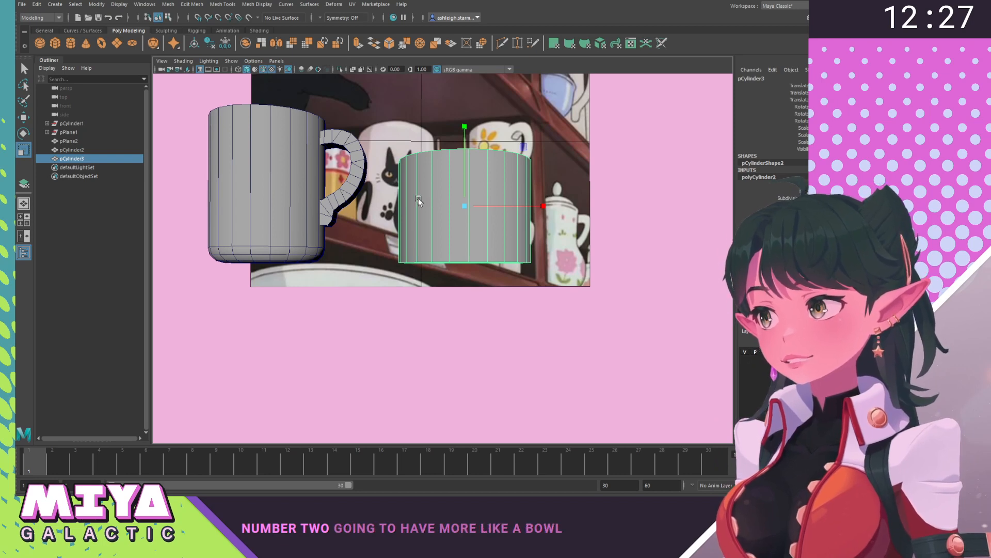
{"action": "right_click_drag", "start_coordinate": [418, 198], "coordinate": [376, 257], "text": "alt"}
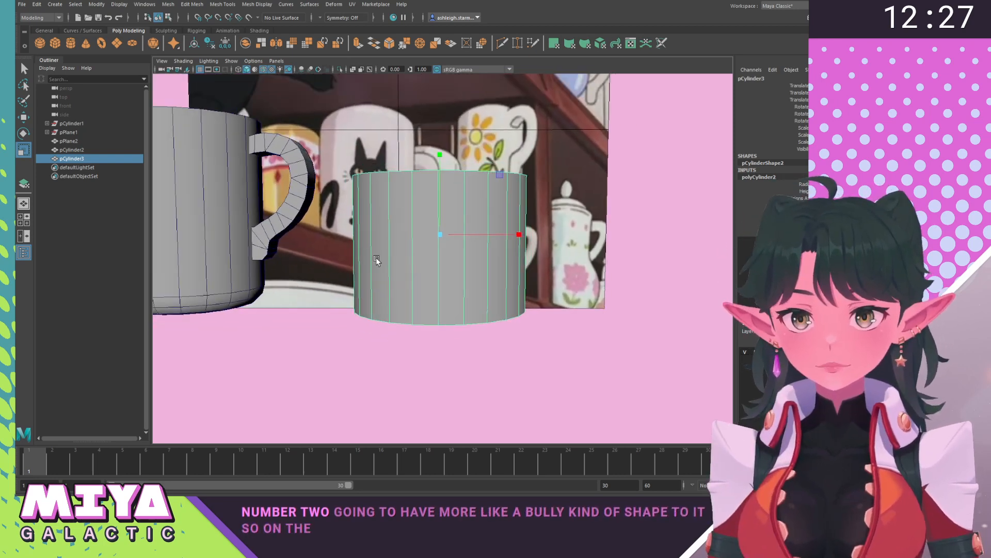
{"action": "mouse_move", "coordinate": [406, 249]}
{"action": "left_mouse_down", "text": "alt"}
{"action": "mouse_move", "coordinate": [413, 228]}
{"action": "mouse_move", "coordinate": [412, 242]}
{"action": "left_mouse_up", "text": "alt"}
In the front view, insert three evenly spaced horizontal edge loops around the cylinder with the Multi-Cut tool.
{"action": "key", "text": "space"}
{"action": "middle_click_drag", "start_coordinate": [551, 297], "coordinate": [488, 288], "text": "alt"}
{"action": "right_click_drag", "start_coordinate": [424, 265], "coordinate": [408, 294]}
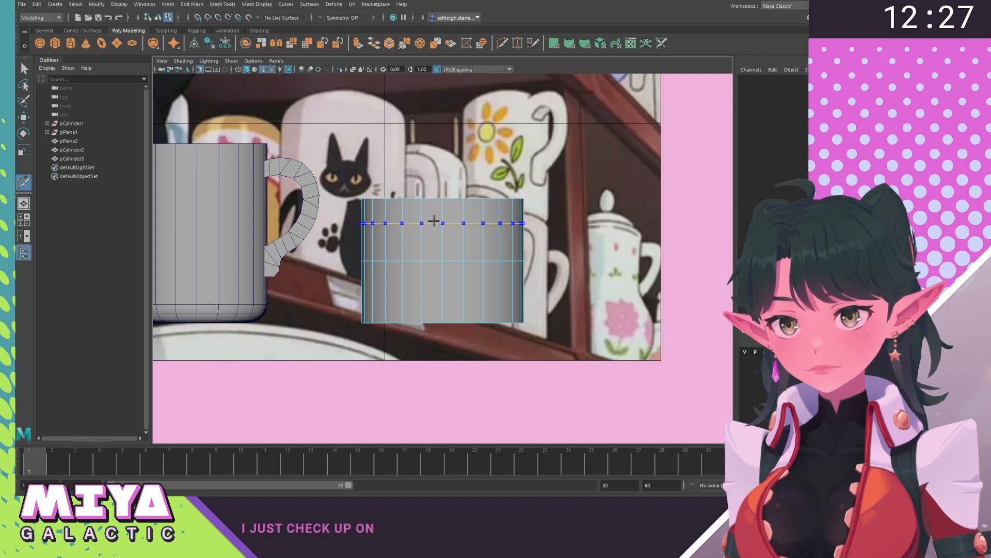
{"action": "left_click", "coordinate": [426, 230], "text": "ctrl"}
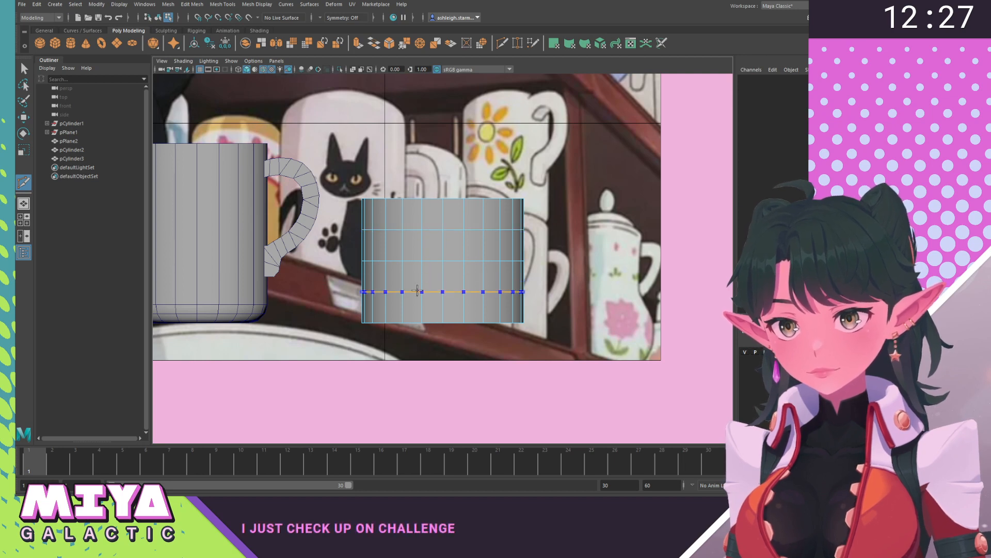
Try tapering the cylinder by scaling its bottom vertices inward with a widened soft selection, and undo the scaling.
{"action": "key", "text": "w"}
{"action": "right_click_drag", "start_coordinate": [472, 267], "coordinate": [383, 253]}
{"action": "left_click_drag", "start_coordinate": [340, 314], "coordinate": [555, 357]}
{"action": "key", "text": "b"}
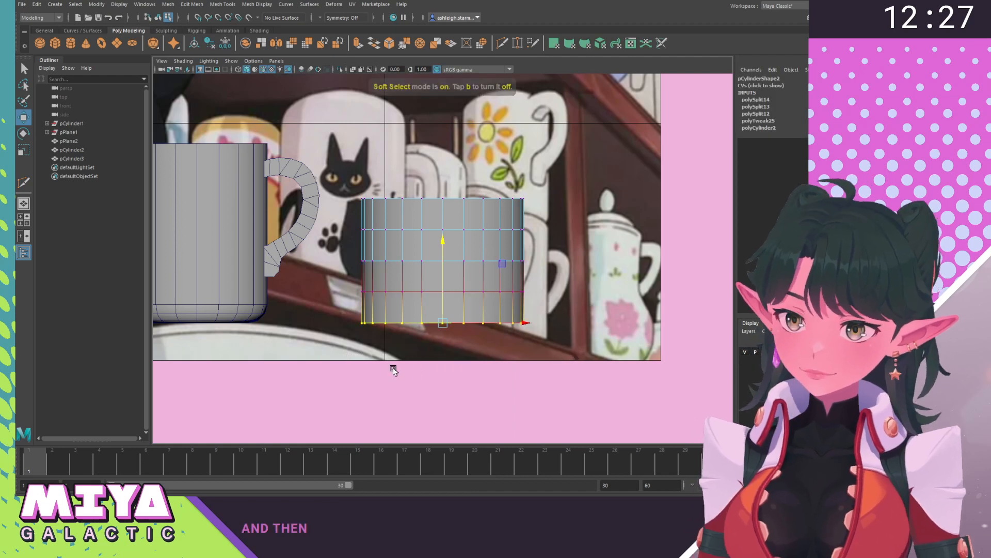
{"action": "left_click_drag", "start_coordinate": [456, 379], "coordinate": [506, 381]}
{"action": "key", "text": "r"}
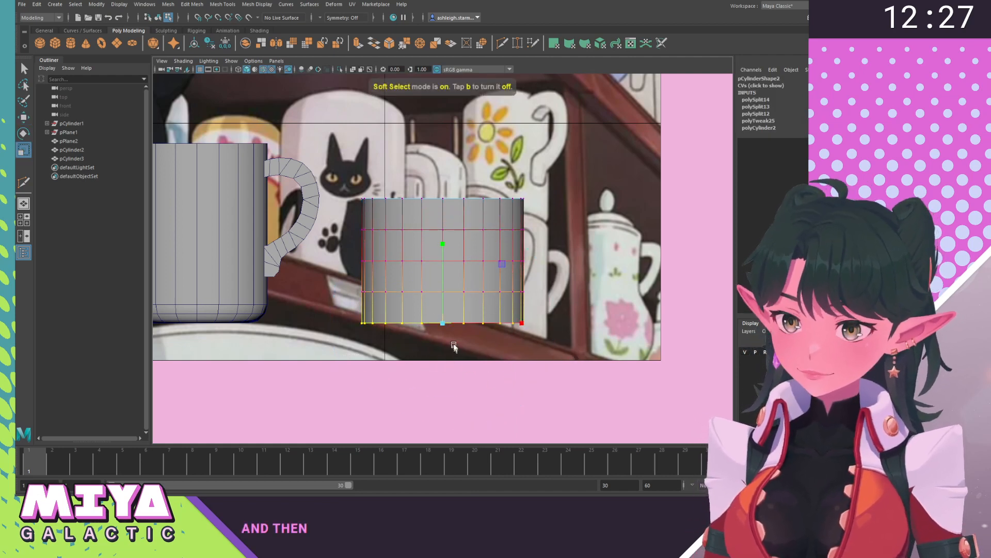
{"action": "left_click_drag", "start_coordinate": [445, 326], "coordinate": [390, 328]}
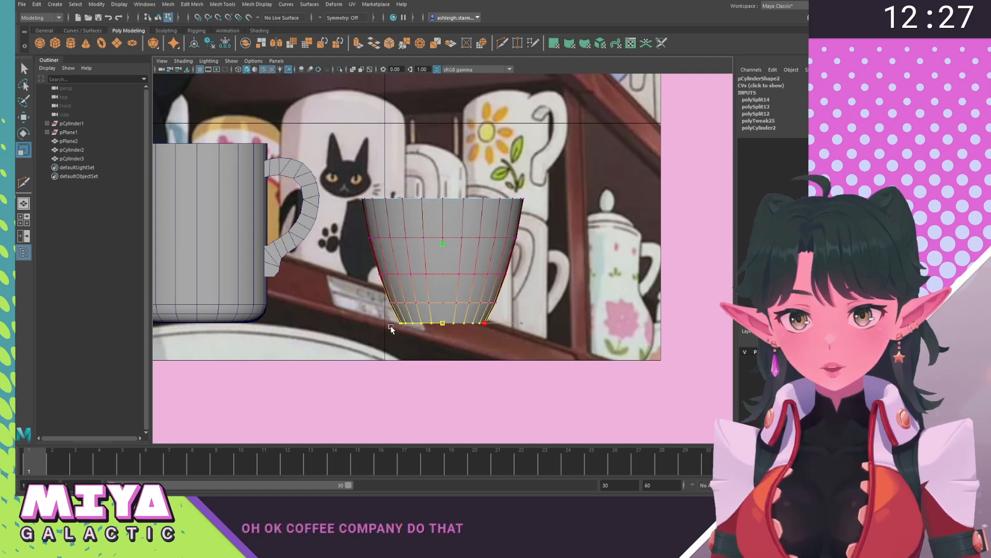
{"action": "key", "text": "ctrl+z"}
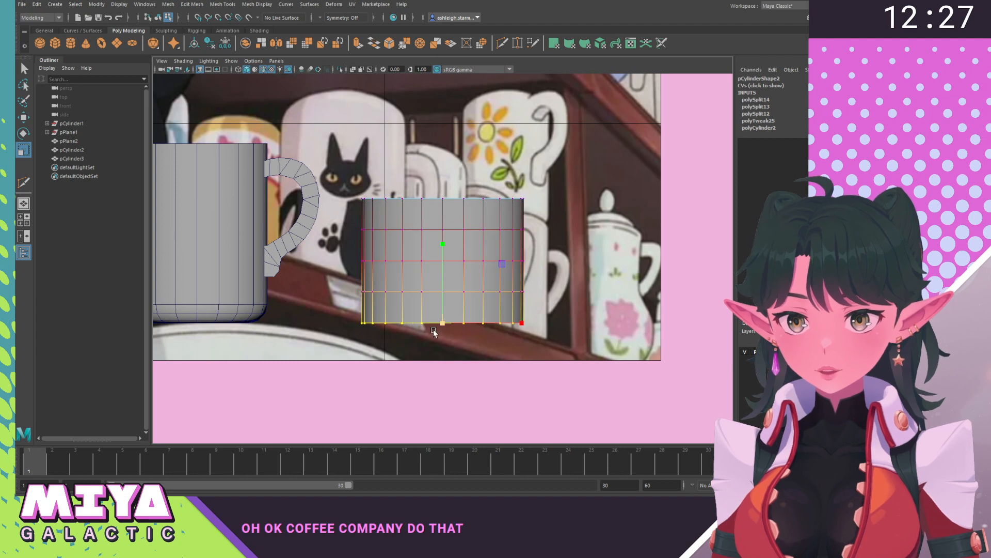
Insert two more edge loops in the cylinder's lower half and, with soft selection off, raise the two loops around mid-height slightly.
{"action": "right_click_drag", "start_coordinate": [400, 283], "coordinate": [423, 281]}
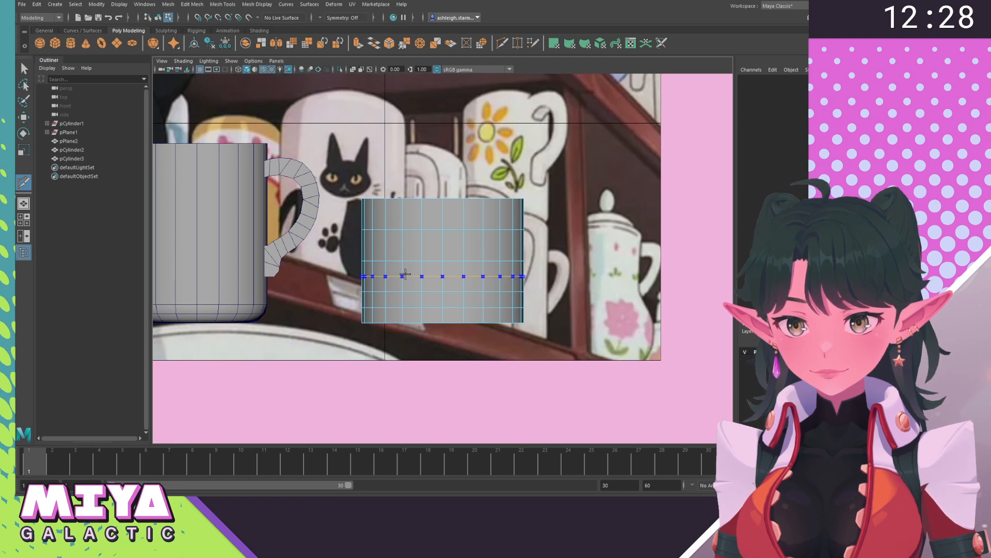
{"action": "middle_click", "coordinate": [405, 274], "text": "ctrl"}
{"action": "key", "text": "w"}
{"action": "right_click_drag", "start_coordinate": [440, 266], "coordinate": [441, 240]}
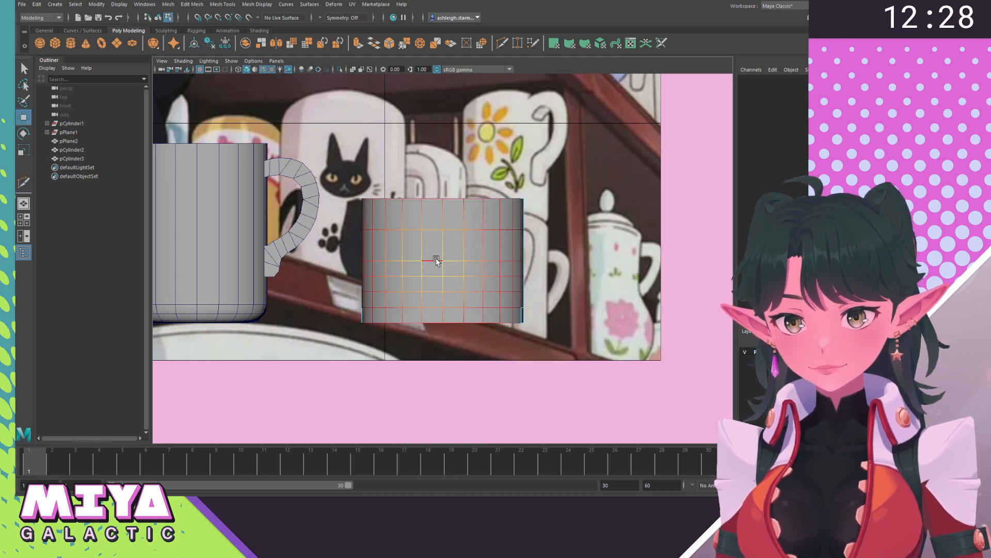
{"action": "double_click", "coordinate": [436, 260]}
{"action": "key", "text": "b"}
{"action": "left_click_drag", "start_coordinate": [443, 190], "coordinate": [430, 190]}
{"action": "left_click", "coordinate": [431, 277]}
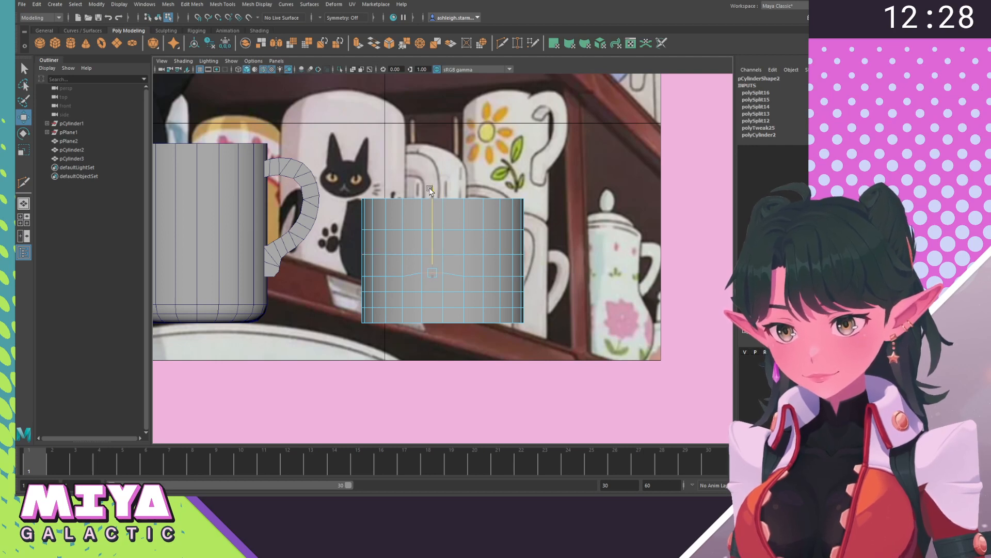
{"action": "double_click", "coordinate": [398, 277]}
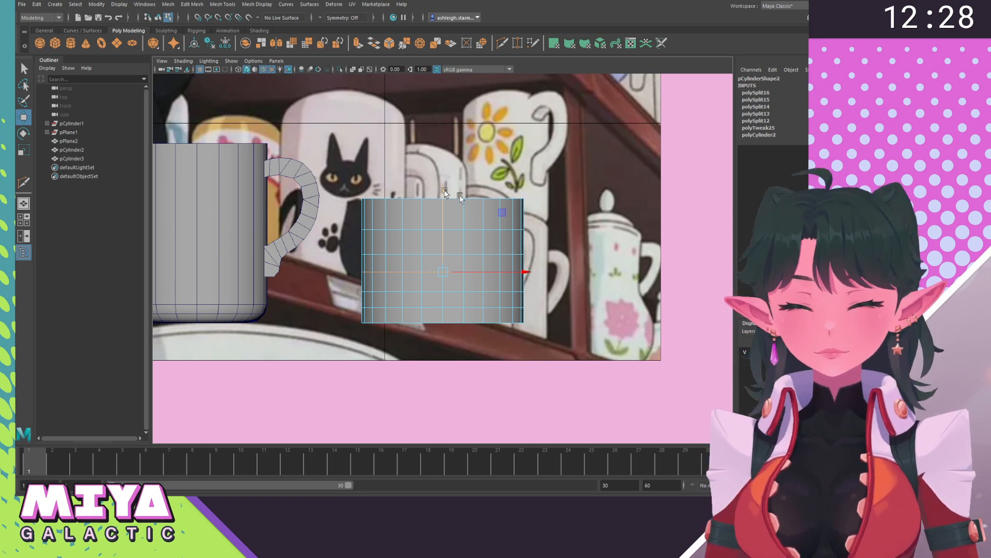
Taper the cylinder into a cup by scaling its bottom vertices inward with soft selection, and turn soft selection off.
{"action": "middle_click_drag", "start_coordinate": [375, 280], "coordinate": [394, 272], "text": "alt"}
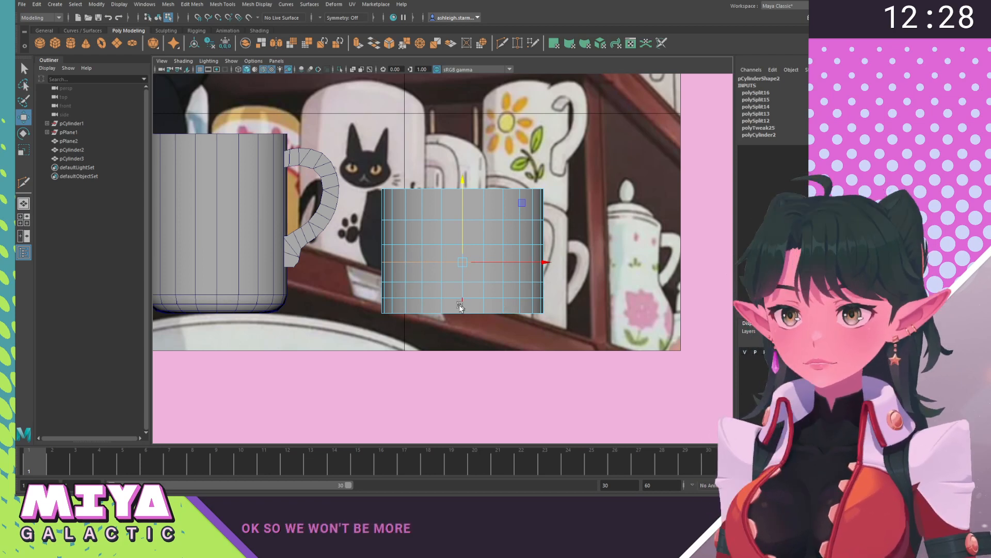
{"action": "right_click_drag", "start_coordinate": [461, 269], "coordinate": [425, 263]}
{"action": "left_click_drag", "start_coordinate": [358, 305], "coordinate": [613, 339]}
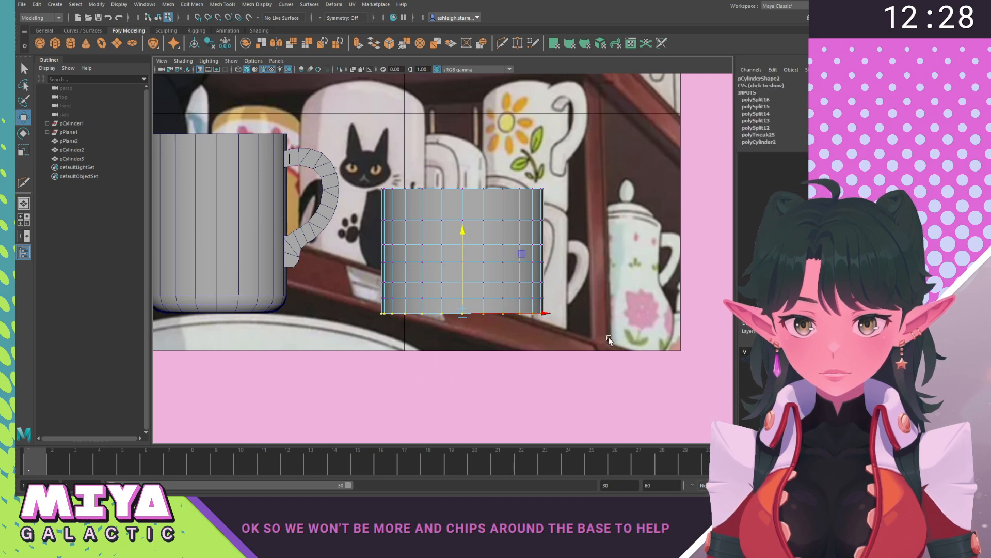
{"action": "key", "text": "b"}
{"action": "left_click_drag", "start_coordinate": [411, 378], "coordinate": [524, 383]}
{"action": "key", "text": "r"}
{"action": "left_click_drag", "start_coordinate": [467, 331], "coordinate": [419, 314]}
{"action": "key", "text": "b"}
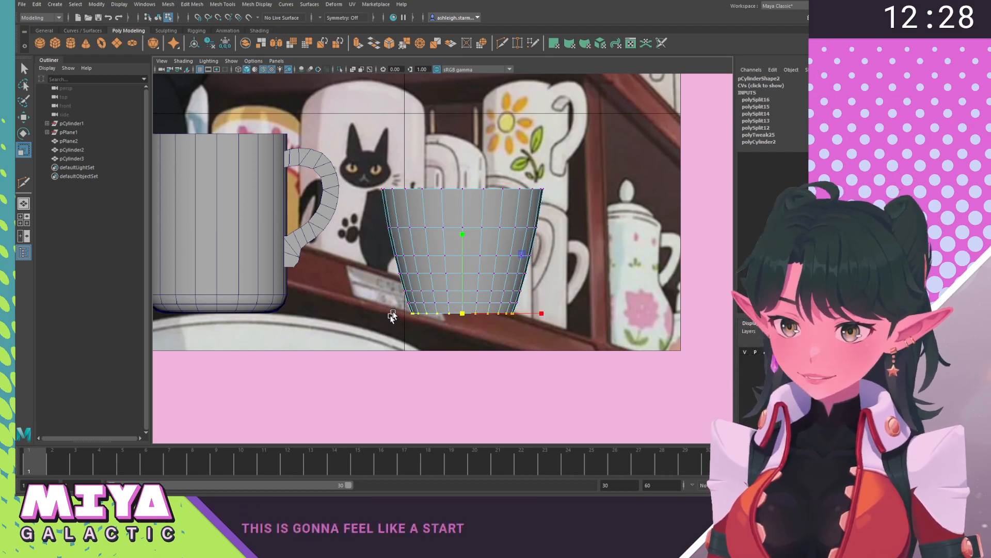
Scale the cup's upper and middle horizontal edge loops outward one by one so the sides bulge.
{"action": "right_click", "coordinate": [445, 263]}
{"action": "right_click_drag", "start_coordinate": [447, 266], "coordinate": [446, 226]}
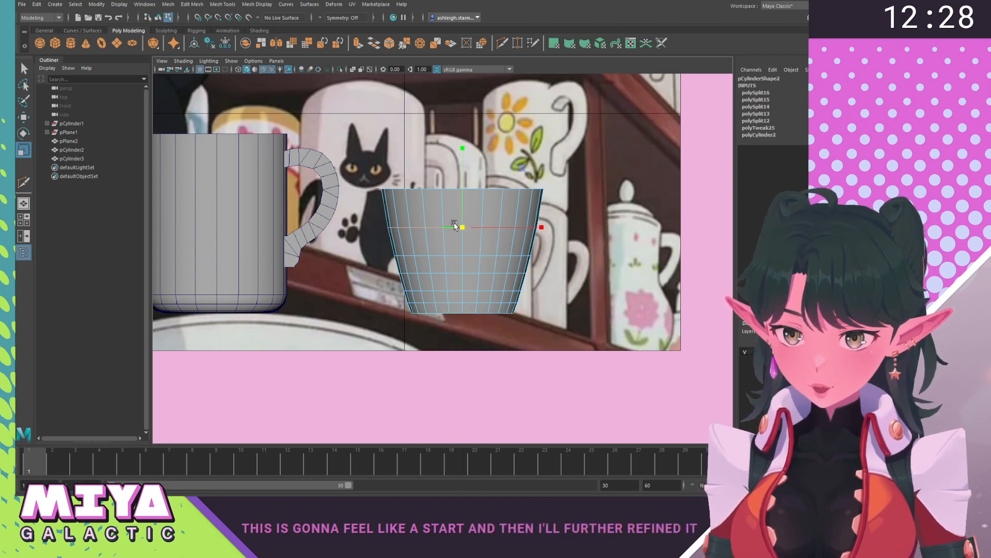
{"action": "left_click_drag", "start_coordinate": [469, 228], "coordinate": [468, 255]}
{"action": "double_click", "coordinate": [460, 253]}
{"action": "double_click", "coordinate": [461, 272]}
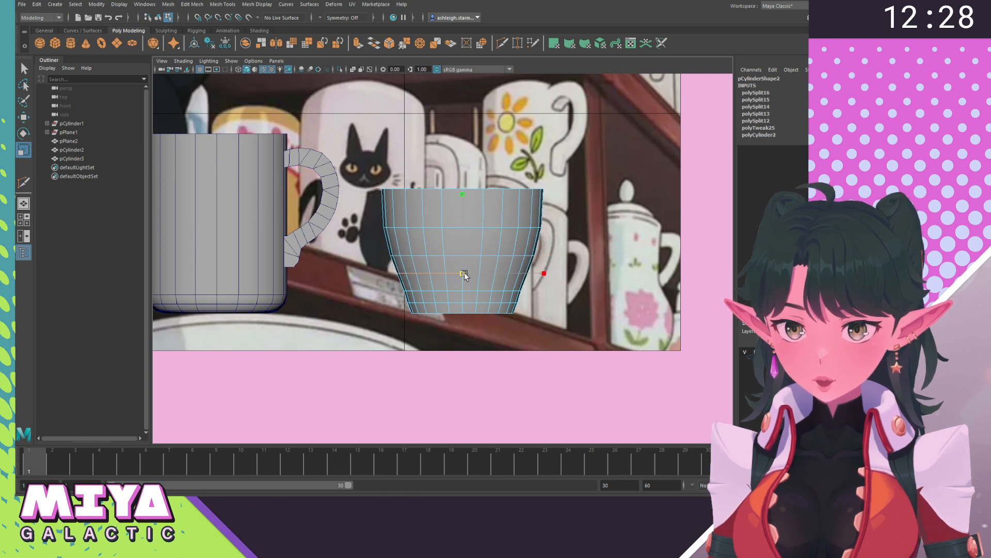
{"action": "double_click", "coordinate": [437, 255]}
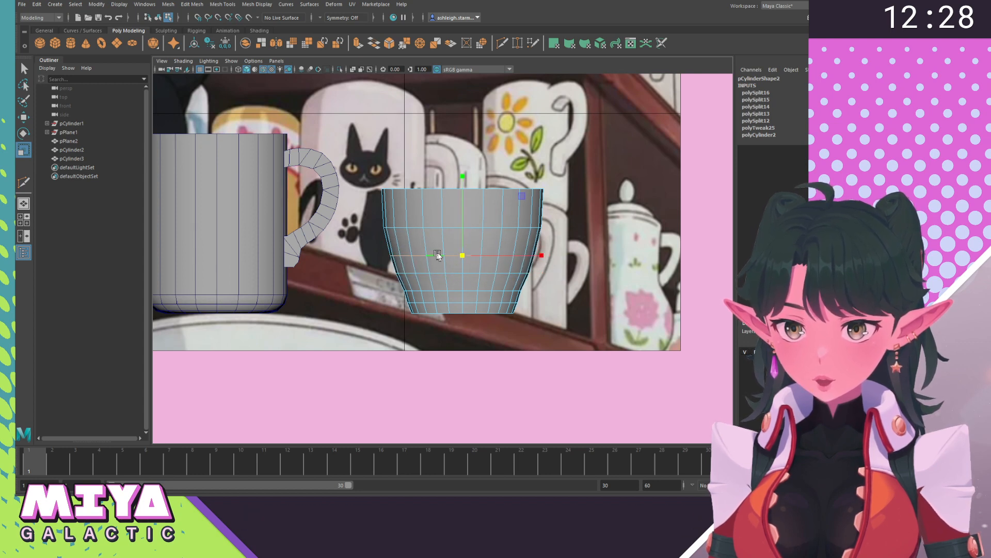
{"action": "double_click", "coordinate": [432, 227]}
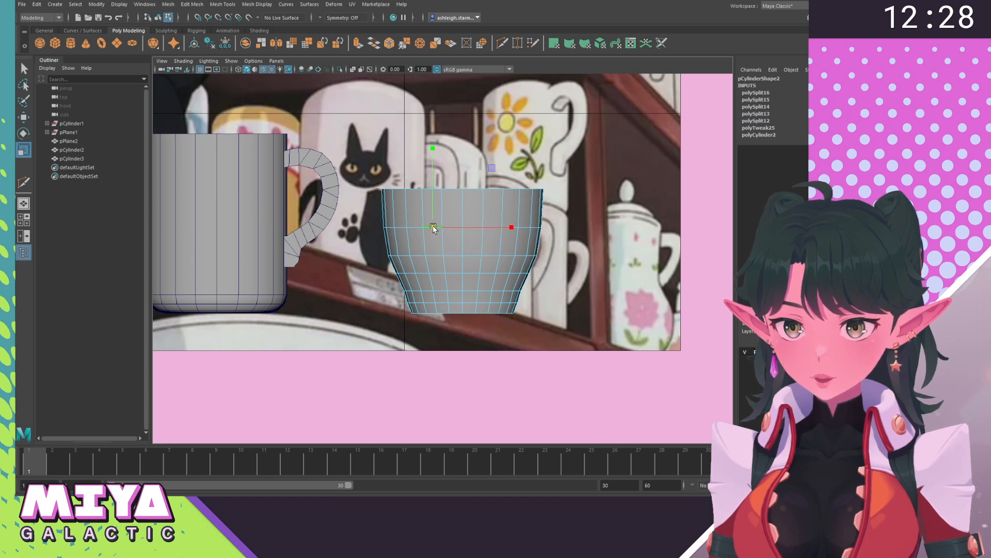
{"action": "left_click_drag", "start_coordinate": [462, 227], "coordinate": [463, 227]}
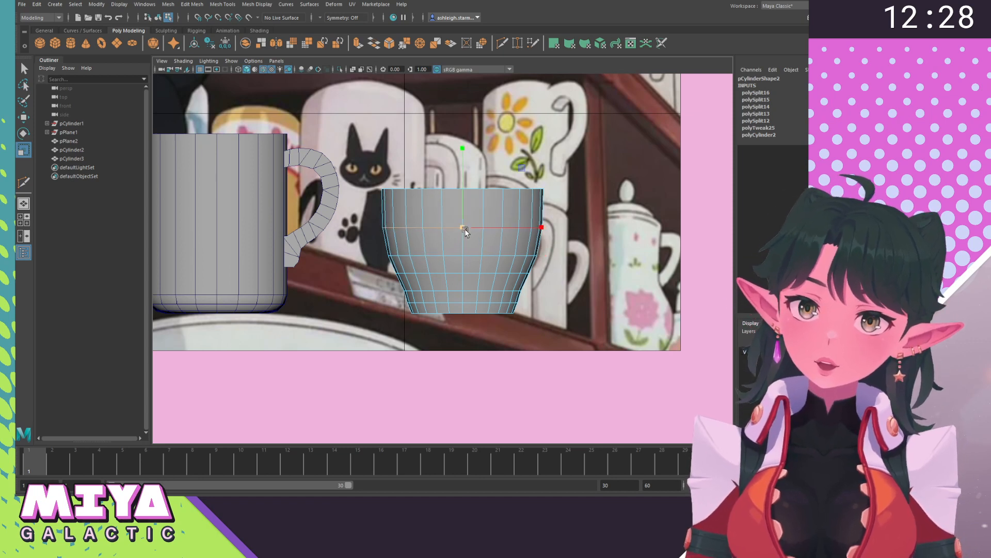
Move the cup's two upper edge loops slightly higher to smooth the curve of the sides.
{"action": "key", "text": "w"}
{"action": "mouse_move", "coordinate": [464, 146]}
{"action": "left_mouse_down"}
{"action": "mouse_move", "coordinate": [469, 124]}
{"action": "mouse_move", "coordinate": [469, 137]}
{"action": "left_mouse_up"}
{"action": "double_click", "coordinate": [461, 256]}
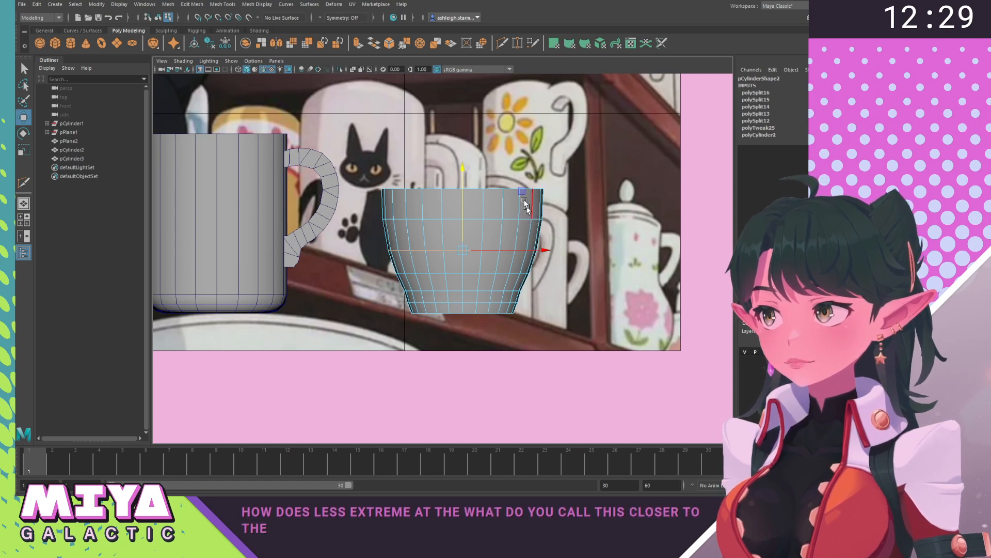
{"action": "double_click", "coordinate": [473, 274]}
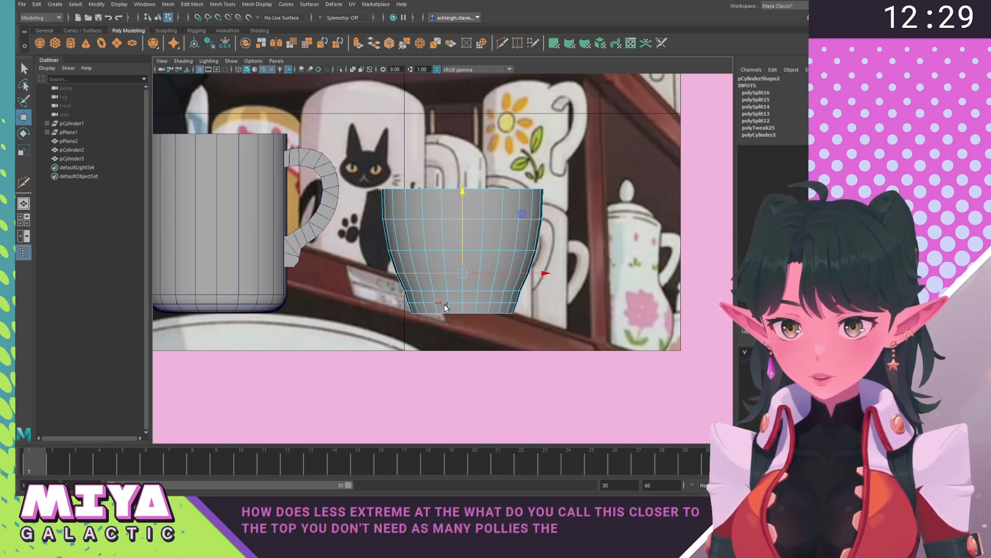
Scale the cup's bottom ring of vertices slightly inward to narrow the base.
{"action": "right_click_drag", "start_coordinate": [465, 310], "coordinate": [397, 265]}
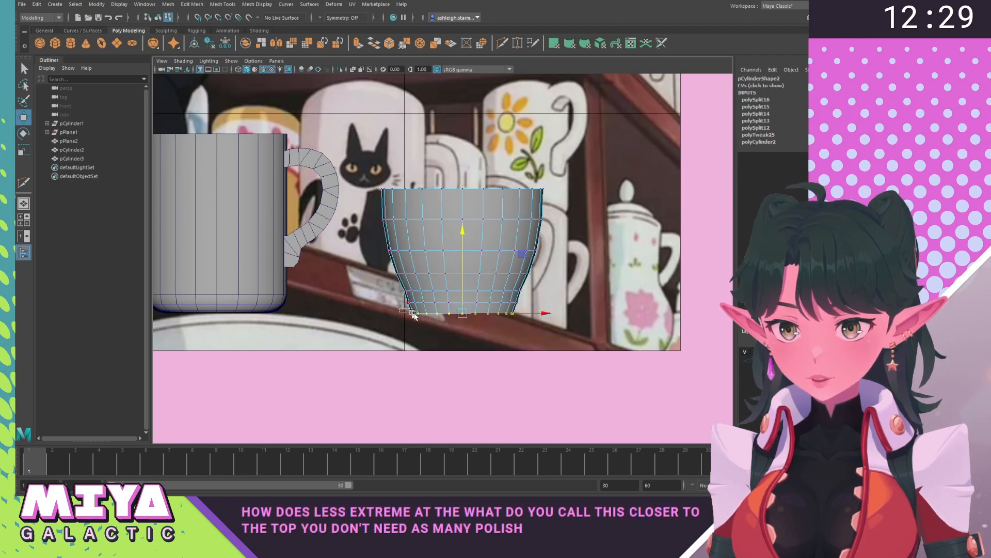
{"action": "left_click_drag", "start_coordinate": [399, 308], "coordinate": [587, 349]}
{"action": "key", "text": "r"}
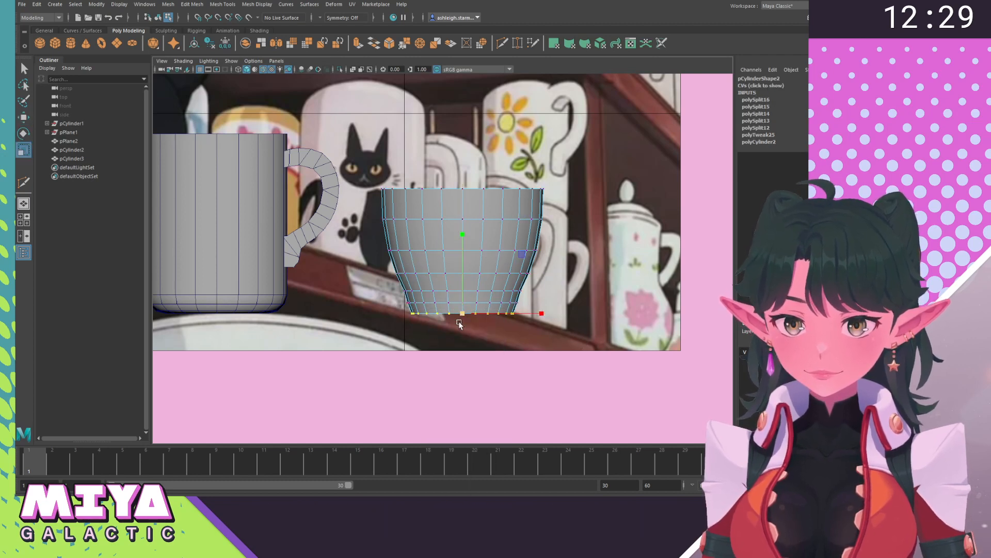
{"action": "left_click_drag", "start_coordinate": [459, 314], "coordinate": [453, 313]}
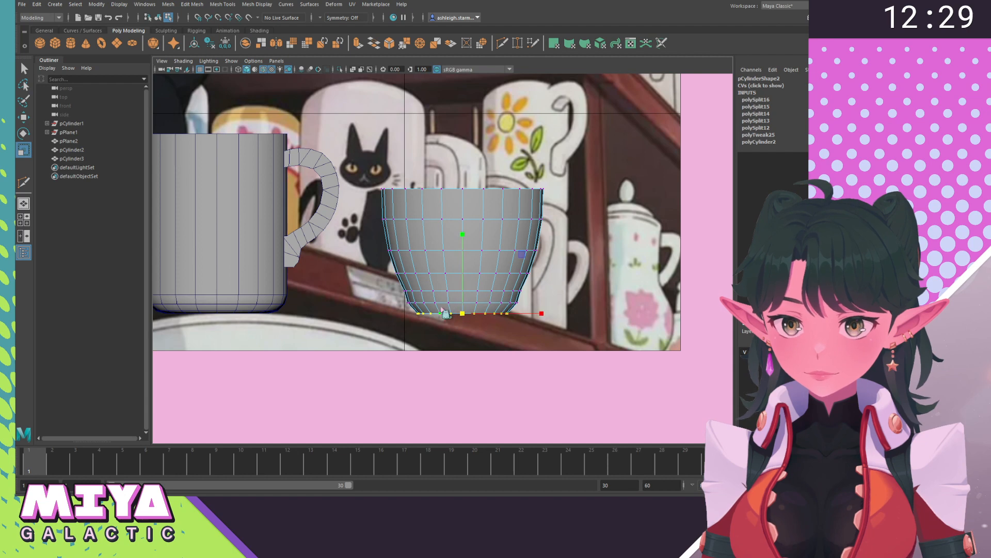
Scale the cup's lower edge loops outward to round the profile into a bowl shape.
{"action": "right_click_drag", "start_coordinate": [440, 265], "coordinate": [441, 244]}
{"action": "double_click", "coordinate": [443, 304]}
{"action": "left_click_drag", "start_coordinate": [459, 302], "coordinate": [466, 254]}
{"action": "double_click", "coordinate": [440, 292]}
{"action": "double_click", "coordinate": [443, 274]}
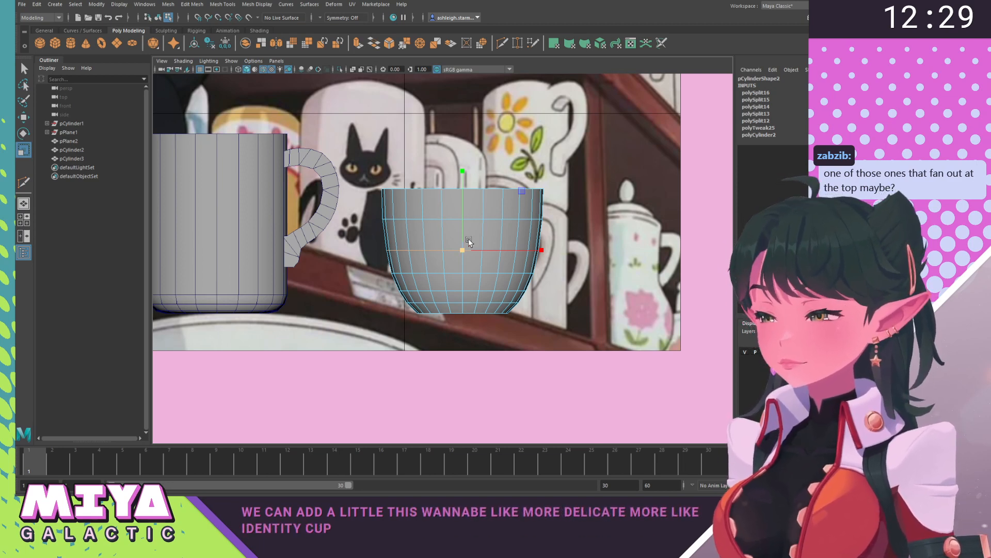
{"action": "middle_click_drag", "start_coordinate": [483, 224], "coordinate": [479, 235], "text": "alt"}
{"action": "right_click_drag", "start_coordinate": [394, 245], "coordinate": [435, 272], "text": "alt"}
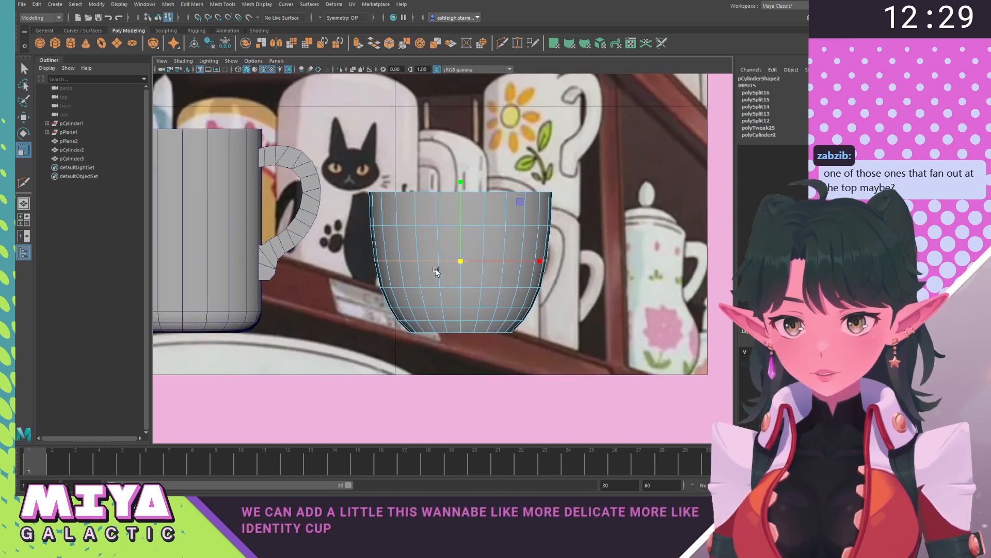
{"action": "double_click", "coordinate": [426, 226]}
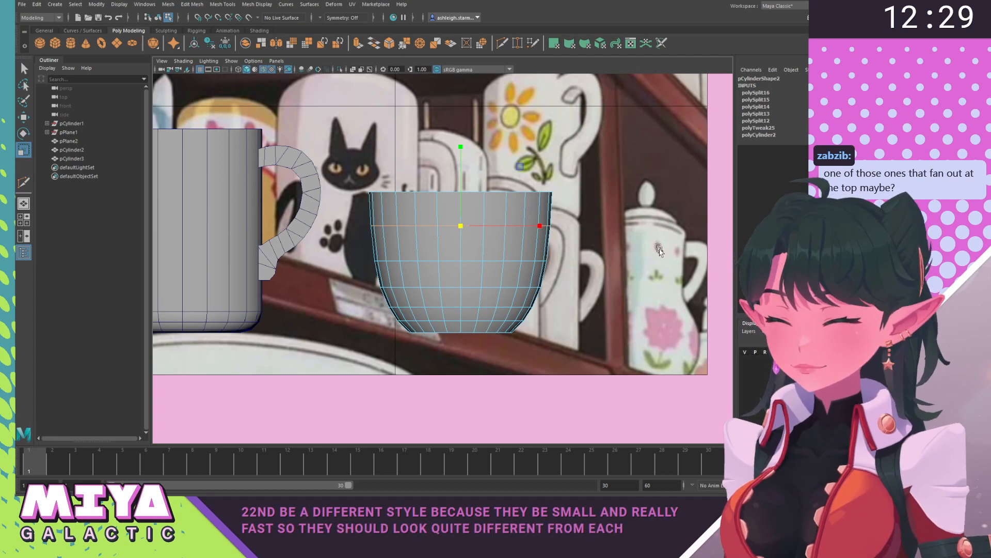
Raise the cup's bottom vertex ring slightly, and raise the two lowest rings together to make the base flatter.
{"action": "middle_click_drag", "start_coordinate": [392, 230], "coordinate": [375, 218], "text": "alt"}
{"action": "right_click_drag", "start_coordinate": [375, 217], "coordinate": [408, 181], "text": "alt"}
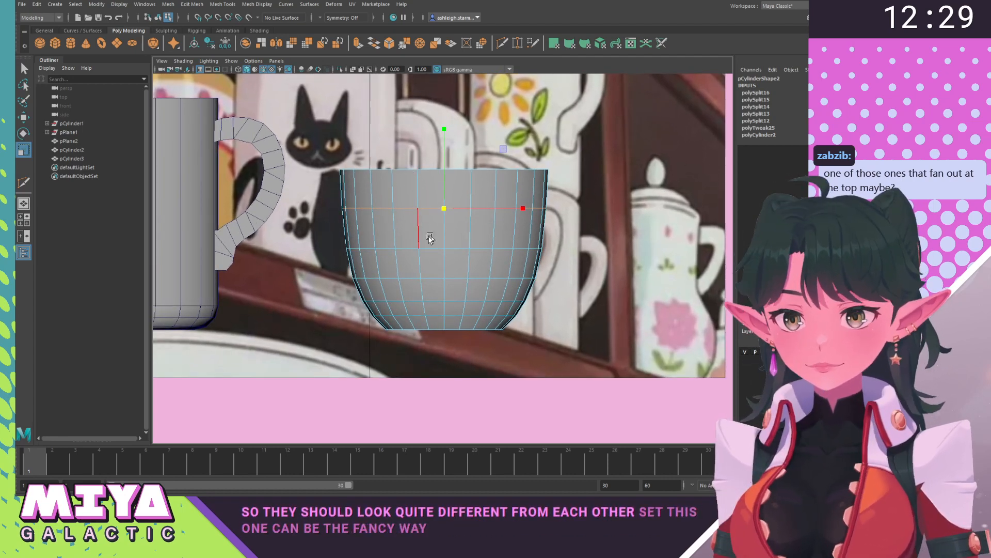
{"action": "middle_click_drag", "start_coordinate": [421, 294], "coordinate": [424, 243], "text": "alt"}
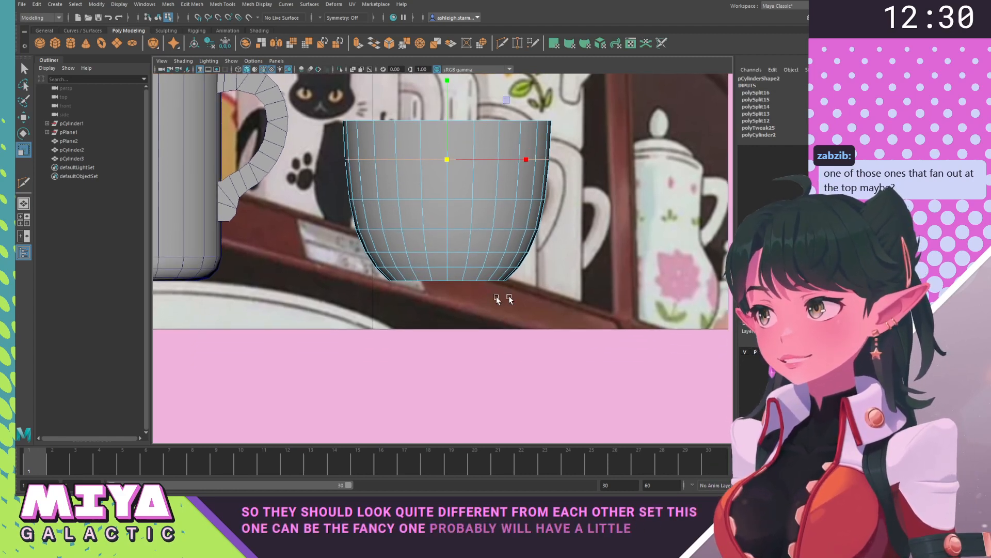
{"action": "right_click_drag", "start_coordinate": [481, 258], "coordinate": [414, 243]}
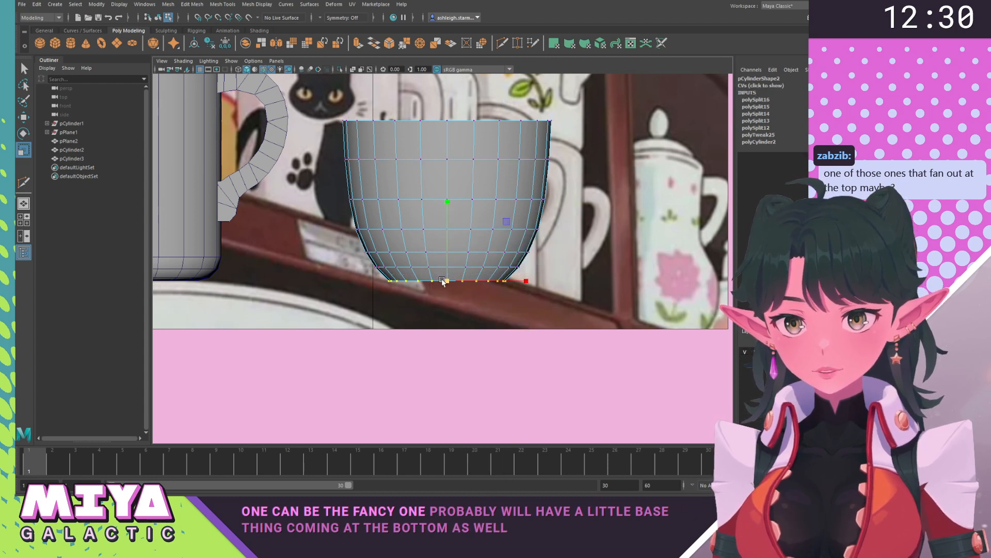
{"action": "left_click_drag", "start_coordinate": [444, 280], "coordinate": [438, 281]}
{"action": "key", "text": "w"}
{"action": "left_click_drag", "start_coordinate": [446, 198], "coordinate": [447, 193]}
{"action": "left_click_drag", "start_coordinate": [368, 285], "coordinate": [550, 263]}
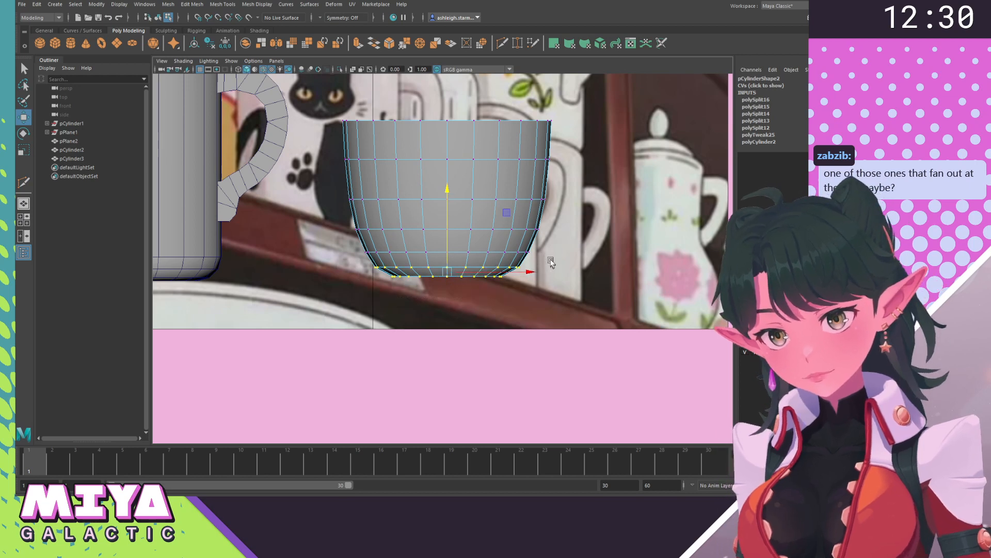
{"action": "left_click_drag", "start_coordinate": [446, 190], "coordinate": [445, 185]}
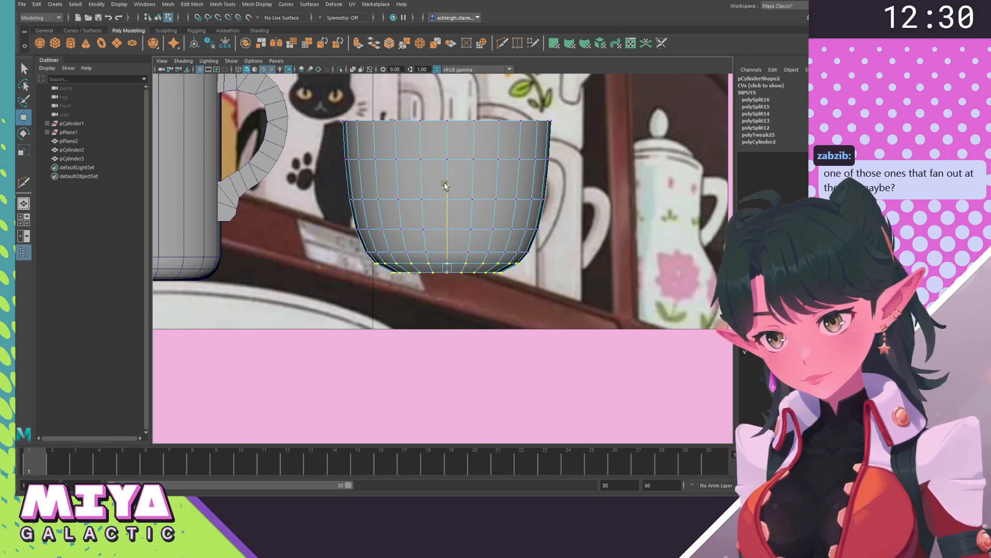
{"action": "left_click", "coordinate": [531, 250]}
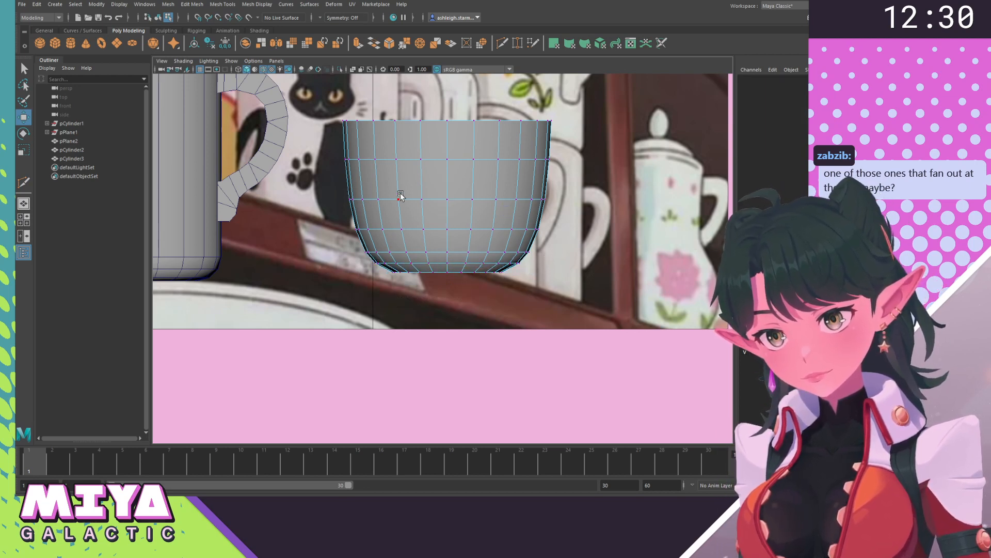
{"action": "right_click_drag", "start_coordinate": [450, 178], "coordinate": [482, 165]}
{"action": "left_click", "coordinate": [531, 384]}
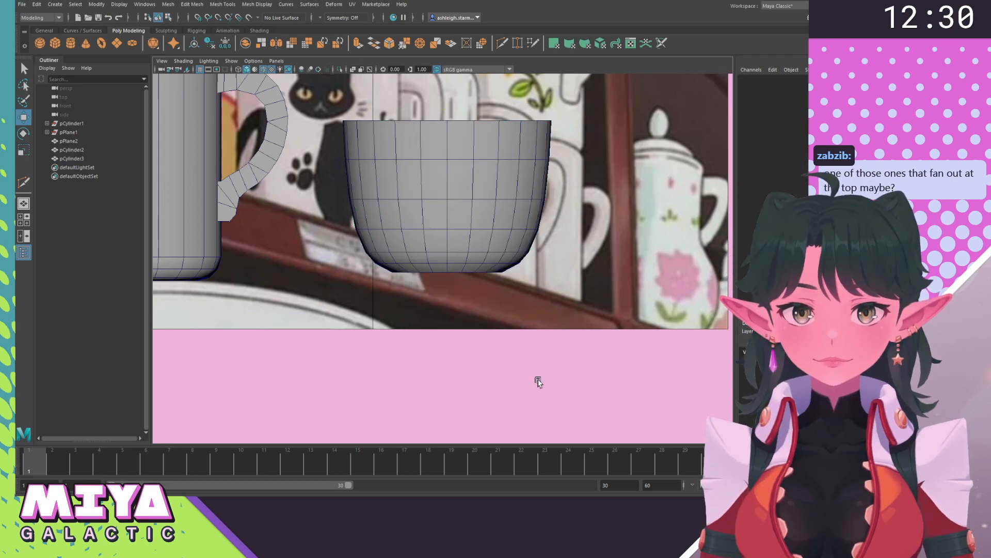
Scale all vertex rings below the rim slightly inward and raise them in two rounds so the rim flares out.
{"action": "scroll", "coordinate": [532, 375], "scroll_direction": "down", "scroll_amount": 3}
{"action": "scroll", "coordinate": [476, 254], "scroll_direction": "up", "scroll_amount": 3}
{"action": "left_click", "coordinate": [465, 207]}
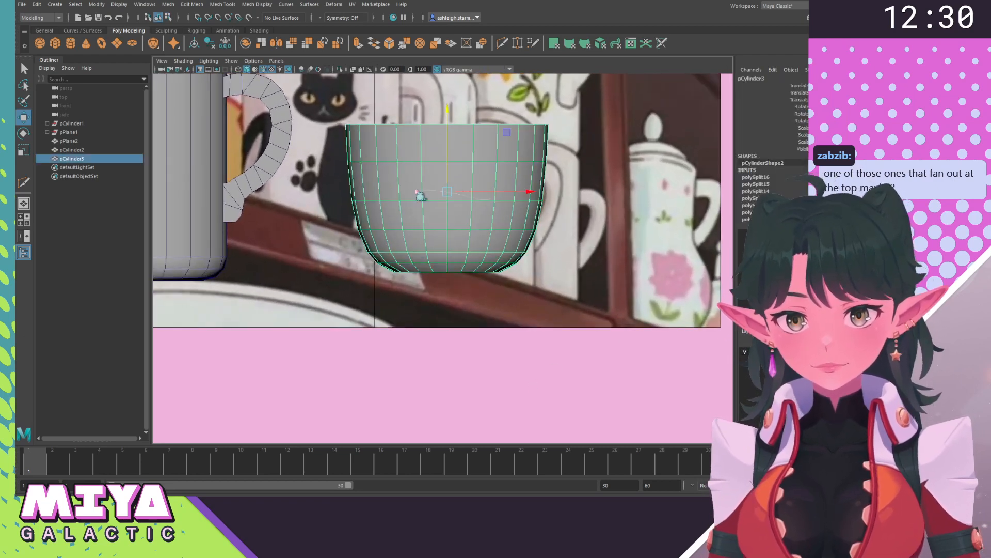
{"action": "right_click_drag", "start_coordinate": [492, 197], "coordinate": [413, 190]}
{"action": "left_click_drag", "start_coordinate": [327, 147], "coordinate": [606, 326]}
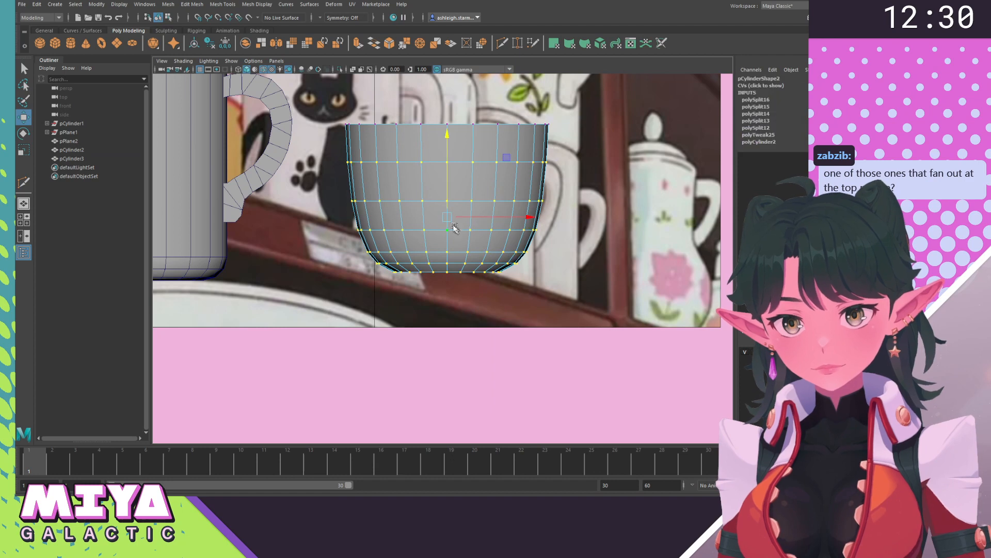
{"action": "key", "text": "r"}
{"action": "left_click_drag", "start_coordinate": [447, 221], "coordinate": [445, 219]}
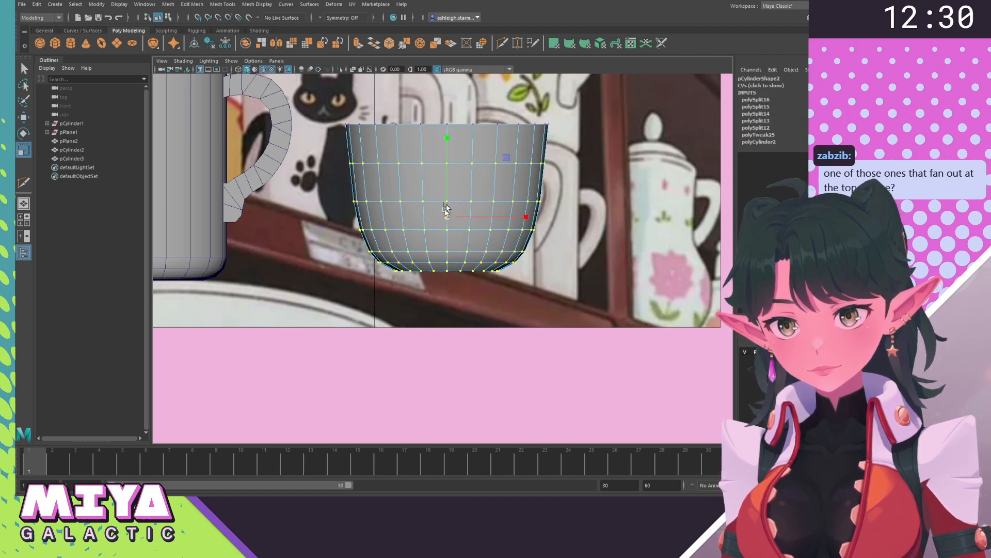
{"action": "key", "text": "w"}
{"action": "left_click_drag", "start_coordinate": [447, 136], "coordinate": [447, 129]}
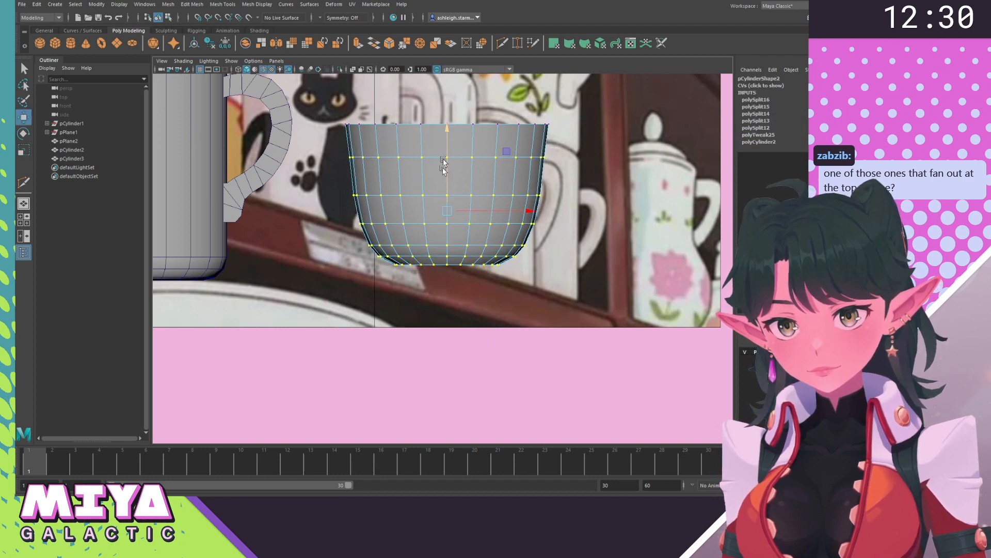
{"action": "key", "text": "r"}
{"action": "left_click_drag", "start_coordinate": [447, 212], "coordinate": [443, 209]}
{"action": "key", "text": "w"}
{"action": "left_click_drag", "start_coordinate": [448, 135], "coordinate": [451, 130]}
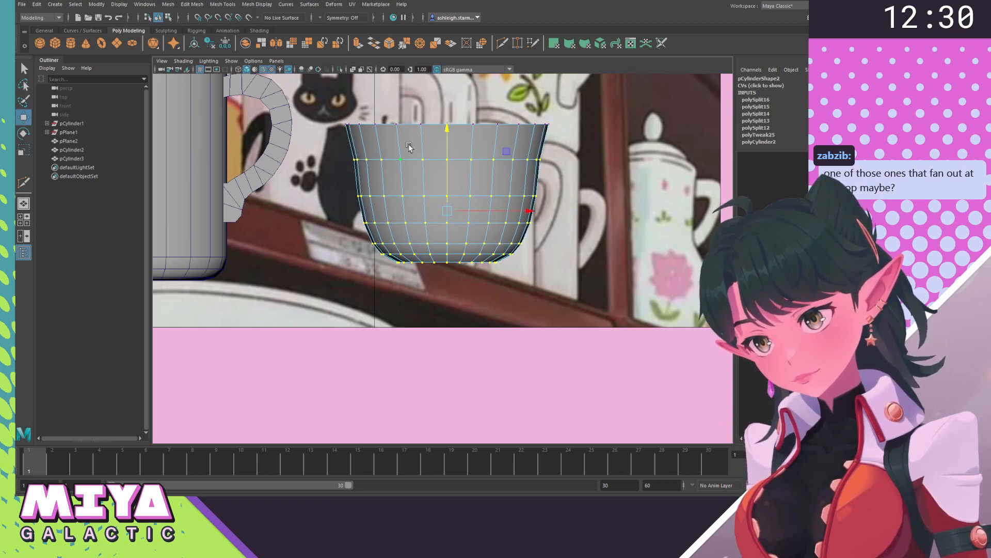
Insert a horizontal edge loop just below the cup's rim and scale it to smooth the flare.
{"action": "right_click_drag", "start_coordinate": [409, 148], "coordinate": [428, 135]}
{"action": "left_click", "coordinate": [380, 139], "text": "ctrl"}
{"action": "key", "text": "w"}
{"action": "double_click", "coordinate": [439, 145]}
{"action": "key", "text": "e"}
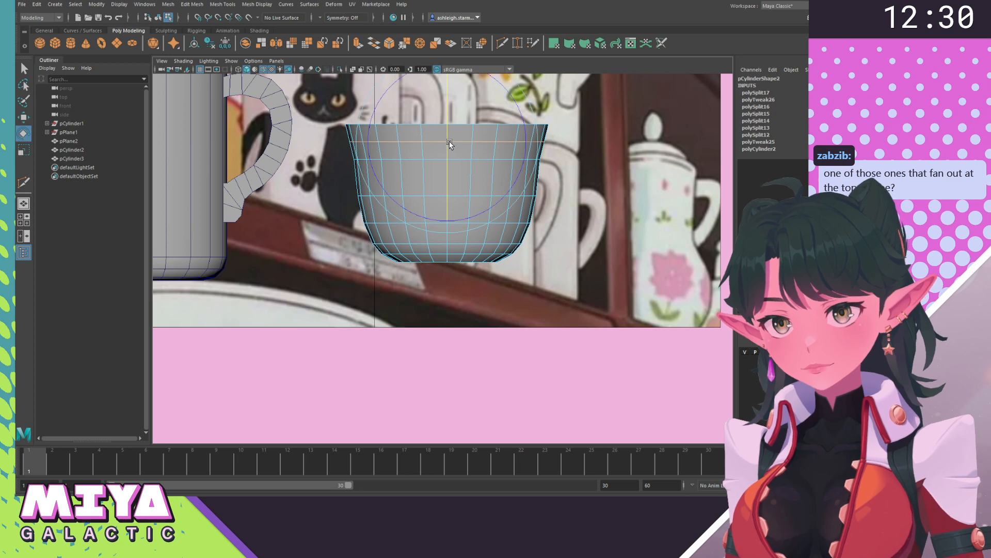
{"action": "key", "text": "r"}
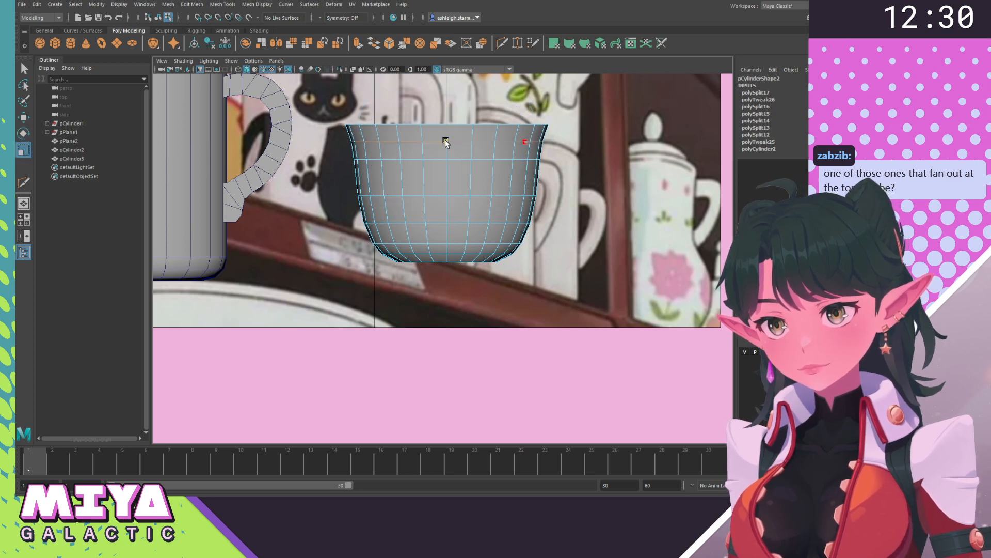
{"action": "left_click", "coordinate": [446, 141]}
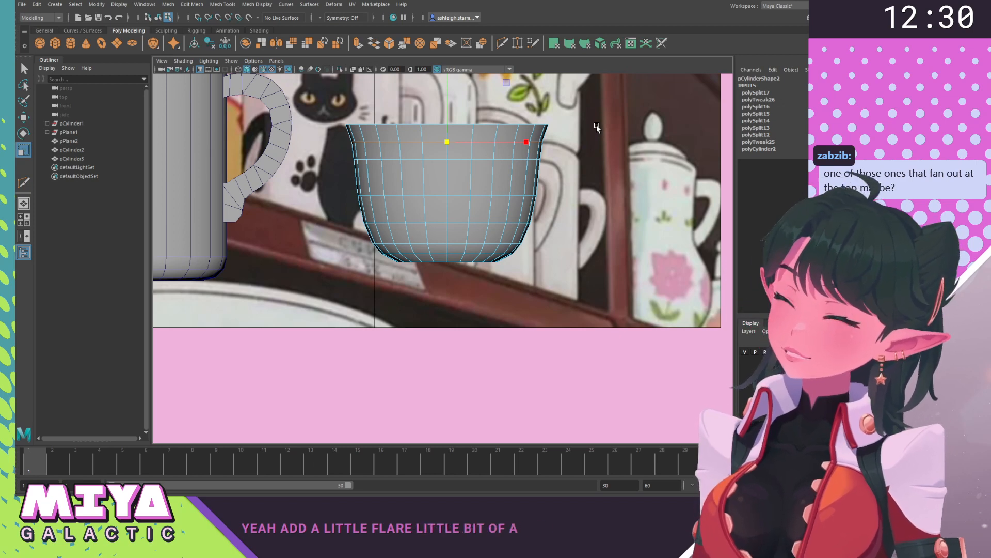
Examine the flared cup beside the finished mug from several angles in the perspective view.
{"action": "middle_click_drag", "start_coordinate": [419, 189], "coordinate": [425, 227], "text": "alt"}
{"action": "scroll", "coordinate": [431, 230], "scroll_direction": "up", "scroll_amount": 1}
{"action": "key", "text": "space"}
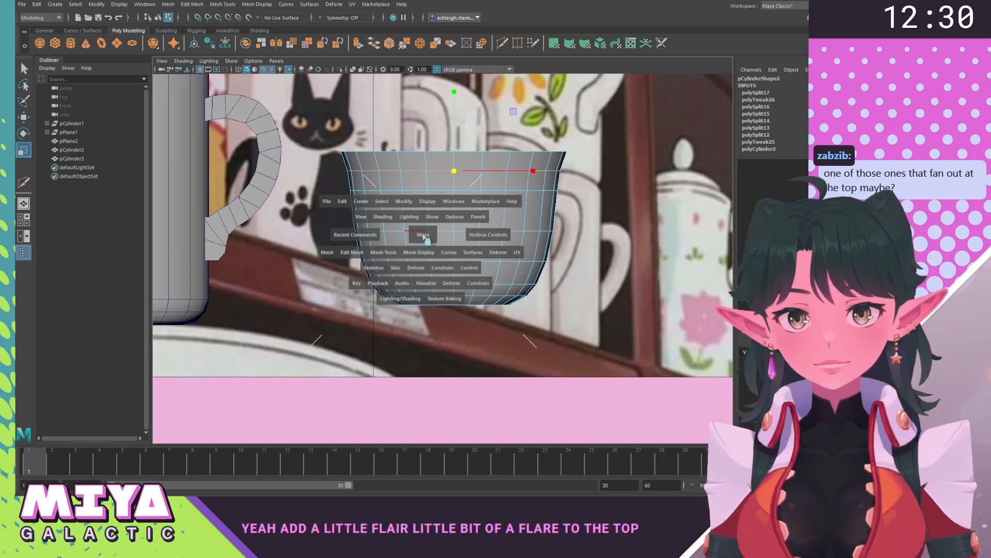
{"action": "left_click_drag", "start_coordinate": [421, 234], "coordinate": [424, 212]}
{"action": "left_click_drag", "start_coordinate": [490, 244], "coordinate": [586, 305], "text": "alt"}
{"action": "left_click", "coordinate": [586, 305]}
{"action": "right_click_drag", "start_coordinate": [586, 305], "coordinate": [532, 222], "text": "alt"}
{"action": "left_click", "coordinate": [562, 279]}
{"action": "left_click_drag", "start_coordinate": [573, 292], "coordinate": [545, 301], "text": "alt"}
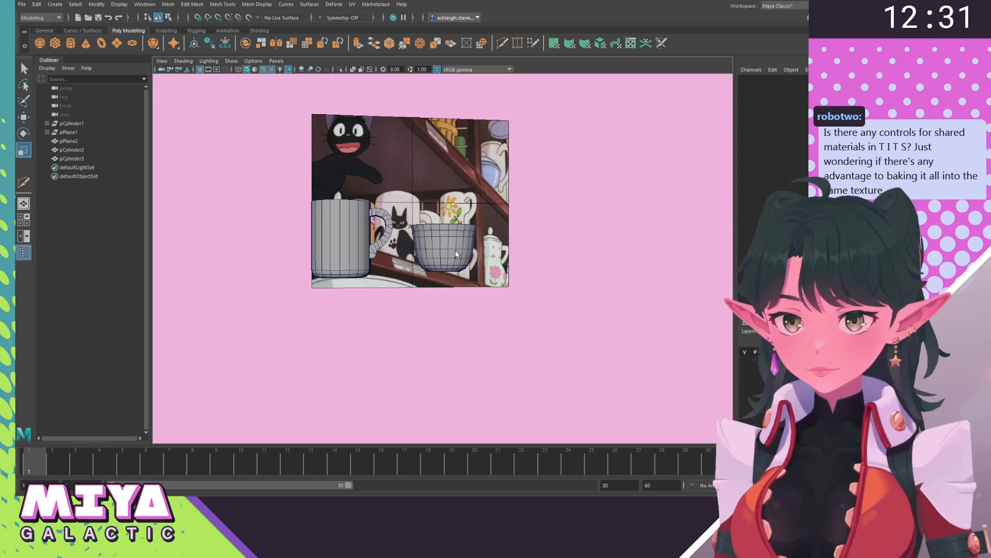
Move the cup's middle edge loop slightly higher and adjust its scale to even out the side profile.
{"action": "right_click_drag", "start_coordinate": [458, 254], "coordinate": [550, 312], "text": "alt"}
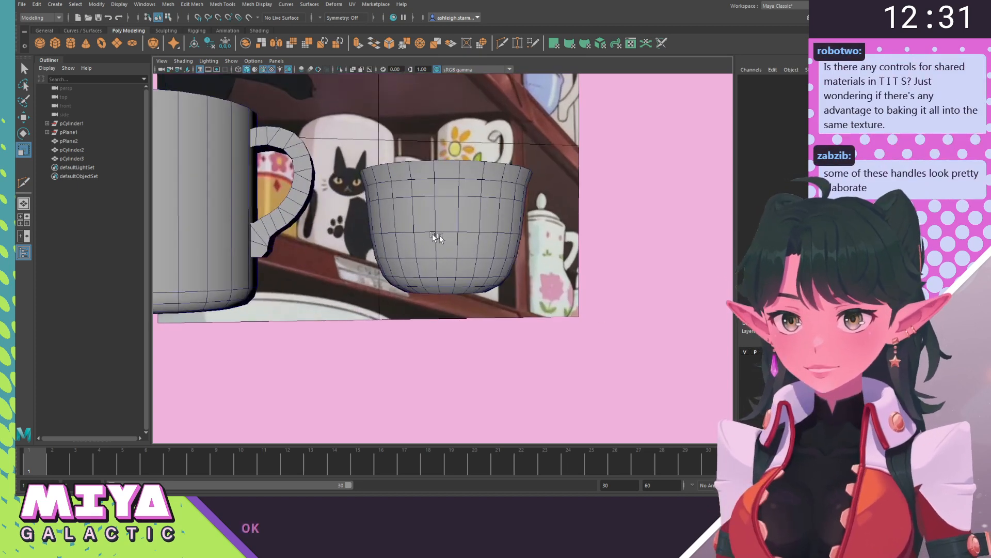
{"action": "right_click_drag", "start_coordinate": [425, 233], "coordinate": [414, 175]}
{"action": "left_click", "coordinate": [434, 236]}
{"action": "double_click", "coordinate": [419, 230]}
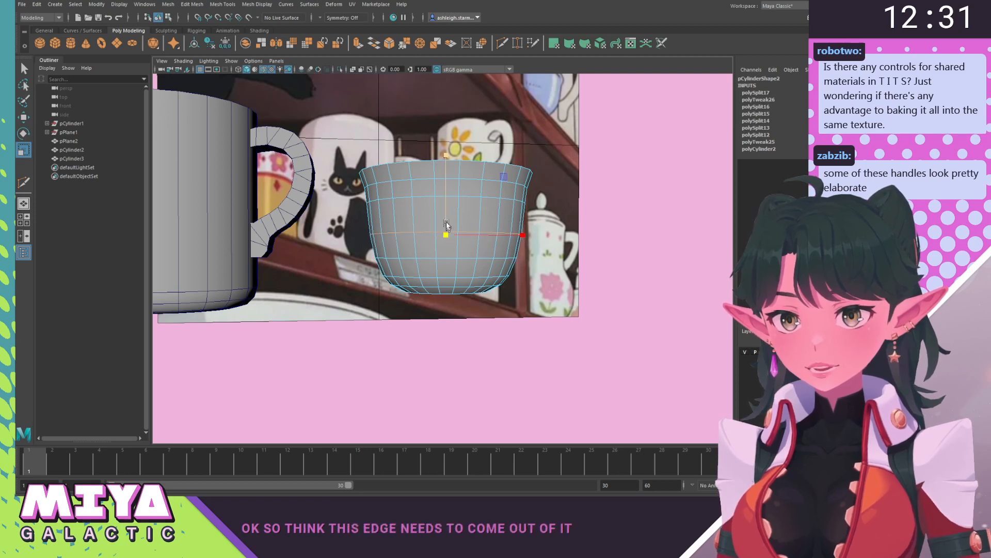
{"action": "key", "text": "w"}
{"action": "left_click_drag", "start_coordinate": [445, 156], "coordinate": [445, 154]}
{"action": "key", "text": "r"}
{"action": "left_click_drag", "start_coordinate": [446, 233], "coordinate": [446, 233]}
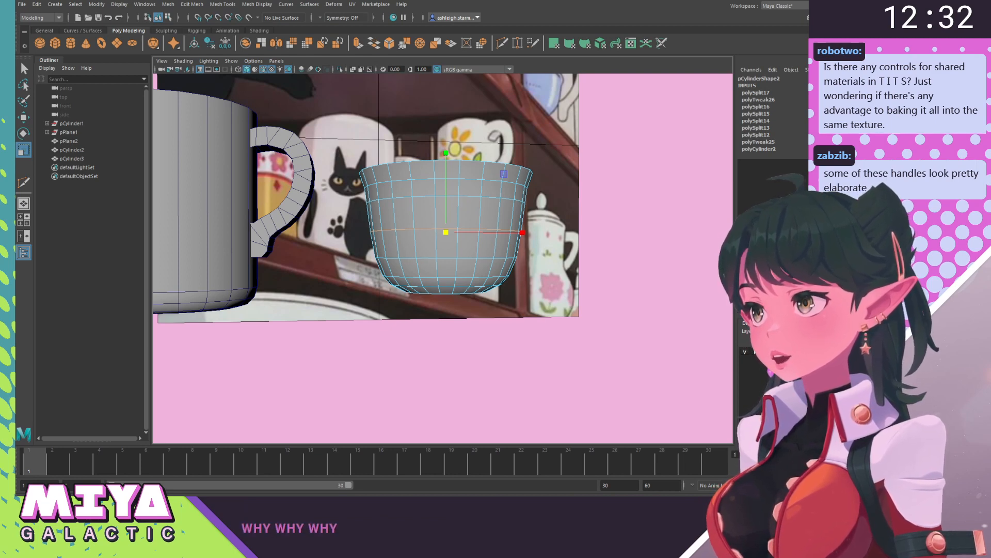
{"action": "left_click_drag", "start_coordinate": [453, 251], "coordinate": [433, 261], "text": "alt"}
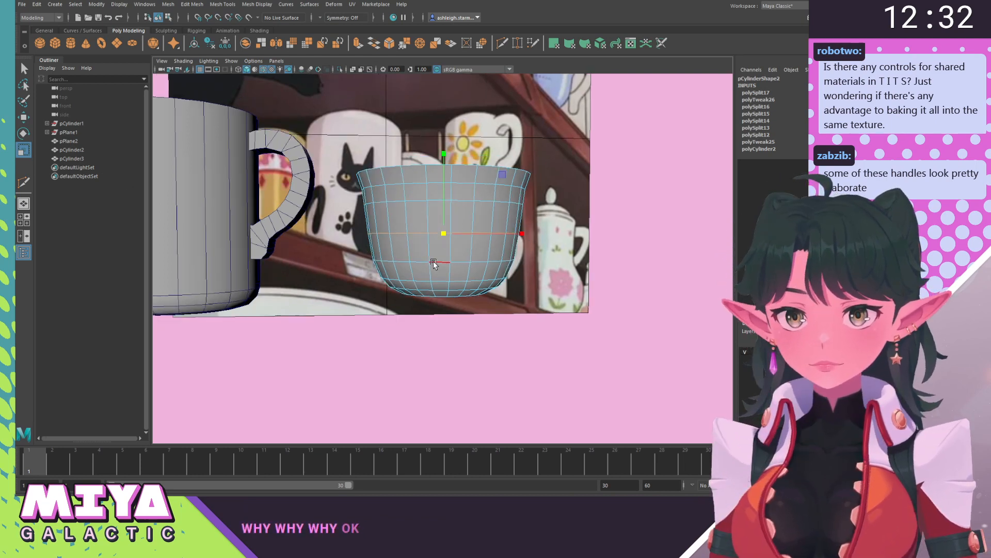
Raise the vertex rings of the cup's lower half in the front view to shorten the body.
{"action": "right_click_drag", "start_coordinate": [493, 219], "coordinate": [437, 214]}
{"action": "key", "text": "space"}
{"action": "left_click_drag", "start_coordinate": [378, 207], "coordinate": [617, 359]}
{"action": "key", "text": "w"}
{"action": "left_click_drag", "start_coordinate": [454, 203], "coordinate": [451, 177]}
{"action": "key", "text": "shift+period"}
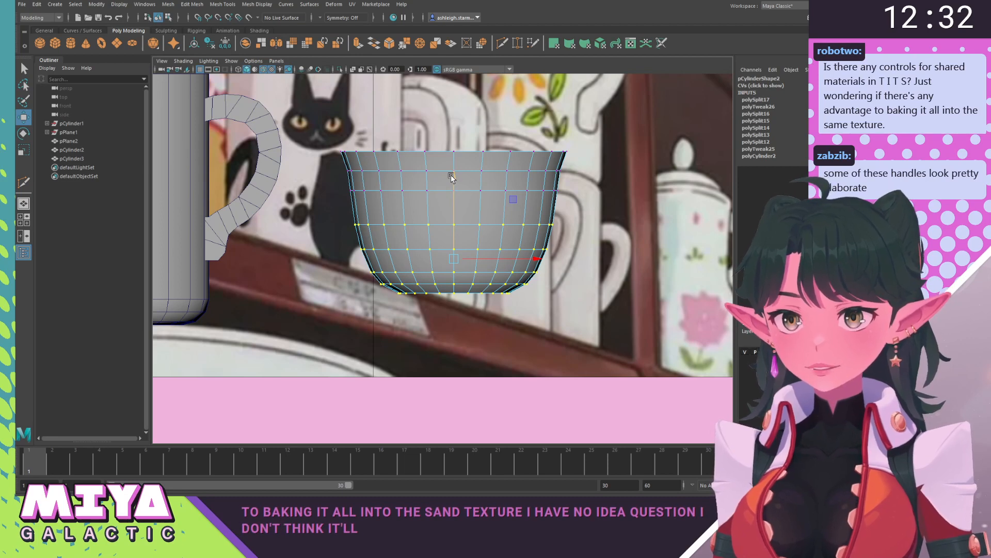
{"action": "left_click_drag", "start_coordinate": [453, 175], "coordinate": [458, 176]}
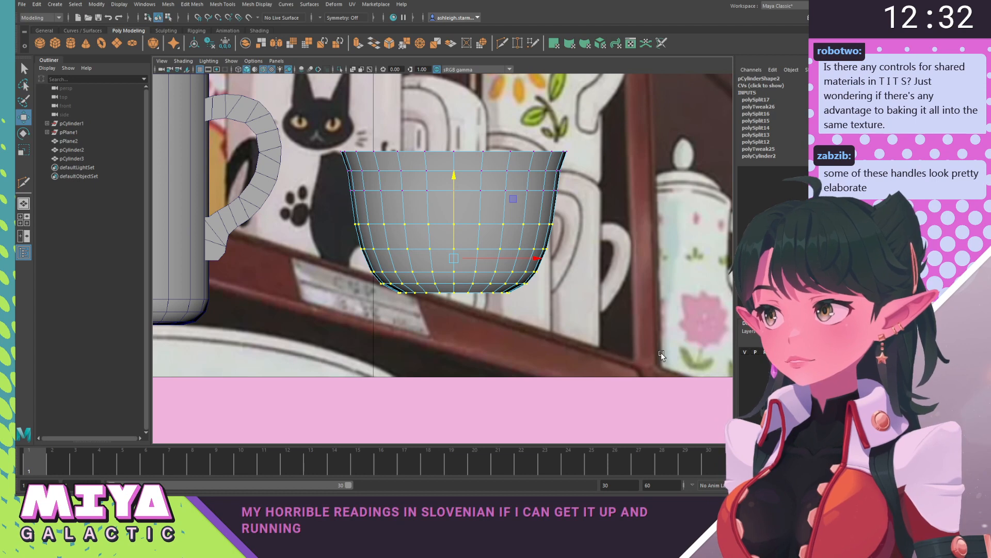
{"action": "middle_click_drag", "start_coordinate": [474, 223], "coordinate": [465, 228], "text": "alt"}
{"action": "left_click_drag", "start_coordinate": [446, 180], "coordinate": [445, 175]}
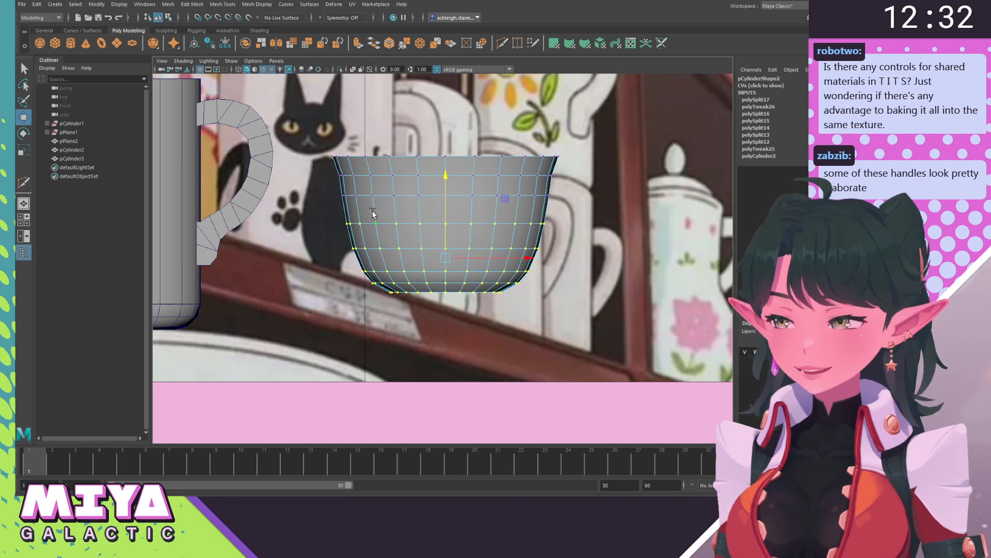
{"action": "key", "text": "F8"}
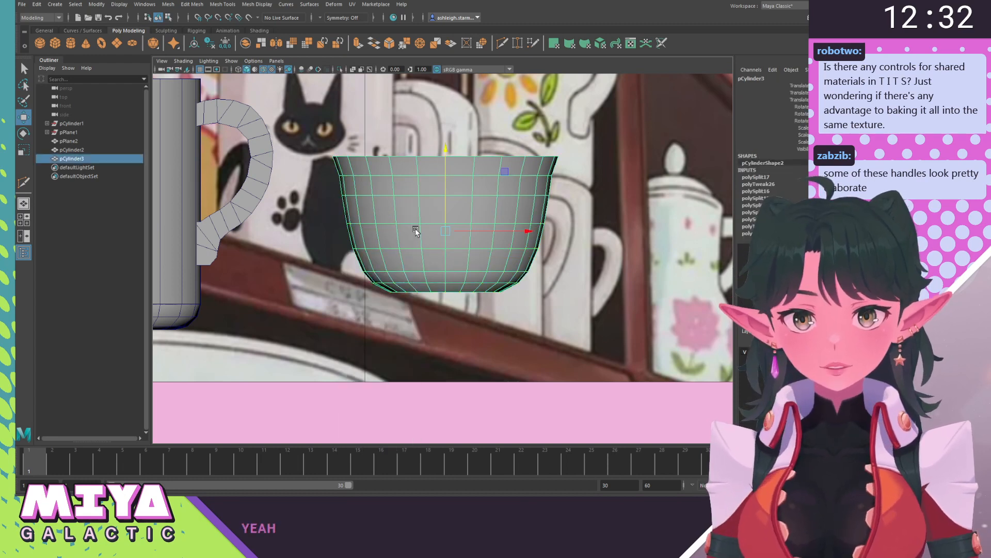
{"action": "right_click_drag", "start_coordinate": [411, 229], "coordinate": [412, 207]}
{"action": "double_click", "coordinate": [433, 291]}
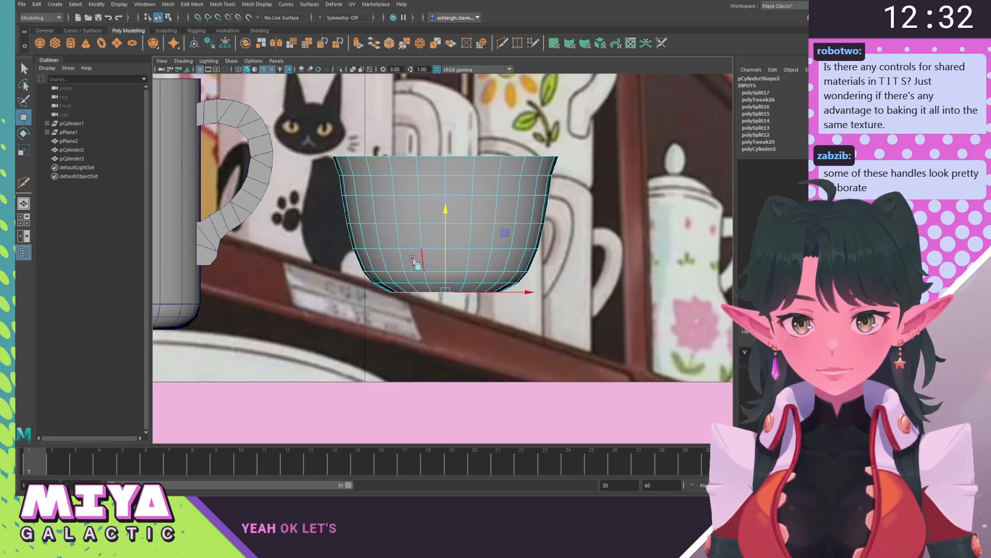
{"action": "key", "text": "space"}
{"action": "left_click_drag", "start_coordinate": [414, 259], "coordinate": [413, 305]}
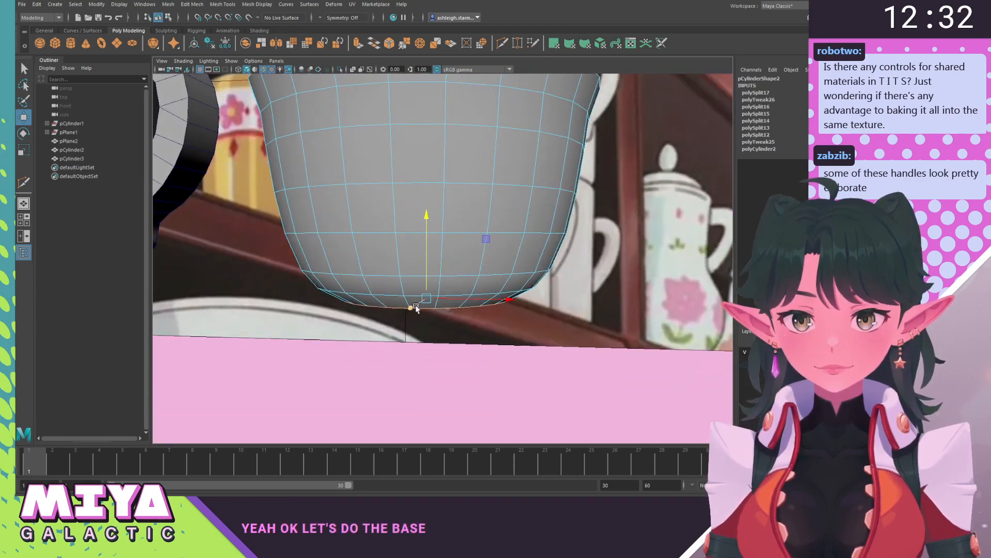
{"action": "key", "text": "r"}
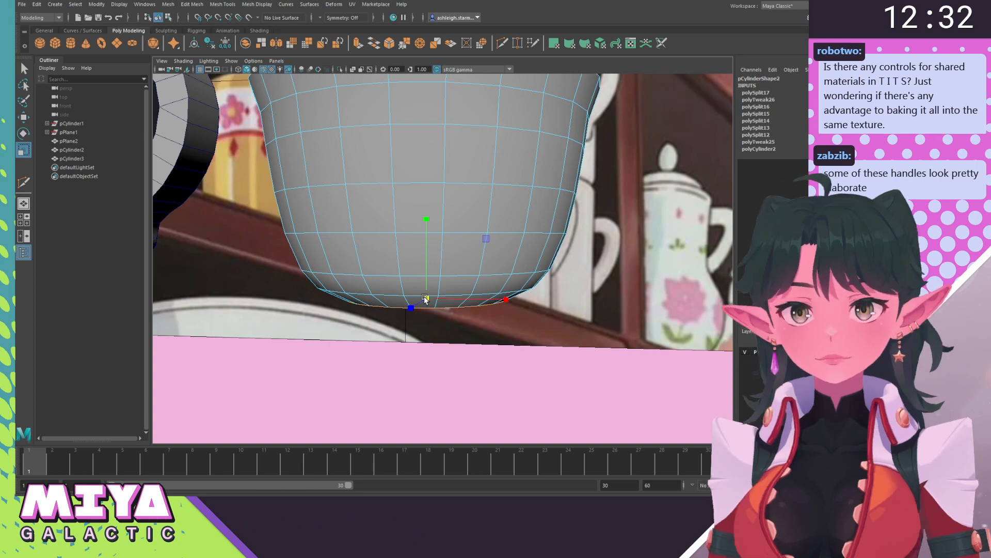
{"action": "key", "text": "w"}
Extrude only the faces of the cup's bottom cap straight down to form a foot under the bowl.
{"action": "left_click_drag", "start_coordinate": [397, 233], "coordinate": [379, 193], "text": "alt"}
{"action": "right_click_drag", "start_coordinate": [379, 194], "coordinate": [379, 219]}
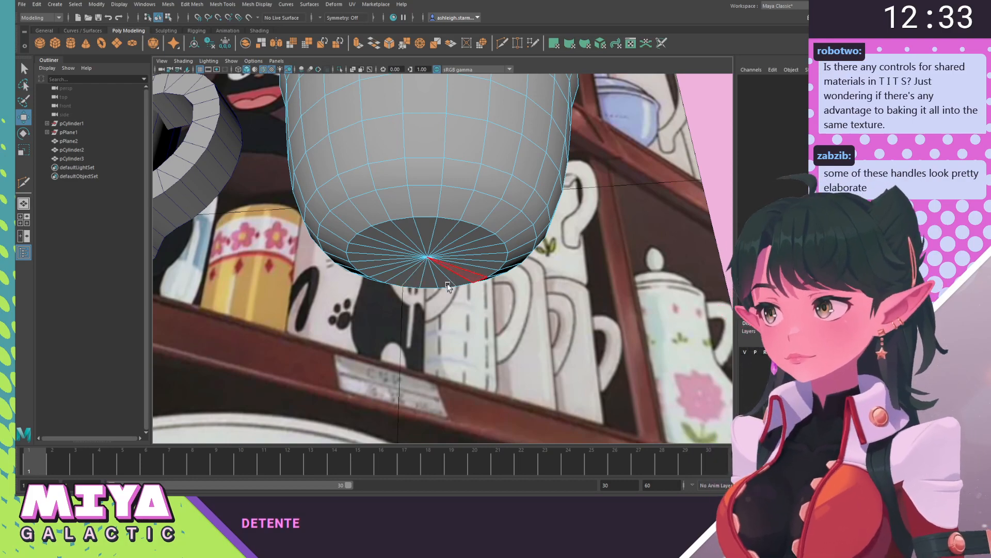
{"action": "left_click_drag", "start_coordinate": [452, 289], "coordinate": [430, 310], "text": "alt"}
{"action": "key", "text": "space"}
{"action": "left_click_drag", "start_coordinate": [435, 231], "coordinate": [433, 257]}
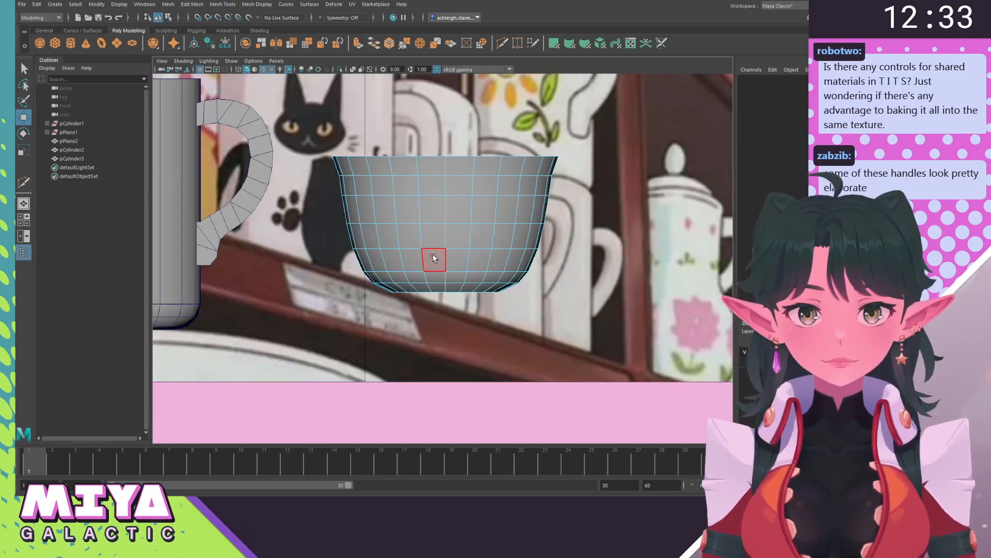
{"action": "left_click_drag", "start_coordinate": [351, 347], "coordinate": [534, 285]}
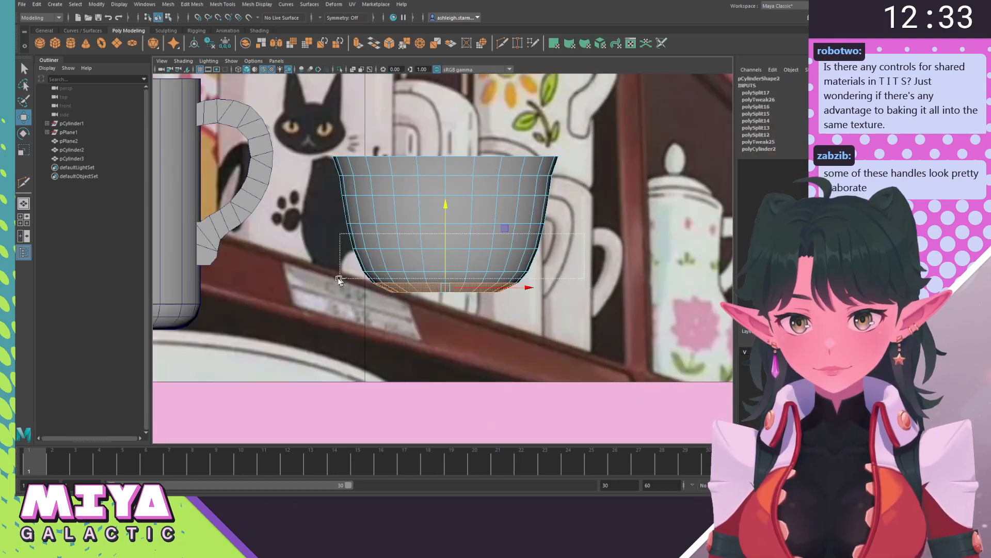
{"action": "key", "text": "space"}
{"action": "left_click_drag", "start_coordinate": [350, 321], "coordinate": [367, 252]}
{"action": "mouse_move", "coordinate": [456, 322]}
{"action": "left_mouse_down", "text": "alt"}
{"action": "mouse_move", "coordinate": [469, 311]}
{"action": "mouse_move", "coordinate": [437, 321]}
{"action": "left_mouse_up", "text": "alt"}
{"action": "middle_click_drag", "start_coordinate": [460, 304], "coordinate": [532, 239], "text": "alt"}
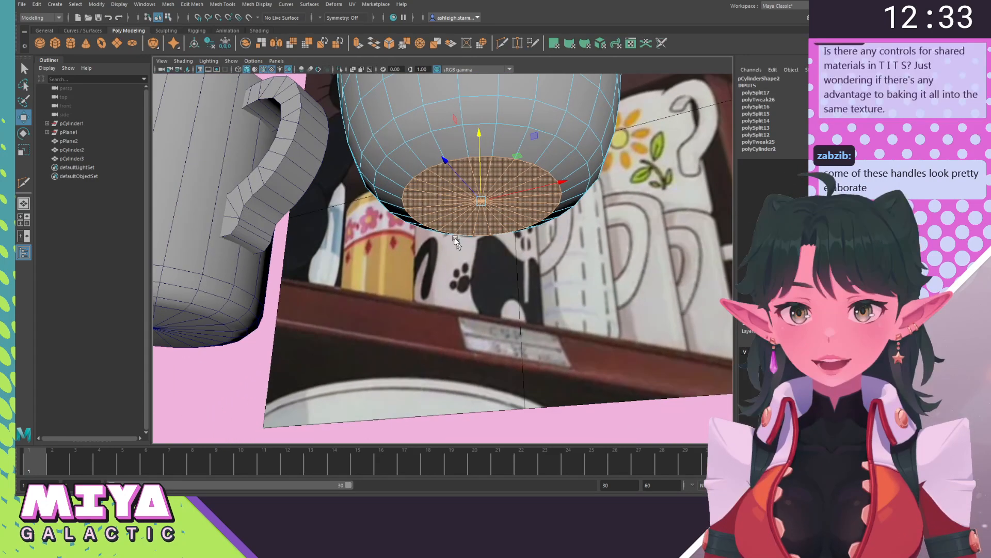
{"action": "right_click_drag", "start_coordinate": [418, 150], "coordinate": [421, 175], "text": "shift"}
{"action": "key", "text": "w"}
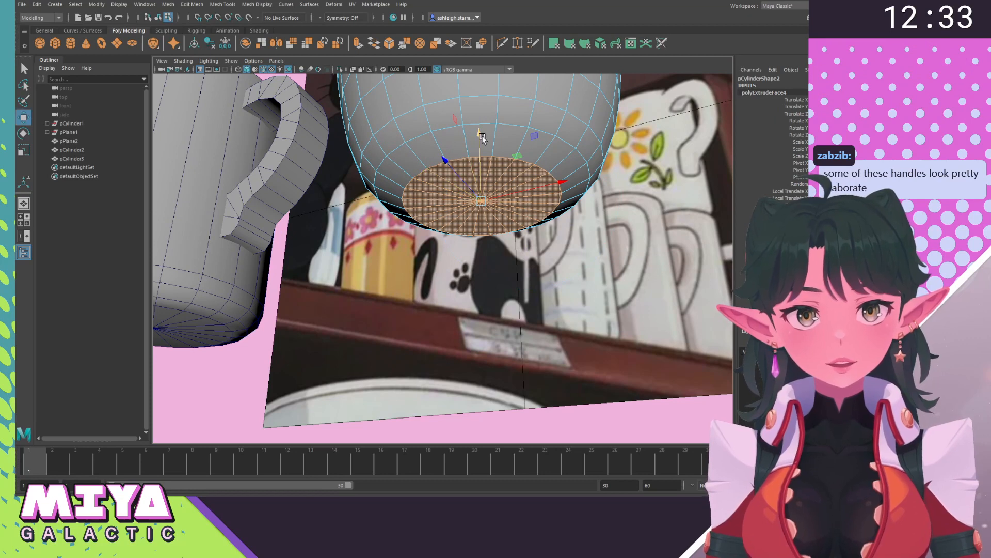
{"action": "left_click_drag", "start_coordinate": [481, 135], "coordinate": [479, 177]}
{"action": "key", "text": "space"}
{"action": "left_click_drag", "start_coordinate": [397, 168], "coordinate": [404, 206]}
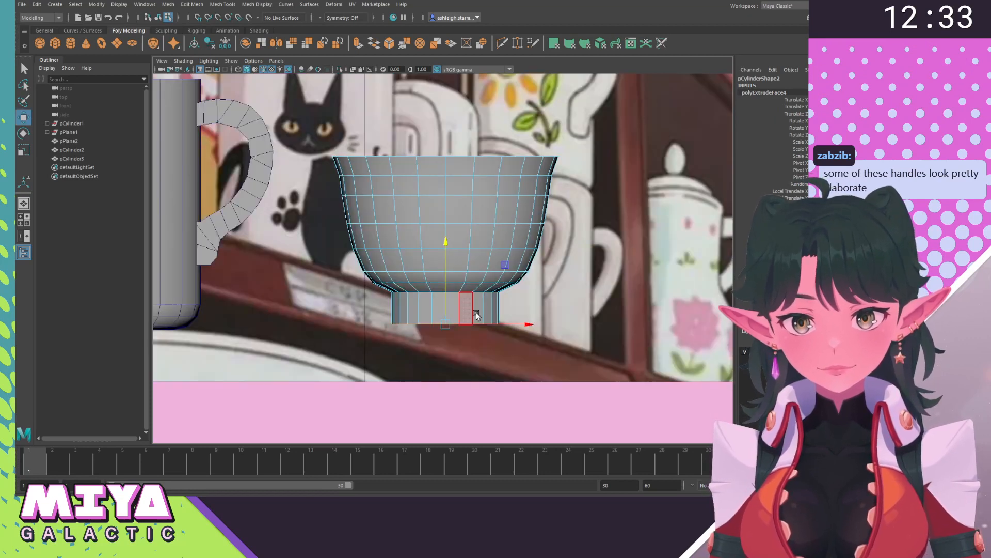
{"action": "left_click_drag", "start_coordinate": [445, 246], "coordinate": [445, 251]}
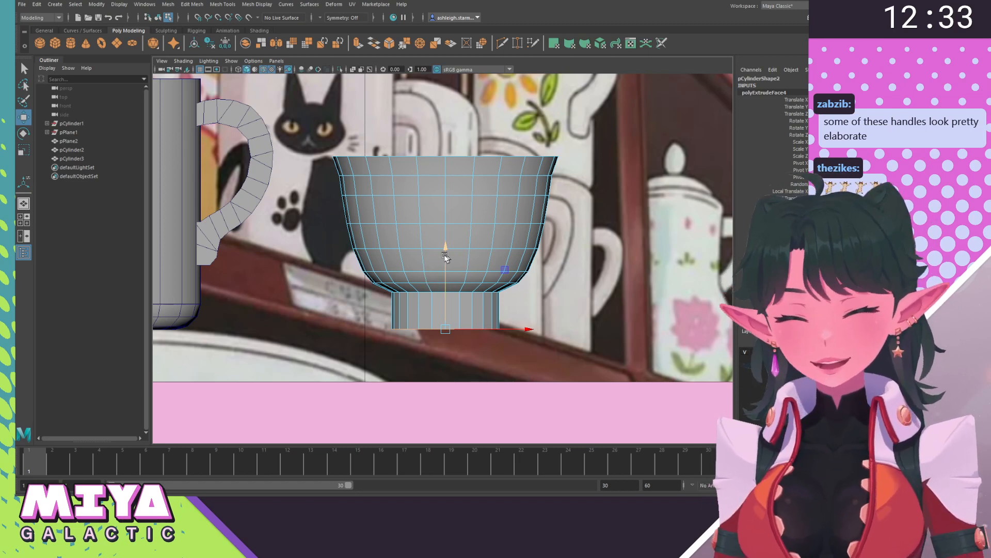
Raise the bottom of the cup's foot slightly and scale it outward so the foot flares toward the base.
{"action": "left_click_drag", "start_coordinate": [442, 253], "coordinate": [445, 247]}
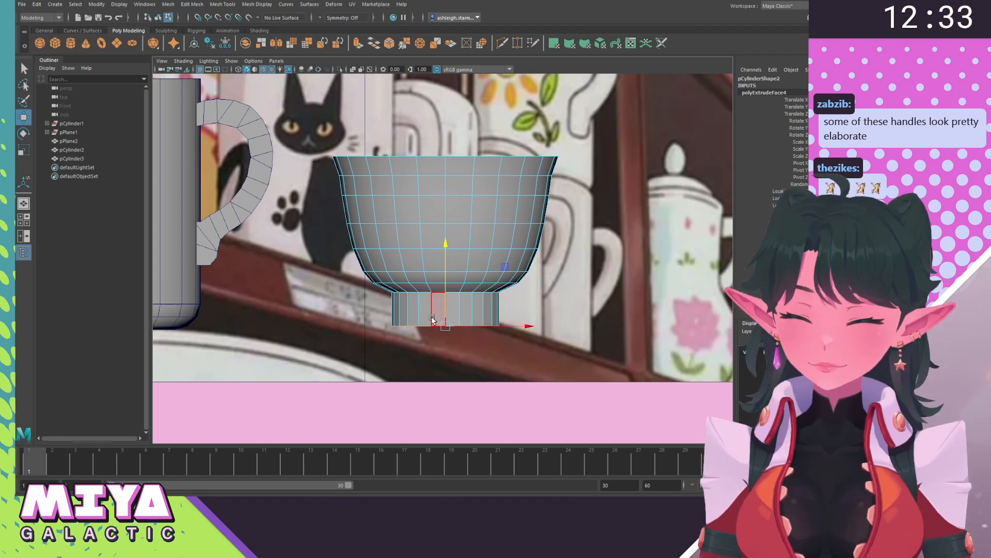
{"action": "key", "text": "r"}
{"action": "mouse_move", "coordinate": [447, 326]}
{"action": "left_mouse_down"}
{"action": "mouse_move", "coordinate": [474, 329]}
{"action": "mouse_move", "coordinate": [462, 328]}
{"action": "left_mouse_up"}
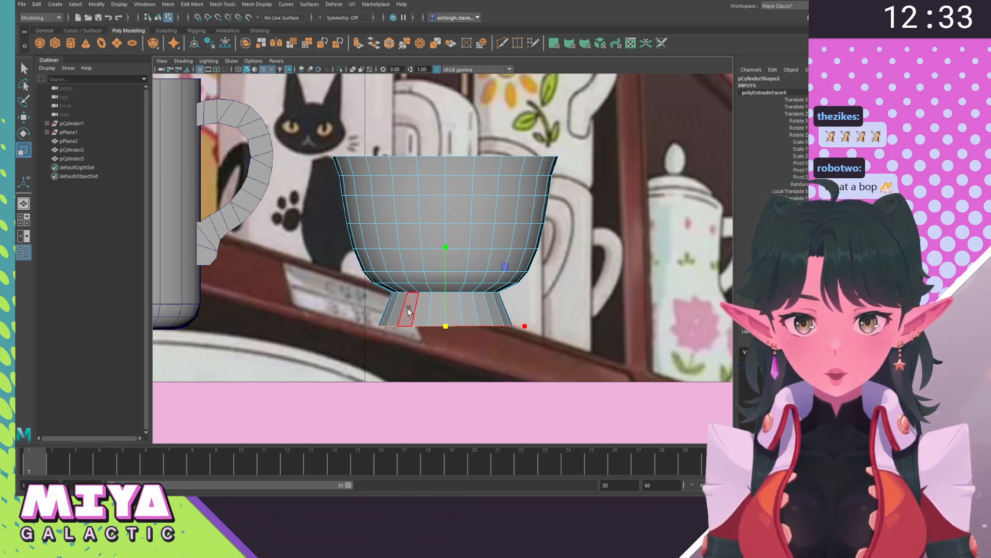
Insert an edge loop around the middle of the foot and scale it slightly inward.
{"action": "right_click_drag", "start_coordinate": [410, 290], "coordinate": [454, 250]}
{"action": "right_click_drag", "start_coordinate": [460, 306], "coordinate": [421, 291], "text": "shift"}
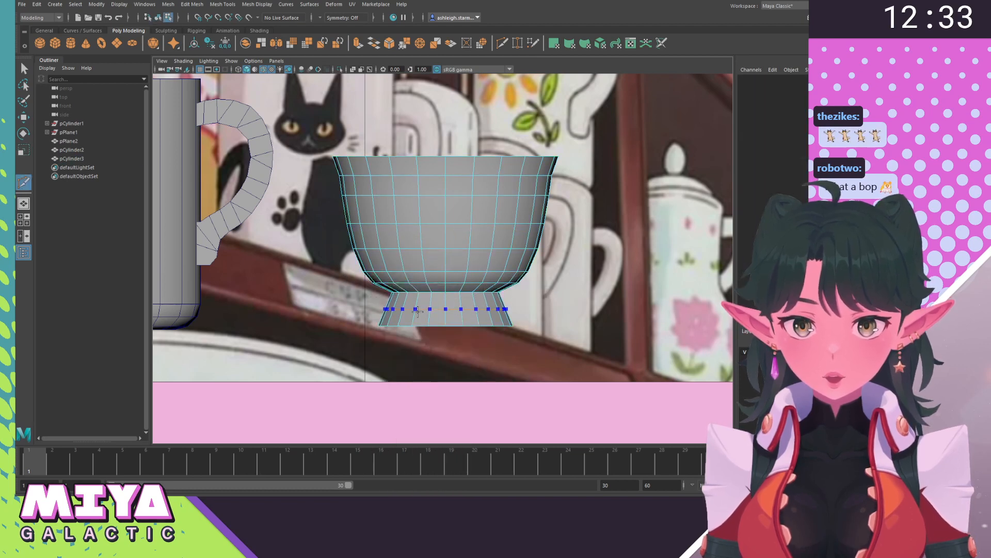
{"action": "scroll", "coordinate": [407, 304], "scroll_direction": "down", "scroll_amount": 5}
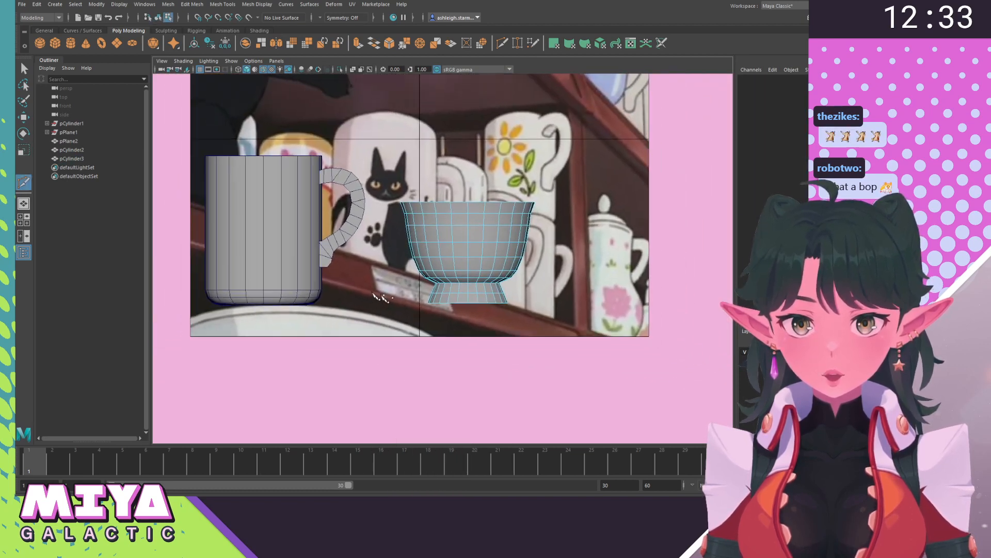
{"action": "middle_click_drag", "start_coordinate": [373, 294], "coordinate": [353, 287], "text": "alt"}
{"action": "right_click_drag", "start_coordinate": [354, 287], "coordinate": [534, 351], "text": "alt"}
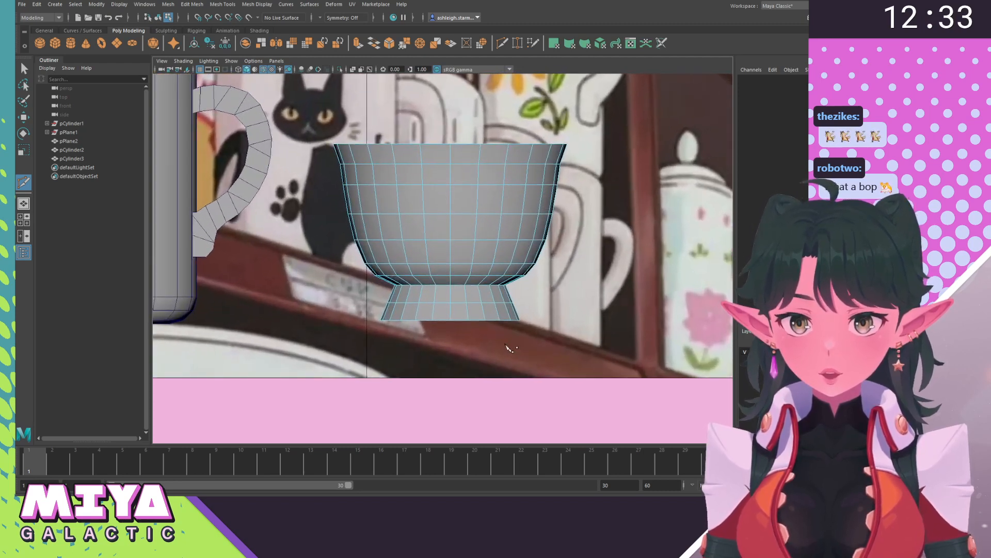
{"action": "key", "text": "w"}
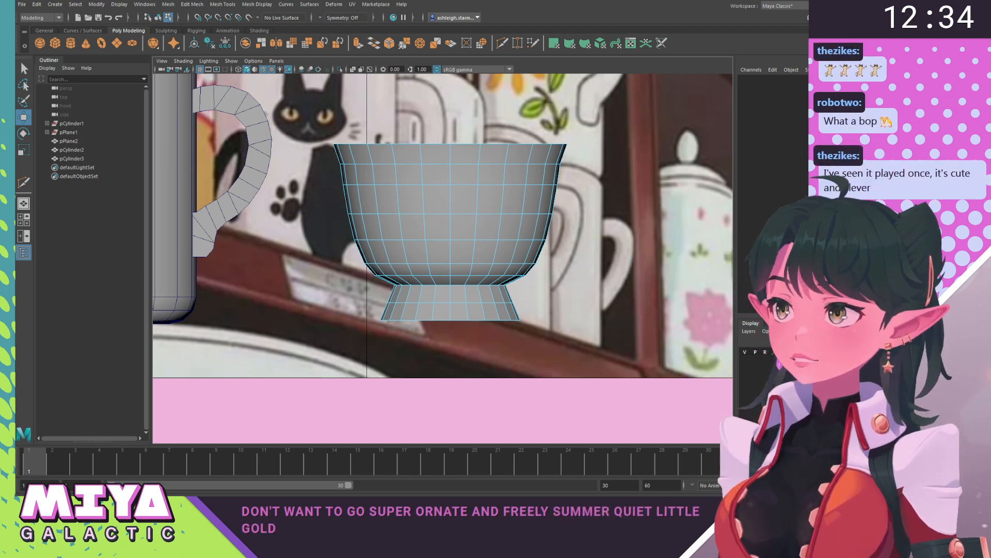
{"action": "left_click", "coordinate": [445, 303]}
{"action": "key", "text": "r"}
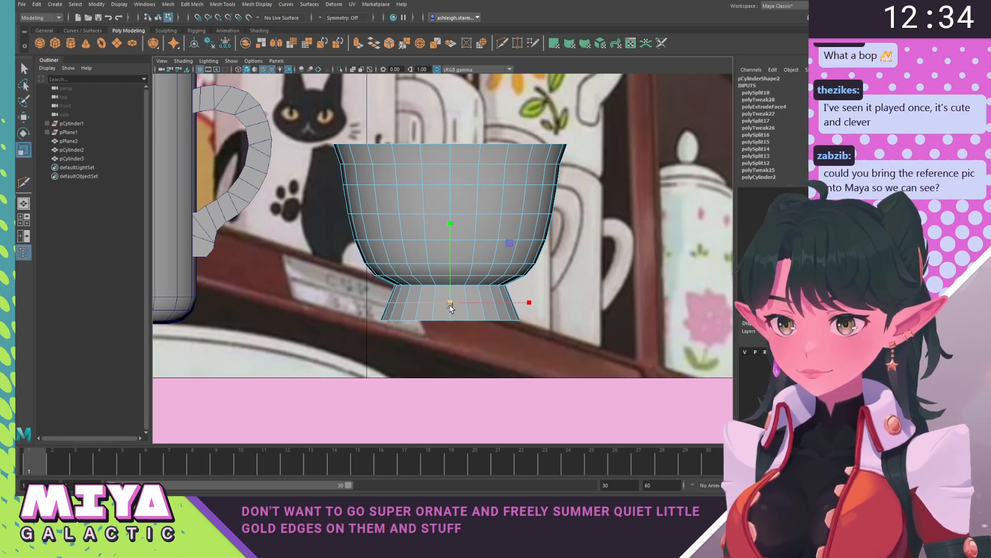
{"action": "left_click_drag", "start_coordinate": [450, 303], "coordinate": [450, 306]}
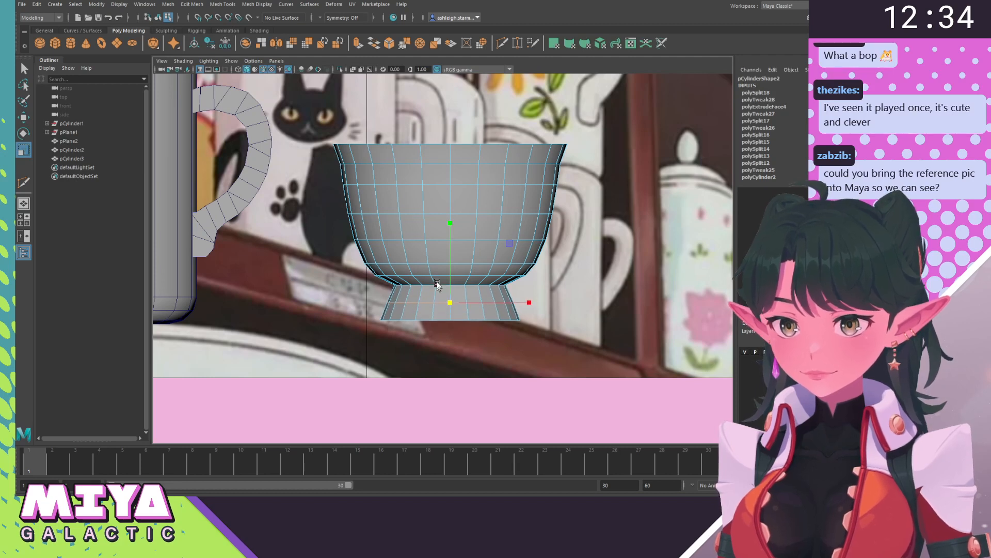
Insert an extra edge loop around the bottom of the bowl, just above where the foot begins.
{"action": "left_click", "coordinate": [445, 284]}
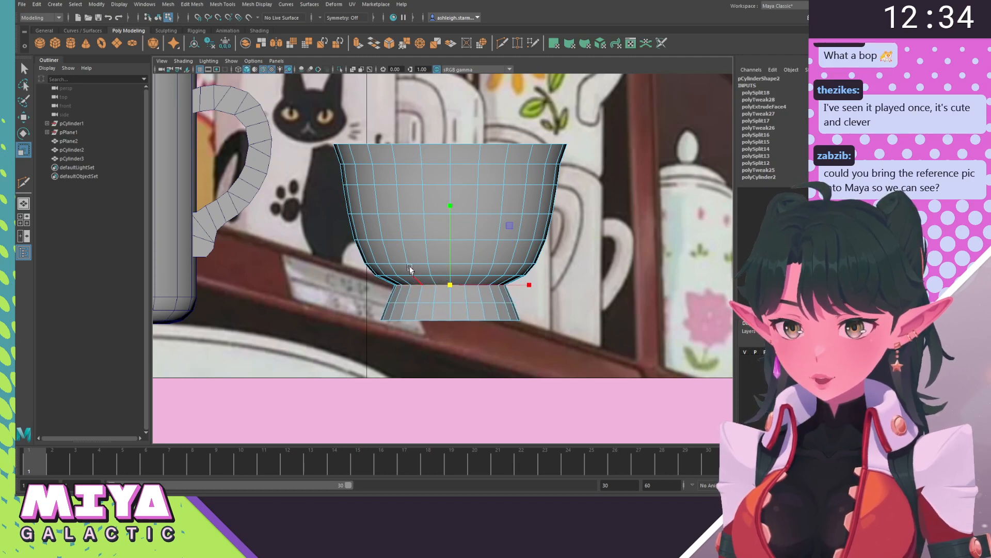
{"action": "middle_click_drag", "start_coordinate": [409, 267], "coordinate": [412, 229], "text": "alt"}
{"action": "right_click_drag", "start_coordinate": [413, 229], "coordinate": [517, 336], "text": "alt"}
{"action": "right_click_drag", "start_coordinate": [405, 203], "coordinate": [324, 196], "text": "shift"}
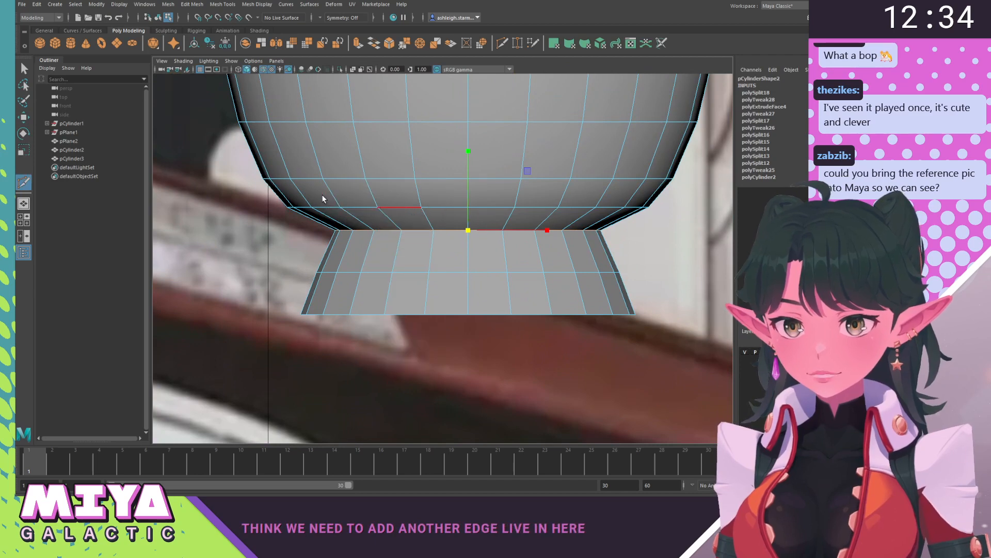
{"action": "left_click", "coordinate": [429, 272]}
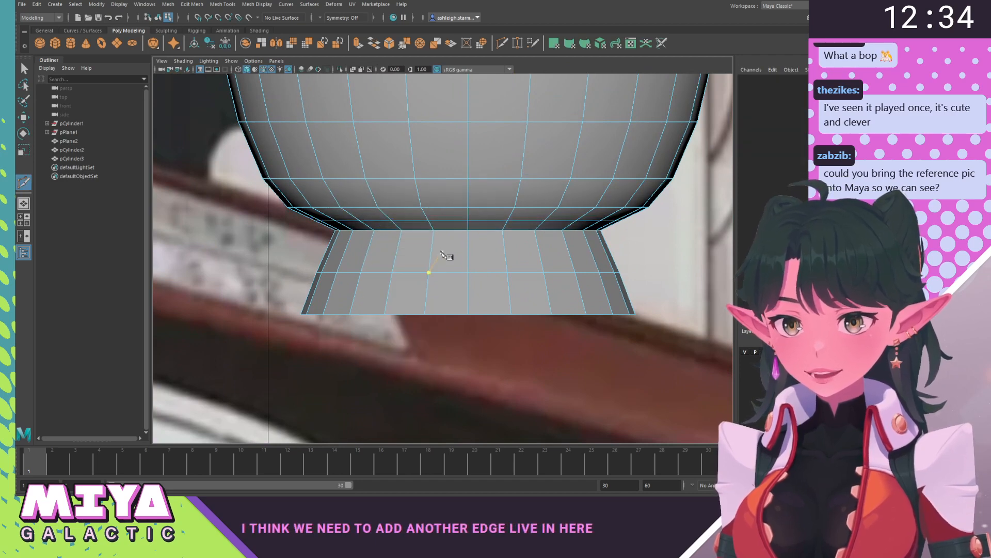
Scale the edge loop where the bowl meets the foot inward to narrow the joint.
{"action": "key", "text": "w"}
{"action": "right_click_drag", "start_coordinate": [438, 252], "coordinate": [443, 214]}
{"action": "double_click", "coordinate": [450, 230]}
{"action": "key", "text": "r"}
{"action": "left_click_drag", "start_coordinate": [467, 230], "coordinate": [435, 232]}
Select the foot's lower vertex rings, move them up to shorten the foot, and scale them inward to make it narrower.
{"action": "right_click_drag", "start_coordinate": [442, 237], "coordinate": [403, 250], "text": "alt"}
{"action": "right_click_drag", "start_coordinate": [480, 262], "coordinate": [415, 257]}
{"action": "left_click_drag", "start_coordinate": [345, 252], "coordinate": [655, 343]}
{"action": "key", "text": "t"}
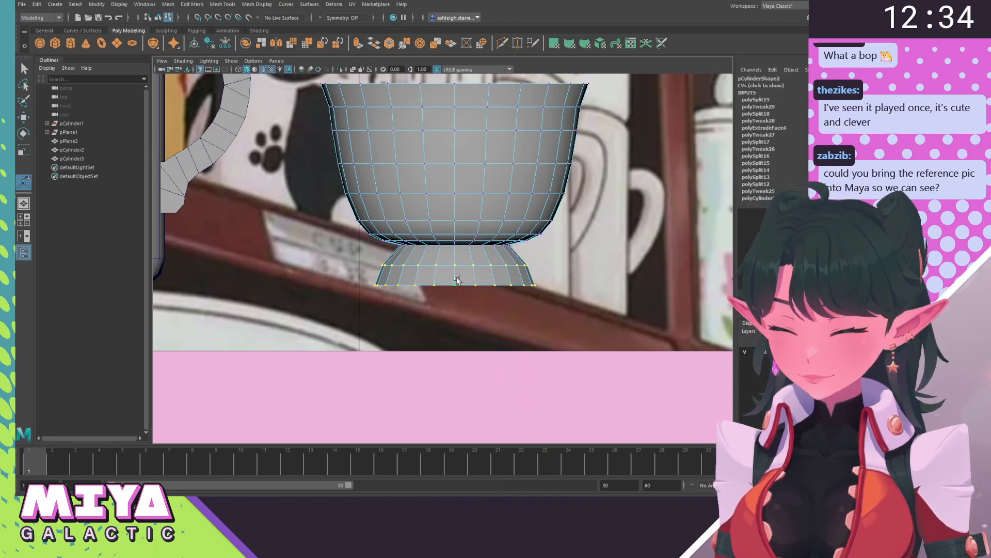
{"action": "key", "text": "r"}
{"action": "left_click_drag", "start_coordinate": [454, 279], "coordinate": [452, 280]}
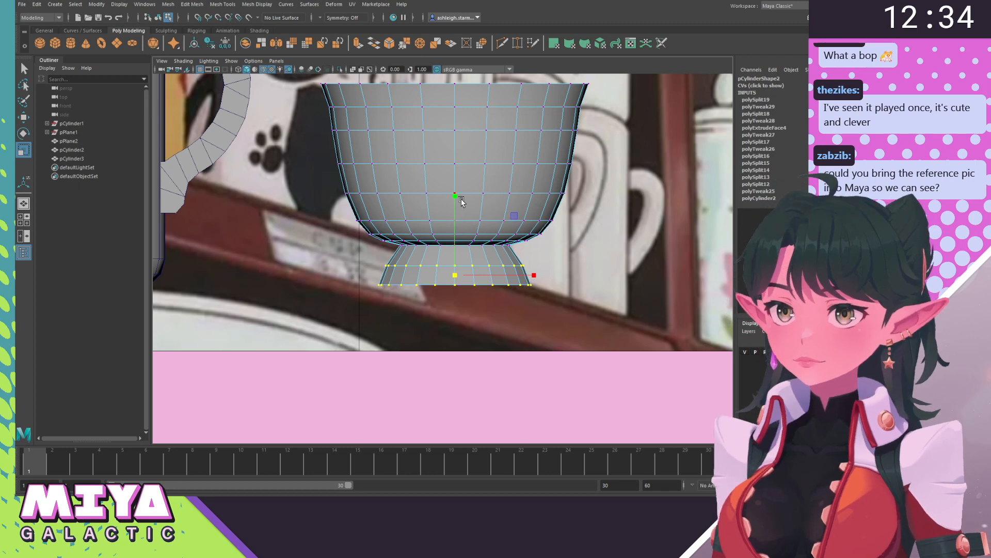
{"action": "key", "text": "w"}
{"action": "left_click_drag", "start_coordinate": [459, 200], "coordinate": [458, 182]}
{"action": "key", "text": "r"}
{"action": "left_click_drag", "start_coordinate": [454, 266], "coordinate": [445, 268]}
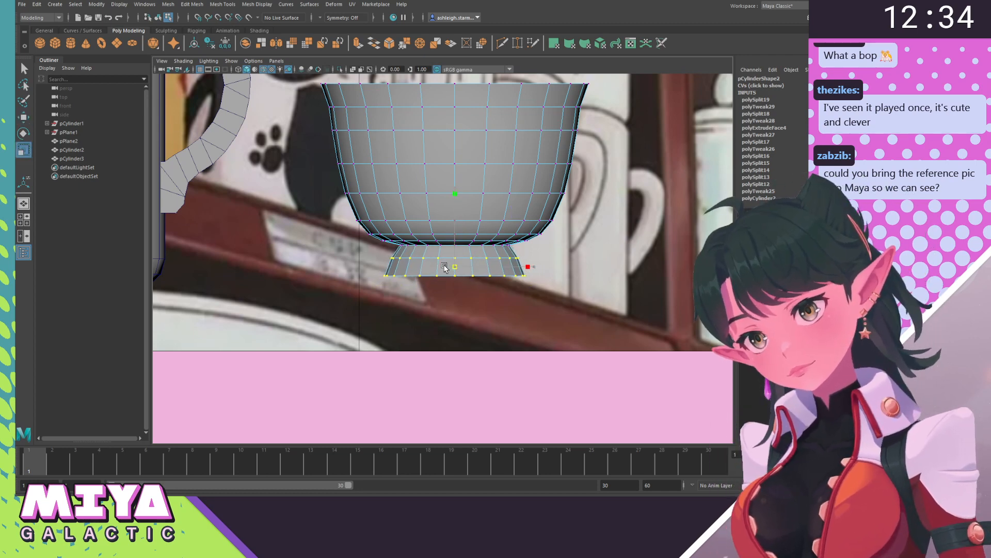
Examine the cup's new foot against the finished mug in the front and perspective views.
{"action": "scroll", "coordinate": [288, 193], "scroll_direction": "down", "scroll_amount": 4}
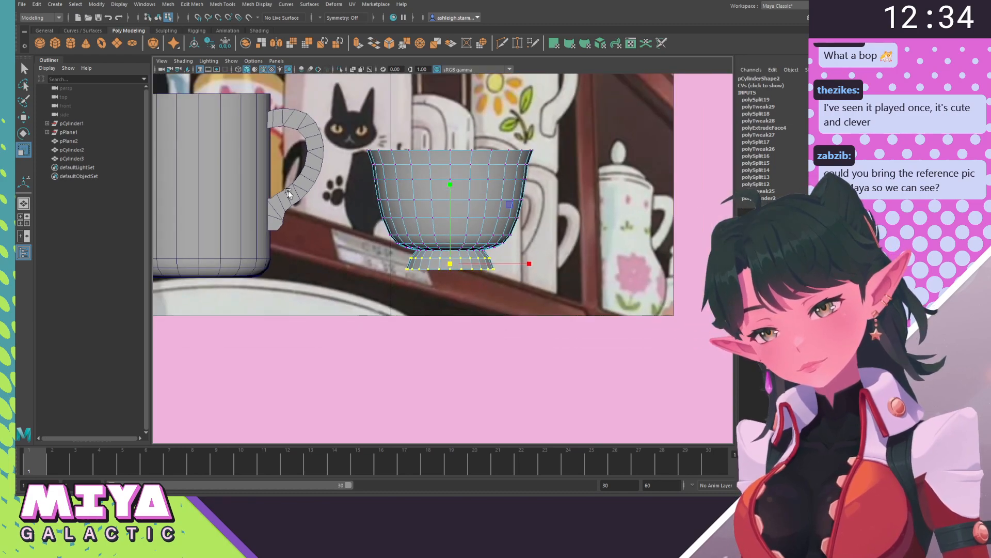
{"action": "middle_click_drag", "start_coordinate": [288, 193], "coordinate": [288, 235], "text": "alt"}
{"action": "right_click_drag", "start_coordinate": [402, 233], "coordinate": [408, 204]}
{"action": "left_click", "coordinate": [473, 419]}
{"action": "scroll", "coordinate": [412, 322], "scroll_direction": "down", "scroll_amount": 2}
{"action": "key", "text": "space"}
{"action": "left_click_drag", "start_coordinate": [392, 321], "coordinate": [419, 235]}
{"action": "left_click_drag", "start_coordinate": [508, 336], "coordinate": [525, 365], "text": "alt"}
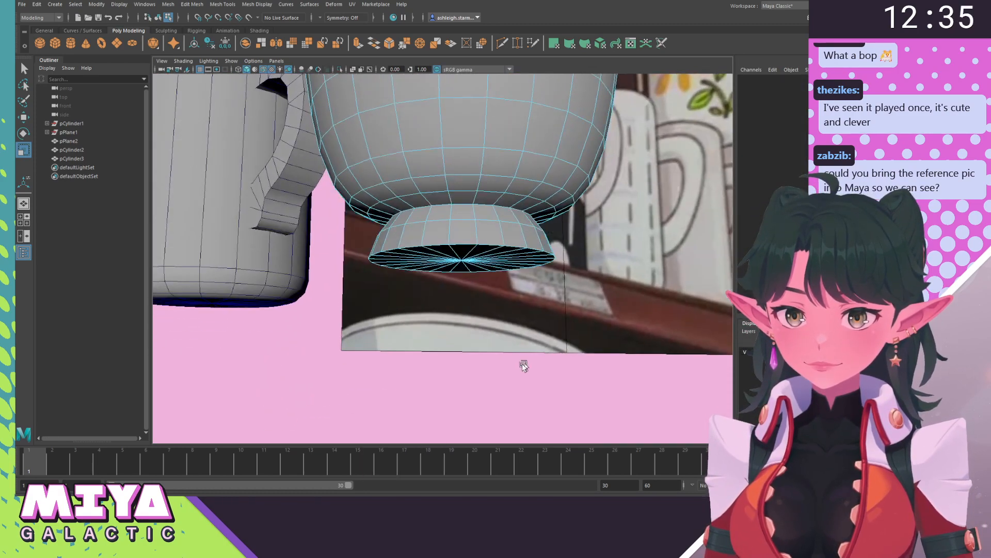
{"action": "right_click_drag", "start_coordinate": [524, 365], "coordinate": [394, 326], "text": "alt"}
{"action": "left_click_drag", "start_coordinate": [394, 325], "coordinate": [419, 328], "text": "alt"}
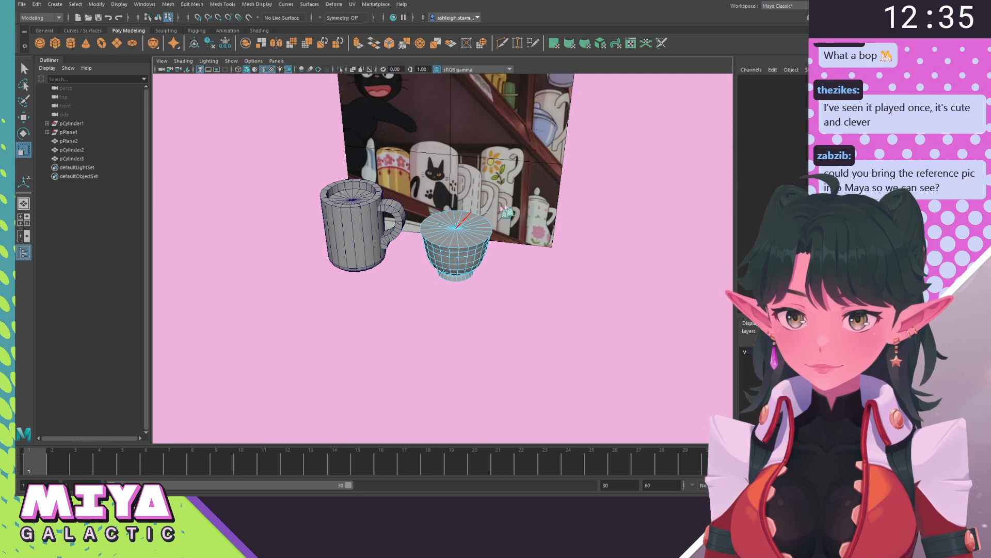
Return to object mode, deselect the cup, and hide the layer holding the reference image.
{"action": "mouse_move", "coordinate": [521, 197]}
{"action": "right_mouse_down"}
{"action": "mouse_move", "coordinate": [508, 213]}
{"action": "mouse_move", "coordinate": [468, 227]}
{"action": "mouse_move", "coordinate": [519, 196]}
{"action": "right_mouse_up"}
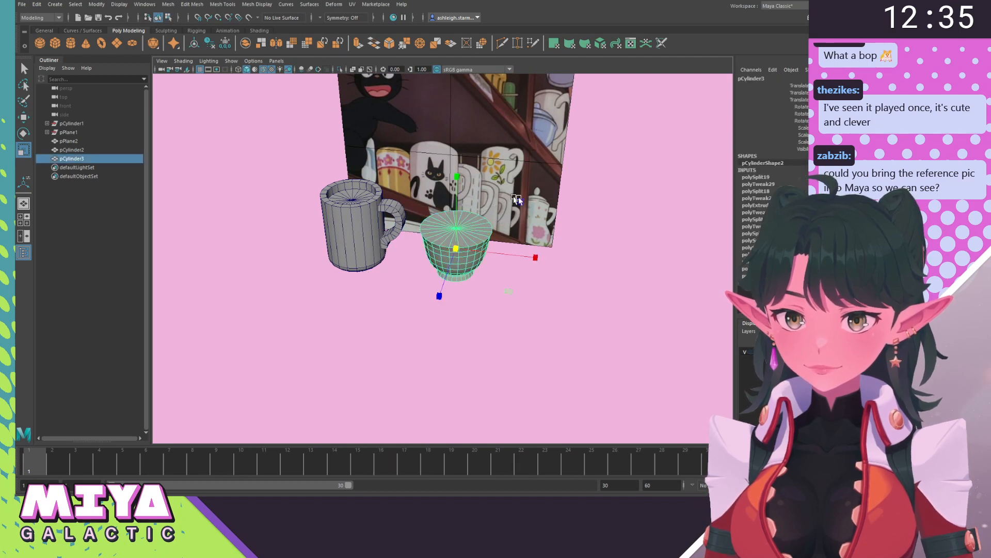
{"action": "left_click", "coordinate": [600, 314]}
{"action": "left_click_drag", "start_coordinate": [600, 314], "coordinate": [578, 342], "text": "alt"}
{"action": "left_click", "coordinate": [744, 353]}
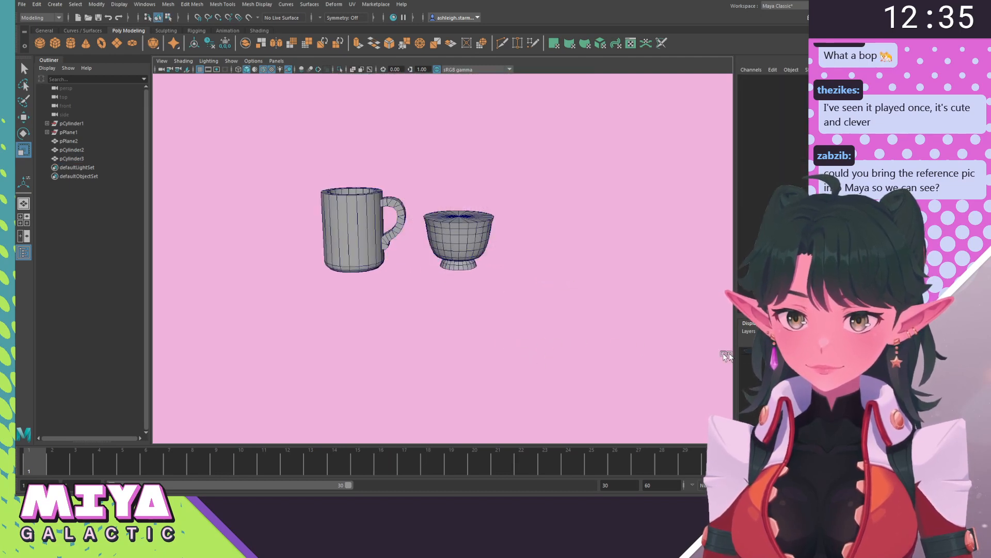
{"action": "left_click_drag", "start_coordinate": [726, 354], "coordinate": [580, 332], "text": "alt"}
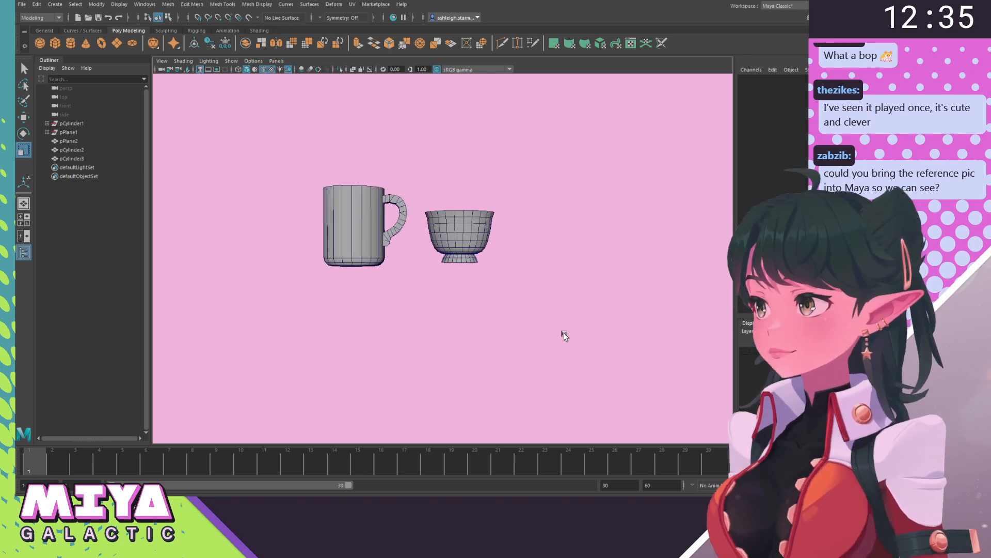
{"action": "scroll", "coordinate": [599, 348], "scroll_direction": "up", "scroll_amount": 5}
{"action": "middle_click_drag", "start_coordinate": [555, 344], "coordinate": [522, 354], "text": "alt"}
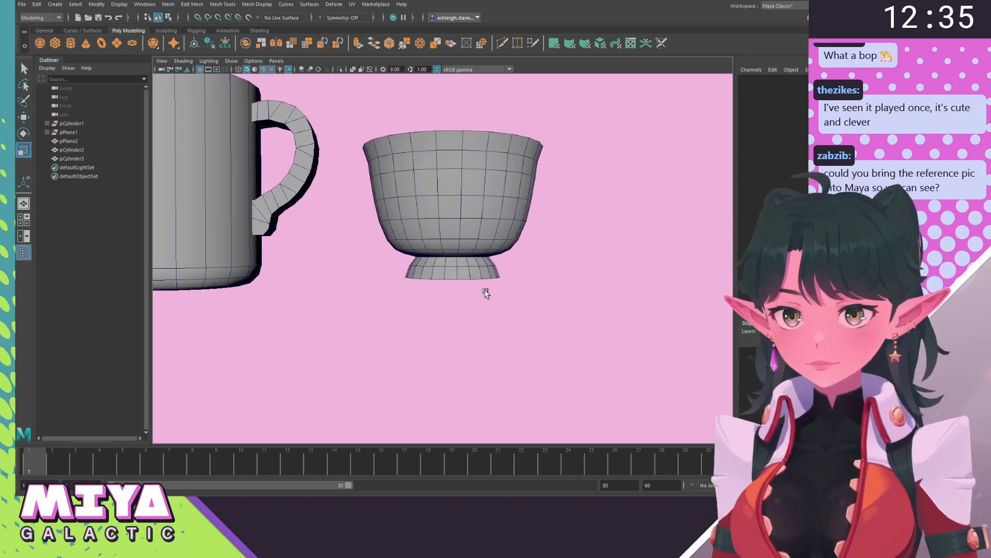
Scale the edge loop around the middle of the foot slightly inward to refine the foot's side profile.
{"action": "right_click_drag", "start_coordinate": [480, 268], "coordinate": [481, 248]}
{"action": "double_click", "coordinate": [472, 268]}
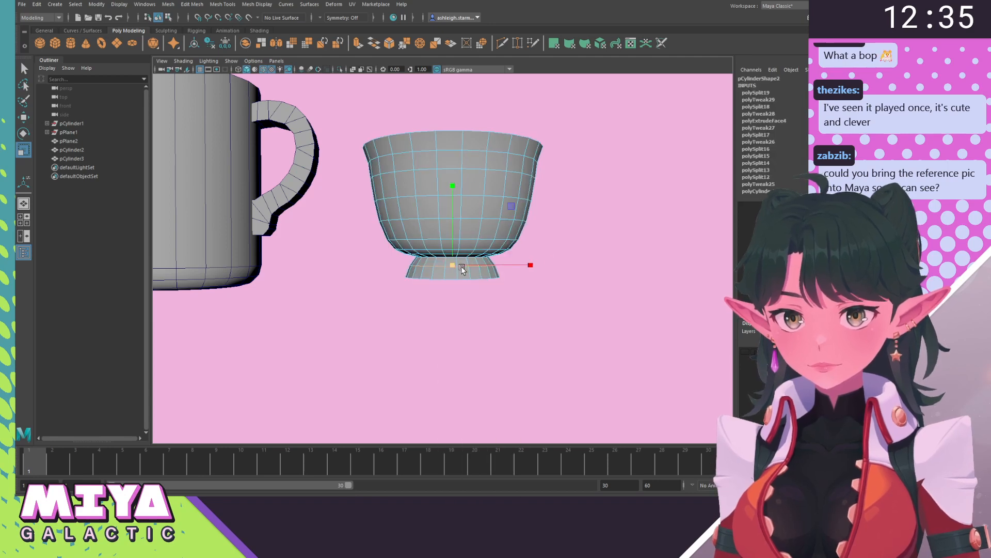
{"action": "mouse_move", "coordinate": [454, 267]}
{"action": "left_mouse_down"}
{"action": "mouse_move", "coordinate": [438, 267]}
{"action": "mouse_move", "coordinate": [471, 268]}
{"action": "mouse_move", "coordinate": [436, 268]}
{"action": "mouse_move", "coordinate": [459, 277]}
{"action": "mouse_move", "coordinate": [451, 271]}
{"action": "left_mouse_up"}
{"action": "scroll", "coordinate": [442, 314], "scroll_direction": "down", "scroll_amount": 5}
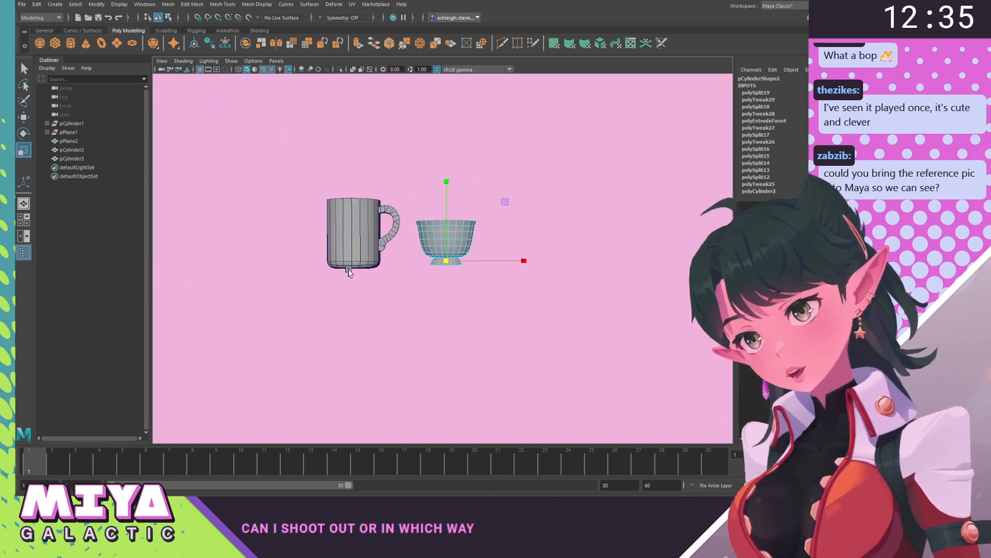
{"action": "scroll", "coordinate": [431, 321], "scroll_direction": "up", "scroll_amount": 5}
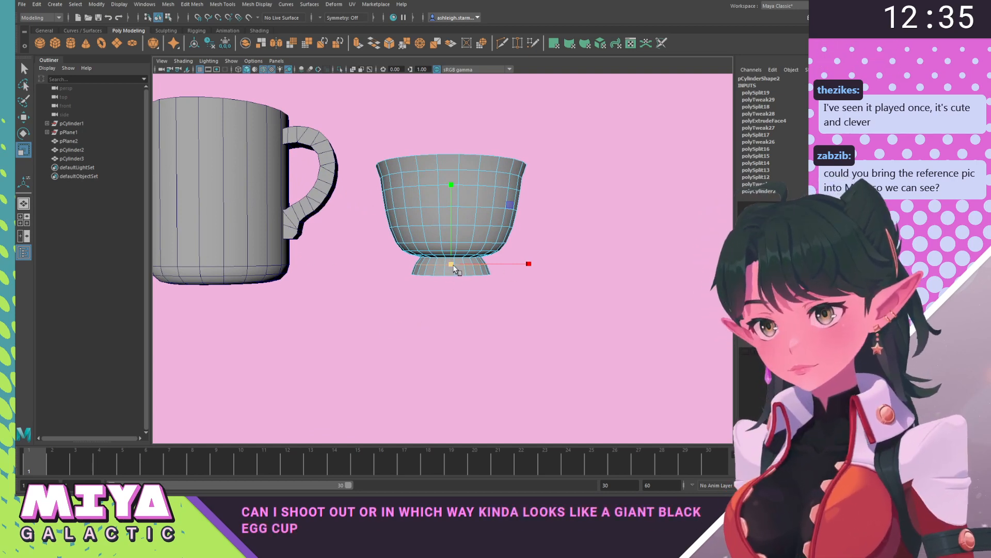
{"action": "left_click_drag", "start_coordinate": [448, 263], "coordinate": [447, 263]}
Examine the cup's bowl, rim and foot from the side and from above in the perspective view.
{"action": "right_click_drag", "start_coordinate": [384, 293], "coordinate": [415, 287], "text": "alt"}
{"action": "left_click_drag", "start_coordinate": [415, 286], "coordinate": [418, 287], "text": "alt"}
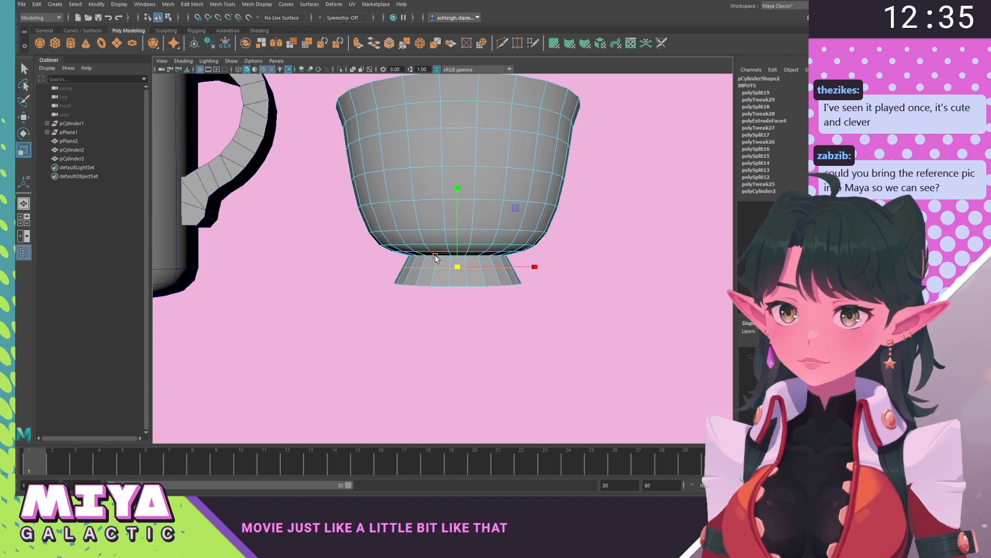
{"action": "left_click_drag", "start_coordinate": [418, 286], "coordinate": [390, 290], "text": "alt"}
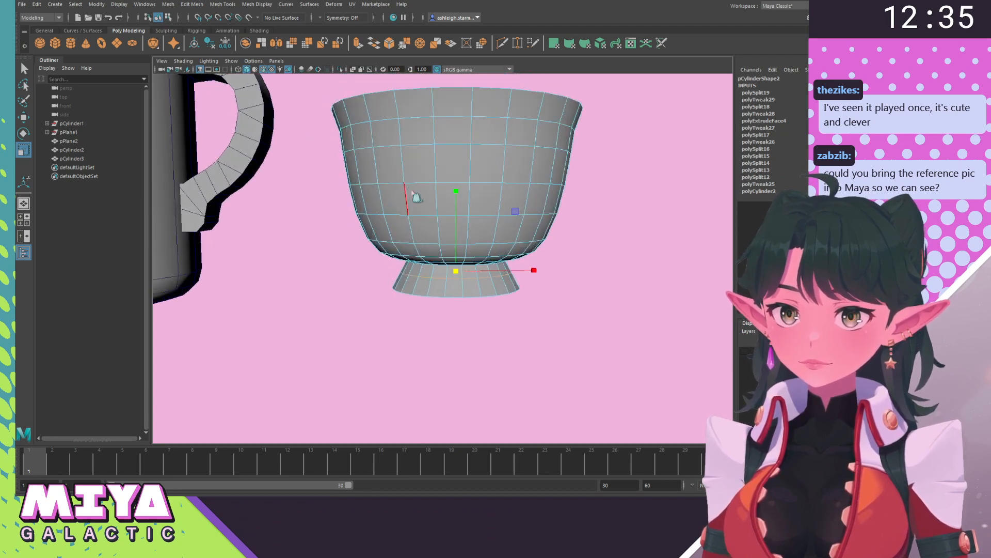
{"action": "right_click_drag", "start_coordinate": [413, 197], "coordinate": [448, 171]}
{"action": "left_click", "coordinate": [599, 309]}
{"action": "right_click_drag", "start_coordinate": [599, 310], "coordinate": [395, 318], "text": "alt"}
{"action": "left_click_drag", "start_coordinate": [394, 319], "coordinate": [405, 343], "text": "alt"}
{"action": "right_click_drag", "start_coordinate": [395, 296], "coordinate": [546, 299], "text": "alt"}
{"action": "left_click_drag", "start_coordinate": [537, 297], "coordinate": [521, 338], "text": "alt"}
Select the faces of the cup's top cap in the front view.
{"action": "right_click_drag", "start_coordinate": [433, 208], "coordinate": [437, 233]}
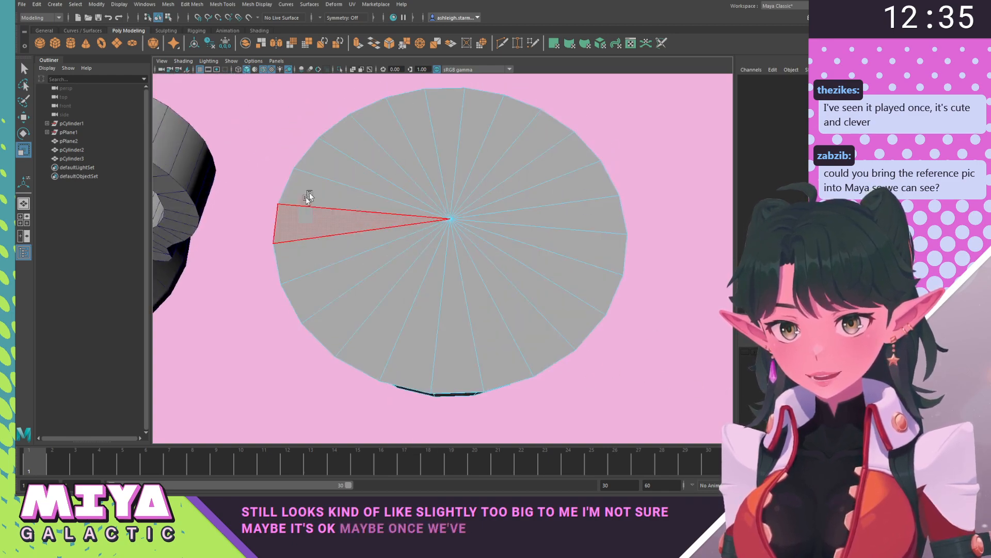
{"action": "left_click_drag", "start_coordinate": [488, 331], "coordinate": [491, 266], "text": "alt"}
{"action": "middle_click_drag", "start_coordinate": [489, 248], "coordinate": [478, 343], "text": "alt"}
{"action": "left_click_drag", "start_coordinate": [478, 342], "coordinate": [478, 350], "text": "alt"}
{"action": "right_click_drag", "start_coordinate": [477, 349], "coordinate": [463, 325], "text": "alt"}
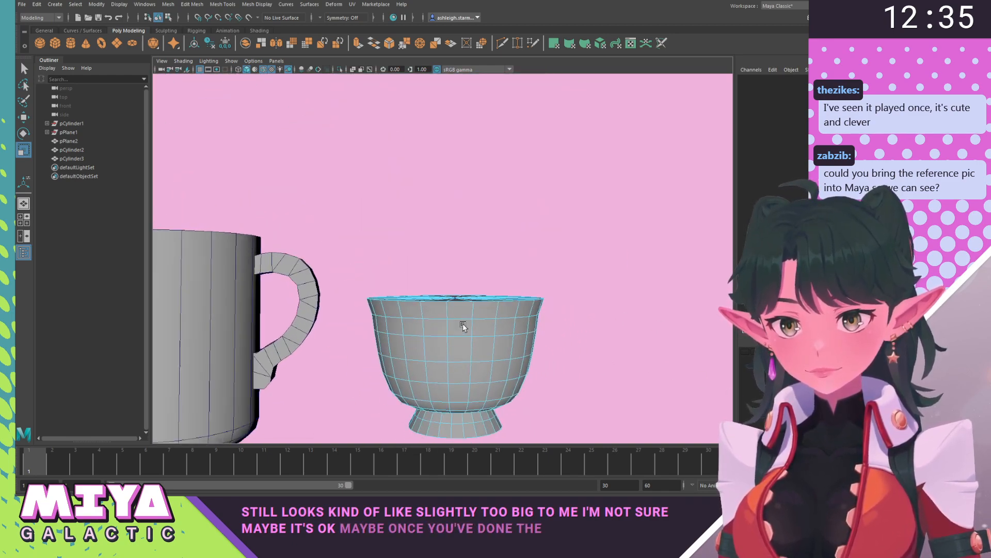
{"action": "left_click_drag", "start_coordinate": [447, 316], "coordinate": [448, 310], "text": "alt"}
{"action": "key", "text": "space"}
{"action": "left_click_drag", "start_coordinate": [415, 194], "coordinate": [437, 274]}
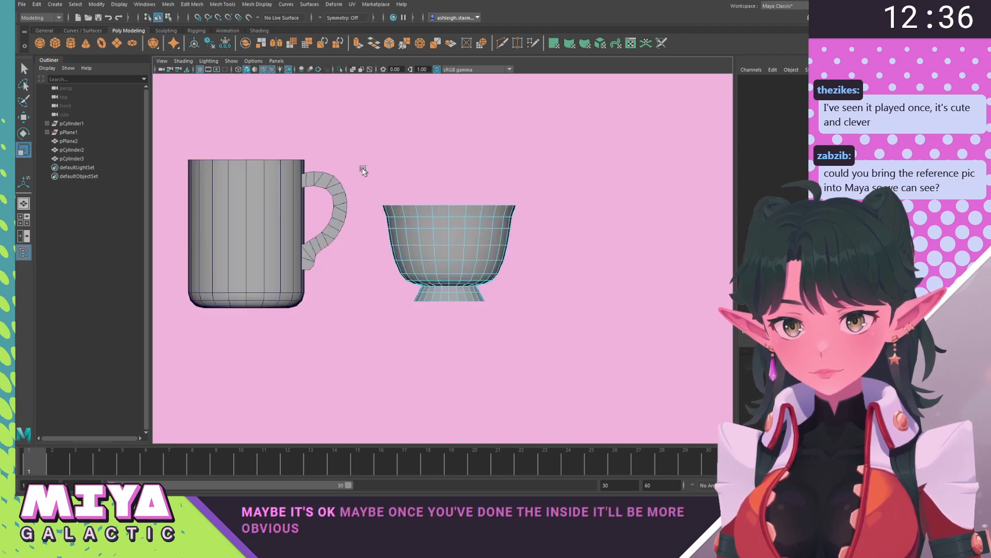
{"action": "left_click_drag", "start_coordinate": [552, 216], "coordinate": [553, 217]}
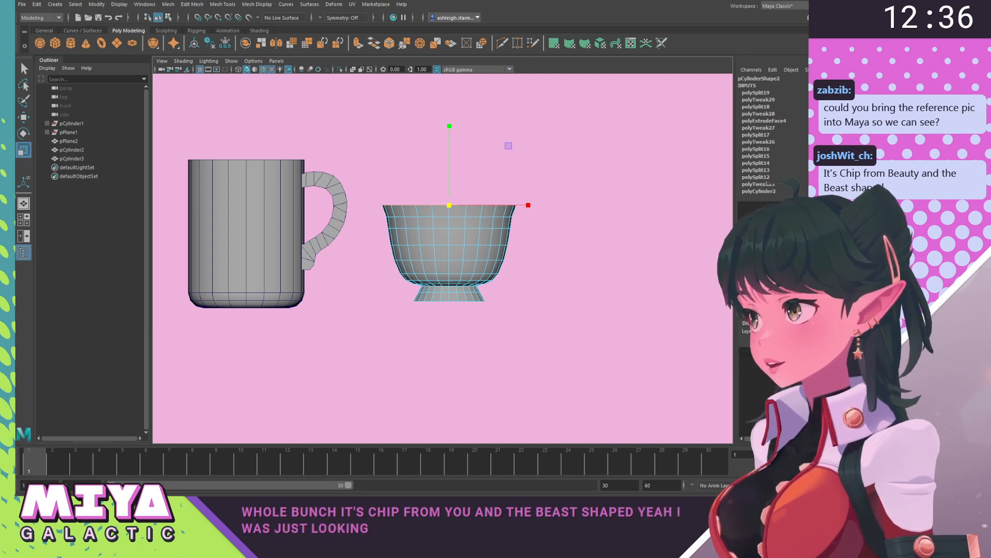
Bring the Snipping Tool capture of an ornate teacup and saucer over the viewport as a shape reference.
{"action": "mouse_move", "coordinate": [1, 32]}
{"action": "left_mouse_down"}
{"action": "mouse_move", "coordinate": [259, 47]}
{"action": "mouse_move", "coordinate": [373, 1]}
{"action": "mouse_move", "coordinate": [381, 7]}
{"action": "mouse_move", "coordinate": [0, 15]}
{"action": "left_mouse_up"}
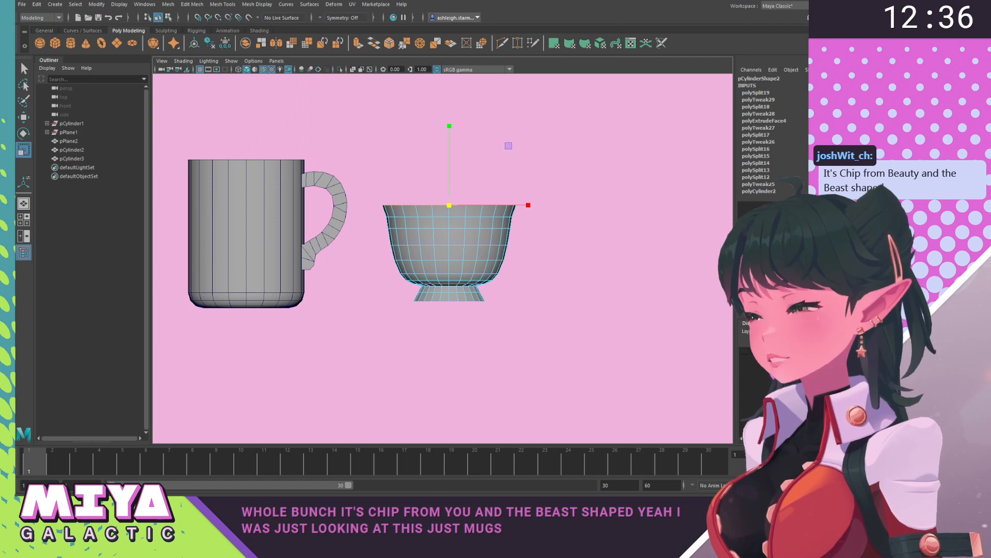
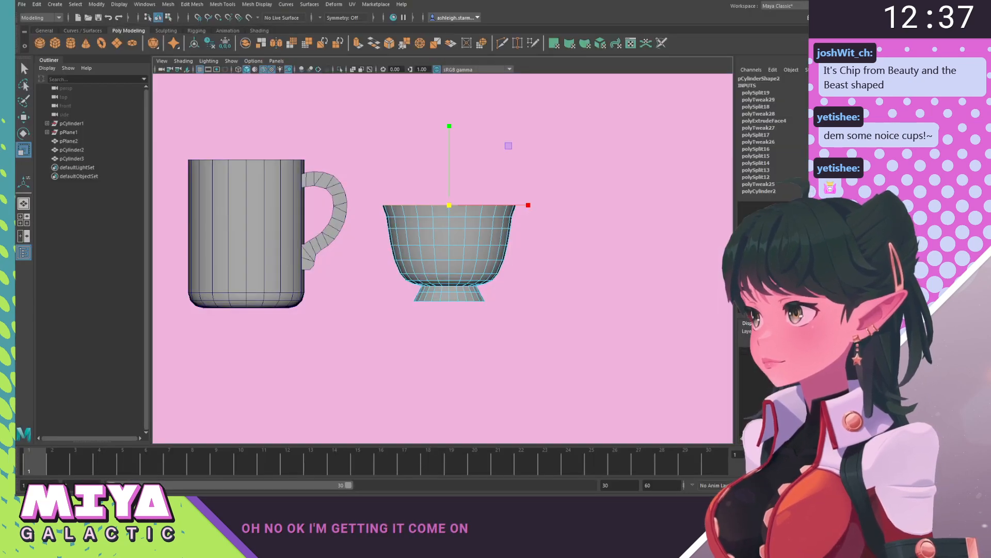
{"action": "left_click_drag", "start_coordinate": [17, 75], "coordinate": [468, 93]}
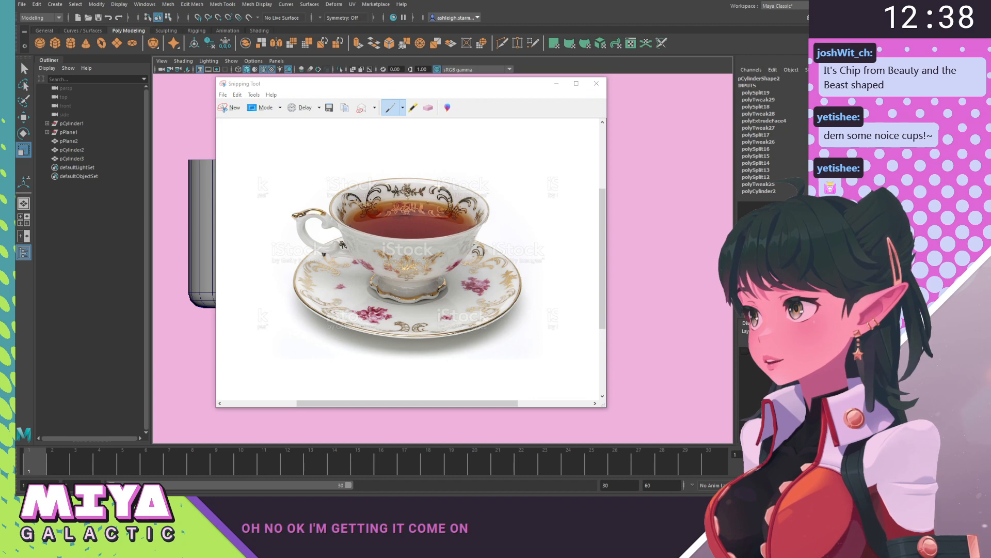
{"action": "key", "text": "alt+Tab"}
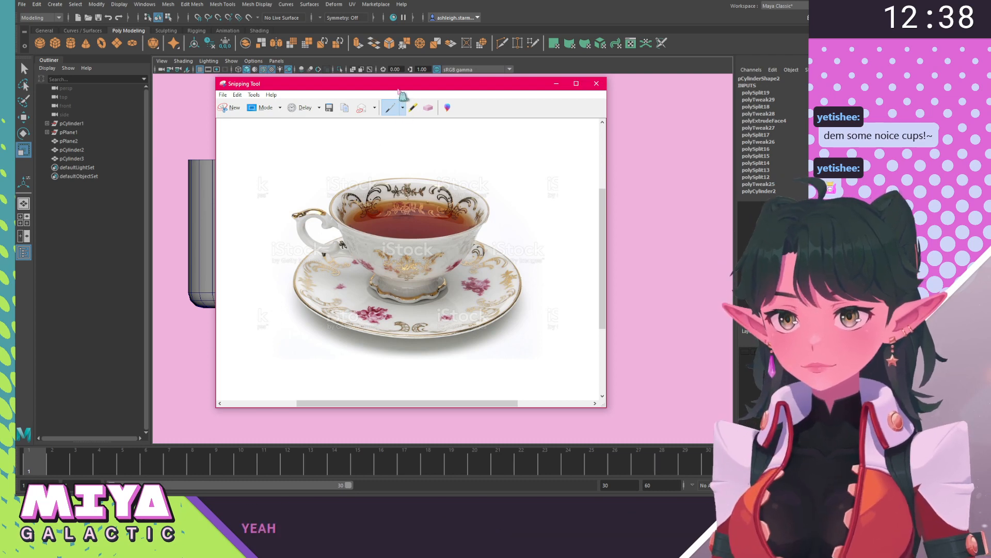
{"action": "left_click_drag", "start_coordinate": [397, 86], "coordinate": [351, 68]}
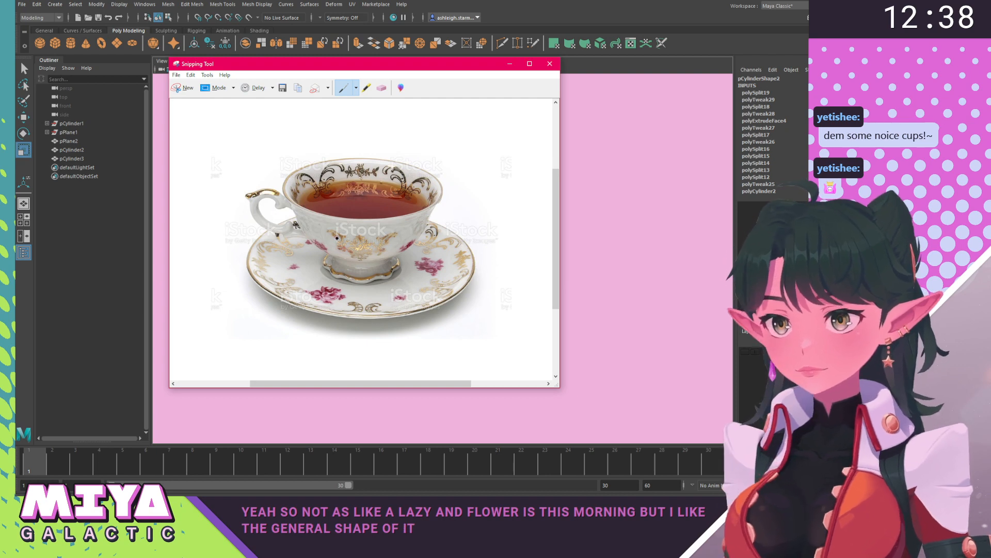
Move the teacup capture out of the way and return to object mode with nothing selected in the perspective view.
{"action": "left_click_drag", "start_coordinate": [407, 67], "coordinate": [0, 73]}
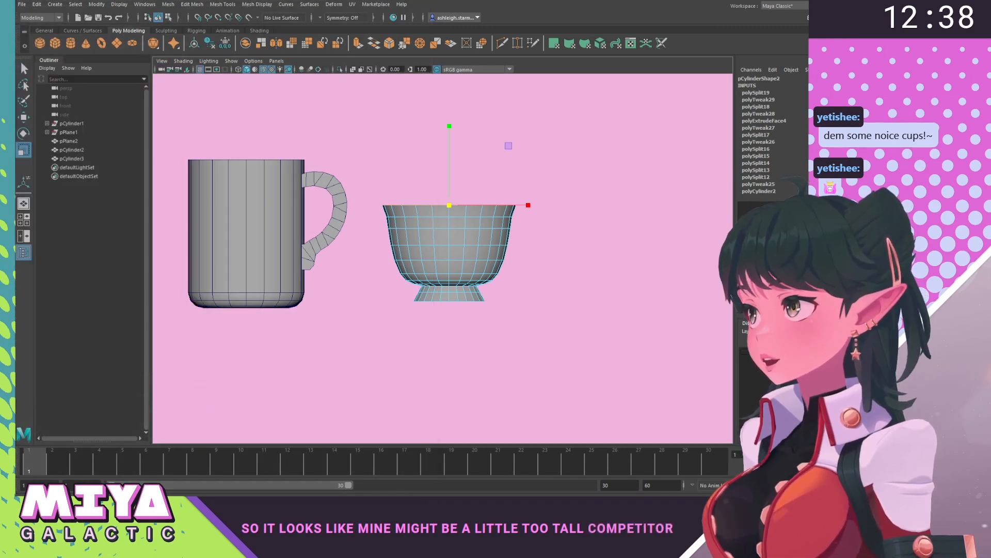
{"action": "left_click_drag", "start_coordinate": [0, 75], "coordinate": [0, 75]}
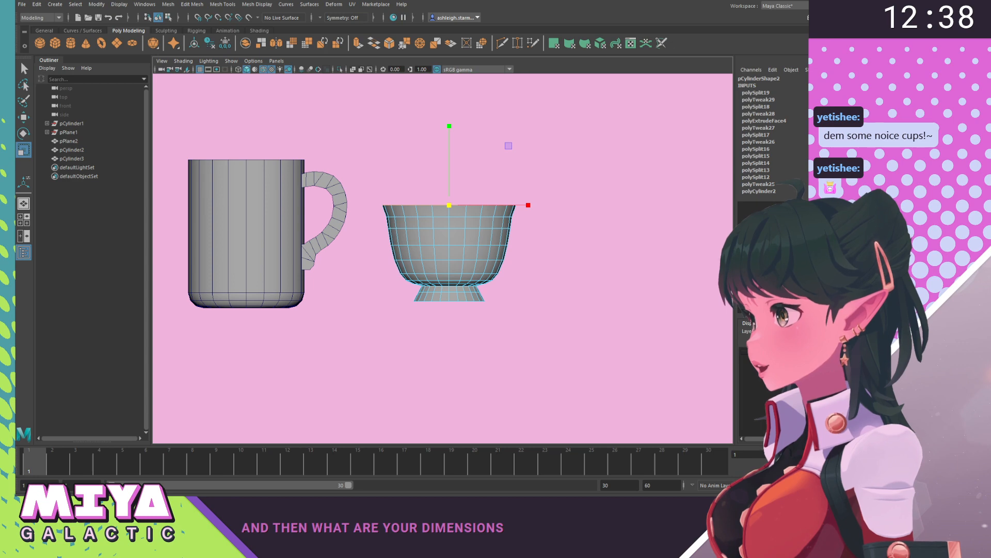
{"action": "left_click", "coordinate": [440, 111]}
{"action": "right_click_drag", "start_coordinate": [403, 201], "coordinate": [487, 168]}
{"action": "left_click", "coordinate": [357, 255]}
{"action": "key", "text": "space"}
{"action": "left_click_drag", "start_coordinate": [356, 257], "coordinate": [367, 211]}
{"action": "right_click_drag", "start_coordinate": [499, 277], "coordinate": [408, 222], "text": "alt"}
{"action": "left_click_drag", "start_coordinate": [408, 222], "coordinate": [413, 253], "text": "alt"}
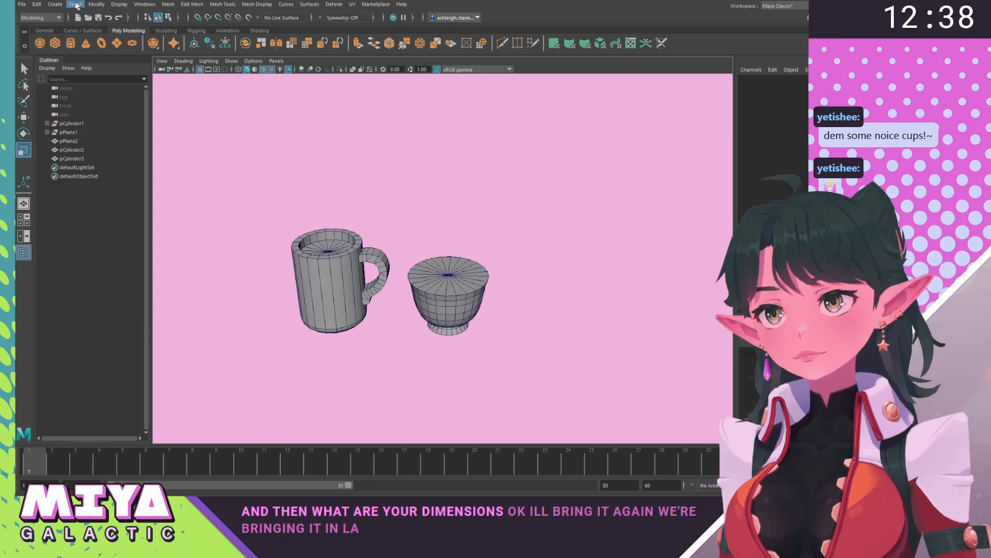
Create a polygon plane with a width of 0.684 and a height of 0.454 for the teacup reference image.
{"action": "left_click", "coordinate": [54, 4]}
{"action": "mouse_move", "coordinate": [81, 35]}
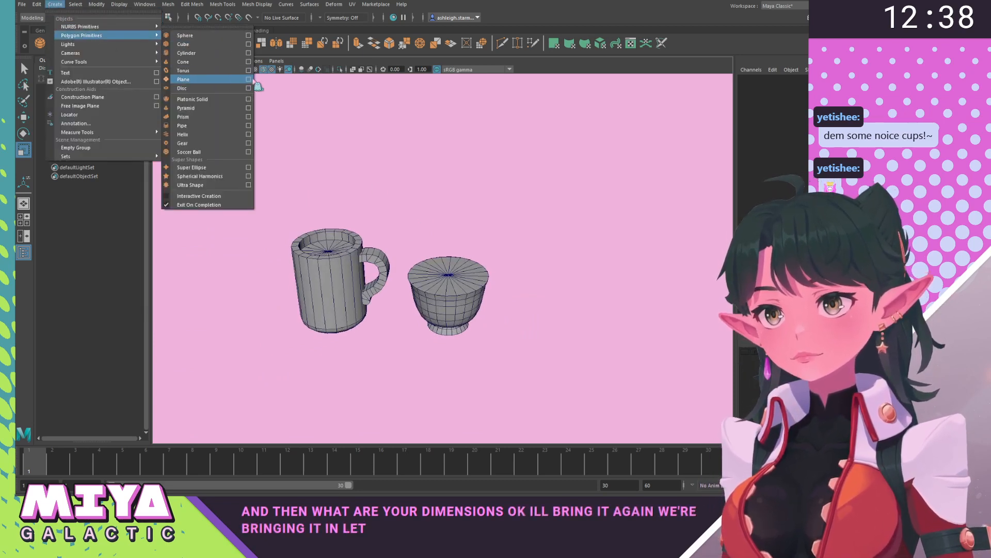
{"action": "left_click", "coordinate": [249, 79]}
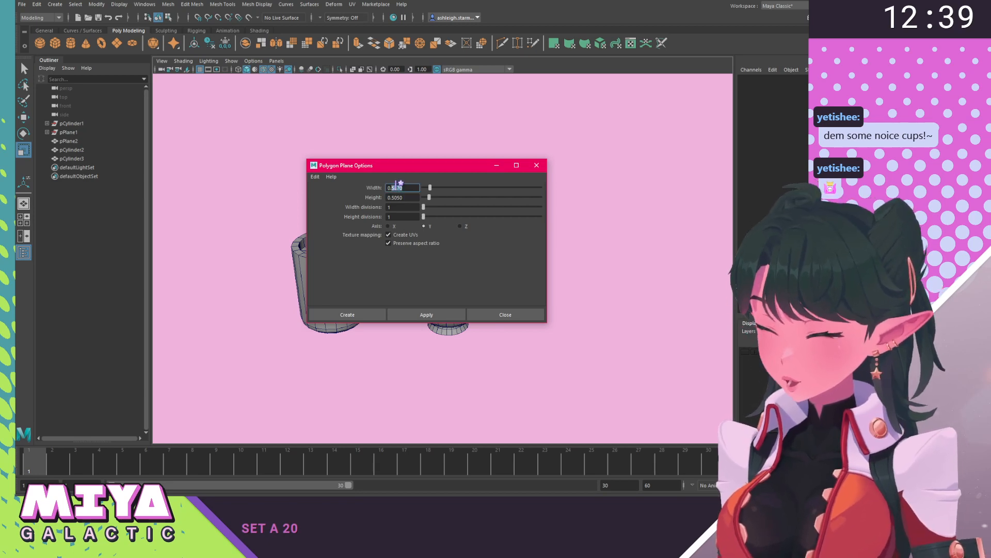
{"action": "type", "text": "0.684"}
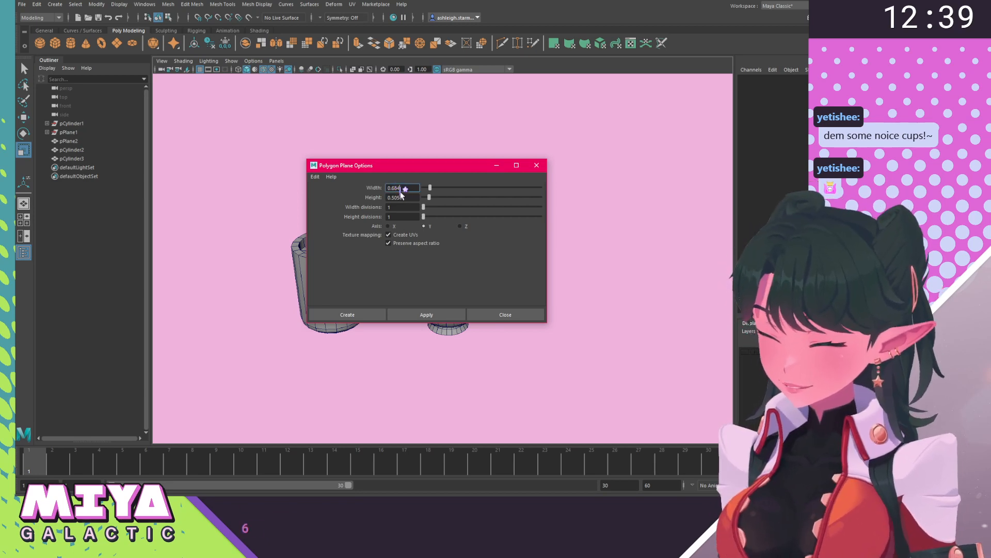
{"action": "left_click_drag", "start_coordinate": [411, 198], "coordinate": [391, 198]}
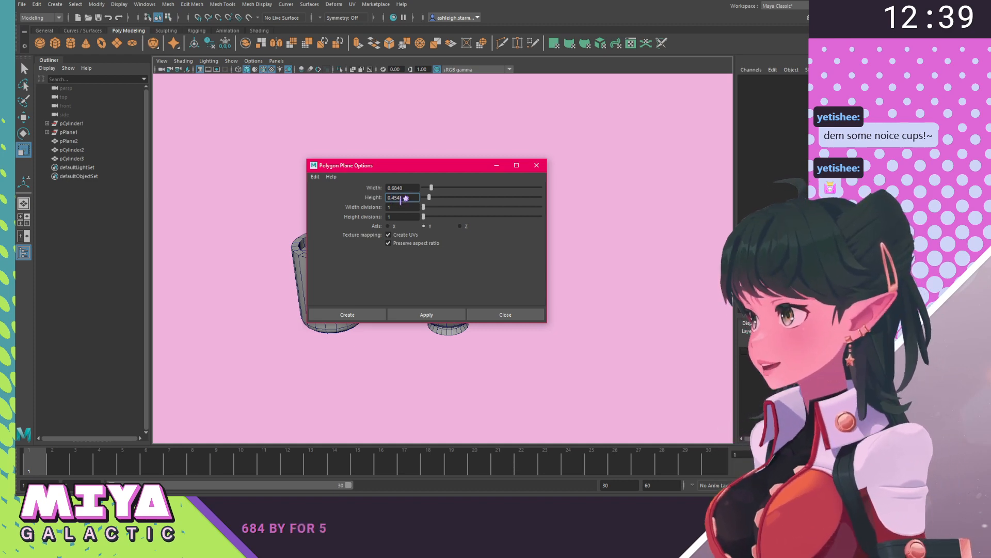
{"action": "type", "text": "0.454"}
{"action": "left_click", "coordinate": [362, 315]}
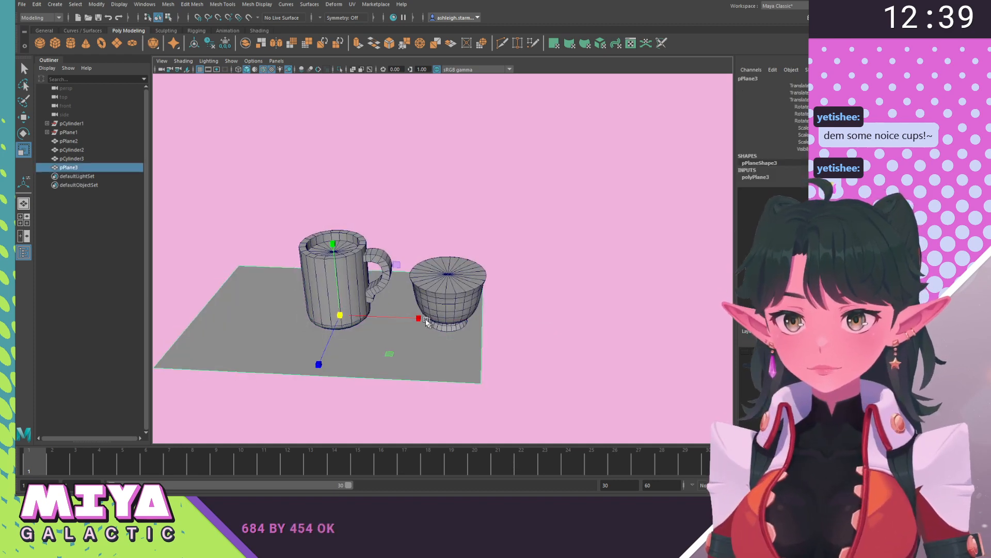
Rotate the new plane upright and move it up and back behind the two cups.
{"action": "key", "text": "e"}
{"action": "left_click_drag", "start_coordinate": [343, 295], "coordinate": [342, 247]}
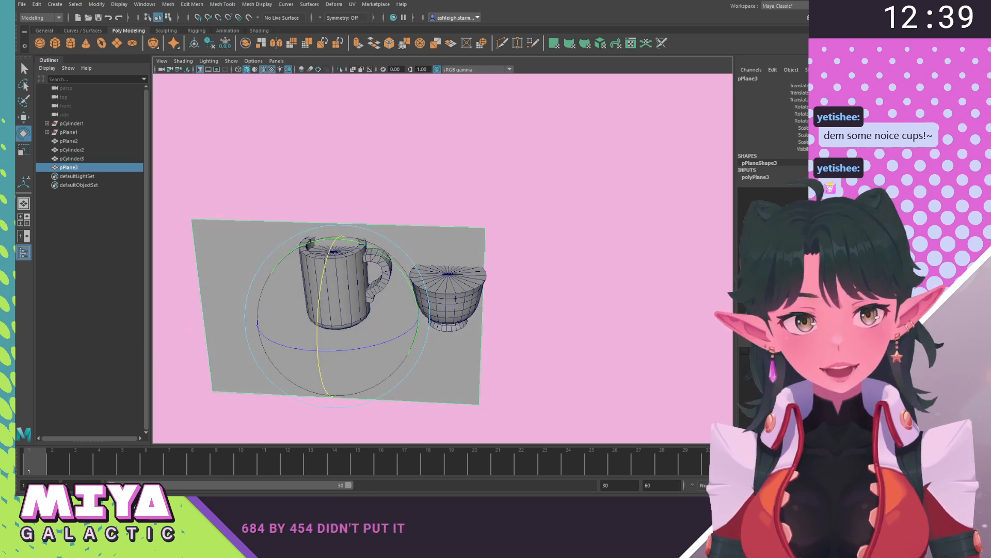
{"action": "key", "text": "Return"}
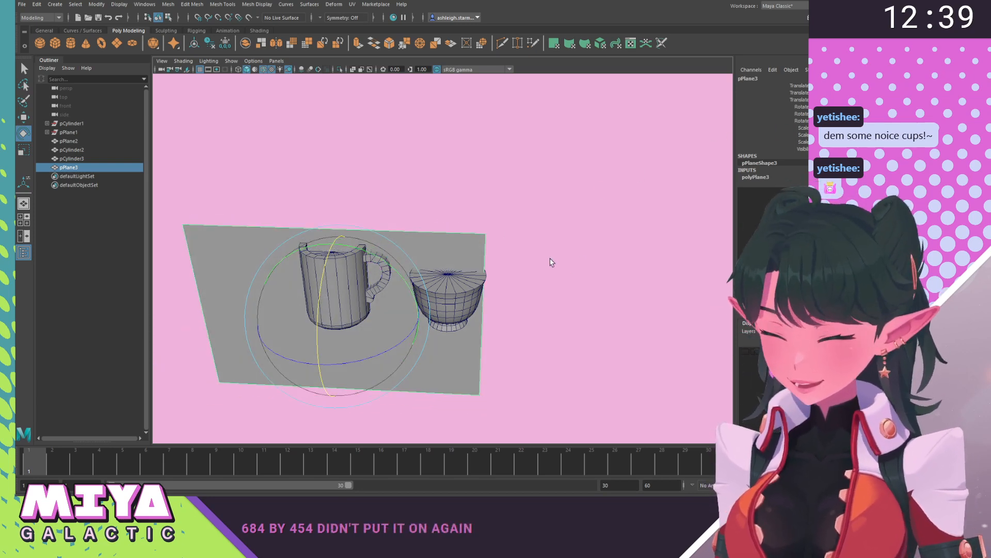
{"action": "key", "text": "w"}
{"action": "left_click_drag", "start_coordinate": [318, 364], "coordinate": [422, 219]}
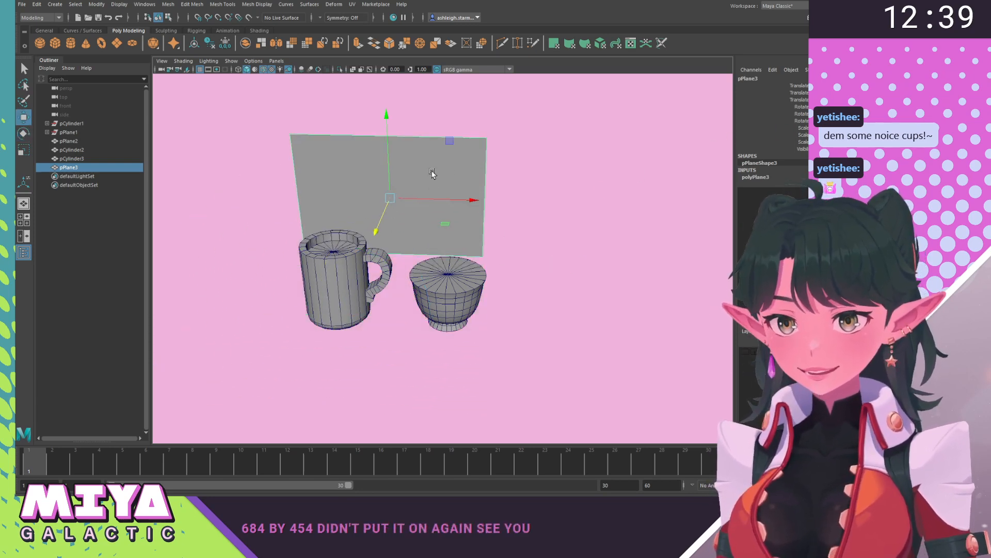
Assign a new Phong material to the upright reference plane.
{"action": "right_click_drag", "start_coordinate": [419, 165], "coordinate": [423, 383]}
{"action": "left_click", "coordinate": [359, 229]}
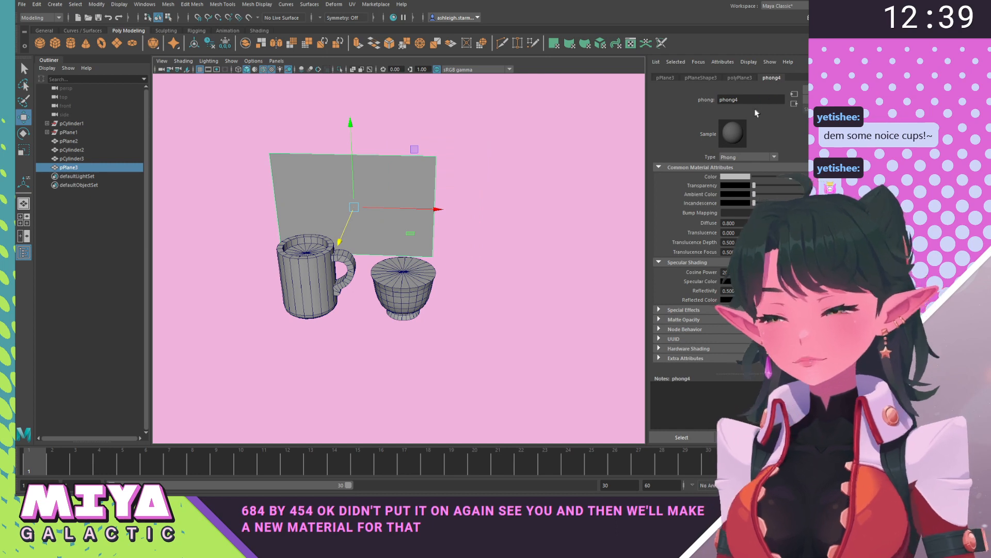
{"action": "left_click", "coordinate": [759, 98]}
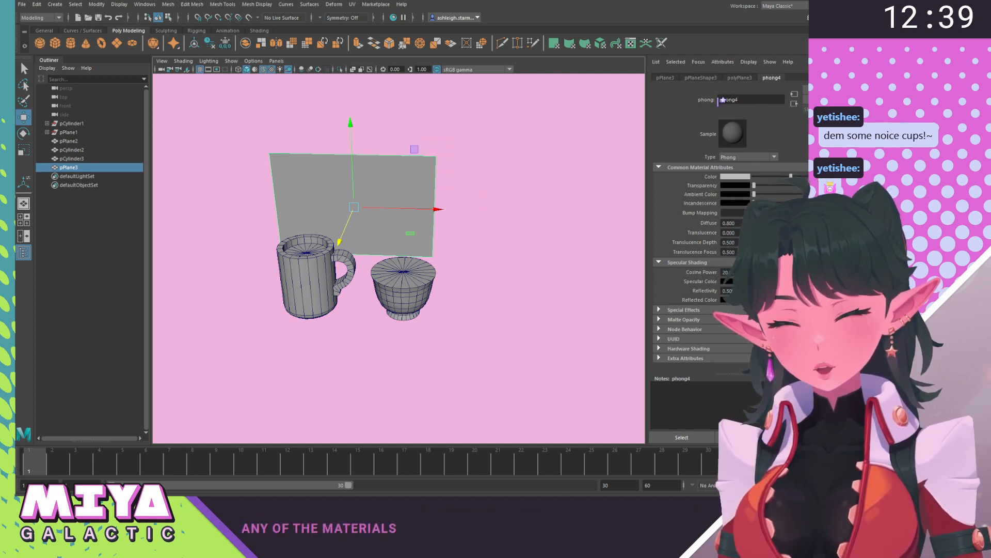
Connect a file texture to the plane material's color and load fancyteacup.PNG from the Desktop.
{"action": "left_click", "coordinate": [816, 177]}
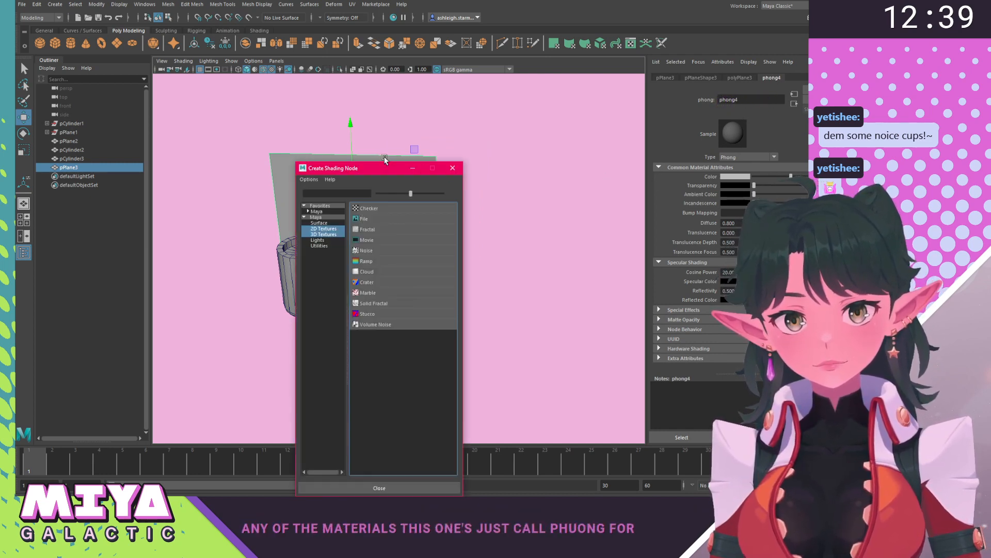
{"action": "left_click_drag", "start_coordinate": [379, 169], "coordinate": [597, 100]}
{"action": "left_click", "coordinate": [593, 149]}
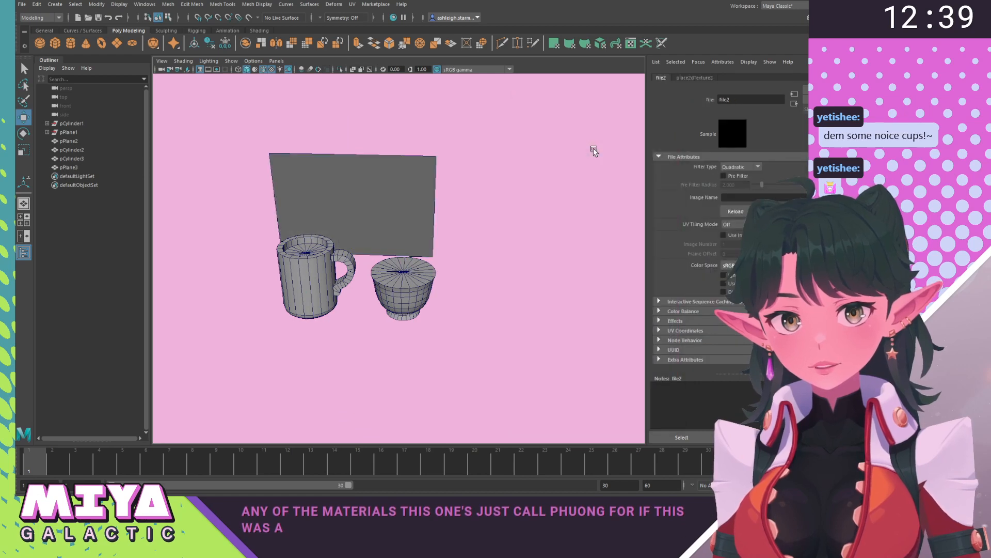
{"action": "left_click", "coordinate": [820, 197]}
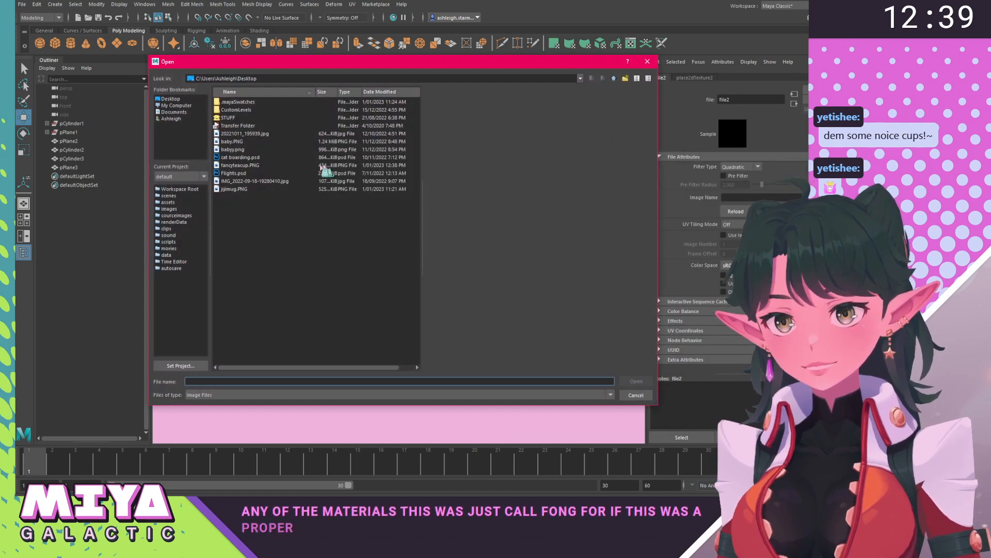
{"action": "left_click", "coordinate": [236, 166]}
{"action": "left_click", "coordinate": [636, 381]}
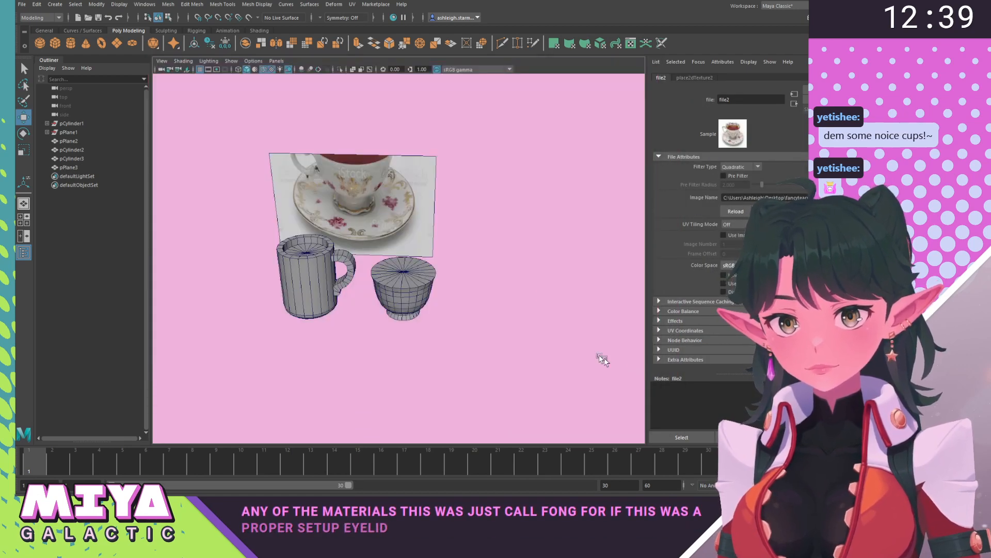
{"action": "left_click", "coordinate": [437, 223]}
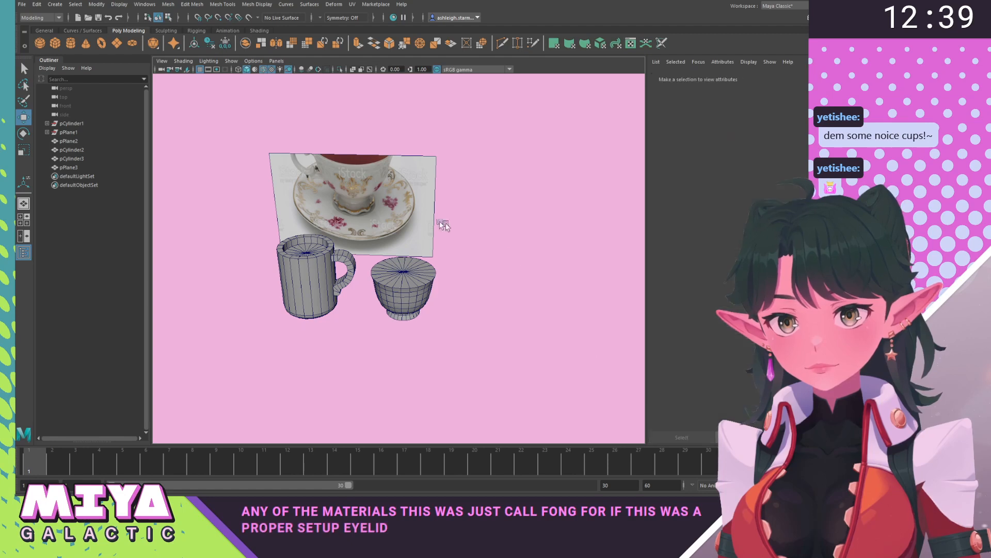
Try to correct the image mapping by raising the plane's upper UVs in the UV Editor against the checker pattern.
{"action": "left_click", "coordinate": [352, 5]}
{"action": "left_click", "coordinate": [367, 26]}
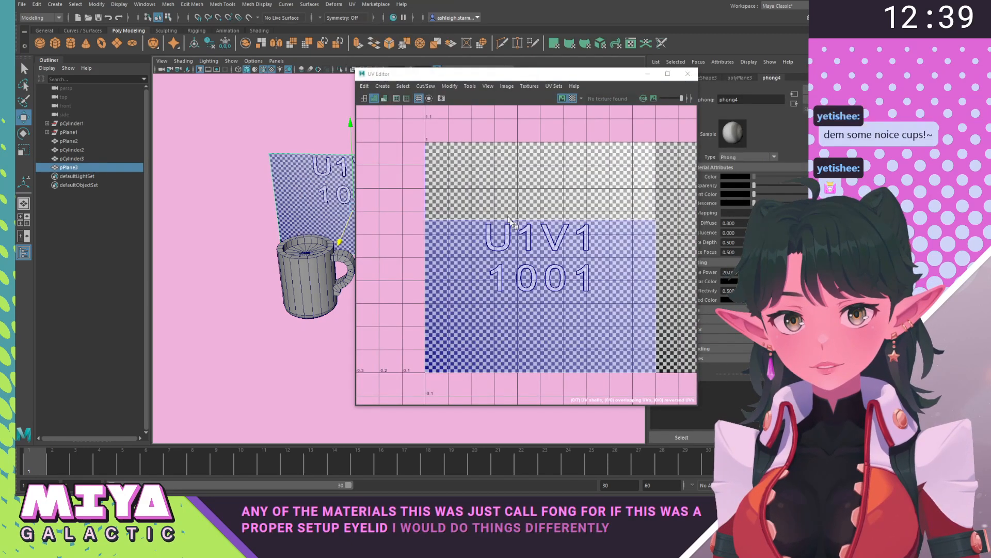
{"action": "right_click_drag", "start_coordinate": [523, 243], "coordinate": [560, 243]}
{"action": "left_click_drag", "start_coordinate": [410, 189], "coordinate": [675, 235]}
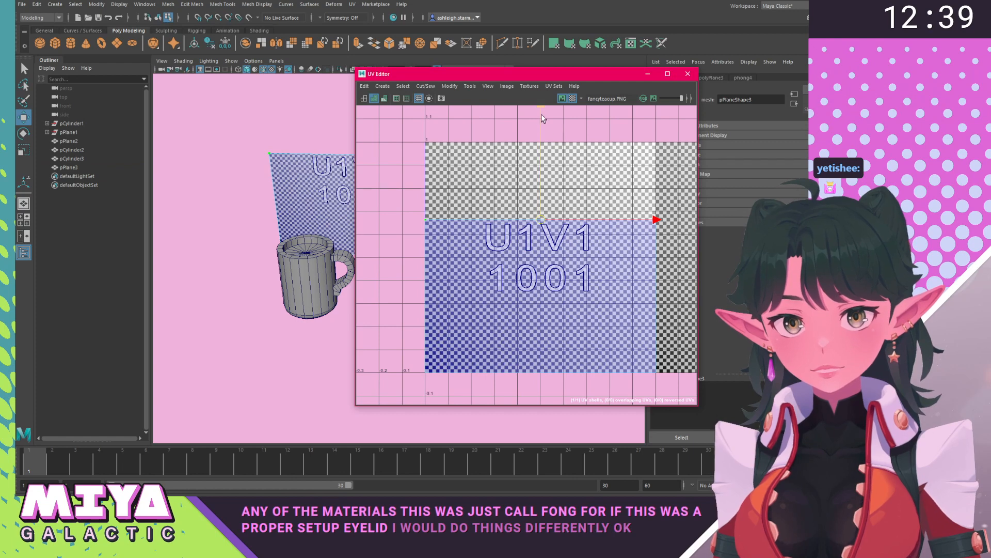
{"action": "left_click_drag", "start_coordinate": [542, 112], "coordinate": [539, 80]}
{"action": "left_click_drag", "start_coordinate": [297, 150], "coordinate": [270, 126], "text": "alt"}
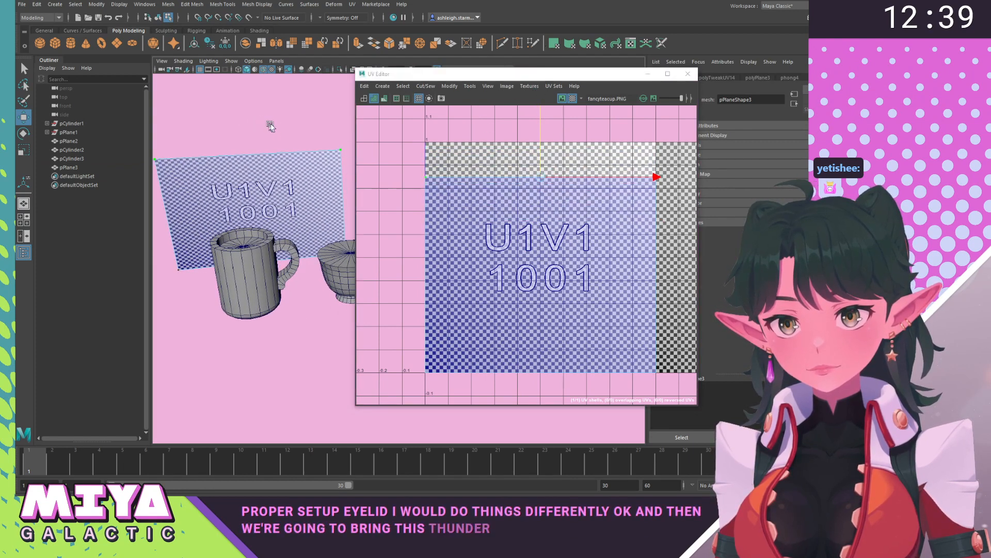
{"action": "left_click_drag", "start_coordinate": [540, 135], "coordinate": [535, 127]}
Lower the plane's upper UVs until the checker squares look even, and close the UV Editor.
{"action": "middle_click_drag", "start_coordinate": [286, 182], "coordinate": [470, 181], "text": "alt"}
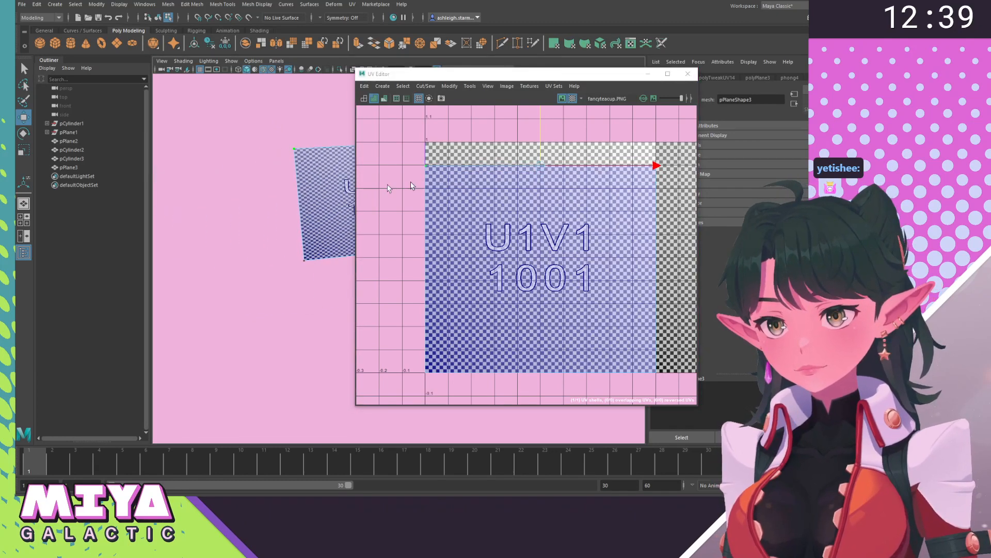
{"action": "right_click_drag", "start_coordinate": [279, 253], "coordinate": [715, 303], "text": "alt"}
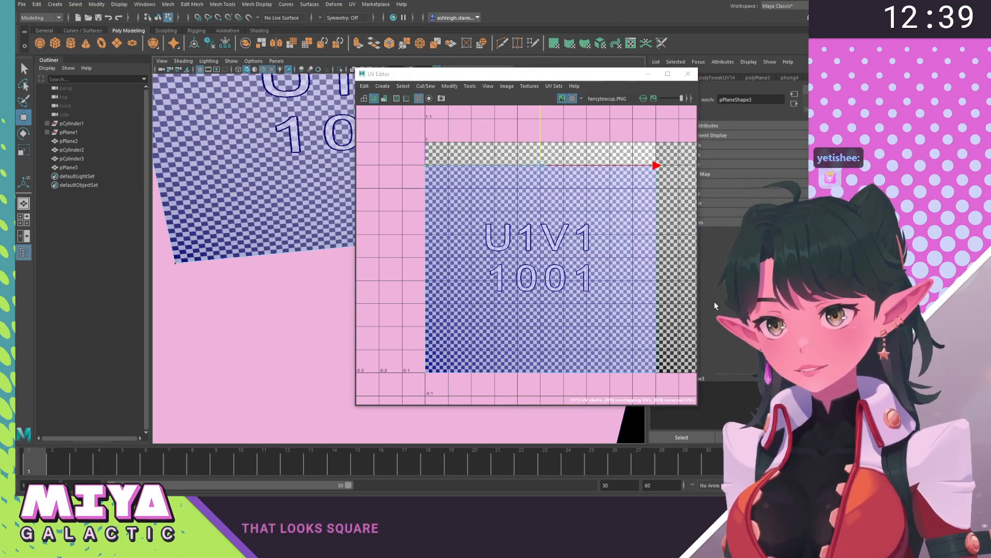
{"action": "middle_click_drag", "start_coordinate": [281, 199], "coordinate": [320, 362], "text": "alt"}
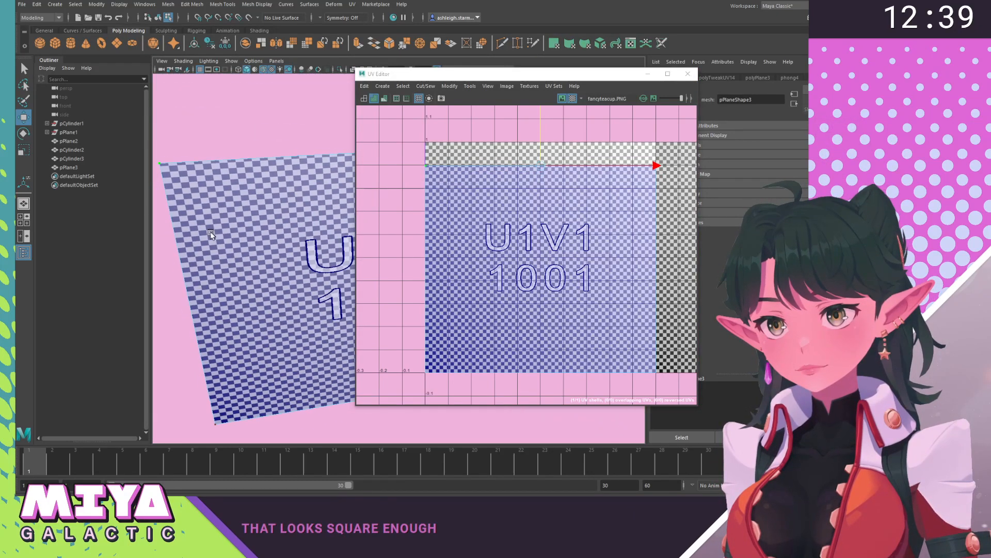
{"action": "right_click_drag", "start_coordinate": [247, 261], "coordinate": [414, 268], "text": "alt"}
{"action": "middle_click_drag", "start_coordinate": [206, 118], "coordinate": [238, 242], "text": "alt"}
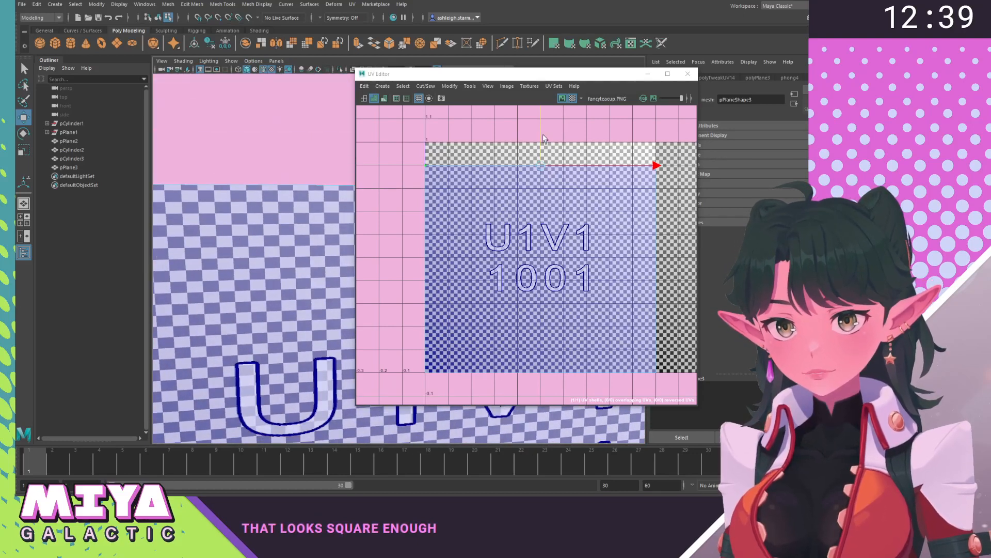
{"action": "left_click_drag", "start_coordinate": [541, 130], "coordinate": [540, 182]}
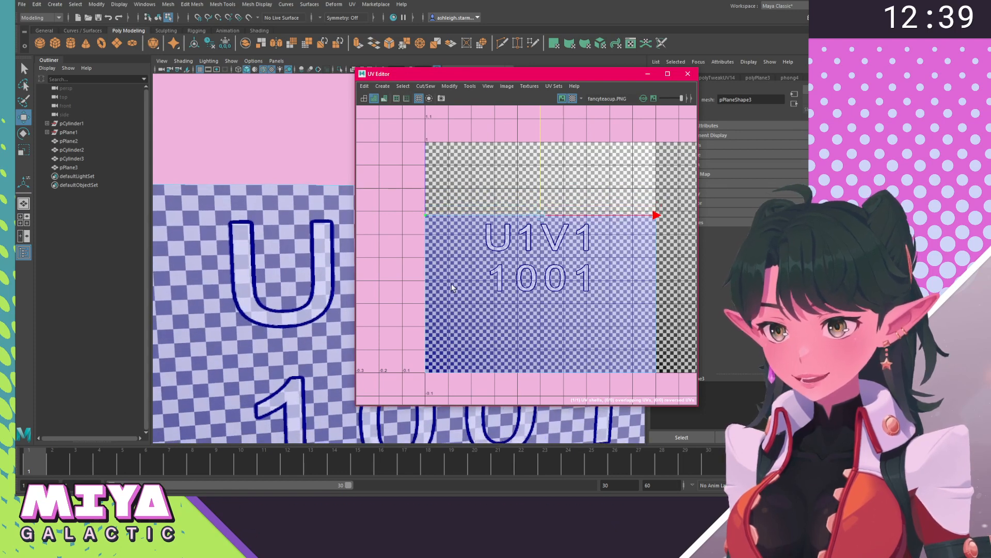
{"action": "right_click", "coordinate": [443, 298]}
{"action": "right_click_drag", "start_coordinate": [442, 298], "coordinate": [469, 283]}
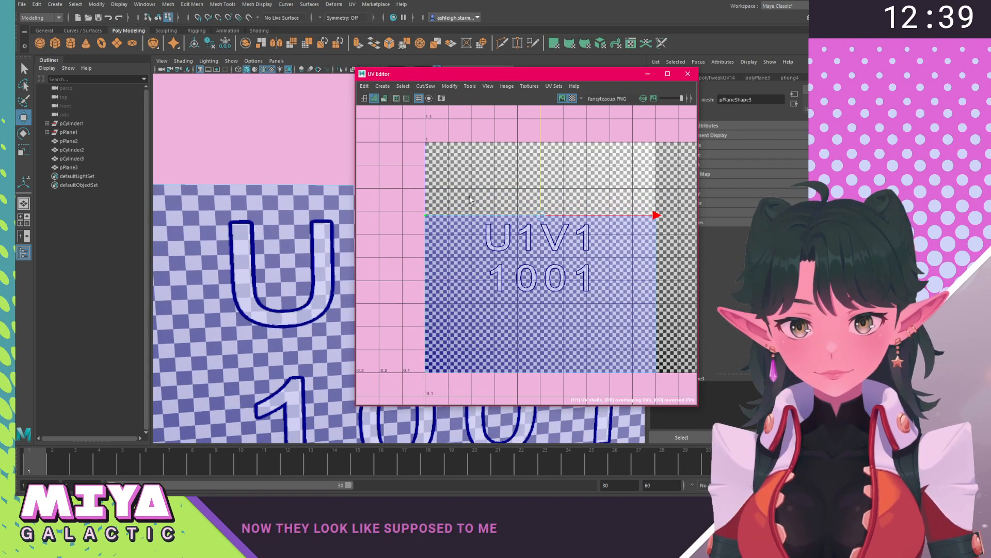
{"action": "right_click", "coordinate": [464, 256]}
{"action": "left_click", "coordinate": [687, 73]}
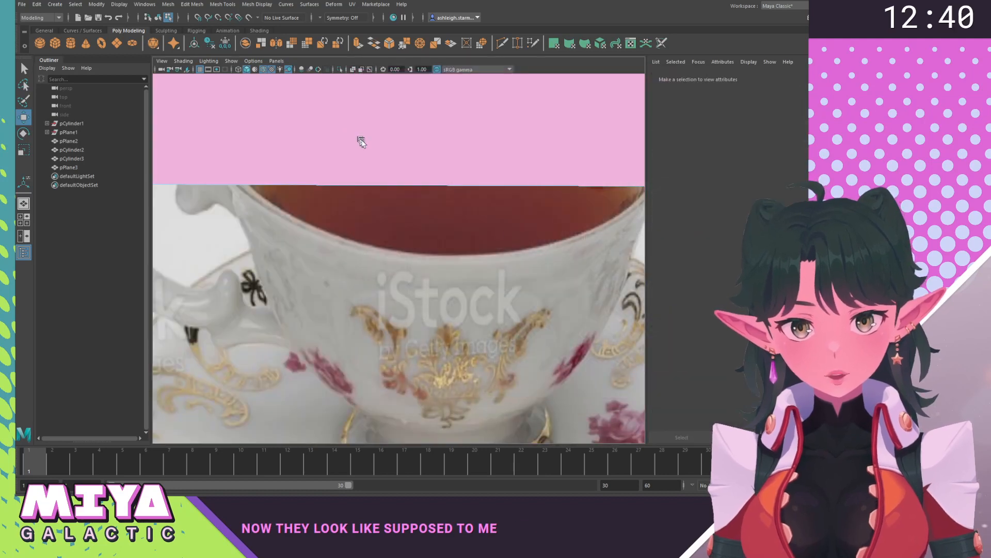
Display the texture image instead of the checker in the UV Editor and raise the plane's upper UVs to the image's top edge.
{"action": "scroll", "coordinate": [377, 196], "scroll_direction": "down", "scroll_amount": 5}
{"action": "mouse_move", "coordinate": [381, 287]}
{"action": "left_mouse_down", "text": "alt"}
{"action": "mouse_move", "coordinate": [386, 303]}
{"action": "mouse_move", "coordinate": [376, 302]}
{"action": "left_mouse_up", "text": "alt"}
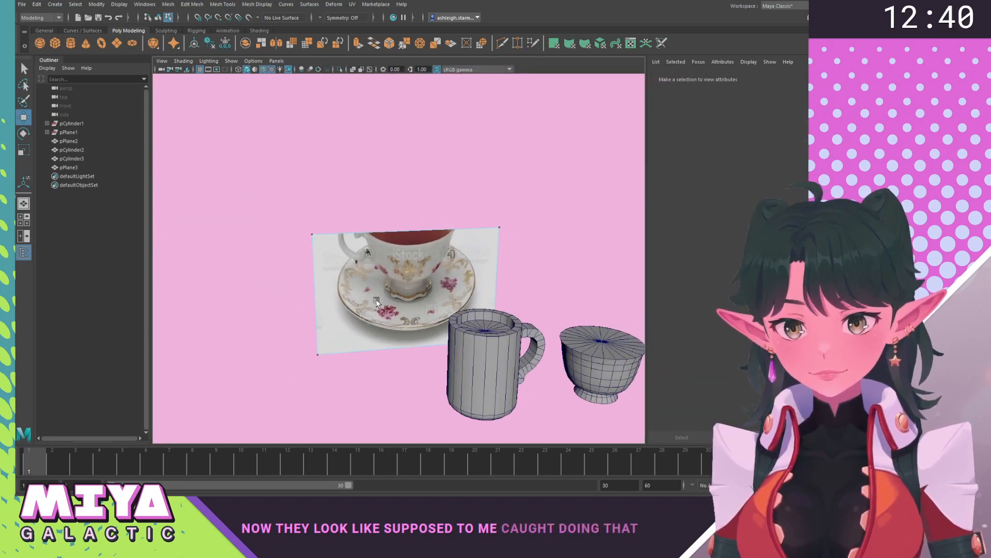
{"action": "left_click", "coordinate": [352, 5]}
{"action": "left_click", "coordinate": [371, 23]}
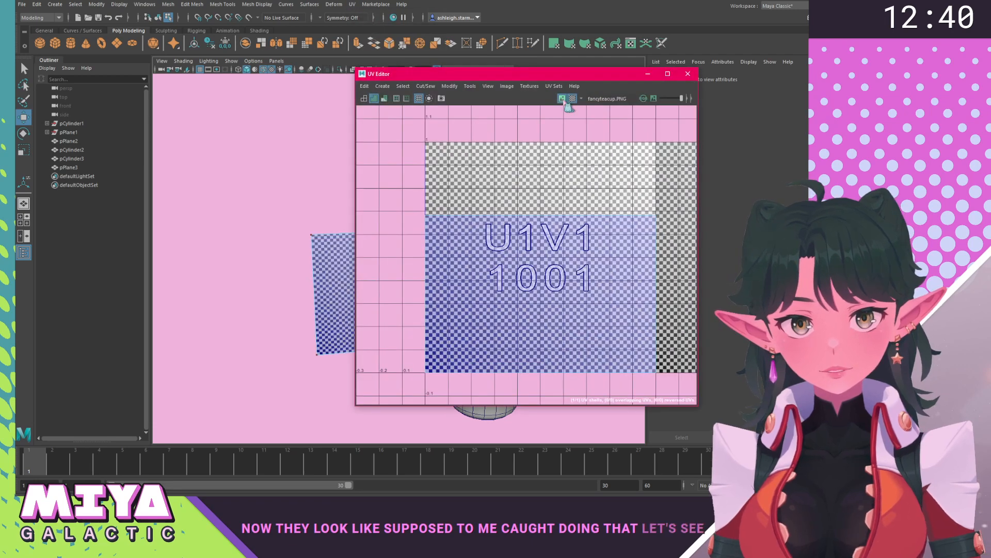
{"action": "left_click", "coordinate": [571, 99]}
{"action": "left_click", "coordinate": [562, 98]}
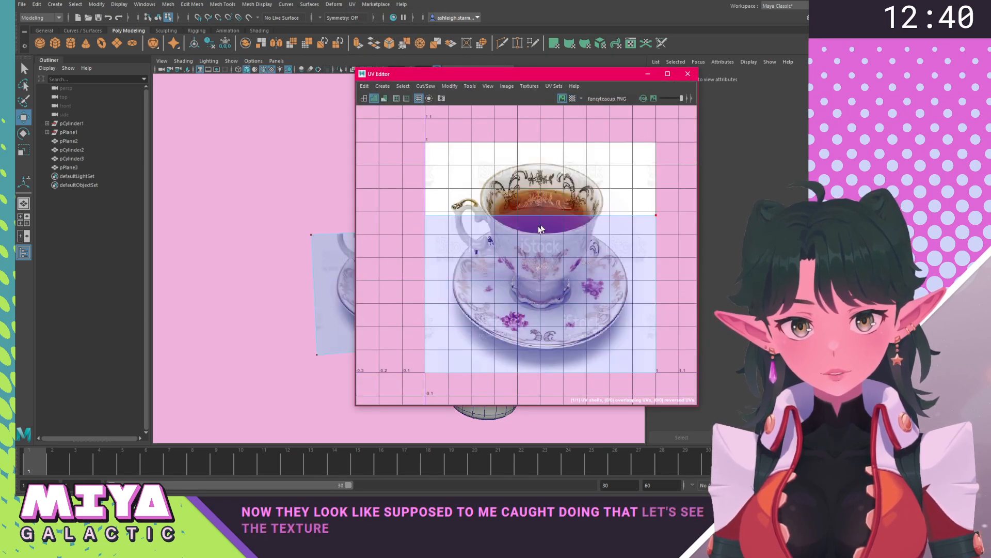
{"action": "left_click_drag", "start_coordinate": [673, 235], "coordinate": [671, 234]}
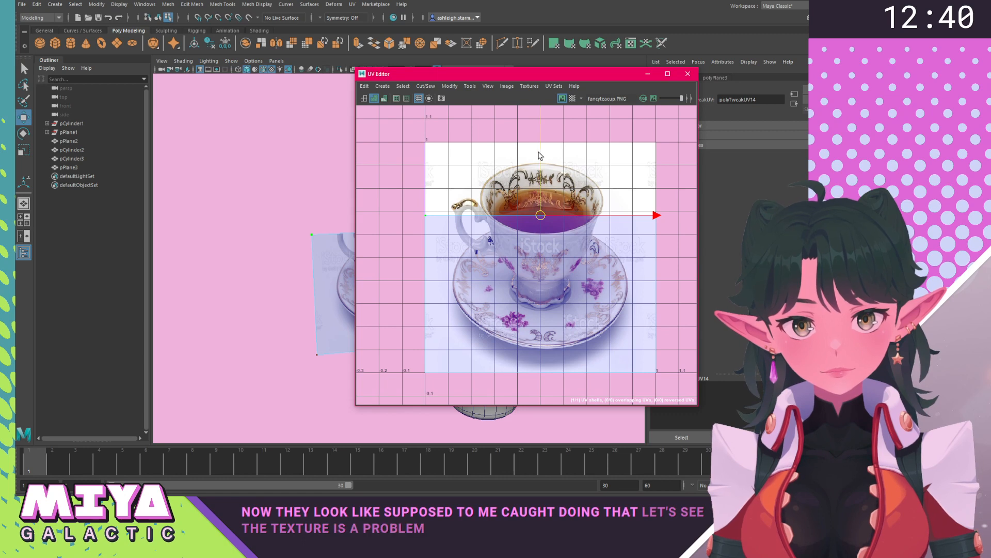
{"action": "left_click_drag", "start_coordinate": [548, 155], "coordinate": [548, 80]}
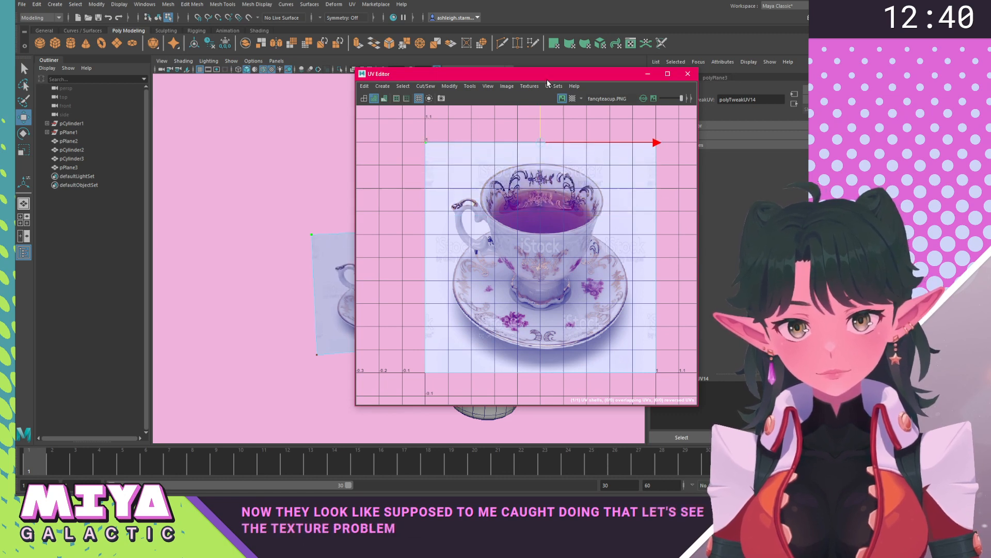
{"action": "left_click", "coordinate": [688, 74]}
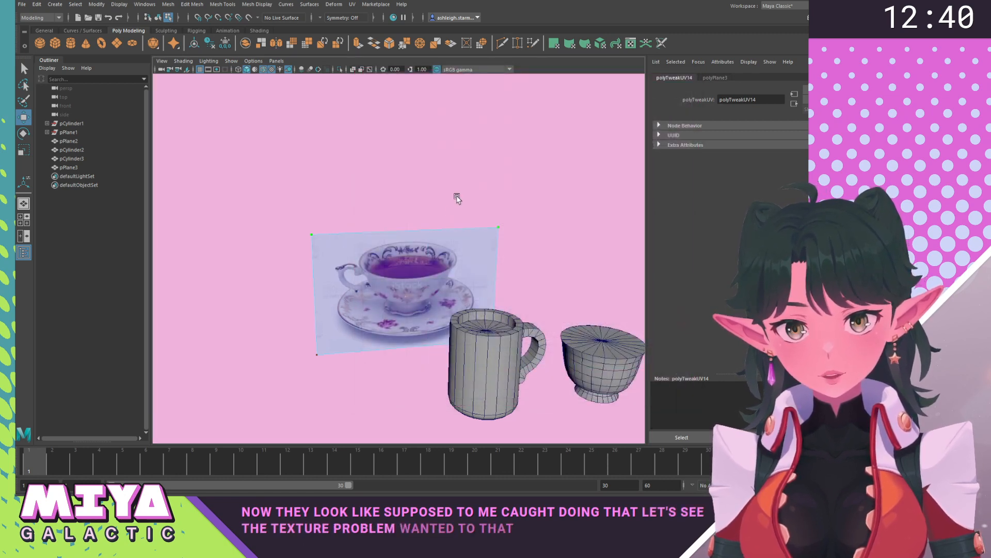
Leave UV component mode and select the teacup reference plane as an object.
{"action": "left_click", "coordinate": [512, 213]}
{"action": "left_click_drag", "start_coordinate": [513, 212], "coordinate": [508, 233], "text": "alt"}
{"action": "right_click_drag", "start_coordinate": [381, 291], "coordinate": [425, 262]}
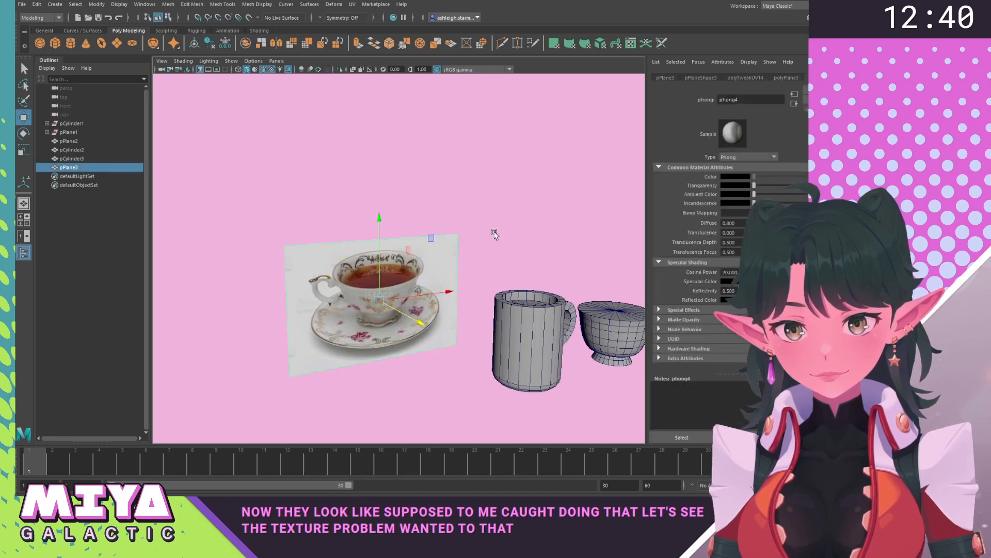
Switch to the front view and move the teacup reference plane up and across behind both mugs.
{"action": "left_click", "coordinate": [509, 233]}
{"action": "left_click_drag", "start_coordinate": [509, 233], "coordinate": [395, 163], "text": "alt"}
{"action": "left_click", "coordinate": [403, 170]}
{"action": "key", "text": "space"}
{"action": "middle_click_drag", "start_coordinate": [389, 220], "coordinate": [503, 209], "text": "alt"}
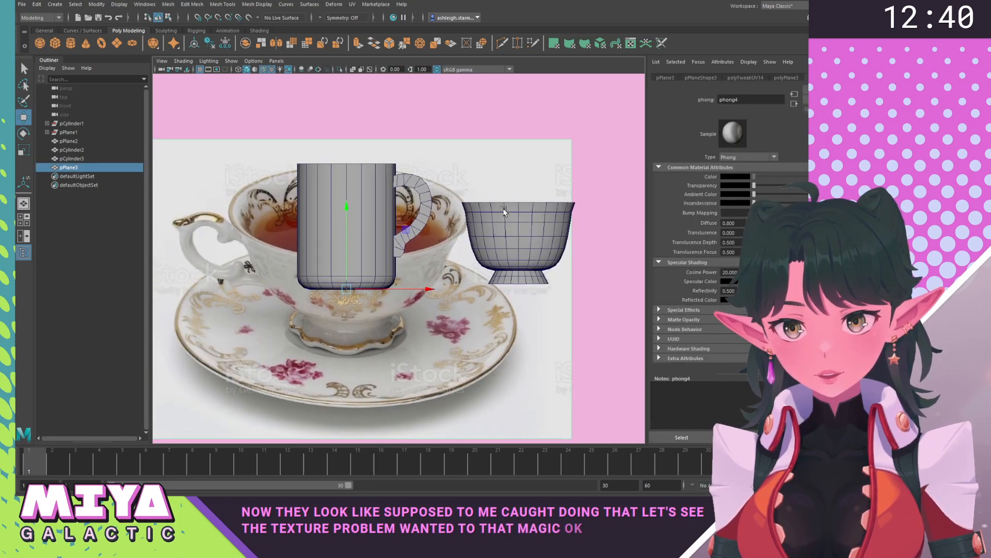
{"action": "scroll", "coordinate": [502, 209], "scroll_direction": "down", "scroll_amount": 1}
{"action": "left_click_drag", "start_coordinate": [415, 227], "coordinate": [520, 133]}
{"action": "middle_click_drag", "start_coordinate": [521, 134], "coordinate": [474, 190], "text": "alt"}
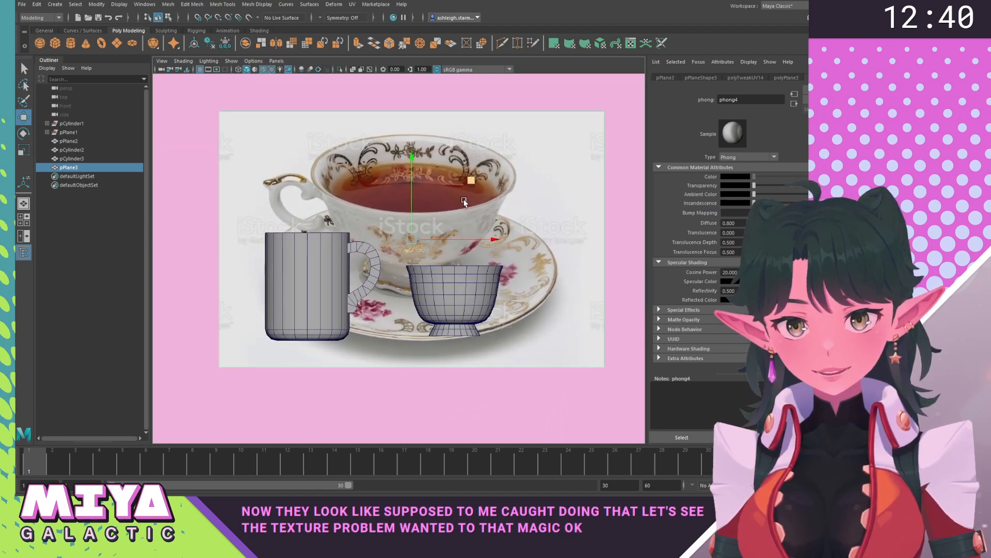
Scale the reference plane down to about half its size, place it just above the smaller cup, and deselect it.
{"action": "key", "text": "r"}
{"action": "left_click_drag", "start_coordinate": [411, 239], "coordinate": [288, 241]}
{"action": "key", "text": "w"}
{"action": "left_click_drag", "start_coordinate": [469, 184], "coordinate": [511, 239]}
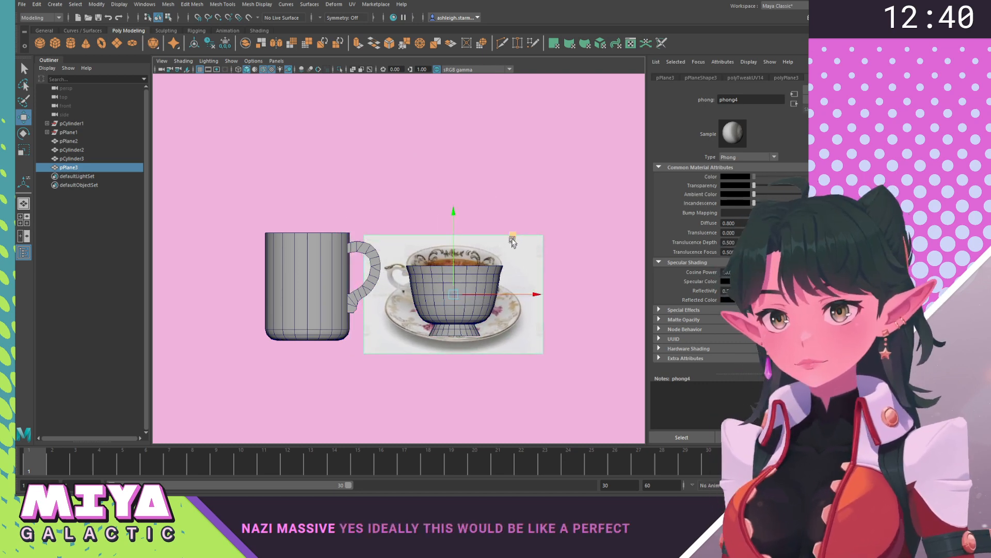
{"action": "key", "text": "r"}
{"action": "left_click_drag", "start_coordinate": [456, 296], "coordinate": [461, 325]}
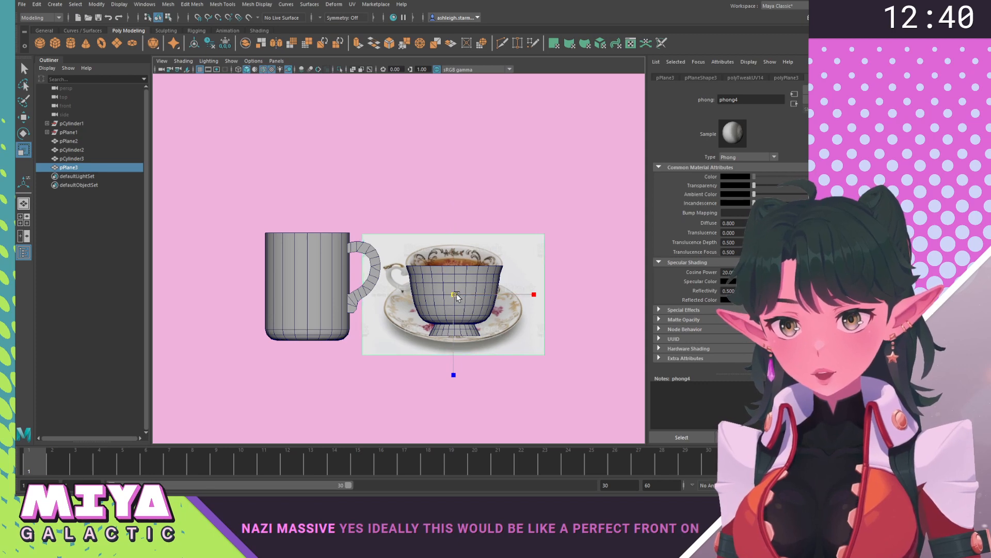
{"action": "key", "text": "w"}
{"action": "middle_click_drag", "start_coordinate": [513, 240], "coordinate": [528, 129]}
{"action": "left_click", "coordinate": [542, 118]}
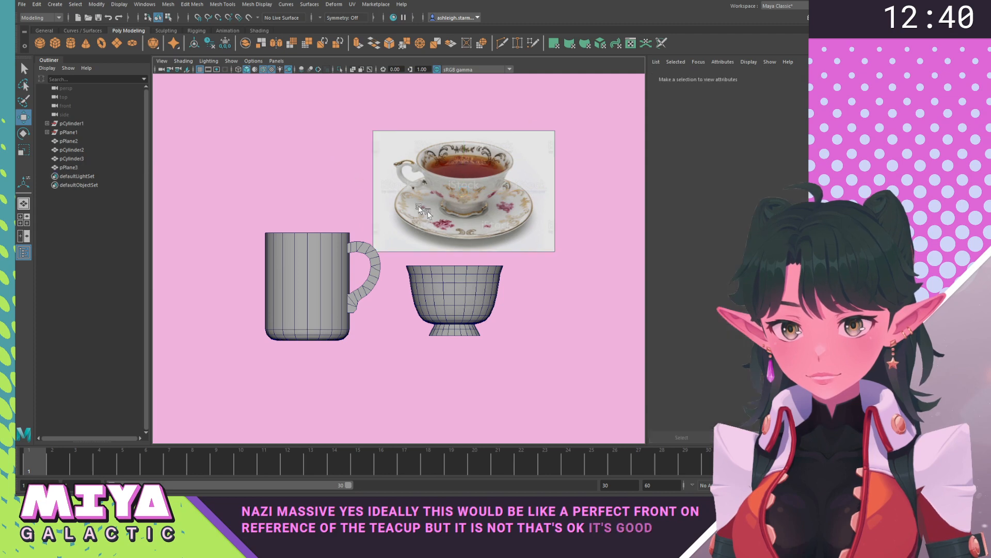
{"action": "left_click_drag", "start_coordinate": [438, 241], "coordinate": [433, 243], "text": "alt"}
{"action": "key", "text": "space"}
{"action": "left_click_drag", "start_coordinate": [356, 236], "coordinate": [370, 191]}
{"action": "left_click_drag", "start_coordinate": [431, 228], "coordinate": [485, 235], "text": "alt"}
{"action": "key", "text": "space"}
{"action": "left_click_drag", "start_coordinate": [443, 176], "coordinate": [447, 191]}
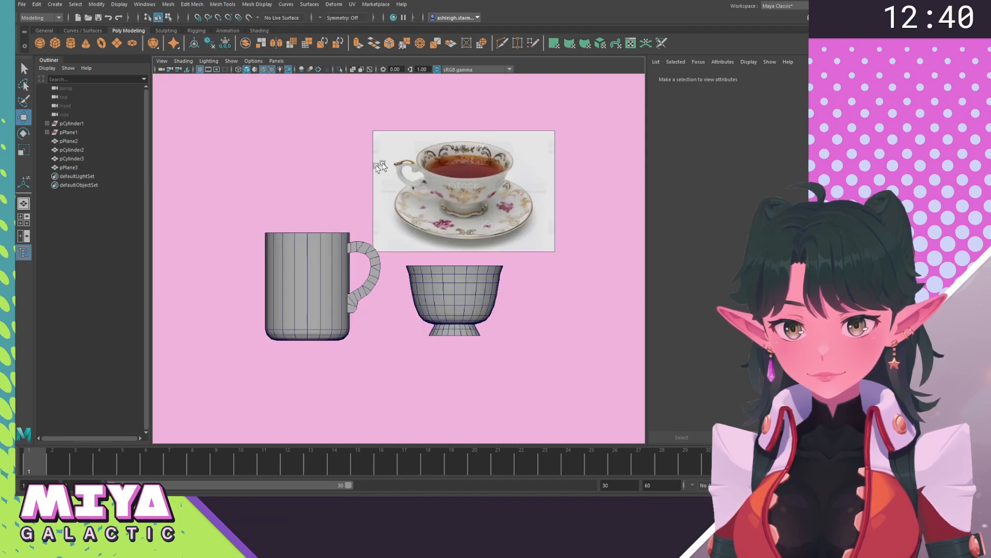
Select the smaller cup's foot and lowest bowl vertices and raise them slightly to shorten the cup.
{"action": "right_click_drag", "start_coordinate": [382, 166], "coordinate": [446, 246], "text": "alt"}
{"action": "middle_click_drag", "start_coordinate": [447, 247], "coordinate": [352, 203], "text": "alt"}
{"action": "right_click_drag", "start_coordinate": [352, 204], "coordinate": [403, 240], "text": "alt"}
{"action": "middle_click_drag", "start_coordinate": [403, 240], "coordinate": [370, 308], "text": "alt"}
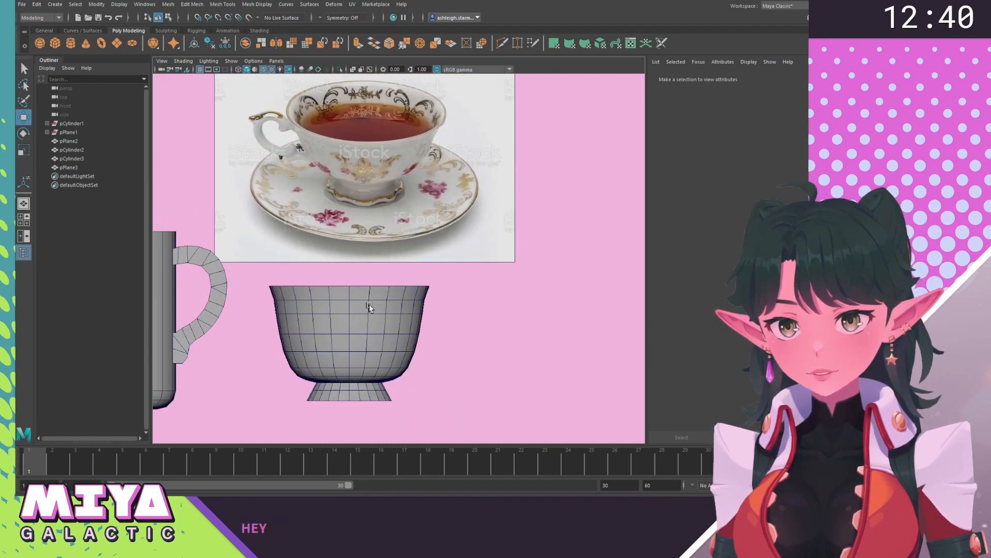
{"action": "left_click", "coordinate": [367, 350]}
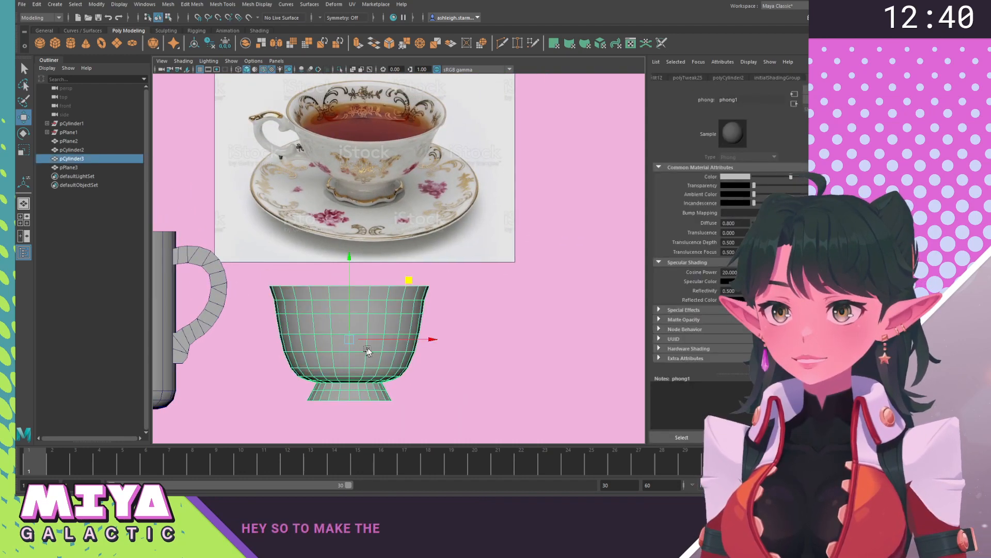
{"action": "right_click_drag", "start_coordinate": [322, 334], "coordinate": [289, 334]}
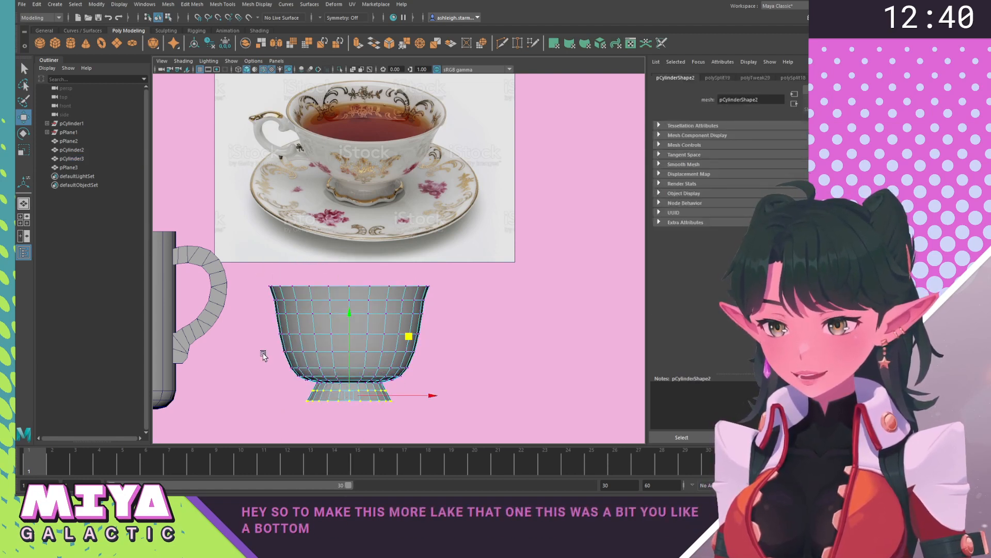
{"action": "left_click_drag", "start_coordinate": [299, 377], "coordinate": [411, 411]}
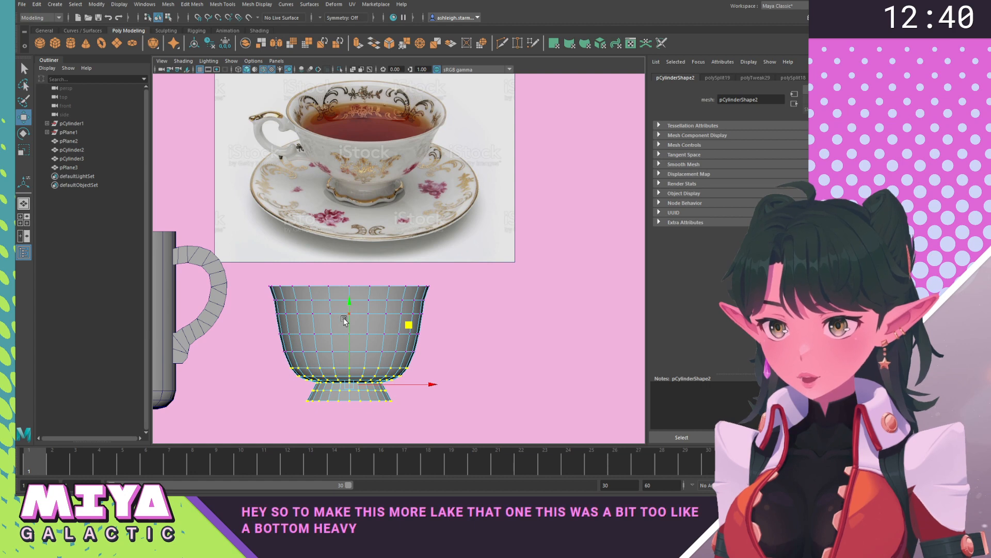
{"action": "left_click_drag", "start_coordinate": [349, 301], "coordinate": [350, 296]}
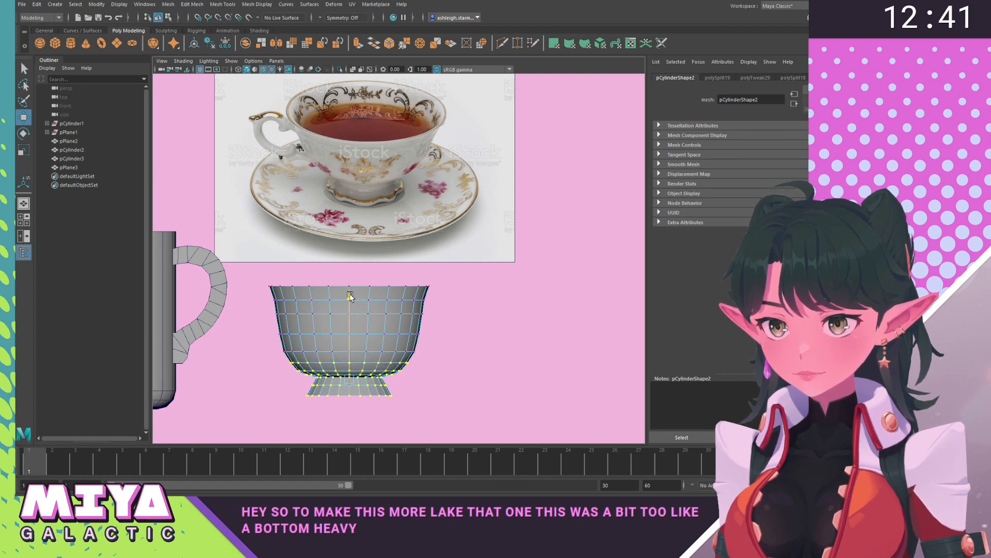
Raise the cup's lower vertex rows further, and shrink the base slightly with soft selection to make it less bottom-heavy.
{"action": "left_click_drag", "start_coordinate": [319, 364], "coordinate": [320, 364]}
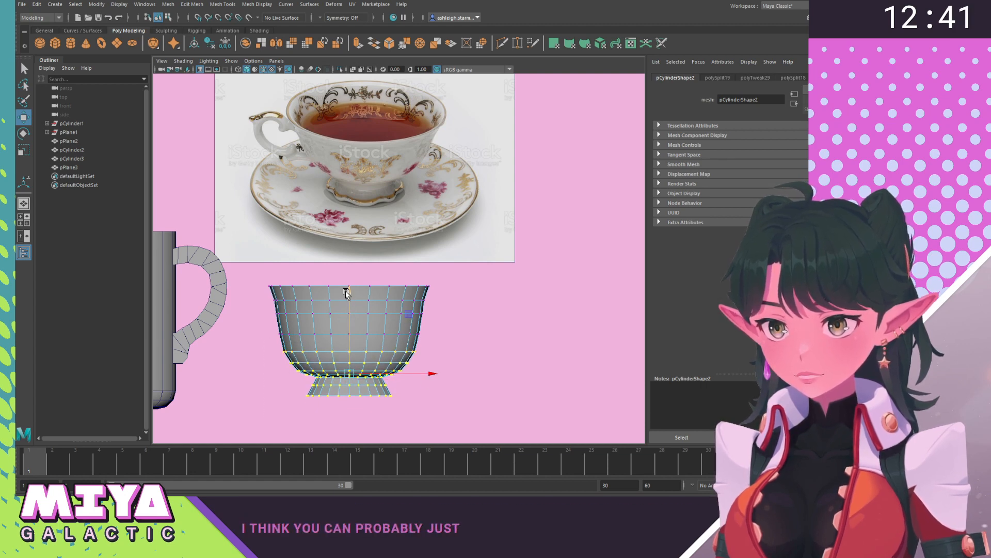
{"action": "left_click_drag", "start_coordinate": [349, 294], "coordinate": [350, 287]}
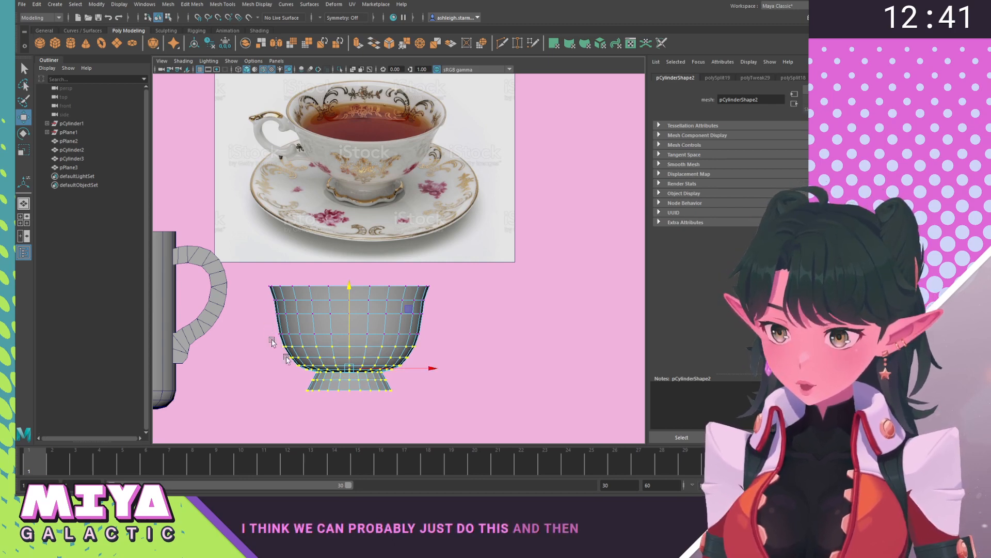
{"action": "left_click_drag", "start_coordinate": [278, 353], "coordinate": [453, 422]}
{"action": "key", "text": "b"}
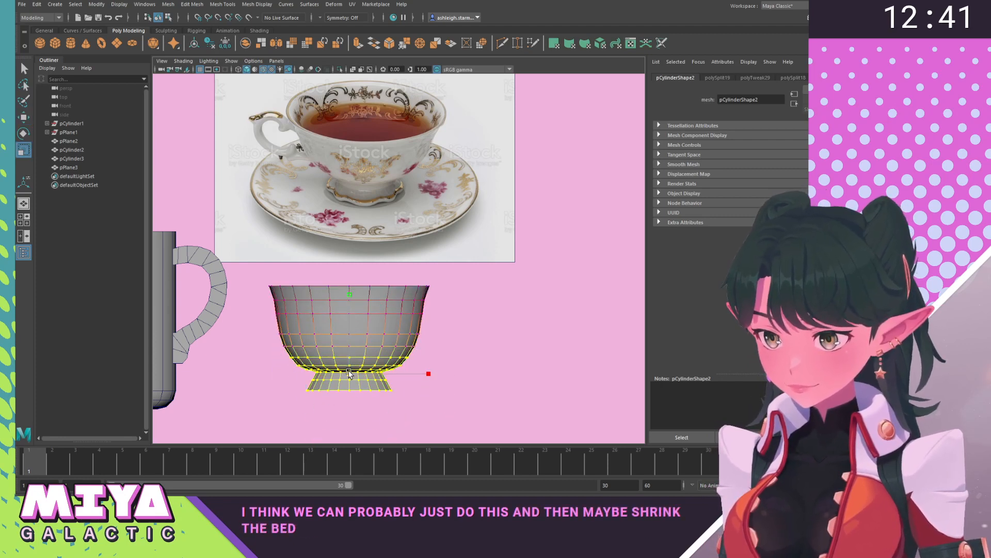
{"action": "left_click_drag", "start_coordinate": [349, 373], "coordinate": [346, 374]}
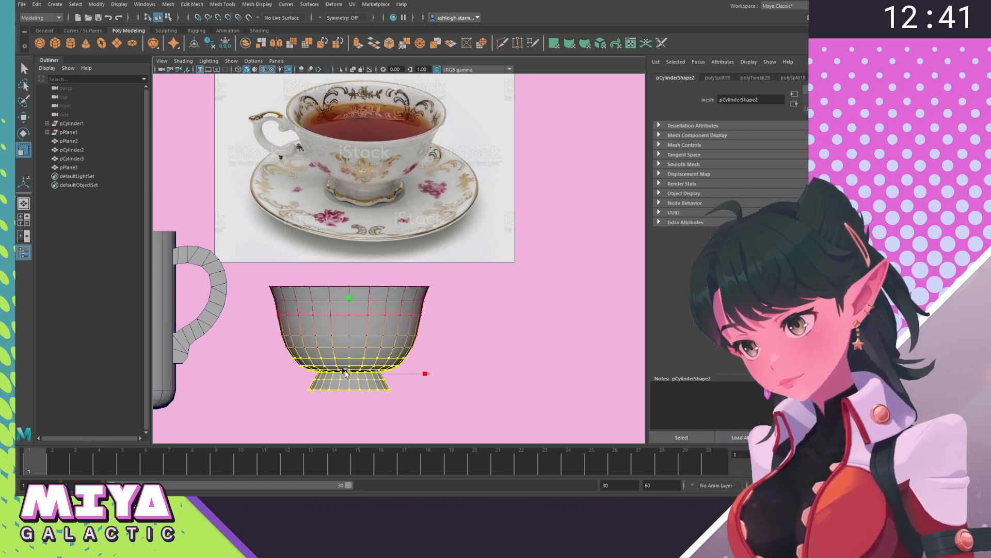
{"action": "left_click_drag", "start_coordinate": [351, 292], "coordinate": [355, 286]}
{"action": "key", "text": "b"}
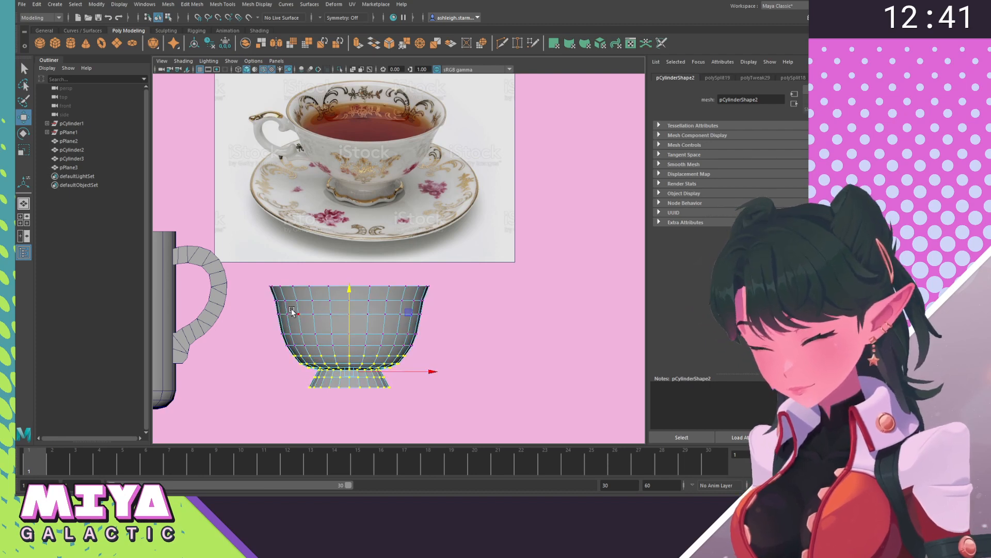
Switch to edge mode, select the cup's rim edge loop, and scale it slightly outward.
{"action": "right_click_drag", "start_coordinate": [378, 319], "coordinate": [376, 241]}
{"action": "right_click_drag", "start_coordinate": [361, 316], "coordinate": [416, 321], "text": "alt"}
{"action": "key", "text": "r"}
{"action": "left_click_drag", "start_coordinate": [420, 319], "coordinate": [420, 280]}
{"action": "double_click", "coordinate": [374, 280]}
{"action": "right_click_drag", "start_coordinate": [437, 306], "coordinate": [349, 284], "text": "alt"}
{"action": "middle_click_drag", "start_coordinate": [350, 283], "coordinate": [323, 309], "text": "alt"}
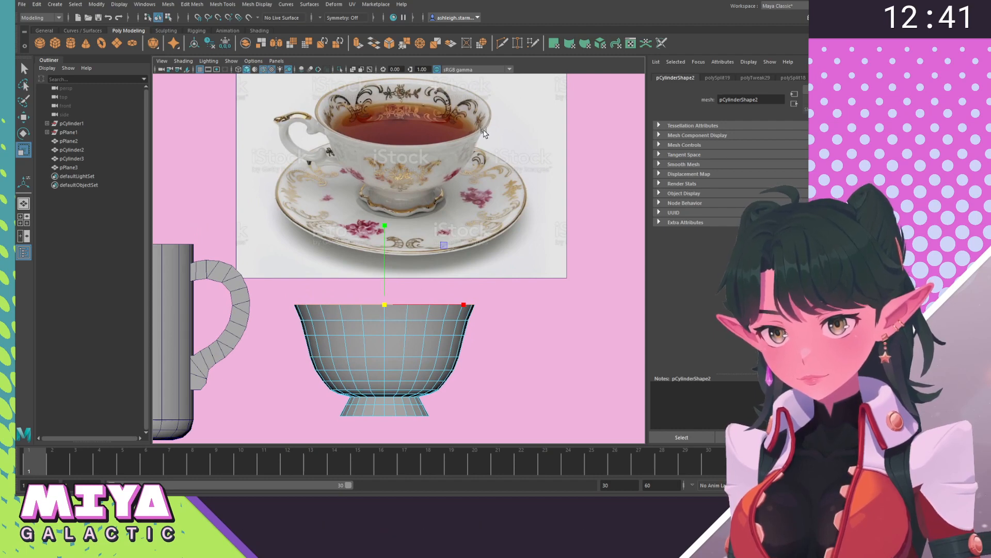
Compare the cup with the teacup reference, and raise the edge loop near the bottom of the bowl slightly.
{"action": "scroll", "coordinate": [487, 184], "scroll_direction": "up", "scroll_amount": 5}
{"action": "middle_click_drag", "start_coordinate": [487, 185], "coordinate": [472, 211], "text": "alt"}
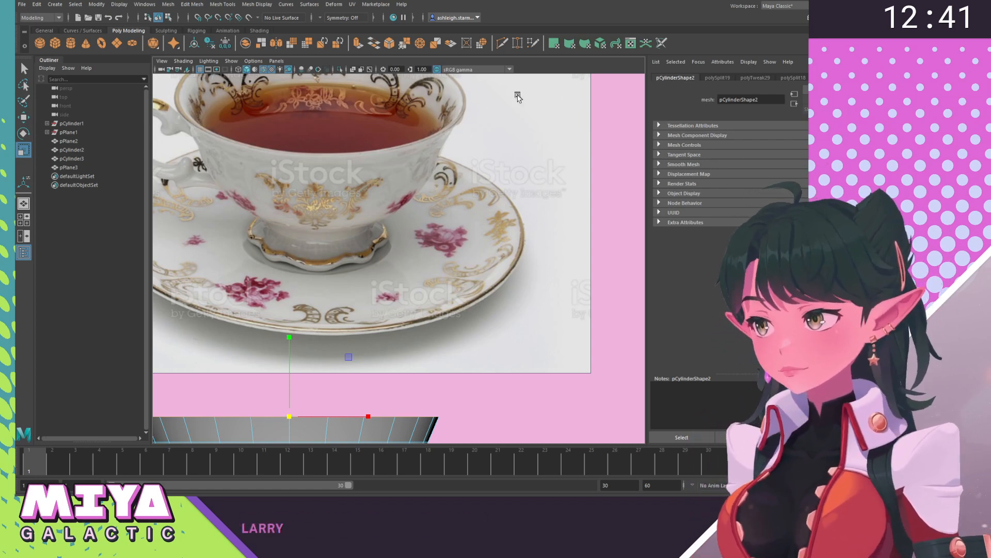
{"action": "middle_click_drag", "start_coordinate": [406, 235], "coordinate": [402, 221], "text": "alt"}
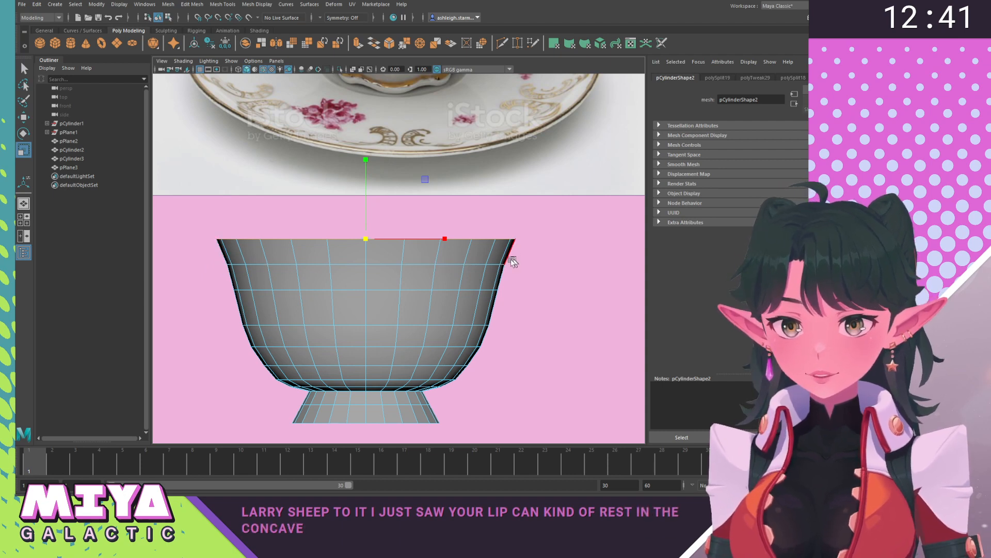
{"action": "middle_click_drag", "start_coordinate": [288, 324], "coordinate": [299, 301], "text": "alt"}
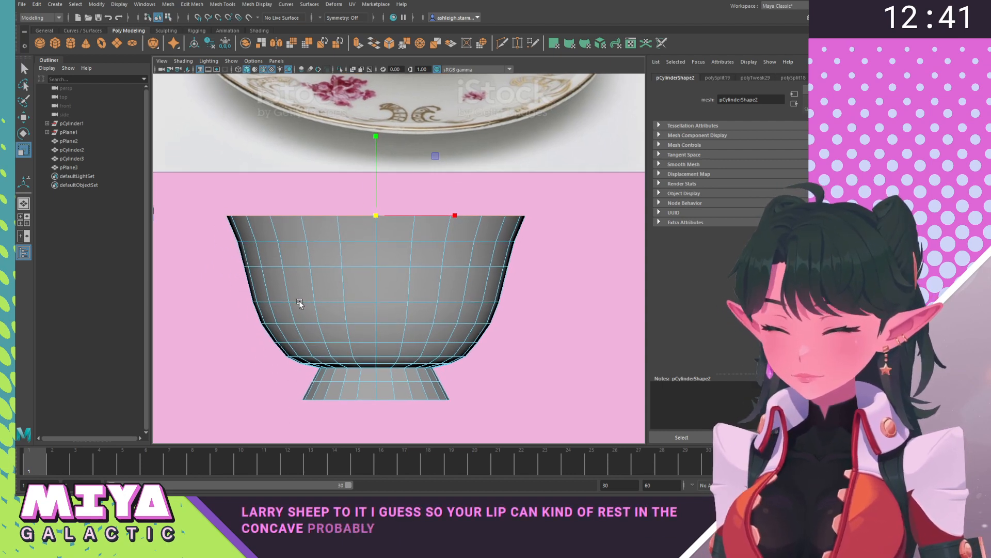
{"action": "middle_click_drag", "start_coordinate": [382, 239], "coordinate": [384, 213], "text": "alt"}
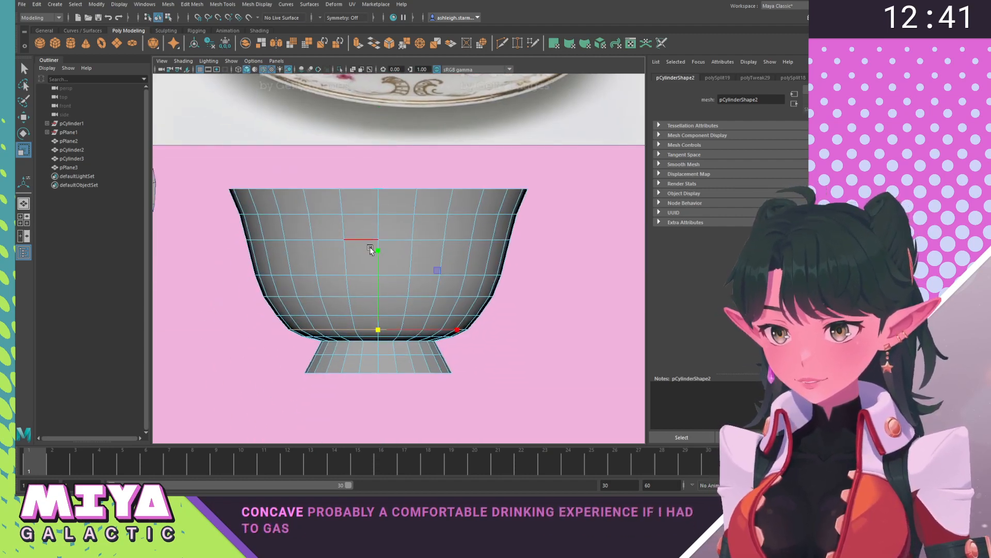
{"action": "key", "text": "w"}
{"action": "left_click_drag", "start_coordinate": [379, 245], "coordinate": [380, 244]}
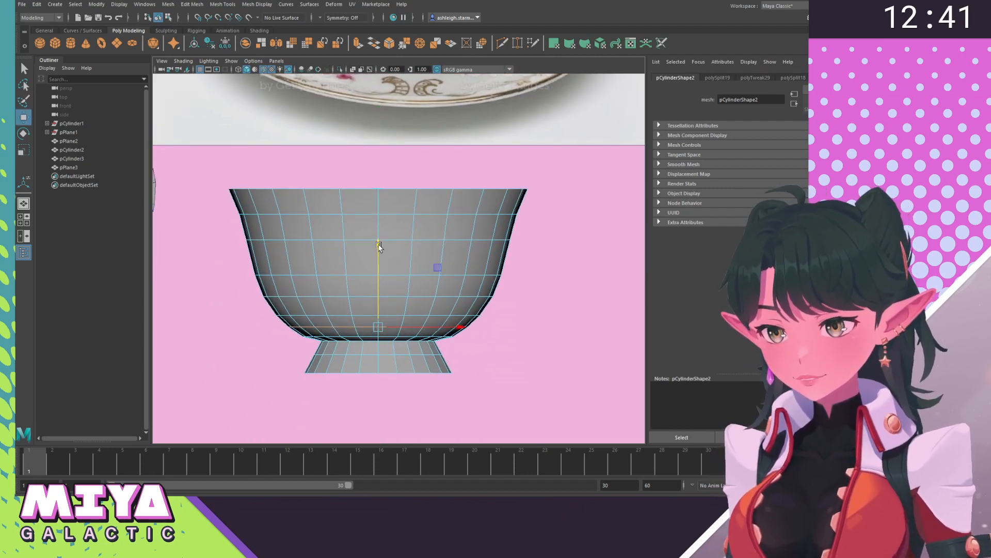
Scale the protruding edge loop on the lower part of the bowl slightly inward to smooth the profile.
{"action": "right_click_drag", "start_coordinate": [380, 244], "coordinate": [314, 259], "text": "alt"}
{"action": "middle_click_drag", "start_coordinate": [313, 259], "coordinate": [305, 289], "text": "alt"}
{"action": "left_click", "coordinate": [344, 317]}
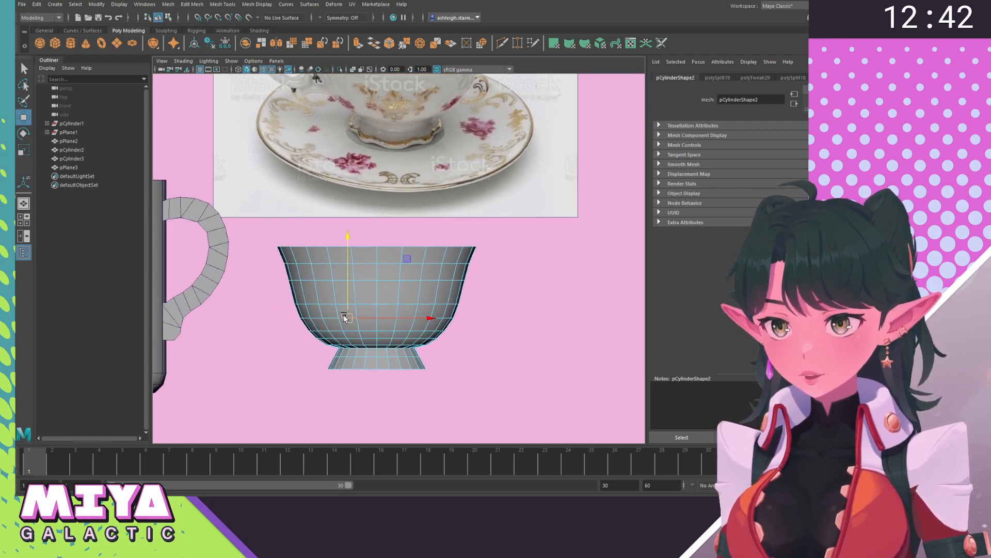
{"action": "double_click", "coordinate": [335, 320]}
{"action": "key", "text": "r"}
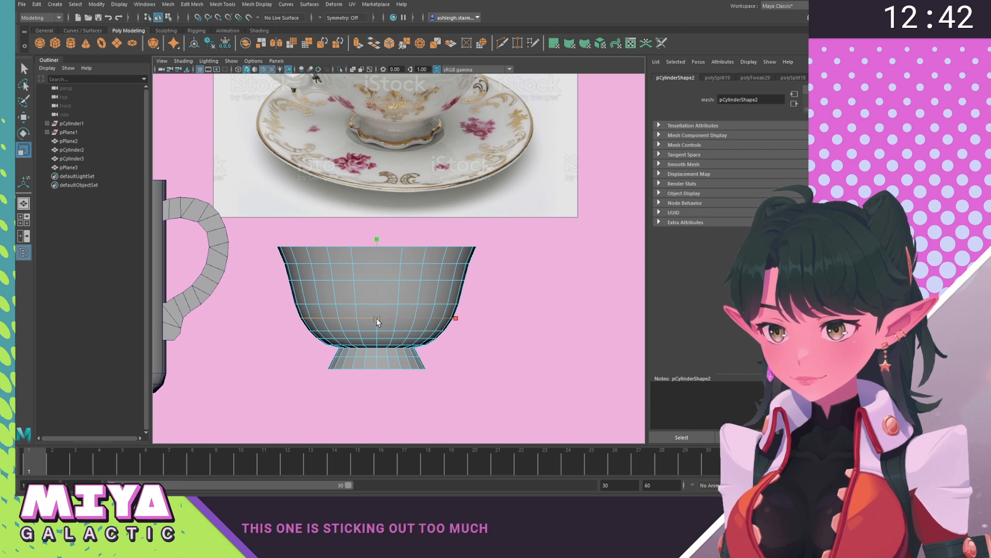
{"action": "left_click_drag", "start_coordinate": [377, 318], "coordinate": [374, 318]}
{"action": "left_click", "coordinate": [503, 377]}
Scale the foot's middle edge loop inward to form a straight neck above a flared base, as in the reference.
{"action": "right_click_drag", "start_coordinate": [472, 328], "coordinate": [325, 270], "text": "alt"}
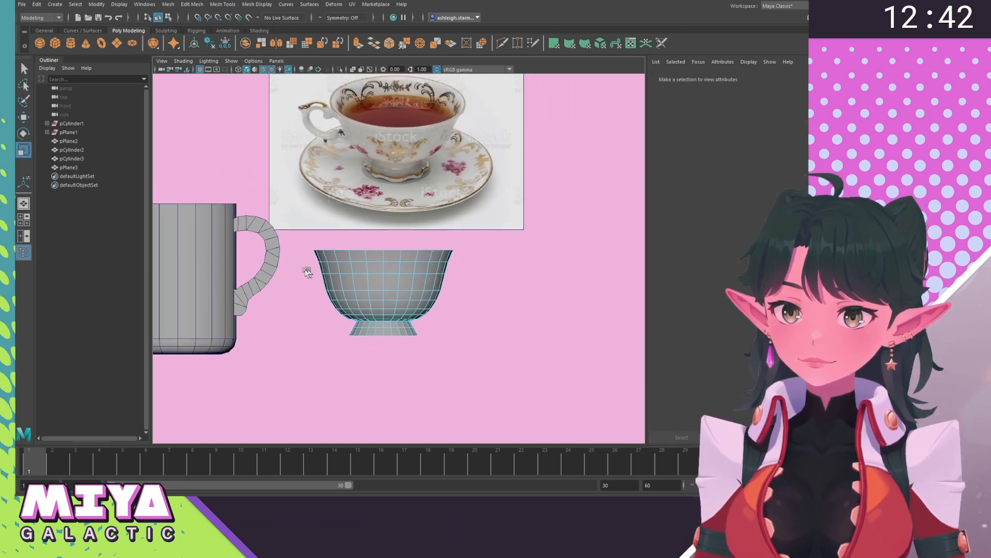
{"action": "right_click_drag", "start_coordinate": [306, 255], "coordinate": [424, 350], "text": "alt"}
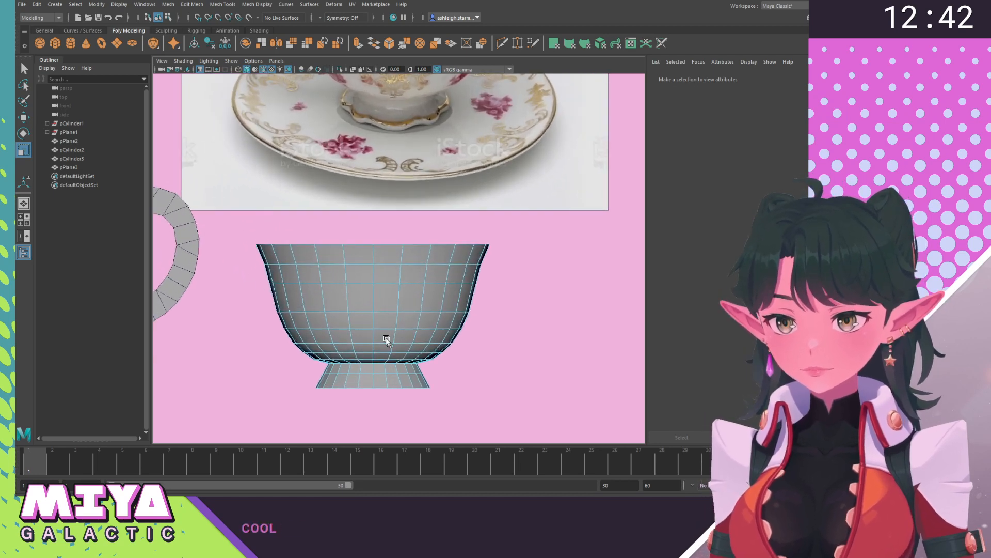
{"action": "middle_click_drag", "start_coordinate": [379, 334], "coordinate": [395, 261], "text": "alt"}
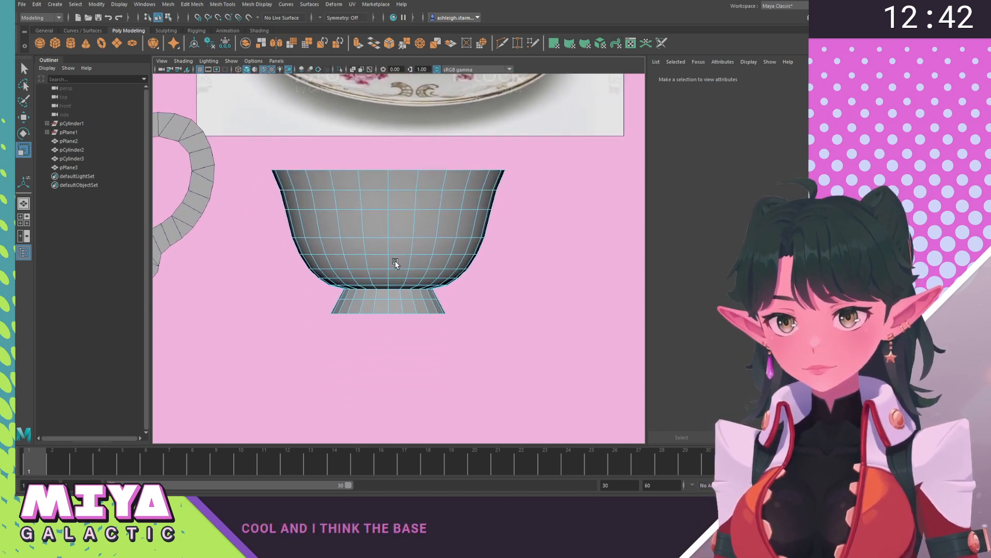
{"action": "left_click", "coordinate": [407, 299]}
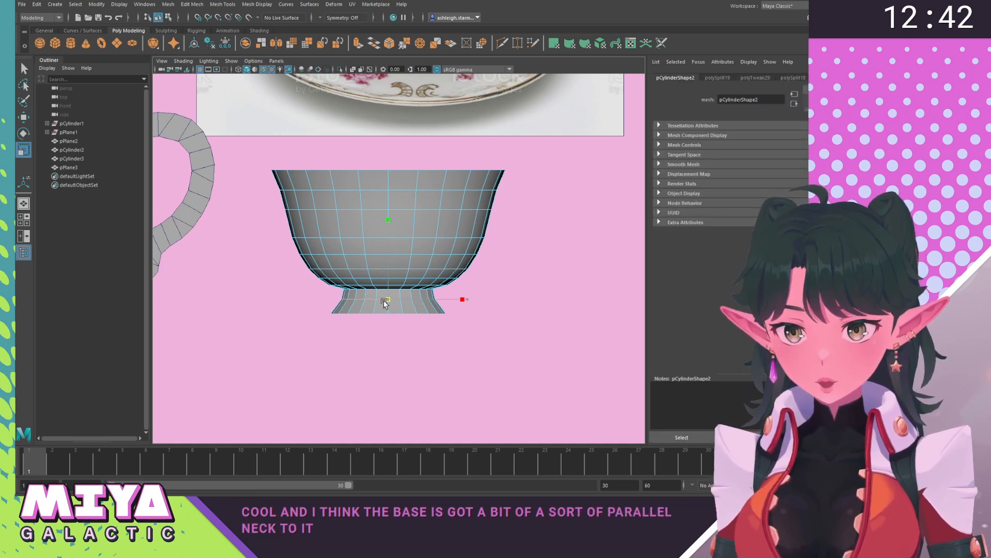
{"action": "middle_click_drag", "start_coordinate": [380, 304], "coordinate": [338, 391], "text": "alt"}
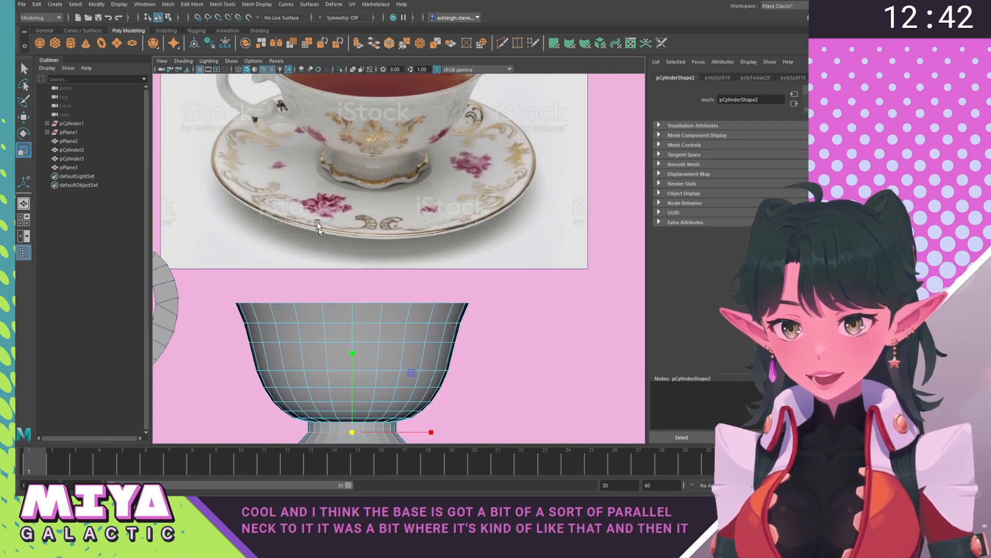
{"action": "middle_click_drag", "start_coordinate": [318, 318], "coordinate": [322, 158], "text": "alt"}
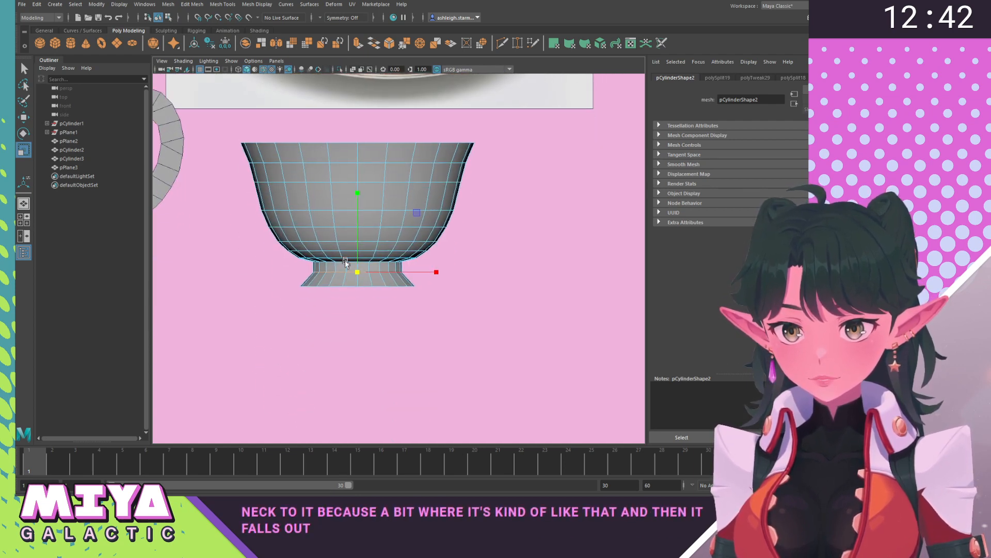
Try to insert an extra edge loop around the flared part of the foot with Multi-Cut.
{"action": "scroll", "coordinate": [338, 313], "scroll_direction": "up", "scroll_amount": 3}
{"action": "middle_click_drag", "start_coordinate": [337, 313], "coordinate": [365, 329], "text": "alt"}
{"action": "right_click_drag", "start_coordinate": [325, 293], "coordinate": [325, 242]}
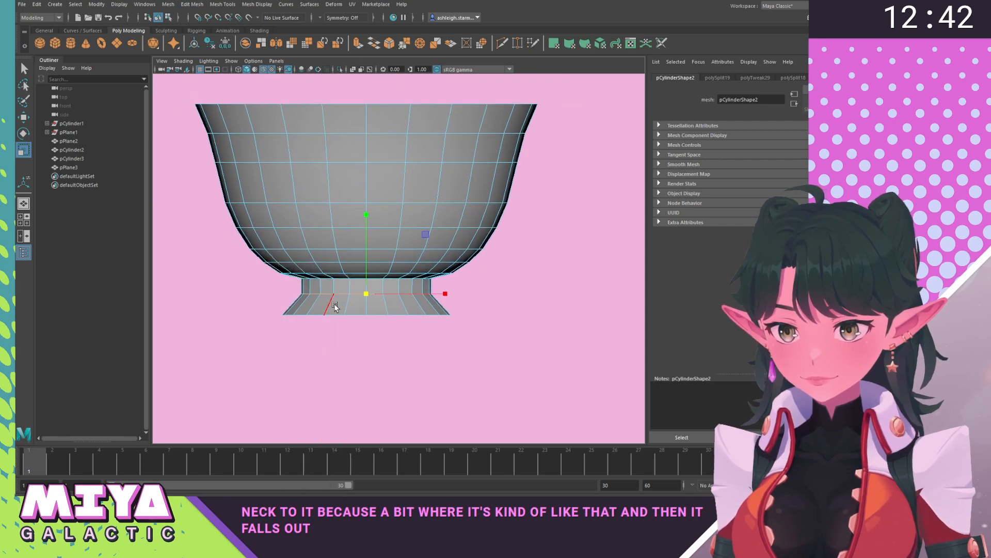
{"action": "left_click", "coordinate": [331, 305]}
{"action": "right_click_drag", "start_coordinate": [374, 295], "coordinate": [338, 288]}
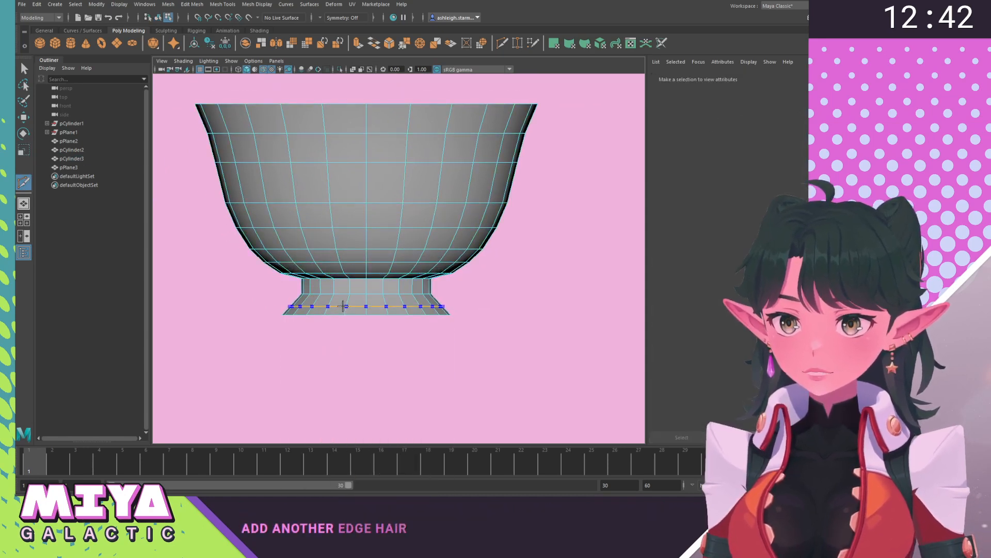
{"action": "left_click", "coordinate": [343, 306], "text": "ctrl"}
{"action": "key", "text": "w"}
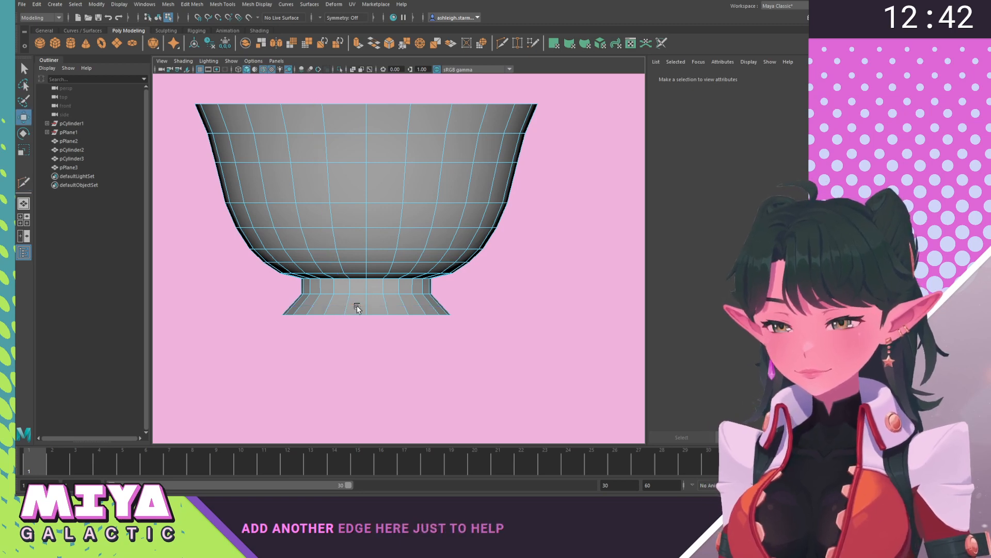
{"action": "scroll", "coordinate": [413, 330], "scroll_direction": "down", "scroll_amount": 3}
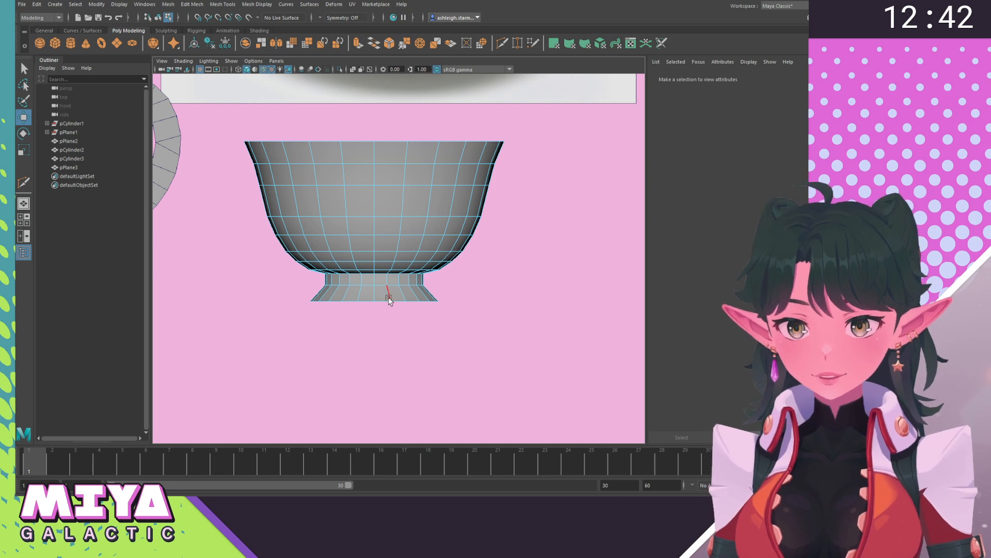
{"action": "right_click_drag", "start_coordinate": [318, 293], "coordinate": [310, 249], "text": "alt"}
{"action": "middle_click_drag", "start_coordinate": [310, 248], "coordinate": [338, 213], "text": "alt"}
{"action": "right_click_drag", "start_coordinate": [339, 213], "coordinate": [418, 305], "text": "alt"}
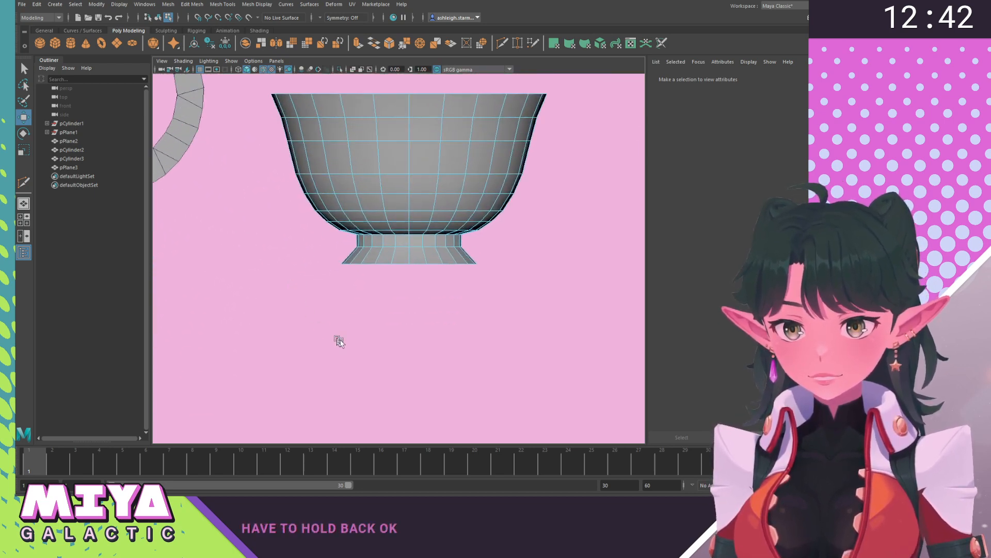
Bevel the edge loop around the bottom of the teacup's foot with a fraction of about 0.267.
{"action": "double_click", "coordinate": [350, 275]}
{"action": "right_click_drag", "start_coordinate": [471, 343], "coordinate": [310, 277], "text": "alt"}
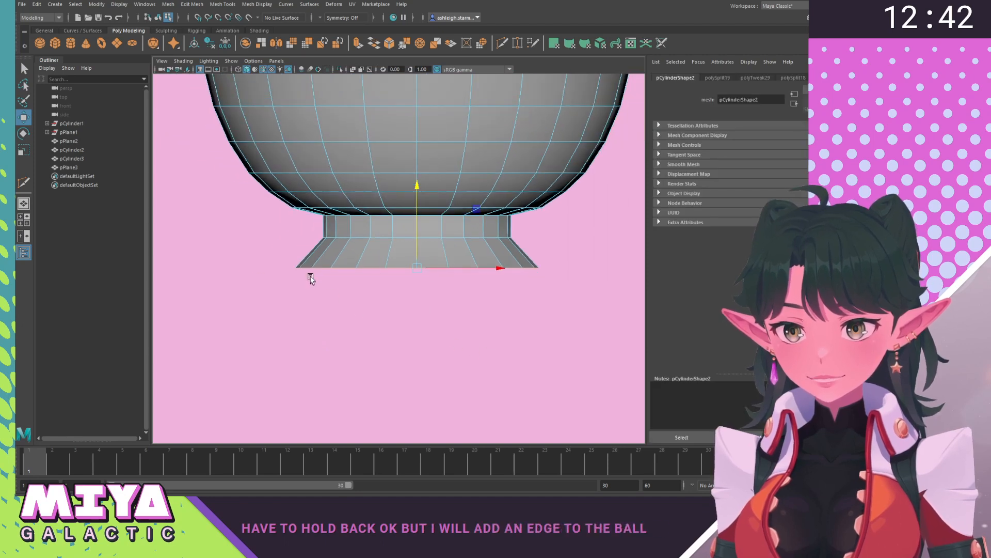
{"action": "key", "text": "space"}
{"action": "left_click_drag", "start_coordinate": [393, 323], "coordinate": [381, 259]}
{"action": "mouse_move", "coordinate": [443, 356]}
{"action": "left_mouse_down", "text": "alt"}
{"action": "mouse_move", "coordinate": [446, 318]}
{"action": "mouse_move", "coordinate": [441, 345]}
{"action": "left_mouse_up", "text": "alt"}
{"action": "middle_click_drag", "start_coordinate": [441, 344], "coordinate": [400, 316], "text": "alt"}
{"action": "right_click_drag", "start_coordinate": [401, 315], "coordinate": [542, 394], "text": "alt"}
{"action": "middle_click_drag", "start_coordinate": [542, 395], "coordinate": [481, 369], "text": "alt"}
{"action": "left_click_drag", "start_coordinate": [481, 369], "coordinate": [372, 294], "text": "alt"}
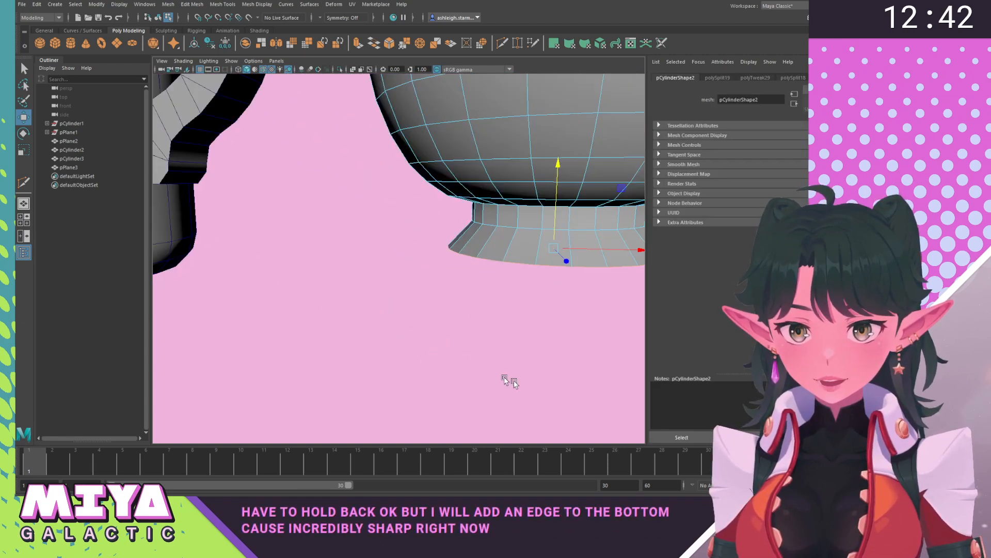
{"action": "left_click_drag", "start_coordinate": [386, 245], "coordinate": [382, 268], "text": "alt"}
{"action": "mouse_move", "coordinate": [381, 268]}
{"action": "right_mouse_down", "text": "alt"}
{"action": "mouse_move", "coordinate": [315, 222]}
{"action": "mouse_move", "coordinate": [387, 278]}
{"action": "right_mouse_up", "text": "alt"}
{"action": "key", "text": "f"}
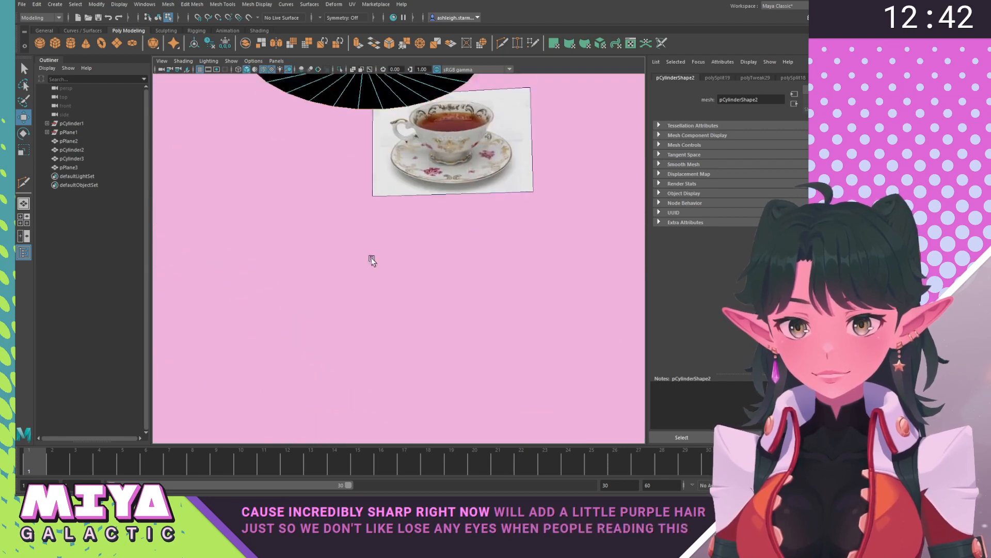
{"action": "right_click", "coordinate": [354, 262], "text": "shift"}
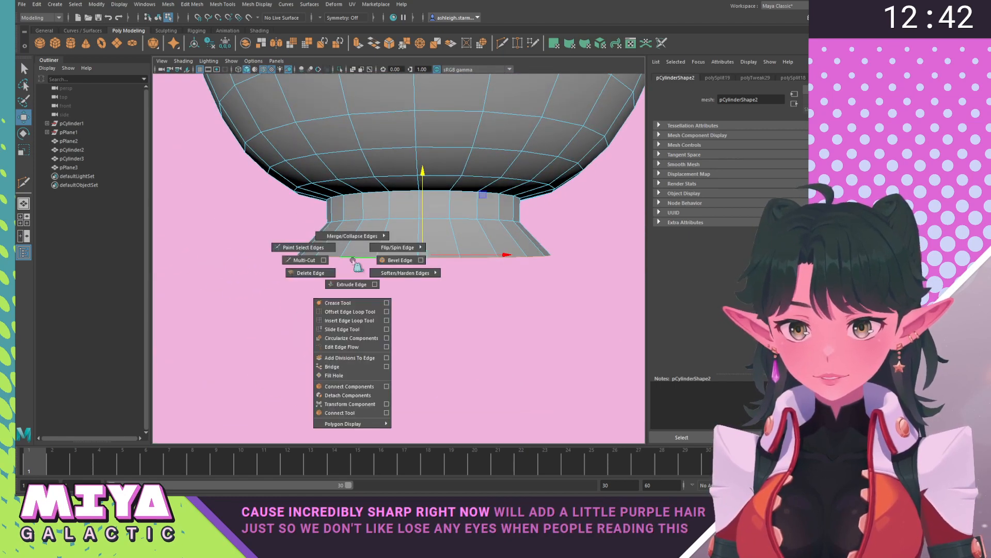
{"action": "left_click", "coordinate": [411, 262]}
{"action": "left_click_drag", "start_coordinate": [444, 287], "coordinate": [548, 263], "text": "alt"}
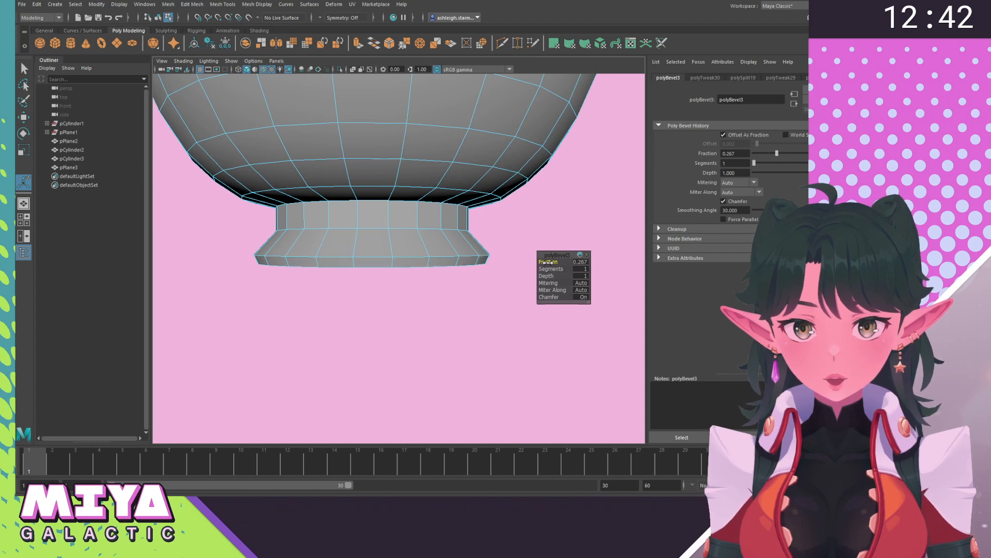
{"action": "key", "text": "q"}
{"action": "left_click", "coordinate": [437, 316]}
Freeze the transformations of the teacup reference image plane.
{"action": "right_click_drag", "start_coordinate": [378, 196], "coordinate": [476, 171]}
{"action": "right_click_drag", "start_coordinate": [521, 299], "coordinate": [400, 284], "text": "alt"}
{"action": "left_click_drag", "start_coordinate": [401, 284], "coordinate": [390, 303], "text": "alt"}
{"action": "left_click", "coordinate": [426, 196]}
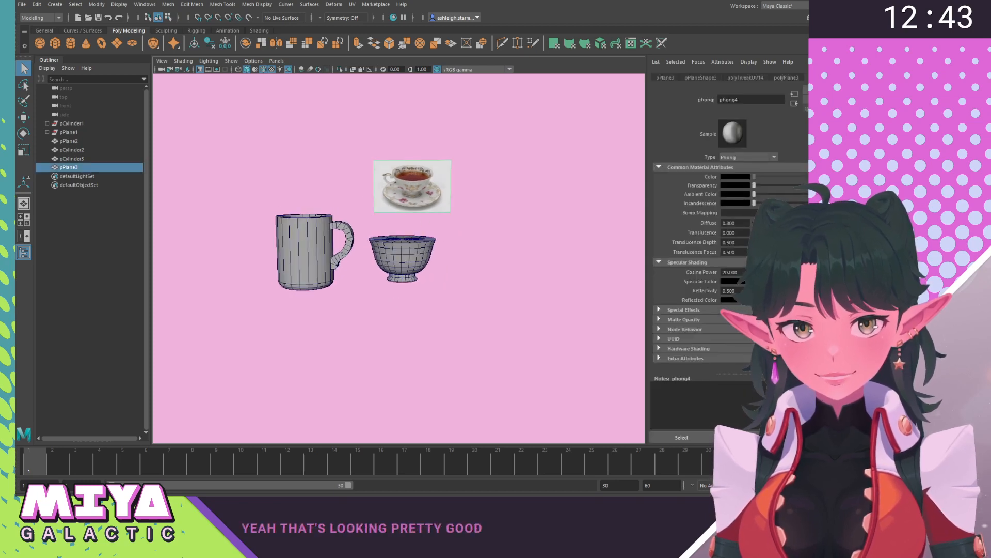
{"action": "key", "text": "ctrl+a"}
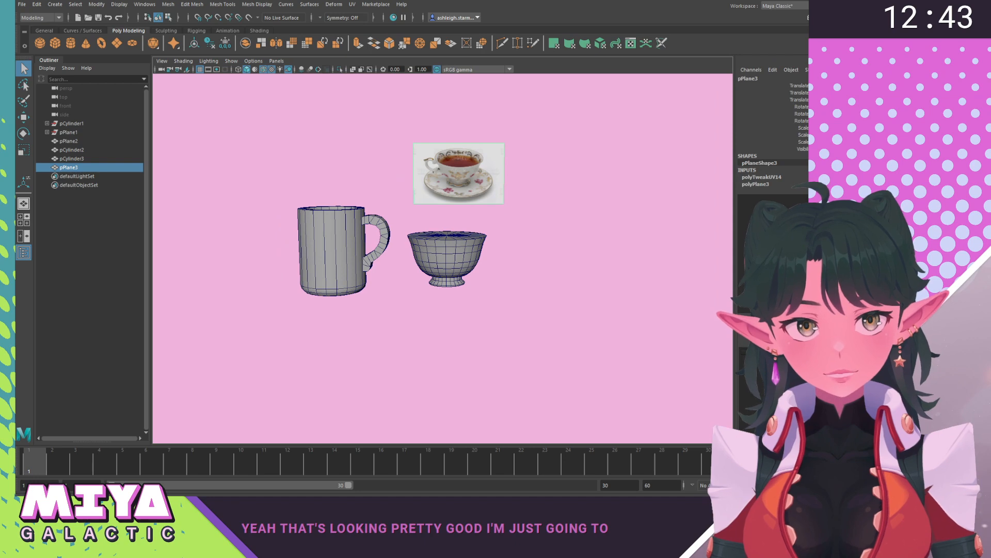
{"action": "left_click", "coordinate": [96, 4]}
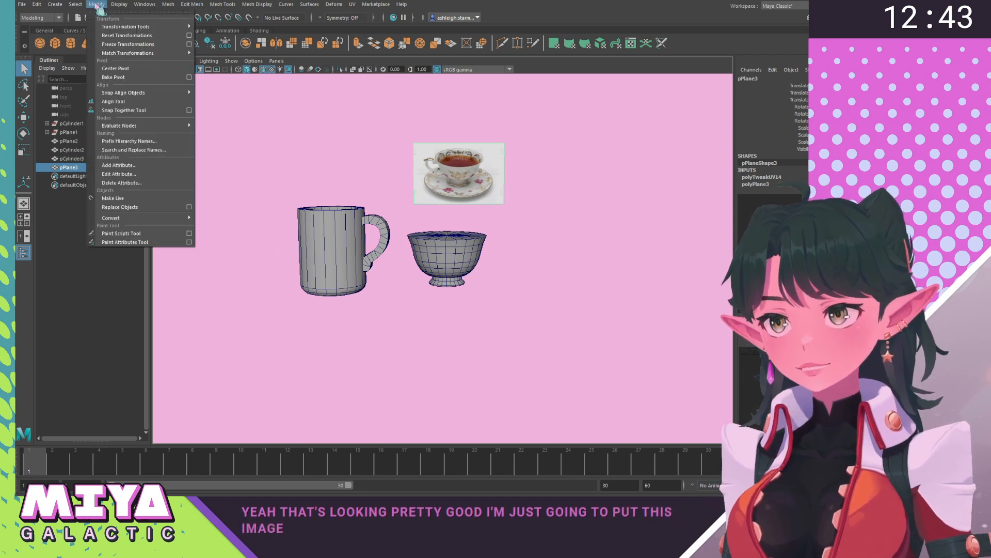
{"action": "left_click", "coordinate": [124, 41]}
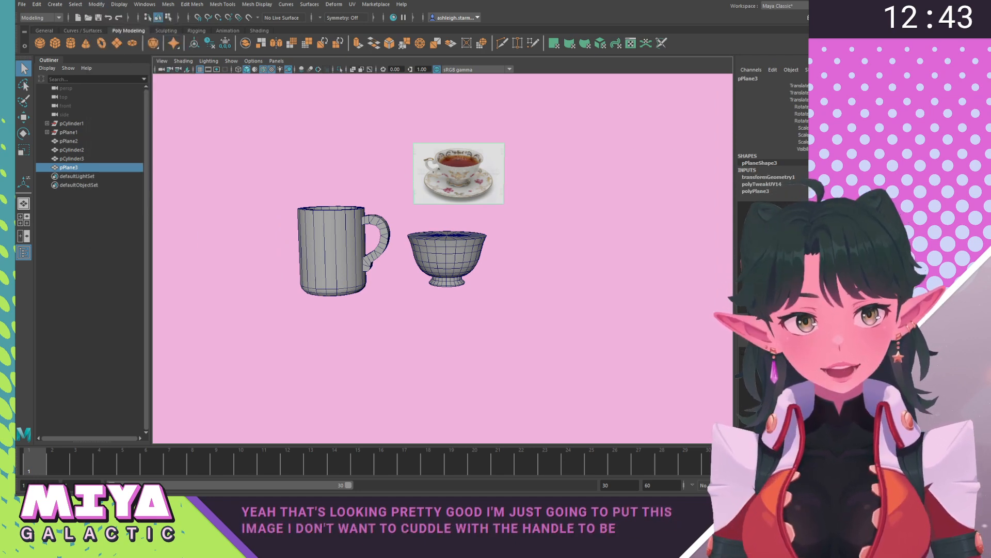
Mirror the teacup reference image horizontally by setting the plane's Scale X to -1.
{"action": "left_click", "coordinate": [845, 18]}
{"action": "left_click", "coordinate": [845, 18]}
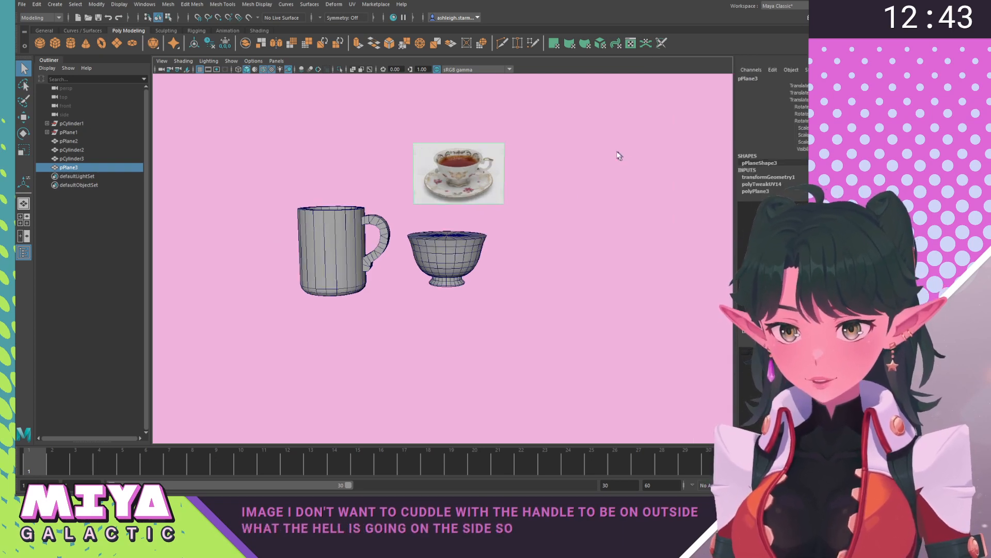
{"action": "left_click", "coordinate": [524, 315]}
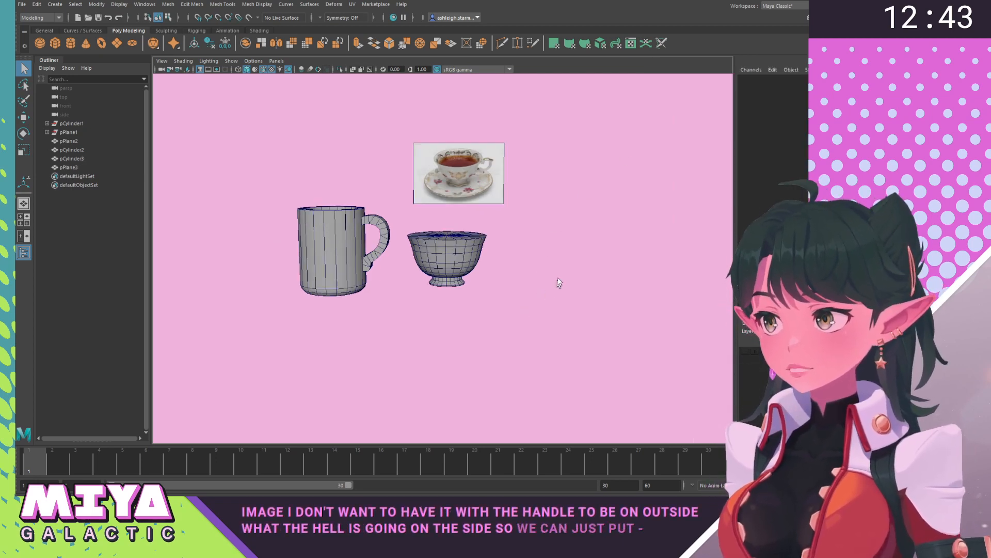
{"action": "middle_click_drag", "start_coordinate": [519, 248], "coordinate": [495, 268], "text": "alt"}
{"action": "scroll", "coordinate": [495, 268], "scroll_direction": "up", "scroll_amount": 4}
Try to turn the teacup reference plane around to its reverse side with the Rotate tool.
{"action": "left_click", "coordinate": [454, 181]}
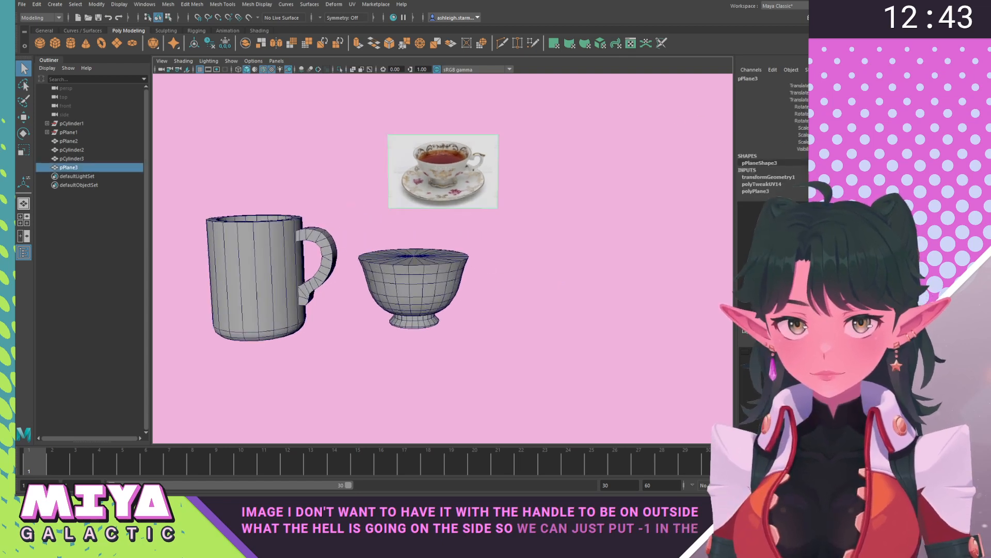
{"action": "scroll", "coordinate": [425, 176], "scroll_direction": "up", "scroll_amount": 5}
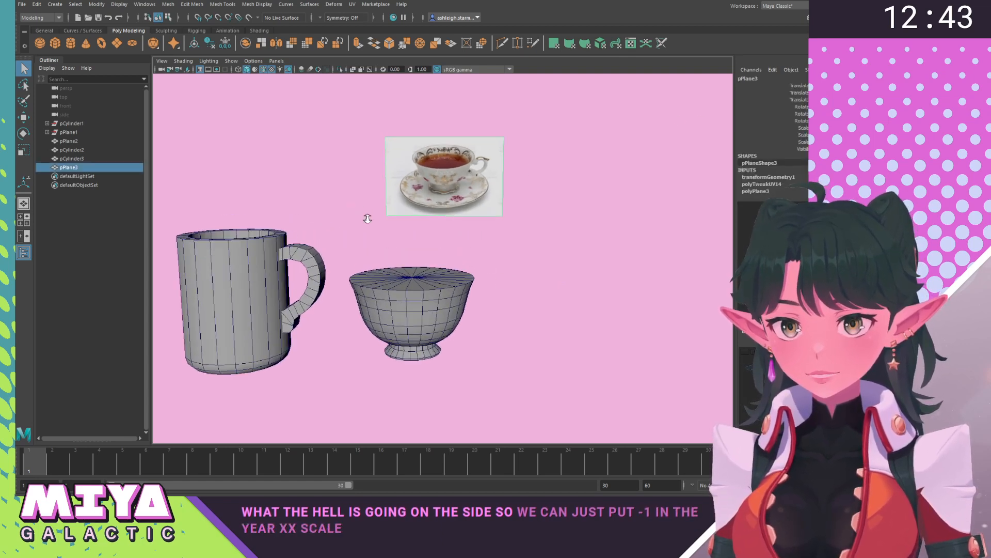
{"action": "left_click", "coordinate": [508, 247]}
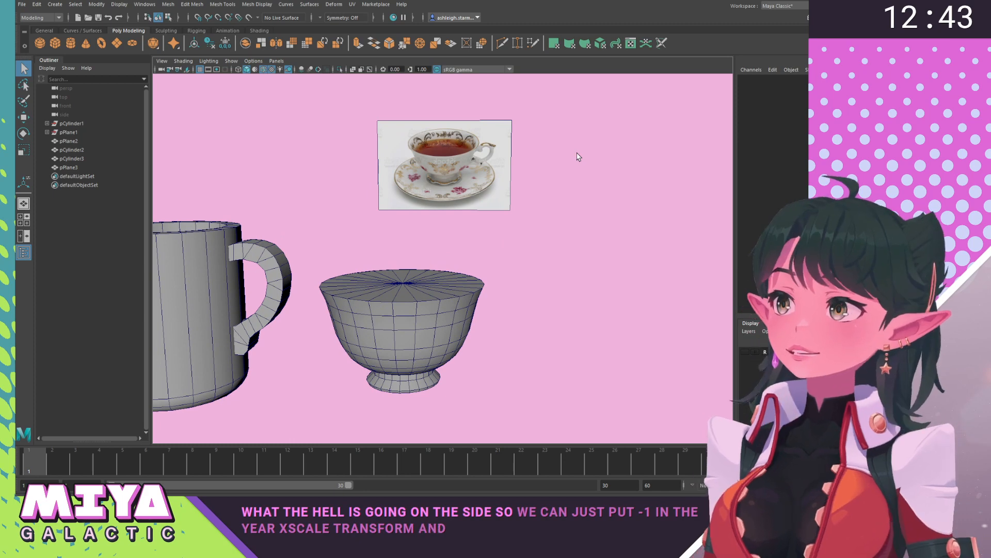
{"action": "middle_click_drag", "start_coordinate": [462, 196], "coordinate": [482, 181], "text": "alt"}
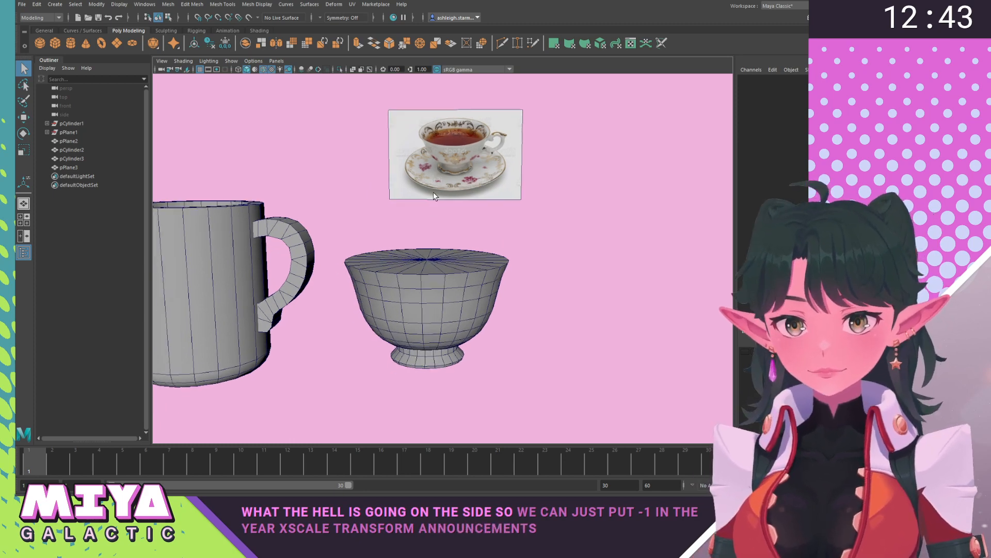
{"action": "left_click_drag", "start_coordinate": [436, 196], "coordinate": [581, 241], "text": "alt"}
{"action": "left_click", "coordinate": [453, 170]}
{"action": "key", "text": "e"}
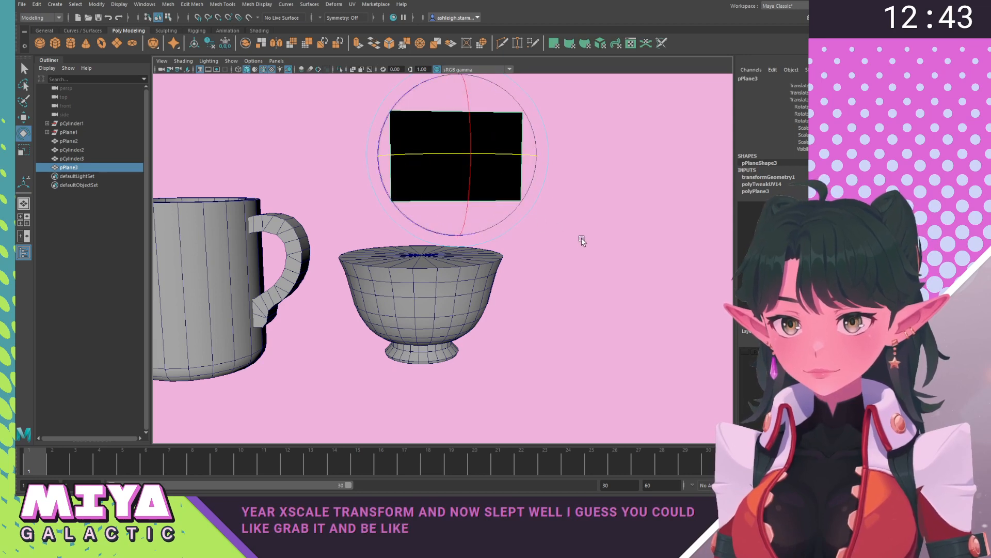
{"action": "key", "text": "ctrl+z"}
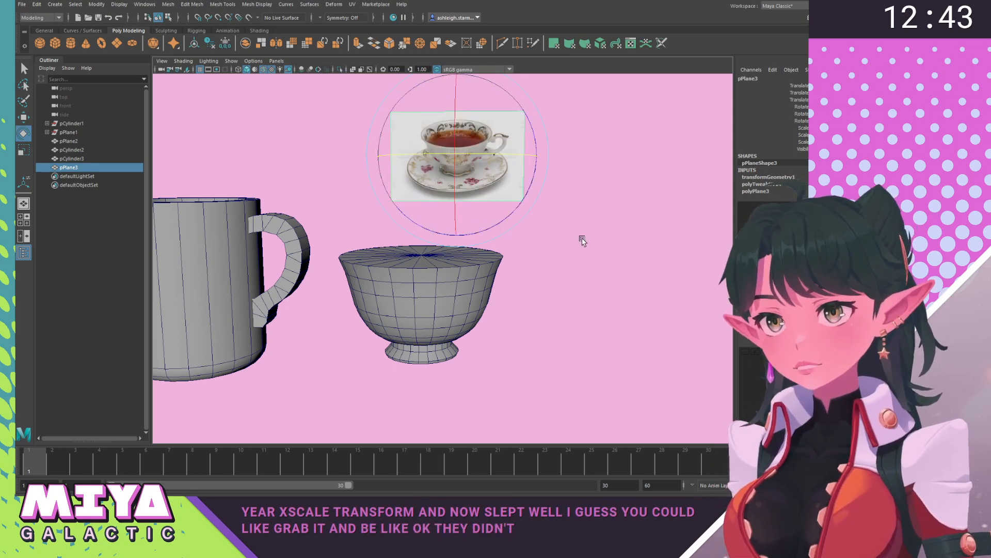
{"action": "left_click", "coordinate": [581, 240]}
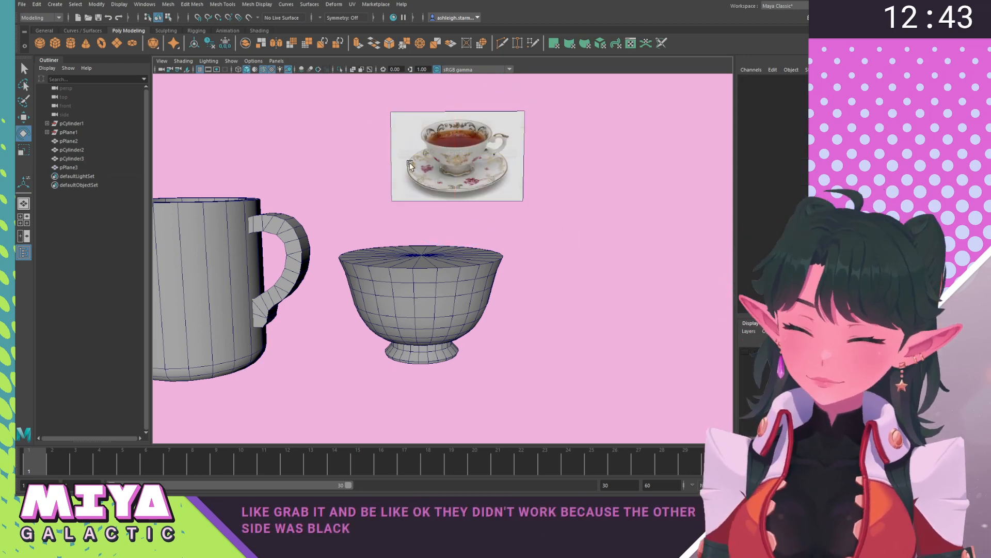
Extrude the faces of the teacup's flat top and scale them inward to form a chunky rim.
{"action": "left_click_drag", "start_coordinate": [410, 162], "coordinate": [423, 236], "text": "alt"}
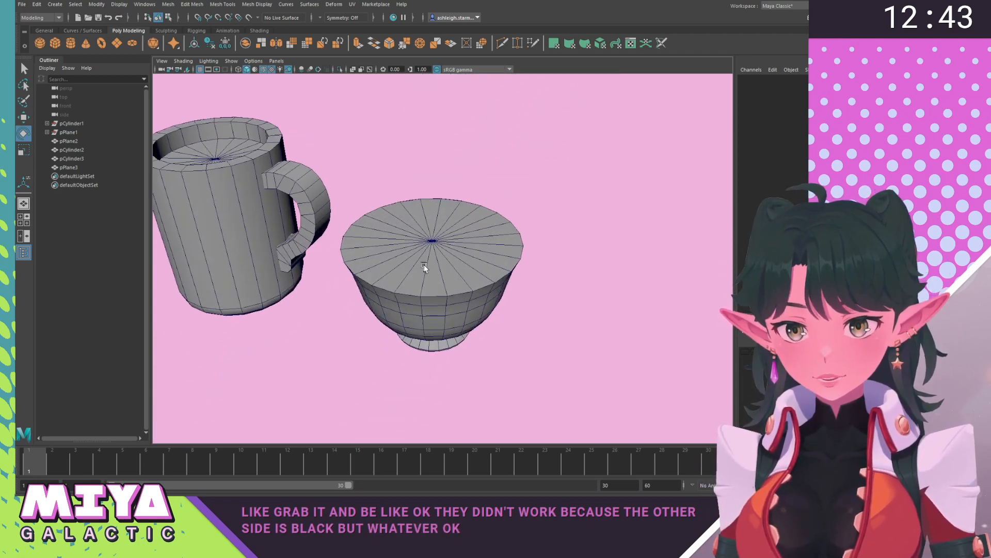
{"action": "right_click_drag", "start_coordinate": [424, 237], "coordinate": [420, 253]}
{"action": "left_click_drag", "start_coordinate": [420, 253], "coordinate": [497, 227], "text": "alt"}
{"action": "key", "text": "space"}
{"action": "right_click_drag", "start_coordinate": [498, 191], "coordinate": [394, 172], "text": "alt"}
{"action": "middle_click_drag", "start_coordinate": [394, 171], "coordinate": [387, 223], "text": "alt"}
{"action": "scroll", "coordinate": [385, 220], "scroll_direction": "down", "scroll_amount": 2}
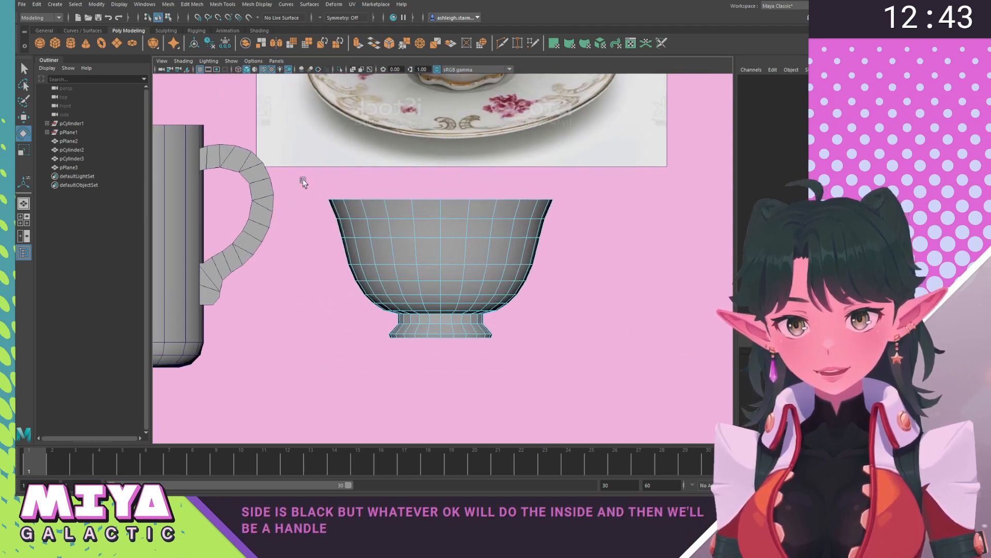
{"action": "double_click", "coordinate": [487, 204]}
{"action": "left_click_drag", "start_coordinate": [309, 244], "coordinate": [616, 214], "text": "ctrl"}
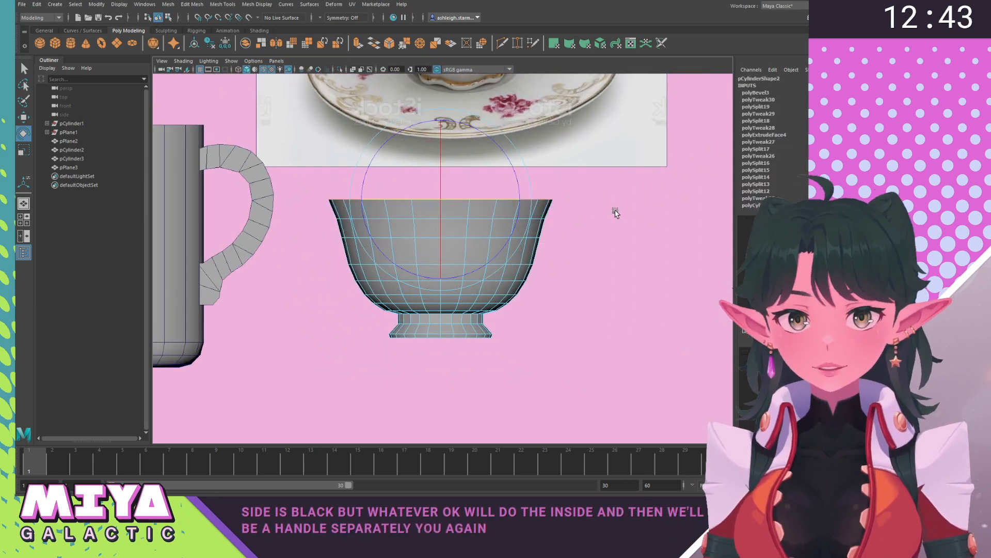
{"action": "left_click_drag", "start_coordinate": [385, 193], "coordinate": [268, 218], "text": "alt"}
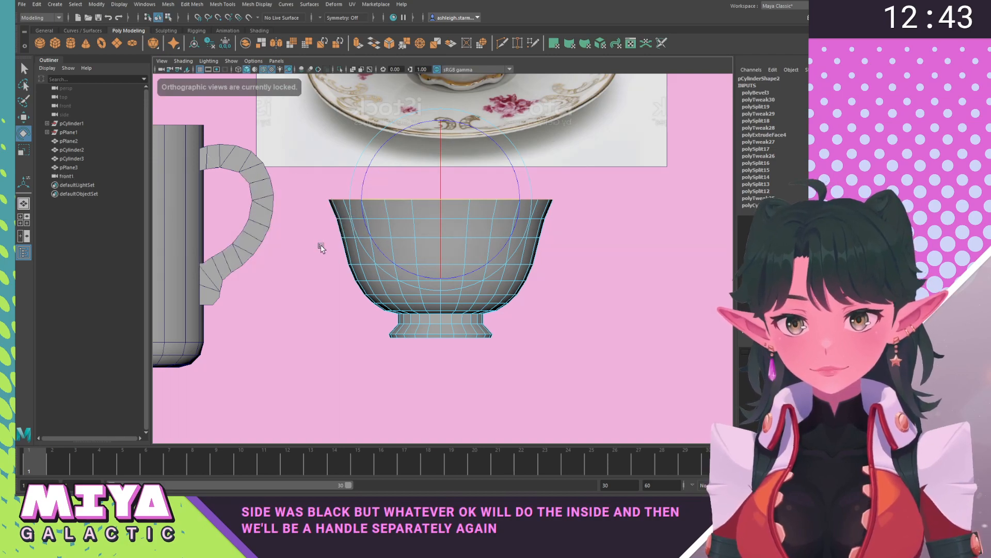
{"action": "key", "text": "space"}
{"action": "left_click_drag", "start_coordinate": [321, 246], "coordinate": [335, 181]}
{"action": "middle_click_drag", "start_coordinate": [511, 223], "coordinate": [459, 269], "text": "alt"}
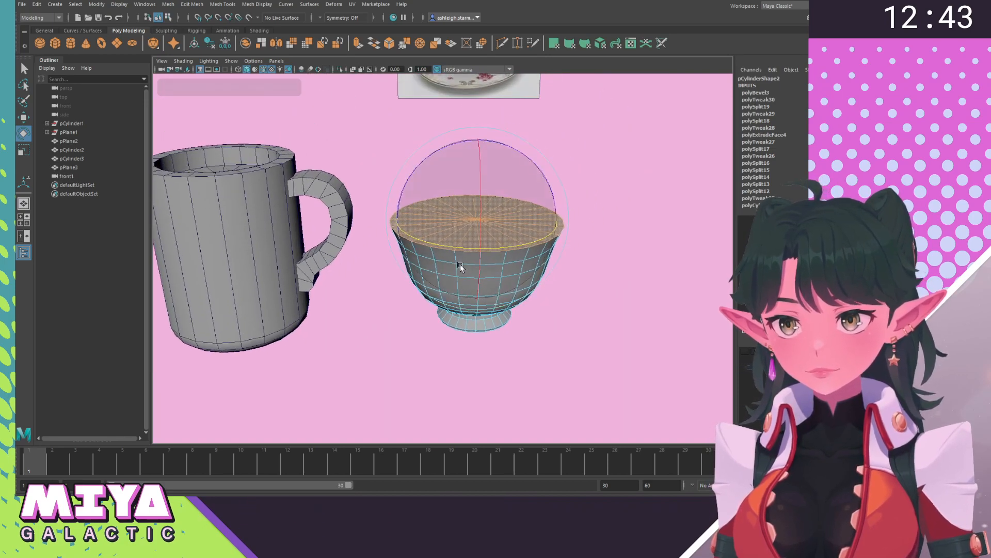
{"action": "key", "text": "w"}
{"action": "left_click_drag", "start_coordinate": [565, 250], "coordinate": [569, 276], "text": "alt"}
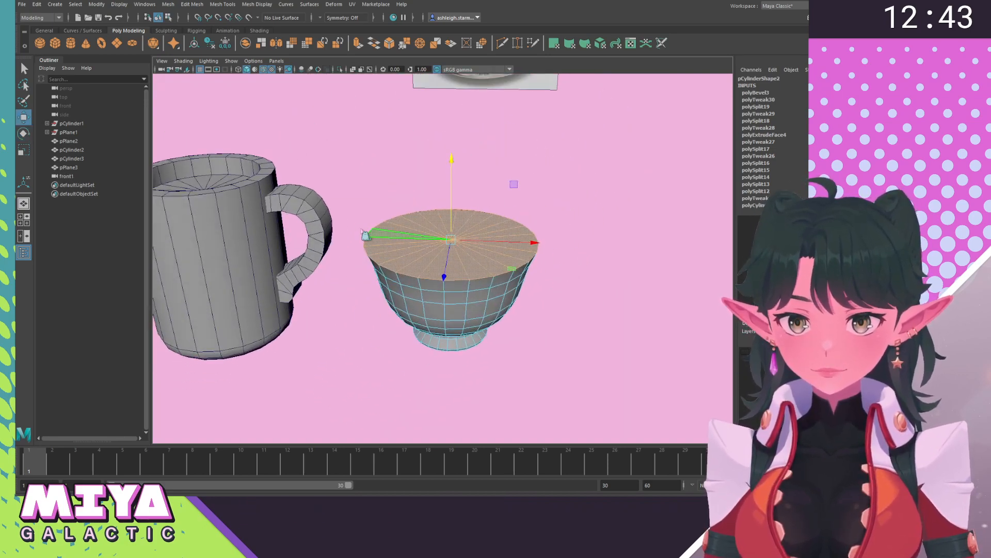
{"action": "right_click_drag", "start_coordinate": [363, 232], "coordinate": [362, 257], "text": "shift"}
{"action": "key", "text": "r"}
{"action": "left_click_drag", "start_coordinate": [512, 269], "coordinate": [502, 263]}
{"action": "left_click_drag", "start_coordinate": [386, 221], "coordinate": [475, 295], "text": "alt"}
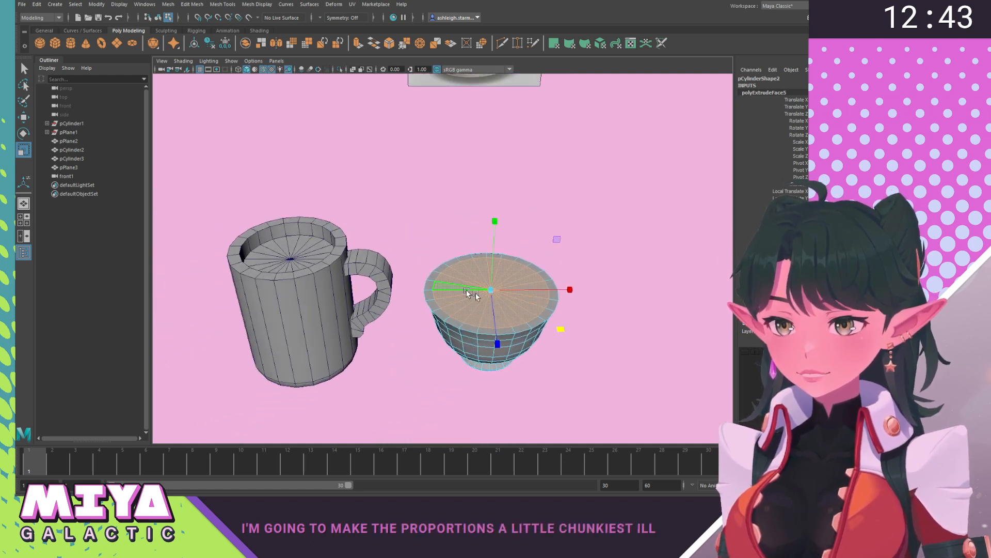
{"action": "left_click_drag", "start_coordinate": [562, 330], "coordinate": [561, 330]}
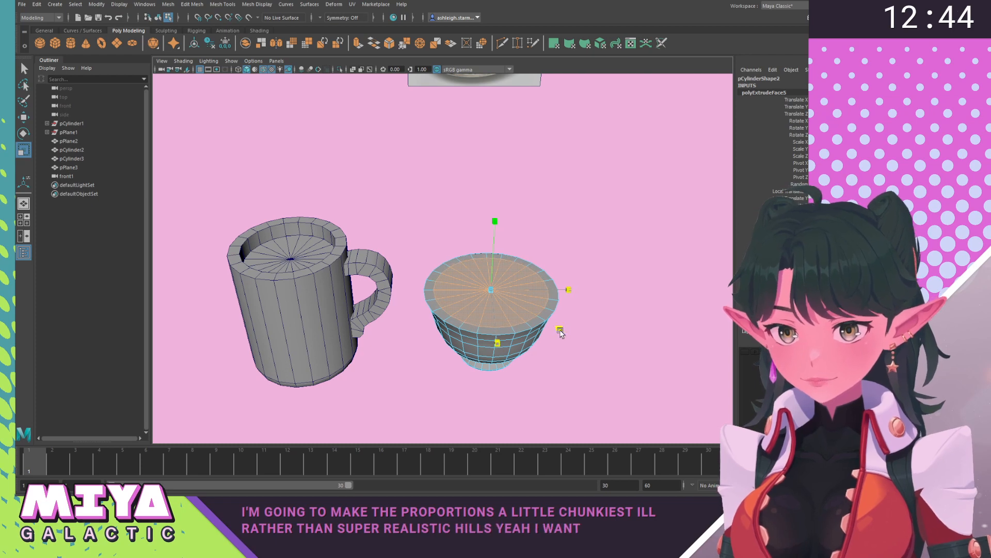
Extrude the inner top faces again and move them down to hollow out the upper part of the bowl.
{"action": "right_click_drag", "start_coordinate": [513, 332], "coordinate": [327, 234], "text": "alt"}
{"action": "left_click_drag", "start_coordinate": [327, 234], "coordinate": [363, 275], "text": "alt"}
{"action": "left_click_drag", "start_coordinate": [380, 308], "coordinate": [325, 283], "text": "alt"}
{"action": "right_click_drag", "start_coordinate": [325, 283], "coordinate": [571, 373], "text": "alt"}
{"action": "right_click_drag", "start_coordinate": [302, 209], "coordinate": [302, 182], "text": "shift"}
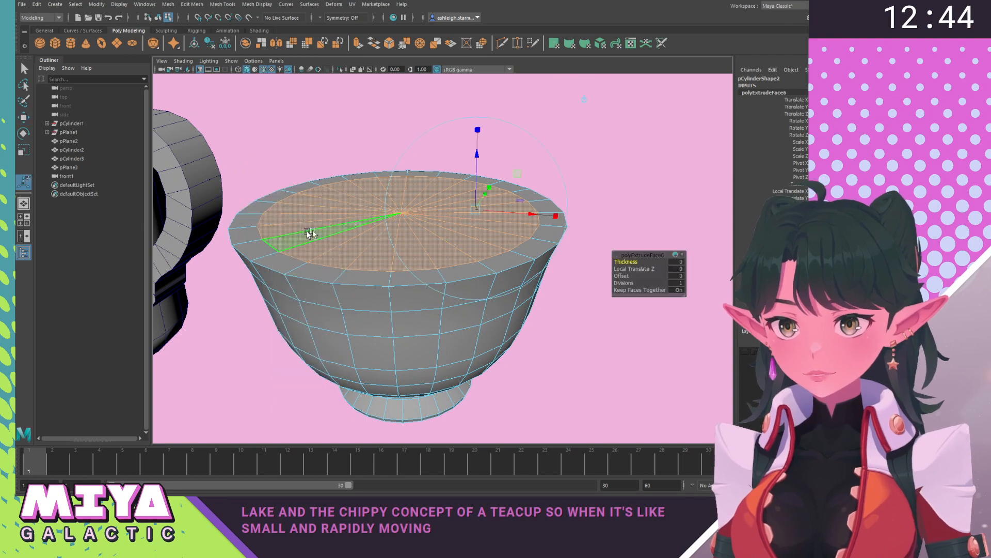
{"action": "left_click_drag", "start_coordinate": [400, 142], "coordinate": [398, 203]}
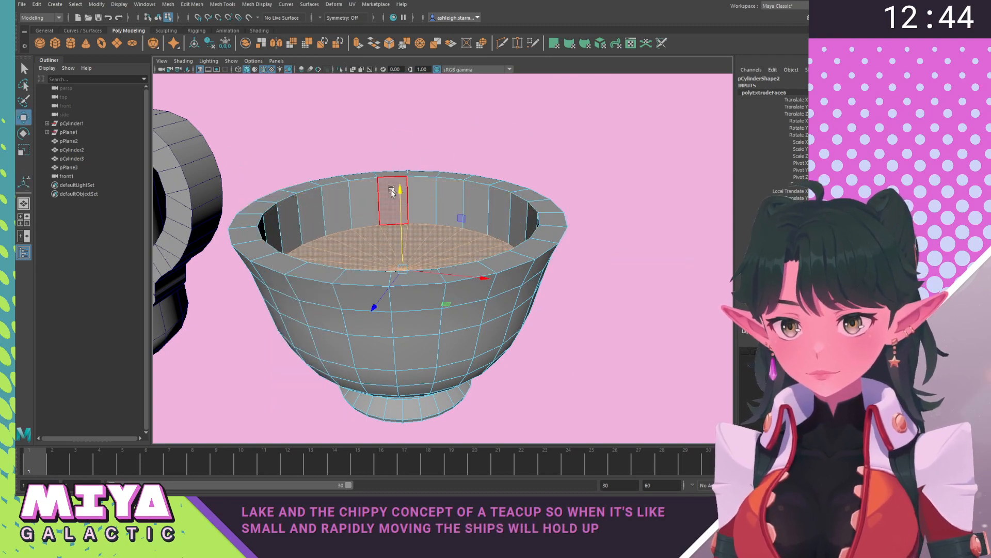
Compare the hollowed cup with the teacup reference, examining the tea level and the decoration around the inside.
{"action": "right_click_drag", "start_coordinate": [404, 169], "coordinate": [523, 188], "text": "alt"}
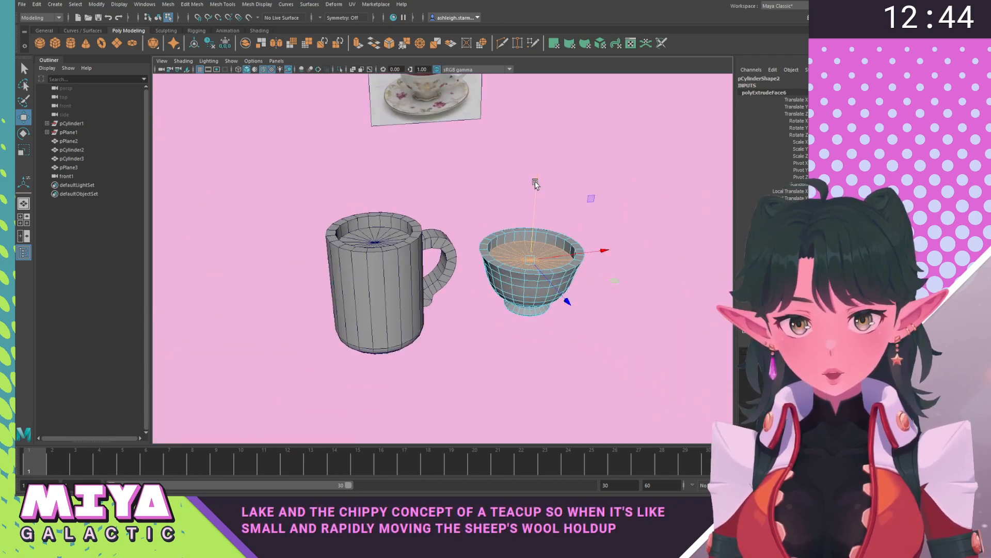
{"action": "middle_click_drag", "start_coordinate": [526, 165], "coordinate": [444, 243], "text": "alt"}
{"action": "left_click_drag", "start_coordinate": [442, 223], "coordinate": [404, 219], "text": "alt"}
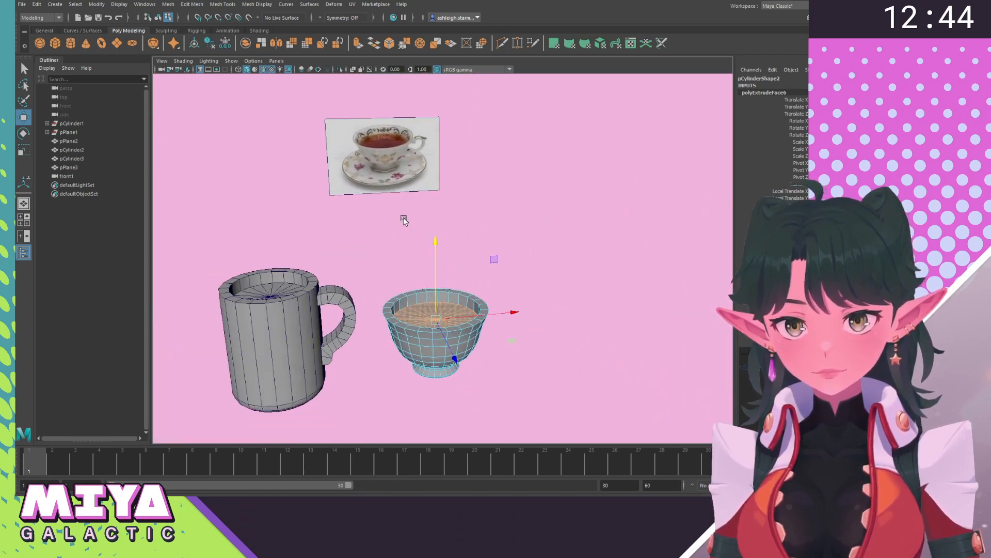
{"action": "right_click_drag", "start_coordinate": [405, 219], "coordinate": [444, 290], "text": "alt"}
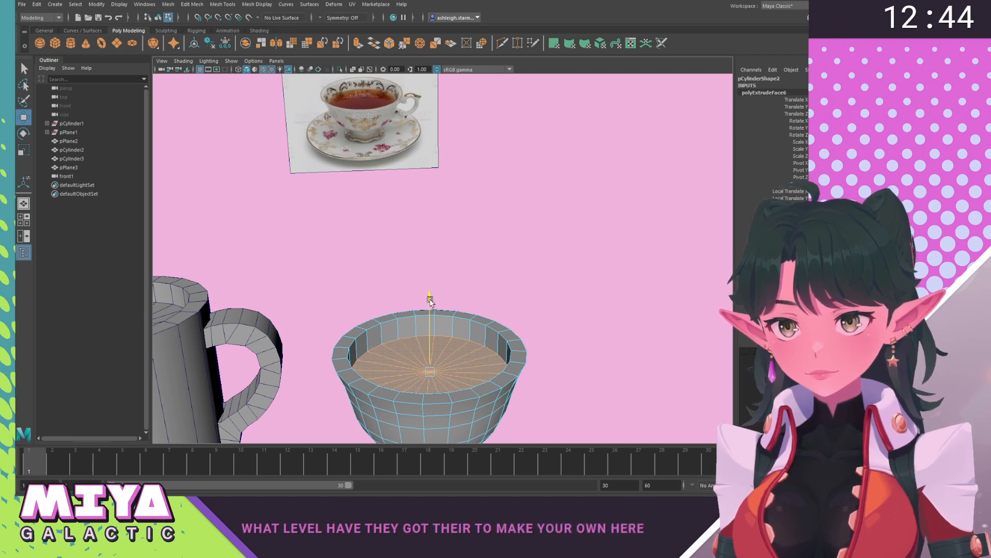
{"action": "middle_click_drag", "start_coordinate": [386, 197], "coordinate": [413, 290], "text": "alt"}
{"action": "right_click_drag", "start_coordinate": [357, 256], "coordinate": [408, 258], "text": "alt"}
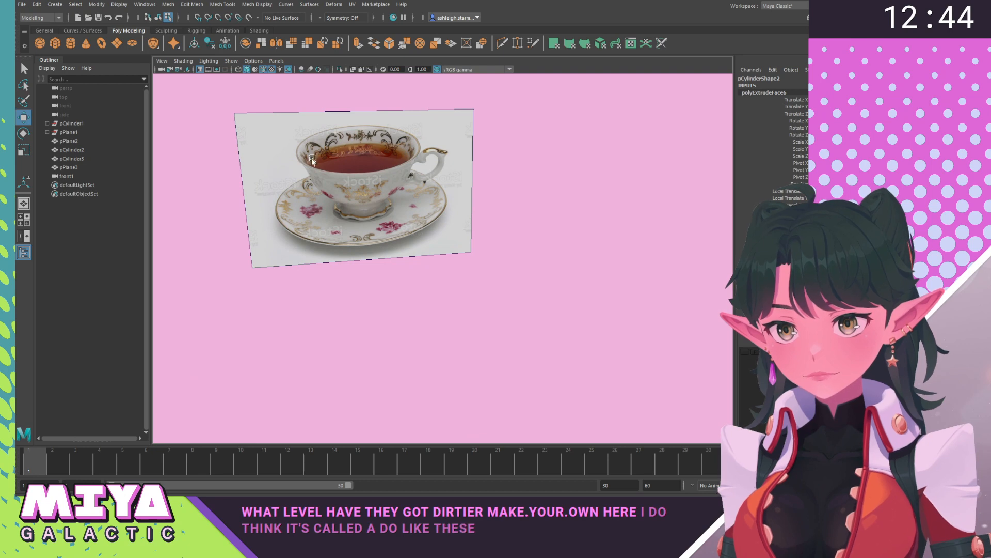
{"action": "right_click_drag", "start_coordinate": [519, 265], "coordinate": [444, 249], "text": "alt"}
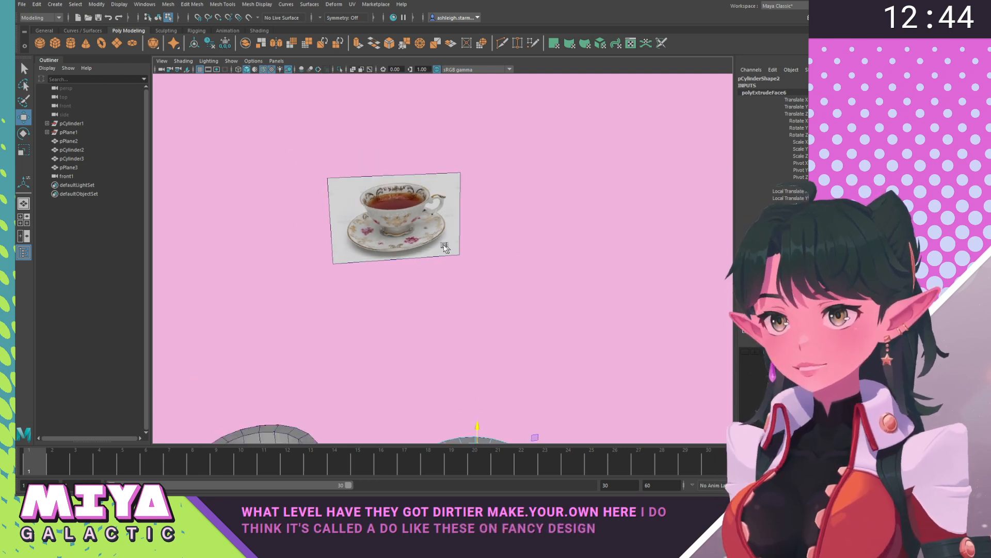
{"action": "middle_click_drag", "start_coordinate": [445, 249], "coordinate": [423, 171], "text": "alt"}
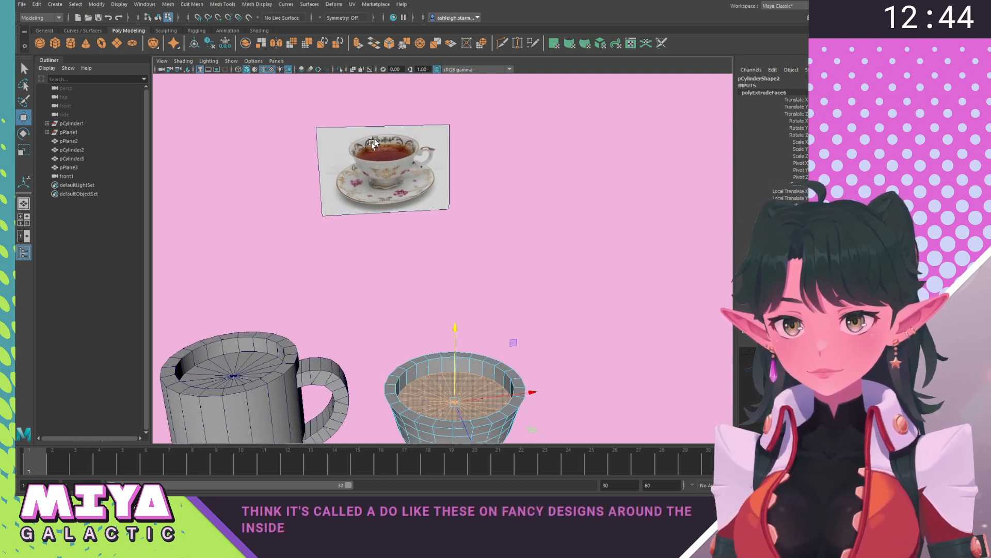
{"action": "middle_click_drag", "start_coordinate": [427, 279], "coordinate": [441, 208], "text": "alt"}
{"action": "left_click_drag", "start_coordinate": [440, 209], "coordinate": [391, 212], "text": "alt"}
{"action": "left_click", "coordinate": [471, 267]}
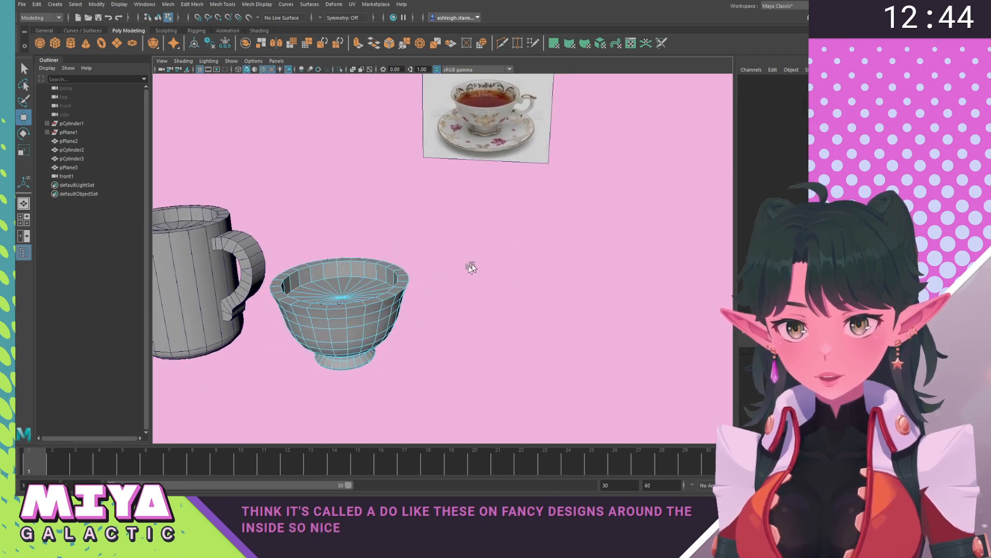
Select the edge loop around the teacup's rim, lower it slightly and return to object mode.
{"action": "right_click_drag", "start_coordinate": [372, 266], "coordinate": [411, 332]}
{"action": "left_click", "coordinate": [464, 261]}
{"action": "left_click_drag", "start_coordinate": [411, 332], "coordinate": [464, 330], "text": "alt"}
{"action": "scroll", "coordinate": [421, 299], "scroll_direction": "up", "scroll_amount": 5}
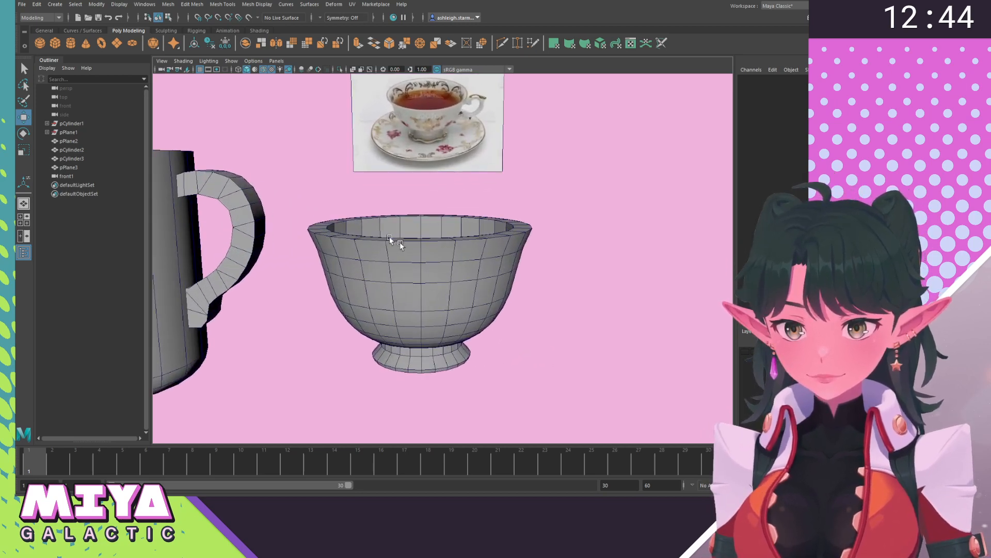
{"action": "left_click", "coordinate": [361, 216]}
{"action": "double_click", "coordinate": [362, 219]}
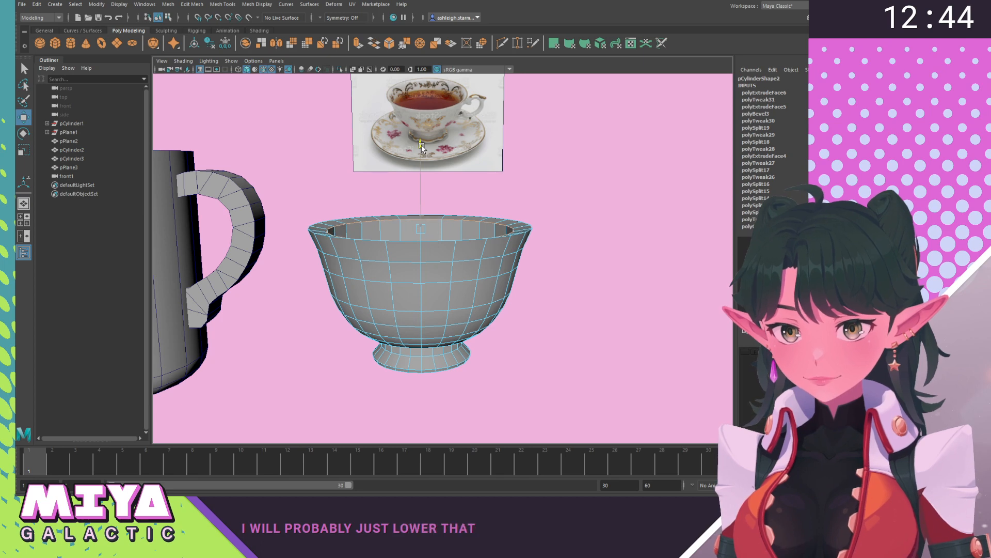
{"action": "left_click", "coordinate": [564, 278]}
{"action": "right_click_drag", "start_coordinate": [481, 223], "coordinate": [532, 208]}
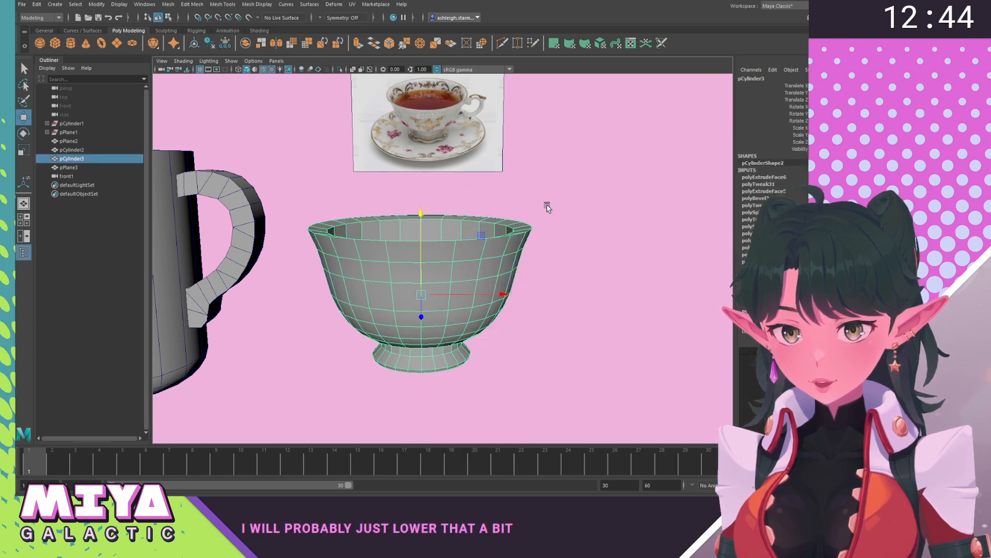
{"action": "left_click", "coordinate": [547, 206]}
Hide the wireframe overlay on the shaded models and switch the viewport to flat lighting.
{"action": "scroll", "coordinate": [425, 265], "scroll_direction": "down", "scroll_amount": 6}
{"action": "left_click_drag", "start_coordinate": [424, 265], "coordinate": [400, 282], "text": "alt"}
{"action": "middle_click_drag", "start_coordinate": [400, 282], "coordinate": [401, 226], "text": "alt"}
{"action": "right_click_drag", "start_coordinate": [400, 226], "coordinate": [522, 338], "text": "alt"}
{"action": "middle_click_drag", "start_coordinate": [465, 311], "coordinate": [515, 361], "text": "alt"}
{"action": "left_click", "coordinate": [263, 70]}
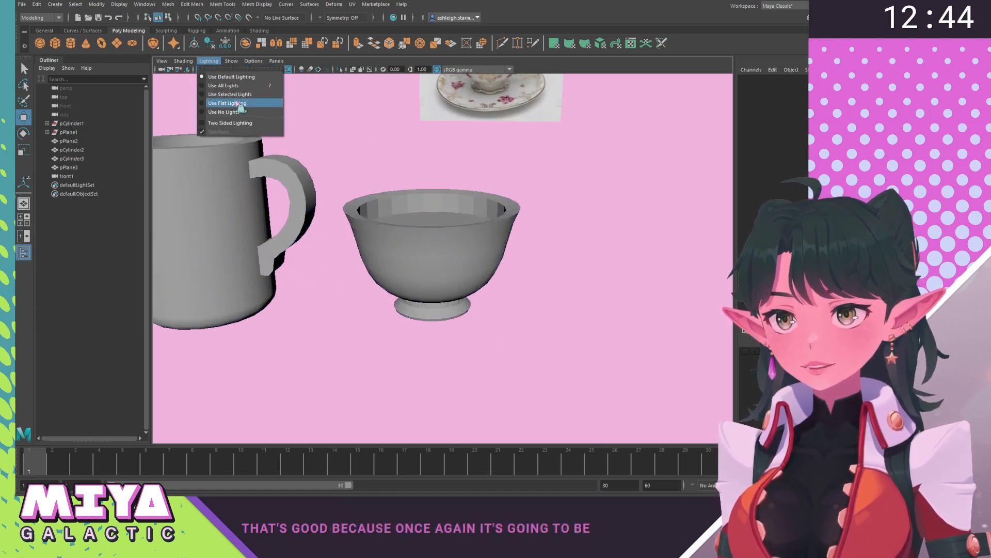
{"action": "left_click", "coordinate": [240, 105]}
Examine the flat-lit silhouettes of the teacup and mug beside the reference image from several angles and distances.
{"action": "left_click_drag", "start_coordinate": [432, 215], "coordinate": [419, 262], "text": "alt"}
{"action": "left_click", "coordinate": [418, 262]}
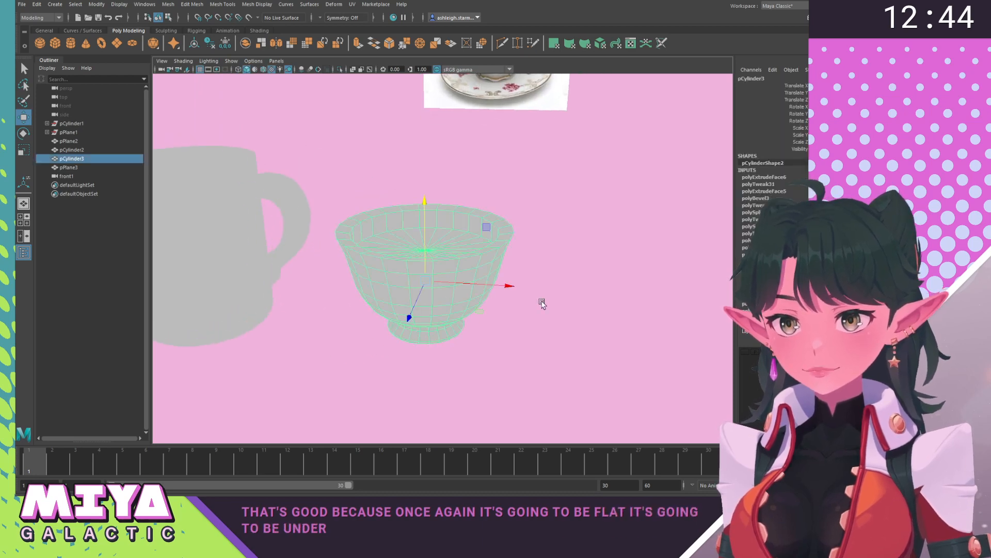
{"action": "right_click_drag", "start_coordinate": [541, 302], "coordinate": [482, 343], "text": "alt"}
{"action": "left_click", "coordinate": [482, 343]}
{"action": "right_click_drag", "start_coordinate": [405, 290], "coordinate": [572, 358], "text": "alt"}
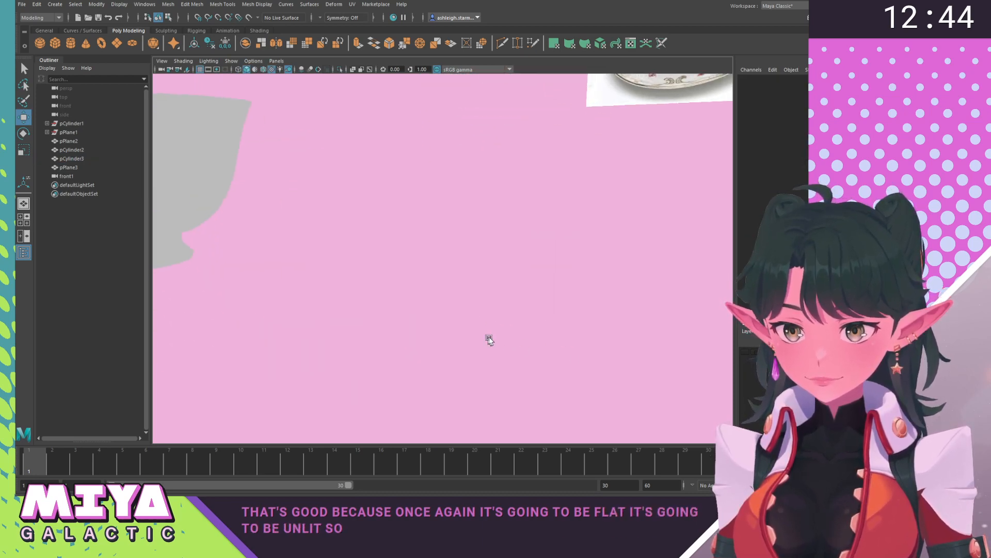
{"action": "left_click_drag", "start_coordinate": [489, 338], "coordinate": [528, 343], "text": "alt"}
{"action": "right_click_drag", "start_coordinate": [528, 343], "coordinate": [380, 285], "text": "alt"}
{"action": "mouse_move", "coordinate": [380, 285]}
{"action": "left_mouse_down", "text": "alt"}
{"action": "mouse_move", "coordinate": [383, 303]}
{"action": "mouse_move", "coordinate": [374, 282]}
{"action": "mouse_move", "coordinate": [382, 270]}
{"action": "left_mouse_up", "text": "alt"}
{"action": "right_click_drag", "start_coordinate": [382, 270], "coordinate": [591, 340], "text": "alt"}
{"action": "left_click_drag", "start_coordinate": [592, 340], "coordinate": [504, 317], "text": "alt"}
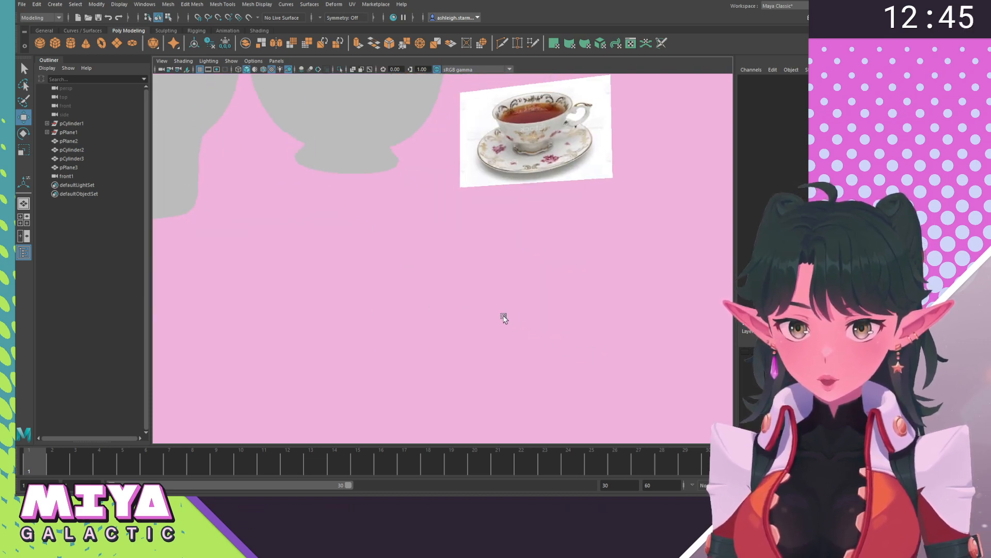
{"action": "right_click_drag", "start_coordinate": [504, 317], "coordinate": [427, 287], "text": "alt"}
{"action": "left_click_drag", "start_coordinate": [427, 287], "coordinate": [405, 283], "text": "alt"}
{"action": "right_click_drag", "start_coordinate": [404, 283], "coordinate": [427, 289], "text": "alt"}
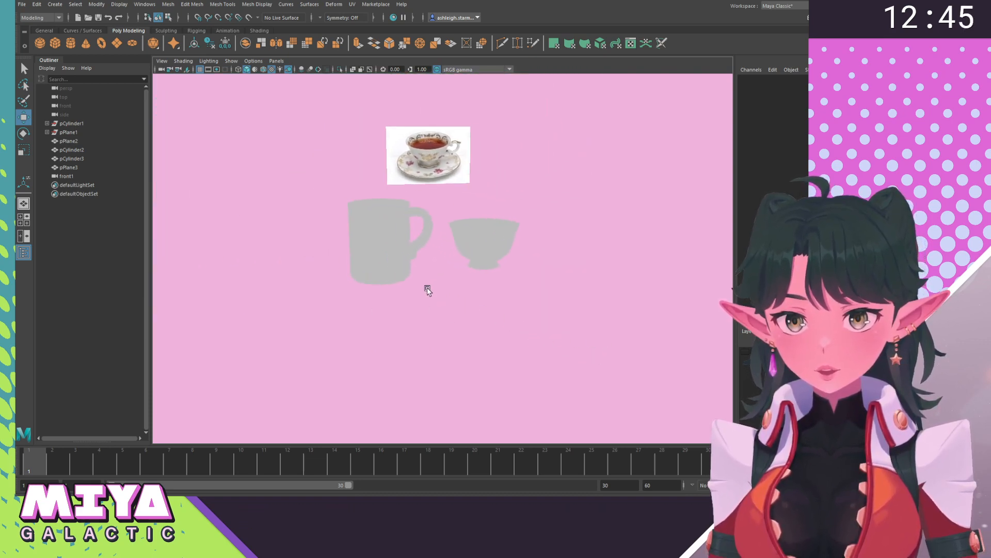
{"action": "left_click_drag", "start_coordinate": [428, 289], "coordinate": [412, 255], "text": "alt"}
Select the teacup and switch the viewport from flat lighting to all scene lights.
{"action": "left_click", "coordinate": [430, 238]}
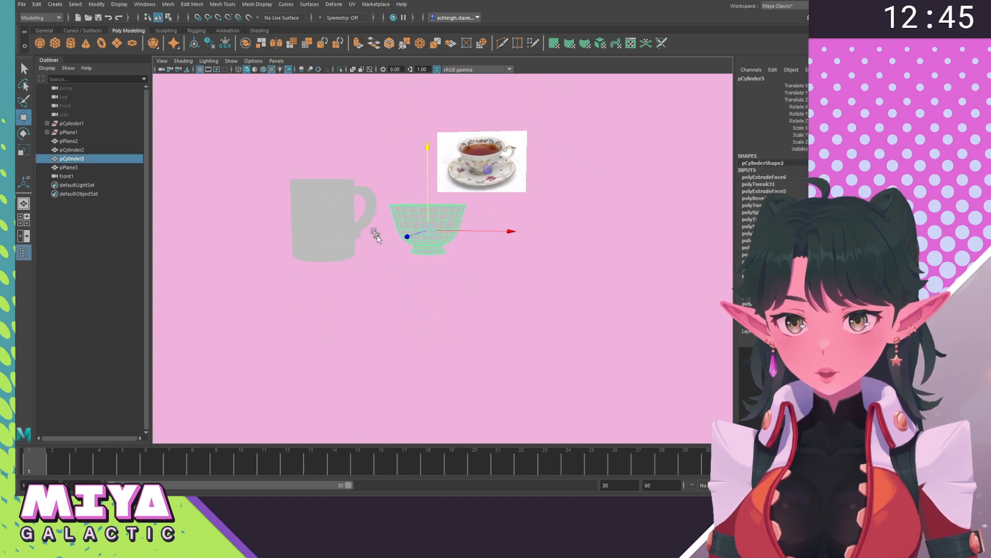
{"action": "right_click_drag", "start_coordinate": [376, 235], "coordinate": [504, 287], "text": "alt"}
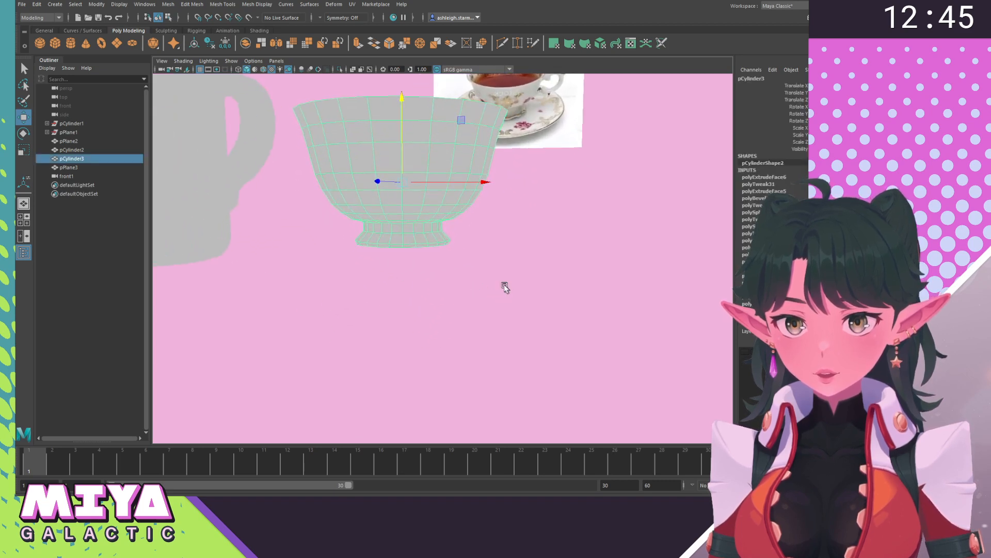
{"action": "left_click", "coordinate": [279, 70]}
{"action": "left_click", "coordinate": [280, 71]}
{"action": "left_click", "coordinate": [280, 70]}
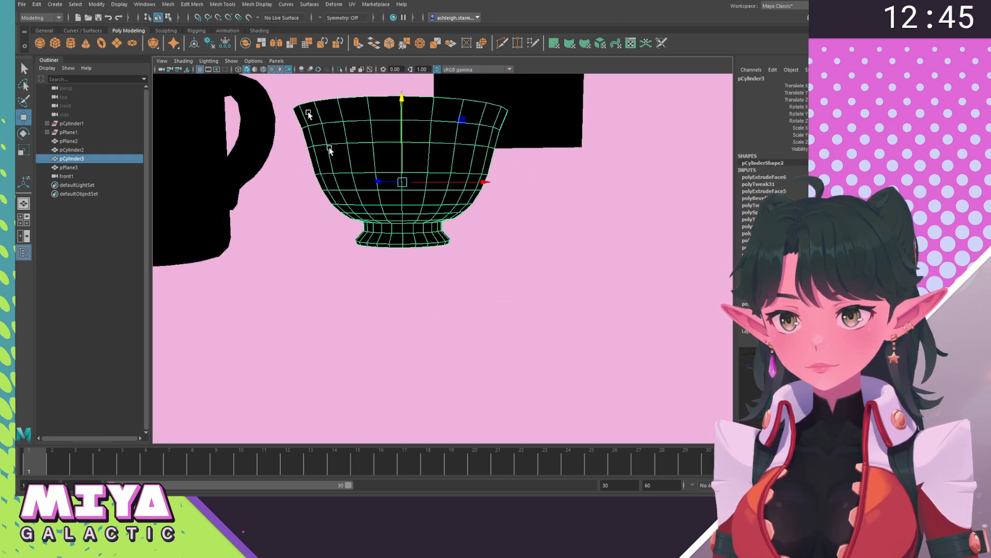
Inspect the silhouettes of the mug and the bowl with nothing selected, and switch the viewport back to default lighting.
{"action": "right_click_drag", "start_coordinate": [487, 292], "coordinate": [419, 303], "text": "alt"}
{"action": "left_click", "coordinate": [392, 301]}
{"action": "mouse_move", "coordinate": [364, 300]}
{"action": "left_mouse_down", "text": "alt"}
{"action": "mouse_move", "coordinate": [396, 296]}
{"action": "mouse_move", "coordinate": [385, 306]}
{"action": "left_mouse_up", "text": "alt"}
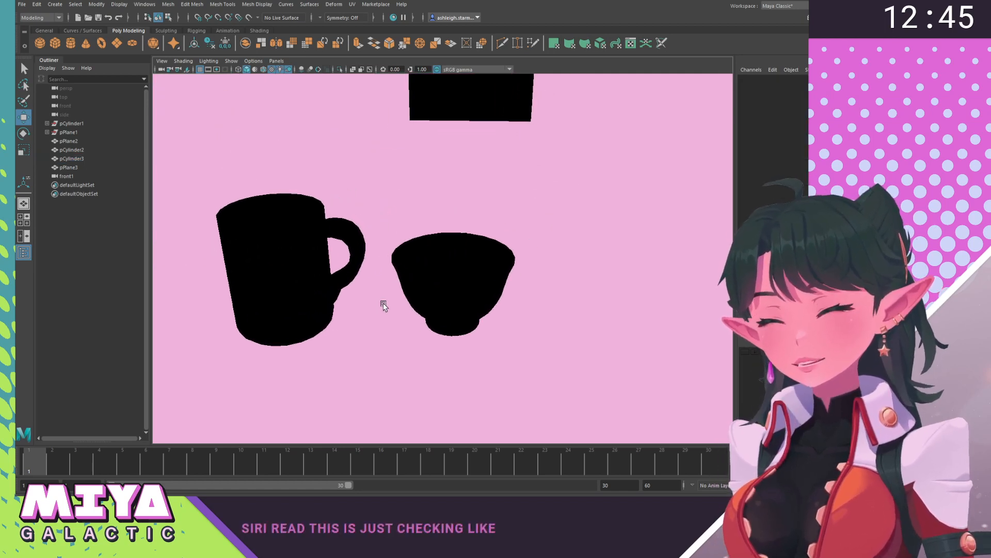
{"action": "right_click_drag", "start_coordinate": [382, 295], "coordinate": [412, 274], "text": "alt"}
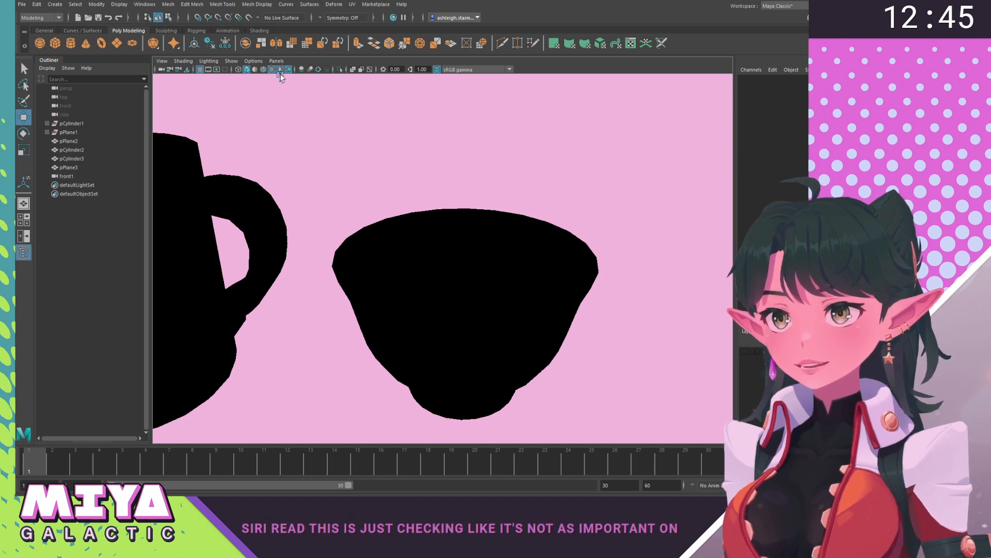
{"action": "scroll", "coordinate": [394, 270], "scroll_direction": "down", "scroll_amount": 3}
{"action": "mouse_move", "coordinate": [394, 270]}
{"action": "left_mouse_down", "text": "alt"}
{"action": "mouse_move", "coordinate": [398, 258]}
{"action": "mouse_move", "coordinate": [381, 259]}
{"action": "mouse_move", "coordinate": [453, 268]}
{"action": "mouse_move", "coordinate": [372, 252]}
{"action": "mouse_move", "coordinate": [375, 272]}
{"action": "mouse_move", "coordinate": [308, 250]}
{"action": "mouse_move", "coordinate": [305, 277]}
{"action": "mouse_move", "coordinate": [463, 259]}
{"action": "mouse_move", "coordinate": [428, 274]}
{"action": "mouse_move", "coordinate": [357, 264]}
{"action": "mouse_move", "coordinate": [433, 270]}
{"action": "mouse_move", "coordinate": [391, 253]}
{"action": "mouse_move", "coordinate": [411, 268]}
{"action": "left_mouse_up", "text": "alt"}
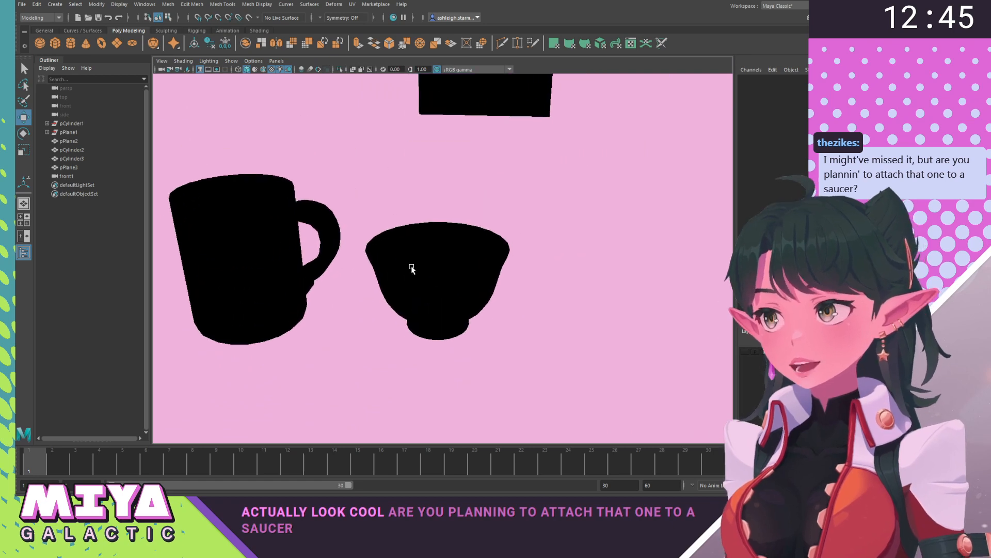
{"action": "left_click", "coordinate": [281, 70]}
{"action": "scroll", "coordinate": [361, 214], "scroll_direction": "down", "scroll_amount": 3}
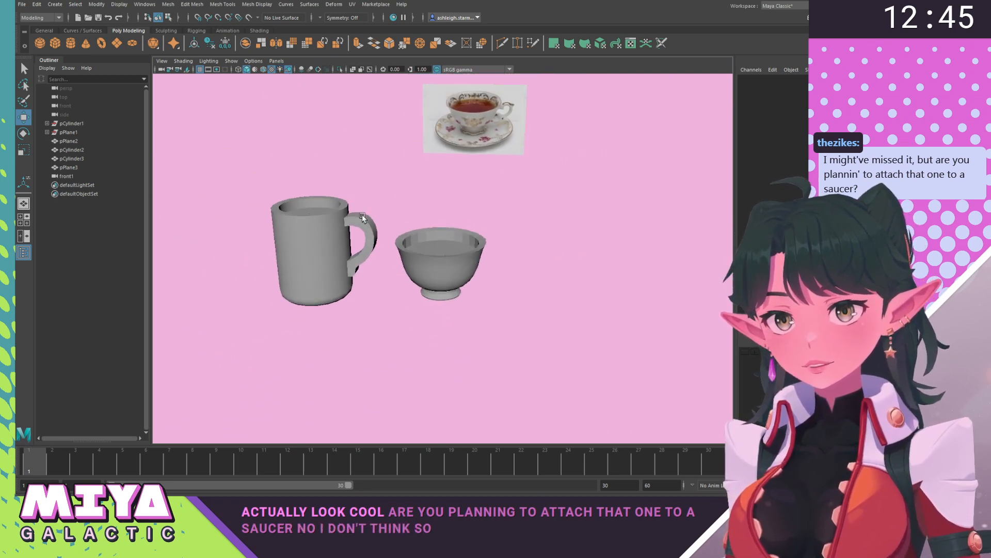
Soften the vertical edges around the neck of the bowl's foot.
{"action": "mouse_move", "coordinate": [361, 215]}
{"action": "left_mouse_down", "text": "alt"}
{"action": "mouse_move", "coordinate": [365, 208]}
{"action": "mouse_move", "coordinate": [431, 257]}
{"action": "left_mouse_up", "text": "alt"}
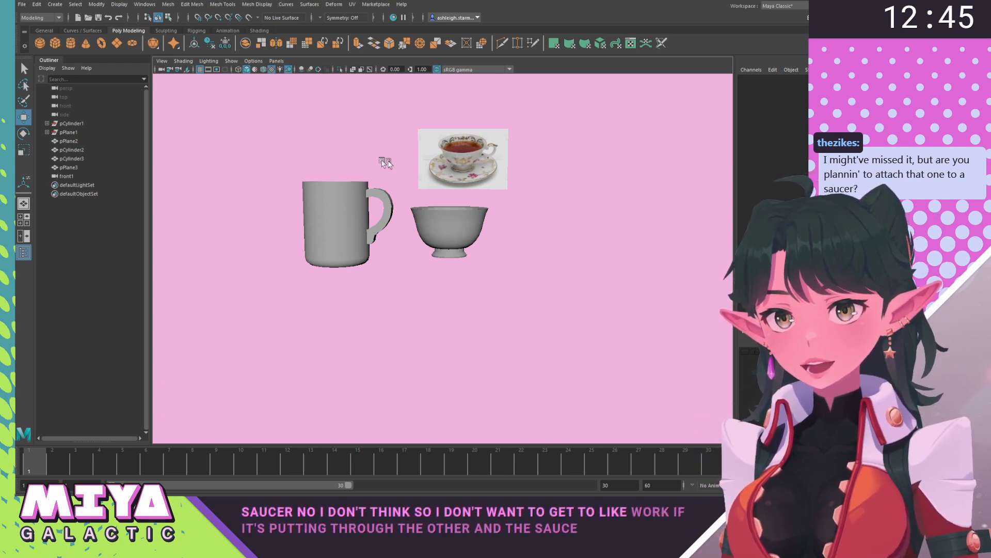
{"action": "left_click_drag", "start_coordinate": [386, 175], "coordinate": [421, 151], "text": "alt"}
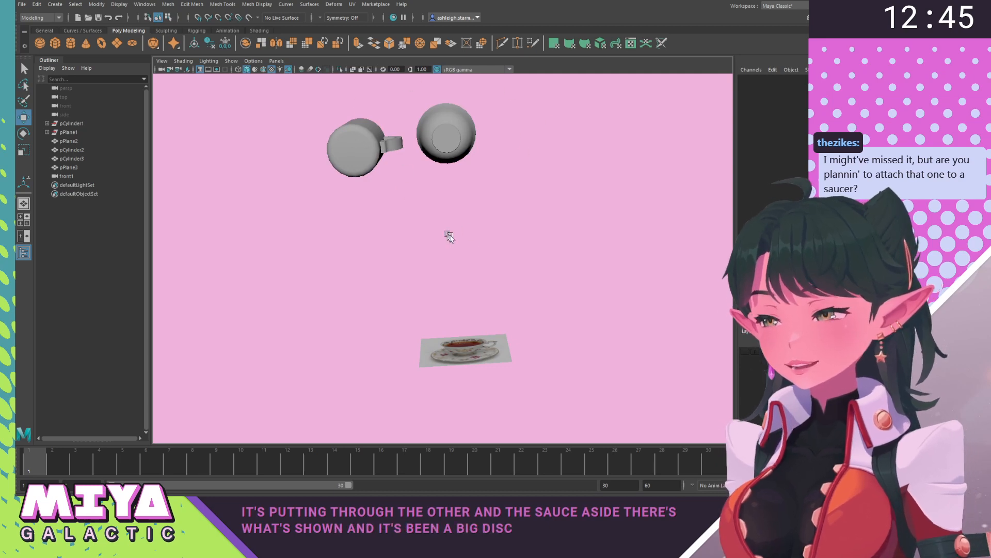
{"action": "left_click_drag", "start_coordinate": [450, 154], "coordinate": [439, 219], "text": "alt"}
{"action": "right_click_drag", "start_coordinate": [361, 233], "coordinate": [477, 285], "text": "alt"}
{"action": "middle_click_drag", "start_coordinate": [412, 264], "coordinate": [446, 274], "text": "alt"}
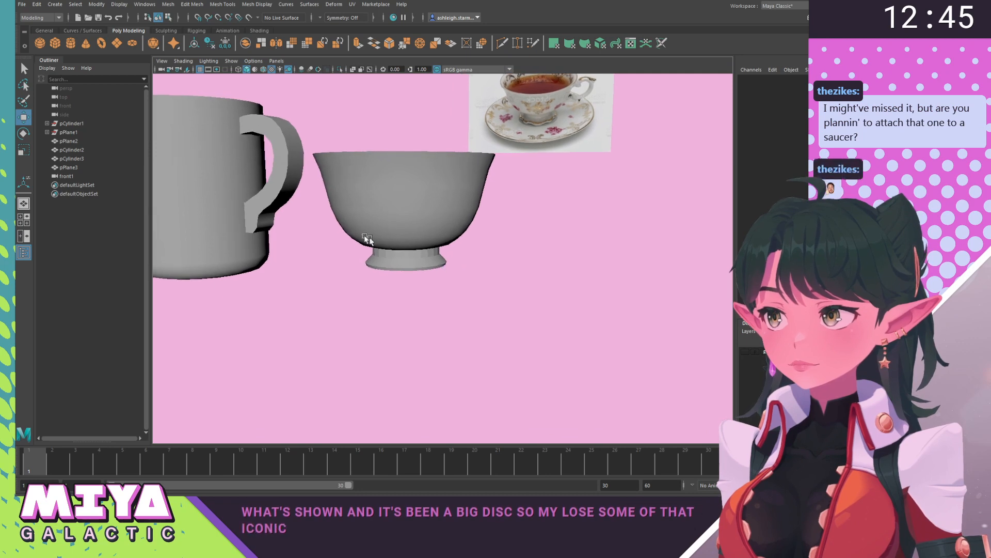
{"action": "right_click_drag", "start_coordinate": [343, 199], "coordinate": [382, 213], "text": "alt"}
{"action": "left_click_drag", "start_coordinate": [380, 211], "coordinate": [389, 206], "text": "alt"}
{"action": "right_click_drag", "start_coordinate": [467, 228], "coordinate": [467, 199]}
{"action": "left_click", "coordinate": [458, 237]}
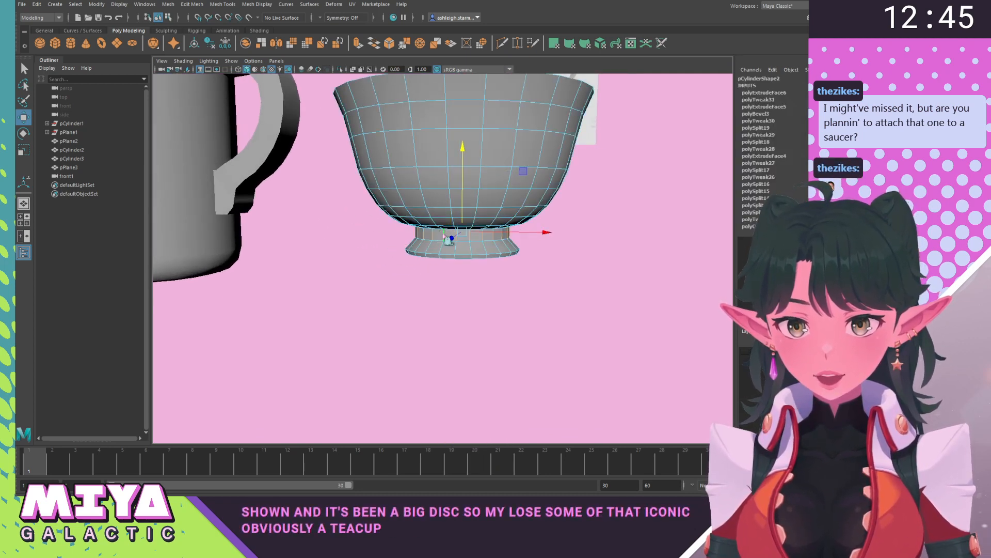
{"action": "right_click_drag", "start_coordinate": [443, 233], "coordinate": [557, 236], "text": "shift"}
{"action": "left_click", "coordinate": [544, 315]}
Soften the vertical edge ring around the bowl's inner wall.
{"action": "right_click_drag", "start_coordinate": [543, 316], "coordinate": [476, 282], "text": "alt"}
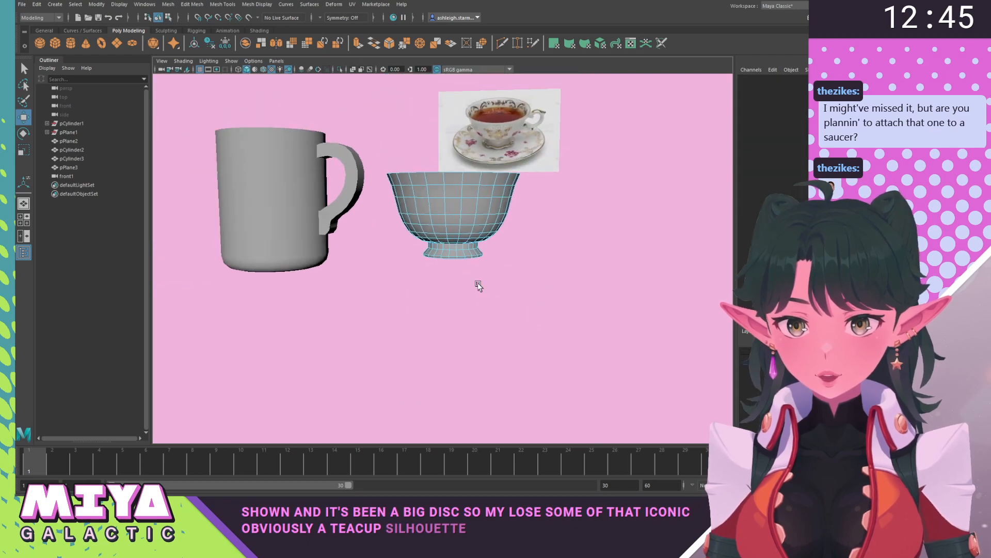
{"action": "middle_click_drag", "start_coordinate": [478, 283], "coordinate": [427, 368], "text": "alt"}
{"action": "right_click_drag", "start_coordinate": [362, 314], "coordinate": [469, 389], "text": "alt"}
{"action": "left_click_drag", "start_coordinate": [380, 303], "coordinate": [397, 330], "text": "alt"}
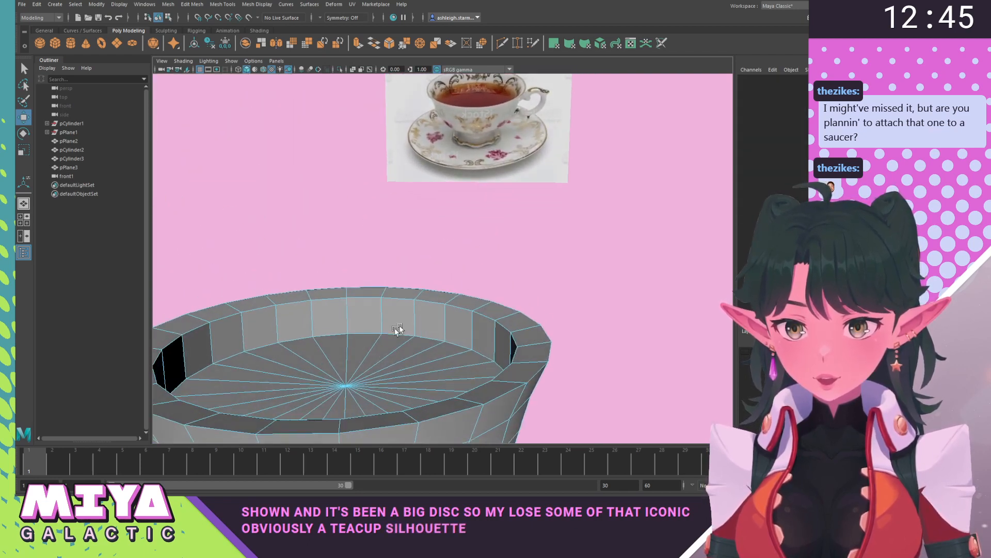
{"action": "left_click", "coordinate": [413, 321]}
{"action": "double_click", "coordinate": [381, 320], "text": "shift"}
{"action": "right_click_drag", "start_coordinate": [379, 317], "coordinate": [463, 270], "text": "shift"}
{"action": "left_click", "coordinate": [476, 304]}
{"action": "left_click", "coordinate": [562, 259]}
Select the bowl and slide it horizontally over the mug in the front view.
{"action": "left_click_drag", "start_coordinate": [462, 270], "coordinate": [385, 276], "text": "alt"}
{"action": "scroll", "coordinate": [439, 309], "scroll_direction": "up", "scroll_amount": 3}
{"action": "scroll", "coordinate": [438, 287], "scroll_direction": "up", "scroll_amount": 2}
{"action": "left_click", "coordinate": [451, 290]}
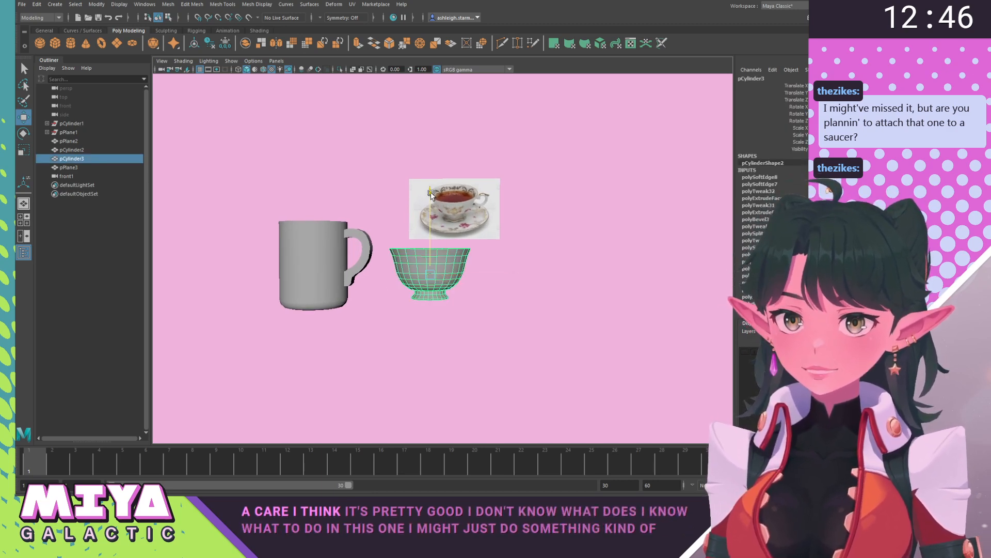
{"action": "key", "text": "space"}
{"action": "left_click_drag", "start_coordinate": [387, 170], "coordinate": [385, 211]}
{"action": "middle_click_drag", "start_coordinate": [369, 283], "coordinate": [539, 261], "text": "alt"}
{"action": "left_click_drag", "start_coordinate": [654, 273], "coordinate": [413, 277]}
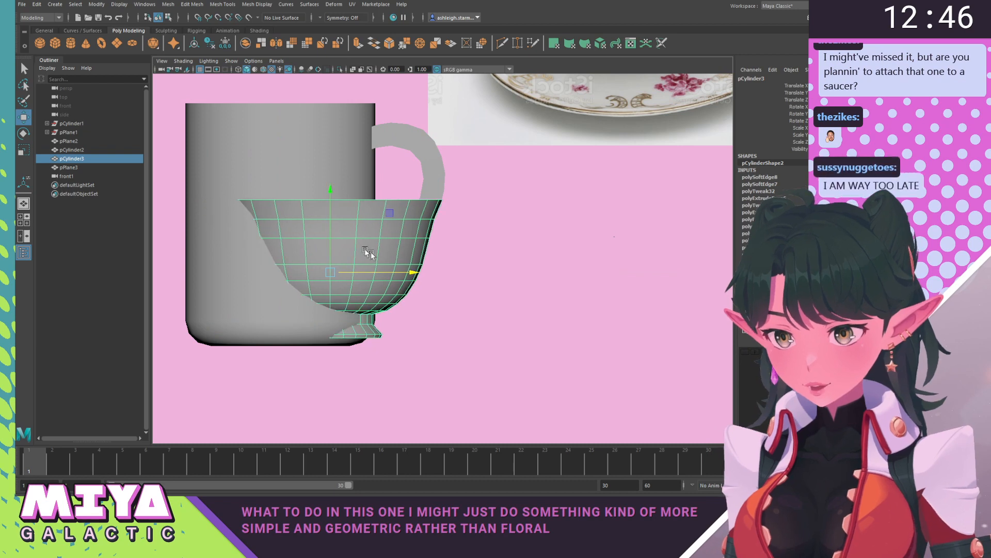
Lower the bowl until its foot is level with the mug's base, move it back beside the mug and return to perspective.
{"action": "left_click_drag", "start_coordinate": [331, 189], "coordinate": [331, 199]}
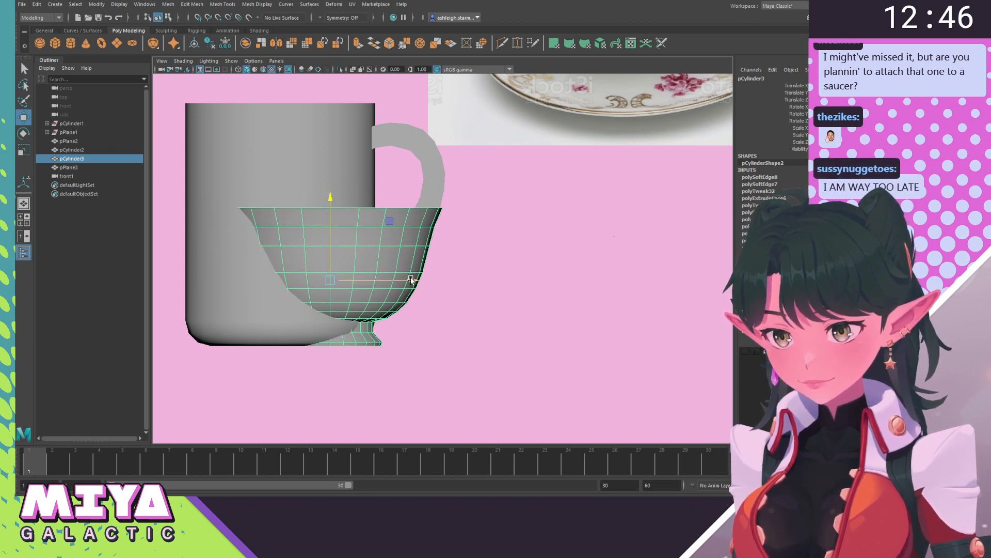
{"action": "left_click_drag", "start_coordinate": [411, 279], "coordinate": [683, 321]}
{"action": "right_click_drag", "start_coordinate": [594, 314], "coordinate": [457, 294], "text": "alt"}
{"action": "key", "text": "space"}
{"action": "left_click_drag", "start_coordinate": [457, 293], "coordinate": [455, 246]}
{"action": "left_click_drag", "start_coordinate": [483, 312], "coordinate": [445, 350], "text": "alt"}
{"action": "left_click", "coordinate": [529, 331]}
{"action": "middle_click_drag", "start_coordinate": [514, 322], "coordinate": [555, 276], "text": "alt"}
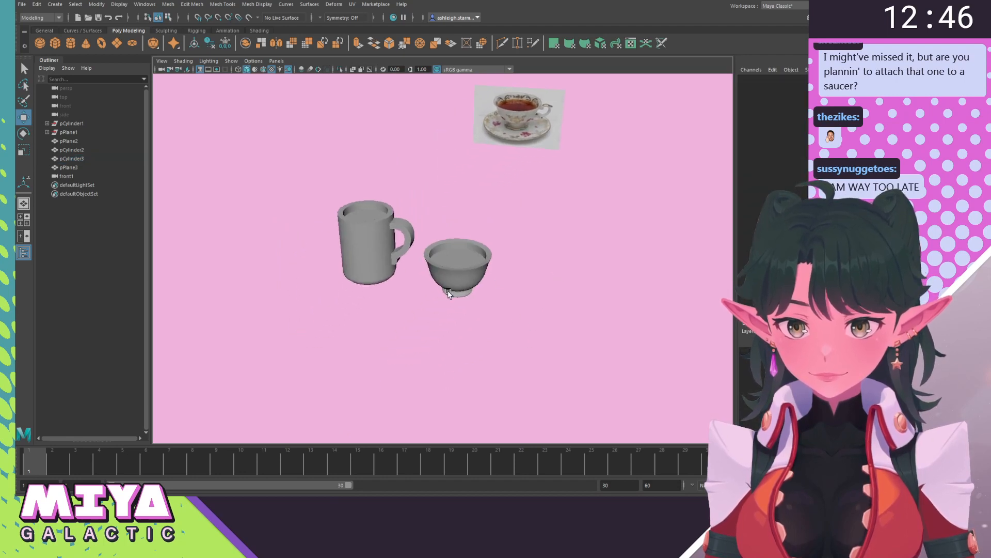
Scale the face loop of the bowl's inner wall slightly outward to thin the rim.
{"action": "mouse_move", "coordinate": [448, 293]}
{"action": "left_mouse_down", "text": "alt"}
{"action": "mouse_move", "coordinate": [491, 278]}
{"action": "mouse_move", "coordinate": [453, 291]}
{"action": "mouse_move", "coordinate": [478, 275]}
{"action": "mouse_move", "coordinate": [466, 270]}
{"action": "mouse_move", "coordinate": [382, 284]}
{"action": "mouse_move", "coordinate": [442, 276]}
{"action": "mouse_move", "coordinate": [437, 295]}
{"action": "left_mouse_up", "text": "alt"}
{"action": "right_click_drag", "start_coordinate": [424, 295], "coordinate": [581, 388], "text": "alt"}
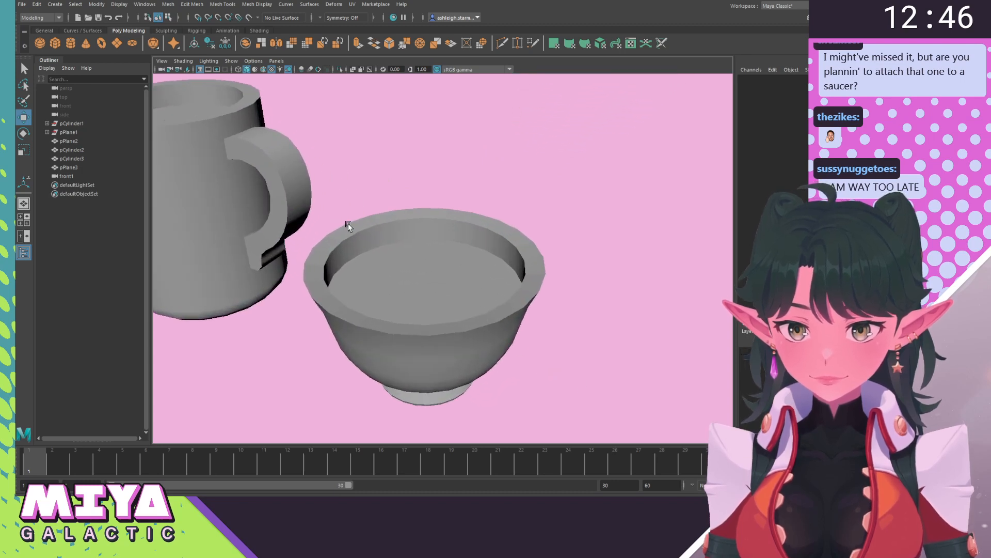
{"action": "right_click_drag", "start_coordinate": [348, 225], "coordinate": [356, 248]}
{"action": "left_click", "coordinate": [357, 243]}
{"action": "double_click", "coordinate": [373, 239], "text": "shift"}
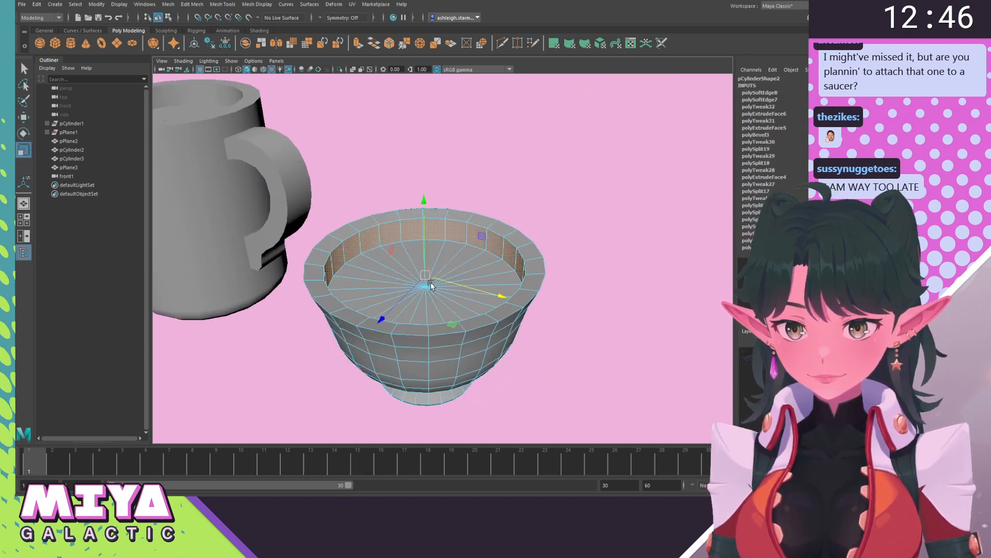
{"action": "right_click_drag", "start_coordinate": [362, 233], "coordinate": [405, 219]}
{"action": "left_click", "coordinate": [452, 187]}
Move the edge loop around the neck of the bowl's foot slightly upward and return to object mode.
{"action": "right_click_drag", "start_coordinate": [496, 232], "coordinate": [382, 298], "text": "alt"}
{"action": "left_click_drag", "start_coordinate": [382, 298], "coordinate": [389, 278], "text": "alt"}
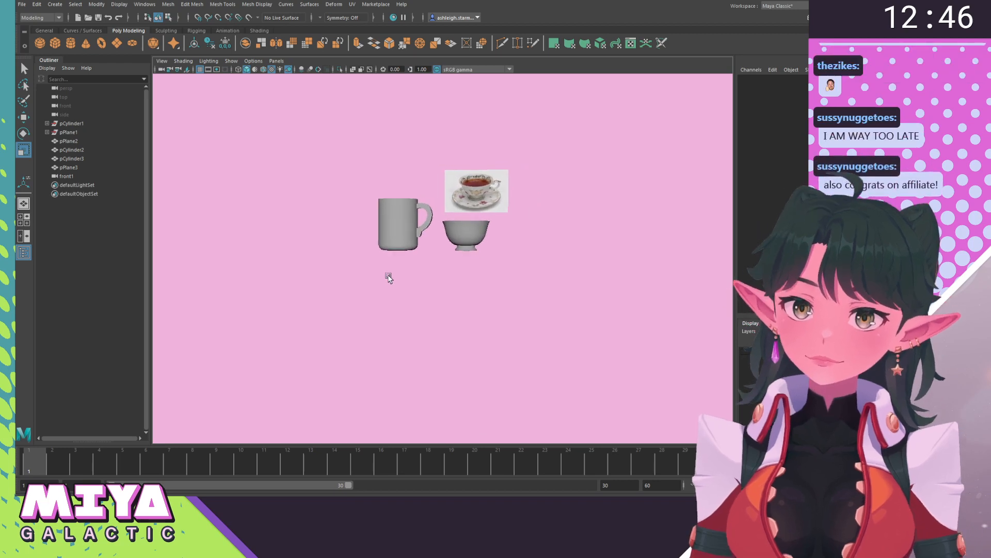
{"action": "scroll", "coordinate": [402, 266], "scroll_direction": "up", "scroll_amount": 10}
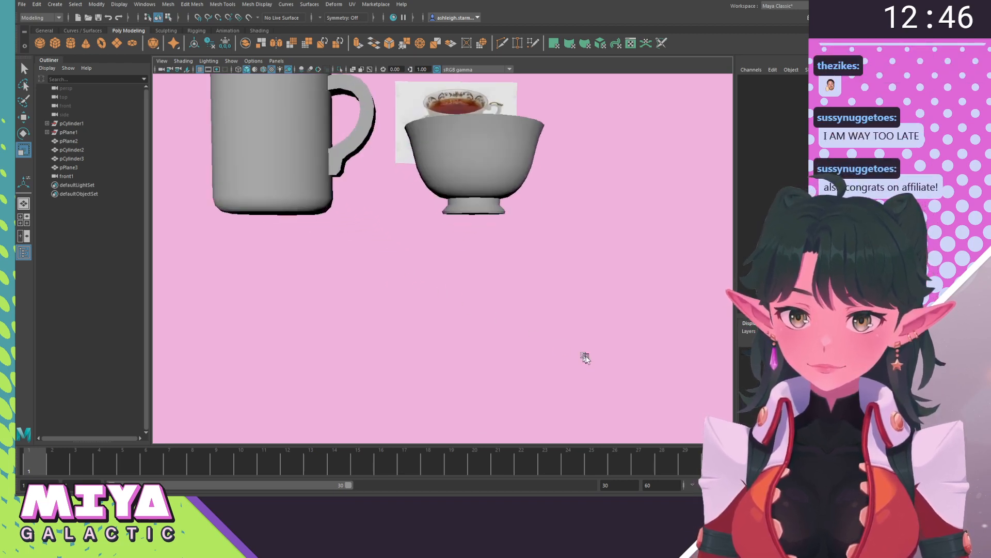
{"action": "right_click_drag", "start_coordinate": [465, 266], "coordinate": [467, 287]}
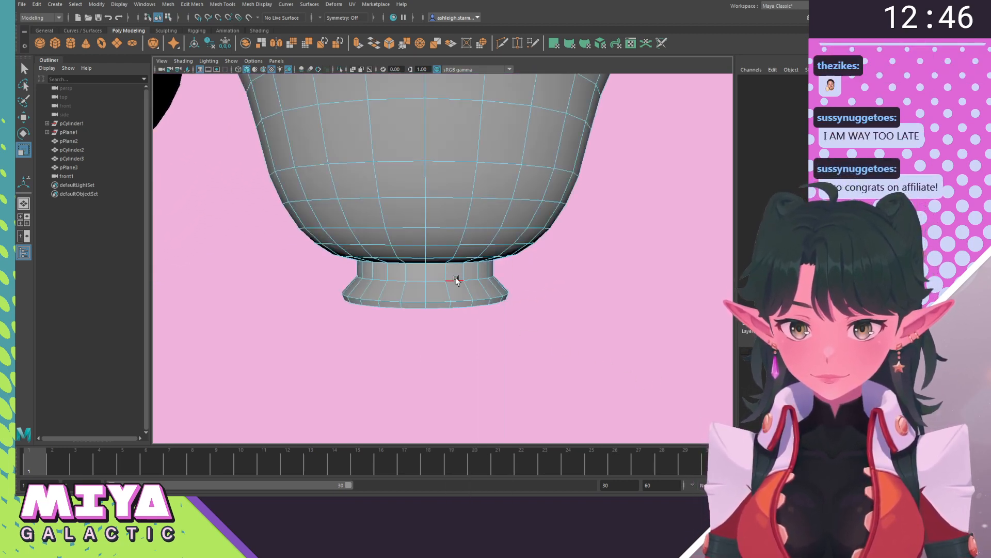
{"action": "double_click", "coordinate": [455, 279]}
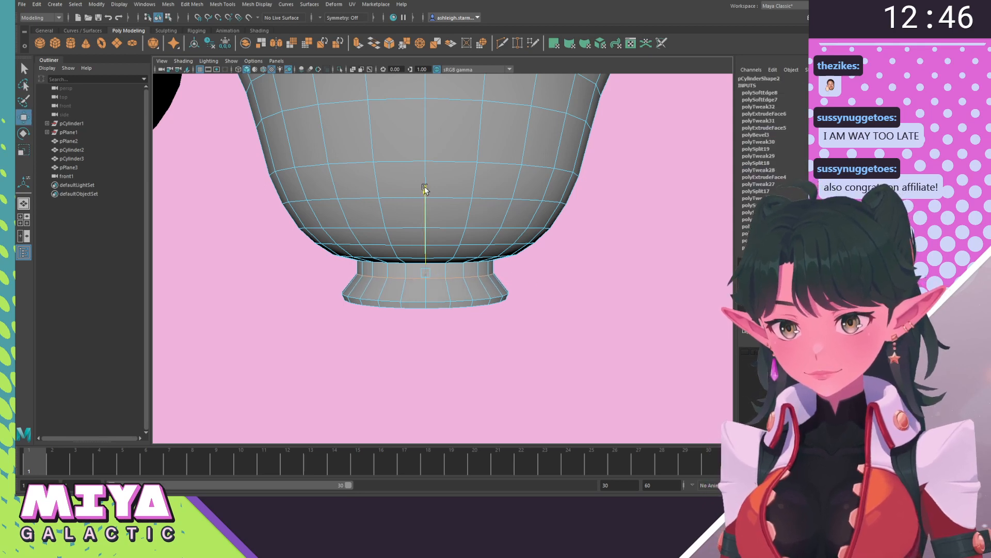
{"action": "right_click_drag", "start_coordinate": [358, 215], "coordinate": [398, 198]}
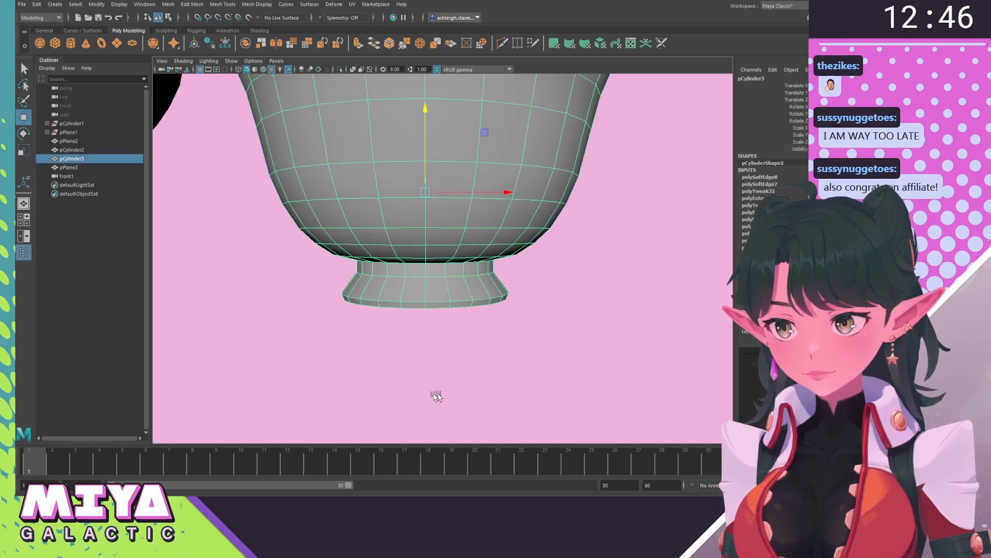
{"action": "left_click", "coordinate": [333, 360]}
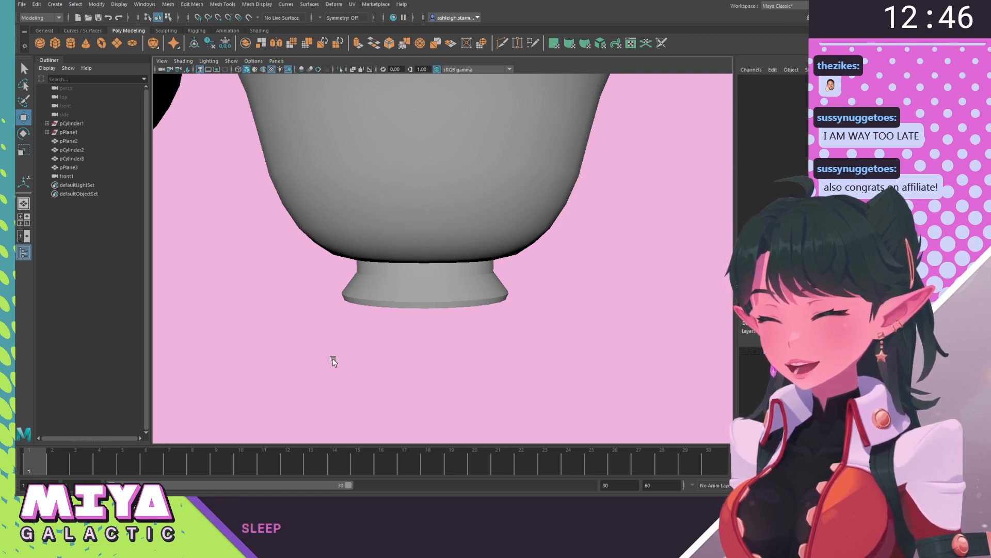
Soften the edges across the top of the bowl's rim and return to object mode.
{"action": "scroll", "coordinate": [438, 294], "scroll_direction": "down", "scroll_amount": 7}
{"action": "left_click_drag", "start_coordinate": [438, 295], "coordinate": [403, 305], "text": "alt"}
{"action": "right_click_drag", "start_coordinate": [379, 305], "coordinate": [486, 356], "text": "alt"}
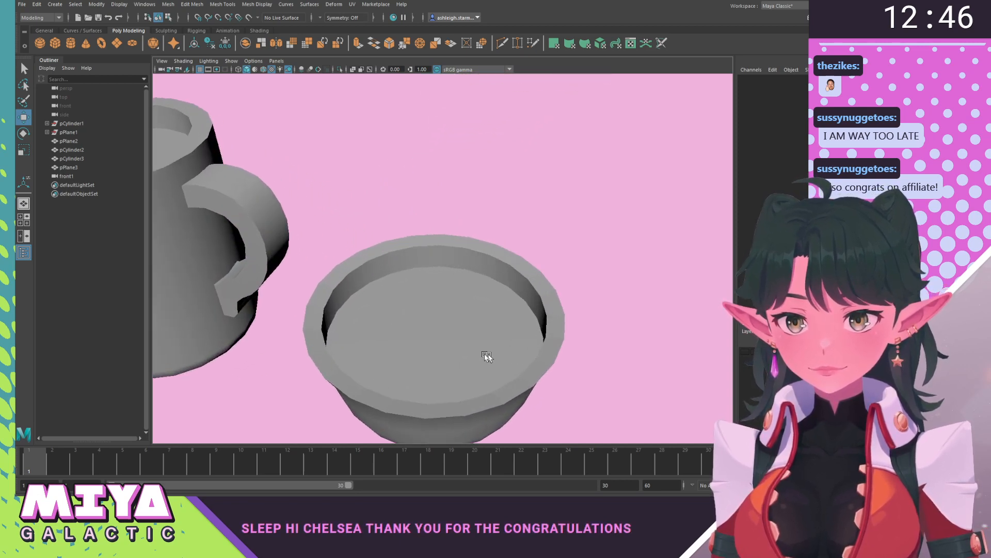
{"action": "left_click_drag", "start_coordinate": [380, 341], "coordinate": [354, 273], "text": "alt"}
{"action": "scroll", "coordinate": [354, 273], "scroll_direction": "up", "scroll_amount": 5}
{"action": "right_click_drag", "start_coordinate": [307, 165], "coordinate": [309, 126]}
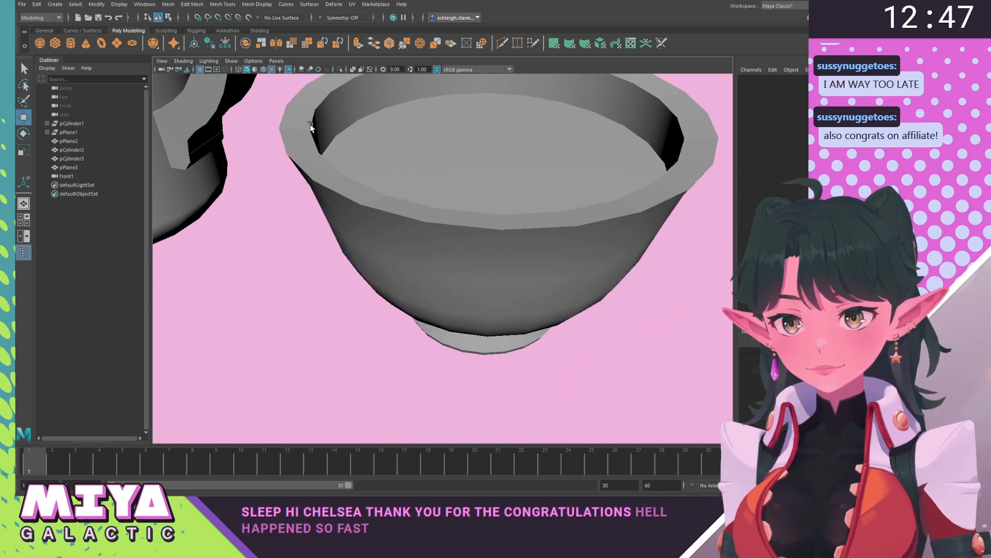
{"action": "left_click", "coordinate": [306, 131]}
{"action": "middle_click_drag", "start_coordinate": [373, 158], "coordinate": [354, 216], "text": "alt"}
{"action": "right_click_drag", "start_coordinate": [324, 209], "coordinate": [454, 219], "text": "shift"}
{"action": "left_click", "coordinate": [412, 146]}
{"action": "scroll", "coordinate": [387, 261], "scroll_direction": "down", "scroll_amount": 3}
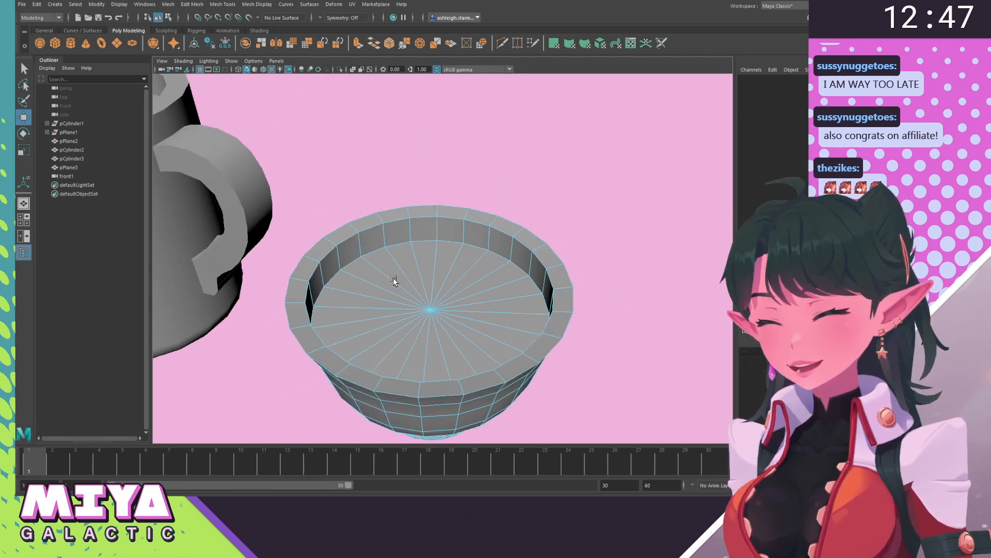
{"action": "middle_click_drag", "start_coordinate": [393, 280], "coordinate": [398, 254], "text": "alt"}
{"action": "right_click_drag", "start_coordinate": [399, 192], "coordinate": [474, 175]}
{"action": "left_click", "coordinate": [567, 158]}
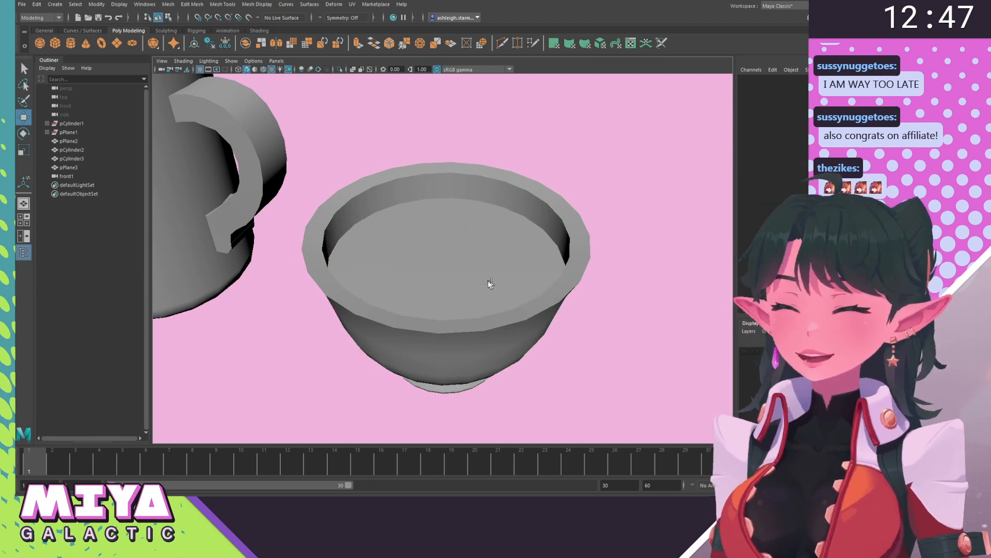
Examine the bowl's shape from several angles beside the mug and the teacup reference image.
{"action": "left_click_drag", "start_coordinate": [603, 357], "coordinate": [535, 313], "text": "alt"}
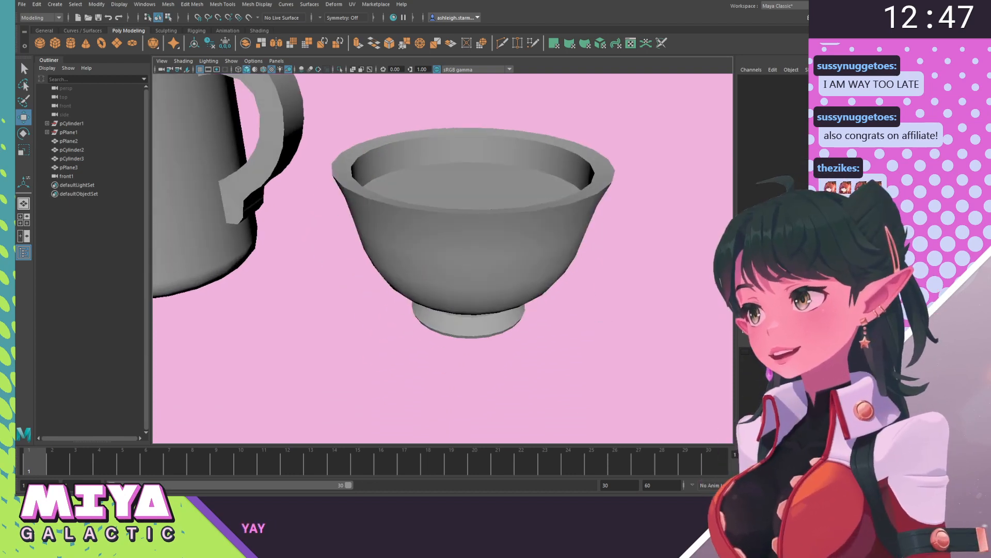
{"action": "left_click_drag", "start_coordinate": [456, 250], "coordinate": [464, 260], "text": "alt"}
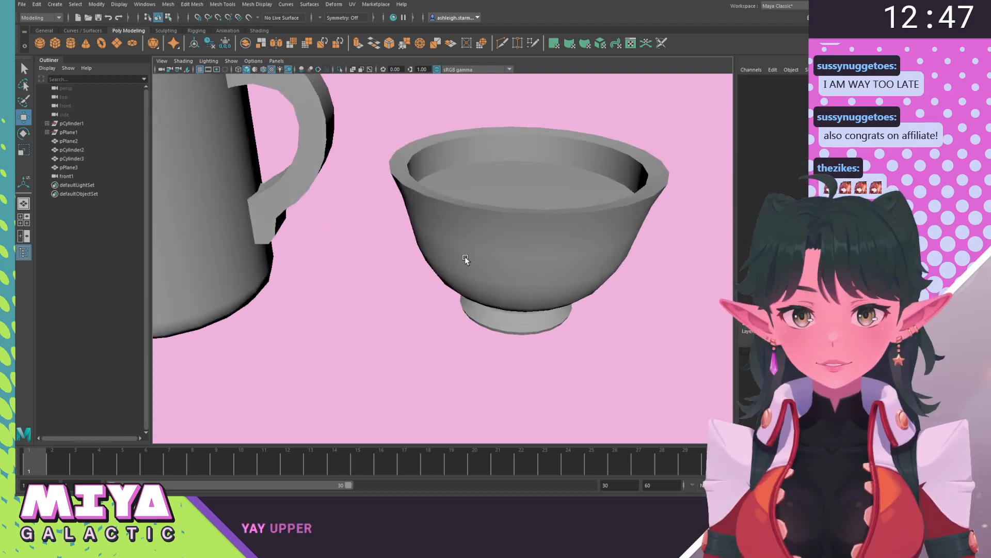
{"action": "right_click_drag", "start_coordinate": [465, 260], "coordinate": [368, 215], "text": "alt"}
{"action": "left_click_drag", "start_coordinate": [368, 215], "coordinate": [380, 202], "text": "alt"}
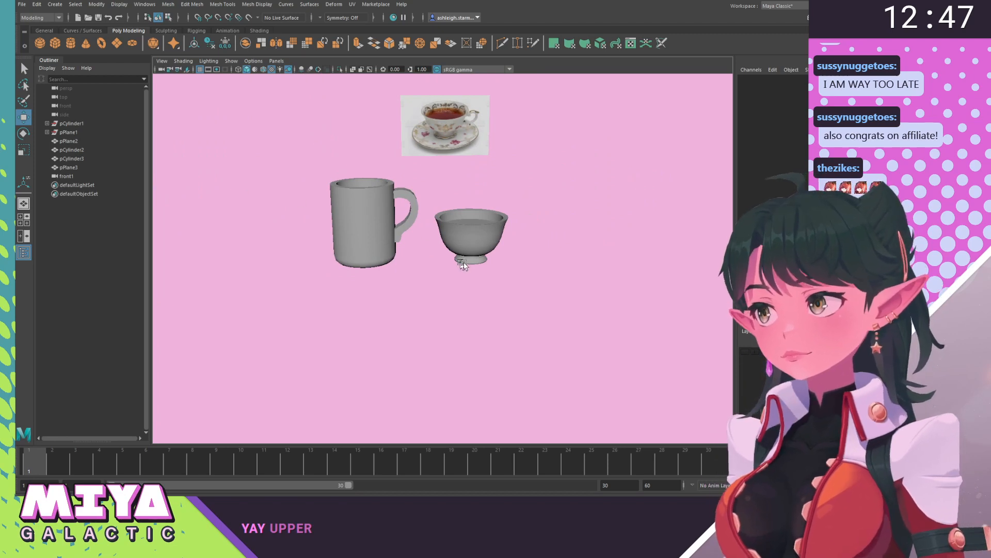
{"action": "left_click_drag", "start_coordinate": [462, 264], "coordinate": [421, 289], "text": "alt"}
{"action": "right_click_drag", "start_coordinate": [432, 309], "coordinate": [400, 289], "text": "alt"}
{"action": "left_click_drag", "start_coordinate": [400, 289], "coordinate": [392, 290], "text": "alt"}
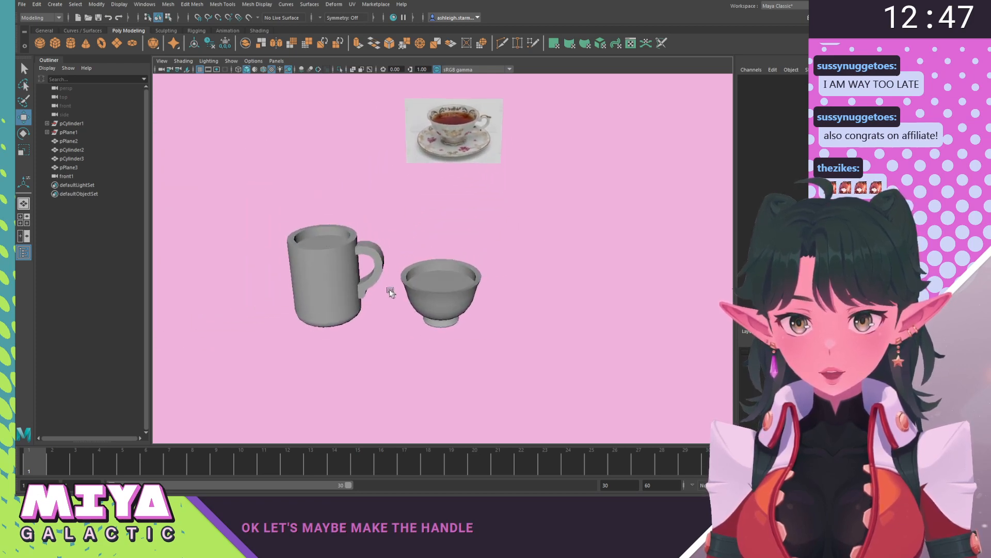
{"action": "right_click_drag", "start_coordinate": [392, 290], "coordinate": [310, 215], "text": "alt"}
{"action": "mouse_move", "coordinate": [310, 215]}
{"action": "left_mouse_down", "text": "alt"}
{"action": "mouse_move", "coordinate": [297, 231]}
{"action": "mouse_move", "coordinate": [332, 217]}
{"action": "mouse_move", "coordinate": [328, 206]}
{"action": "mouse_move", "coordinate": [279, 206]}
{"action": "mouse_move", "coordinate": [328, 208]}
{"action": "mouse_move", "coordinate": [311, 201]}
{"action": "left_mouse_up", "text": "alt"}
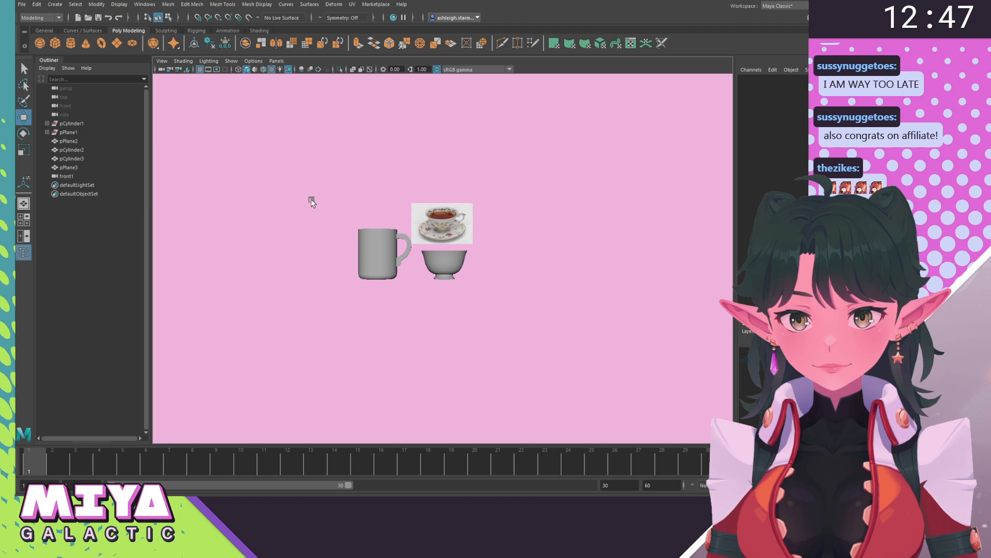
Scale the teacup bowl up very slightly in all directions.
{"action": "left_click", "coordinate": [461, 258]}
{"action": "key", "text": "r"}
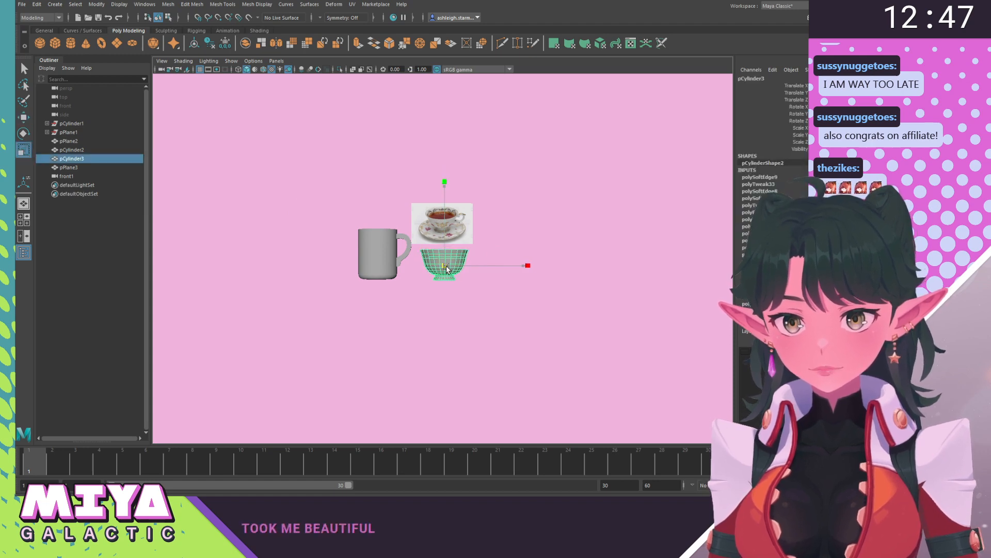
{"action": "left_click_drag", "start_coordinate": [447, 268], "coordinate": [449, 268]}
Overlap the bowl with the mug to compare their sizes in the front view and return it to its place beside the mug.
{"action": "key", "text": "w"}
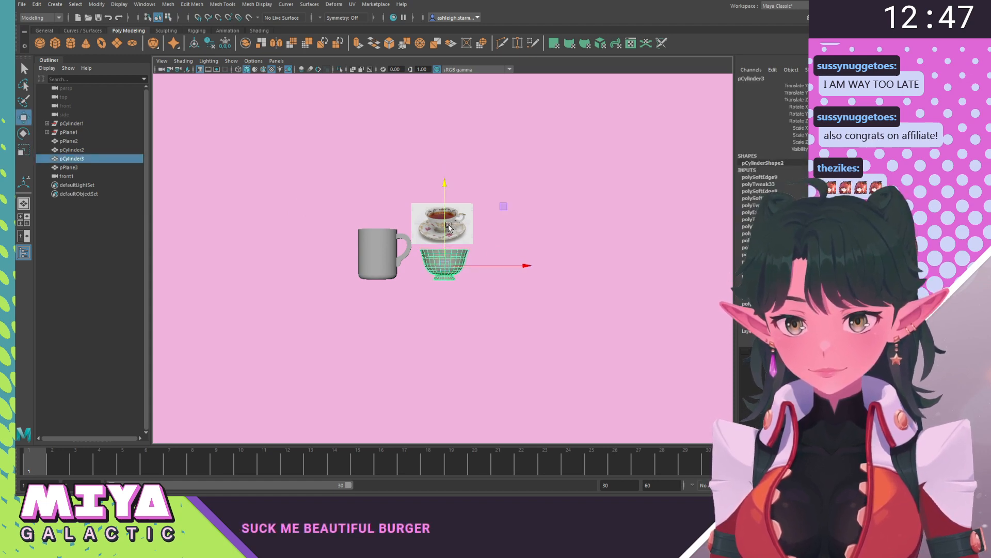
{"action": "left_click_drag", "start_coordinate": [515, 267], "coordinate": [454, 265]}
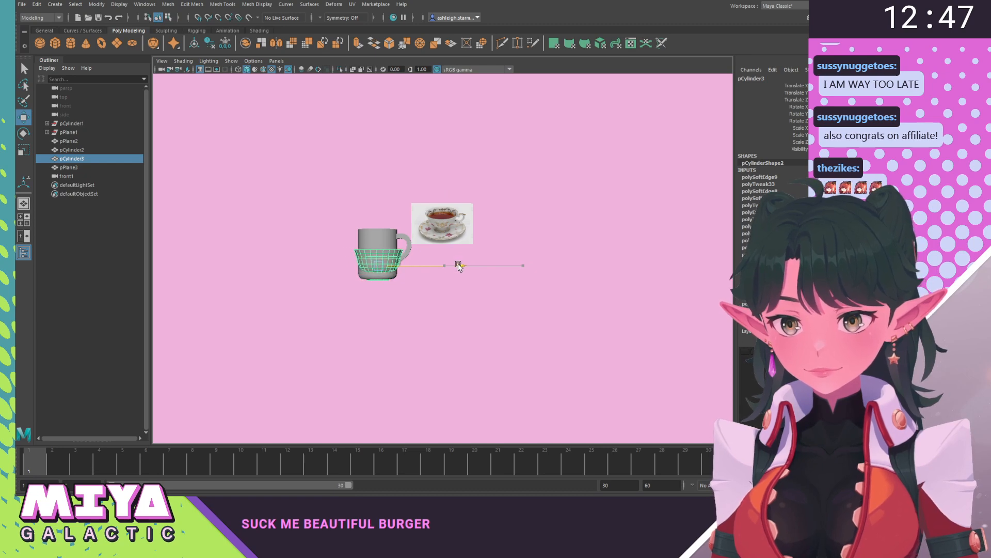
{"action": "key", "text": "f"}
{"action": "key", "text": "space"}
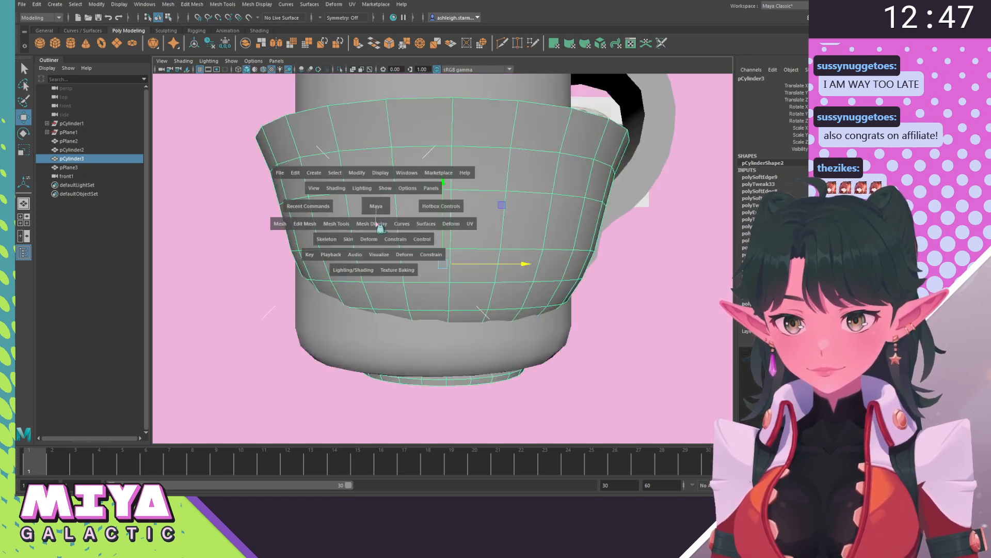
{"action": "left_click", "coordinate": [377, 223]}
{"action": "left_click_drag", "start_coordinate": [336, 192], "coordinate": [336, 189]}
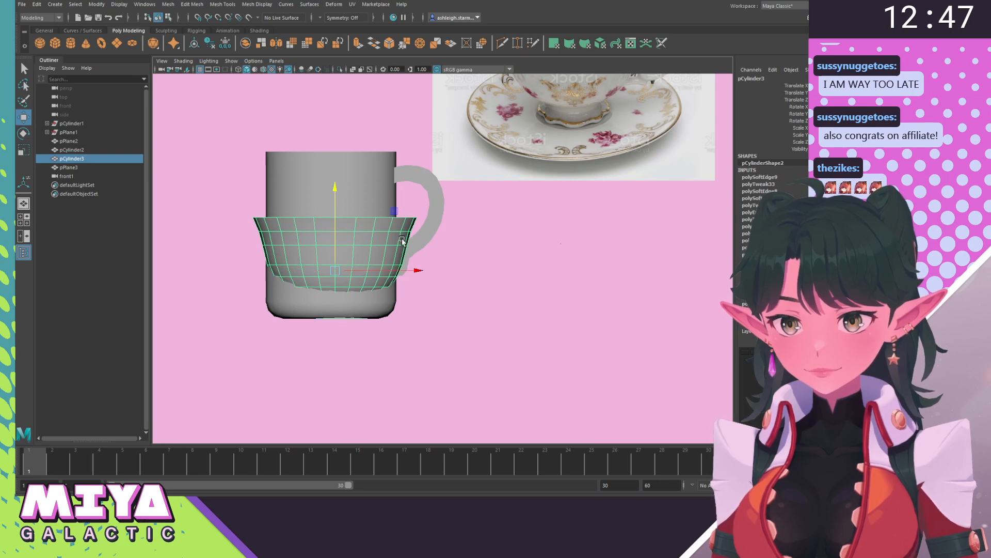
{"action": "left_click_drag", "start_coordinate": [416, 273], "coordinate": [639, 273]}
{"action": "left_click", "coordinate": [568, 337]}
Examine the bowl's proportions next to the mug from several angles in the perspective view.
{"action": "key", "text": "space"}
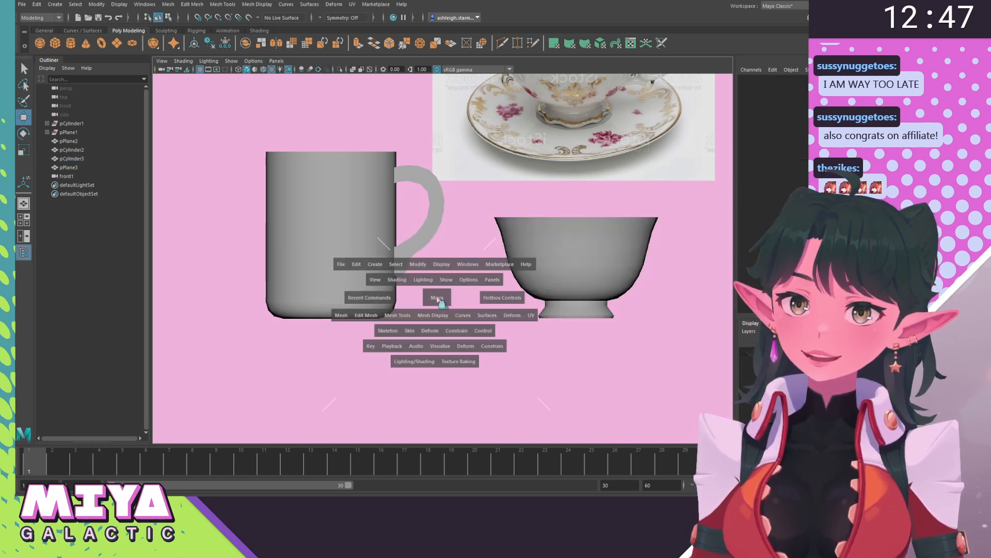
{"action": "left_click", "coordinate": [457, 250]}
{"action": "right_click_drag", "start_coordinate": [586, 325], "coordinate": [414, 215], "text": "alt"}
{"action": "left_click_drag", "start_coordinate": [414, 216], "coordinate": [383, 246], "text": "alt"}
{"action": "middle_click_drag", "start_coordinate": [406, 249], "coordinate": [339, 246], "text": "alt"}
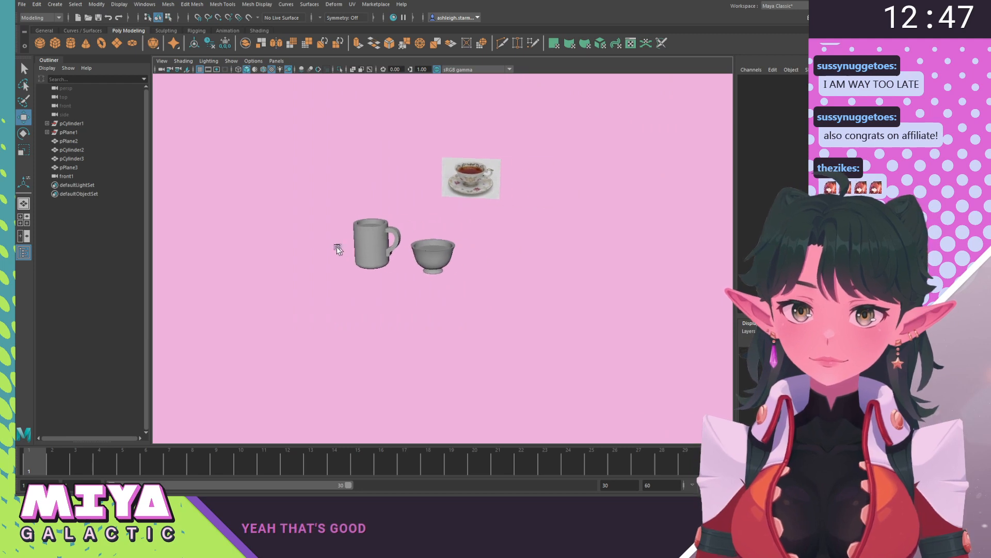
{"action": "right_click_drag", "start_coordinate": [338, 246], "coordinate": [519, 302], "text": "alt"}
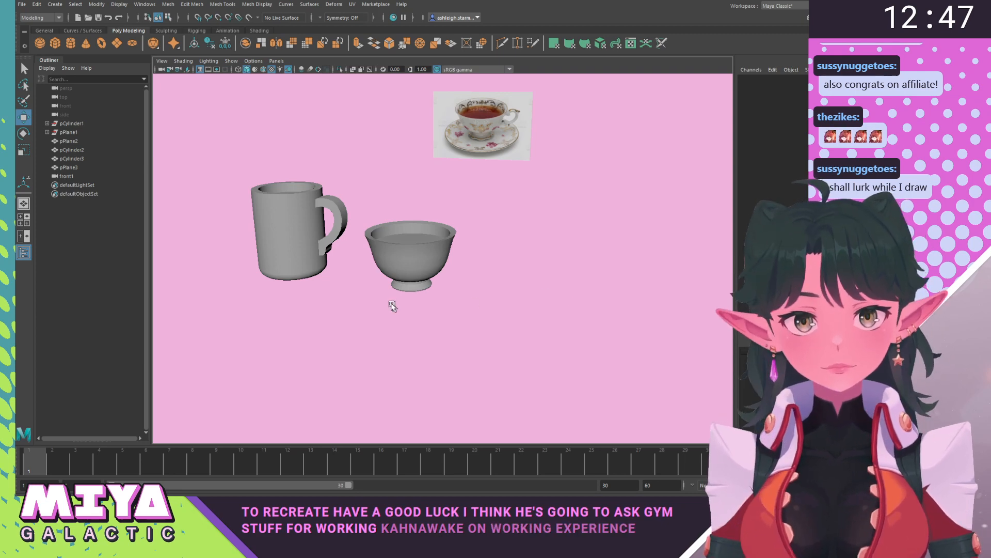
{"action": "left_click_drag", "start_coordinate": [392, 305], "coordinate": [404, 320], "text": "alt"}
{"action": "middle_click_drag", "start_coordinate": [395, 236], "coordinate": [401, 253], "text": "alt"}
{"action": "left_click_drag", "start_coordinate": [401, 253], "coordinate": [403, 238], "text": "alt"}
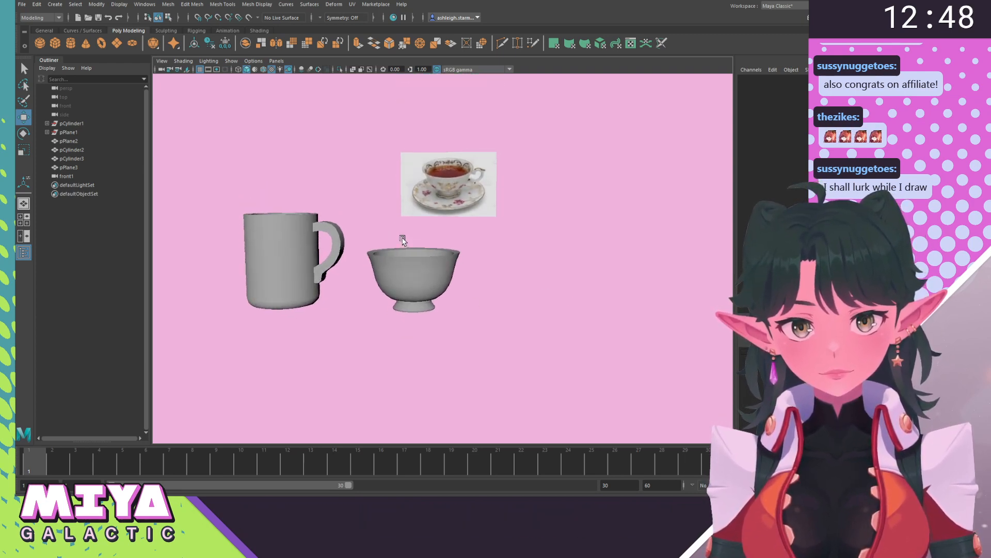
Frame the teacup reference image and examine the shape of its handle up close.
{"action": "right_click_drag", "start_coordinate": [403, 240], "coordinate": [582, 303], "text": "alt"}
{"action": "middle_click_drag", "start_coordinate": [475, 181], "coordinate": [377, 275], "text": "alt"}
{"action": "left_click", "coordinate": [386, 222]}
{"action": "key", "text": "f"}
{"action": "scroll", "coordinate": [433, 240], "scroll_direction": "up", "scroll_amount": 5}
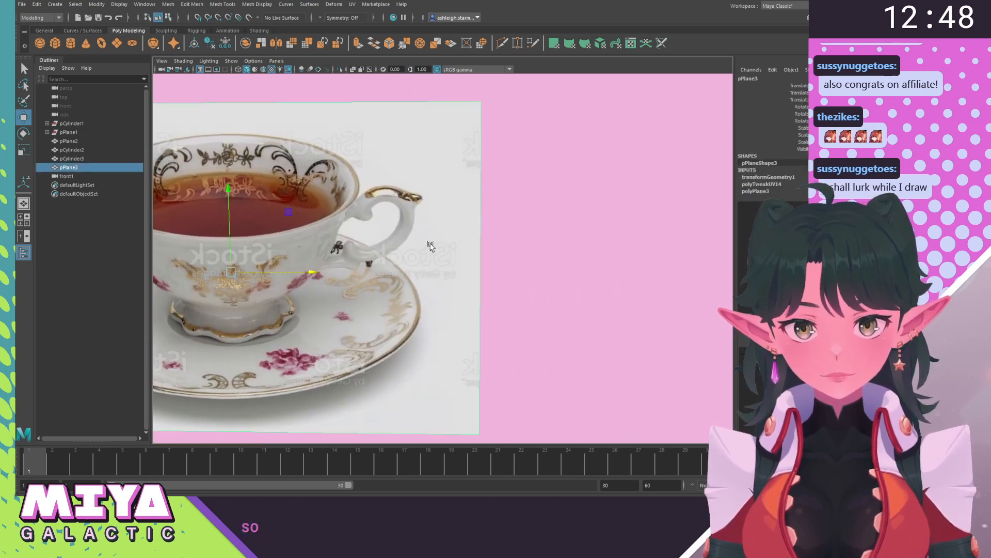
{"action": "scroll", "coordinate": [435, 234], "scroll_direction": "down", "scroll_amount": 3}
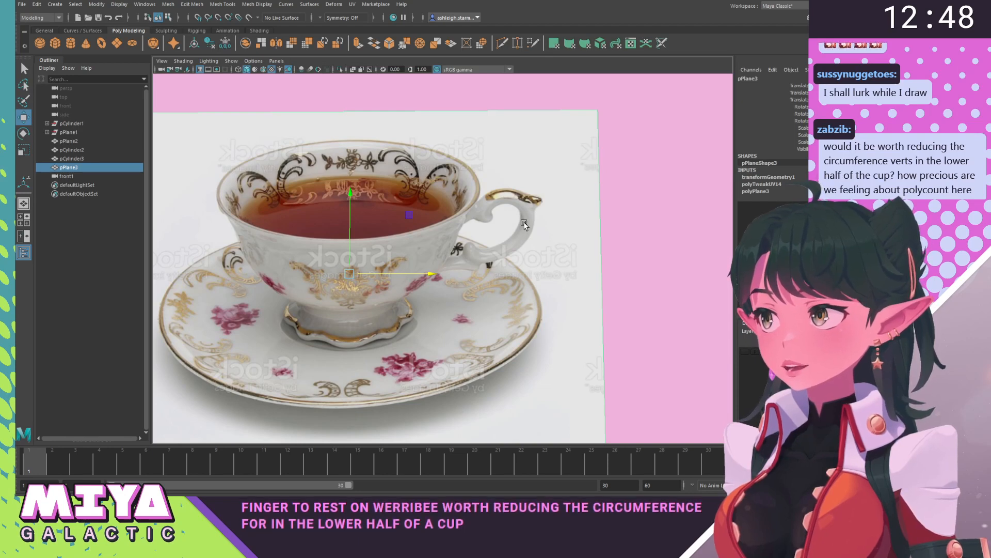
Select the teacup bowl and inspect the edge layout around its lower half and the underside of its foot.
{"action": "scroll", "coordinate": [400, 237], "scroll_direction": "down", "scroll_amount": 4}
{"action": "scroll", "coordinate": [399, 236], "scroll_direction": "down", "scroll_amount": 5}
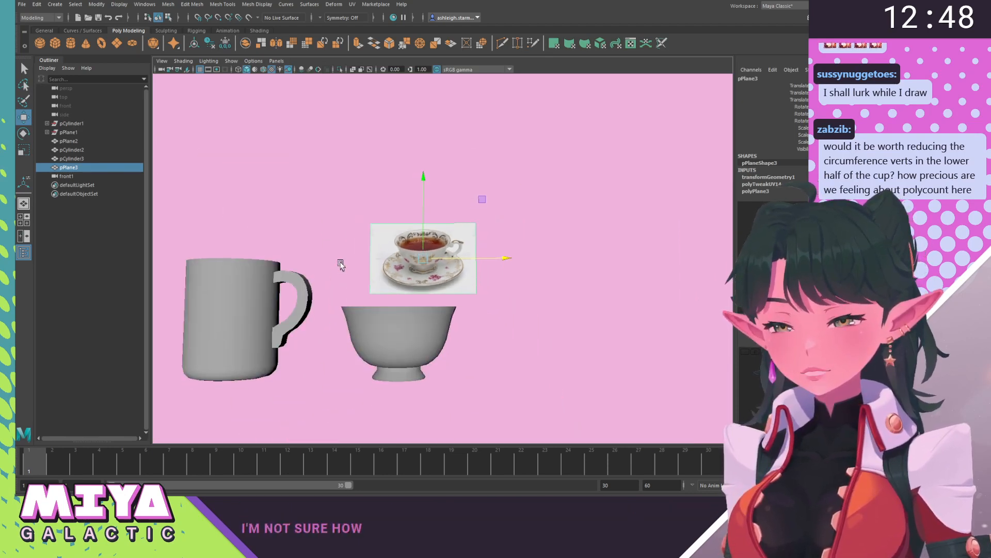
{"action": "middle_click_drag", "start_coordinate": [341, 289], "coordinate": [347, 263], "text": "alt"}
{"action": "scroll", "coordinate": [361, 275], "scroll_direction": "up", "scroll_amount": 3}
{"action": "left_click", "coordinate": [352, 296]}
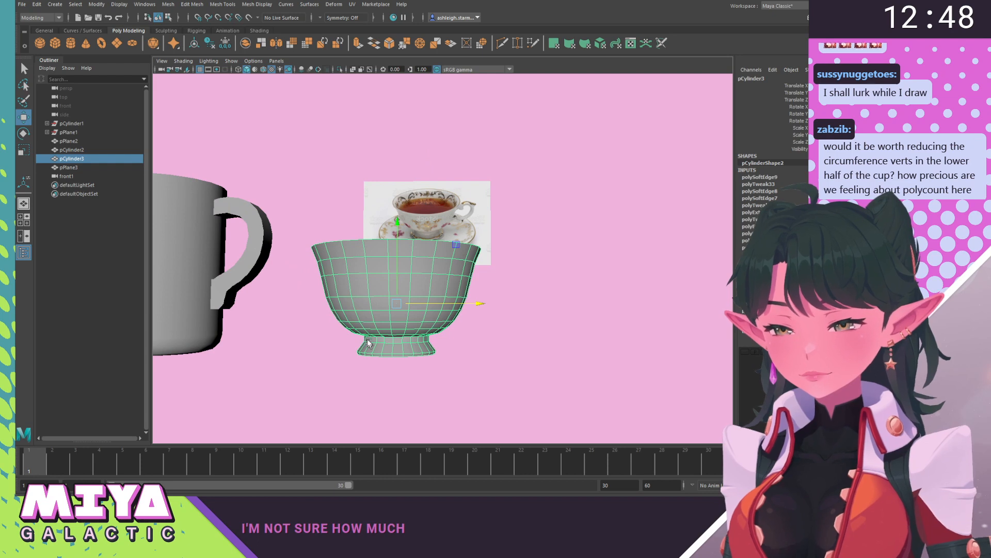
{"action": "left_click_drag", "start_coordinate": [413, 335], "coordinate": [395, 392], "text": "alt"}
{"action": "scroll", "coordinate": [385, 274], "scroll_direction": "up", "scroll_amount": 2}
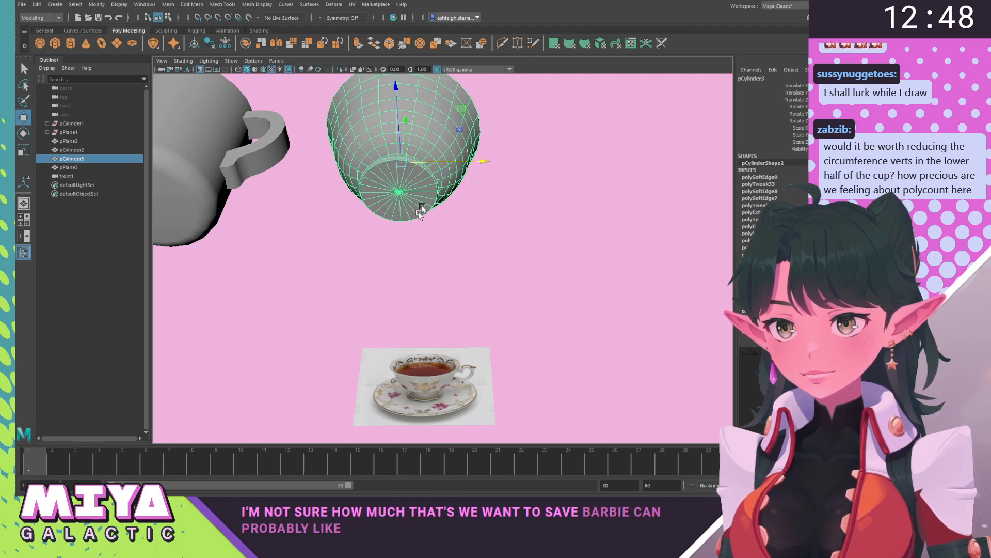
{"action": "left_click_drag", "start_coordinate": [422, 206], "coordinate": [416, 227], "text": "alt"}
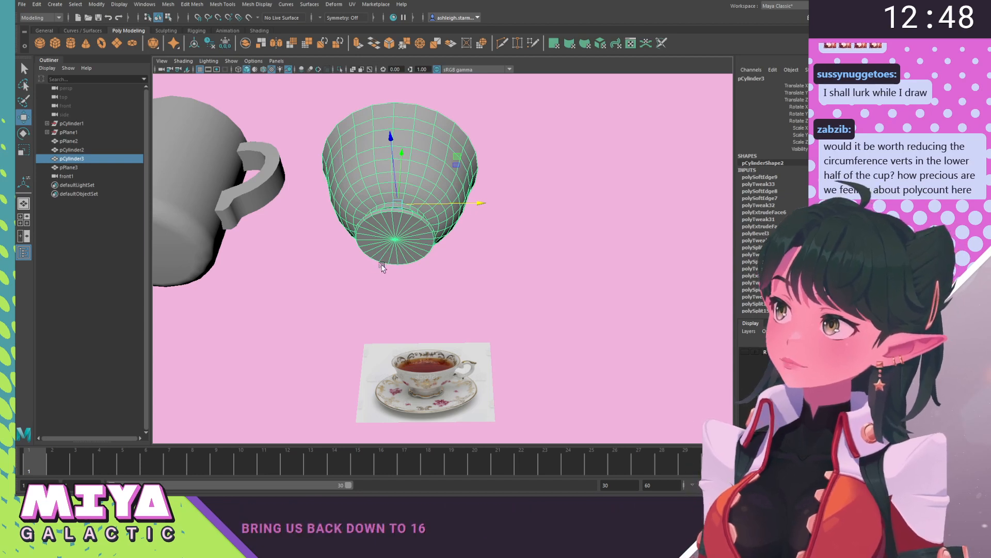
Deselect the bowl and compare its silhouette with the mug and the teacup reference image from different distances and angles.
{"action": "left_click", "coordinate": [537, 295]}
{"action": "left_click_drag", "start_coordinate": [535, 295], "coordinate": [485, 390], "text": "alt"}
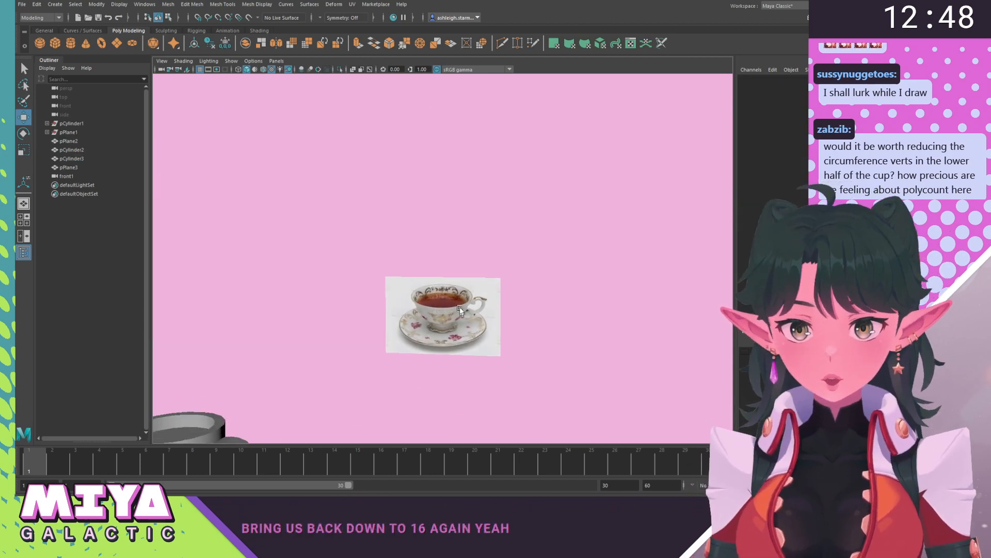
{"action": "middle_click_drag", "start_coordinate": [413, 392], "coordinate": [416, 253], "text": "alt"}
{"action": "scroll", "coordinate": [416, 252], "scroll_direction": "up", "scroll_amount": 3}
{"action": "left_click_drag", "start_coordinate": [418, 253], "coordinate": [431, 257], "text": "alt"}
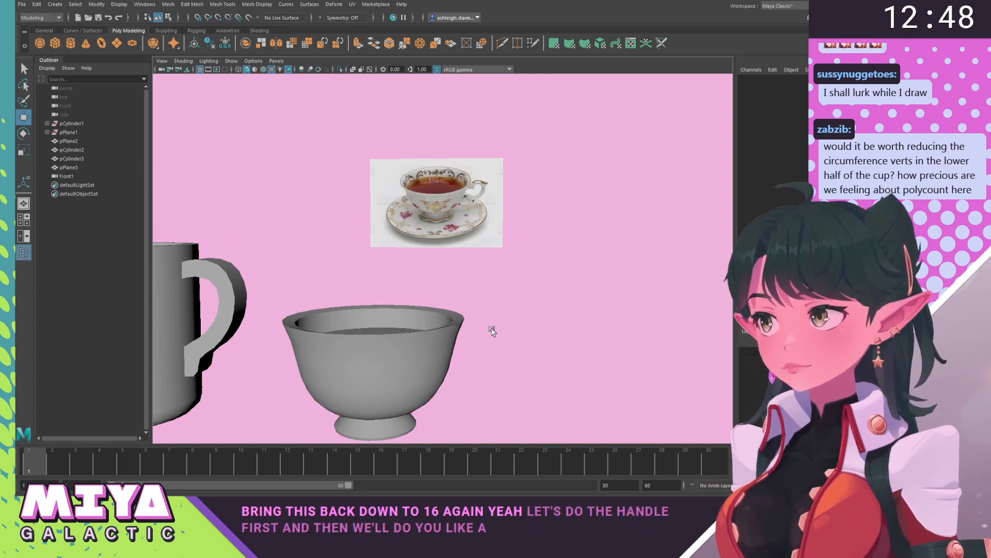
{"action": "middle_click_drag", "start_coordinate": [504, 324], "coordinate": [515, 227], "text": "alt"}
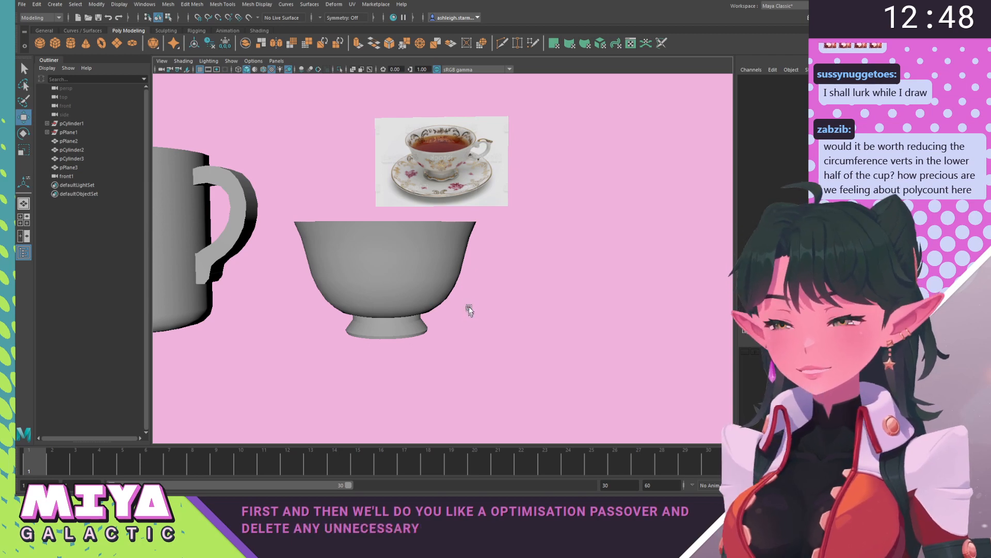
{"action": "scroll", "coordinate": [471, 308], "scroll_direction": "up", "scroll_amount": 2}
{"action": "mouse_move", "coordinate": [473, 305]}
{"action": "left_mouse_down", "text": "alt"}
{"action": "mouse_move", "coordinate": [492, 302]}
{"action": "mouse_move", "coordinate": [475, 303]}
{"action": "left_mouse_up", "text": "alt"}
{"action": "middle_click_drag", "start_coordinate": [476, 303], "coordinate": [439, 300], "text": "alt"}
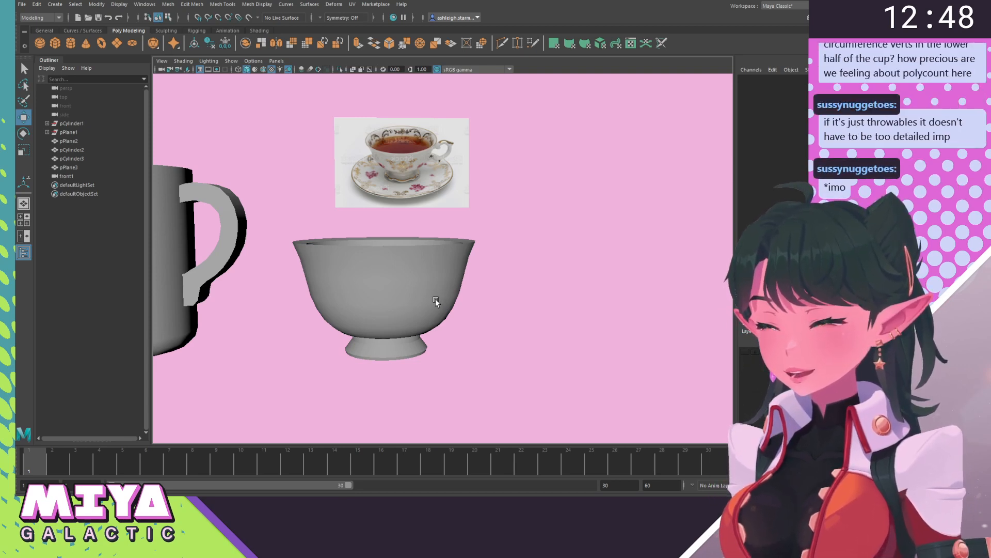
{"action": "scroll", "coordinate": [403, 286], "scroll_direction": "up", "scroll_amount": 3}
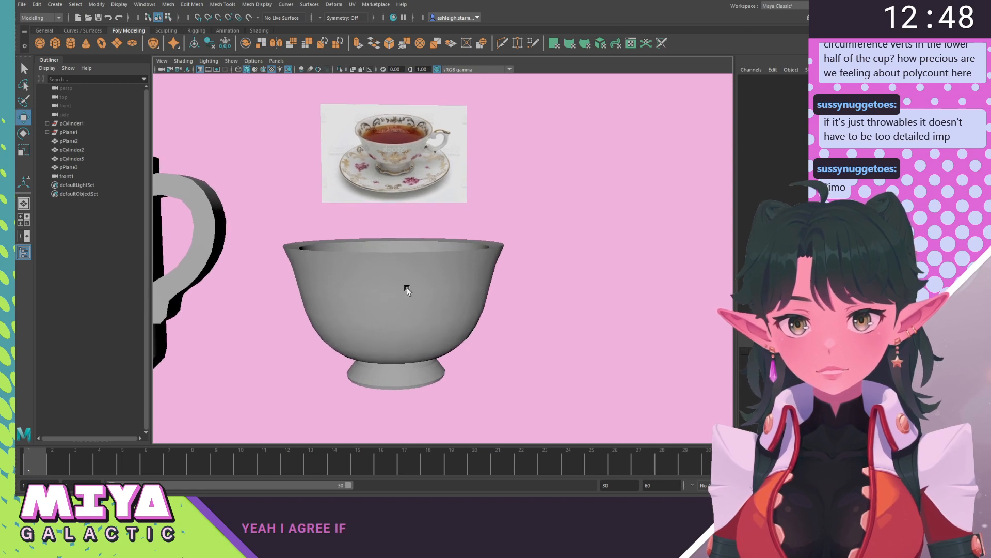
{"action": "scroll", "coordinate": [410, 295], "scroll_direction": "down", "scroll_amount": 4}
{"action": "left_click_drag", "start_coordinate": [410, 295], "coordinate": [361, 294], "text": "alt"}
{"action": "middle_click_drag", "start_coordinate": [362, 295], "coordinate": [379, 285], "text": "alt"}
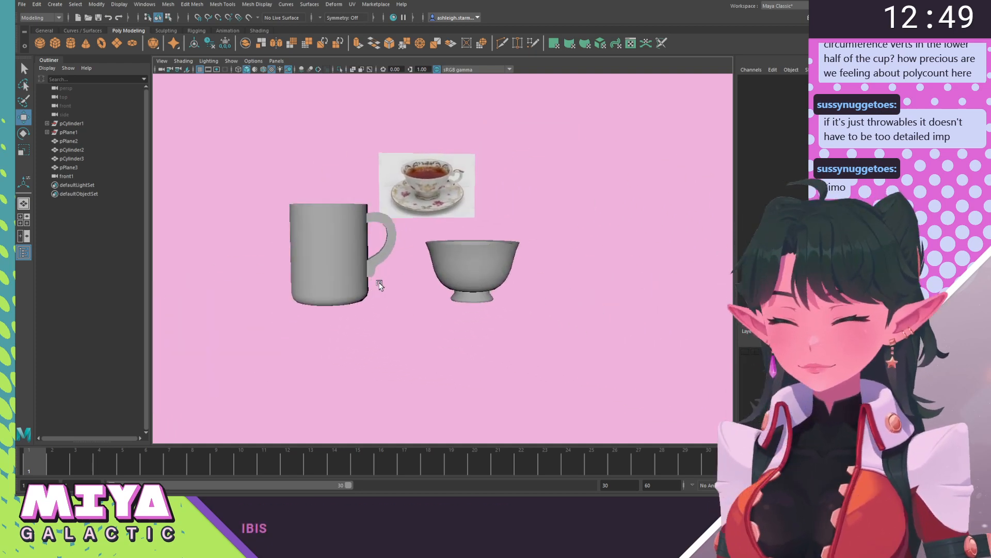
{"action": "left_click_drag", "start_coordinate": [380, 283], "coordinate": [374, 284], "text": "alt"}
{"action": "right_click_drag", "start_coordinate": [360, 287], "coordinate": [447, 338], "text": "alt"}
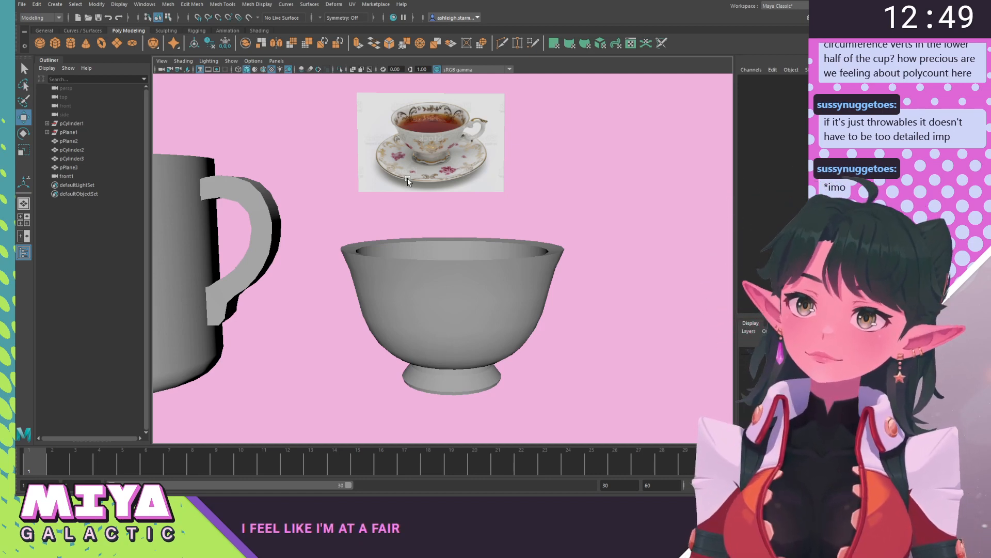
Create a 16-sided polygon disc with Pie subdivision mode, 1 subdivision and a radius of 1.
{"action": "middle_click_drag", "start_coordinate": [421, 189], "coordinate": [386, 191], "text": "alt"}
{"action": "key", "text": "space"}
{"action": "left_click_drag", "start_coordinate": [389, 151], "coordinate": [395, 175]}
{"action": "middle_click_drag", "start_coordinate": [418, 184], "coordinate": [235, 301], "text": "alt"}
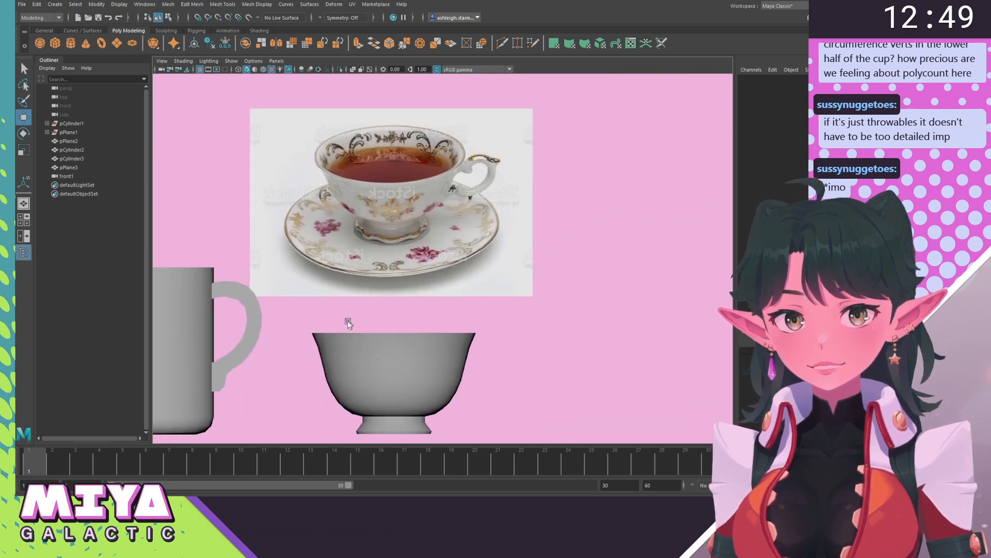
{"action": "left_click", "coordinate": [56, 5]}
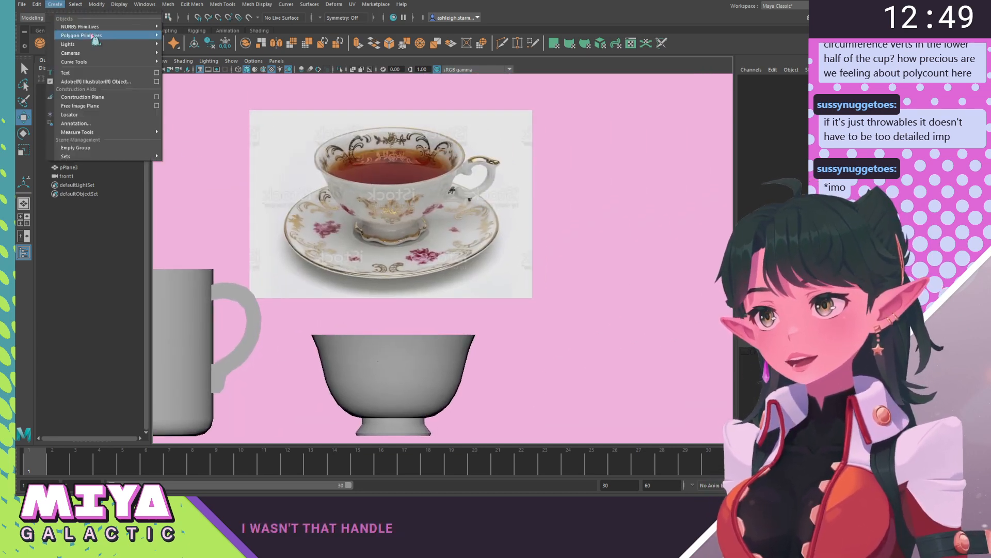
{"action": "mouse_move", "coordinate": [93, 36]}
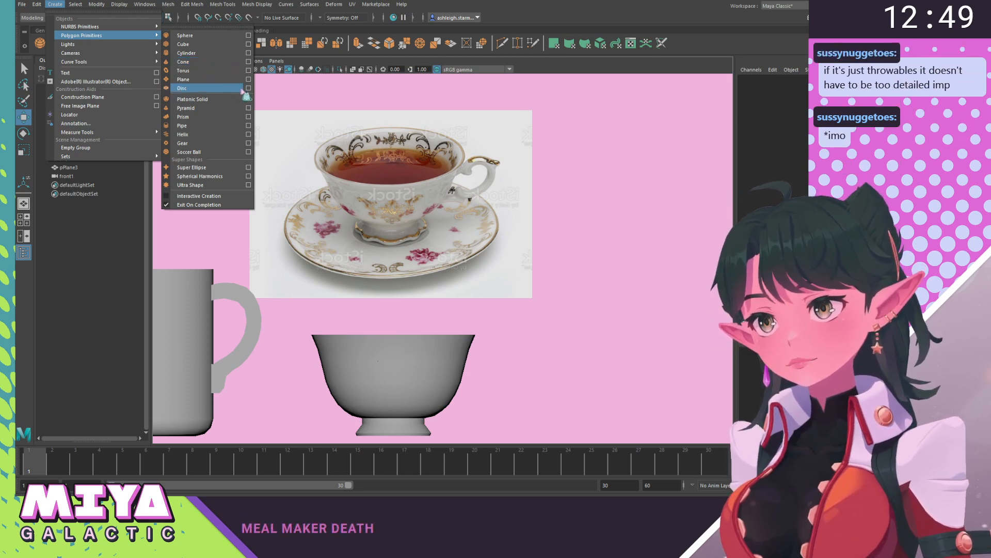
{"action": "left_click", "coordinate": [248, 88]}
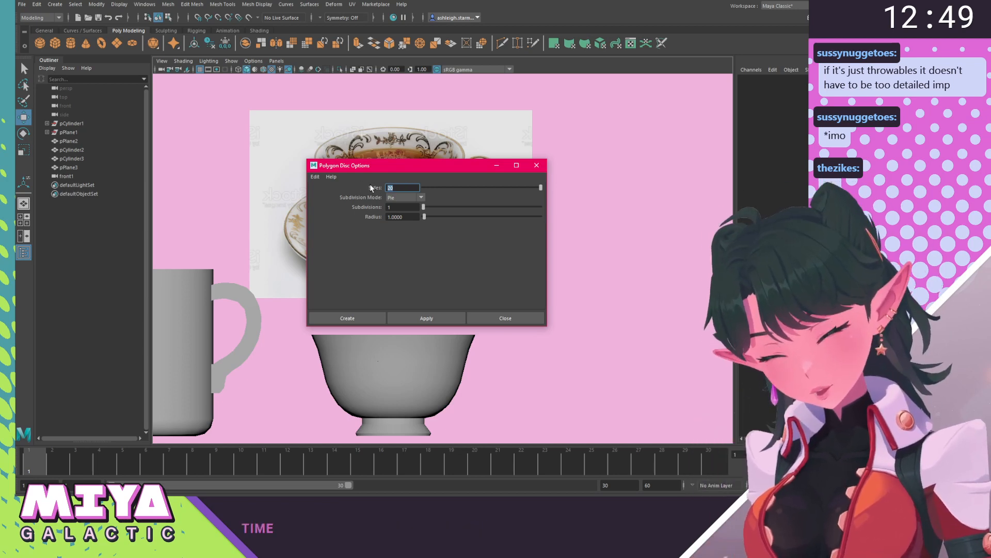
{"action": "left_click", "coordinate": [322, 317]}
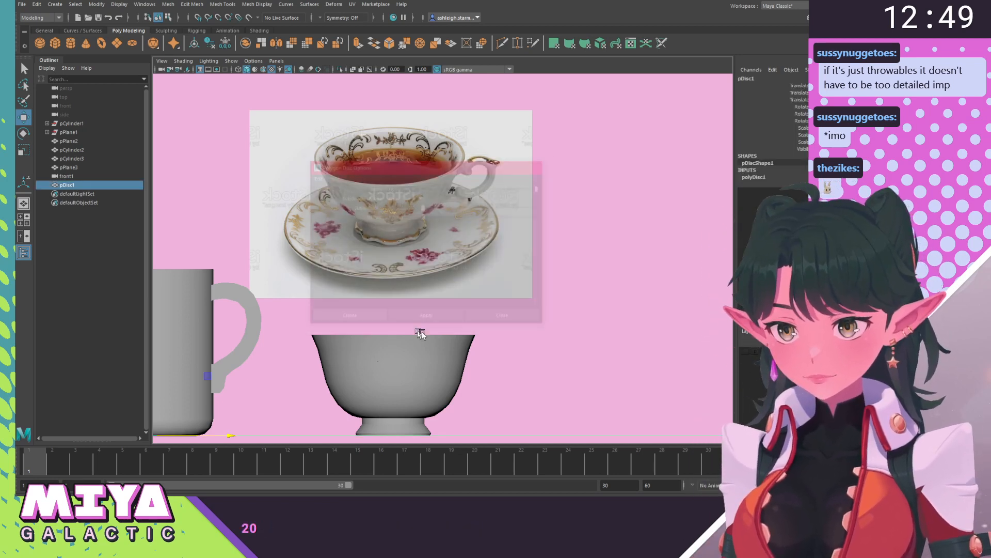
Scale the disc down to roughly the bowl's width and move it beside the bowl, on the side away from the mug.
{"action": "right_click_drag", "start_coordinate": [421, 334], "coordinate": [377, 310], "text": "alt"}
{"action": "key", "text": "space"}
{"action": "left_click_drag", "start_coordinate": [327, 296], "coordinate": [328, 274]}
{"action": "left_click_drag", "start_coordinate": [457, 263], "coordinate": [468, 357], "text": "alt"}
{"action": "right_click_drag", "start_coordinate": [468, 356], "coordinate": [321, 259], "text": "alt"}
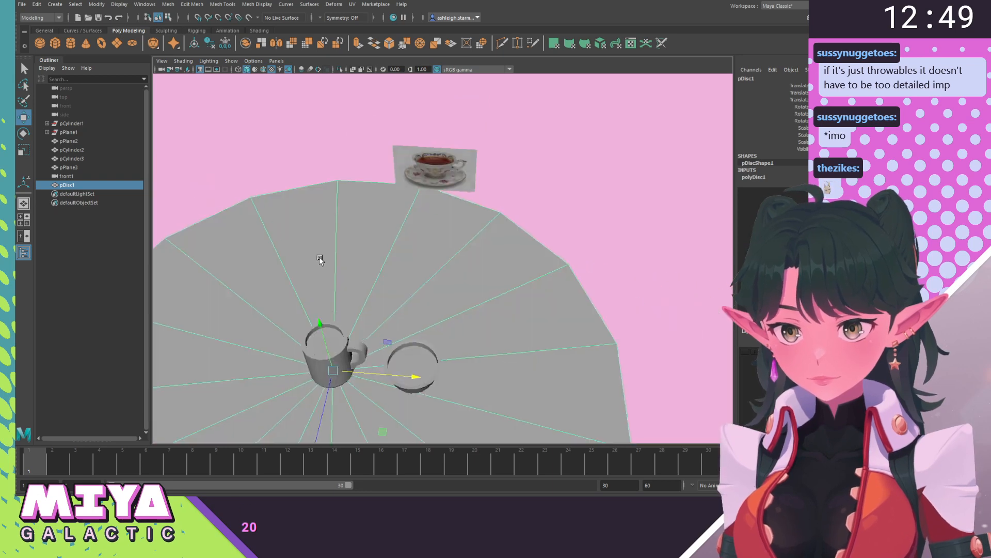
{"action": "scroll", "coordinate": [320, 258], "scroll_direction": "down", "scroll_amount": 4}
{"action": "key", "text": "r"}
{"action": "left_click_drag", "start_coordinate": [427, 389], "coordinate": [392, 385]}
{"action": "key", "text": "w"}
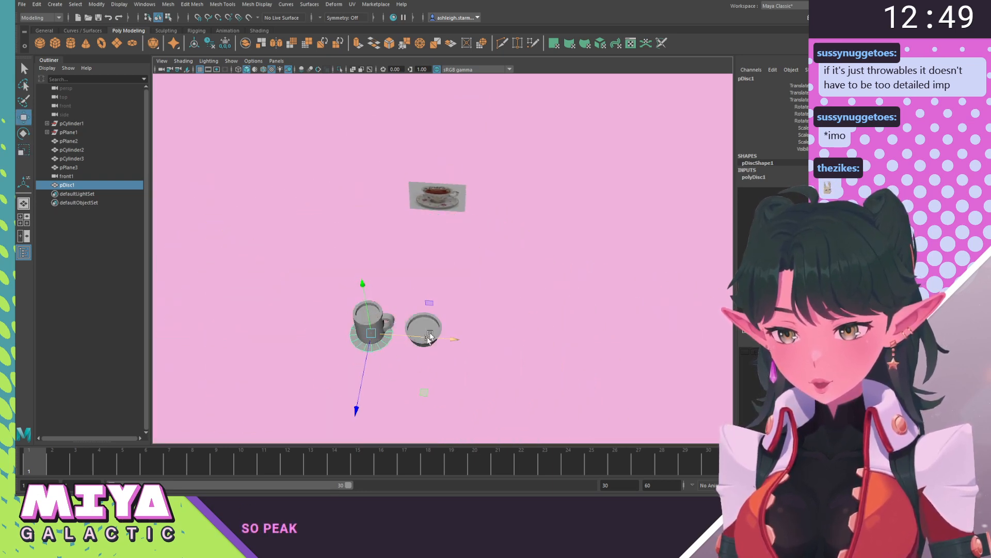
{"action": "middle_click_drag", "start_coordinate": [429, 361], "coordinate": [531, 347]}
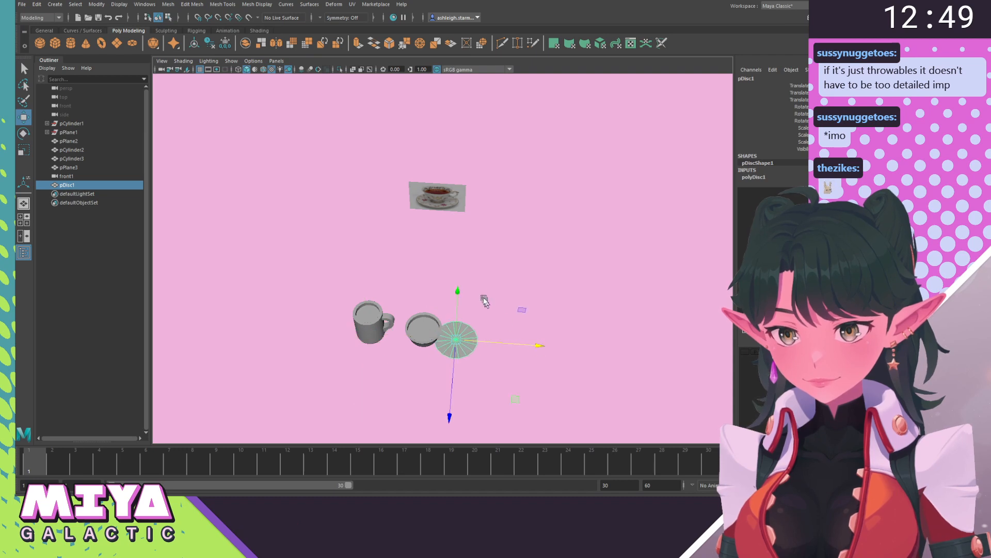
Rotate the disc upright so that its flat face points towards the front view.
{"action": "key", "text": "e"}
{"action": "left_click_drag", "start_coordinate": [458, 300], "coordinate": [525, 308]}
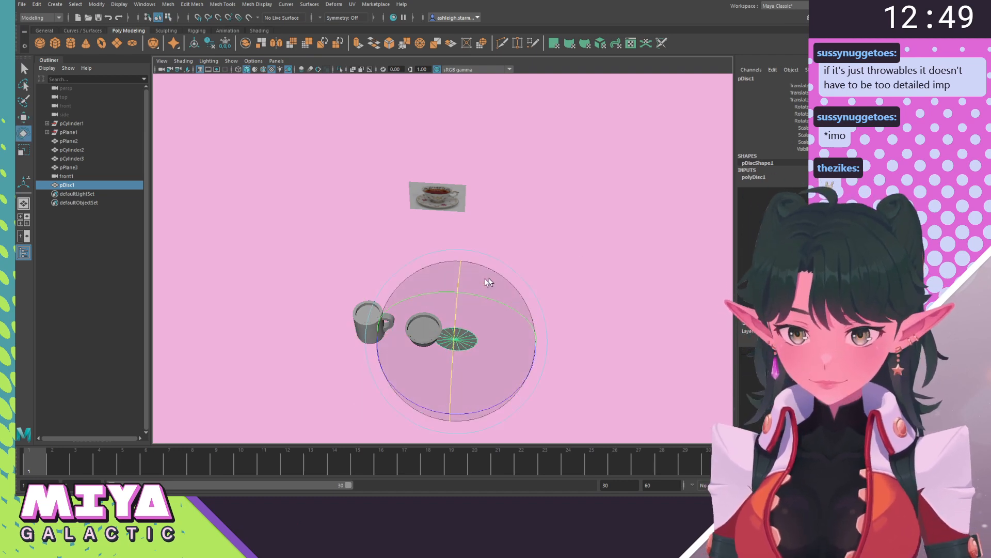
{"action": "key", "text": "space"}
{"action": "left_click_drag", "start_coordinate": [386, 200], "coordinate": [388, 221]}
{"action": "middle_click_drag", "start_coordinate": [500, 301], "coordinate": [469, 243], "text": "alt"}
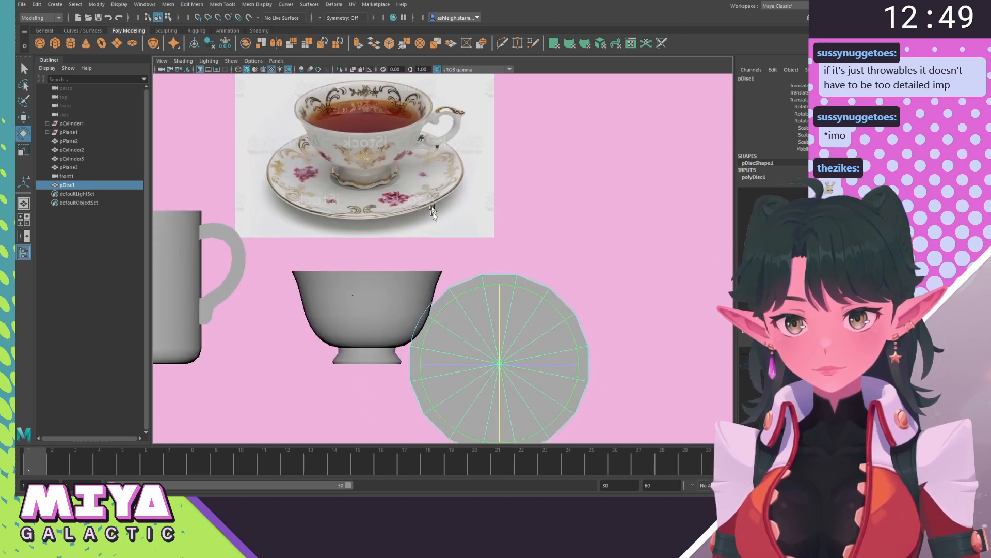
Raise the disc beside the teacup reference image and scale it down to less than half its size.
{"action": "key", "text": "w"}
{"action": "left_click_drag", "start_coordinate": [559, 306], "coordinate": [597, 141]}
{"action": "middle_click_drag", "start_coordinate": [495, 194], "coordinate": [471, 227], "text": "alt"}
{"action": "scroll", "coordinate": [472, 227], "scroll_direction": "up", "scroll_amount": 1}
{"action": "scroll", "coordinate": [471, 227], "scroll_direction": "up", "scroll_amount": 1}
{"action": "key", "text": "r"}
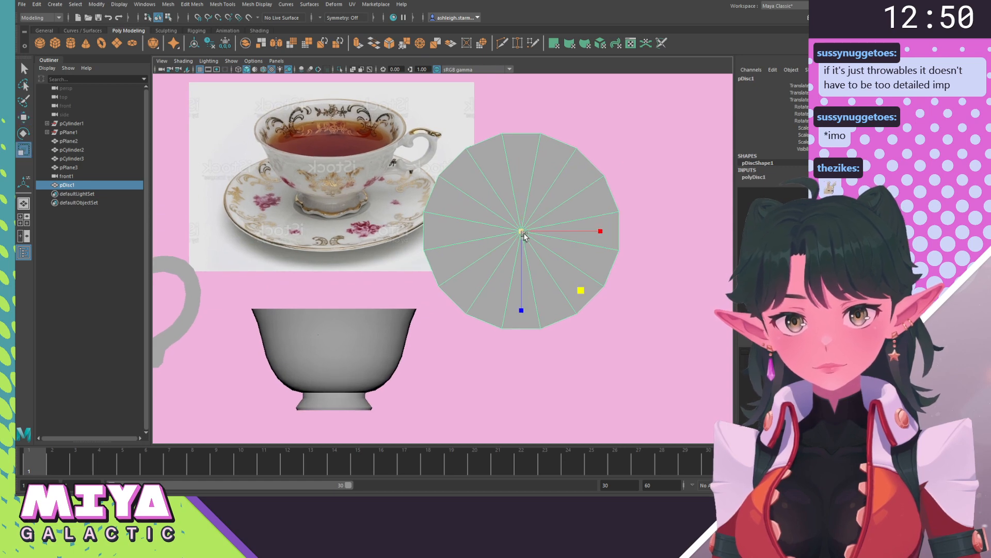
{"action": "left_click_drag", "start_coordinate": [523, 232], "coordinate": [439, 220]}
Move the disc onto the edge of the teacup reference image, just below the pictured handle.
{"action": "key", "text": "w"}
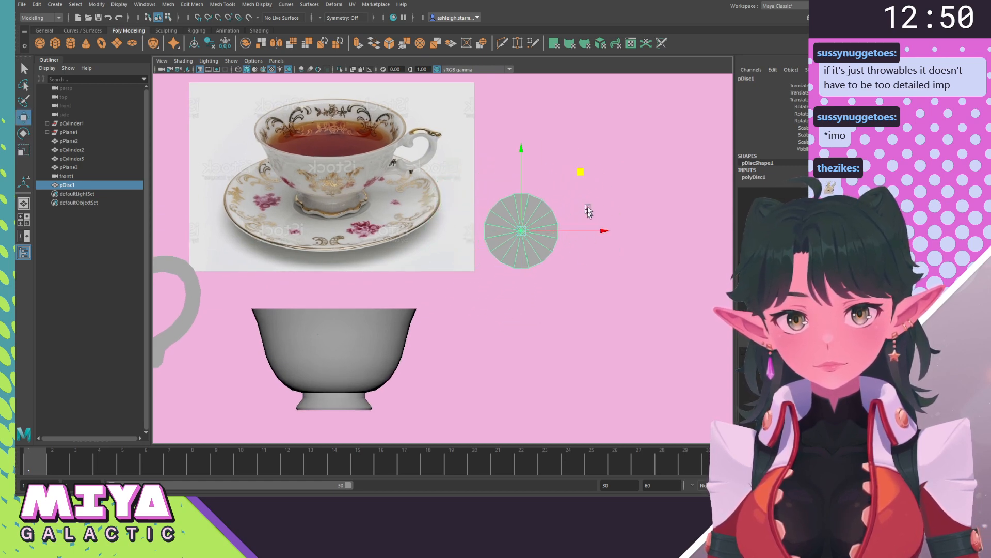
{"action": "left_click_drag", "start_coordinate": [578, 171], "coordinate": [503, 166]}
{"action": "scroll", "coordinate": [365, 191], "scroll_direction": "up", "scroll_amount": 1}
{"action": "scroll", "coordinate": [365, 192], "scroll_direction": "up", "scroll_amount": 3}
{"action": "middle_click_drag", "start_coordinate": [511, 296], "coordinate": [553, 405], "text": "alt"}
{"action": "middle_click_drag", "start_coordinate": [412, 333], "coordinate": [401, 279], "text": "alt"}
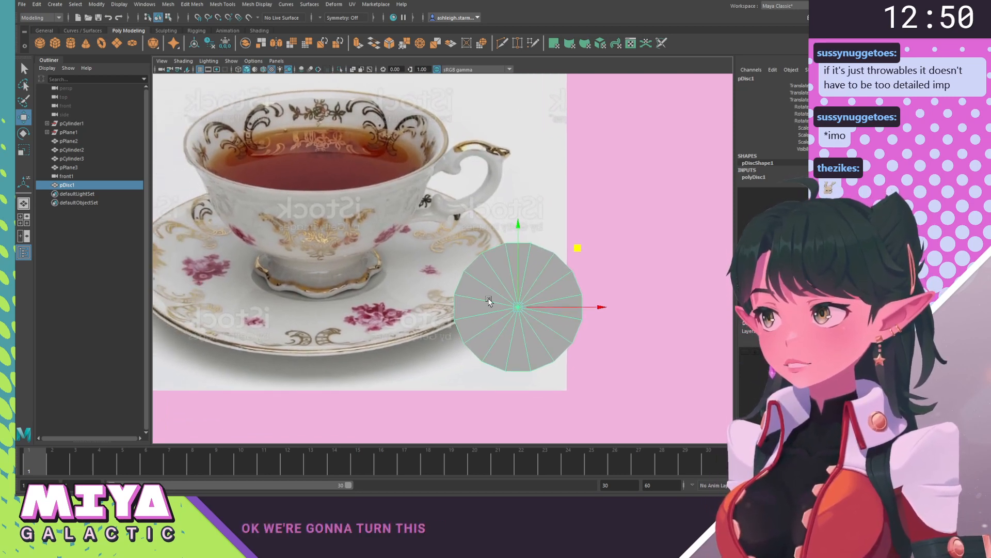
Extrude all faces of the disc and scale them inward to about 60% of the disc's size.
{"action": "scroll", "coordinate": [489, 302], "scroll_direction": "up", "scroll_amount": 4}
{"action": "right_click", "coordinate": [476, 267], "text": "shift"}
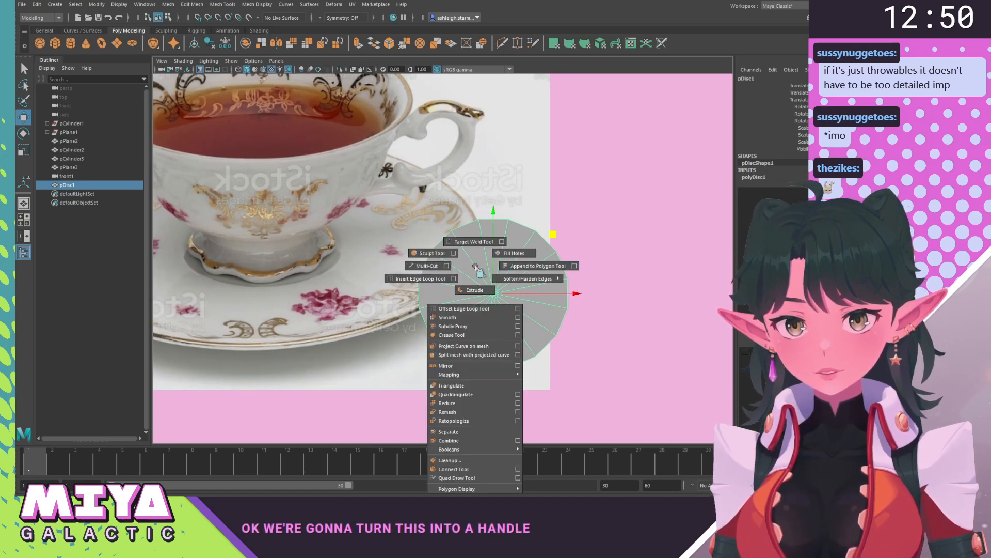
{"action": "right_click_drag", "start_coordinate": [474, 267], "coordinate": [489, 320]}
{"action": "double_click", "coordinate": [518, 323]}
{"action": "right_click", "coordinate": [486, 295], "text": "shift"}
{"action": "key", "text": "r"}
{"action": "left_click_drag", "start_coordinate": [553, 353], "coordinate": [538, 347]}
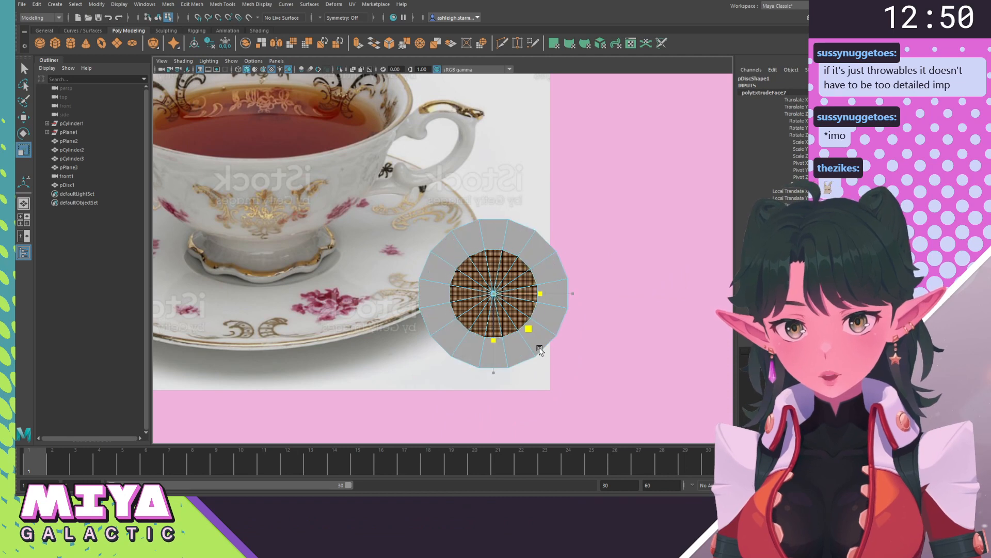
Delete the inner faces so that only an open ring remains.
{"action": "left_click", "coordinate": [539, 349]}
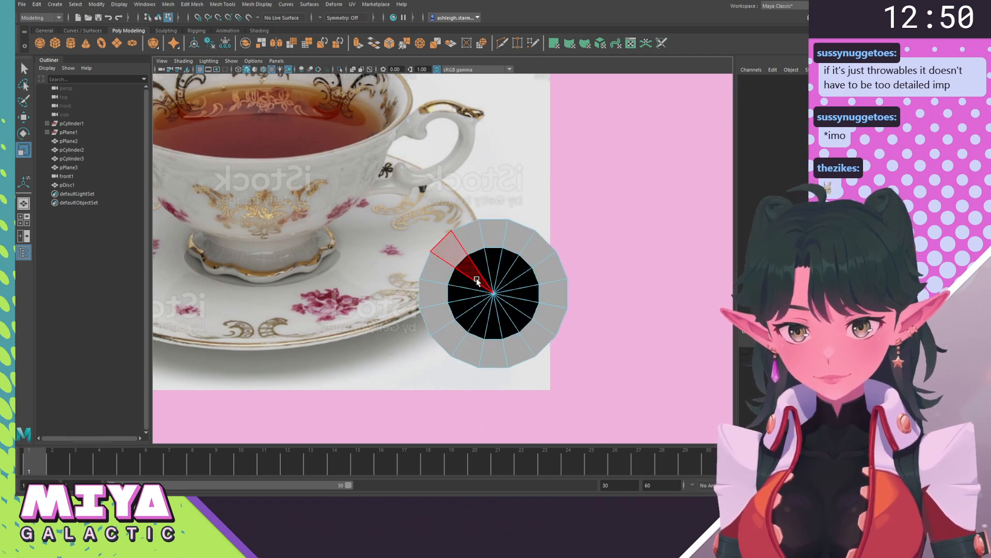
{"action": "left_click_drag", "start_coordinate": [510, 308], "coordinate": [509, 309]}
{"action": "key", "text": "Delete"}
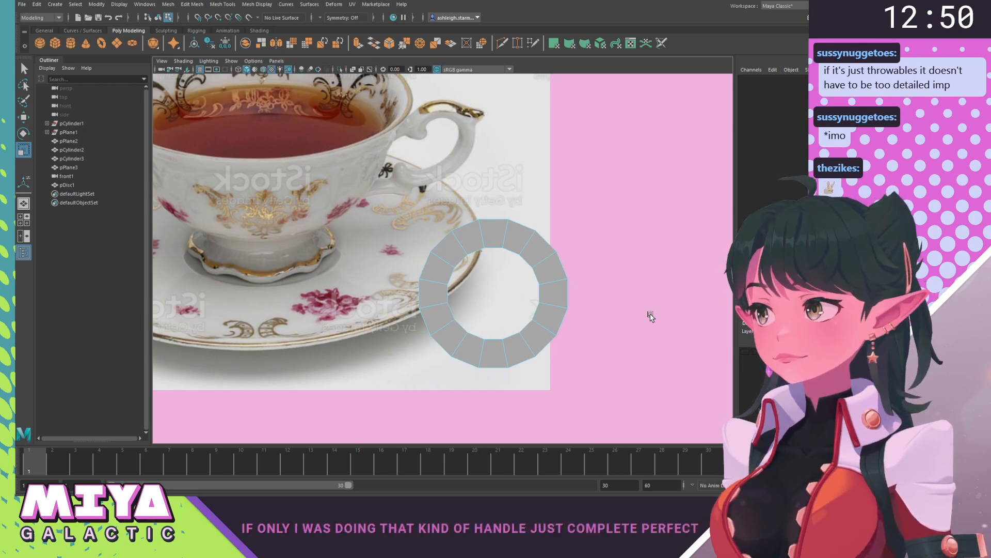
Delete the four neighbouring ring faces on the side closest to the cup.
{"action": "middle_click_drag", "start_coordinate": [624, 304], "coordinate": [538, 281], "text": "alt"}
{"action": "right_click_drag", "start_coordinate": [469, 276], "coordinate": [503, 300], "text": "alt"}
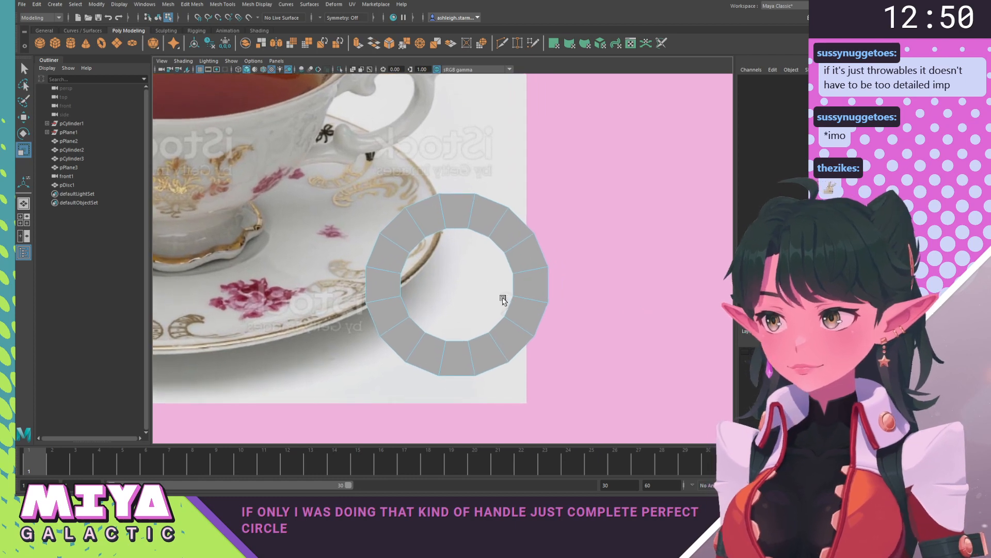
{"action": "middle_click_drag", "start_coordinate": [429, 299], "coordinate": [433, 289], "text": "alt"}
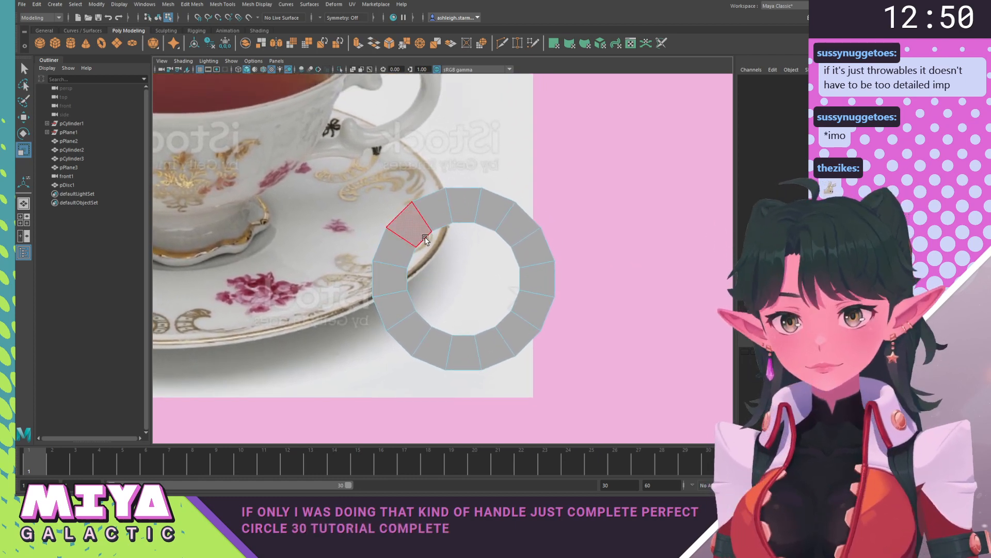
{"action": "middle_click_drag", "start_coordinate": [434, 252], "coordinate": [405, 292], "text": "alt"}
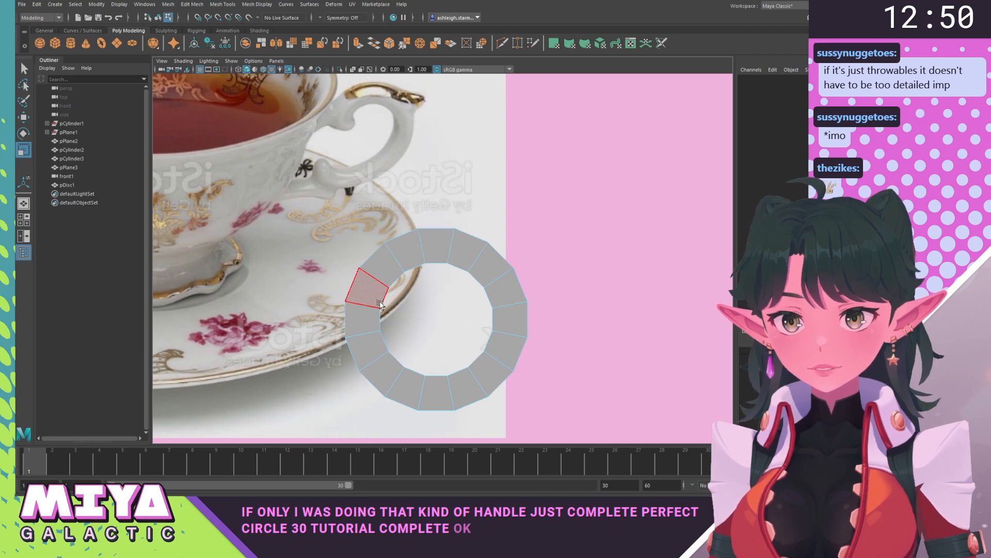
{"action": "left_click", "coordinate": [361, 287]}
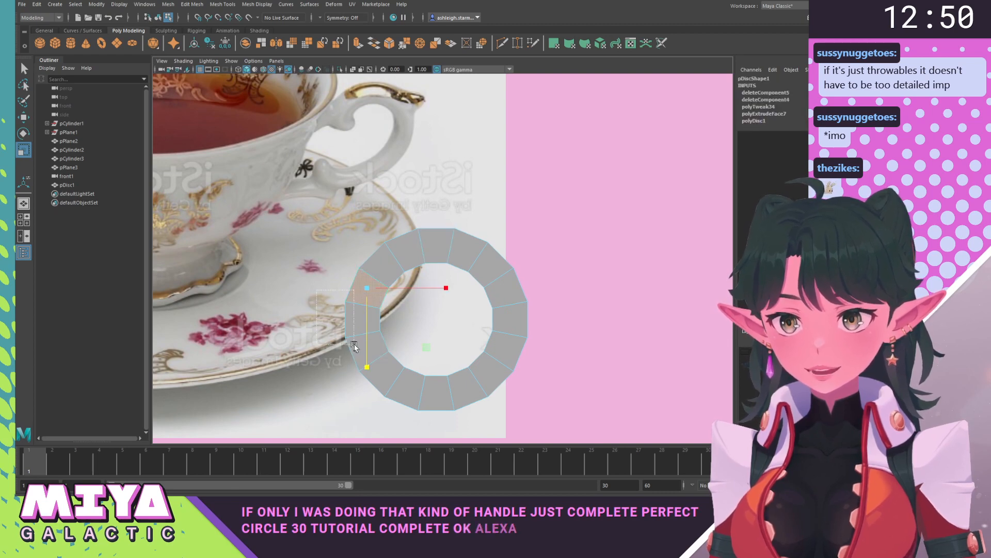
{"action": "left_click_drag", "start_coordinate": [354, 346], "coordinate": [363, 356], "text": "shift"}
{"action": "left_click_drag", "start_coordinate": [372, 389], "coordinate": [371, 388], "text": "shift"}
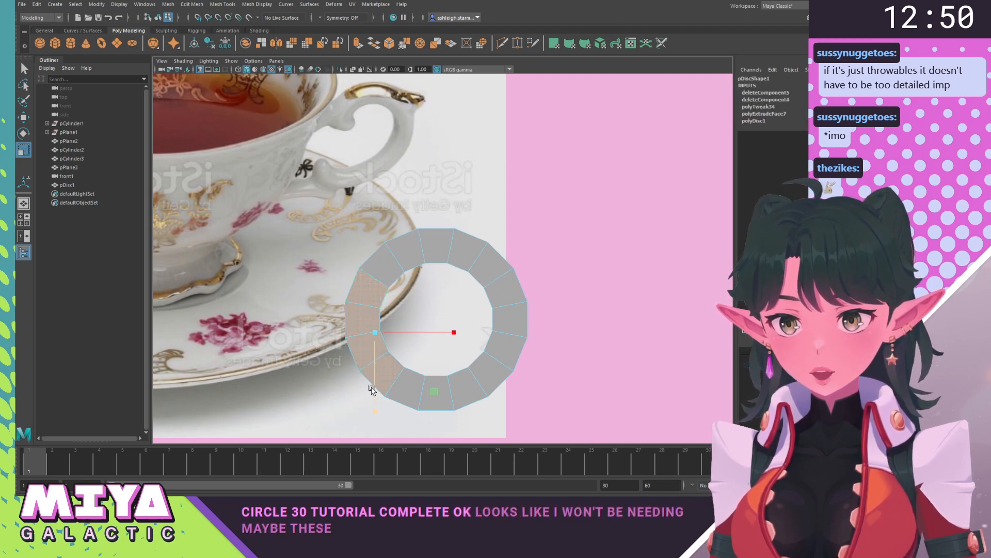
{"action": "key", "text": "Delete"}
{"action": "middle_click_drag", "start_coordinate": [419, 342], "coordinate": [398, 330], "text": "alt"}
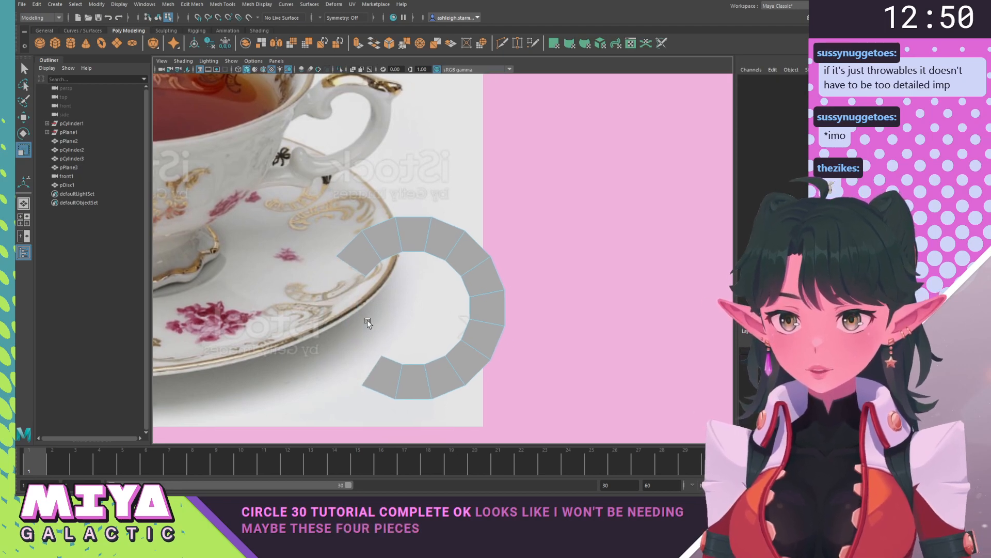
Undo the removal of the ring's four faces to get the closed ring back.
{"action": "left_click", "coordinate": [454, 254]}
{"action": "right_click_drag", "start_coordinate": [454, 256], "coordinate": [497, 252]}
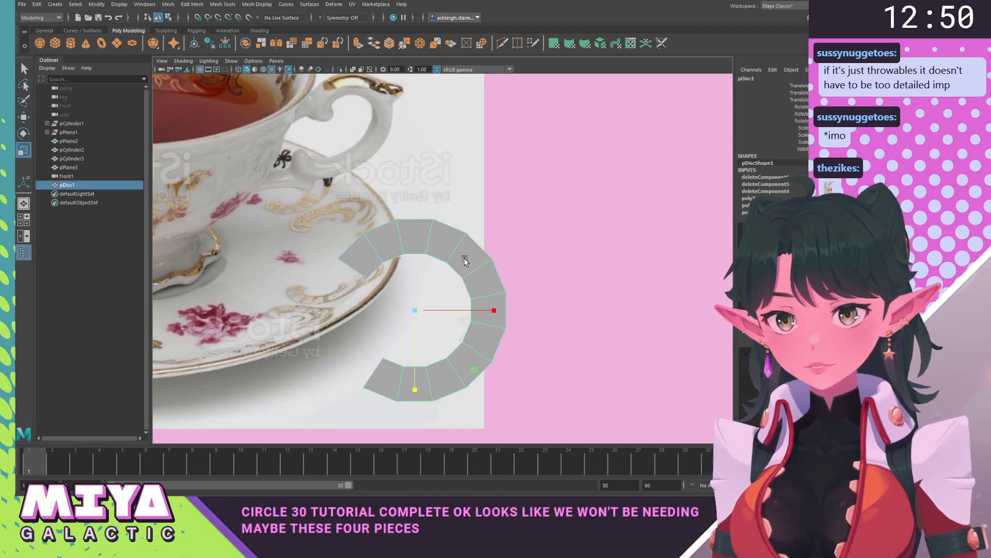
{"action": "key", "text": "e"}
{"action": "left_click_drag", "start_coordinate": [457, 245], "coordinate": [481, 278]}
{"action": "key", "text": "w"}
{"action": "right_click_drag", "start_coordinate": [482, 266], "coordinate": [410, 267]}
{"action": "key", "text": "ctrl+z"}
{"action": "key", "text": "ctrl+z"}
{"action": "key", "text": "ctrl+z"}
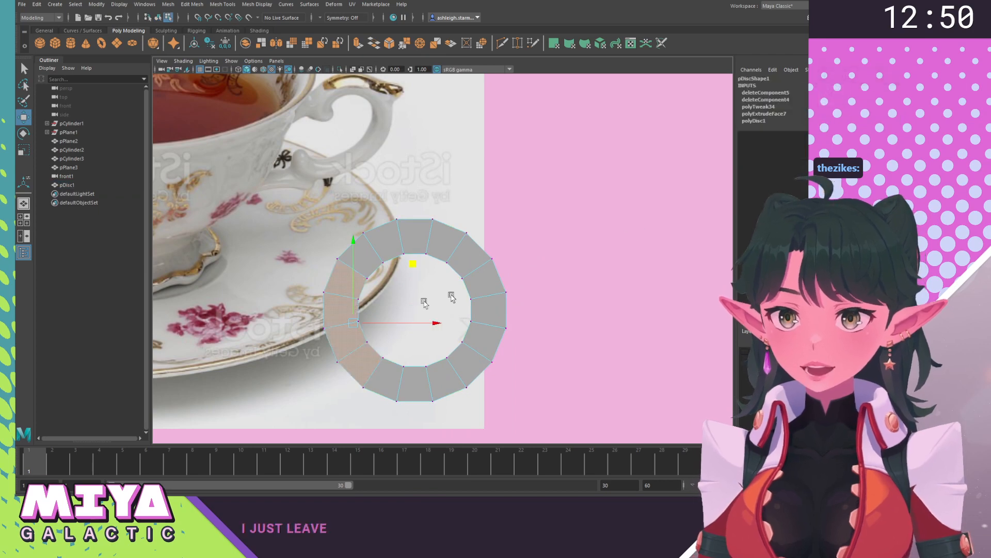
Stretch the ring into a wide oval by moving its cup-side vertices outward horizontally with soft selection.
{"action": "right_click_drag", "start_coordinate": [452, 296], "coordinate": [389, 306]}
{"action": "right_click_drag", "start_coordinate": [338, 279], "coordinate": [302, 274]}
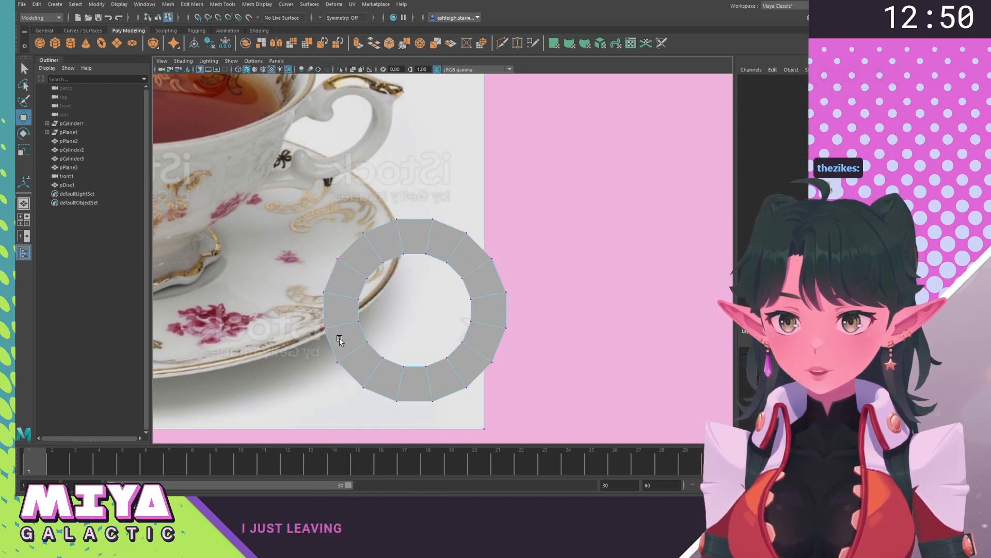
{"action": "left_click_drag", "start_coordinate": [393, 318], "coordinate": [294, 338]}
{"action": "key", "text": "b"}
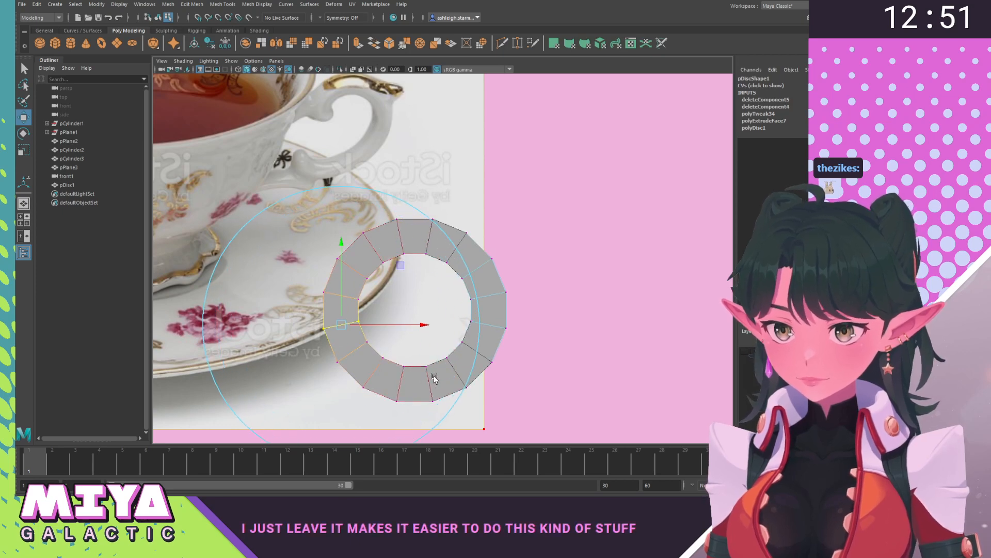
{"action": "key", "text": "r"}
{"action": "left_click_drag", "start_coordinate": [347, 333], "coordinate": [337, 325]}
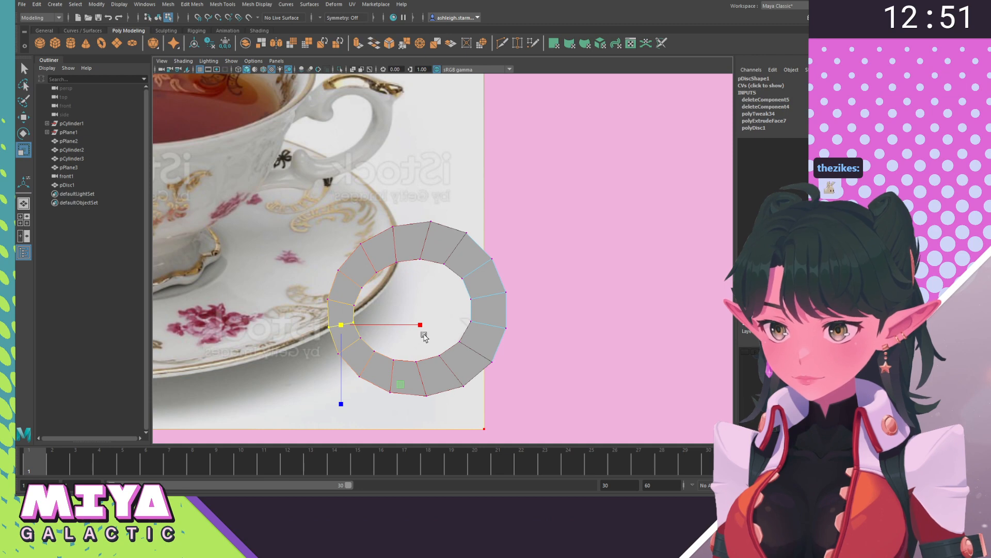
{"action": "key", "text": "w"}
{"action": "left_click_drag", "start_coordinate": [421, 324], "coordinate": [373, 331]}
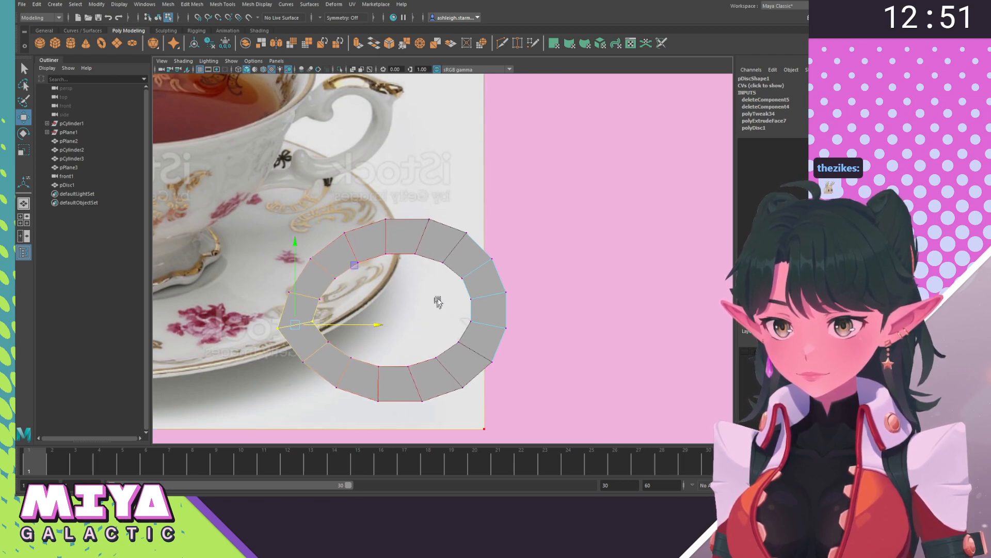
Scale the oval's inner edge loop up slightly to thin the band.
{"action": "right_click_drag", "start_coordinate": [448, 267], "coordinate": [467, 254]}
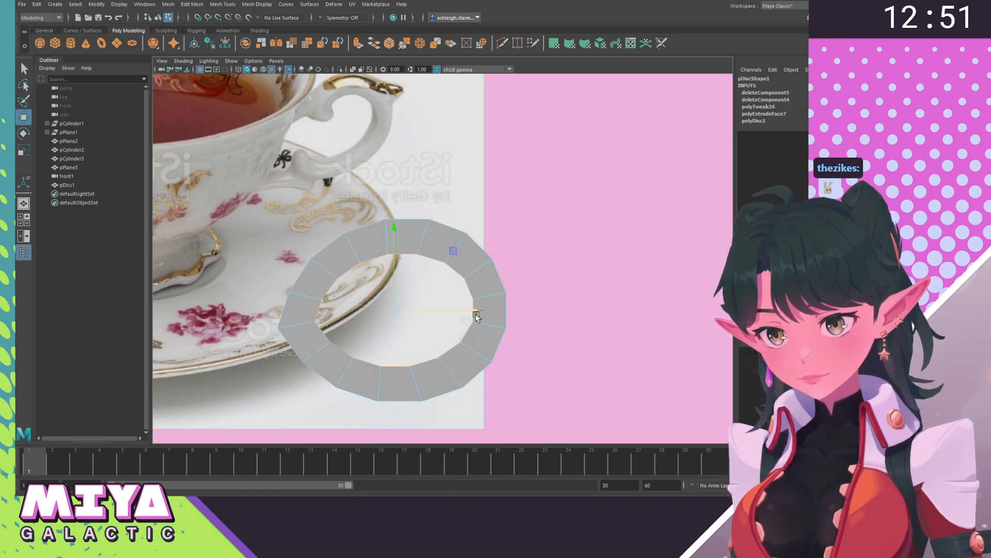
{"action": "key", "text": "r"}
{"action": "key", "text": "w"}
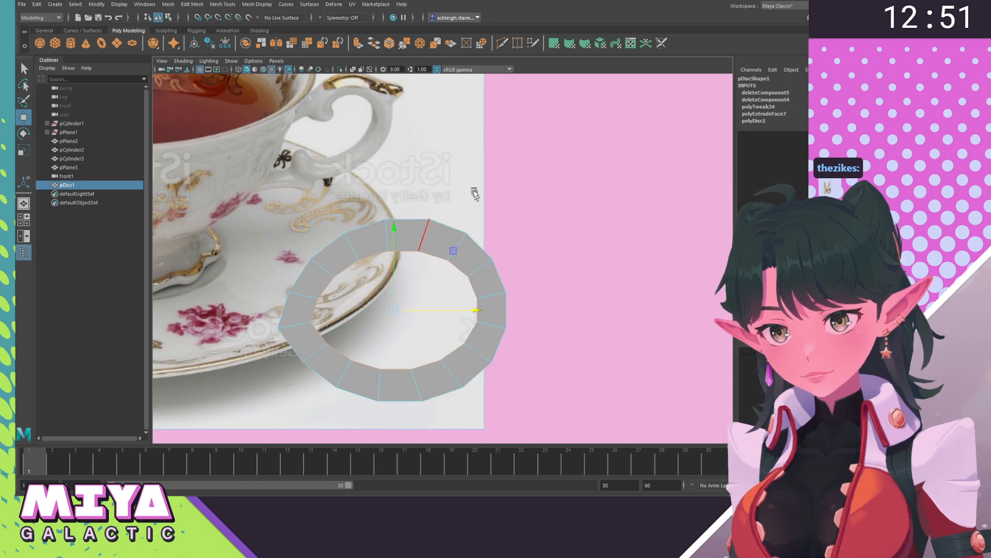
Show the layer with the mug shelf reference image and move the image aside, clear of the teacup reference.
{"action": "left_click", "coordinate": [467, 186]}
{"action": "left_click", "coordinate": [744, 356]}
{"action": "right_click_drag", "start_coordinate": [579, 325], "coordinate": [357, 234], "text": "alt"}
{"action": "middle_click_drag", "start_coordinate": [311, 206], "coordinate": [373, 210], "text": "alt"}
{"action": "left_click", "coordinate": [373, 210]}
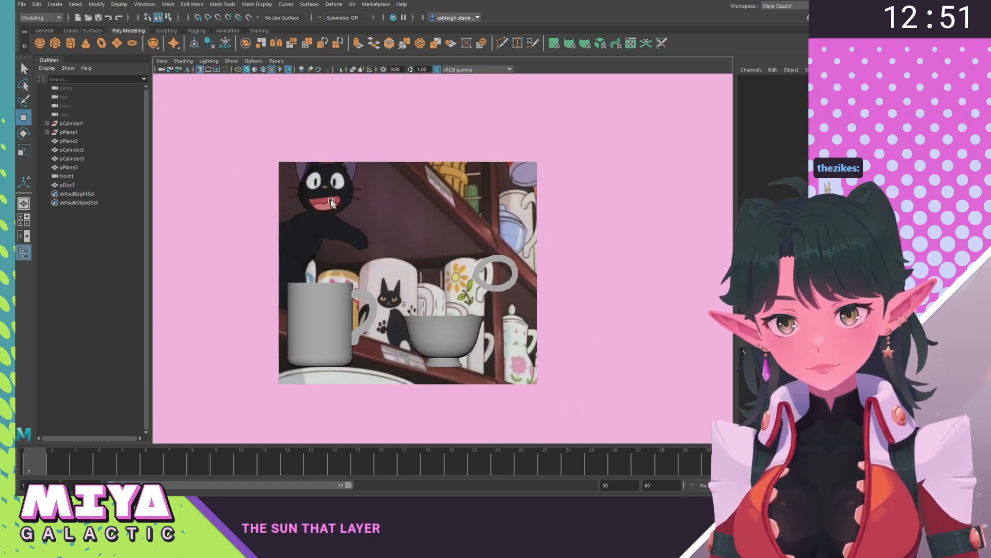
{"action": "right_click_drag", "start_coordinate": [326, 199], "coordinate": [413, 171]}
{"action": "left_click", "coordinate": [435, 236]}
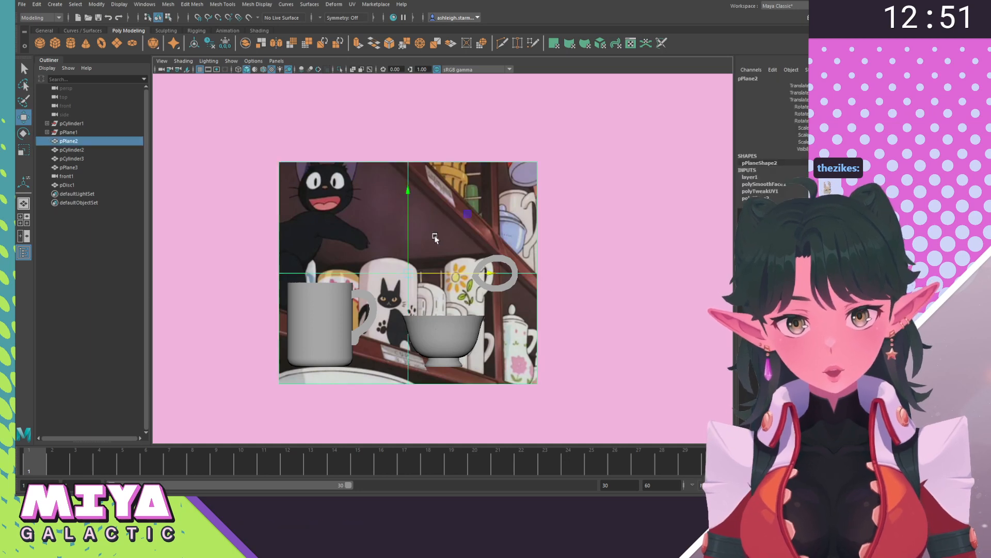
{"action": "left_click_drag", "start_coordinate": [464, 228], "coordinate": [295, 202]}
Lock both reference image planes against selection and test it by selecting across them.
{"action": "middle_click_drag", "start_coordinate": [444, 245], "coordinate": [523, 250], "text": "alt"}
{"action": "left_click", "coordinate": [522, 250]}
{"action": "left_click", "coordinate": [436, 243], "text": "shift"}
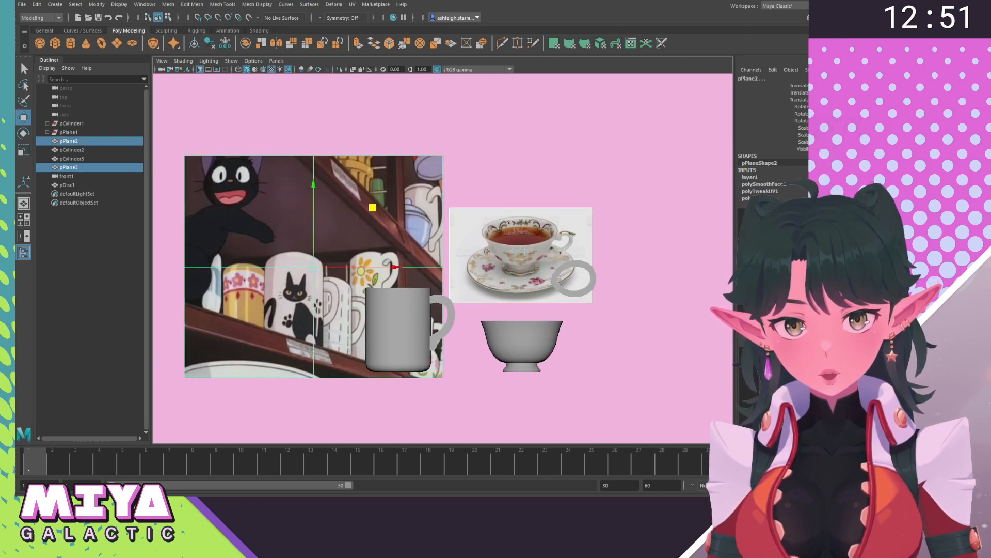
{"action": "key", "text": "ctrl+h"}
{"action": "key", "text": "shift+h"}
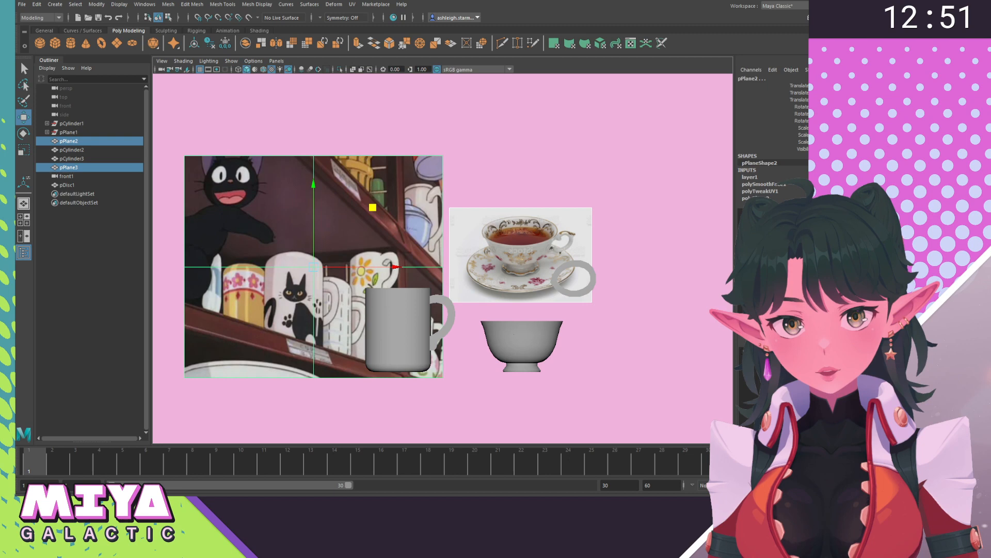
{"action": "left_click", "coordinate": [498, 150]}
{"action": "left_click_drag", "start_coordinate": [459, 181], "coordinate": [495, 233]}
{"action": "left_click_drag", "start_coordinate": [383, 181], "coordinate": [452, 254]}
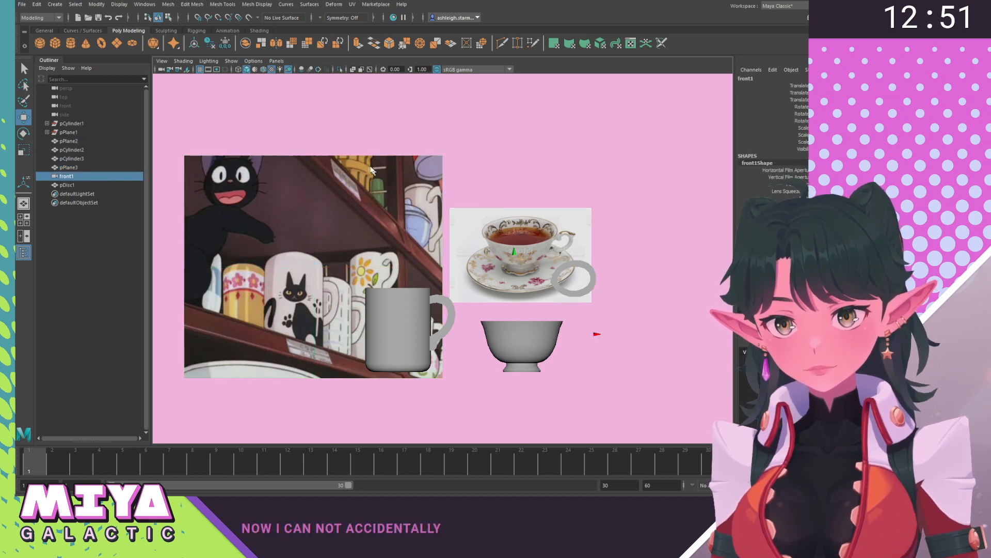
Widen the edge at the oval ring's cup-side end slightly in the horizontal direction, using soft selection with a smaller falloff.
{"action": "middle_click_drag", "start_coordinate": [588, 279], "coordinate": [454, 246], "text": "alt"}
{"action": "mouse_move", "coordinate": [455, 246]}
{"action": "right_mouse_down", "text": "alt"}
{"action": "mouse_move", "coordinate": [632, 311]}
{"action": "mouse_move", "coordinate": [438, 252]}
{"action": "right_mouse_up", "text": "alt"}
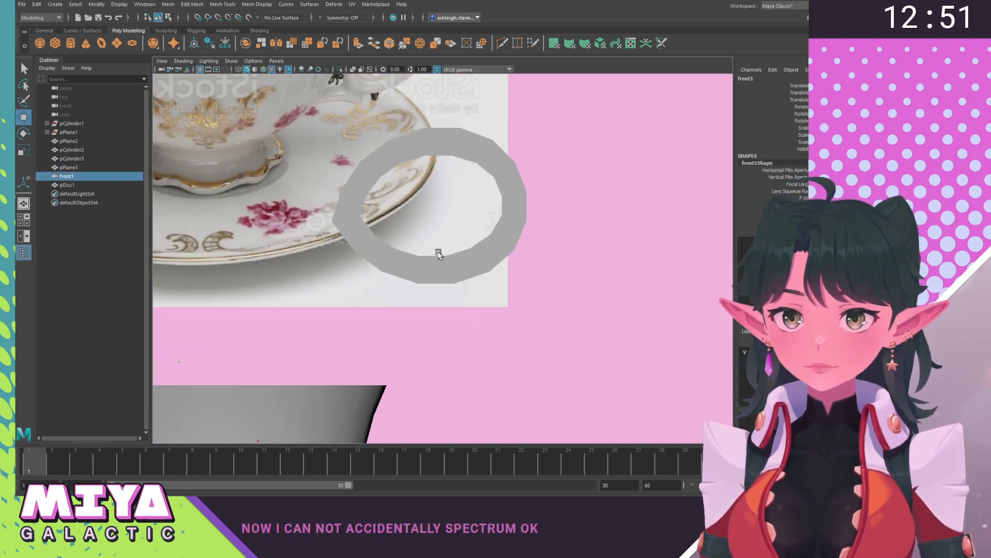
{"action": "left_click", "coordinate": [469, 149]}
{"action": "middle_click_drag", "start_coordinate": [448, 166], "coordinate": [464, 252], "text": "alt"}
{"action": "mouse_move", "coordinate": [390, 208]}
{"action": "middle_mouse_down", "text": "alt"}
{"action": "mouse_move", "coordinate": [395, 214]}
{"action": "mouse_move", "coordinate": [384, 210]}
{"action": "middle_mouse_up", "text": "alt"}
{"action": "right_click_drag", "start_coordinate": [384, 209], "coordinate": [398, 224], "text": "alt"}
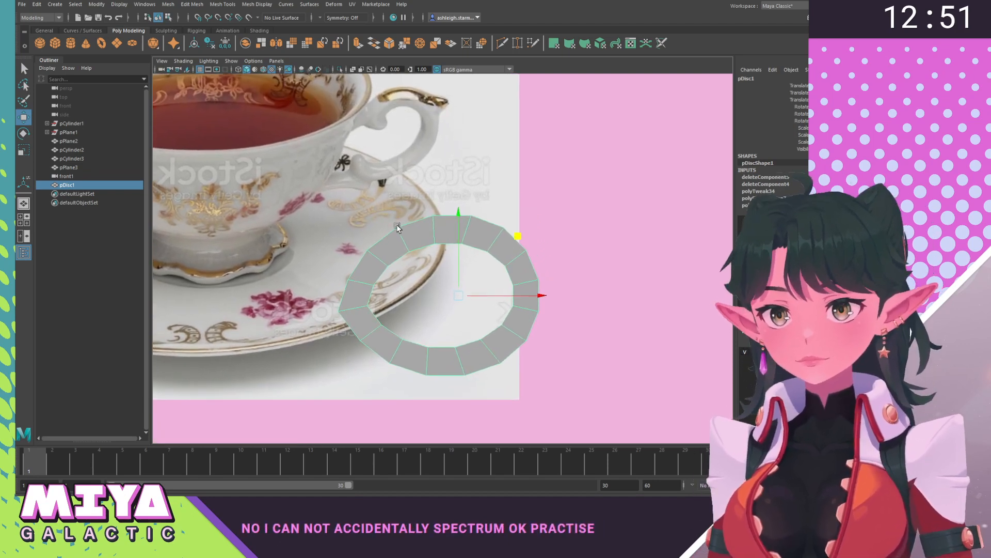
{"action": "right_click_drag", "start_coordinate": [352, 311], "coordinate": [342, 285]}
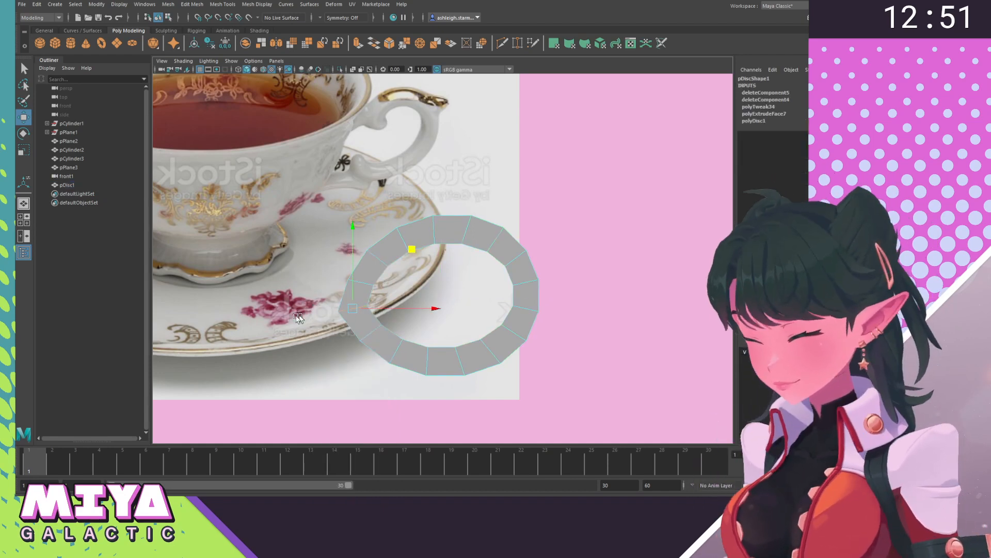
{"action": "key", "text": "b"}
{"action": "mouse_move", "coordinate": [367, 336]}
{"action": "left_mouse_down"}
{"action": "mouse_move", "coordinate": [344, 336]}
{"action": "mouse_move", "coordinate": [361, 337]}
{"action": "left_mouse_up"}
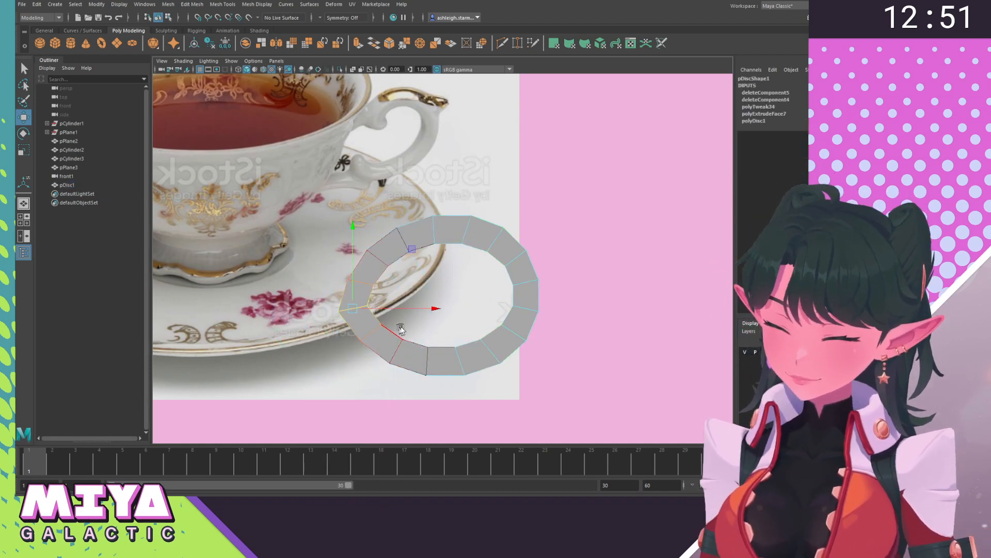
{"action": "key", "text": "r"}
{"action": "left_click_drag", "start_coordinate": [444, 313], "coordinate": [453, 312]}
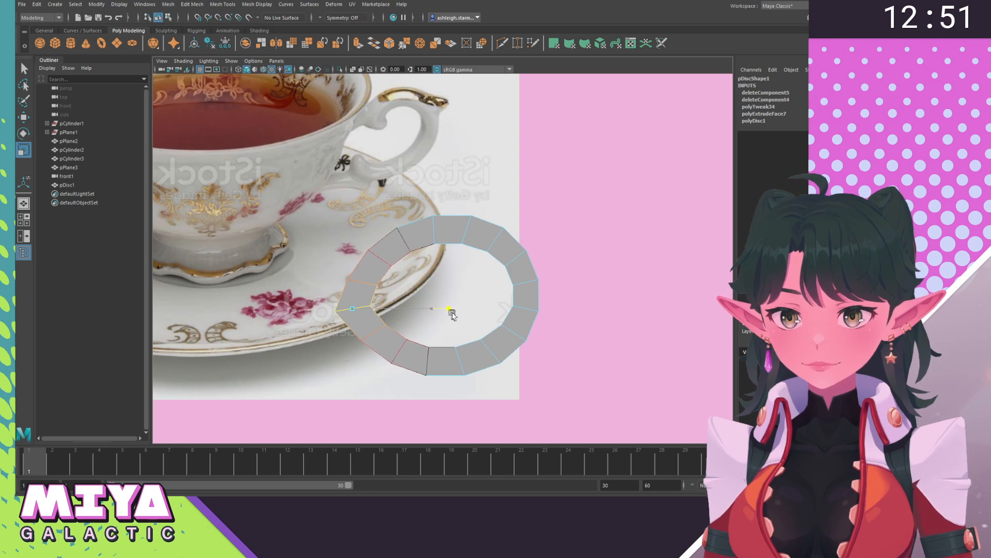
Delete the two faces at the cup-side end of the oval ring.
{"action": "key", "text": "w"}
{"action": "right_click_drag", "start_coordinate": [389, 250], "coordinate": [388, 276]}
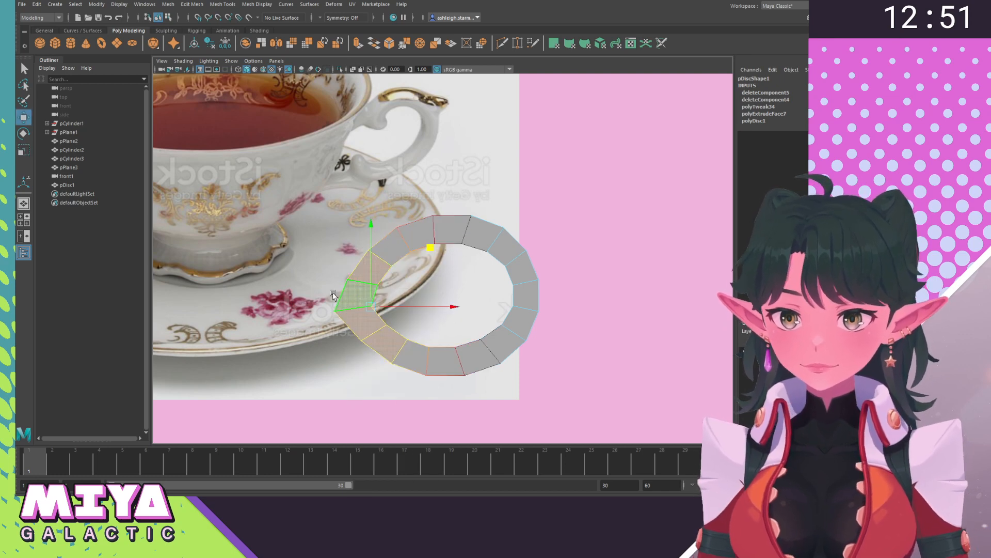
{"action": "left_click_drag", "start_coordinate": [328, 296], "coordinate": [358, 328]}
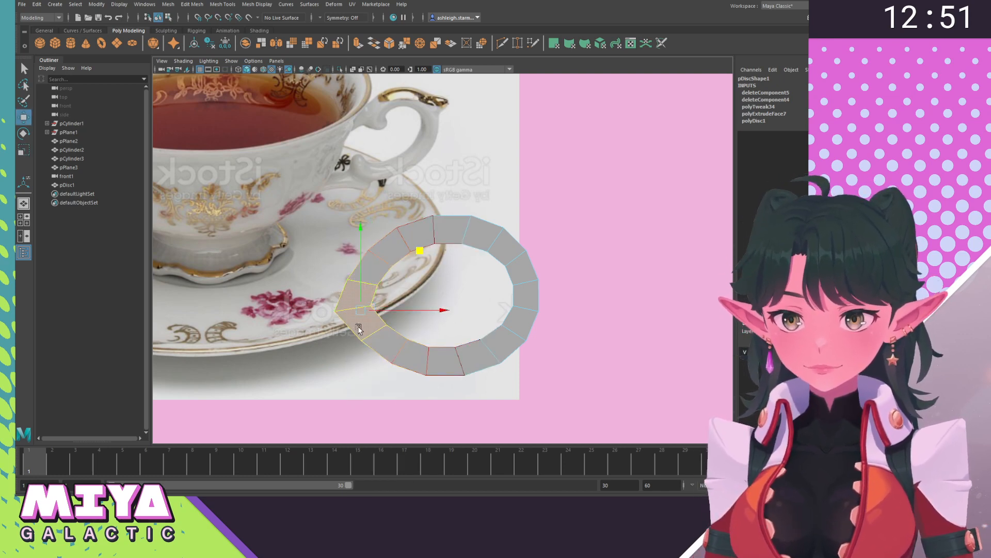
{"action": "key", "text": "Delete"}
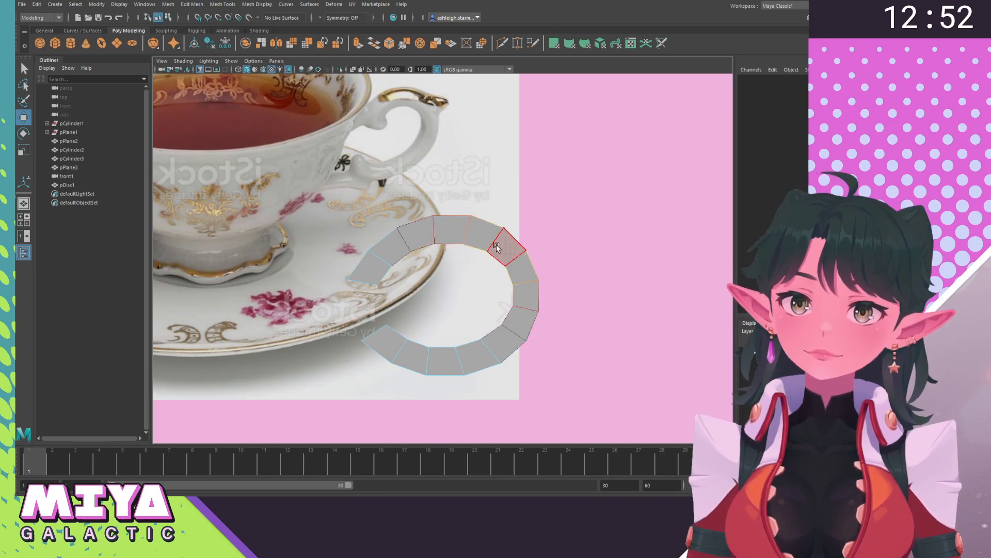
Undo the deletion of the two end faces to close the oval ring again.
{"action": "mouse_move", "coordinate": [496, 244]}
{"action": "right_mouse_down"}
{"action": "mouse_move", "coordinate": [532, 230]}
{"action": "mouse_move", "coordinate": [497, 243]}
{"action": "mouse_move", "coordinate": [495, 233]}
{"action": "right_mouse_up"}
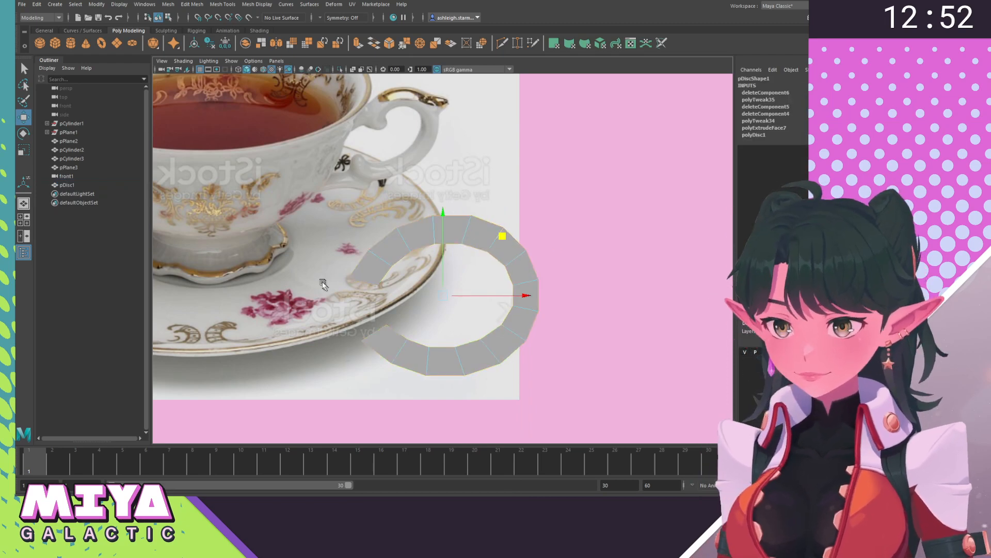
{"action": "key", "text": "ctrl+z"}
{"action": "key", "text": "ctrl+z"}
{"action": "key", "text": "ctrl+z"}
{"action": "key", "text": "ctrl+z"}
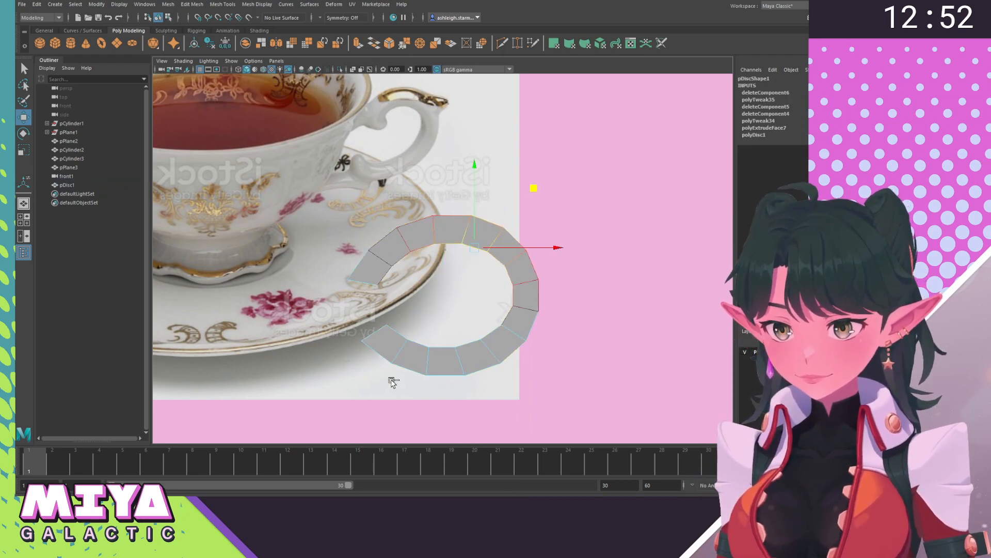
{"action": "key", "text": "ctrl+z"}
{"action": "key", "text": "ctrl+z"}
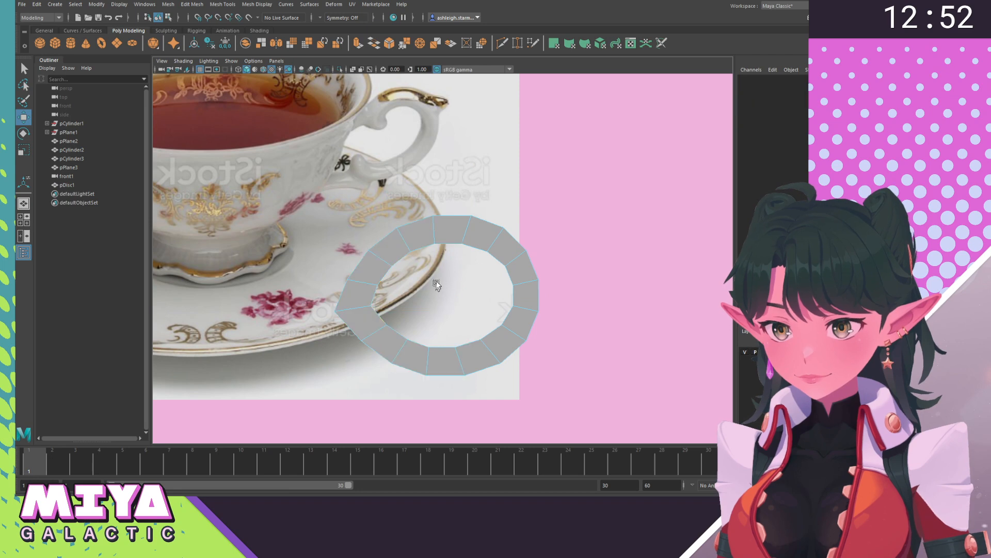
Scale the oval ring's inner edge loop slightly inward to thicken the ring.
{"action": "right_click_drag", "start_coordinate": [443, 239], "coordinate": [438, 229]}
{"action": "double_click", "coordinate": [444, 249]}
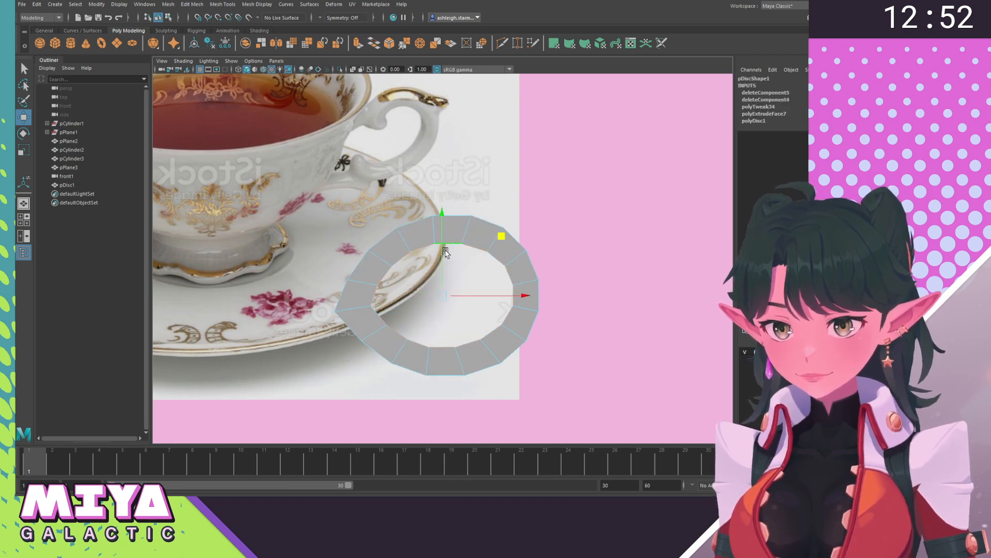
{"action": "right_click", "coordinate": [404, 285], "text": "shift"}
{"action": "key", "text": "r"}
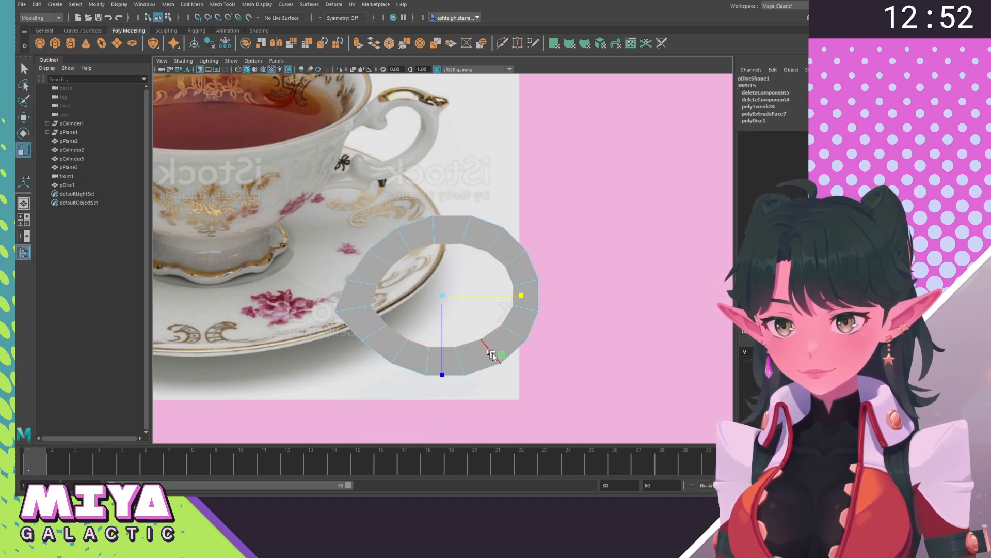
{"action": "left_click_drag", "start_coordinate": [492, 353], "coordinate": [498, 356]}
Scale the whole oval ring down to about half size and move it onto the teacup handle in the reference image.
{"action": "right_click_drag", "start_coordinate": [426, 234], "coordinate": [475, 221]}
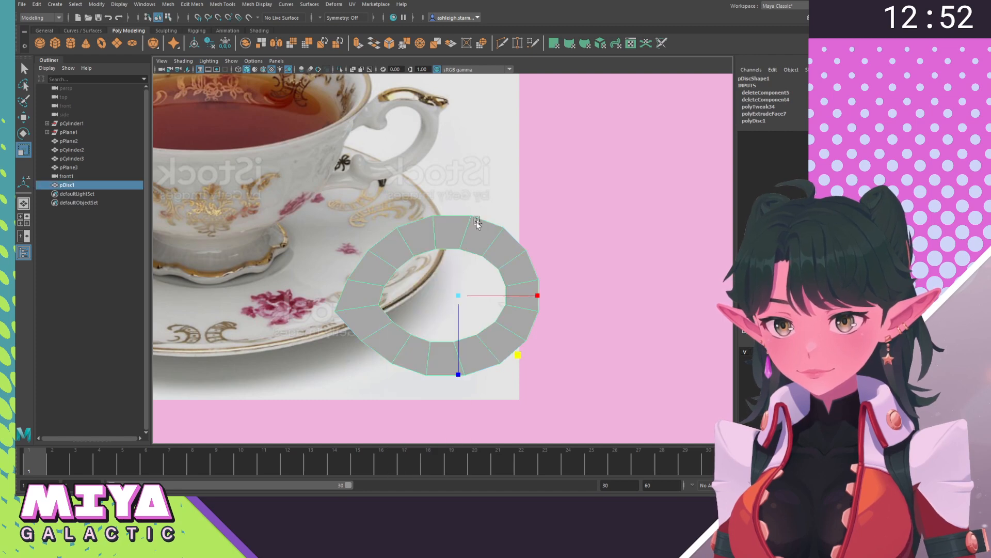
{"action": "left_click_drag", "start_coordinate": [518, 355], "coordinate": [499, 353]}
{"action": "key", "text": "w"}
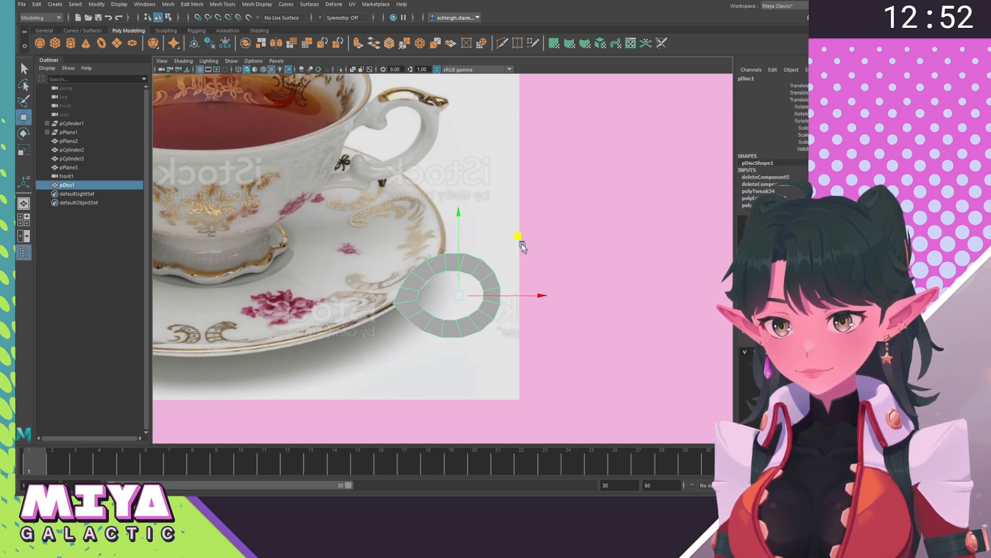
{"action": "left_click_drag", "start_coordinate": [520, 237], "coordinate": [454, 78]}
{"action": "scroll", "coordinate": [500, 340], "scroll_direction": "up", "scroll_amount": 2}
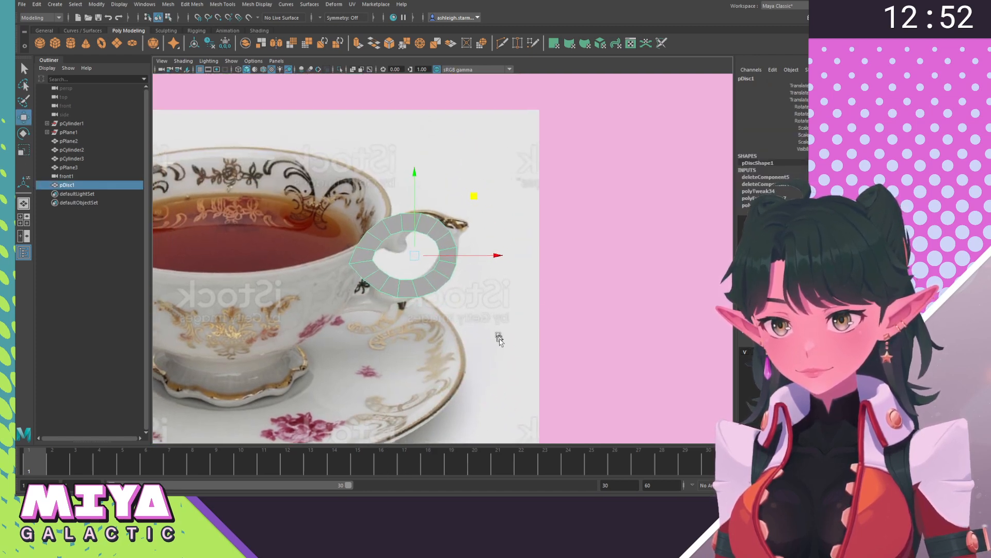
{"action": "middle_click_drag", "start_coordinate": [499, 338], "coordinate": [512, 359], "text": "alt"}
Rotate the oval ring to follow the slant of the reference handle and flatten it slightly.
{"action": "key", "text": "e"}
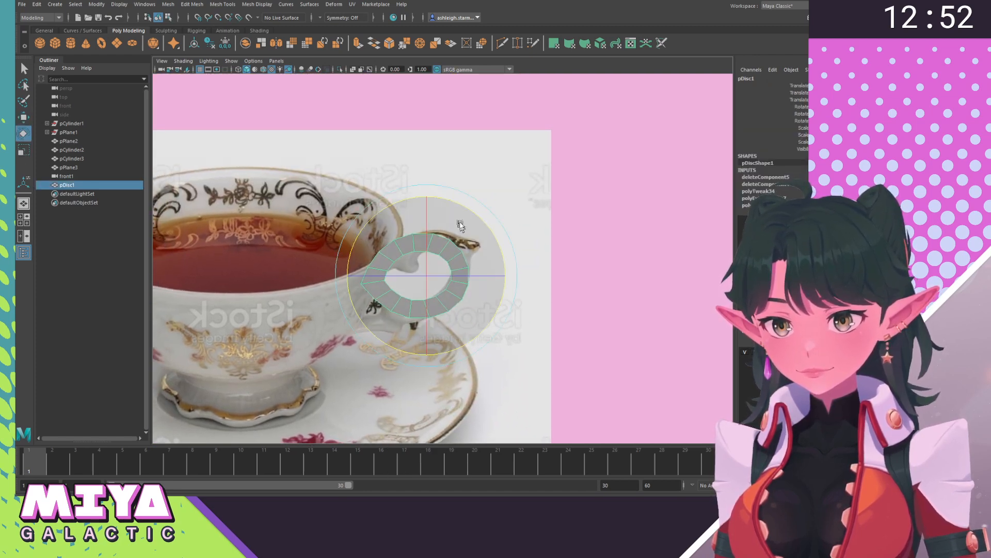
{"action": "left_click_drag", "start_coordinate": [471, 210], "coordinate": [481, 230]}
{"action": "key", "text": "w"}
{"action": "scroll", "coordinate": [557, 322], "scroll_direction": "up", "scroll_amount": 5}
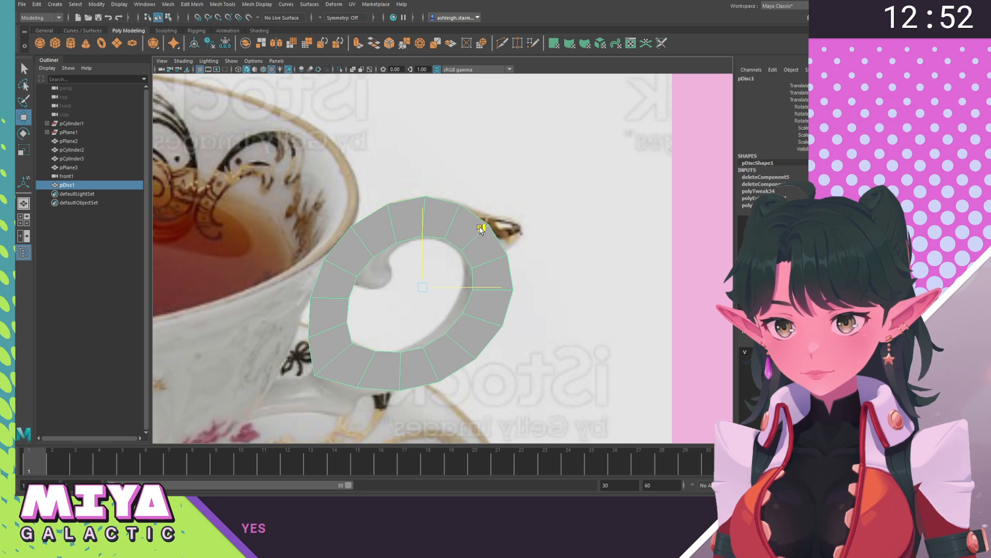
{"action": "key", "text": "r"}
{"action": "left_click_drag", "start_coordinate": [465, 358], "coordinate": [458, 348]}
{"action": "key", "text": "w"}
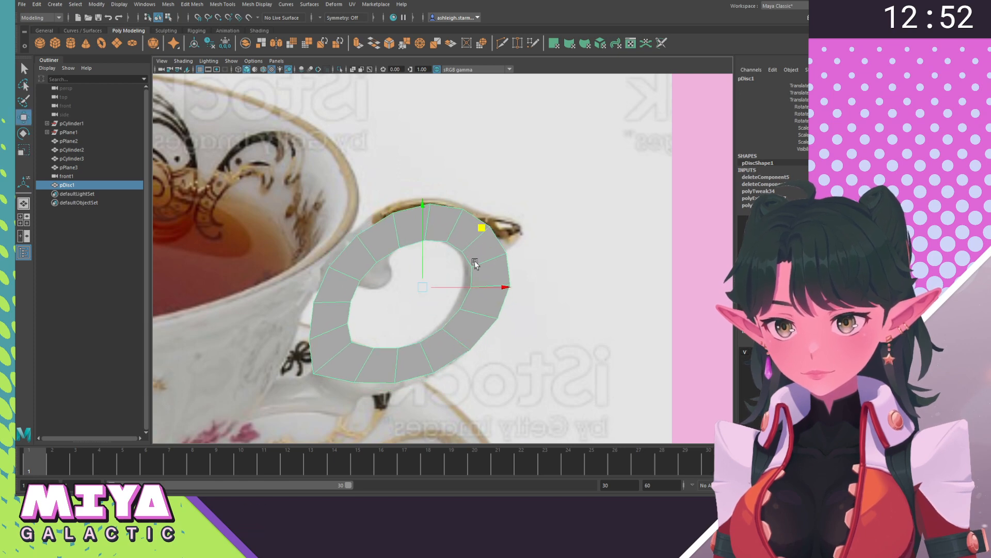
Fine-tune the ring's position, rotation and scale so its upper curve matches the reference handle.
{"action": "left_click_drag", "start_coordinate": [483, 243], "coordinate": [456, 215]}
{"action": "key", "text": "e"}
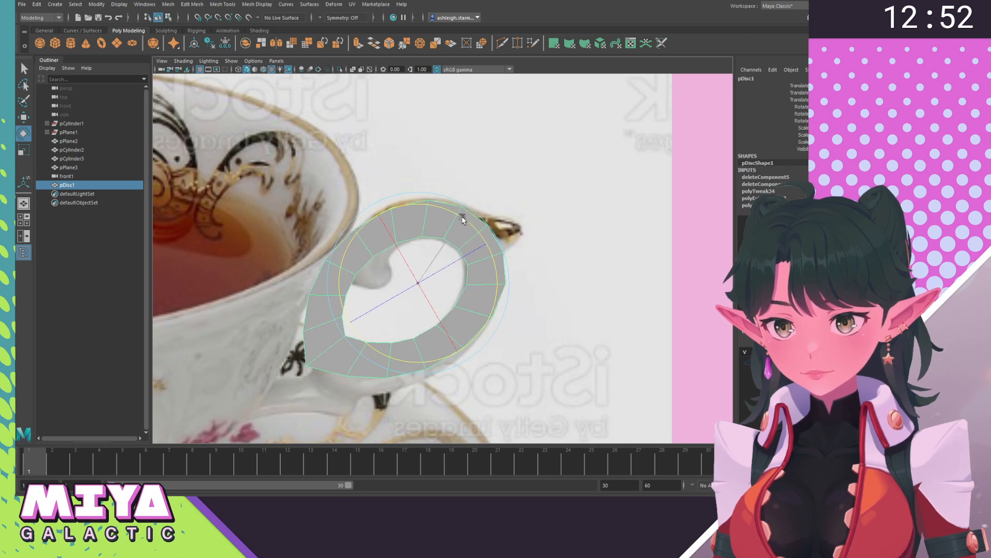
{"action": "key", "text": "r"}
{"action": "left_click_drag", "start_coordinate": [457, 355], "coordinate": [458, 356]}
{"action": "key", "text": "w"}
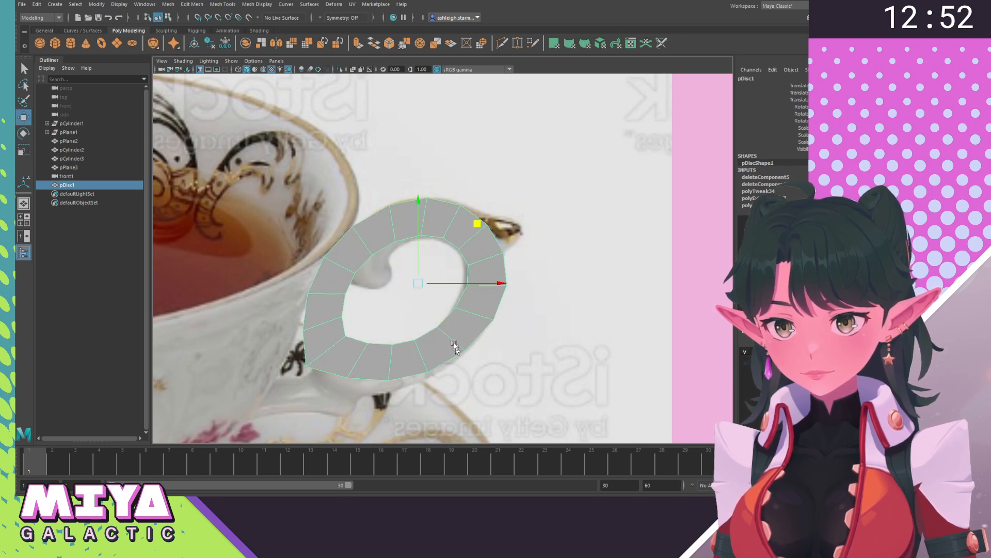
{"action": "left_click_drag", "start_coordinate": [415, 287], "coordinate": [416, 289]}
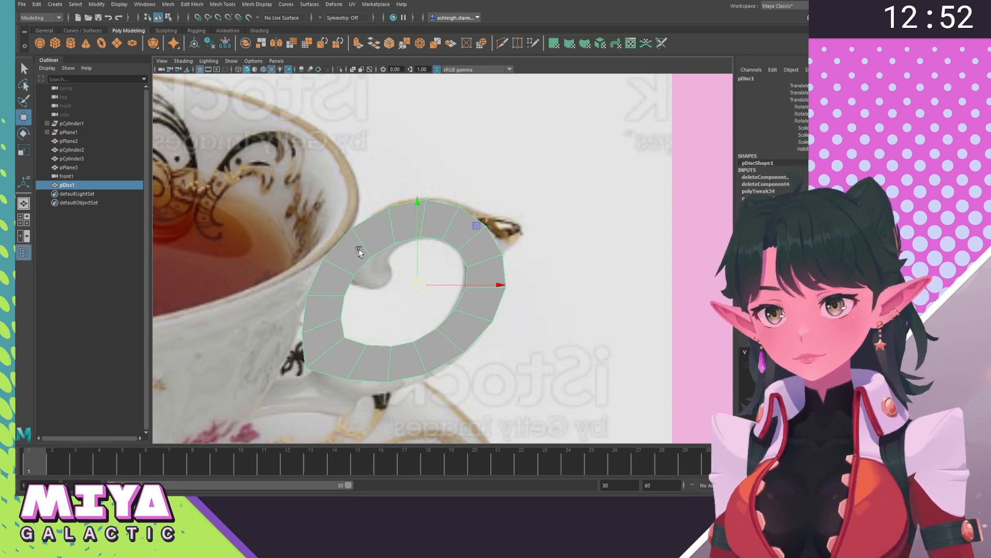
Delete the two faces at the ring's cup-side end to open it into a handle shape.
{"action": "right_click_drag", "start_coordinate": [365, 243], "coordinate": [385, 256]}
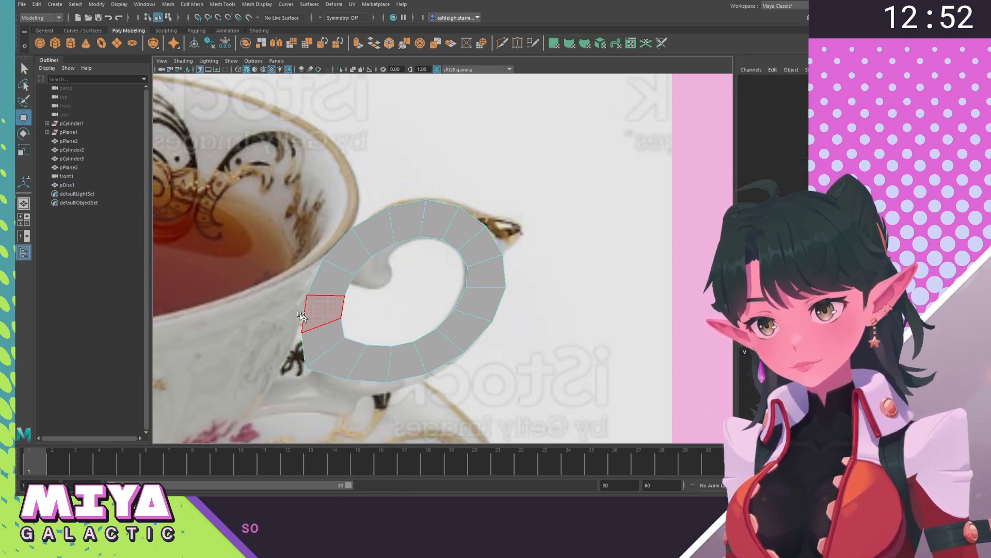
{"action": "left_click", "coordinate": [318, 344]}
{"action": "key", "text": "Delete"}
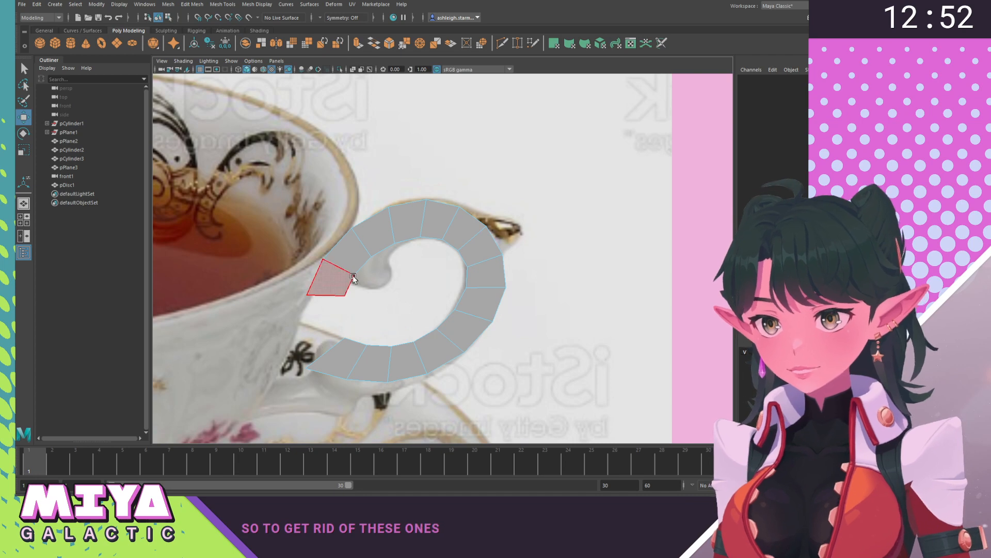
Extrude the outer edge of the handle's lower end face down and toward the cup.
{"action": "left_click", "coordinate": [336, 357]}
{"action": "middle_click_drag", "start_coordinate": [331, 369], "coordinate": [355, 288], "text": "alt"}
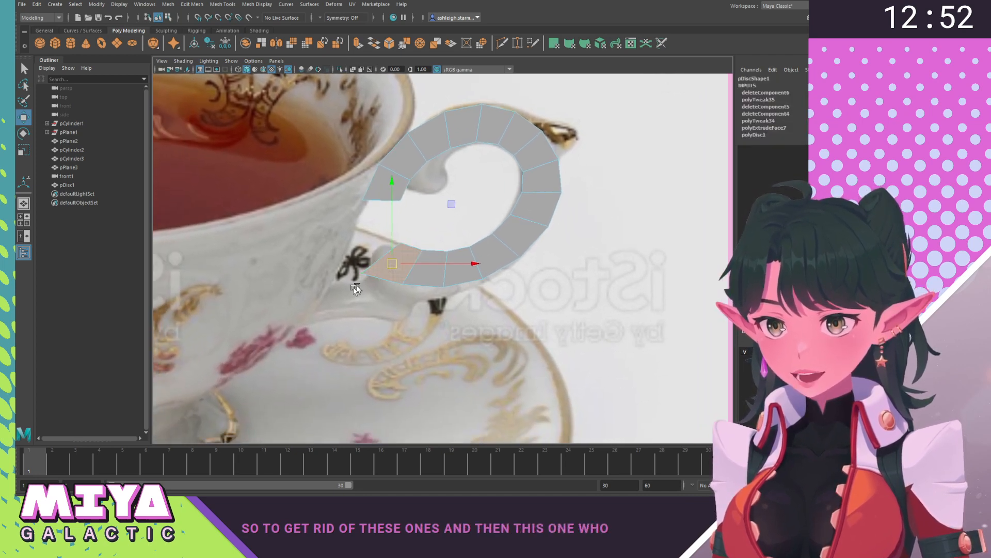
{"action": "right_click_drag", "start_coordinate": [356, 288], "coordinate": [395, 313], "text": "alt"}
{"action": "right_click_drag", "start_coordinate": [411, 261], "coordinate": [421, 227]}
{"action": "left_click", "coordinate": [382, 283]}
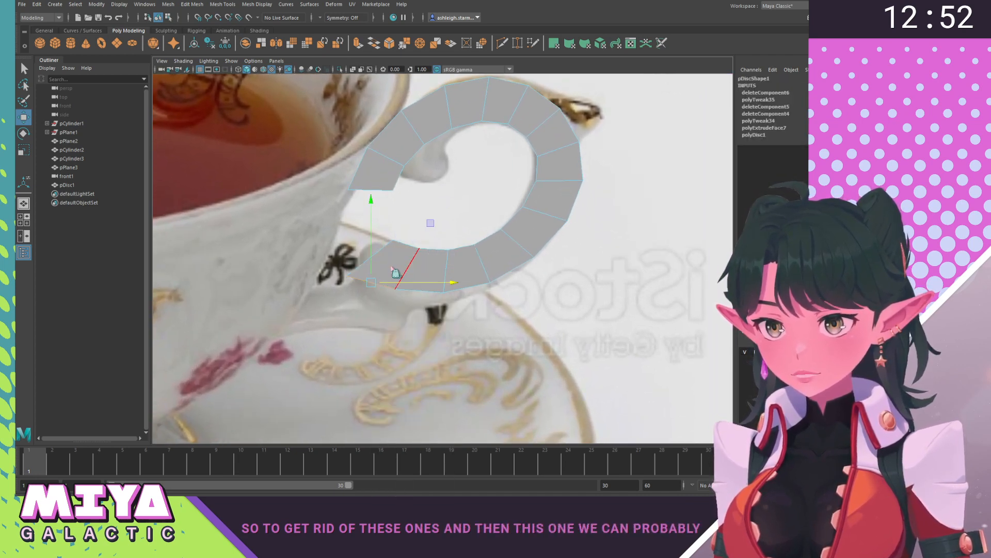
{"action": "key", "text": "ctrl+e"}
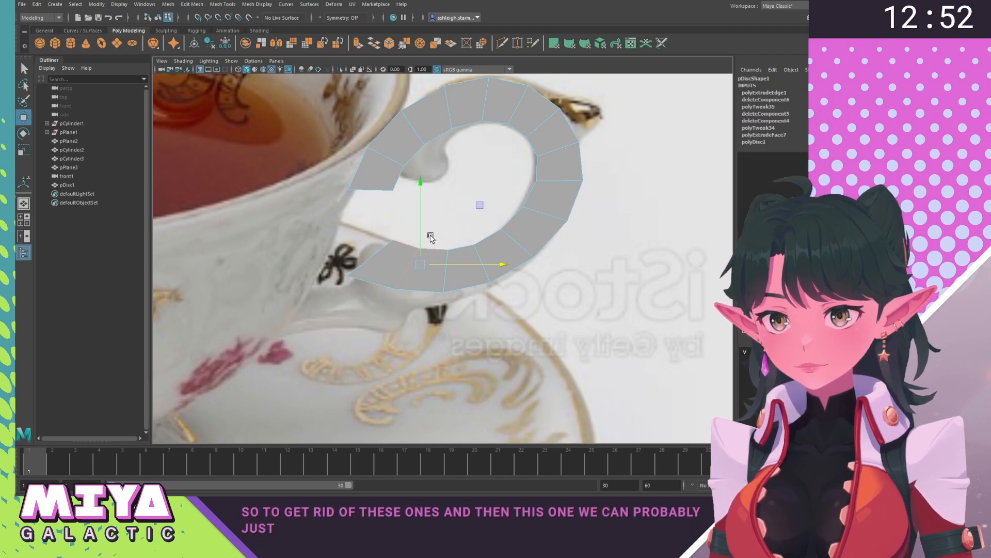
{"action": "left_click_drag", "start_coordinate": [432, 227], "coordinate": [414, 251]}
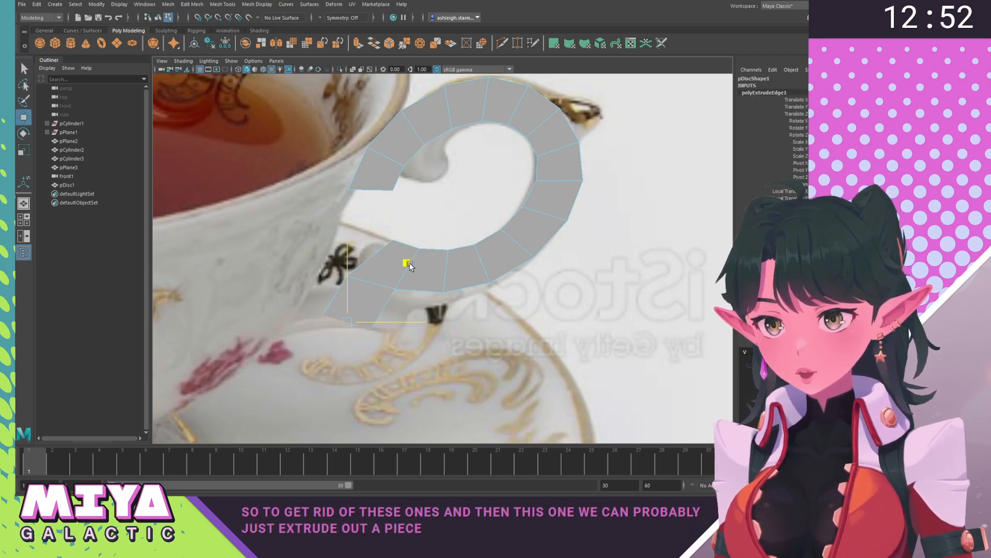
Extrude the cup-facing edge of the new lower face toward the cup body and slightly downward.
{"action": "right_click_drag", "start_coordinate": [372, 266], "coordinate": [365, 292]}
{"action": "left_click", "coordinate": [331, 314]}
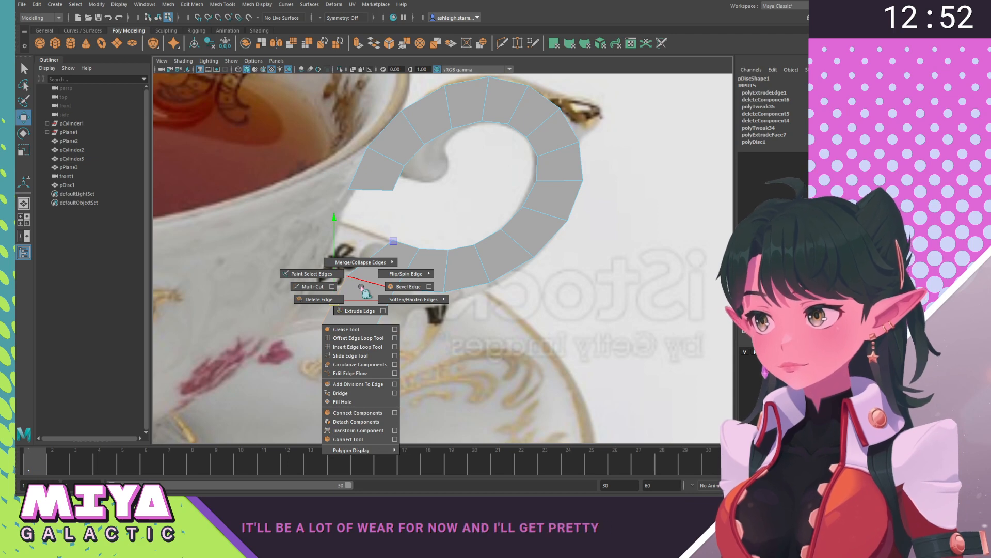
{"action": "left_click", "coordinate": [360, 310]}
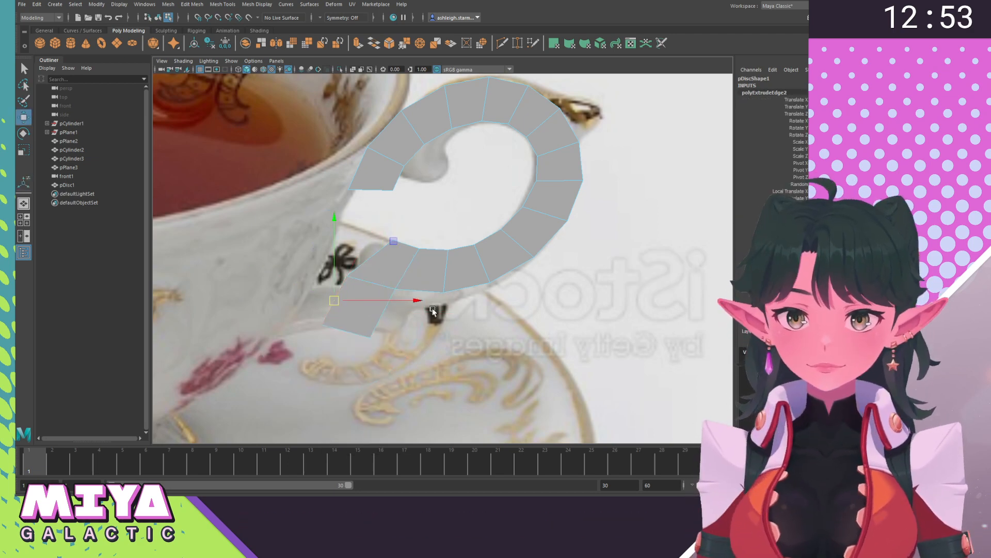
{"action": "left_click_drag", "start_coordinate": [411, 303], "coordinate": [389, 301]}
{"action": "left_click_drag", "start_coordinate": [291, 223], "coordinate": [289, 240]}
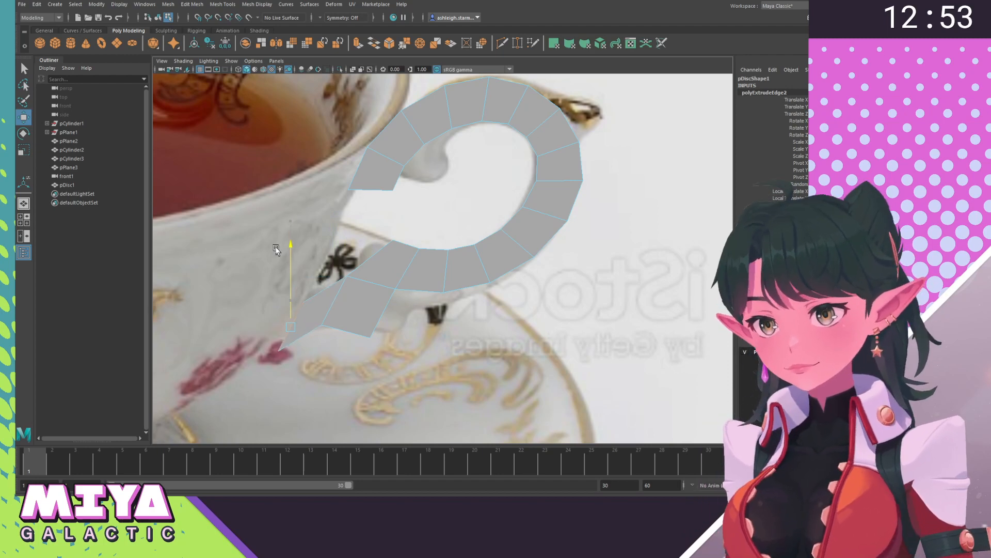
{"action": "left_click_drag", "start_coordinate": [366, 315], "coordinate": [352, 314]}
Move the vertices of the handle's lower branch outward and toward the cup to follow the reference outline.
{"action": "right_click_drag", "start_coordinate": [380, 265], "coordinate": [336, 270]}
{"action": "left_click_drag", "start_coordinate": [364, 326], "coordinate": [396, 365]}
{"action": "left_click_drag", "start_coordinate": [428, 278], "coordinate": [450, 270]}
{"action": "left_click", "coordinate": [395, 289]}
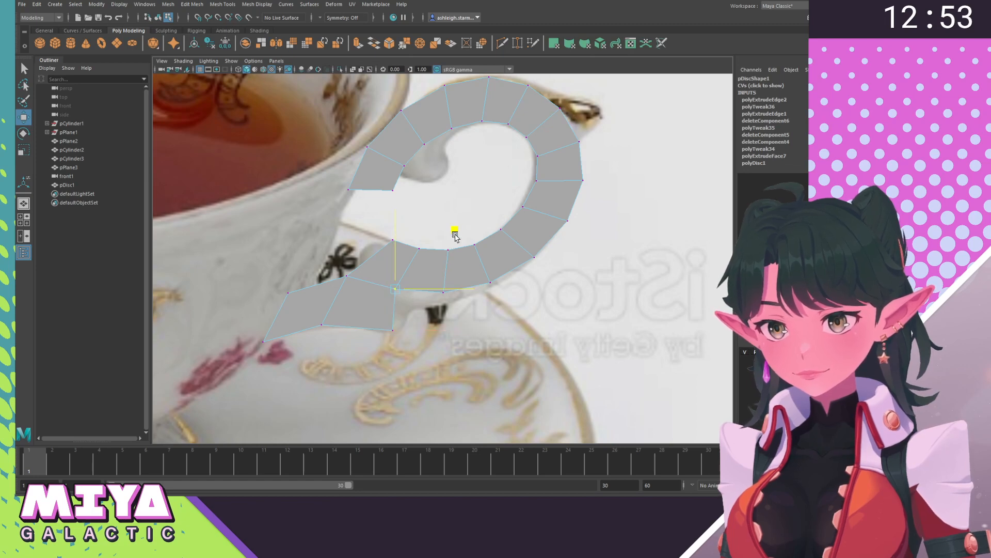
{"action": "left_click_drag", "start_coordinate": [455, 235], "coordinate": [465, 248]}
{"action": "left_click", "coordinate": [391, 238]}
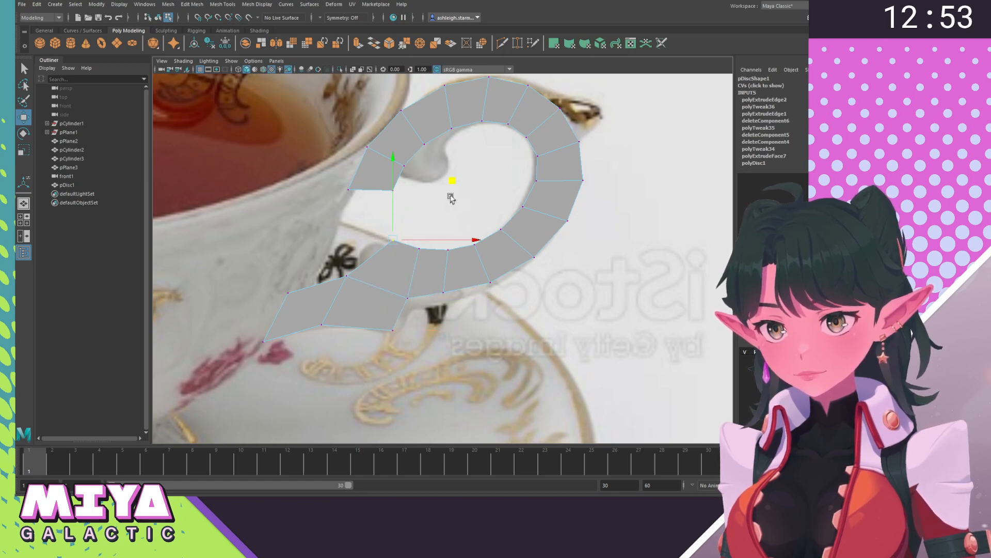
{"action": "left_click_drag", "start_coordinate": [452, 181], "coordinate": [434, 194]}
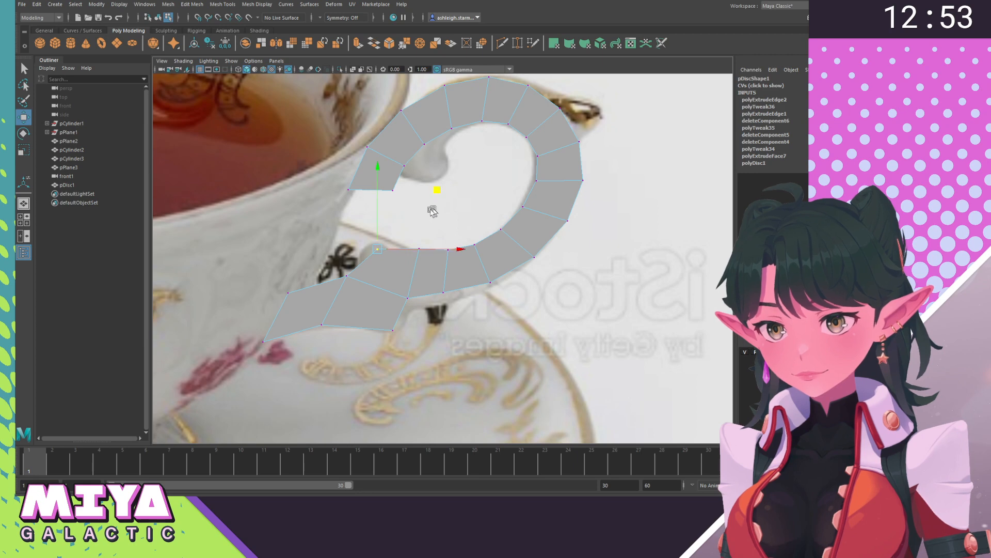
Preview the handle with smooth mesh display and return it to the unsmoothed display.
{"action": "middle_click_drag", "start_coordinate": [446, 176], "coordinate": [426, 241], "text": "alt"}
{"action": "right_click_drag", "start_coordinate": [419, 174], "coordinate": [512, 138]}
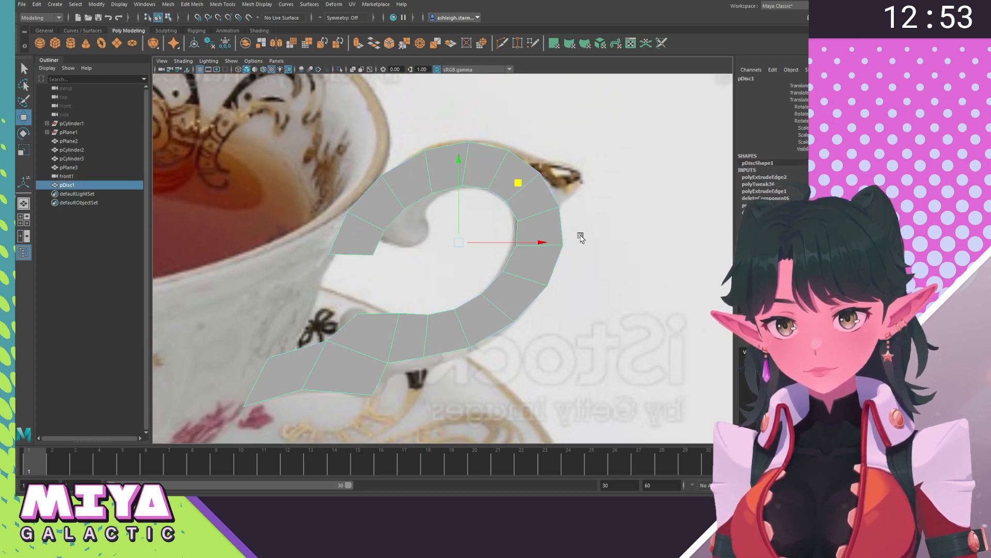
{"action": "key", "text": "3"}
{"action": "key", "text": "1"}
{"action": "key", "text": "3"}
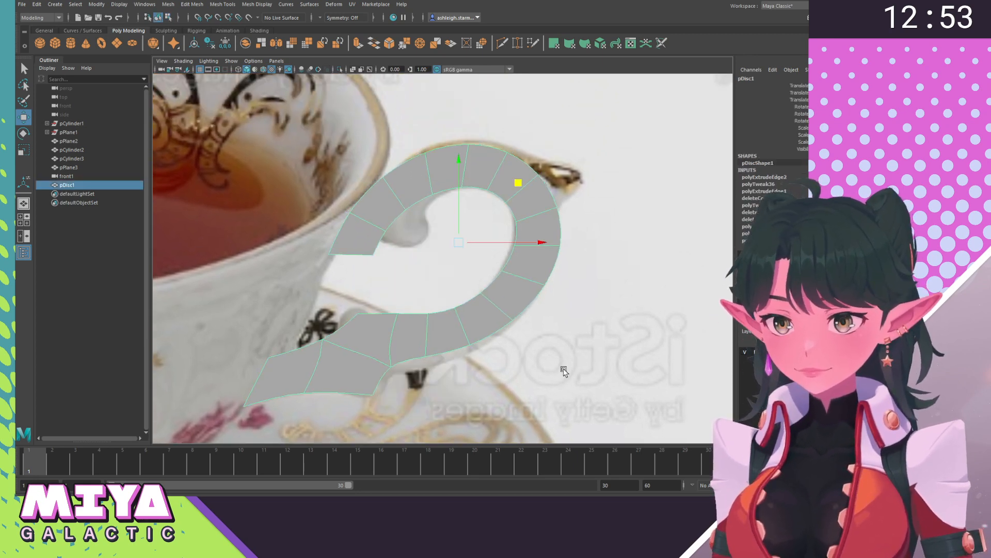
{"action": "key", "text": "1"}
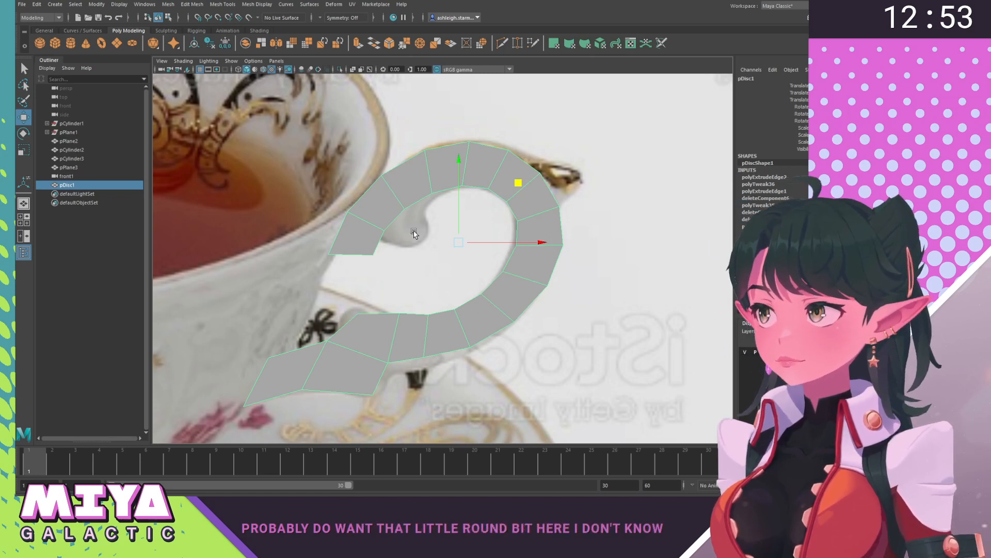
Move the inner corner vertex of the handle's upper end up toward the cup to taper the connection.
{"action": "right_click_drag", "start_coordinate": [369, 232], "coordinate": [339, 230]}
{"action": "left_click_drag", "start_coordinate": [360, 242], "coordinate": [398, 263]}
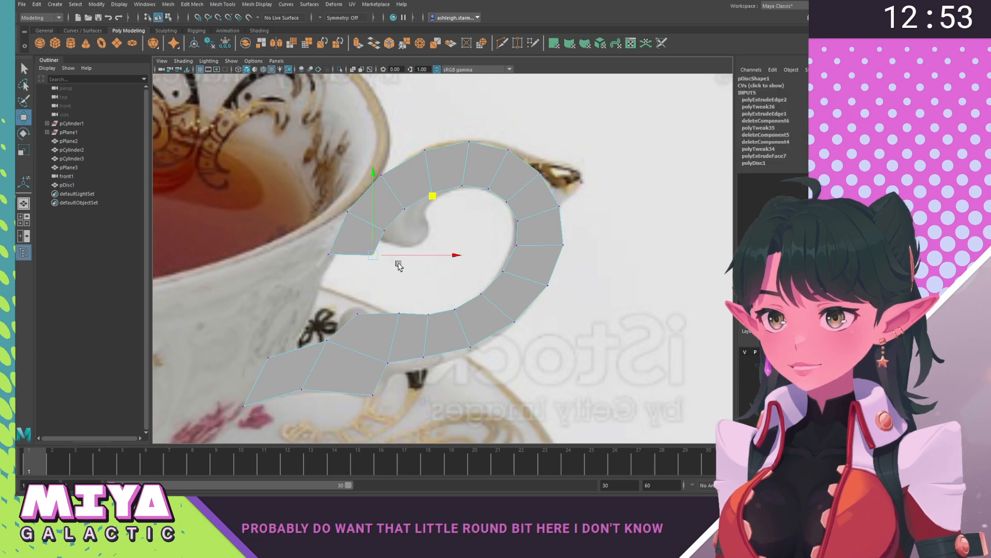
{"action": "left_click_drag", "start_coordinate": [434, 197], "coordinate": [420, 190]}
{"action": "left_click", "coordinate": [466, 222]}
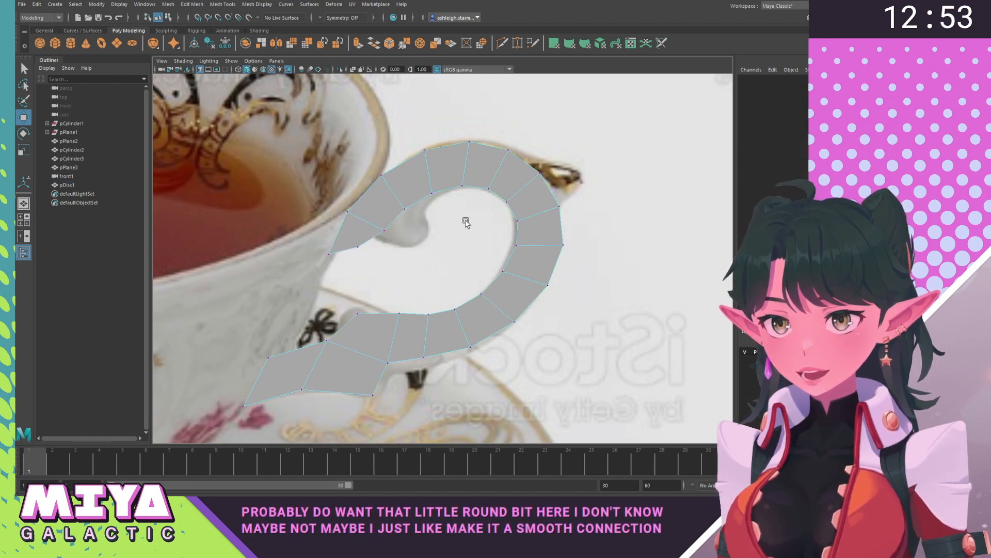
Extrude the two outer edges beside the handle's gold tip outward, away from the cup.
{"action": "middle_click_drag", "start_coordinate": [498, 205], "coordinate": [407, 200], "text": "alt"}
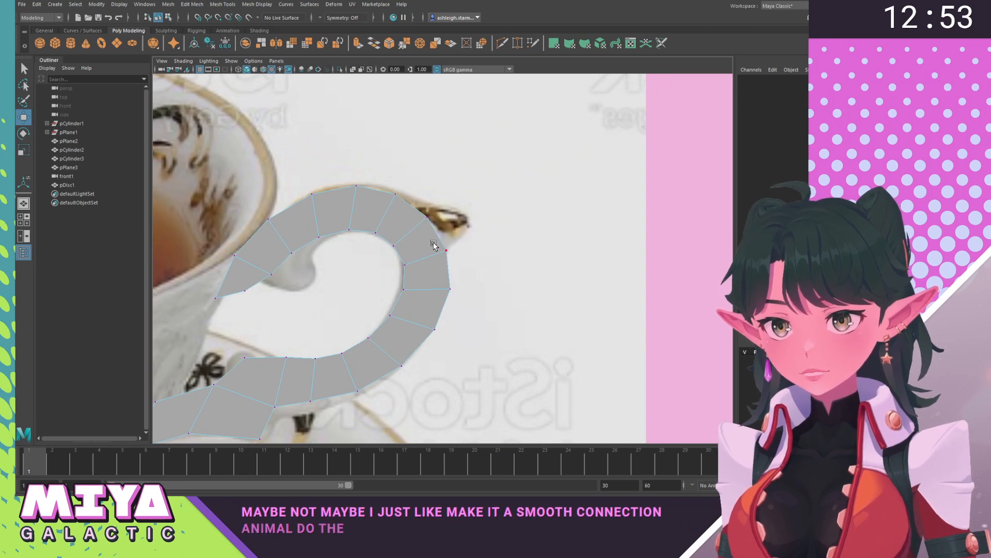
{"action": "right_click_drag", "start_coordinate": [432, 243], "coordinate": [427, 270]}
{"action": "left_click", "coordinate": [413, 209]}
{"action": "left_click", "coordinate": [437, 236], "text": "shift"}
{"action": "key", "text": "w"}
{"action": "left_click_drag", "start_coordinate": [504, 222], "coordinate": [552, 226]}
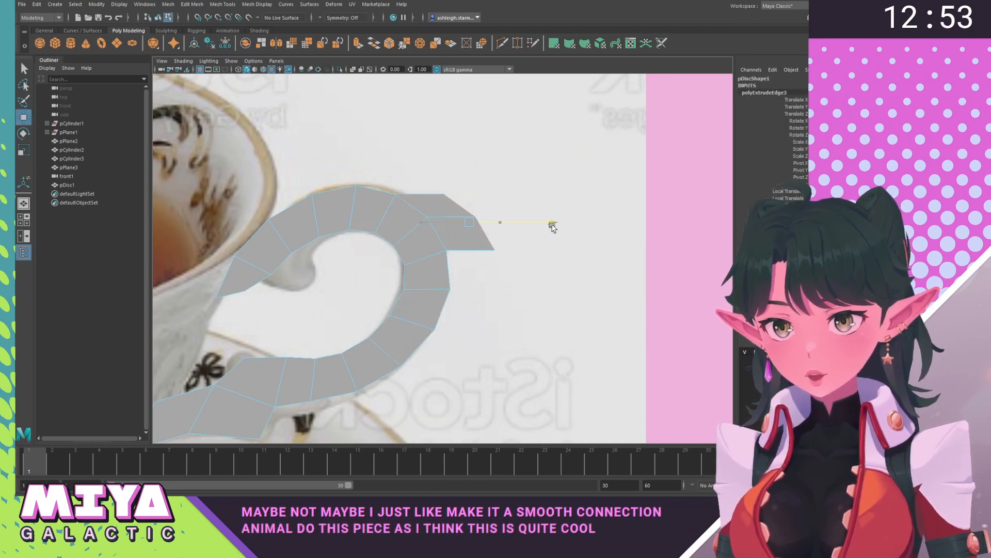
{"action": "right_click", "coordinate": [456, 217]}
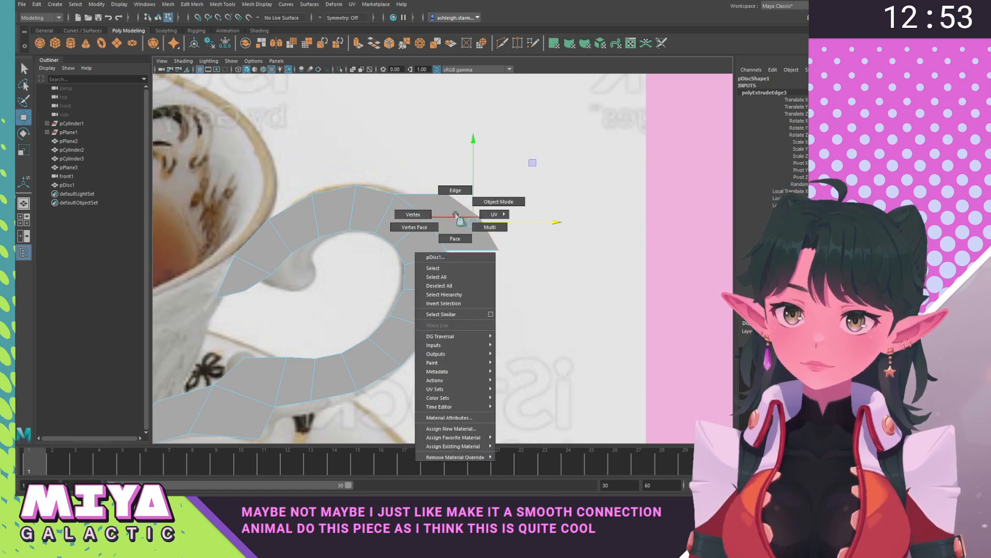
Turn on X-ray display and move the extruded vertices to match the gold pointed tip in the reference.
{"action": "left_click", "coordinate": [354, 70]}
{"action": "middle_click_drag", "start_coordinate": [380, 181], "coordinate": [381, 201], "text": "alt"}
{"action": "right_click_drag", "start_coordinate": [381, 203], "coordinate": [480, 254], "text": "alt"}
{"action": "right_click_drag", "start_coordinate": [431, 210], "coordinate": [394, 208]}
{"action": "left_click_drag", "start_coordinate": [411, 185], "coordinate": [483, 232]}
{"action": "left_click_drag", "start_coordinate": [435, 205], "coordinate": [548, 176]}
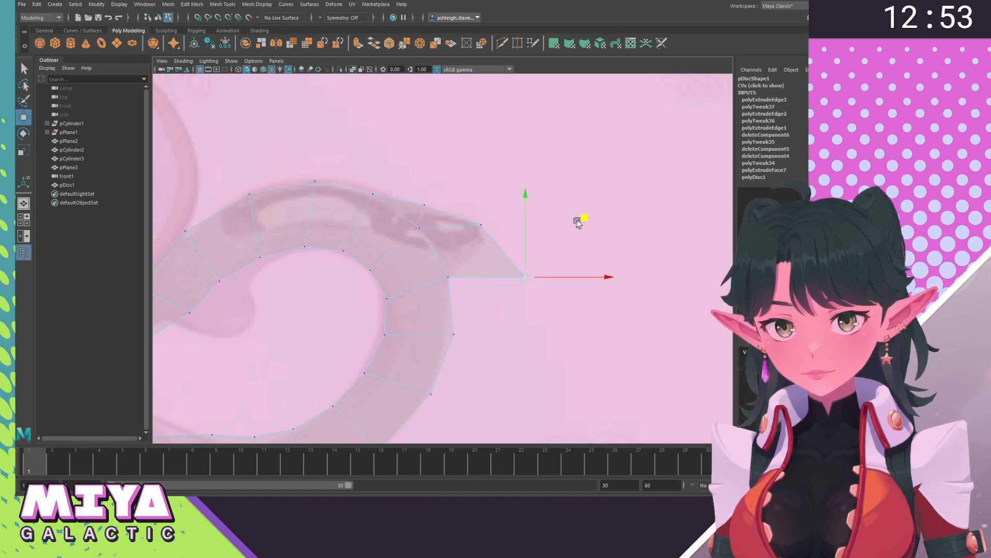
{"action": "middle_click_drag", "start_coordinate": [577, 221], "coordinate": [531, 214]}
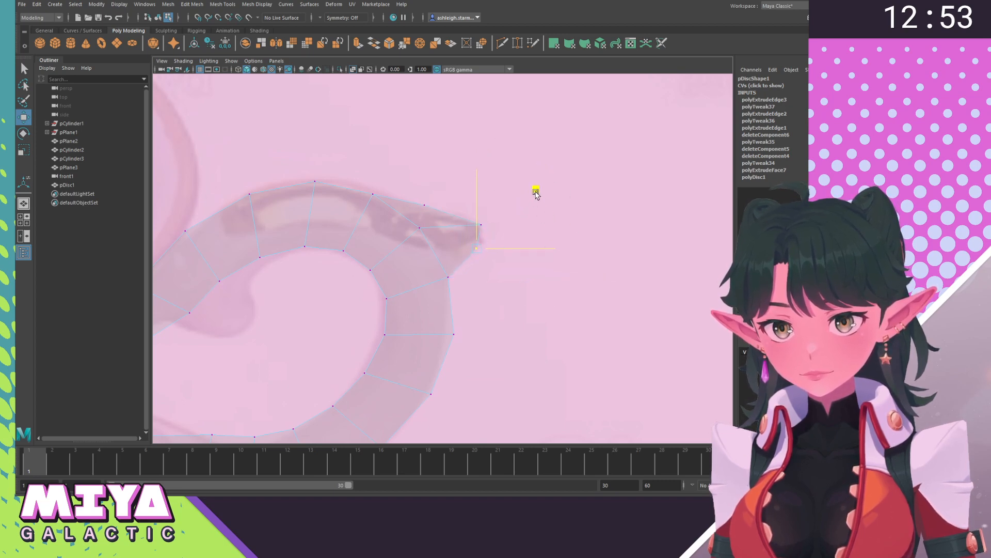
Move the vertices along the handle's lower end to simplify its curve and follow the reference toward the cup.
{"action": "left_click", "coordinate": [560, 325]}
{"action": "right_click_drag", "start_coordinate": [560, 325], "coordinate": [524, 332], "text": "alt"}
{"action": "middle_click_drag", "start_coordinate": [464, 354], "coordinate": [563, 292], "text": "alt"}
{"action": "middle_click_drag", "start_coordinate": [387, 266], "coordinate": [416, 216], "text": "alt"}
{"action": "right_click_drag", "start_coordinate": [416, 216], "coordinate": [426, 218], "text": "alt"}
{"action": "left_click_drag", "start_coordinate": [390, 239], "coordinate": [420, 255]}
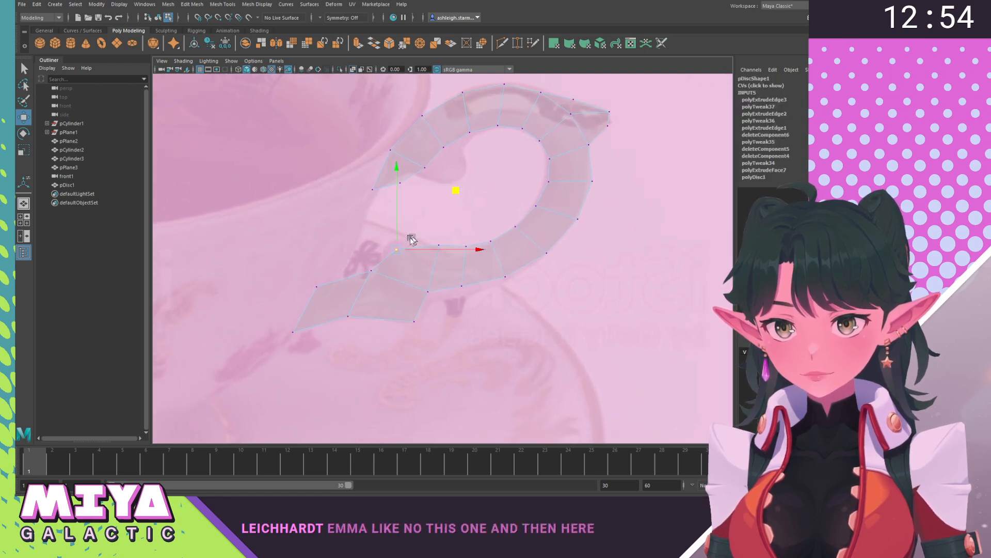
{"action": "left_click_drag", "start_coordinate": [440, 262], "coordinate": [441, 263]}
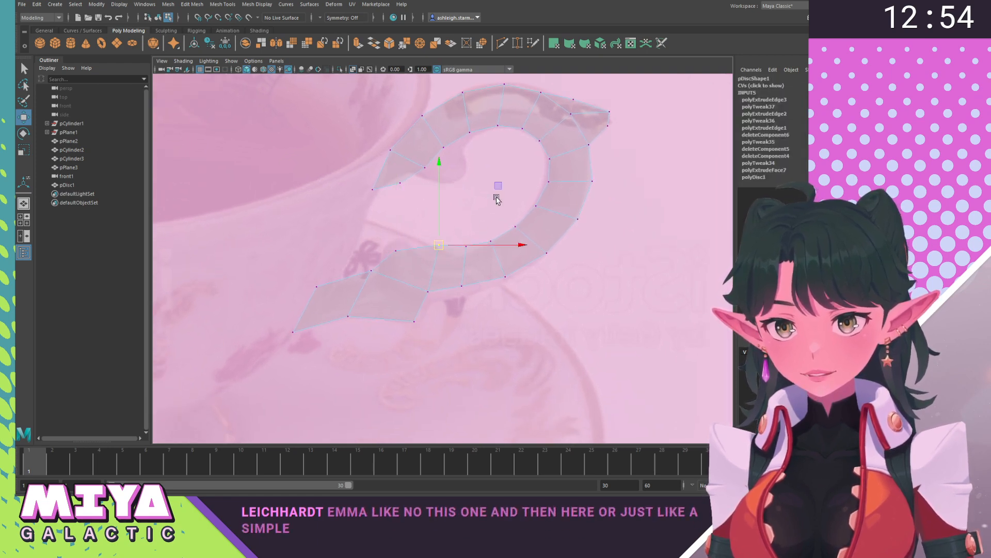
{"action": "left_click", "coordinate": [403, 255]}
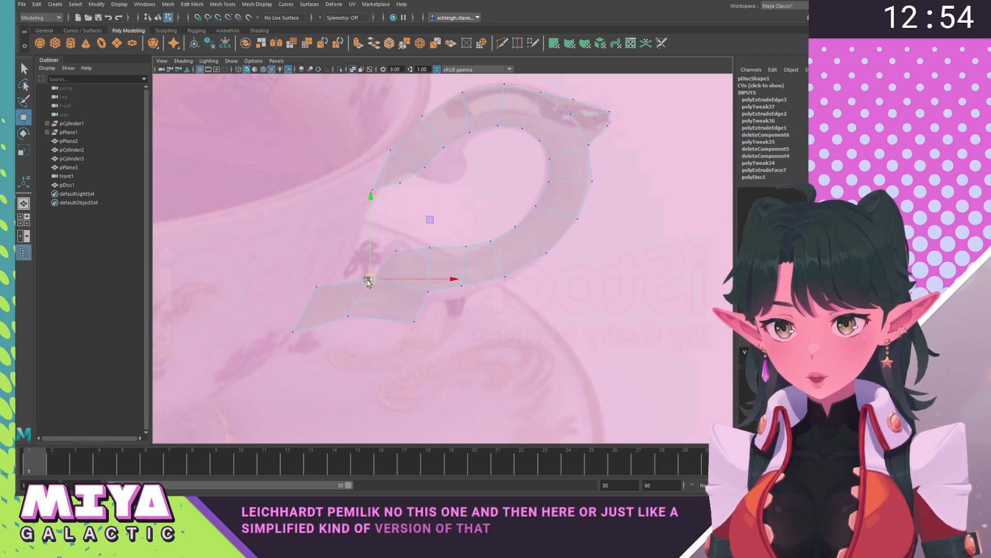
{"action": "left_click_drag", "start_coordinate": [311, 299], "coordinate": [315, 288]}
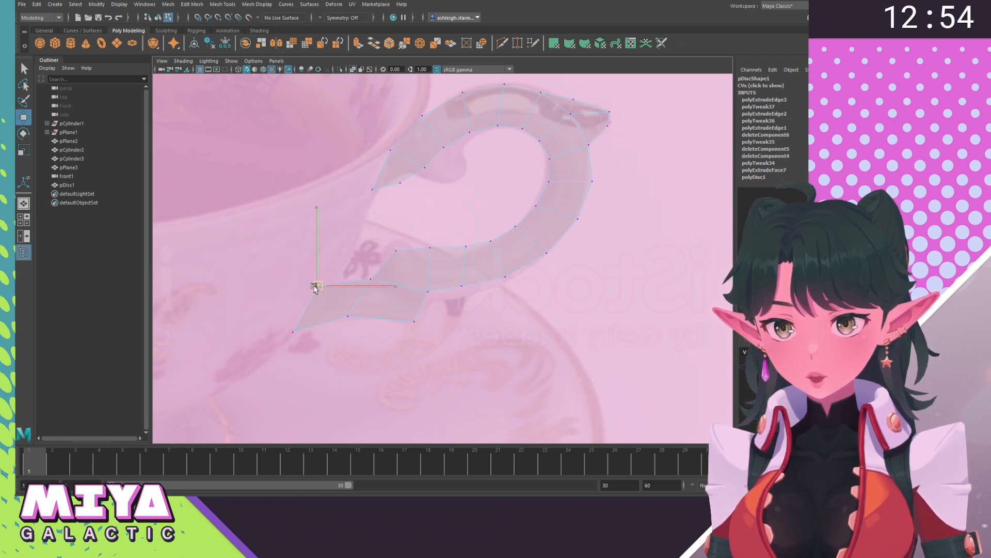
{"action": "mouse_move", "coordinate": [411, 322]}
{"action": "left_mouse_down"}
{"action": "mouse_move", "coordinate": [422, 336]}
{"action": "mouse_move", "coordinate": [411, 323]}
{"action": "left_mouse_up"}
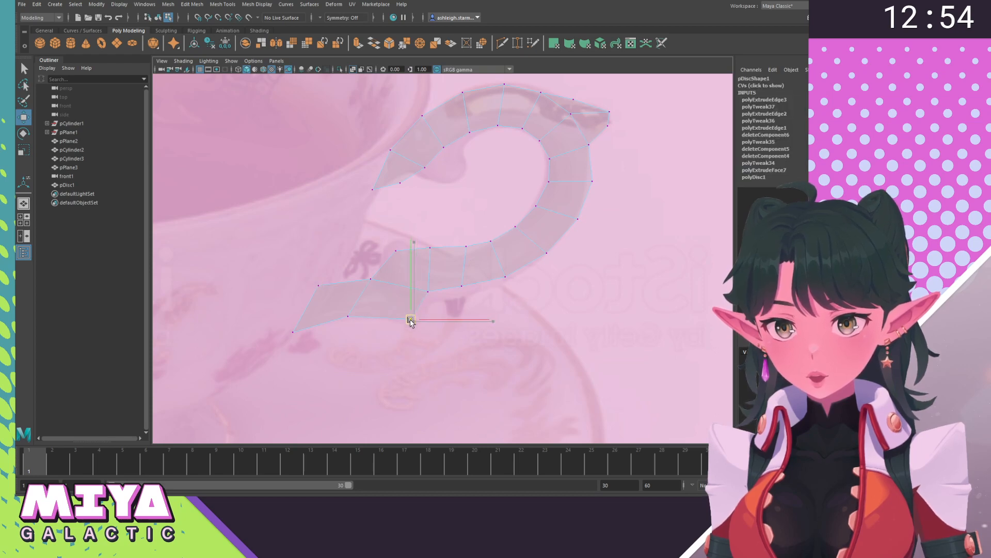
{"action": "left_click", "coordinate": [537, 368]}
{"action": "scroll", "coordinate": [575, 332], "scroll_direction": "down", "scroll_amount": 5}
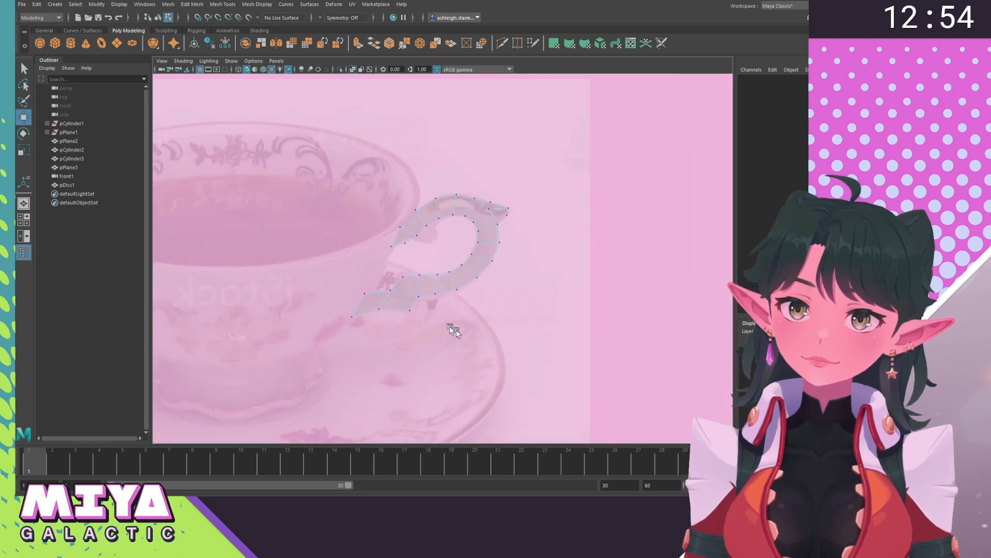
{"action": "scroll", "coordinate": [413, 317], "scroll_direction": "up", "scroll_amount": 5}
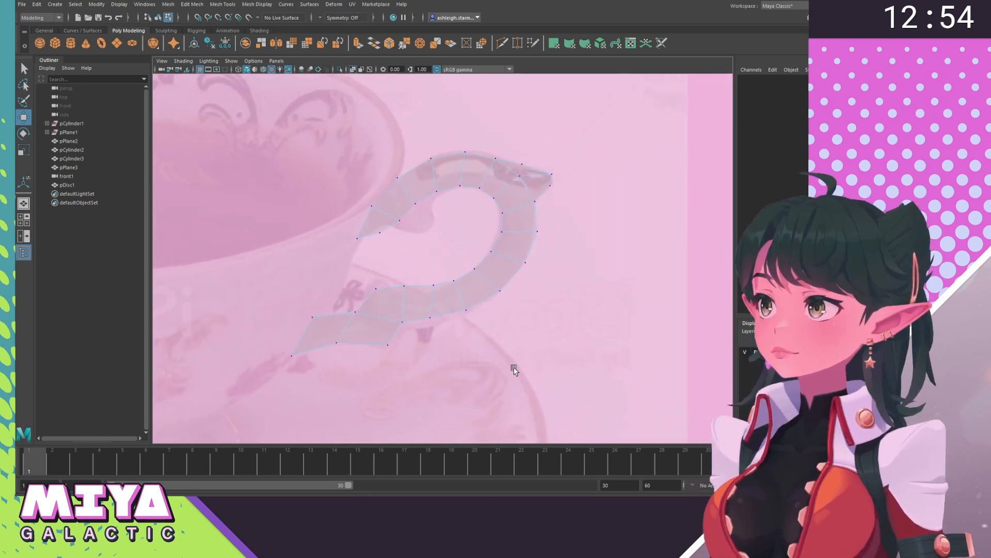
{"action": "right_click_drag", "start_coordinate": [537, 391], "coordinate": [549, 405], "text": "alt"}
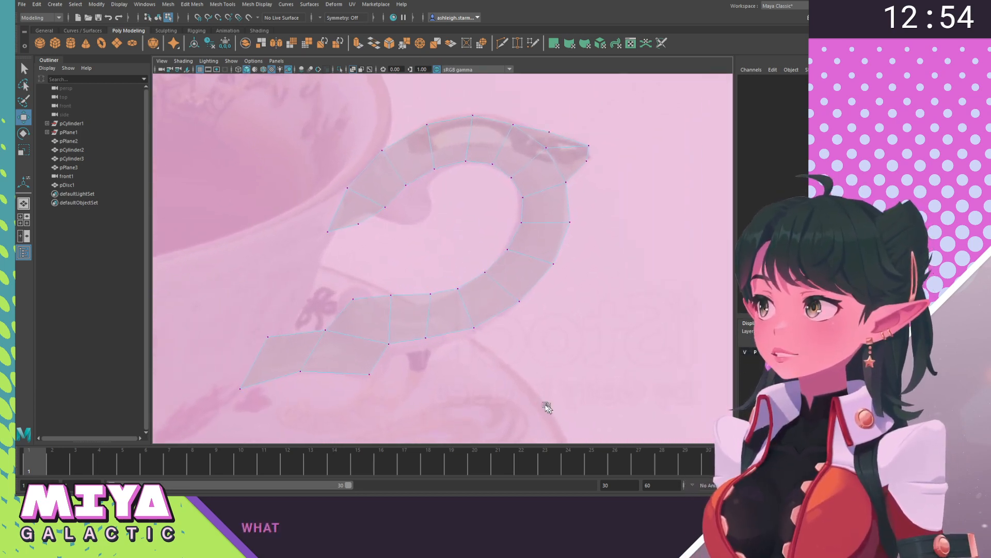
Return the handle to object mode, turn off X-ray display and switch to the perspective view.
{"action": "right_click_drag", "start_coordinate": [550, 193], "coordinate": [623, 195]}
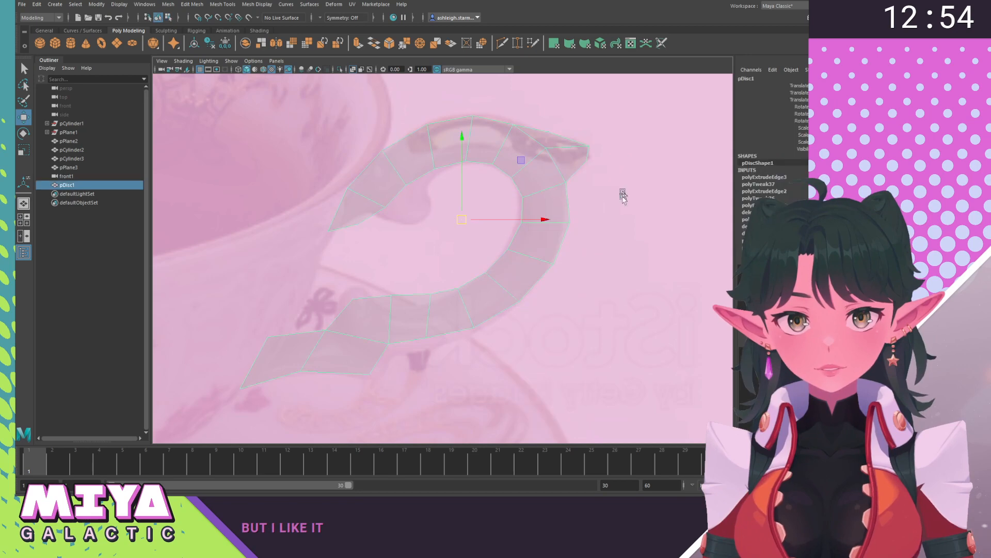
{"action": "left_click", "coordinate": [352, 69]}
{"action": "left_click", "coordinate": [408, 257]}
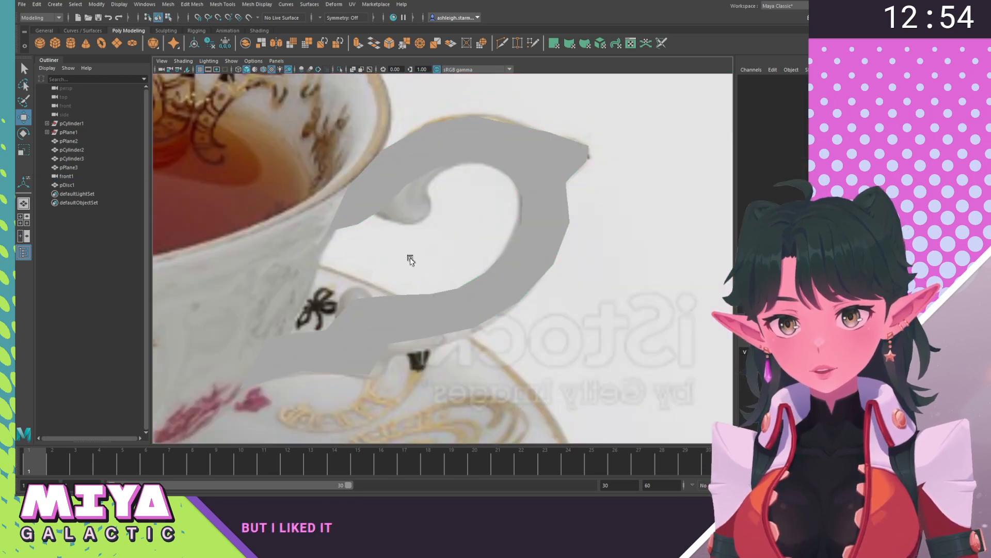
{"action": "key", "text": "space"}
{"action": "left_click_drag", "start_coordinate": [409, 275], "coordinate": [410, 217]}
{"action": "left_click_drag", "start_coordinate": [534, 343], "coordinate": [456, 305], "text": "alt"}
{"action": "scroll", "coordinate": [453, 340], "scroll_direction": "up", "scroll_amount": 4}
{"action": "left_click_drag", "start_coordinate": [453, 340], "coordinate": [301, 210], "text": "alt"}
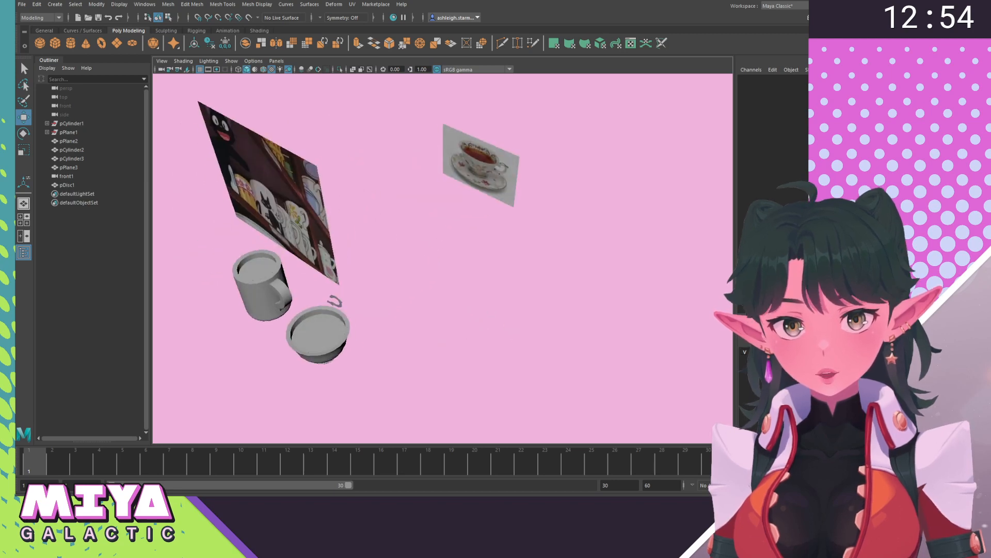
Reposition the shelf and teacup reference images in depth so both stand behind the mug and cup.
{"action": "left_click", "coordinate": [232, 207]}
{"action": "left_click_drag", "start_coordinate": [222, 227], "coordinate": [351, 177]}
{"action": "left_click", "coordinate": [497, 156]}
{"action": "left_click_drag", "start_coordinate": [436, 203], "coordinate": [418, 216]}
{"action": "left_click", "coordinate": [761, 368]}
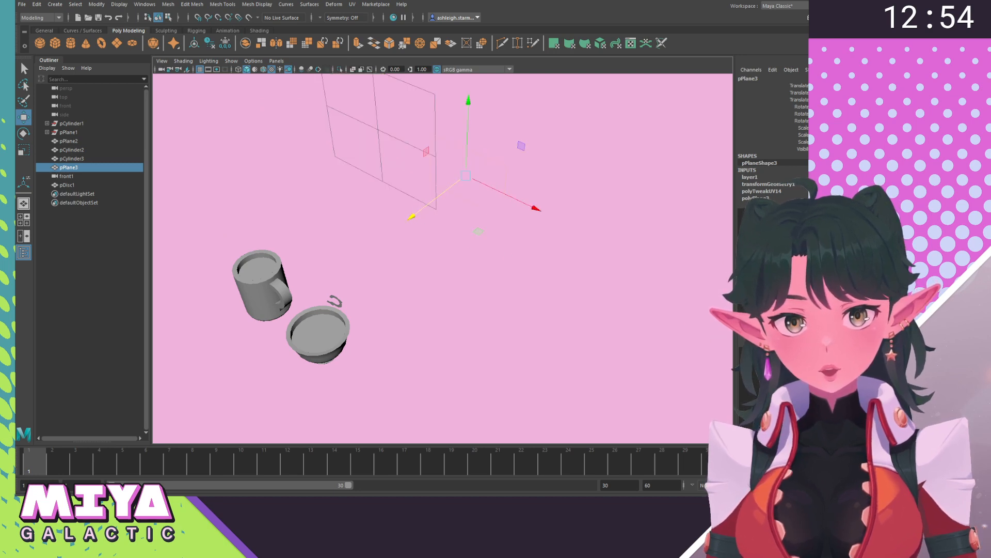
{"action": "left_click", "coordinate": [761, 368]}
{"action": "left_click", "coordinate": [601, 361]}
{"action": "left_click_drag", "start_coordinate": [601, 361], "coordinate": [500, 257], "text": "alt"}
Slide the flat handle slightly outward along the X axis beside the cup.
{"action": "left_click", "coordinate": [469, 205]}
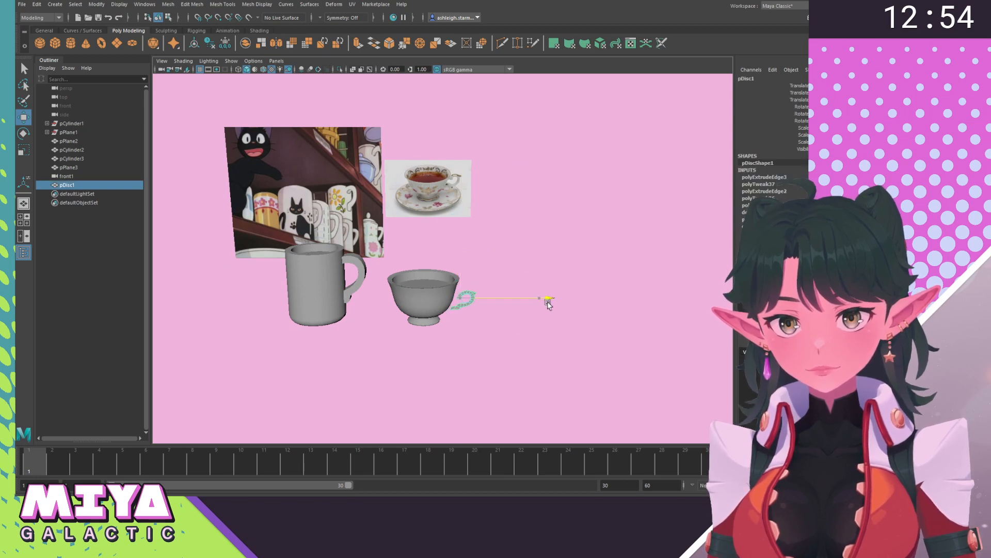
{"action": "left_click_drag", "start_coordinate": [548, 305], "coordinate": [430, 341], "text": "alt"}
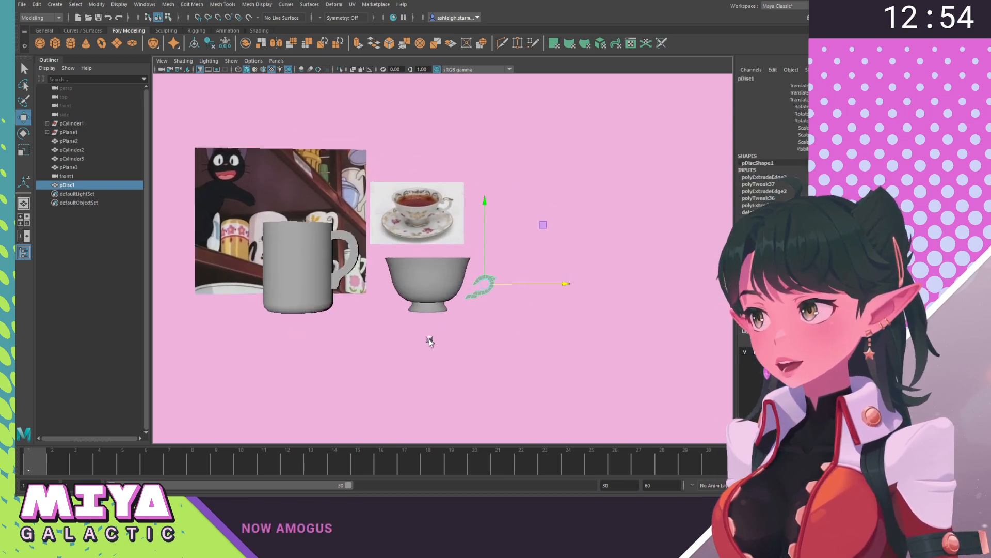
{"action": "middle_click_drag", "start_coordinate": [430, 342], "coordinate": [425, 363], "text": "alt"}
{"action": "right_click_drag", "start_coordinate": [424, 363], "coordinate": [465, 393], "text": "alt"}
In the front view, raise the cup model in front of the teacup reference image.
{"action": "key", "text": "space"}
{"action": "left_click_drag", "start_coordinate": [391, 212], "coordinate": [392, 234]}
{"action": "right_click_drag", "start_coordinate": [425, 266], "coordinate": [359, 270], "text": "alt"}
{"action": "middle_click_drag", "start_coordinate": [378, 390], "coordinate": [397, 275], "text": "alt"}
{"action": "right_click_drag", "start_coordinate": [396, 275], "coordinate": [391, 275], "text": "alt"}
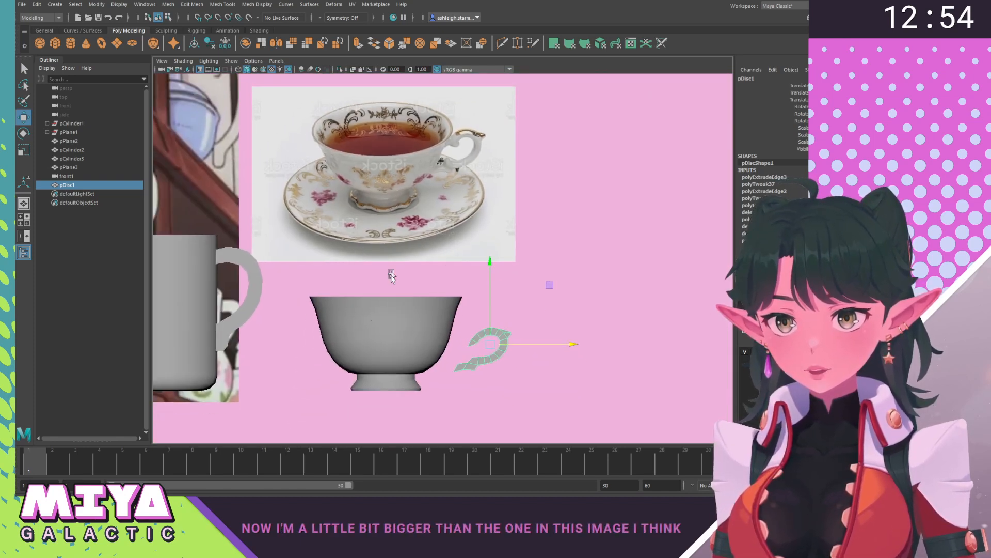
{"action": "left_click", "coordinate": [393, 330]}
{"action": "left_click_drag", "start_coordinate": [391, 267], "coordinate": [379, 102]}
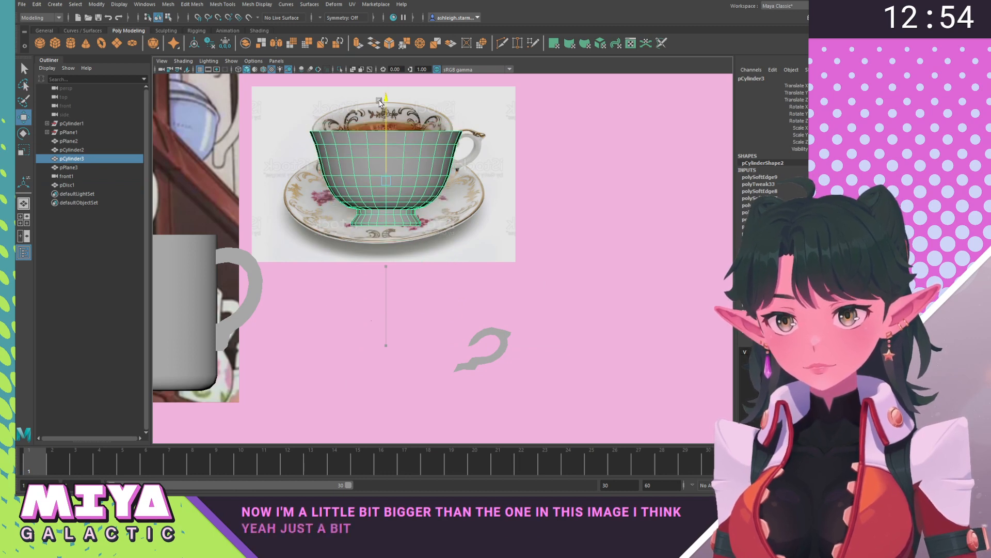
{"action": "left_click", "coordinate": [482, 236]}
{"action": "key", "text": "ctrl+a"}
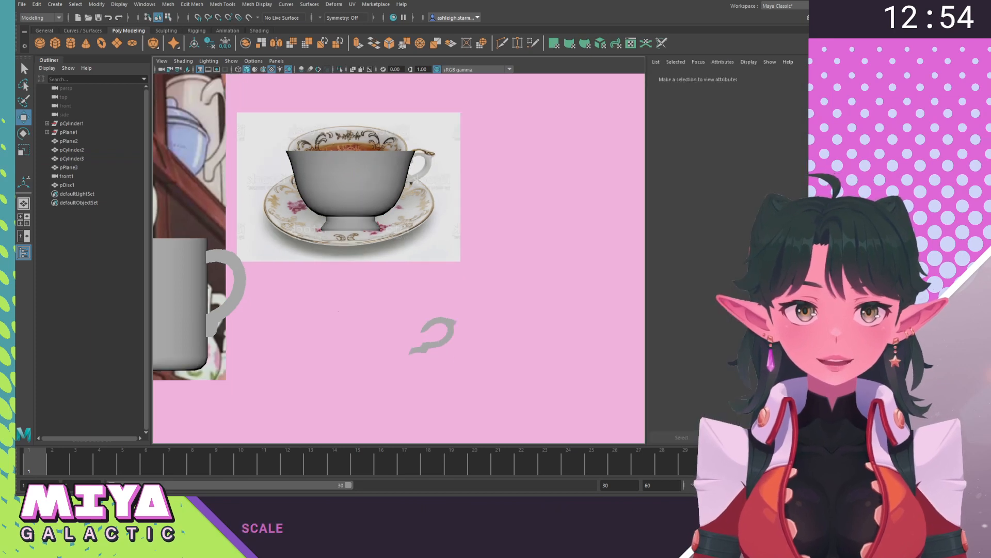
{"action": "key", "text": "ctrl+a"}
Scale up the teacup reference image to match the cup model's width, and lower it slightly to align the two.
{"action": "left_click", "coordinate": [463, 235]}
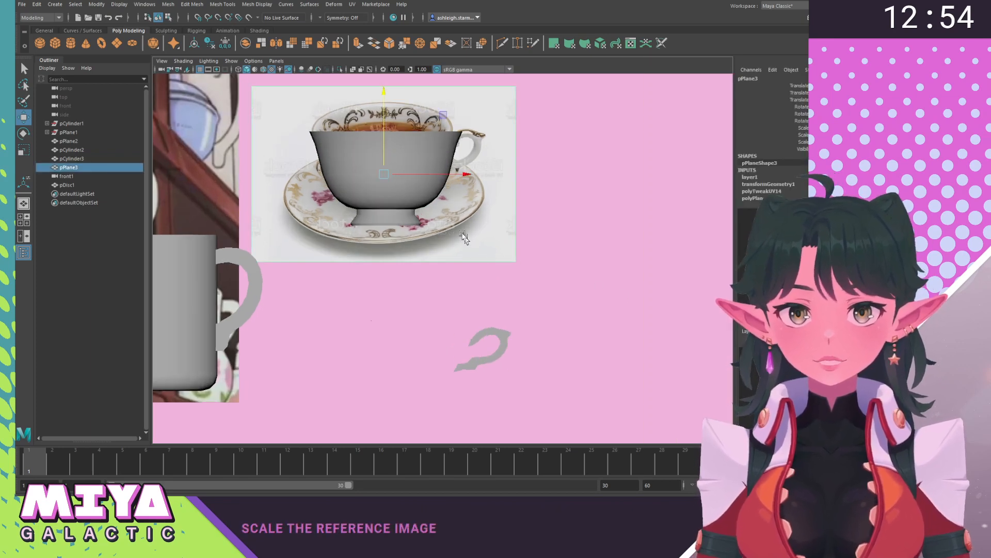
{"action": "left_click_drag", "start_coordinate": [387, 174], "coordinate": [394, 177]}
{"action": "key", "text": "w"}
{"action": "key", "text": "r"}
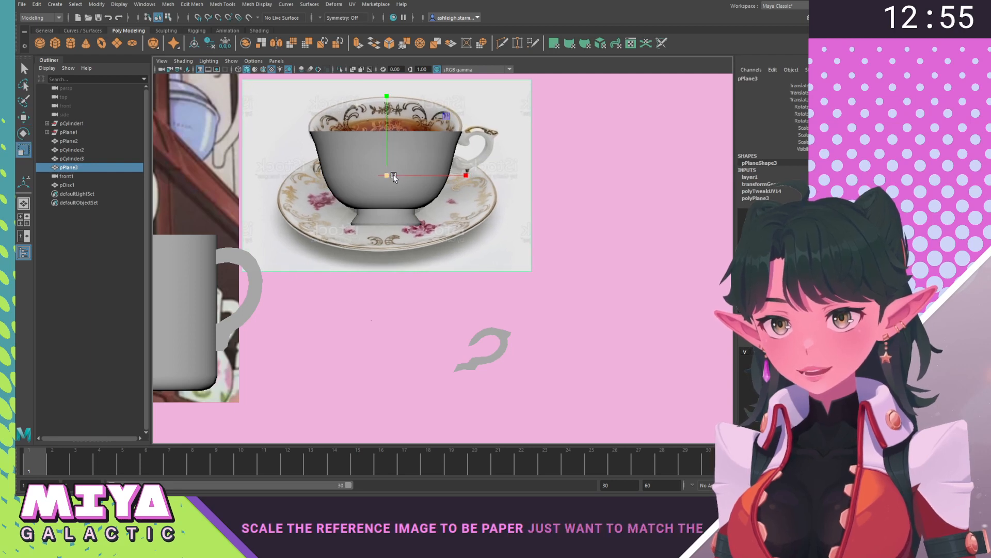
{"action": "left_click_drag", "start_coordinate": [387, 97], "coordinate": [386, 106]}
Move the handle onto the handle in the reference image and scale it to match the cup's proportions.
{"action": "left_click", "coordinate": [487, 330]}
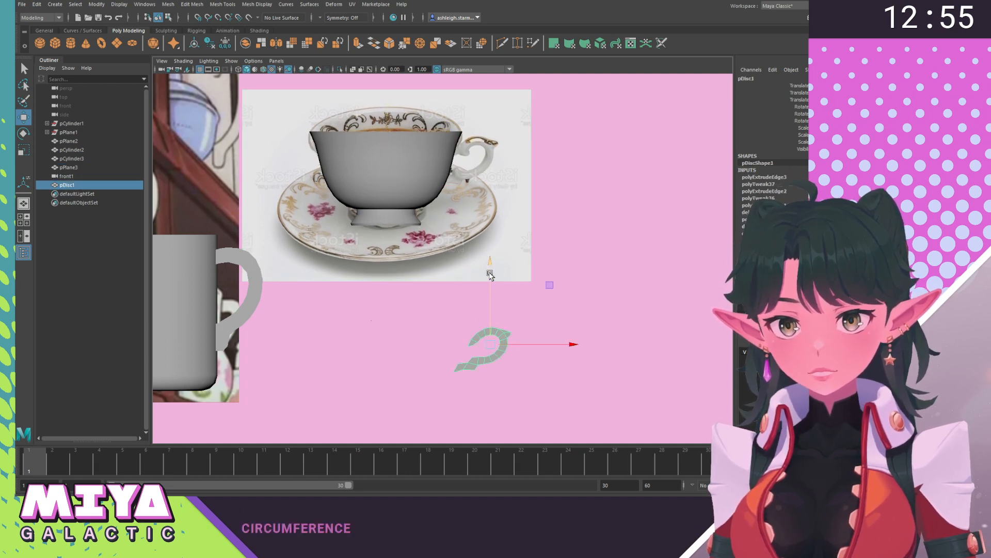
{"action": "left_click_drag", "start_coordinate": [488, 272], "coordinate": [457, 128]}
{"action": "scroll", "coordinate": [457, 128], "scroll_direction": "up", "scroll_amount": 2}
{"action": "middle_click_drag", "start_coordinate": [521, 97], "coordinate": [499, 200], "text": "alt"}
{"action": "middle_click_drag", "start_coordinate": [550, 149], "coordinate": [525, 153]}
{"action": "key", "text": "r"}
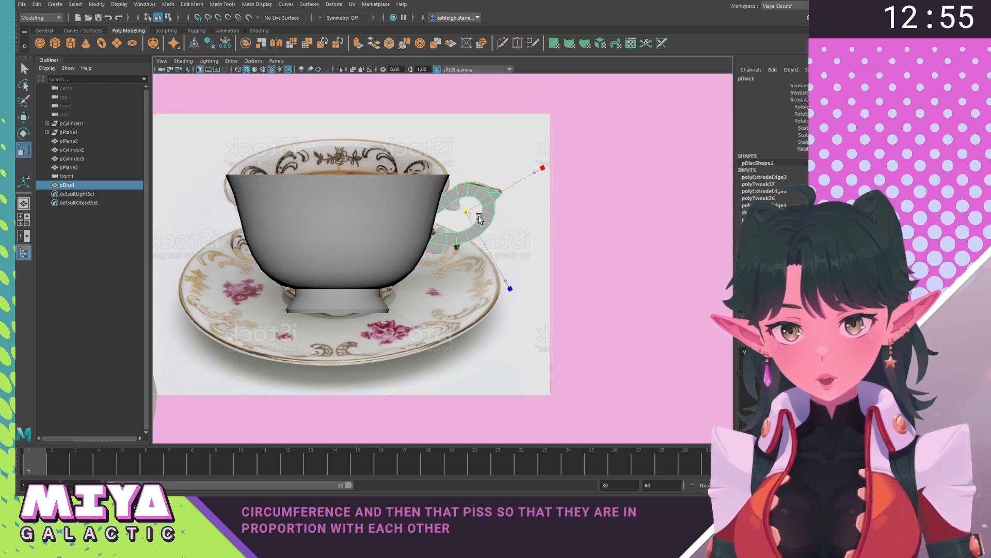
{"action": "left_click_drag", "start_coordinate": [479, 219], "coordinate": [471, 214]}
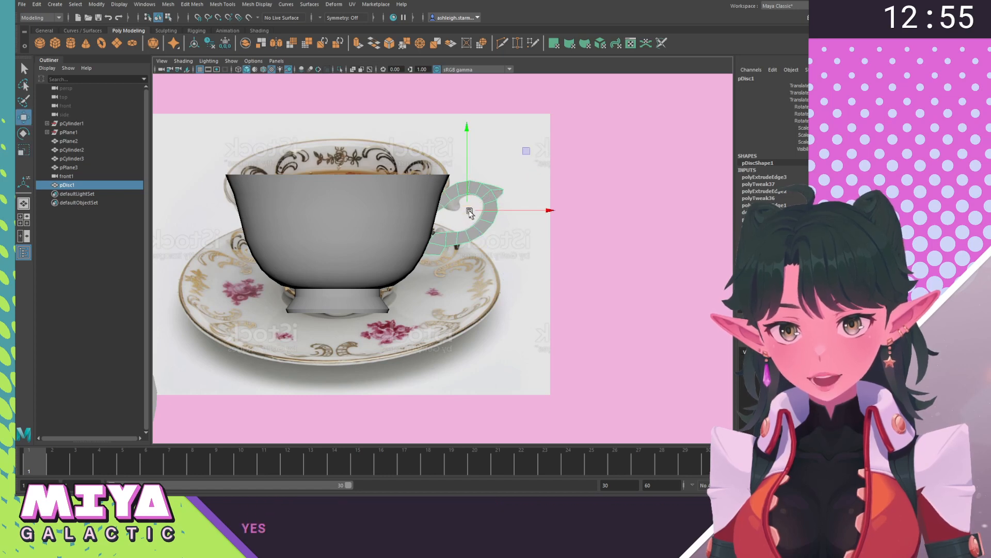
{"action": "key", "text": "w"}
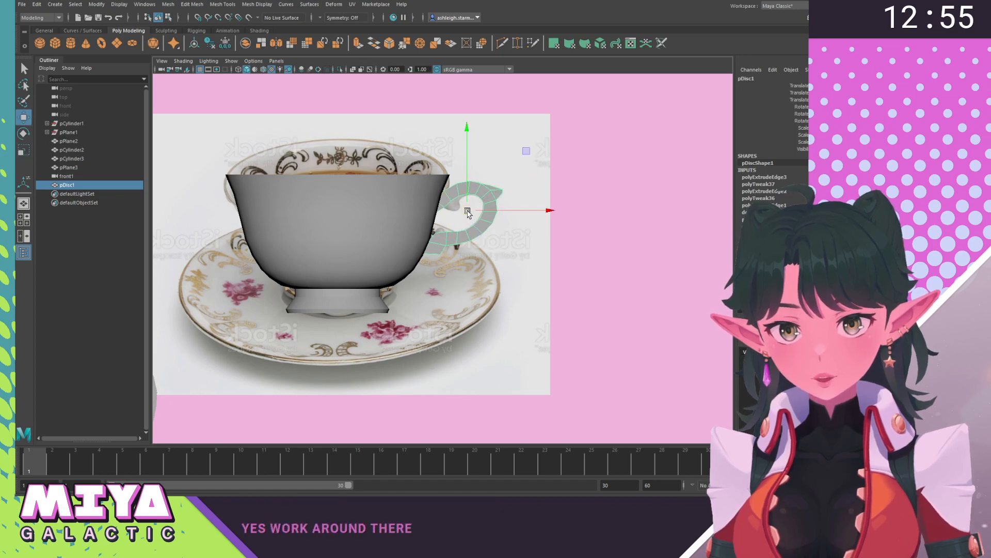
Move the cup and handle down together to clear the teacup reference image.
{"action": "left_click", "coordinate": [381, 251], "text": "shift"}
{"action": "middle_click_drag", "start_coordinate": [382, 251], "coordinate": [457, 179], "text": "alt"}
{"action": "left_click_drag", "start_coordinate": [455, 126], "coordinate": [449, 327]}
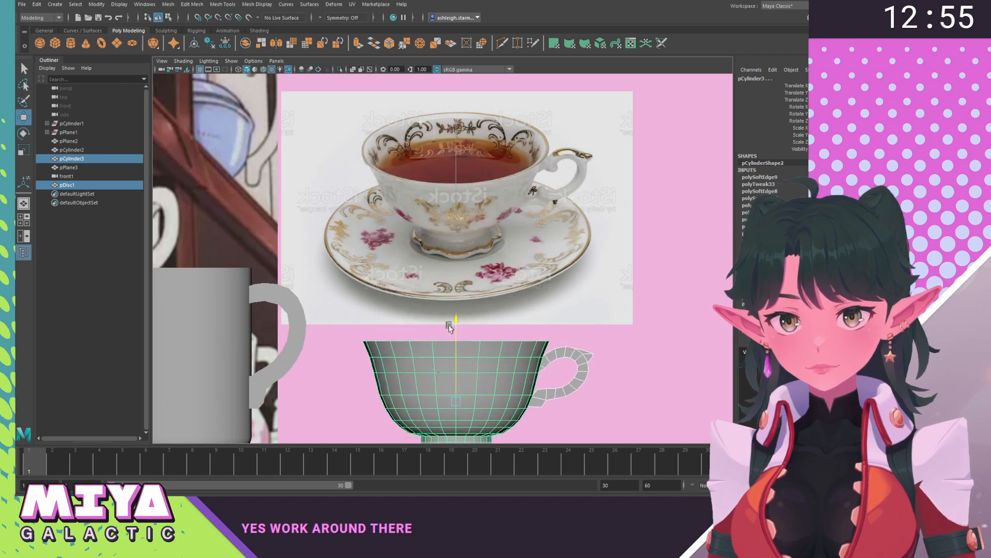
{"action": "left_click", "coordinate": [655, 359]}
{"action": "scroll", "coordinate": [655, 358], "scroll_direction": "up", "scroll_amount": 2}
{"action": "middle_click_drag", "start_coordinate": [542, 304], "coordinate": [475, 295], "text": "alt"}
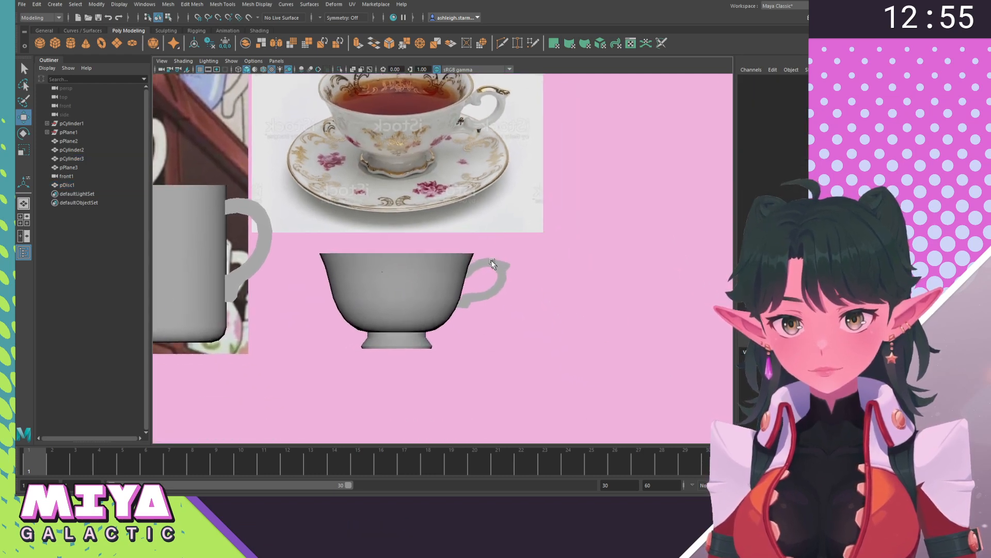
Examine in the perspective view how the ends of the flat handle meet the cup's side.
{"action": "left_click", "coordinate": [476, 299]}
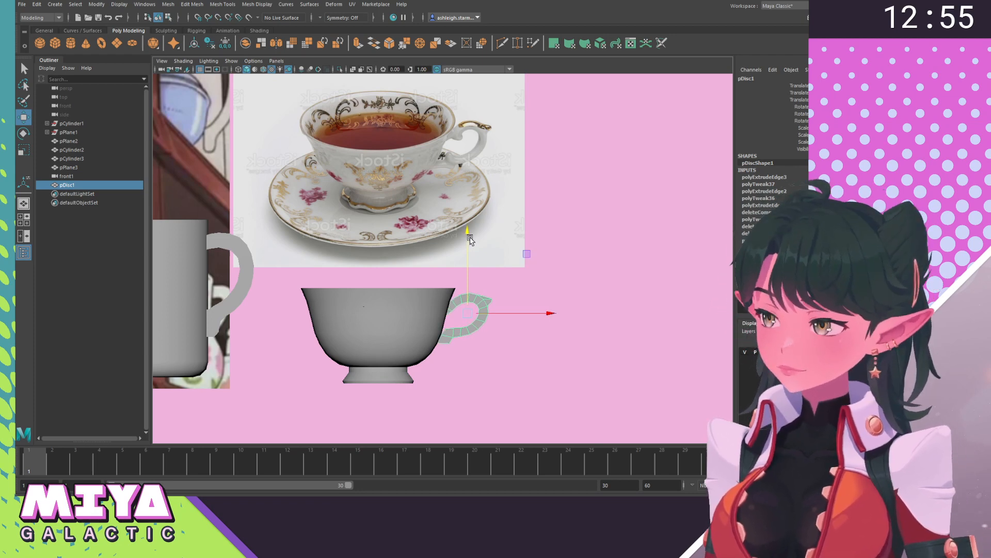
{"action": "left_click", "coordinate": [504, 385]}
{"action": "key", "text": "space"}
{"action": "left_click_drag", "start_coordinate": [399, 356], "coordinate": [399, 293]}
{"action": "left_click_drag", "start_coordinate": [534, 362], "coordinate": [432, 400], "text": "alt"}
{"action": "middle_click_drag", "start_coordinate": [432, 400], "coordinate": [503, 307], "text": "alt"}
{"action": "right_click_drag", "start_coordinate": [502, 307], "coordinate": [547, 398], "text": "alt"}
{"action": "left_click", "coordinate": [522, 275]}
{"action": "left_click_drag", "start_coordinate": [587, 316], "coordinate": [422, 274], "text": "alt"}
{"action": "right_click_drag", "start_coordinate": [421, 274], "coordinate": [436, 286], "text": "alt"}
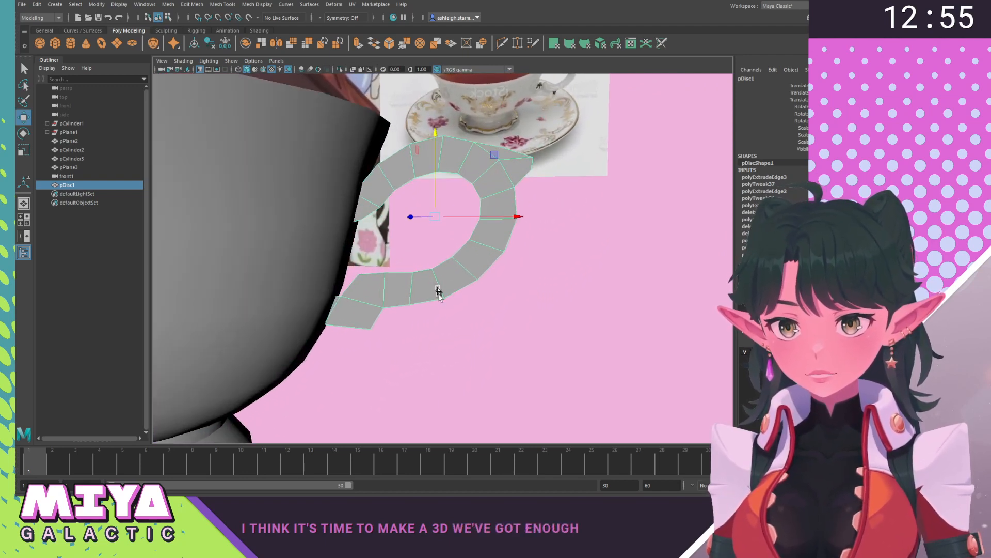
{"action": "left_click", "coordinate": [453, 355]}
Shift the handle along the X axis so that its ends meet the side of the cup.
{"action": "left_click", "coordinate": [396, 295]}
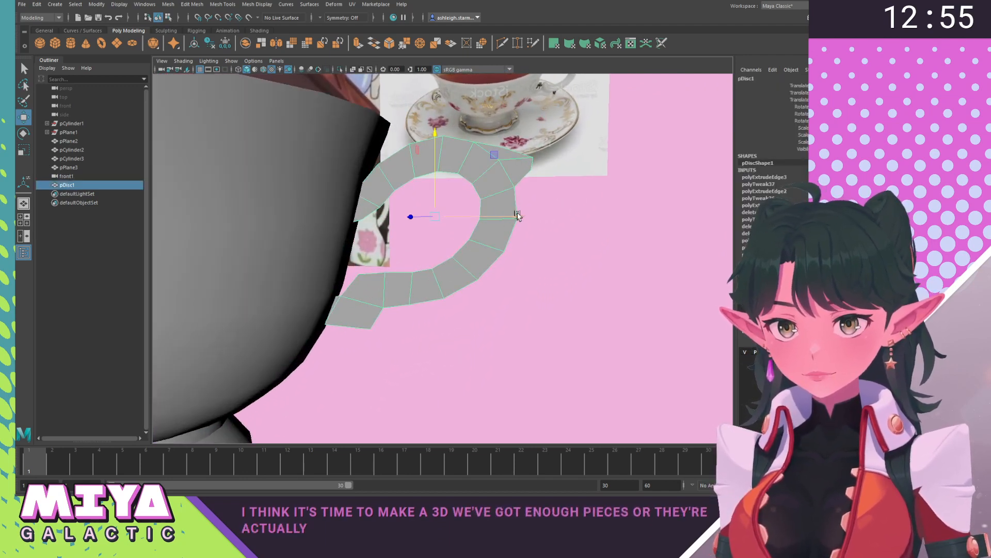
{"action": "left_click_drag", "start_coordinate": [515, 215], "coordinate": [541, 140]}
{"action": "key", "text": "e"}
{"action": "key", "text": "w"}
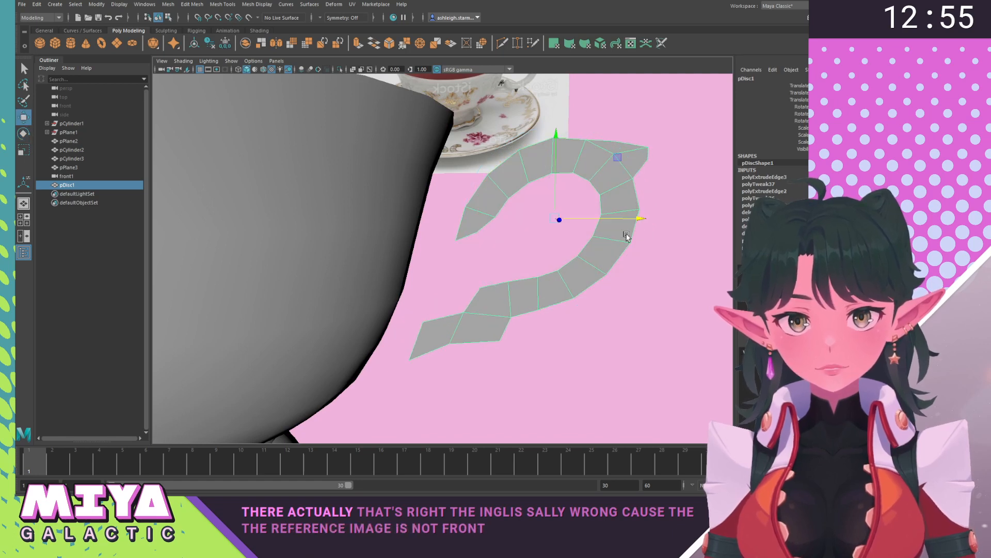
{"action": "left_click_drag", "start_coordinate": [638, 219], "coordinate": [582, 226]}
{"action": "scroll", "coordinate": [504, 316], "scroll_direction": "down", "scroll_amount": 8}
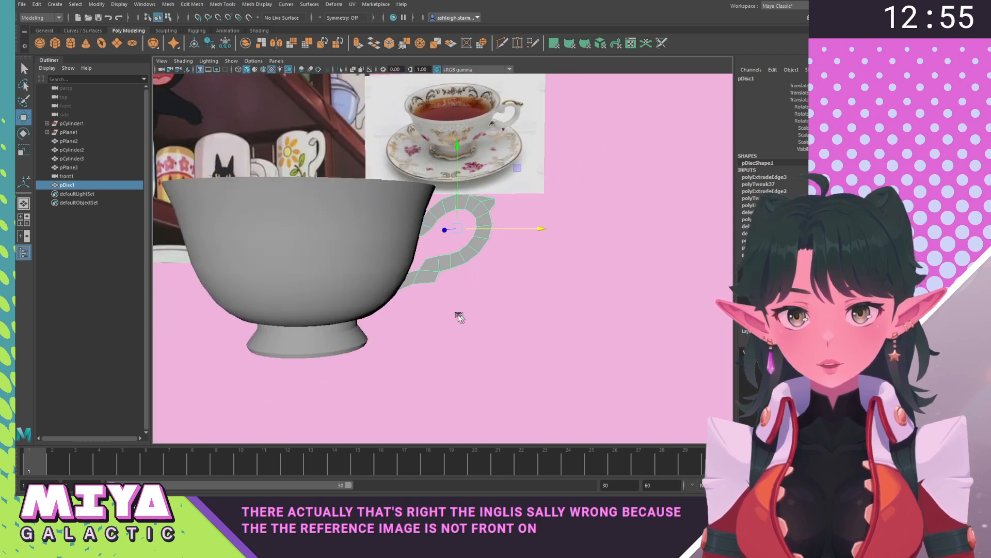
{"action": "left_click", "coordinate": [498, 322]}
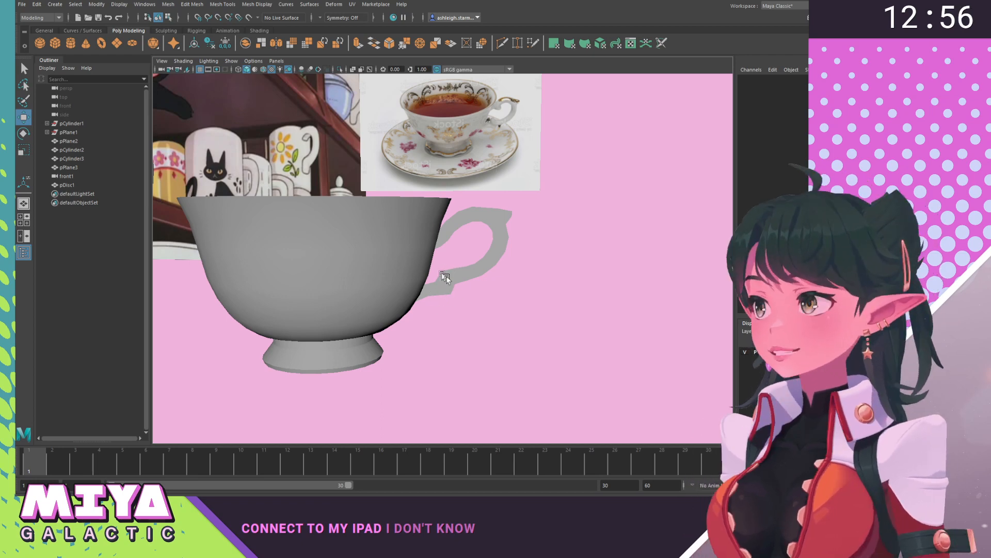
Examine the handle's shape and lower connection up close and compare the cup with the mug and reference images.
{"action": "scroll", "coordinate": [462, 310], "scroll_direction": "up", "scroll_amount": 6}
{"action": "scroll", "coordinate": [460, 300], "scroll_direction": "down", "scroll_amount": 3}
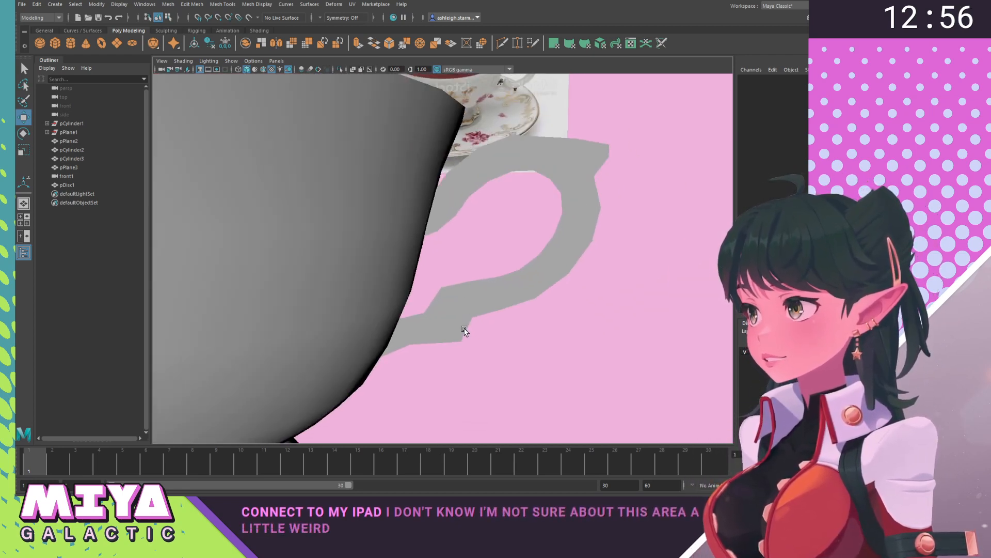
{"action": "scroll", "coordinate": [464, 331], "scroll_direction": "down", "scroll_amount": 8}
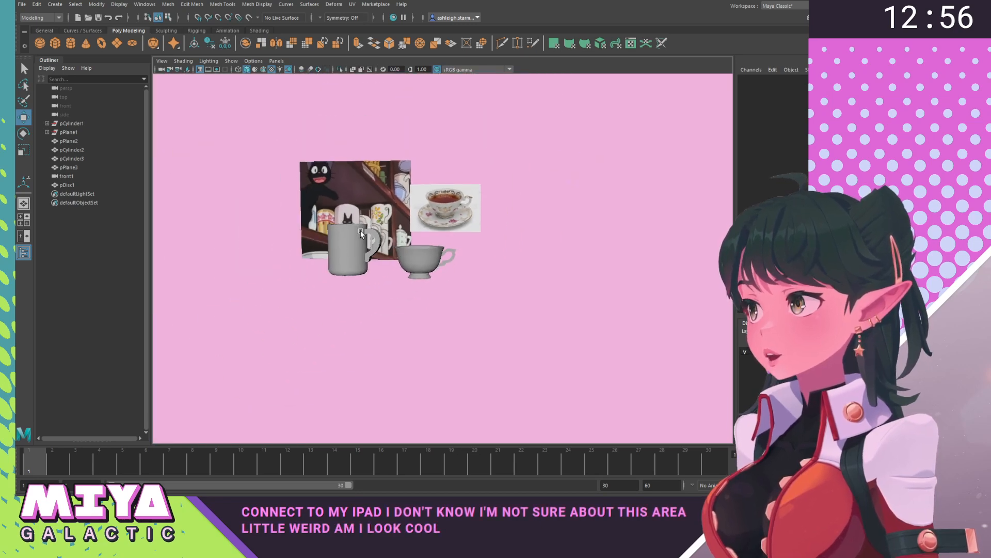
{"action": "scroll", "coordinate": [362, 232], "scroll_direction": "down", "scroll_amount": 2}
{"action": "scroll", "coordinate": [352, 233], "scroll_direction": "up", "scroll_amount": 1}
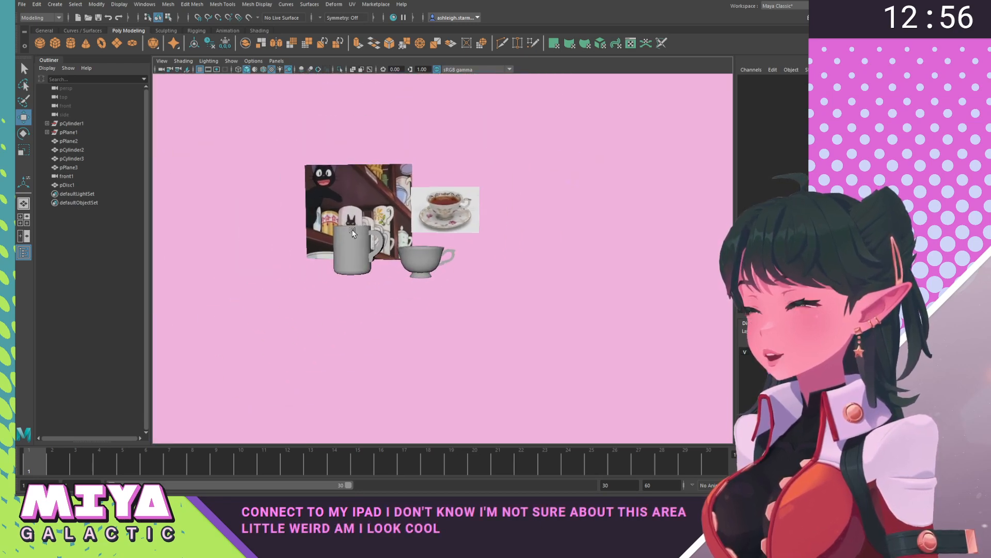
{"action": "scroll", "coordinate": [471, 299], "scroll_direction": "up", "scroll_amount": 6}
{"action": "left_click_drag", "start_coordinate": [558, 311], "coordinate": [467, 284], "text": "alt"}
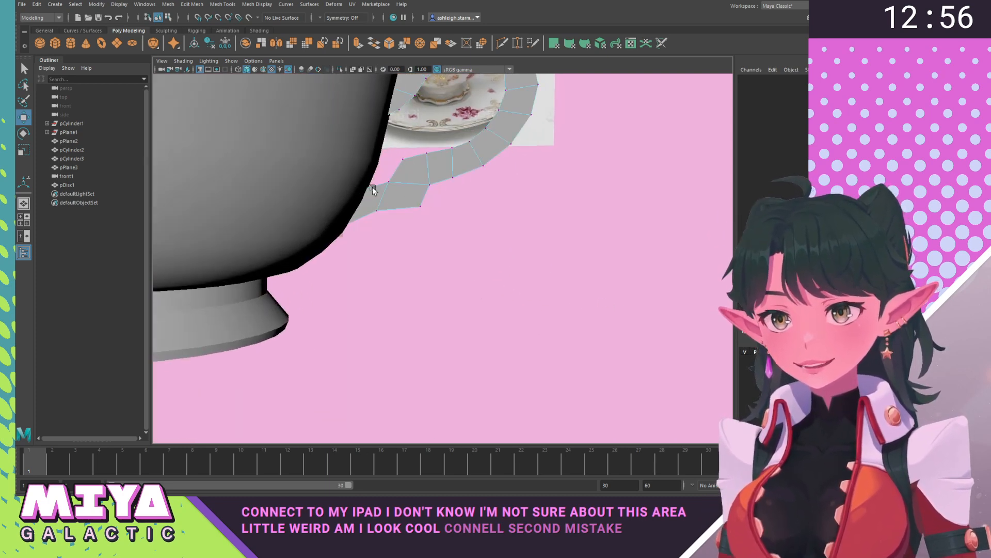
Nudge the lower edge vertex of the flat handle near the cup's side and return to object mode.
{"action": "left_click", "coordinate": [376, 213]}
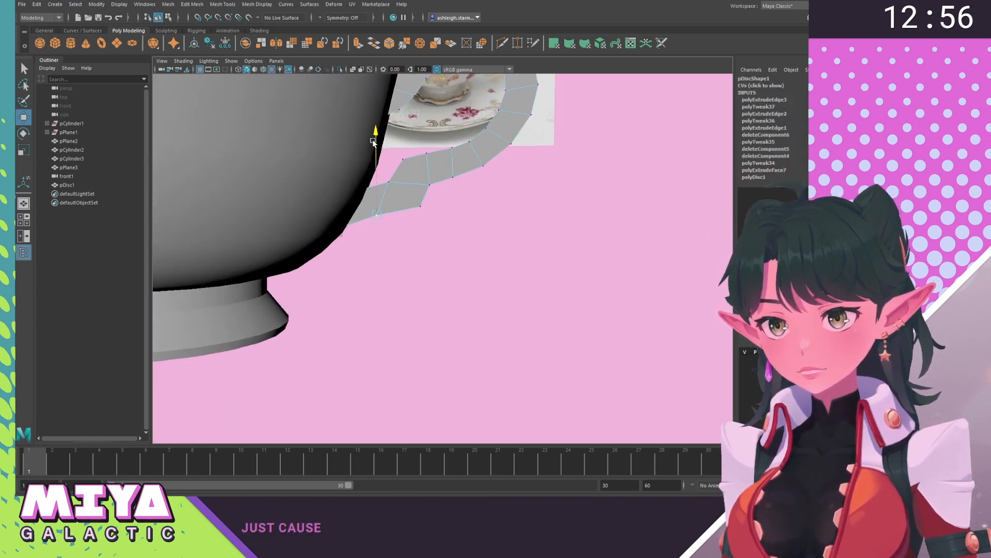
{"action": "left_click", "coordinate": [518, 315]}
{"action": "scroll", "coordinate": [503, 305], "scroll_direction": "down", "scroll_amount": 5}
{"action": "middle_click_drag", "start_coordinate": [492, 296], "coordinate": [463, 332], "text": "alt"}
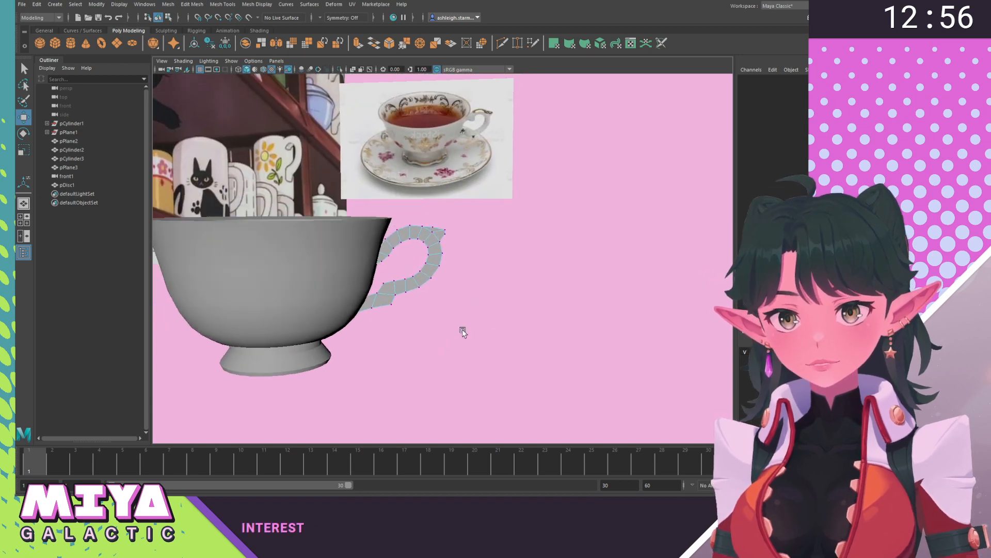
{"action": "right_click_drag", "start_coordinate": [431, 248], "coordinate": [460, 235]}
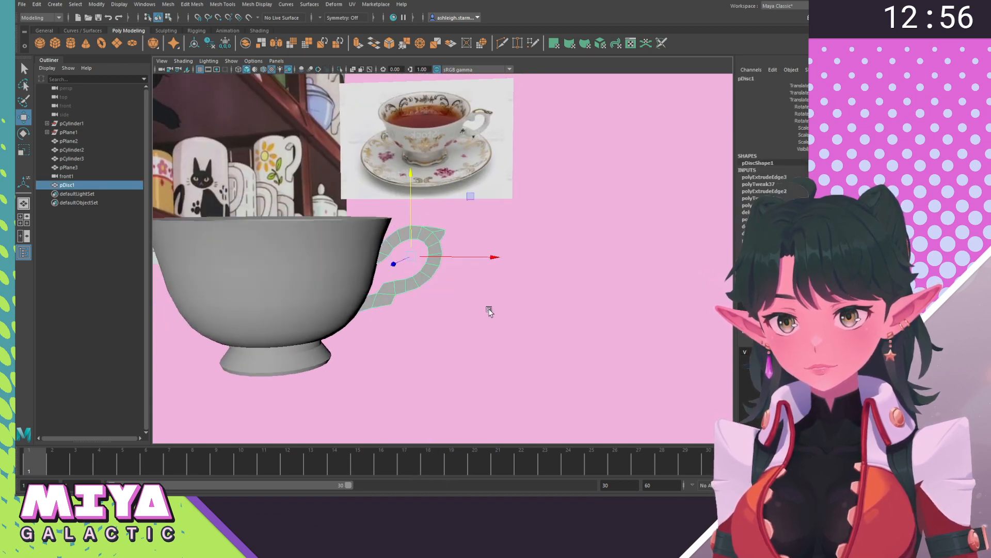
{"action": "left_click", "coordinate": [490, 311]}
Select the flat handle, frame it and isolate it from the cup and reference images.
{"action": "right_click_drag", "start_coordinate": [530, 372], "coordinate": [502, 331], "text": "alt"}
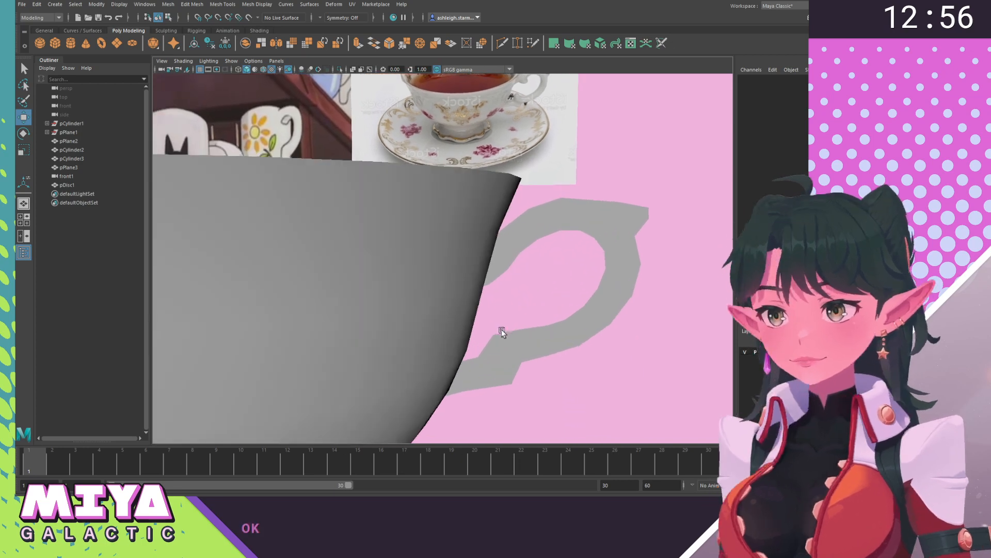
{"action": "left_click", "coordinate": [570, 226]}
{"action": "key", "text": "f"}
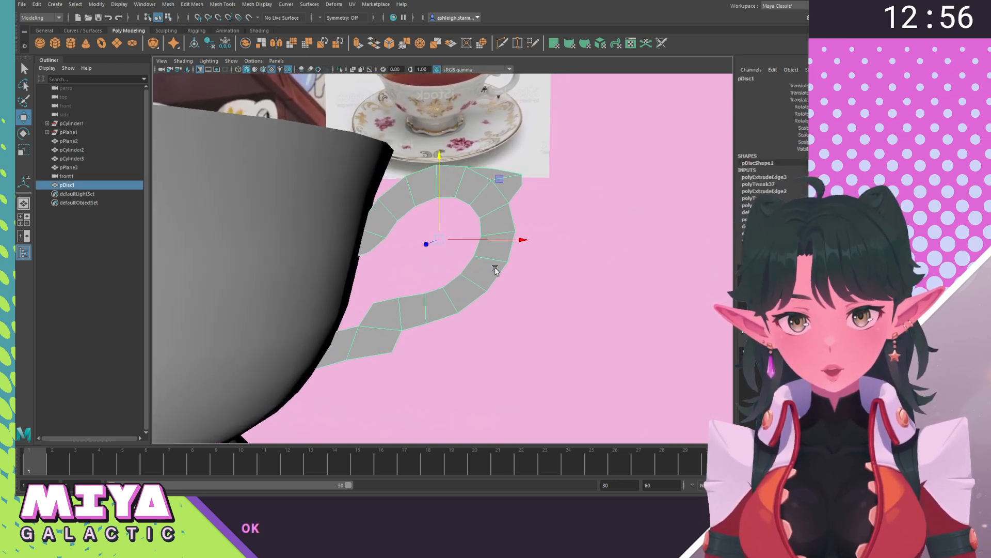
{"action": "left_click_drag", "start_coordinate": [428, 239], "coordinate": [423, 269], "text": "alt"}
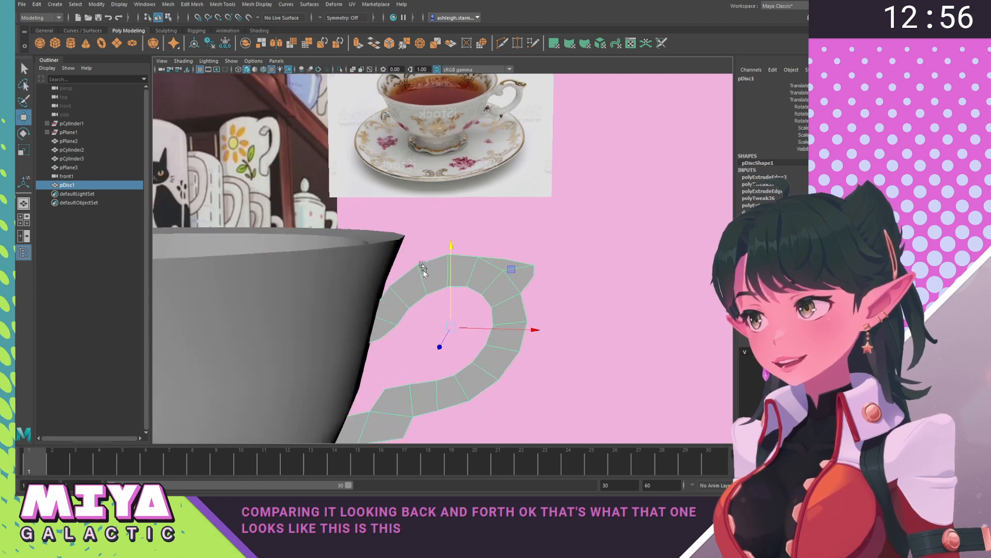
{"action": "left_click", "coordinate": [574, 342]}
{"action": "left_click", "coordinate": [513, 324]}
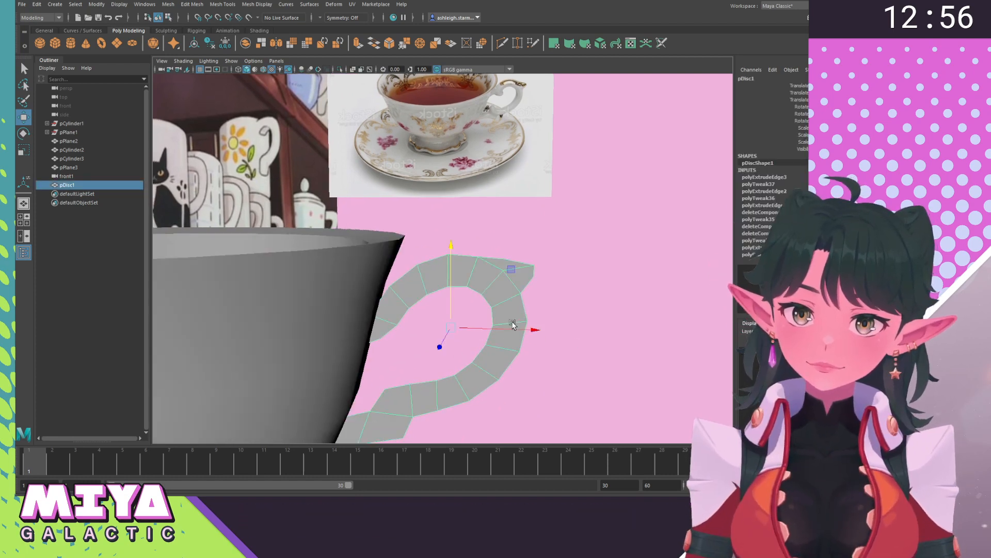
{"action": "key", "text": "f"}
{"action": "key", "text": "ctrl+1"}
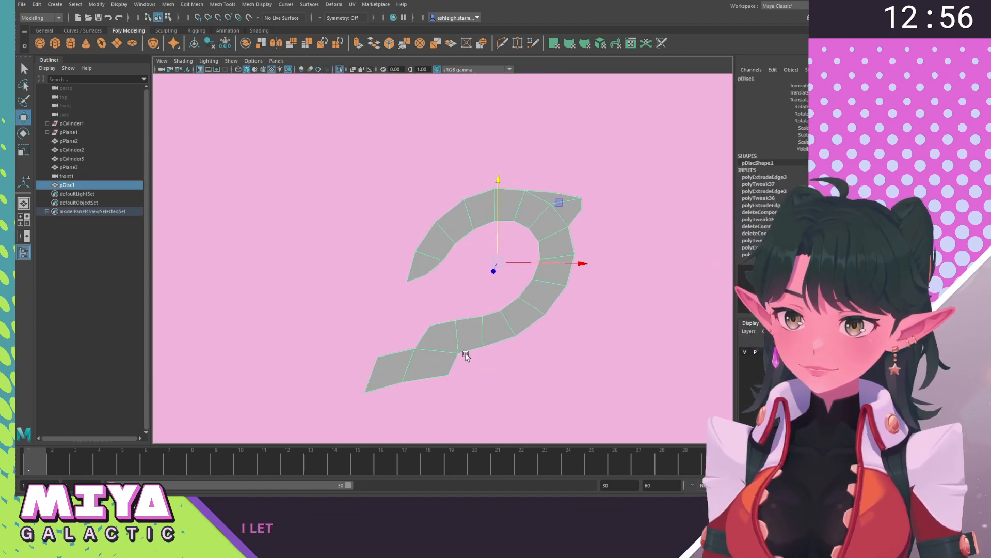
Select all faces of the flat handle and extrude them to give it thickness.
{"action": "key", "text": "F11"}
{"action": "left_click_drag", "start_coordinate": [369, 187], "coordinate": [554, 388]}
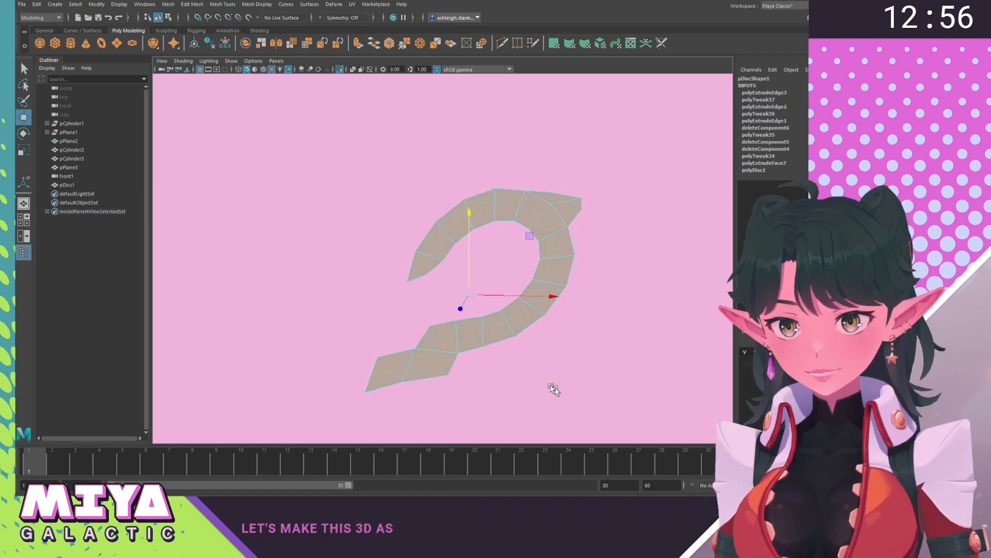
{"action": "left_click_drag", "start_coordinate": [444, 316], "coordinate": [405, 305], "text": "alt"}
{"action": "right_click", "coordinate": [316, 251], "text": "shift"}
{"action": "left_click", "coordinate": [318, 282]}
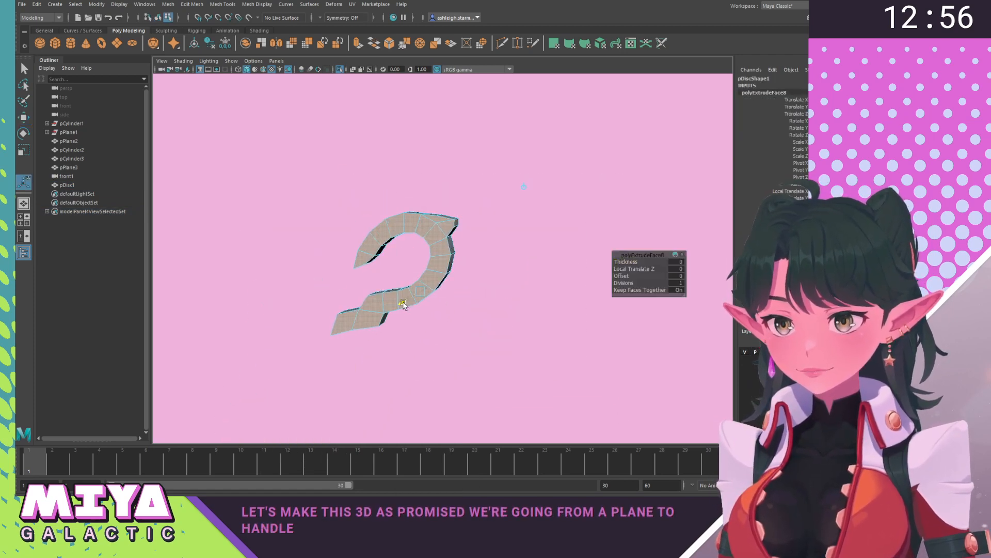
{"action": "left_click_drag", "start_coordinate": [523, 300], "coordinate": [503, 330], "text": "alt"}
{"action": "left_click_drag", "start_coordinate": [424, 347], "coordinate": [395, 295], "text": "alt"}
{"action": "left_click", "coordinate": [331, 300]}
{"action": "left_click_drag", "start_coordinate": [332, 303], "coordinate": [455, 304], "text": "alt"}
Return the extruded handle to object mode, bring back the full scene and reselect the handle.
{"action": "right_click_drag", "start_coordinate": [465, 233], "coordinate": [498, 210]}
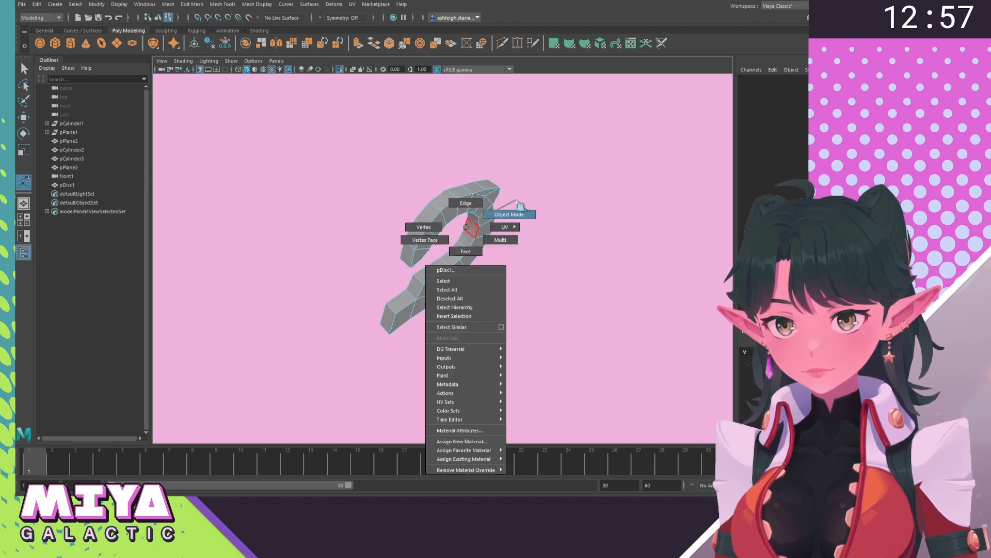
{"action": "left_click", "coordinate": [510, 344]}
{"action": "left_click_drag", "start_coordinate": [510, 344], "coordinate": [422, 310], "text": "alt"}
{"action": "key", "text": "ctrl+1"}
{"action": "left_click", "coordinate": [453, 284]}
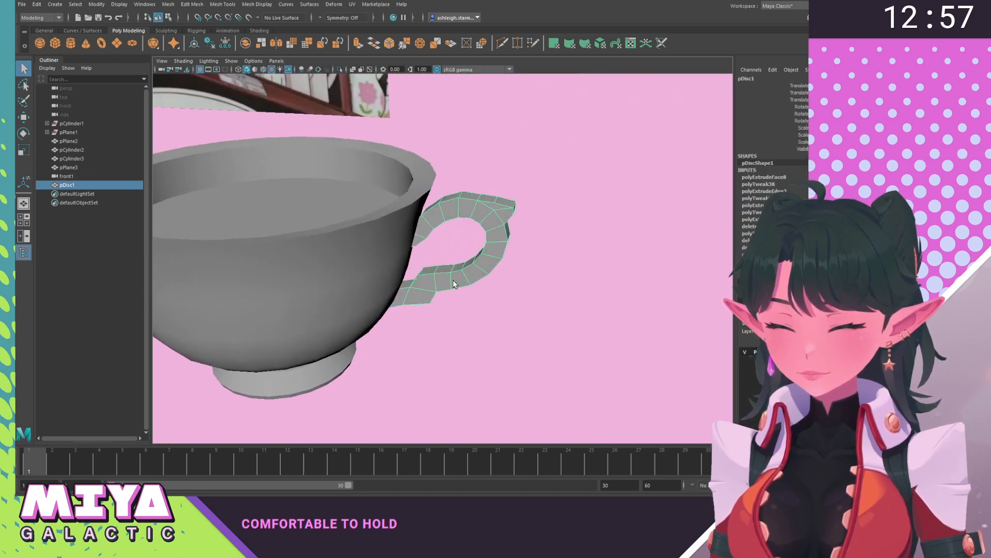
Scale the extruded handle along its thickness direction to make it wider.
{"action": "key", "text": "e"}
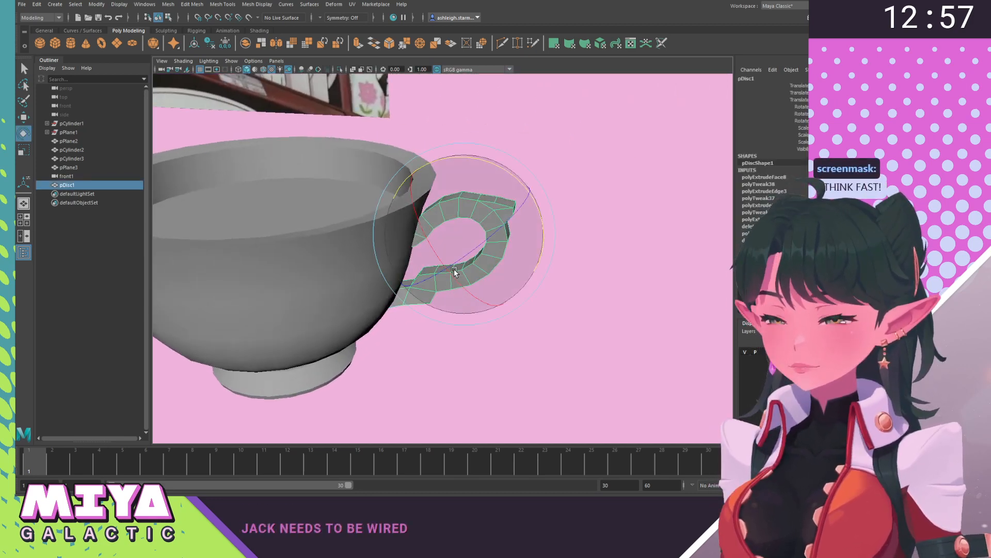
{"action": "key", "text": "r"}
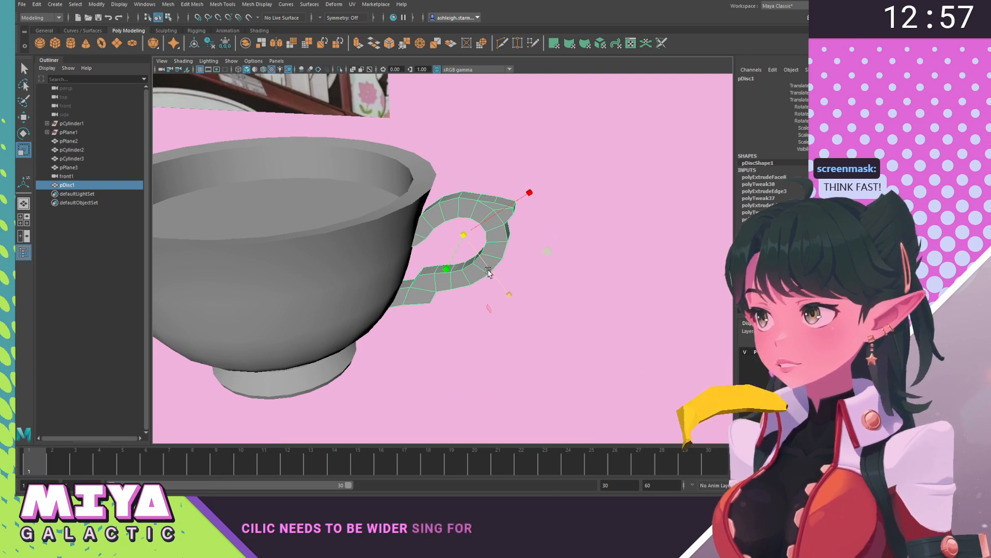
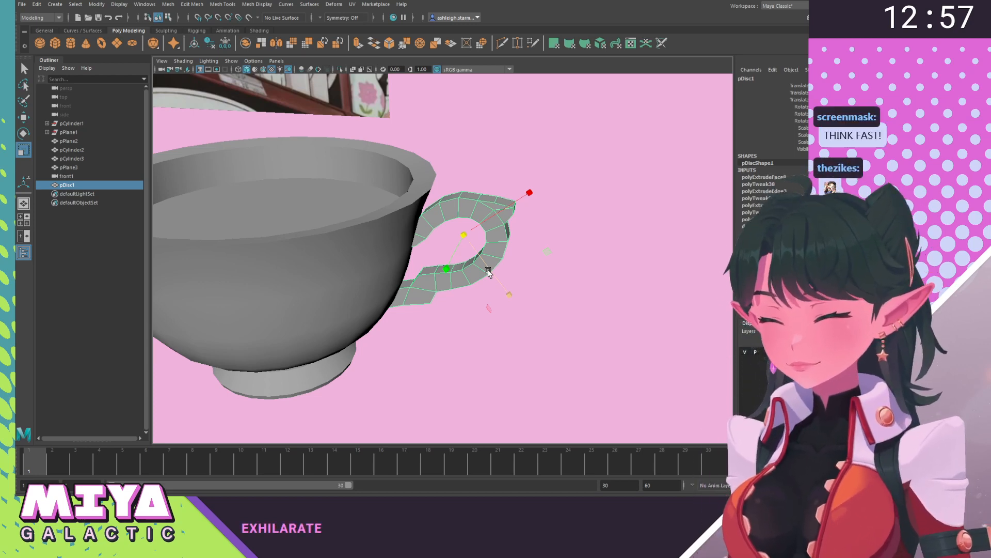
{"action": "left_click_drag", "start_coordinate": [466, 295], "coordinate": [416, 326], "text": "alt"}
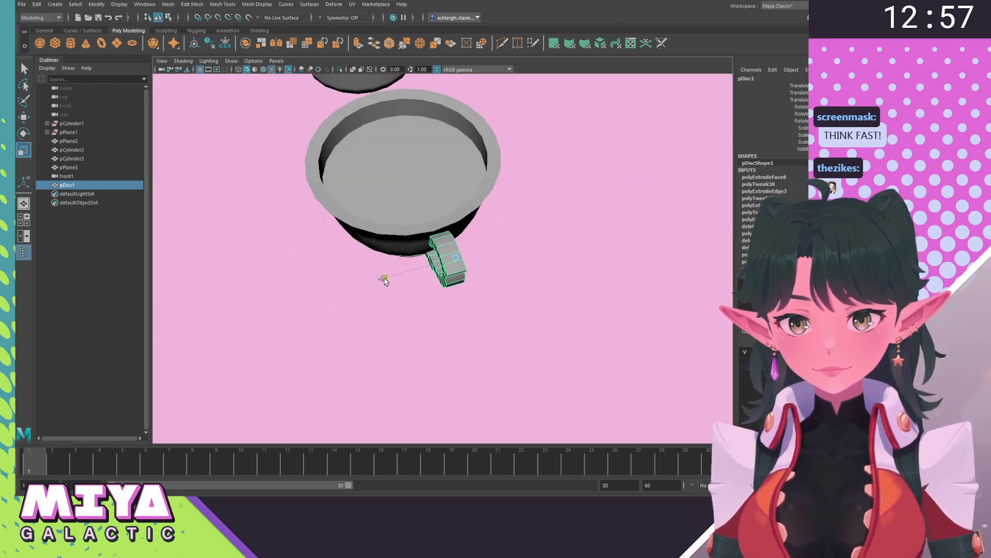
{"action": "left_click_drag", "start_coordinate": [385, 279], "coordinate": [380, 315], "text": "alt"}
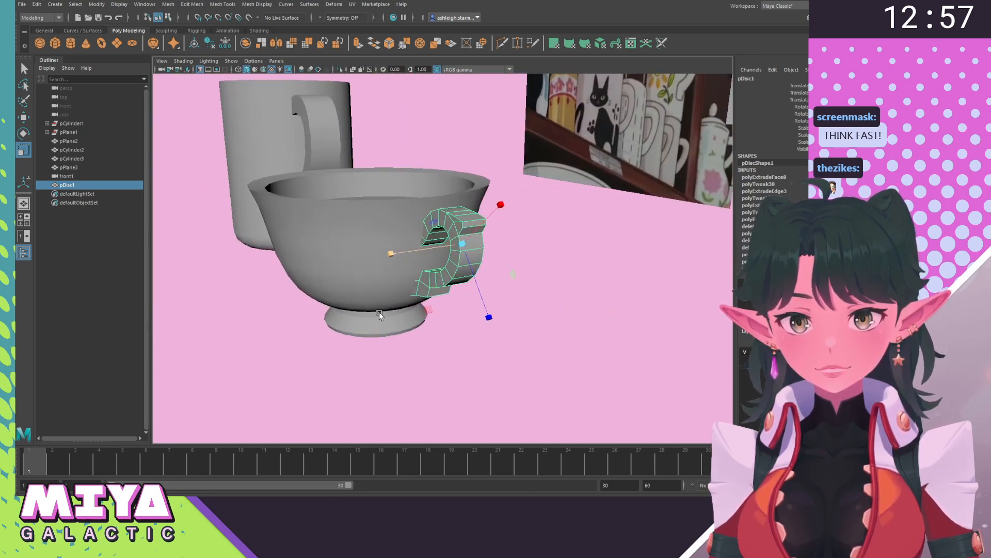
{"action": "right_click_drag", "start_coordinate": [380, 315], "coordinate": [408, 326], "text": "alt"}
Cut an edge loop down the middle of the handle's width with the Multi-Cut tool.
{"action": "left_click", "coordinate": [590, 407]}
{"action": "left_click_drag", "start_coordinate": [590, 407], "coordinate": [454, 271], "text": "alt"}
{"action": "left_click", "coordinate": [475, 248]}
{"action": "right_click_drag", "start_coordinate": [483, 249], "coordinate": [441, 263], "text": "shift"}
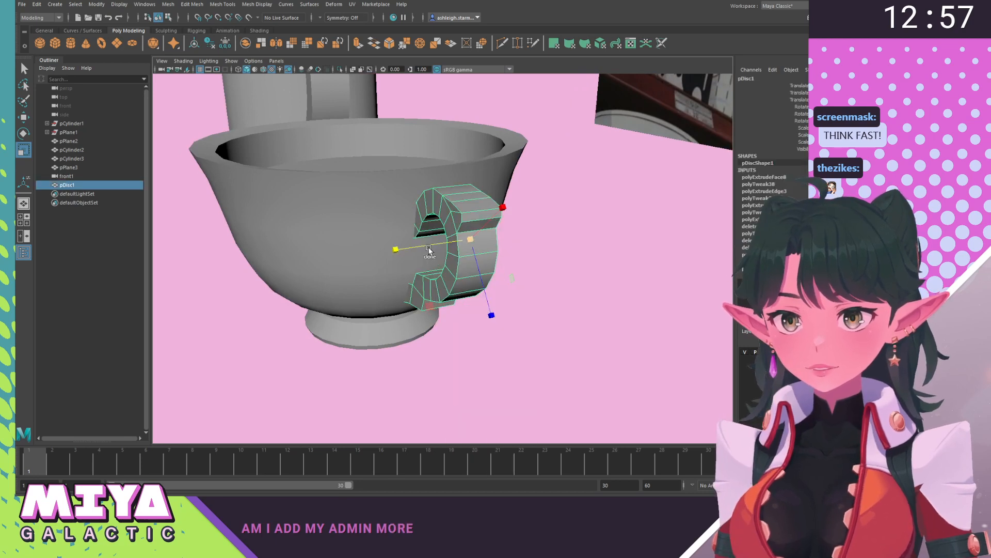
{"action": "left_click_drag", "start_coordinate": [441, 262], "coordinate": [445, 210], "text": "alt"}
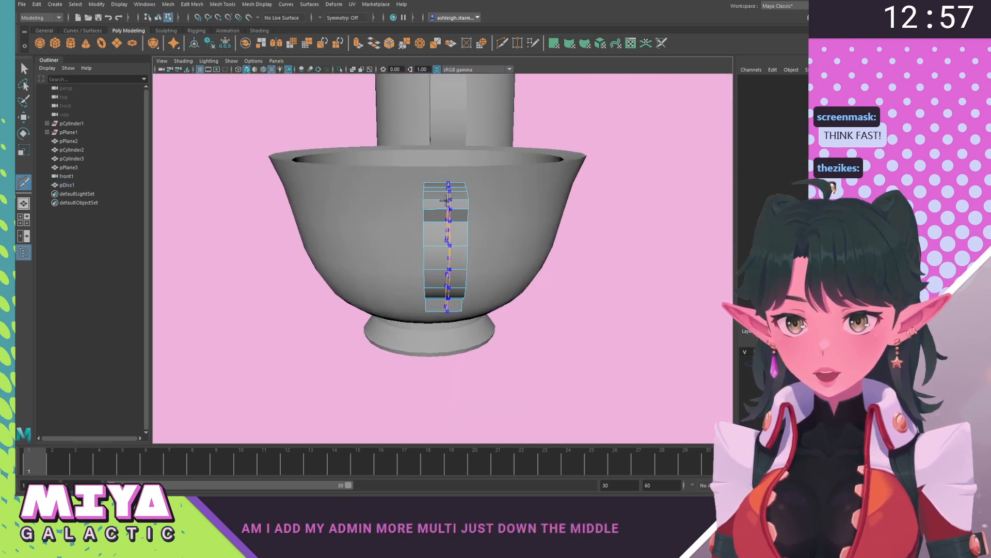
Compare the handle shapes in the teacup and mug reference images with the modeled mug and teacup handles.
{"action": "left_click_drag", "start_coordinate": [586, 348], "coordinate": [501, 231], "text": "alt"}
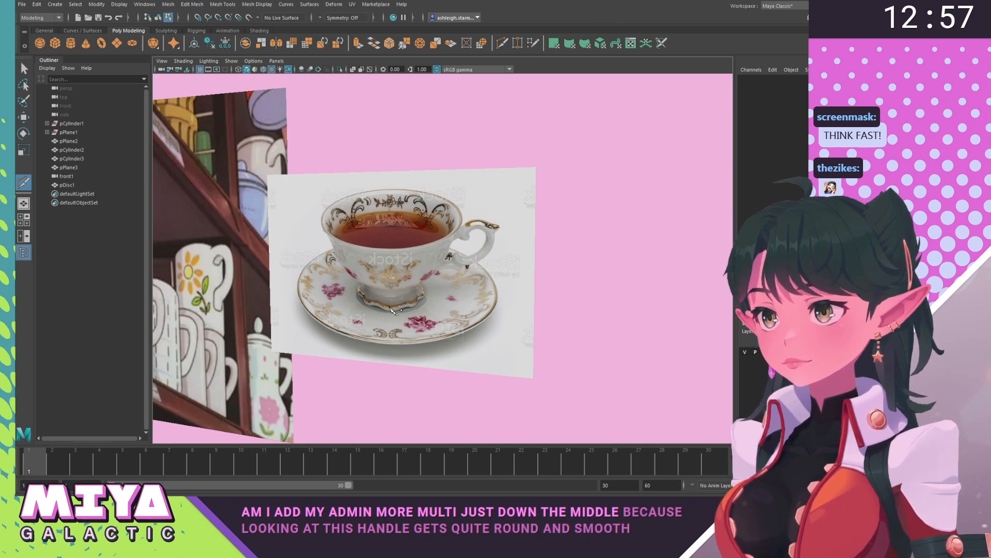
{"action": "left_click_drag", "start_coordinate": [393, 310], "coordinate": [422, 243], "text": "alt"}
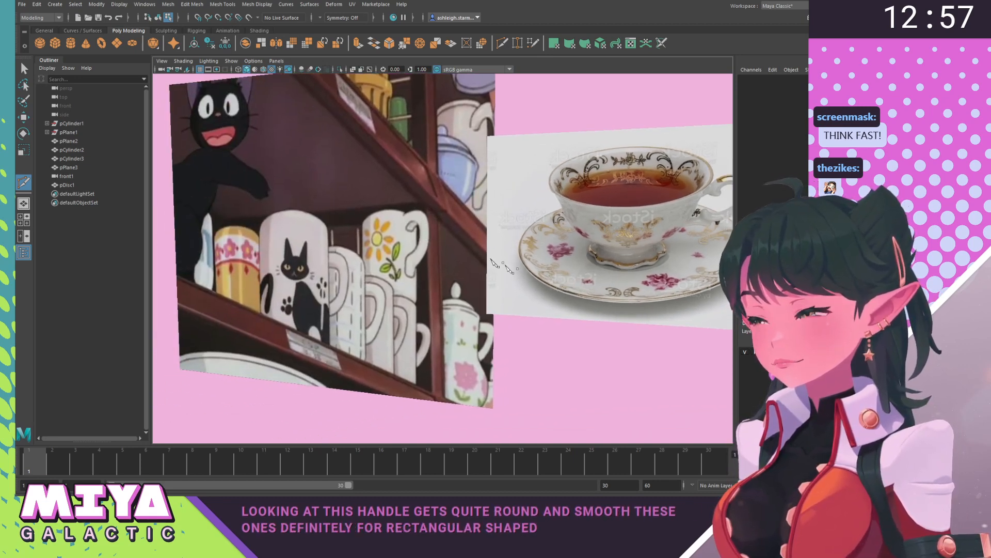
{"action": "left_click_drag", "start_coordinate": [508, 268], "coordinate": [596, 320], "text": "alt"}
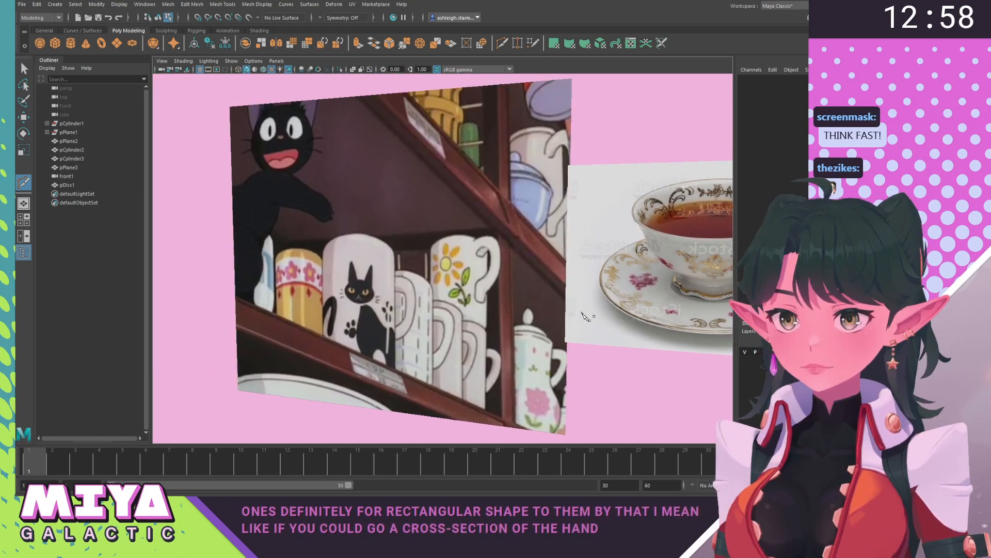
{"action": "scroll", "coordinate": [583, 316], "scroll_direction": "down", "scroll_amount": 6}
{"action": "left_click_drag", "start_coordinate": [413, 305], "coordinate": [431, 296], "text": "alt"}
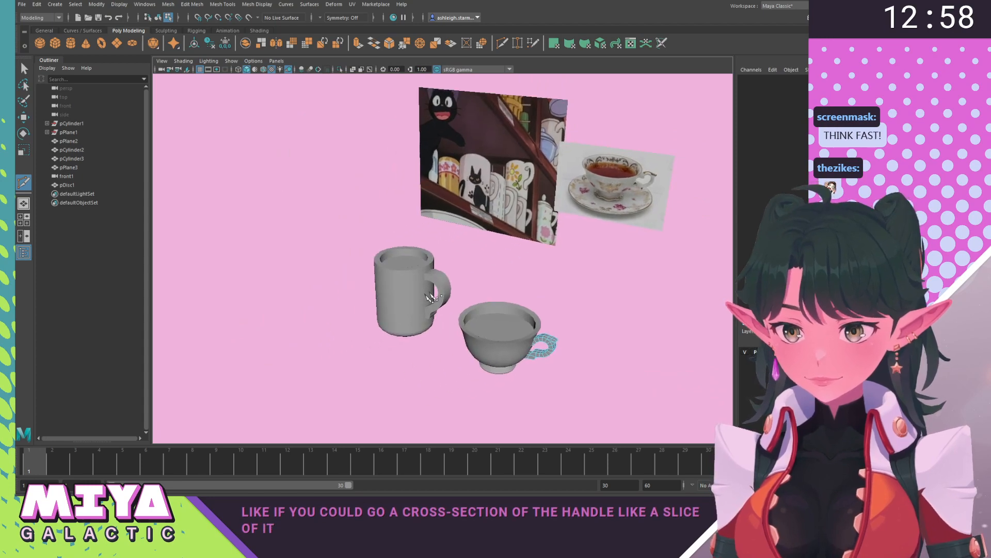
{"action": "scroll", "coordinate": [431, 296], "scroll_direction": "up", "scroll_amount": 5}
{"action": "key", "text": "w"}
{"action": "left_click", "coordinate": [532, 310]}
{"action": "scroll", "coordinate": [530, 301], "scroll_direction": "up", "scroll_amount": 3}
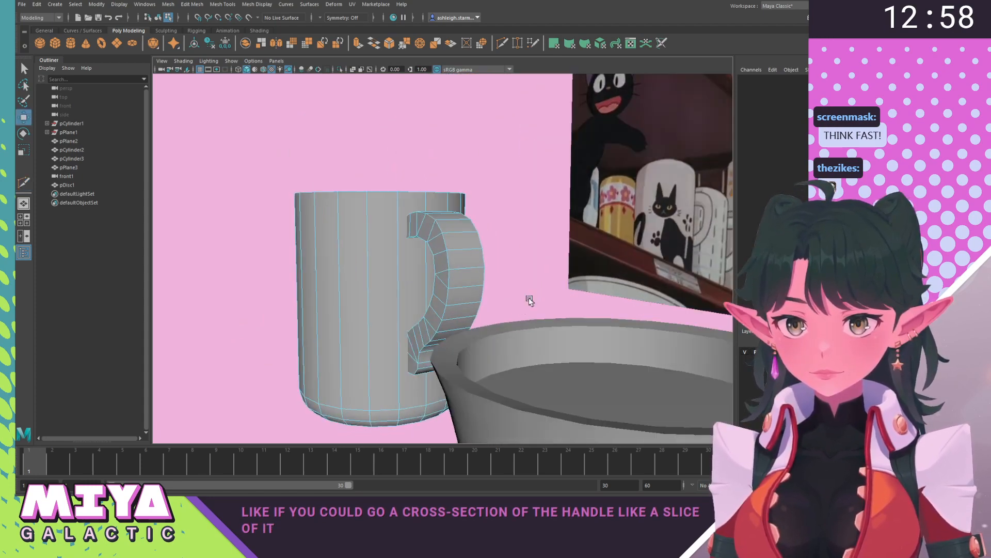
{"action": "mouse_move", "coordinate": [530, 300]}
{"action": "left_mouse_down", "text": "alt"}
{"action": "mouse_move", "coordinate": [439, 243]}
{"action": "mouse_move", "coordinate": [491, 308]}
{"action": "mouse_move", "coordinate": [516, 310]}
{"action": "left_mouse_up", "text": "alt"}
{"action": "middle_click_drag", "start_coordinate": [516, 310], "coordinate": [438, 264], "text": "alt"}
{"action": "scroll", "coordinate": [453, 242], "scroll_direction": "up", "scroll_amount": 3}
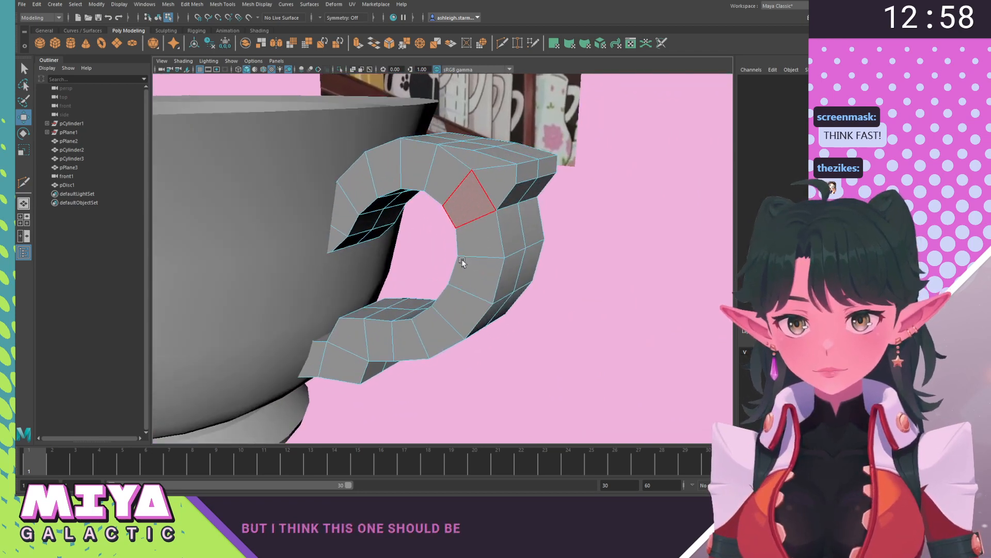
{"action": "left_click_drag", "start_coordinate": [463, 261], "coordinate": [440, 259], "text": "alt"}
{"action": "middle_click_drag", "start_coordinate": [429, 262], "coordinate": [448, 279], "text": "alt"}
{"action": "right_click_drag", "start_coordinate": [285, 214], "coordinate": [290, 178]}
{"action": "left_click", "coordinate": [238, 181]}
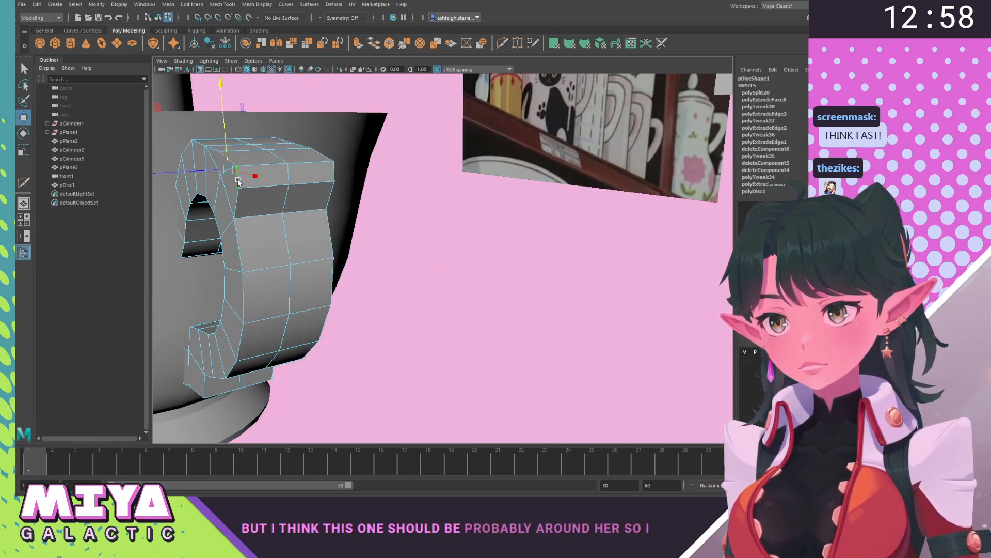
{"action": "left_click", "coordinate": [269, 267]}
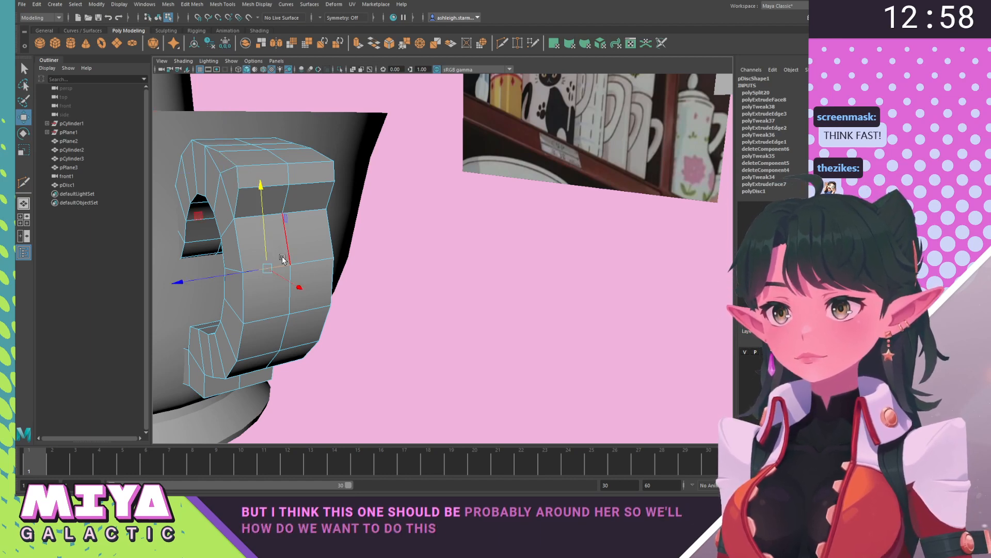
Switch to face selection and select the loop of faces running along the side of the handle.
{"action": "right_click", "coordinate": [233, 199]}
{"action": "left_click", "coordinate": [234, 221]}
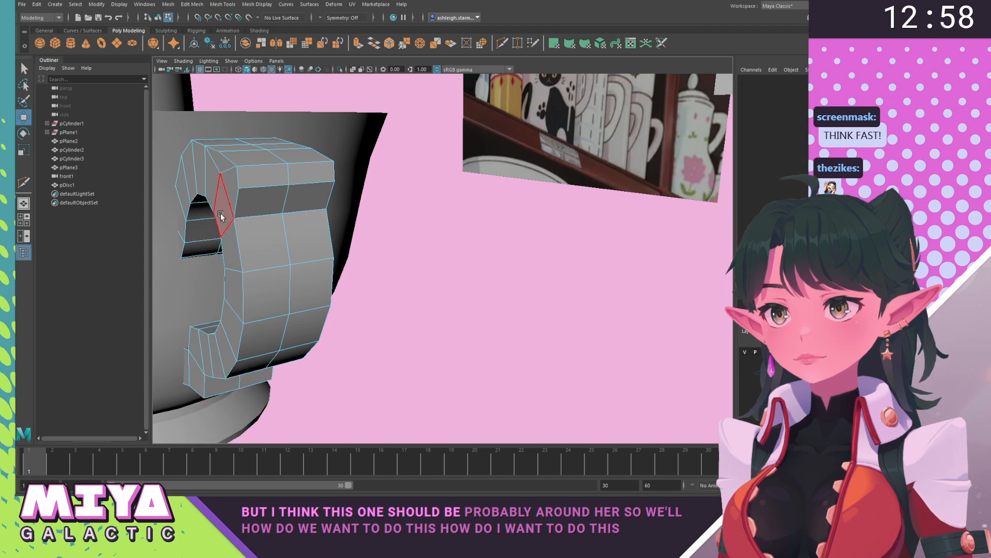
{"action": "left_click", "coordinate": [221, 216]}
{"action": "double_click", "coordinate": [231, 184], "text": "shift"}
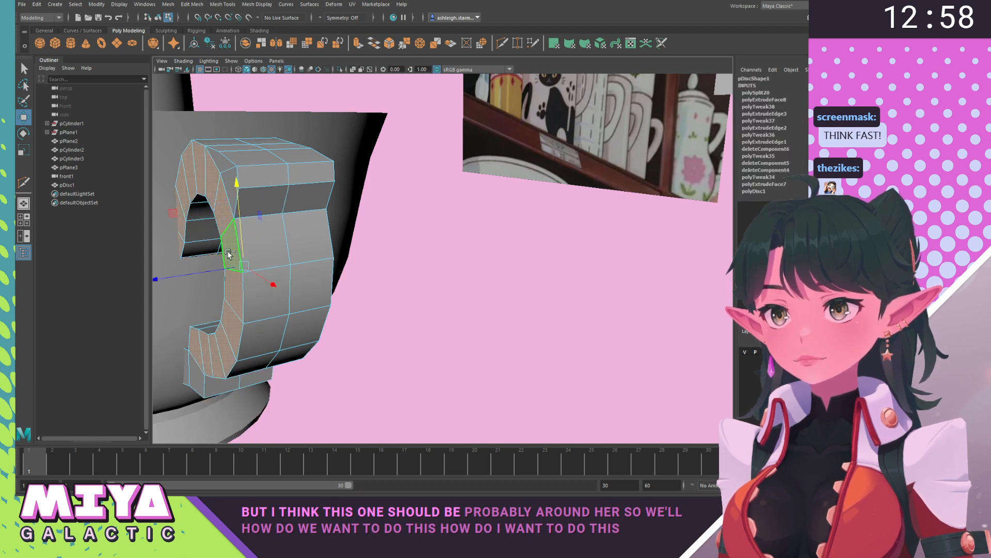
{"action": "left_click_drag", "start_coordinate": [330, 232], "coordinate": [238, 247], "text": "alt"}
{"action": "left_click_drag", "start_coordinate": [238, 199], "coordinate": [552, 350], "text": "alt"}
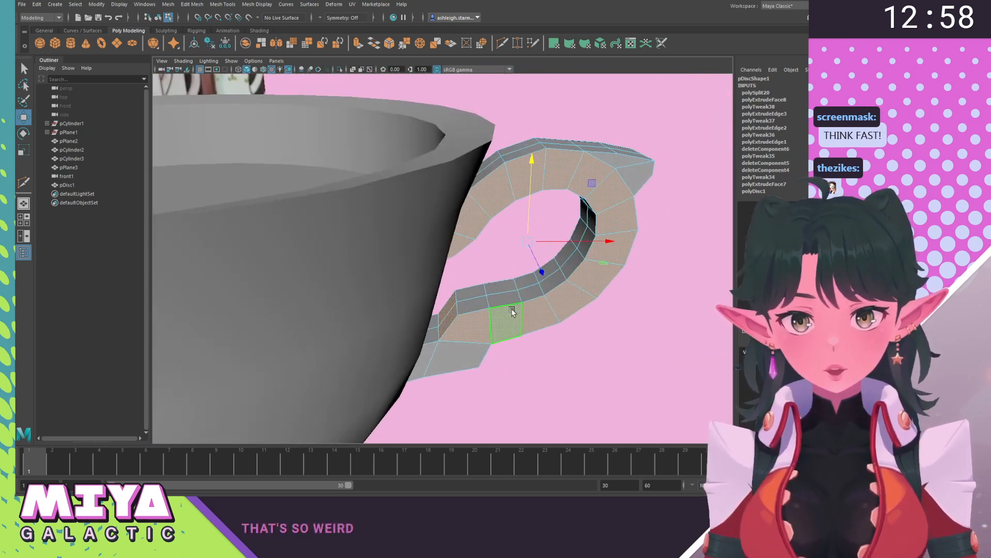
Isolate the handle from the rest of the scene and return to its face selection.
{"action": "right_click_drag", "start_coordinate": [513, 310], "coordinate": [592, 226]}
{"action": "key", "text": "ctrl+1"}
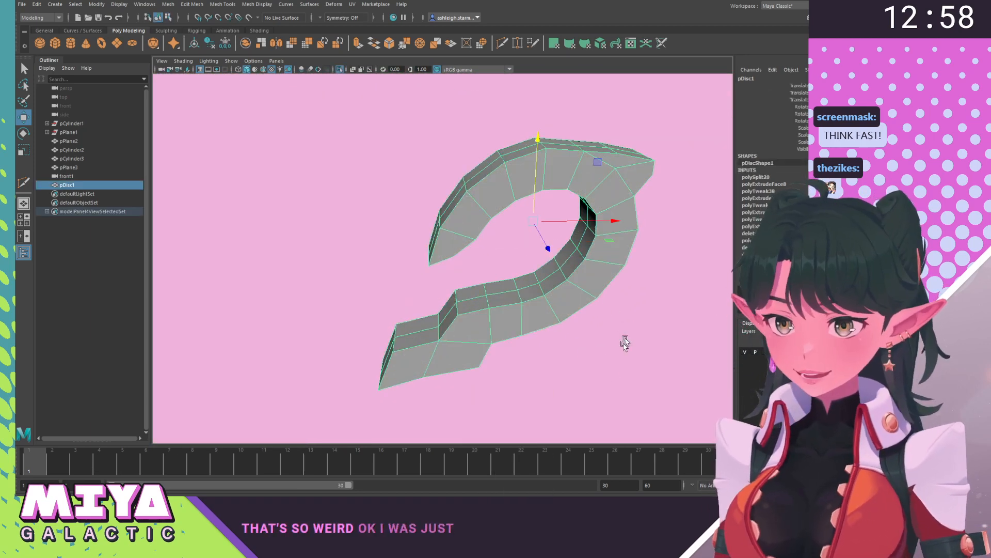
{"action": "right_click_drag", "start_coordinate": [497, 193], "coordinate": [498, 219]}
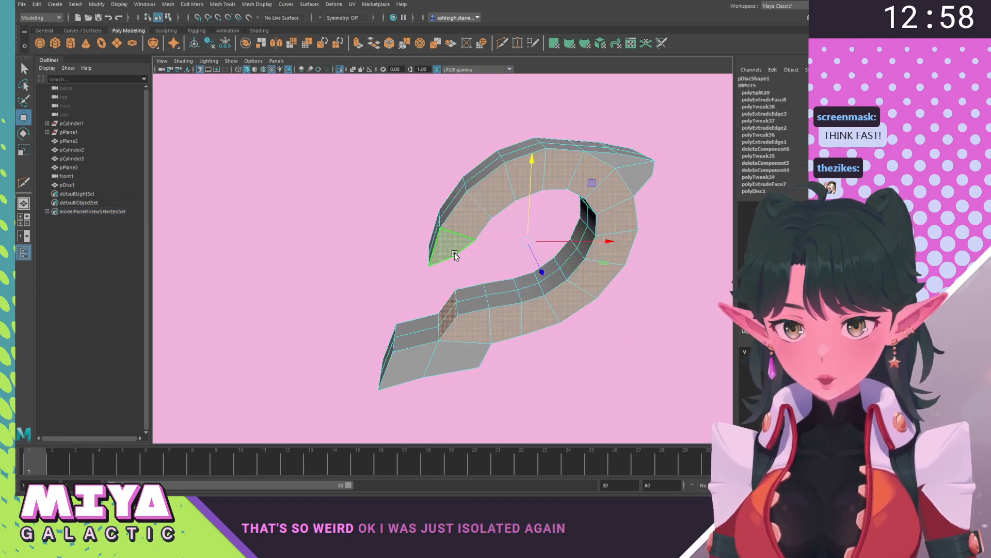
Add the unselected side faces at the handle's lower end and upper tip on both sides to the selection and prepare to scale them.
{"action": "left_click_drag", "start_coordinate": [380, 369], "coordinate": [471, 401], "text": "alt"}
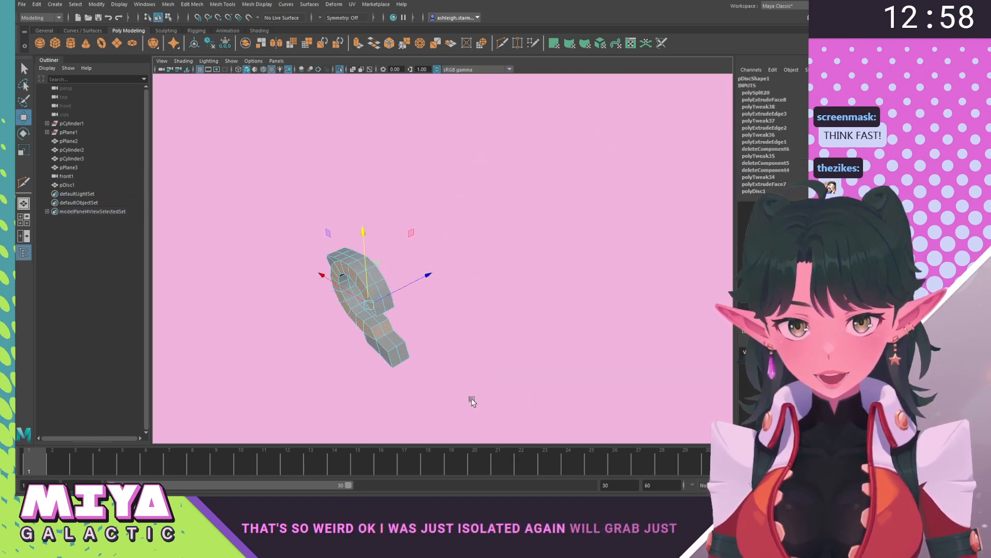
{"action": "left_click_drag", "start_coordinate": [338, 382], "coordinate": [428, 304], "text": "alt"}
{"action": "left_click", "coordinate": [492, 240], "text": "shift"}
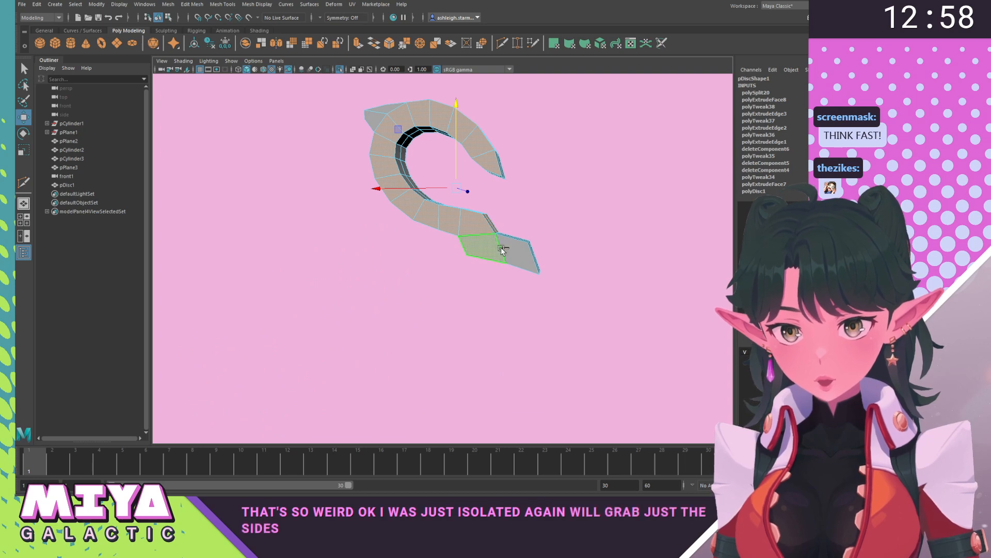
{"action": "left_click", "coordinate": [516, 250], "text": "shift"}
{"action": "left_click_drag", "start_coordinate": [535, 252], "coordinate": [519, 242], "text": "alt"}
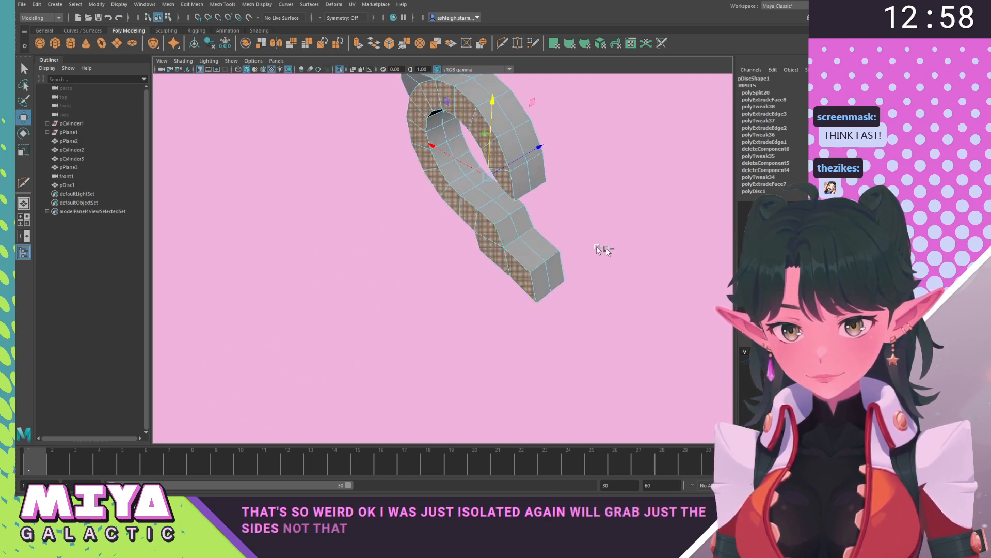
{"action": "left_click_drag", "start_coordinate": [608, 250], "coordinate": [425, 223], "text": "alt"}
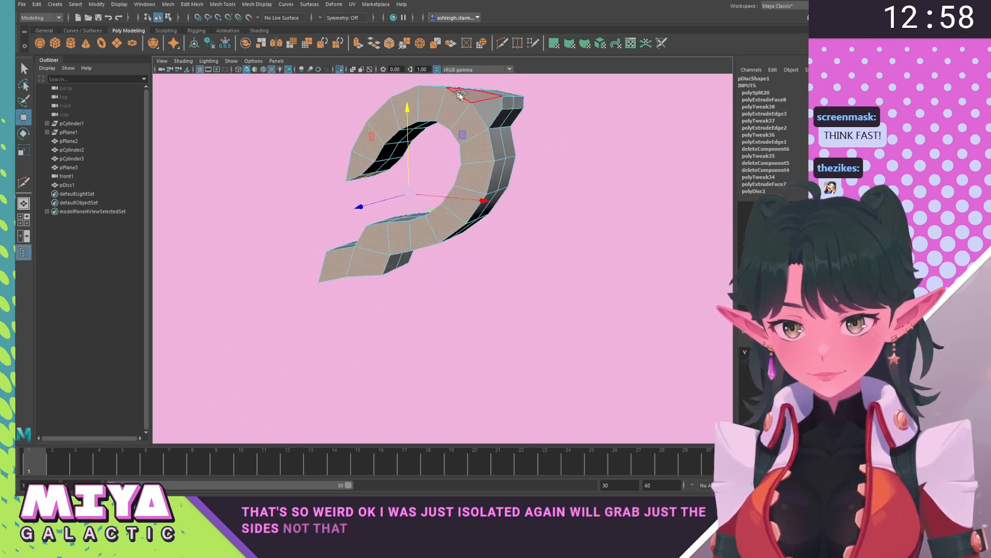
{"action": "left_click", "coordinate": [462, 95], "text": "shift"}
{"action": "left_click", "coordinate": [487, 111], "text": "shift"}
{"action": "left_click_drag", "start_coordinate": [610, 154], "coordinate": [413, 143], "text": "alt"}
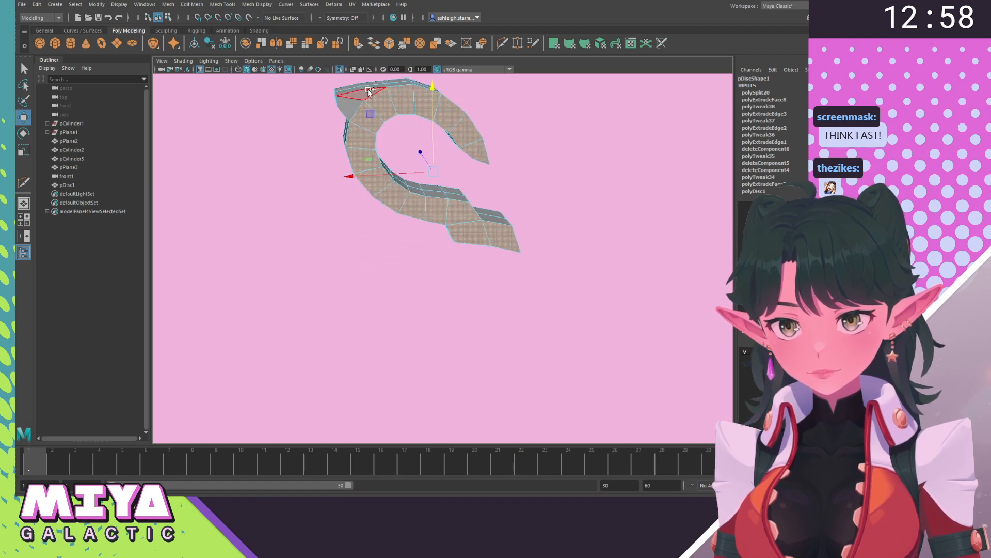
{"action": "key", "text": "r"}
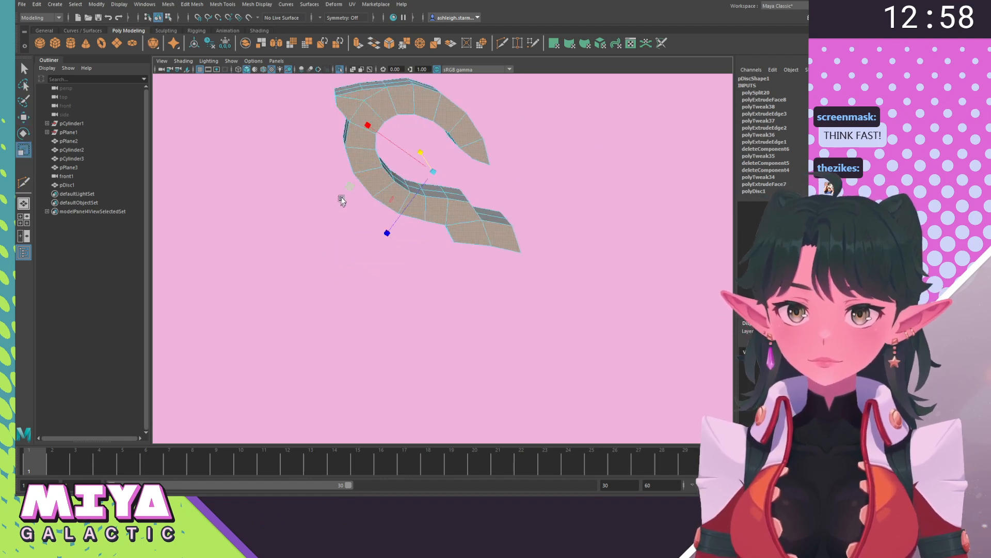
{"action": "left_click_drag", "start_coordinate": [350, 189], "coordinate": [352, 196], "text": "alt"}
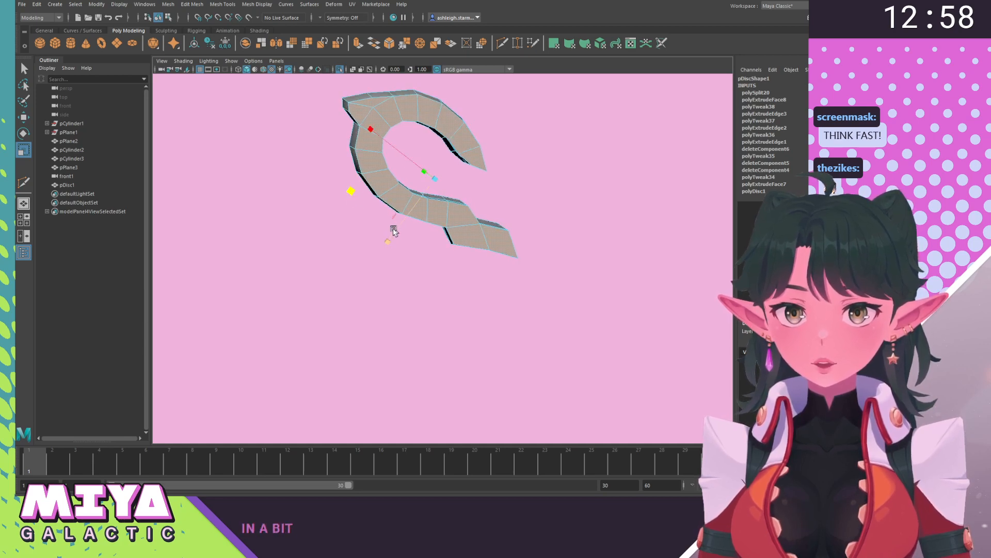
{"action": "left_click_drag", "start_coordinate": [390, 240], "coordinate": [495, 149], "text": "alt"}
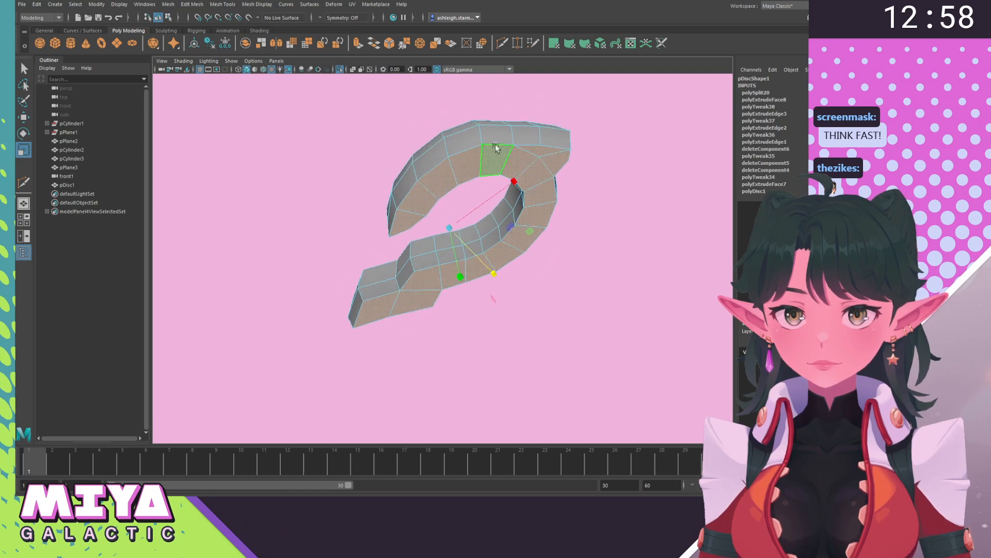
Show the full scene again, select the center edge loop of the teacup handle and scale it slightly outward.
{"action": "right_click_drag", "start_coordinate": [495, 149], "coordinate": [403, 277]}
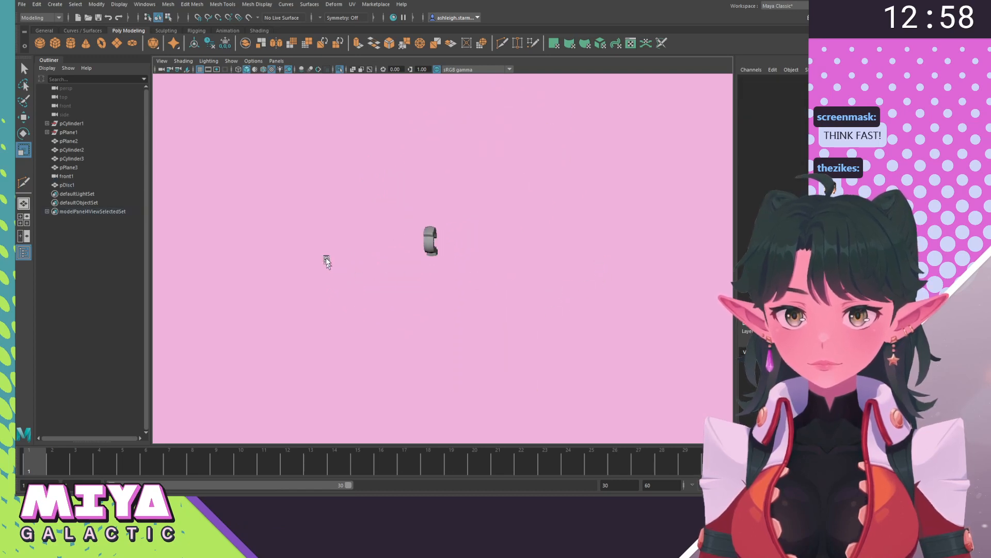
{"action": "left_click_drag", "start_coordinate": [447, 252], "coordinate": [434, 299], "text": "alt"}
{"action": "key", "text": "ctrl+1"}
{"action": "right_click_drag", "start_coordinate": [434, 299], "coordinate": [692, 376], "text": "alt"}
{"action": "left_click_drag", "start_coordinate": [693, 377], "coordinate": [480, 279], "text": "alt"}
{"action": "middle_click_drag", "start_coordinate": [477, 238], "coordinate": [486, 308], "text": "alt"}
{"action": "left_click_drag", "start_coordinate": [487, 308], "coordinate": [490, 271], "text": "alt"}
{"action": "left_click", "coordinate": [458, 274]}
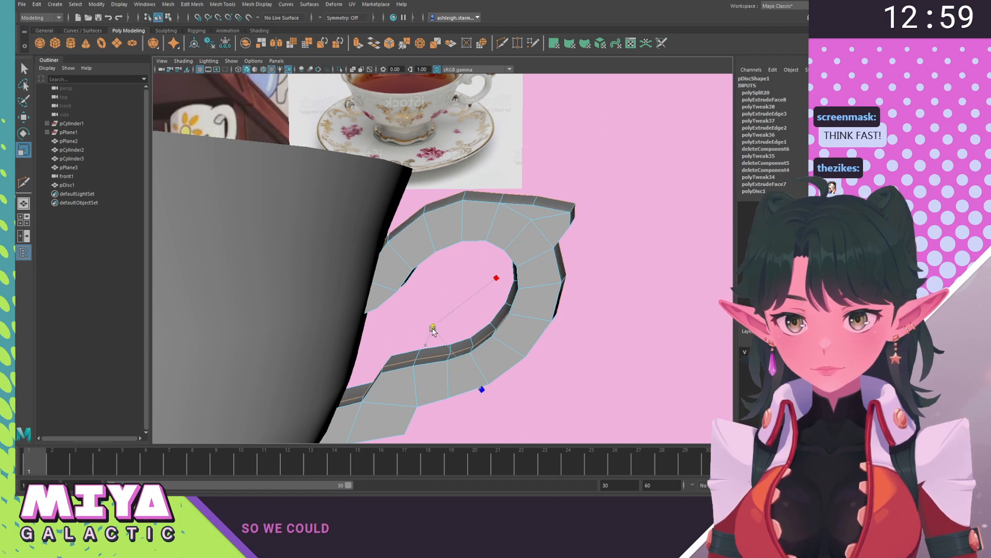
{"action": "left_click_drag", "start_coordinate": [432, 332], "coordinate": [435, 330]}
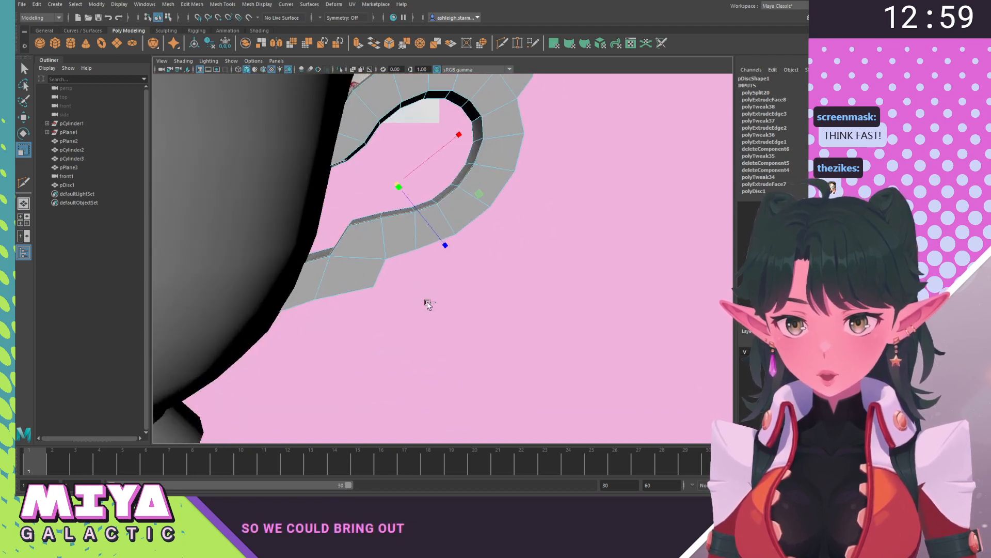
Isolate the handle again and switch to vertex selection facing its open ends.
{"action": "left_click_drag", "start_coordinate": [428, 304], "coordinate": [369, 226], "text": "alt"}
{"action": "right_click_drag", "start_coordinate": [490, 126], "coordinate": [535, 112]}
{"action": "key", "text": "ctrl+1"}
{"action": "left_click_drag", "start_coordinate": [386, 234], "coordinate": [466, 174], "text": "alt"}
{"action": "right_click_drag", "start_coordinate": [466, 175], "coordinate": [465, 151]}
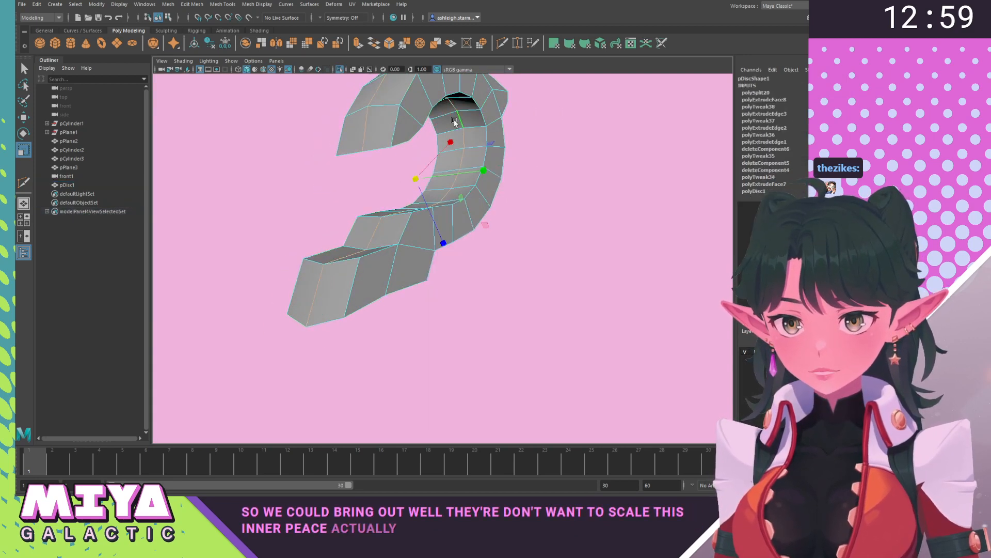
{"action": "left_click_drag", "start_coordinate": [461, 116], "coordinate": [438, 101], "text": "alt"}
{"action": "right_click_drag", "start_coordinate": [438, 99], "coordinate": [404, 98]}
{"action": "left_click_drag", "start_coordinate": [406, 100], "coordinate": [430, 136], "text": "alt"}
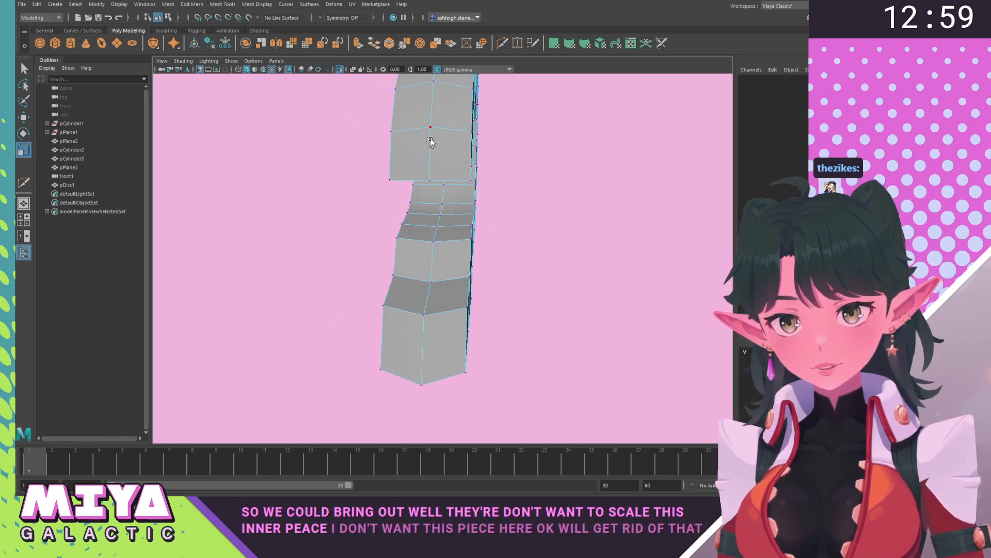
Merge the middle vertex on the bottom edge of the handle's upper end into the adjacent corner with Target Weld.
{"action": "left_click", "coordinate": [435, 133]}
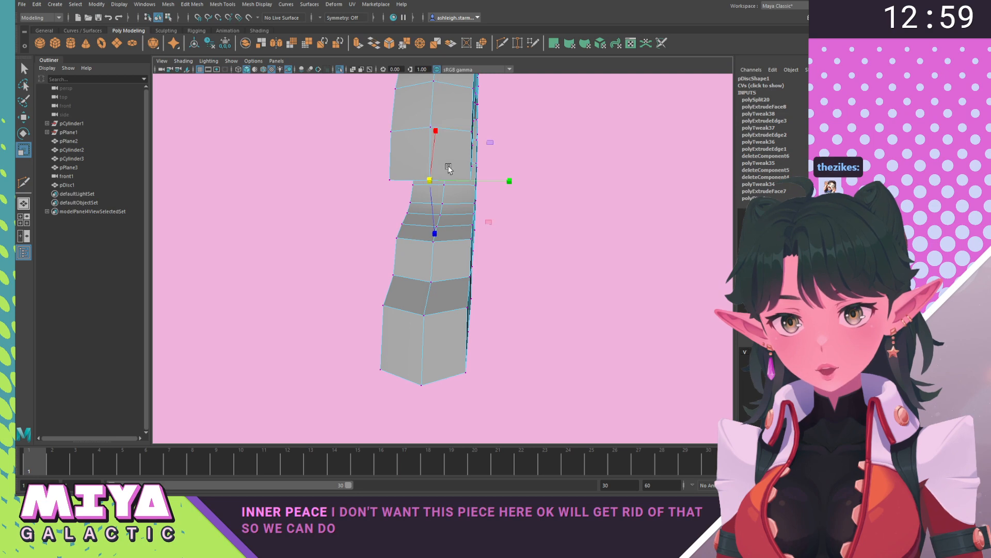
{"action": "right_click_drag", "start_coordinate": [449, 166], "coordinate": [450, 150], "text": "shift"}
{"action": "left_click_drag", "start_coordinate": [429, 181], "coordinate": [385, 187]}
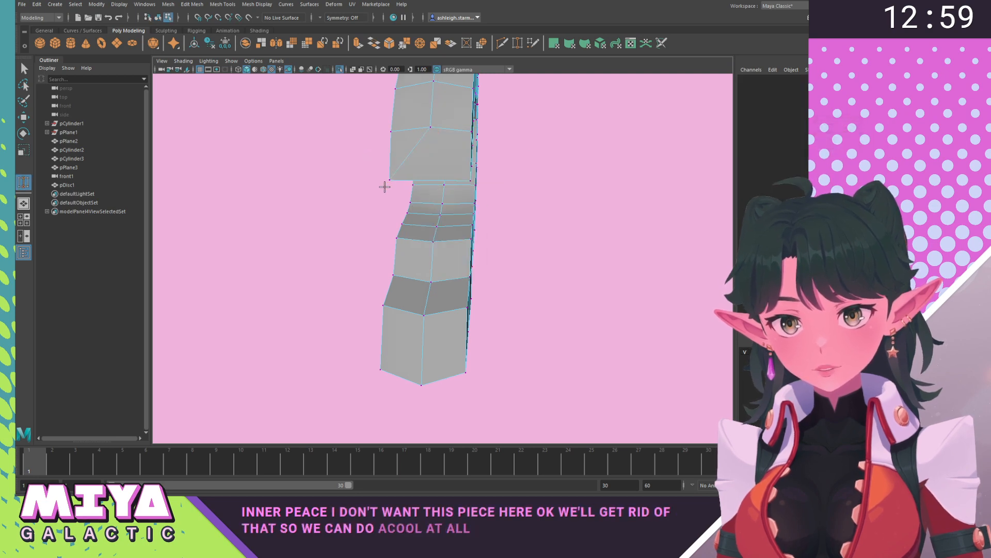
{"action": "left_click", "coordinate": [431, 128]}
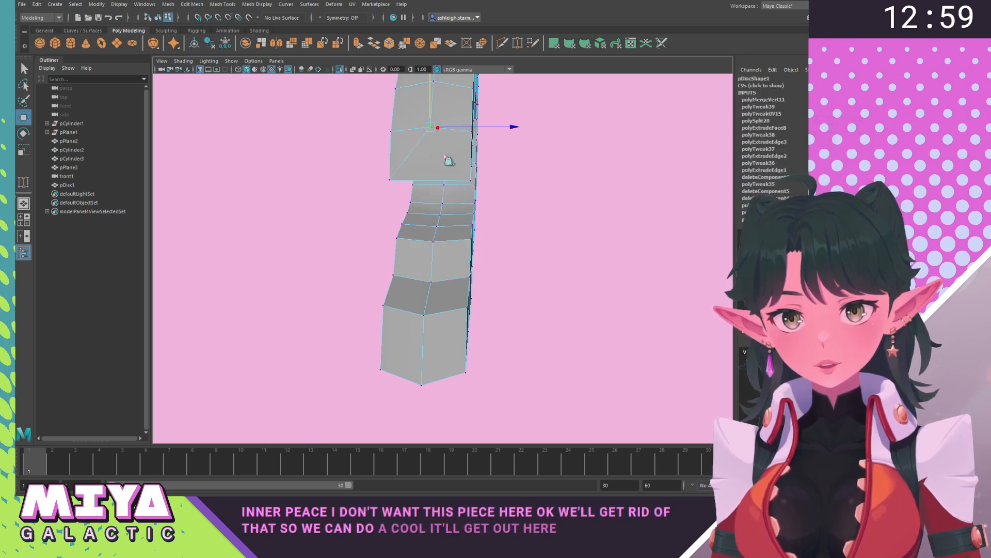
{"action": "left_click_drag", "start_coordinate": [481, 205], "coordinate": [398, 138], "text": "alt"}
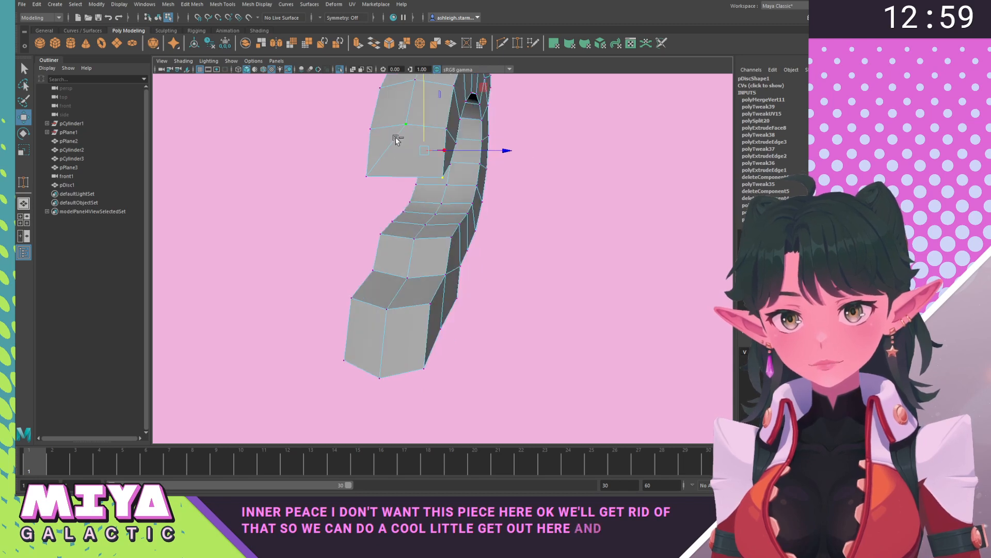
{"action": "right_click_drag", "start_coordinate": [397, 138], "coordinate": [400, 145], "text": "shift"}
{"action": "right_click_drag", "start_coordinate": [383, 191], "coordinate": [382, 190], "text": "shift"}
{"action": "key", "text": "ctrl+z"}
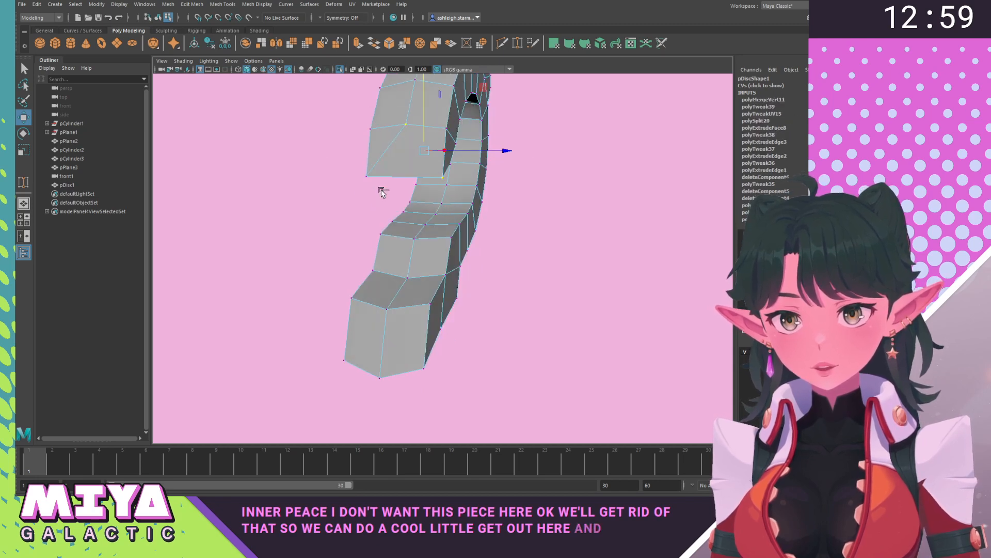
Cut an edge from the center vertex of the handle's upper end to its uncut lower corner with Multi-Cut.
{"action": "left_click_drag", "start_coordinate": [405, 154], "coordinate": [422, 143], "text": "alt"}
{"action": "right_click_drag", "start_coordinate": [423, 143], "coordinate": [382, 151], "text": "shift"}
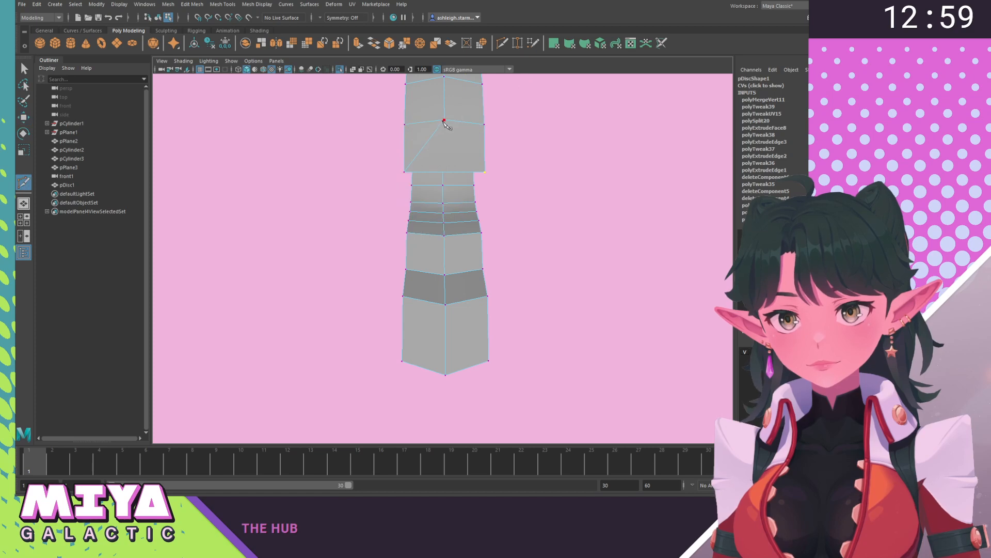
{"action": "left_click", "coordinate": [485, 172]}
{"action": "key", "text": "Return"}
{"action": "left_click_drag", "start_coordinate": [593, 210], "coordinate": [573, 219], "text": "alt"}
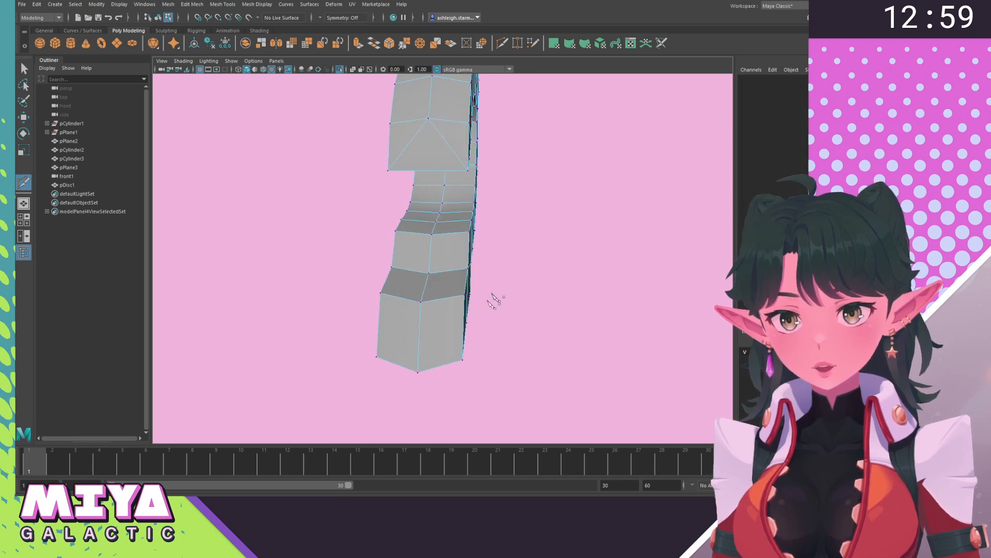
Target Weld the middle vertex on the top edge of the handle's lower end face onto the adjacent corner.
{"action": "key", "text": "w"}
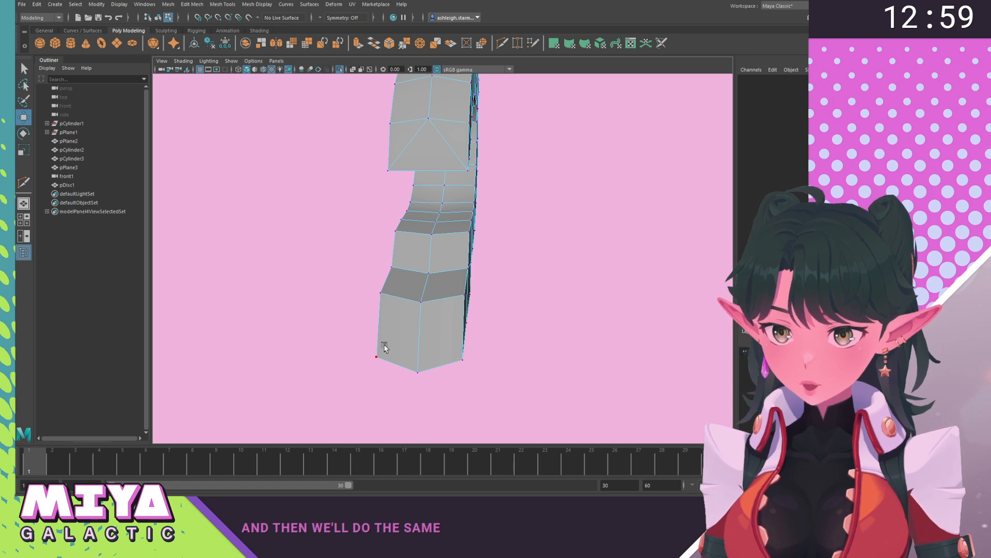
{"action": "right_click_drag", "start_coordinate": [441, 321], "coordinate": [395, 271]}
{"action": "left_click", "coordinate": [420, 304]}
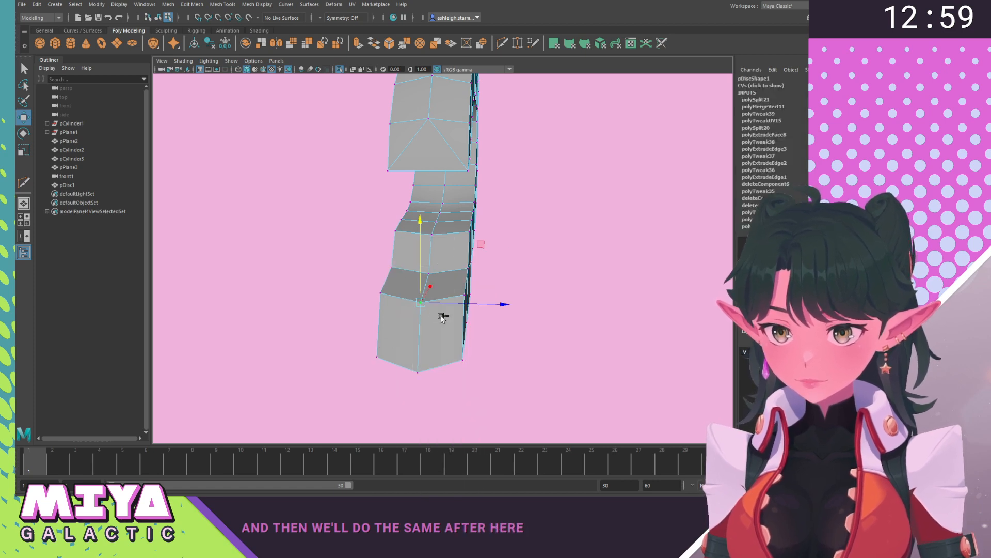
{"action": "right_click_drag", "start_coordinate": [442, 316], "coordinate": [393, 316], "text": "shift"}
{"action": "left_click_drag", "start_coordinate": [379, 287], "coordinate": [380, 289]}
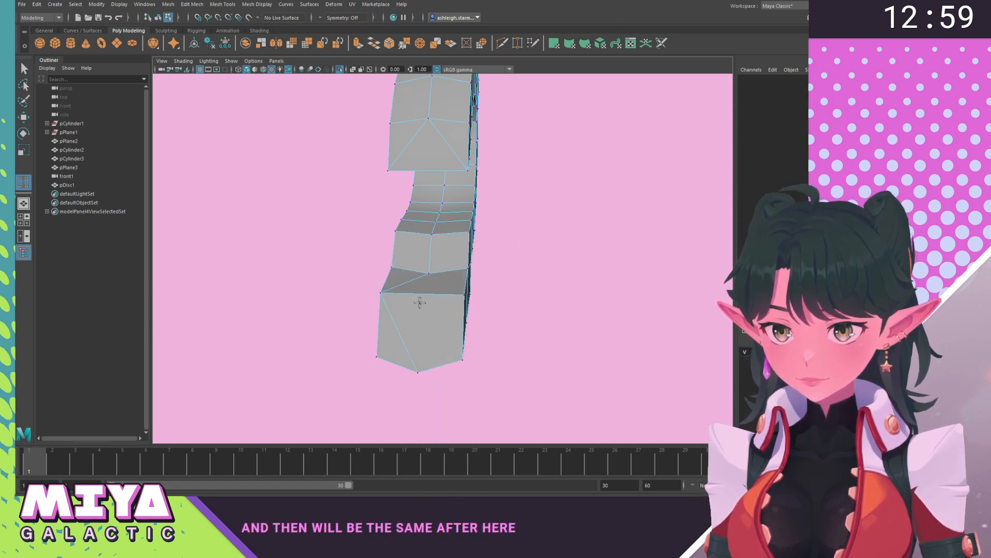
Multi-Cut edges from the center vertices above and below the handle's lower end face to its opposite top corner.
{"action": "left_click_drag", "start_coordinate": [432, 317], "coordinate": [439, 339], "text": "alt"}
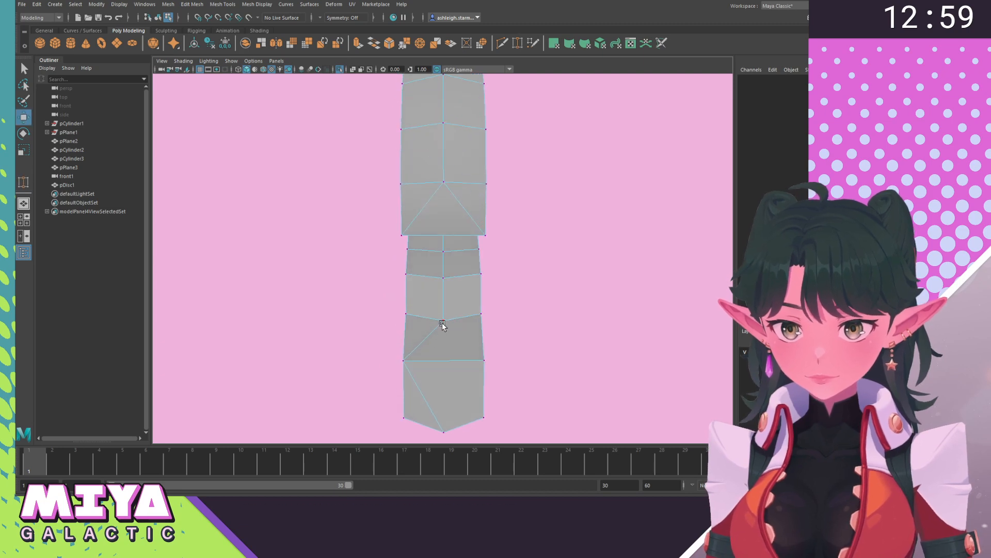
{"action": "left_click", "coordinate": [443, 322]}
{"action": "right_click_drag", "start_coordinate": [450, 341], "coordinate": [443, 319], "text": "shift"}
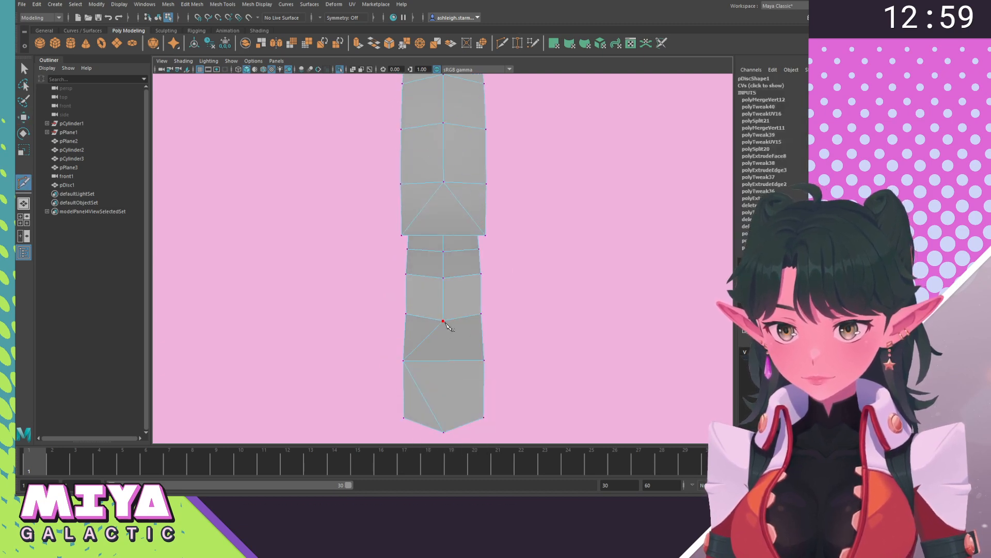
{"action": "right_click", "coordinate": [581, 373]}
{"action": "middle_click_drag", "start_coordinate": [556, 390], "coordinate": [536, 339], "text": "alt"}
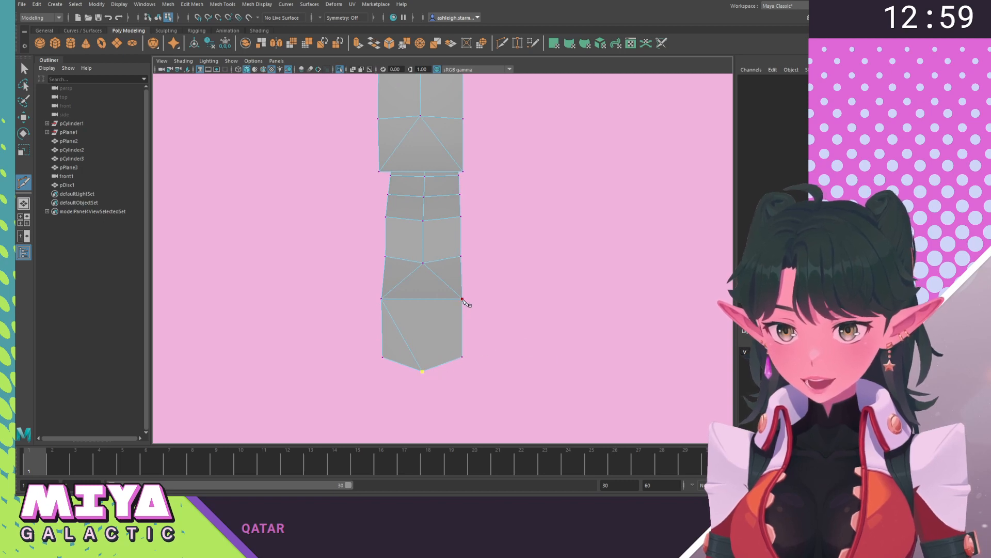
{"action": "left_click_drag", "start_coordinate": [590, 311], "coordinate": [511, 283], "text": "alt"}
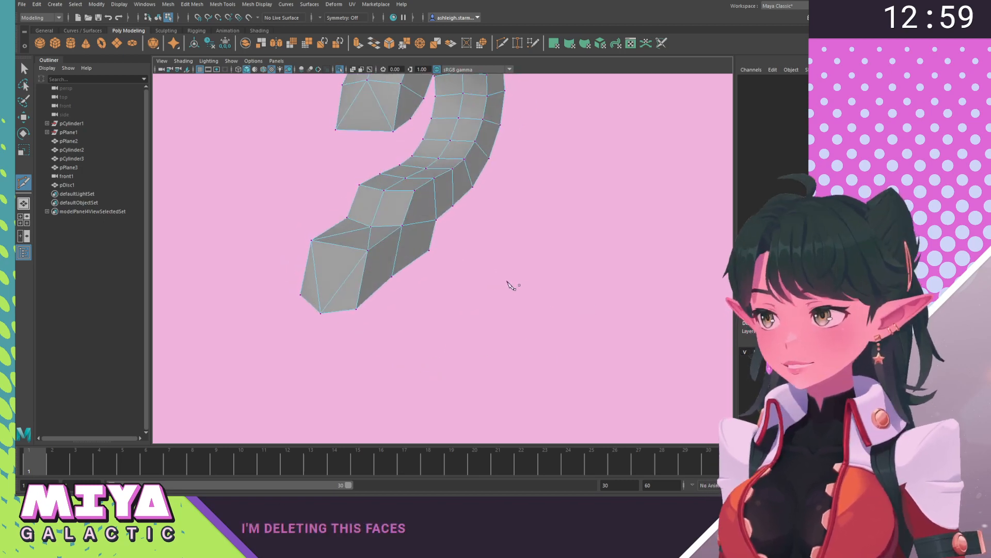
Target Weld the center vertices along the handle's inner curve onto the side vertices to remove the inner center loop.
{"action": "key", "text": "w"}
{"action": "left_click_drag", "start_coordinate": [473, 208], "coordinate": [382, 239], "text": "alt"}
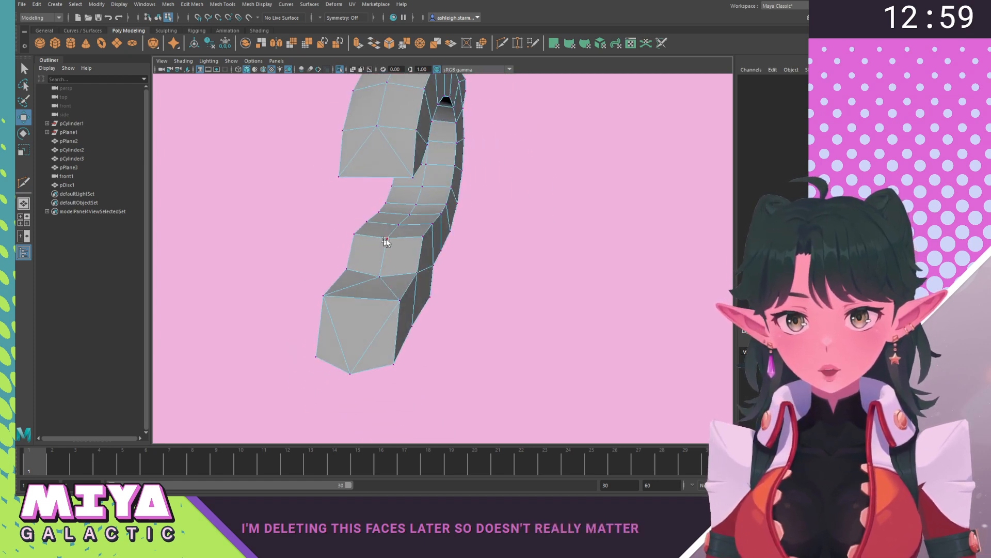
{"action": "right_click_drag", "start_coordinate": [386, 241], "coordinate": [399, 216], "text": "shift"}
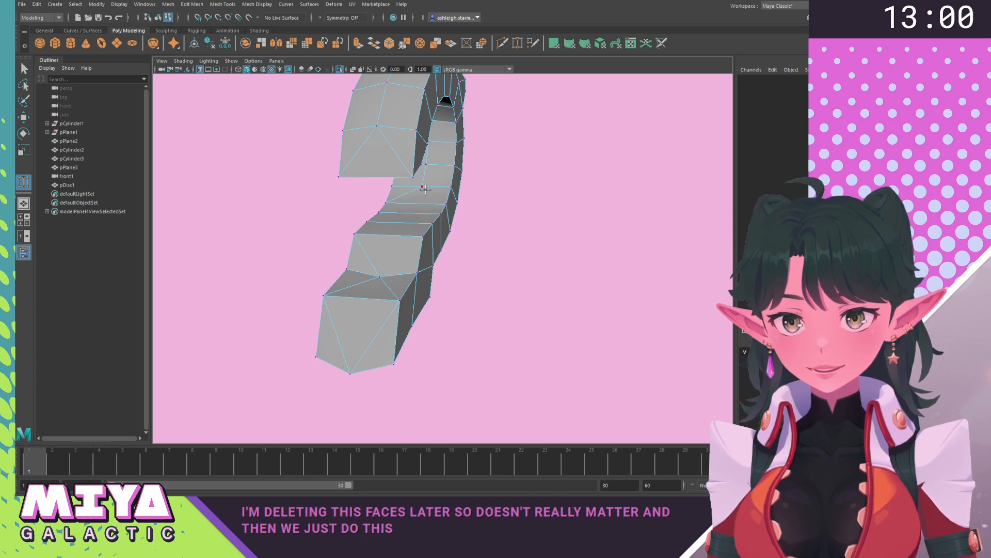
{"action": "left_click_drag", "start_coordinate": [437, 198], "coordinate": [447, 161], "text": "alt"}
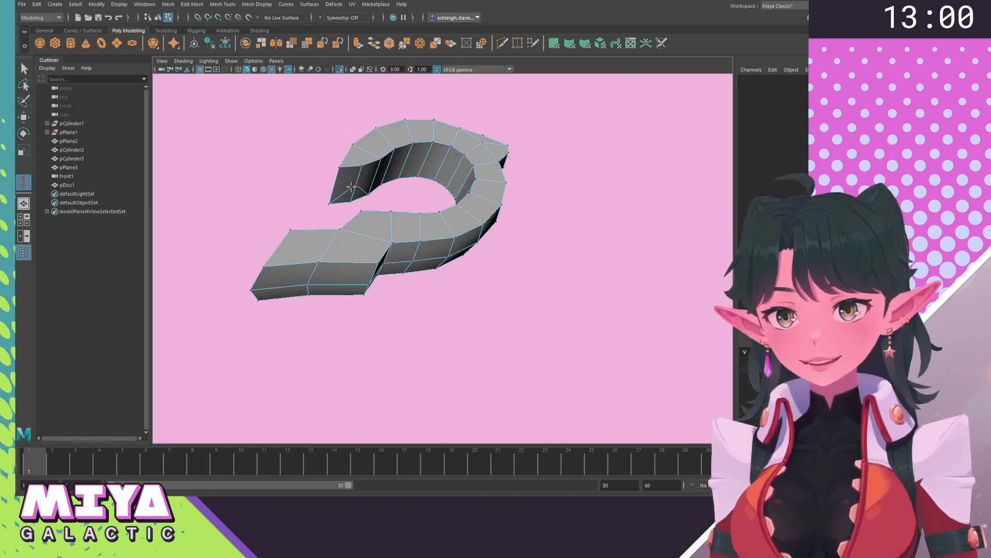
Cut an edge from the side corner above the handle's lower bend to the remaining center vertex with Multi-Cut.
{"action": "left_click_drag", "start_coordinate": [305, 179], "coordinate": [432, 242], "text": "alt"}
{"action": "left_click", "coordinate": [434, 276]}
{"action": "left_click_drag", "start_coordinate": [473, 284], "coordinate": [431, 276], "text": "alt"}
{"action": "right_click_drag", "start_coordinate": [429, 274], "coordinate": [374, 273], "text": "shift"}
{"action": "left_click", "coordinate": [442, 248]}
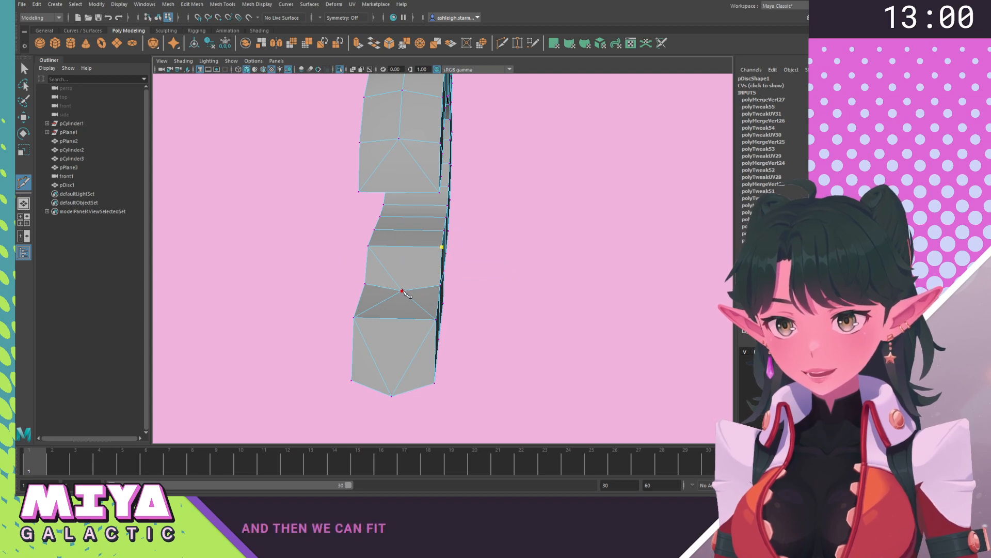
{"action": "key", "text": "Return"}
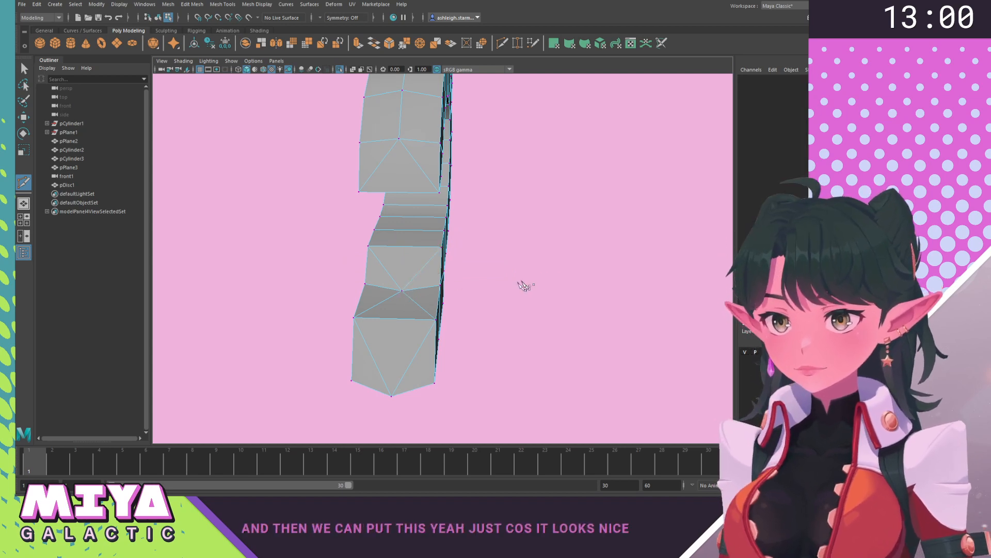
Examine the center vertex above the handle's lower end and the edges around the handle from several sides.
{"action": "mouse_move", "coordinate": [524, 283]}
{"action": "left_mouse_down", "text": "alt"}
{"action": "mouse_move", "coordinate": [491, 302]}
{"action": "mouse_move", "coordinate": [457, 297]}
{"action": "mouse_move", "coordinate": [491, 298]}
{"action": "mouse_move", "coordinate": [451, 284]}
{"action": "mouse_move", "coordinate": [454, 299]}
{"action": "mouse_move", "coordinate": [509, 283]}
{"action": "left_mouse_up", "text": "alt"}
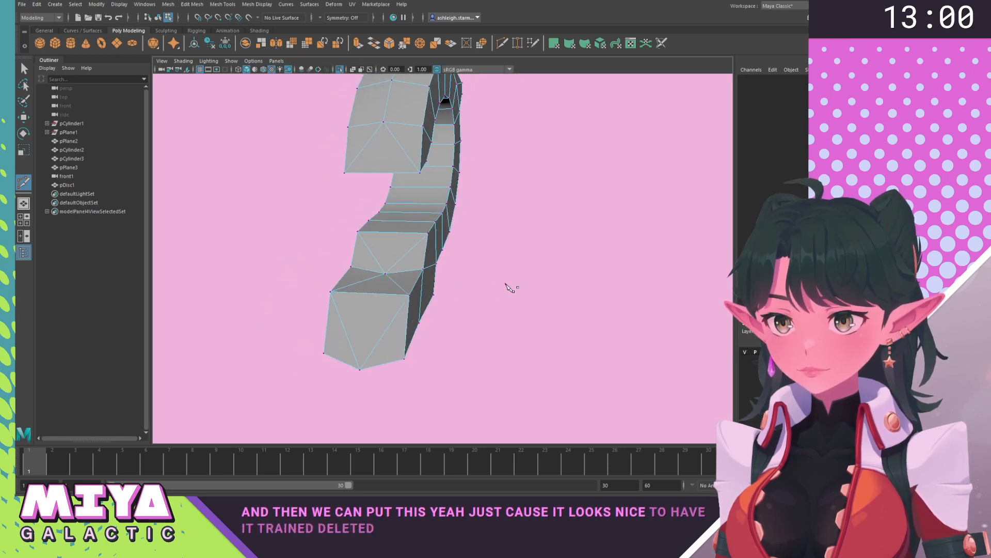
{"action": "key", "text": "w"}
{"action": "left_click", "coordinate": [386, 272]}
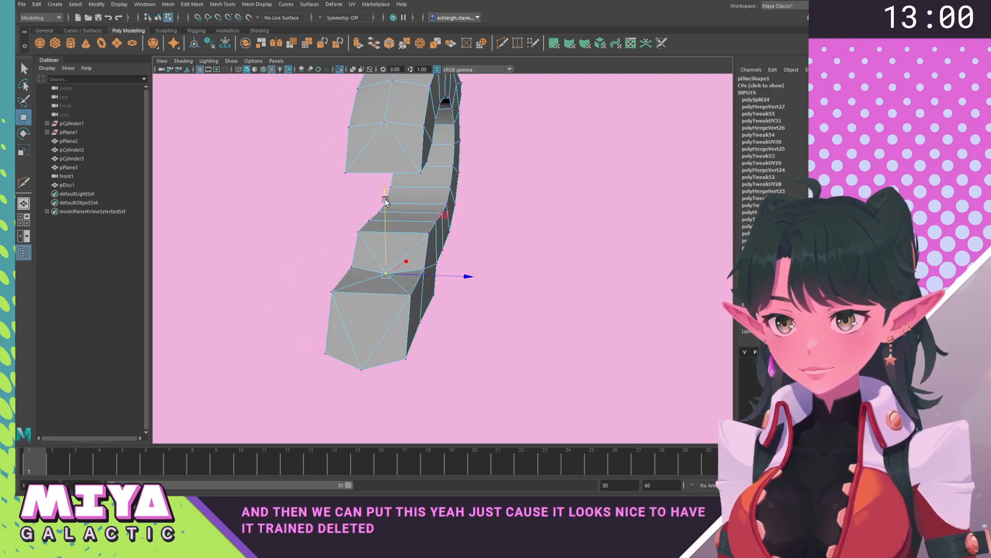
{"action": "left_click_drag", "start_coordinate": [403, 257], "coordinate": [507, 253], "text": "alt"}
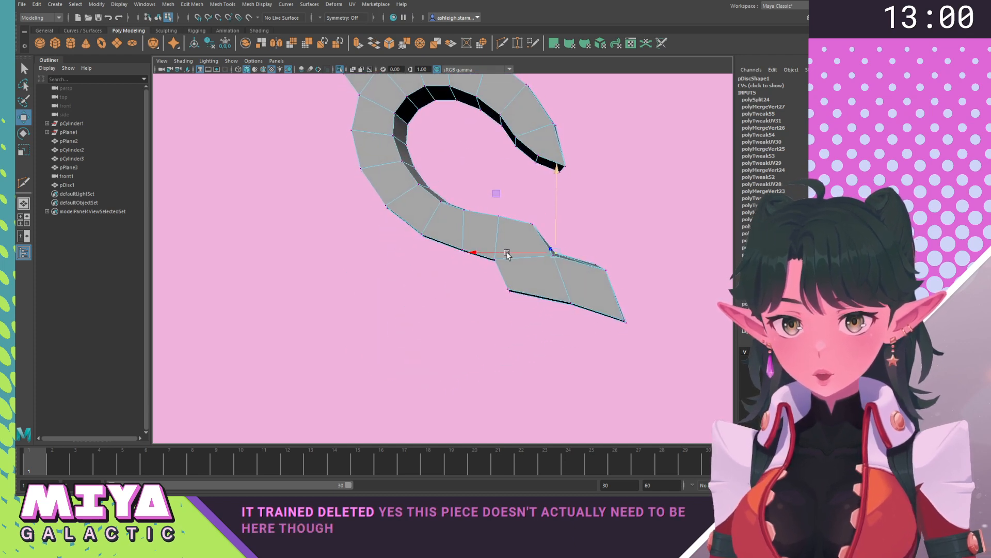
{"action": "left_click_drag", "start_coordinate": [590, 217], "coordinate": [413, 230], "text": "alt"}
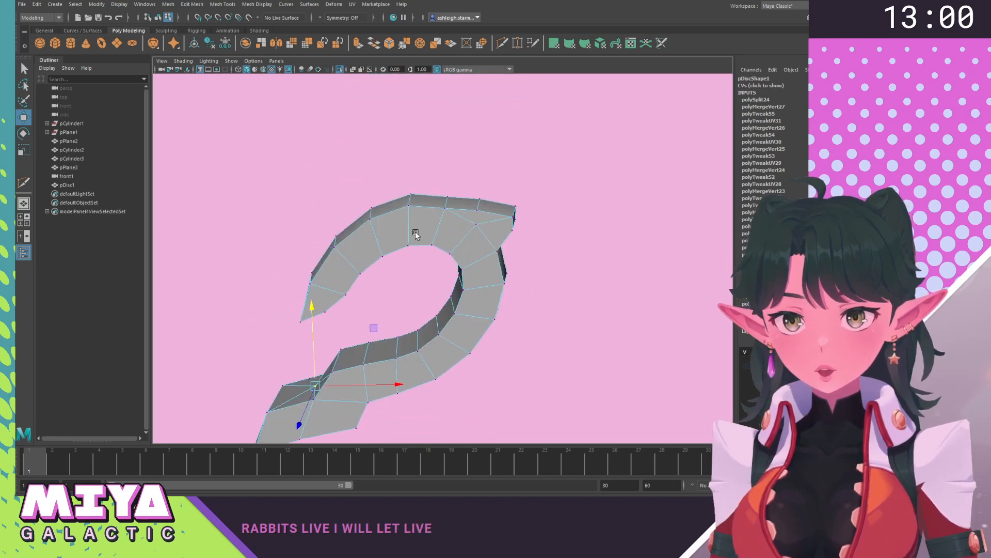
{"action": "right_click", "coordinate": [410, 208]}
{"action": "left_click", "coordinate": [404, 183]}
{"action": "left_click_drag", "start_coordinate": [434, 217], "coordinate": [379, 228], "text": "alt"}
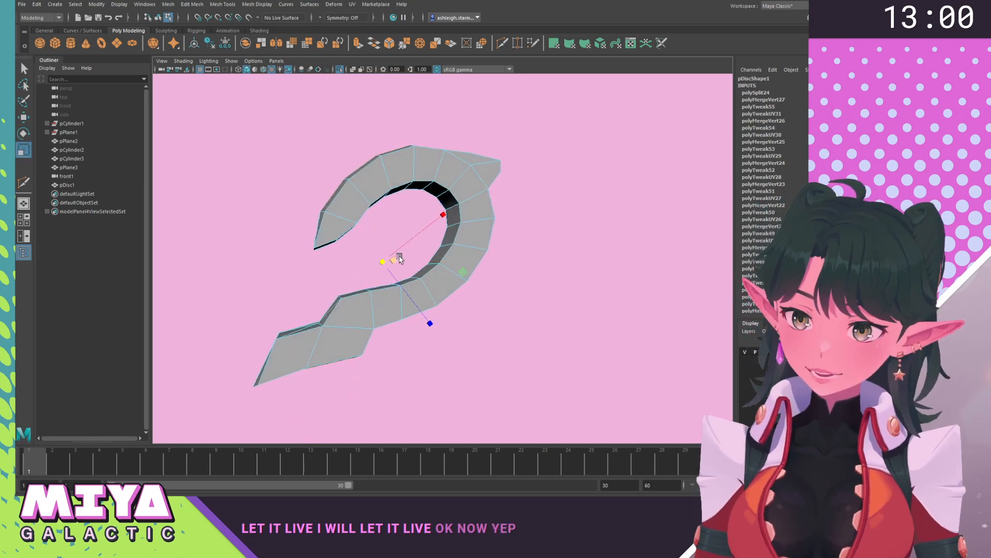
{"action": "left_click_drag", "start_coordinate": [390, 266], "coordinate": [470, 258], "text": "alt"}
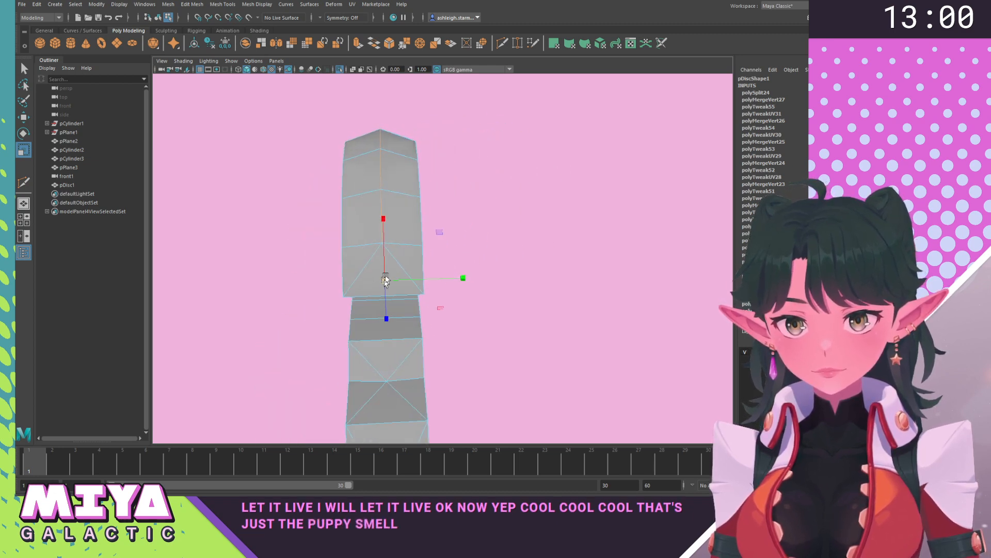
{"action": "left_click_drag", "start_coordinate": [384, 284], "coordinate": [436, 195], "text": "alt"}
Center the handle object's pivot and scale the handle slightly narrower across its width.
{"action": "left_click", "coordinate": [444, 138]}
{"action": "right_click_drag", "start_coordinate": [361, 168], "coordinate": [426, 146]}
{"action": "left_click_drag", "start_coordinate": [392, 173], "coordinate": [473, 152], "text": "alt"}
{"action": "mouse_move", "coordinate": [431, 232]}
{"action": "left_mouse_down"}
{"action": "mouse_move", "coordinate": [422, 232]}
{"action": "mouse_move", "coordinate": [434, 229]}
{"action": "left_mouse_up"}
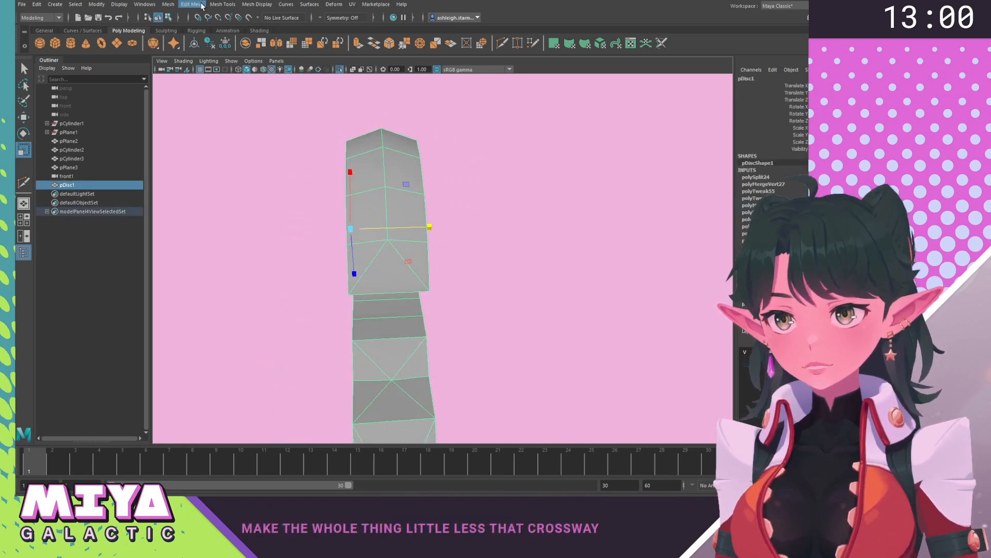
{"action": "left_click", "coordinate": [97, 5]}
{"action": "left_click", "coordinate": [126, 69]}
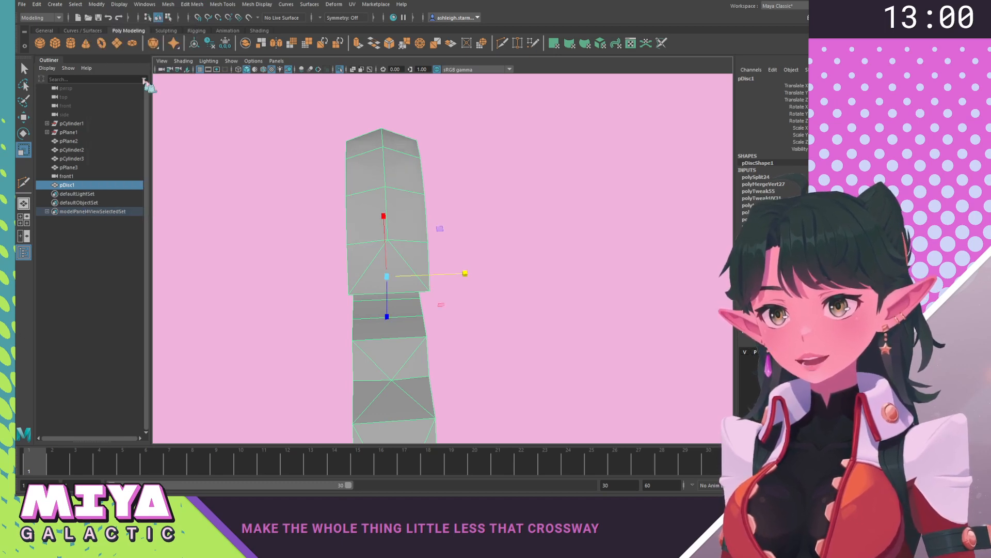
{"action": "left_click_drag", "start_coordinate": [457, 277], "coordinate": [431, 267], "text": "alt"}
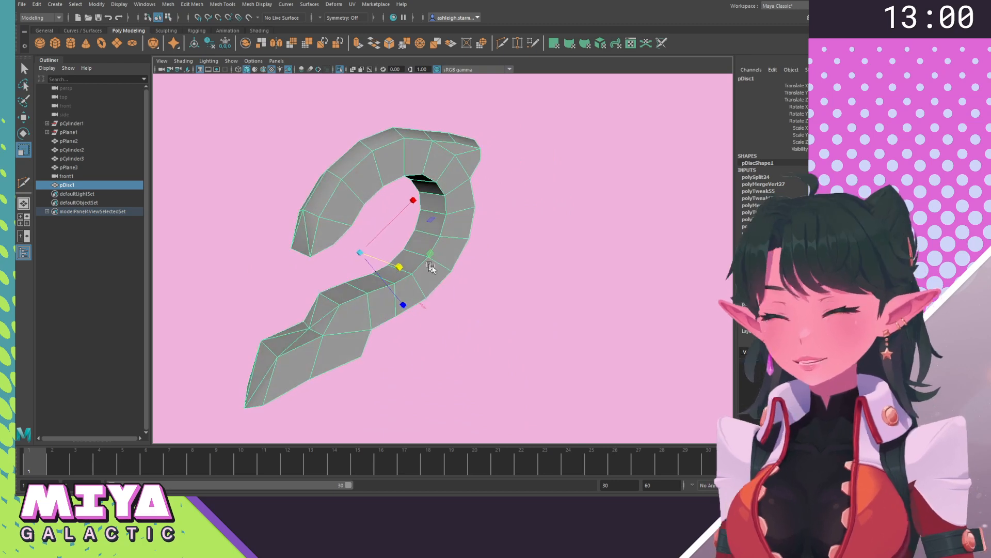
Turn off isolation of the handle and check its shape on the cup against the teacup reference.
{"action": "left_click", "coordinate": [565, 281]}
{"action": "key", "text": "ctrl+1"}
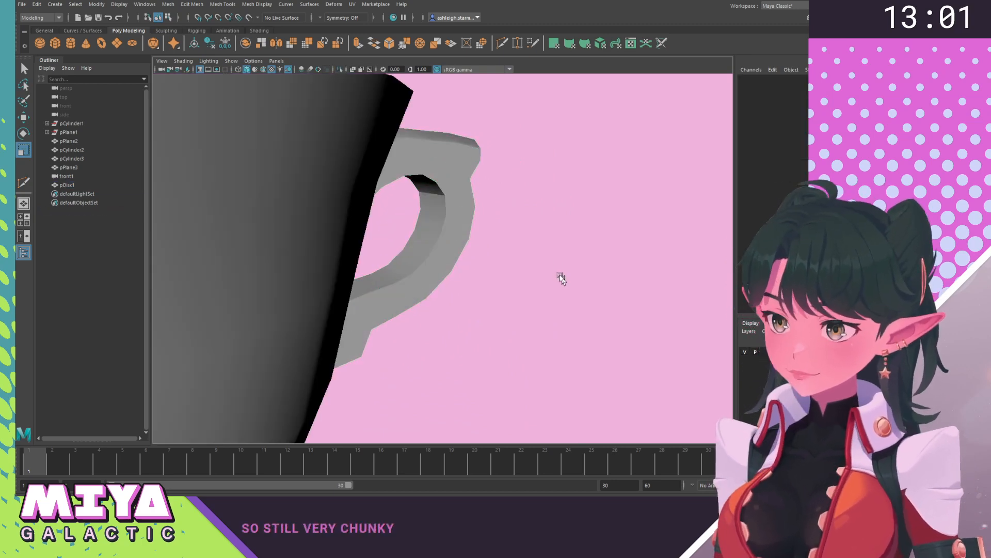
{"action": "right_click_drag", "start_coordinate": [560, 277], "coordinate": [391, 249], "text": "alt"}
{"action": "left_click_drag", "start_coordinate": [391, 248], "coordinate": [407, 231], "text": "alt"}
{"action": "scroll", "coordinate": [438, 268], "scroll_direction": "up", "scroll_amount": 8}
{"action": "scroll", "coordinate": [449, 248], "scroll_direction": "down", "scroll_amount": 6}
{"action": "scroll", "coordinate": [425, 267], "scroll_direction": "up", "scroll_amount": 6}
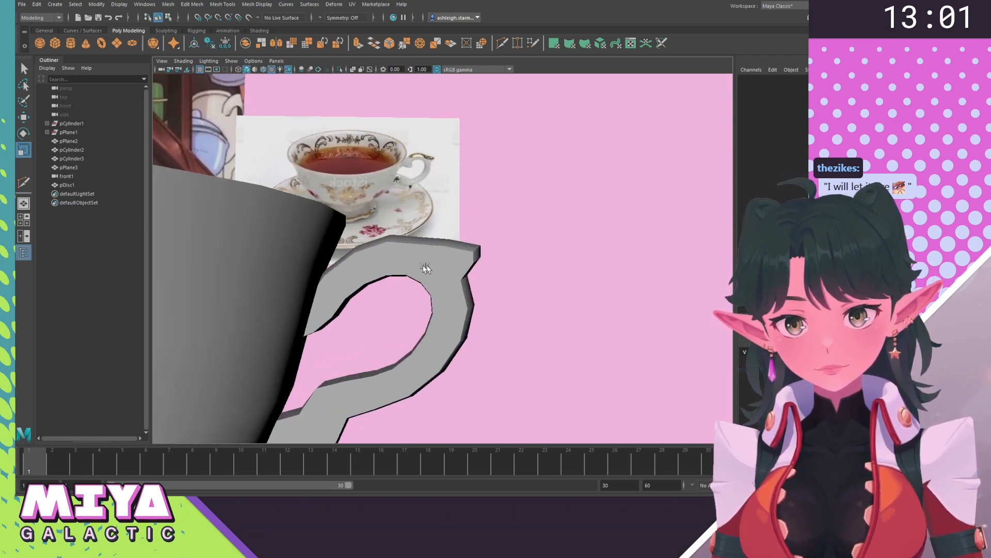
Reposition the inner-curve vertices at the handle's upper end, where it joins the cup, and return to object mode.
{"action": "left_click", "coordinate": [424, 268]}
{"action": "left_click_drag", "start_coordinate": [401, 271], "coordinate": [412, 260], "text": "alt"}
{"action": "right_click_drag", "start_coordinate": [427, 241], "coordinate": [391, 242]}
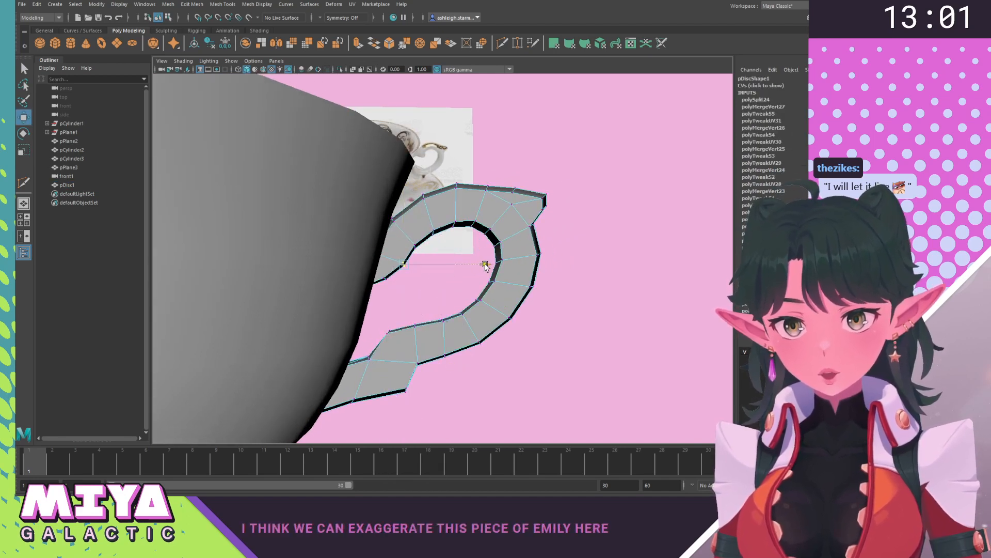
{"action": "left_click_drag", "start_coordinate": [487, 264], "coordinate": [480, 269]}
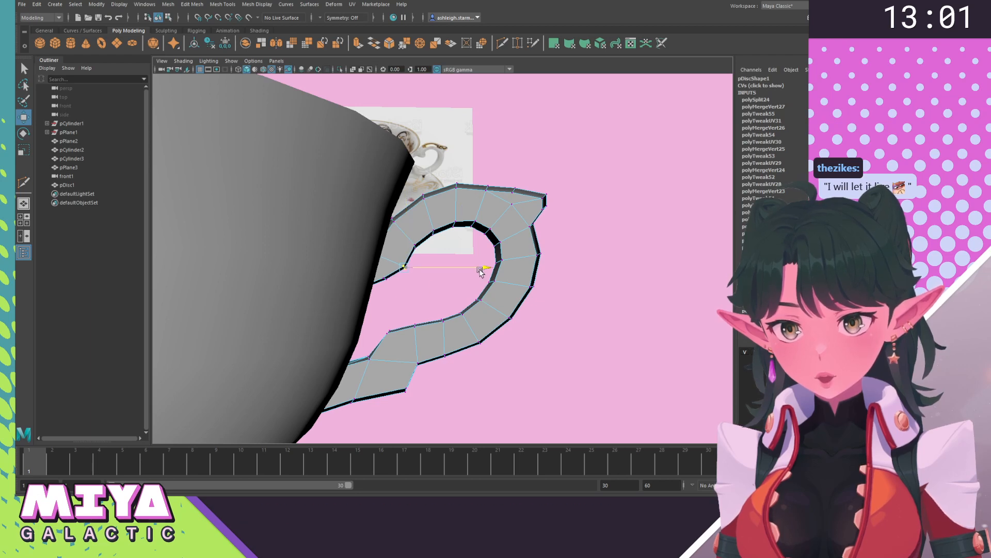
{"action": "left_click", "coordinate": [438, 298]}
{"action": "left_click_drag", "start_coordinate": [381, 273], "coordinate": [392, 283]}
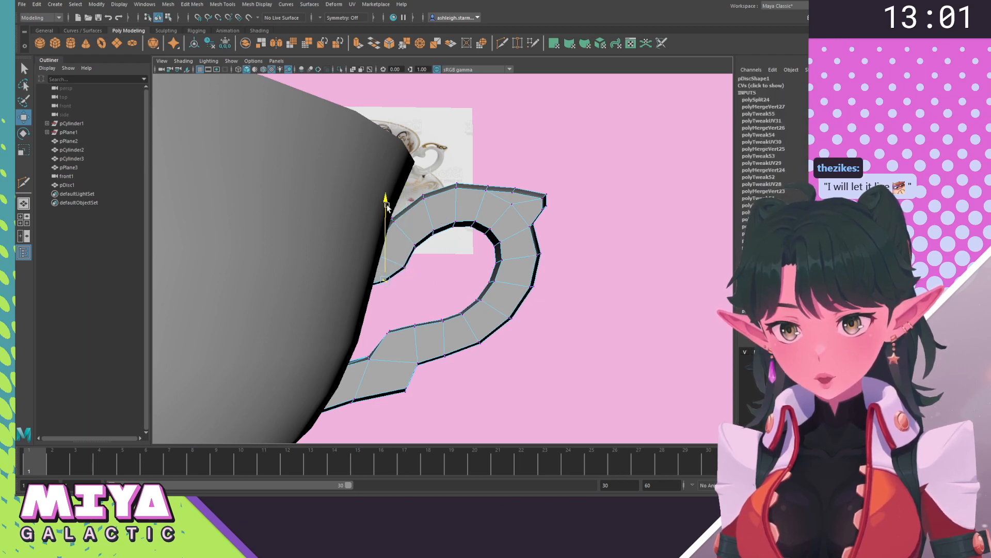
{"action": "left_click_drag", "start_coordinate": [386, 206], "coordinate": [387, 207]}
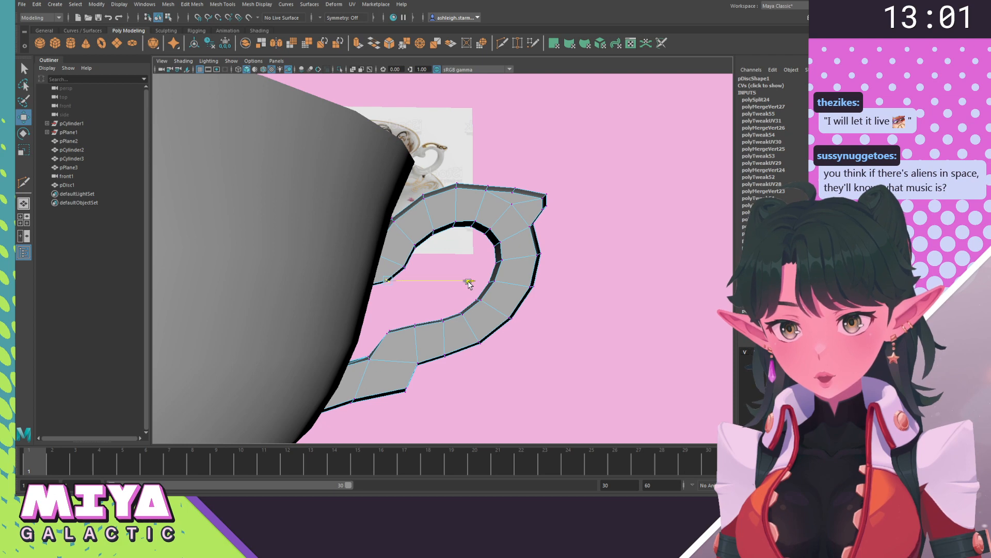
{"action": "left_click", "coordinate": [515, 298]}
{"action": "scroll", "coordinate": [550, 318], "scroll_direction": "down", "scroll_amount": 8}
{"action": "right_click_drag", "start_coordinate": [469, 251], "coordinate": [543, 232]}
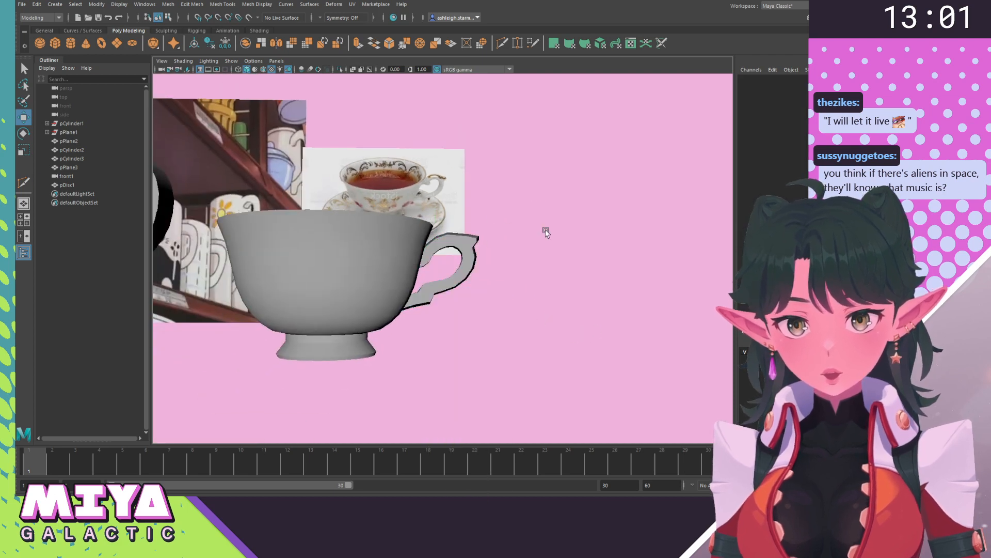
Move the outer center vertex just below the handle's pointed top tip to refine the notch under it.
{"action": "left_click_drag", "start_coordinate": [546, 232], "coordinate": [519, 310], "text": "alt"}
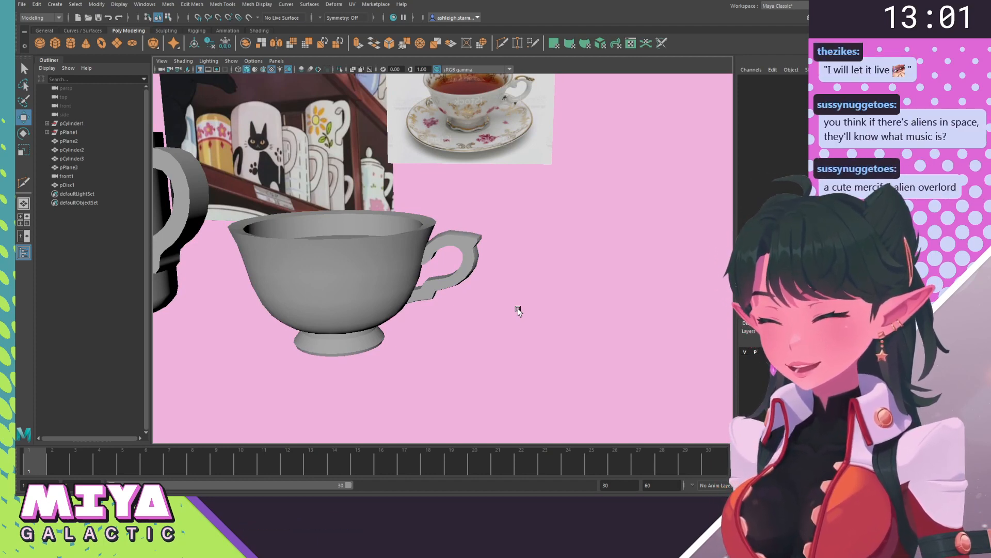
{"action": "left_click_drag", "start_coordinate": [519, 310], "coordinate": [454, 240], "text": "alt"}
{"action": "right_click_drag", "start_coordinate": [454, 240], "coordinate": [481, 228], "text": "alt"}
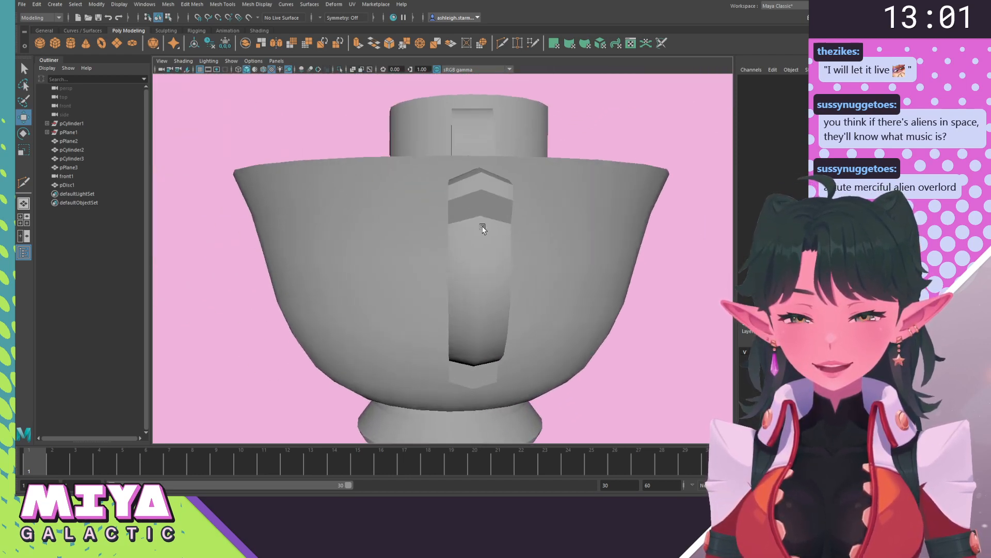
{"action": "left_click_drag", "start_coordinate": [481, 228], "coordinate": [498, 222]}
{"action": "right_click_drag", "start_coordinate": [498, 223], "coordinate": [454, 224]}
{"action": "left_click", "coordinate": [481, 219]}
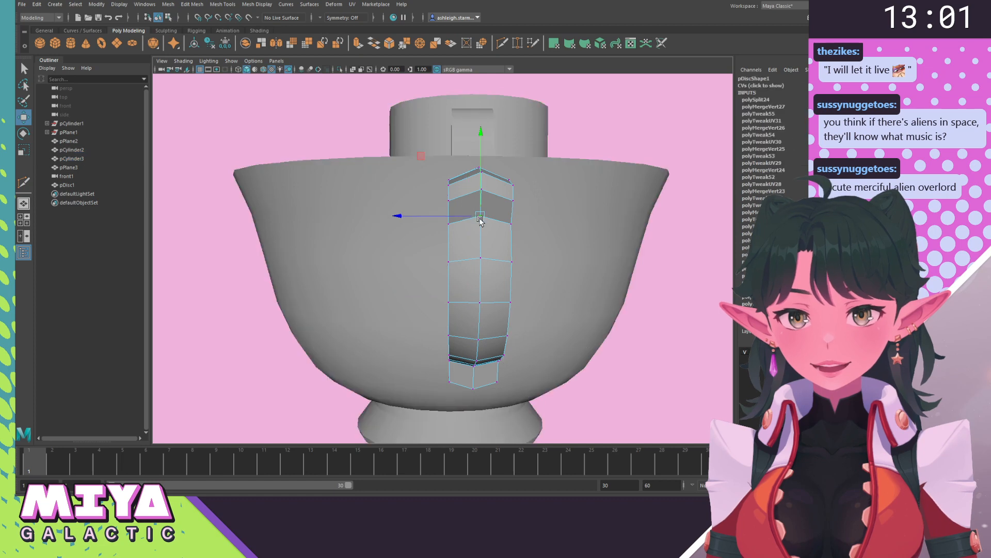
{"action": "left_click_drag", "start_coordinate": [481, 220], "coordinate": [578, 206], "text": "alt"}
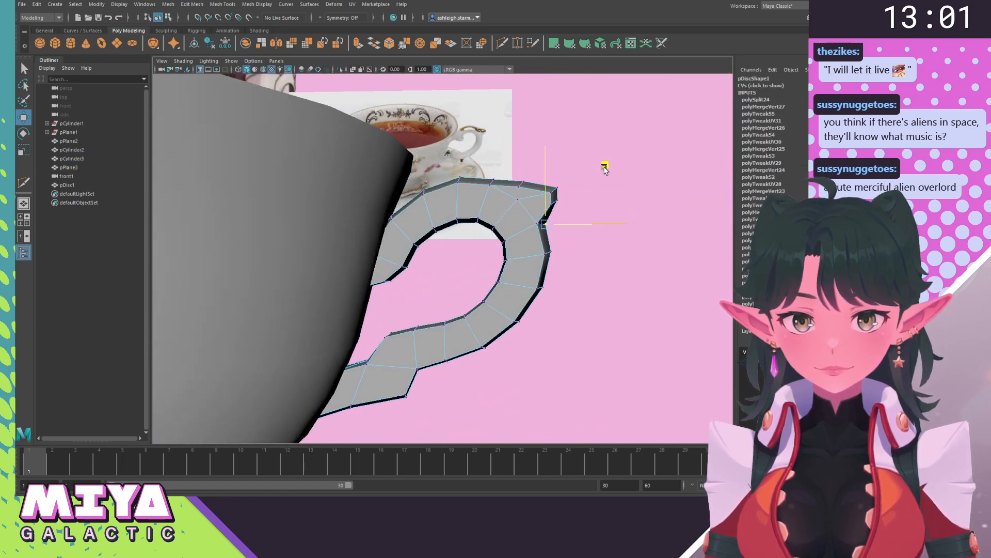
{"action": "left_click_drag", "start_coordinate": [605, 272], "coordinate": [593, 131], "text": "alt"}
{"action": "left_click", "coordinate": [629, 324]}
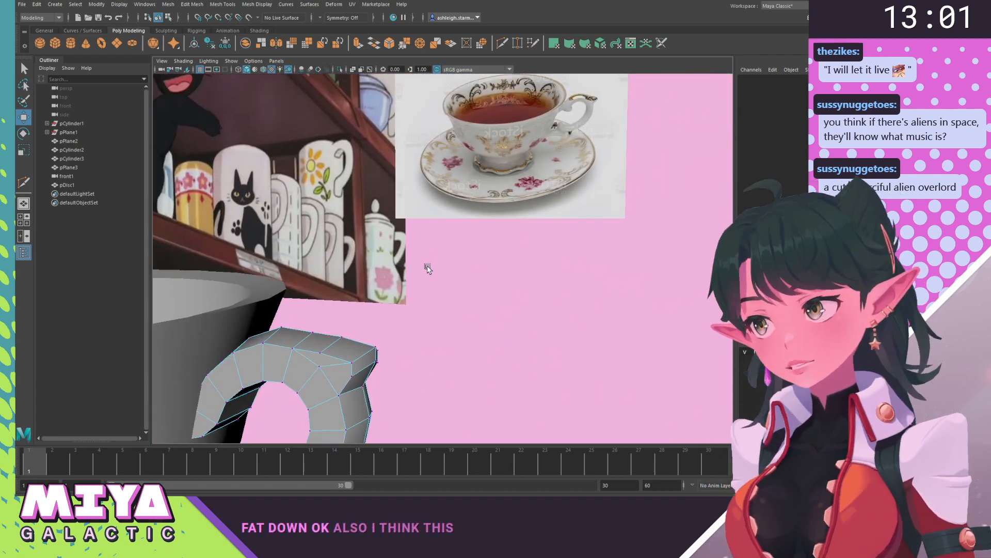
Scale the side vertices at the handle's top tip closer together across the width to form a small horn.
{"action": "left_click_drag", "start_coordinate": [427, 268], "coordinate": [350, 378], "text": "alt"}
{"action": "left_click_drag", "start_coordinate": [414, 369], "coordinate": [279, 354], "text": "alt"}
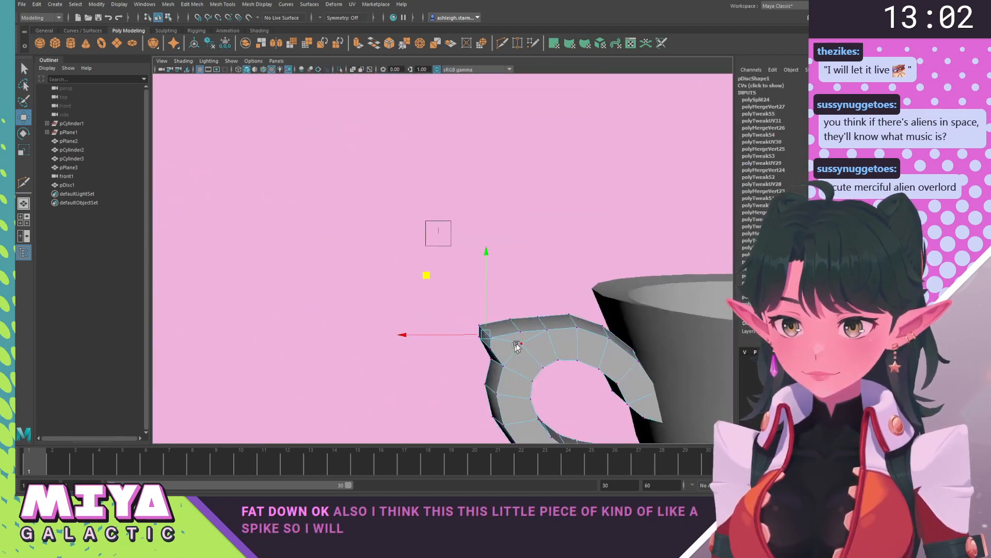
{"action": "left_click_drag", "start_coordinate": [390, 350], "coordinate": [496, 340], "text": "alt"}
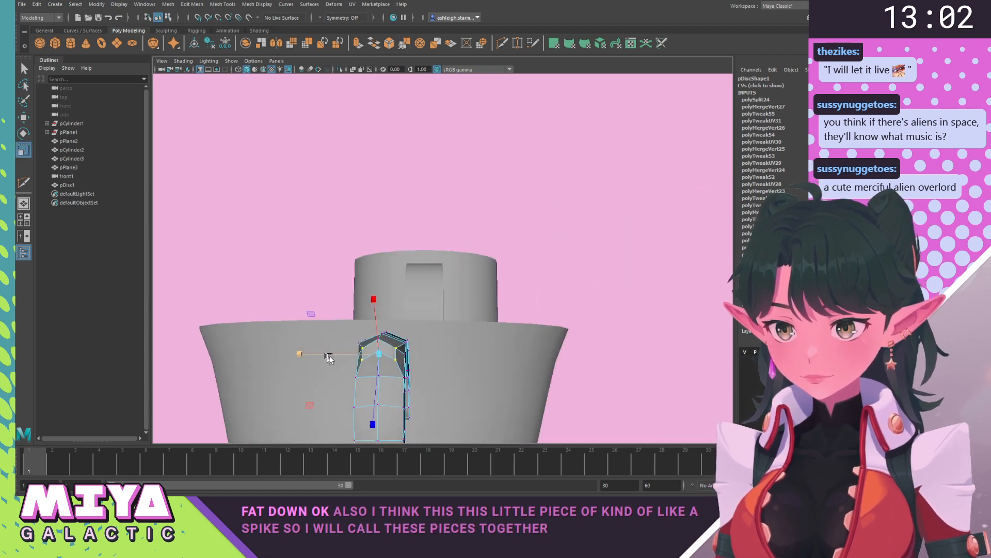
{"action": "left_click_drag", "start_coordinate": [329, 358], "coordinate": [484, 411], "text": "alt"}
{"action": "key", "text": "f"}
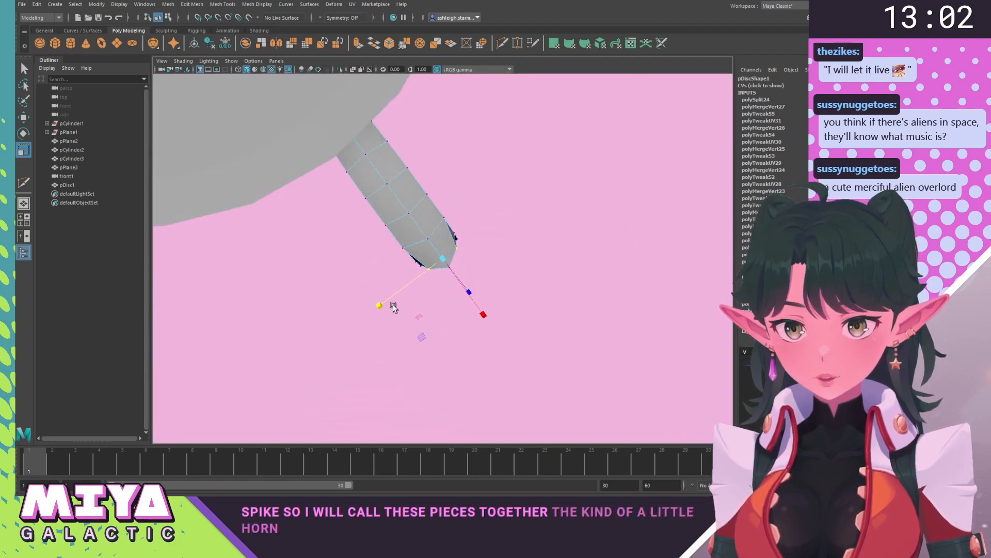
{"action": "left_click_drag", "start_coordinate": [386, 304], "coordinate": [417, 250], "text": "alt"}
{"action": "right_click_drag", "start_coordinate": [500, 230], "coordinate": [502, 229]}
{"action": "left_click", "coordinate": [501, 310]}
Examine the teacup beside the mug and the reference images from several distances and angles.
{"action": "left_click_drag", "start_coordinate": [501, 310], "coordinate": [478, 320], "text": "alt"}
{"action": "scroll", "coordinate": [458, 312], "scroll_direction": "down", "scroll_amount": 5}
{"action": "right_click_drag", "start_coordinate": [478, 320], "coordinate": [436, 325], "text": "alt"}
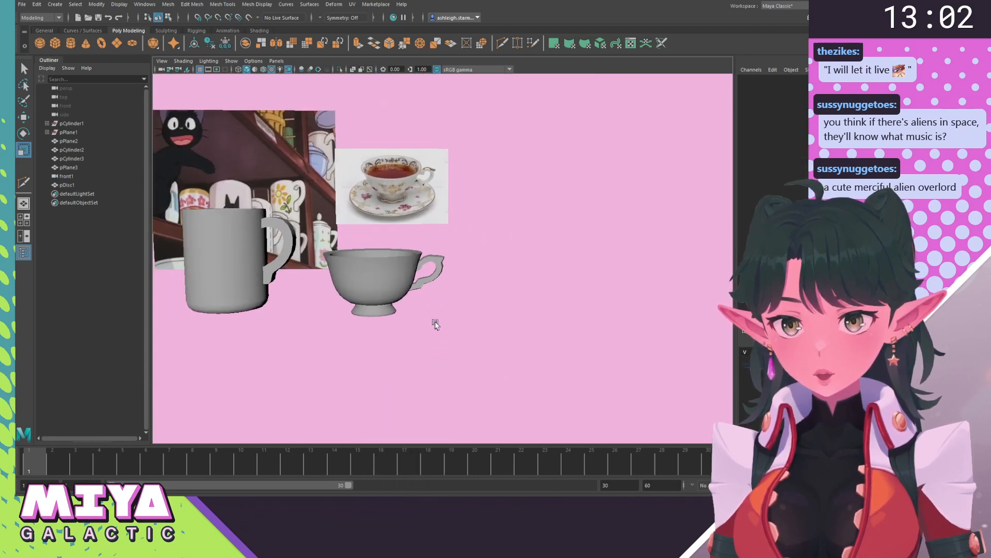
{"action": "middle_click_drag", "start_coordinate": [436, 325], "coordinate": [480, 325], "text": "alt"}
{"action": "left_click_drag", "start_coordinate": [449, 334], "coordinate": [425, 339], "text": "alt"}
{"action": "right_click_drag", "start_coordinate": [425, 338], "coordinate": [526, 343], "text": "alt"}
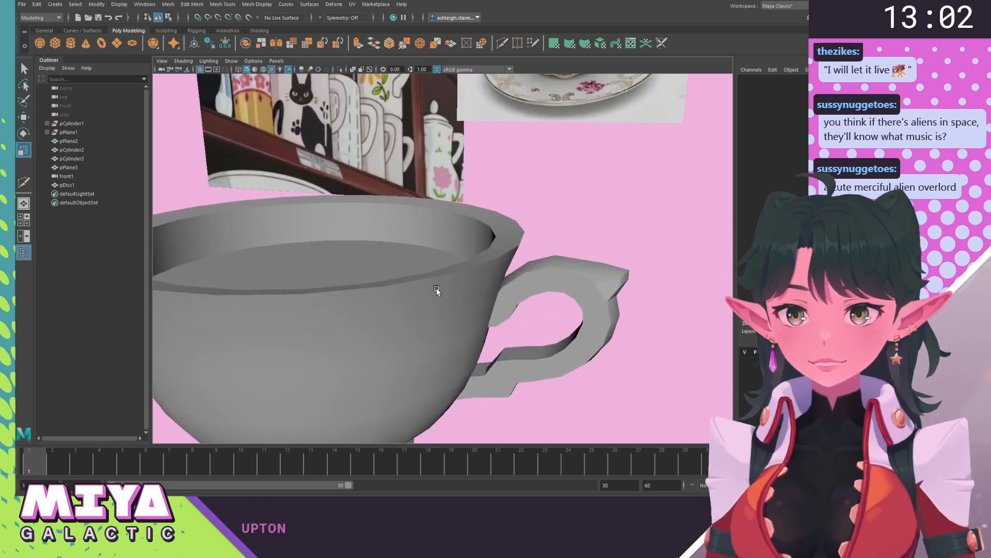
{"action": "left_click_drag", "start_coordinate": [436, 291], "coordinate": [424, 207], "text": "alt"}
Select all the bottom faces of the teacup's foot, using a box selection in the front view.
{"action": "left_click", "coordinate": [454, 273]}
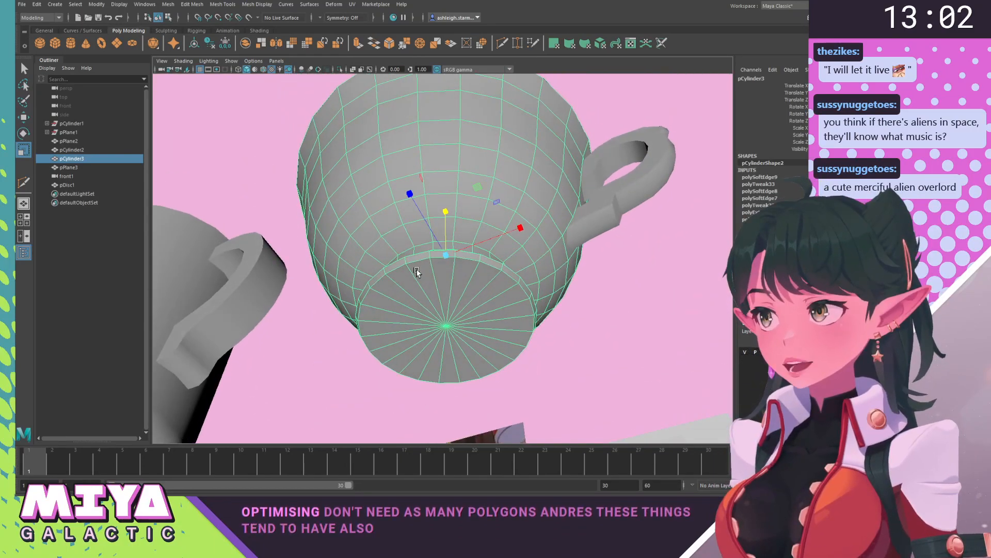
{"action": "right_click_drag", "start_coordinate": [424, 206], "coordinate": [426, 260]}
{"action": "left_click_drag", "start_coordinate": [424, 273], "coordinate": [427, 317], "text": "alt"}
{"action": "key", "text": "space"}
{"action": "left_click_drag", "start_coordinate": [420, 212], "coordinate": [422, 240]}
{"action": "middle_click_drag", "start_coordinate": [350, 347], "coordinate": [407, 263], "text": "alt"}
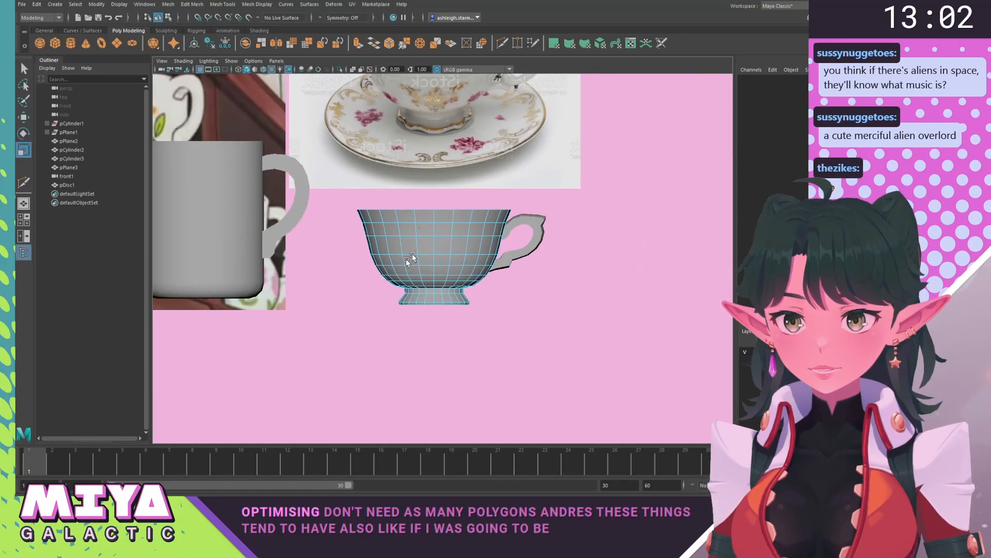
{"action": "right_click_drag", "start_coordinate": [407, 260], "coordinate": [695, 449], "text": "alt"}
{"action": "middle_click_drag", "start_coordinate": [390, 310], "coordinate": [393, 114], "text": "alt"}
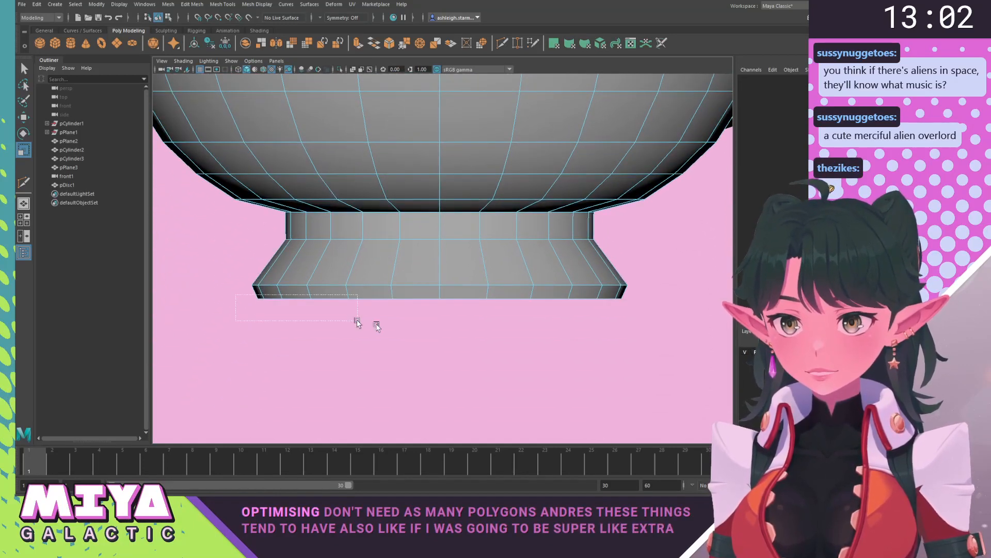
{"action": "left_click_drag", "start_coordinate": [357, 322], "coordinate": [631, 323]}
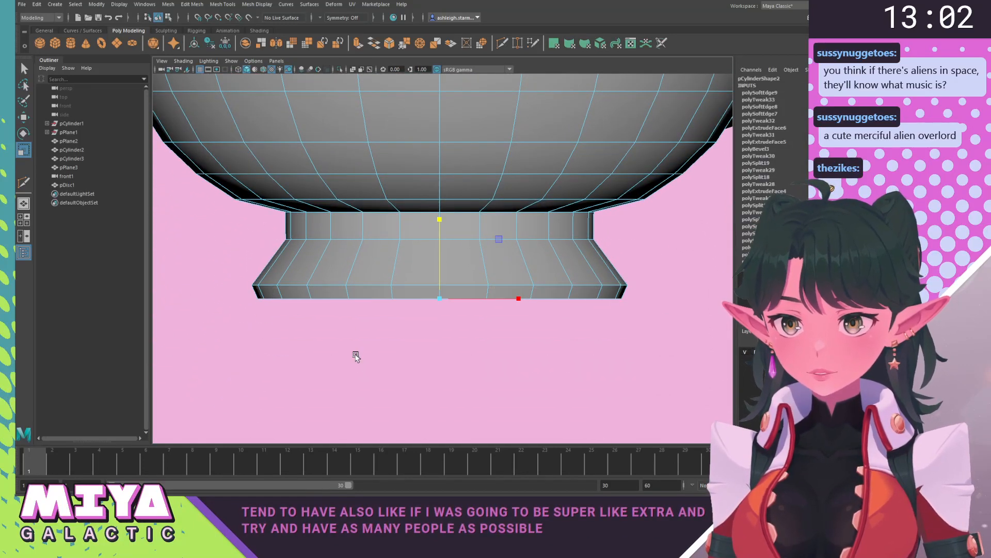
{"action": "left_click_drag", "start_coordinate": [354, 357], "coordinate": [355, 323]}
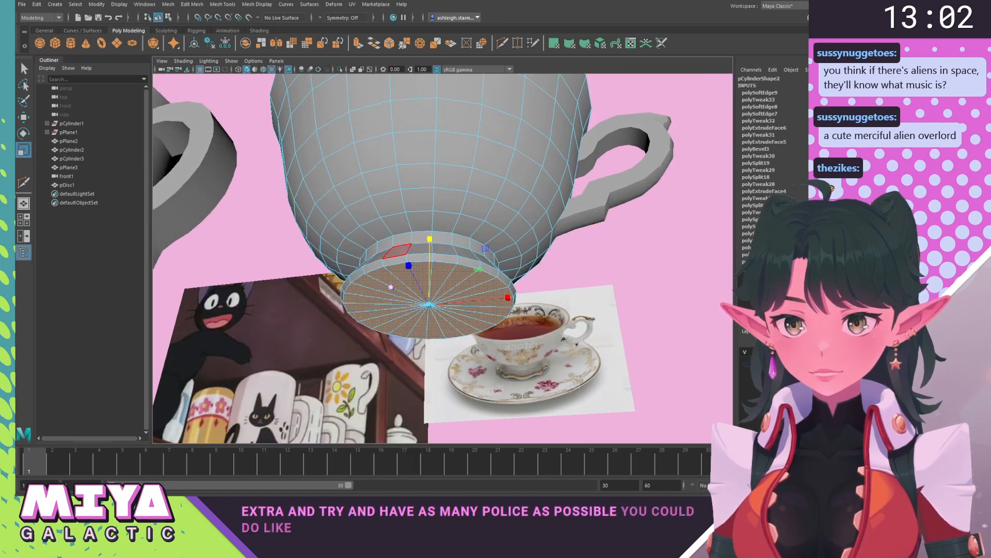
Try to hollow the foot's underside by extruding its bottom faces inward and raising them, and undo the extrusion.
{"action": "key", "text": "ctrl+e"}
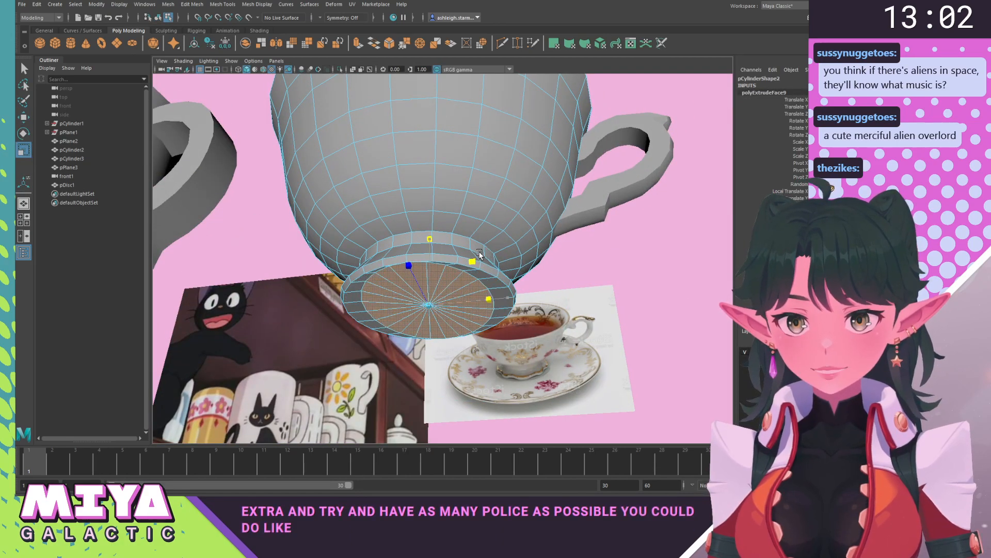
{"action": "left_click_drag", "start_coordinate": [488, 251], "coordinate": [450, 213], "text": "alt"}
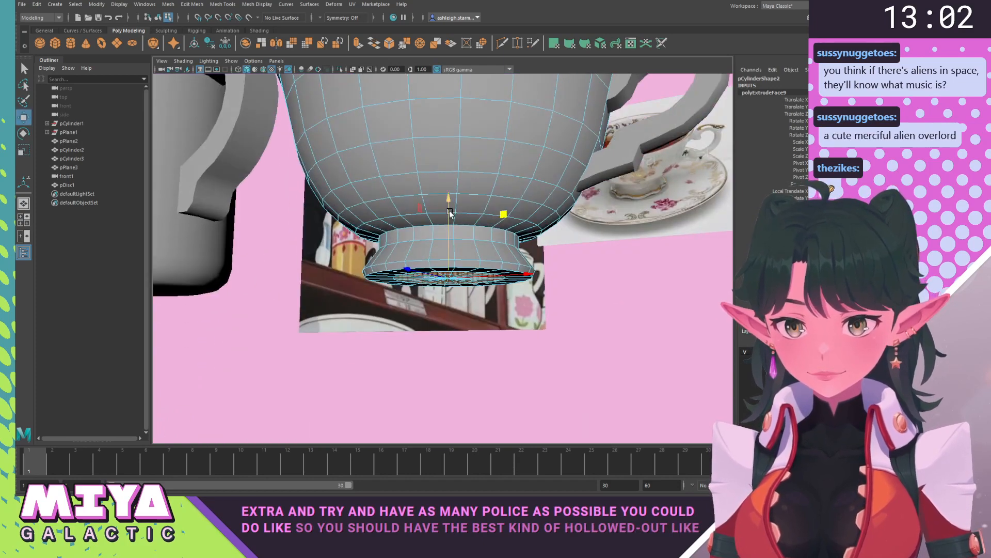
{"action": "left_click_drag", "start_coordinate": [412, 252], "coordinate": [432, 245], "text": "alt"}
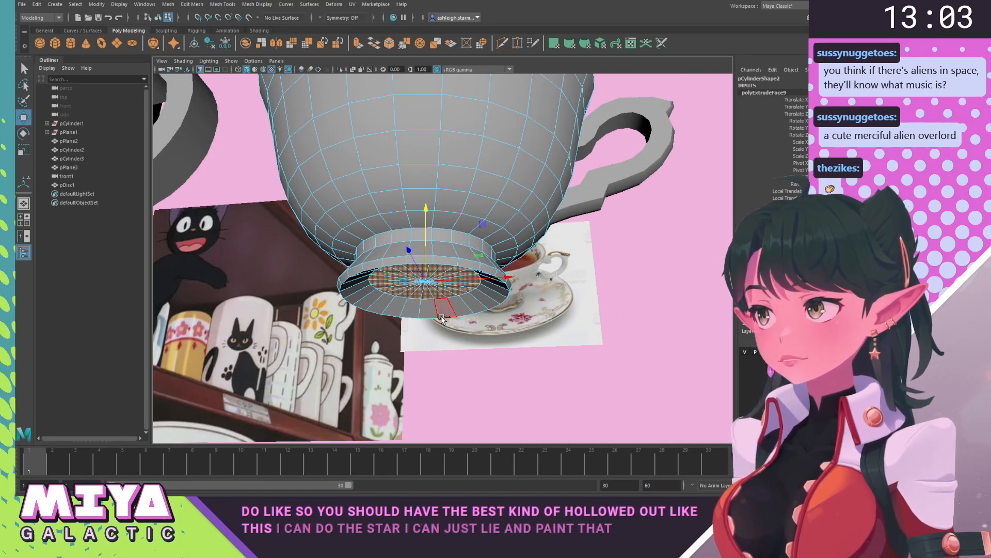
{"action": "key", "text": "ctrl+z"}
{"action": "left_click", "coordinate": [557, 379]}
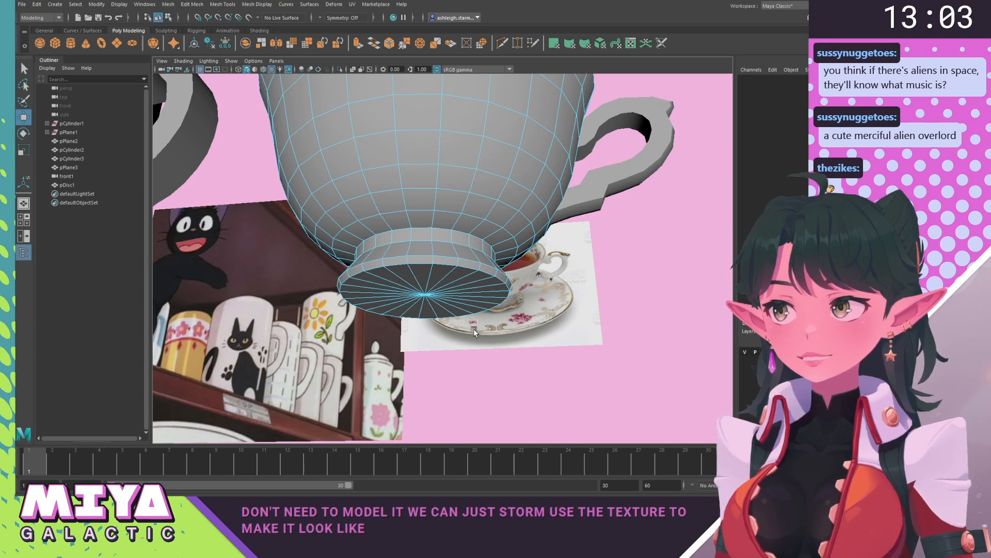
Raise the centre vertex of the teacup foot's underside to make the bottom slightly hollow.
{"action": "left_click_drag", "start_coordinate": [473, 328], "coordinate": [504, 309], "text": "alt"}
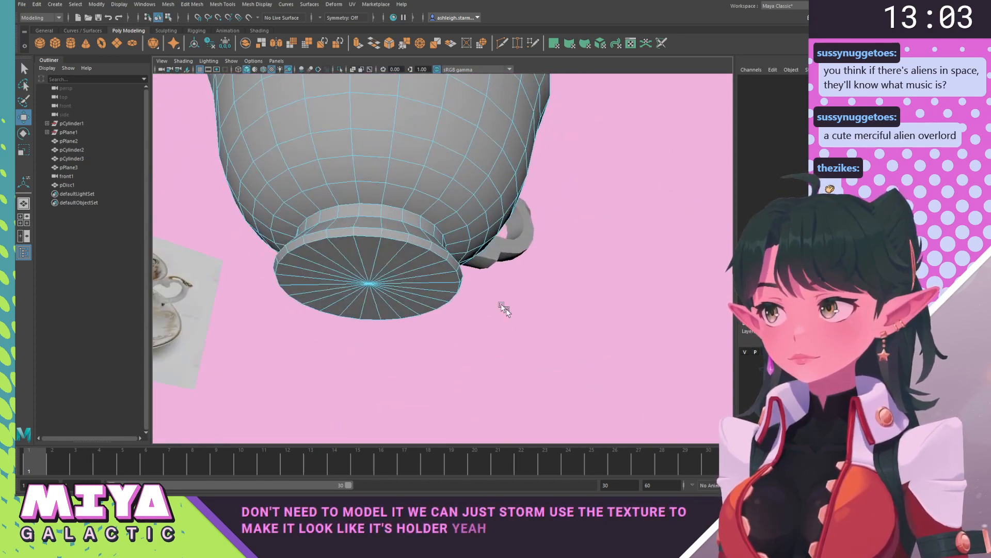
{"action": "right_click_drag", "start_coordinate": [454, 245], "coordinate": [415, 245]}
{"action": "left_click", "coordinate": [362, 296]}
{"action": "left_click_drag", "start_coordinate": [376, 252], "coordinate": [376, 228]}
{"action": "left_click_drag", "start_coordinate": [357, 353], "coordinate": [443, 283], "text": "alt"}
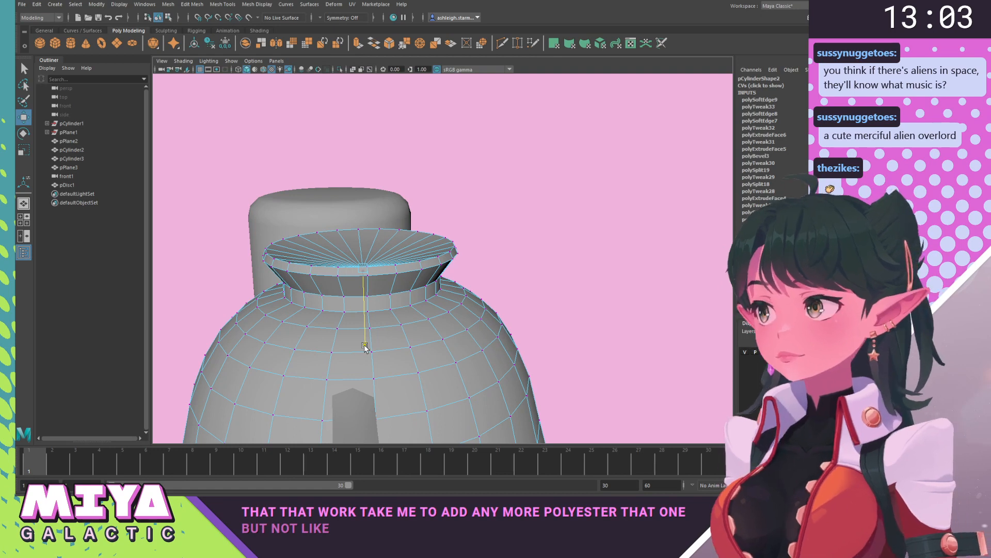
{"action": "left_click_drag", "start_coordinate": [395, 160], "coordinate": [403, 254], "text": "alt"}
{"action": "right_click_drag", "start_coordinate": [385, 241], "coordinate": [439, 212]}
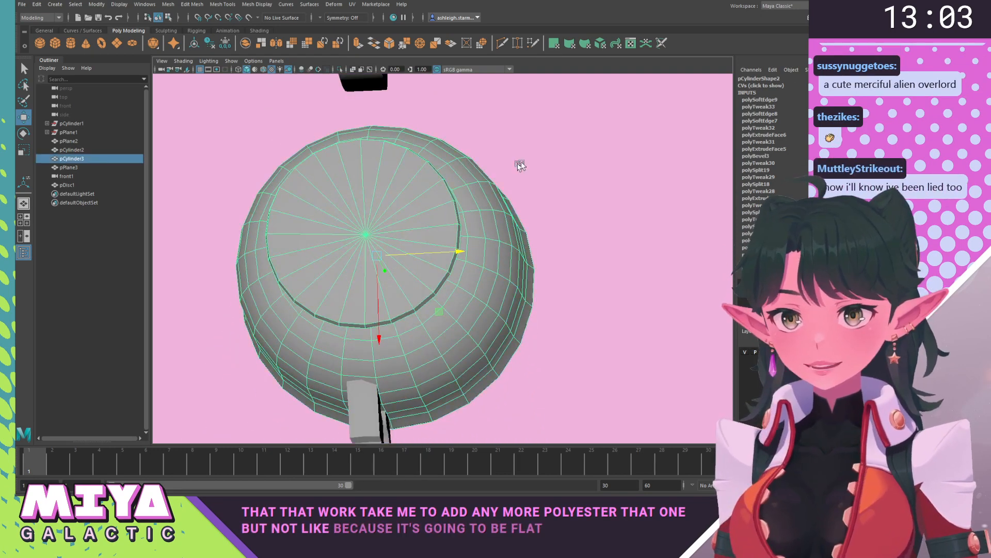
{"action": "left_click", "coordinate": [520, 166]}
{"action": "left_click_drag", "start_coordinate": [499, 169], "coordinate": [448, 259], "text": "alt"}
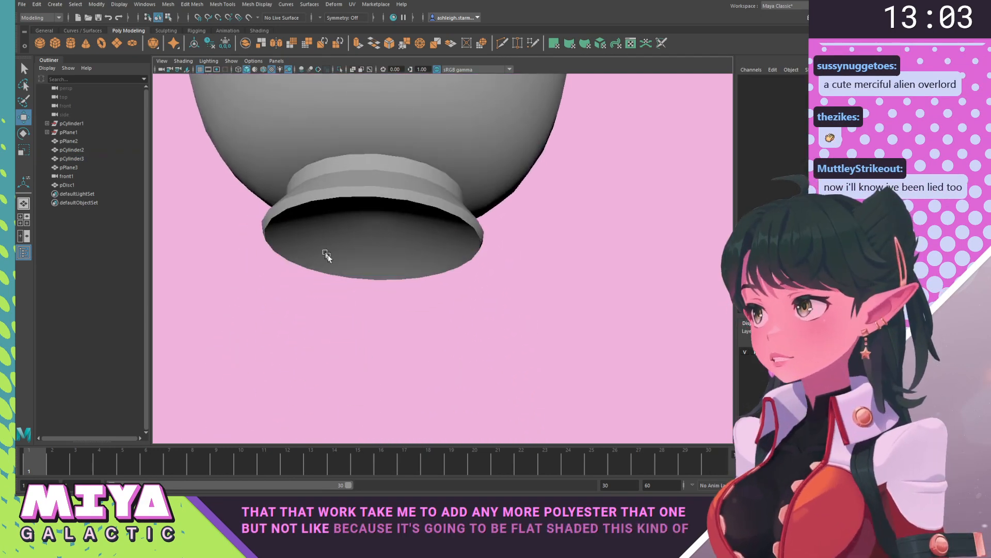
Check the teacup beside the mug and references, toggling a viewport display option and restoring it.
{"action": "left_click_drag", "start_coordinate": [328, 257], "coordinate": [458, 281], "text": "alt"}
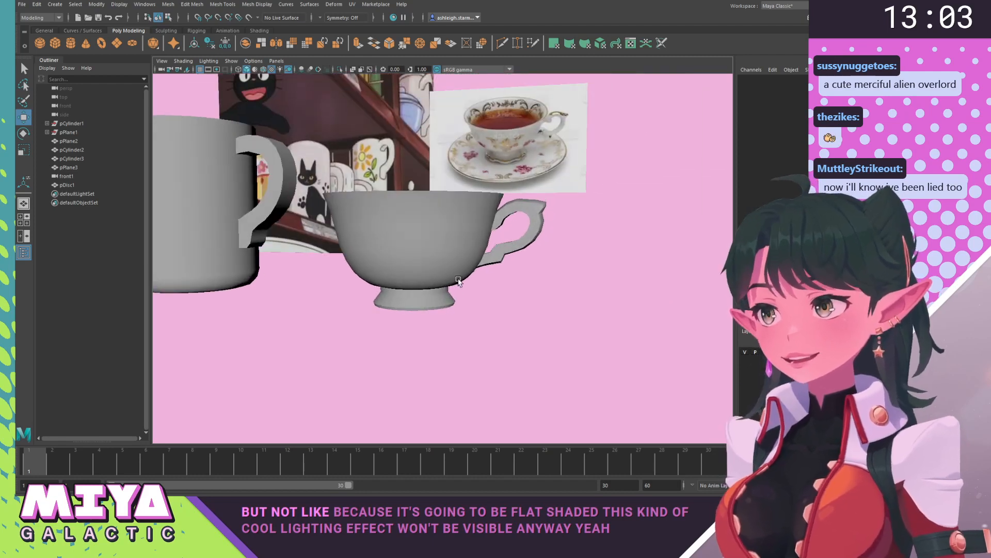
{"action": "left_click", "coordinate": [280, 70]}
{"action": "left_click", "coordinate": [279, 69]}
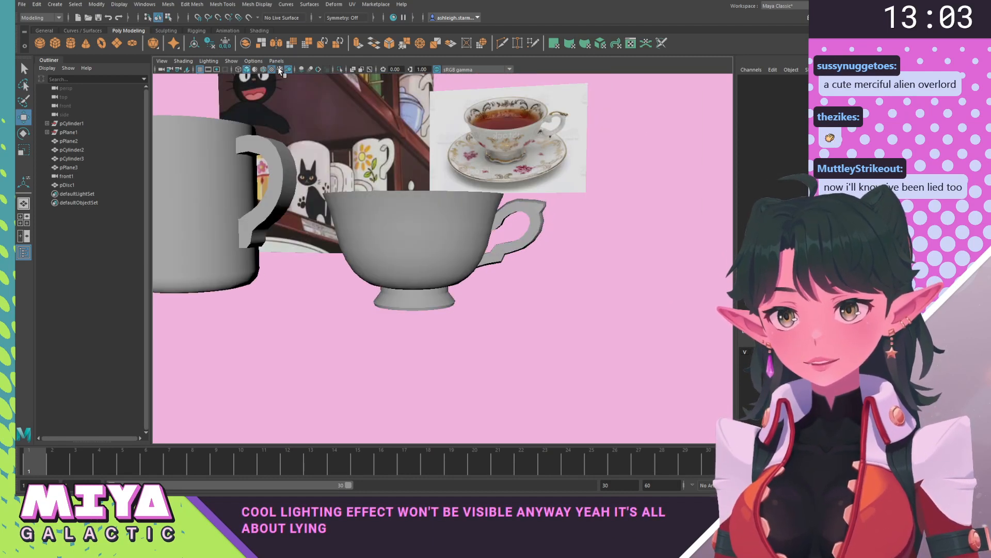
Scale the teacup's handle slightly thicker across its width, using the mug's handle as comparison.
{"action": "left_click_drag", "start_coordinate": [413, 192], "coordinate": [469, 261], "text": "alt"}
{"action": "scroll", "coordinate": [456, 257], "scroll_direction": "down", "scroll_amount": 5}
{"action": "left_click", "coordinate": [471, 258]}
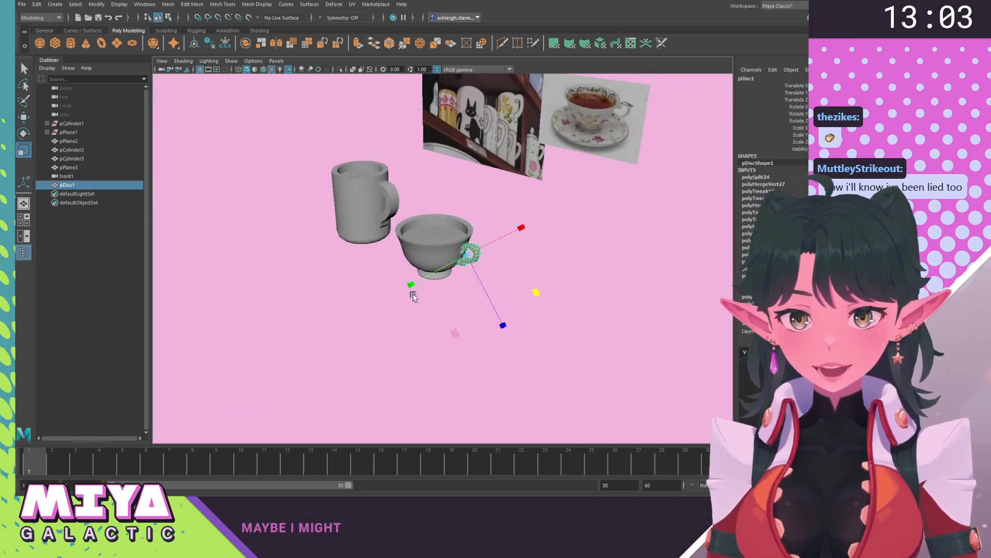
{"action": "left_click_drag", "start_coordinate": [413, 296], "coordinate": [443, 342], "text": "alt"}
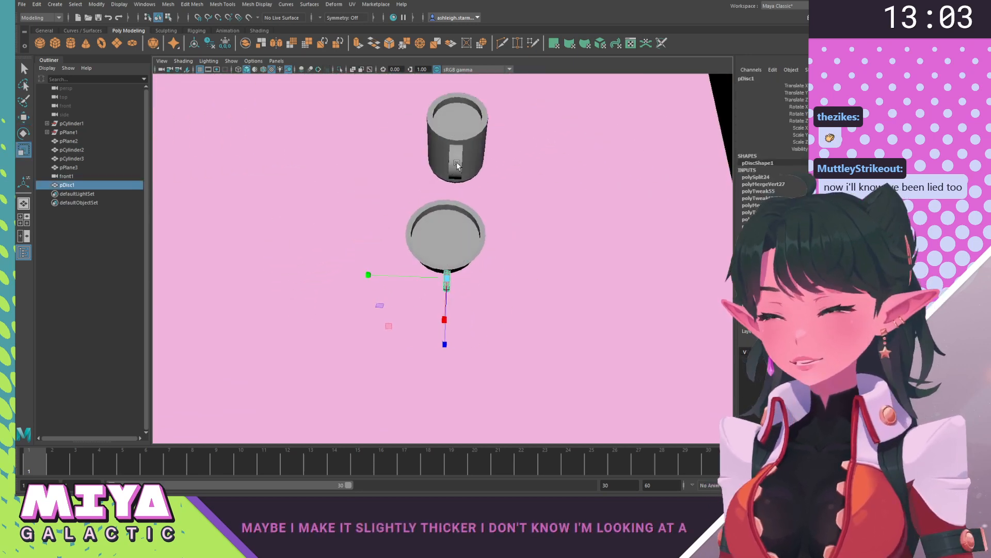
{"action": "right_click_drag", "start_coordinate": [457, 164], "coordinate": [518, 284], "text": "alt"}
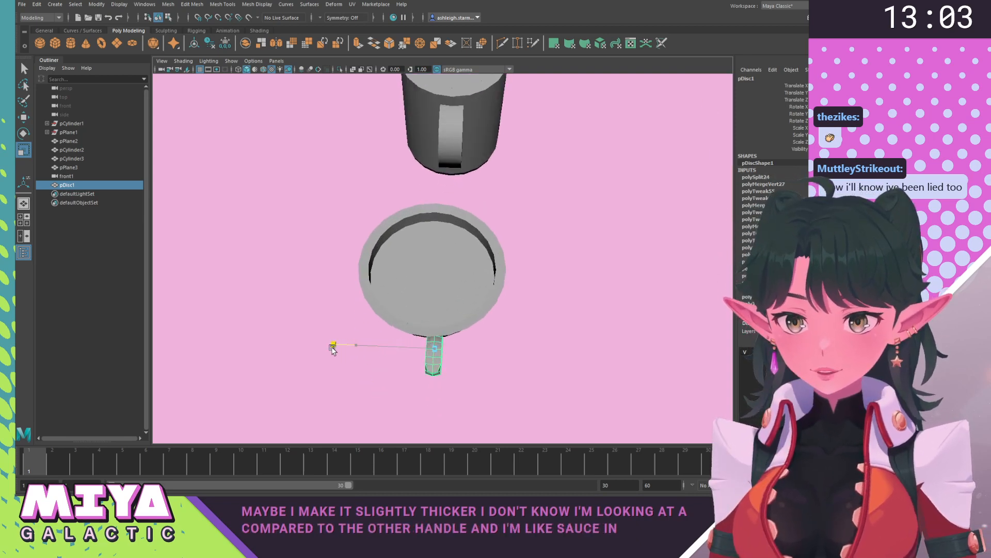
{"action": "left_click_drag", "start_coordinate": [334, 350], "coordinate": [323, 350]}
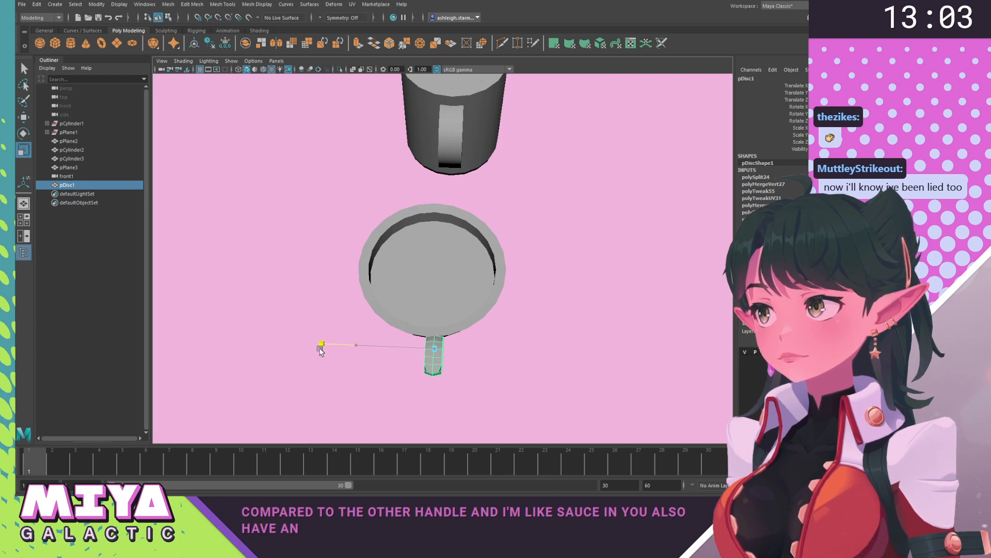
{"action": "left_click_drag", "start_coordinate": [320, 350], "coordinate": [259, 315]}
{"action": "key", "text": "w"}
{"action": "left_click", "coordinate": [320, 318]}
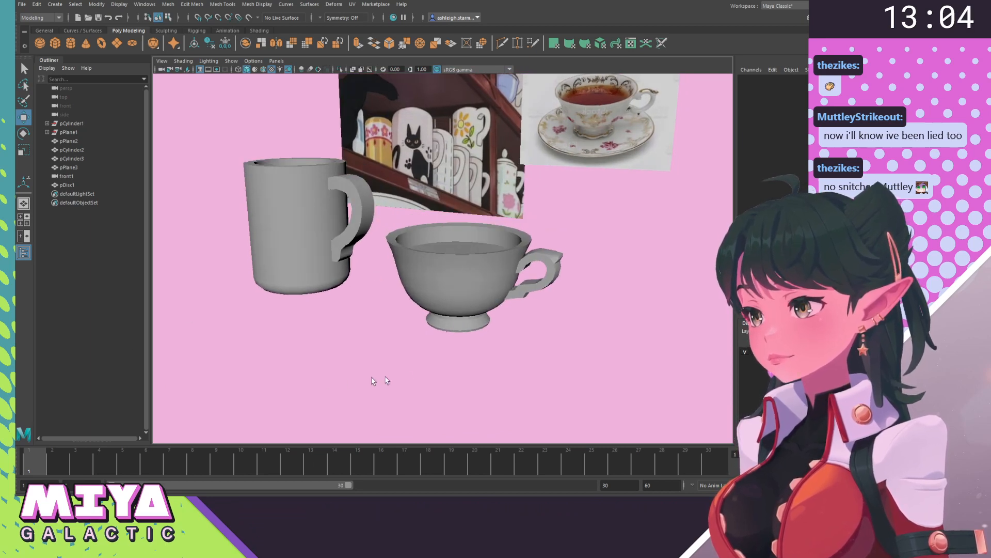
Select the lower middle vertex on the front of the teacup handle's horn-like tip and adjust its height.
{"action": "left_click_drag", "start_coordinate": [430, 312], "coordinate": [383, 294], "text": "alt"}
{"action": "right_click_drag", "start_coordinate": [383, 294], "coordinate": [402, 310], "text": "alt"}
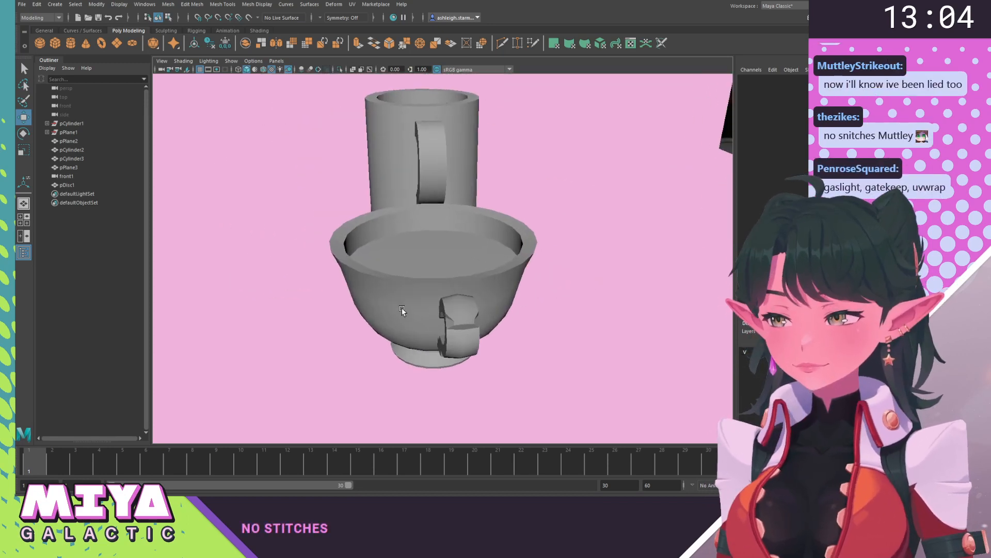
{"action": "left_click", "coordinate": [459, 310]}
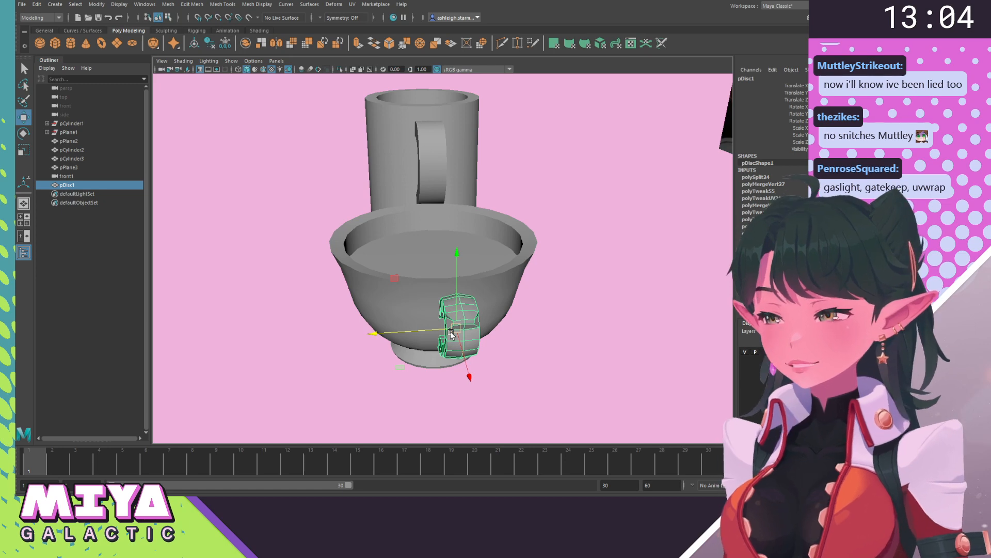
{"action": "left_click_drag", "start_coordinate": [478, 341], "coordinate": [483, 278], "text": "alt"}
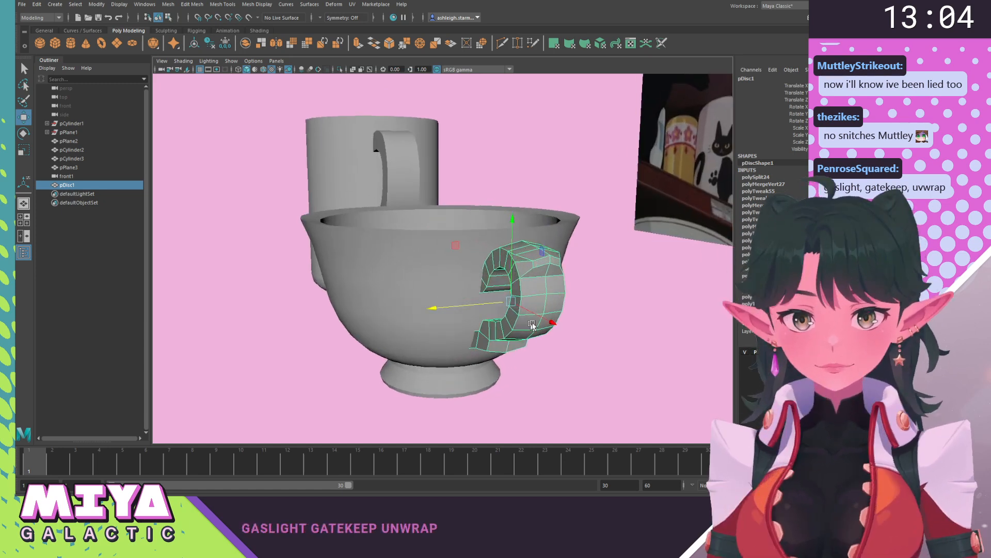
{"action": "scroll", "coordinate": [484, 263], "scroll_direction": "up", "scroll_amount": 5}
{"action": "right_click_drag", "start_coordinate": [485, 243], "coordinate": [462, 243]}
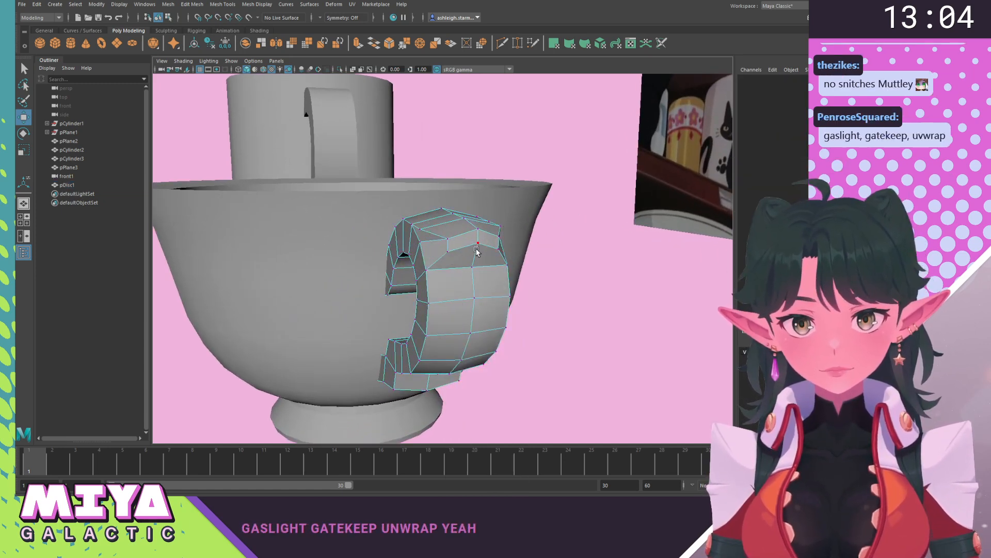
{"action": "left_click", "coordinate": [478, 242]}
{"action": "left_click_drag", "start_coordinate": [480, 171], "coordinate": [559, 179], "text": "alt"}
{"action": "scroll", "coordinate": [559, 180], "scroll_direction": "up", "scroll_amount": 5}
{"action": "scroll", "coordinate": [464, 193], "scroll_direction": "down", "scroll_amount": 5}
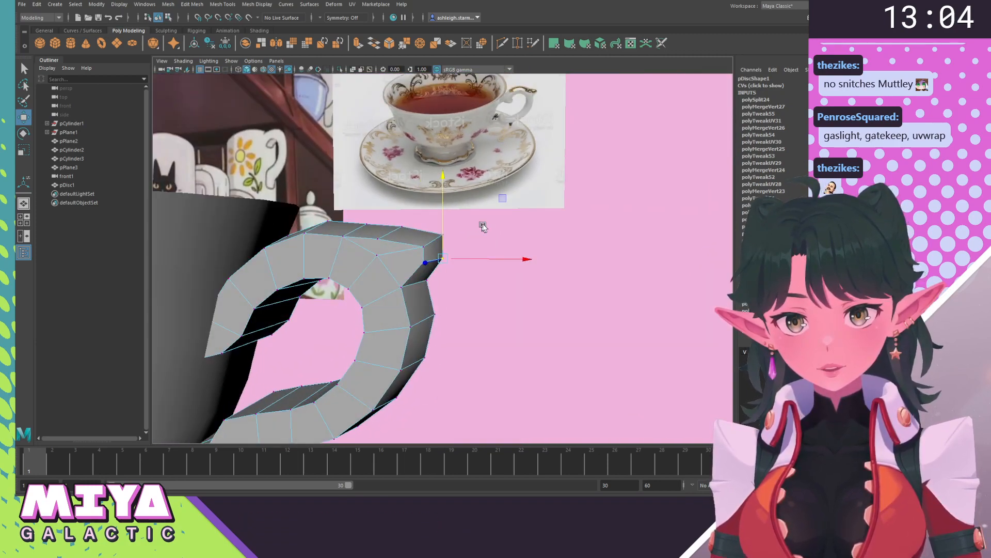
{"action": "mouse_move", "coordinate": [442, 175]}
{"action": "left_mouse_down"}
{"action": "mouse_move", "coordinate": [387, 211]}
{"action": "mouse_move", "coordinate": [321, 234]}
{"action": "mouse_move", "coordinate": [481, 299]}
{"action": "mouse_move", "coordinate": [412, 199]}
{"action": "mouse_move", "coordinate": [464, 208]}
{"action": "left_mouse_up"}
Scale the pair of side vertices just behind the handle's tip closer together to taper the horn.
{"action": "key", "text": "r"}
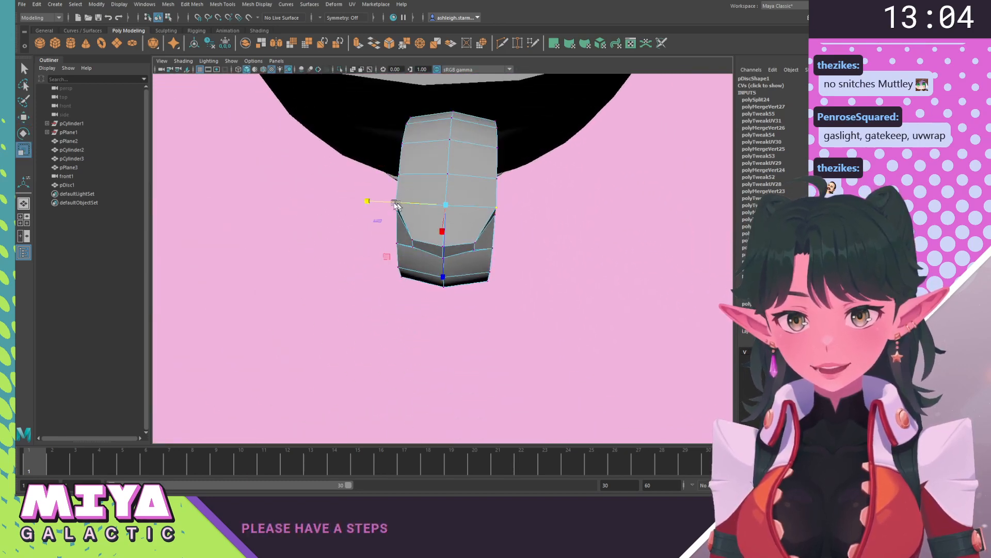
{"action": "left_click_drag", "start_coordinate": [383, 204], "coordinate": [540, 244], "text": "alt"}
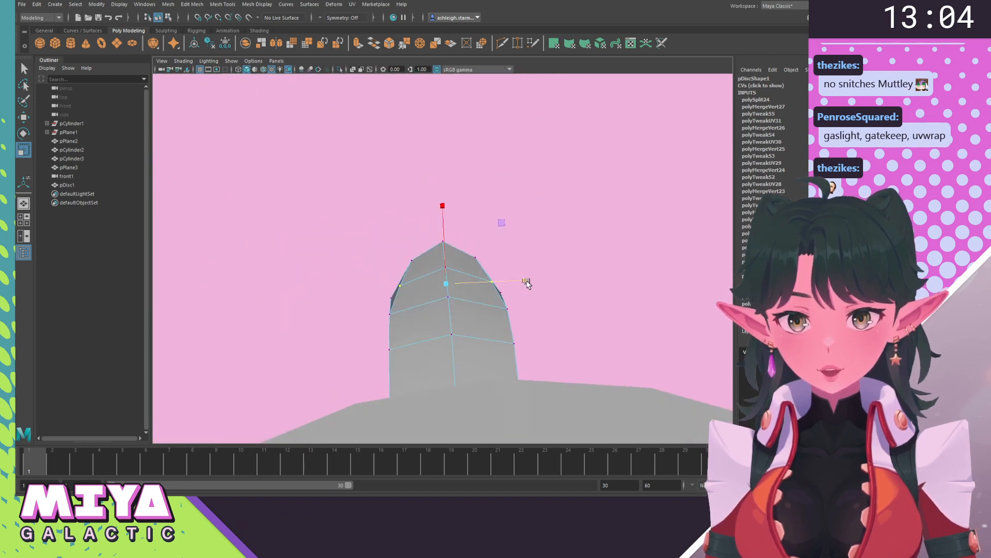
{"action": "left_click_drag", "start_coordinate": [527, 283], "coordinate": [594, 244], "text": "alt"}
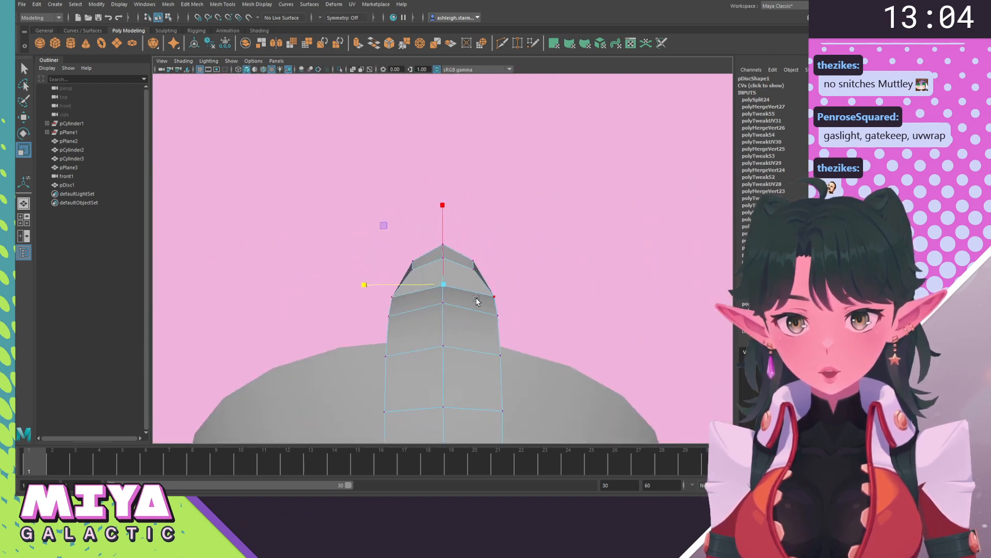
{"action": "left_click_drag", "start_coordinate": [476, 300], "coordinate": [531, 360], "text": "alt"}
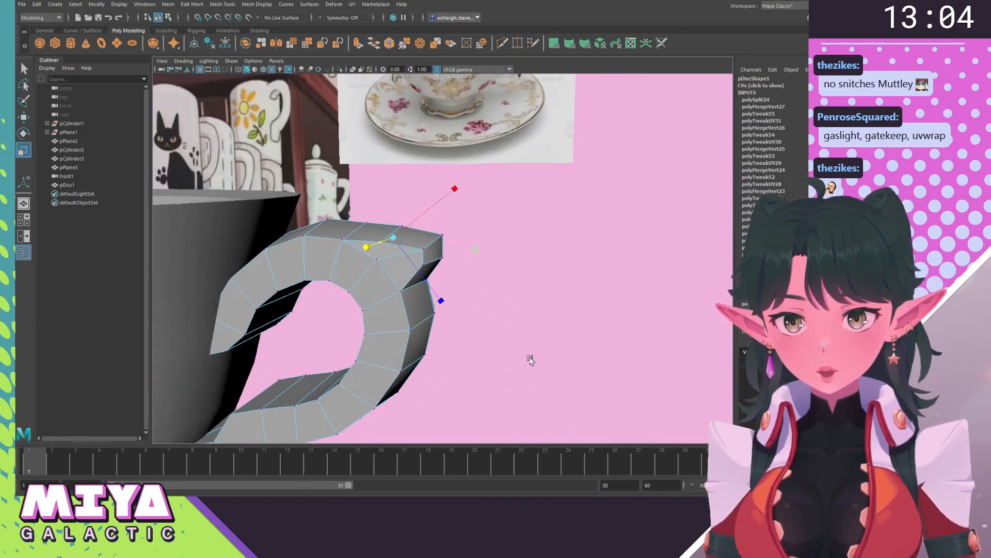
{"action": "left_click", "coordinate": [524, 354]}
{"action": "right_click_drag", "start_coordinate": [394, 258], "coordinate": [439, 235]}
{"action": "left_click", "coordinate": [528, 243]}
Weld alternate vertices into their neighbours along part of the teacup foot's bottom edge, using Target Weld.
{"action": "right_click_drag", "start_coordinate": [501, 312], "coordinate": [409, 339], "text": "alt"}
{"action": "middle_click_drag", "start_coordinate": [410, 339], "coordinate": [475, 282], "text": "alt"}
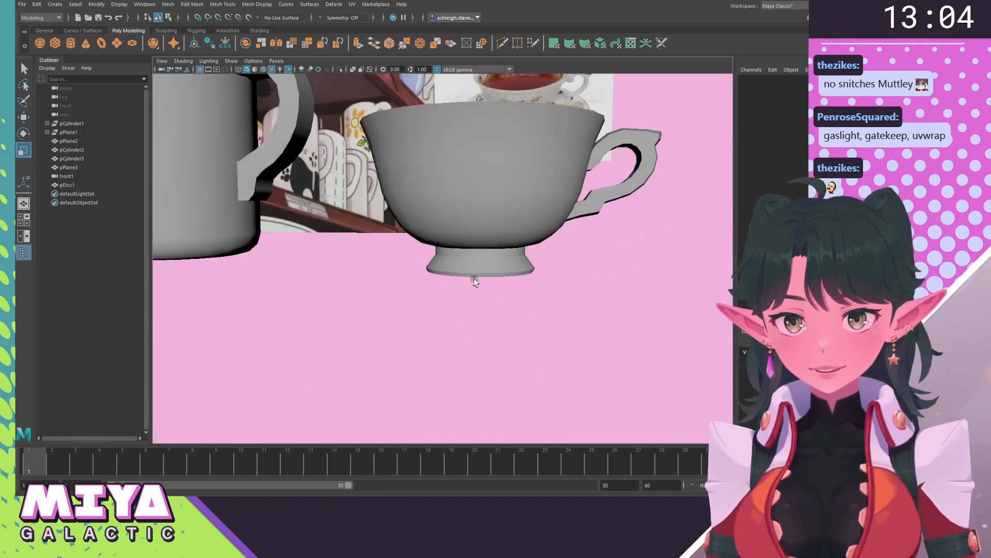
{"action": "left_click", "coordinate": [454, 268]}
{"action": "scroll", "coordinate": [453, 284], "scroll_direction": "up", "scroll_amount": 5}
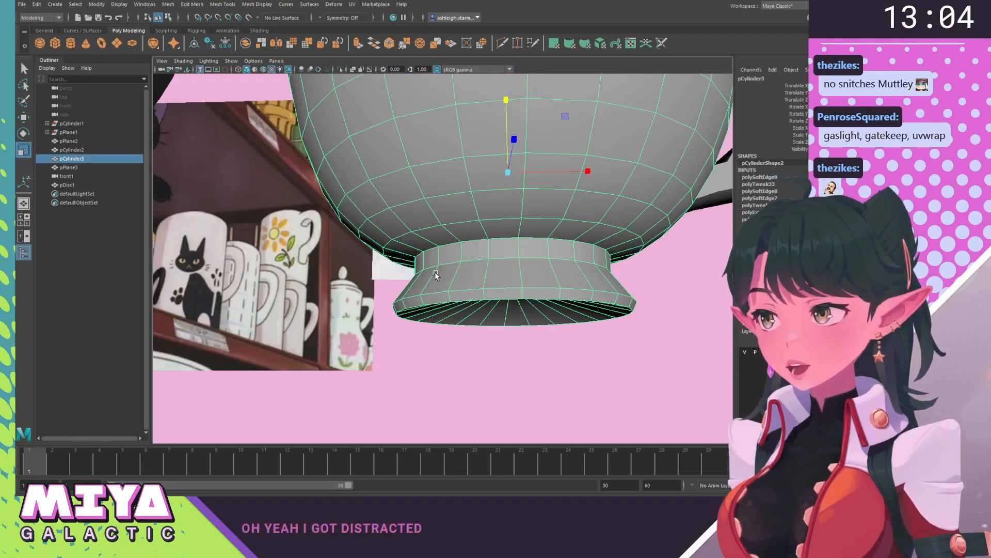
{"action": "left_click_drag", "start_coordinate": [435, 275], "coordinate": [391, 199], "text": "alt"}
{"action": "right_click_drag", "start_coordinate": [393, 175], "coordinate": [393, 142]}
{"action": "left_click_drag", "start_coordinate": [410, 136], "coordinate": [408, 136]}
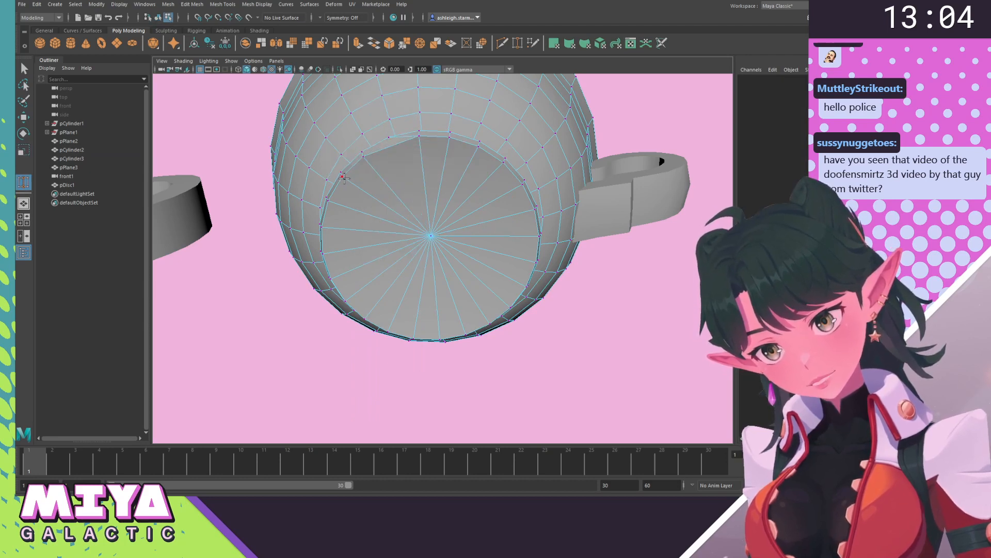
{"action": "left_click_drag", "start_coordinate": [365, 162], "coordinate": [364, 158]}
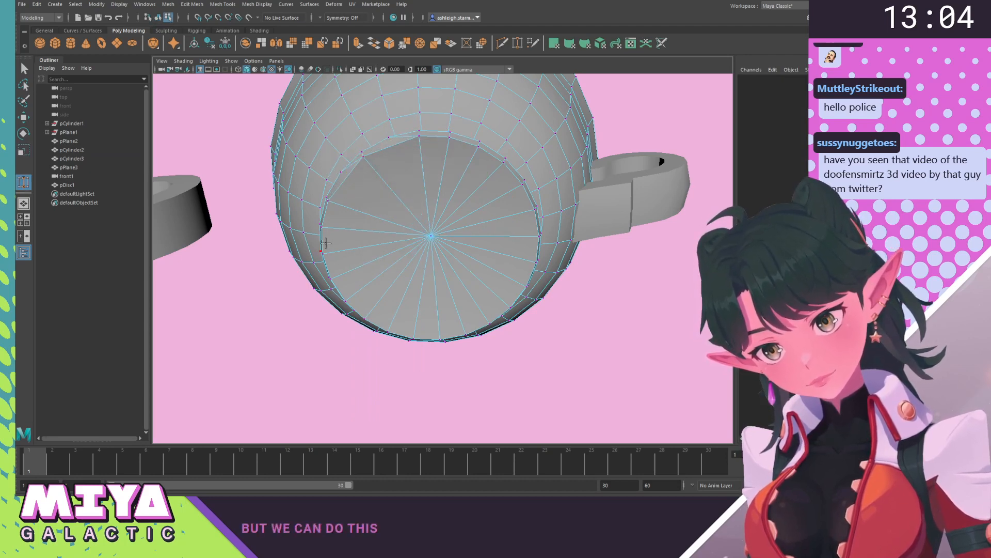
{"action": "left_click_drag", "start_coordinate": [331, 212], "coordinate": [332, 211]}
Weld alternate vertices into their neighbours along the upper edge of the foot's rim.
{"action": "left_click_drag", "start_coordinate": [396, 227], "coordinate": [391, 251], "text": "alt"}
{"action": "left_click_drag", "start_coordinate": [440, 163], "coordinate": [444, 161]}
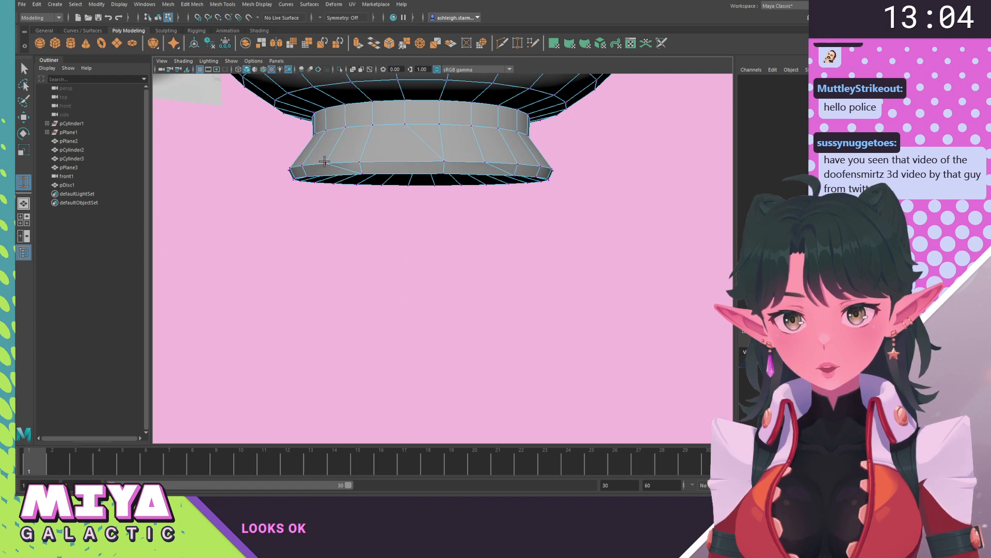
{"action": "left_click_drag", "start_coordinate": [359, 161], "coordinate": [361, 162]}
Continue merging pairs of neighbouring vertices on the other sides of the teacup foot's rim.
{"action": "left_click_drag", "start_coordinate": [362, 162], "coordinate": [454, 90], "text": "alt"}
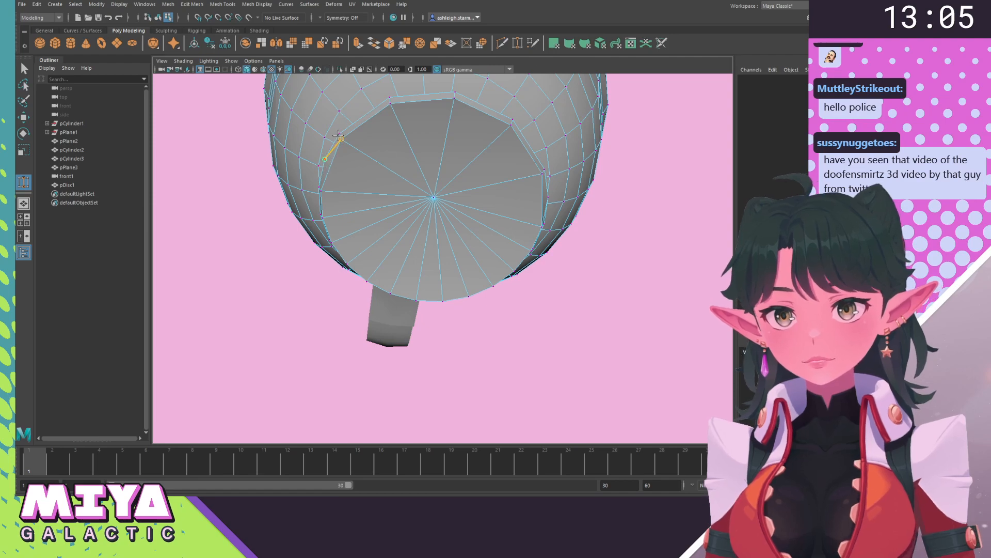
{"action": "left_click_drag", "start_coordinate": [339, 130], "coordinate": [340, 132]}
{"action": "left_click_drag", "start_coordinate": [367, 151], "coordinate": [387, 131], "text": "alt"}
{"action": "left_click_drag", "start_coordinate": [370, 183], "coordinate": [408, 204], "text": "alt"}
{"action": "left_click_drag", "start_coordinate": [409, 105], "coordinate": [443, 114]}
{"action": "left_click_drag", "start_coordinate": [443, 115], "coordinate": [432, 134], "text": "alt"}
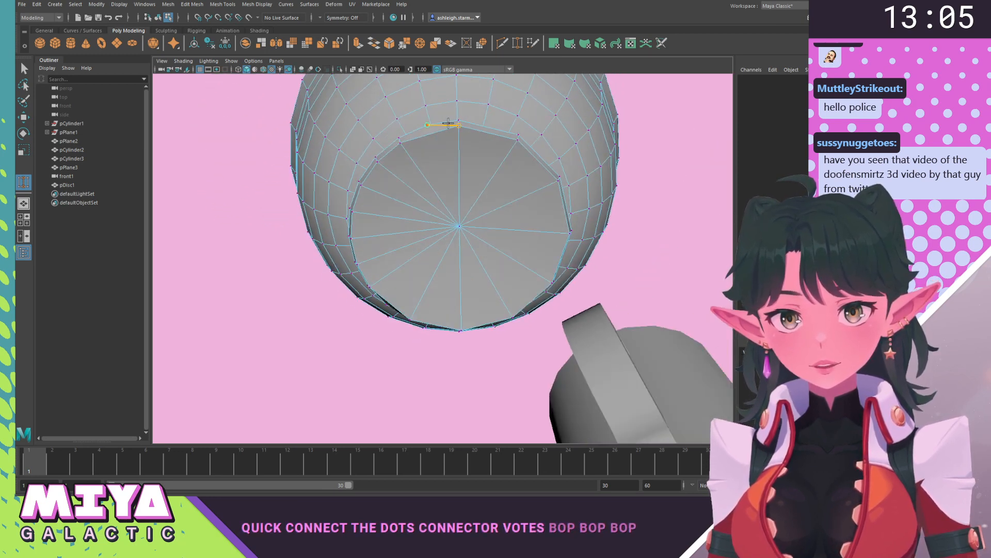
Undo the last wrong weld, and merge the remaining alternate vertices around the foot's rim.
{"action": "key", "text": "ctrl+z"}
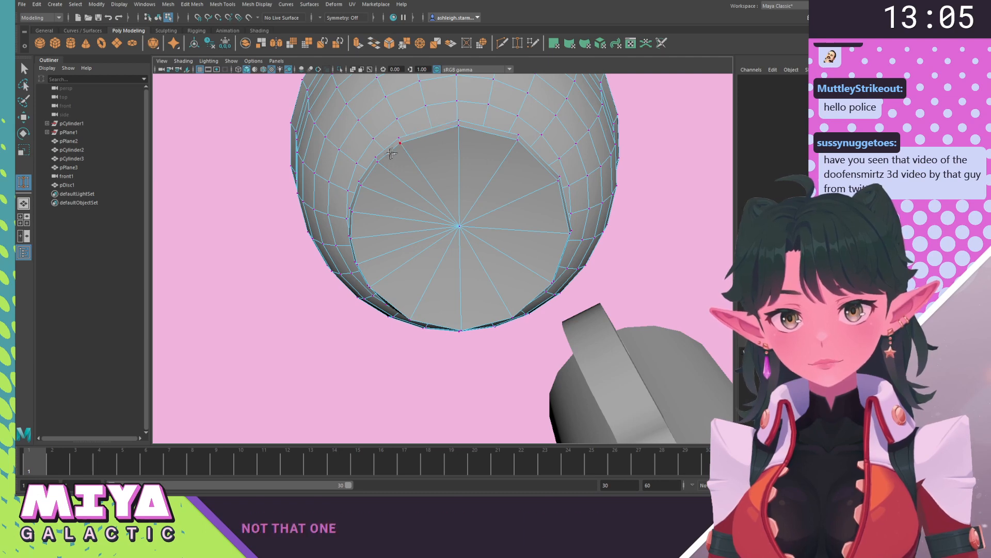
{"action": "left_click_drag", "start_coordinate": [374, 157], "coordinate": [479, 142]}
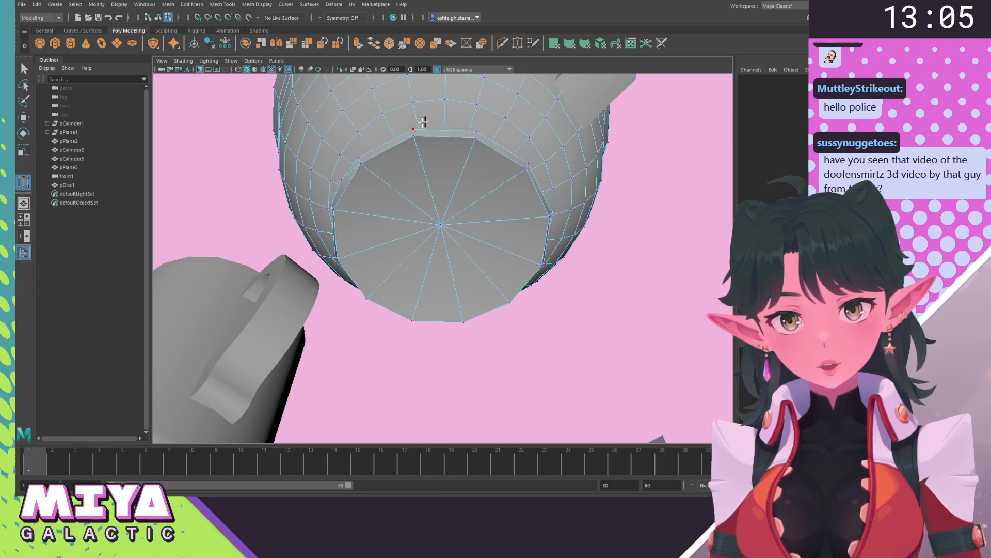
{"action": "left_click_drag", "start_coordinate": [423, 122], "coordinate": [450, 209], "text": "alt"}
{"action": "key", "text": "w"}
{"action": "right_click_drag", "start_coordinate": [491, 189], "coordinate": [494, 191]}
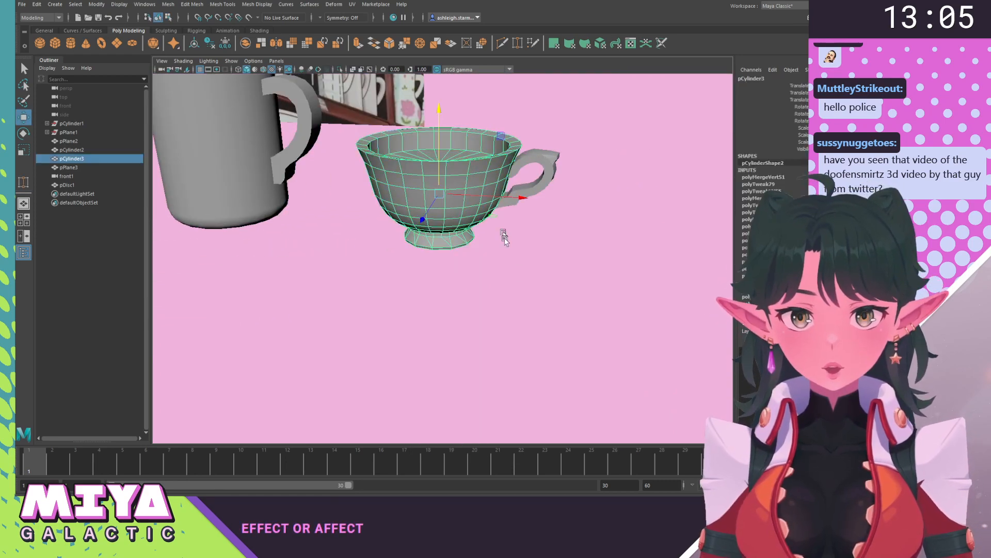
{"action": "left_click", "coordinate": [503, 258]}
Examine the teacup's simplified foot and compare it with the scalloped foot of the reference teacup.
{"action": "scroll", "coordinate": [485, 330], "scroll_direction": "down", "scroll_amount": 4}
{"action": "mouse_move", "coordinate": [485, 331]}
{"action": "left_mouse_down", "text": "alt"}
{"action": "mouse_move", "coordinate": [460, 332]}
{"action": "mouse_move", "coordinate": [470, 324]}
{"action": "mouse_move", "coordinate": [436, 279]}
{"action": "mouse_move", "coordinate": [503, 323]}
{"action": "left_mouse_up", "text": "alt"}
{"action": "scroll", "coordinate": [499, 335], "scroll_direction": "up", "scroll_amount": 4}
{"action": "scroll", "coordinate": [499, 335], "scroll_direction": "down", "scroll_amount": 3}
{"action": "middle_click_drag", "start_coordinate": [480, 341], "coordinate": [464, 411], "text": "alt"}
{"action": "left_click_drag", "start_coordinate": [465, 411], "coordinate": [463, 376], "text": "alt"}
{"action": "scroll", "coordinate": [492, 392], "scroll_direction": "up", "scroll_amount": 3}
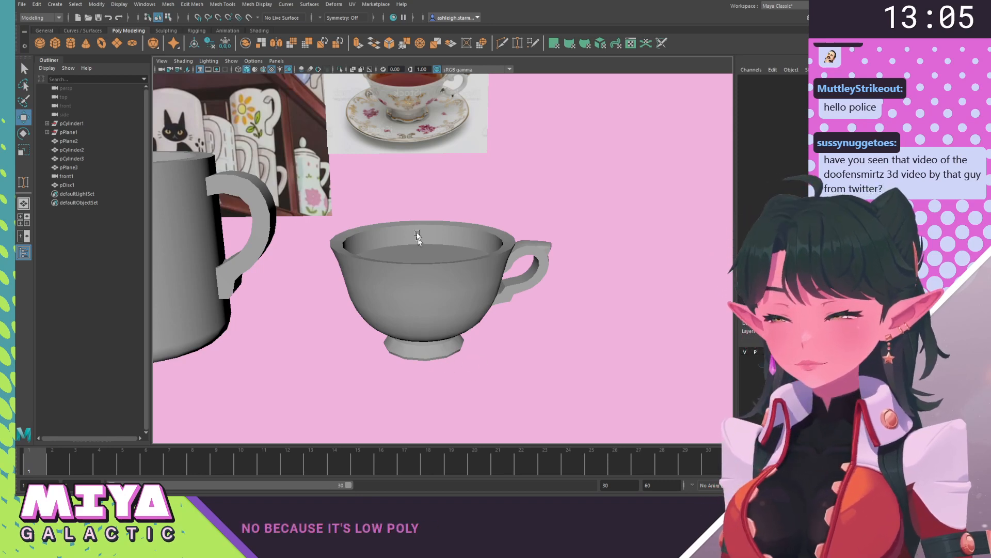
{"action": "middle_click_drag", "start_coordinate": [418, 239], "coordinate": [459, 355], "text": "alt"}
{"action": "scroll", "coordinate": [494, 336], "scroll_direction": "up", "scroll_amount": 5}
{"action": "middle_click_drag", "start_coordinate": [488, 293], "coordinate": [479, 381], "text": "alt"}
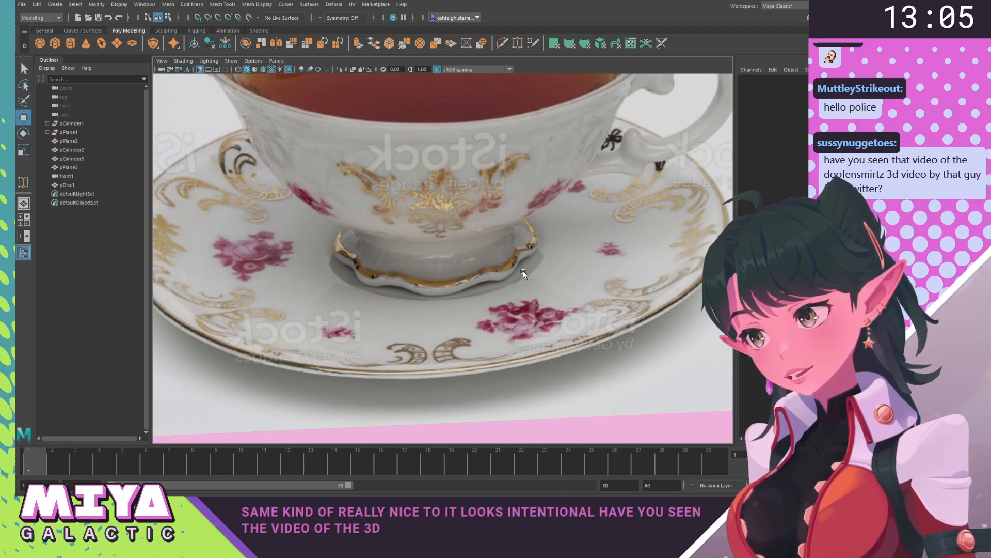
{"action": "right_click_drag", "start_coordinate": [464, 291], "coordinate": [449, 252], "text": "alt"}
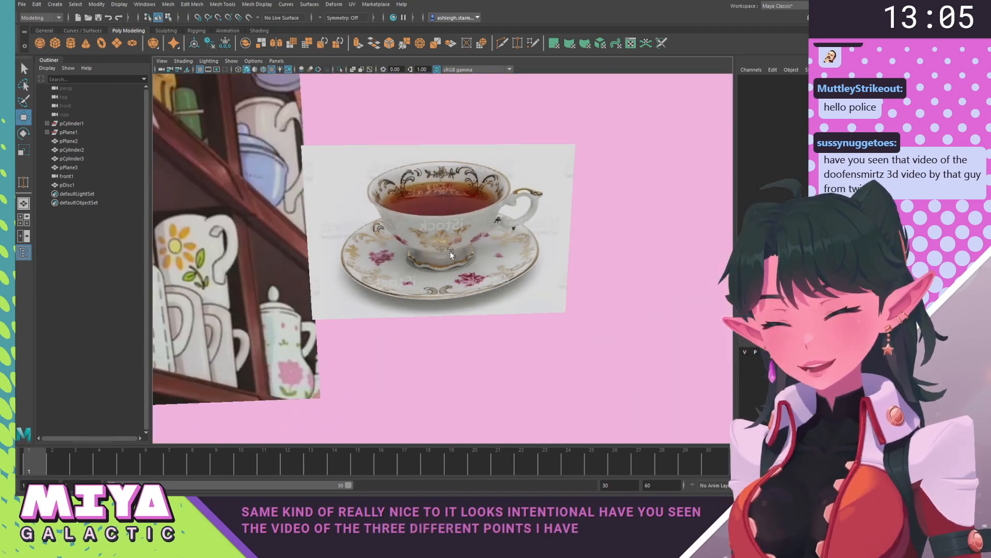
{"action": "left_click_drag", "start_coordinate": [451, 253], "coordinate": [472, 296], "text": "alt"}
{"action": "right_click_drag", "start_coordinate": [472, 295], "coordinate": [441, 289], "text": "alt"}
{"action": "middle_click_drag", "start_coordinate": [441, 295], "coordinate": [408, 209], "text": "alt"}
{"action": "left_click_drag", "start_coordinate": [374, 256], "coordinate": [383, 305], "text": "alt"}
{"action": "middle_click_drag", "start_coordinate": [387, 272], "coordinate": [392, 181], "text": "alt"}
{"action": "left_click_drag", "start_coordinate": [394, 163], "coordinate": [400, 139], "text": "alt"}
{"action": "right_click_drag", "start_coordinate": [408, 227], "coordinate": [491, 205], "text": "alt"}
Select the teacup body, switch to vertex editing, and weld alternate vertices into their neighbours along the foot's narrow neck.
{"action": "left_click", "coordinate": [452, 206]}
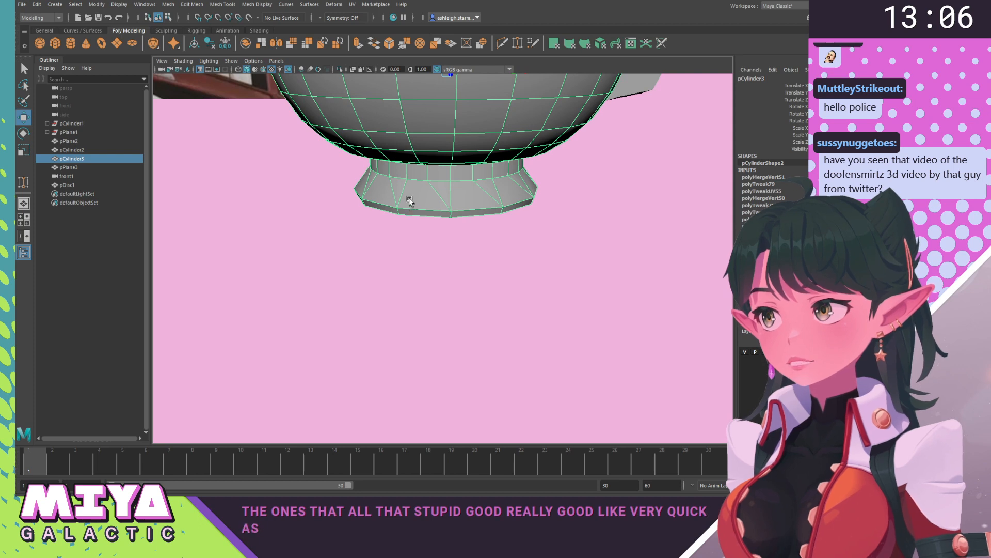
{"action": "middle_click_drag", "start_coordinate": [408, 199], "coordinate": [405, 222], "text": "alt"}
{"action": "right_click_drag", "start_coordinate": [404, 222], "coordinate": [416, 226], "text": "alt"}
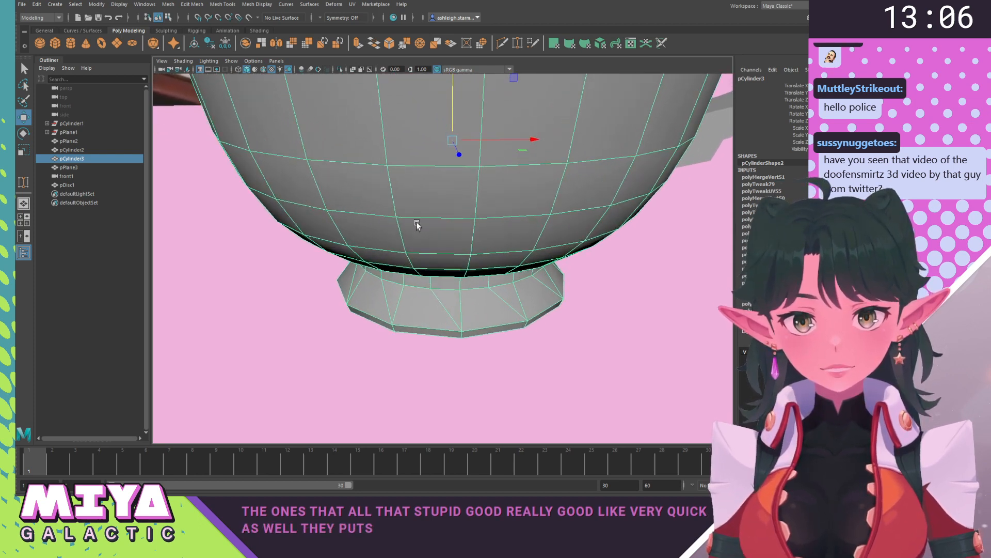
{"action": "left_click_drag", "start_coordinate": [416, 226], "coordinate": [437, 189], "text": "alt"}
{"action": "right_click_drag", "start_coordinate": [486, 150], "coordinate": [444, 154]}
{"action": "left_click", "coordinate": [449, 163]}
{"action": "left_click_drag", "start_coordinate": [449, 163], "coordinate": [441, 154], "text": "alt"}
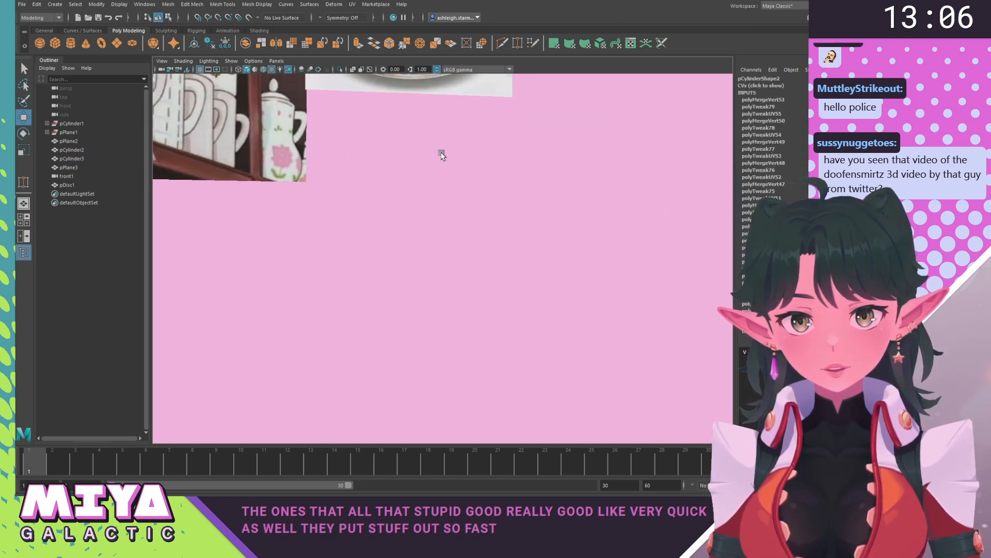
{"action": "middle_click_drag", "start_coordinate": [438, 174], "coordinate": [420, 279], "text": "alt"}
{"action": "right_click_drag", "start_coordinate": [419, 278], "coordinate": [435, 286], "text": "alt"}
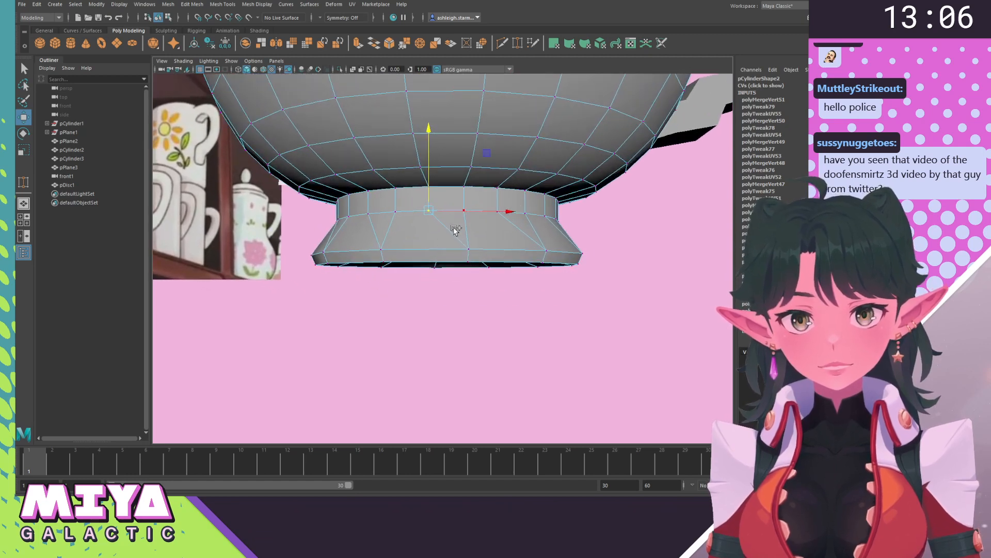
{"action": "right_click_drag", "start_coordinate": [454, 228], "coordinate": [434, 204], "text": "shift"}
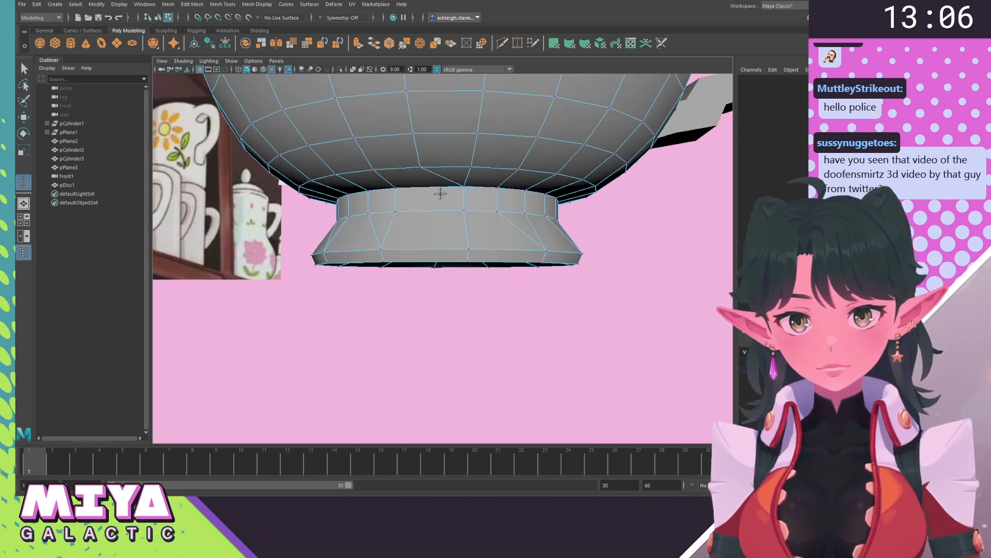
{"action": "left_click_drag", "start_coordinate": [428, 195], "coordinate": [433, 194], "text": "alt"}
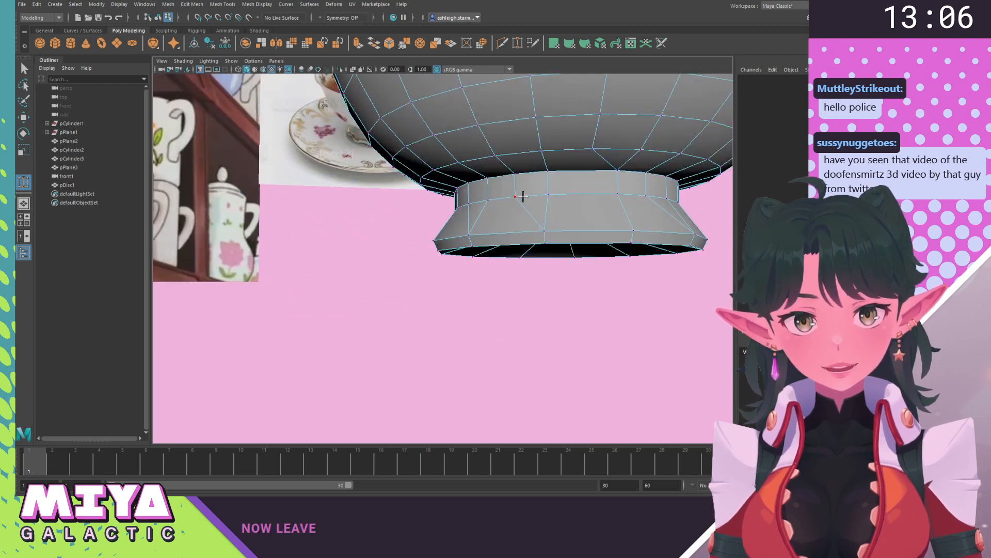
{"action": "left_click_drag", "start_coordinate": [541, 176], "coordinate": [543, 174]}
{"action": "left_click_drag", "start_coordinate": [522, 185], "coordinate": [546, 196], "text": "alt"}
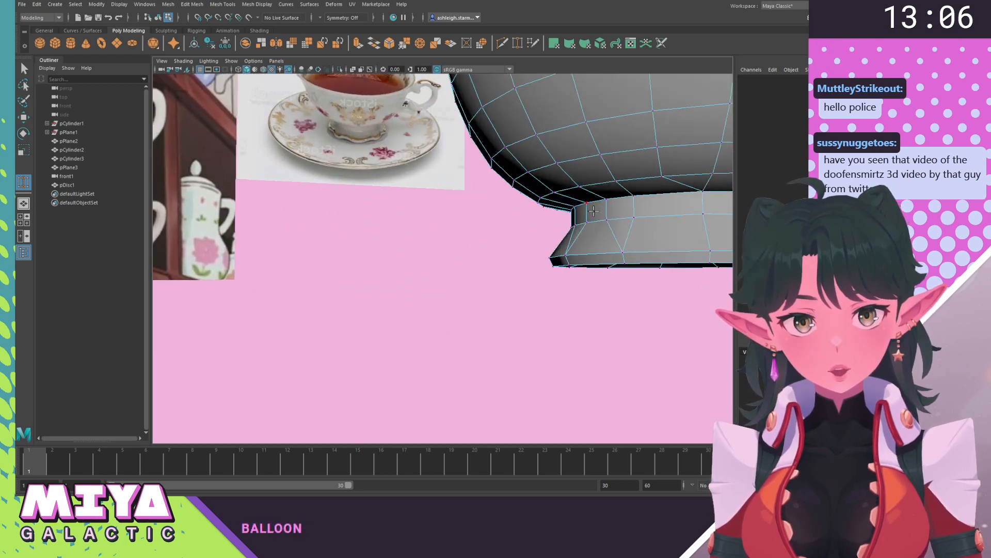
{"action": "left_click_drag", "start_coordinate": [618, 198], "coordinate": [632, 202]}
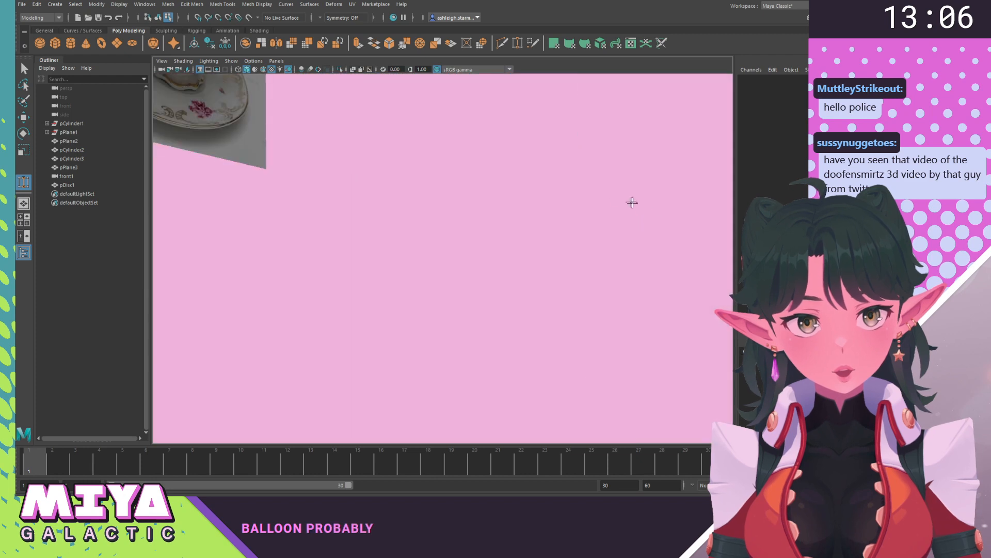
Return to object mode, isolate the teacup body in the view, and frame its foot.
{"action": "key", "text": "f"}
{"action": "middle_click_drag", "start_coordinate": [548, 273], "coordinate": [468, 239], "text": "alt"}
{"action": "left_click_drag", "start_coordinate": [469, 239], "coordinate": [420, 259], "text": "alt"}
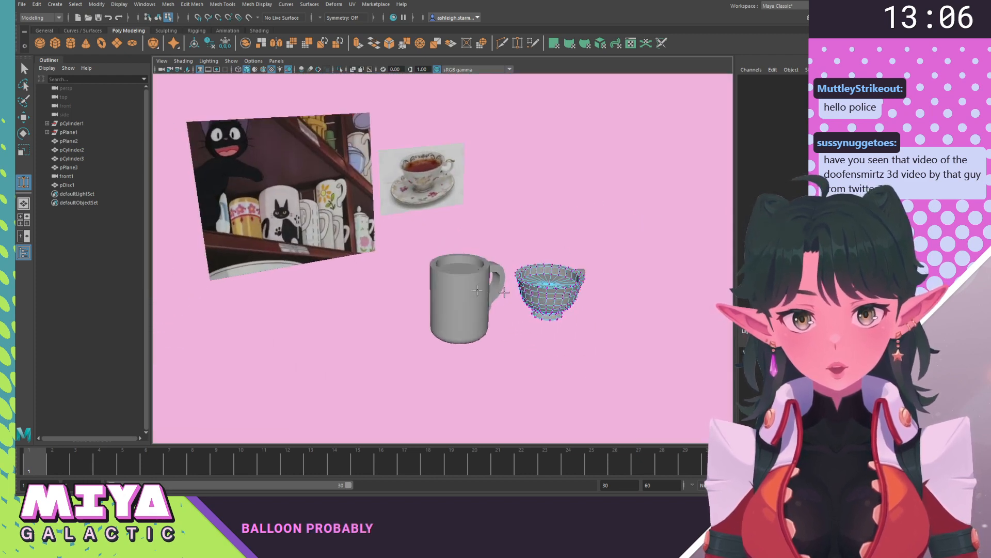
{"action": "right_click_drag", "start_coordinate": [535, 266], "coordinate": [593, 249]}
{"action": "key", "text": "ctrl+1"}
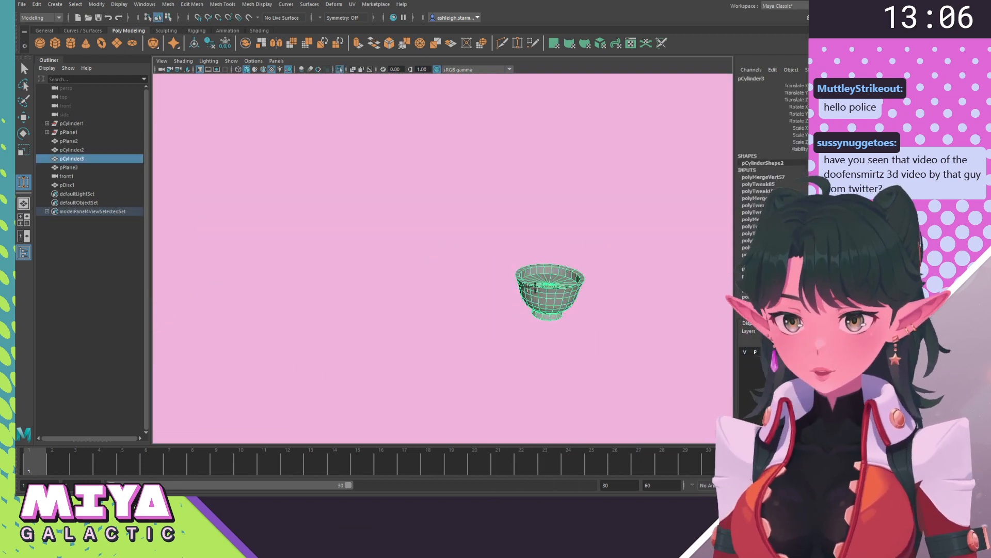
{"action": "middle_click_drag", "start_coordinate": [534, 287], "coordinate": [468, 255], "text": "alt"}
{"action": "key", "text": "f"}
{"action": "left_click_drag", "start_coordinate": [432, 281], "coordinate": [449, 238], "text": "alt"}
{"action": "right_click_drag", "start_coordinate": [443, 248], "coordinate": [448, 292], "text": "alt"}
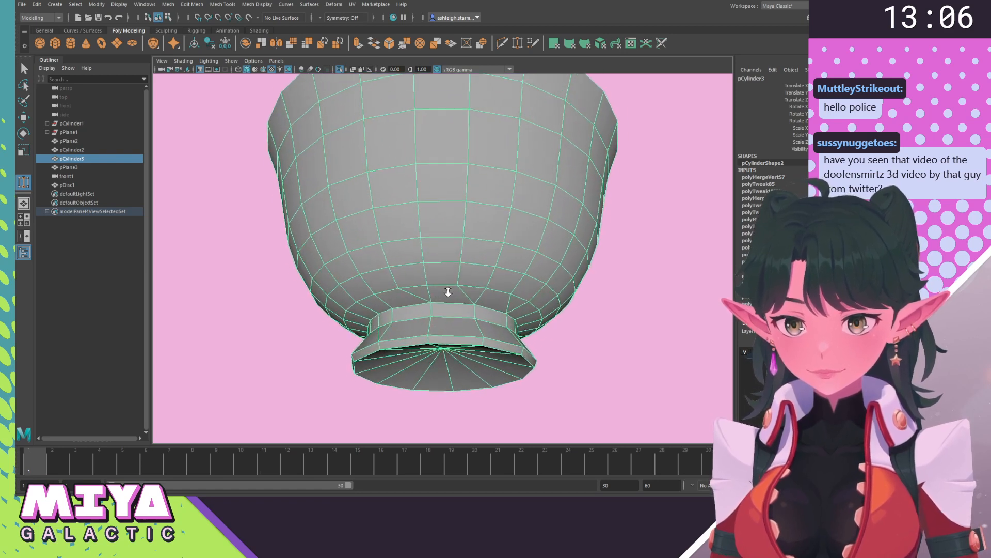
{"action": "mouse_move", "coordinate": [448, 292]}
{"action": "left_mouse_down", "text": "alt"}
{"action": "mouse_move", "coordinate": [464, 299]}
{"action": "mouse_move", "coordinate": [462, 290]}
{"action": "left_mouse_up", "text": "alt"}
{"action": "middle_click_drag", "start_coordinate": [463, 309], "coordinate": [482, 261], "text": "alt"}
{"action": "left_click_drag", "start_coordinate": [482, 262], "coordinate": [493, 271], "text": "alt"}
Weld the remaining alternate vertices around the foot's neck so its edges line up with the simplified rim.
{"action": "right_click", "coordinate": [496, 265]}
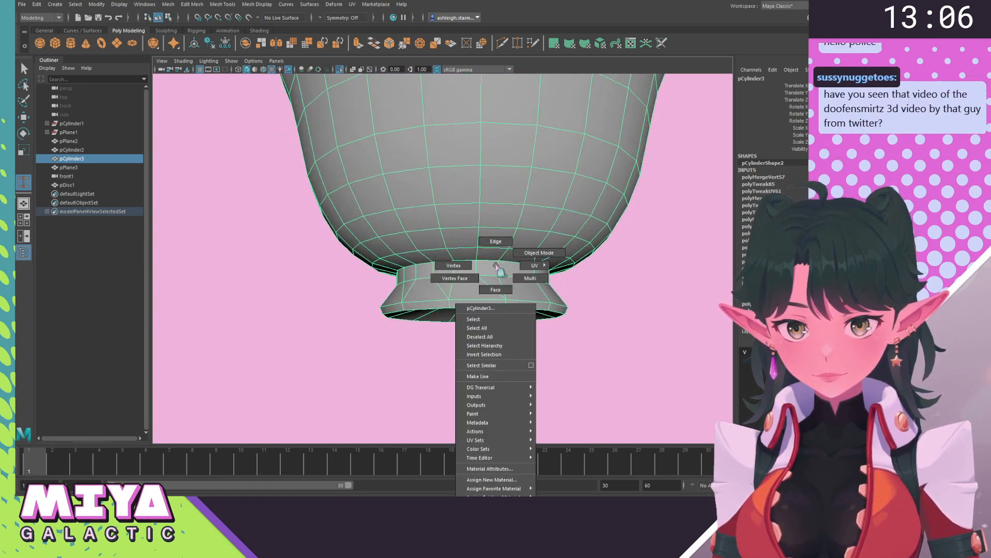
{"action": "mouse_move", "coordinate": [499, 269]}
{"action": "right_mouse_down"}
{"action": "mouse_move", "coordinate": [455, 267]}
{"action": "mouse_move", "coordinate": [487, 278]}
{"action": "mouse_move", "coordinate": [476, 275]}
{"action": "right_mouse_up"}
{"action": "left_click_drag", "start_coordinate": [475, 275], "coordinate": [545, 265]}
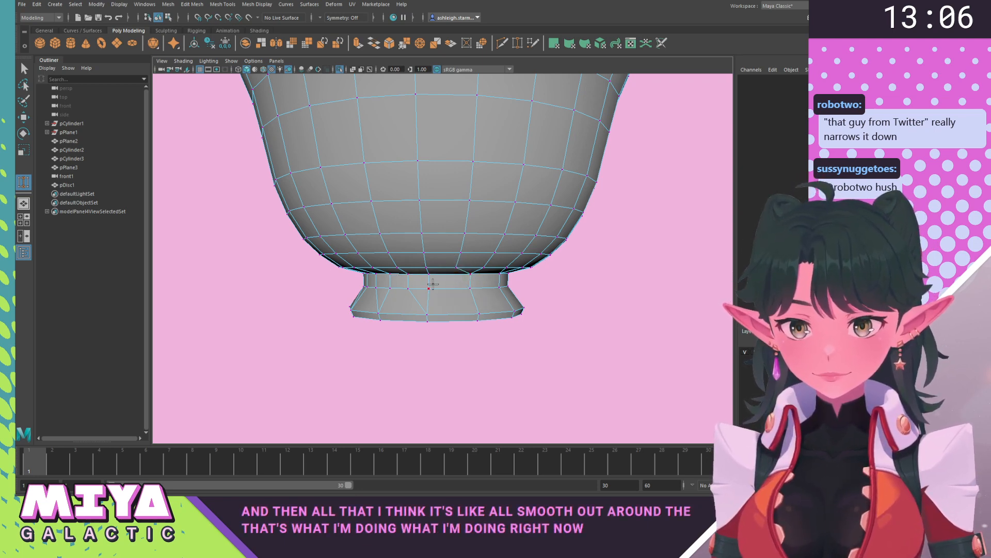
{"action": "left_click_drag", "start_coordinate": [433, 284], "coordinate": [568, 301], "text": "alt"}
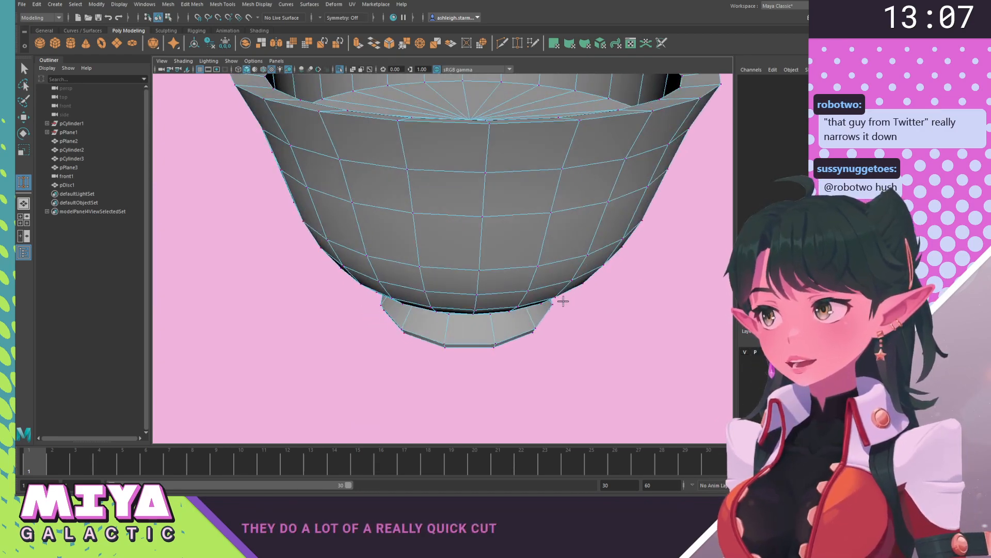
{"action": "key", "text": "w"}
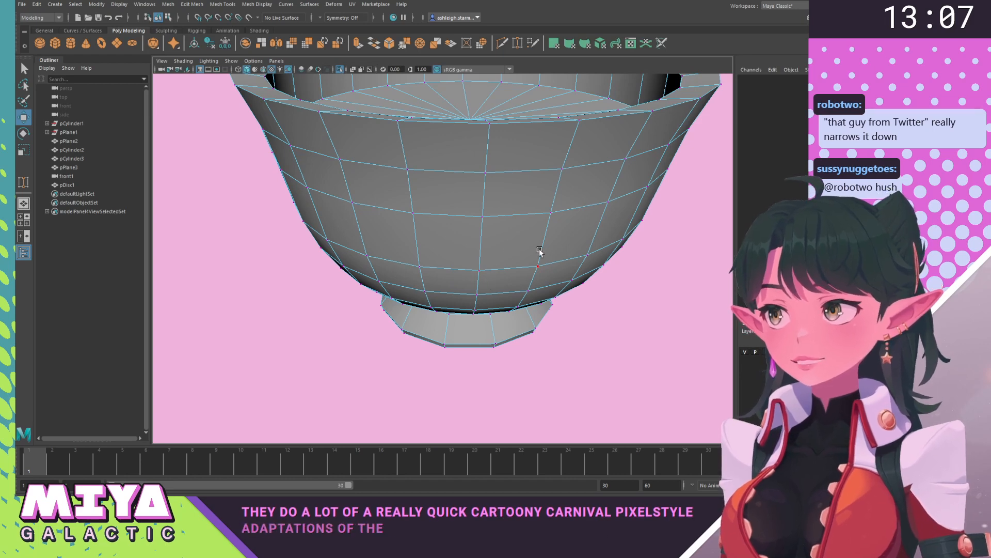
Return the teacup body to object mode, deselect it, and inspect the simplified foot from several sides.
{"action": "scroll", "coordinate": [527, 240], "scroll_direction": "down", "scroll_amount": 5}
{"action": "right_click", "coordinate": [468, 191]}
{"action": "right_click_drag", "start_coordinate": [469, 190], "coordinate": [513, 177]}
{"action": "left_click", "coordinate": [574, 218]}
{"action": "left_click_drag", "start_coordinate": [493, 279], "coordinate": [453, 236], "text": "alt"}
{"action": "scroll", "coordinate": [444, 263], "scroll_direction": "up", "scroll_amount": 4}
{"action": "scroll", "coordinate": [436, 291], "scroll_direction": "up", "scroll_amount": 2}
{"action": "scroll", "coordinate": [439, 289], "scroll_direction": "down", "scroll_amount": 8}
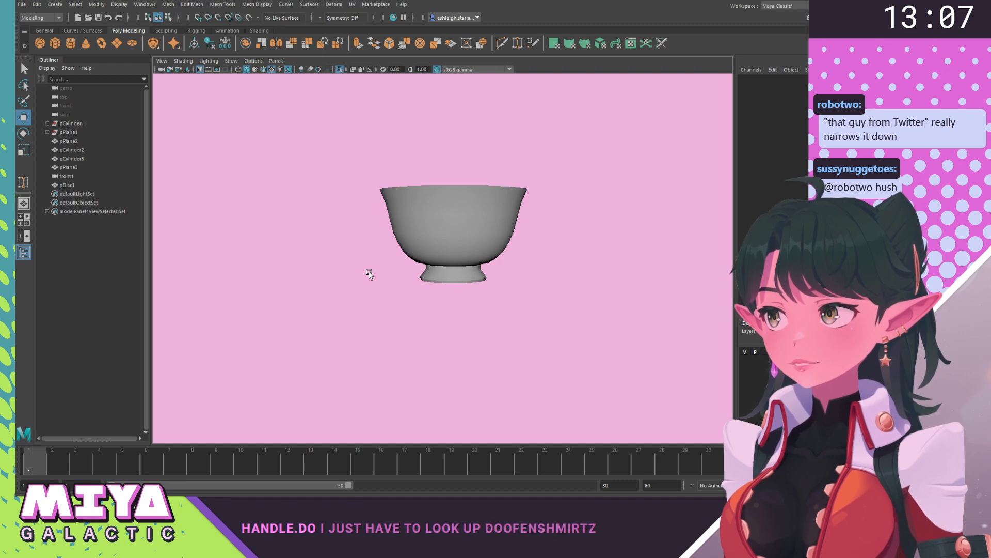
{"action": "left_click_drag", "start_coordinate": [457, 222], "coordinate": [495, 255], "text": "alt"}
{"action": "scroll", "coordinate": [463, 264], "scroll_direction": "up", "scroll_amount": 4}
Turn off isolation so the handle, mug and reference images show again around the teacup.
{"action": "left_click", "coordinate": [420, 281]}
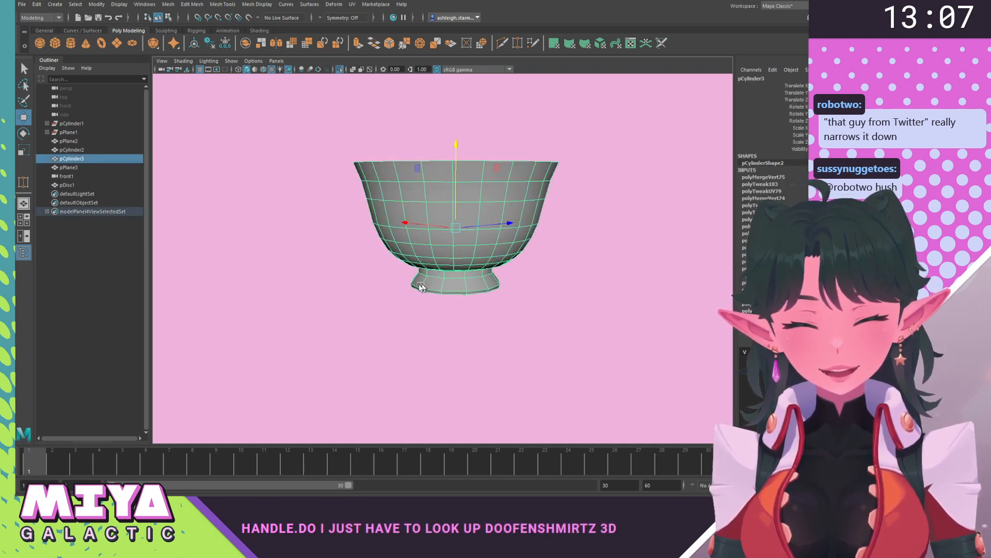
{"action": "left_click_drag", "start_coordinate": [403, 288], "coordinate": [350, 267], "text": "alt"}
{"action": "left_click", "coordinate": [352, 307]}
{"action": "scroll", "coordinate": [360, 279], "scroll_direction": "down", "scroll_amount": 4}
{"action": "key", "text": "ctrl+1"}
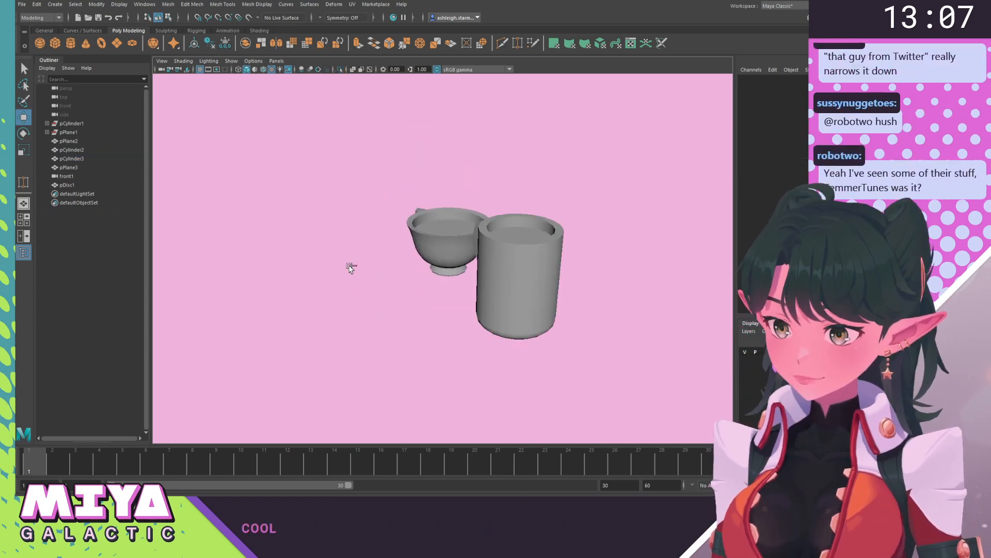
{"action": "left_click_drag", "start_coordinate": [404, 287], "coordinate": [687, 284], "text": "alt"}
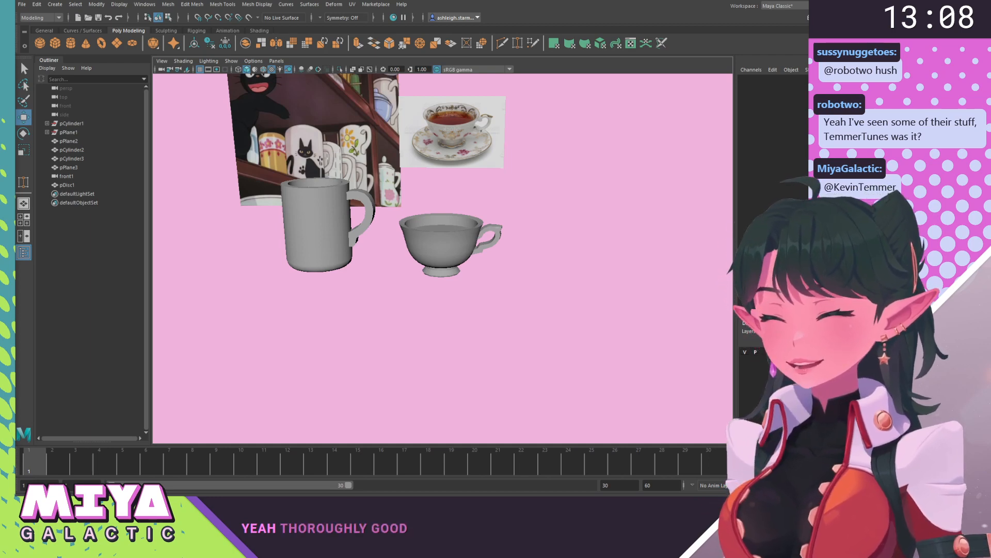
Select the edges near the pointed tip of the teacup handle and soften them.
{"action": "right_click_drag", "start_coordinate": [422, 288], "coordinate": [428, 305], "text": "alt"}
{"action": "mouse_move", "coordinate": [427, 305]}
{"action": "left_mouse_down", "text": "alt"}
{"action": "mouse_move", "coordinate": [469, 332]}
{"action": "mouse_move", "coordinate": [431, 347]}
{"action": "mouse_move", "coordinate": [401, 332]}
{"action": "mouse_move", "coordinate": [447, 305]}
{"action": "left_mouse_up", "text": "alt"}
{"action": "middle_click_drag", "start_coordinate": [447, 305], "coordinate": [379, 305], "text": "alt"}
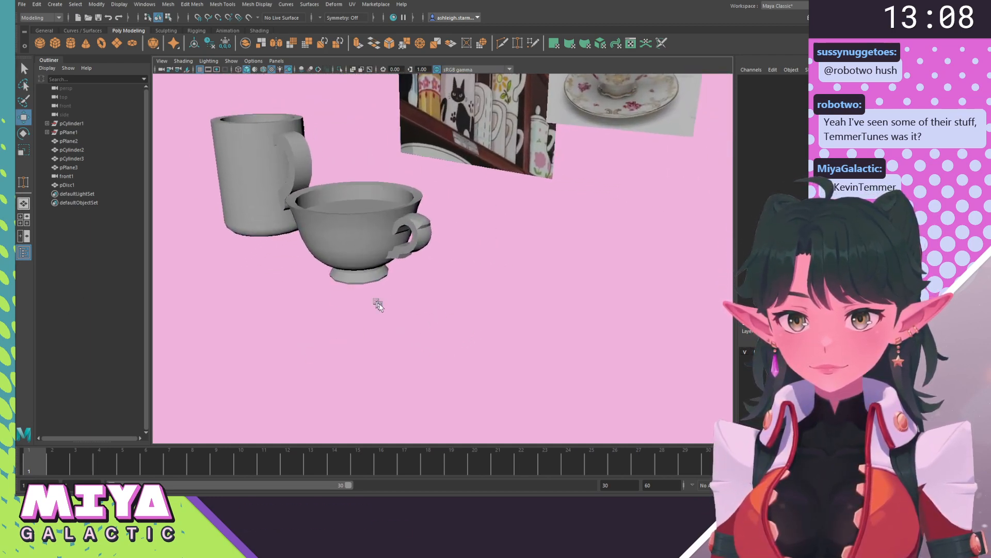
{"action": "right_click_drag", "start_coordinate": [379, 305], "coordinate": [401, 309], "text": "alt"}
{"action": "left_click_drag", "start_coordinate": [367, 239], "coordinate": [335, 254], "text": "alt"}
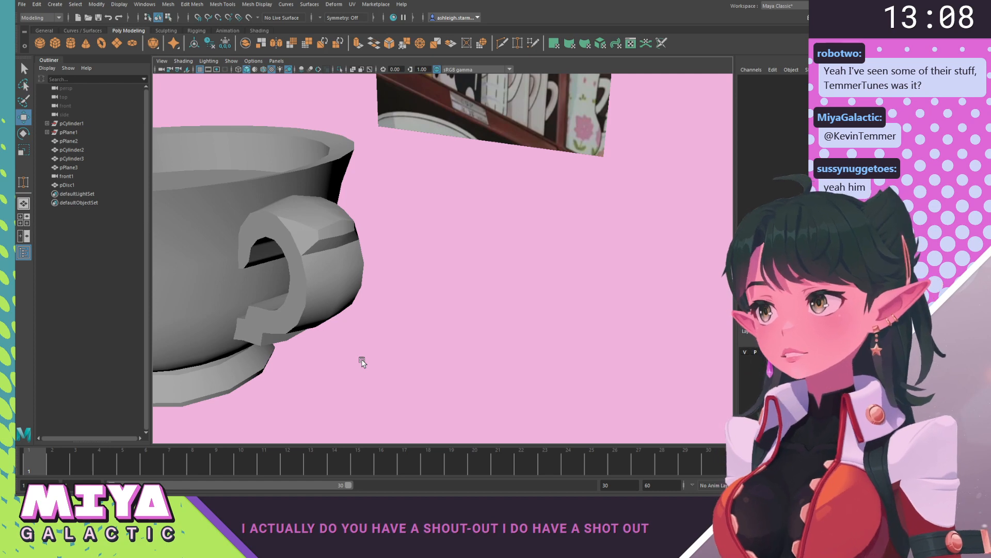
{"action": "left_click_drag", "start_coordinate": [363, 360], "coordinate": [481, 201], "text": "alt"}
{"action": "left_click", "coordinate": [484, 198]}
{"action": "right_click_drag", "start_coordinate": [484, 197], "coordinate": [521, 181]}
{"action": "left_click_drag", "start_coordinate": [521, 181], "coordinate": [559, 167], "text": "alt"}
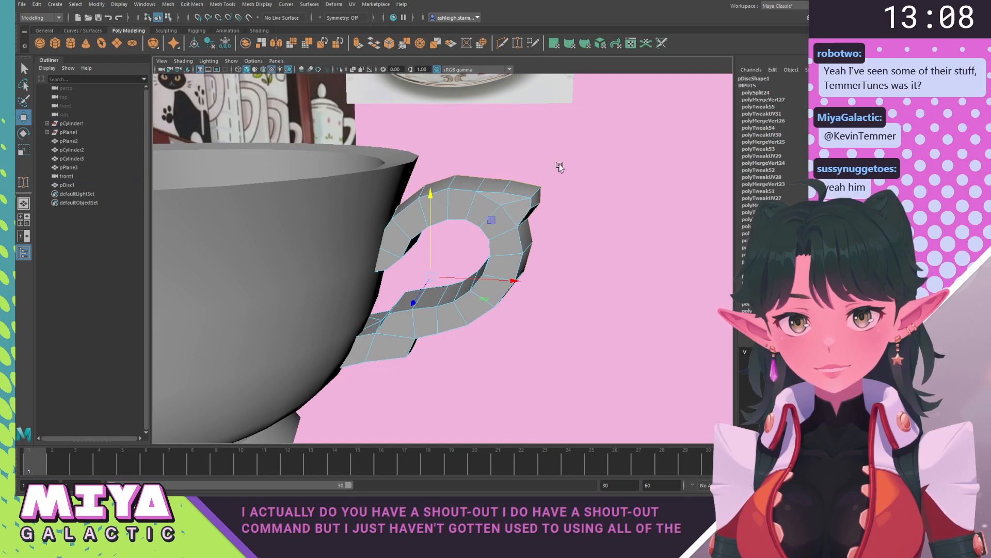
{"action": "left_click", "coordinate": [521, 202]}
{"action": "right_click_drag", "start_coordinate": [476, 221], "coordinate": [571, 256], "text": "shift"}
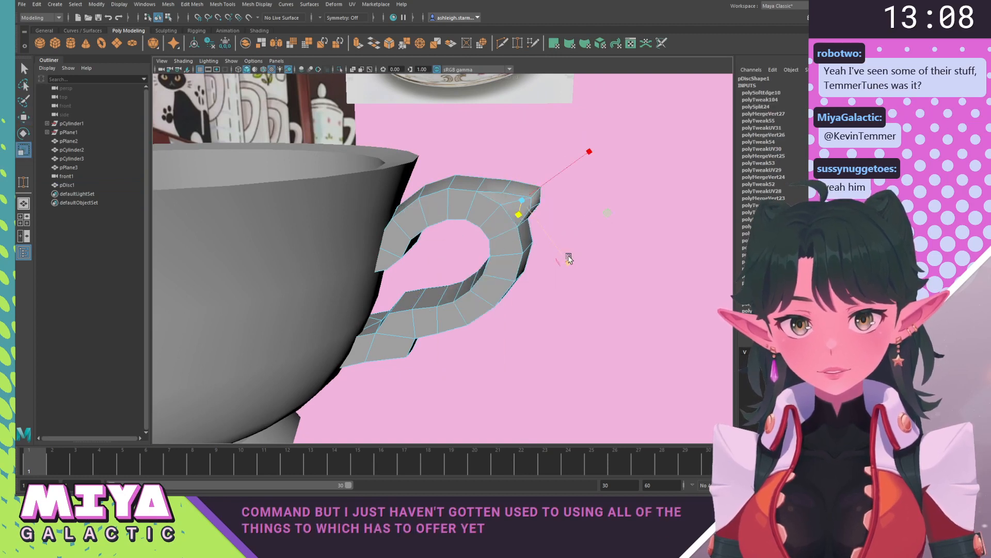
{"action": "left_click_drag", "start_coordinate": [531, 325], "coordinate": [453, 236], "text": "alt"}
{"action": "left_click", "coordinate": [454, 235]}
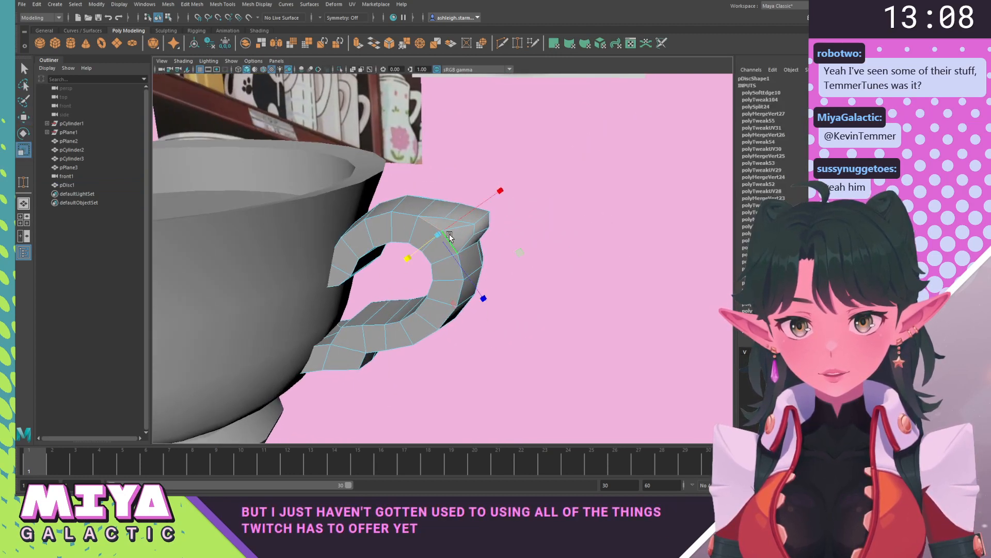
{"action": "right_click_drag", "start_coordinate": [450, 235], "coordinate": [579, 243], "text": "shift"}
Soften the matching edge on the other side of the teacup handle and return to object mode with nothing selected.
{"action": "left_click_drag", "start_coordinate": [573, 246], "coordinate": [296, 180], "text": "alt"}
{"action": "left_click", "coordinate": [269, 161]}
{"action": "right_click_drag", "start_coordinate": [297, 161], "coordinate": [364, 163], "text": "shift"}
{"action": "left_click", "coordinate": [320, 278]}
{"action": "right_click_drag", "start_coordinate": [278, 161], "coordinate": [342, 139]}
{"action": "left_click", "coordinate": [334, 283]}
{"action": "left_click_drag", "start_coordinate": [343, 284], "coordinate": [506, 282], "text": "alt"}
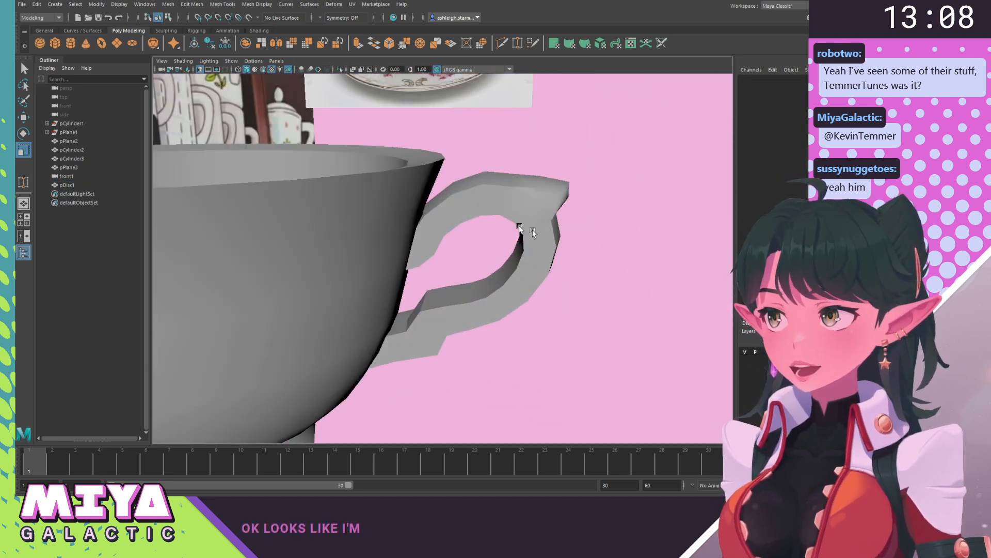
Use flat lighting to examine the unshaded silhouettes of the teacup and mug against the reference images.
{"action": "left_click", "coordinate": [209, 61]}
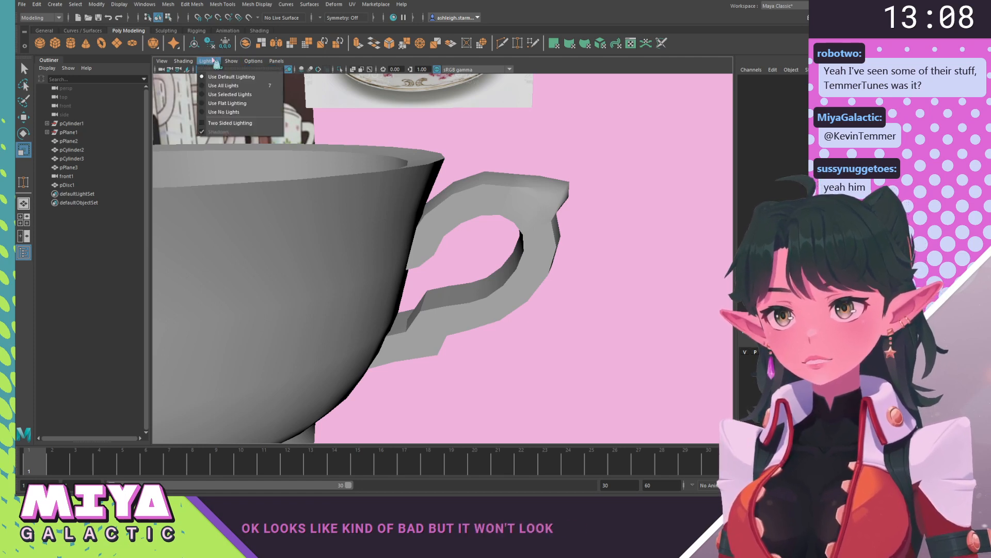
{"action": "left_click", "coordinate": [228, 104]}
{"action": "scroll", "coordinate": [538, 316], "scroll_direction": "down", "scroll_amount": 8}
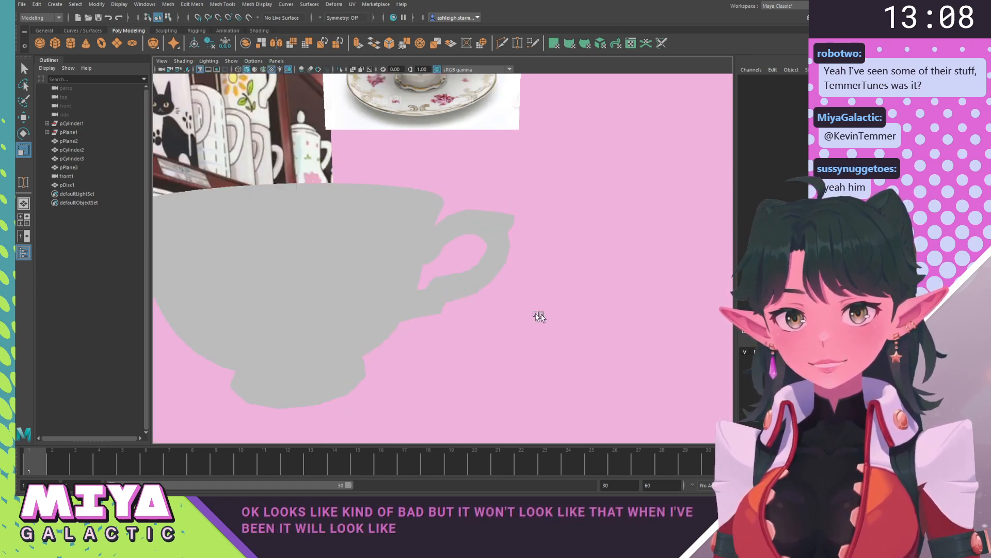
{"action": "left_click_drag", "start_coordinate": [538, 317], "coordinate": [439, 298], "text": "alt"}
{"action": "right_click_drag", "start_coordinate": [439, 298], "coordinate": [374, 270], "text": "alt"}
{"action": "left_click_drag", "start_coordinate": [374, 270], "coordinate": [365, 258], "text": "alt"}
{"action": "right_click_drag", "start_coordinate": [365, 258], "coordinate": [343, 241], "text": "alt"}
{"action": "left_click_drag", "start_coordinate": [343, 241], "coordinate": [344, 243], "text": "alt"}
{"action": "right_click_drag", "start_coordinate": [344, 243], "coordinate": [409, 279], "text": "alt"}
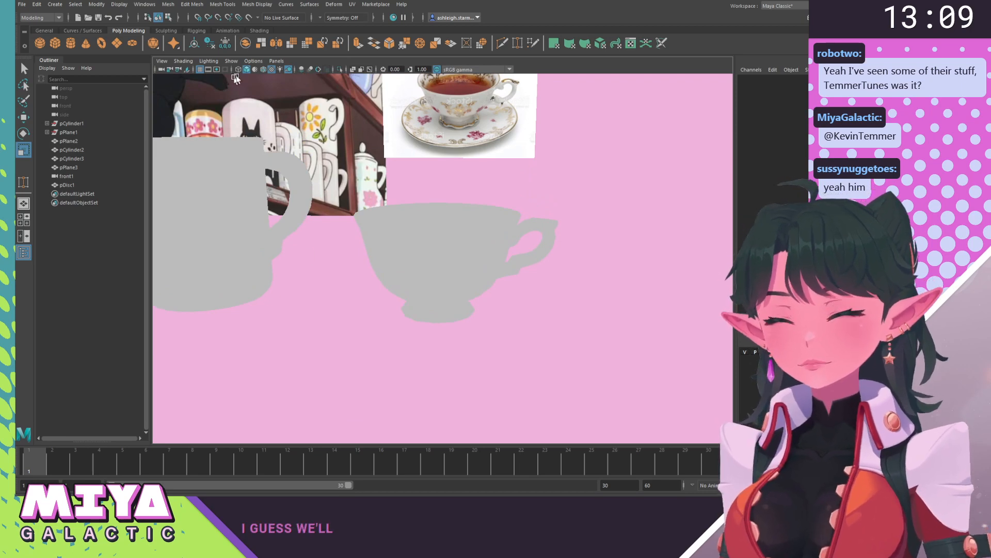
Restore the shaded lighting and compare the mug and teacup with the reference images.
{"action": "left_click", "coordinate": [280, 70]}
{"action": "left_click_drag", "start_coordinate": [433, 228], "coordinate": [453, 275], "text": "alt"}
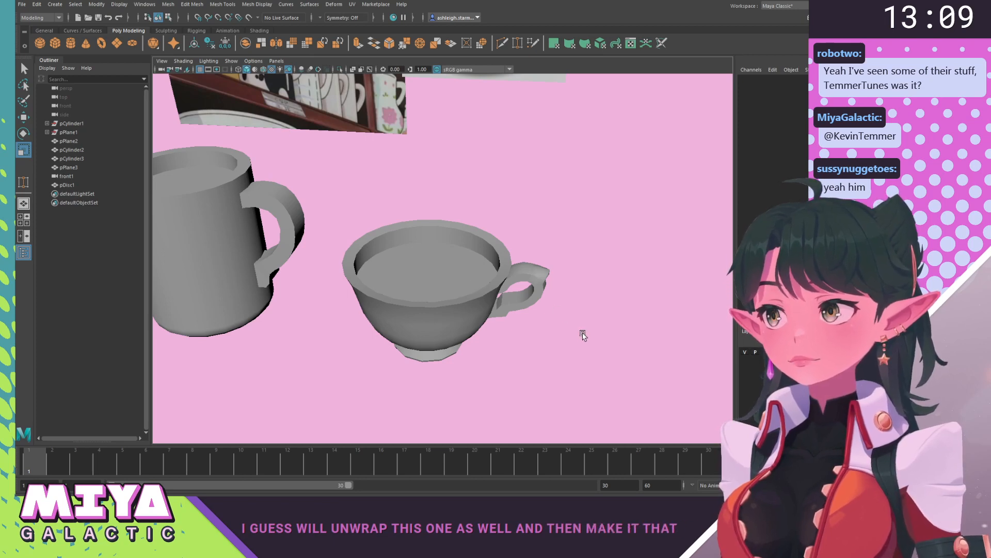
{"action": "right_click_drag", "start_coordinate": [582, 336], "coordinate": [534, 307], "text": "alt"}
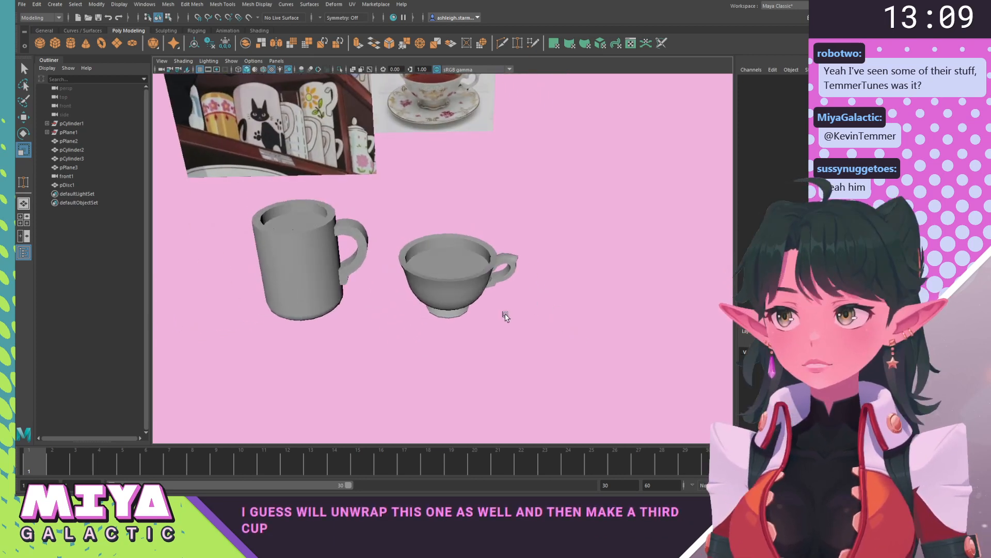
{"action": "middle_click_drag", "start_coordinate": [444, 227], "coordinate": [527, 303], "text": "alt"}
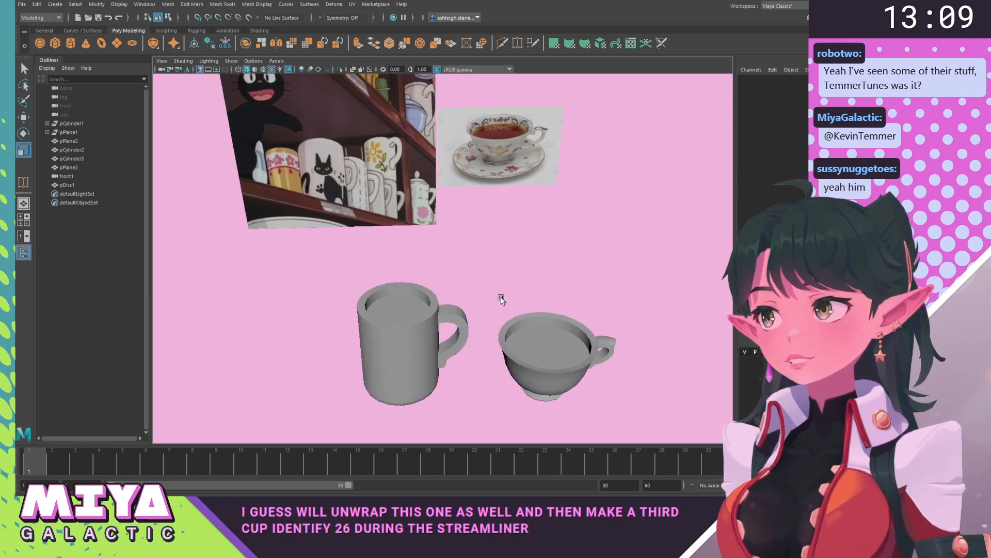
{"action": "left_click_drag", "start_coordinate": [500, 299], "coordinate": [452, 240], "text": "alt"}
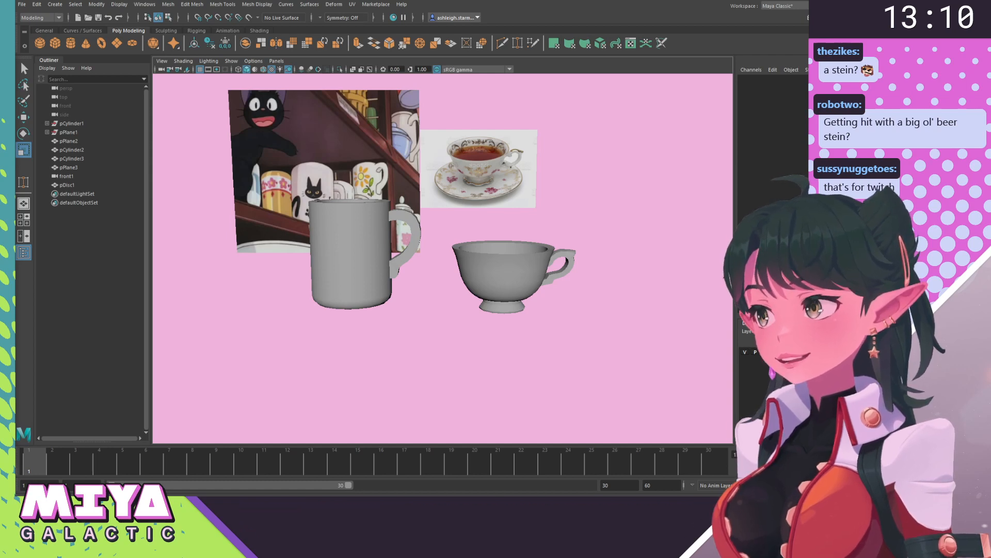
{"action": "left_click_drag", "start_coordinate": [522, 396], "coordinate": [463, 398], "text": "alt"}
{"action": "left_click_drag", "start_coordinate": [464, 399], "coordinate": [459, 402], "text": "alt"}
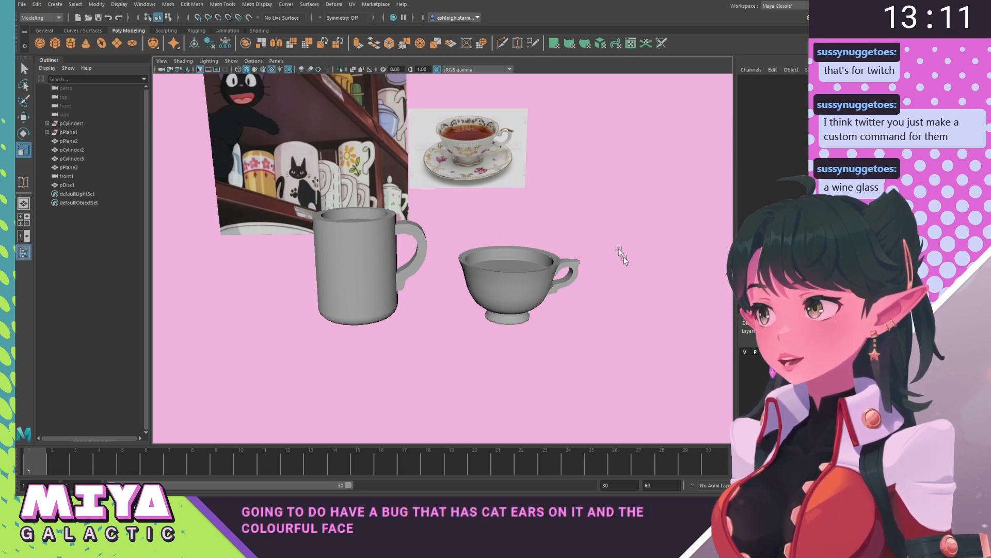
{"action": "left_click", "coordinate": [516, 282]}
{"action": "left_click", "coordinate": [338, 280]}
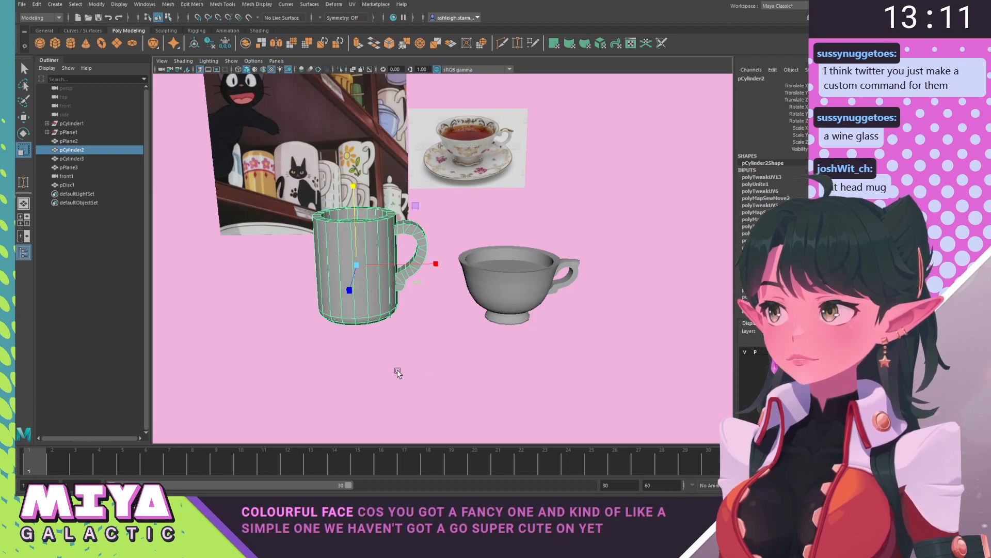
{"action": "left_click", "coordinate": [441, 346]}
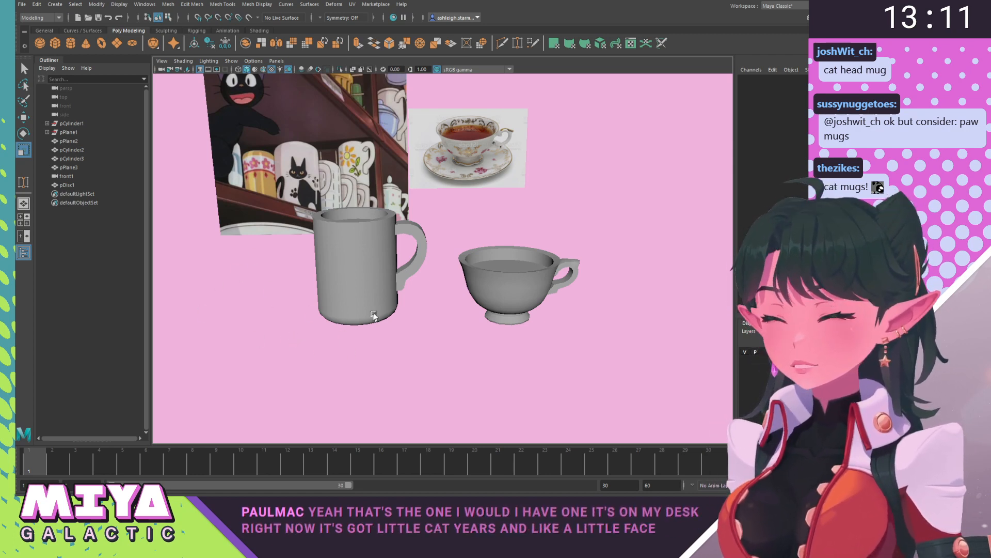
{"action": "middle_click_drag", "start_coordinate": [377, 306], "coordinate": [327, 312], "text": "alt"}
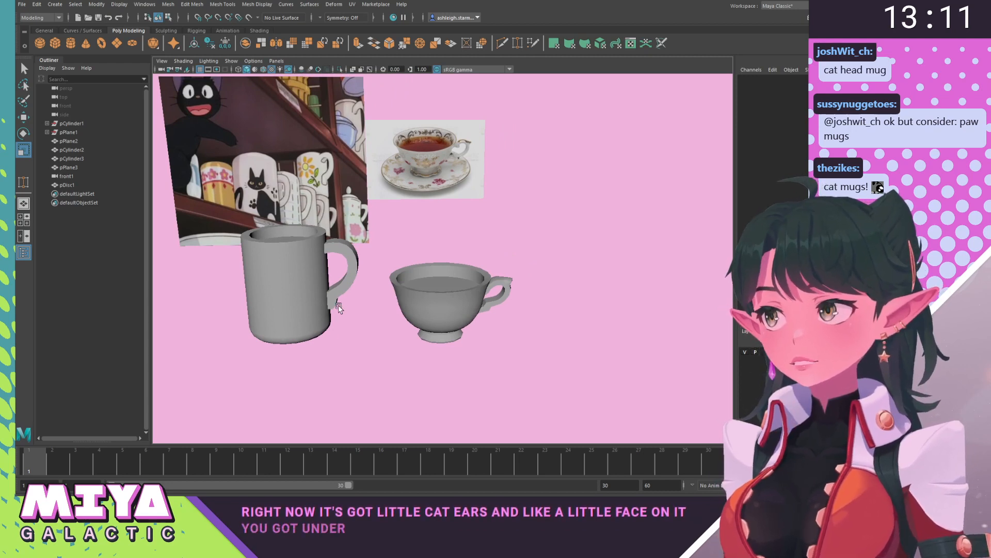
{"action": "middle_click_drag", "start_coordinate": [290, 256], "coordinate": [319, 264], "text": "alt"}
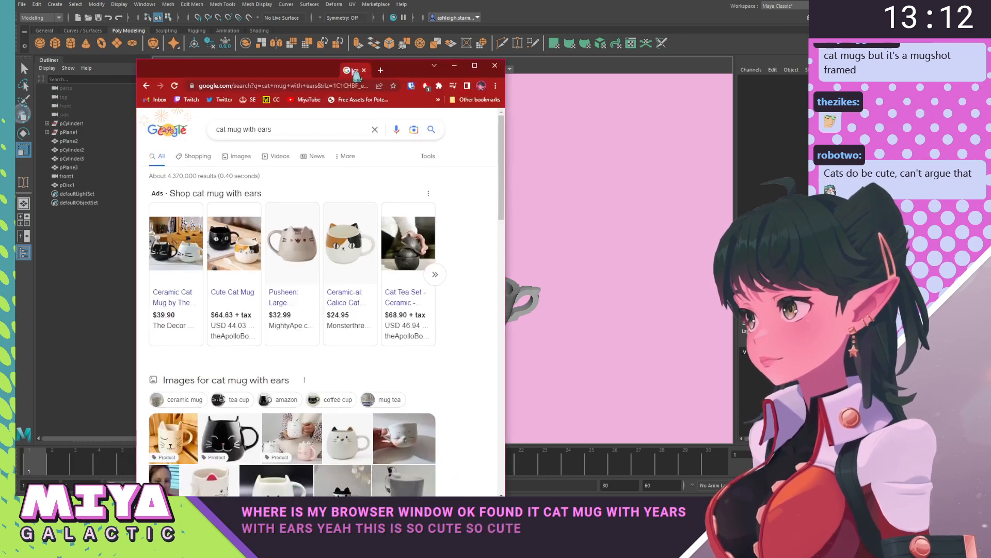
Switch to the browser and look through the web results for "cat mug with ears" for design ideas.
{"action": "left_click_drag", "start_coordinate": [353, 72], "coordinate": [364, 22]}
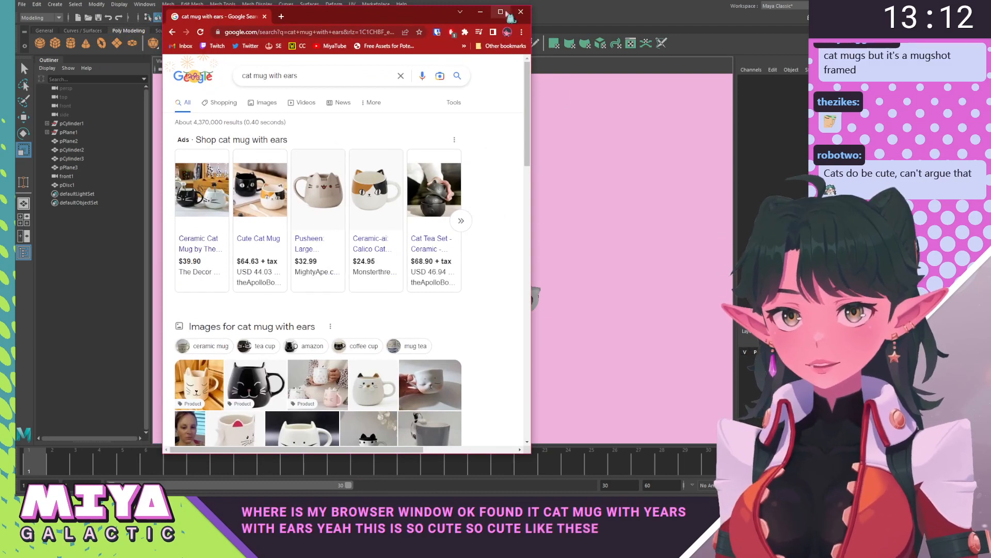
{"action": "left_click_drag", "start_coordinate": [401, 18], "coordinate": [346, 23]}
{"action": "mouse_move", "coordinate": [266, 203]}
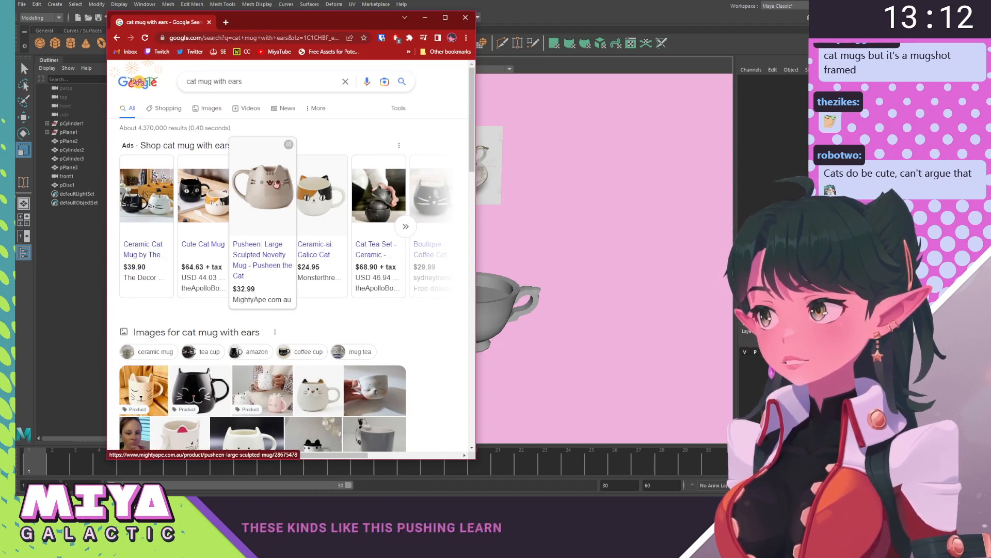
{"action": "scroll", "coordinate": [274, 201], "scroll_direction": "down", "scroll_amount": 1}
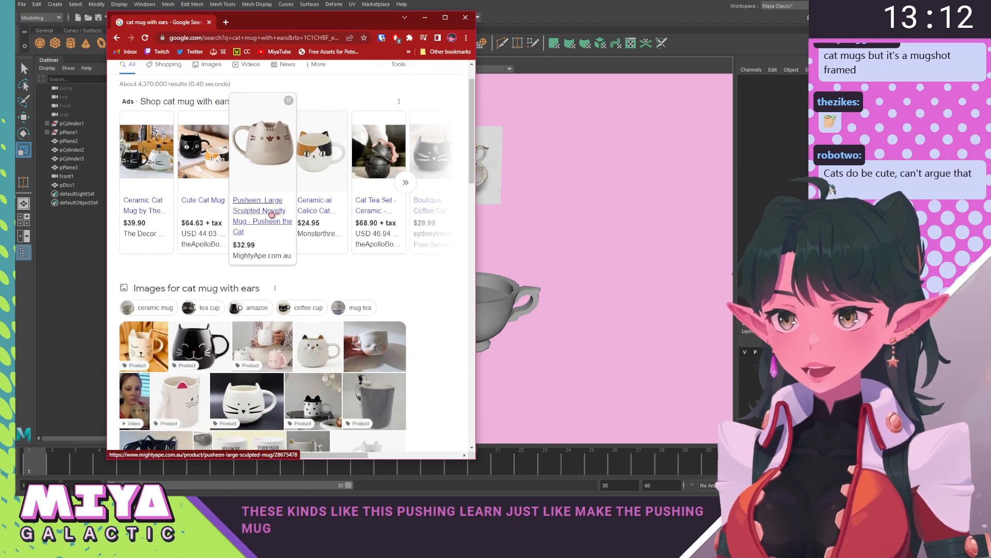
{"action": "scroll", "coordinate": [271, 213], "scroll_direction": "down", "scroll_amount": 5}
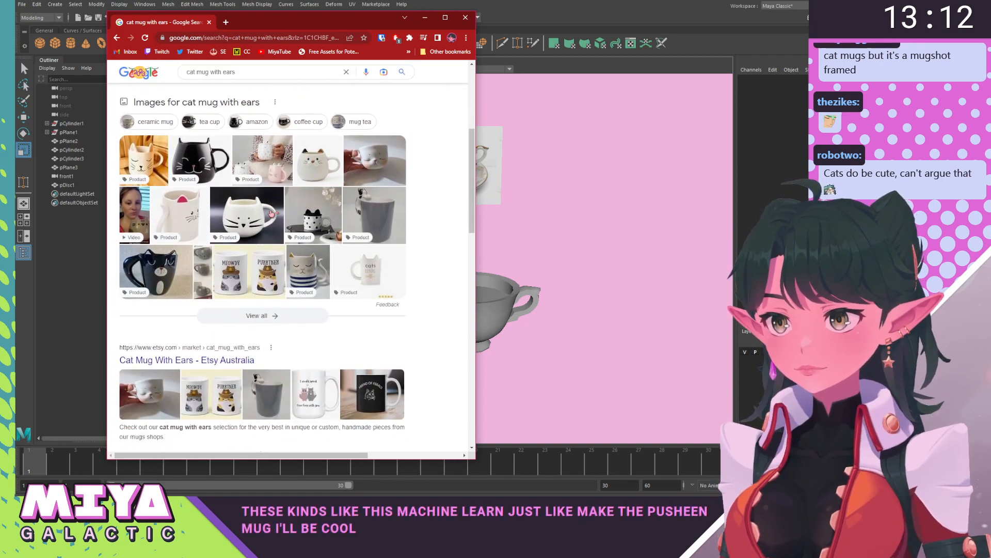
{"action": "scroll", "coordinate": [275, 216], "scroll_direction": "down", "scroll_amount": 3}
{"action": "scroll", "coordinate": [163, 239], "scroll_direction": "up", "scroll_amount": 7}
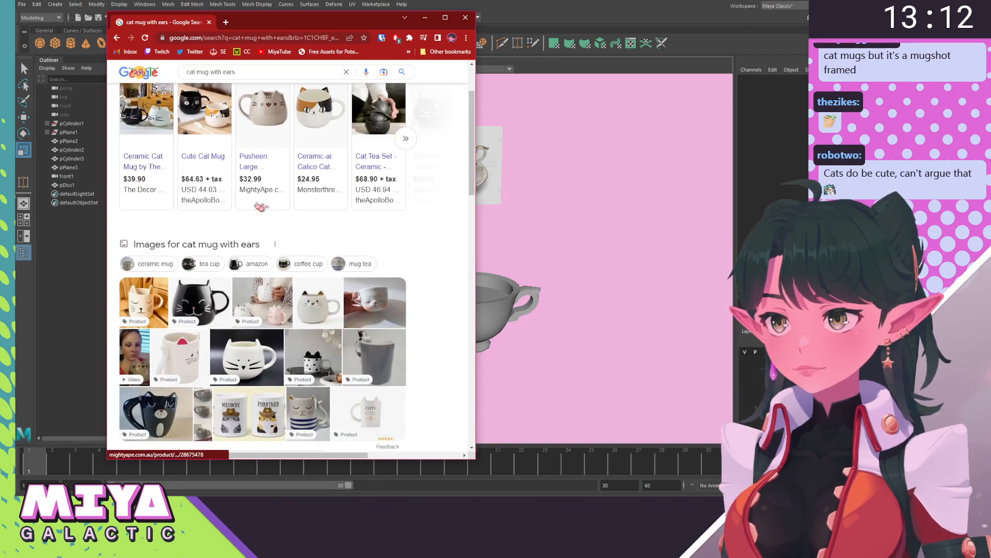
{"action": "scroll", "coordinate": [163, 238], "scroll_direction": "up", "scroll_amount": 2}
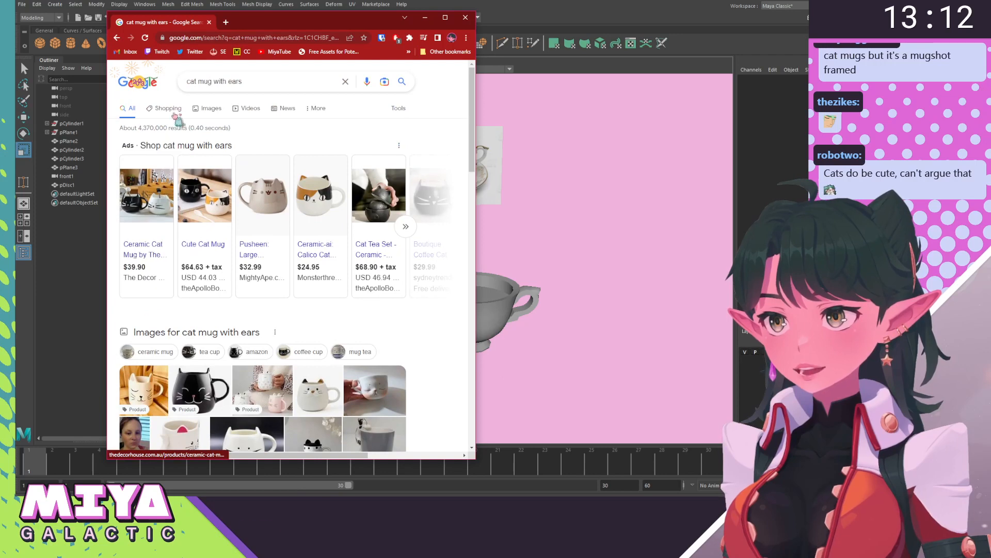
Open the image results for "cat mug with ears" and examine the ear, face and handle shapes of the mugs.
{"action": "left_click", "coordinate": [211, 112]}
{"action": "scroll", "coordinate": [333, 292], "scroll_direction": "down", "scroll_amount": 3}
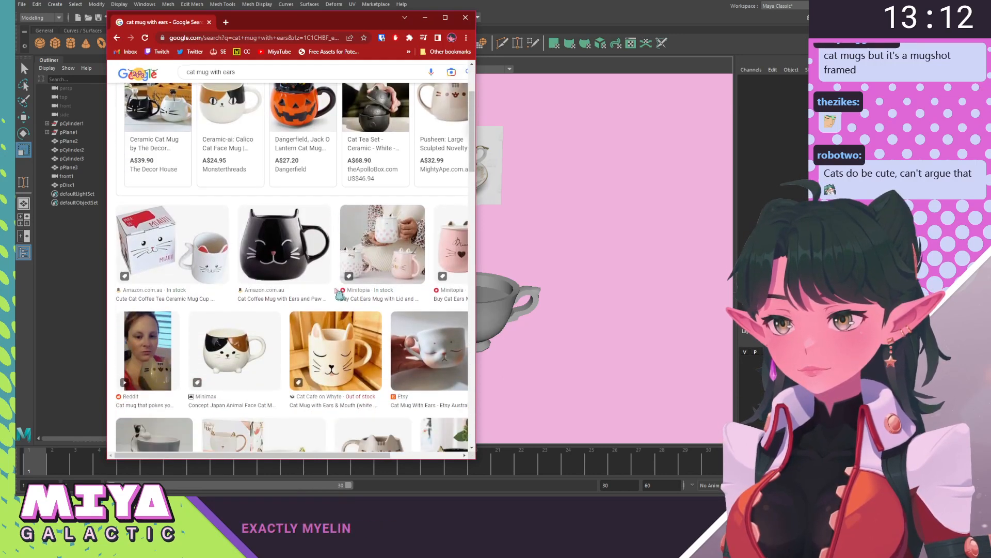
{"action": "scroll", "coordinate": [333, 292], "scroll_direction": "down", "scroll_amount": 5}
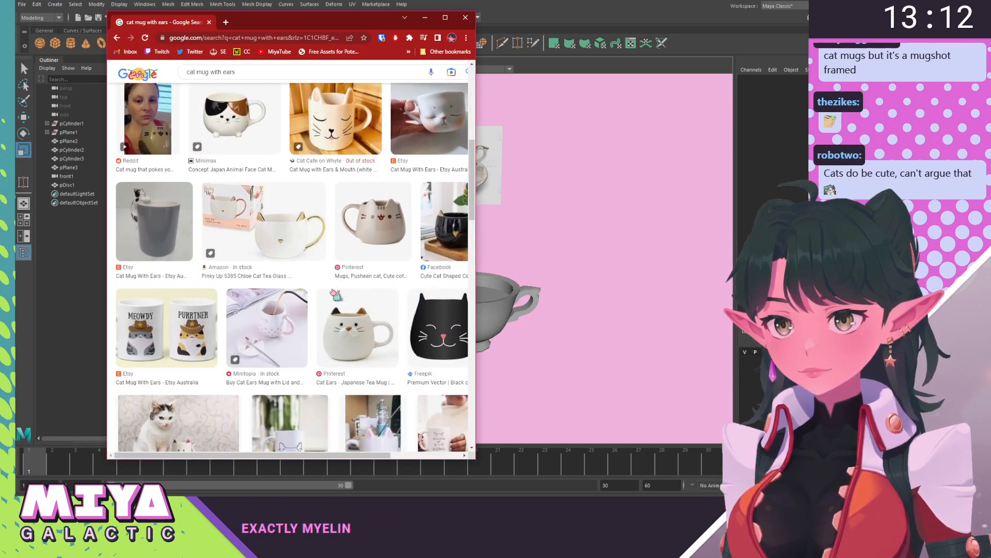
{"action": "scroll", "coordinate": [333, 292], "scroll_direction": "down", "scroll_amount": 6}
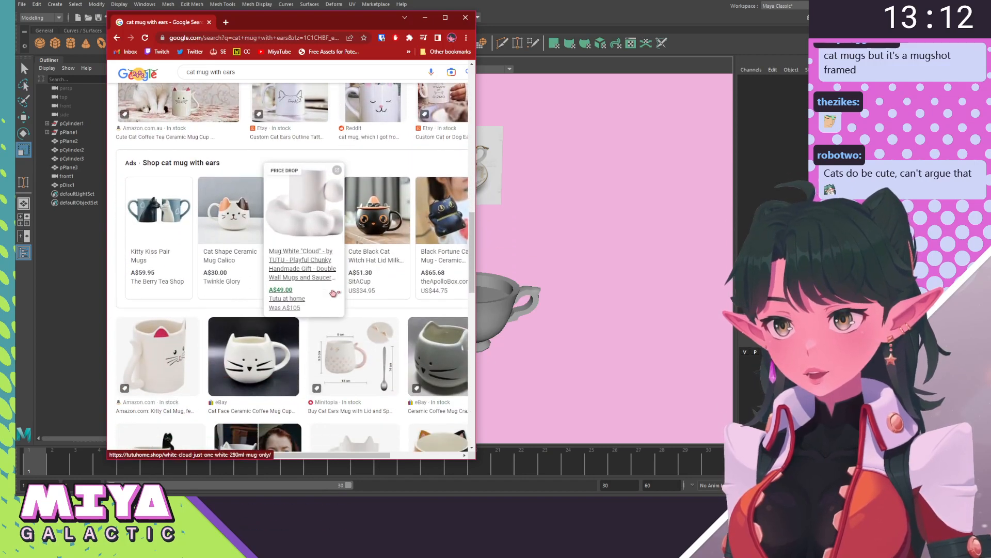
{"action": "scroll", "coordinate": [333, 293], "scroll_direction": "down", "scroll_amount": 6}
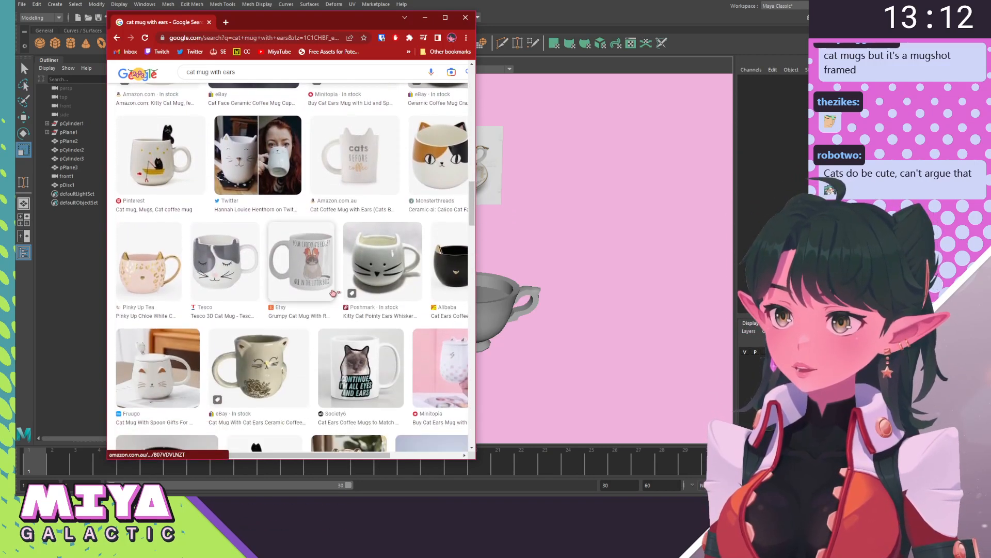
{"action": "scroll", "coordinate": [333, 293], "scroll_direction": "down", "scroll_amount": 3}
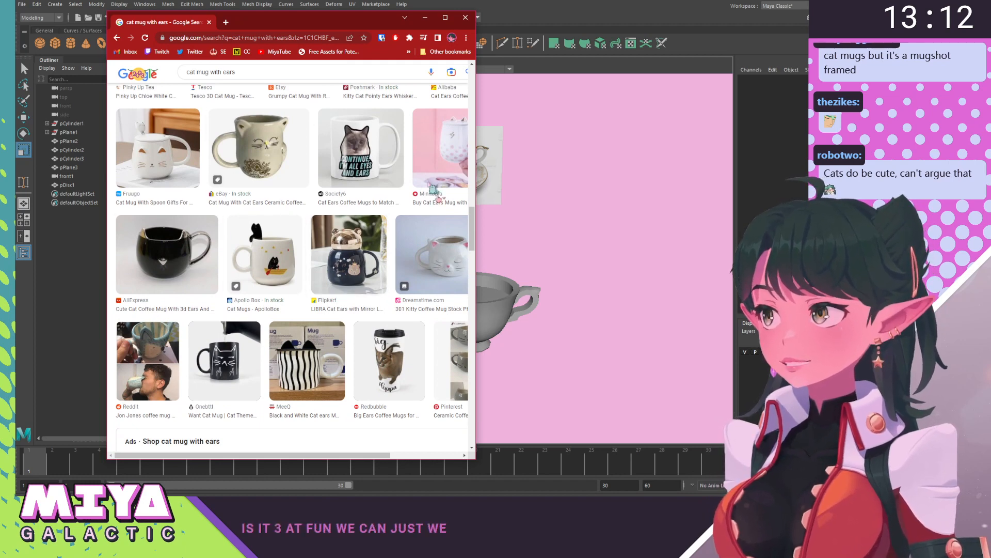
{"action": "scroll", "coordinate": [329, 256], "scroll_direction": "down", "scroll_amount": 6}
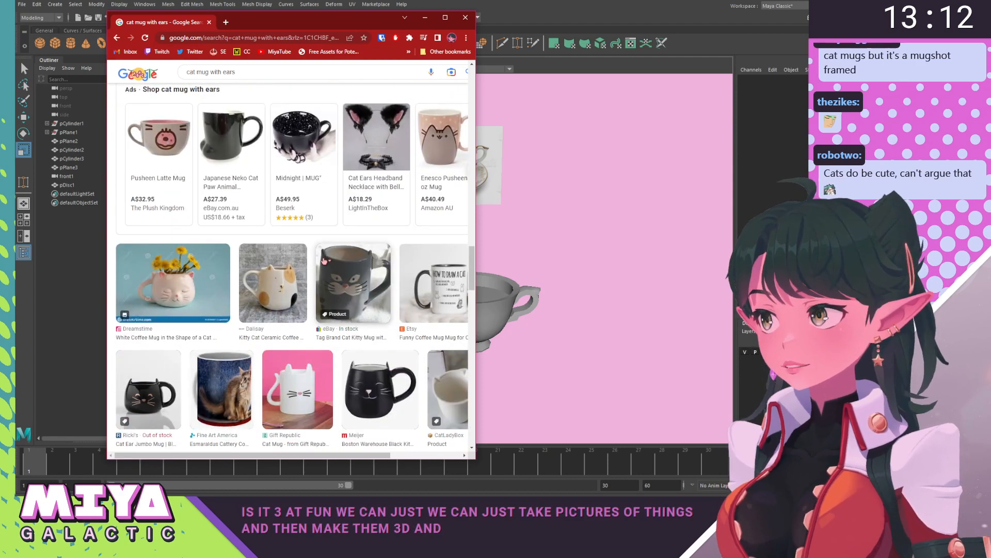
{"action": "scroll", "coordinate": [324, 261], "scroll_direction": "down", "scroll_amount": 3}
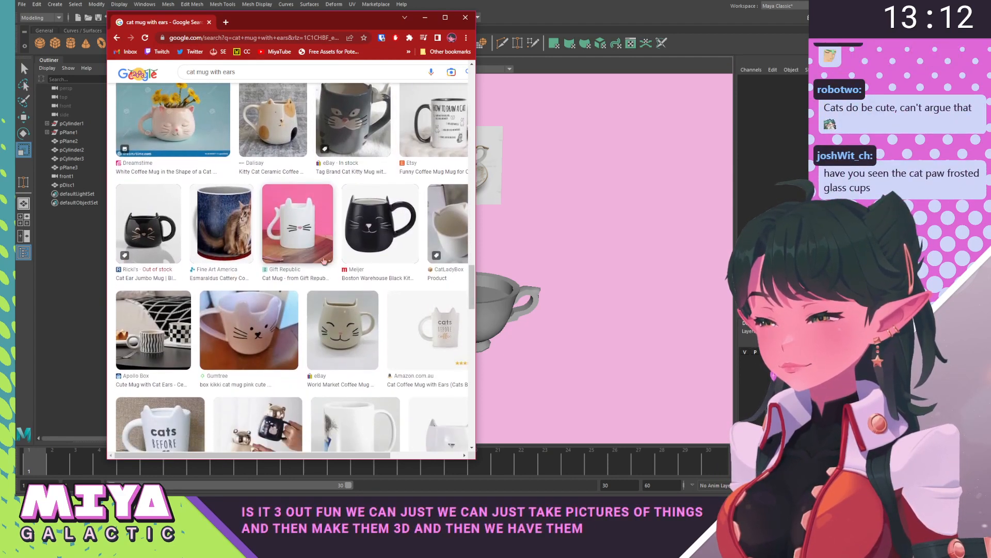
{"action": "scroll", "coordinate": [324, 261], "scroll_direction": "down", "scroll_amount": 1}
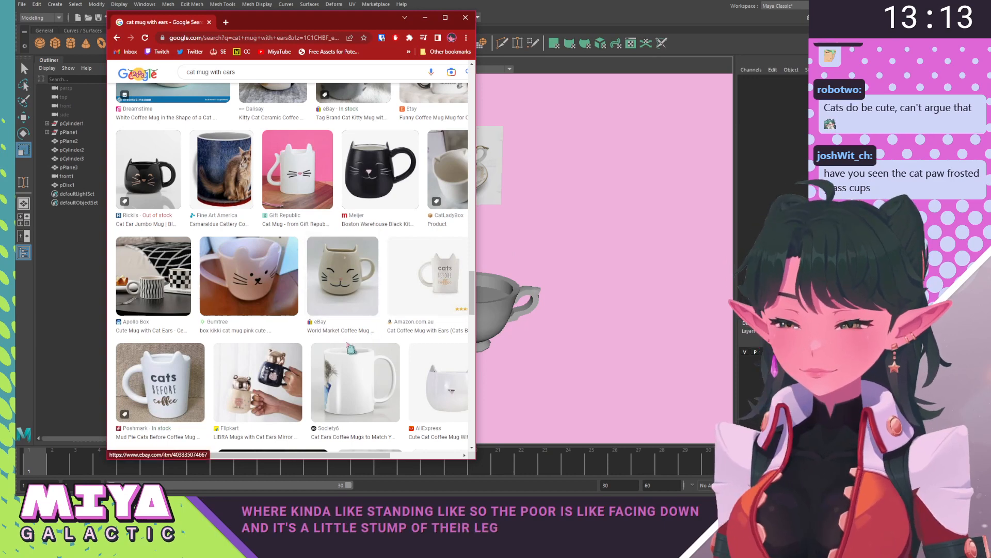
{"action": "scroll", "coordinate": [347, 346], "scroll_direction": "down", "scroll_amount": 3}
{"action": "scroll", "coordinate": [347, 346], "scroll_direction": "down", "scroll_amount": 10}
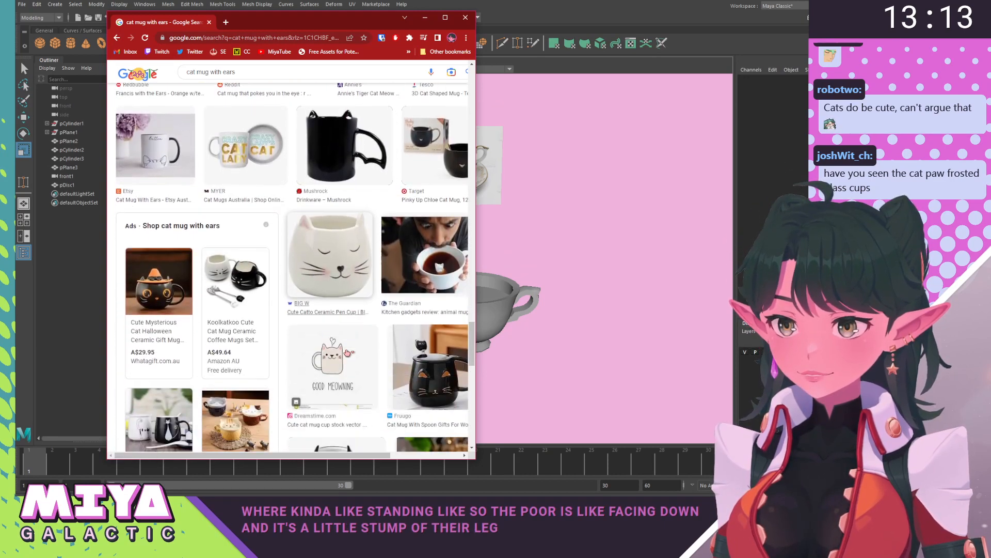
{"action": "scroll", "coordinate": [347, 352], "scroll_direction": "down", "scroll_amount": 3}
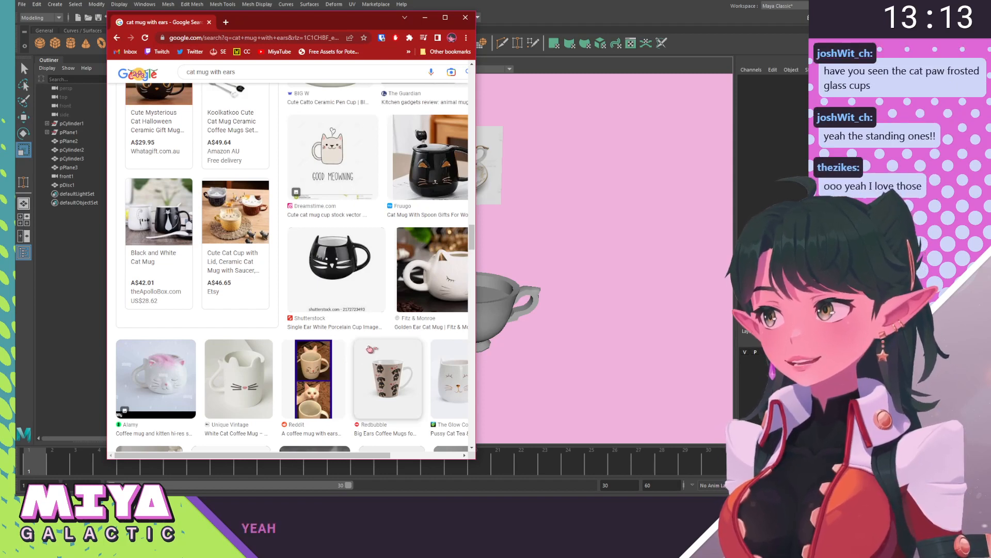
{"action": "scroll", "coordinate": [336, 329], "scroll_direction": "down", "scroll_amount": 7}
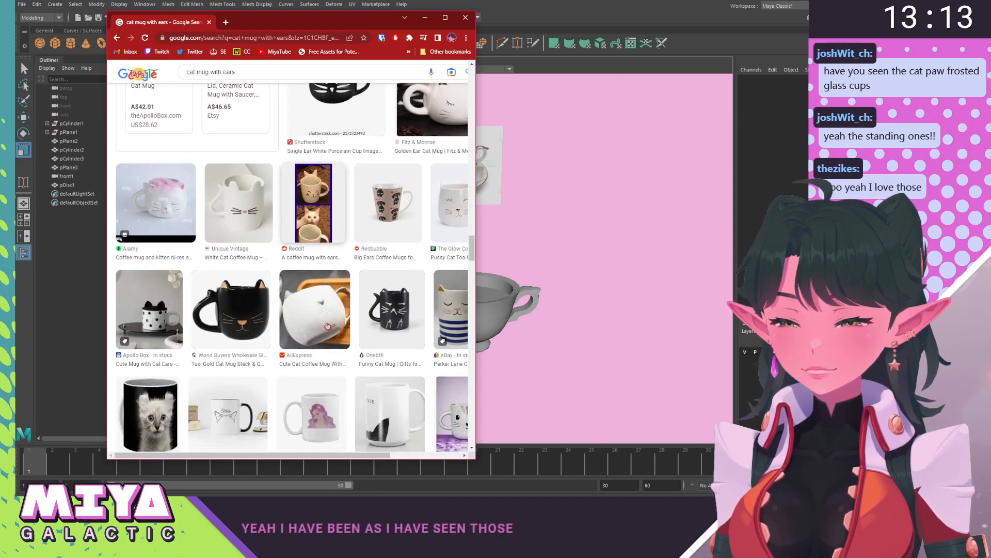
{"action": "scroll", "coordinate": [328, 326], "scroll_direction": "down", "scroll_amount": 8}
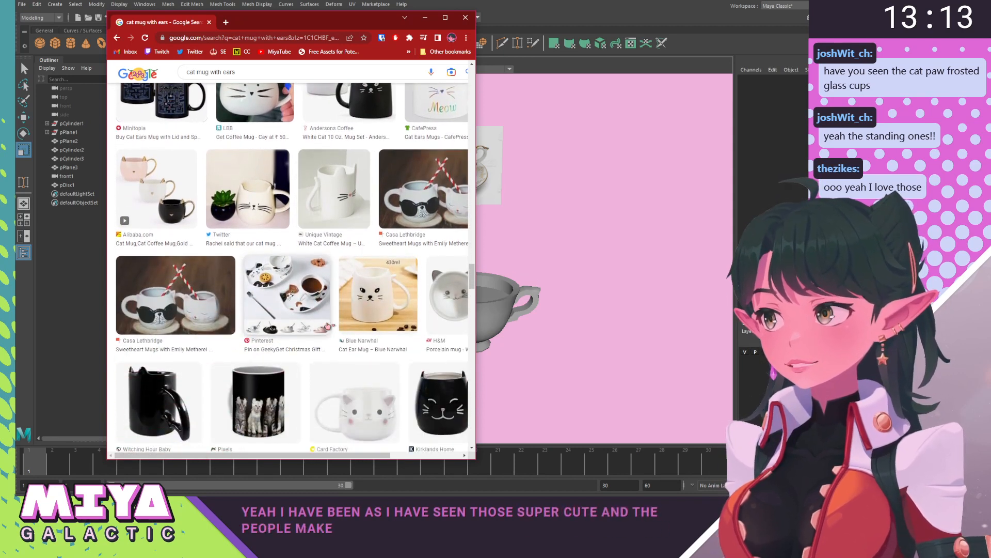
{"action": "scroll", "coordinate": [327, 325], "scroll_direction": "down", "scroll_amount": 4}
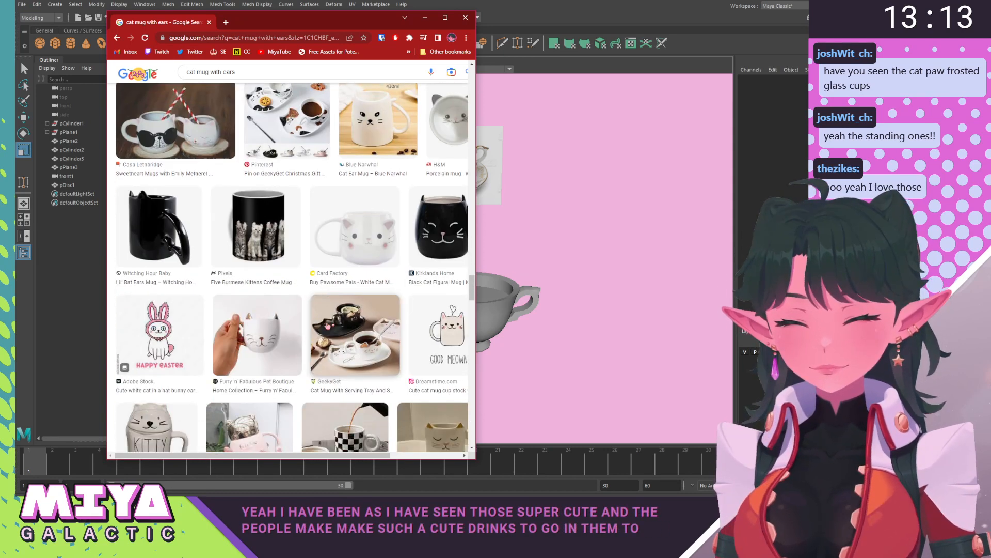
Browse the cat mug image results, preview the Pusheen-style mug with the drinker's photo, and widen the browser window.
{"action": "scroll", "coordinate": [327, 325], "scroll_direction": "down", "scroll_amount": 7}
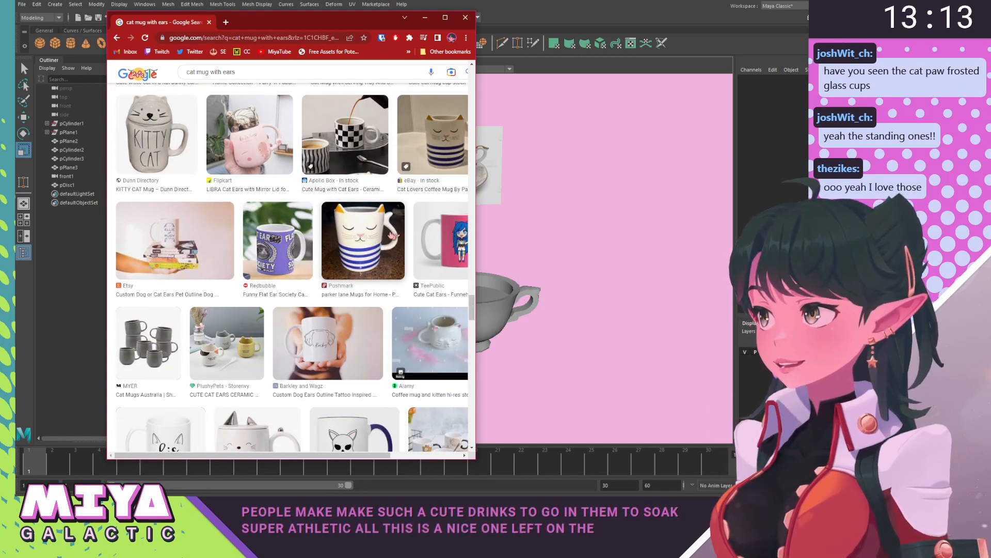
{"action": "scroll", "coordinate": [372, 234], "scroll_direction": "down", "scroll_amount": 4}
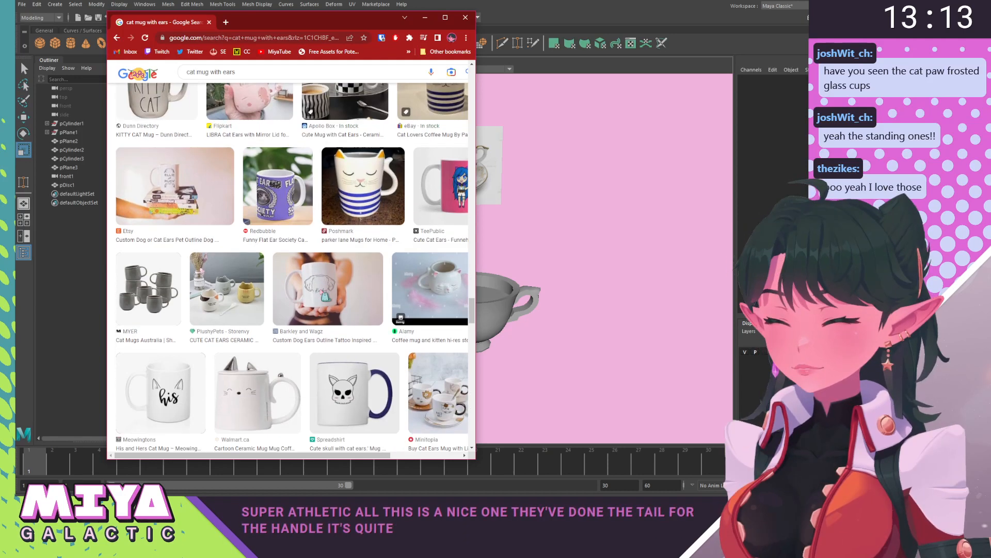
{"action": "scroll", "coordinate": [328, 302], "scroll_direction": "down", "scroll_amount": 3}
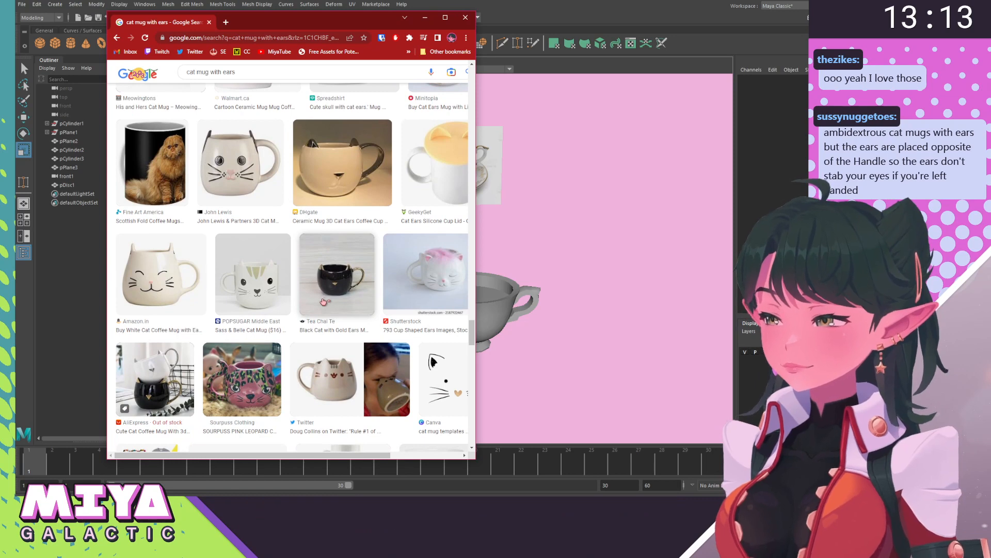
{"action": "scroll", "coordinate": [322, 302], "scroll_direction": "down", "scroll_amount": 2}
{"action": "scroll", "coordinate": [320, 305], "scroll_direction": "down", "scroll_amount": 1}
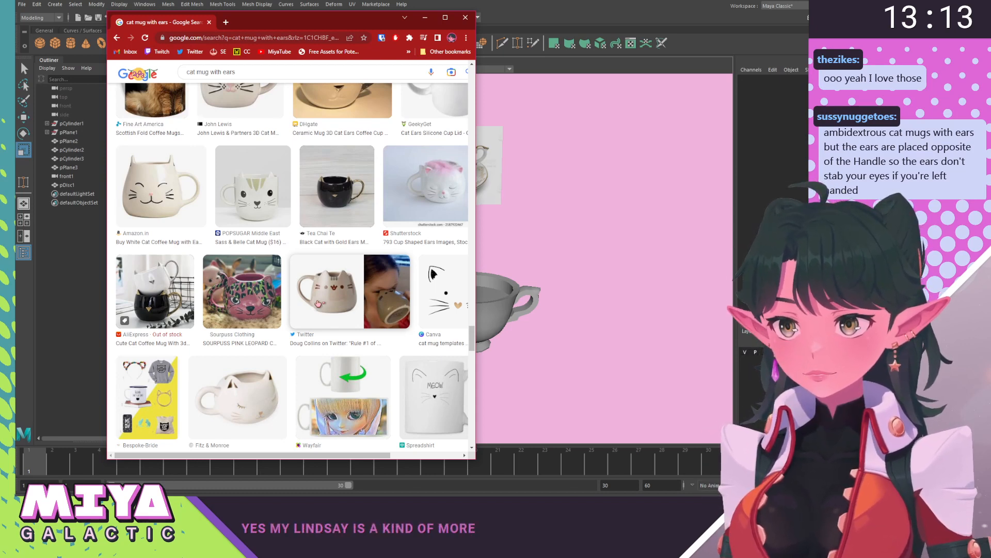
{"action": "left_click", "coordinate": [390, 309]}
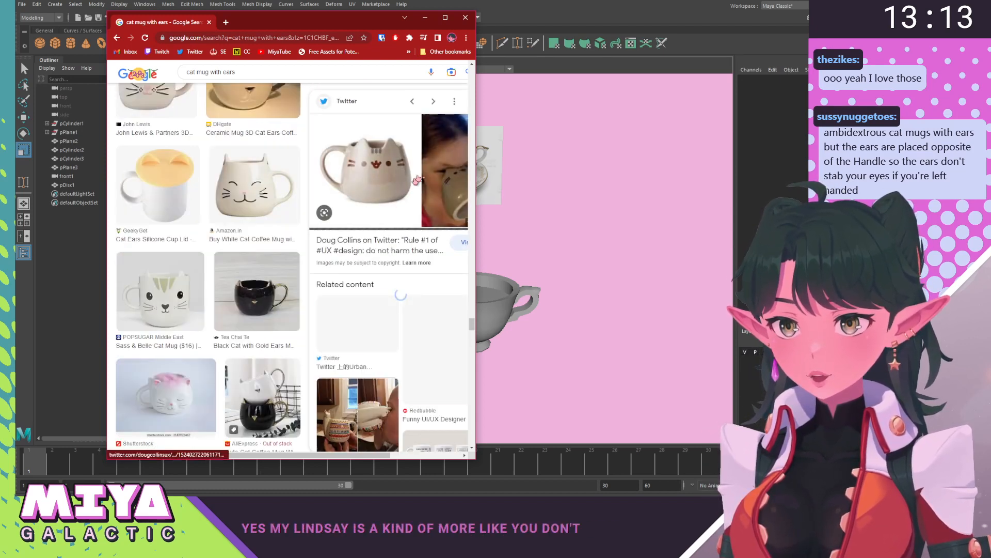
{"action": "left_click_drag", "start_coordinate": [477, 220], "coordinate": [588, 219]}
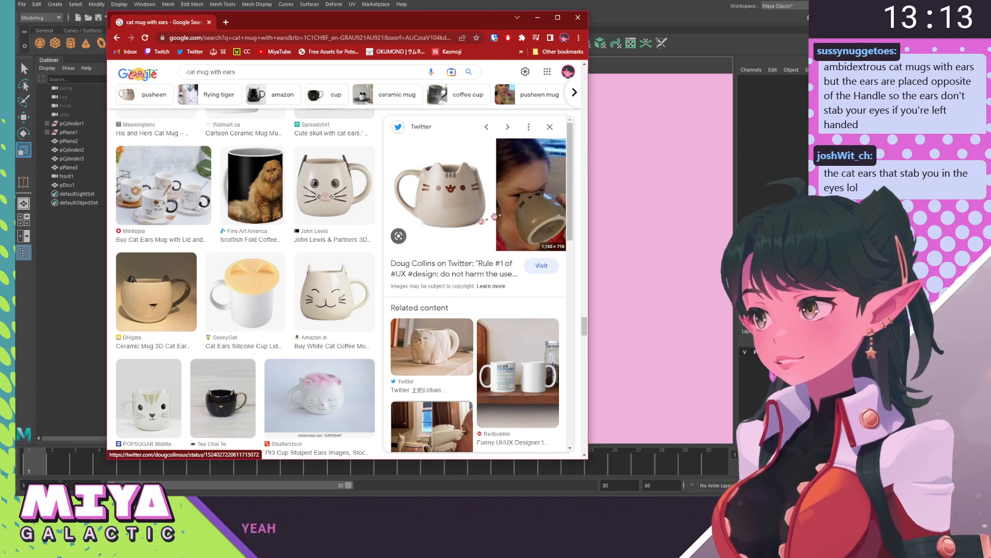
Look back through the earlier cat mug results and preview the white whiskered mug beside the succulent.
{"action": "scroll", "coordinate": [268, 322], "scroll_direction": "up", "scroll_amount": 1}
{"action": "scroll", "coordinate": [268, 322], "scroll_direction": "up", "scroll_amount": 8}
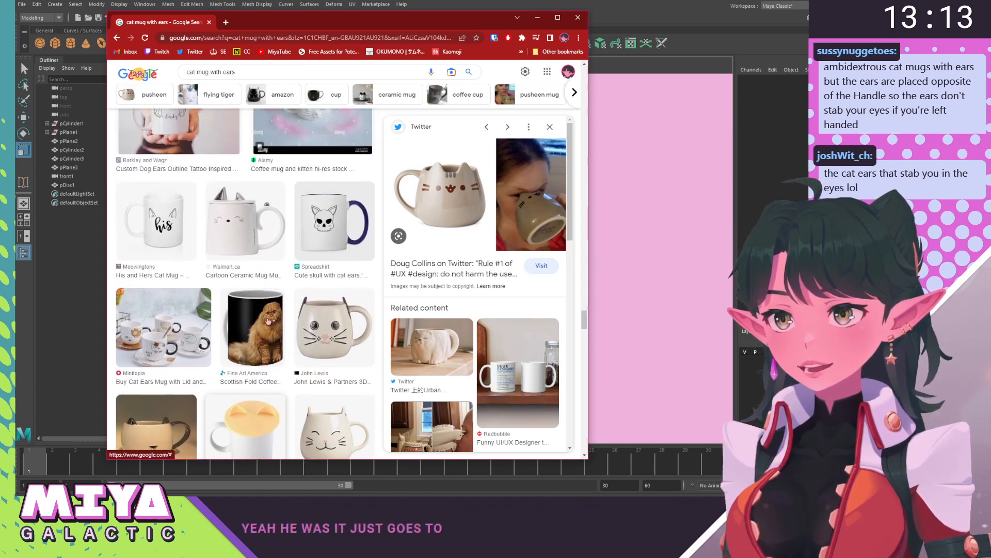
{"action": "scroll", "coordinate": [268, 322], "scroll_direction": "up", "scroll_amount": 5}
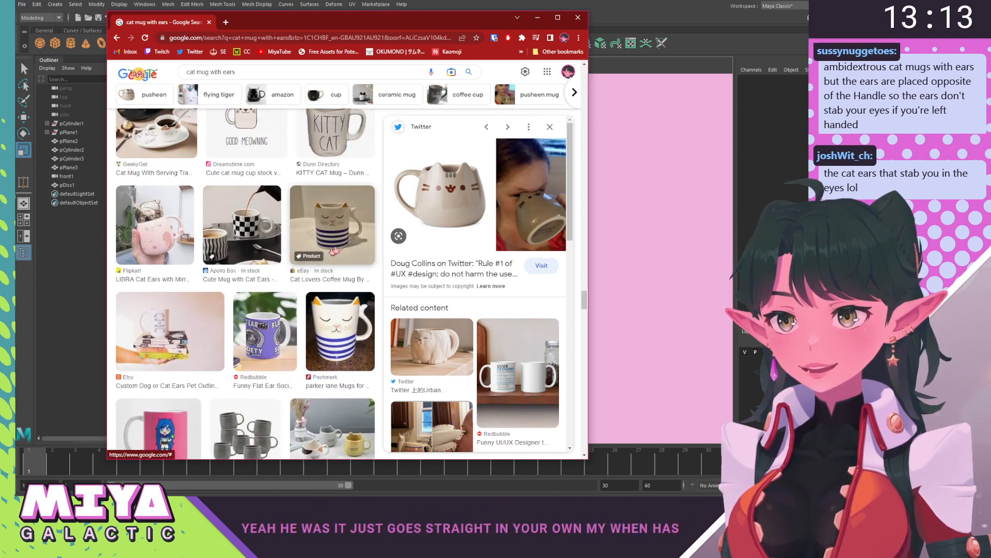
{"action": "scroll", "coordinate": [305, 280], "scroll_direction": "up", "scroll_amount": 4}
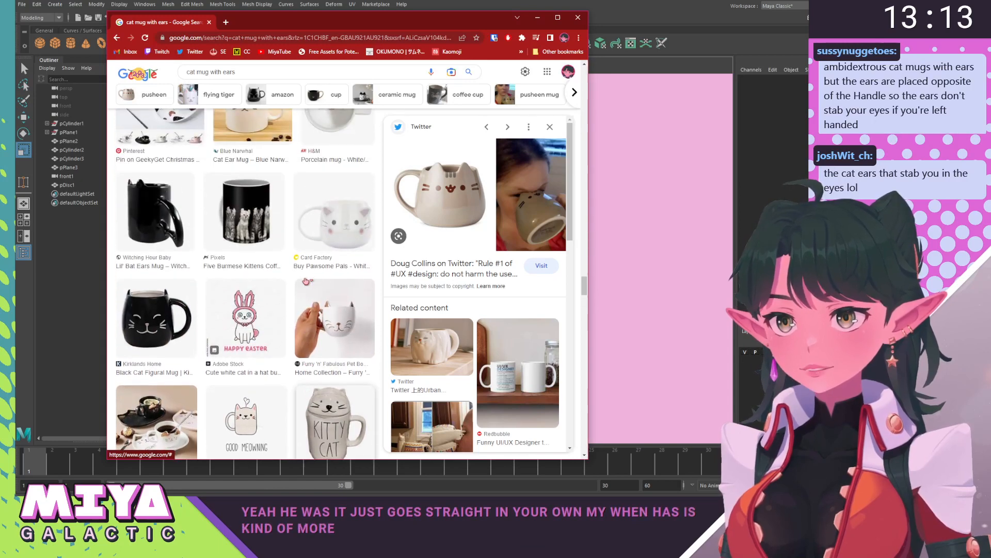
{"action": "scroll", "coordinate": [306, 281], "scroll_direction": "up", "scroll_amount": 4}
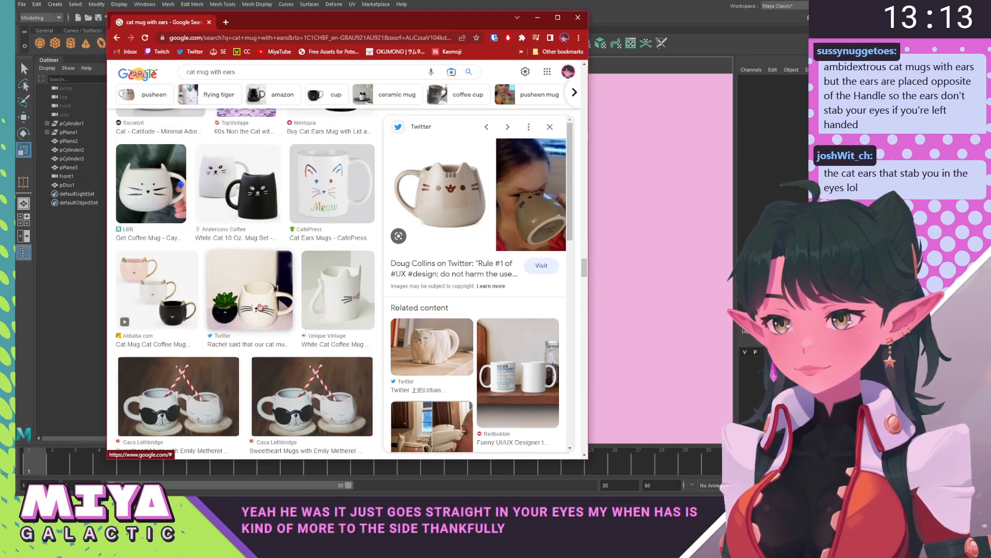
{"action": "left_click", "coordinate": [264, 305]}
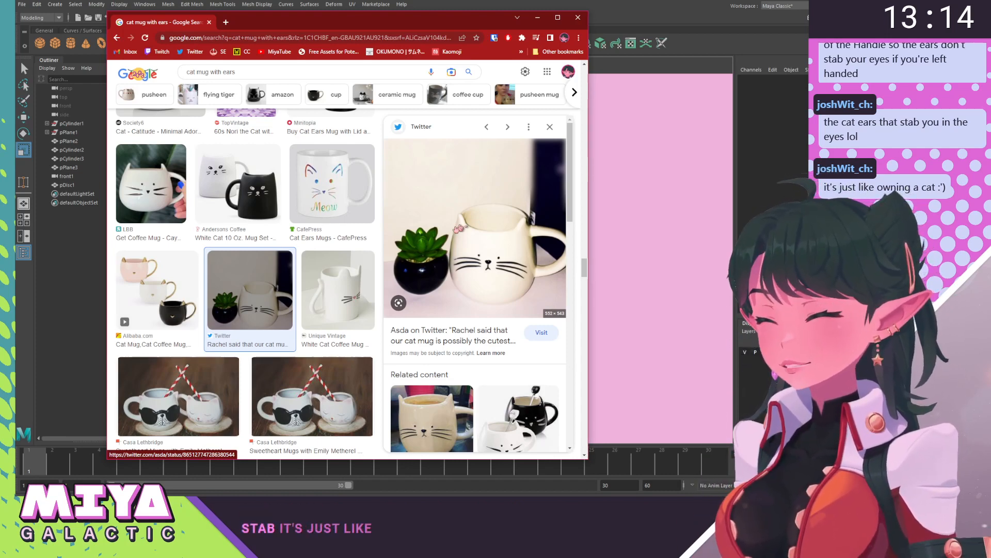
Open the Koolkatkoo cat mug ad on Amazon and enlarge the product photo of the black and white mugs.
{"action": "scroll", "coordinate": [307, 286], "scroll_direction": "up", "scroll_amount": 3}
{"action": "scroll", "coordinate": [307, 286], "scroll_direction": "up", "scroll_amount": 6}
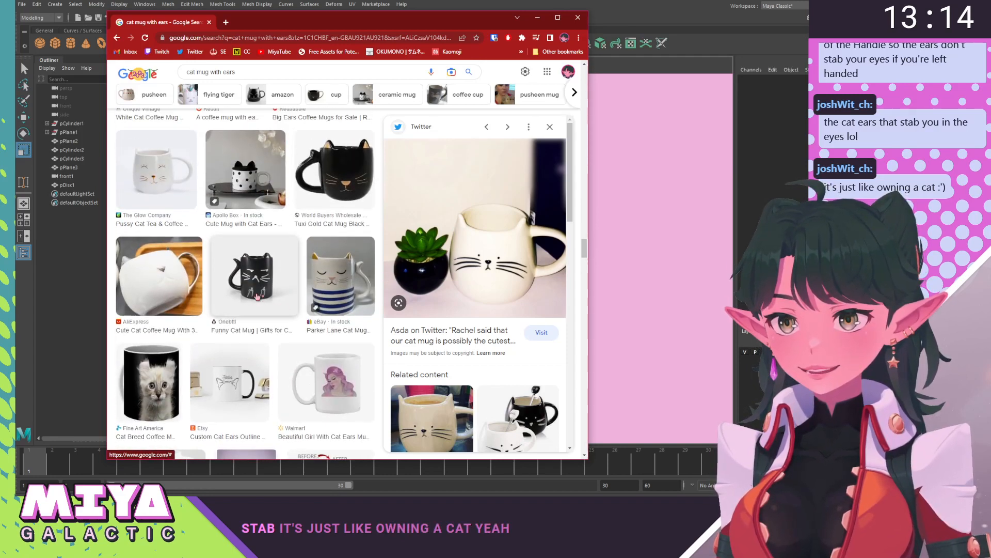
{"action": "scroll", "coordinate": [257, 296], "scroll_direction": "up", "scroll_amount": 2}
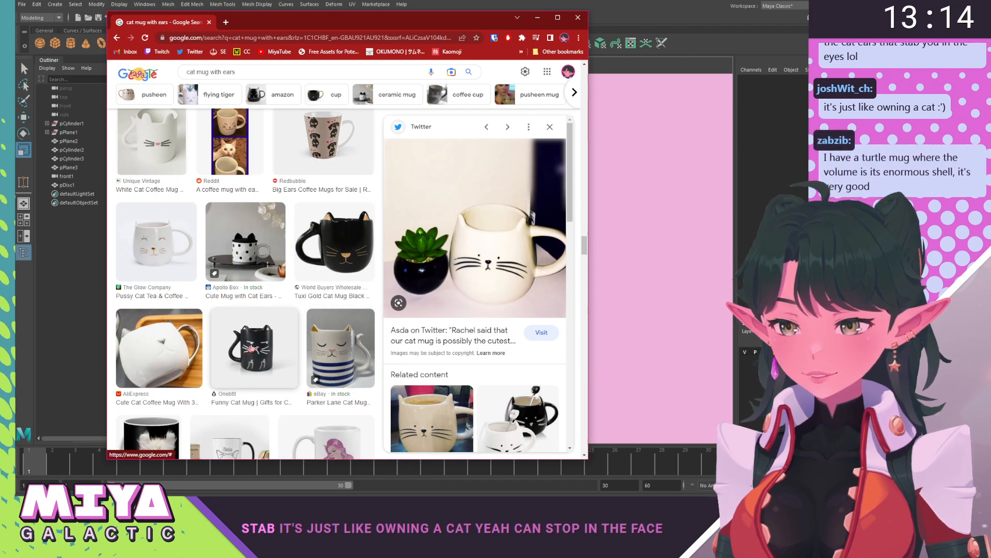
{"action": "scroll", "coordinate": [257, 346], "scroll_direction": "up", "scroll_amount": 4}
{"action": "scroll", "coordinate": [257, 346], "scroll_direction": "up", "scroll_amount": 5}
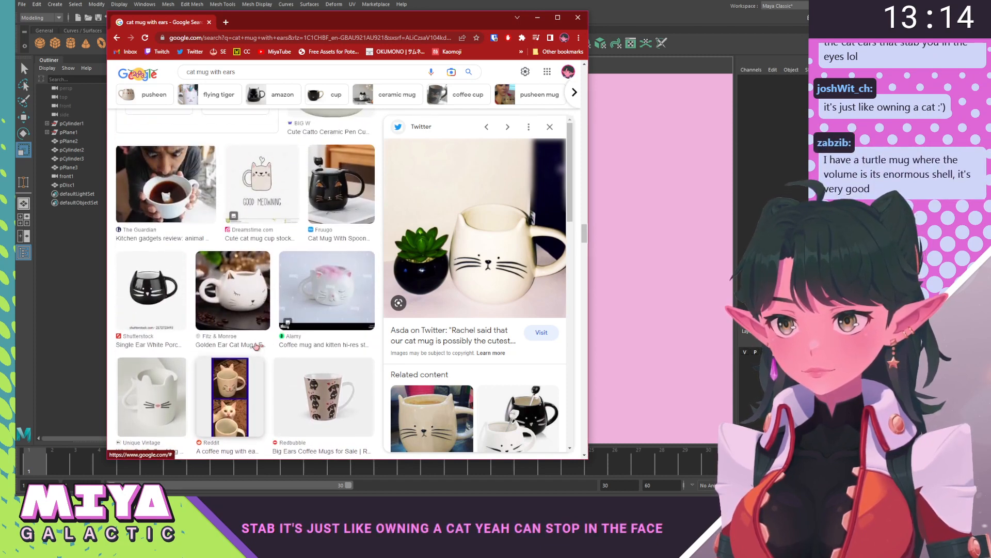
{"action": "scroll", "coordinate": [267, 333], "scroll_direction": "up", "scroll_amount": 5}
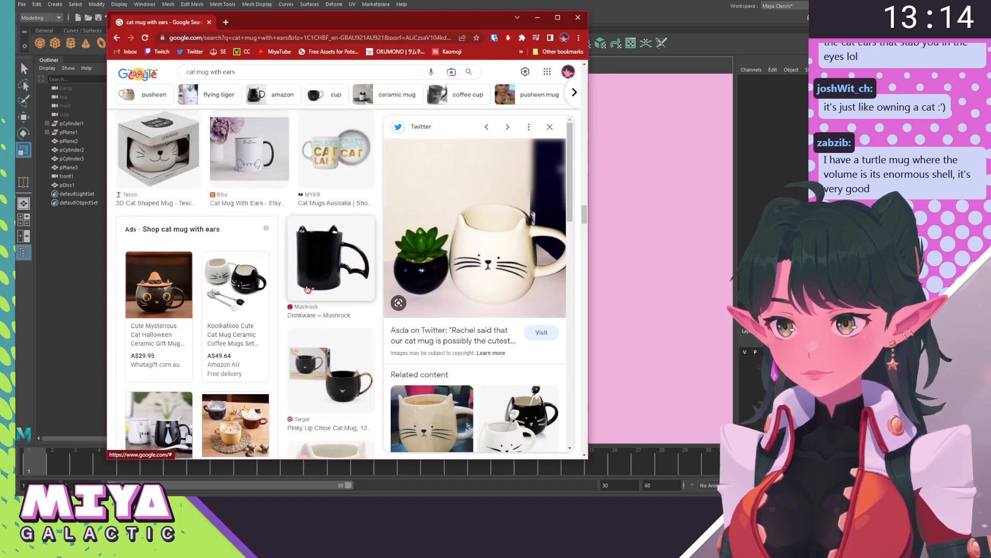
{"action": "scroll", "coordinate": [279, 305], "scroll_direction": "up", "scroll_amount": 1}
{"action": "left_click", "coordinate": [244, 319]}
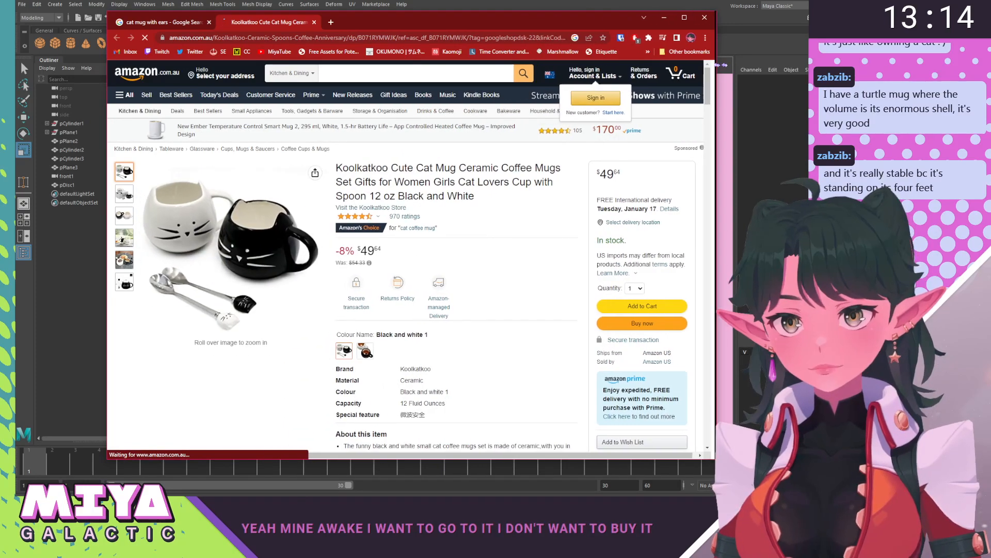
{"action": "left_click", "coordinate": [249, 248]}
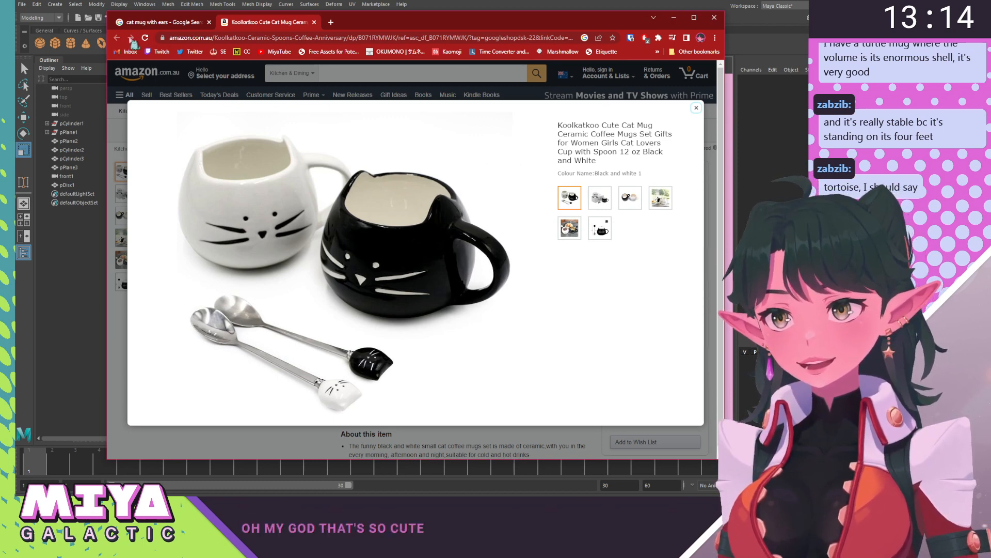
Return to the image results and preview the Reddit picture of a cat behind an eared coffee mug.
{"action": "left_click", "coordinate": [183, 23]}
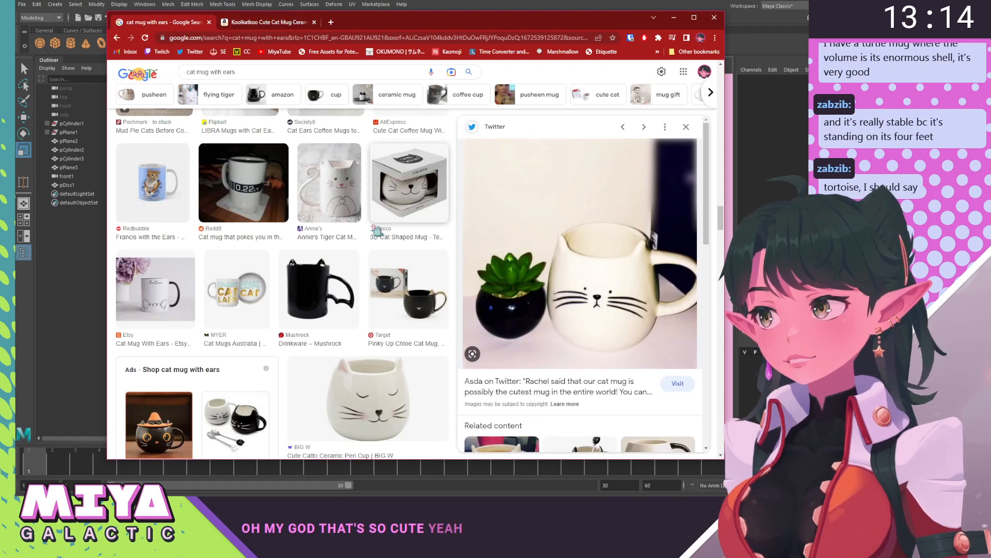
{"action": "scroll", "coordinate": [362, 258], "scroll_direction": "down", "scroll_amount": 4}
{"action": "scroll", "coordinate": [357, 280], "scroll_direction": "down", "scroll_amount": 5}
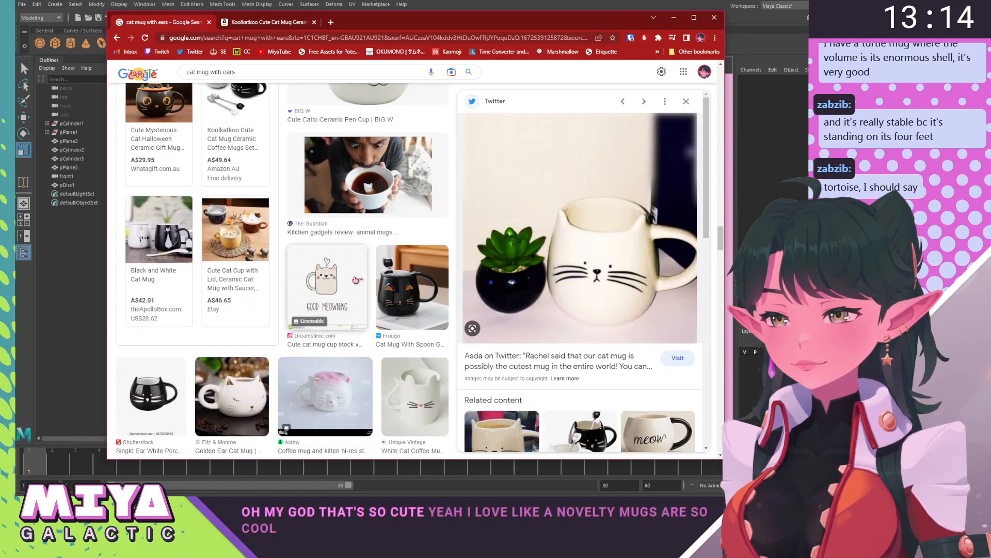
{"action": "scroll", "coordinate": [349, 276], "scroll_direction": "down", "scroll_amount": 1}
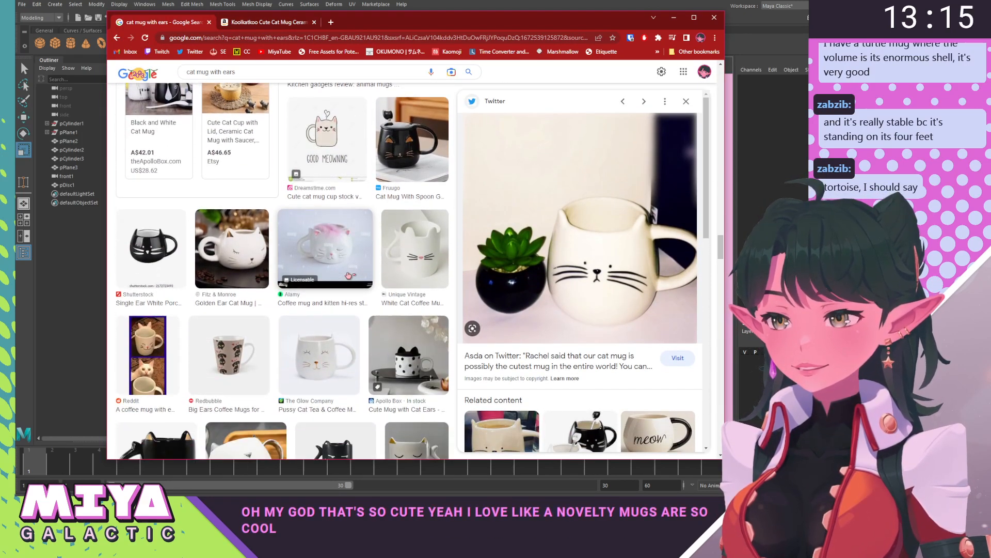
{"action": "scroll", "coordinate": [347, 275], "scroll_direction": "down", "scroll_amount": 2}
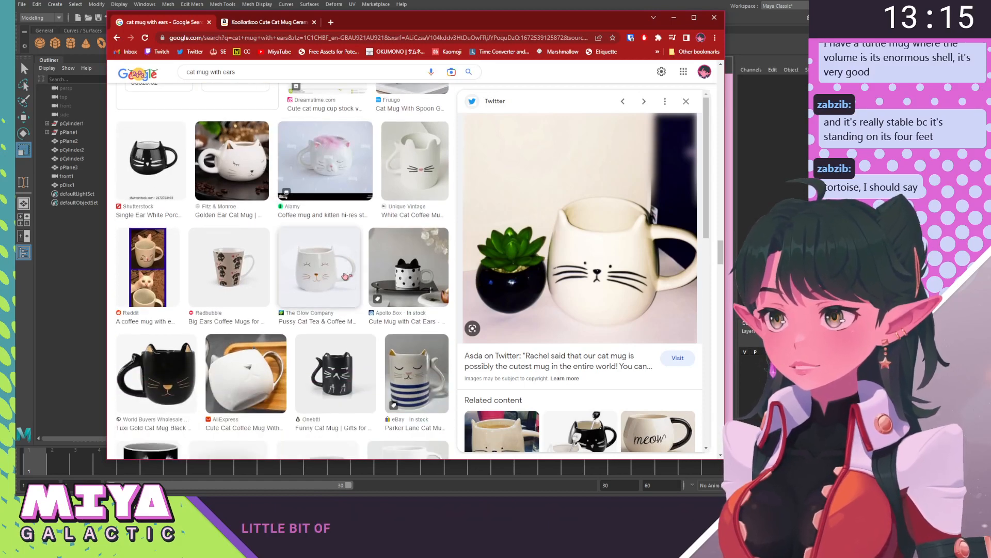
{"action": "scroll", "coordinate": [334, 273], "scroll_direction": "down", "scroll_amount": 1}
{"action": "left_click", "coordinate": [147, 178]}
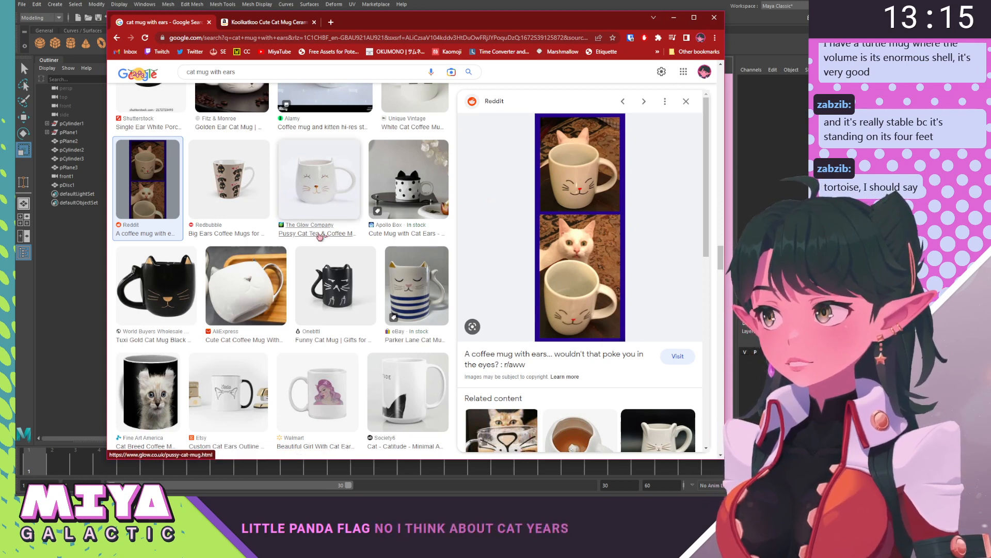
Look further down the results and preview the LBB mug and the white whiskered mug beside the succulent.
{"action": "scroll", "coordinate": [320, 236], "scroll_direction": "down", "scroll_amount": 6}
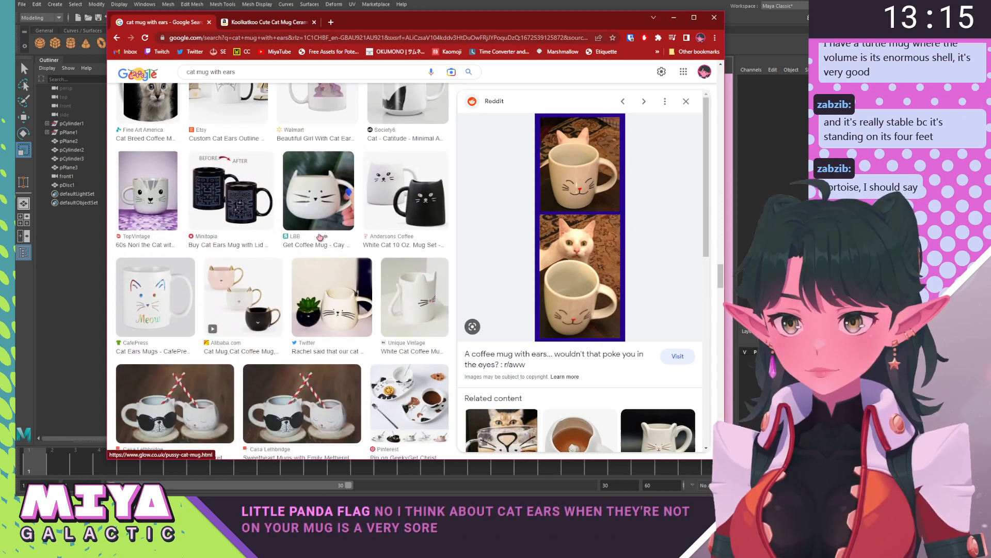
{"action": "left_click", "coordinate": [322, 212]}
{"action": "left_click", "coordinate": [345, 312]}
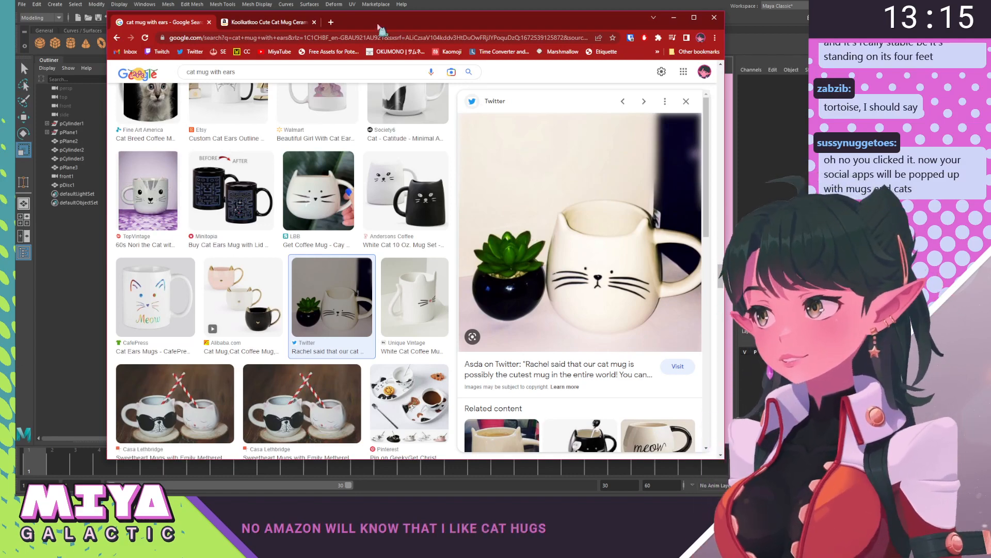
Examine the related images of the whiskered mug and preview the Apollo Box black and white cat mug set.
{"action": "left_click_drag", "start_coordinate": [379, 24], "coordinate": [324, 15]}
{"action": "scroll", "coordinate": [511, 249], "scroll_direction": "down", "scroll_amount": 3}
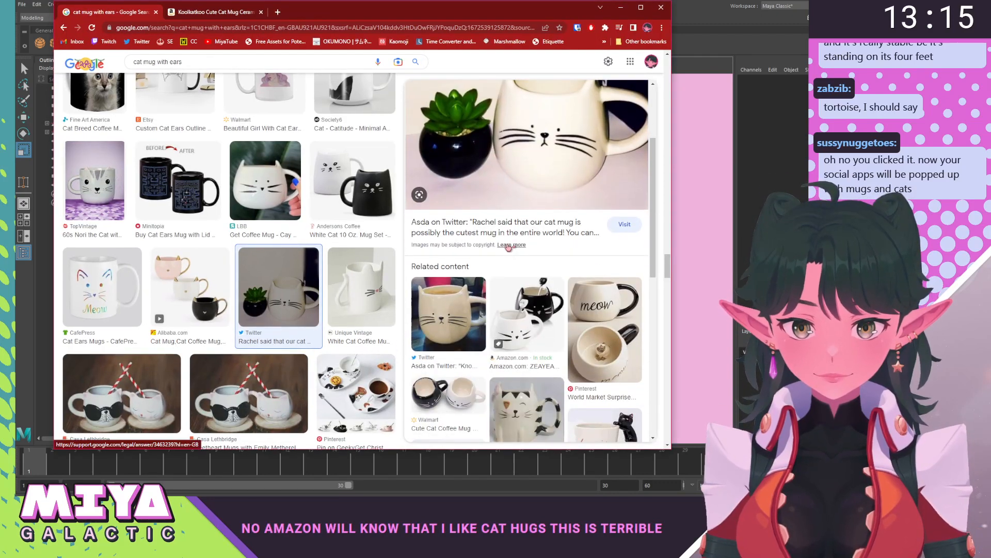
{"action": "scroll", "coordinate": [509, 247], "scroll_direction": "down", "scroll_amount": 1}
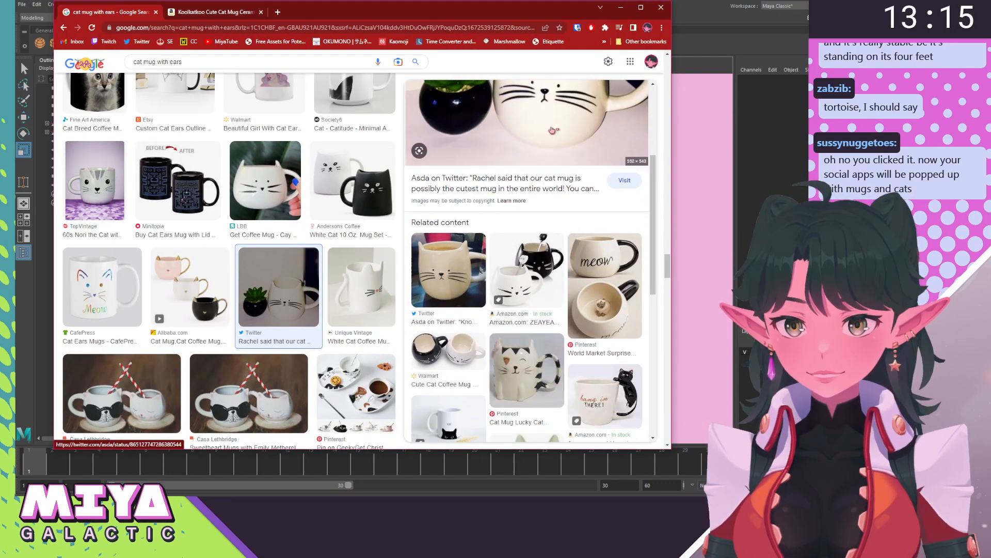
{"action": "scroll", "coordinate": [640, 143], "scroll_direction": "up", "scroll_amount": 2}
{"action": "scroll", "coordinate": [524, 165], "scroll_direction": "down", "scroll_amount": 3}
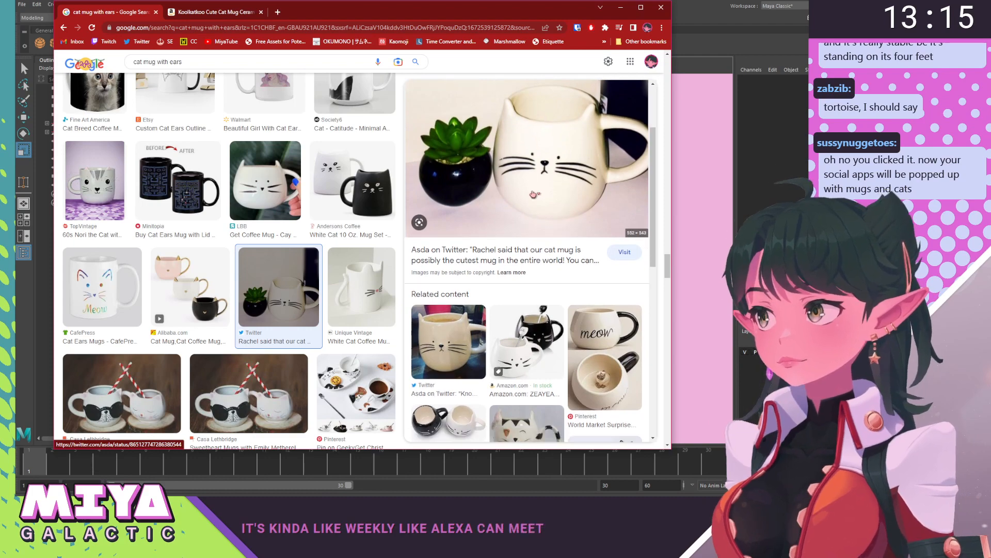
{"action": "scroll", "coordinate": [528, 186], "scroll_direction": "down", "scroll_amount": 3}
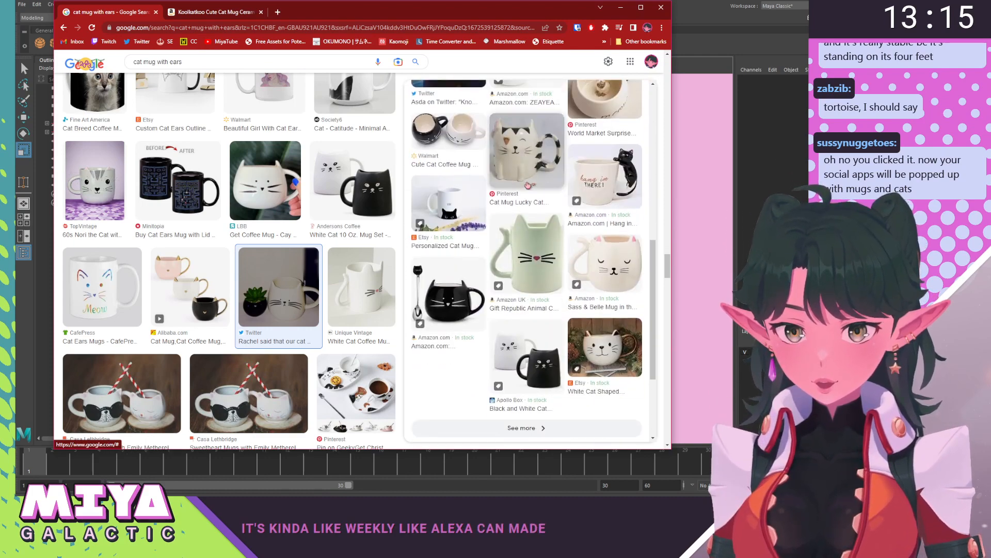
{"action": "scroll", "coordinate": [527, 185], "scroll_direction": "down", "scroll_amount": 3}
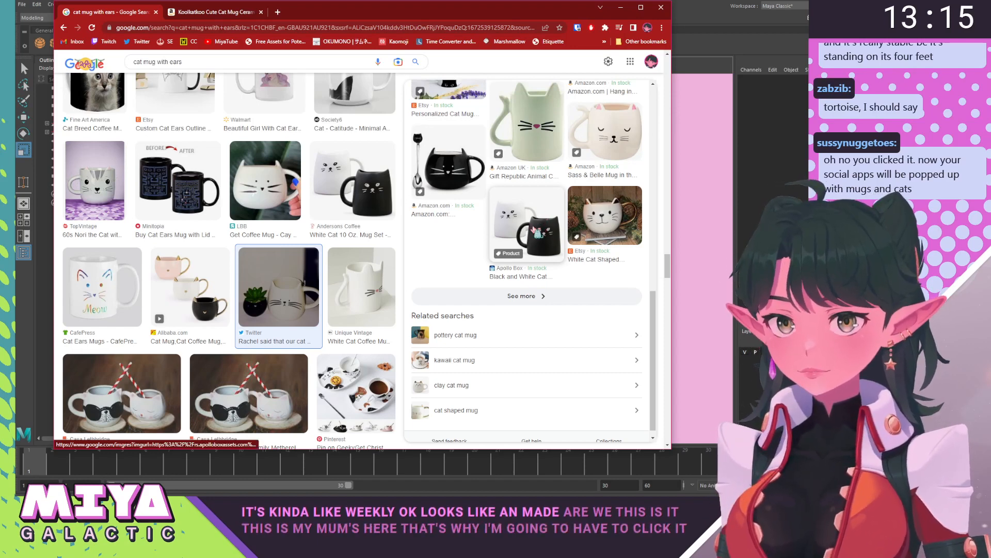
{"action": "left_click", "coordinate": [533, 230]}
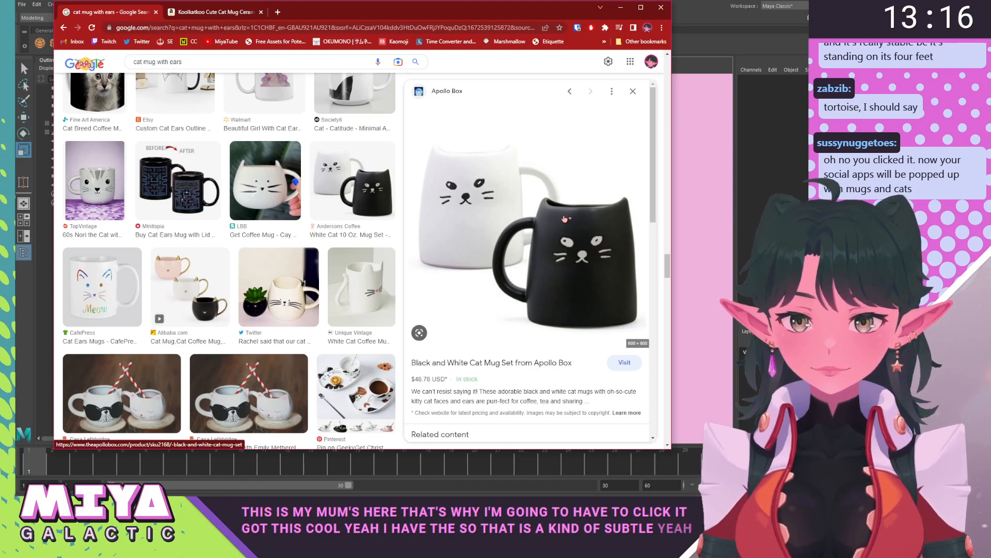
{"action": "scroll", "coordinate": [564, 219], "scroll_direction": "up", "scroll_amount": 2}
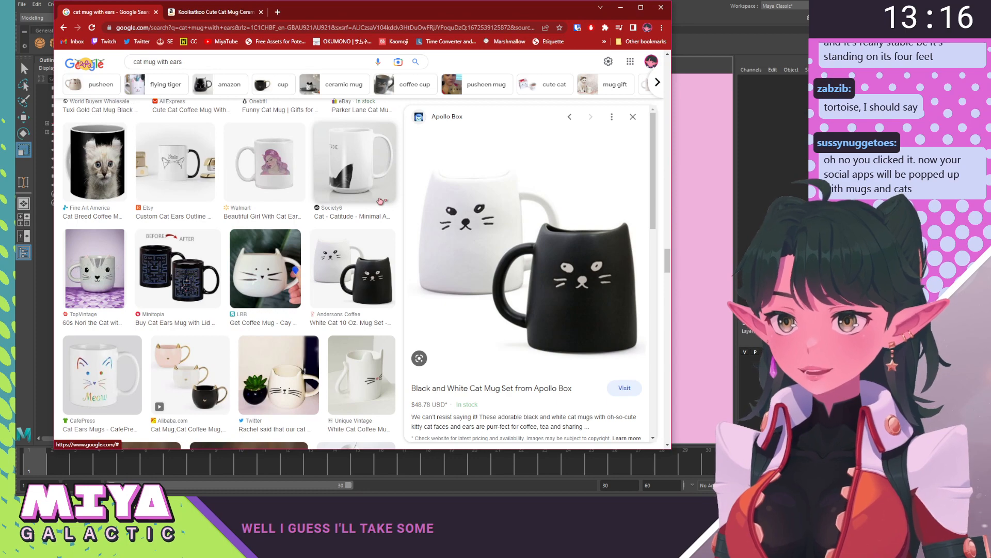
Switch back to Maya and select the teacup body together with its handle.
{"action": "left_click", "coordinate": [620, 8]}
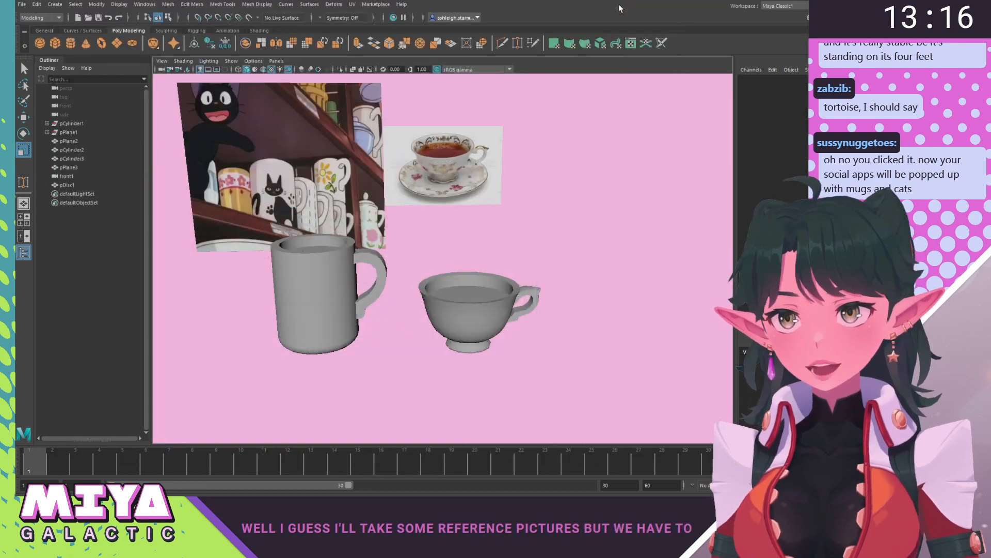
{"action": "left_click", "coordinate": [461, 309]}
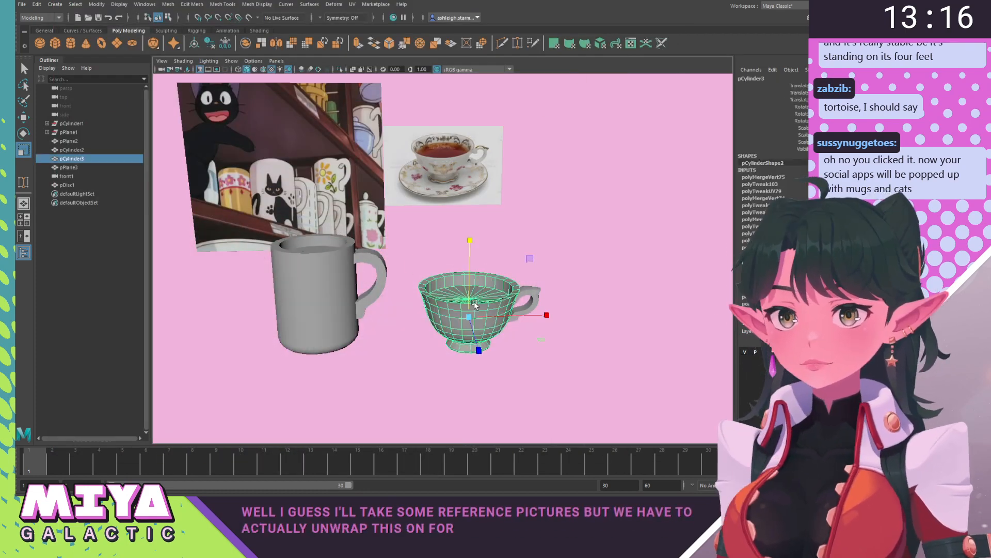
{"action": "left_click_drag", "start_coordinate": [473, 306], "coordinate": [453, 293], "text": "alt"}
{"action": "scroll", "coordinate": [452, 293], "scroll_direction": "up", "scroll_amount": 2}
{"action": "key", "text": "w"}
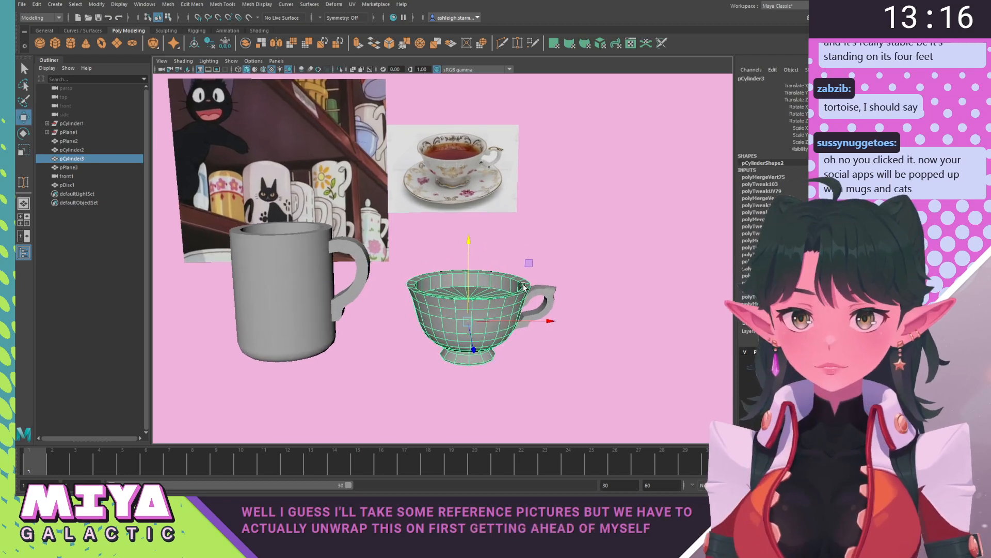
{"action": "left_click", "coordinate": [538, 292]}
{"action": "left_click", "coordinate": [489, 300]}
{"action": "left_click", "coordinate": [540, 293], "text": "shift"}
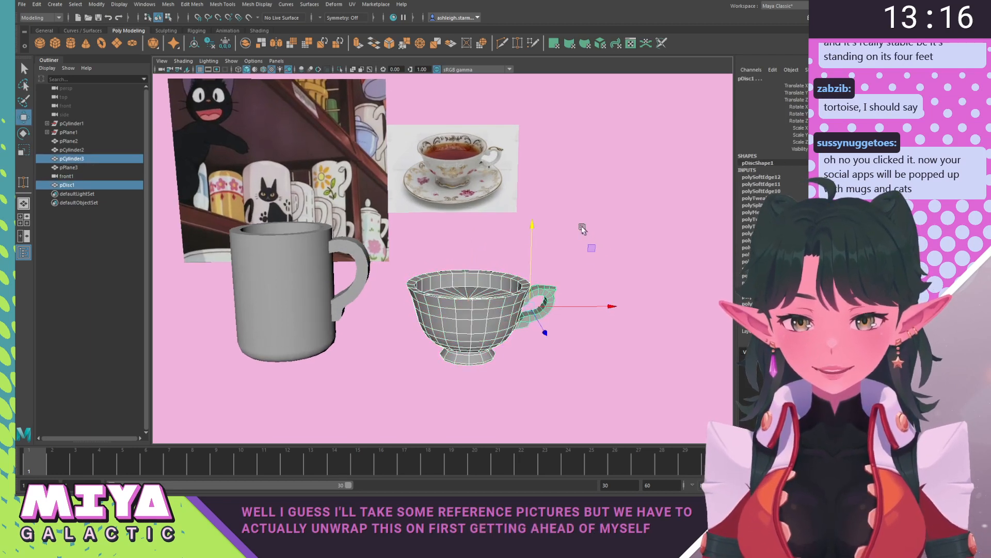
{"action": "left_click", "coordinate": [307, 252]}
{"action": "left_click", "coordinate": [469, 284]}
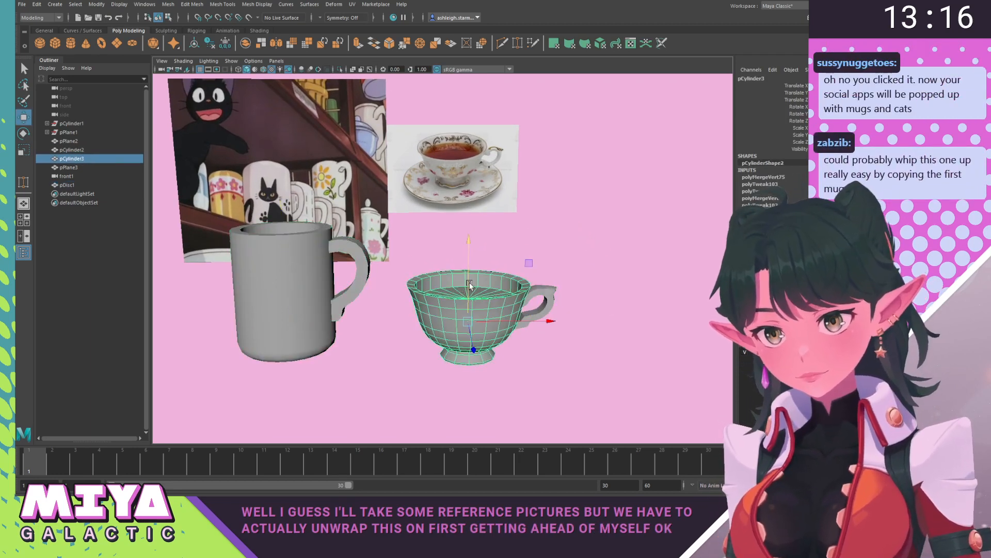
{"action": "left_click", "coordinate": [609, 224]}
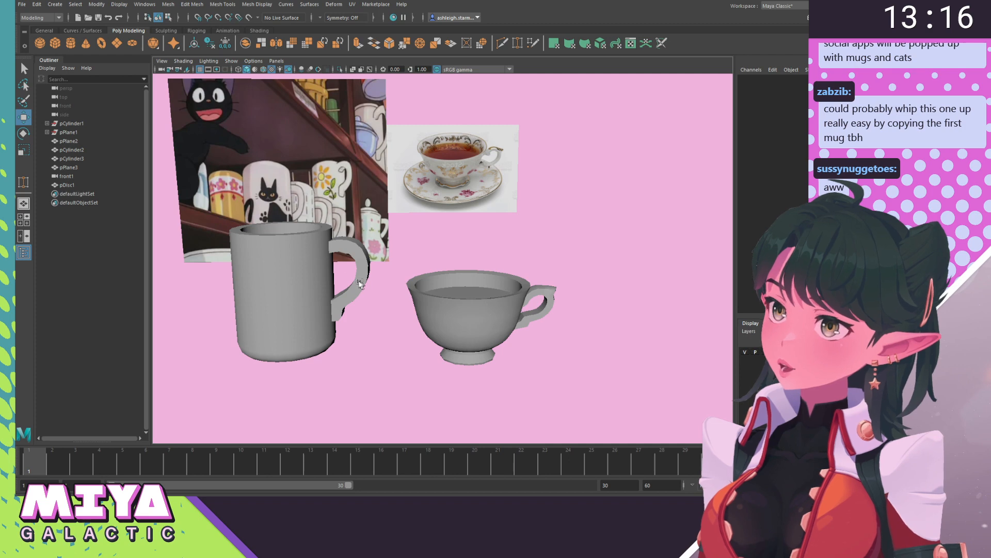
{"action": "left_click", "coordinate": [294, 267]}
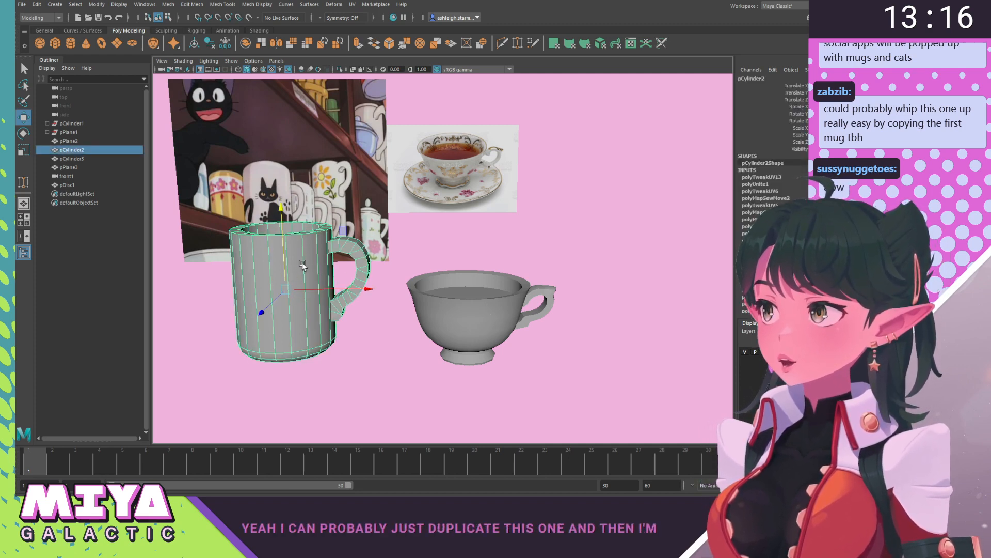
{"action": "left_click", "coordinate": [497, 296]}
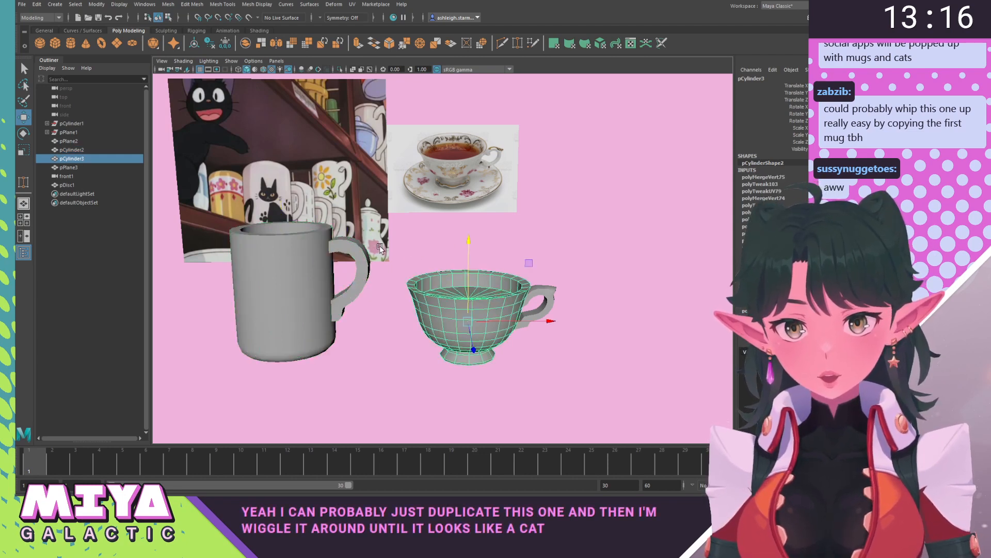
{"action": "left_click_drag", "start_coordinate": [426, 254], "coordinate": [432, 245], "text": "alt"}
{"action": "left_click", "coordinate": [306, 244]}
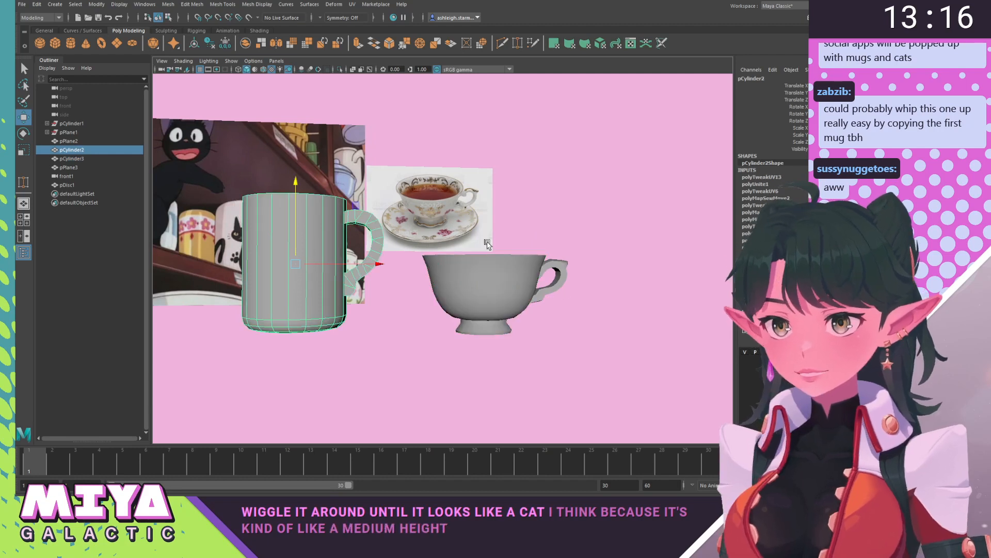
{"action": "left_click", "coordinate": [456, 275]}
{"action": "left_click", "coordinate": [315, 261]}
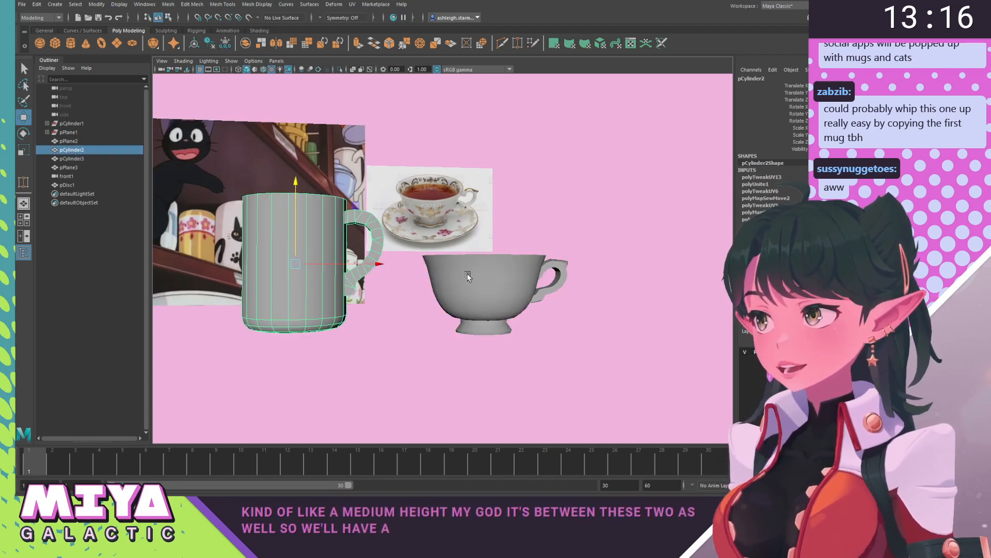
Open the UV Editor for the teacup body and move its window aside so the cup can be seen.
{"action": "left_click", "coordinate": [460, 273]}
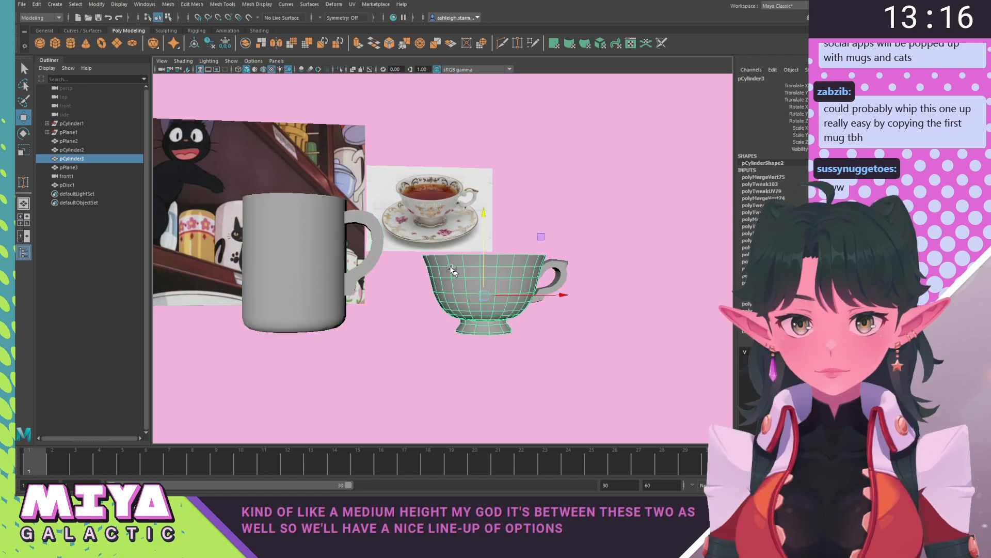
{"action": "left_click", "coordinate": [353, 5]}
{"action": "left_click", "coordinate": [375, 20]}
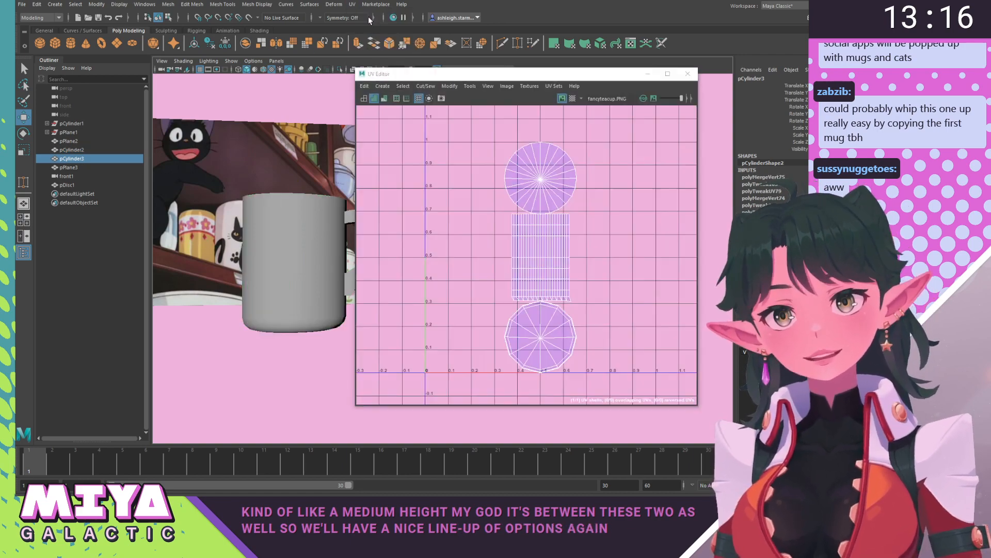
{"action": "left_click_drag", "start_coordinate": [436, 79], "coordinate": [562, 103]}
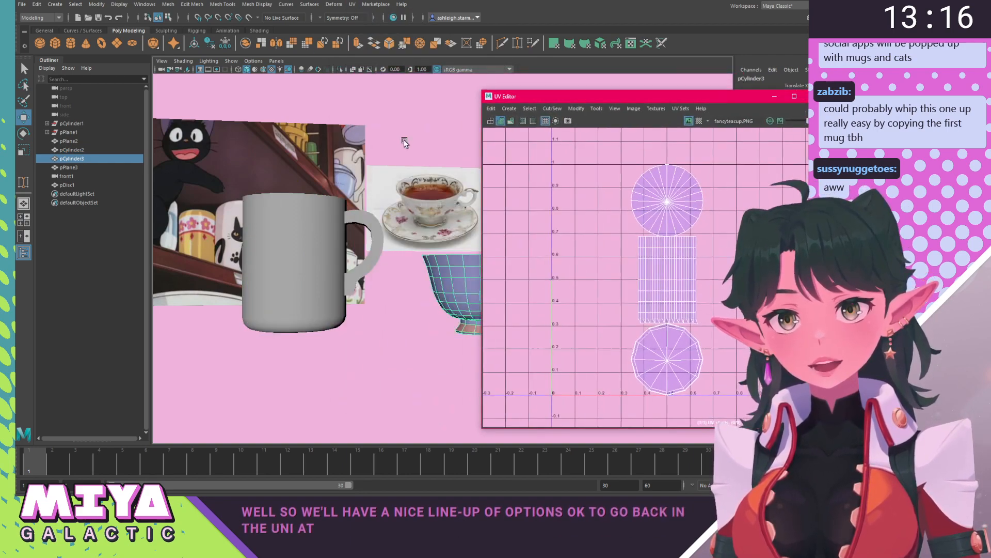
{"action": "mouse_move", "coordinate": [279, 142]}
{"action": "left_mouse_down", "text": "alt"}
{"action": "mouse_move", "coordinate": [261, 182]}
{"action": "mouse_move", "coordinate": [289, 149]}
{"action": "left_mouse_up", "text": "alt"}
{"action": "scroll", "coordinate": [325, 217], "scroll_direction": "up", "scroll_amount": 5}
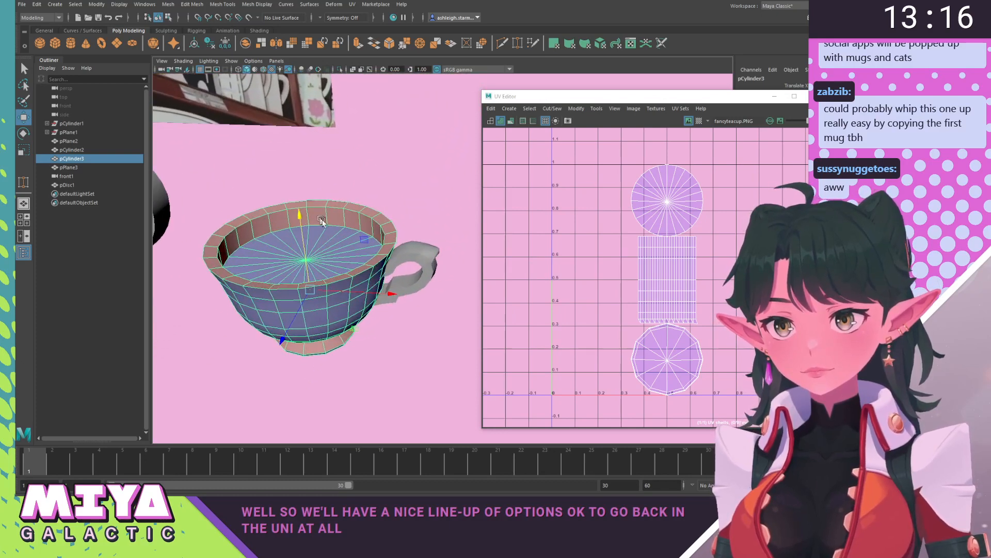
Select the teacup's UV shell that contains the tea surface to check which faces belong to it.
{"action": "middle_click_drag", "start_coordinate": [326, 219], "coordinate": [381, 210], "text": "alt"}
{"action": "right_click", "coordinate": [348, 177]}
{"action": "right_click_drag", "start_coordinate": [347, 175], "coordinate": [368, 227]}
{"action": "left_click", "coordinate": [368, 226]}
{"action": "left_click", "coordinate": [287, 227]}
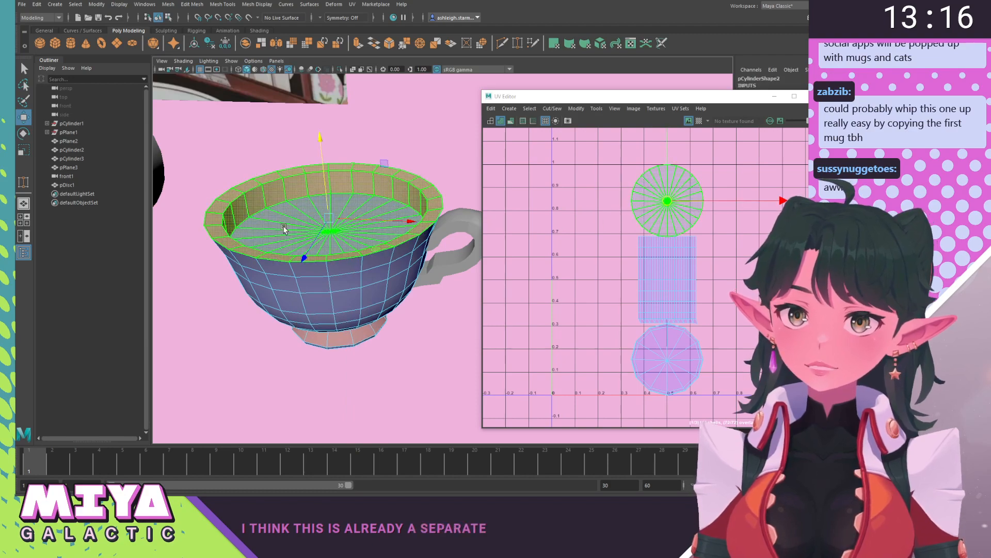
Cut the teacup's UVs along the edge loop where the tea surface meets the inner wall.
{"action": "middle_click_drag", "start_coordinate": [270, 212], "coordinate": [282, 227], "text": "alt"}
{"action": "right_click_drag", "start_coordinate": [282, 227], "coordinate": [287, 201]}
{"action": "double_click", "coordinate": [301, 201]}
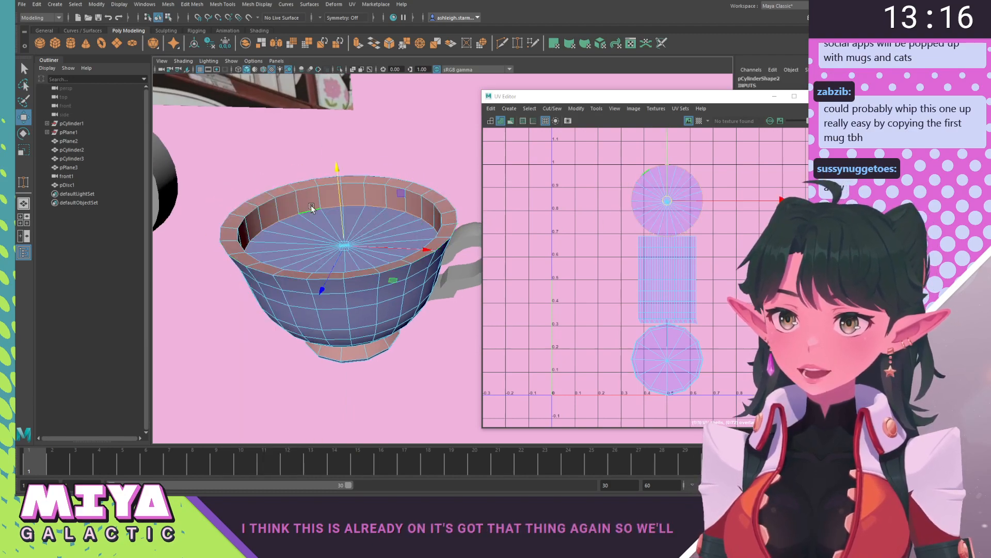
{"action": "right_click_drag", "start_coordinate": [549, 216], "coordinate": [518, 228], "text": "shift"}
Select the tea surface's UV shell and move it clear of the inner wall's UVs.
{"action": "right_click_drag", "start_coordinate": [371, 206], "coordinate": [408, 226]}
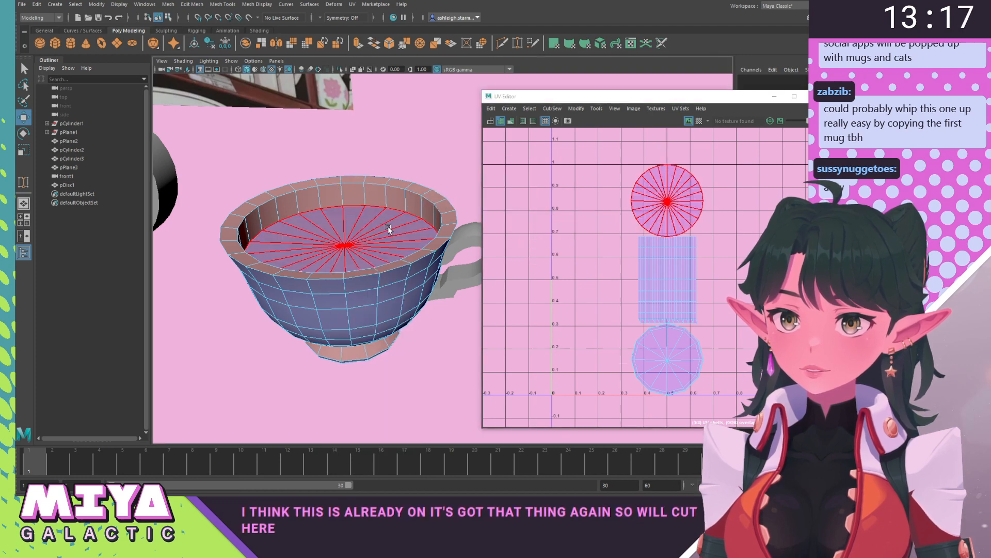
{"action": "left_click", "coordinate": [390, 230]}
{"action": "middle_click_drag", "start_coordinate": [682, 210], "coordinate": [605, 219], "text": "alt"}
{"action": "left_click_drag", "start_coordinate": [623, 209], "coordinate": [725, 238]}
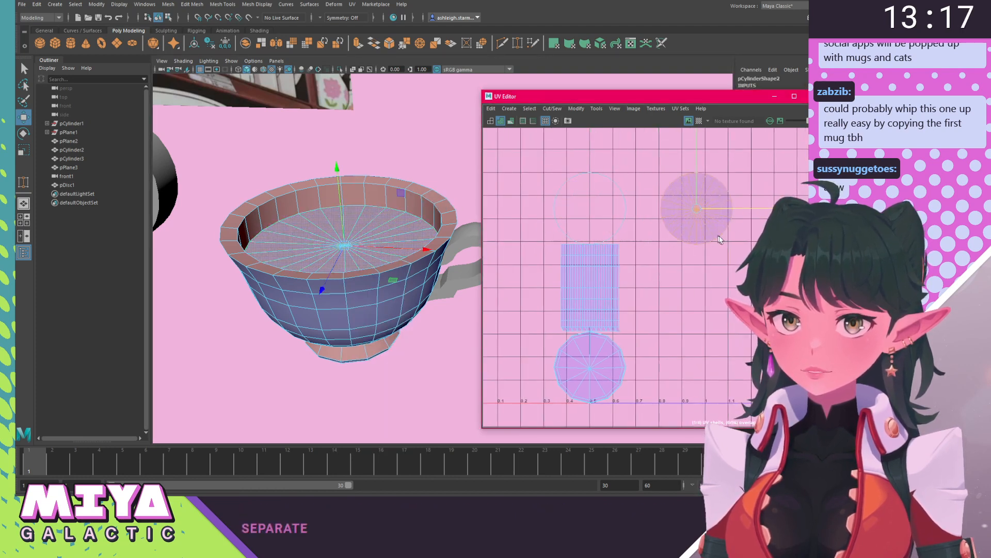
Display the checker map and move the tea surface's UV shell inside the 0–1 tile, beside the cup wall's shell.
{"action": "left_click", "coordinate": [698, 120]}
{"action": "scroll", "coordinate": [625, 247], "scroll_direction": "down", "scroll_amount": 2}
{"action": "scroll", "coordinate": [623, 243], "scroll_direction": "down", "scroll_amount": 2}
{"action": "middle_click_drag", "start_coordinate": [624, 244], "coordinate": [648, 222], "text": "alt"}
{"action": "left_click_drag", "start_coordinate": [708, 197], "coordinate": [559, 269]}
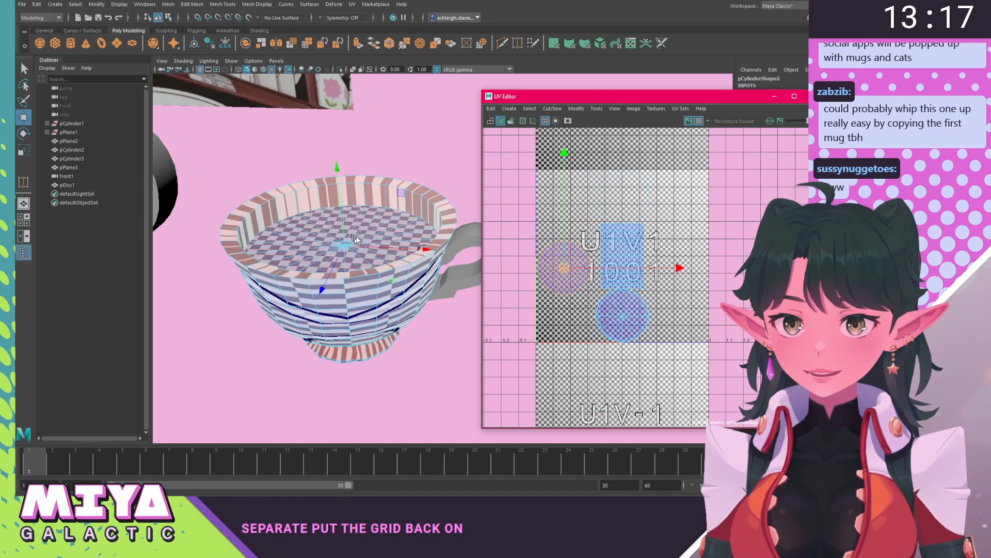
Return to whole-object selection, select the teacup handle and display wireframe on the shaded models.
{"action": "left_click_drag", "start_coordinate": [355, 235], "coordinate": [295, 246], "text": "alt"}
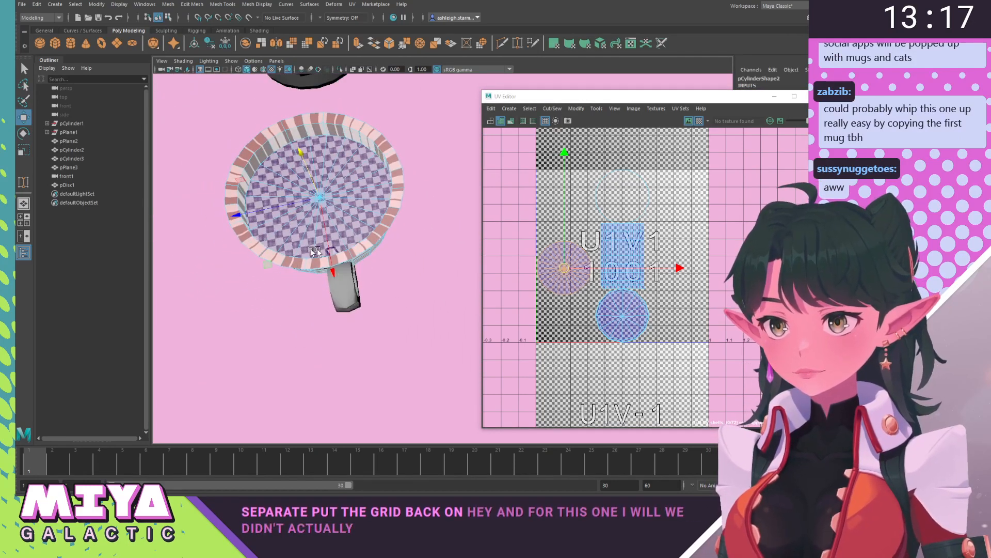
{"action": "right_click_drag", "start_coordinate": [368, 208], "coordinate": [410, 197]}
{"action": "left_click_drag", "start_coordinate": [392, 302], "coordinate": [348, 258], "text": "alt"}
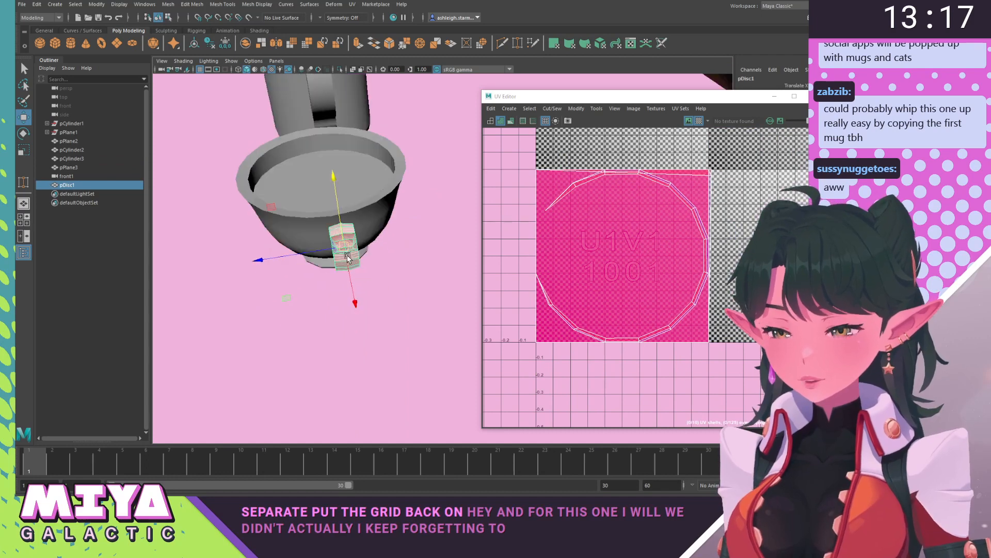
{"action": "left_click", "coordinate": [404, 258]}
{"action": "left_click", "coordinate": [345, 247]}
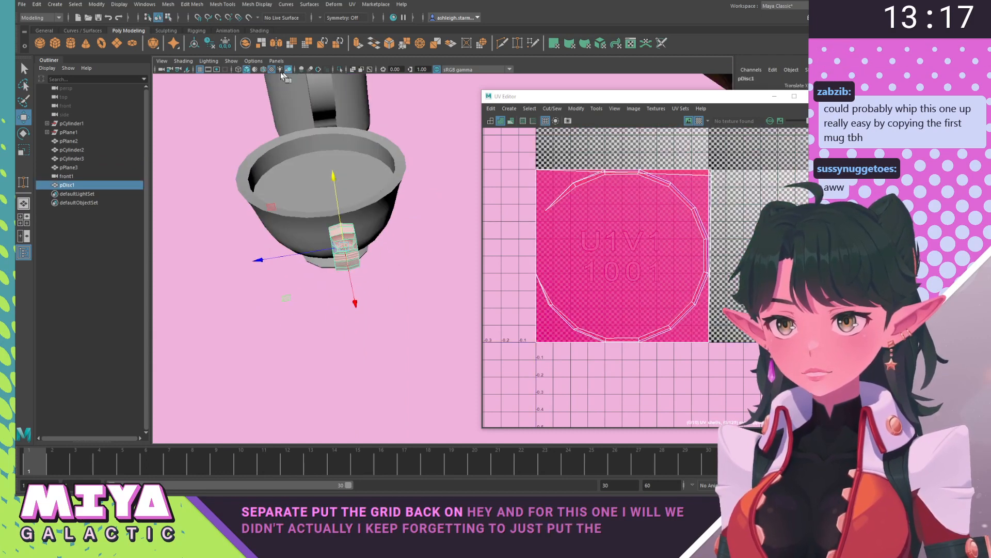
{"action": "left_click", "coordinate": [264, 70]}
Isolate the teacup handle in the viewport and bring its open-facing ends into view.
{"action": "mouse_move", "coordinate": [310, 178]}
{"action": "left_mouse_down", "text": "alt"}
{"action": "mouse_move", "coordinate": [346, 173]}
{"action": "mouse_move", "coordinate": [338, 197]}
{"action": "mouse_move", "coordinate": [371, 187]}
{"action": "mouse_move", "coordinate": [375, 169]}
{"action": "mouse_move", "coordinate": [323, 191]}
{"action": "mouse_move", "coordinate": [407, 184]}
{"action": "mouse_move", "coordinate": [308, 221]}
{"action": "left_mouse_up", "text": "alt"}
{"action": "scroll", "coordinate": [346, 173], "scroll_direction": "up", "scroll_amount": 3}
{"action": "key", "text": "v"}
{"action": "right_click", "coordinate": [309, 220]}
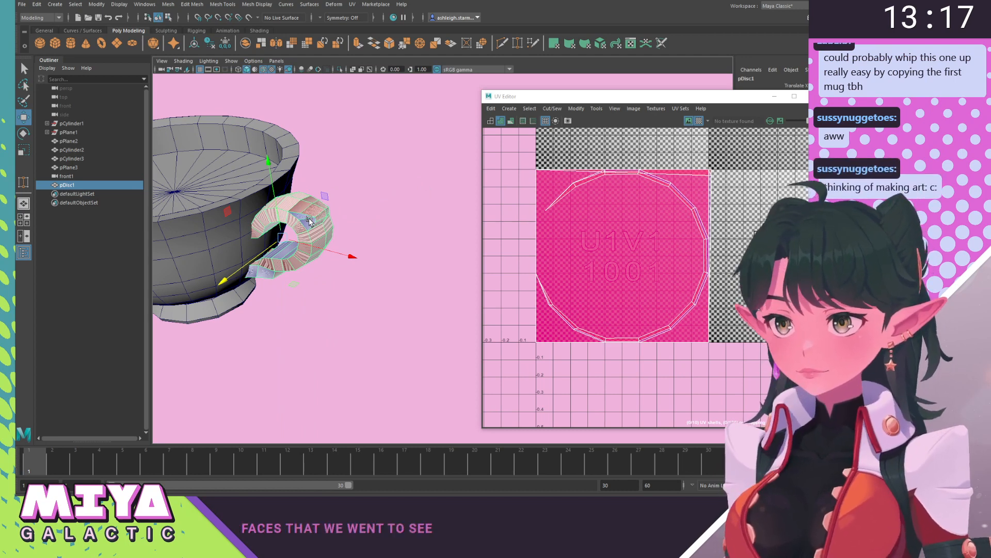
{"action": "key", "text": "ctrl+1"}
{"action": "left_click_drag", "start_coordinate": [309, 220], "coordinate": [317, 204], "text": "alt"}
{"action": "middle_click_drag", "start_coordinate": [317, 204], "coordinate": [212, 200], "text": "alt"}
{"action": "right_click_drag", "start_coordinate": [212, 200], "coordinate": [305, 217], "text": "alt"}
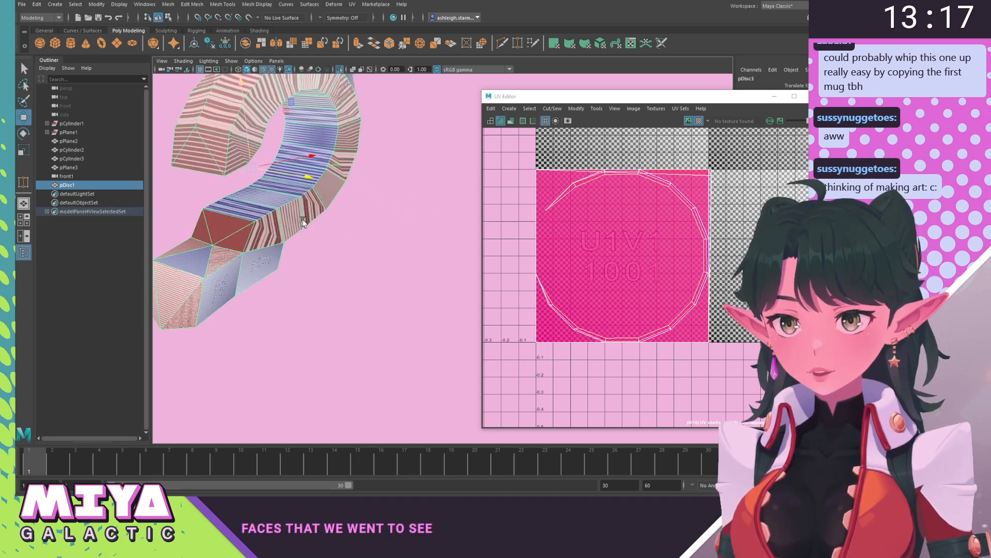
{"action": "left_click_drag", "start_coordinate": [305, 217], "coordinate": [374, 190], "text": "alt"}
Delete the faces capping both ends of the handle, where it attaches to the teacup.
{"action": "right_click_drag", "start_coordinate": [268, 164], "coordinate": [267, 182]}
{"action": "left_click", "coordinate": [267, 182]}
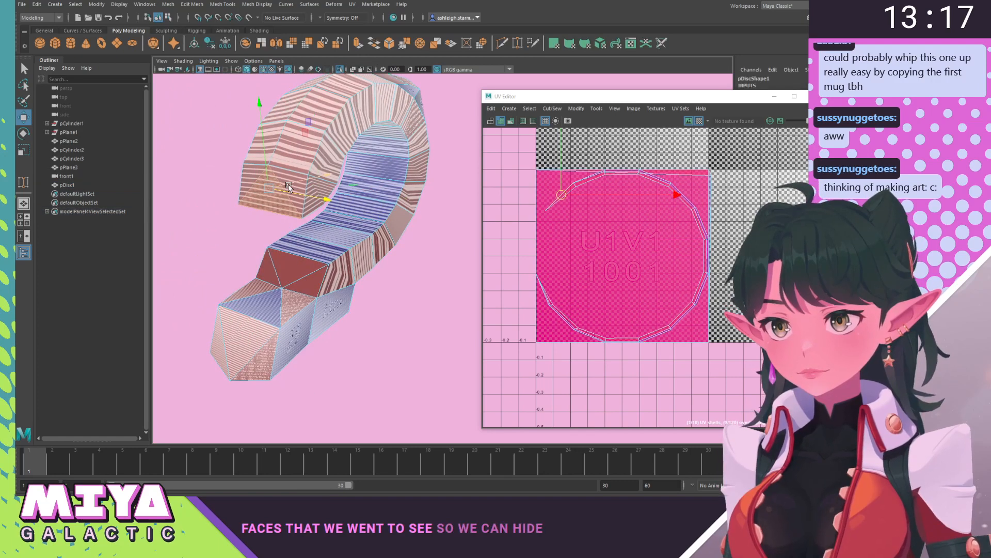
{"action": "left_click", "coordinate": [246, 337], "text": "shift"}
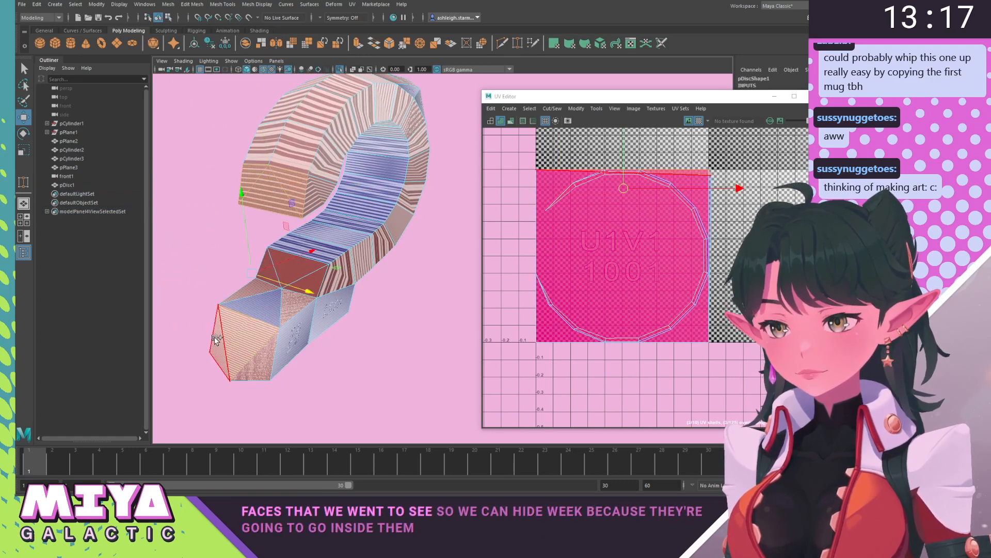
{"action": "key", "text": "Delete"}
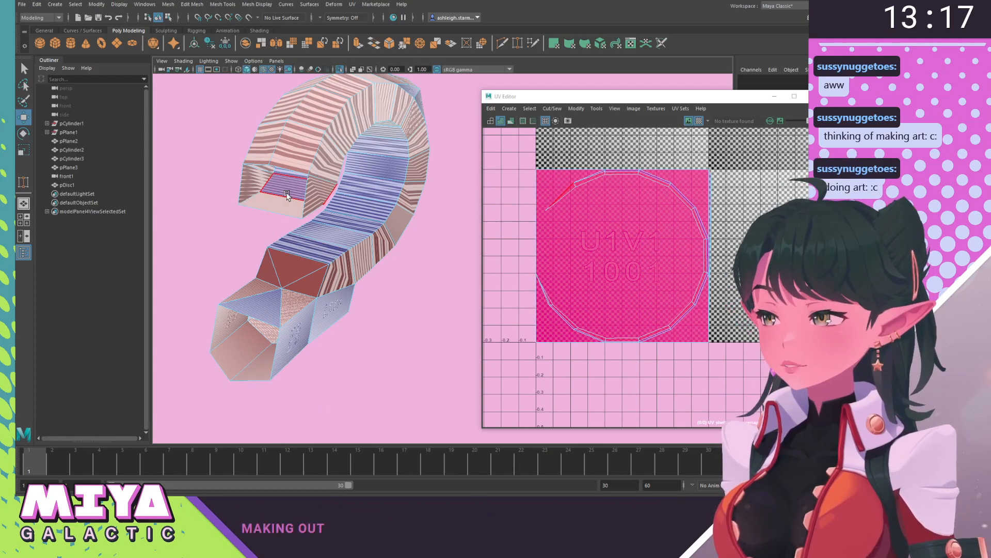
{"action": "left_click", "coordinate": [416, 317]}
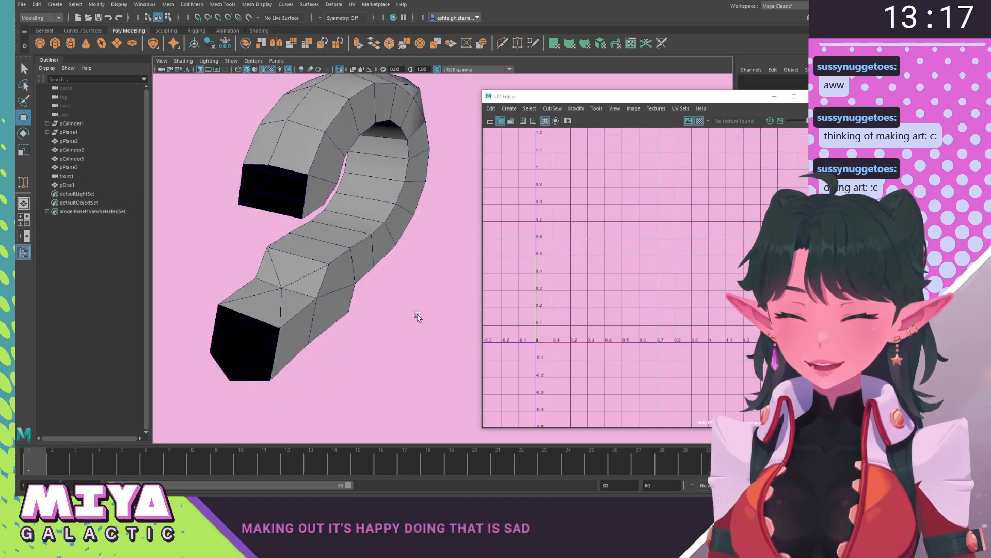
{"action": "left_click_drag", "start_coordinate": [417, 316], "coordinate": [316, 194], "text": "alt"}
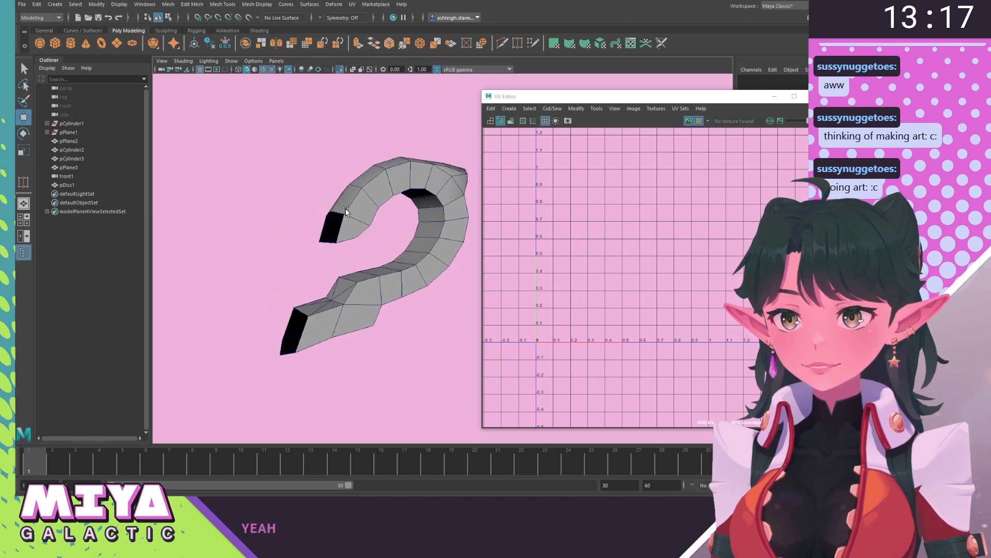
Turn off the handle's isolation so the whole scene is shown again.
{"action": "key", "text": "ctrl+1"}
{"action": "left_click_drag", "start_coordinate": [397, 230], "coordinate": [282, 260], "text": "alt"}
{"action": "scroll", "coordinate": [341, 253], "scroll_direction": "down", "scroll_amount": 5}
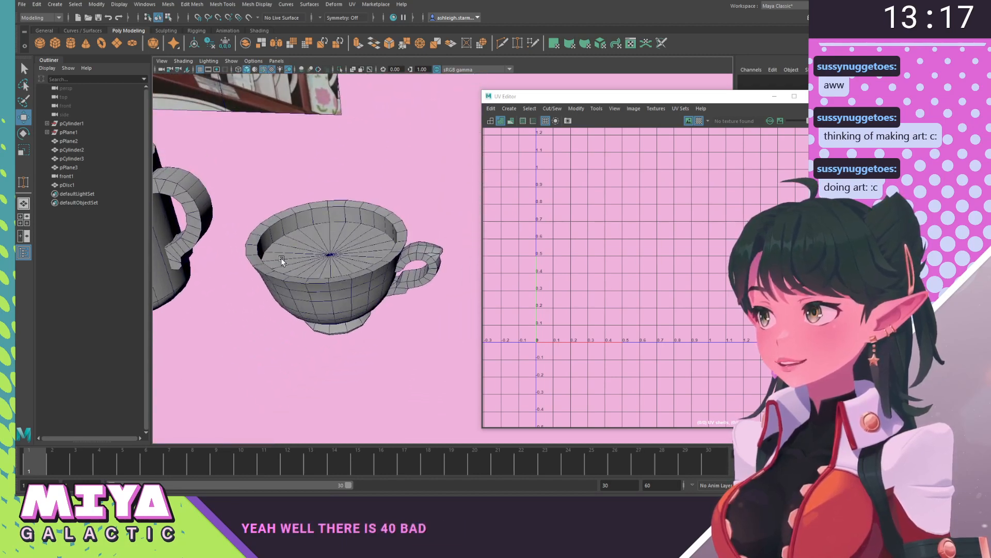
{"action": "left_click_drag", "start_coordinate": [354, 261], "coordinate": [372, 277], "text": "alt"}
{"action": "scroll", "coordinate": [323, 253], "scroll_direction": "up", "scroll_amount": 5}
{"action": "scroll", "coordinate": [327, 271], "scroll_direction": "down", "scroll_amount": 3}
{"action": "scroll", "coordinate": [372, 276], "scroll_direction": "up", "scroll_amount": 3}
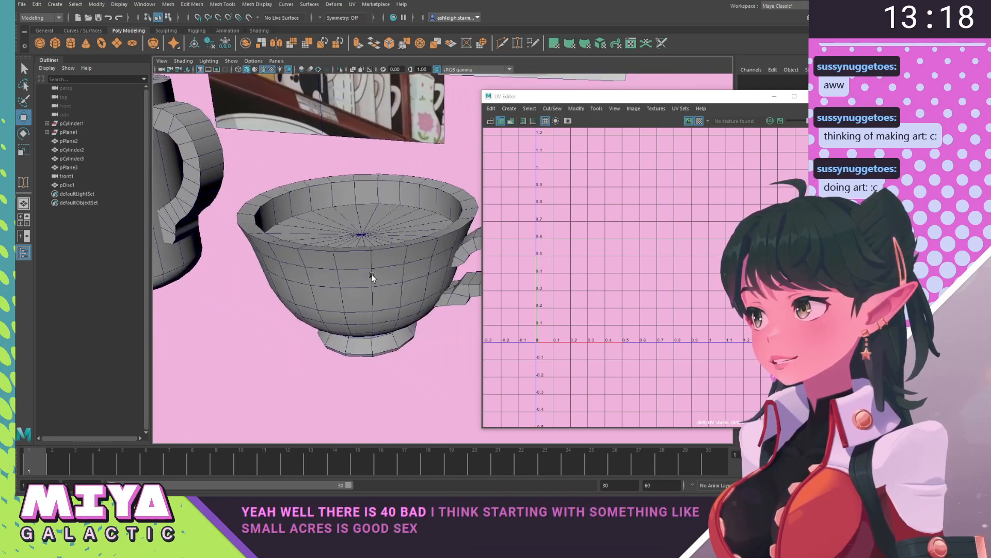
{"action": "middle_click_drag", "start_coordinate": [372, 276], "coordinate": [437, 295], "text": "alt"}
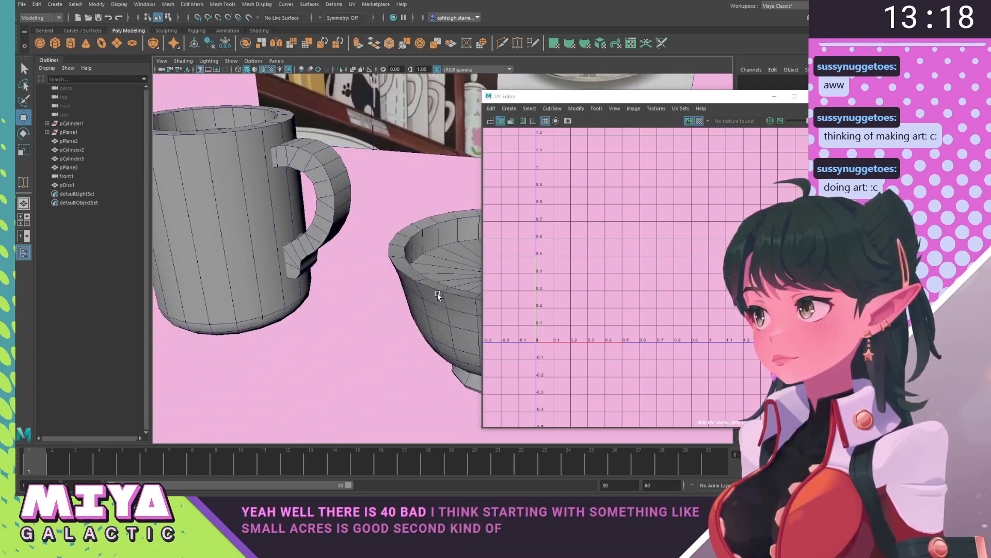
{"action": "left_click_drag", "start_coordinate": [437, 295], "coordinate": [292, 278], "text": "alt"}
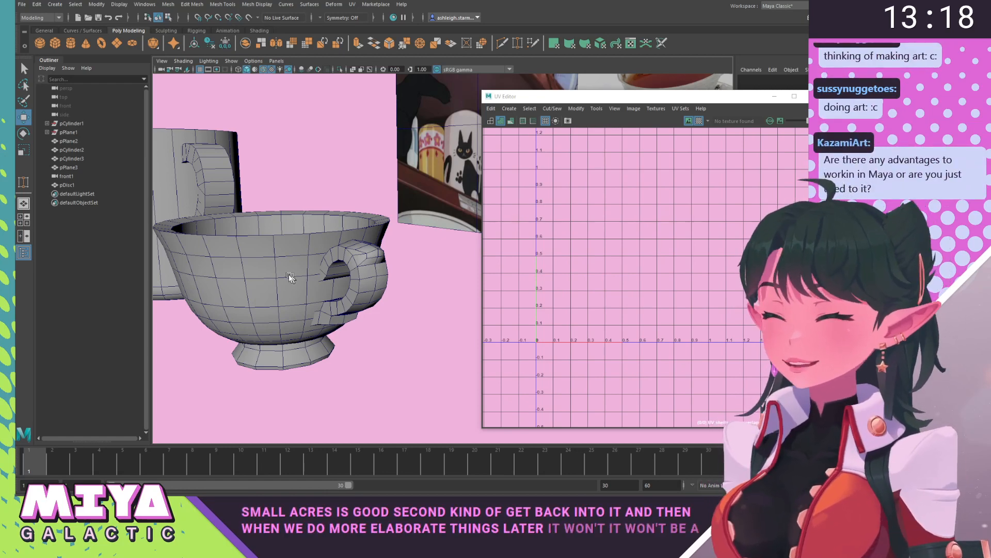
{"action": "left_click_drag", "start_coordinate": [291, 277], "coordinate": [370, 268], "text": "alt"}
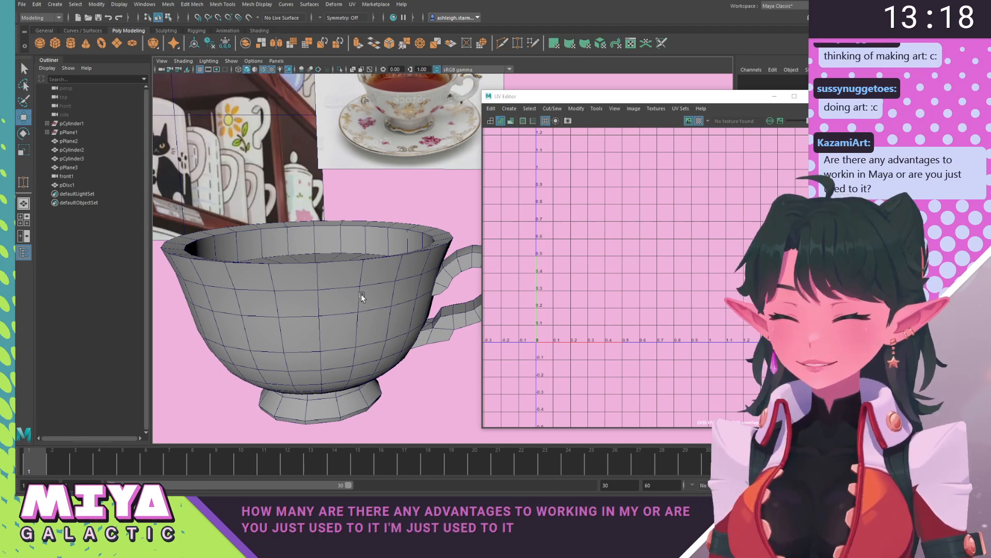
{"action": "left_click_drag", "start_coordinate": [343, 281], "coordinate": [345, 284], "text": "alt"}
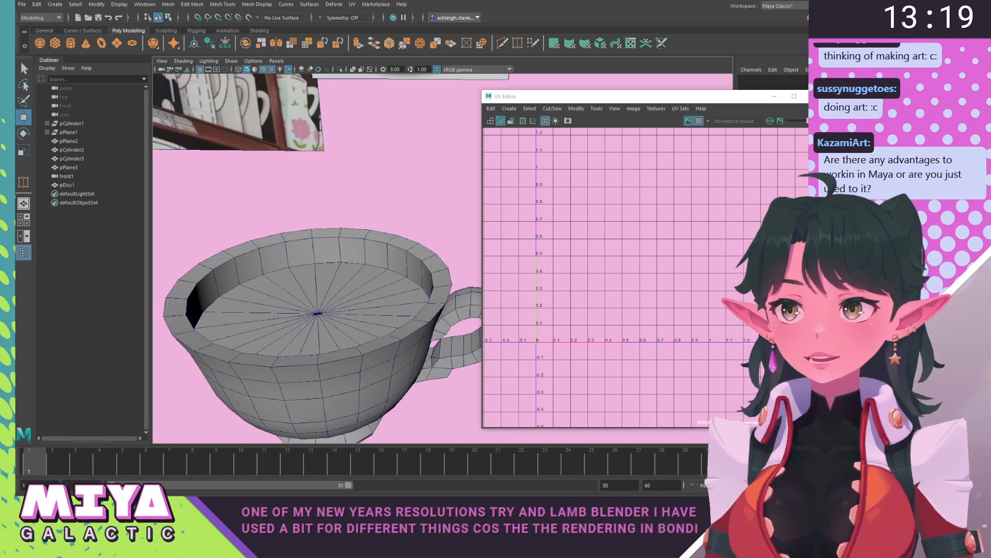
{"action": "middle_click_drag", "start_coordinate": [320, 287], "coordinate": [326, 246], "text": "alt"}
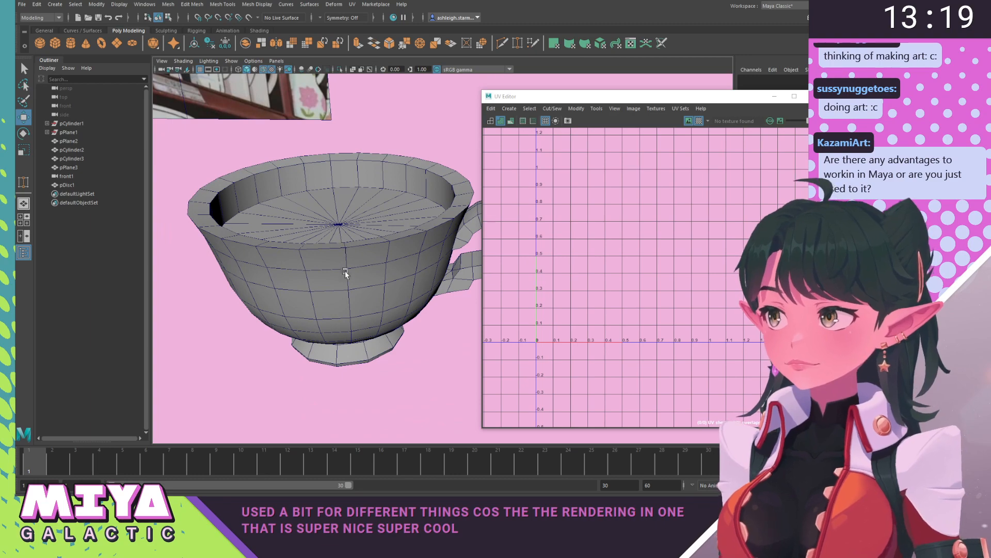
{"action": "left_click_drag", "start_coordinate": [345, 273], "coordinate": [328, 298], "text": "alt"}
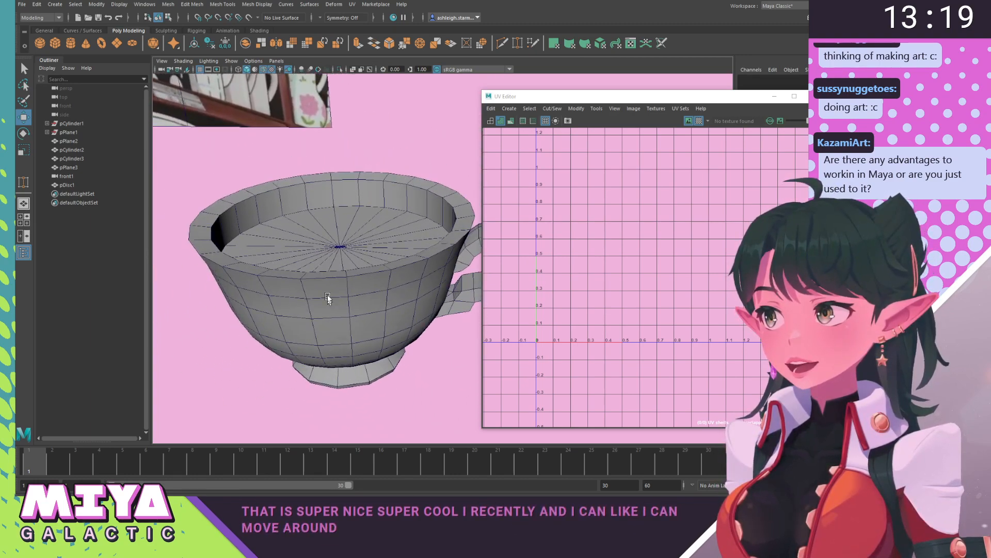
{"action": "left_click", "coordinate": [302, 261]}
{"action": "left_click", "coordinate": [212, 173]}
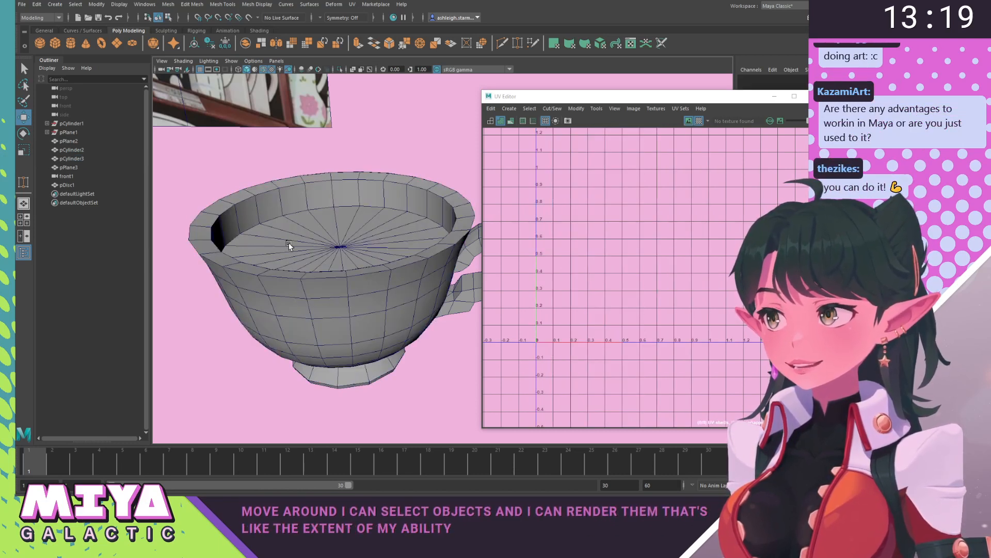
{"action": "scroll", "coordinate": [281, 250], "scroll_direction": "down", "scroll_amount": 5}
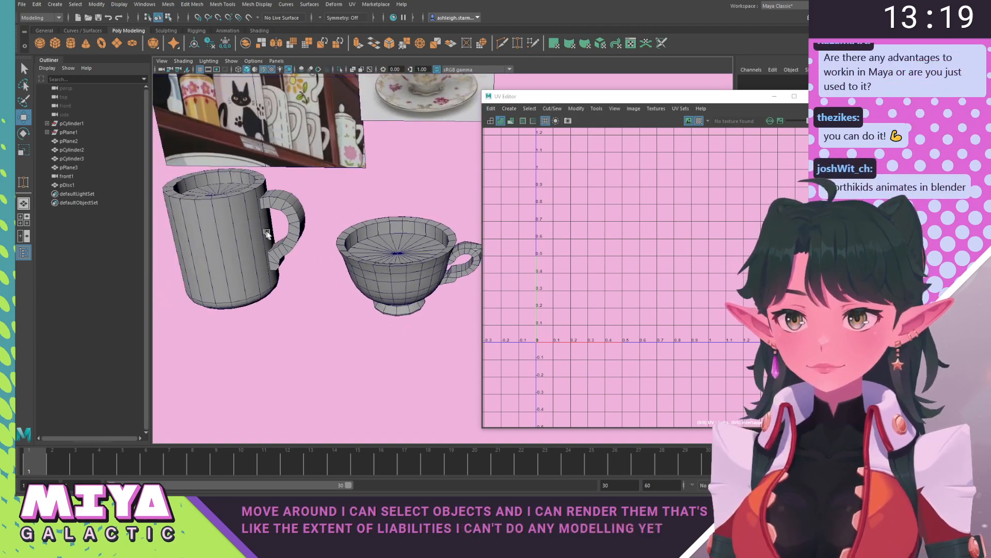
{"action": "middle_click_drag", "start_coordinate": [267, 233], "coordinate": [310, 251], "text": "alt"}
{"action": "left_click_drag", "start_coordinate": [309, 252], "coordinate": [259, 262], "text": "alt"}
{"action": "middle_click_drag", "start_coordinate": [308, 286], "coordinate": [277, 283], "text": "alt"}
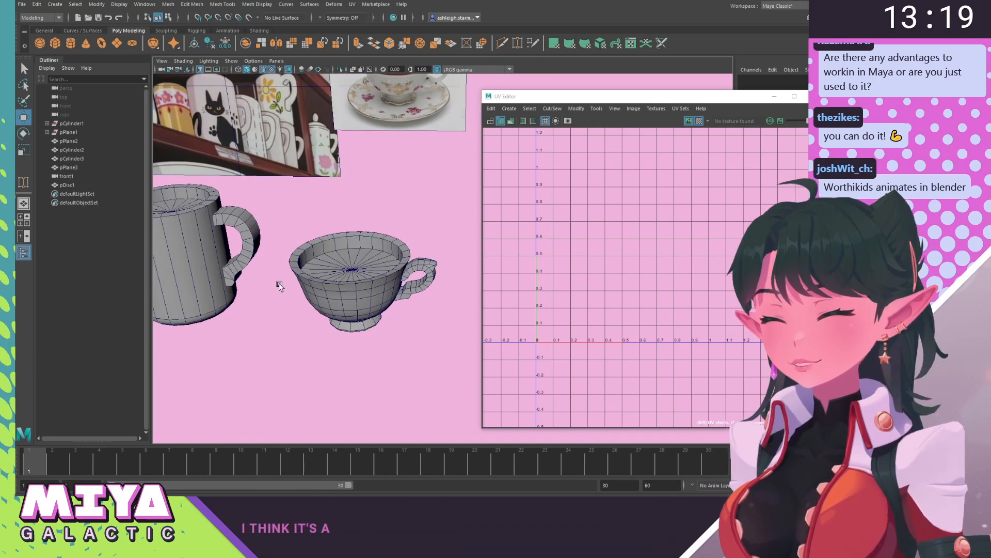
{"action": "right_click_drag", "start_coordinate": [278, 283], "coordinate": [287, 314], "text": "alt"}
{"action": "middle_click_drag", "start_coordinate": [289, 314], "coordinate": [305, 283], "text": "alt"}
{"action": "right_click_drag", "start_coordinate": [304, 283], "coordinate": [311, 292], "text": "alt"}
{"action": "left_click_drag", "start_coordinate": [303, 293], "coordinate": [352, 290], "text": "alt"}
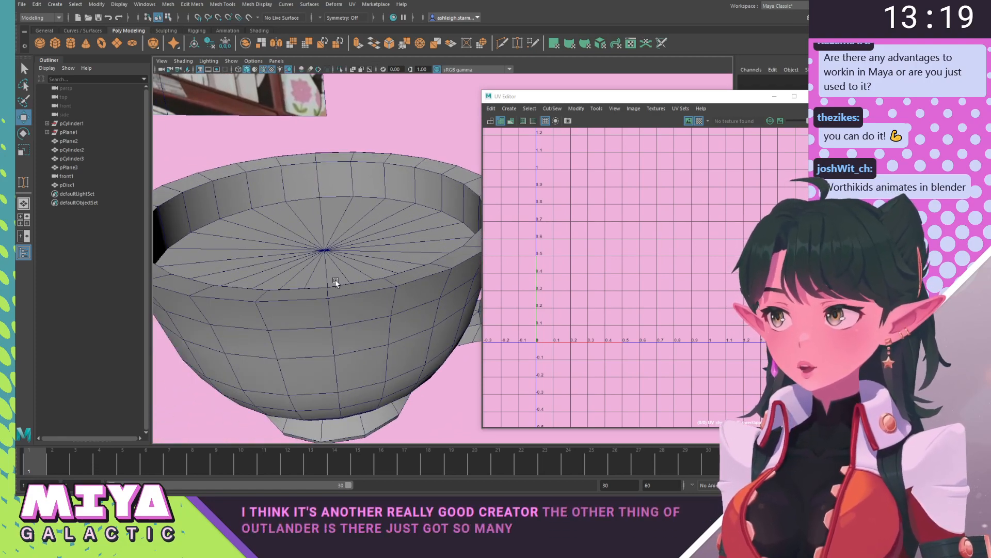
{"action": "scroll", "coordinate": [335, 280], "scroll_direction": "down", "scroll_amount": 5}
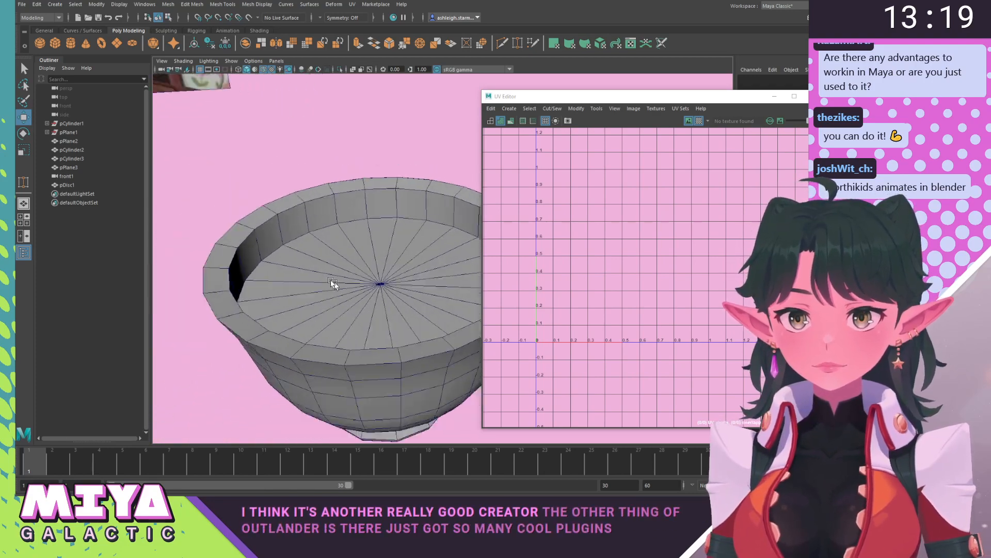
{"action": "mouse_move", "coordinate": [320, 271]}
{"action": "left_mouse_down", "text": "alt"}
{"action": "mouse_move", "coordinate": [301, 274]}
{"action": "mouse_move", "coordinate": [323, 289]}
{"action": "mouse_move", "coordinate": [301, 321]}
{"action": "mouse_move", "coordinate": [254, 242]}
{"action": "mouse_move", "coordinate": [312, 277]}
{"action": "left_mouse_up", "text": "alt"}
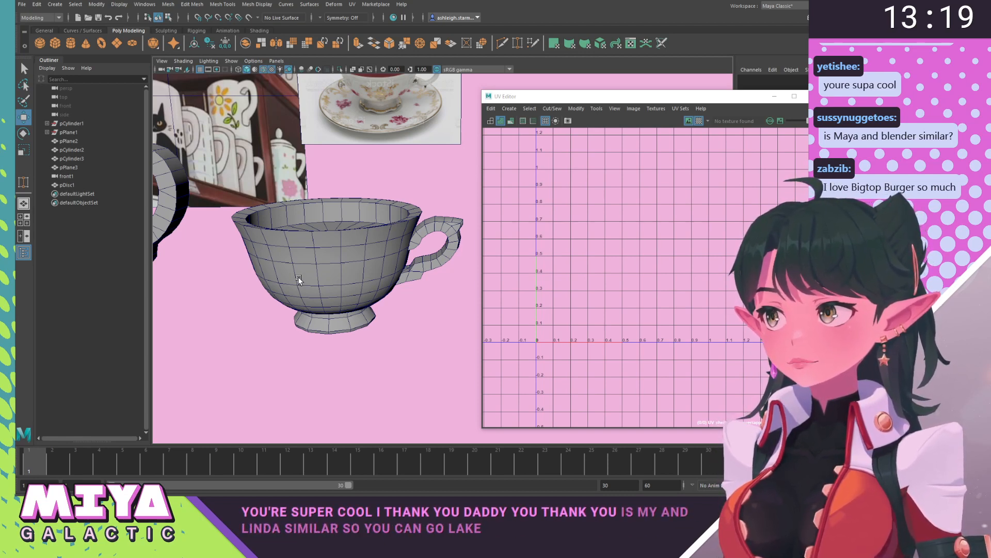
{"action": "left_click_drag", "start_coordinate": [302, 279], "coordinate": [331, 231], "text": "alt"}
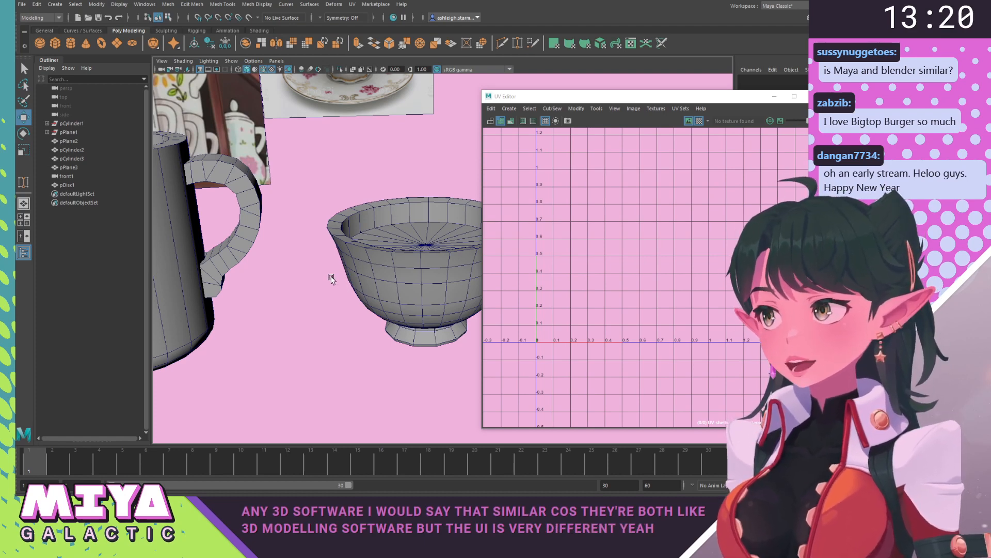
{"action": "left_click_drag", "start_coordinate": [336, 278], "coordinate": [324, 273], "text": "alt"}
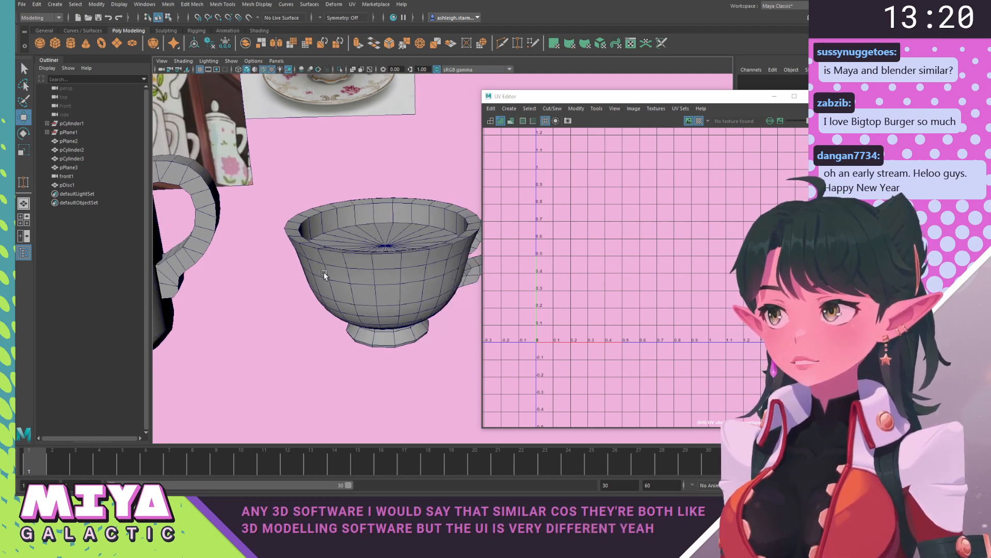
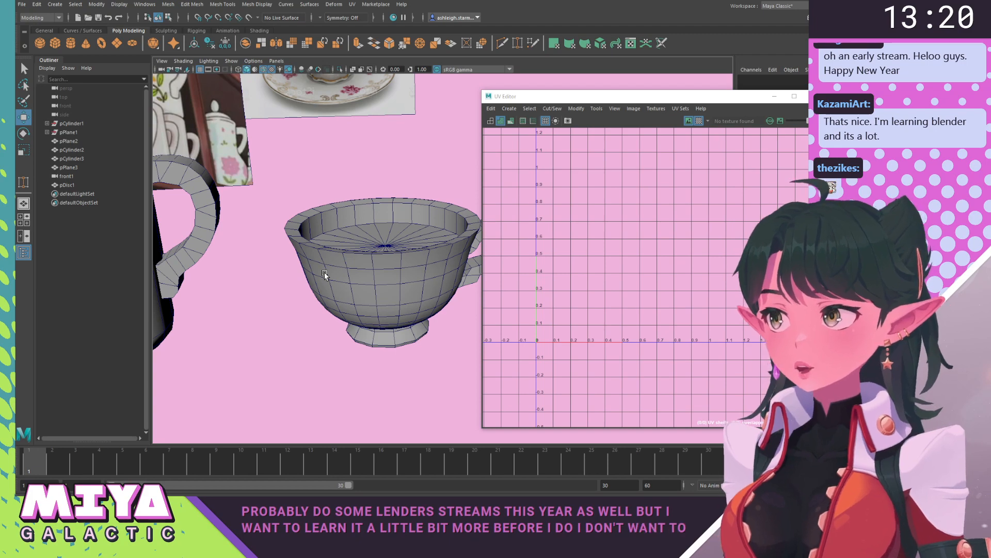
Select the teacup to display its UV shells, and reposition the UV Editor window beside a view of the cup's handle side.
{"action": "left_click", "coordinate": [325, 271]}
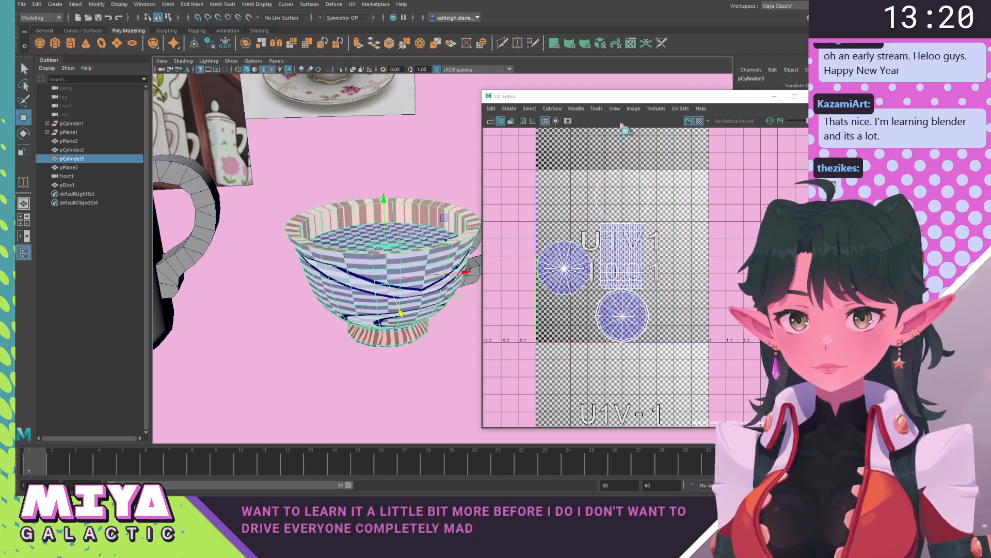
{"action": "middle_click_drag", "start_coordinate": [442, 227], "coordinate": [355, 227], "text": "alt"}
{"action": "left_click_drag", "start_coordinate": [600, 101], "coordinate": [501, 85]}
{"action": "scroll", "coordinate": [392, 164], "scroll_direction": "up", "scroll_amount": 3}
{"action": "left_click_drag", "start_coordinate": [241, 248], "coordinate": [182, 253], "text": "alt"}
{"action": "right_click_drag", "start_coordinate": [181, 252], "coordinate": [268, 232], "text": "alt"}
{"action": "left_click_drag", "start_coordinate": [268, 232], "coordinate": [247, 183], "text": "alt"}
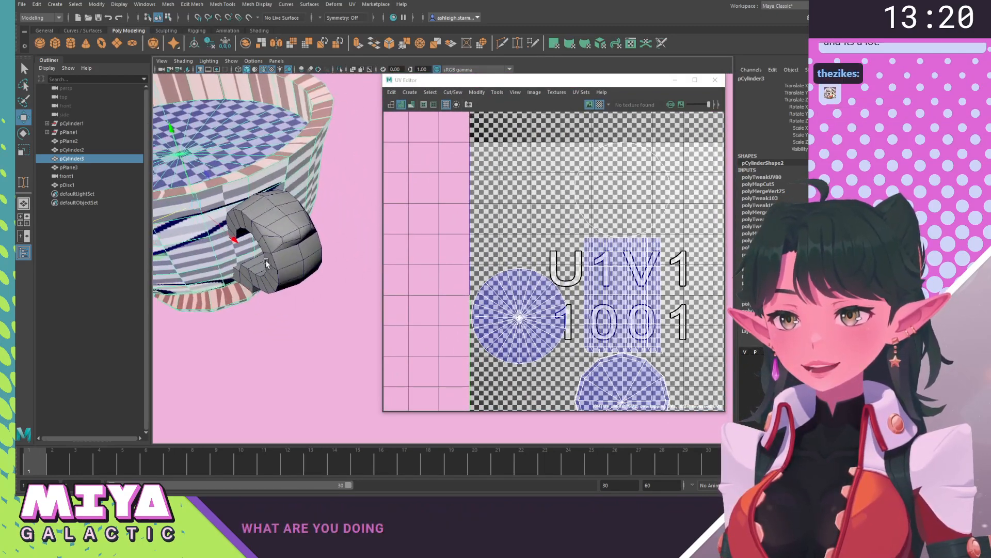
Cut the teacup's UVs along the edges running down the cup wall behind the handle.
{"action": "right_click_drag", "start_coordinate": [247, 183], "coordinate": [253, 150]}
{"action": "left_click", "coordinate": [247, 185]}
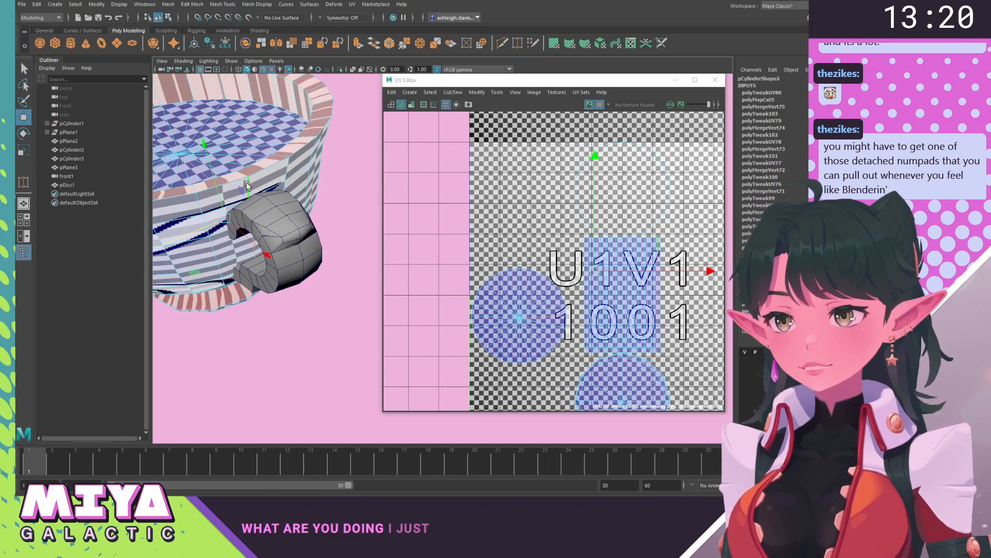
{"action": "left_click_drag", "start_coordinate": [247, 185], "coordinate": [290, 234], "text": "alt"}
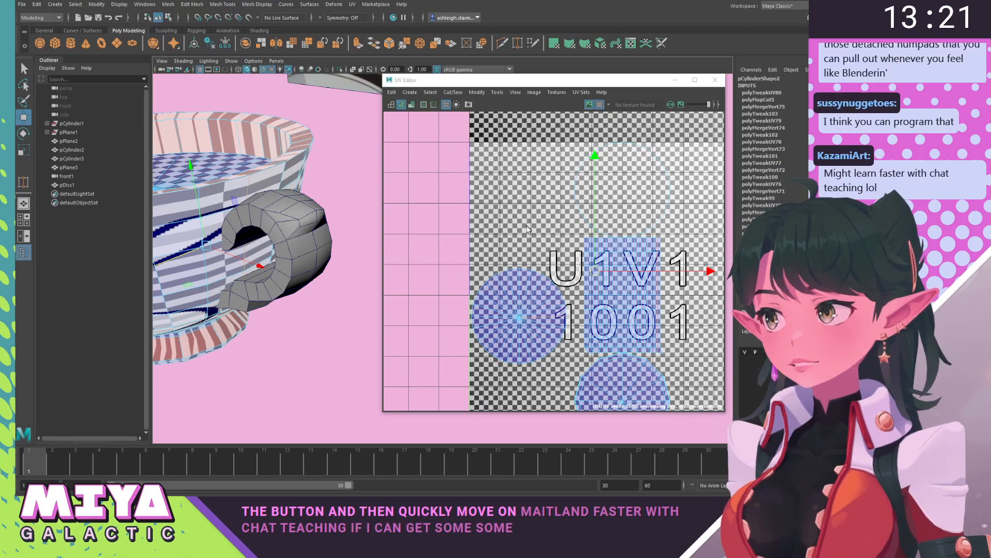
{"action": "middle_click_drag", "start_coordinate": [511, 213], "coordinate": [436, 192], "text": "alt"}
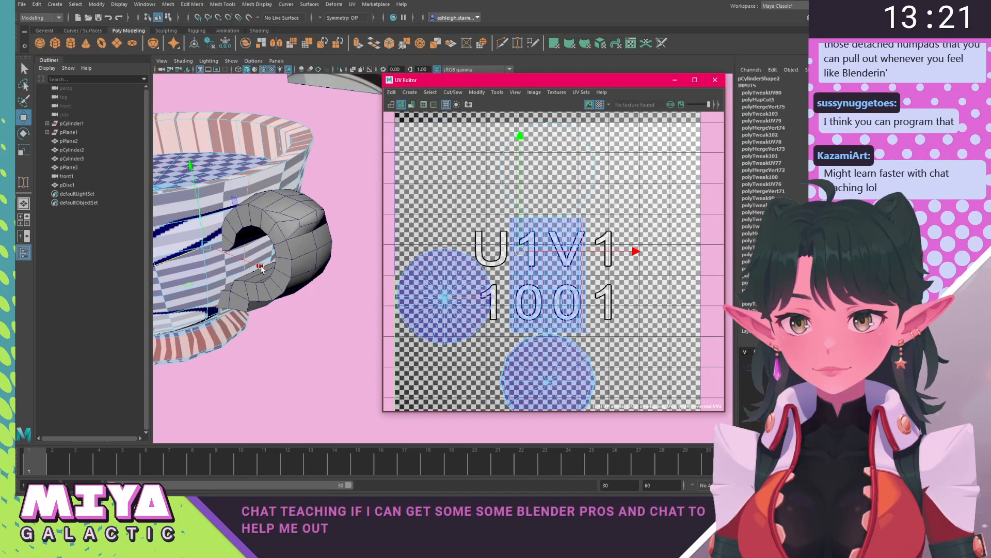
{"action": "left_click_drag", "start_coordinate": [286, 251], "coordinate": [288, 187], "text": "alt"}
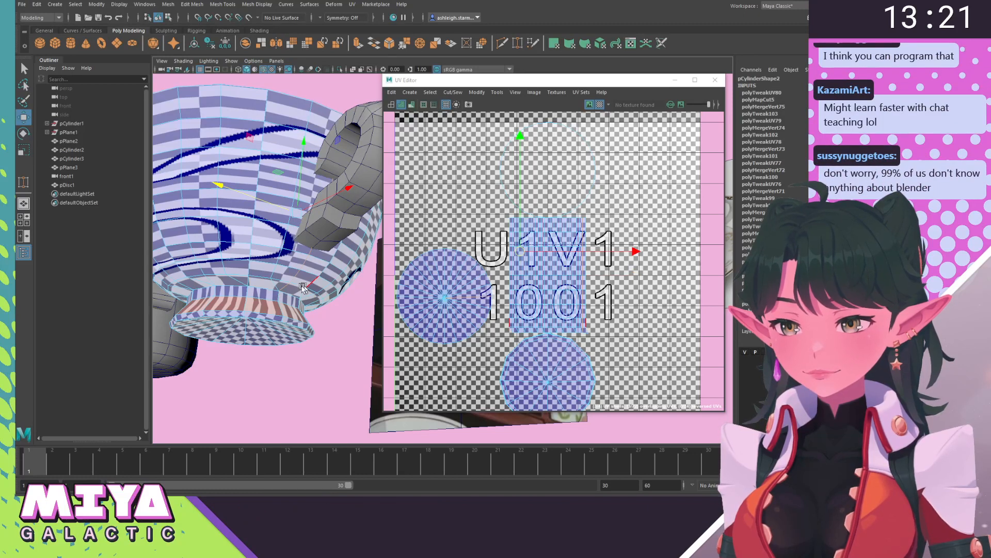
{"action": "left_click_drag", "start_coordinate": [261, 292], "coordinate": [286, 273], "text": "alt"}
{"action": "left_click_drag", "start_coordinate": [219, 270], "coordinate": [274, 256], "text": "alt"}
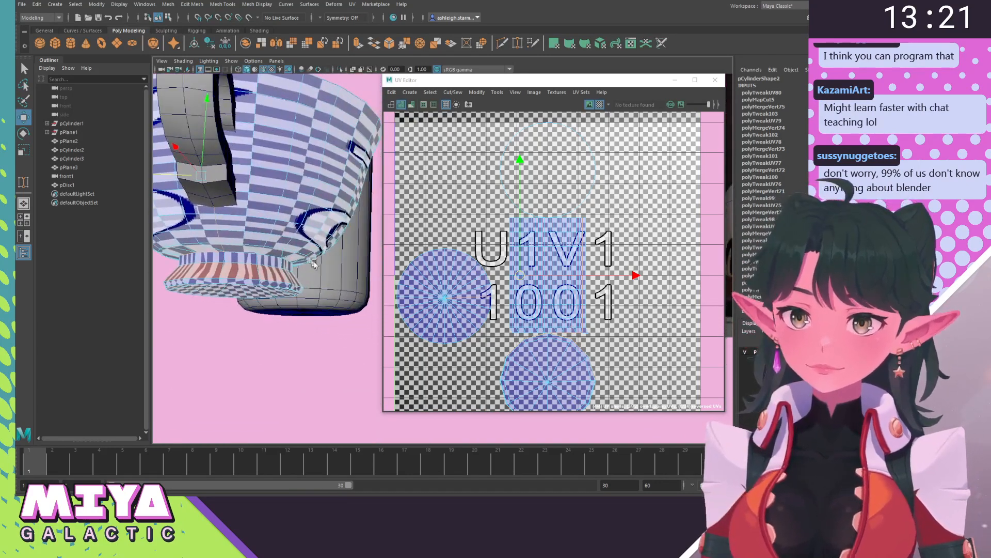
{"action": "left_click", "coordinate": [274, 256]}
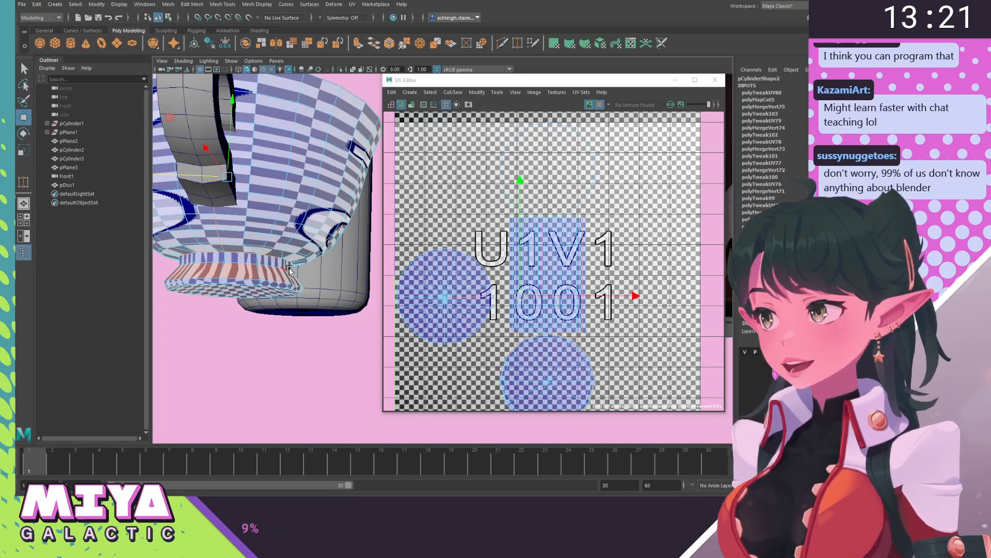
{"action": "left_click_drag", "start_coordinate": [308, 249], "coordinate": [179, 267], "text": "alt"}
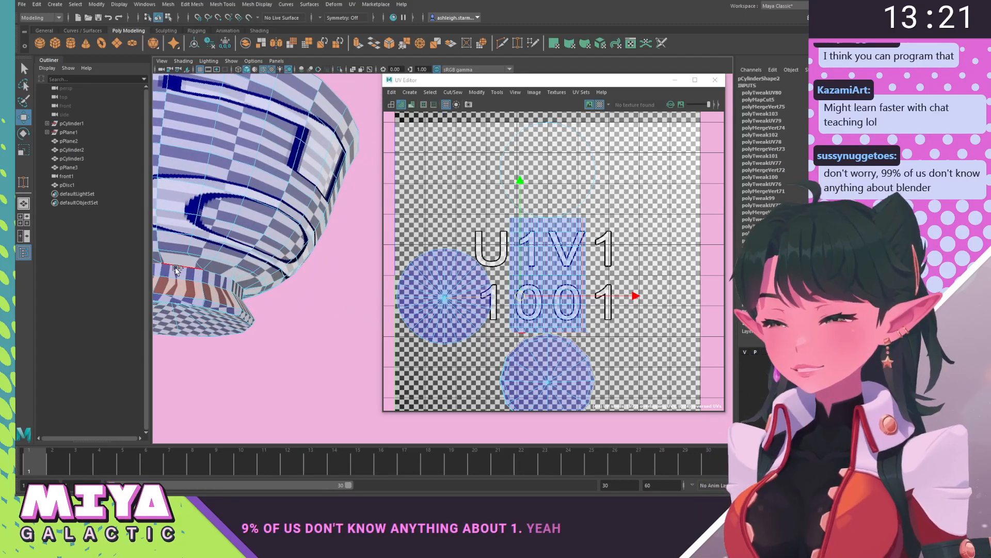
{"action": "mouse_move", "coordinate": [238, 288]}
{"action": "left_mouse_down", "text": "alt"}
{"action": "mouse_move", "coordinate": [253, 308]}
{"action": "mouse_move", "coordinate": [302, 282]}
{"action": "mouse_move", "coordinate": [181, 288]}
{"action": "mouse_move", "coordinate": [181, 277]}
{"action": "mouse_move", "coordinate": [310, 253]}
{"action": "mouse_move", "coordinate": [303, 275]}
{"action": "mouse_move", "coordinate": [355, 272]}
{"action": "mouse_move", "coordinate": [250, 287]}
{"action": "left_mouse_up", "text": "alt"}
{"action": "right_click_drag", "start_coordinate": [451, 184], "coordinate": [407, 204], "text": "shift"}
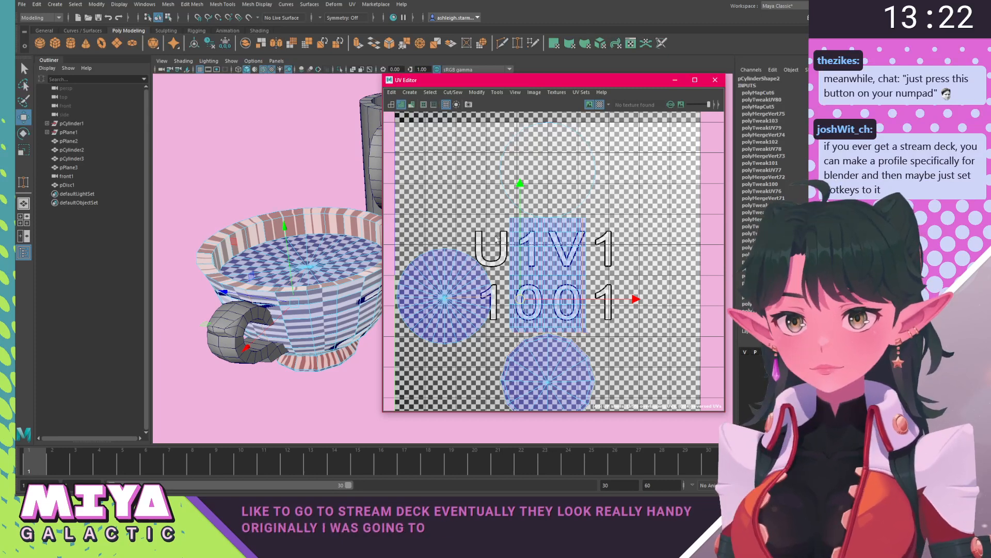
Shrink the circular UV shell of the drink surface and move it to the upper-left corner of the UV tile.
{"action": "middle_click_drag", "start_coordinate": [522, 263], "coordinate": [535, 251], "text": "alt"}
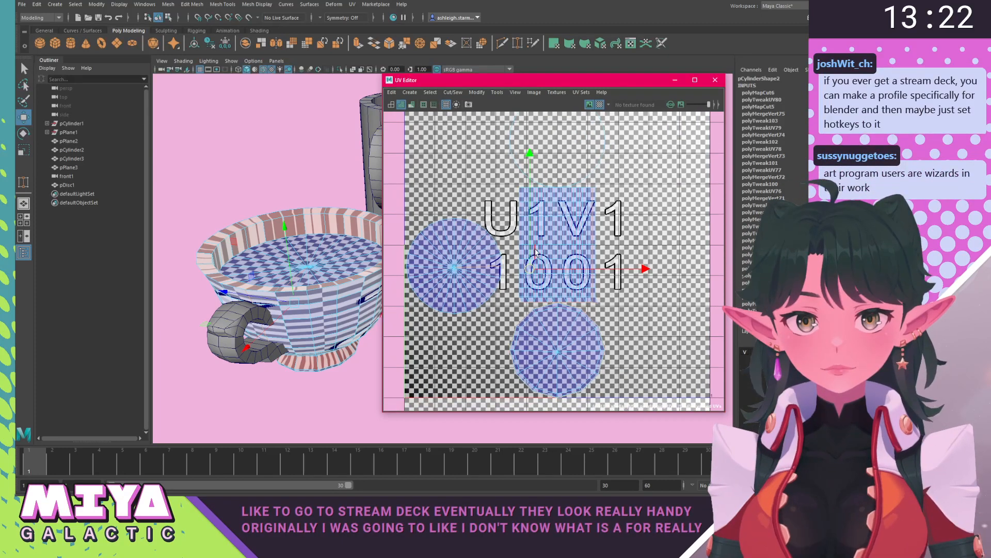
{"action": "left_click", "coordinate": [480, 235]}
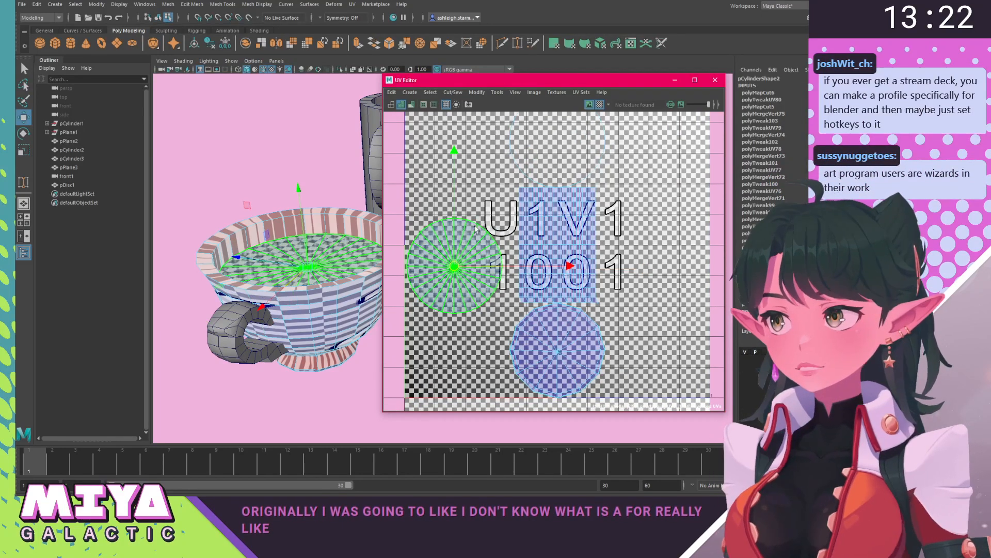
{"action": "middle_click_drag", "start_coordinate": [478, 232], "coordinate": [484, 264], "text": "alt"}
{"action": "left_click_drag", "start_coordinate": [459, 302], "coordinate": [452, 171]}
{"action": "key", "text": "w"}
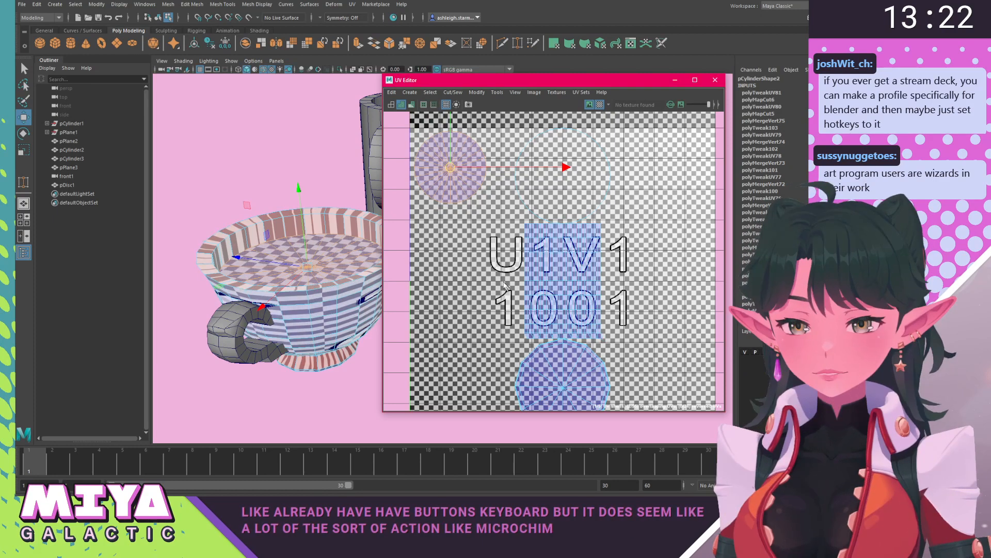
Move and sew the rim's UVs onto the cup wall's UVs along the rim edges.
{"action": "middle_click_drag", "start_coordinate": [577, 262], "coordinate": [538, 235], "text": "alt"}
{"action": "left_click_drag", "start_coordinate": [262, 269], "coordinate": [358, 278], "text": "alt"}
{"action": "right_click_drag", "start_coordinate": [361, 276], "coordinate": [363, 248]}
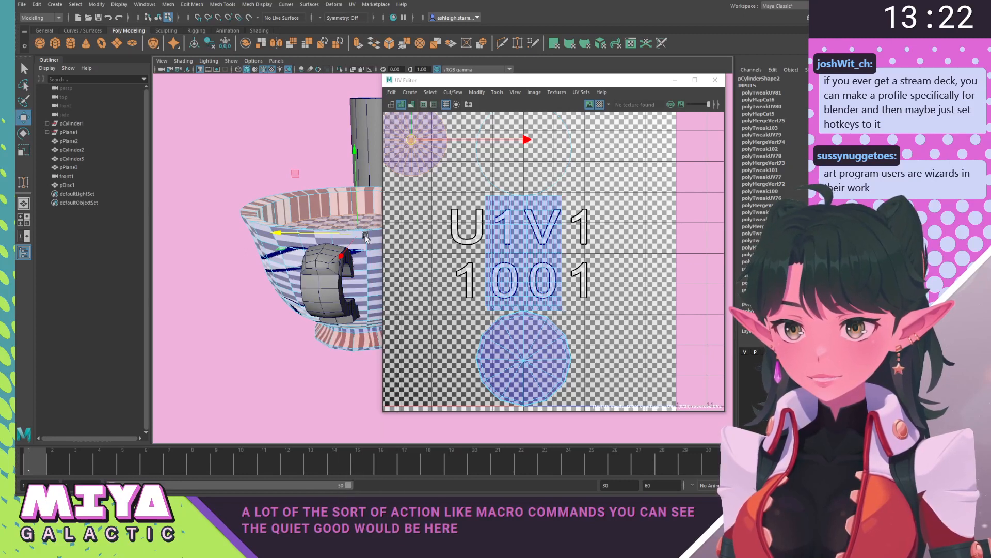
{"action": "double_click", "coordinate": [366, 246]}
{"action": "right_click_drag", "start_coordinate": [588, 289], "coordinate": [598, 228], "text": "shift"}
{"action": "left_click", "coordinate": [257, 226]}
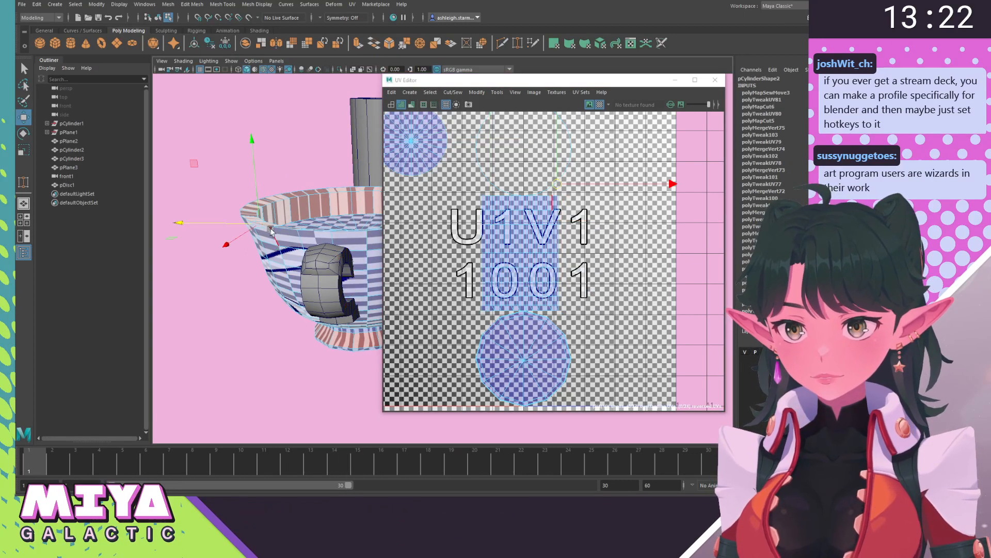
{"action": "right_click_drag", "start_coordinate": [545, 253], "coordinate": [545, 253], "text": "shift"}
{"action": "right_click_drag", "start_coordinate": [565, 199], "coordinate": [562, 186], "text": "shift"}
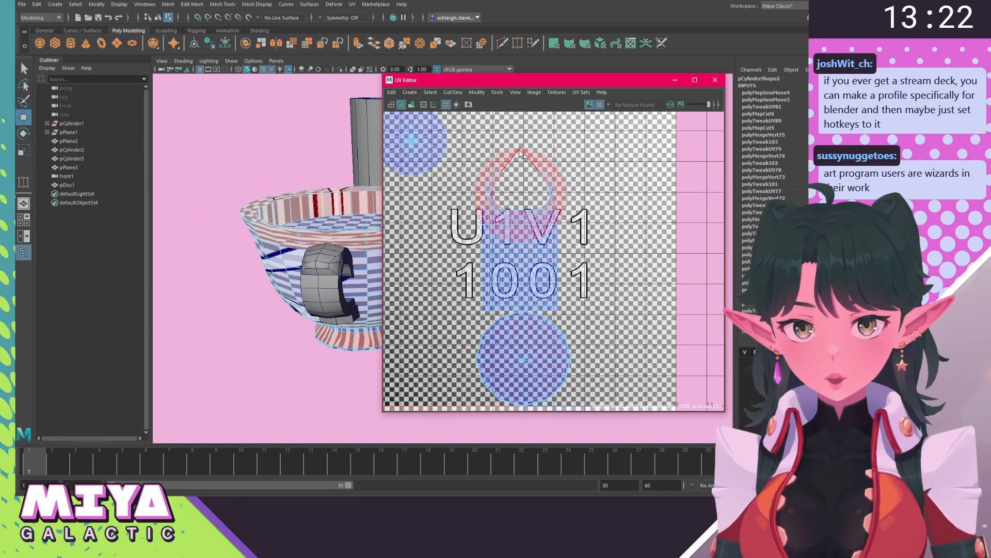
Switch to UV shell selection and move the foot's circular shell to the lower-right area of the UV tile.
{"action": "middle_click_drag", "start_coordinate": [520, 148], "coordinate": [501, 210], "text": "alt"}
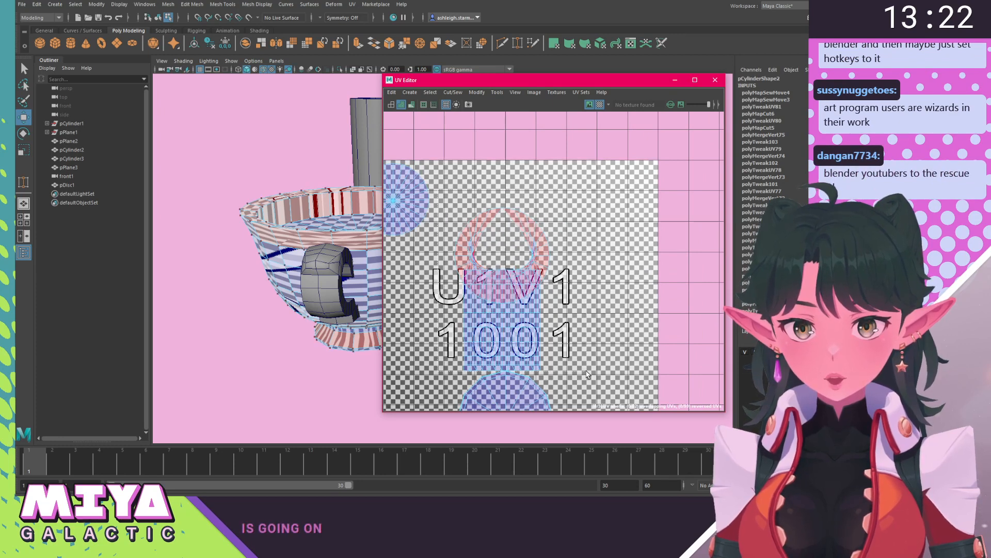
{"action": "left_click_drag", "start_coordinate": [586, 370], "coordinate": [586, 371]}
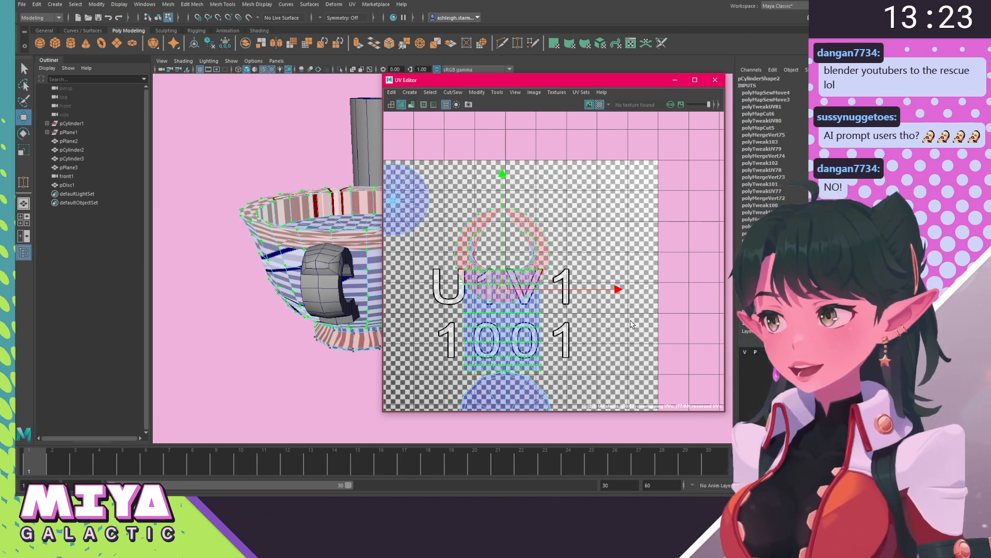
{"action": "left_click_drag", "start_coordinate": [513, 254], "coordinate": [518, 153], "text": "alt"}
{"action": "scroll", "coordinate": [459, 244], "scroll_direction": "up", "scroll_amount": 1}
{"action": "right_click_drag", "start_coordinate": [537, 305], "coordinate": [505, 292]}
{"action": "left_click", "coordinate": [507, 310]}
{"action": "left_click_drag", "start_coordinate": [519, 329], "coordinate": [636, 321]}
{"action": "middle_click_drag", "start_coordinate": [566, 246], "coordinate": [555, 311], "text": "alt"}
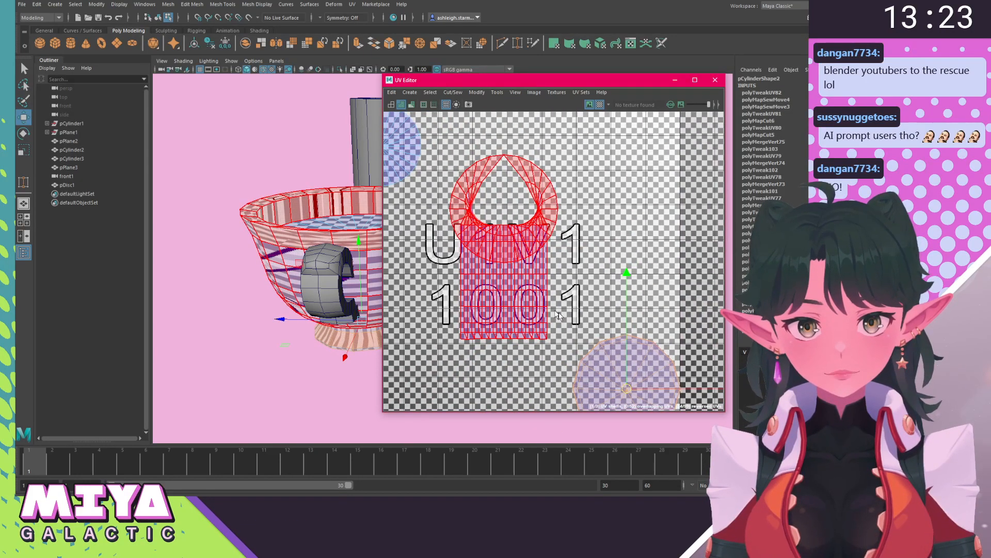
Reposition the joined wall-and-rim UV shell within the UV tile, clear of the drink surface and foot shells.
{"action": "left_click_drag", "start_coordinate": [237, 234], "coordinate": [196, 261], "text": "alt"}
{"action": "left_click", "coordinate": [505, 264]}
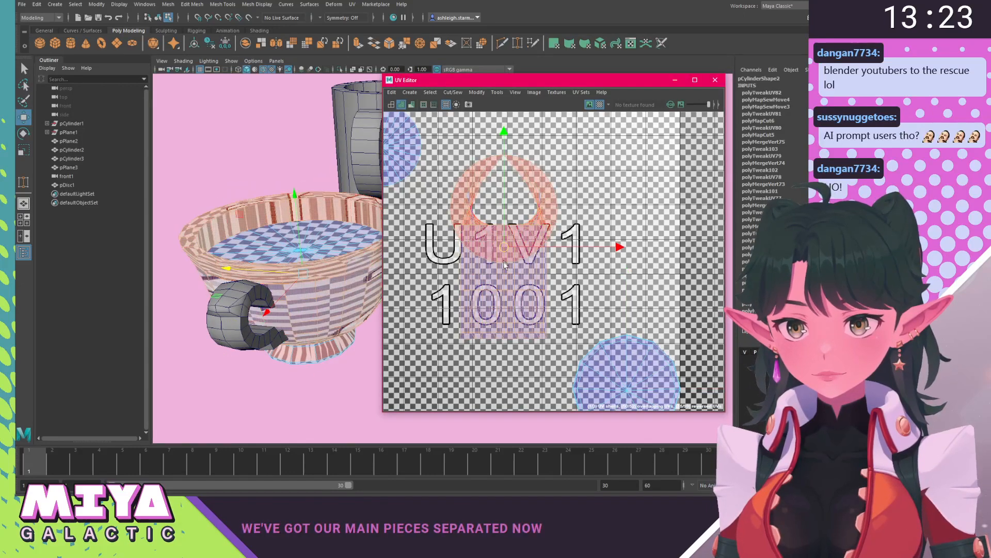
{"action": "left_click_drag", "start_coordinate": [504, 248], "coordinate": [523, 231]}
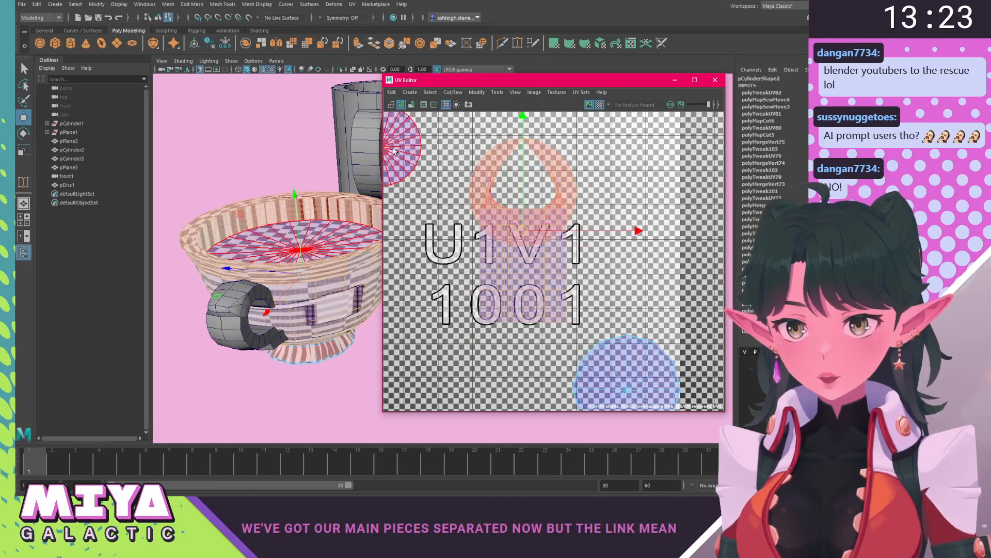
{"action": "left_click", "coordinate": [343, 338]}
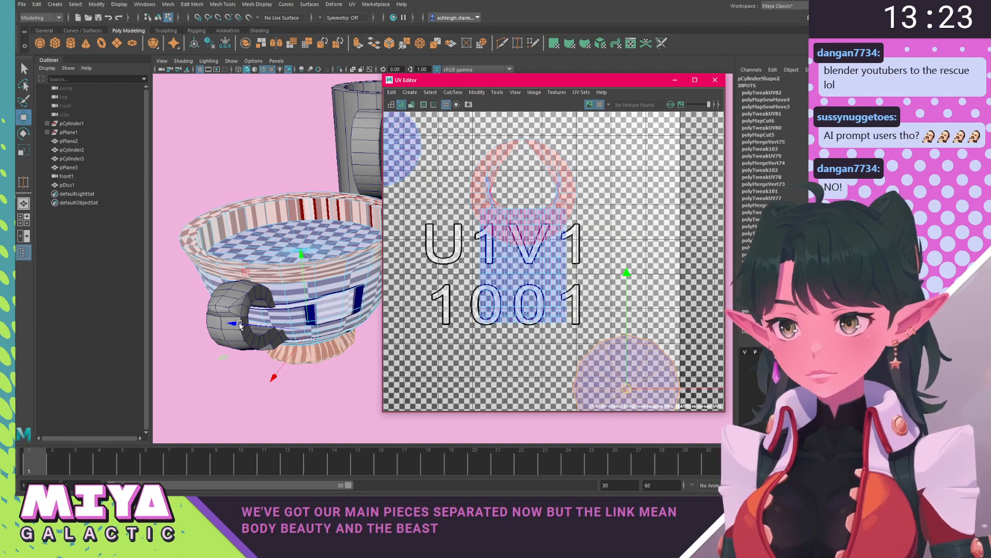
{"action": "left_click", "coordinate": [504, 250]}
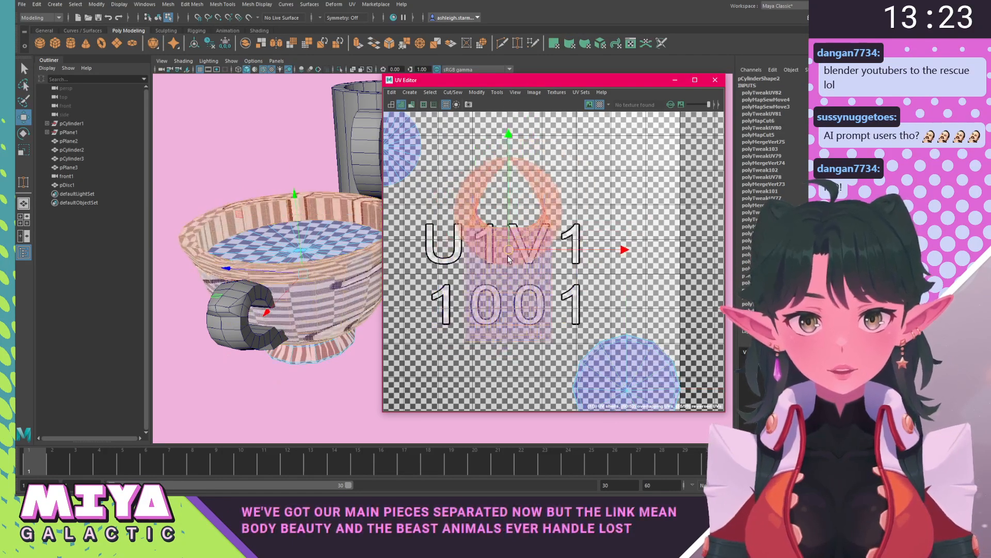
{"action": "left_click_drag", "start_coordinate": [508, 253], "coordinate": [539, 230]}
{"action": "middle_click_drag", "start_coordinate": [539, 230], "coordinate": [510, 252], "text": "alt"}
Select all UVs of the joined wall-and-rim shell and unfold them with the Smooth tool.
{"action": "right_click_drag", "start_coordinate": [467, 247], "coordinate": [506, 246]}
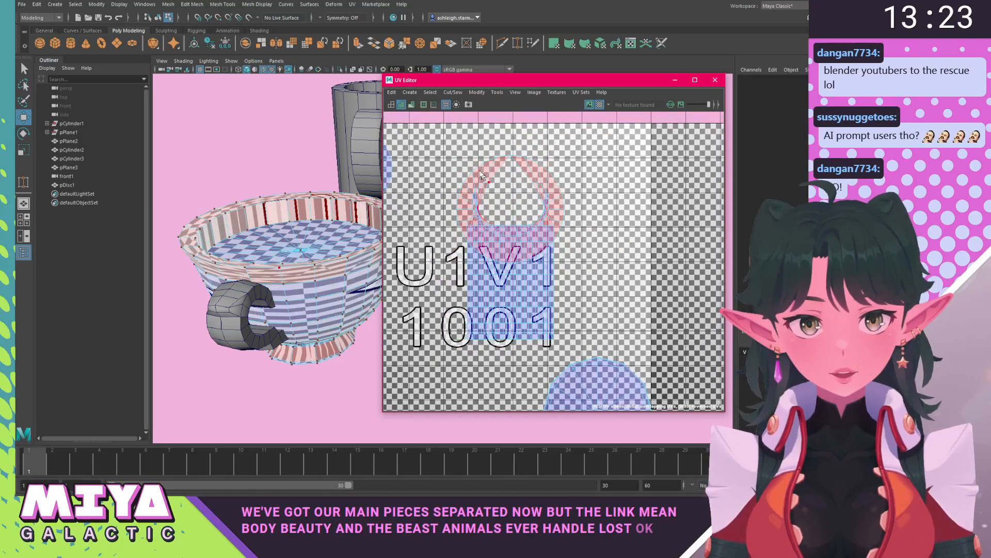
{"action": "left_click_drag", "start_coordinate": [586, 342], "coordinate": [587, 342]}
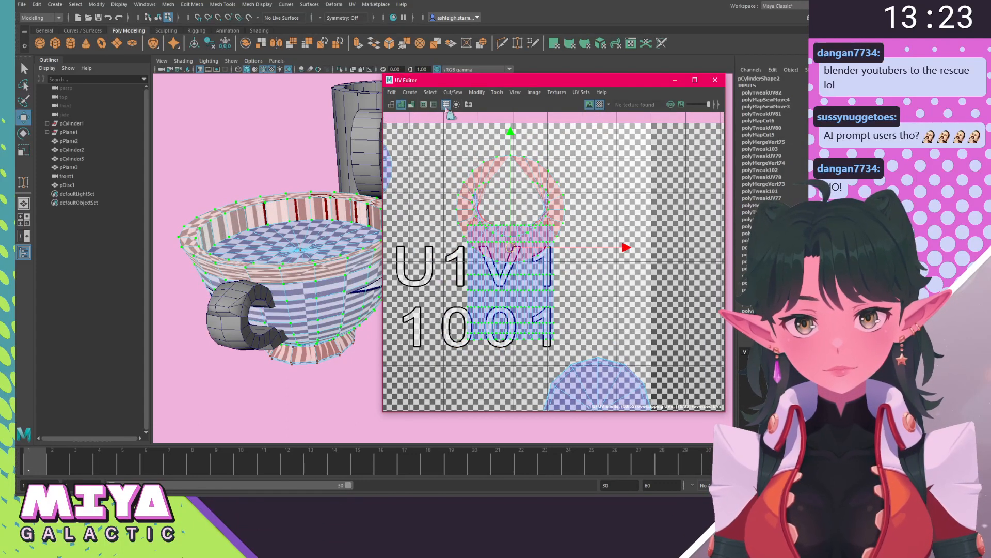
{"action": "left_click_drag", "start_coordinate": [453, 80], "coordinate": [437, 79]}
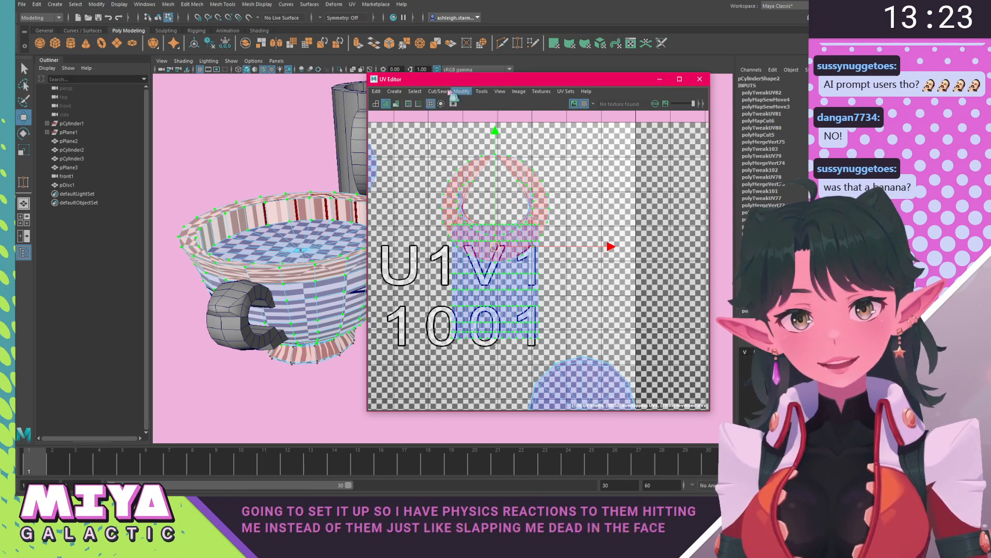
{"action": "left_click", "coordinate": [481, 91]}
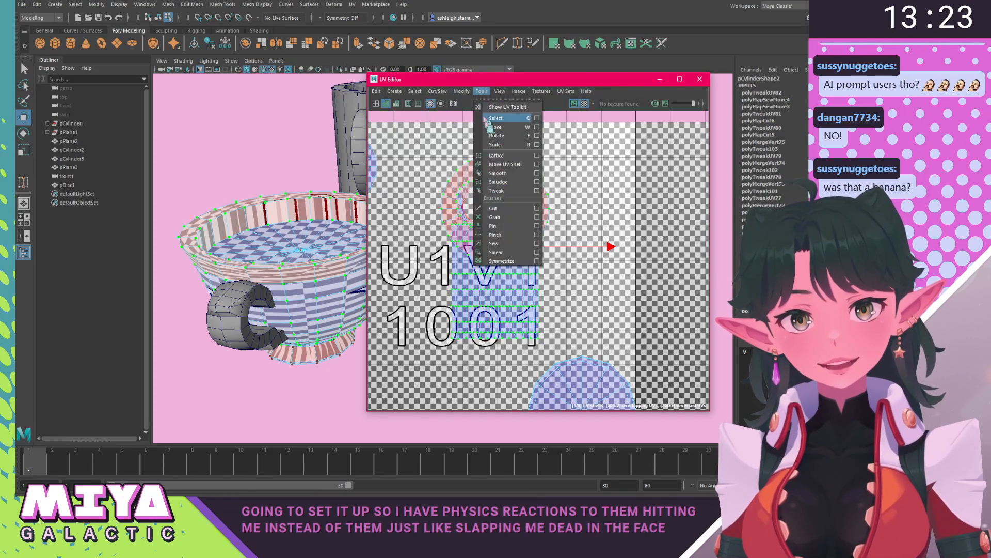
{"action": "left_click", "coordinate": [501, 170]}
{"action": "left_click_drag", "start_coordinate": [432, 347], "coordinate": [524, 347]}
{"action": "left_click_drag", "start_coordinate": [433, 350], "coordinate": [521, 348]}
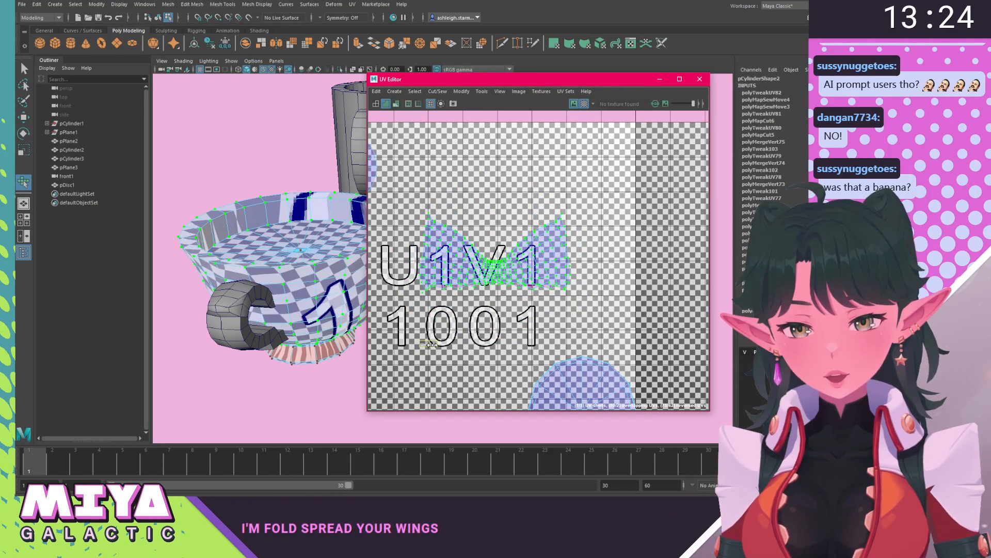
Relax the wall-and-rim shell's UVs further with the Smooth tool until they form a nearly rectangular strip.
{"action": "left_click_drag", "start_coordinate": [432, 349], "coordinate": [608, 340]}
{"action": "scroll", "coordinate": [443, 345], "scroll_direction": "up", "scroll_amount": 5}
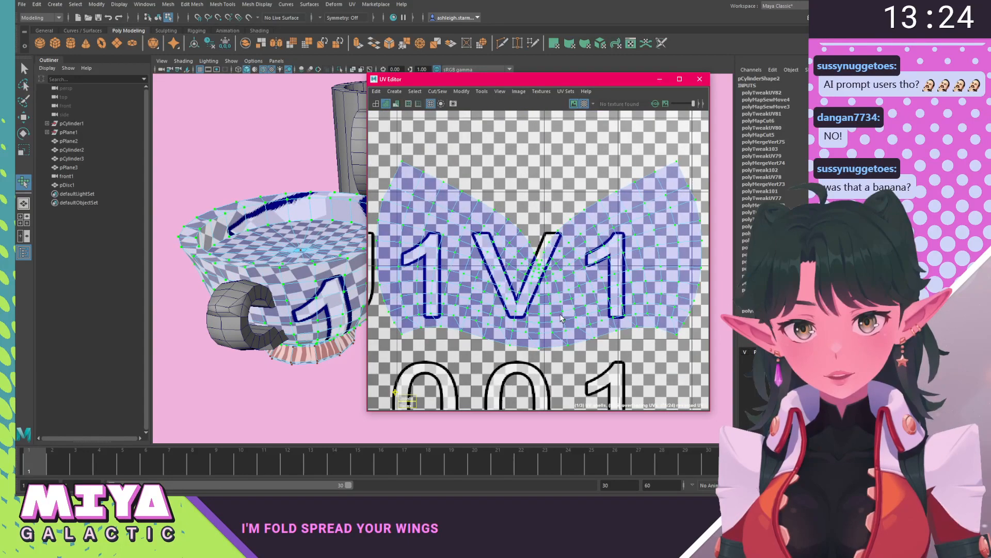
{"action": "scroll", "coordinate": [416, 366], "scroll_direction": "down", "scroll_amount": 1}
{"action": "left_click_drag", "start_coordinate": [416, 366], "coordinate": [561, 377]}
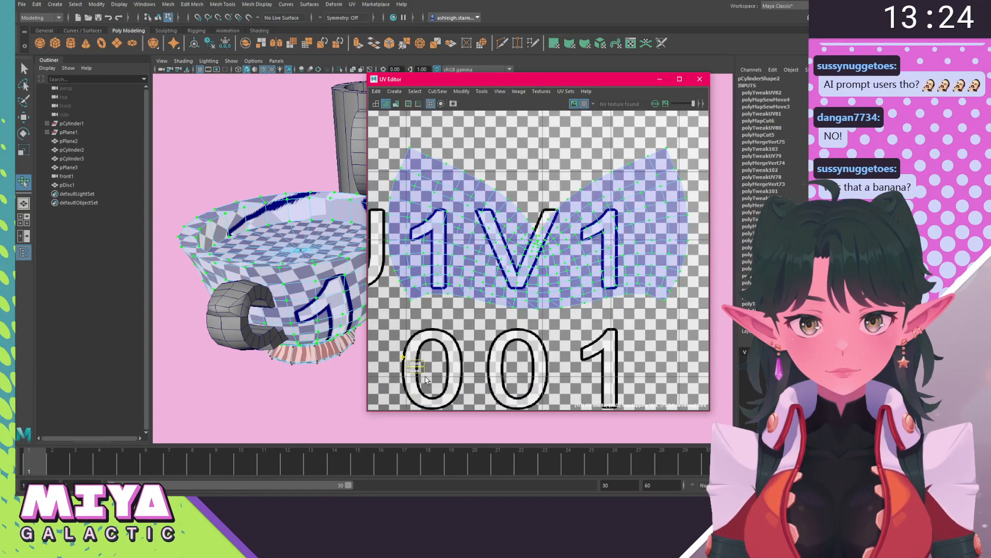
{"action": "left_click_drag", "start_coordinate": [427, 380], "coordinate": [631, 333]}
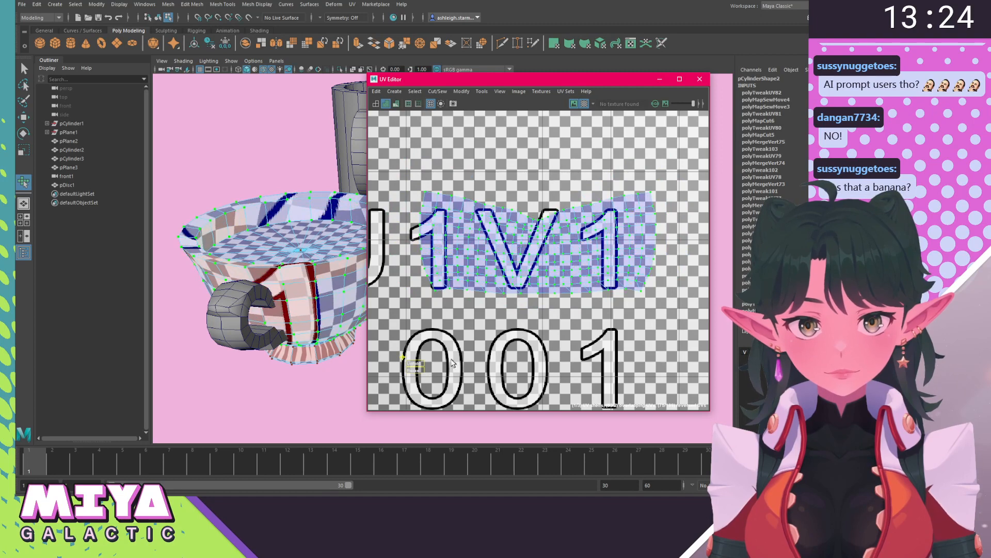
{"action": "key", "text": "ctrl+z"}
{"action": "key", "text": "ctrl+z"}
{"action": "left_click_drag", "start_coordinate": [421, 369], "coordinate": [615, 347]}
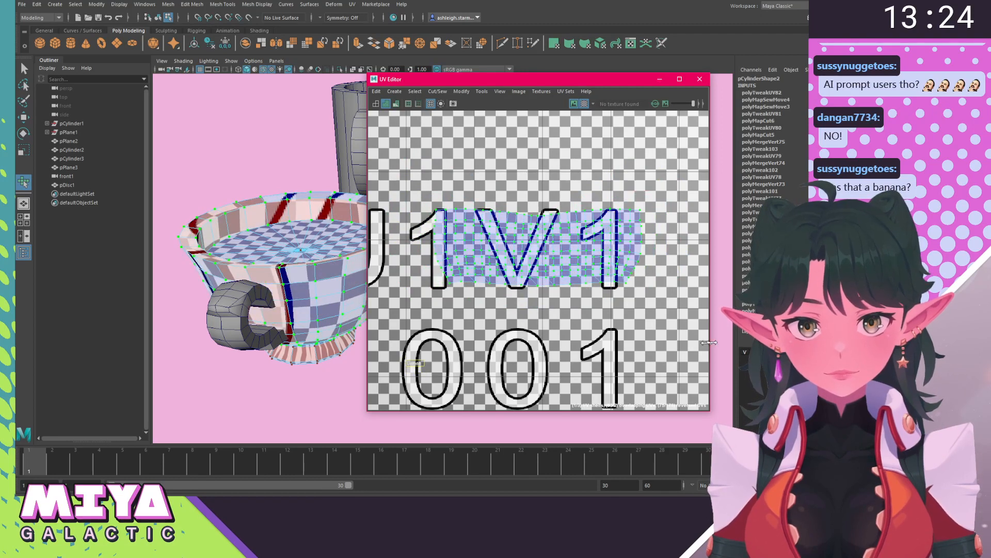
Straighten the UVs of the wall-and-rim shell into even rows and columns.
{"action": "key", "text": "w"}
{"action": "right_click_drag", "start_coordinate": [515, 265], "coordinate": [539, 247]}
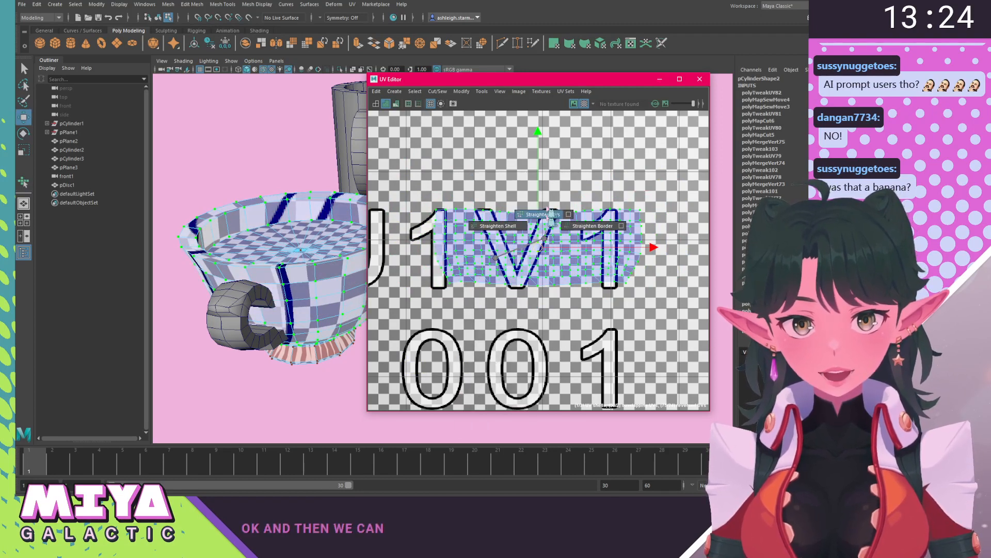
{"action": "right_click_drag", "start_coordinate": [510, 207], "coordinate": [464, 232], "text": "shift"}
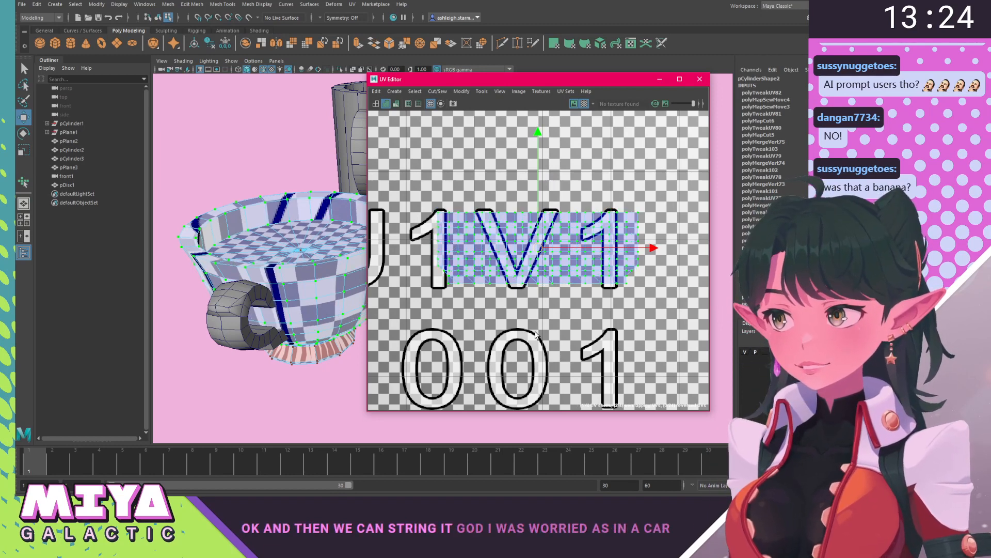
{"action": "key", "text": "q"}
{"action": "key", "text": "w"}
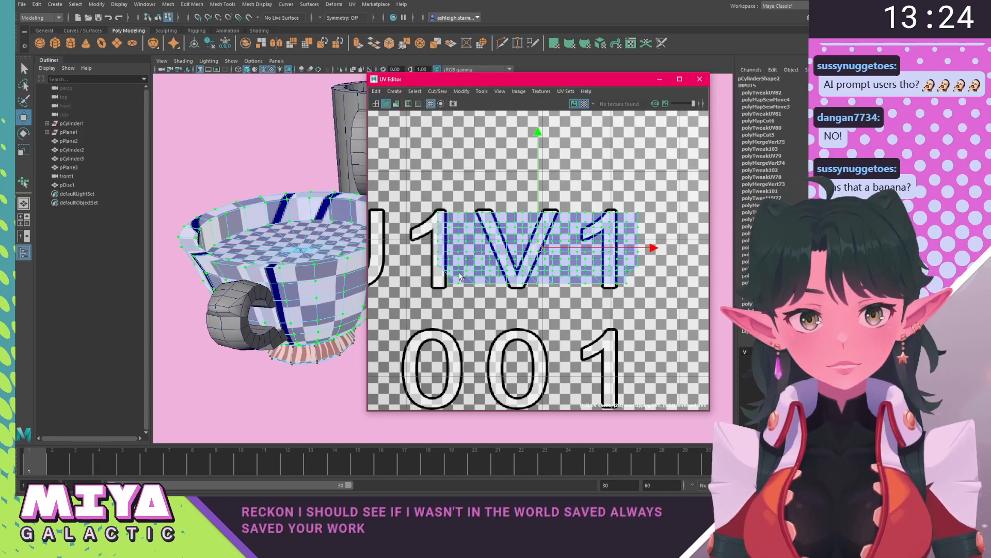
Select the lowest rows of UVs on the wall-and-rim strip and scale them wider horizontally to match the rows above.
{"action": "middle_click_drag", "start_coordinate": [508, 278], "coordinate": [474, 279], "text": "alt"}
{"action": "right_click_drag", "start_coordinate": [475, 281], "coordinate": [482, 306], "text": "alt"}
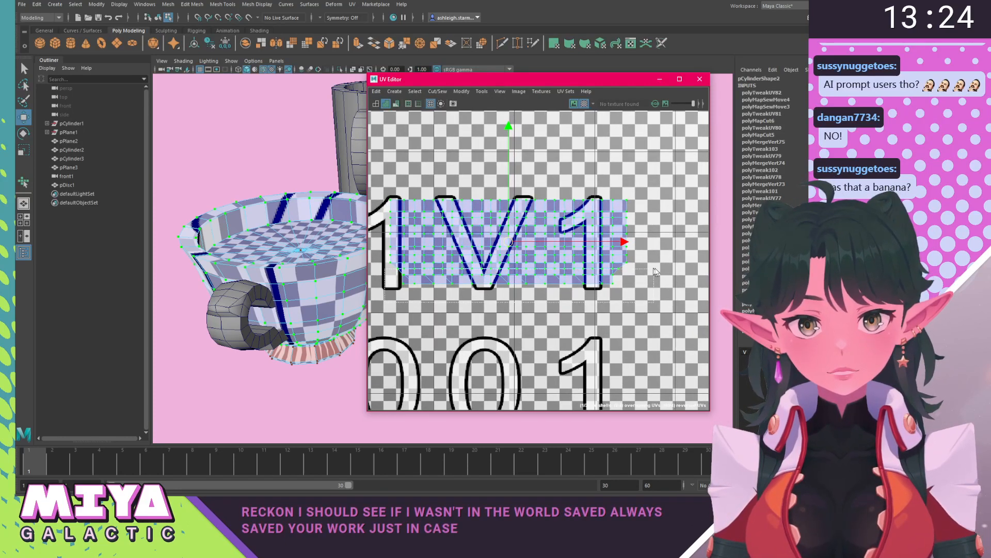
{"action": "left_click_drag", "start_coordinate": [655, 272], "coordinate": [667, 268]}
{"action": "key", "text": "r"}
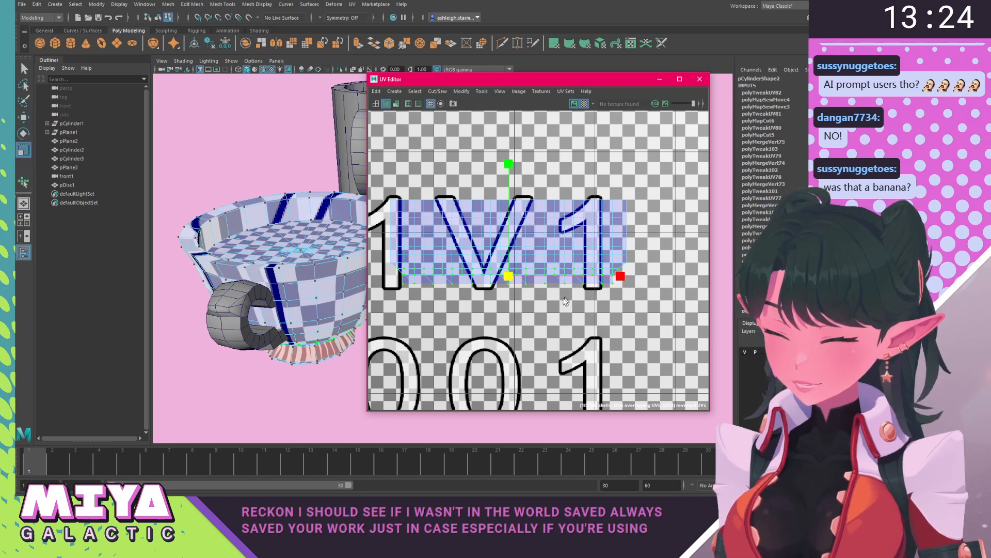
{"action": "left_click", "coordinate": [623, 276]}
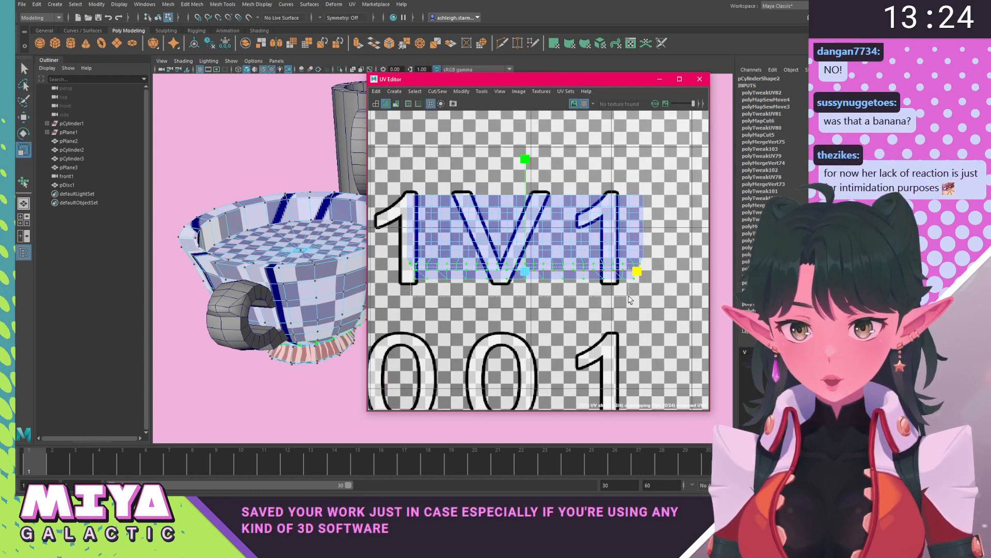
{"action": "key", "text": "r"}
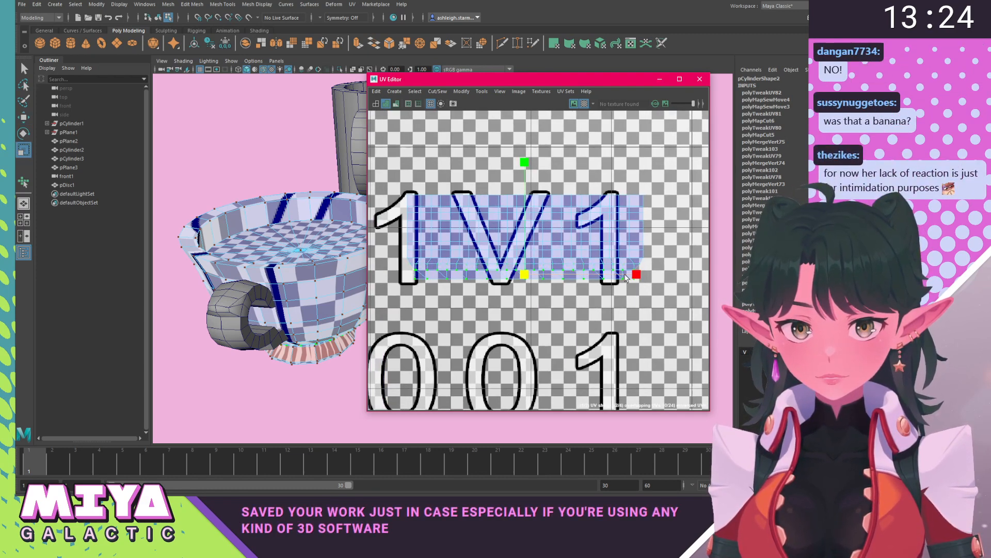
{"action": "left_click", "coordinate": [638, 276]}
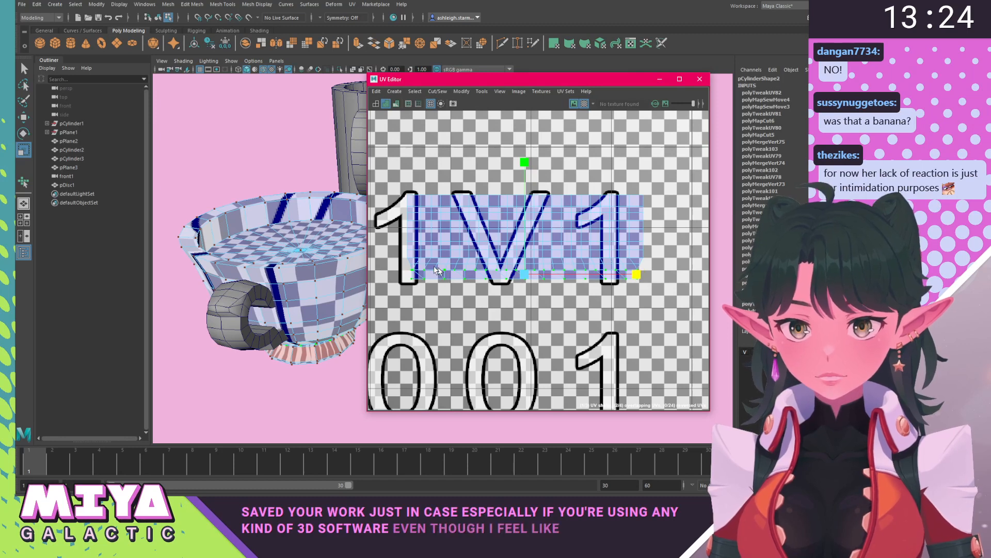
{"action": "left_click_drag", "start_coordinate": [601, 292], "coordinate": [645, 294]}
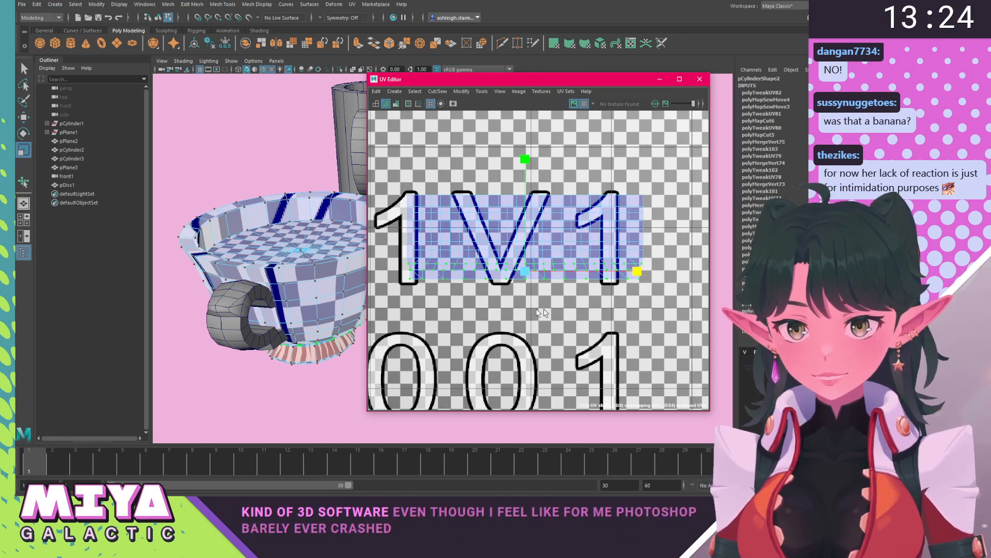
{"action": "left_click", "coordinate": [517, 313]}
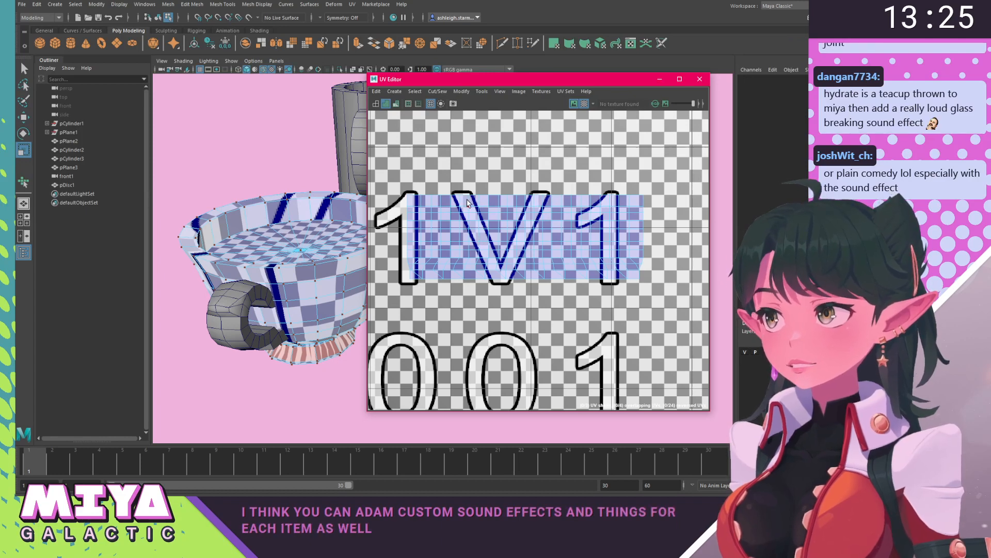
Select the wall-and-rim strip as a UV shell and move it to the upper part of the UV tile.
{"action": "middle_click_drag", "start_coordinate": [514, 199], "coordinate": [526, 209], "text": "alt"}
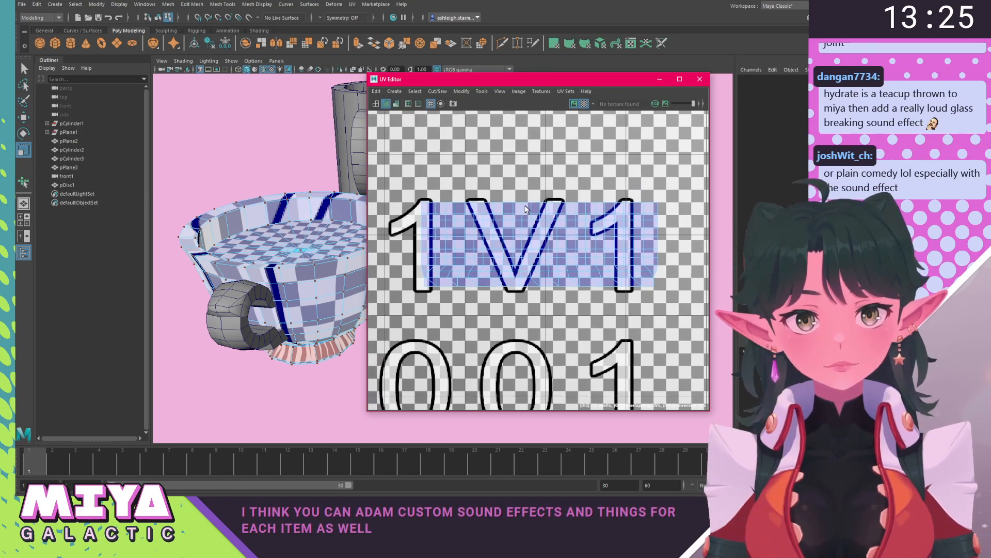
{"action": "scroll", "coordinate": [593, 315], "scroll_direction": "down", "scroll_amount": 1}
{"action": "right_click", "coordinate": [496, 251]}
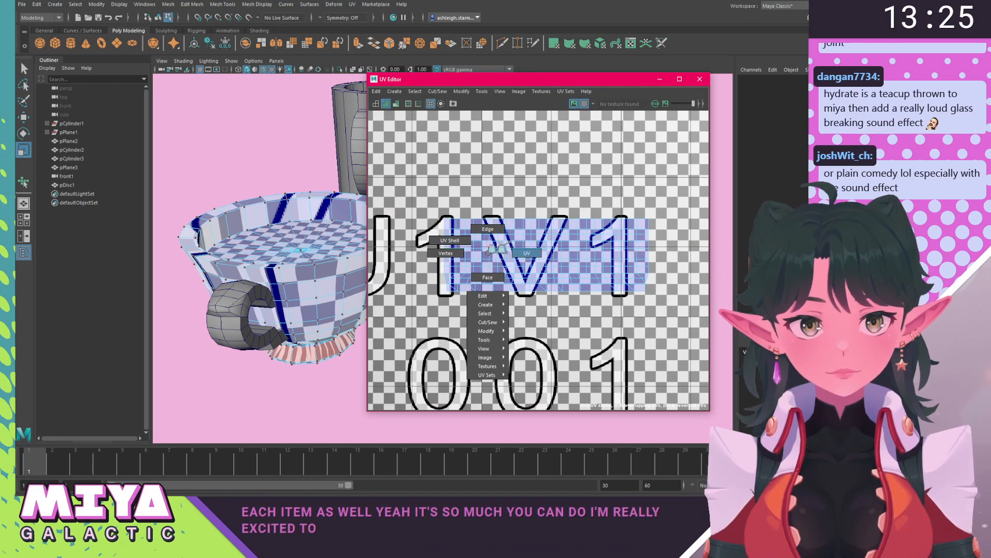
{"action": "right_click_drag", "start_coordinate": [498, 249], "coordinate": [450, 240]}
{"action": "left_click", "coordinate": [480, 248]}
{"action": "scroll", "coordinate": [583, 354], "scroll_direction": "down", "scroll_amount": 5}
{"action": "middle_click_drag", "start_coordinate": [548, 309], "coordinate": [582, 251], "text": "alt"}
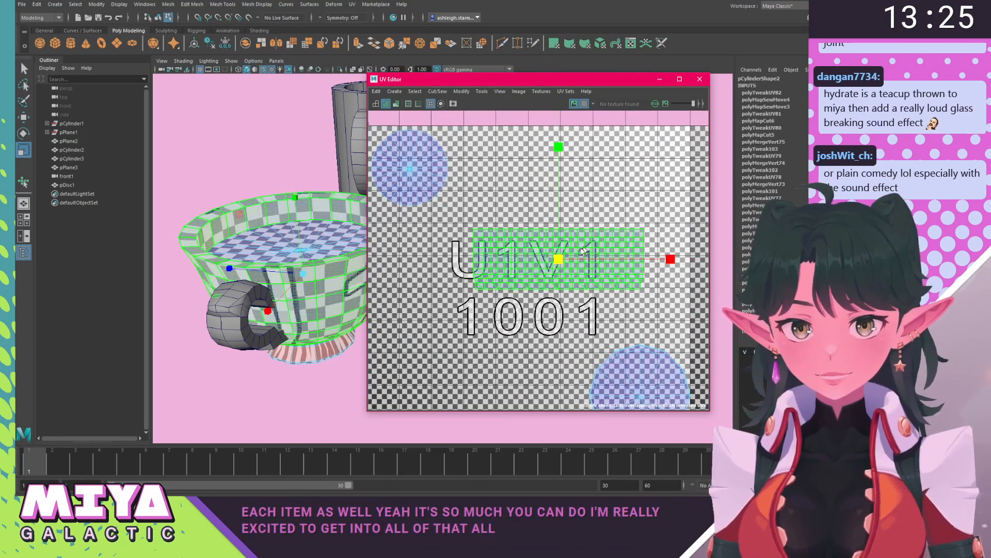
{"action": "key", "text": "w"}
{"action": "left_click_drag", "start_coordinate": [561, 259], "coordinate": [563, 168]}
Scale the wall-and-rim shell down vertically to even out the checker squares on the cup's wall.
{"action": "left_click_drag", "start_coordinate": [211, 261], "coordinate": [317, 221], "text": "alt"}
{"action": "middle_click_drag", "start_coordinate": [317, 221], "coordinate": [178, 258], "text": "alt"}
{"action": "right_click_drag", "start_coordinate": [178, 258], "coordinate": [249, 263], "text": "alt"}
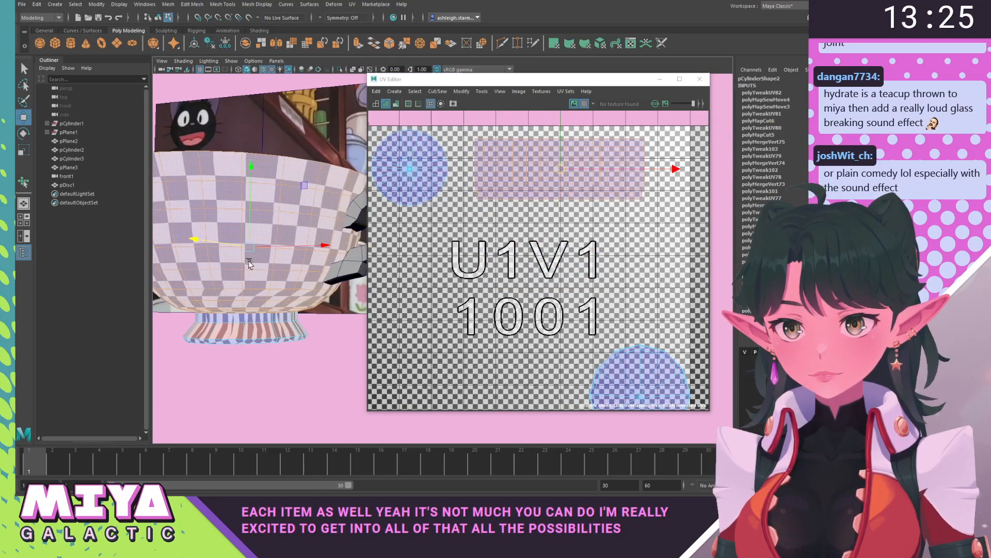
{"action": "middle_click_drag", "start_coordinate": [565, 106], "coordinate": [548, 166], "text": "alt"}
{"action": "key", "text": "e"}
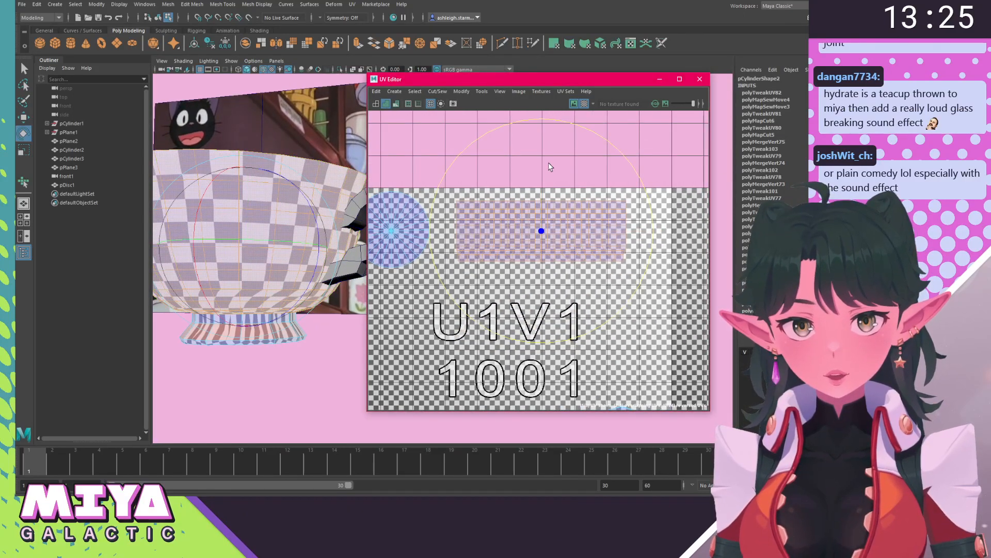
{"action": "key", "text": "r"}
{"action": "left_click_drag", "start_coordinate": [541, 118], "coordinate": [542, 146]}
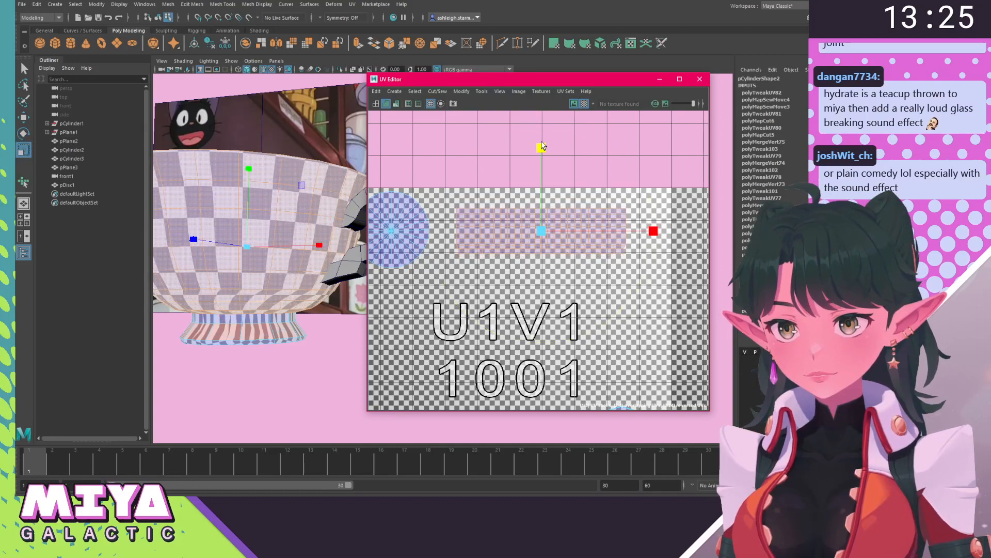
Shift the wall-and-rim shell to check the checker pattern on the cup, and place it along the tile's upper edge beside the drink-surface disc.
{"action": "key", "text": "w"}
{"action": "left_click_drag", "start_coordinate": [541, 231], "coordinate": [516, 302]}
{"action": "left_click_drag", "start_coordinate": [258, 232], "coordinate": [303, 235], "text": "alt"}
{"action": "left_click_drag", "start_coordinate": [516, 302], "coordinate": [532, 275]}
{"action": "left_click_drag", "start_coordinate": [206, 129], "coordinate": [243, 204], "text": "alt"}
{"action": "scroll", "coordinate": [194, 216], "scroll_direction": "down", "scroll_amount": 3}
{"action": "left_click_drag", "start_coordinate": [535, 277], "coordinate": [532, 223]}
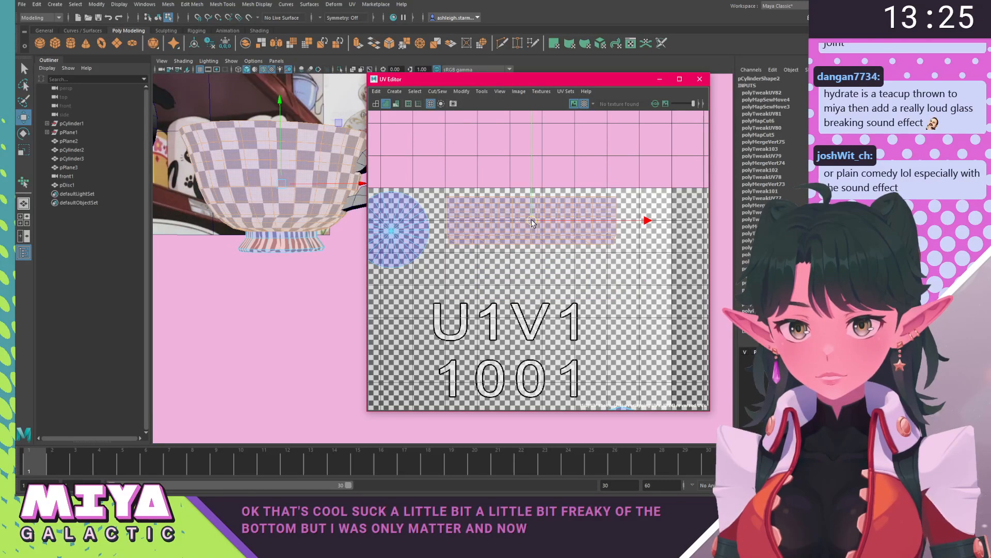
Scale the drink surface's circular shell down to match the wall's checker size, beside the wall-and-rim strip.
{"action": "left_click_drag", "start_coordinate": [258, 158], "coordinate": [253, 231], "text": "alt"}
{"action": "left_click", "coordinate": [396, 231]}
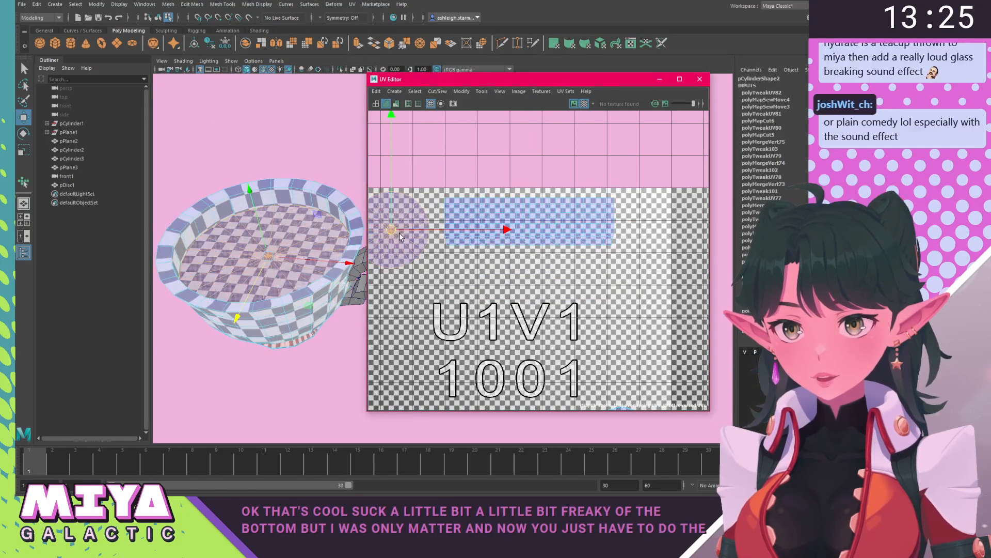
{"action": "key", "text": "r"}
{"action": "left_click_drag", "start_coordinate": [391, 230], "coordinate": [416, 220]}
{"action": "key", "text": "w"}
Move the foot's circular UV shell from the tile's lower corner to an empty area near its middle.
{"action": "middle_click_drag", "start_coordinate": [605, 320], "coordinate": [579, 144], "text": "alt"}
{"action": "left_click", "coordinate": [597, 284]}
{"action": "left_click_drag", "start_coordinate": [597, 286], "coordinate": [461, 209]}
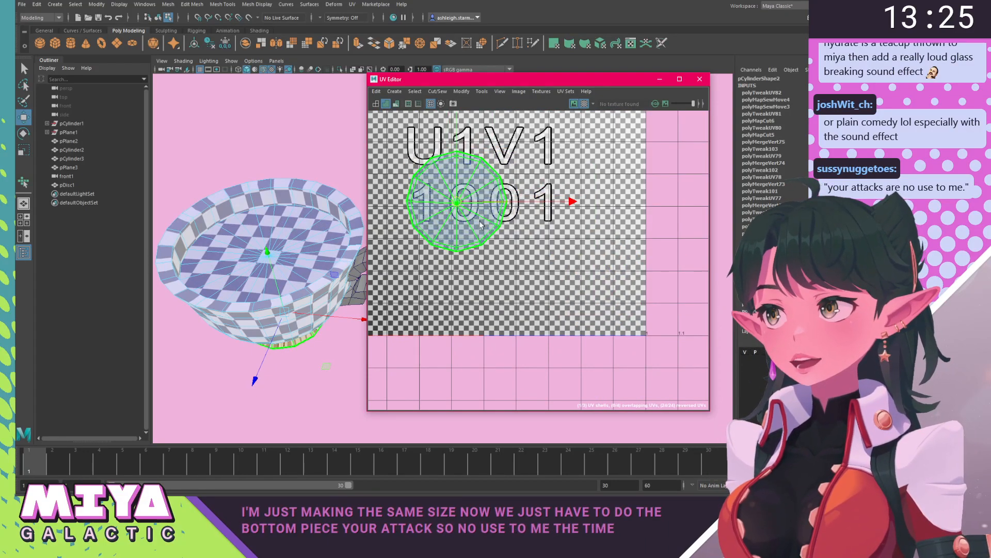
{"action": "middle_click_drag", "start_coordinate": [481, 225], "coordinate": [542, 292], "text": "alt"}
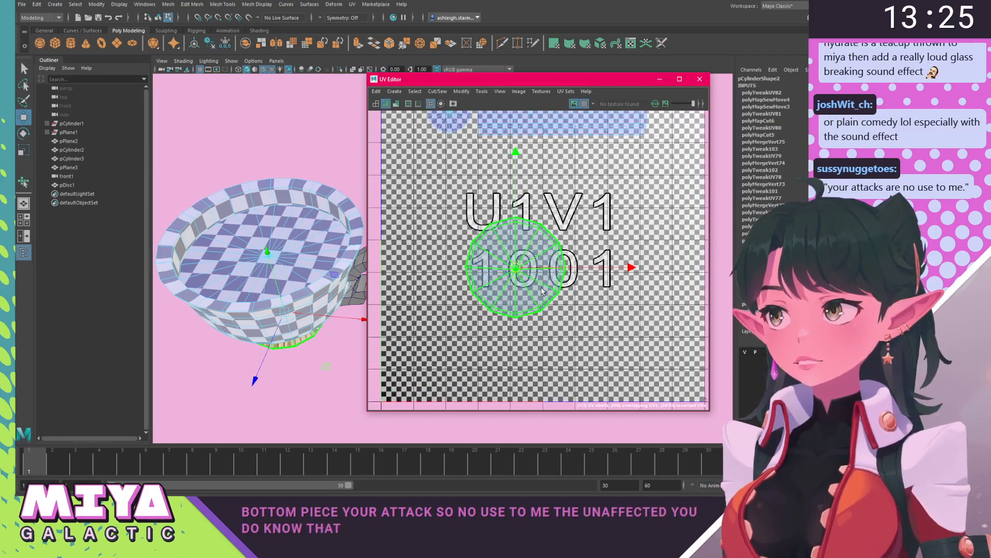
{"action": "scroll", "coordinate": [495, 246], "scroll_direction": "up", "scroll_amount": 2}
{"action": "middle_click_drag", "start_coordinate": [497, 246], "coordinate": [471, 283], "text": "alt"}
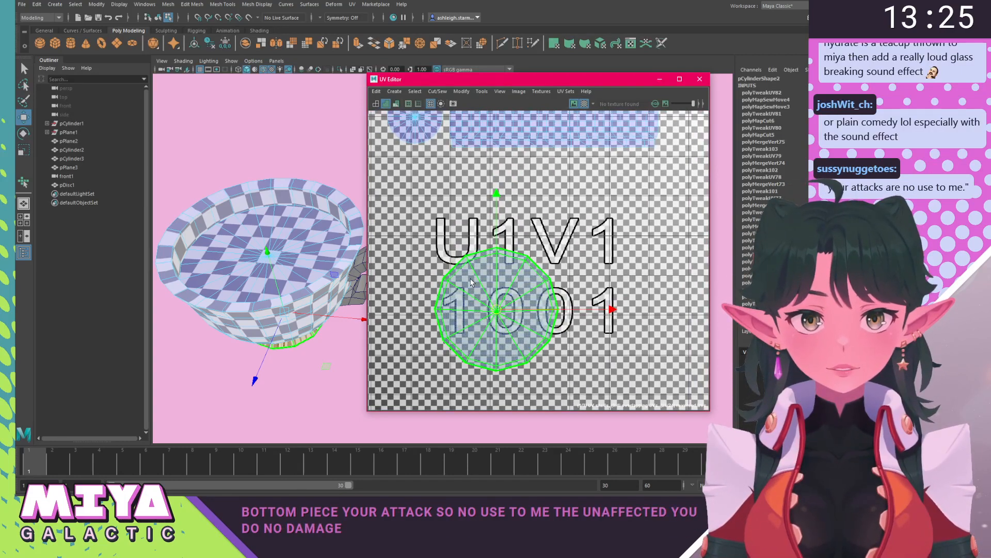
Select the edge loop around the cup's underside and cut the UVs there, separating the base from the foot's side.
{"action": "left_click_drag", "start_coordinate": [256, 377], "coordinate": [259, 177], "text": "alt"}
{"action": "scroll", "coordinate": [259, 178], "scroll_direction": "up", "scroll_amount": 5}
{"action": "right_click_drag", "start_coordinate": [222, 149], "coordinate": [226, 126]}
{"action": "double_click", "coordinate": [229, 129]}
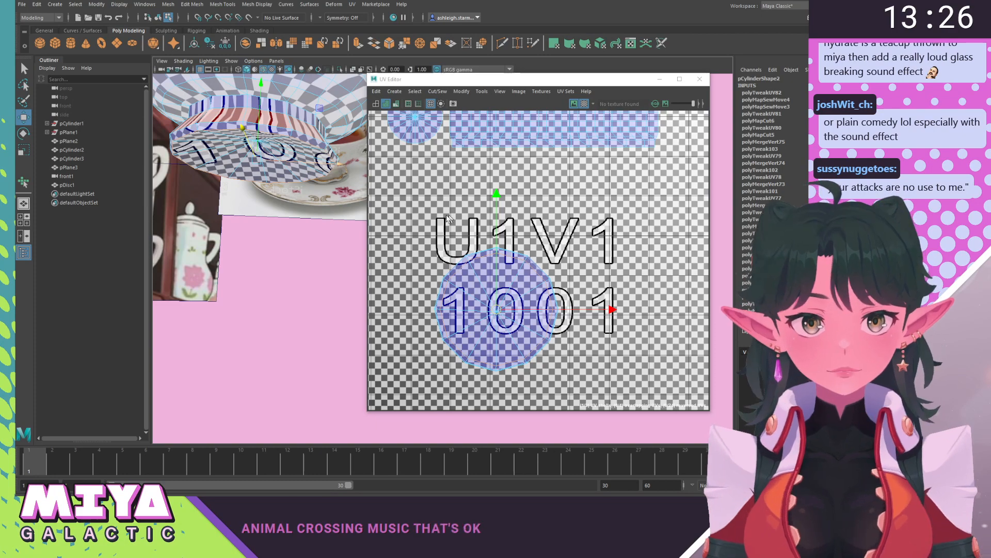
{"action": "right_click_drag", "start_coordinate": [445, 217], "coordinate": [431, 222], "text": "shift"}
Move the base disc and the foot's ring apart as separate UV shells, with the ring on the opposite side of the tile.
{"action": "right_click_drag", "start_coordinate": [277, 141], "coordinate": [330, 161]}
{"action": "left_click", "coordinate": [277, 159]}
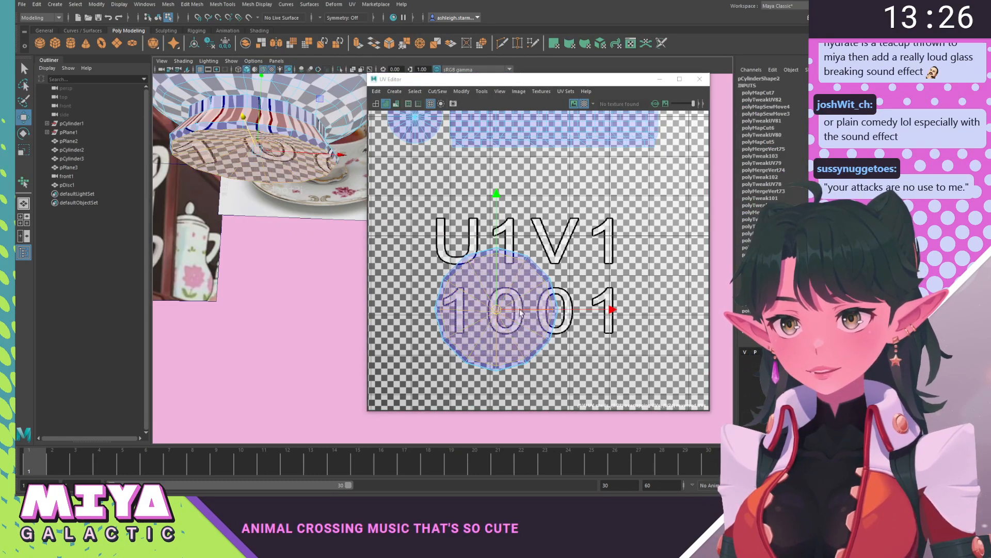
{"action": "left_click_drag", "start_coordinate": [494, 311], "coordinate": [420, 224]}
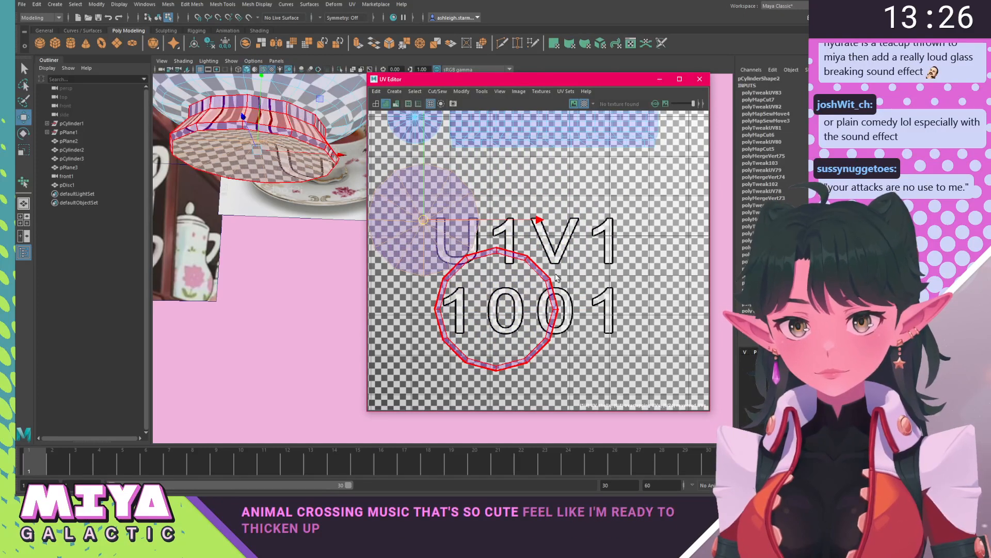
{"action": "left_click", "coordinate": [539, 273]}
{"action": "left_click_drag", "start_coordinate": [498, 309], "coordinate": [612, 286]}
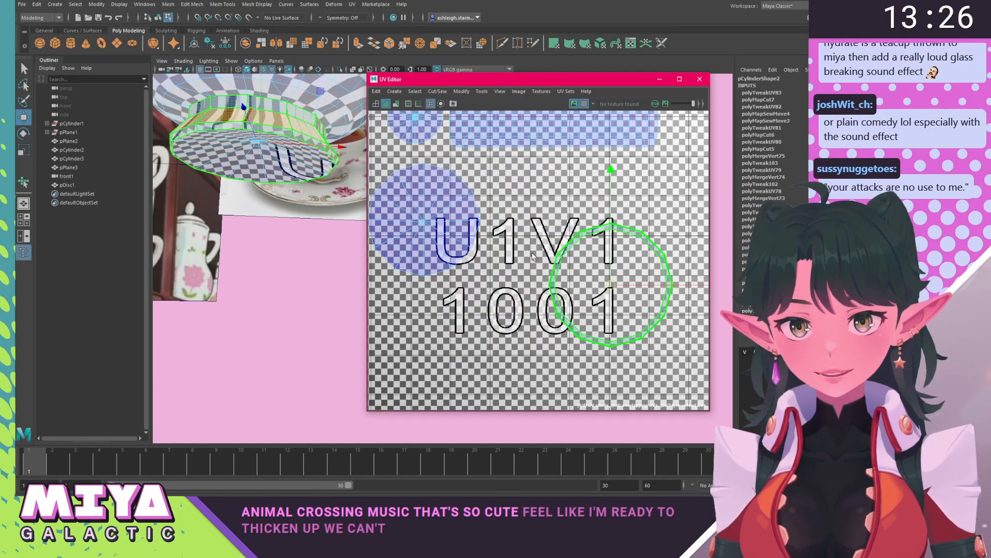
Scale the base disc's UV shell down and move it just below the drink-surface disc, near the tile's edge.
{"action": "middle_click_drag", "start_coordinate": [514, 234], "coordinate": [519, 265], "text": "alt"}
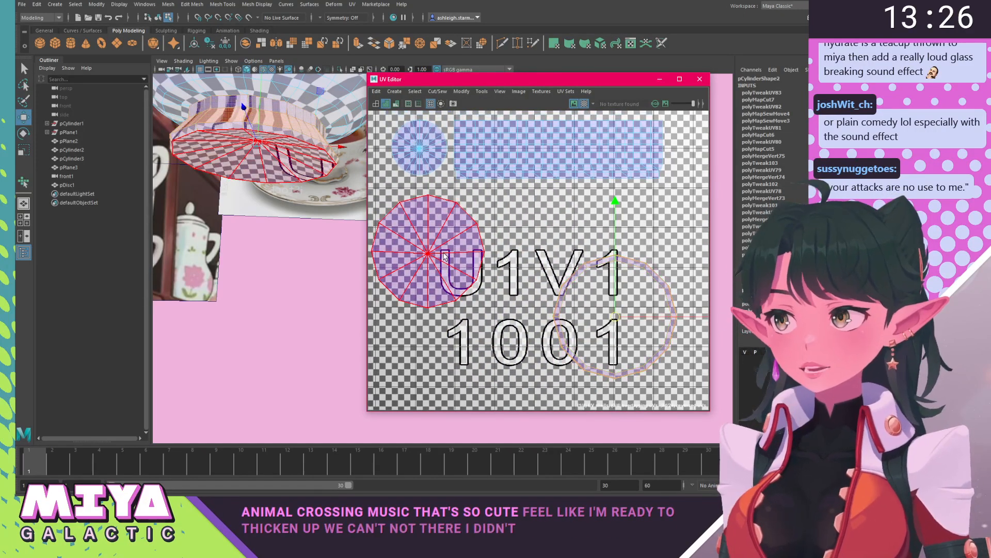
{"action": "middle_click_drag", "start_coordinate": [444, 225], "coordinate": [518, 262], "text": "alt"}
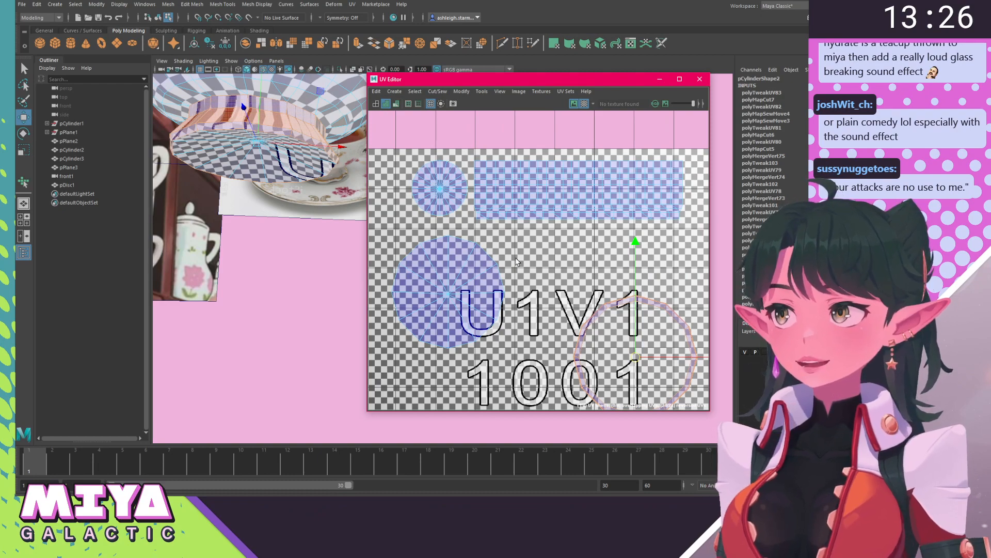
{"action": "scroll", "coordinate": [491, 253], "scroll_direction": "down", "scroll_amount": 3}
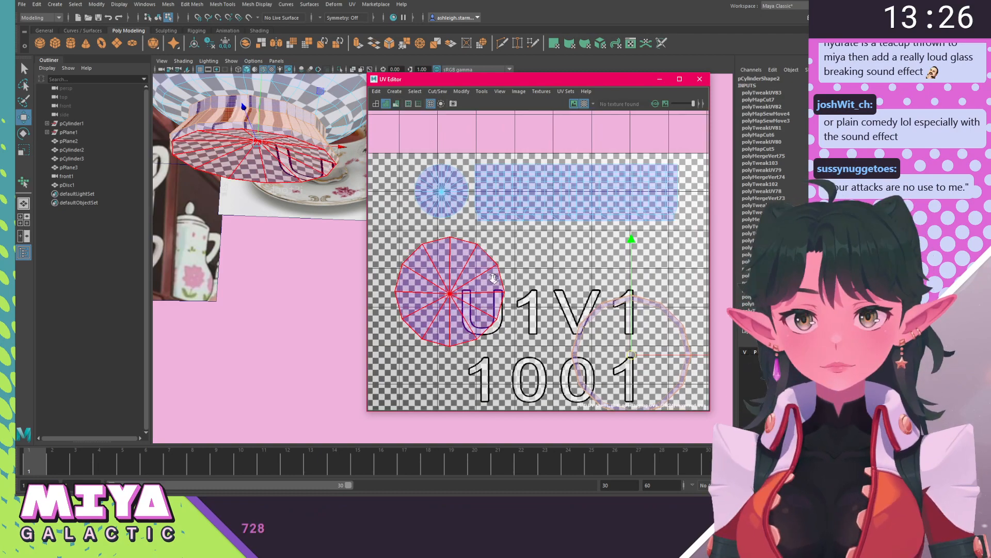
{"action": "middle_click_drag", "start_coordinate": [492, 253], "coordinate": [483, 212], "text": "alt"}
{"action": "left_click", "coordinate": [483, 212]}
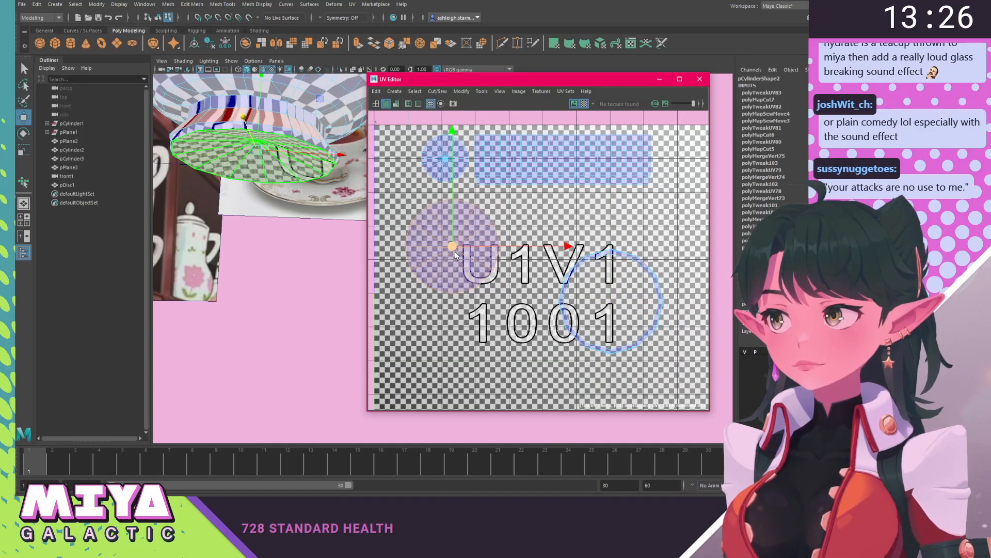
{"action": "middle_click_drag", "start_coordinate": [627, 276], "coordinate": [634, 314], "text": "alt"}
{"action": "left_click", "coordinate": [543, 257]}
{"action": "left_click", "coordinate": [443, 292]}
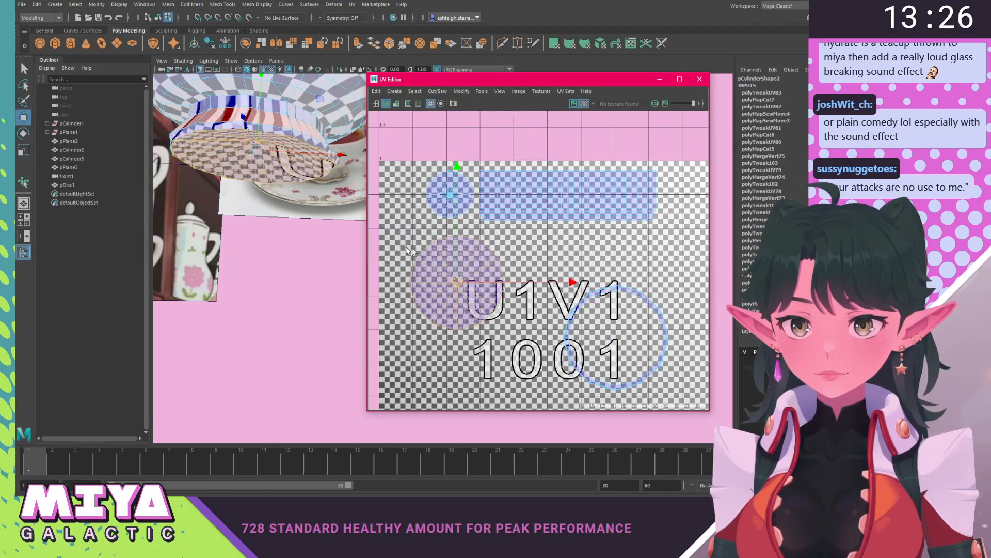
{"action": "key", "text": "r"}
{"action": "left_click_drag", "start_coordinate": [457, 282], "coordinate": [398, 288]}
{"action": "key", "text": "w"}
{"action": "left_click_drag", "start_coordinate": [457, 283], "coordinate": [404, 231]}
Move the foot's ring-shaped UV shell closer to the tile's middle, below the other shells.
{"action": "left_click", "coordinate": [620, 323]}
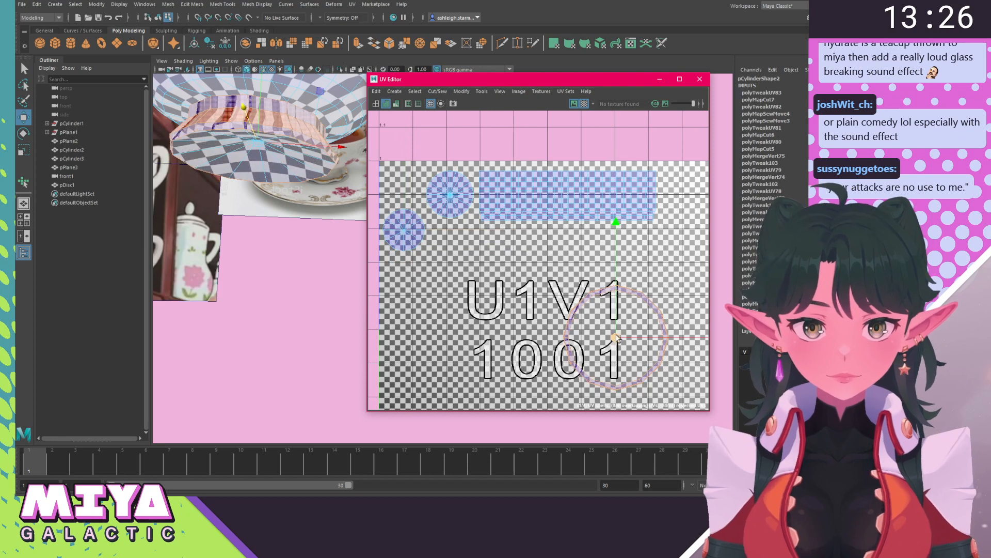
{"action": "left_click_drag", "start_coordinate": [617, 338], "coordinate": [503, 299]}
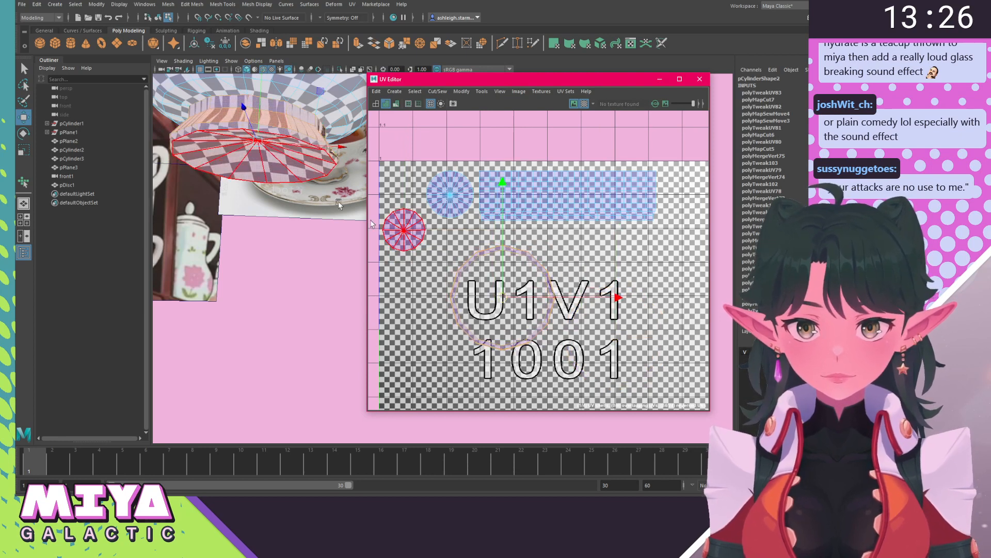
Select the vertical line of edges down the foot's side below the handle and cut the UVs there, opening the ring.
{"action": "left_click_drag", "start_coordinate": [338, 204], "coordinate": [250, 220], "text": "alt"}
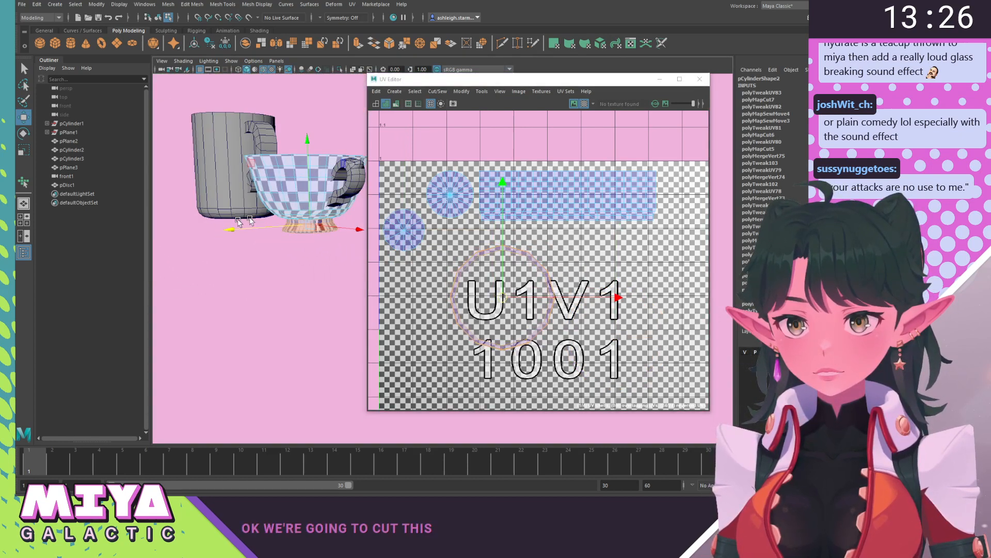
{"action": "right_click_drag", "start_coordinate": [250, 220], "coordinate": [308, 253], "text": "alt"}
{"action": "left_click_drag", "start_coordinate": [308, 252], "coordinate": [190, 277], "text": "alt"}
{"action": "middle_click_drag", "start_coordinate": [190, 277], "coordinate": [246, 262], "text": "alt"}
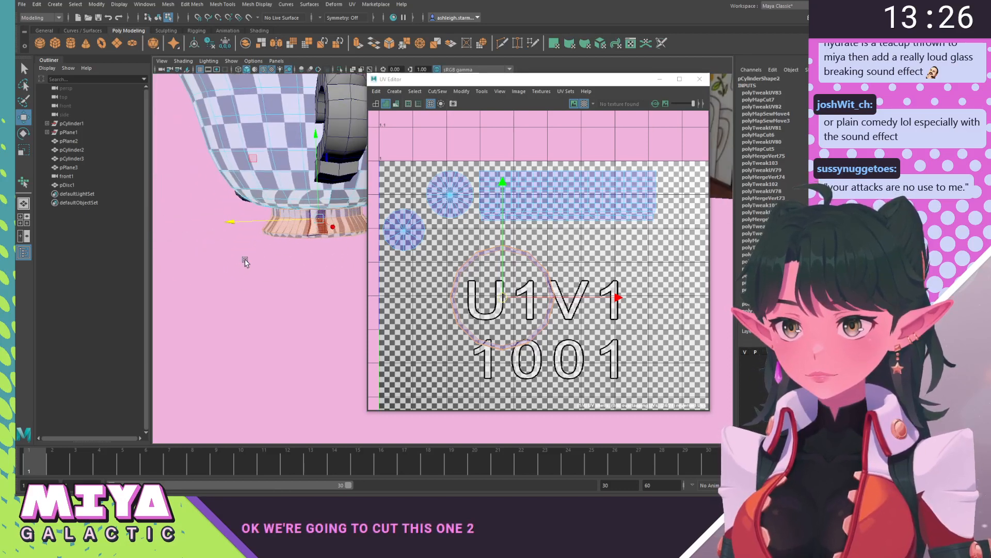
{"action": "right_click_drag", "start_coordinate": [246, 262], "coordinate": [263, 279], "text": "alt"}
{"action": "middle_click_drag", "start_coordinate": [263, 279], "coordinate": [254, 297], "text": "alt"}
{"action": "right_click_drag", "start_coordinate": [254, 296], "coordinate": [270, 310], "text": "alt"}
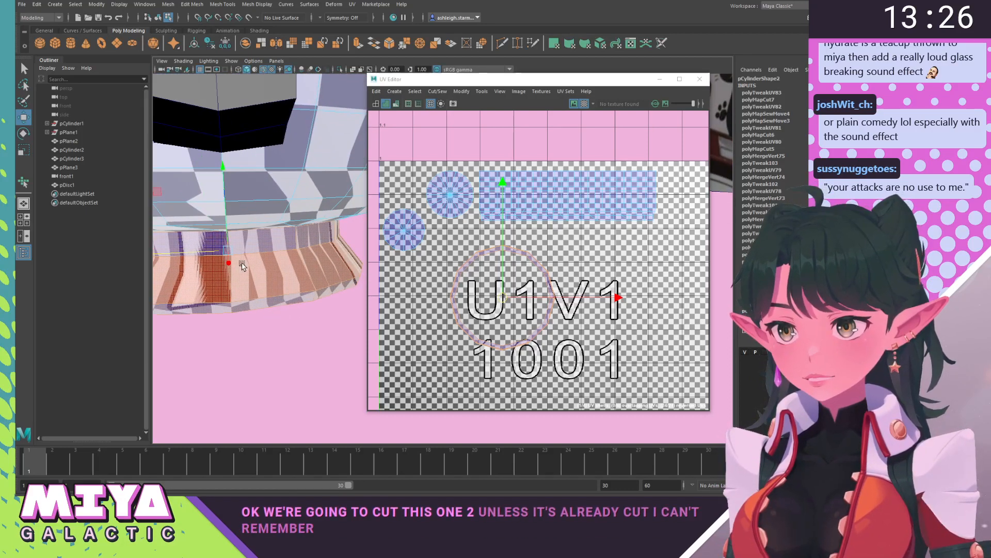
{"action": "right_click_drag", "start_coordinate": [263, 264], "coordinate": [261, 239]}
{"action": "left_click", "coordinate": [228, 245]}
{"action": "left_click", "coordinate": [230, 271], "text": "shift"}
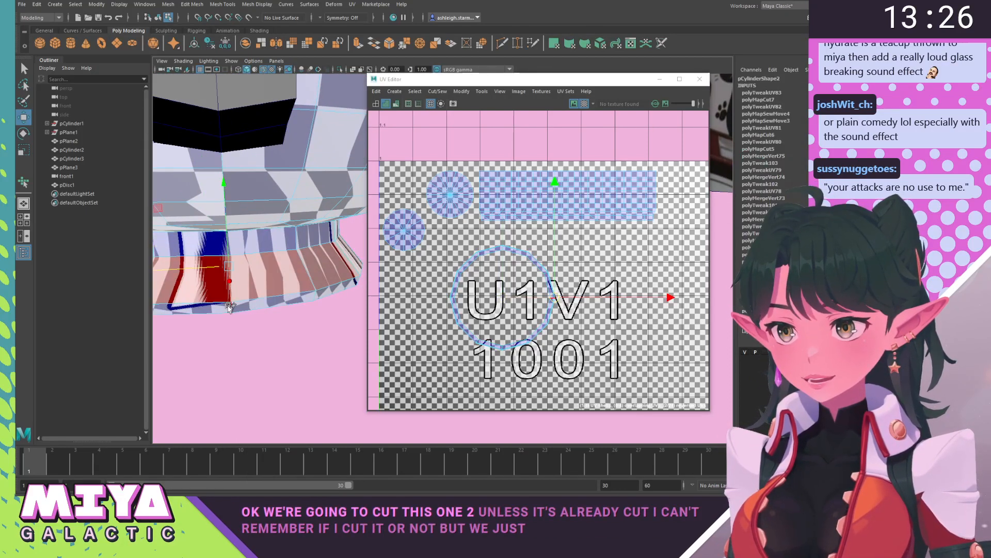
{"action": "left_click", "coordinate": [230, 308], "text": "shift"}
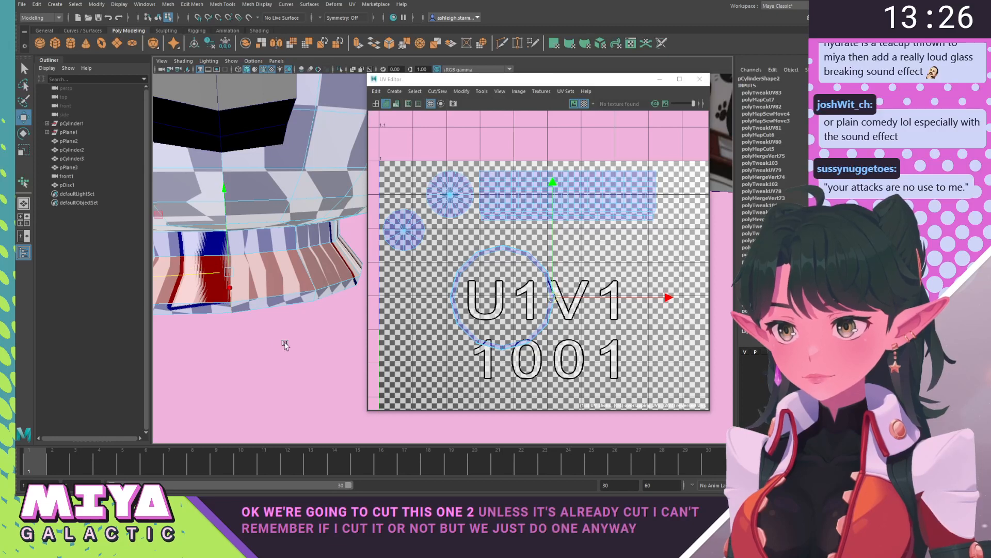
{"action": "right_click", "coordinate": [518, 294], "text": "shift"}
{"action": "right_click_drag", "start_coordinate": [454, 304], "coordinate": [505, 286], "text": "shift"}
Select all UVs of the cut ring shell and move it slightly lower in the tile.
{"action": "left_click_drag", "start_coordinate": [565, 347], "coordinate": [584, 367]}
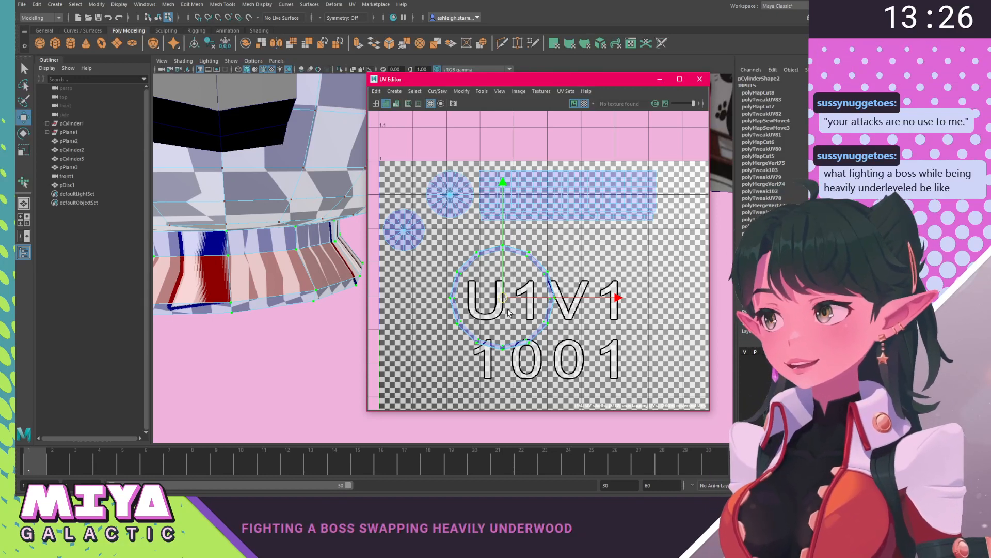
{"action": "middle_click_drag", "start_coordinate": [474, 277], "coordinate": [455, 272], "text": "alt"}
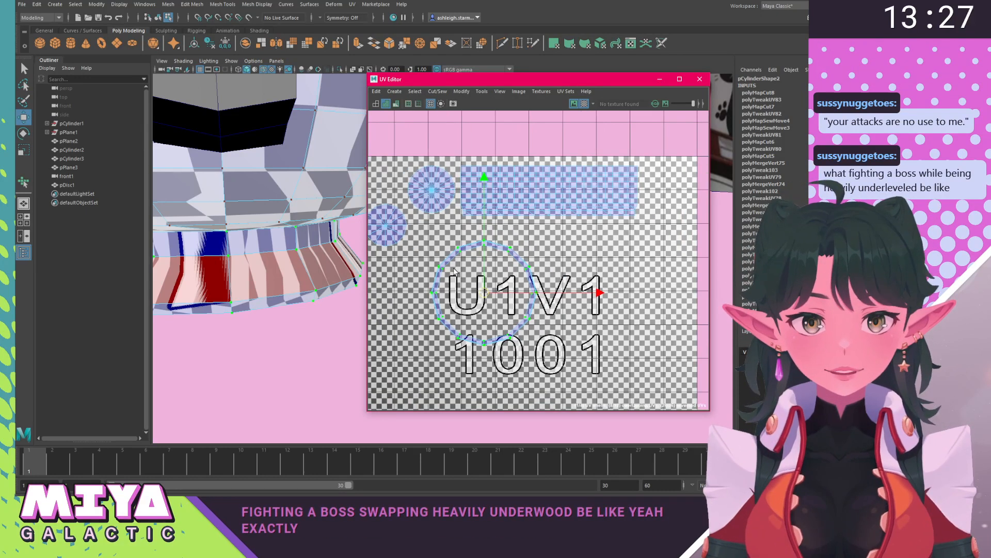
{"action": "scroll", "coordinate": [454, 272], "scroll_direction": "up", "scroll_amount": 2}
{"action": "left_click_drag", "start_coordinate": [489, 296], "coordinate": [501, 323]}
{"action": "middle_click_drag", "start_coordinate": [500, 323], "coordinate": [504, 257], "text": "alt"}
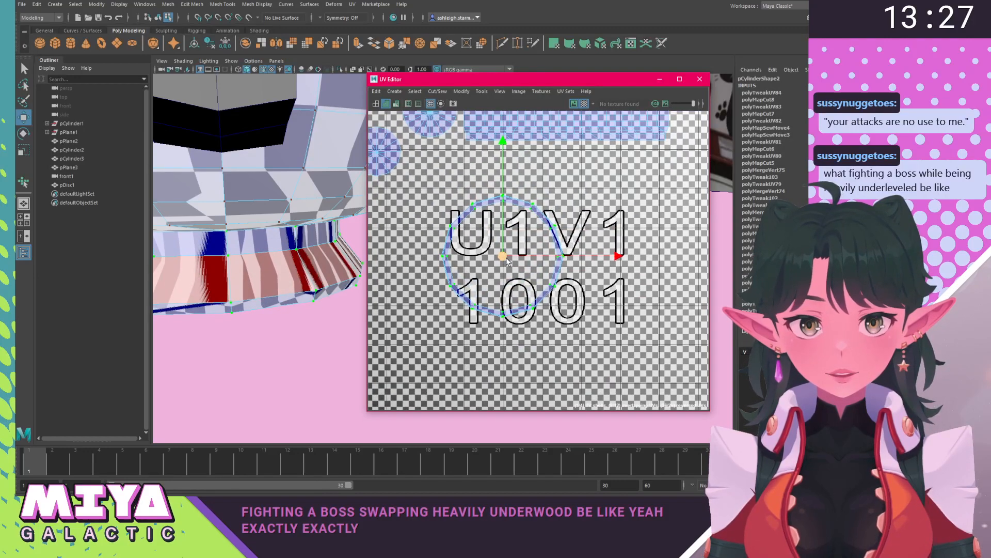
{"action": "left_click_drag", "start_coordinate": [504, 257], "coordinate": [511, 301]}
Unfold the cut ring's UVs into an open C-shaped strip with the Smooth UV tool.
{"action": "left_click", "coordinate": [462, 91]}
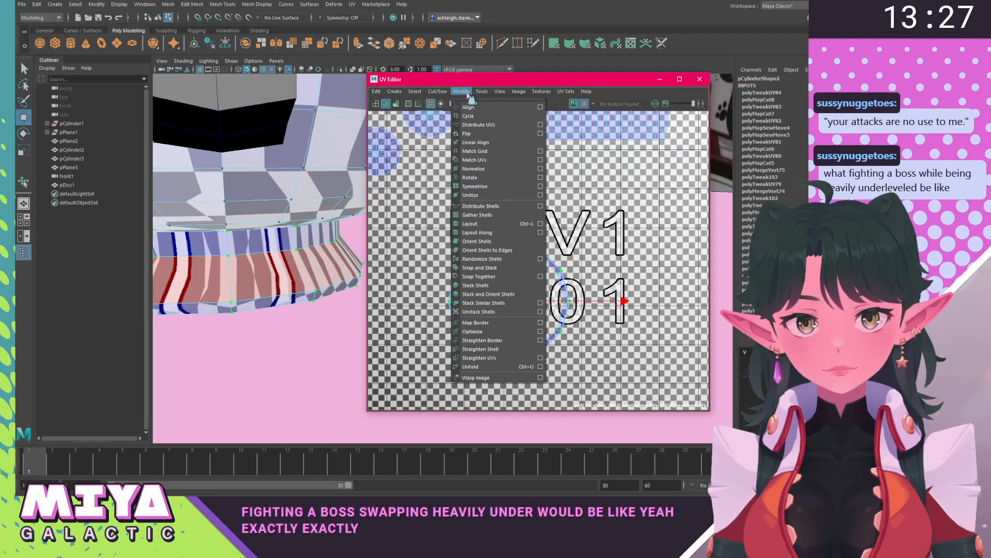
{"action": "mouse_move", "coordinate": [485, 94]}
{"action": "left_click", "coordinate": [514, 173]}
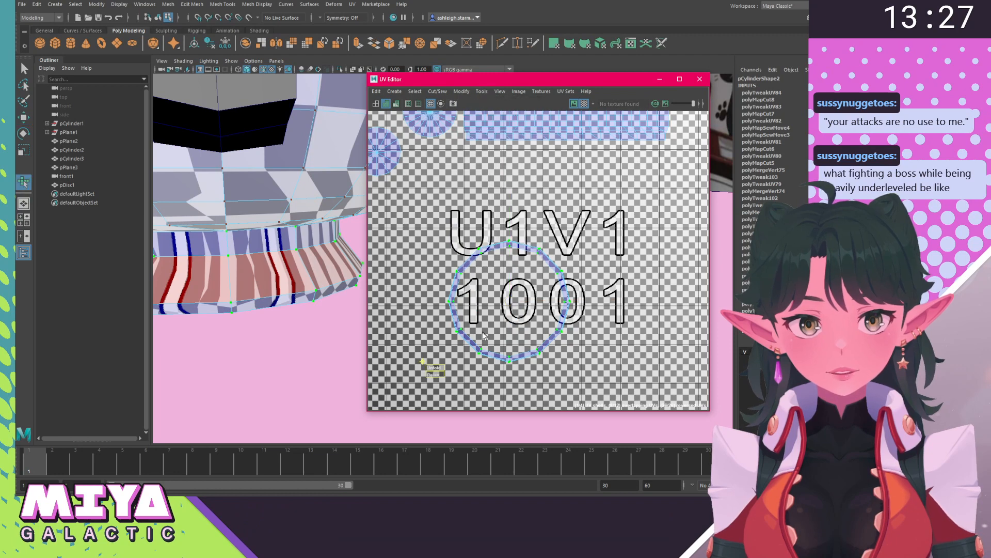
{"action": "left_click_drag", "start_coordinate": [437, 371], "coordinate": [529, 372]}
{"action": "key", "text": "ctrl+z"}
{"action": "key", "text": "ctrl+z"}
{"action": "left_click_drag", "start_coordinate": [447, 380], "coordinate": [578, 372]}
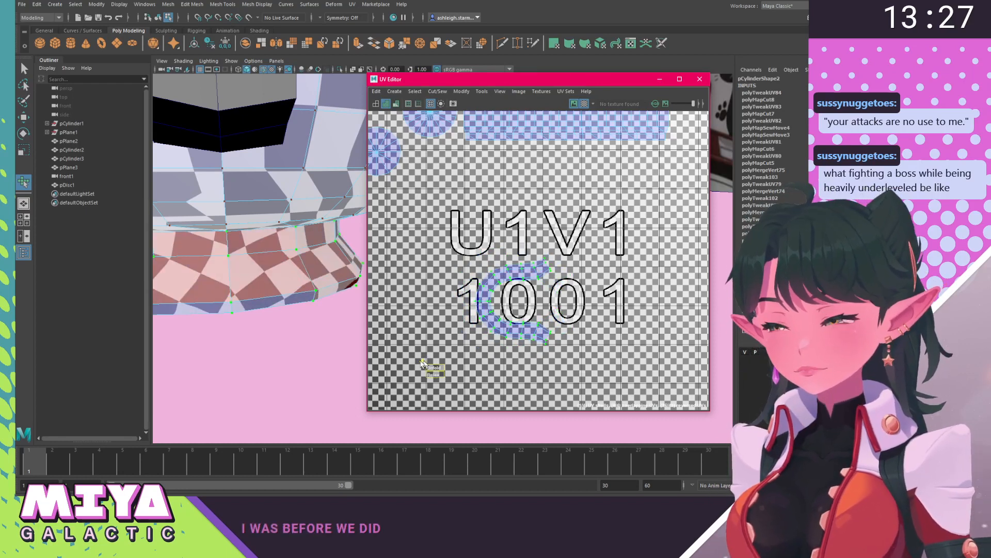
{"action": "key", "text": "ctrl+z"}
{"action": "left_click_drag", "start_coordinate": [437, 375], "coordinate": [497, 367]}
{"action": "mouse_move", "coordinate": [438, 370]}
{"action": "left_mouse_down"}
{"action": "mouse_move", "coordinate": [452, 380]}
{"action": "mouse_move", "coordinate": [438, 370]}
{"action": "mouse_move", "coordinate": [707, 379]}
{"action": "left_mouse_up"}
{"action": "left_click", "coordinate": [444, 375]}
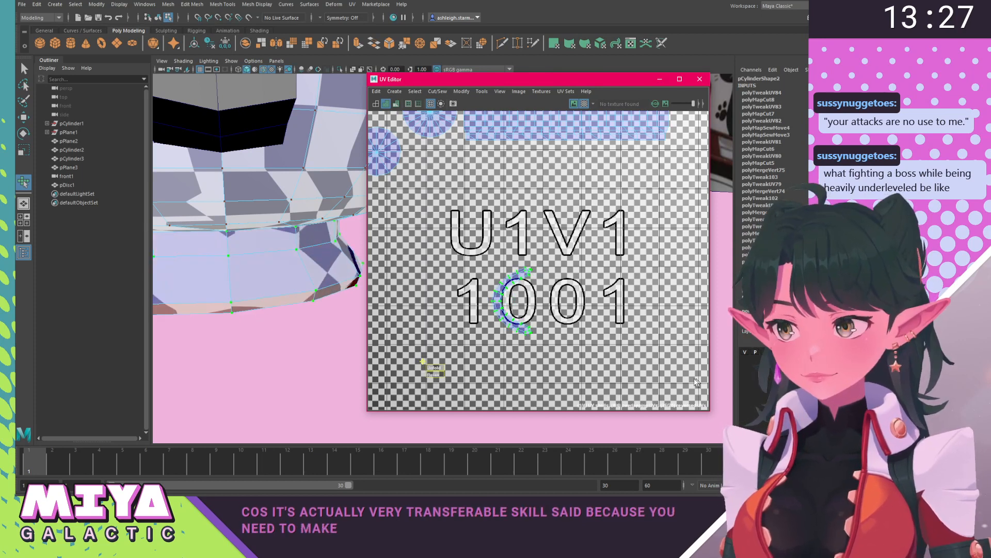
{"action": "middle_click_drag", "start_coordinate": [554, 309], "coordinate": [521, 280], "text": "alt"}
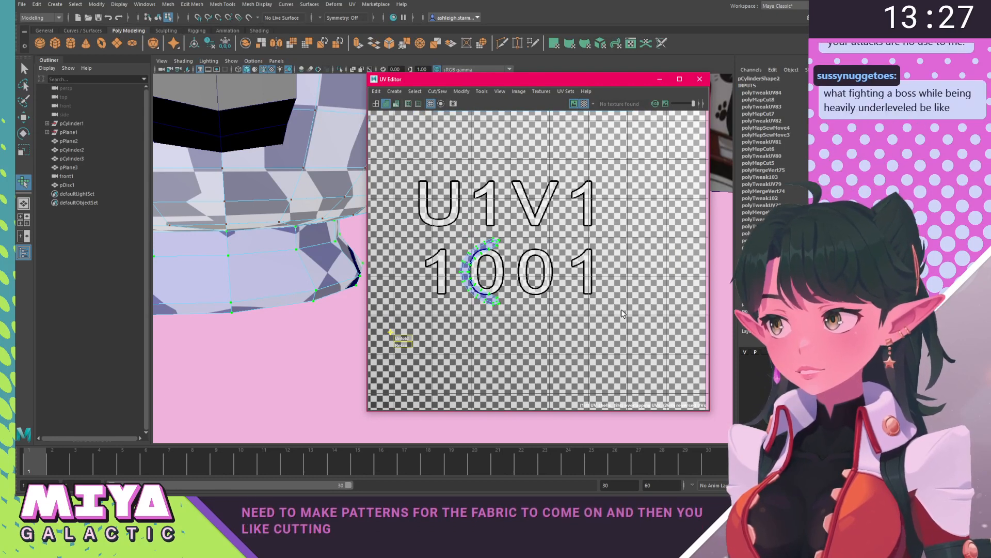
{"action": "scroll", "coordinate": [464, 222], "scroll_direction": "up", "scroll_amount": 1}
{"action": "key", "text": "w"}
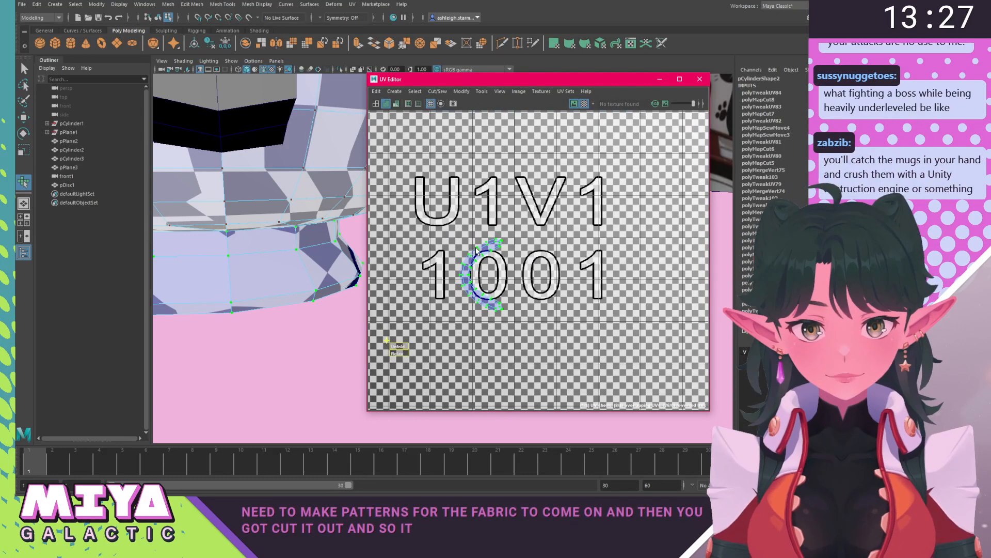
{"action": "scroll", "coordinate": [476, 251], "scroll_direction": "up", "scroll_amount": 5}
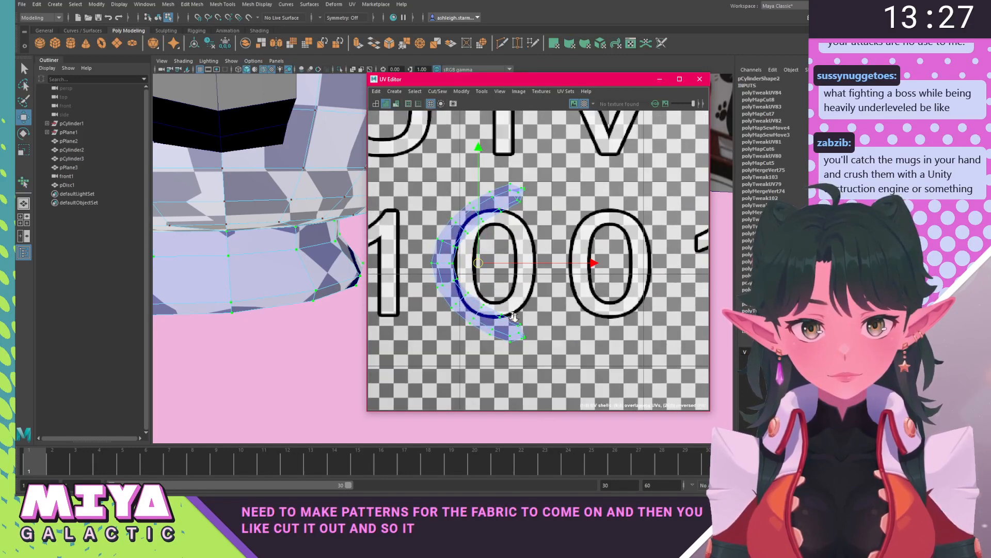
{"action": "middle_click_drag", "start_coordinate": [535, 231], "coordinate": [544, 225], "text": "alt"}
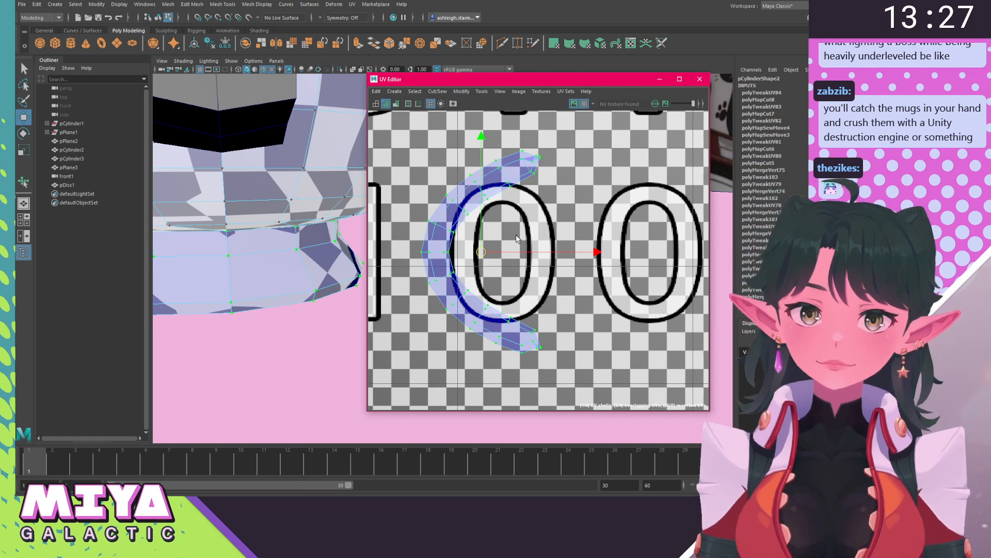
{"action": "scroll", "coordinate": [516, 239], "scroll_direction": "down", "scroll_amount": 2}
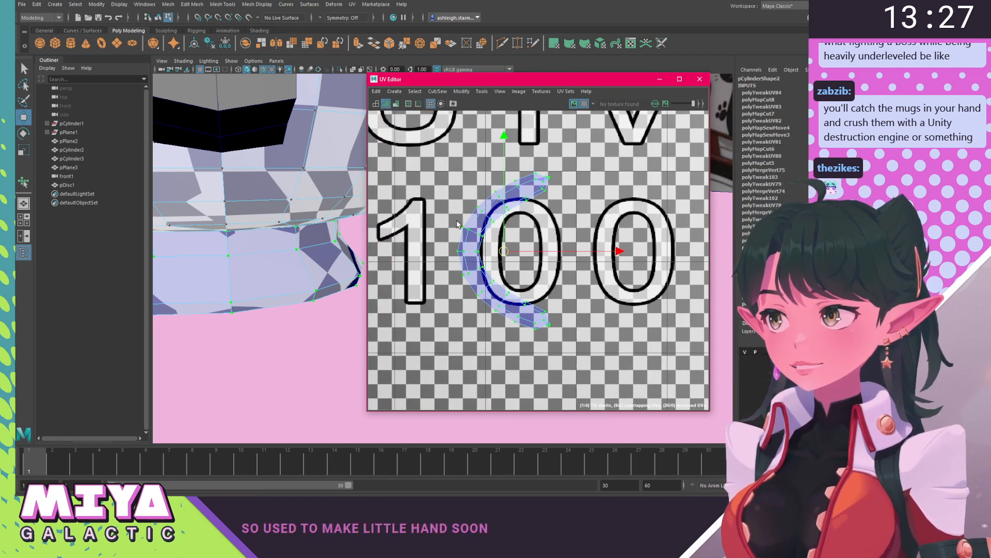
{"action": "middle_click_drag", "start_coordinate": [437, 243], "coordinate": [418, 259], "text": "alt"}
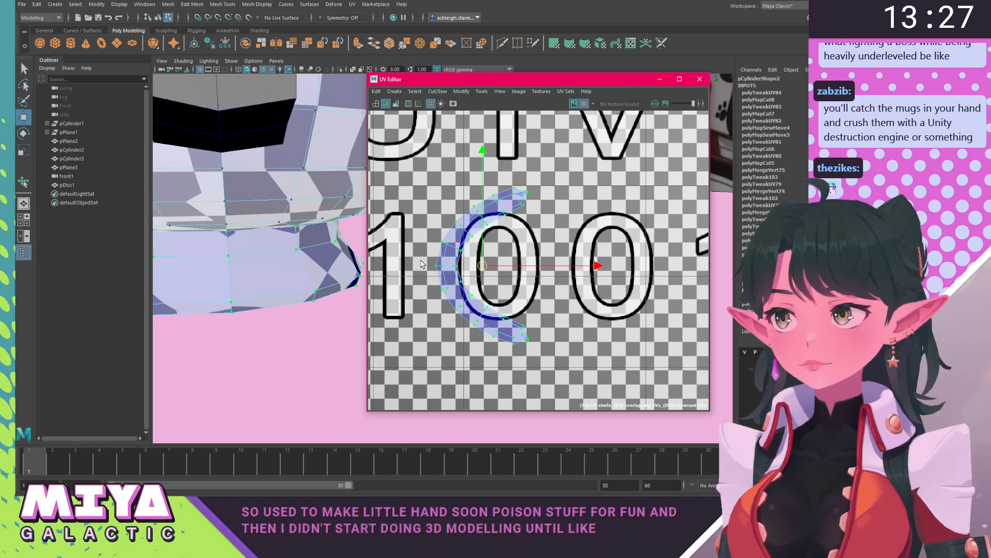
{"action": "middle_click_drag", "start_coordinate": [422, 263], "coordinate": [403, 257], "text": "alt"}
{"action": "right_click", "coordinate": [407, 205], "text": "shift"}
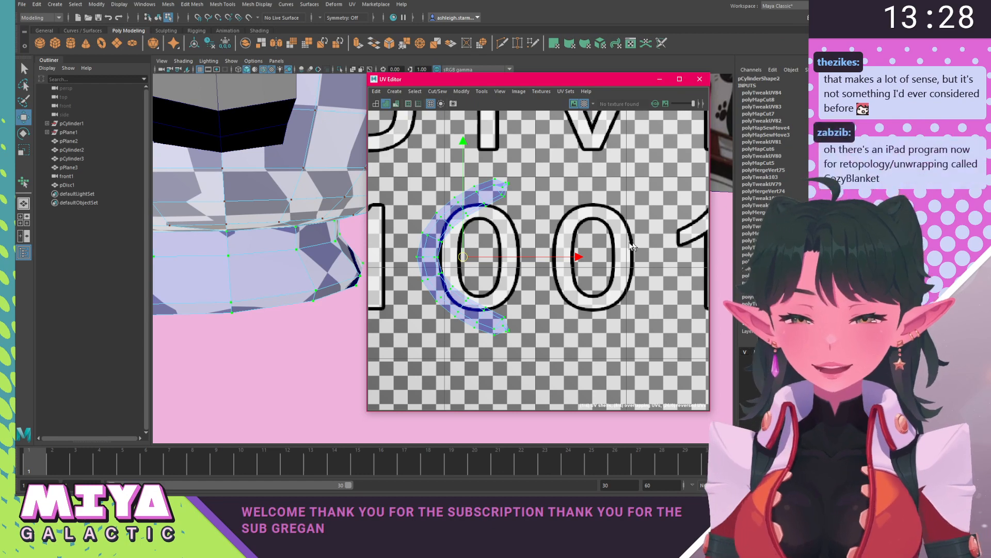
{"action": "scroll", "coordinate": [486, 239], "scroll_direction": "up", "scroll_amount": 3}
{"action": "middle_click_drag", "start_coordinate": [487, 239], "coordinate": [515, 241], "text": "alt"}
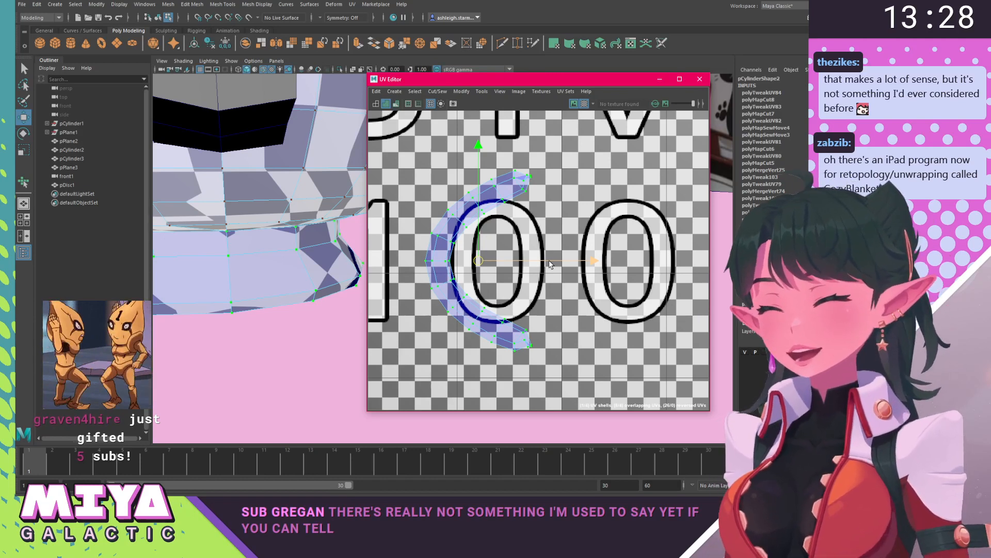
{"action": "middle_click_drag", "start_coordinate": [479, 261], "coordinate": [483, 268], "text": "alt"}
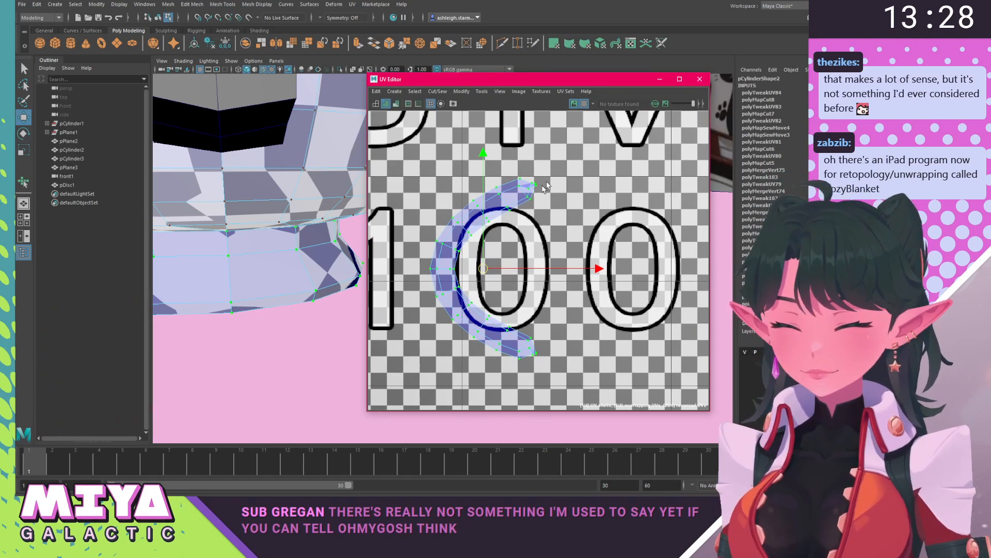
{"action": "left_click_drag", "start_coordinate": [431, 368], "coordinate": [396, 368]}
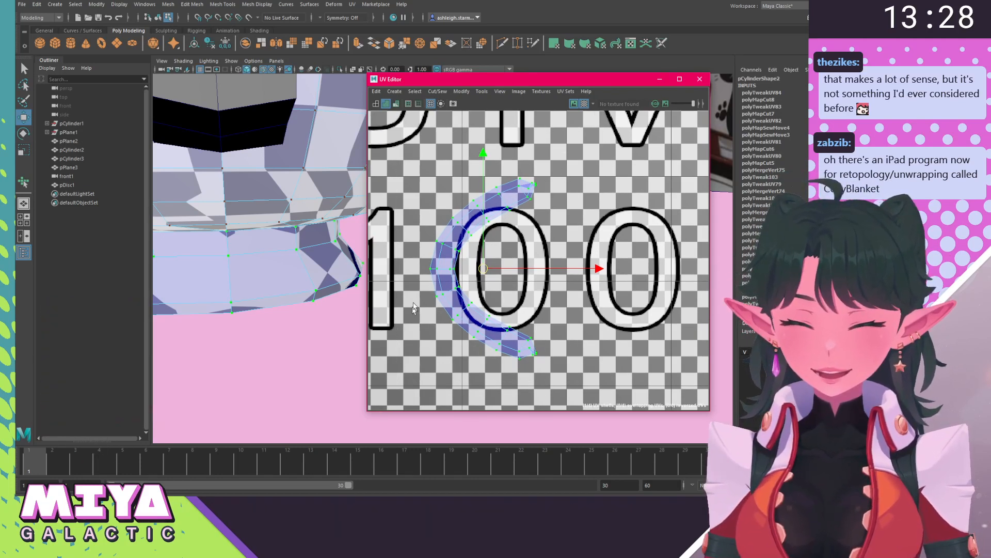
{"action": "middle_click_drag", "start_coordinate": [421, 284], "coordinate": [456, 259], "text": "alt"}
{"action": "right_click_drag", "start_coordinate": [456, 259], "coordinate": [454, 311], "text": "alt"}
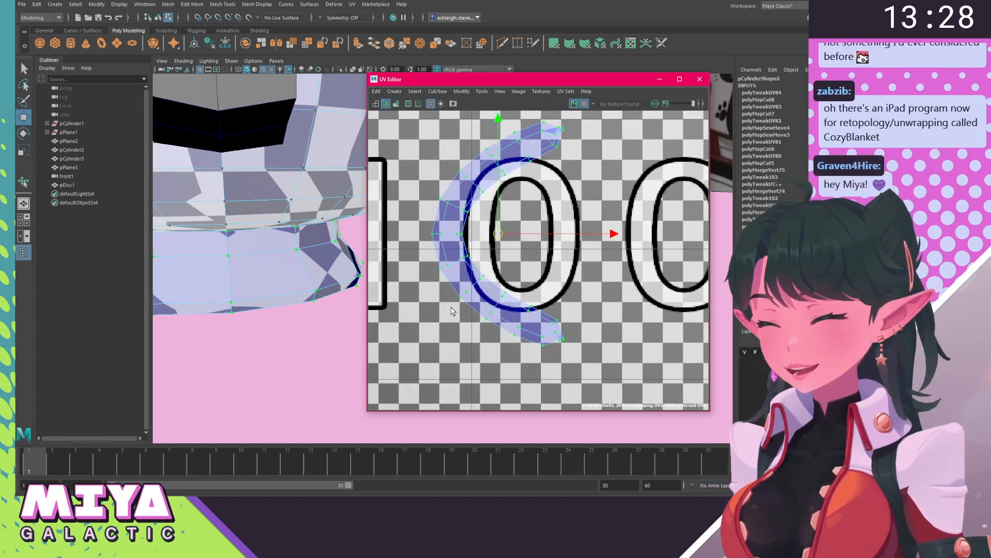
{"action": "middle_click_drag", "start_coordinate": [461, 288], "coordinate": [433, 293], "text": "alt"}
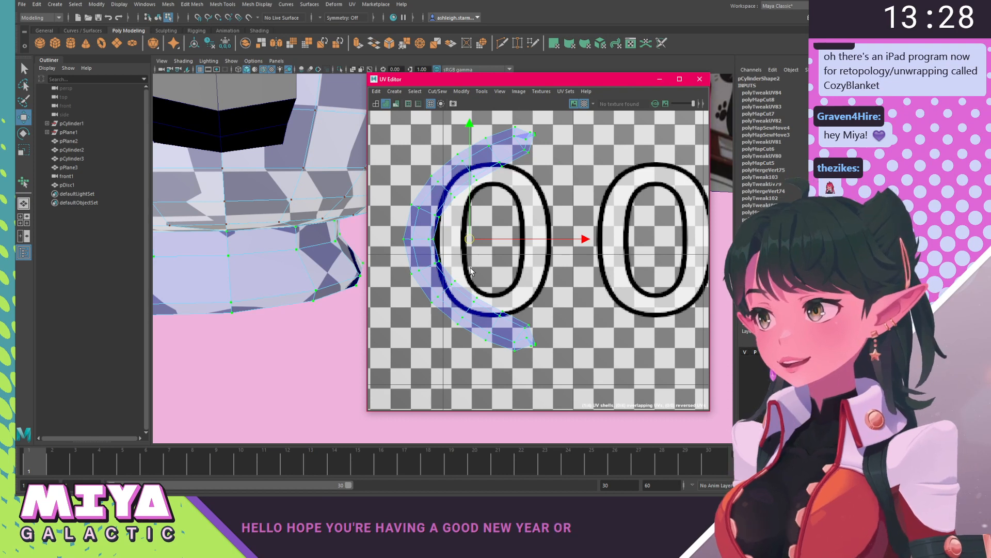
{"action": "middle_click_drag", "start_coordinate": [476, 270], "coordinate": [480, 288], "text": "alt"}
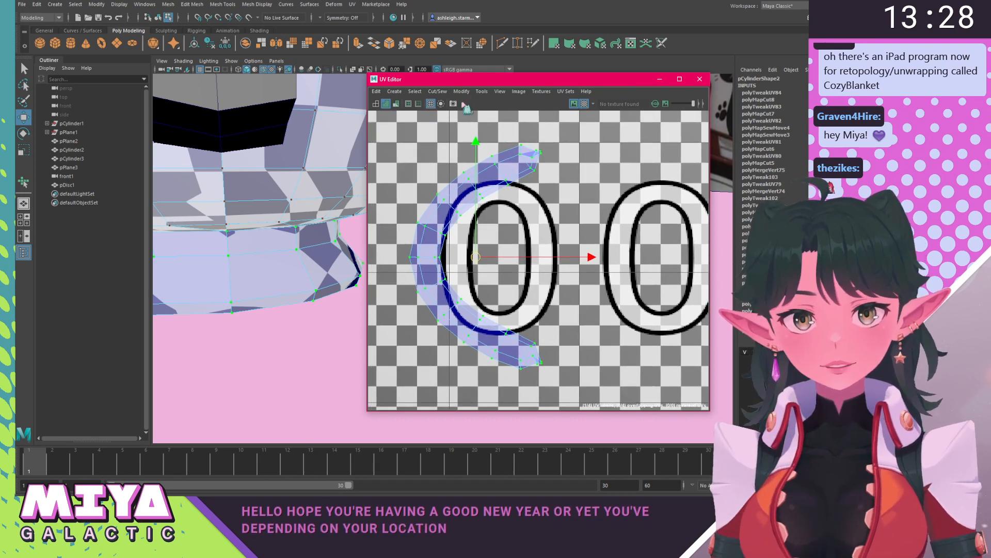
Unfold the C-shaped strip again with the Smooth UV tool to even out its faces and width.
{"action": "left_click", "coordinate": [461, 91]}
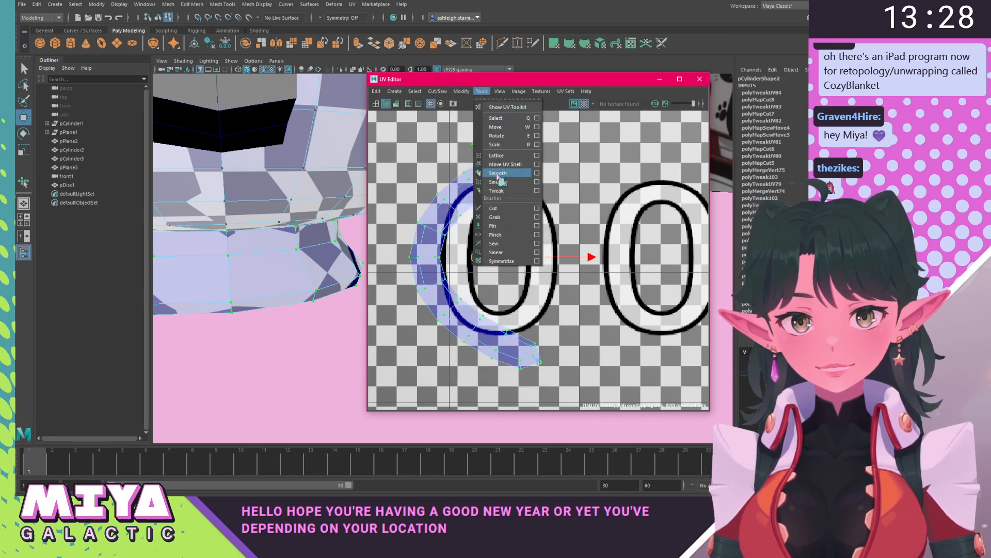
{"action": "left_click", "coordinate": [473, 168]}
{"action": "left_click_drag", "start_coordinate": [392, 384], "coordinate": [635, 359]}
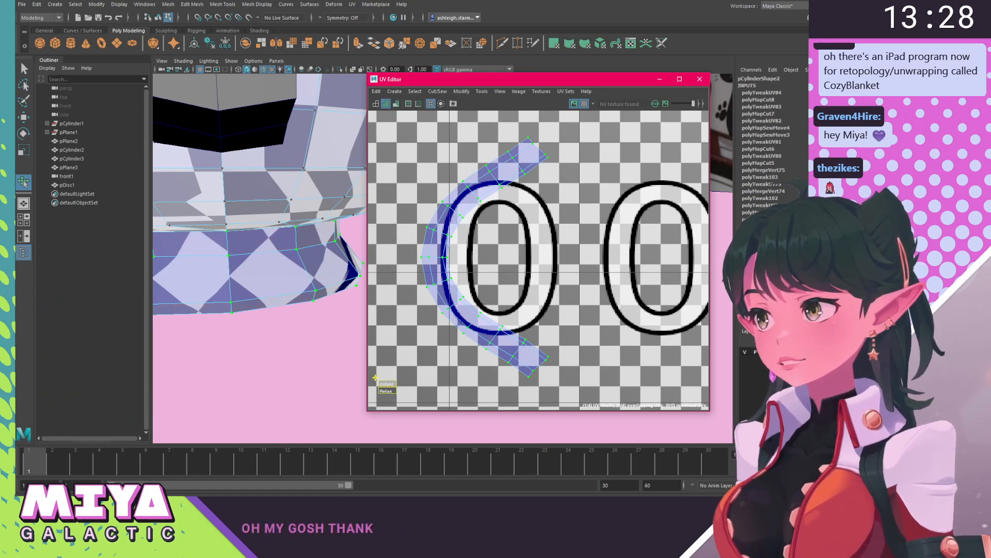
Unfold the foot's C-shaped strip further and relax its UVs with the Smooth UV tool.
{"action": "middle_click_drag", "start_coordinate": [517, 292], "coordinate": [502, 286], "text": "alt"}
{"action": "right_click_drag", "start_coordinate": [502, 286], "coordinate": [543, 271], "text": "alt"}
{"action": "middle_click_drag", "start_coordinate": [502, 251], "coordinate": [496, 262], "text": "alt"}
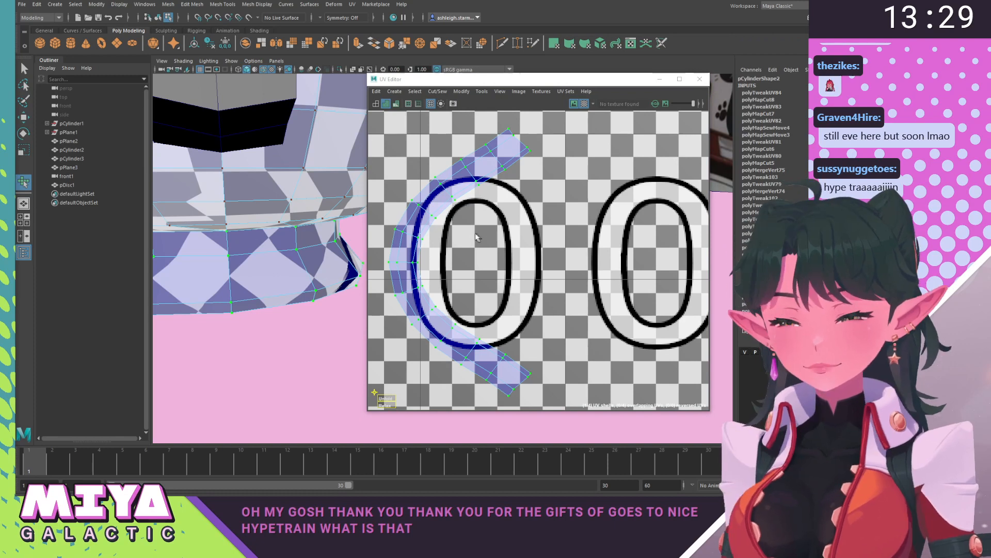
{"action": "middle_click_drag", "start_coordinate": [476, 234], "coordinate": [461, 244], "text": "alt"}
{"action": "right_click_drag", "start_coordinate": [462, 244], "coordinate": [450, 207], "text": "alt"}
{"action": "left_click_drag", "start_coordinate": [383, 123], "coordinate": [525, 319]}
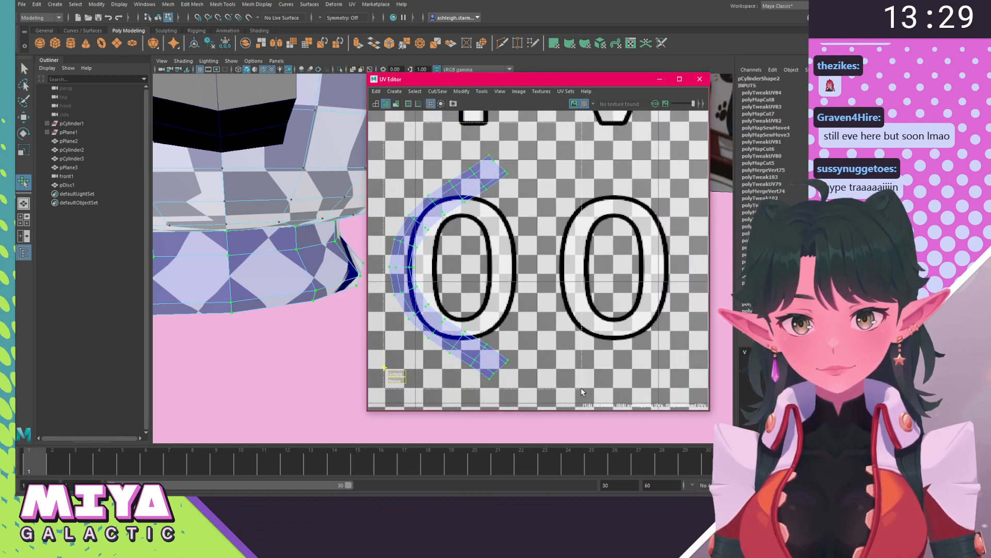
{"action": "left_click", "coordinate": [391, 401]}
{"action": "key", "text": "ctrl+z"}
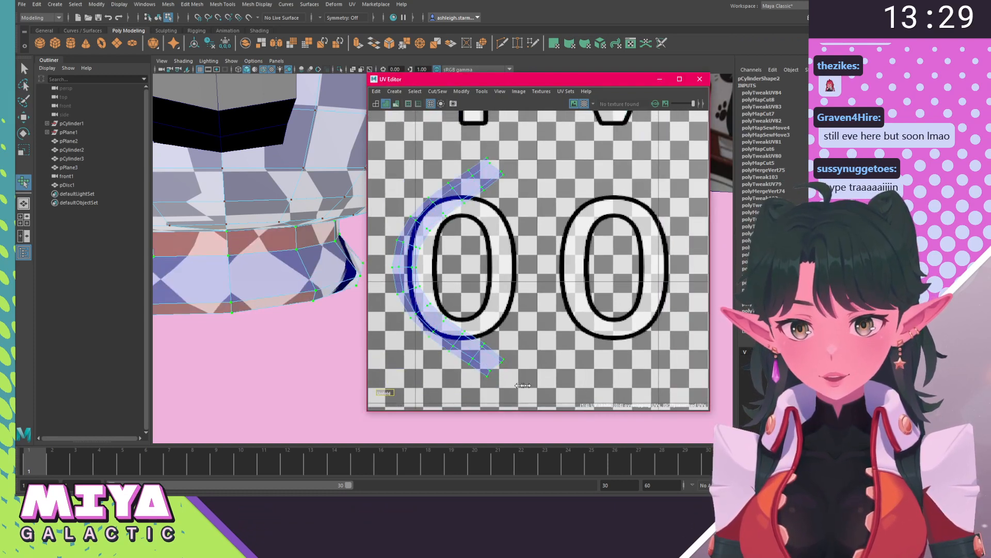
{"action": "left_click_drag", "start_coordinate": [390, 394], "coordinate": [651, 372]}
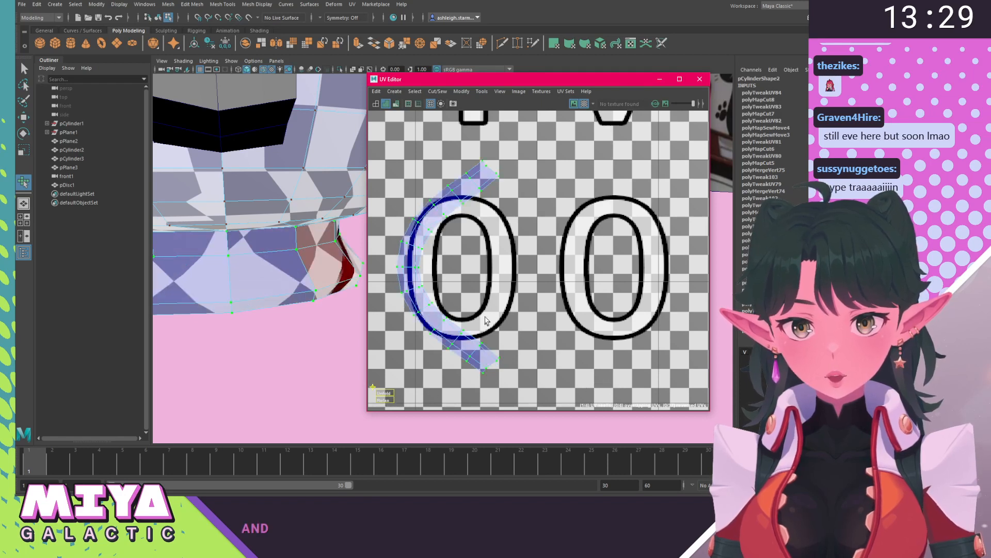
{"action": "middle_click_drag", "start_coordinate": [387, 403], "coordinate": [445, 351], "text": "alt"}
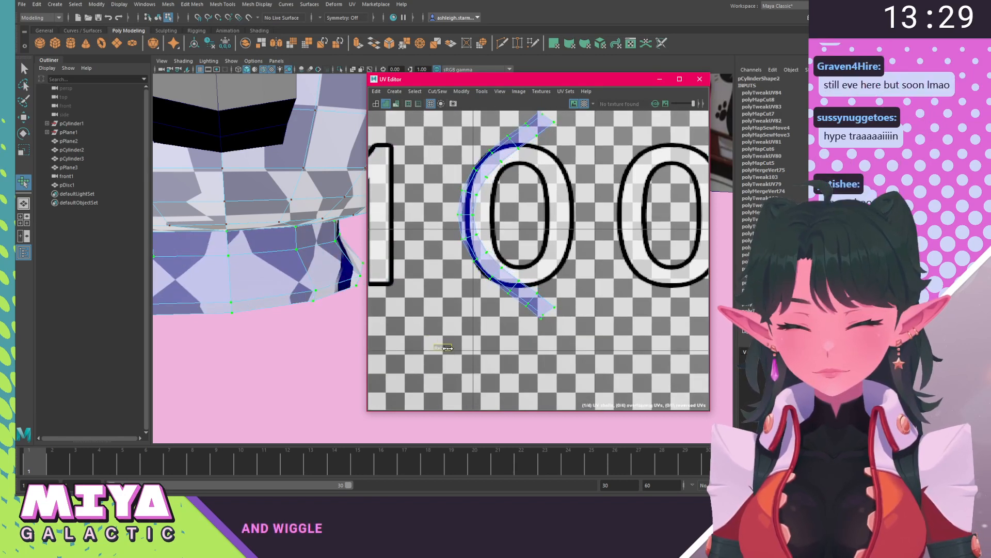
{"action": "left_click_drag", "start_coordinate": [444, 348], "coordinate": [653, 334]}
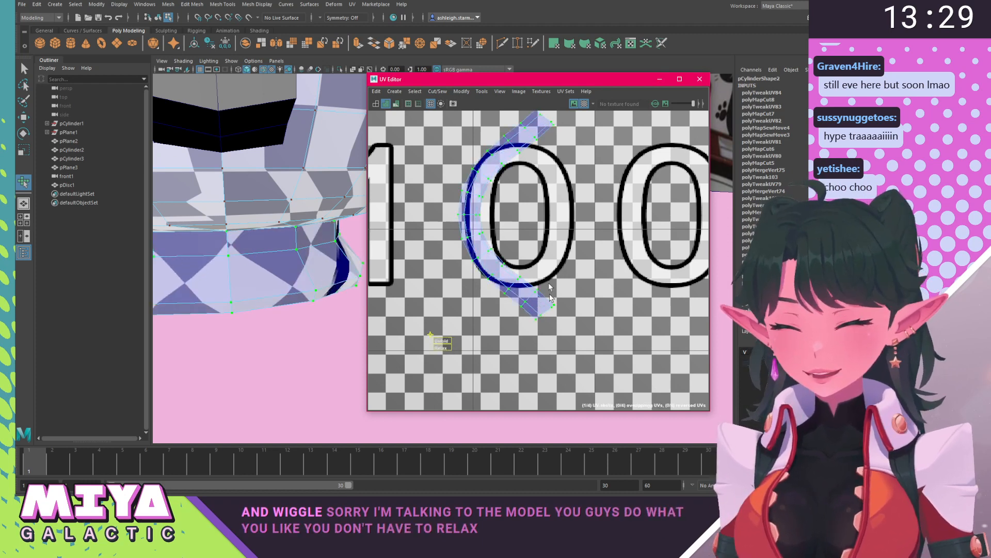
Straighten the UVs of the foot's C-shaped strip so its edges form straight segments.
{"action": "middle_click_drag", "start_coordinate": [549, 285], "coordinate": [502, 314], "text": "alt"}
{"action": "key", "text": "w"}
{"action": "middle_click_drag", "start_coordinate": [483, 236], "coordinate": [490, 243], "text": "alt"}
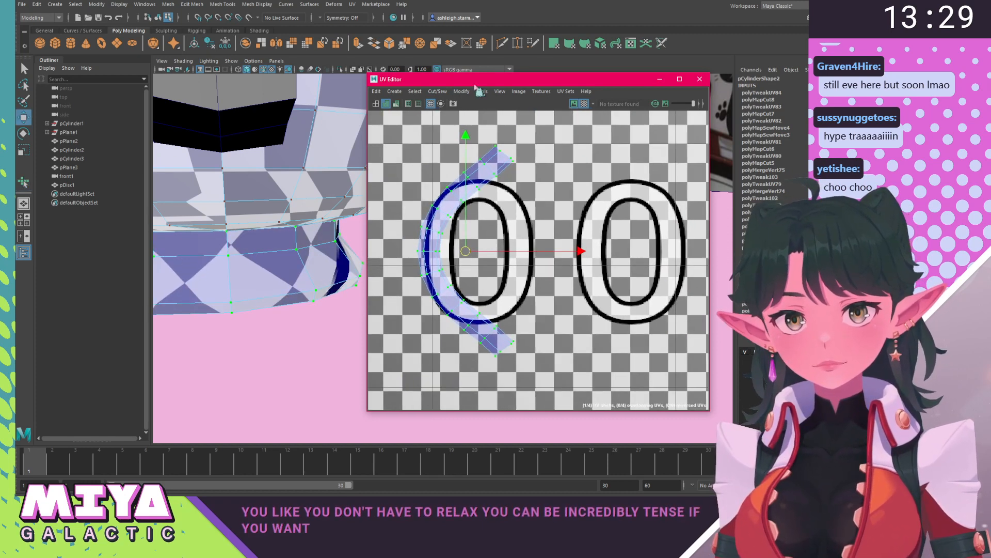
{"action": "right_click_drag", "start_coordinate": [413, 238], "coordinate": [494, 160], "text": "shift"}
{"action": "middle_click_drag", "start_coordinate": [518, 143], "coordinate": [526, 160], "text": "alt"}
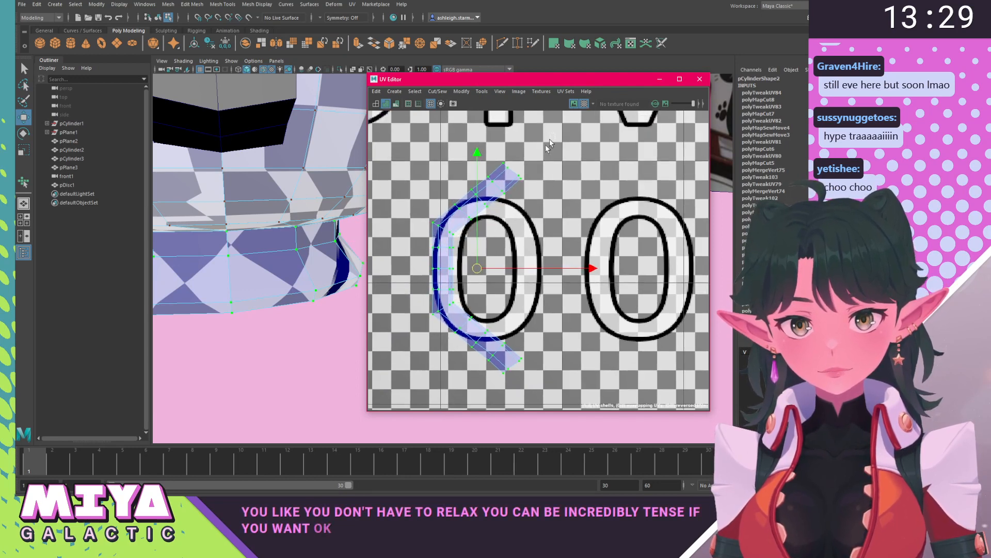
Rotate the strip's upper arm UVs to vertical and align them above the strip's middle section.
{"action": "key", "text": "e"}
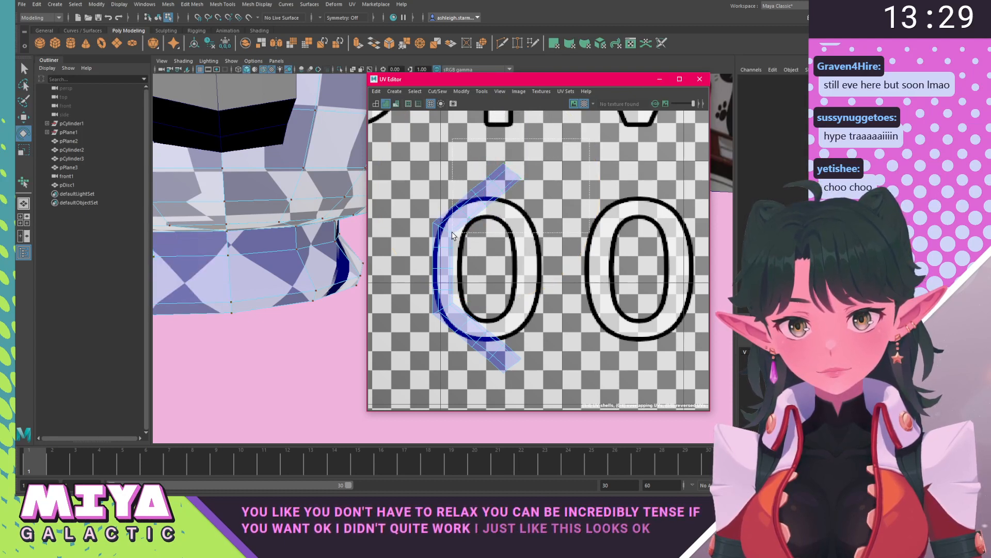
{"action": "left_click_drag", "start_coordinate": [597, 184], "coordinate": [528, 141]}
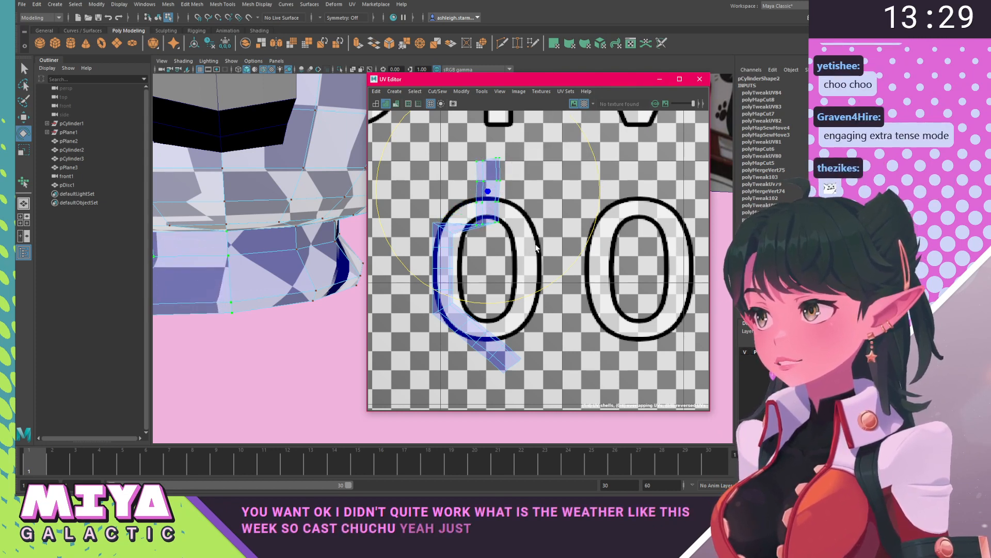
{"action": "key", "text": "w"}
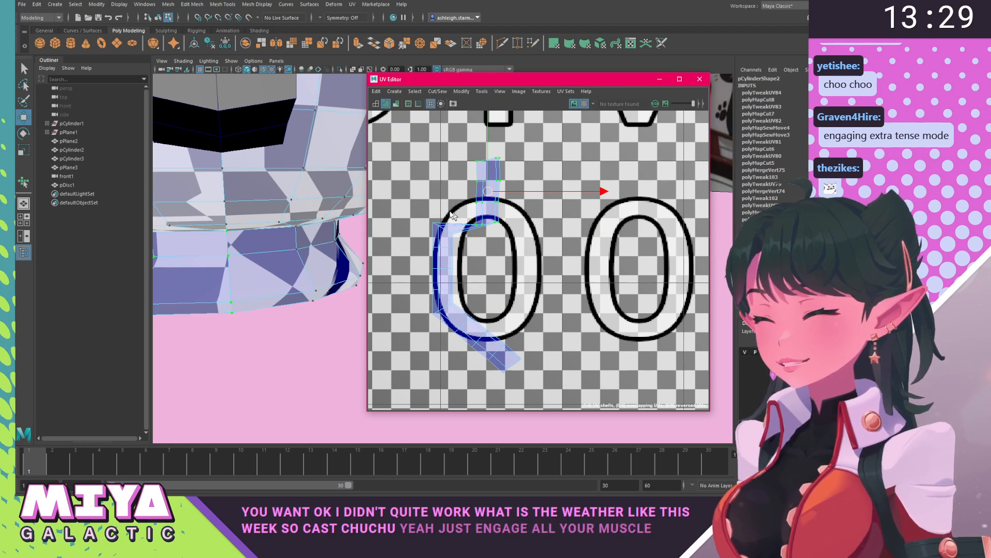
{"action": "left_click_drag", "start_coordinate": [488, 192], "coordinate": [444, 173]}
Rotate the strip's lower arm UVs to vertical and align them beneath the middle section.
{"action": "middle_click_drag", "start_coordinate": [484, 276], "coordinate": [488, 219], "text": "alt"}
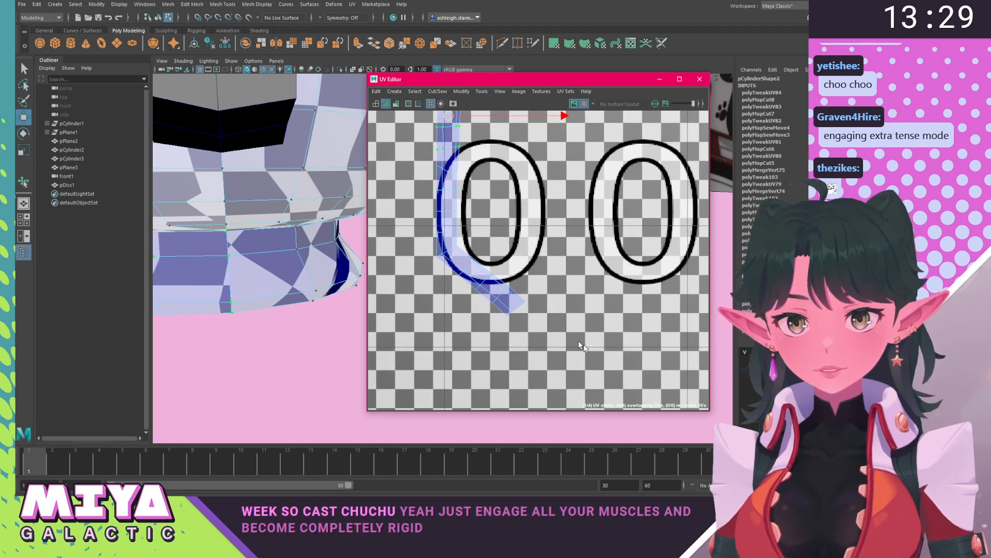
{"action": "left_click_drag", "start_coordinate": [579, 342], "coordinate": [455, 257]}
{"action": "key", "text": "e"}
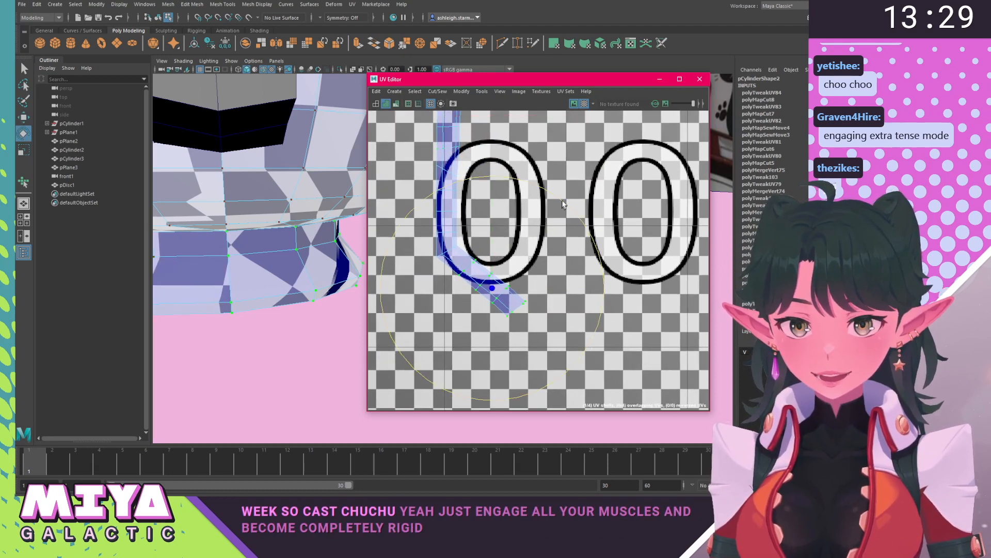
{"action": "left_click_drag", "start_coordinate": [563, 204], "coordinate": [599, 274]}
{"action": "key", "text": "w"}
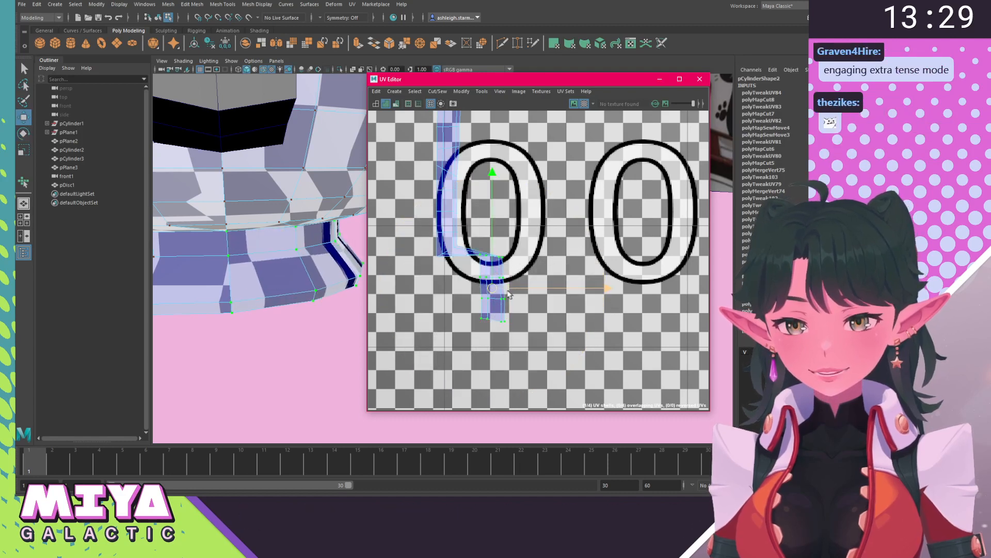
{"action": "left_click_drag", "start_coordinate": [492, 287], "coordinate": [447, 312]}
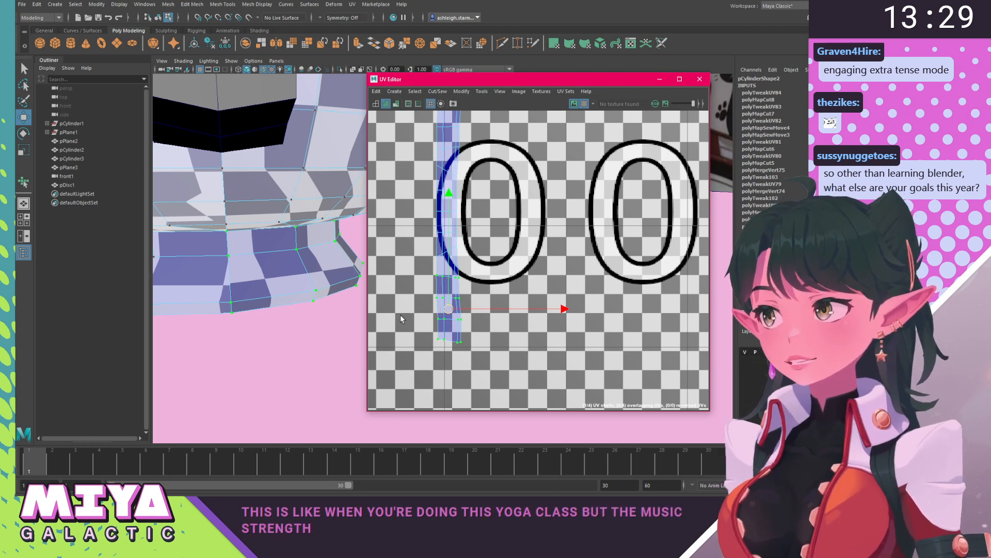
Select the foot's whole vertical strip and straighten its UVs into a clean rectangular grid.
{"action": "middle_click_drag", "start_coordinate": [412, 222], "coordinate": [420, 279], "text": "alt"}
{"action": "left_click_drag", "start_coordinate": [502, 369], "coordinate": [513, 401]}
{"action": "middle_click_drag", "start_coordinate": [427, 378], "coordinate": [429, 353], "text": "alt"}
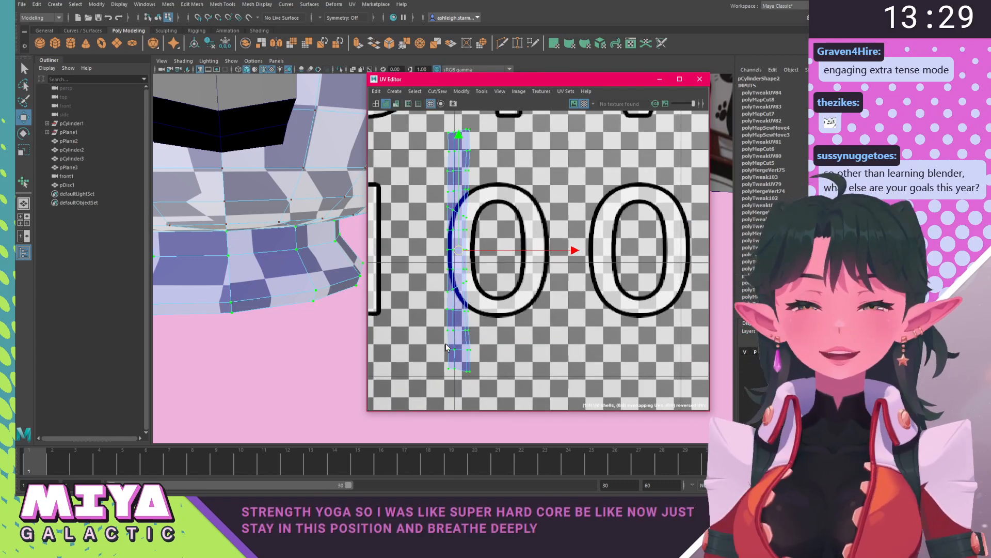
{"action": "middle_click_drag", "start_coordinate": [455, 330], "coordinate": [461, 317], "text": "alt"}
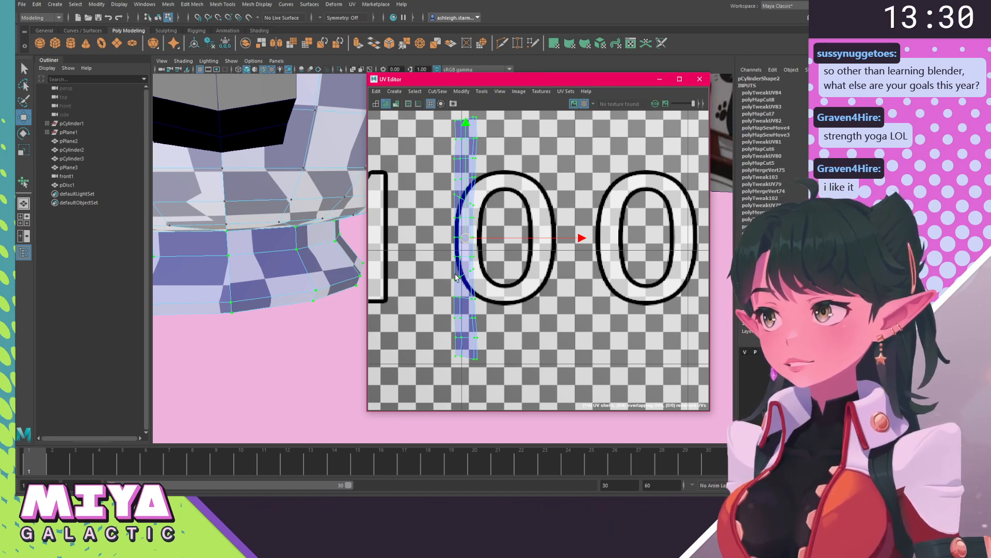
{"action": "middle_click_drag", "start_coordinate": [457, 219], "coordinate": [427, 235], "text": "alt"}
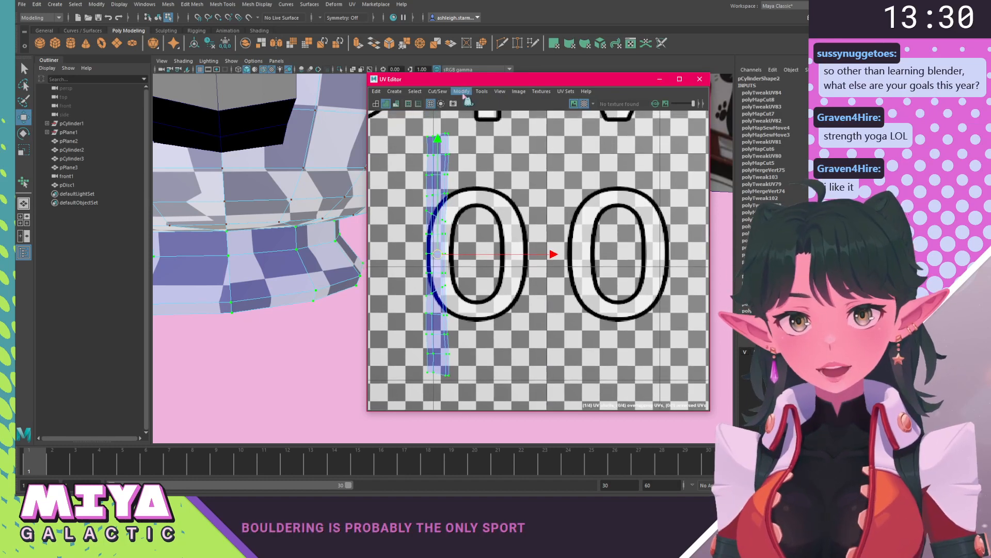
{"action": "right_click_drag", "start_coordinate": [466, 168], "coordinate": [465, 167], "text": "shift"}
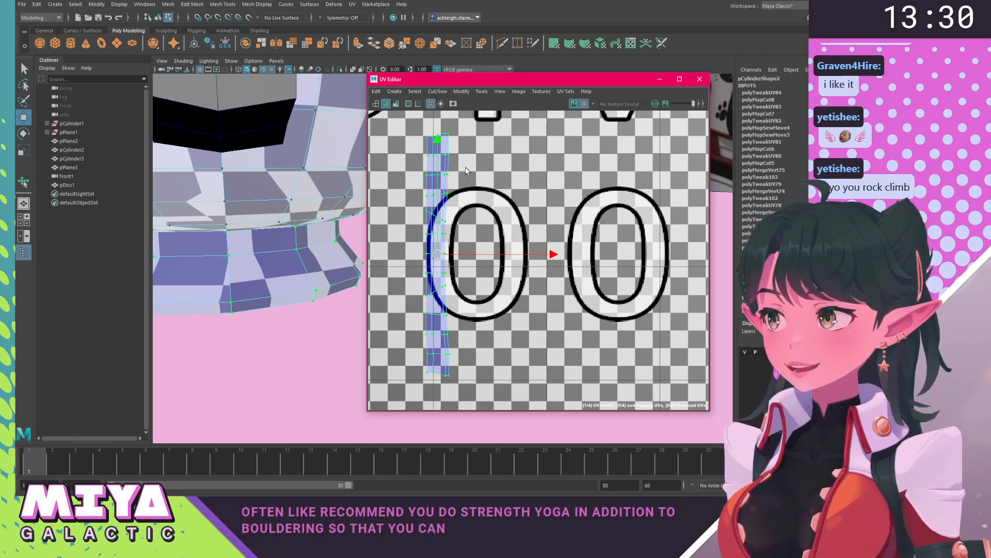
{"action": "left_click", "coordinate": [461, 91]}
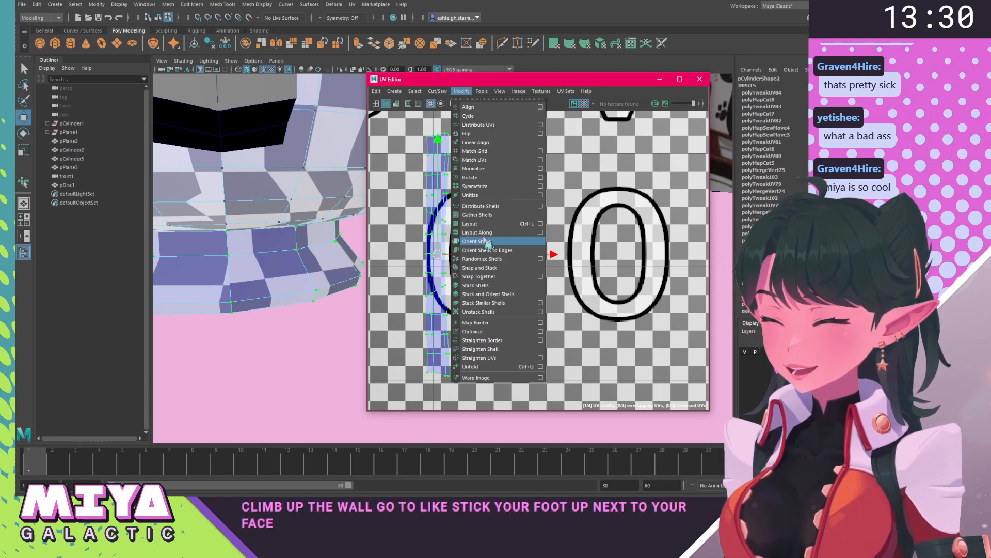
{"action": "left_click", "coordinate": [435, 195]}
{"action": "scroll", "coordinate": [420, 207], "scroll_direction": "up", "scroll_amount": 1}
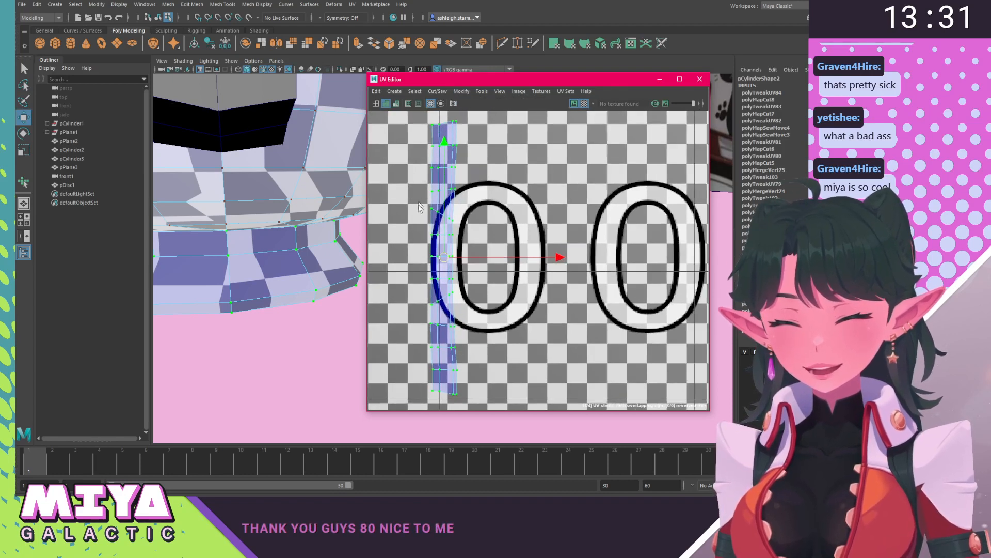
{"action": "middle_click_drag", "start_coordinate": [419, 207], "coordinate": [415, 199], "text": "alt"}
{"action": "right_click_drag", "start_coordinate": [488, 190], "coordinate": [478, 186]}
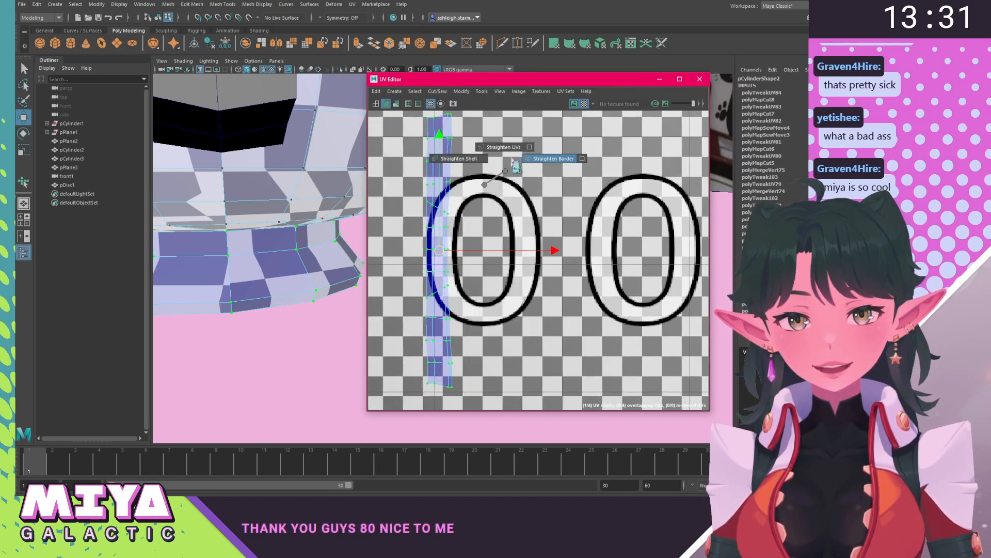
{"action": "middle_click_drag", "start_coordinate": [478, 186], "coordinate": [497, 186], "text": "alt"}
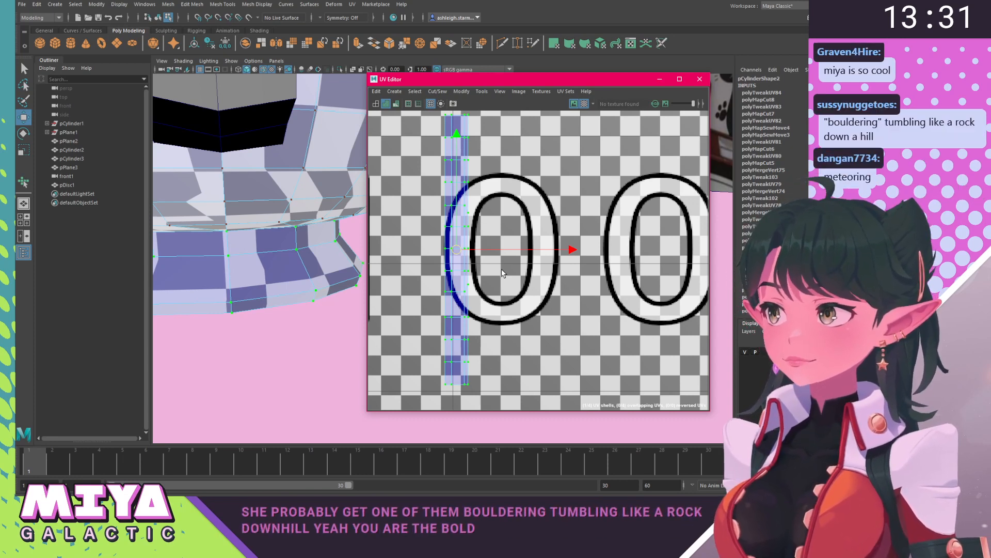
Reselect all UVs of the foot strip, shorten it lengthwise relative to its width, and enlarge it overall.
{"action": "left_click", "coordinate": [514, 212]}
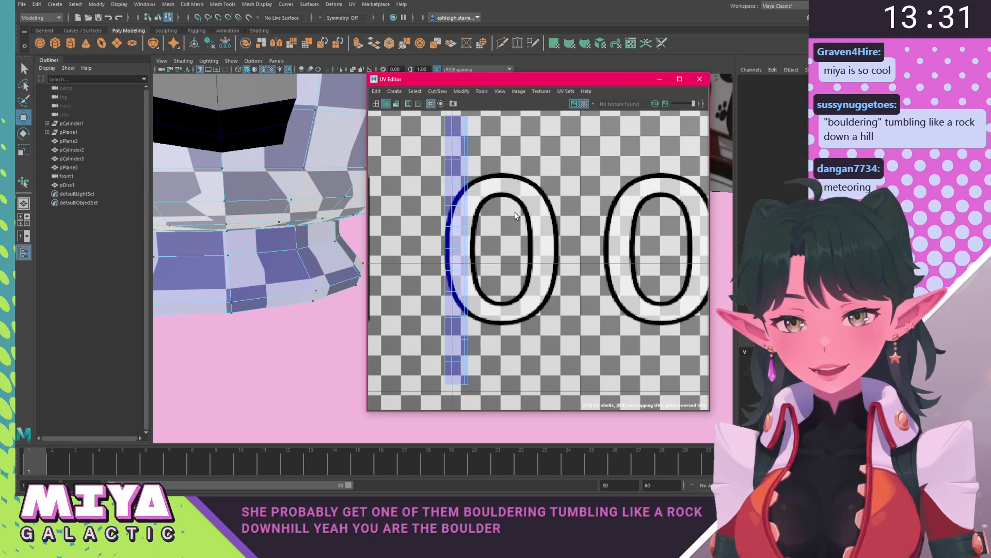
{"action": "middle_click_drag", "start_coordinate": [487, 191], "coordinate": [466, 202], "text": "alt"}
{"action": "left_click_drag", "start_coordinate": [406, 115], "coordinate": [500, 407]}
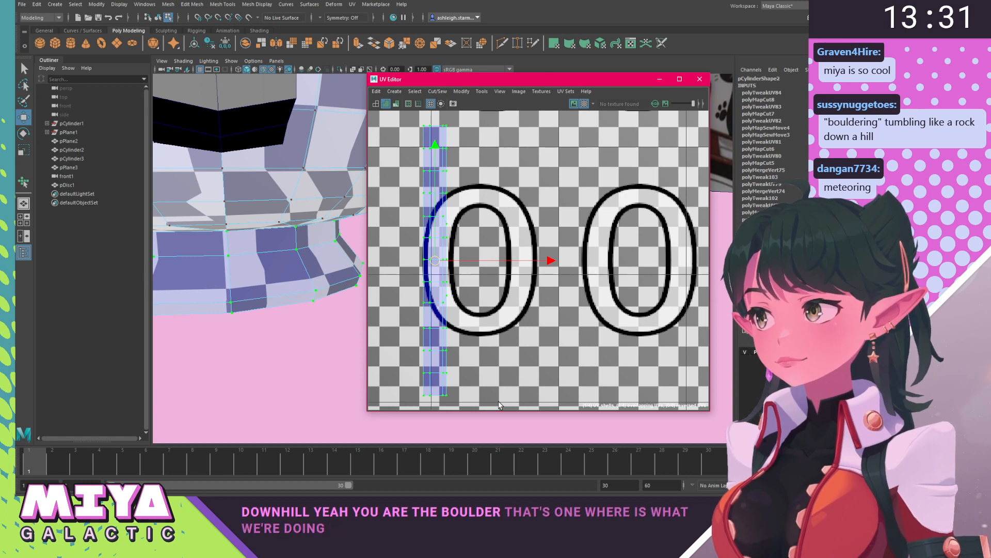
{"action": "key", "text": "r"}
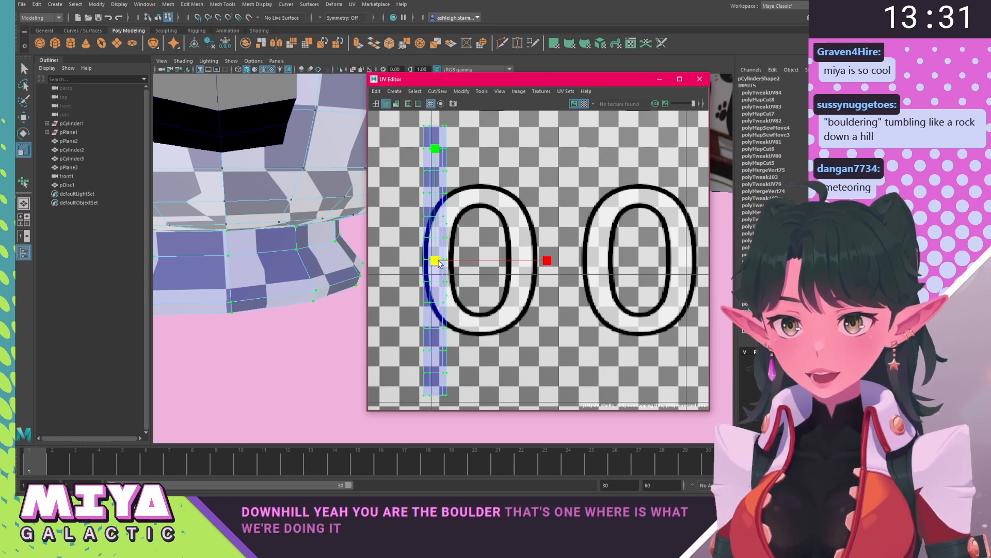
{"action": "left_click_drag", "start_coordinate": [438, 259], "coordinate": [448, 240]}
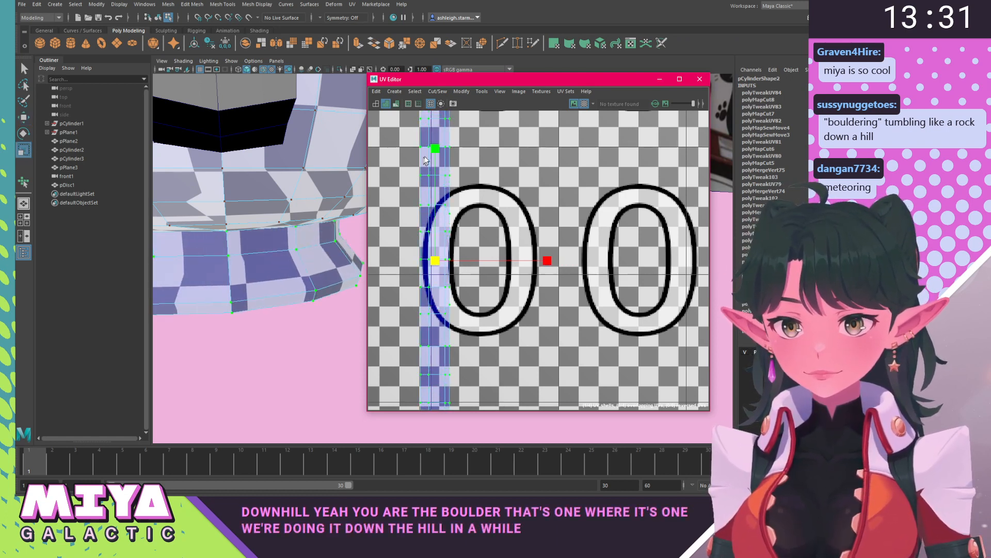
{"action": "left_click_drag", "start_coordinate": [433, 151], "coordinate": [437, 166]}
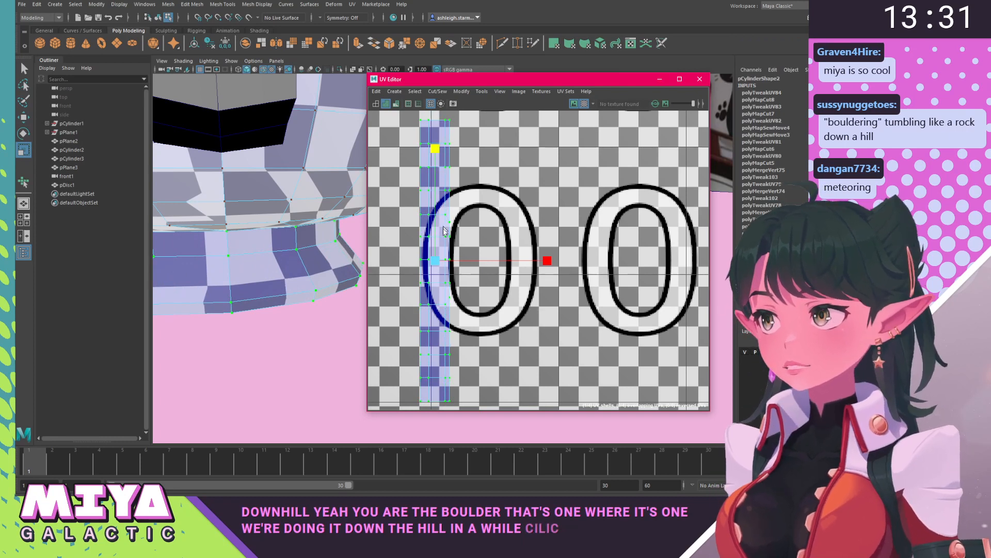
{"action": "left_click", "coordinate": [434, 261]}
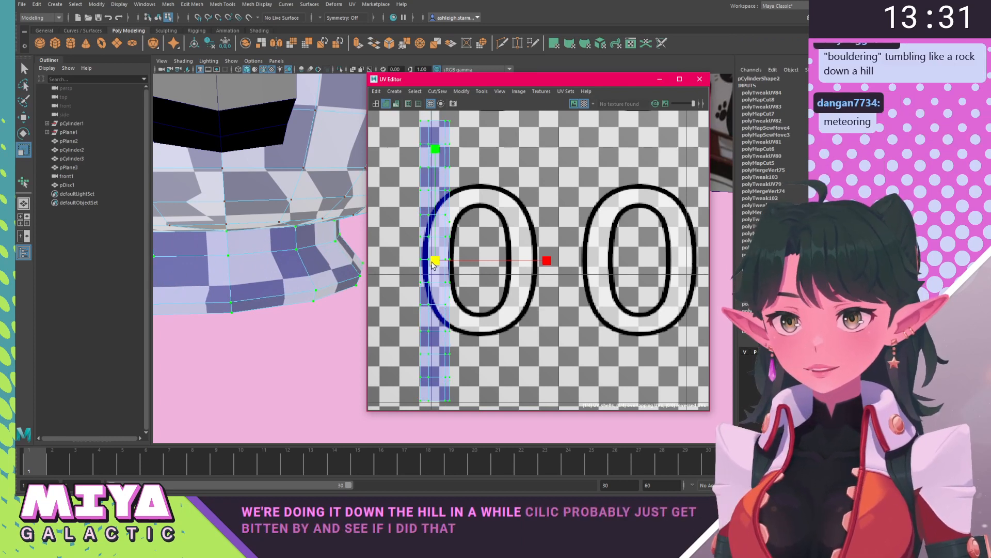
{"action": "left_click_drag", "start_coordinate": [432, 263], "coordinate": [547, 262]}
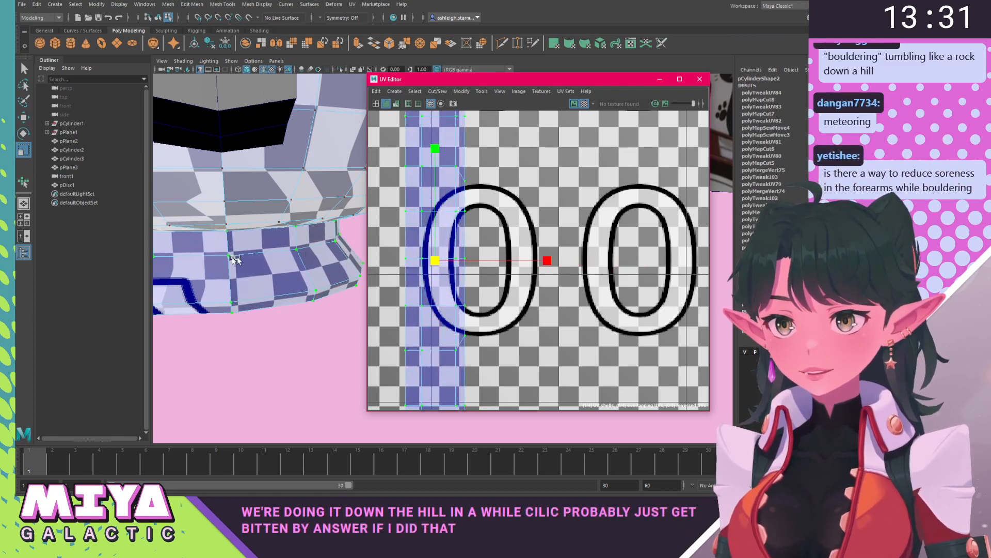
Compare the foot's checker pattern with the cup body, narrow the strip slightly, and scale it down overall.
{"action": "right_click_drag", "start_coordinate": [276, 284], "coordinate": [249, 268], "text": "alt"}
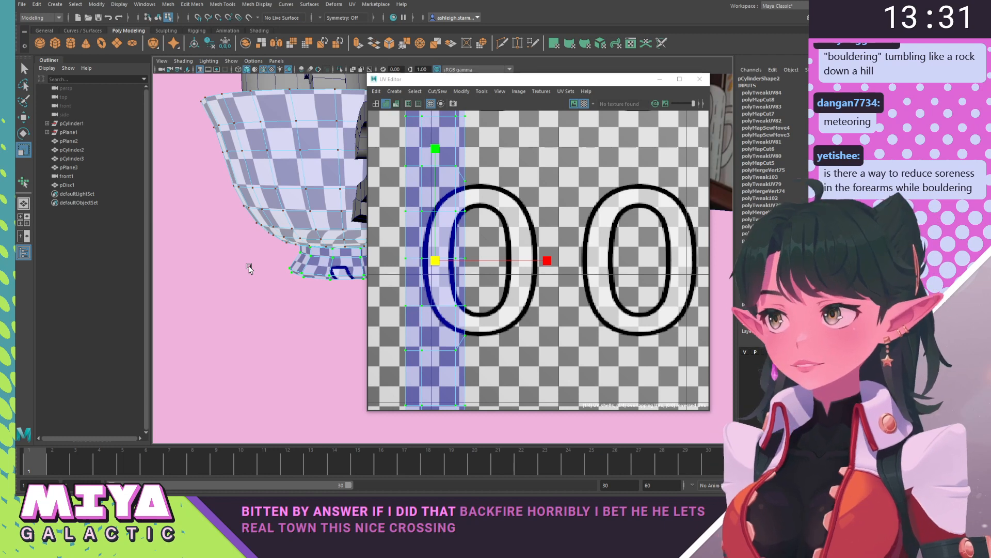
{"action": "left_click_drag", "start_coordinate": [254, 263], "coordinate": [206, 205], "text": "alt"}
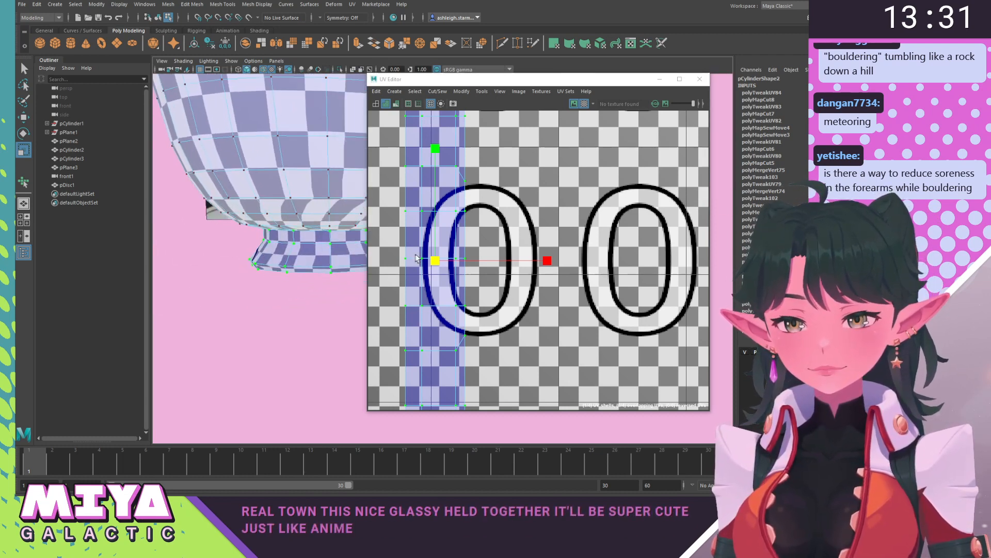
{"action": "mouse_move", "coordinate": [547, 263]}
{"action": "left_mouse_down"}
{"action": "mouse_move", "coordinate": [578, 263]}
{"action": "mouse_move", "coordinate": [518, 263]}
{"action": "mouse_move", "coordinate": [536, 264]}
{"action": "left_mouse_up"}
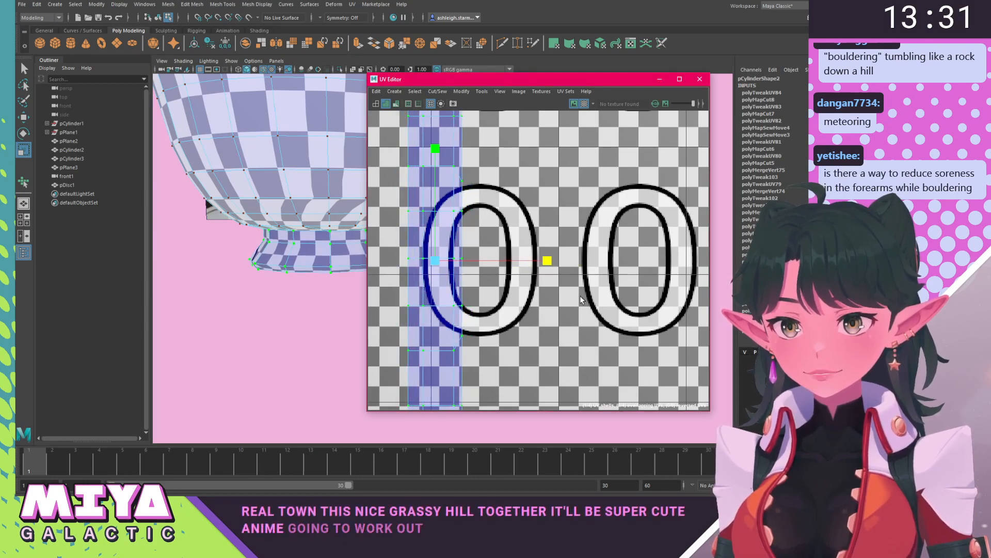
{"action": "right_click_drag", "start_coordinate": [580, 296], "coordinate": [396, 257], "text": "alt"}
{"action": "left_click_drag", "start_coordinate": [509, 280], "coordinate": [428, 230]}
Move the foot's strip shell up beside the lower disc shell, just beneath the upper disc shell.
{"action": "key", "text": "w"}
{"action": "middle_click_drag", "start_coordinate": [445, 229], "coordinate": [480, 331], "text": "alt"}
{"action": "right_click_drag", "start_coordinate": [480, 332], "coordinate": [451, 297], "text": "alt"}
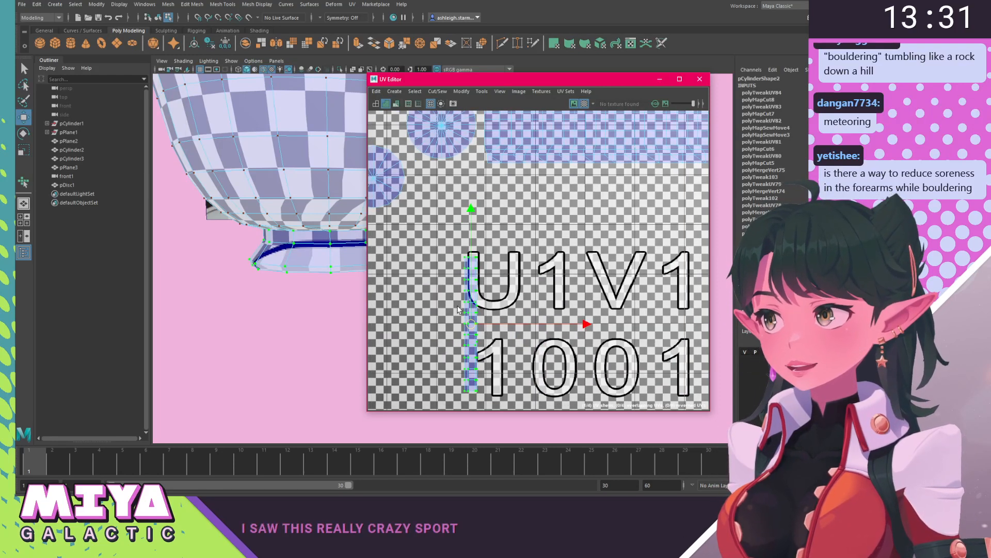
{"action": "left_click_drag", "start_coordinate": [471, 324], "coordinate": [448, 247]}
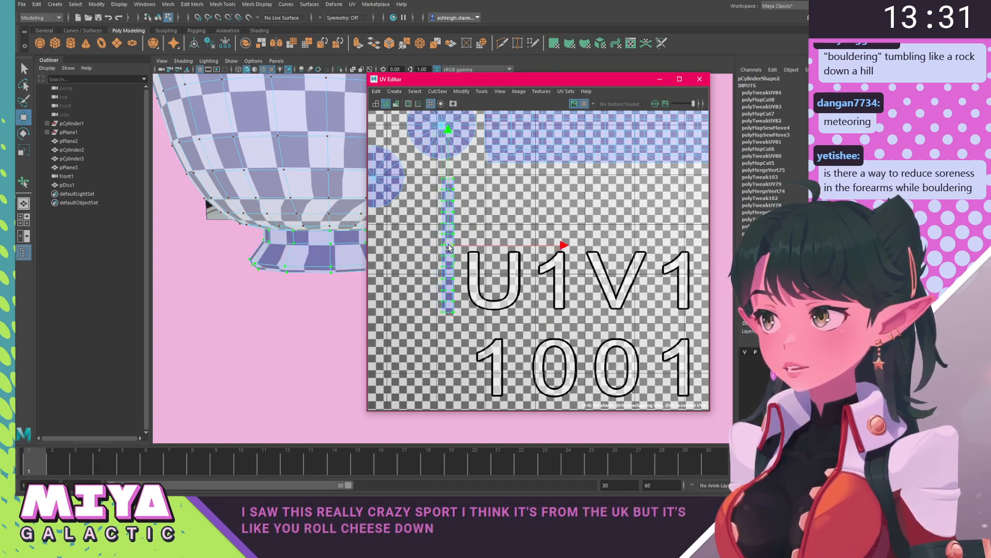
{"action": "left_click_drag", "start_coordinate": [450, 248], "coordinate": [420, 236]}
{"action": "middle_click_drag", "start_coordinate": [454, 216], "coordinate": [488, 277], "text": "alt"}
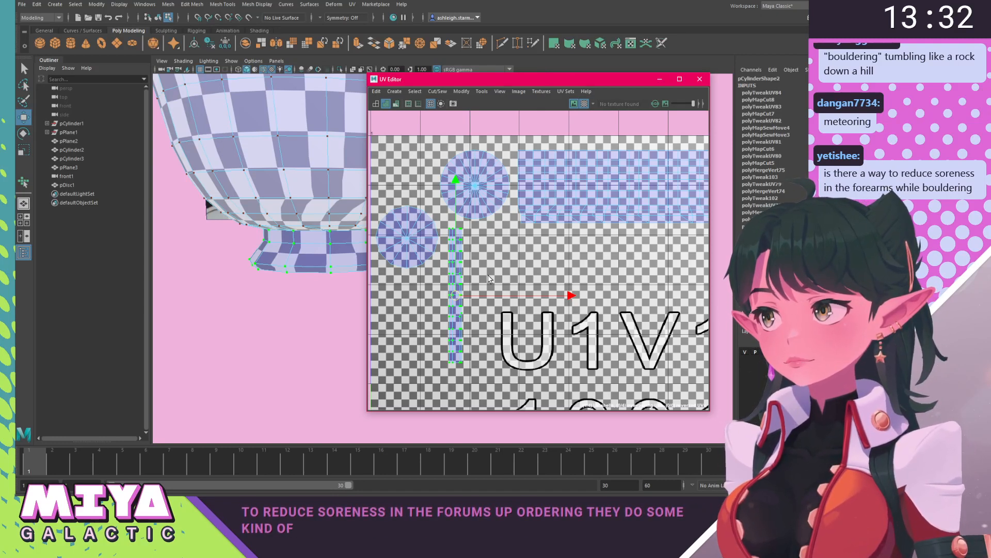
{"action": "middle_click_drag", "start_coordinate": [484, 247], "coordinate": [497, 258], "text": "alt"}
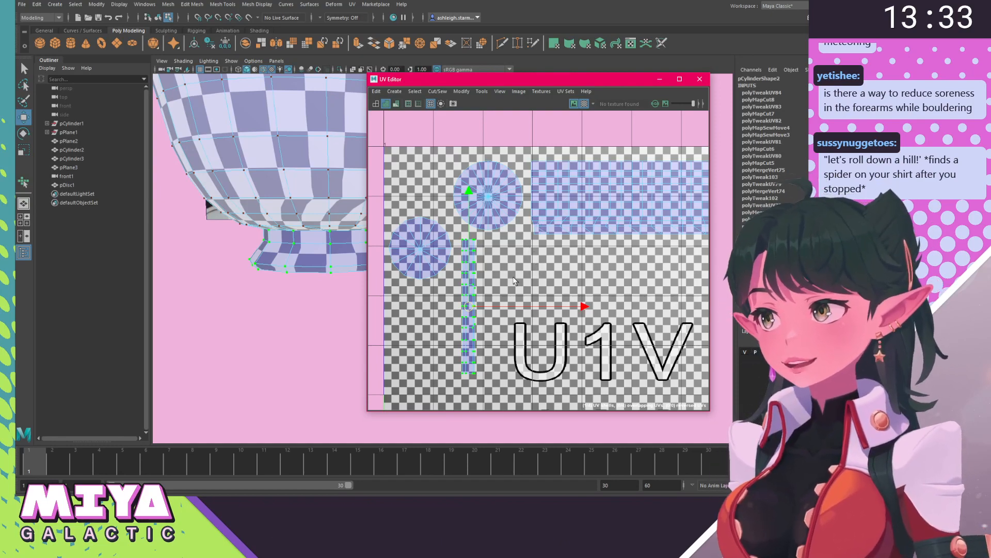
{"action": "scroll", "coordinate": [514, 281], "scroll_direction": "down", "scroll_amount": 1}
{"action": "scroll", "coordinate": [522, 284], "scroll_direction": "up", "scroll_amount": 3}
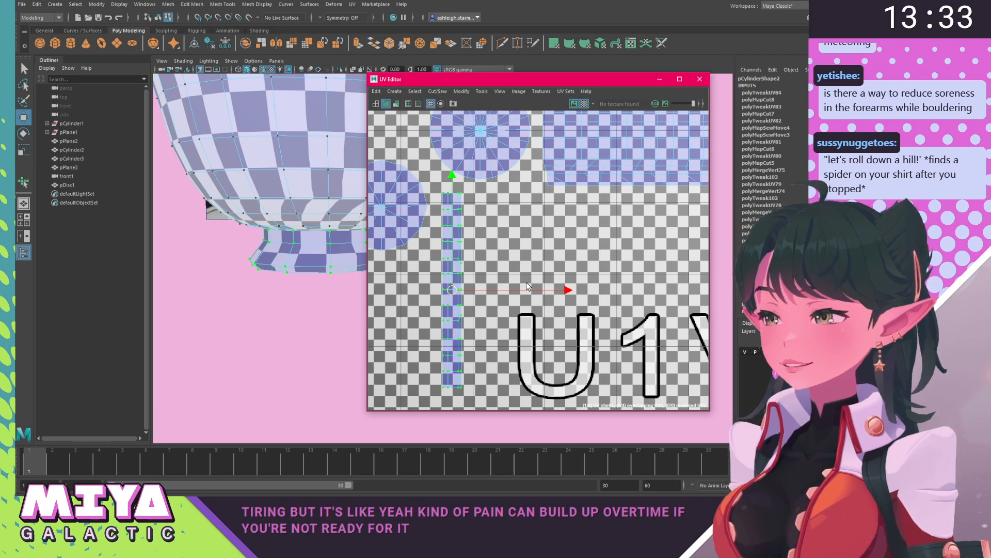
{"action": "scroll", "coordinate": [503, 279], "scroll_direction": "down", "scroll_amount": 3}
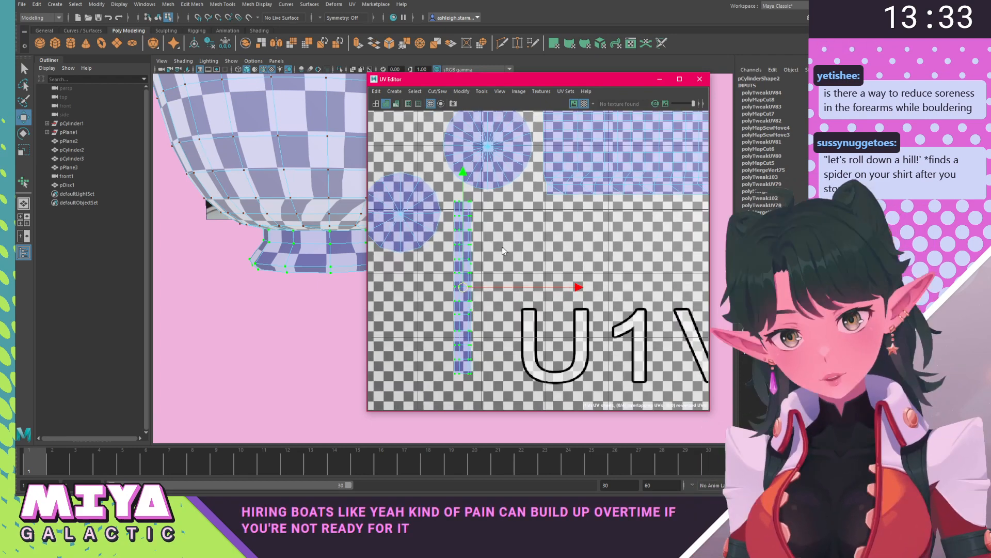
{"action": "scroll", "coordinate": [496, 275], "scroll_direction": "down", "scroll_amount": 1}
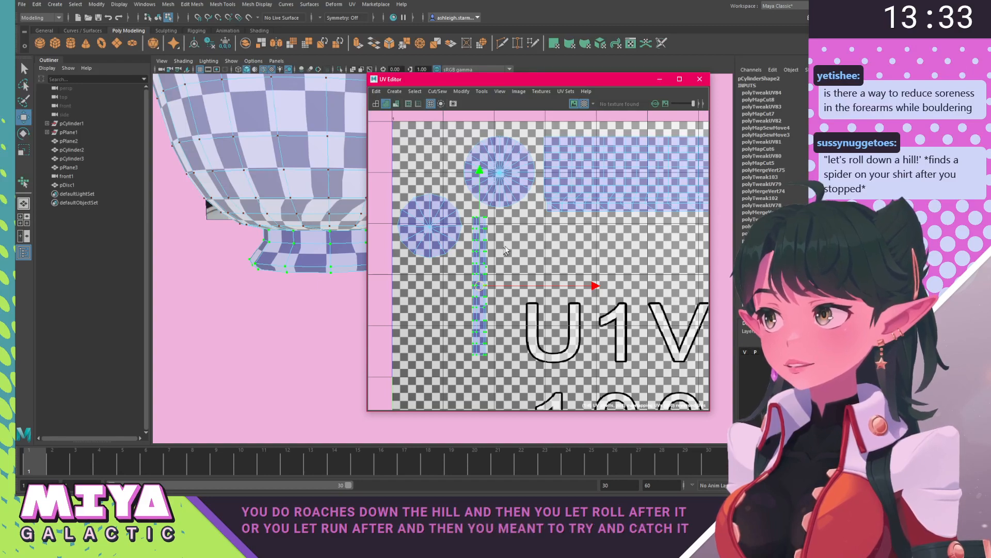
{"action": "scroll", "coordinate": [523, 292], "scroll_direction": "down", "scroll_amount": 4}
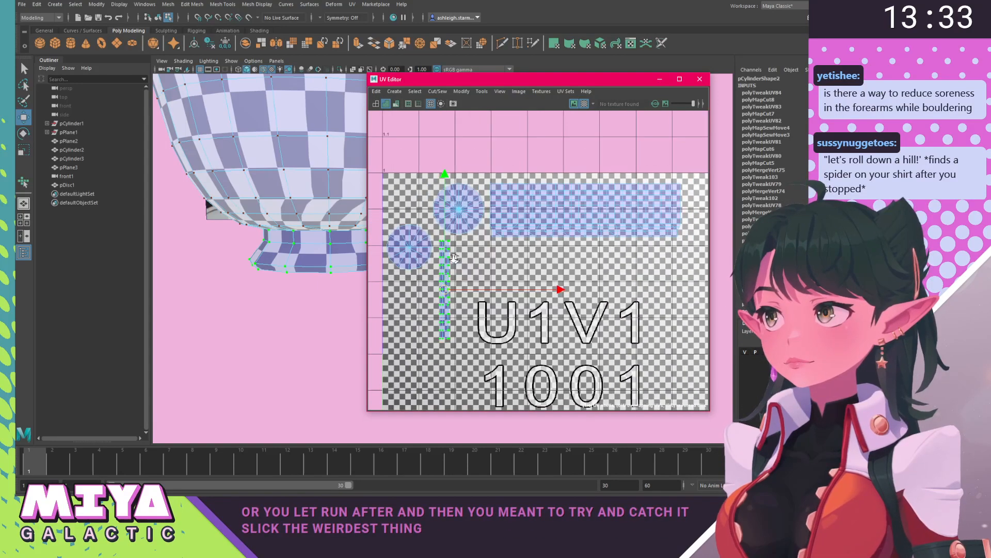
Check which parts of the teacup the wide strip shell and the upper disc shell belong to.
{"action": "right_click_drag", "start_coordinate": [566, 262], "coordinate": [541, 247]}
{"action": "left_click", "coordinate": [532, 219]}
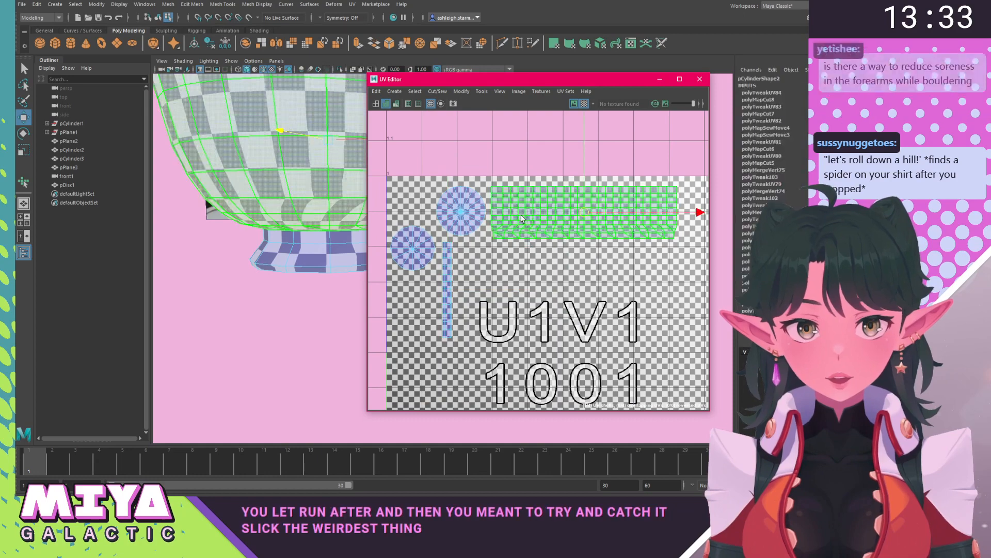
{"action": "middle_click_drag", "start_coordinate": [552, 266], "coordinate": [536, 264], "text": "alt"}
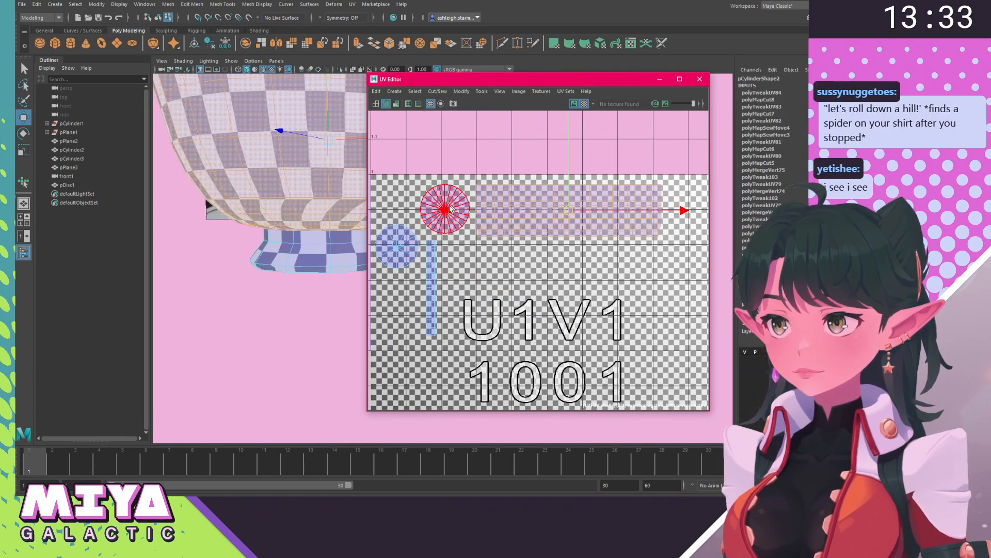
{"action": "left_click", "coordinate": [446, 210]}
{"action": "middle_click_drag", "start_coordinate": [447, 211], "coordinate": [472, 234], "text": "alt"}
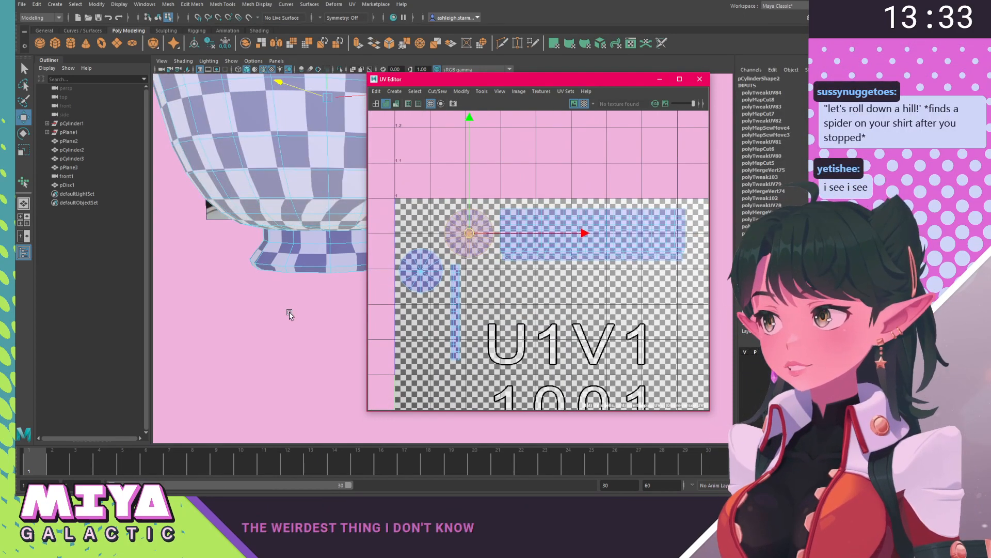
{"action": "scroll", "coordinate": [288, 310], "scroll_direction": "down", "scroll_amount": 6}
{"action": "left_click_drag", "start_coordinate": [314, 309], "coordinate": [337, 265], "text": "alt"}
Scale down the disc shell of the foot's underside and place it beside the larger disc shell.
{"action": "left_click", "coordinate": [401, 267]}
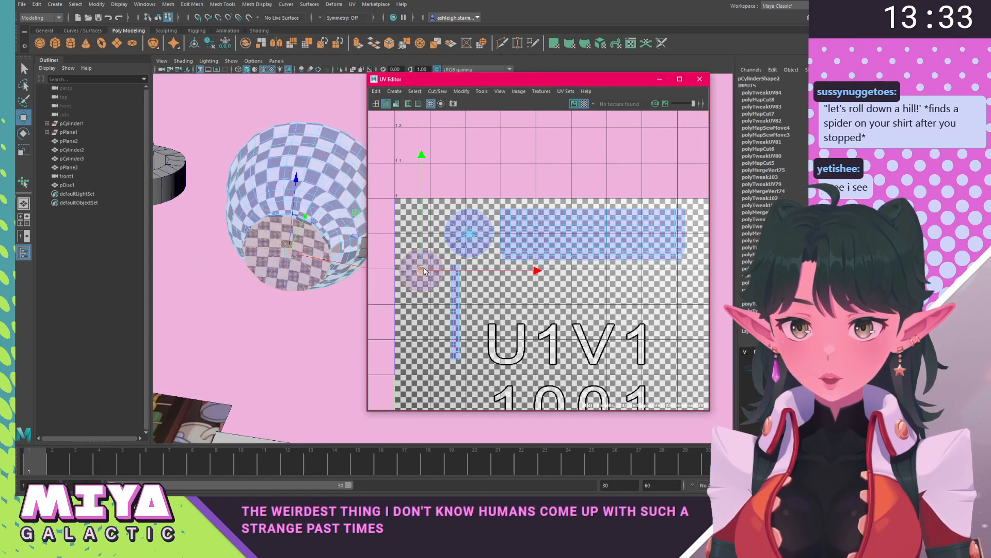
{"action": "key", "text": "r"}
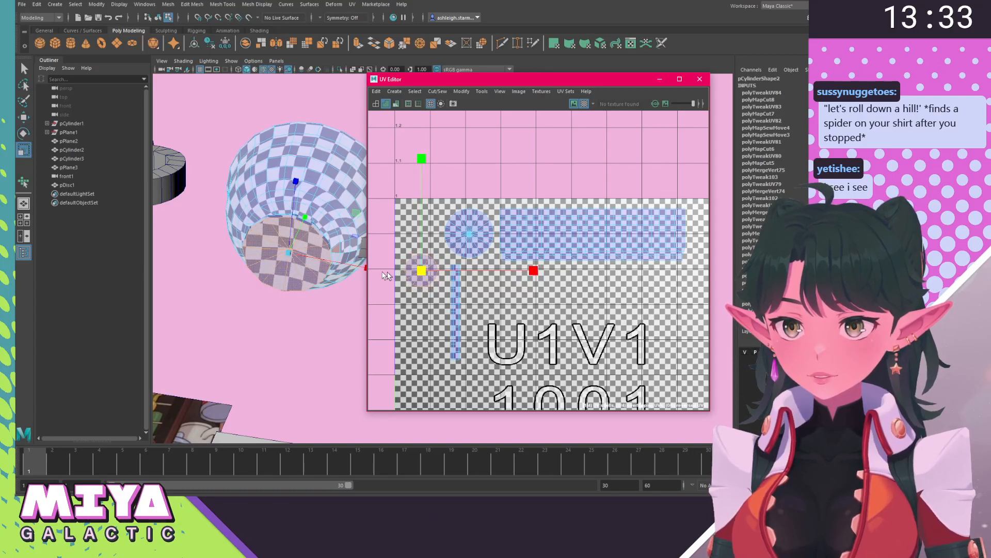
{"action": "left_click_drag", "start_coordinate": [331, 289], "coordinate": [309, 227], "text": "alt"}
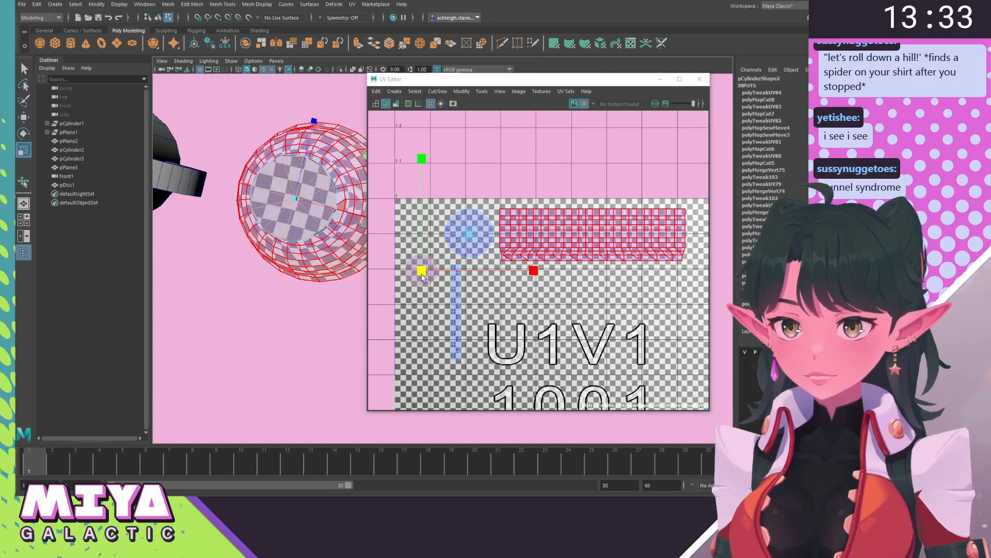
{"action": "left_click_drag", "start_coordinate": [421, 274], "coordinate": [428, 240]}
{"action": "key", "text": "w"}
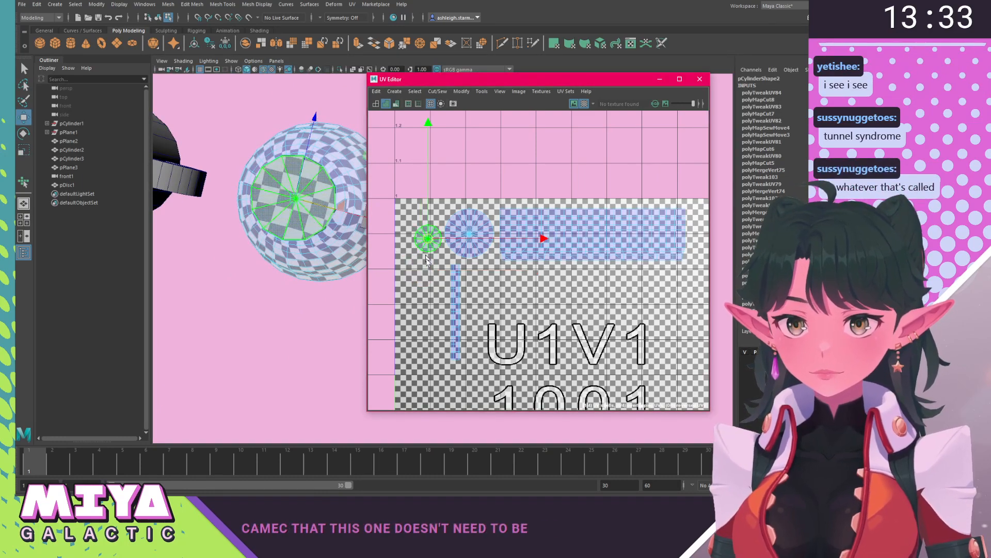
{"action": "left_click", "coordinate": [227, 282]}
{"action": "left_click_drag", "start_coordinate": [262, 245], "coordinate": [273, 297], "text": "alt"}
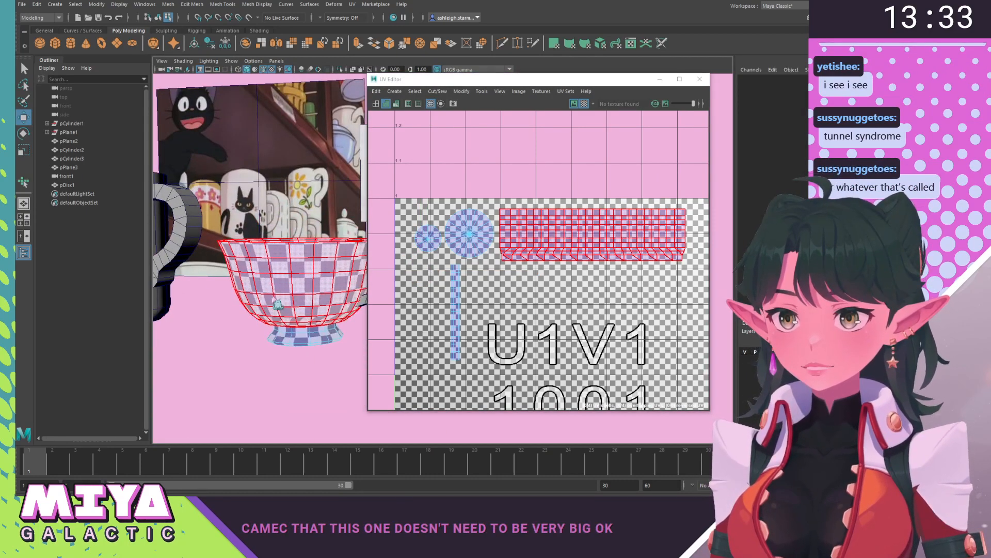
Select the teacup handle and show its full UV layout, picking one of its overlapping shells.
{"action": "left_click", "coordinate": [258, 368]}
{"action": "left_click_drag", "start_coordinate": [299, 401], "coordinate": [266, 342], "text": "alt"}
{"action": "left_click", "coordinate": [328, 262]}
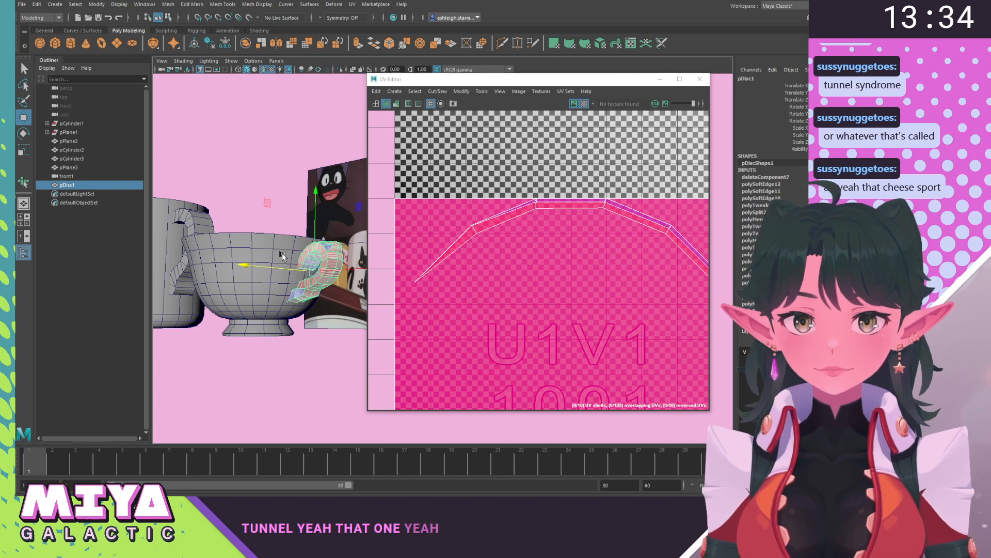
{"action": "right_click_drag", "start_coordinate": [722, 294], "coordinate": [626, 265], "text": "alt"}
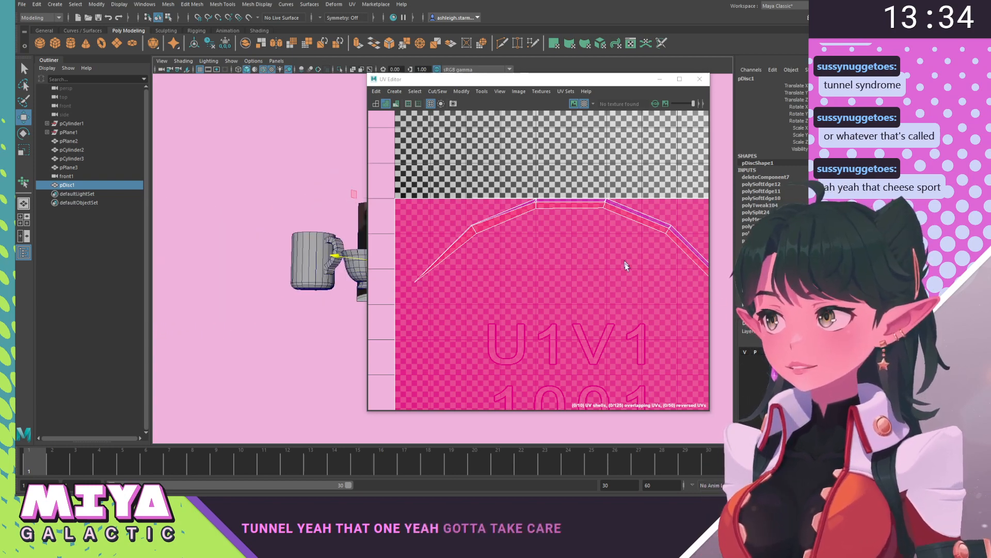
{"action": "right_click_drag", "start_coordinate": [602, 306], "coordinate": [519, 231], "text": "alt"}
{"action": "middle_click_drag", "start_coordinate": [566, 336], "coordinate": [475, 279], "text": "alt"}
{"action": "right_click_drag", "start_coordinate": [467, 242], "coordinate": [481, 254]}
{"action": "left_click", "coordinate": [481, 254]}
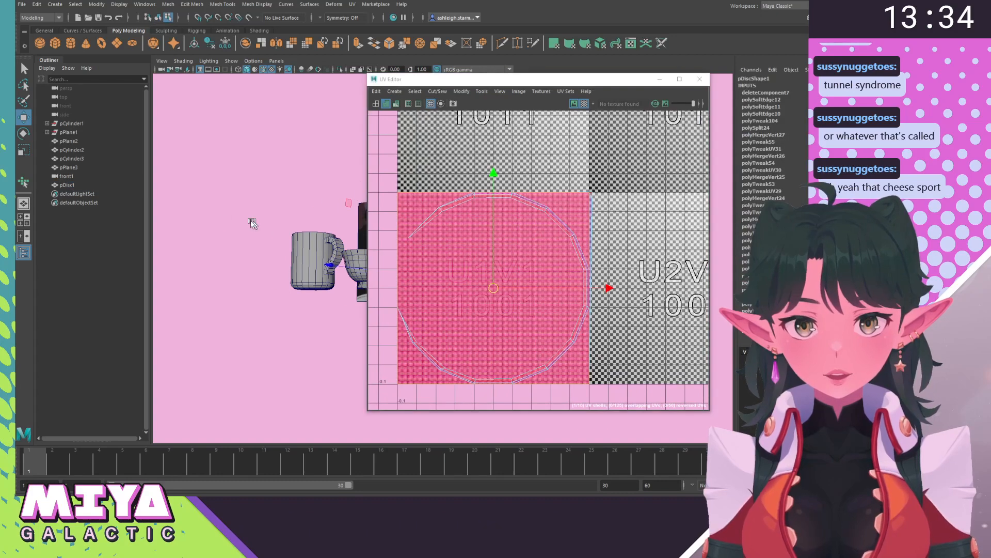
Isolate the teacup handle in the viewport and frame it at an angle showing its whole curve.
{"action": "right_click_drag", "start_coordinate": [287, 238], "coordinate": [279, 306], "text": "alt"}
{"action": "left_click_drag", "start_coordinate": [279, 305], "coordinate": [248, 288], "text": "alt"}
{"action": "key", "text": "f"}
{"action": "right_click_drag", "start_coordinate": [264, 291], "coordinate": [263, 186], "text": "alt"}
{"action": "middle_click_drag", "start_coordinate": [263, 186], "coordinate": [278, 200], "text": "alt"}
{"action": "right_click_drag", "start_coordinate": [266, 169], "coordinate": [308, 157]}
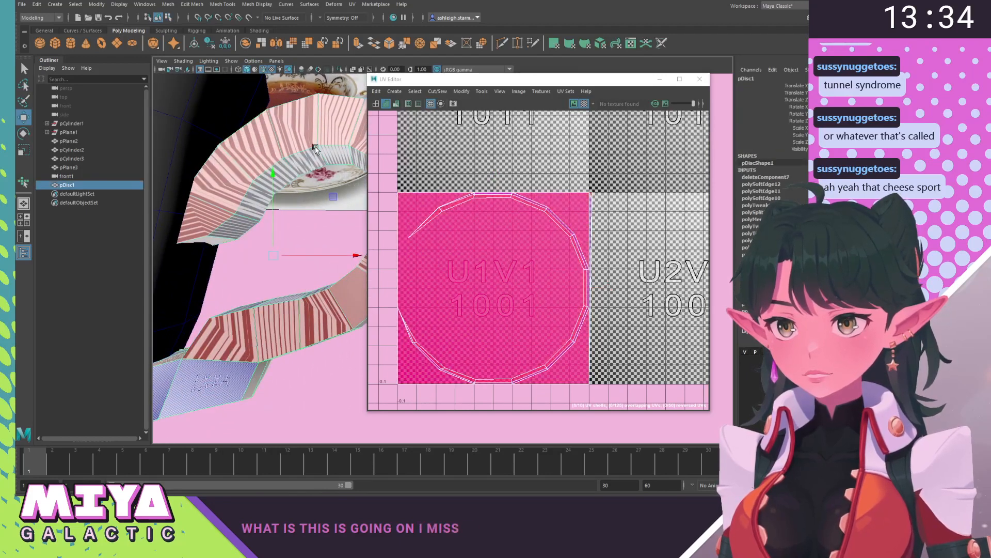
{"action": "key", "text": "ctrl+1"}
{"action": "right_click_drag", "start_coordinate": [354, 268], "coordinate": [258, 266], "text": "alt"}
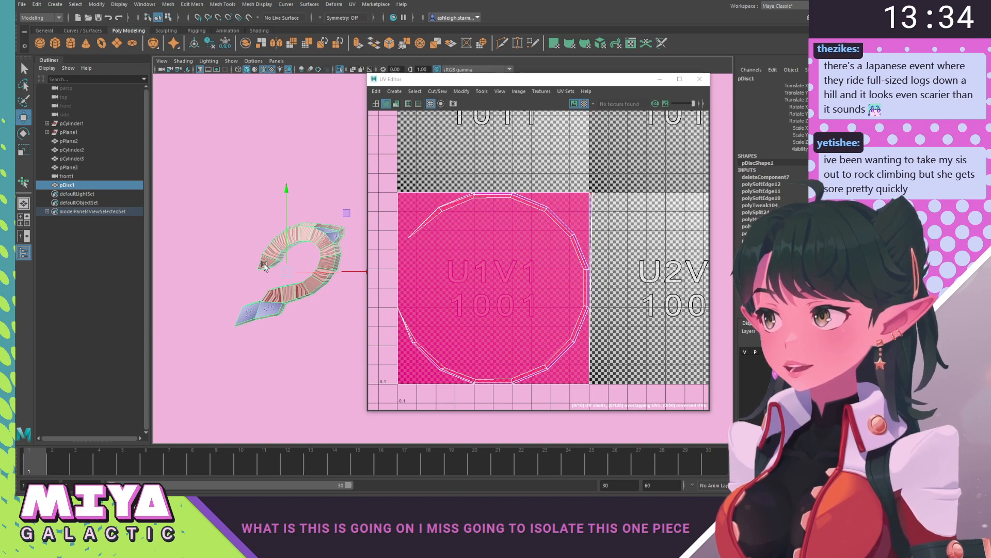
{"action": "middle_click_drag", "start_coordinate": [258, 266], "coordinate": [242, 249], "text": "alt"}
{"action": "right_click_drag", "start_coordinate": [201, 225], "coordinate": [219, 250], "text": "alt"}
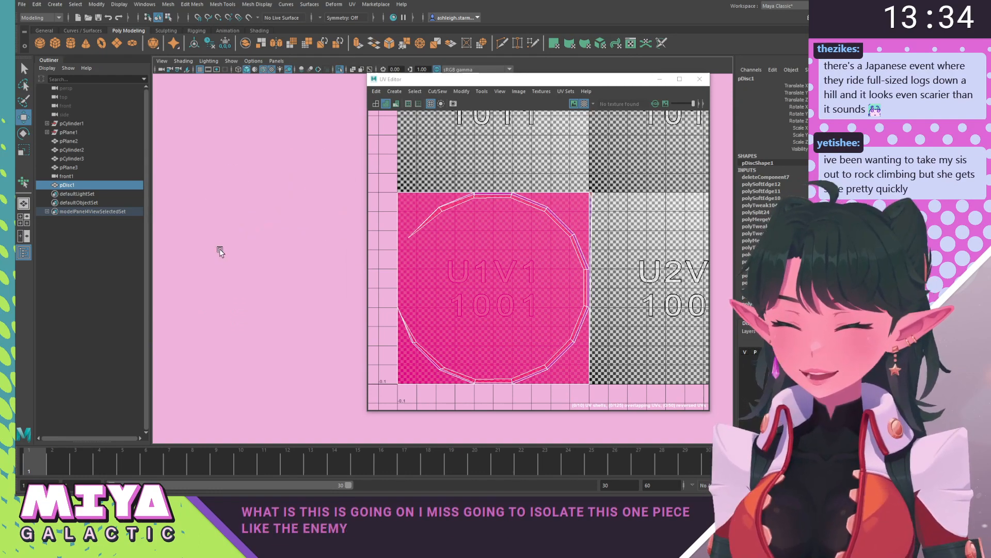
{"action": "key", "text": "f"}
{"action": "middle_click_drag", "start_coordinate": [303, 281], "coordinate": [241, 272], "text": "alt"}
{"action": "left_click_drag", "start_coordinate": [241, 273], "coordinate": [285, 272], "text": "alt"}
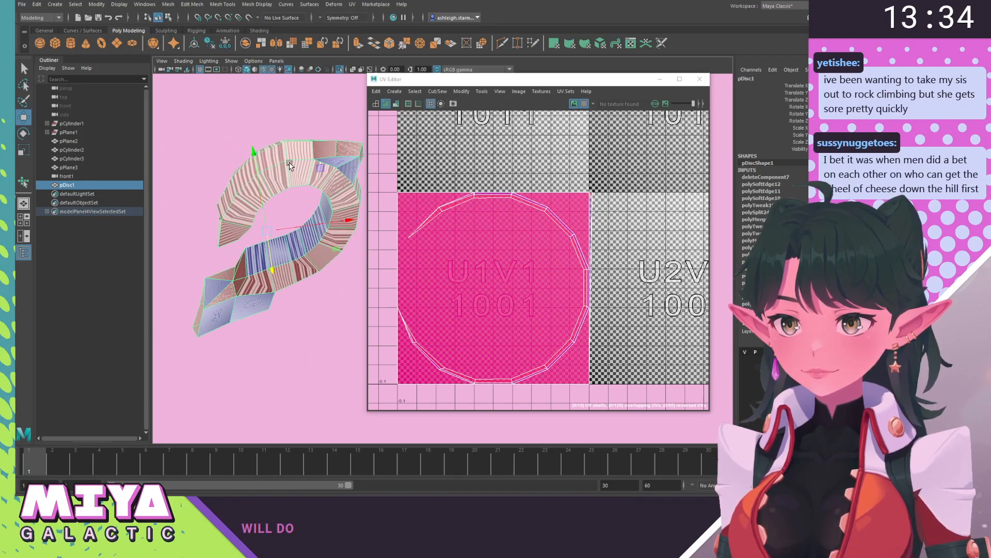
Examine which faces of the handle the overlapping square UV shells cover.
{"action": "left_click", "coordinate": [352, 5]}
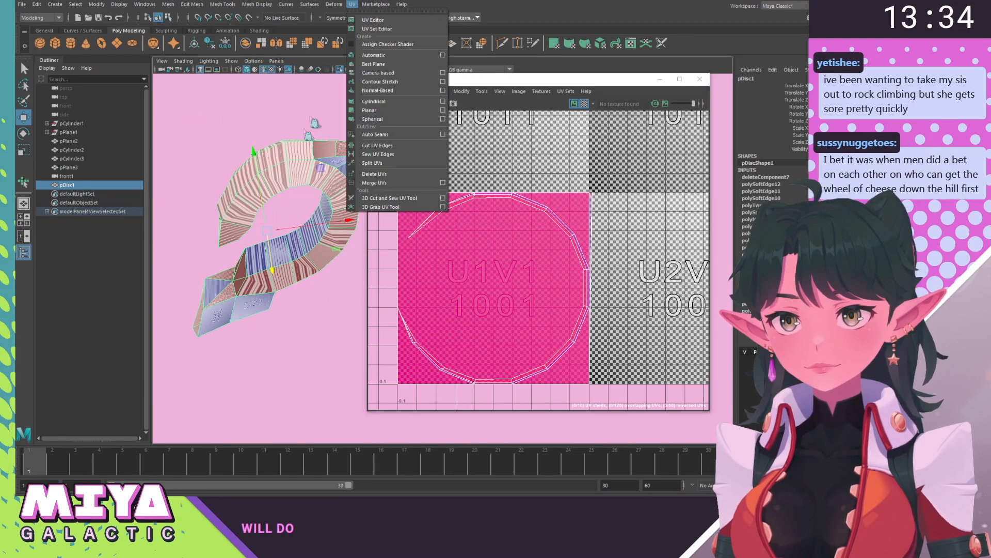
{"action": "right_click", "coordinate": [287, 164]}
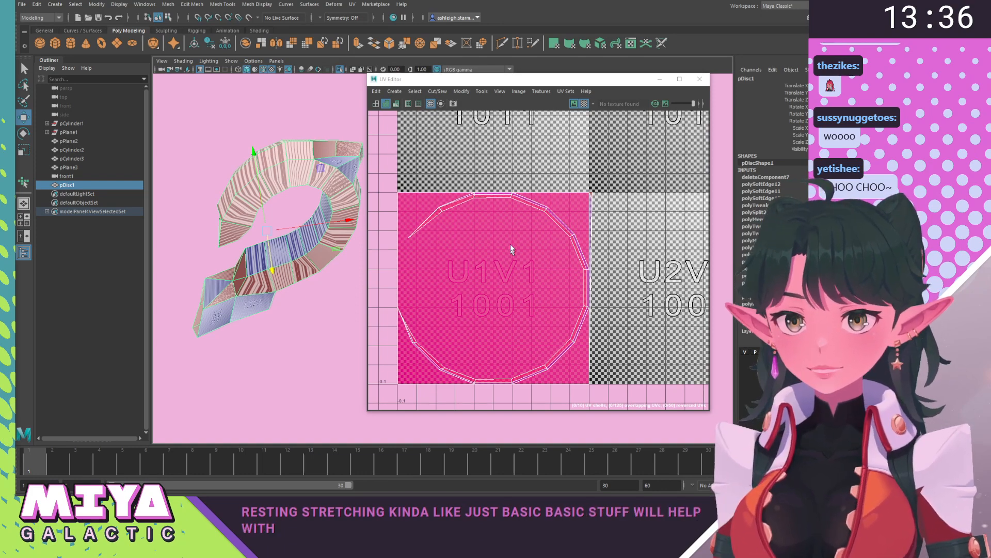
{"action": "middle_click_drag", "start_coordinate": [510, 243], "coordinate": [465, 221], "text": "alt"}
{"action": "right_click_drag", "start_coordinate": [462, 236], "coordinate": [431, 222]}
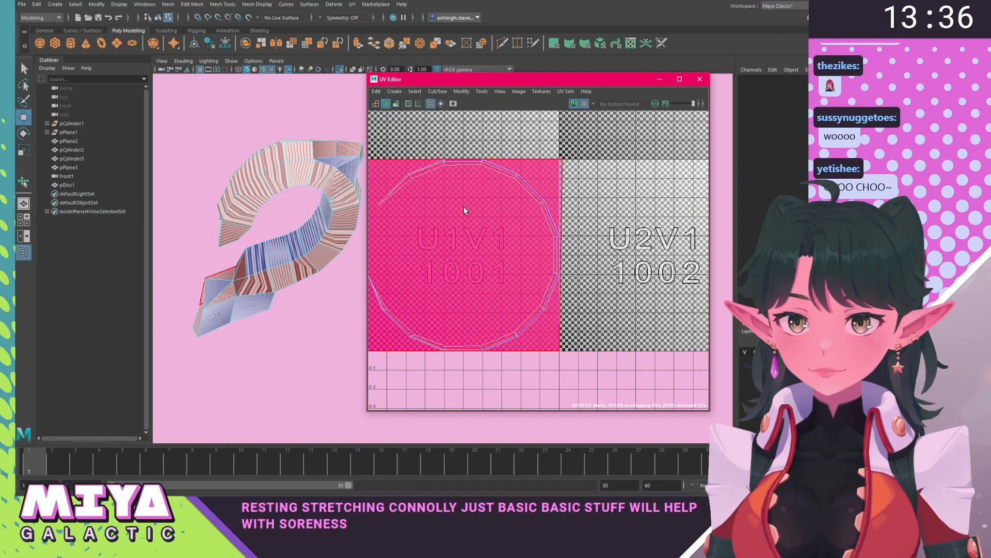
{"action": "left_click", "coordinate": [534, 159]}
{"action": "middle_click_drag", "start_coordinate": [480, 225], "coordinate": [526, 220], "text": "alt"}
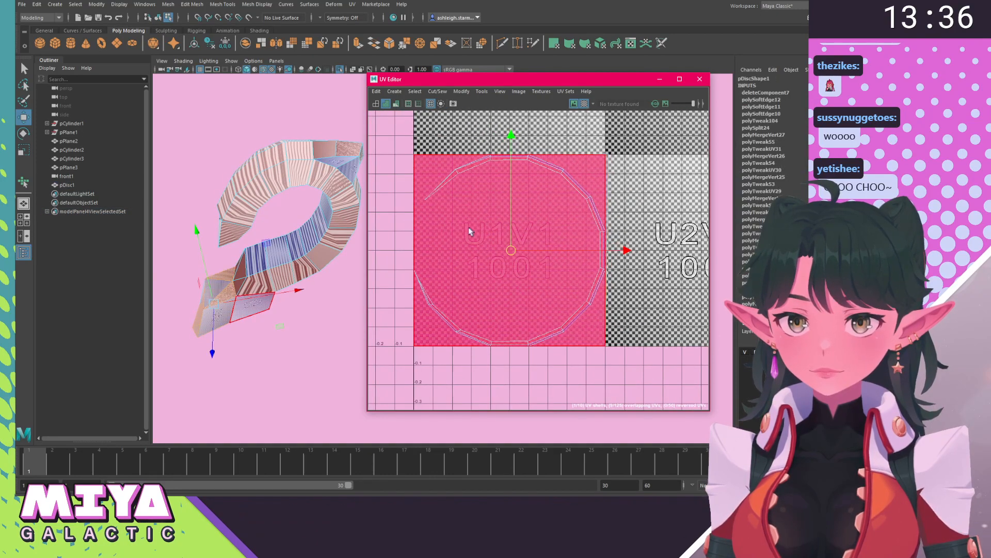
{"action": "left_click", "coordinate": [459, 234]}
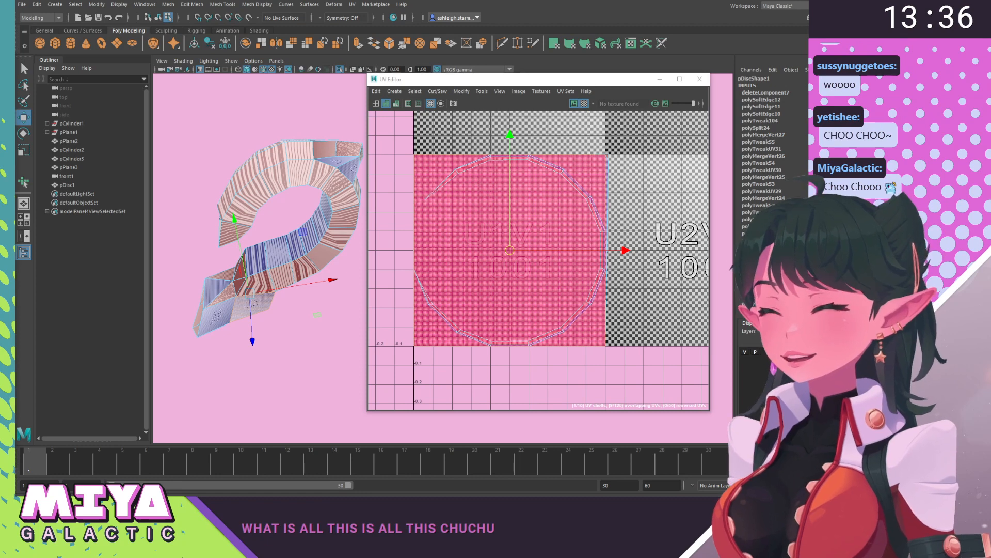
{"action": "left_click", "coordinate": [467, 304]}
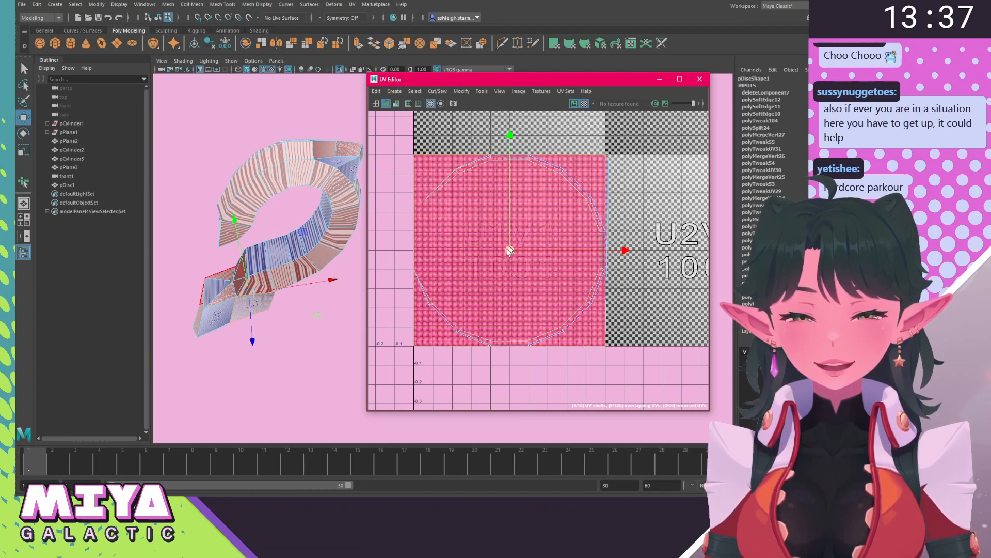
Try to separate the handle's overlapping square shells by shifting and shrinking them individually within the U1V1 tile.
{"action": "mouse_move", "coordinate": [504, 253]}
{"action": "left_mouse_down"}
{"action": "mouse_move", "coordinate": [486, 265]}
{"action": "mouse_move", "coordinate": [520, 257]}
{"action": "left_mouse_up"}
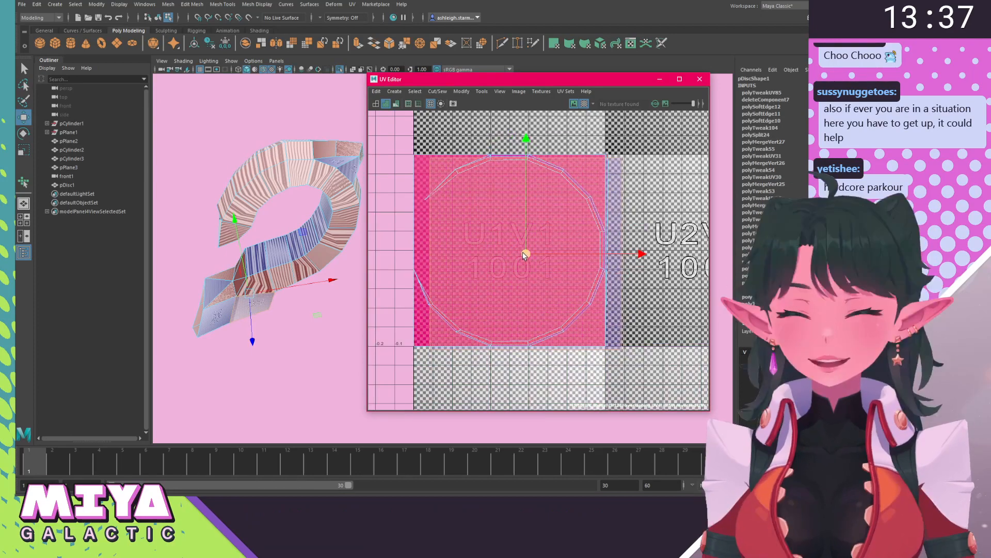
{"action": "key", "text": "r"}
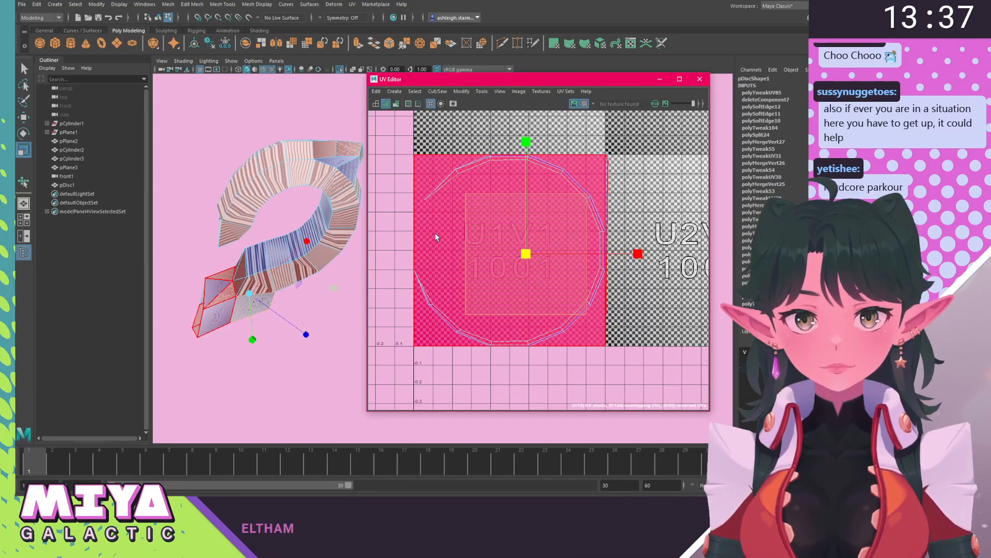
{"action": "left_click", "coordinate": [435, 233]}
{"action": "left_click_drag", "start_coordinate": [508, 251], "coordinate": [465, 245]}
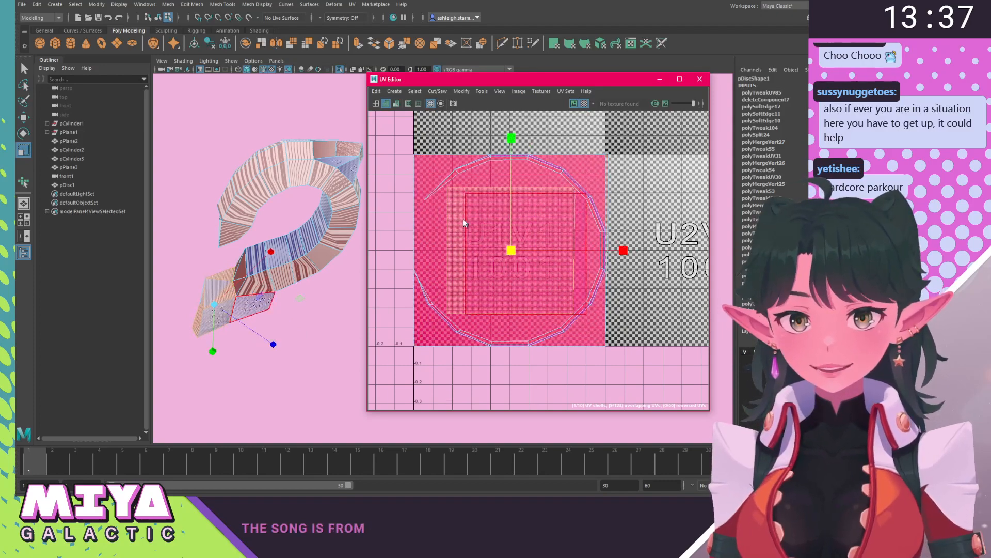
{"action": "left_click", "coordinate": [430, 222]}
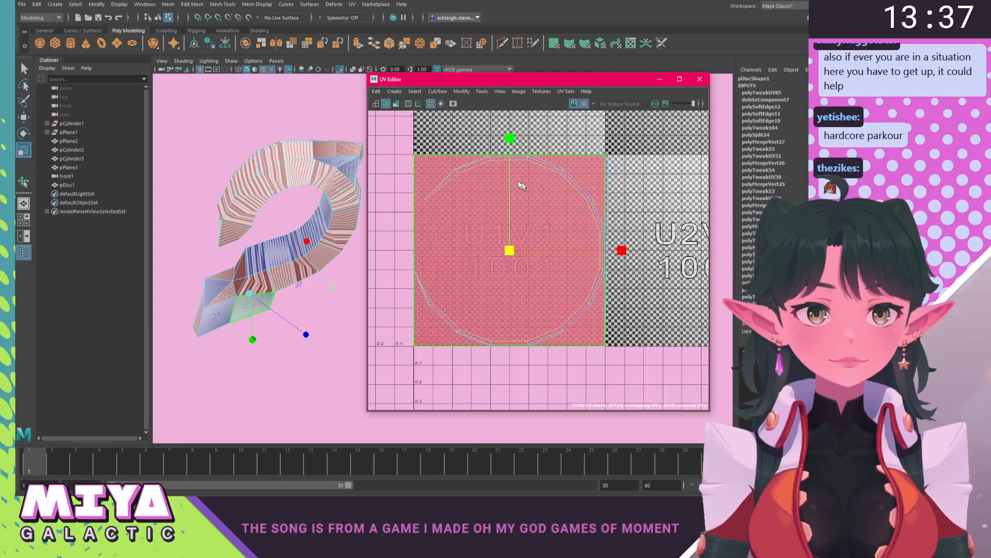
Move the UV Editor clear of the handle and select the handle's side piece in the viewport.
{"action": "left_click", "coordinate": [291, 178]}
{"action": "mouse_move", "coordinate": [291, 178]}
{"action": "left_mouse_down", "text": "alt"}
{"action": "mouse_move", "coordinate": [240, 210]}
{"action": "mouse_move", "coordinate": [296, 301]}
{"action": "mouse_move", "coordinate": [303, 369]}
{"action": "mouse_move", "coordinate": [281, 365]}
{"action": "mouse_move", "coordinate": [246, 343]}
{"action": "mouse_move", "coordinate": [327, 270]}
{"action": "mouse_move", "coordinate": [293, 215]}
{"action": "mouse_move", "coordinate": [284, 172]}
{"action": "mouse_move", "coordinate": [299, 219]}
{"action": "mouse_move", "coordinate": [318, 216]}
{"action": "mouse_move", "coordinate": [268, 196]}
{"action": "mouse_move", "coordinate": [243, 217]}
{"action": "mouse_move", "coordinate": [289, 188]}
{"action": "mouse_move", "coordinate": [305, 213]}
{"action": "mouse_move", "coordinate": [340, 208]}
{"action": "mouse_move", "coordinate": [336, 197]}
{"action": "left_mouse_up", "text": "alt"}
{"action": "left_click", "coordinate": [239, 211]}
{"action": "left_click_drag", "start_coordinate": [511, 79], "coordinate": [687, 94]}
{"action": "left_click_drag", "start_coordinate": [451, 139], "coordinate": [351, 167], "text": "alt"}
{"action": "left_click", "coordinate": [370, 136]}
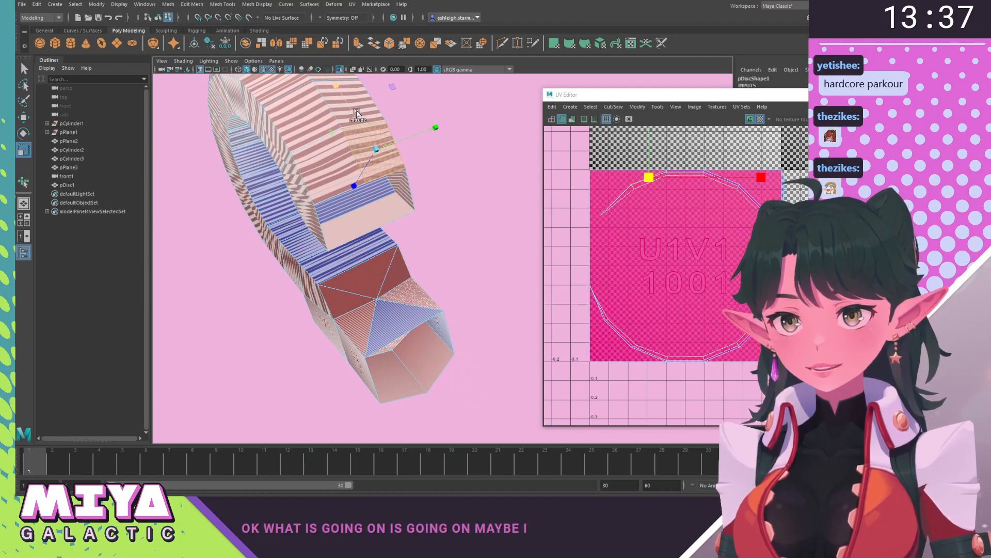
{"action": "key", "text": "q"}
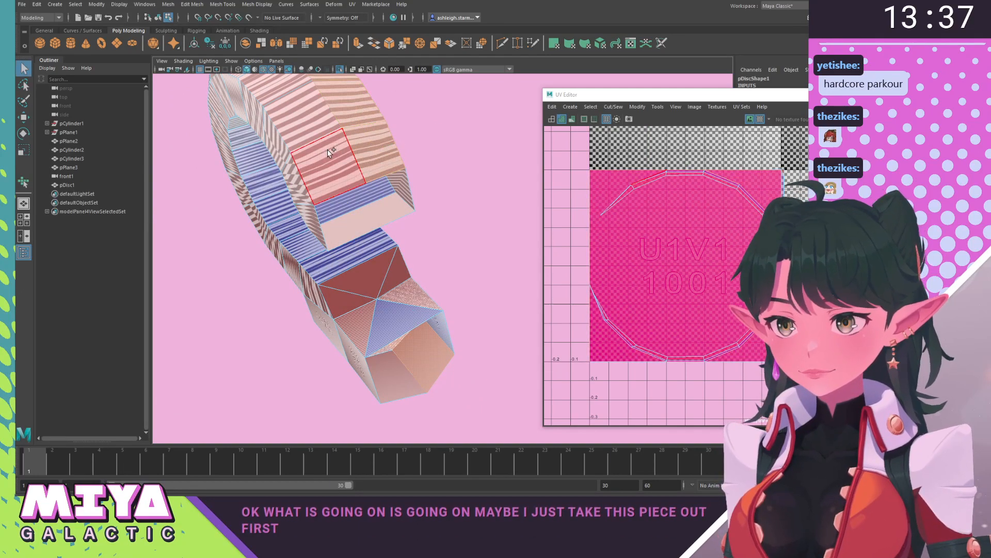
{"action": "left_click_drag", "start_coordinate": [308, 120], "coordinate": [393, 180], "text": "alt"}
{"action": "left_click", "coordinate": [343, 193]}
{"action": "middle_click_drag", "start_coordinate": [393, 180], "coordinate": [316, 161], "text": "alt"}
{"action": "scroll", "coordinate": [298, 186], "scroll_direction": "down", "scroll_amount": 8}
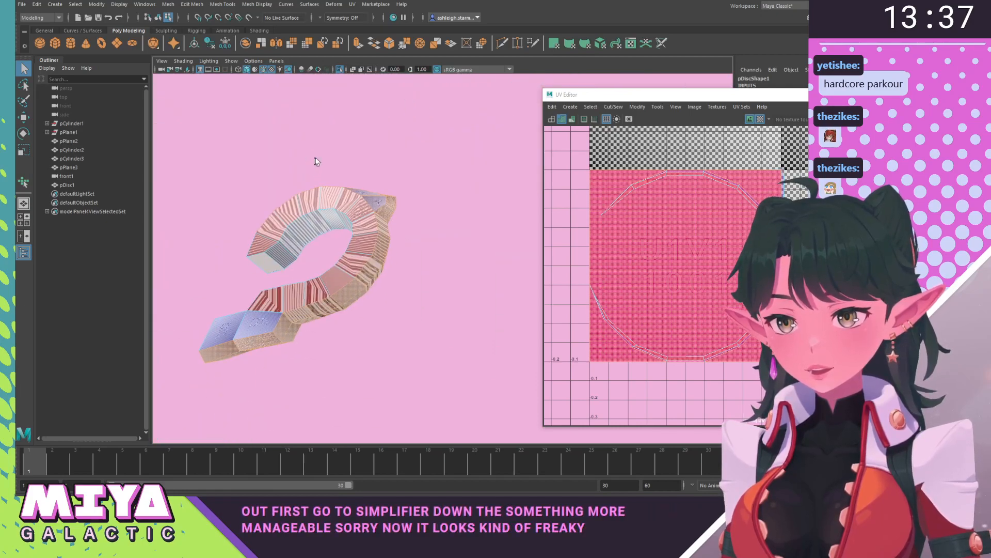
Bring the UV Editor back and cut the selected handle piece into its own UV shell.
{"action": "left_click_drag", "start_coordinate": [608, 98], "coordinate": [310, 82]}
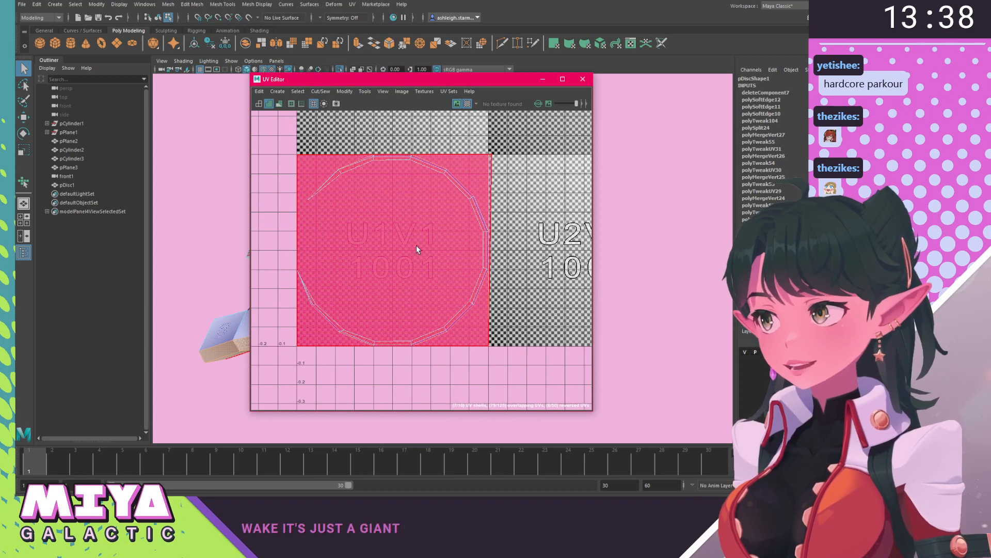
{"action": "right_click", "coordinate": [400, 246], "text": "shift"}
{"action": "right_click_drag", "start_coordinate": [402, 249], "coordinate": [465, 274], "text": "shift"}
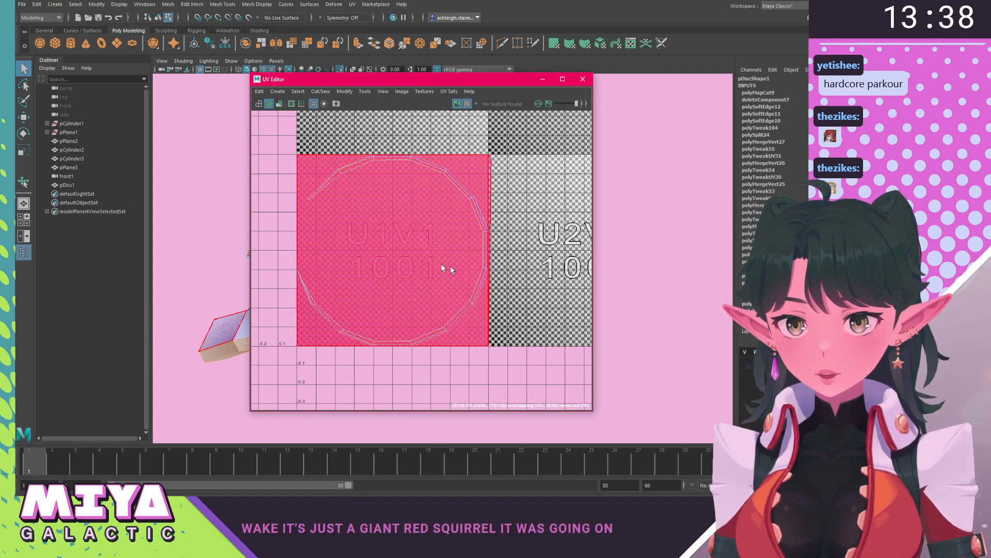
Scale the separated handle shell down to about a third of a tile and move it into the U2V1 tile.
{"action": "key", "text": "w"}
{"action": "mouse_move", "coordinate": [395, 254]}
{"action": "left_mouse_down"}
{"action": "mouse_move", "coordinate": [491, 254]}
{"action": "mouse_move", "coordinate": [389, 262]}
{"action": "left_mouse_up"}
{"action": "key", "text": "r"}
{"action": "key", "text": "w"}
{"action": "left_click_drag", "start_coordinate": [481, 251], "coordinate": [538, 251]}
{"action": "key", "text": "space"}
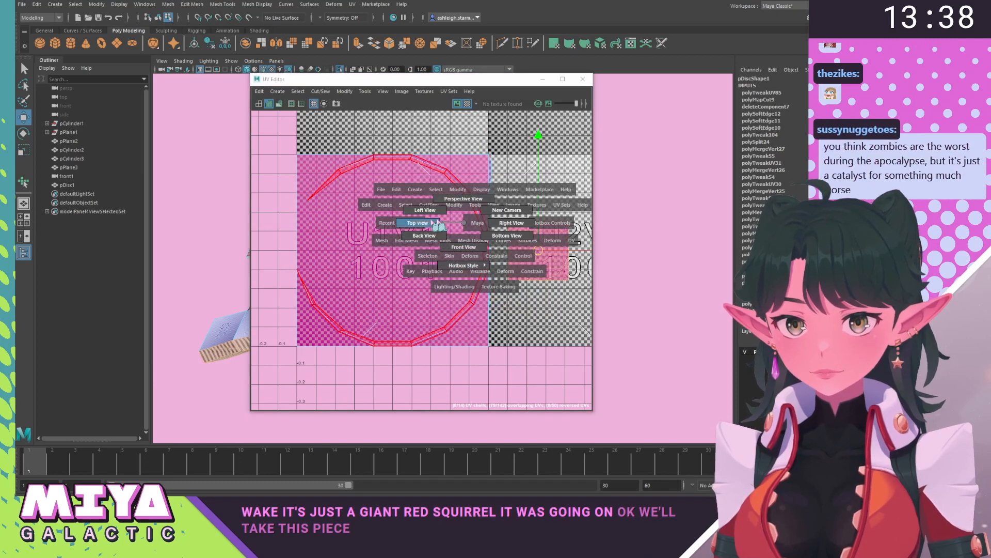
{"action": "middle_click_drag", "start_coordinate": [515, 248], "coordinate": [378, 236], "text": "alt"}
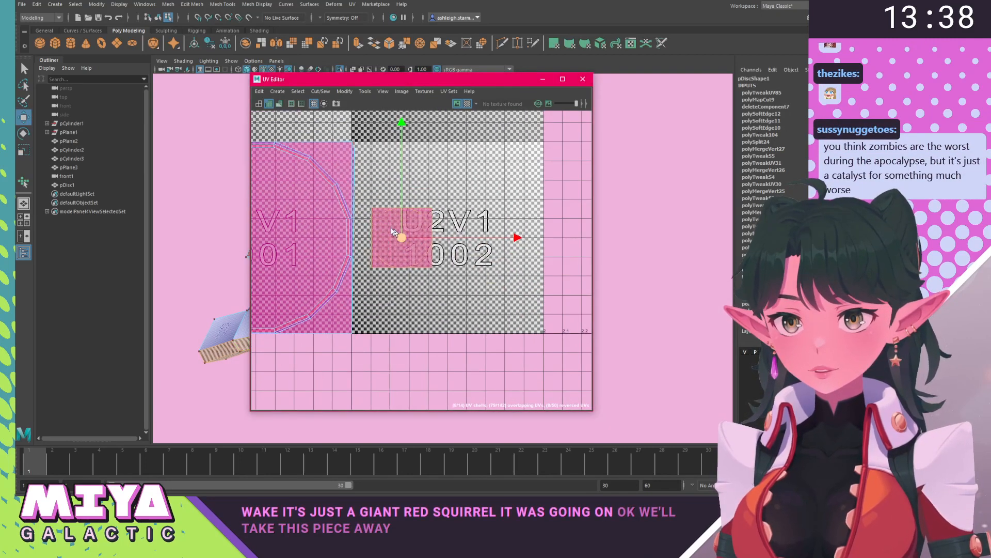
{"action": "left_click", "coordinate": [419, 234]}
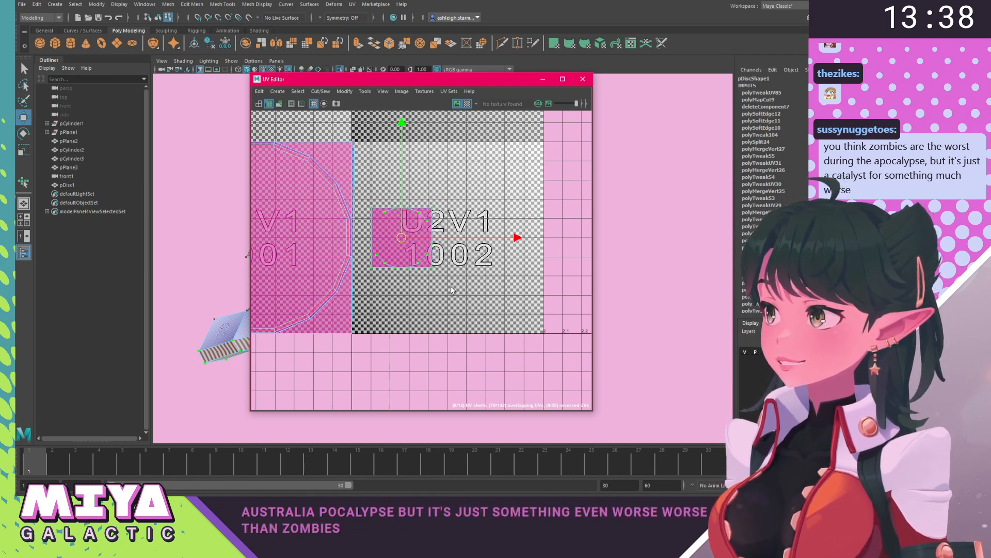
{"action": "middle_click_drag", "start_coordinate": [407, 233], "coordinate": [420, 239], "text": "alt"}
{"action": "right_click_drag", "start_coordinate": [419, 240], "coordinate": [514, 327], "text": "alt"}
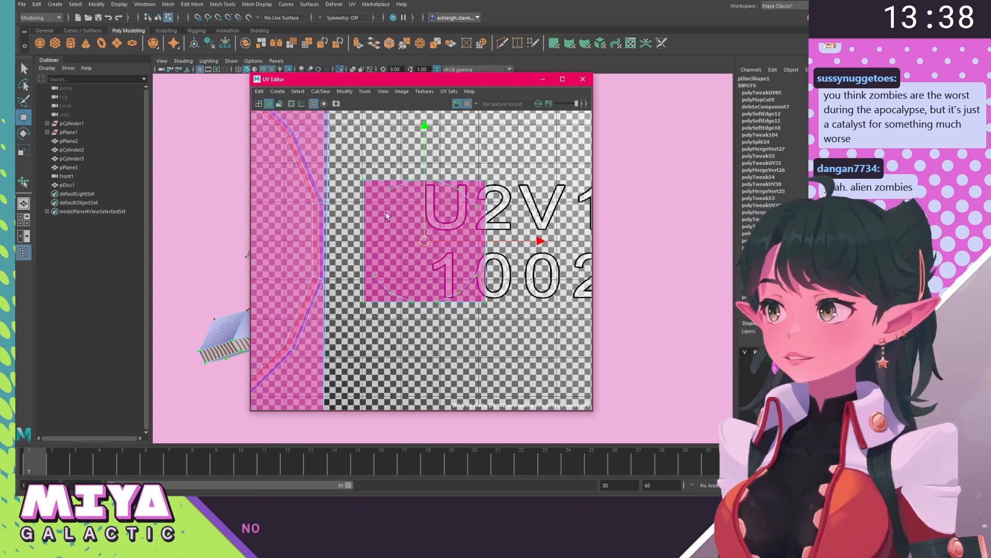
{"action": "scroll", "coordinate": [385, 211], "scroll_direction": "up", "scroll_amount": 3}
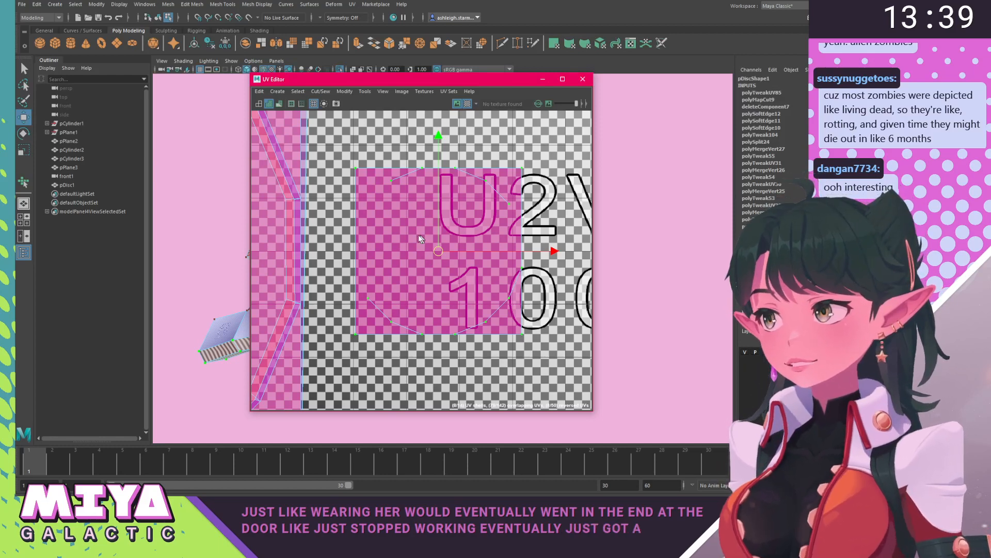
Unfold the selected handle piece's shell using the UV Editor's Smooth tool, undoing the first attempt and applying it again.
{"action": "left_click_drag", "start_coordinate": [336, 83], "coordinate": [330, 66]}
{"action": "left_click", "coordinate": [339, 74]}
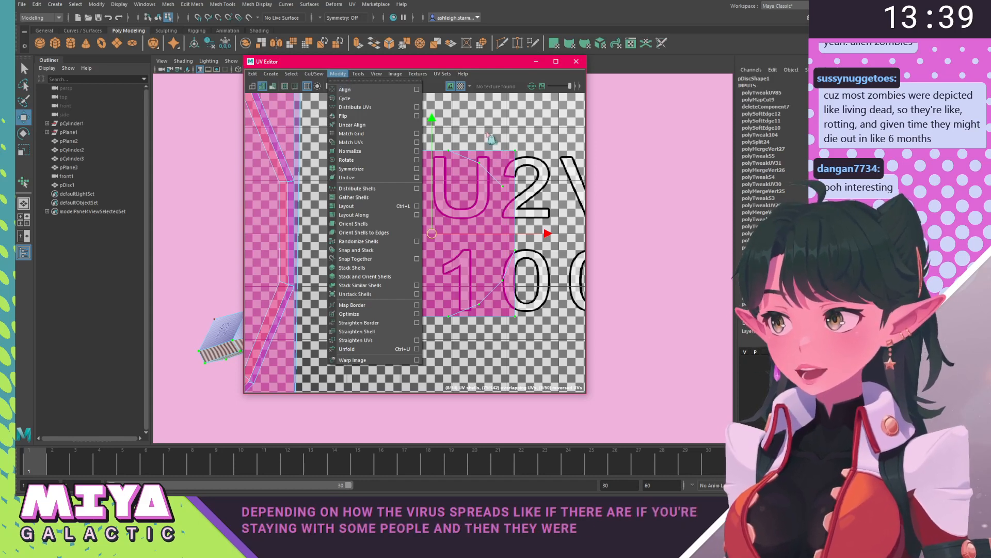
{"action": "mouse_move", "coordinate": [459, 73]}
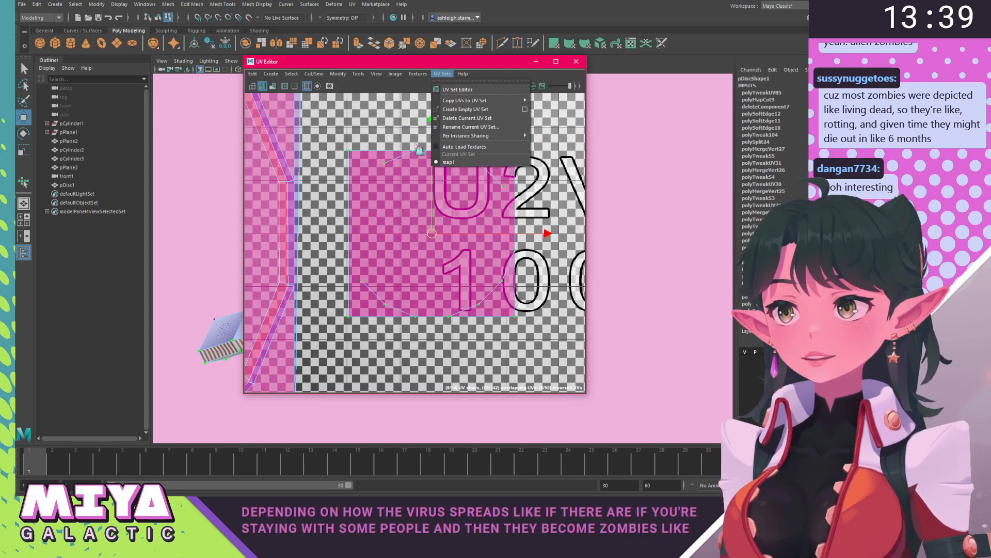
{"action": "right_click", "coordinate": [386, 139]}
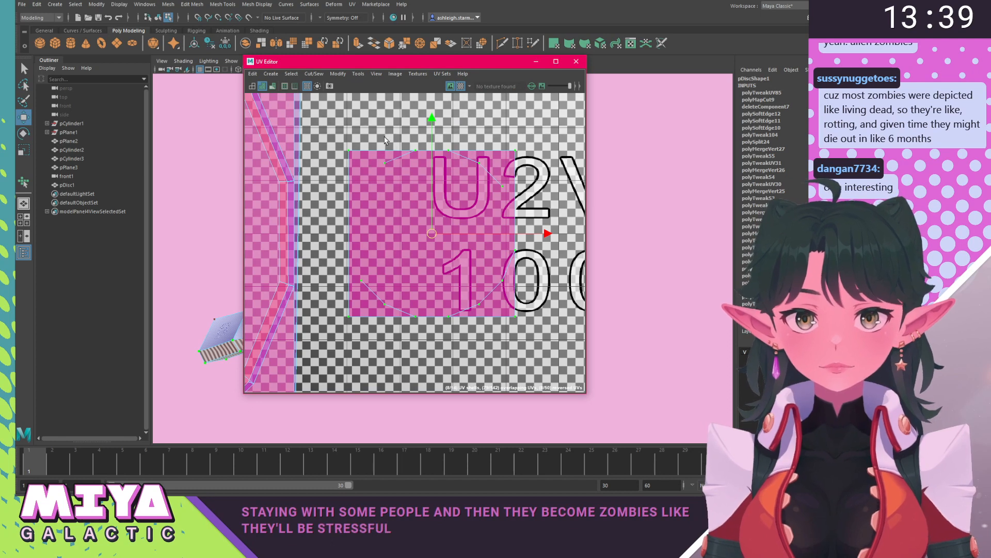
{"action": "right_click", "coordinate": [385, 139], "text": "shift"}
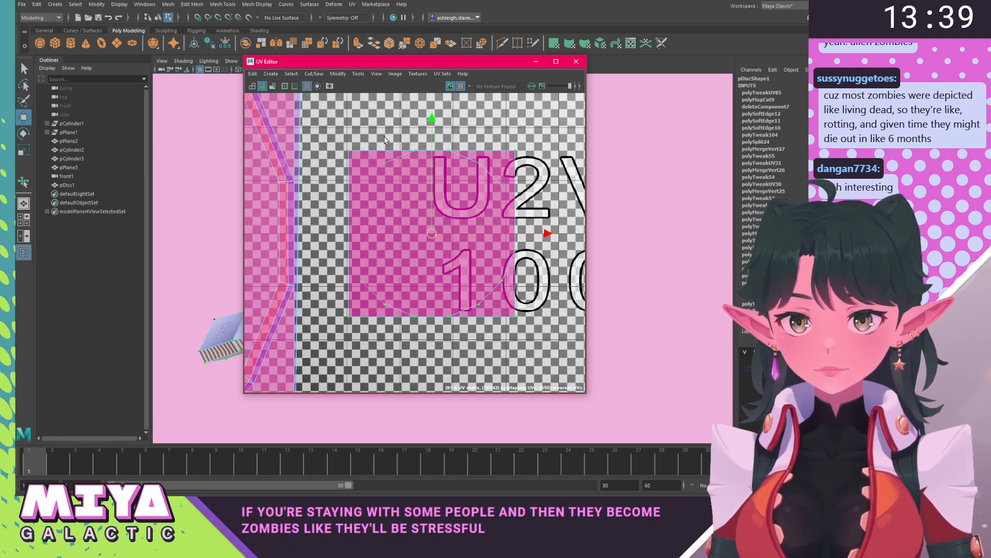
{"action": "right_click", "coordinate": [384, 138]}
{"action": "mouse_move", "coordinate": [401, 221]}
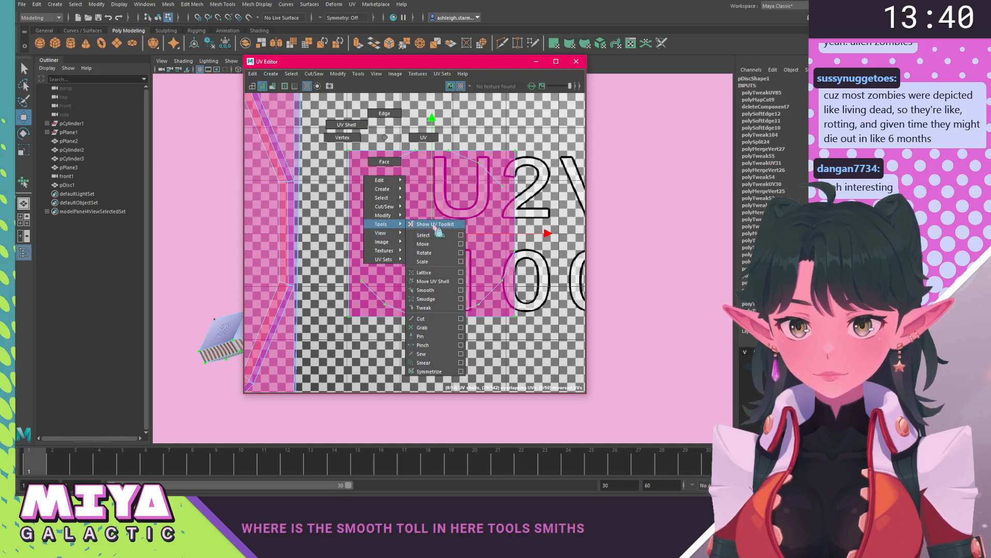
{"action": "left_click", "coordinate": [428, 291]}
{"action": "left_click_drag", "start_coordinate": [385, 328], "coordinate": [397, 325]}
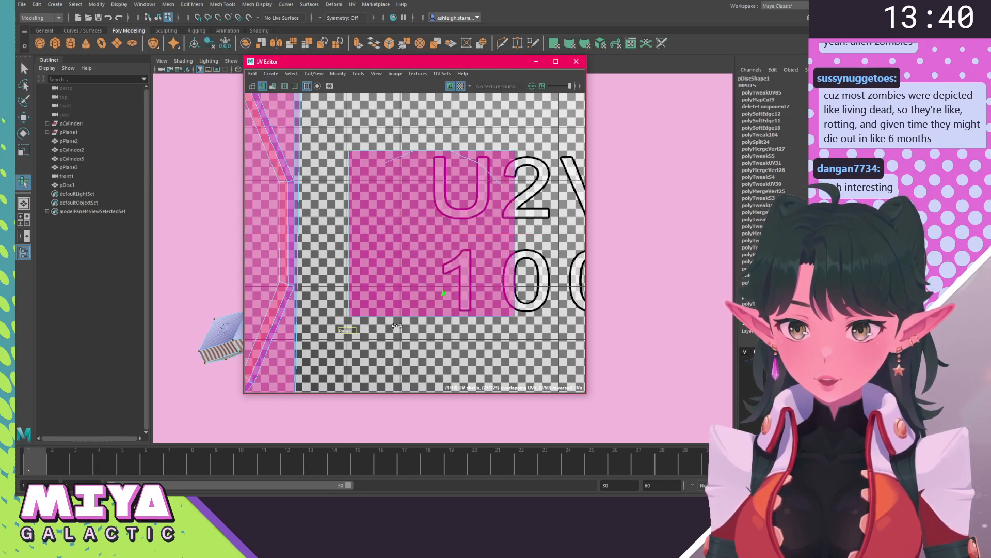
{"action": "key", "text": "ctrl+z"}
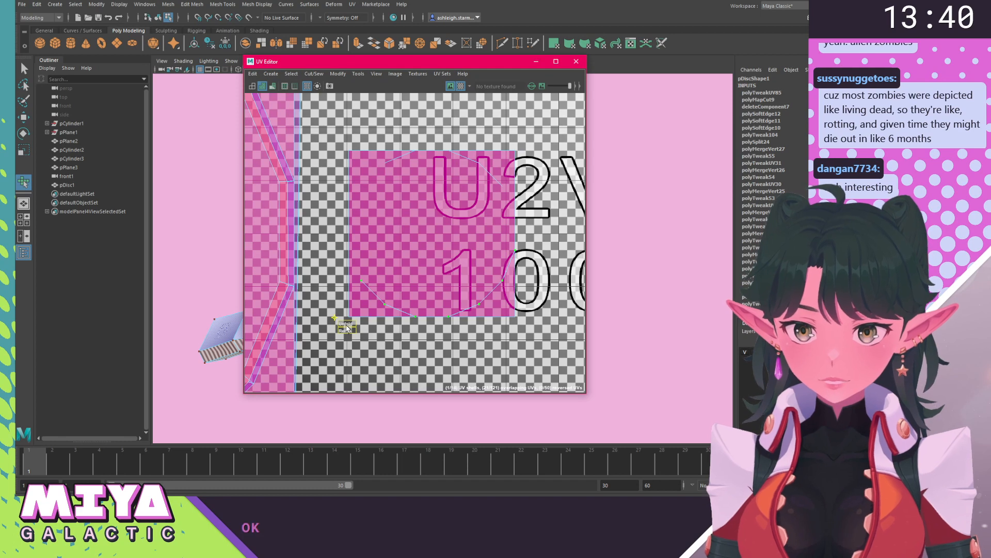
{"action": "left_click_drag", "start_coordinate": [346, 330], "coordinate": [386, 328]}
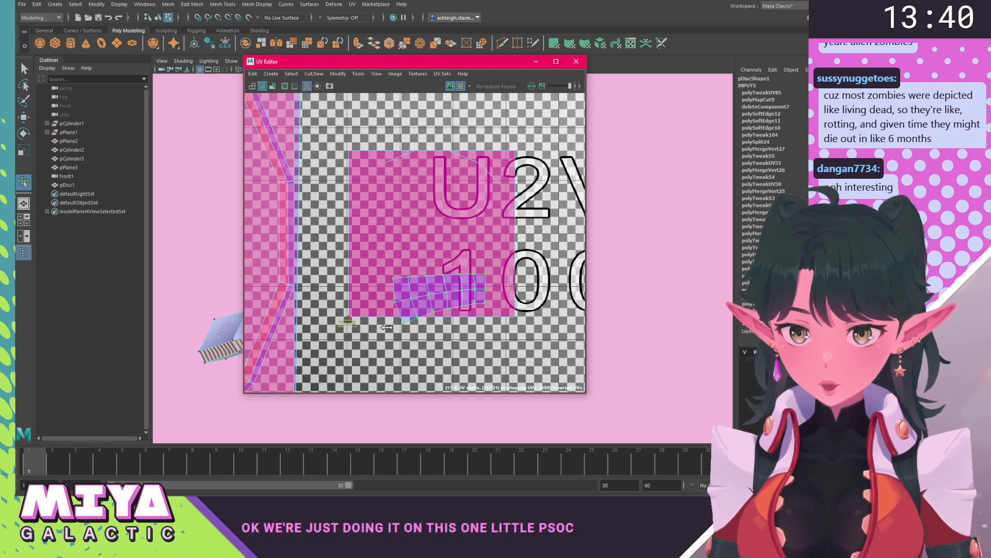
Move the unfolded strip shell out of the stacked squares into the empty area above them.
{"action": "key", "text": "w"}
{"action": "left_click_drag", "start_coordinate": [438, 298], "coordinate": [417, 138]}
{"action": "middle_click_drag", "start_coordinate": [430, 198], "coordinate": [446, 289], "text": "alt"}
{"action": "left_click_drag", "start_coordinate": [431, 230], "coordinate": [398, 172]}
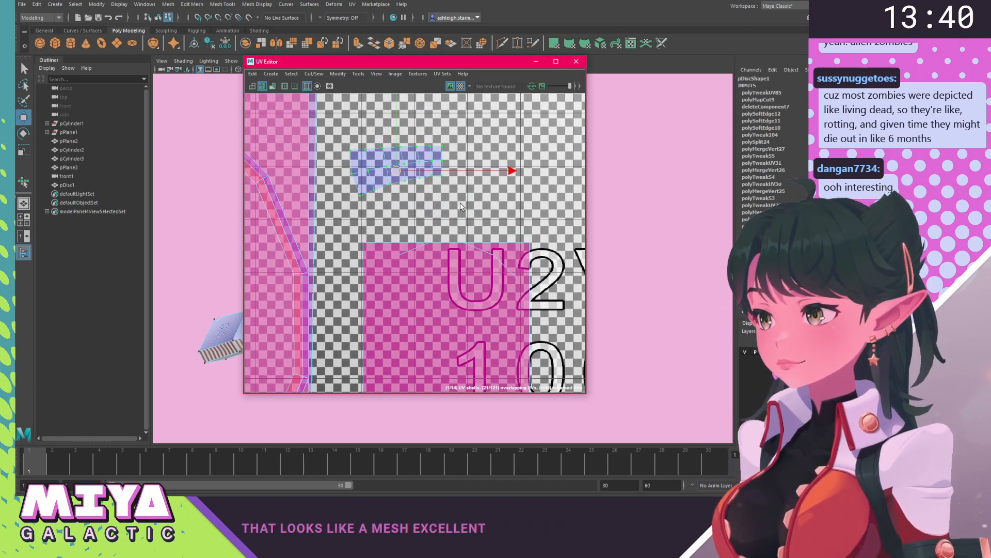
In UV shell selection mode, pull one square shell off the stack and place it beside the unfolded strip.
{"action": "right_click_drag", "start_coordinate": [365, 165], "coordinate": [331, 153]}
{"action": "left_click", "coordinate": [457, 220]}
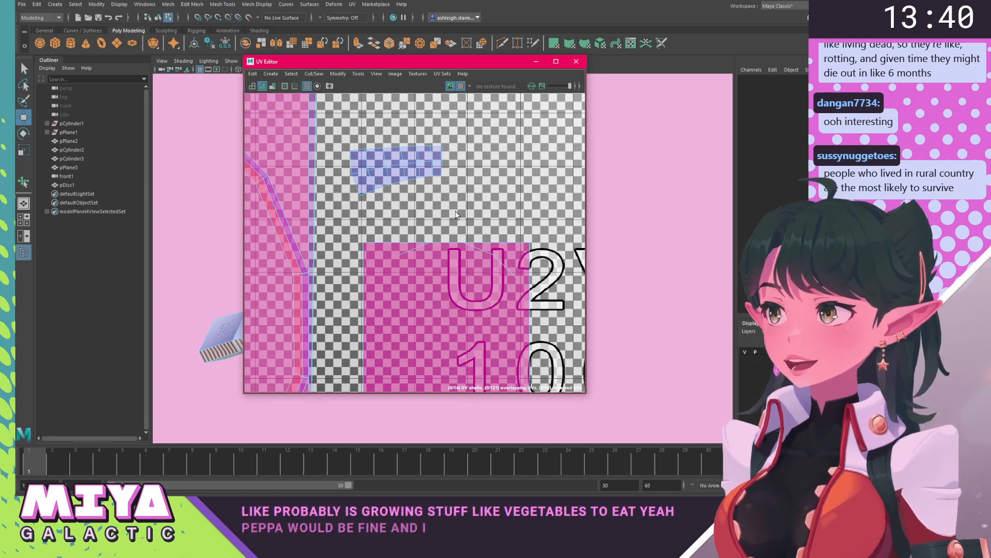
{"action": "scroll", "coordinate": [456, 214], "scroll_direction": "down", "scroll_amount": 2}
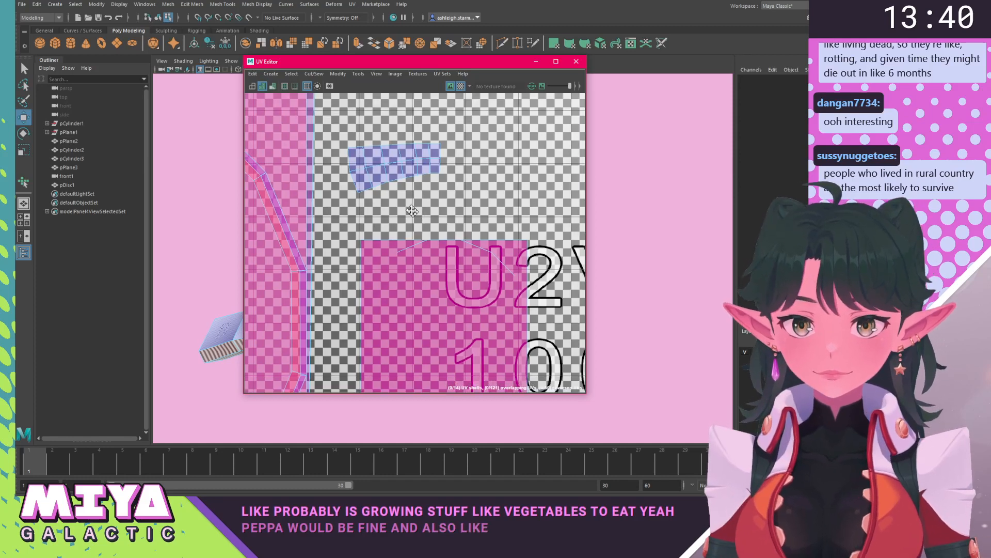
{"action": "left_click", "coordinate": [415, 252]}
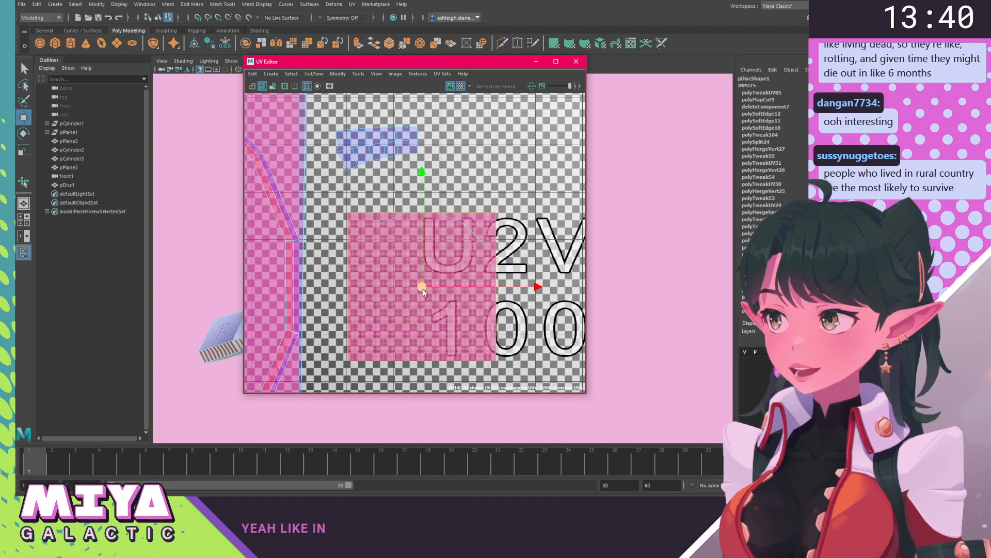
{"action": "left_click_drag", "start_coordinate": [423, 289], "coordinate": [504, 205]}
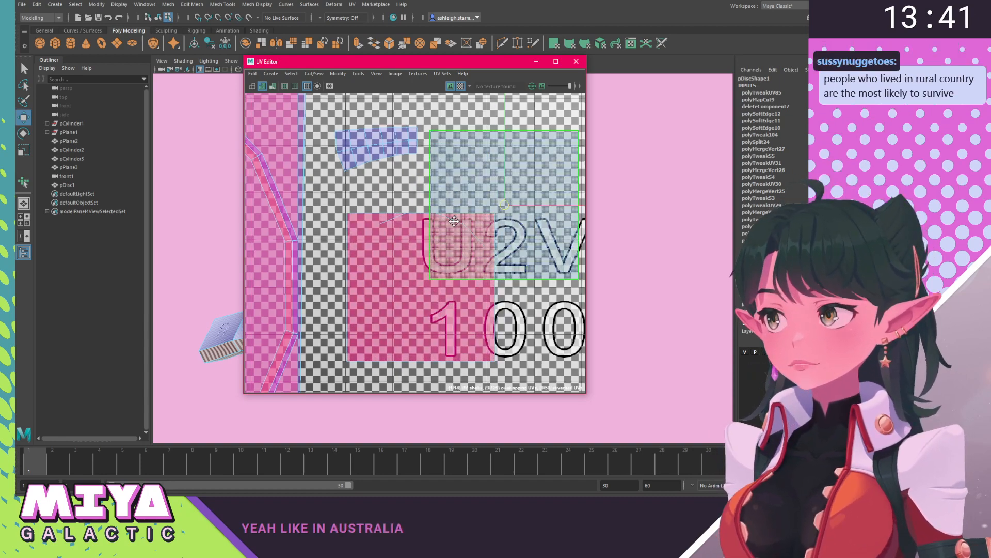
{"action": "middle_click_drag", "start_coordinate": [454, 221], "coordinate": [410, 265], "text": "alt"}
{"action": "left_click_drag", "start_coordinate": [459, 246], "coordinate": [457, 184]}
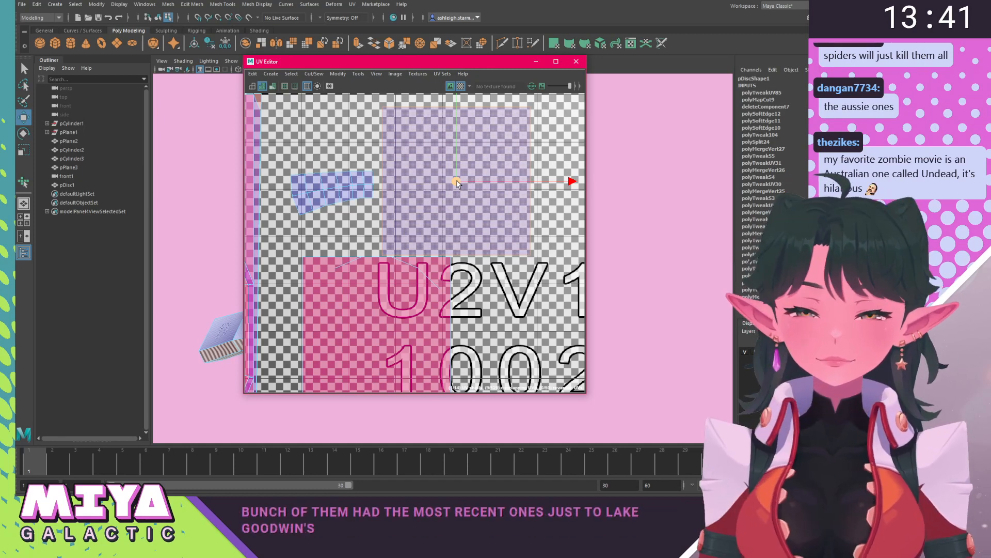
{"action": "left_click_drag", "start_coordinate": [457, 184], "coordinate": [469, 171]}
Move another square shell off the stack into the right half of the U2V1 tile.
{"action": "left_click", "coordinate": [383, 302]}
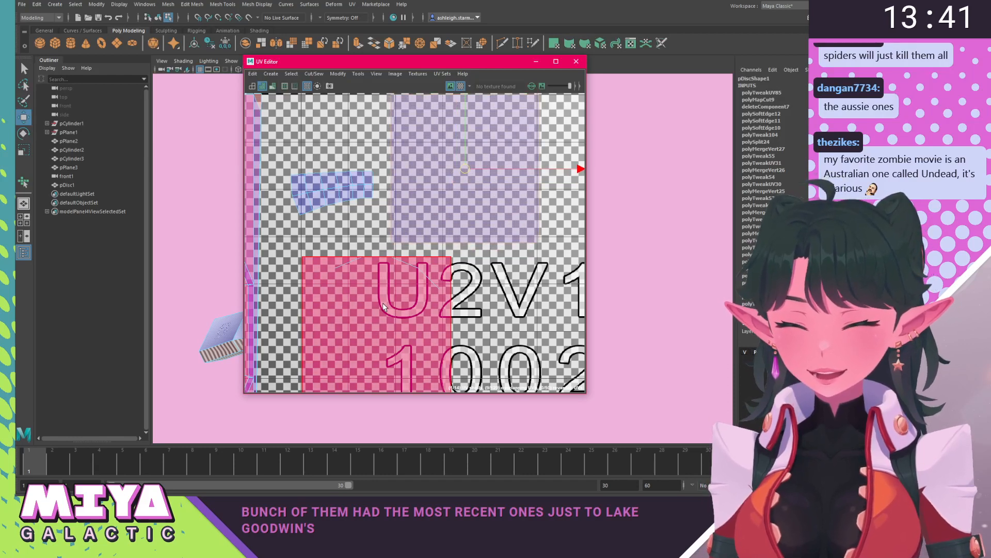
{"action": "left_click_drag", "start_coordinate": [381, 330], "coordinate": [503, 329]}
{"action": "middle_click_drag", "start_coordinate": [503, 330], "coordinate": [454, 282], "text": "alt"}
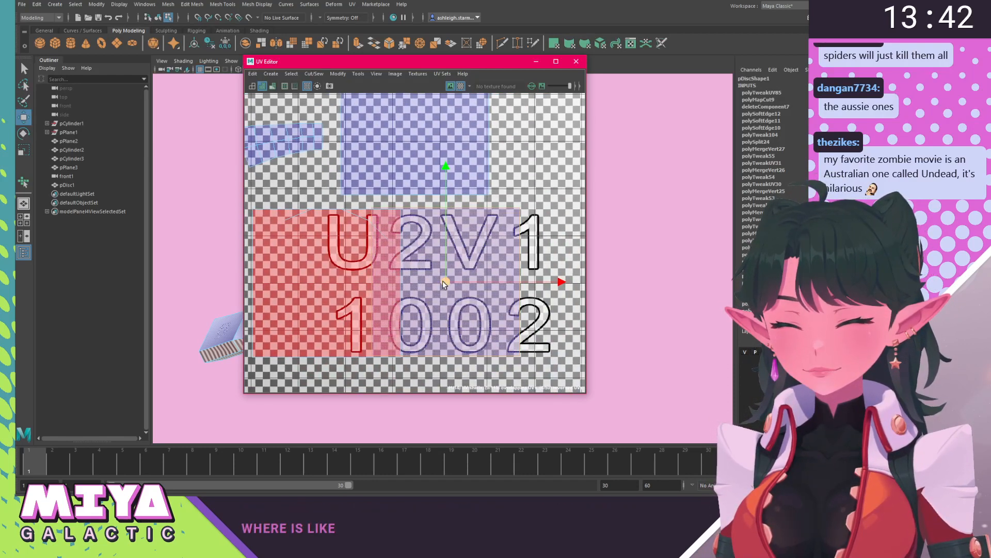
{"action": "left_click_drag", "start_coordinate": [449, 287], "coordinate": [501, 295]}
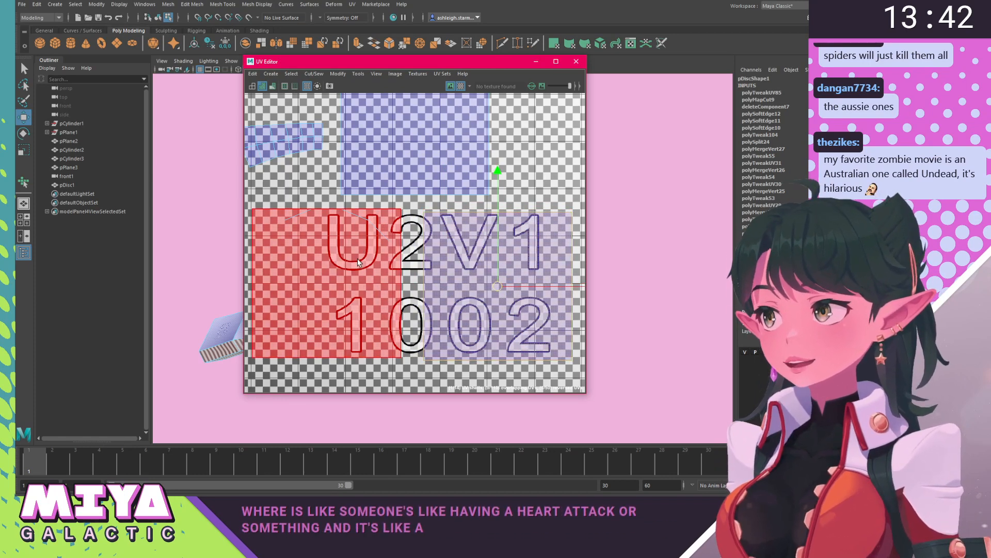
Move a further square shell from the stack to the lower right of the U2V1 tile.
{"action": "scroll", "coordinate": [473, 270], "scroll_direction": "down", "scroll_amount": 2}
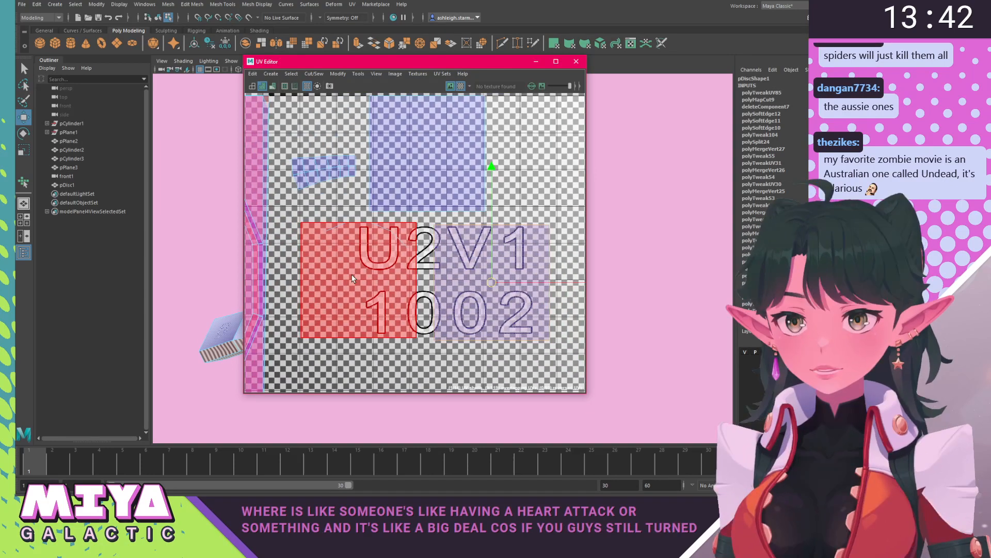
{"action": "left_click", "coordinate": [355, 279]}
{"action": "left_click_drag", "start_coordinate": [356, 281], "coordinate": [354, 330]}
{"action": "middle_click_drag", "start_coordinate": [354, 331], "coordinate": [321, 266], "text": "alt"}
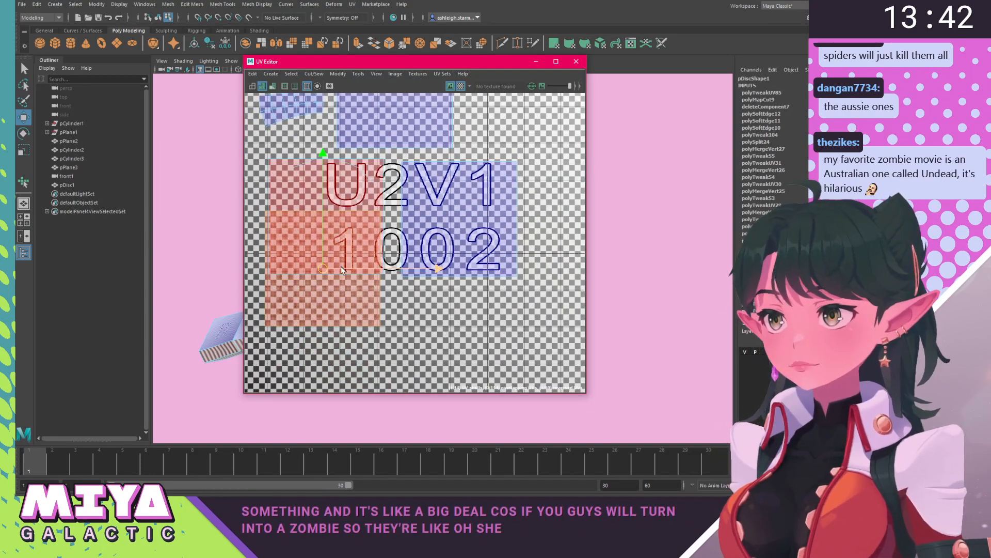
{"action": "left_click_drag", "start_coordinate": [321, 276], "coordinate": [471, 354]}
Move the remaining square shell to the tile's lower left and bring the lower-right square in next to it.
{"action": "left_click", "coordinate": [336, 252]}
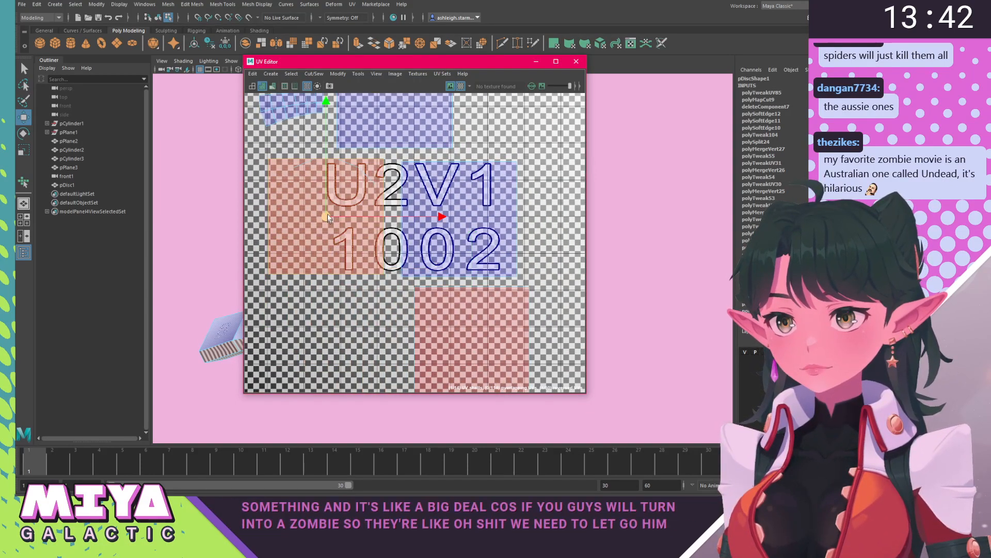
{"action": "left_click_drag", "start_coordinate": [329, 214], "coordinate": [313, 336]}
{"action": "middle_click_drag", "start_coordinate": [313, 336], "coordinate": [326, 281], "text": "alt"}
{"action": "left_click", "coordinate": [448, 276], "text": "shift"}
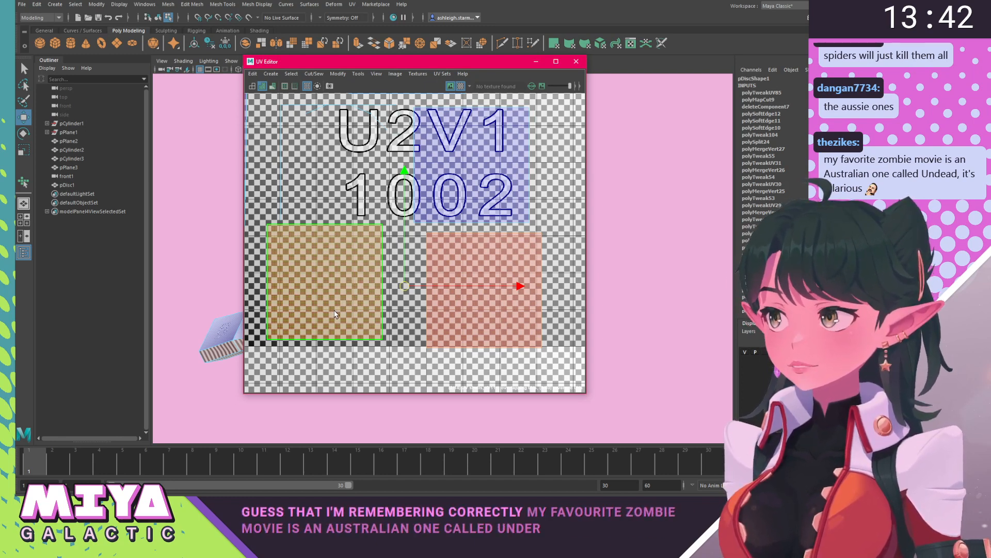
{"action": "mouse_move", "coordinate": [350, 310]}
{"action": "middle_mouse_down", "text": "alt"}
{"action": "mouse_move", "coordinate": [367, 299]}
{"action": "mouse_move", "coordinate": [357, 313]}
{"action": "middle_mouse_up", "text": "alt"}
{"action": "scroll", "coordinate": [370, 306], "scroll_direction": "down", "scroll_amount": 1}
{"action": "left_click", "coordinate": [461, 283]}
{"action": "left_click_drag", "start_coordinate": [480, 297], "coordinate": [454, 291]}
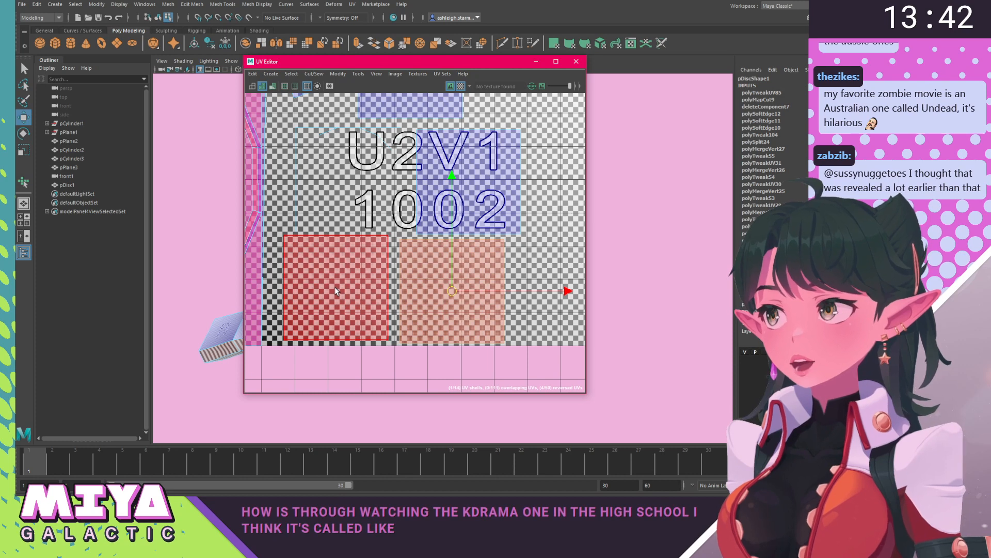
Select both lower square shells and flip them along U.
{"action": "left_click", "coordinate": [356, 287], "text": "shift"}
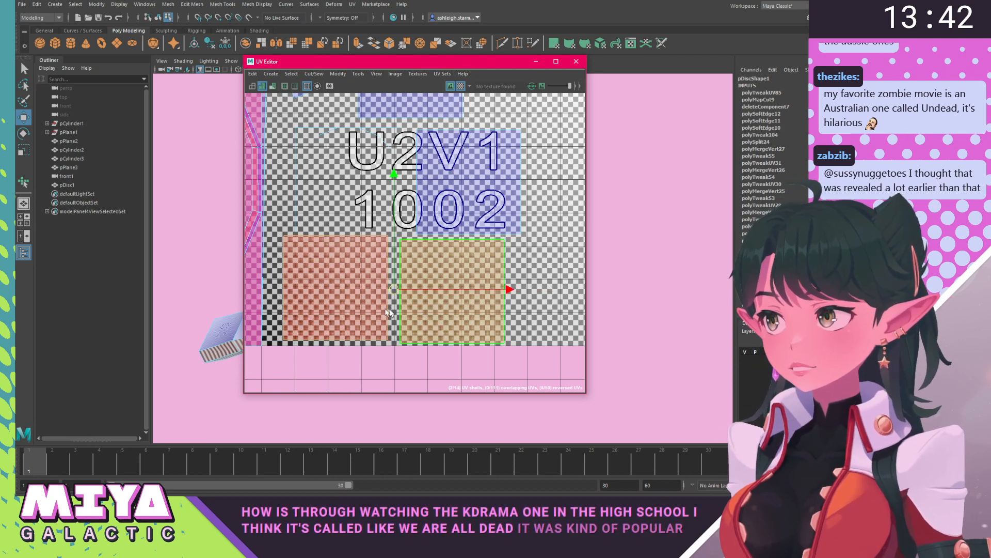
{"action": "right_click", "coordinate": [335, 282]}
{"action": "right_click", "coordinate": [333, 279], "text": "shift"}
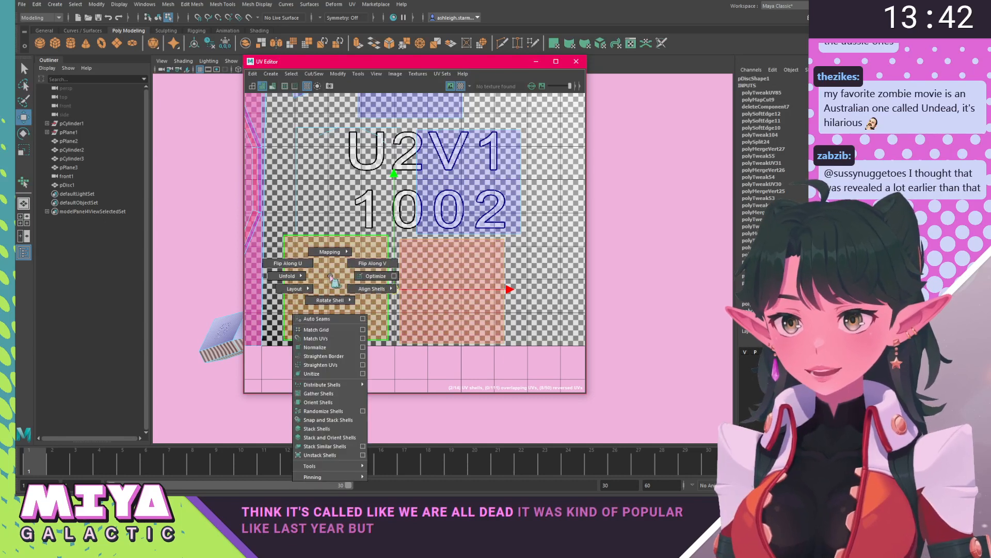
{"action": "left_click", "coordinate": [287, 263]}
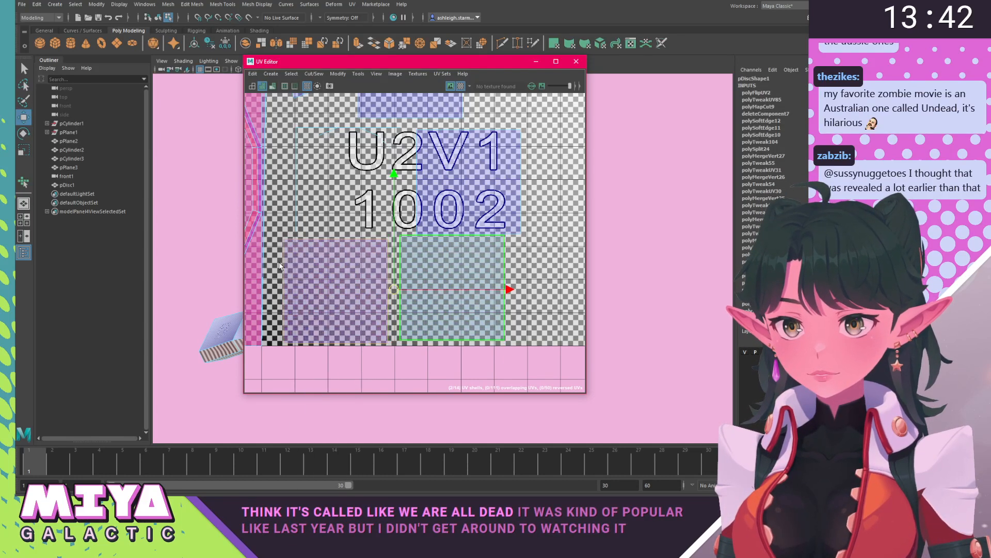
Shift the lower-right square shell and the upper square shell slightly to the right.
{"action": "left_click", "coordinate": [454, 284]}
{"action": "middle_click_drag", "start_coordinate": [472, 295], "coordinate": [458, 381], "text": "alt"}
{"action": "right_click_drag", "start_coordinate": [458, 381], "coordinate": [331, 210], "text": "alt"}
{"action": "middle_click_drag", "start_coordinate": [331, 210], "coordinate": [344, 190], "text": "alt"}
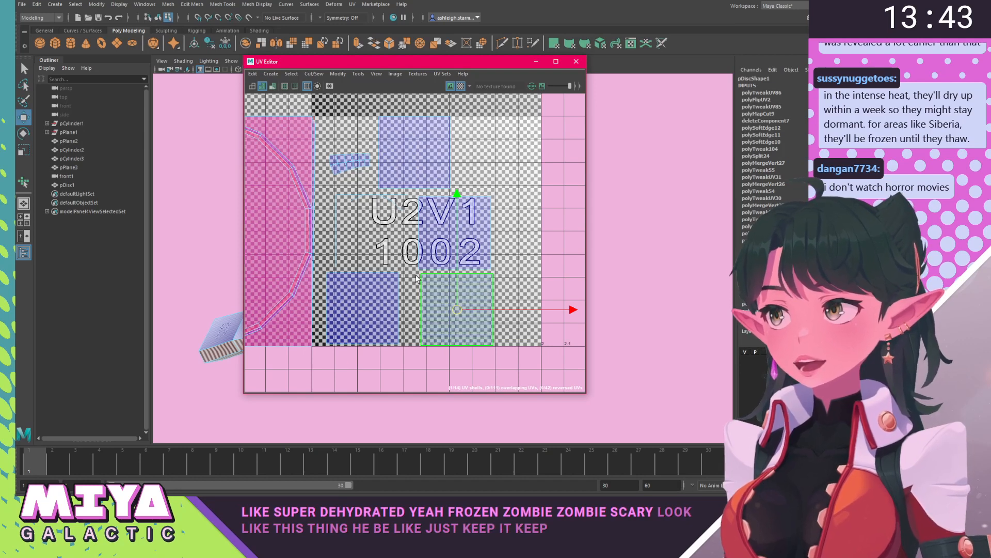
{"action": "left_click", "coordinate": [417, 163]}
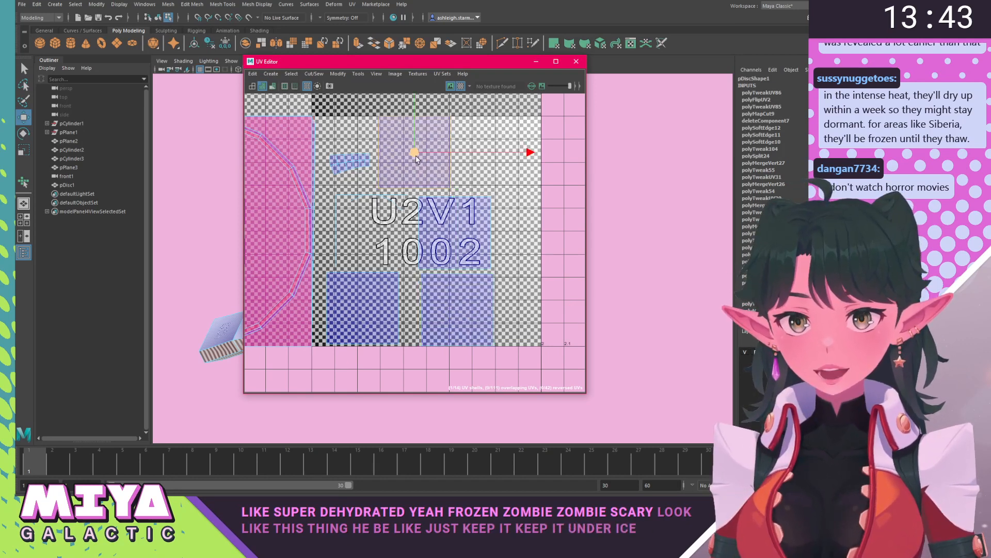
{"action": "left_click_drag", "start_coordinate": [414, 152], "coordinate": [424, 155]}
Switch to edge selection, move the UV Editor beside the handle, and examine how the square shells' edges relate to the mesh.
{"action": "right_click_drag", "start_coordinate": [412, 163], "coordinate": [412, 142]}
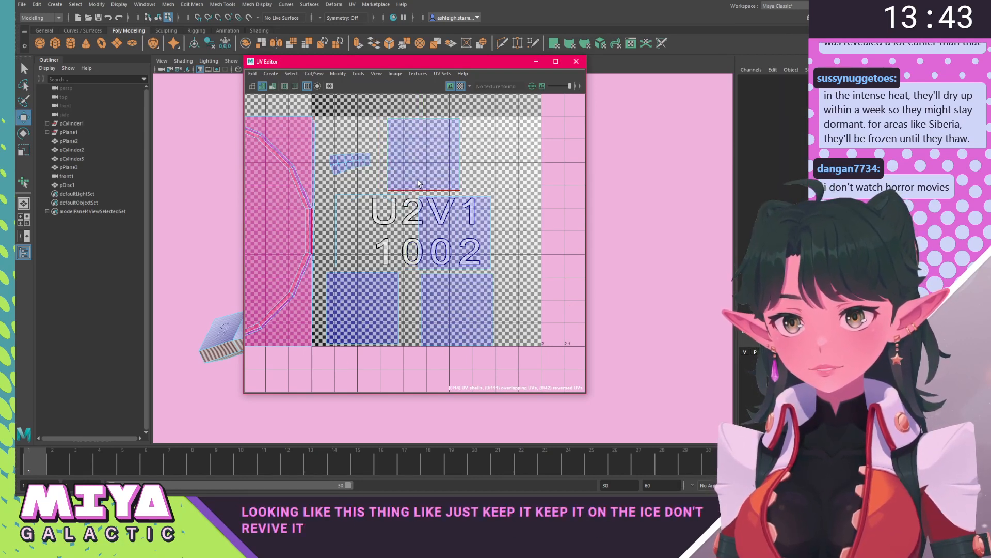
{"action": "right_click_drag", "start_coordinate": [384, 193], "coordinate": [457, 248], "text": "alt"}
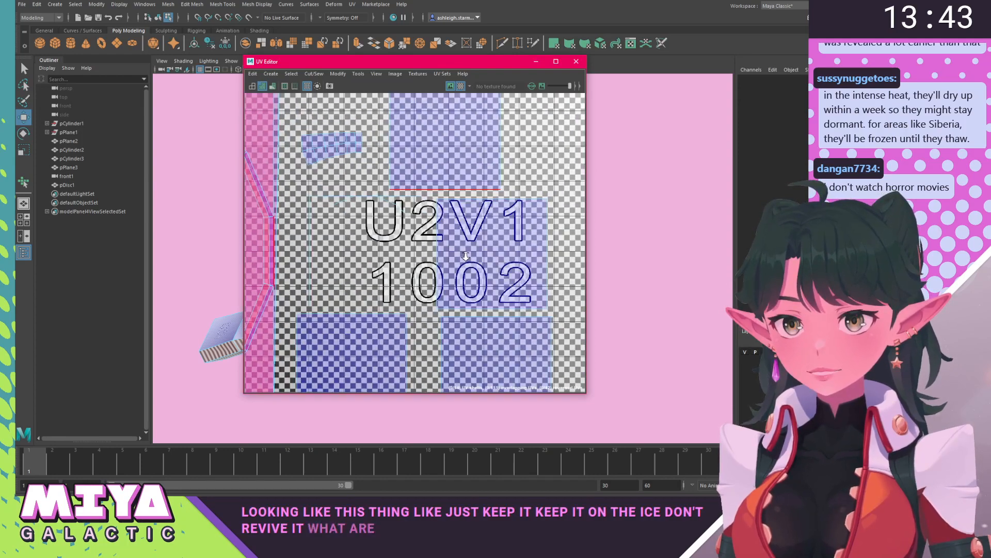
{"action": "middle_click_drag", "start_coordinate": [456, 248], "coordinate": [505, 269], "text": "alt"}
{"action": "left_click_drag", "start_coordinate": [436, 66], "coordinate": [603, 91]}
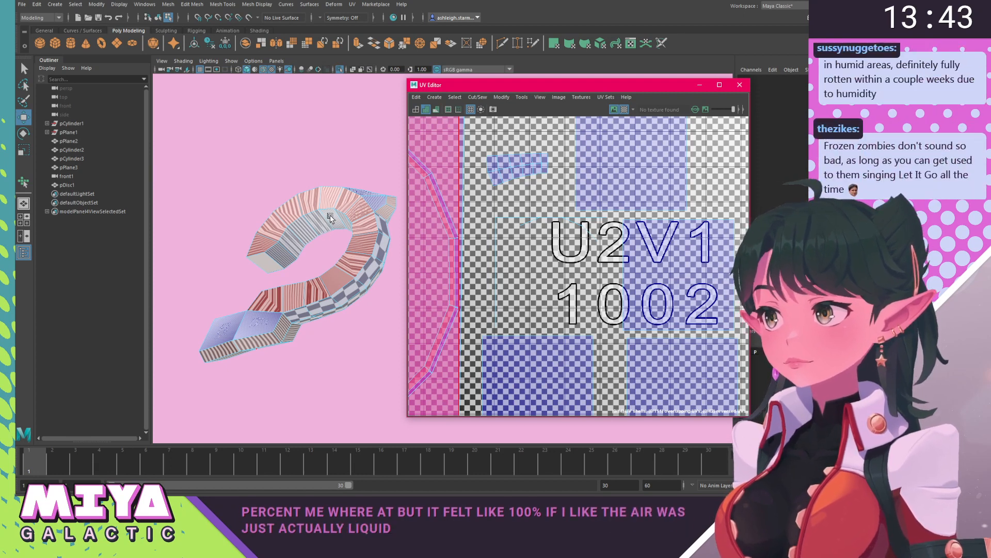
{"action": "mouse_move", "coordinate": [329, 216]}
{"action": "left_mouse_down", "text": "alt"}
{"action": "mouse_move", "coordinate": [327, 238]}
{"action": "mouse_move", "coordinate": [310, 167]}
{"action": "mouse_move", "coordinate": [313, 218]}
{"action": "left_mouse_up", "text": "alt"}
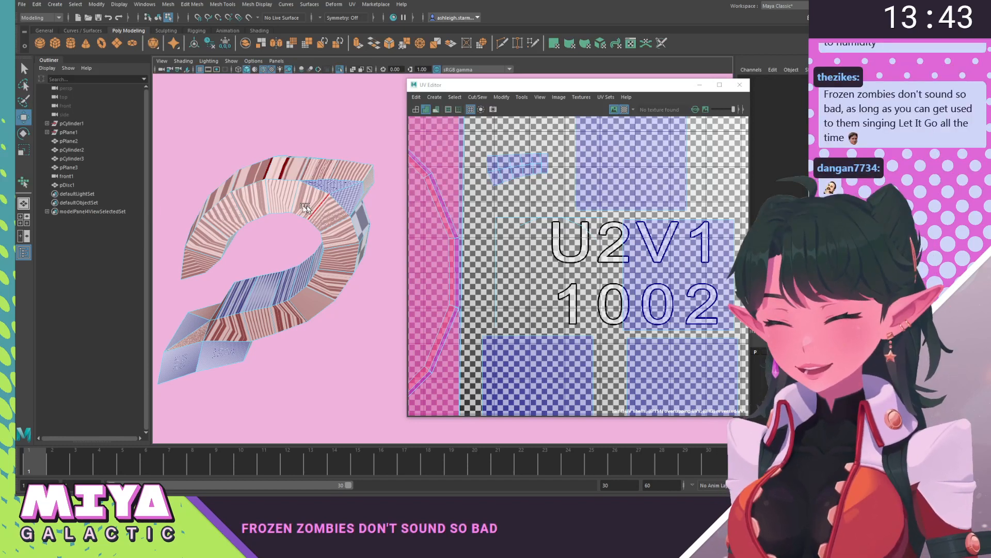
{"action": "left_click_drag", "start_coordinate": [294, 204], "coordinate": [317, 233], "text": "alt"}
{"action": "middle_click_drag", "start_coordinate": [317, 233], "coordinate": [289, 208], "text": "alt"}
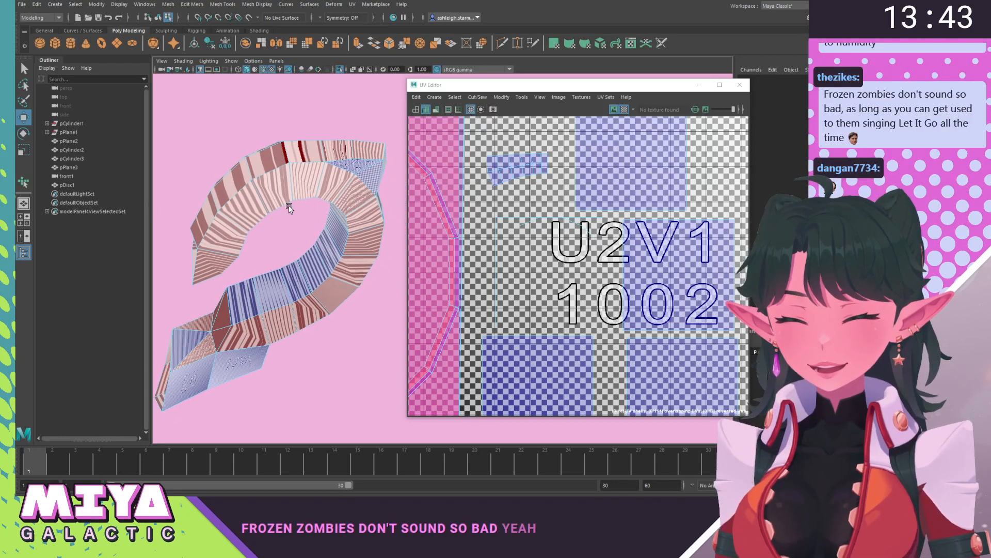
{"action": "left_click_drag", "start_coordinate": [475, 90], "coordinate": [469, 89]}
{"action": "right_click_drag", "start_coordinate": [526, 242], "coordinate": [518, 240], "text": "alt"}
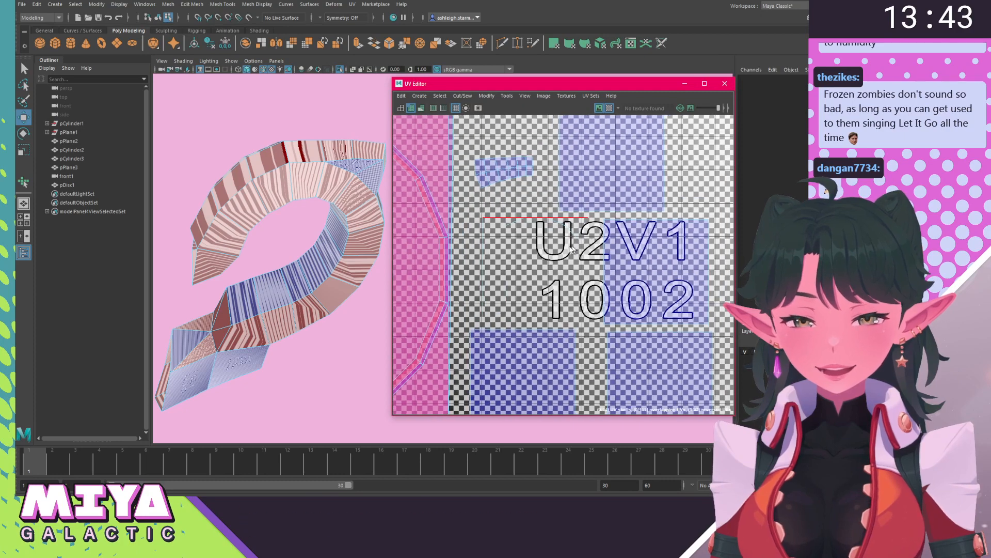
{"action": "middle_click_drag", "start_coordinate": [564, 254], "coordinate": [529, 238], "text": "alt"}
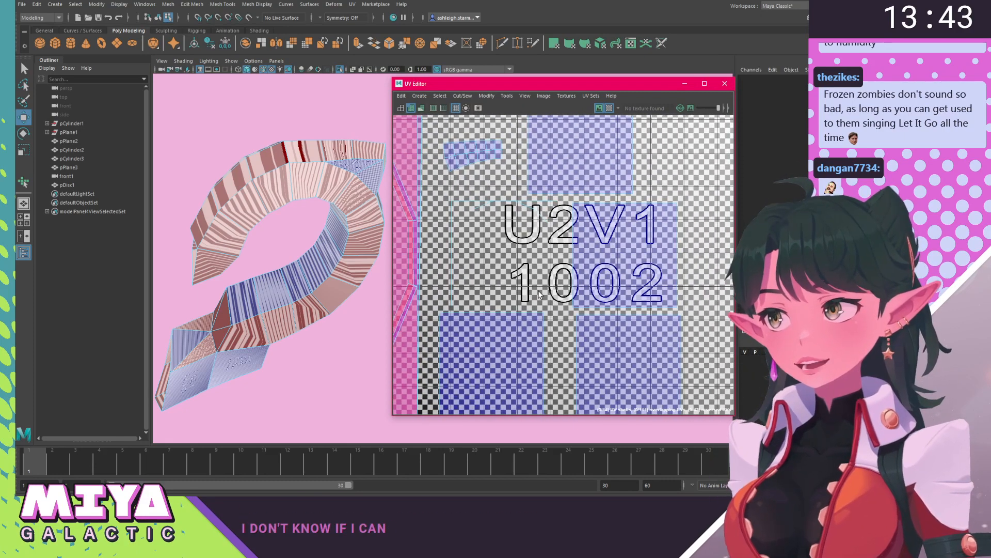
{"action": "middle_click_drag", "start_coordinate": [524, 304], "coordinate": [514, 269], "text": "alt"}
{"action": "right_click_drag", "start_coordinate": [514, 270], "coordinate": [506, 220], "text": "alt"}
{"action": "middle_click_drag", "start_coordinate": [506, 219], "coordinate": [499, 255], "text": "alt"}
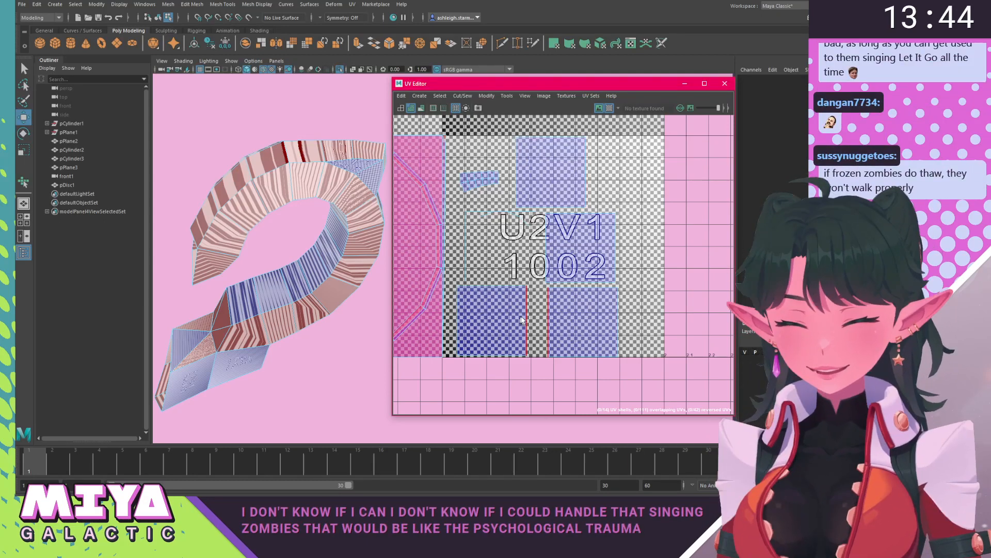
Select the upper square shell and nudge it slightly within the U2V1 tile.
{"action": "right_click_drag", "start_coordinate": [516, 313], "coordinate": [541, 307], "text": "alt"}
{"action": "right_click_drag", "start_coordinate": [538, 213], "coordinate": [528, 204]}
{"action": "left_click", "coordinate": [548, 183]}
{"action": "middle_click_drag", "start_coordinate": [547, 186], "coordinate": [498, 261], "text": "alt"}
{"action": "mouse_move", "coordinate": [525, 228]}
{"action": "middle_mouse_down"}
{"action": "mouse_move", "coordinate": [510, 224]}
{"action": "mouse_move", "coordinate": [532, 239]}
{"action": "middle_mouse_up"}
Select the edge between the two checkered side faces at the handle's upper end and Move and Sew their square shells together.
{"action": "middle_click_drag", "start_coordinate": [313, 169], "coordinate": [227, 209], "text": "alt"}
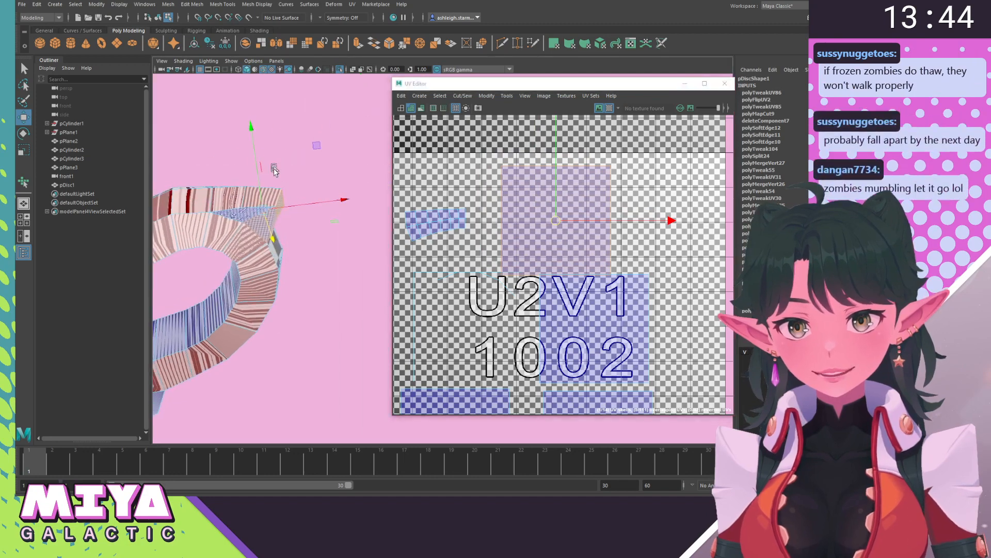
{"action": "right_click_drag", "start_coordinate": [227, 209], "coordinate": [284, 186], "text": "alt"}
{"action": "middle_click_drag", "start_coordinate": [284, 186], "coordinate": [305, 203], "text": "alt"}
{"action": "left_click_drag", "start_coordinate": [304, 203], "coordinate": [326, 230], "text": "alt"}
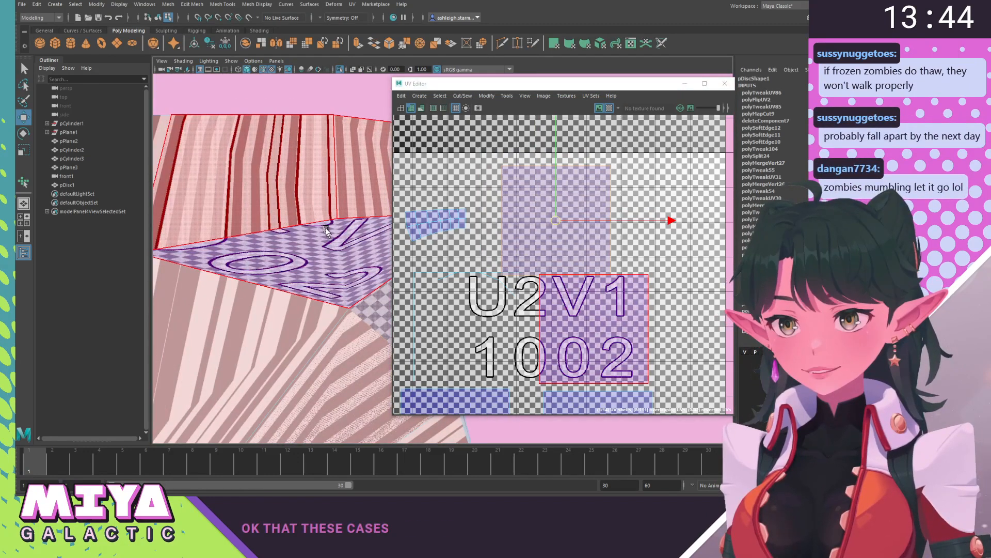
{"action": "middle_click_drag", "start_coordinate": [327, 230], "coordinate": [300, 129], "text": "alt"}
{"action": "right_click_drag", "start_coordinate": [247, 147], "coordinate": [252, 123]}
{"action": "left_click", "coordinate": [252, 122]}
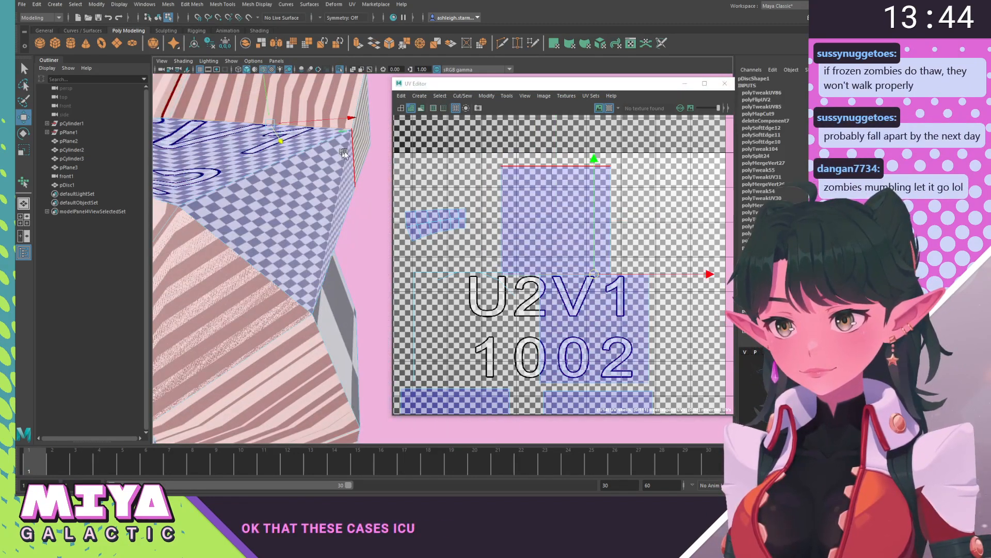
{"action": "key", "text": "f"}
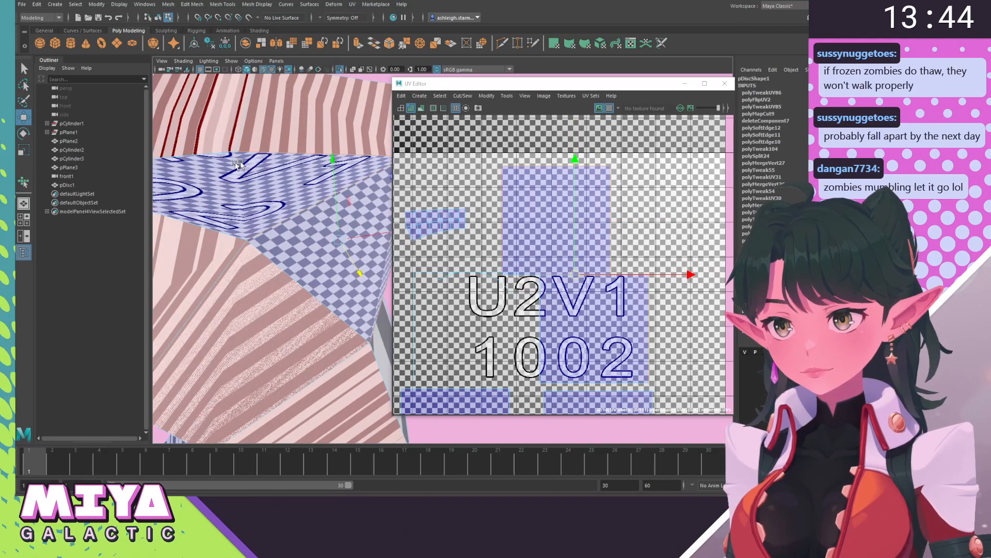
{"action": "right_click_drag", "start_coordinate": [458, 222], "coordinate": [465, 175], "text": "shift"}
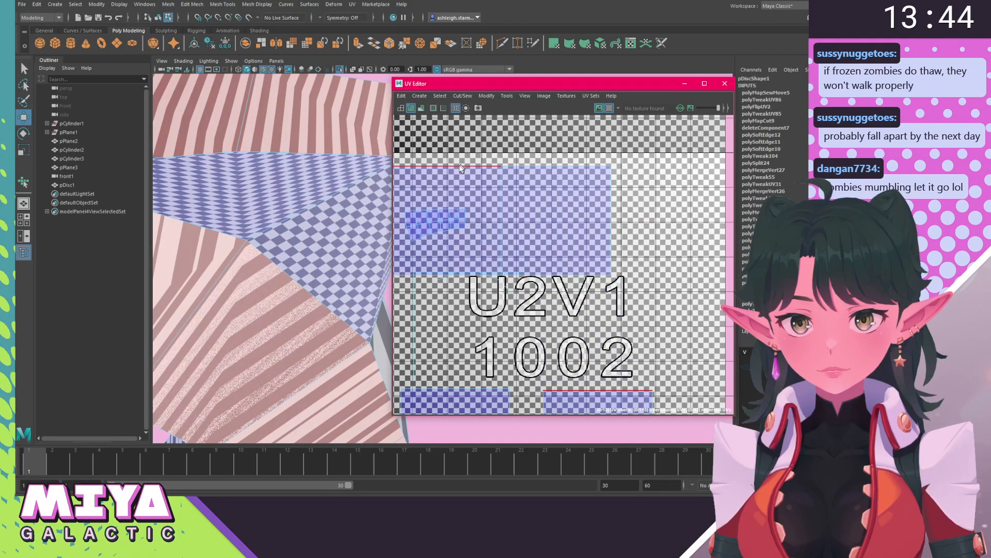
Select the outer corner edge at the handle's upper end and Move and Sew the neighbouring shells along it.
{"action": "left_click_drag", "start_coordinate": [268, 207], "coordinate": [282, 222], "text": "alt"}
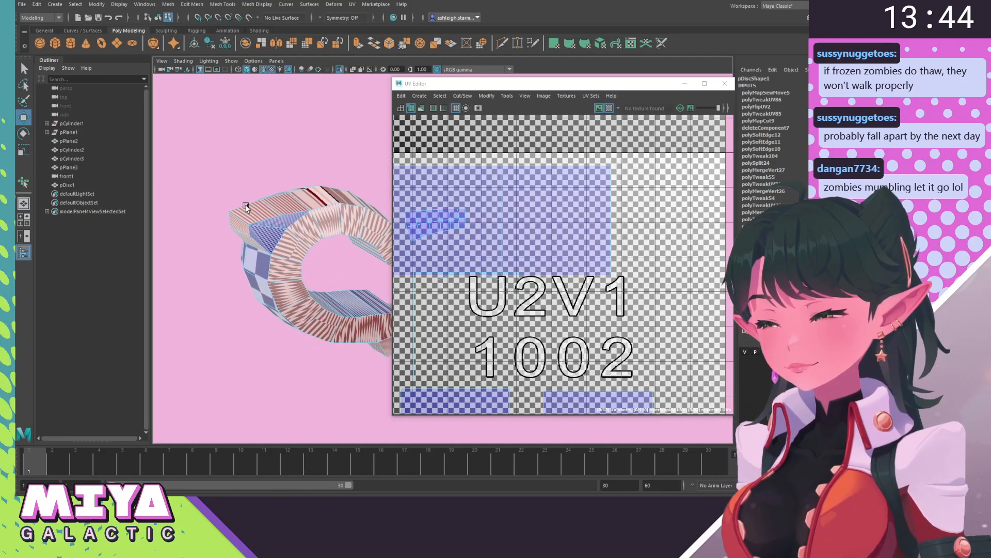
{"action": "scroll", "coordinate": [243, 208], "scroll_direction": "up", "scroll_amount": 6}
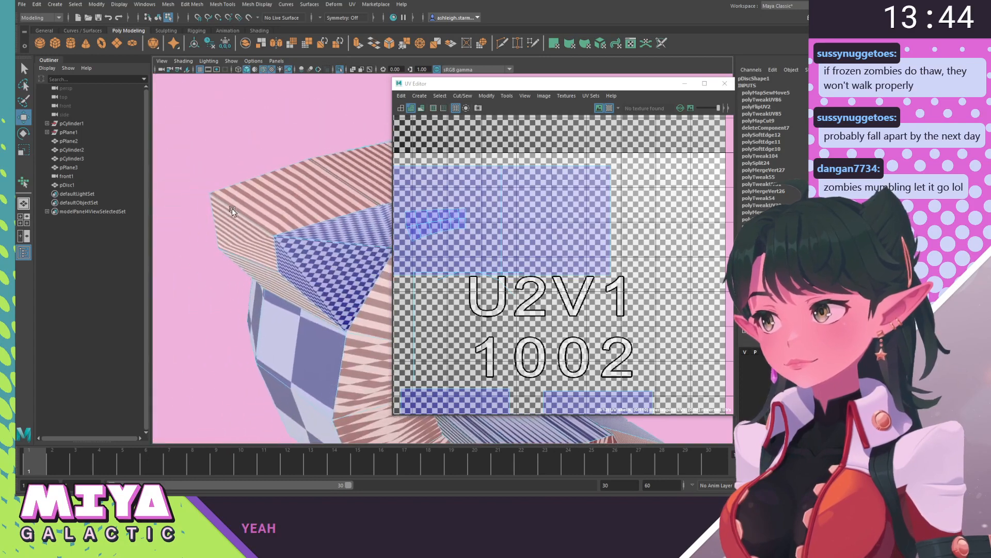
{"action": "mouse_move", "coordinate": [231, 211]}
{"action": "left_mouse_down", "text": "alt"}
{"action": "mouse_move", "coordinate": [206, 195]}
{"action": "mouse_move", "coordinate": [223, 195]}
{"action": "left_mouse_up", "text": "alt"}
{"action": "left_click", "coordinate": [225, 195]}
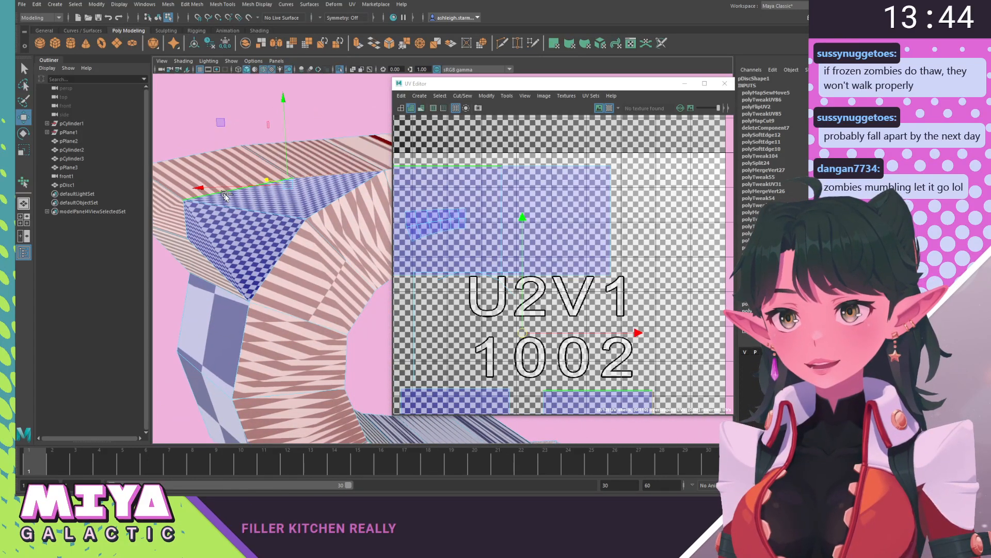
{"action": "left_click", "coordinate": [192, 240]}
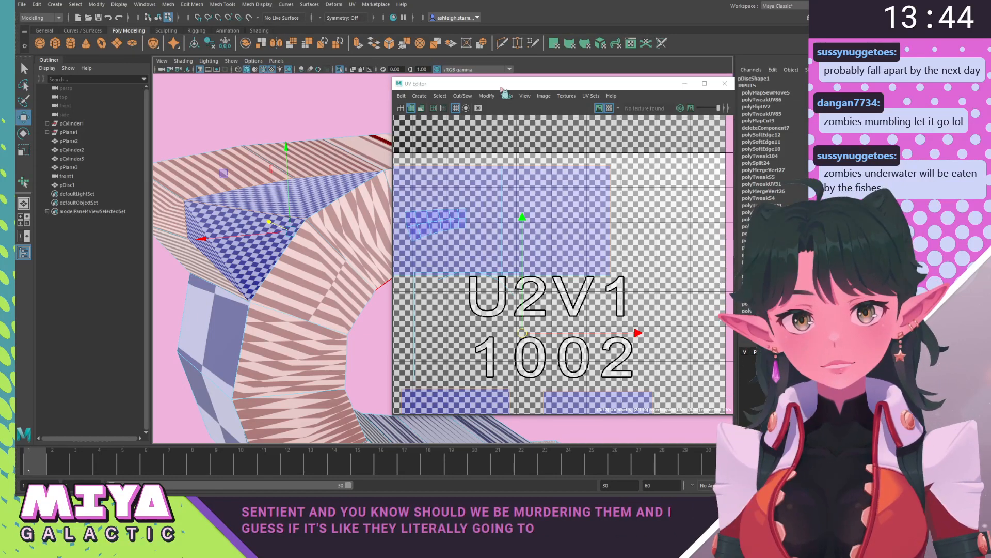
{"action": "left_click_drag", "start_coordinate": [557, 83], "coordinate": [446, 83]}
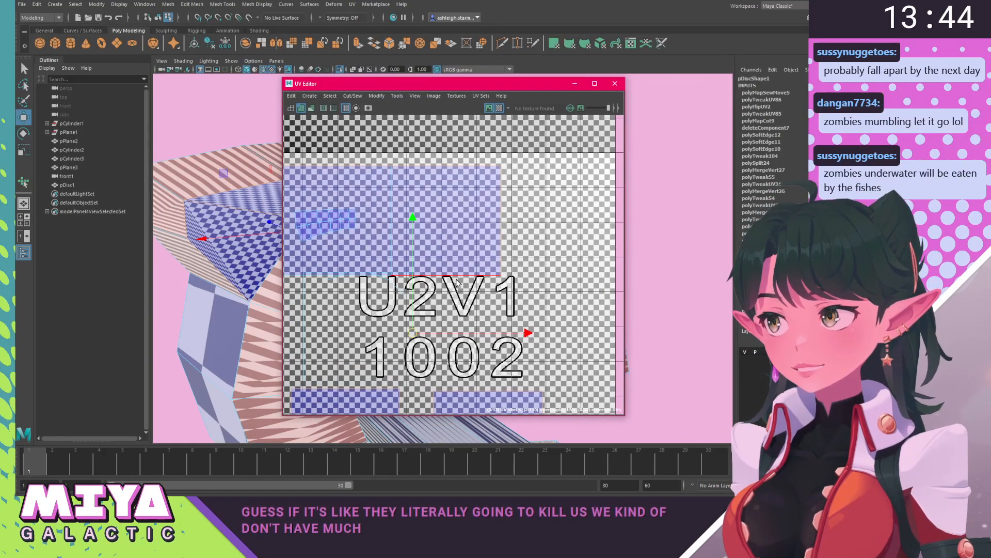
{"action": "middle_click_drag", "start_coordinate": [455, 257], "coordinate": [467, 166], "text": "alt"}
{"action": "scroll", "coordinate": [460, 239], "scroll_direction": "down", "scroll_amount": 2}
{"action": "right_click_drag", "start_coordinate": [374, 233], "coordinate": [371, 205], "text": "shift"}
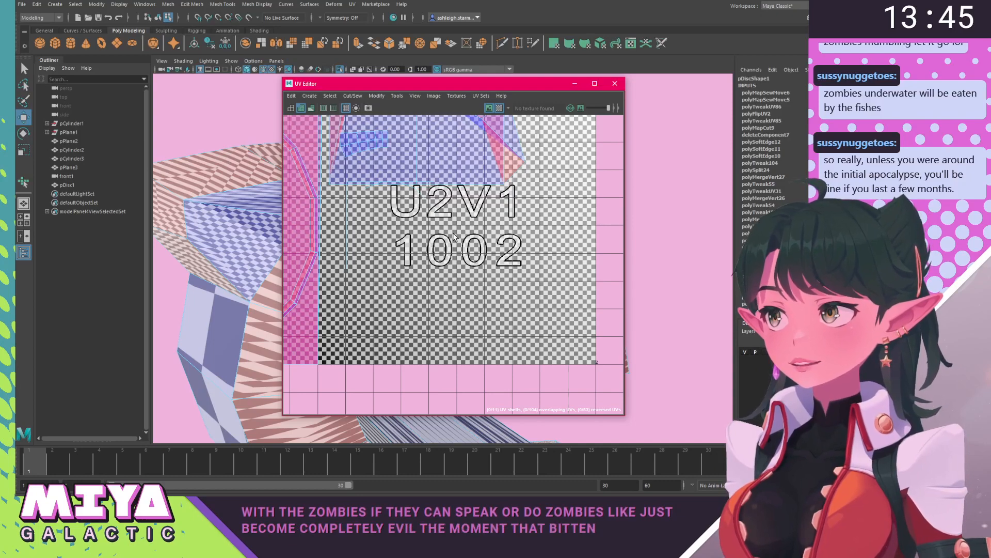
Select the large sewn shell and move it down and to the right, clear of the small gridded shell.
{"action": "middle_click_drag", "start_coordinate": [455, 237], "coordinate": [506, 334], "text": "alt"}
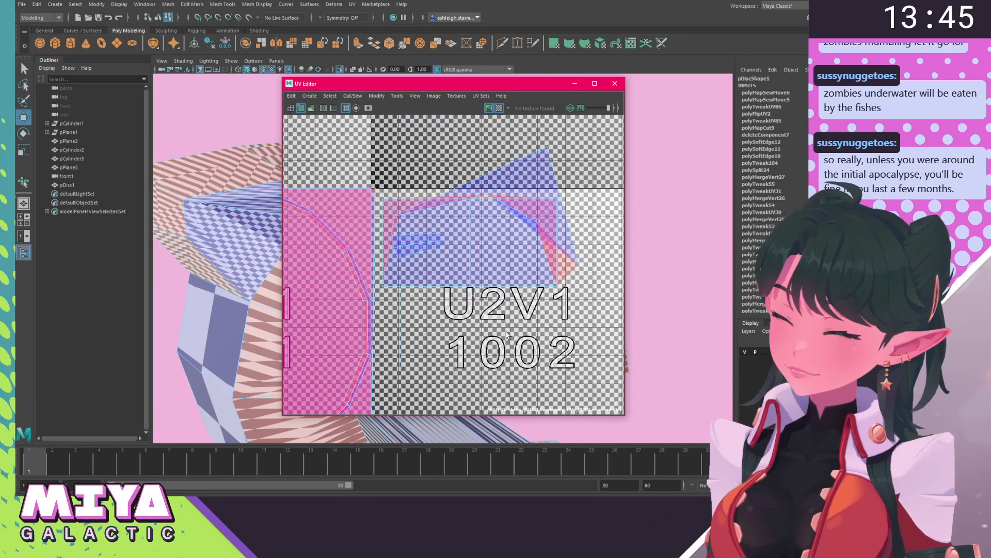
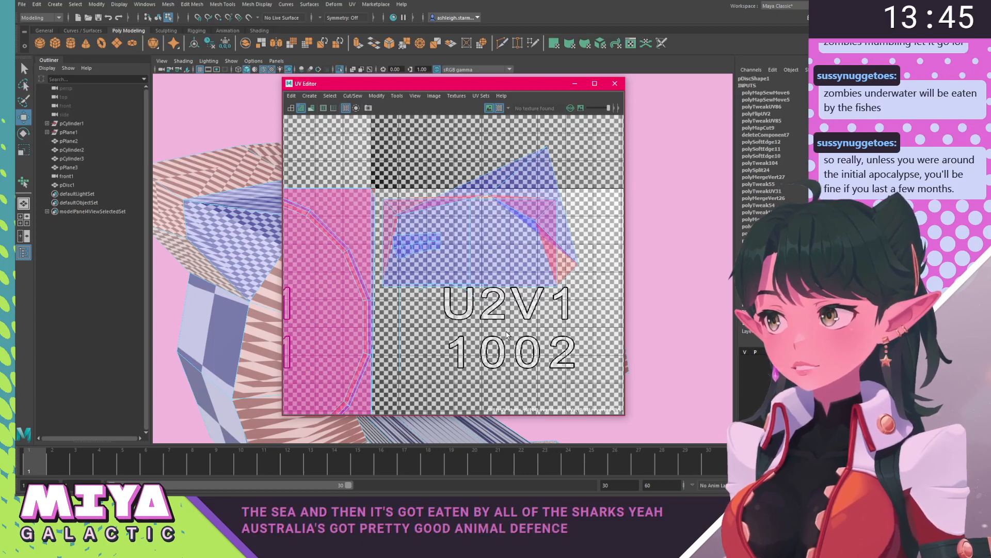
{"action": "right_click_drag", "start_coordinate": [494, 218], "coordinate": [452, 199]}
{"action": "left_click", "coordinate": [467, 202]}
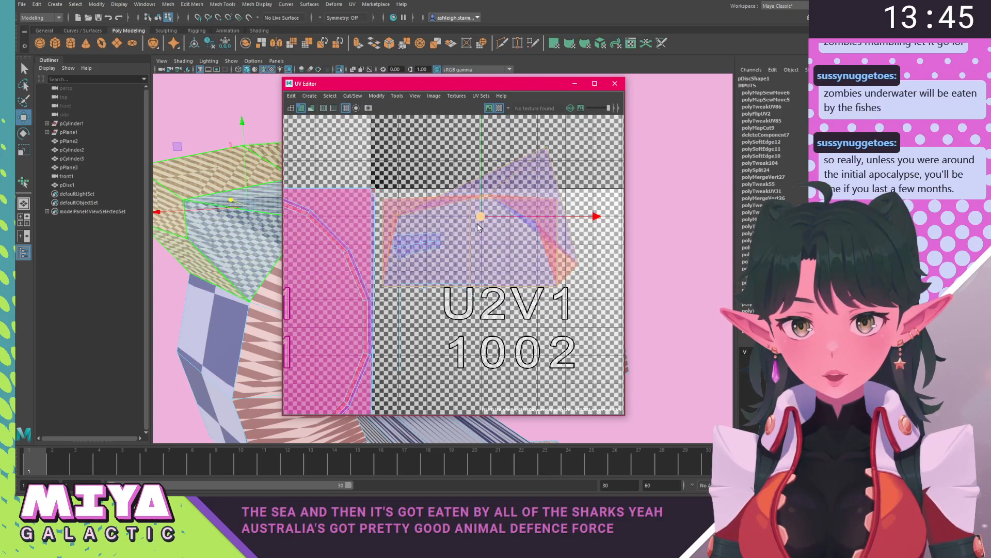
{"action": "left_click_drag", "start_coordinate": [480, 218], "coordinate": [514, 293]}
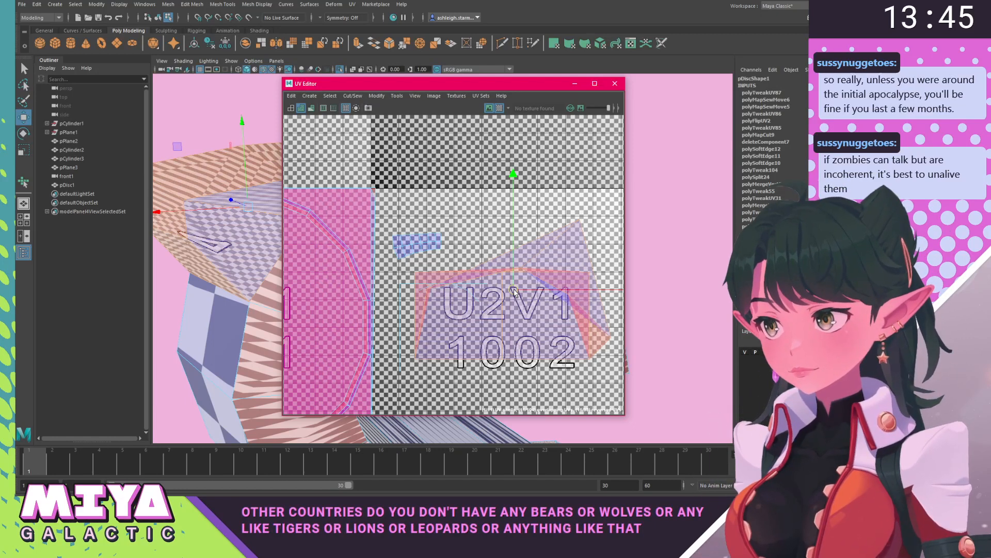
{"action": "left_click", "coordinate": [504, 291]}
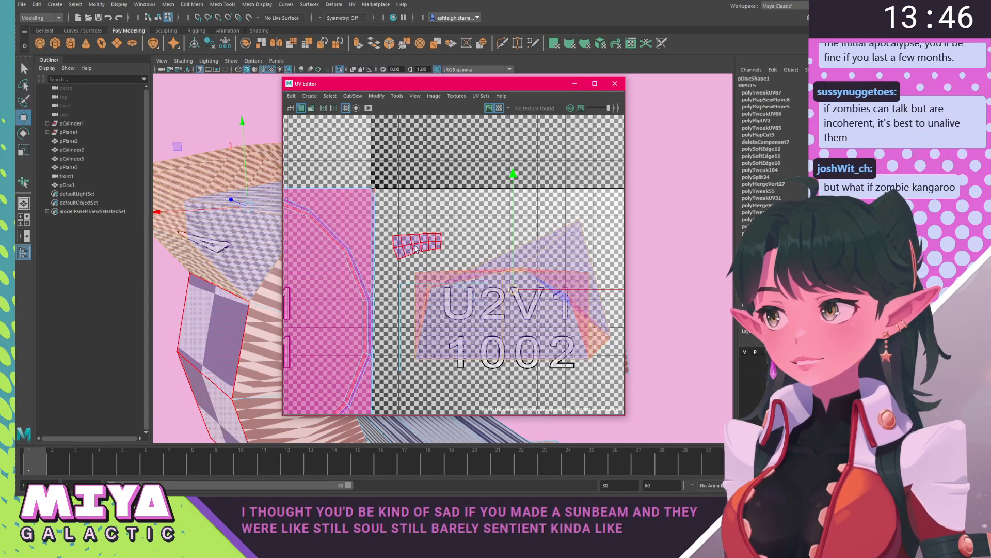
Select the two short end edges of the small gridded shell and Move and Sew it onto the large handle shell.
{"action": "middle_click_drag", "start_coordinate": [446, 257], "coordinate": [432, 208], "text": "alt"}
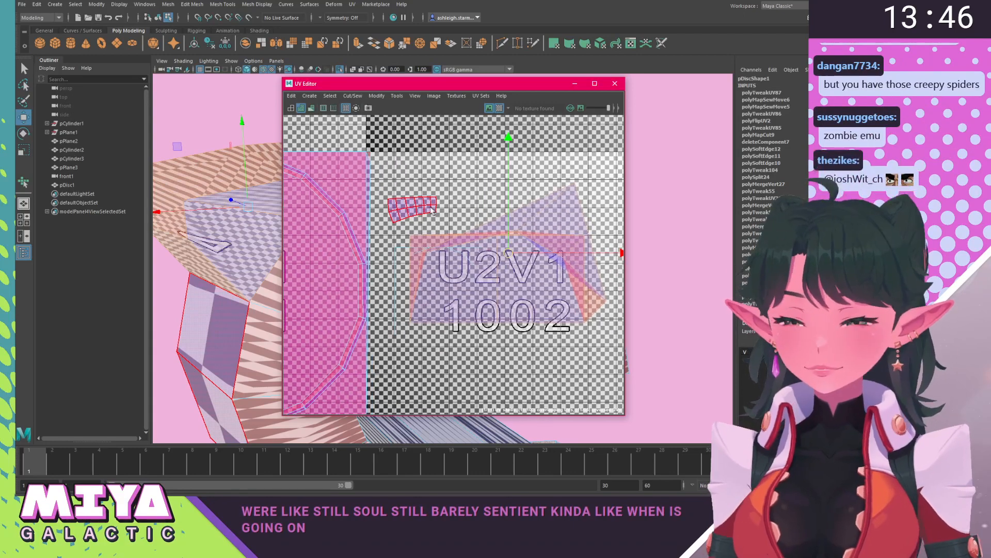
{"action": "left_click", "coordinate": [411, 203]}
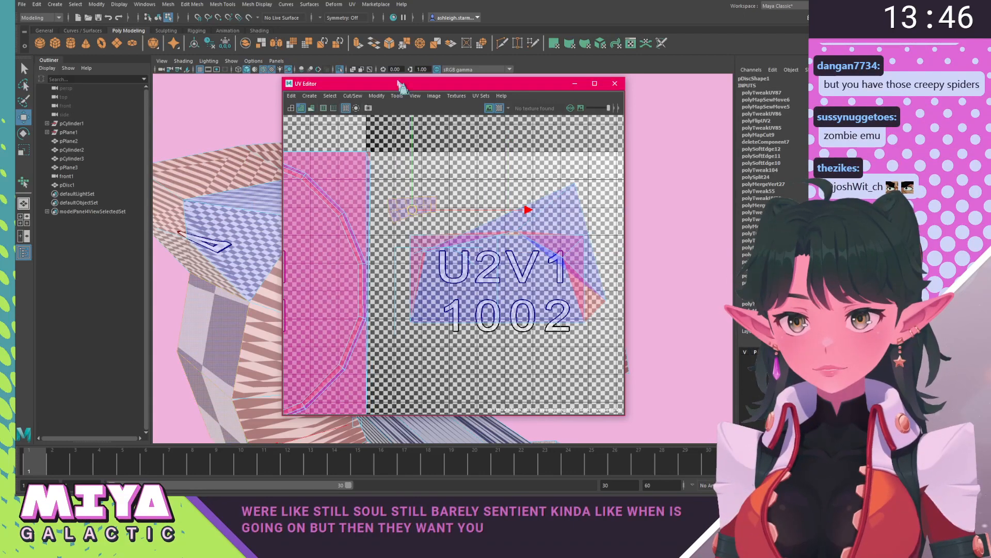
{"action": "left_click_drag", "start_coordinate": [403, 87], "coordinate": [523, 101]}
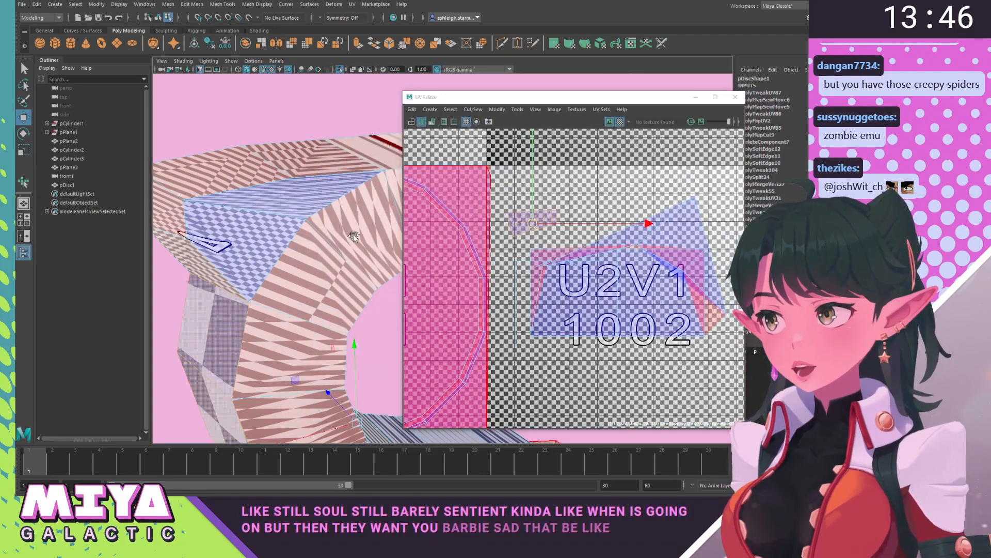
{"action": "left_click_drag", "start_coordinate": [354, 237], "coordinate": [267, 269], "text": "alt"}
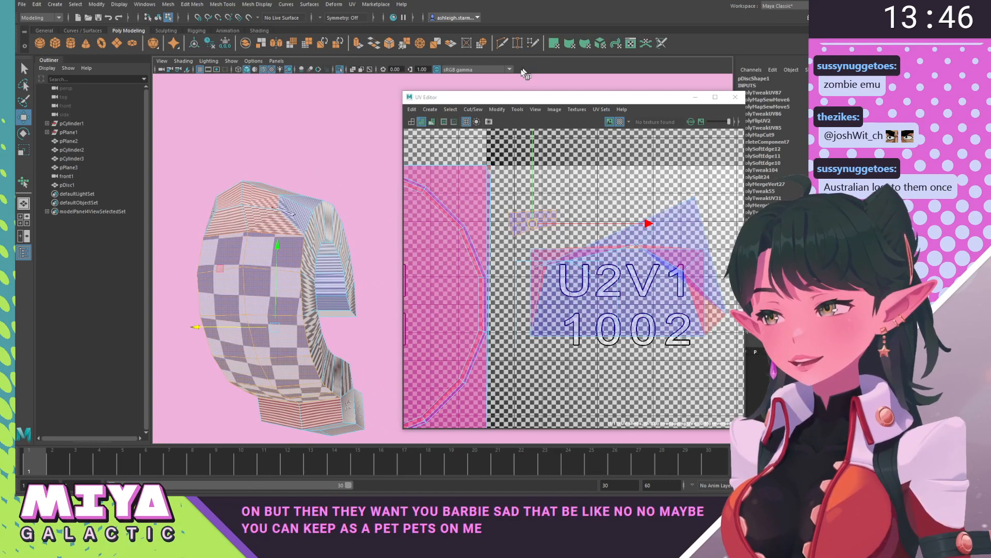
{"action": "left_click_drag", "start_coordinate": [521, 97], "coordinate": [490, 75]}
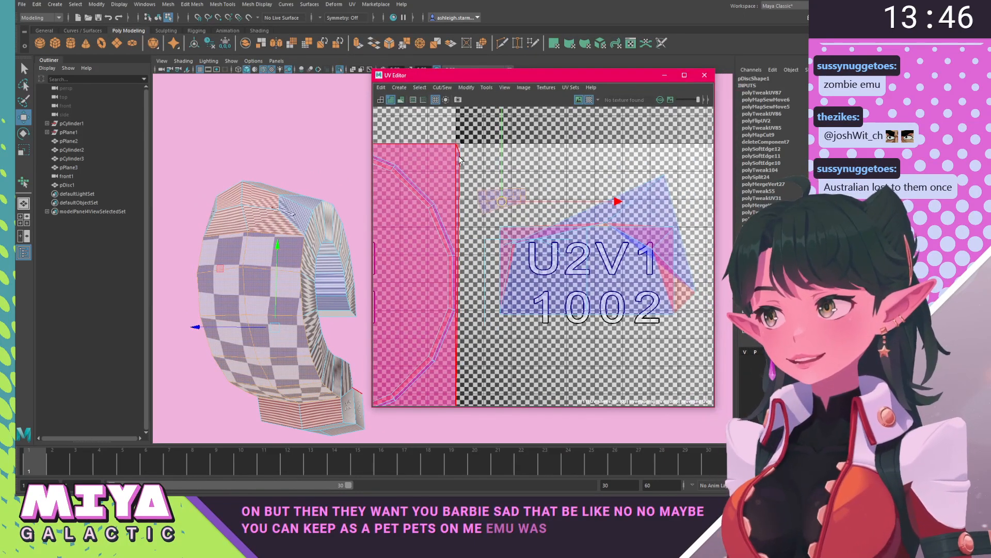
{"action": "right_click_drag", "start_coordinate": [460, 159], "coordinate": [600, 282], "text": "alt"}
{"action": "middle_click_drag", "start_coordinate": [599, 282], "coordinate": [558, 247], "text": "alt"}
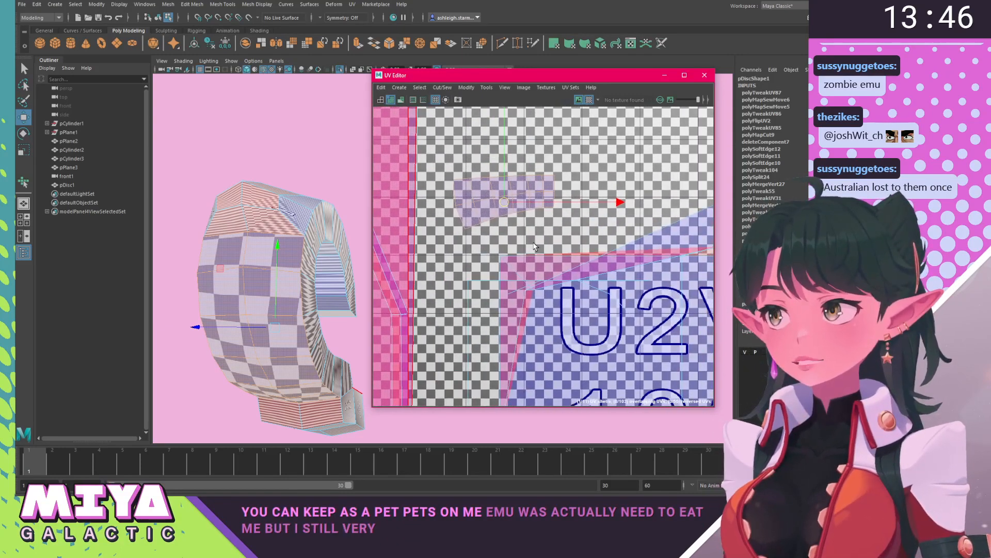
{"action": "right_click_drag", "start_coordinate": [465, 205], "coordinate": [471, 180]}
{"action": "left_click", "coordinate": [549, 177]}
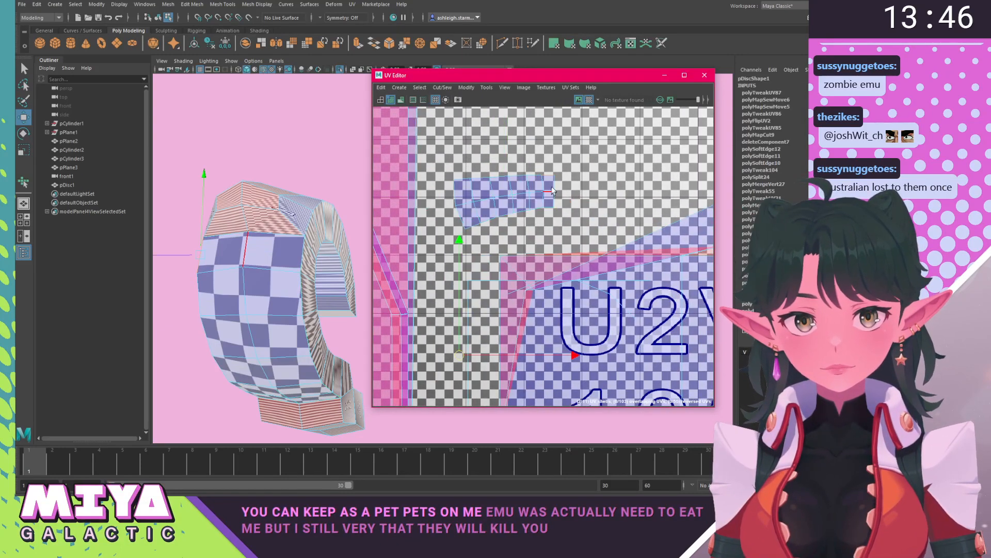
{"action": "left_click", "coordinate": [554, 184]}
{"action": "left_click", "coordinate": [552, 200], "text": "shift"}
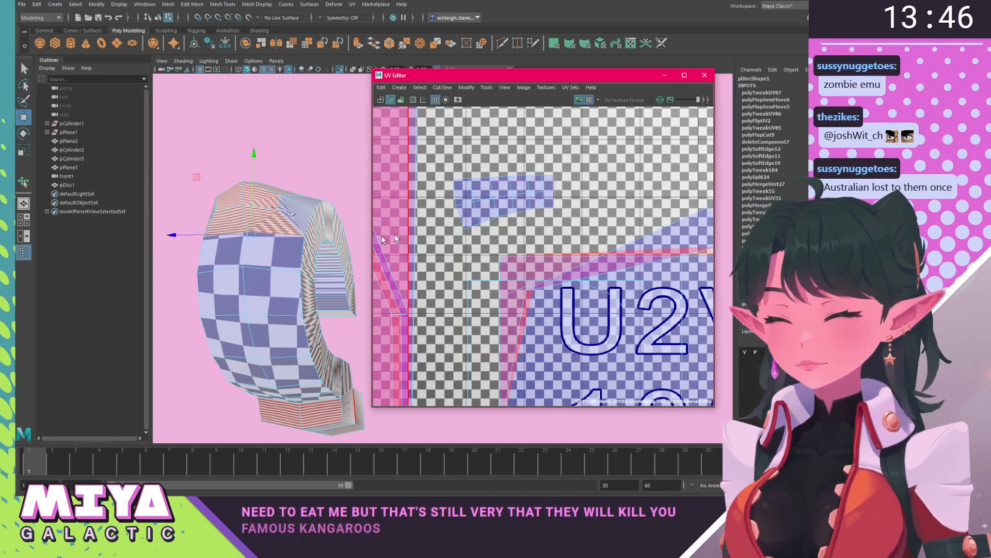
{"action": "right_click_drag", "start_coordinate": [501, 217], "coordinate": [519, 248], "text": "shift"}
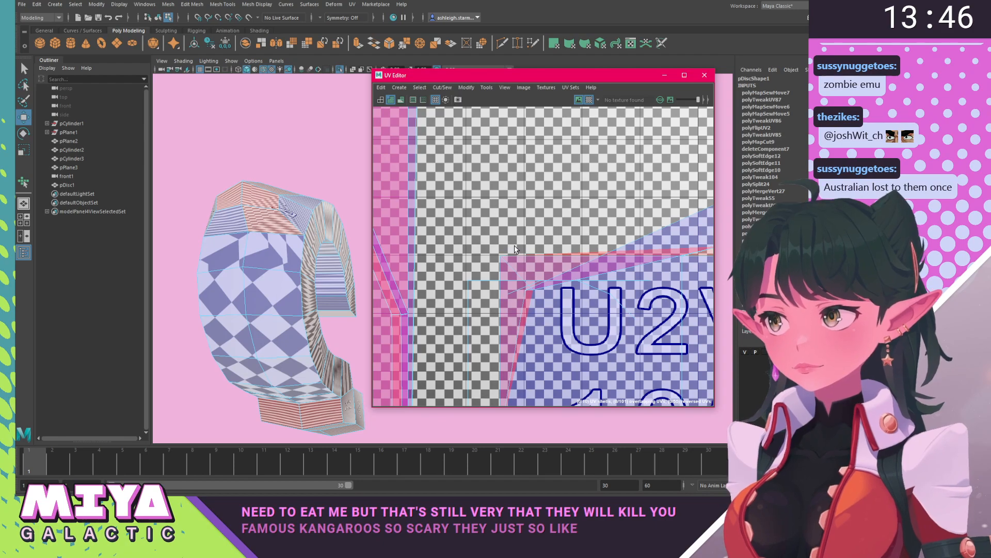
Select the central edge on the upper part of the handle's outer side and Move and Sew it.
{"action": "right_click_drag", "start_coordinate": [526, 253], "coordinate": [545, 294], "text": "alt"}
{"action": "middle_click_drag", "start_coordinate": [546, 290], "coordinate": [498, 257], "text": "alt"}
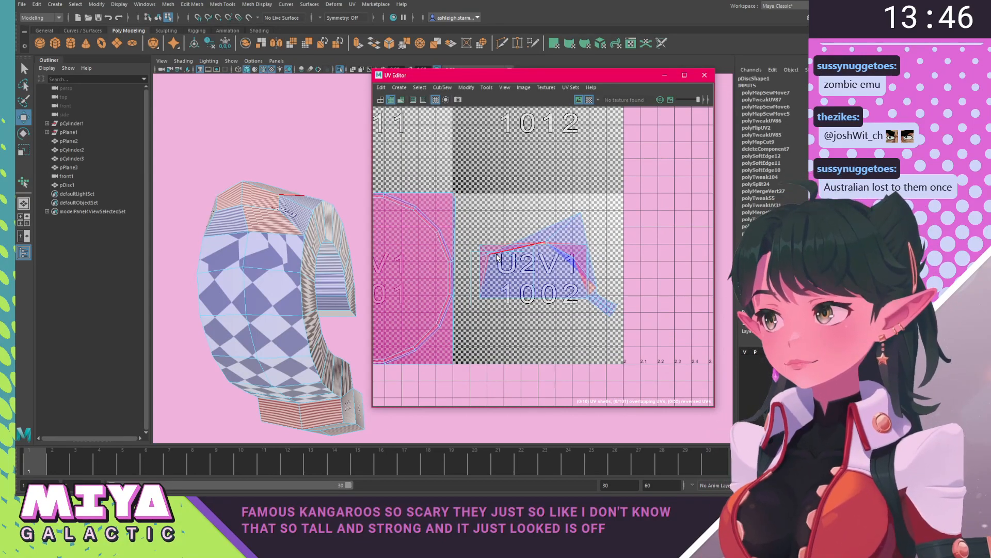
{"action": "mouse_move", "coordinate": [486, 254]}
{"action": "middle_mouse_down", "text": "alt"}
{"action": "mouse_move", "coordinate": [555, 243]}
{"action": "mouse_move", "coordinate": [479, 241]}
{"action": "middle_mouse_up", "text": "alt"}
{"action": "right_click_drag", "start_coordinate": [480, 245], "coordinate": [573, 313], "text": "alt"}
{"action": "middle_click_drag", "start_coordinate": [530, 262], "coordinate": [509, 256], "text": "alt"}
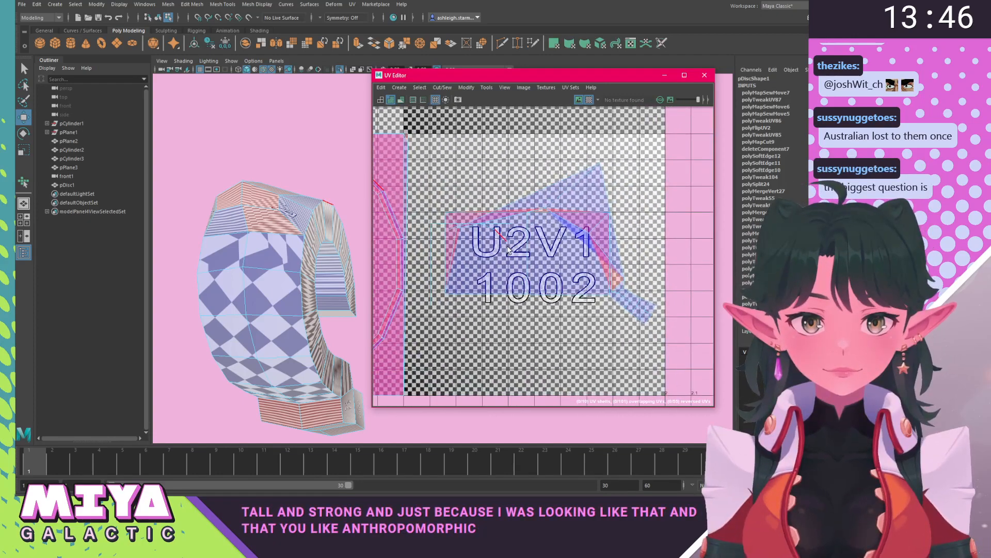
{"action": "right_click_drag", "start_coordinate": [277, 222], "coordinate": [275, 199]}
{"action": "left_click", "coordinate": [241, 197]}
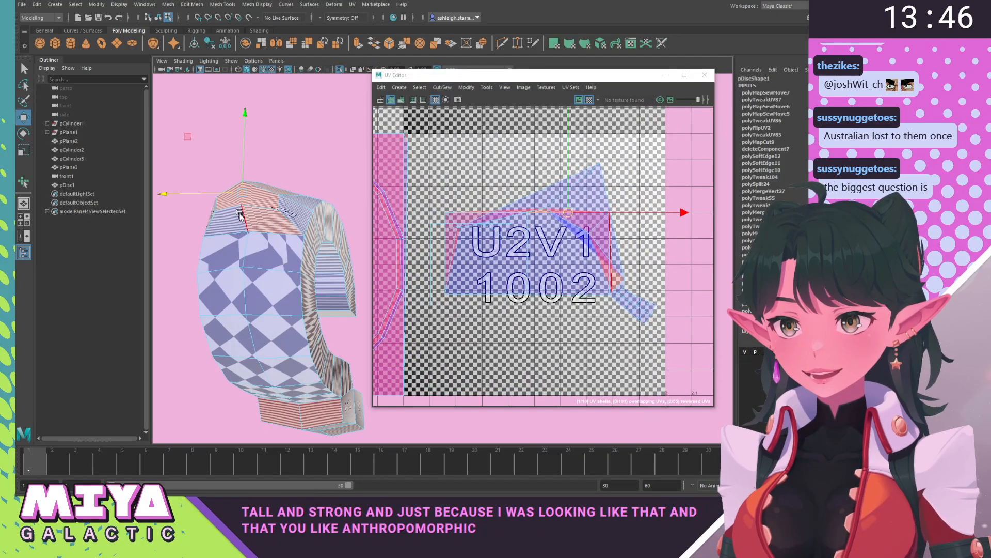
{"action": "right_click_drag", "start_coordinate": [542, 258], "coordinate": [554, 205], "text": "shift"}
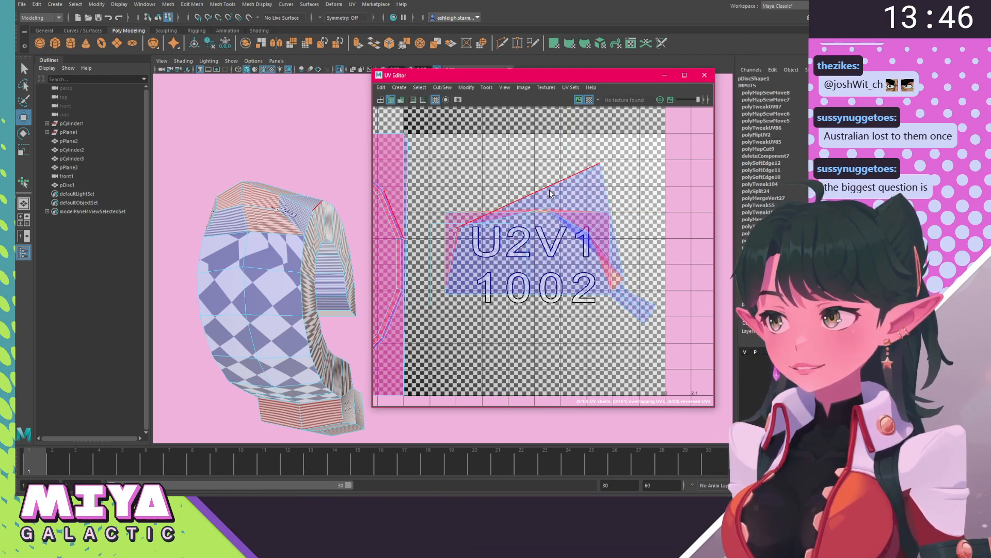
Select the handle's UV shells, shift them slightly down and to the left, and select all their UVs.
{"action": "middle_click_drag", "start_coordinate": [545, 221], "coordinate": [661, 218], "text": "alt"}
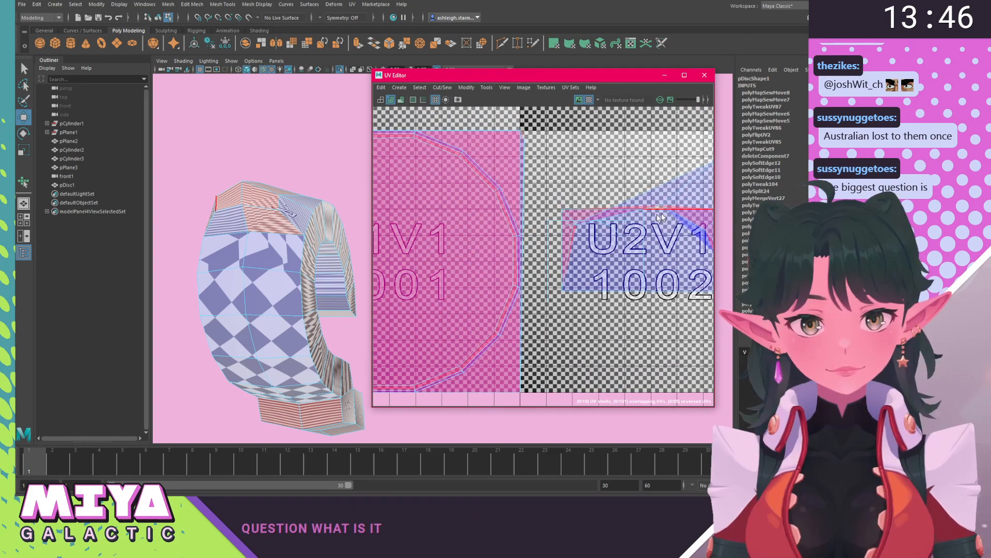
{"action": "right_click", "coordinate": [269, 227]}
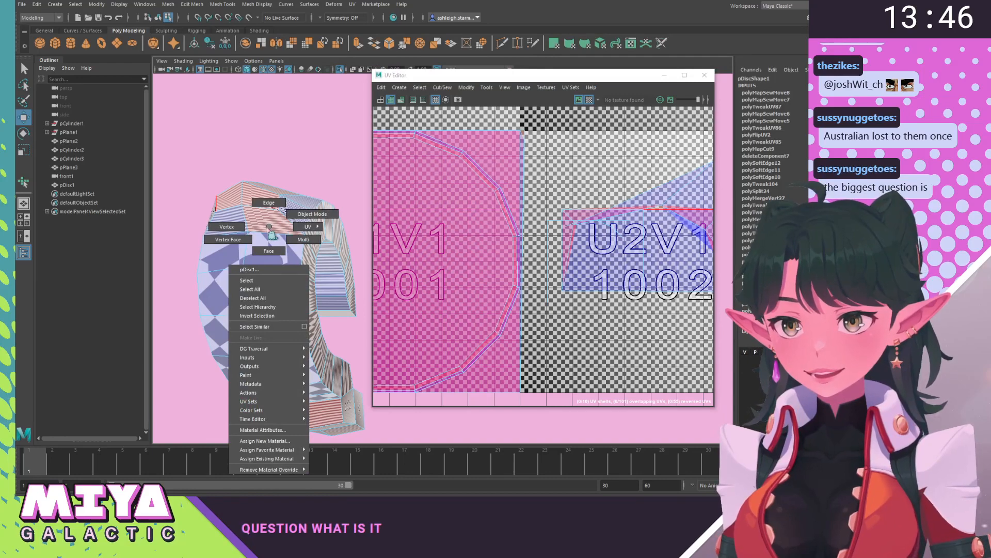
{"action": "right_click_drag", "start_coordinate": [273, 235], "coordinate": [321, 250]}
{"action": "left_click", "coordinate": [262, 254]}
{"action": "scroll", "coordinate": [415, 248], "scroll_direction": "down", "scroll_amount": 3}
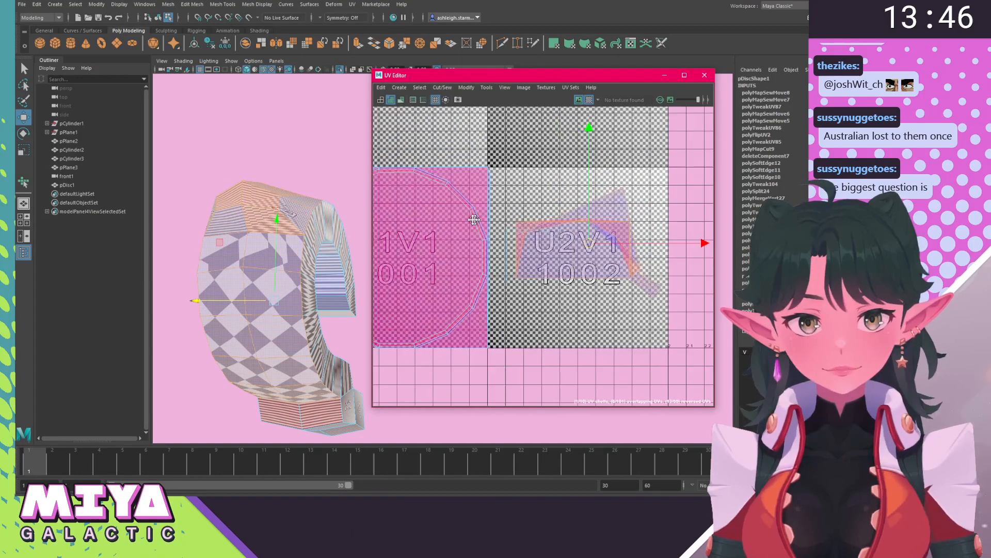
{"action": "right_click_drag", "start_coordinate": [523, 254], "coordinate": [560, 254]}
{"action": "left_click_drag", "start_coordinate": [676, 345], "coordinate": [675, 345]}
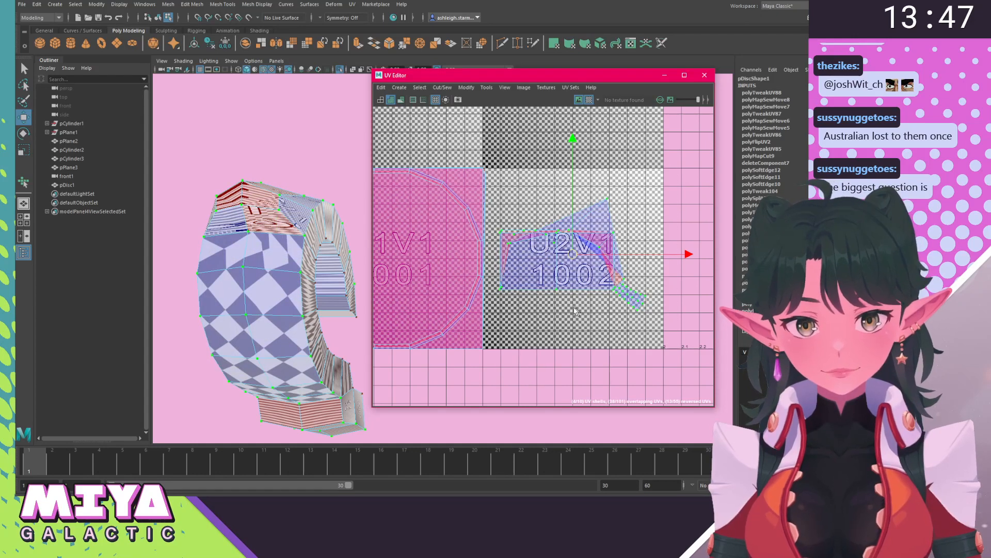
{"action": "middle_click_drag", "start_coordinate": [568, 272], "coordinate": [540, 266], "text": "alt"}
{"action": "left_click", "coordinate": [464, 88]}
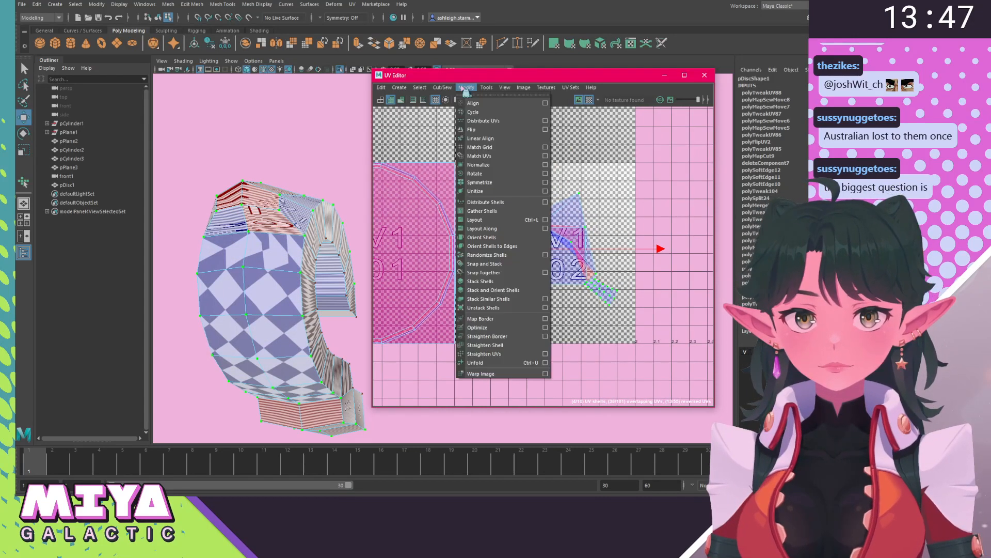
{"action": "left_click", "coordinate": [587, 182]}
{"action": "left_click", "coordinate": [464, 178]}
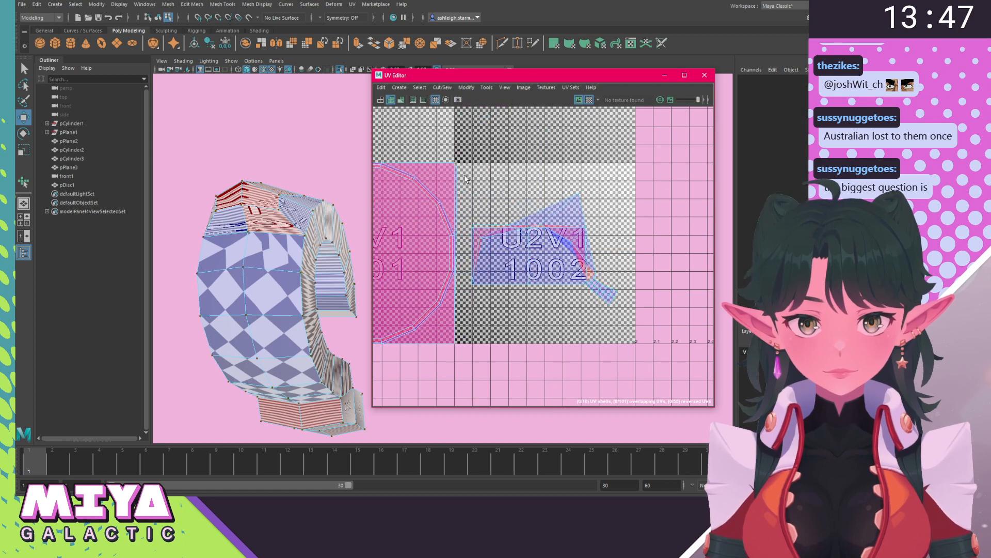
Select all UVs of the sewn outer handle shell and unfold it with the Unfold tool until its faces no longer overlap.
{"action": "left_click_drag", "start_coordinate": [637, 326], "coordinate": [638, 328]}
{"action": "mouse_move", "coordinate": [480, 187]}
{"action": "right_mouse_down", "text": "shift"}
{"action": "mouse_move", "coordinate": [493, 242]}
{"action": "mouse_move", "coordinate": [491, 196]}
{"action": "mouse_move", "coordinate": [480, 186]}
{"action": "right_mouse_up", "text": "shift"}
{"action": "right_click_drag", "start_coordinate": [480, 186], "coordinate": [521, 338]}
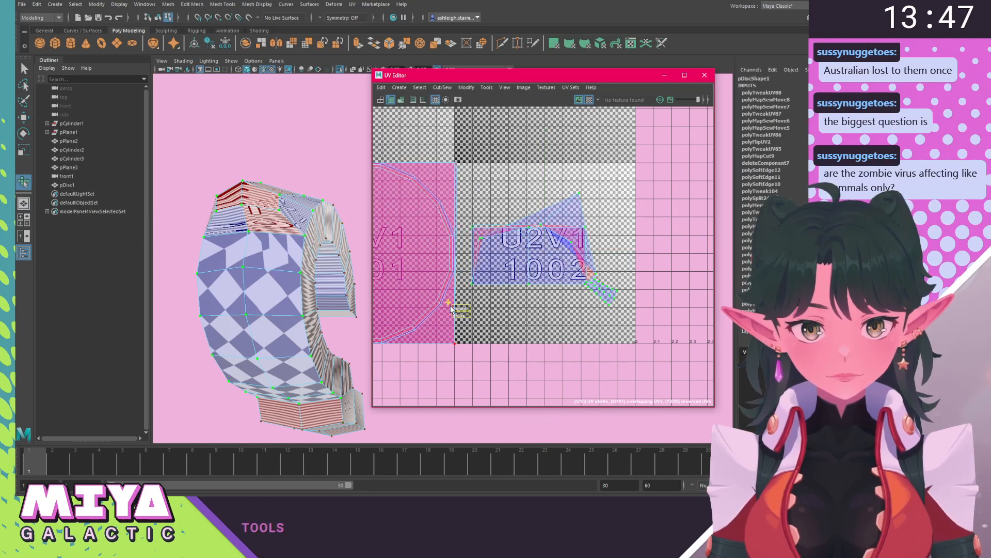
{"action": "left_click_drag", "start_coordinate": [456, 310], "coordinate": [564, 313]}
{"action": "left_click", "coordinate": [463, 310]}
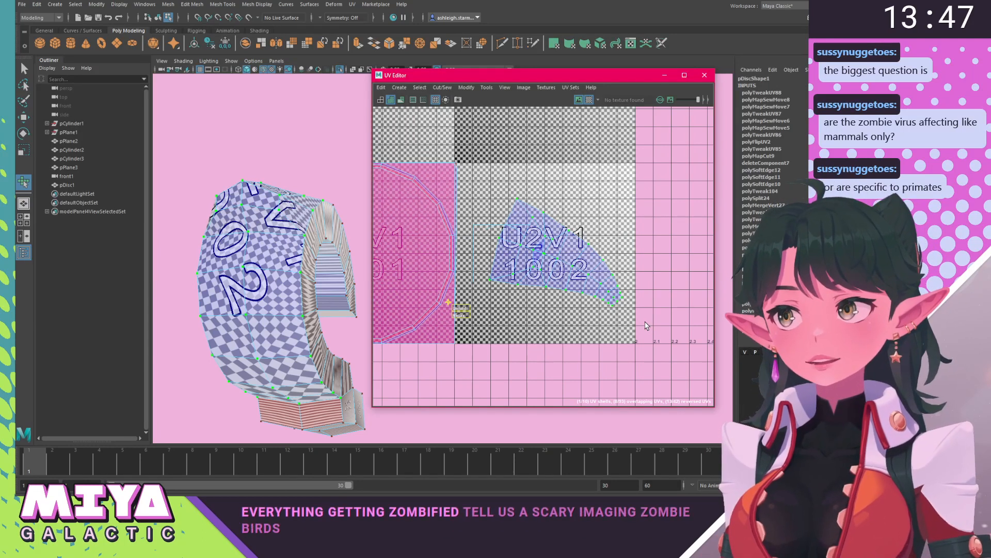
Shrink and rotate the unfolded handle shell so its narrow end points down, placing it in the upper-right part of UV tile 1002.
{"action": "key", "text": "w"}
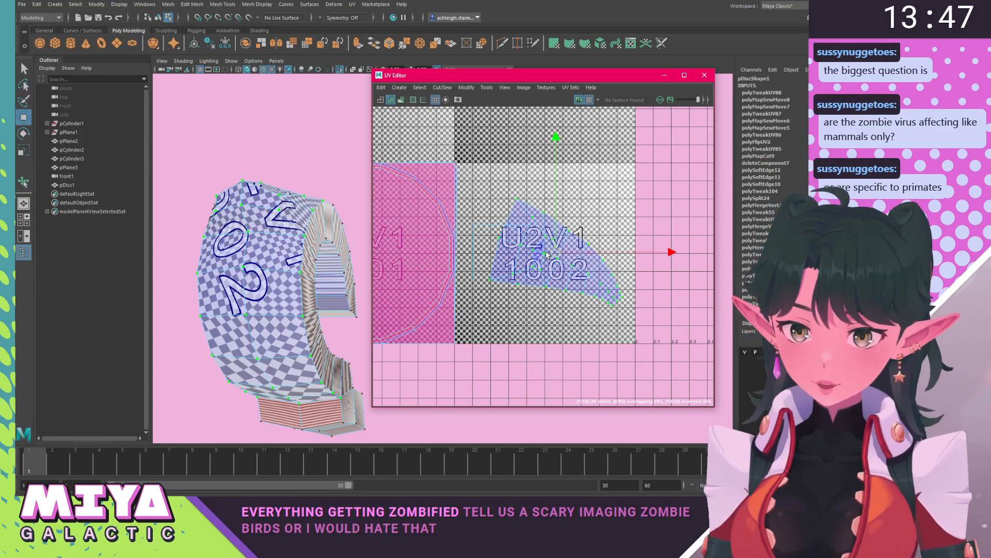
{"action": "left_click_drag", "start_coordinate": [553, 254], "coordinate": [508, 244]}
{"action": "key", "text": "r"}
{"action": "key", "text": "e"}
{"action": "left_click_drag", "start_coordinate": [653, 177], "coordinate": [663, 310]}
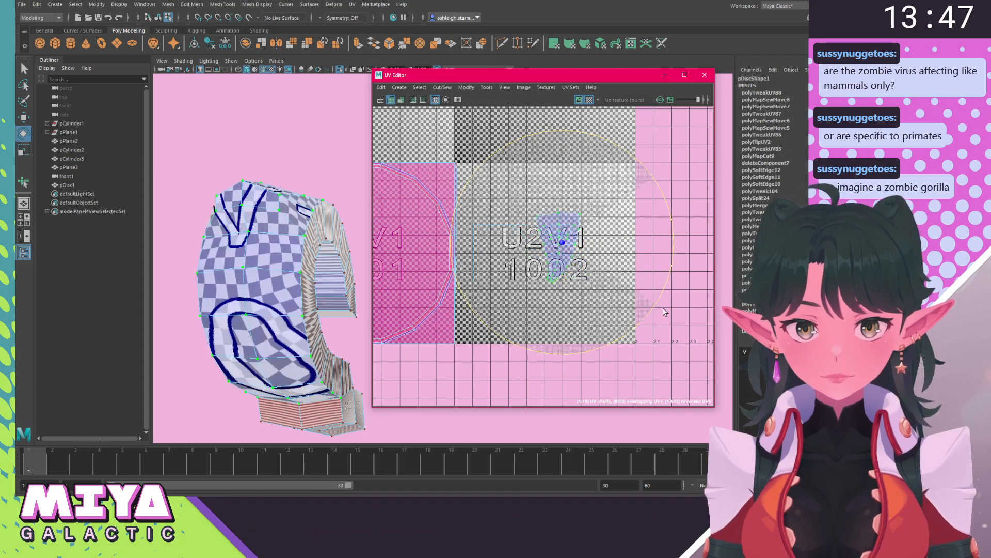
{"action": "key", "text": "w"}
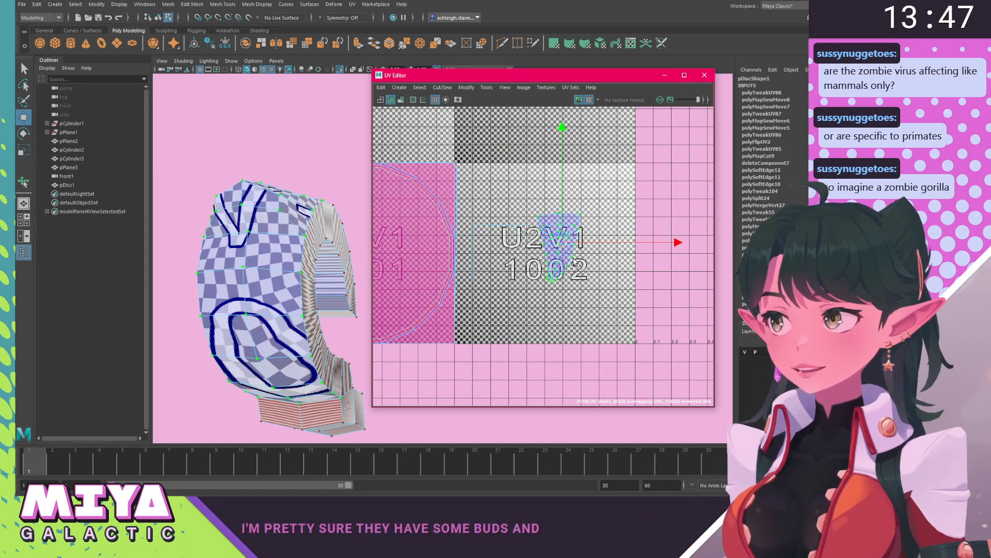
{"action": "left_click_drag", "start_coordinate": [562, 242], "coordinate": [592, 222]}
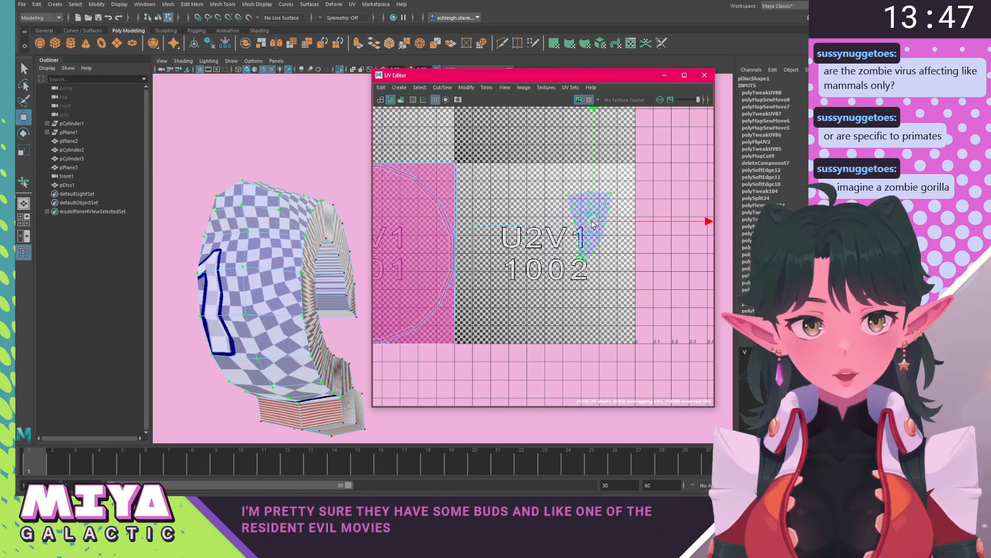
{"action": "scroll", "coordinate": [591, 223], "scroll_direction": "up", "scroll_amount": 2}
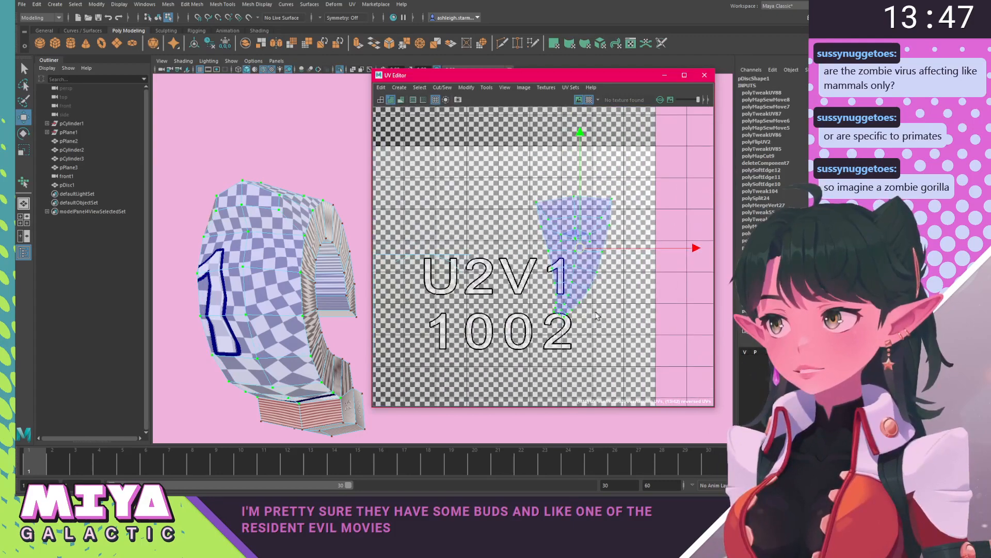
{"action": "scroll", "coordinate": [522, 235], "scroll_direction": "up", "scroll_amount": 1}
{"action": "middle_click_drag", "start_coordinate": [521, 235], "coordinate": [523, 241], "text": "alt"}
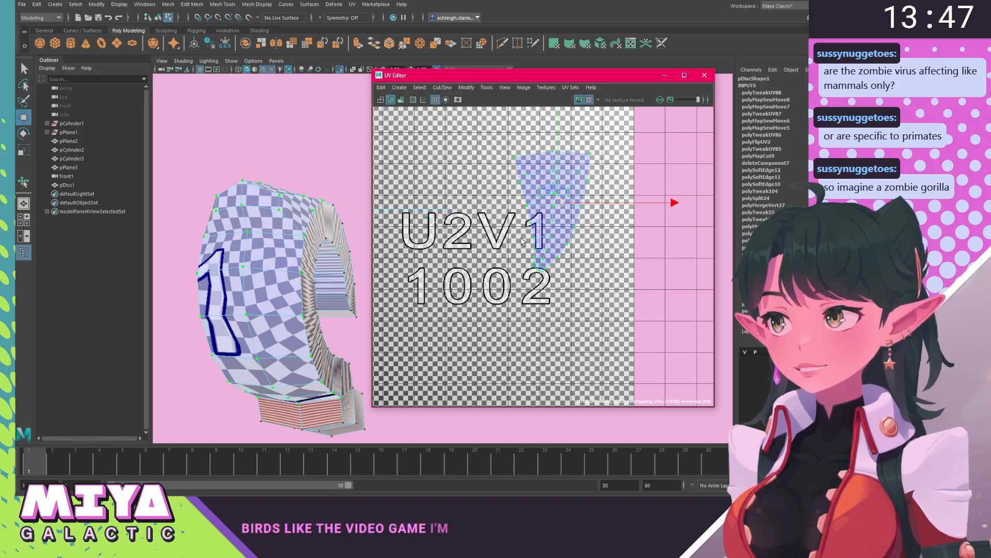
{"action": "middle_click_drag", "start_coordinate": [522, 241], "coordinate": [474, 259], "text": "alt"}
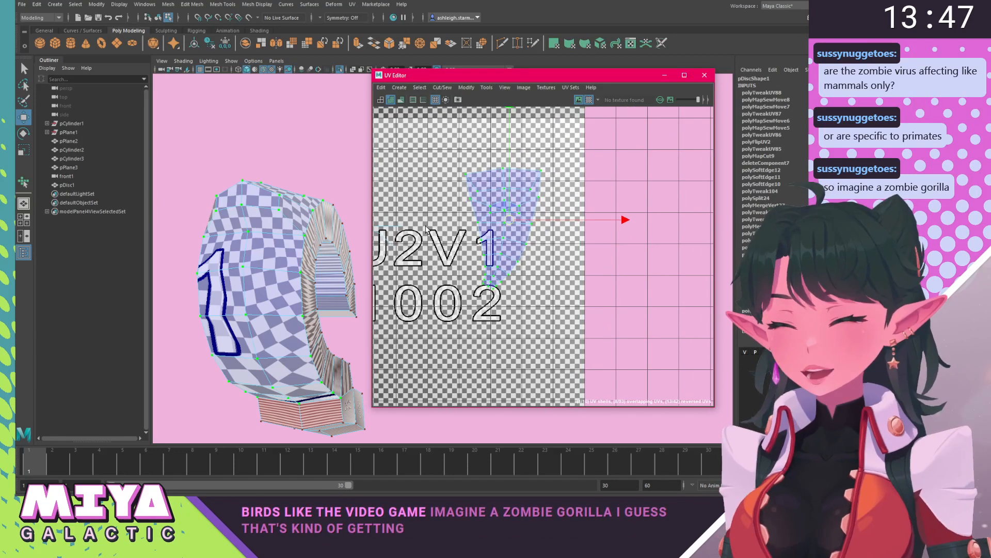
{"action": "middle_click_drag", "start_coordinate": [416, 183], "coordinate": [386, 189], "text": "alt"}
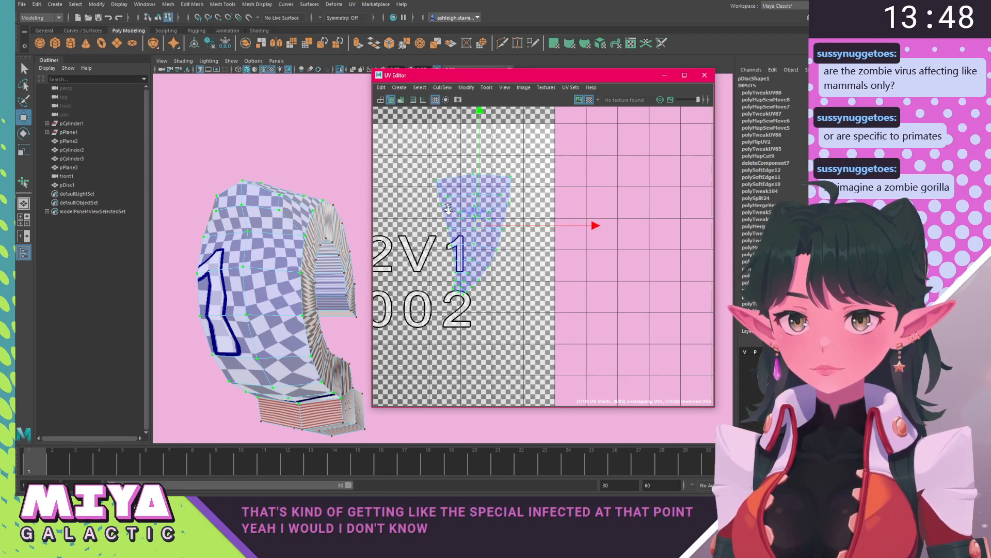
{"action": "key", "text": "f"}
{"action": "right_click_drag", "start_coordinate": [673, 355], "coordinate": [561, 281], "text": "alt"}
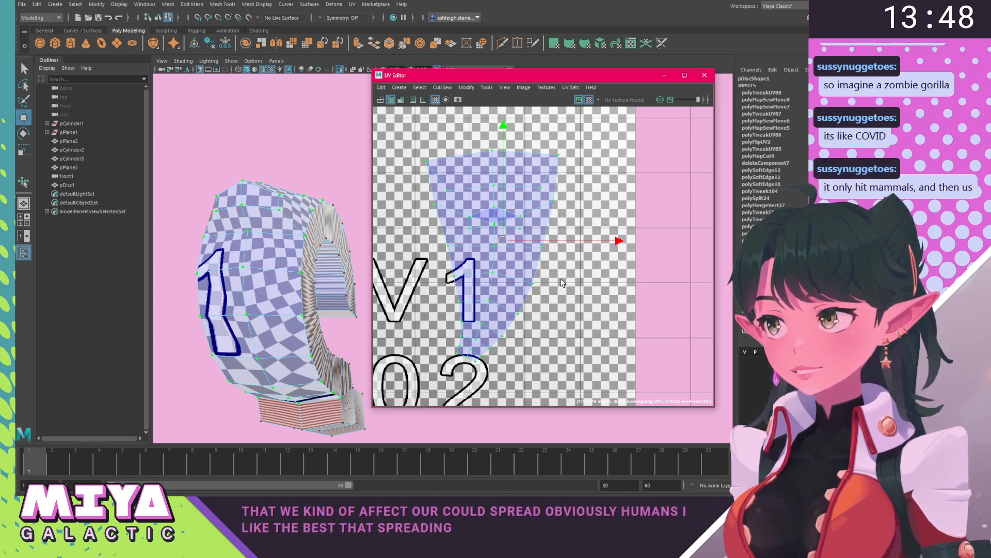
{"action": "scroll", "coordinate": [562, 283], "scroll_direction": "down", "scroll_amount": 1}
{"action": "middle_click_drag", "start_coordinate": [474, 249], "coordinate": [490, 232], "text": "alt"}
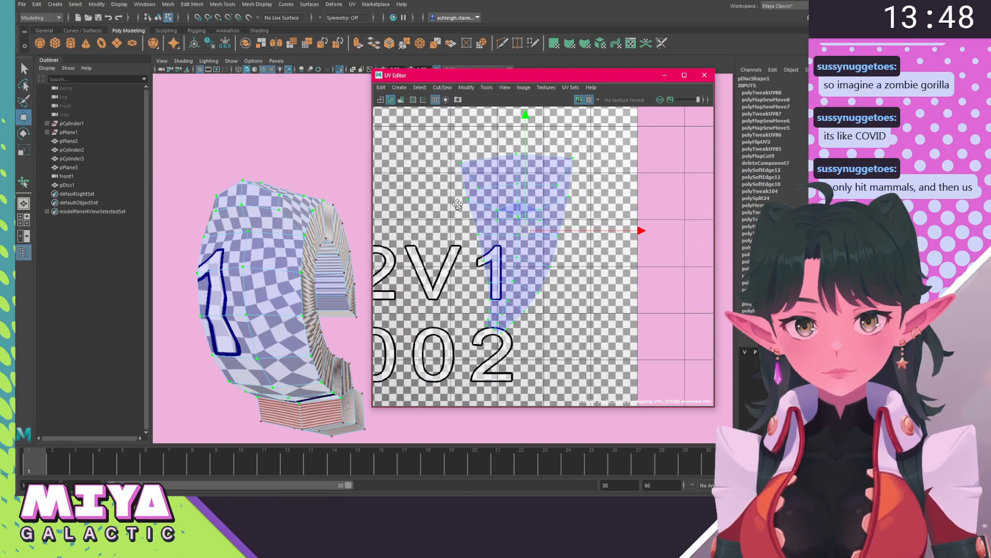
{"action": "middle_click_drag", "start_coordinate": [454, 201], "coordinate": [455, 211], "text": "alt"}
{"action": "left_click", "coordinate": [470, 89]}
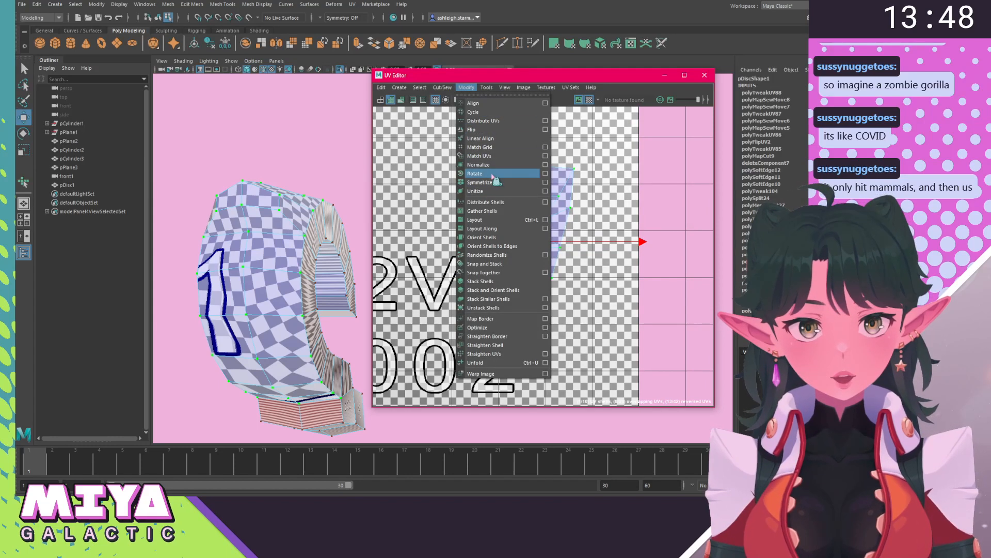
{"action": "left_click", "coordinate": [577, 147]}
Unfold the upright handle shell again with repeated Unfold tool strokes to even out its tapered shape.
{"action": "right_click_drag", "start_coordinate": [435, 153], "coordinate": [486, 304]}
{"action": "left_click_drag", "start_coordinate": [447, 350], "coordinate": [539, 355]}
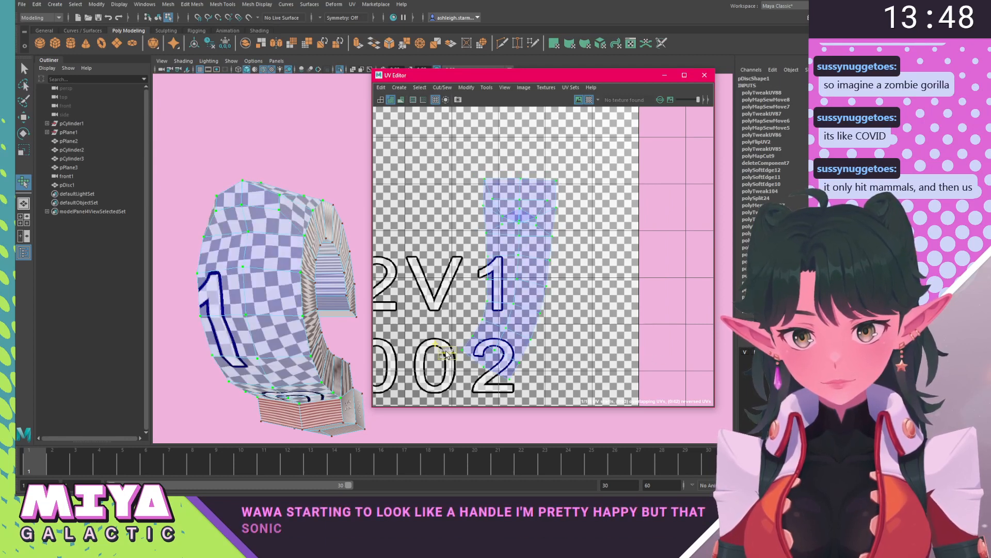
{"action": "left_click_drag", "start_coordinate": [454, 356], "coordinate": [601, 359]}
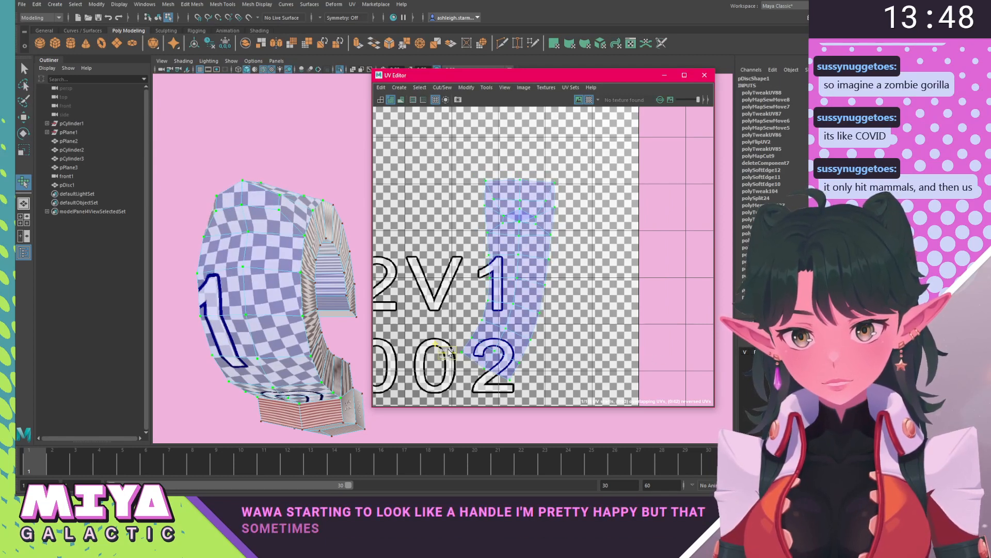
{"action": "left_click_drag", "start_coordinate": [456, 356], "coordinate": [482, 354]}
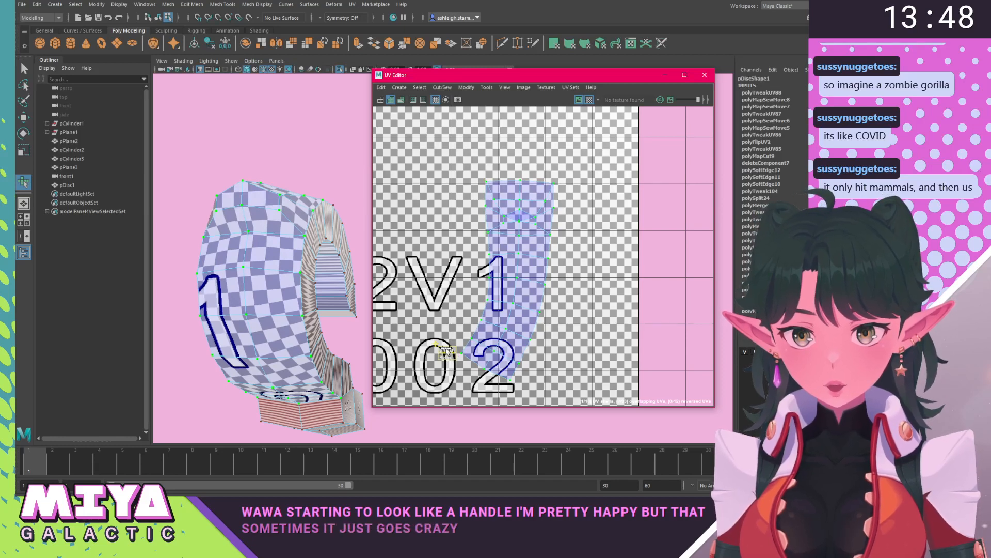
Move the UV at the centre of the small overlapping diamond near the handle shell's top slightly upward to clear the overlap.
{"action": "mouse_move", "coordinate": [321, 289]}
{"action": "left_mouse_down", "text": "alt"}
{"action": "mouse_move", "coordinate": [339, 330]}
{"action": "mouse_move", "coordinate": [362, 310]}
{"action": "mouse_move", "coordinate": [327, 291]}
{"action": "left_mouse_up", "text": "alt"}
{"action": "key", "text": "w"}
{"action": "scroll", "coordinate": [479, 188], "scroll_direction": "up", "scroll_amount": 6}
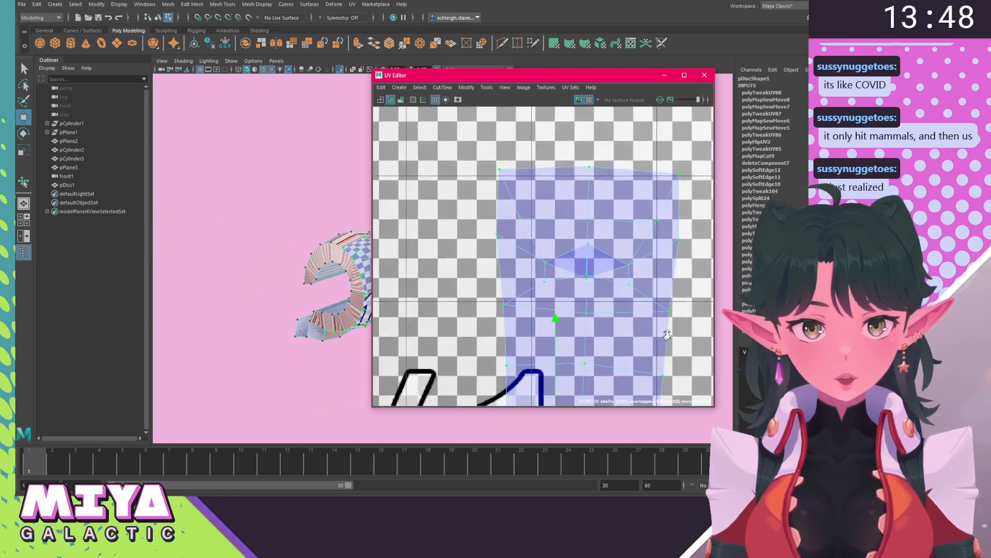
{"action": "middle_click_drag", "start_coordinate": [589, 278], "coordinate": [566, 268], "text": "alt"}
{"action": "left_click_drag", "start_coordinate": [566, 271], "coordinate": [570, 248]}
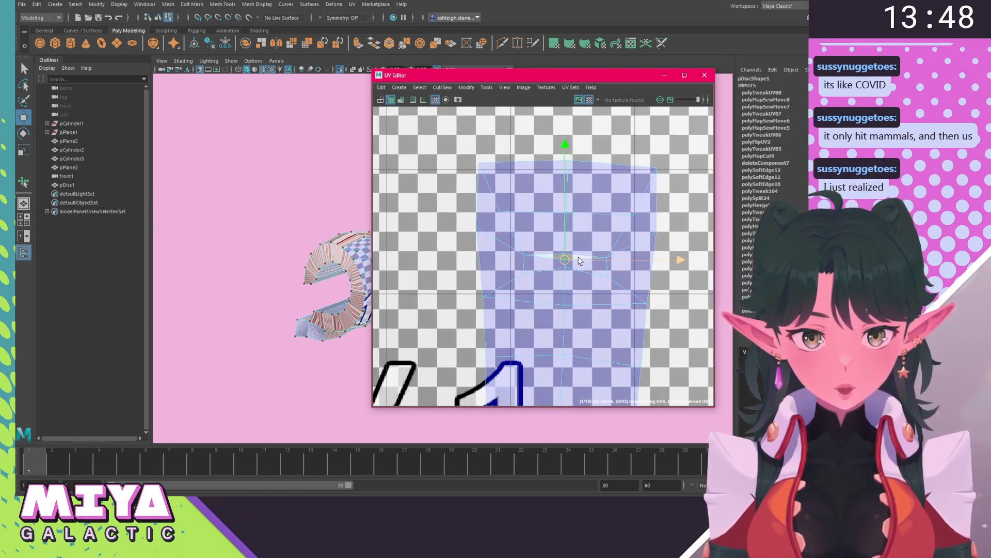
Select the two short seam edges inside the upper part of the handle shell and Move and Sew them.
{"action": "scroll", "coordinate": [568, 248], "scroll_direction": "up", "scroll_amount": 5}
{"action": "middle_click_drag", "start_coordinate": [548, 303], "coordinate": [485, 261], "text": "alt"}
{"action": "right_click_drag", "start_coordinate": [485, 260], "coordinate": [481, 208]}
{"action": "left_click", "coordinate": [480, 226]}
{"action": "left_click", "coordinate": [552, 230], "text": "shift"}
{"action": "right_click_drag", "start_coordinate": [551, 264], "coordinate": [555, 206], "text": "shift"}
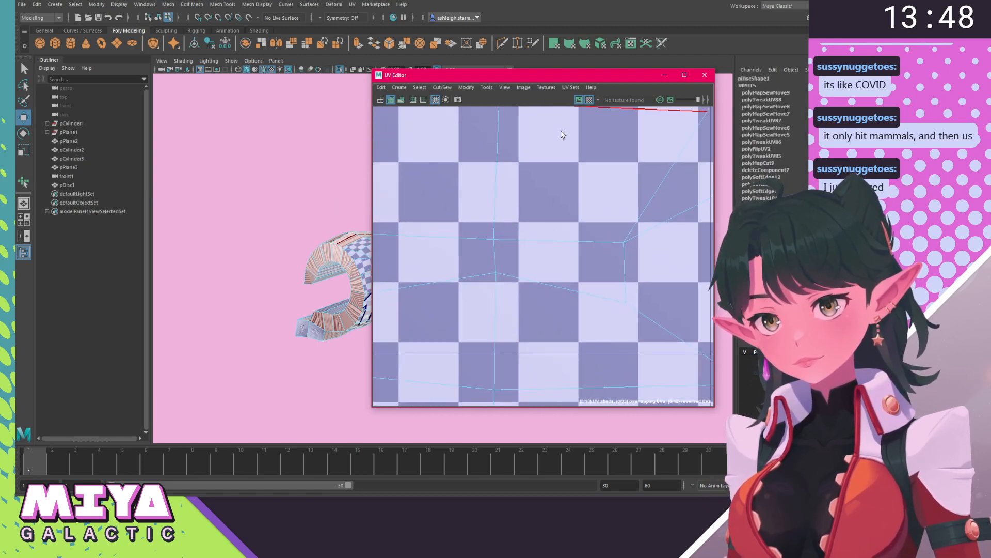
Select the seam edges between the handle's striped top faces and its unfolded checkered faces, and Move and Sew them.
{"action": "right_click_drag", "start_coordinate": [575, 283], "coordinate": [449, 173], "text": "alt"}
{"action": "right_click_drag", "start_coordinate": [604, 322], "coordinate": [483, 211], "text": "alt"}
{"action": "middle_click_drag", "start_coordinate": [483, 210], "coordinate": [488, 118], "text": "alt"}
{"action": "left_click_drag", "start_coordinate": [273, 228], "coordinate": [302, 248], "text": "alt"}
{"action": "middle_click_drag", "start_coordinate": [302, 248], "coordinate": [342, 257], "text": "alt"}
{"action": "right_click_drag", "start_coordinate": [341, 258], "coordinate": [362, 277], "text": "alt"}
{"action": "right_click_drag", "start_coordinate": [241, 245], "coordinate": [250, 223]}
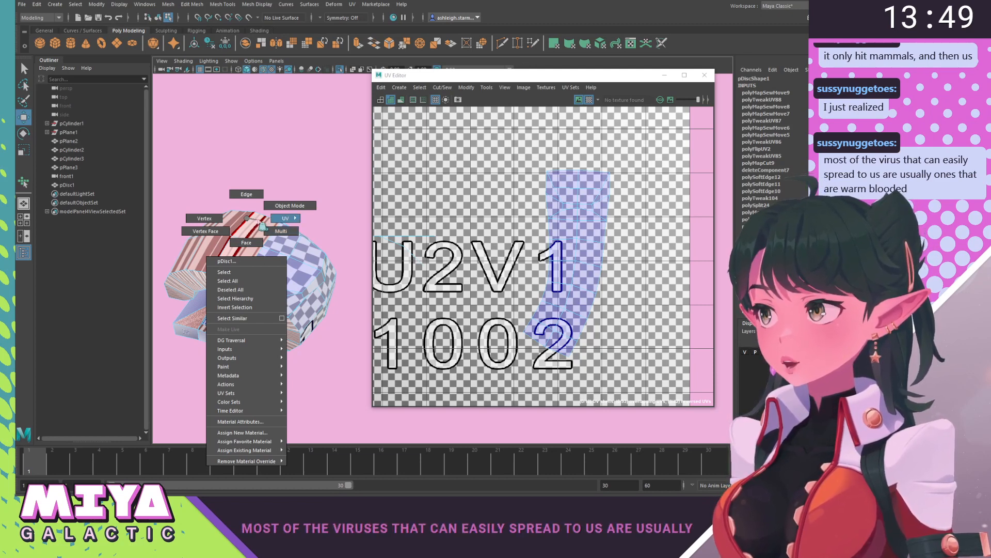
{"action": "left_click", "coordinate": [270, 233]}
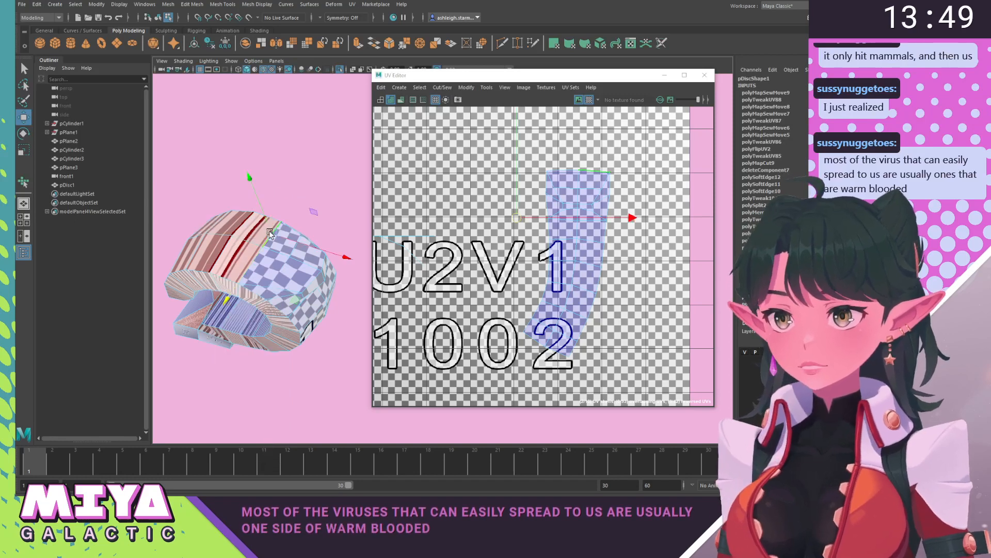
{"action": "left_click", "coordinate": [258, 266], "text": "shift"}
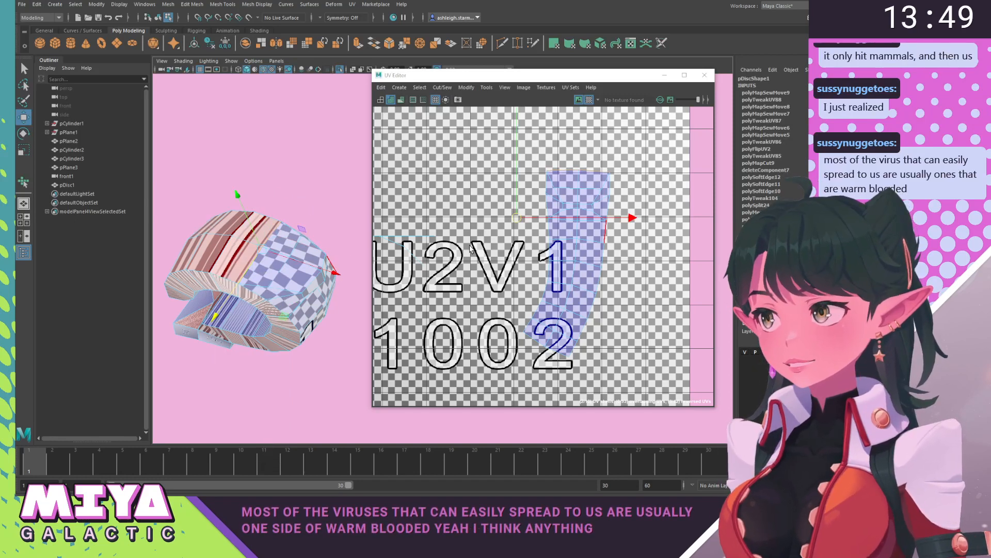
{"action": "left_click", "coordinate": [488, 259]}
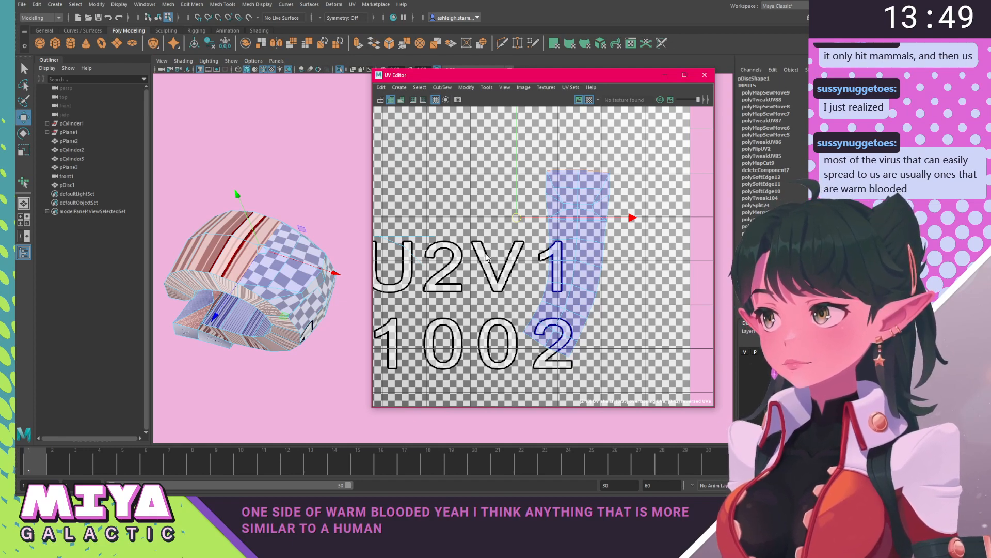
{"action": "scroll", "coordinate": [478, 267], "scroll_direction": "down", "scroll_amount": 3}
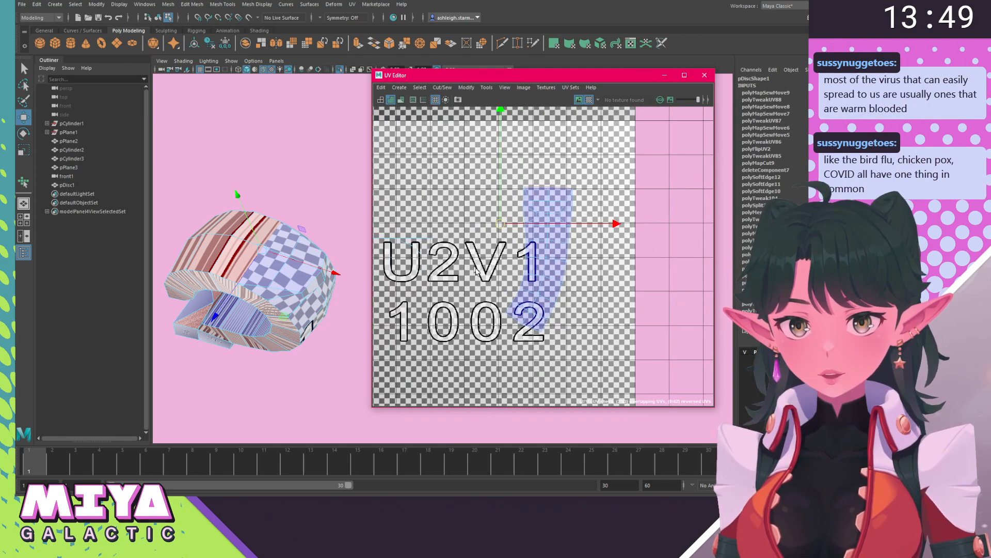
{"action": "middle_click_drag", "start_coordinate": [477, 267], "coordinate": [510, 248], "text": "alt"}
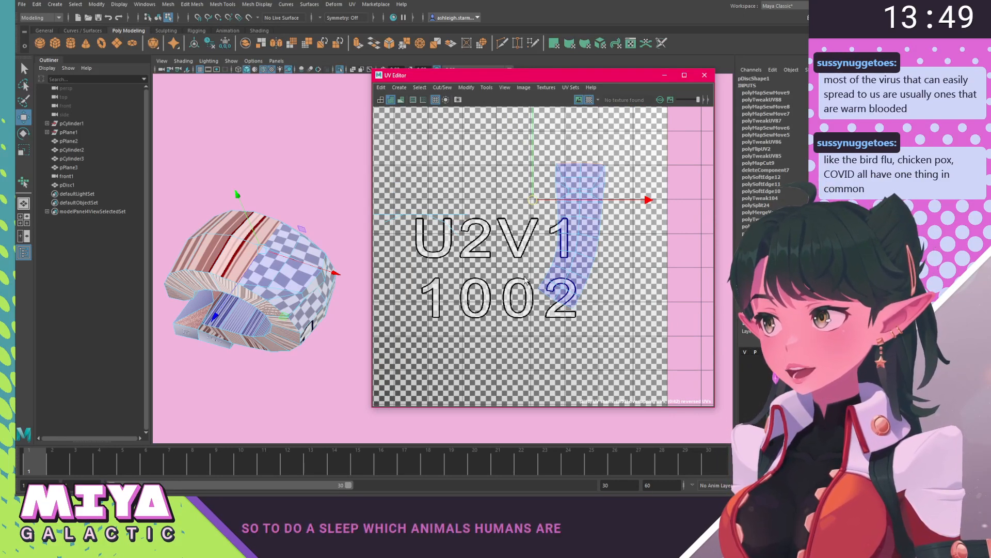
{"action": "middle_click_drag", "start_coordinate": [525, 279], "coordinate": [486, 324], "text": "alt"}
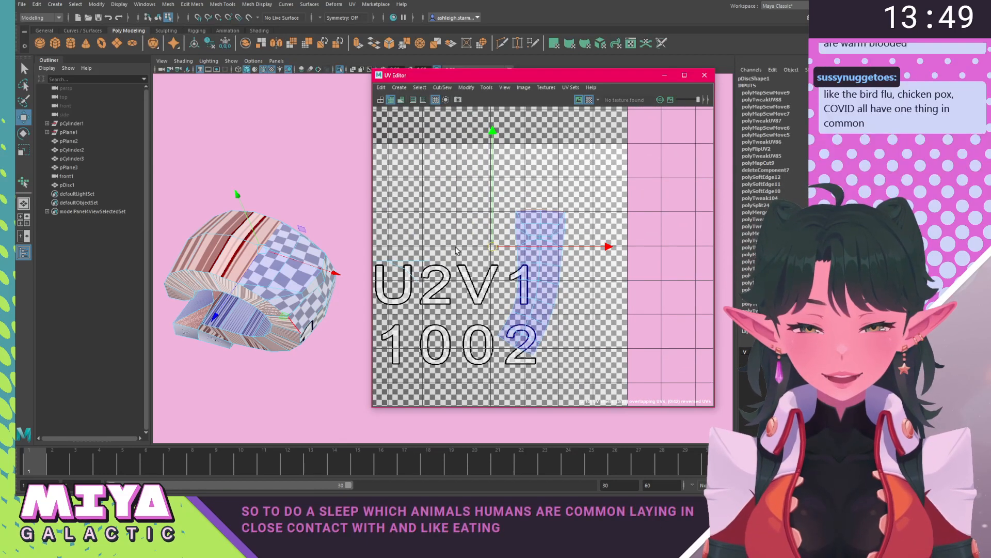
{"action": "middle_click_drag", "start_coordinate": [455, 253], "coordinate": [459, 196], "text": "alt"}
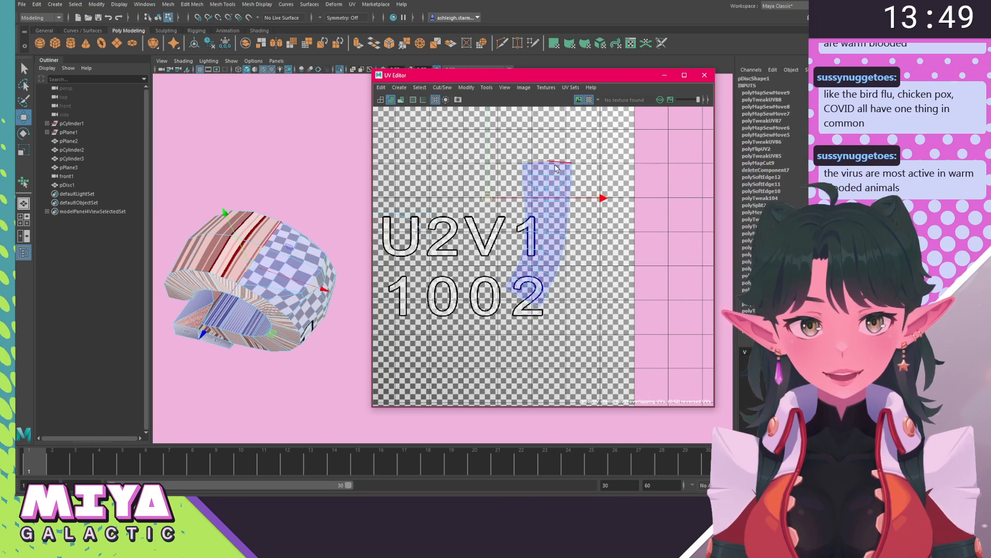
{"action": "middle_click_drag", "start_coordinate": [416, 358], "coordinate": [433, 399], "text": "alt"}
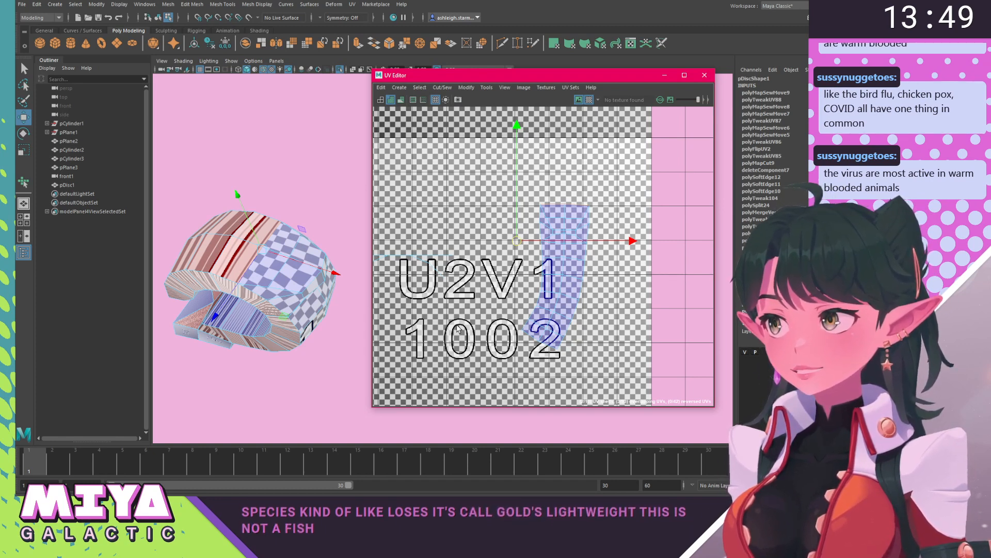
{"action": "middle_click_drag", "start_coordinate": [498, 241], "coordinate": [469, 248], "text": "alt"}
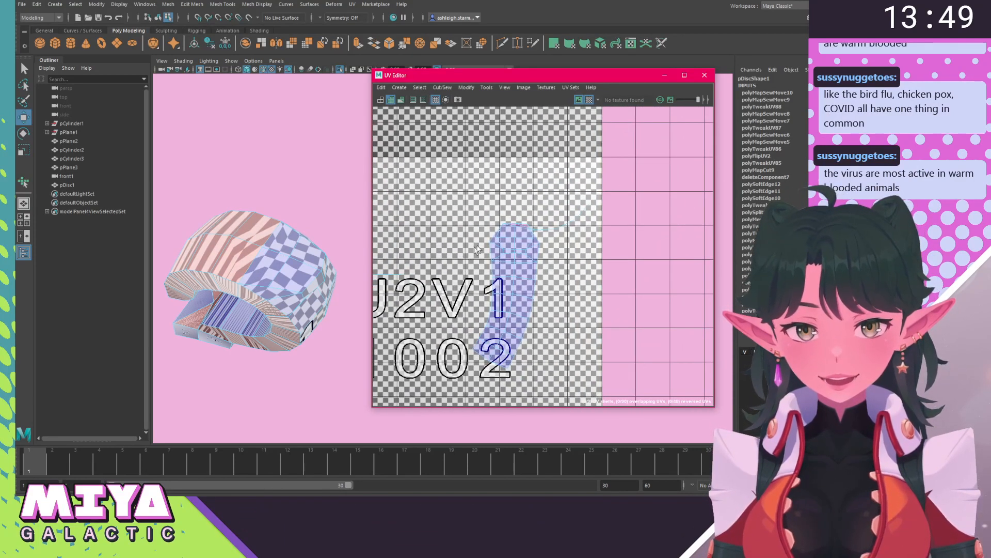
Select all UVs of the extended handle shell and unfold it into an evenly checkered curved strip.
{"action": "left_click", "coordinate": [474, 363]}
{"action": "right_click", "coordinate": [461, 277], "text": "shift"}
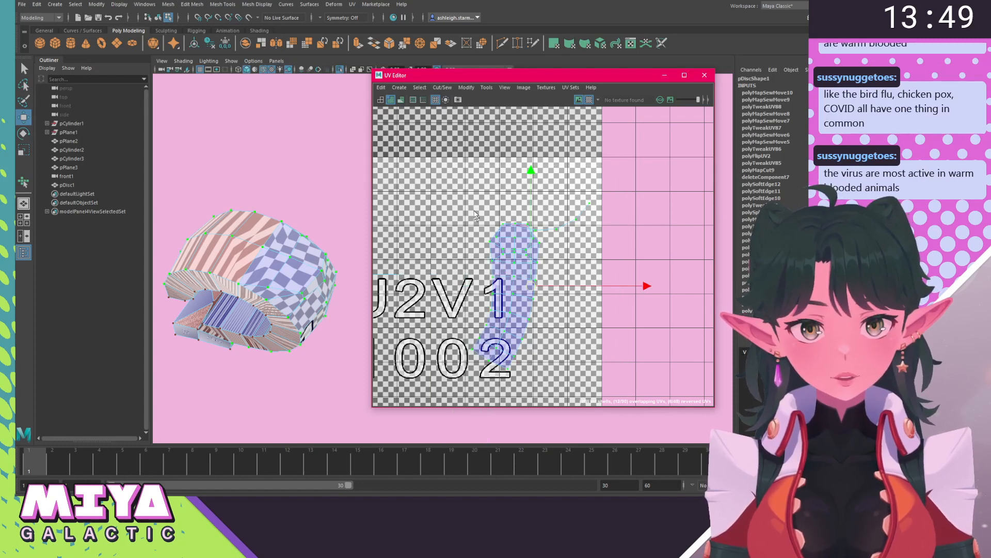
{"action": "right_click_drag", "start_coordinate": [471, 208], "coordinate": [521, 362]}
{"action": "left_click_drag", "start_coordinate": [463, 377], "coordinate": [537, 375]}
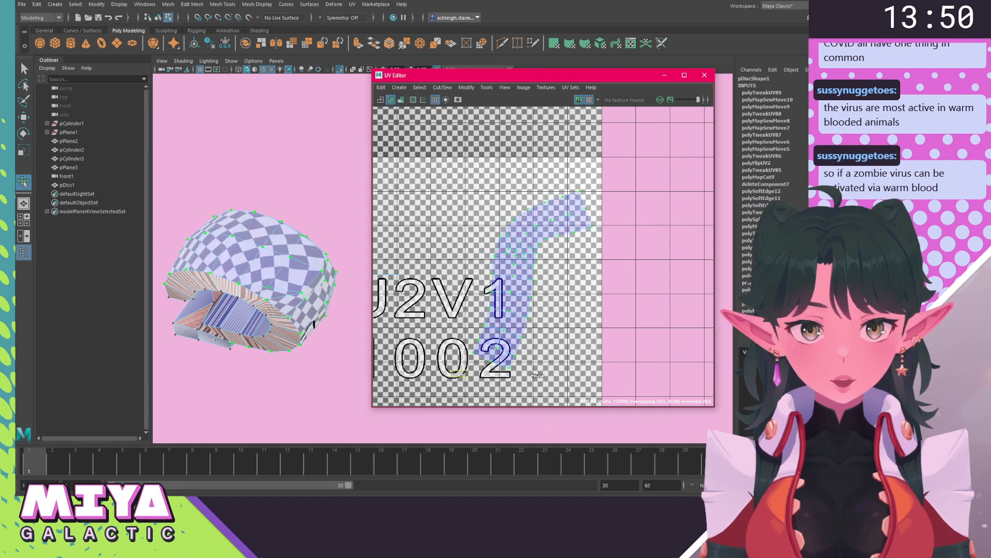
{"action": "left_click_drag", "start_coordinate": [461, 375], "coordinate": [486, 373]}
Select the seam between the handle's checkered faces and the adjoining striped end section, and Move and Sew it.
{"action": "left_click_drag", "start_coordinate": [312, 222], "coordinate": [287, 181], "text": "alt"}
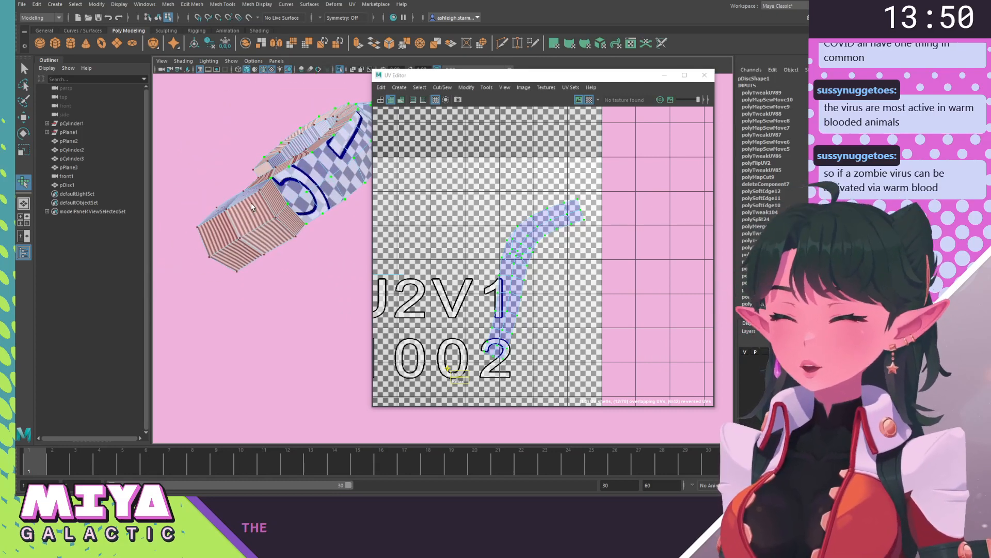
{"action": "scroll", "coordinate": [228, 233], "scroll_direction": "up", "scroll_amount": 4}
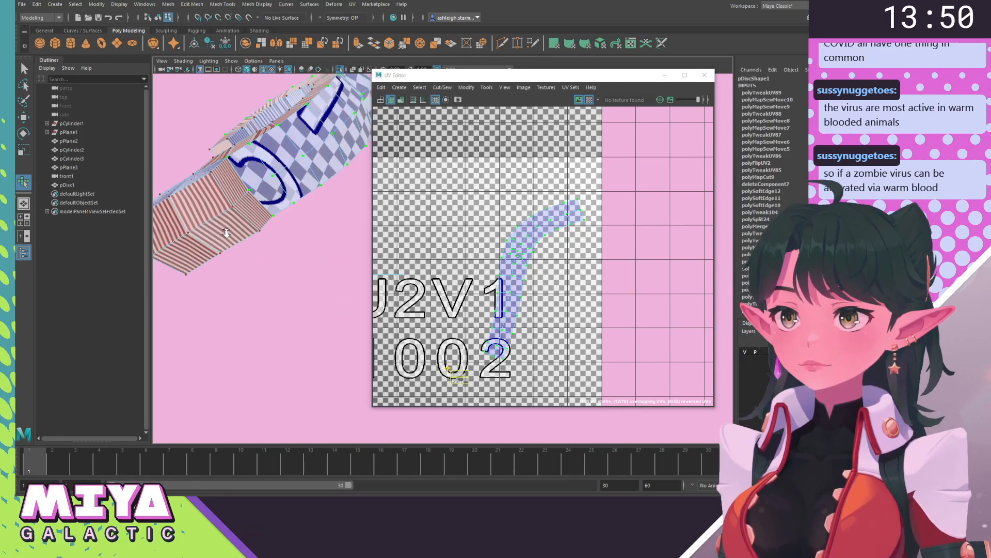
{"action": "middle_click_drag", "start_coordinate": [232, 224], "coordinate": [252, 238], "text": "alt"}
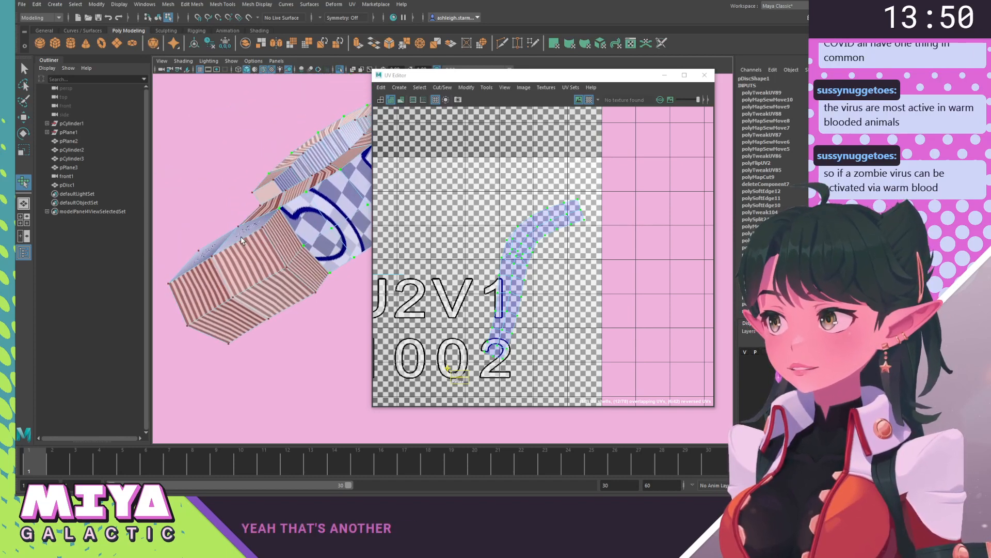
{"action": "right_click", "coordinate": [326, 214]}
{"action": "left_click", "coordinate": [325, 189]}
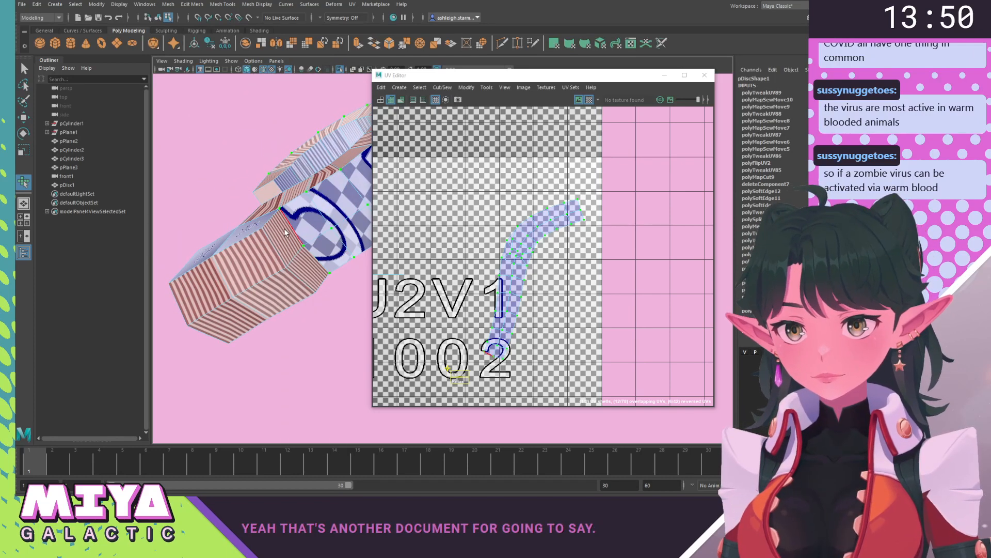
{"action": "left_click", "coordinate": [313, 261]}
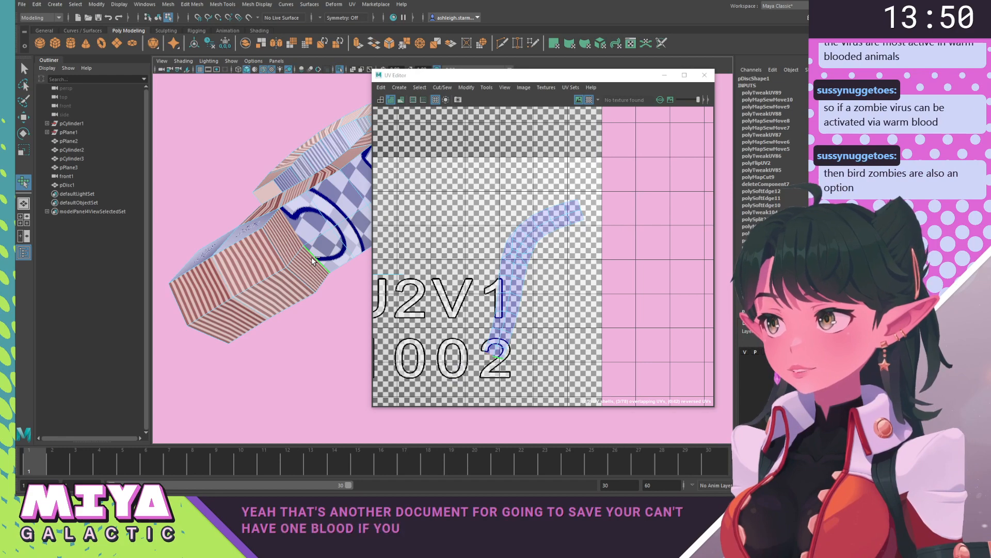
{"action": "right_click_drag", "start_coordinate": [474, 262], "coordinate": [471, 307], "text": "shift"}
Select all UVs of the newly joined handle shell and unfold it into an evenly checkered curved strip.
{"action": "middle_click_drag", "start_coordinate": [469, 306], "coordinate": [491, 198], "text": "alt"}
{"action": "right_click_drag", "start_coordinate": [458, 279], "coordinate": [432, 257]}
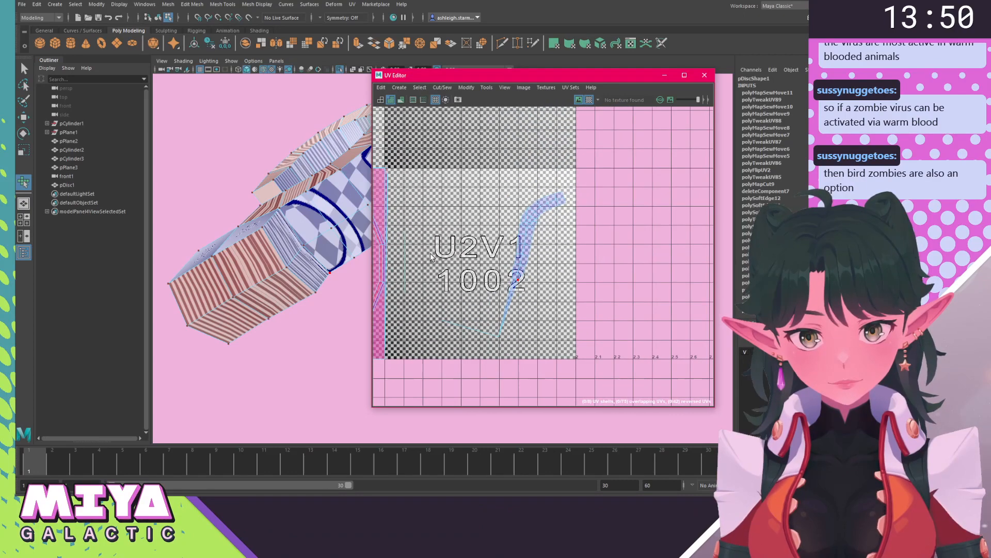
{"action": "left_click_drag", "start_coordinate": [480, 312], "coordinate": [419, 369]}
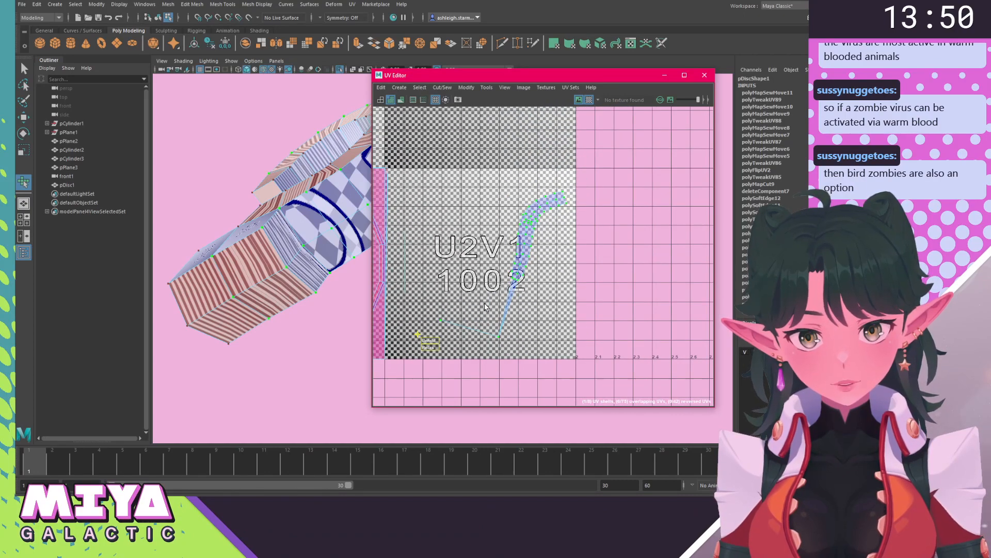
{"action": "right_click_drag", "start_coordinate": [433, 344], "coordinate": [430, 342], "text": "shift"}
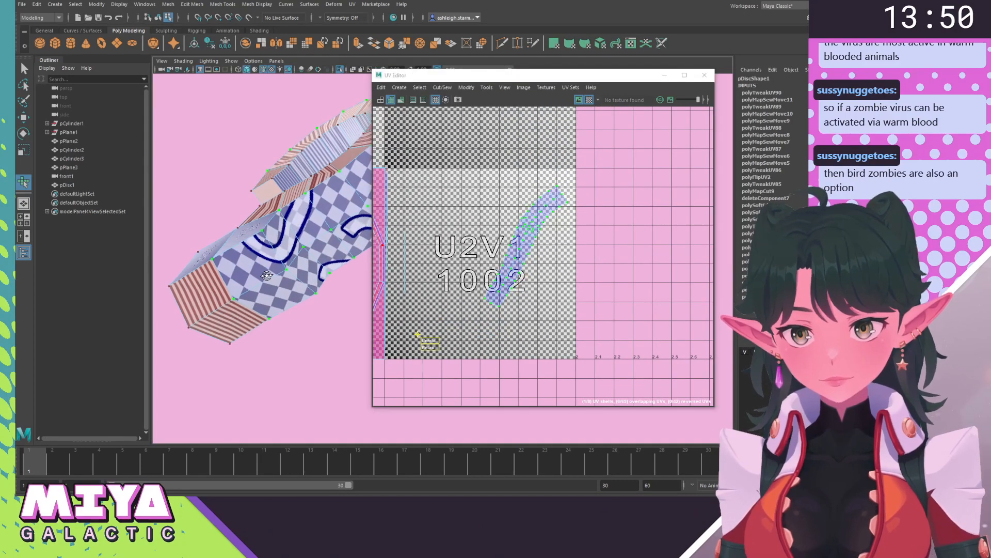
Select the seam edges at the lower end of the handle shell and Move and Sew the remaining striped end faces onto it.
{"action": "right_click", "coordinate": [504, 277]}
{"action": "right_click_drag", "start_coordinate": [499, 276], "coordinate": [499, 252]}
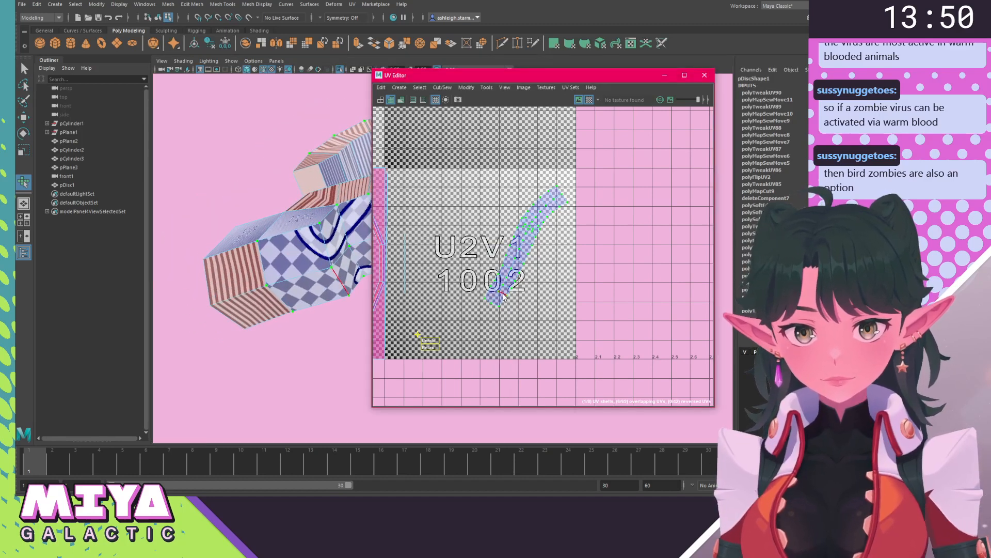
{"action": "left_click", "coordinate": [487, 301]}
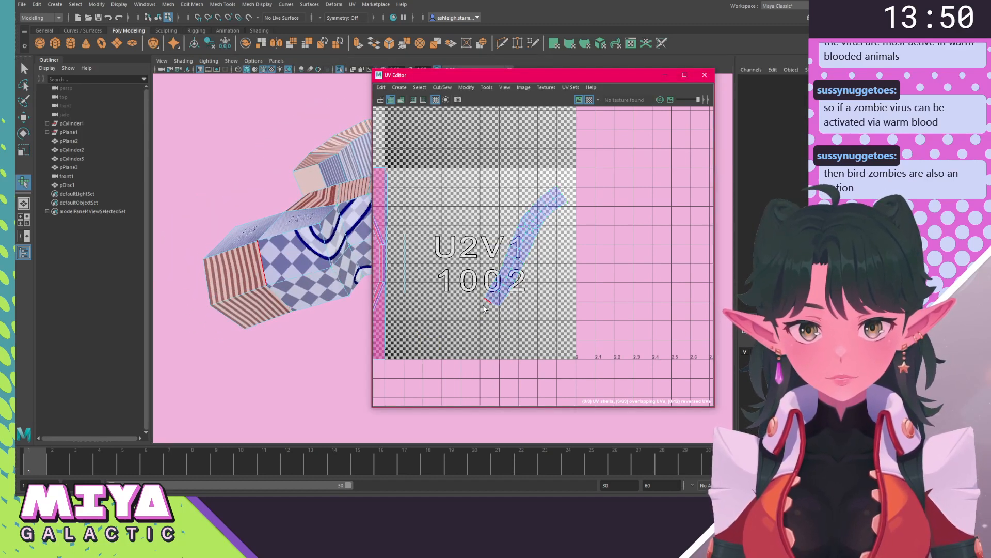
{"action": "key", "text": "w"}
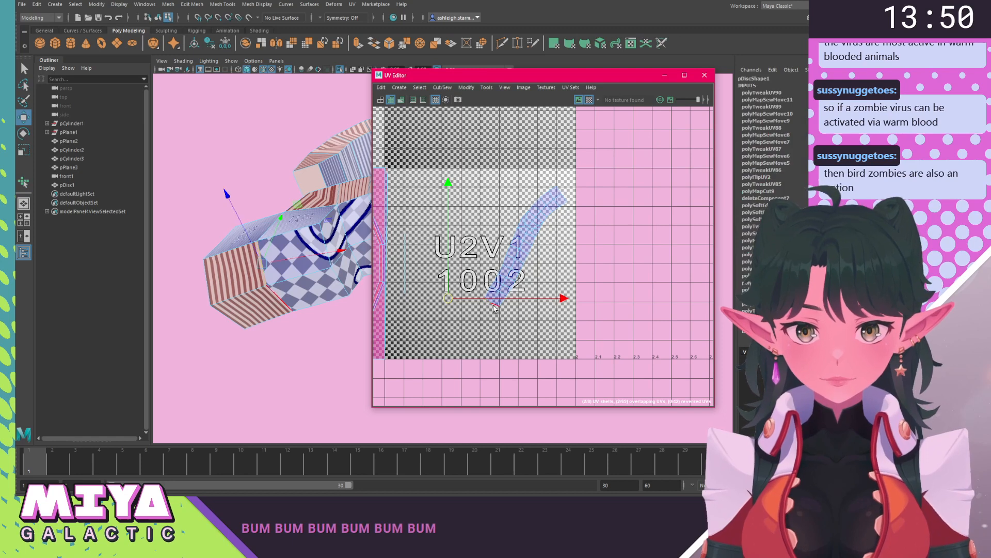
{"action": "left_click", "coordinate": [492, 301], "text": "shift"}
{"action": "right_click_drag", "start_coordinate": [467, 326], "coordinate": [520, 251], "text": "shift"}
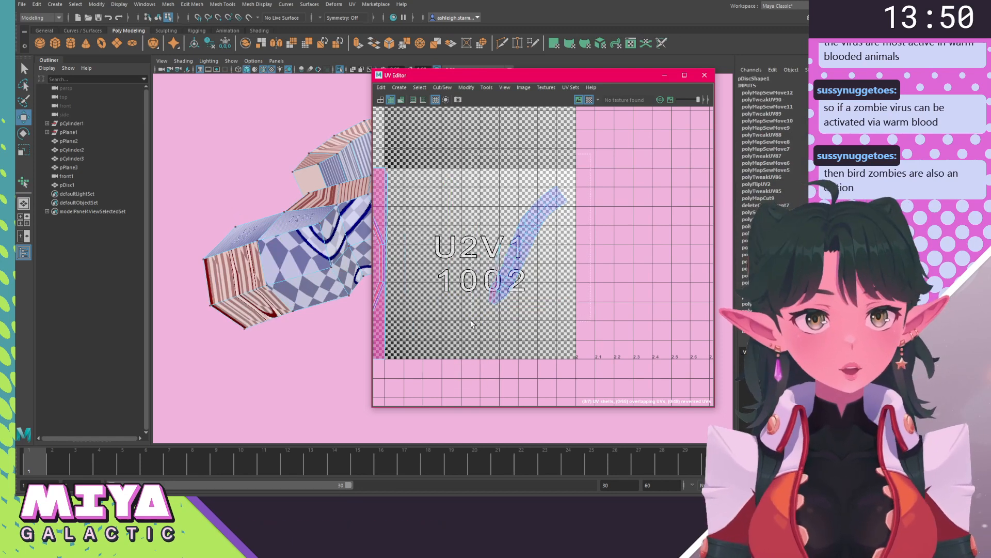
Smooth the UVs of the curved strip shell on tile 1002 with repeated passes of the Smooth UV tool.
{"action": "mouse_move", "coordinate": [481, 213]}
{"action": "right_mouse_down"}
{"action": "mouse_move", "coordinate": [477, 258]}
{"action": "mouse_move", "coordinate": [521, 381]}
{"action": "mouse_move", "coordinate": [519, 364]}
{"action": "right_mouse_up"}
{"action": "mouse_move", "coordinate": [475, 309]}
{"action": "left_mouse_down"}
{"action": "mouse_move", "coordinate": [485, 317]}
{"action": "mouse_move", "coordinate": [477, 315]}
{"action": "mouse_move", "coordinate": [645, 295]}
{"action": "left_mouse_up"}
{"action": "left_click_drag", "start_coordinate": [482, 320], "coordinate": [635, 299]}
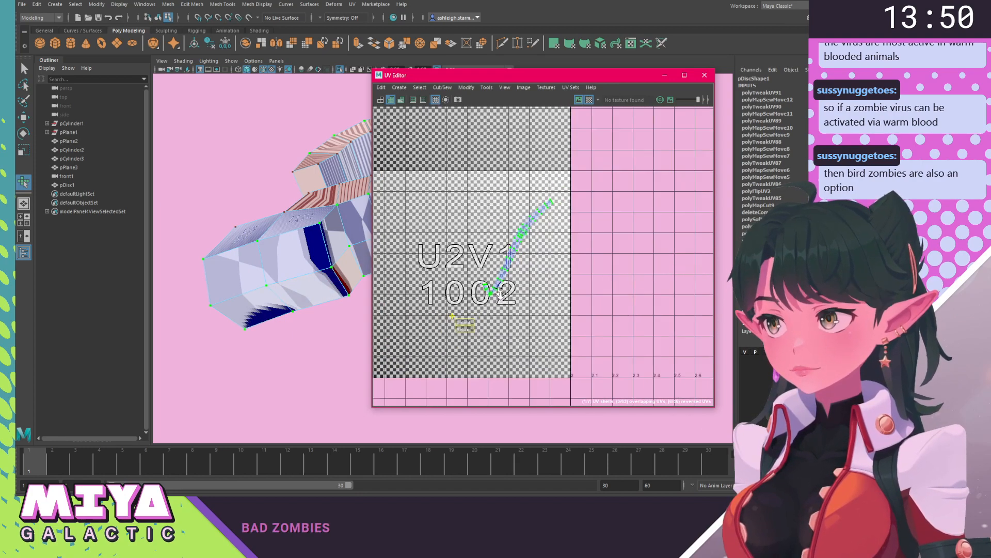
{"action": "scroll", "coordinate": [511, 359], "scroll_direction": "up", "scroll_amount": 3}
{"action": "left_click_drag", "start_coordinate": [456, 356], "coordinate": [592, 355]}
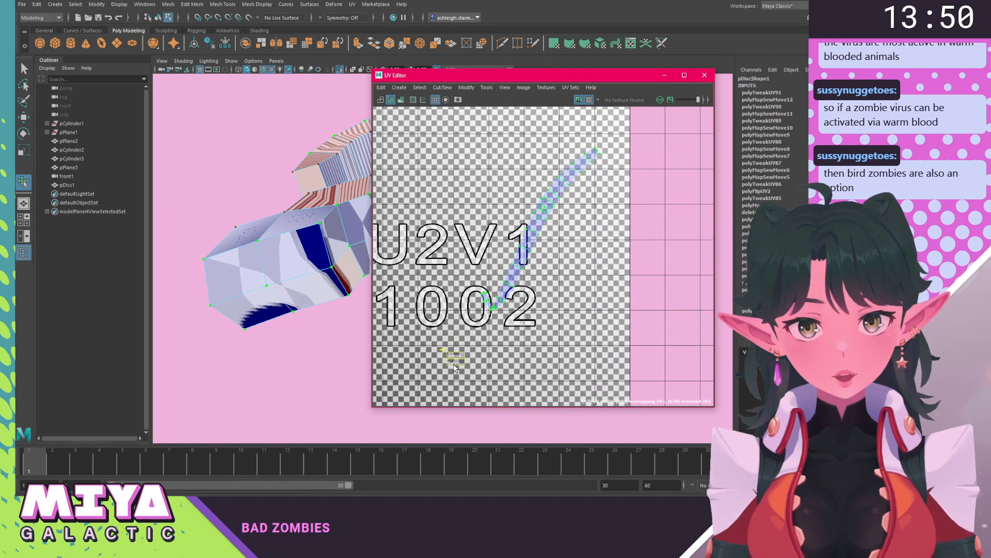
{"action": "left_click_drag", "start_coordinate": [457, 357], "coordinate": [664, 346]}
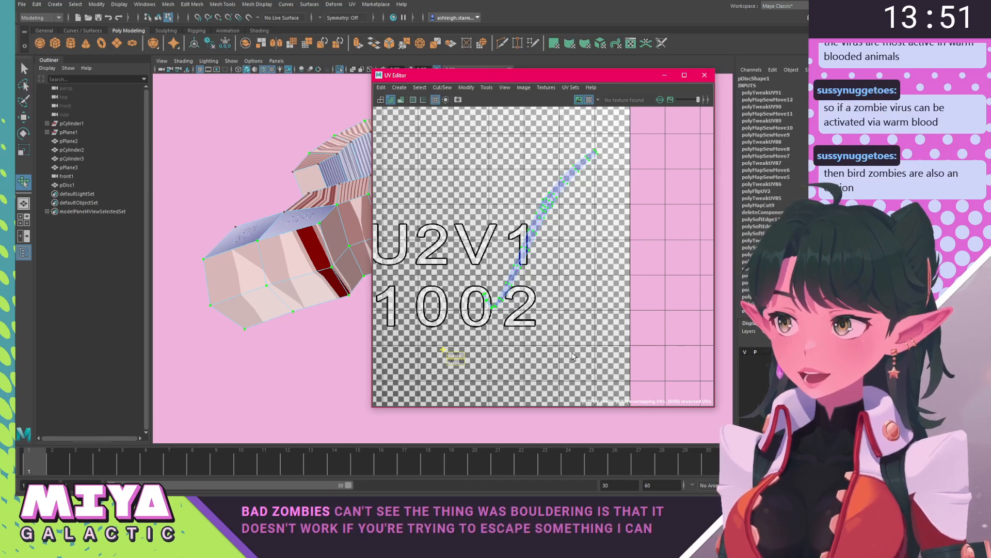
Move the strip shell up and left within tile 1002, above the U2V1 label, and scale it down uniformly.
{"action": "key", "text": "w"}
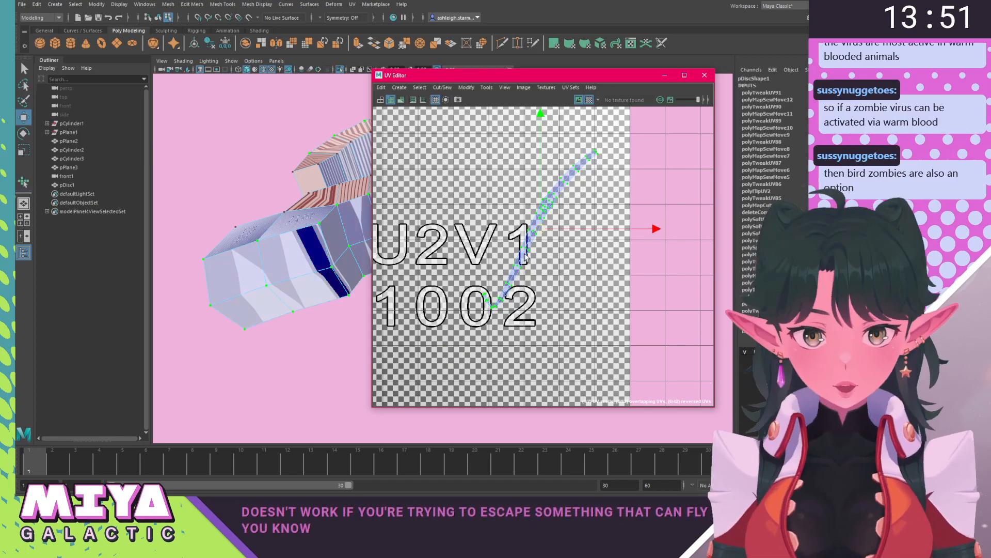
{"action": "middle_click_drag", "start_coordinate": [497, 216], "coordinate": [480, 237], "text": "alt"}
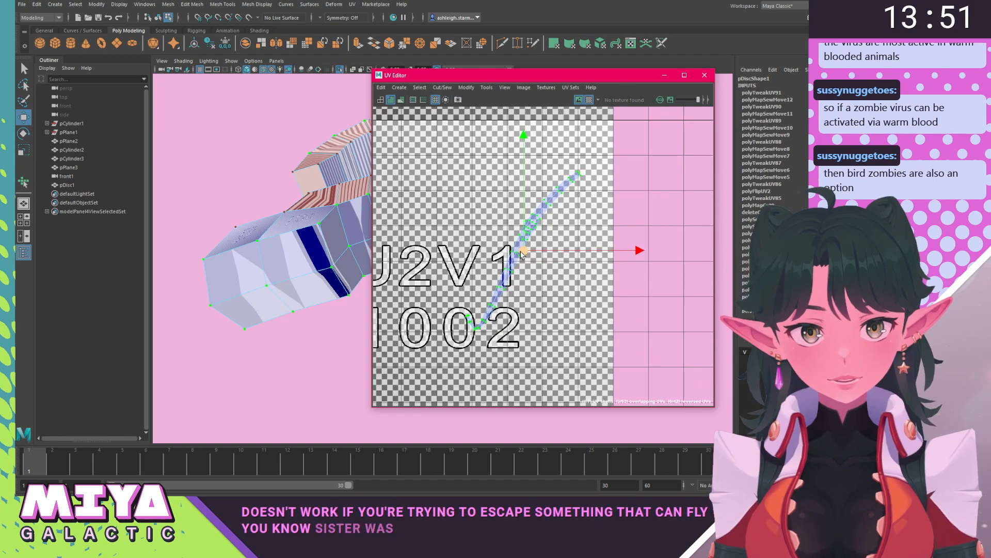
{"action": "middle_click_drag", "start_coordinate": [532, 204], "coordinate": [481, 163], "text": "shift"}
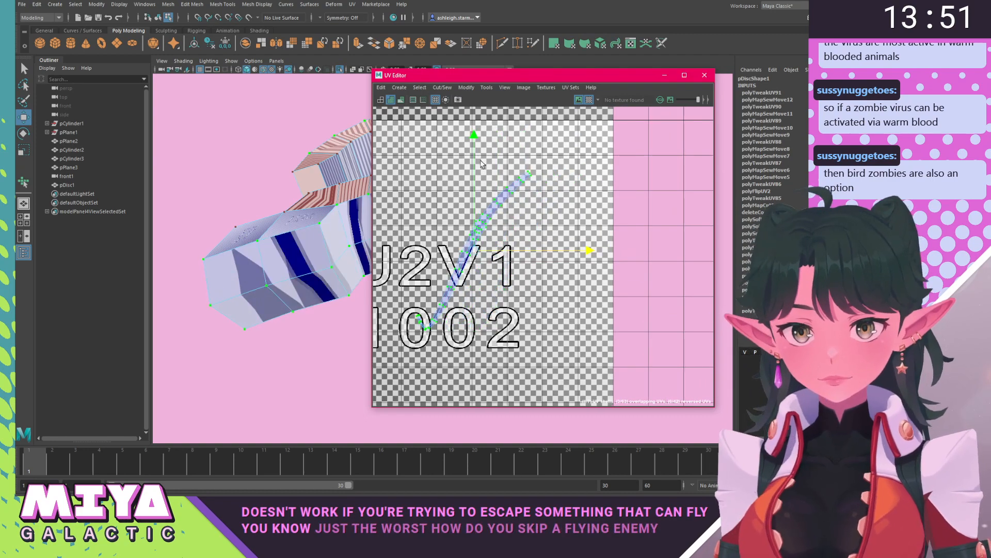
{"action": "left_click_drag", "start_coordinate": [476, 248], "coordinate": [463, 176]}
{"action": "middle_click_drag", "start_coordinate": [476, 227], "coordinate": [518, 297], "text": "alt"}
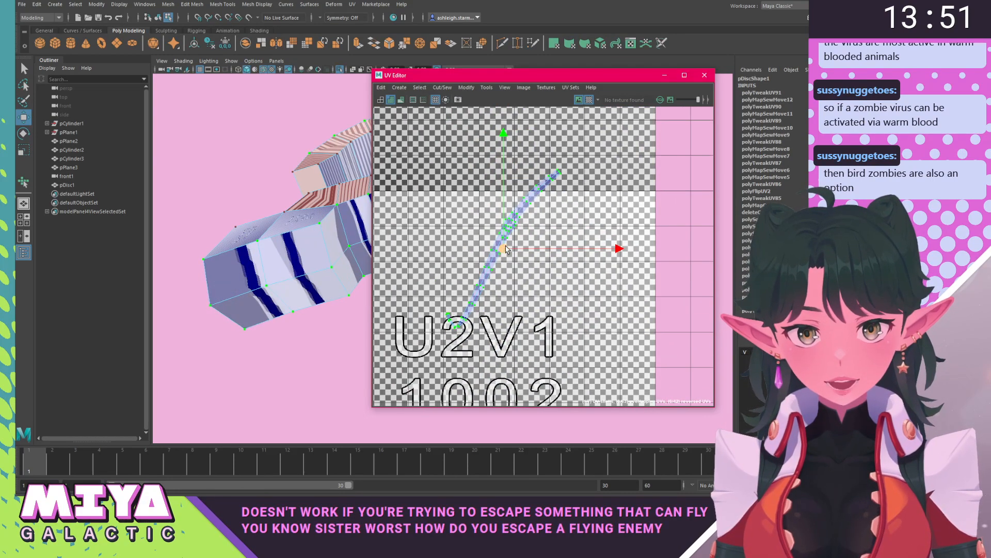
{"action": "left_click_drag", "start_coordinate": [506, 248], "coordinate": [484, 242]}
{"action": "key", "text": "r"}
{"action": "key", "text": "w"}
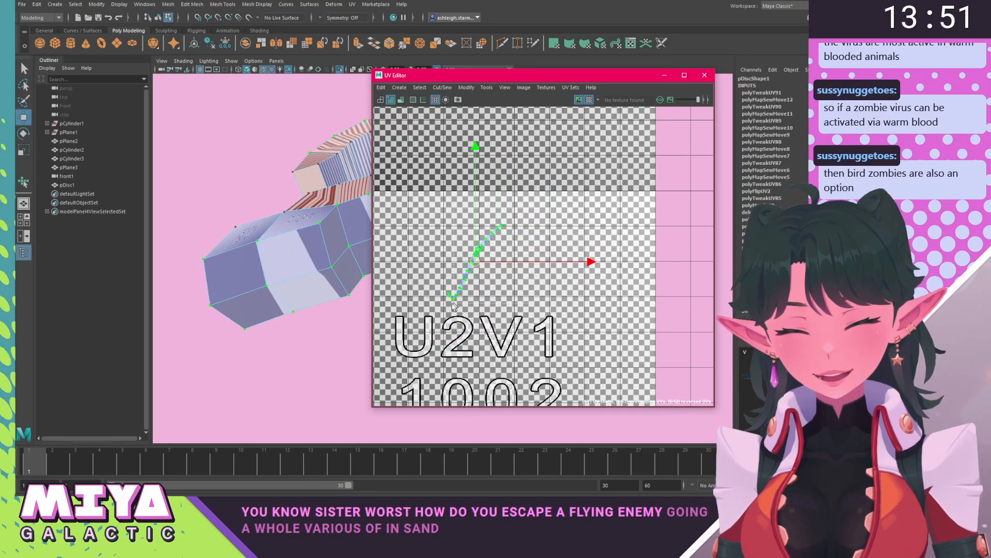
{"action": "left_click", "coordinate": [445, 88]}
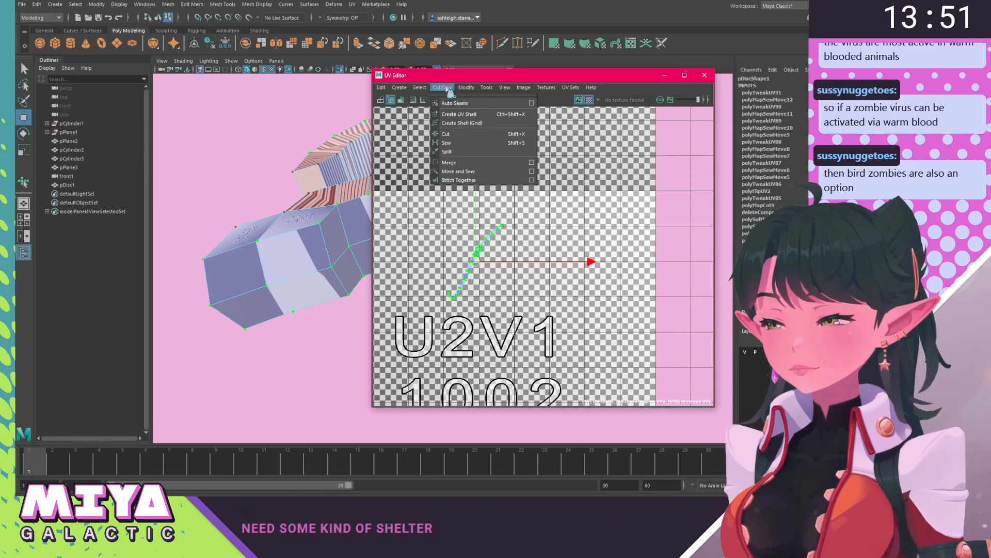
{"action": "left_click", "coordinate": [476, 269]}
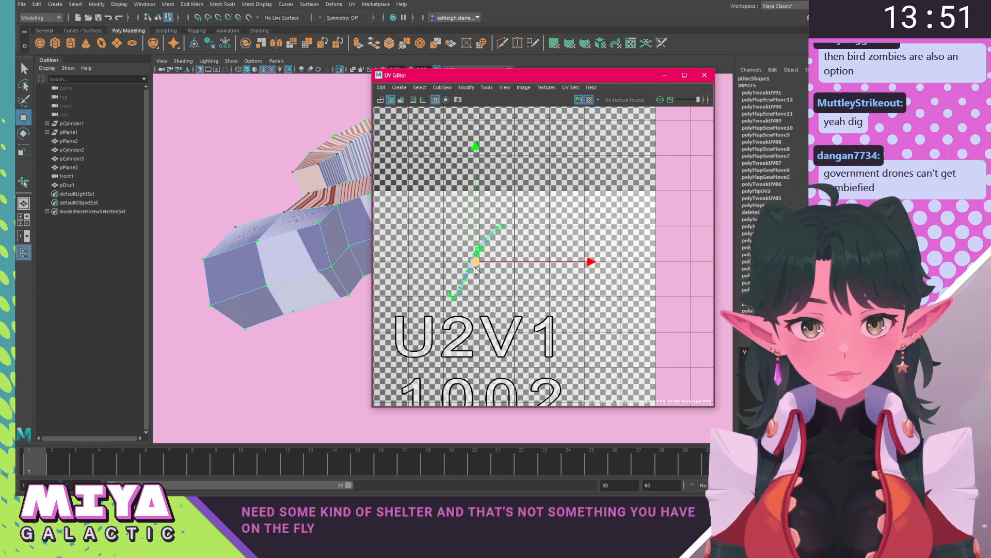
Smooth the UVs of the scaled-down strip shell with the Smooth UV tool.
{"action": "right_click_drag", "start_coordinate": [435, 226], "coordinate": [477, 378]}
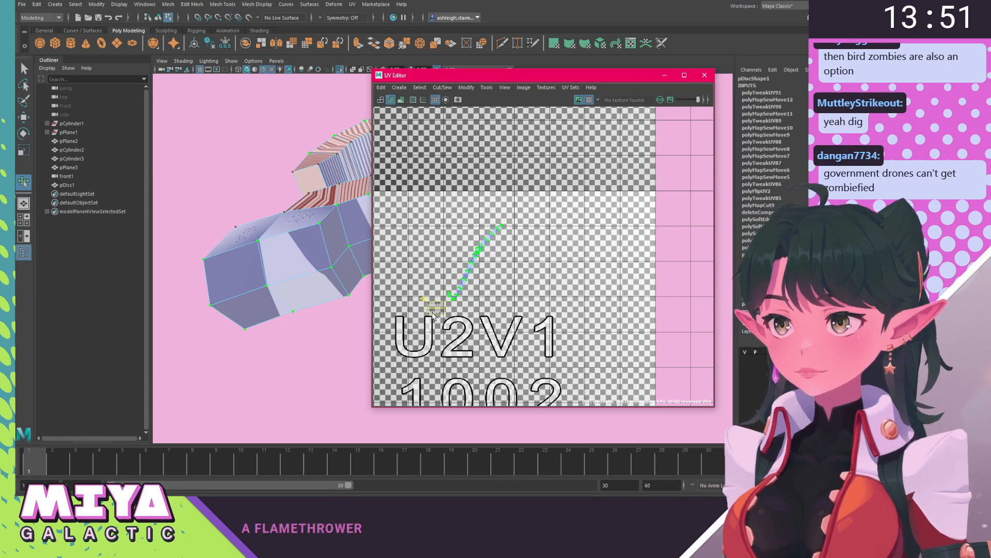
{"action": "mouse_move", "coordinate": [435, 305]}
{"action": "left_mouse_down"}
{"action": "mouse_move", "coordinate": [481, 300]}
{"action": "mouse_move", "coordinate": [443, 314]}
{"action": "mouse_move", "coordinate": [496, 316]}
{"action": "mouse_move", "coordinate": [451, 318]}
{"action": "mouse_move", "coordinate": [436, 310]}
{"action": "mouse_move", "coordinate": [495, 308]}
{"action": "left_mouse_up"}
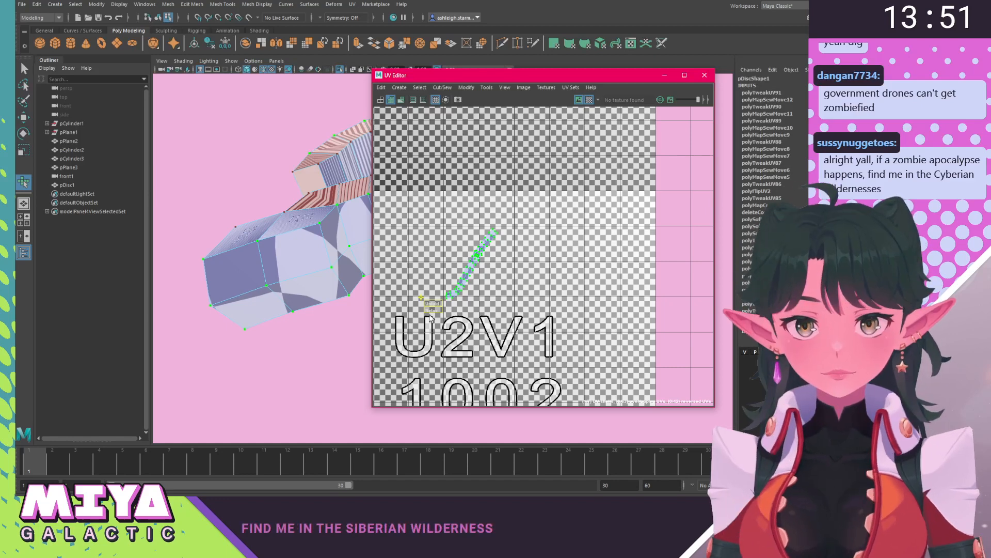
{"action": "left_click_drag", "start_coordinate": [433, 304], "coordinate": [545, 311]}
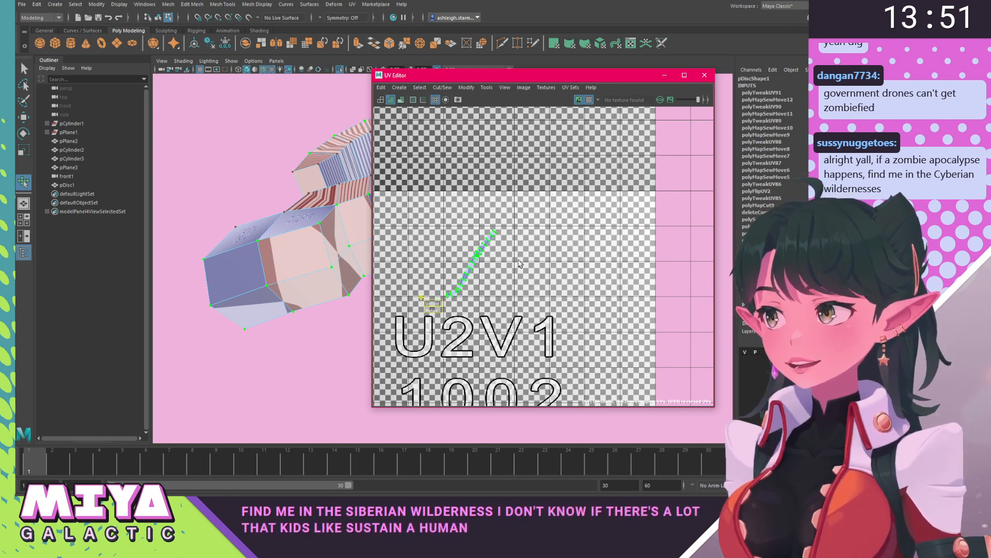
Move the small strip shell left across tile 1002 to the upper left of the U2V1 label.
{"action": "key", "text": "w"}
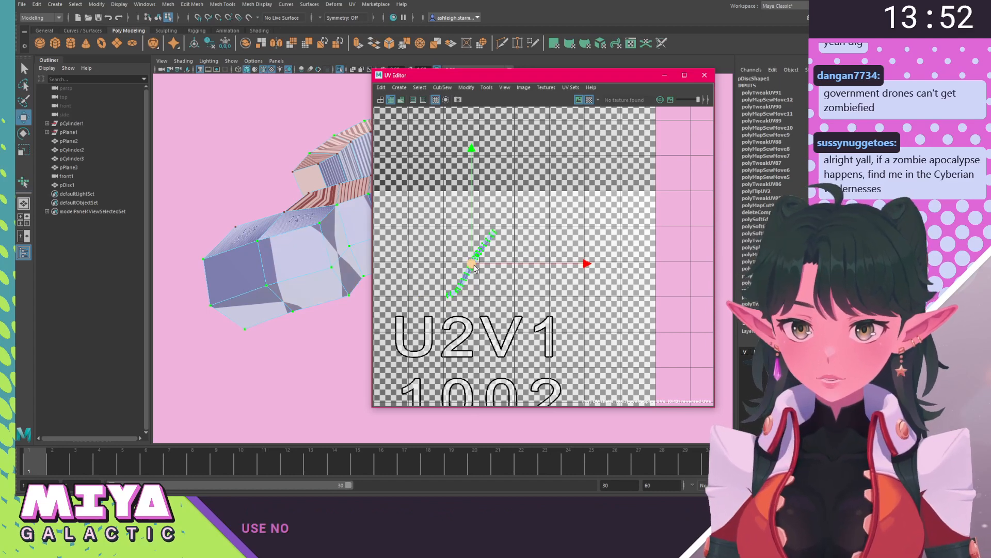
{"action": "left_click_drag", "start_coordinate": [473, 268], "coordinate": [480, 278]}
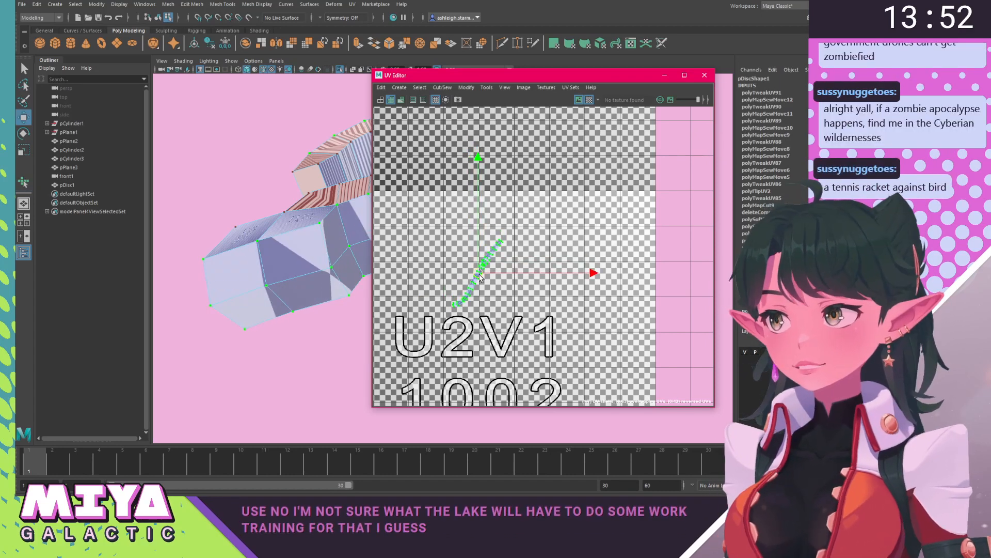
{"action": "right_click_drag", "start_coordinate": [479, 274], "coordinate": [462, 257], "text": "alt"}
{"action": "middle_click_drag", "start_coordinate": [461, 257], "coordinate": [510, 198], "text": "alt"}
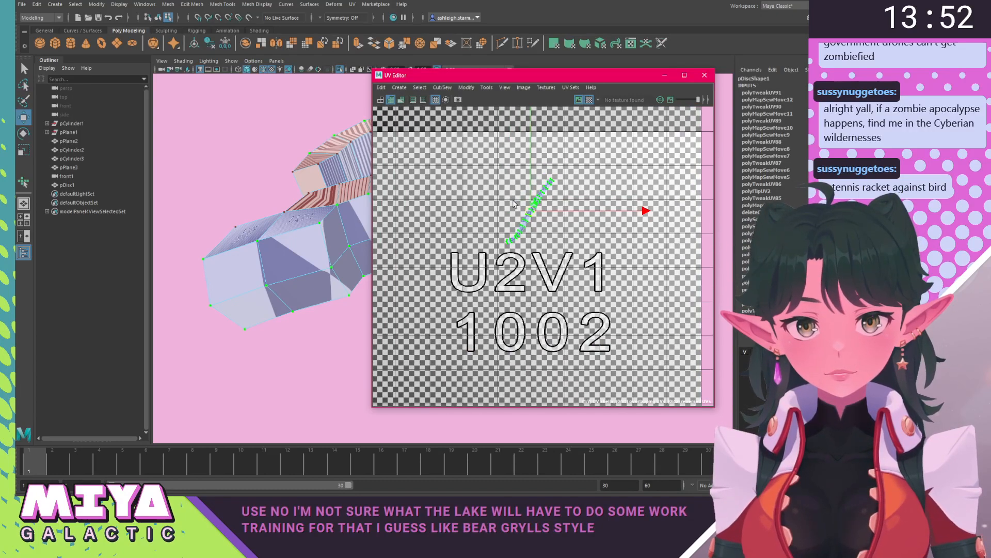
{"action": "left_click_drag", "start_coordinate": [525, 208], "coordinate": [456, 224]}
{"action": "scroll", "coordinate": [456, 224], "scroll_direction": "up", "scroll_amount": 2}
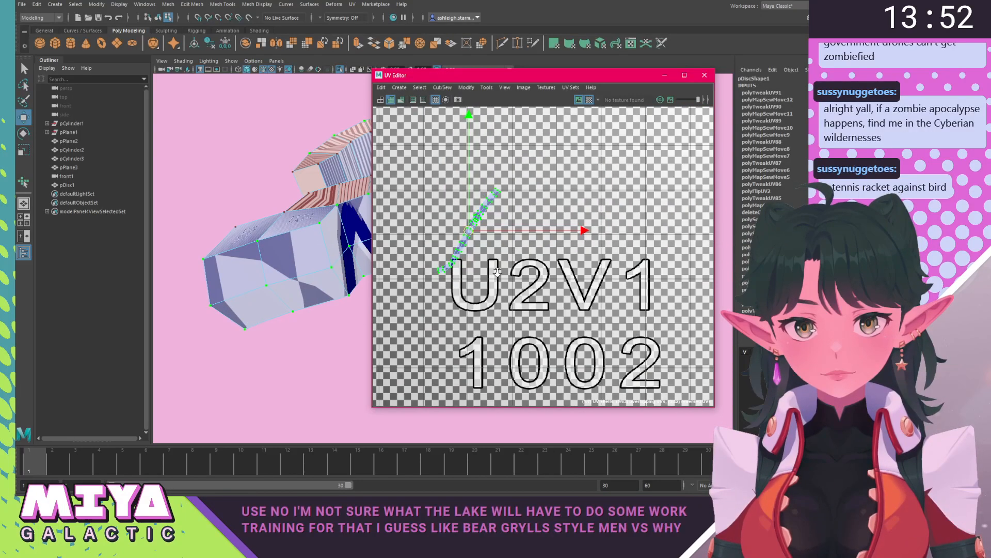
Apply two more Smooth UV passes to the strip shell at its new position.
{"action": "right_click_drag", "start_coordinate": [447, 175], "coordinate": [495, 329]}
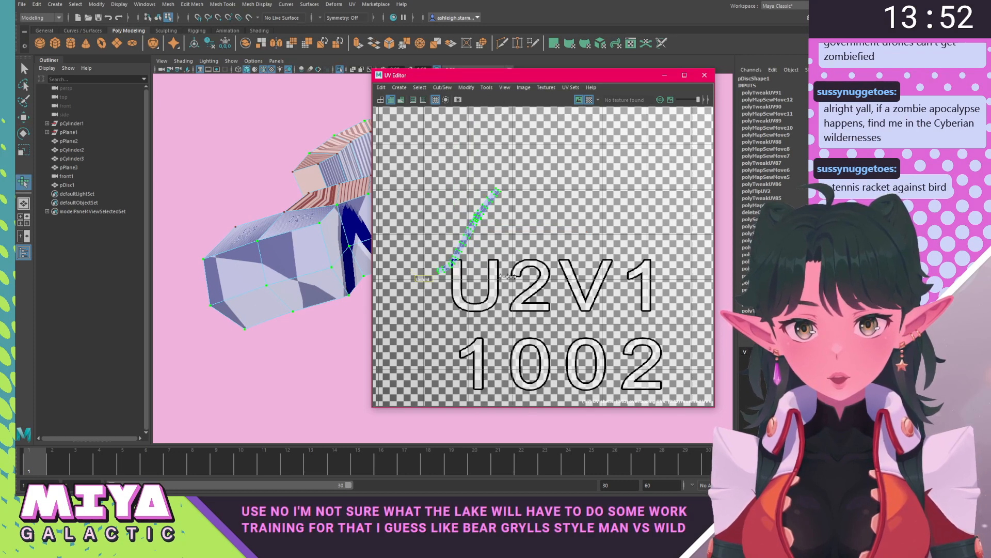
{"action": "left_click_drag", "start_coordinate": [431, 286], "coordinate": [487, 262]}
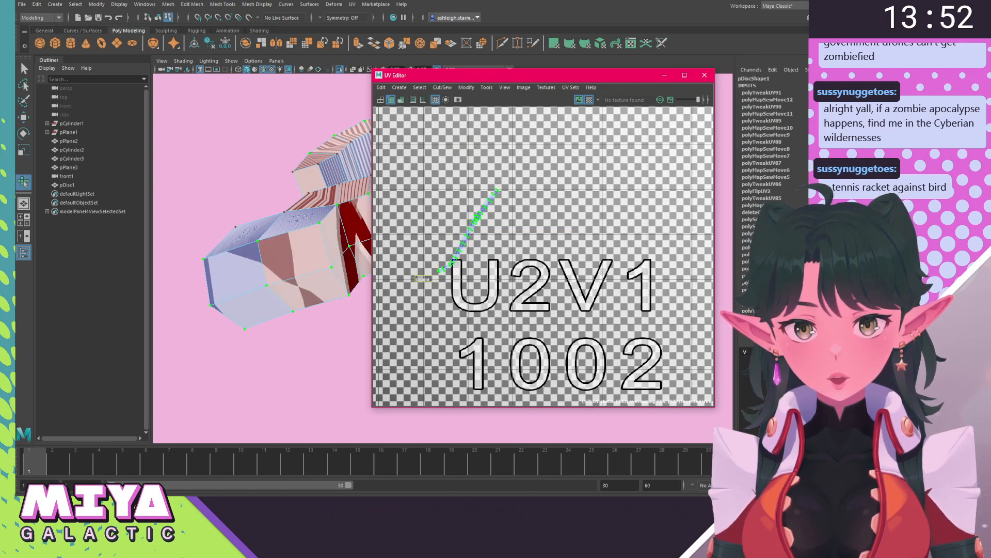
{"action": "left_click_drag", "start_coordinate": [432, 279], "coordinate": [544, 289]}
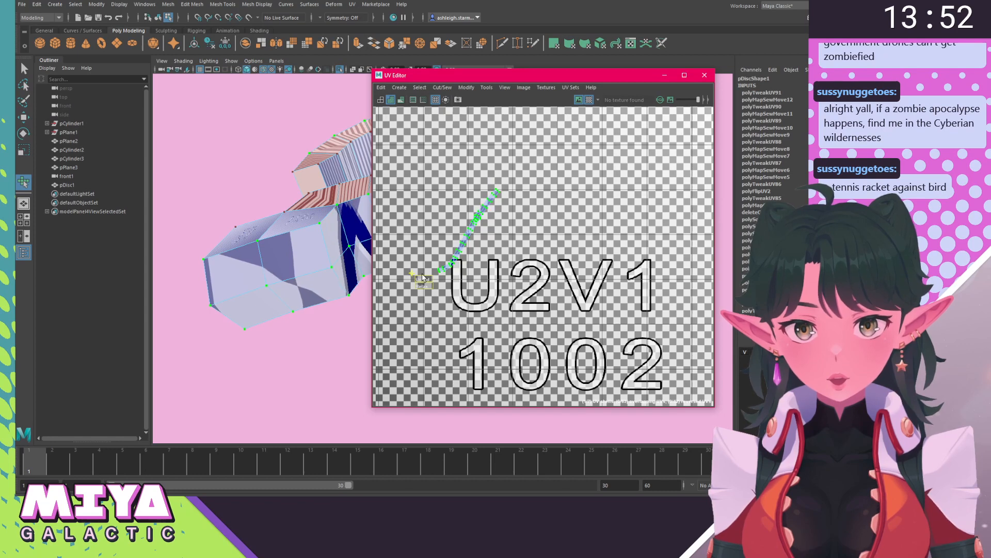
Scale the strip shell up uniformly until its checker pattern is larger, and move it down over the U2V1 label.
{"action": "key", "text": "w"}
{"action": "key", "text": "r"}
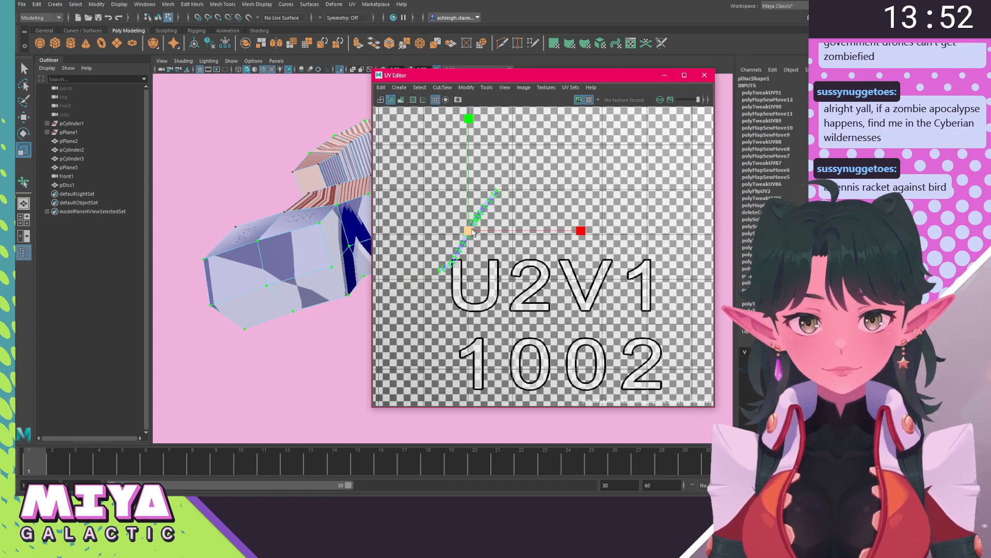
{"action": "left_click_drag", "start_coordinate": [468, 230], "coordinate": [537, 230]}
{"action": "key", "text": "w"}
{"action": "middle_click_drag", "start_coordinate": [502, 257], "coordinate": [526, 277], "text": "alt"}
{"action": "scroll", "coordinate": [498, 268], "scroll_direction": "down", "scroll_amount": 1}
{"action": "left_click_drag", "start_coordinate": [493, 254], "coordinate": [494, 261]}
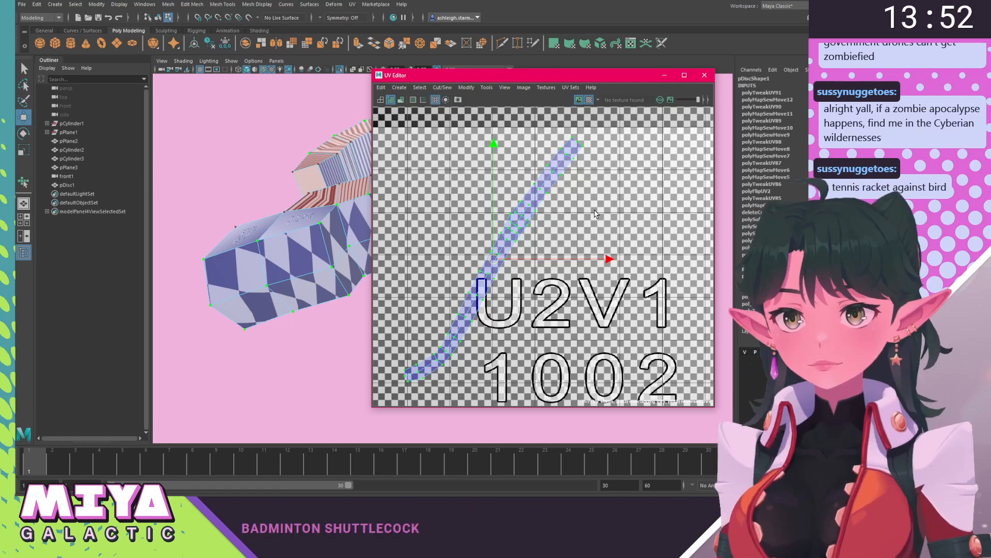
{"action": "scroll", "coordinate": [595, 213], "scroll_direction": "down", "scroll_amount": 2}
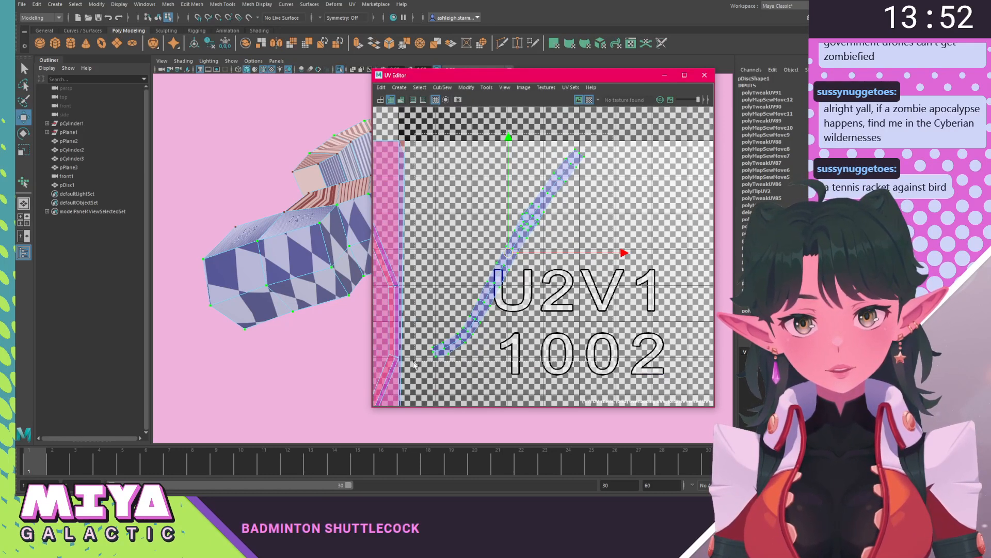
{"action": "left_click_drag", "start_coordinate": [513, 260], "coordinate": [517, 279]}
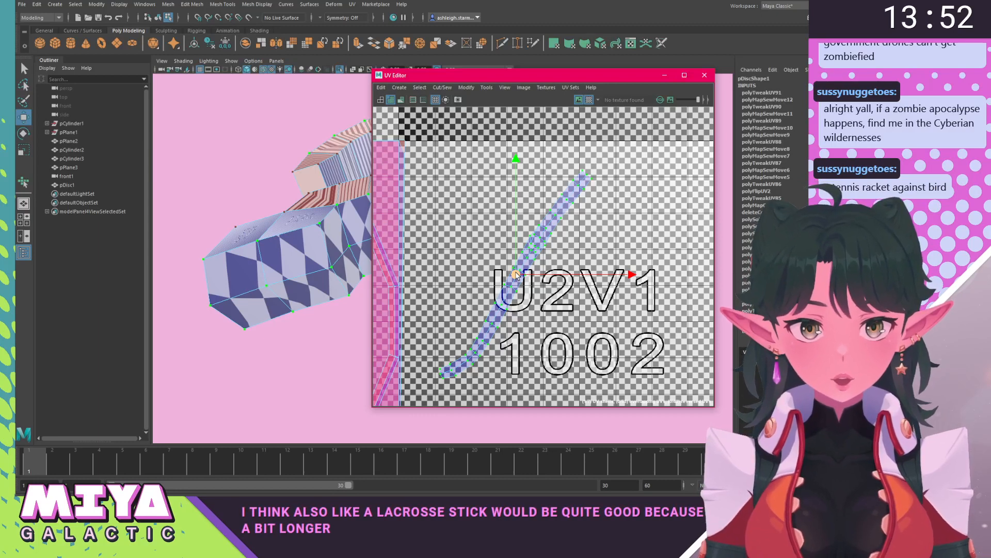
{"action": "middle_click_drag", "start_coordinate": [517, 275], "coordinate": [504, 257], "text": "alt"}
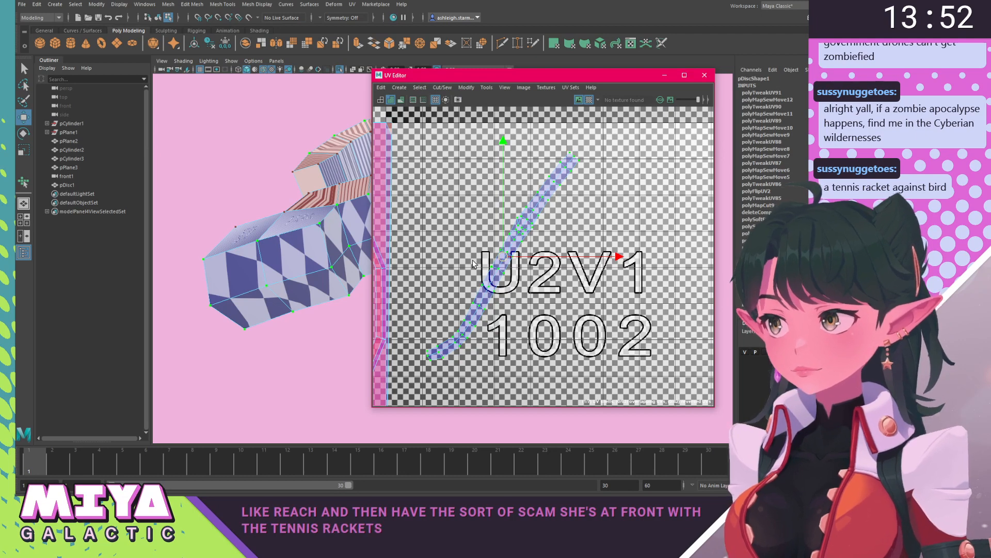
{"action": "middle_click_drag", "start_coordinate": [470, 253], "coordinate": [456, 257], "text": "alt"}
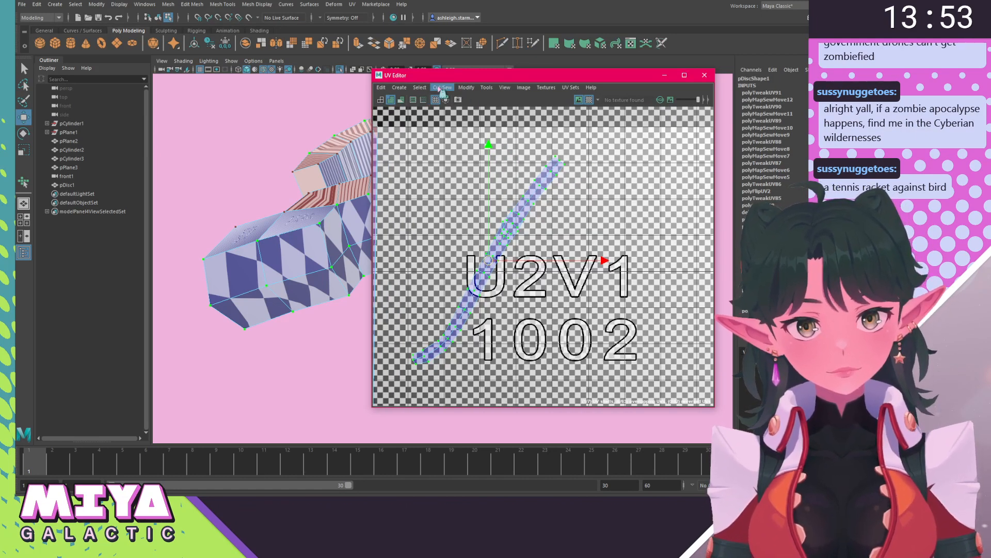
Rotate the strip shell upright and stretch it horizontally to widen it.
{"action": "right_click", "coordinate": [431, 213]}
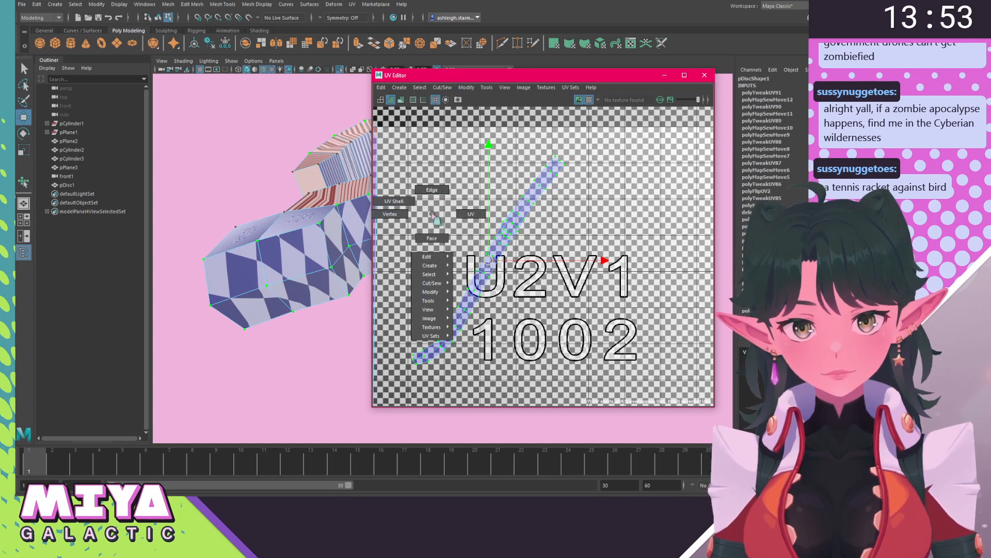
{"action": "right_click_drag", "start_coordinate": [446, 206], "coordinate": [511, 154], "text": "shift"}
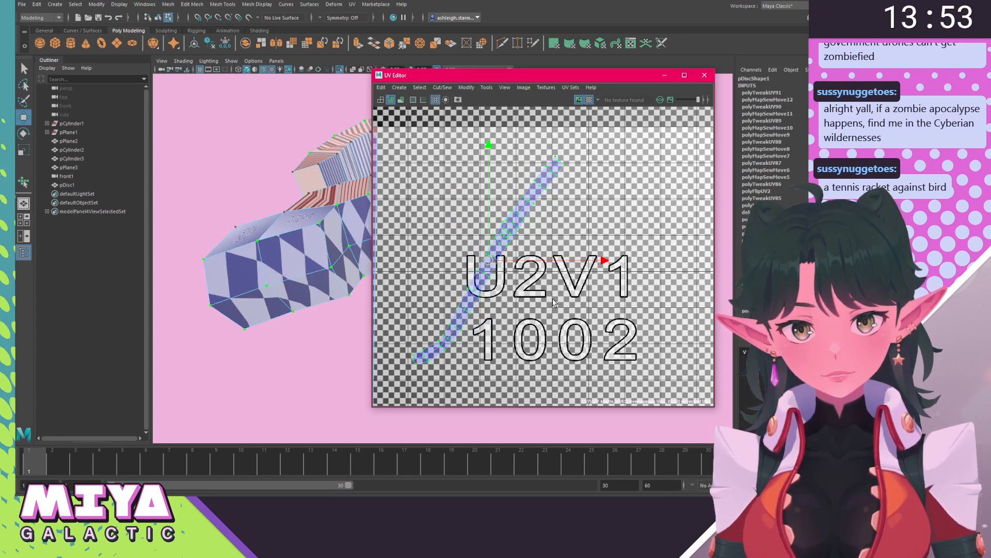
{"action": "key", "text": "e"}
{"action": "left_click_drag", "start_coordinate": [564, 185], "coordinate": [559, 228]}
{"action": "key", "text": "w"}
{"action": "key", "text": "r"}
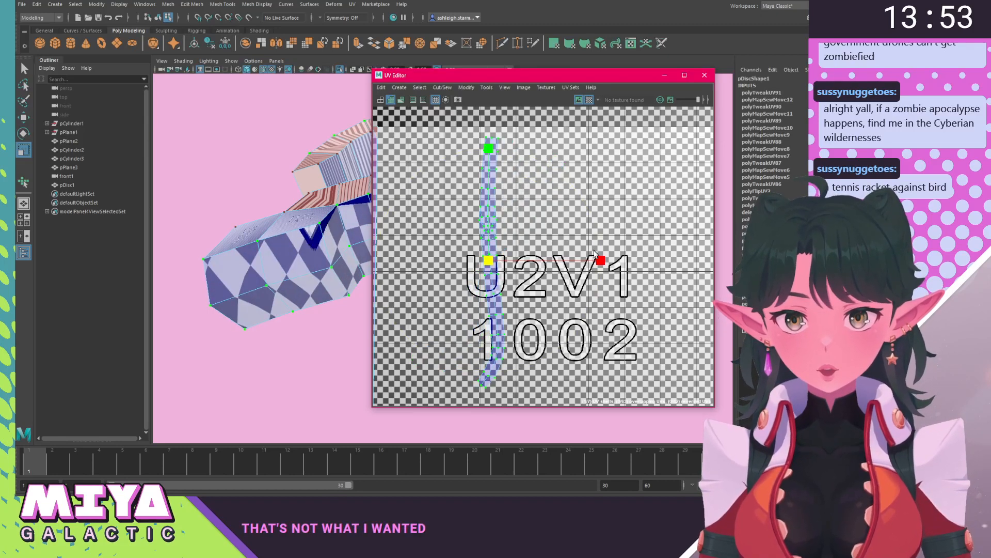
{"action": "left_click_drag", "start_coordinate": [605, 262], "coordinate": [711, 261]}
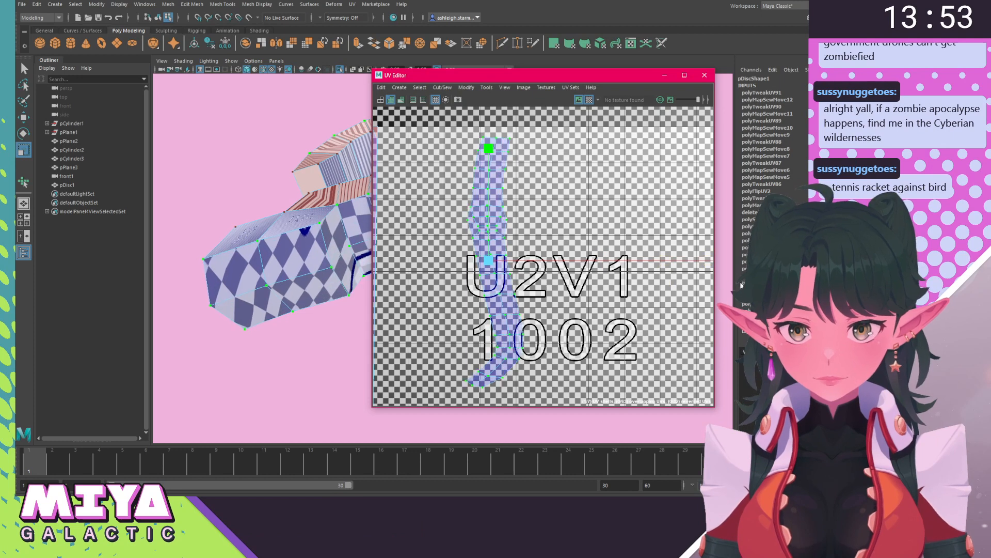
{"action": "key", "text": "w"}
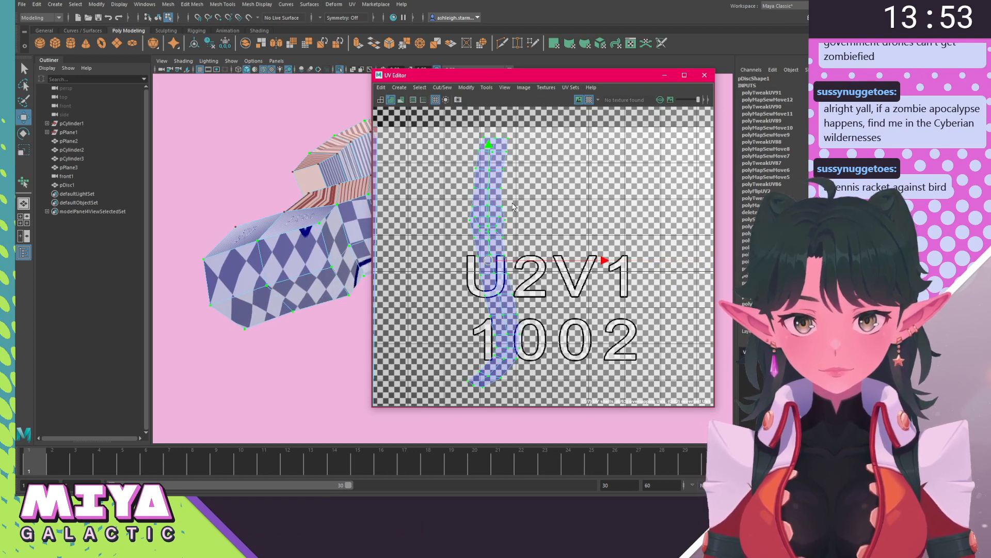
Smooth the UVs of the upright, widened strip shell with the Smooth UV tool.
{"action": "right_click", "coordinate": [507, 195], "text": "shift"}
{"action": "right_click_drag", "start_coordinate": [507, 195], "coordinate": [545, 347]}
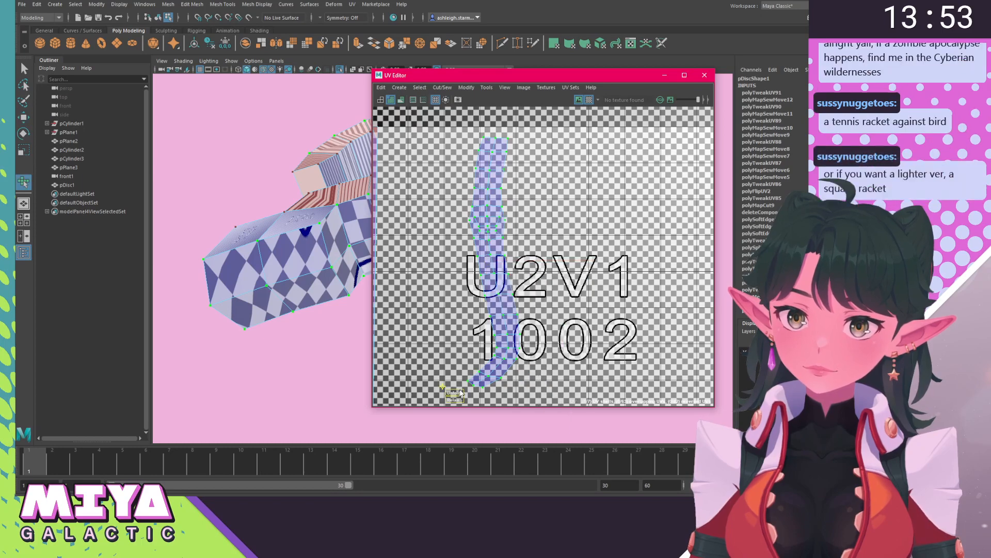
{"action": "left_click_drag", "start_coordinate": [455, 393], "coordinate": [572, 401]}
{"action": "left_click_drag", "start_coordinate": [456, 393], "coordinate": [521, 394]}
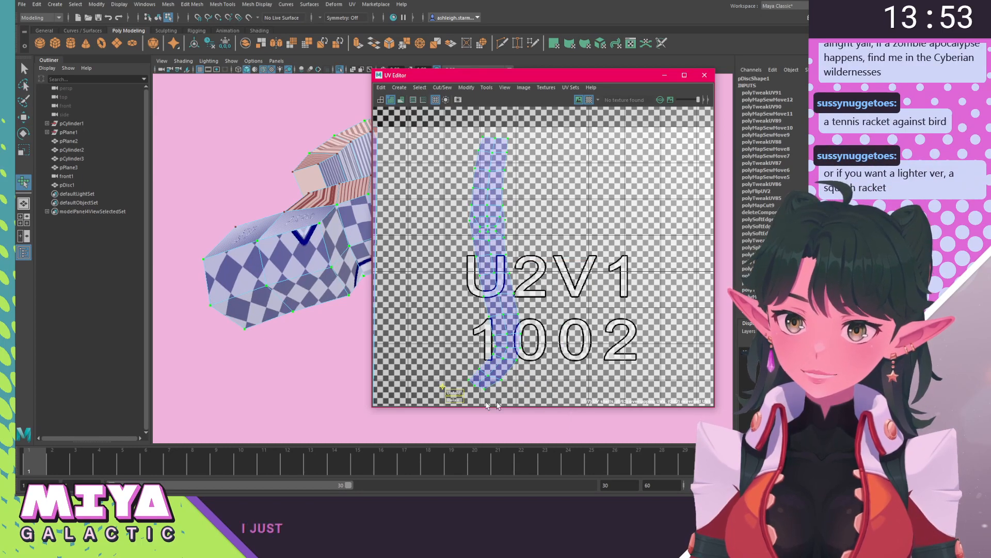
{"action": "left_click_drag", "start_coordinate": [456, 393], "coordinate": [551, 382]}
Rotate the UVs at the strip's hooked lower end towards vertical and move them right and down to straighten it.
{"action": "middle_click_drag", "start_coordinate": [550, 379], "coordinate": [536, 311], "text": "alt"}
{"action": "right_click_drag", "start_coordinate": [448, 285], "coordinate": [547, 309], "text": "alt"}
{"action": "middle_click_drag", "start_coordinate": [549, 270], "coordinate": [536, 229], "text": "alt"}
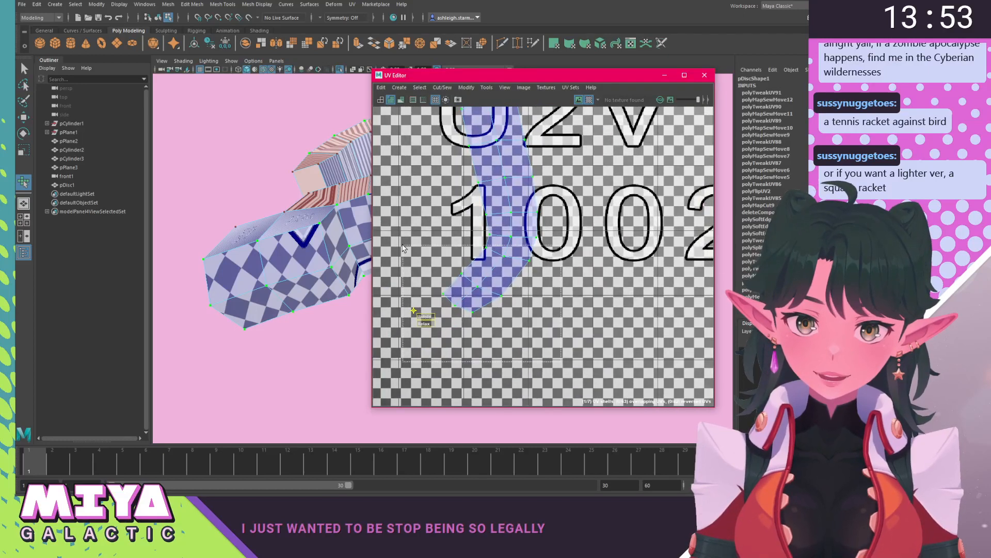
{"action": "key", "text": "e"}
{"action": "left_click_drag", "start_coordinate": [556, 190], "coordinate": [504, 169]}
{"action": "key", "text": "w"}
{"action": "left_click_drag", "start_coordinate": [486, 280], "coordinate": [508, 291]}
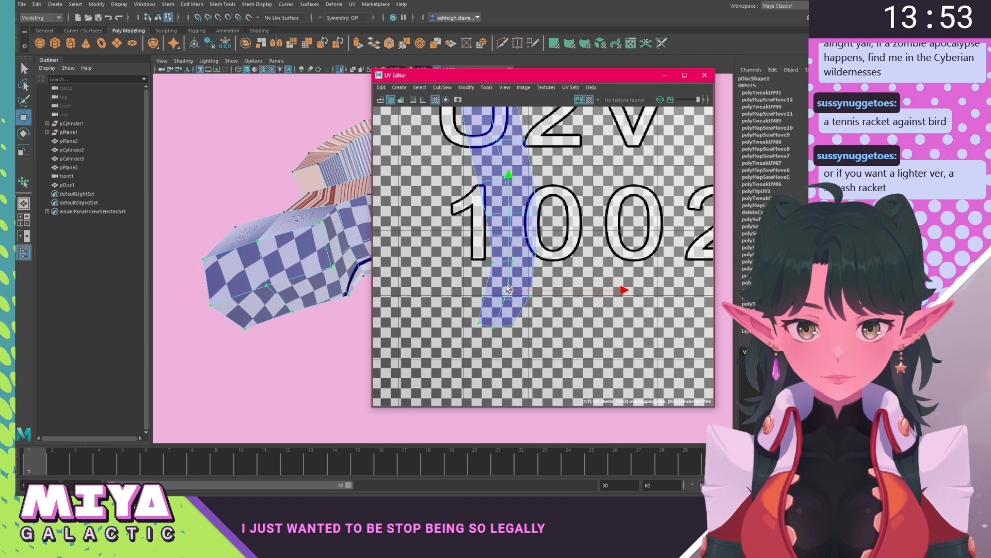
Rotate the UVs at the strip's lower end further upright, move them slightly right and down to straighten the end, and deselect them.
{"action": "key", "text": "e"}
{"action": "left_click_drag", "start_coordinate": [573, 200], "coordinate": [556, 190]}
{"action": "key", "text": "w"}
{"action": "left_click_drag", "start_coordinate": [509, 292], "coordinate": [517, 295]}
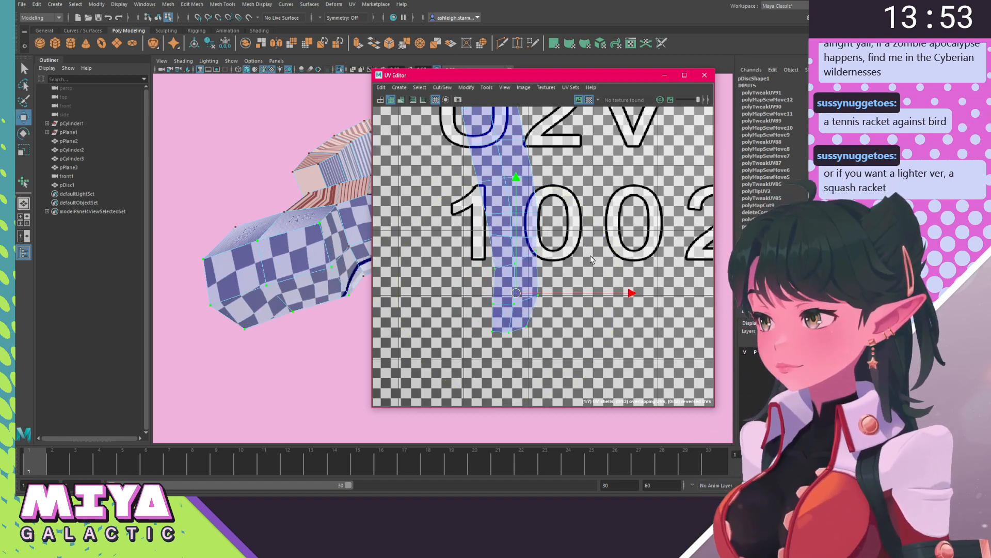
{"action": "left_click", "coordinate": [591, 259]}
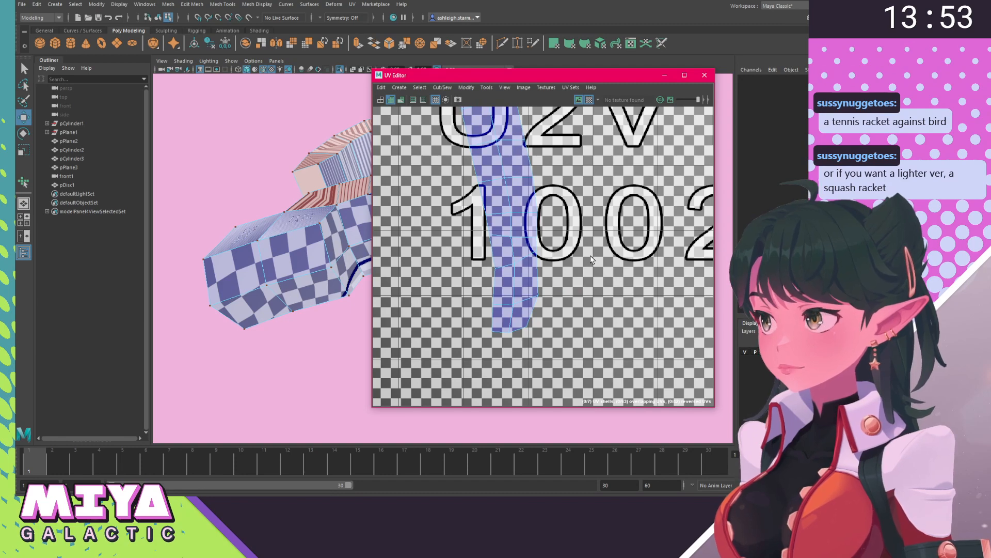
Select all UVs of the strip shell and smooth them with the Smooth UV tool, undoing the first pass.
{"action": "middle_click_drag", "start_coordinate": [588, 269], "coordinate": [572, 344], "text": "alt"}
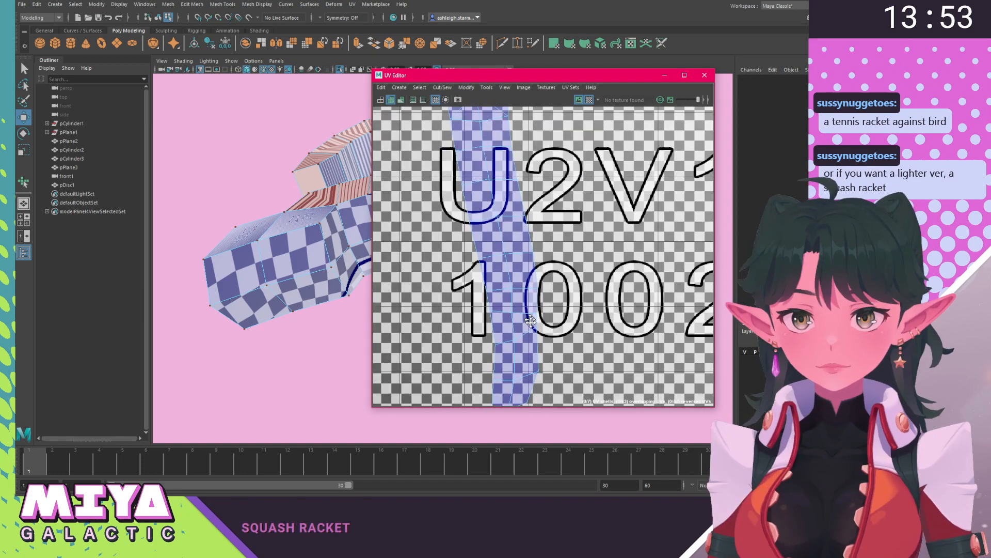
{"action": "right_click_drag", "start_coordinate": [572, 345], "coordinate": [464, 147], "text": "alt"}
{"action": "middle_click_drag", "start_coordinate": [464, 147], "coordinate": [459, 139], "text": "alt"}
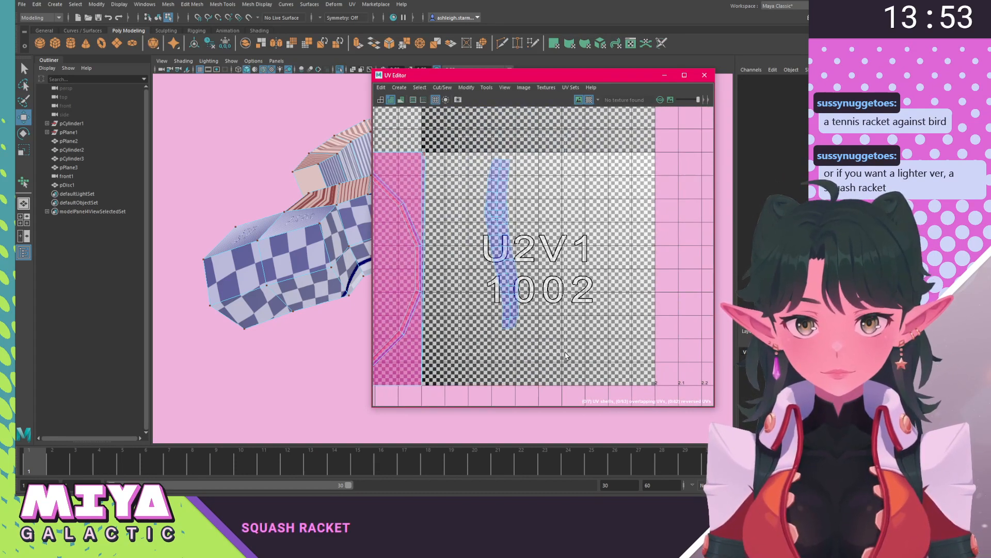
{"action": "left_click_drag", "start_coordinate": [564, 352], "coordinate": [565, 353]}
{"action": "right_click_drag", "start_coordinate": [508, 278], "coordinate": [558, 280], "text": "alt"}
{"action": "middle_click_drag", "start_coordinate": [558, 281], "coordinate": [530, 307], "text": "alt"}
{"action": "right_click", "coordinate": [413, 190]}
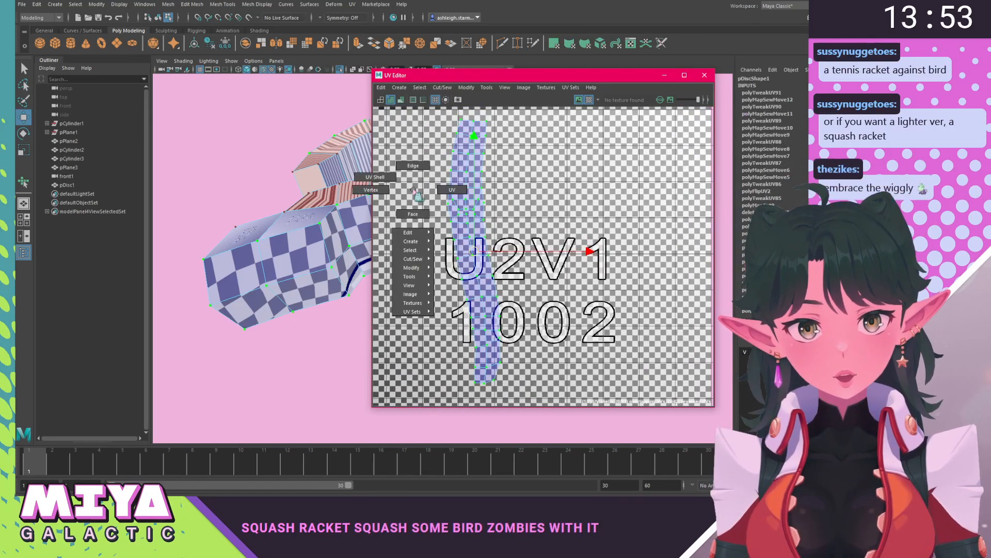
{"action": "right_click_drag", "start_coordinate": [417, 187], "coordinate": [452, 342]}
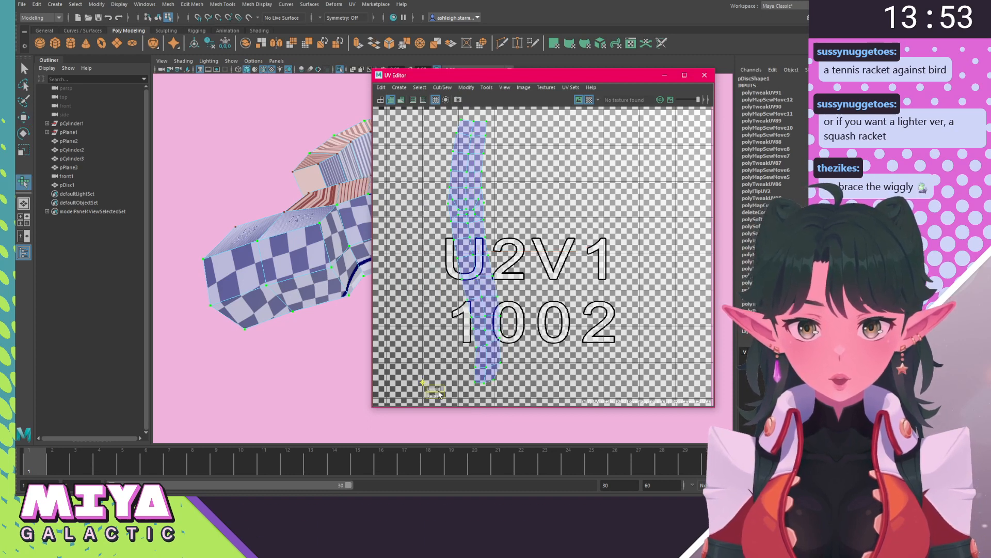
{"action": "left_click_drag", "start_coordinate": [439, 391], "coordinate": [618, 413]}
{"action": "key", "text": "ctrl+z"}
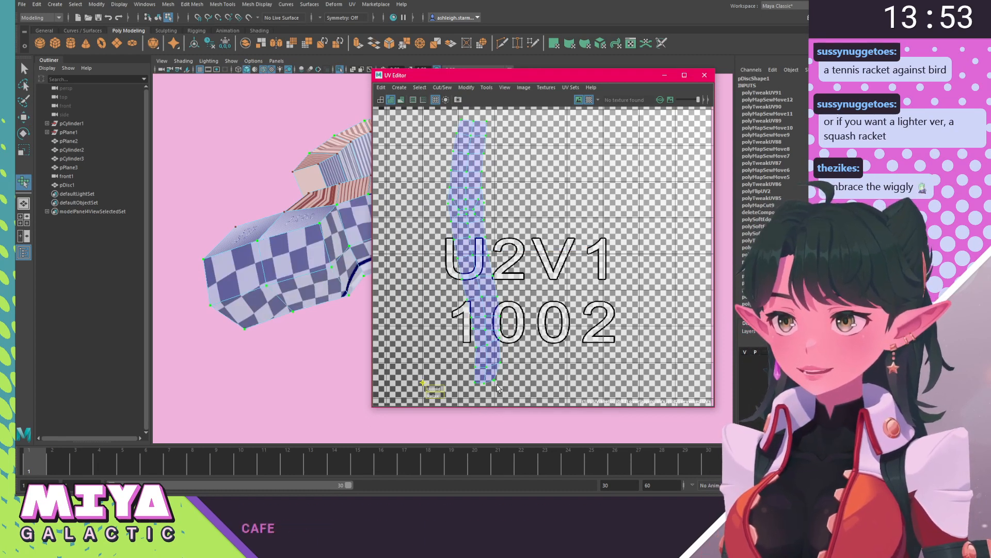
{"action": "left_click_drag", "start_coordinate": [438, 388], "coordinate": [443, 391]}
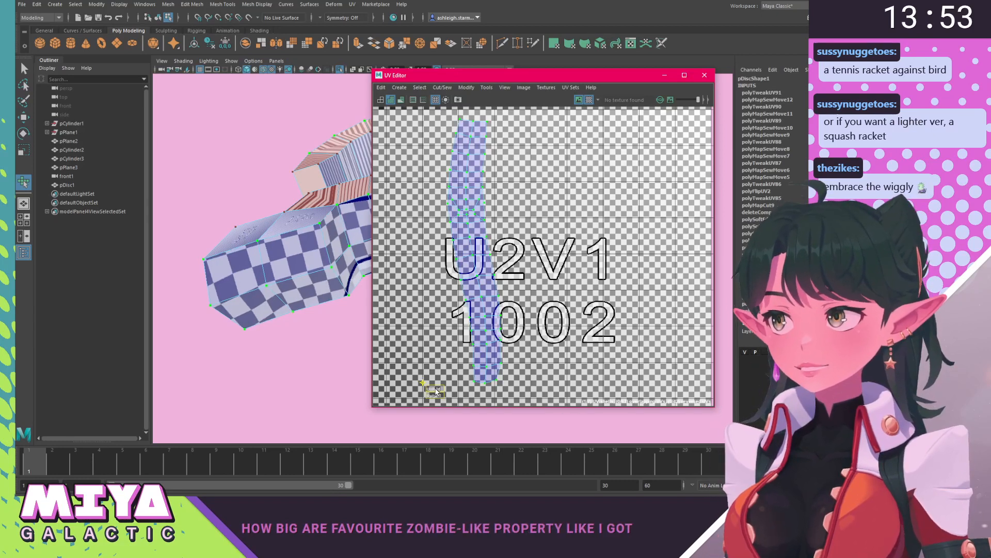
{"action": "left_click_drag", "start_coordinate": [435, 392], "coordinate": [533, 388]}
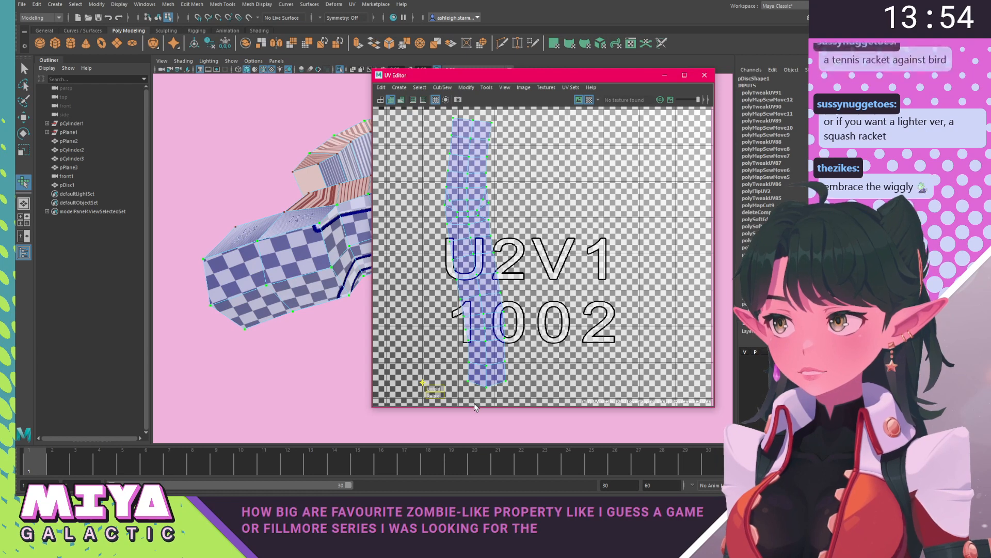
Run further smoothing passes on the strip shell to even out its checker squares.
{"action": "middle_click_drag", "start_coordinate": [470, 354], "coordinate": [459, 355], "text": "alt"}
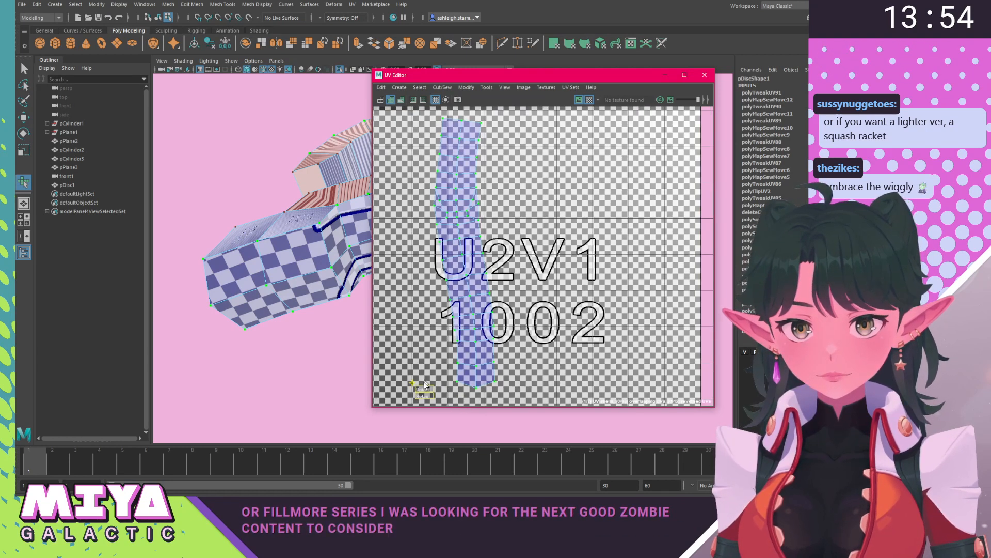
{"action": "left_click", "coordinate": [421, 394]}
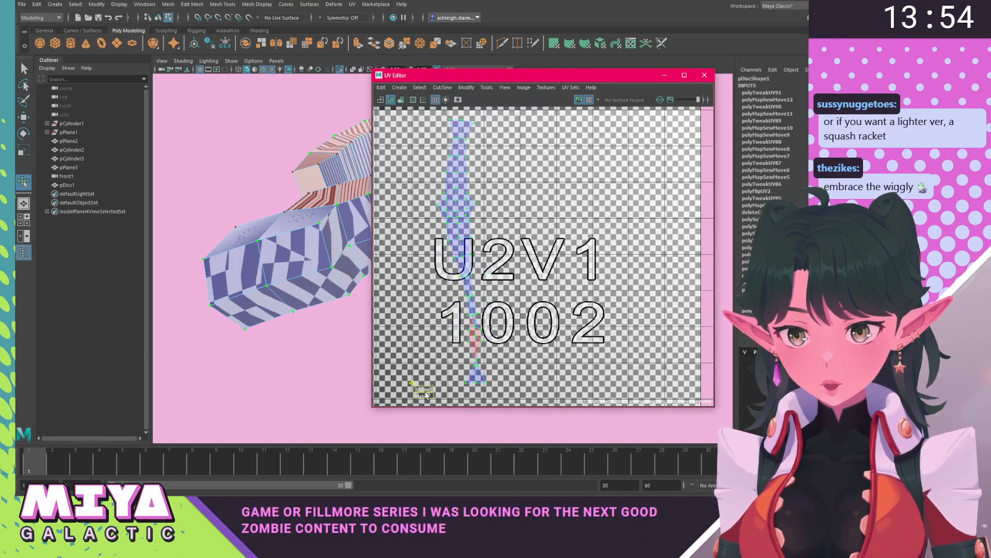
{"action": "left_click", "coordinate": [480, 385]}
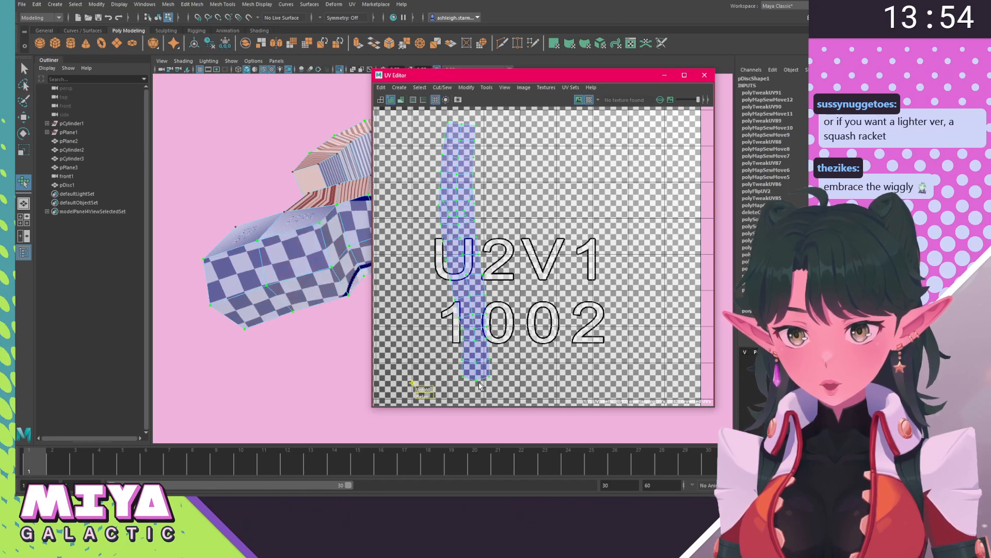
{"action": "left_click", "coordinate": [421, 393]}
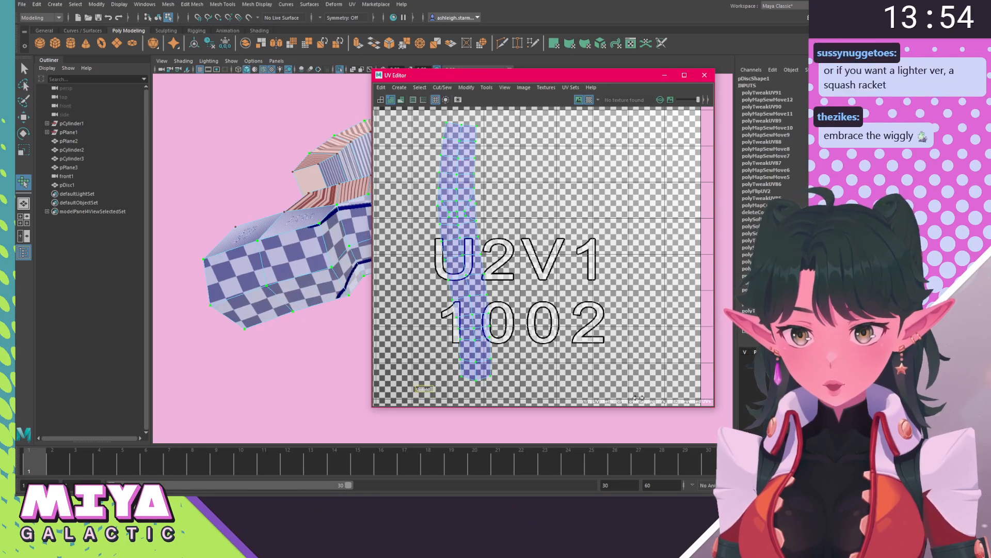
Move the strip shell across the U2V1 tile to a spot near the tile's right edge.
{"action": "key", "text": "w"}
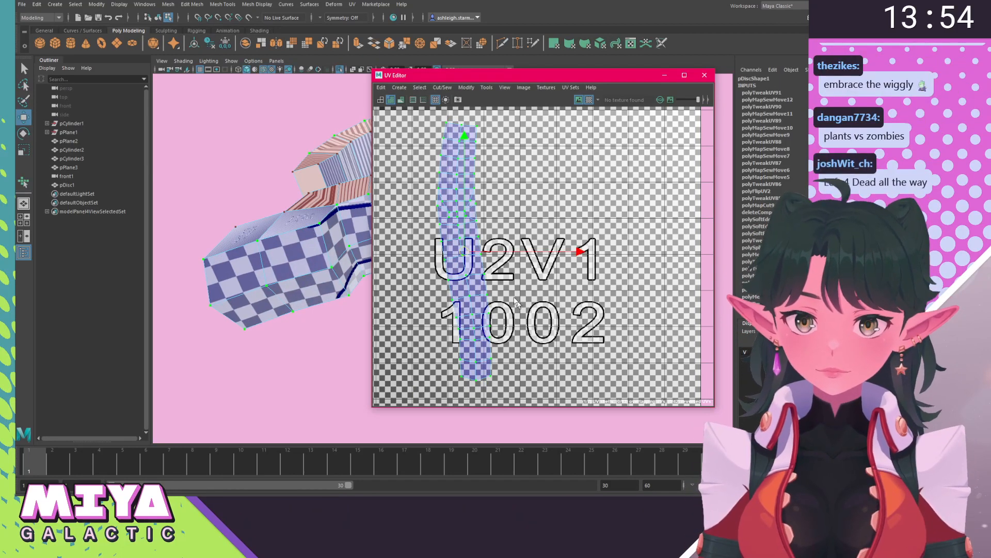
{"action": "left_click_drag", "start_coordinate": [463, 255], "coordinate": [622, 247]}
{"action": "scroll", "coordinate": [537, 316], "scroll_direction": "down", "scroll_amount": 3}
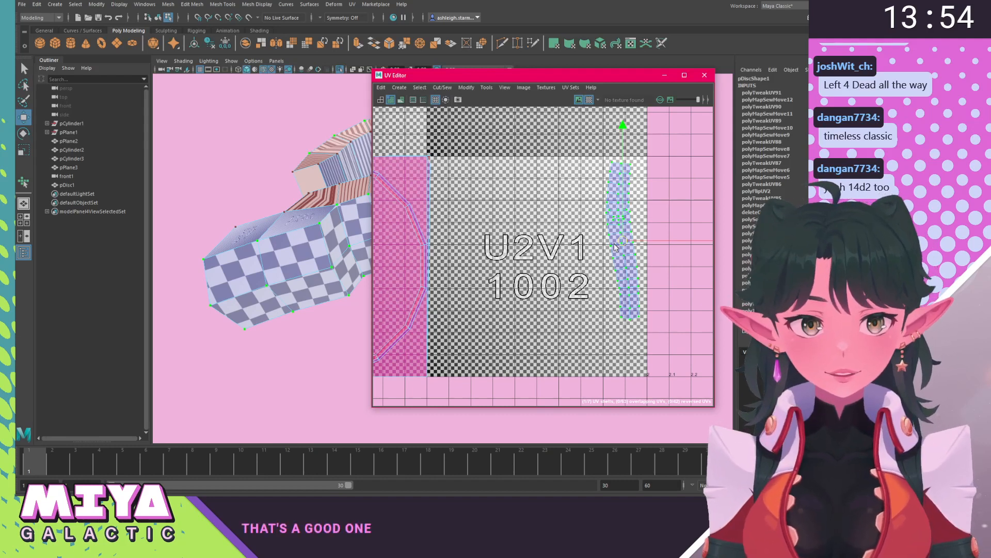
{"action": "left_click_drag", "start_coordinate": [623, 245], "coordinate": [627, 243]}
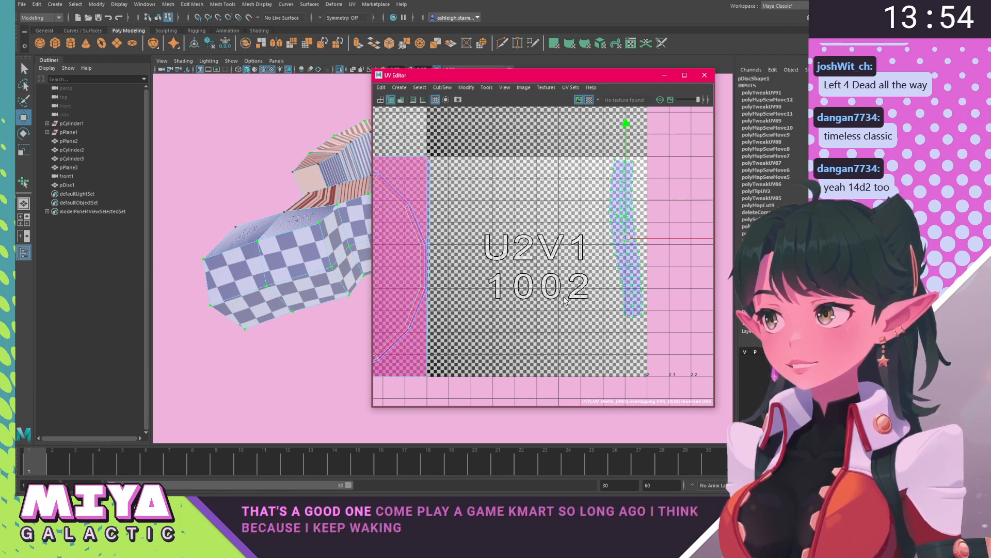
Rotate the strip shell slightly clockwise towards vertical and nudge it against the right edge of the U2V1 tile.
{"action": "middle_click_drag", "start_coordinate": [529, 254], "coordinate": [612, 267], "text": "alt"}
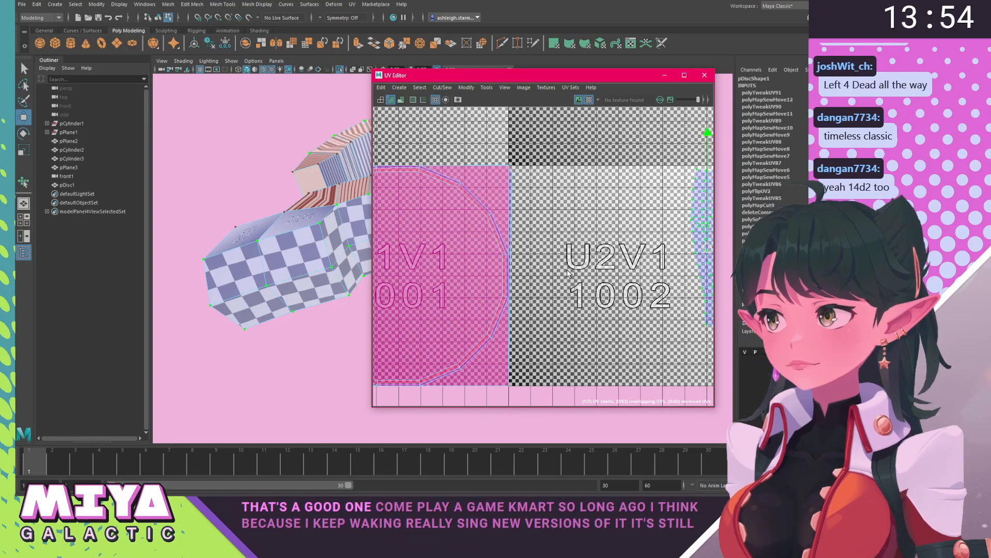
{"action": "scroll", "coordinate": [565, 284], "scroll_direction": "down", "scroll_amount": 1}
{"action": "middle_click_drag", "start_coordinate": [528, 272], "coordinate": [491, 258], "text": "alt"}
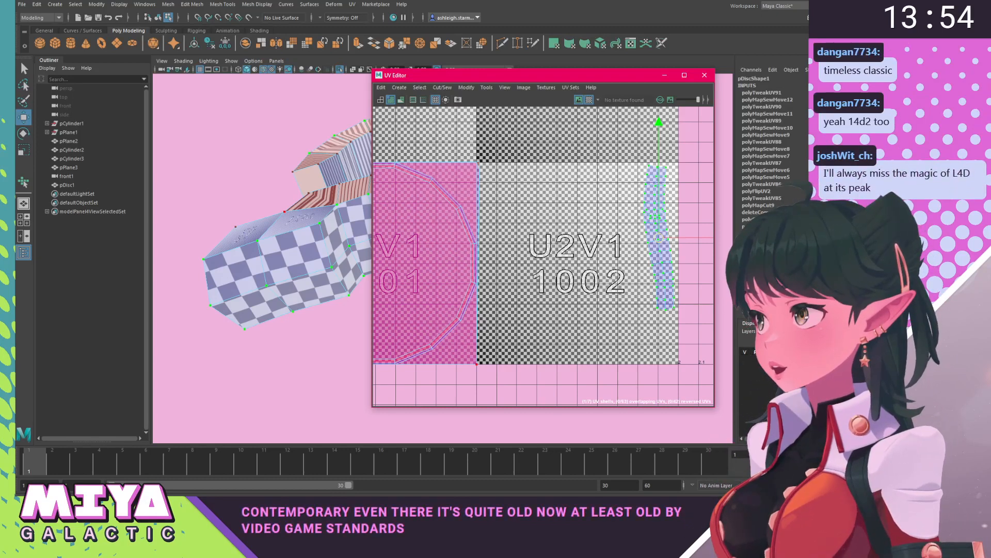
{"action": "middle_click_drag", "start_coordinate": [488, 256], "coordinate": [440, 256], "text": "alt"}
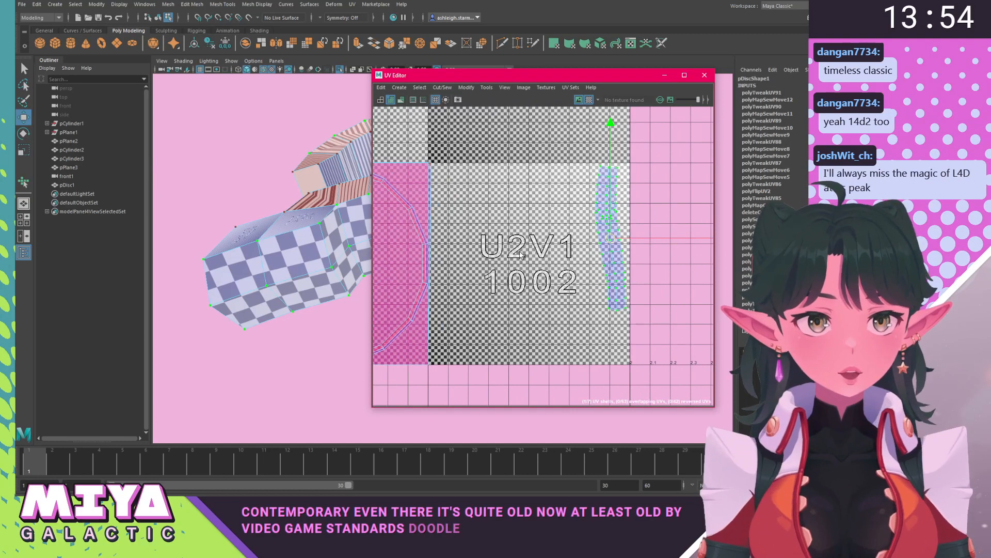
{"action": "middle_click_drag", "start_coordinate": [522, 255], "coordinate": [448, 255], "text": "alt"}
{"action": "key", "text": "e"}
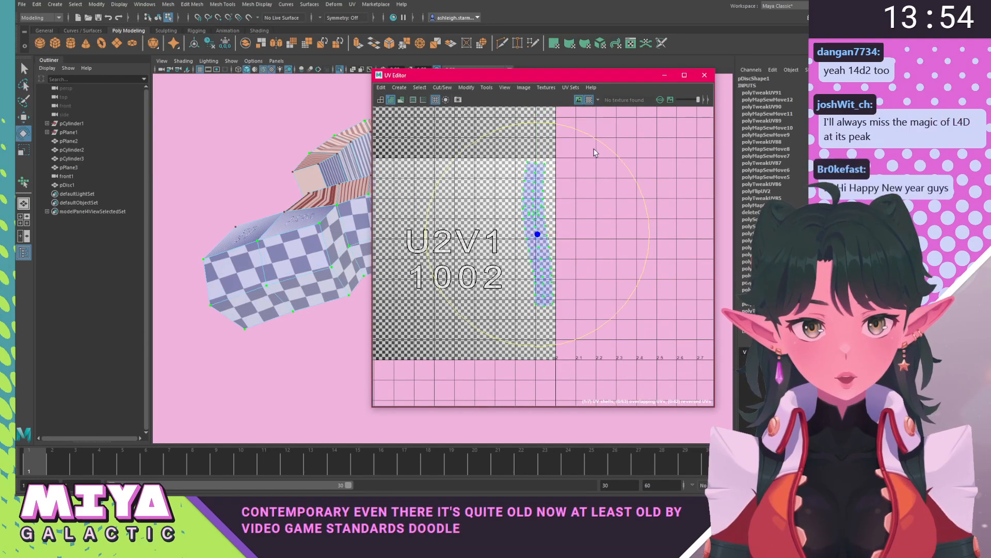
{"action": "left_click_drag", "start_coordinate": [600, 143], "coordinate": [610, 148]}
{"action": "key", "text": "w"}
{"action": "left_click_drag", "start_coordinate": [542, 231], "coordinate": [544, 234]}
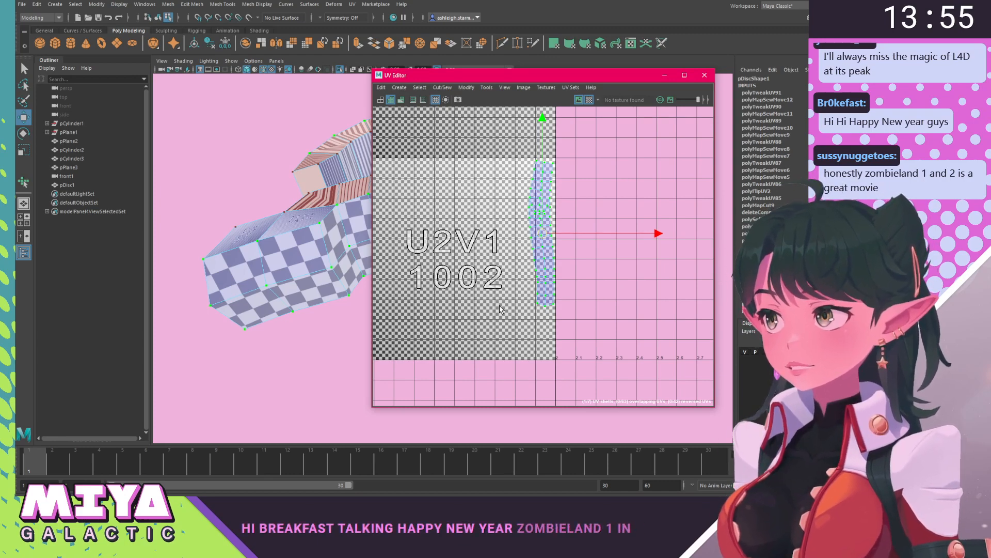
Examine the UV layout across the U1V1 and U2V1 tiles.
{"action": "middle_click_drag", "start_coordinate": [488, 302], "coordinate": [470, 306], "text": "alt"}
{"action": "scroll", "coordinate": [470, 302], "scroll_direction": "up", "scroll_amount": 5}
{"action": "middle_click_drag", "start_coordinate": [439, 268], "coordinate": [532, 260], "text": "alt"}
{"action": "scroll", "coordinate": [472, 279], "scroll_direction": "down", "scroll_amount": 3}
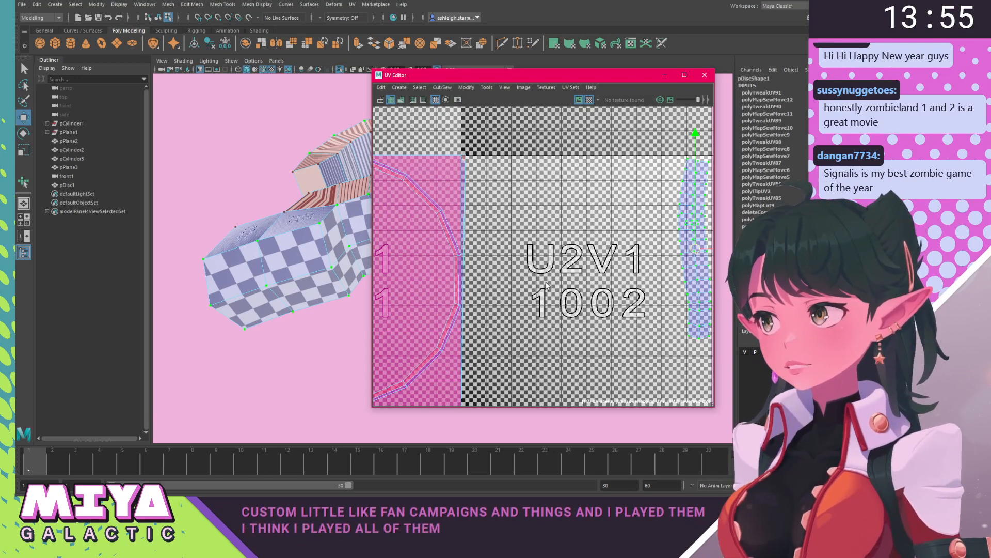
{"action": "right_click_drag", "start_coordinate": [546, 286], "coordinate": [434, 246], "text": "alt"}
{"action": "middle_click_drag", "start_coordinate": [470, 248], "coordinate": [512, 226], "text": "alt"}
{"action": "right_click_drag", "start_coordinate": [458, 234], "coordinate": [537, 287], "text": "alt"}
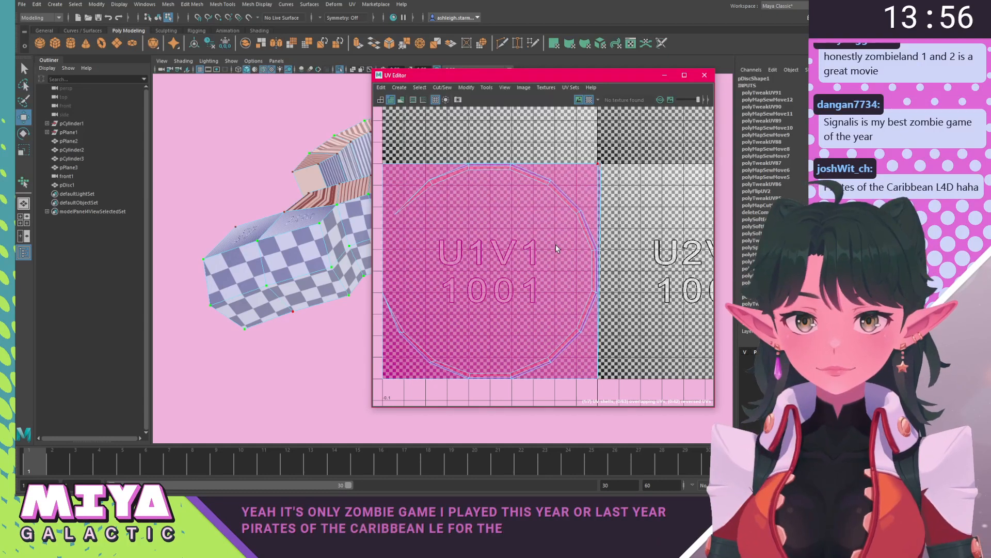
{"action": "middle_click_drag", "start_coordinate": [596, 296], "coordinate": [455, 294], "text": "alt"}
{"action": "middle_click_drag", "start_coordinate": [590, 290], "coordinate": [467, 283], "text": "alt"}
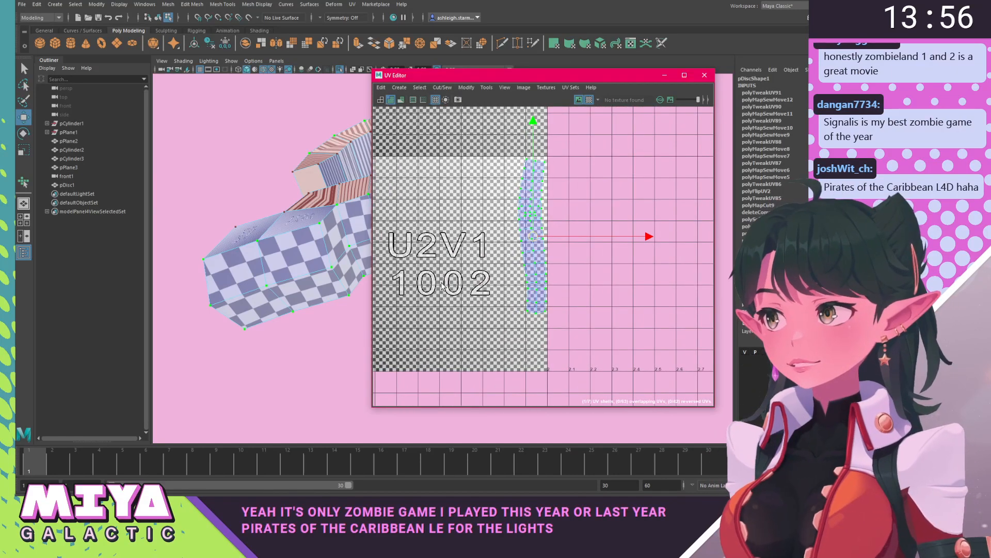
{"action": "middle_click_drag", "start_coordinate": [443, 287], "coordinate": [542, 287], "text": "alt"}
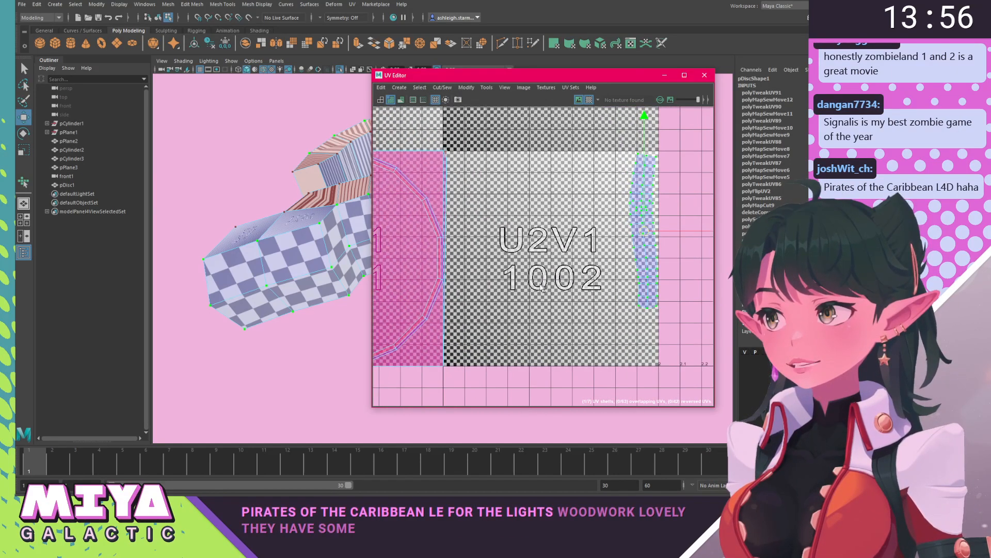
{"action": "middle_click_drag", "start_coordinate": [383, 244], "coordinate": [457, 229], "text": "alt"}
{"action": "right_click", "coordinate": [457, 230]}
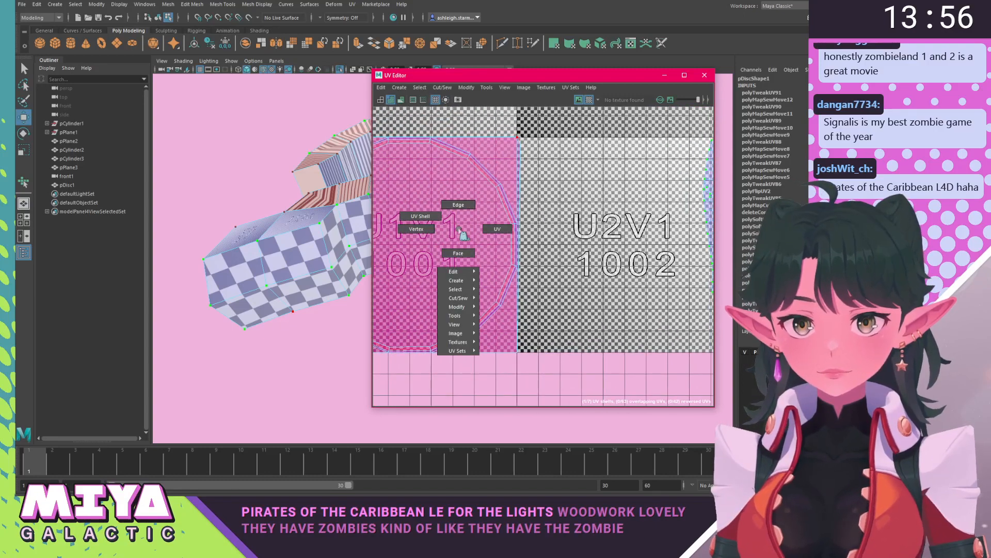
Turn the model to show the striped sides of its curved body and switch to face selection.
{"action": "left_click_drag", "start_coordinate": [275, 228], "coordinate": [251, 247], "text": "alt"}
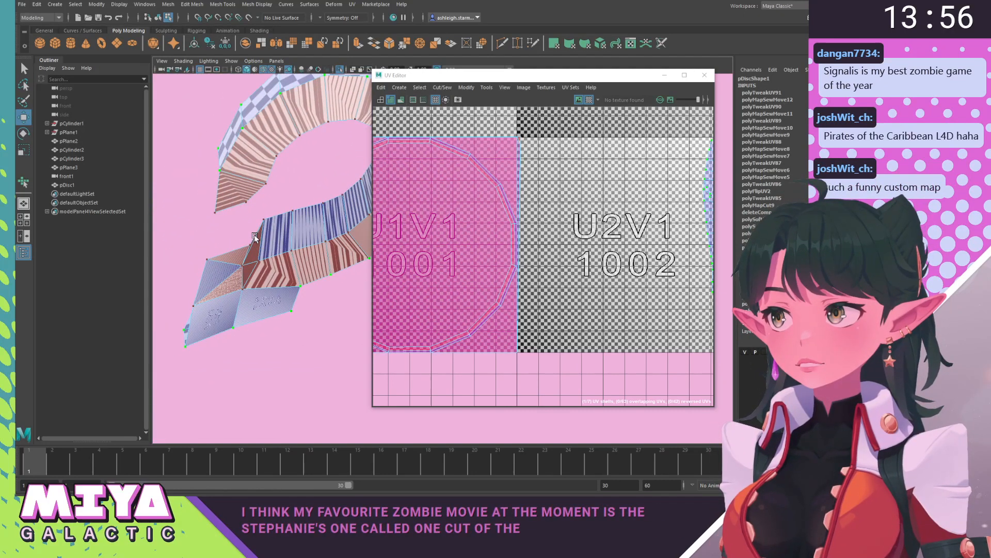
{"action": "left_click_drag", "start_coordinate": [216, 172], "coordinate": [253, 164], "text": "alt"}
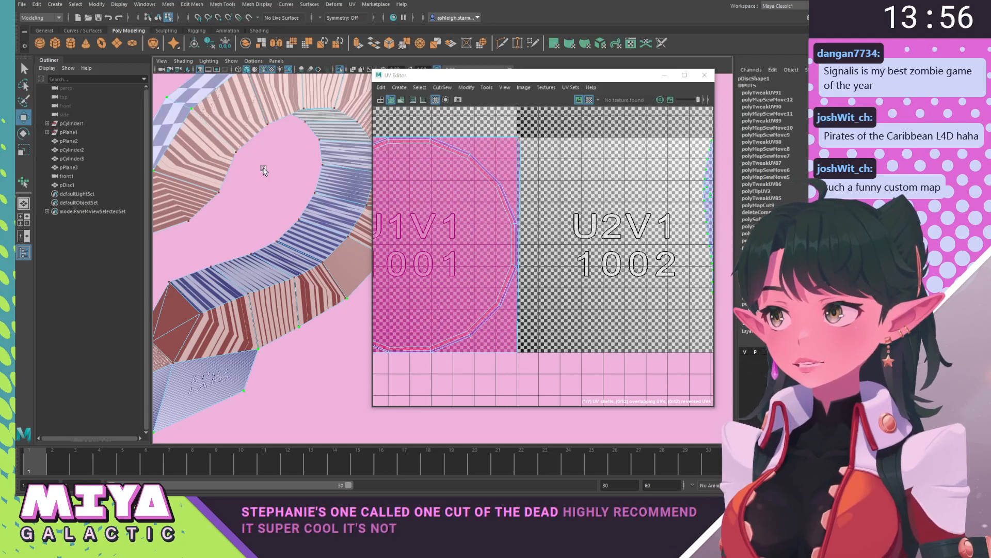
{"action": "left_click_drag", "start_coordinate": [272, 198], "coordinate": [246, 160], "text": "alt"}
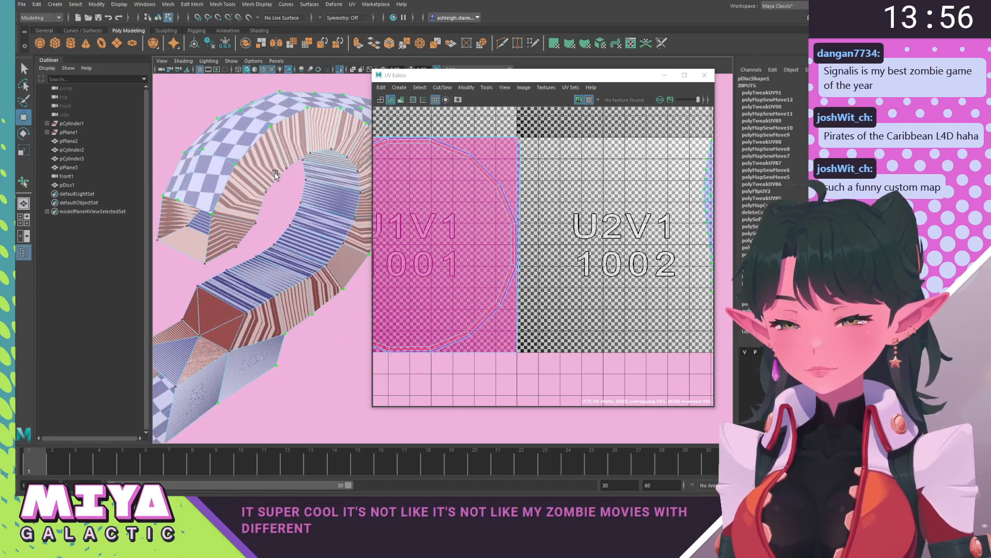
{"action": "right_click_drag", "start_coordinate": [254, 163], "coordinate": [255, 185]}
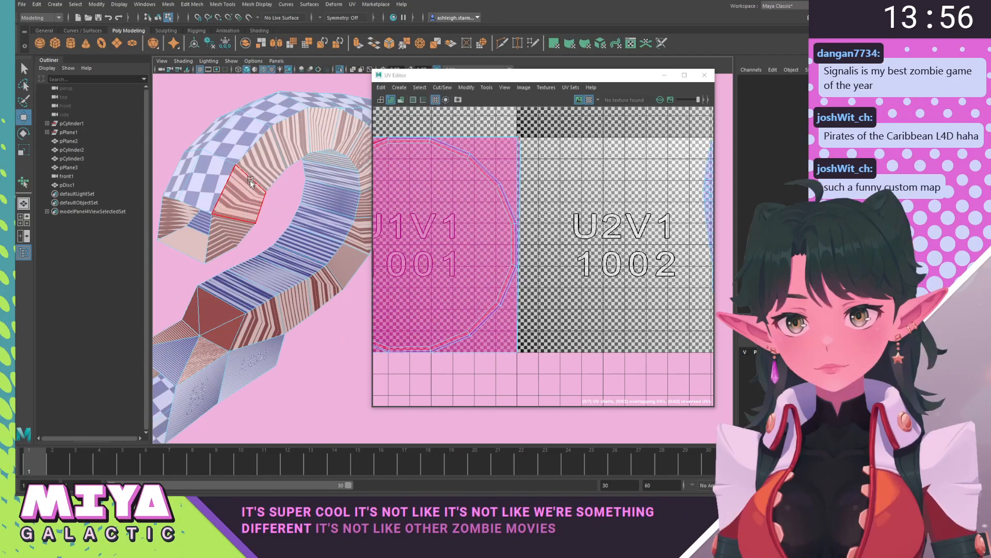
{"action": "left_click", "coordinate": [225, 231]}
{"action": "left_click", "coordinate": [248, 202], "text": "shift"}
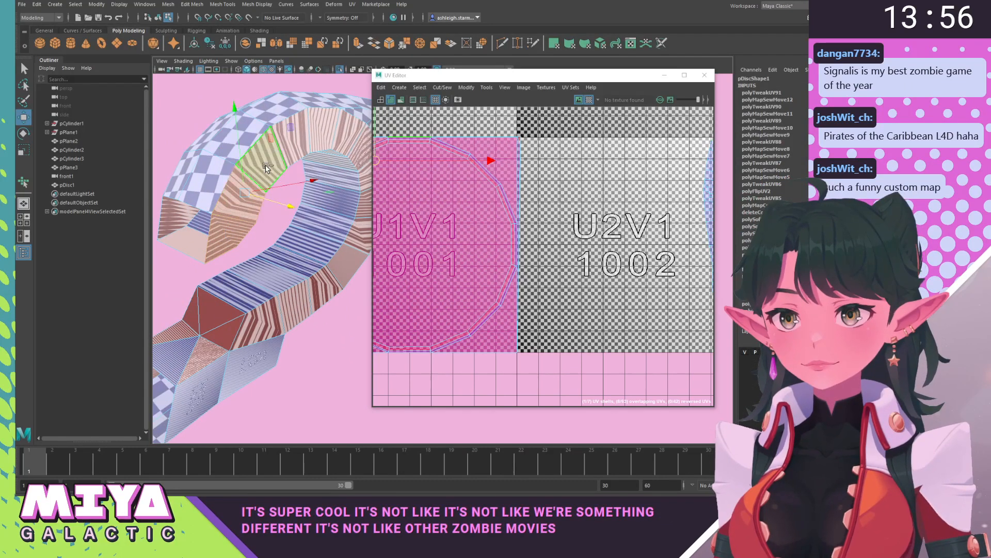
{"action": "double_click", "coordinate": [263, 161], "text": "shift"}
{"action": "left_click", "coordinate": [318, 380]}
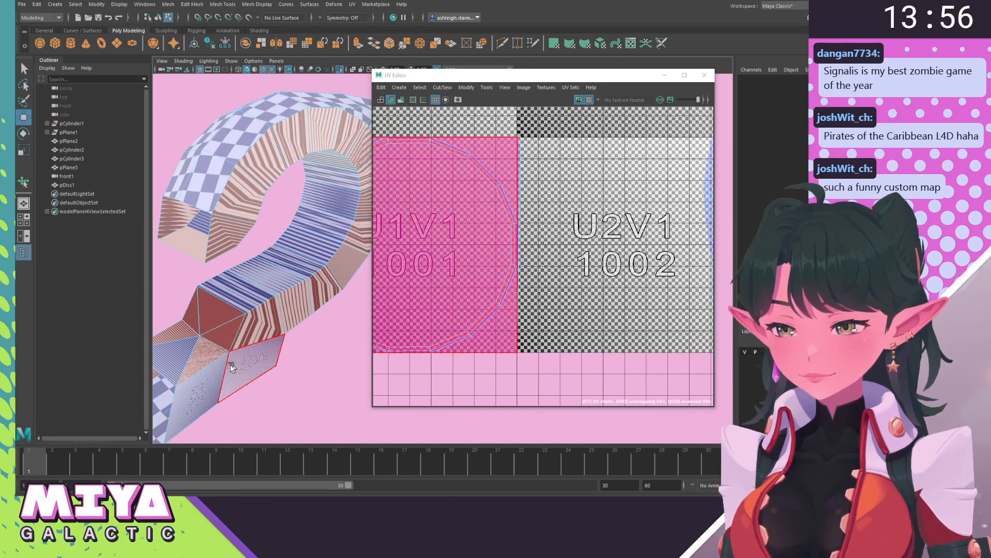
Select the two faces at the body's lower end and the adjoining striped side faces up to the start of the bend.
{"action": "left_click", "coordinate": [217, 375]}
{"action": "key", "text": "q"}
{"action": "left_click", "coordinate": [269, 356], "text": "shift"}
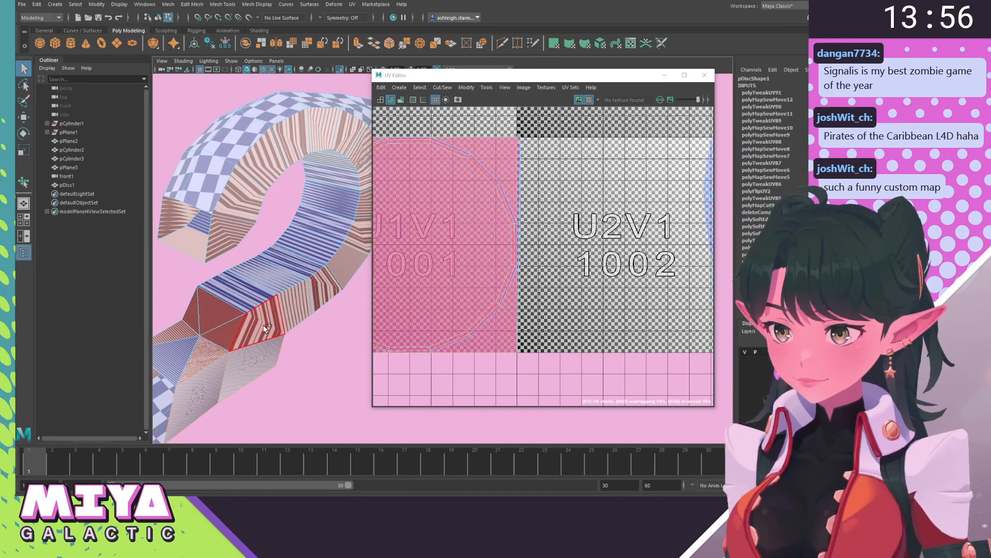
{"action": "left_click", "coordinate": [261, 326], "text": "shift"}
{"action": "left_click", "coordinate": [294, 307], "text": "shift"}
{"action": "left_click", "coordinate": [320, 288], "text": "shift"}
{"action": "left_click", "coordinate": [347, 266], "text": "shift"}
{"action": "left_click", "coordinate": [358, 241], "text": "shift"}
Extend the face selection along the striped side faces around the bend up to the body's upper end.
{"action": "middle_click_drag", "start_coordinate": [334, 217], "coordinate": [309, 221], "text": "alt"}
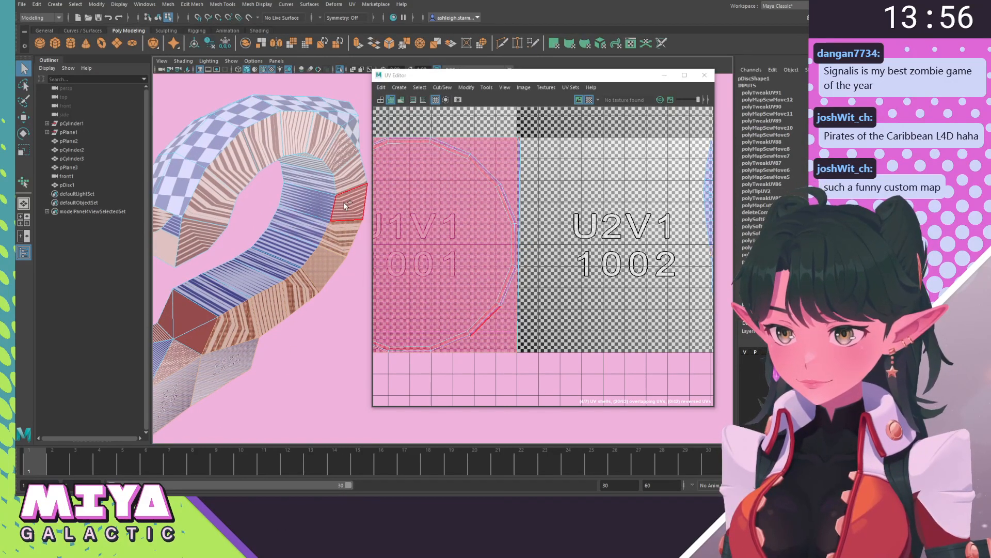
{"action": "left_click", "coordinate": [343, 202], "text": "shift"}
{"action": "left_click", "coordinate": [348, 179], "text": "shift"}
{"action": "left_click", "coordinate": [338, 153], "text": "shift"}
{"action": "left_click", "coordinate": [310, 132], "text": "shift"}
{"action": "left_click", "coordinate": [291, 133], "text": "shift"}
{"action": "left_click", "coordinate": [272, 136], "text": "shift"}
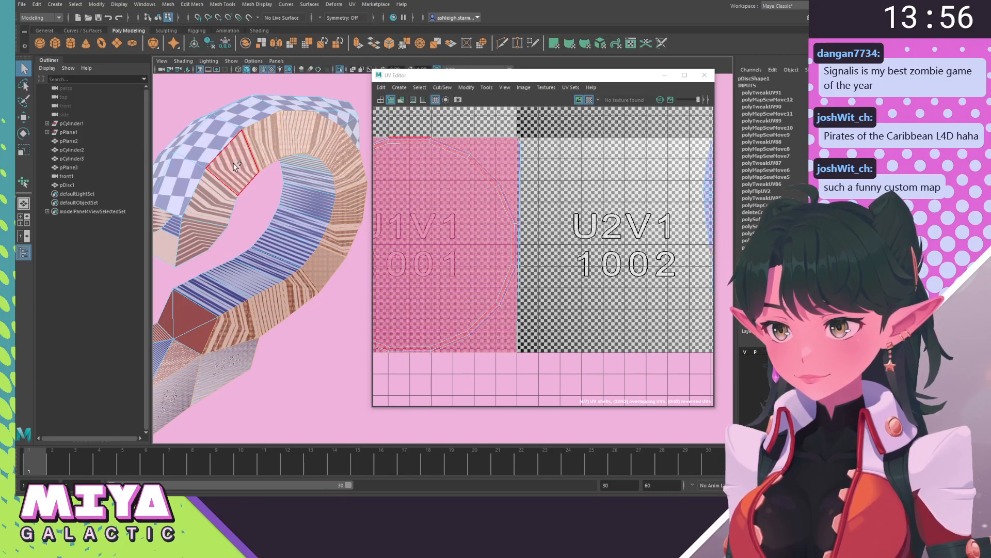
{"action": "left_click", "coordinate": [236, 159], "text": "shift"}
{"action": "left_click", "coordinate": [211, 197], "text": "shift"}
Examine the selected side faces and the whole curved body from several angles.
{"action": "left_click_drag", "start_coordinate": [193, 237], "coordinate": [299, 232], "text": "alt"}
{"action": "middle_click_drag", "start_coordinate": [299, 232], "coordinate": [287, 249], "text": "alt"}
{"action": "left_click_drag", "start_coordinate": [287, 249], "coordinate": [282, 249], "text": "alt"}
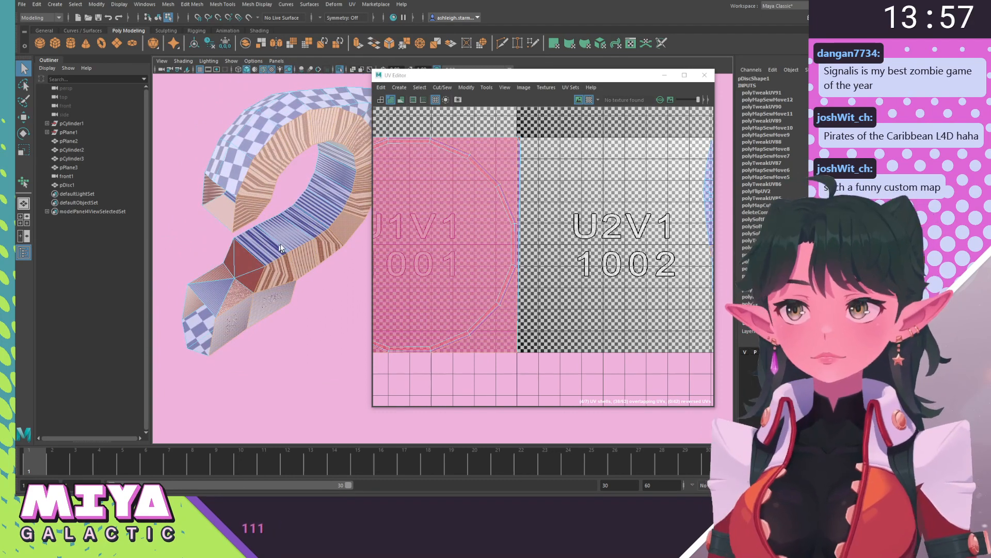
{"action": "left_click_drag", "start_coordinate": [280, 248], "coordinate": [307, 212], "text": "alt"}
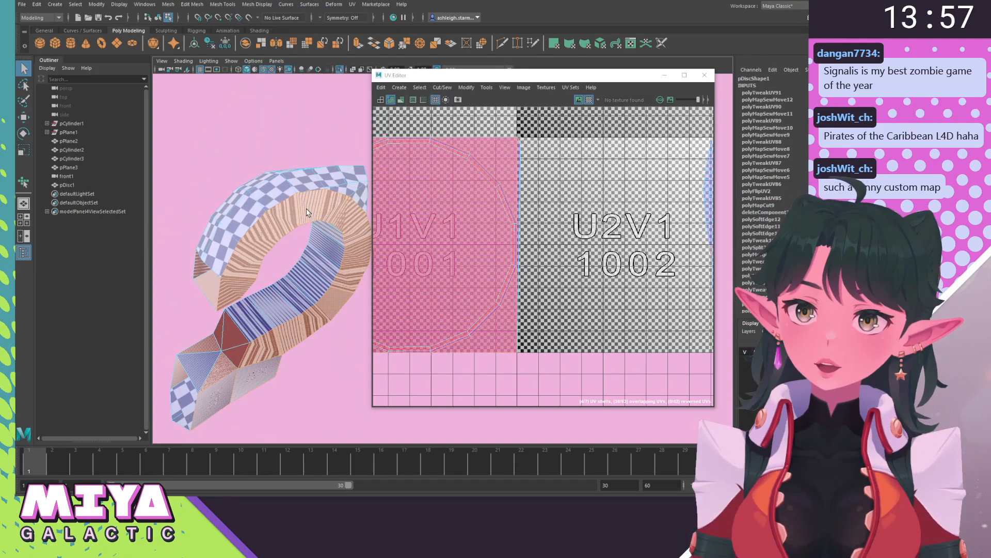
{"action": "middle_click_drag", "start_coordinate": [307, 212], "coordinate": [298, 135], "text": "alt"}
{"action": "left_click_drag", "start_coordinate": [299, 136], "coordinate": [299, 192], "text": "alt"}
{"action": "scroll", "coordinate": [289, 186], "scroll_direction": "down", "scroll_amount": 5}
{"action": "middle_click_drag", "start_coordinate": [279, 175], "coordinate": [267, 205], "text": "alt"}
{"action": "scroll", "coordinate": [211, 152], "scroll_direction": "up", "scroll_amount": 3}
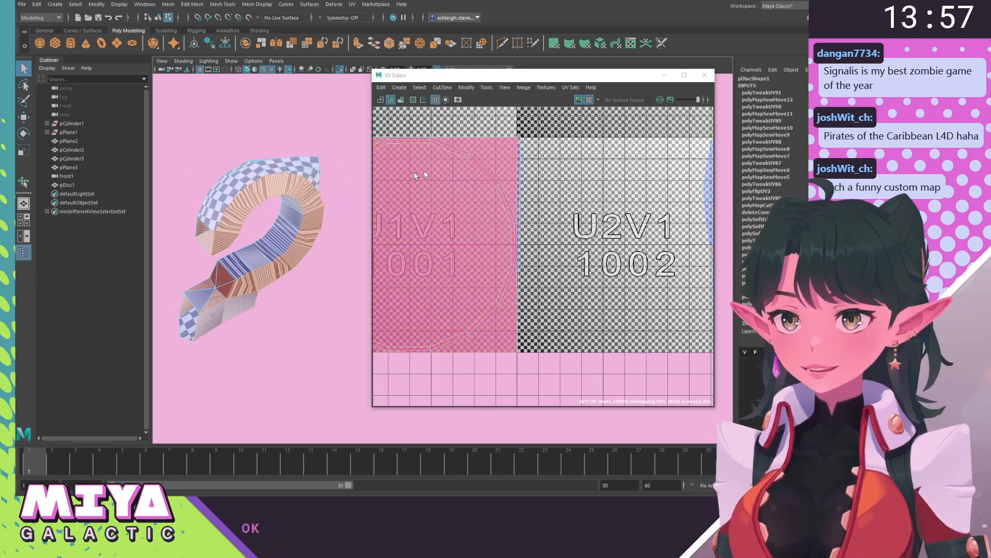
Create a separate UV shell from the selected side faces.
{"action": "left_click", "coordinate": [614, 257]}
{"action": "scroll", "coordinate": [602, 261], "scroll_direction": "down", "scroll_amount": 2}
{"action": "left_click", "coordinate": [471, 202]}
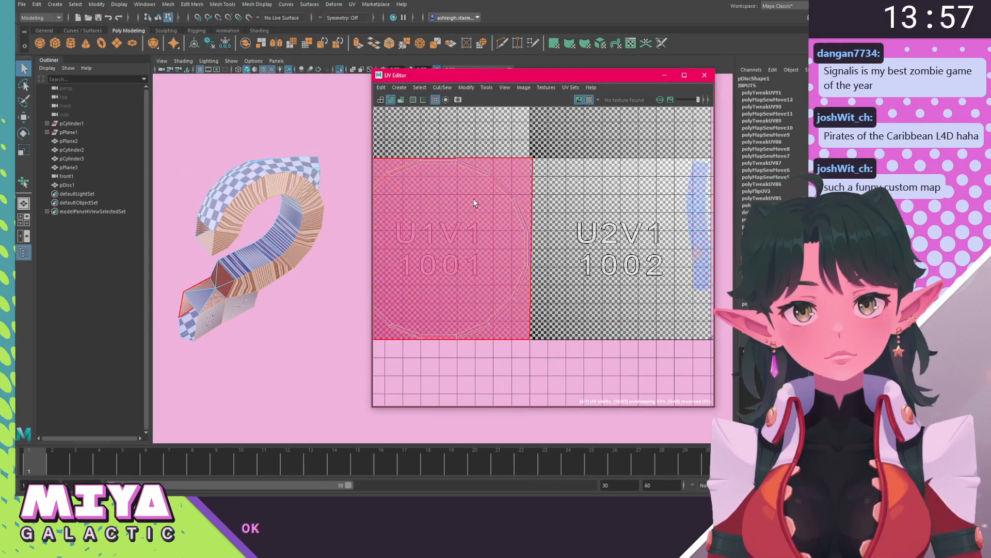
{"action": "key", "text": "w"}
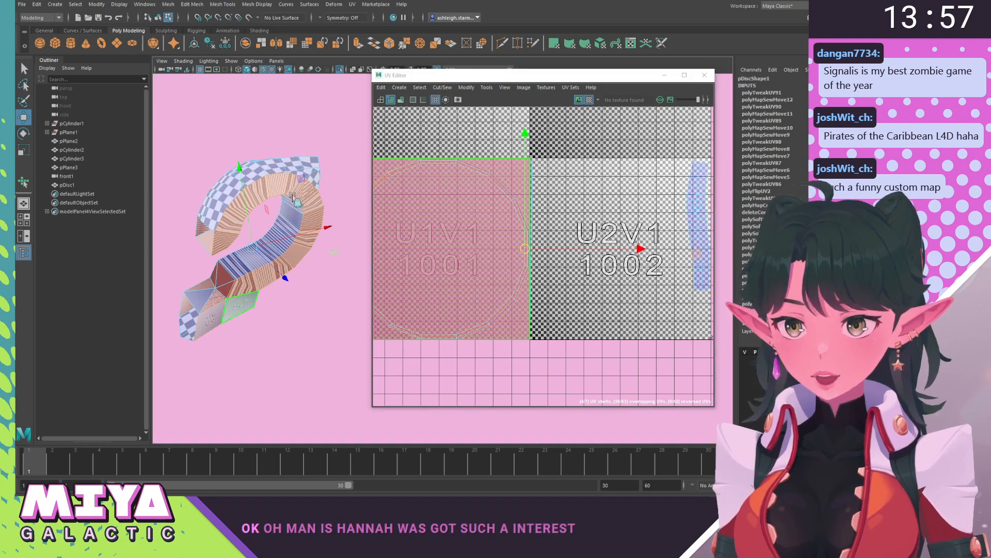
{"action": "right_click", "coordinate": [293, 197], "text": "shift"}
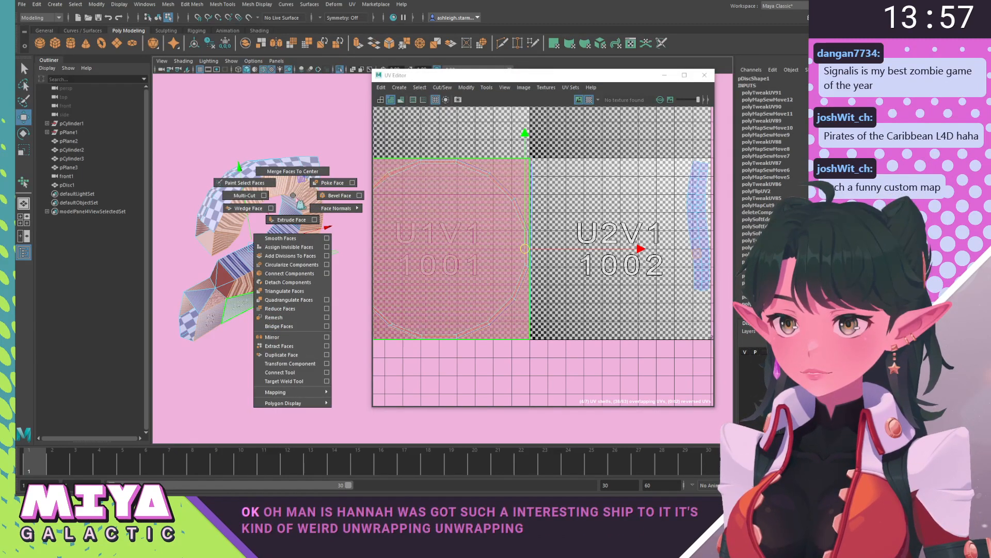
{"action": "left_click", "coordinate": [458, 210]}
{"action": "right_click", "coordinate": [452, 203], "text": "shift"}
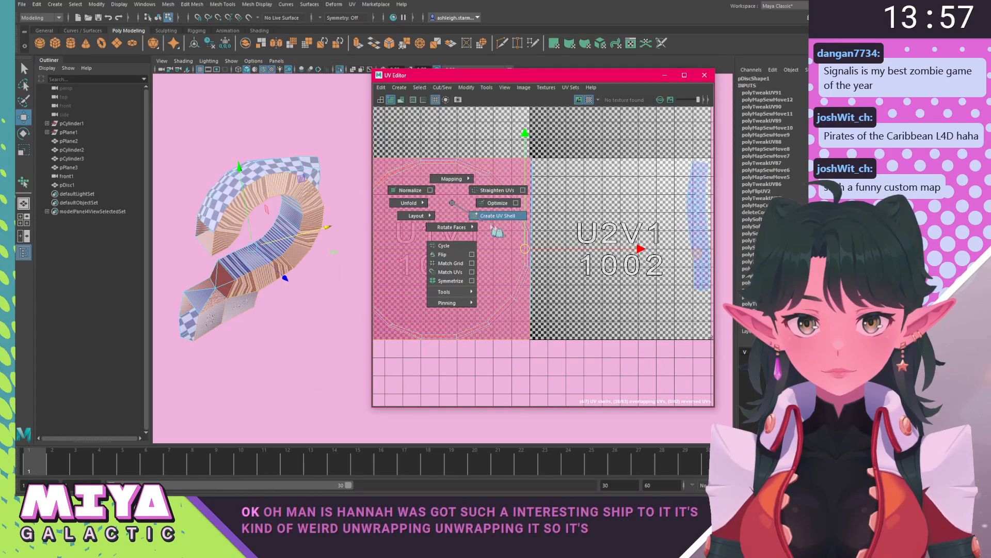
{"action": "left_click", "coordinate": [504, 223]}
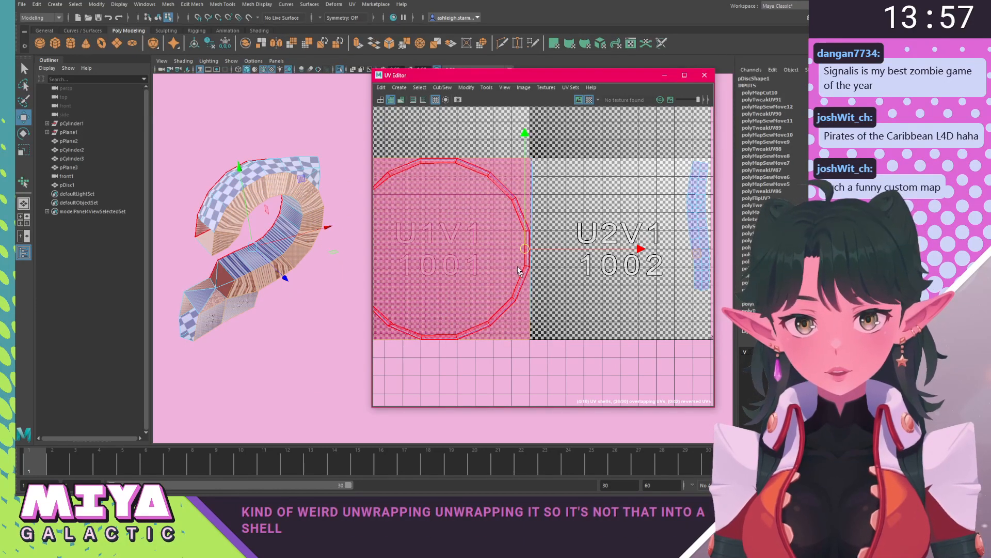
Move the new shell into the U2V1 tile and scale it down to about half its size.
{"action": "left_click_drag", "start_coordinate": [563, 277], "coordinate": [635, 247]}
{"action": "key", "text": "r"}
{"action": "key", "text": "w"}
{"action": "scroll", "coordinate": [594, 255], "scroll_direction": "up", "scroll_amount": 4}
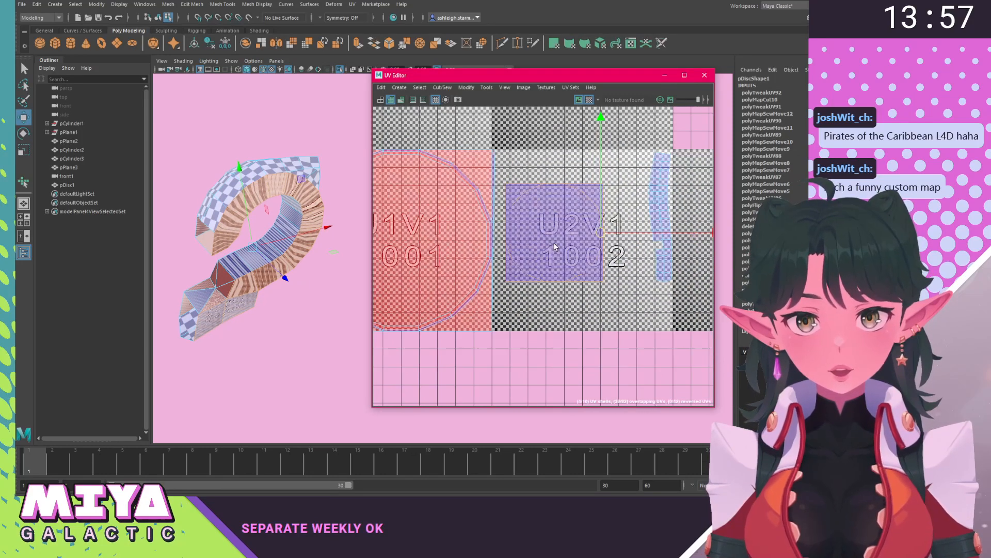
{"action": "scroll", "coordinate": [216, 251], "scroll_direction": "up", "scroll_amount": 6}
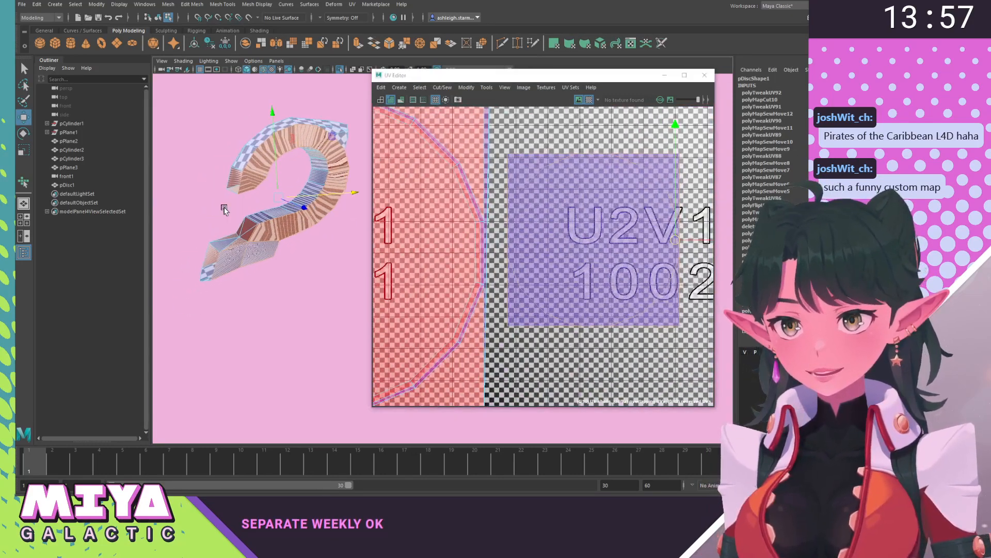
Select the border edges between the striped side and the body's lower side faces, and move and sew them together.
{"action": "right_click_drag", "start_coordinate": [289, 245], "coordinate": [289, 222]}
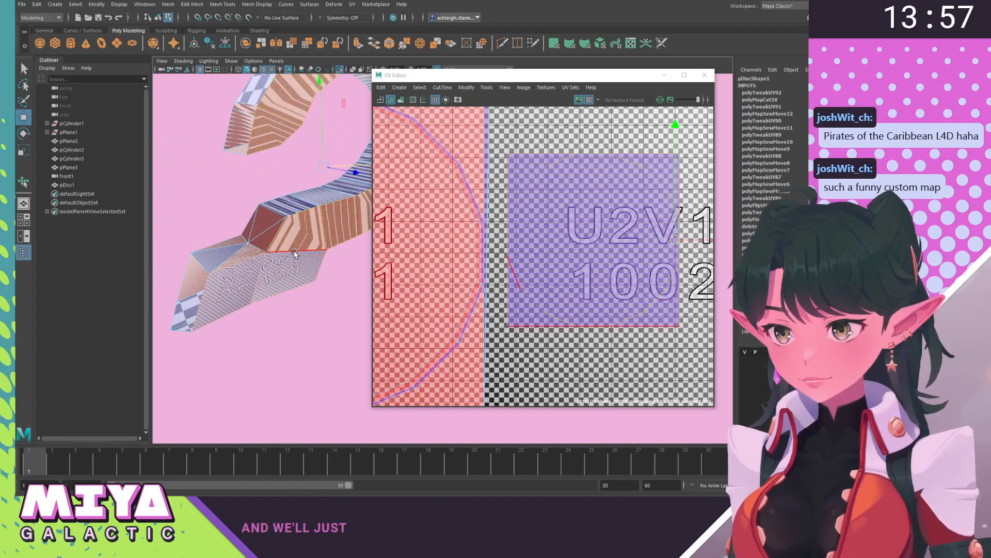
{"action": "left_click", "coordinate": [294, 251]}
{"action": "left_click", "coordinate": [259, 271], "text": "shift"}
{"action": "right_click_drag", "start_coordinate": [500, 285], "coordinate": [496, 269], "text": "shift"}
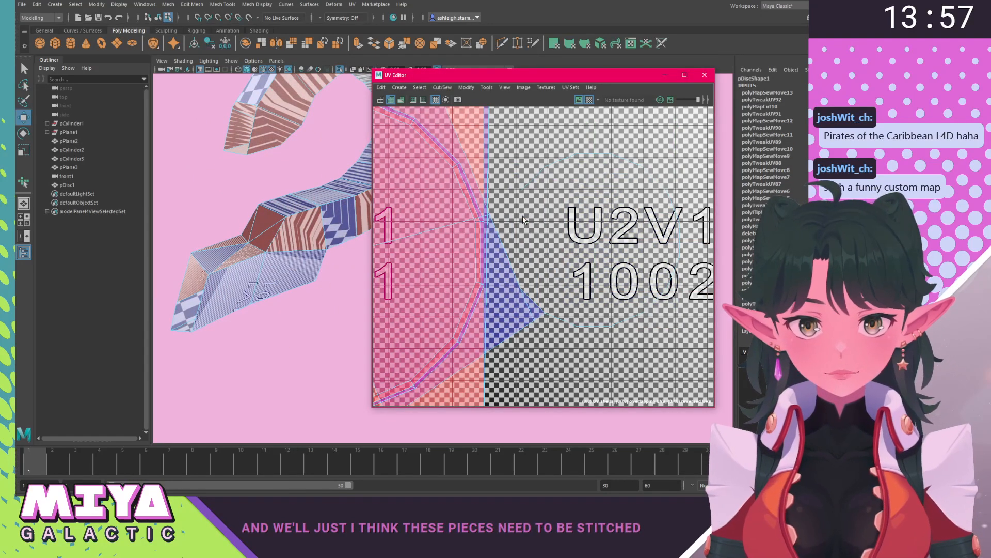
Move the sewn side shell off the U1V1 tile into U2V1 and scale it down.
{"action": "key", "text": "a"}
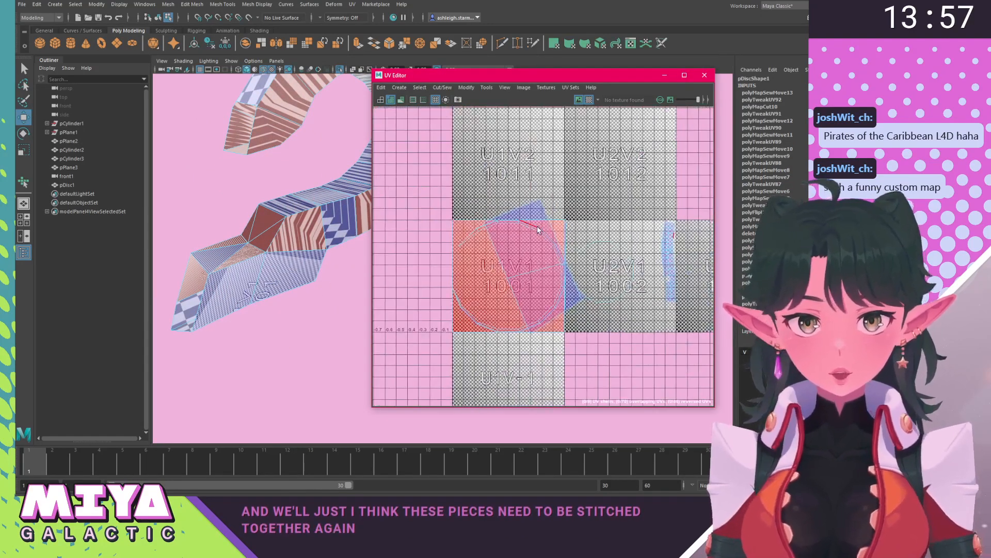
{"action": "left_click", "coordinate": [320, 245]}
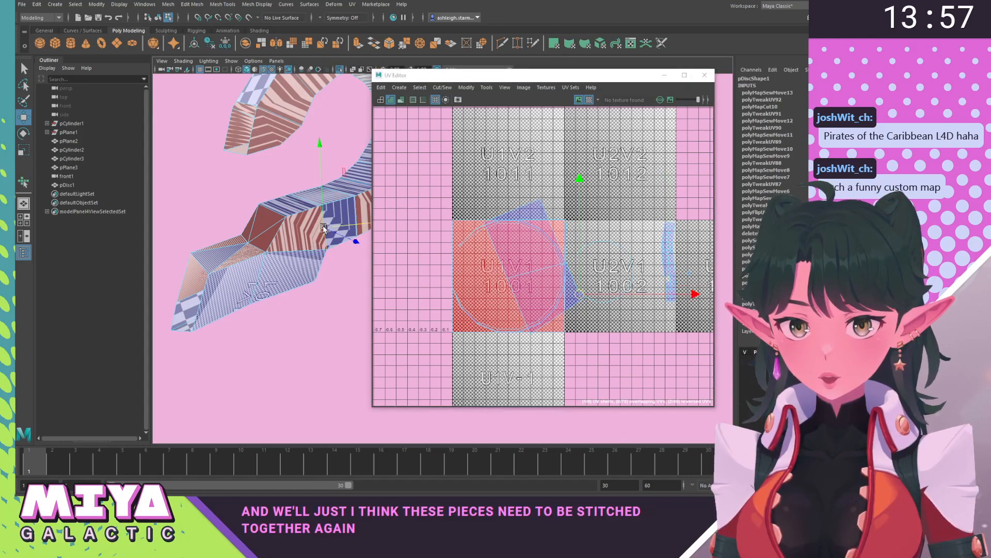
{"action": "right_click_drag", "start_coordinate": [323, 225], "coordinate": [370, 257]}
{"action": "left_click", "coordinate": [350, 232]}
{"action": "left_click_drag", "start_coordinate": [560, 269], "coordinate": [614, 267]}
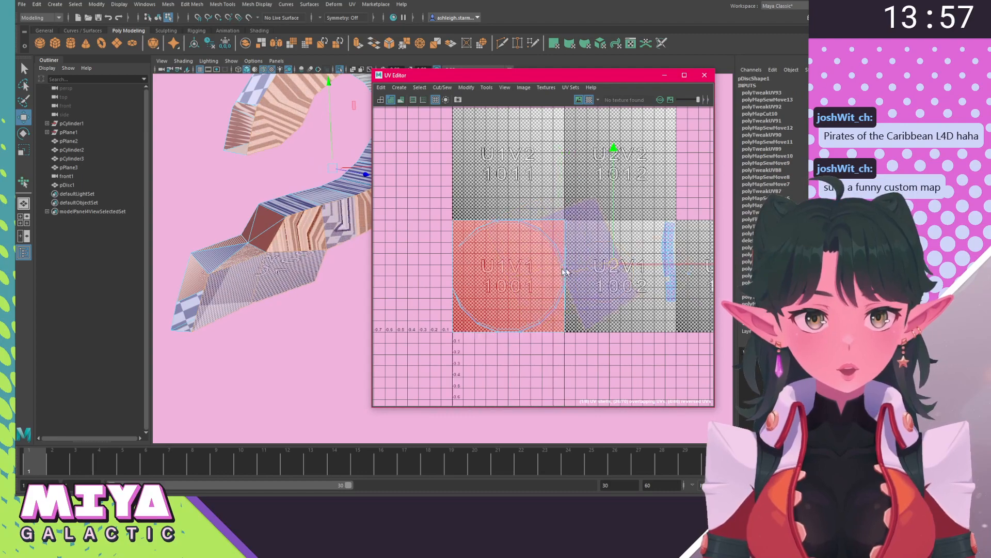
{"action": "key", "text": "f"}
{"action": "left_click_drag", "start_coordinate": [541, 240], "coordinate": [501, 265]}
{"action": "key", "text": "w"}
{"action": "scroll", "coordinate": [501, 266], "scroll_direction": "up", "scroll_amount": 2}
{"action": "scroll", "coordinate": [501, 266], "scroll_direction": "up", "scroll_amount": 3}
{"action": "middle_click_drag", "start_coordinate": [500, 266], "coordinate": [475, 264], "text": "alt"}
Select the side shell's UVs and unfold them with the Smooth tool to even out the checker pattern.
{"action": "right_click_drag", "start_coordinate": [452, 216], "coordinate": [483, 215]}
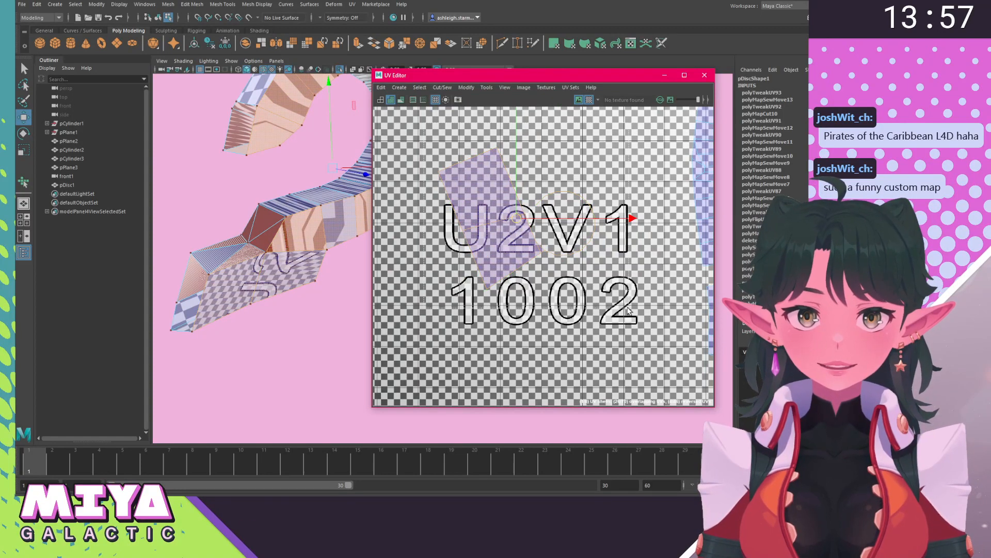
{"action": "left_click", "coordinate": [486, 88]}
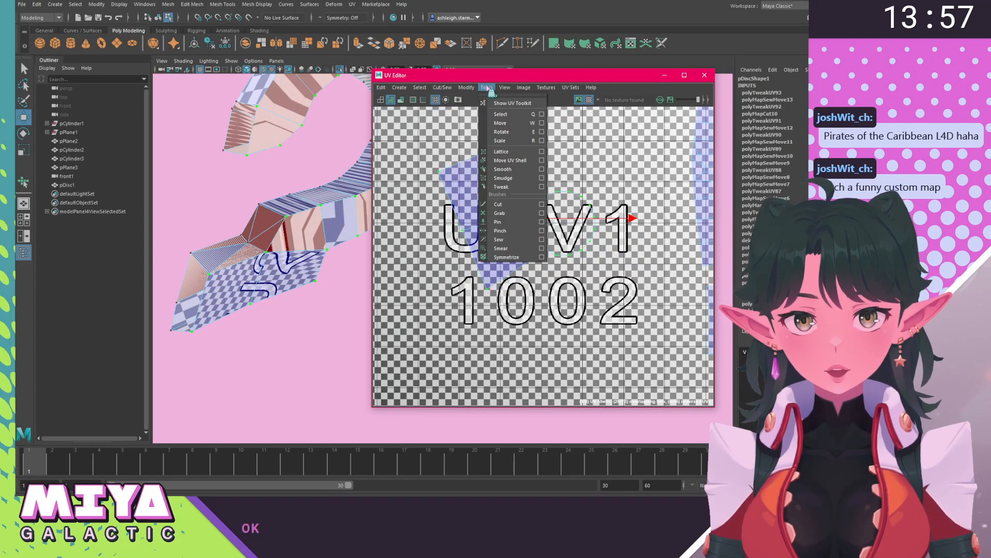
{"action": "left_click", "coordinate": [510, 160]}
{"action": "left_click_drag", "start_coordinate": [427, 295], "coordinate": [534, 310]}
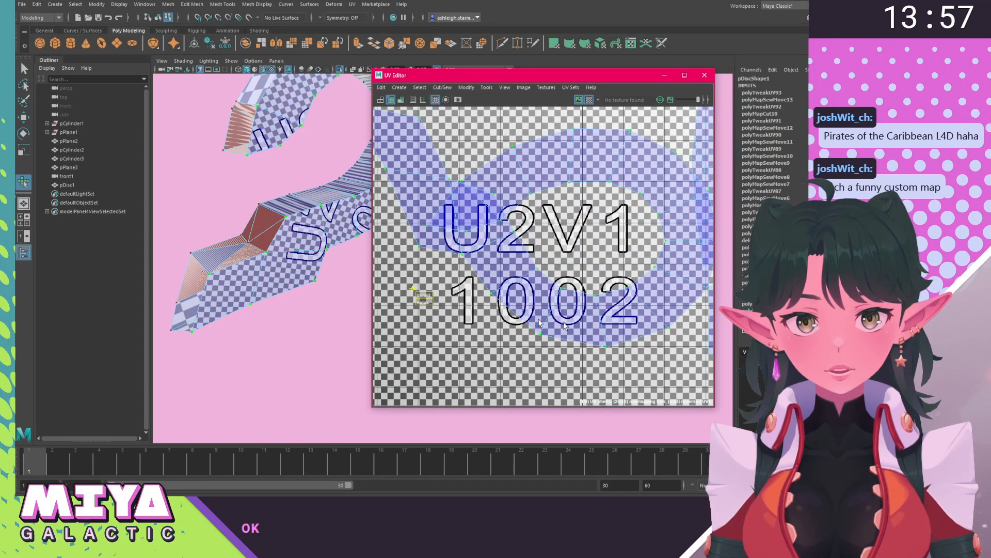
{"action": "scroll", "coordinate": [523, 319], "scroll_direction": "down", "scroll_amount": 4}
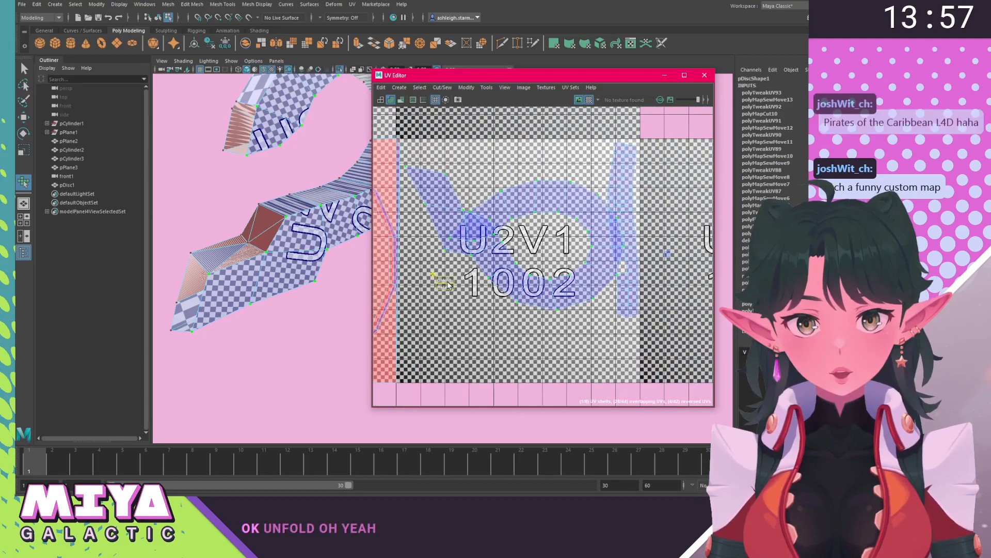
{"action": "left_click_drag", "start_coordinate": [446, 282], "coordinate": [571, 279]}
{"action": "scroll", "coordinate": [571, 279], "scroll_direction": "down", "scroll_amount": 6}
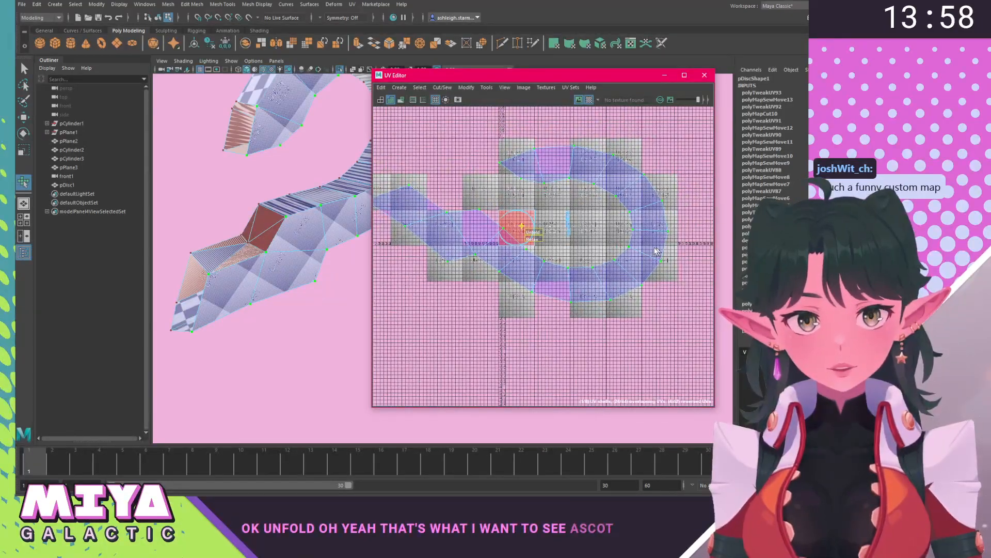
{"action": "left_click_drag", "start_coordinate": [536, 229], "coordinate": [499, 238]}
Scale the unfolded shell until its checker squares roughly match the neighbouring strip, and place it beside the strip shell in U2V1.
{"action": "scroll", "coordinate": [540, 226], "scroll_direction": "up", "scroll_amount": 8}
{"action": "key", "text": "w"}
{"action": "left_click_drag", "start_coordinate": [444, 223], "coordinate": [575, 217]}
{"action": "left_click_drag", "start_coordinate": [258, 217], "coordinate": [239, 227], "text": "alt"}
{"action": "key", "text": "r"}
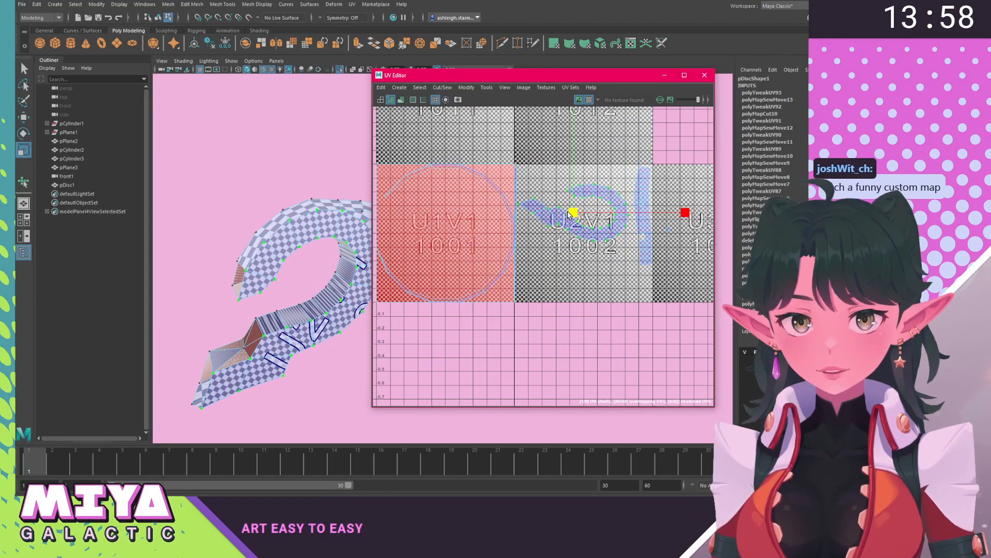
{"action": "left_click_drag", "start_coordinate": [573, 212], "coordinate": [516, 228]}
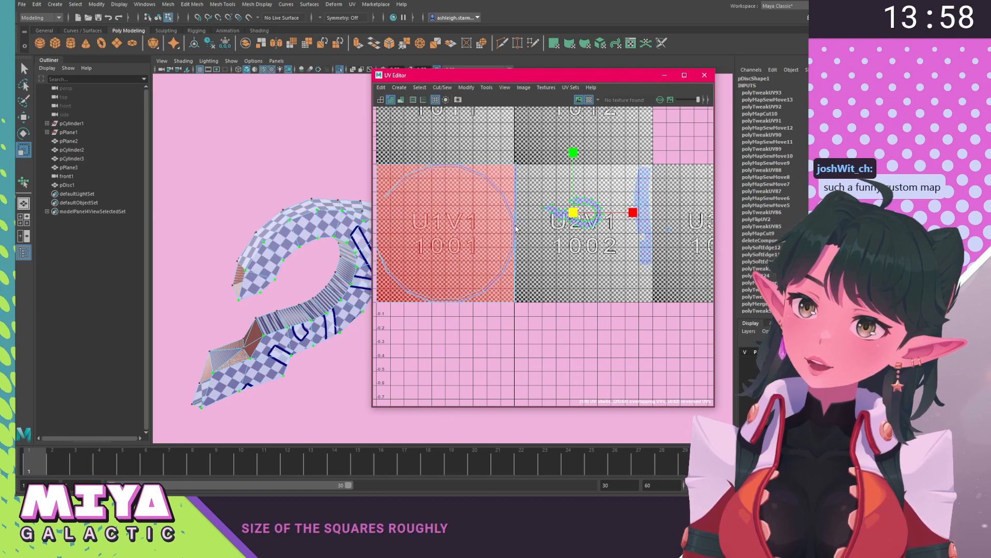
{"action": "left_click_drag", "start_coordinate": [577, 212], "coordinate": [605, 184]}
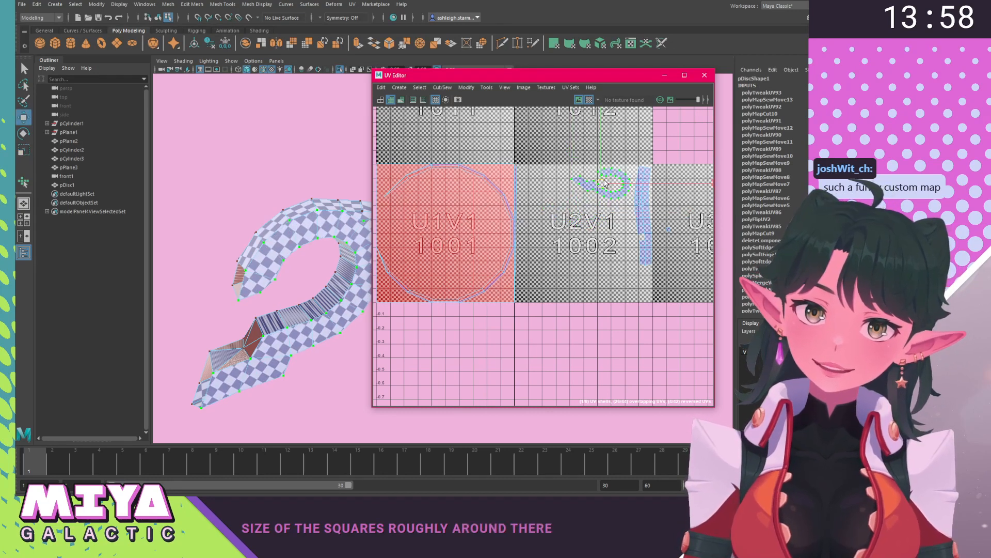
Select the face with oversized checker squares on the body's curved strip and move its UVs beside the notch in the strip shell.
{"action": "left_click_drag", "start_coordinate": [279, 248], "coordinate": [261, 208], "text": "alt"}
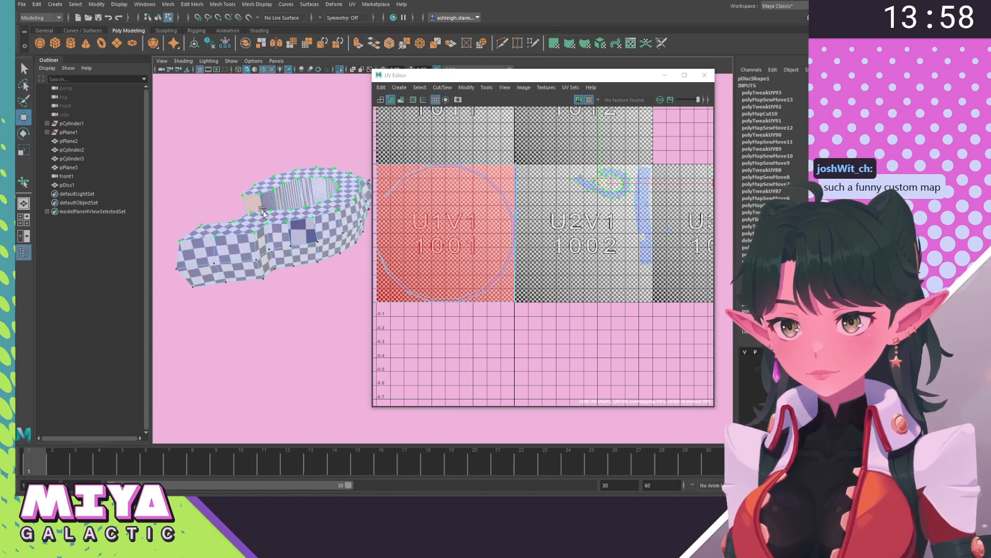
{"action": "right_click_drag", "start_coordinate": [261, 209], "coordinate": [268, 231], "text": "alt"}
{"action": "middle_click_drag", "start_coordinate": [267, 230], "coordinate": [309, 243], "text": "alt"}
{"action": "right_click_drag", "start_coordinate": [308, 244], "coordinate": [296, 245], "text": "alt"}
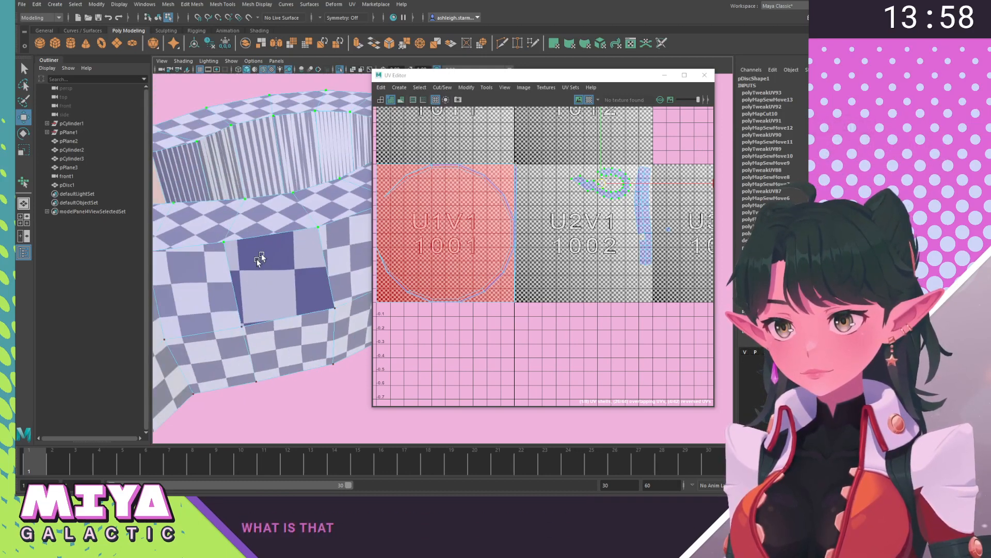
{"action": "right_click_drag", "start_coordinate": [282, 273], "coordinate": [279, 281]}
{"action": "left_click", "coordinate": [279, 281]}
{"action": "middle_click_drag", "start_coordinate": [608, 258], "coordinate": [495, 260], "text": "alt"}
{"action": "right_click_drag", "start_coordinate": [494, 261], "coordinate": [645, 312], "text": "alt"}
{"action": "middle_click_drag", "start_coordinate": [645, 312], "coordinate": [495, 293], "text": "alt"}
{"action": "right_click_drag", "start_coordinate": [496, 293], "coordinate": [527, 305], "text": "alt"}
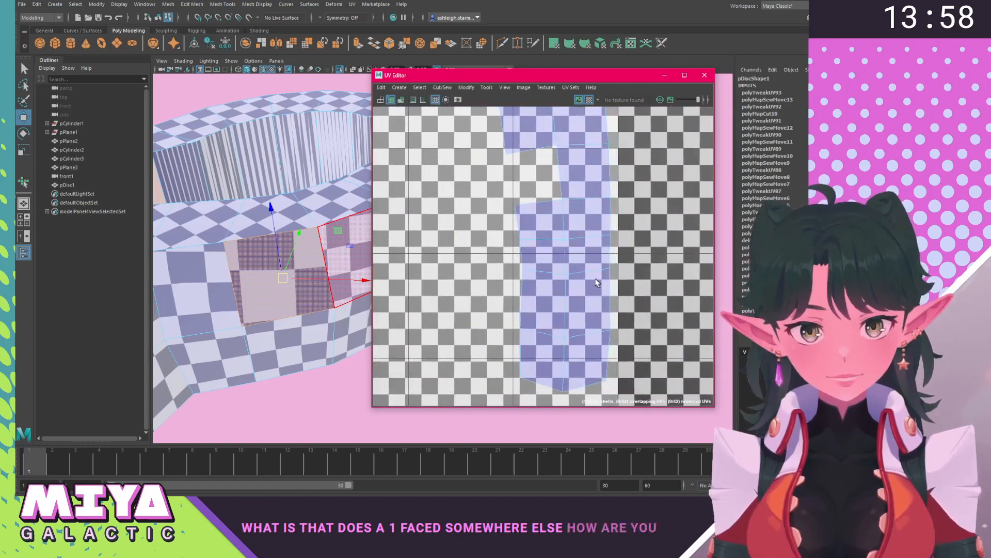
{"action": "middle_click_drag", "start_coordinate": [526, 305], "coordinate": [460, 305], "text": "alt"}
{"action": "left_click_drag", "start_coordinate": [666, 161], "coordinate": [417, 240]}
Select the notch's border edges in the strip shell and move and sew the loose face into it.
{"action": "key", "text": "F10"}
{"action": "left_click", "coordinate": [461, 195]}
{"action": "left_click", "coordinate": [495, 210]}
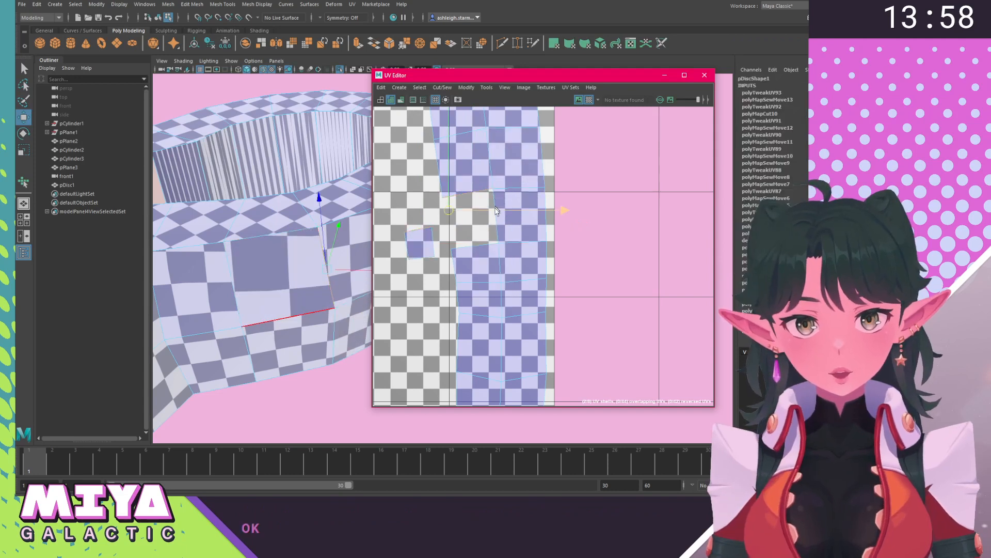
{"action": "left_click", "coordinate": [492, 245], "text": "shift"}
{"action": "right_click_drag", "start_coordinate": [518, 271], "coordinate": [517, 349], "text": "shift"}
Select the sewn face's UVs and even them out within the strip shell using the Smooth tool.
{"action": "scroll", "coordinate": [519, 200], "scroll_direction": "down", "scroll_amount": 4}
{"action": "left_click", "coordinate": [508, 256]}
{"action": "right_click", "coordinate": [508, 258], "text": "shift"}
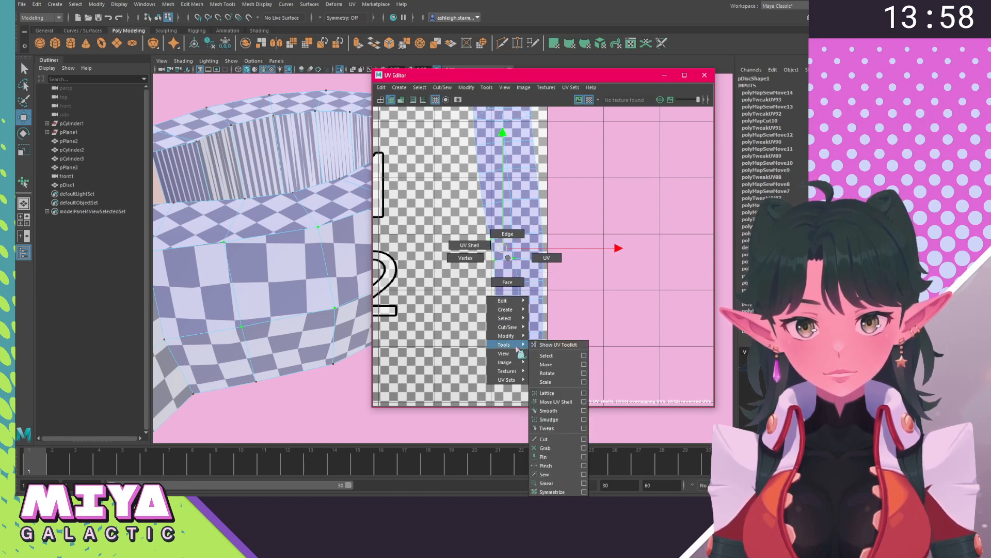
{"action": "left_click", "coordinate": [553, 411]}
{"action": "left_click_drag", "start_coordinate": [483, 268], "coordinate": [522, 272]}
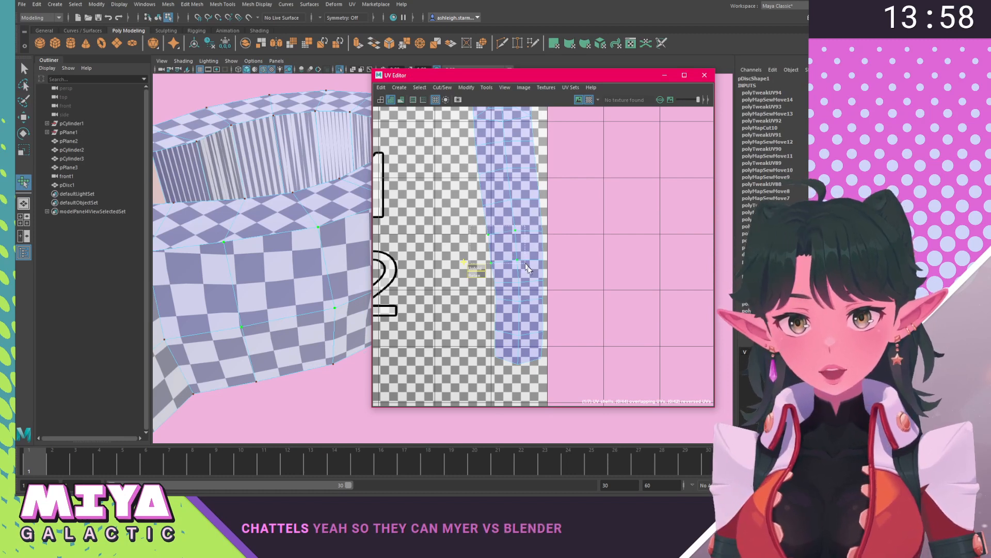
Examine the placed shells and the remaining UV layout across the U1V1 and U2V1 tiles.
{"action": "right_click_drag", "start_coordinate": [483, 221], "coordinate": [482, 252]}
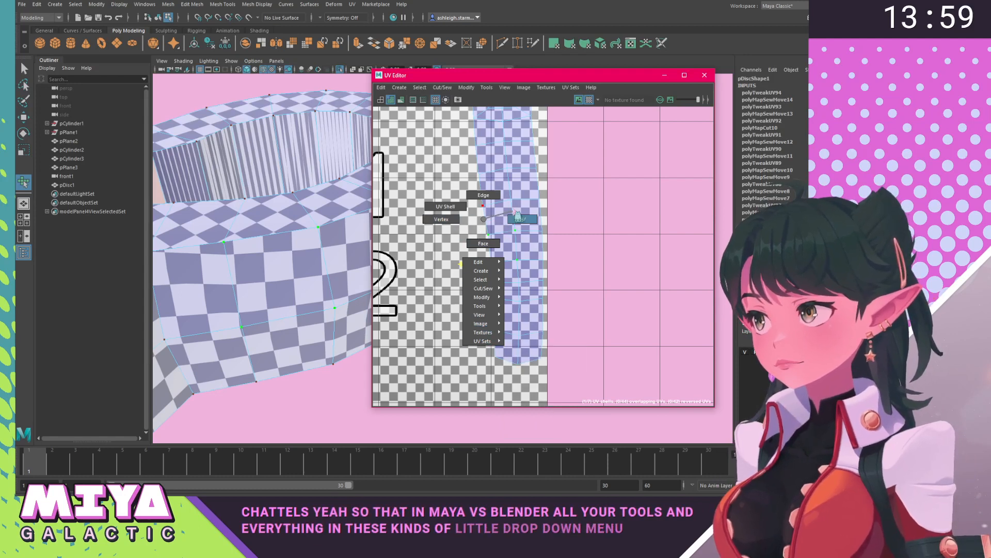
{"action": "right_click_drag", "start_coordinate": [539, 212], "coordinate": [484, 222]}
{"action": "middle_click_drag", "start_coordinate": [424, 231], "coordinate": [553, 231], "text": "alt"}
{"action": "right_click_drag", "start_coordinate": [554, 231], "coordinate": [506, 239], "text": "alt"}
{"action": "middle_click_drag", "start_coordinate": [506, 239], "coordinate": [671, 233], "text": "alt"}
{"action": "right_click_drag", "start_coordinate": [671, 232], "coordinate": [455, 217], "text": "alt"}
{"action": "middle_click_drag", "start_coordinate": [581, 196], "coordinate": [412, 191], "text": "alt"}
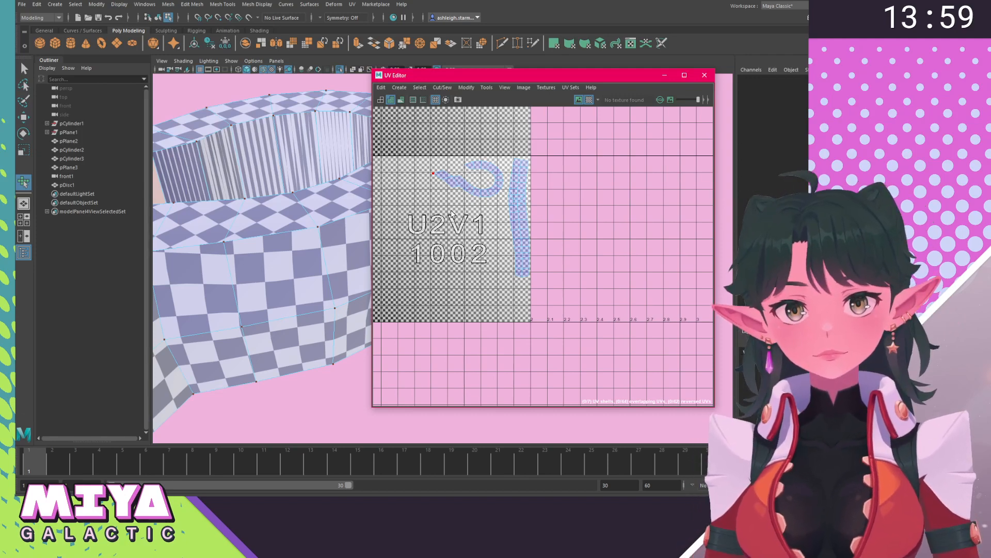
{"action": "middle_click_drag", "start_coordinate": [458, 187], "coordinate": [486, 207], "text": "alt"}
{"action": "right_click_drag", "start_coordinate": [487, 208], "coordinate": [556, 257], "text": "alt"}
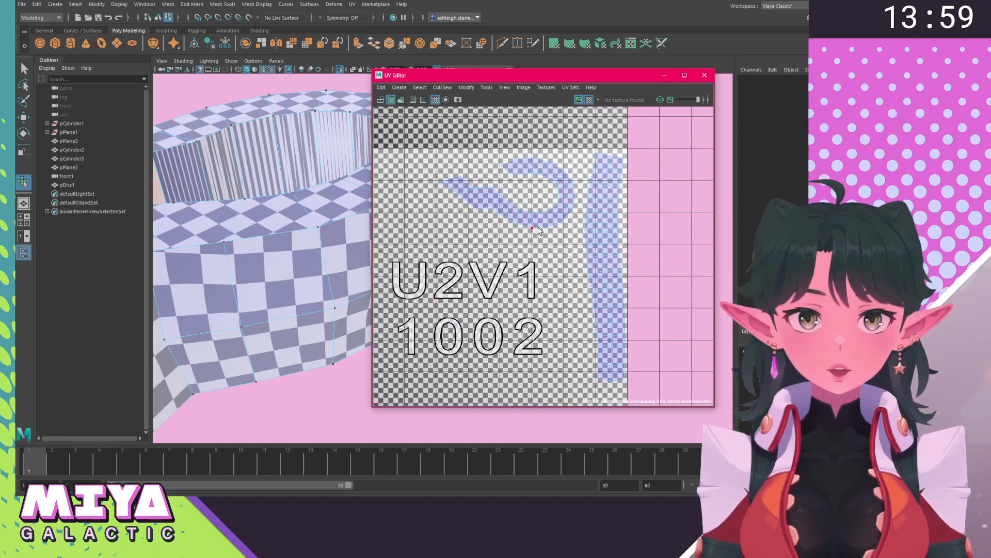
{"action": "middle_click_drag", "start_coordinate": [508, 264], "coordinate": [631, 217], "text": "alt"}
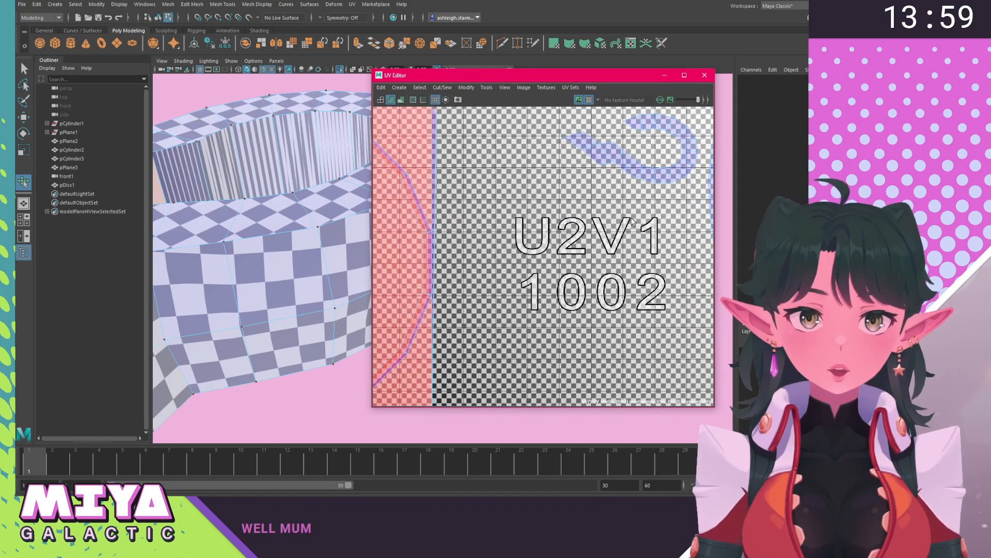
Select the UV shell on the other side of the curved handle and move it into the U2V1 tile.
{"action": "middle_click_drag", "start_coordinate": [532, 244], "coordinate": [455, 247], "text": "alt"}
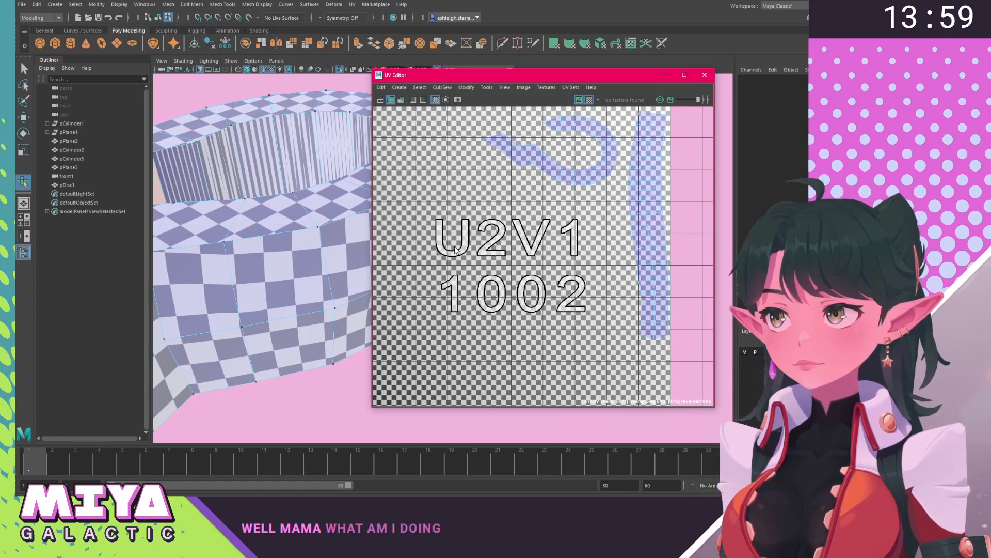
{"action": "left_click_drag", "start_coordinate": [238, 283], "coordinate": [323, 305], "text": "alt"}
{"action": "middle_click_drag", "start_coordinate": [331, 299], "coordinate": [247, 263], "text": "alt"}
{"action": "left_click_drag", "start_coordinate": [247, 263], "coordinate": [262, 234], "text": "alt"}
{"action": "right_click", "coordinate": [256, 129]}
{"action": "right_click_drag", "start_coordinate": [265, 136], "coordinate": [314, 147]}
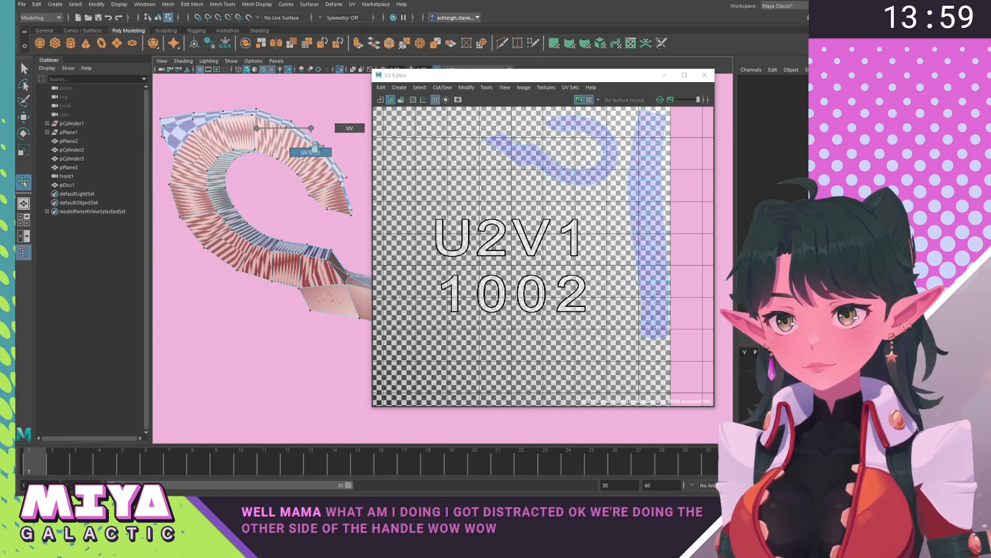
{"action": "left_click", "coordinate": [297, 160]}
{"action": "scroll", "coordinate": [457, 327], "scroll_direction": "down", "scroll_amount": 5}
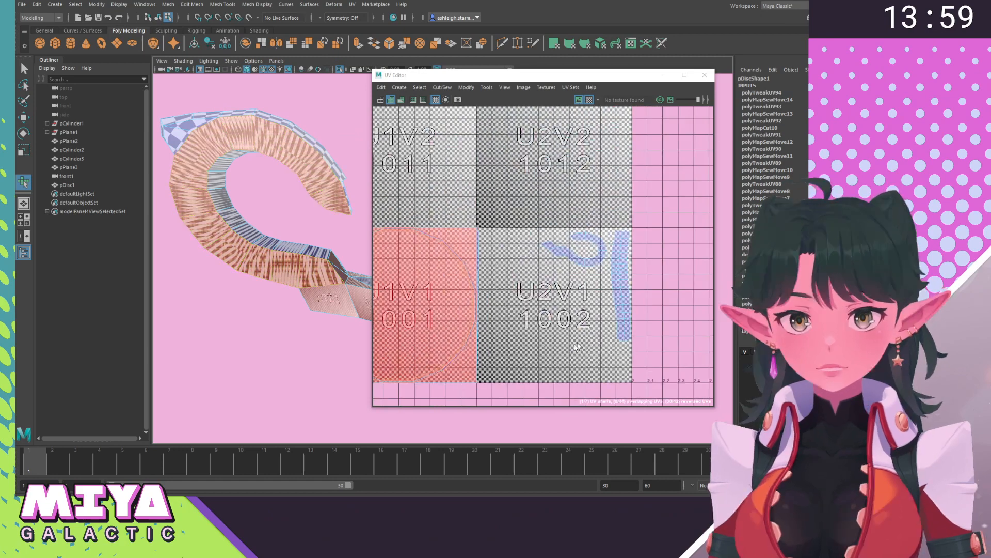
{"action": "key", "text": "w"}
{"action": "left_click_drag", "start_coordinate": [458, 319], "coordinate": [543, 342]}
{"action": "key", "text": "r"}
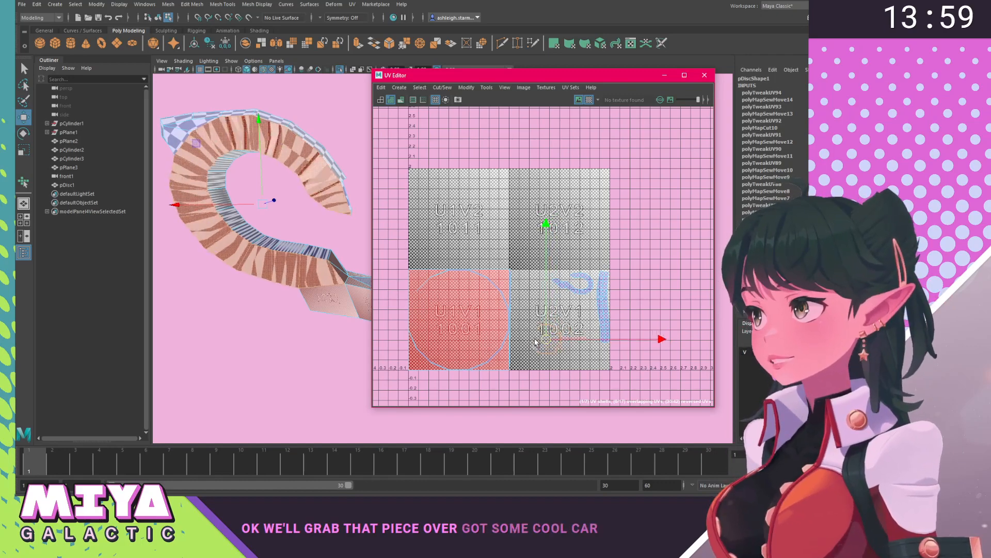
{"action": "left_click_drag", "start_coordinate": [543, 330], "coordinate": [539, 313]}
Select the seam edge between the handle's curved side and its flat end face and move and sew the two together.
{"action": "left_click_drag", "start_coordinate": [296, 269], "coordinate": [318, 262], "text": "alt"}
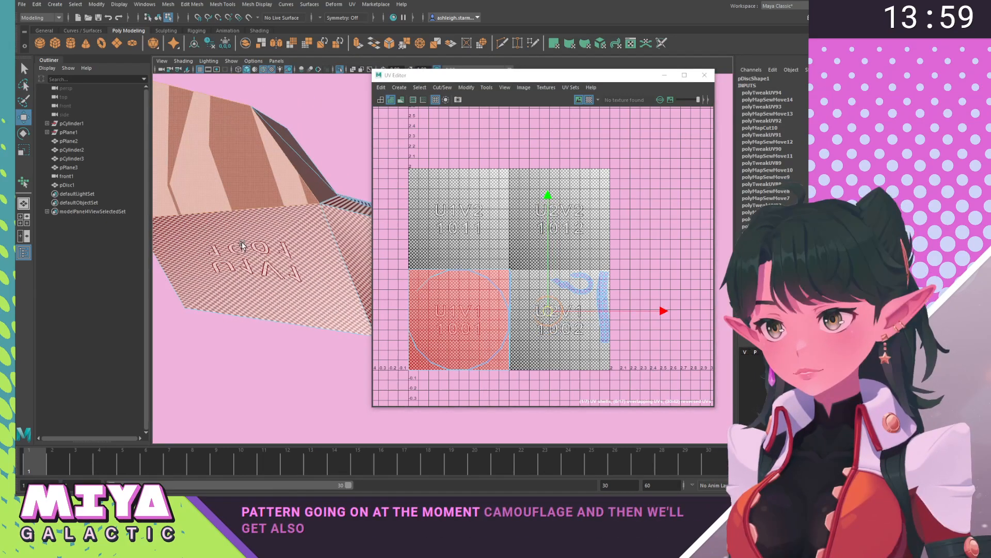
{"action": "right_click_drag", "start_coordinate": [241, 243], "coordinate": [240, 214]}
{"action": "left_click", "coordinate": [236, 211]}
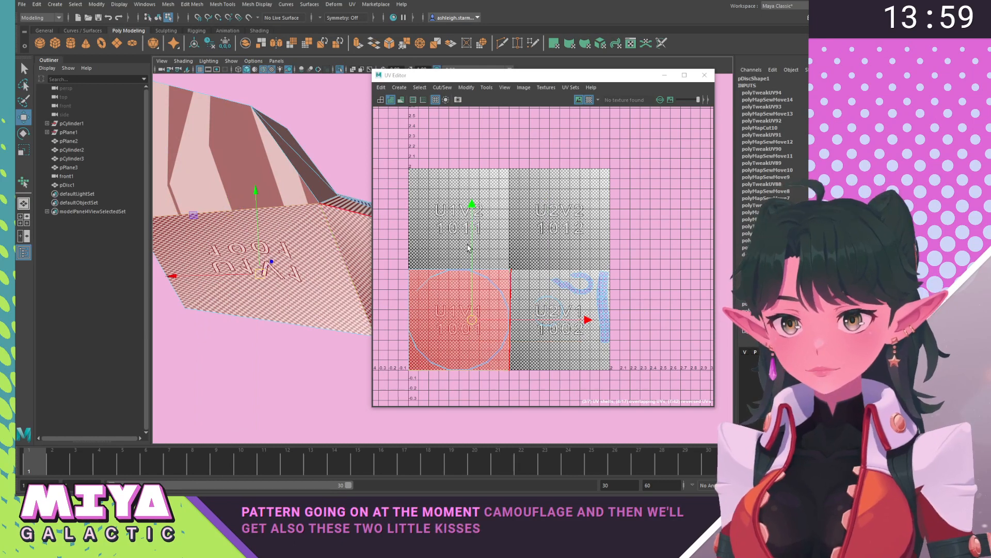
{"action": "right_click_drag", "start_coordinate": [468, 245], "coordinate": [413, 218], "text": "shift"}
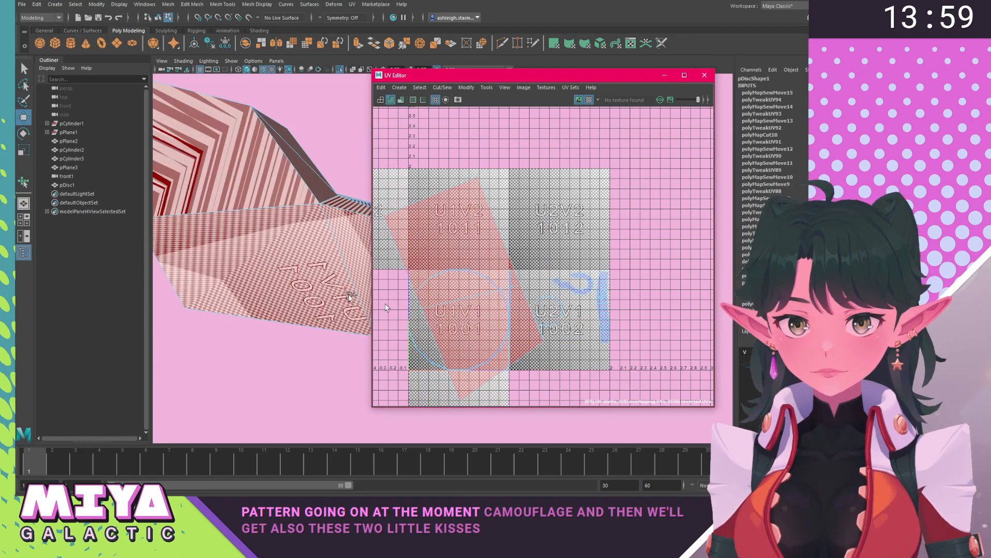
{"action": "right_click_drag", "start_coordinate": [303, 252], "coordinate": [279, 246], "text": "alt"}
{"action": "middle_click_drag", "start_coordinate": [279, 246], "coordinate": [257, 249], "text": "alt"}
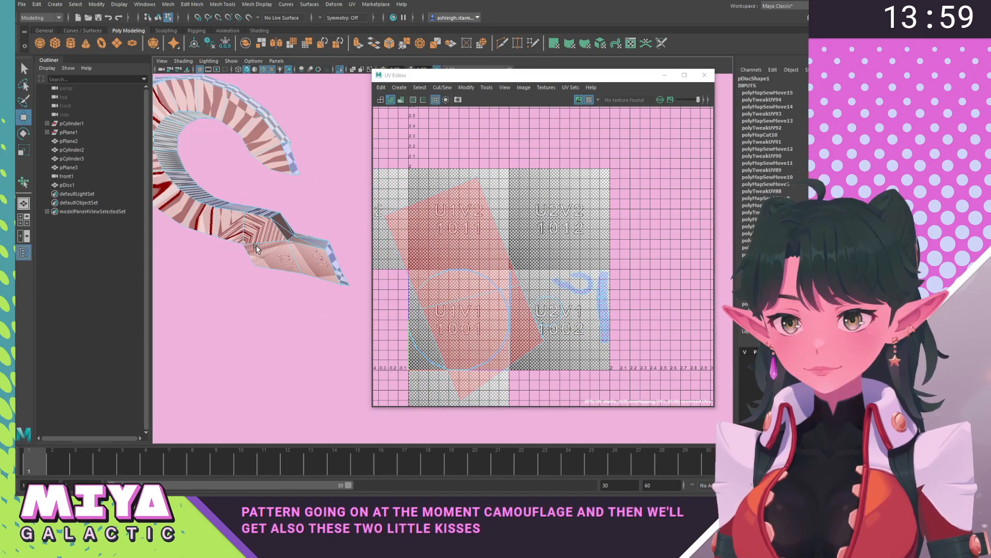
Select the sewn side shell, scale it down and place it inside the U2V1 tile beside the finished shells.
{"action": "right_click_drag", "start_coordinate": [486, 240], "coordinate": [437, 234]}
{"action": "left_click", "coordinate": [470, 260]}
{"action": "key", "text": "r"}
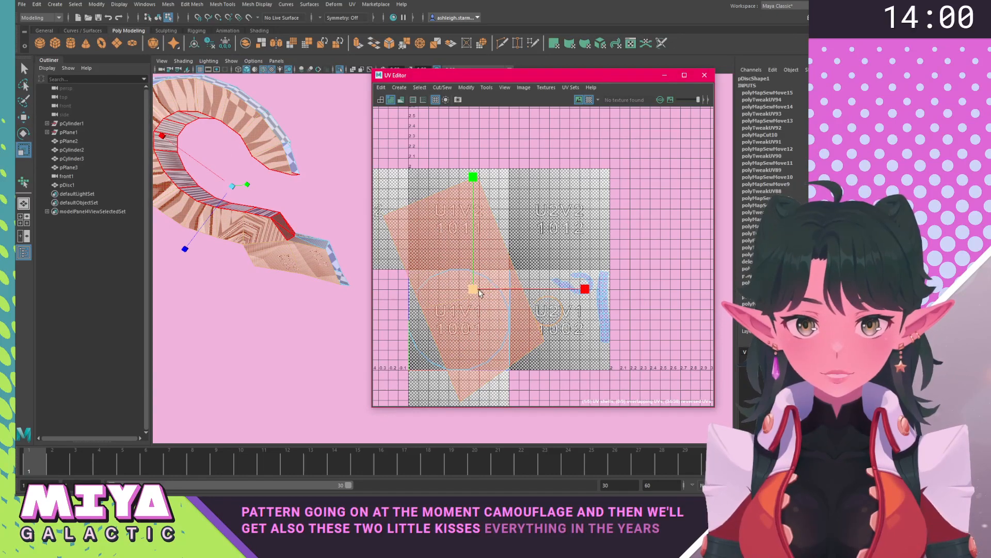
{"action": "left_click_drag", "start_coordinate": [479, 290], "coordinate": [398, 289]}
{"action": "key", "text": "w"}
{"action": "left_click_drag", "start_coordinate": [469, 289], "coordinate": [532, 315]}
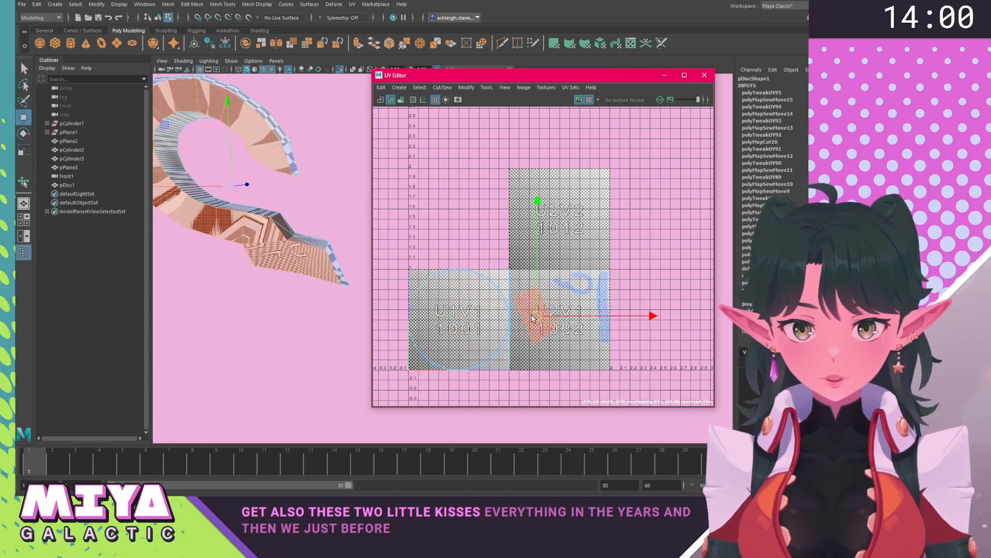
Flip the selected side shell along U, then shrink and reposition it within the U2V1 tile.
{"action": "scroll", "coordinate": [531, 317], "scroll_direction": "up", "scroll_amount": 6}
{"action": "right_click", "coordinate": [523, 306], "text": "shift"}
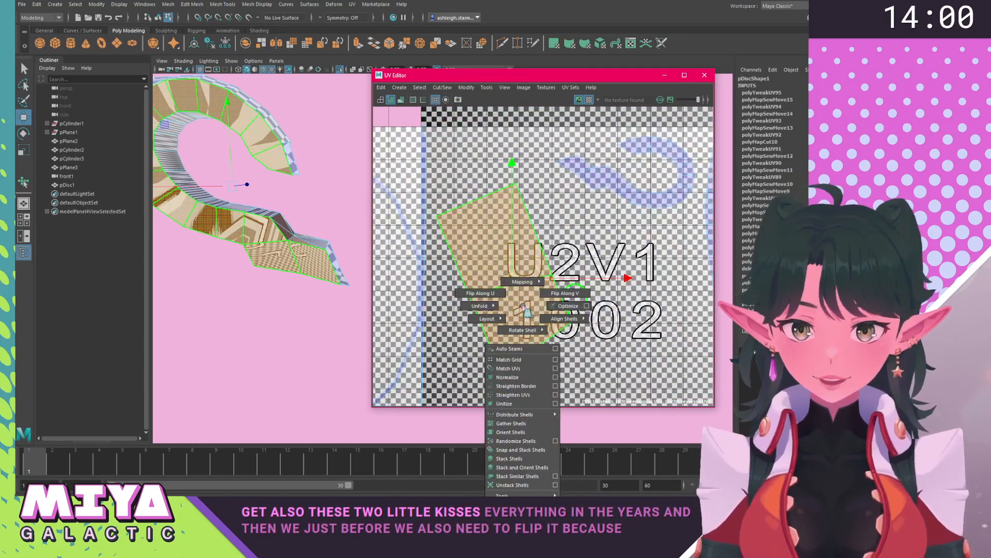
{"action": "left_click", "coordinate": [477, 293]}
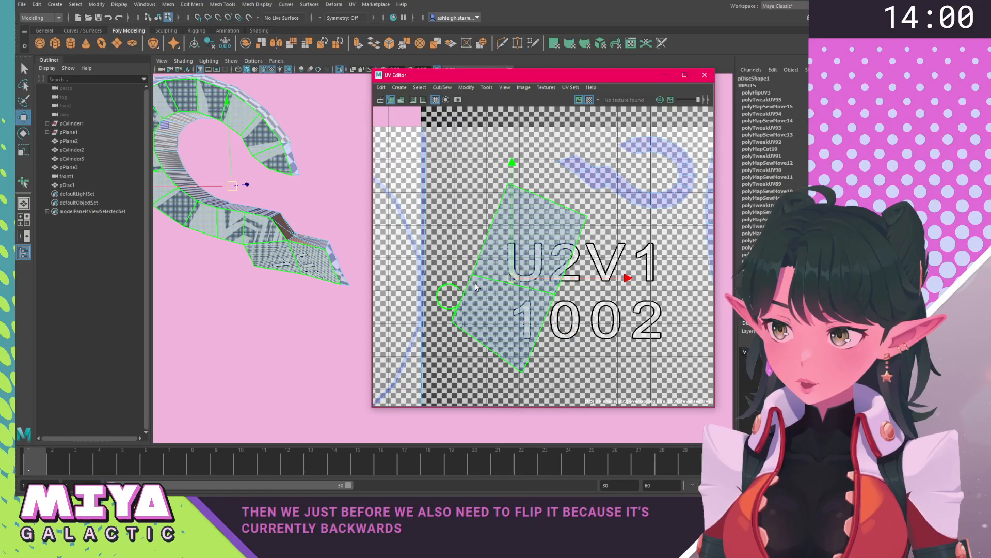
{"action": "middle_click_drag", "start_coordinate": [554, 304], "coordinate": [460, 291], "text": "alt"}
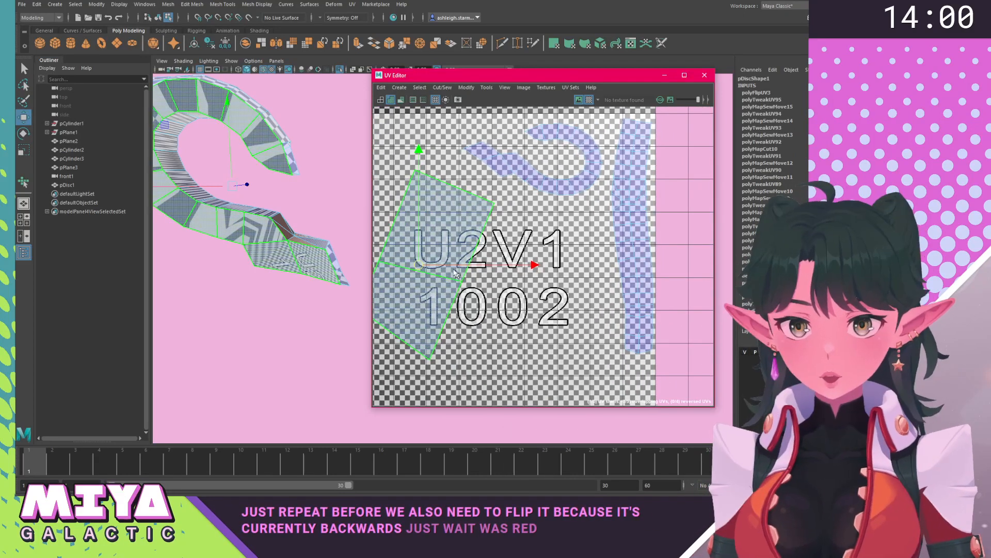
{"action": "left_click_drag", "start_coordinate": [415, 266], "coordinate": [426, 287]}
{"action": "key", "text": "r"}
{"action": "key", "text": "w"}
Select all UVs of the flipped side shell and unfold them with the Smooth tool.
{"action": "right_click_drag", "start_coordinate": [427, 286], "coordinate": [465, 285]}
{"action": "left_click_drag", "start_coordinate": [419, 231], "coordinate": [540, 358]}
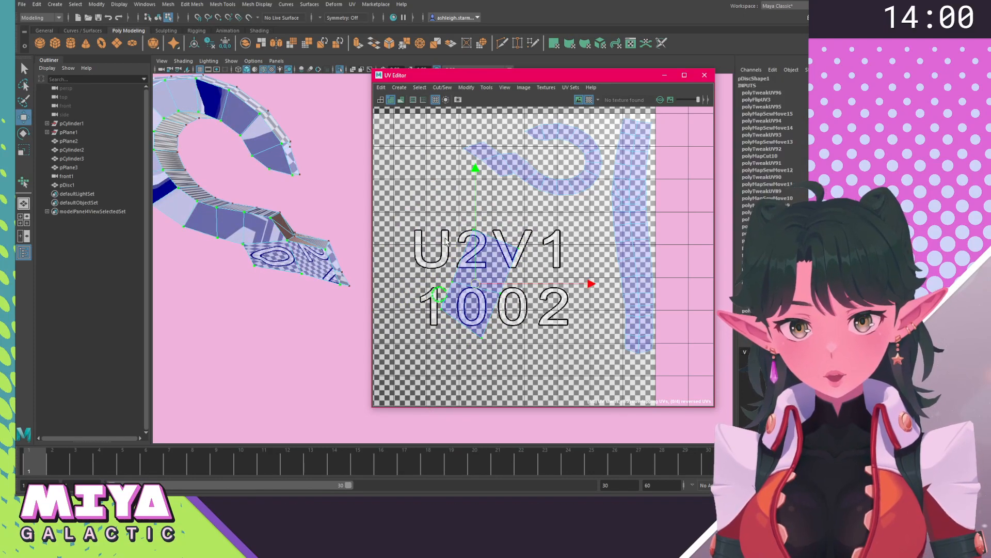
{"action": "scroll", "coordinate": [488, 206], "scroll_direction": "up", "scroll_amount": 5}
{"action": "middle_click_drag", "start_coordinate": [447, 239], "coordinate": [522, 183], "text": "alt"}
{"action": "right_click", "coordinate": [467, 166], "text": "shift"}
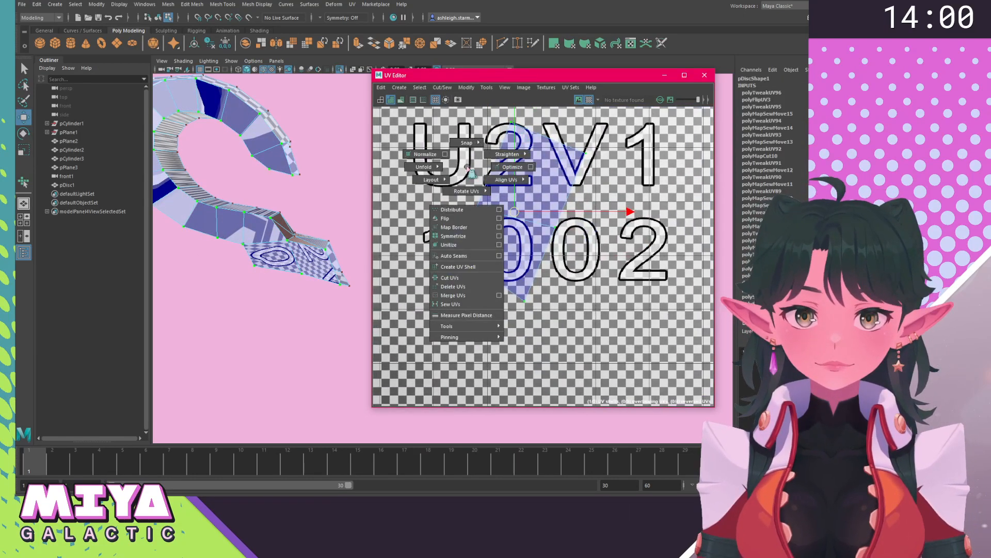
{"action": "right_click_drag", "start_coordinate": [467, 167], "coordinate": [467, 255]}
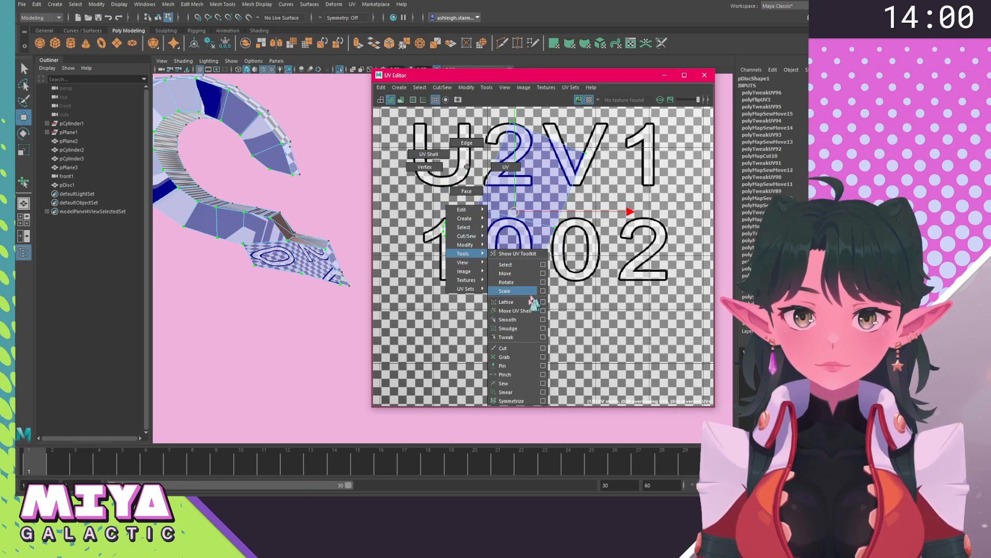
{"action": "right_click_drag", "start_coordinate": [516, 323], "coordinate": [515, 323]}
{"action": "left_click_drag", "start_coordinate": [427, 311], "coordinate": [634, 329]}
{"action": "left_click_drag", "start_coordinate": [435, 319], "coordinate": [601, 323]}
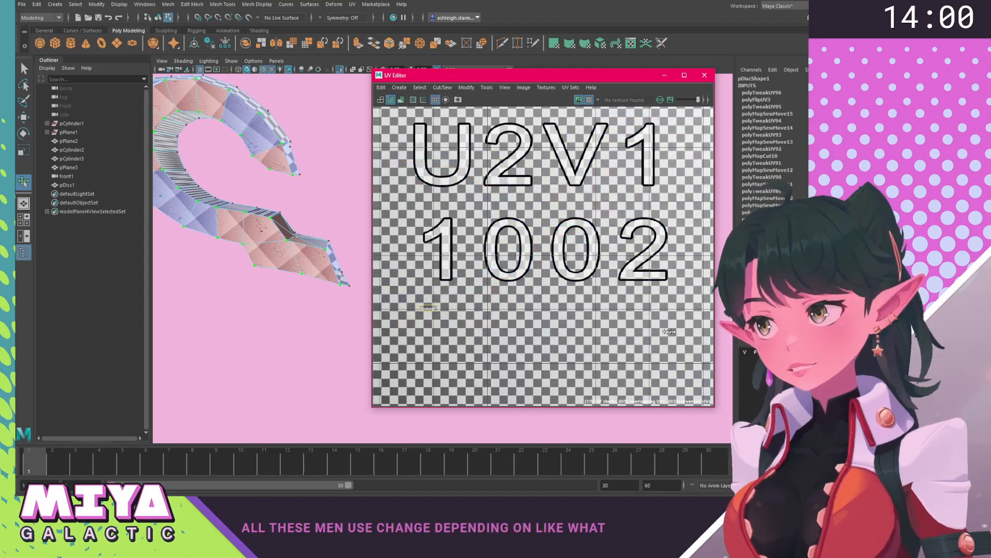
Scale the unfolded handle side shell down so that it fits within the U2V1 tile.
{"action": "scroll", "coordinate": [603, 320], "scroll_direction": "down", "scroll_amount": 8}
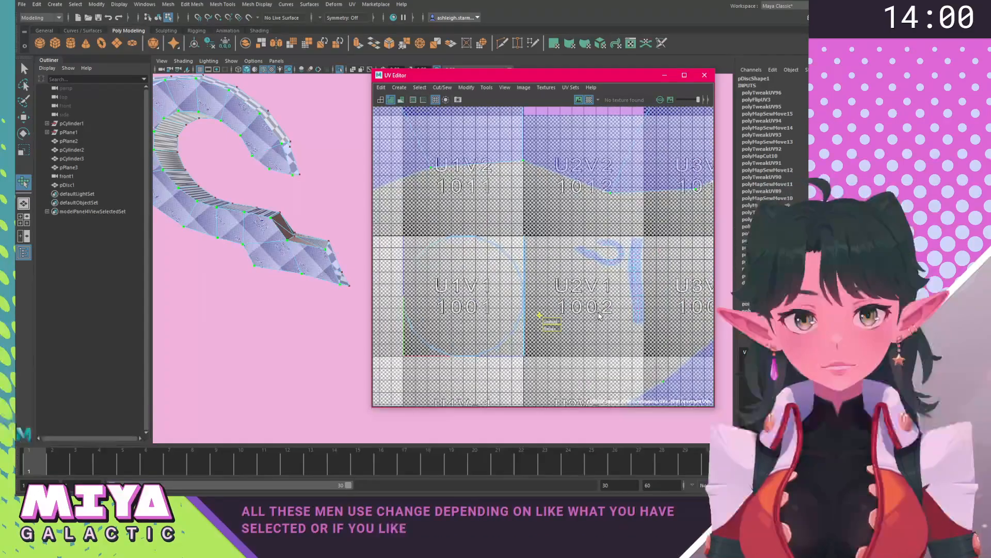
{"action": "middle_click_drag", "start_coordinate": [523, 291], "coordinate": [506, 262], "text": "alt"}
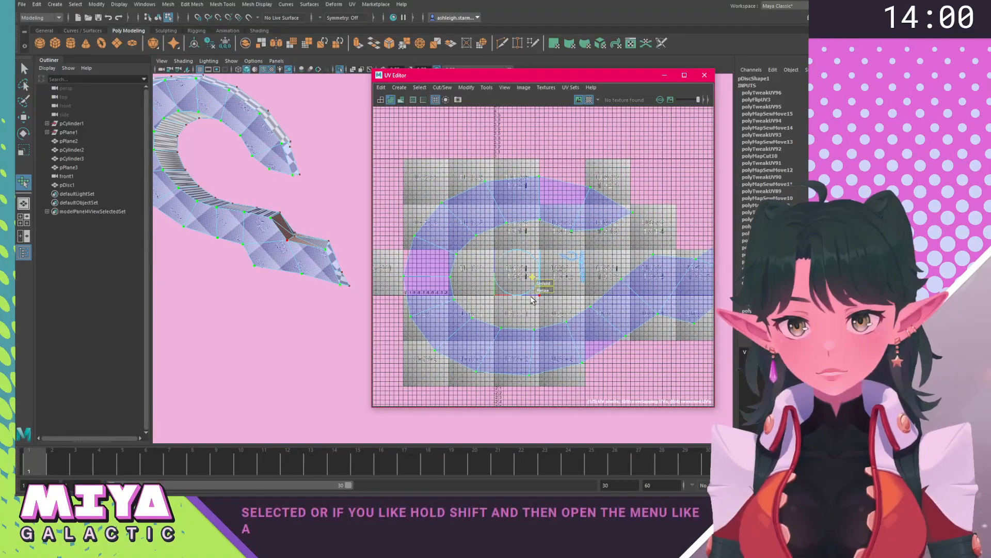
{"action": "middle_click_drag", "start_coordinate": [539, 285], "coordinate": [496, 288], "text": "alt"}
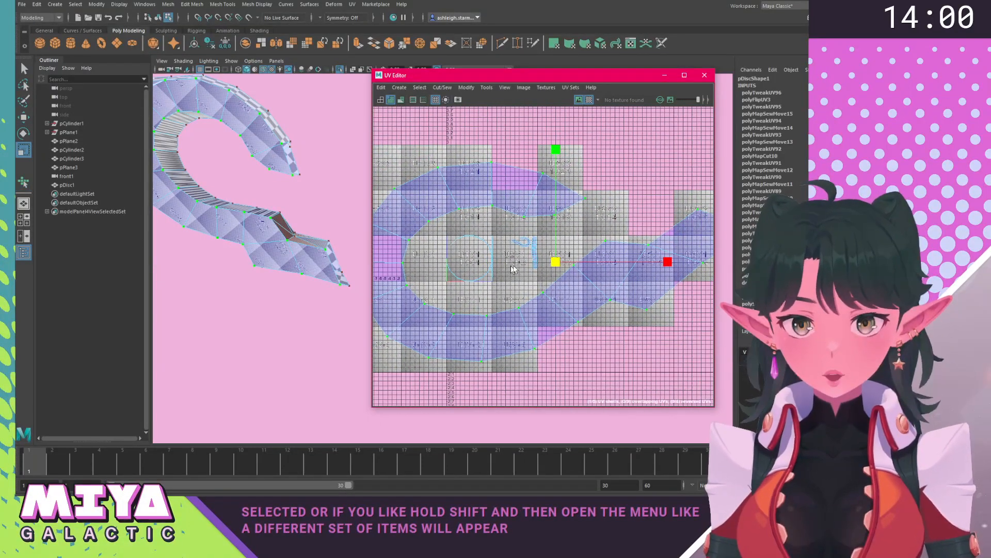
{"action": "left_click_drag", "start_coordinate": [556, 262], "coordinate": [521, 261]}
{"action": "key", "text": "w"}
{"action": "scroll", "coordinate": [521, 263], "scroll_direction": "up", "scroll_amount": 3}
{"action": "scroll", "coordinate": [508, 256], "scroll_direction": "up", "scroll_amount": 1}
{"action": "key", "text": "r"}
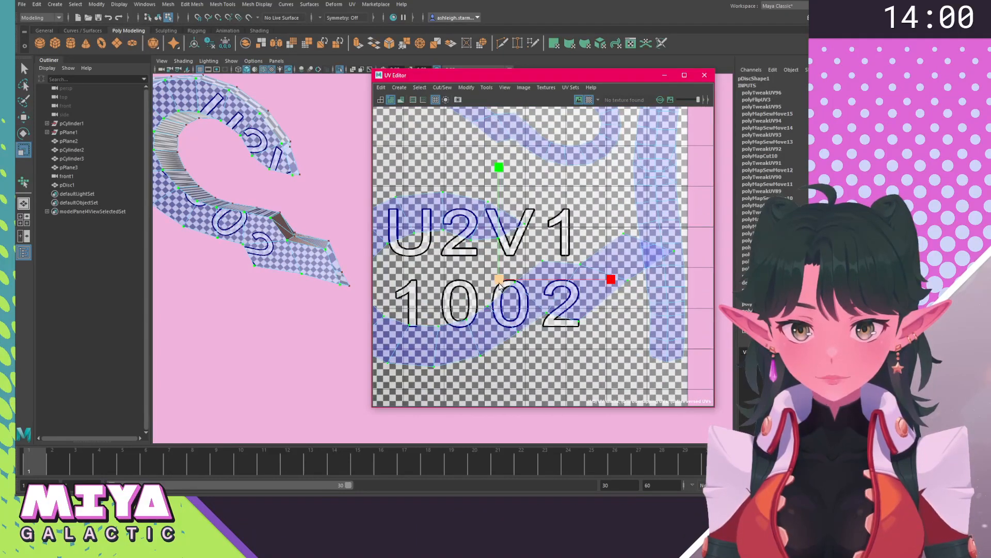
{"action": "left_click_drag", "start_coordinate": [499, 280], "coordinate": [461, 293]}
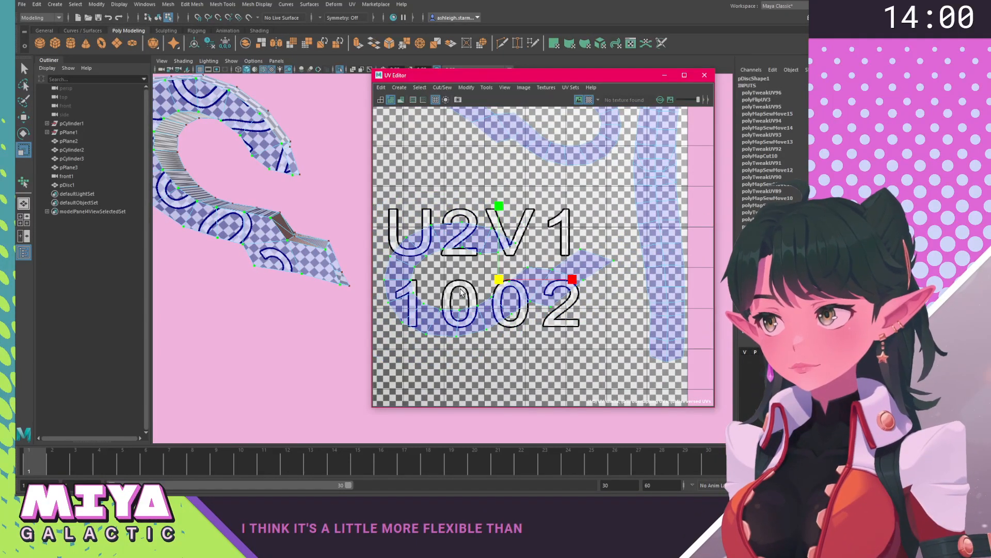
Place the scaled side shell just below the matching handle shell in the U2V1 tile and clear the selection.
{"action": "key", "text": "w"}
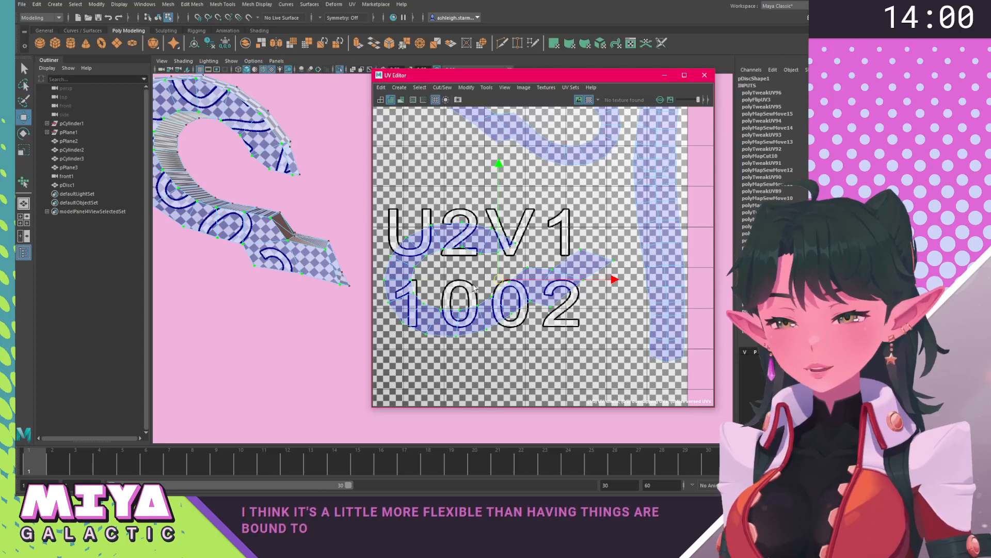
{"action": "left_click_drag", "start_coordinate": [498, 282], "coordinate": [505, 235]}
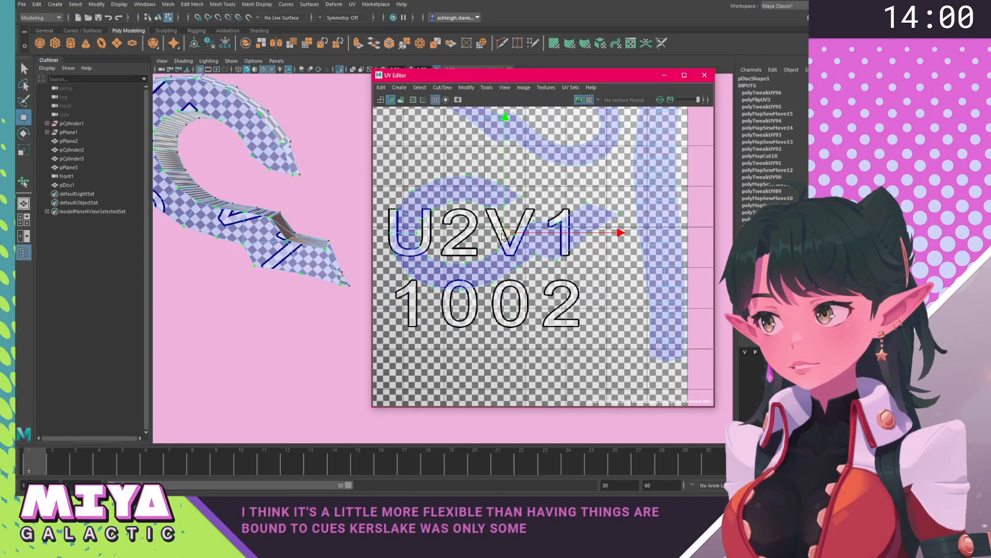
{"action": "middle_click_drag", "start_coordinate": [520, 222], "coordinate": [491, 305], "text": "alt"}
{"action": "left_click_drag", "start_coordinate": [492, 305], "coordinate": [519, 274]}
{"action": "key", "text": "r"}
{"action": "key", "text": "w"}
{"action": "key", "text": "r"}
{"action": "key", "text": "w"}
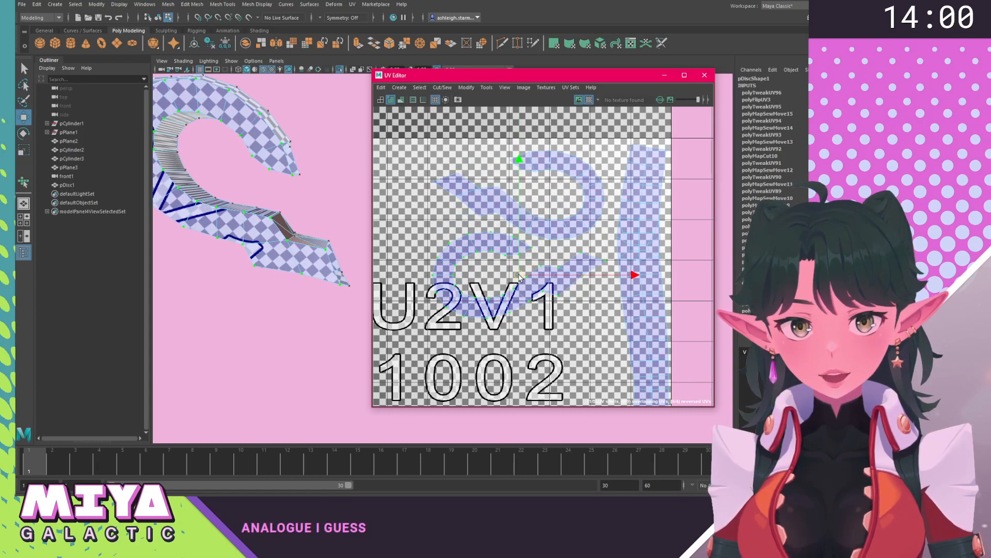
{"action": "left_click", "coordinate": [598, 347]}
Select the loop of faces running along the handle's inner curve.
{"action": "scroll", "coordinate": [585, 315], "scroll_direction": "down", "scroll_amount": 6}
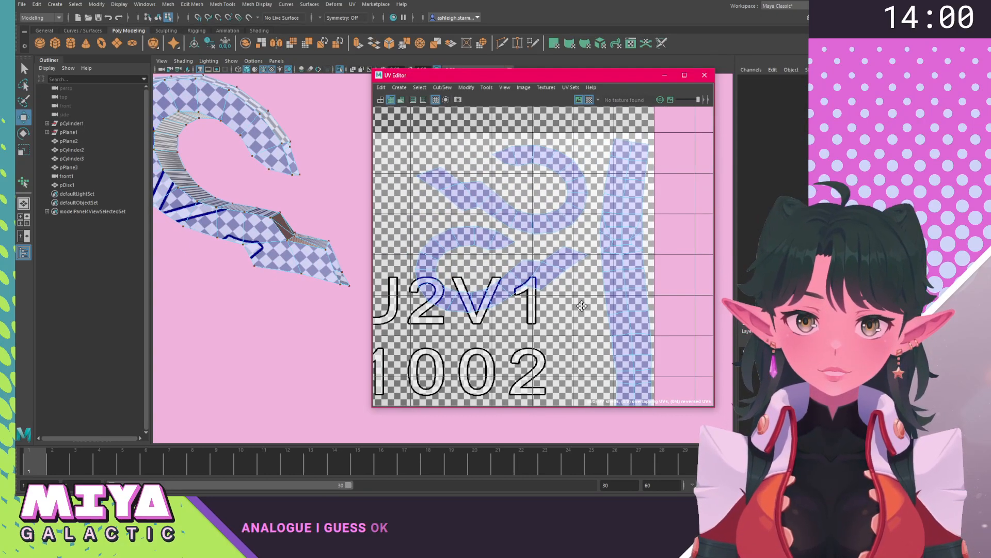
{"action": "middle_click_drag", "start_coordinate": [559, 314], "coordinate": [591, 235], "text": "alt"}
{"action": "scroll", "coordinate": [523, 221], "scroll_direction": "down", "scroll_amount": 1}
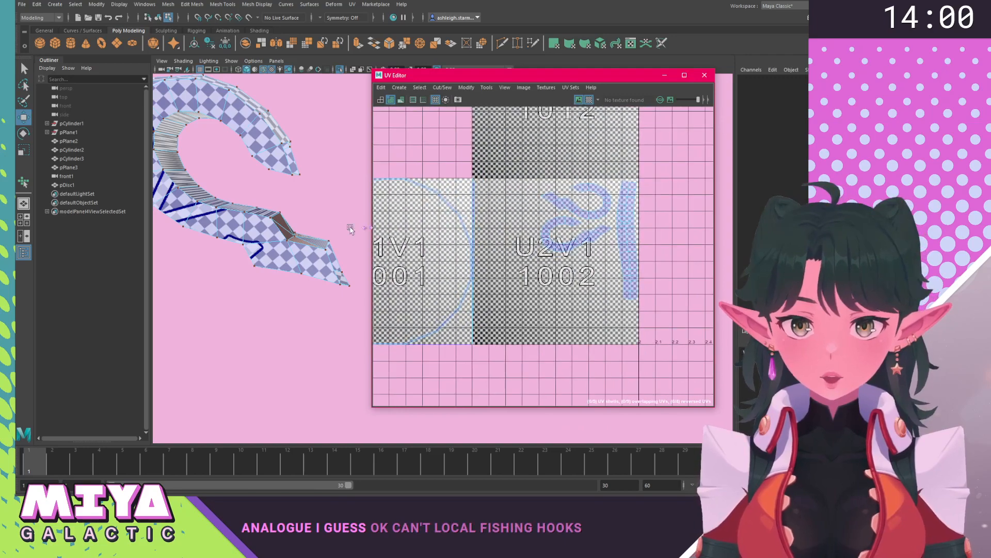
{"action": "left_click_drag", "start_coordinate": [222, 222], "coordinate": [259, 285], "text": "alt"}
{"action": "right_click_drag", "start_coordinate": [259, 285], "coordinate": [274, 326], "text": "alt"}
{"action": "right_click", "coordinate": [235, 225]}
{"action": "right_click_drag", "start_coordinate": [235, 236], "coordinate": [235, 250]}
{"action": "left_click", "coordinate": [240, 249]}
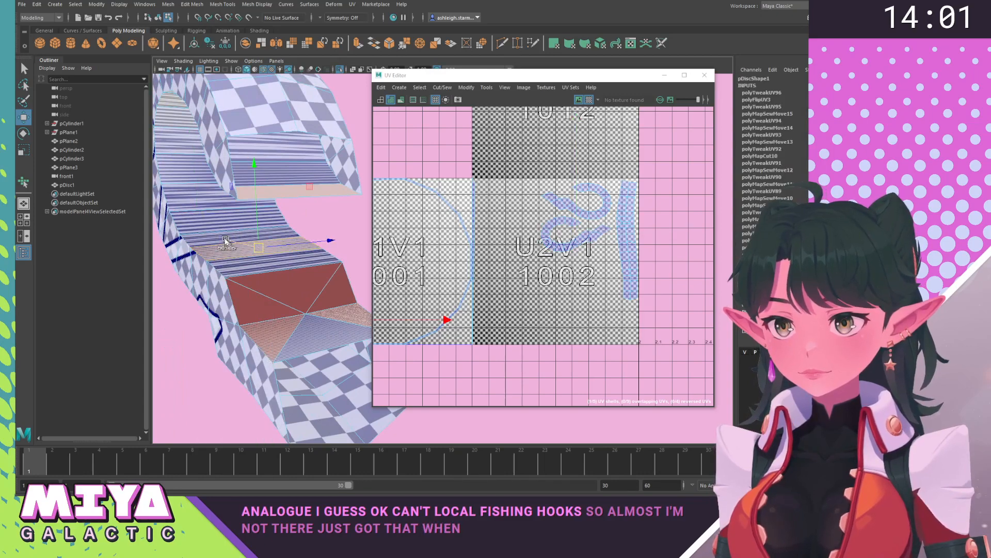
{"action": "double_click", "coordinate": [207, 234], "text": "shift"}
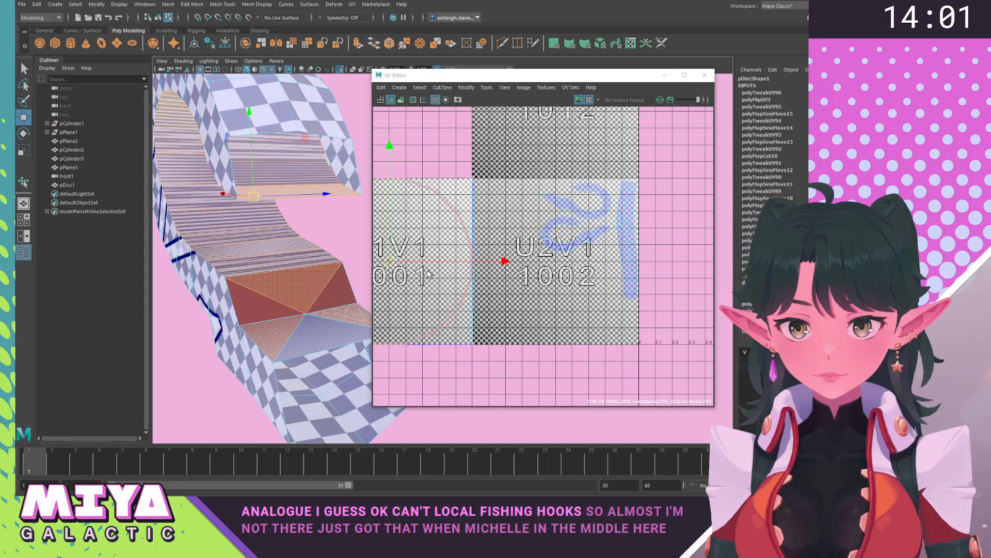
{"action": "middle_click_drag", "start_coordinate": [427, 256], "coordinate": [434, 250], "text": "alt"}
{"action": "scroll", "coordinate": [234, 262], "scroll_direction": "down", "scroll_amount": 8}
Select the edge between the inner strip and the end face at the handle's tip and move and sew it.
{"action": "left_click_drag", "start_coordinate": [234, 262], "coordinate": [309, 219], "text": "alt"}
{"action": "scroll", "coordinate": [310, 173], "scroll_direction": "up", "scroll_amount": 8}
{"action": "scroll", "coordinate": [303, 243], "scroll_direction": "up", "scroll_amount": 5}
{"action": "right_click_drag", "start_coordinate": [304, 213], "coordinate": [299, 181]}
{"action": "left_click", "coordinate": [313, 236]}
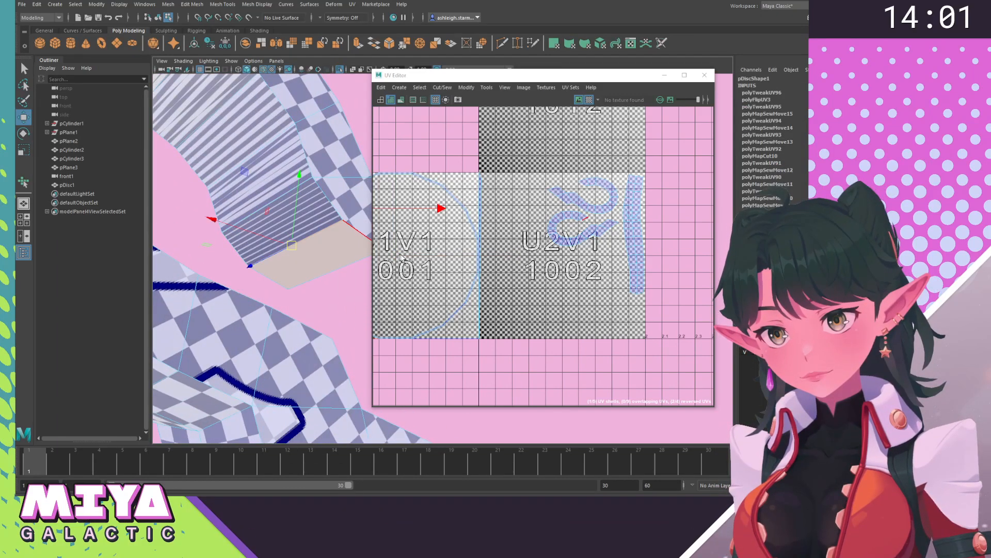
{"action": "right_click_drag", "start_coordinate": [414, 260], "coordinate": [417, 219], "text": "shift"}
Move and sew the edges joining the inner strip to the triangular base faces and those triangles to each other.
{"action": "left_click_drag", "start_coordinate": [341, 228], "coordinate": [243, 151], "text": "alt"}
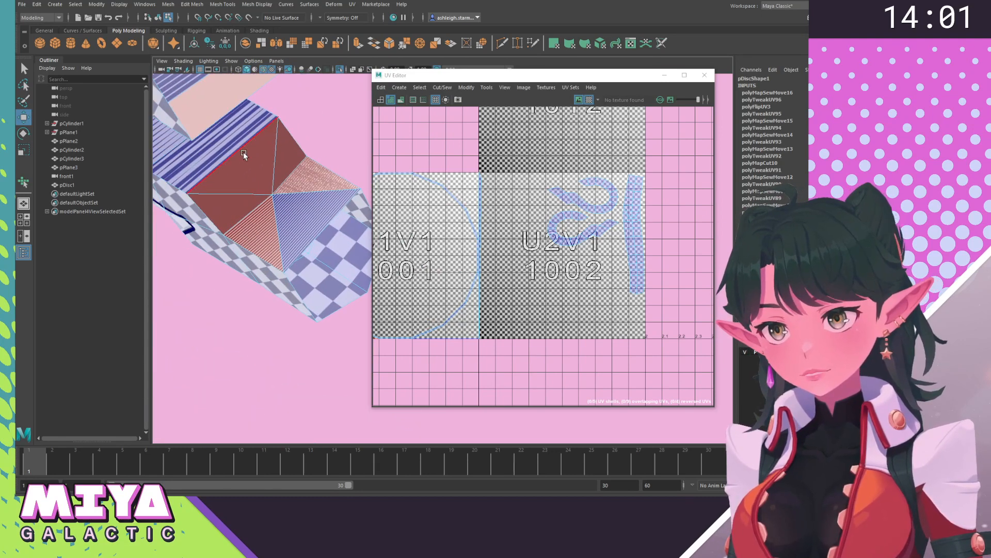
{"action": "left_click", "coordinate": [245, 154]}
{"action": "right_click_drag", "start_coordinate": [414, 196], "coordinate": [426, 149], "text": "shift"}
{"action": "left_click", "coordinate": [305, 194]}
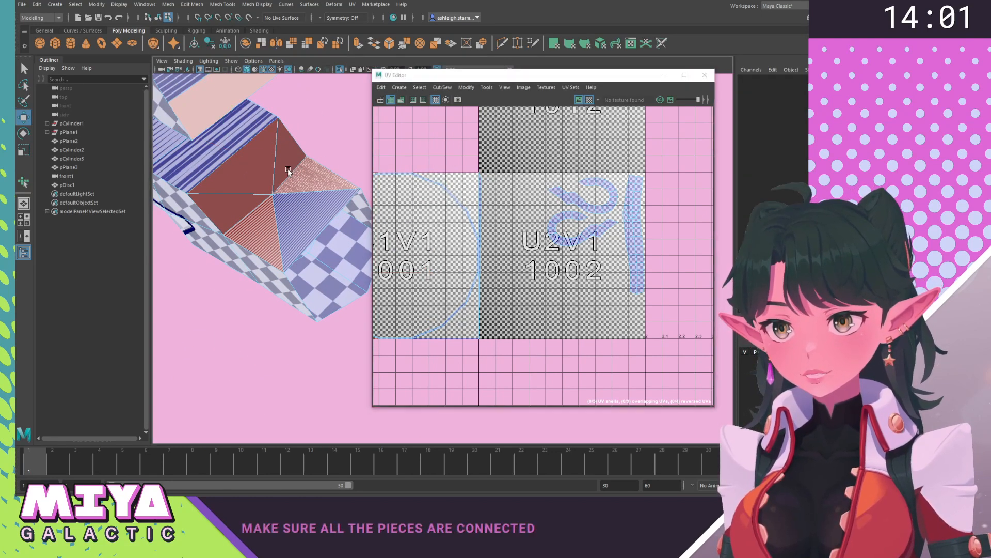
{"action": "left_click", "coordinate": [305, 193], "text": "shift"}
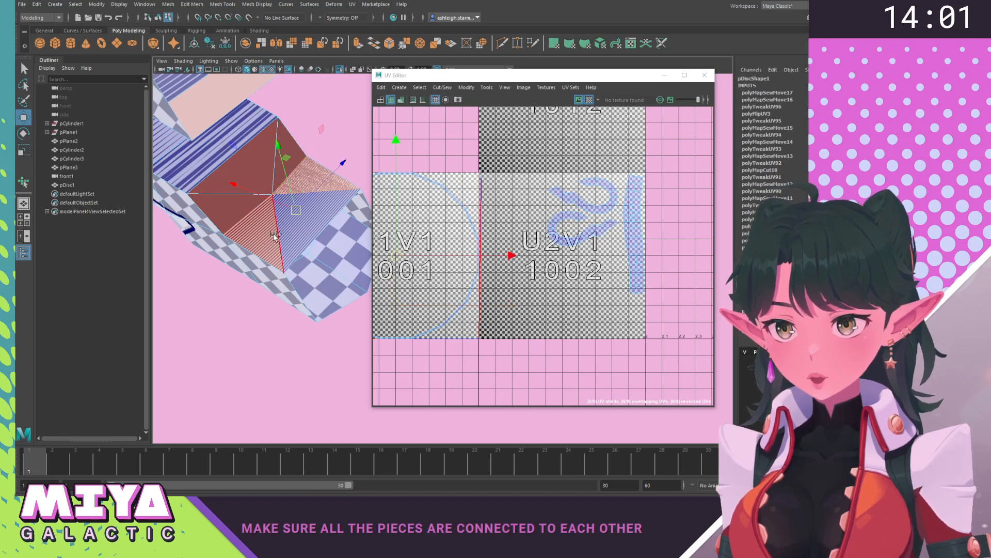
{"action": "right_click_drag", "start_coordinate": [406, 237], "coordinate": [416, 180], "text": "shift"}
Select all the connected faces of the sewn inner strip, including the triangular base faces and the tip's end face.
{"action": "right_click", "coordinate": [266, 183]}
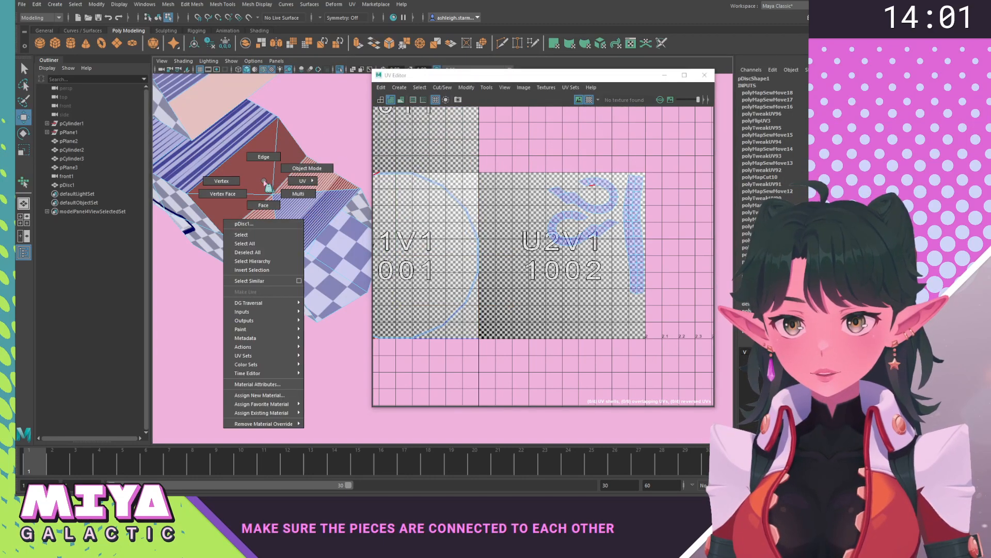
{"action": "right_click_drag", "start_coordinate": [330, 185], "coordinate": [326, 205]}
{"action": "left_click", "coordinate": [281, 203]}
{"action": "left_click_drag", "start_coordinate": [281, 205], "coordinate": [234, 275], "text": "alt"}
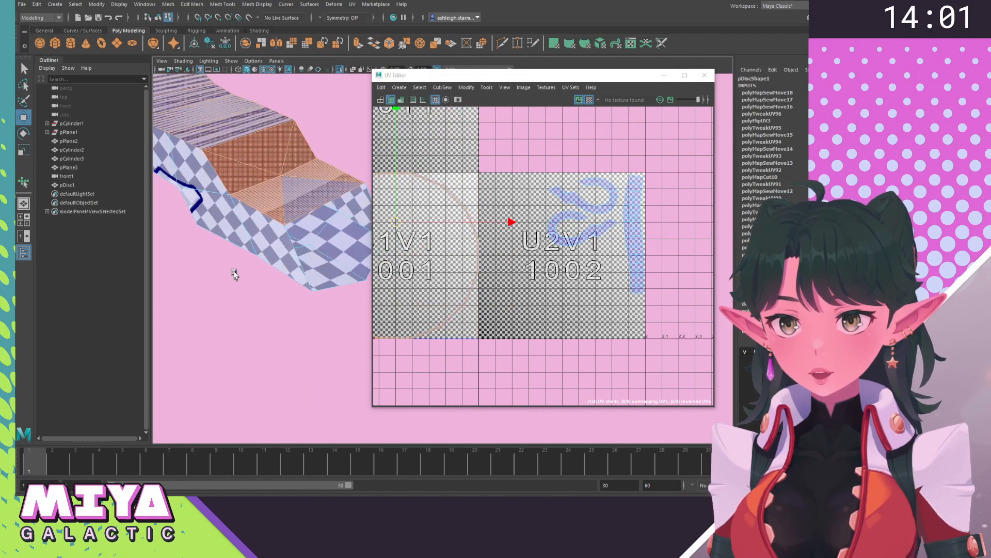
{"action": "scroll", "coordinate": [216, 237], "scroll_direction": "down", "scroll_amount": 5}
{"action": "middle_click_drag", "start_coordinate": [216, 237], "coordinate": [183, 306], "text": "alt"}
{"action": "mouse_move", "coordinate": [217, 237]}
{"action": "left_mouse_down", "text": "alt"}
{"action": "mouse_move", "coordinate": [257, 219]}
{"action": "mouse_move", "coordinate": [232, 239]}
{"action": "left_mouse_up", "text": "alt"}
Scale the inner strip's UV shell down uniformly and move it lower in the U1V1 tile.
{"action": "middle_click_drag", "start_coordinate": [535, 266], "coordinate": [601, 266], "text": "alt"}
{"action": "scroll", "coordinate": [532, 276], "scroll_direction": "up", "scroll_amount": 2}
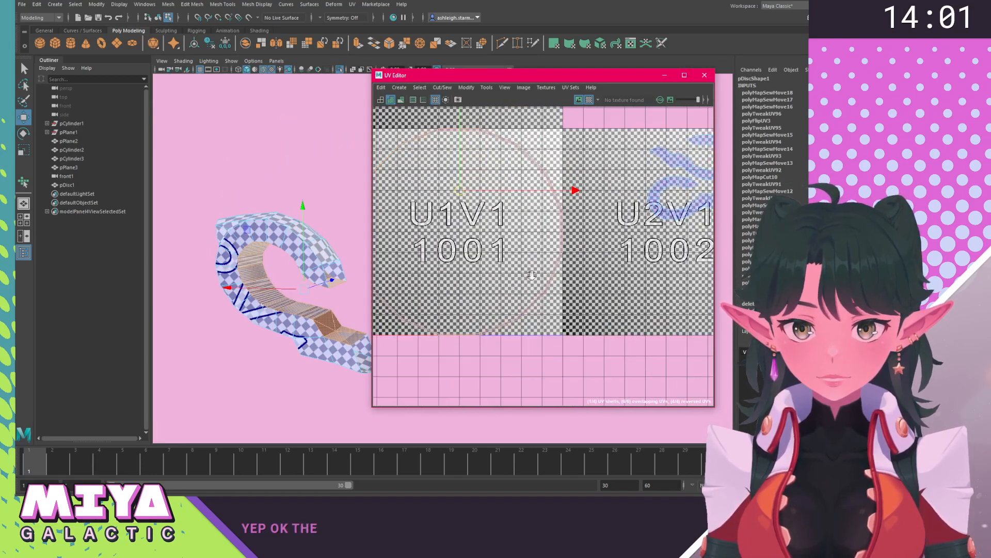
{"action": "middle_click_drag", "start_coordinate": [531, 277], "coordinate": [572, 289], "text": "alt"}
{"action": "key", "text": "r"}
{"action": "left_click_drag", "start_coordinate": [497, 202], "coordinate": [415, 202]}
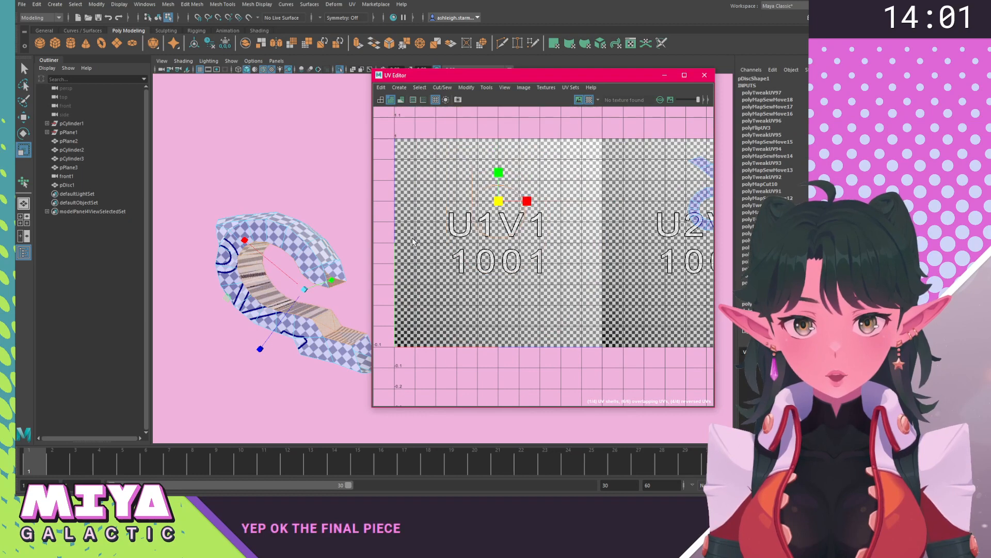
{"action": "key", "text": "w"}
{"action": "left_click_drag", "start_coordinate": [496, 207], "coordinate": [492, 283]}
Select all the UVs of the inner strip's shell and unfold and relax them interactively.
{"action": "right_click_drag", "start_coordinate": [453, 283], "coordinate": [482, 282]}
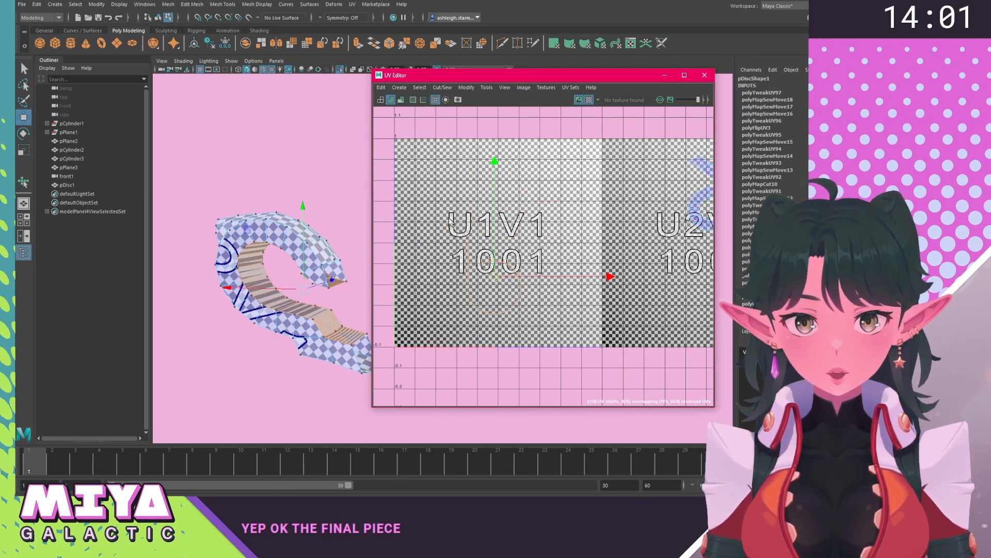
{"action": "left_click_drag", "start_coordinate": [431, 206], "coordinate": [566, 337]}
{"action": "right_click_drag", "start_coordinate": [468, 203], "coordinate": [515, 347]}
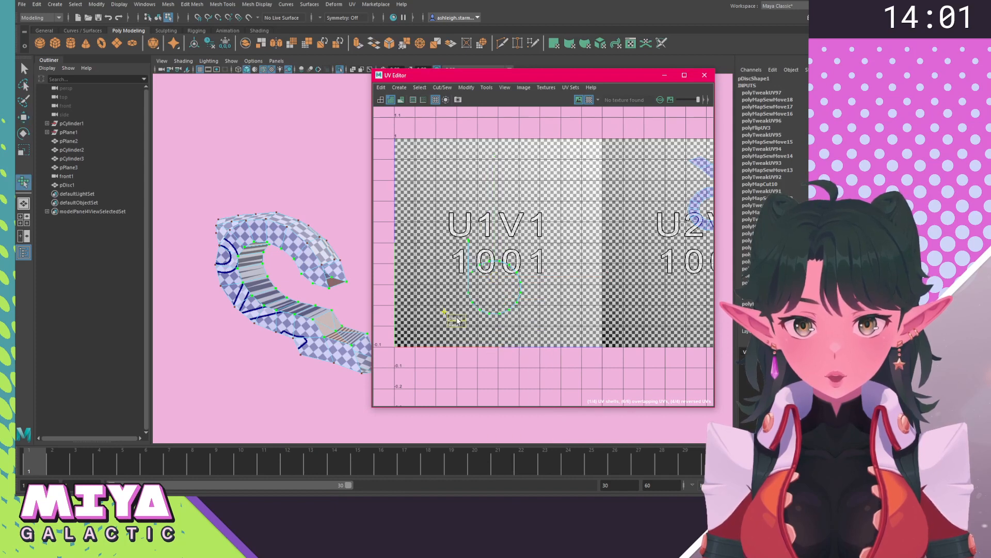
{"action": "left_click_drag", "start_coordinate": [455, 331], "coordinate": [510, 336]}
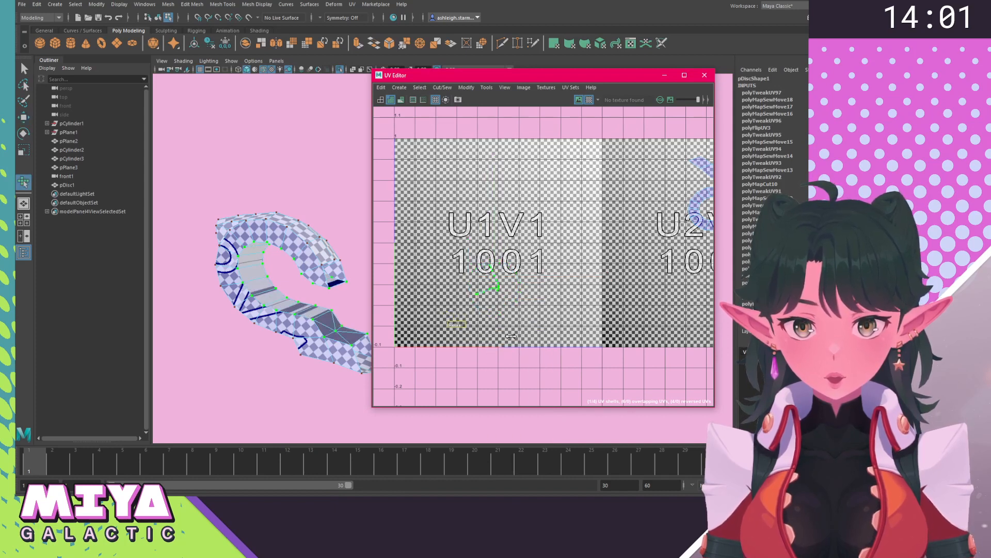
{"action": "scroll", "coordinate": [461, 329], "scroll_direction": "up", "scroll_amount": 6}
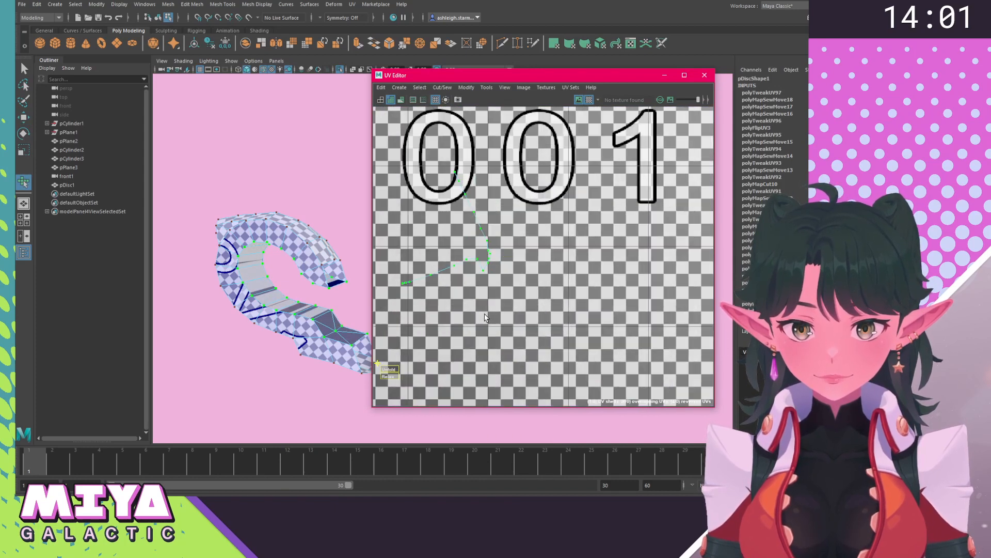
{"action": "left_click_drag", "start_coordinate": [452, 356], "coordinate": [450, 353]}
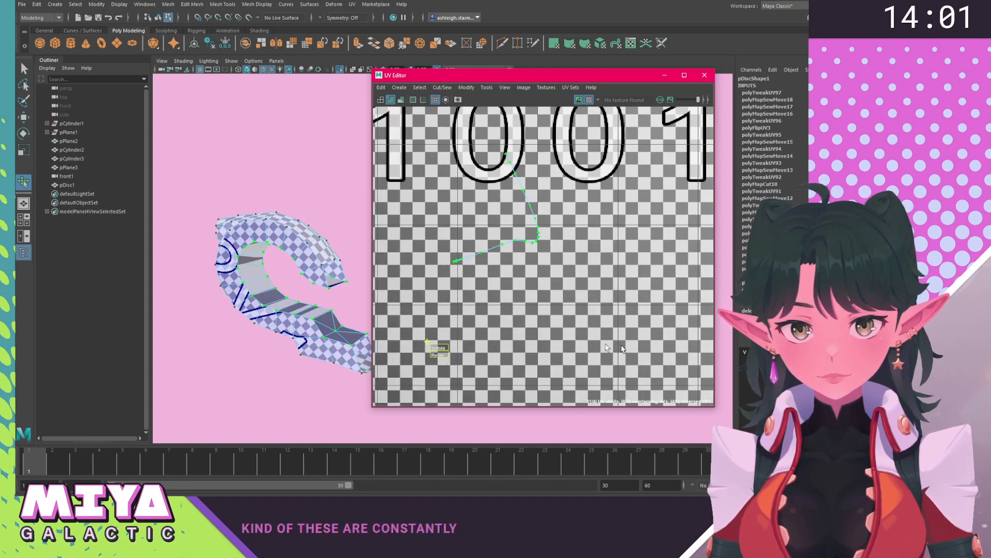
Try to straighten the collapsed inner strip's UVs with Straighten Shell.
{"action": "key", "text": "w"}
{"action": "middle_click_drag", "start_coordinate": [496, 234], "coordinate": [497, 287], "text": "alt"}
{"action": "scroll", "coordinate": [495, 287], "scroll_direction": "up", "scroll_amount": 3}
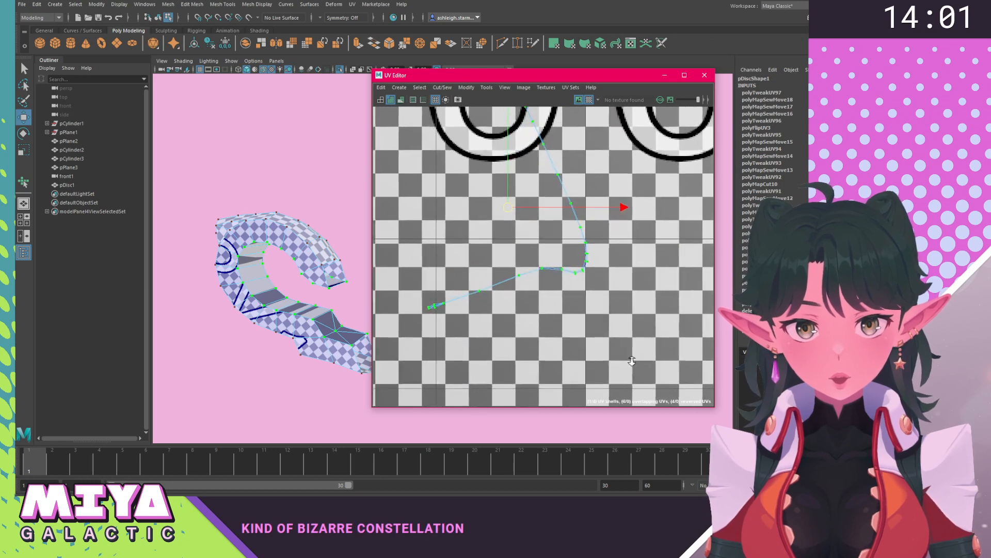
{"action": "middle_click_drag", "start_coordinate": [603, 363], "coordinate": [613, 398], "text": "alt"}
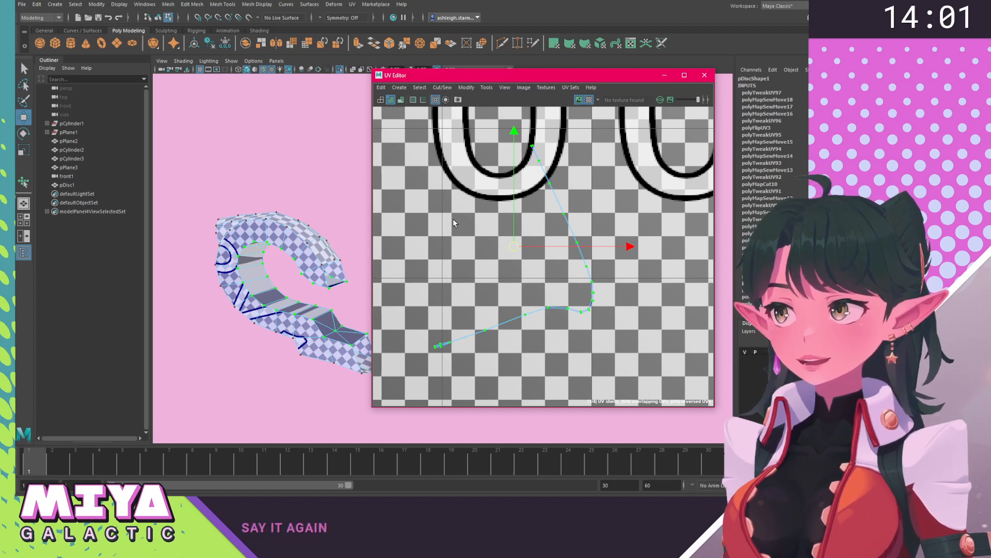
{"action": "middle_click_drag", "start_coordinate": [453, 219], "coordinate": [456, 238], "text": "alt"}
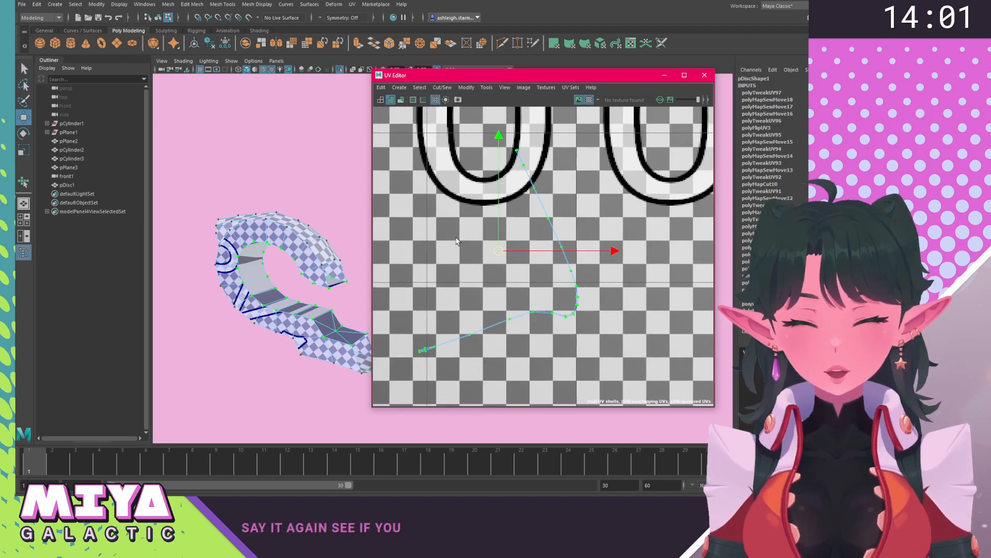
{"action": "middle_click_drag", "start_coordinate": [470, 278], "coordinate": [446, 262], "text": "alt"}
{"action": "right_click", "coordinate": [441, 220], "text": "shift"}
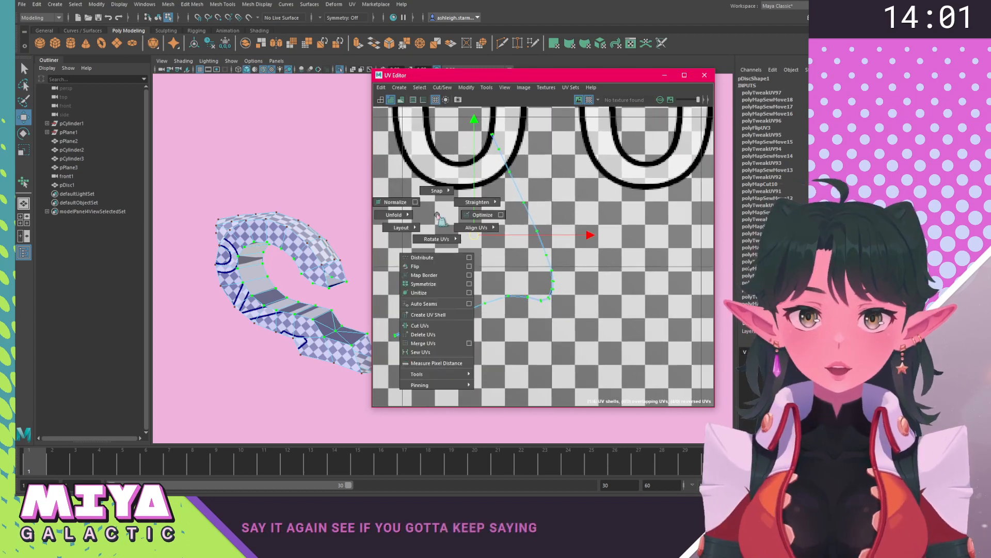
{"action": "mouse_move", "coordinate": [440, 219]}
{"action": "right_mouse_down", "text": "shift"}
{"action": "mouse_move", "coordinate": [473, 200]}
{"action": "mouse_move", "coordinate": [440, 217]}
{"action": "right_mouse_up", "text": "shift"}
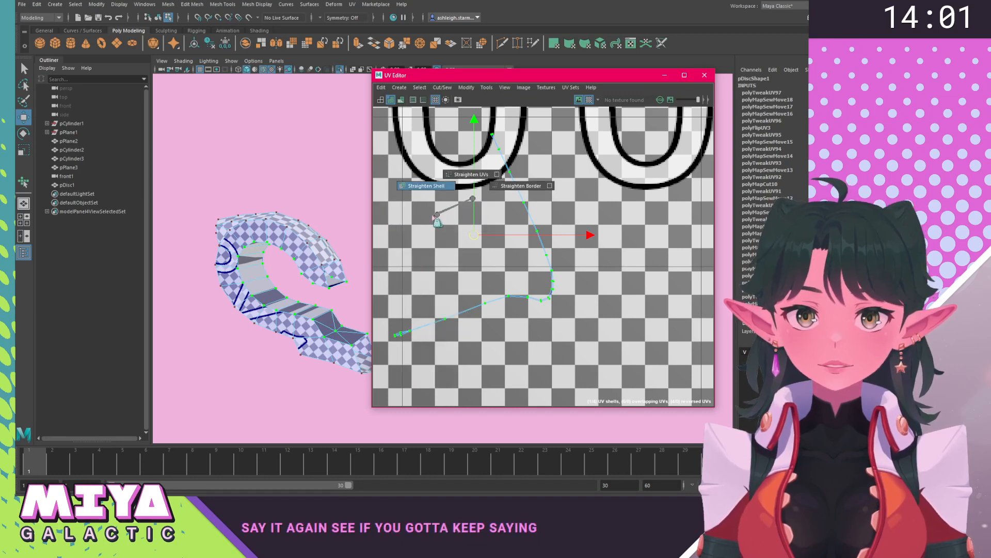
{"action": "right_click", "coordinate": [441, 221], "text": "shift"}
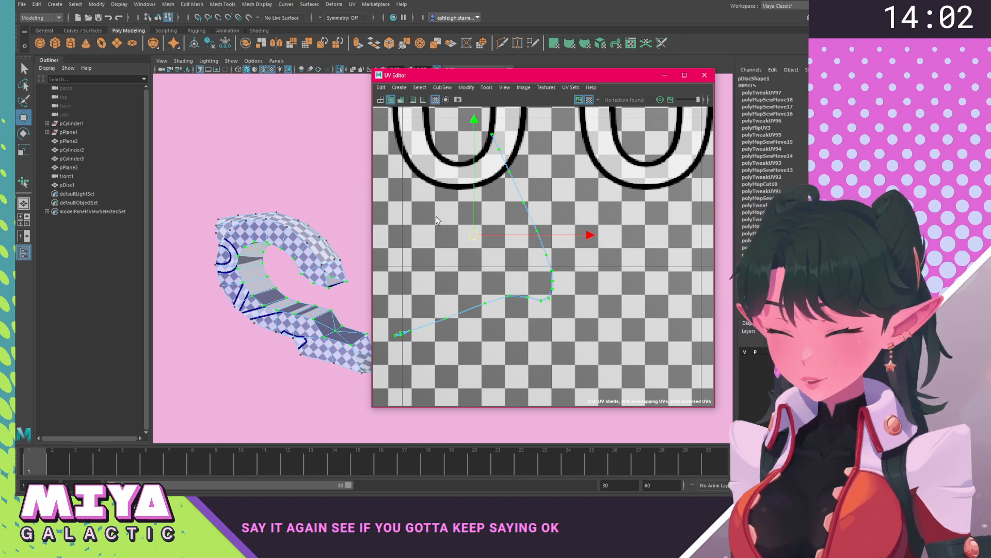
{"action": "middle_click_drag", "start_coordinate": [450, 231], "coordinate": [463, 231], "text": "alt"}
{"action": "right_click_drag", "start_coordinate": [432, 147], "coordinate": [452, 225]}
{"action": "right_click_drag", "start_coordinate": [552, 208], "coordinate": [568, 209]}
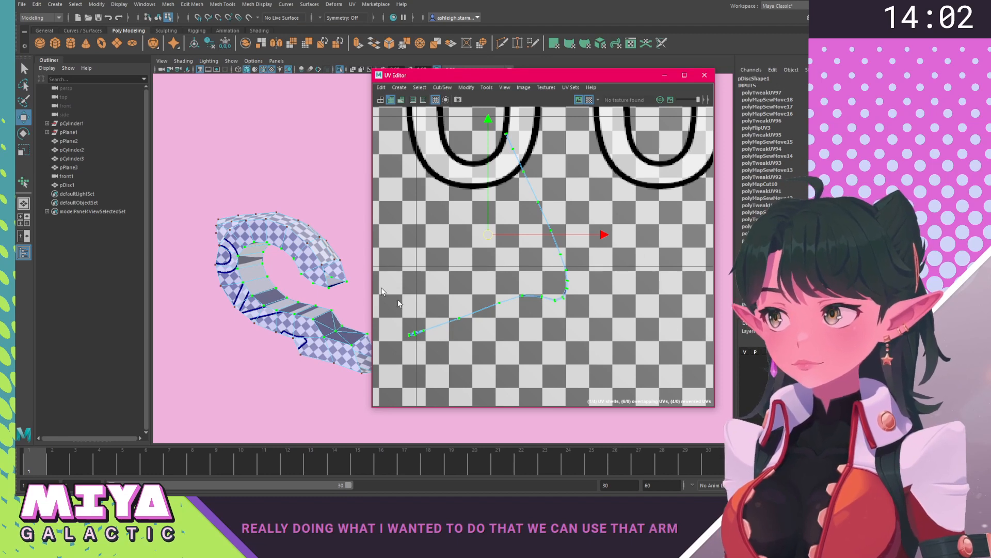
Select all the faces of the inner strip on the model again.
{"action": "left_click_drag", "start_coordinate": [313, 270], "coordinate": [349, 327], "text": "alt"}
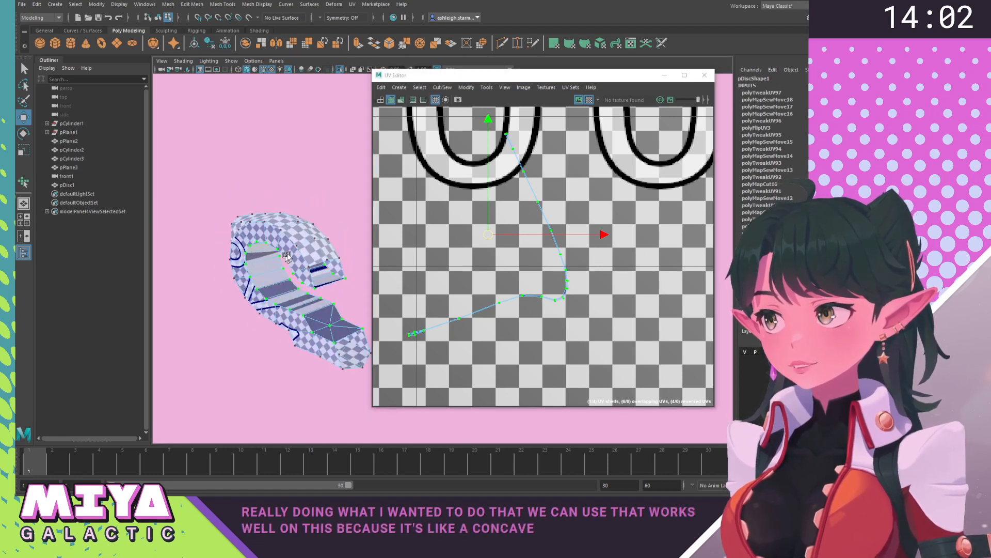
{"action": "right_click", "coordinate": [506, 222]}
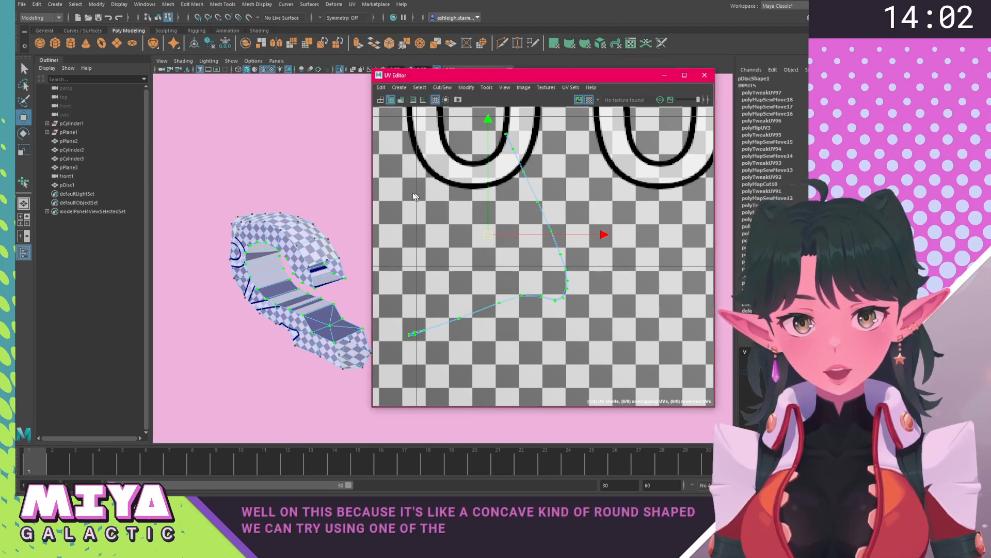
{"action": "right_click", "coordinate": [275, 254]}
{"action": "right_click_drag", "start_coordinate": [272, 269], "coordinate": [309, 282]}
{"action": "left_click", "coordinate": [259, 288]}
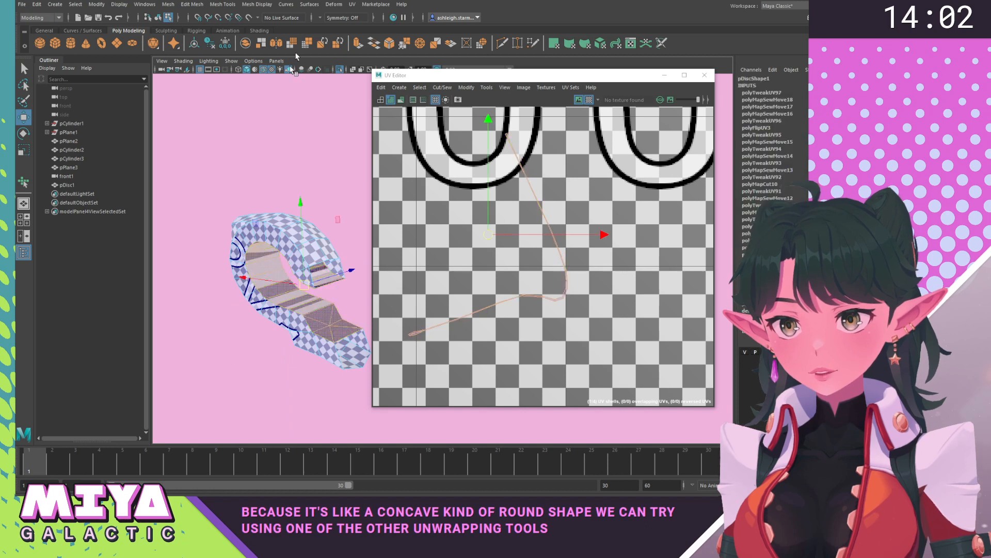
Project the inner strip's UVs with Best Plane, defining the projection plane by several faces along the inner curve.
{"action": "left_click", "coordinate": [351, 4]}
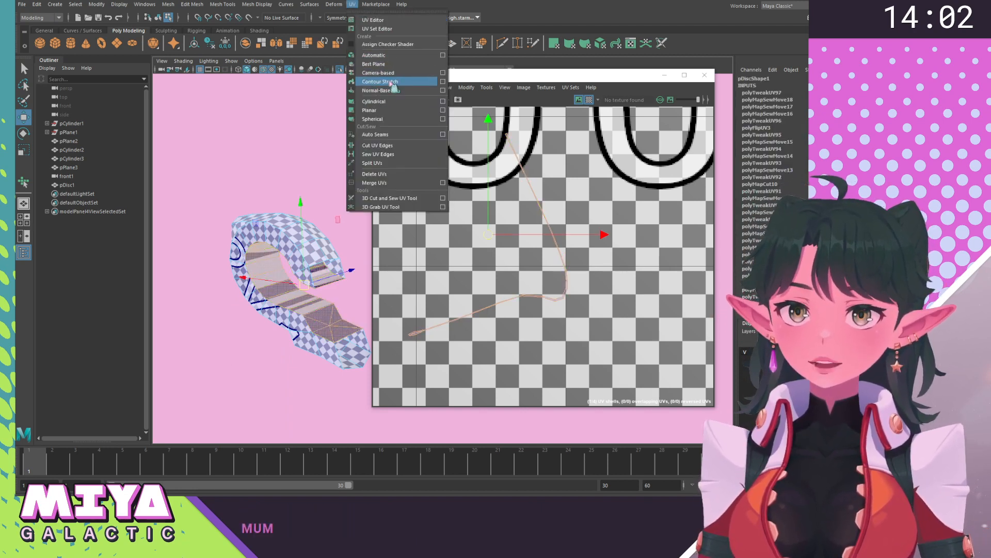
{"action": "left_click", "coordinate": [377, 64]}
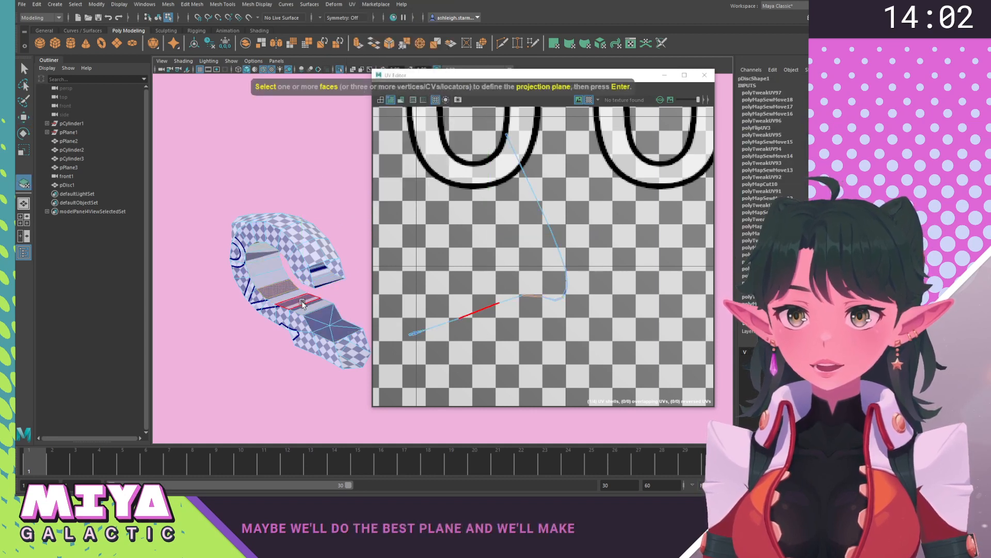
{"action": "left_click", "coordinate": [260, 265], "text": "shift"}
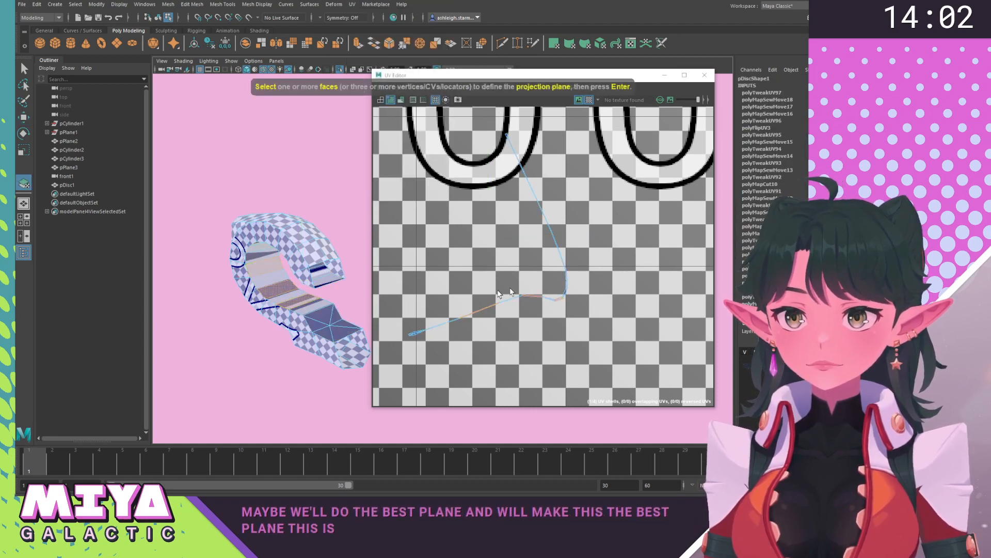
{"action": "key", "text": "Return"}
{"action": "scroll", "coordinate": [539, 288], "scroll_direction": "down", "scroll_amount": 2}
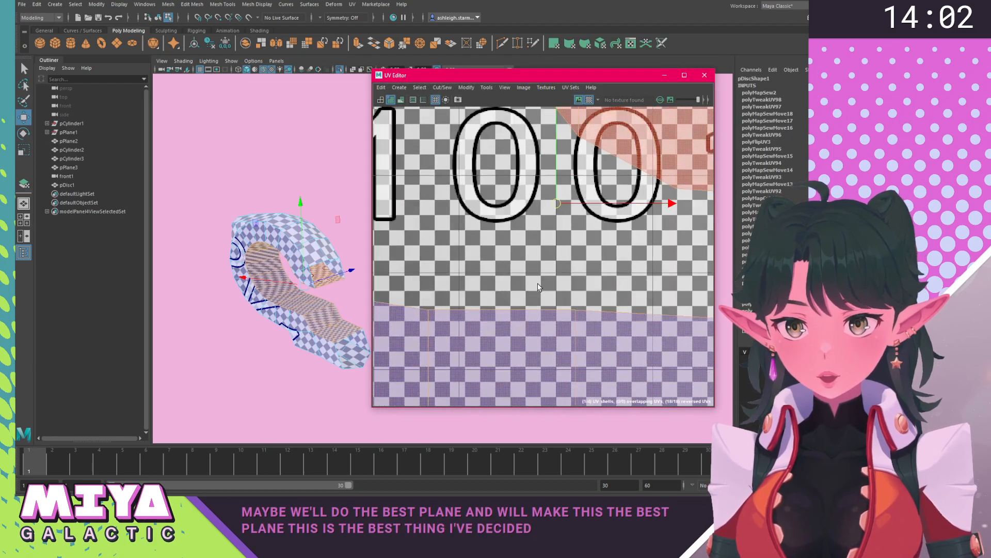
Select all the UVs of the reprojected inner strip and scale them down uniformly within the U1V1 tile.
{"action": "scroll", "coordinate": [538, 288], "scroll_direction": "down", "scroll_amount": 5}
{"action": "right_click_drag", "start_coordinate": [469, 269], "coordinate": [499, 270]}
{"action": "left_click_drag", "start_coordinate": [613, 340], "coordinate": [613, 341]}
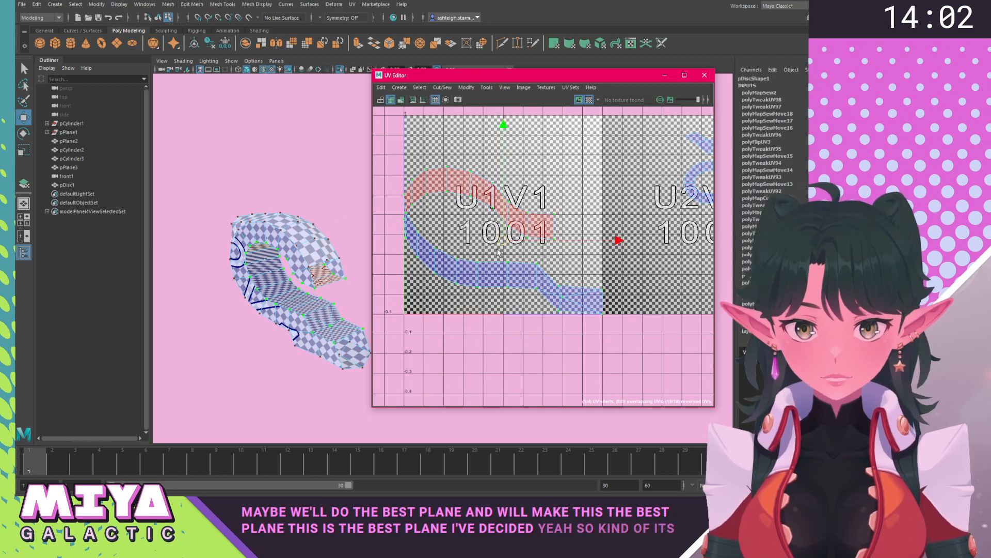
{"action": "key", "text": "r"}
{"action": "left_click_drag", "start_coordinate": [503, 241], "coordinate": [481, 246]}
{"action": "key", "text": "w"}
{"action": "scroll", "coordinate": [481, 249], "scroll_direction": "up", "scroll_amount": 5}
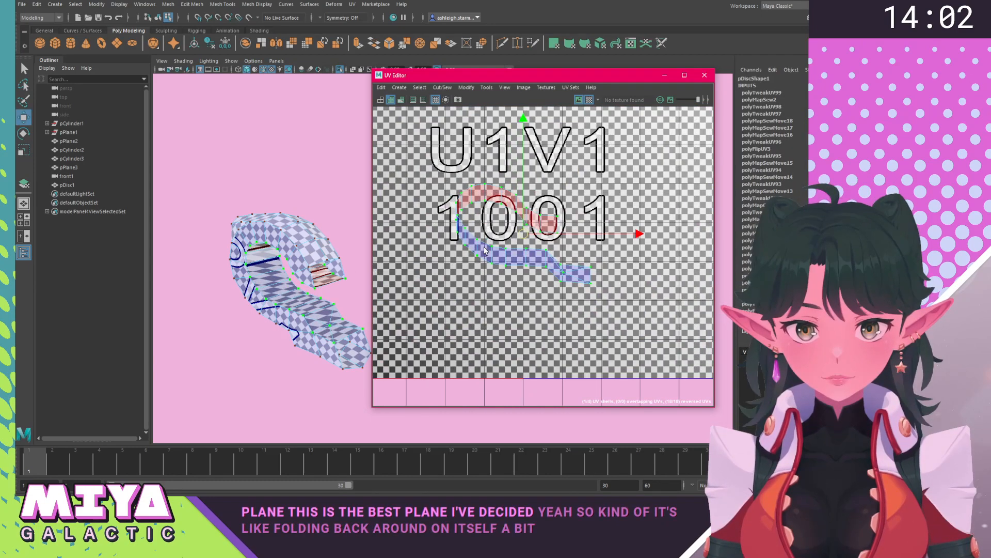
Unfold and relax the whole reprojected inner strip interactively.
{"action": "mouse_move", "coordinate": [433, 222]}
{"action": "right_mouse_down"}
{"action": "mouse_move", "coordinate": [429, 307]}
{"action": "mouse_move", "coordinate": [472, 312]}
{"action": "mouse_move", "coordinate": [475, 402]}
{"action": "mouse_move", "coordinate": [471, 383]}
{"action": "right_mouse_up"}
{"action": "key", "text": "w"}
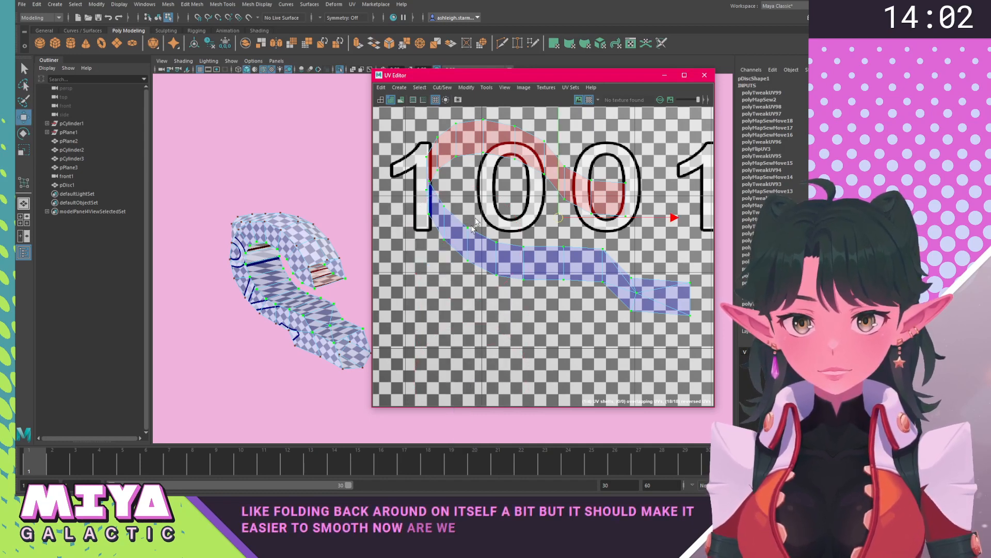
{"action": "mouse_move", "coordinate": [483, 202]}
{"action": "right_mouse_down"}
{"action": "mouse_move", "coordinate": [480, 248]}
{"action": "mouse_move", "coordinate": [496, 287]}
{"action": "mouse_move", "coordinate": [538, 300]}
{"action": "mouse_move", "coordinate": [529, 368]}
{"action": "mouse_move", "coordinate": [522, 350]}
{"action": "right_mouse_up"}
{"action": "left_click_drag", "start_coordinate": [407, 330], "coordinate": [501, 319]}
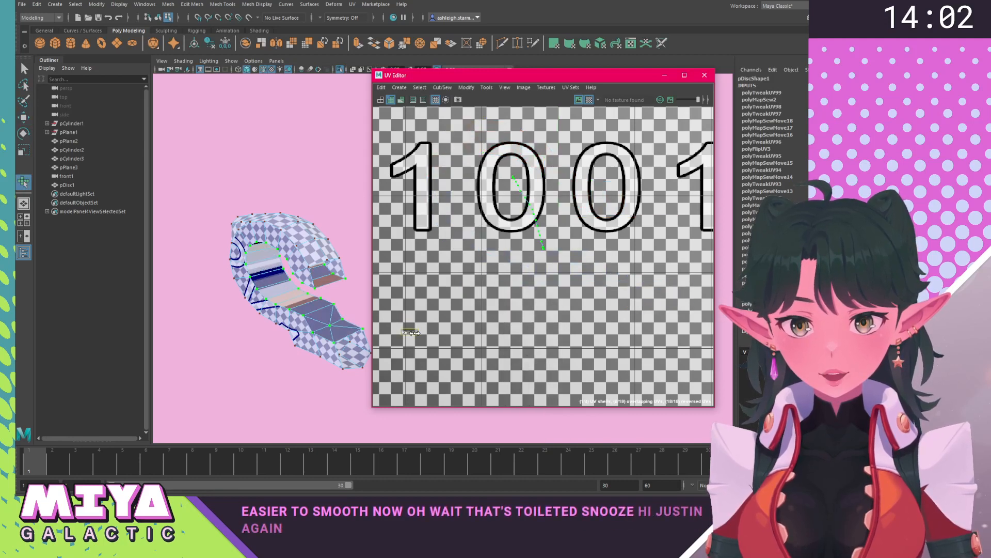
{"action": "left_click_drag", "start_coordinate": [414, 326], "coordinate": [542, 340]}
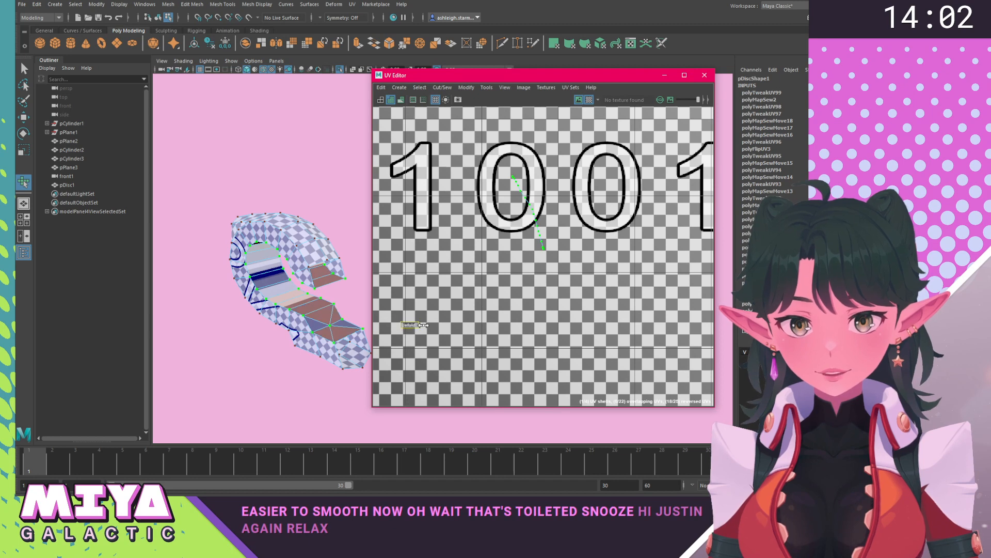
{"action": "middle_click_drag", "start_coordinate": [498, 232], "coordinate": [476, 280], "text": "alt"}
{"action": "right_click_drag", "start_coordinate": [476, 280], "coordinate": [461, 373], "text": "alt"}
{"action": "middle_click_drag", "start_coordinate": [461, 373], "coordinate": [423, 364], "text": "alt"}
{"action": "left_click_drag", "start_coordinate": [396, 387], "coordinate": [397, 387]}
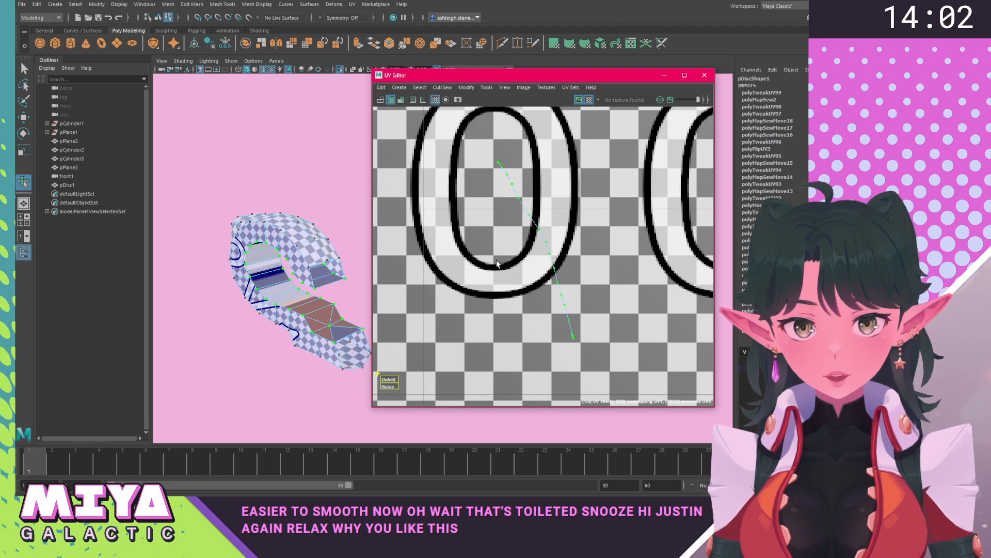
{"action": "key", "text": "w"}
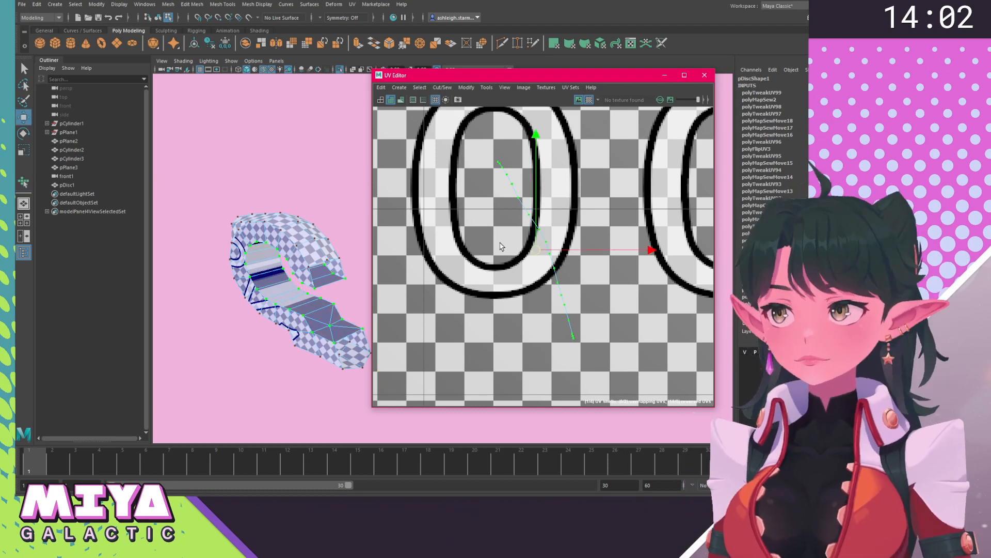
Try to straighten the unfolded inner strip with the UV straightening commands.
{"action": "right_click", "coordinate": [500, 247], "text": "shift"}
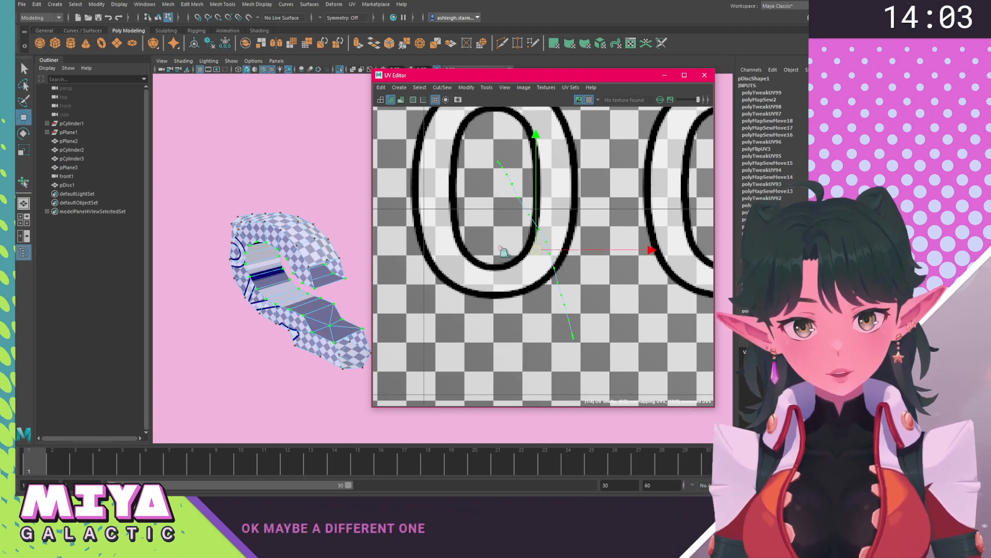
{"action": "right_click", "coordinate": [501, 248], "text": "shift"}
{"action": "right_click_drag", "start_coordinate": [500, 248], "coordinate": [563, 204], "text": "shift"}
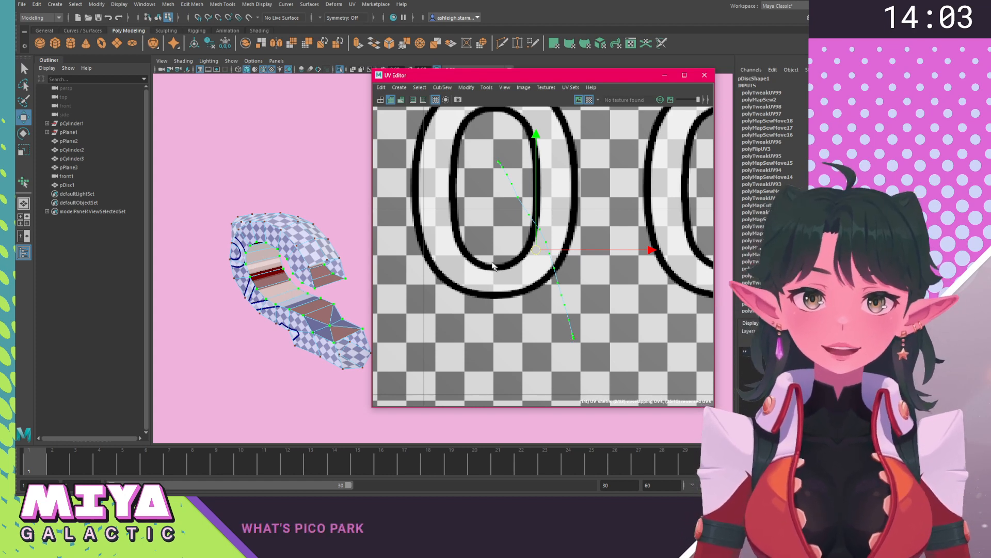
Undo the unfold and relax changes made to the reprojected inner strip.
{"action": "right_click_drag", "start_coordinate": [482, 261], "coordinate": [470, 238]}
{"action": "key", "text": "ctrl+z"}
{"action": "key", "text": "ctrl+z"}
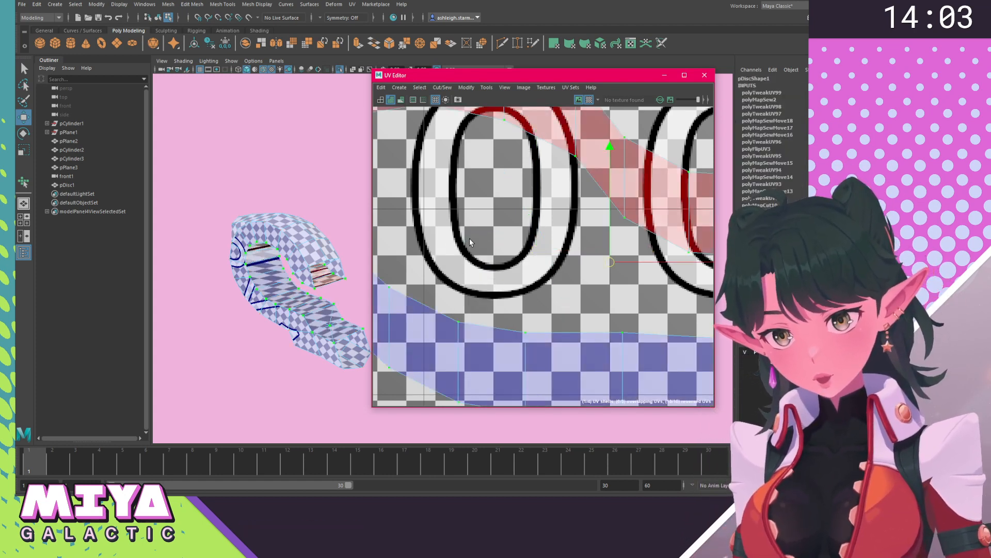
Select the UVs of the reversed upper half of the inner strip, rotate them upright and position them above the lower half.
{"action": "scroll", "coordinate": [470, 237], "scroll_direction": "down", "scroll_amount": 5}
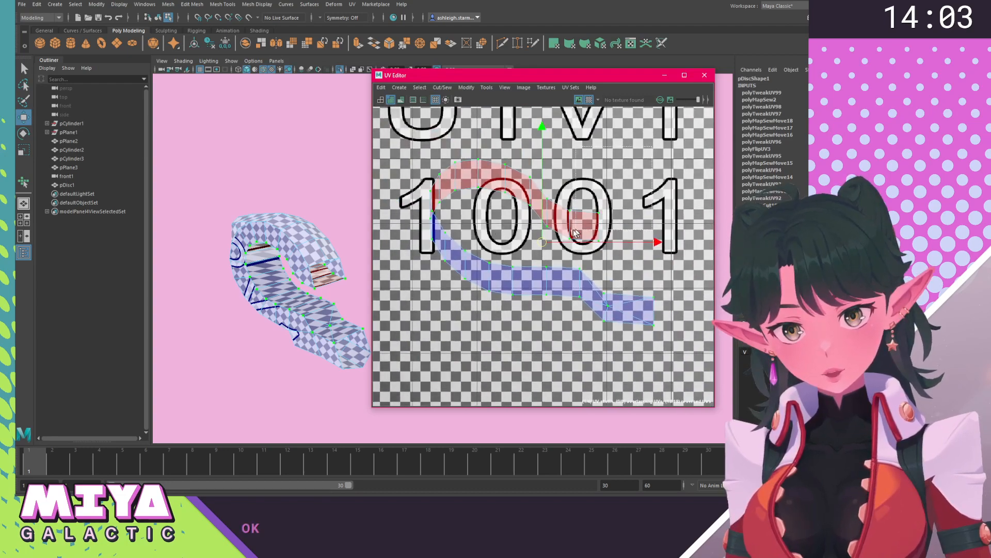
{"action": "left_click", "coordinate": [466, 241]}
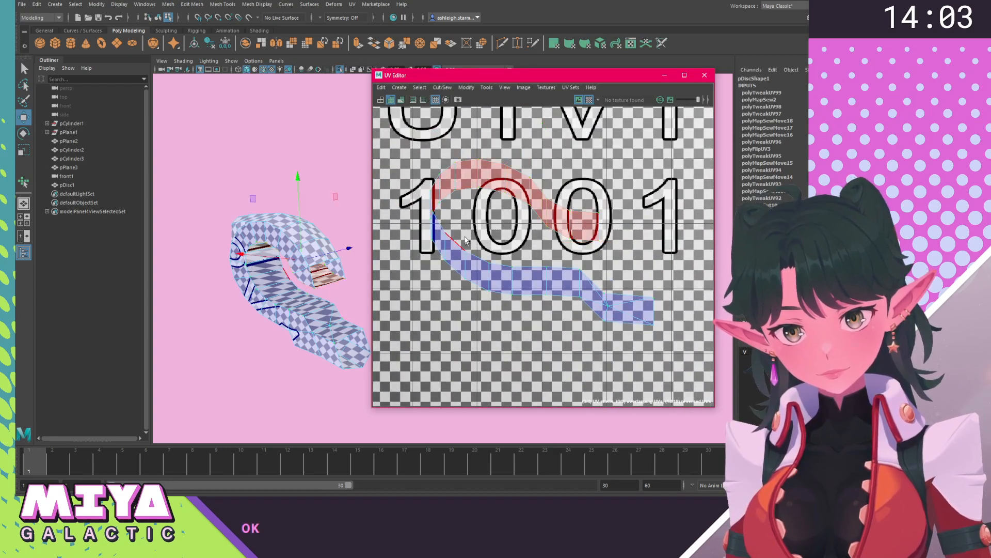
{"action": "right_click_drag", "start_coordinate": [501, 189], "coordinate": [463, 175]}
{"action": "right_click_drag", "start_coordinate": [554, 204], "coordinate": [585, 204]}
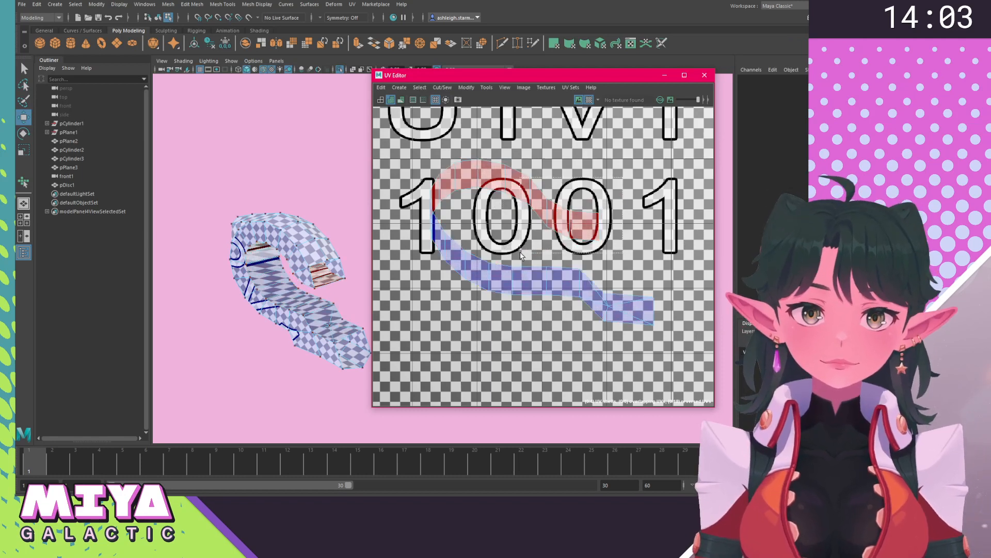
{"action": "left_click", "coordinate": [522, 255]}
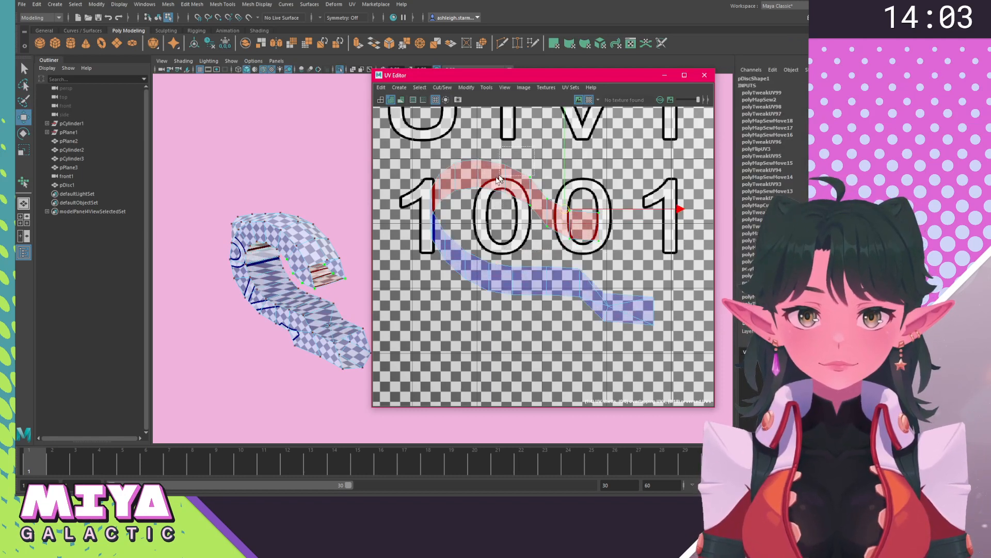
{"action": "left_click_drag", "start_coordinate": [489, 147], "coordinate": [506, 202], "text": "shift"}
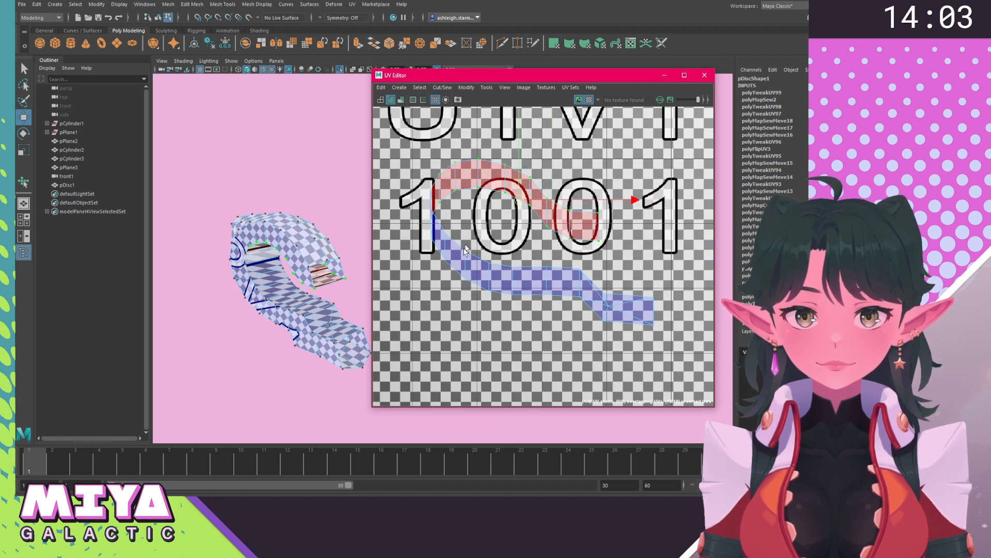
{"action": "middle_click_drag", "start_coordinate": [465, 245], "coordinate": [462, 265], "text": "alt"}
{"action": "key", "text": "e"}
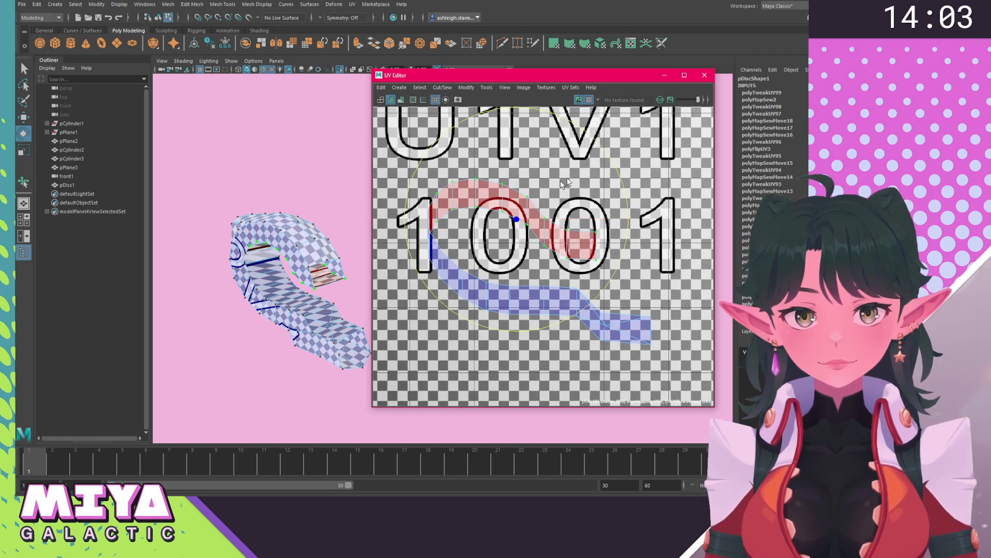
{"action": "left_click_drag", "start_coordinate": [618, 163], "coordinate": [464, 124]}
{"action": "key", "text": "w"}
{"action": "left_click_drag", "start_coordinate": [515, 216], "coordinate": [420, 115]}
{"action": "middle_click_drag", "start_coordinate": [503, 257], "coordinate": [576, 377], "text": "alt"}
{"action": "left_click_drag", "start_coordinate": [490, 232], "coordinate": [472, 216]}
{"action": "middle_click_drag", "start_coordinate": [548, 217], "coordinate": [561, 241], "text": "alt"}
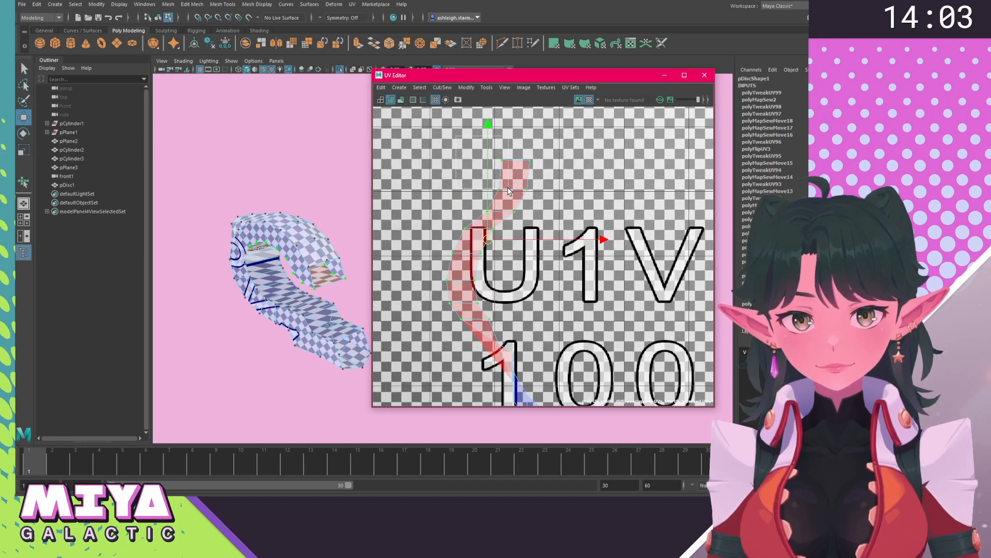
Move the UVs along one long edge of the upper half, including the joint, across the opposite edge to unflip its faces.
{"action": "left_click_drag", "start_coordinate": [507, 196], "coordinate": [507, 197]}
{"action": "left_click_drag", "start_coordinate": [440, 186], "coordinate": [455, 203]}
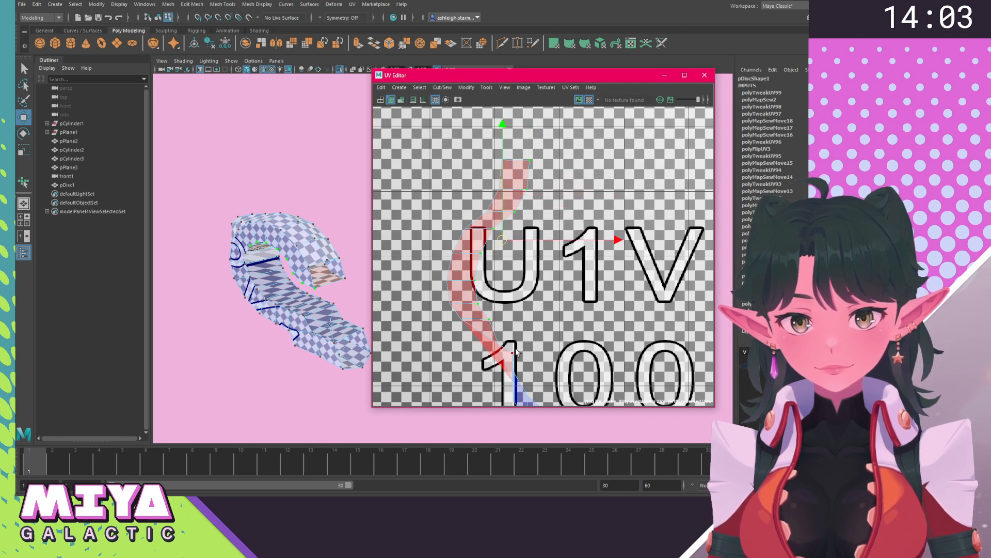
{"action": "left_click_drag", "start_coordinate": [612, 242], "coordinate": [549, 245]}
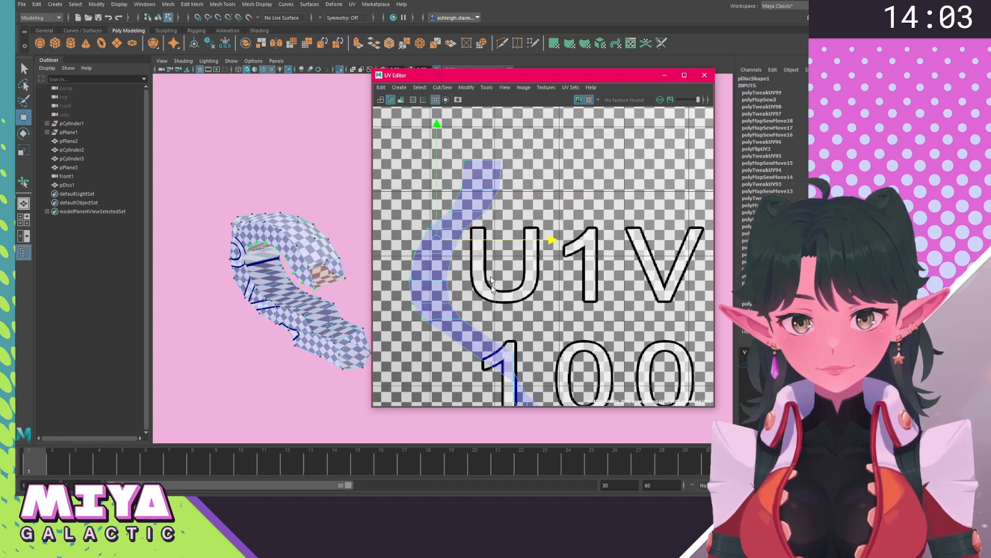
{"action": "middle_click_drag", "start_coordinate": [487, 347], "coordinate": [487, 255], "text": "alt"}
{"action": "left_click_drag", "start_coordinate": [624, 293], "coordinate": [594, 293]}
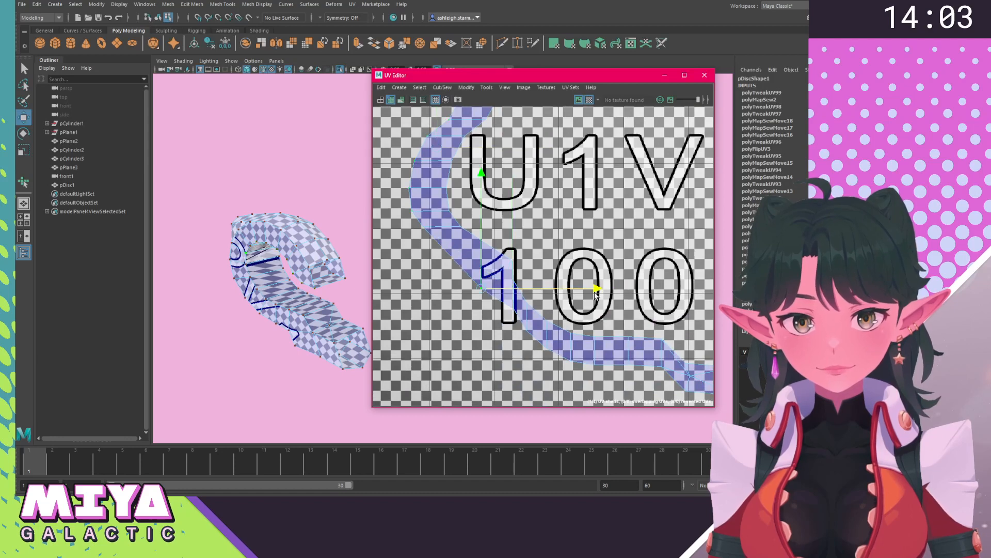
{"action": "left_click_drag", "start_coordinate": [512, 281], "coordinate": [523, 280]}
{"action": "scroll", "coordinate": [594, 296], "scroll_direction": "down", "scroll_amount": 4}
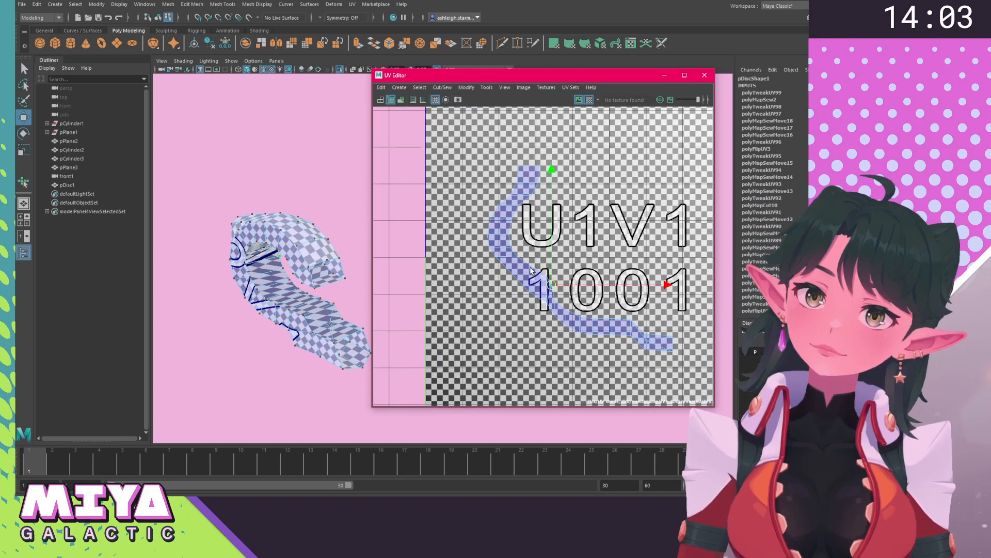
{"action": "middle_click_drag", "start_coordinate": [511, 264], "coordinate": [457, 267], "text": "alt"}
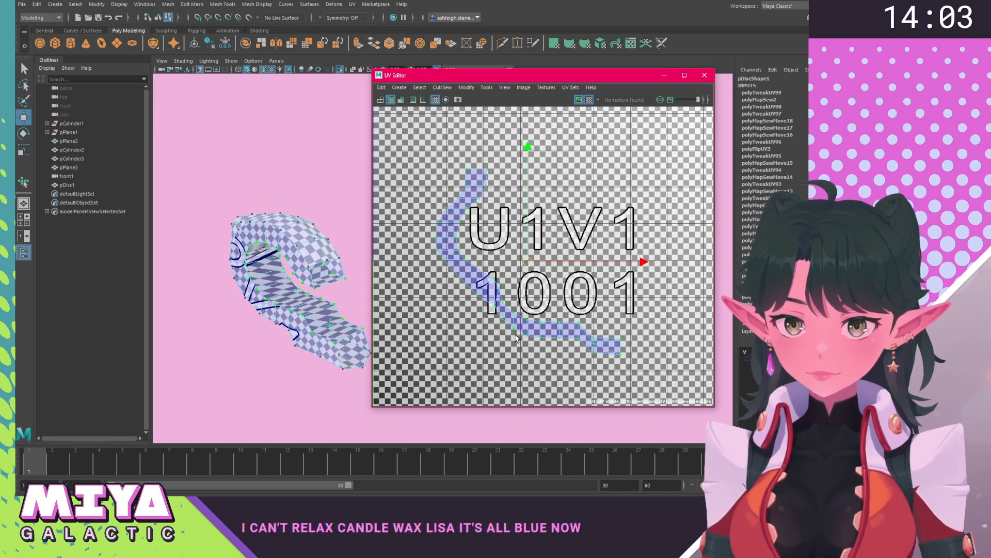
Select the whole inner strip as one UV shell.
{"action": "right_click_drag", "start_coordinate": [453, 210], "coordinate": [457, 214]}
{"action": "left_click", "coordinate": [458, 216]}
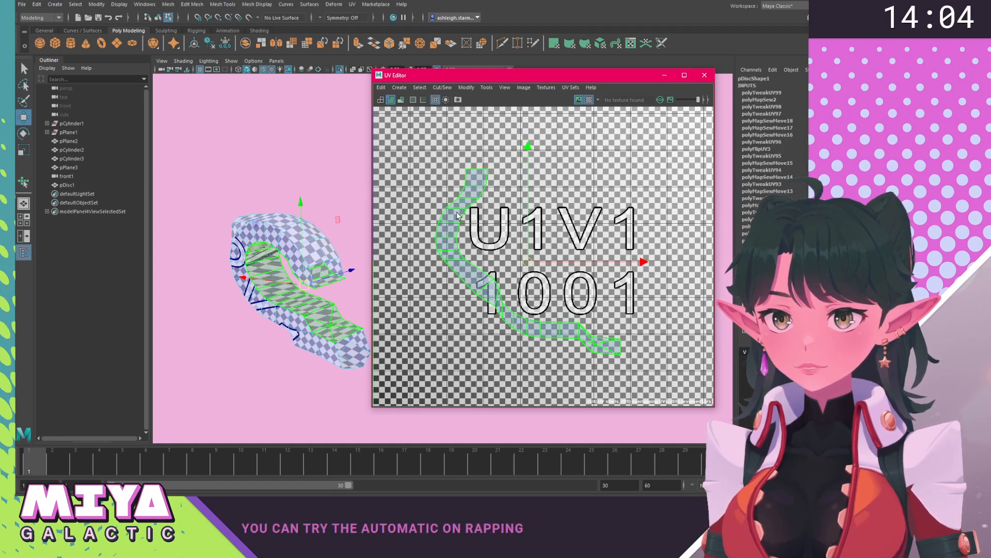
{"action": "left_click", "coordinate": [416, 161]}
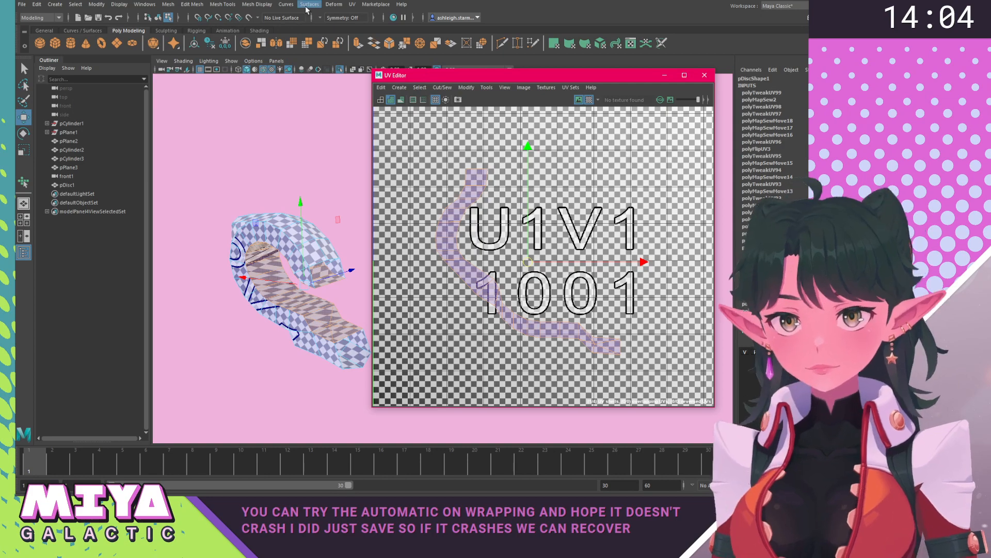
Try an Automatic UV projection on the selected inner strip.
{"action": "left_click", "coordinate": [334, 5]}
{"action": "mouse_move", "coordinate": [353, 5]}
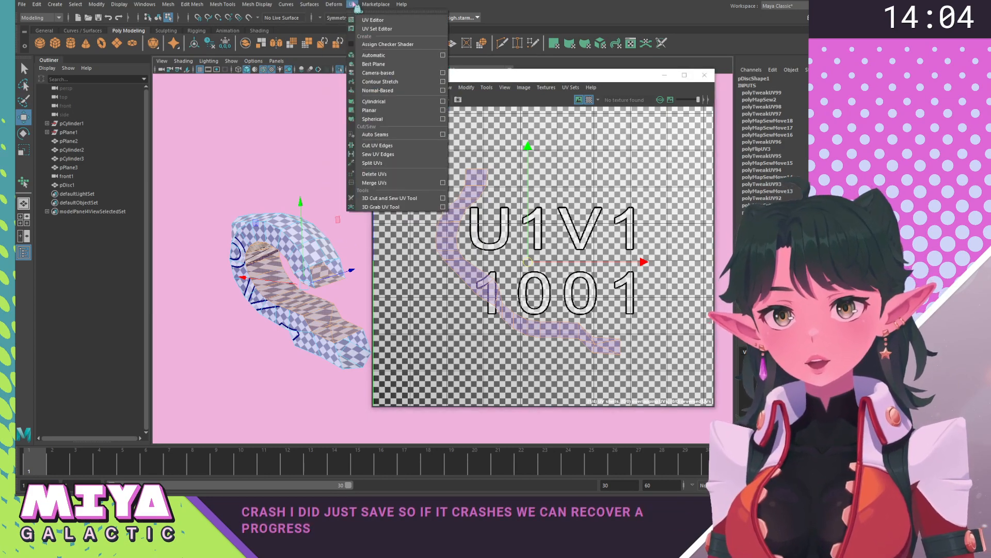
{"action": "left_click", "coordinate": [382, 60]}
{"action": "scroll", "coordinate": [506, 279], "scroll_direction": "down", "scroll_amount": 3}
{"action": "middle_click_drag", "start_coordinate": [506, 279], "coordinate": [538, 226], "text": "alt"}
{"action": "scroll", "coordinate": [539, 226], "scroll_direction": "up", "scroll_amount": 5}
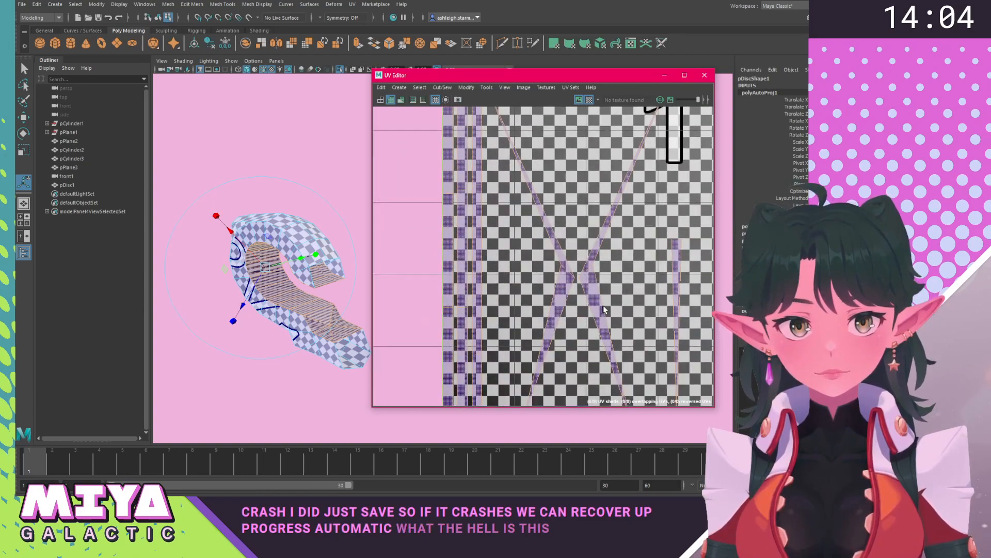
{"action": "key", "text": "ctrl+z"}
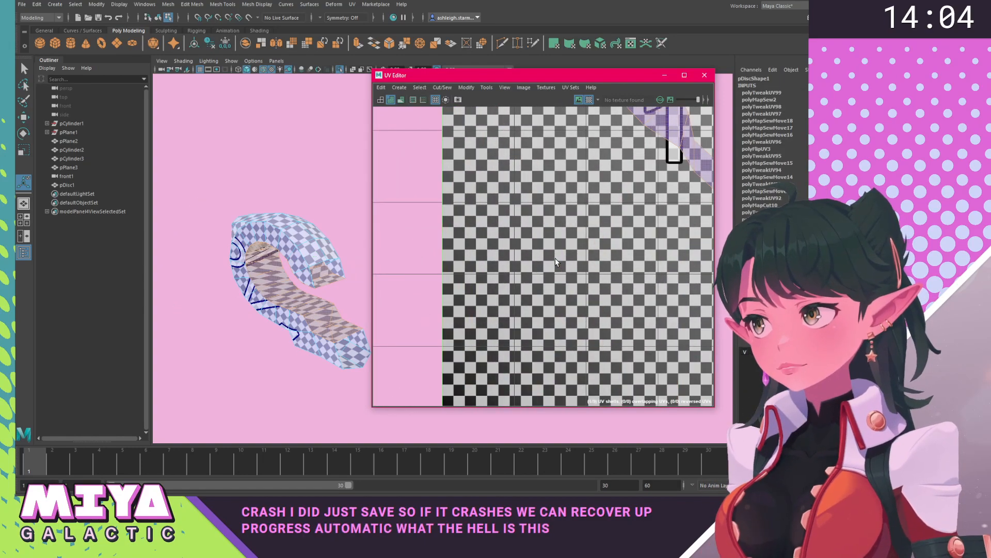
Unfold the inner strip shell with the Unfold command.
{"action": "left_click", "coordinate": [352, 4]}
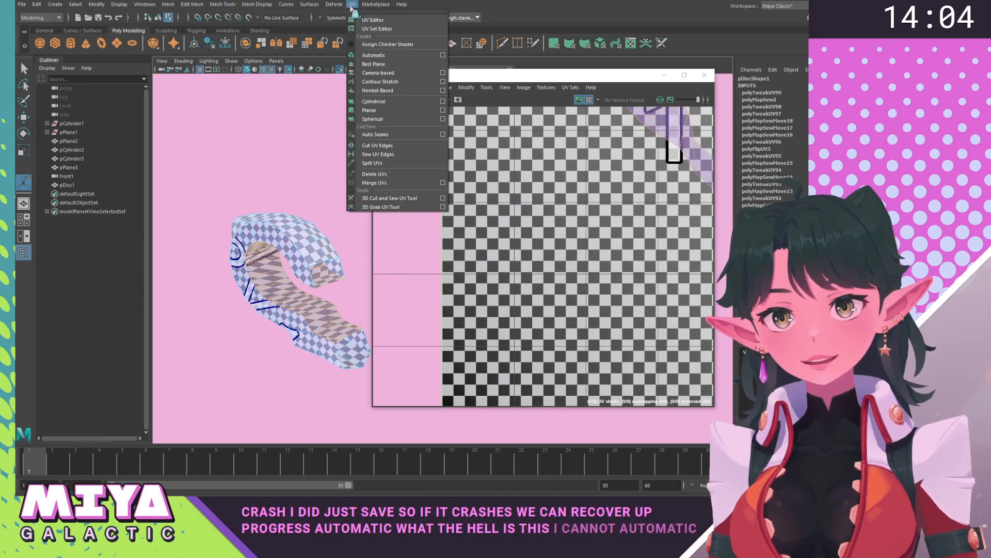
{"action": "middle_click_drag", "start_coordinate": [702, 112], "coordinate": [508, 206], "text": "alt"}
{"action": "right_click", "coordinate": [510, 209]}
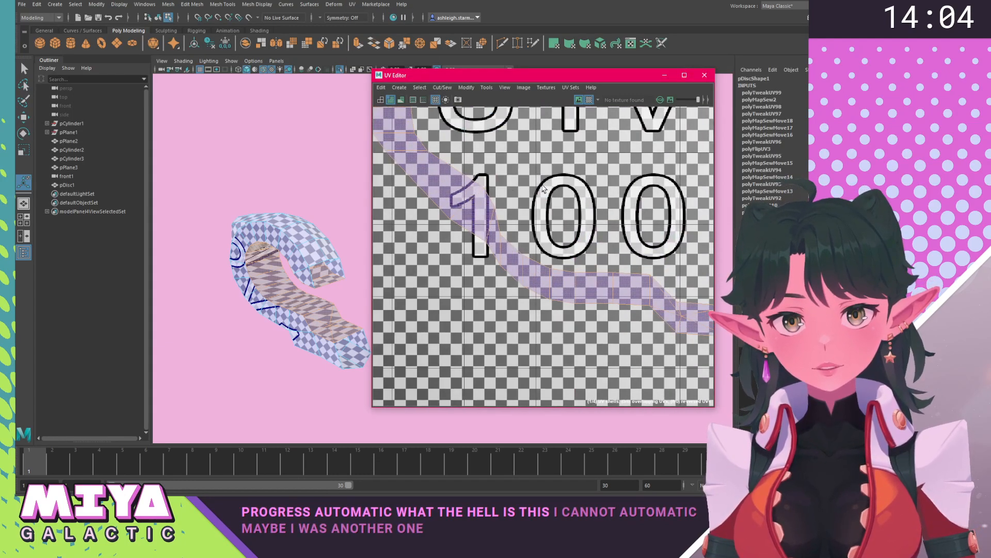
{"action": "left_click", "coordinate": [420, 87]}
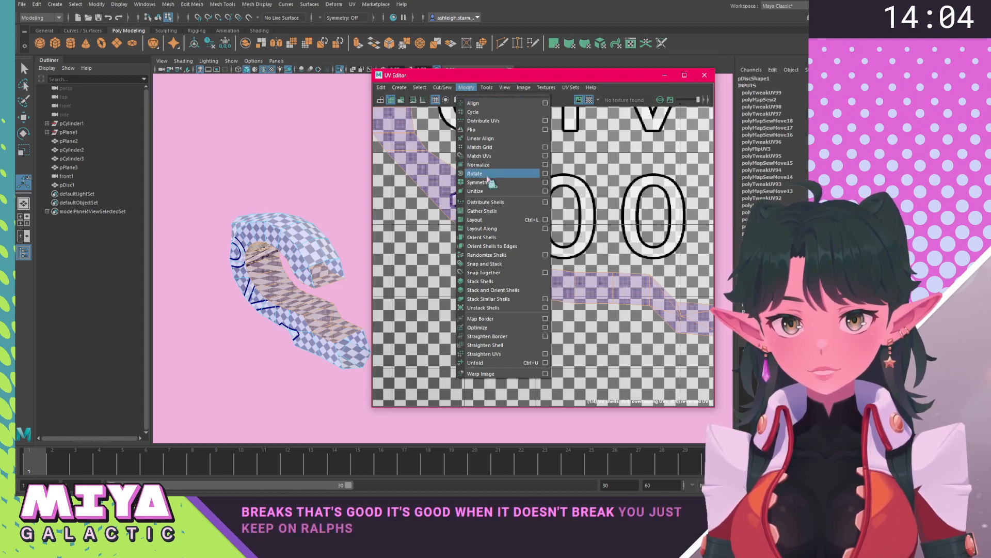
{"action": "left_click", "coordinate": [474, 363]}
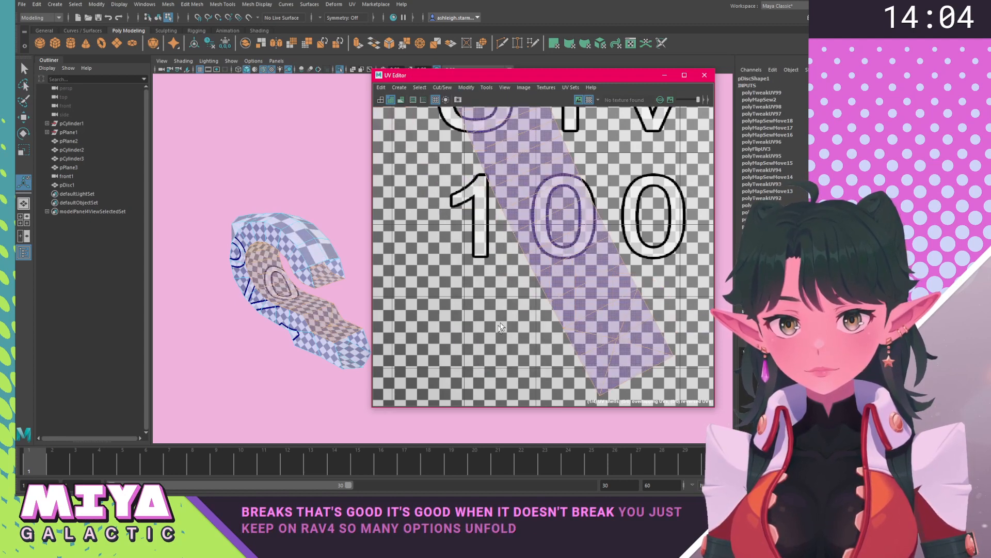
{"action": "scroll", "coordinate": [488, 250], "scroll_direction": "down", "scroll_amount": 4}
{"action": "left_click", "coordinate": [468, 235]}
{"action": "scroll", "coordinate": [454, 199], "scroll_direction": "up", "scroll_amount": 3}
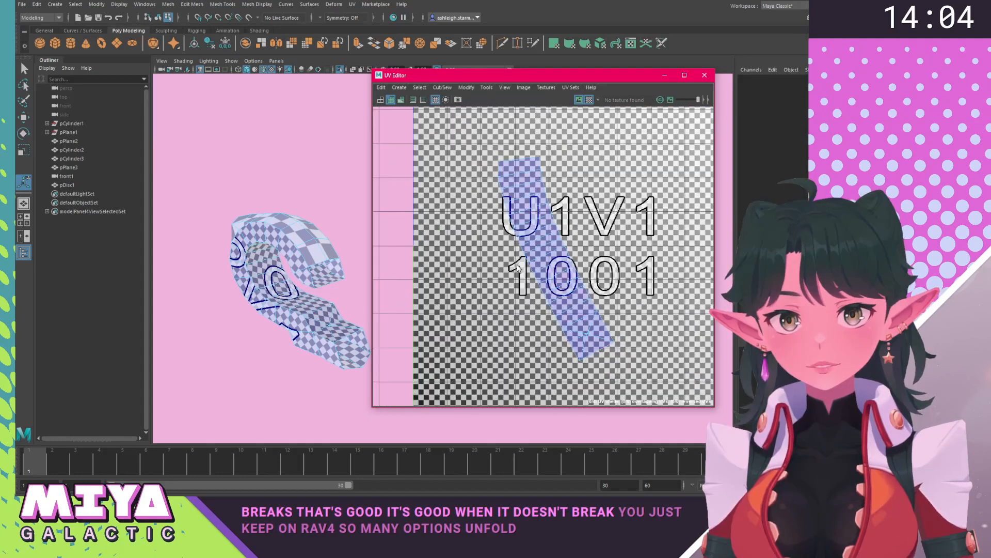
Select the unfolded inner strip shell and move it closer to the side border of the U1V1 tile, away from U2V1.
{"action": "left_click", "coordinate": [527, 241]}
{"action": "key", "text": "w"}
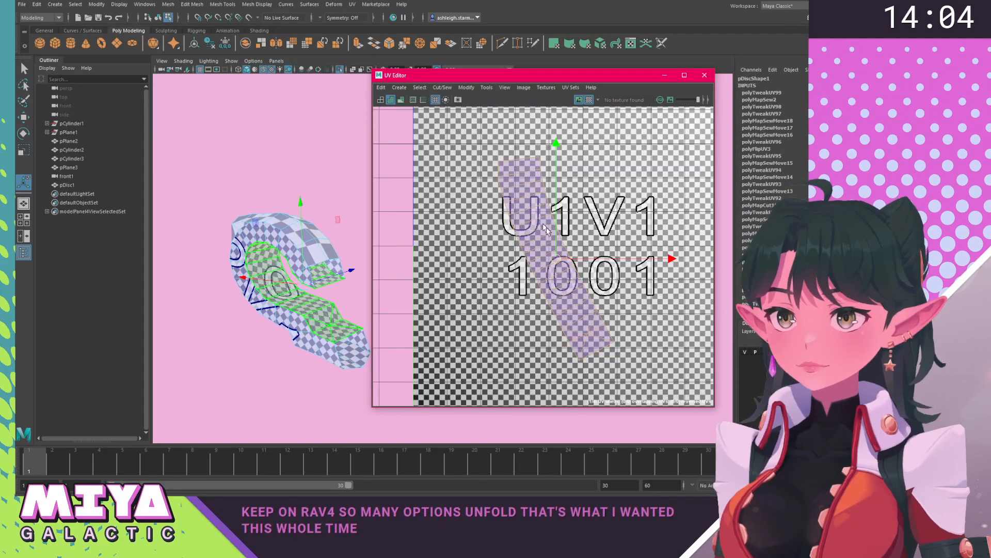
{"action": "left_click_drag", "start_coordinate": [552, 261], "coordinate": [519, 263]}
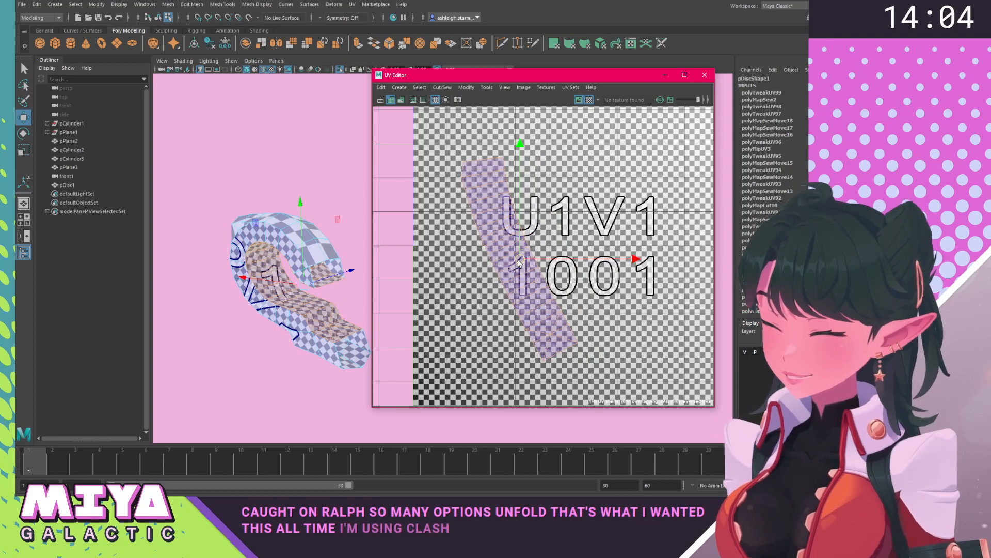
{"action": "scroll", "coordinate": [519, 268], "scroll_direction": "down", "scroll_amount": 3}
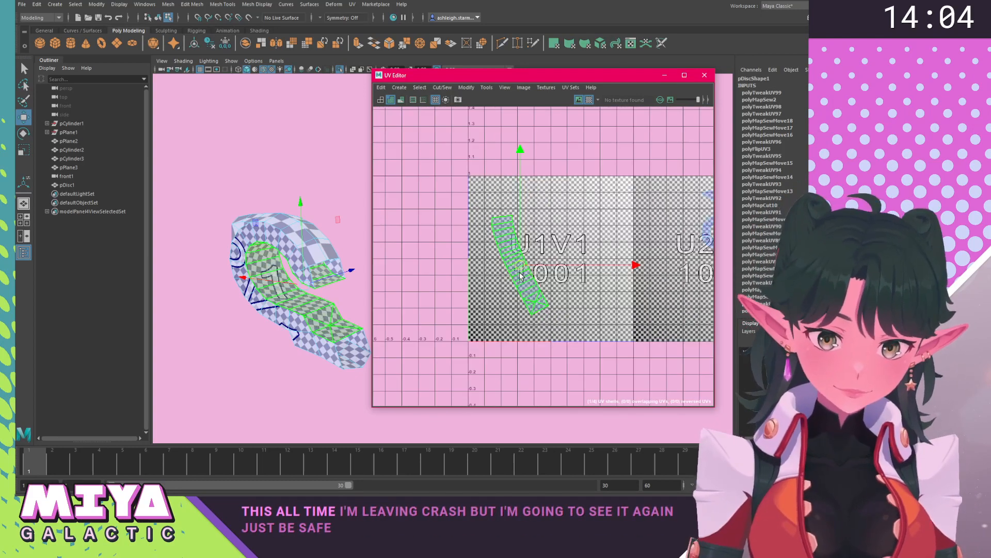
{"action": "scroll", "coordinate": [518, 266], "scroll_direction": "up", "scroll_amount": 4}
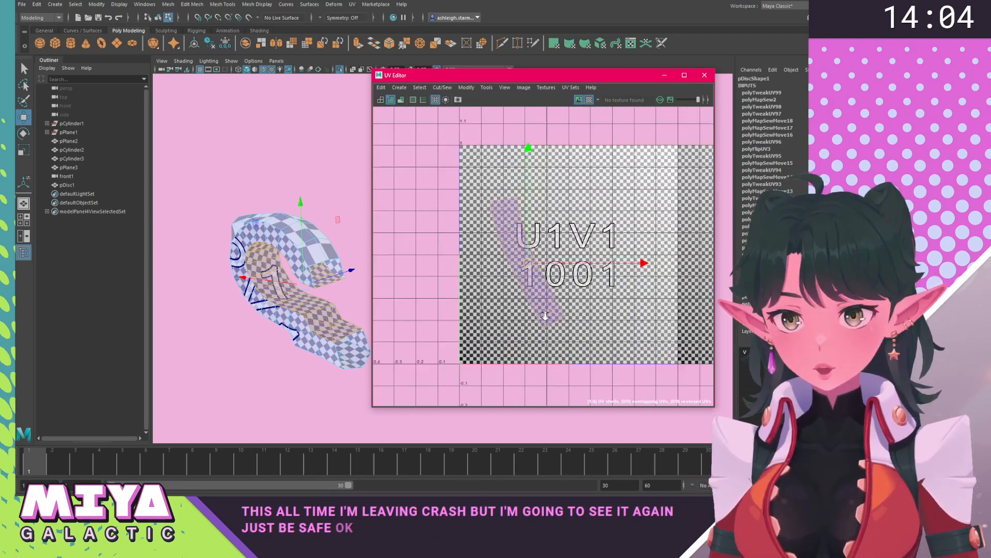
{"action": "scroll", "coordinate": [579, 336], "scroll_direction": "down", "scroll_amount": 4}
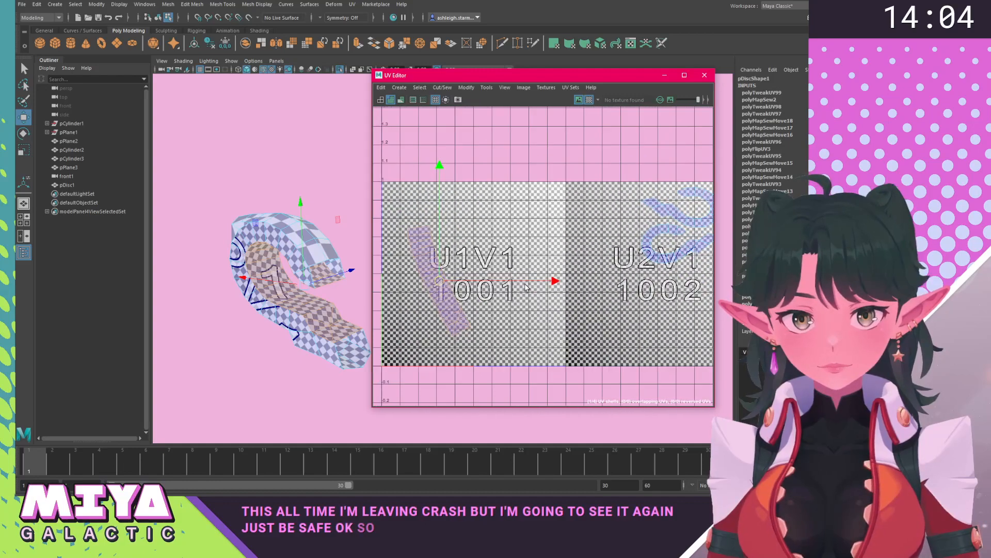
Select the remaining handle shells in the U2V1 tile and move them into the U1V1 tile beside the inner strip.
{"action": "right_click", "coordinate": [598, 297]}
{"action": "right_click_drag", "start_coordinate": [594, 292], "coordinate": [554, 278]}
{"action": "scroll", "coordinate": [548, 274], "scroll_direction": "down", "scroll_amount": 2}
{"action": "left_click_drag", "start_coordinate": [645, 221], "coordinate": [688, 291]}
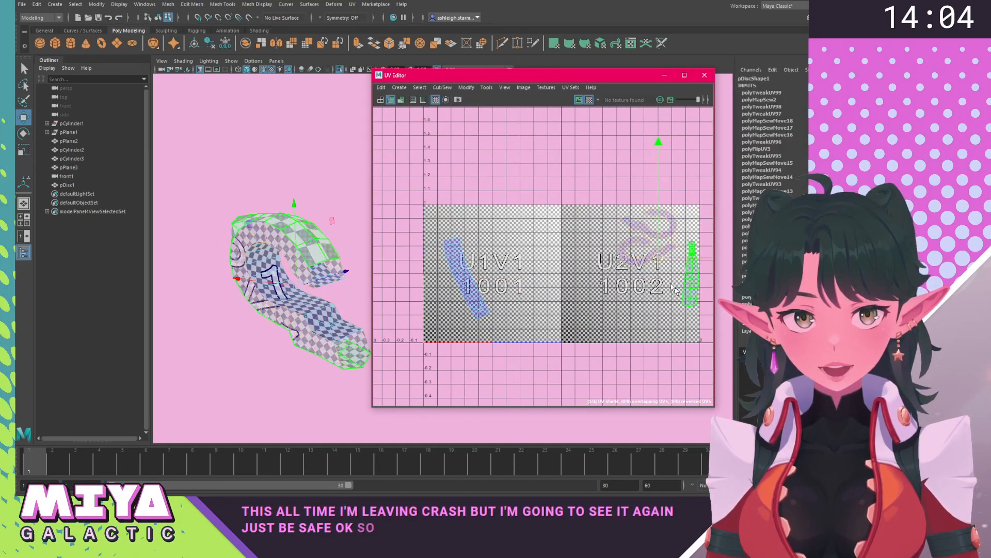
{"action": "left_click_drag", "start_coordinate": [655, 260], "coordinate": [536, 260]}
{"action": "scroll", "coordinate": [541, 326], "scroll_direction": "up", "scroll_amount": 4}
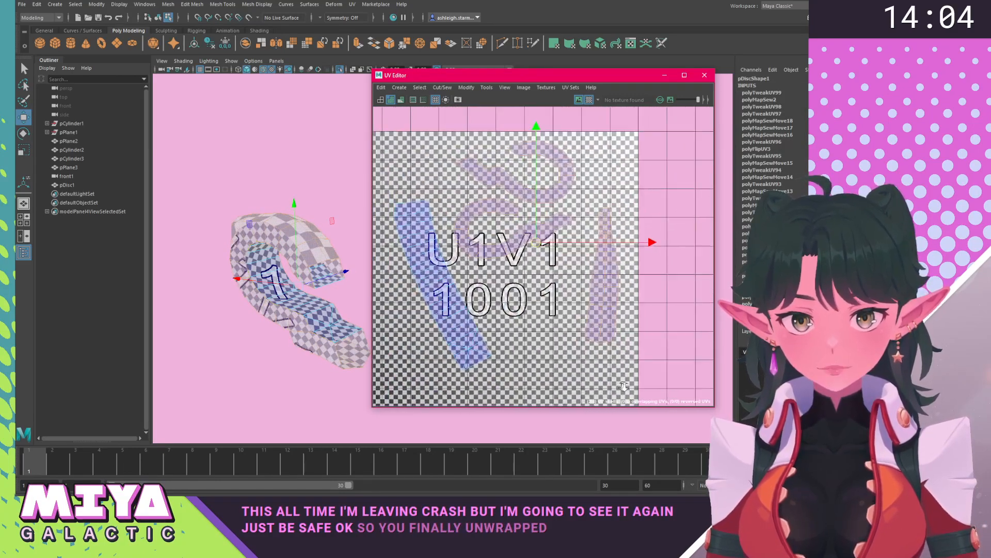
Select the tapered outer shell and examine its layout and checker distortion.
{"action": "left_click", "coordinate": [541, 326]}
{"action": "left_click", "coordinate": [616, 263]}
{"action": "middle_click_drag", "start_coordinate": [615, 260], "coordinate": [508, 247], "text": "alt"}
{"action": "scroll", "coordinate": [526, 217], "scroll_direction": "up", "scroll_amount": 4}
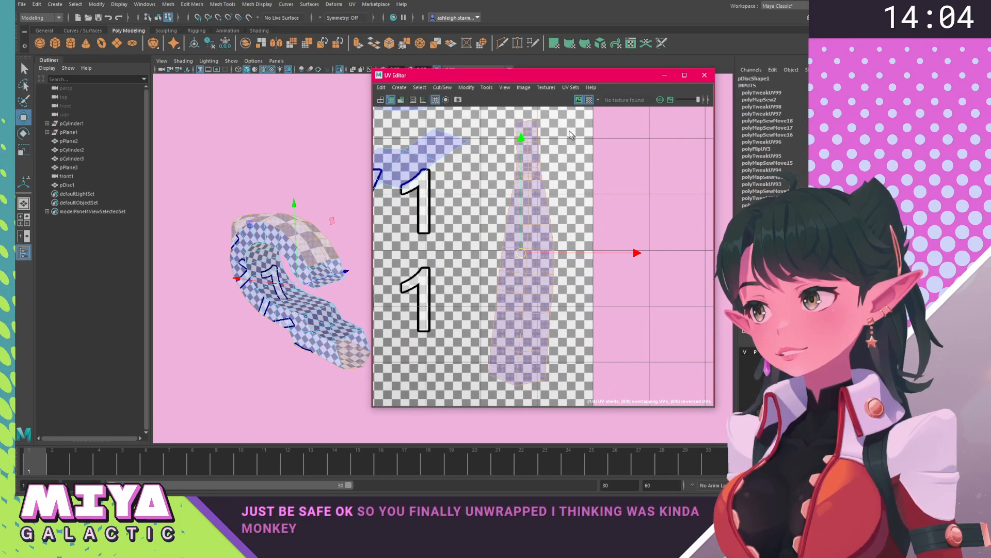
{"action": "middle_click_drag", "start_coordinate": [562, 170], "coordinate": [550, 171], "text": "alt"}
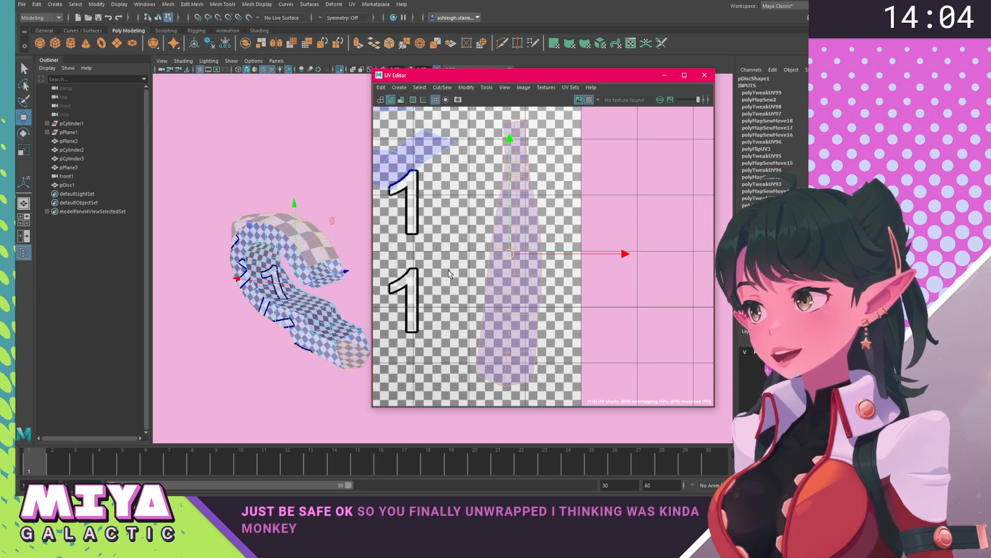
{"action": "left_click", "coordinate": [464, 255]}
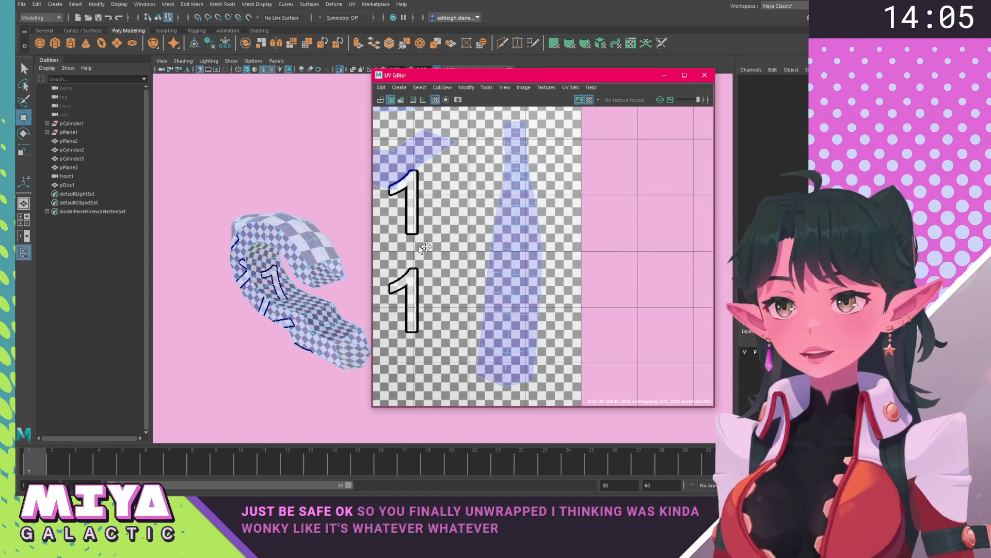
Return the handle to object selection, end its isolated display and close the UV Editor.
{"action": "middle_click_drag", "start_coordinate": [422, 243], "coordinate": [482, 249], "text": "alt"}
{"action": "left_click", "coordinate": [293, 274]}
{"action": "left_click_drag", "start_coordinate": [293, 274], "coordinate": [262, 245], "text": "alt"}
{"action": "right_click_drag", "start_coordinate": [265, 229], "coordinate": [305, 191]}
{"action": "left_click", "coordinate": [326, 221]}
{"action": "key", "text": "ctrl+1"}
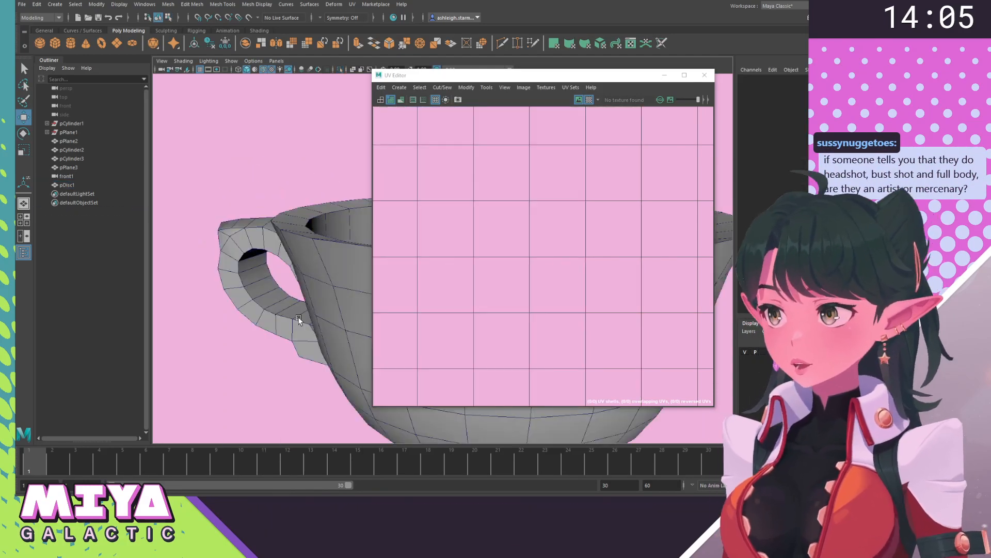
{"action": "left_click_drag", "start_coordinate": [299, 318], "coordinate": [505, 303], "text": "alt"}
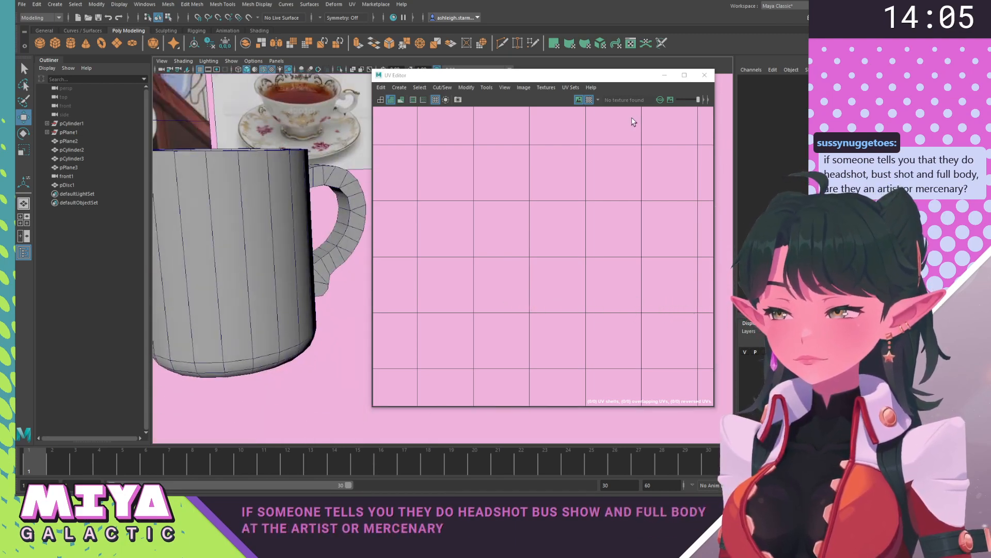
{"action": "left_click", "coordinate": [705, 75]}
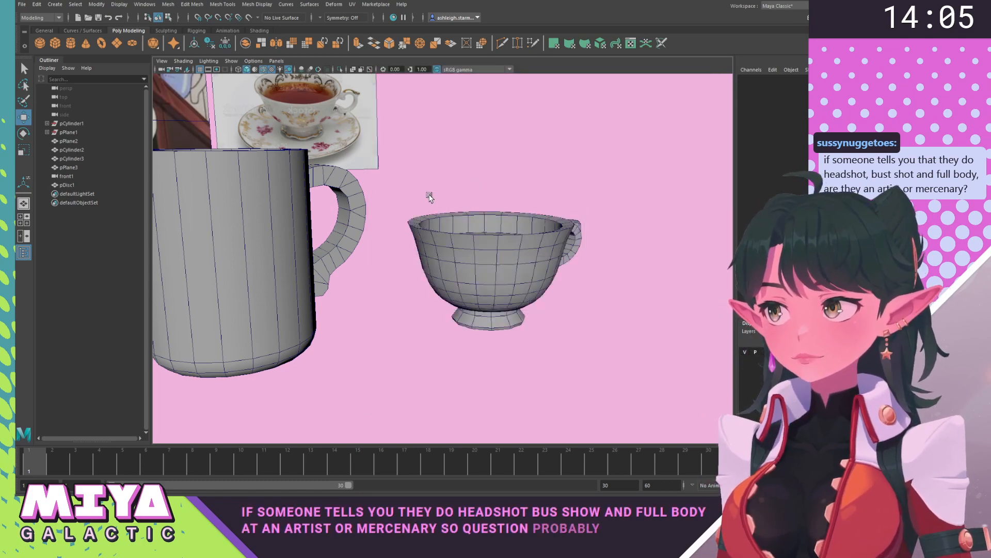
Select the teacup body together with its handle, combine them into one mesh, and clear the selection.
{"action": "left_click_drag", "start_coordinate": [443, 194], "coordinate": [436, 232], "text": "alt"}
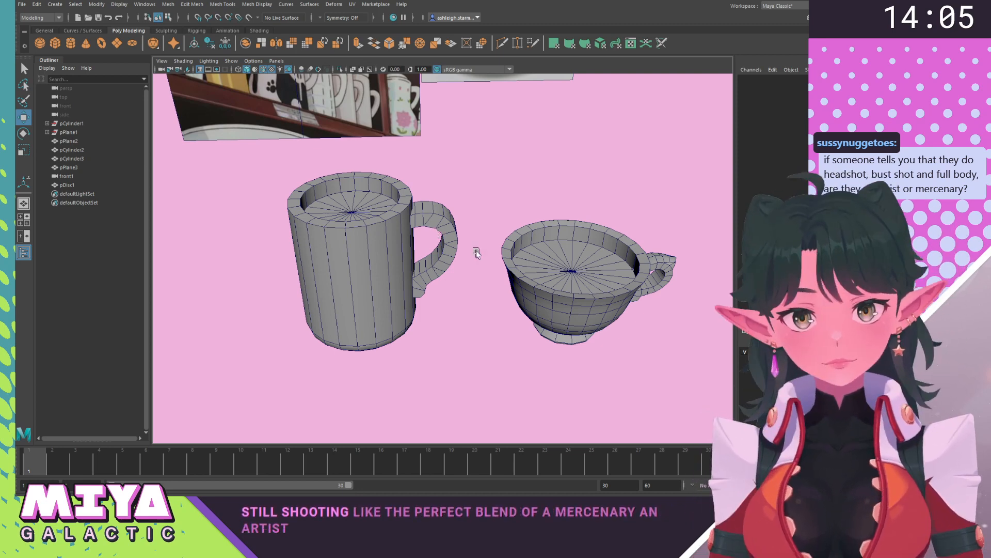
{"action": "right_click_drag", "start_coordinate": [476, 252], "coordinate": [423, 205], "text": "alt"}
{"action": "left_click_drag", "start_coordinate": [423, 206], "coordinate": [444, 215], "text": "alt"}
{"action": "left_click", "coordinate": [545, 277]}
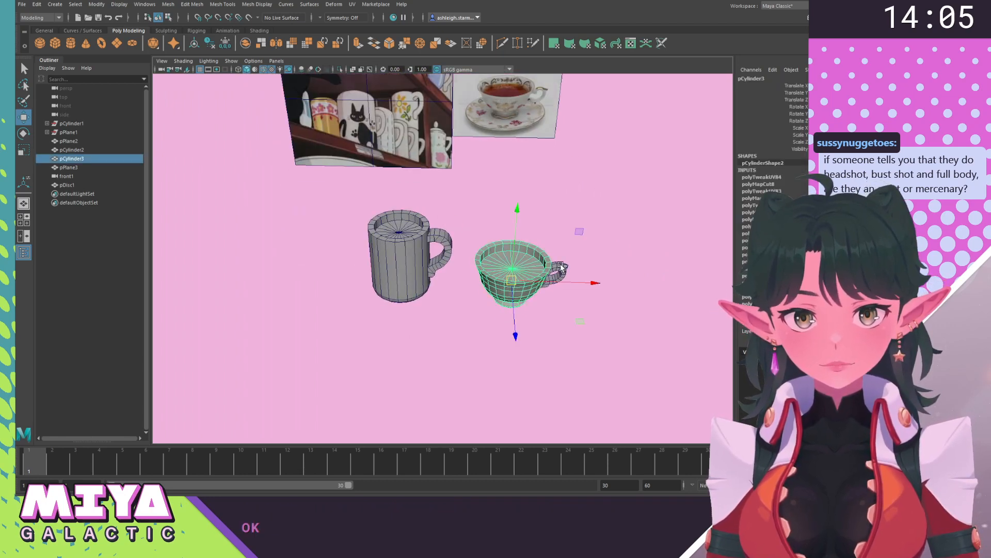
{"action": "left_click", "coordinate": [560, 267]}
{"action": "left_click", "coordinate": [526, 272], "text": "shift"}
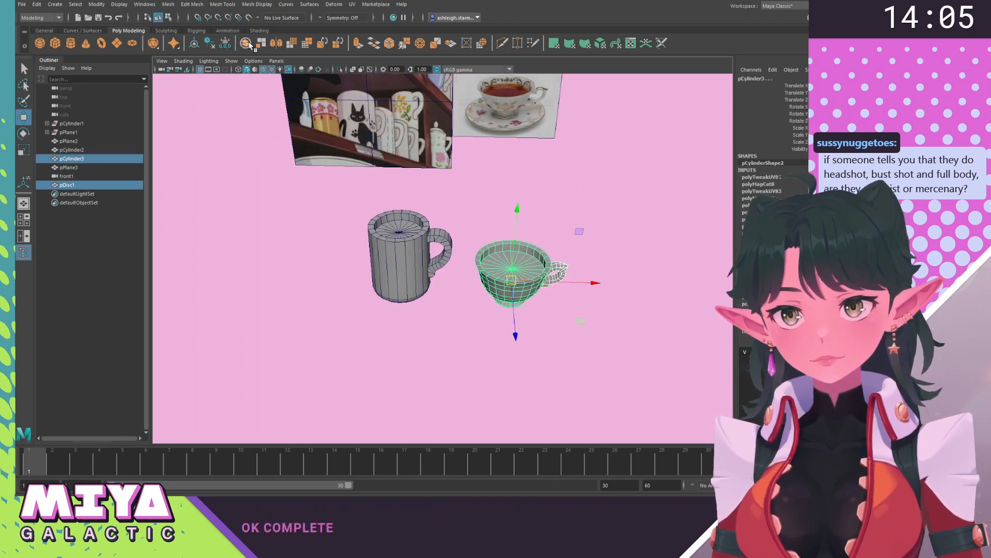
{"action": "left_click", "coordinate": [318, 235]}
{"action": "middle_click_drag", "start_coordinate": [429, 278], "coordinate": [406, 269], "text": "alt"}
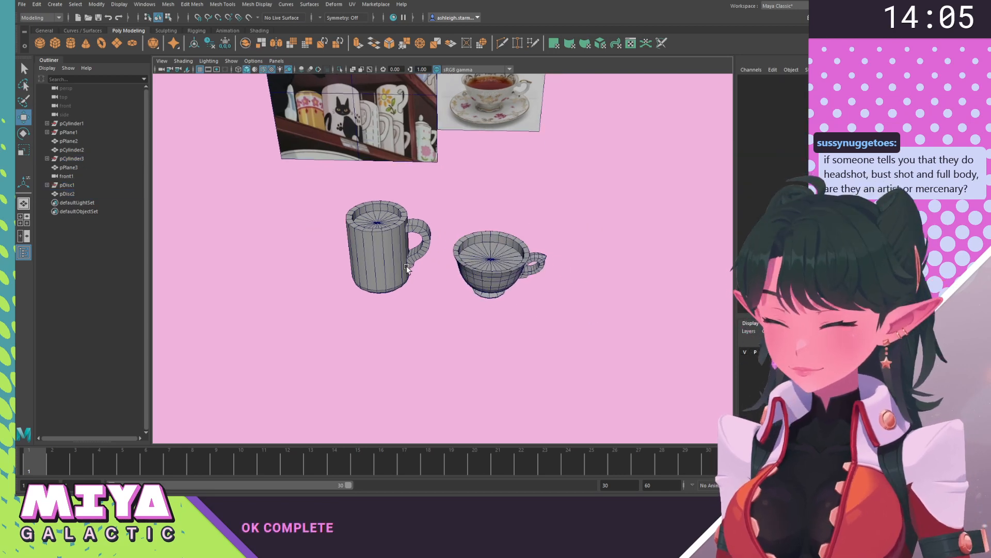
Duplicate the tall mug and move the copy along X to the far side of the teacup.
{"action": "left_click_drag", "start_coordinate": [407, 269], "coordinate": [400, 236], "text": "alt"}
{"action": "left_click", "coordinate": [398, 239]}
{"action": "middle_click_drag", "start_coordinate": [397, 240], "coordinate": [446, 248], "text": "alt"}
{"action": "key", "text": "ctrl+d"}
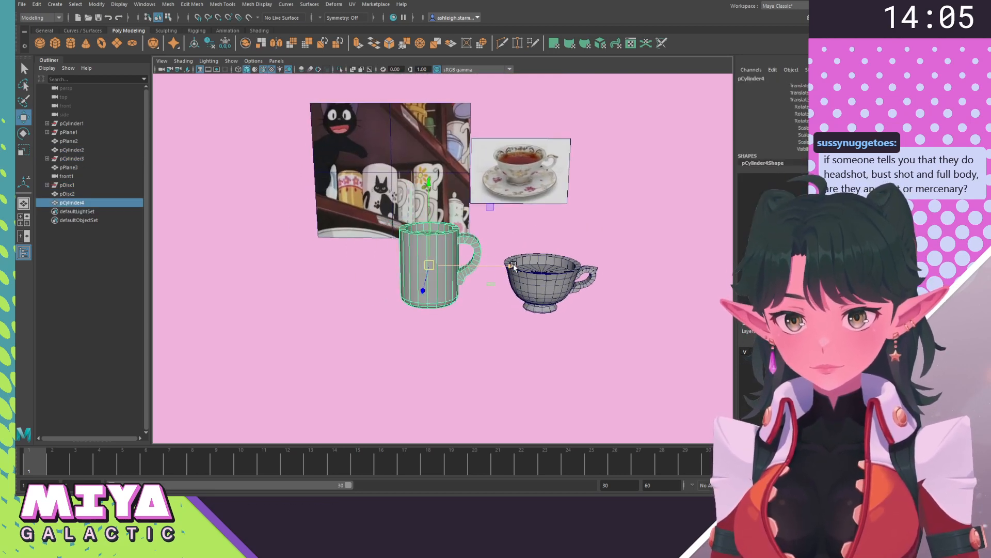
{"action": "left_click_drag", "start_coordinate": [513, 266], "coordinate": [743, 266]}
{"action": "middle_click_drag", "start_coordinate": [608, 293], "coordinate": [512, 291], "text": "alt"}
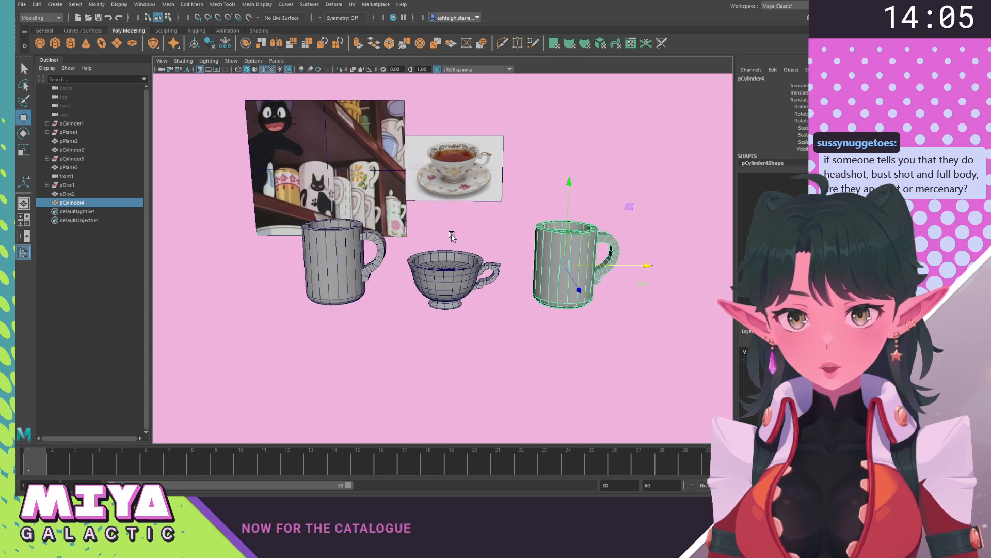
Move the original mug and the teacup together along X away from the copy, and shift the mug copy closer to them.
{"action": "left_click", "coordinate": [484, 288]}
{"action": "left_click", "coordinate": [371, 282], "text": "shift"}
{"action": "left_click_drag", "start_coordinate": [440, 267], "coordinate": [328, 267]}
{"action": "left_click", "coordinate": [599, 265]}
{"action": "left_click_drag", "start_coordinate": [641, 267], "coordinate": [525, 275]}
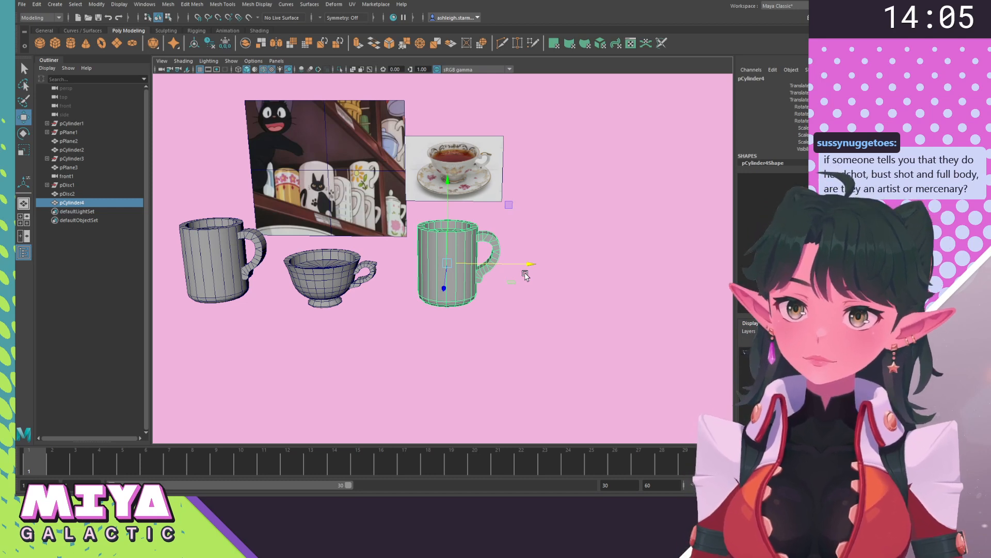
Switch to Chrome, examine the black and white cat mug reference beside the duplicated mug, and move the browser clear of the viewport.
{"action": "scroll", "coordinate": [500, 345], "scroll_direction": "up", "scroll_amount": 5}
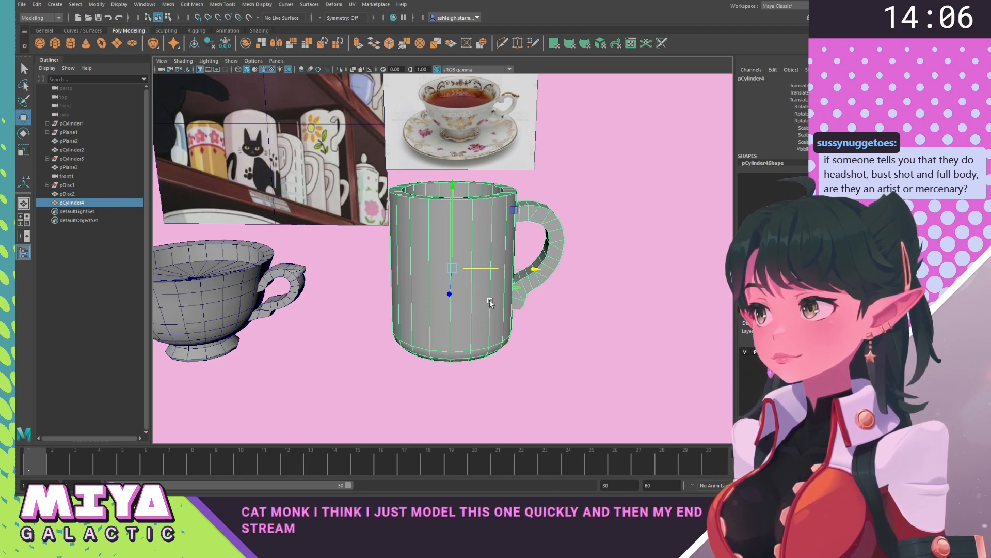
{"action": "left_click_drag", "start_coordinate": [408, 295], "coordinate": [411, 301], "text": "alt"}
{"action": "right_click_drag", "start_coordinate": [409, 257], "coordinate": [428, 274], "text": "alt"}
{"action": "mouse_move", "coordinate": [435, 280]}
{"action": "left_mouse_down", "text": "alt"}
{"action": "mouse_move", "coordinate": [427, 270]}
{"action": "mouse_move", "coordinate": [424, 285]}
{"action": "left_mouse_up", "text": "alt"}
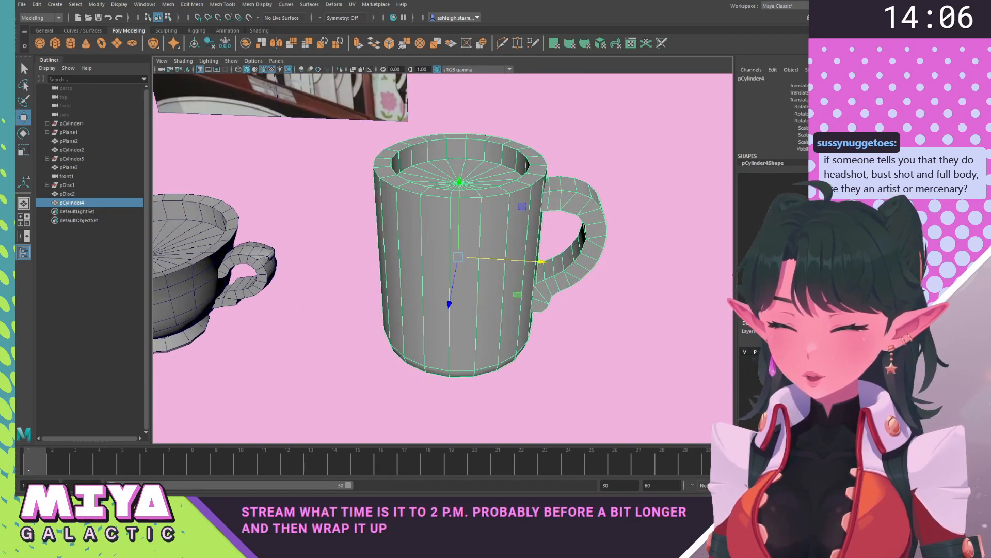
{"action": "key", "text": "alt+Tab"}
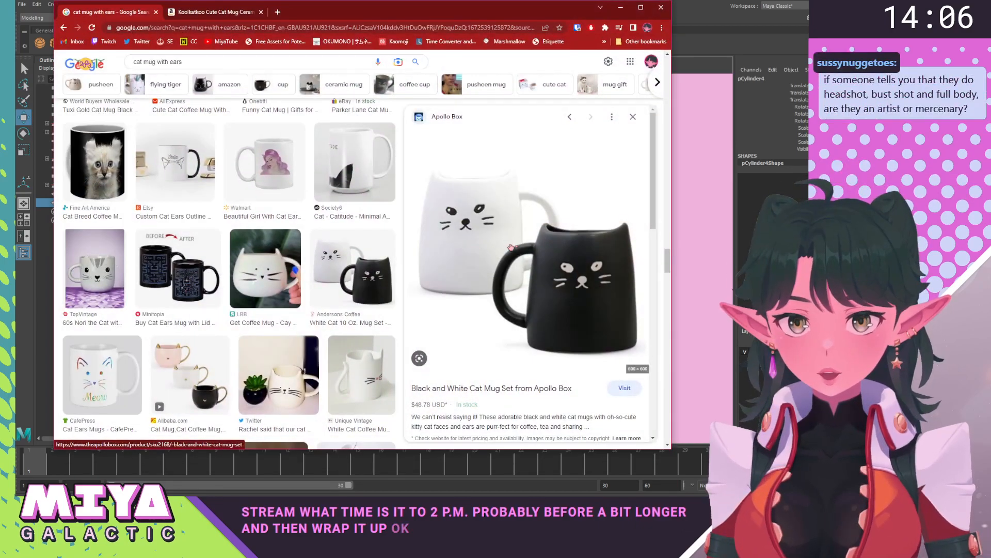
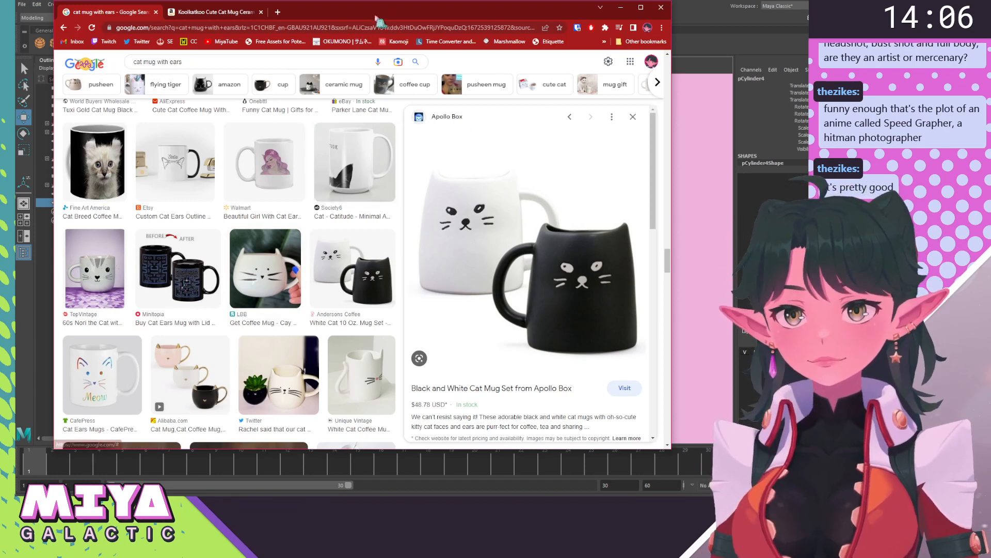
{"action": "left_click_drag", "start_coordinate": [378, 21], "coordinate": [474, 369]}
Select a face on the duplicated mug's handle, grow the selection over the whole handle, and delete it.
{"action": "middle_click_drag", "start_coordinate": [570, 223], "coordinate": [537, 196], "text": "alt"}
{"action": "right_click_drag", "start_coordinate": [526, 151], "coordinate": [527, 175]}
{"action": "left_click", "coordinate": [544, 173]}
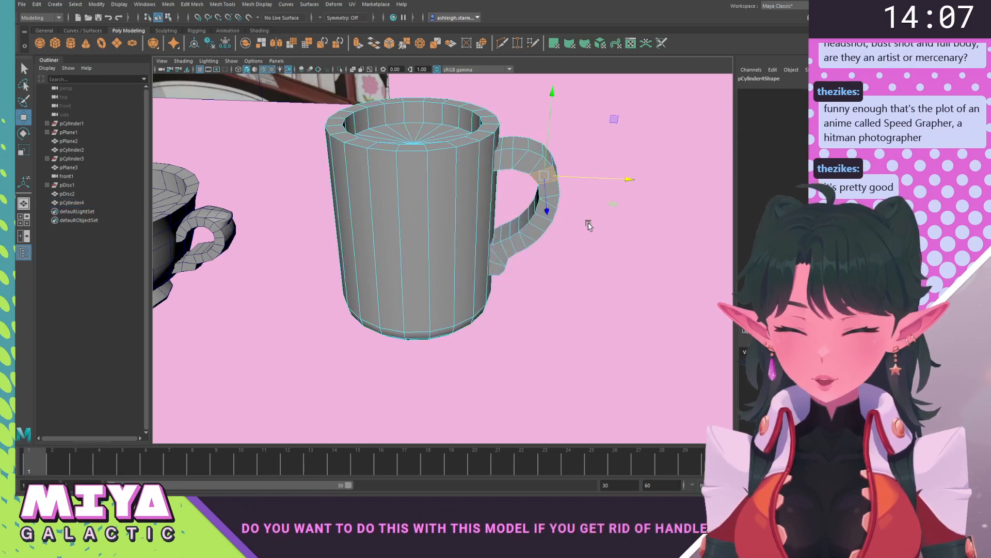
{"action": "key", "text": "shift+period"}
{"action": "key", "text": "shift+period"}
{"action": "key", "text": "shift+period"}
{"action": "key", "text": "shift+period"}
{"action": "key", "text": "shift+period"}
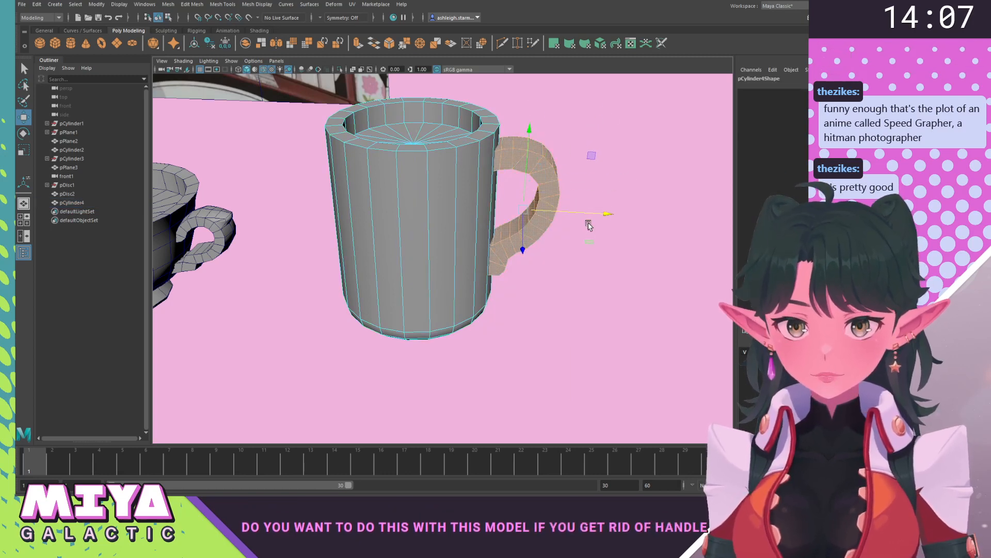
{"action": "key", "text": "Delete"}
{"action": "right_click_drag", "start_coordinate": [582, 206], "coordinate": [582, 270], "text": "alt"}
Bring the browser back into view, examine the cat mug's shape again, and return to Maya to compare the handleless mug.
{"action": "left_click", "coordinate": [310, 504]}
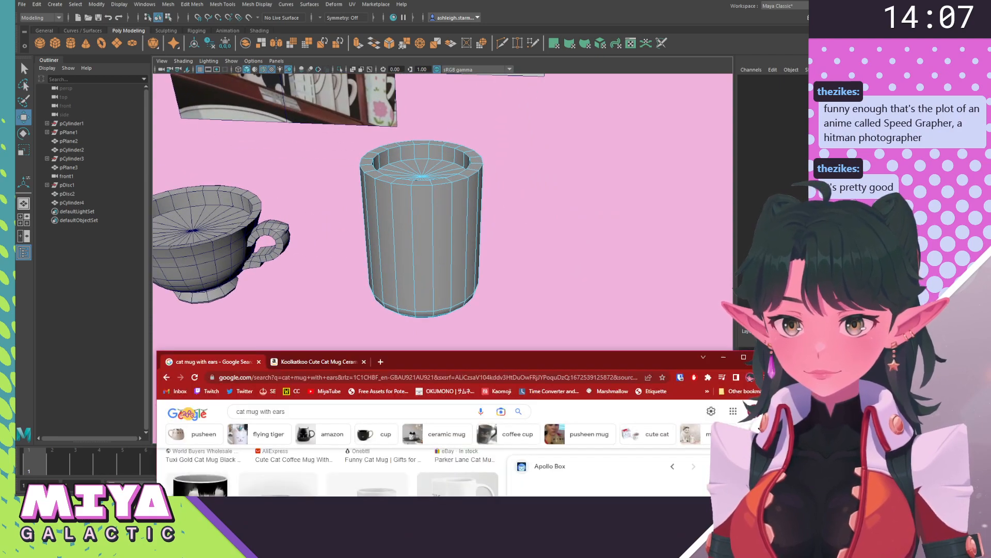
{"action": "left_click_drag", "start_coordinate": [432, 364], "coordinate": [415, 62]}
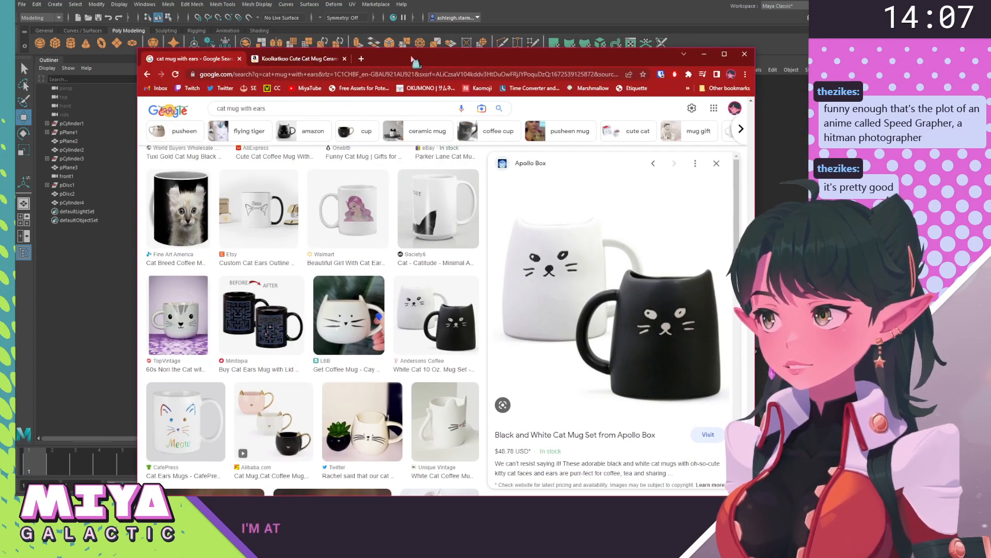
{"action": "mouse_move", "coordinate": [415, 62]}
{"action": "left_mouse_down"}
{"action": "mouse_move", "coordinate": [432, 29]}
{"action": "mouse_move", "coordinate": [421, 47]}
{"action": "left_mouse_up"}
{"action": "left_click", "coordinate": [536, 4]}
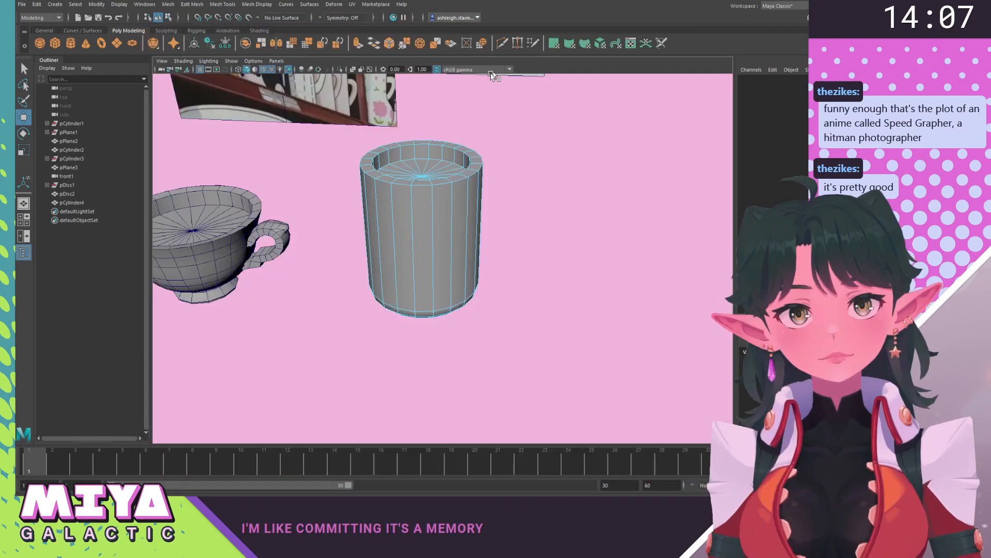
{"action": "left_click_drag", "start_coordinate": [413, 178], "coordinate": [425, 144], "text": "alt"}
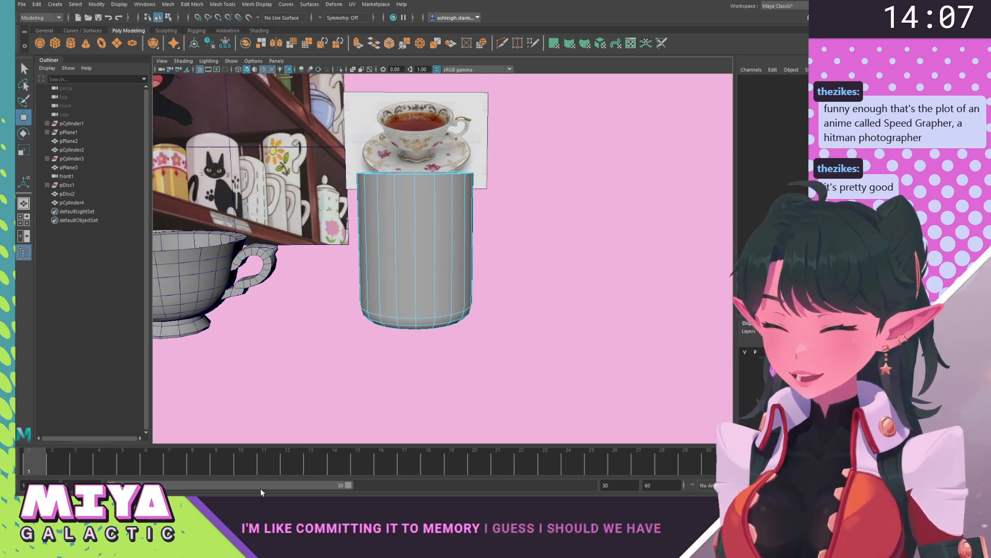
Reopen the cat mug image results in Chrome and compare the Unique Vintage tail-handled mug with the black and white mugs.
{"action": "left_click", "coordinate": [258, 505]}
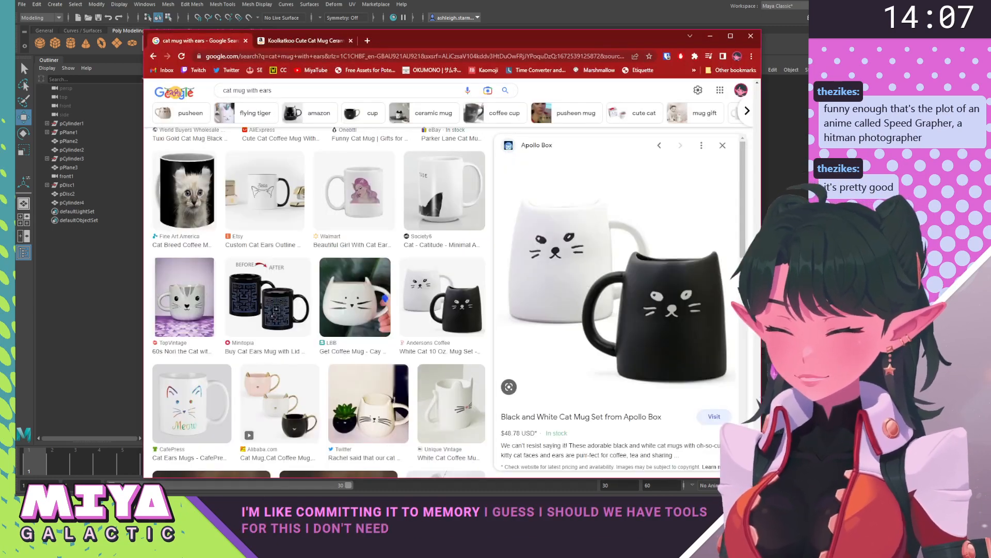
{"action": "right_click", "coordinate": [595, 281]}
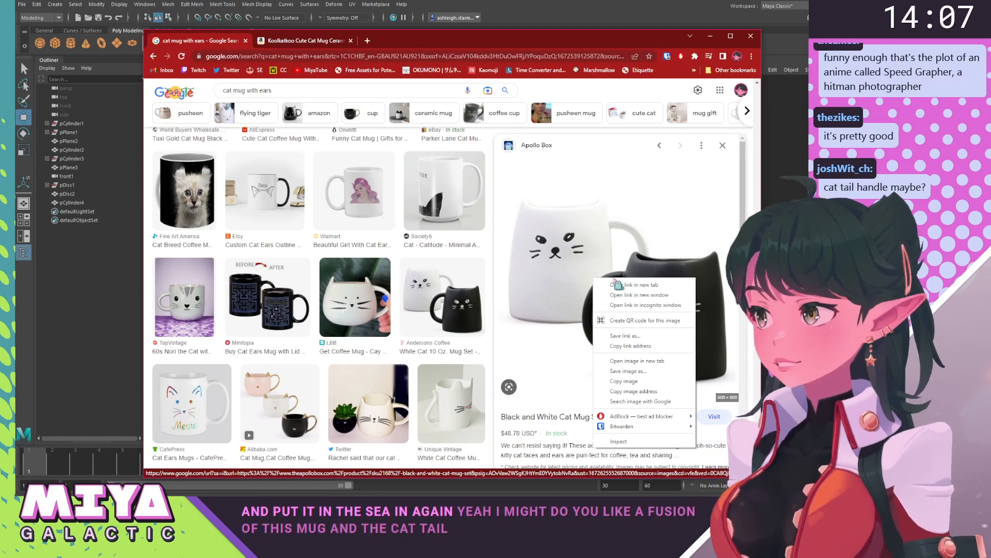
{"action": "key", "text": "Escape"}
{"action": "key", "text": "Escape"}
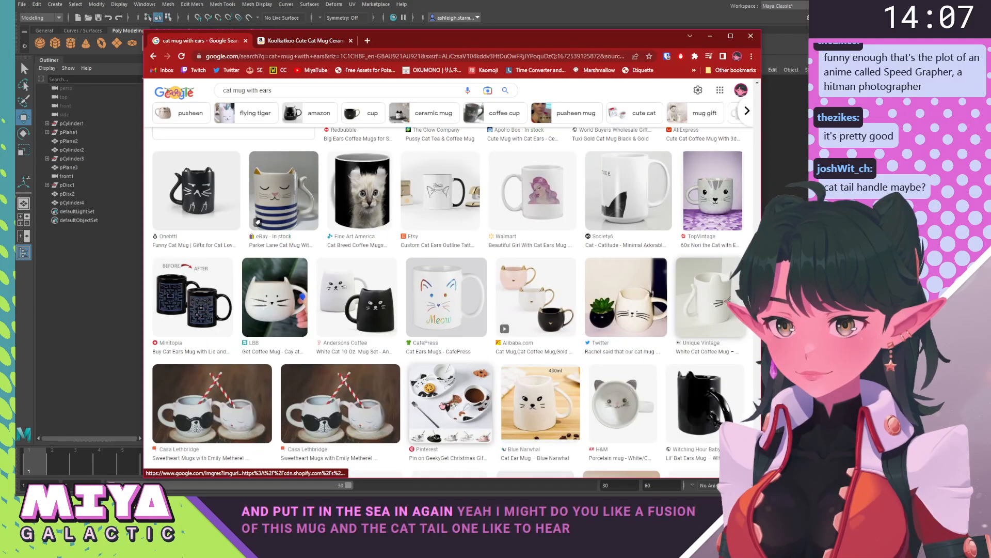
{"action": "left_click", "coordinate": [708, 295]}
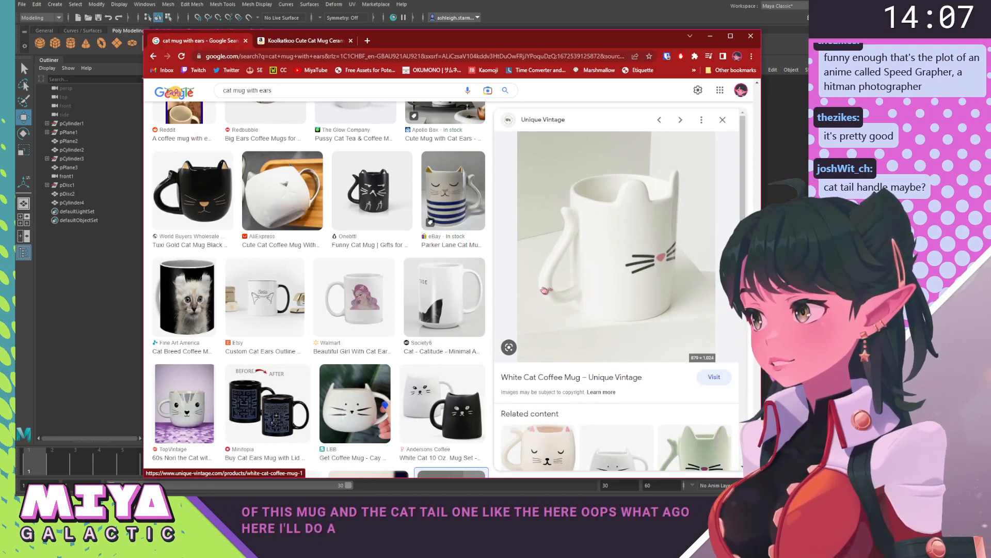
{"action": "scroll", "coordinate": [580, 274], "scroll_direction": "up", "scroll_amount": 1}
{"action": "key", "text": "Left"}
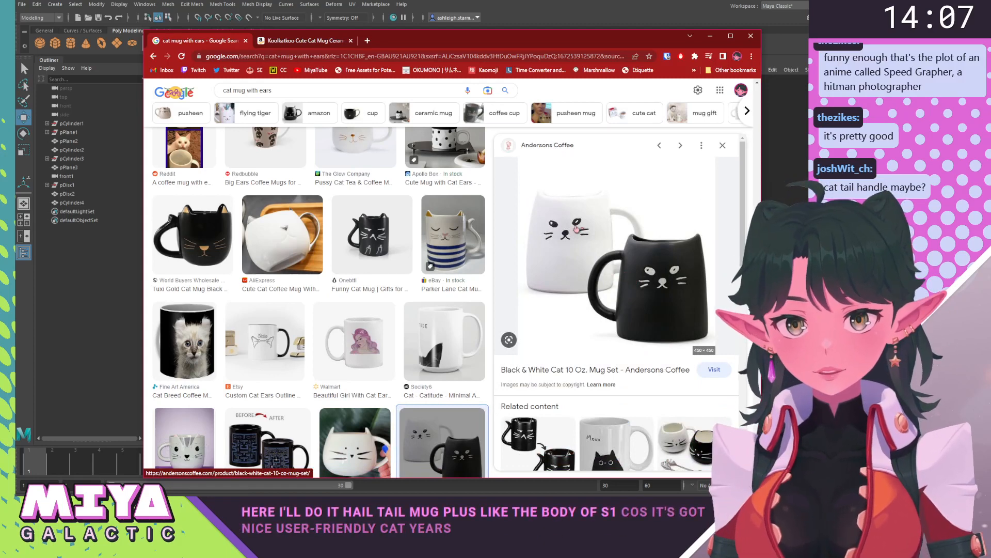
Open the Andersons Coffee black and white cat mug image in its own browser tab and view it.
{"action": "scroll", "coordinate": [622, 285], "scroll_direction": "up", "scroll_amount": 1}
{"action": "right_click", "coordinate": [586, 249]}
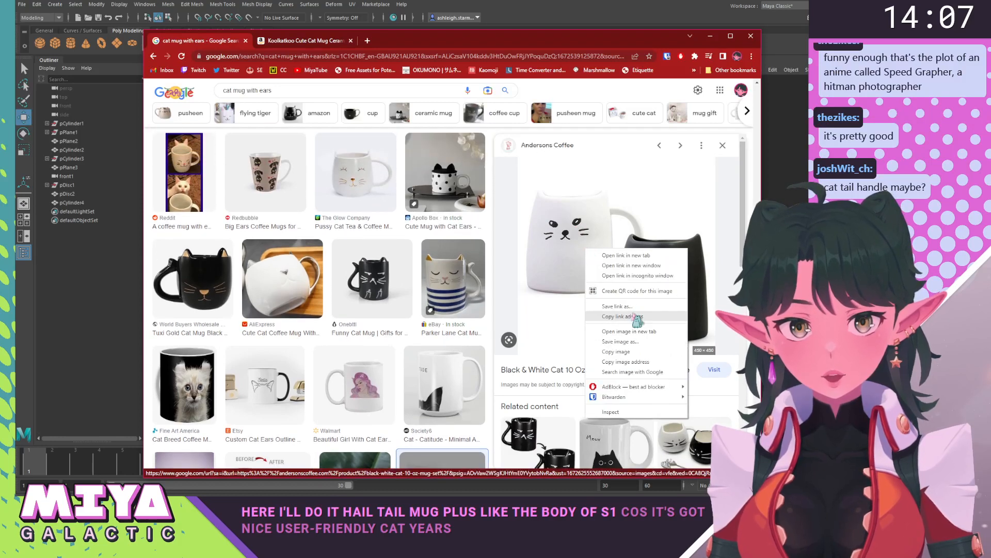
{"action": "left_click", "coordinate": [629, 331]}
{"action": "left_click", "coordinate": [402, 42]}
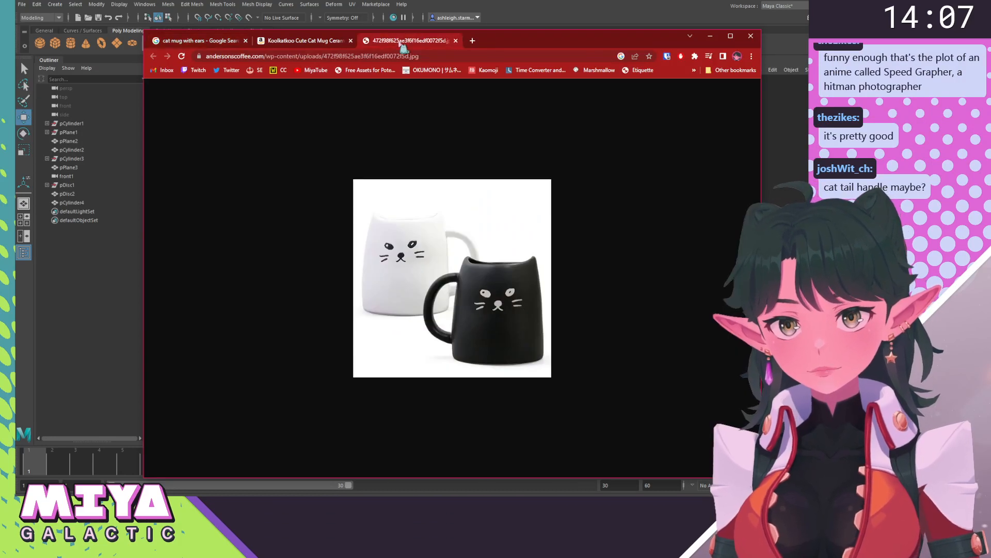
{"action": "right_click", "coordinate": [453, 258]}
{"action": "left_click", "coordinate": [480, 279]}
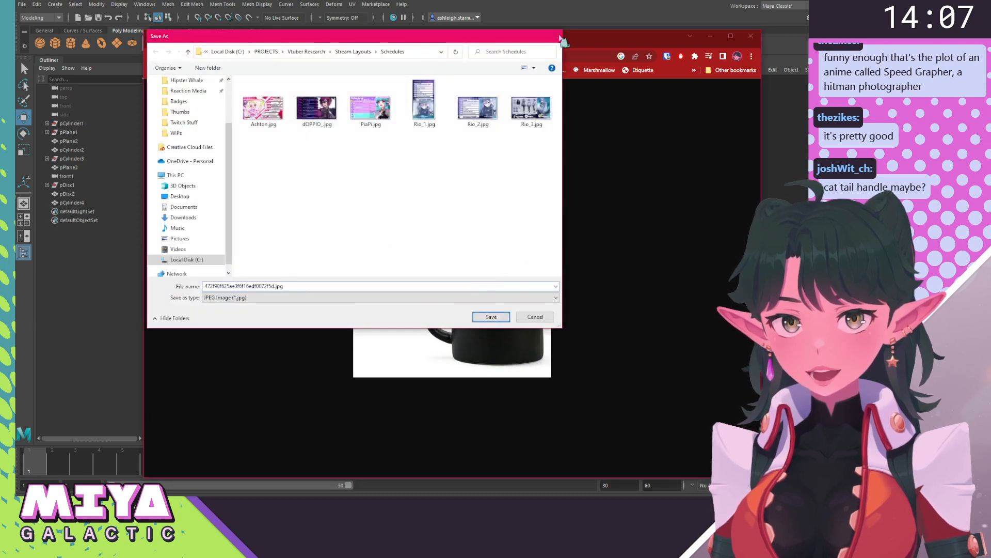
{"action": "left_click", "coordinate": [556, 36]}
{"action": "mouse_move", "coordinate": [538, 47]}
{"action": "left_mouse_down"}
{"action": "mouse_move", "coordinate": [486, 26]}
{"action": "mouse_move", "coordinate": [515, 47]}
{"action": "mouse_move", "coordinate": [556, 52]}
{"action": "left_mouse_up"}
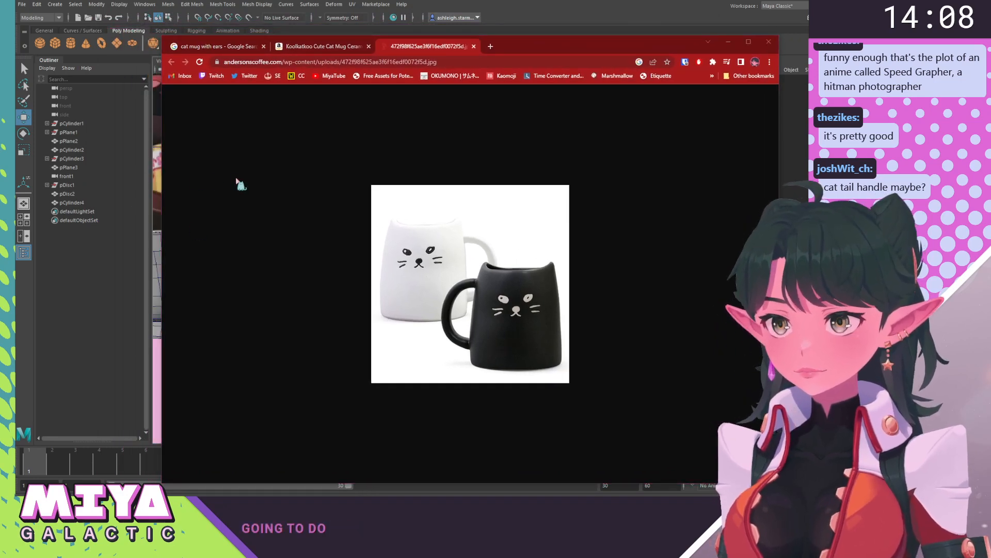
Snip the black and white cat mug picture, save it as a PNG on the Desktop, and close Snipping Tool.
{"action": "key", "text": "super+shift+s"}
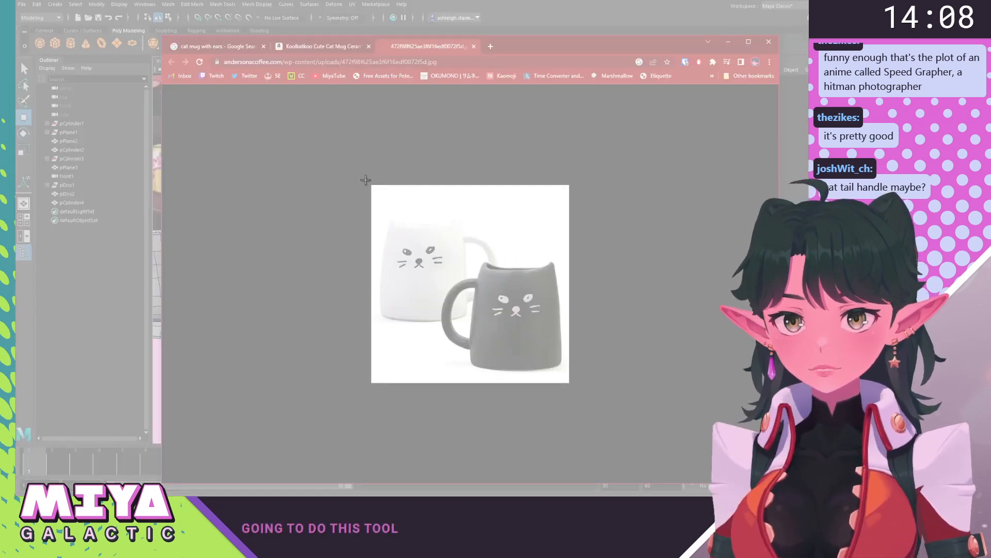
{"action": "left_click_drag", "start_coordinate": [366, 180], "coordinate": [577, 389]}
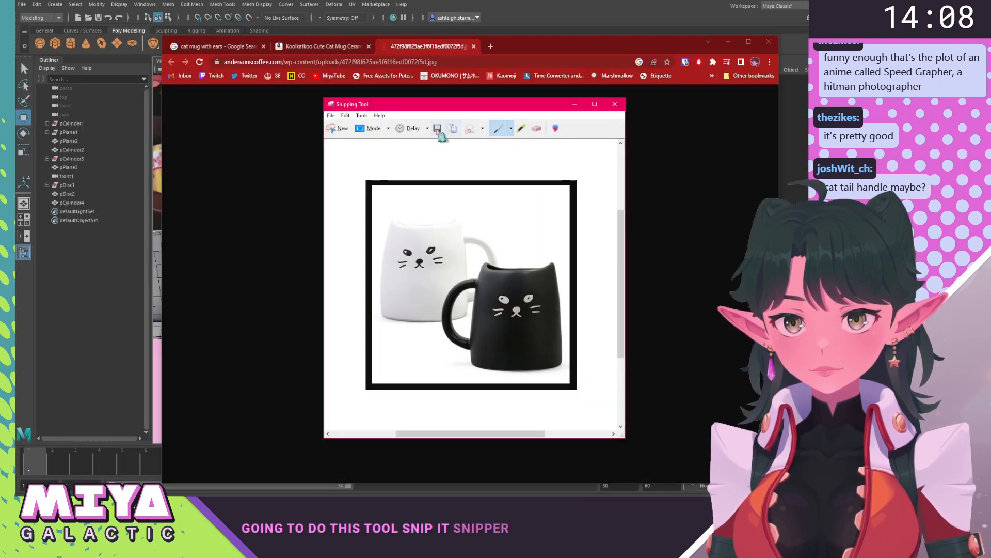
{"action": "left_click", "coordinate": [438, 129]}
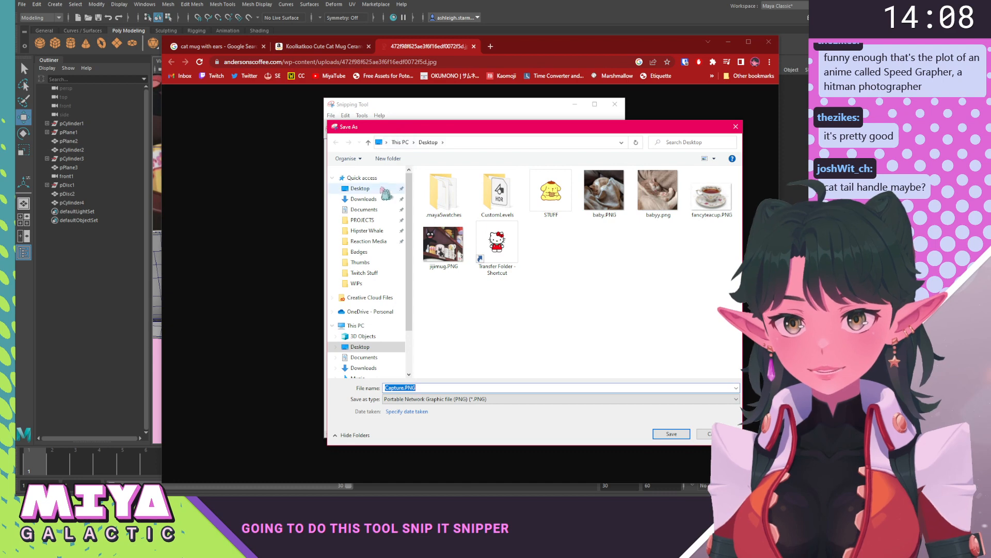
{"action": "left_click", "coordinate": [362, 189]}
{"action": "left_click", "coordinate": [469, 388]}
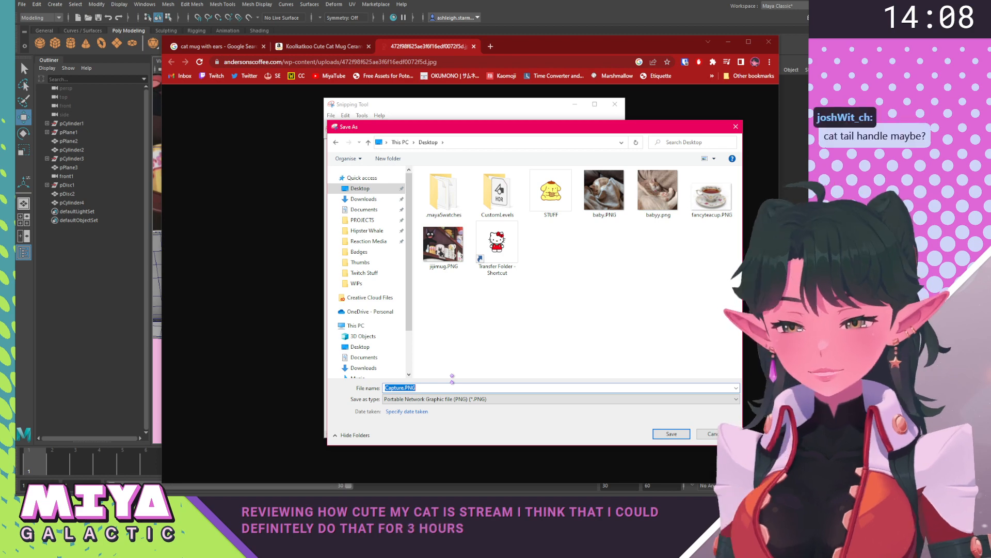
{"action": "left_click_drag", "start_coordinate": [473, 127], "coordinate": [15, 89]}
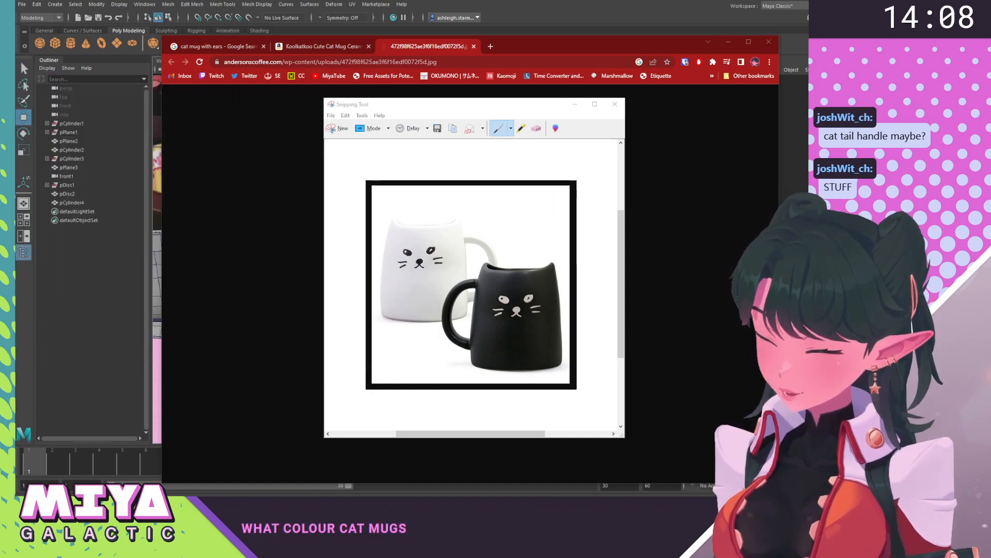
{"action": "key", "text": "Return"}
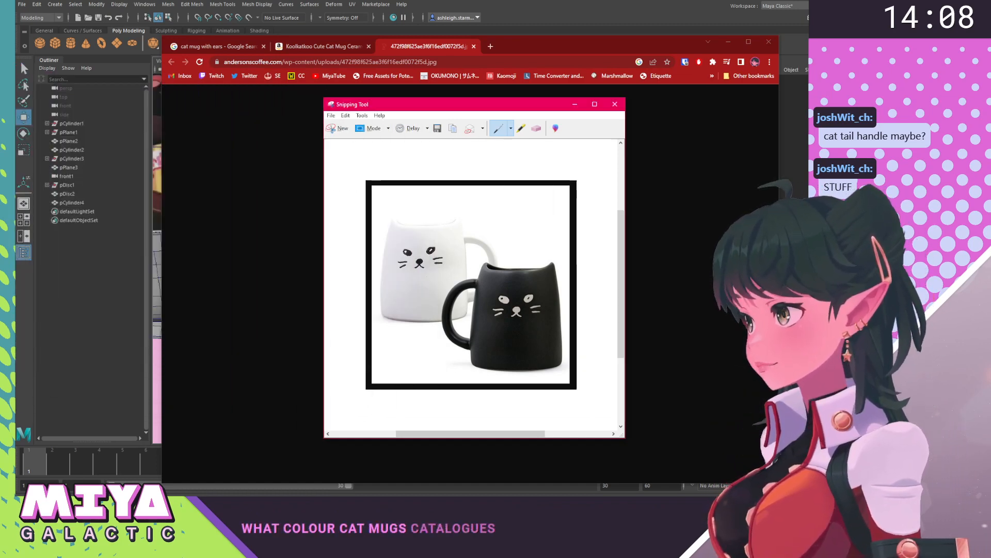
{"action": "left_click", "coordinate": [614, 103]}
Return to Maya, switch the handleless mug back to object selection, and clear the selection.
{"action": "left_click", "coordinate": [727, 42]}
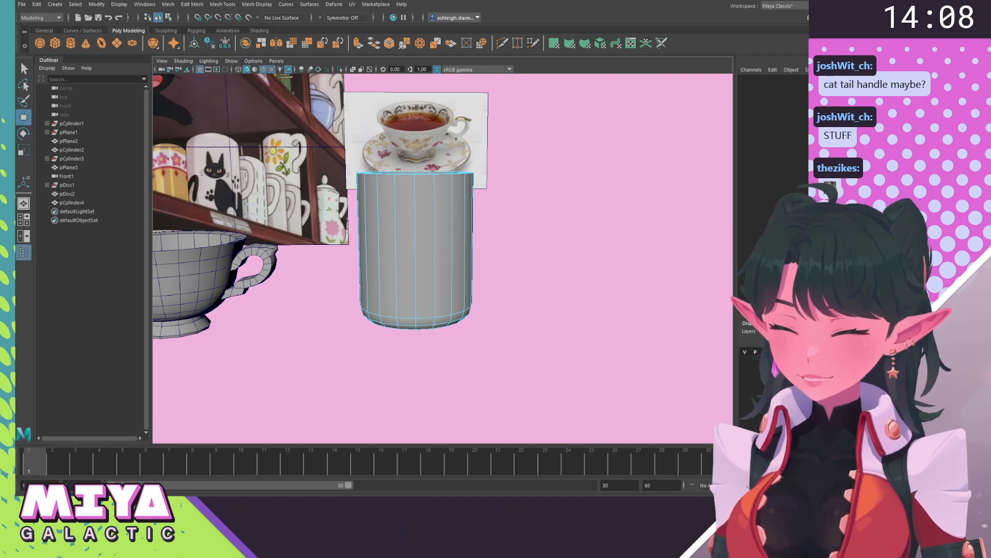
{"action": "middle_click_drag", "start_coordinate": [287, 321], "coordinate": [307, 349], "text": "alt"}
{"action": "left_click", "coordinate": [439, 289]}
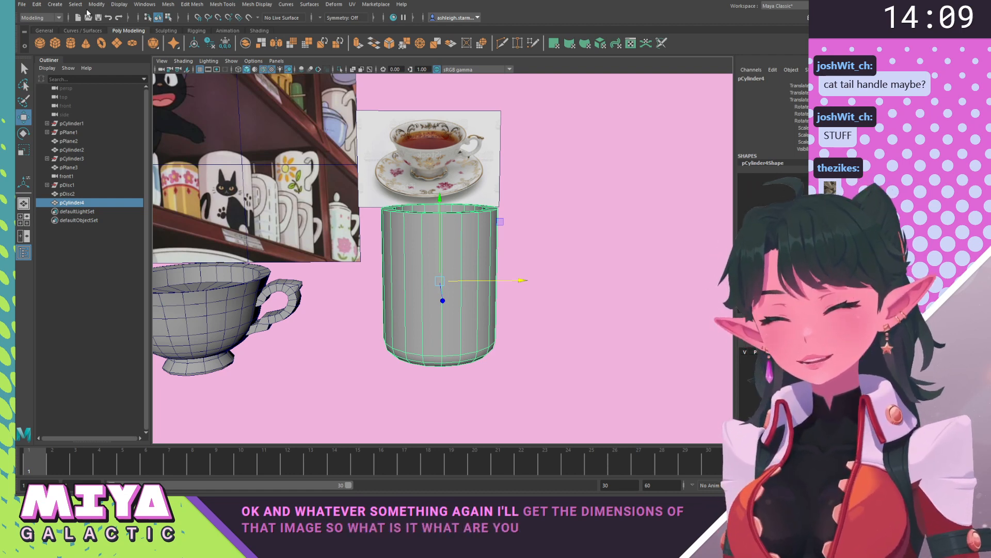
{"action": "left_click", "coordinate": [623, 243]}
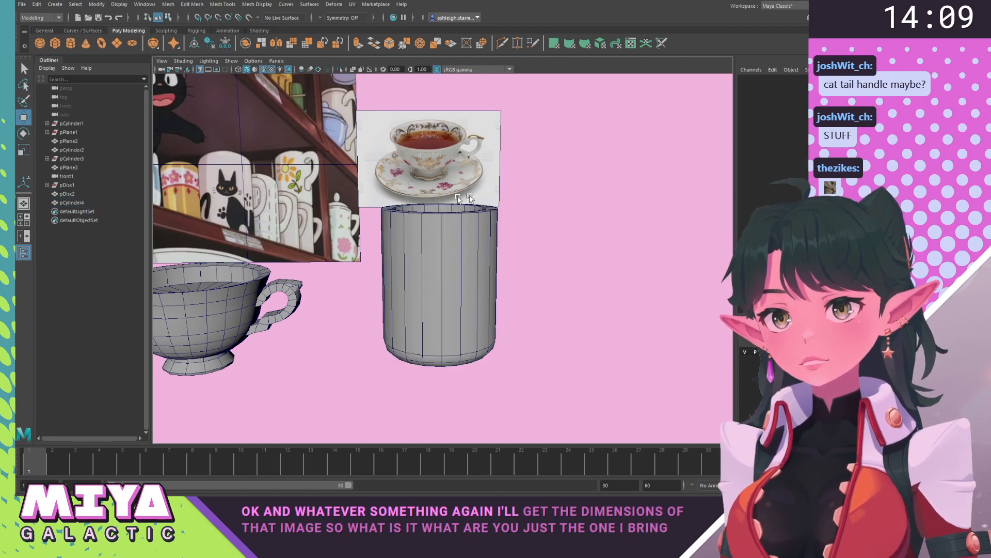
Create a polygon plane with a width of 0.48 and a height of 0.47 for the cat mug reference.
{"action": "scroll", "coordinate": [470, 198], "scroll_direction": "down", "scroll_amount": 6}
{"action": "scroll", "coordinate": [382, 195], "scroll_direction": "up", "scroll_amount": 2}
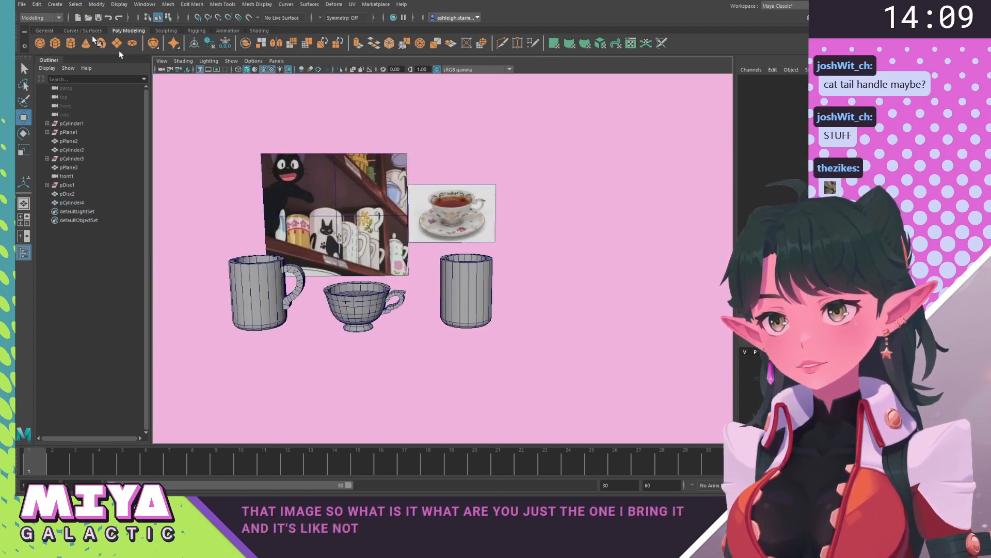
{"action": "left_click", "coordinate": [56, 4]}
{"action": "mouse_move", "coordinate": [126, 36]}
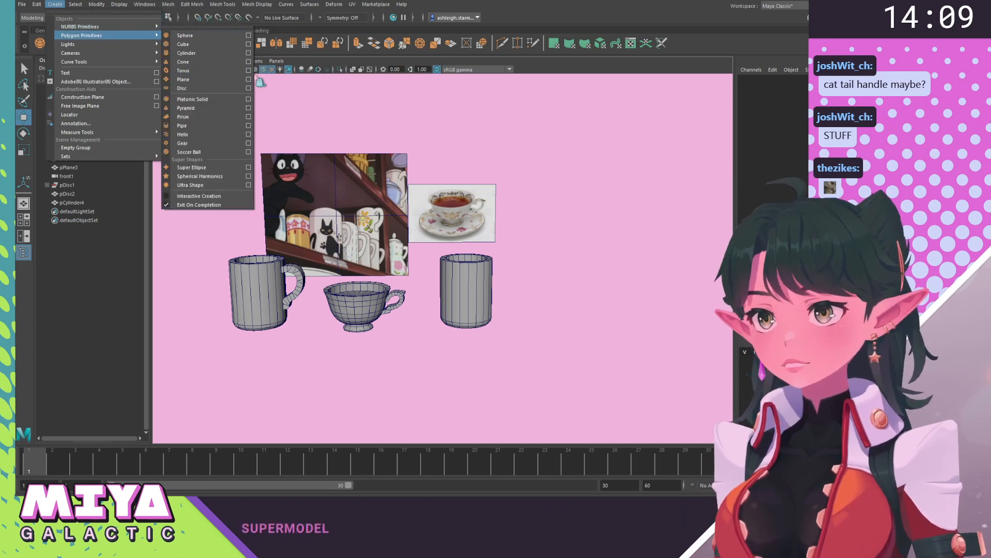
{"action": "left_click", "coordinate": [247, 79]}
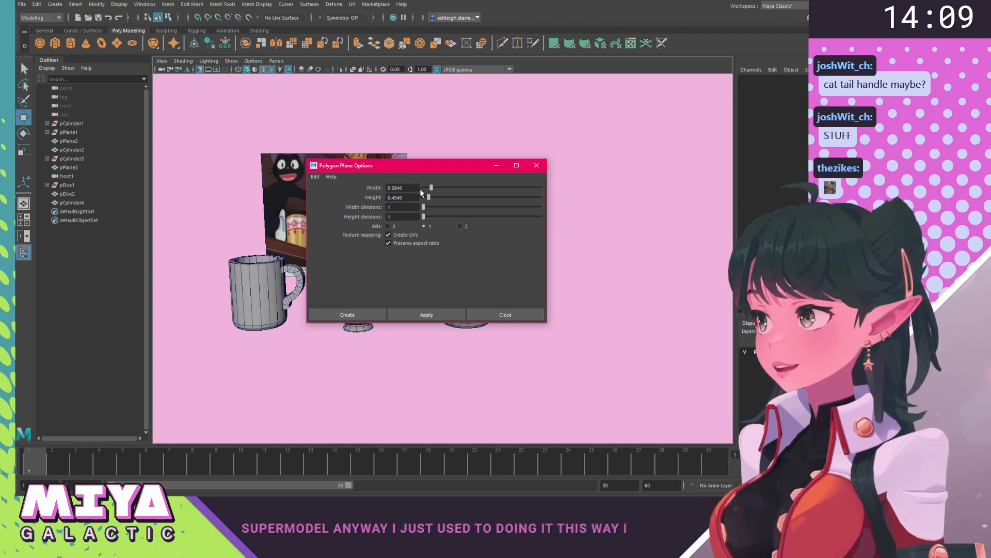
{"action": "left_click", "coordinate": [406, 187]}
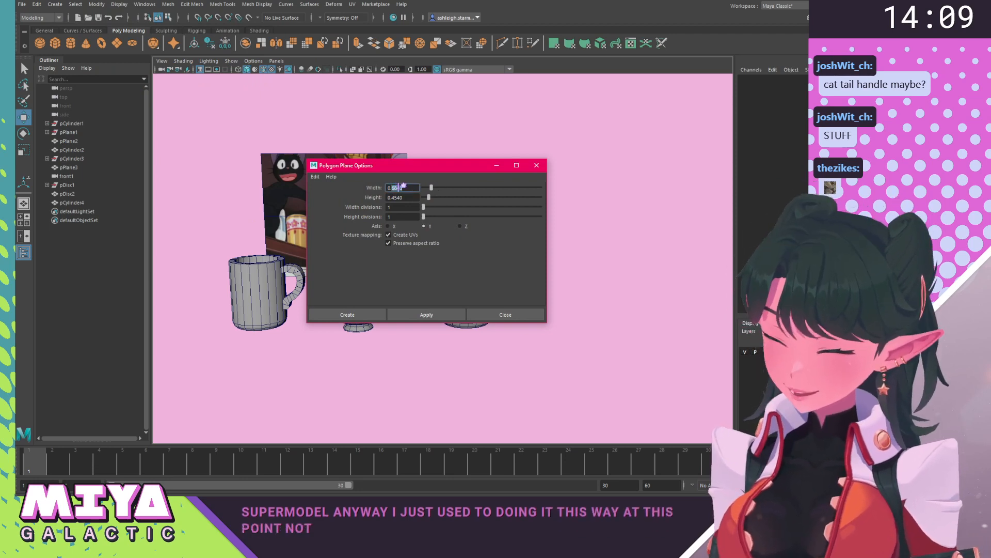
{"action": "type", "text": "0.48"}
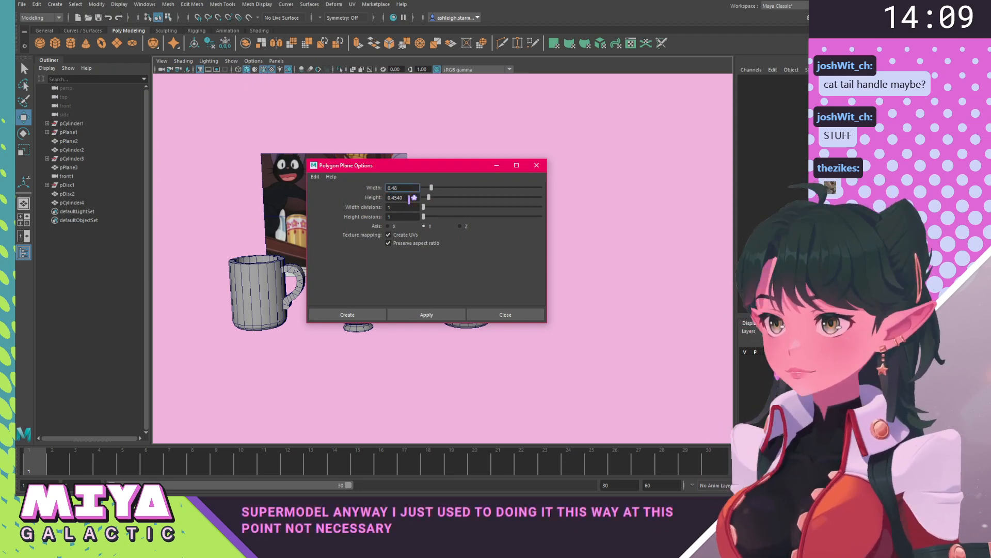
{"action": "left_click", "coordinate": [401, 196]}
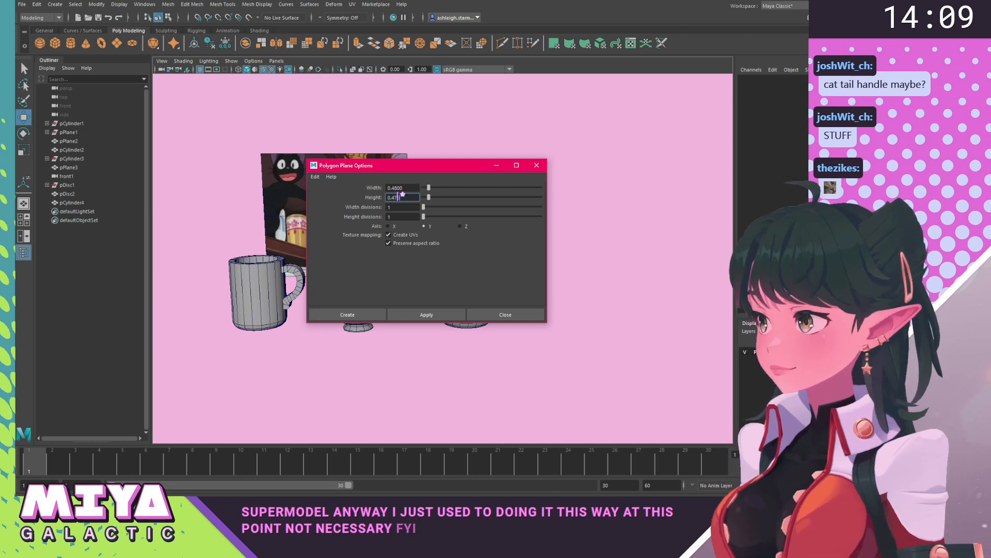
{"action": "left_click", "coordinate": [379, 315]}
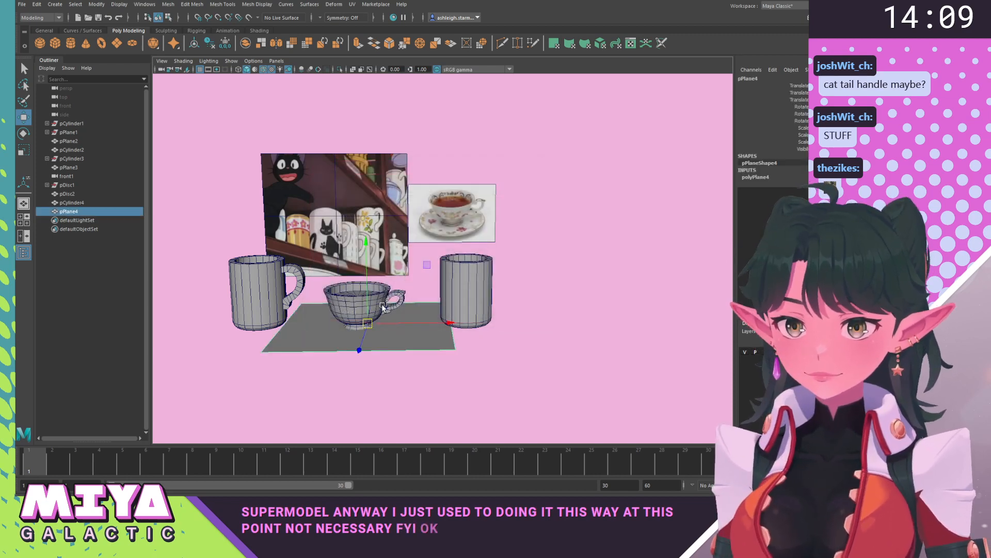
Rotate the new plane upright so that it faces forward.
{"action": "key", "text": "e"}
{"action": "left_click_drag", "start_coordinate": [360, 314], "coordinate": [364, 255]}
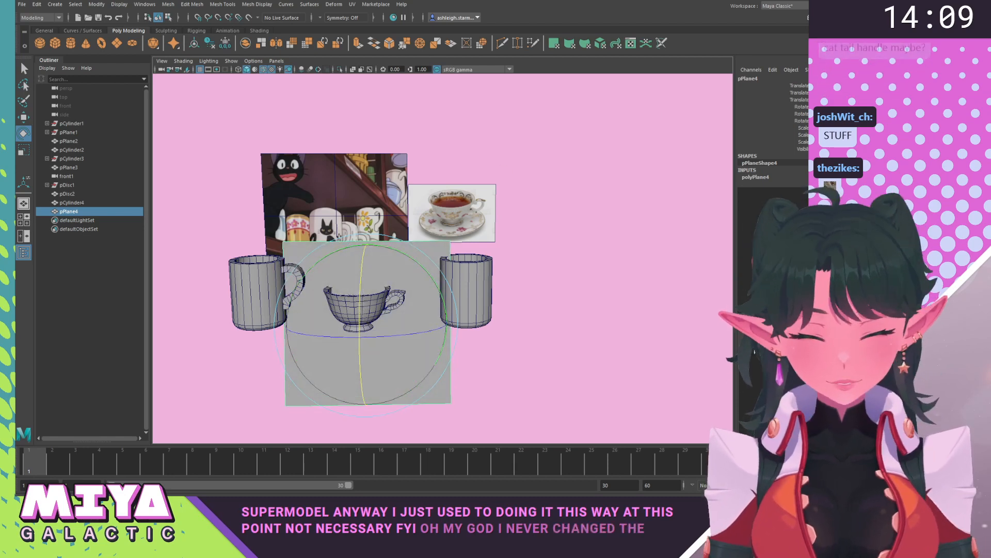
{"action": "key", "text": "ctrl+z"}
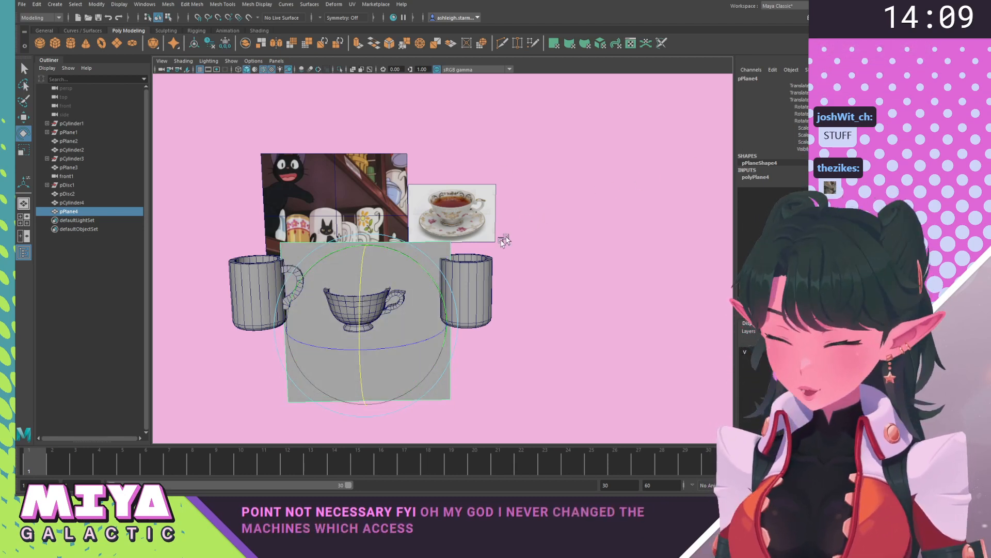
Shrink the upright plane and place it above and between the shelf and teacup reference images.
{"action": "key", "text": "w"}
{"action": "left_click_drag", "start_coordinate": [427, 265], "coordinate": [582, 163]}
{"action": "key", "text": "r"}
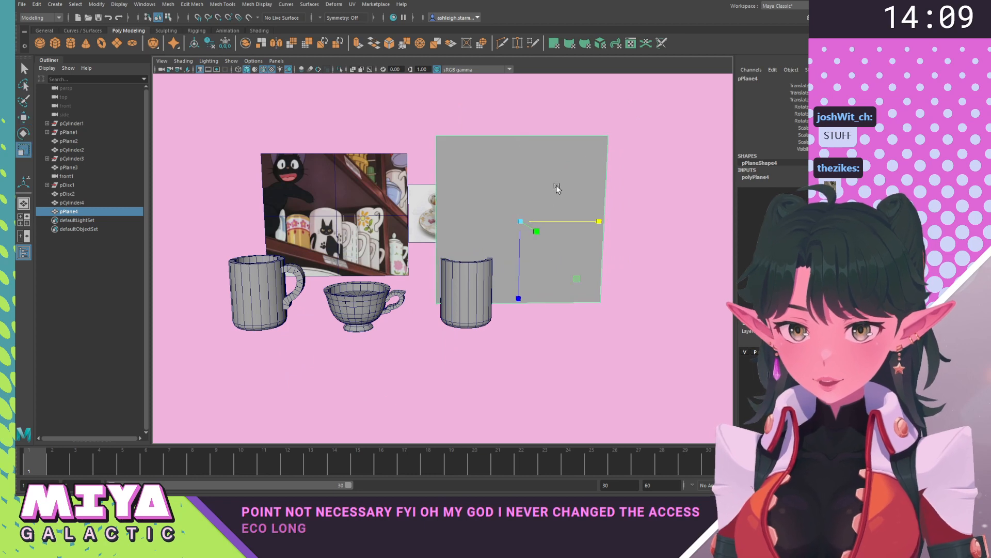
{"action": "mouse_move", "coordinate": [576, 272]}
{"action": "left_mouse_down"}
{"action": "mouse_move", "coordinate": [551, 263]}
{"action": "mouse_move", "coordinate": [559, 261]}
{"action": "left_mouse_up"}
{"action": "key", "text": "w"}
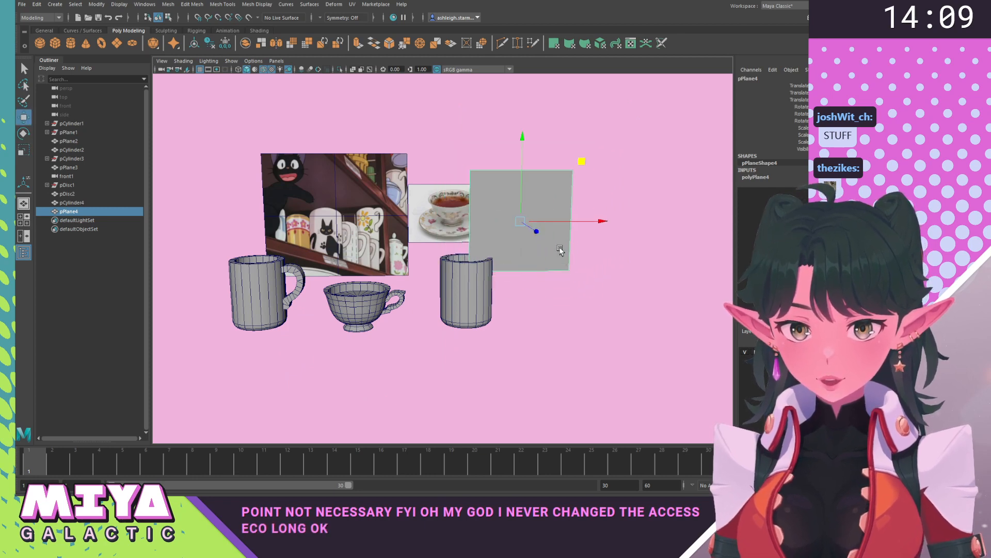
{"action": "left_click_drag", "start_coordinate": [592, 172], "coordinate": [473, 109]}
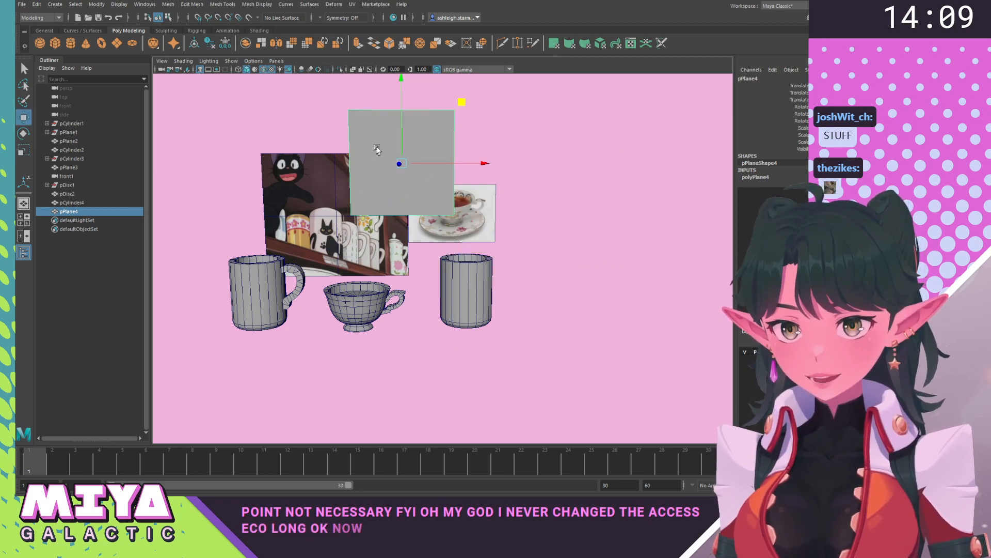
Assign a new Phong material to the blank upright plane.
{"action": "right_click", "coordinate": [378, 150]}
{"action": "left_click", "coordinate": [367, 362]}
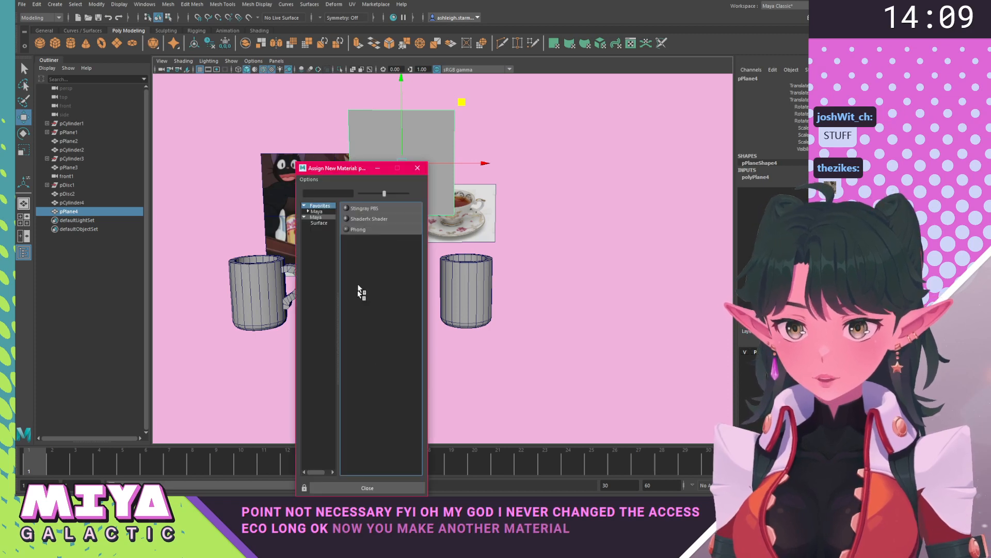
{"action": "left_click", "coordinate": [357, 230]}
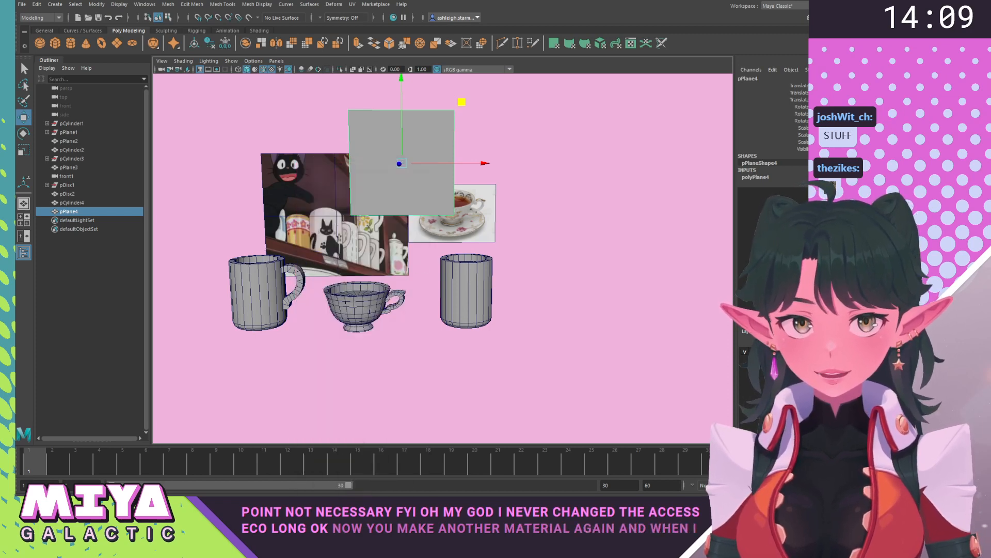
Map a File texture to the Phong color using catmugs.PNG from the Desktop.
{"action": "left_click", "coordinate": [835, 177]}
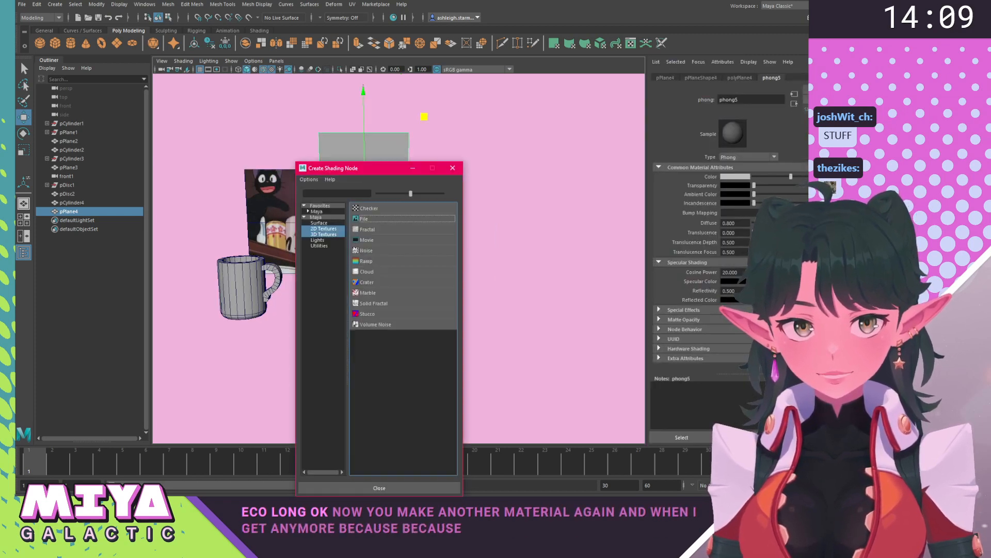
{"action": "left_click", "coordinate": [395, 219]}
{"action": "left_click", "coordinate": [834, 197]}
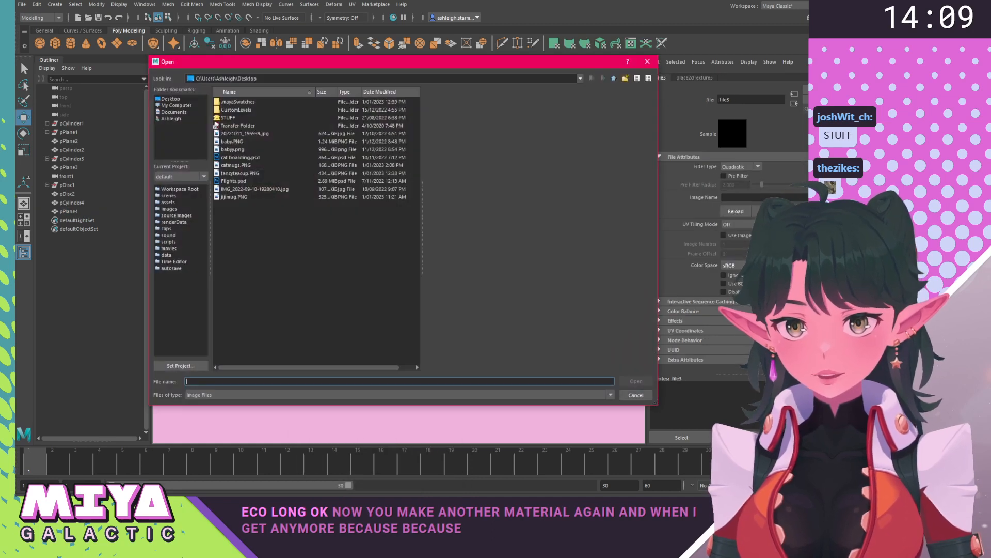
{"action": "left_click", "coordinate": [235, 165]}
{"action": "left_click", "coordinate": [635, 381]}
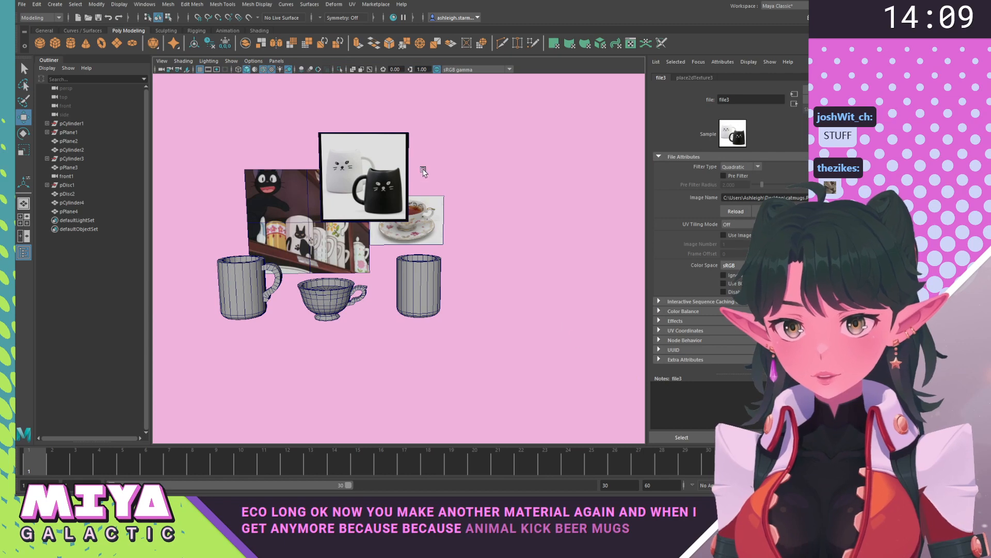
{"action": "middle_click_drag", "start_coordinate": [460, 173], "coordinate": [501, 194], "text": "alt"}
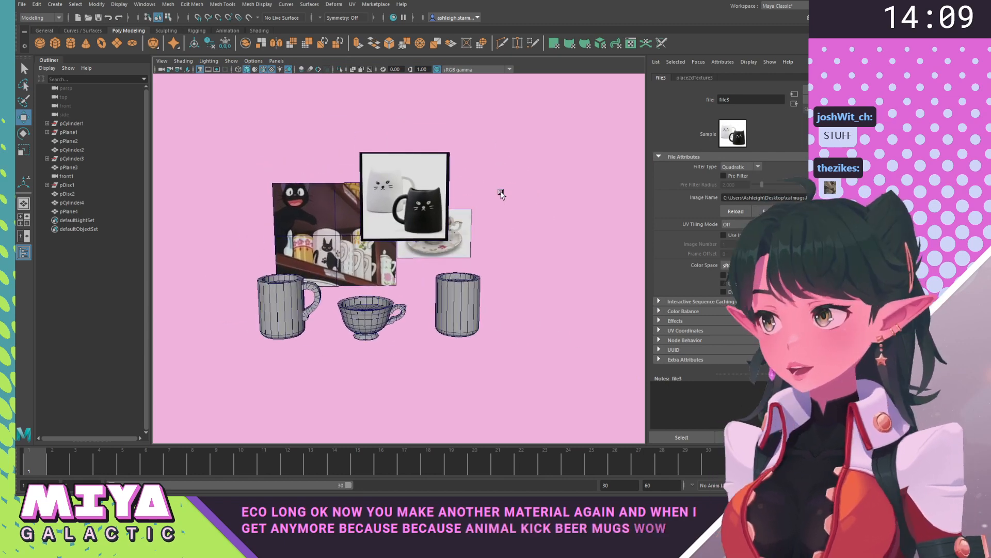
Align the cat mug plane's top UVs with the tile's upper edge in the UV Editor, then return to object selection with nothing selected.
{"action": "left_click", "coordinate": [426, 188]}
{"action": "left_click", "coordinate": [352, 4]}
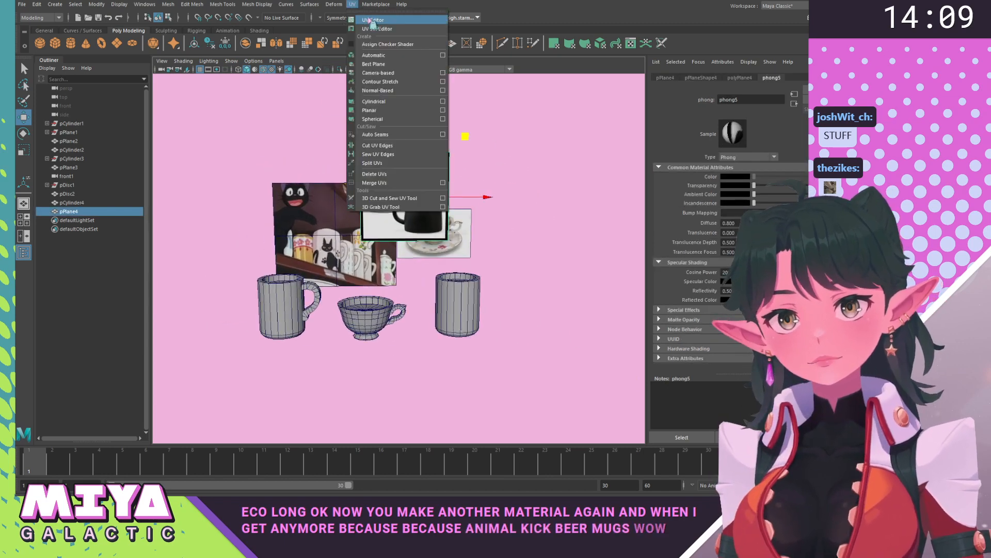
{"action": "left_click", "coordinate": [372, 21]}
{"action": "scroll", "coordinate": [439, 215], "scroll_direction": "down", "scroll_amount": 3}
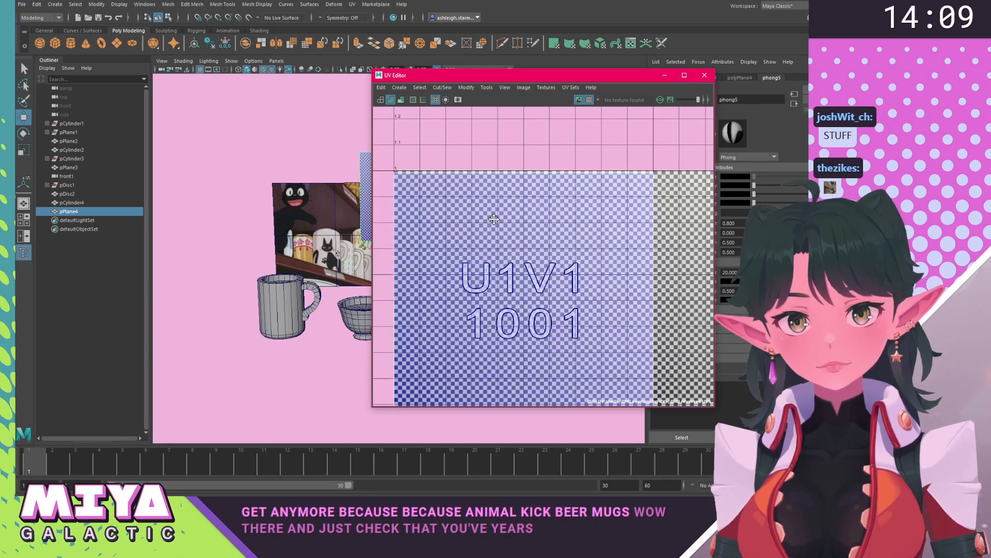
{"action": "right_click_drag", "start_coordinate": [405, 200], "coordinate": [442, 200]}
{"action": "left_click_drag", "start_coordinate": [387, 154], "coordinate": [675, 209]}
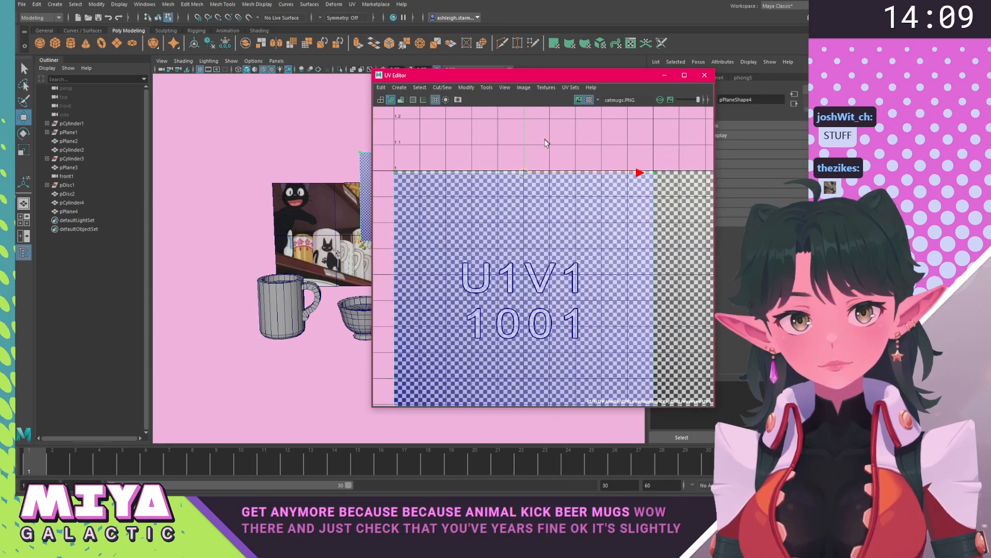
{"action": "left_click_drag", "start_coordinate": [523, 143], "coordinate": [523, 141]}
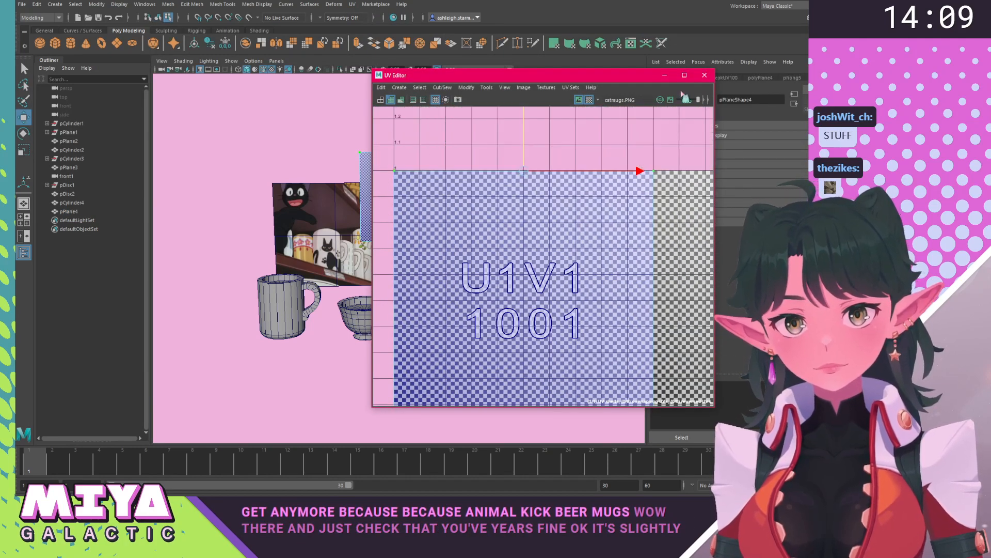
{"action": "left_click", "coordinate": [708, 76]}
{"action": "right_click_drag", "start_coordinate": [419, 184], "coordinate": [499, 169]}
{"action": "left_click", "coordinate": [530, 155]}
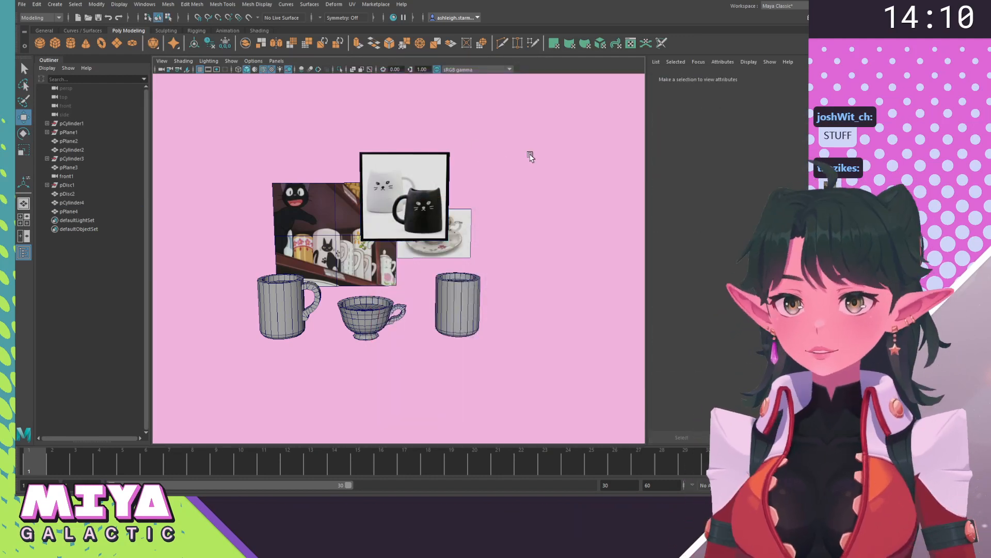
Switch to the front view and select the cat mug image plane.
{"action": "scroll", "coordinate": [418, 163], "scroll_direction": "up", "scroll_amount": 3}
{"action": "scroll", "coordinate": [417, 162], "scroll_direction": "down", "scroll_amount": 1}
{"action": "left_click", "coordinate": [408, 167]}
{"action": "left_click_drag", "start_coordinate": [397, 173], "coordinate": [463, 178], "text": "alt"}
{"action": "scroll", "coordinate": [436, 221], "scroll_direction": "down", "scroll_amount": 1}
{"action": "left_click", "coordinate": [425, 246]}
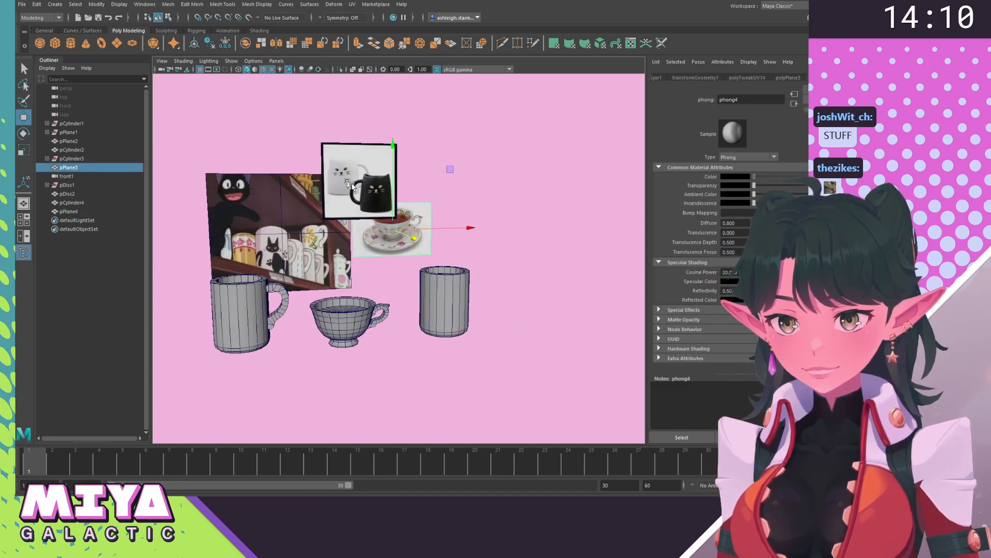
{"action": "left_click_drag", "start_coordinate": [351, 185], "coordinate": [356, 193], "text": "alt"}
{"action": "key", "text": "space"}
{"action": "left_click_drag", "start_coordinate": [309, 138], "coordinate": [309, 161]}
{"action": "right_click_drag", "start_coordinate": [501, 228], "coordinate": [295, 96], "text": "alt"}
{"action": "right_click_drag", "start_coordinate": [501, 214], "coordinate": [331, 79], "text": "alt"}
{"action": "middle_click_drag", "start_coordinate": [331, 79], "coordinate": [350, 156], "text": "alt"}
{"action": "left_click", "coordinate": [350, 157]}
{"action": "middle_click_drag", "start_coordinate": [408, 138], "coordinate": [414, 170], "text": "alt"}
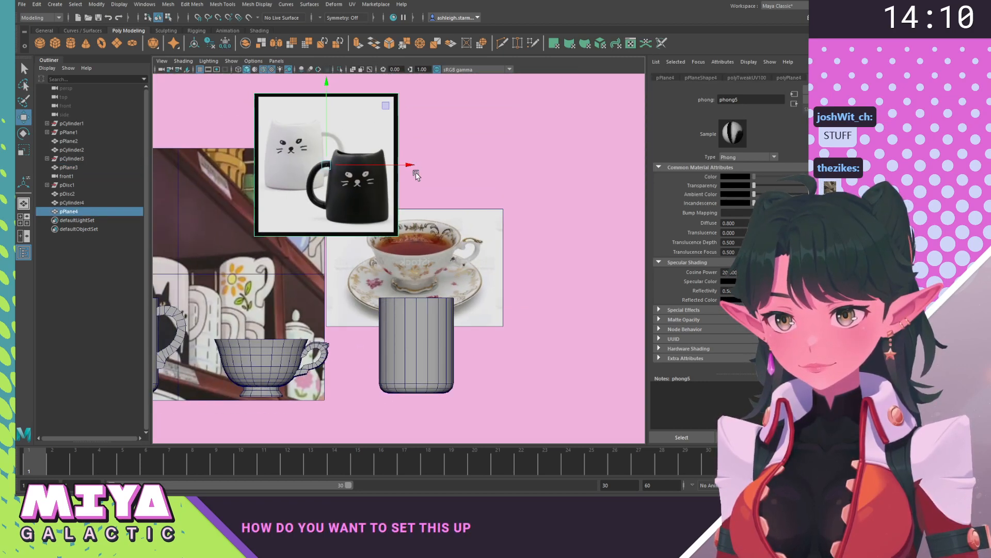
Enlarge the cat mug image plane and move it behind the tall handled mug to compare their sizes.
{"action": "middle_click_drag", "start_coordinate": [383, 104], "coordinate": [374, 218]}
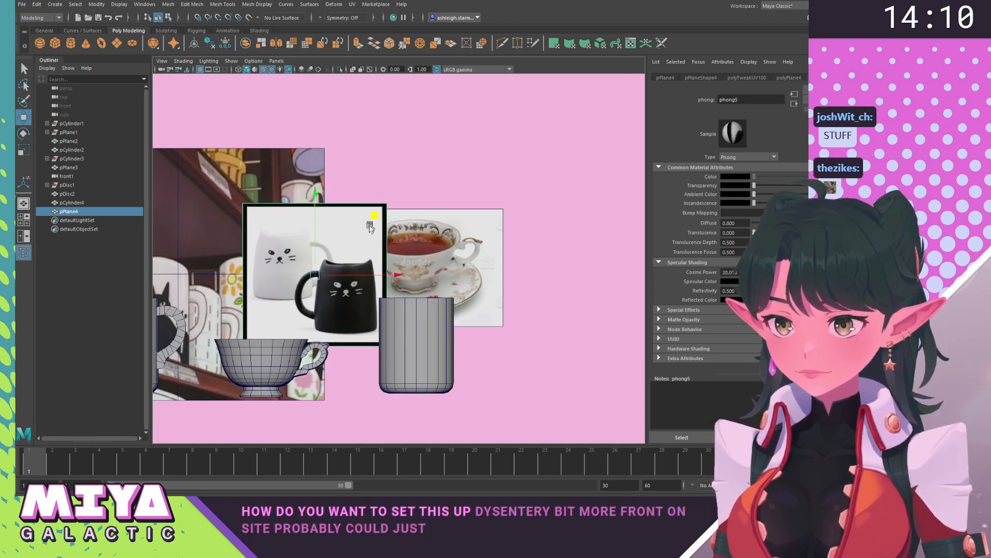
{"action": "key", "text": "r"}
{"action": "left_click_drag", "start_coordinate": [318, 275], "coordinate": [361, 268]}
{"action": "key", "text": "w"}
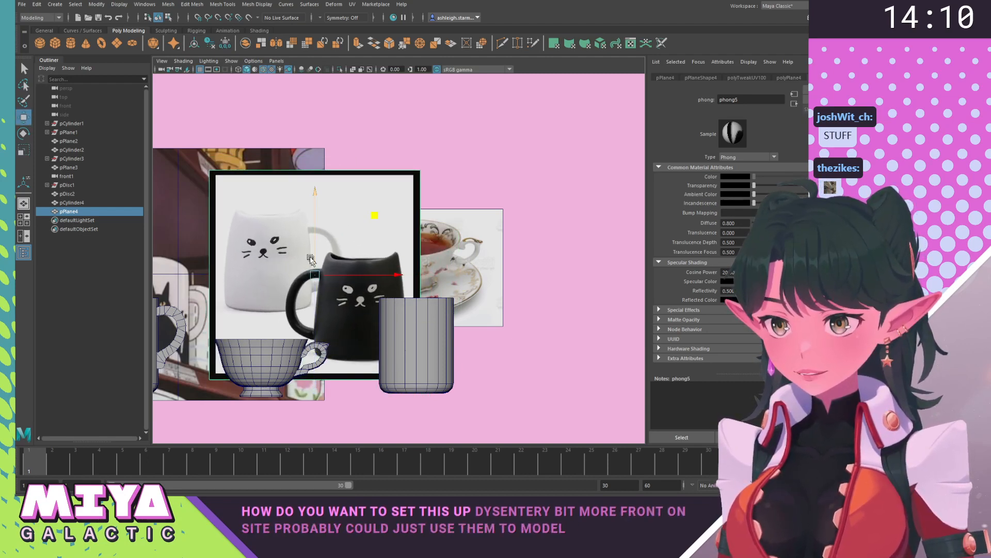
{"action": "middle_click_drag", "start_coordinate": [349, 244], "coordinate": [471, 208], "text": "alt"}
{"action": "key", "text": "r"}
{"action": "left_click_drag", "start_coordinate": [436, 239], "coordinate": [414, 244]}
{"action": "key", "text": "w"}
{"action": "left_click_drag", "start_coordinate": [496, 179], "coordinate": [329, 236]}
Compare the teacup's size against the tall mug, level their bases, and set the teacup back beside the cat mug image.
{"action": "left_click", "coordinate": [396, 330]}
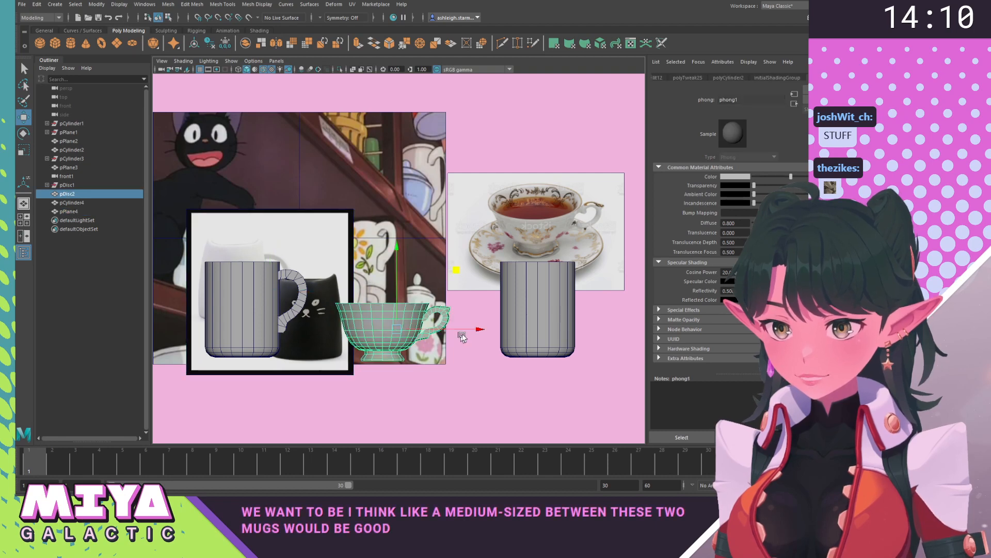
{"action": "left_click_drag", "start_coordinate": [479, 329], "coordinate": [343, 319]}
{"action": "left_click_drag", "start_coordinate": [263, 249], "coordinate": [263, 244]}
{"action": "left_click_drag", "start_coordinate": [345, 326], "coordinate": [497, 341]}
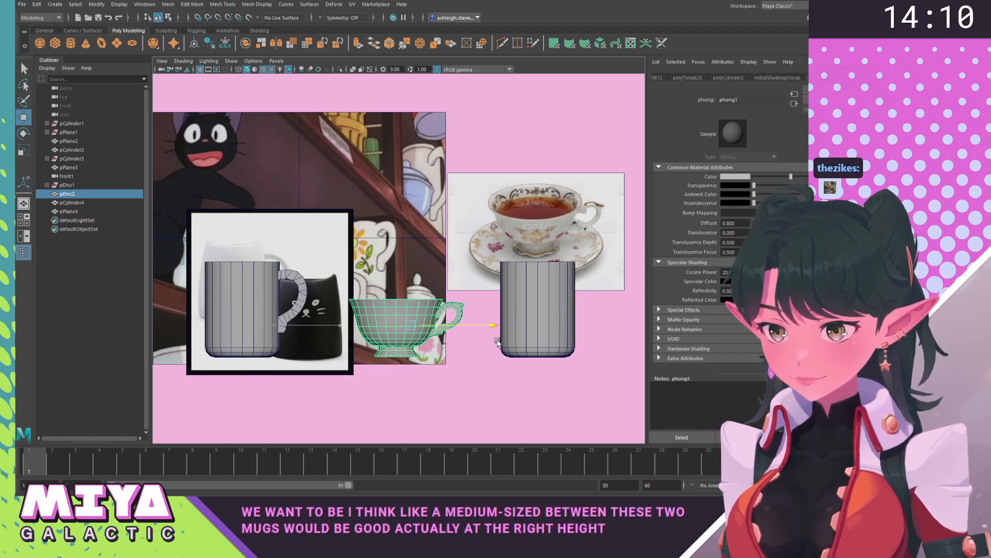
Enlarge the cat mug image plane slightly and line up its black mug behind the handleless mug.
{"action": "left_click", "coordinate": [313, 258]}
{"action": "left_click_drag", "start_coordinate": [271, 211], "coordinate": [271, 207]}
{"action": "left_click_drag", "start_coordinate": [350, 290], "coordinate": [371, 295]}
{"action": "left_click_drag", "start_coordinate": [290, 289], "coordinate": [292, 290]}
{"action": "key", "text": "w"}
{"action": "left_click_drag", "start_coordinate": [377, 300], "coordinate": [530, 277]}
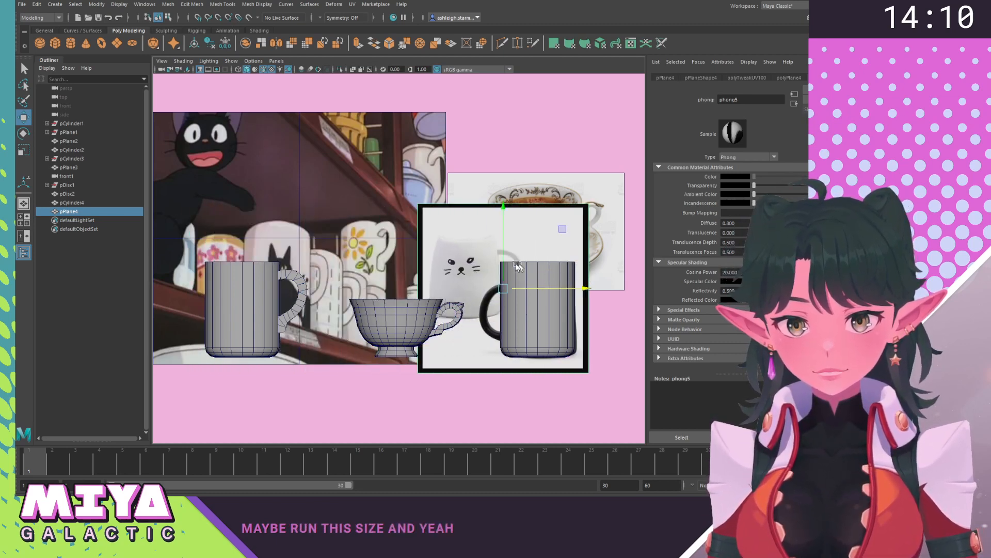
{"action": "middle_click_drag", "start_coordinate": [519, 266], "coordinate": [467, 259], "text": "alt"}
{"action": "left_click_drag", "start_coordinate": [536, 281], "coordinate": [534, 282]}
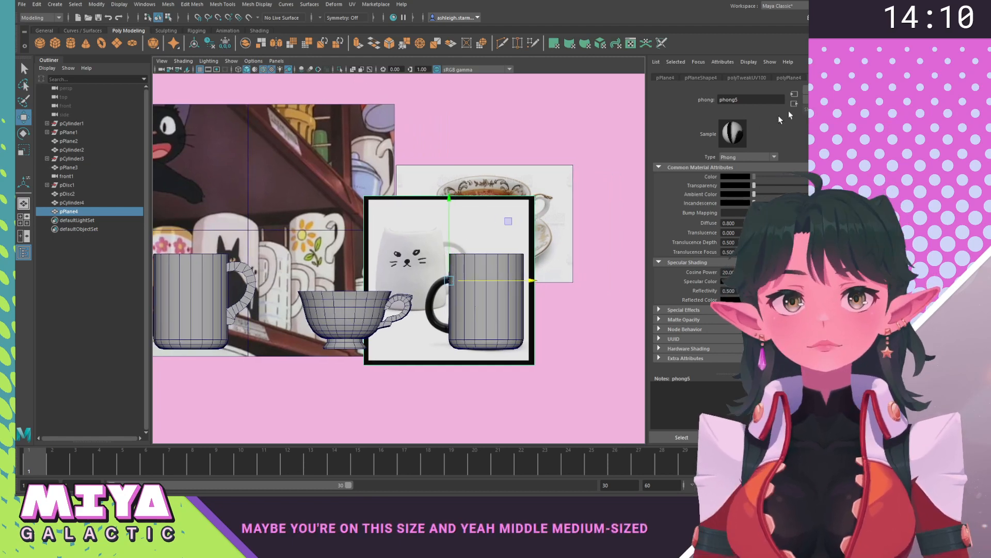
Add the cat mug image plane to the locked layer1 display layer and select the handleless mug in front of it.
{"action": "key", "text": "ctrl+a"}
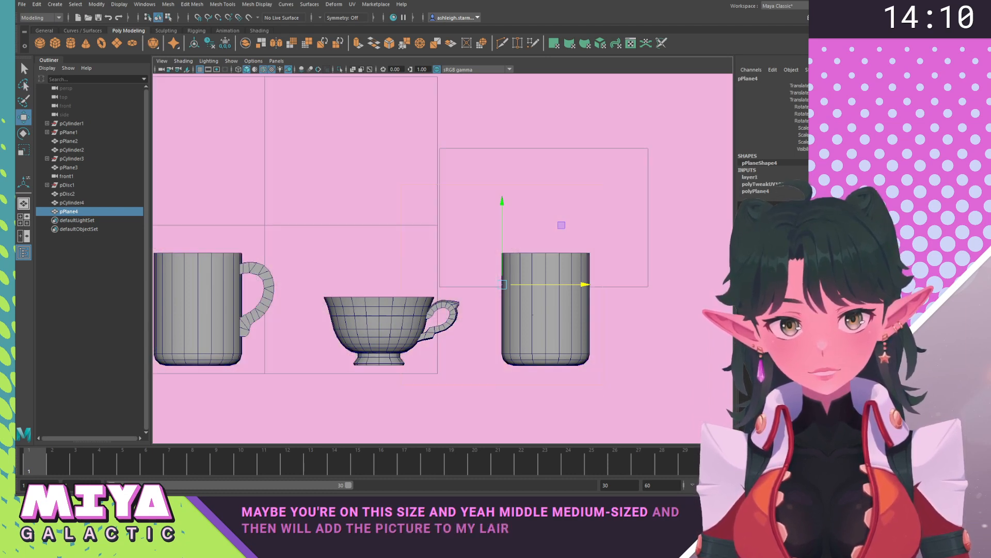
{"action": "left_click", "coordinate": [524, 271]}
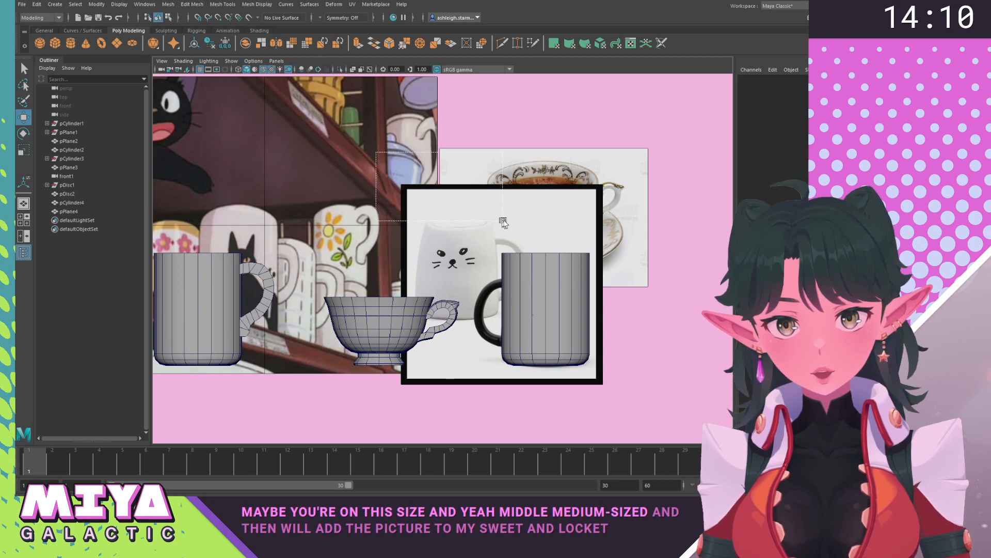
{"action": "left_click", "coordinate": [545, 309]}
{"action": "middle_click_drag", "start_coordinate": [477, 214], "coordinate": [374, 198], "text": "alt"}
{"action": "left_click", "coordinate": [375, 198]}
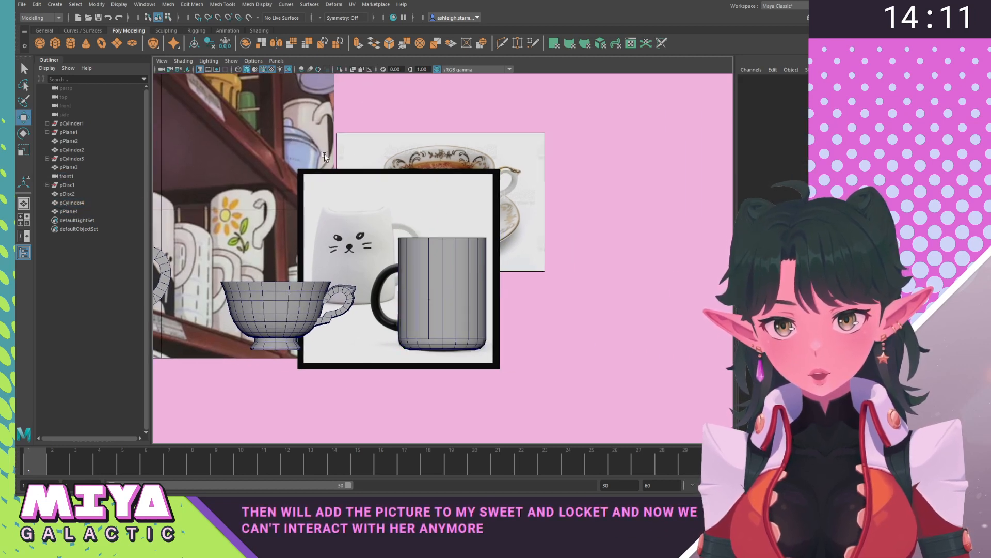
{"action": "left_click", "coordinate": [447, 256]}
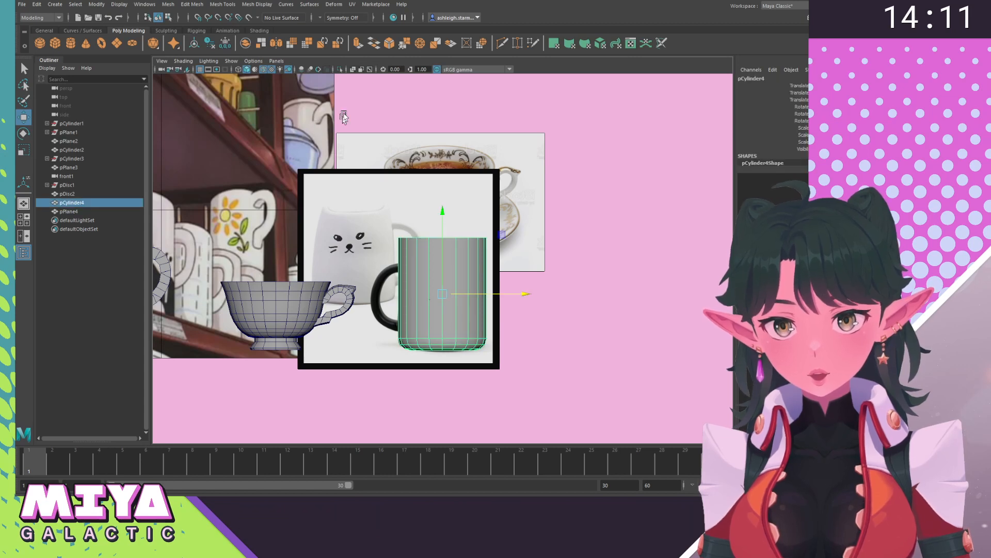
Turn on X-ray display and frame the handleless mug so the cat mug picture shows through it.
{"action": "left_click", "coordinate": [354, 69]}
{"action": "key", "text": "f"}
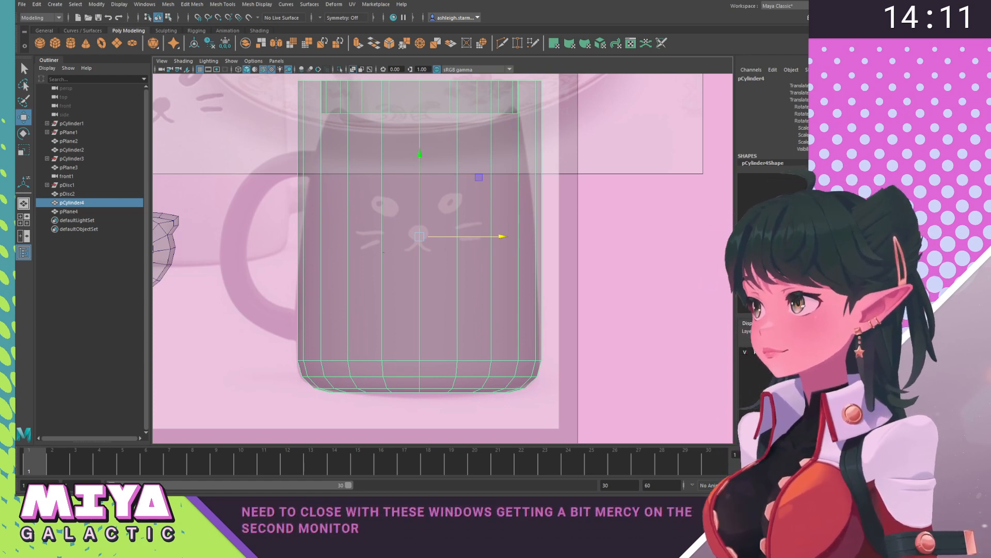
{"action": "middle_click_drag", "start_coordinate": [372, 276], "coordinate": [398, 210], "text": "alt"}
{"action": "scroll", "coordinate": [399, 209], "scroll_direction": "up", "scroll_amount": 3}
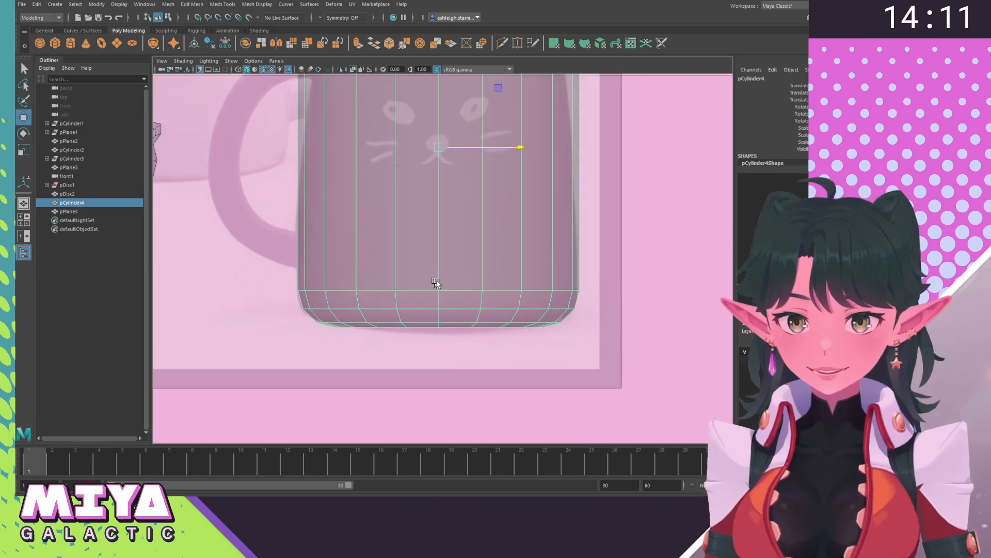
Raise the edge loop just above the handleless mug's bottom edge slightly.
{"action": "right_click_drag", "start_coordinate": [519, 250], "coordinate": [492, 250]}
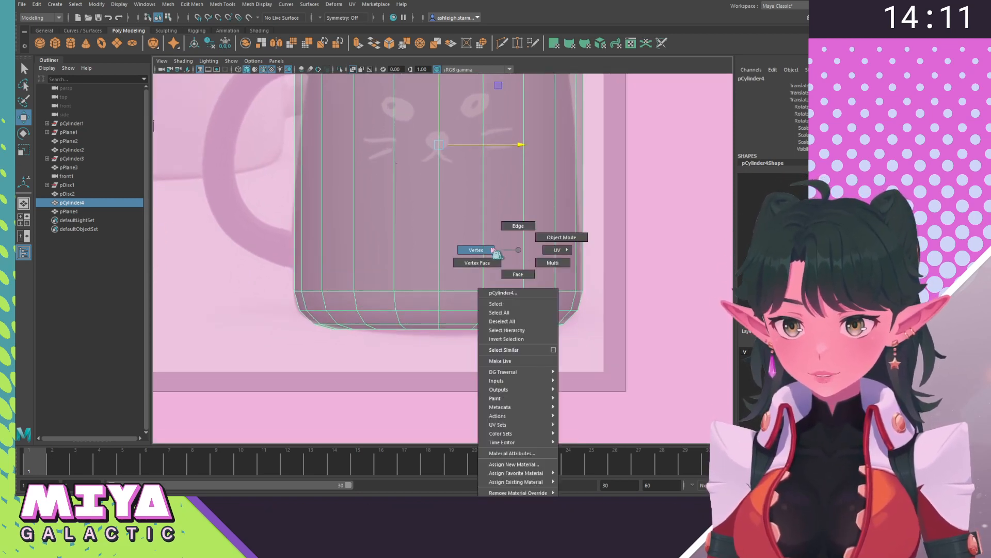
{"action": "right_click_drag", "start_coordinate": [383, 266], "coordinate": [388, 211]}
{"action": "double_click", "coordinate": [351, 321]}
{"action": "key", "text": "r"}
{"action": "key", "text": "w"}
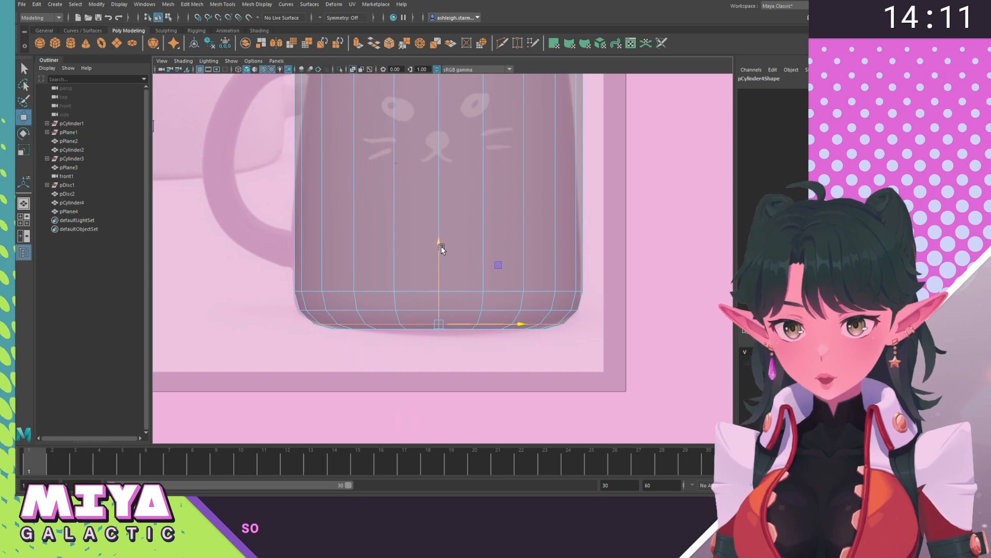
{"action": "left_click_drag", "start_coordinate": [441, 246], "coordinate": [438, 243]}
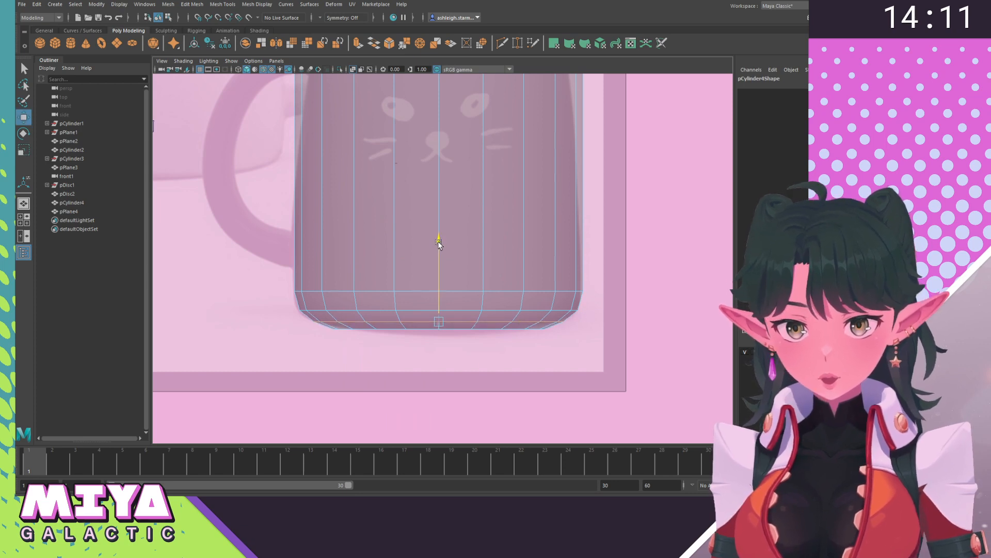
Try raising the next edge loop up in the rounded base, and undo that move.
{"action": "middle_click_drag", "start_coordinate": [333, 308], "coordinate": [340, 297]}
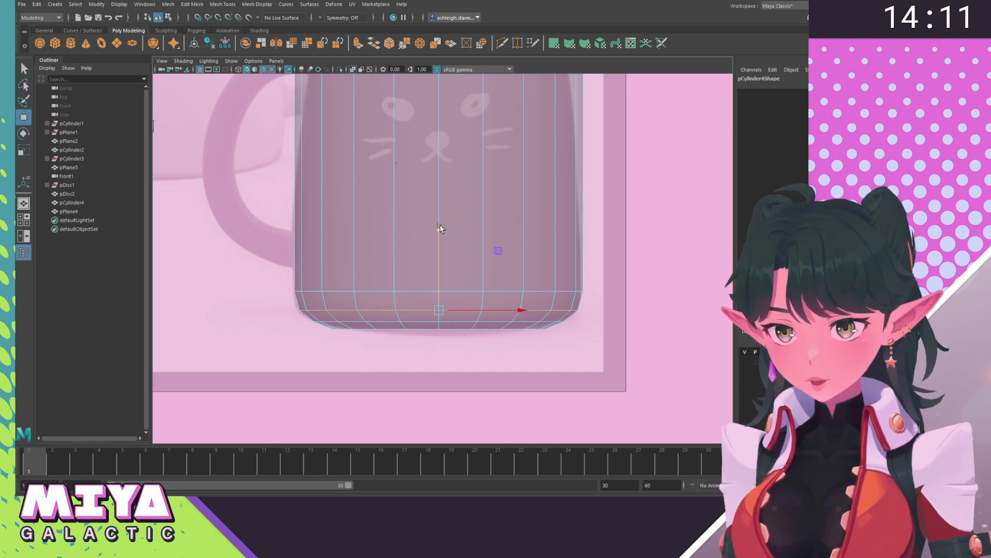
{"action": "left_click_drag", "start_coordinate": [440, 227], "coordinate": [440, 227]}
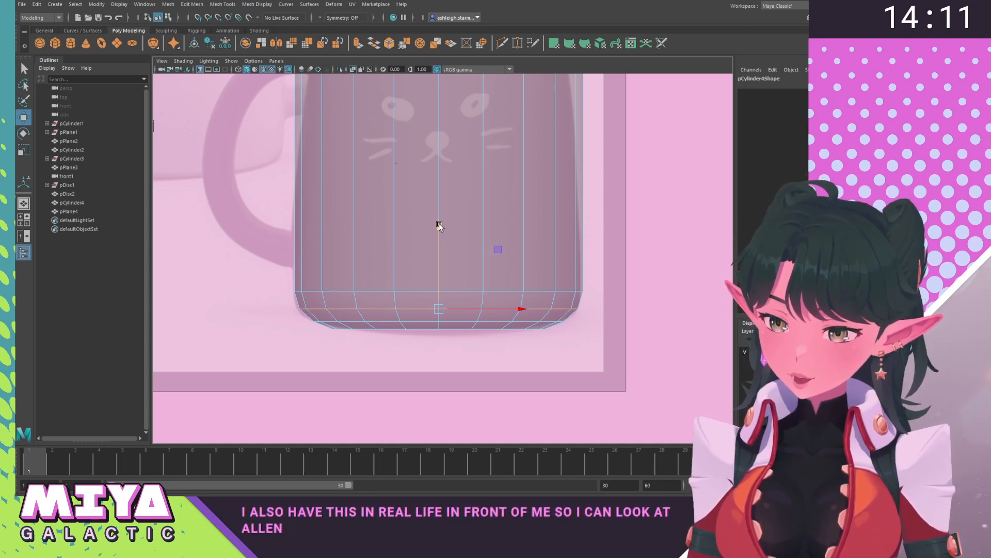
{"action": "key", "text": "ctrl+z"}
{"action": "key", "text": "ctrl+z"}
{"action": "key", "text": "ctrl+z"}
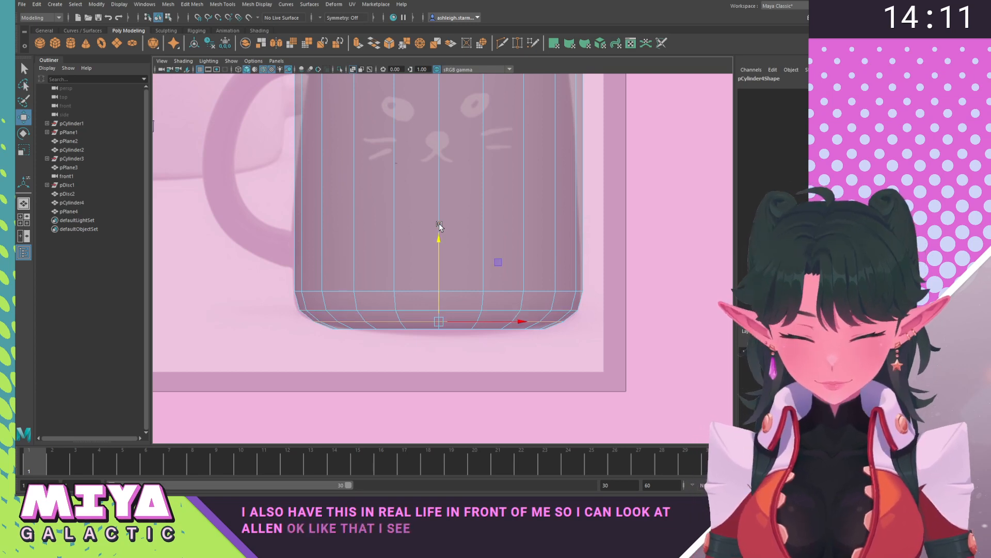
Delete the edge loop just above the mug's bottom edge and lower the two loops above it together.
{"action": "right_click_drag", "start_coordinate": [380, 325], "coordinate": [362, 311], "text": "shift"}
{"action": "double_click", "coordinate": [363, 310]}
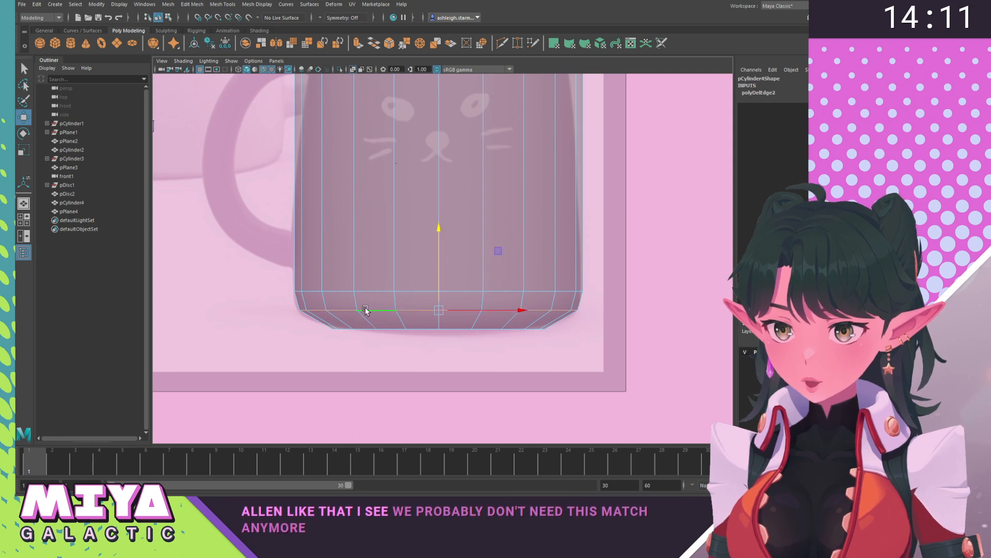
{"action": "double_click", "coordinate": [363, 290], "text": "shift"}
{"action": "left_click_drag", "start_coordinate": [439, 221], "coordinate": [447, 232]}
Scale the bottommost edge loop outward to give the mug a flatter, wider base like the picture.
{"action": "double_click", "coordinate": [382, 327]}
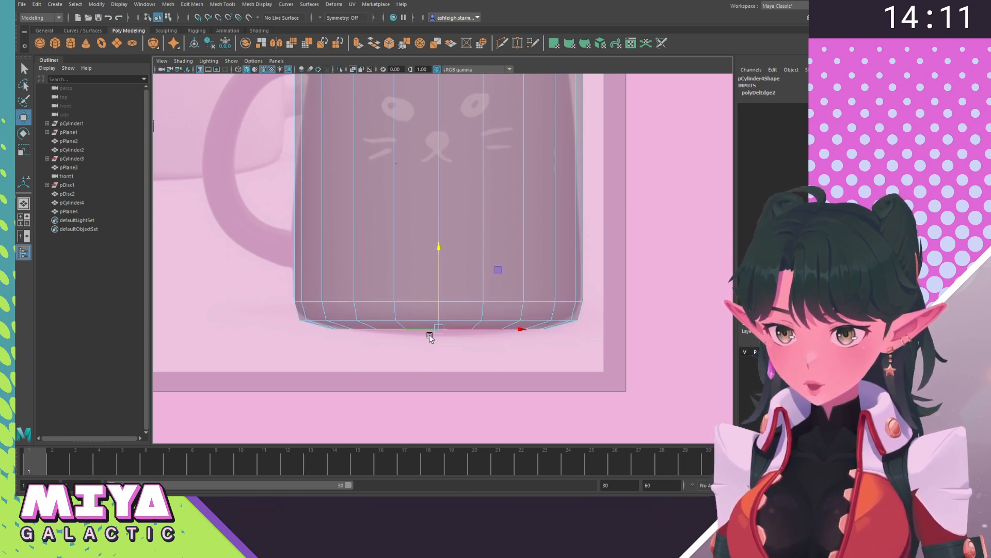
{"action": "key", "text": "r"}
{"action": "left_click_drag", "start_coordinate": [439, 335], "coordinate": [477, 338]}
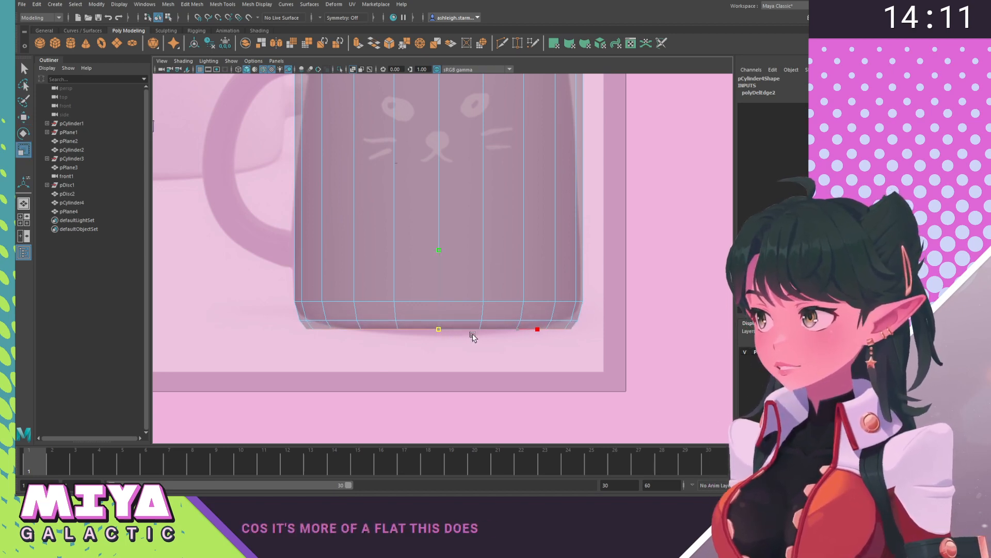
{"action": "left_click_drag", "start_coordinate": [471, 335], "coordinate": [471, 334]}
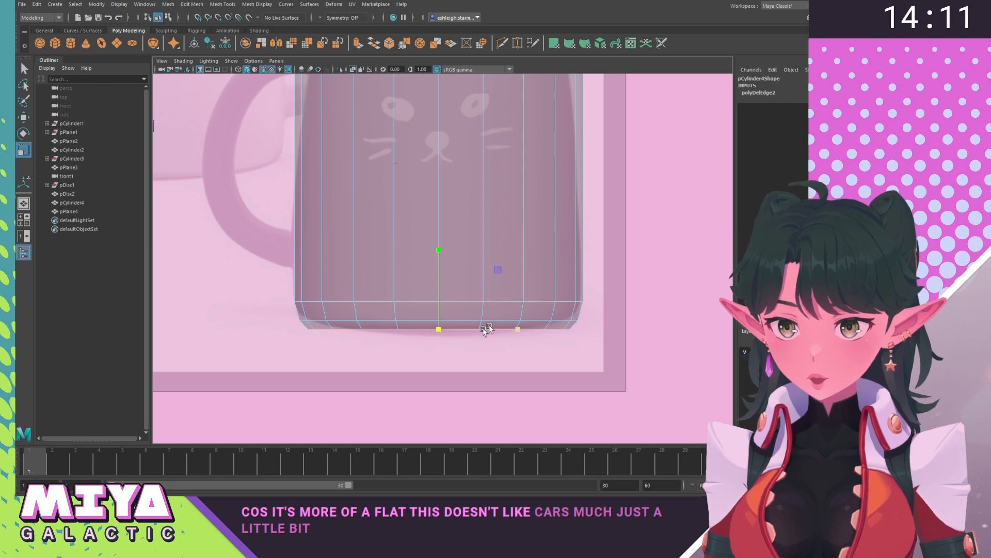
Lower the upper edge loop of the base curve to tighten the rounded bottom corner.
{"action": "double_click", "coordinate": [373, 299]}
{"action": "key", "text": "w"}
{"action": "left_click_drag", "start_coordinate": [439, 221], "coordinate": [439, 229]}
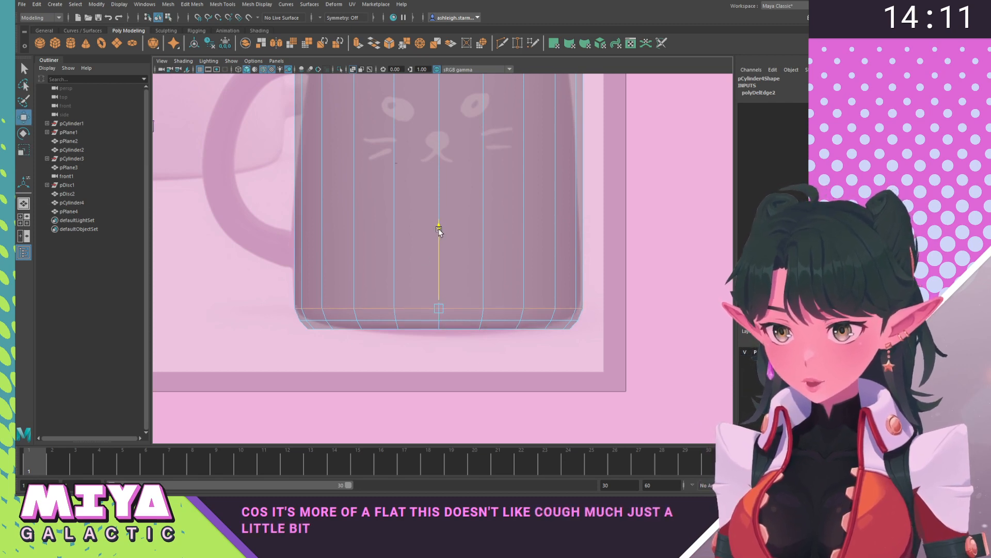
{"action": "key", "text": "r"}
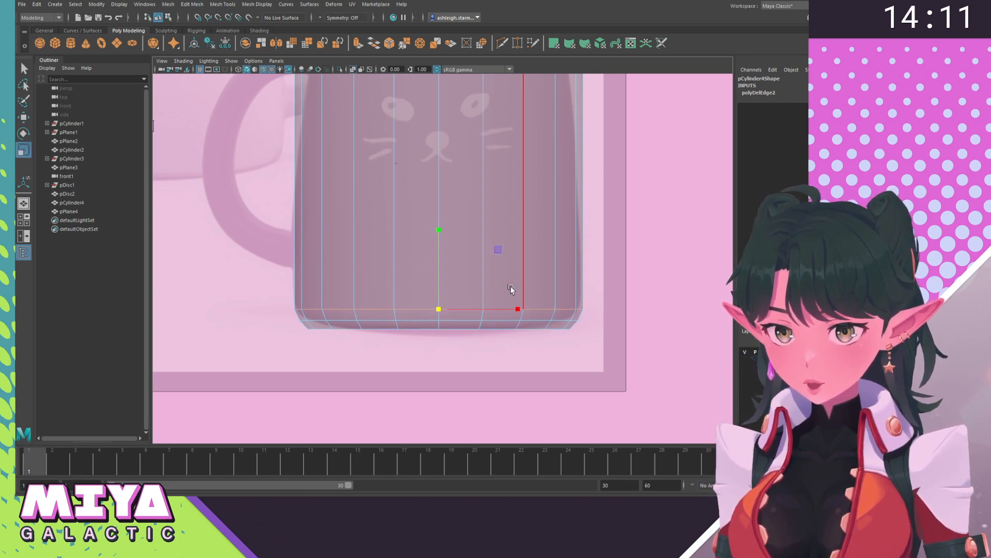
Select all vertices around the mug's rim and inner top and lower them to the pictured mug's rim height.
{"action": "scroll", "coordinate": [338, 188], "scroll_direction": "down", "scroll_amount": 3}
{"action": "middle_click_drag", "start_coordinate": [339, 188], "coordinate": [345, 284], "text": "alt"}
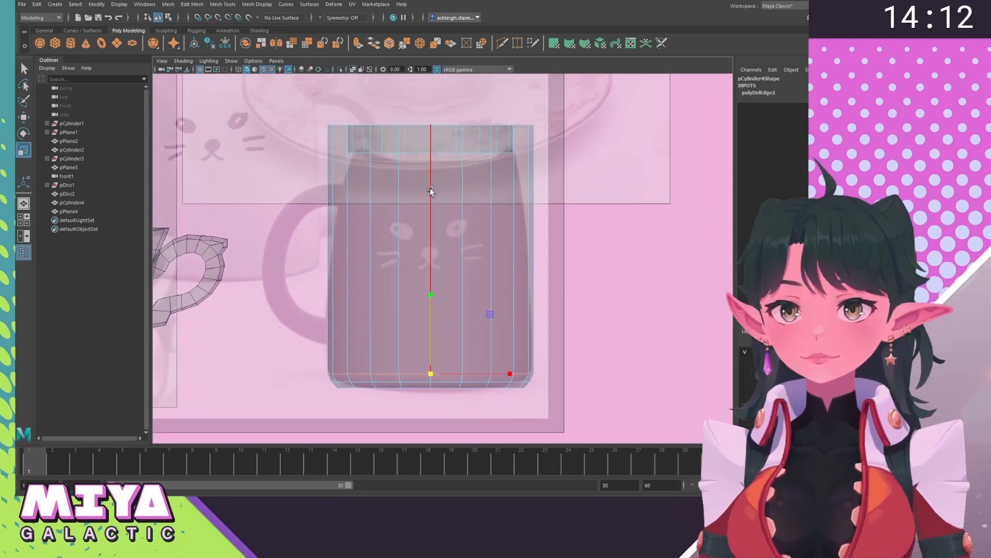
{"action": "right_click_drag", "start_coordinate": [482, 178], "coordinate": [449, 178]}
{"action": "left_click", "coordinate": [260, 88]}
{"action": "left_click_drag", "start_coordinate": [260, 88], "coordinate": [571, 214]}
{"action": "middle_click_drag", "start_coordinate": [571, 214], "coordinate": [562, 258], "text": "alt"}
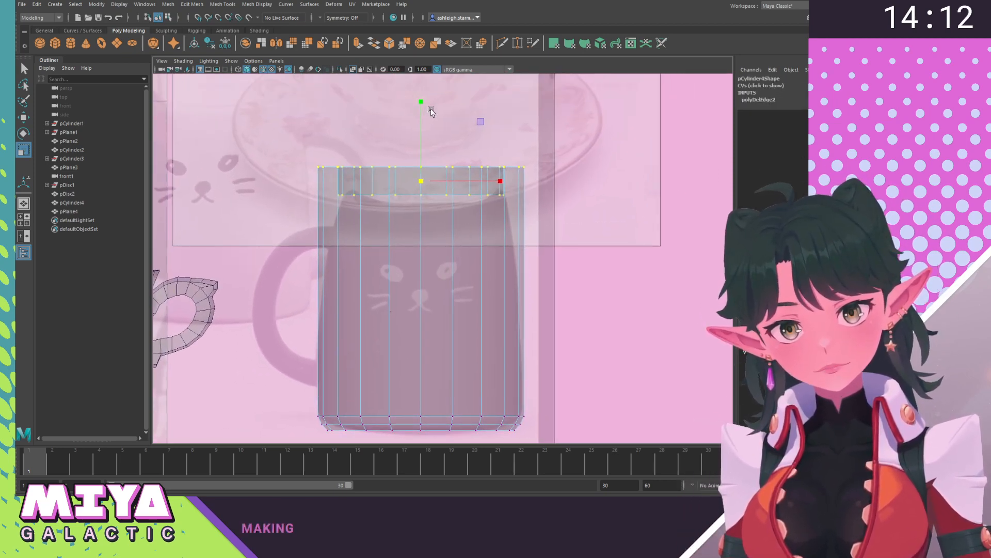
{"action": "key", "text": "w"}
{"action": "left_click_drag", "start_coordinate": [422, 104], "coordinate": [427, 145]}
{"action": "middle_click_drag", "start_coordinate": [409, 234], "coordinate": [418, 163], "text": "alt"}
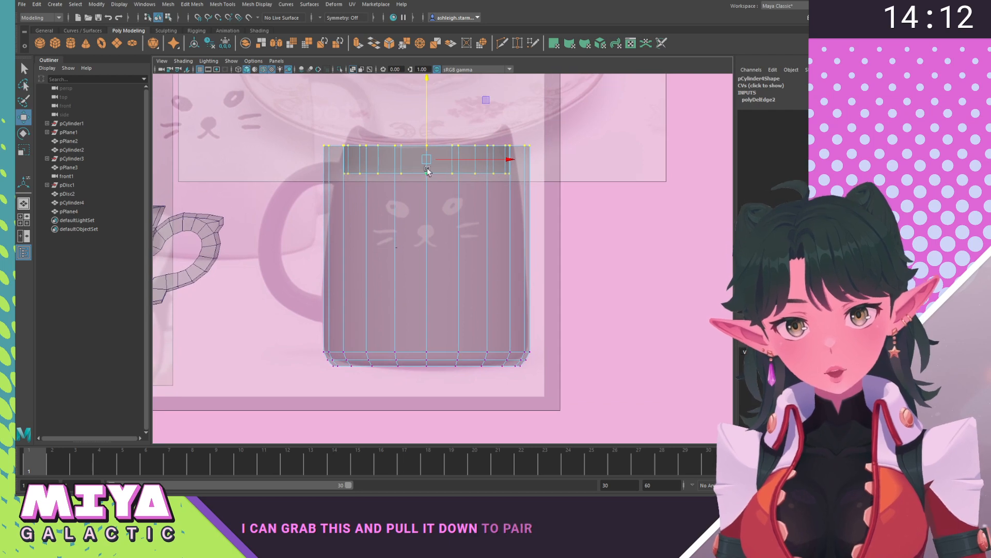
Scale the rim vertices inward so the mug tapers to the width of the pictured mug's top.
{"action": "key", "text": "r"}
{"action": "left_click_drag", "start_coordinate": [418, 163], "coordinate": [397, 161]}
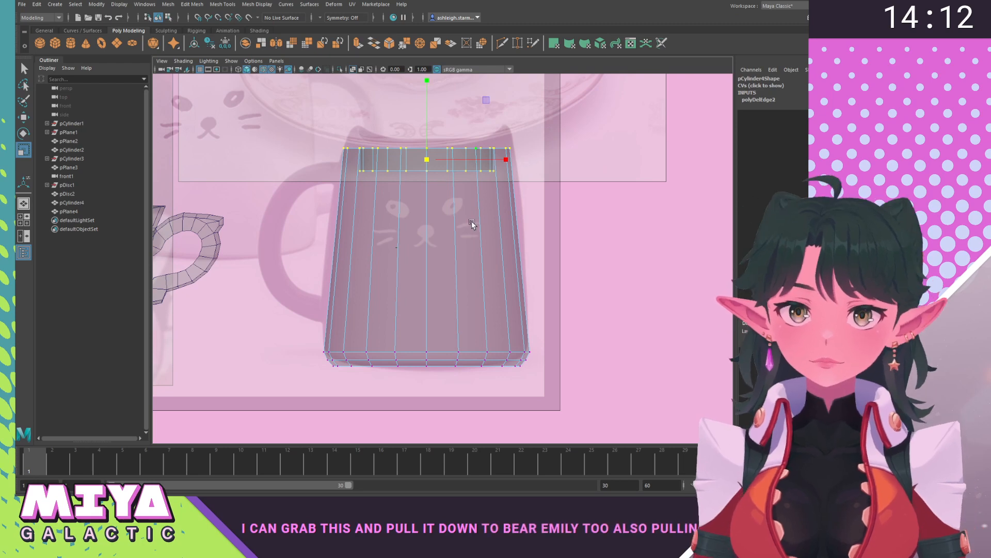
{"action": "left_click_drag", "start_coordinate": [426, 159], "coordinate": [427, 161]}
{"action": "key", "text": "w"}
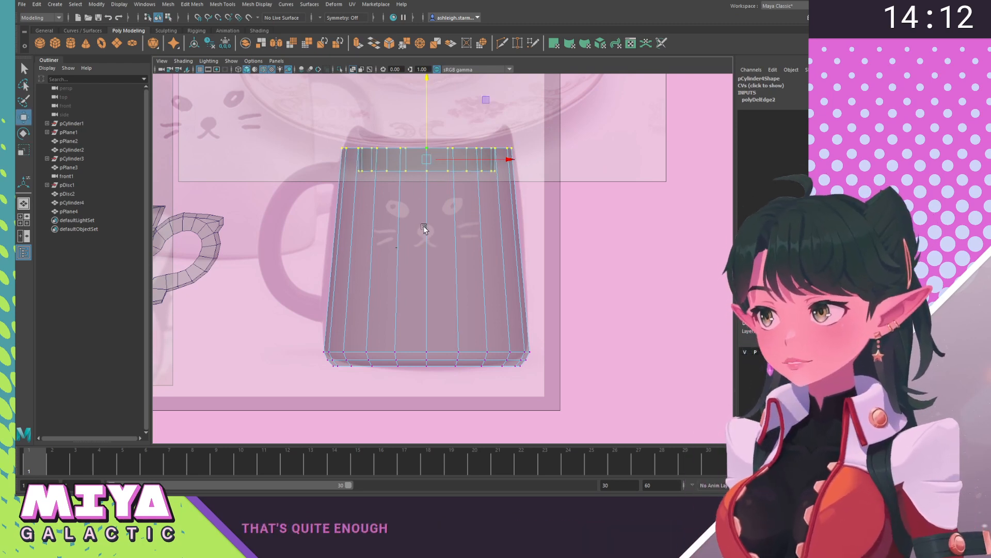
Identify the small stray line over the mug by selecting it, and hide cameras in the viewport.
{"action": "scroll", "coordinate": [413, 227], "scroll_direction": "up", "scroll_amount": 4}
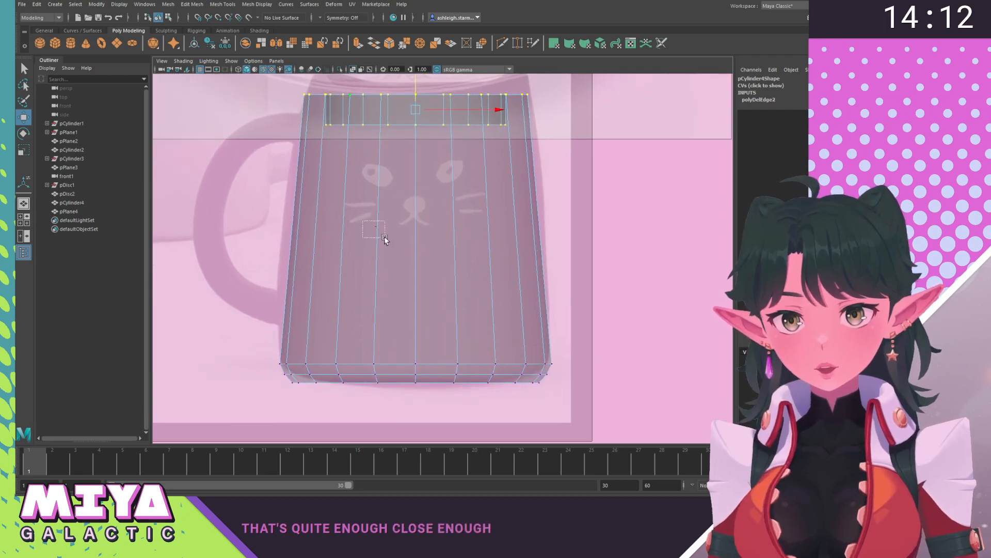
{"action": "left_click_drag", "start_coordinate": [385, 239], "coordinate": [376, 231]}
{"action": "left_click", "coordinate": [420, 248], "text": "shift"}
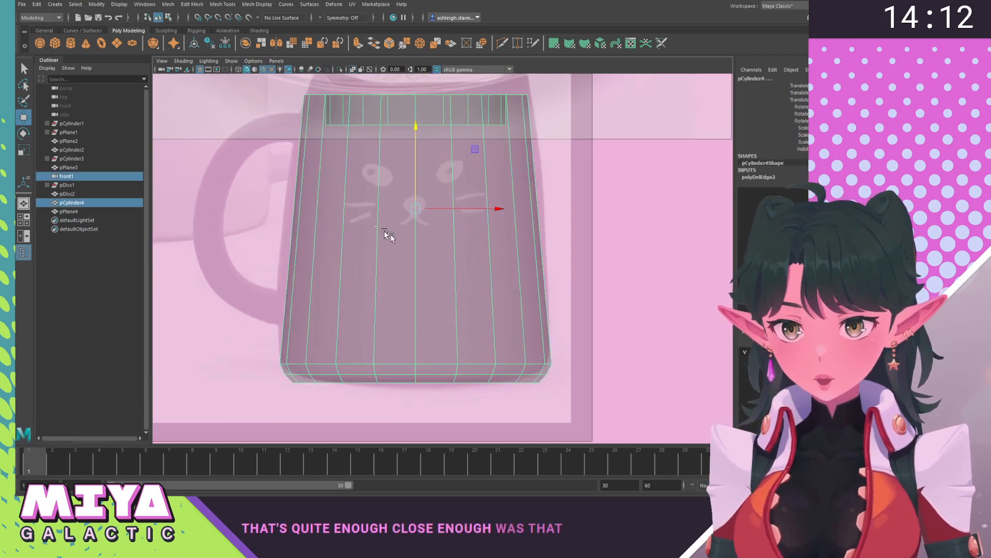
{"action": "scroll", "coordinate": [382, 236], "scroll_direction": "up", "scroll_amount": 10}
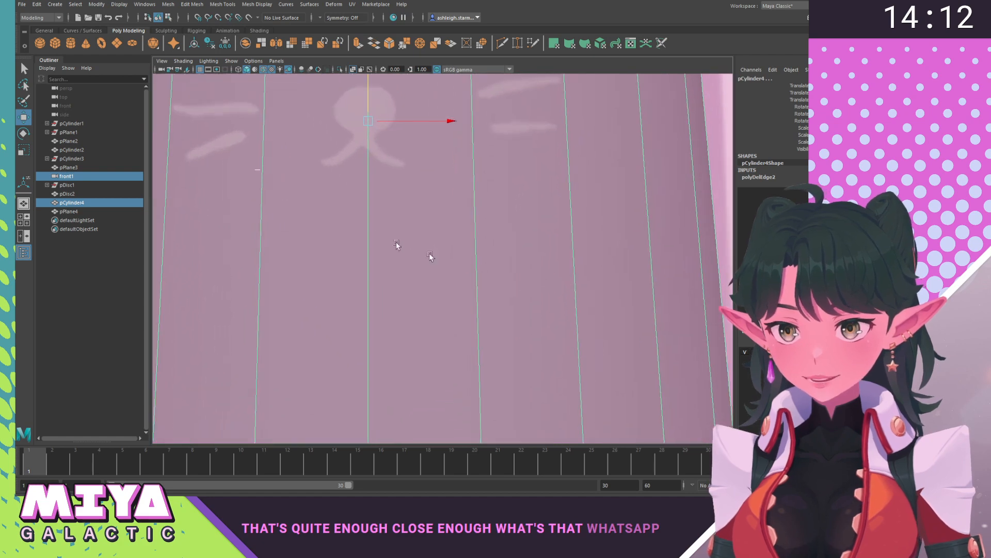
{"action": "middle_click_drag", "start_coordinate": [356, 230], "coordinate": [540, 300], "text": "alt"}
{"action": "left_click_drag", "start_coordinate": [353, 217], "coordinate": [406, 279]}
{"action": "left_click", "coordinate": [534, 259]}
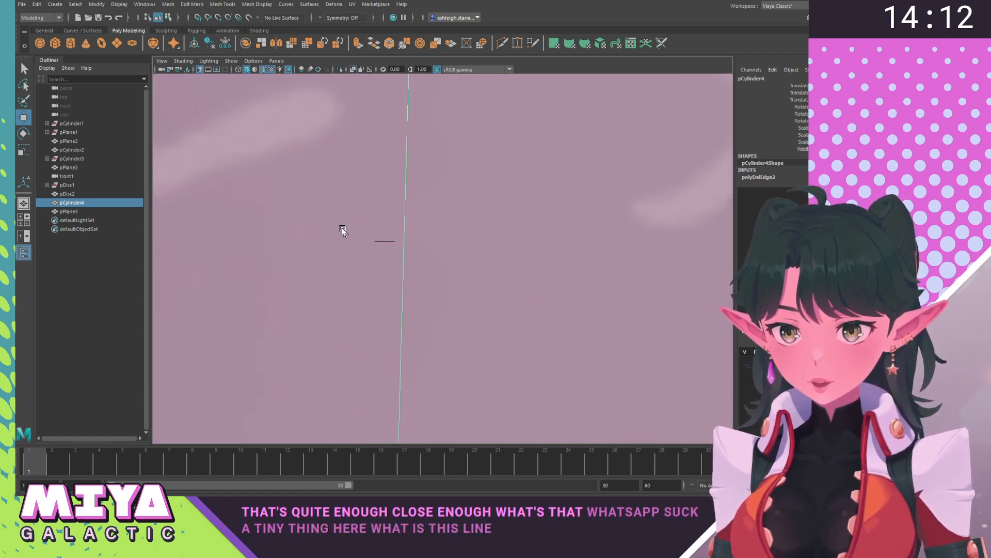
{"action": "left_click_drag", "start_coordinate": [351, 219], "coordinate": [395, 269]}
{"action": "left_click", "coordinate": [71, 177]}
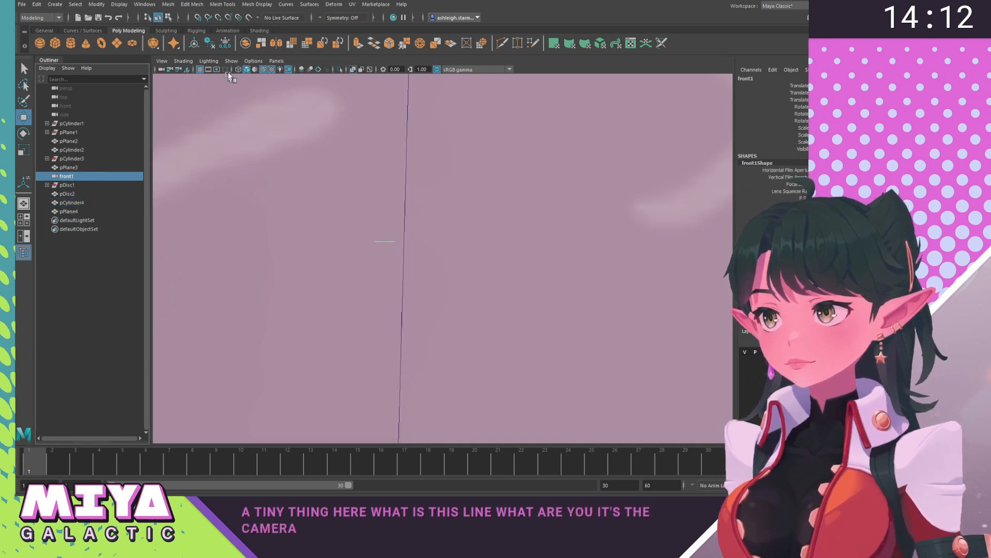
{"action": "left_click", "coordinate": [231, 61]}
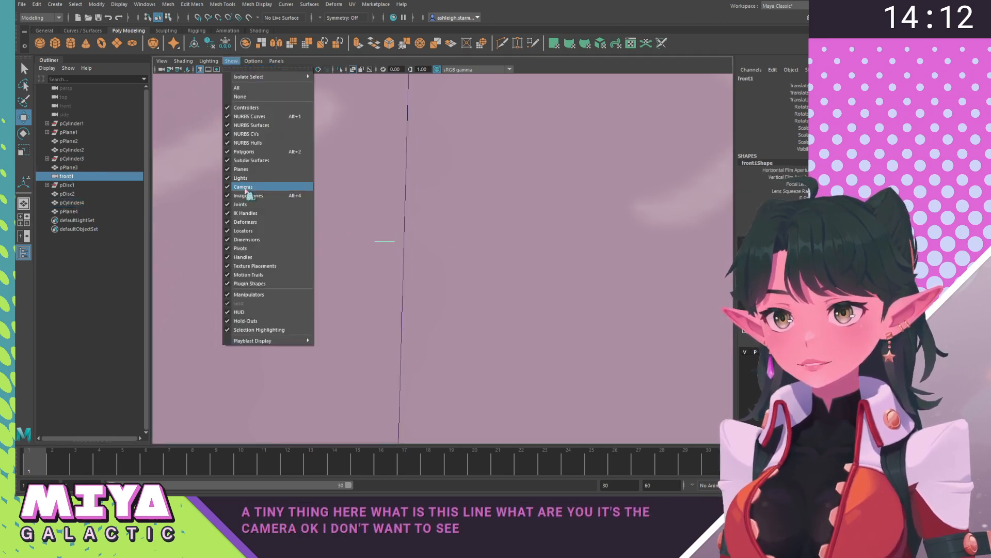
{"action": "left_click", "coordinate": [246, 189]}
Insert three horizontal edge loops around the handleless mug's body, at its lower part, middle and upper part.
{"action": "scroll", "coordinate": [376, 206], "scroll_direction": "down", "scroll_amount": 10}
{"action": "middle_click_drag", "start_coordinate": [439, 257], "coordinate": [369, 262], "text": "alt"}
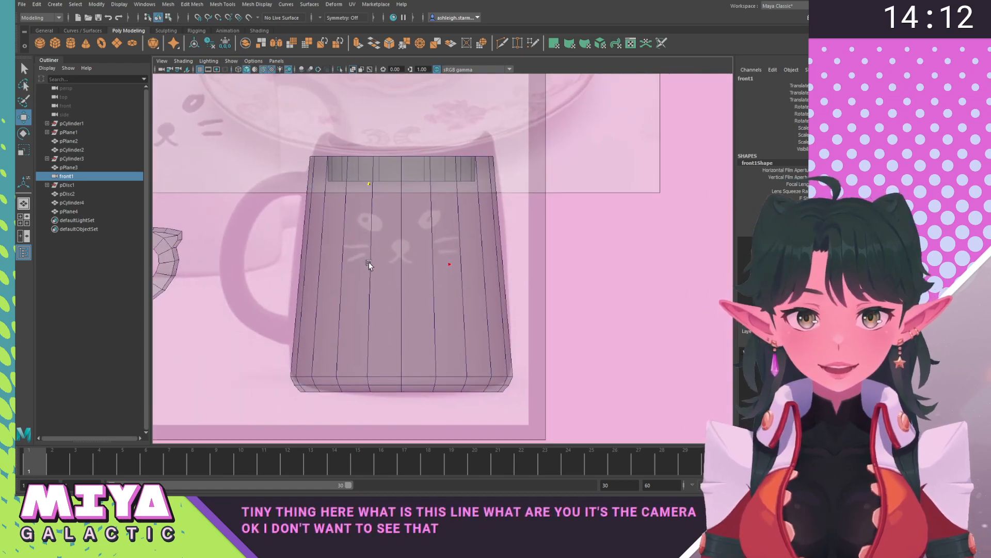
{"action": "left_click", "coordinate": [413, 238]}
{"action": "scroll", "coordinate": [357, 248], "scroll_direction": "up", "scroll_amount": 2}
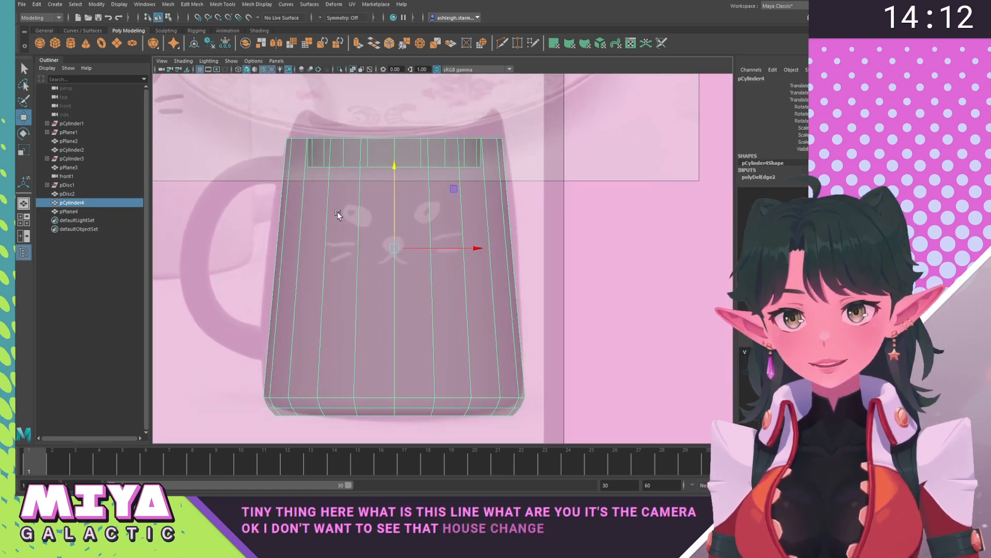
{"action": "right_click_drag", "start_coordinate": [369, 280], "coordinate": [319, 283], "text": "shift"}
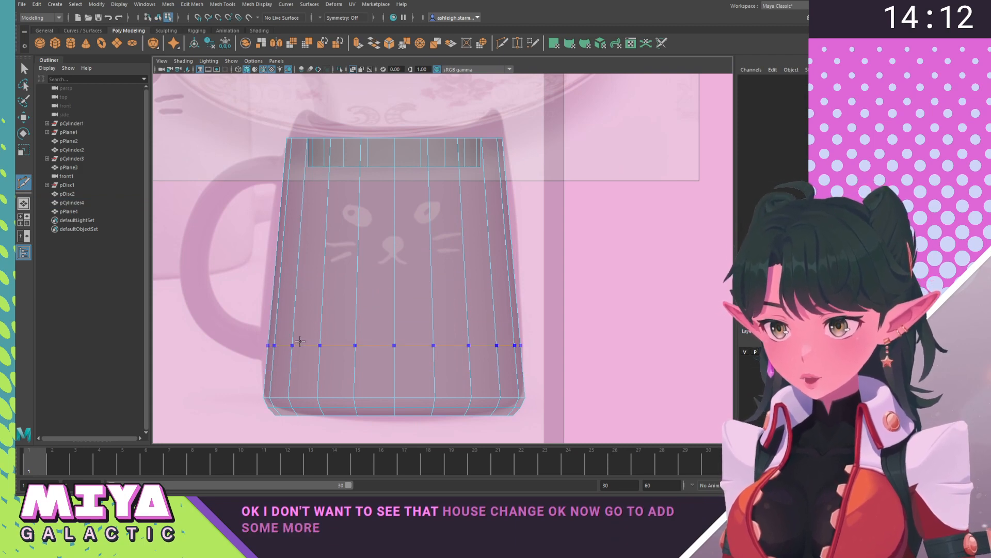
{"action": "left_click", "coordinate": [300, 342]}
{"action": "left_click", "coordinate": [326, 253]}
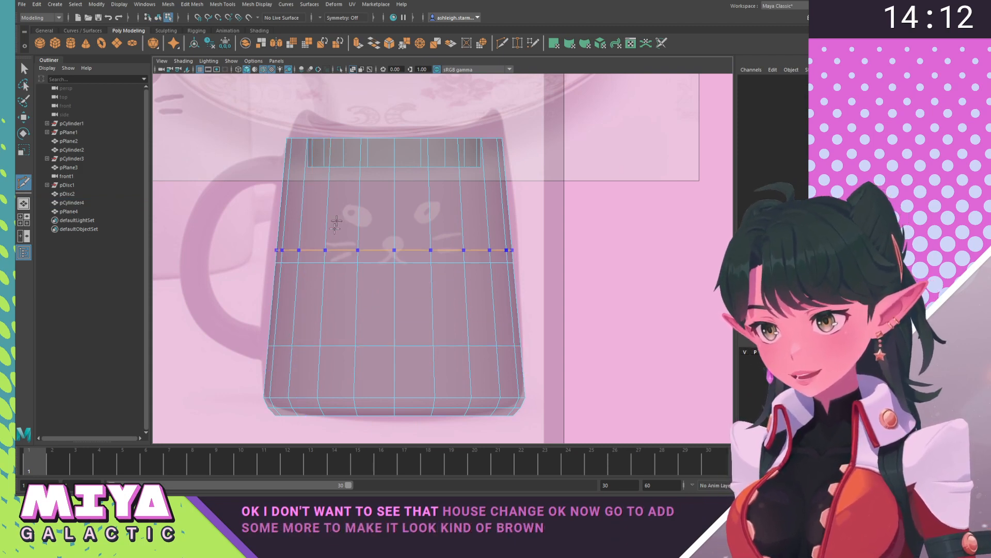
{"action": "left_click", "coordinate": [372, 199]}
Scale the lower horizontal edge loop of the mug body outward to match the pictured mug's side outline.
{"action": "key", "text": "w"}
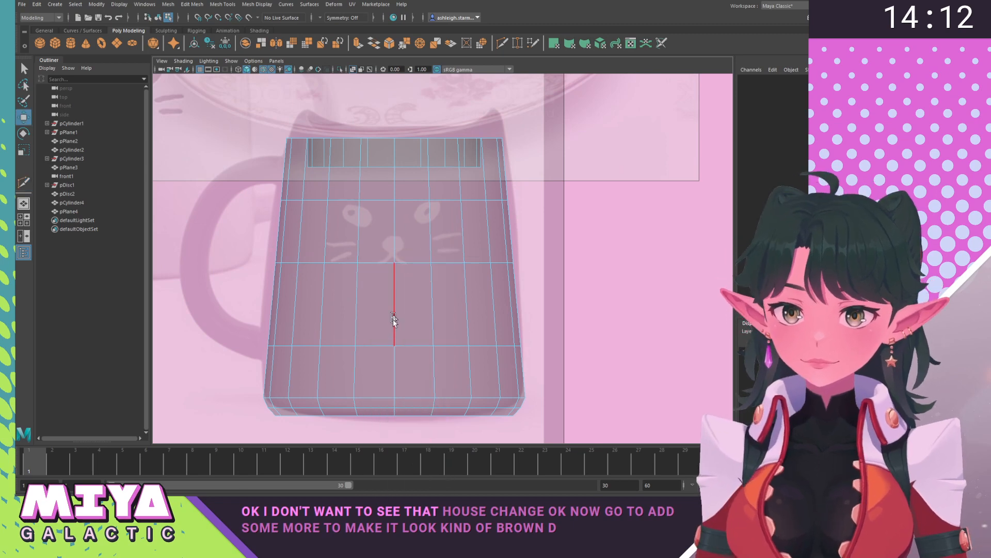
{"action": "double_click", "coordinate": [382, 345]}
{"action": "key", "text": "r"}
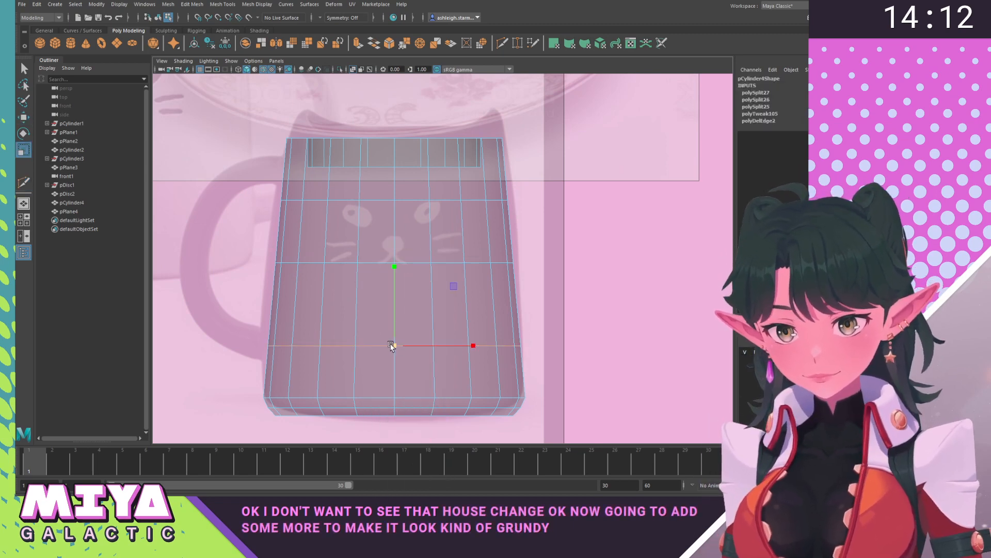
{"action": "left_click_drag", "start_coordinate": [391, 345], "coordinate": [395, 349]}
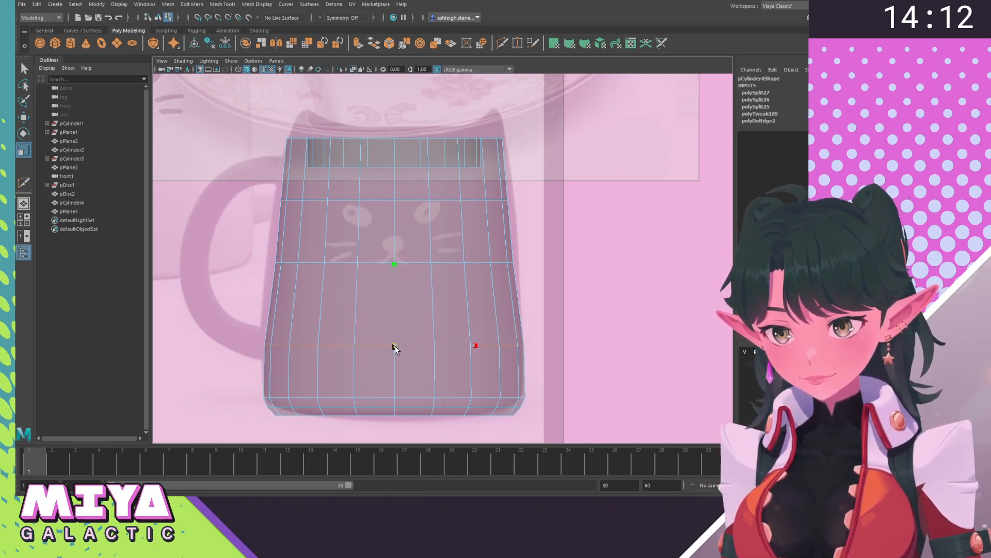
Scale the middle and upper edge loops of the body outward so the sides follow the pictured mug's curve.
{"action": "double_click", "coordinate": [373, 262]}
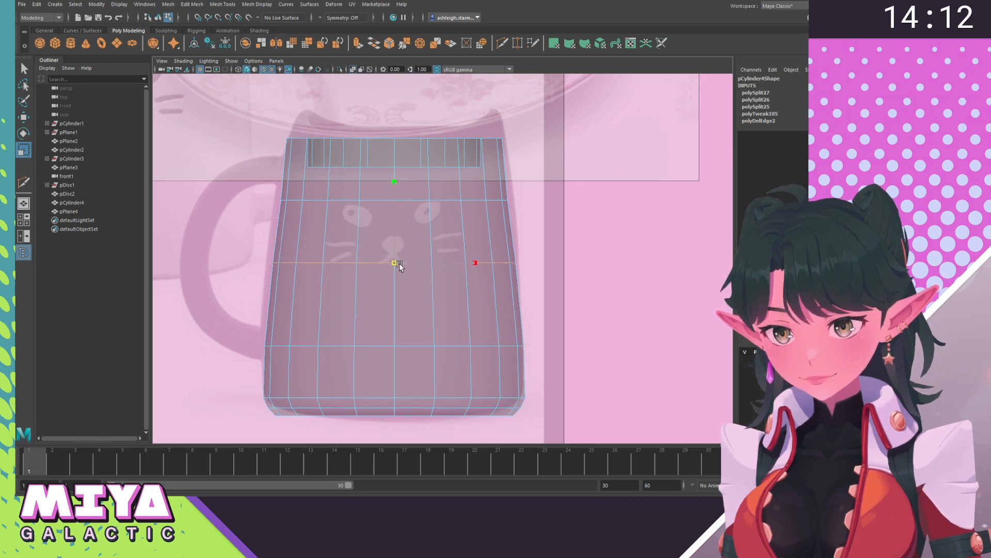
{"action": "double_click", "coordinate": [342, 199]}
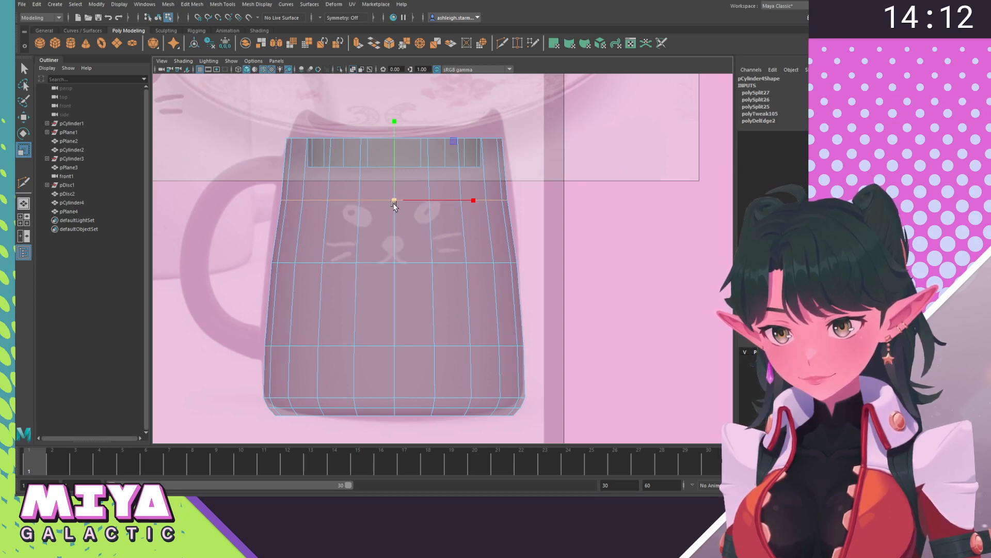
{"action": "left_click_drag", "start_coordinate": [394, 204], "coordinate": [398, 202]}
{"action": "double_click", "coordinate": [365, 264]}
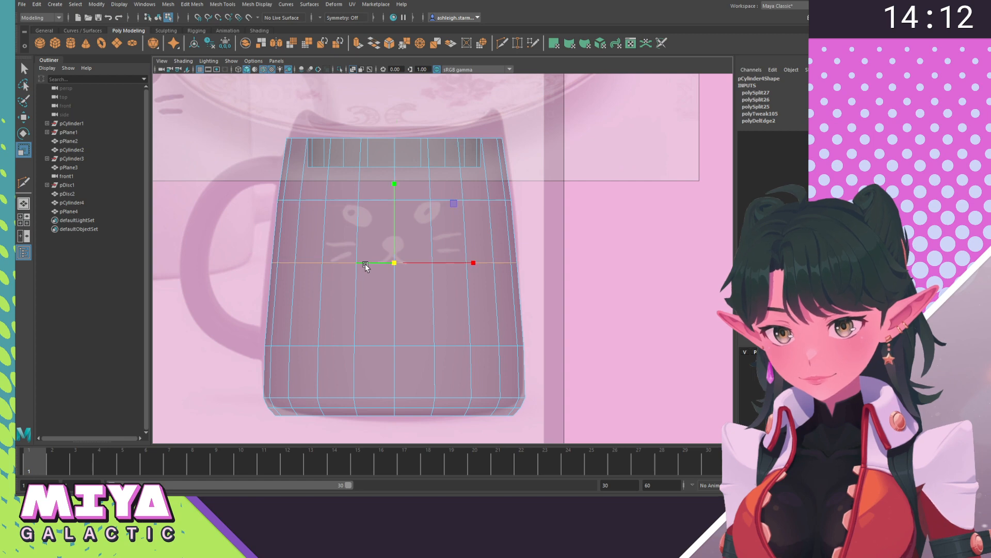
{"action": "left_click_drag", "start_coordinate": [392, 263], "coordinate": [400, 265]}
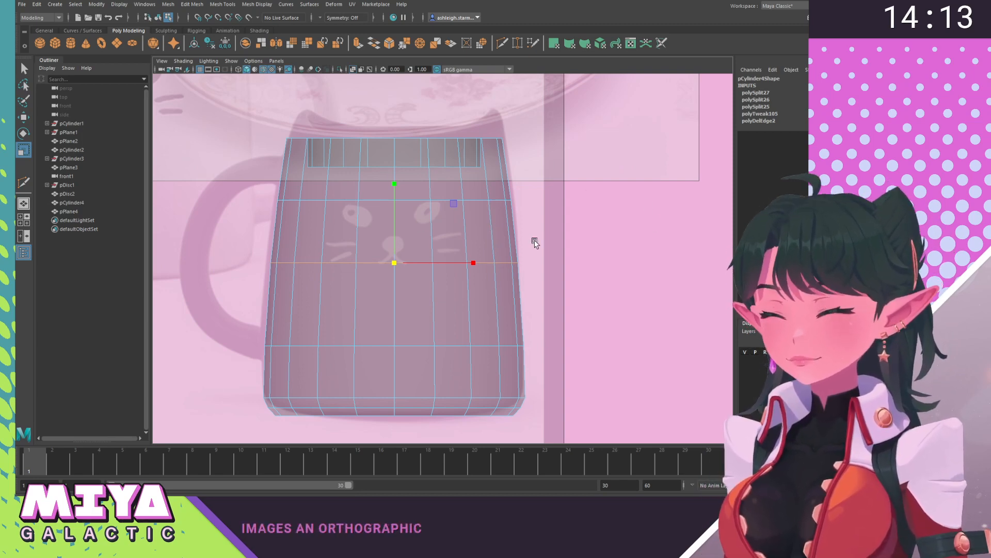
Lower the body's upper edge loop slightly, rescale it to the pictured outline, and clear the selection.
{"action": "middle_click_drag", "start_coordinate": [484, 252], "coordinate": [516, 233], "text": "alt"}
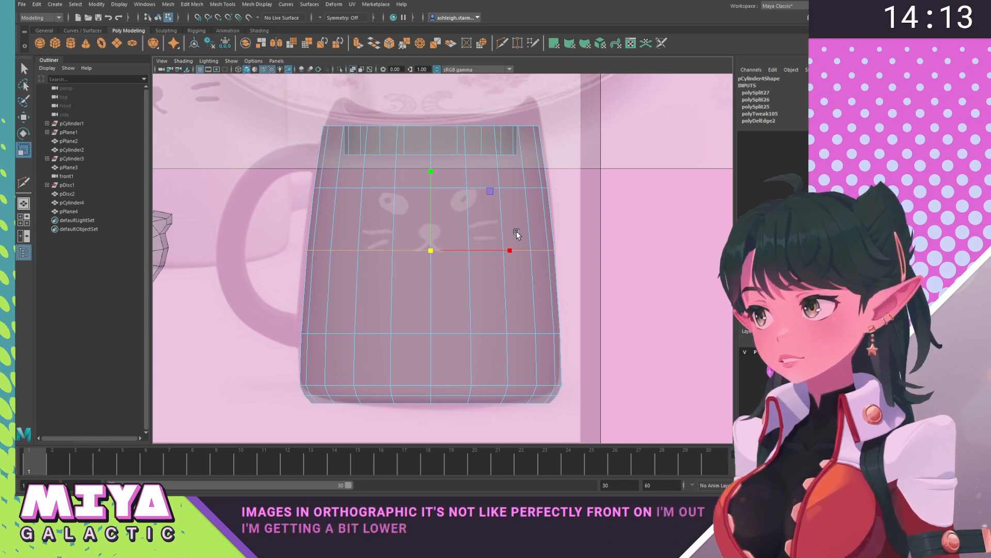
{"action": "middle_click_drag", "start_coordinate": [516, 231], "coordinate": [462, 227], "text": "alt"}
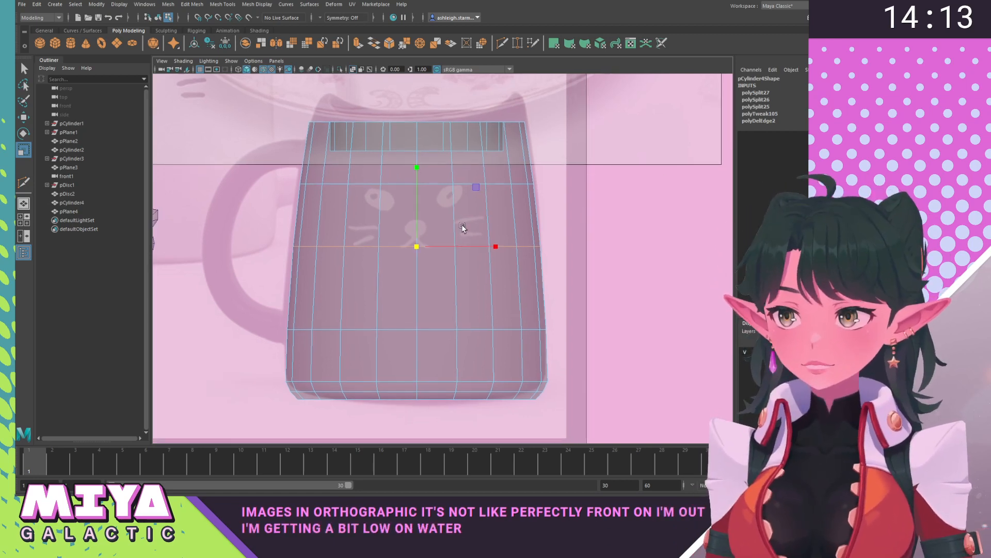
{"action": "right_click_drag", "start_coordinate": [393, 216], "coordinate": [371, 280], "text": "alt"}
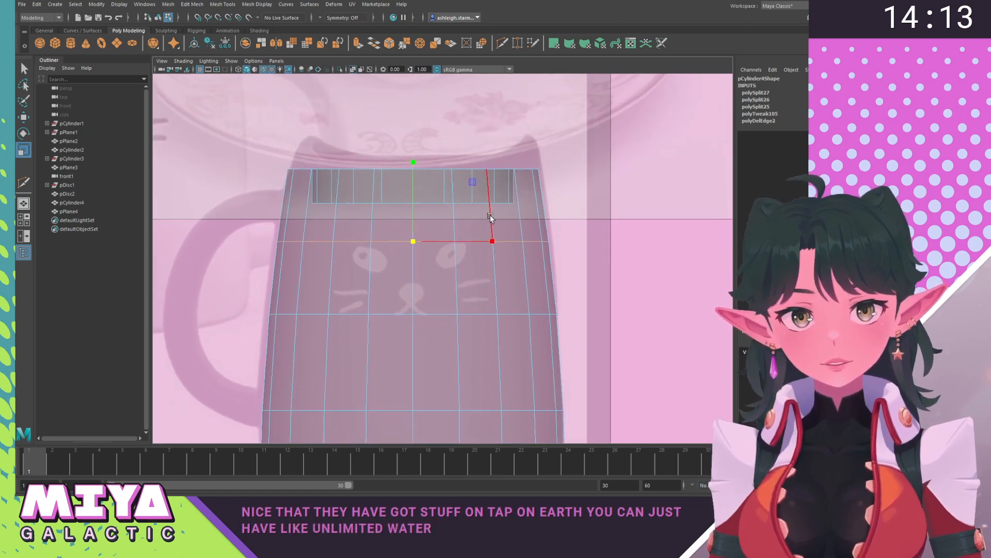
{"action": "middle_click_drag", "start_coordinate": [490, 145], "coordinate": [491, 214], "text": "alt"}
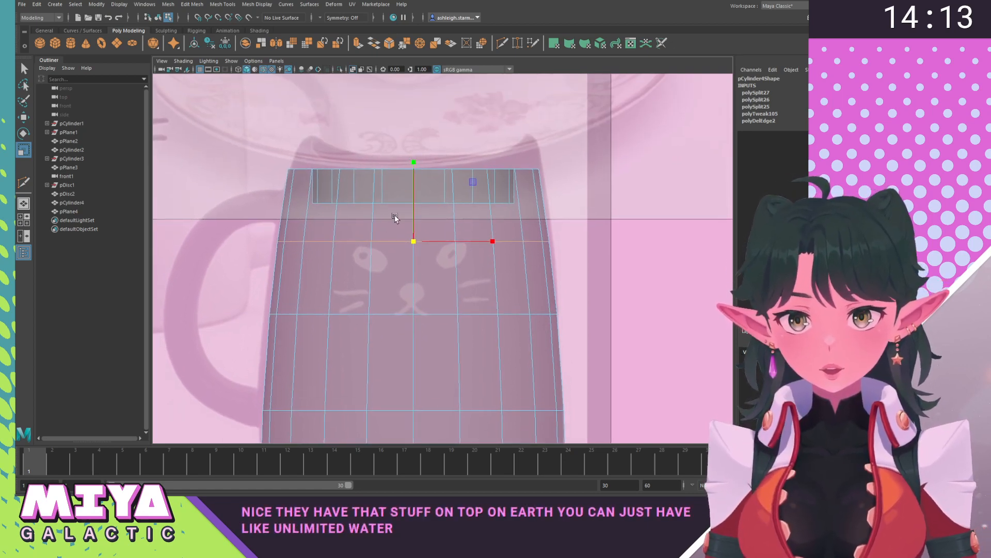
{"action": "key", "text": "w"}
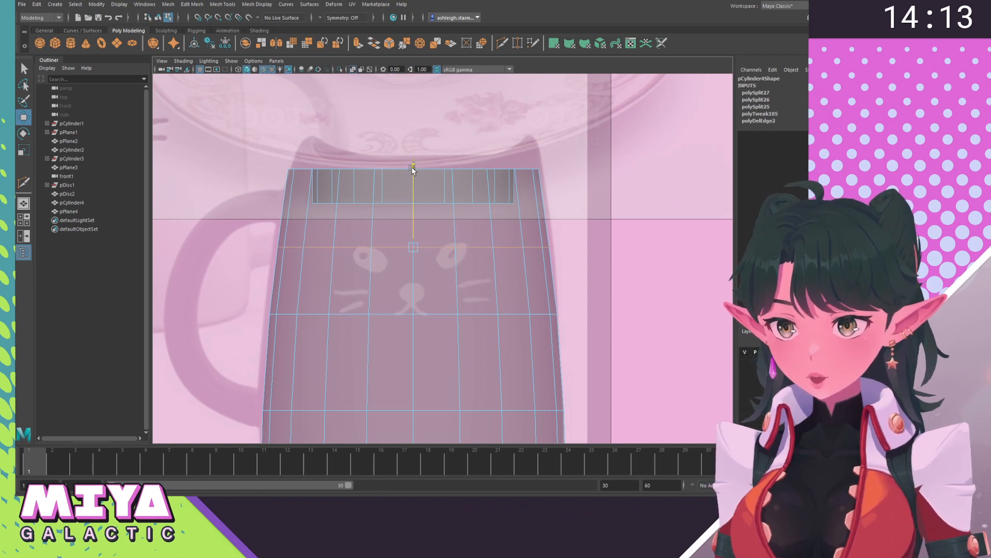
{"action": "key", "text": "r"}
{"action": "left_click_drag", "start_coordinate": [413, 248], "coordinate": [415, 246]}
{"action": "key", "text": "w"}
{"action": "right_click_drag", "start_coordinate": [505, 312], "coordinate": [370, 216], "text": "alt"}
{"action": "left_click", "coordinate": [621, 339]}
{"action": "middle_click_drag", "start_coordinate": [462, 339], "coordinate": [419, 234], "text": "alt"}
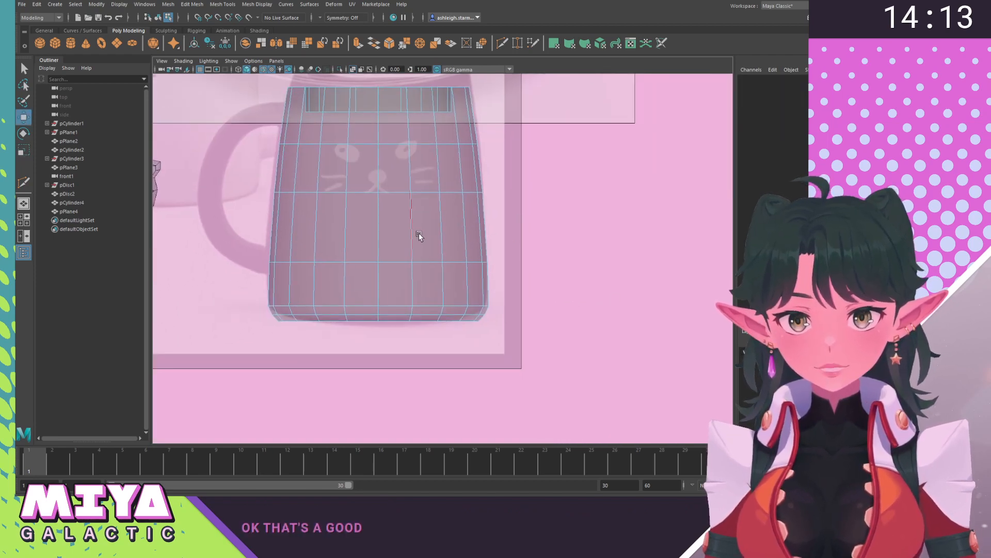
Return to object mode in the perspective view, turn off X-ray display and deselect the cat mug.
{"action": "key", "text": "space"}
{"action": "left_click_drag", "start_coordinate": [419, 234], "coordinate": [436, 136]}
{"action": "right_click_drag", "start_coordinate": [504, 291], "coordinate": [600, 221]}
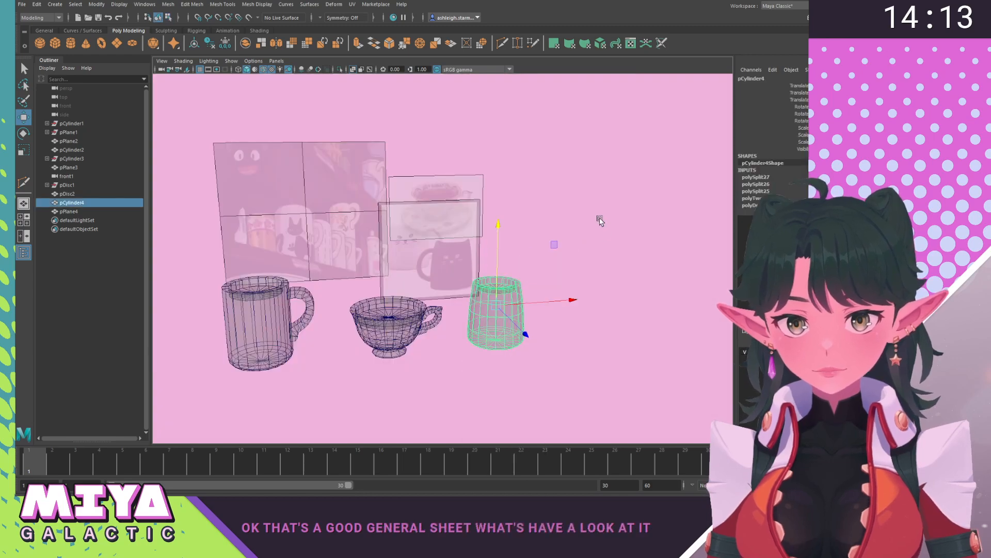
{"action": "left_click", "coordinate": [352, 70]}
{"action": "left_click", "coordinate": [574, 241]}
Compare the silhouettes of the tall mug, the teacup and the cat mug in the perspective view.
{"action": "mouse_move", "coordinate": [578, 296]}
{"action": "left_mouse_down", "text": "alt"}
{"action": "mouse_move", "coordinate": [561, 317]}
{"action": "mouse_move", "coordinate": [522, 285]}
{"action": "mouse_move", "coordinate": [576, 301]}
{"action": "mouse_move", "coordinate": [729, 312]}
{"action": "mouse_move", "coordinate": [569, 303]}
{"action": "mouse_move", "coordinate": [588, 265]}
{"action": "left_mouse_up", "text": "alt"}
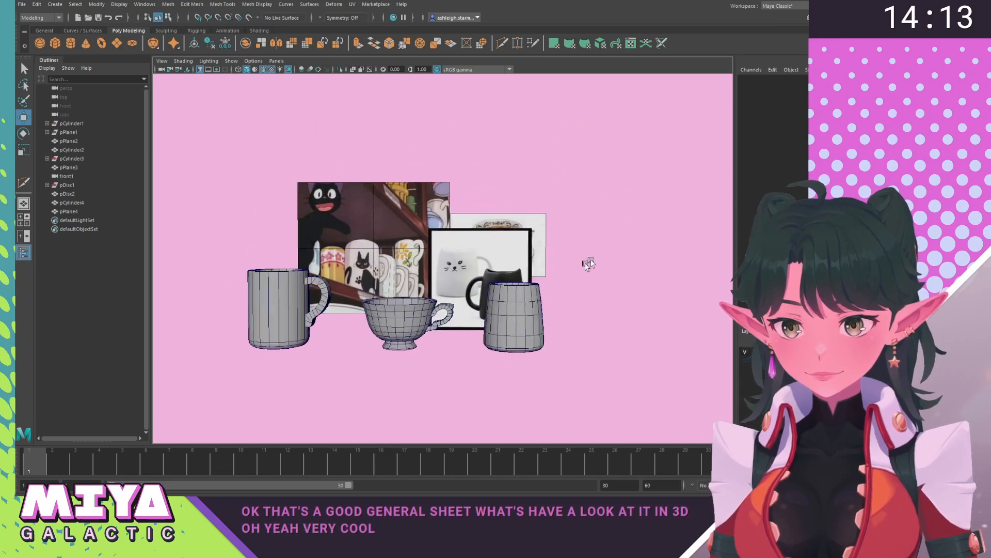
{"action": "middle_click_drag", "start_coordinate": [589, 262], "coordinate": [620, 246], "text": "alt"}
{"action": "scroll", "coordinate": [594, 263], "scroll_direction": "up", "scroll_amount": 2}
{"action": "middle_click_drag", "start_coordinate": [462, 310], "coordinate": [649, 281], "text": "alt"}
{"action": "scroll", "coordinate": [649, 321], "scroll_direction": "up", "scroll_amount": 4}
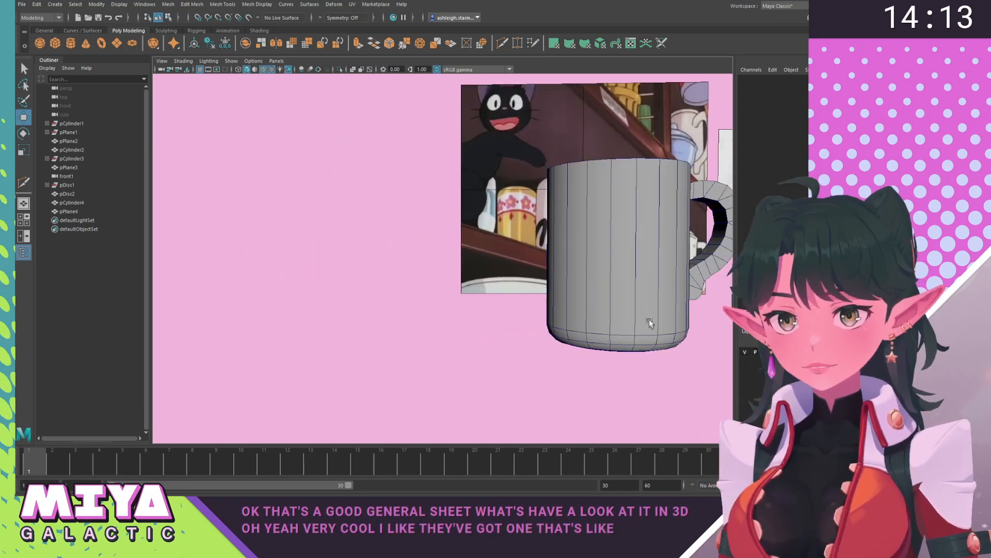
{"action": "middle_click_drag", "start_coordinate": [650, 321], "coordinate": [496, 329], "text": "alt"}
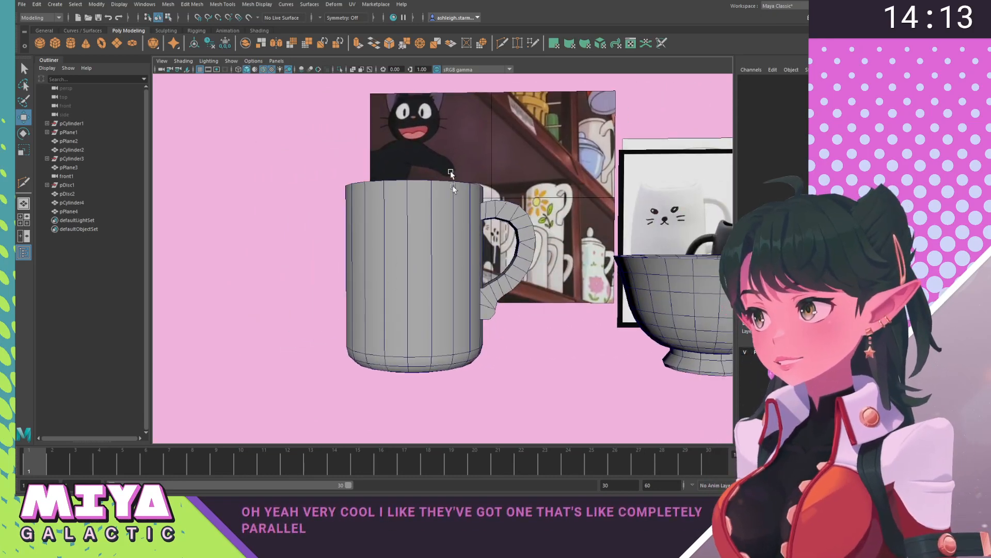
{"action": "middle_click_drag", "start_coordinate": [614, 325], "coordinate": [398, 319], "text": "alt"}
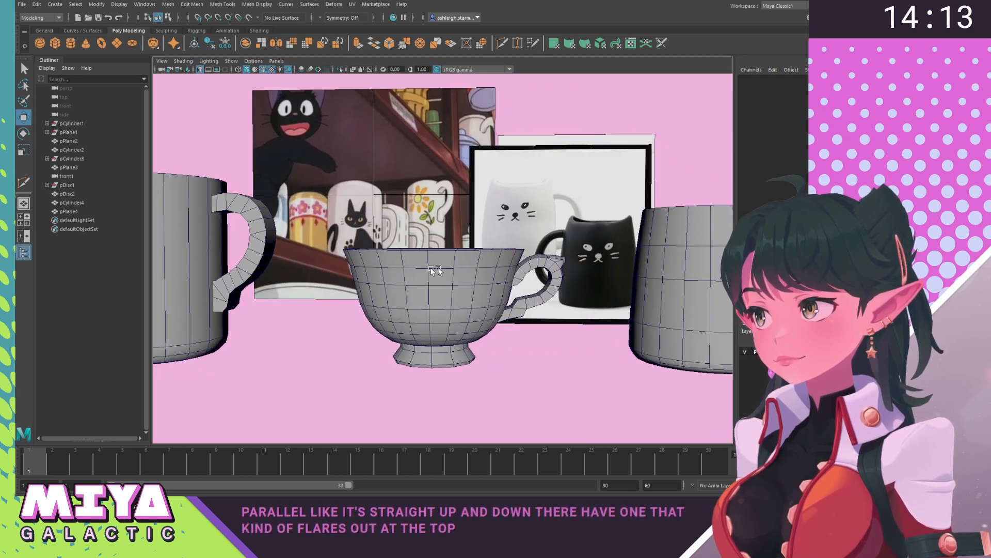
{"action": "middle_click_drag", "start_coordinate": [588, 306], "coordinate": [421, 284], "text": "alt"}
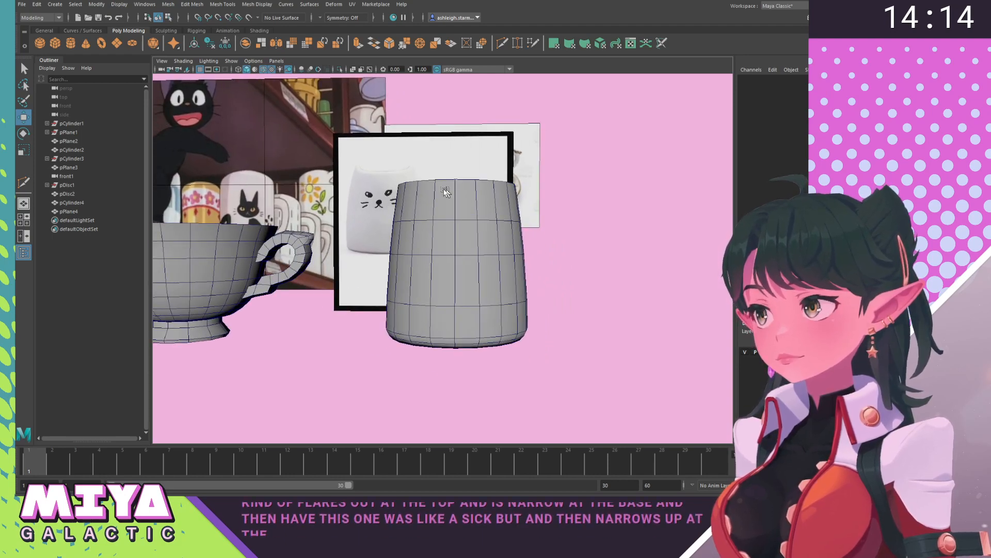
{"action": "middle_click_drag", "start_coordinate": [444, 191], "coordinate": [470, 269], "text": "alt"}
{"action": "scroll", "coordinate": [470, 270], "scroll_direction": "down", "scroll_amount": 6}
{"action": "left_click_drag", "start_coordinate": [470, 269], "coordinate": [352, 228], "text": "alt"}
{"action": "scroll", "coordinate": [352, 228], "scroll_direction": "up", "scroll_amount": 8}
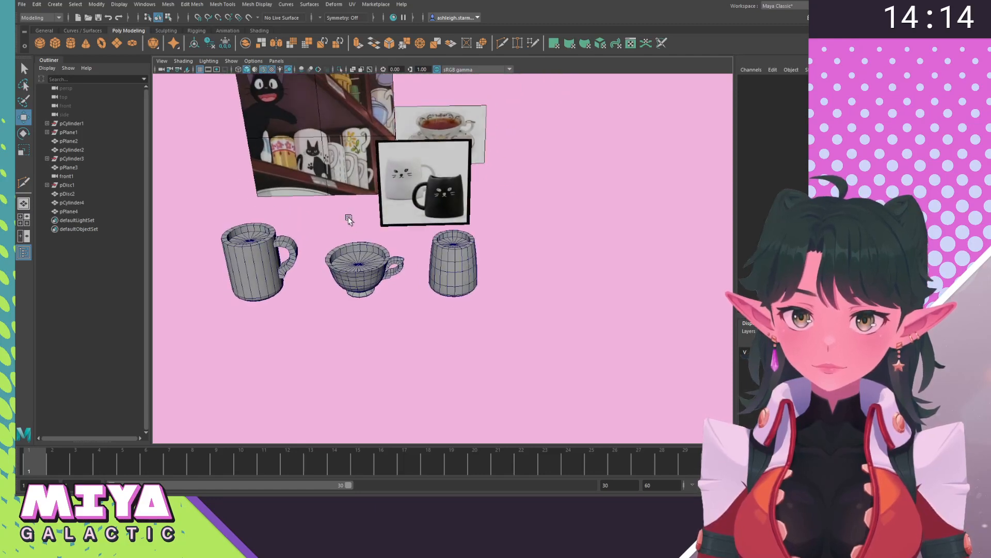
{"action": "right_click_drag", "start_coordinate": [479, 252], "coordinate": [457, 241], "text": "alt"}
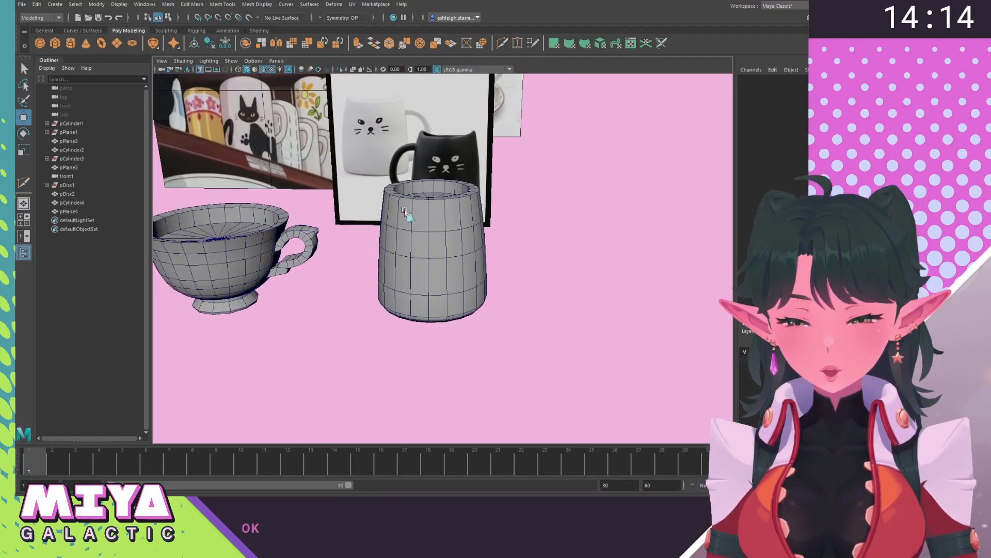
Turn off X-ray display in the front view to compare the solid mug with the reference picture.
{"action": "key", "text": "space"}
{"action": "left_click_drag", "start_coordinate": [405, 211], "coordinate": [406, 228]}
{"action": "middle_click_drag", "start_coordinate": [350, 199], "coordinate": [442, 301], "text": "alt"}
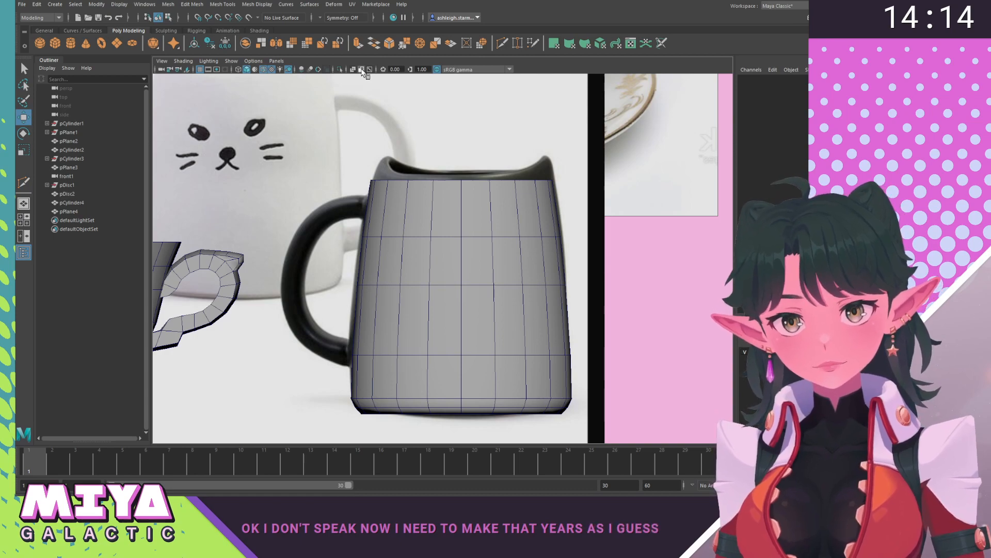
Extrude two adjacent rim faces on each of the mug's opposite sides upward to start the cat ears.
{"action": "key", "text": "space"}
{"action": "left_click_drag", "start_coordinate": [465, 212], "coordinate": [445, 253]}
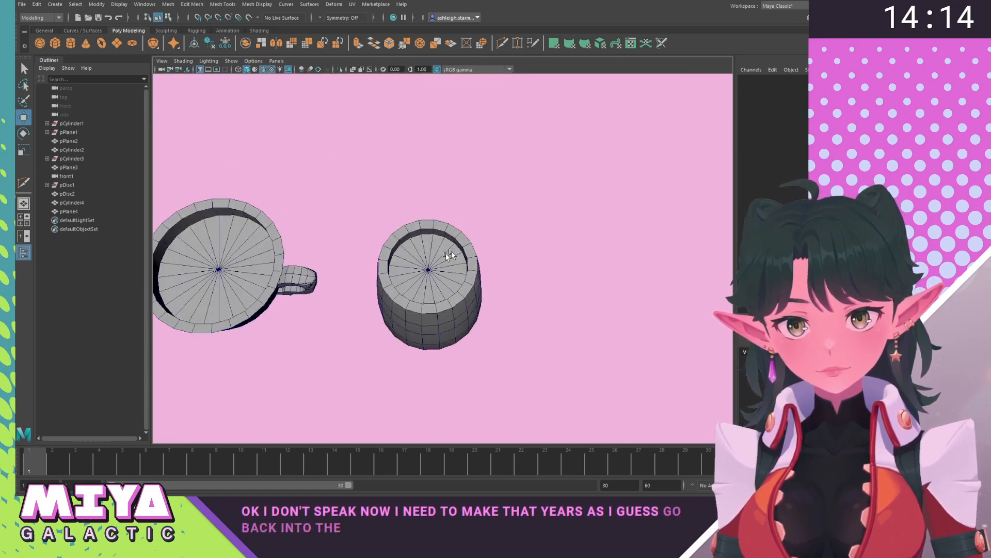
{"action": "scroll", "coordinate": [445, 255], "scroll_direction": "up", "scroll_amount": 6}
{"action": "right_click_drag", "start_coordinate": [311, 266], "coordinate": [311, 290]}
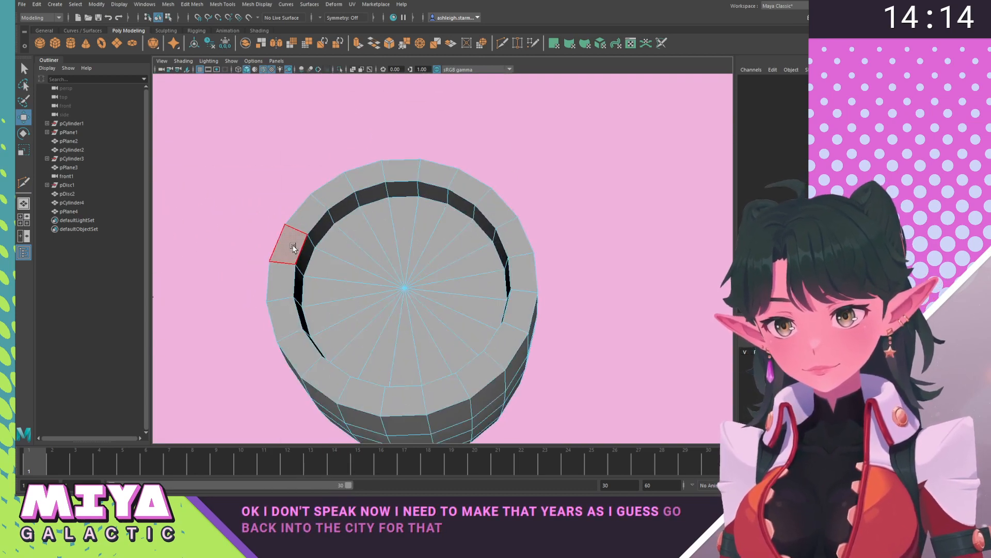
{"action": "left_click", "coordinate": [293, 246]}
{"action": "left_click", "coordinate": [288, 289], "text": "shift"}
{"action": "left_click", "coordinate": [529, 271], "text": "shift"}
{"action": "left_click", "coordinate": [518, 305], "text": "shift"}
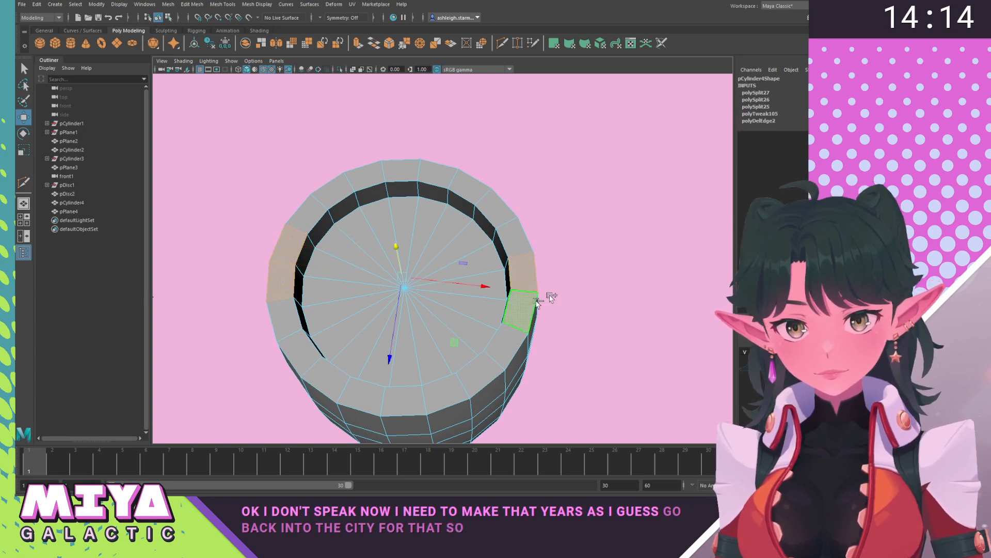
{"action": "left_click_drag", "start_coordinate": [537, 302], "coordinate": [578, 194], "text": "alt"}
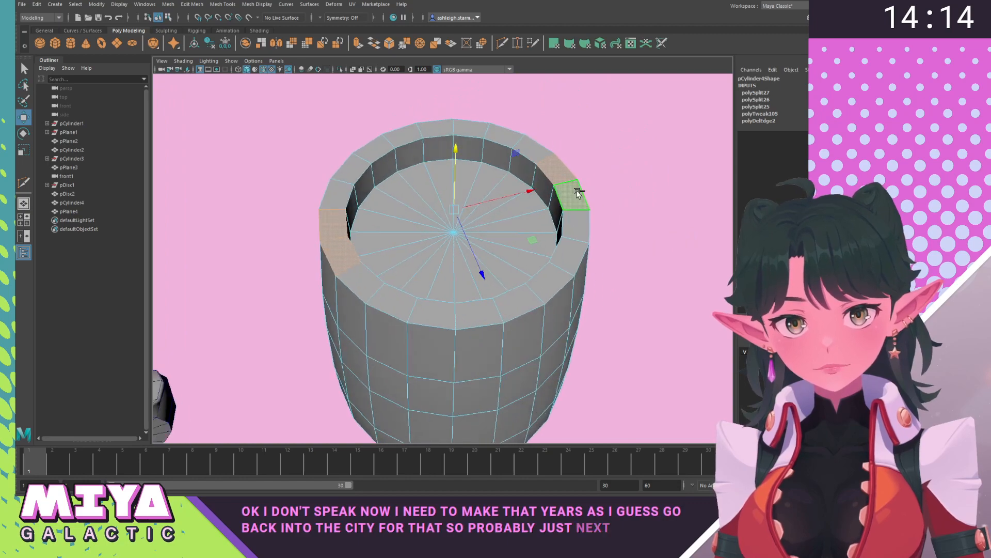
{"action": "right_click_drag", "start_coordinate": [577, 191], "coordinate": [588, 227], "text": "shift"}
{"action": "key", "text": "w"}
{"action": "left_click_drag", "start_coordinate": [459, 151], "coordinate": [462, 116]}
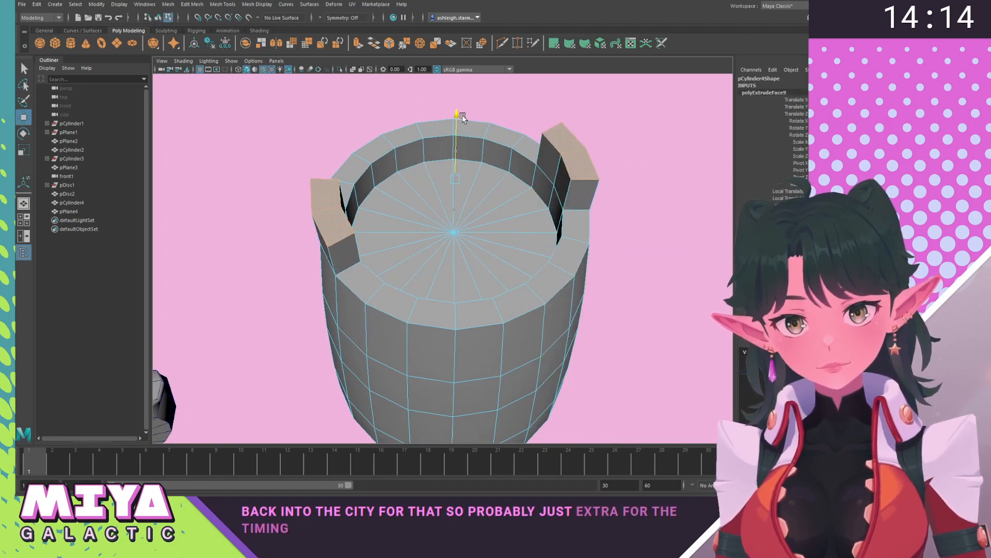
Raise the tops of both ear blocks in the front view to slightly above the pictured mug's ears.
{"action": "left_click_drag", "start_coordinate": [415, 176], "coordinate": [373, 194], "text": "alt"}
{"action": "scroll", "coordinate": [395, 150], "scroll_direction": "down", "scroll_amount": 5}
{"action": "key", "text": "space"}
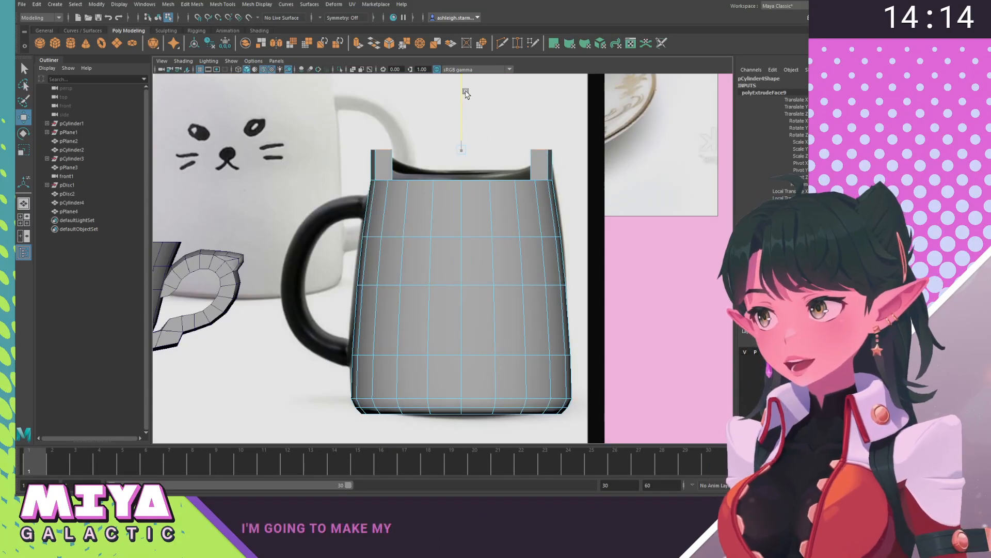
{"action": "left_click_drag", "start_coordinate": [465, 93], "coordinate": [467, 91]}
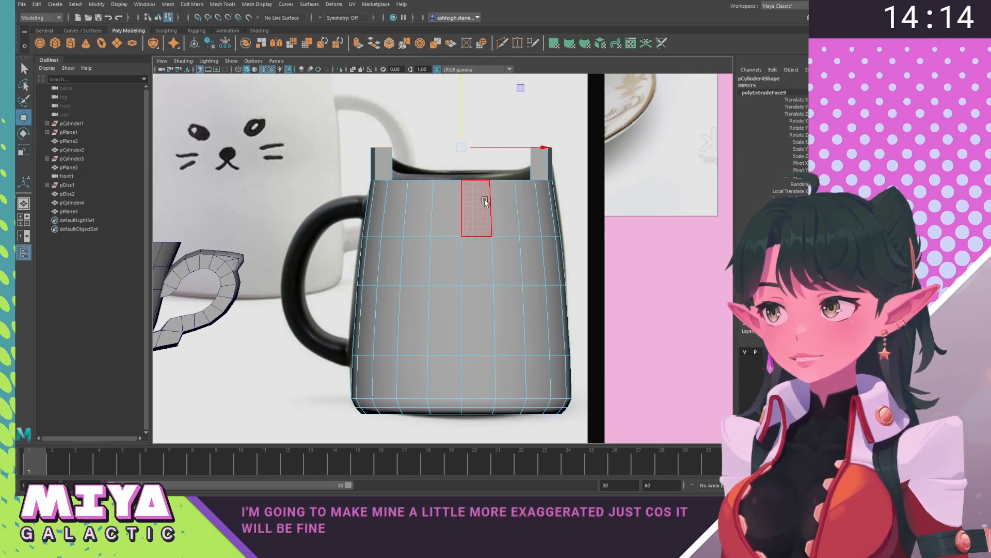
{"action": "middle_click_drag", "start_coordinate": [484, 199], "coordinate": [466, 215], "text": "alt"}
Scale the top faces of both ear blocks toward each other horizontally so the ears lean inward.
{"action": "key", "text": "space"}
{"action": "left_click_drag", "start_coordinate": [447, 247], "coordinate": [456, 202]}
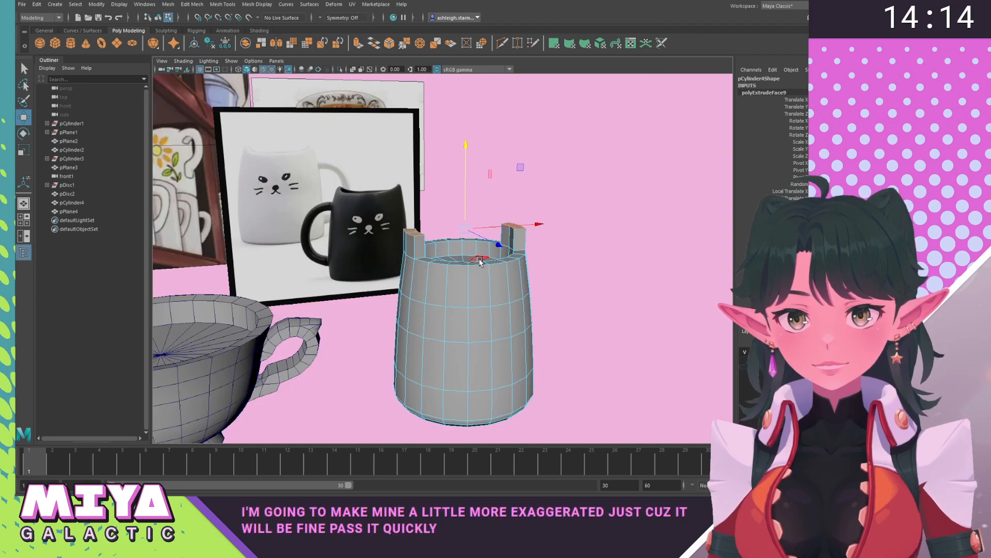
{"action": "right_click_drag", "start_coordinate": [432, 275], "coordinate": [442, 298], "text": "alt"}
{"action": "left_click_drag", "start_coordinate": [441, 299], "coordinate": [402, 282], "text": "alt"}
{"action": "right_click_drag", "start_coordinate": [401, 281], "coordinate": [416, 287], "text": "alt"}
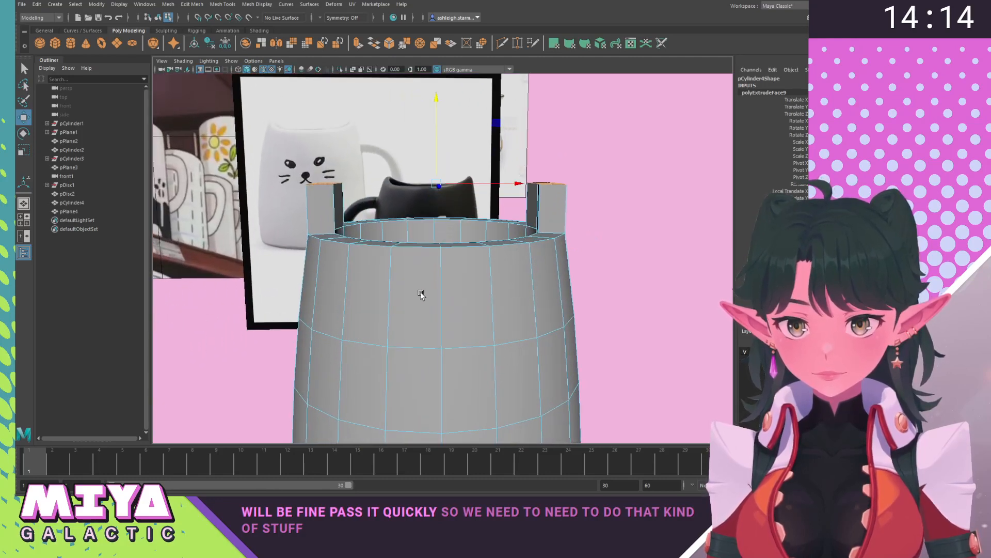
{"action": "key", "text": "space"}
{"action": "left_click", "coordinate": [399, 197]}
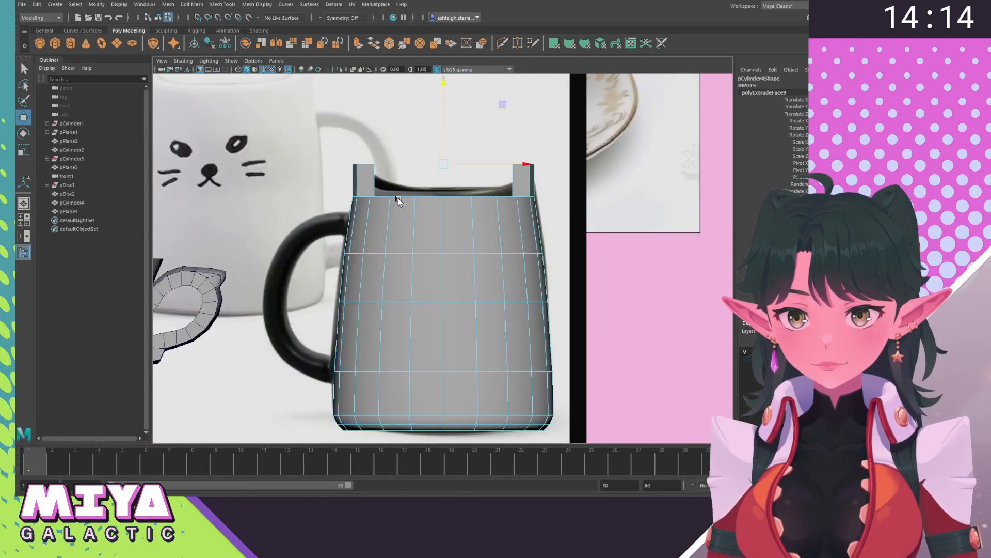
{"action": "key", "text": "r"}
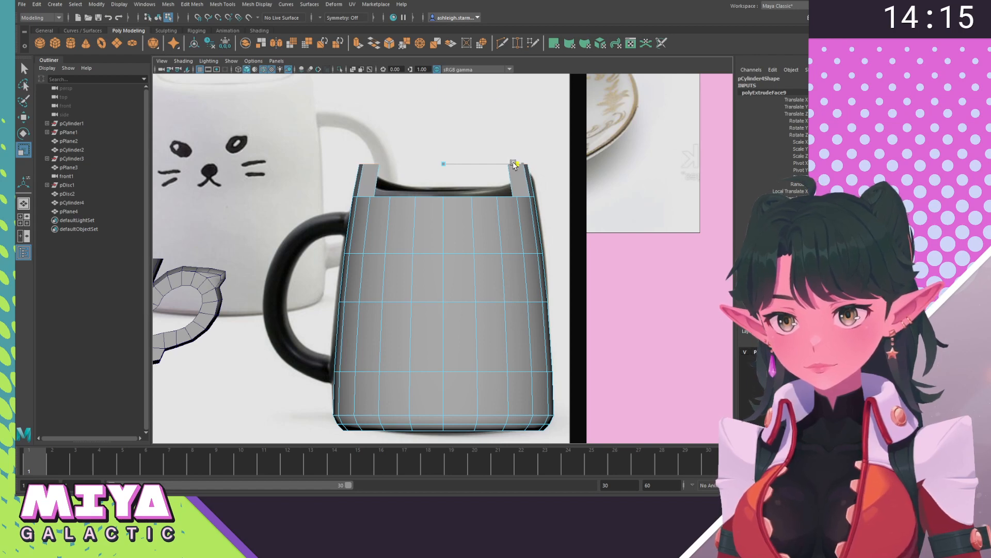
{"action": "key", "text": "w"}
{"action": "scroll", "coordinate": [420, 179], "scroll_direction": "up", "scroll_amount": 5}
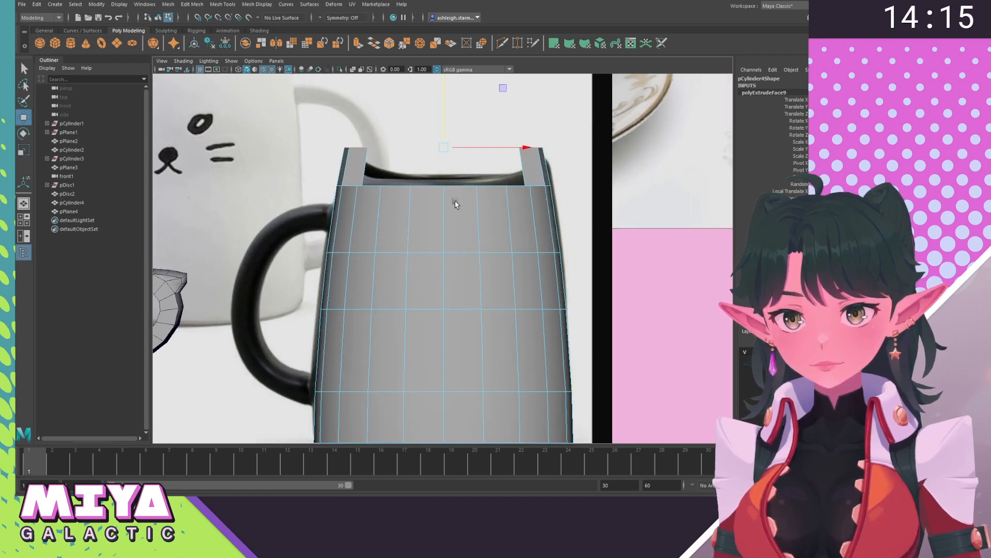
Lower the end edges on the same side of both ear tops and shift them toward the ears' centres to form a slope.
{"action": "key", "text": "space"}
{"action": "left_click", "coordinate": [422, 167]}
{"action": "left_click_drag", "start_coordinate": [422, 168], "coordinate": [484, 250], "text": "alt"}
{"action": "scroll", "coordinate": [485, 249], "scroll_direction": "up", "scroll_amount": 3}
{"action": "right_click_drag", "start_coordinate": [484, 237], "coordinate": [492, 195]}
{"action": "left_click", "coordinate": [494, 222]}
{"action": "left_click", "coordinate": [619, 169], "text": "shift"}
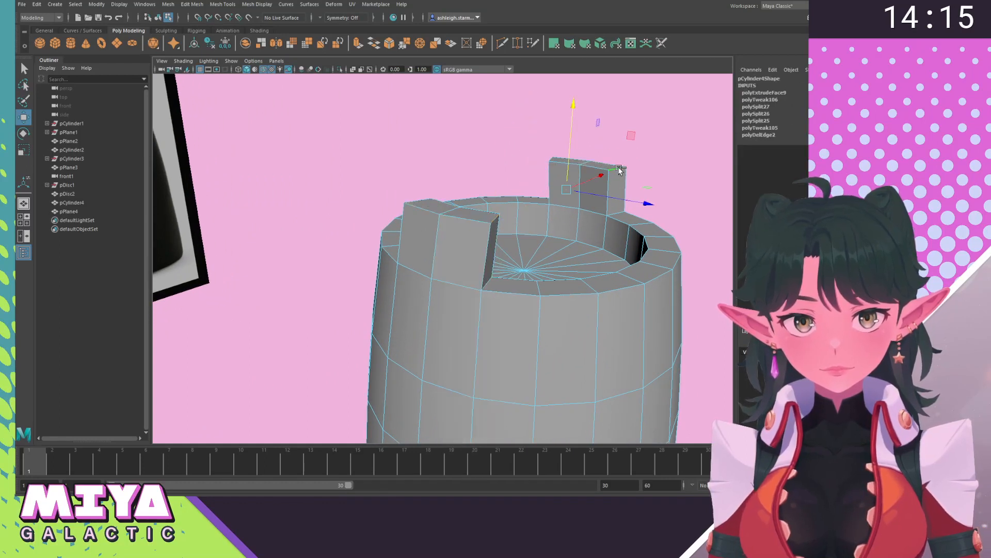
{"action": "left_click_drag", "start_coordinate": [572, 107], "coordinate": [568, 129]}
{"action": "left_click_drag", "start_coordinate": [642, 213], "coordinate": [619, 220]}
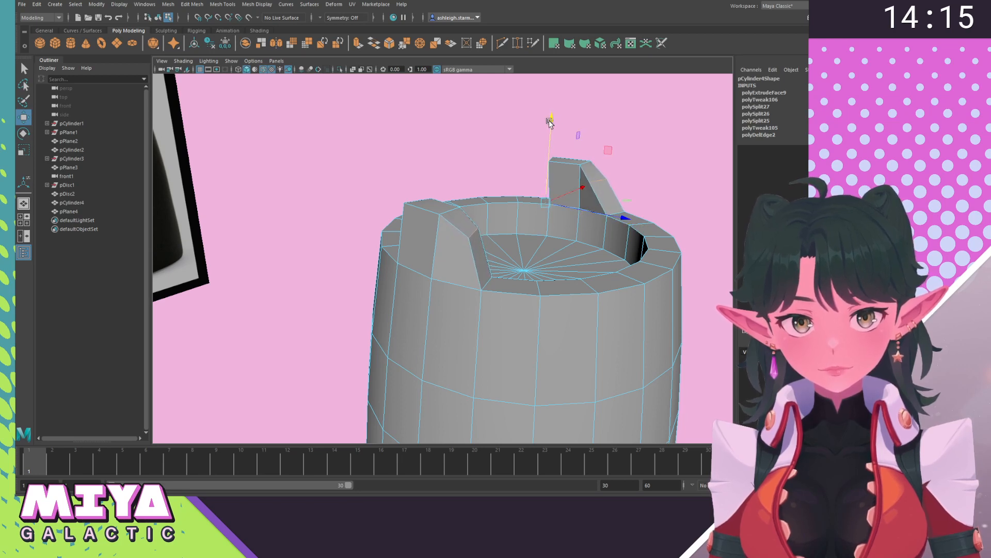
Scale the inner corner vertices of both ears' sloped sides slightly apart horizontally.
{"action": "left_click_drag", "start_coordinate": [550, 123], "coordinate": [502, 200], "text": "alt"}
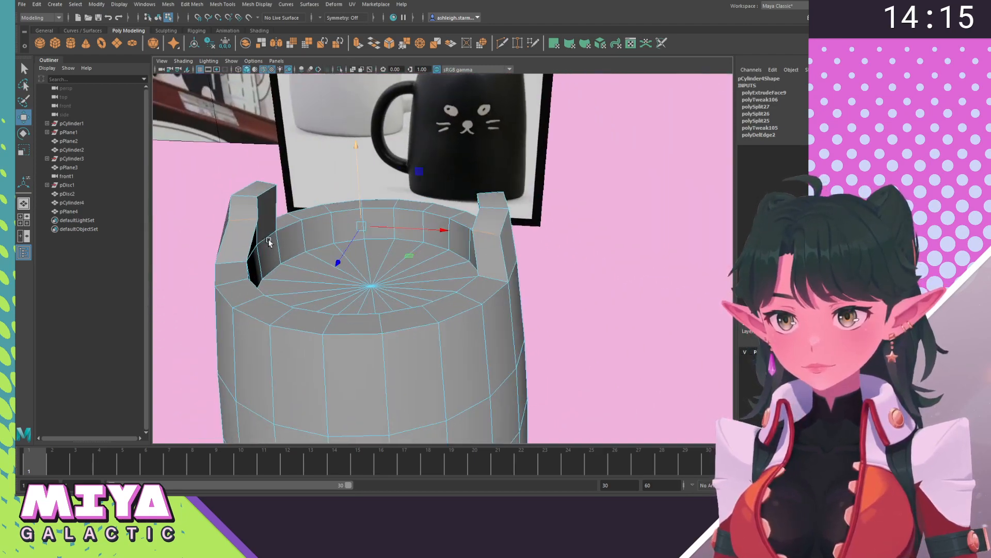
{"action": "left_click_drag", "start_coordinate": [268, 242], "coordinate": [277, 242], "text": "alt"}
{"action": "right_click_drag", "start_coordinate": [274, 232], "coordinate": [230, 233]}
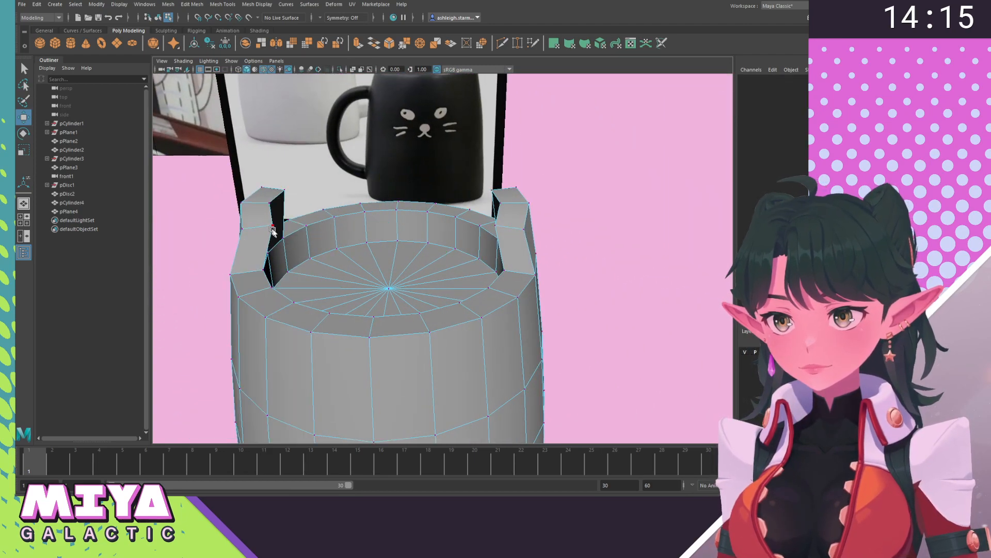
{"action": "left_click", "coordinate": [274, 225]}
{"action": "left_click", "coordinate": [498, 230], "text": "shift"}
{"action": "key", "text": "r"}
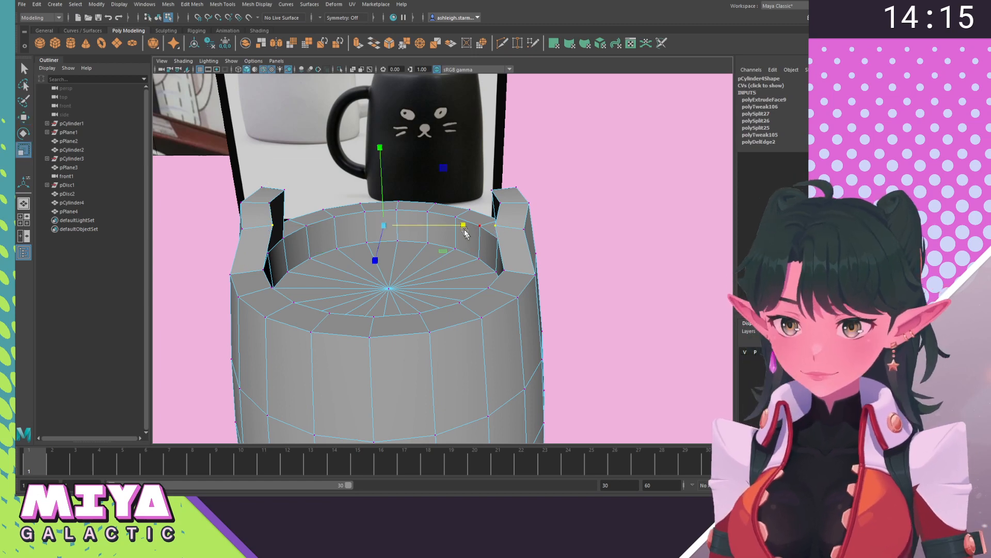
{"action": "left_click_drag", "start_coordinate": [462, 225], "coordinate": [466, 227]}
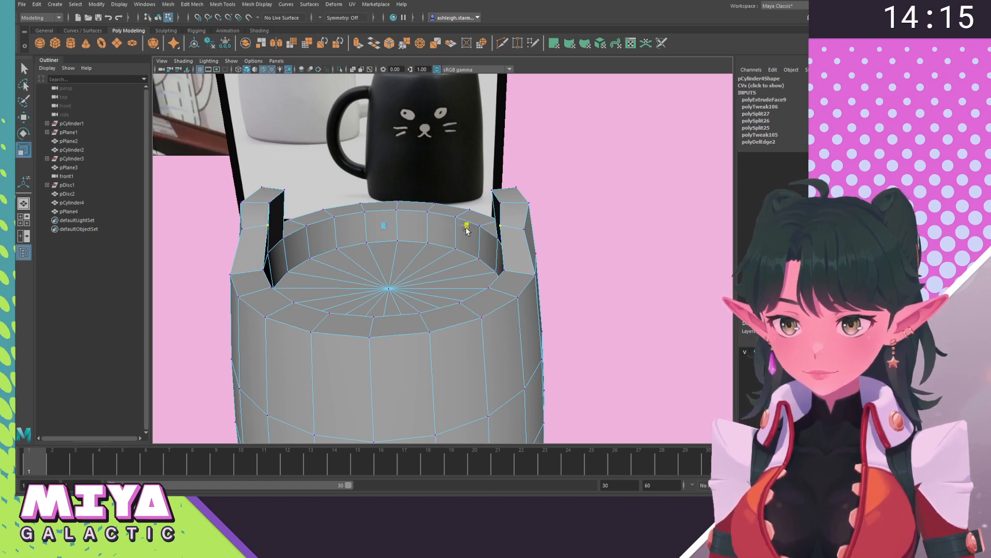
Lower the opposite end edges of both ear tops and shift them toward the centre to give the ears a pointed profile.
{"action": "left_click_drag", "start_coordinate": [382, 233], "coordinate": [417, 155], "text": "alt"}
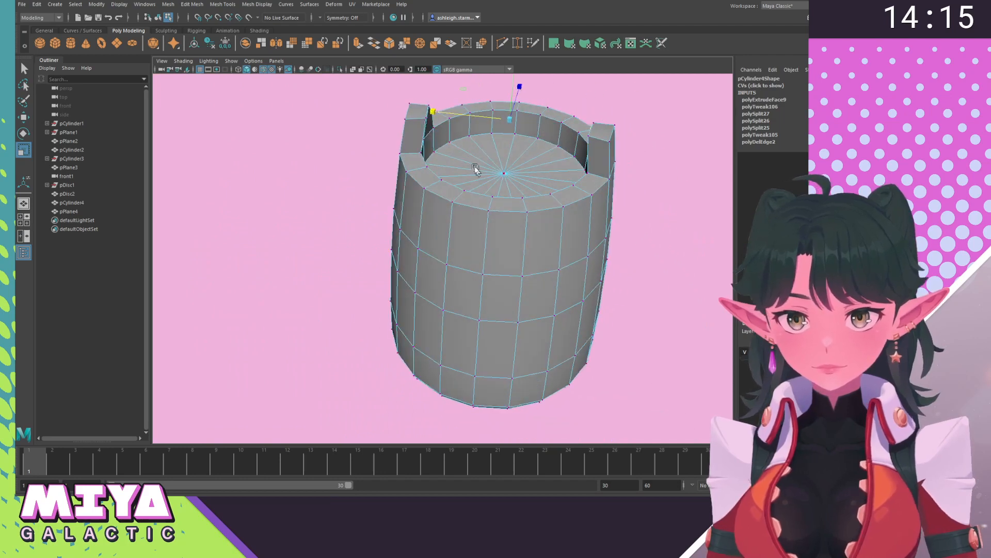
{"action": "right_click", "coordinate": [417, 150]}
{"action": "right_click_drag", "start_coordinate": [418, 152], "coordinate": [417, 123]}
{"action": "left_click", "coordinate": [600, 141], "text": "shift"}
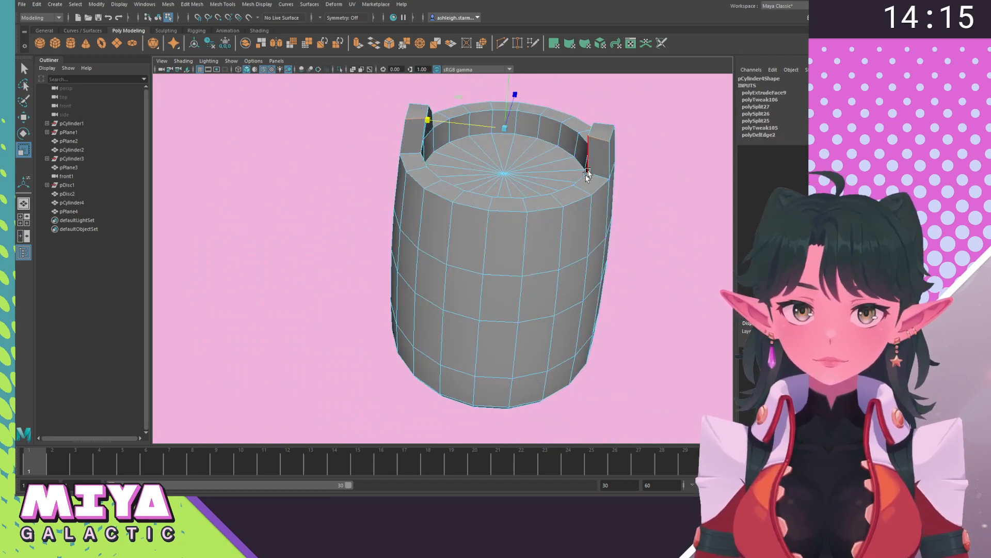
{"action": "left_click_drag", "start_coordinate": [577, 215], "coordinate": [439, 184], "text": "alt"}
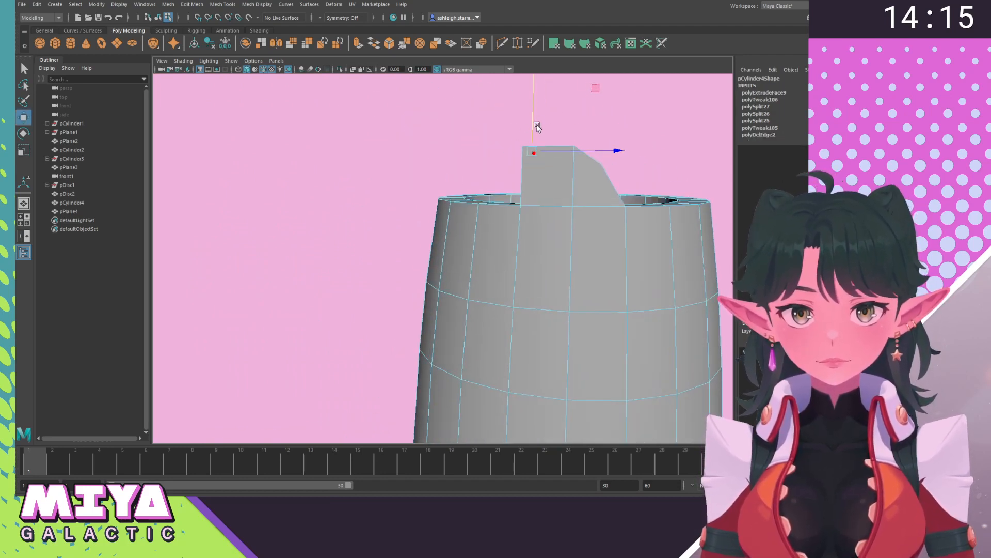
{"action": "left_click_drag", "start_coordinate": [534, 114], "coordinate": [533, 129]}
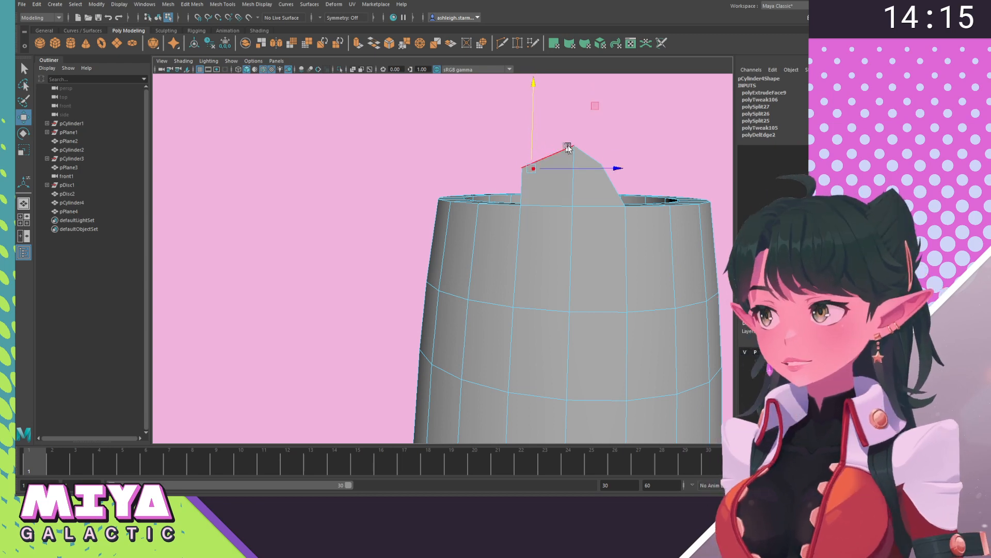
{"action": "left_click_drag", "start_coordinate": [620, 168], "coordinate": [642, 170]}
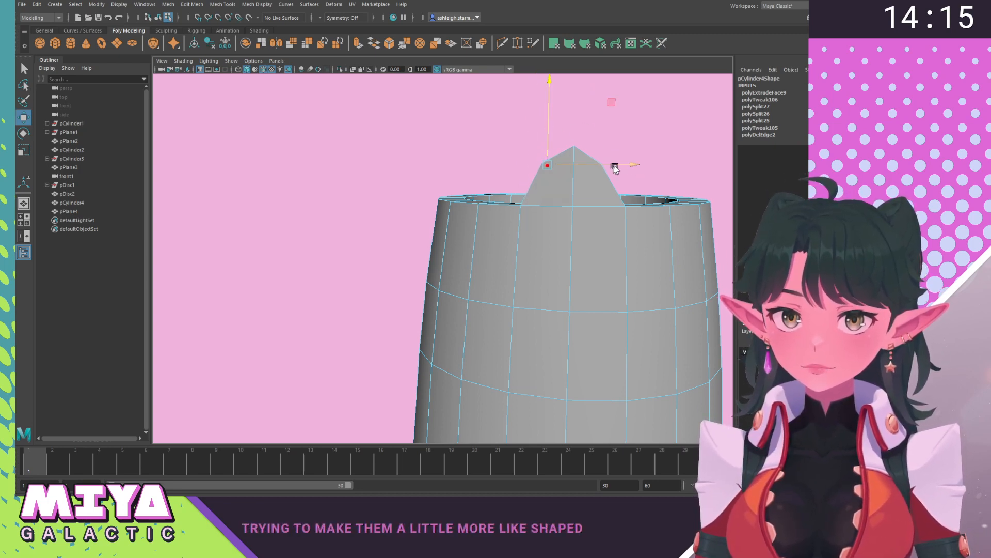
Scale the inner side-corner vertices of both ears horizontally to adjust the thickness of the ears.
{"action": "left_click_drag", "start_coordinate": [627, 165], "coordinate": [549, 240], "text": "alt"}
{"action": "right_click_drag", "start_coordinate": [549, 241], "coordinate": [534, 242]}
{"action": "left_click", "coordinate": [533, 235]}
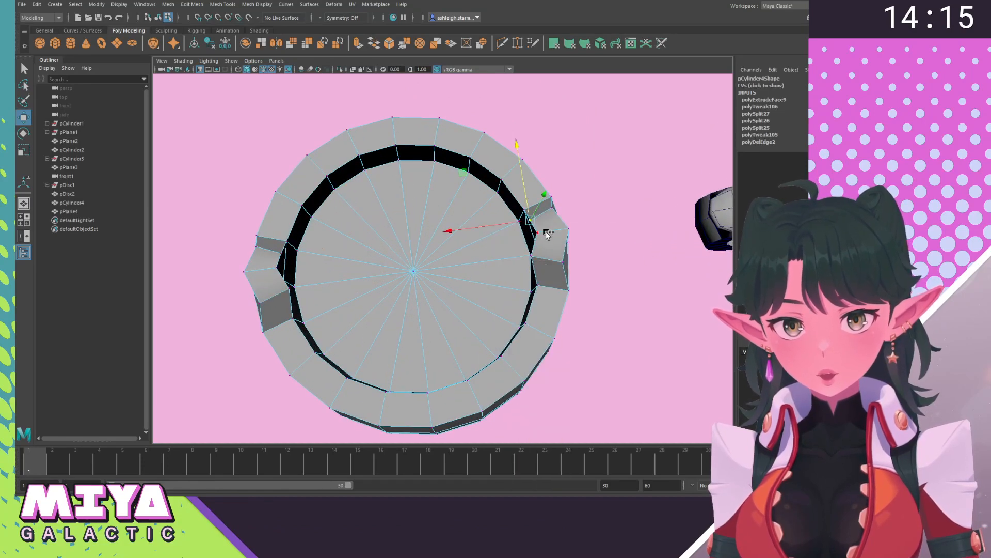
{"action": "key", "text": "r"}
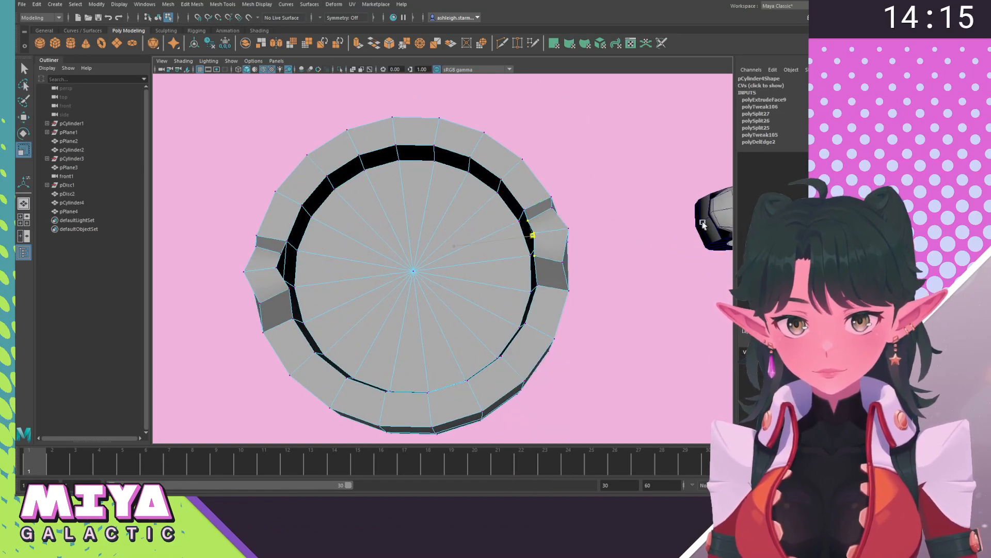
{"action": "left_click", "coordinate": [274, 266]}
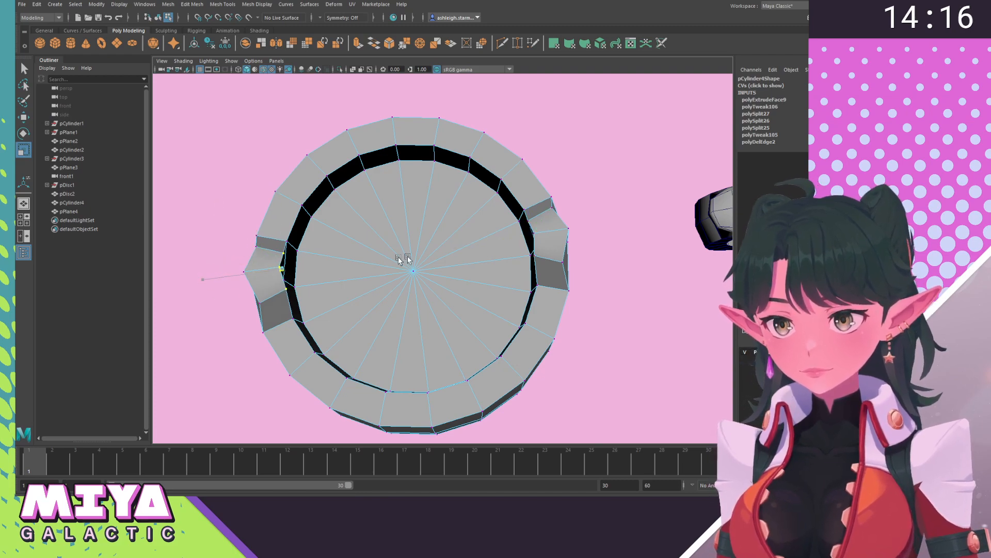
{"action": "left_click_drag", "start_coordinate": [405, 259], "coordinate": [405, 206], "text": "alt"}
{"action": "left_click_drag", "start_coordinate": [562, 243], "coordinate": [542, 276]}
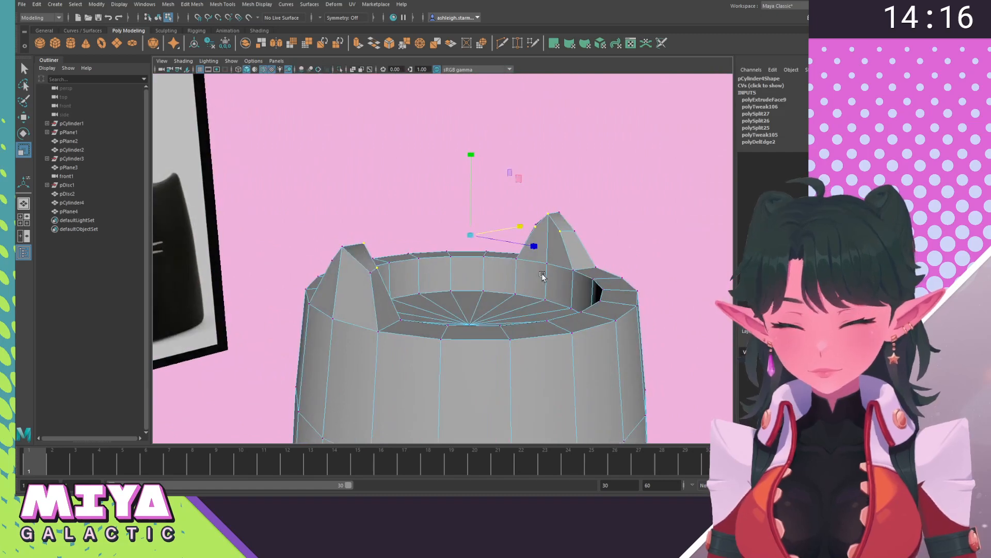
Cut new edges across the faces of both ears between the side corners, just below the tips.
{"action": "right_click_drag", "start_coordinate": [369, 267], "coordinate": [316, 288]}
{"action": "left_click_drag", "start_coordinate": [321, 289], "coordinate": [438, 271], "text": "alt"}
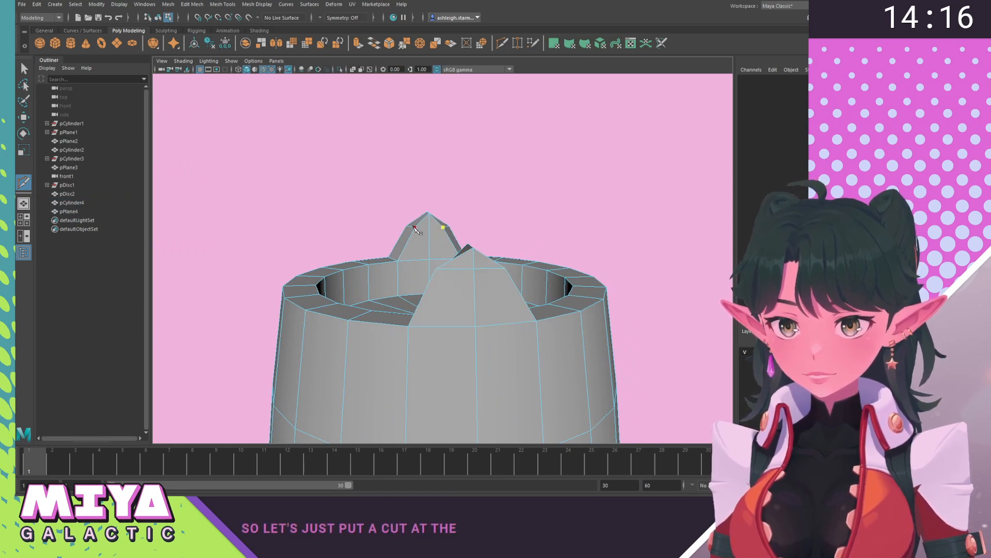
{"action": "left_click_drag", "start_coordinate": [367, 225], "coordinate": [470, 221], "text": "alt"}
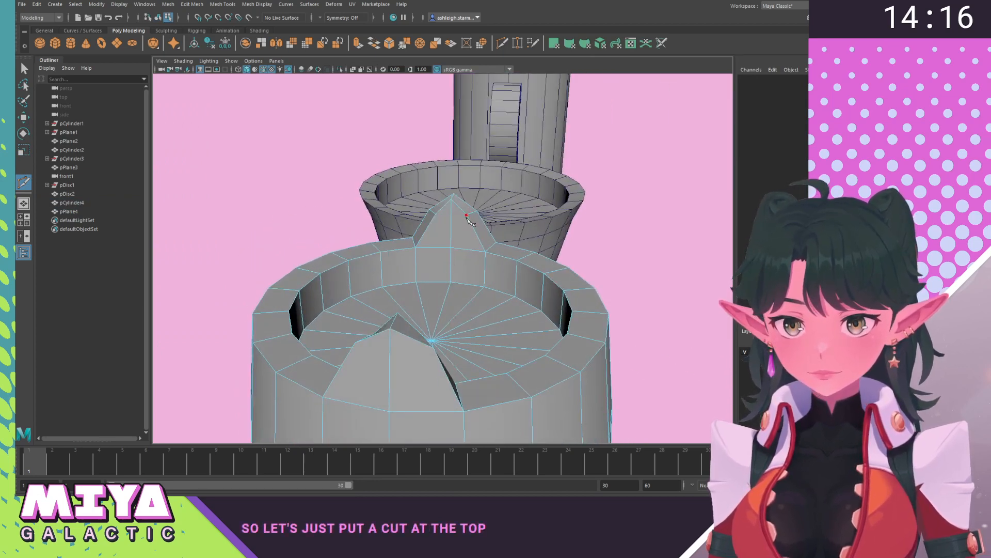
{"action": "left_click", "coordinate": [360, 343]}
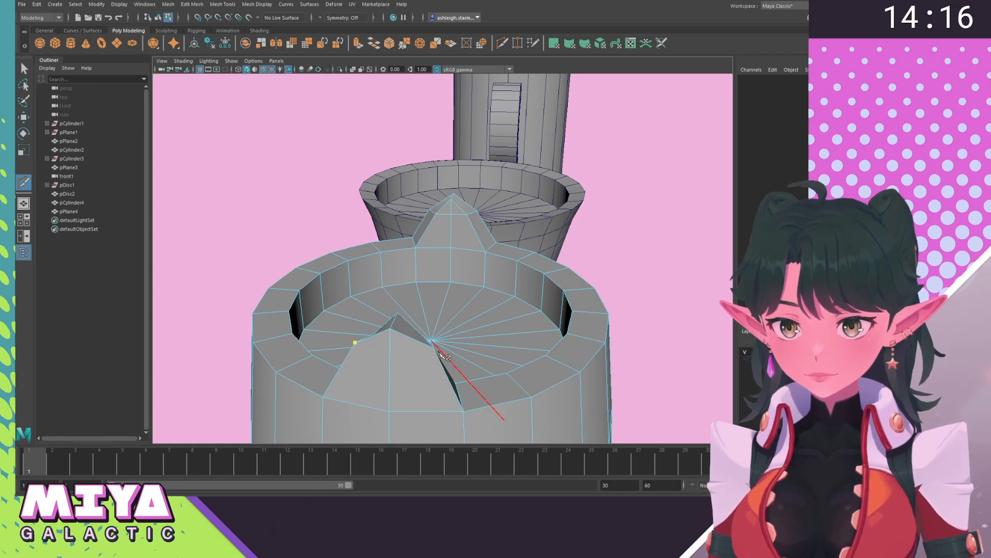
{"action": "key", "text": "w"}
Select the middle vertex of the new cut on the outer face of each ear to adjust its height.
{"action": "right_click_drag", "start_coordinate": [412, 361], "coordinate": [358, 274]}
{"action": "left_click", "coordinate": [390, 345]}
{"action": "left_click_drag", "start_coordinate": [391, 346], "coordinate": [426, 347], "text": "alt"}
{"action": "left_click_drag", "start_coordinate": [367, 360], "coordinate": [502, 356], "text": "alt"}
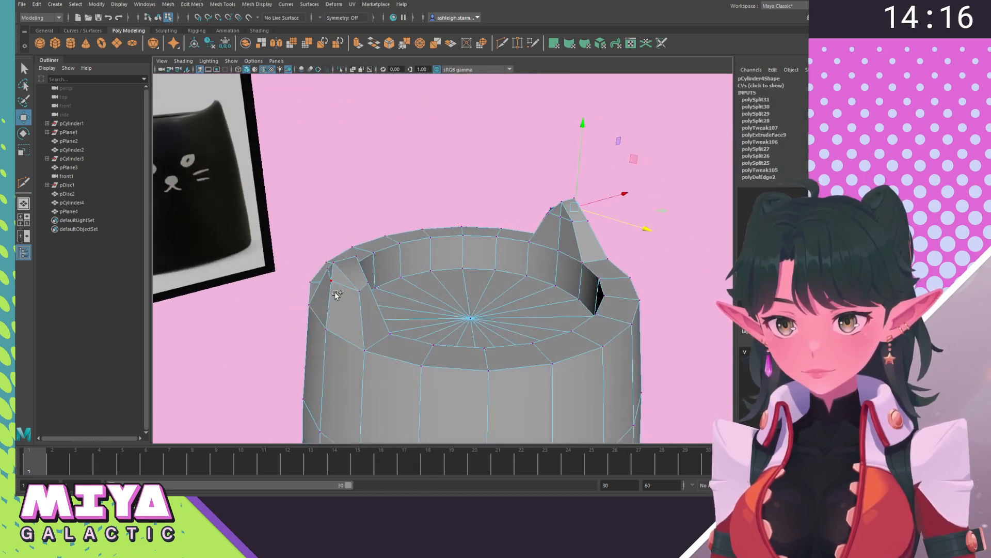
{"action": "left_click", "coordinate": [336, 290], "text": "shift"}
{"action": "left_click_drag", "start_coordinate": [362, 305], "coordinate": [416, 273], "text": "alt"}
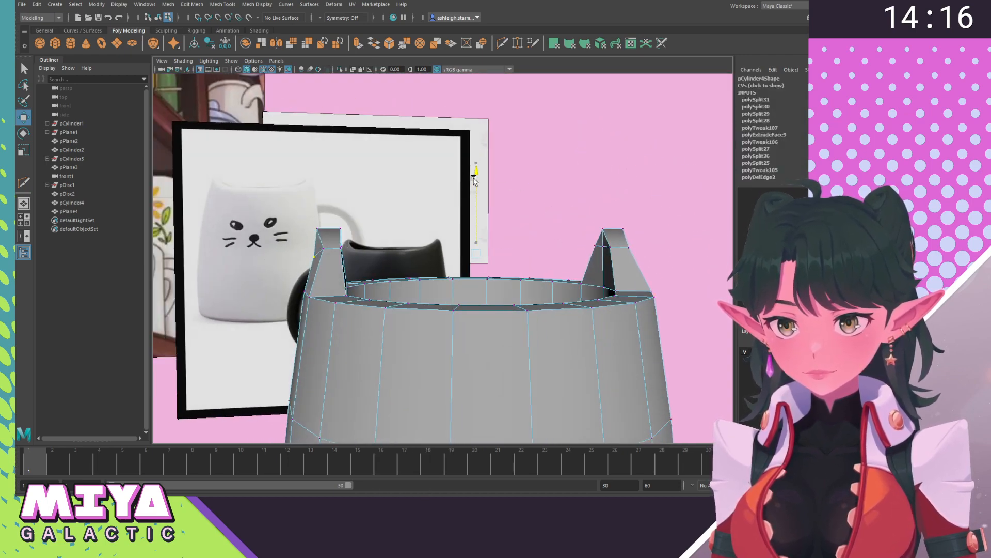
Scale the mid-height vertices of both ears together along the X axis.
{"action": "key", "text": "r"}
{"action": "left_click_drag", "start_coordinate": [548, 254], "coordinate": [551, 256]}
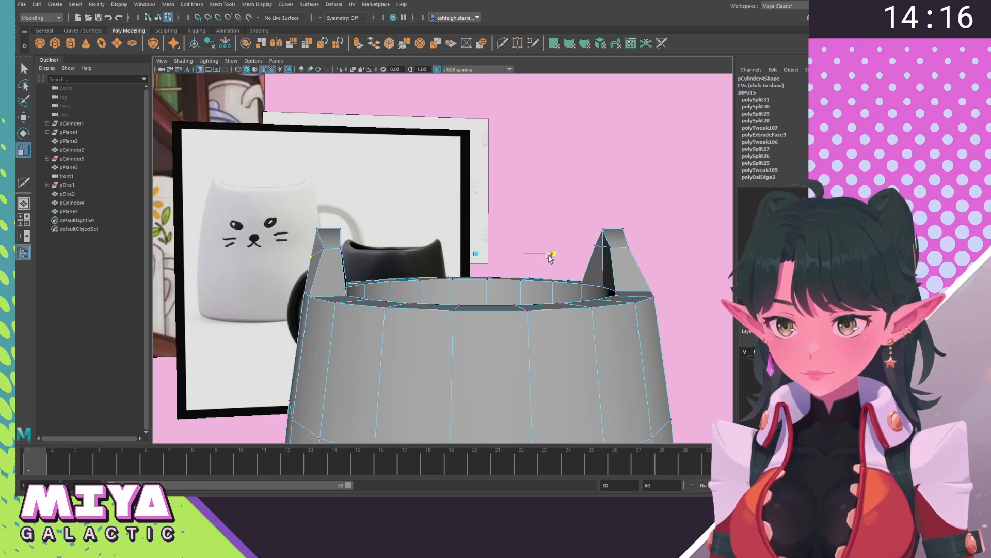
{"action": "left_click_drag", "start_coordinate": [420, 261], "coordinate": [410, 259], "text": "alt"}
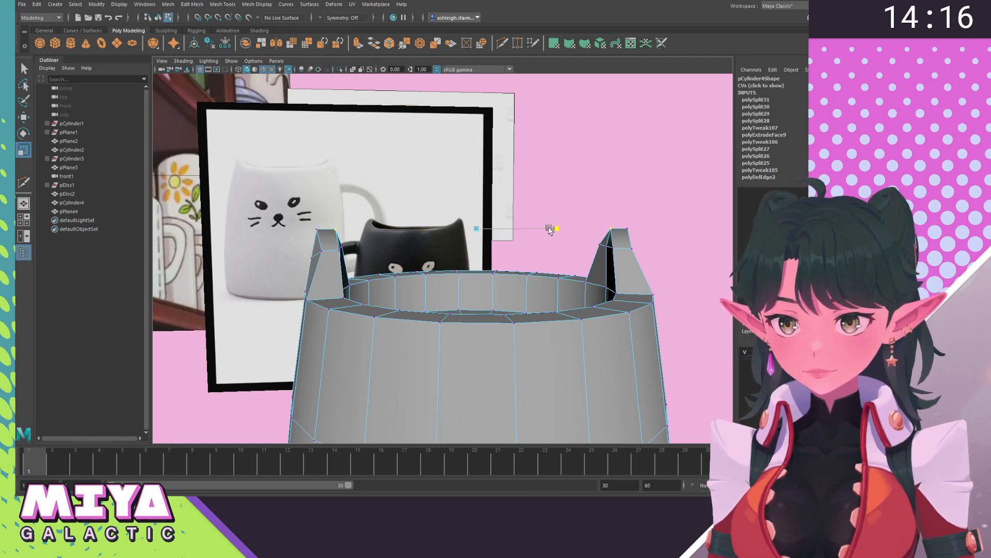
Scale the tips of both ears along the X axis, undoing a stray adjustment in between.
{"action": "left_click_drag", "start_coordinate": [550, 231], "coordinate": [337, 251], "text": "alt"}
{"action": "left_click_drag", "start_coordinate": [419, 246], "coordinate": [409, 219]}
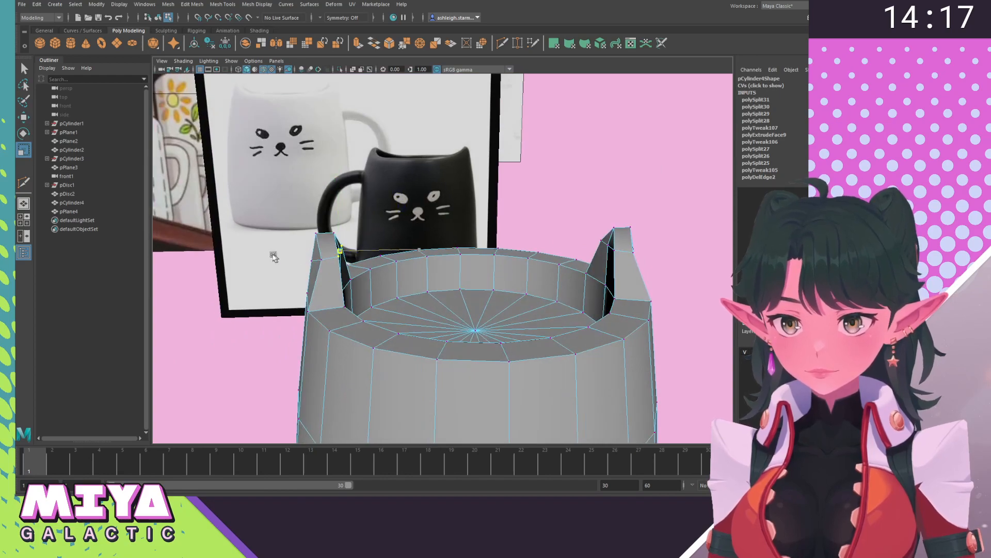
{"action": "left_click_drag", "start_coordinate": [274, 257], "coordinate": [393, 263], "text": "alt"}
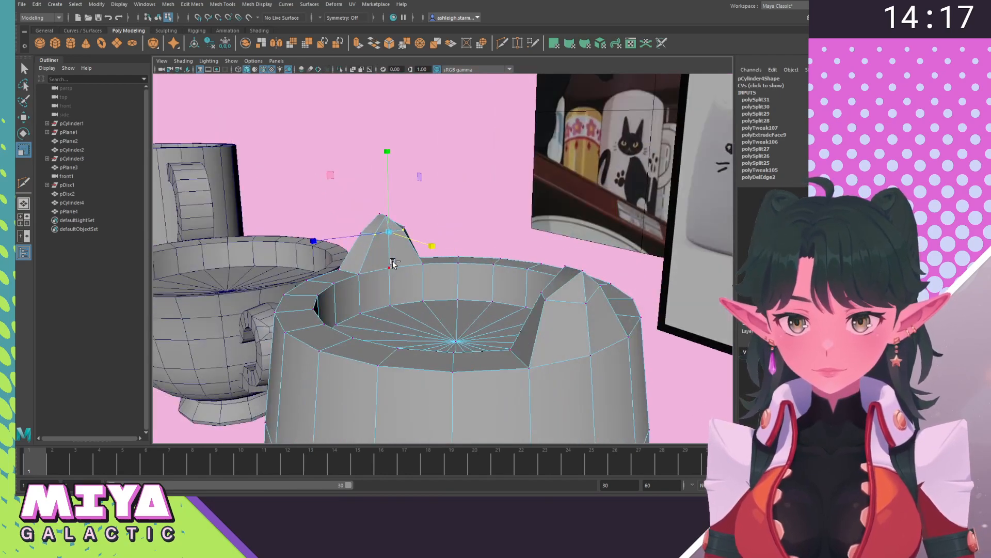
{"action": "key", "text": "ctrl+z"}
{"action": "left_click_drag", "start_coordinate": [430, 215], "coordinate": [495, 209], "text": "alt"}
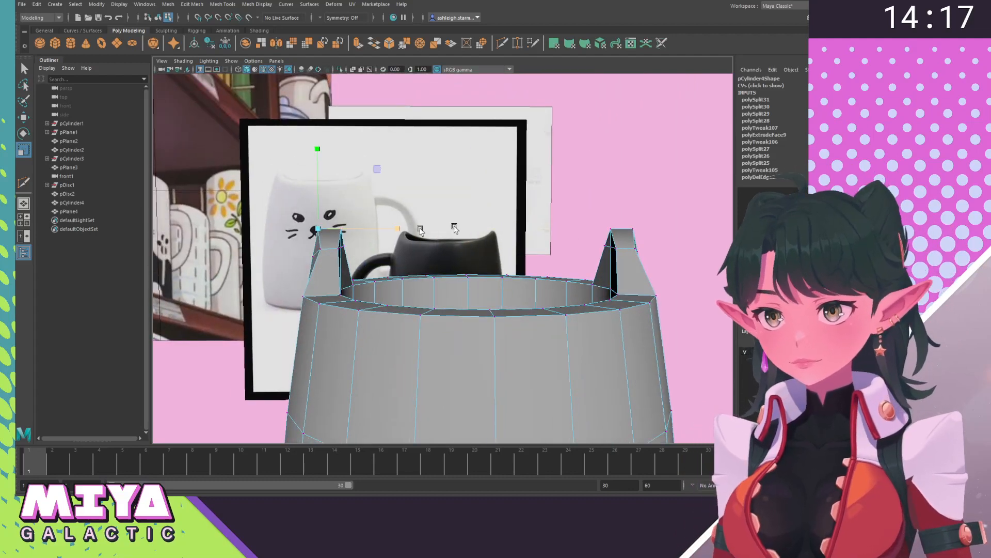
{"action": "key", "text": "w"}
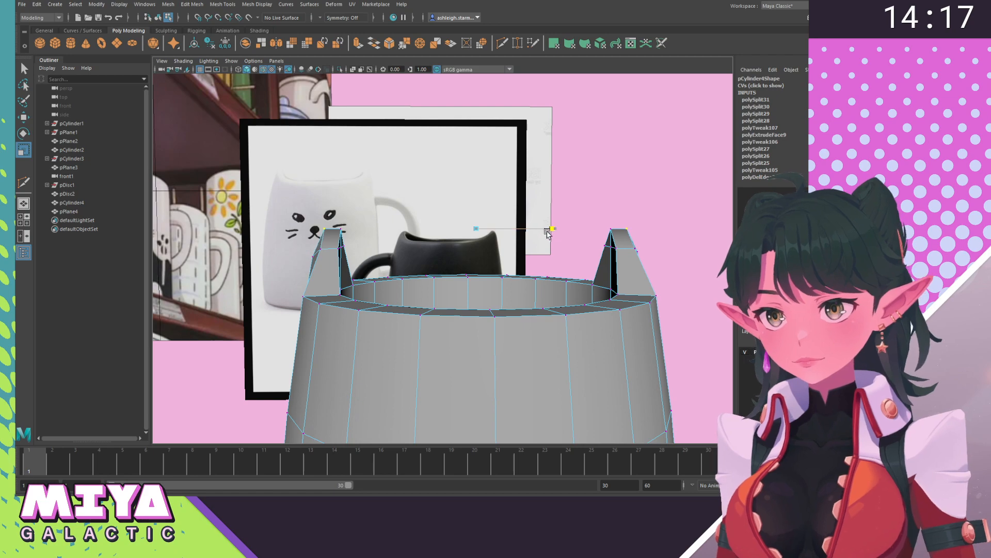
Return to object mode and examine the shape of both ears from around the mug rim.
{"action": "mouse_move", "coordinate": [382, 289]}
{"action": "left_mouse_down", "text": "alt"}
{"action": "mouse_move", "coordinate": [394, 305]}
{"action": "mouse_move", "coordinate": [377, 303]}
{"action": "mouse_move", "coordinate": [386, 293]}
{"action": "left_mouse_up", "text": "alt"}
{"action": "scroll", "coordinate": [387, 294], "scroll_direction": "down", "scroll_amount": 6}
{"action": "right_click_drag", "start_coordinate": [454, 299], "coordinate": [542, 253]}
{"action": "left_click", "coordinate": [548, 329]}
{"action": "scroll", "coordinate": [548, 330], "scroll_direction": "down", "scroll_amount": 2}
{"action": "left_click_drag", "start_coordinate": [548, 330], "coordinate": [492, 336], "text": "alt"}
{"action": "right_click_drag", "start_coordinate": [490, 278], "coordinate": [489, 326], "text": "alt"}
{"action": "left_click_drag", "start_coordinate": [488, 324], "coordinate": [427, 320], "text": "alt"}
{"action": "right_click_drag", "start_coordinate": [427, 319], "coordinate": [456, 334], "text": "alt"}
{"action": "left_click_drag", "start_coordinate": [457, 334], "coordinate": [402, 333], "text": "alt"}
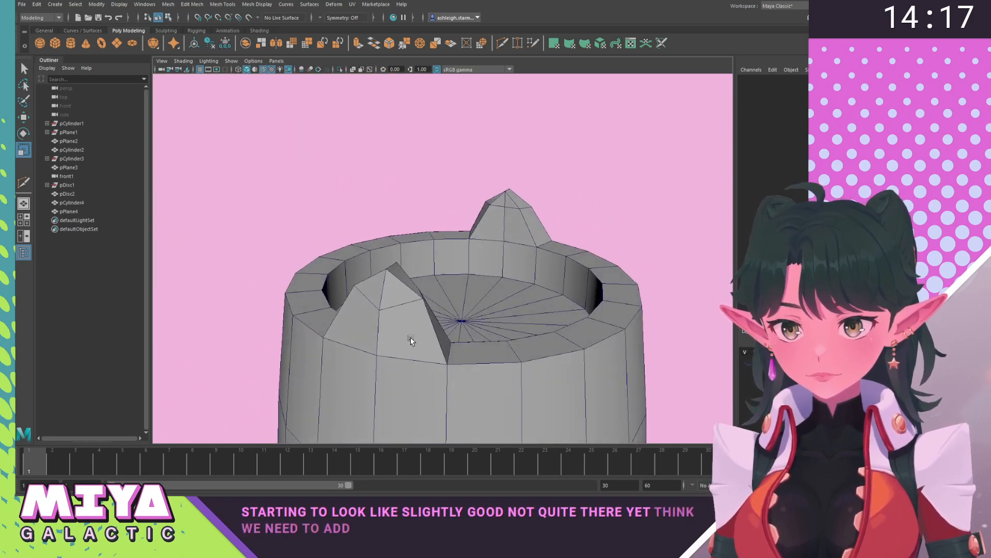
Use Multi-Cut to add diagonal edges from the first ear's base centre vertex to its side edges, continuing across the ear's thickness.
{"action": "right_click_drag", "start_coordinate": [411, 339], "coordinate": [372, 290], "text": "shift"}
{"action": "left_click", "coordinate": [411, 339]}
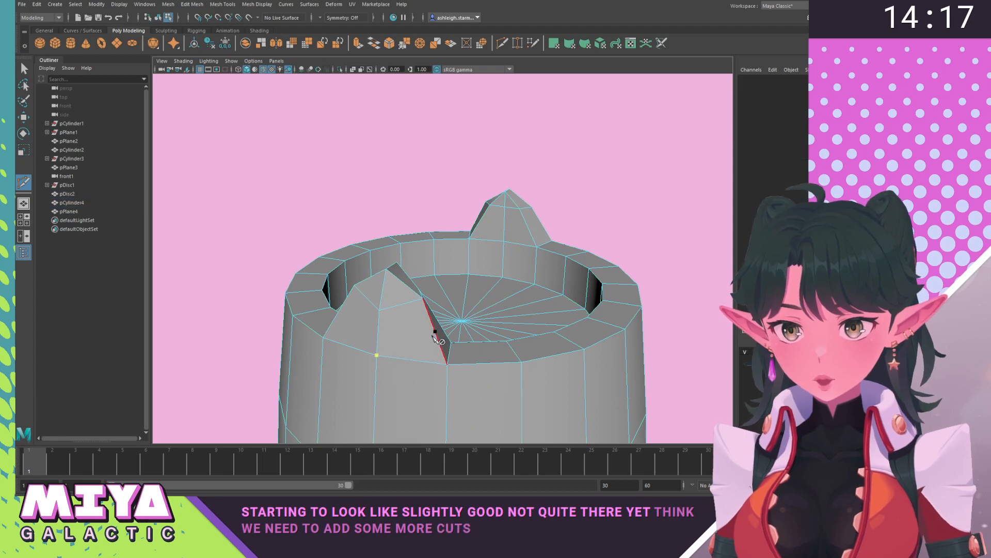
{"action": "left_click_drag", "start_coordinate": [436, 337], "coordinate": [336, 318], "text": "alt"}
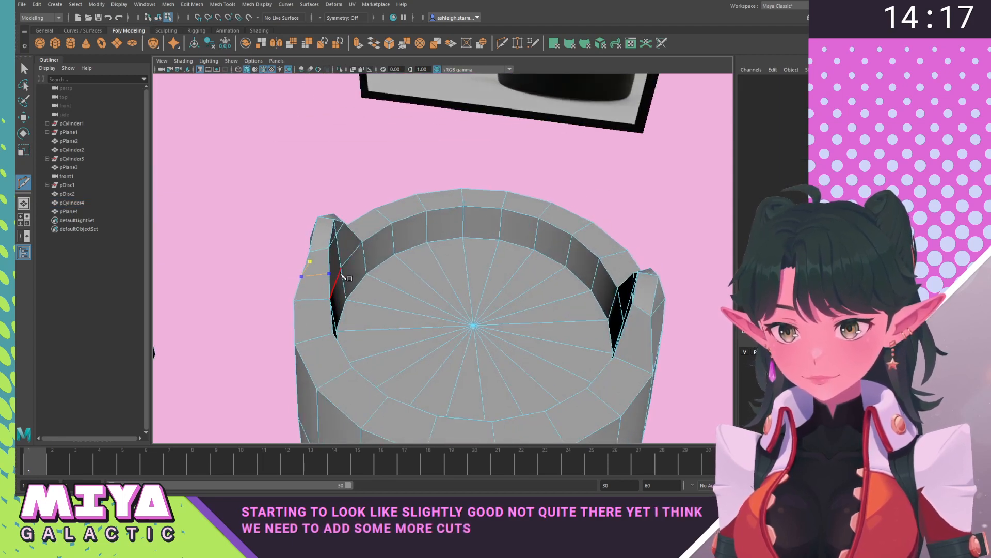
{"action": "left_click_drag", "start_coordinate": [343, 253], "coordinate": [547, 321], "text": "alt"}
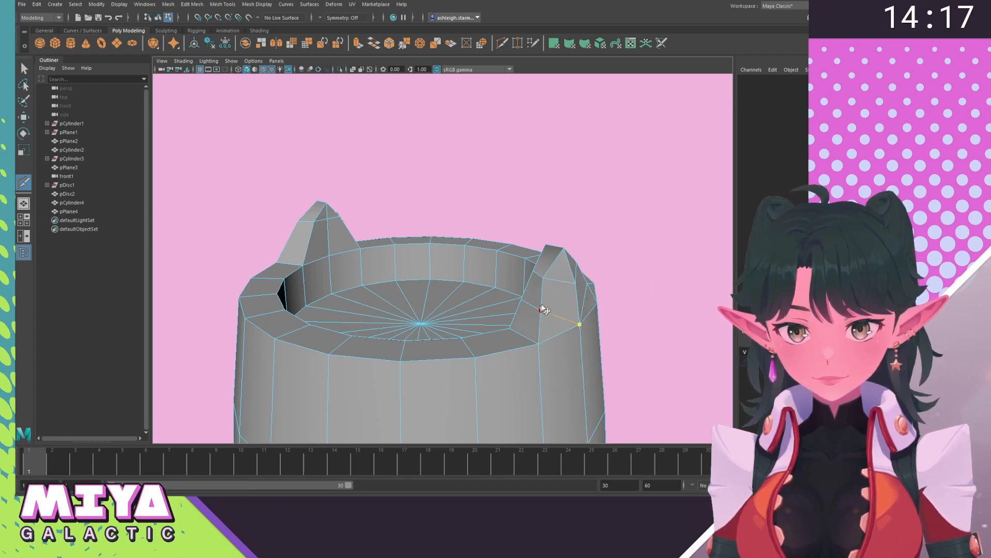
{"action": "left_click_drag", "start_coordinate": [626, 258], "coordinate": [555, 245], "text": "alt"}
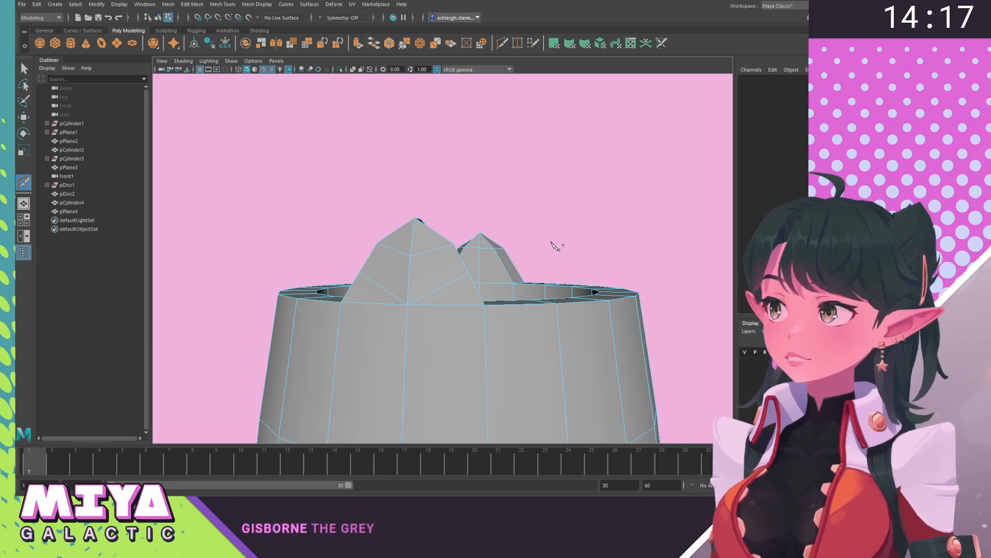
{"action": "left_click_drag", "start_coordinate": [617, 253], "coordinate": [504, 271], "text": "alt"}
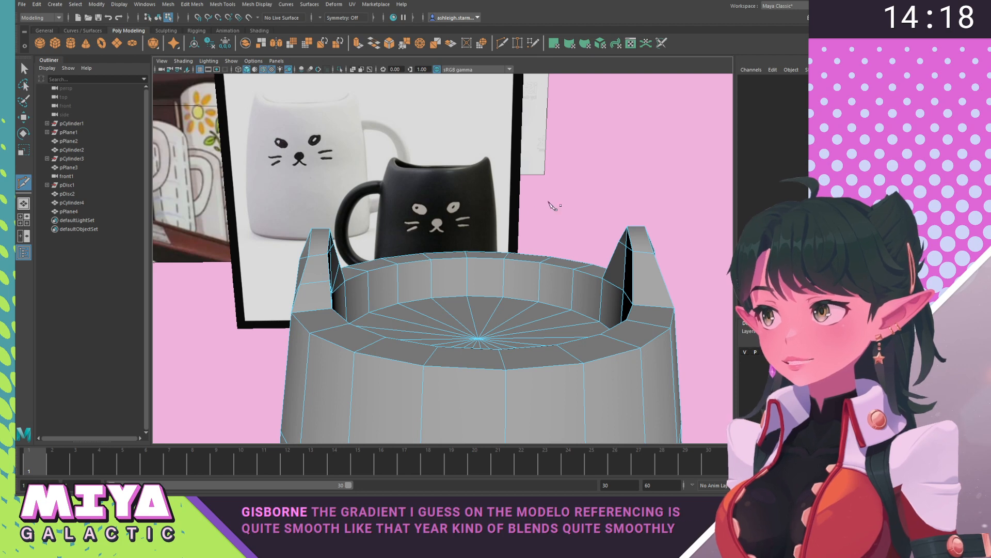
Cut matching diagonal edges around the opposite ear, across its inner face, side thickness and outer face, and finish the cut.
{"action": "left_click_drag", "start_coordinate": [525, 209], "coordinate": [603, 190], "text": "alt"}
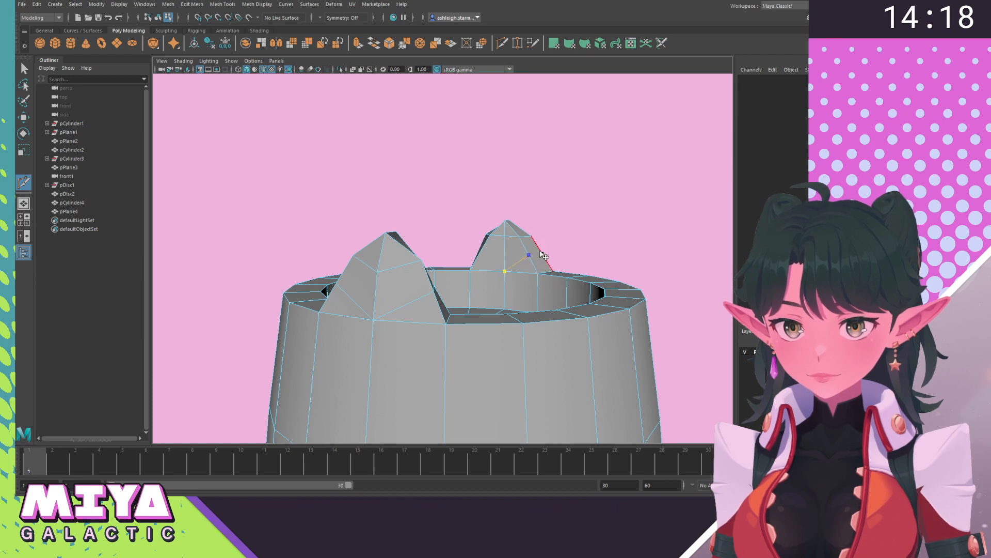
{"action": "left_click_drag", "start_coordinate": [531, 259], "coordinate": [416, 240], "text": "alt"}
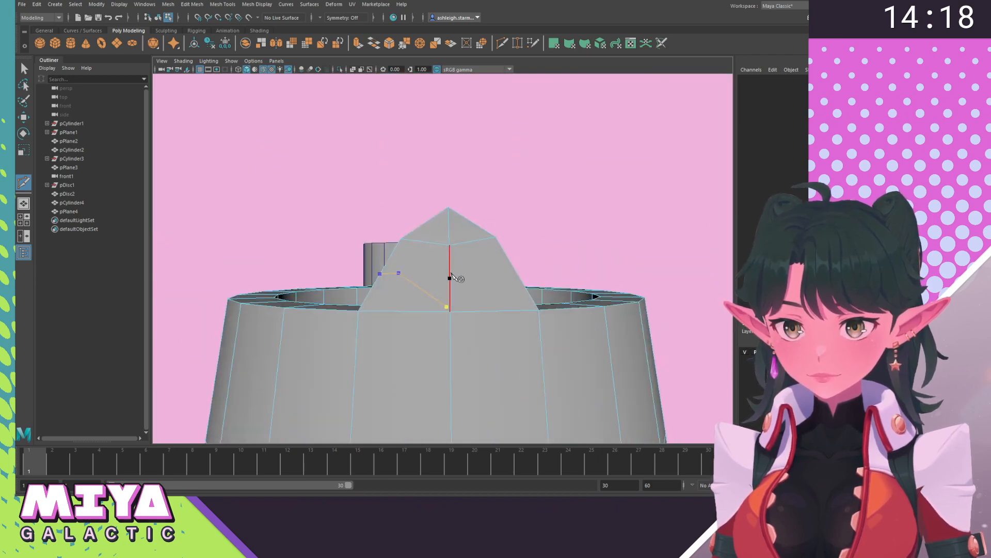
{"action": "left_click_drag", "start_coordinate": [299, 243], "coordinate": [327, 243], "text": "alt"}
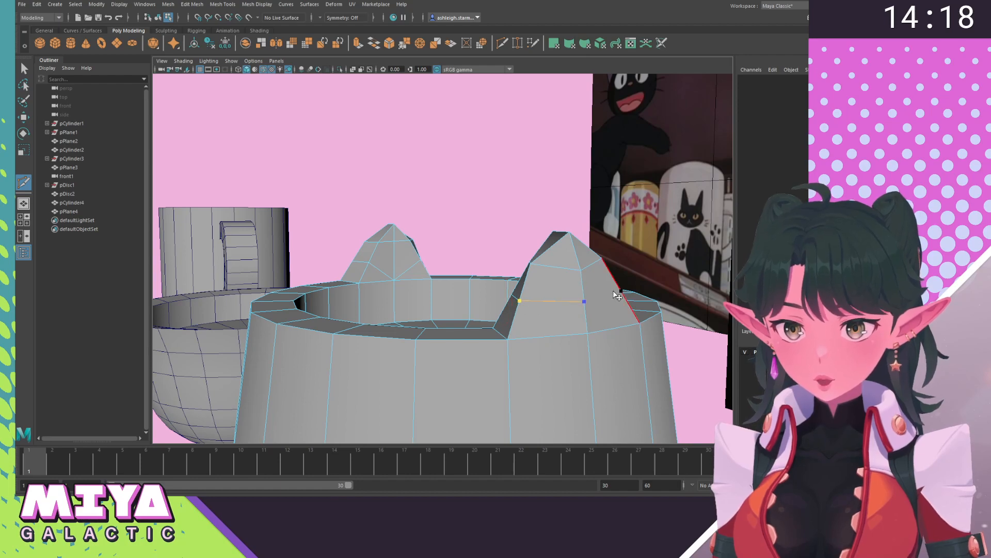
{"action": "left_click", "coordinate": [617, 294], "text": "shift"}
{"action": "left_click_drag", "start_coordinate": [558, 303], "coordinate": [508, 301], "text": "alt"}
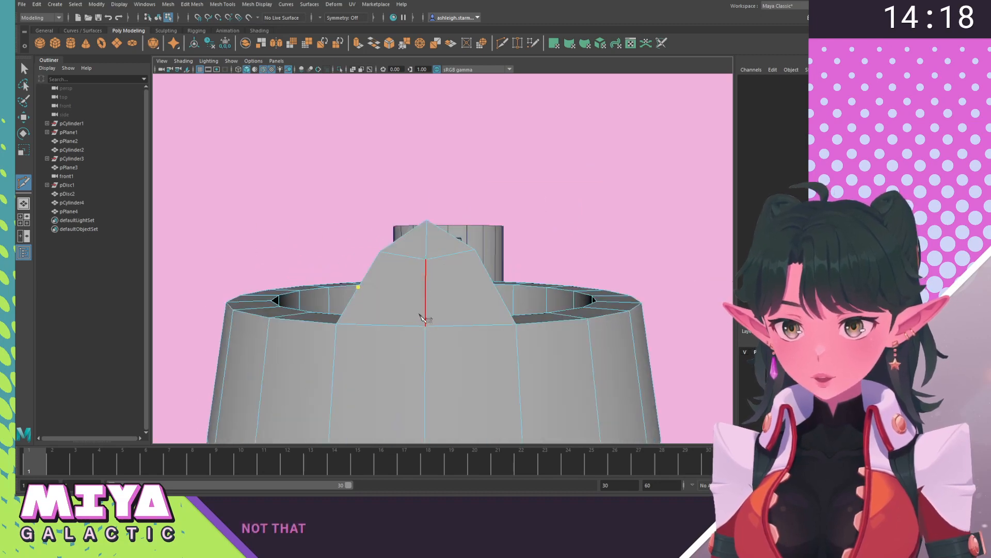
{"action": "left_click_drag", "start_coordinate": [496, 292], "coordinate": [266, 295], "text": "alt"}
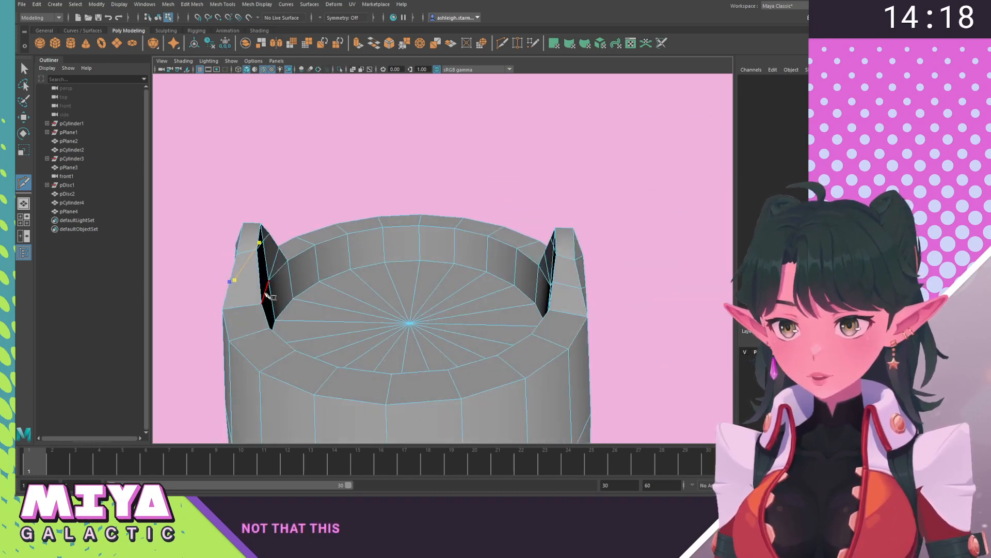
{"action": "left_click_drag", "start_coordinate": [398, 270], "coordinate": [398, 236], "text": "alt"}
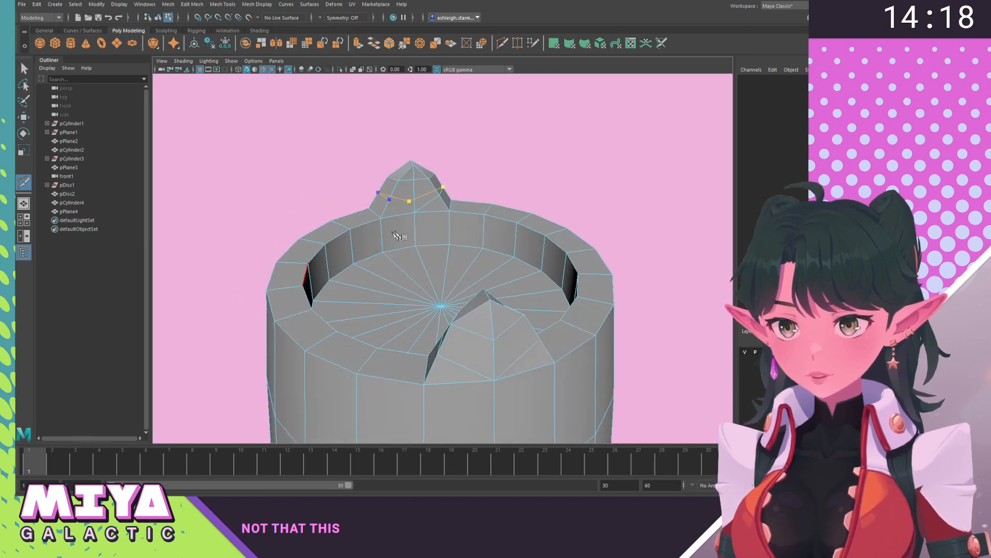
{"action": "left_click", "coordinate": [415, 211]}
{"action": "key", "text": "w"}
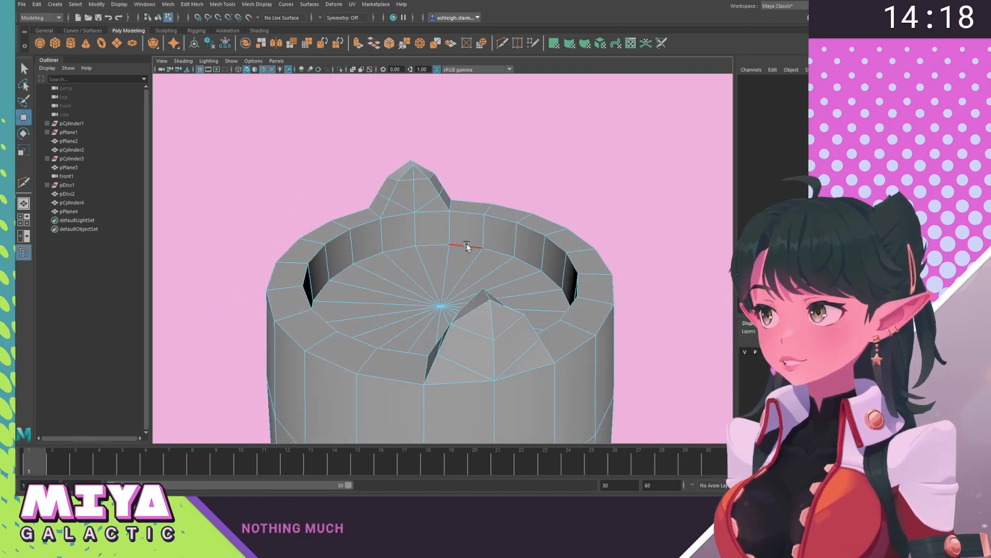
Select the rim edges at the base corners of both ears and raise them so the rim slopes into the ears.
{"action": "left_click_drag", "start_coordinate": [464, 246], "coordinate": [640, 233], "text": "alt"}
{"action": "right_click_drag", "start_coordinate": [577, 266], "coordinate": [581, 236]}
{"action": "left_click", "coordinate": [574, 290]}
{"action": "left_click_drag", "start_coordinate": [460, 279], "coordinate": [571, 287], "text": "alt"}
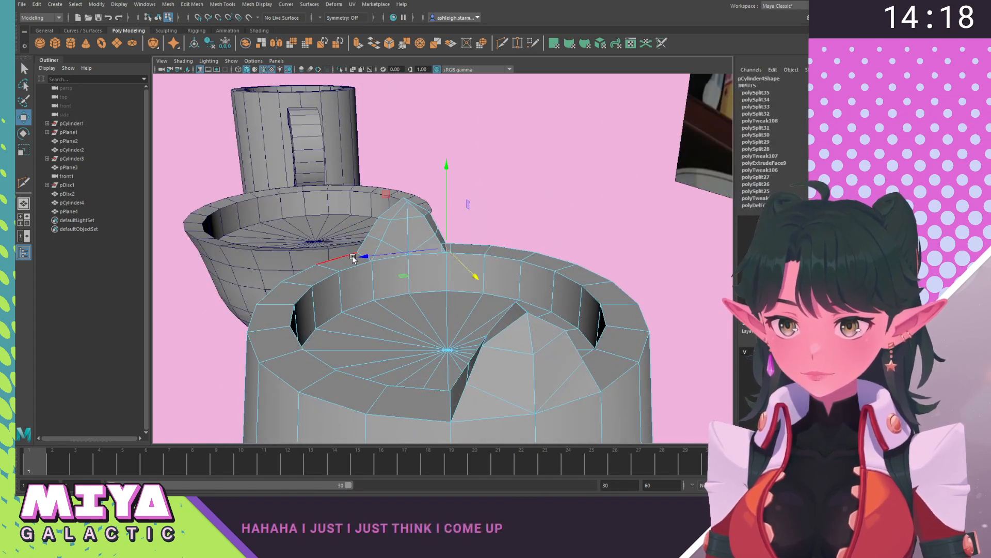
{"action": "key", "text": "q"}
{"action": "left_click", "coordinate": [445, 349]}
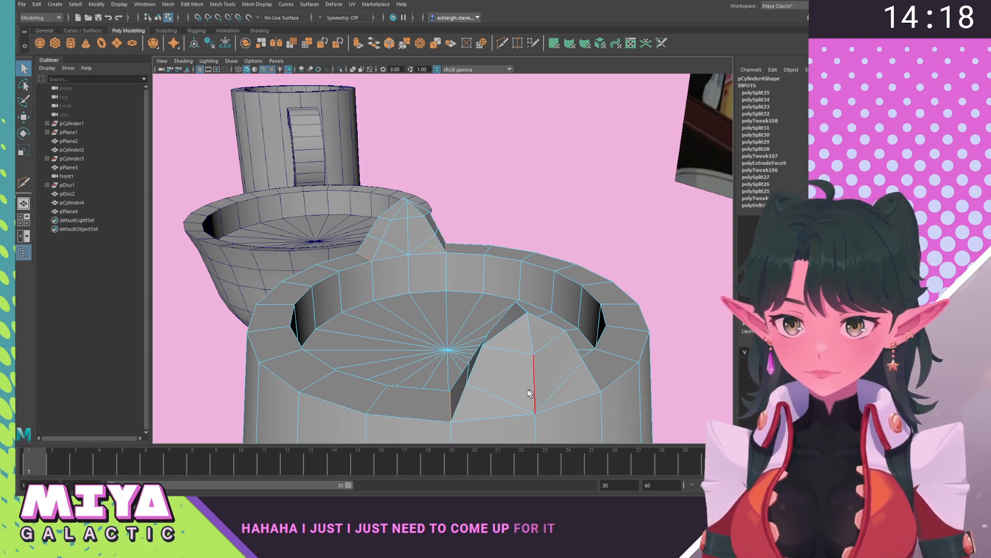
{"action": "left_click_drag", "start_coordinate": [530, 393], "coordinate": [389, 397], "text": "alt"}
{"action": "key", "text": "w"}
{"action": "left_click_drag", "start_coordinate": [432, 372], "coordinate": [422, 299], "text": "alt"}
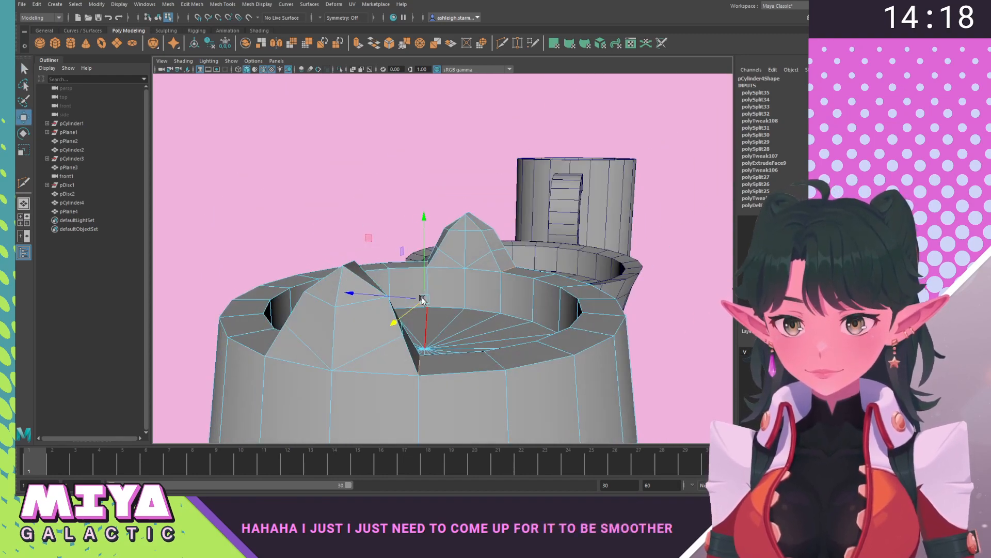
{"action": "left_click_drag", "start_coordinate": [427, 223], "coordinate": [248, 234]}
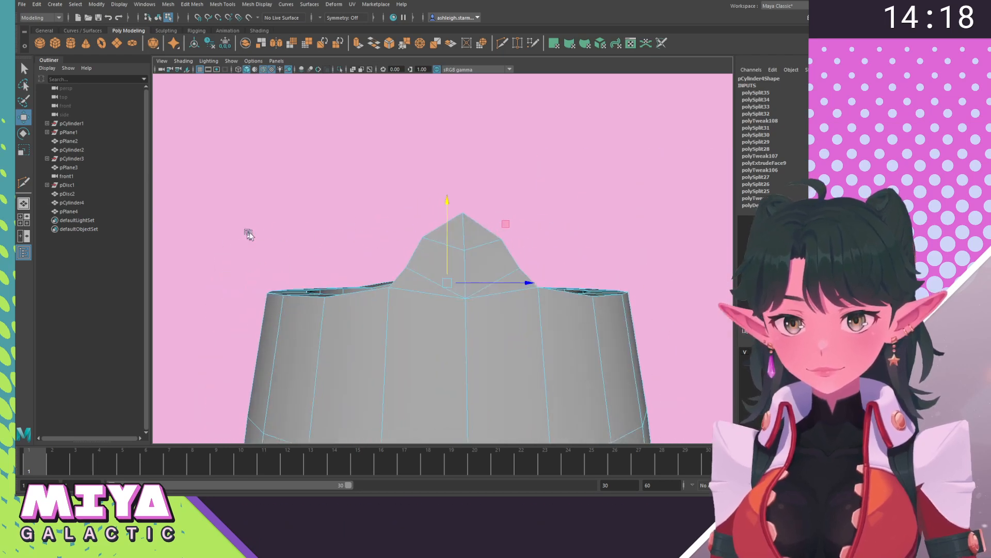
{"action": "left_click_drag", "start_coordinate": [448, 205], "coordinate": [506, 303]}
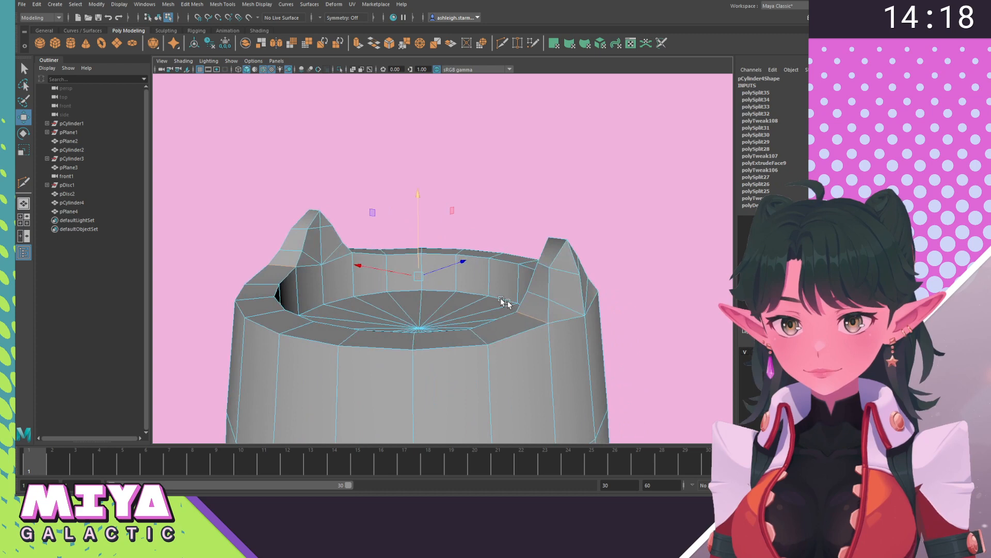
Select the newly cut side edges midway up both ears and scale them inward along the Z axis.
{"action": "left_click", "coordinate": [541, 295]}
{"action": "left_click_drag", "start_coordinate": [287, 252], "coordinate": [316, 246], "text": "alt"}
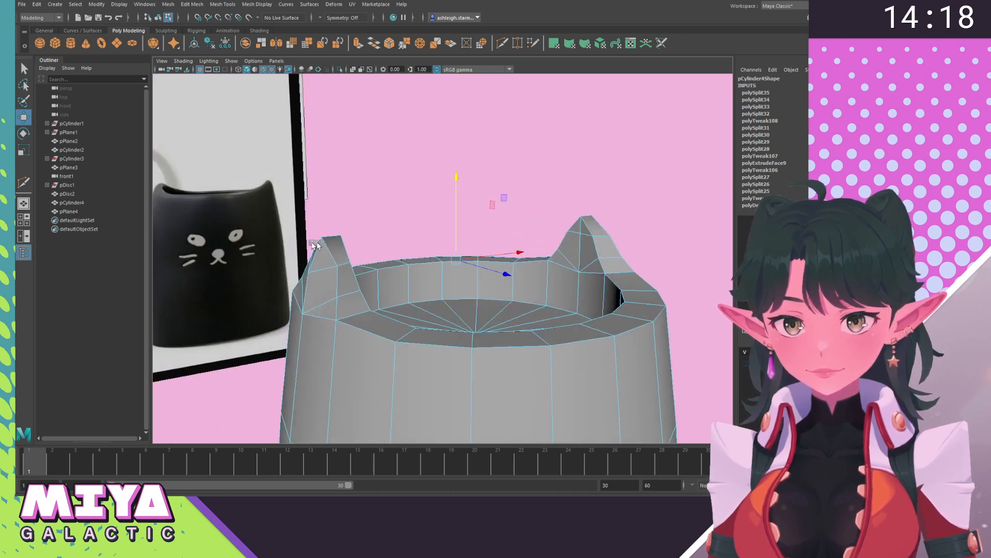
{"action": "left_click", "coordinate": [607, 258], "text": "shift"}
{"action": "left_click_drag", "start_coordinate": [248, 293], "coordinate": [324, 212], "text": "alt"}
{"action": "key", "text": "r"}
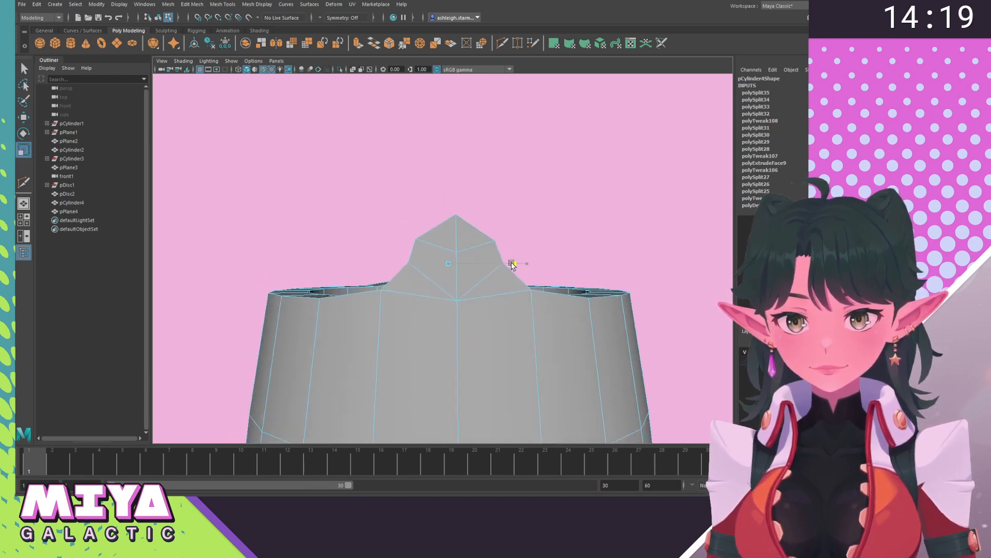
{"action": "left_click_drag", "start_coordinate": [403, 278], "coordinate": [286, 260], "text": "alt"}
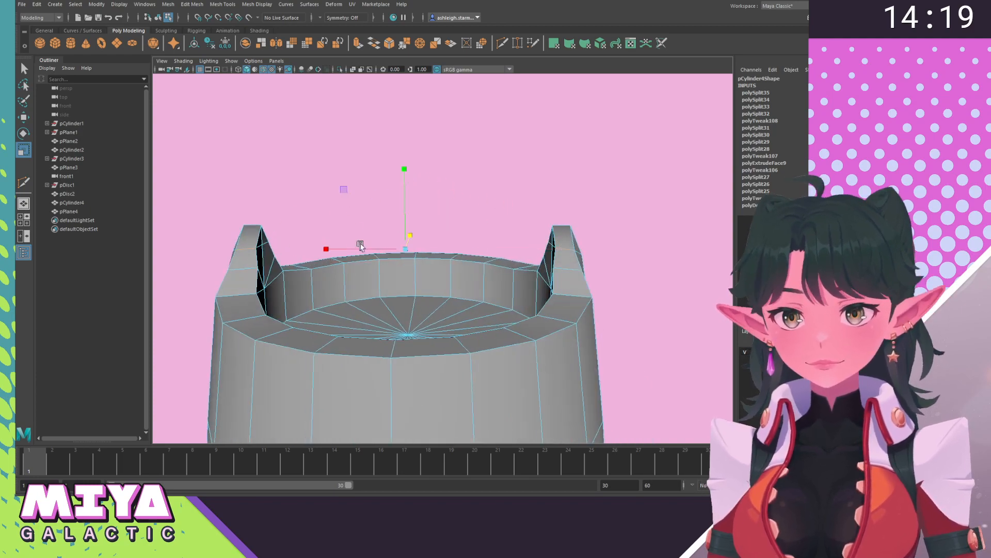
Scale the upper side edges of both ears along the Z axis and raise them slightly to make the tips less spiky.
{"action": "left_click_drag", "start_coordinate": [361, 243], "coordinate": [582, 287], "text": "alt"}
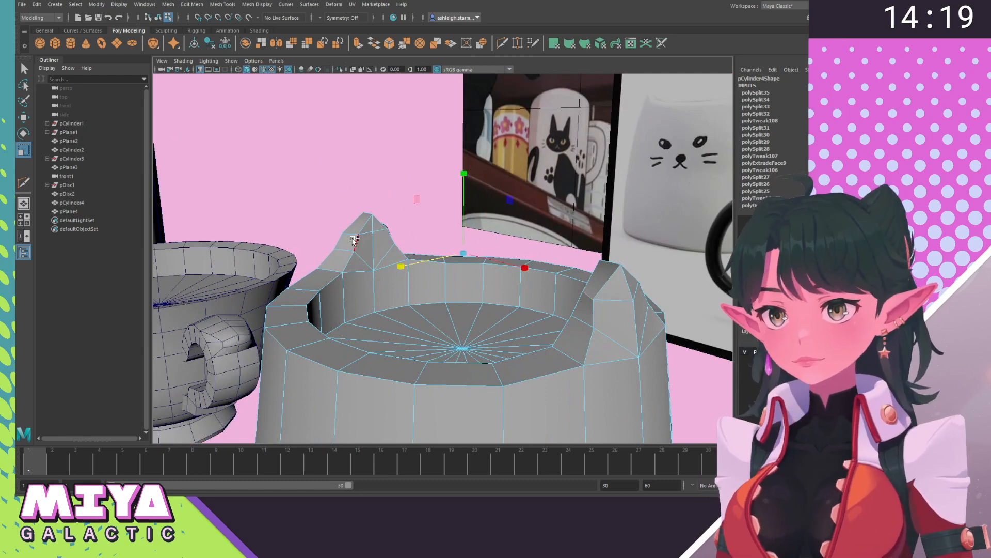
{"action": "left_click_drag", "start_coordinate": [349, 236], "coordinate": [491, 242], "text": "alt"}
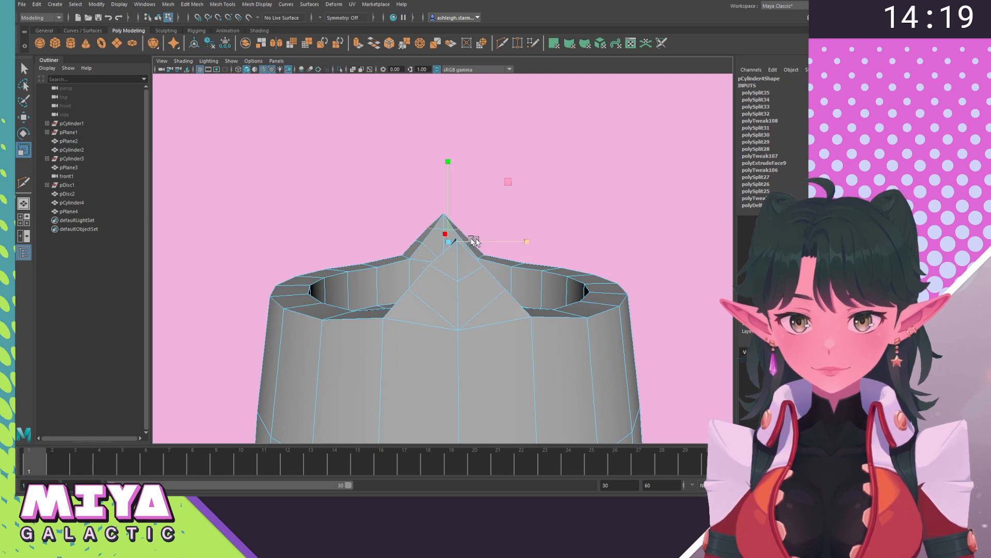
{"action": "key", "text": "w"}
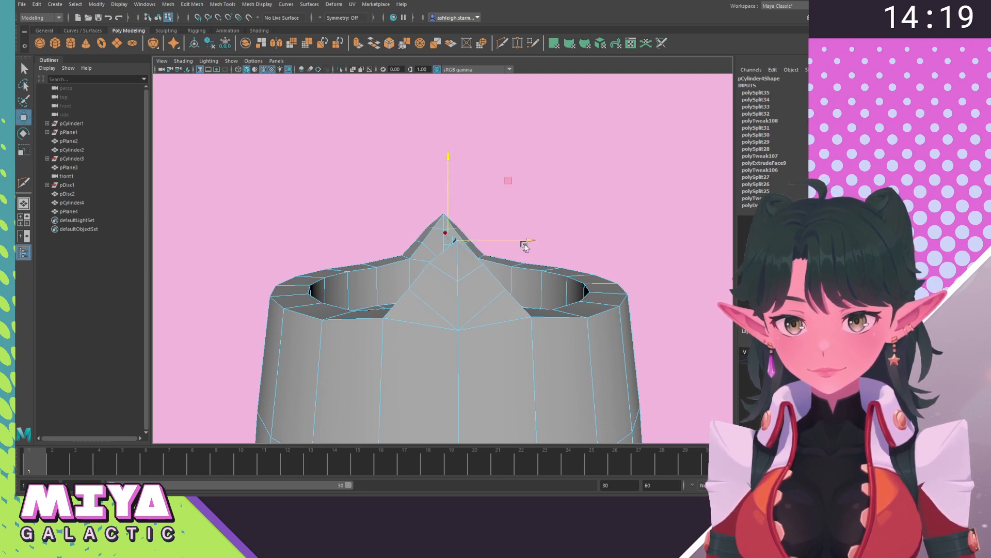
{"action": "key", "text": "r"}
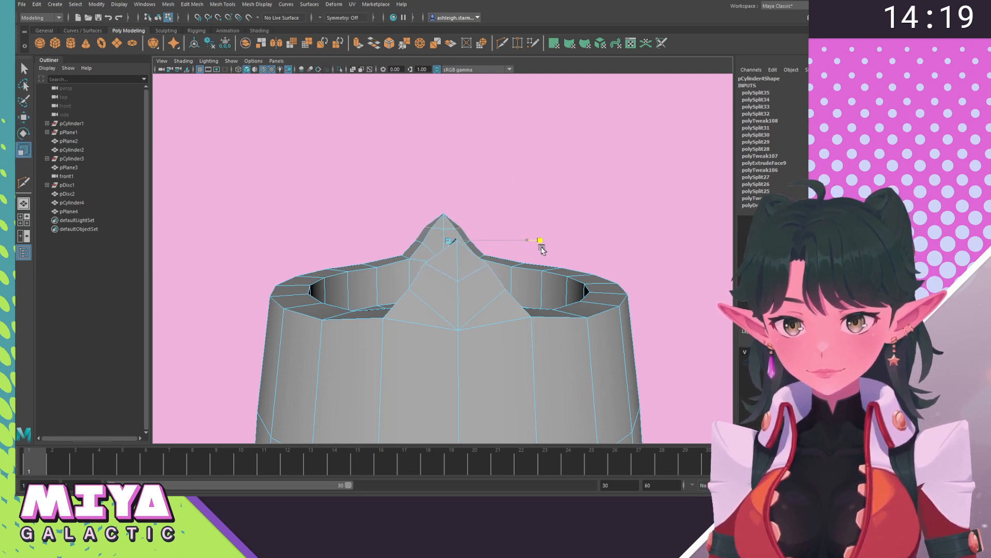
{"action": "key", "text": "w"}
{"action": "left_click_drag", "start_coordinate": [449, 160], "coordinate": [444, 154]}
{"action": "key", "text": "r"}
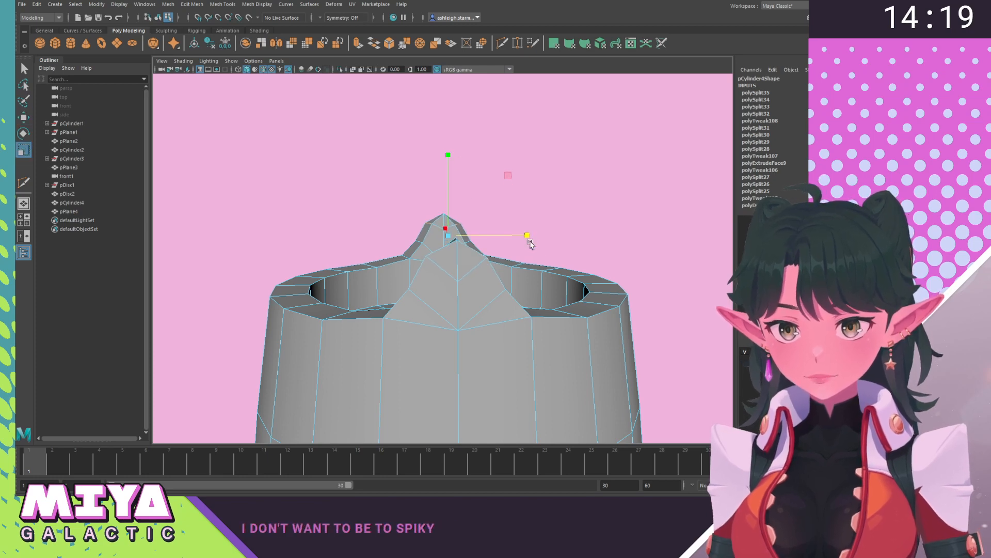
{"action": "left_click_drag", "start_coordinate": [527, 237], "coordinate": [512, 236]}
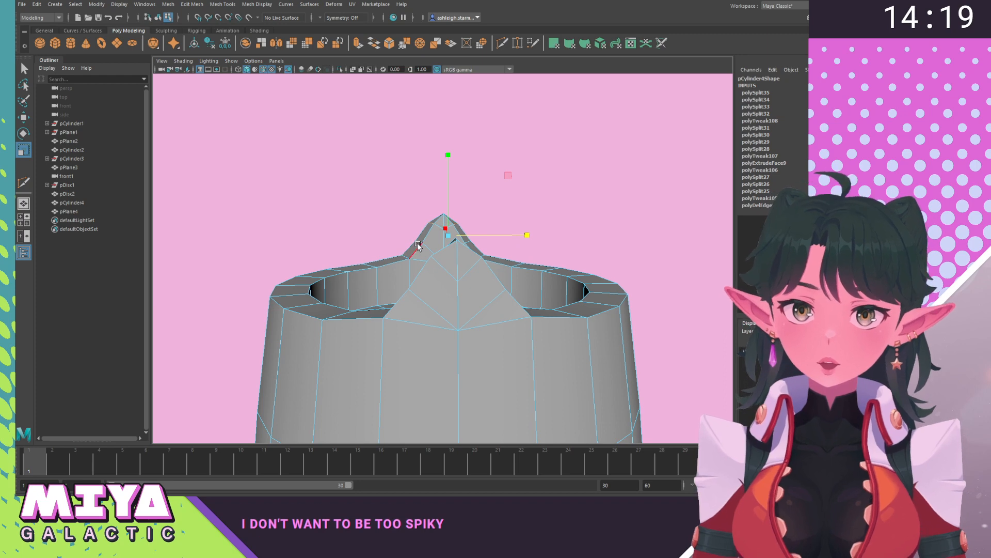
{"action": "key", "text": "q"}
{"action": "left_click_drag", "start_coordinate": [479, 239], "coordinate": [562, 249], "text": "alt"}
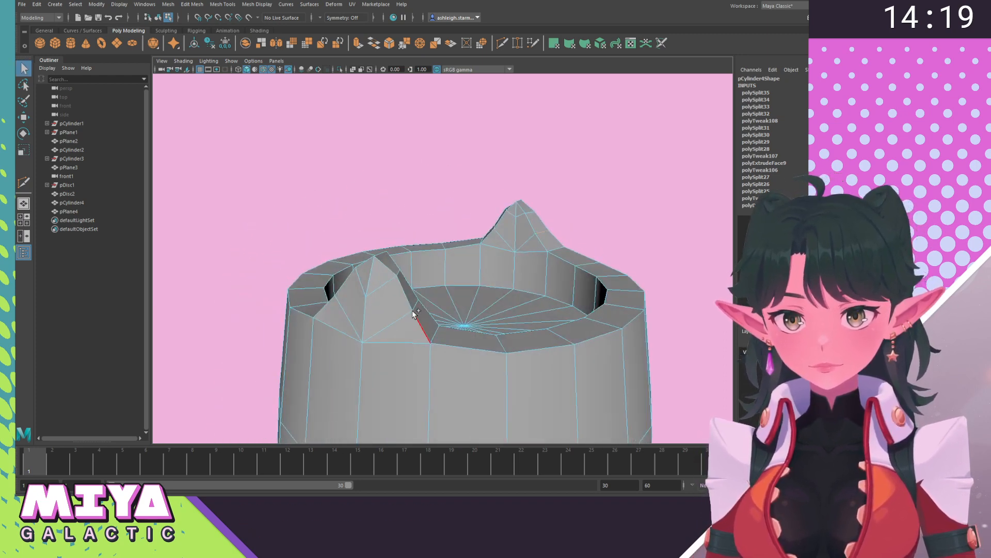
{"action": "left_click_drag", "start_coordinate": [363, 316], "coordinate": [441, 305], "text": "alt"}
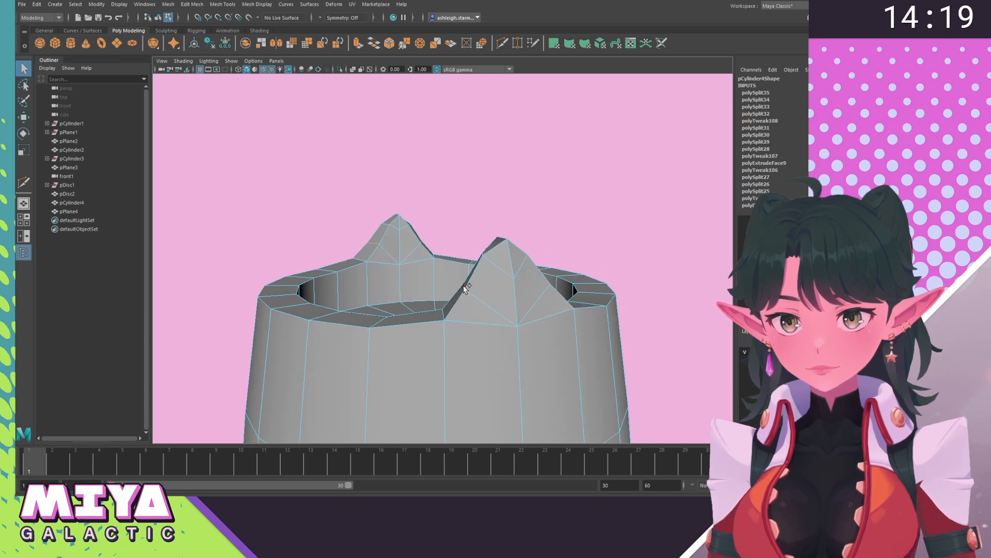
Adjust the height of the selected side edges on both ears and return to object mode.
{"action": "key", "text": "w"}
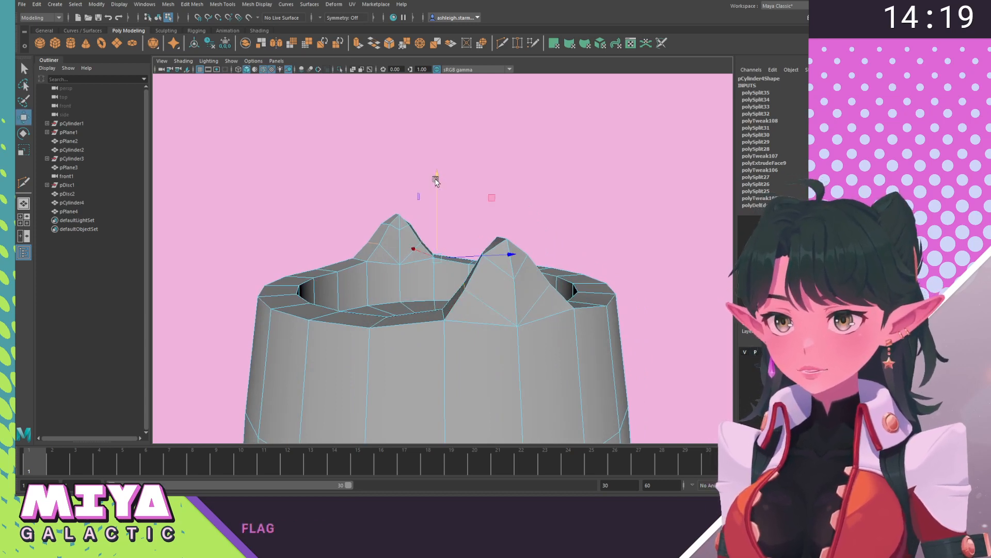
{"action": "left_click_drag", "start_coordinate": [435, 180], "coordinate": [559, 226]}
{"action": "right_click_drag", "start_coordinate": [560, 225], "coordinate": [438, 264], "text": "alt"}
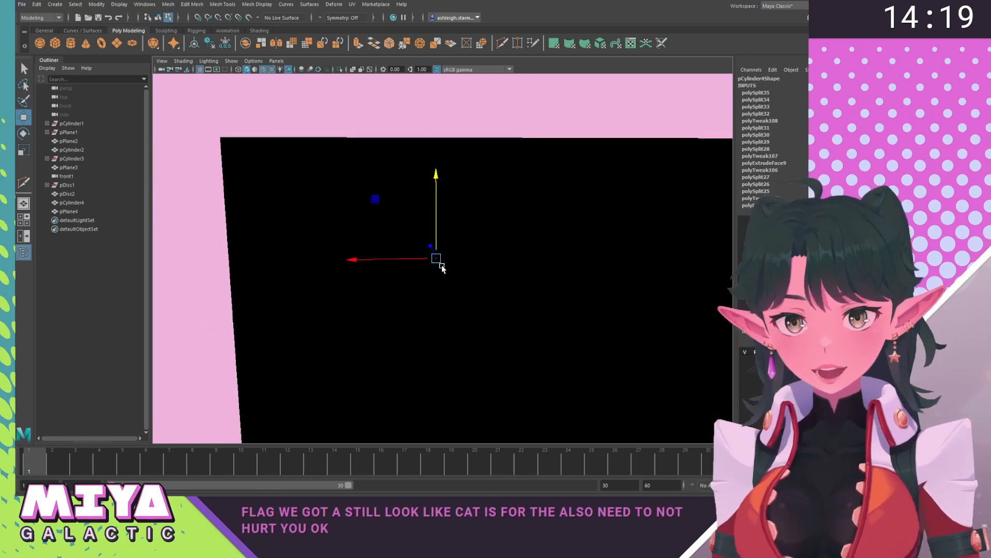
{"action": "left_click_drag", "start_coordinate": [438, 264], "coordinate": [587, 264], "text": "alt"}
{"action": "right_click_drag", "start_coordinate": [476, 299], "coordinate": [550, 253]}
{"action": "left_click", "coordinate": [588, 302]}
{"action": "left_click_drag", "start_coordinate": [548, 341], "coordinate": [504, 330], "text": "alt"}
{"action": "right_click_drag", "start_coordinate": [413, 306], "coordinate": [718, 378], "text": "alt"}
{"action": "left_click_drag", "start_coordinate": [616, 338], "coordinate": [523, 251], "text": "alt"}
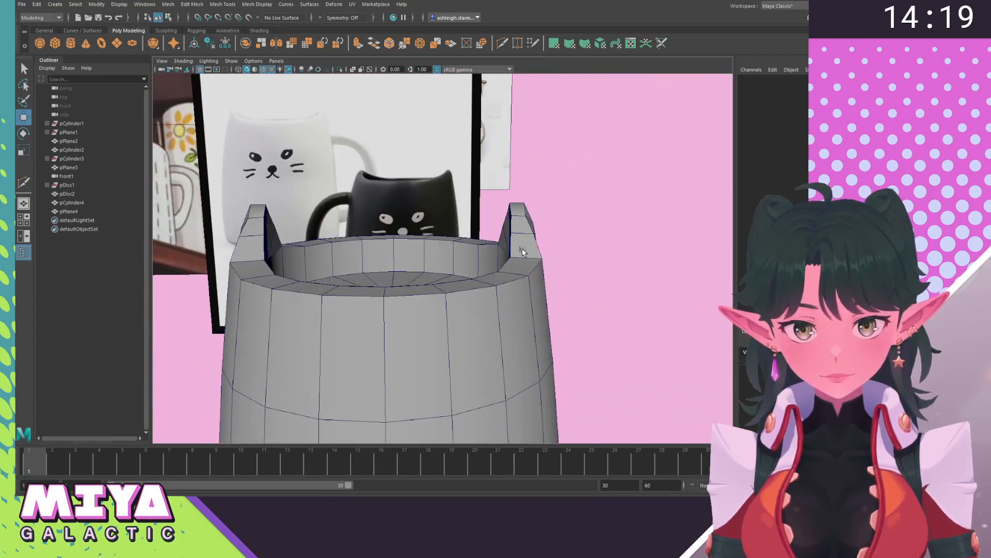
Select the side edges at the base of both ears, including the opposite side of the mug, and adjust their height.
{"action": "left_click", "coordinate": [504, 260]}
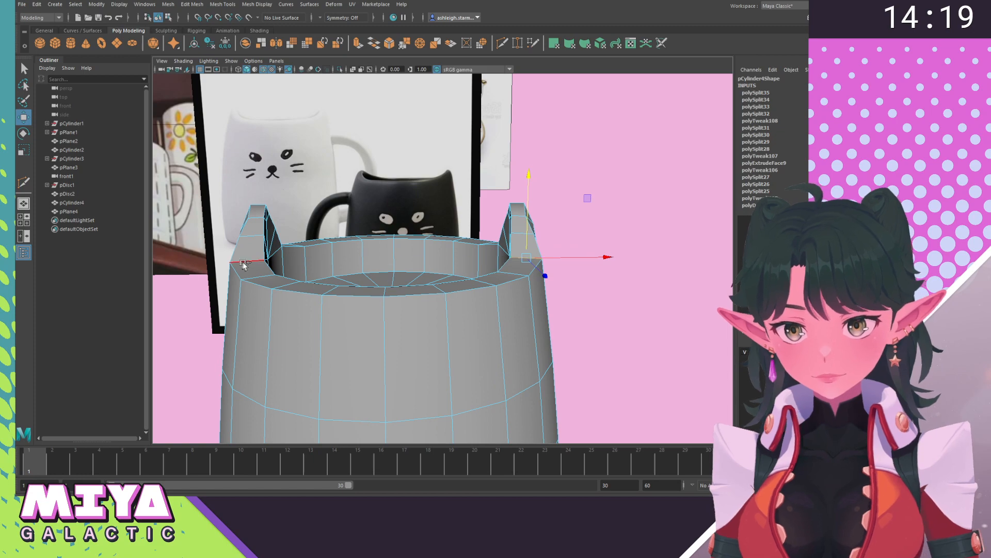
{"action": "left_click_drag", "start_coordinate": [244, 265], "coordinate": [424, 199], "text": "alt"}
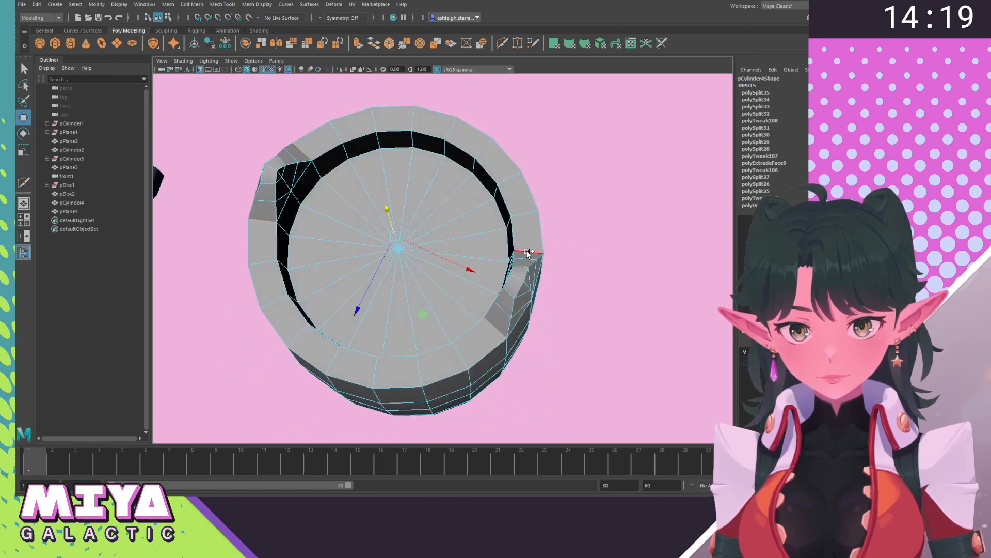
{"action": "left_click_drag", "start_coordinate": [456, 279], "coordinate": [425, 242], "text": "alt"}
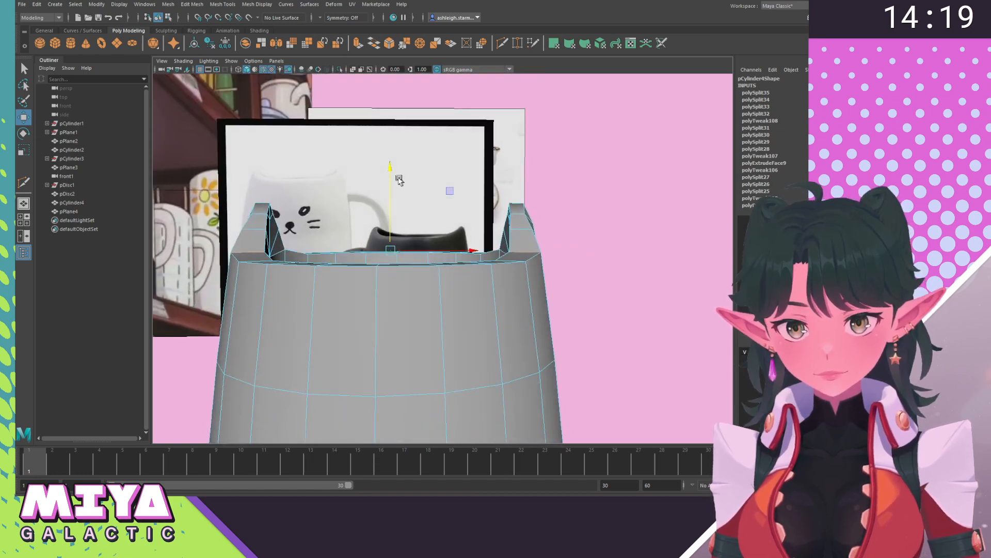
{"action": "left_click_drag", "start_coordinate": [390, 169], "coordinate": [397, 207]}
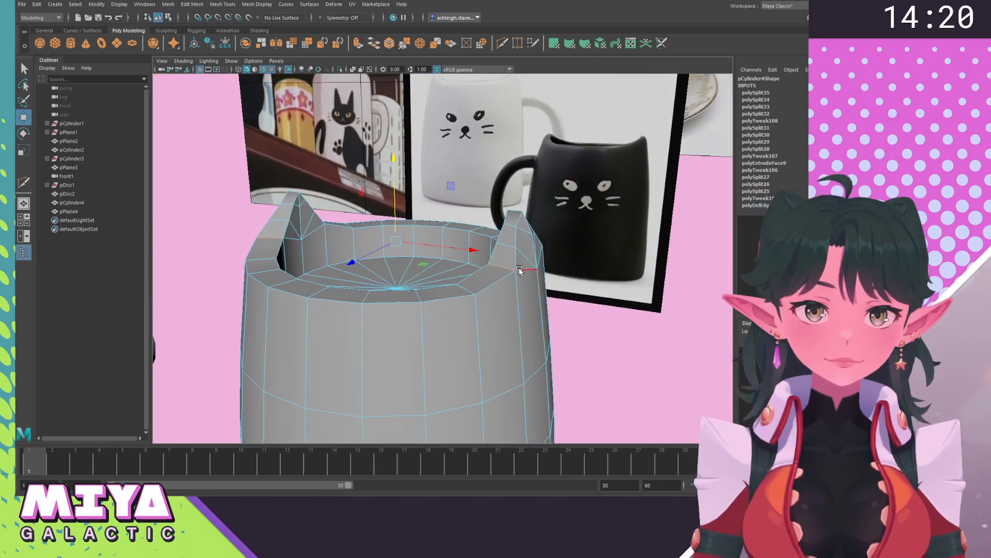
Select the outer vertices at the base of both ears and scale them slightly along the X axis.
{"action": "right_click_drag", "start_coordinate": [520, 267], "coordinate": [491, 271]}
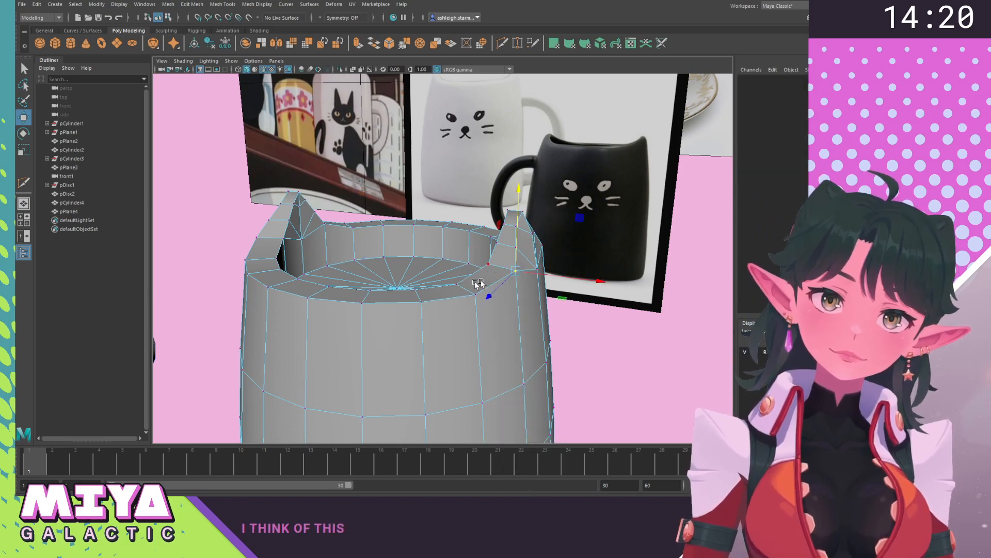
{"action": "left_click_drag", "start_coordinate": [476, 283], "coordinate": [445, 290], "text": "alt"}
{"action": "left_click", "coordinate": [232, 264], "text": "shift"}
{"action": "left_click_drag", "start_coordinate": [212, 295], "coordinate": [393, 272], "text": "alt"}
{"action": "left_click", "coordinate": [514, 305], "text": "shift"}
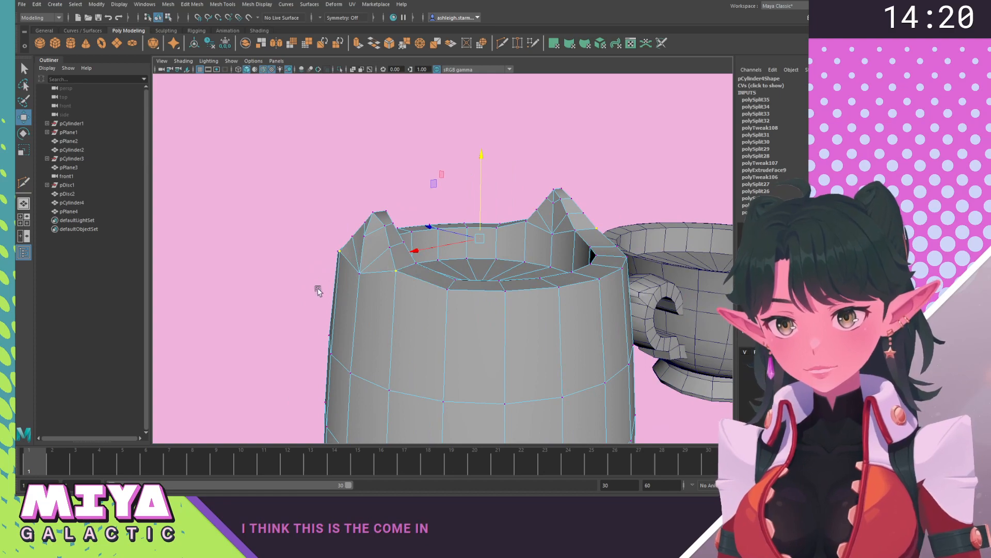
{"action": "left_click_drag", "start_coordinate": [347, 307], "coordinate": [514, 305], "text": "alt"}
{"action": "key", "text": "r"}
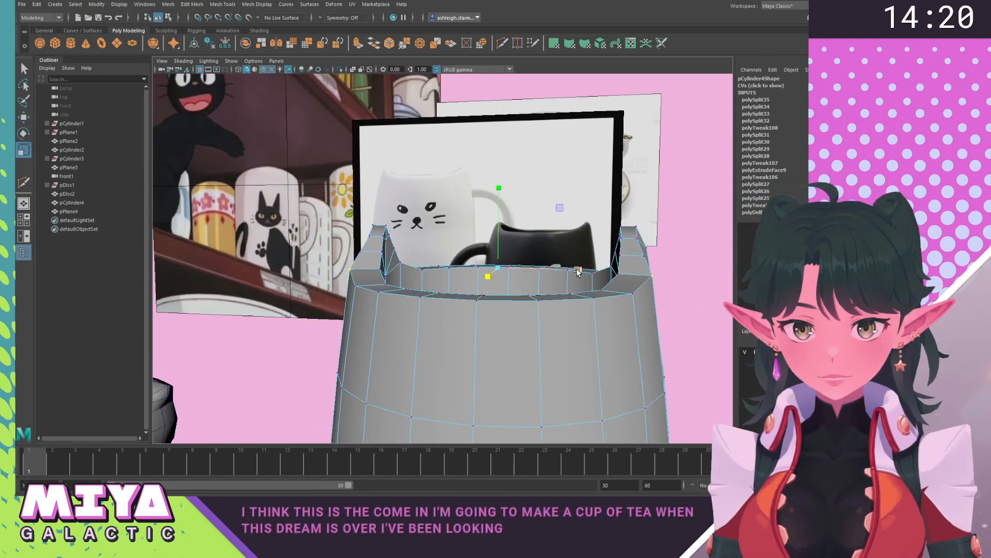
{"action": "left_click_drag", "start_coordinate": [578, 272], "coordinate": [709, 311], "text": "alt"}
{"action": "left_click_drag", "start_coordinate": [453, 276], "coordinate": [448, 275], "text": "alt"}
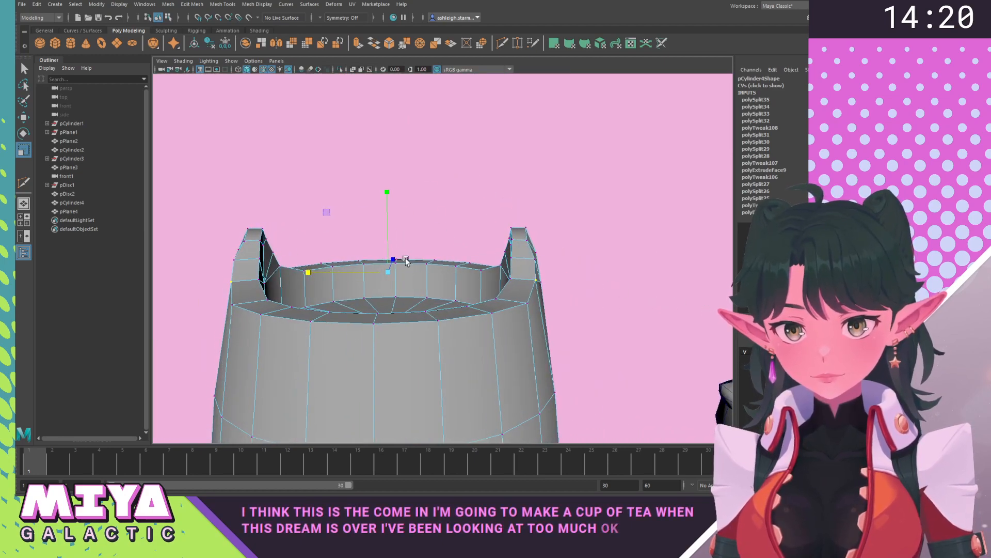
{"action": "left_click_drag", "start_coordinate": [312, 273], "coordinate": [311, 271]}
{"action": "left_click_drag", "start_coordinate": [303, 271], "coordinate": [312, 272], "text": "alt"}
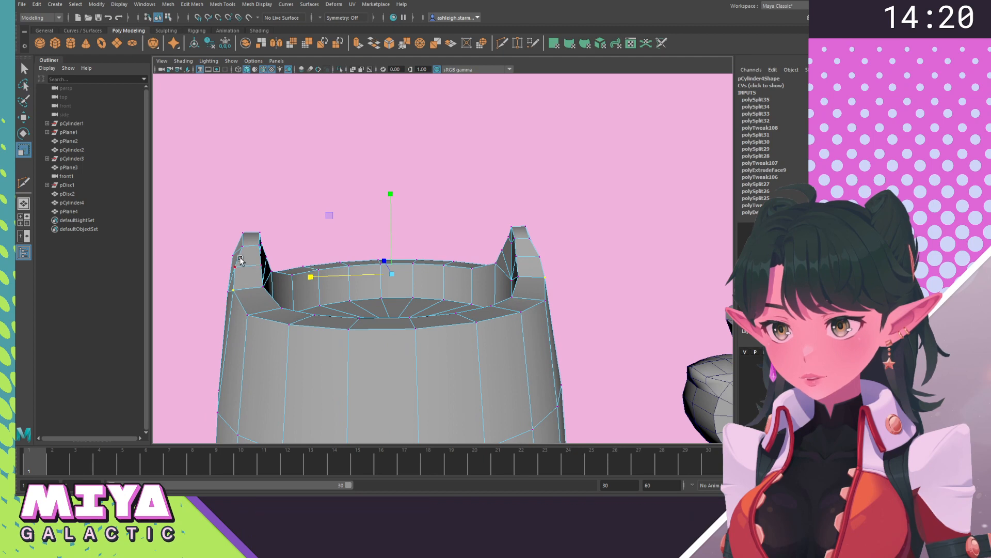
Select the outer vertices further up both ears, scale them slightly along the X axis, and return to object mode.
{"action": "left_click_drag", "start_coordinate": [561, 262], "coordinate": [541, 263], "text": "alt"}
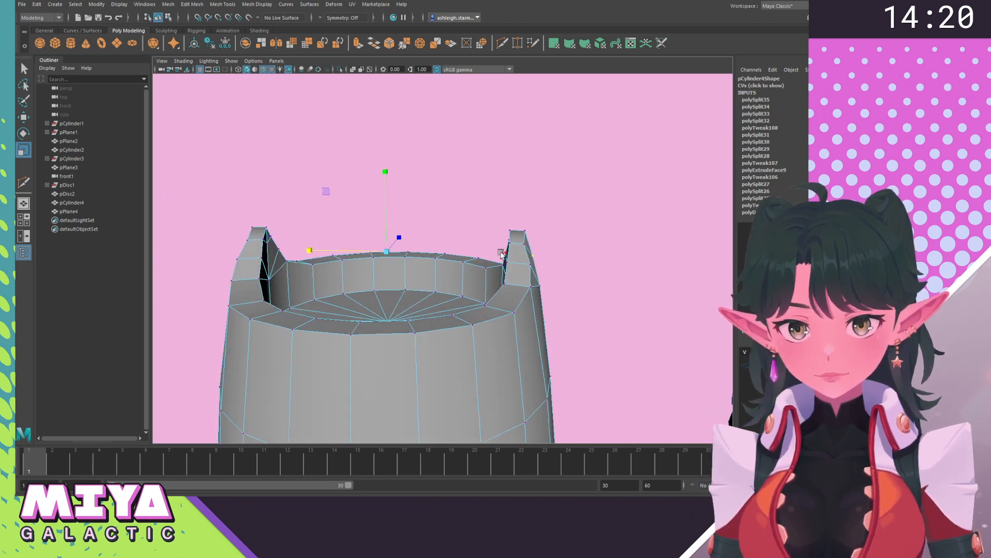
{"action": "left_click_drag", "start_coordinate": [501, 253], "coordinate": [521, 252], "text": "alt"}
{"action": "left_click_drag", "start_coordinate": [345, 257], "coordinate": [369, 253], "text": "alt"}
{"action": "left_click", "coordinate": [248, 246], "text": "shift"}
{"action": "left_click_drag", "start_coordinate": [251, 247], "coordinate": [634, 267], "text": "alt"}
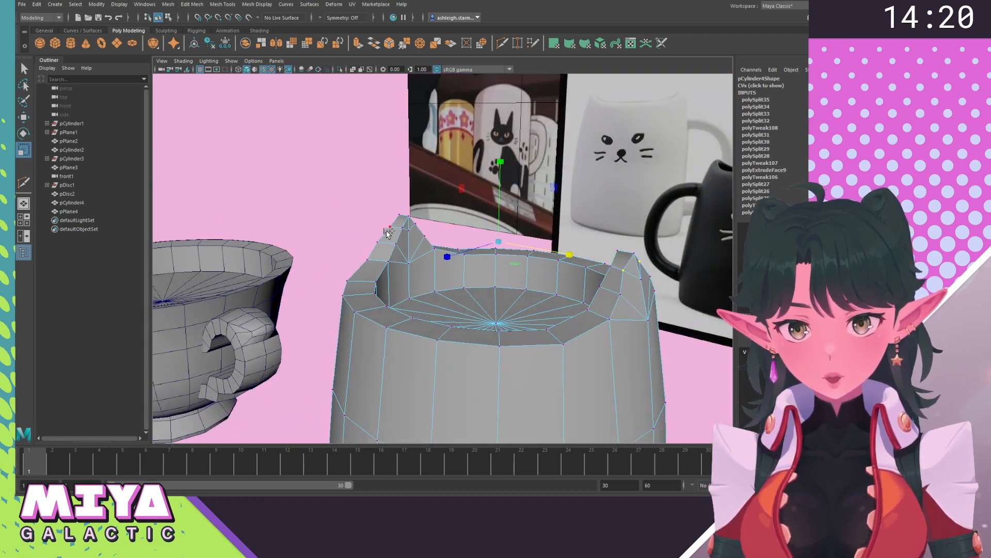
{"action": "left_click_drag", "start_coordinate": [387, 231], "coordinate": [544, 235], "text": "alt"}
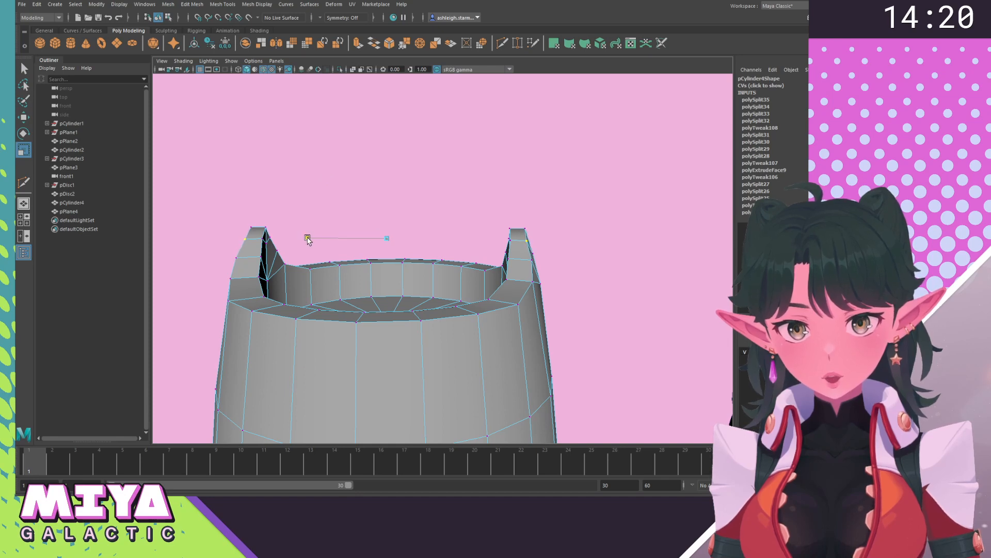
{"action": "left_click", "coordinate": [534, 222]}
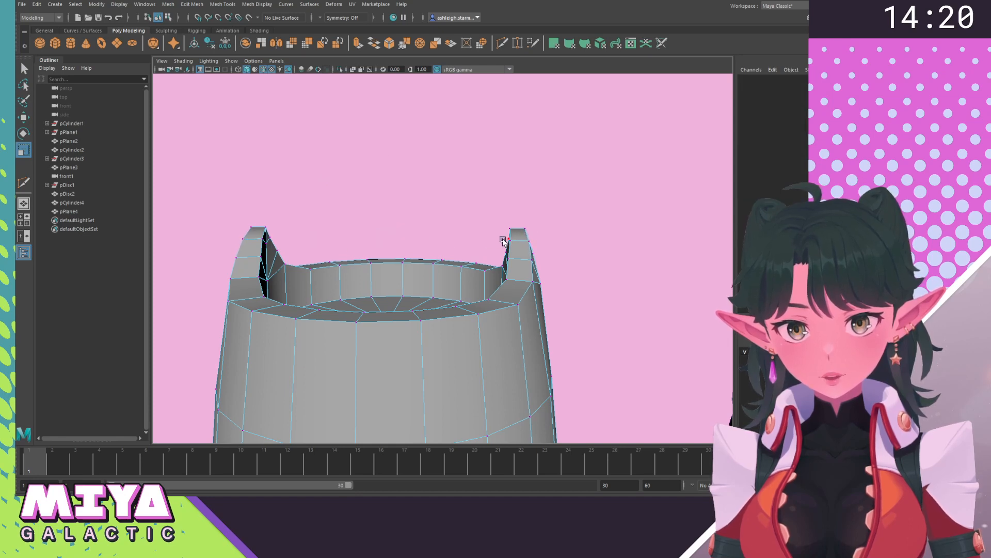
{"action": "right_click_drag", "start_coordinate": [507, 240], "coordinate": [568, 221]}
{"action": "left_click", "coordinate": [599, 331]}
{"action": "left_click_drag", "start_coordinate": [600, 331], "coordinate": [595, 297], "text": "alt"}
In the front view, select the ear and rim vertices and lower them slightly against the black cat mug reference.
{"action": "key", "text": "space"}
{"action": "left_click_drag", "start_coordinate": [461, 250], "coordinate": [463, 270]}
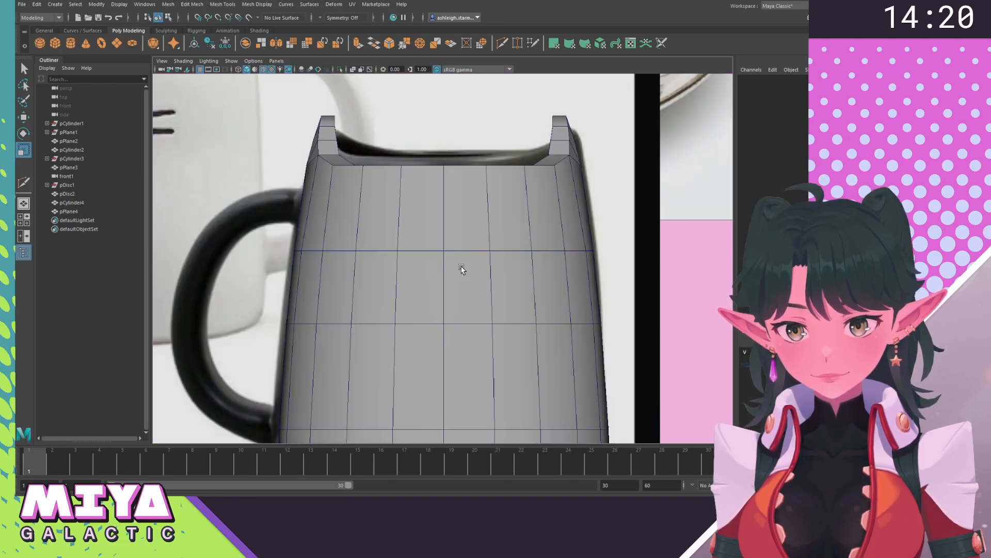
{"action": "scroll", "coordinate": [447, 215], "scroll_direction": "down", "scroll_amount": 3}
{"action": "right_click_drag", "start_coordinate": [503, 234], "coordinate": [458, 231]}
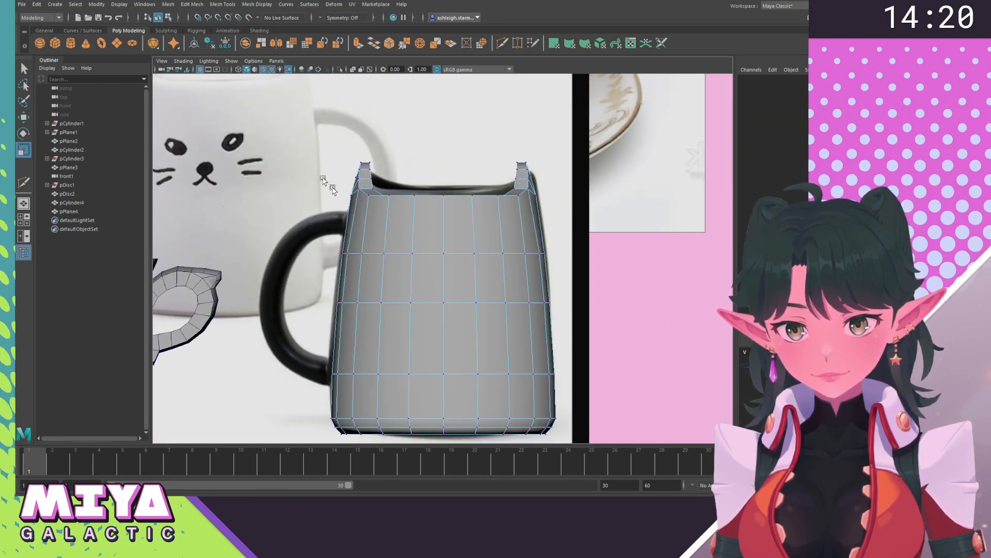
{"action": "left_click_drag", "start_coordinate": [570, 227], "coordinate": [570, 227]}
{"action": "key", "text": "w"}
{"action": "left_click_drag", "start_coordinate": [445, 110], "coordinate": [445, 121]}
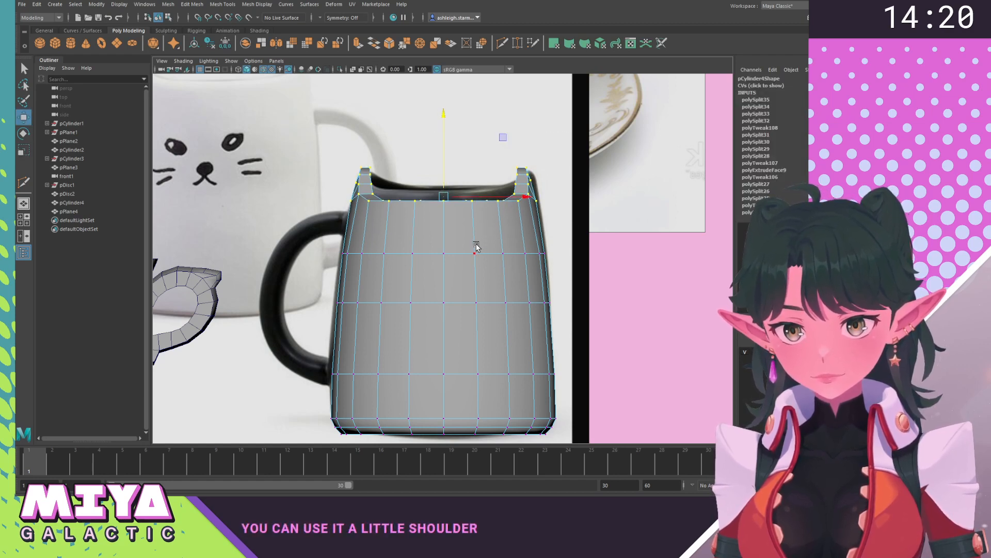
{"action": "right_click_drag", "start_coordinate": [476, 246], "coordinate": [529, 212]}
{"action": "left_click", "coordinate": [584, 297]}
Back in the perspective view, select the ear, rim and upper body vertices and lower them slightly to shorten the mug.
{"action": "scroll", "coordinate": [429, 287], "scroll_direction": "down", "scroll_amount": 3}
{"action": "key", "text": "space"}
{"action": "left_click_drag", "start_coordinate": [430, 287], "coordinate": [429, 261]}
{"action": "left_click_drag", "start_coordinate": [513, 303], "coordinate": [453, 304], "text": "alt"}
{"action": "right_click_drag", "start_coordinate": [461, 266], "coordinate": [455, 287]}
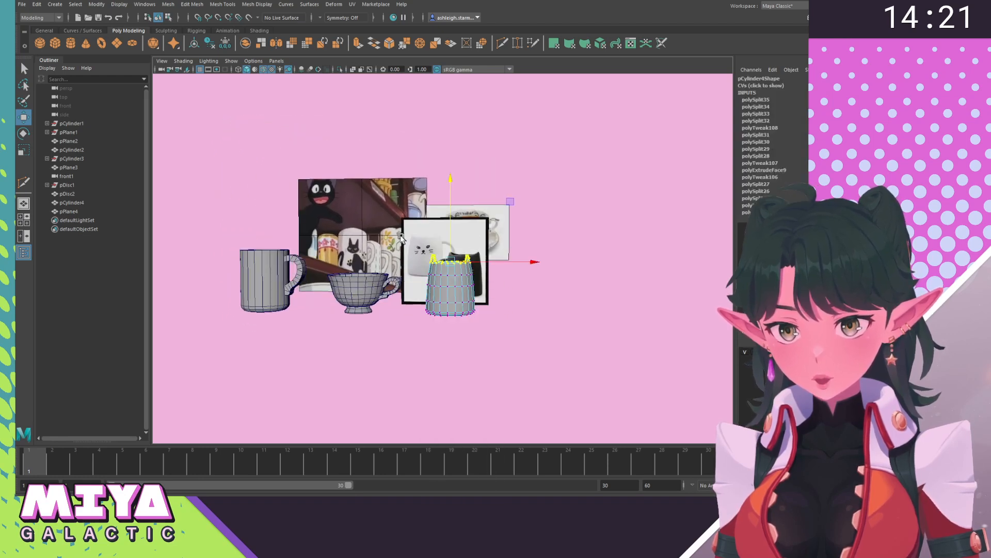
{"action": "left_click_drag", "start_coordinate": [436, 241], "coordinate": [450, 205], "text": "alt"}
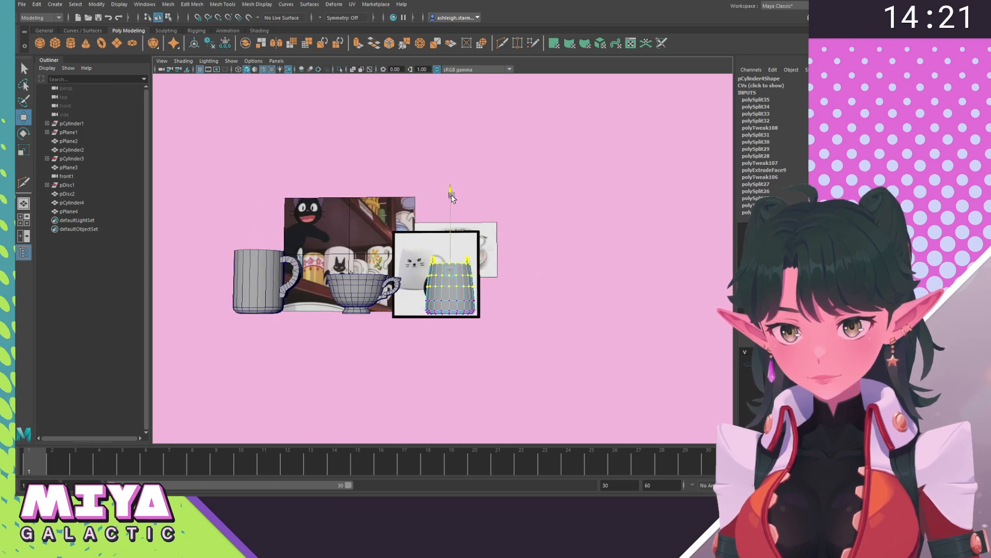
{"action": "left_click", "coordinate": [516, 342]}
{"action": "left_click_drag", "start_coordinate": [516, 341], "coordinate": [490, 347], "text": "alt"}
{"action": "right_click_drag", "start_coordinate": [442, 268], "coordinate": [465, 253]}
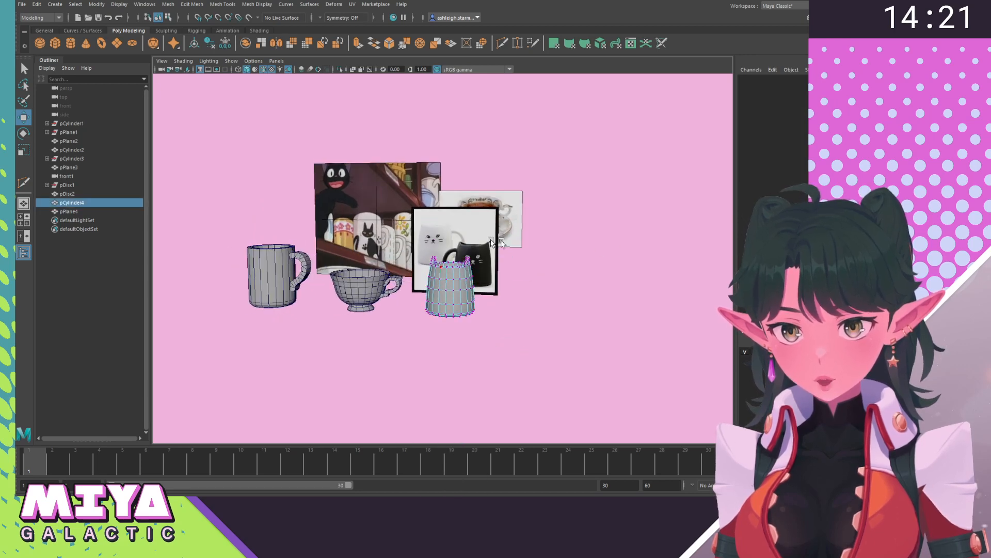
{"action": "left_click", "coordinate": [628, 249]}
Examine the ears and rim from several angles and compare them with the reference mugs.
{"action": "left_click_drag", "start_coordinate": [611, 271], "coordinate": [465, 305], "text": "alt"}
{"action": "scroll", "coordinate": [465, 304], "scroll_direction": "up", "scroll_amount": 8}
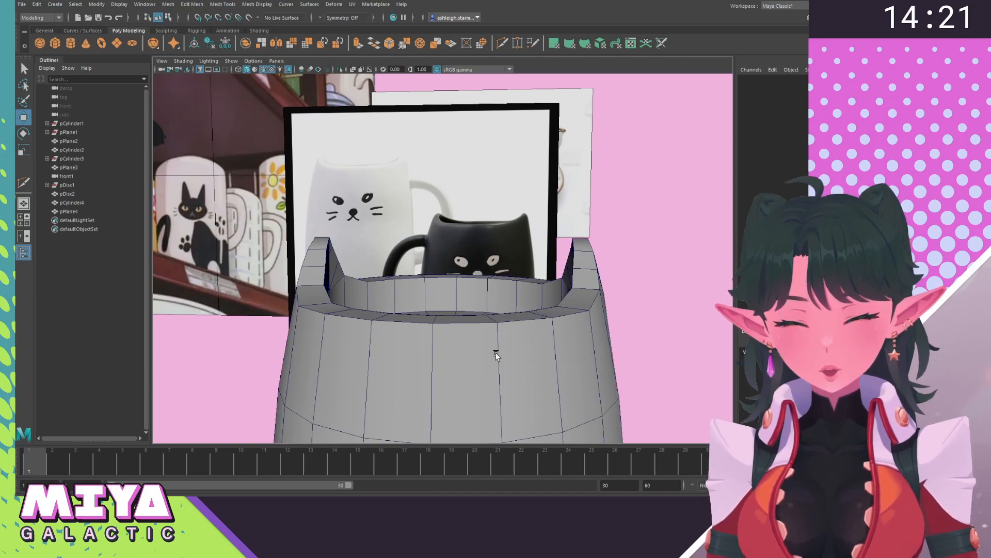
{"action": "left_click_drag", "start_coordinate": [505, 354], "coordinate": [493, 309], "text": "alt"}
{"action": "middle_click_drag", "start_coordinate": [494, 309], "coordinate": [511, 352], "text": "alt"}
{"action": "scroll", "coordinate": [511, 352], "scroll_direction": "up", "scroll_amount": 10}
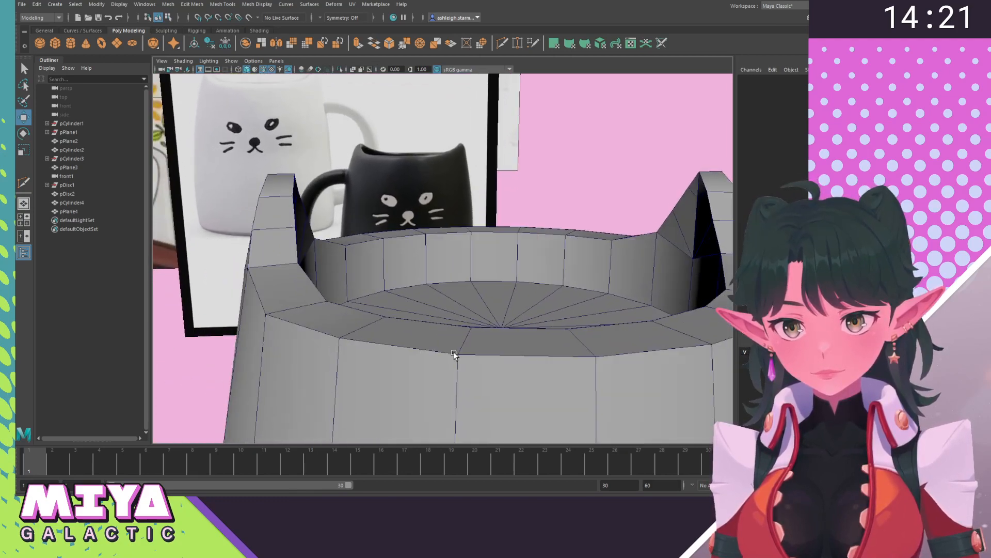
{"action": "scroll", "coordinate": [380, 303], "scroll_direction": "down", "scroll_amount": 6}
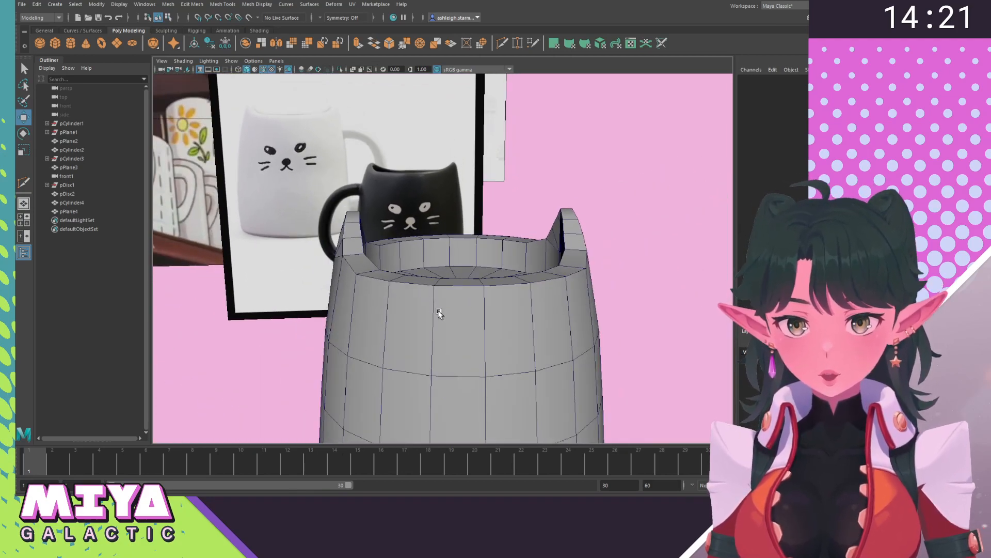
{"action": "scroll", "coordinate": [424, 304], "scroll_direction": "up", "scroll_amount": 3}
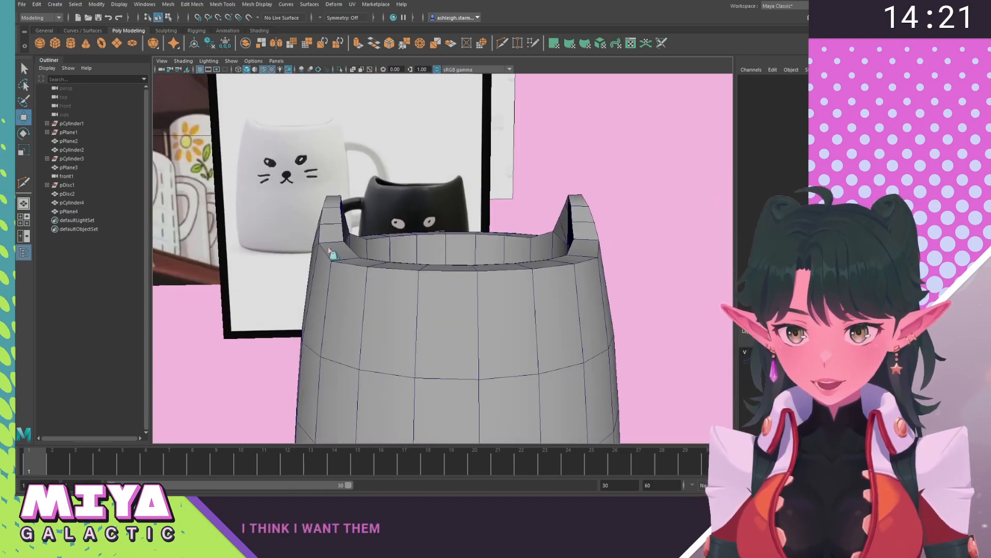
Select the side edges low on both ears and scale them slightly along the X axis.
{"action": "left_click", "coordinate": [326, 246]}
{"action": "left_click_drag", "start_coordinate": [326, 245], "coordinate": [393, 222], "text": "alt"}
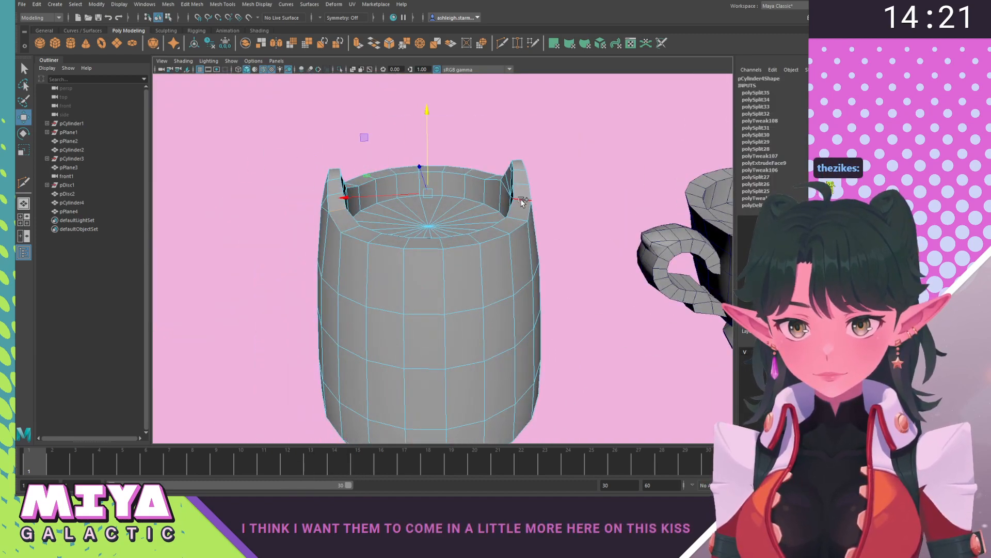
{"action": "left_click_drag", "start_coordinate": [521, 202], "coordinate": [485, 237], "text": "alt"}
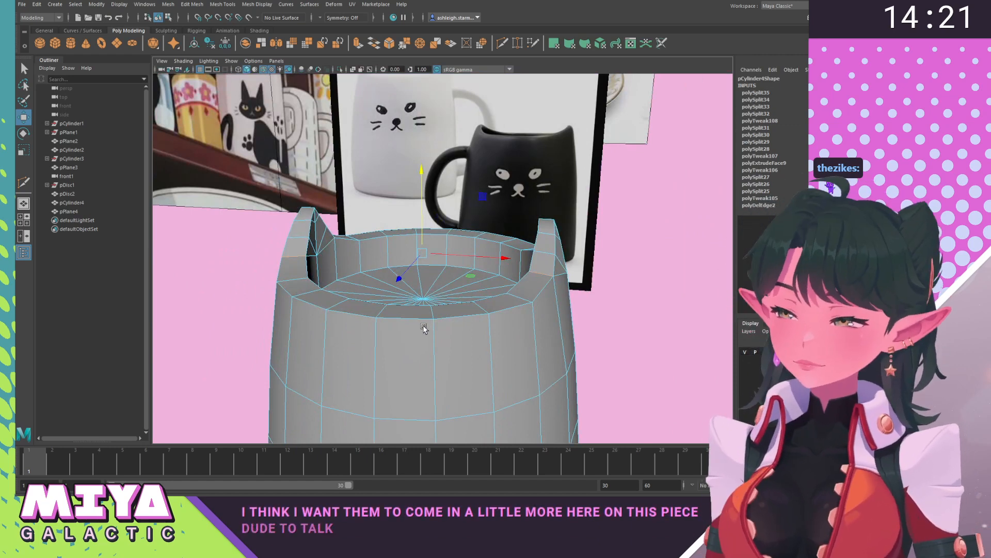
{"action": "key", "text": "r"}
{"action": "left_click_drag", "start_coordinate": [449, 321], "coordinate": [417, 328], "text": "alt"}
{"action": "left_click_drag", "start_coordinate": [516, 246], "coordinate": [517, 246]}
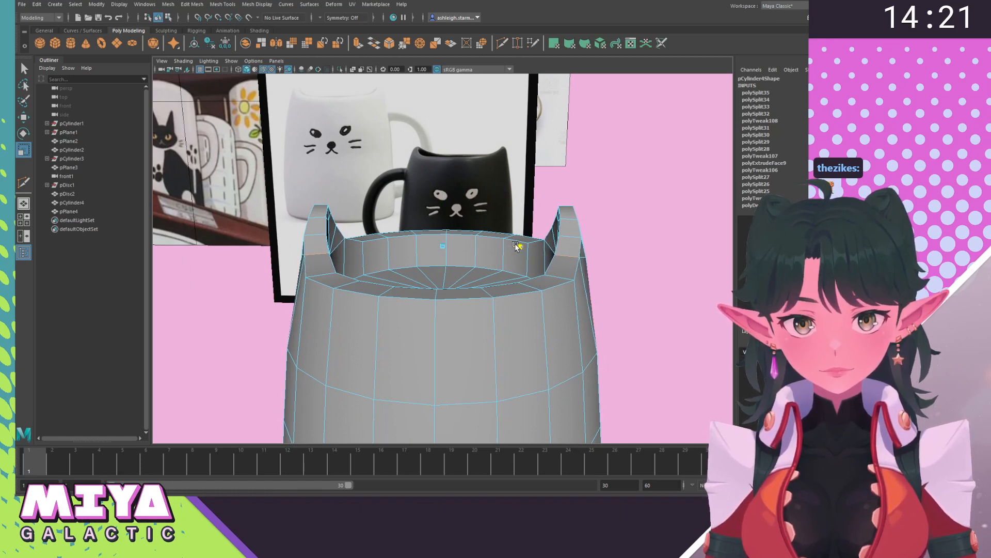
{"action": "left_click_drag", "start_coordinate": [517, 245], "coordinate": [518, 246]}
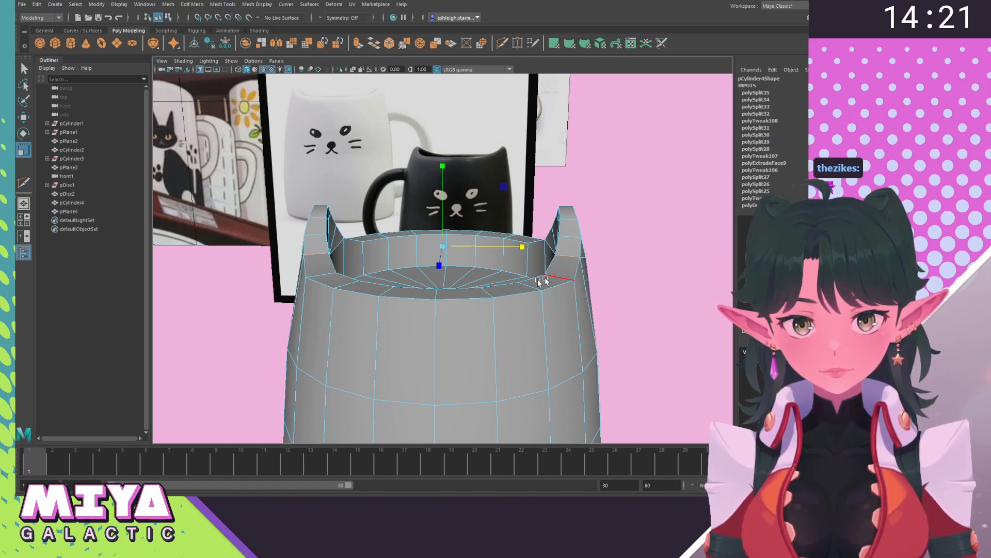
Select the outer vertices below the centre of both ears, lower them beneath the rim line, and scale them along the X axis.
{"action": "left_click_drag", "start_coordinate": [537, 279], "coordinate": [558, 284], "text": "alt"}
{"action": "right_click_drag", "start_coordinate": [492, 250], "coordinate": [439, 249]}
{"action": "left_click", "coordinate": [416, 239]}
{"action": "left_click_drag", "start_coordinate": [455, 258], "coordinate": [460, 239], "text": "alt"}
{"action": "left_click", "coordinate": [462, 231], "text": "shift"}
{"action": "key", "text": "w"}
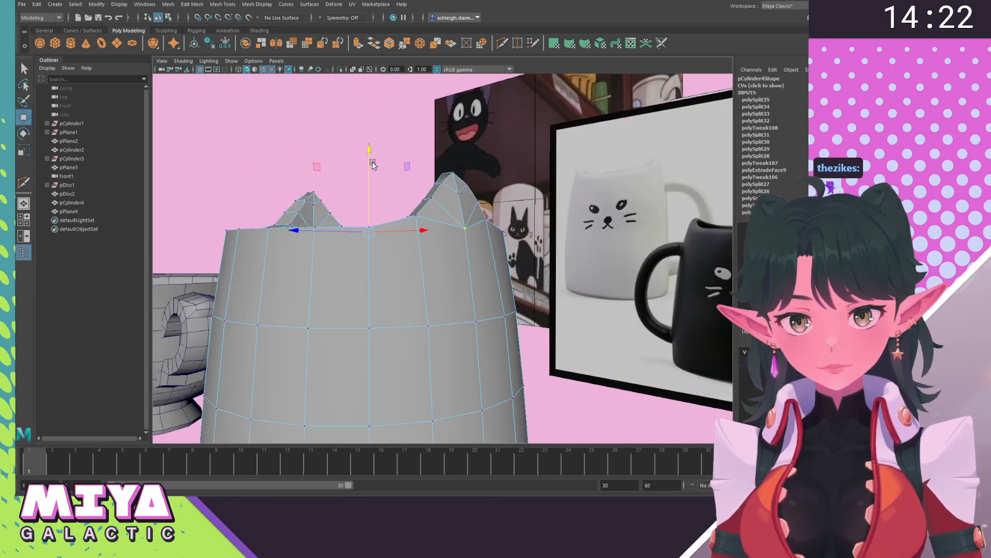
{"action": "left_click_drag", "start_coordinate": [370, 154], "coordinate": [401, 207]}
{"action": "key", "text": "r"}
{"action": "left_click_drag", "start_coordinate": [518, 248], "coordinate": [519, 248]}
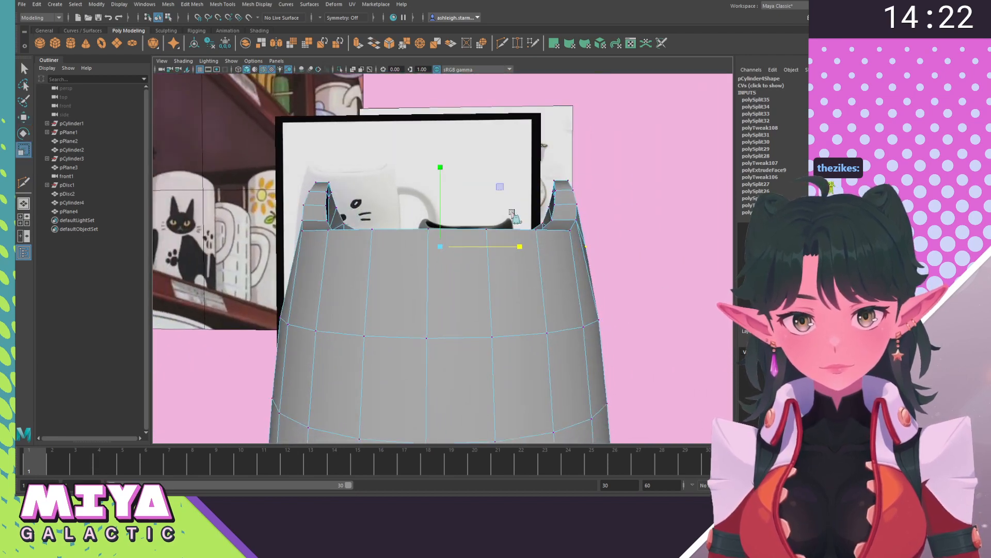
In the front view, select the outer side vertices halfway up both ears, lower them slightly and scale them along the X axis.
{"action": "key", "text": "space"}
{"action": "left_click_drag", "start_coordinate": [512, 212], "coordinate": [519, 241]}
{"action": "scroll", "coordinate": [415, 229], "scroll_direction": "up", "scroll_amount": 2}
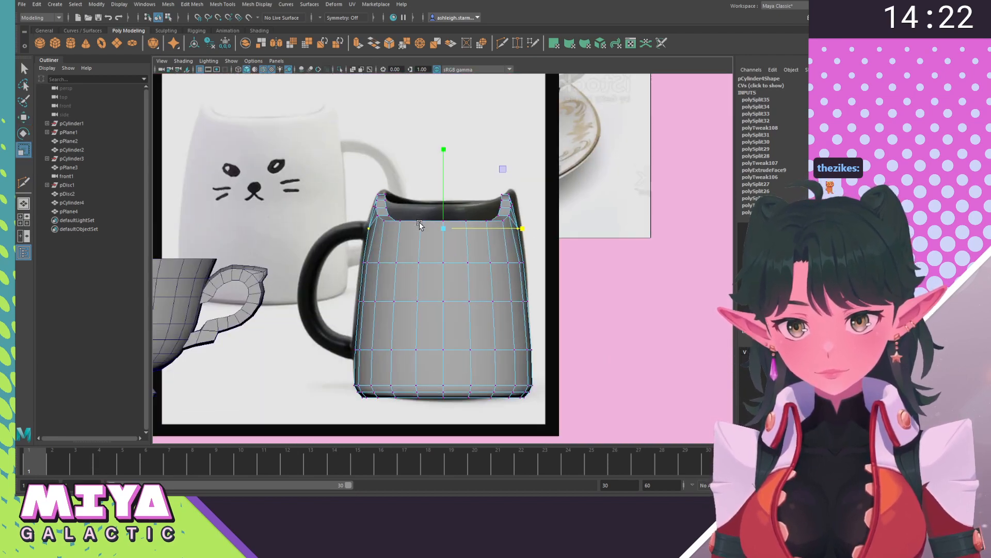
{"action": "key", "text": "w"}
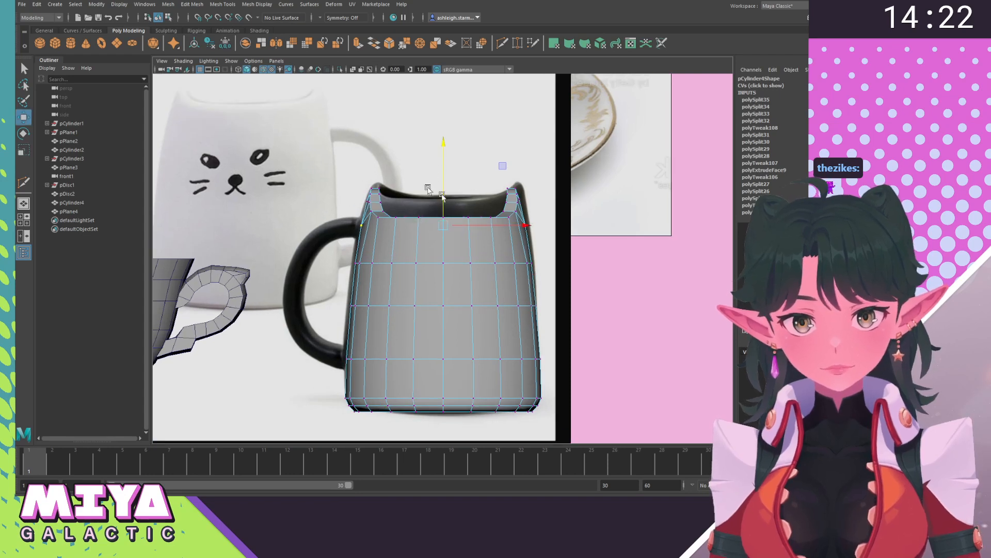
{"action": "scroll", "coordinate": [428, 189], "scroll_direction": "up", "scroll_amount": 4}
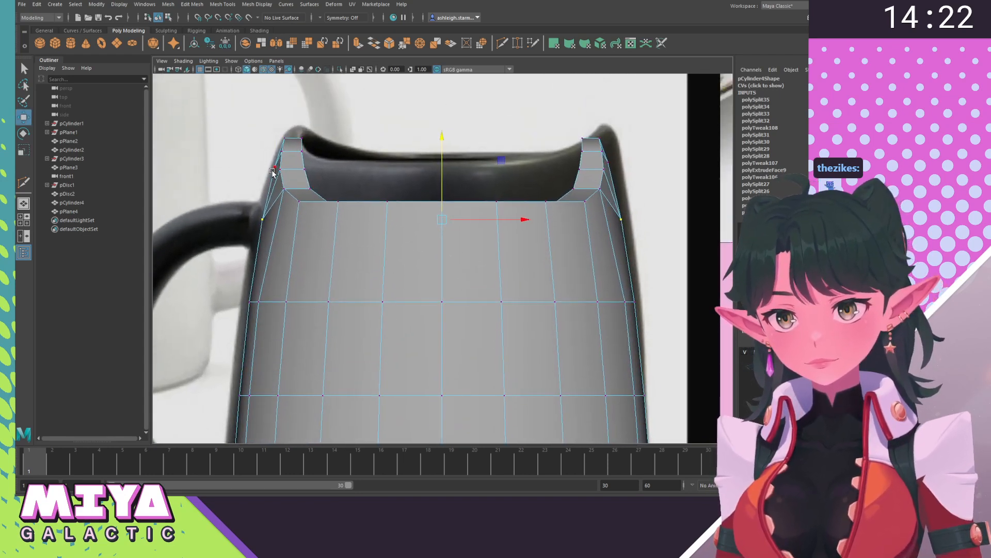
{"action": "left_click", "coordinate": [272, 170]}
{"action": "left_click", "coordinate": [611, 165], "text": "shift"}
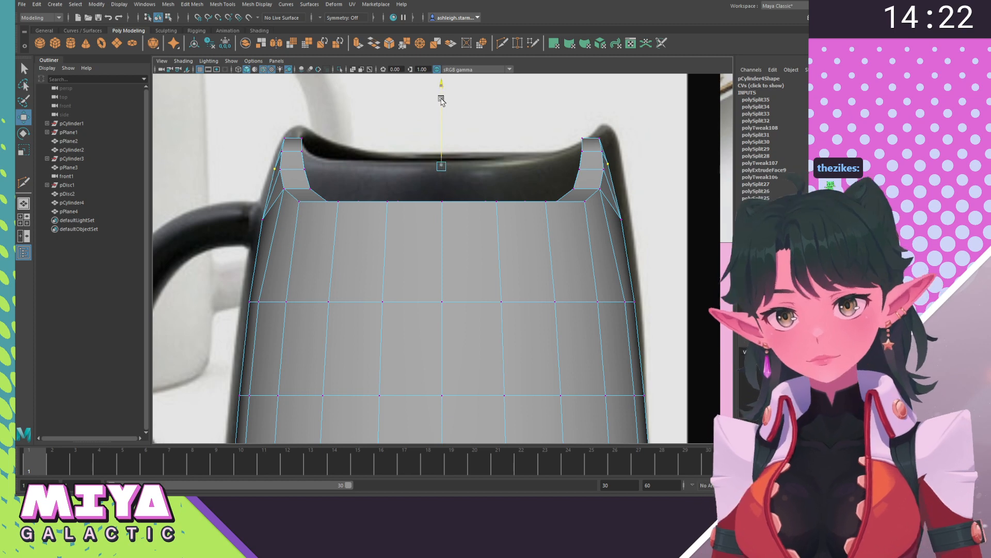
{"action": "left_click_drag", "start_coordinate": [443, 98], "coordinate": [443, 105]}
{"action": "key", "text": "r"}
{"action": "left_click_drag", "start_coordinate": [513, 170], "coordinate": [522, 175]}
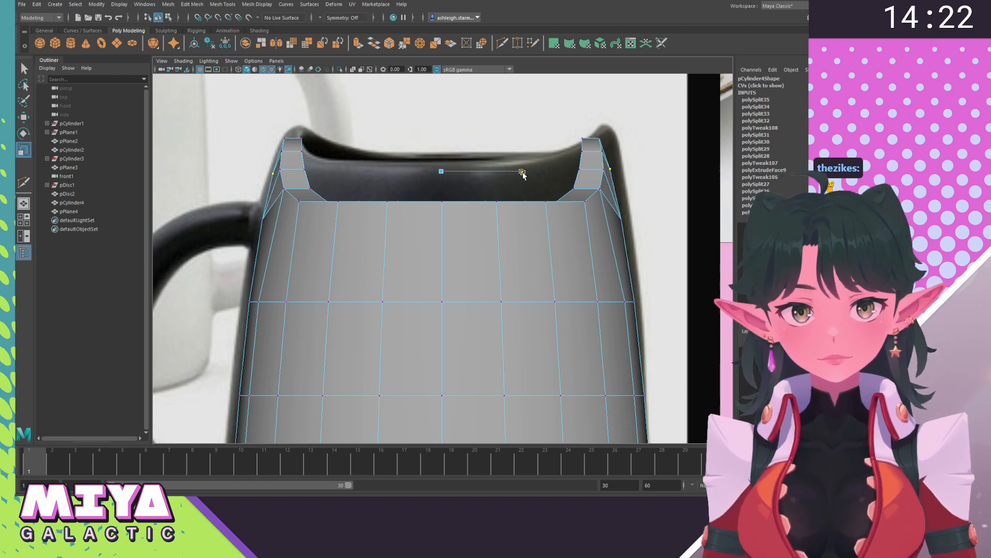
Select the inner corner vertices at the tips of both ears and lower them slightly.
{"action": "middle_click_drag", "start_coordinate": [560, 156], "coordinate": [568, 234], "text": "alt"}
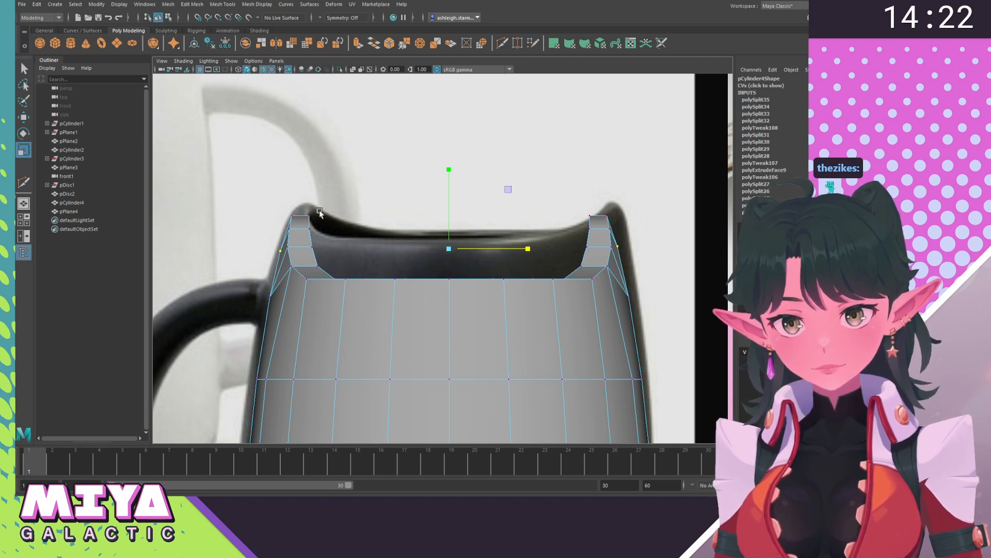
{"action": "left_click_drag", "start_coordinate": [592, 222], "coordinate": [592, 221]}
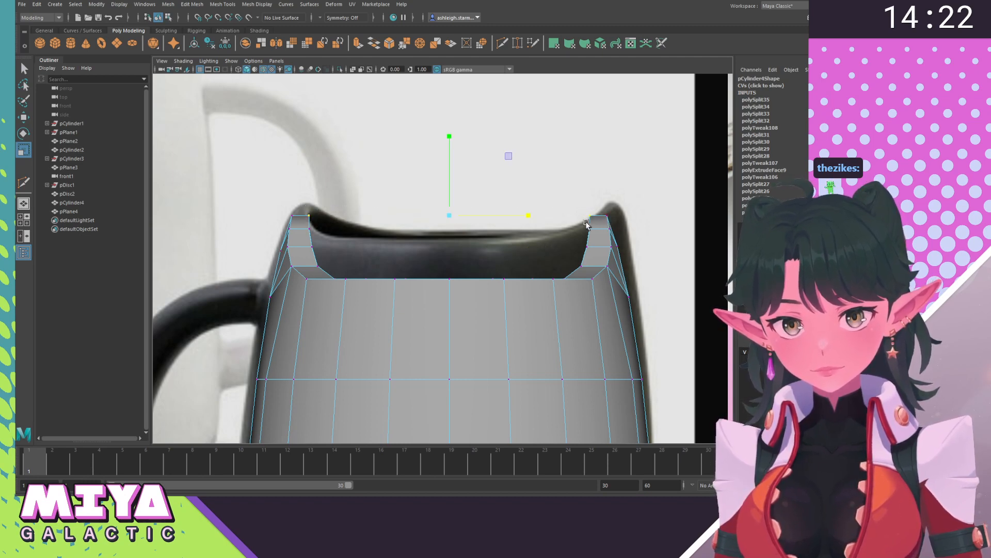
{"action": "key", "text": "w"}
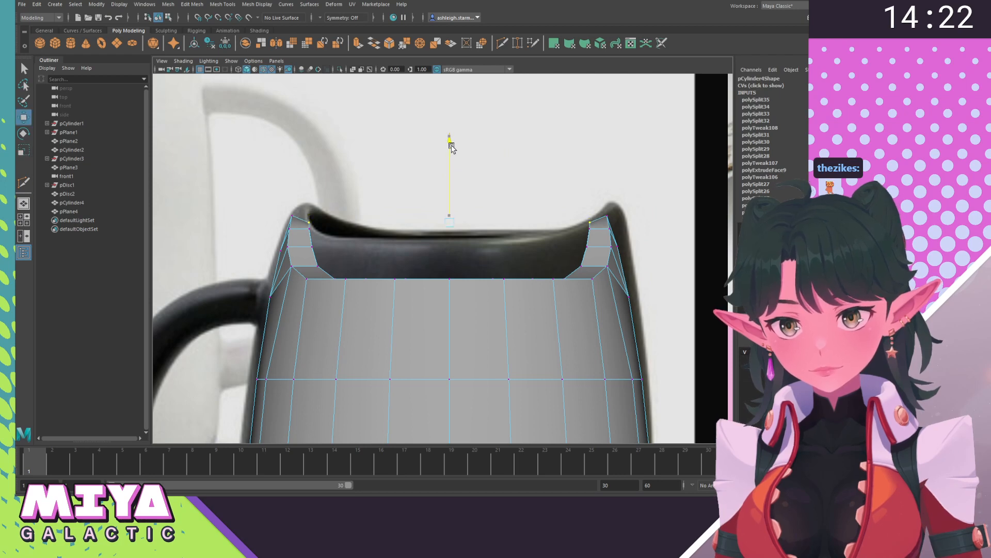
In the perspective view, select the inner vertices just below both ear tips, and lower them slightly in the front view.
{"action": "key", "text": "space"}
{"action": "left_click_drag", "start_coordinate": [381, 234], "coordinate": [394, 172]}
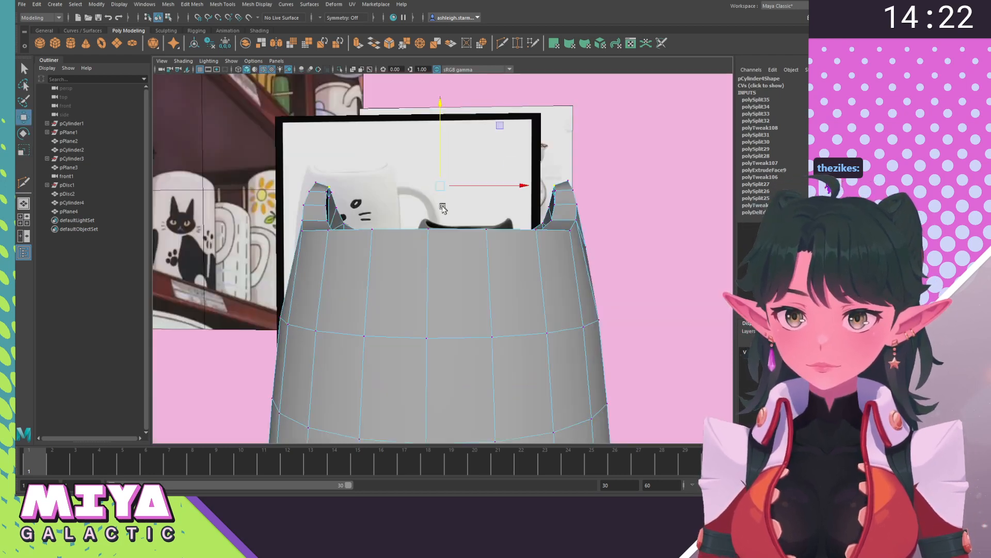
{"action": "left_click_drag", "start_coordinate": [442, 206], "coordinate": [376, 222], "text": "alt"}
{"action": "key", "text": "f"}
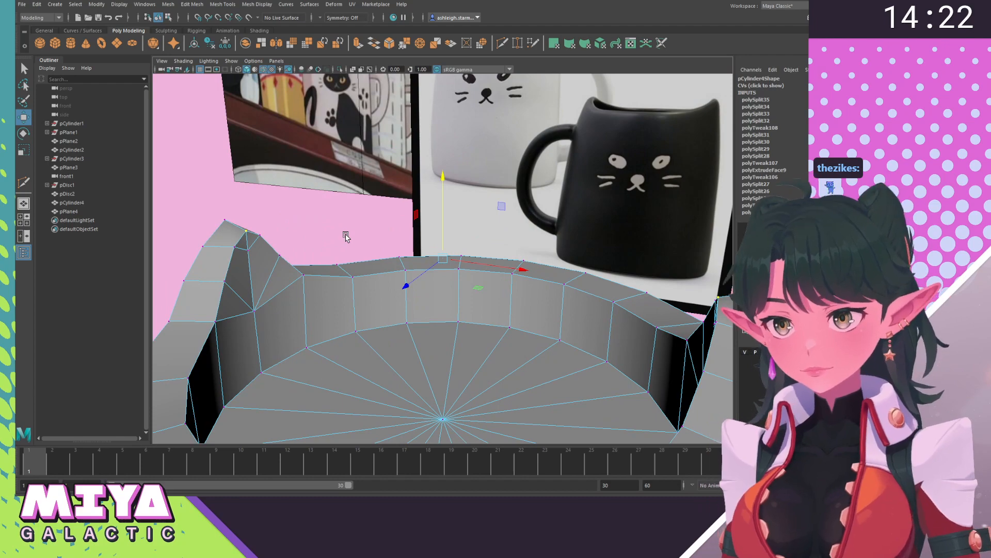
{"action": "left_click", "coordinate": [257, 238]}
{"action": "left_click", "coordinate": [250, 256], "text": "shift"}
{"action": "left_click", "coordinate": [235, 257], "text": "shift"}
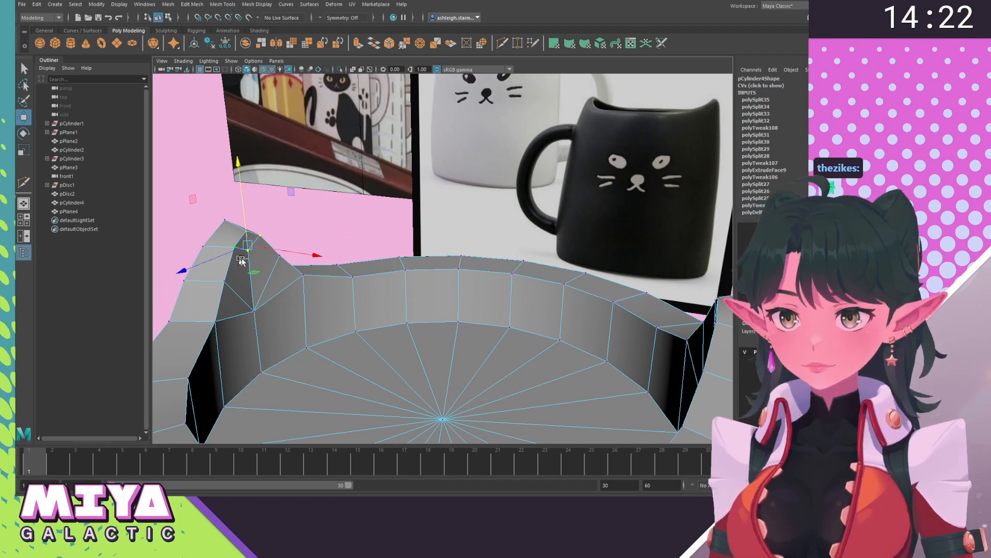
{"action": "left_click_drag", "start_coordinate": [392, 289], "coordinate": [547, 250], "text": "alt"}
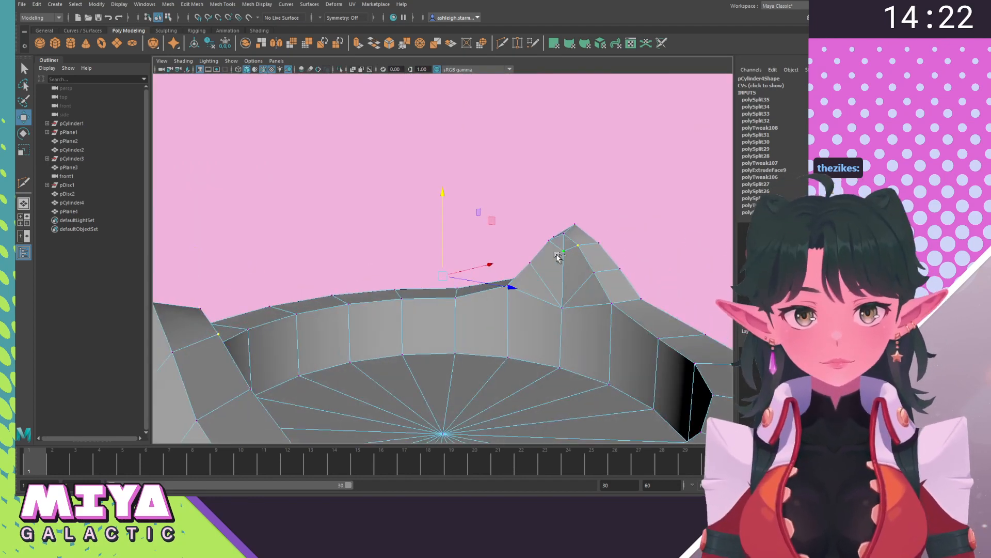
{"action": "key", "text": "space"}
{"action": "left_click_drag", "start_coordinate": [326, 230], "coordinate": [317, 255]}
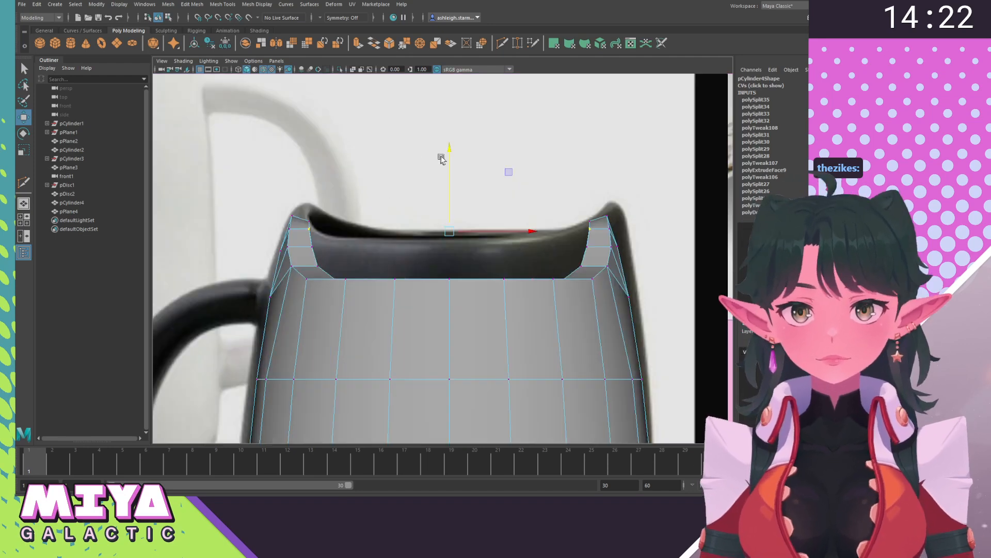
{"action": "left_click_drag", "start_coordinate": [452, 158], "coordinate": [455, 164]}
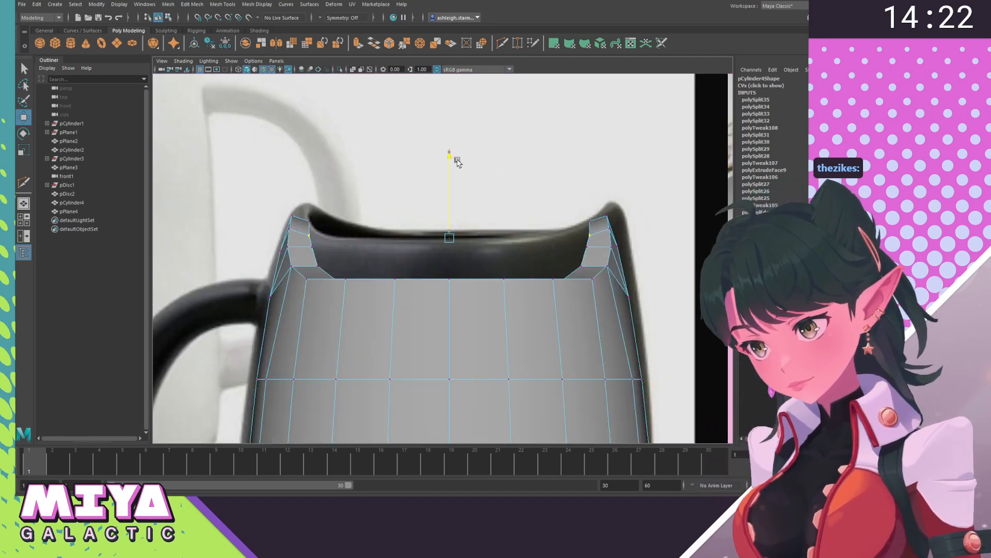
Turn on X-ray display, select the inner vertices halfway up both ears and lower them slightly.
{"action": "left_click", "coordinate": [353, 70]}
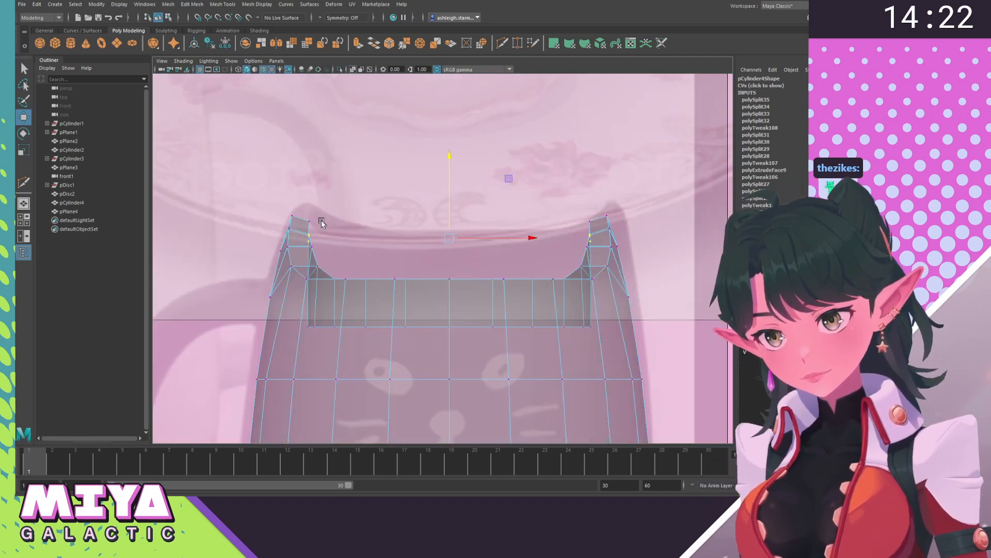
{"action": "left_click_drag", "start_coordinate": [309, 243], "coordinate": [310, 244]}
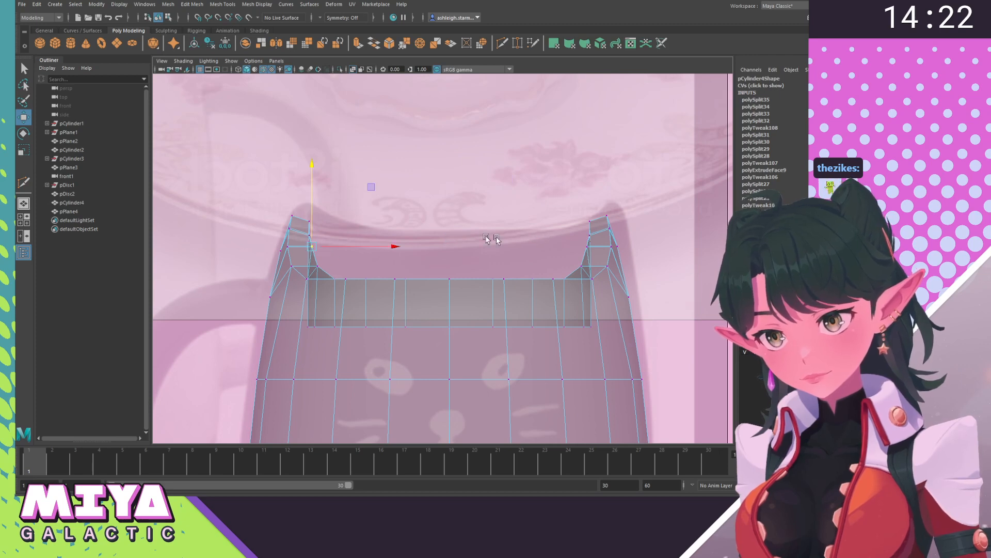
{"action": "left_click_drag", "start_coordinate": [577, 244], "coordinate": [575, 244], "text": "shift"}
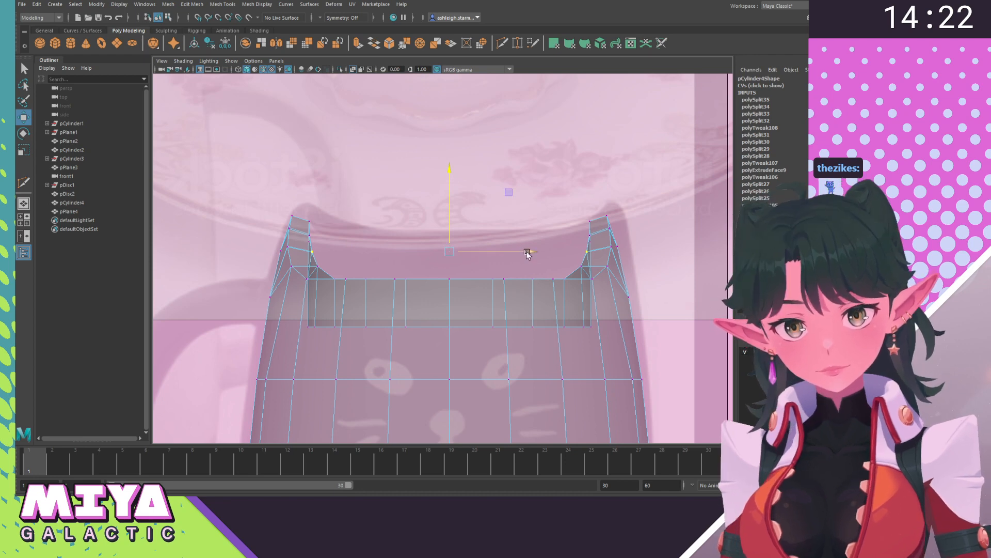
{"action": "key", "text": "r"}
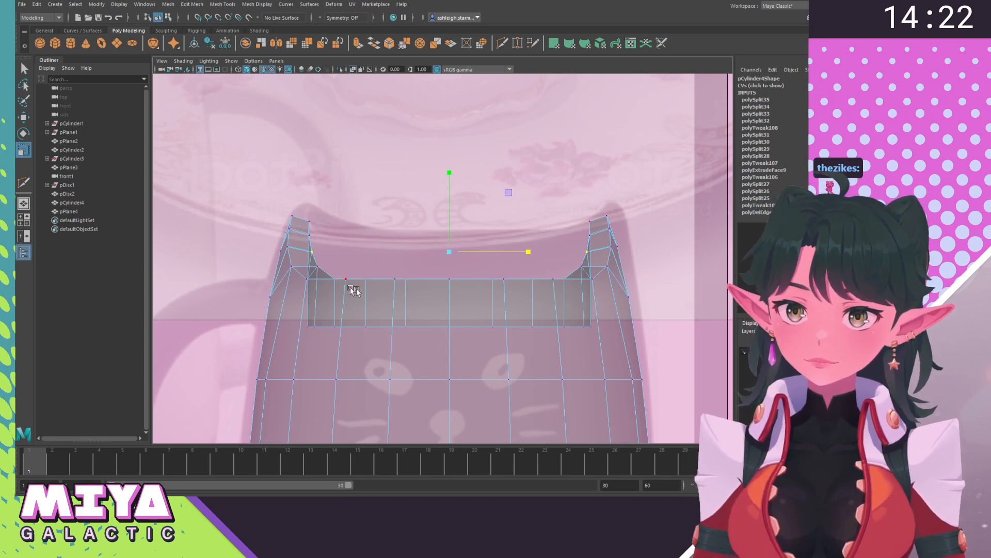
Return to the perspective view, turn off X-ray display, and leave component mode with the cat mug deselected.
{"action": "key", "text": "space"}
{"action": "left_click_drag", "start_coordinate": [319, 244], "coordinate": [333, 199]}
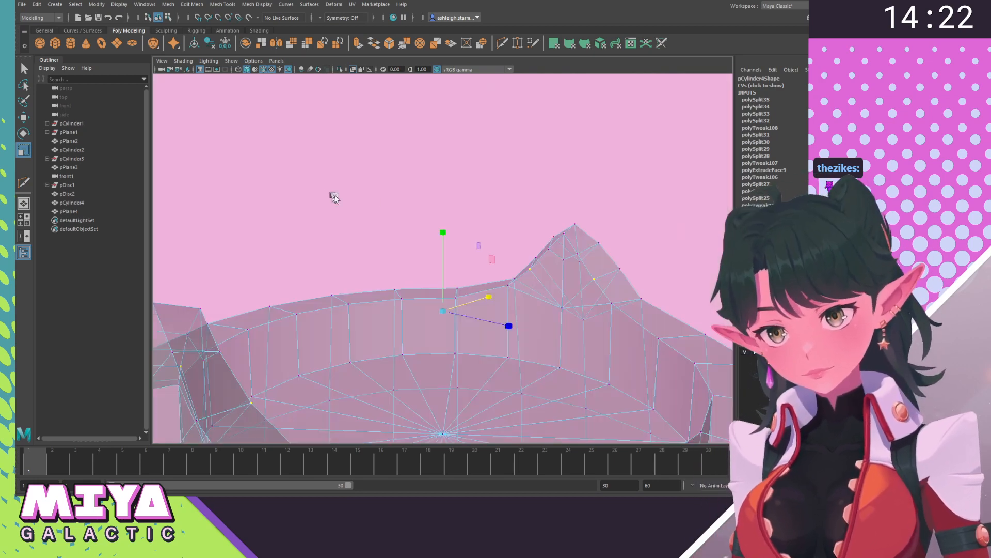
{"action": "left_click", "coordinate": [355, 70]}
{"action": "scroll", "coordinate": [465, 248], "scroll_direction": "down", "scroll_amount": 5}
{"action": "mouse_move", "coordinate": [490, 268]}
{"action": "left_mouse_down", "text": "alt"}
{"action": "mouse_move", "coordinate": [455, 284]}
{"action": "mouse_move", "coordinate": [346, 280]}
{"action": "mouse_move", "coordinate": [529, 277]}
{"action": "mouse_move", "coordinate": [403, 278]}
{"action": "mouse_move", "coordinate": [413, 285]}
{"action": "left_mouse_up", "text": "alt"}
{"action": "right_click_drag", "start_coordinate": [356, 266], "coordinate": [397, 250]}
{"action": "left_click", "coordinate": [632, 348]}
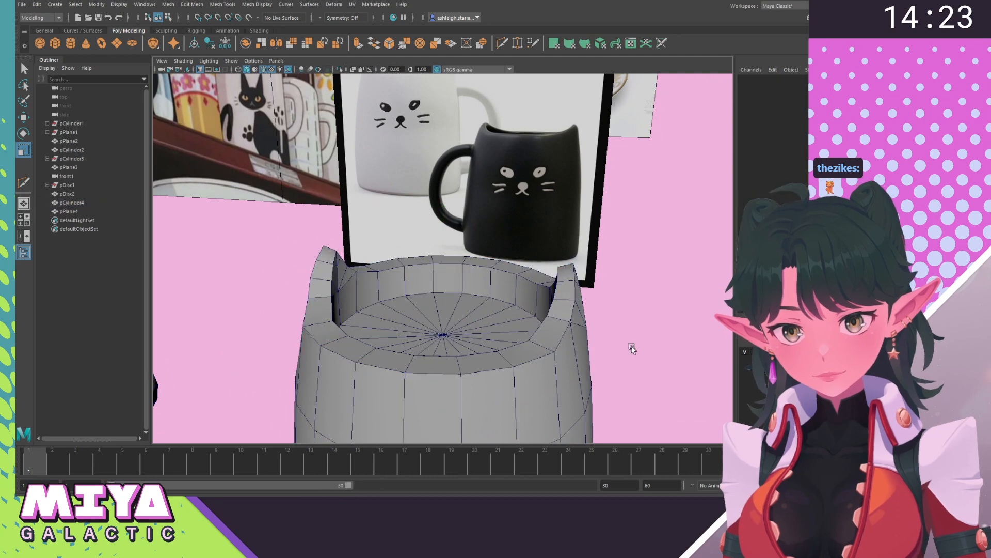
Hide the wireframe on the shaded models and view all three mugs against the reference images.
{"action": "scroll", "coordinate": [450, 343], "scroll_direction": "down", "scroll_amount": 10}
{"action": "left_click_drag", "start_coordinate": [449, 343], "coordinate": [433, 300], "text": "alt"}
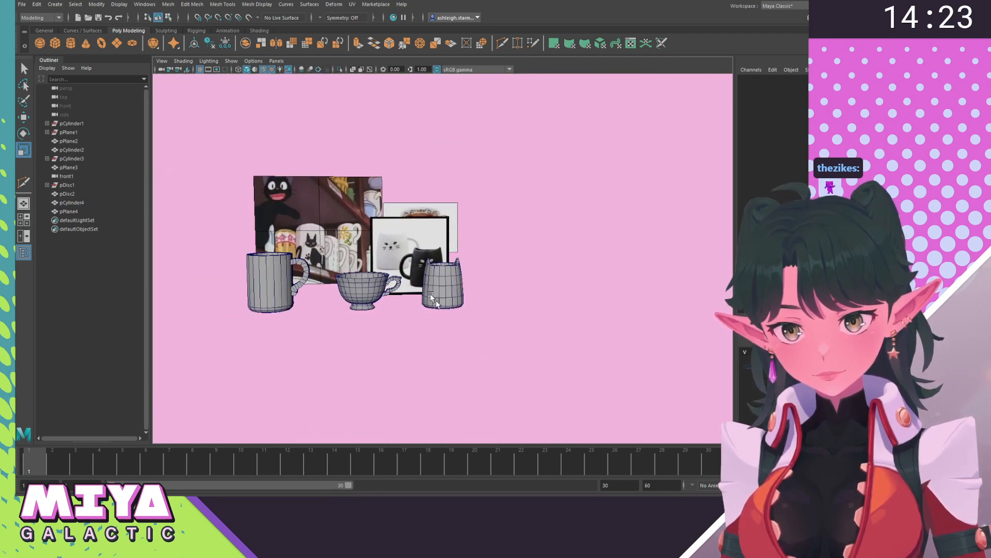
{"action": "left_click", "coordinate": [263, 70]}
{"action": "mouse_move", "coordinate": [330, 201]}
{"action": "left_mouse_down", "text": "alt"}
{"action": "mouse_move", "coordinate": [518, 177]}
{"action": "mouse_move", "coordinate": [398, 186]}
{"action": "mouse_move", "coordinate": [407, 171]}
{"action": "mouse_move", "coordinate": [523, 179]}
{"action": "mouse_move", "coordinate": [454, 177]}
{"action": "left_mouse_up", "text": "alt"}
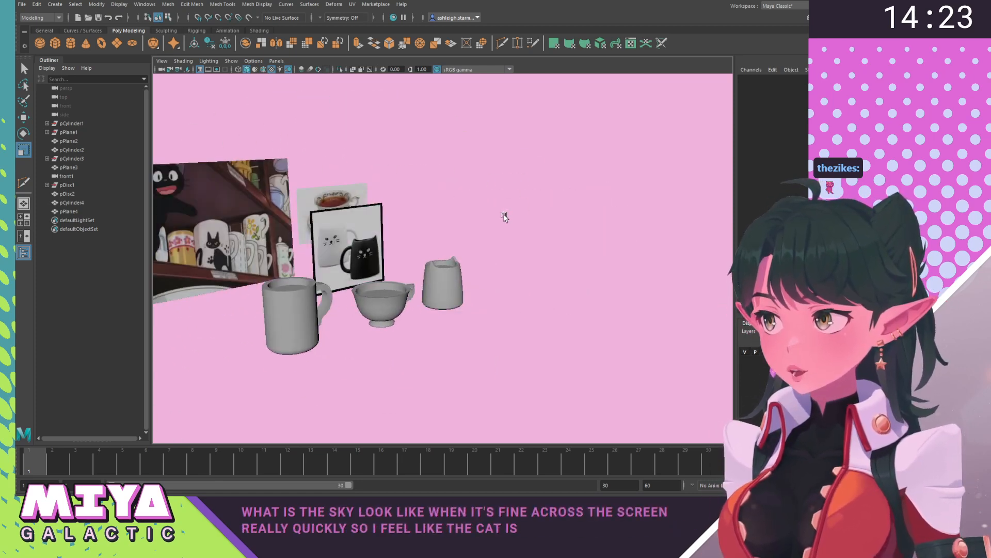
{"action": "left_click_drag", "start_coordinate": [504, 216], "coordinate": [382, 232], "text": "alt"}
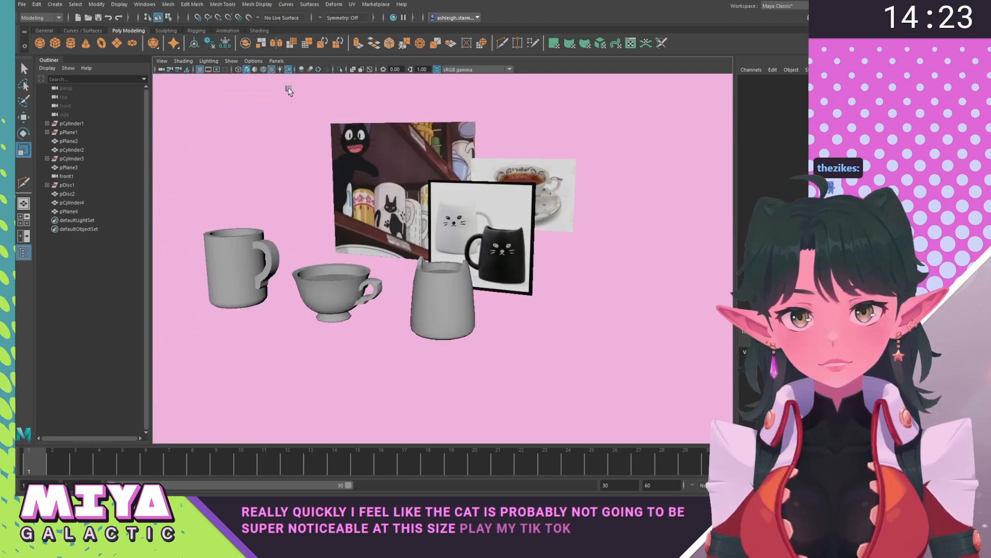
Switch the viewport to flat lighting and compare the silhouettes of the three mugs from several angles.
{"action": "left_click", "coordinate": [209, 61]}
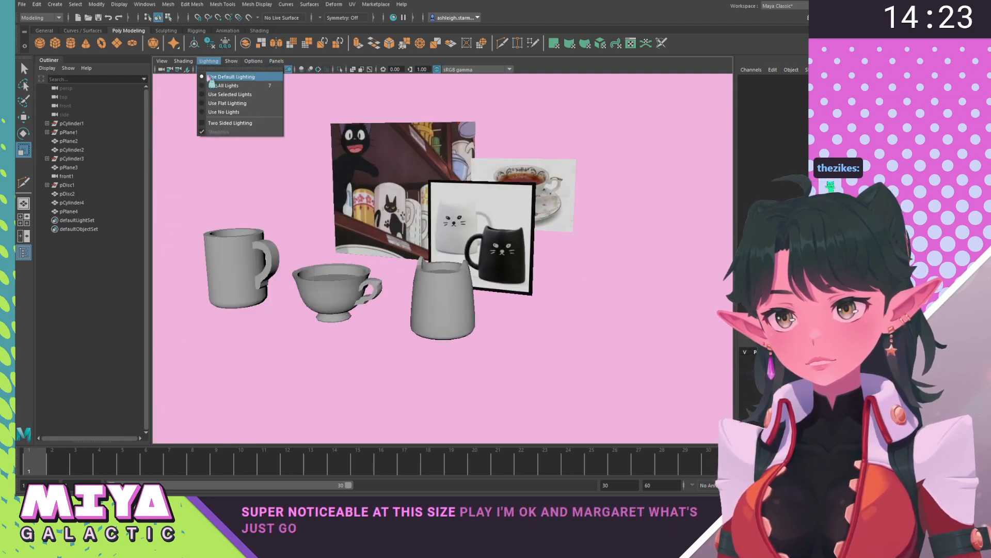
{"action": "left_click", "coordinate": [222, 103]}
{"action": "left_click", "coordinate": [745, 353]}
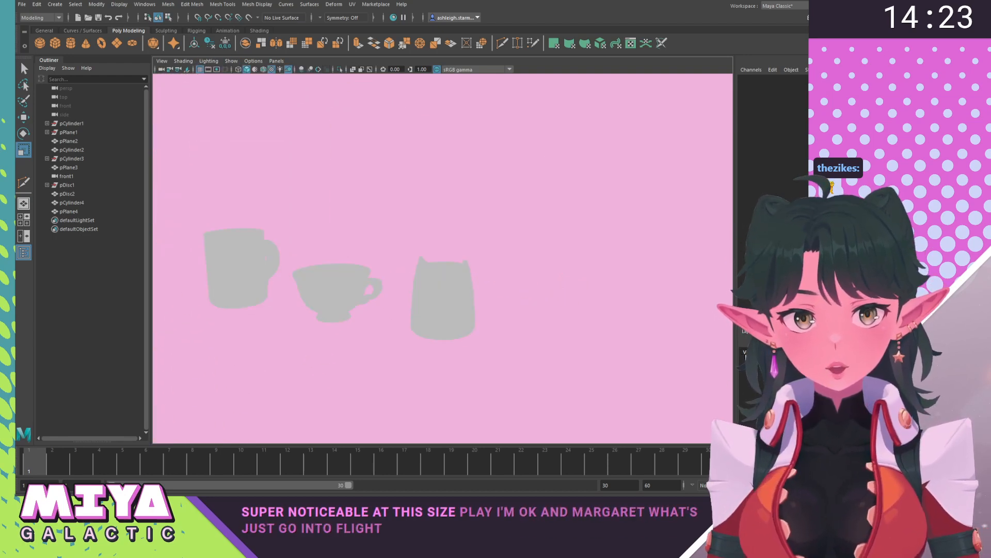
{"action": "left_click_drag", "start_coordinate": [537, 355], "coordinate": [601, 357], "text": "alt"}
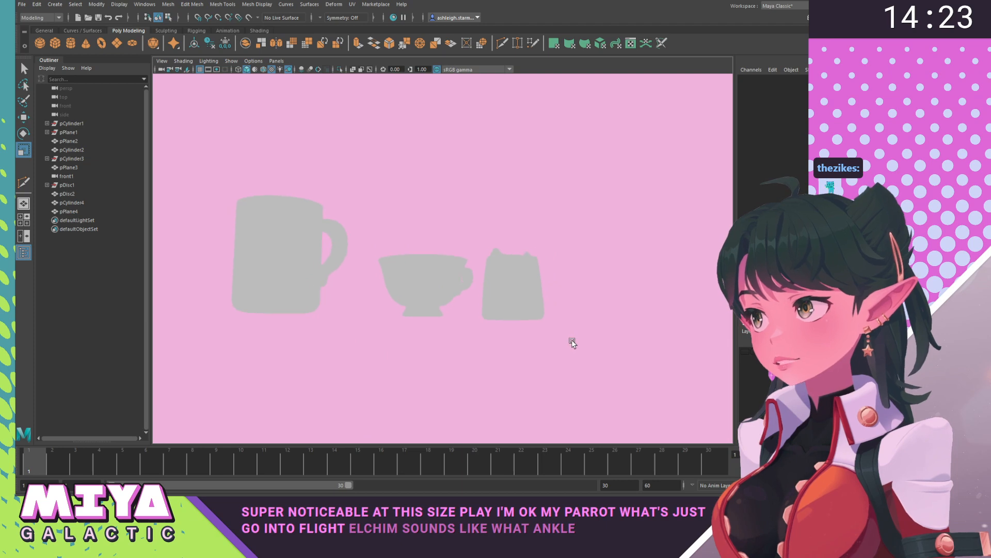
{"action": "left_click_drag", "start_coordinate": [478, 347], "coordinate": [449, 370], "text": "alt"}
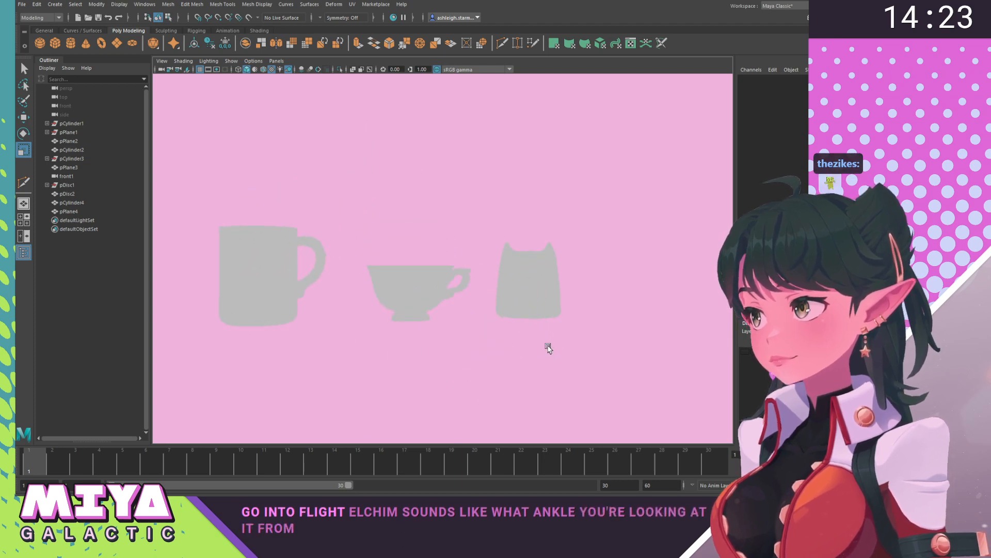
{"action": "left_click_drag", "start_coordinate": [549, 348], "coordinate": [524, 351], "text": "alt"}
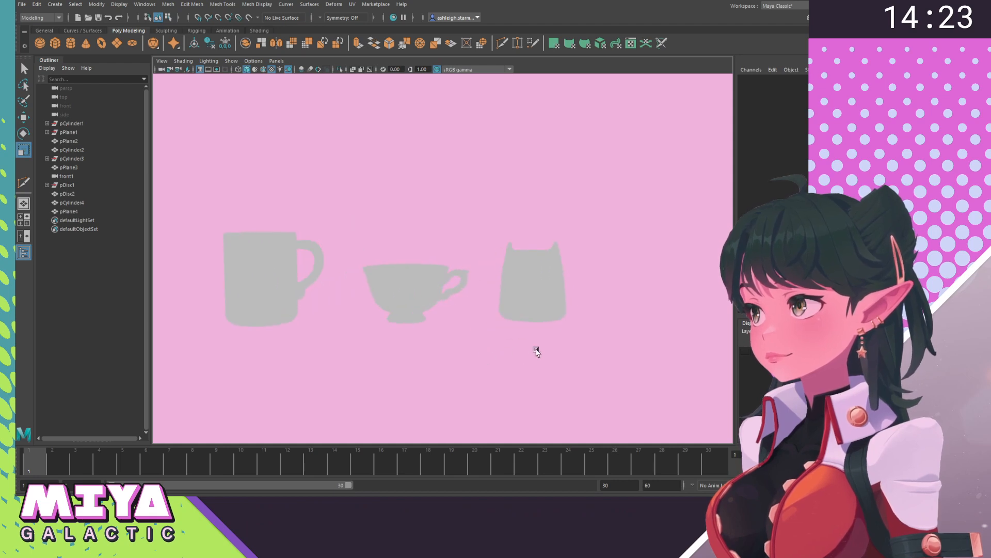
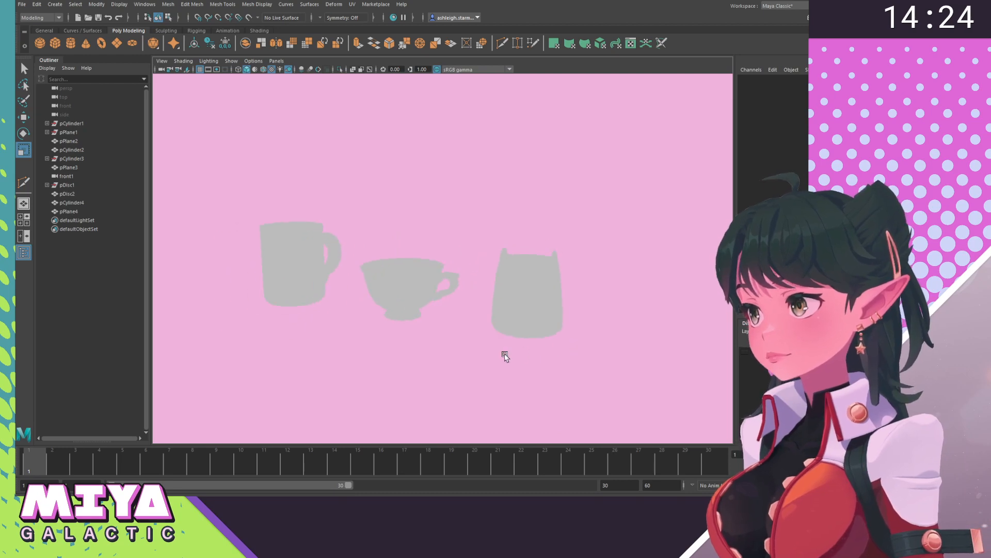
Show the wireframe on the shaded models again and bring the cat mug into close view.
{"action": "left_click", "coordinate": [263, 70]}
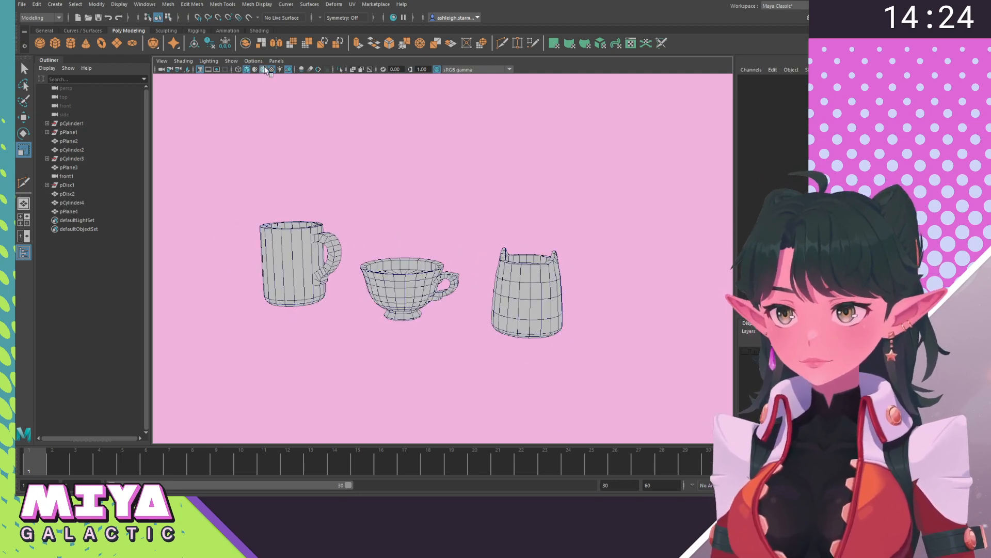
{"action": "left_click_drag", "start_coordinate": [397, 199], "coordinate": [426, 202], "text": "alt"}
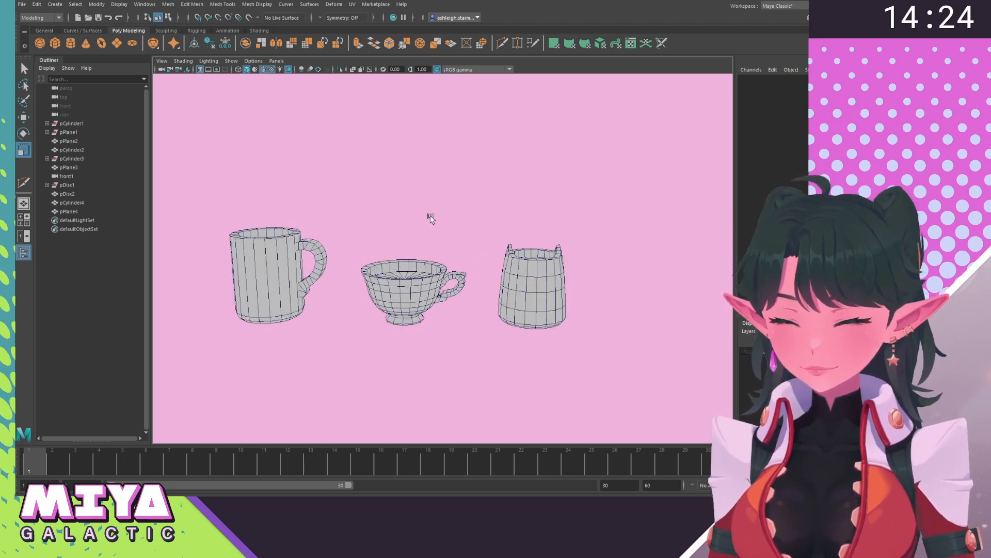
{"action": "right_click_drag", "start_coordinate": [431, 218], "coordinate": [645, 341], "text": "alt"}
{"action": "middle_click_drag", "start_coordinate": [645, 340], "coordinate": [384, 278], "text": "alt"}
{"action": "mouse_move", "coordinate": [385, 278]}
{"action": "left_mouse_down", "text": "alt"}
{"action": "mouse_move", "coordinate": [412, 262]}
{"action": "mouse_move", "coordinate": [401, 274]}
{"action": "left_mouse_up", "text": "alt"}
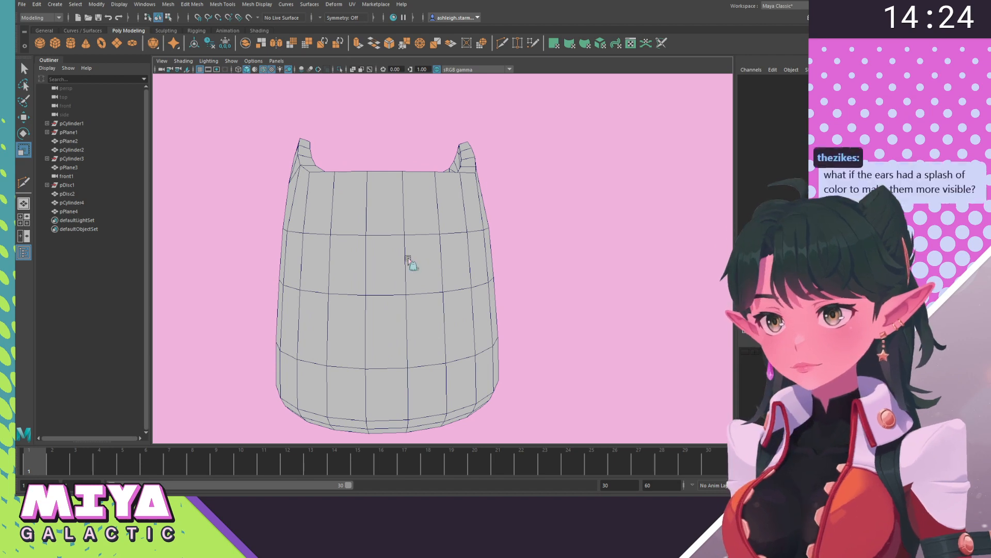
{"action": "right_click_drag", "start_coordinate": [408, 258], "coordinate": [481, 219]}
{"action": "double_click", "coordinate": [390, 229]}
{"action": "left_click", "coordinate": [548, 225]}
{"action": "left_click", "coordinate": [579, 184]}
Examine the cat mug's ears from the front and from the side, next to the teacup.
{"action": "scroll", "coordinate": [448, 274], "scroll_direction": "down", "scroll_amount": 5}
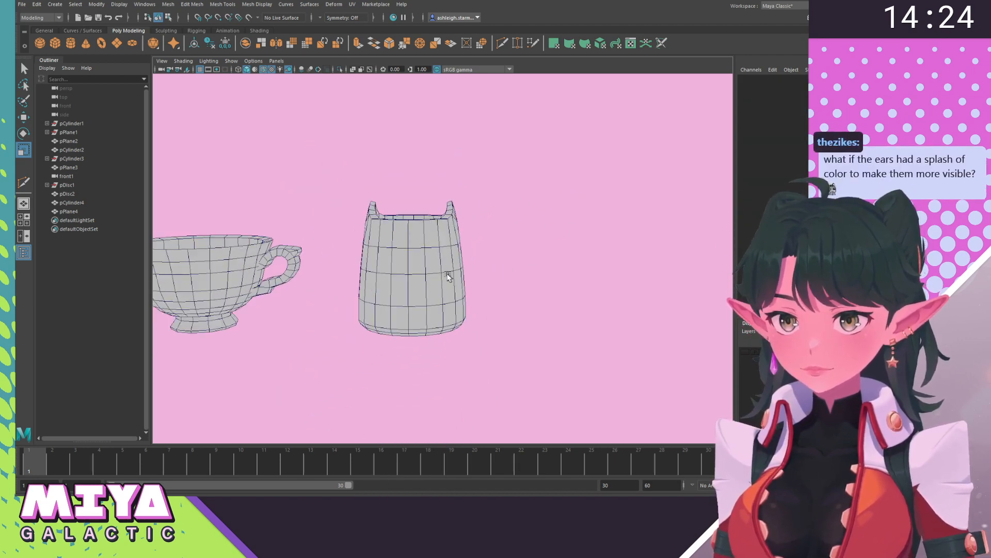
{"action": "left_click_drag", "start_coordinate": [448, 274], "coordinate": [452, 277], "text": "alt"}
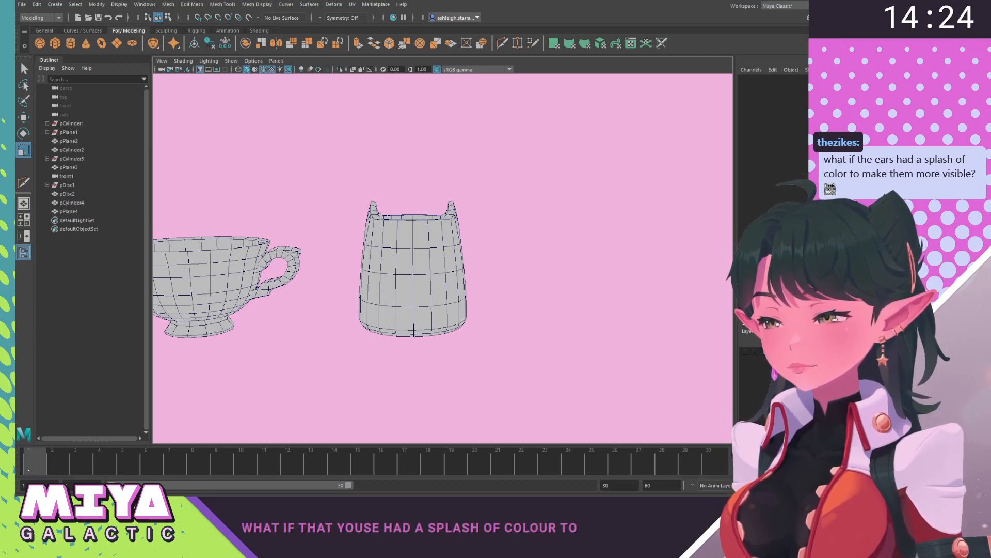
{"action": "left_click_drag", "start_coordinate": [487, 283], "coordinate": [575, 277], "text": "alt"}
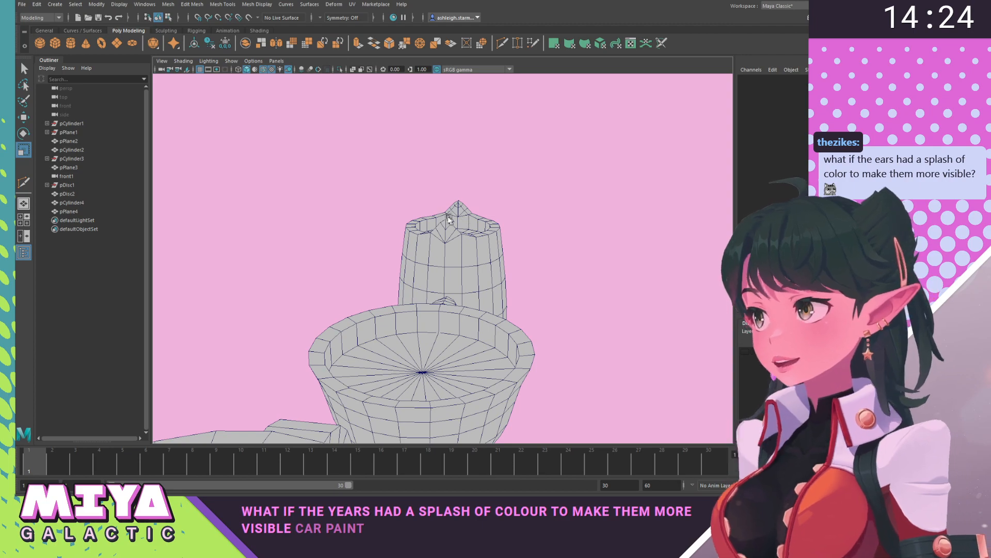
Select the vertices of both ears on the cat mug and turn on soft selection.
{"action": "left_click_drag", "start_coordinate": [481, 217], "coordinate": [421, 247], "text": "alt"}
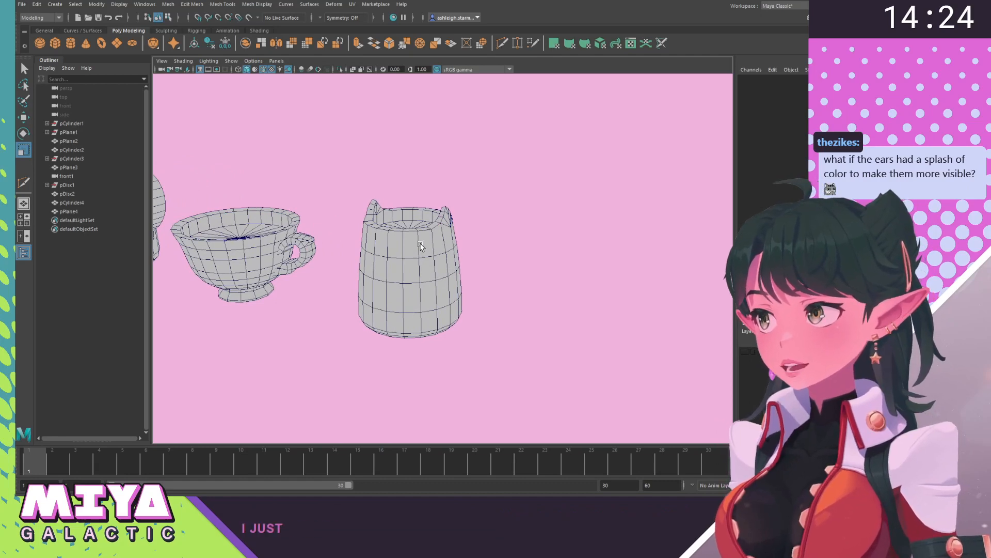
{"action": "mouse_move", "coordinate": [377, 223]}
{"action": "right_mouse_down", "text": "alt"}
{"action": "mouse_move", "coordinate": [418, 244]}
{"action": "mouse_move", "coordinate": [388, 228]}
{"action": "right_mouse_up", "text": "alt"}
{"action": "left_click_drag", "start_coordinate": [389, 228], "coordinate": [400, 249], "text": "alt"}
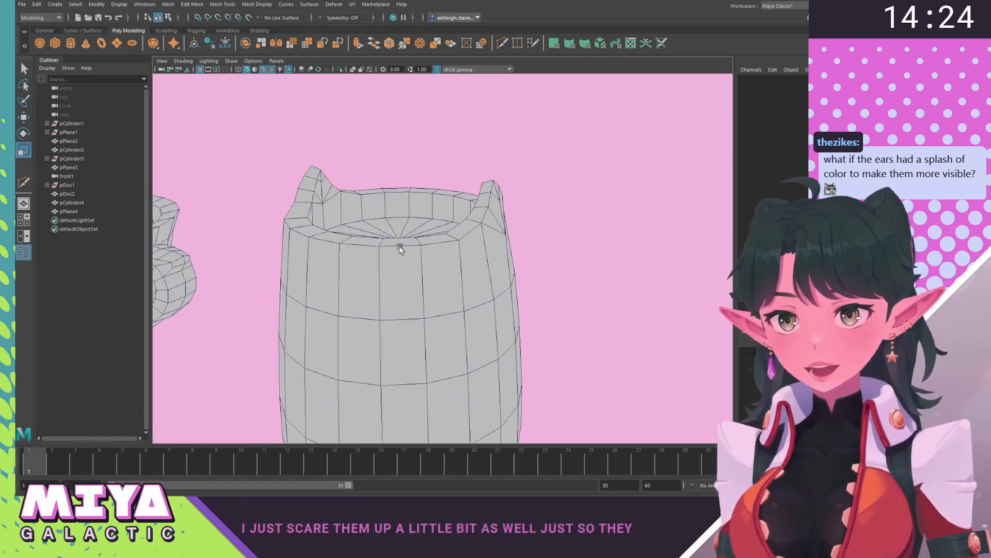
{"action": "right_click_drag", "start_coordinate": [351, 212], "coordinate": [312, 159]}
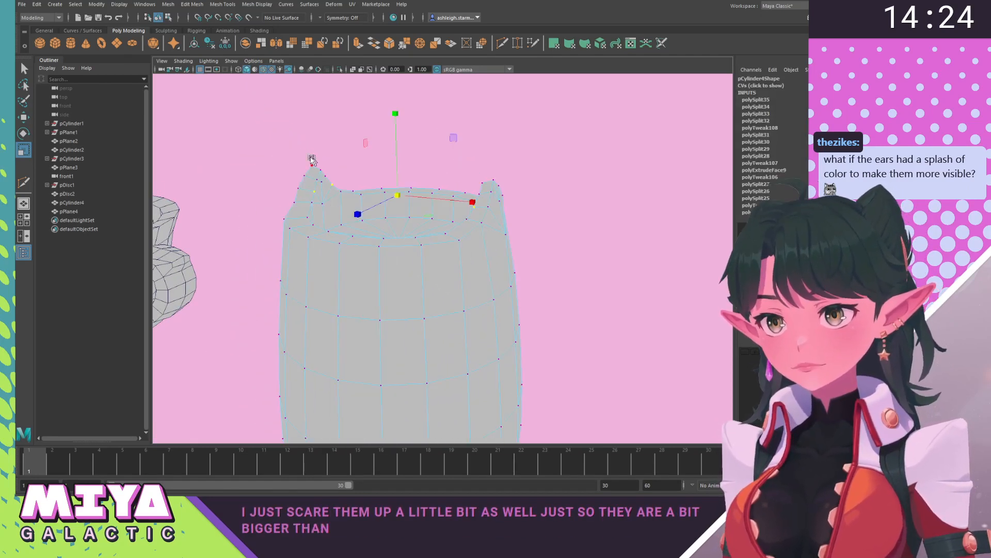
{"action": "left_click_drag", "start_coordinate": [324, 169], "coordinate": [324, 169]}
{"action": "left_click_drag", "start_coordinate": [402, 193], "coordinate": [521, 176], "text": "alt"}
{"action": "key", "text": "b"}
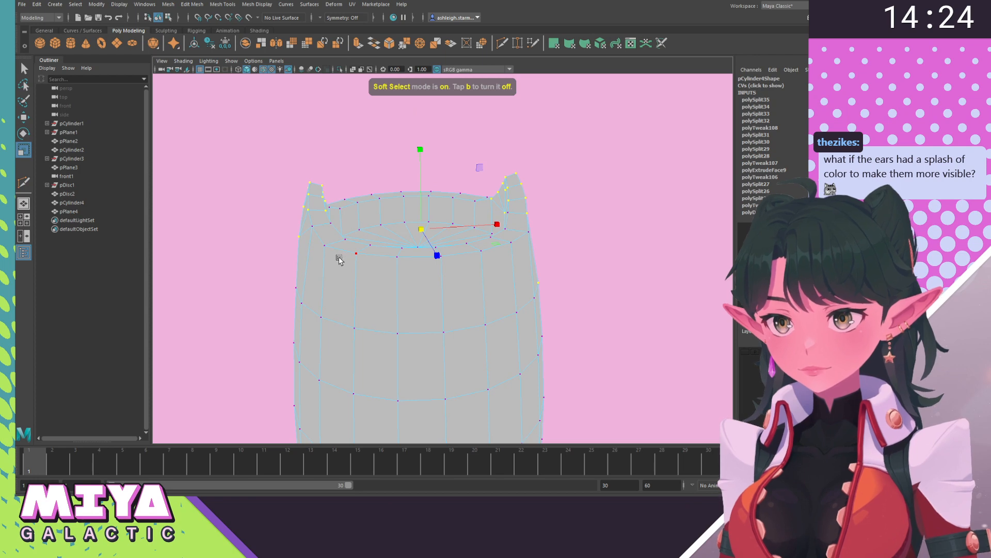
Reduce the vertex selection to a single ear, leaving out the other ear and the neighbouring rim vertices.
{"action": "left_click_drag", "start_coordinate": [347, 255], "coordinate": [418, 255], "text": "alt"}
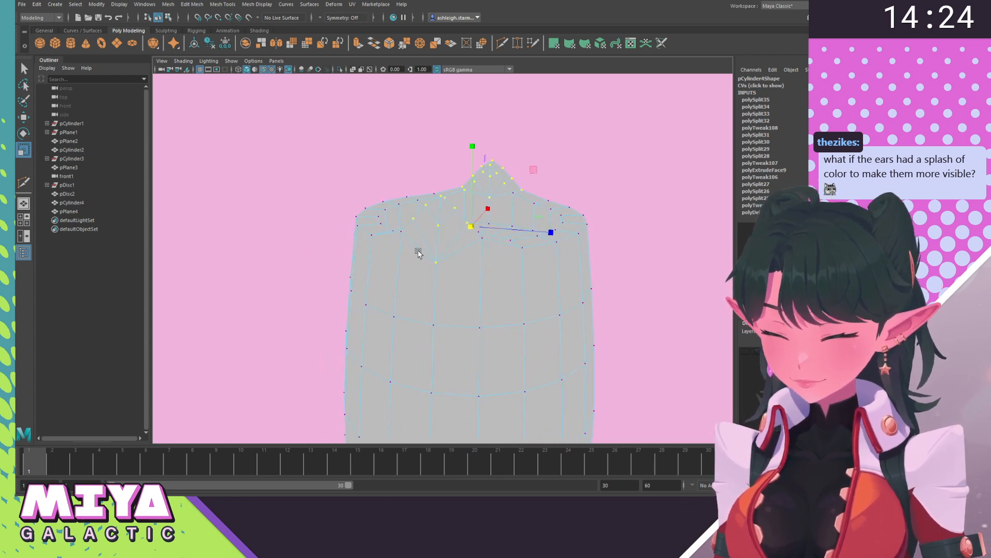
{"action": "left_click_drag", "start_coordinate": [554, 350], "coordinate": [370, 333], "text": "alt"}
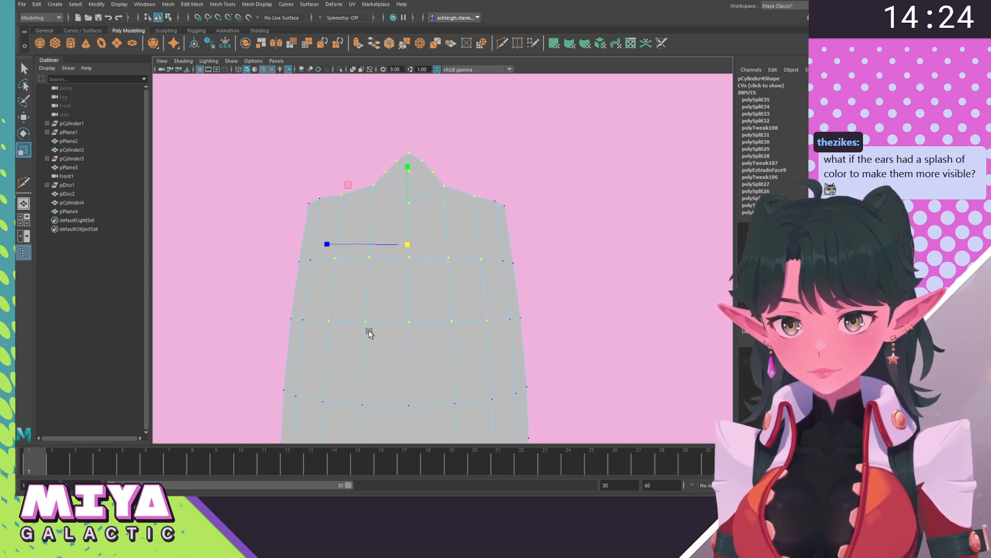
{"action": "left_click_drag", "start_coordinate": [290, 248], "coordinate": [500, 293], "text": "alt"}
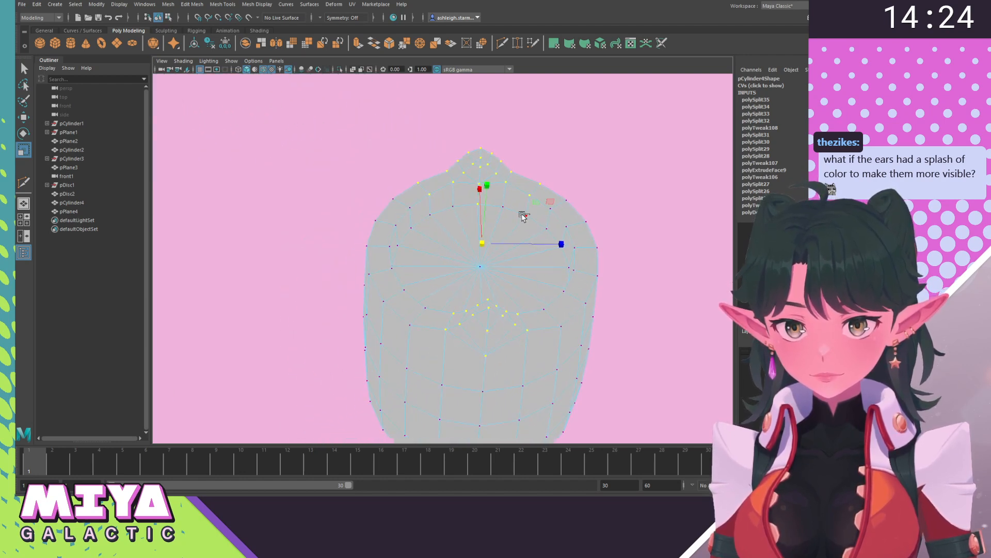
{"action": "left_click_drag", "start_coordinate": [522, 214], "coordinate": [352, 208], "text": "alt"}
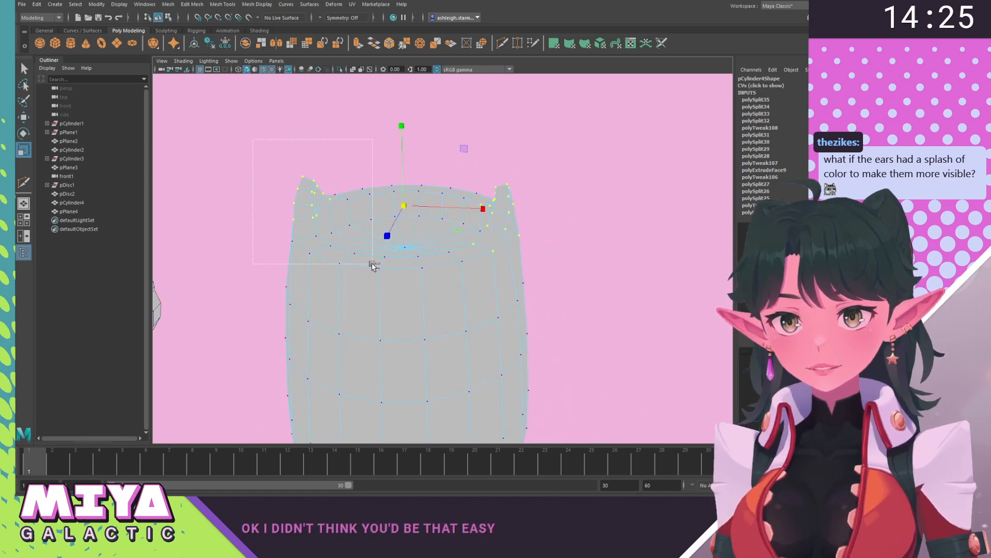
{"action": "left_click_drag", "start_coordinate": [373, 264], "coordinate": [374, 266], "text": "ctrl"}
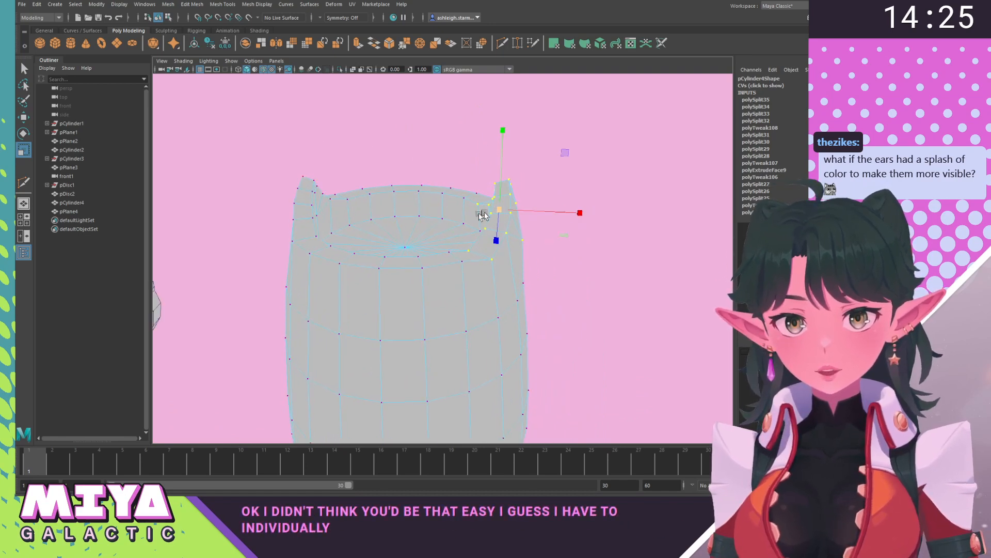
{"action": "left_click_drag", "start_coordinate": [482, 215], "coordinate": [409, 201], "text": "alt"}
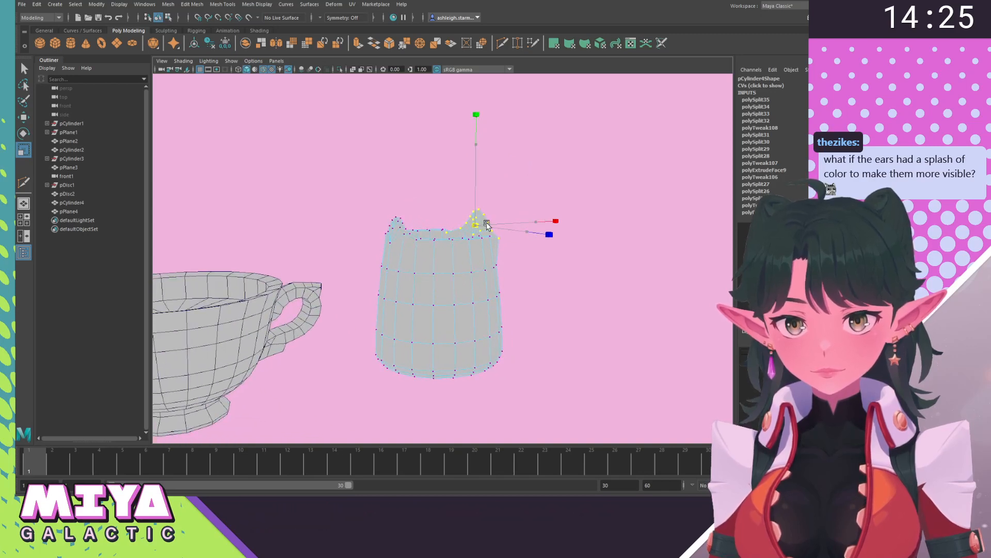
{"action": "right_click_drag", "start_coordinate": [486, 225], "coordinate": [523, 284], "text": "alt"}
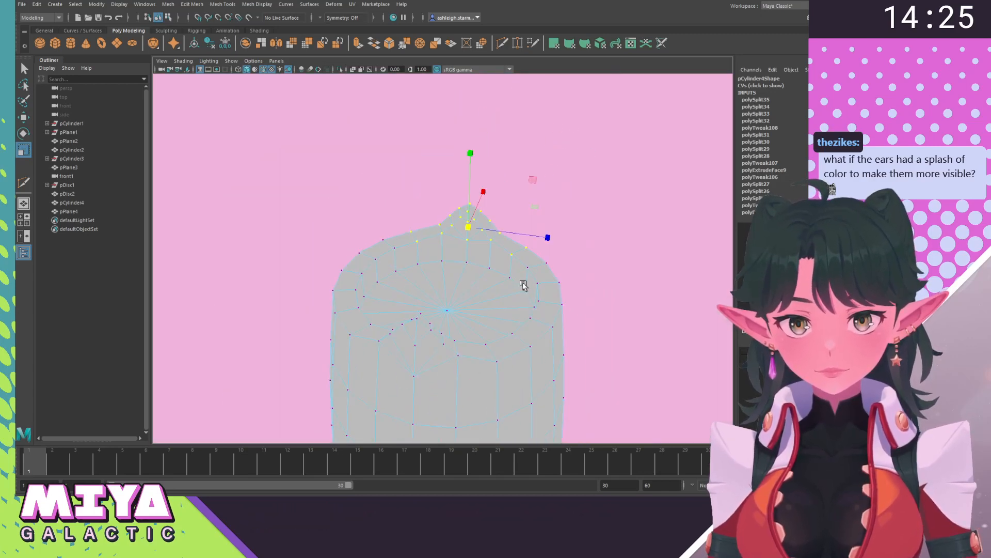
{"action": "left_click_drag", "start_coordinate": [422, 241], "coordinate": [426, 245], "text": "ctrl"}
{"action": "left_click_drag", "start_coordinate": [548, 237], "coordinate": [502, 260], "text": "ctrl"}
Scale up the selected ear's vertices so the ear stands taller, checking its shape from the front and side.
{"action": "left_click_drag", "start_coordinate": [500, 260], "coordinate": [466, 236], "text": "alt"}
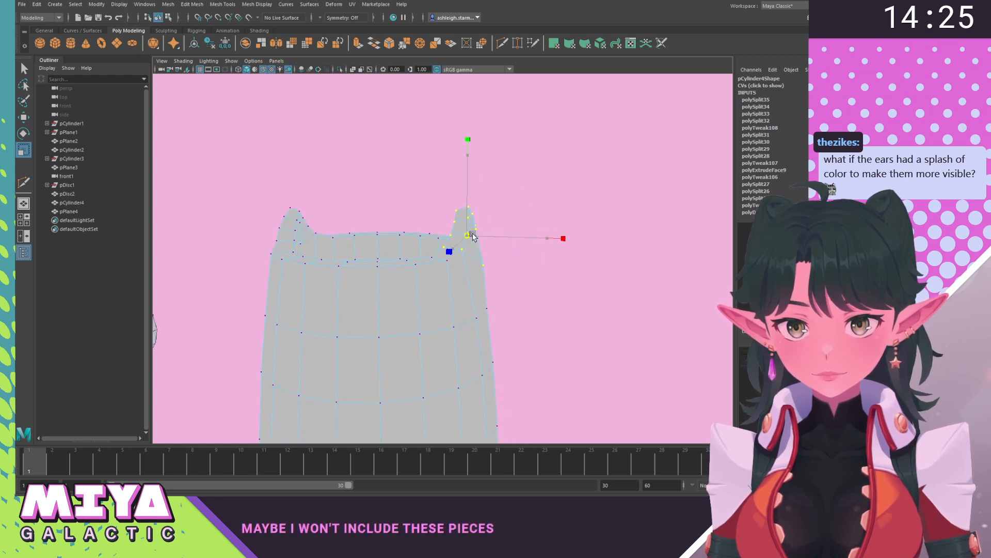
{"action": "left_click_drag", "start_coordinate": [398, 250], "coordinate": [439, 275], "text": "alt"}
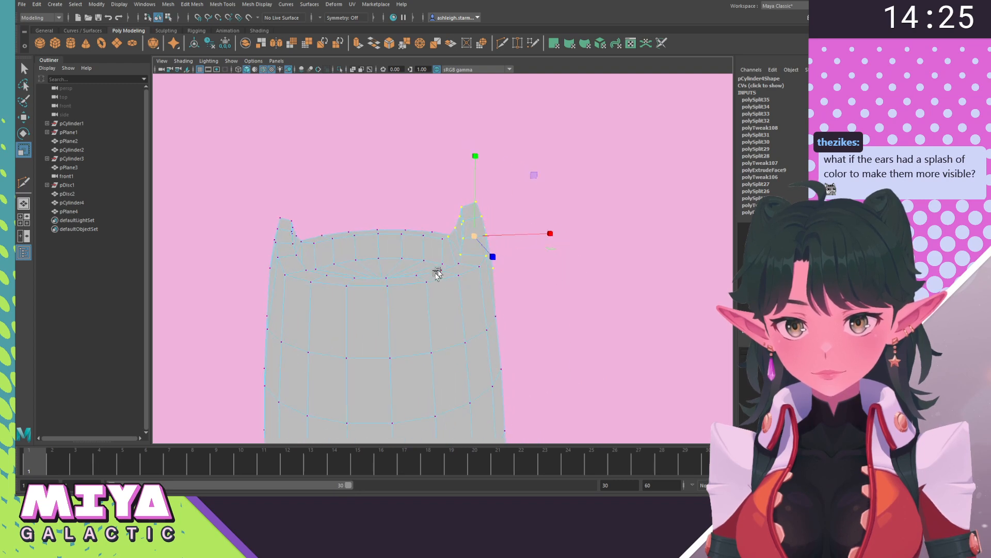
{"action": "right_click_drag", "start_coordinate": [438, 274], "coordinate": [379, 279], "text": "alt"}
{"action": "mouse_move", "coordinate": [379, 279]}
{"action": "left_mouse_down", "text": "alt"}
{"action": "mouse_move", "coordinate": [320, 282]}
{"action": "mouse_move", "coordinate": [380, 283]}
{"action": "left_mouse_up", "text": "alt"}
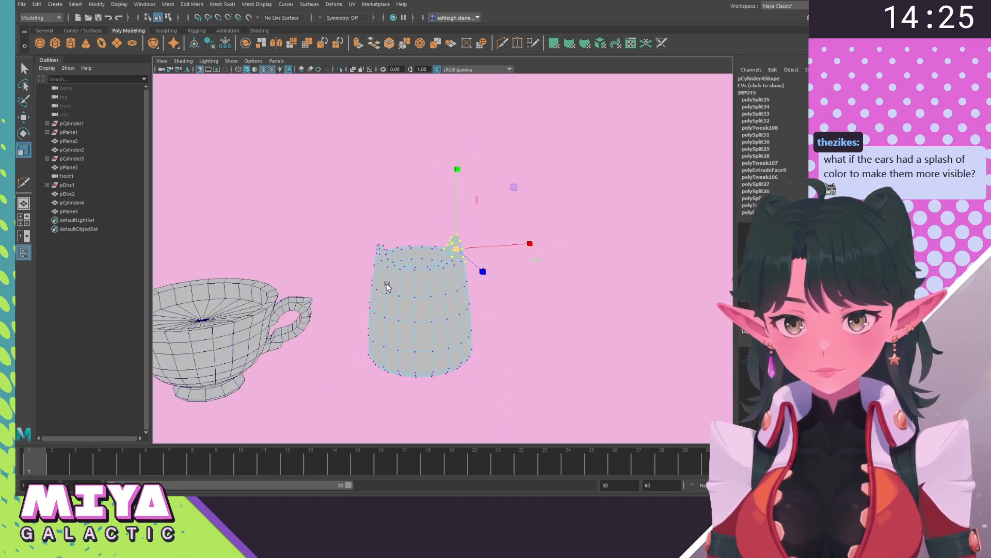
{"action": "right_click_drag", "start_coordinate": [381, 283], "coordinate": [537, 319], "text": "alt"}
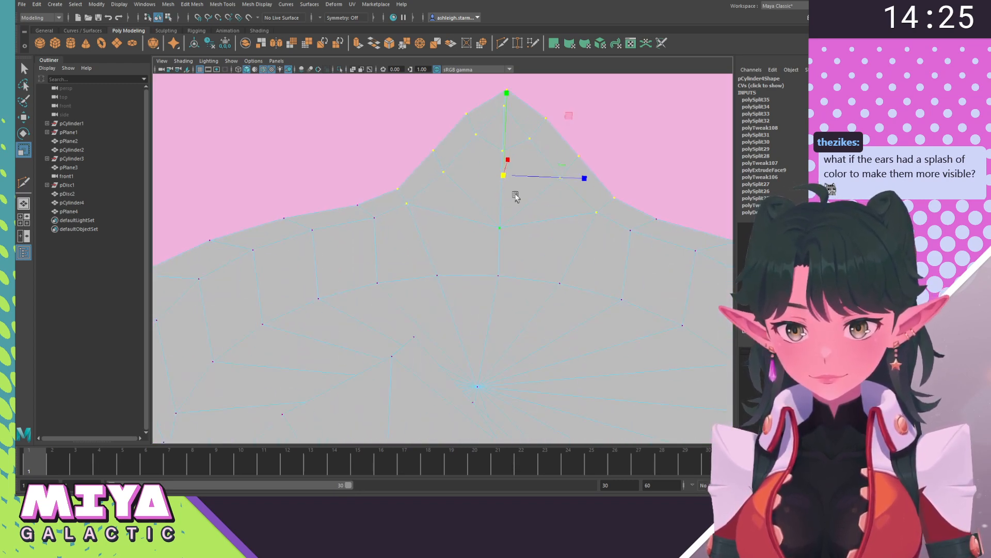
{"action": "right_click_drag", "start_coordinate": [508, 181], "coordinate": [458, 243], "text": "alt"}
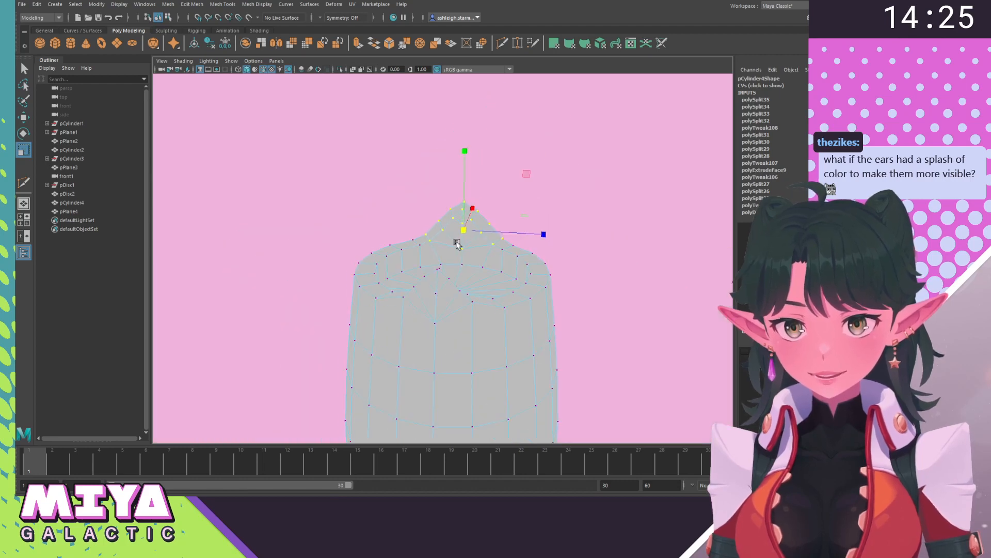
{"action": "left_click_drag", "start_coordinate": [458, 243], "coordinate": [355, 235], "text": "alt"}
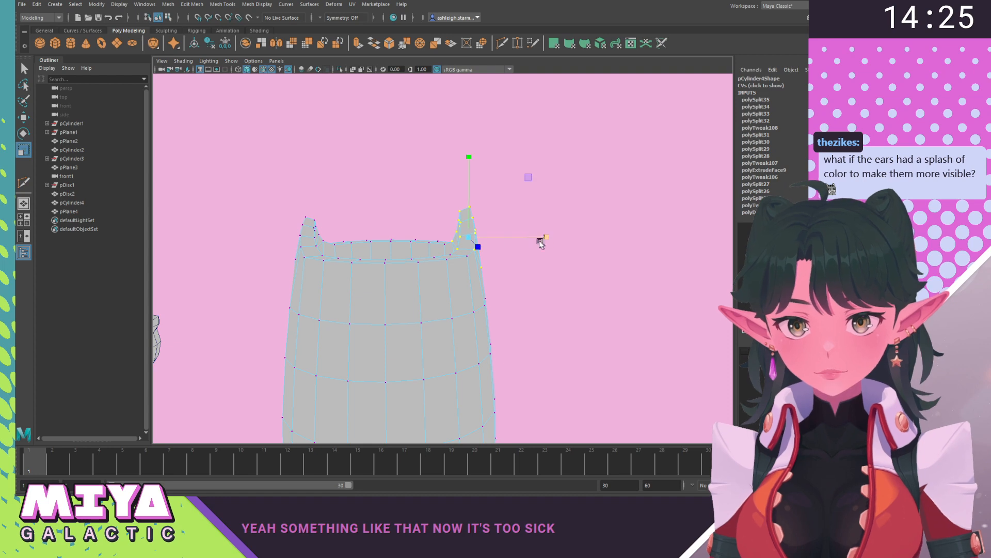
In the front view, select the faces of the mug half with the unscaled ear and delete them.
{"action": "key", "text": "space"}
{"action": "left_click_drag", "start_coordinate": [358, 212], "coordinate": [358, 228]}
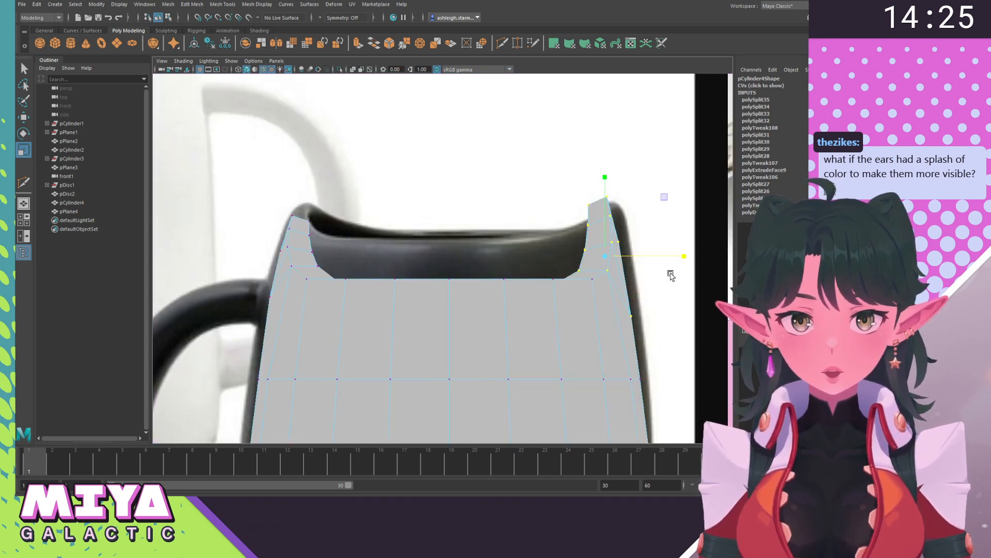
{"action": "key", "text": "w"}
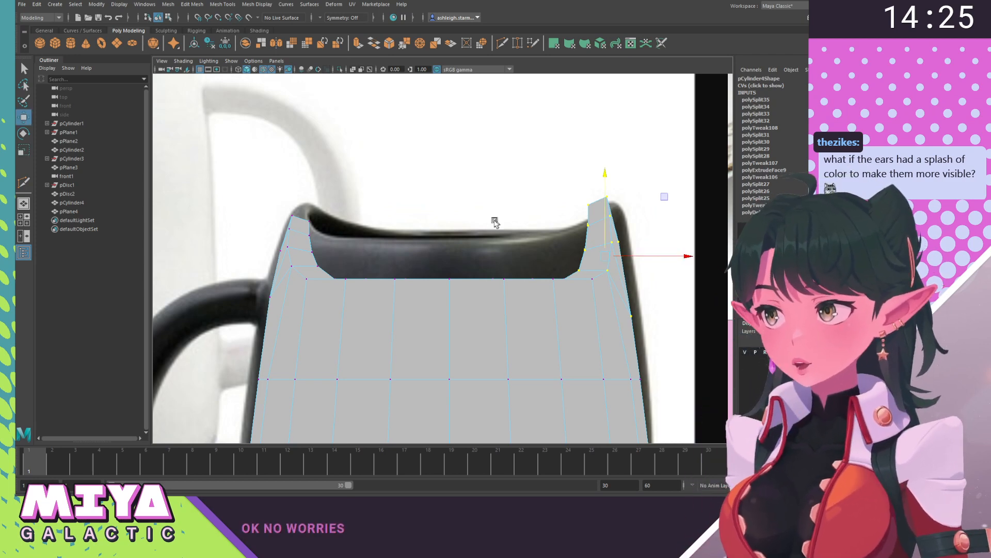
{"action": "middle_click_drag", "start_coordinate": [493, 219], "coordinate": [443, 223], "text": "alt"}
{"action": "scroll", "coordinate": [465, 241], "scroll_direction": "down", "scroll_amount": 5}
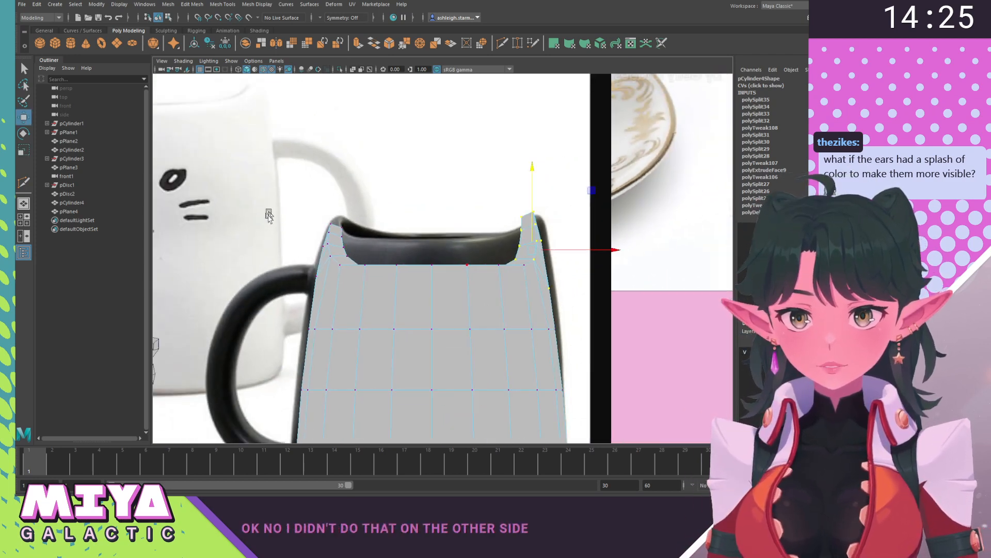
{"action": "right_click_drag", "start_coordinate": [475, 226], "coordinate": [309, 154]}
{"action": "left_click_drag", "start_coordinate": [368, 351], "coordinate": [425, 420]}
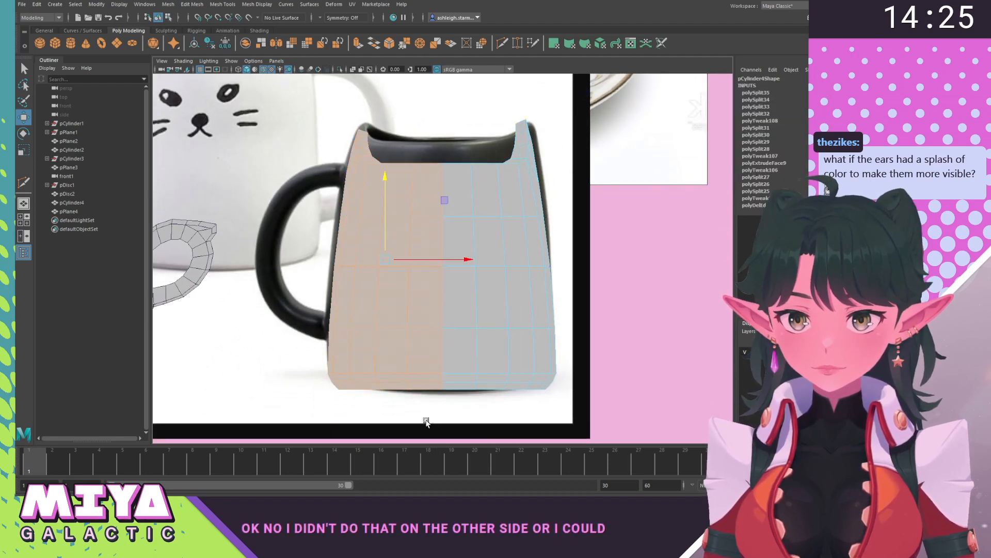
{"action": "key", "text": "Delete"}
Duplicate the remaining half of the cat mug and rotate the copy half a turn about the vertical axis to complete the body.
{"action": "right_click_drag", "start_coordinate": [514, 166], "coordinate": [540, 152]}
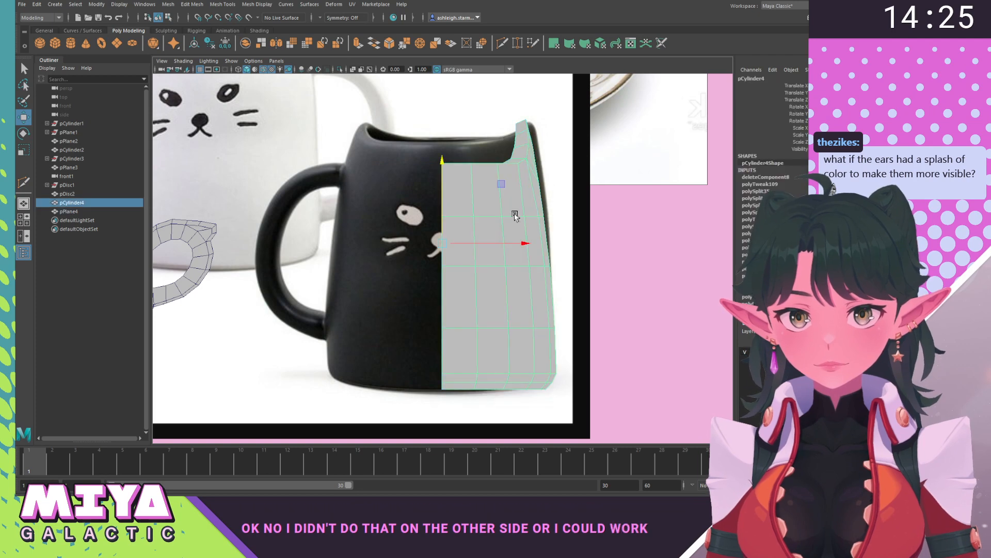
{"action": "key", "text": "ctrl+d"}
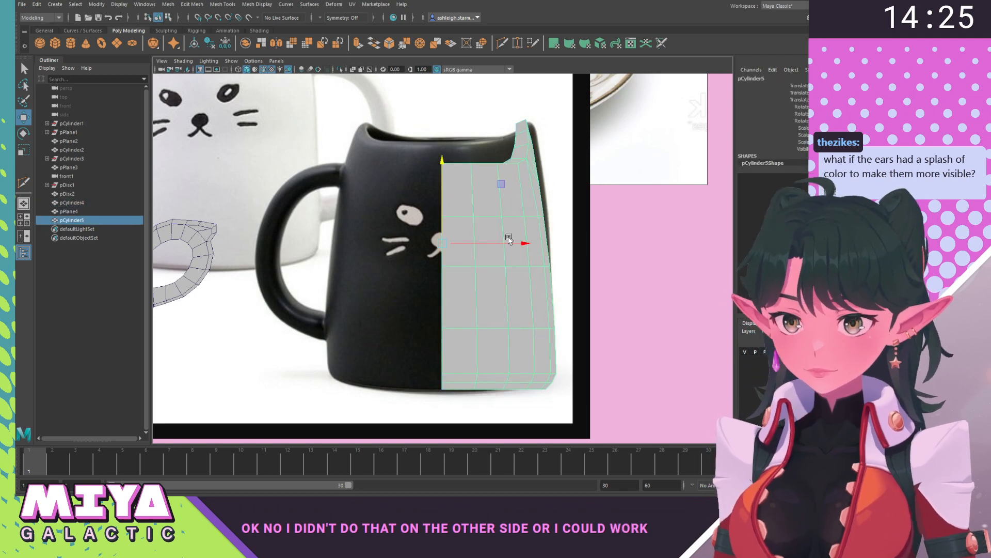
{"action": "key", "text": "e"}
{"action": "left_click_drag", "start_coordinate": [481, 243], "coordinate": [590, 246]}
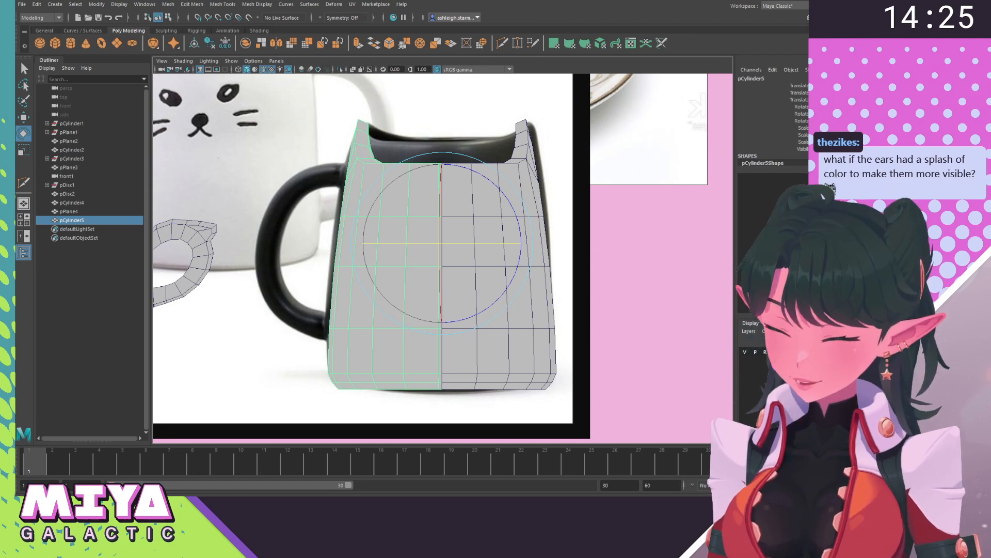
{"action": "key", "text": "Return"}
{"action": "left_click", "coordinate": [641, 234]}
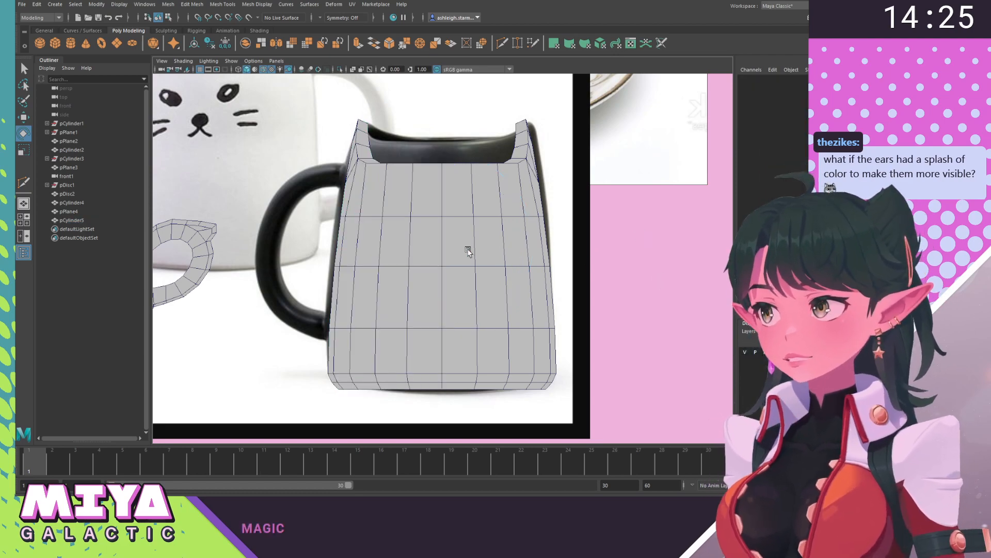
Compare the three mugs as flat silhouettes without wireframe from several angles in the perspective view.
{"action": "left_click_drag", "start_coordinate": [468, 252], "coordinate": [721, 334], "text": "alt"}
{"action": "scroll", "coordinate": [502, 290], "scroll_direction": "down", "scroll_amount": 6}
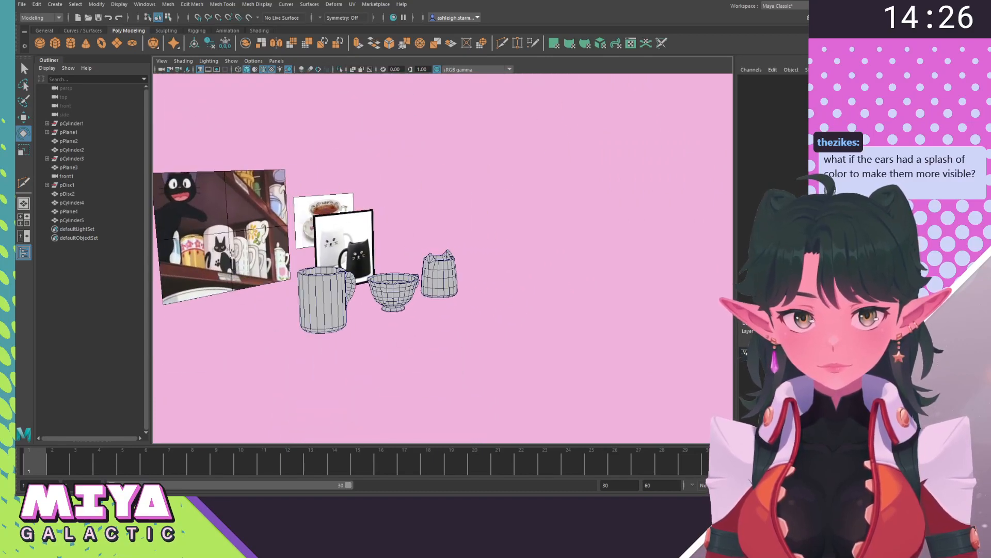
{"action": "left_click", "coordinate": [224, 69]}
{"action": "left_click", "coordinate": [272, 69]}
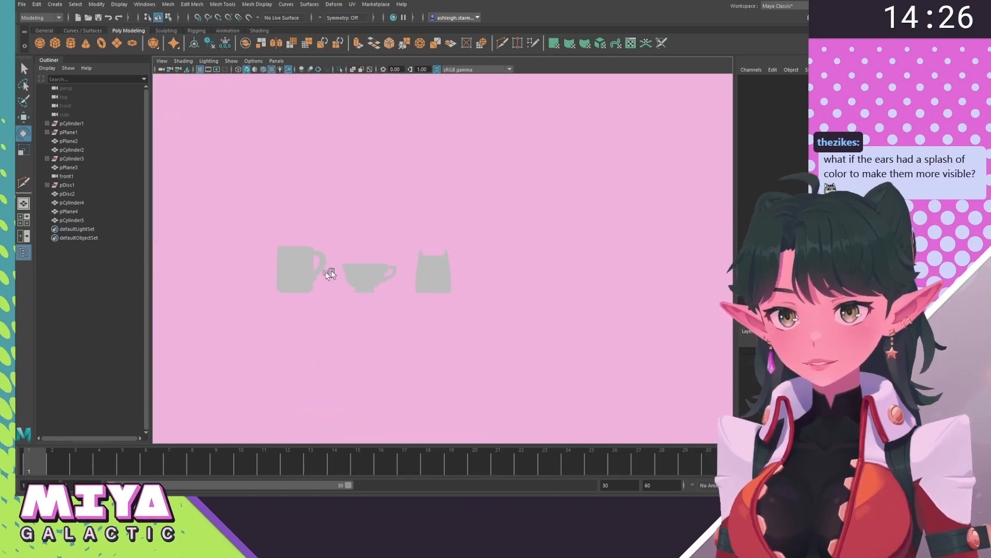
{"action": "middle_click_drag", "start_coordinate": [329, 274], "coordinate": [470, 318], "text": "alt"}
{"action": "scroll", "coordinate": [471, 318], "scroll_direction": "up", "scroll_amount": 4}
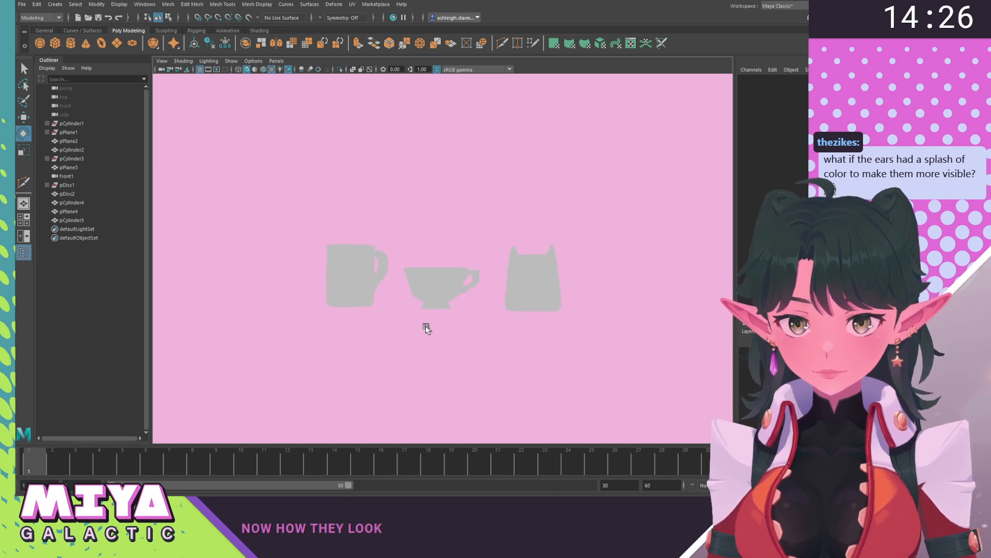
{"action": "left_click_drag", "start_coordinate": [469, 338], "coordinate": [456, 334], "text": "alt"}
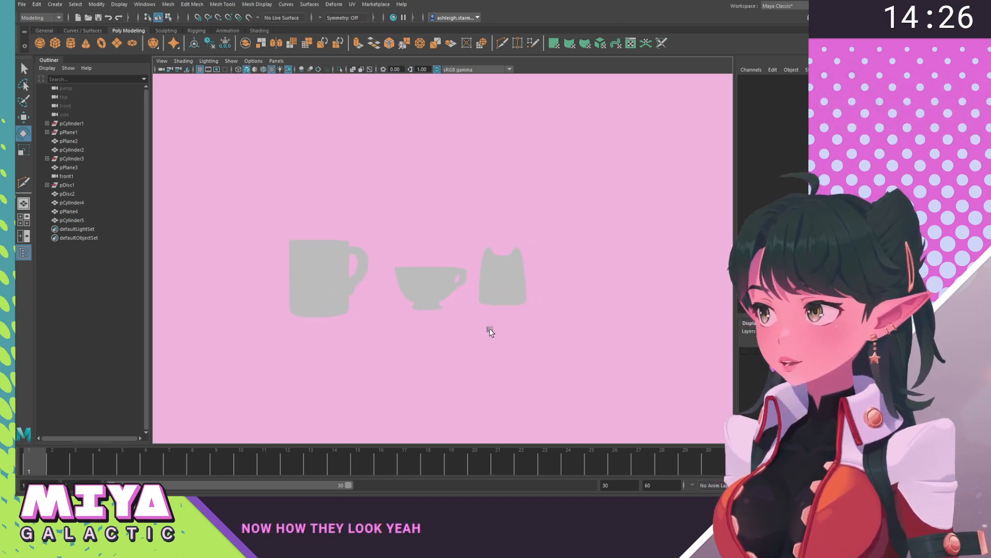
{"action": "left_click_drag", "start_coordinate": [432, 329], "coordinate": [492, 363], "text": "alt"}
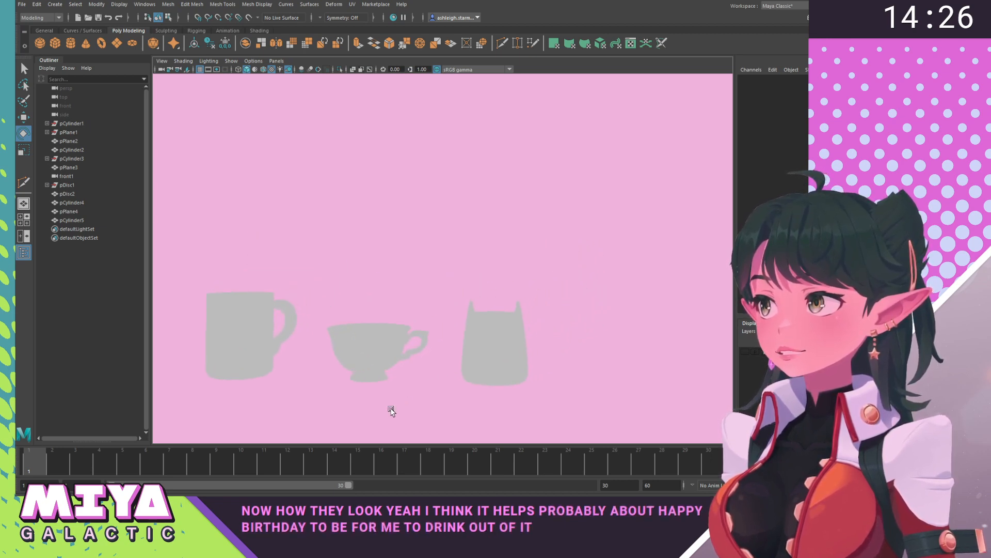
{"action": "middle_click_drag", "start_coordinate": [393, 409], "coordinate": [618, 395], "text": "alt"}
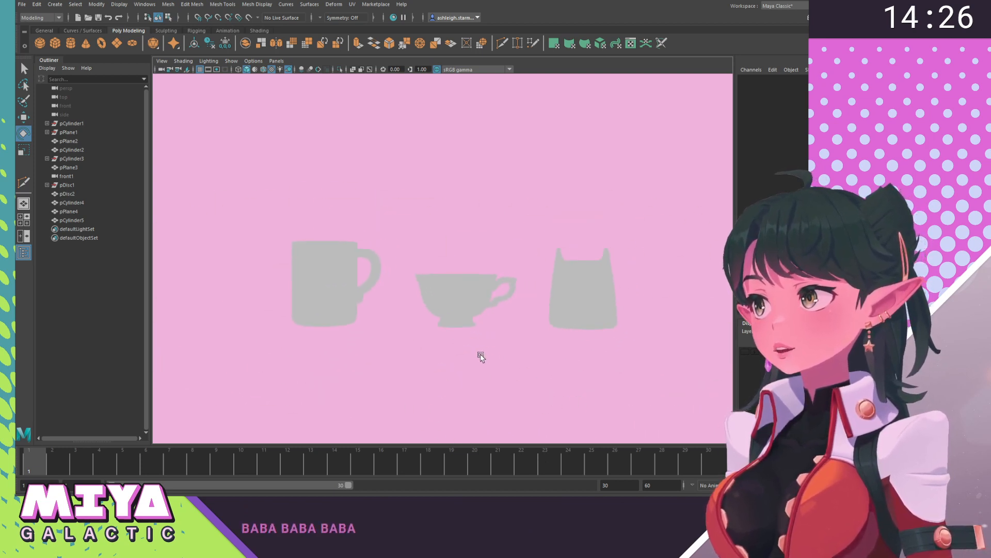
{"action": "middle_click_drag", "start_coordinate": [476, 357], "coordinate": [427, 358], "text": "alt"}
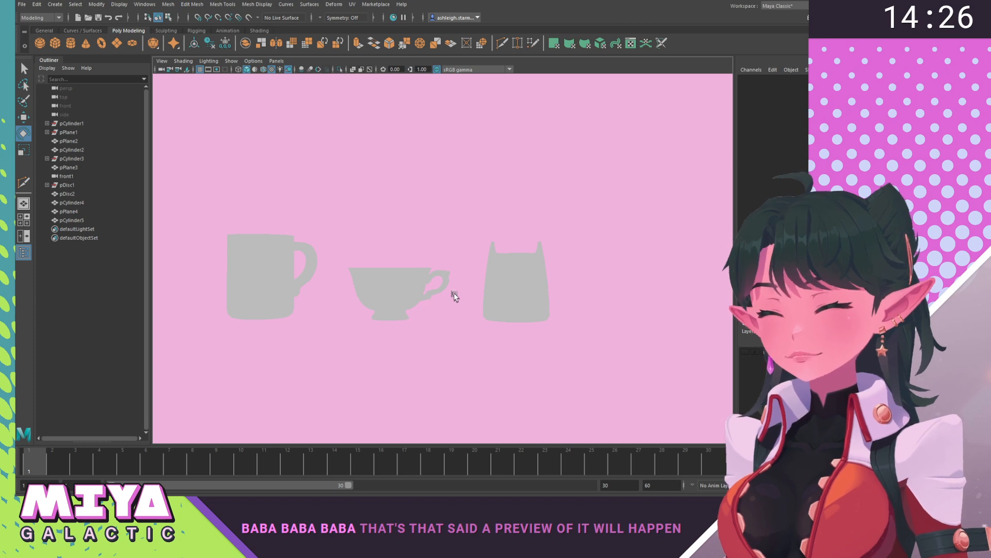
Show the wireframe on the shaded models again and switch the viewport from flat lighting to default shading.
{"action": "key", "text": "4"}
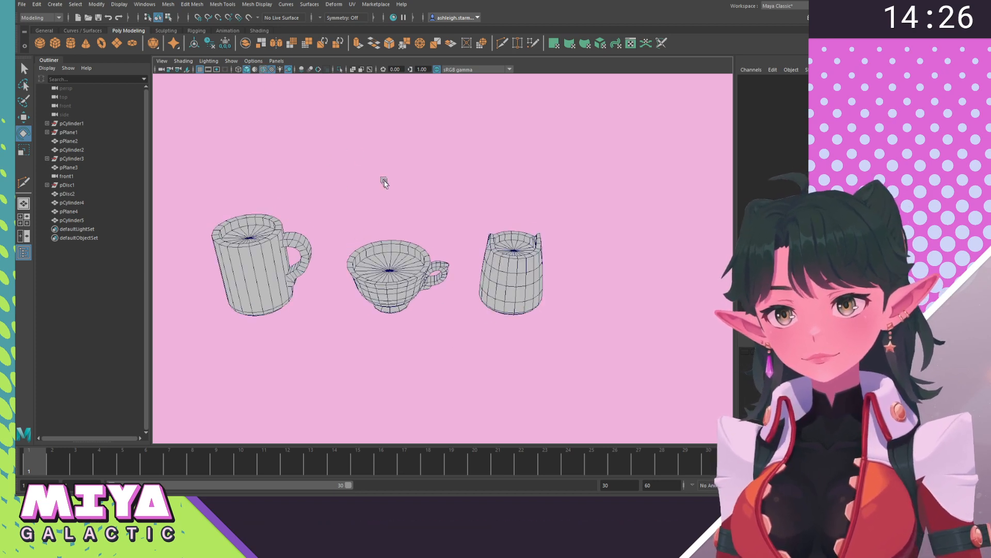
{"action": "double_click", "coordinate": [282, 71]}
{"action": "mouse_move", "coordinate": [439, 203]}
{"action": "left_mouse_down", "text": "alt"}
{"action": "mouse_move", "coordinate": [405, 250]}
{"action": "mouse_move", "coordinate": [403, 226]}
{"action": "mouse_move", "coordinate": [471, 202]}
{"action": "mouse_move", "coordinate": [652, 217]}
{"action": "mouse_move", "coordinate": [551, 288]}
{"action": "mouse_move", "coordinate": [613, 284]}
{"action": "mouse_move", "coordinate": [573, 292]}
{"action": "mouse_move", "coordinate": [592, 290]}
{"action": "mouse_move", "coordinate": [601, 343]}
{"action": "mouse_move", "coordinate": [566, 338]}
{"action": "left_mouse_up", "text": "alt"}
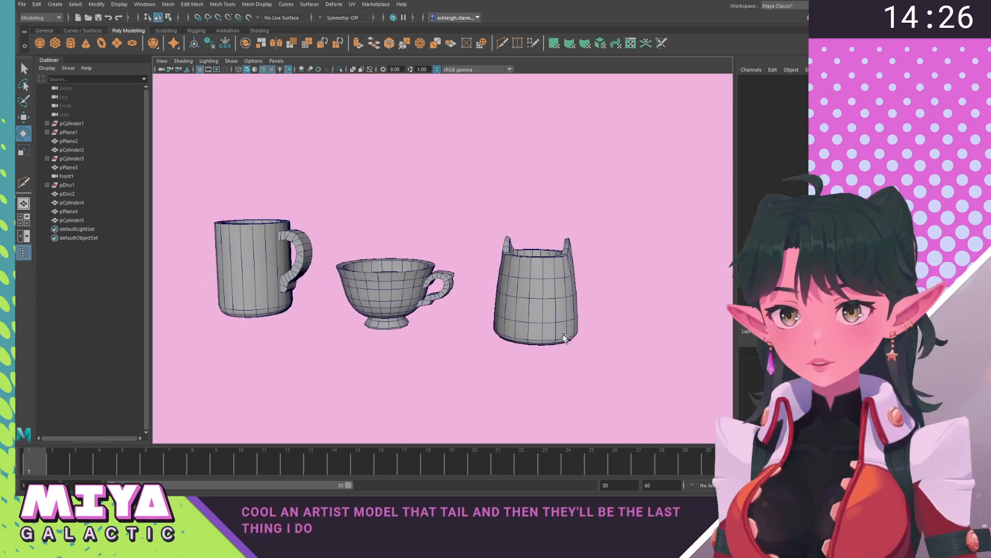
Examine the cat mug's ears and rim up close from different angles.
{"action": "left_click_drag", "start_coordinate": [521, 310], "coordinate": [538, 313], "text": "alt"}
{"action": "middle_click_drag", "start_coordinate": [515, 309], "coordinate": [423, 307], "text": "alt"}
{"action": "right_click_drag", "start_coordinate": [423, 307], "coordinate": [656, 361], "text": "alt"}
{"action": "left_click_drag", "start_coordinate": [518, 310], "coordinate": [523, 378], "text": "alt"}
{"action": "left_click_drag", "start_coordinate": [513, 300], "coordinate": [434, 255], "text": "alt"}
{"action": "right_click_drag", "start_coordinate": [494, 281], "coordinate": [454, 268]}
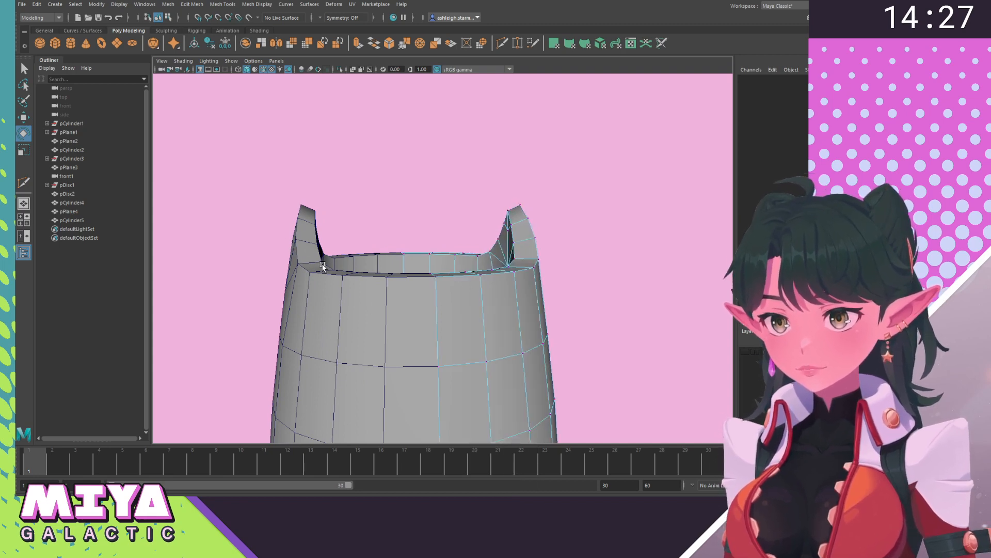
{"action": "left_click", "coordinate": [306, 266]}
{"action": "left_click", "coordinate": [394, 221]}
{"action": "right_click_drag", "start_coordinate": [524, 382], "coordinate": [412, 294], "text": "alt"}
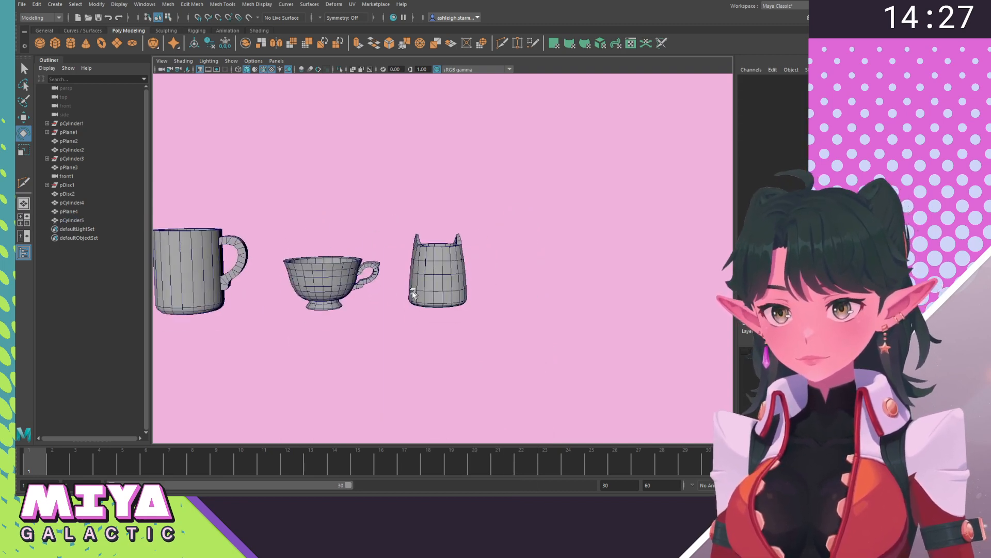
Turn the reference image layer back on behind the three mugs.
{"action": "middle_click_drag", "start_coordinate": [357, 242], "coordinate": [376, 259], "text": "alt"}
{"action": "left_click", "coordinate": [745, 353]}
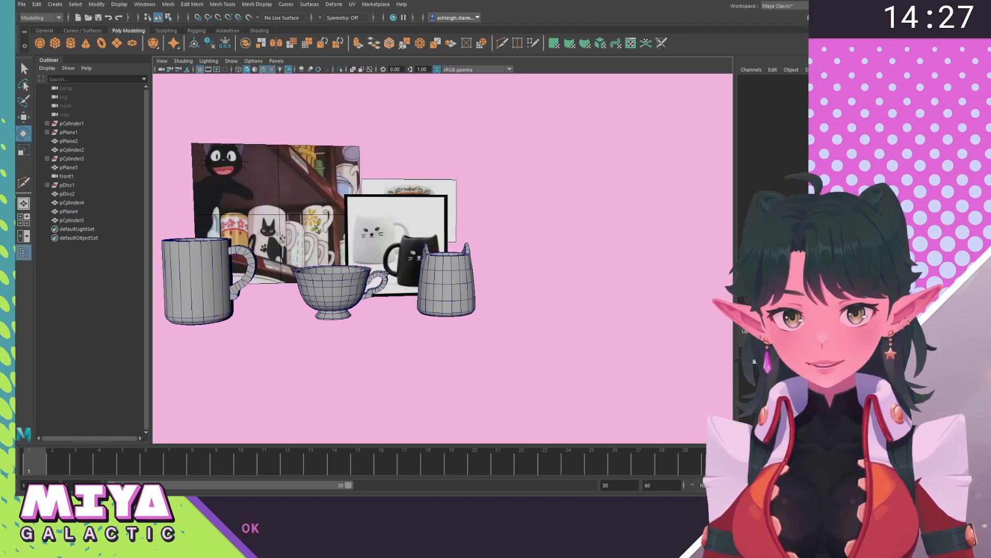
{"action": "middle_click_drag", "start_coordinate": [534, 282], "coordinate": [582, 292], "text": "alt"}
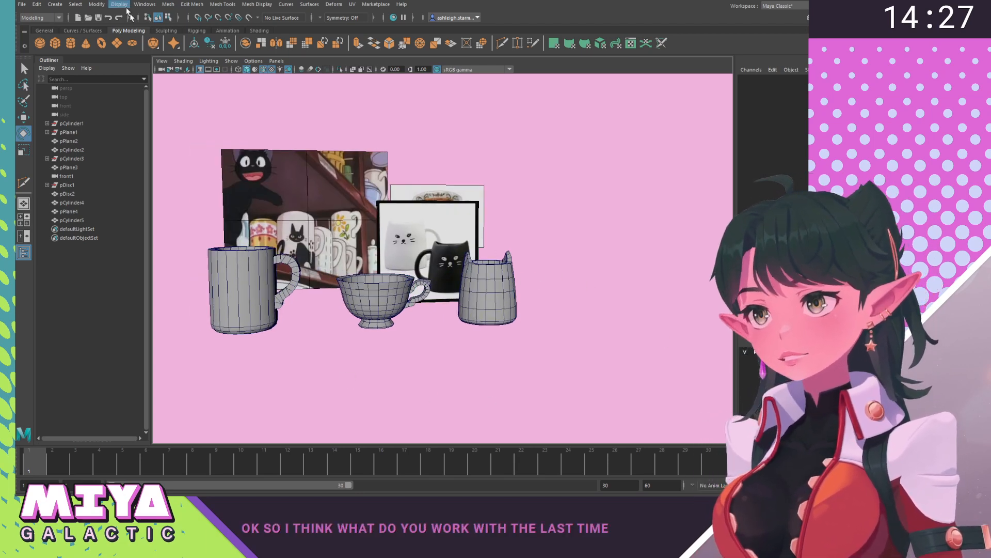
Create a polygon disc with 16 sides, Pie subdivision mode, 1 subdivision and a radius of 1.
{"action": "left_click", "coordinate": [56, 4]}
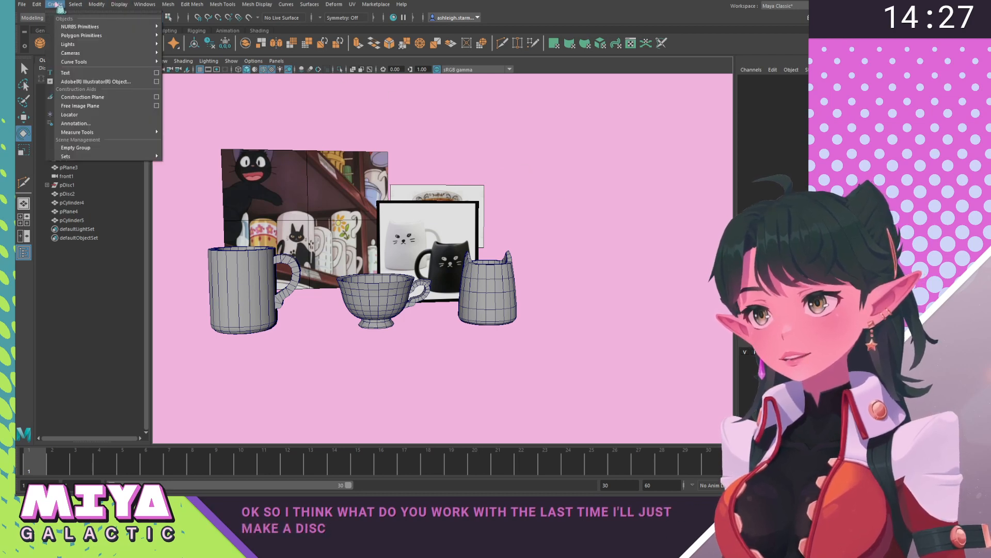
{"action": "mouse_move", "coordinate": [103, 35]}
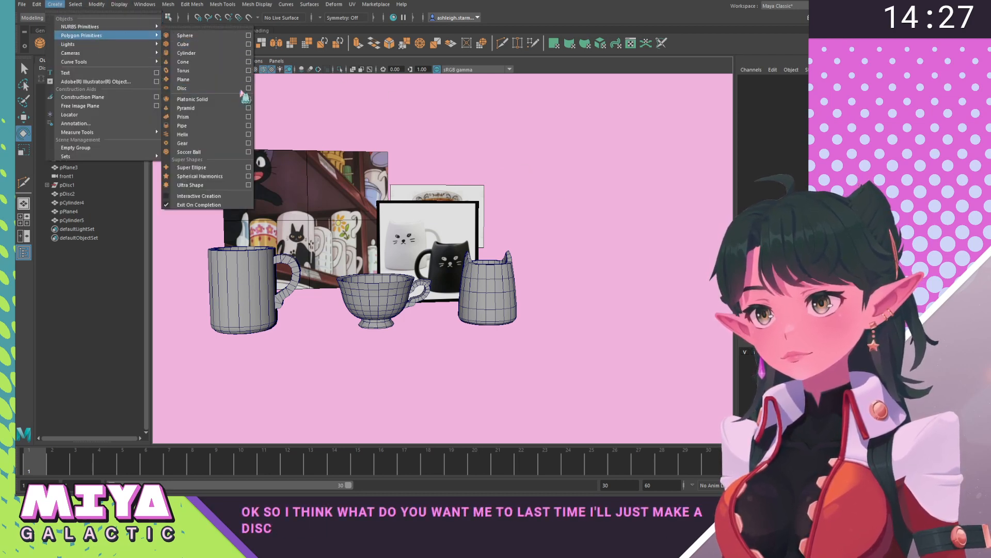
{"action": "left_click", "coordinate": [248, 88]}
{"action": "left_click", "coordinate": [361, 319]}
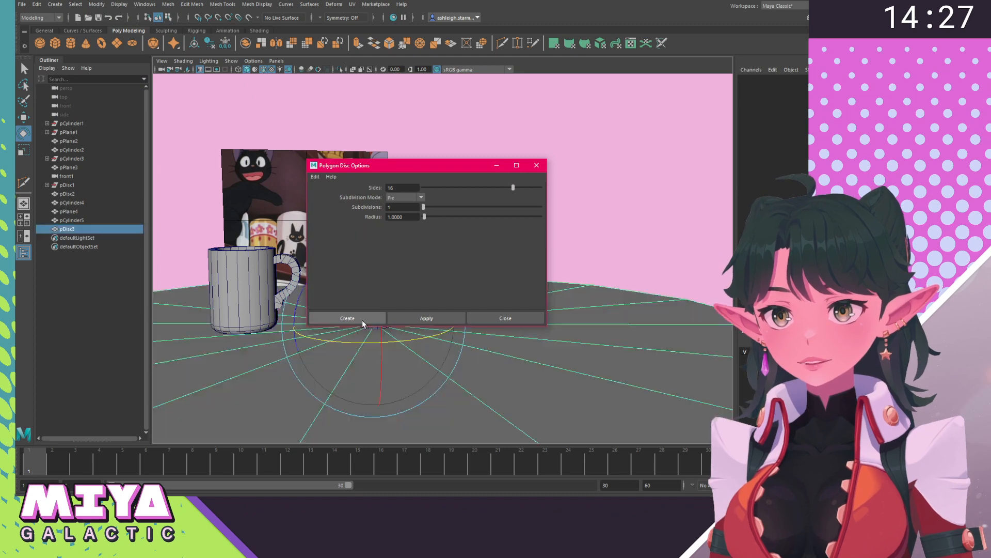
Rotate the new disc upright to face the front and scale it down to roughly the teacup's size.
{"action": "left_click_drag", "start_coordinate": [371, 289], "coordinate": [387, 338], "text": "alt"}
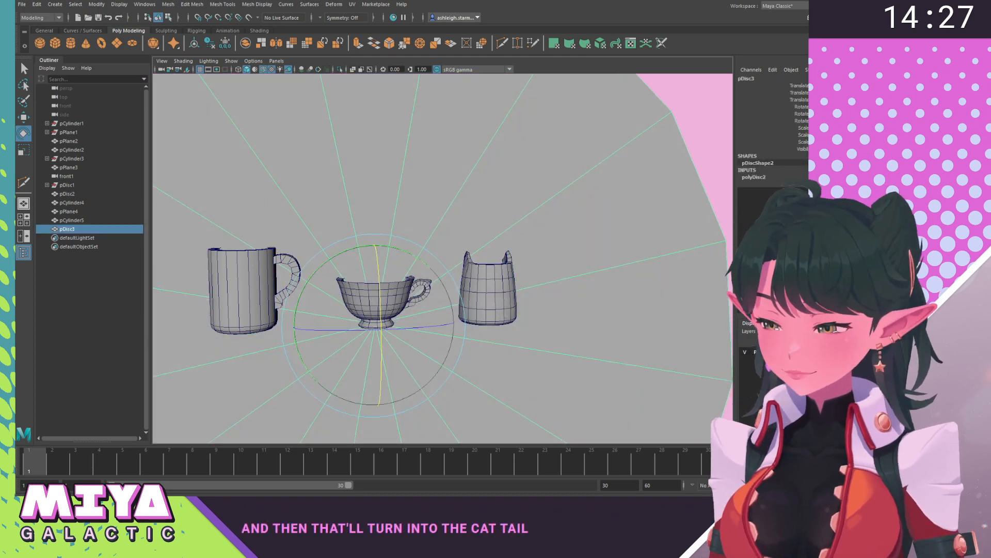
{"action": "key", "text": "r"}
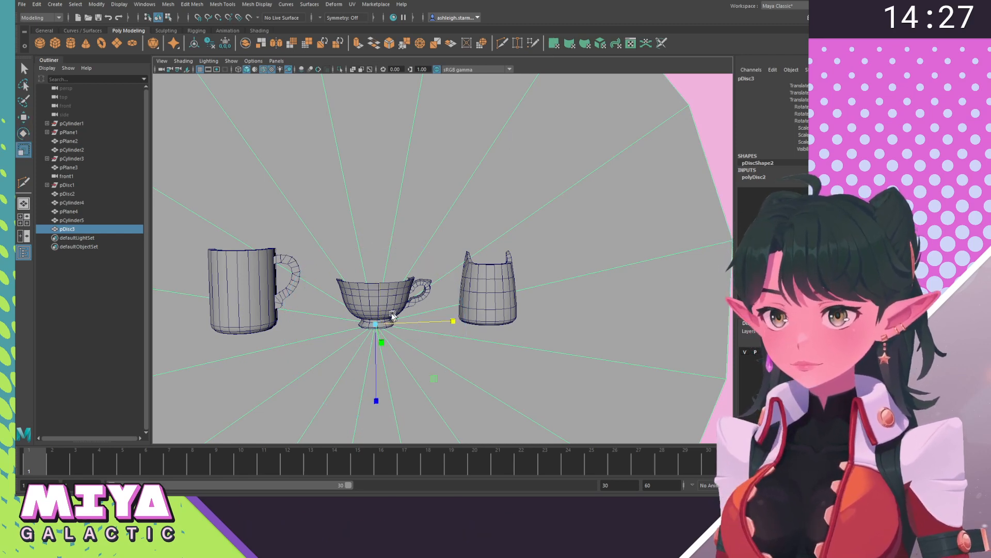
{"action": "left_click_drag", "start_coordinate": [392, 315], "coordinate": [219, 341]}
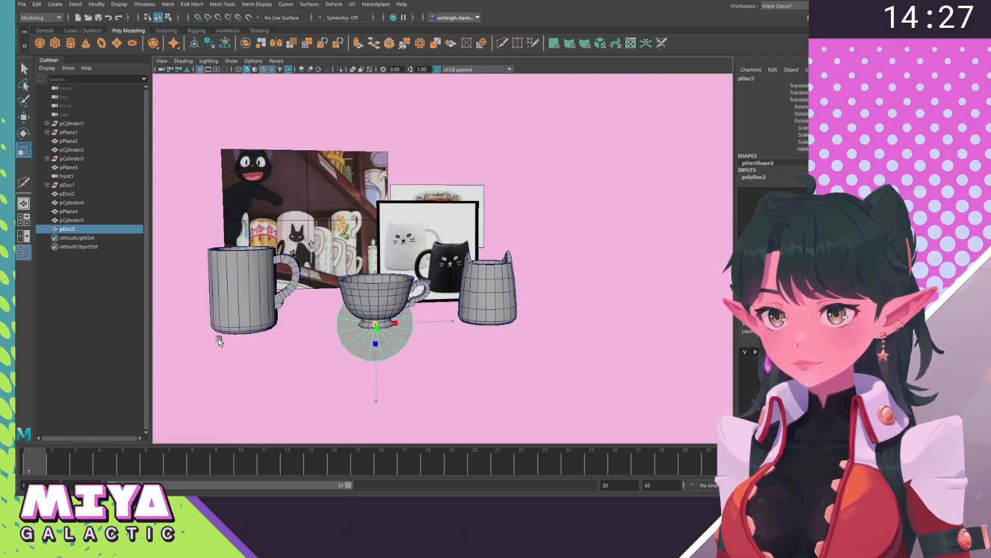
Move the disc up beside the cat mug, and in the front view shift it over the black reference mug's handle.
{"action": "key", "text": "w"}
{"action": "left_click_drag", "start_coordinate": [433, 268], "coordinate": [497, 227]}
{"action": "middle_click_drag", "start_coordinate": [565, 212], "coordinate": [498, 204], "text": "alt"}
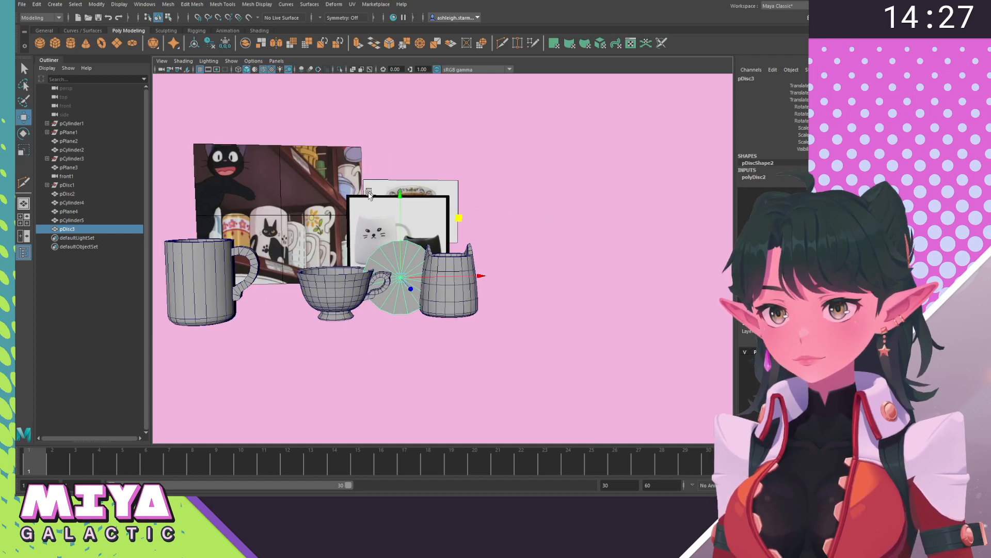
{"action": "scroll", "coordinate": [468, 247], "scroll_direction": "up", "scroll_amount": 5}
{"action": "left_click_drag", "start_coordinate": [429, 230], "coordinate": [595, 232]}
{"action": "key", "text": "space"}
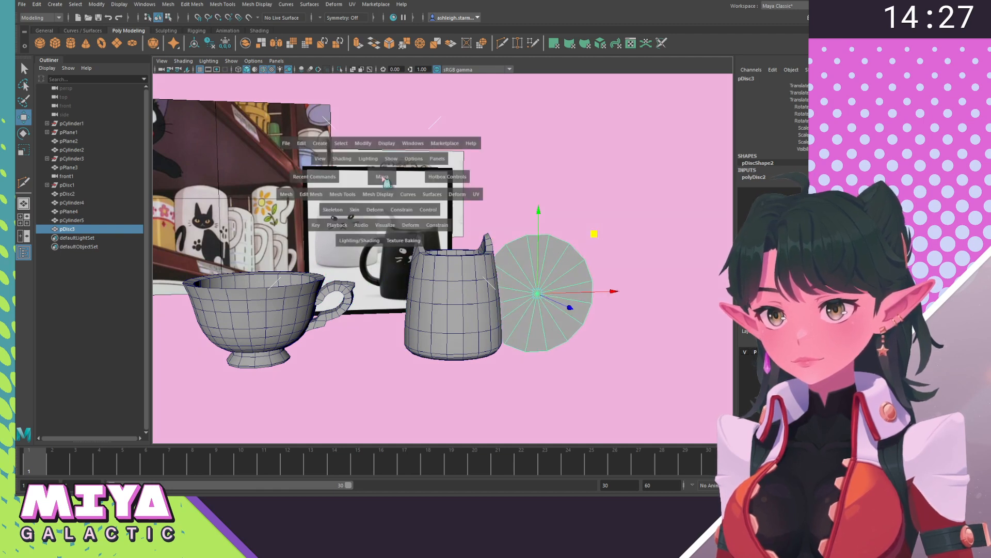
{"action": "left_click_drag", "start_coordinate": [382, 177], "coordinate": [386, 186]}
{"action": "scroll", "coordinate": [570, 252], "scroll_direction": "down", "scroll_amount": 3}
{"action": "middle_click_drag", "start_coordinate": [550, 204], "coordinate": [531, 238], "text": "alt"}
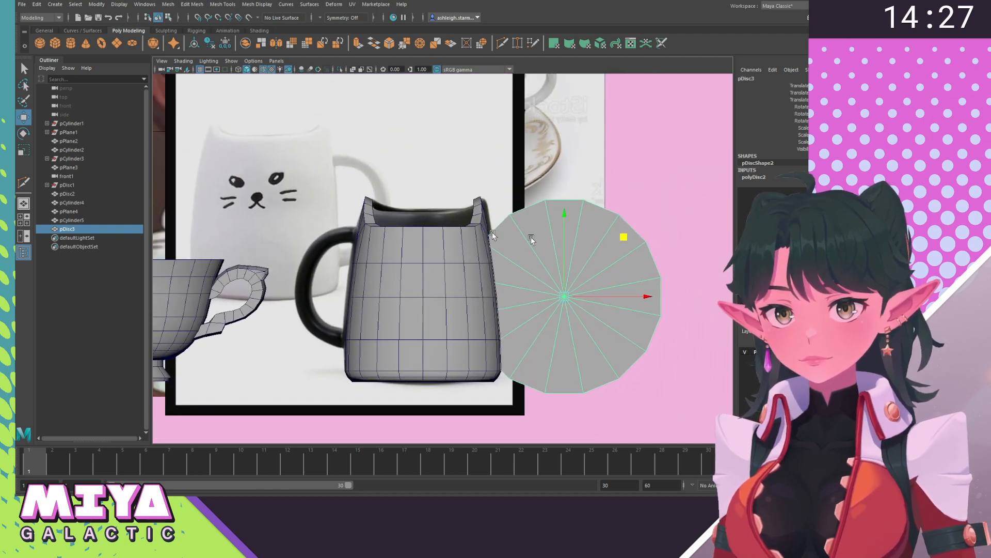
{"action": "left_click_drag", "start_coordinate": [620, 243], "coordinate": [437, 237]}
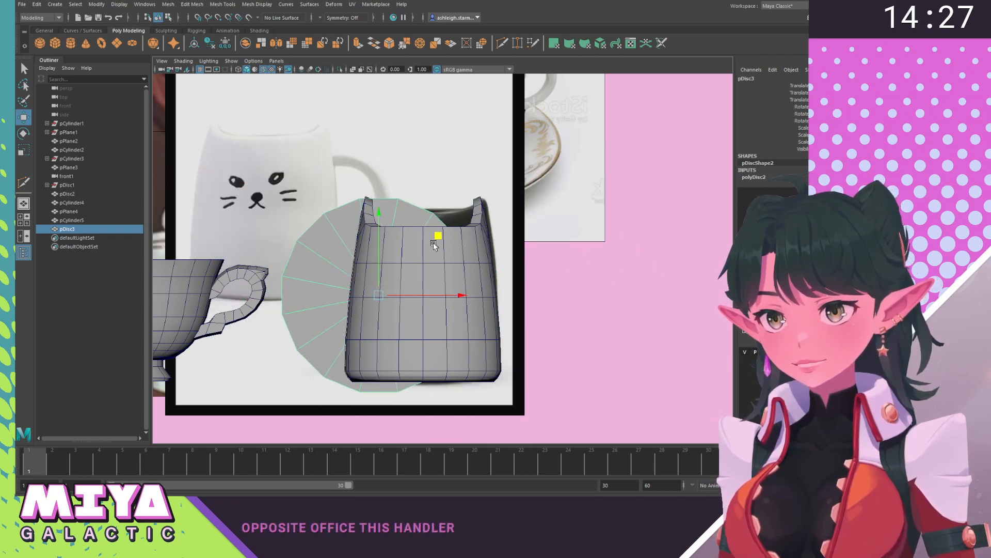
Scale and position the disc to match the outer curve of the reference handle, and turn on X-ray display.
{"action": "key", "text": "r"}
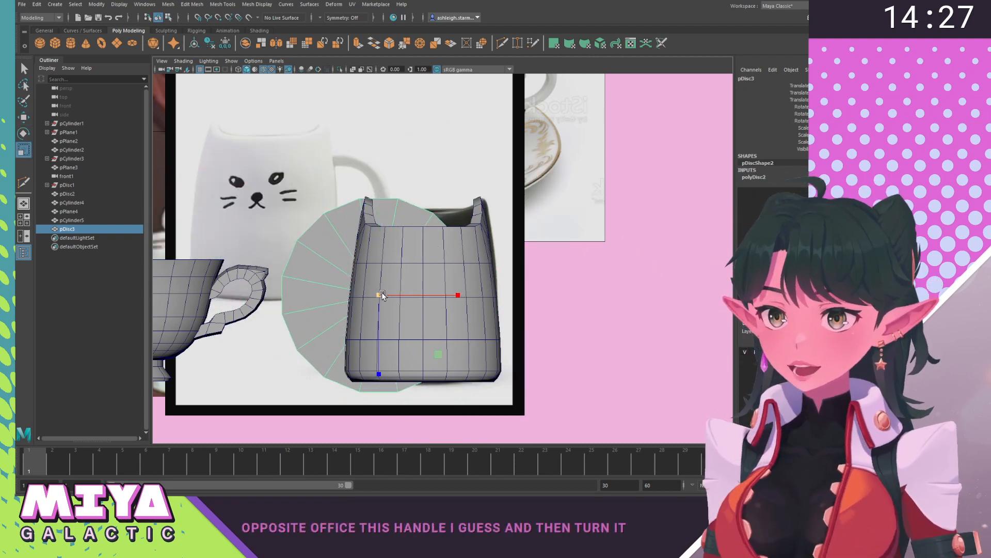
{"action": "left_click_drag", "start_coordinate": [377, 298], "coordinate": [329, 284]}
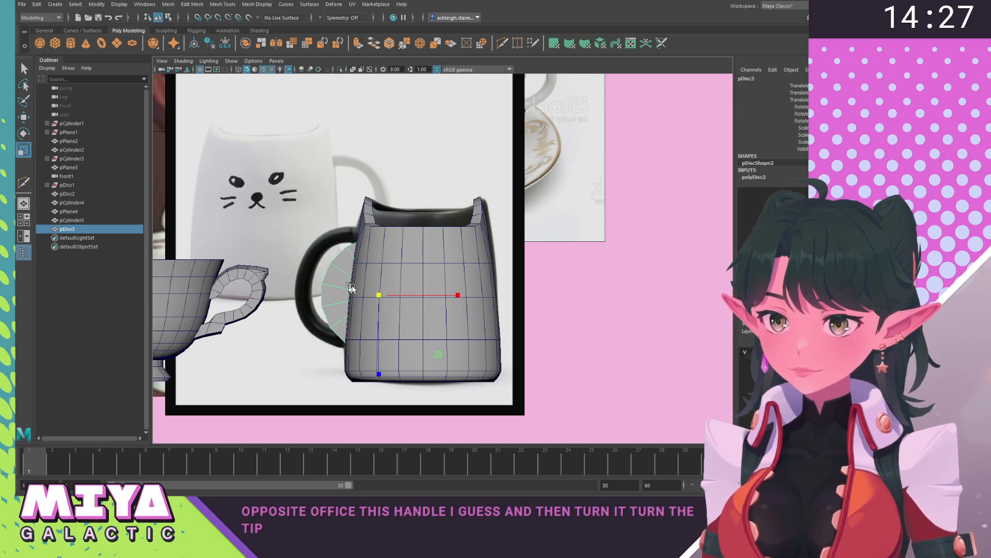
{"action": "key", "text": "w"}
{"action": "left_click_drag", "start_coordinate": [454, 296], "coordinate": [424, 297]}
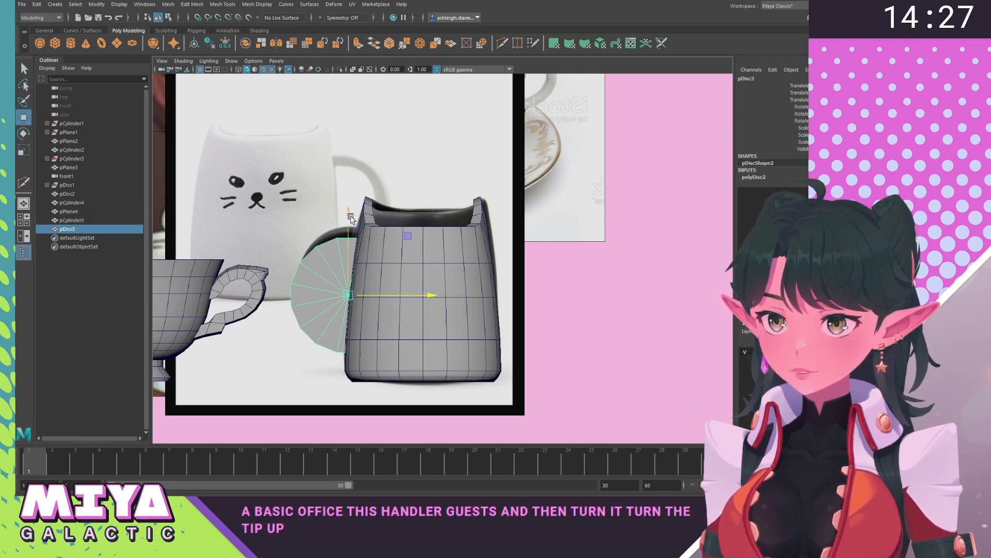
{"action": "left_click_drag", "start_coordinate": [349, 215], "coordinate": [348, 209]}
{"action": "key", "text": "r"}
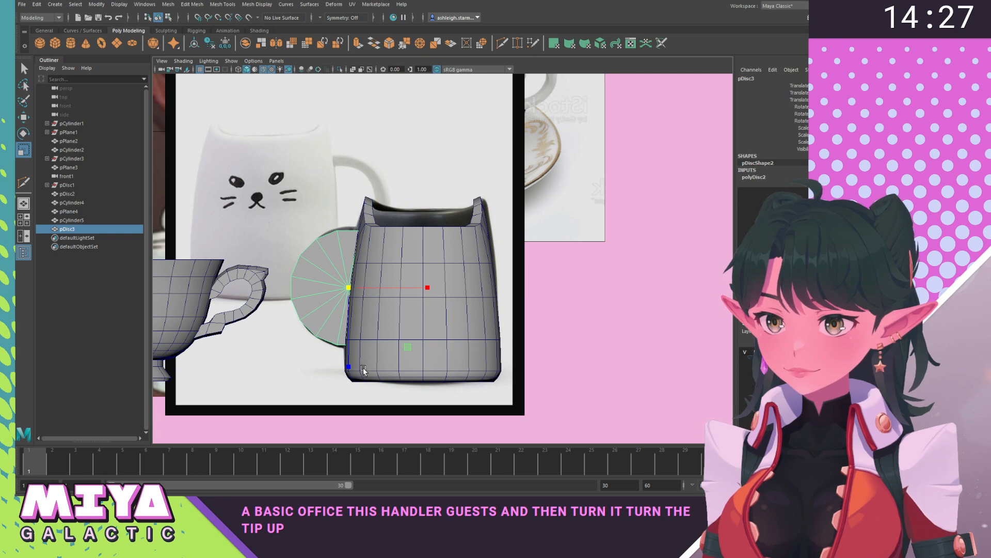
{"action": "key", "text": "w"}
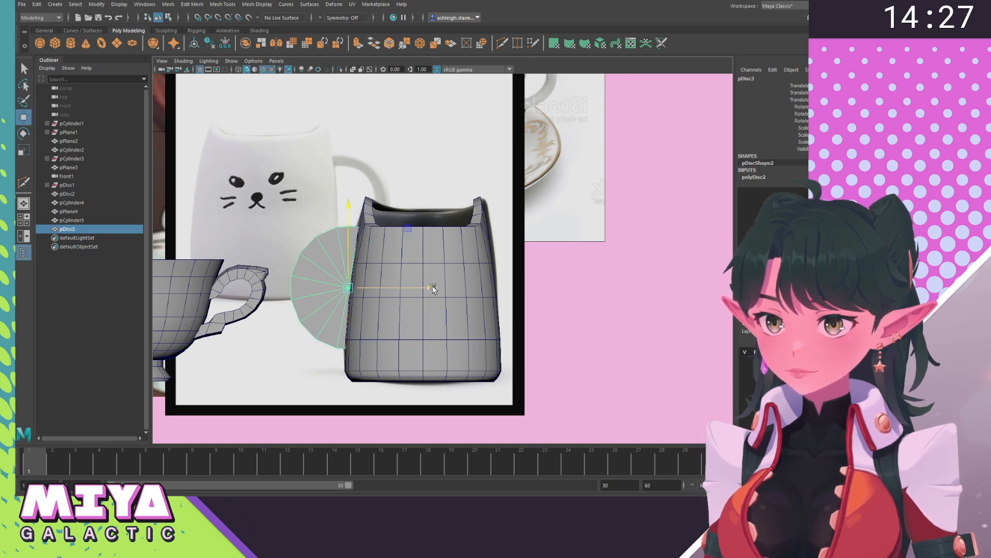
{"action": "left_click_drag", "start_coordinate": [433, 288], "coordinate": [434, 291]}
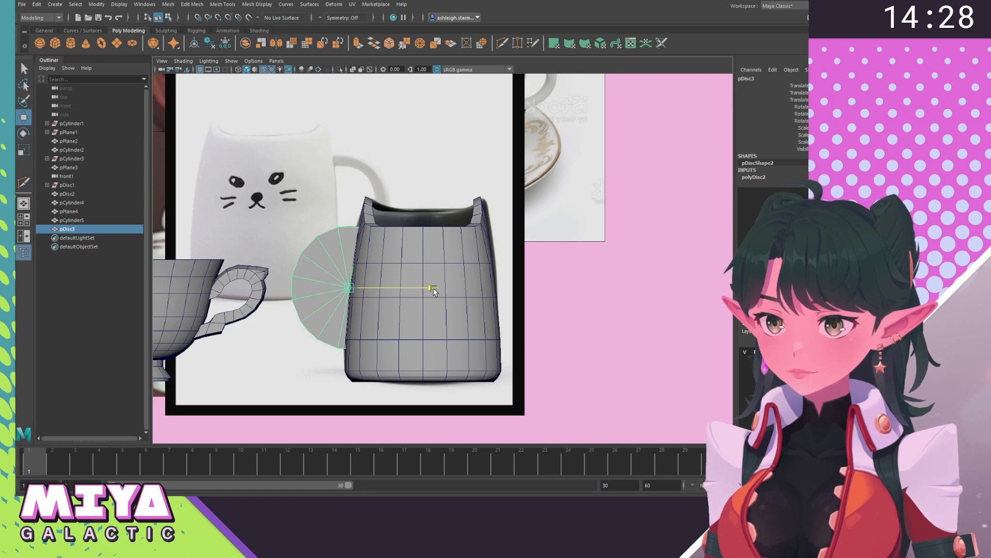
{"action": "key", "text": "e"}
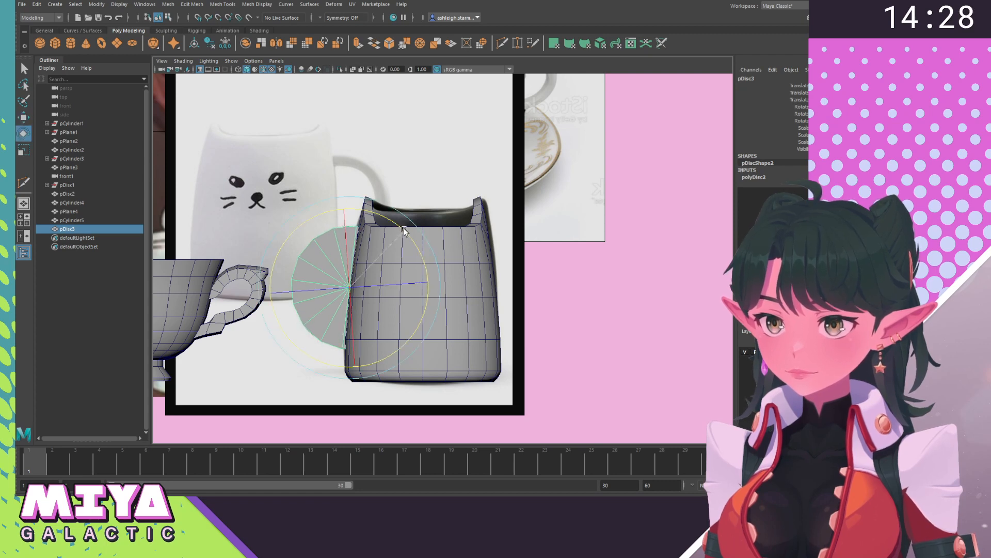
{"action": "key", "text": "w"}
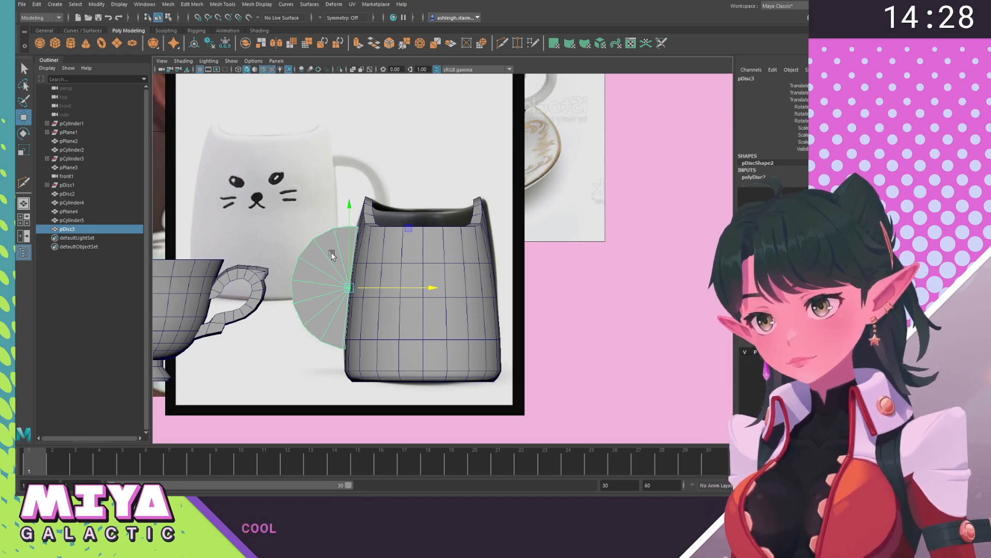
{"action": "left_click", "coordinate": [353, 70]}
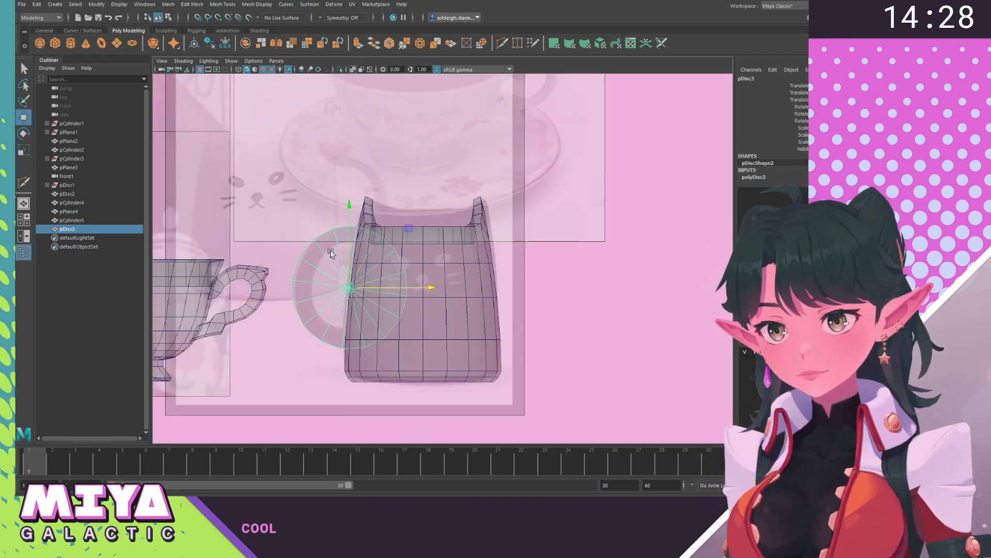
Try to delete the disc's faces that overlap the cat mug's body.
{"action": "right_click_drag", "start_coordinate": [332, 253], "coordinate": [333, 278]}
{"action": "left_click_drag", "start_coordinate": [441, 390], "coordinate": [360, 236]}
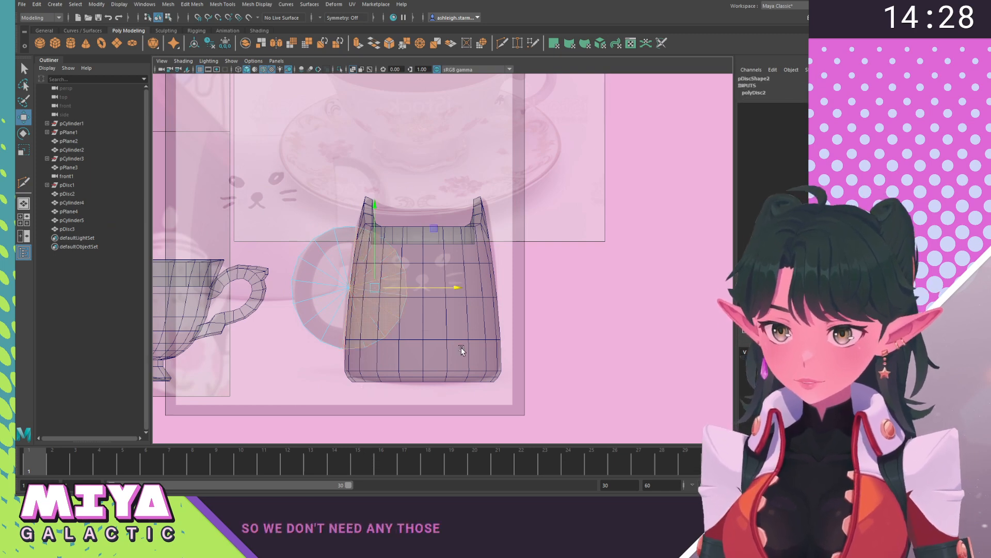
{"action": "key", "text": "Delete"}
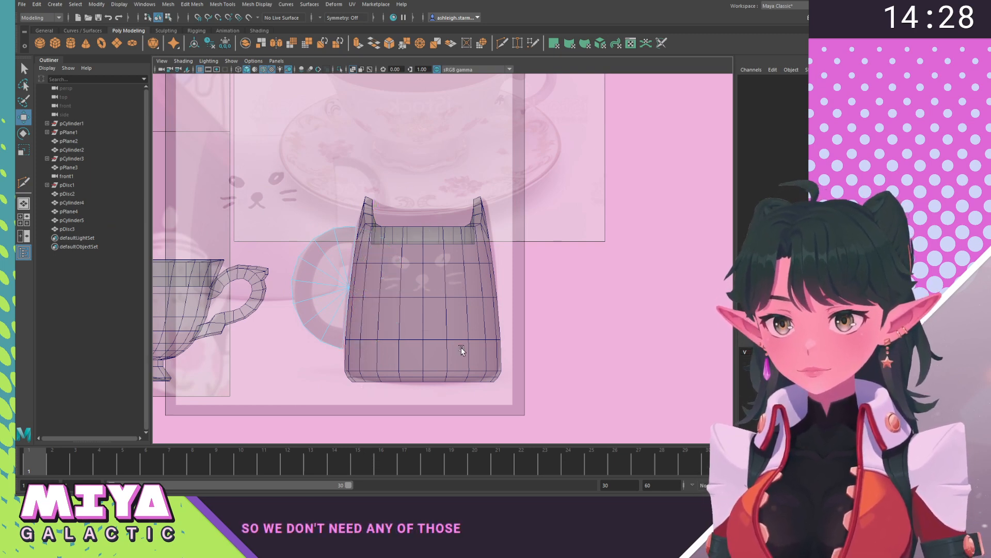
{"action": "key", "text": "ctrl+z"}
Select all faces of the disc and try to extrude them.
{"action": "right_click_drag", "start_coordinate": [300, 257], "coordinate": [334, 284]}
{"action": "left_click_drag", "start_coordinate": [398, 328], "coordinate": [313, 274]}
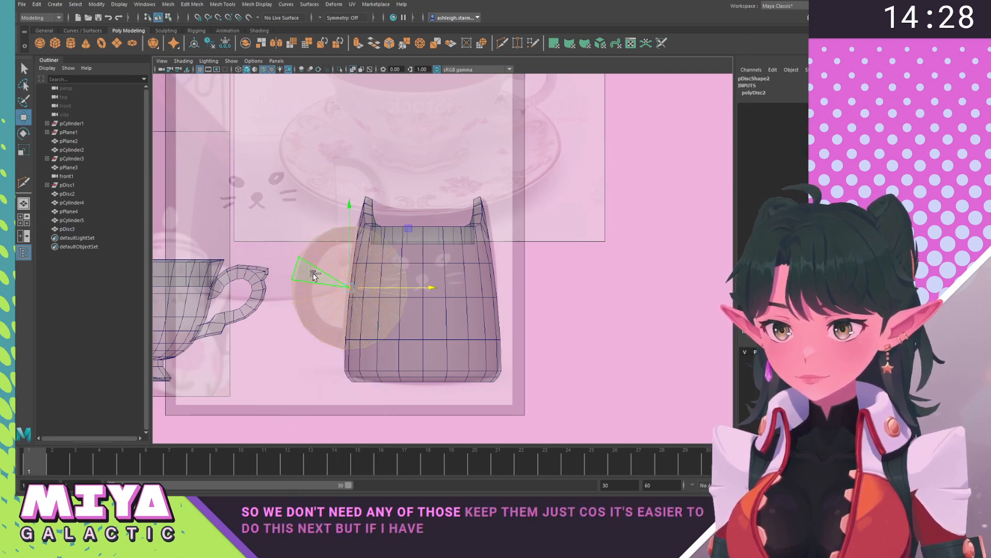
{"action": "right_click_drag", "start_coordinate": [312, 277], "coordinate": [317, 300], "text": "shift"}
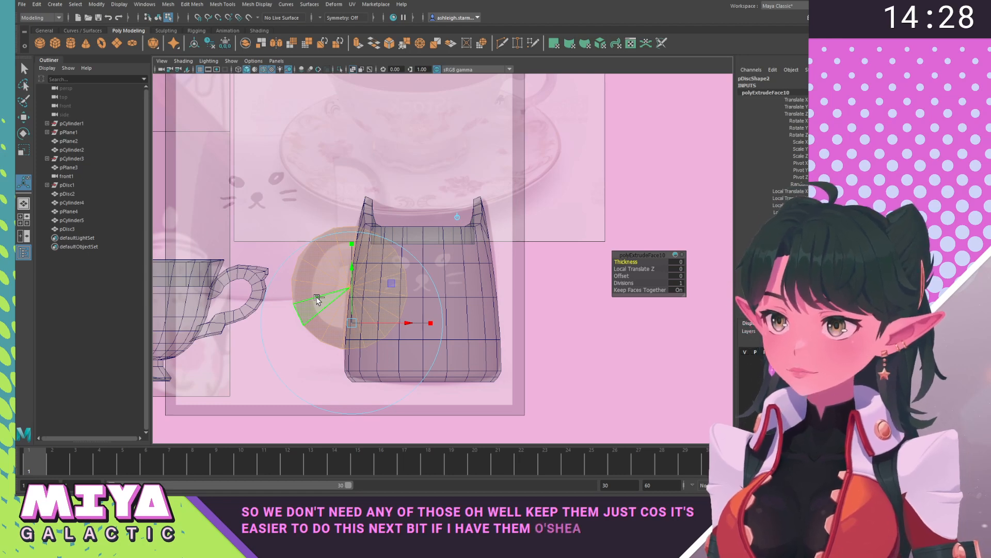
{"action": "key", "text": "ctrl+z"}
{"action": "left_click_drag", "start_coordinate": [380, 410], "coordinate": [365, 213]}
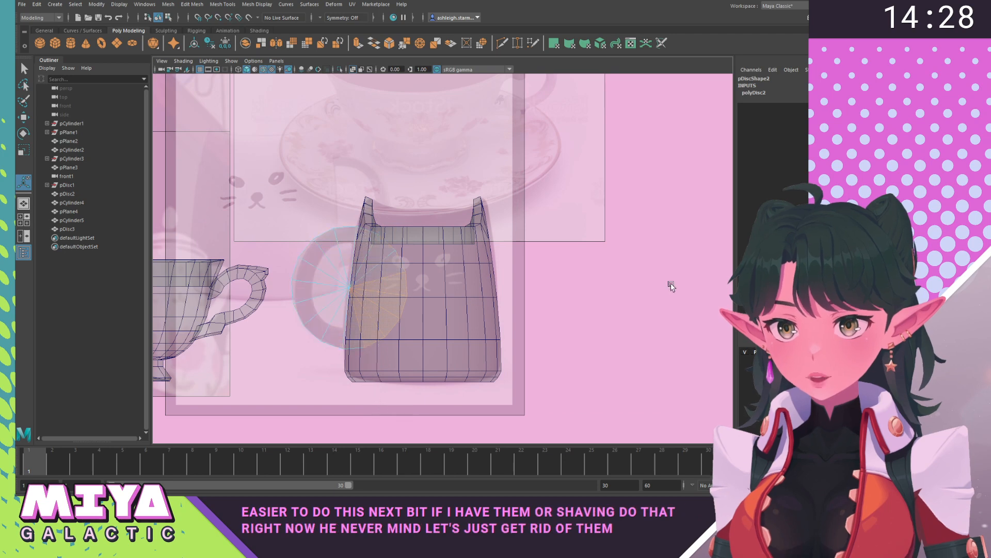
Extrude all the disc's faces and scale them inward to match the inner edge of the reference handle.
{"action": "left_click_drag", "start_coordinate": [243, 164], "coordinate": [501, 445]}
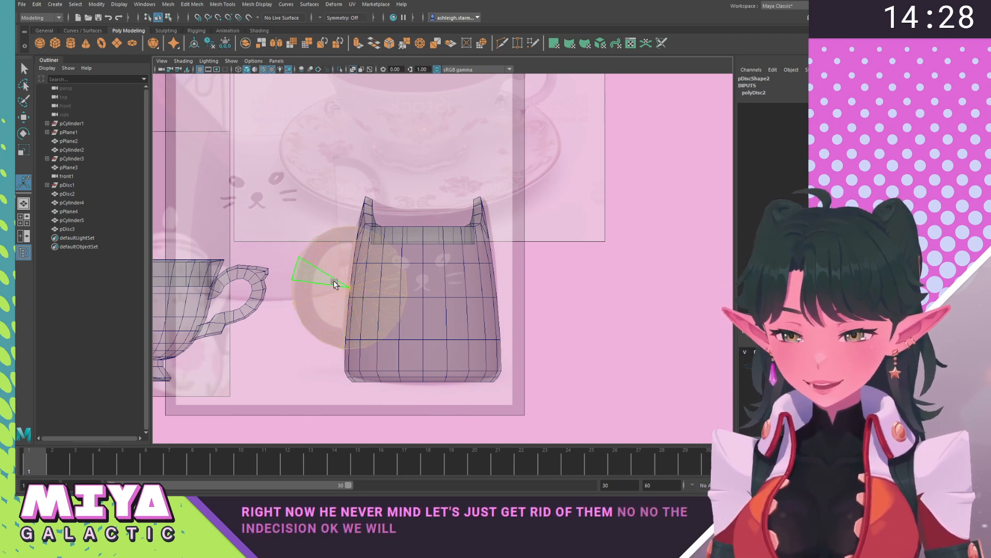
{"action": "right_click_drag", "start_coordinate": [335, 281], "coordinate": [333, 301], "text": "shift"}
{"action": "key", "text": "w"}
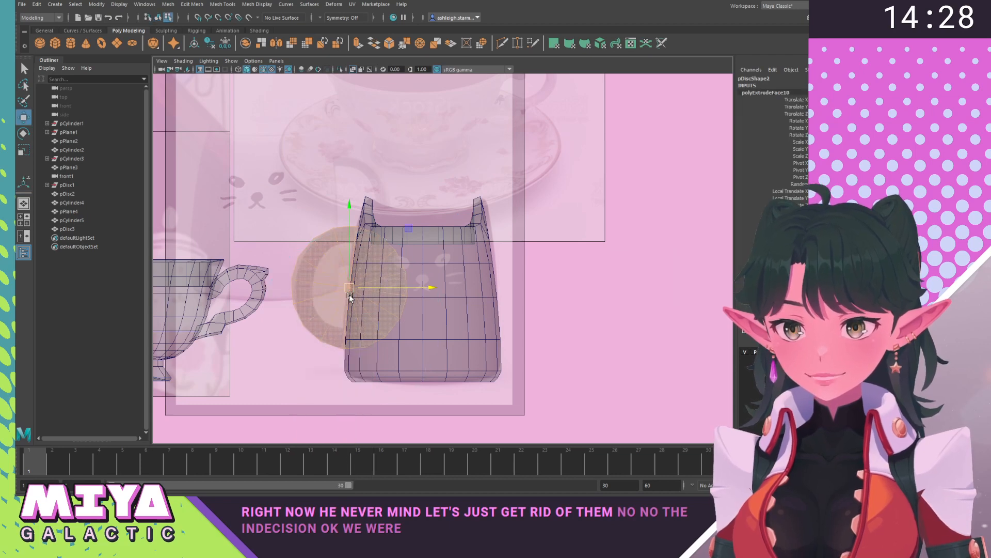
{"action": "key", "text": "r"}
{"action": "left_click_drag", "start_coordinate": [415, 347], "coordinate": [400, 337]}
Delete the disc's faces overlapping the mug body and its inner pie faces, leaving only the curved handle strip.
{"action": "key", "text": "w"}
{"action": "left_click_drag", "start_coordinate": [424, 389], "coordinate": [365, 213]}
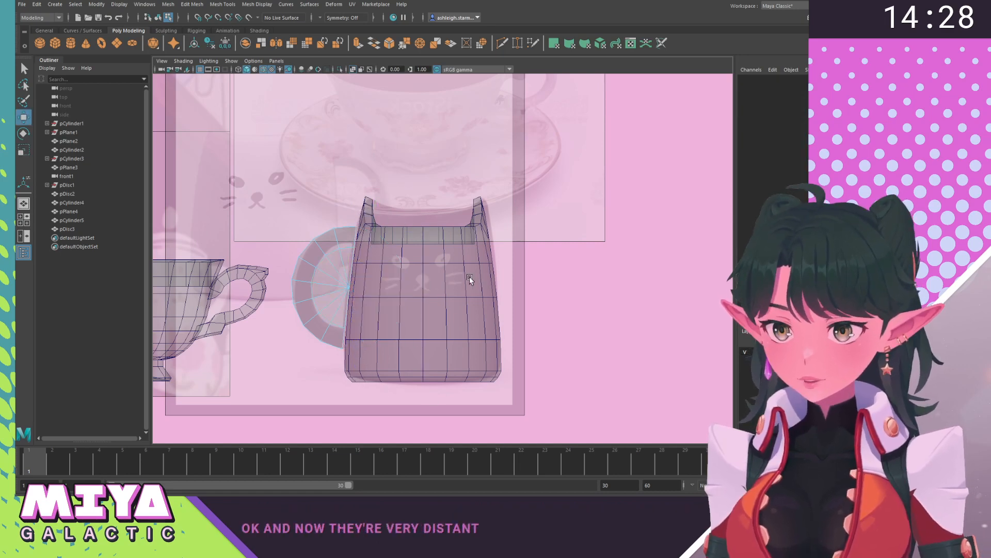
{"action": "left_click", "coordinate": [334, 279]}
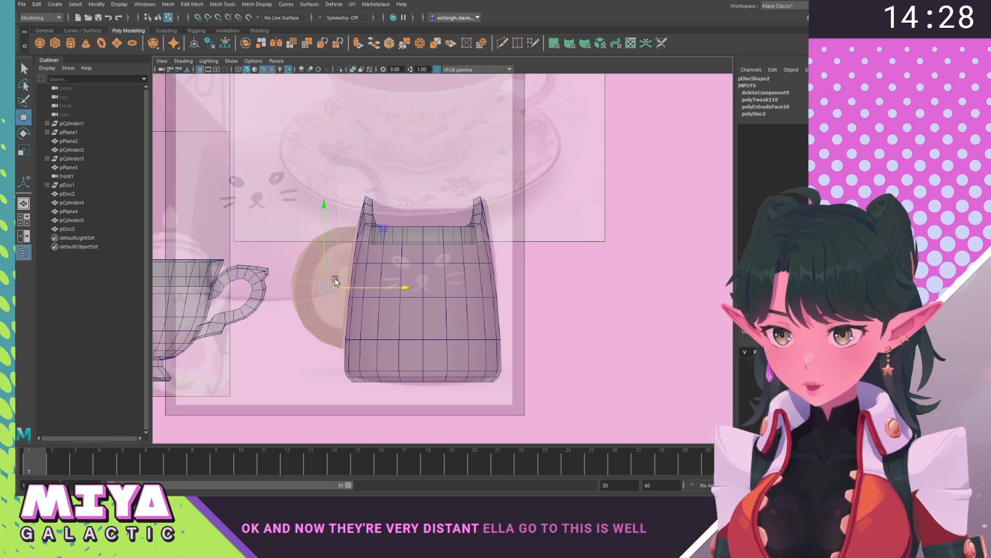
{"action": "key", "text": "Delete"}
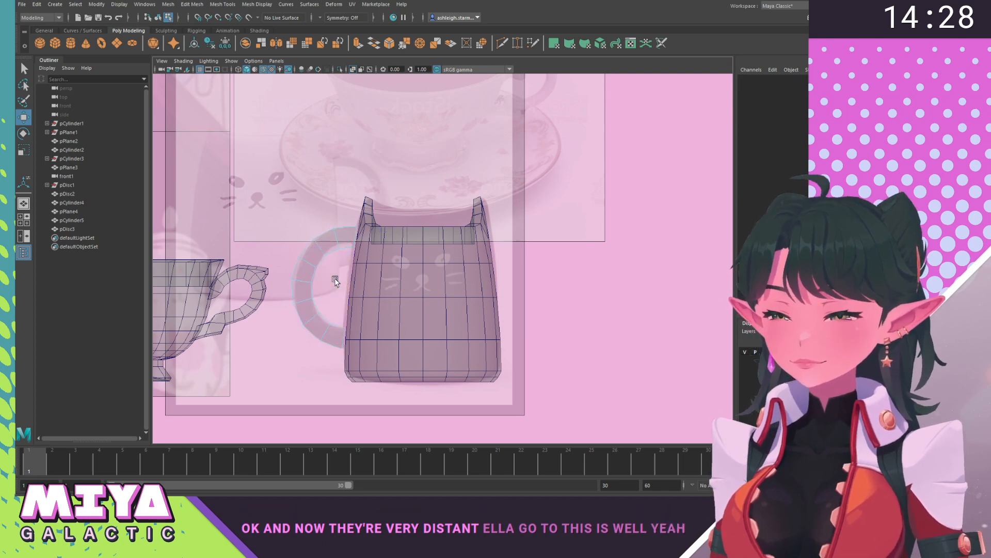
Shift the handle strip's outermost curve slightly toward the cat mug with soft selection, then turn it off and return to object mode.
{"action": "right_click_drag", "start_coordinate": [303, 281], "coordinate": [378, 344], "text": "alt"}
{"action": "middle_click_drag", "start_coordinate": [378, 343], "coordinate": [458, 284], "text": "alt"}
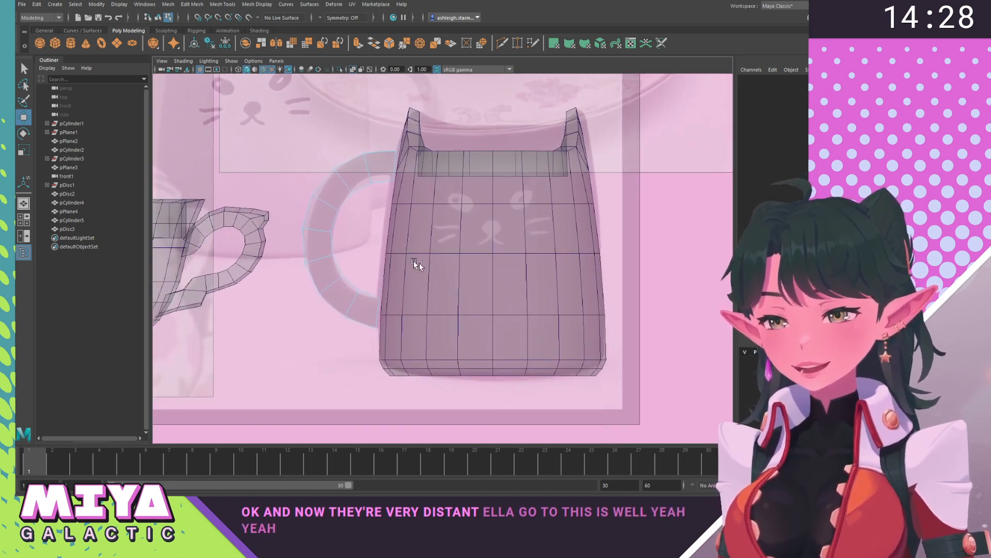
{"action": "left_click", "coordinate": [308, 226]}
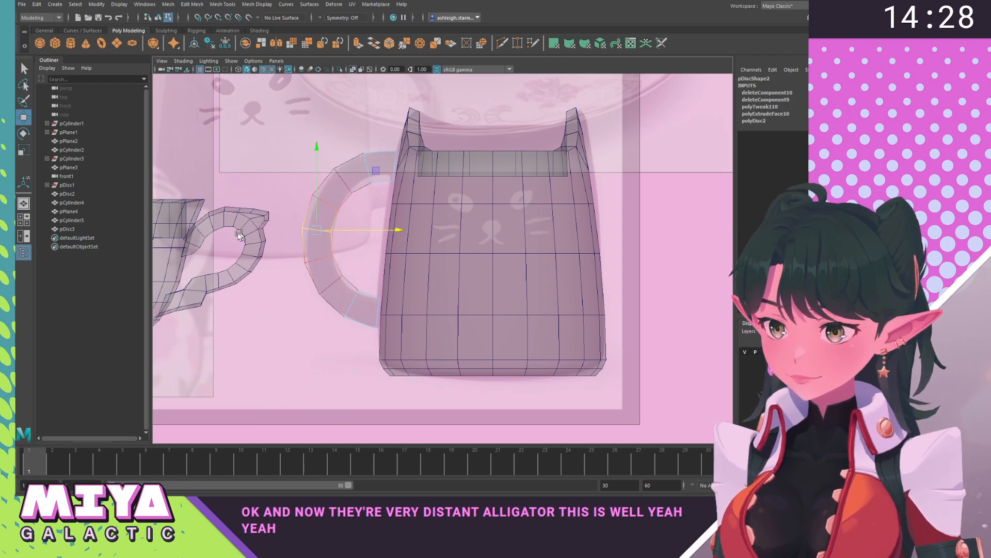
{"action": "left_click_drag", "start_coordinate": [401, 230], "coordinate": [410, 232]}
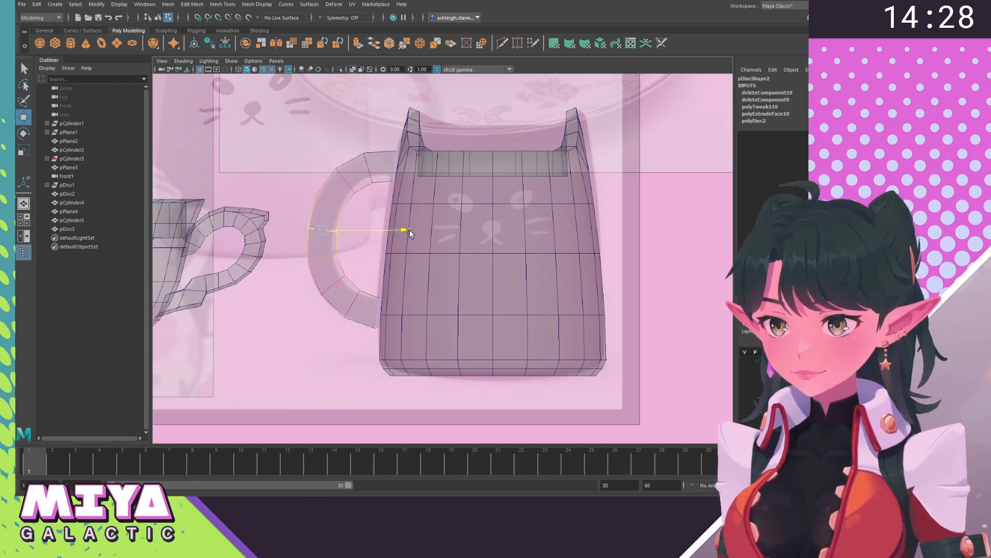
{"action": "key", "text": "b"}
{"action": "right_click_drag", "start_coordinate": [346, 180], "coordinate": [390, 166]}
{"action": "key", "text": "ctrl+1"}
{"action": "key", "text": "ctrl+1"}
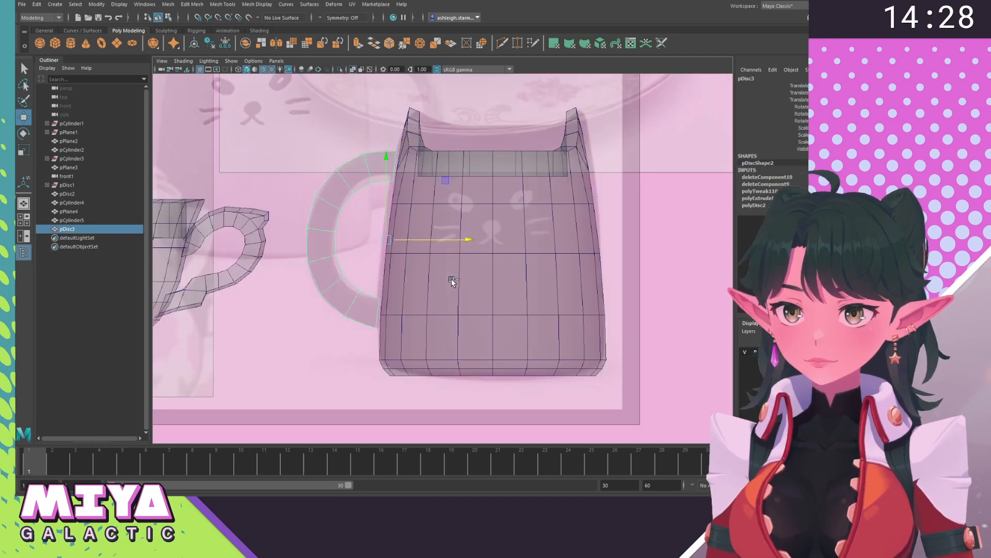
Turn off X-ray display and switch to the perspective view showing all three mugs with nothing selected.
{"action": "left_click", "coordinate": [351, 70]}
{"action": "key", "text": "space"}
{"action": "left_click_drag", "start_coordinate": [334, 199], "coordinate": [339, 147]}
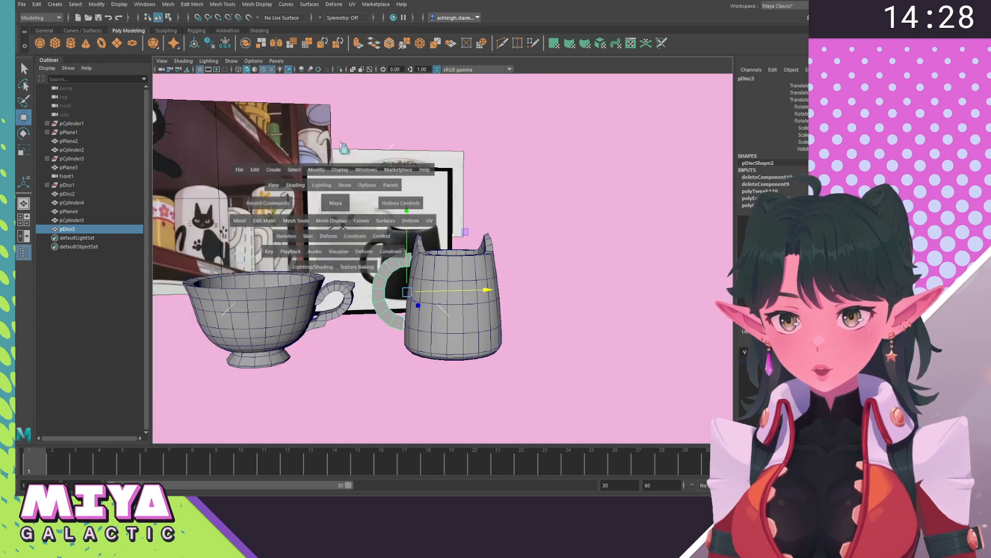
{"action": "left_click", "coordinate": [594, 338]}
{"action": "right_click_drag", "start_coordinate": [556, 340], "coordinate": [445, 342], "text": "alt"}
{"action": "mouse_move", "coordinate": [444, 342]}
{"action": "left_mouse_down", "text": "alt"}
{"action": "mouse_move", "coordinate": [413, 338]}
{"action": "mouse_move", "coordinate": [456, 341]}
{"action": "mouse_move", "coordinate": [414, 336]}
{"action": "mouse_move", "coordinate": [446, 343]}
{"action": "mouse_move", "coordinate": [427, 343]}
{"action": "left_mouse_up", "text": "alt"}
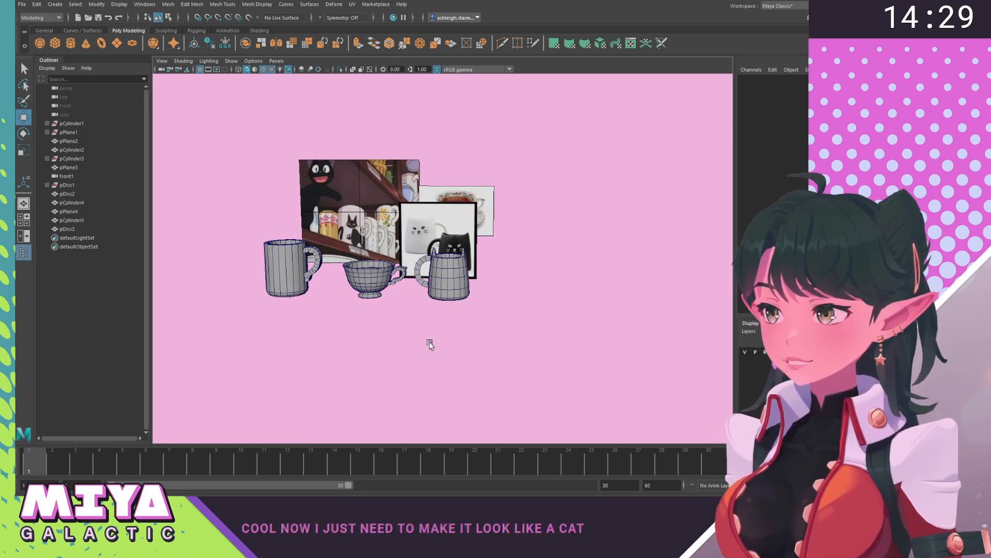
Check the cat mug reference photo in the browser, then return to Maya and examine the cat mug up close.
{"action": "key", "text": "alt+Tab"}
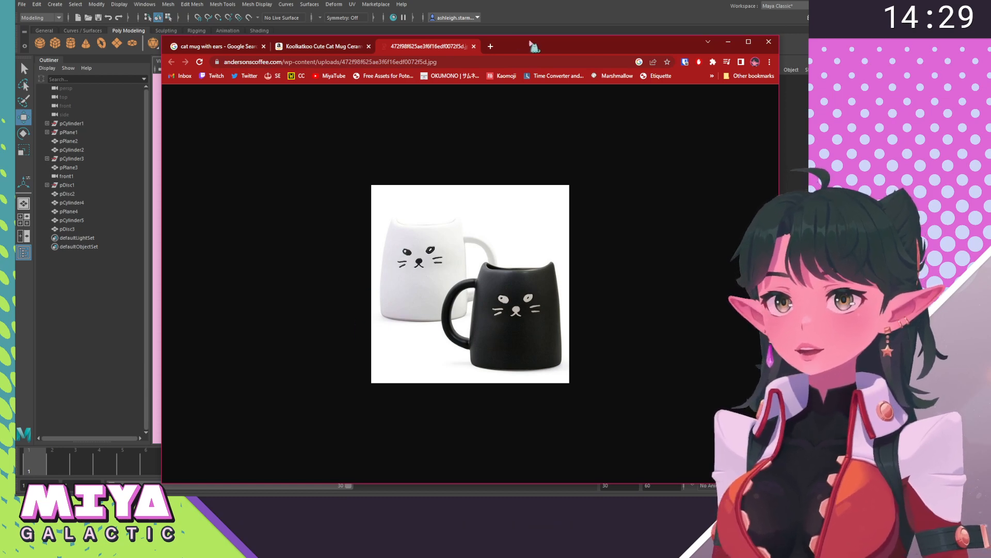
{"action": "key", "text": "alt+Tab"}
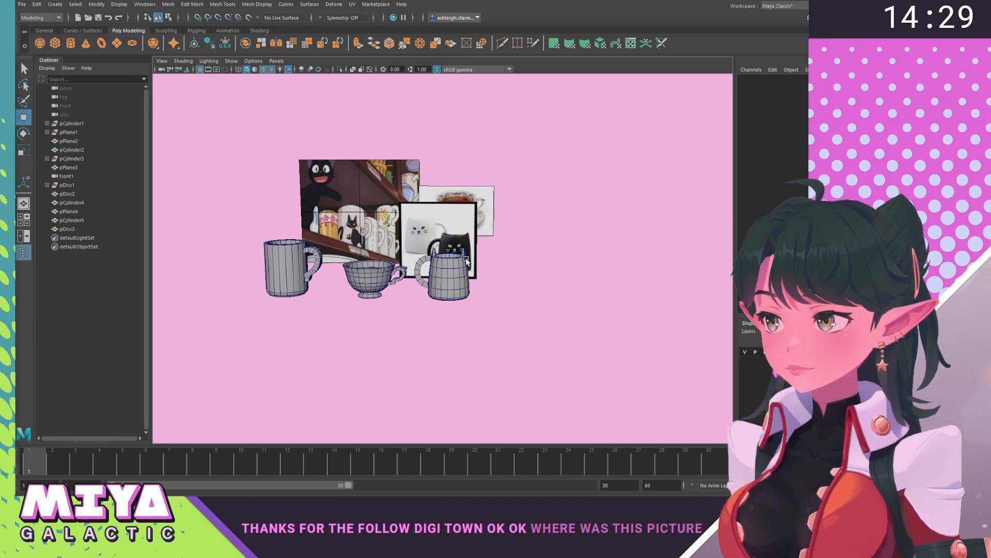
{"action": "right_click_drag", "start_coordinate": [367, 236], "coordinate": [440, 301], "text": "alt"}
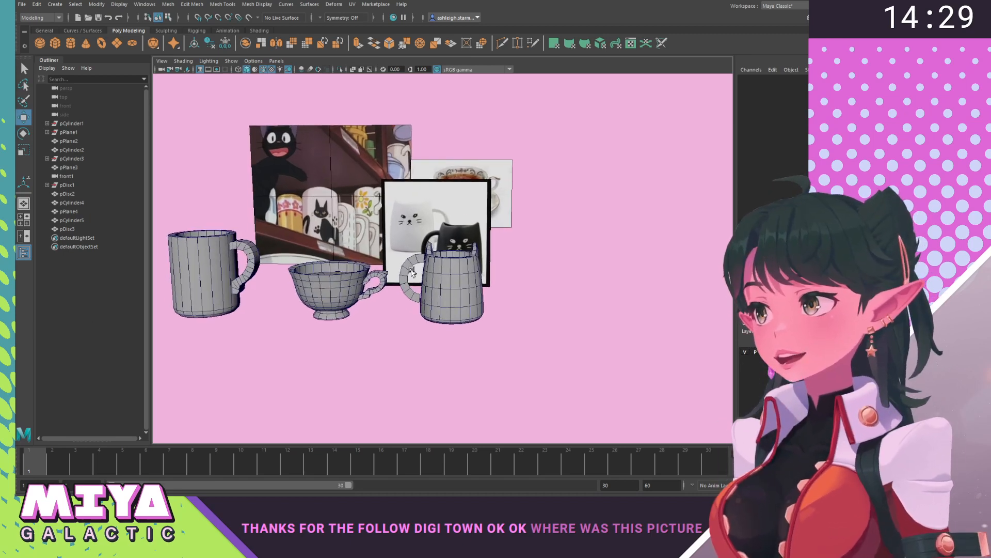
{"action": "right_click_drag", "start_coordinate": [411, 271], "coordinate": [567, 371], "text": "alt"}
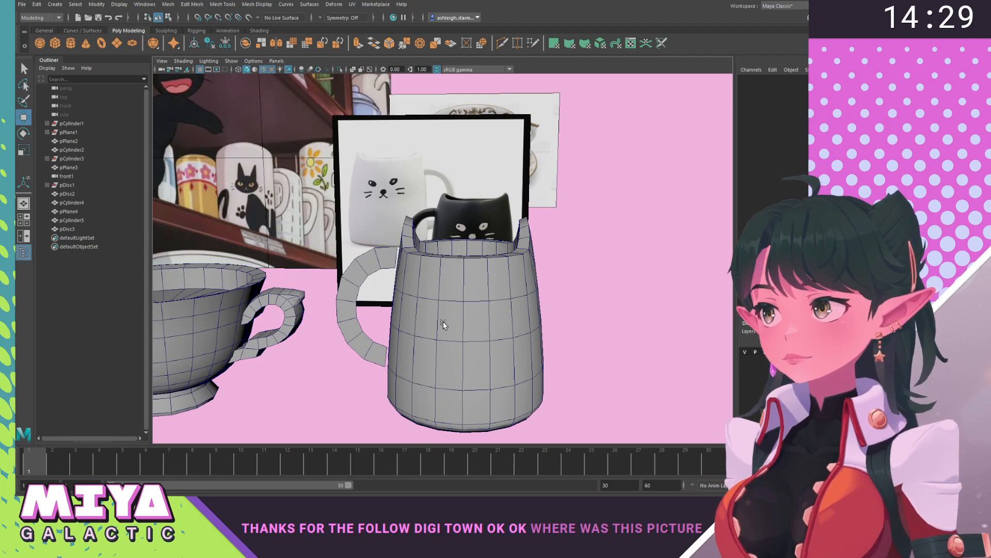
{"action": "middle_click_drag", "start_coordinate": [447, 338], "coordinate": [475, 286], "text": "alt"}
{"action": "right_click_drag", "start_coordinate": [413, 286], "coordinate": [485, 342], "text": "alt"}
Try to move the vertices at both open ends of the handle strip into the mug body.
{"action": "left_click", "coordinate": [354, 205]}
{"action": "right_click_drag", "start_coordinate": [414, 248], "coordinate": [405, 225], "text": "alt"}
{"action": "middle_click_drag", "start_coordinate": [405, 225], "coordinate": [401, 269], "text": "alt"}
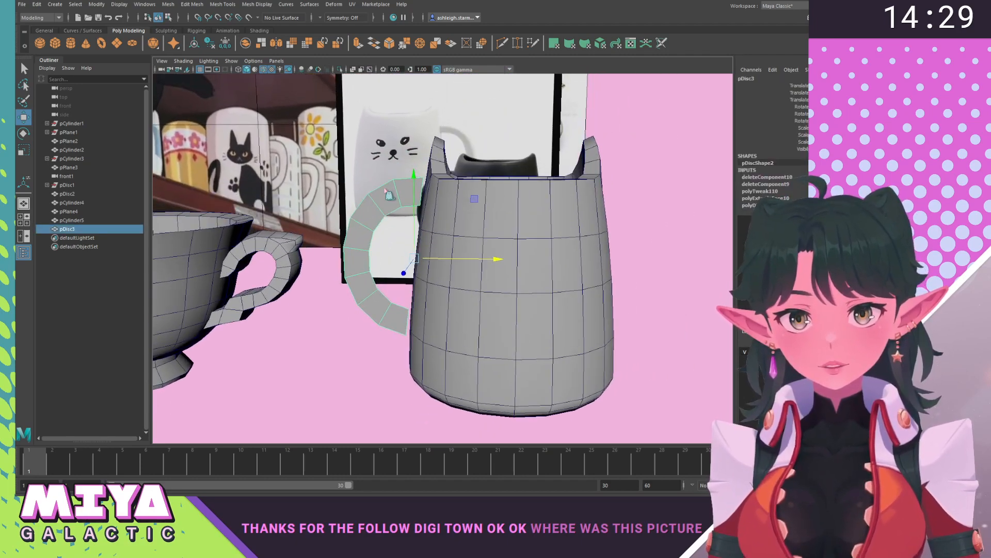
{"action": "right_click_drag", "start_coordinate": [389, 192], "coordinate": [354, 193]}
{"action": "left_click_drag", "start_coordinate": [414, 169], "coordinate": [438, 228]}
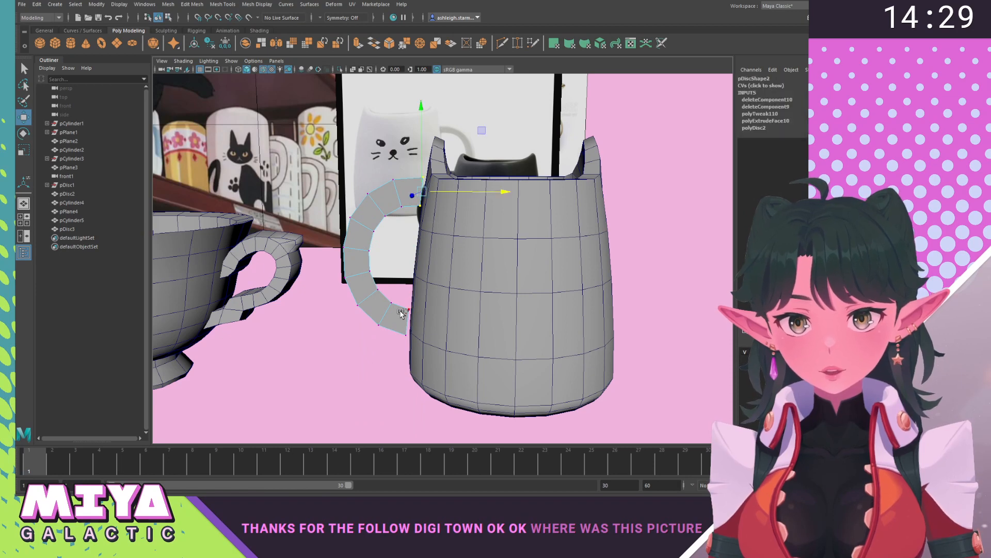
{"action": "left_click_drag", "start_coordinate": [399, 297], "coordinate": [421, 358], "text": "shift"}
{"action": "left_click_drag", "start_coordinate": [494, 259], "coordinate": [500, 261]}
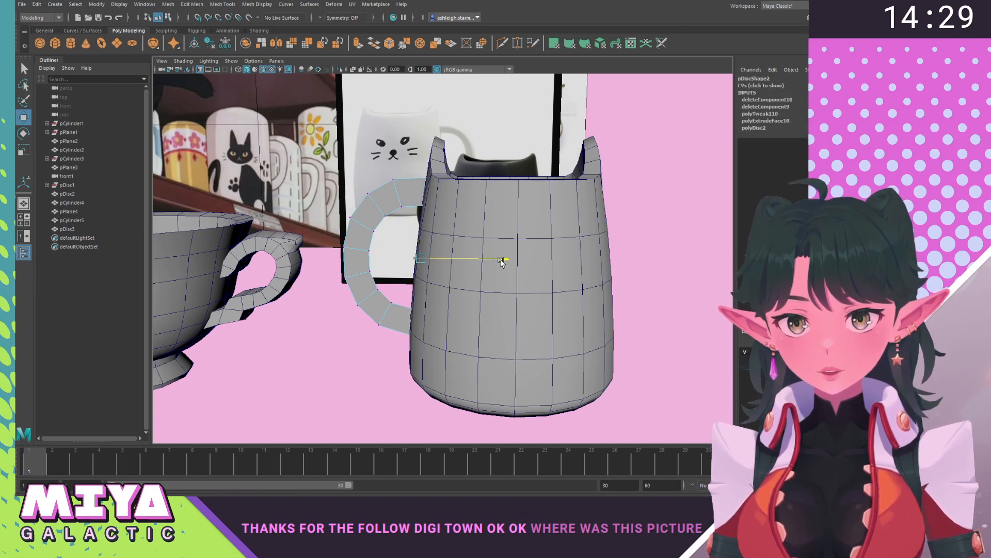
{"action": "key", "text": "ctrl+z"}
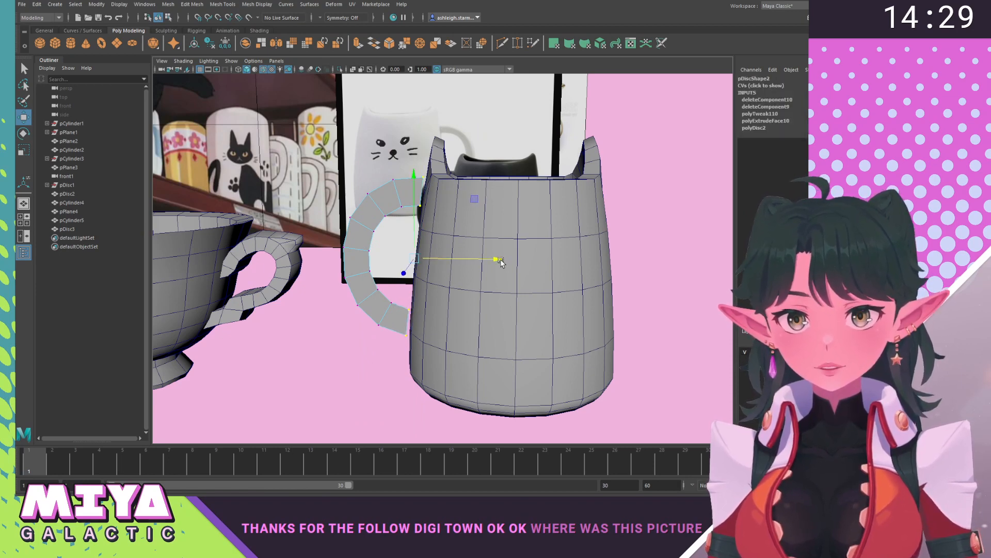
{"action": "left_click", "coordinate": [339, 378]}
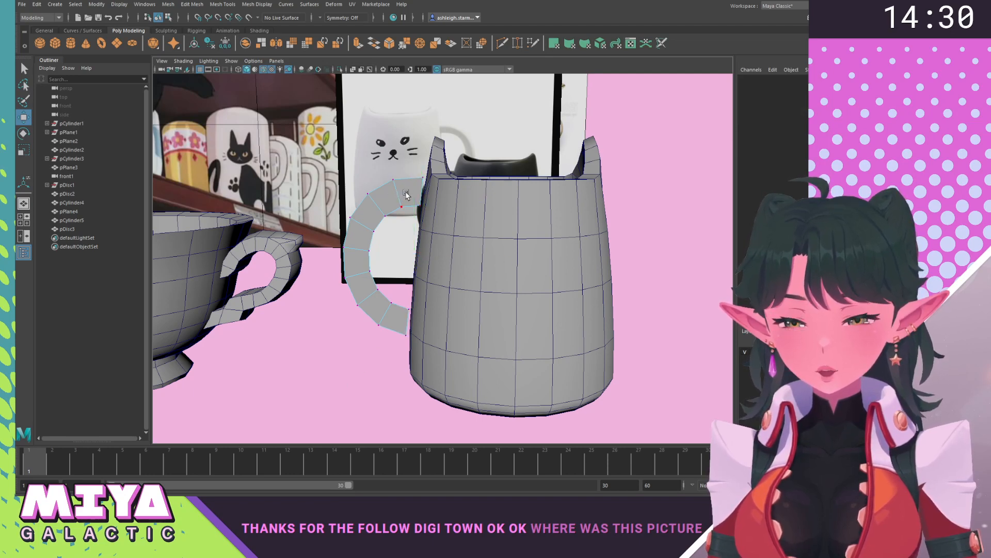
Try to delete the two faces at the handle strip's upper end.
{"action": "right_click_drag", "start_coordinate": [407, 195], "coordinate": [405, 209]}
{"action": "left_click", "coordinate": [386, 197]}
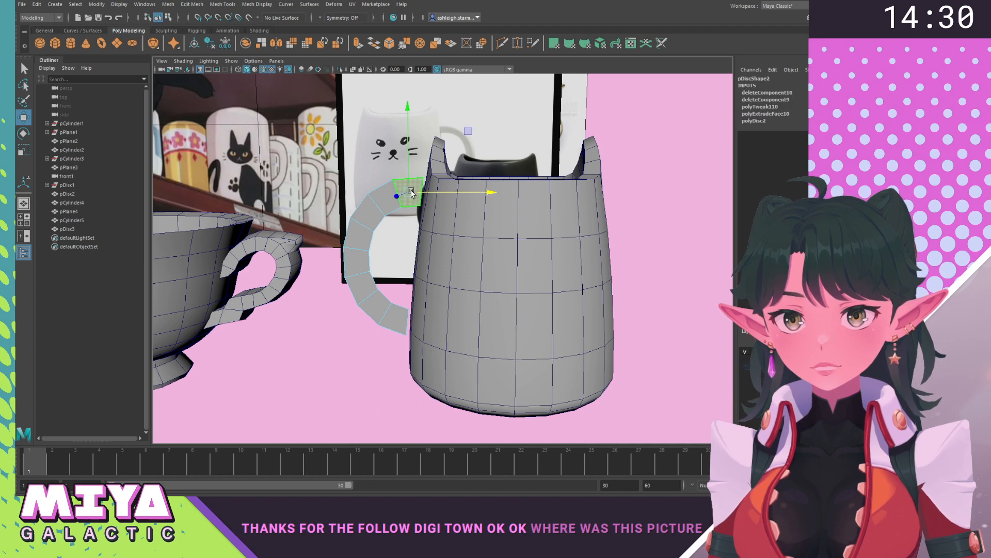
{"action": "key", "text": "ctrl+e"}
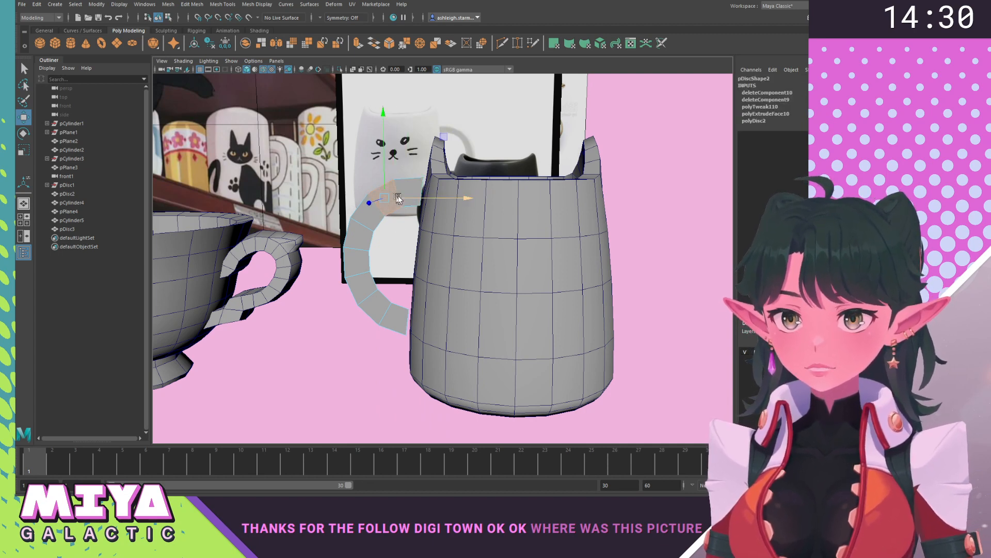
{"action": "key", "text": "Delete"}
{"action": "right_click_drag", "start_coordinate": [364, 212], "coordinate": [366, 193]}
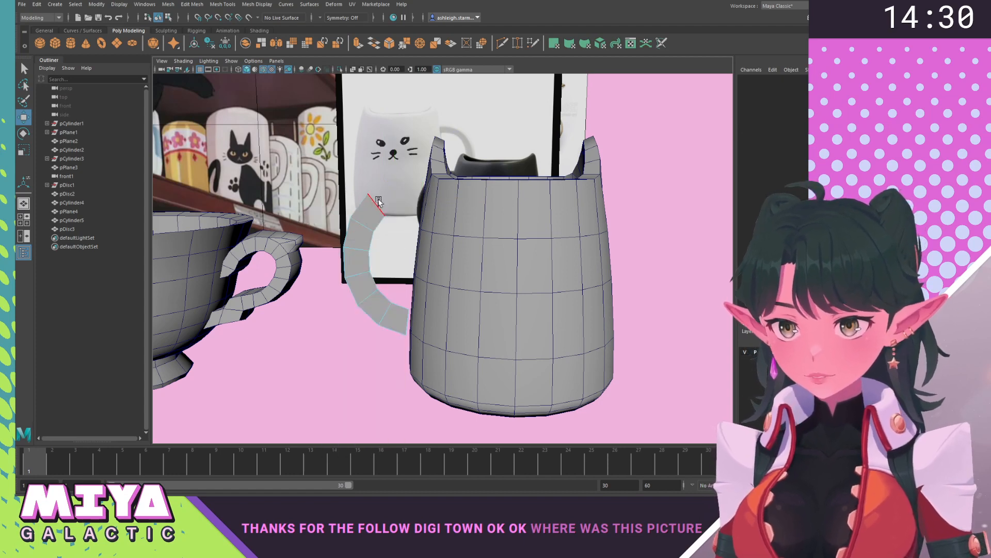
{"action": "key", "text": "ctrl+z"}
{"action": "left_click", "coordinate": [357, 380]}
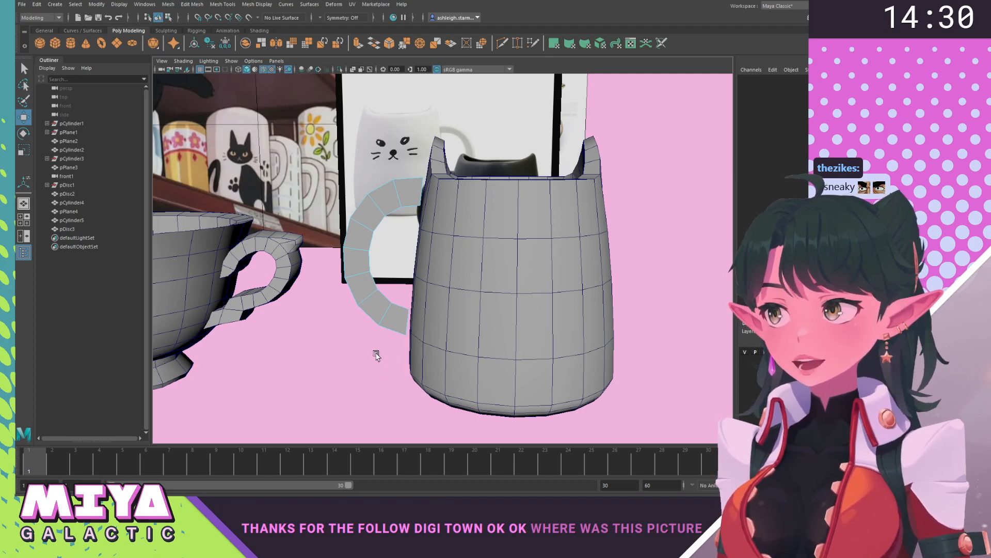
Rotate the end edge of the handle strip's upper end and raise it so the end angles upward like a tail.
{"action": "middle_click_drag", "start_coordinate": [435, 221], "coordinate": [438, 245], "text": "alt"}
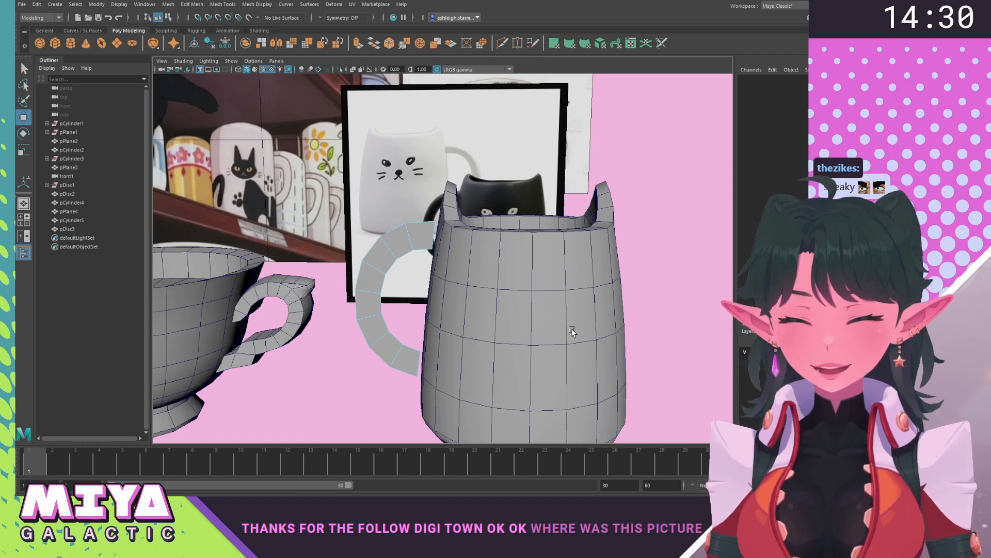
{"action": "scroll", "coordinate": [440, 259], "scroll_direction": "up", "scroll_amount": 5}
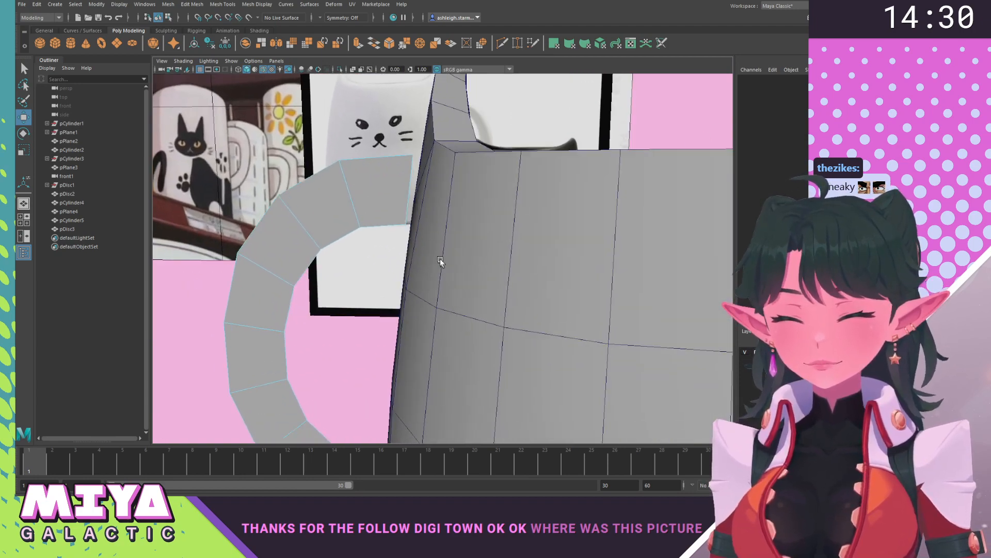
{"action": "scroll", "coordinate": [421, 253], "scroll_direction": "down", "scroll_amount": 1}
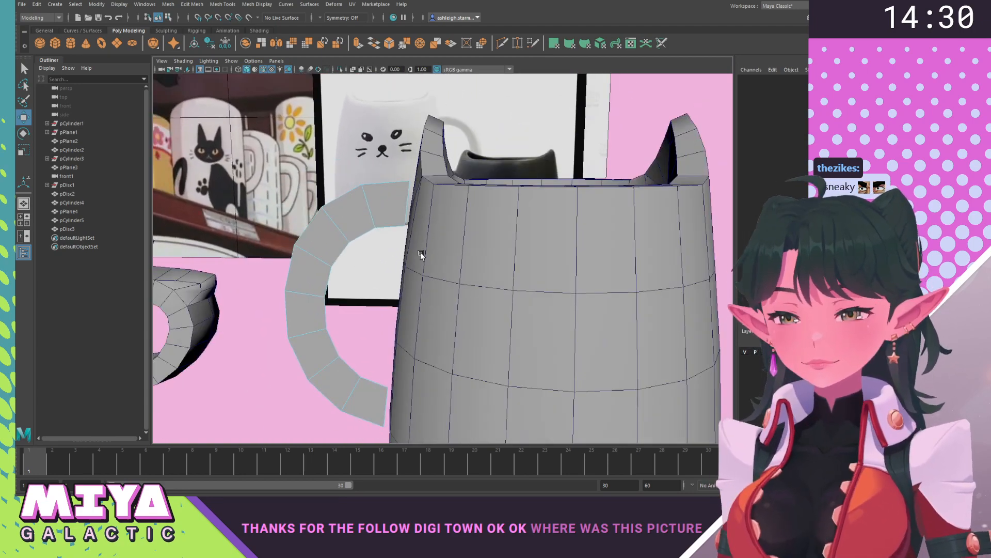
{"action": "scroll", "coordinate": [408, 227], "scroll_direction": "down", "scroll_amount": 3}
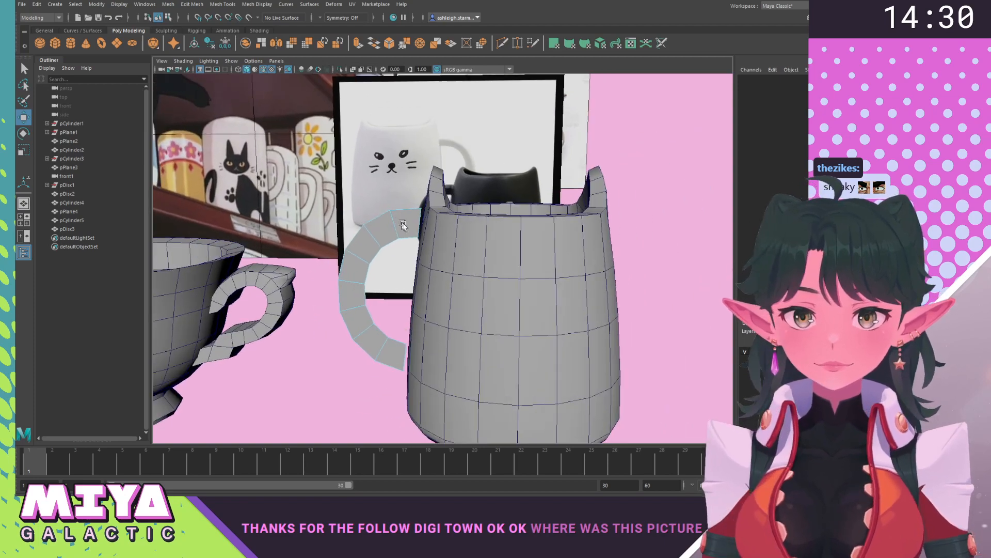
{"action": "left_click", "coordinate": [412, 222]}
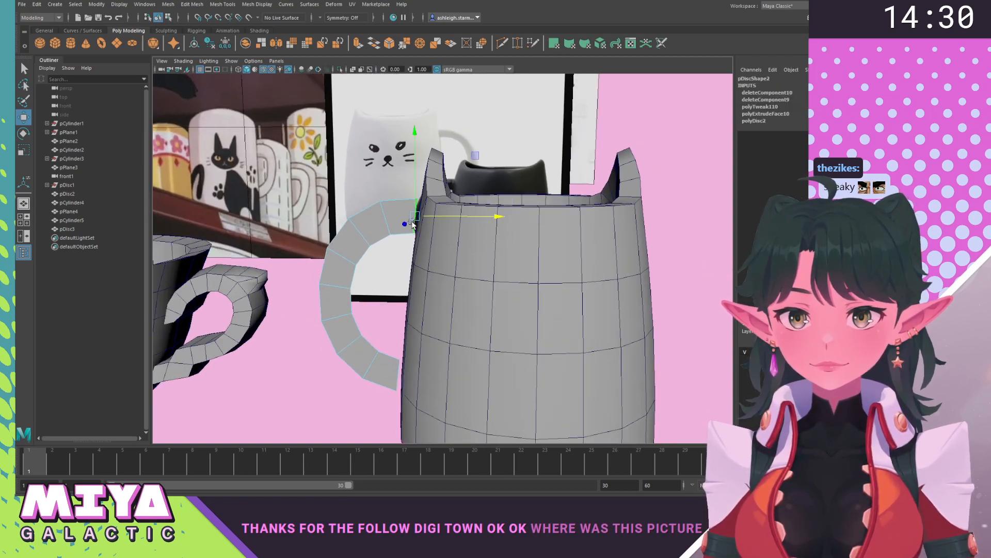
{"action": "key", "text": "e"}
{"action": "left_click_drag", "start_coordinate": [455, 150], "coordinate": [428, 137]}
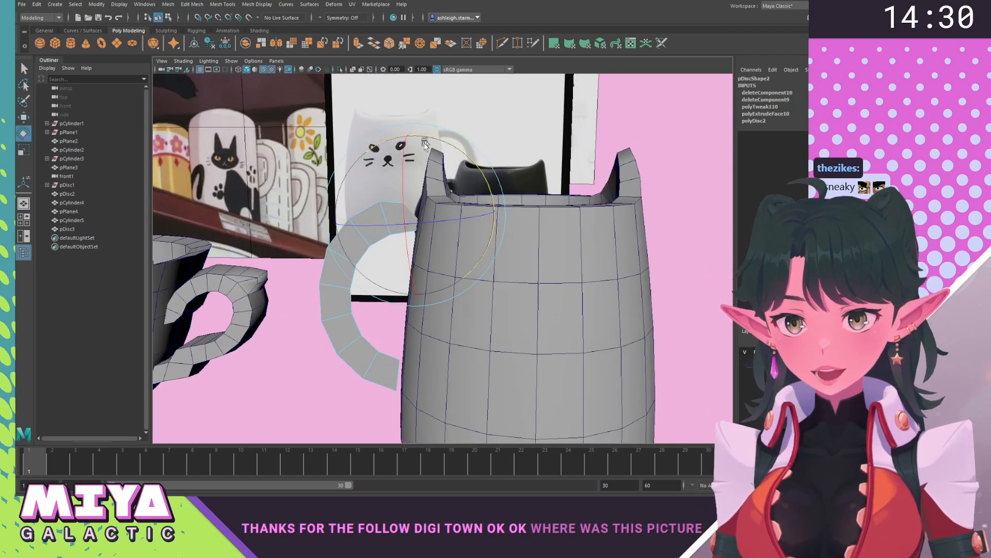
{"action": "key", "text": "w"}
{"action": "left_click_drag", "start_coordinate": [409, 216], "coordinate": [412, 198]}
{"action": "left_click", "coordinate": [385, 217]}
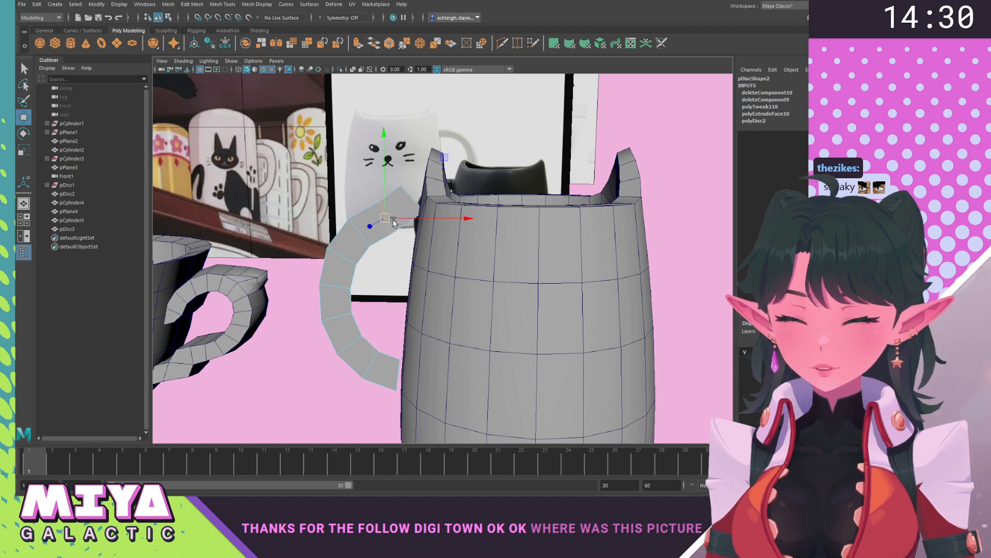
Use soft selection to pull the handle's upper end and outer bend away from the mug, and lower the section near the tip.
{"action": "right_click_drag", "start_coordinate": [393, 222], "coordinate": [462, 169]}
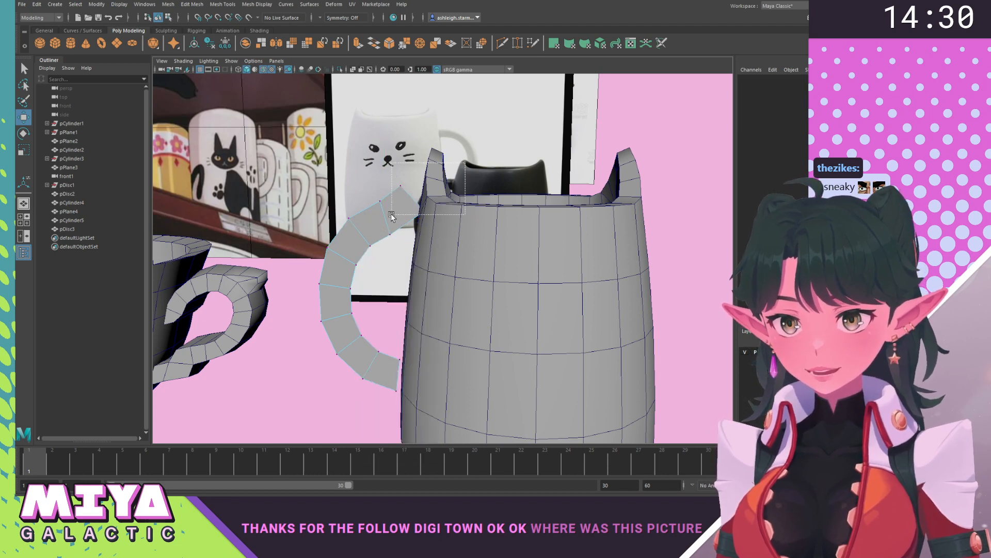
{"action": "left_click_drag", "start_coordinate": [391, 214], "coordinate": [493, 254]}
{"action": "key", "text": "b"}
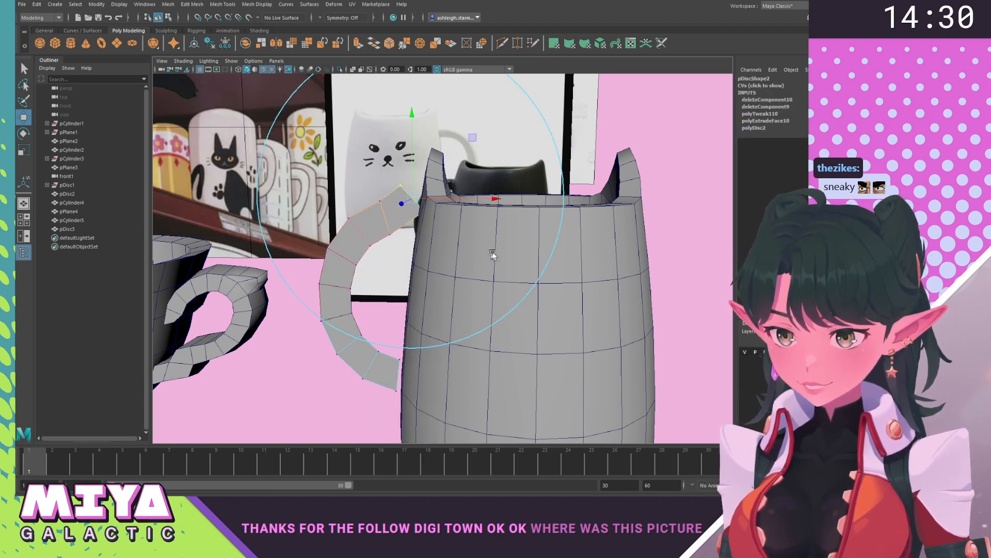
{"action": "left_click_drag", "start_coordinate": [493, 198], "coordinate": [480, 199]}
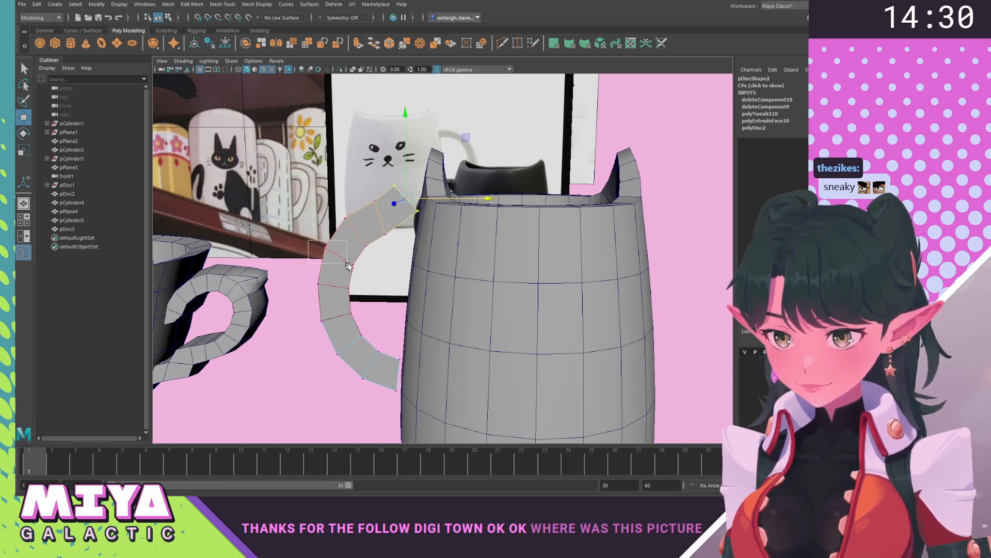
{"action": "left_click_drag", "start_coordinate": [347, 264], "coordinate": [348, 265]}
{"action": "left_click_drag", "start_coordinate": [418, 263], "coordinate": [411, 261]}
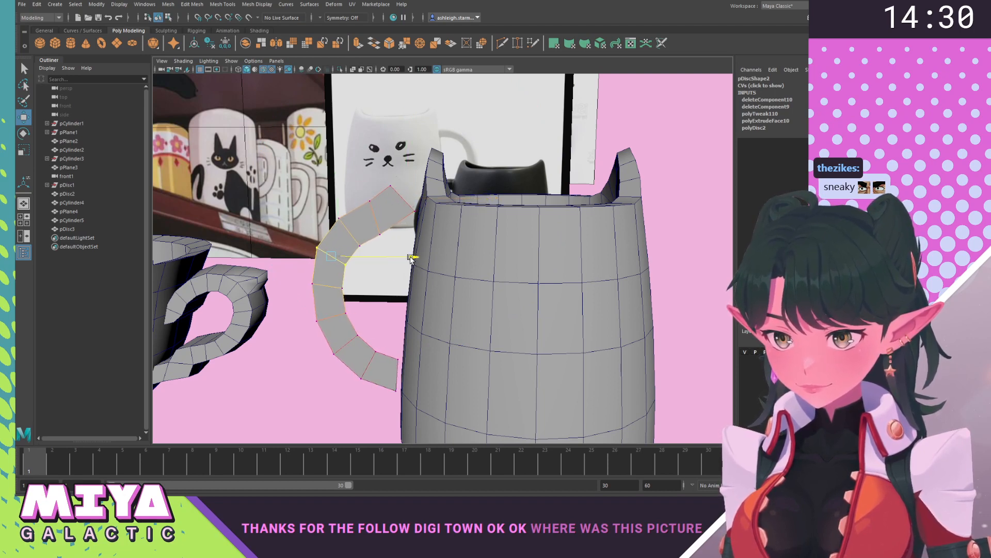
{"action": "left_click", "coordinate": [378, 202]}
{"action": "right_click_drag", "start_coordinate": [378, 201], "coordinate": [379, 230]}
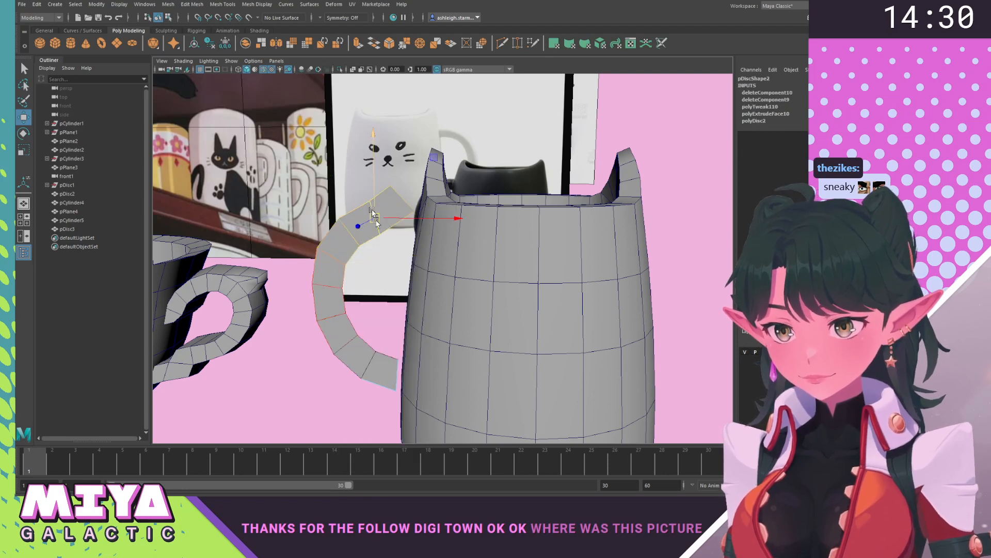
{"action": "left_click_drag", "start_coordinate": [434, 157], "coordinate": [434, 161]}
Extrude the end edge of the handle strip's upper end upward, then rotate and reposition the new edge to continue the tail curve.
{"action": "left_click", "coordinate": [403, 201]}
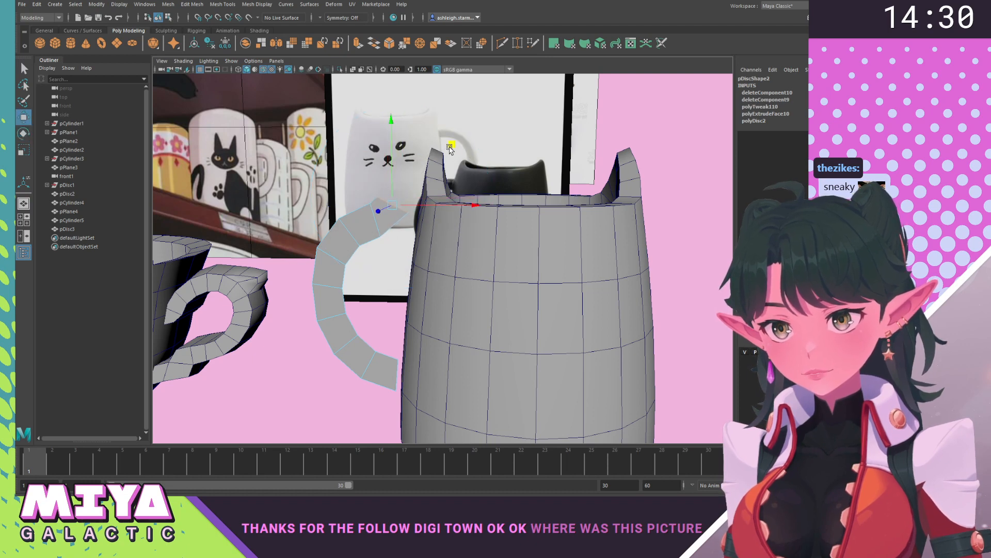
{"action": "key", "text": "ctrl+e"}
{"action": "key", "text": "w"}
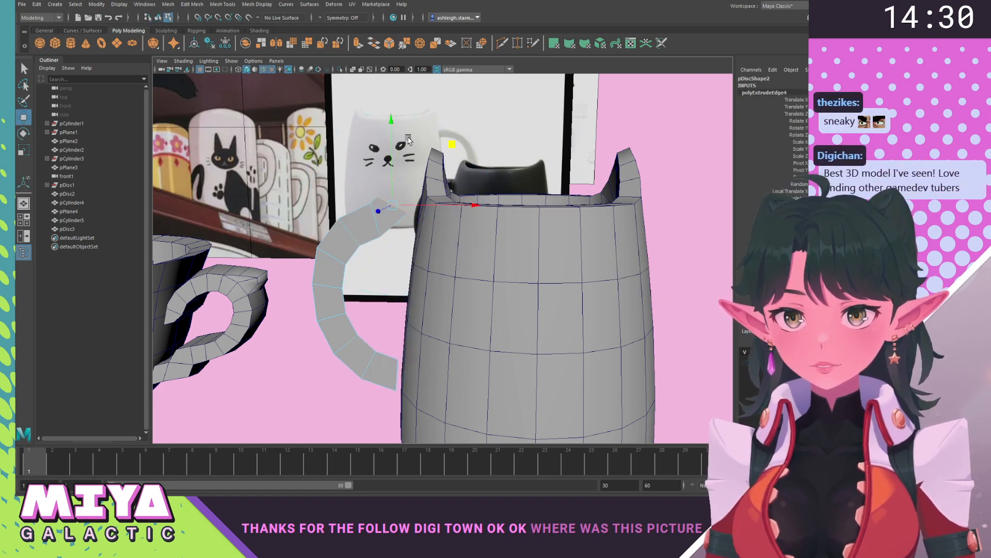
{"action": "left_click_drag", "start_coordinate": [449, 147], "coordinate": [462, 120]}
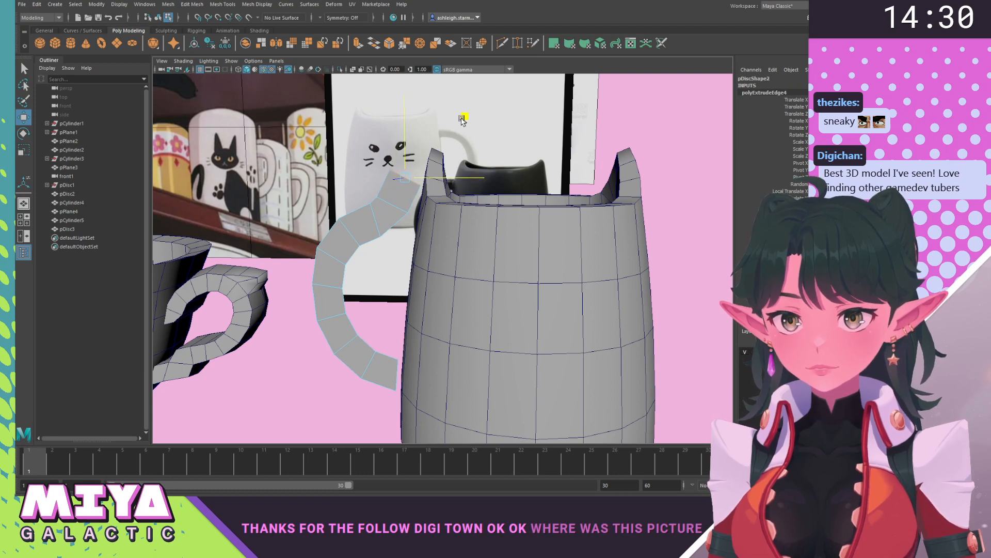
{"action": "key", "text": "e"}
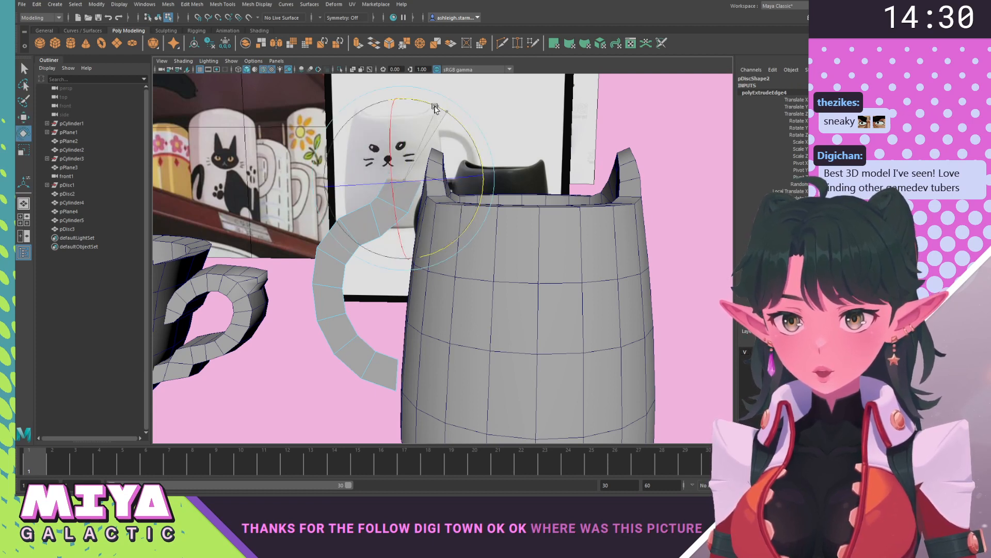
{"action": "key", "text": "w"}
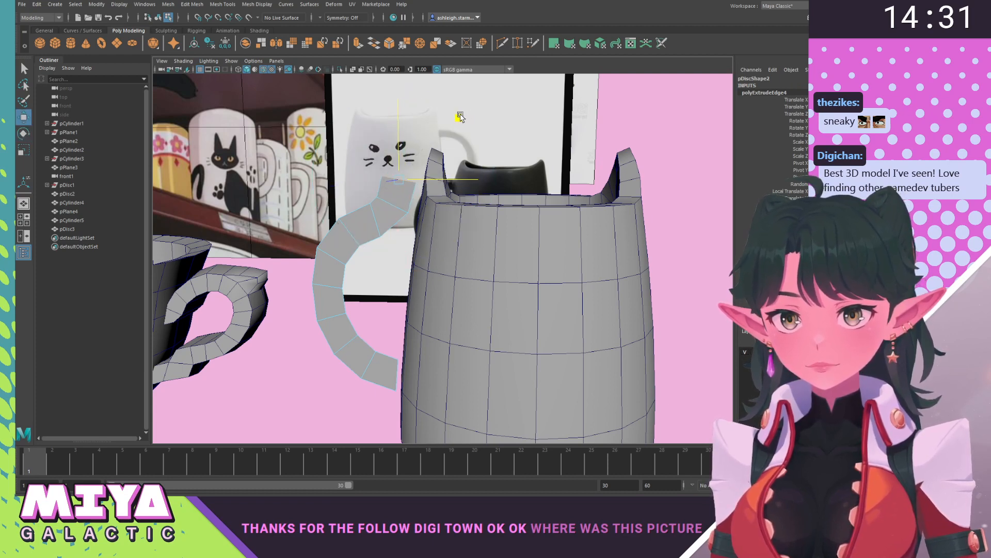
{"action": "middle_click_drag", "start_coordinate": [459, 113], "coordinate": [459, 114]}
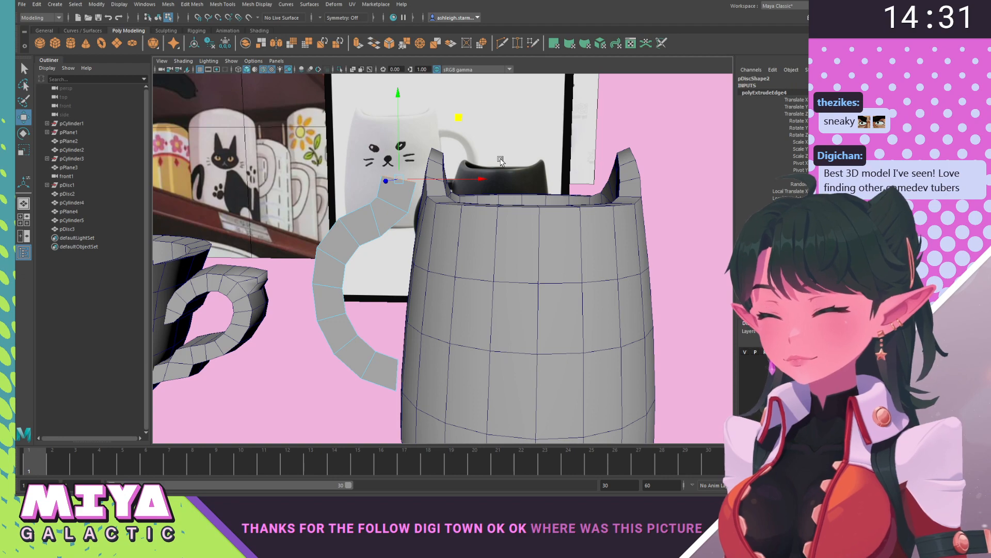
{"action": "mouse_move", "coordinate": [413, 225]}
{"action": "left_mouse_down", "text": "alt"}
{"action": "mouse_move", "coordinate": [443, 233]}
{"action": "mouse_move", "coordinate": [411, 217]}
{"action": "left_mouse_up", "text": "alt"}
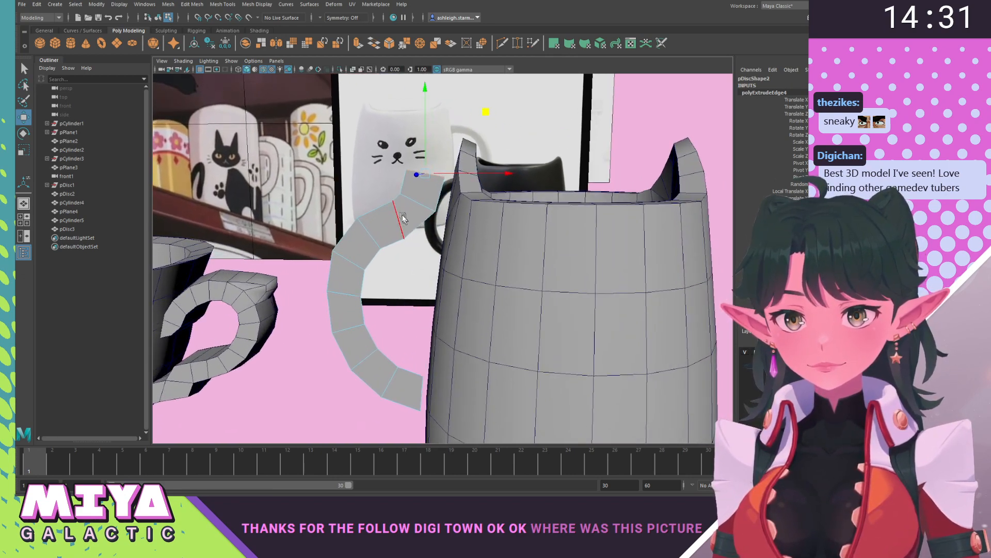
Slightly scale the cross edge at the upper bend of the handle strip.
{"action": "left_click", "coordinate": [413, 223]}
{"action": "key", "text": "e"}
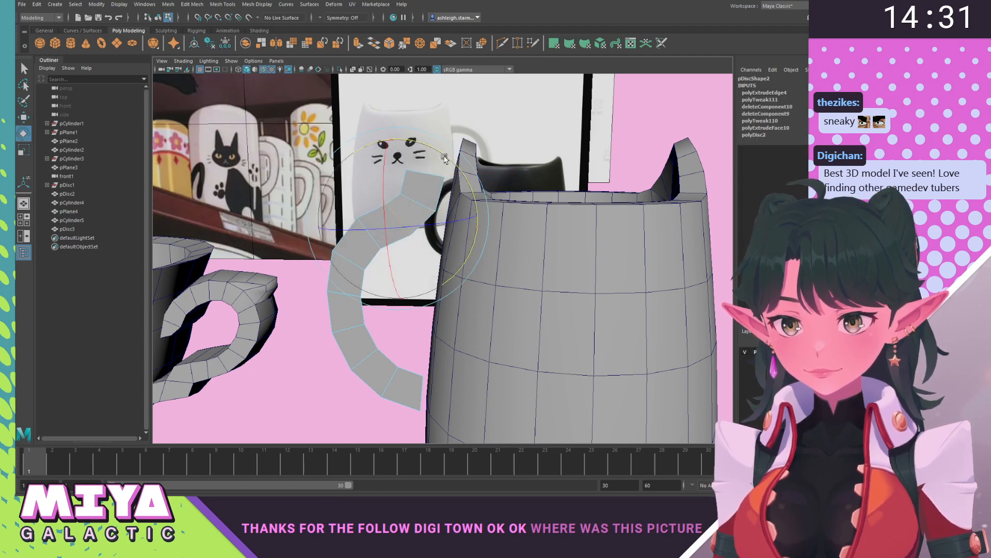
{"action": "key", "text": "r"}
{"action": "left_click_drag", "start_coordinate": [466, 278], "coordinate": [463, 278]}
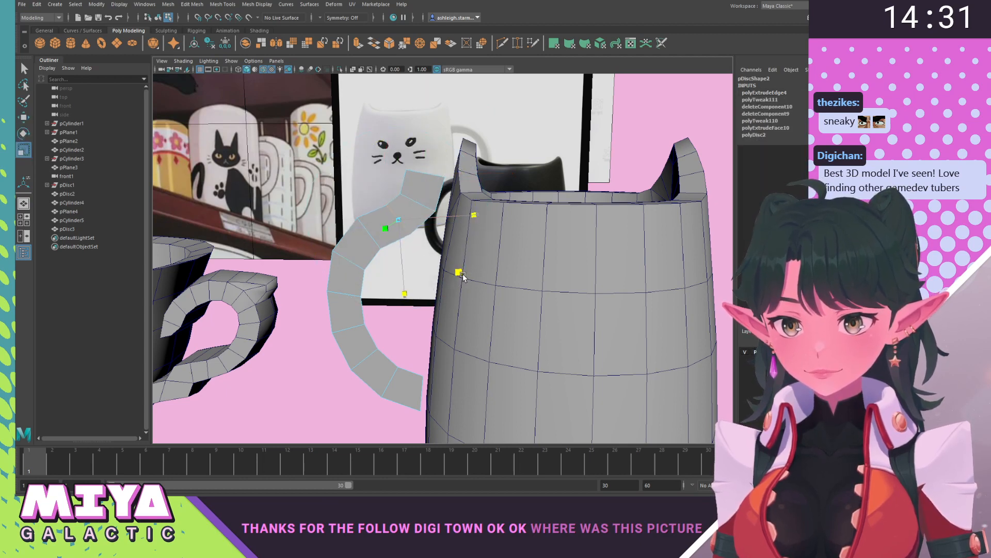
{"action": "left_click", "coordinate": [420, 197]}
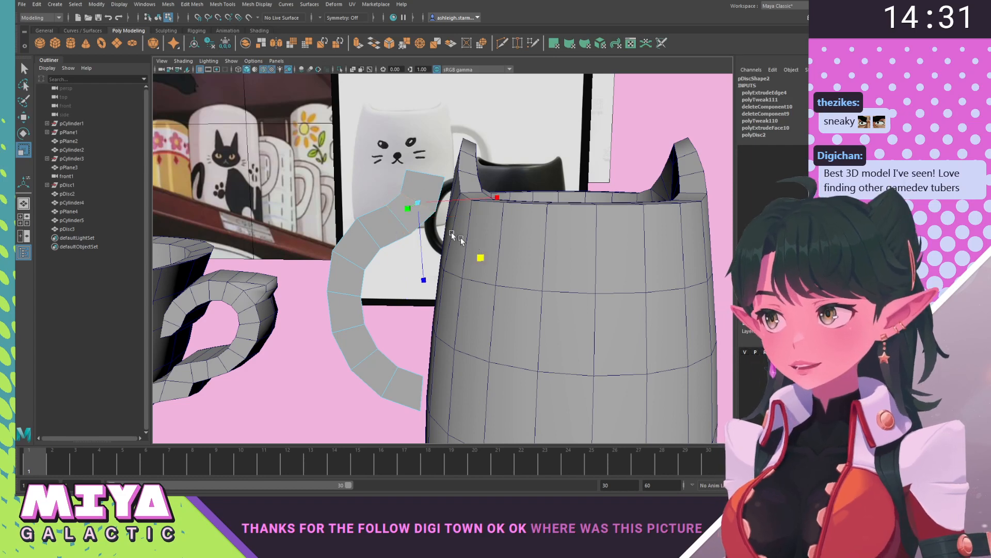
Extrude the strip's upper end edge straight up as another tail segment and rotate the new edge nearly level.
{"action": "left_click", "coordinate": [425, 171]}
{"action": "key", "text": "w"}
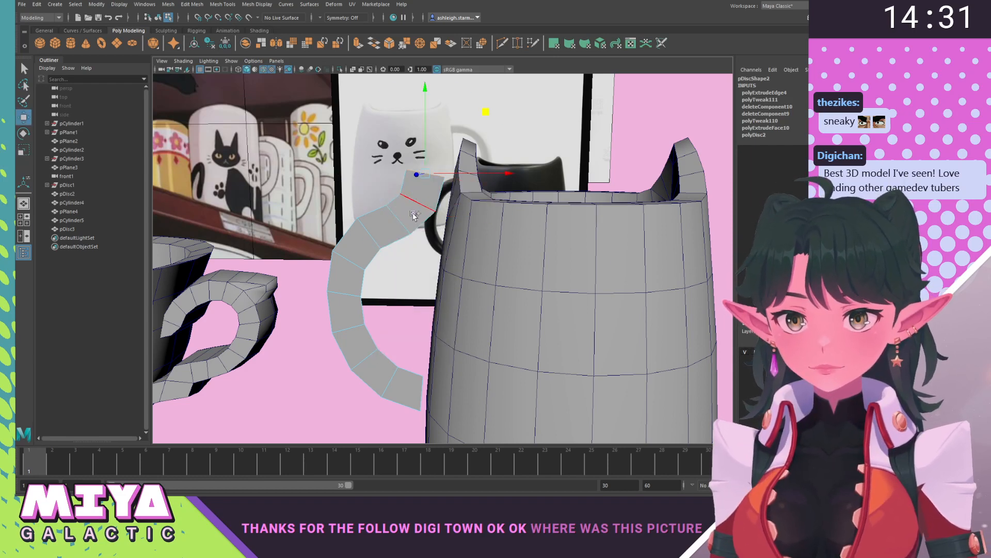
{"action": "key", "text": "ctrl+e"}
{"action": "left_click_drag", "start_coordinate": [431, 114], "coordinate": [426, 67]}
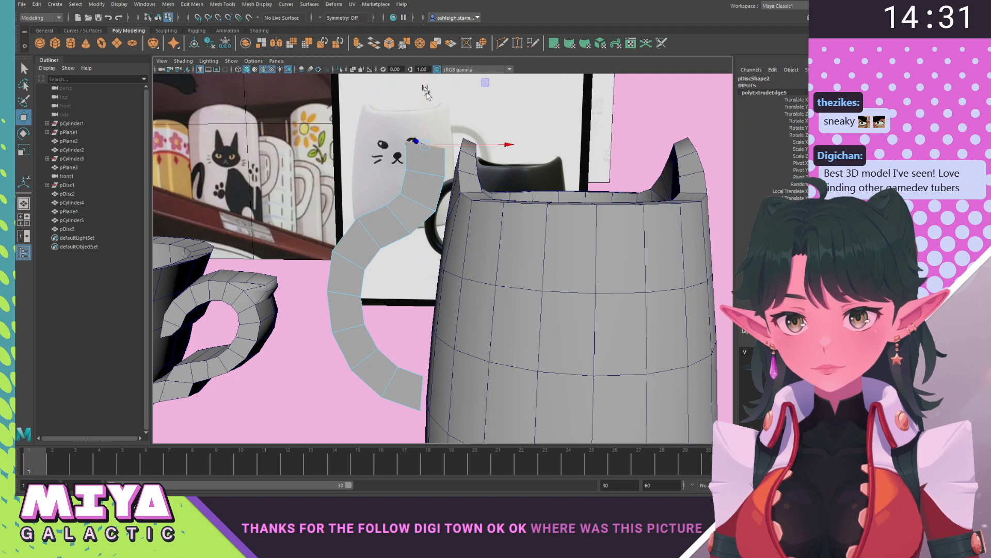
{"action": "key", "text": "e"}
{"action": "left_click_drag", "start_coordinate": [505, 155], "coordinate": [505, 140]}
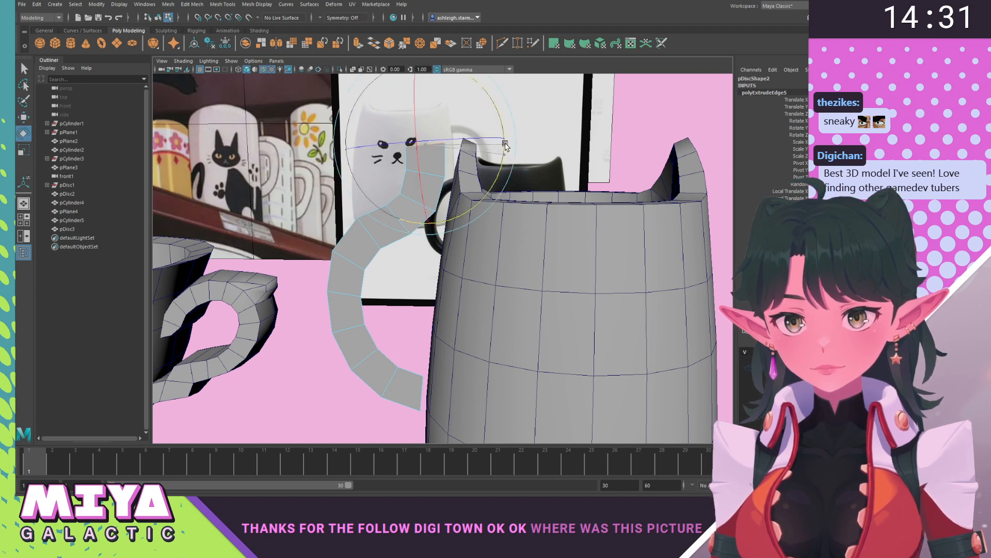
{"action": "key", "text": "w"}
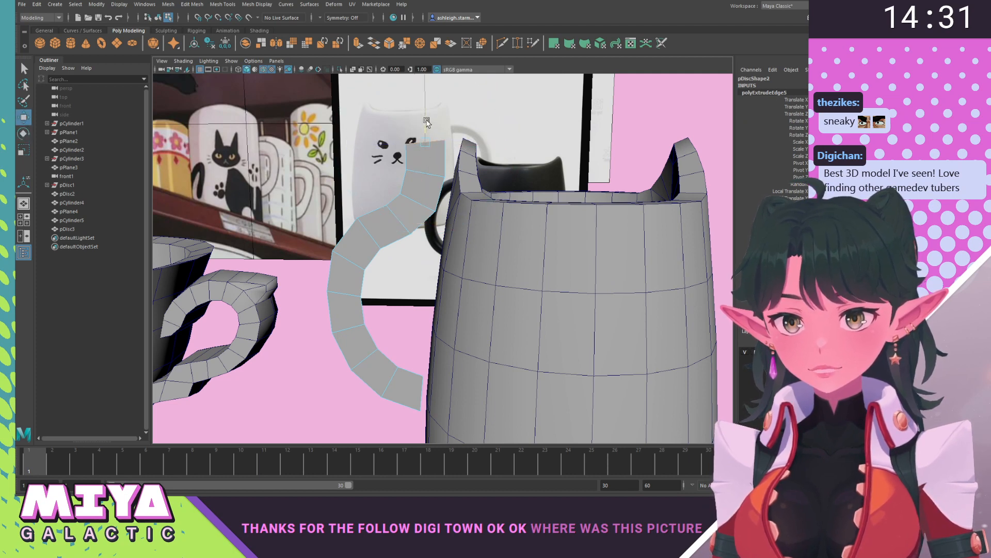
Enable soft selection with an adjusted falloff and lower the vertices at the handle strip's upper bend.
{"action": "scroll", "coordinate": [522, 308], "scroll_direction": "down", "scroll_amount": 5}
{"action": "scroll", "coordinate": [419, 229], "scroll_direction": "up", "scroll_amount": 5}
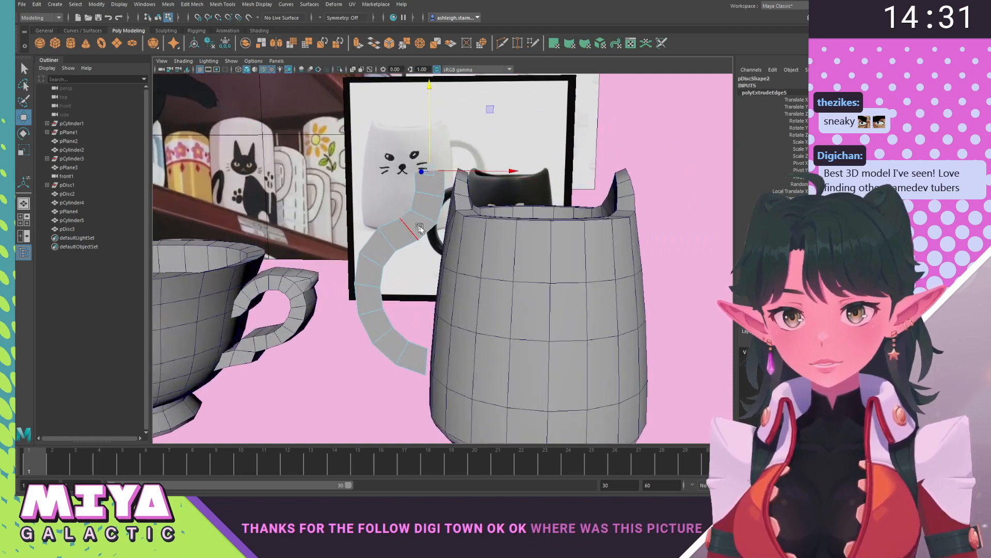
{"action": "right_click_drag", "start_coordinate": [420, 229], "coordinate": [382, 229]}
{"action": "left_click_drag", "start_coordinate": [493, 118], "coordinate": [356, 256]}
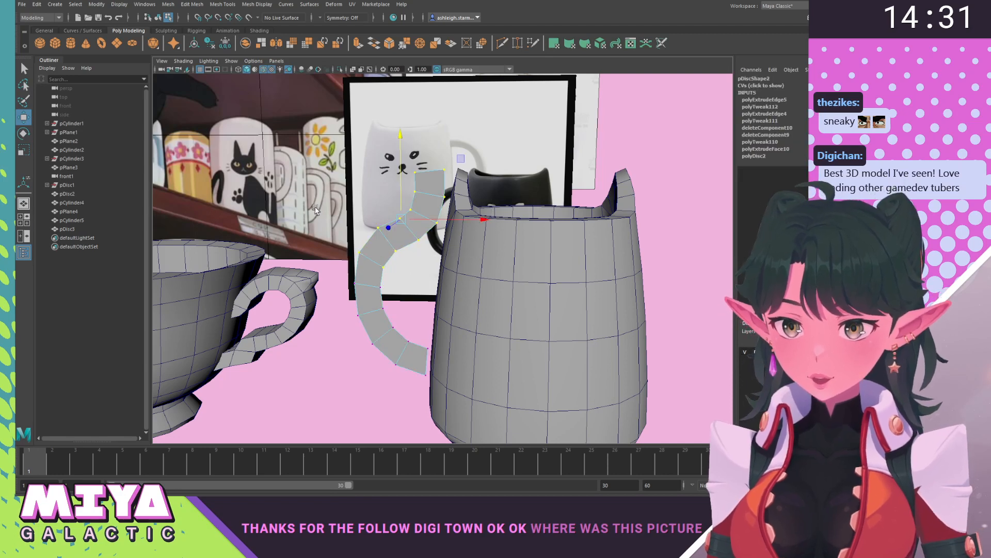
{"action": "key", "text": "b"}
{"action": "left_click_drag", "start_coordinate": [357, 220], "coordinate": [417, 221]}
{"action": "left_click_drag", "start_coordinate": [400, 143], "coordinate": [396, 159]}
Slightly scale the soft-selected upper bend vertically and clear the vertex selection.
{"action": "scroll", "coordinate": [357, 182], "scroll_direction": "up", "scroll_amount": 5}
{"action": "scroll", "coordinate": [357, 181], "scroll_direction": "down", "scroll_amount": 1}
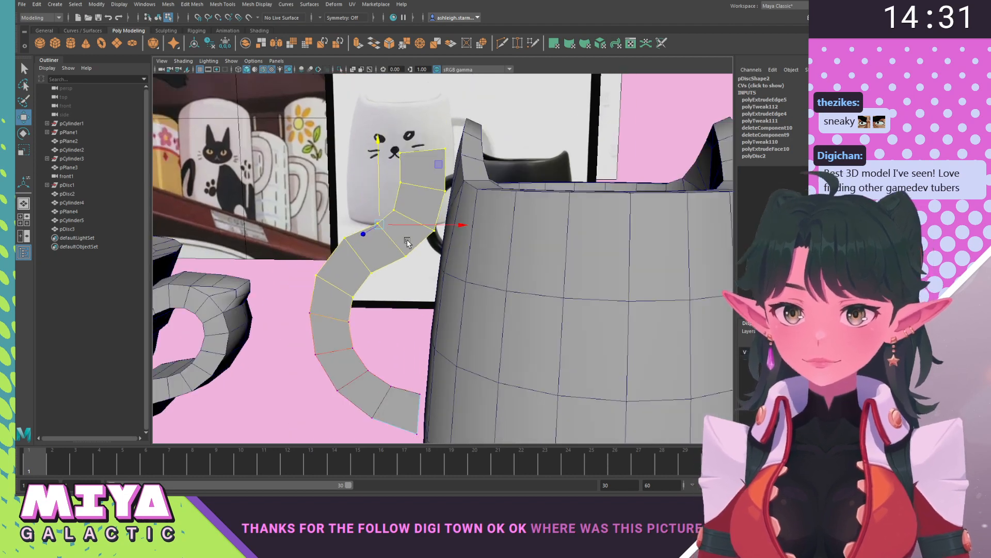
{"action": "key", "text": "r"}
{"action": "mouse_move", "coordinate": [386, 296]}
{"action": "left_mouse_down"}
{"action": "mouse_move", "coordinate": [381, 260]}
{"action": "mouse_move", "coordinate": [402, 303]}
{"action": "left_mouse_up"}
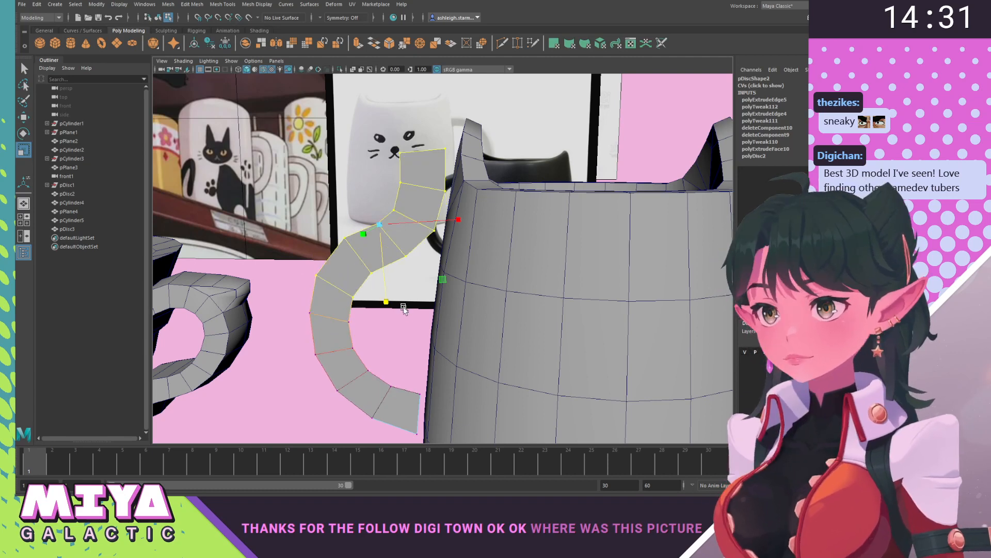
{"action": "middle_click_drag", "start_coordinate": [403, 308], "coordinate": [394, 256], "text": "alt"}
{"action": "scroll", "coordinate": [386, 248], "scroll_direction": "down", "scroll_amount": 3}
{"action": "left_click", "coordinate": [351, 352]}
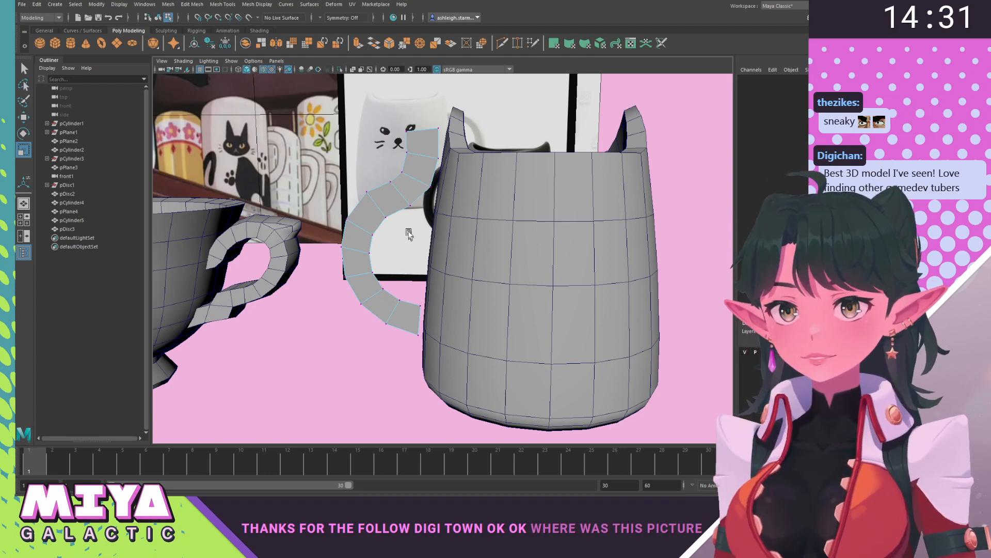
In the front view, use soft selection to lower the vertices at the strip's lower end towards the reference handle.
{"action": "middle_click_drag", "start_coordinate": [412, 327], "coordinate": [412, 295], "text": "alt"}
{"action": "left_click_drag", "start_coordinate": [377, 256], "coordinate": [413, 263]}
{"action": "key", "text": "space"}
{"action": "left_click_drag", "start_coordinate": [506, 205], "coordinate": [510, 310]}
{"action": "key", "text": "w"}
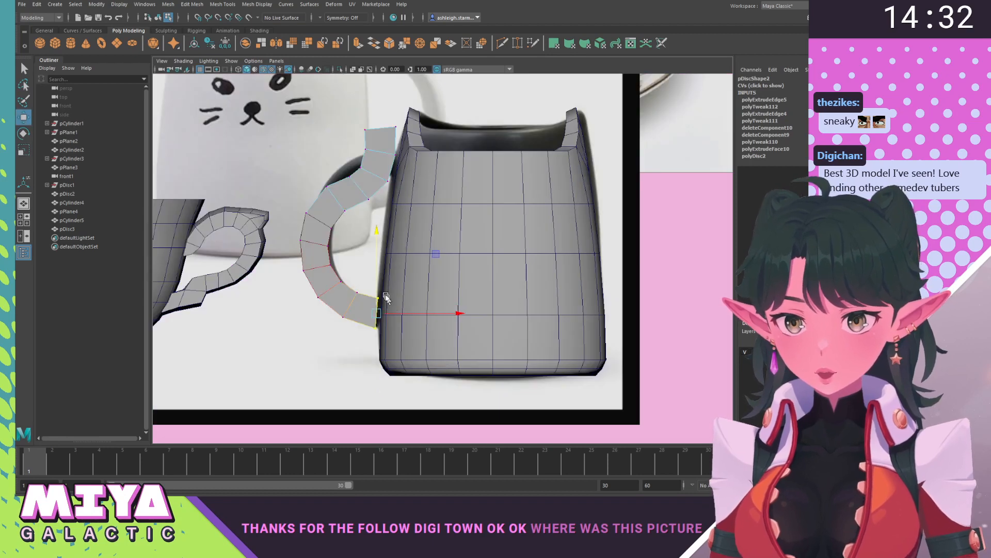
{"action": "left_click_drag", "start_coordinate": [376, 239], "coordinate": [318, 301]}
Rotate and nudge the strip's lower bend to follow the reference handle, then raise the lower end vertices slightly.
{"action": "key", "text": "e"}
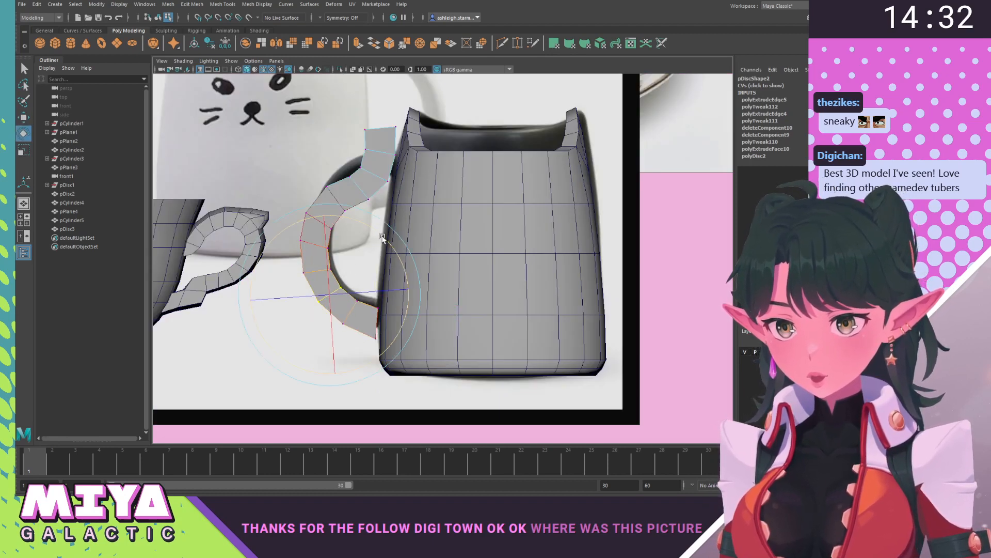
{"action": "left_click_drag", "start_coordinate": [381, 239], "coordinate": [331, 238]}
{"action": "key", "text": "w"}
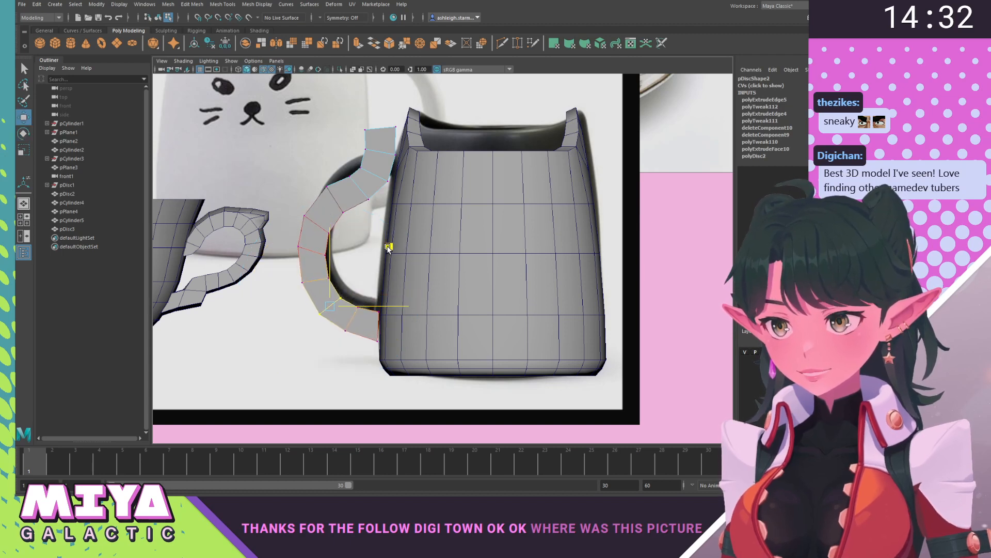
{"action": "middle_click_drag", "start_coordinate": [388, 246], "coordinate": [387, 243]}
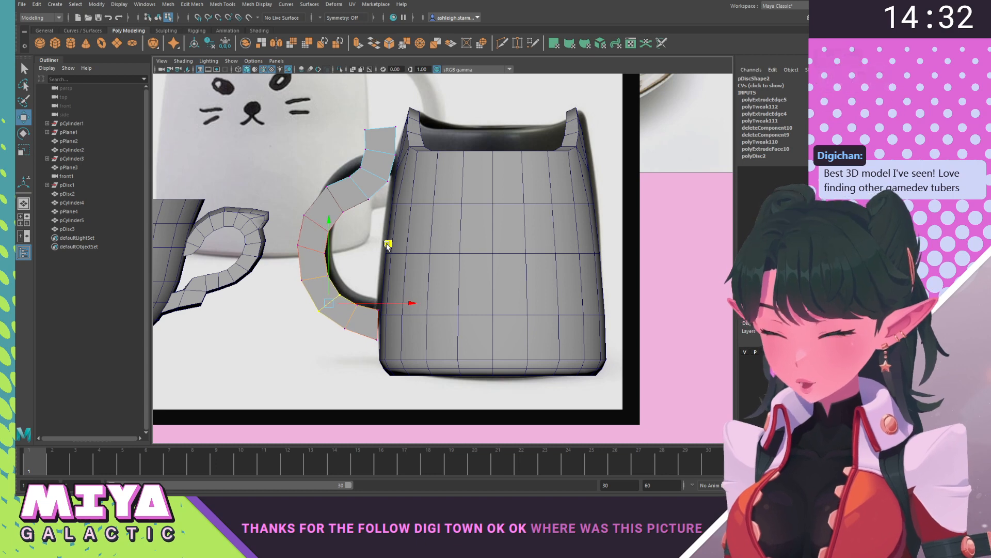
{"action": "left_click", "coordinate": [372, 300]}
{"action": "left_click_drag", "start_coordinate": [379, 254], "coordinate": [378, 244]}
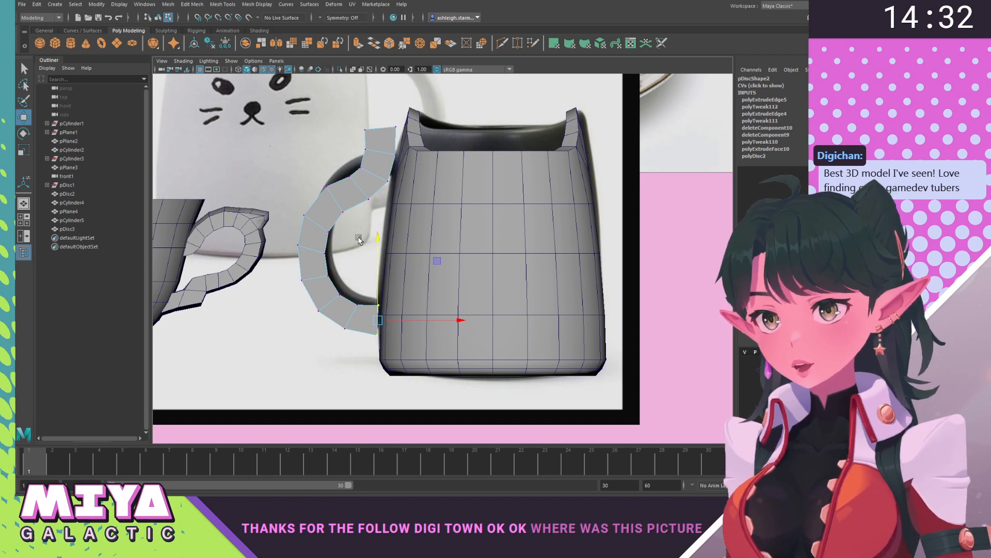
Move the outer vertices of the strip's upper section towards the mug to narrow the tail, and nudge the outer tip vertex outward.
{"action": "left_click", "coordinate": [340, 286]}
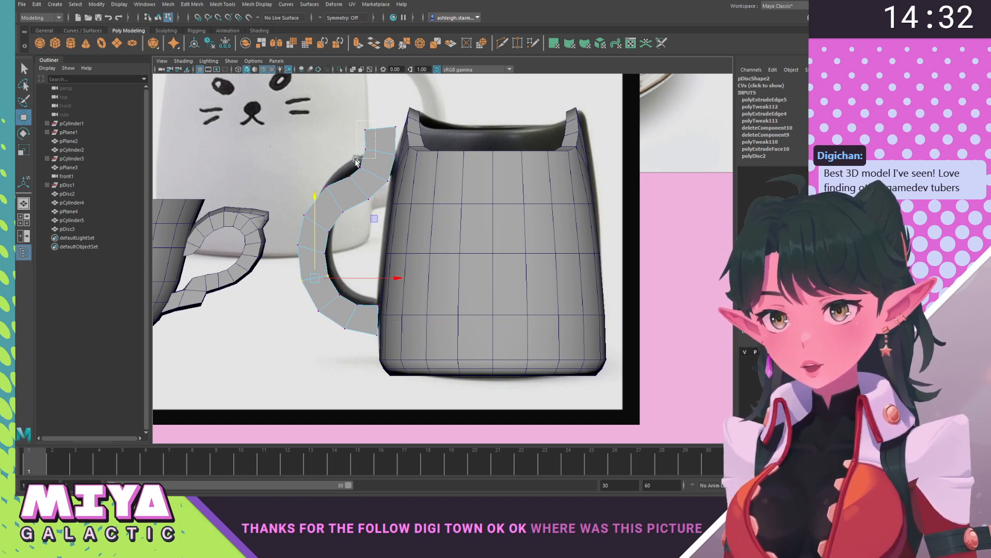
{"action": "left_click_drag", "start_coordinate": [341, 180], "coordinate": [355, 163]}
{"action": "left_click", "coordinate": [341, 190], "text": "shift"}
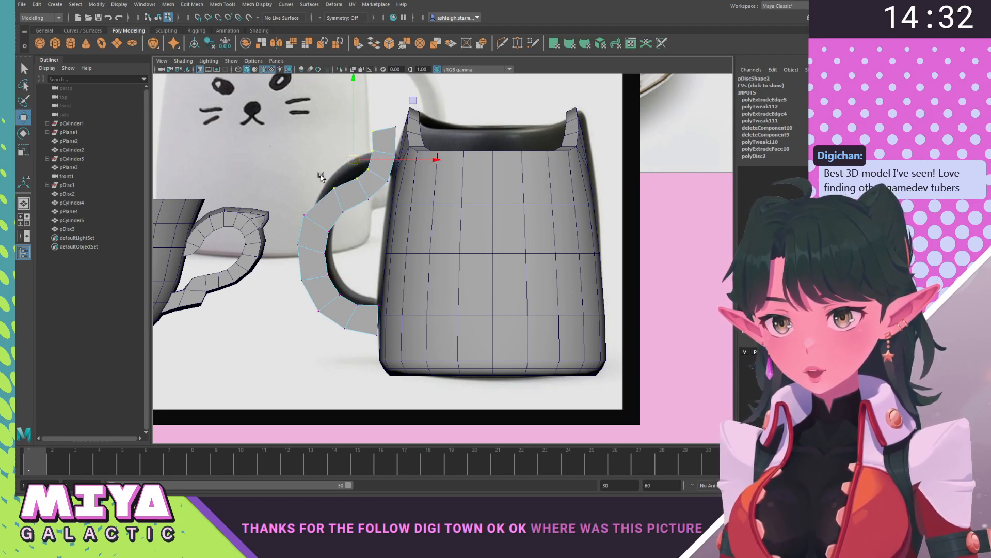
{"action": "left_click", "coordinate": [307, 217]}
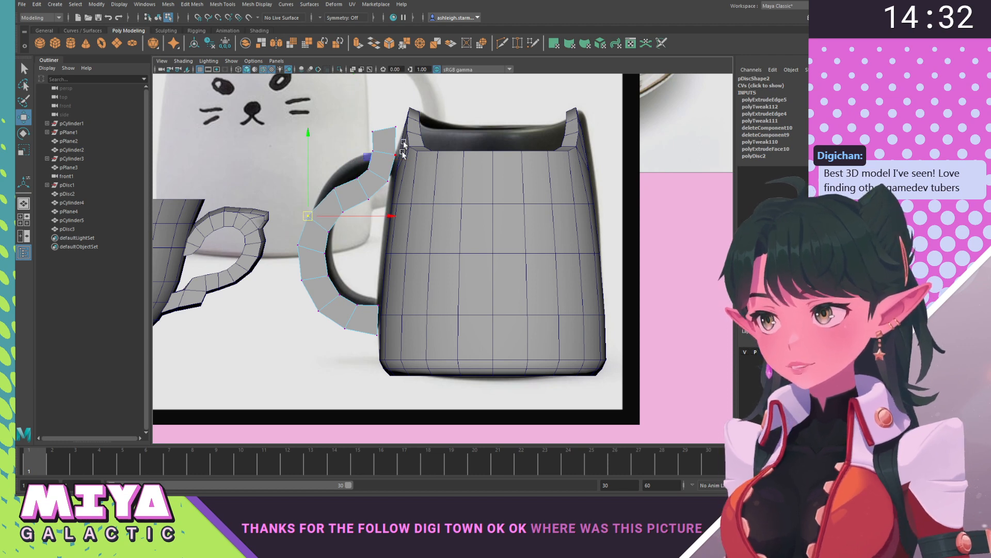
{"action": "left_click", "coordinate": [378, 131]}
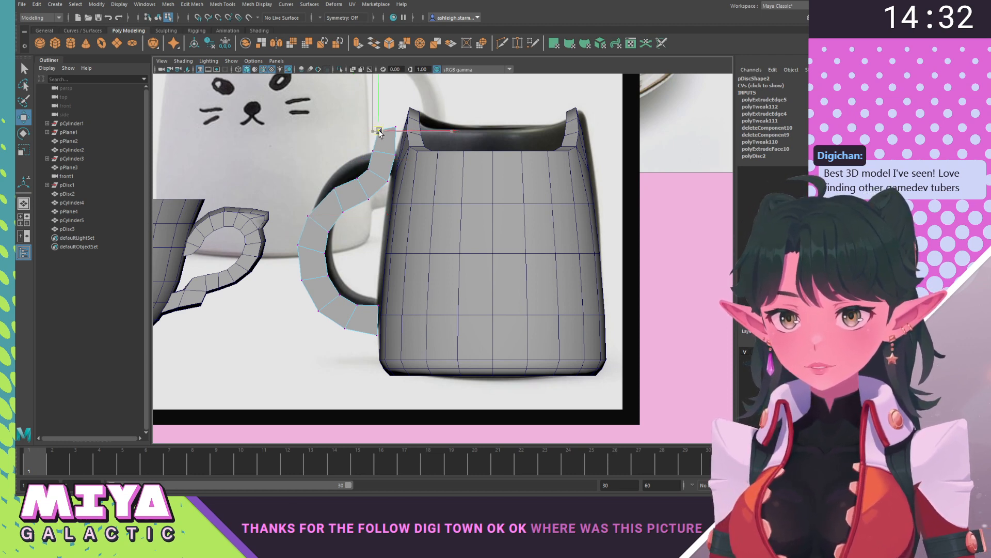
{"action": "left_click_drag", "start_coordinate": [378, 135], "coordinate": [374, 134]}
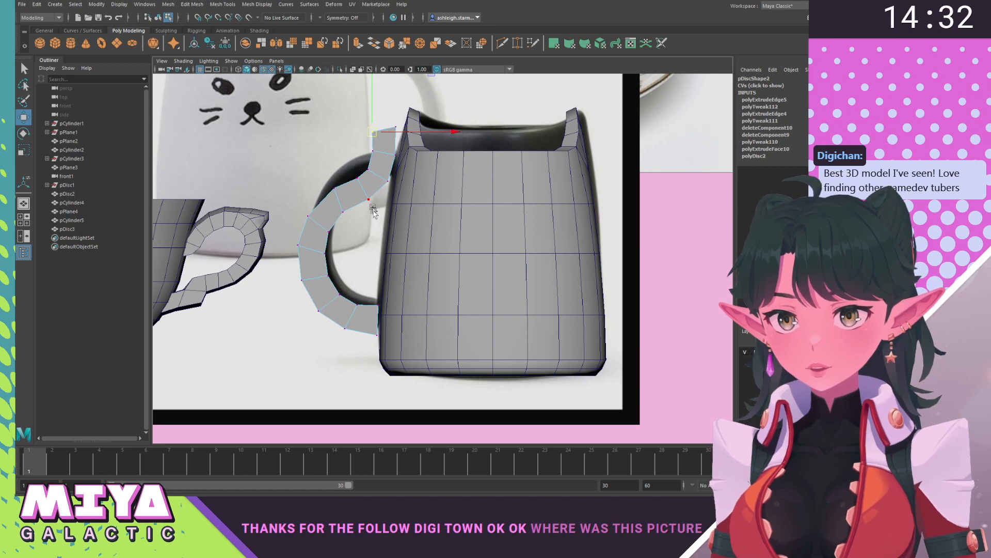
Lower the vertices of the strip's upper section and raise its inner-curve vertices to even out the width.
{"action": "left_click_drag", "start_coordinate": [305, 114], "coordinate": [412, 212]}
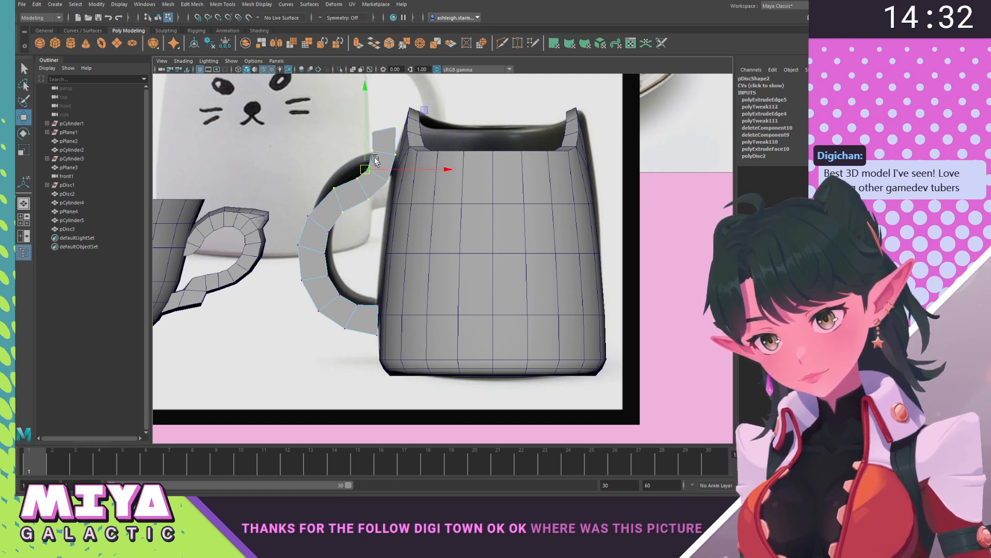
{"action": "left_click_drag", "start_coordinate": [366, 100], "coordinate": [366, 106]}
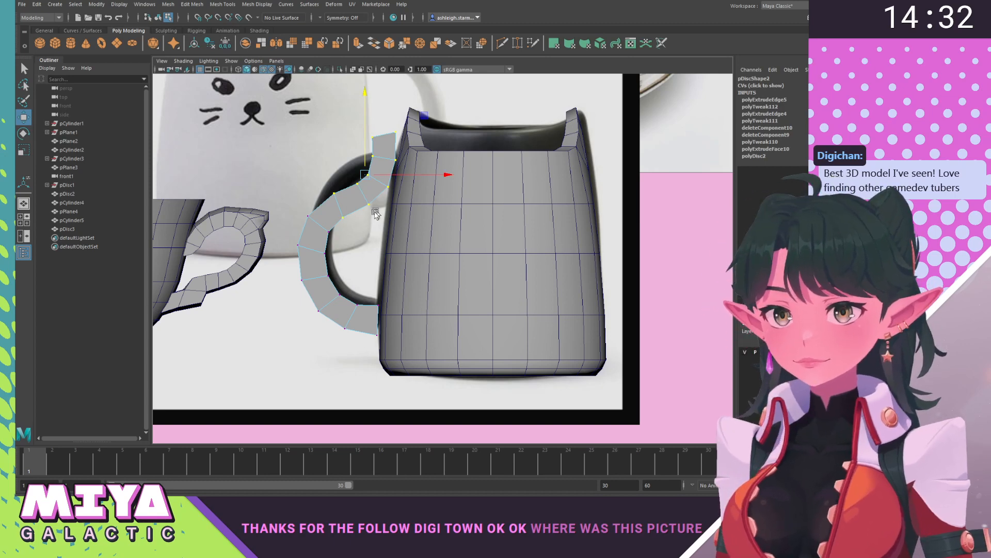
{"action": "left_click_drag", "start_coordinate": [334, 210], "coordinate": [359, 189]}
{"action": "left_click_drag", "start_coordinate": [423, 238], "coordinate": [364, 180]}
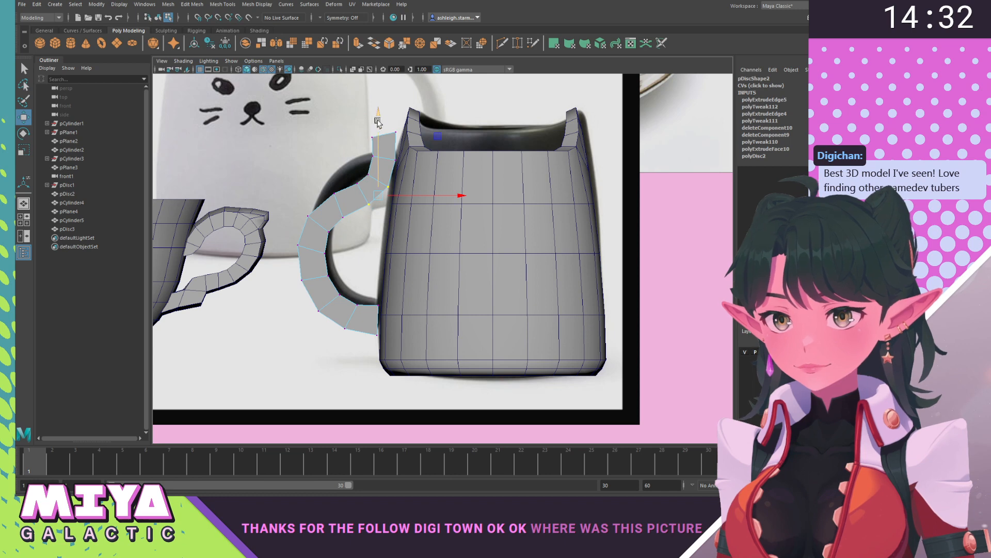
{"action": "left_click_drag", "start_coordinate": [378, 123], "coordinate": [379, 116]}
{"action": "left_click_drag", "start_coordinate": [335, 219], "coordinate": [336, 208]}
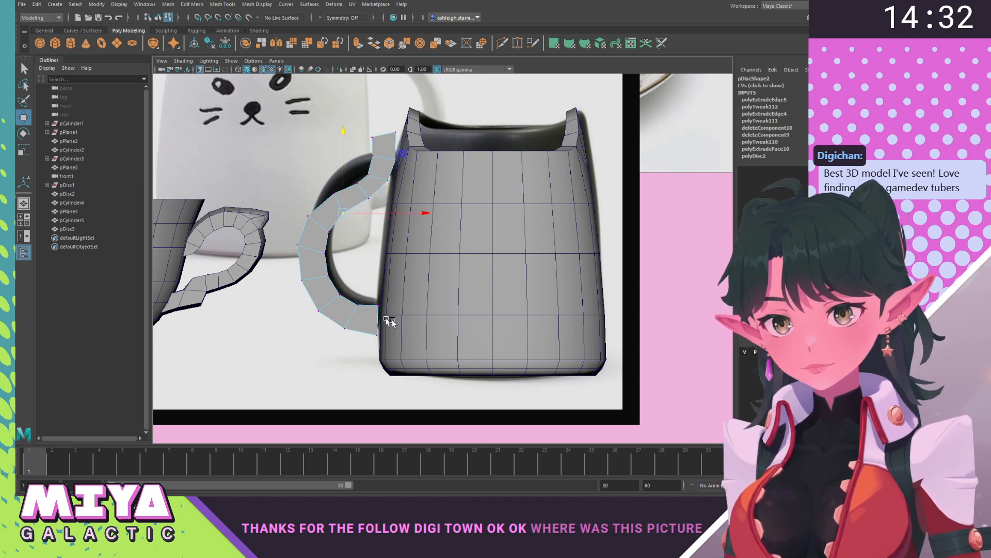
Move the vertex pairs of the handle strip's upper end and the bend beneath it slightly towards the mug.
{"action": "middle_click_drag", "start_coordinate": [388, 169], "coordinate": [391, 214], "text": "alt"}
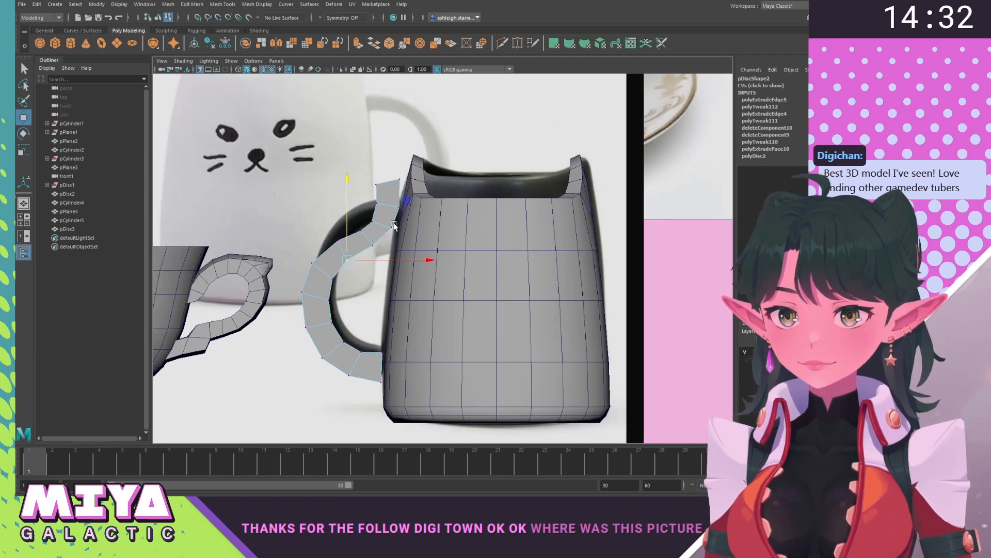
{"action": "right_click_drag", "start_coordinate": [392, 214], "coordinate": [444, 298], "text": "alt"}
{"action": "left_click_drag", "start_coordinate": [364, 176], "coordinate": [396, 205]}
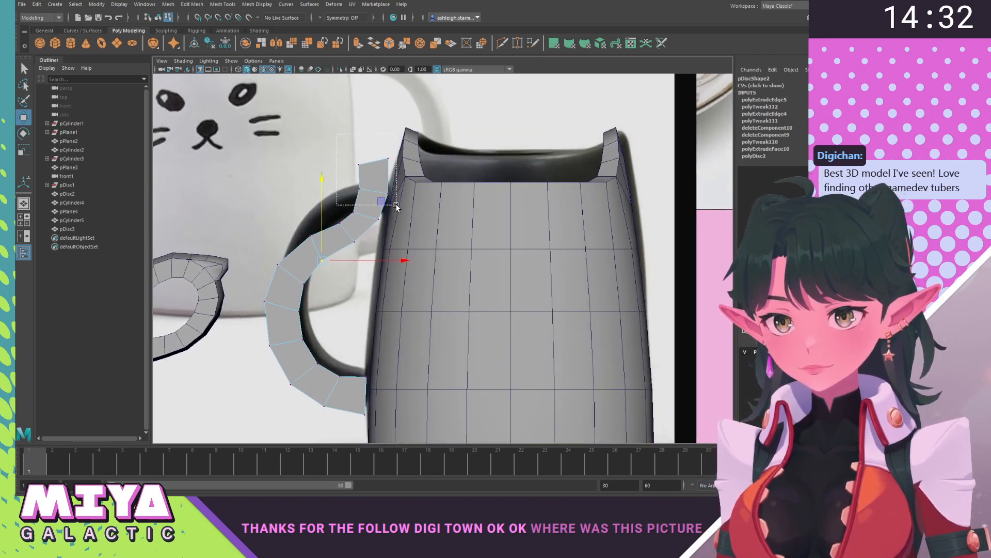
{"action": "left_click_drag", "start_coordinate": [453, 177], "coordinate": [458, 178]}
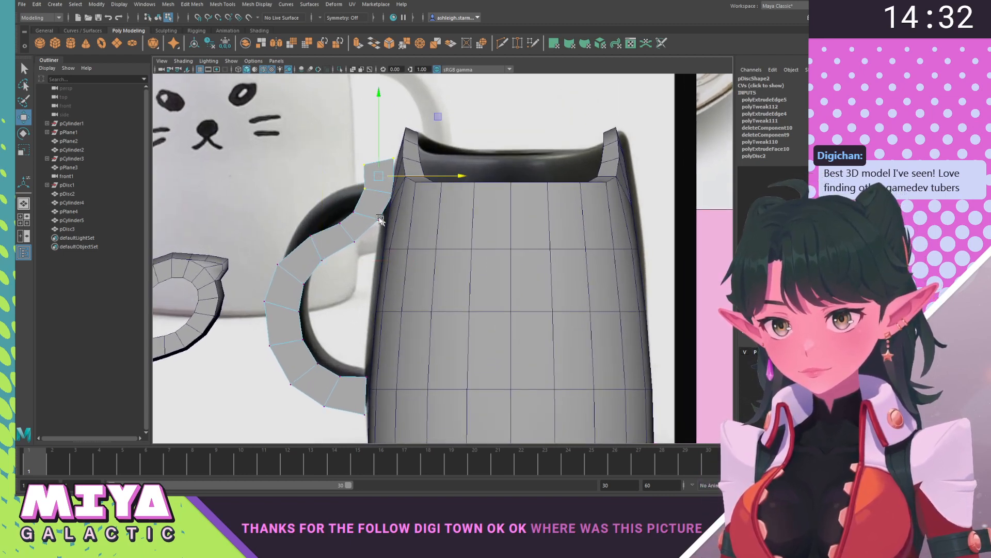
{"action": "left_click_drag", "start_coordinate": [339, 203], "coordinate": [387, 251]}
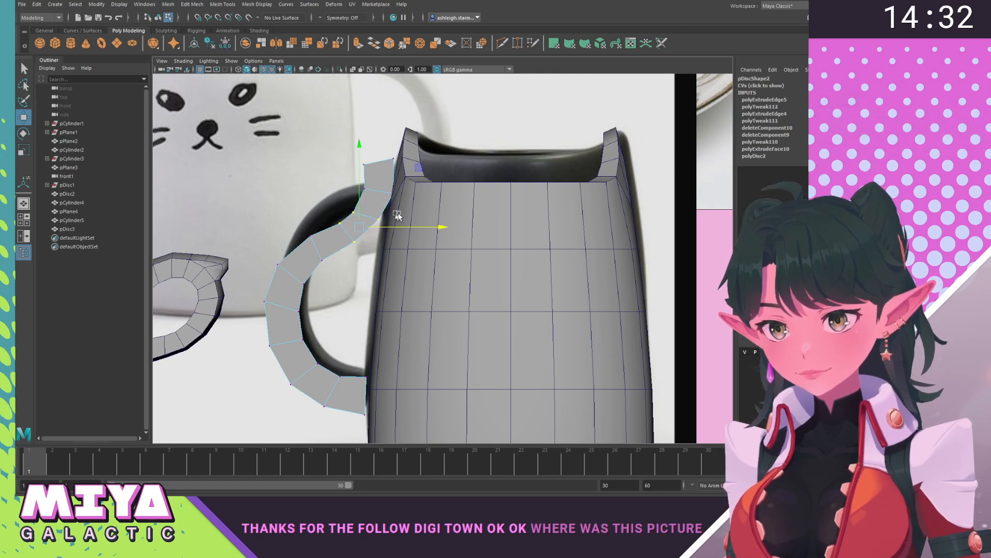
{"action": "left_click_drag", "start_coordinate": [442, 231], "coordinate": [447, 232]}
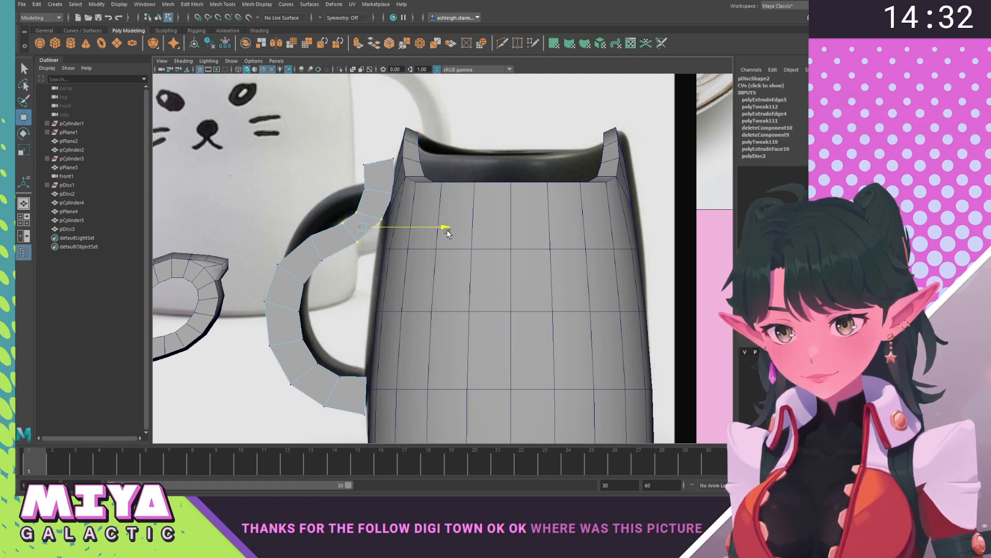
Shift the cross-row vertices at the strip's upper outer bend slightly to smooth the curve.
{"action": "left_click_drag", "start_coordinate": [295, 223], "coordinate": [324, 267]}
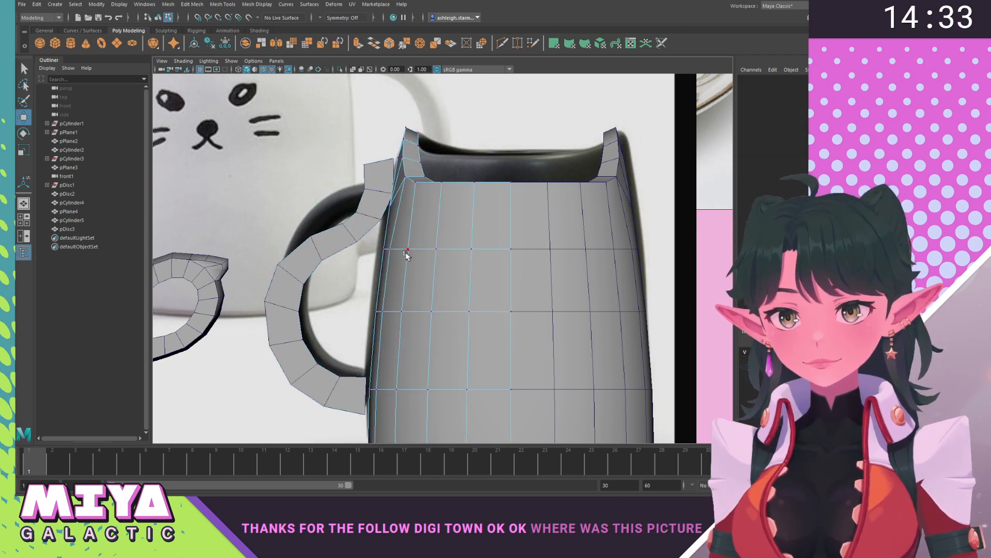
{"action": "left_click_drag", "start_coordinate": [403, 249], "coordinate": [407, 250]}
{"action": "left_click_drag", "start_coordinate": [309, 290], "coordinate": [298, 272]}
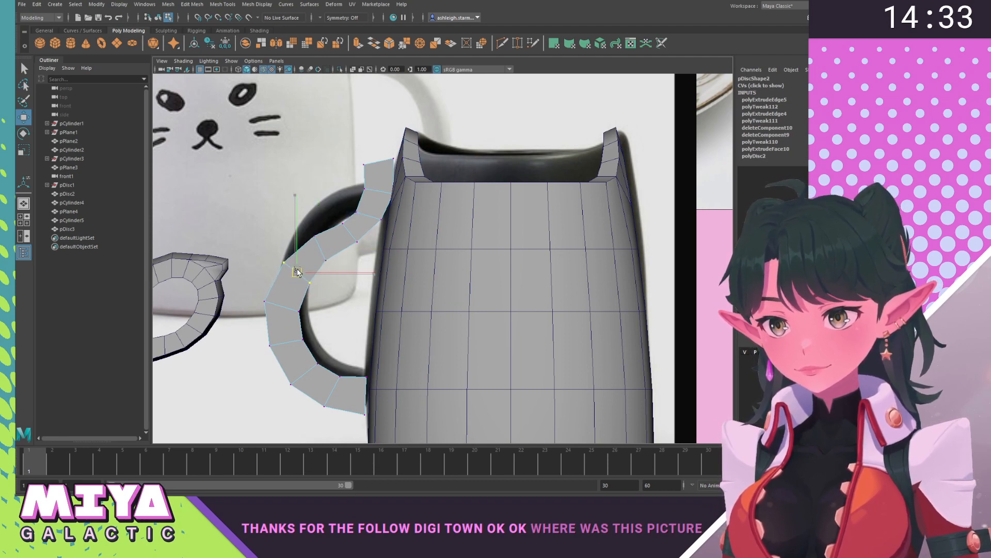
Bevel the cross edge at the strip's outermost bend with a fraction of 0.467.
{"action": "left_click", "coordinate": [336, 321]}
{"action": "right_click_drag", "start_coordinate": [336, 320], "coordinate": [310, 325], "text": "alt"}
{"action": "middle_click_drag", "start_coordinate": [343, 302], "coordinate": [399, 270], "text": "alt"}
{"action": "right_click_drag", "start_coordinate": [368, 307], "coordinate": [396, 323], "text": "alt"}
{"action": "right_click_drag", "start_coordinate": [342, 266], "coordinate": [404, 249]}
{"action": "left_click", "coordinate": [344, 266]}
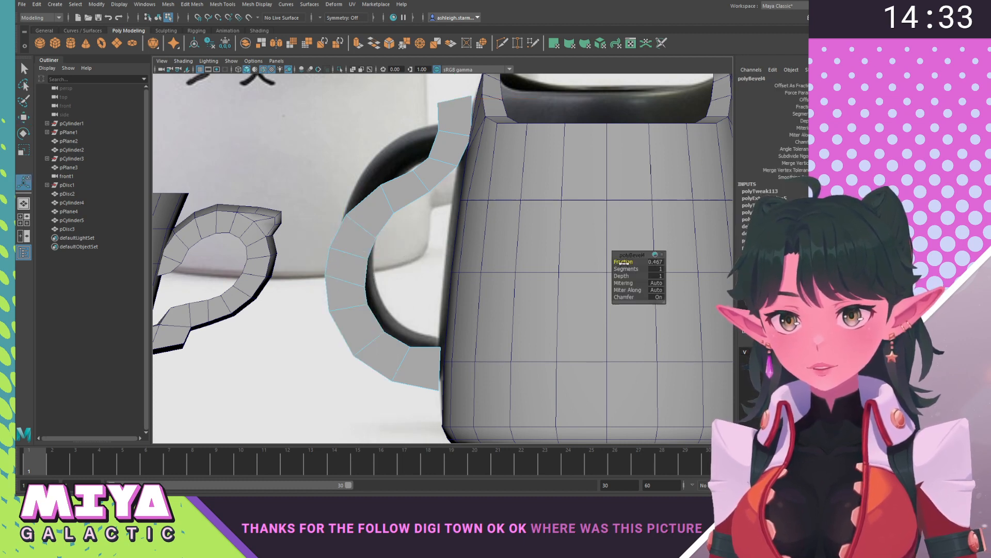
{"action": "left_click", "coordinate": [395, 273]}
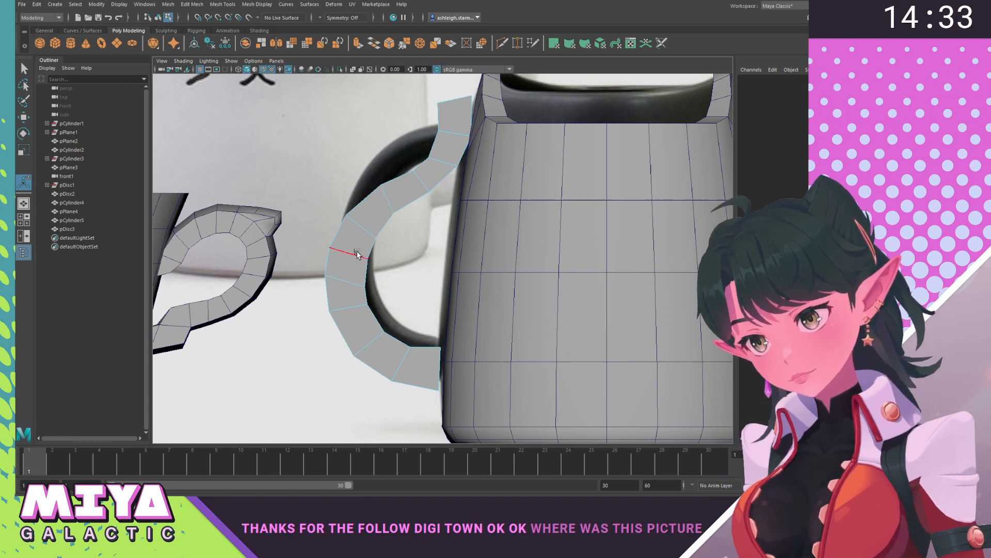
Bevel the cross edge farther up the strip with a fraction of 0.567.
{"action": "left_click", "coordinate": [387, 199]}
{"action": "right_click_drag", "start_coordinate": [402, 192], "coordinate": [451, 191], "text": "shift"}
{"action": "left_click_drag", "start_coordinate": [623, 262], "coordinate": [626, 263]}
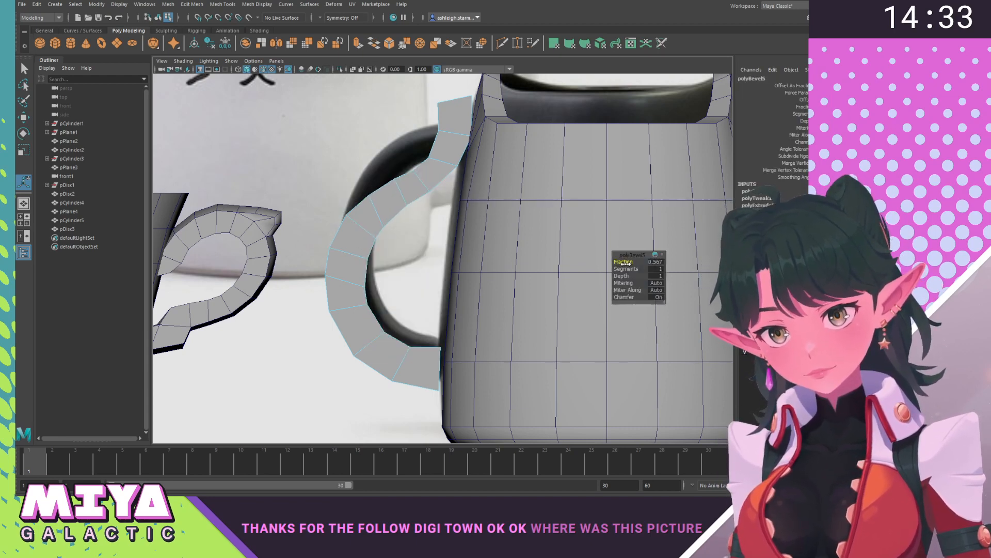
{"action": "left_click", "coordinate": [397, 258]}
Reposition the individual outer-curve vertices down the strip's middle section to round the handle and even its width.
{"action": "right_click_drag", "start_coordinate": [375, 190], "coordinate": [352, 194]}
{"action": "key", "text": "w"}
{"action": "left_click", "coordinate": [372, 192]}
{"action": "left_click_drag", "start_coordinate": [372, 192], "coordinate": [331, 244]}
{"action": "left_click", "coordinate": [347, 216]}
{"action": "left_click", "coordinate": [330, 248]}
{"action": "left_click", "coordinate": [325, 277]}
{"action": "left_click_drag", "start_coordinate": [324, 278], "coordinate": [332, 323]}
{"action": "left_click", "coordinate": [328, 313]}
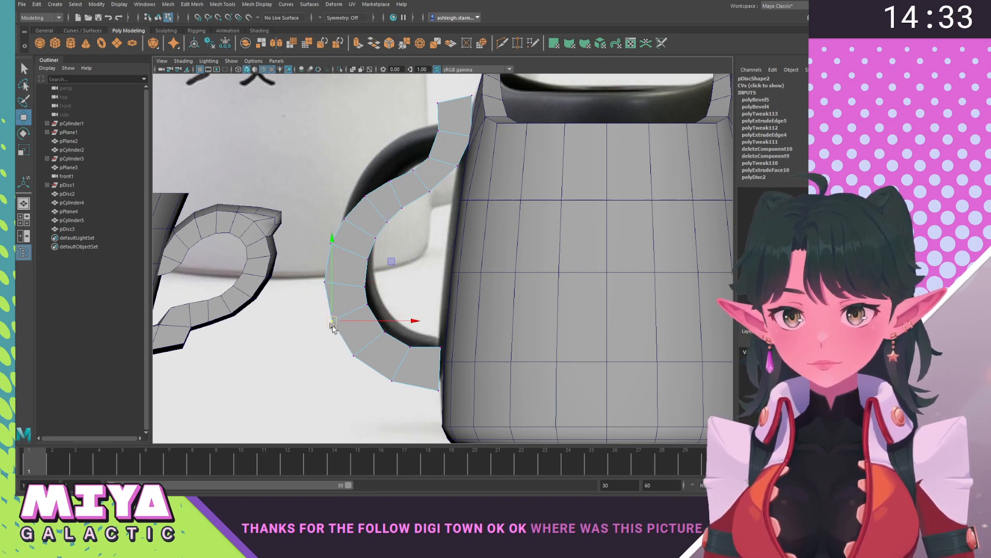
Move the outer vertices of the strip's upper bend towards the mug to smooth the transition into the tip.
{"action": "middle_click_drag", "start_coordinate": [418, 241], "coordinate": [408, 294], "text": "alt"}
{"action": "left_click", "coordinate": [405, 226]}
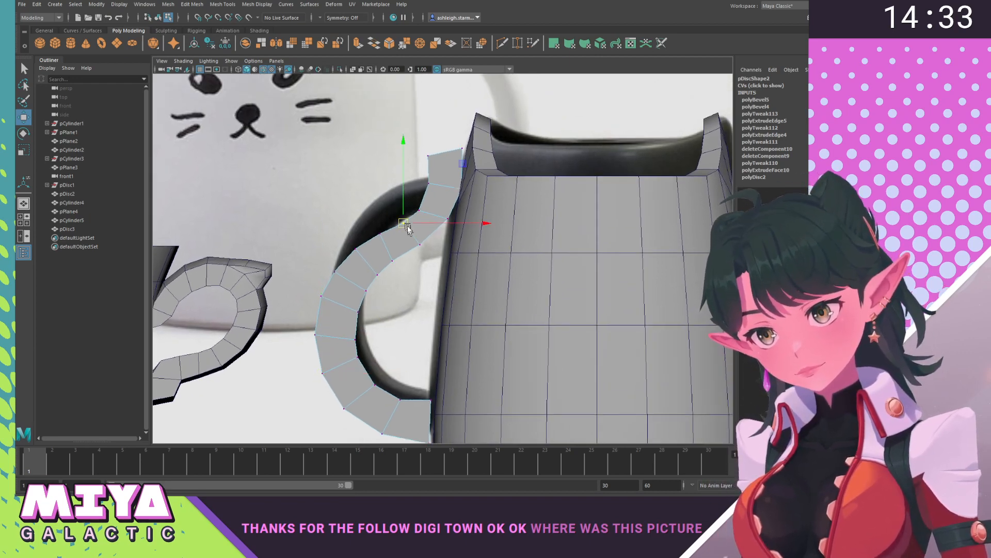
{"action": "left_click_drag", "start_coordinate": [406, 226], "coordinate": [432, 195]}
{"action": "left_click", "coordinate": [419, 211]}
{"action": "left_click", "coordinate": [429, 184]}
Lower the strip's two end vertices to shorten the tip, and adjust the mug-side vertices of the upper bend.
{"action": "left_click", "coordinate": [428, 155]}
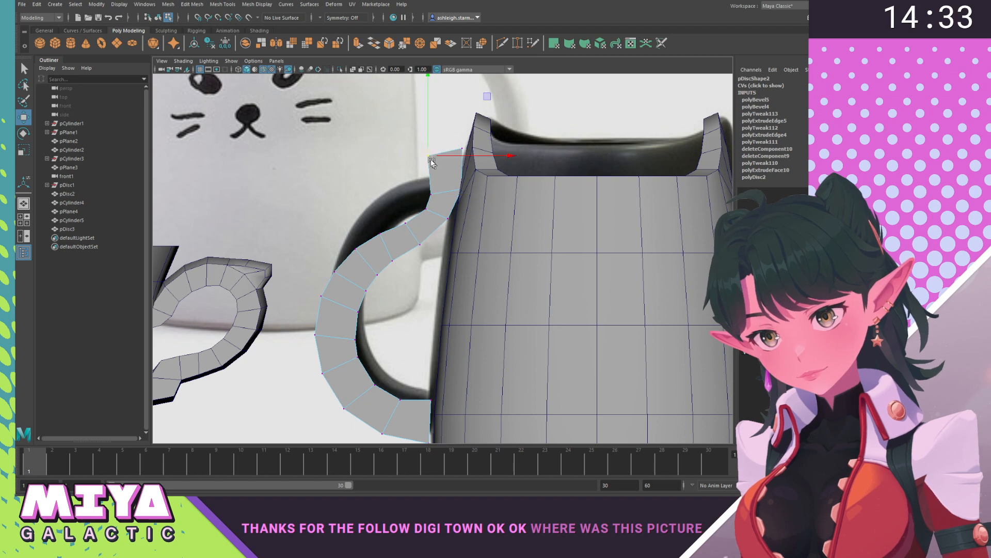
{"action": "left_click_drag", "start_coordinate": [428, 155], "coordinate": [427, 183]}
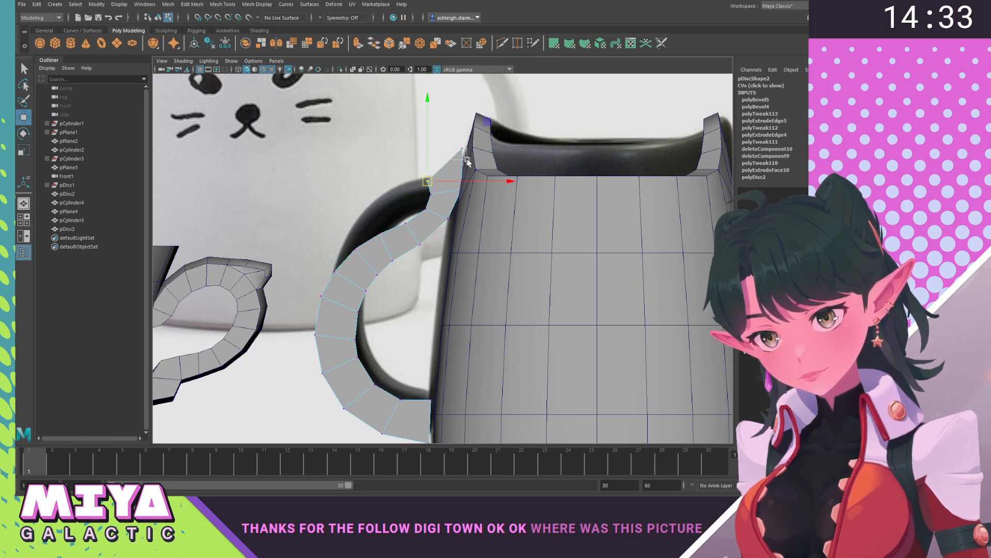
{"action": "left_click", "coordinate": [462, 150]}
{"action": "left_click_drag", "start_coordinate": [463, 149], "coordinate": [459, 194]}
{"action": "left_click", "coordinate": [457, 188]}
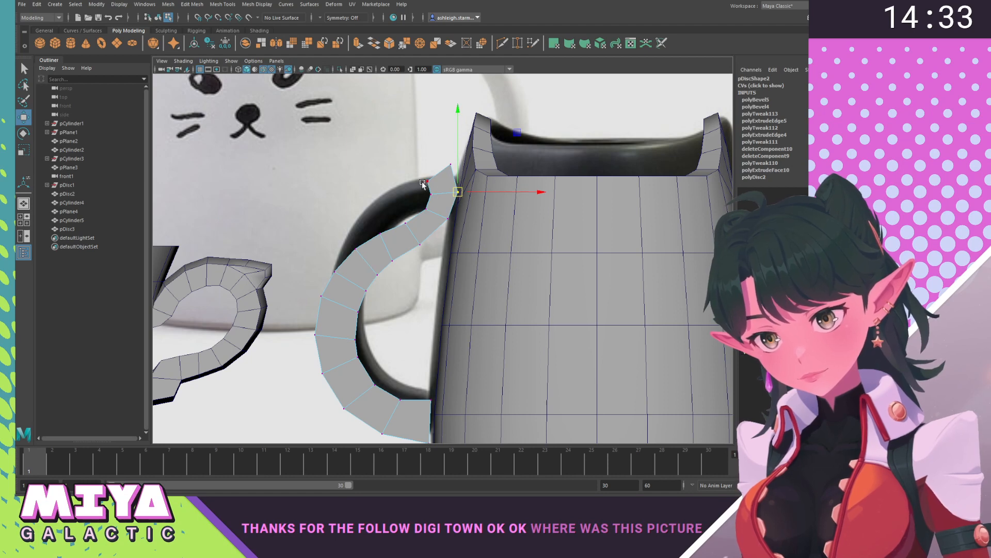
{"action": "left_click", "coordinate": [448, 218]}
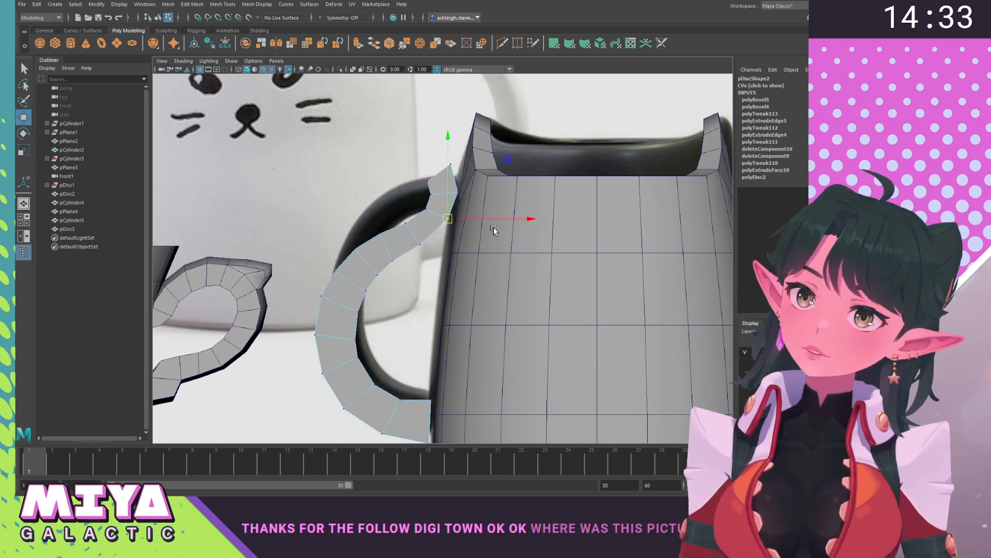
{"action": "left_click_drag", "start_coordinate": [513, 217], "coordinate": [517, 218]}
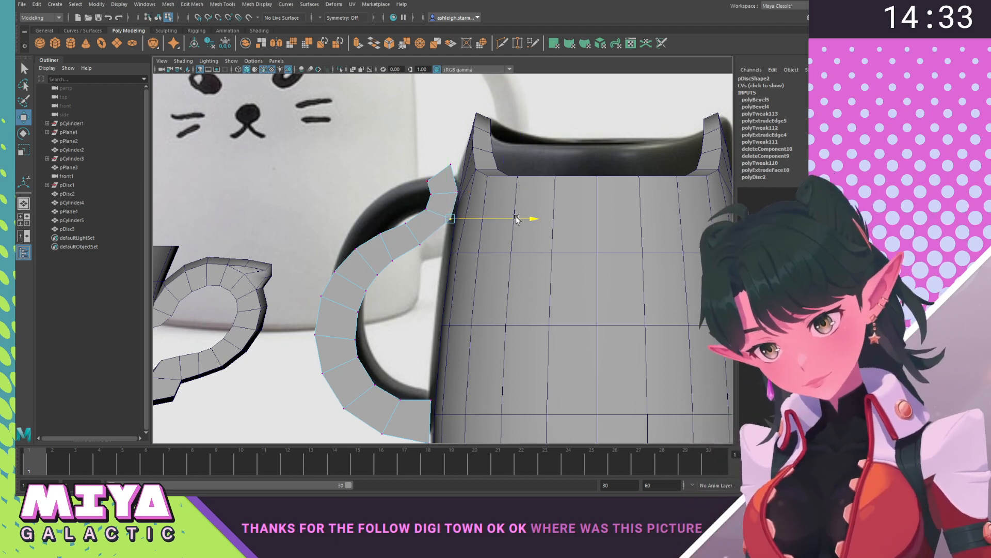
{"action": "left_click", "coordinate": [383, 257]}
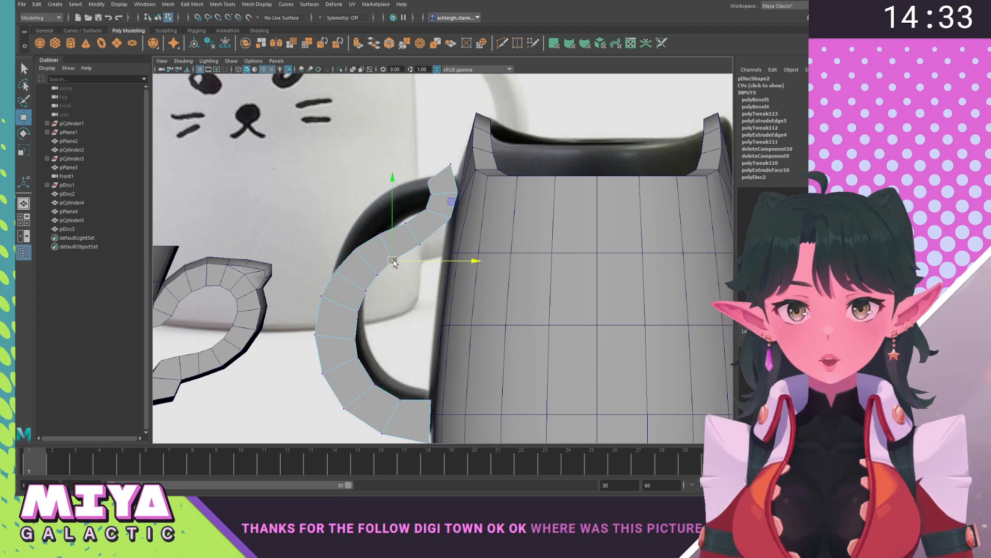
Nudge the strip's end vertices down and away from the mug to slant the end edge.
{"action": "left_click", "coordinate": [452, 166]}
{"action": "left_click_drag", "start_coordinate": [452, 165], "coordinate": [421, 189]}
{"action": "left_click", "coordinate": [428, 182]}
{"action": "left_click", "coordinate": [434, 198]}
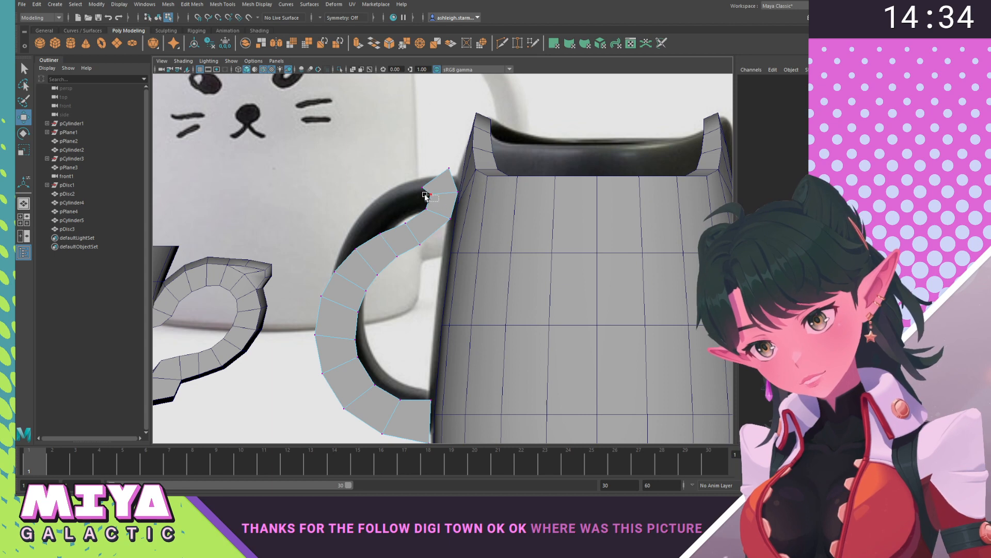
Extrude the strip's end edge upward and away from the mug to extend the tail tip.
{"action": "right_click_drag", "start_coordinate": [430, 189], "coordinate": [449, 219]}
{"action": "left_click", "coordinate": [438, 176]}
{"action": "key", "text": "w"}
{"action": "middle_click_drag", "start_coordinate": [492, 117], "coordinate": [479, 102]}
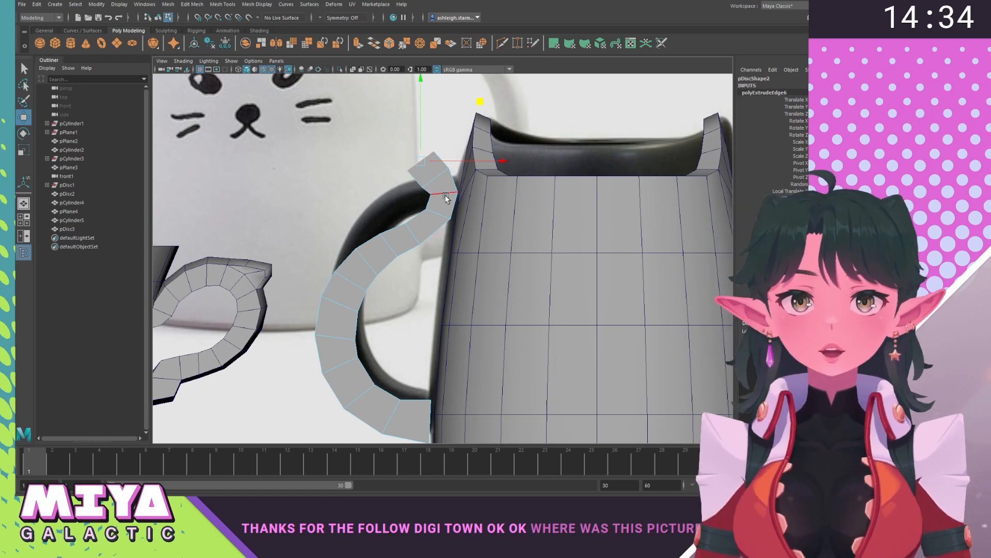
Move the two end vertices of the extruded section slightly inward to narrow the tail tip.
{"action": "right_click_drag", "start_coordinate": [446, 196], "coordinate": [412, 195]}
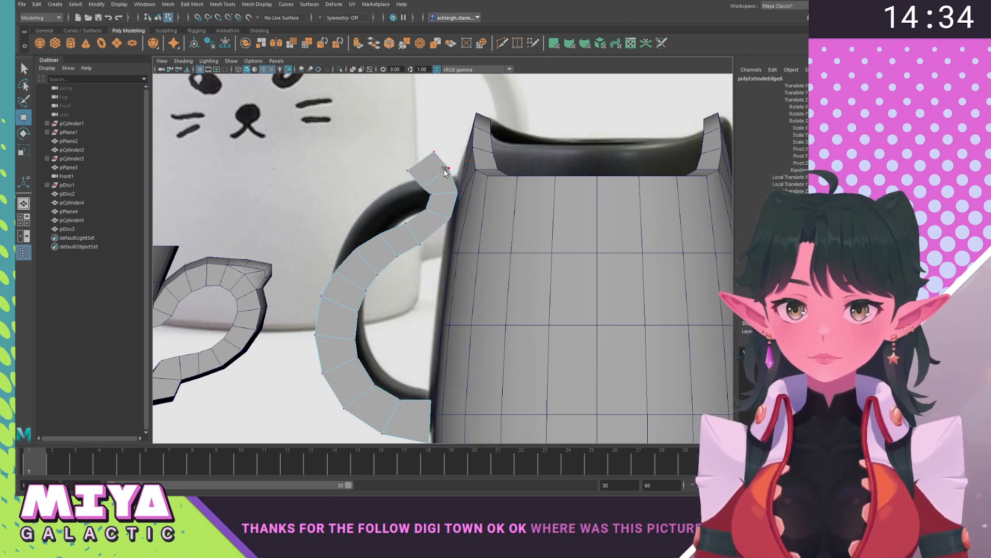
{"action": "left_click", "coordinate": [429, 186]}
{"action": "middle_click_drag", "start_coordinate": [481, 137], "coordinate": [434, 150]}
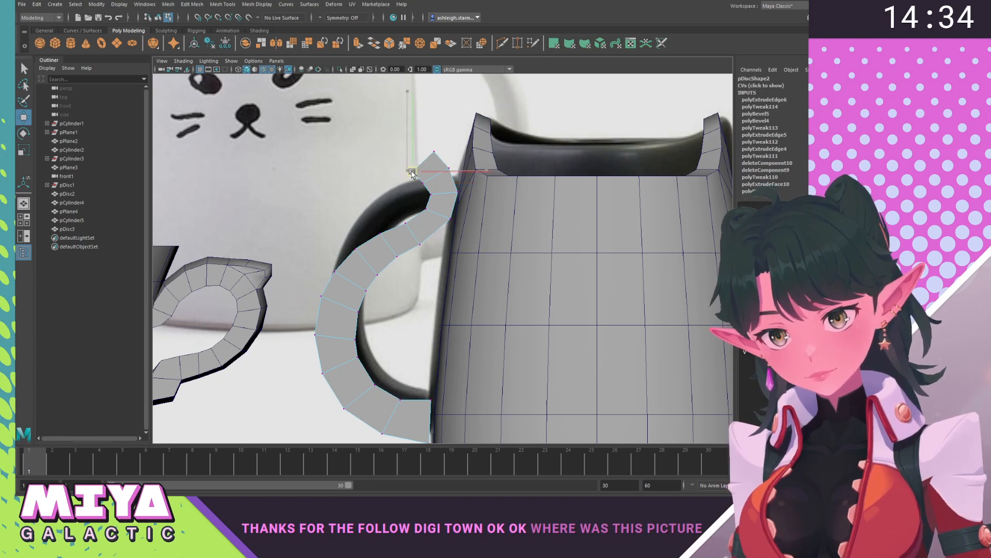
{"action": "left_click", "coordinate": [435, 153]}
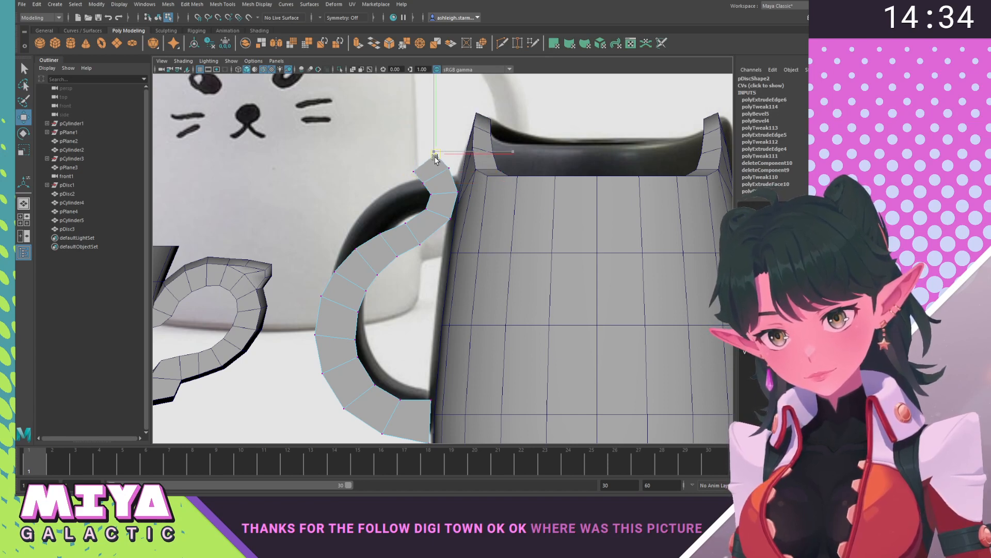
{"action": "left_click_drag", "start_coordinate": [434, 156], "coordinate": [435, 156]}
Cut a new vertex at the middle of the tail's end edge and pull it outward to round the tip.
{"action": "right_click_drag", "start_coordinate": [443, 183], "coordinate": [398, 183], "text": "shift"}
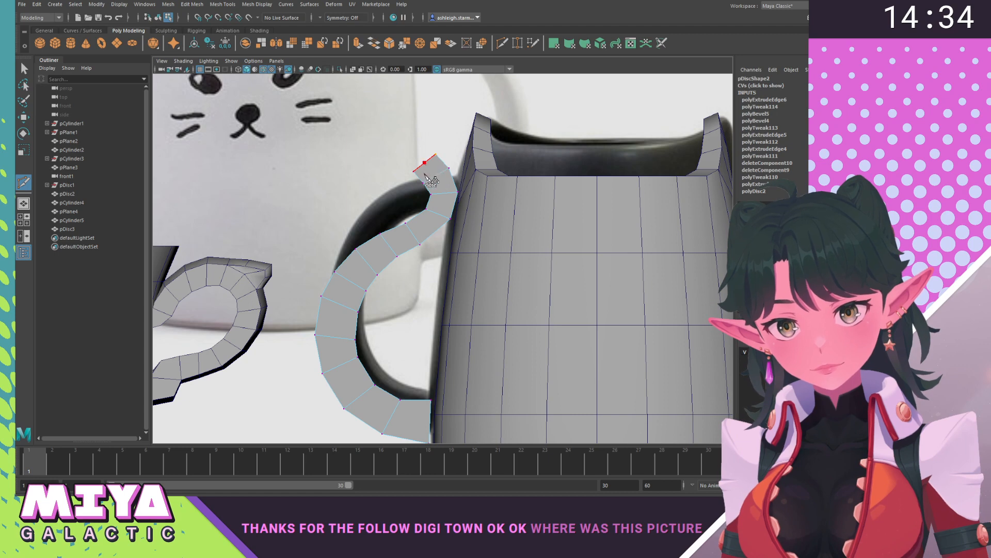
{"action": "left_click", "coordinate": [428, 182]}
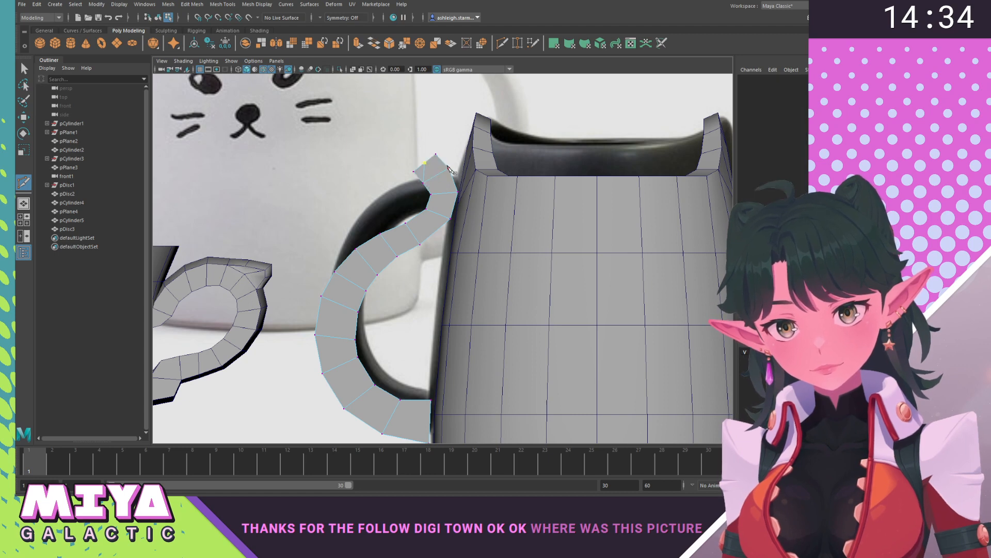
{"action": "key", "text": "w"}
{"action": "right_click_drag", "start_coordinate": [428, 171], "coordinate": [421, 158]}
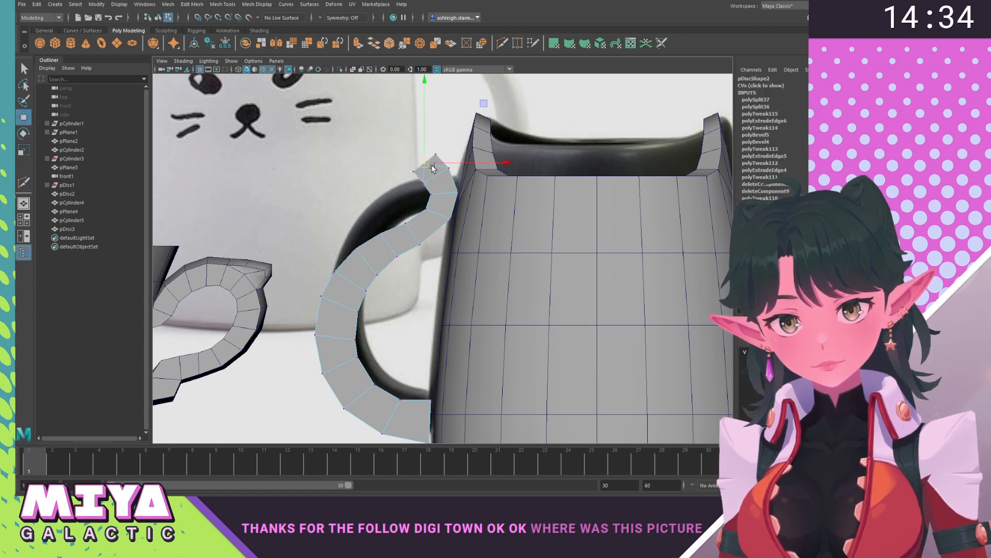
{"action": "left_click", "coordinate": [420, 159]}
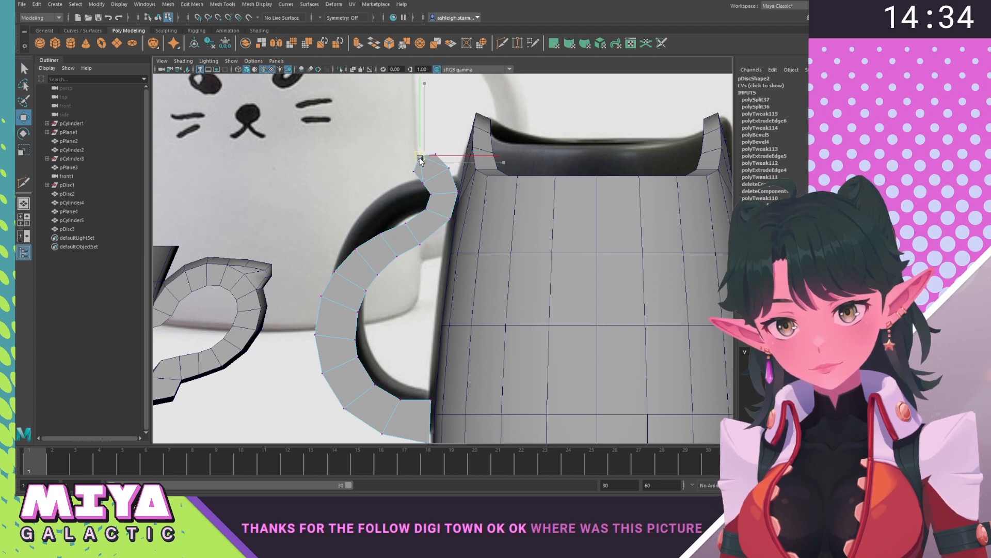
{"action": "left_click", "coordinate": [476, 94]}
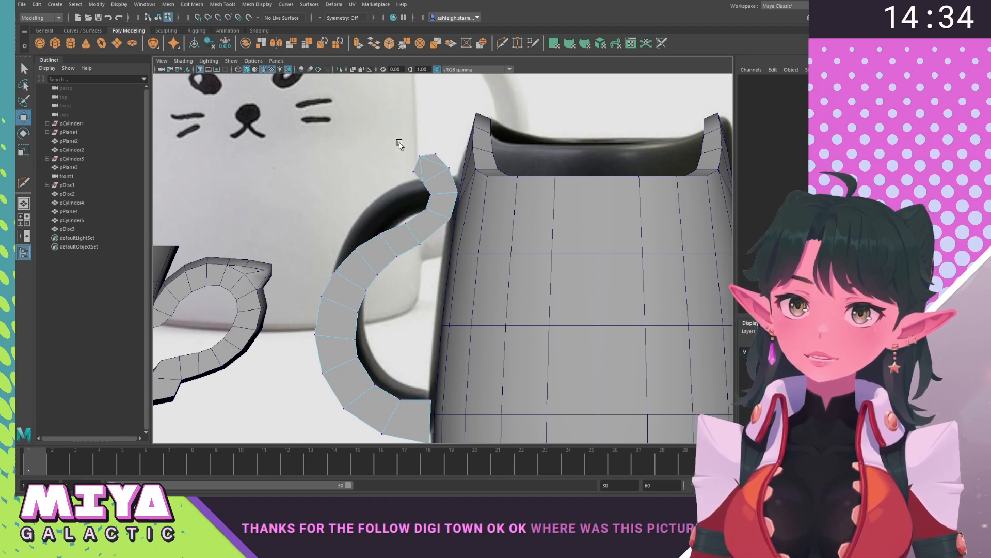
Shift the outer-side vertices of the tail tip and its neck slightly towards the mug.
{"action": "left_click_drag", "start_coordinate": [399, 145], "coordinate": [434, 199]}
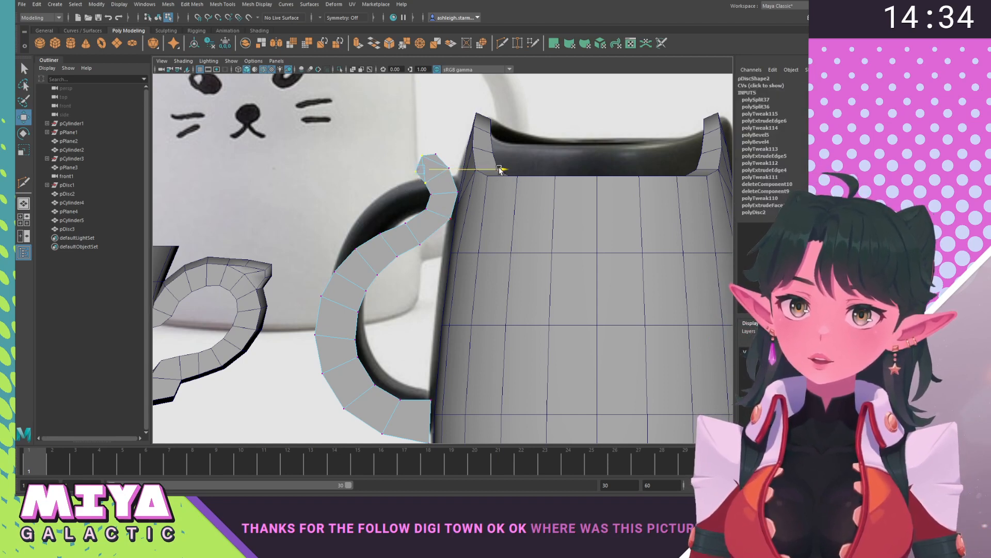
{"action": "left_click_drag", "start_coordinate": [500, 169], "coordinate": [499, 170]}
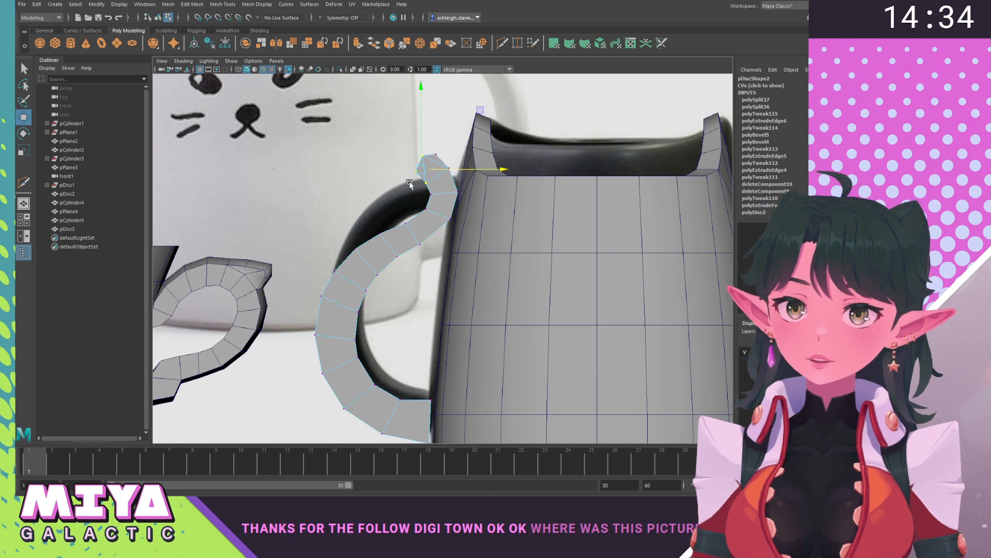
{"action": "left_click", "coordinate": [405, 192]}
{"action": "left_click_drag", "start_coordinate": [424, 187], "coordinate": [437, 201]}
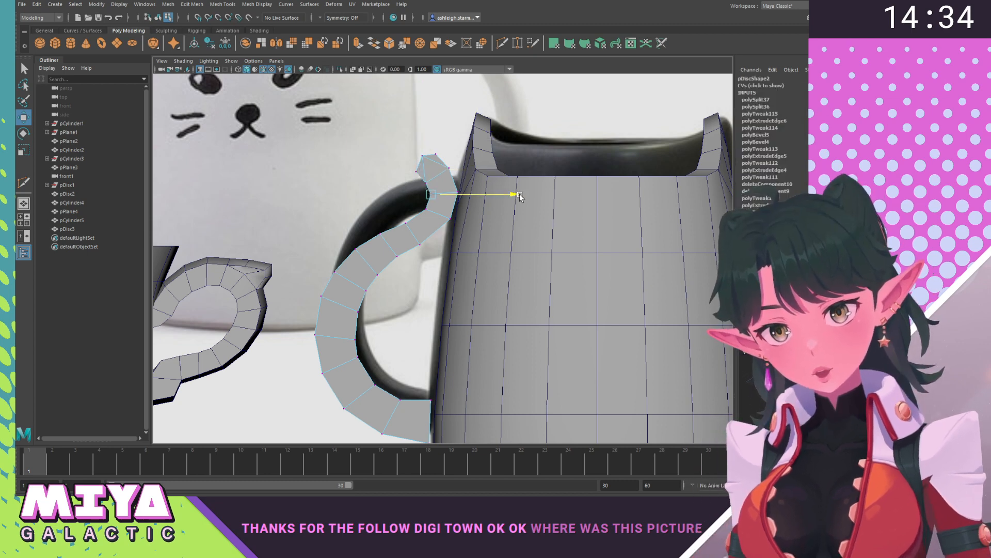
Move the whole tail tip slightly down and towards the mug, and adjust the outer vertices at its neck.
{"action": "left_click", "coordinate": [399, 195]}
{"action": "left_click_drag", "start_coordinate": [454, 185], "coordinate": [454, 184]}
{"action": "left_click_drag", "start_coordinate": [432, 94], "coordinate": [434, 98]}
{"action": "left_click_drag", "start_coordinate": [501, 173], "coordinate": [505, 173]}
{"action": "left_click_drag", "start_coordinate": [438, 143], "coordinate": [437, 141]}
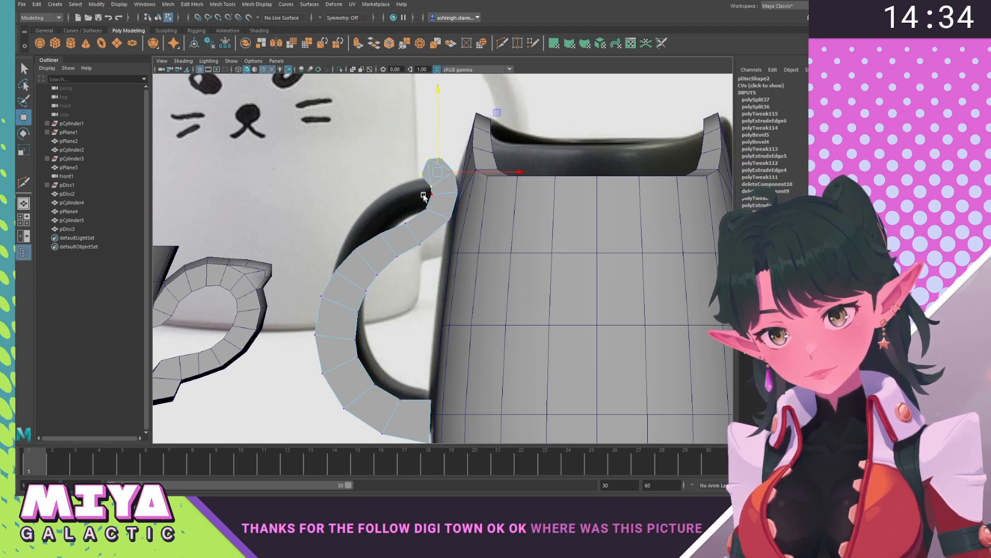
{"action": "left_click_drag", "start_coordinate": [476, 201], "coordinate": [518, 194]}
Return to object mode, deselect the tail handle and hide the reference image layer to view all the cups.
{"action": "scroll", "coordinate": [491, 250], "scroll_direction": "down", "scroll_amount": 6}
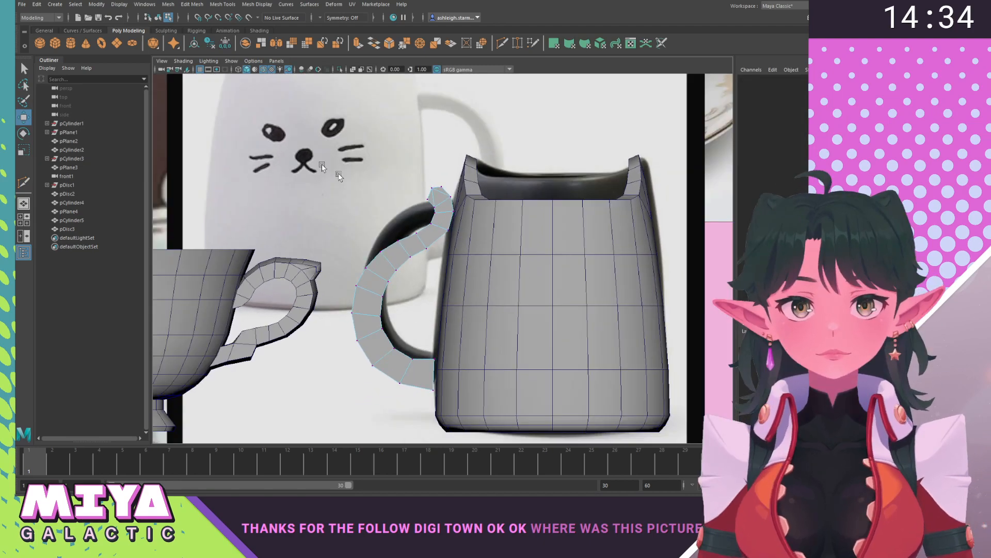
{"action": "scroll", "coordinate": [368, 230], "scroll_direction": "down", "scroll_amount": 3}
{"action": "right_click_drag", "start_coordinate": [410, 267], "coordinate": [450, 252]}
{"action": "left_click", "coordinate": [626, 328]}
{"action": "scroll", "coordinate": [480, 325], "scroll_direction": "down", "scroll_amount": 4}
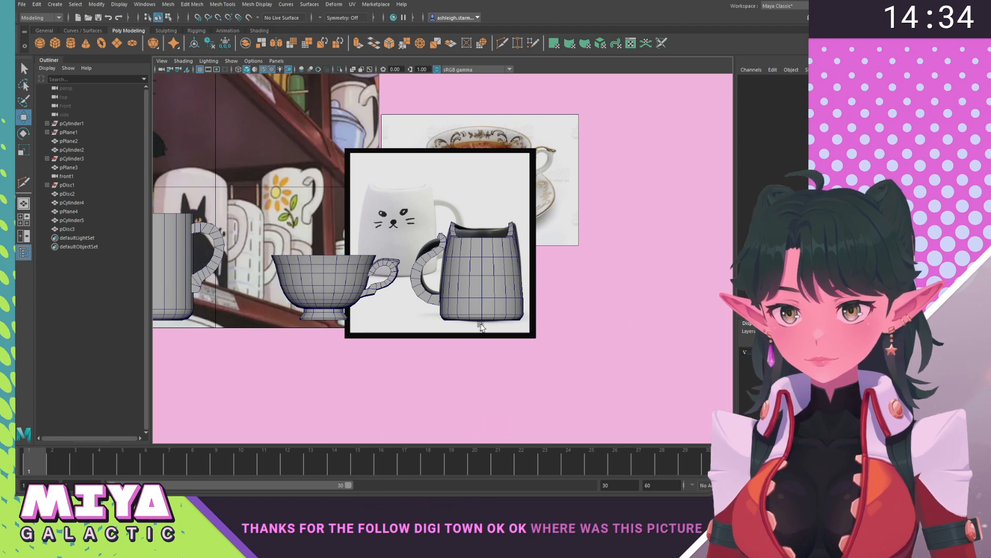
{"action": "left_click", "coordinate": [746, 354]}
{"action": "middle_click_drag", "start_coordinate": [519, 307], "coordinate": [533, 334], "text": "alt"}
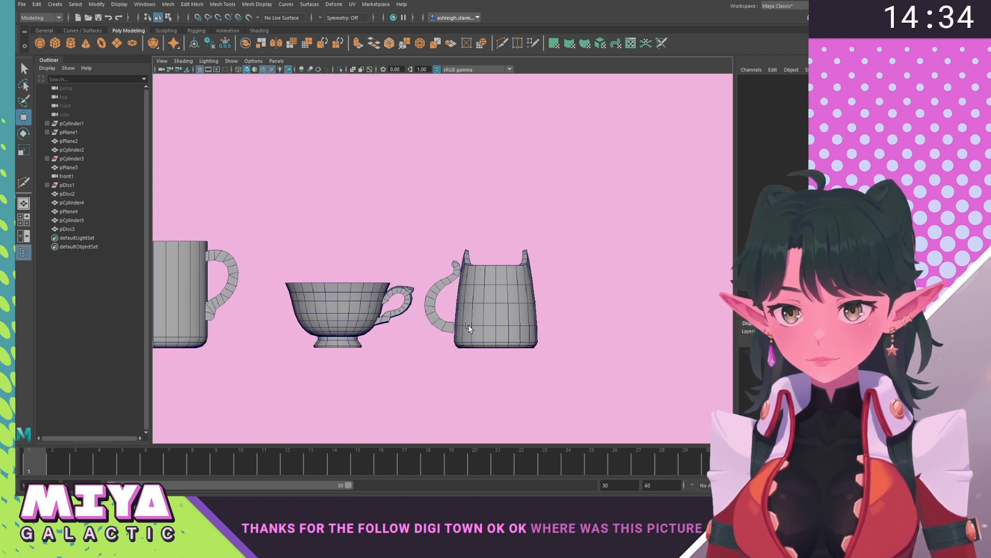
Enter vertex editing on the cat-tail handle and scale its lower end vertices apart vertically to widen the base.
{"action": "right_click_drag", "start_coordinate": [469, 328], "coordinate": [452, 360], "text": "alt"}
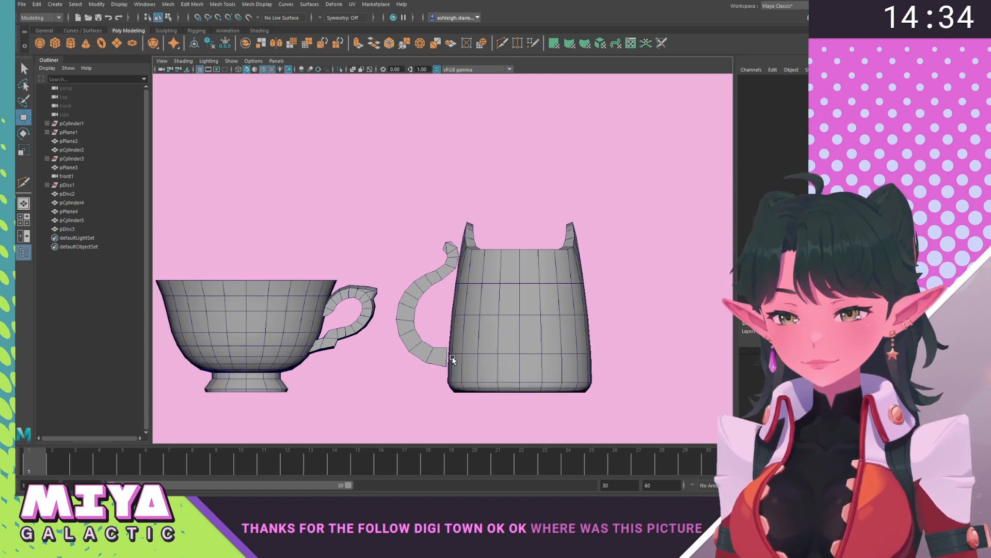
{"action": "mouse_move", "coordinate": [336, 333]}
{"action": "middle_mouse_down", "text": "alt"}
{"action": "mouse_move", "coordinate": [622, 336]}
{"action": "mouse_move", "coordinate": [345, 317]}
{"action": "middle_mouse_up", "text": "alt"}
{"action": "right_click_drag", "start_coordinate": [433, 355], "coordinate": [516, 375], "text": "alt"}
{"action": "middle_click_drag", "start_coordinate": [449, 356], "coordinate": [435, 317], "text": "alt"}
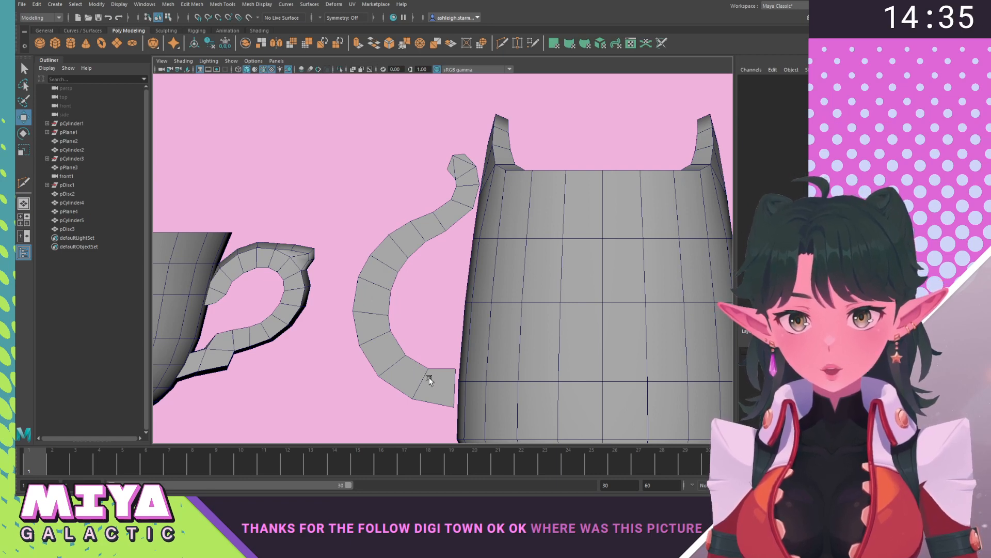
{"action": "left_click", "coordinate": [430, 380]}
{"action": "right_click_drag", "start_coordinate": [442, 273], "coordinate": [398, 270]}
{"action": "key", "text": "y"}
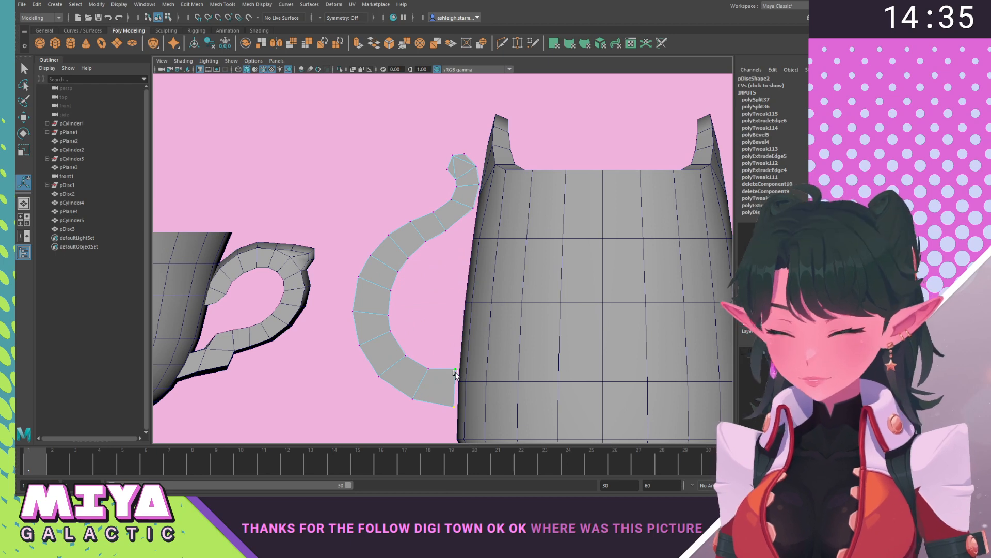
{"action": "key", "text": "r"}
{"action": "middle_click_drag", "start_coordinate": [465, 408], "coordinate": [458, 381], "text": "alt"}
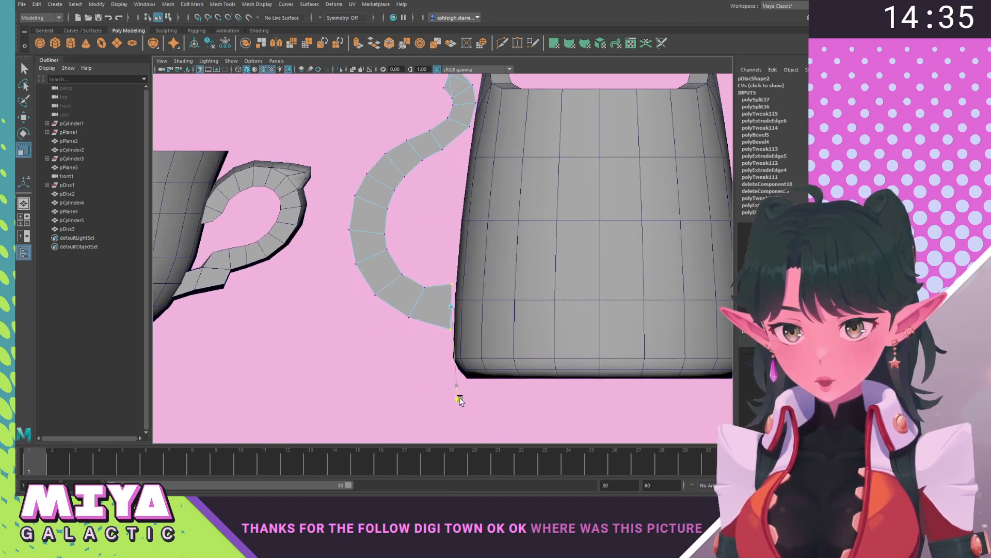
Move the tail's widened base into the mug wall and shift the neighbouring vertex pair slightly towards the mug.
{"action": "key", "text": "w"}
{"action": "left_click_drag", "start_coordinate": [528, 308], "coordinate": [533, 309]}
{"action": "left_click_drag", "start_coordinate": [396, 327], "coordinate": [396, 326]}
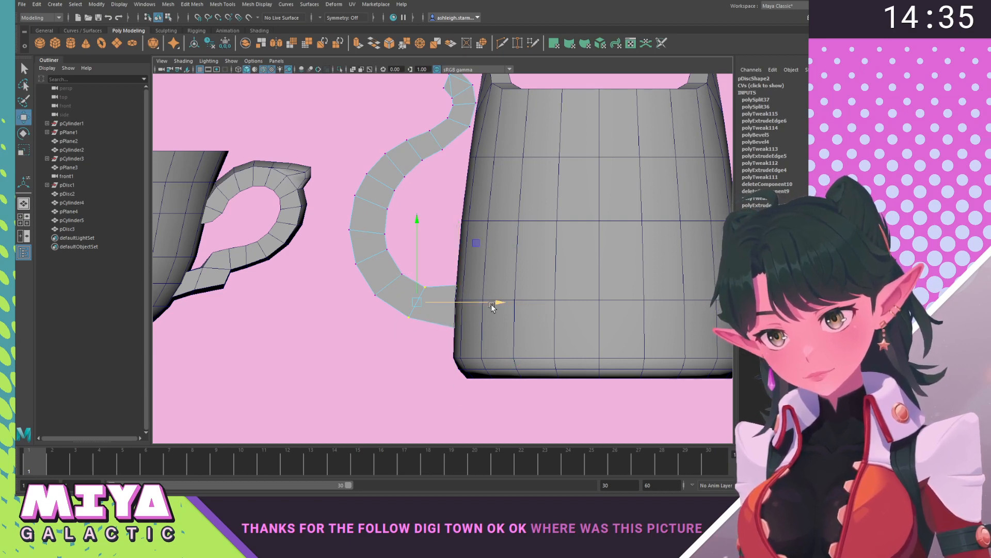
{"action": "left_click", "coordinate": [435, 358]}
Bevel the cross edge nearest the tail's base with a fraction of about 0.467.
{"action": "scroll", "coordinate": [383, 320], "scroll_direction": "down", "scroll_amount": 8}
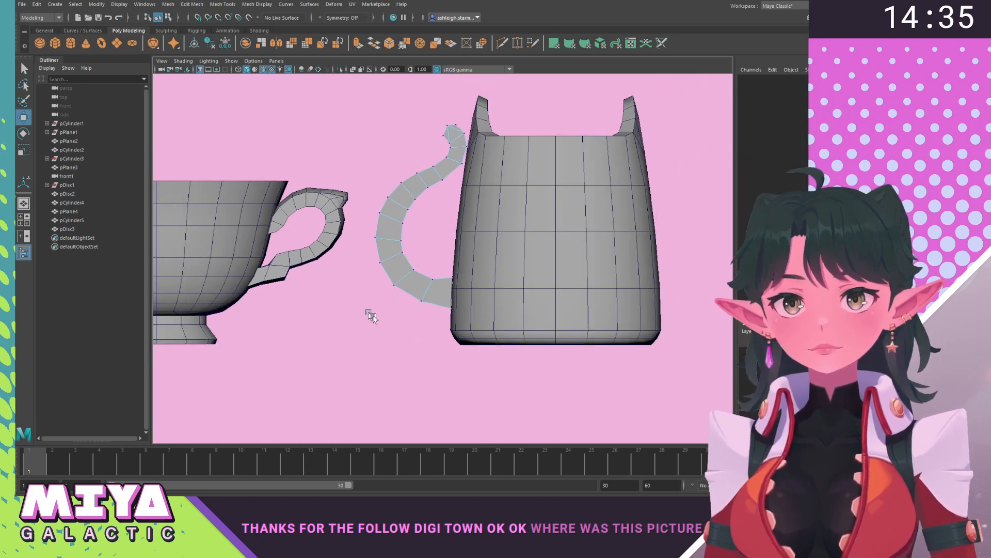
{"action": "middle_click_drag", "start_coordinate": [398, 315], "coordinate": [512, 324], "text": "alt"}
{"action": "scroll", "coordinate": [522, 380], "scroll_direction": "up", "scroll_amount": 12}
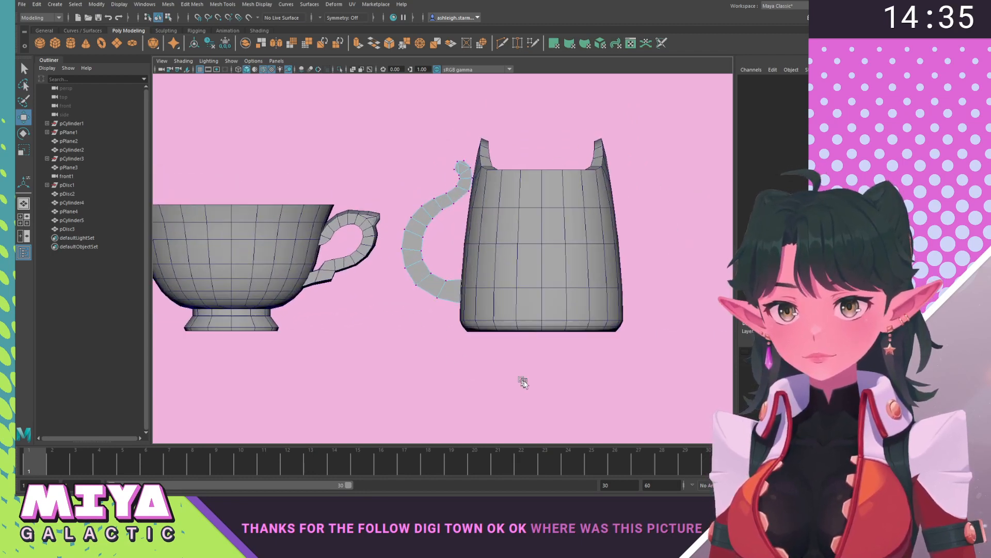
{"action": "right_click_drag", "start_coordinate": [471, 276], "coordinate": [453, 243]}
{"action": "right_click_drag", "start_coordinate": [445, 325], "coordinate": [496, 337], "text": "shift"}
{"action": "left_click_drag", "start_coordinate": [624, 261], "coordinate": [623, 262]}
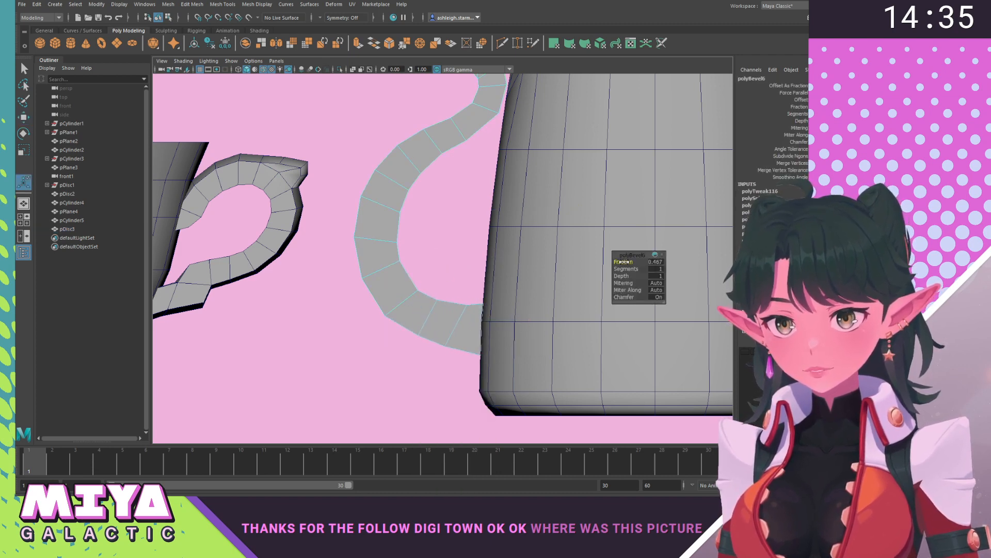
Return to vertex editing and reposition the outer vertex on the tail's lower bend to smooth the curve.
{"action": "left_click", "coordinate": [407, 305]}
{"action": "right_click_drag", "start_coordinate": [413, 309], "coordinate": [374, 271]}
{"action": "left_click", "coordinate": [386, 316]}
{"action": "key", "text": "w"}
{"action": "left_click_drag", "start_coordinate": [445, 257], "coordinate": [469, 275]}
{"action": "left_click", "coordinate": [419, 335]}
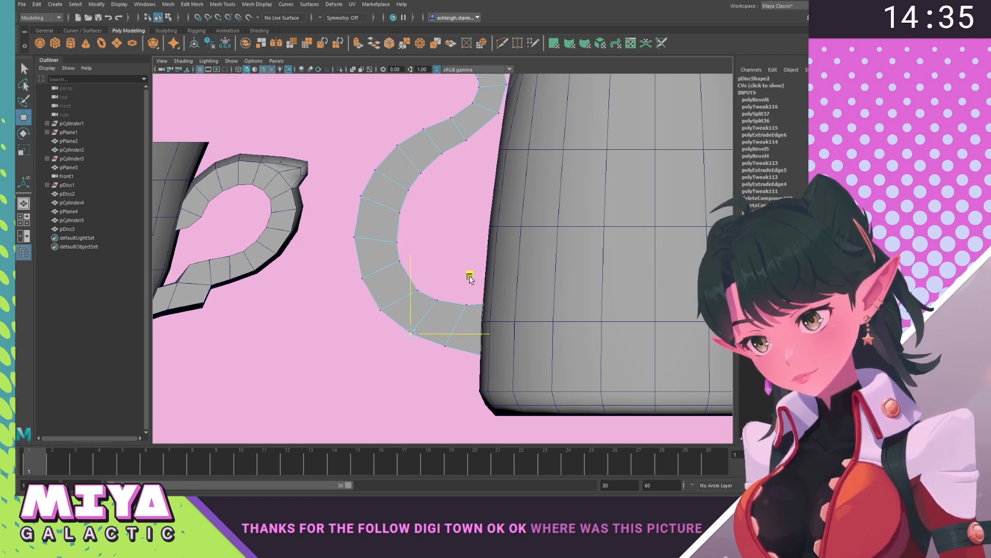
Nudge the inner vertices of the lower bend outward and down to even out the tail's width near the mug.
{"action": "left_click", "coordinate": [431, 288]}
{"action": "left_click_drag", "start_coordinate": [476, 234], "coordinate": [471, 234]}
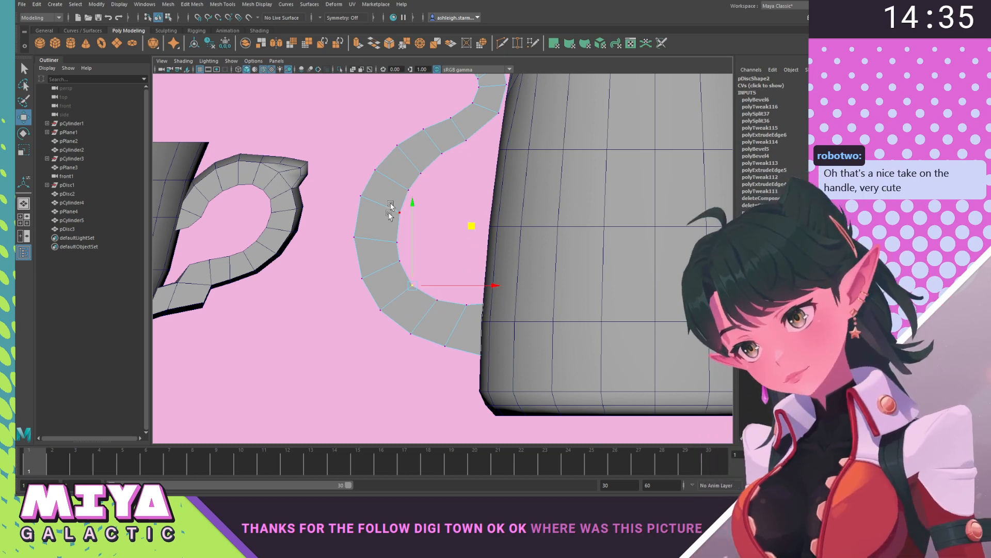
{"action": "left_click", "coordinate": [437, 301]}
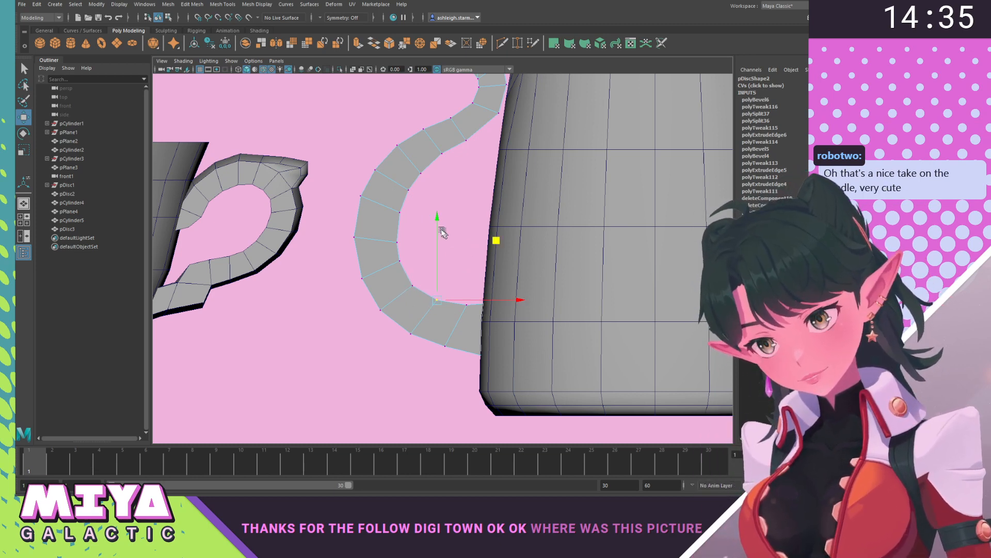
{"action": "left_click_drag", "start_coordinate": [440, 221], "coordinate": [439, 226]}
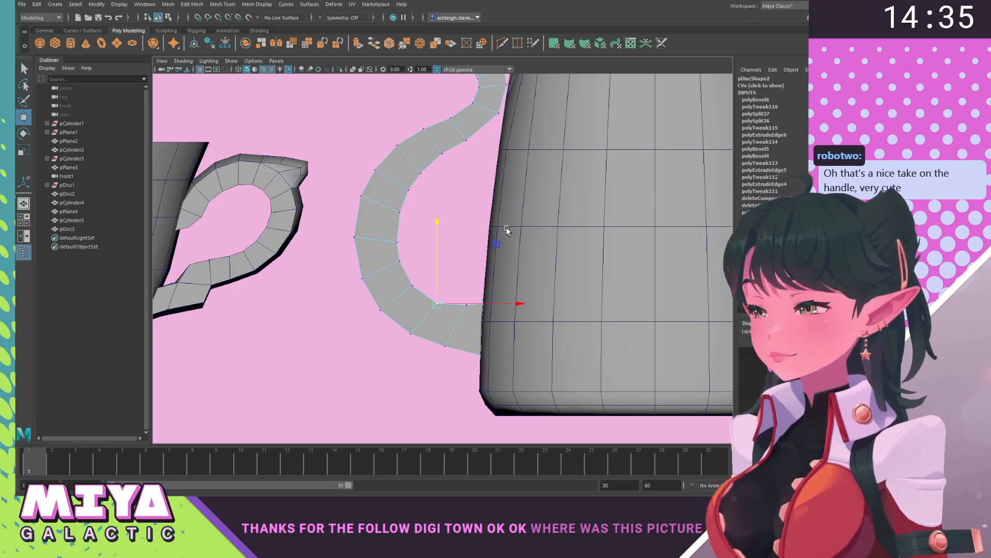
{"action": "left_click_drag", "start_coordinate": [506, 230], "coordinate": [409, 375], "text": "alt"}
{"action": "left_click_drag", "start_coordinate": [409, 296], "coordinate": [405, 308]}
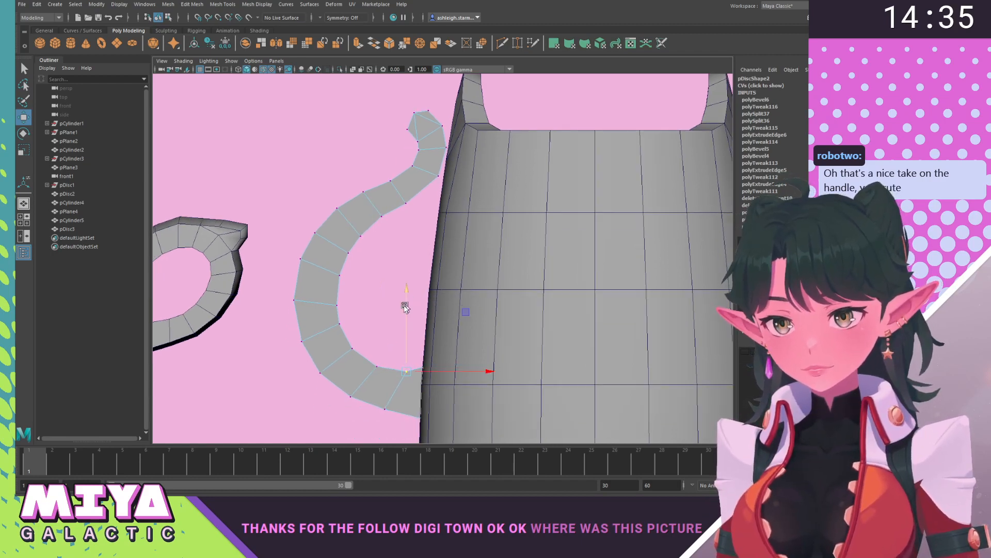
Adjust the inner vertex where the tail's upper curve turns into its neck.
{"action": "left_click", "coordinate": [381, 216]}
{"action": "left_click", "coordinate": [407, 202]}
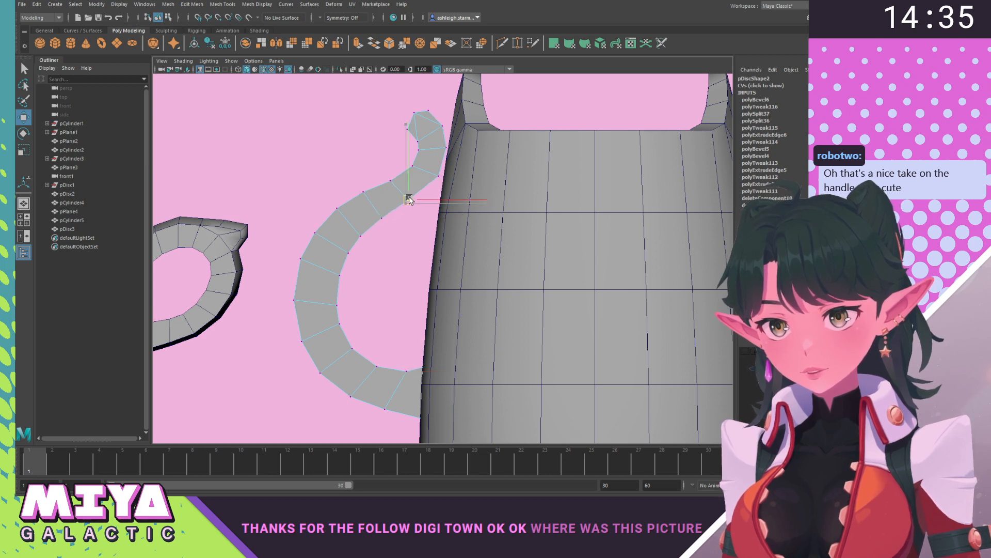
{"action": "middle_click_drag", "start_coordinate": [431, 129], "coordinate": [440, 175], "text": "alt"}
{"action": "left_click_drag", "start_coordinate": [441, 212], "coordinate": [410, 227]}
{"action": "left_click_drag", "start_coordinate": [429, 316], "coordinate": [649, 333]}
{"action": "left_click_drag", "start_coordinate": [516, 193], "coordinate": [519, 195]}
Deselect everything in object mode and examine the tail's shape beside the mug and teacup.
{"action": "left_click", "coordinate": [450, 301]}
{"action": "scroll", "coordinate": [491, 305], "scroll_direction": "down", "scroll_amount": 4}
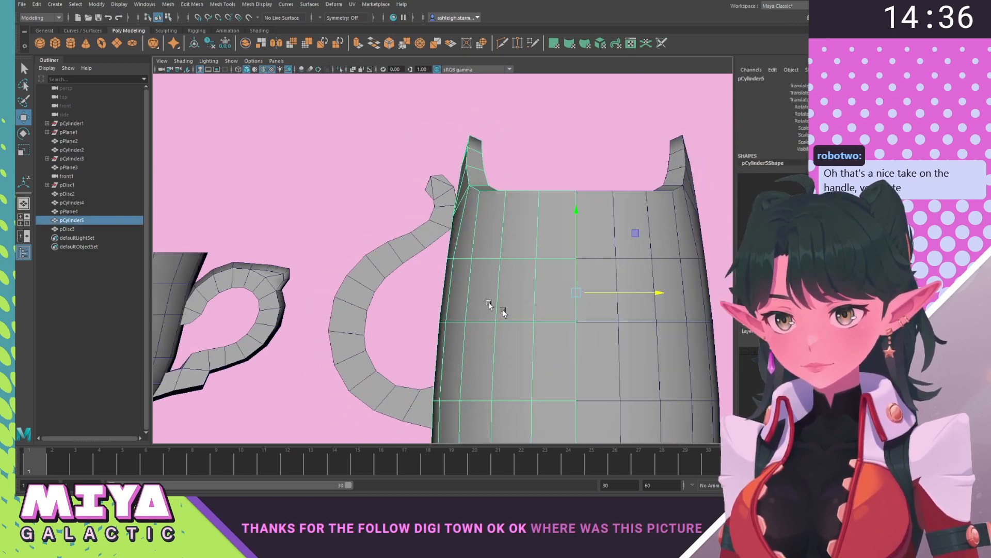
{"action": "left_click", "coordinate": [348, 205]}
{"action": "scroll", "coordinate": [458, 305], "scroll_direction": "down", "scroll_amount": 6}
{"action": "right_click_drag", "start_coordinate": [422, 336], "coordinate": [399, 321], "text": "alt"}
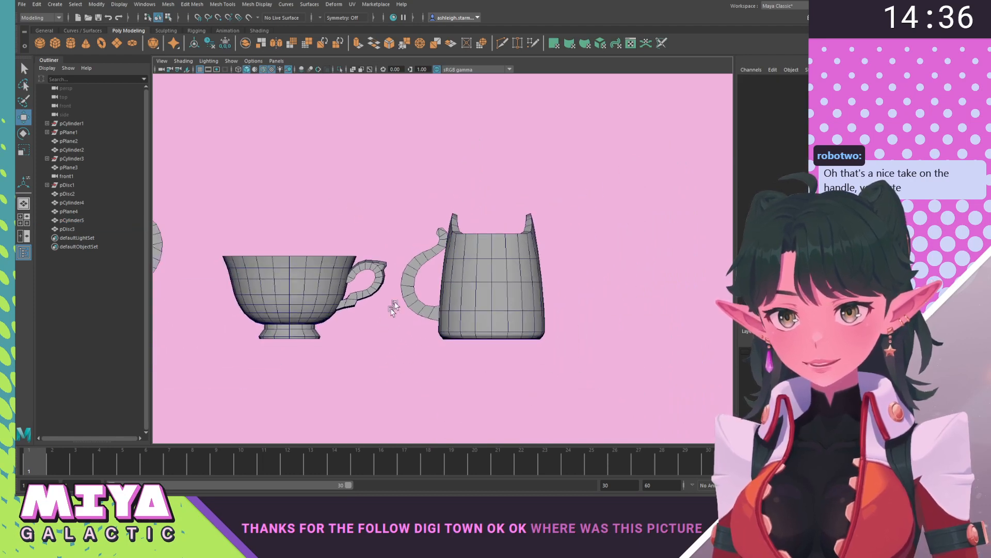
{"action": "middle_click_drag", "start_coordinate": [358, 254], "coordinate": [362, 182], "text": "alt"}
{"action": "right_click_drag", "start_coordinate": [356, 279], "coordinate": [496, 390], "text": "alt"}
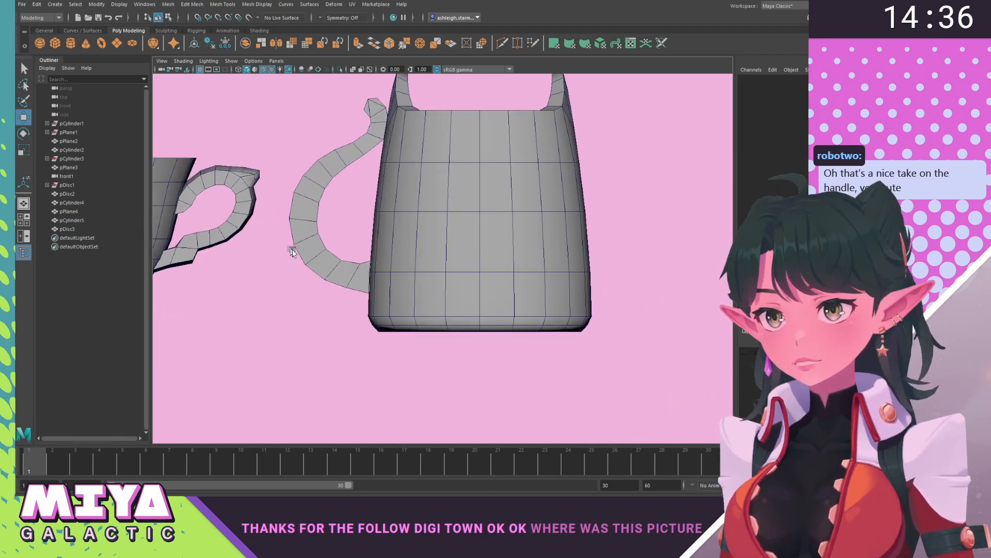
{"action": "middle_click_drag", "start_coordinate": [293, 252], "coordinate": [353, 308], "text": "alt"}
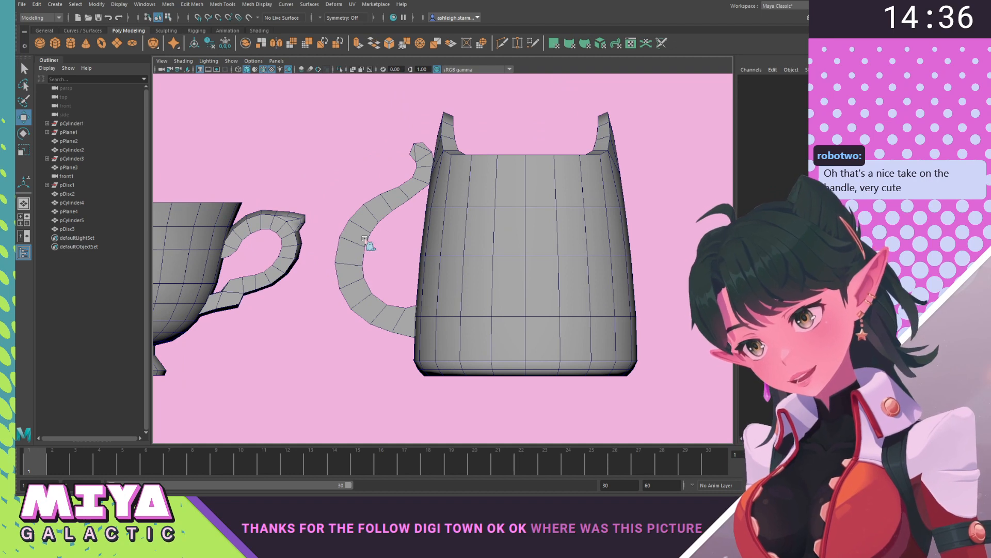
Shift the inner vertices along the middle and upper part of the tail's curve slightly to smooth its inside contour.
{"action": "right_click_drag", "start_coordinate": [365, 238], "coordinate": [332, 228]}
{"action": "left_click_drag", "start_coordinate": [371, 243], "coordinate": [356, 285]}
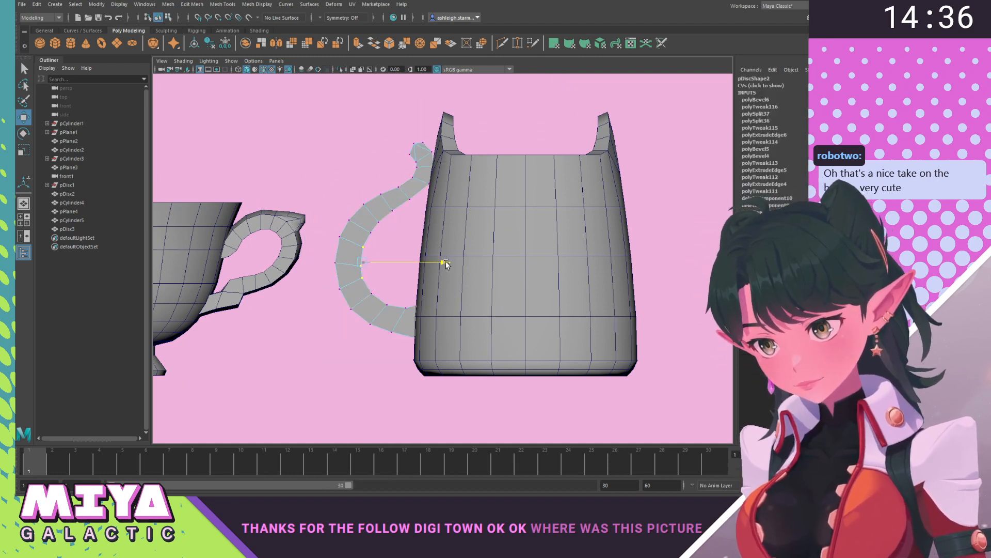
{"action": "left_click", "coordinate": [392, 235]}
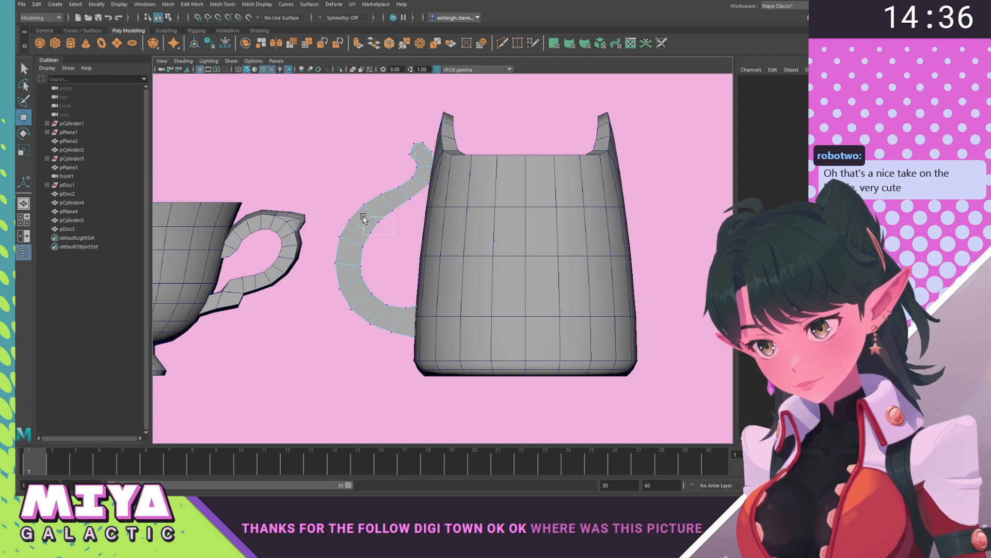
{"action": "left_click_drag", "start_coordinate": [363, 219], "coordinate": [363, 219]}
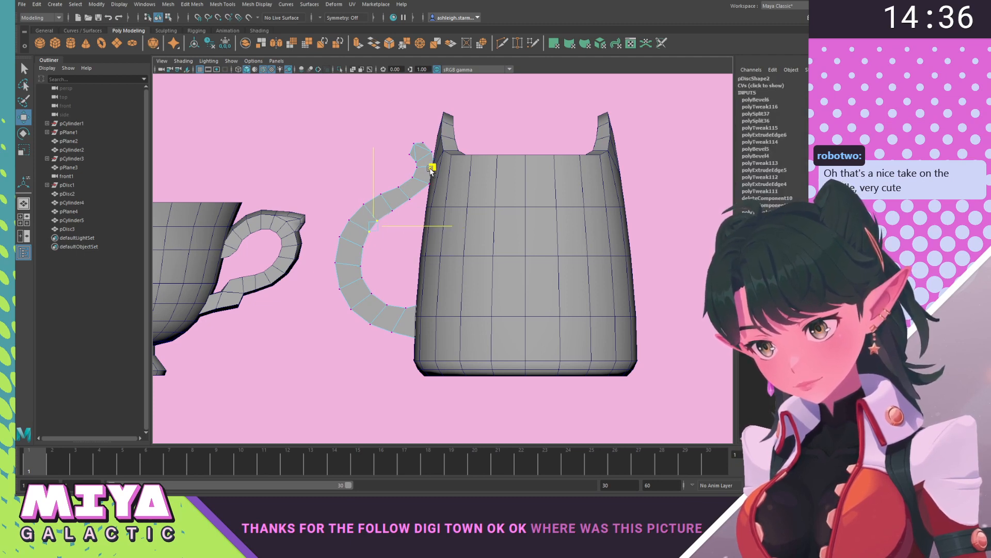
{"action": "left_click_drag", "start_coordinate": [431, 169], "coordinate": [432, 169]}
{"action": "left_click", "coordinate": [393, 245]}
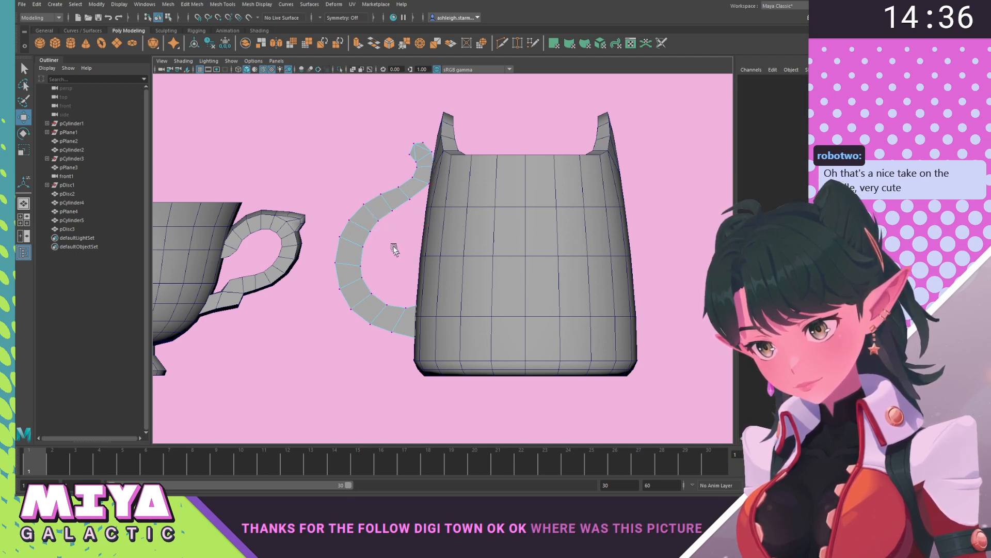
{"action": "left_click_drag", "start_coordinate": [388, 223], "coordinate": [377, 212]}
{"action": "left_click_drag", "start_coordinate": [437, 161], "coordinate": [444, 161]}
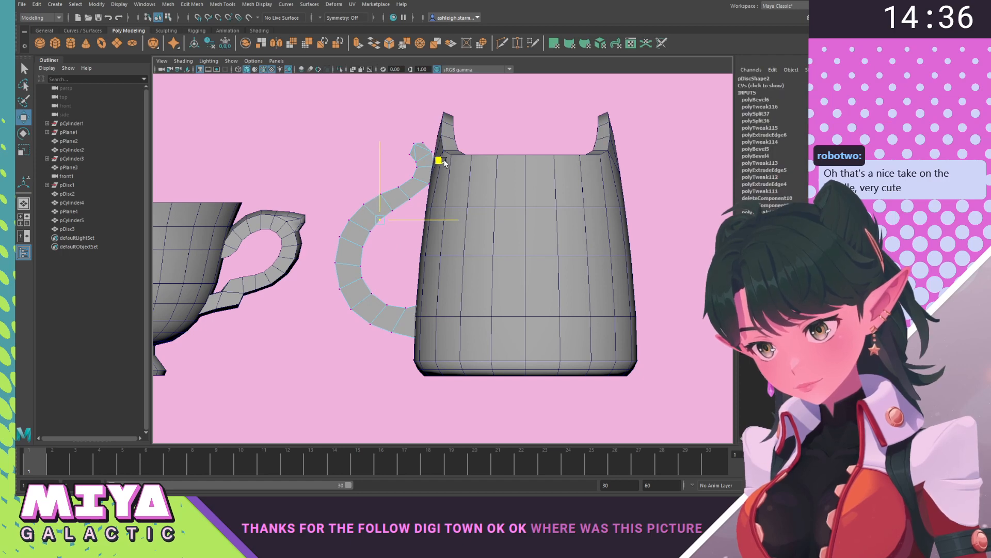
{"action": "left_click", "coordinate": [387, 263]}
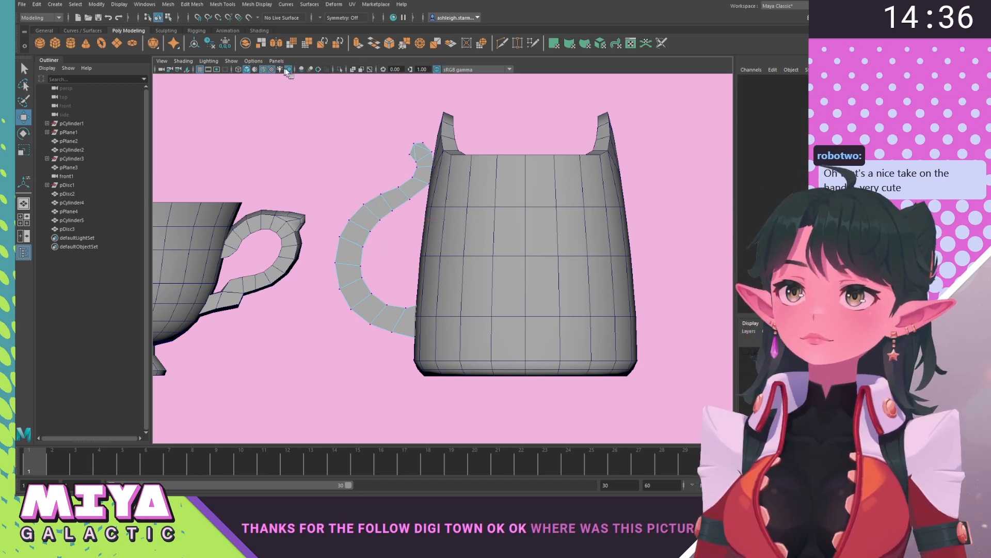
Display the unselected cups as black silhouettes using scene lighting and compare all three shapes in the front view.
{"action": "key", "text": "7"}
{"action": "right_click_drag", "start_coordinate": [355, 199], "coordinate": [314, 161]}
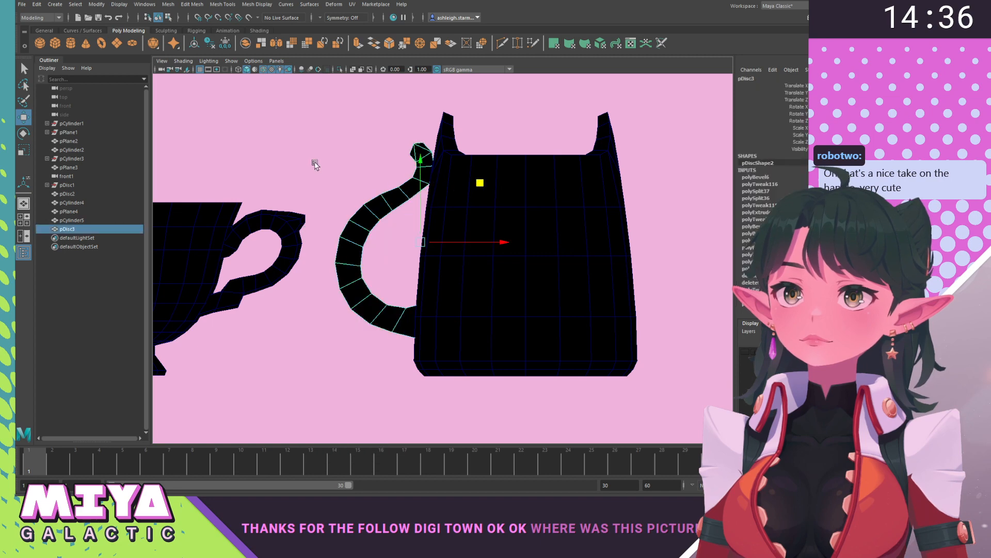
{"action": "left_click", "coordinate": [314, 161]}
{"action": "scroll", "coordinate": [408, 245], "scroll_direction": "down", "scroll_amount": 10}
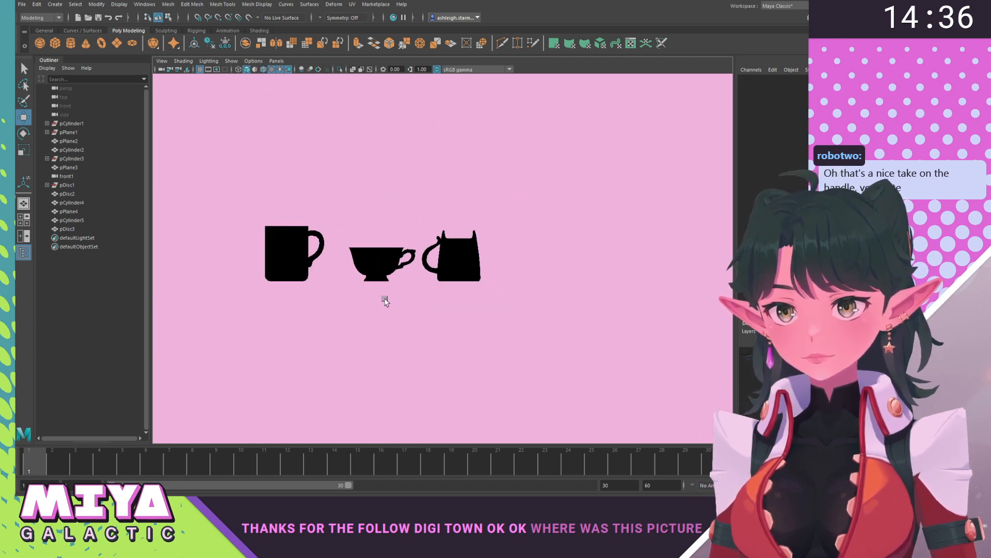
{"action": "middle_click_drag", "start_coordinate": [395, 321], "coordinate": [416, 359], "text": "alt"}
{"action": "scroll", "coordinate": [408, 315], "scroll_direction": "up", "scroll_amount": 5}
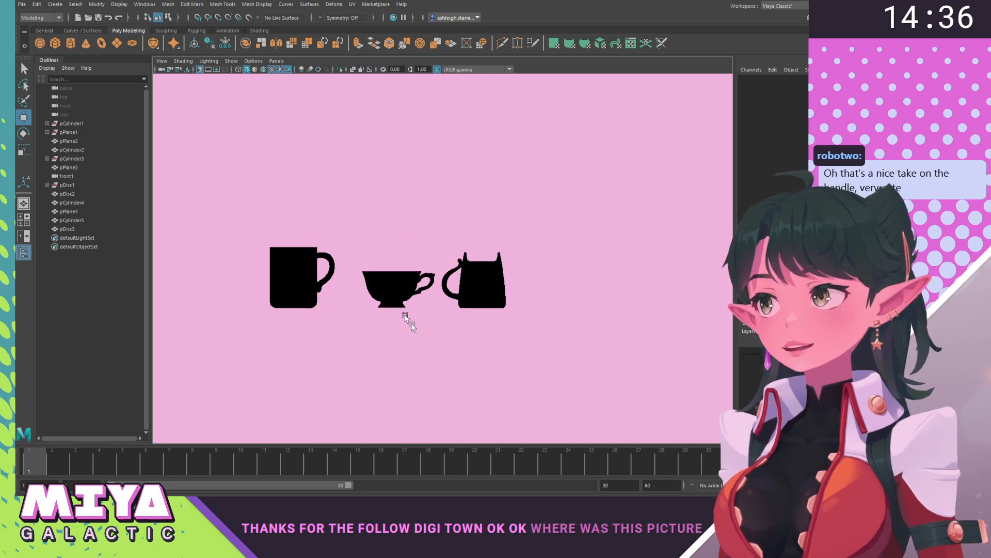
Switch to the perspective view, then select the tail handle and turn off the scene-light display.
{"action": "key", "text": "space"}
{"action": "left_click_drag", "start_coordinate": [459, 319], "coordinate": [450, 271]}
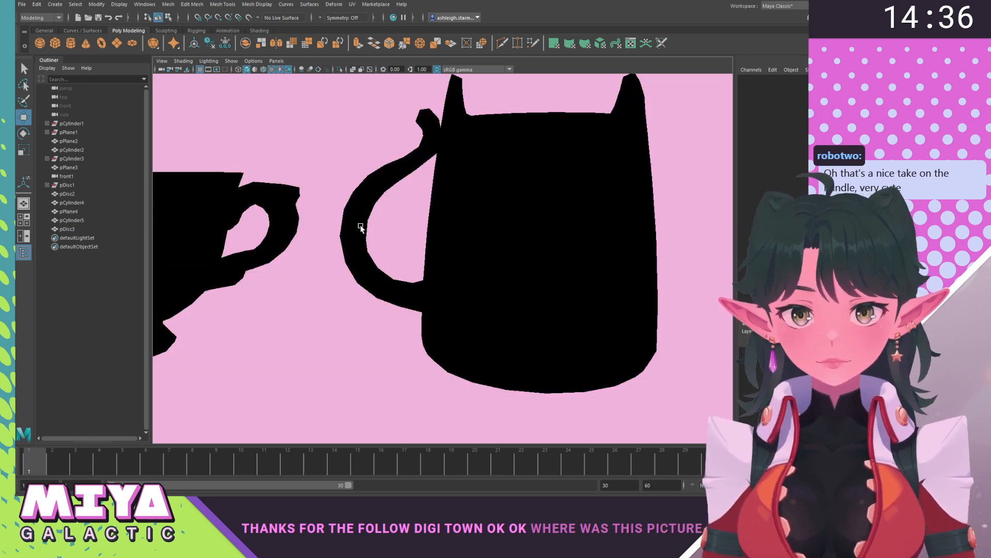
{"action": "mouse_move", "coordinate": [359, 224]}
{"action": "left_mouse_down", "text": "alt"}
{"action": "mouse_move", "coordinate": [378, 237]}
{"action": "mouse_move", "coordinate": [350, 248]}
{"action": "mouse_move", "coordinate": [367, 242]}
{"action": "left_mouse_up", "text": "alt"}
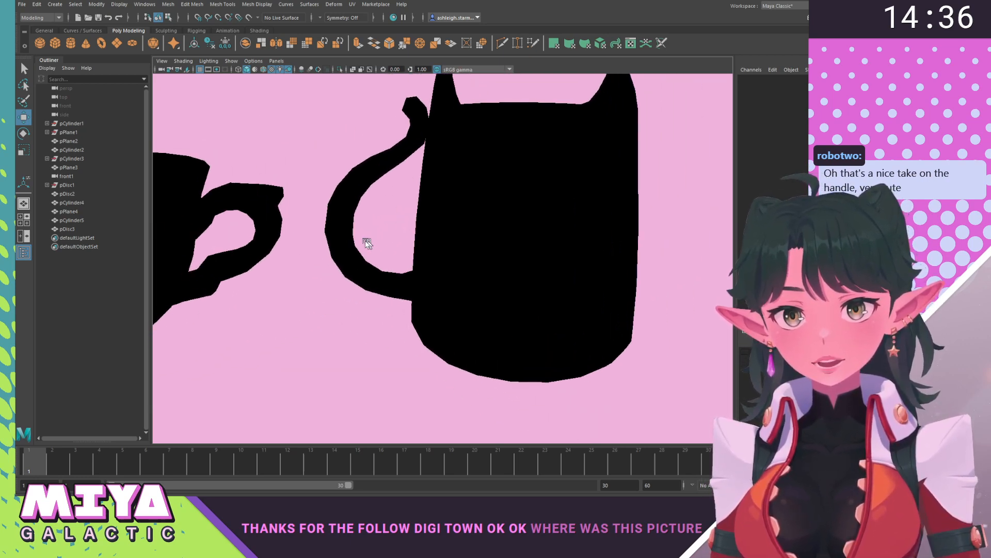
{"action": "left_click", "coordinate": [351, 244]}
{"action": "left_click", "coordinate": [279, 70]}
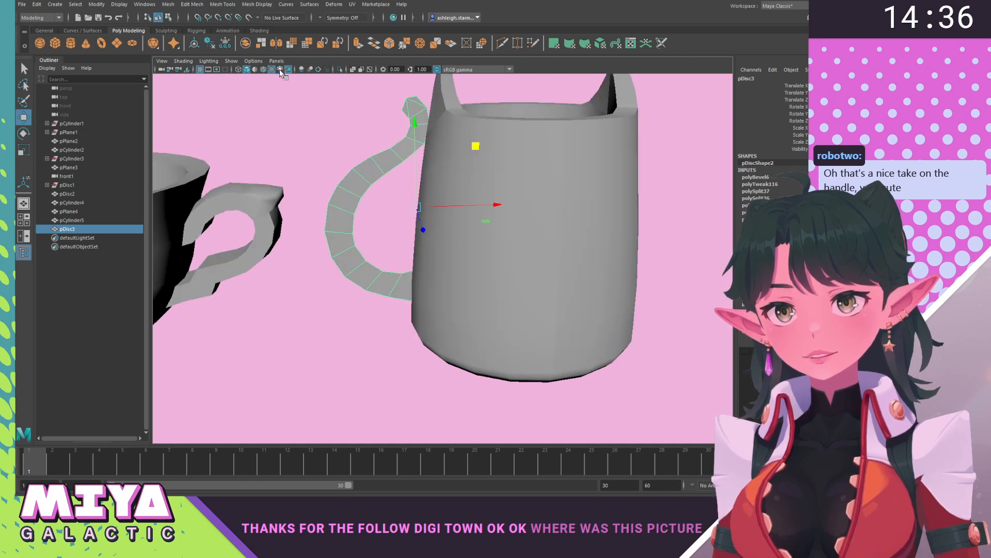
{"action": "left_click_drag", "start_coordinate": [338, 214], "coordinate": [373, 166], "text": "alt"}
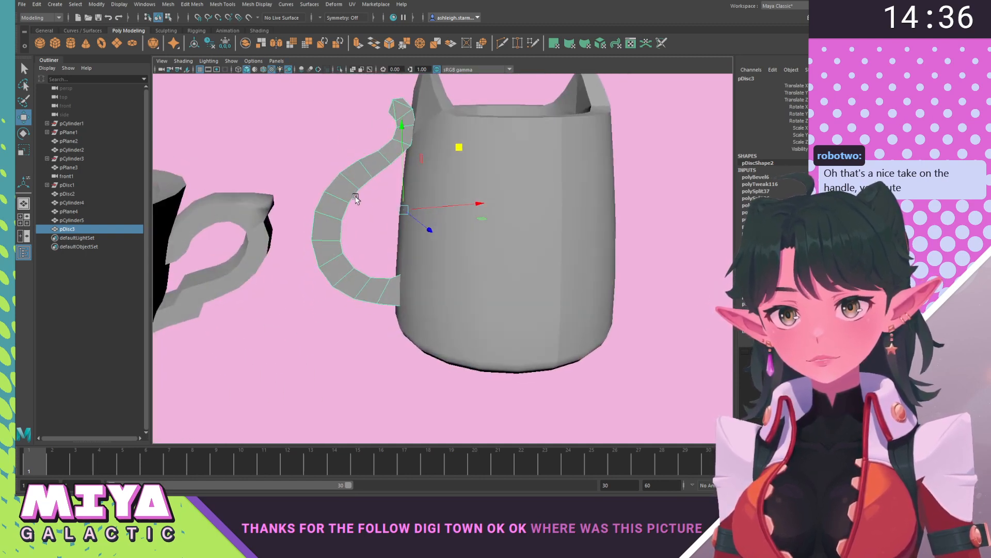
Extrude all faces of the flat tail handle sideways along their local Z to give it thickness.
{"action": "right_click_drag", "start_coordinate": [341, 199], "coordinate": [344, 228], "text": "shift"}
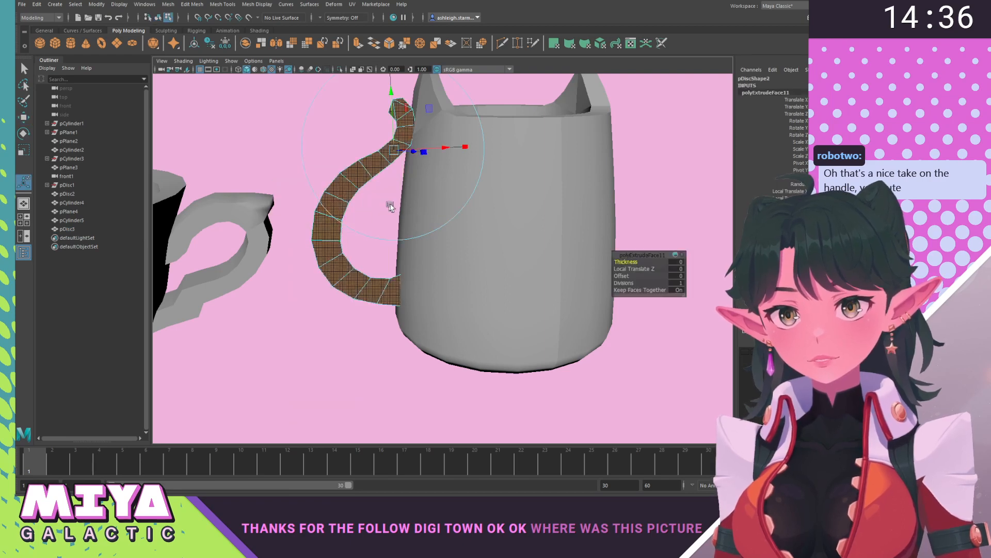
{"action": "left_click_drag", "start_coordinate": [416, 159], "coordinate": [450, 241]}
{"action": "right_click_drag", "start_coordinate": [439, 248], "coordinate": [402, 317], "text": "alt"}
{"action": "left_click_drag", "start_coordinate": [495, 257], "coordinate": [492, 265]}
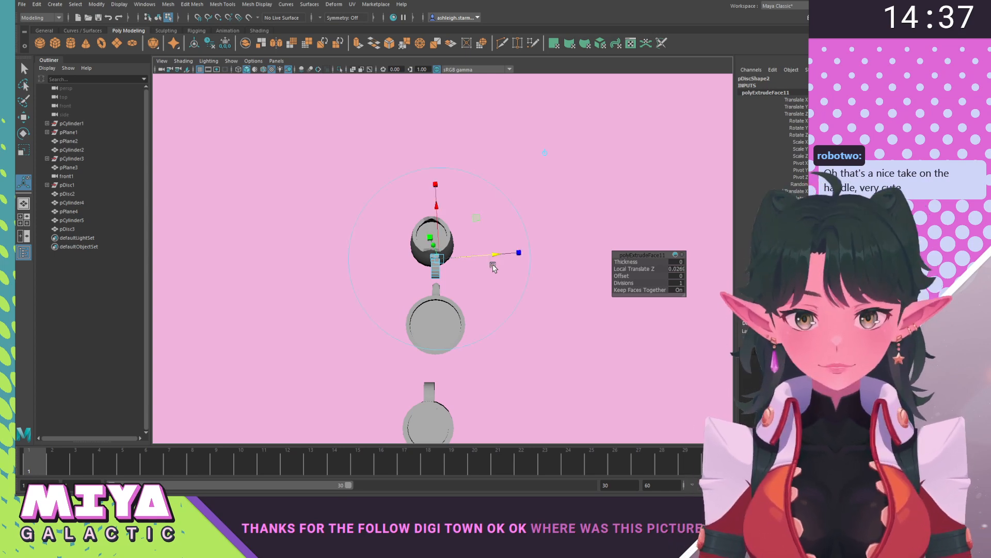
{"action": "right_click_drag", "start_coordinate": [412, 286], "coordinate": [589, 405], "text": "alt"}
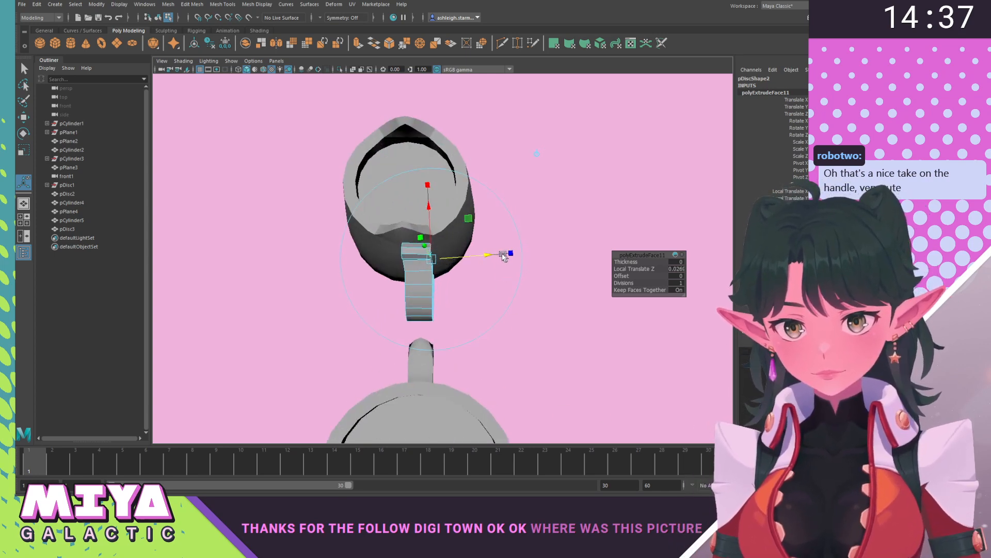
{"action": "left_click_drag", "start_coordinate": [505, 257], "coordinate": [498, 257]}
{"action": "left_click_drag", "start_coordinate": [535, 339], "coordinate": [465, 319], "text": "alt"}
{"action": "key", "text": "q"}
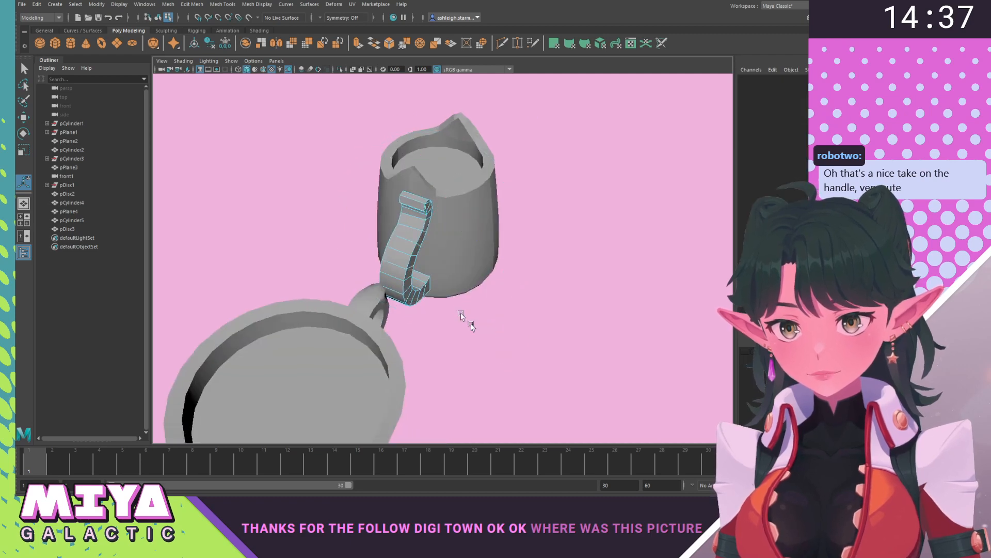
Return to object mode, select the extruded tail handle and center its pivot.
{"action": "right_click_drag", "start_coordinate": [401, 259], "coordinate": [448, 227]}
{"action": "left_click", "coordinate": [533, 344]}
{"action": "mouse_move", "coordinate": [533, 343]}
{"action": "left_mouse_down", "text": "alt"}
{"action": "mouse_move", "coordinate": [494, 360]}
{"action": "mouse_move", "coordinate": [447, 347]}
{"action": "mouse_move", "coordinate": [525, 339]}
{"action": "mouse_move", "coordinate": [542, 350]}
{"action": "left_mouse_up", "text": "alt"}
{"action": "left_click_drag", "start_coordinate": [499, 371], "coordinate": [541, 375], "text": "alt"}
{"action": "left_click", "coordinate": [411, 281]}
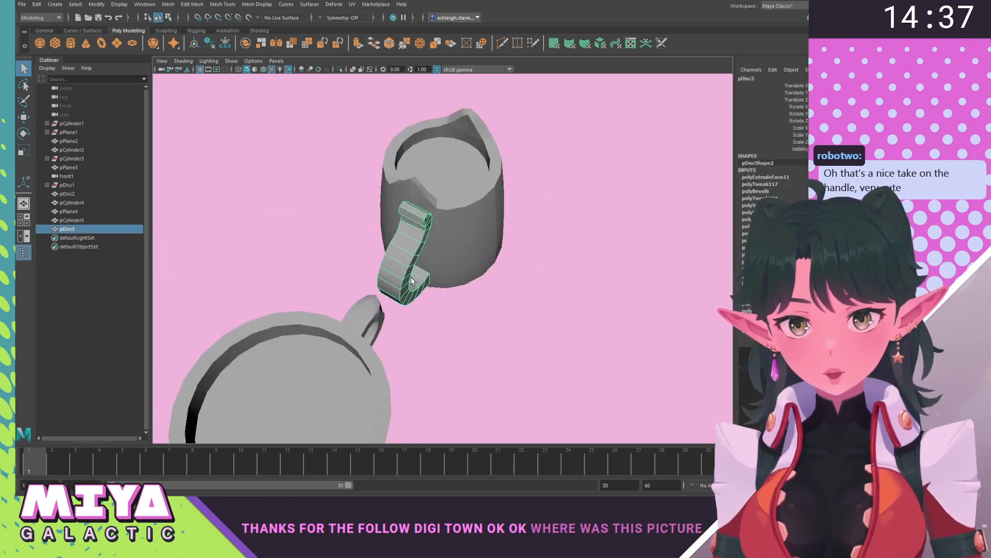
{"action": "left_click", "coordinate": [96, 7]}
{"action": "key", "text": "Escape"}
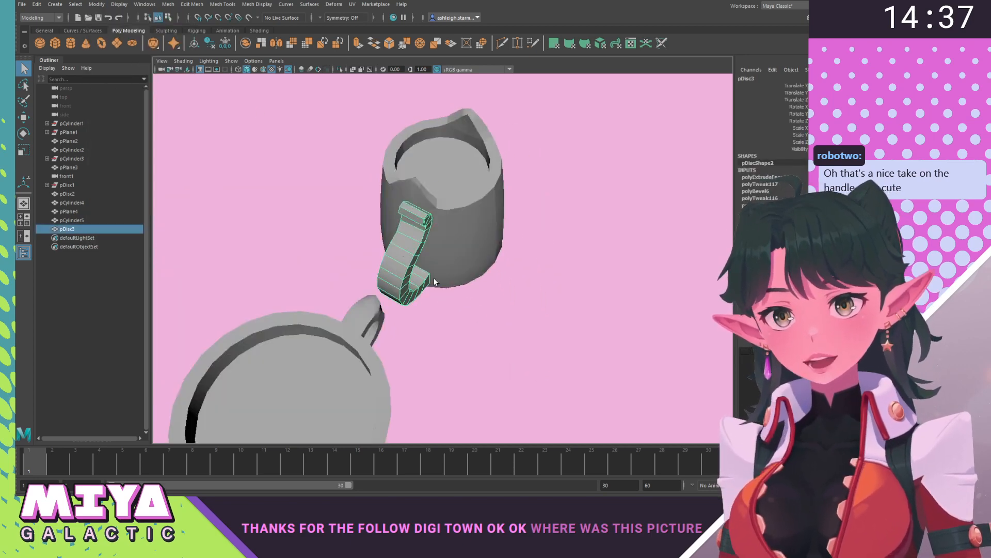
{"action": "key", "text": "w"}
{"action": "left_click_drag", "start_coordinate": [436, 278], "coordinate": [449, 264], "text": "alt"}
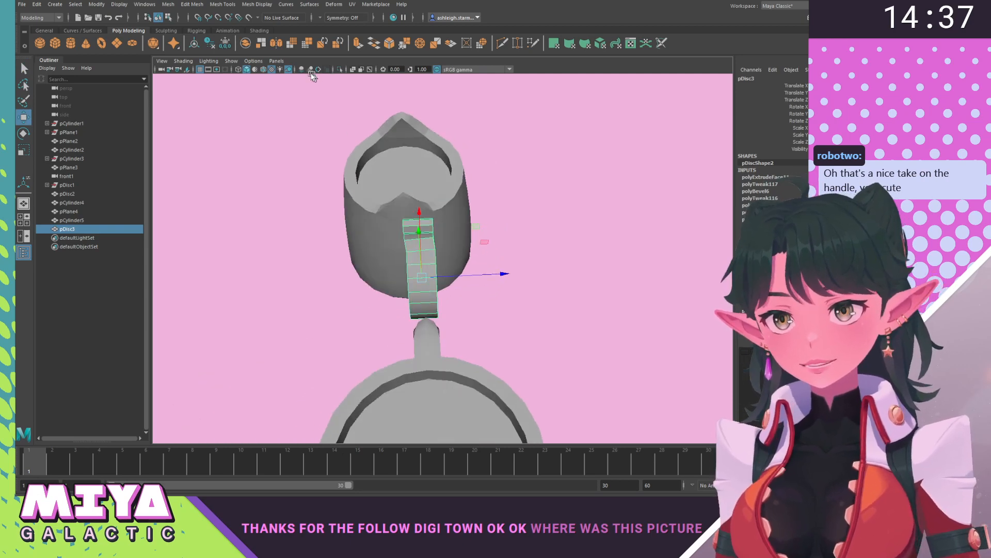
Change the Rotate tool's axis orientation and turn the tail handle half a turn about the vertical axis.
{"action": "left_click_drag", "start_coordinate": [476, 179], "coordinate": [358, 188], "text": "alt"}
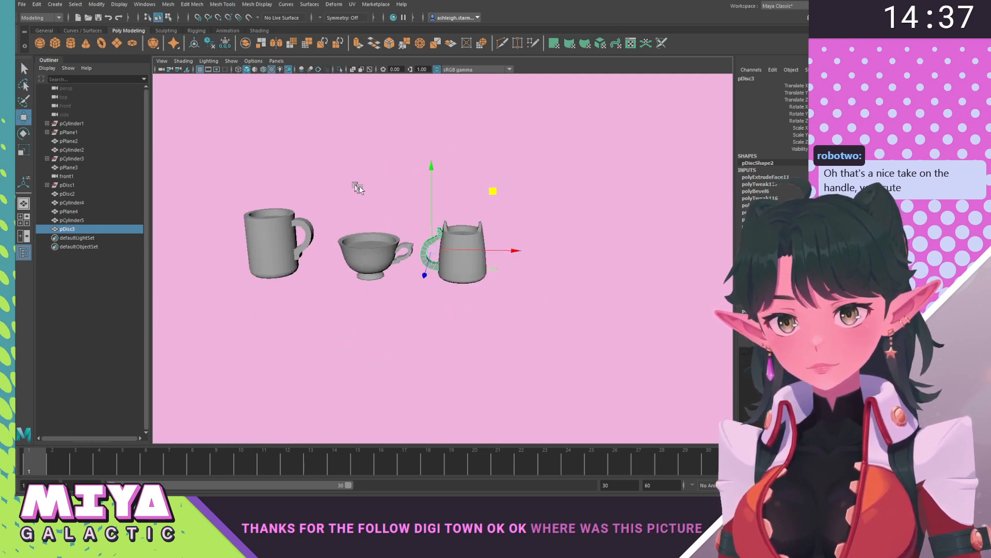
{"action": "key", "text": "e"}
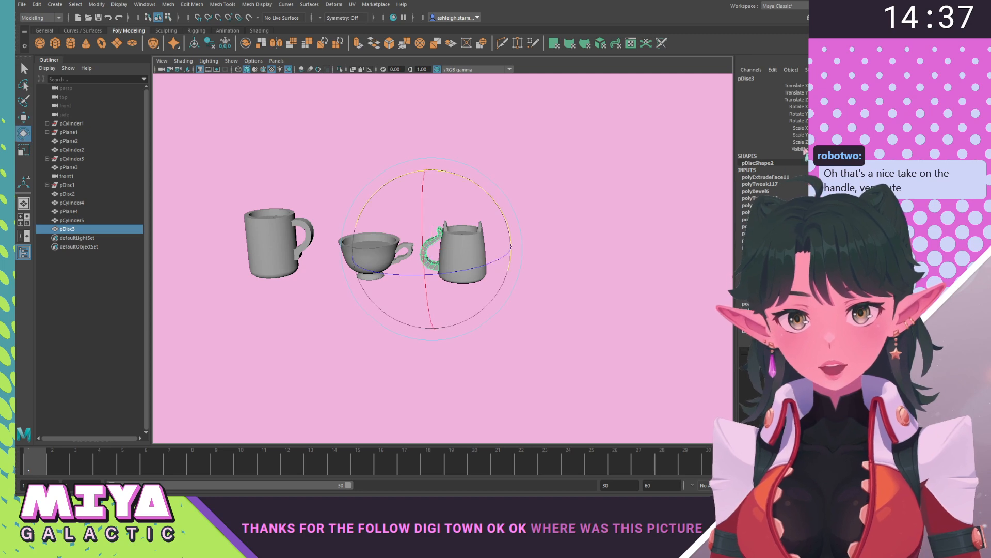
{"action": "left_click_drag", "start_coordinate": [534, 204], "coordinate": [540, 181], "text": "alt"}
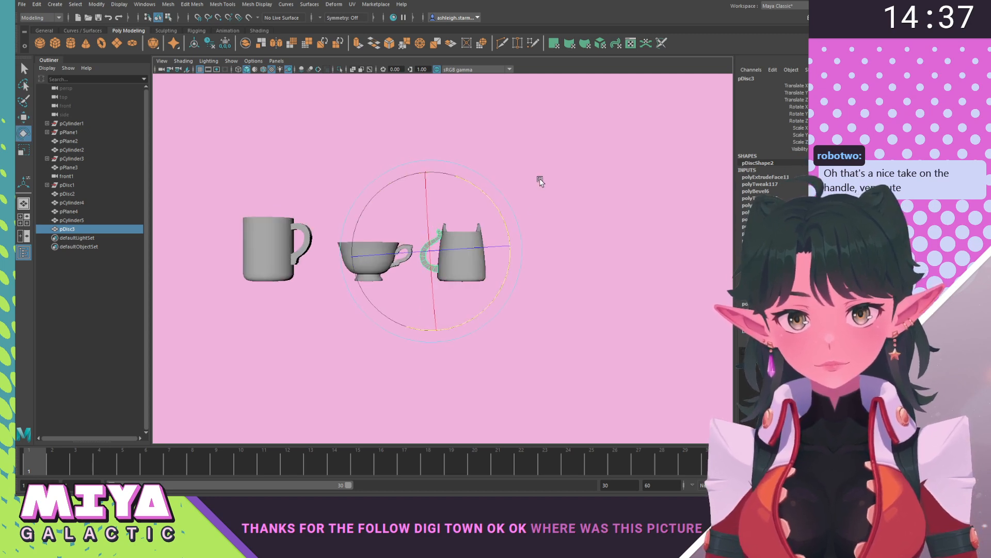
{"action": "double_click", "coordinate": [23, 134]}
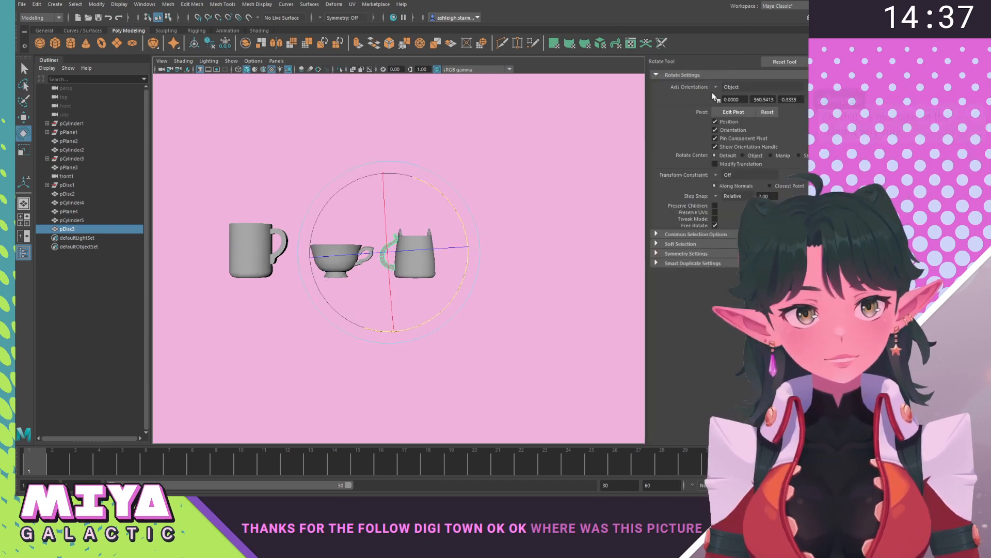
{"action": "left_click", "coordinate": [733, 86]}
{"action": "left_click", "coordinate": [731, 100]}
{"action": "left_click_drag", "start_coordinate": [310, 252], "coordinate": [308, 256]}
{"action": "key", "text": "ctrl+a"}
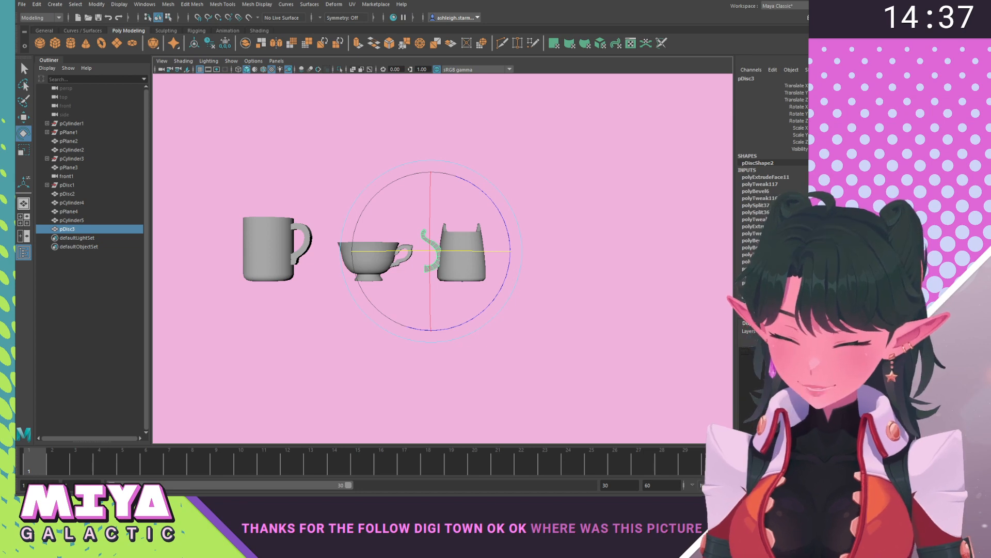
Move the tail handle along X to the opposite side of the cat mug so both ends meet the body.
{"action": "key", "text": "w"}
{"action": "left_click_drag", "start_coordinate": [525, 258], "coordinate": [570, 258]}
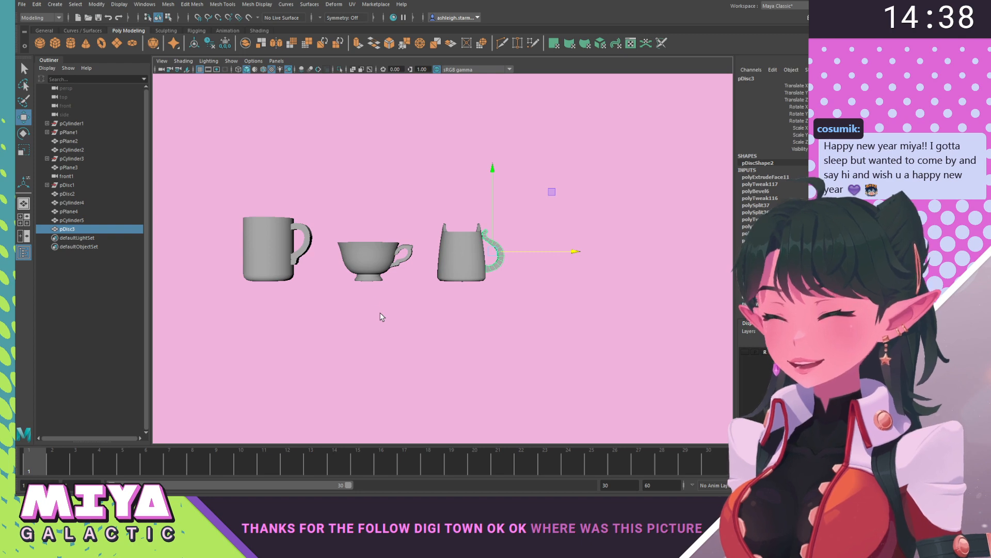
{"action": "right_click_drag", "start_coordinate": [384, 209], "coordinate": [538, 294], "text": "alt"}
{"action": "middle_click_drag", "start_coordinate": [515, 277], "coordinate": [472, 293], "text": "alt"}
{"action": "right_click_drag", "start_coordinate": [459, 289], "coordinate": [493, 324], "text": "alt"}
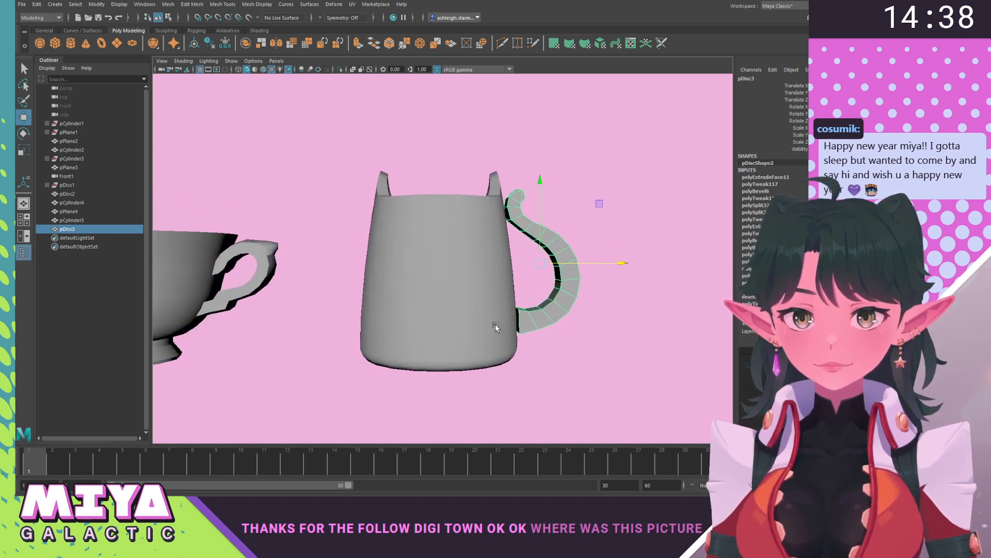
{"action": "left_click_drag", "start_coordinate": [495, 321], "coordinate": [600, 256], "text": "alt"}
{"action": "left_click_drag", "start_coordinate": [526, 309], "coordinate": [475, 244], "text": "alt"}
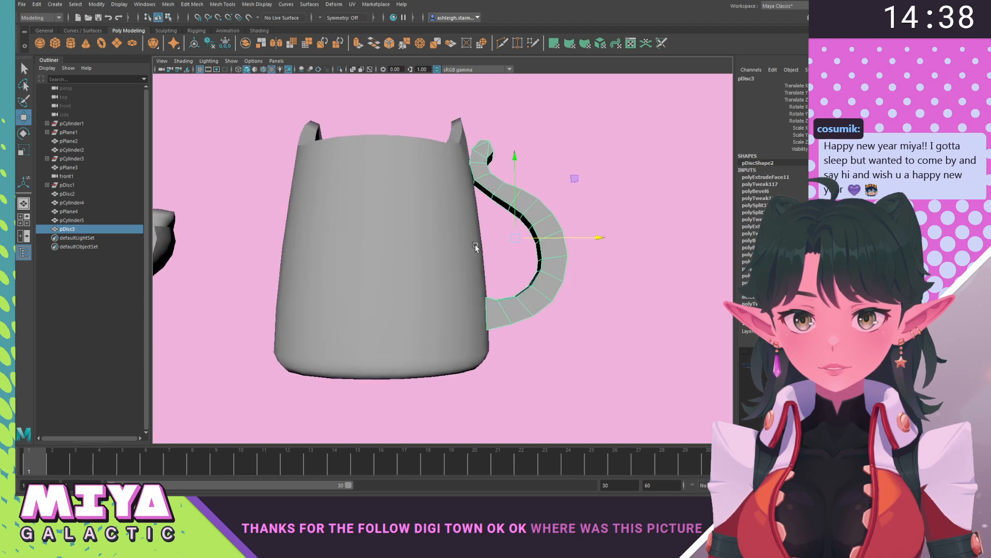
Scale the vertices at the handle's lower end vertically to widen where it joins the mug, then return to object mode.
{"action": "right_click_drag", "start_coordinate": [529, 265], "coordinate": [479, 266]}
{"action": "left_click_drag", "start_coordinate": [458, 268], "coordinate": [496, 347]}
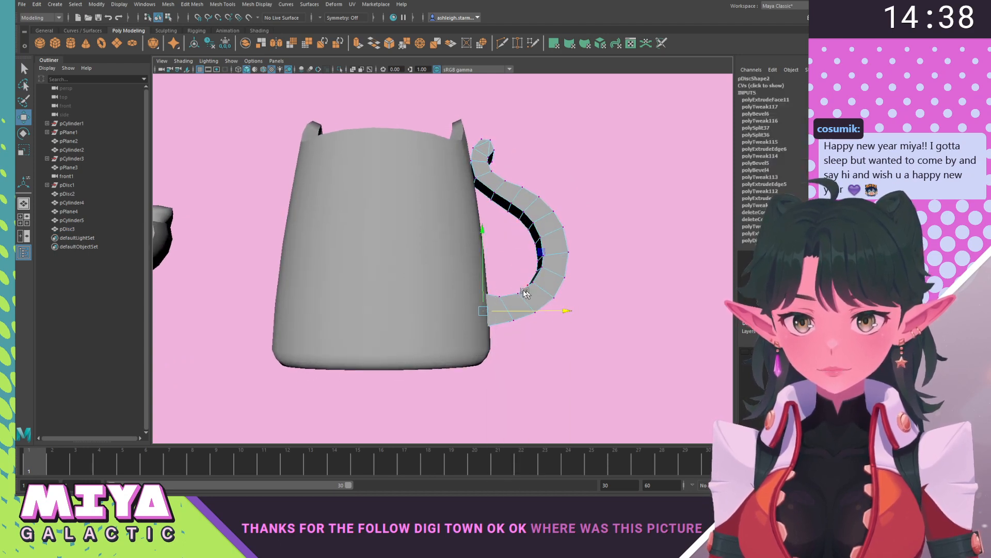
{"action": "key", "text": "r"}
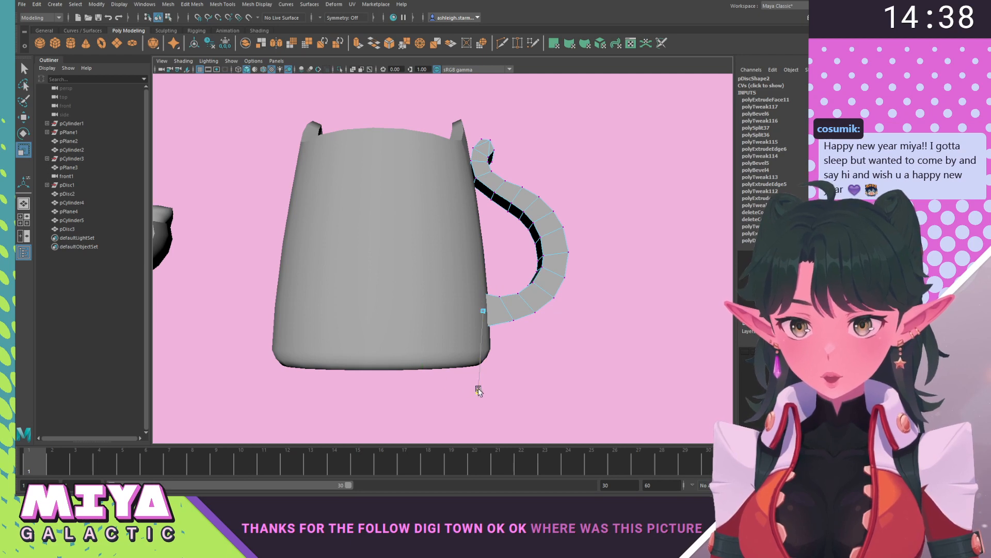
{"action": "left_click_drag", "start_coordinate": [478, 398], "coordinate": [476, 381]}
{"action": "key", "text": "w"}
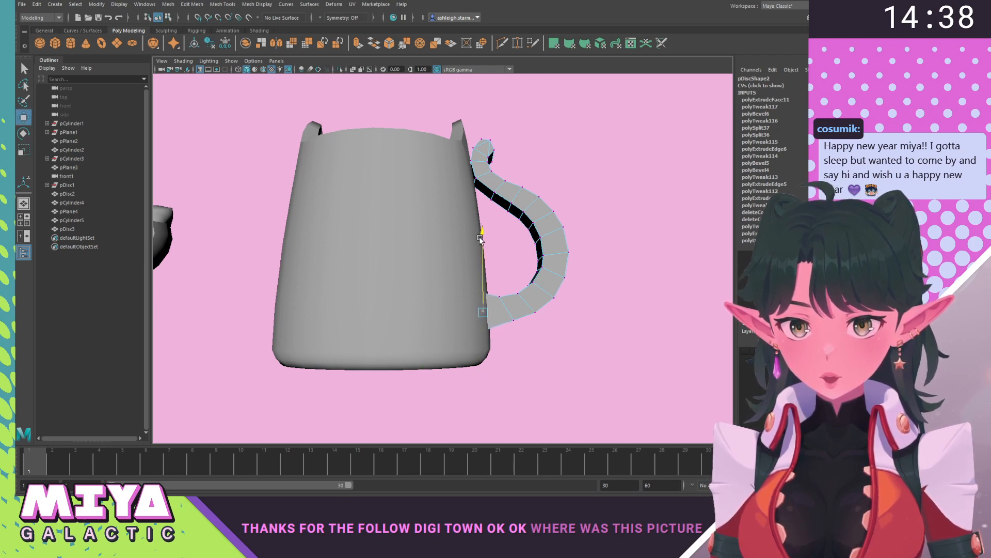
{"action": "left_click", "coordinate": [568, 361]}
{"action": "left_click_drag", "start_coordinate": [589, 339], "coordinate": [568, 377], "text": "alt"}
{"action": "right_click_drag", "start_coordinate": [531, 218], "coordinate": [574, 204]}
{"action": "left_click", "coordinate": [597, 225]}
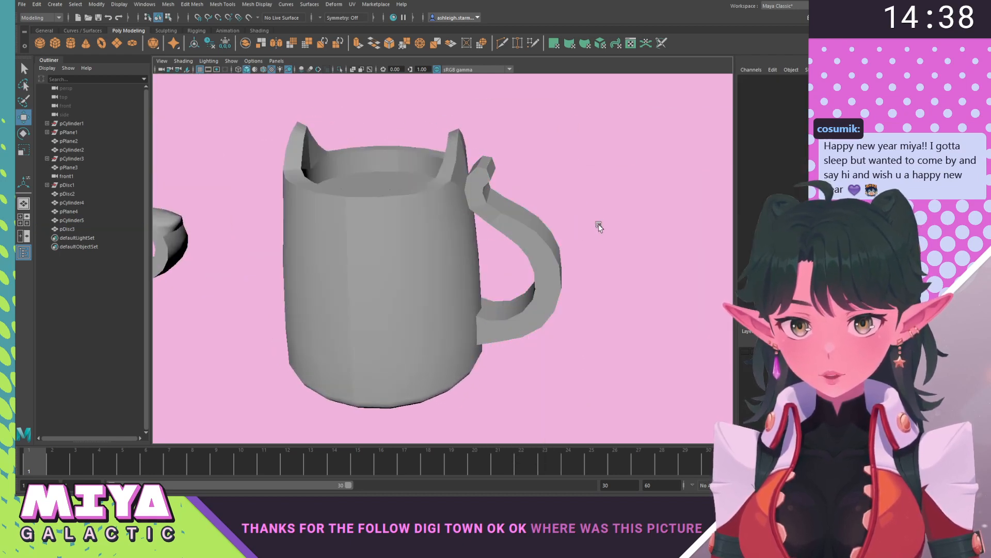
{"action": "left_click_drag", "start_coordinate": [597, 225], "coordinate": [489, 263], "text": "alt"}
{"action": "left_click", "coordinate": [476, 254]}
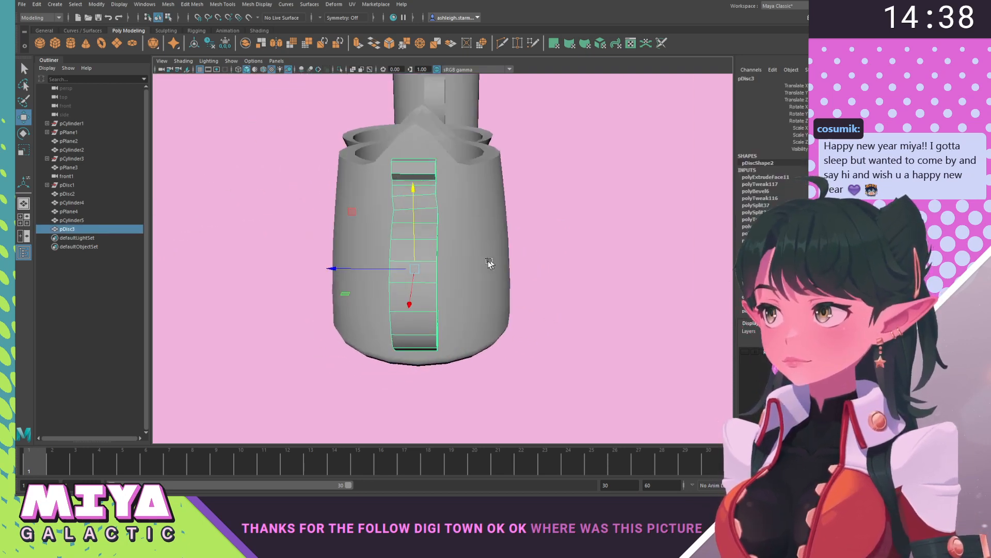
{"action": "middle_click_drag", "start_coordinate": [473, 200], "coordinate": [487, 251], "text": "alt"}
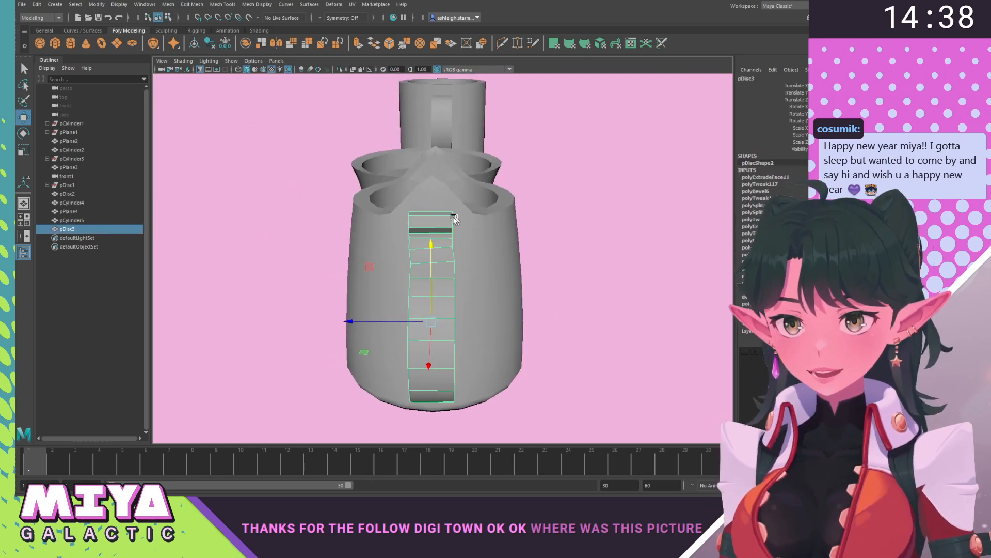
{"action": "mouse_move", "coordinate": [439, 220]}
{"action": "left_mouse_down", "text": "alt"}
{"action": "mouse_move", "coordinate": [410, 219]}
{"action": "mouse_move", "coordinate": [426, 222]}
{"action": "left_mouse_up", "text": "alt"}
{"action": "key", "text": "ctrl+z"}
{"action": "left_click_drag", "start_coordinate": [490, 275], "coordinate": [608, 255], "text": "alt"}
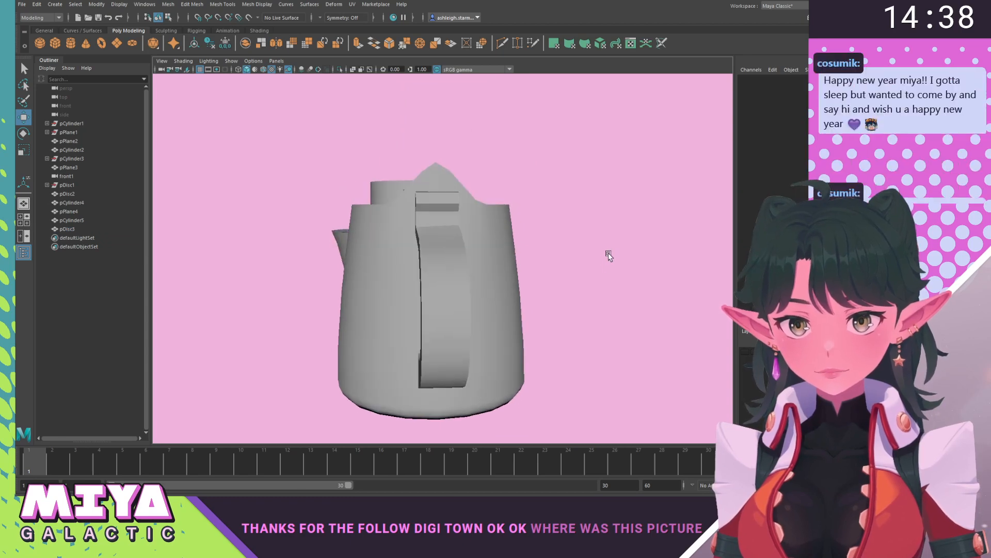
Select only the components along one side of the tail handle and flatten them by scaling along the thickness axis.
{"action": "left_click", "coordinate": [447, 261]}
{"action": "left_click_drag", "start_coordinate": [447, 261], "coordinate": [476, 221], "text": "alt"}
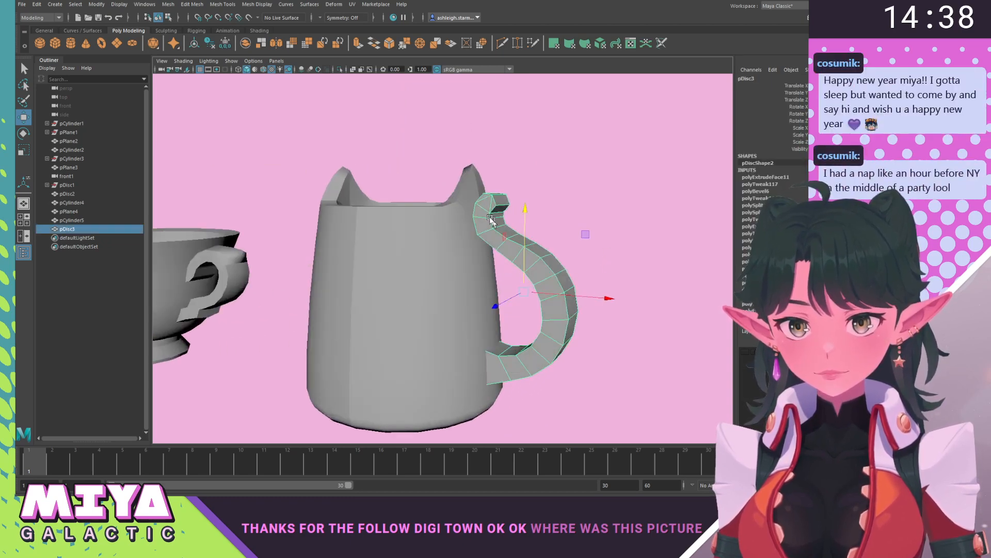
{"action": "right_click_drag", "start_coordinate": [476, 221], "coordinate": [489, 198]}
{"action": "left_click_drag", "start_coordinate": [489, 204], "coordinate": [420, 215], "text": "alt"}
{"action": "left_click_drag", "start_coordinate": [363, 149], "coordinate": [411, 391]}
{"action": "left_click_drag", "start_coordinate": [519, 135], "coordinate": [441, 429], "text": "ctrl"}
{"action": "key", "text": "r"}
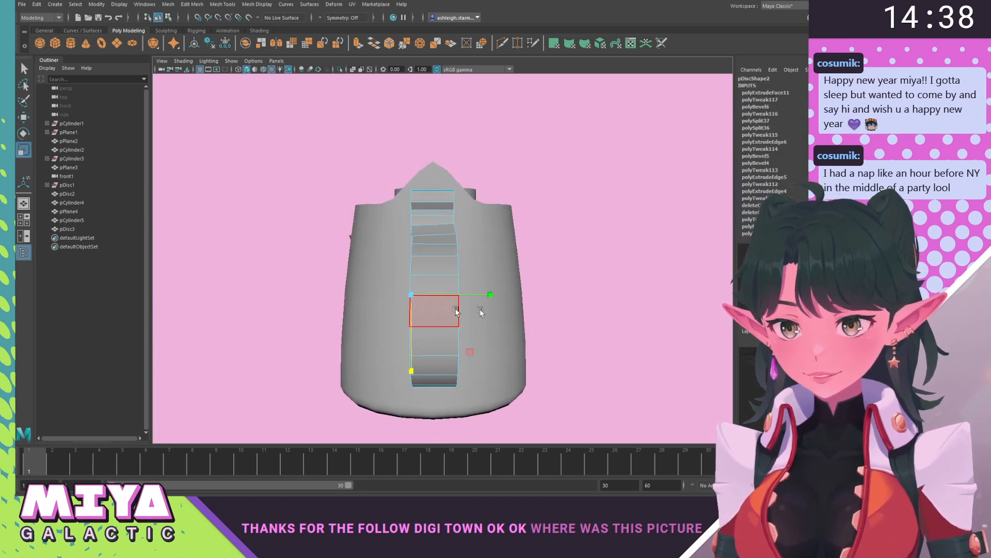
{"action": "left_click_drag", "start_coordinate": [346, 290], "coordinate": [246, 291]}
Flatten the opposite side of the tail handle the same way and clear the selection.
{"action": "left_click_drag", "start_coordinate": [441, 155], "coordinate": [514, 433]}
{"action": "left_click_drag", "start_coordinate": [424, 415], "coordinate": [424, 415], "text": "ctrl"}
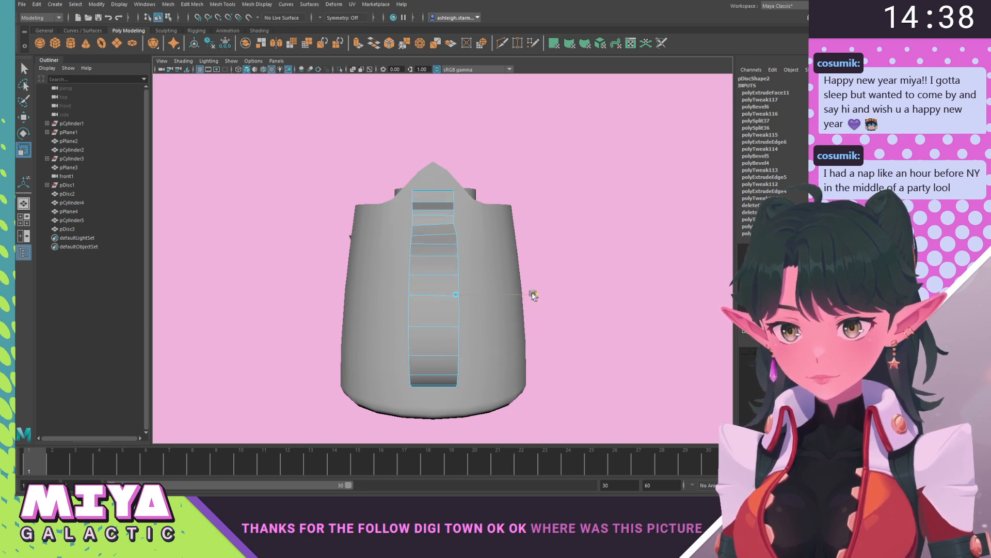
{"action": "left_click_drag", "start_coordinate": [533, 295], "coordinate": [235, 279]}
{"action": "key", "text": "w"}
{"action": "left_click", "coordinate": [613, 312]}
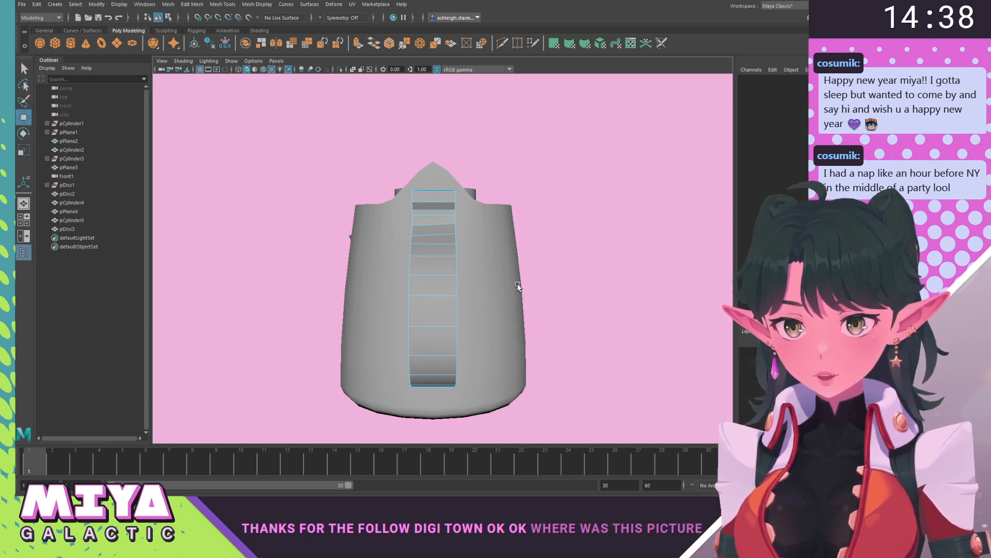
Narrow the vertices at the tail's upper tip with soft selection so the handle's thickness tapers upward, then return to object mode.
{"action": "left_click_drag", "start_coordinate": [518, 285], "coordinate": [530, 305], "text": "alt"}
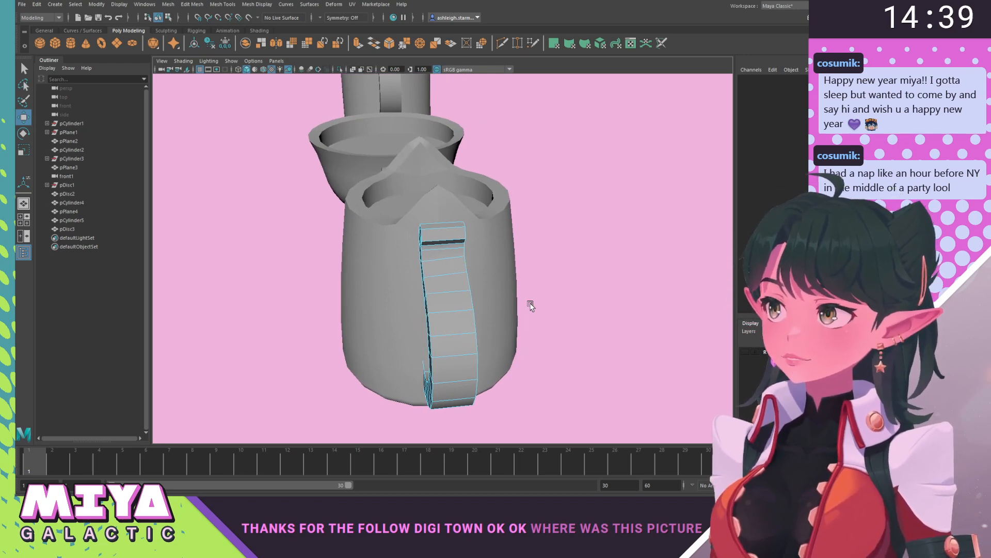
{"action": "left_click_drag", "start_coordinate": [516, 300], "coordinate": [530, 244], "text": "alt"}
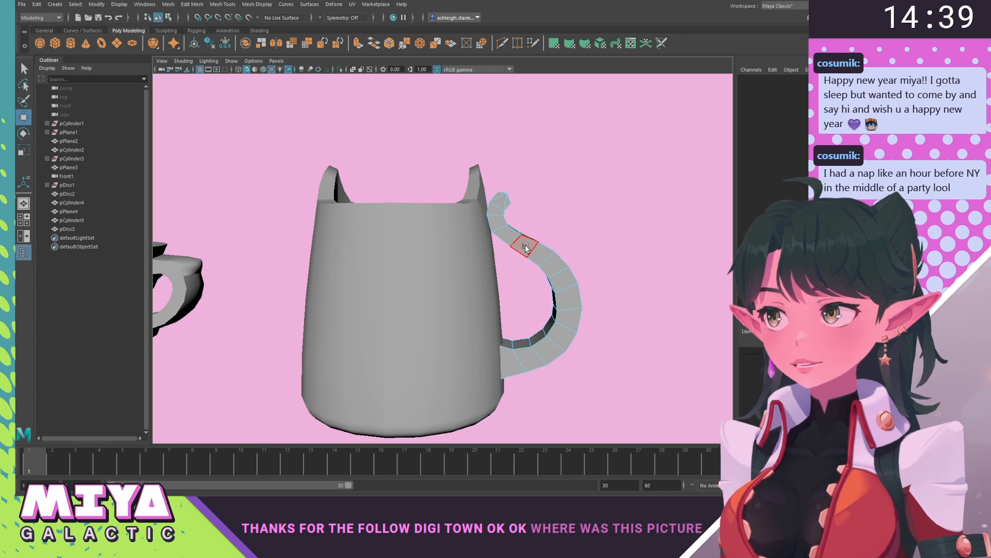
{"action": "right_click_drag", "start_coordinate": [507, 203], "coordinate": [470, 205]}
{"action": "left_click_drag", "start_coordinate": [567, 169], "coordinate": [542, 189]}
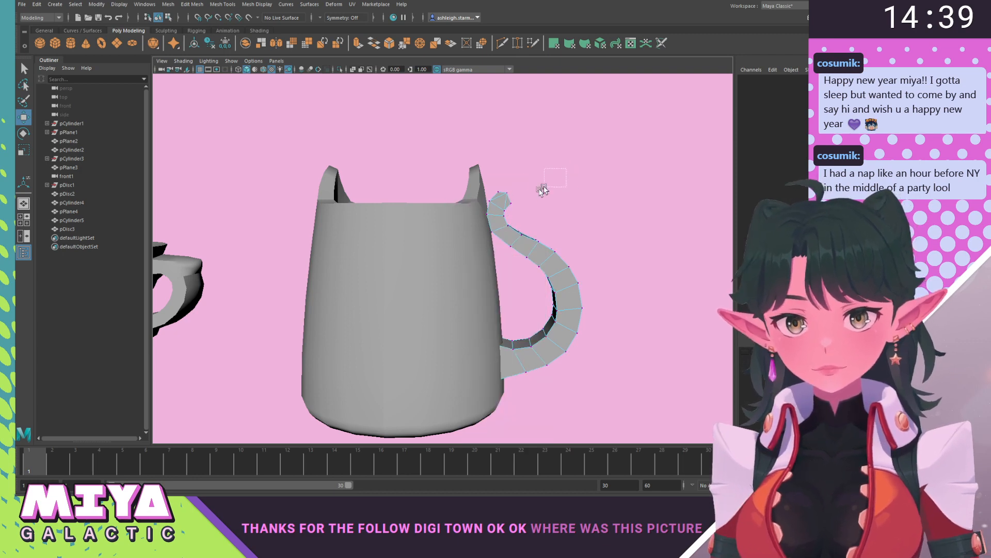
{"action": "left_click_drag", "start_coordinate": [478, 220], "coordinate": [539, 312]}
{"action": "key", "text": "b"}
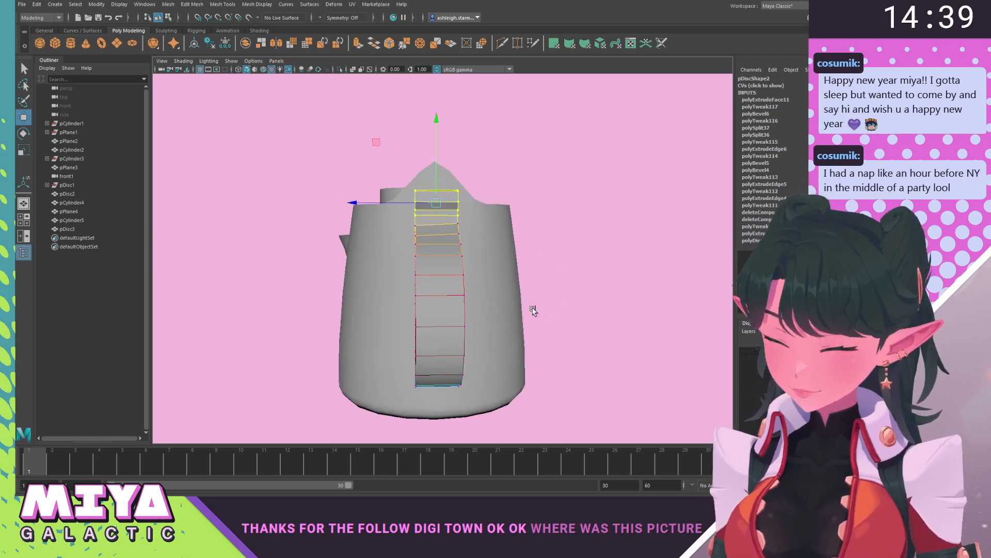
{"action": "key", "text": "r"}
{"action": "left_click_drag", "start_coordinate": [518, 206], "coordinate": [487, 208]}
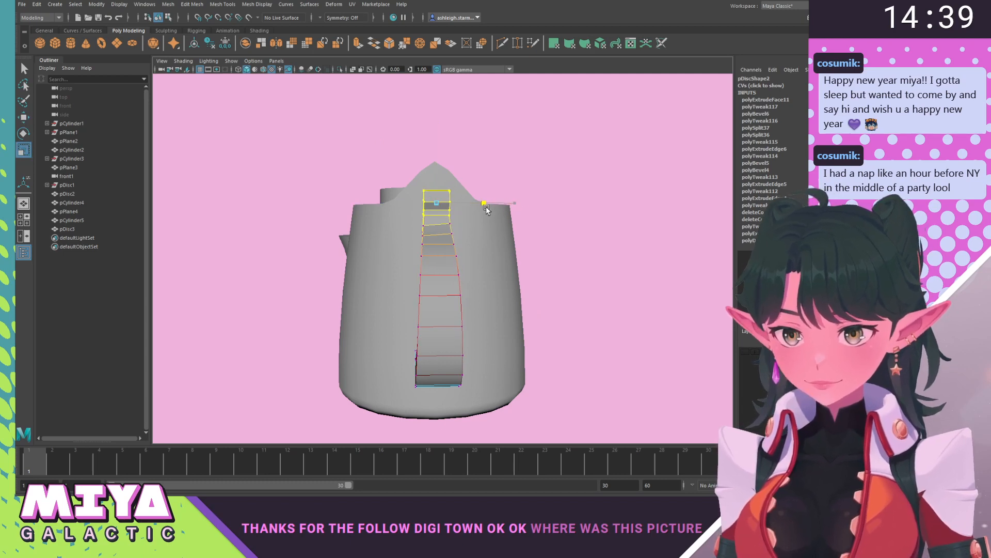
{"action": "left_click_drag", "start_coordinate": [448, 238], "coordinate": [541, 266], "text": "alt"}
{"action": "right_click_drag", "start_coordinate": [541, 266], "coordinate": [609, 253]}
{"action": "left_click", "coordinate": [626, 232]}
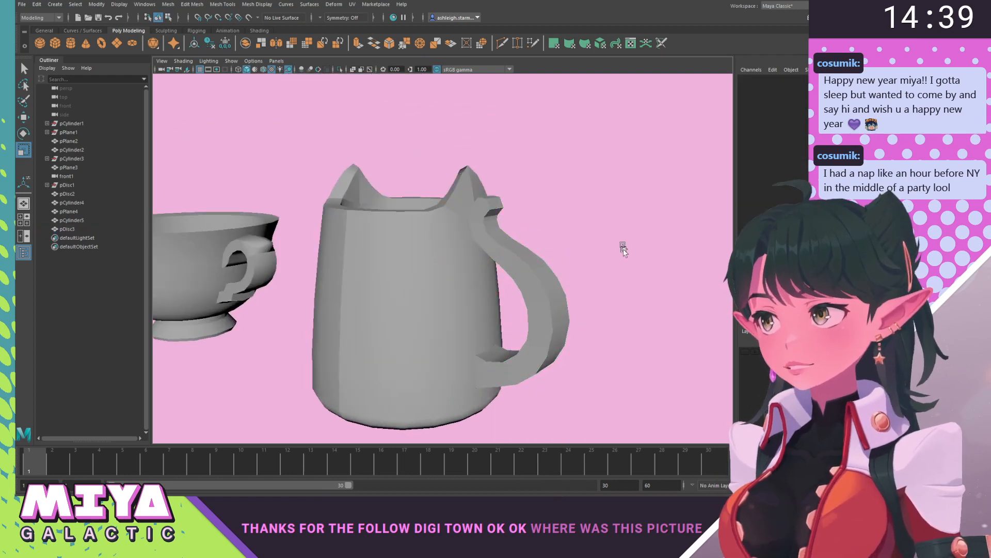
{"action": "left_click_drag", "start_coordinate": [626, 246], "coordinate": [643, 277], "text": "alt"}
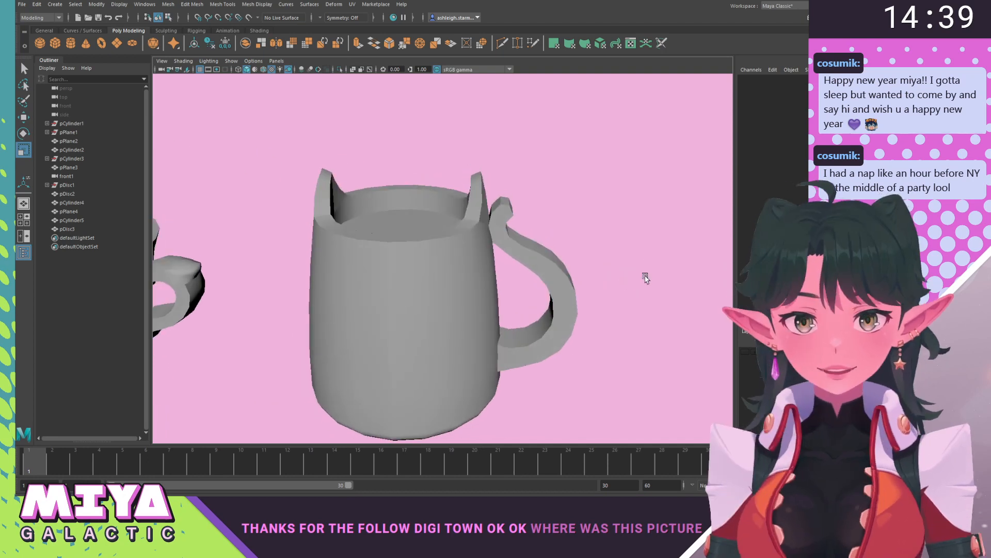
Combine the two halves of the cat mug's body into a single mesh.
{"action": "left_click", "coordinate": [472, 297]}
{"action": "left_click_drag", "start_coordinate": [352, 291], "coordinate": [373, 286], "text": "alt"}
{"action": "left_click", "coordinate": [370, 284], "text": "shift"}
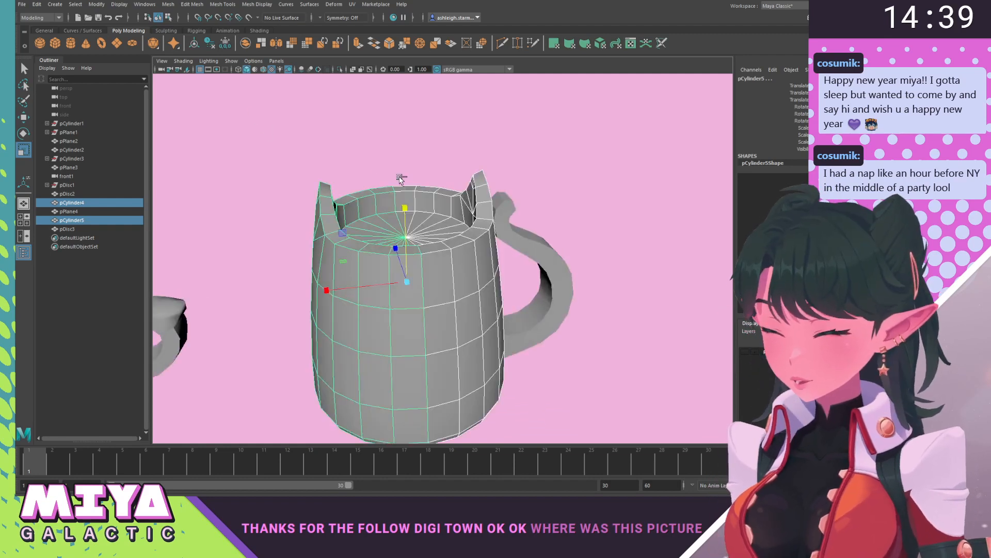
{"action": "left_click", "coordinate": [246, 45]}
{"action": "key", "text": "w"}
{"action": "left_click_drag", "start_coordinate": [426, 247], "coordinate": [416, 241], "text": "alt"}
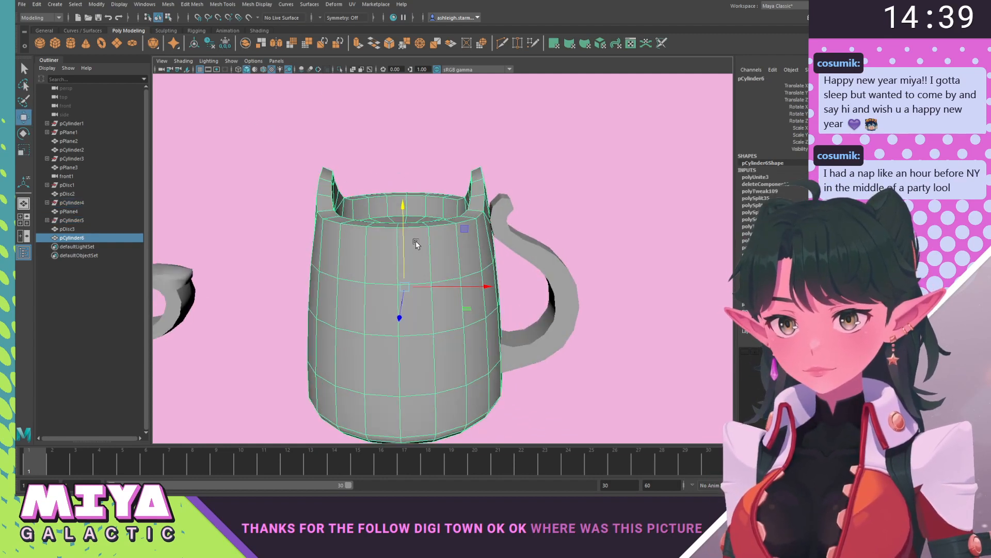
Select the vertices along the vertical centre seam of the cat mug's body in the front view.
{"action": "right_click_drag", "start_coordinate": [436, 246], "coordinate": [406, 245]}
{"action": "left_click_drag", "start_coordinate": [451, 252], "coordinate": [403, 184], "text": "alt"}
{"action": "left_click_drag", "start_coordinate": [389, 146], "coordinate": [414, 409]}
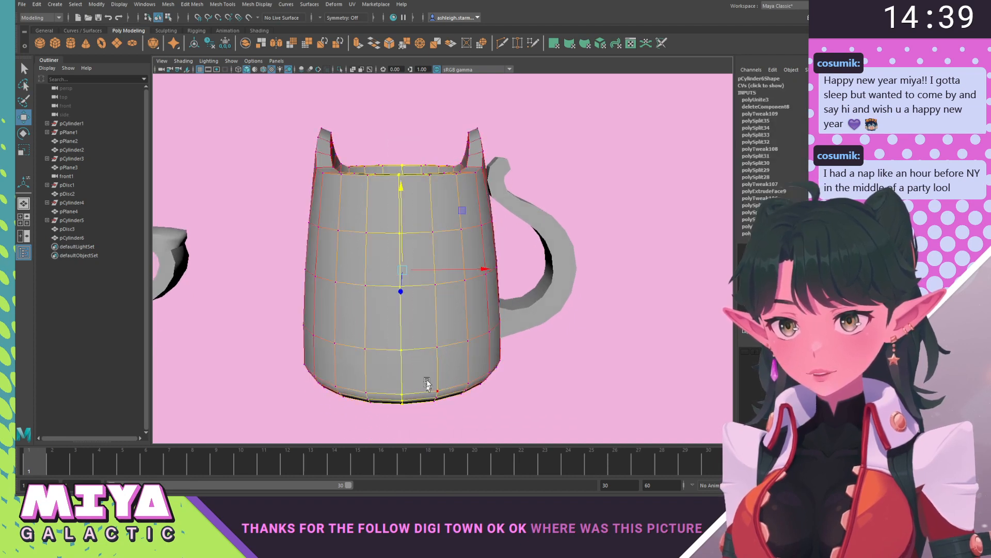
{"action": "key", "text": "space"}
{"action": "left_click_drag", "start_coordinate": [370, 223], "coordinate": [372, 246]}
{"action": "left_click", "coordinate": [550, 221]}
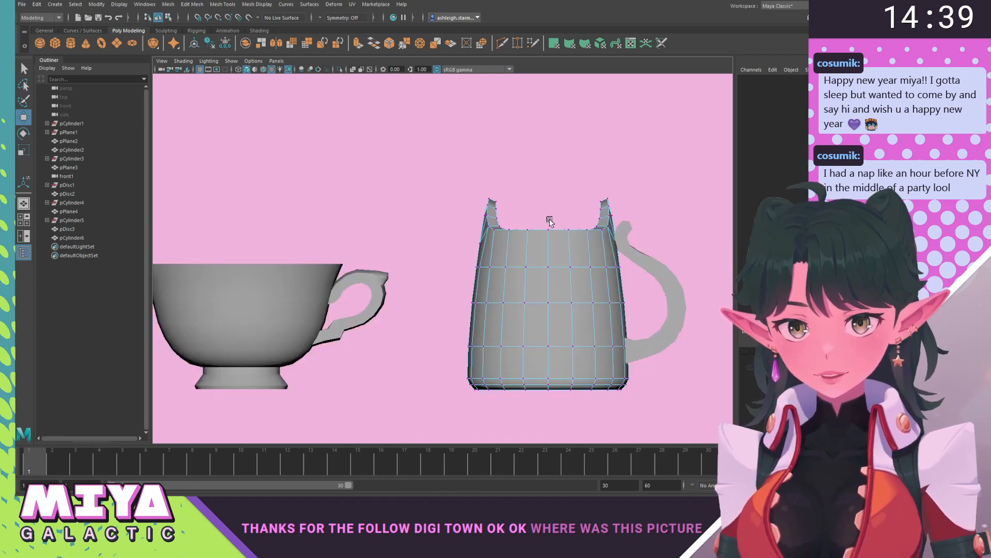
{"action": "left_click_drag", "start_coordinate": [570, 376], "coordinate": [561, 409]}
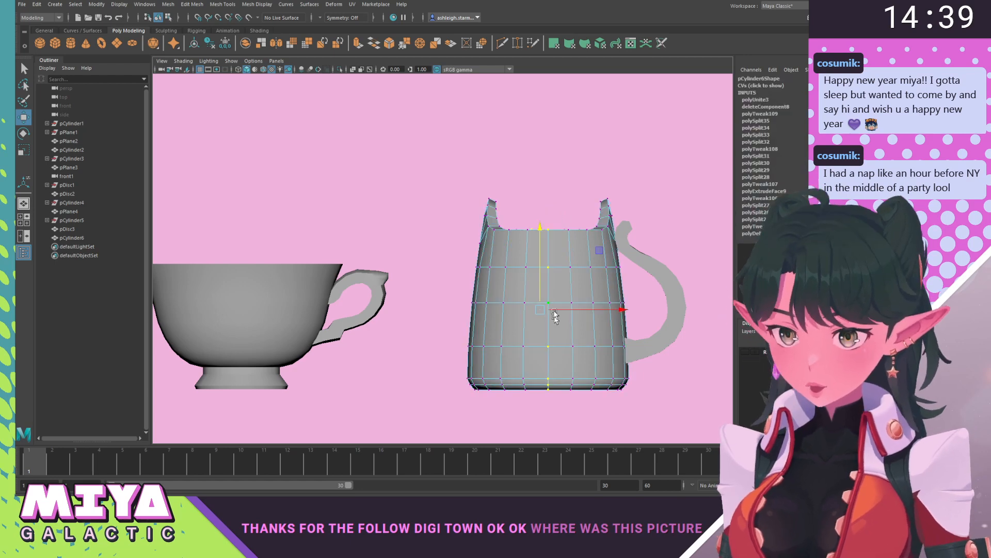
Merge the selected centre seam vertices so the two halves of the cat mug's body are welded.
{"action": "middle_click_drag", "start_coordinate": [553, 309], "coordinate": [388, 272], "text": "alt"}
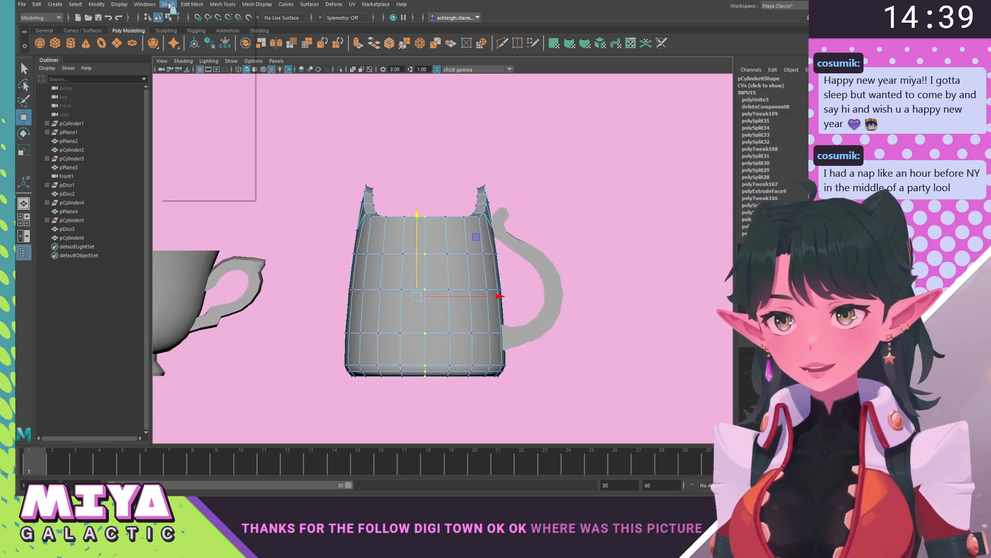
{"action": "left_click", "coordinate": [168, 5]}
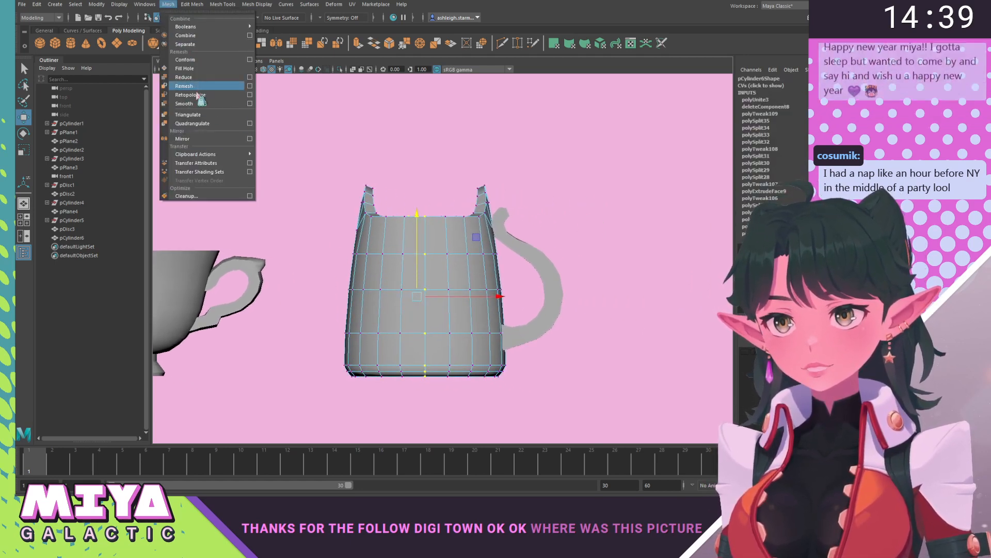
{"action": "mouse_move", "coordinate": [196, 6]}
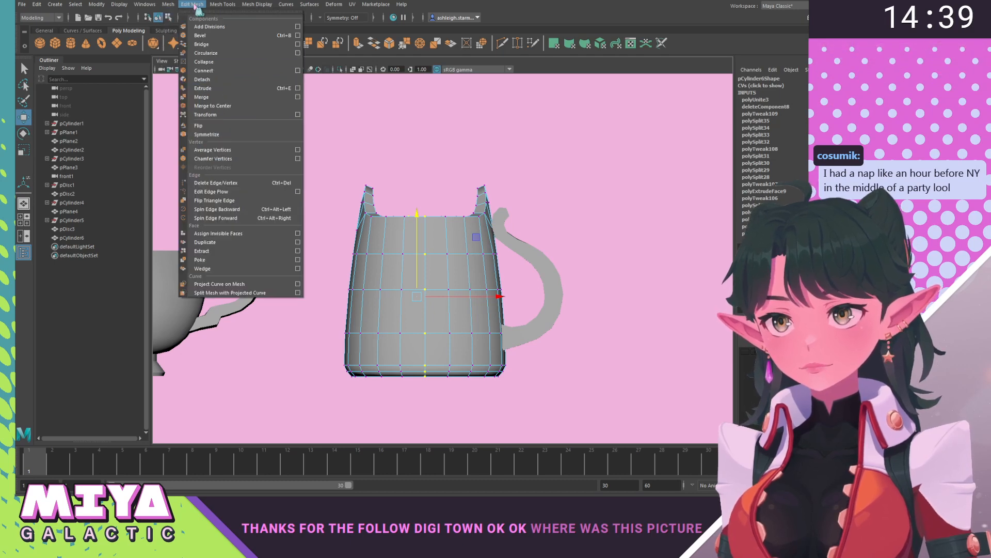
{"action": "left_click", "coordinate": [298, 97]}
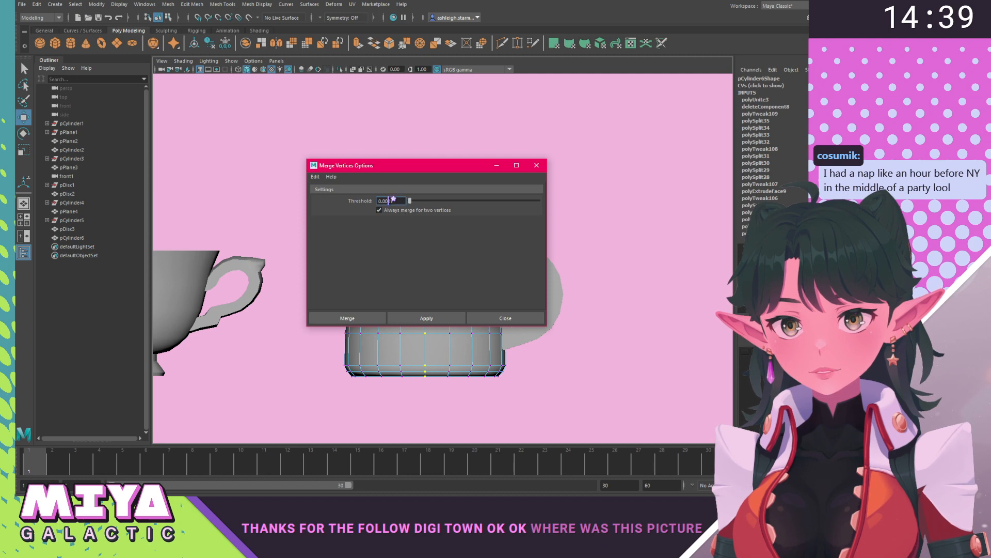
{"action": "left_click", "coordinate": [348, 318]}
Test the weld by moving one seam vertex sideways, undo the move and clear the selection.
{"action": "left_click", "coordinate": [425, 290]}
{"action": "mouse_move", "coordinate": [482, 228]}
{"action": "left_mouse_down"}
{"action": "mouse_move", "coordinate": [460, 228]}
{"action": "mouse_move", "coordinate": [473, 228]}
{"action": "left_mouse_up"}
{"action": "key", "text": "ctrl+z"}
{"action": "left_click", "coordinate": [609, 213]}
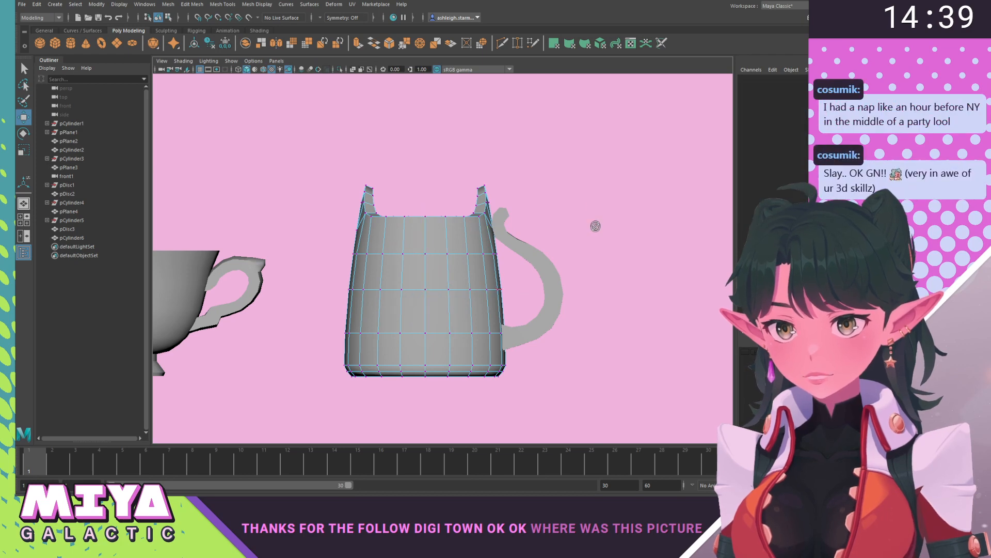
Return to the perspective view and switch the cat mug back to object mode with nothing selected.
{"action": "left_click_drag", "start_coordinate": [595, 225], "coordinate": [592, 259], "text": "alt"}
{"action": "key", "text": "space"}
{"action": "left_click_drag", "start_coordinate": [390, 228], "coordinate": [399, 143]}
{"action": "right_click_drag", "start_coordinate": [384, 217], "coordinate": [432, 205]}
{"action": "left_click", "coordinate": [558, 181]}
Examine the cat mug beside the plain mug and the teacup from several angles and distances.
{"action": "left_click_drag", "start_coordinate": [558, 191], "coordinate": [462, 259], "text": "alt"}
{"action": "right_click_drag", "start_coordinate": [462, 259], "coordinate": [388, 262], "text": "alt"}
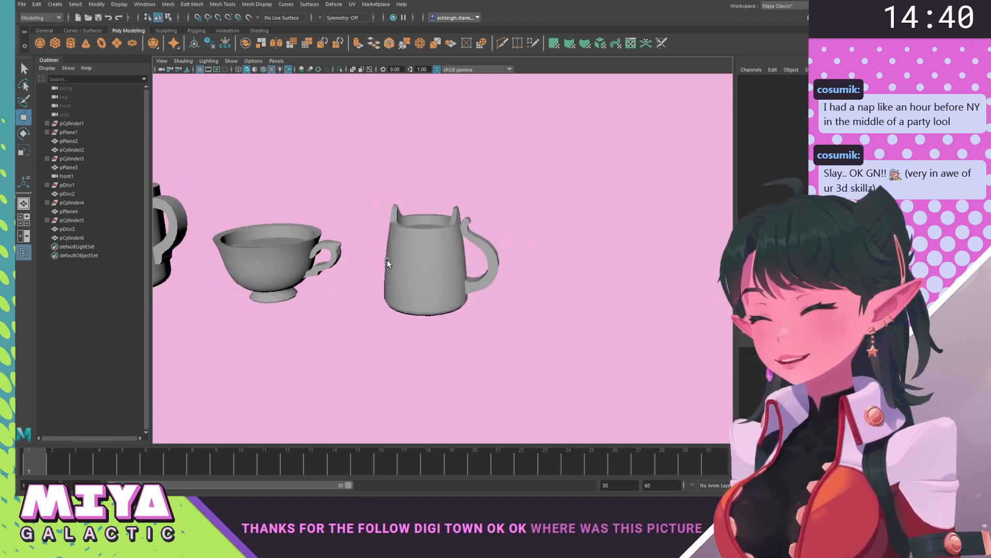
{"action": "mouse_move", "coordinate": [343, 292]}
{"action": "left_mouse_down", "text": "alt"}
{"action": "mouse_move", "coordinate": [392, 346]}
{"action": "mouse_move", "coordinate": [376, 306]}
{"action": "mouse_move", "coordinate": [398, 299]}
{"action": "mouse_move", "coordinate": [348, 274]}
{"action": "left_mouse_up", "text": "alt"}
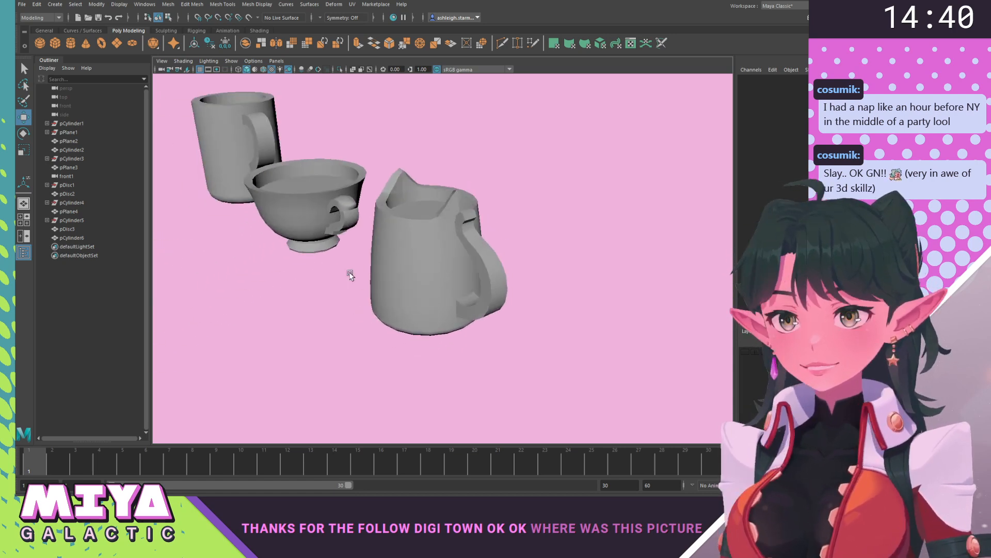
{"action": "right_click_drag", "start_coordinate": [348, 274], "coordinate": [383, 296], "text": "alt"}
{"action": "left_click_drag", "start_coordinate": [383, 297], "coordinate": [492, 289], "text": "alt"}
{"action": "right_click_drag", "start_coordinate": [492, 290], "coordinate": [372, 254], "text": "alt"}
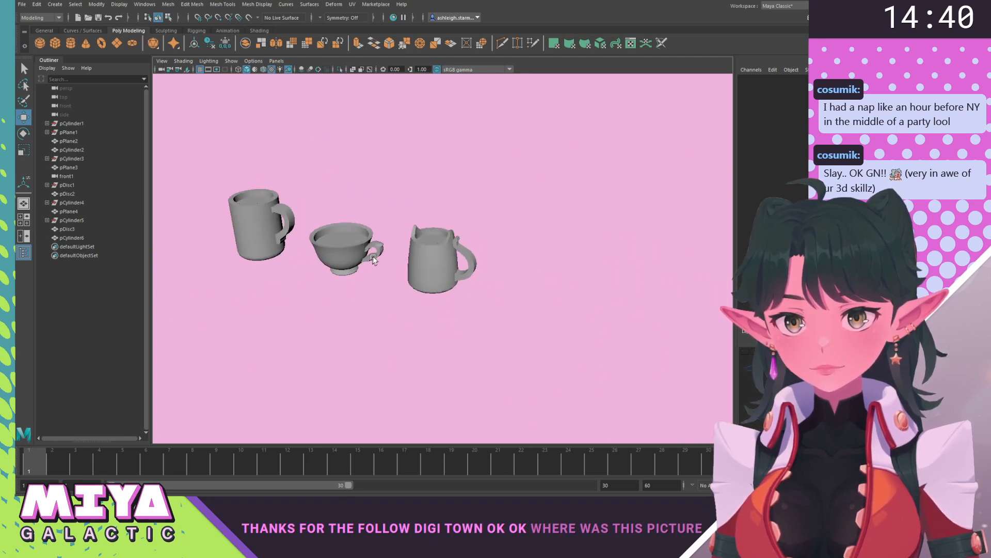
{"action": "mouse_move", "coordinate": [373, 254]}
{"action": "left_mouse_down", "text": "alt"}
{"action": "mouse_move", "coordinate": [399, 265]}
{"action": "mouse_move", "coordinate": [376, 270]}
{"action": "mouse_move", "coordinate": [380, 305]}
{"action": "mouse_move", "coordinate": [376, 271]}
{"action": "left_mouse_up", "text": "alt"}
{"action": "right_click_drag", "start_coordinate": [375, 271], "coordinate": [438, 333], "text": "alt"}
{"action": "left_click_drag", "start_coordinate": [438, 333], "coordinate": [412, 325], "text": "alt"}
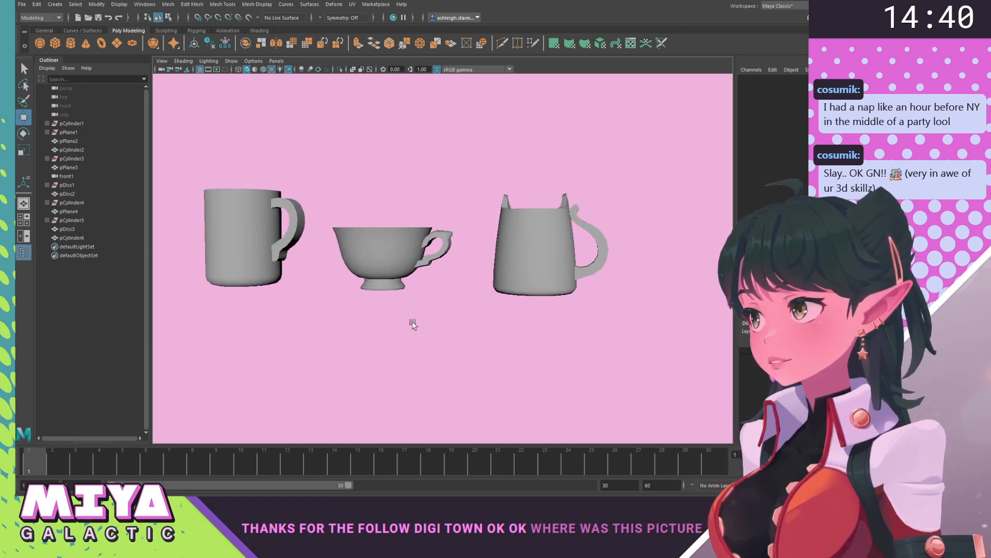
{"action": "right_click_drag", "start_coordinate": [411, 324], "coordinate": [406, 318], "text": "alt"}
{"action": "middle_click_drag", "start_coordinate": [406, 318], "coordinate": [405, 356], "text": "alt"}
{"action": "mouse_move", "coordinate": [405, 356]}
{"action": "left_mouse_down", "text": "alt"}
{"action": "mouse_move", "coordinate": [387, 336]}
{"action": "mouse_move", "coordinate": [383, 377]}
{"action": "mouse_move", "coordinate": [427, 377]}
{"action": "mouse_move", "coordinate": [392, 396]}
{"action": "mouse_move", "coordinate": [404, 375]}
{"action": "left_mouse_up", "text": "alt"}
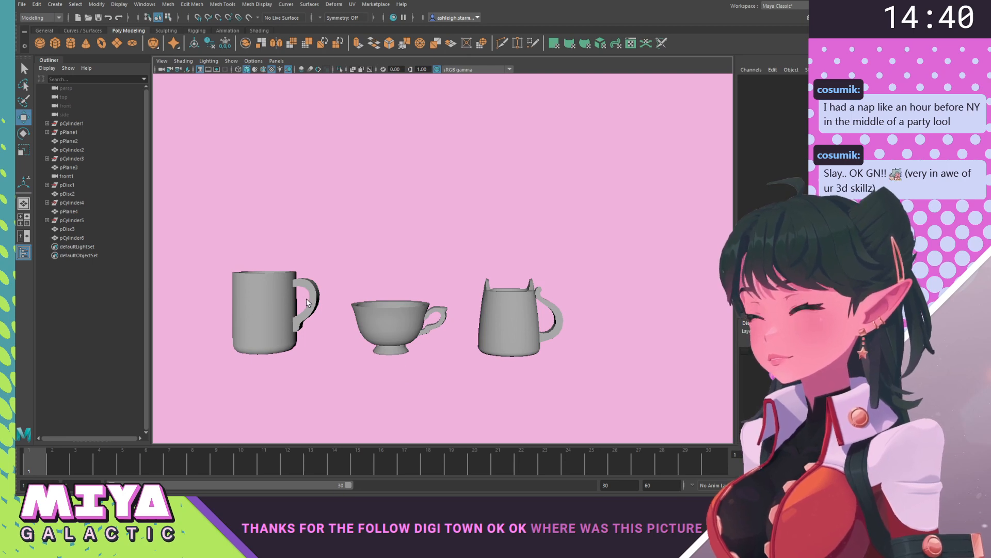
{"action": "middle_click_drag", "start_coordinate": [427, 297], "coordinate": [442, 268], "text": "alt"}
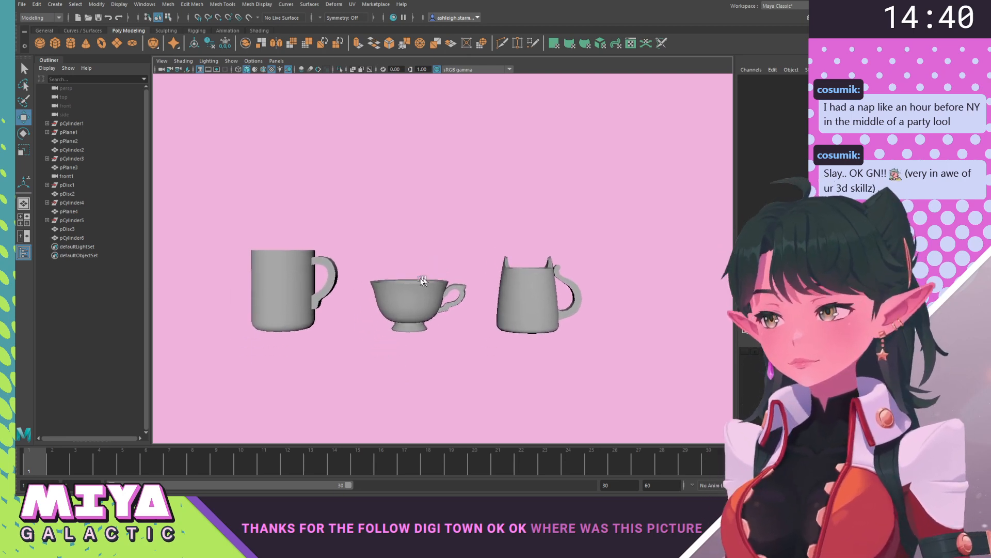
{"action": "left_click_drag", "start_coordinate": [422, 280], "coordinate": [545, 278], "text": "alt"}
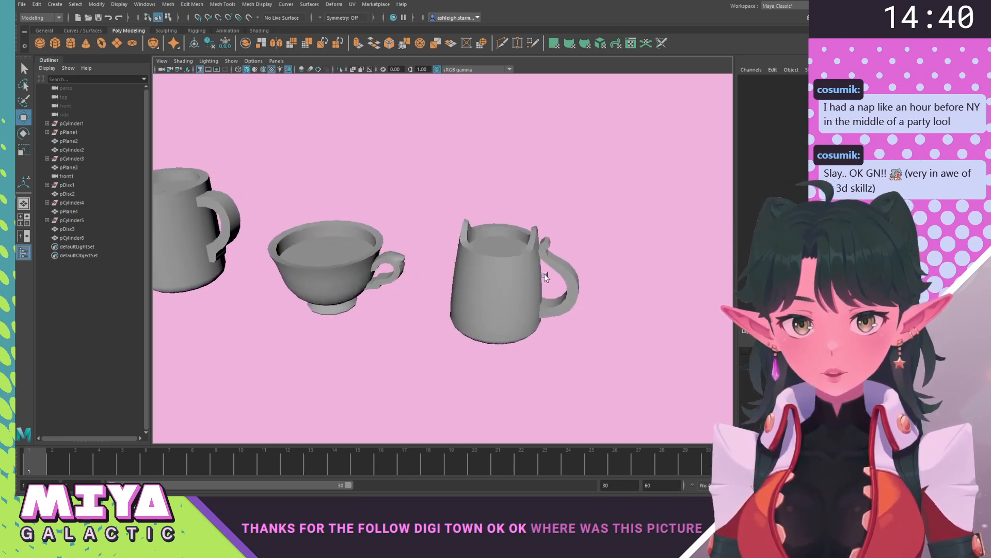
Inspect the UV layout of the cat mug's body in the UV Editor and close the editor.
{"action": "left_click", "coordinate": [508, 270]}
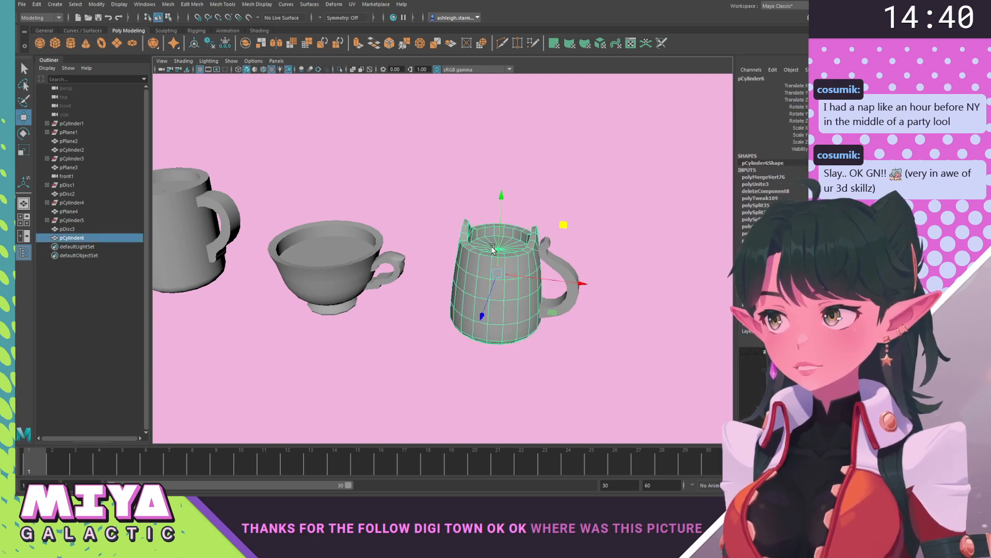
{"action": "left_click", "coordinate": [352, 5]}
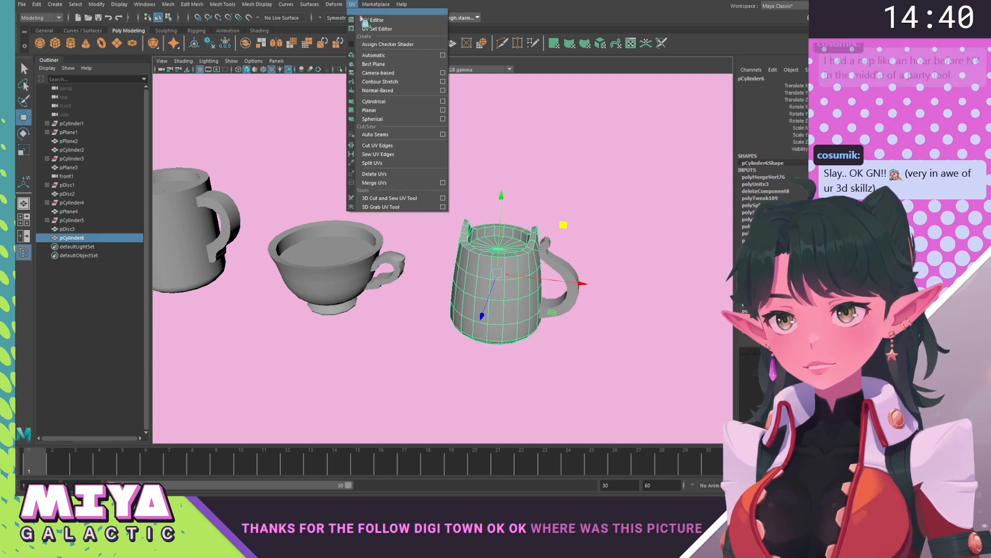
{"action": "left_click", "coordinate": [373, 26]}
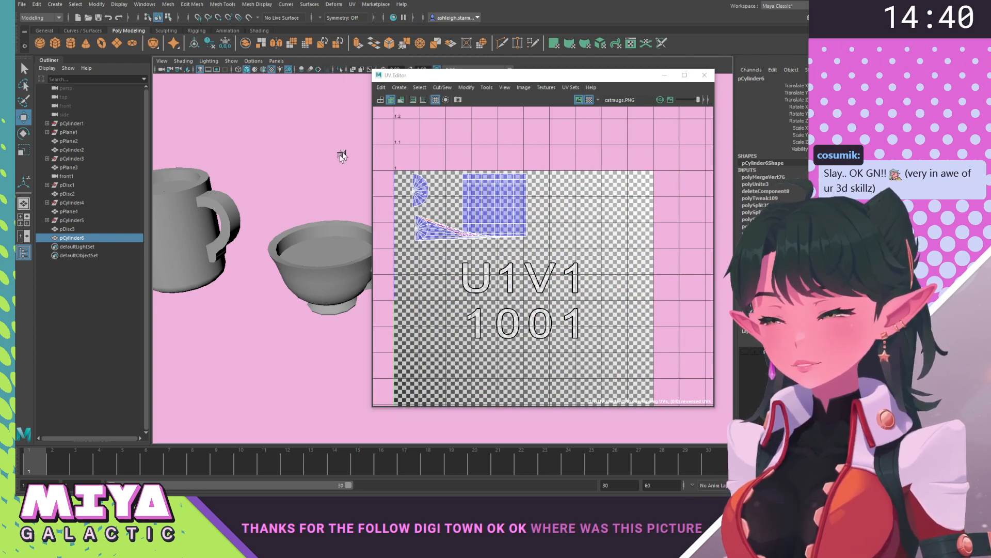
{"action": "left_click", "coordinate": [705, 75]}
Clear the selection and compare the three cups side by side from slightly raised front angles.
{"action": "left_click_drag", "start_coordinate": [376, 165], "coordinate": [415, 177], "text": "alt"}
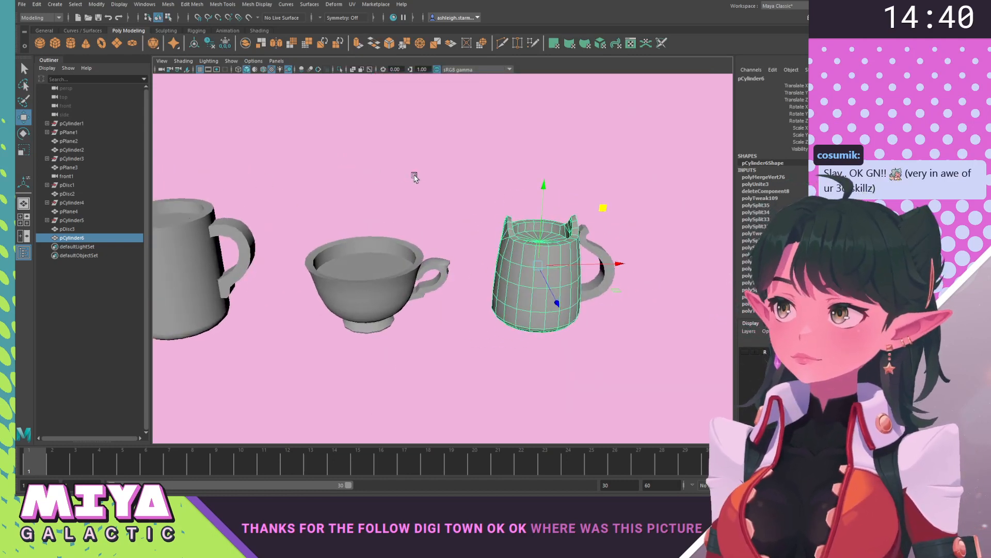
{"action": "middle_click_drag", "start_coordinate": [425, 192], "coordinate": [491, 197], "text": "alt"}
{"action": "left_click", "coordinate": [408, 209]}
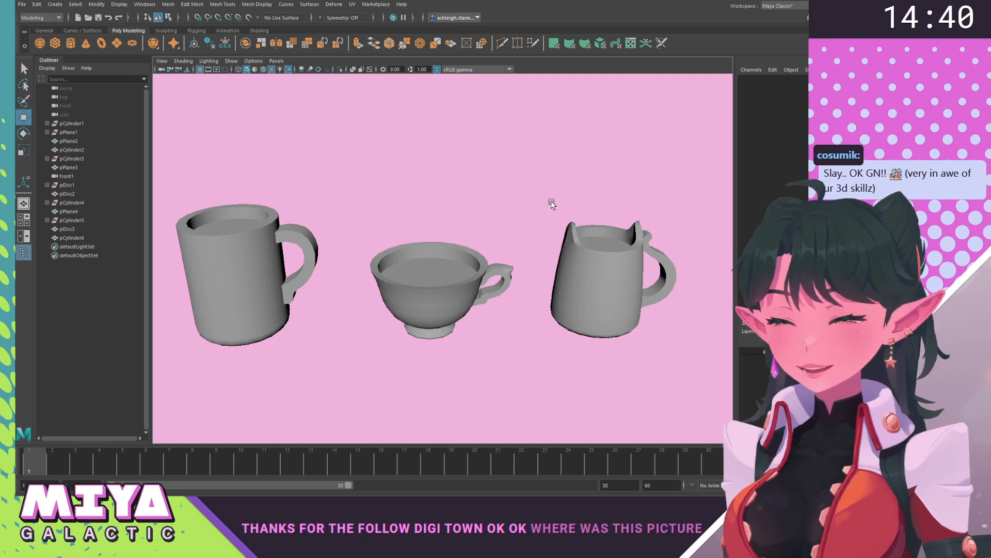
{"action": "left_click_drag", "start_coordinate": [551, 202], "coordinate": [566, 202], "text": "alt"}
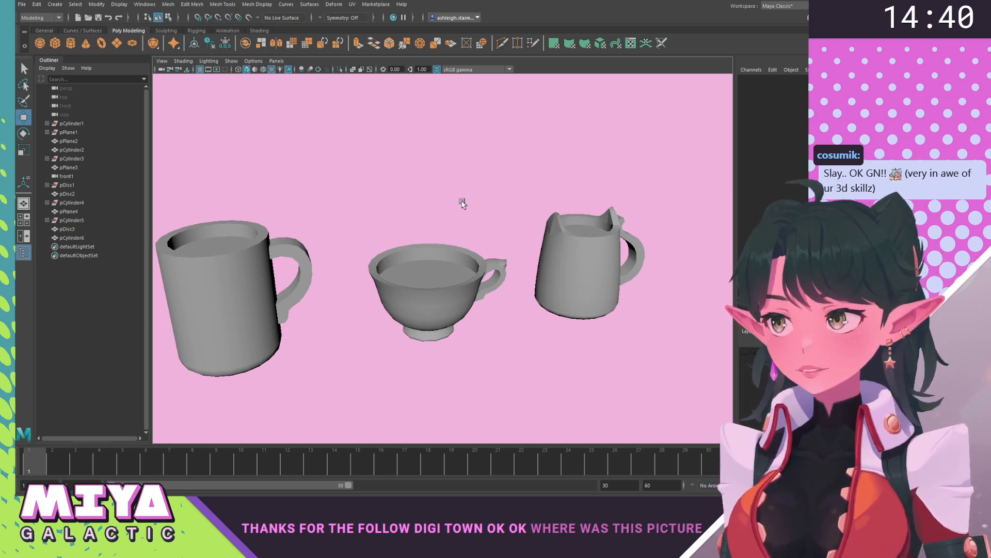
{"action": "left_click_drag", "start_coordinate": [463, 203], "coordinate": [435, 206], "text": "alt"}
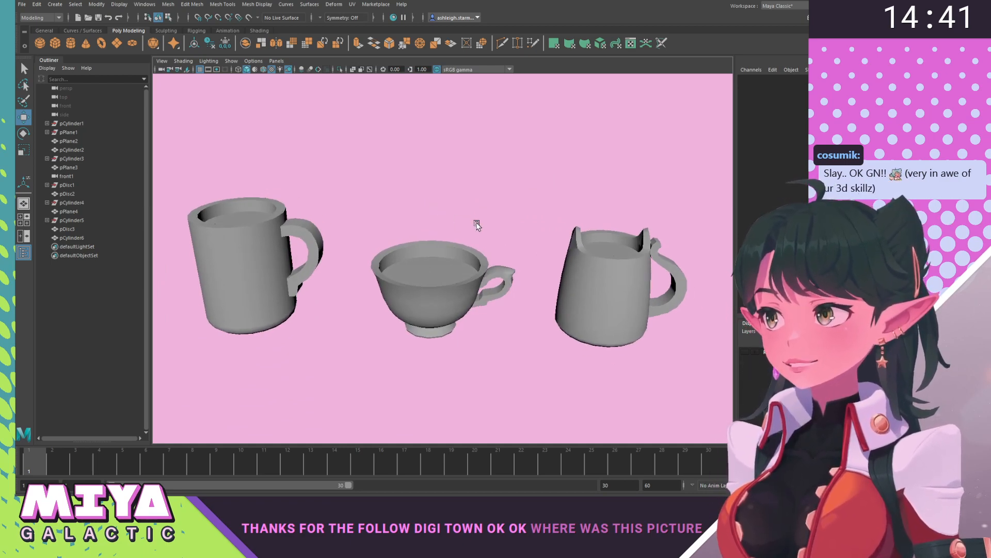
{"action": "left_click_drag", "start_coordinate": [476, 225], "coordinate": [464, 217], "text": "alt"}
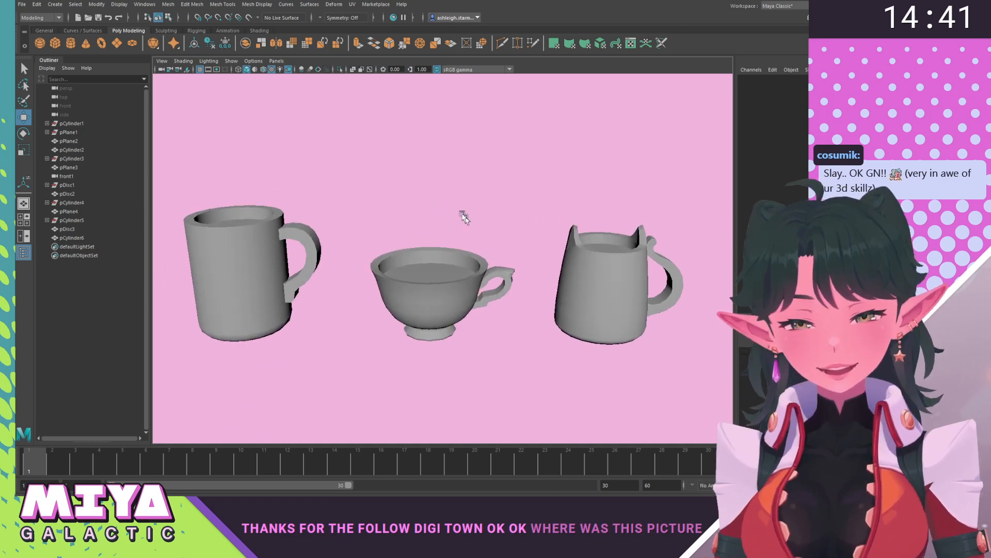